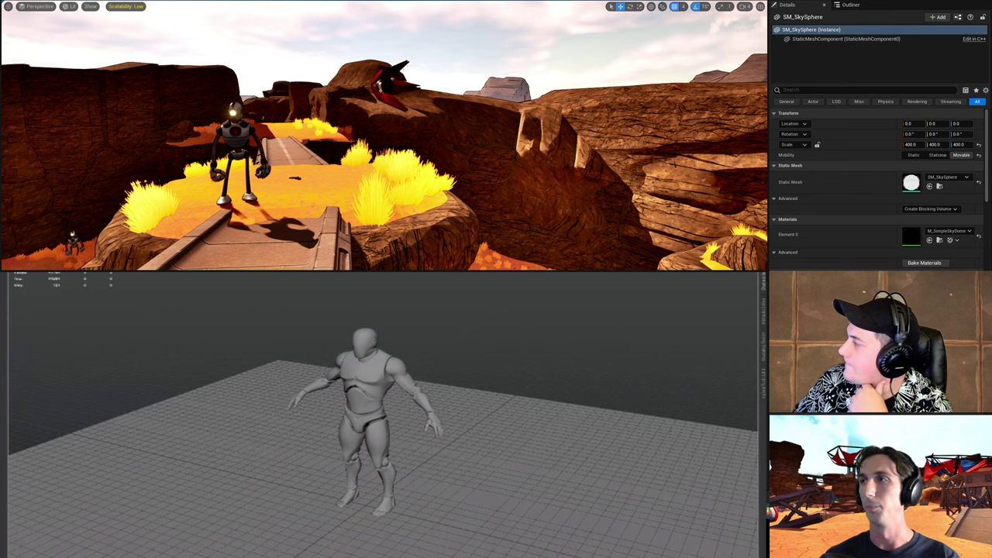
Step: Examine the scale mannequin in the modelling scene, the pipe reference images, and the level's entrance gate and canyon
alt+drag(460, 356, 445, 361)
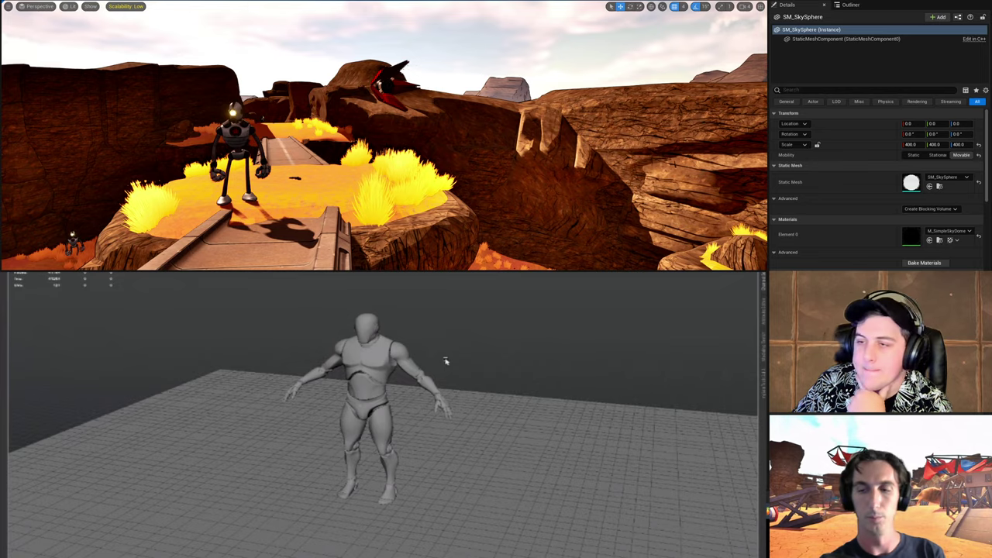
mouse_move(456, 429)
alt+mouse_down()
mouse_move(429, 431)
mouse_move(445, 434)
alt+mouse_up()
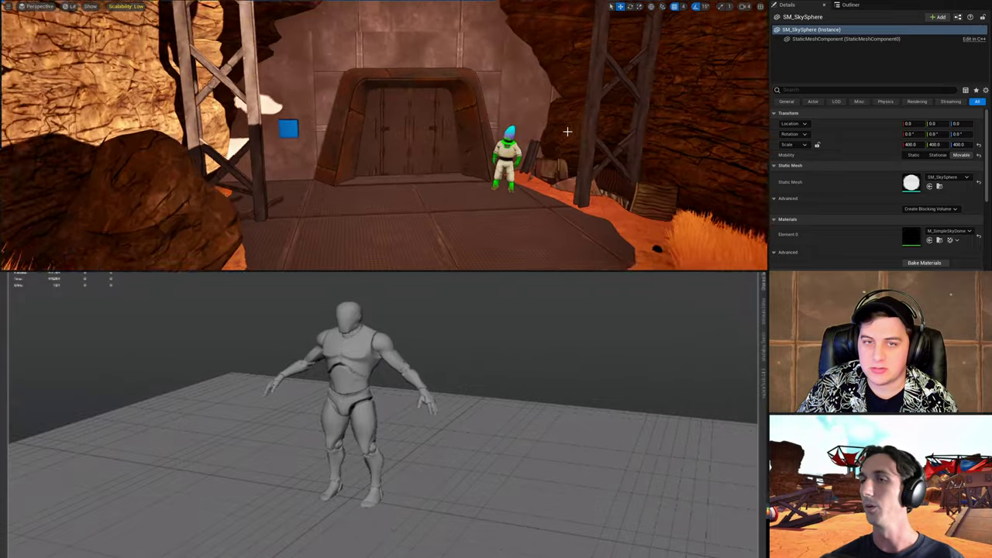
right_drag(567, 132, 567, 132)
key(w)
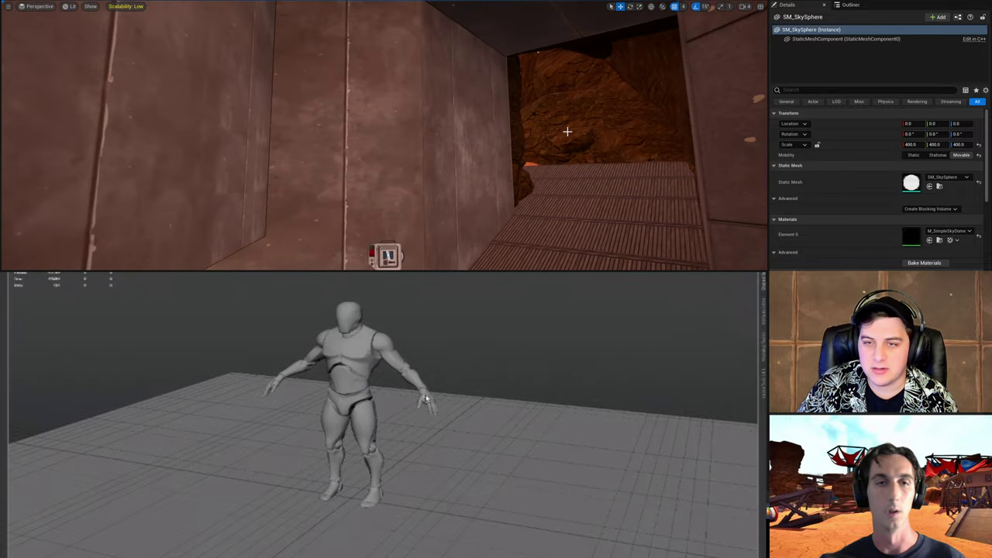
alt+middle_drag(412, 406, 455, 407)
alt+drag(455, 407, 451, 409)
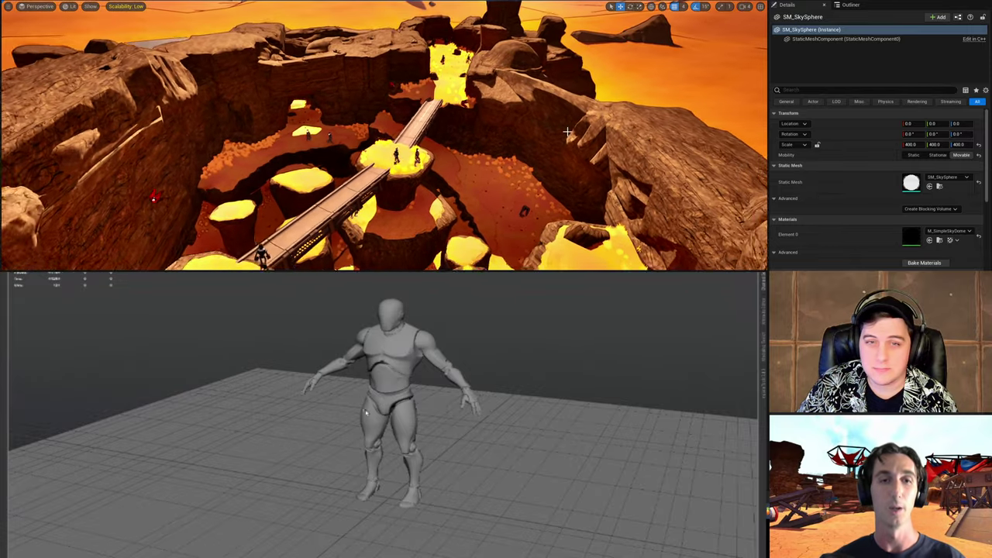
middle_drag(393, 409, 400, 434)
mouse_move(400, 435)
alt+mouse_down()
mouse_move(387, 429)
mouse_move(383, 440)
mouse_move(392, 433)
alt+mouse_up()
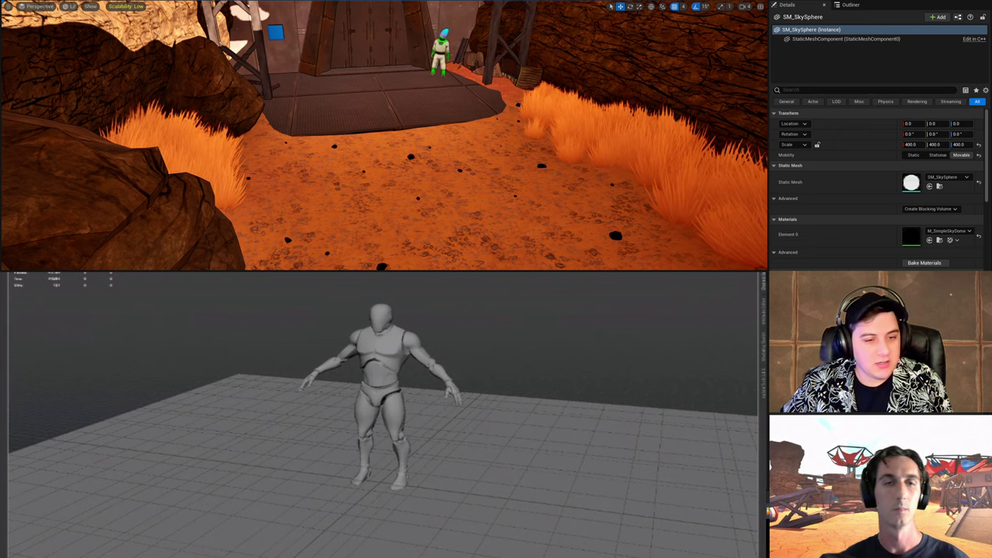
middle_drag(431, 377, 409, 387)
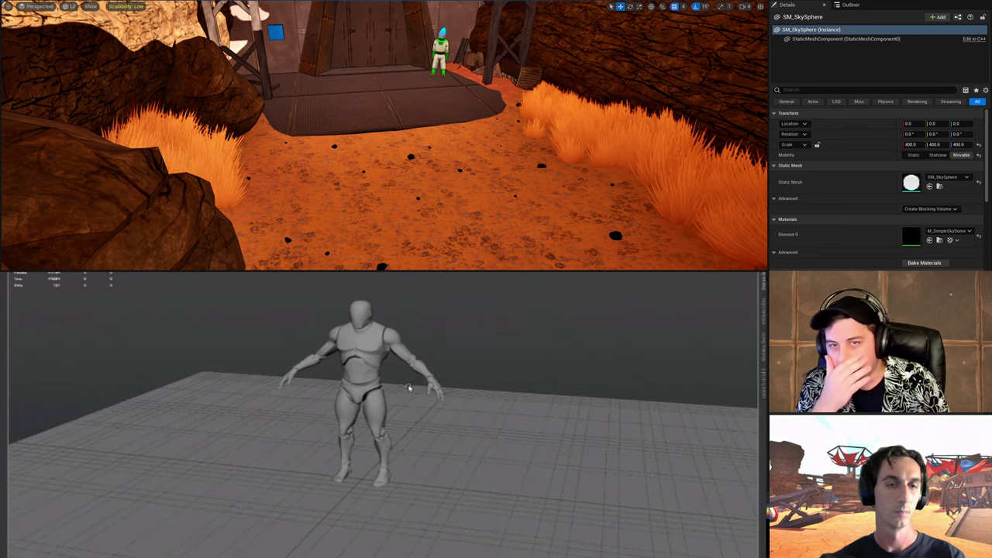
scroll(410, 387, down, 3)
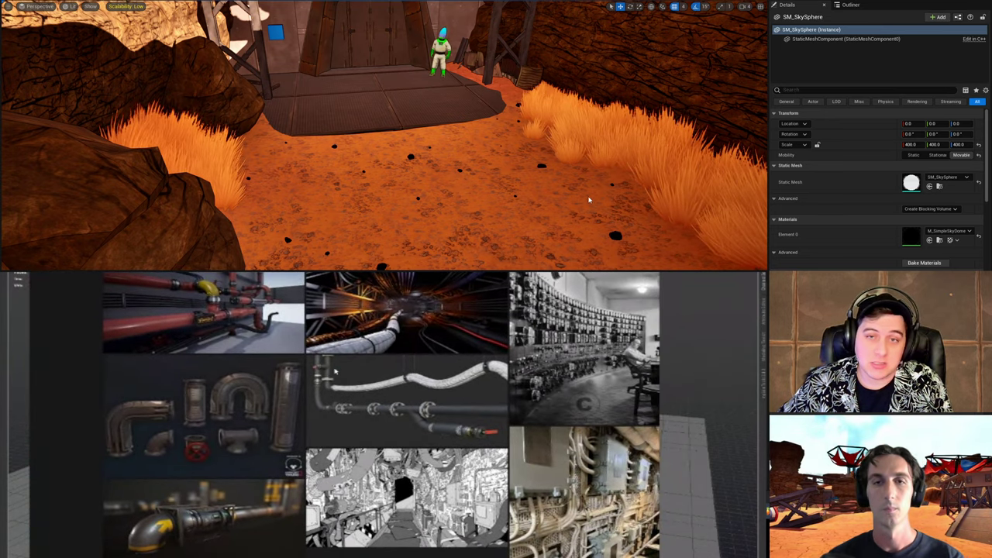
right_drag(588, 199, 620, 167)
key(w)
key(w)
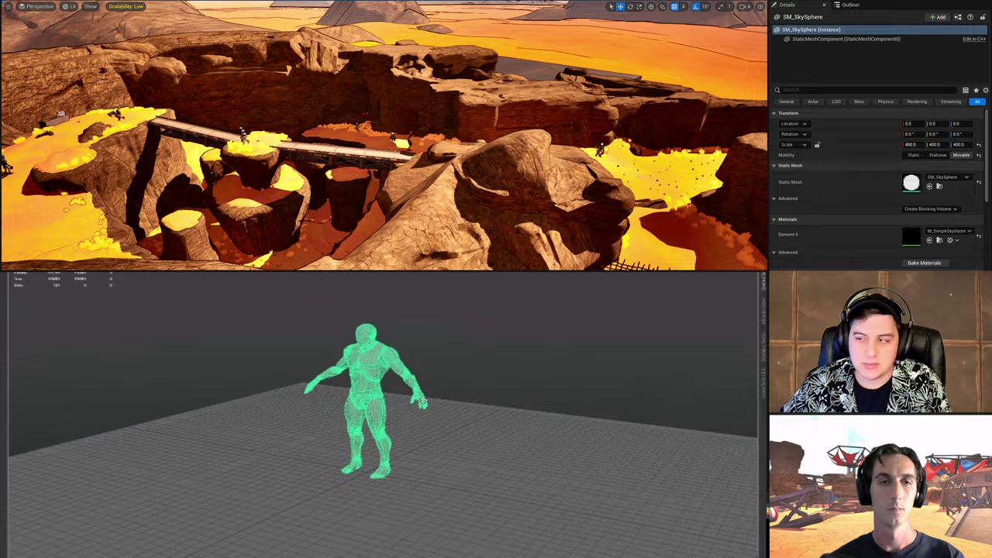
Step: Hide the mannequin and create a polygon cylinder on the grid
alt+drag(423, 402, 428, 401)
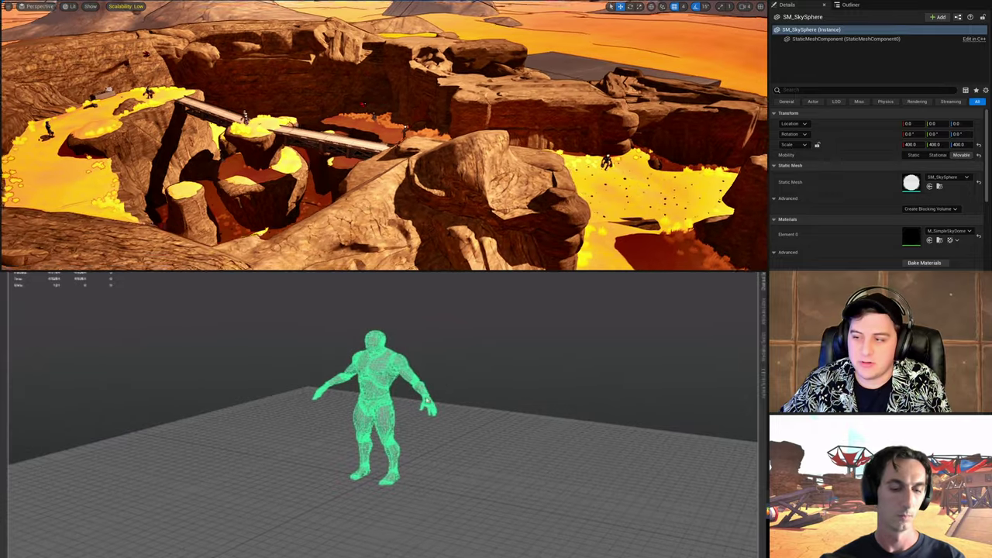
key(Delete)
alt+drag(485, 375, 450, 385)
shift+right_click(451, 385)
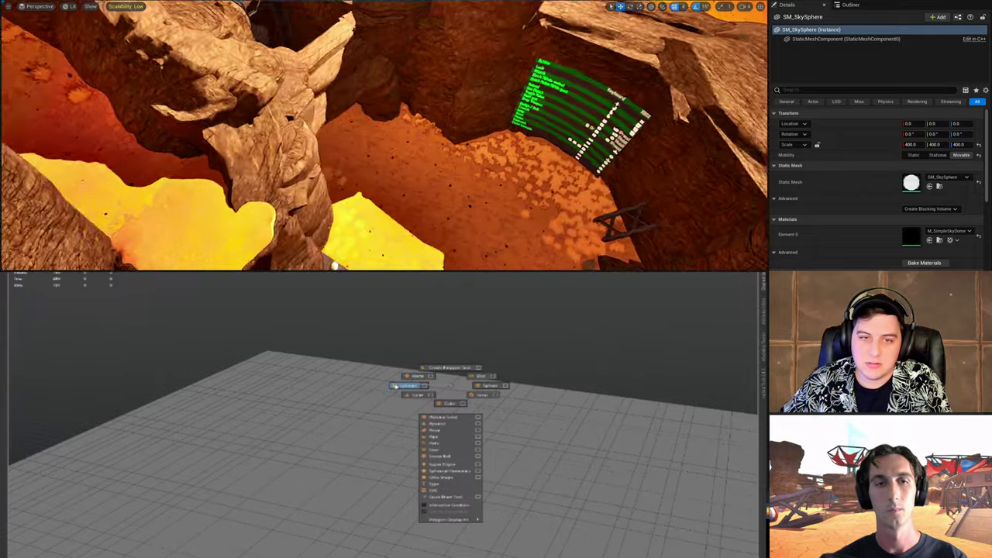
click(395, 385)
drag(375, 476, 434, 454)
Step: Rotate the cylinder to lie on its side
key(e)
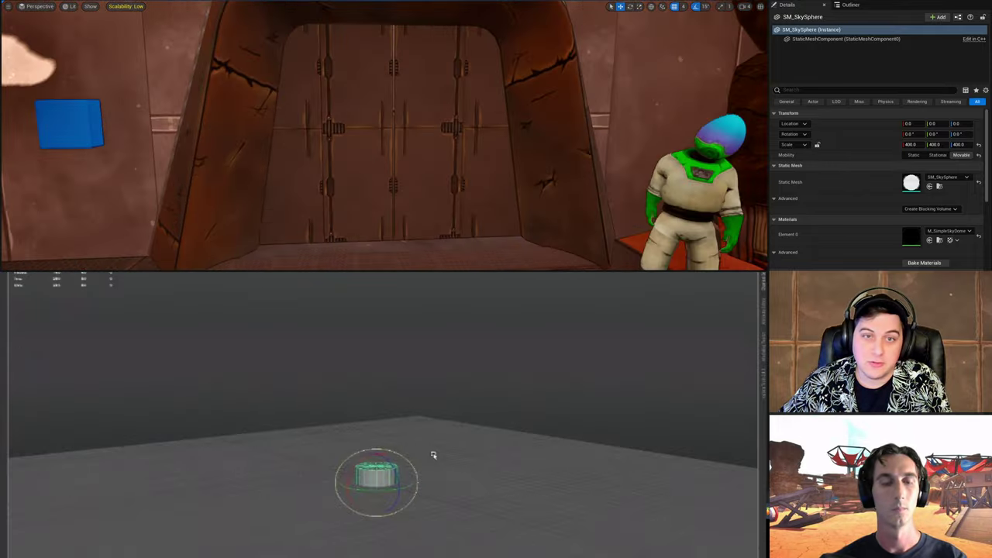
drag(359, 478, 458, 442)
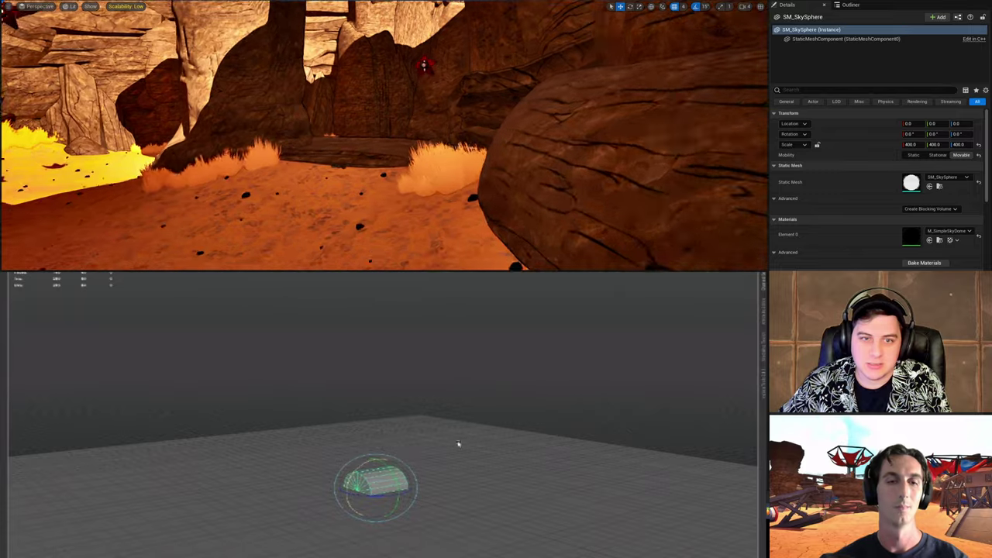
key(r)
Step: Delete the cap faces at both ends of the cylinder to leave an open tube
alt+drag(379, 456, 349, 467)
click(417, 462)
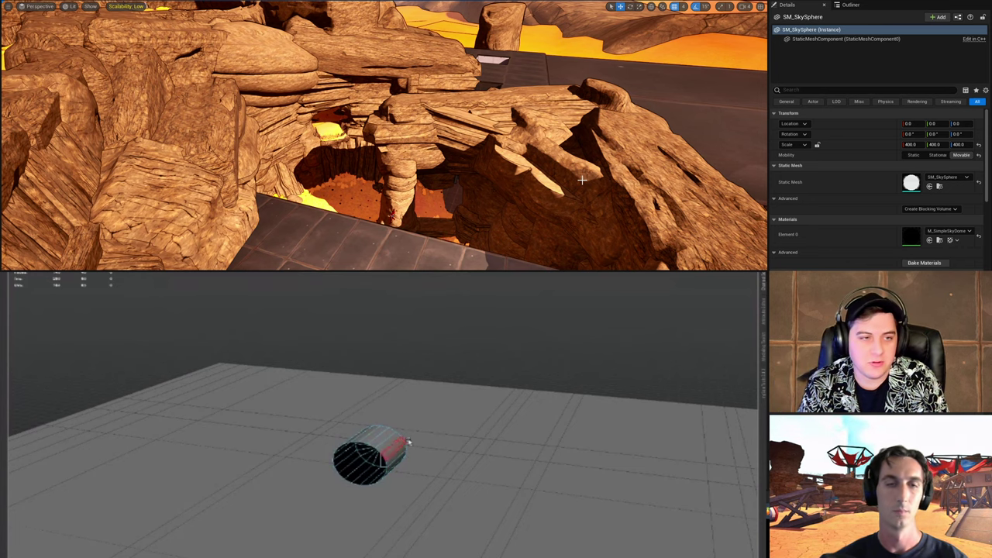
alt+drag(408, 442, 377, 436)
click(423, 450)
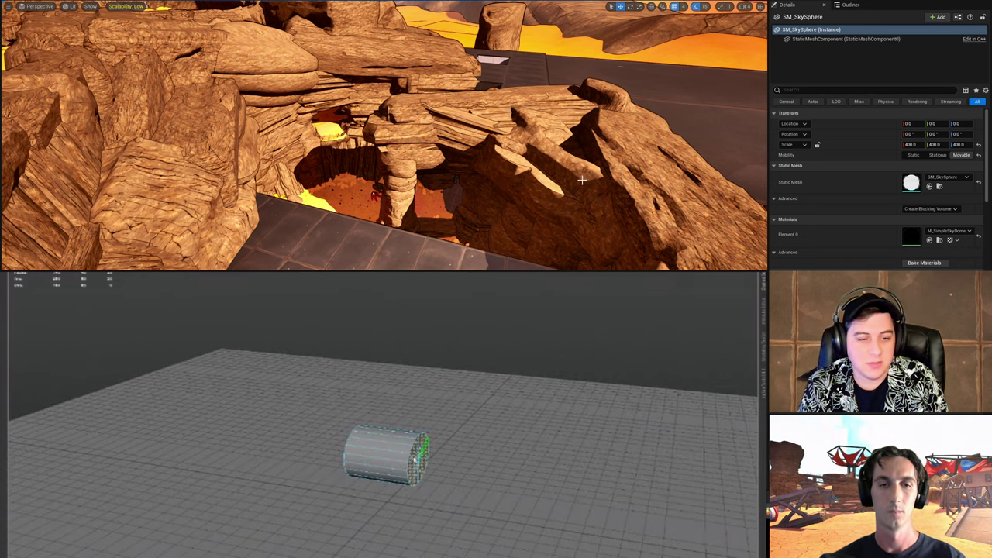
key(Delete)
Step: Select one end of the open tube and stretch it lengthwise into a longer pipe
alt+drag(384, 441, 467, 408)
alt+drag(382, 403, 409, 403)
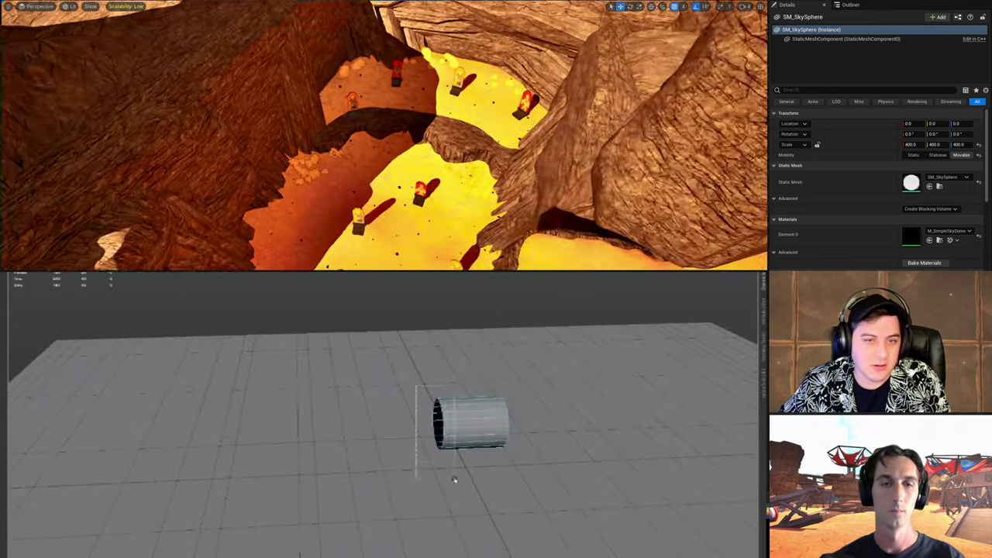
mouse_move(475, 423)
mouse_down()
mouse_move(372, 428)
mouse_move(484, 412)
mouse_up()
key(F8)
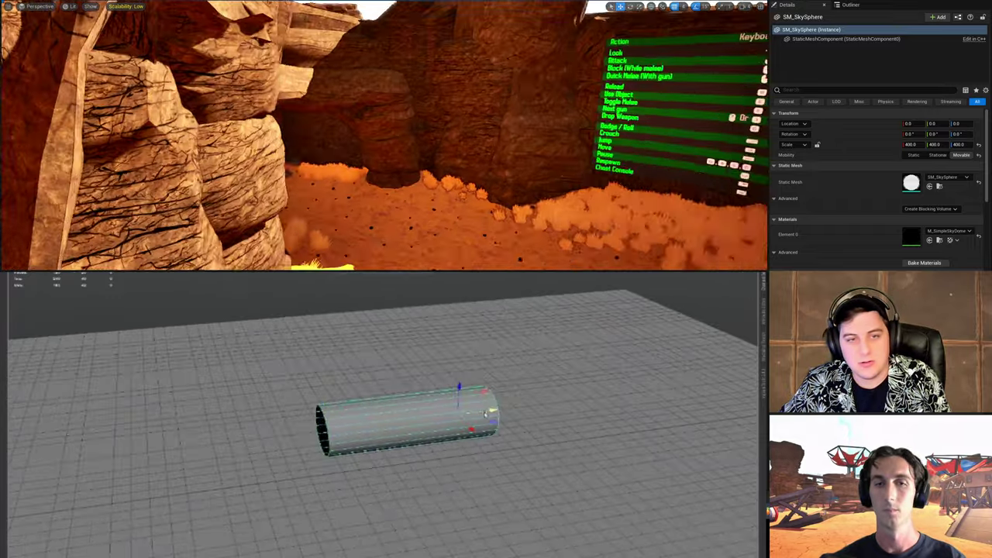
Step: Extrude the border edges of the pipe's open end outward into additional segments
alt+middle_drag(467, 447, 450, 436)
alt+drag(449, 437, 353, 436)
click(371, 436)
alt+drag(412, 480, 383, 485)
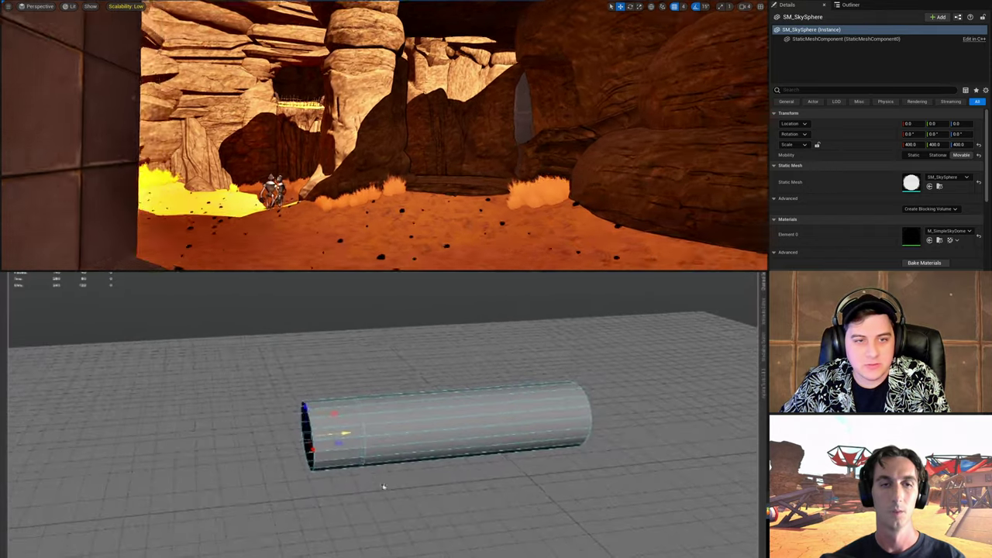
alt+middle_drag(383, 485, 410, 465)
drag(354, 417, 240, 426)
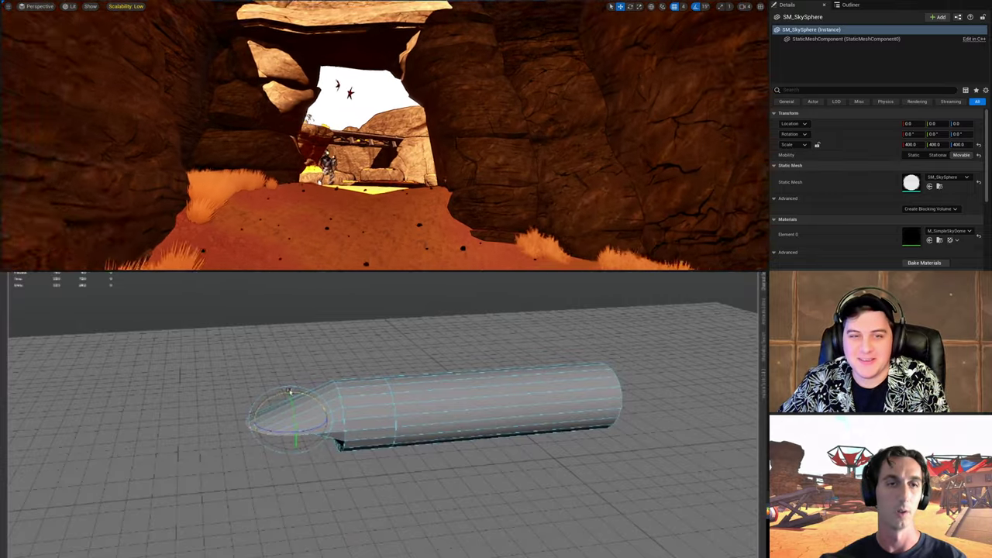
Step: Undo the end ring's last rotation and shape the extruded segments into a downward elbow
drag(289, 395, 287, 444)
key(ctrl+z)
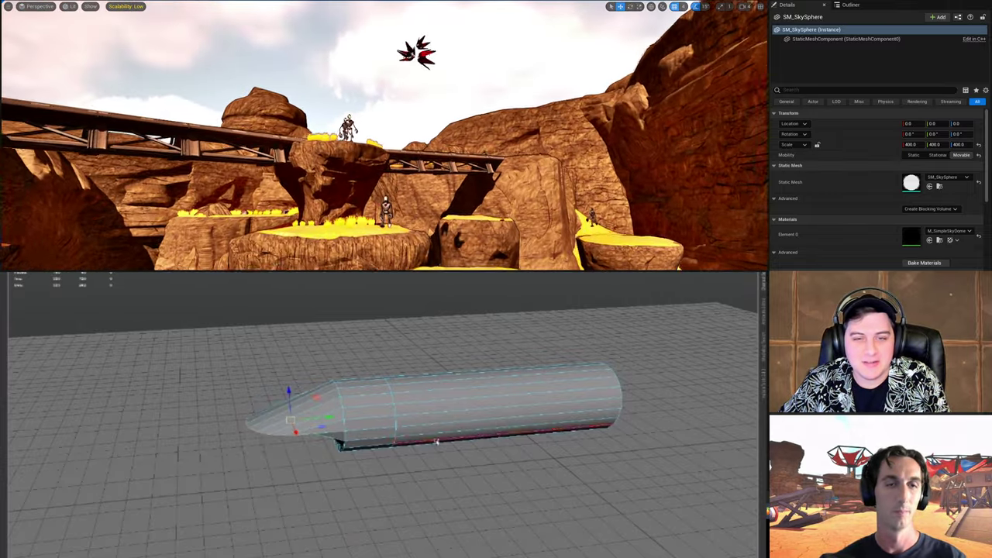
alt+right_drag(436, 443, 339, 396)
alt+drag(339, 396, 385, 432)
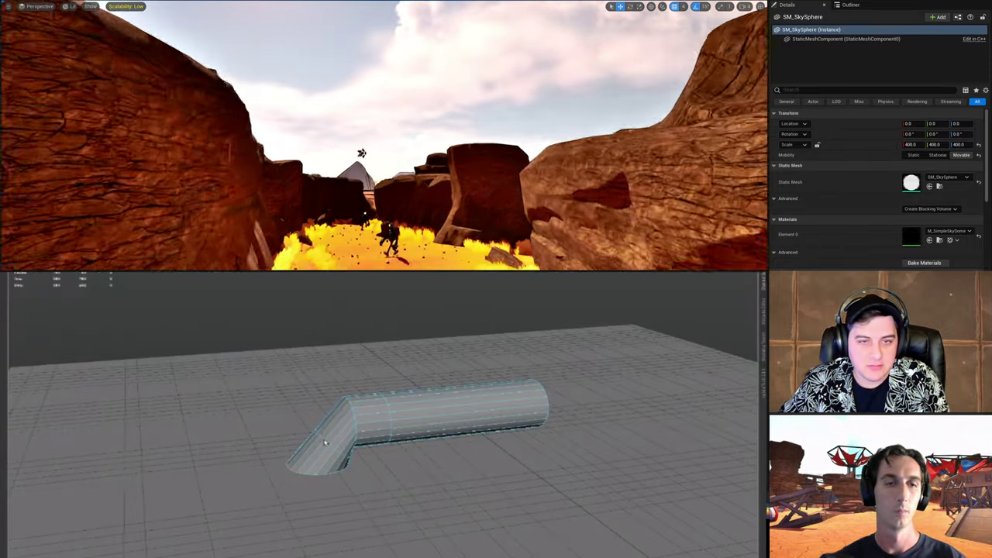
alt+drag(391, 471, 387, 446)
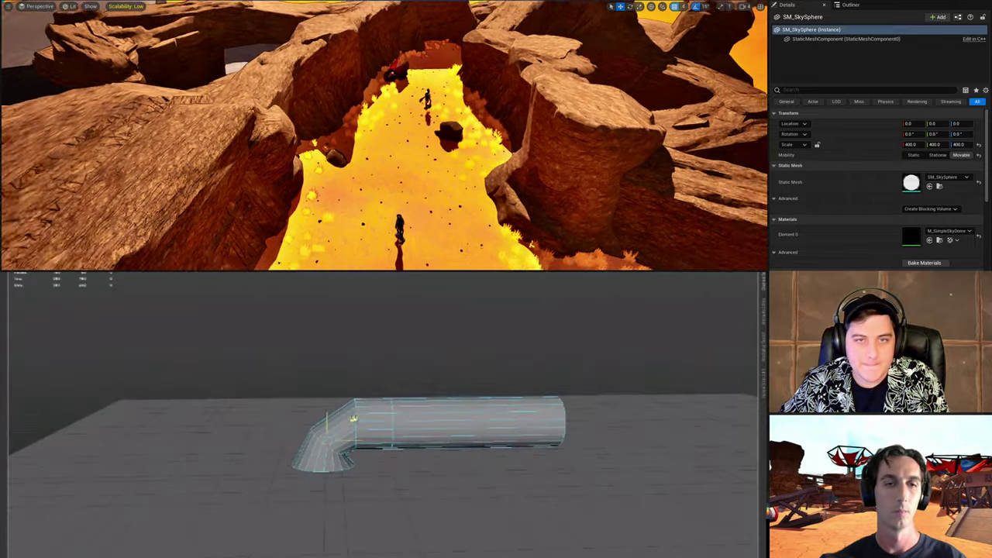
Step: Delete the elbow faces and the remaining straight pipe
alt+drag(346, 487, 370, 396)
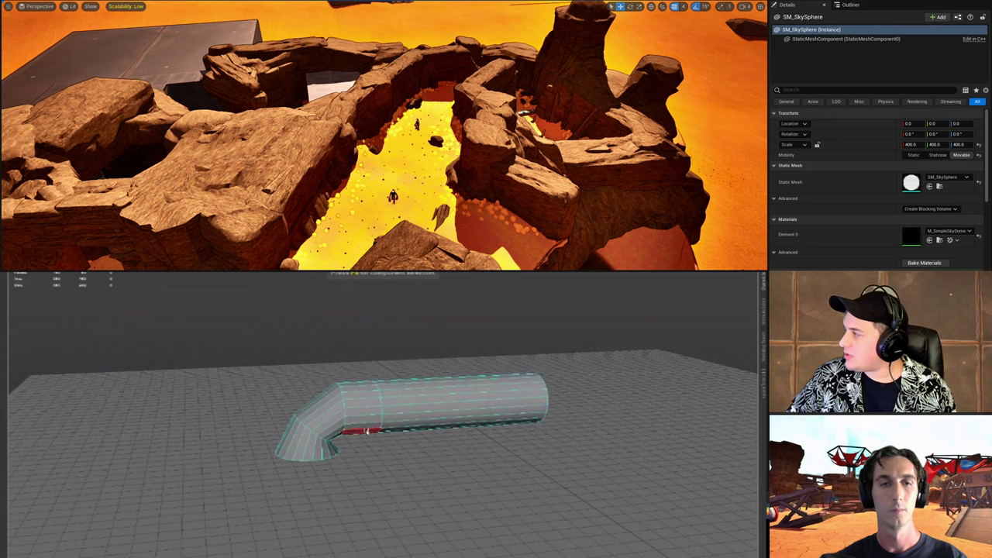
drag(232, 361, 348, 476)
key(Delete)
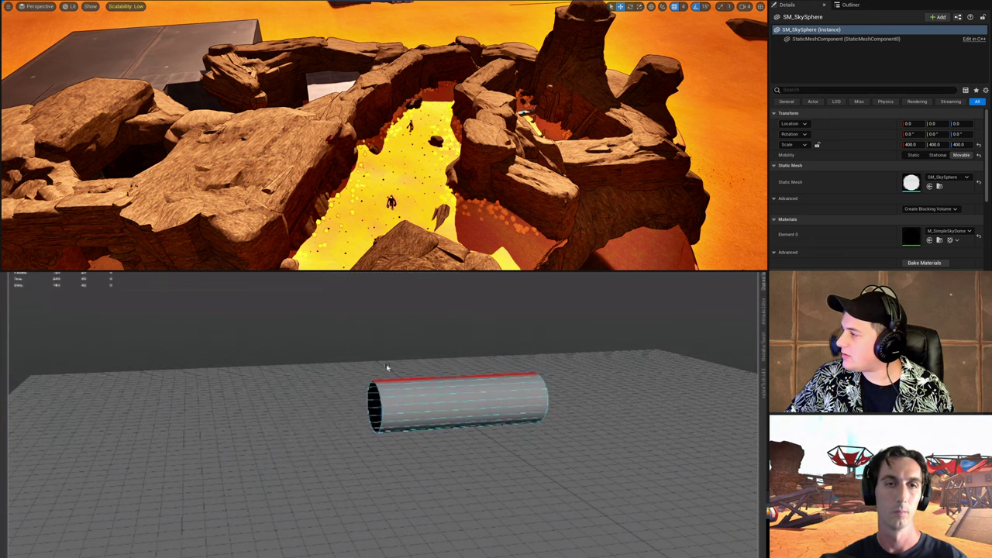
alt+middle_drag(460, 434, 429, 438)
click(429, 439)
alt+drag(429, 438, 476, 404)
click(412, 399)
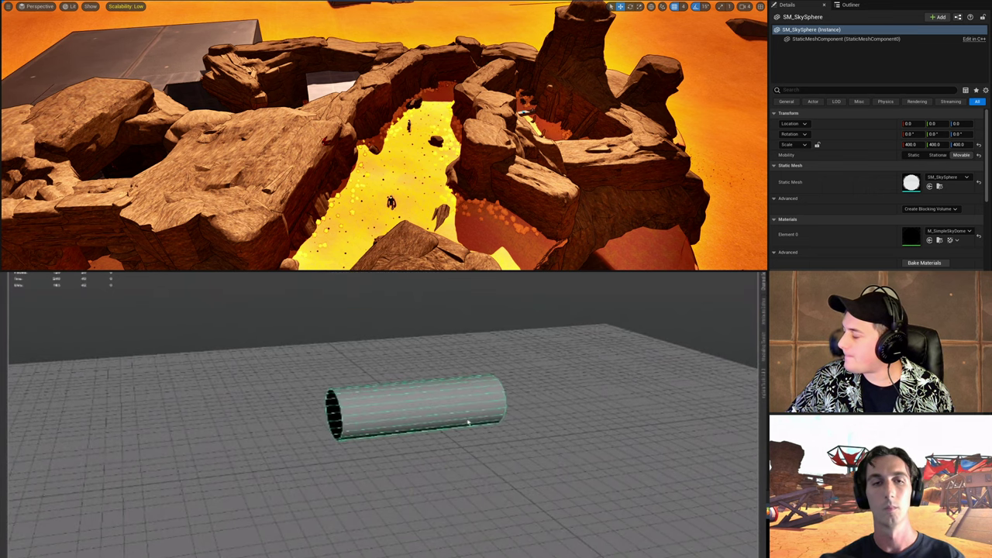
key(Delete)
Step: Switch the modelling viewport from perspective to the orthographic side view
key(space)
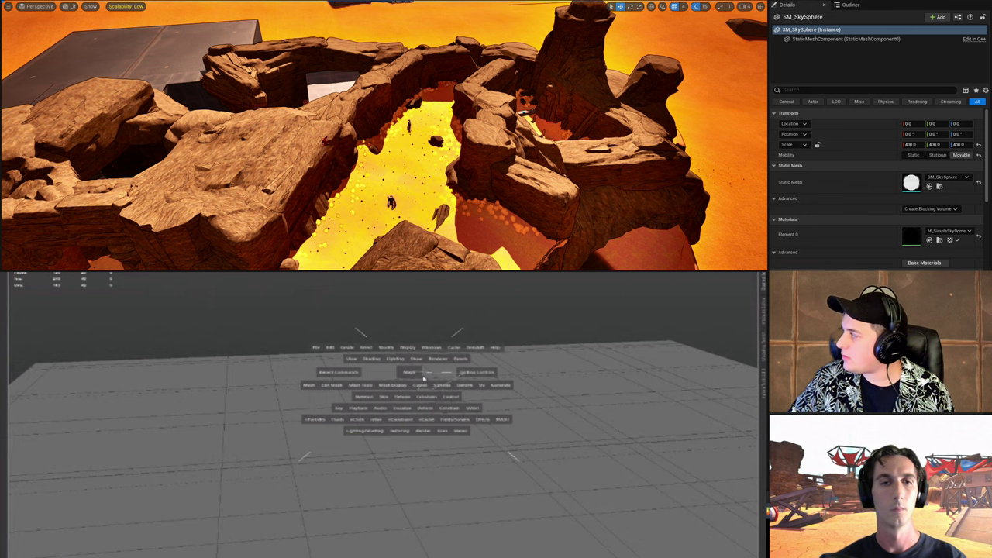
click(412, 374)
drag(413, 375, 442, 384)
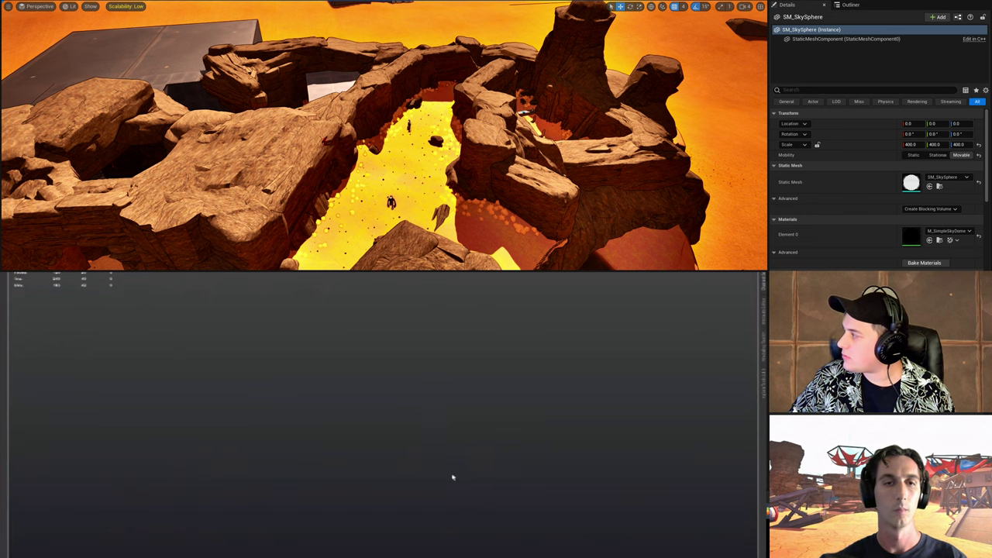
mouse_move(361, 431)
shift+right_down()
mouse_move(370, 436)
mouse_move(367, 426)
shift+right_up()
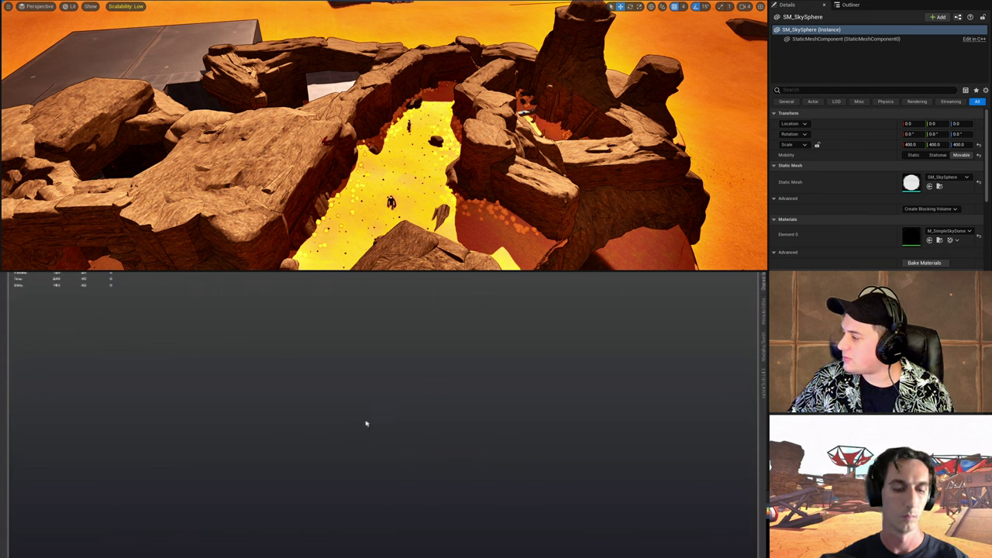
Step: Show the Outliner and unhide the mannequin
key(space)
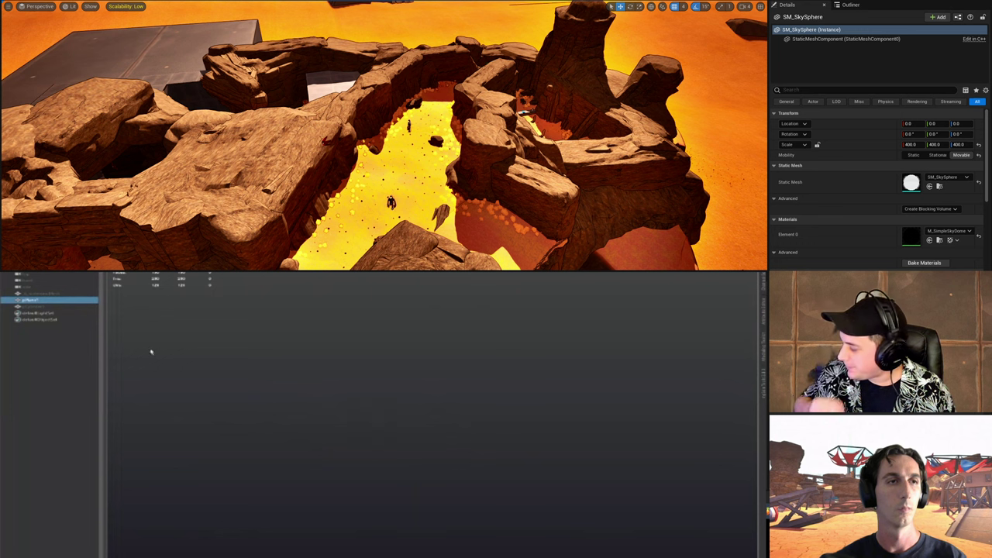
click(57, 295)
click(54, 296)
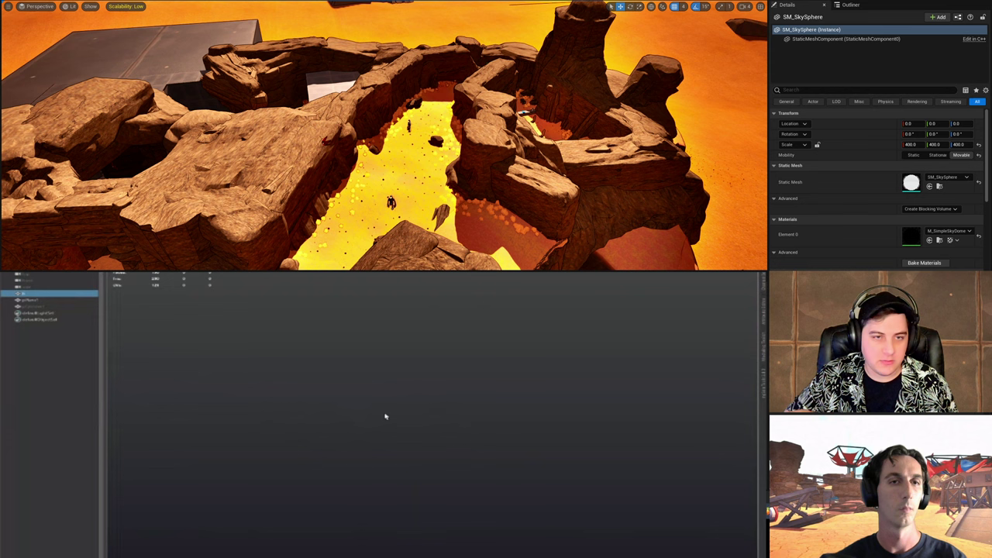
Step: Set the side camera's far clip plane to 1000000 and close its attribute settings
click(50, 287)
key(ctrl+a)
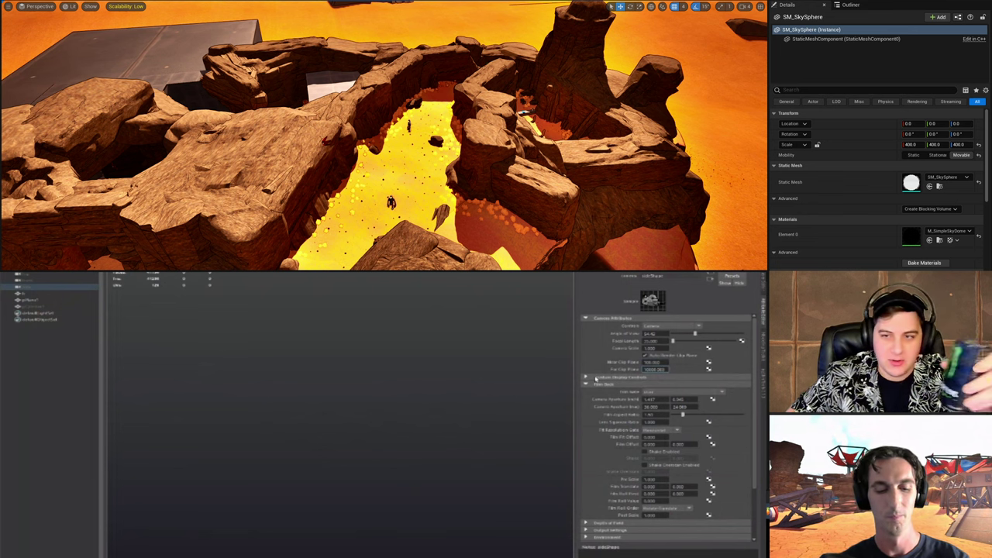
text(00)
key(Return)
scroll(259, 376, down, 5)
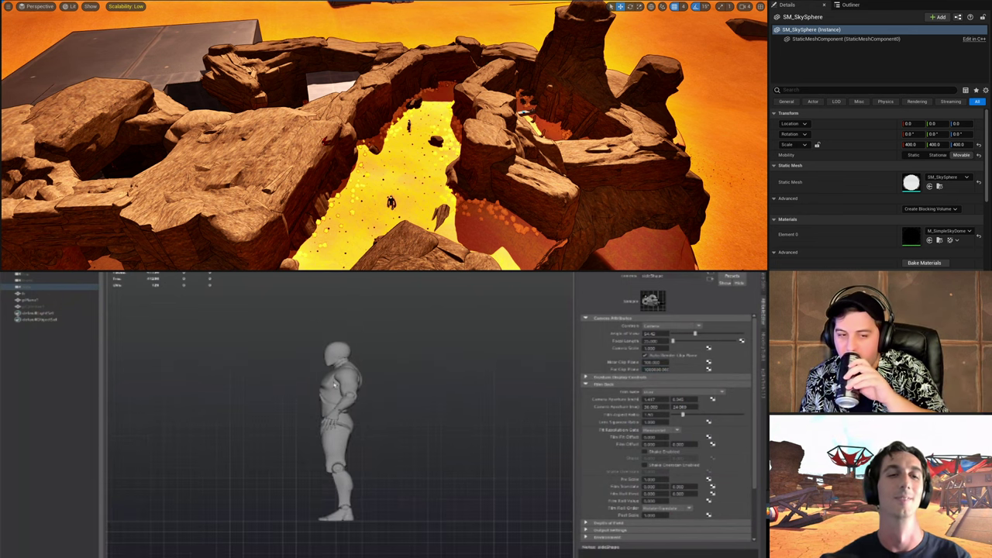
click(380, 429)
scroll(412, 404, up, 2)
mouse_move(402, 451)
alt+middle_down()
mouse_move(376, 438)
mouse_move(420, 454)
alt+middle_up()
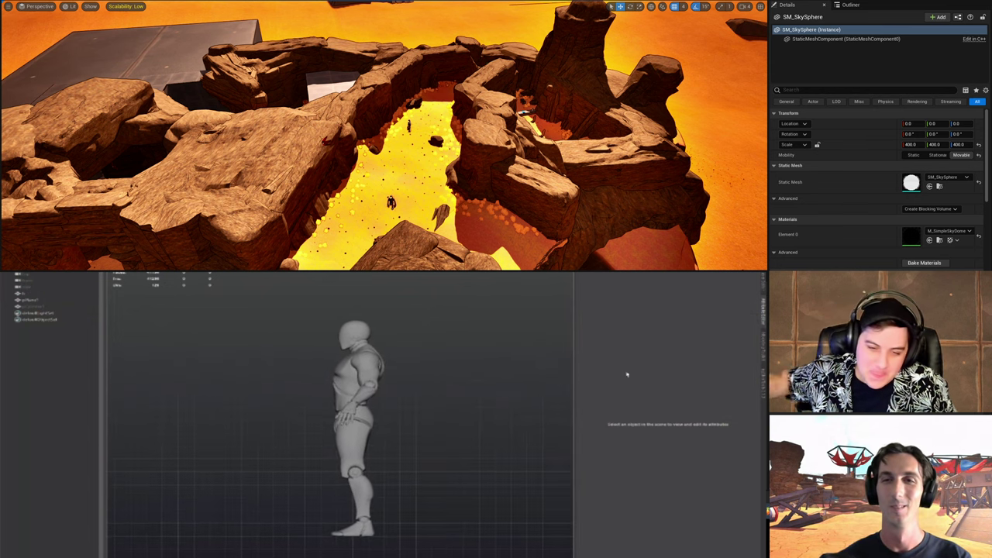
click(760, 317)
alt+middle_drag(485, 408, 446, 417)
alt+right_drag(446, 417, 349, 402)
key(space)
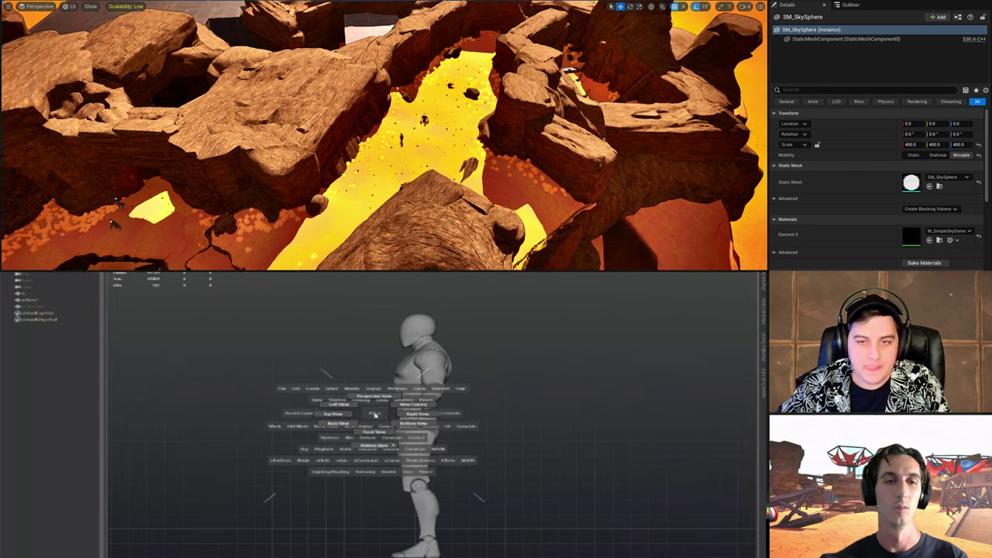
alt+middle_drag(321, 451, 368, 401)
Step: Bring up the level browser in Unreal Engine to choose another level from the Maps folder
click(28, 1)
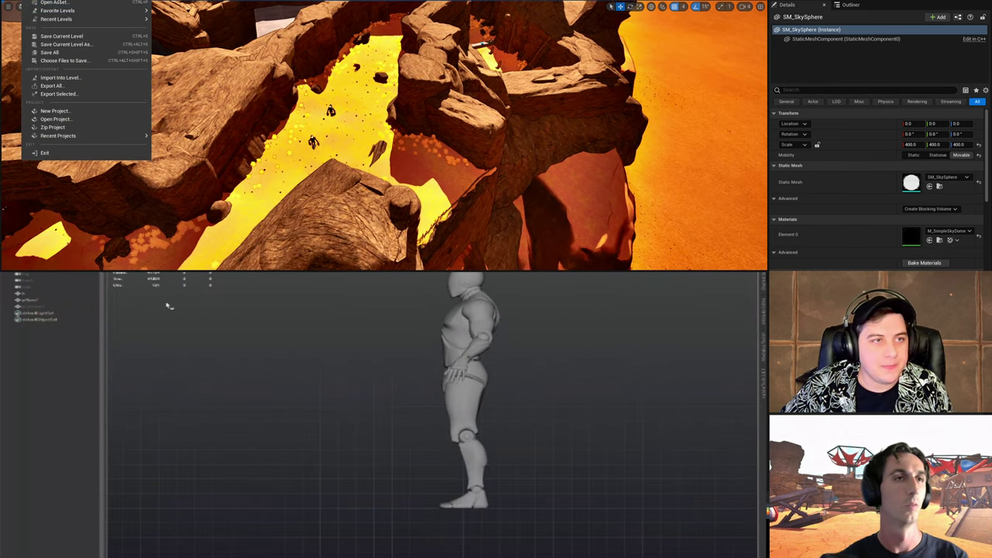
click(55, 3)
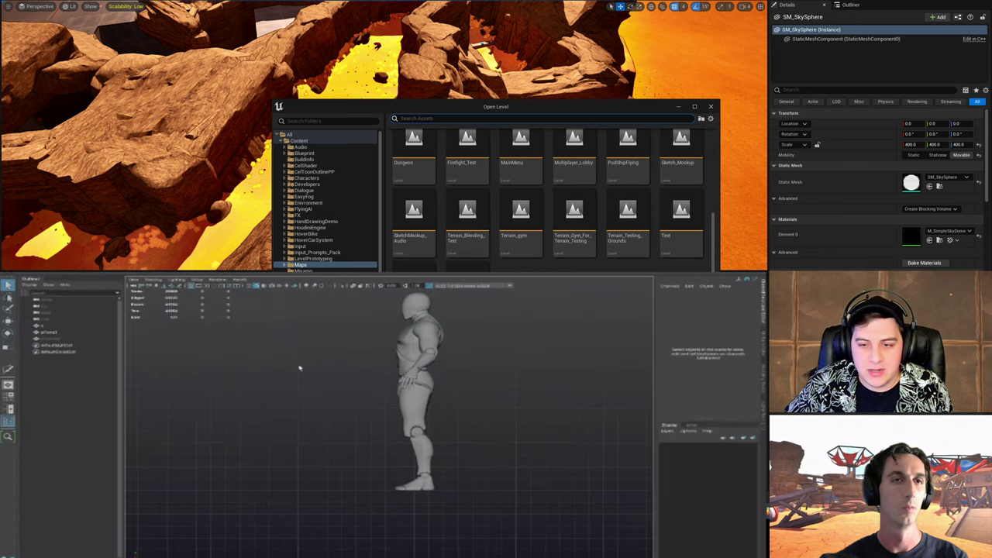
alt+drag(296, 368, 272, 402)
Step: Draw an L-shaped curve in front of the mannequin's legs in Maya's side view, and open the chosen level in Unreal Engine
click(48, 283)
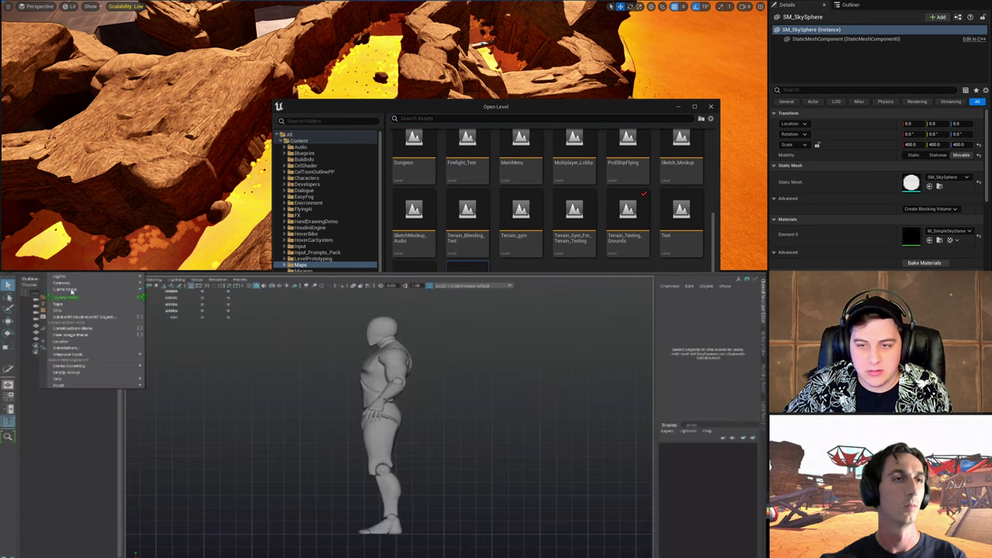
mouse_move(80, 291)
scroll(549, 198, up, 5)
click(177, 298)
alt+middle_drag(249, 464, 322, 439)
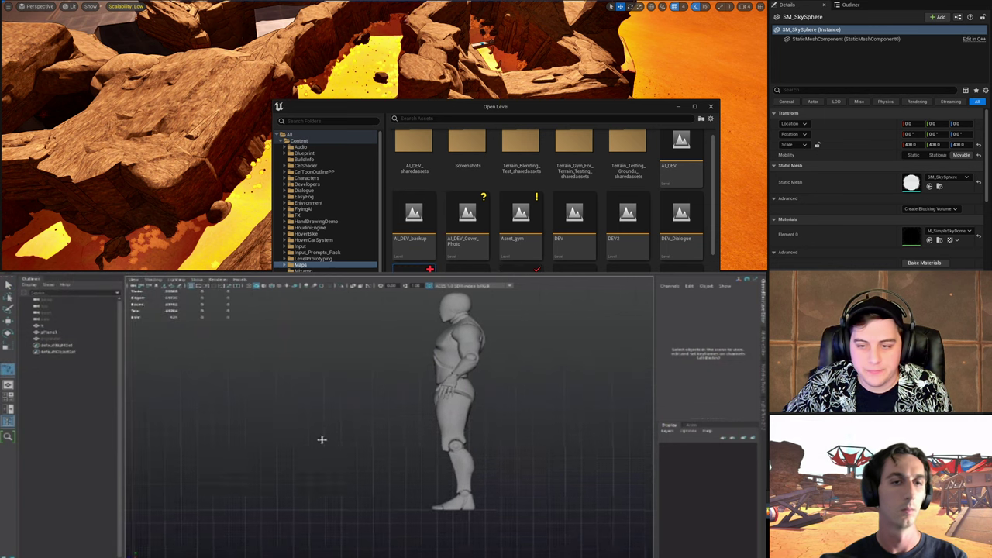
click(596, 264)
click(404, 458)
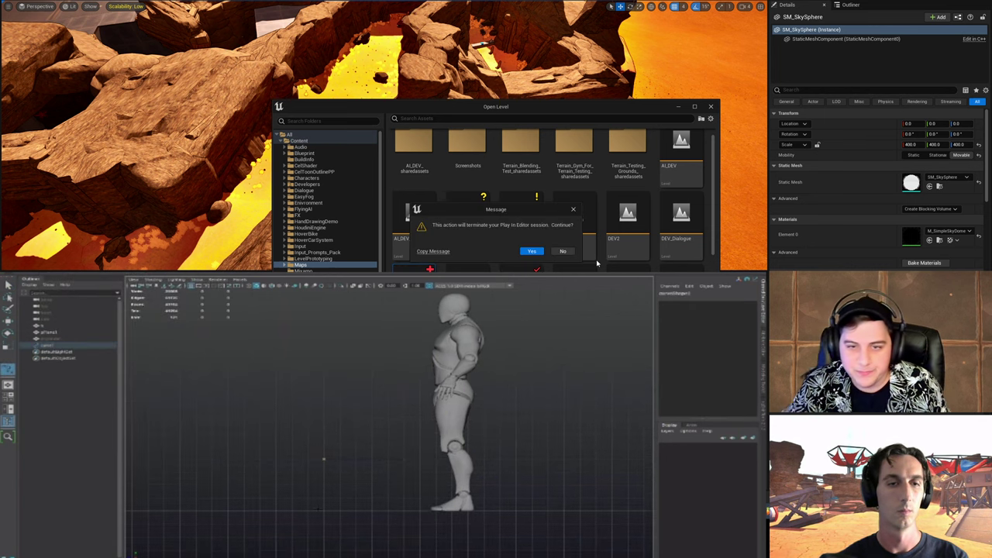
click(534, 251)
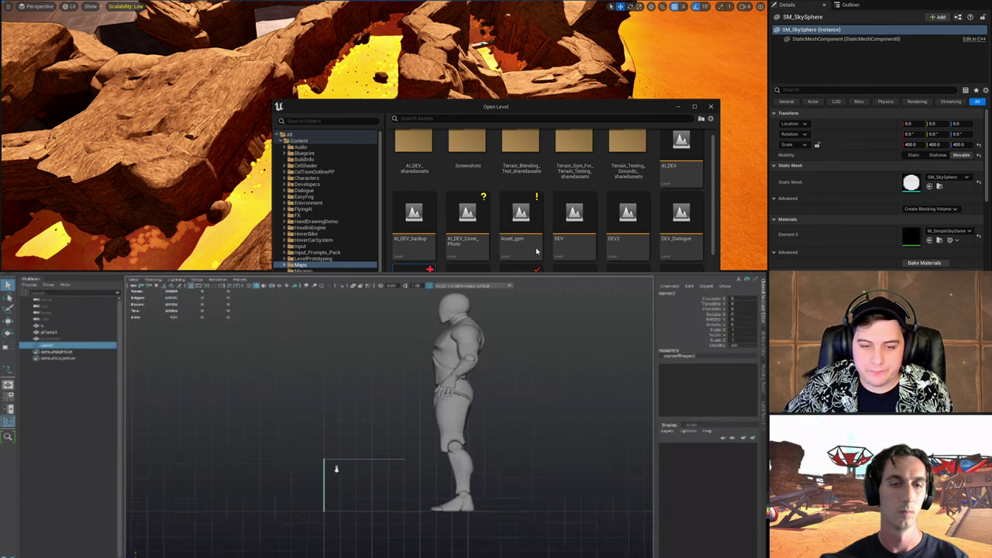
Step: Try to round the L-shaped curve in Maya at its corner control vertex
right_drag(317, 469, 287, 460)
alt+middle_drag(304, 470, 314, 461)
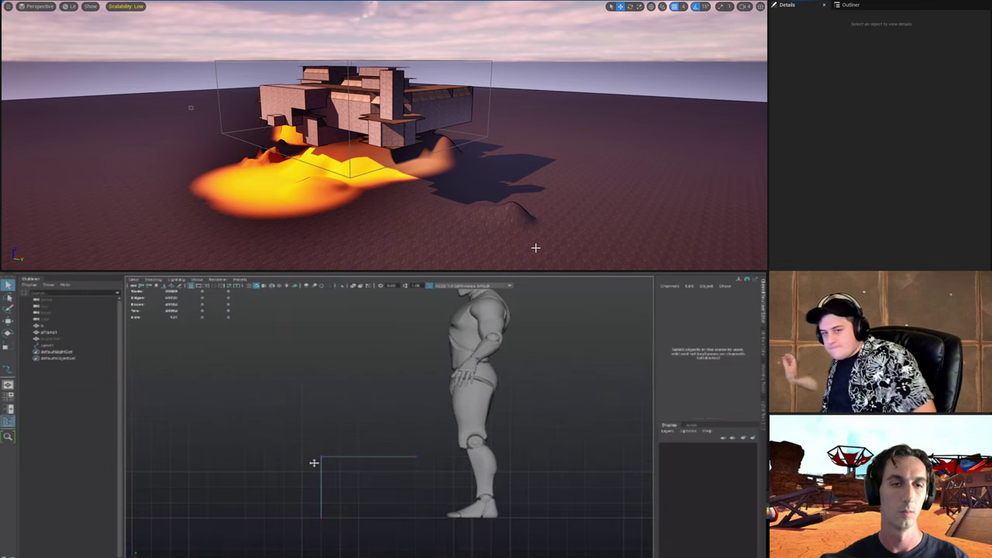
scroll(276, 458, up, 3)
drag(269, 458, 326, 489)
alt+middle_drag(326, 492, 331, 470)
right_drag(540, 247, 447, 169)
key(w)
click(261, 274)
click(274, 357)
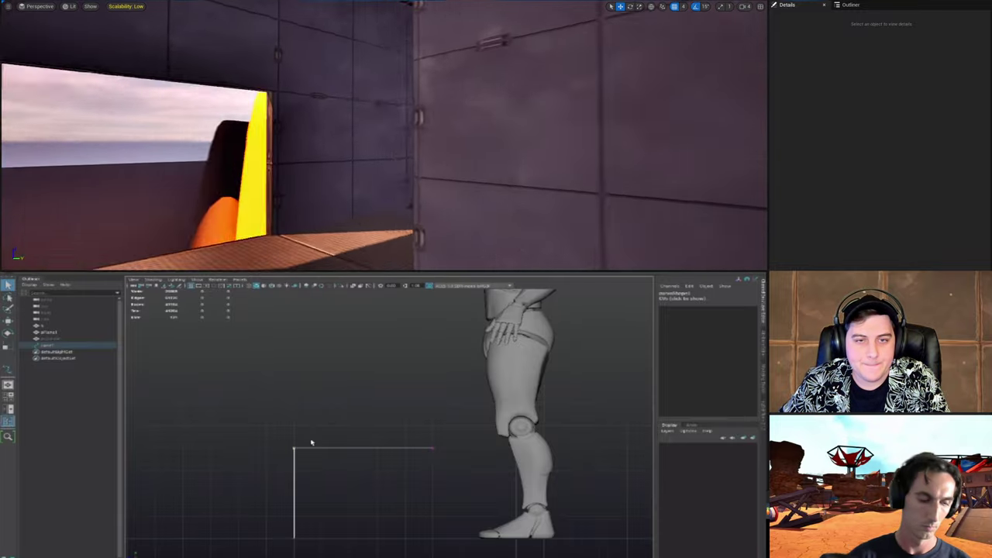
Step: Place curve points on both legs near the curve's corner and insert knots there
click(324, 455)
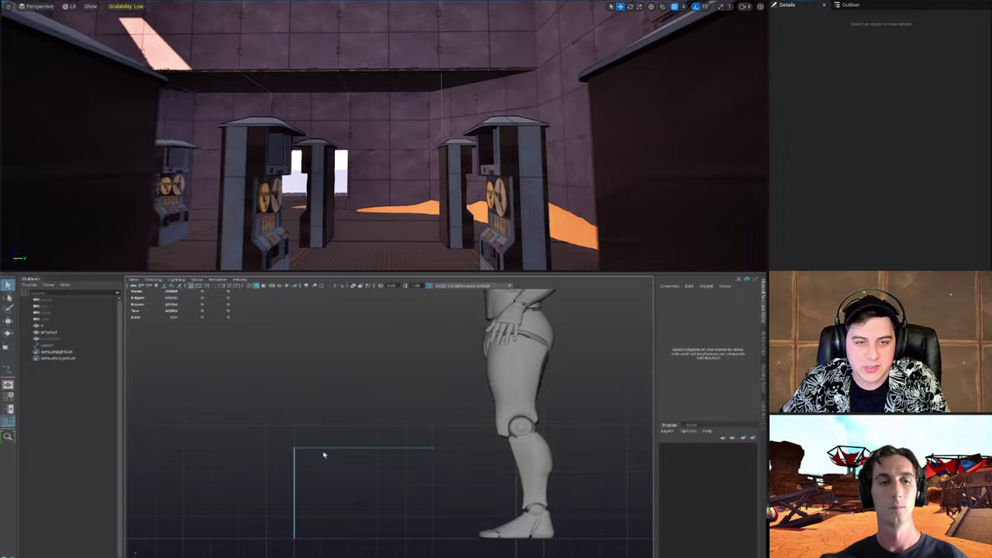
drag(274, 436, 323, 460)
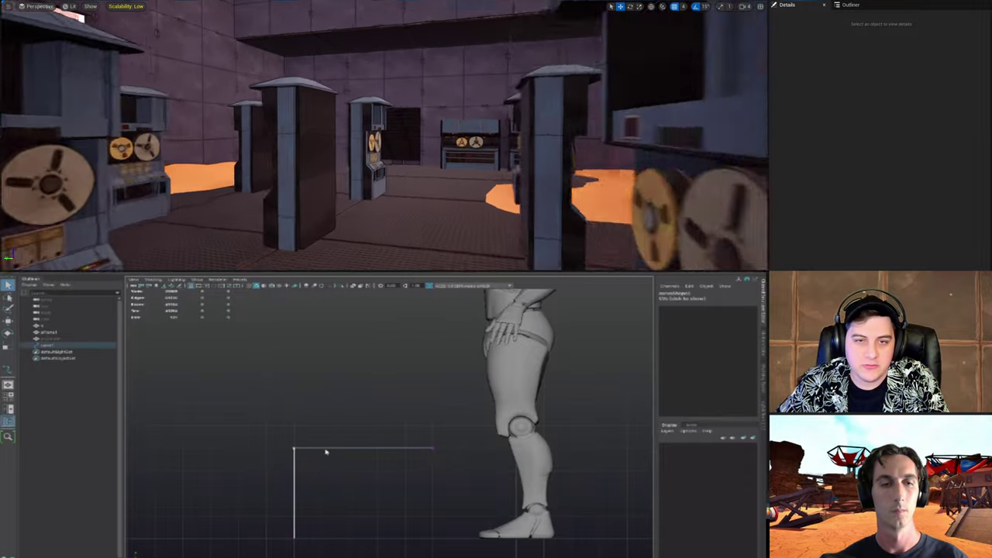
right_click(332, 435)
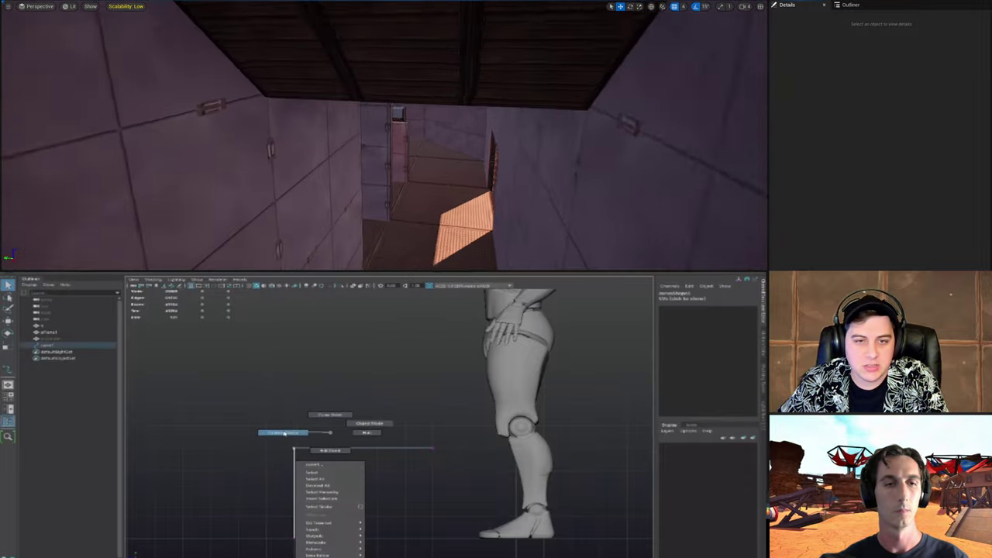
right_drag(284, 433, 330, 415)
click(326, 449)
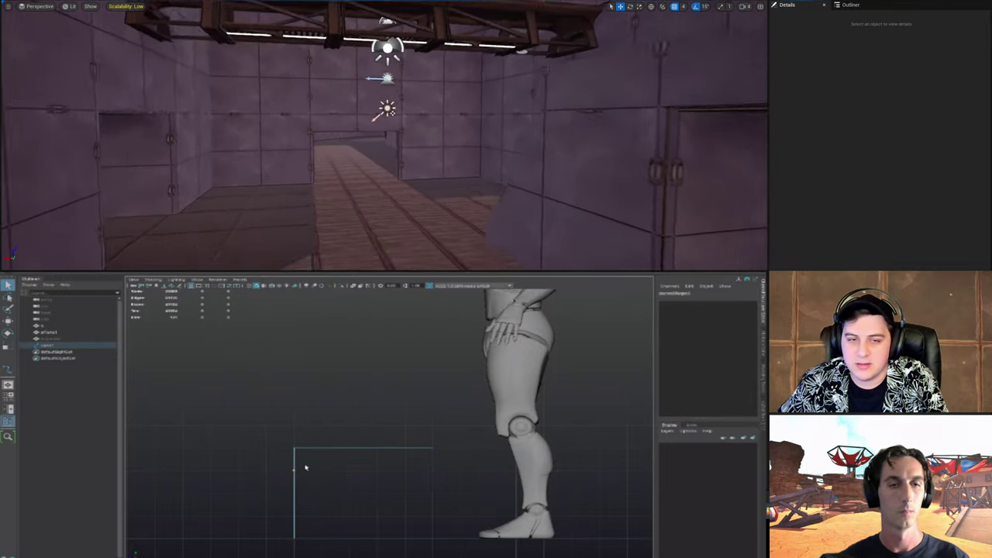
right_drag(297, 470, 293, 442)
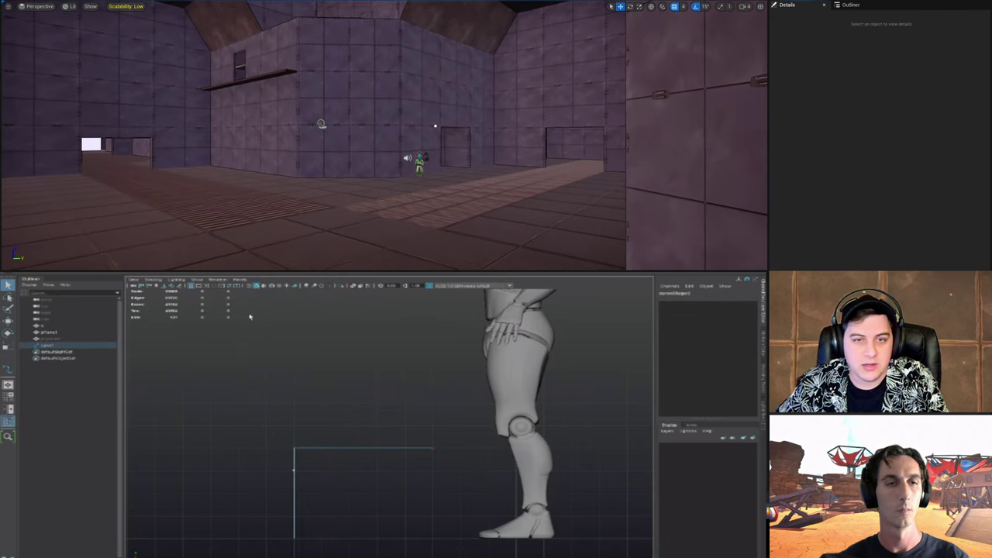
right_drag(522, 142, 434, 161)
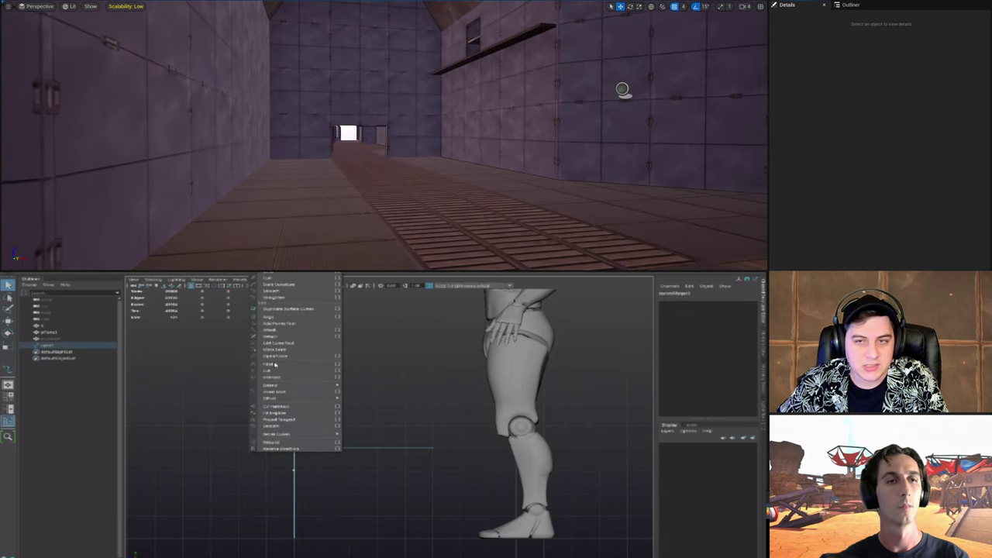
shift+right_drag(274, 364, 282, 395)
click(325, 449)
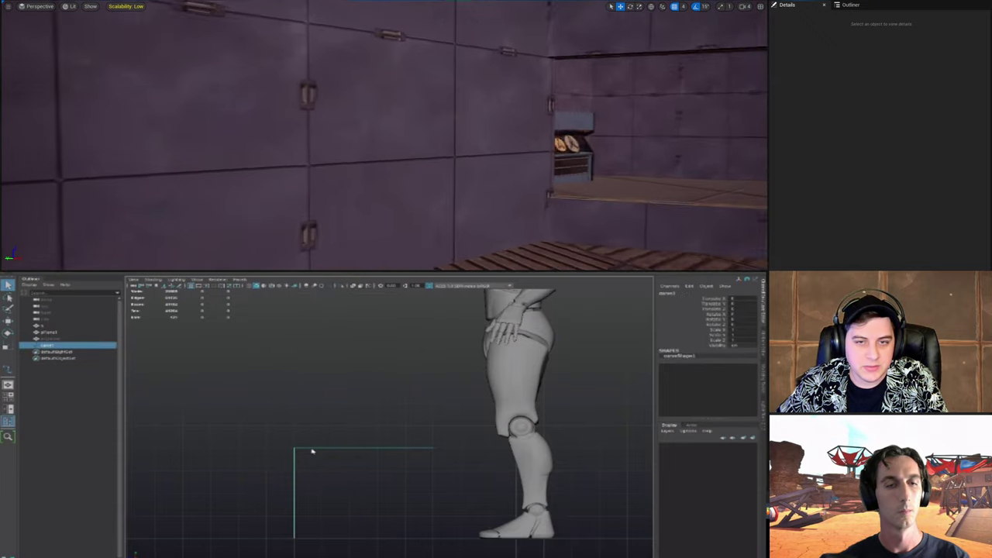
Step: Move the curve's control vertices to bevel the sharp corner and shorten the horizontal leg, and return to object selection
right_drag(312, 450, 262, 461)
drag(287, 441, 297, 468)
key(w)
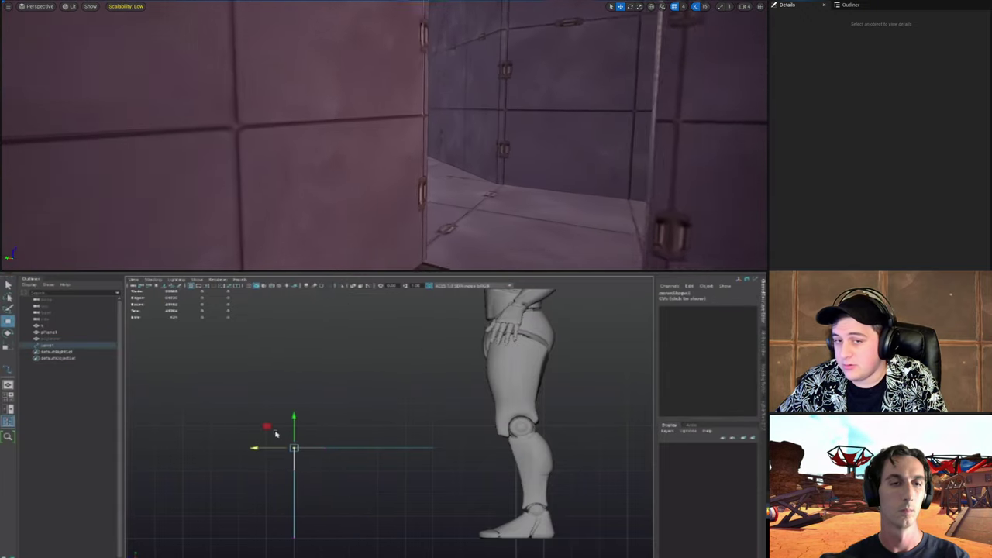
drag(266, 426, 361, 429)
key(F8)
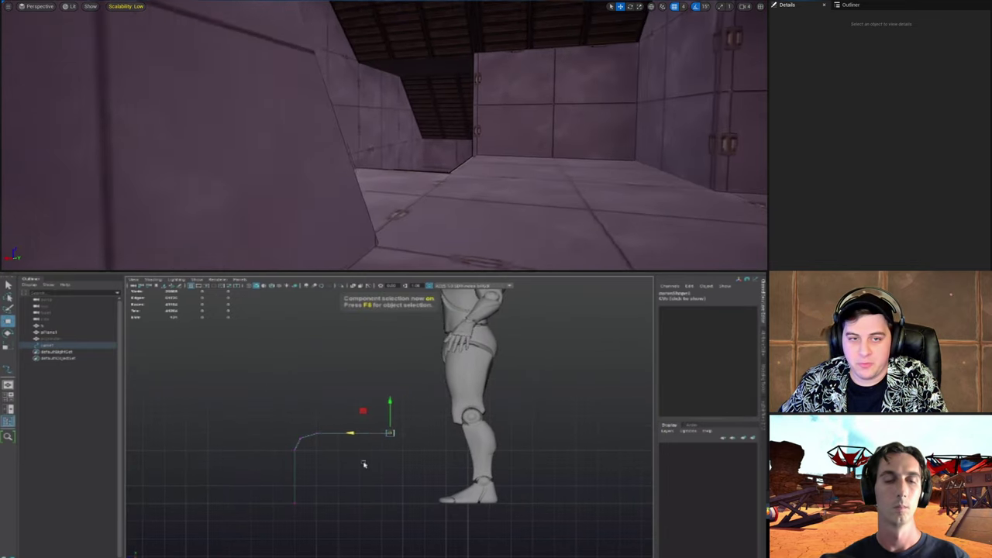
key(F8)
alt+drag(364, 463, 334, 422)
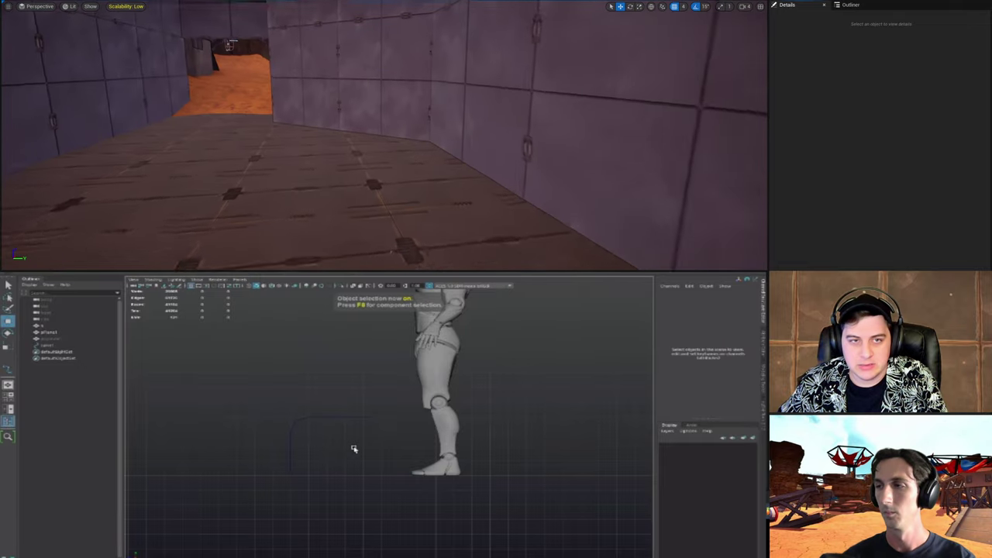
Step: Switch the Maya viewport to perspective and hide the ground plane under the mannequin
key(space)
drag(359, 444, 366, 418)
alt+drag(423, 430, 394, 471)
click(394, 471)
key(h)
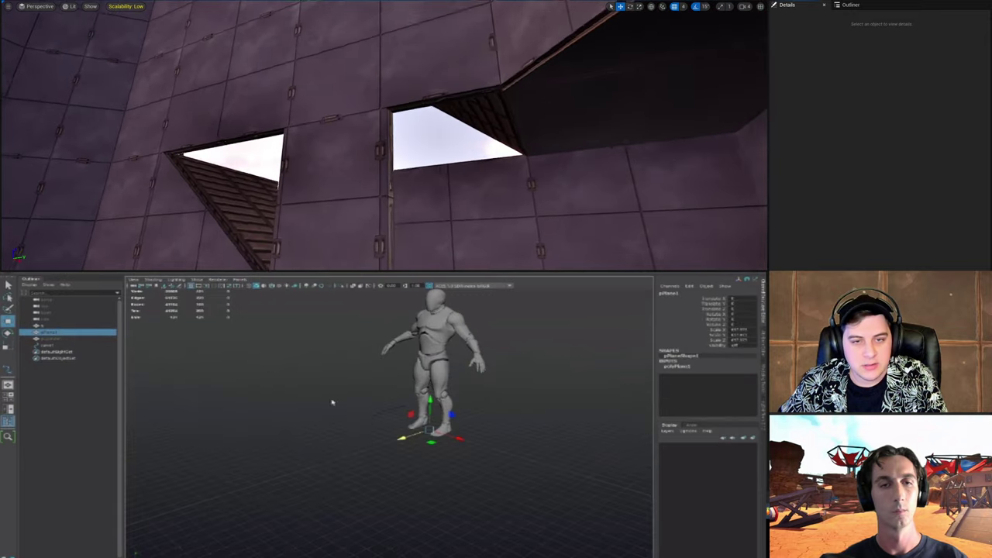
Step: Set the Maya grid lines to every 512 units in the grid options and apply
alt+right_drag(332, 403, 423, 370)
click(380, 375)
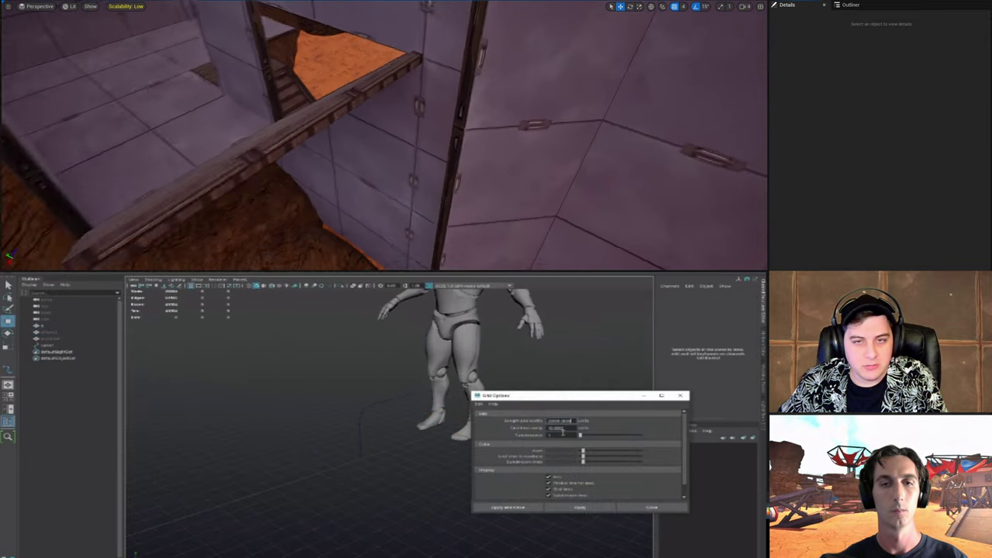
drag(564, 429, 542, 429)
text(512)
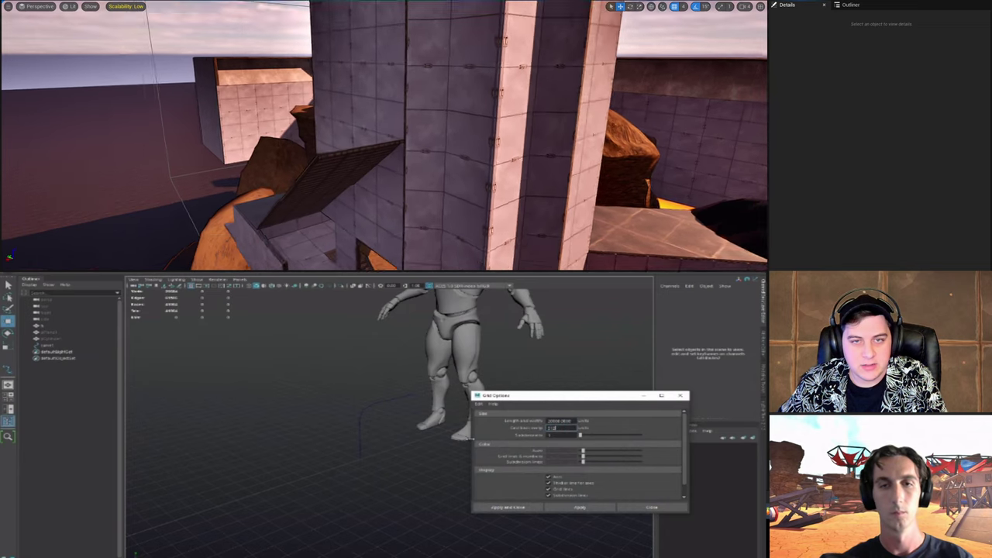
click(581, 507)
Step: Select the seven stacked angled wall pieces at the building's corner in Unreal Engine
alt+right_drag(357, 473, 235, 409)
click(434, 62)
right_drag(420, 104, 421, 139)
ctrl+click(421, 104)
alt+right_drag(235, 410, 329, 440)
scroll(346, 457, up, 5)
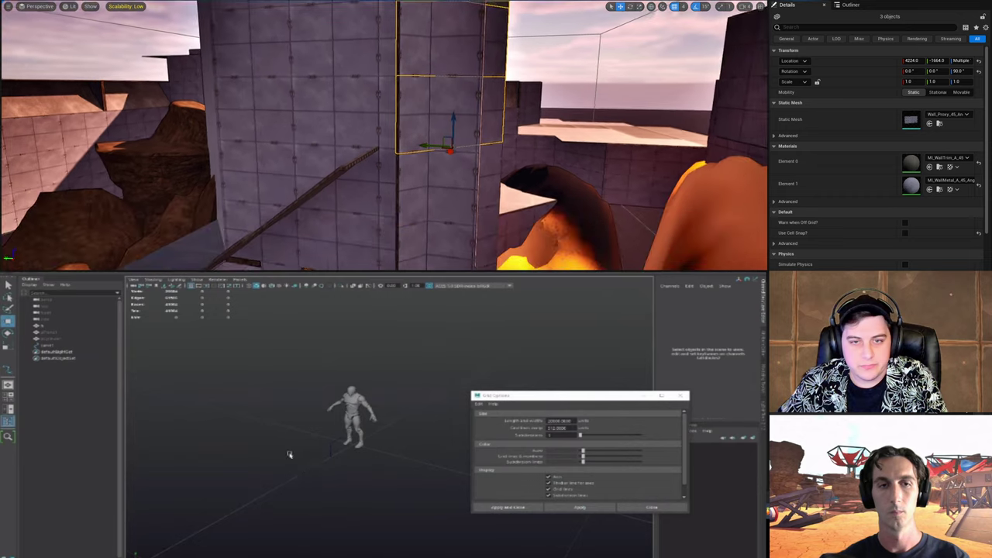
ctrl+click(425, 189)
right_drag(425, 189, 438, 181)
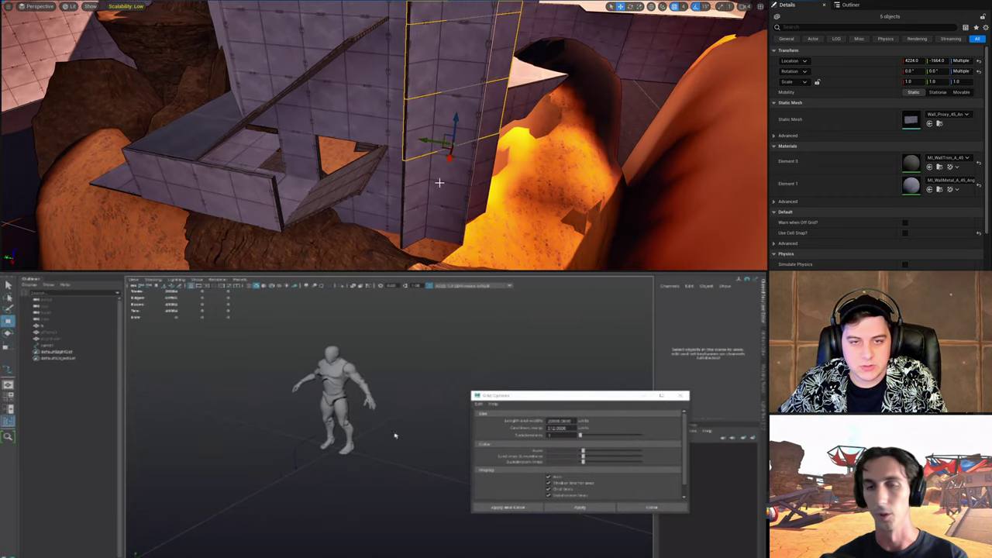
ctrl+click(439, 182)
alt+drag(405, 441, 352, 448)
ctrl+click(420, 219)
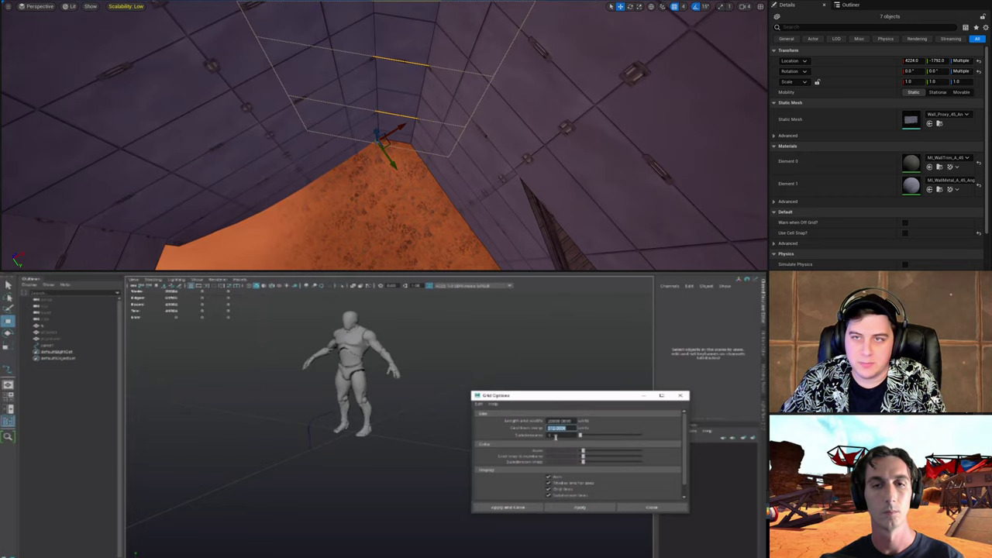
Step: Try 4 grid subdivisions and a grid line spacing of 256 units in Maya, applying each setting
double_click(555, 436)
text(4)
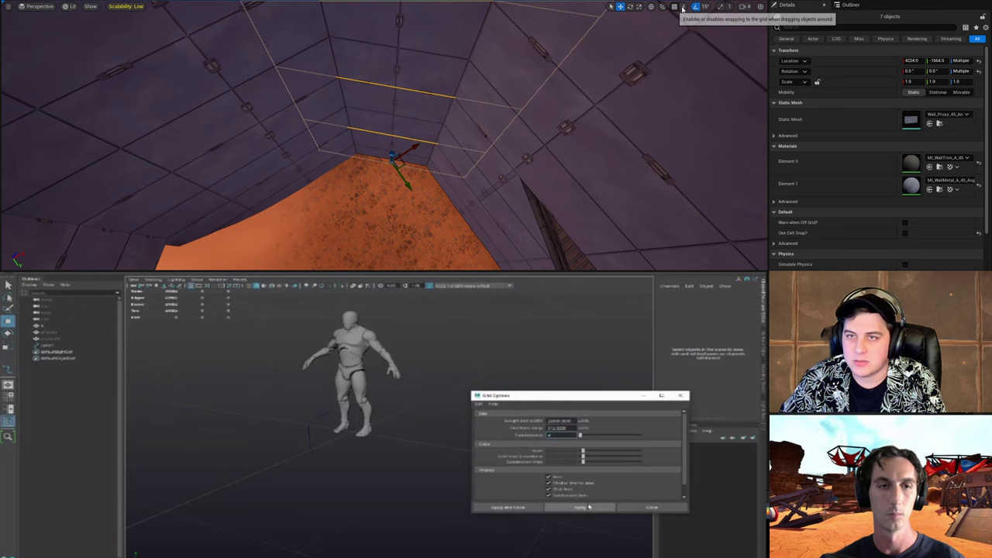
click(589, 507)
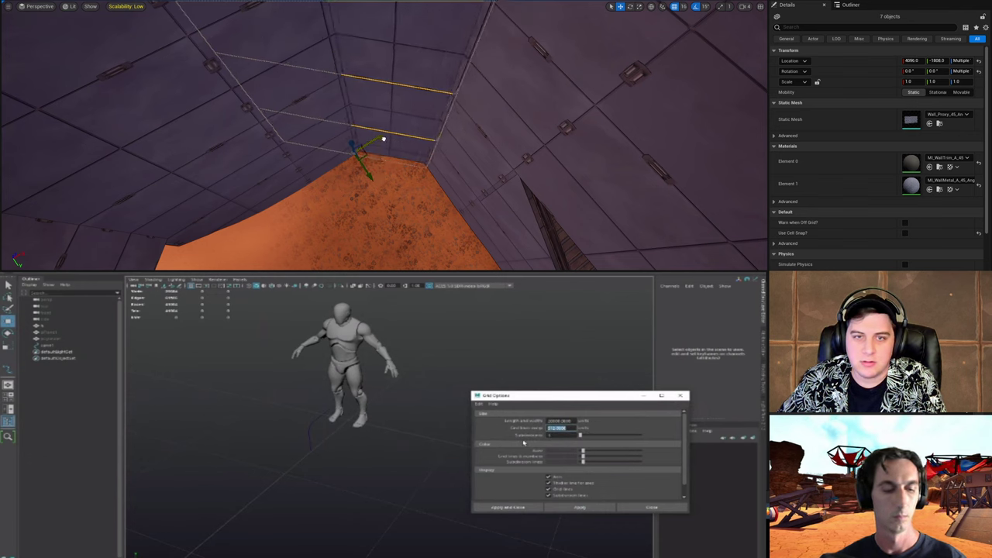
text(256)
click(579, 507)
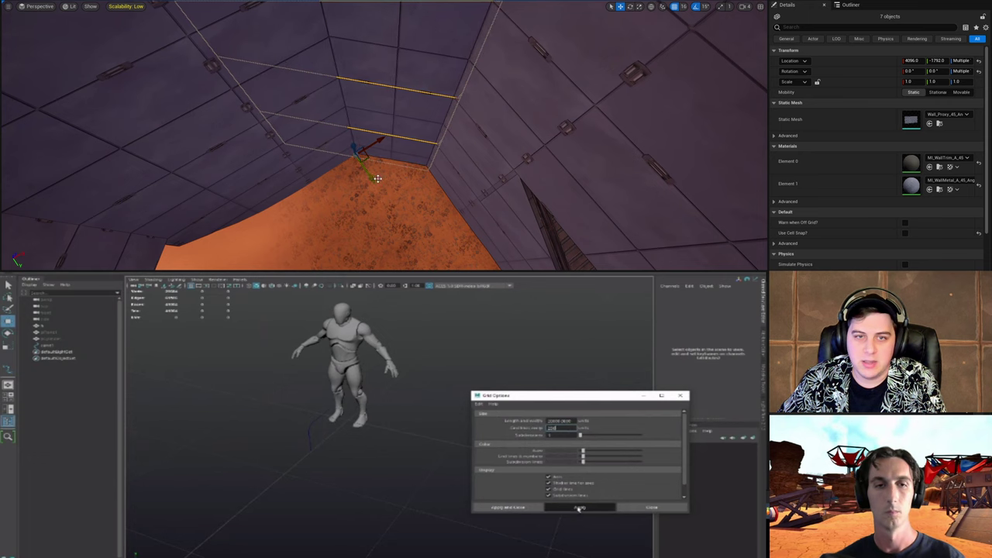
alt+drag(395, 476, 405, 473)
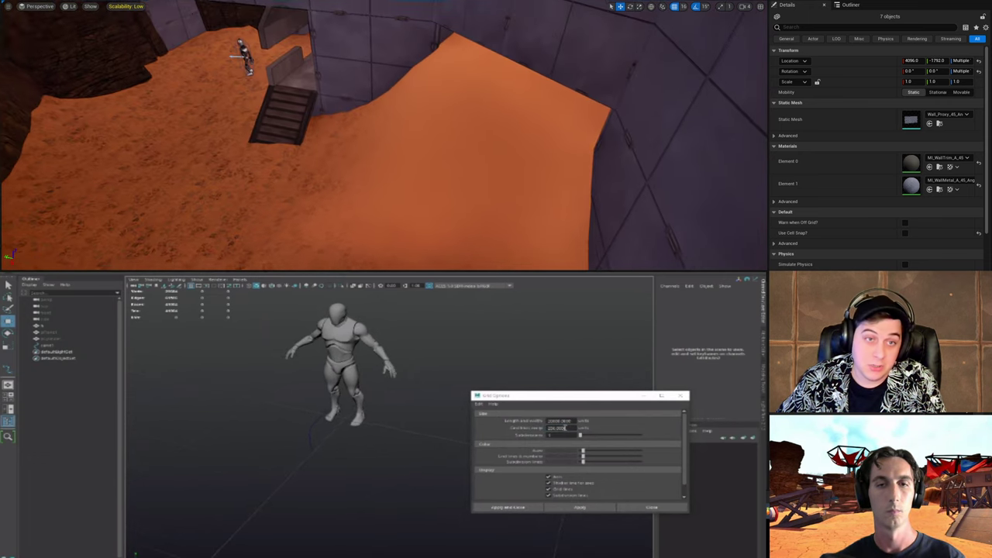
Step: Replace the grid line spacing value, apply it and close the grid options
drag(567, 427, 536, 432)
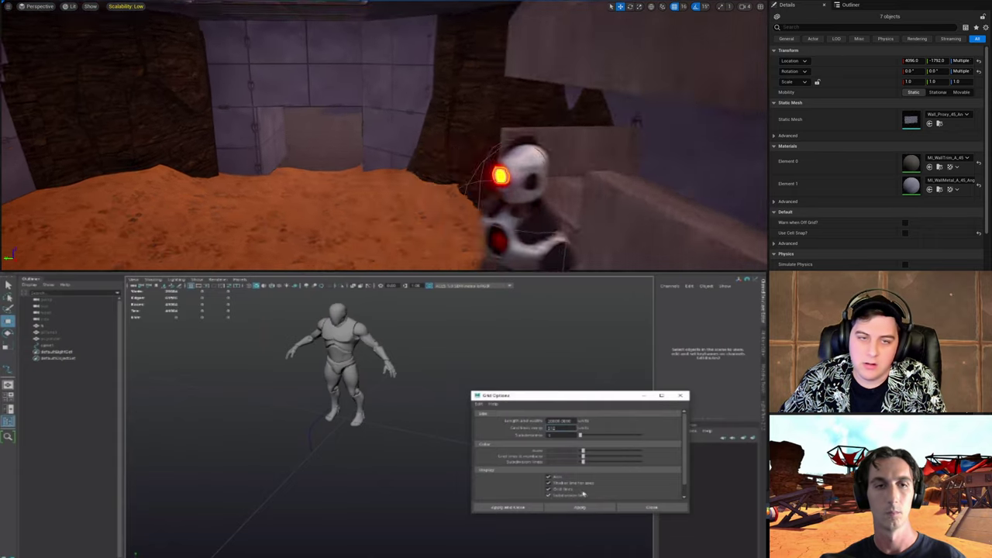
click(507, 507)
scroll(492, 451, up, 3)
alt+drag(493, 451, 330, 418)
click(318, 390)
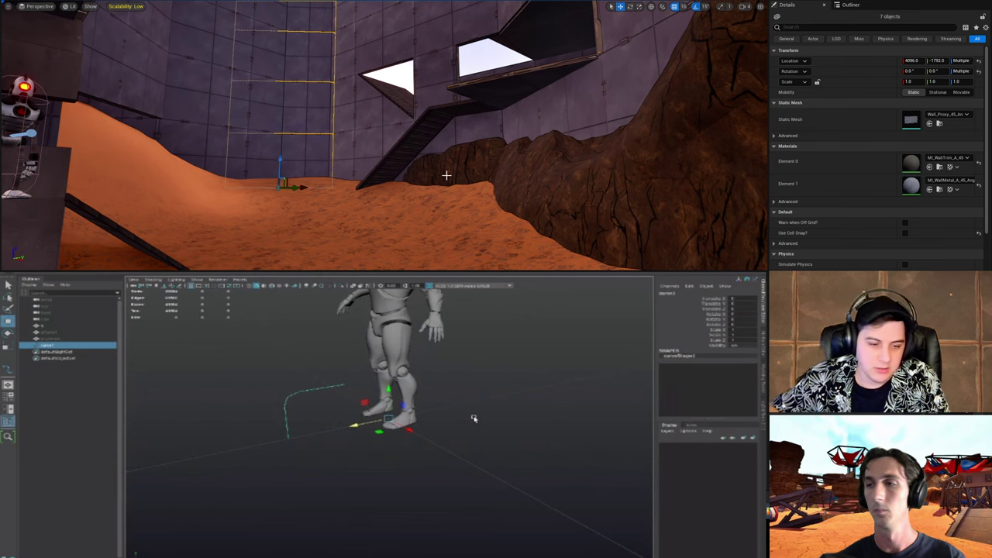
click(420, 443)
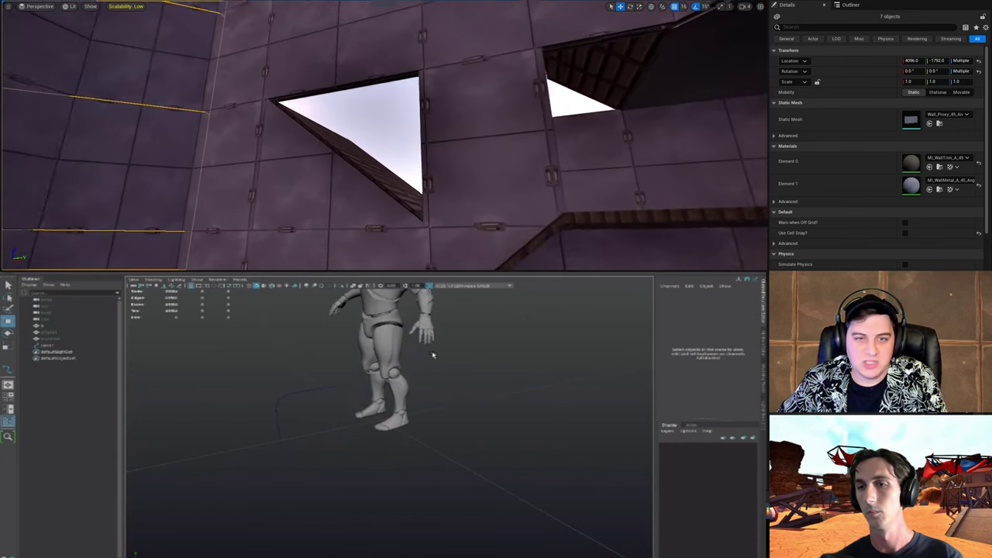
Step: Reposition the curve's control vertices to form a wider, rounder bend and return to object selection
click(293, 403)
alt+drag(293, 407, 309, 415)
key(F9)
right_click(298, 421)
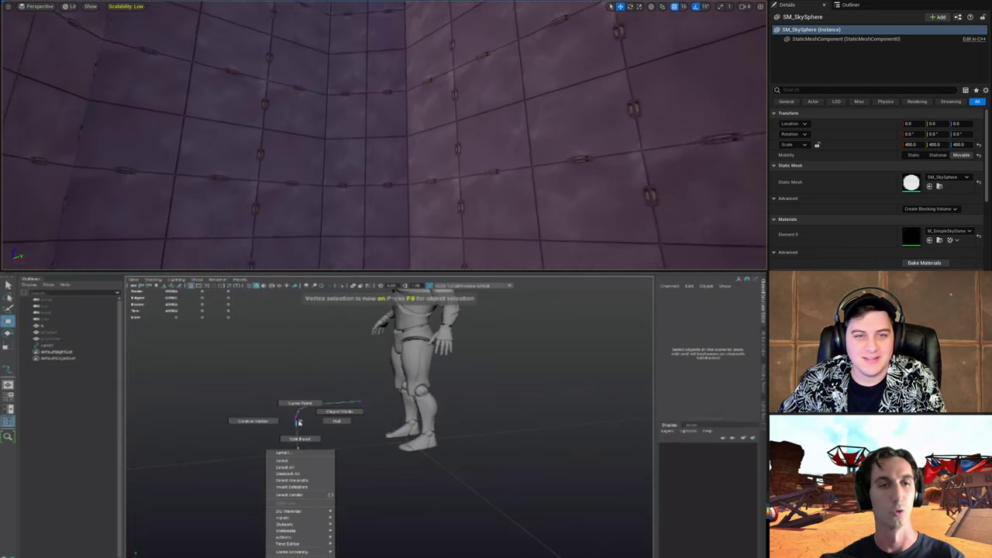
click(296, 418)
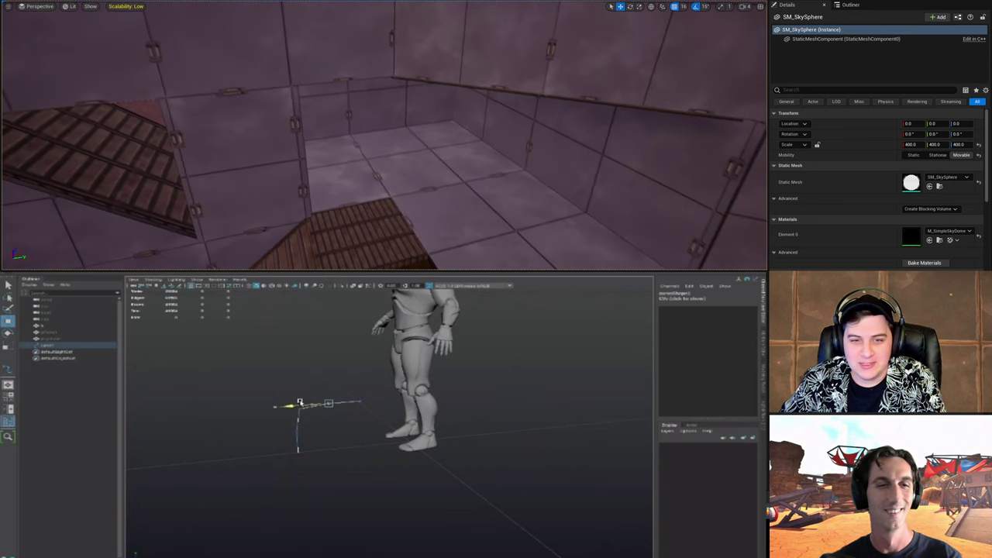
click(323, 432)
alt+drag(323, 432, 292, 412)
click(330, 428)
key(F8)
Step: Select the bent curve and create a sweep mesh along it
click(300, 409)
click(292, 407)
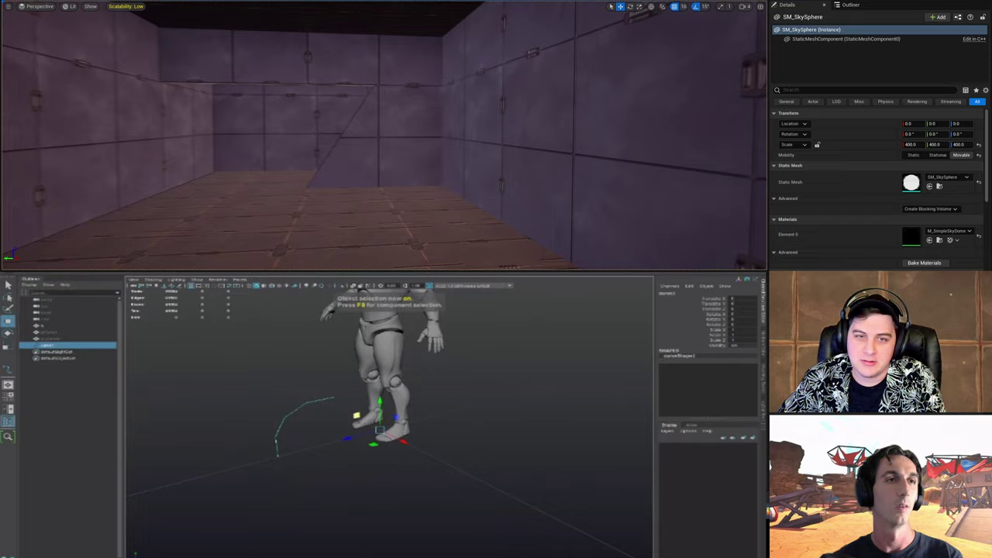
click(59, 274)
click(68, 299)
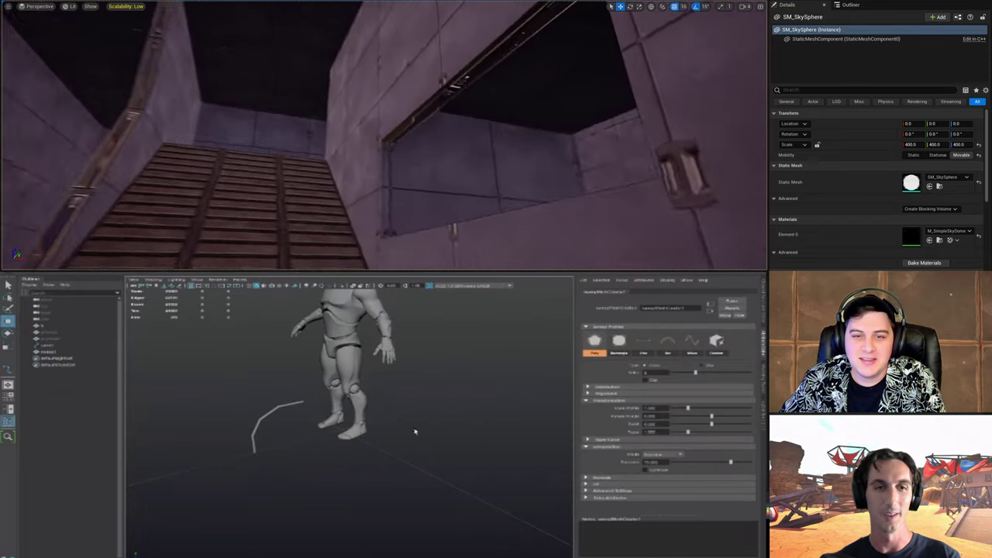
Step: Enlarge the sweep mesh's profile into a thick pipe in Maya and turn on Optimize for its interpolation
drag(694, 409, 727, 412)
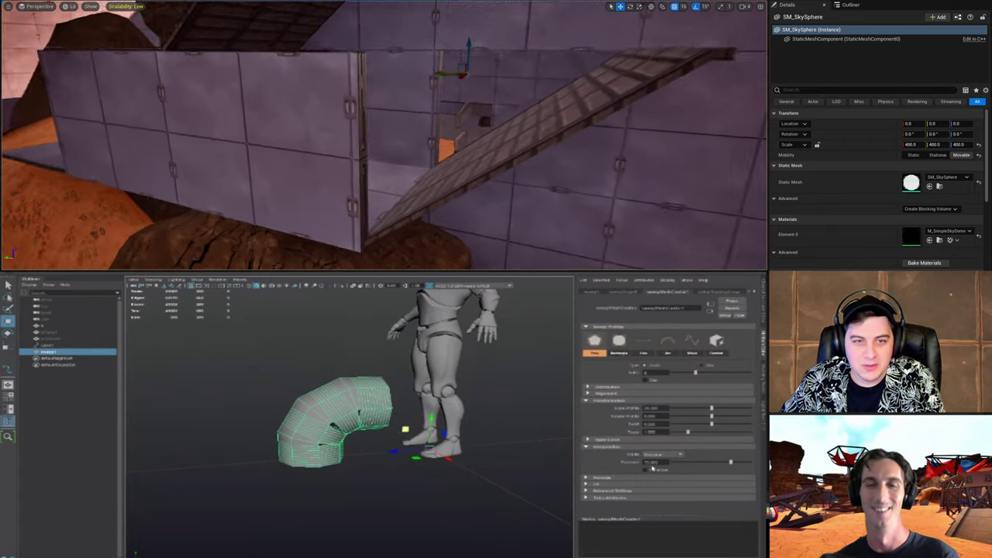
click(645, 469)
Step: In the Unreal level, duplicate the outer wall panel to build copies at (4608, -512, 384) and (4608, -1024, 0)
right_drag(310, 210, 341, 209)
click(310, 210)
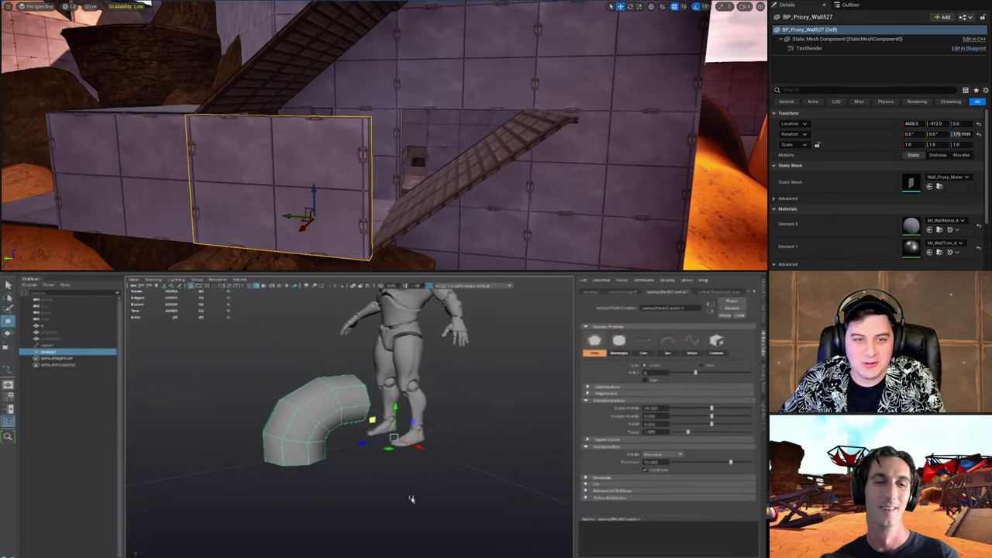
alt+drag(314, 213, 318, 94)
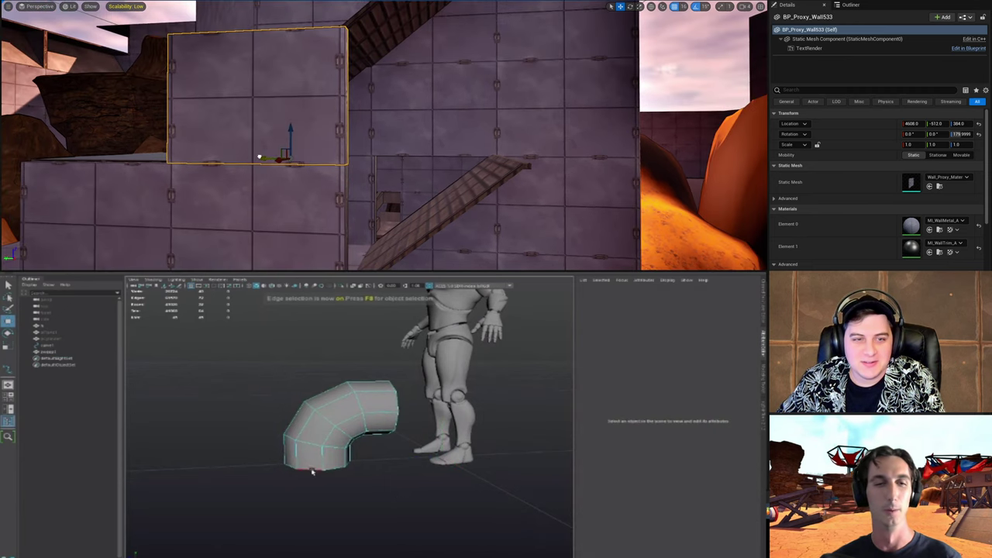
alt+drag(273, 155, 450, 207)
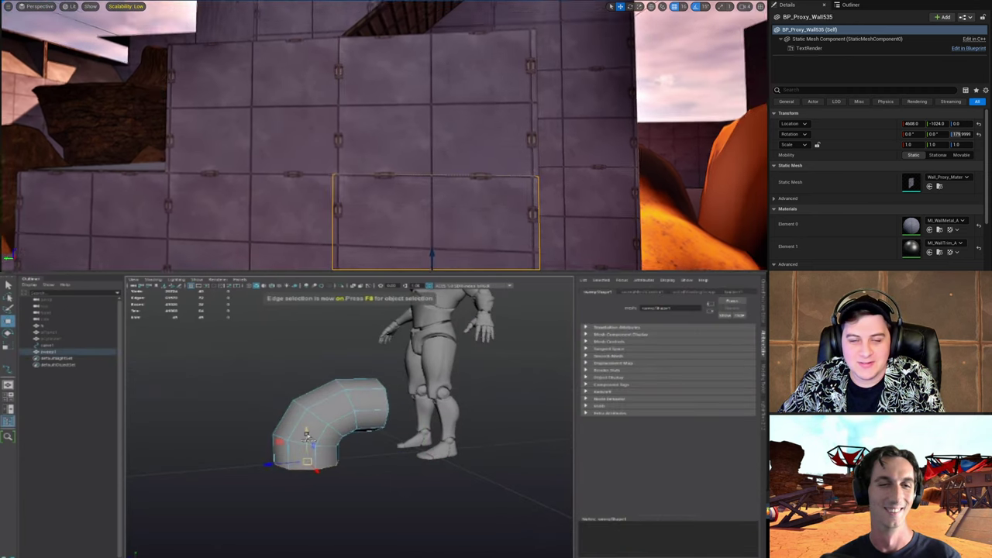
Step: Extrude the pipe's lower end edges a short distance in Maya and duplicate a wall panel to (4608, -1024, 768) in Unreal
shift+drag(307, 435, 309, 444)
right_drag(421, 144, 441, 101)
click(421, 144)
alt+drag(348, 457, 431, 392)
alt+drag(401, 199, 392, 85)
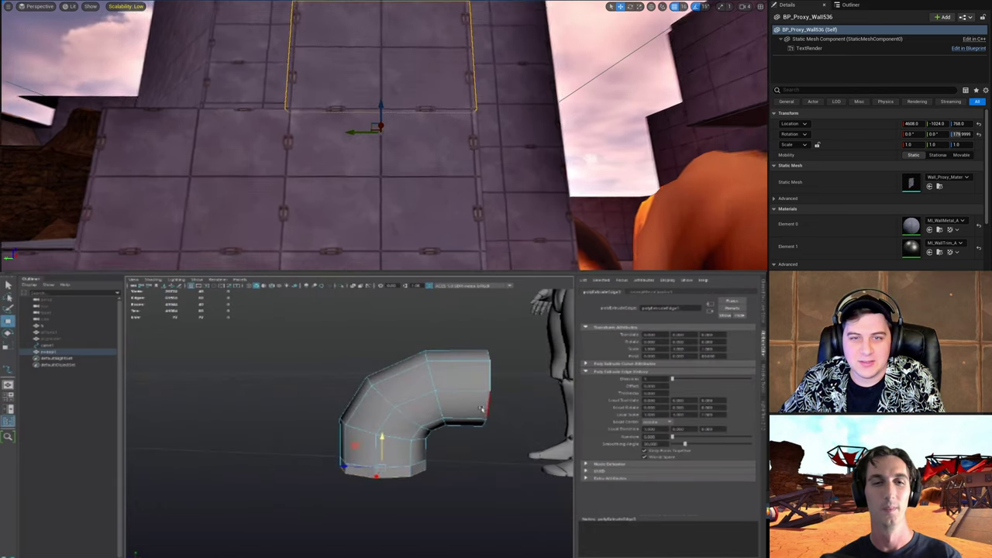
Step: Extrude the edge loop at the pipe's upper open end outward to add a short end section
double_click(491, 409)
right_drag(383, 136, 193, 116)
alt+drag(499, 453, 372, 459)
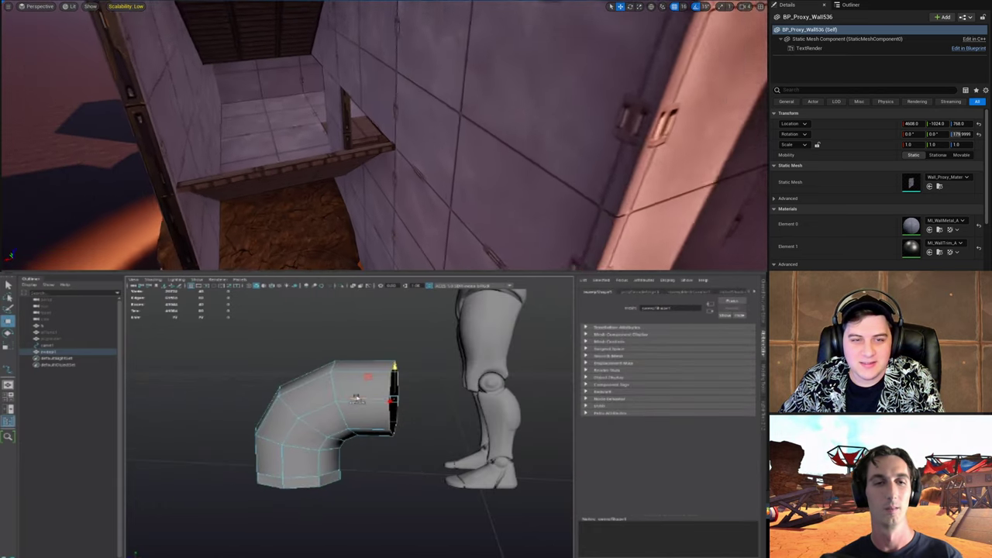
shift+drag(356, 398, 367, 399)
right_drag(193, 116, 240, 117)
shift+drag(367, 399, 369, 399)
right_drag(240, 117, 287, 116)
alt+drag(369, 399, 359, 439)
right_drag(287, 116, 379, 124)
Step: Select the face rings at both pipe ends and extrude them outward to form thick flanges
key(F11)
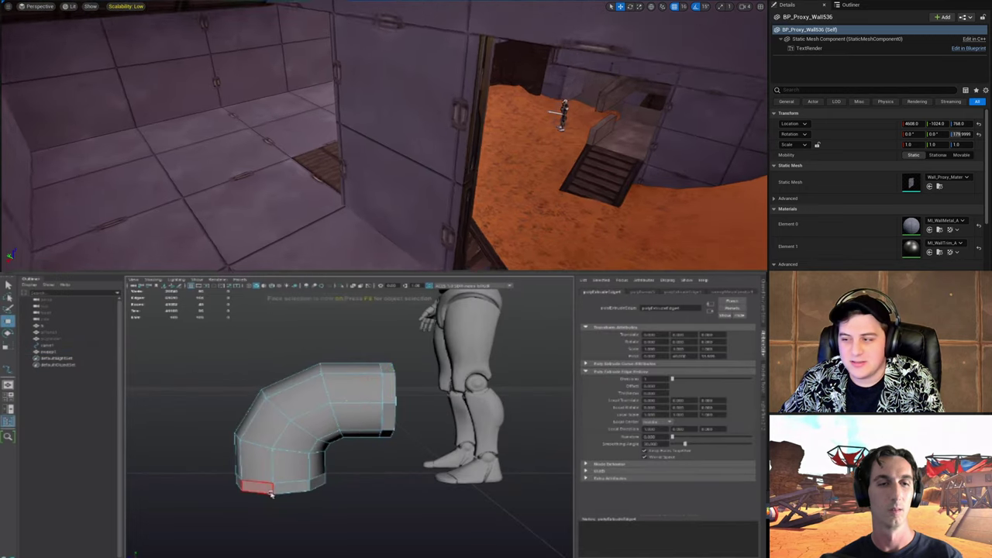
click(272, 494)
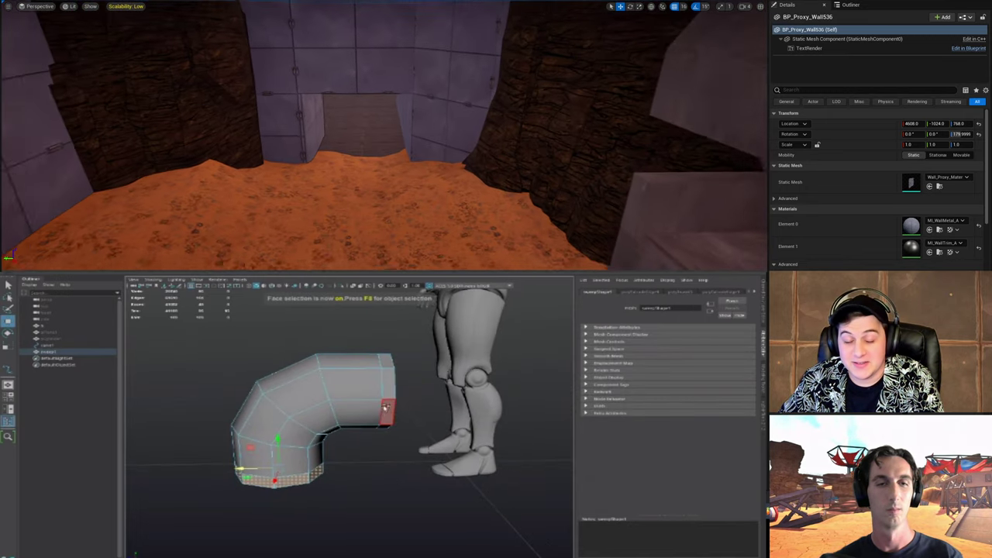
shift+click(385, 407)
key(ctrl+e)
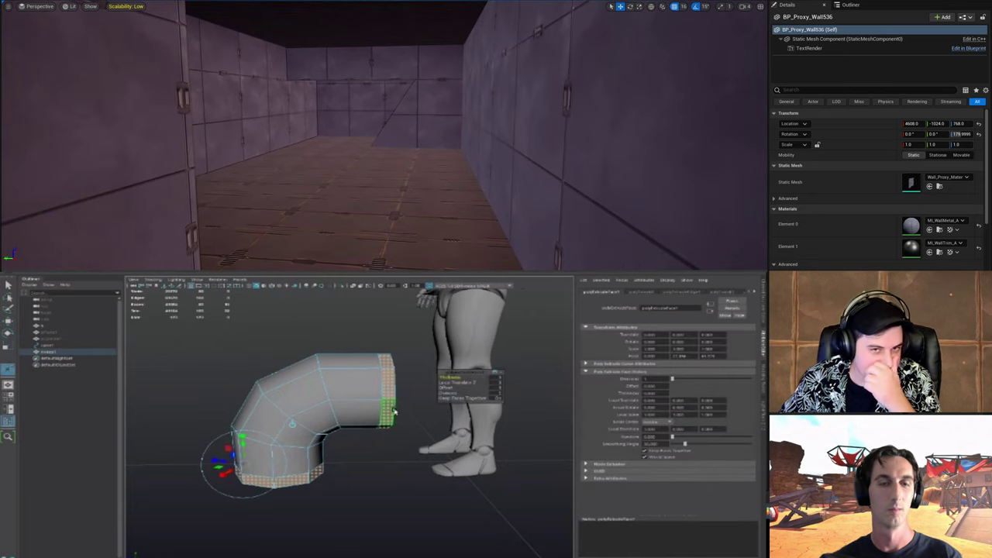
alt+drag(391, 413, 398, 419)
middle_drag(377, 440, 386, 453)
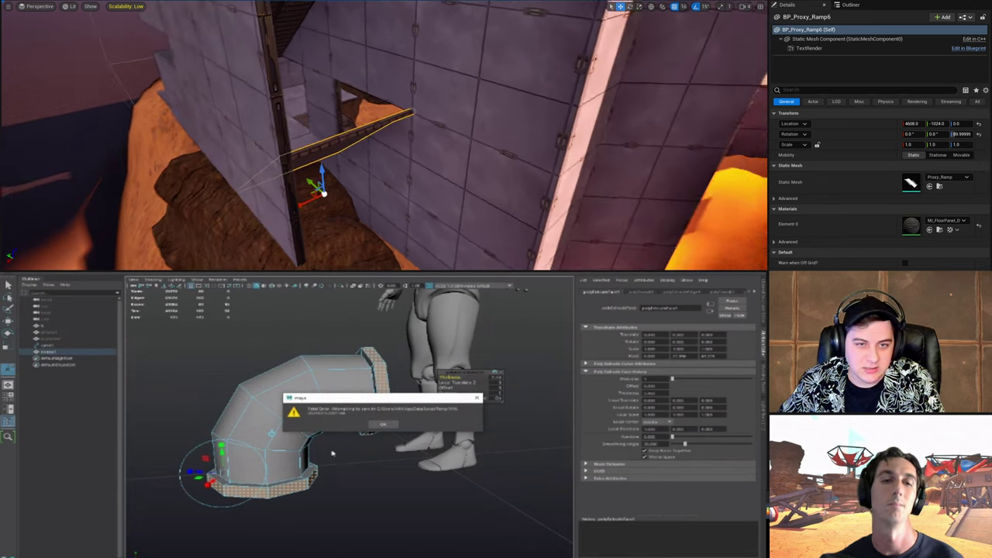
Step: Dismiss the Maya error message and delete the selected ramp in the Unreal level
click(385, 425)
right_drag(399, 140, 374, 115)
key(Delete)
Step: Select the three stacked outer wall panels and duplicate them sideways to Y -1536
click(332, 88)
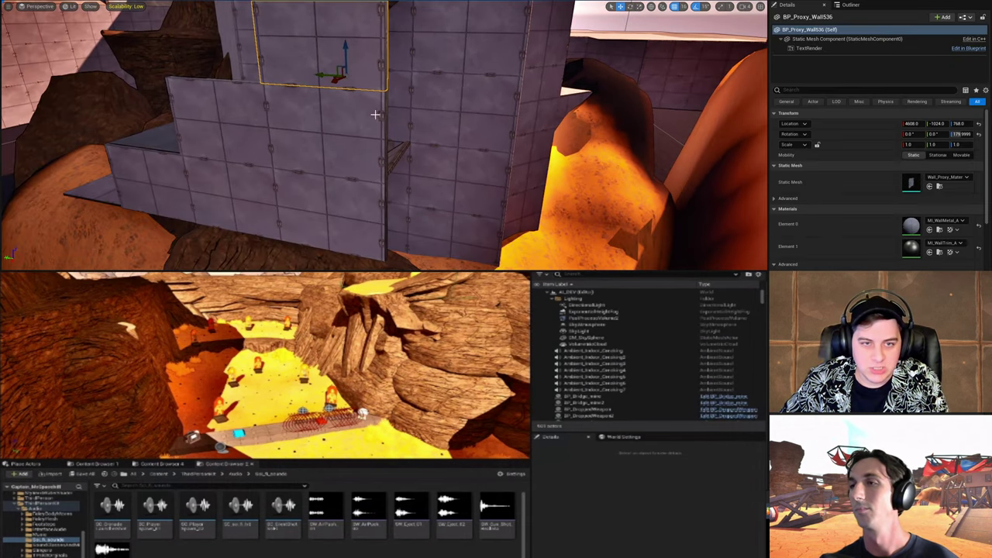
shift+click(361, 140)
shift+click(336, 225)
right_drag(337, 225, 299, 200)
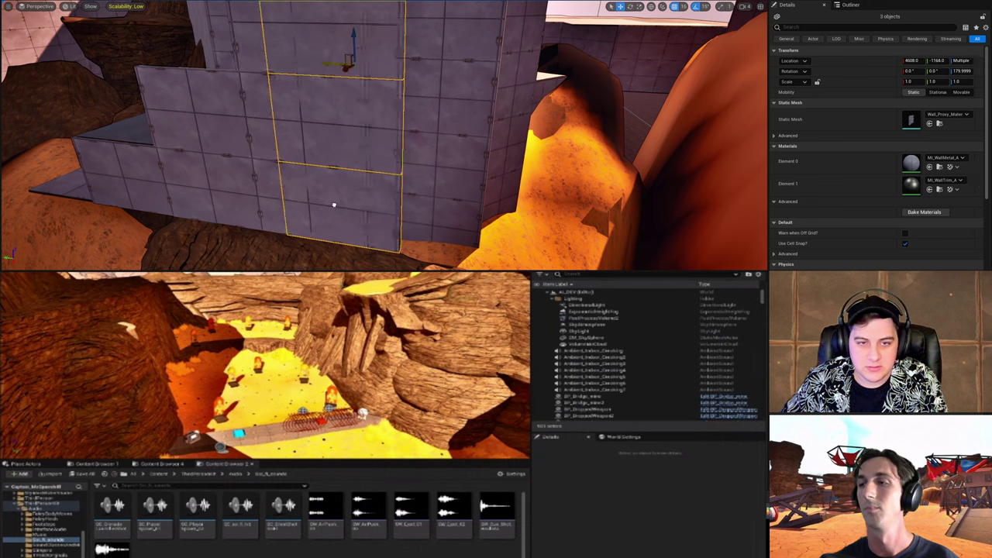
right_drag(390, 209, 322, 163)
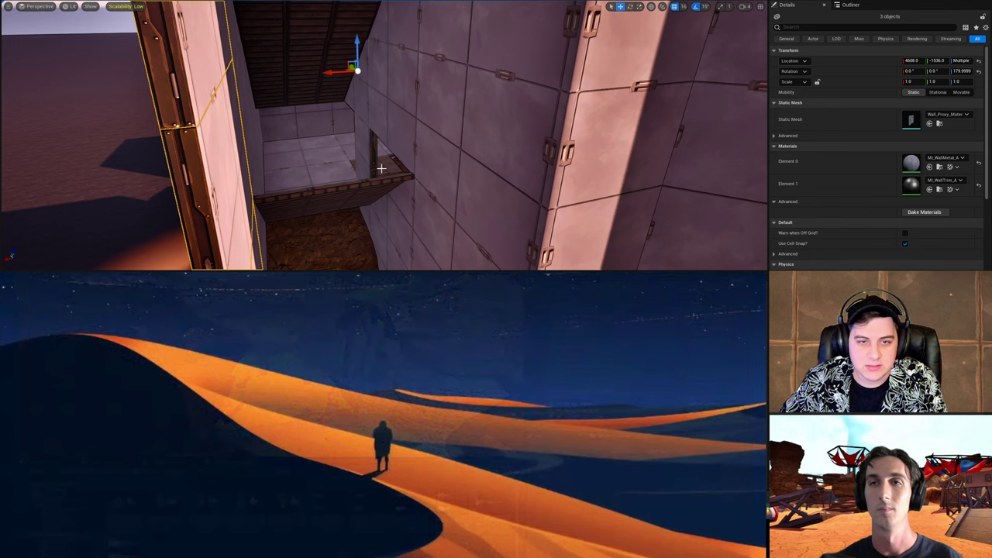
Step: Duplicate a floor panel and slide the copy to (4608, -1536, 384) at the top of the ramp
click(322, 164)
alt+drag(309, 174, 307, 128)
right_drag(305, 111, 423, 150)
right_drag(530, 121, 529, 170)
drag(524, 171, 379, 180)
key(ctrl+z)
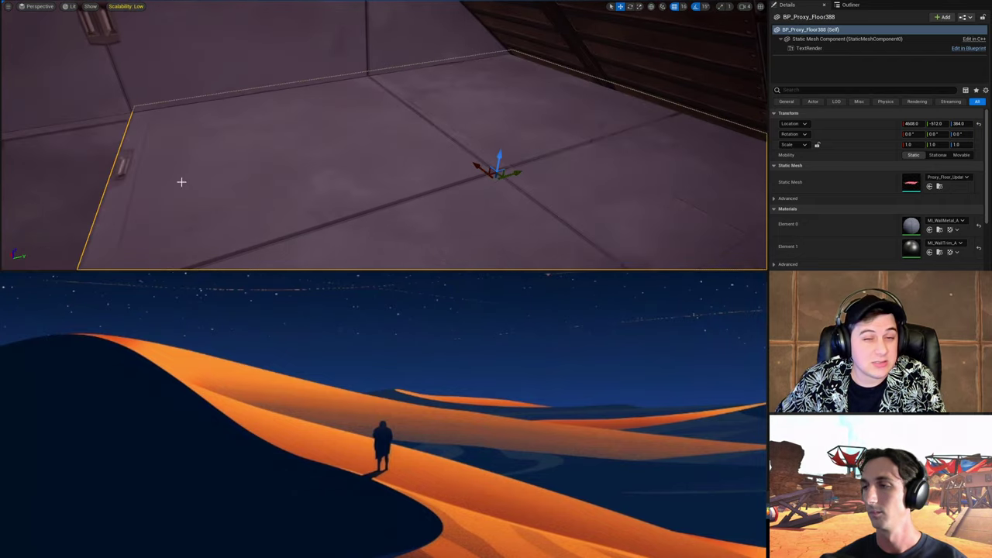
right_drag(426, 139, 399, 178)
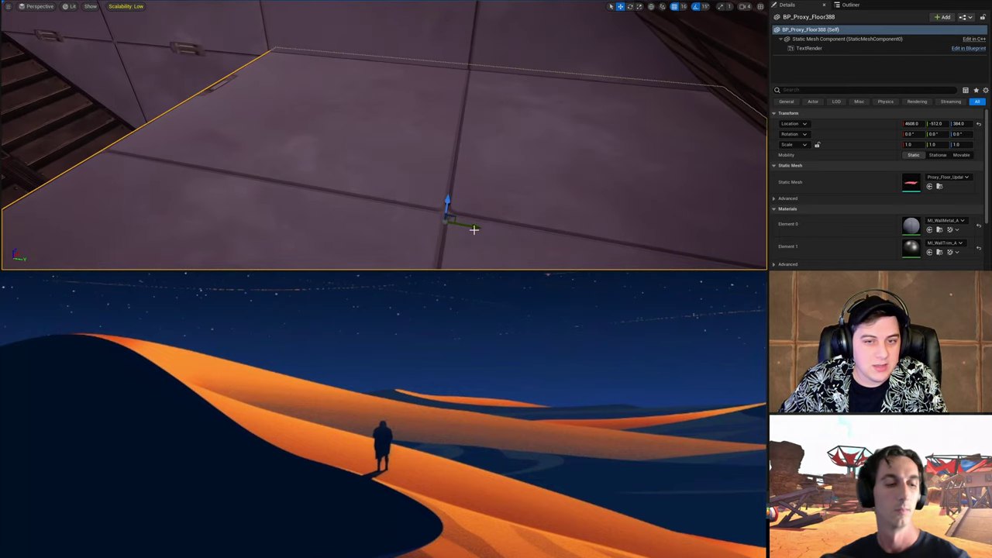
drag(473, 228, 55, 166)
right_drag(242, 154, 89, 146)
drag(275, 139, 212, 112)
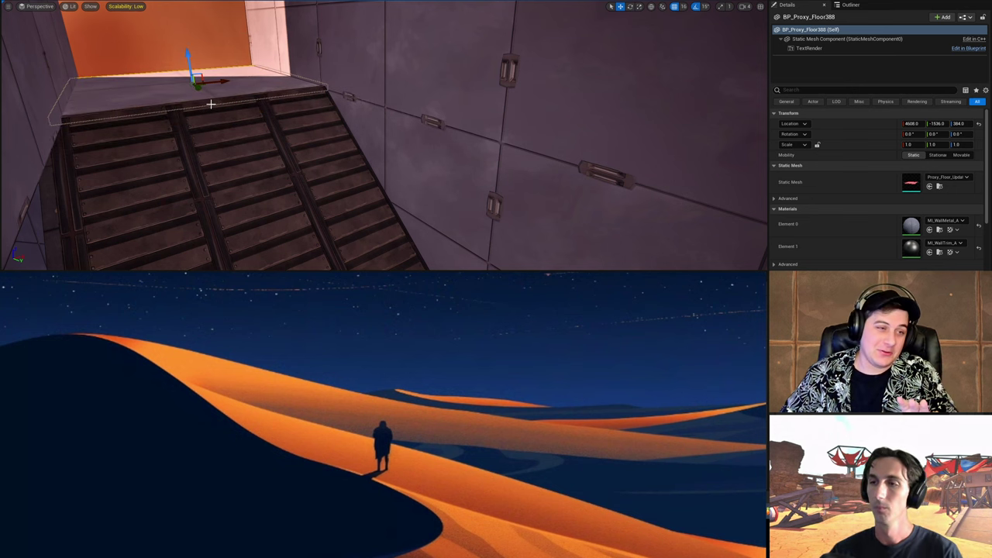
Step: Duplicate the ramp for the next storey and place the copy at (4608, -1024, 768)
right_drag(286, 101, 558, 174)
key(s)
key(w)
click(326, 120)
key(s)
key(w)
right_drag(300, 141, 361, 69)
click(417, 122)
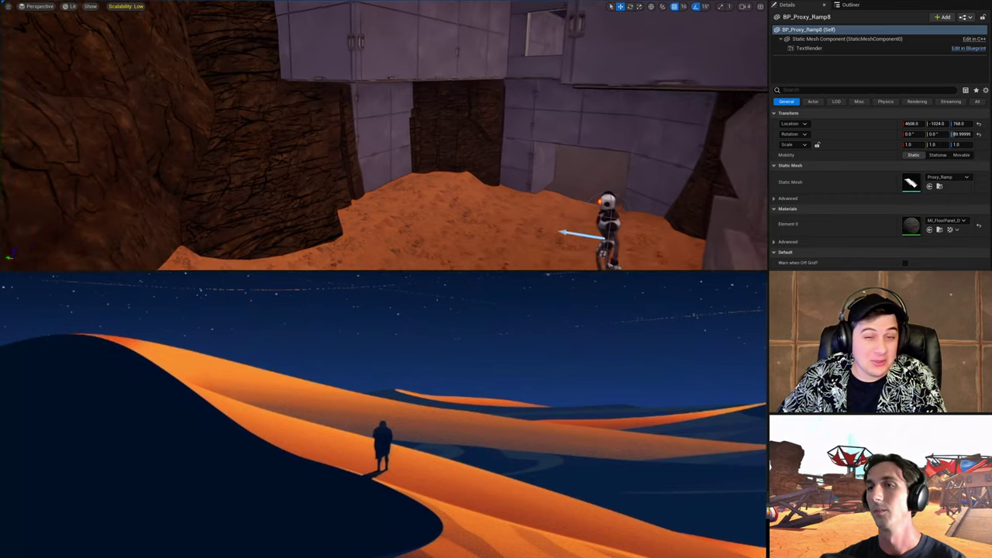
right_drag(432, 142, 281, 142)
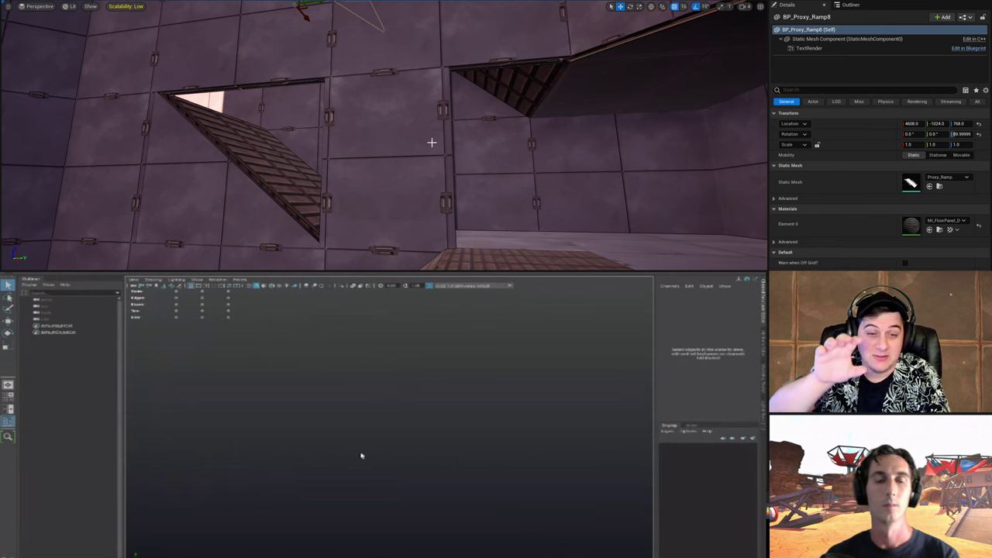
Step: Bring the scale mannequin into the empty Maya scene and deselect it
shift+right_click(379, 437)
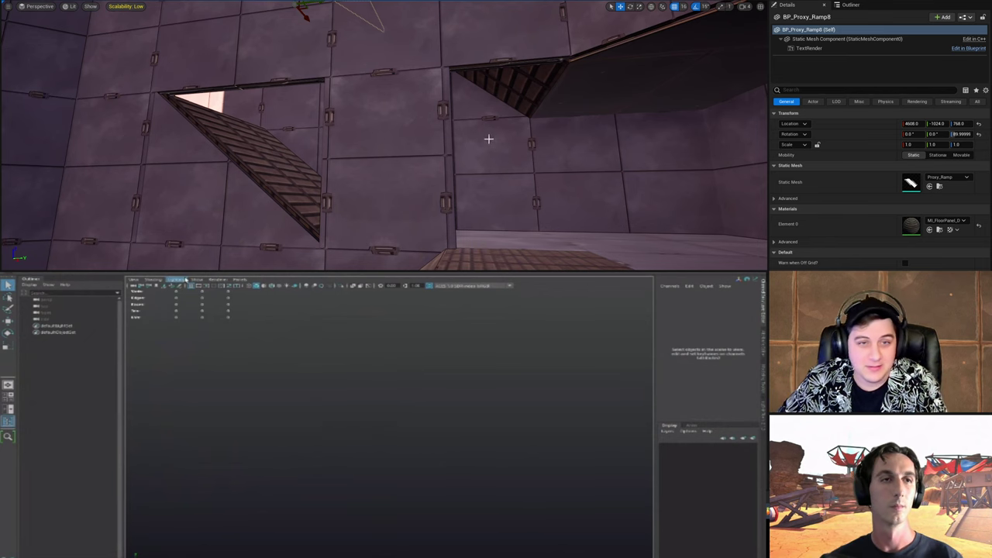
right_drag(487, 138, 512, 137)
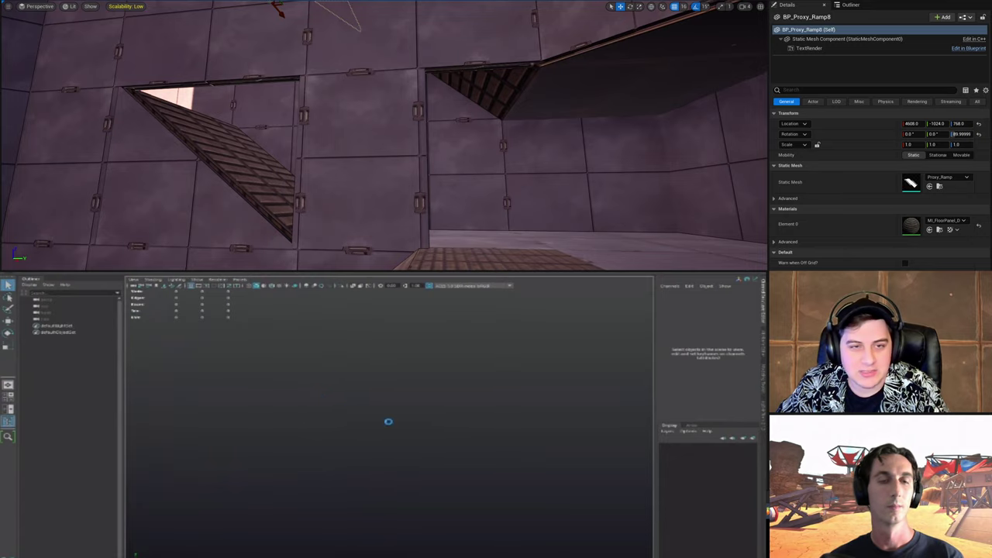
click(415, 460)
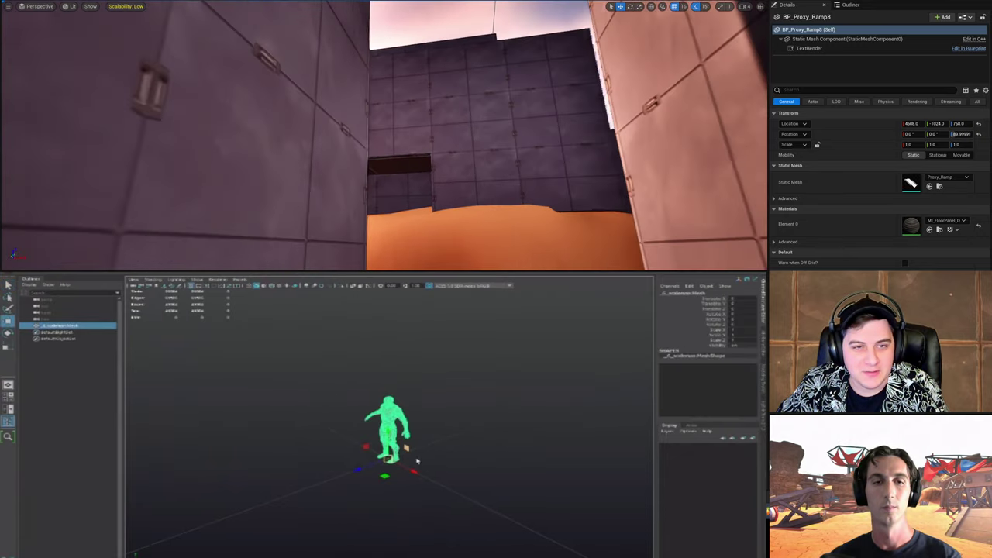
alt+drag(418, 461, 394, 471)
click(380, 473)
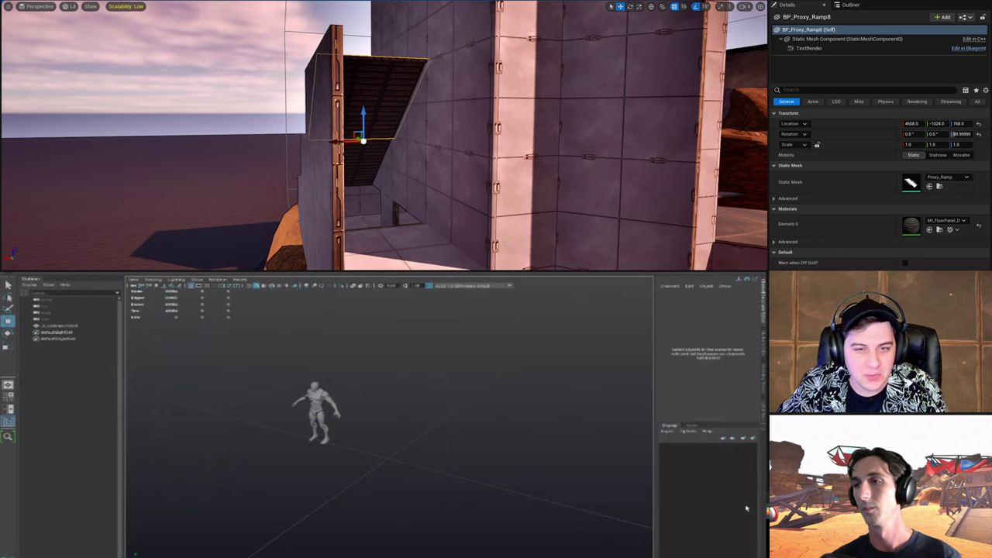
Step: Duplicate the floor panel at the ramp's end straight up to the upper storey in Unreal
click(443, 241)
right_drag(464, 224, 422, 182)
alt+drag(407, 183, 409, 15)
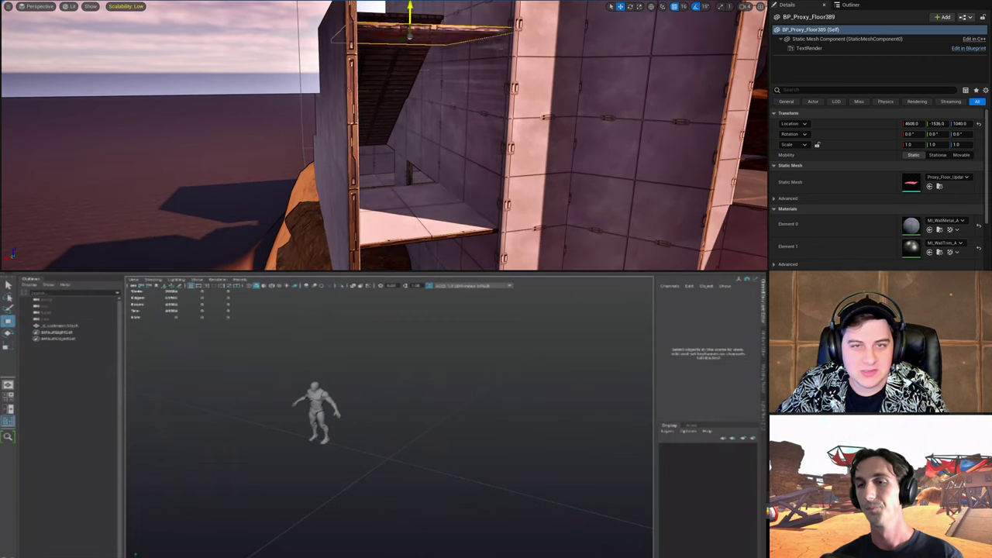
Step: Delete the wall panel at (4096, -1536, 384) and another nearby wall panel around the ramps
right_drag(405, 33, 321, 116)
key(w)
key(w)
key(w)
key(s)
click(322, 116)
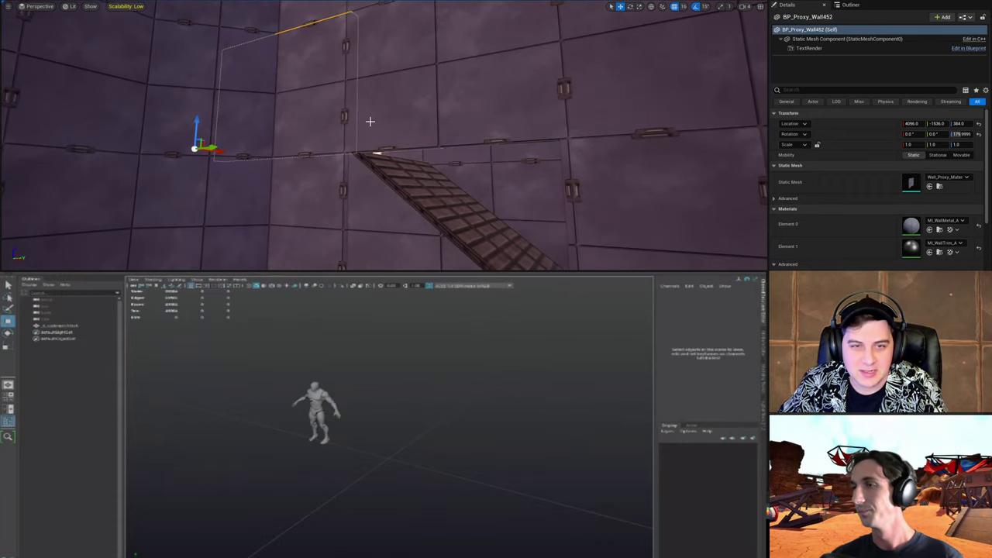
key(Delete)
key(w)
right_drag(382, 114, 504, 111)
key(s)
click(261, 77)
key(Delete)
Step: Select the triangular ramp wall and duplicate it upward toward the upper ramp
click(390, 132)
click(679, 395)
right_drag(389, 133, 420, 85)
alt+drag(425, 418, 427, 424)
right_drag(420, 86, 421, 71)
key(g)
alt+drag(416, 225, 420, 145)
Step: Rotate the triangular wall copy to -180, 0, 270 degrees and raise it to Z 768 against the upper ramp
key(e)
double_click(557, 435)
click(679, 396)
shift+right_drag(430, 420, 403, 435)
key(w)
drag(411, 107, 412, 4)
shift+right_drag(424, 426, 430, 423)
right_drag(411, 46, 464, 62)
Step: Draw a square polygon face on the Maya grid beside the mannequin and reverse its normal
alt+drag(342, 421, 418, 452)
shift+right_drag(418, 451, 400, 439)
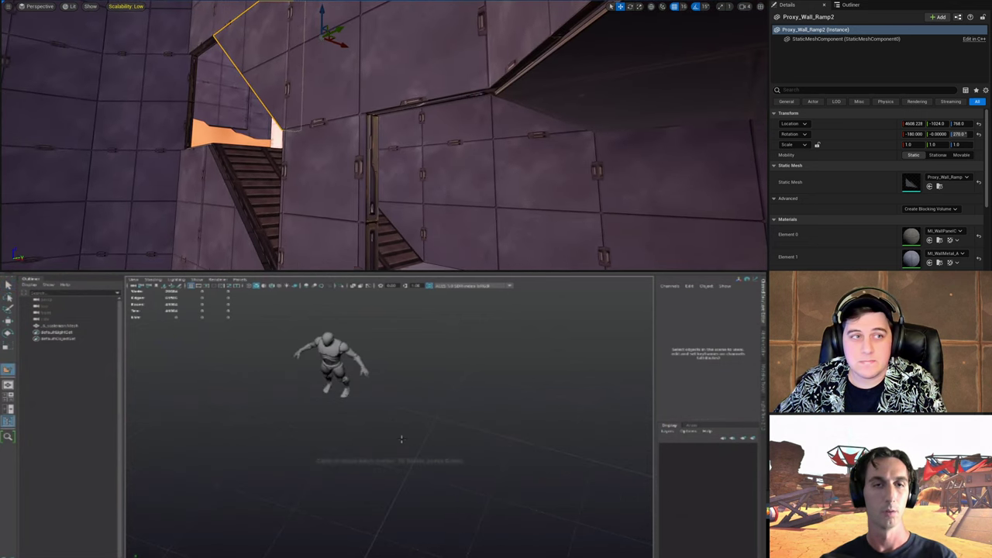
click(28, 2)
click(329, 445)
click(84, 37)
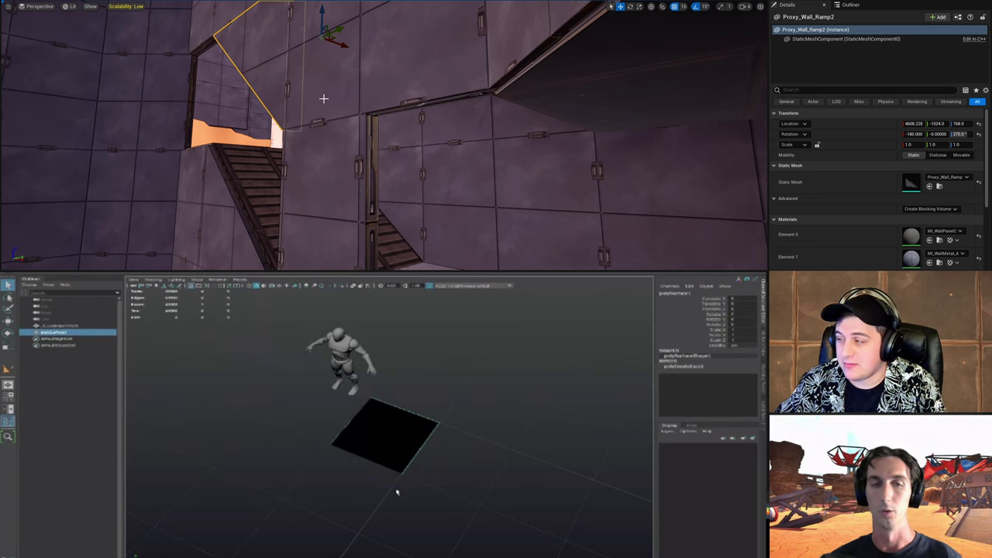
right_drag(415, 141, 432, 150)
key(w)
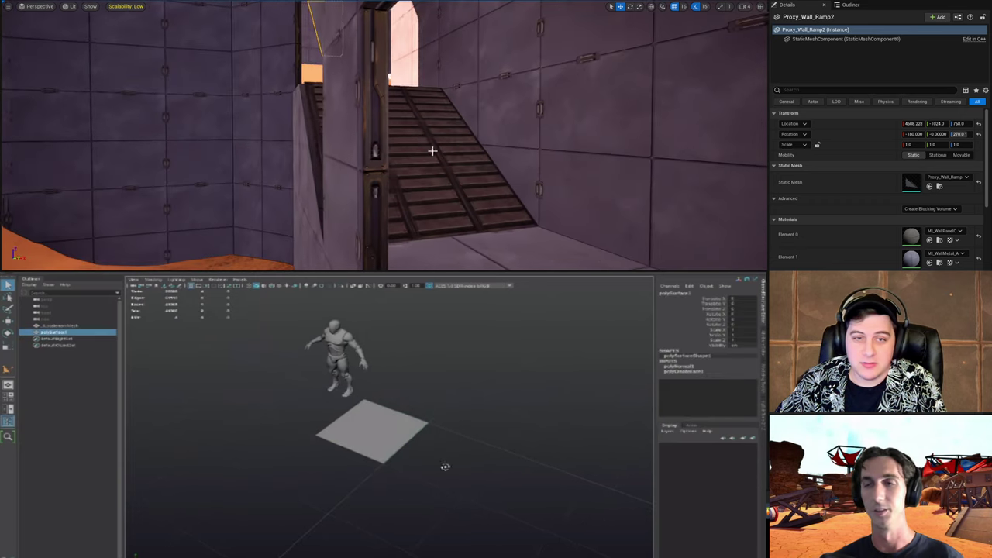
Step: Play the level in the Unreal viewport and walk the character up the ramps and across the floors to test the route
click(221, 1)
click(251, 13)
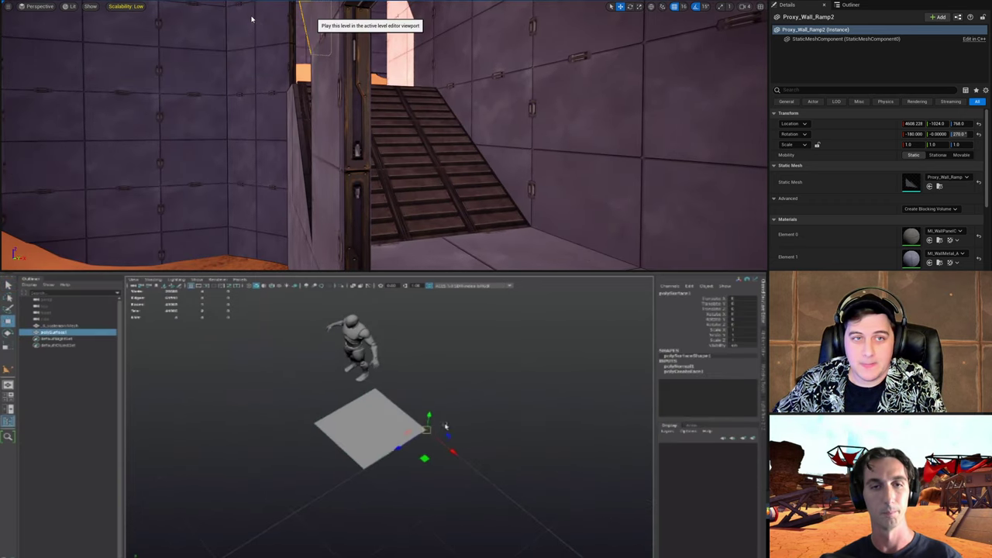
key(w)
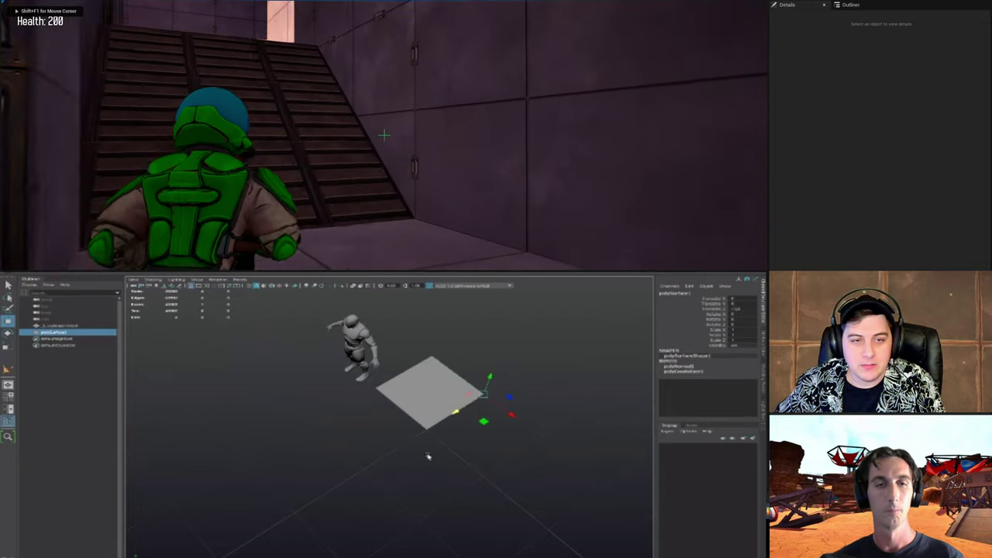
key(w)
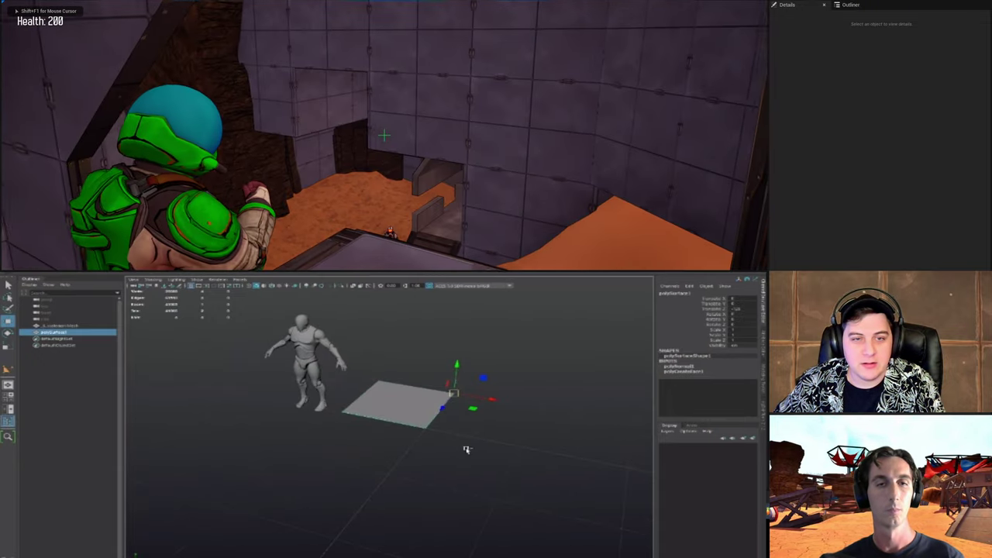
key(w)
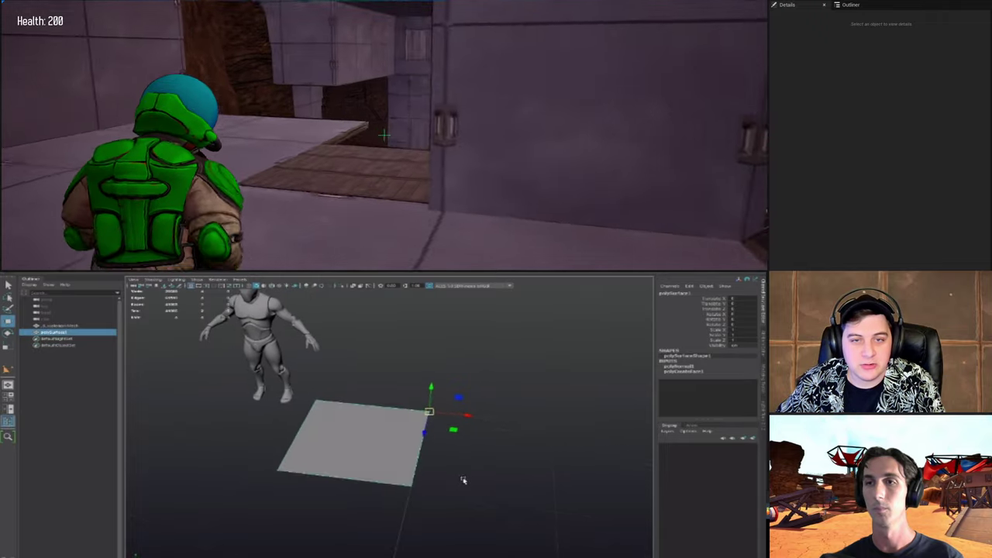
key(w)
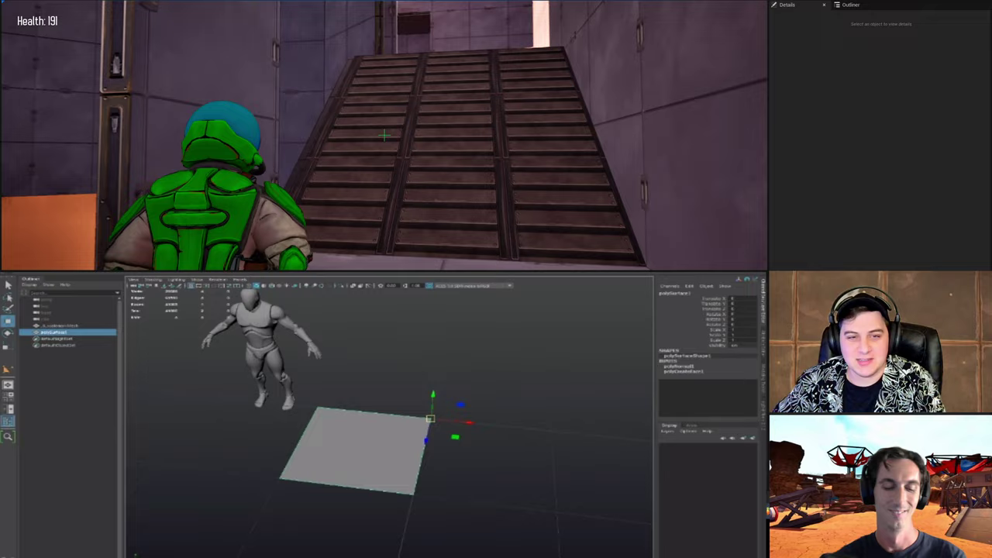
alt+drag(370, 437, 360, 436)
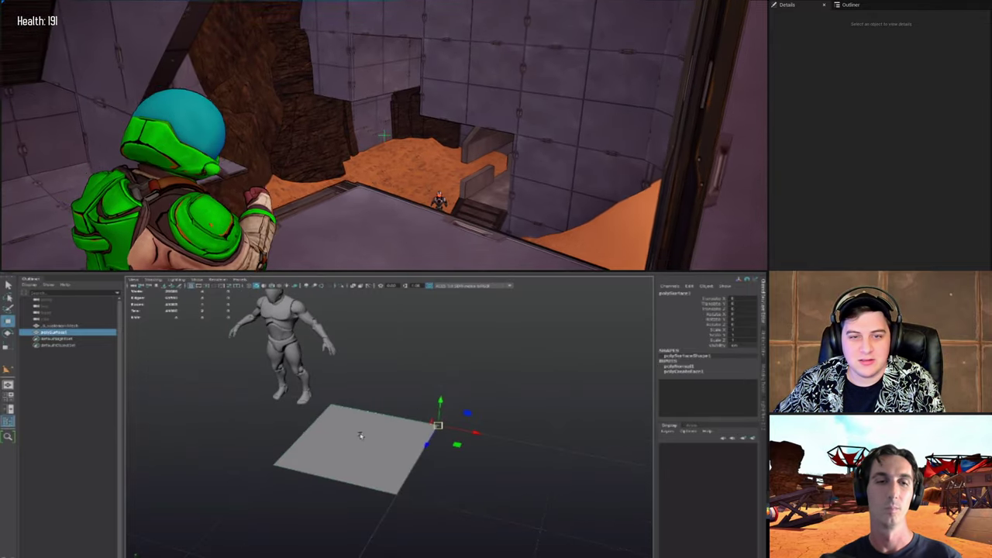
mouse_move(392, 483)
alt+mouse_down()
mouse_move(427, 503)
mouse_move(400, 494)
alt+mouse_up()
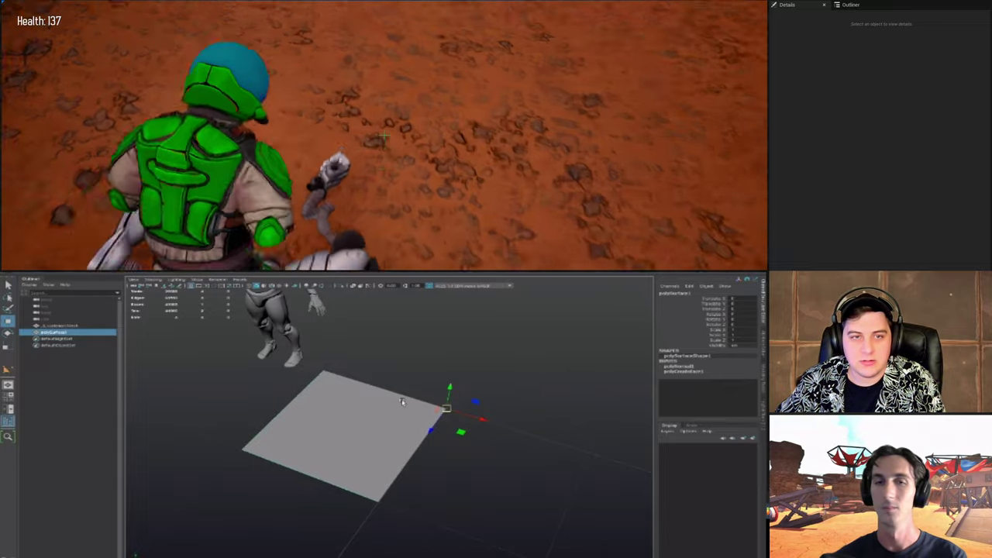
alt+drag(490, 459, 468, 472)
alt+middle_drag(468, 472, 473, 469)
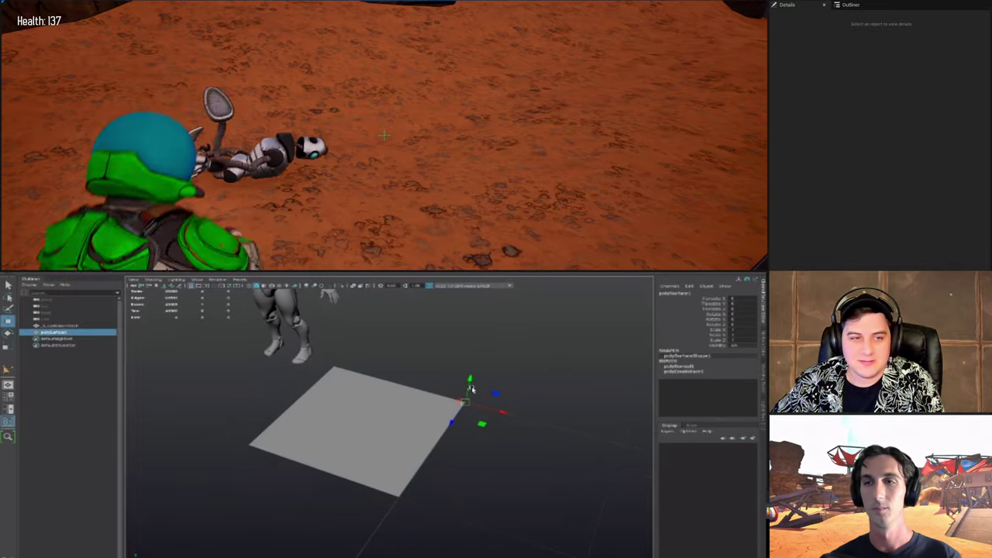
Step: Cut the square face in Maya down its middle with Multi-Cut and open the Unreal Outliner
mouse_move(404, 452)
alt+mouse_down()
mouse_move(451, 456)
mouse_move(397, 468)
alt+mouse_up()
key(q)
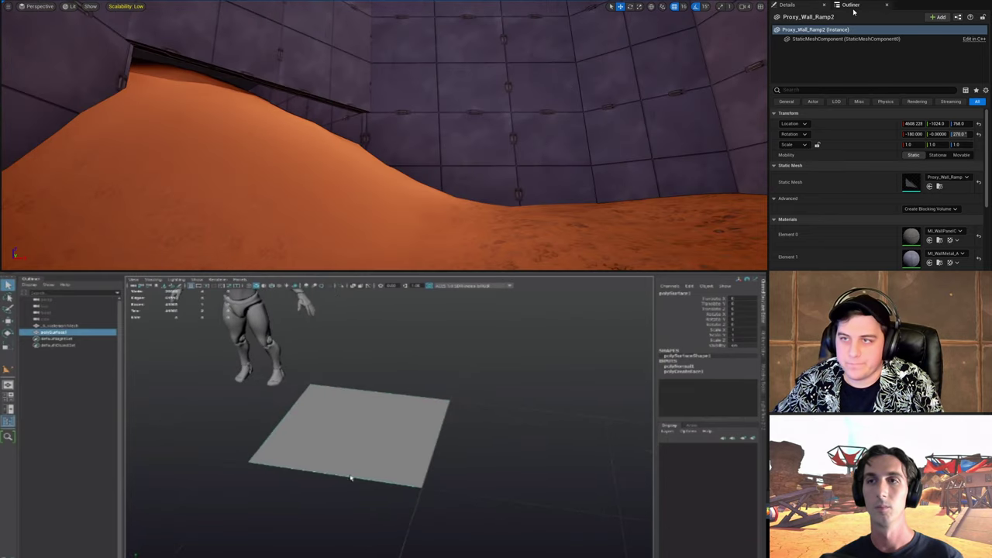
key(ctrl+shift+x)
click(853, 9)
click(335, 474)
click(377, 393)
Step: Search the Unreal Outliner for "direction" and bevel the square's centre edge in Maya into two parallel edges
click(853, 17)
text(diq)
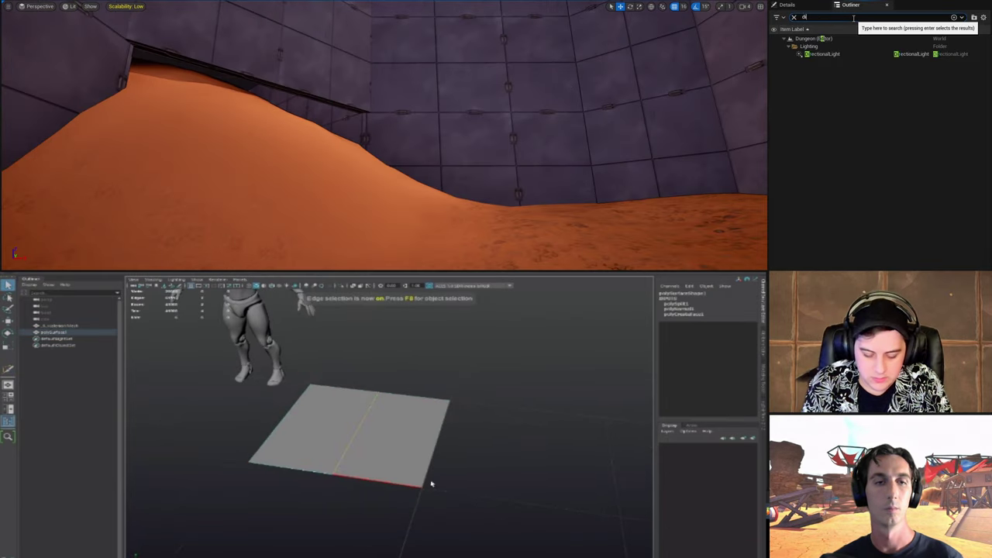
text(rection)
key(ctrl+b)
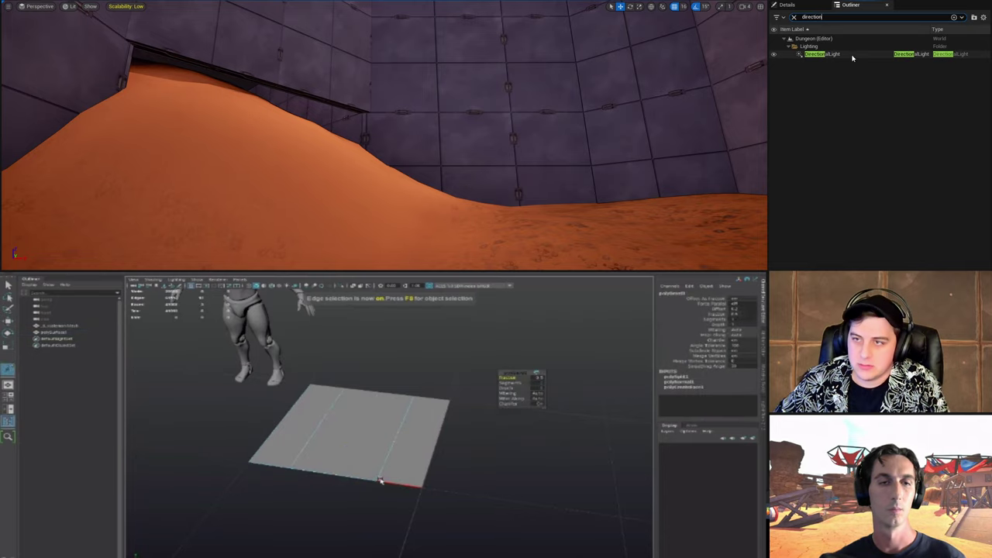
click(852, 55)
right_drag(522, 137, 697, 137)
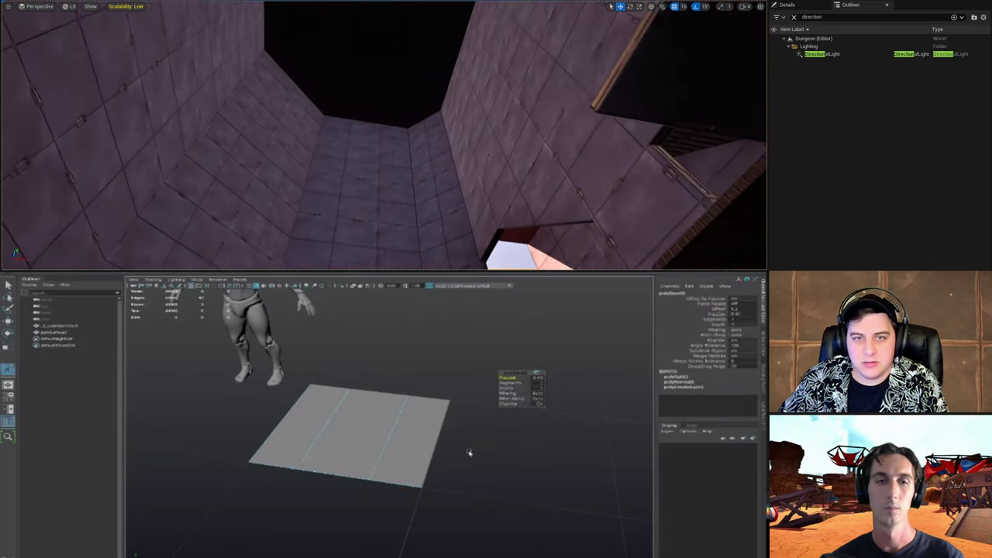
mouse_move(483, 469)
alt+mouse_down()
mouse_move(473, 472)
mouse_move(488, 452)
alt+mouse_up()
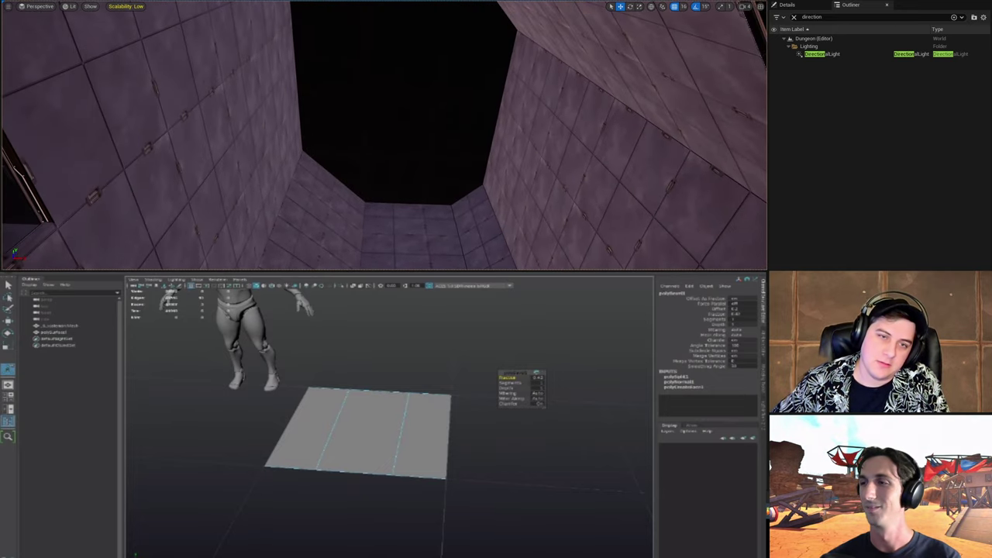
mouse_move(451, 441)
alt+mouse_down()
mouse_move(434, 442)
mouse_move(454, 453)
alt+mouse_up()
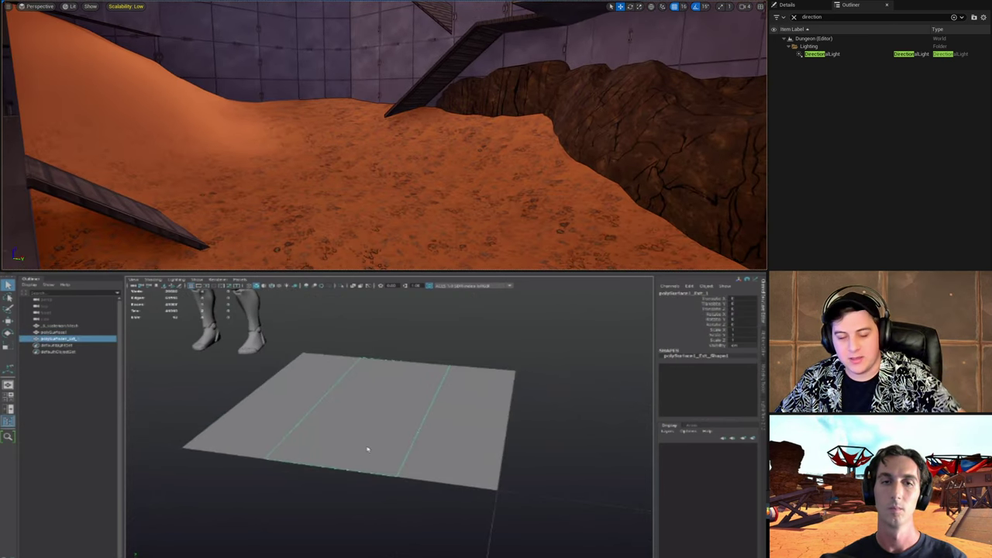
Step: Rotate the selected wall panel -90 degrees in Unreal and move it to the edge of the upper floor's opening
right_drag(239, 189, 239, 211)
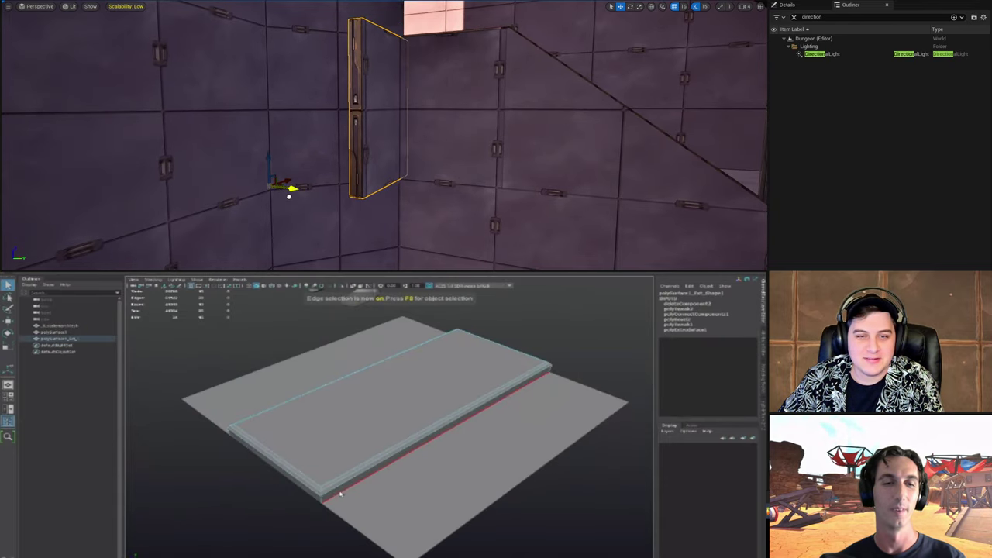
key(e)
drag(287, 197, 311, 189)
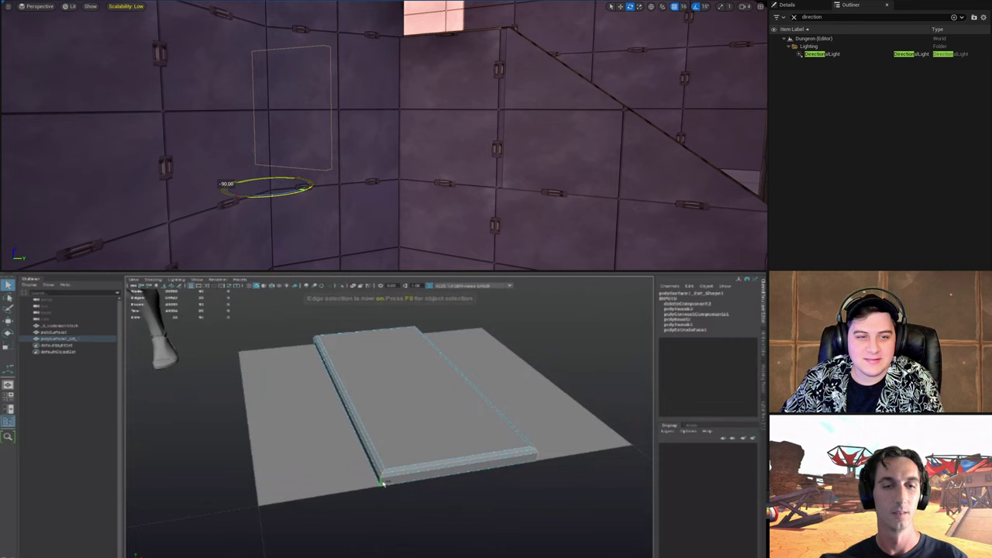
key(w)
mouse_move(303, 186)
right_down()
mouse_move(303, 159)
mouse_move(303, 174)
mouse_move(326, 186)
mouse_move(286, 178)
right_up()
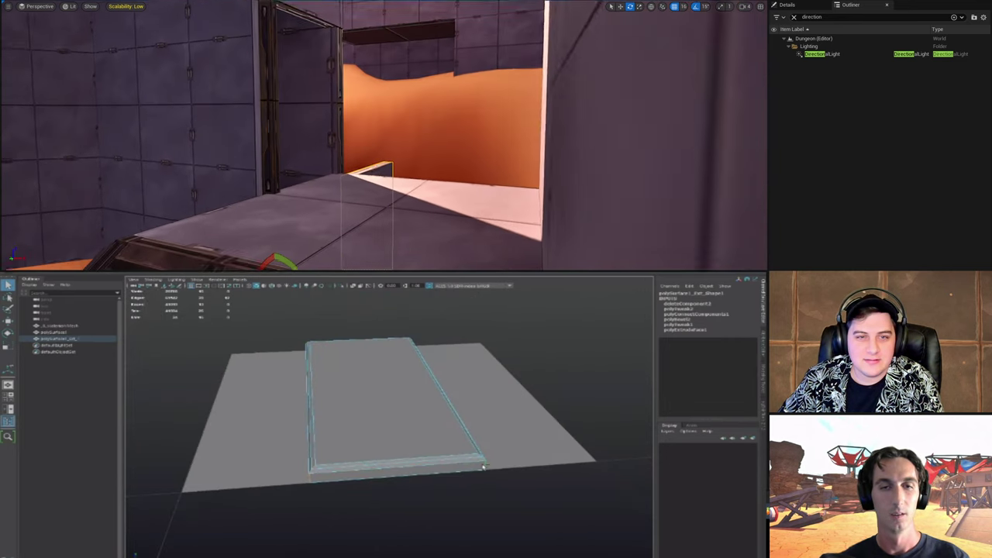
key(w)
right_drag(310, 230, 310, 263)
drag(312, 212, 217, 163)
right_drag(244, 177, 302, 177)
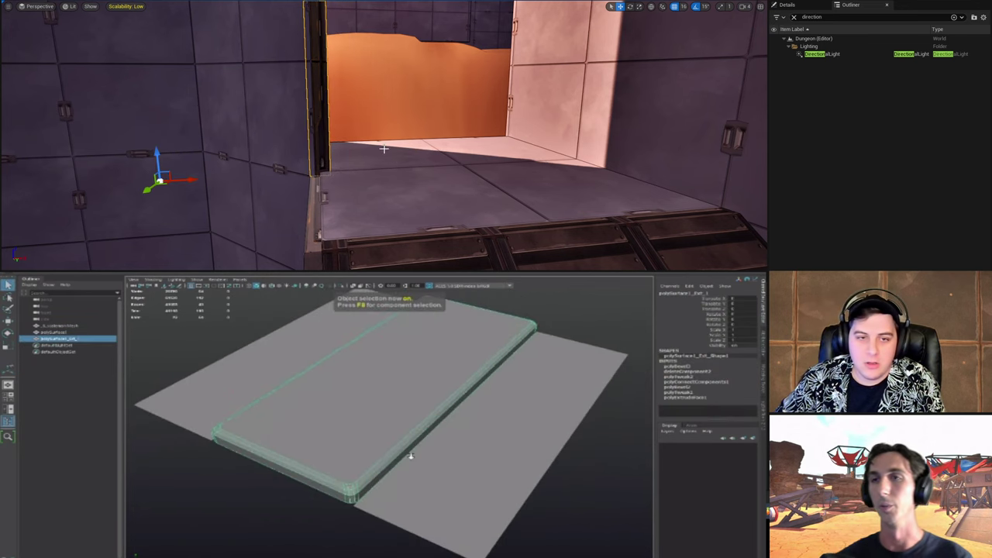
right_drag(382, 148, 312, 97)
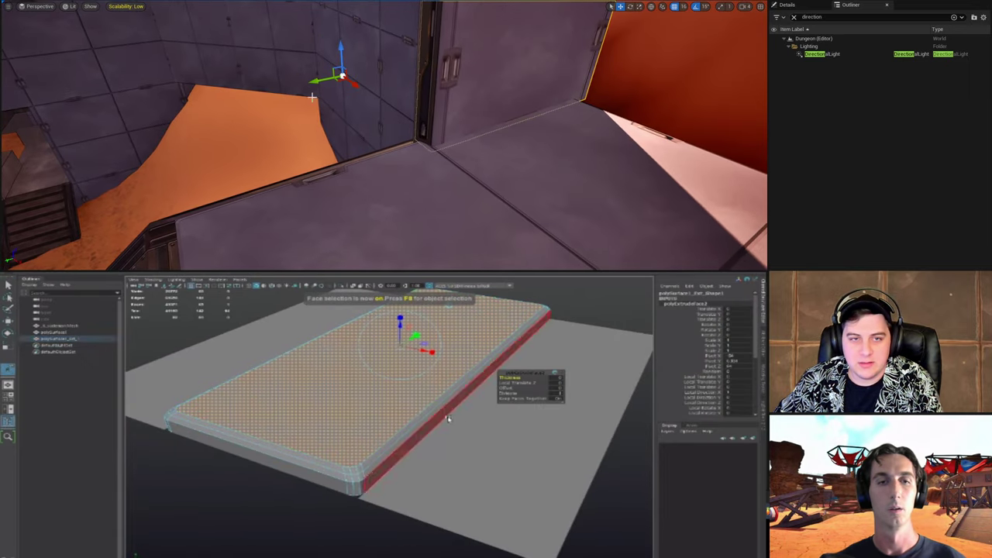
right_drag(402, 106, 348, 101)
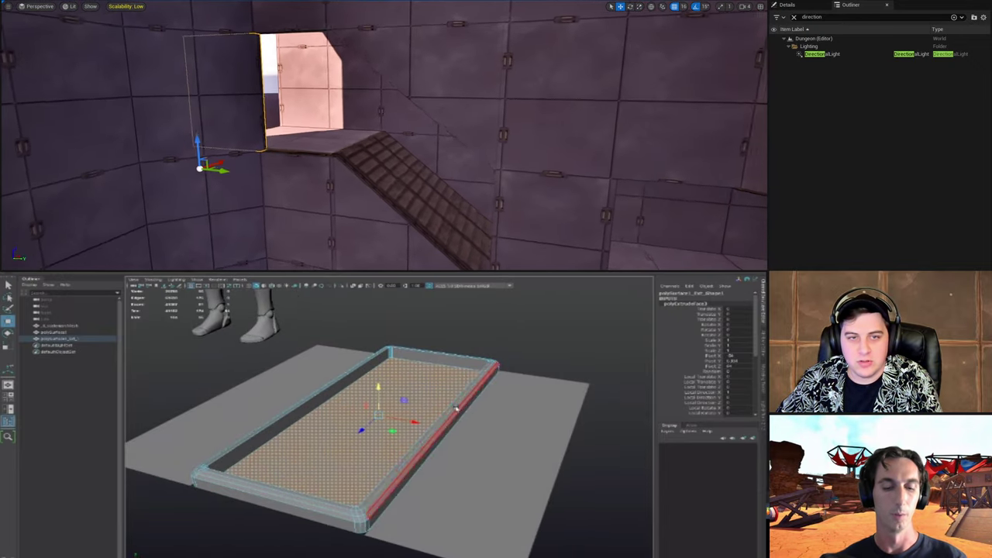
Step: Remove the recessed inner face of the centre panel in Maya to leave an open frame, and return to object selection
click(465, 442)
key(F8)
alt+drag(527, 392, 418, 420)
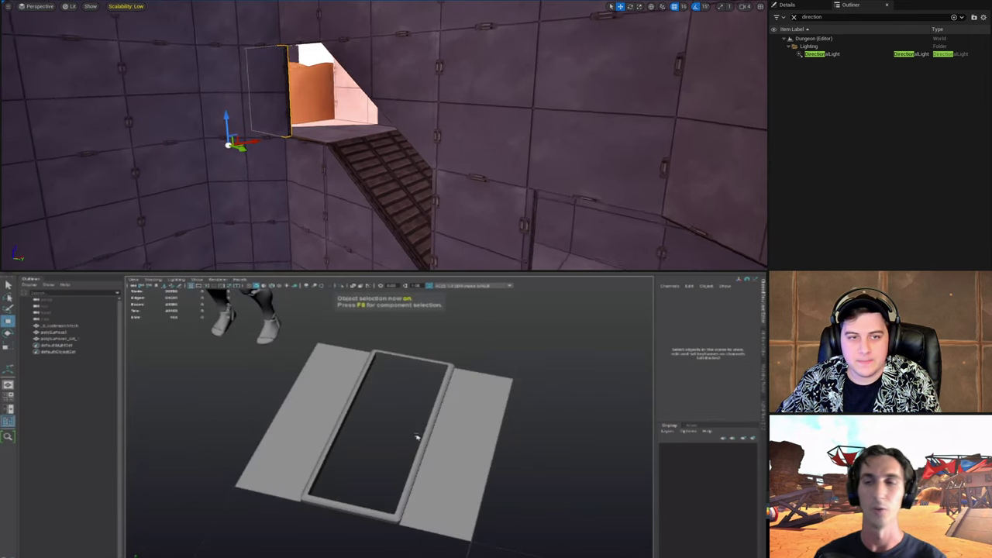
right_drag(370, 102, 192, 114)
click(37, 1)
alt+drag(454, 441, 325, 444)
click(66, 36)
Step: Extract one flat side face next to the centre frame in Maya as a separate object
click(424, 429)
click(464, 450)
key(F11)
click(456, 456)
key(ctrl+e)
click(522, 491)
click(456, 480)
click(377, 463)
Step: Move the corner vertices at the far end of the centre frame slightly inward in Maya
key(F9)
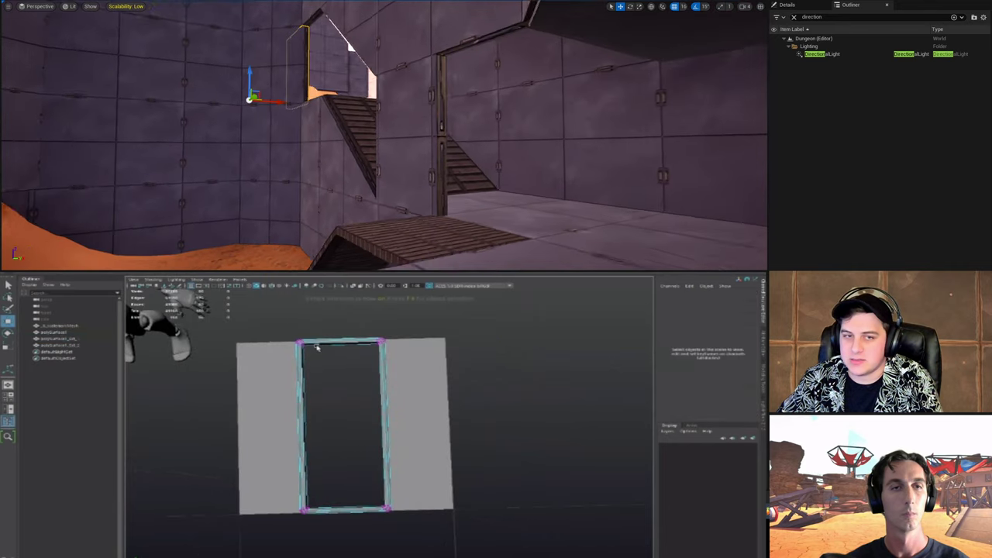
drag(433, 370, 430, 371)
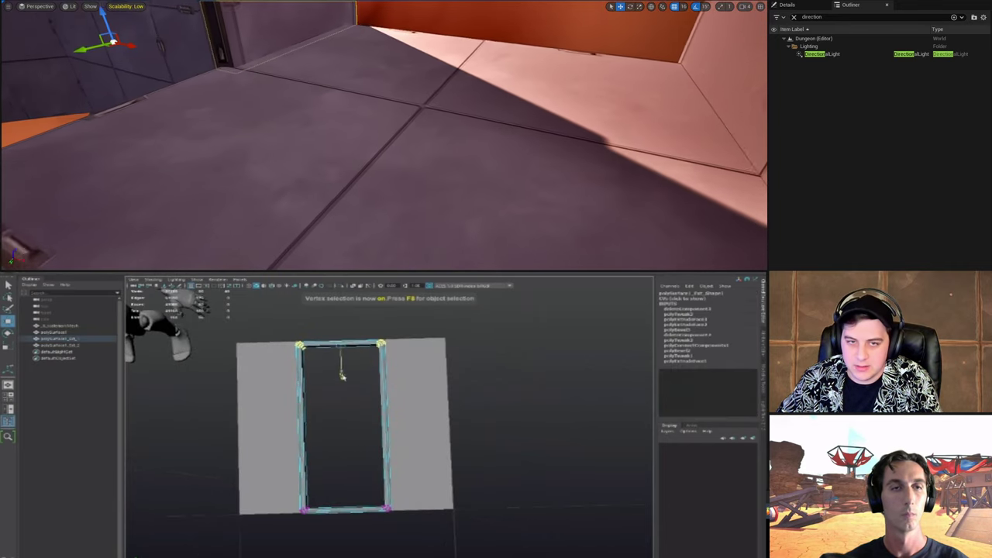
right_drag(141, 78, 121, 222)
Step: Reposition the selected wall panel along the arena in Unreal and select the flat face beside the frame in Maya
click(686, 8)
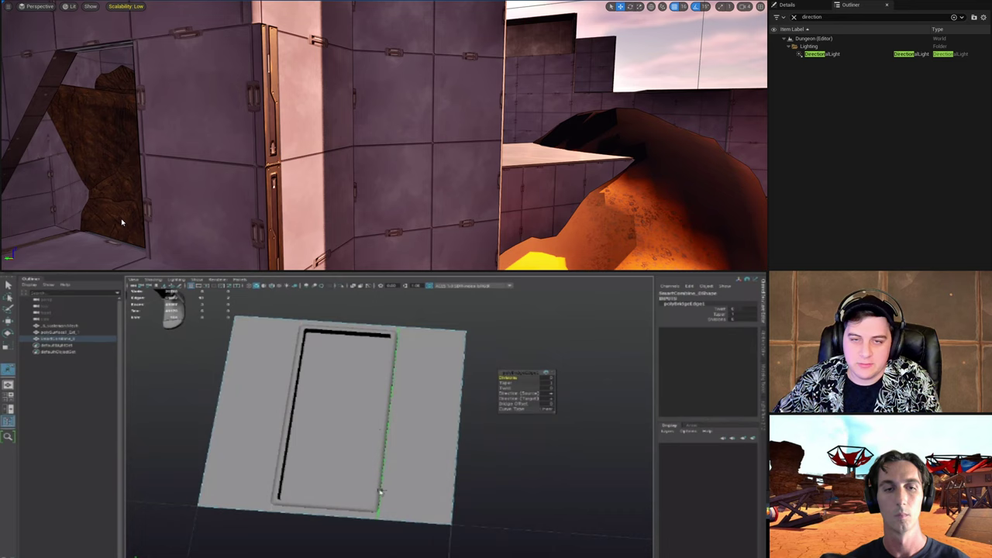
right_drag(384, 135, 279, 127)
right_drag(225, 209, 372, 157)
drag(364, 158, 276, 145)
key(F11)
click(444, 430)
drag(222, 131, 263, 136)
alt+drag(440, 509, 440, 498)
drag(264, 136, 194, 140)
alt+drag(441, 498, 468, 493)
Step: Select the overhanging wall and set Unreal's grid snap to 512, and cut border strips into the side face in Maya
click(688, 11)
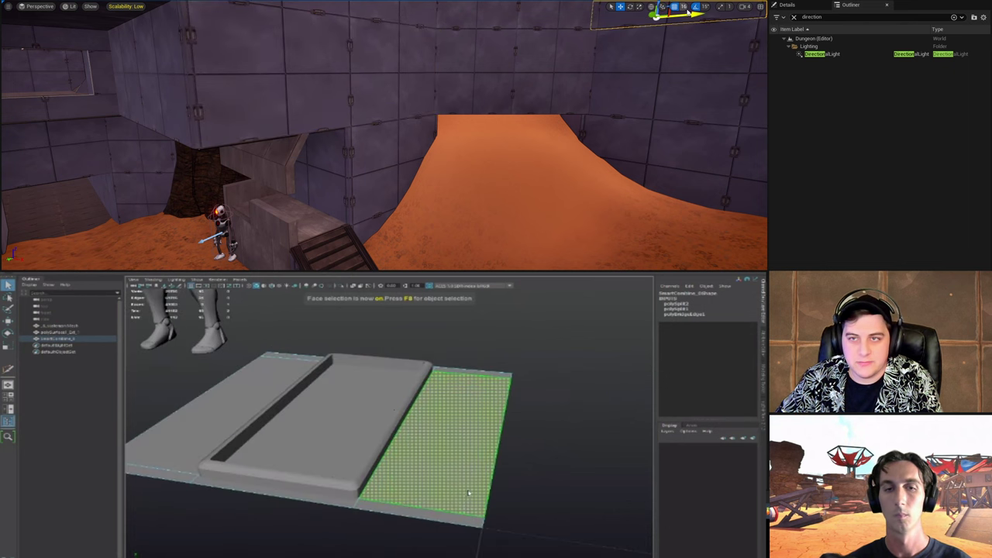
click(683, 7)
key(g)
click(344, 91)
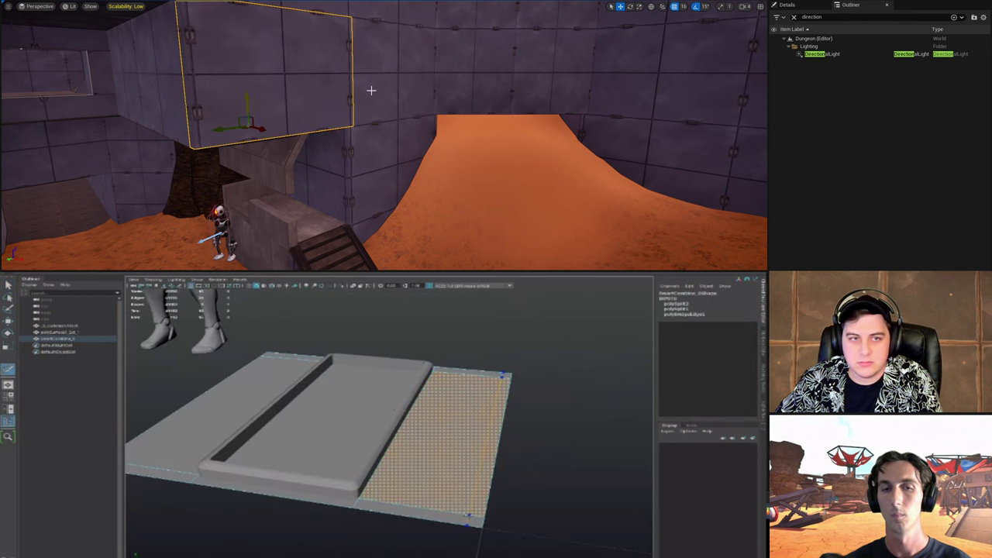
click(684, 7)
right_click(469, 514)
key(q)
click(701, 101)
Step: Extrude the side face's three border strips upward into a raised rim in Maya, and open the wall's Details in Unreal
click(455, 516)
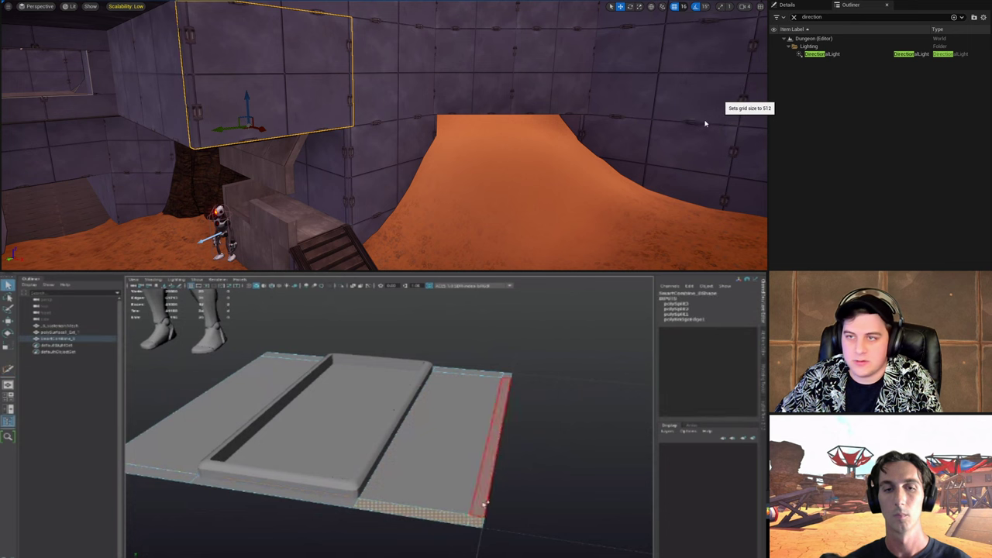
click(793, 17)
shift+click(488, 376)
shift+click(508, 376)
click(787, 5)
alt+drag(476, 437, 468, 417)
key(w)
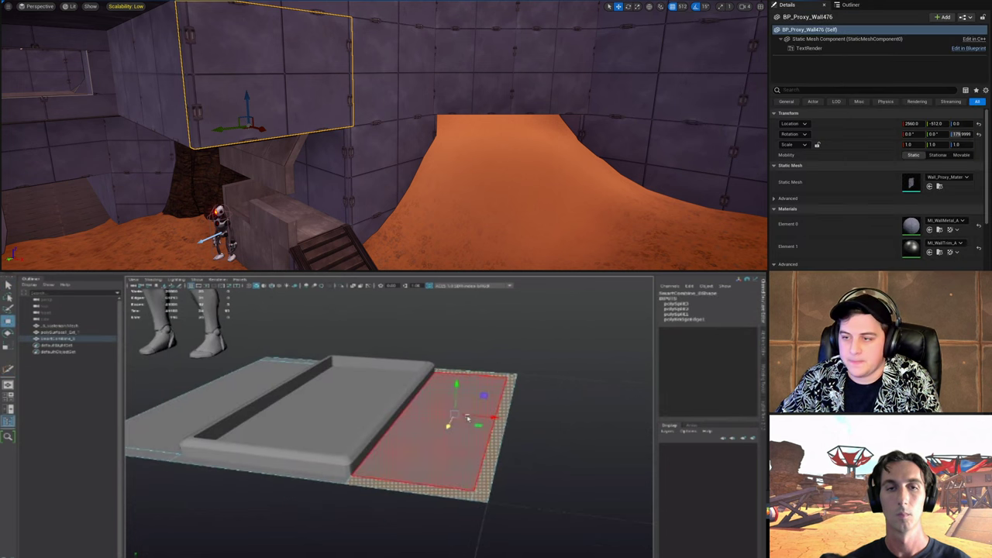
key(ctrl+e)
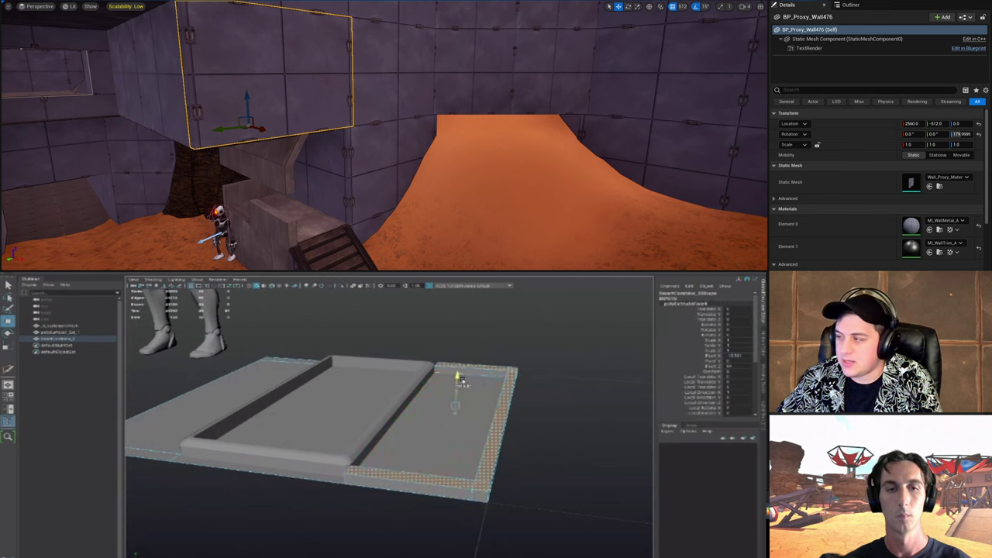
Step: Delete the inner face enclosed by the side panel's raised rim in Maya
alt+drag(401, 412, 430, 418)
click(424, 424)
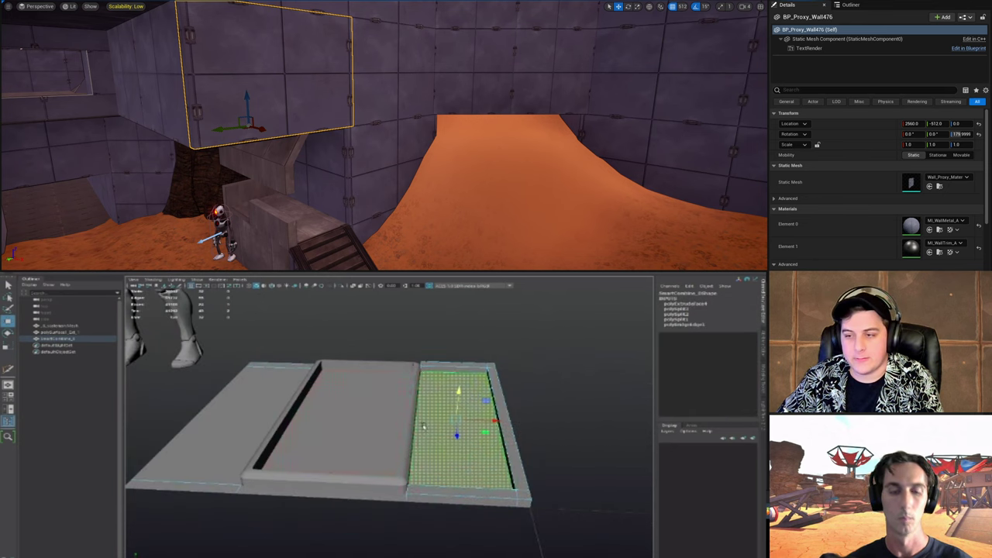
key(Delete)
scroll(900, 170, down, 4)
key(F8)
key(F8)
Step: Delete the other side's flat face and the backing faces beneath the centre frame in Maya, using wireframe display to select them
click(236, 484)
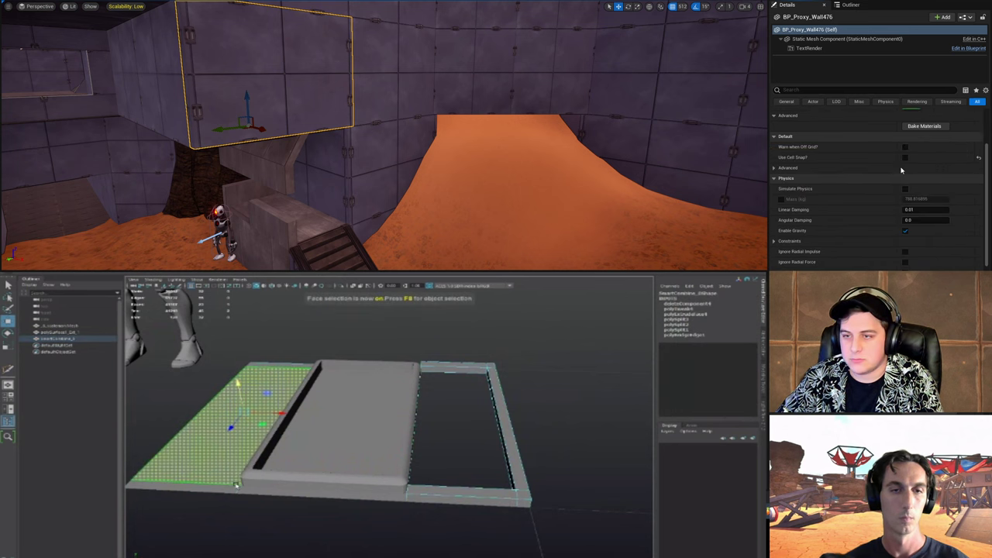
click(905, 157)
key(4)
click(905, 158)
shift+click(218, 495)
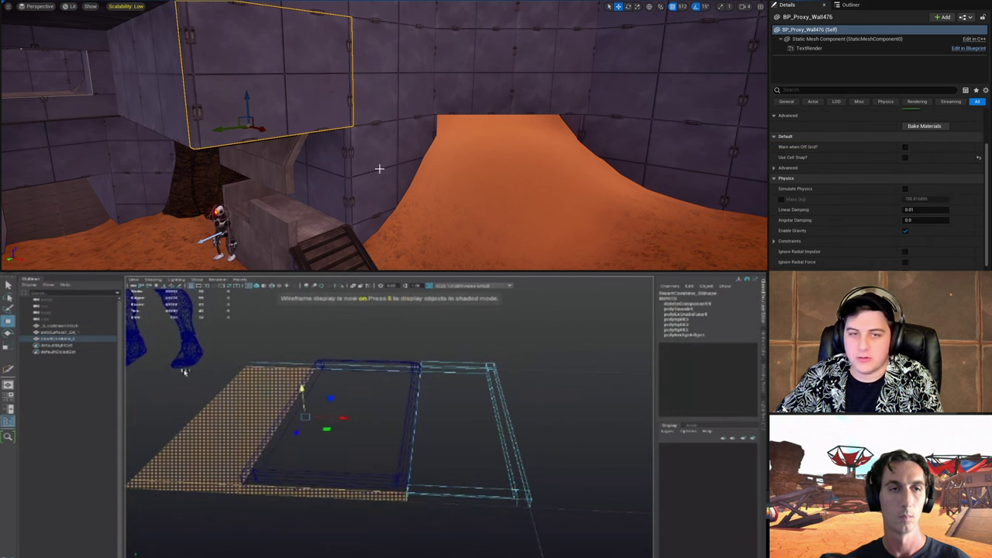
right_drag(379, 168, 438, 166)
shift+click(356, 397)
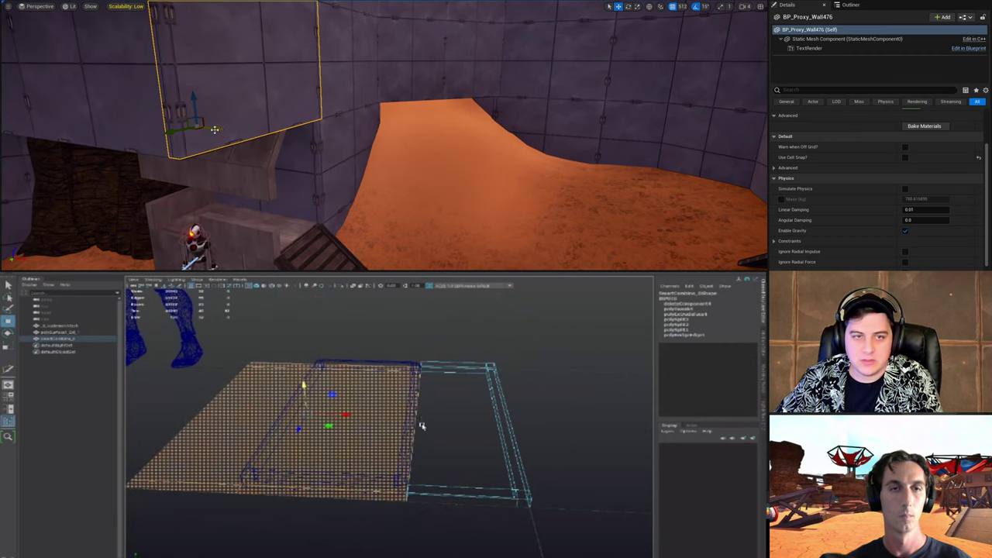
key(Delete)
key(F8)
key(5)
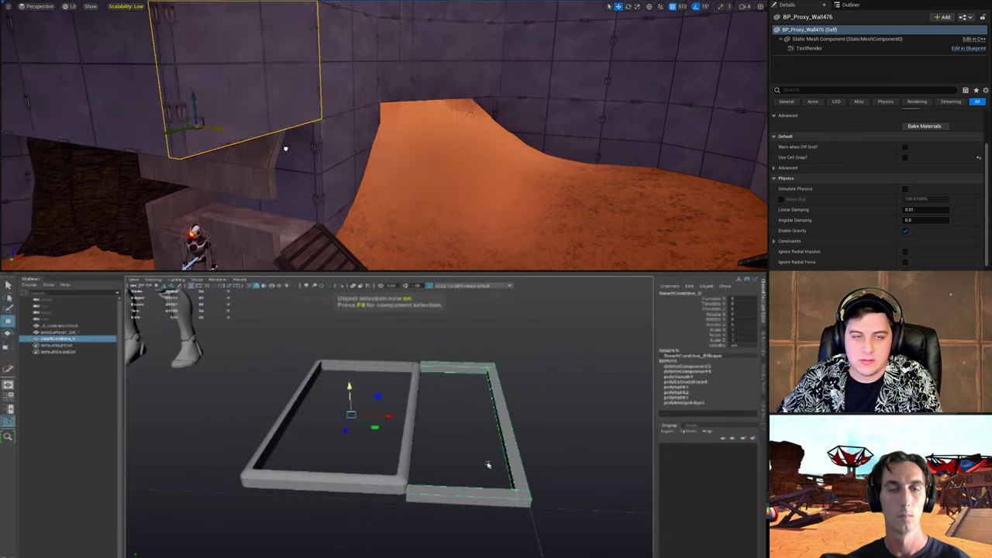
Step: Shift the overhanging wall sideways and turn it around its pivot in Unreal, and pick an end edge of the Maya side frame
drag(286, 148, 368, 157)
alt+drag(488, 465, 495, 482)
drag(367, 158, 260, 141)
alt+right_drag(495, 483, 516, 496)
drag(261, 142, 257, 142)
alt+right_drag(516, 496, 448, 471)
drag(257, 143, 324, 152)
alt+drag(448, 471, 483, 496)
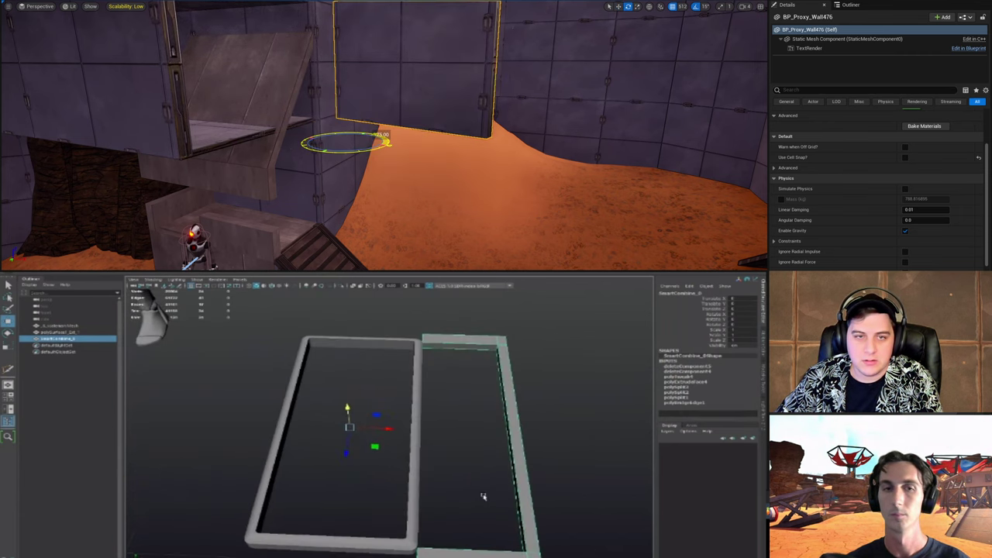
drag(386, 143, 374, 147)
alt+drag(483, 495, 468, 503)
key(F10)
drag(374, 147, 305, 143)
click(426, 544)
alt+drag(439, 522, 455, 439)
Step: Raise the wall panel above the opening beside the ramp in Unreal
right_drag(607, 182, 463, 169)
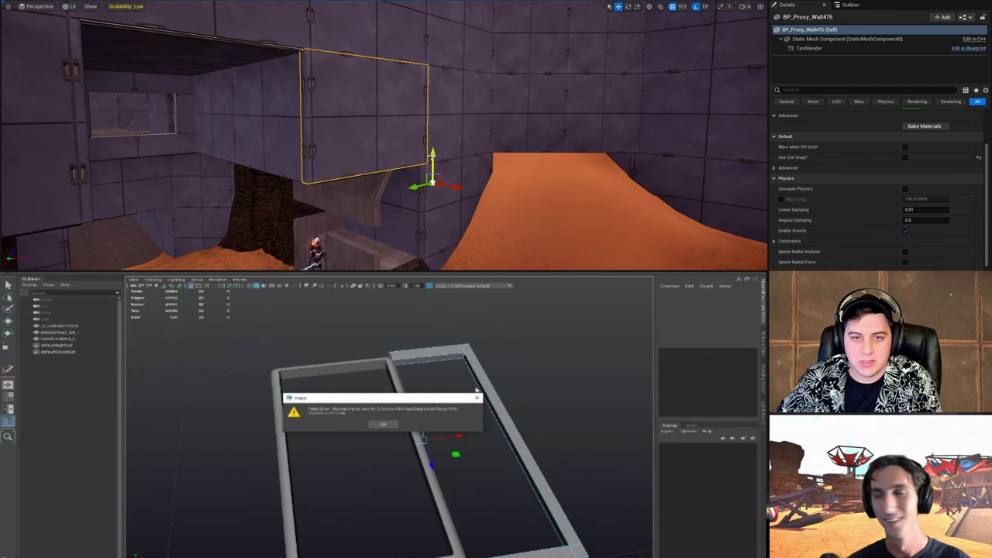
drag(440, 91, 449, 31)
right_drag(519, 114, 463, 31)
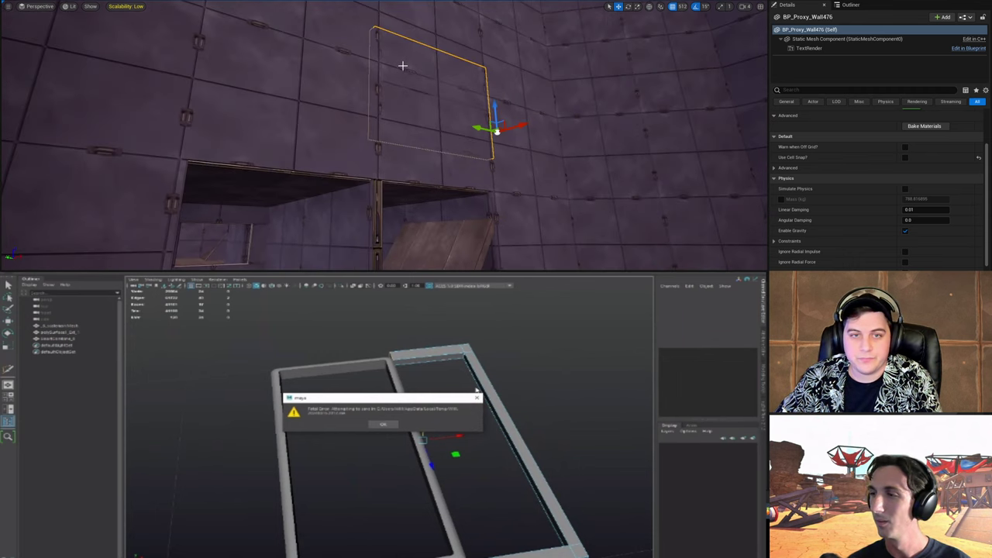
right_drag(415, 124, 461, 170)
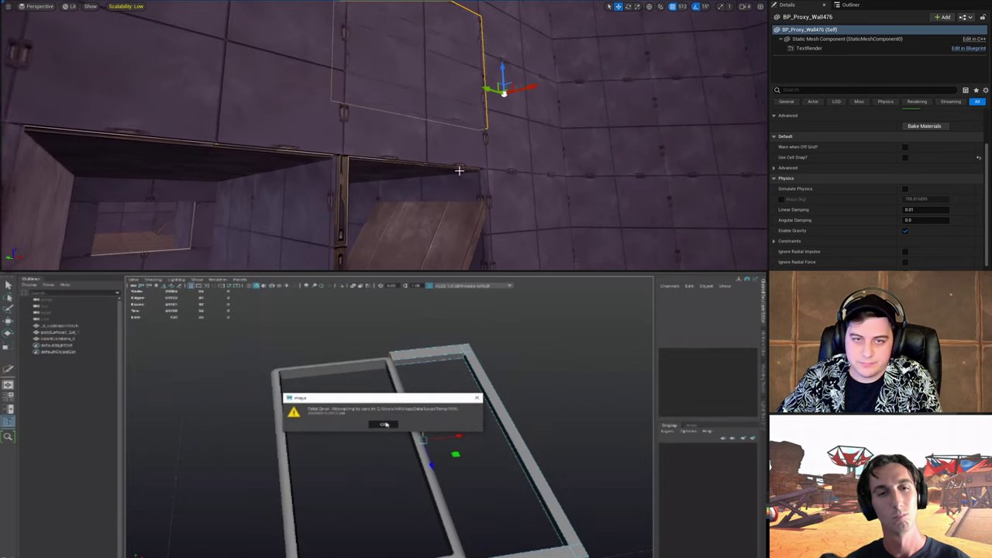
Step: Dismiss Maya's fatal error message and lower the wall panel back over the opening in Unreal
click(384, 424)
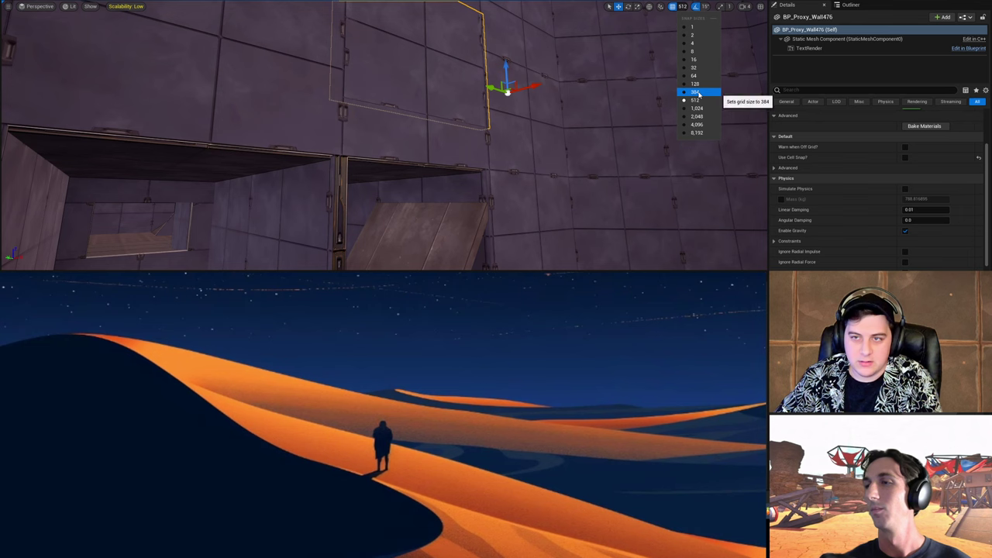
right_drag(492, 112, 484, 49)
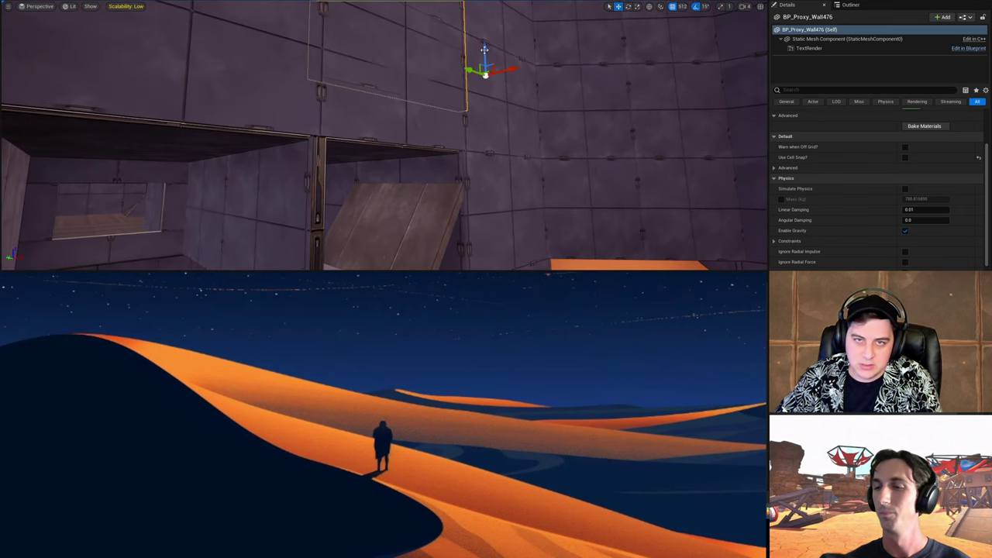
drag(494, 127, 504, 232)
mouse_move(503, 232)
right_down()
mouse_move(542, 263)
mouse_move(643, 259)
mouse_move(720, 236)
mouse_move(500, 230)
right_up()
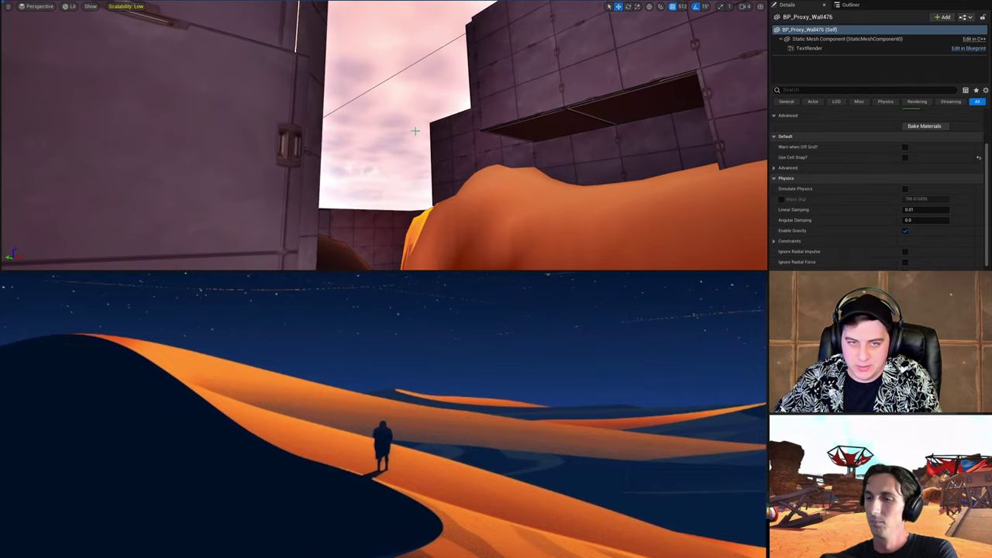
right_drag(447, 153, 447, 153)
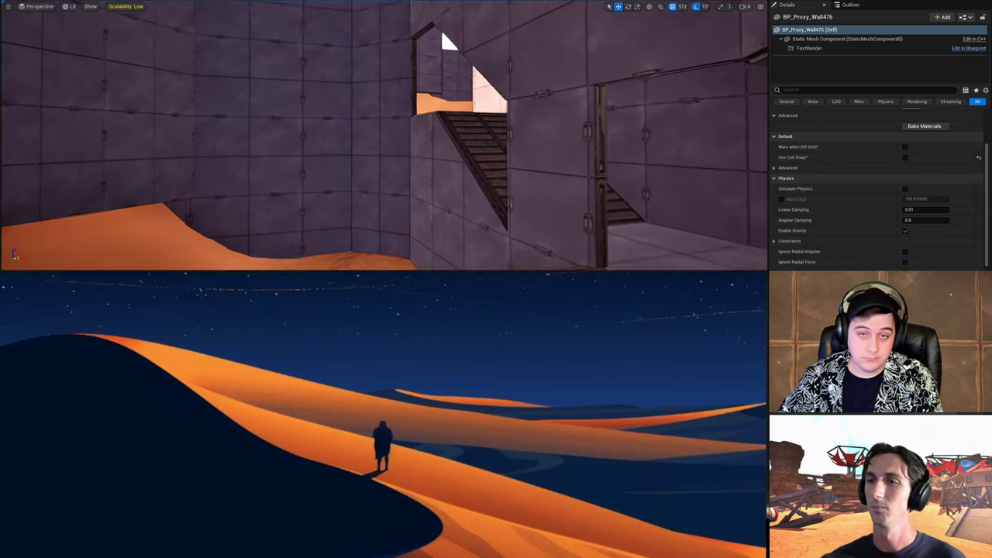
right_drag(384, 135, 434, 135)
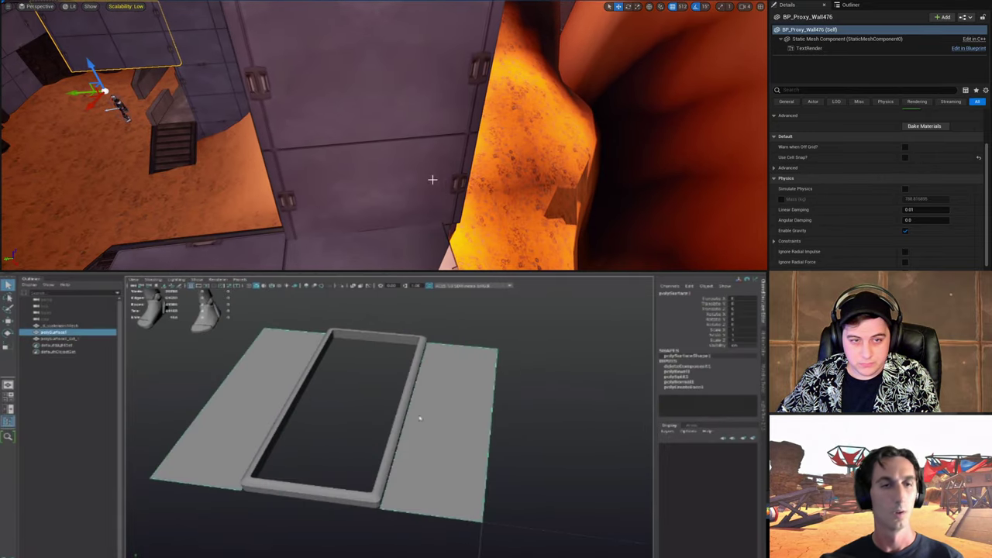
Step: Nudge the half wall beside the opening sideways with the Unreal grid snap set to 16, and save the level
click(432, 179)
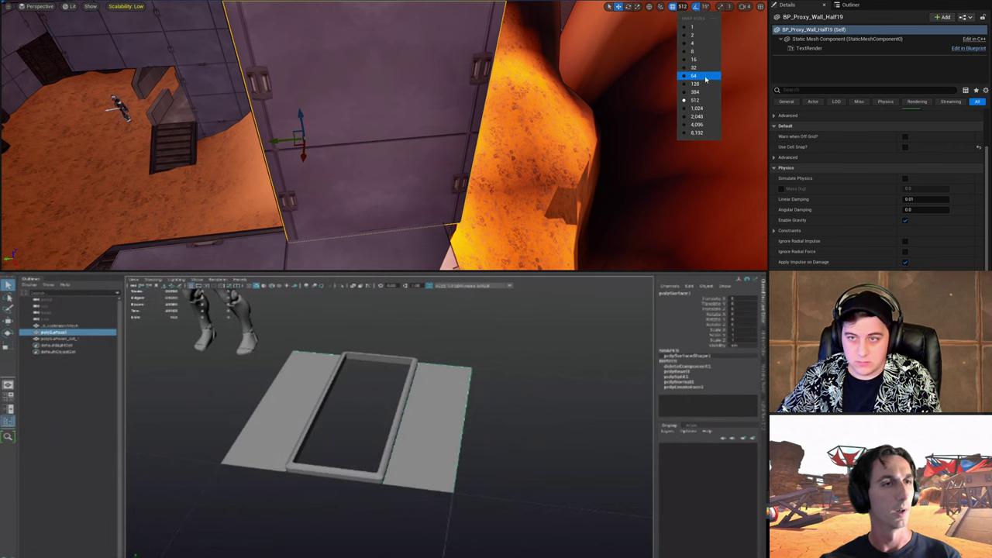
click(703, 60)
drag(274, 138, 269, 140)
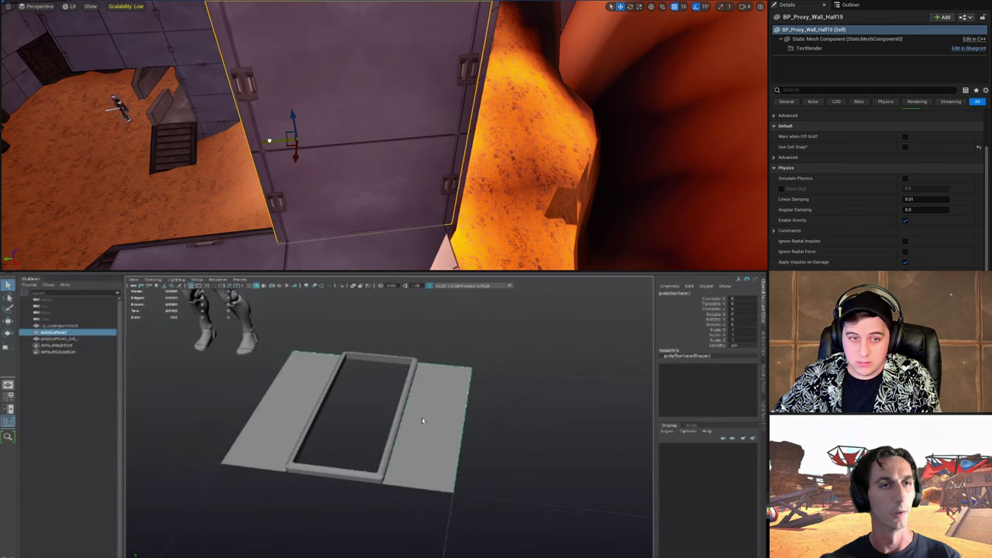
right_drag(360, 138, 458, 139)
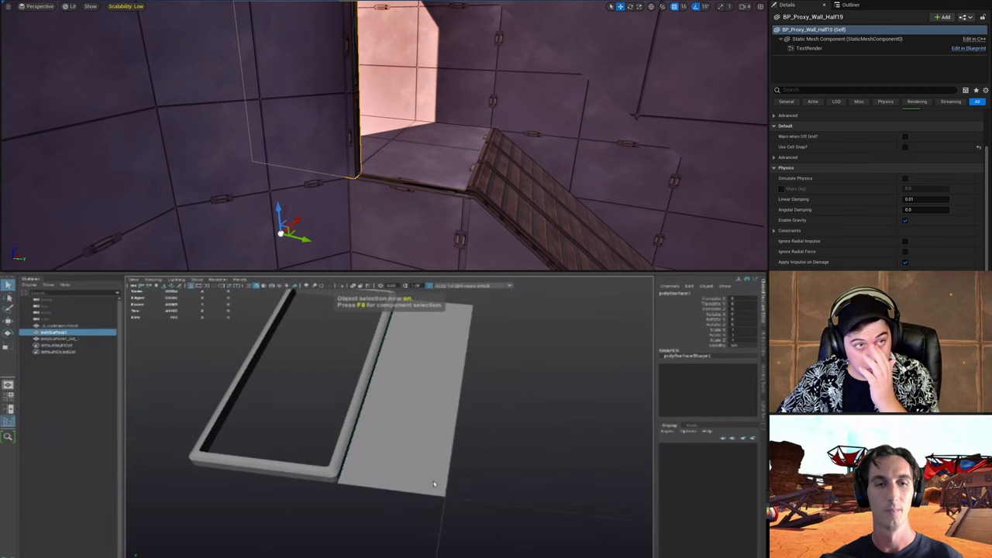
click(31, 2)
click(61, 37)
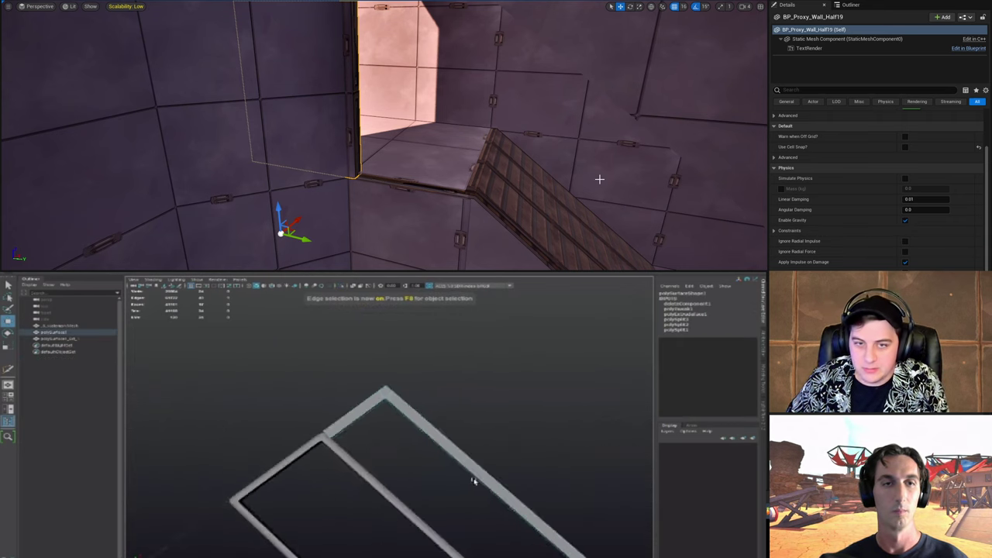
right_drag(597, 179, 744, 225)
right_drag(383, 135, 620, 101)
right_drag(577, 183, 577, 183)
click(423, 68)
right_drag(423, 68, 480, 85)
Step: Select the outer long and end faces of the Maya side frame and bevel their edges
click(420, 479)
alt+drag(420, 478, 359, 469)
key(F11)
click(354, 449)
click(359, 469)
click(359, 468)
alt+drag(425, 459, 381, 456)
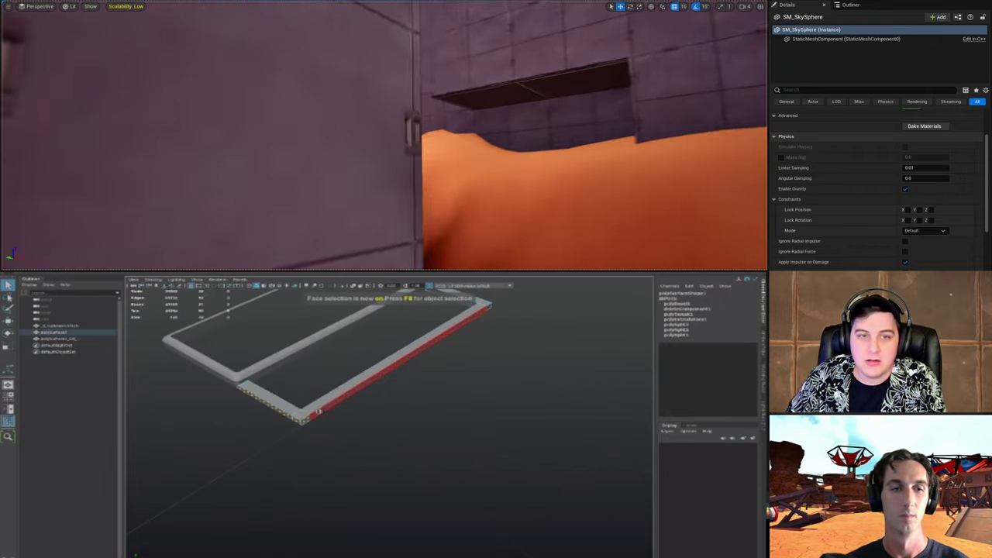
shift+click(317, 412)
alt+drag(546, 407, 263, 429)
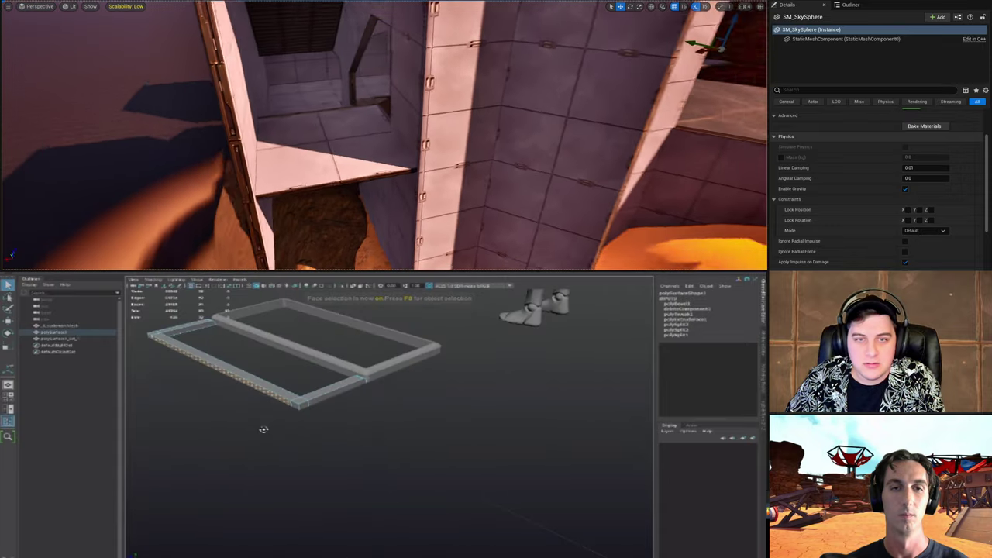
scroll(263, 430, up, 3)
shift+click(276, 377)
alt+drag(276, 377, 486, 457)
scroll(396, 408, down, 3)
key(ctrl+b)
key(F8)
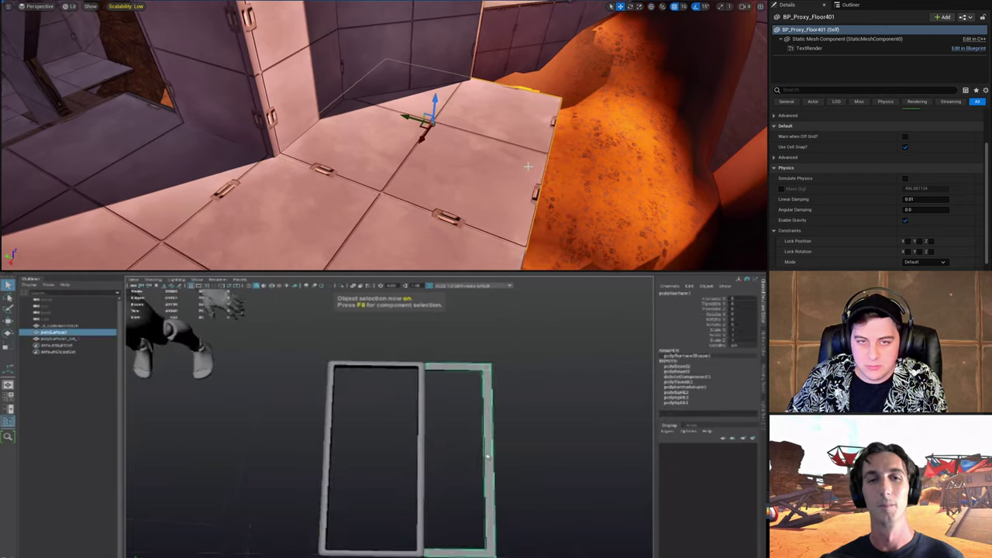
Step: Compare the side frame's lower end vertices with the neighbouring centre frame in Maya
alt+middle_drag(487, 457, 454, 431)
scroll(465, 410, down, 1)
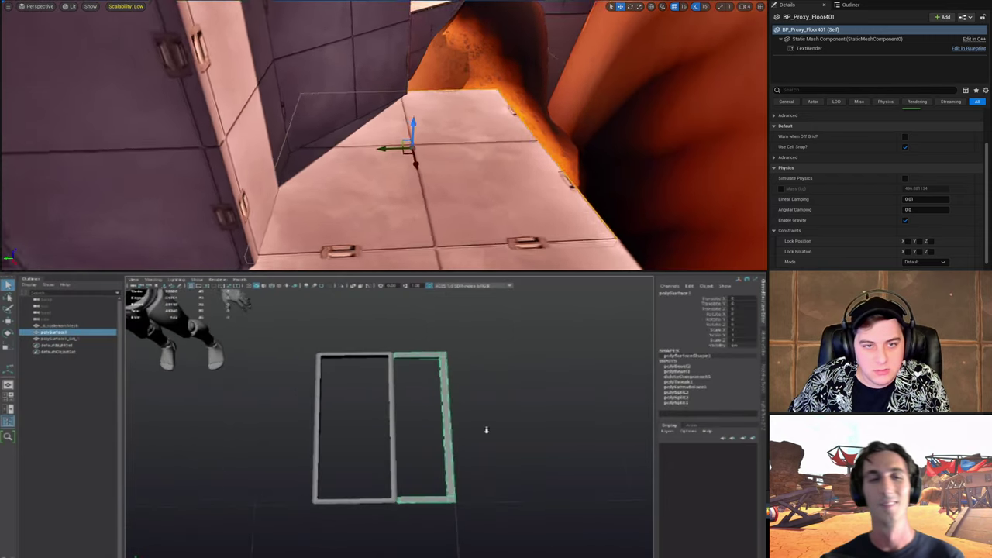
scroll(496, 432, up, 1)
click(509, 437)
alt+drag(471, 429, 432, 395)
click(449, 423)
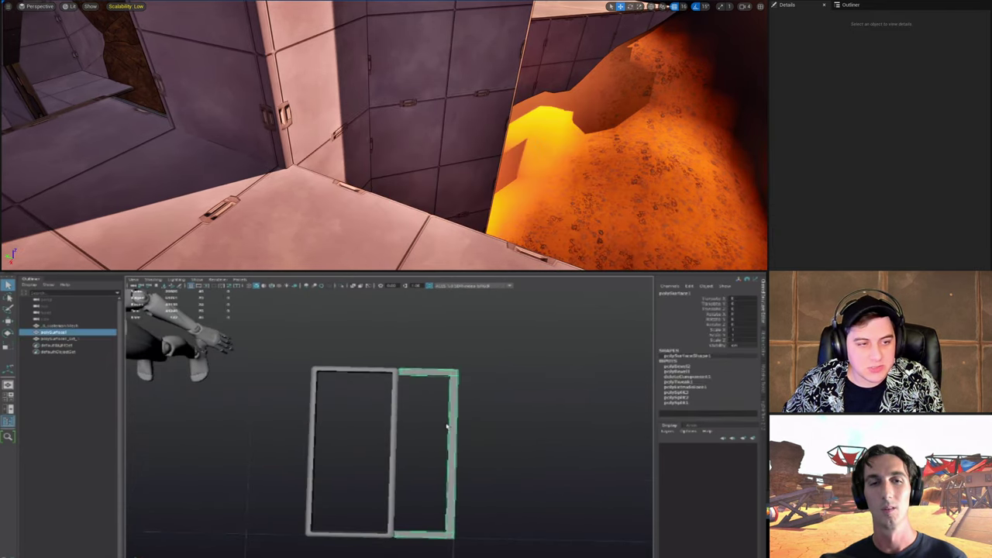
alt+middle_drag(399, 508, 405, 491)
key(F9)
drag(361, 485, 497, 548)
key(w)
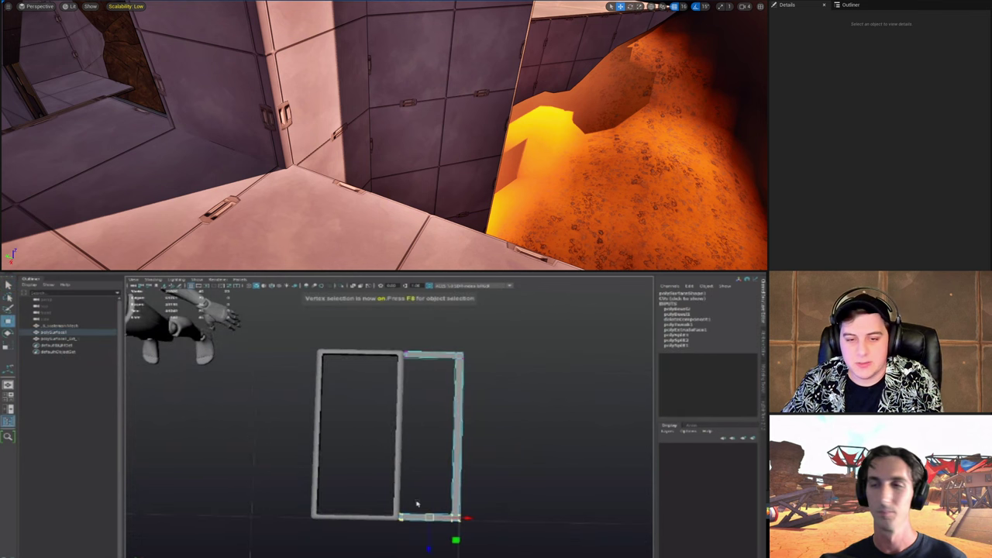
alt+drag(429, 509, 410, 495)
key(F8)
click(375, 505)
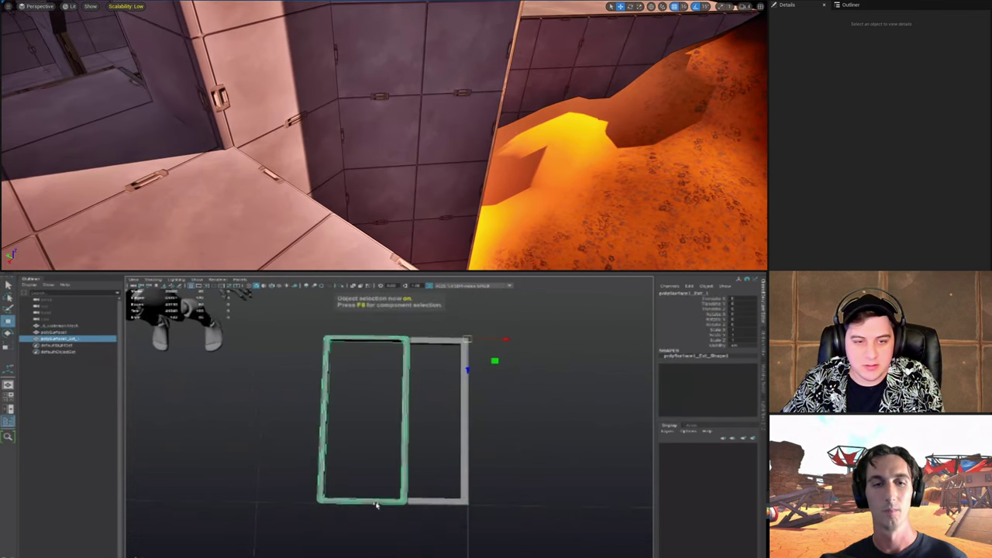
click(432, 437)
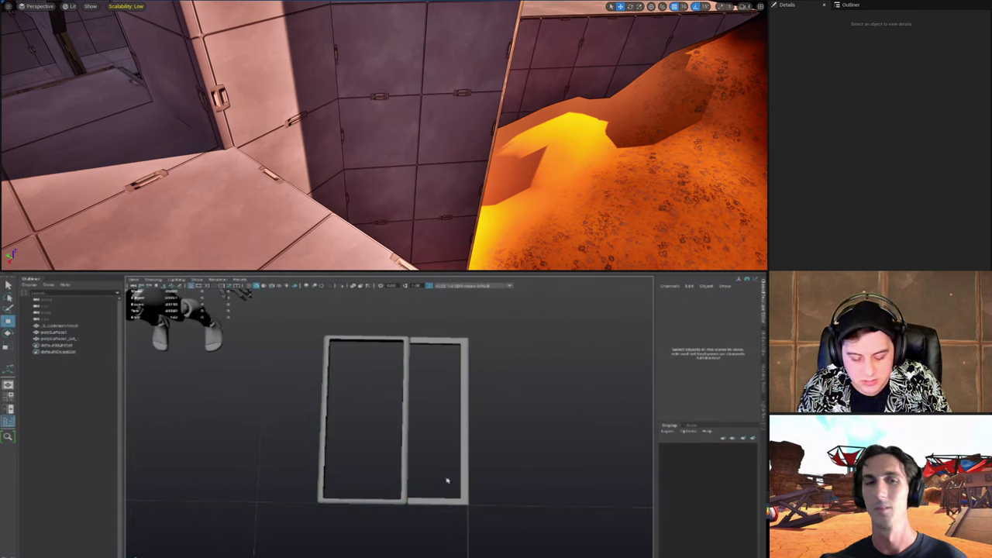
Step: Try to bevel the whole side frame in Maya
click(436, 501)
shift+right_drag(480, 474, 544, 421)
key(ctrl+z)
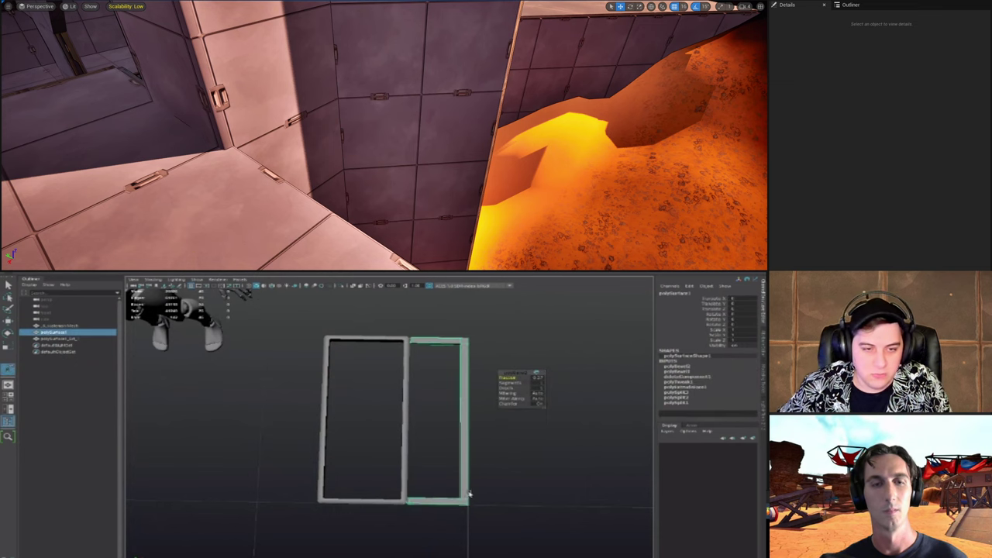
alt+drag(469, 494, 360, 467)
click(359, 469)
alt+drag(396, 436, 426, 446)
alt+drag(474, 375, 526, 473)
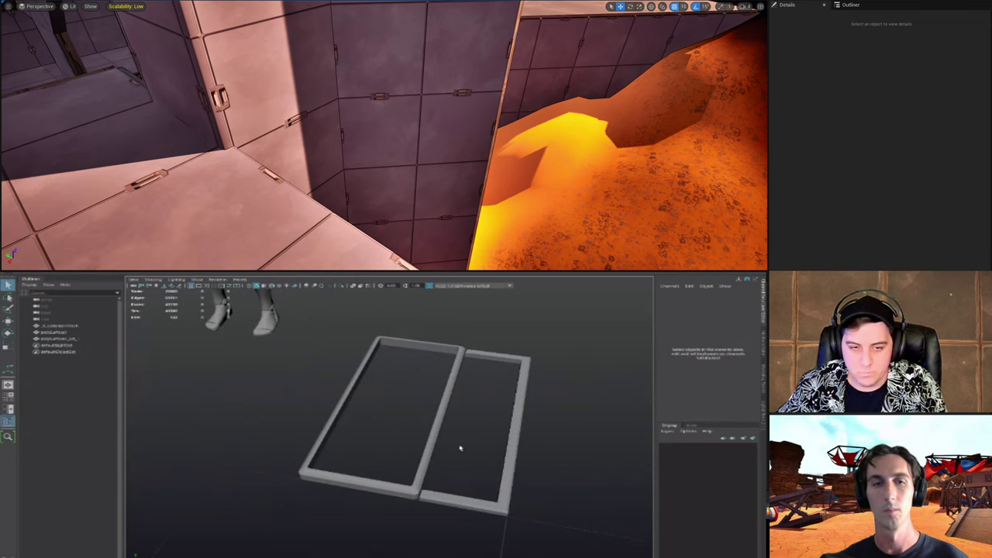
Step: Place a 45-degree floor piece in Unreal and raise it level with the ledge, while switching Maya to the top view
drag(343, 268, 341, 217)
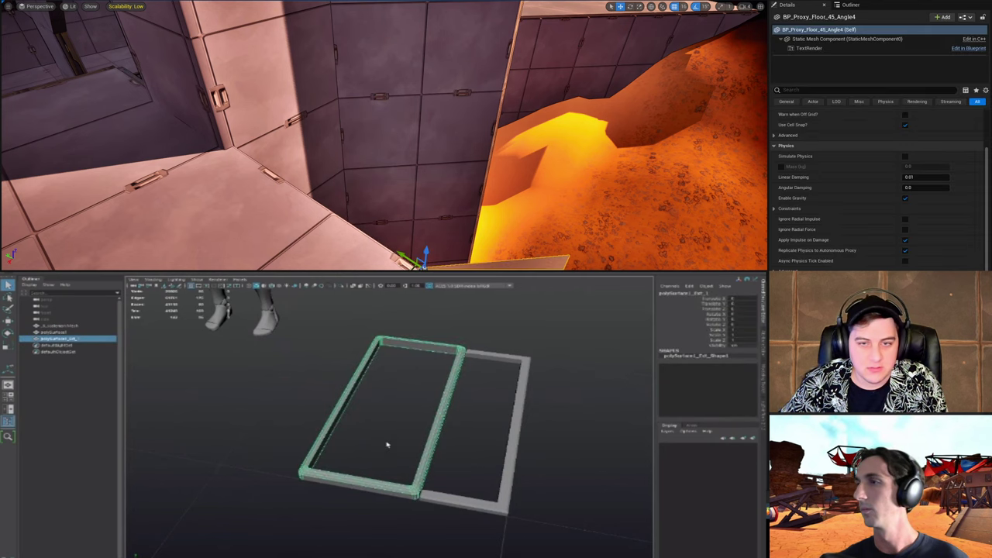
right_drag(342, 217, 332, 176)
key(space)
drag(394, 452, 331, 454)
drag(320, 144, 330, 47)
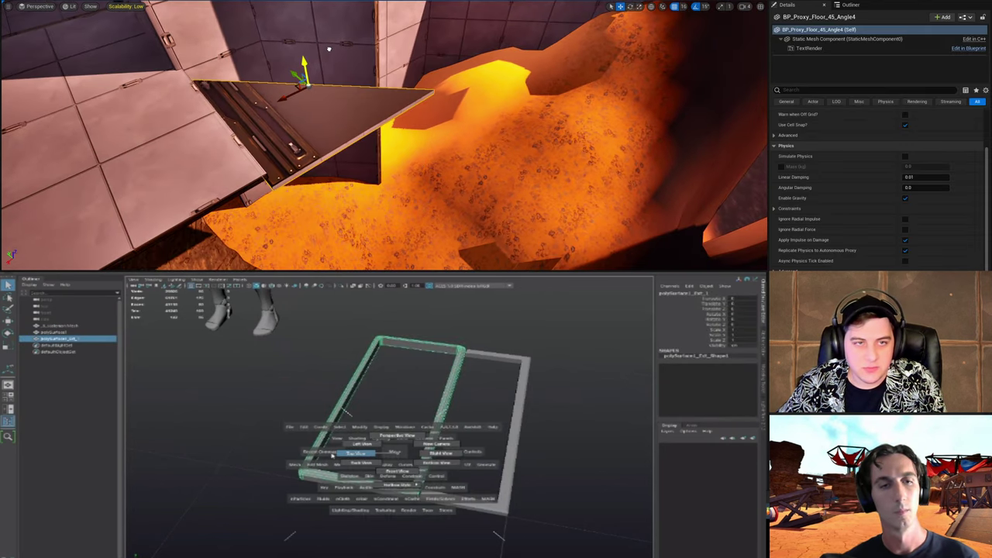
drag(332, 454, 331, 454)
drag(330, 47, 324, 41)
right_drag(347, 61, 329, 105)
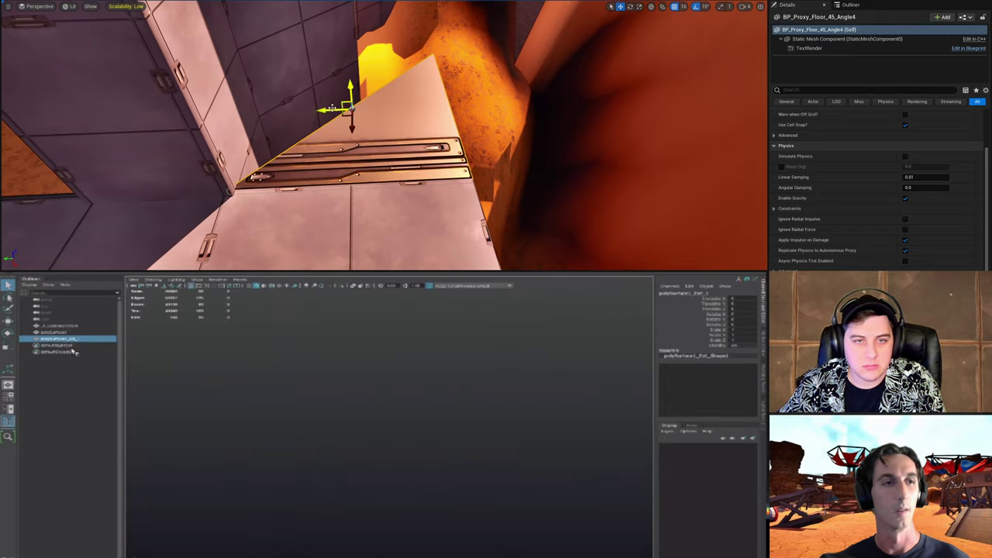
Step: Slide the 45-degree floor piece into the wall corner without cell snap, and set Maya's top camera near clip plane to 100
click(71, 357)
drag(329, 106, 233, 117)
click(68, 340)
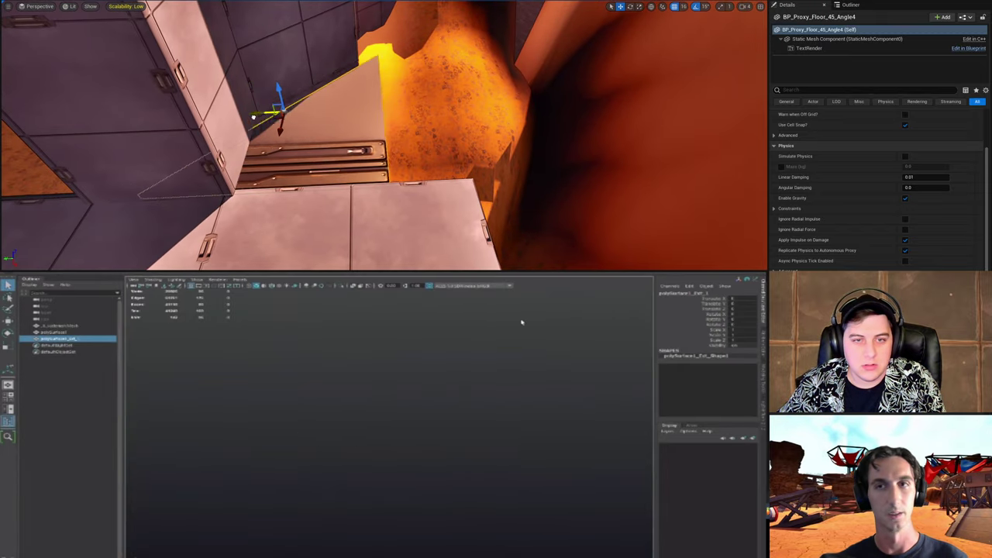
click(763, 341)
scroll(878, 189, up, 1)
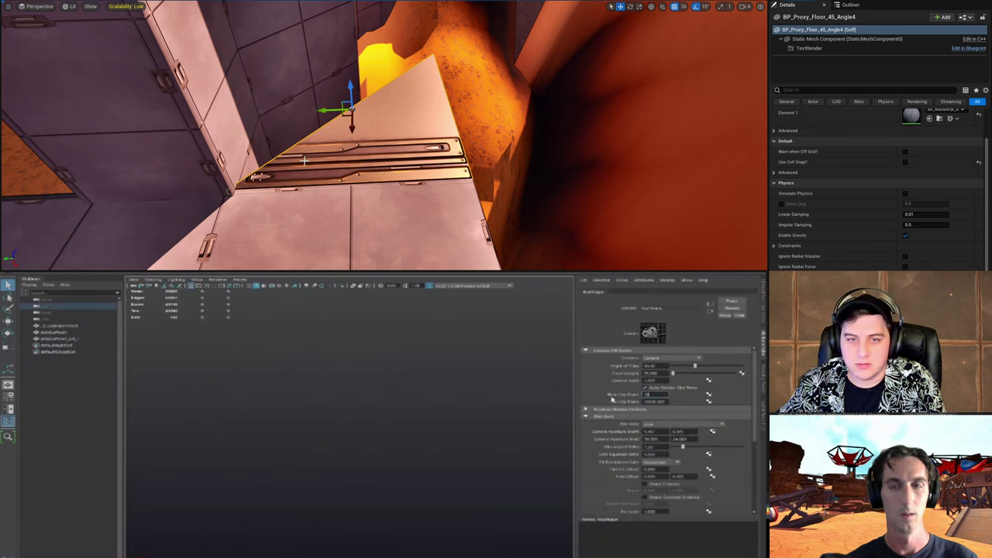
drag(334, 113, 233, 122)
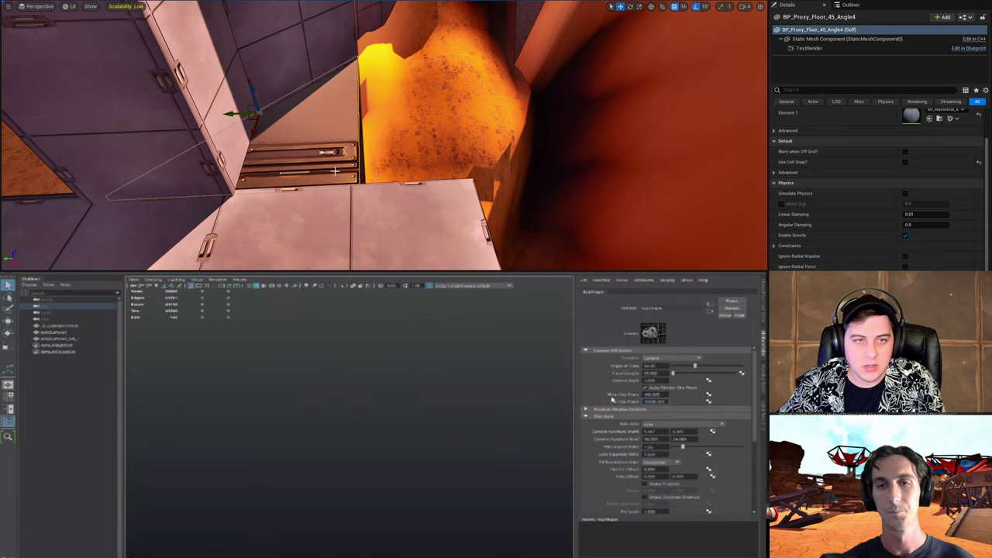
mouse_move(335, 171)
right_down()
mouse_move(288, 183)
mouse_move(318, 233)
mouse_move(233, 182)
mouse_move(325, 182)
right_up()
Step: Extend the far clip plane of Maya's top camera and bring both frames into the top view
text(0)
key(Return)
scroll(375, 460, down, 6)
scroll(923, 250, up, 3)
click(427, 434)
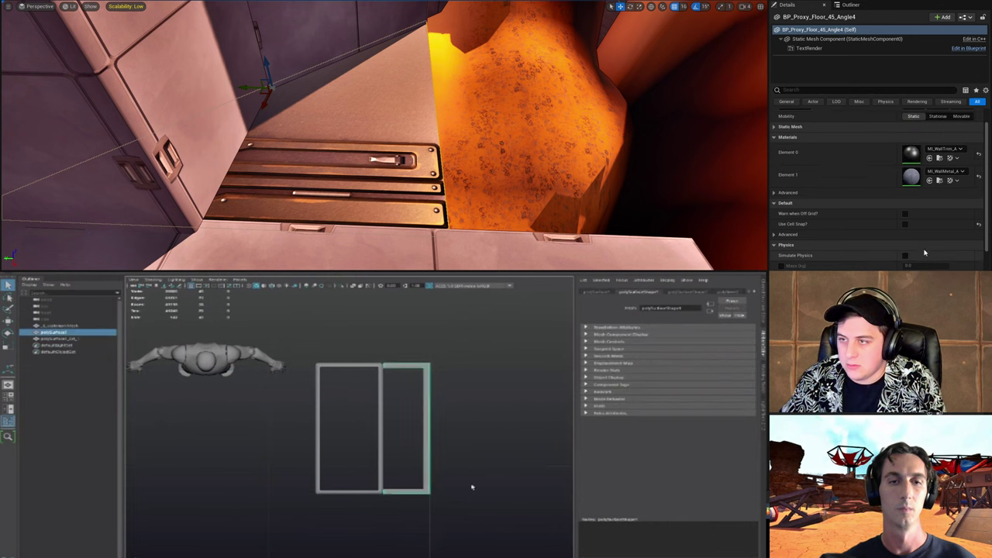
alt+middle_drag(471, 485, 457, 451)
click(442, 460)
Step: Try the wall panel C material on Element 0 of the 45-degree floor piece in Unreal
click(956, 188)
alt+right_drag(443, 460, 503, 435)
alt+middle_drag(421, 406, 395, 417)
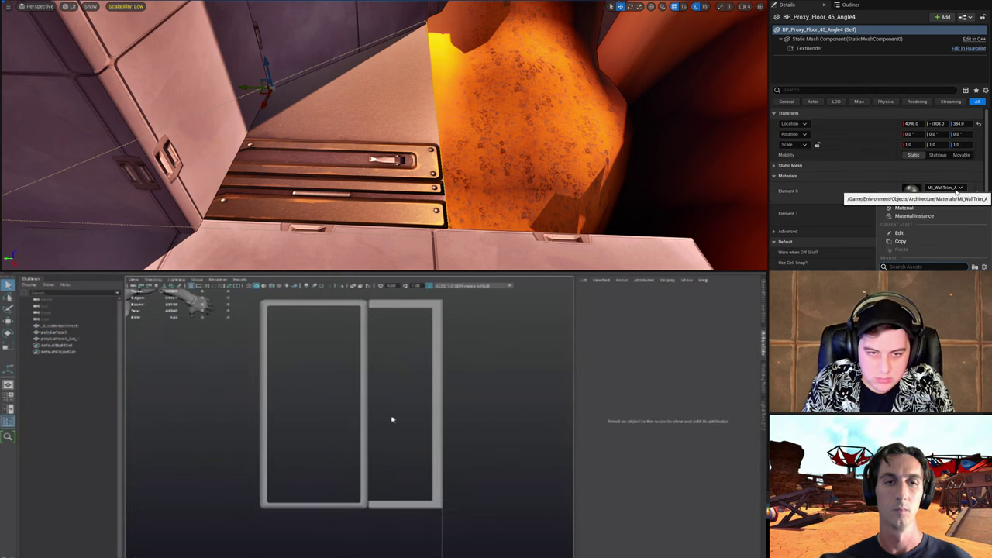
text(wall)
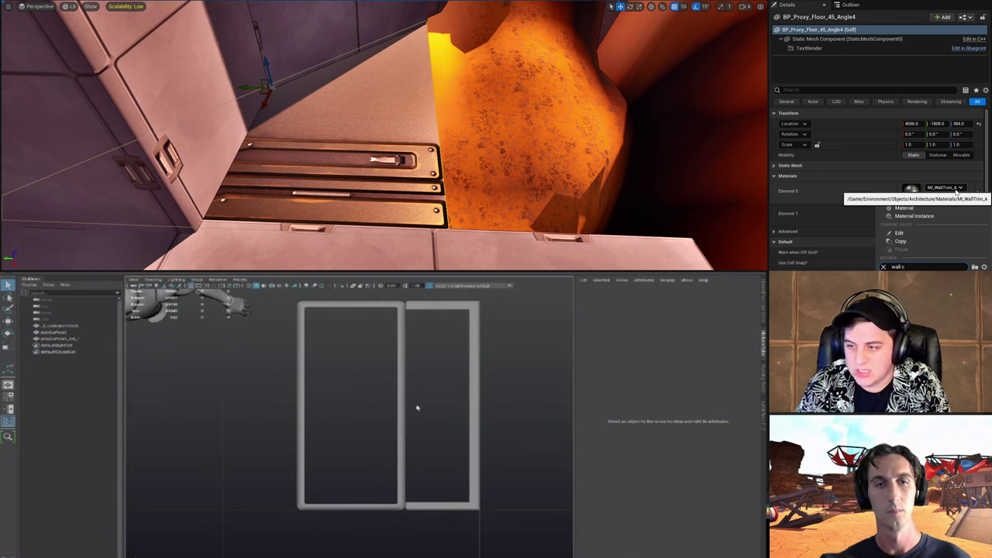
text( c)
key(space)
shift+right_click(416, 418)
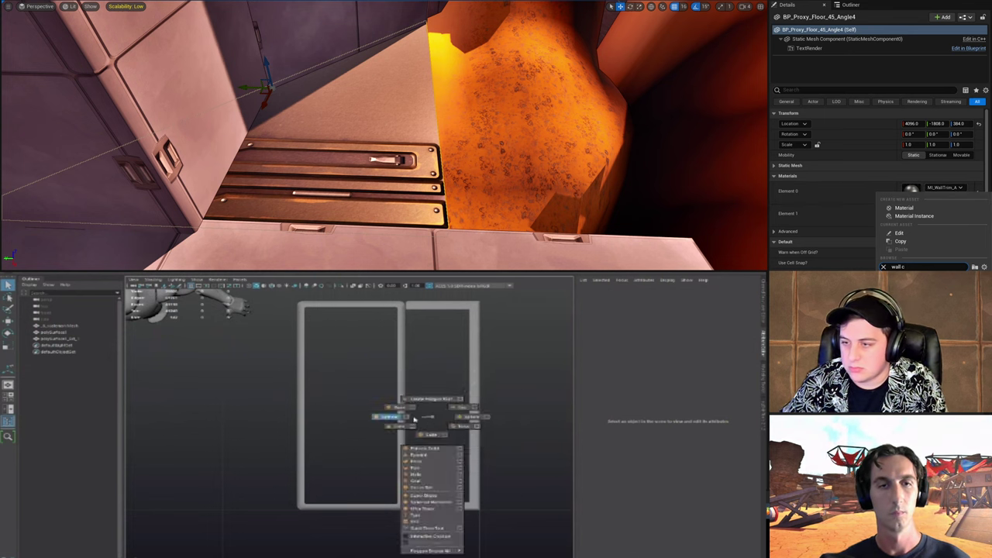
shift+right_drag(381, 420, 454, 438)
key(Return)
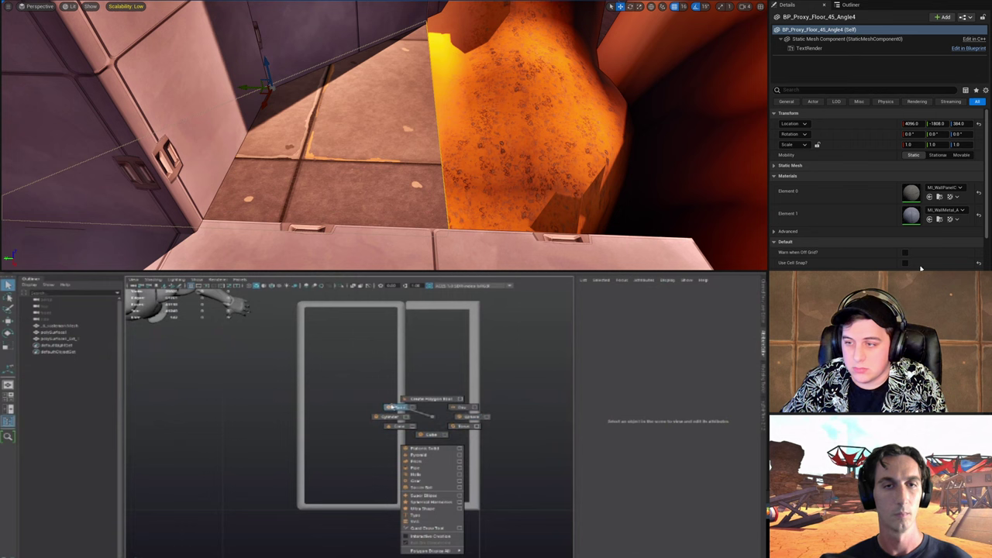
Step: Create a polygon plane in Maya and assign MI_WallMetal_A to Element 0 of the 45-degree floor piece in Unreal
shift+right_drag(392, 407, 390, 406)
click(954, 188)
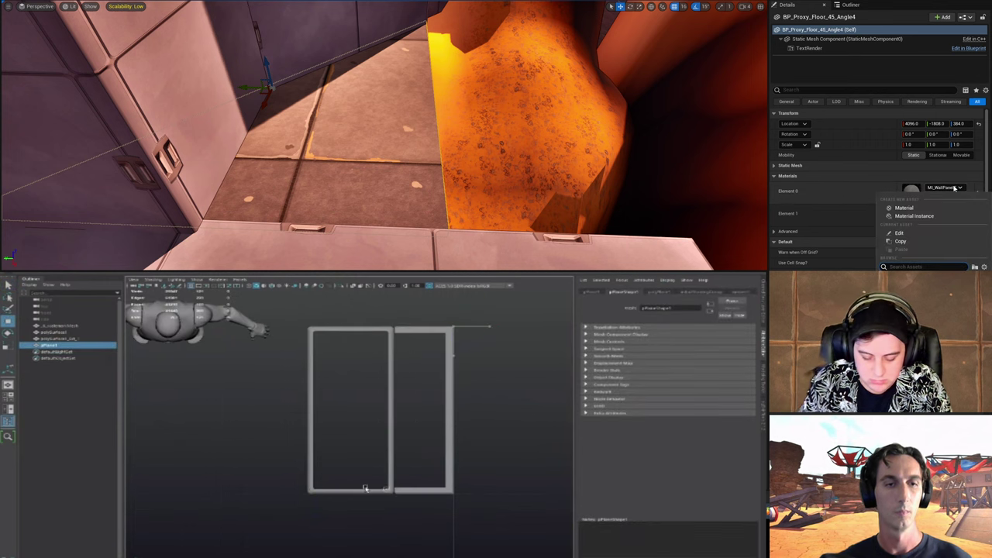
text(wall)
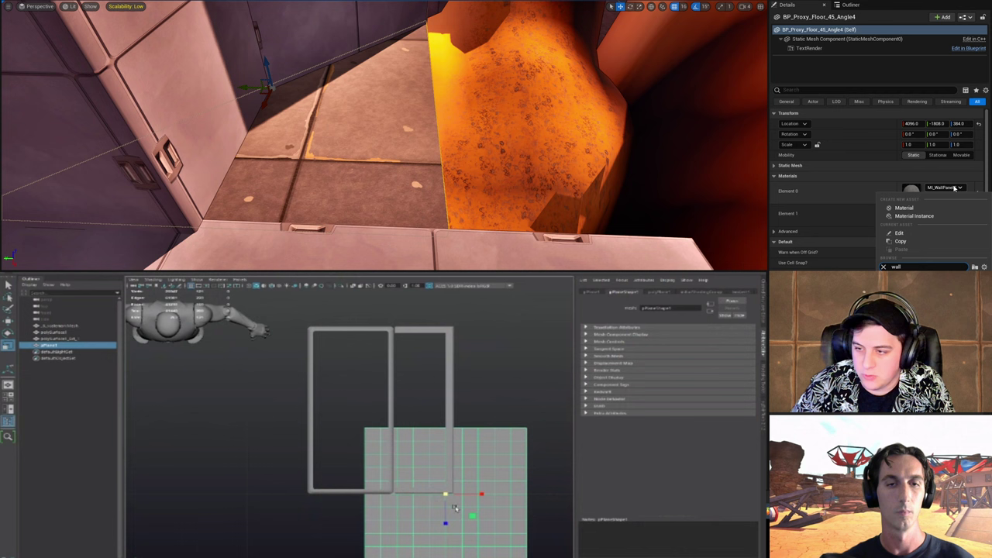
text( panel a)
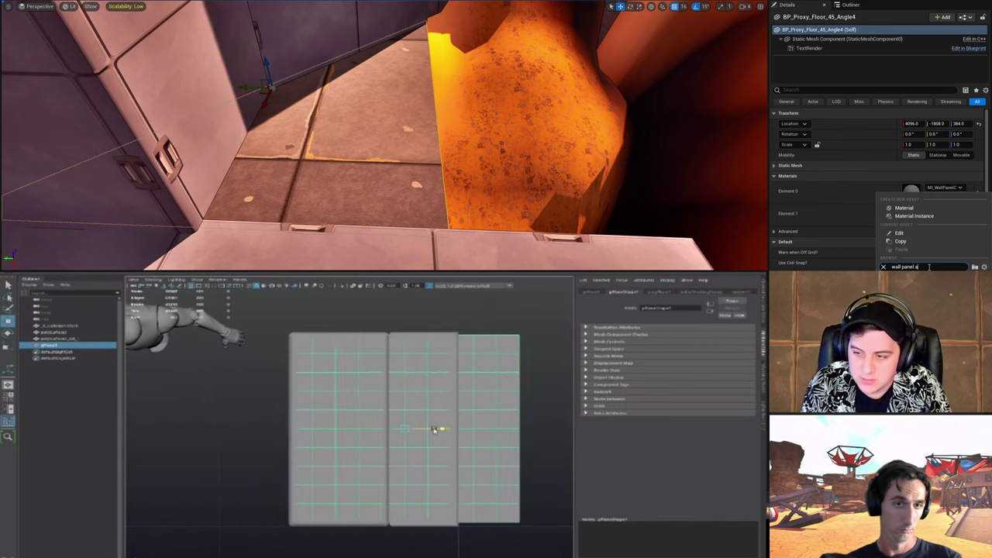
key(BackSpace)
key(BackSpace)
key(BackSpace)
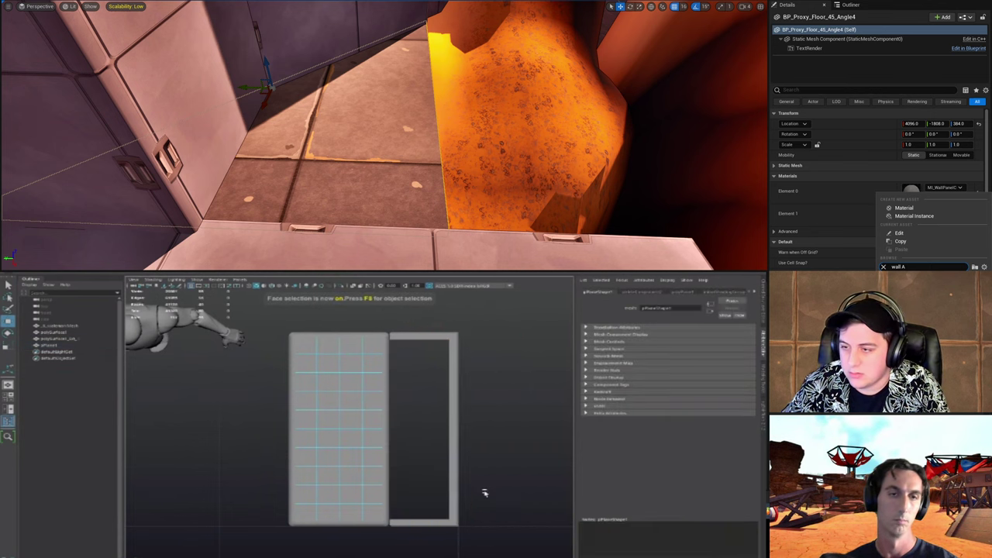
key(Return)
Step: Shift the 45-degree floor piece by one grid step to Y -1792 in Unreal, and save the level
right_drag(635, 184, 616, 197)
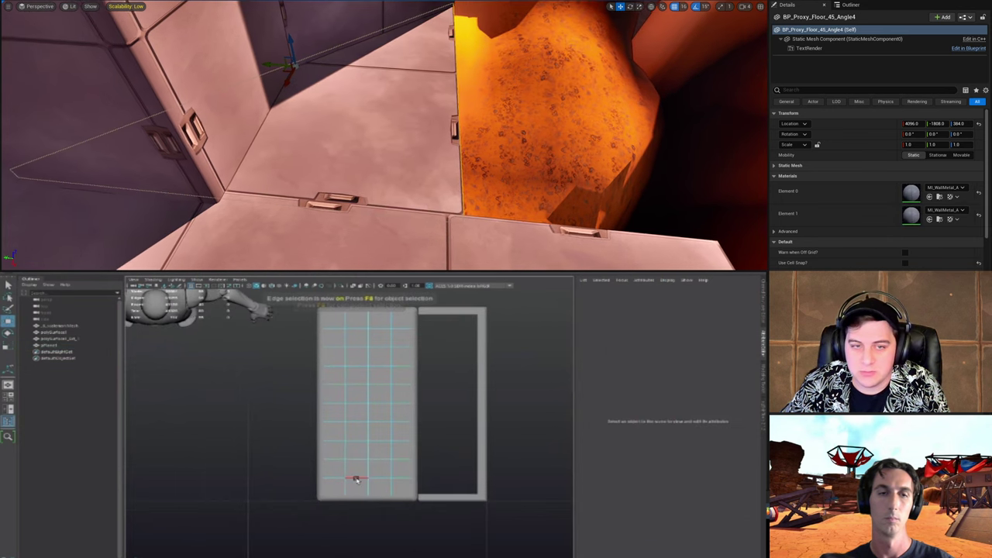
right_drag(755, 160, 759, 163)
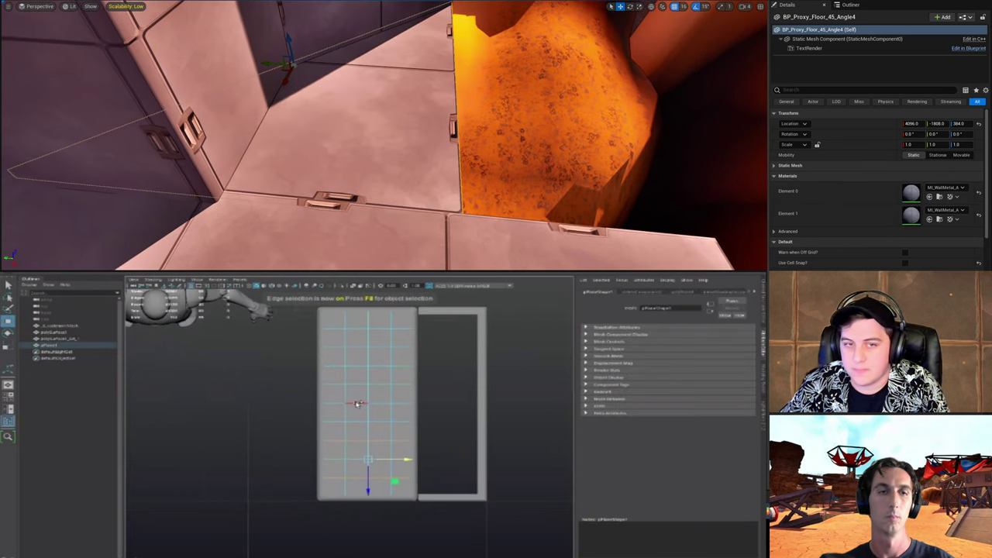
mouse_move(384, 136)
right_down()
mouse_move(310, 116)
mouse_move(333, 143)
mouse_move(411, 136)
mouse_move(395, 151)
right_up()
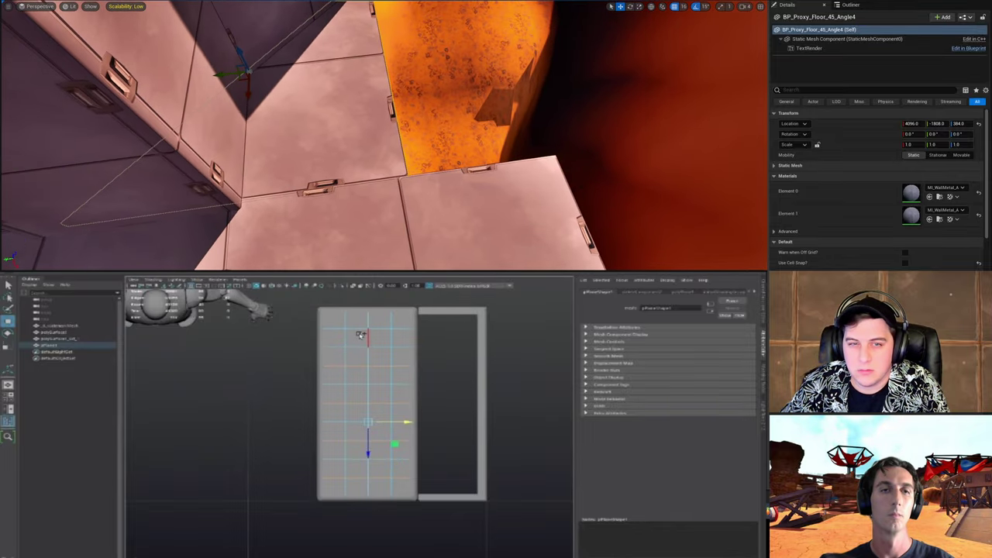
right_drag(542, 175, 466, 181)
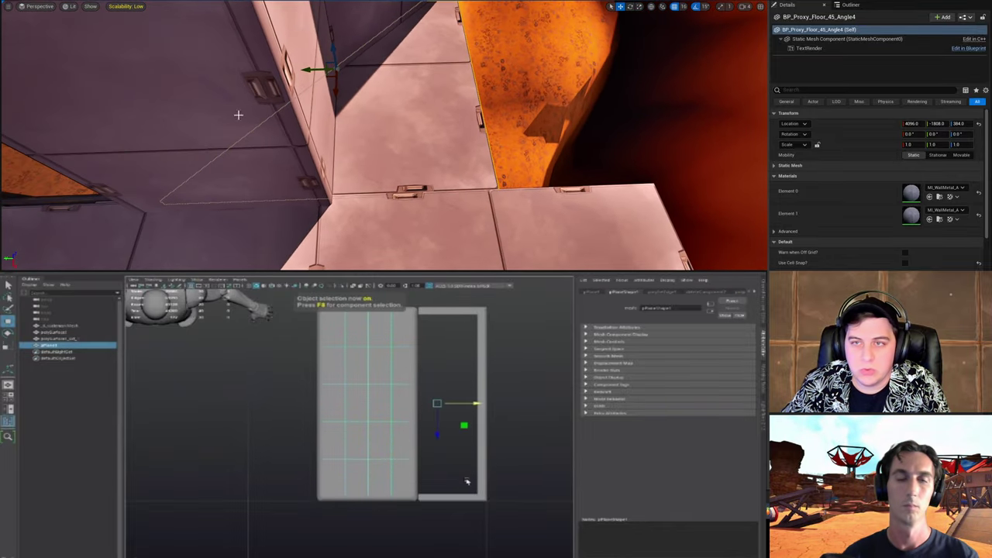
drag(311, 70, 299, 69)
right_drag(299, 72, 186, 73)
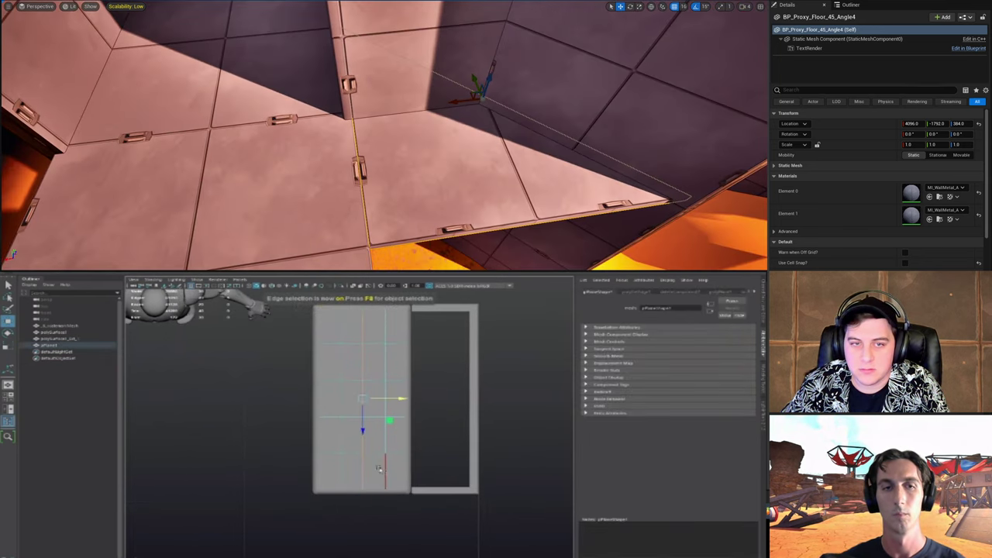
right_drag(460, 107, 472, 186)
click(459, 106)
click(459, 241)
right_drag(459, 241, 527, 224)
click(28, 2)
click(66, 37)
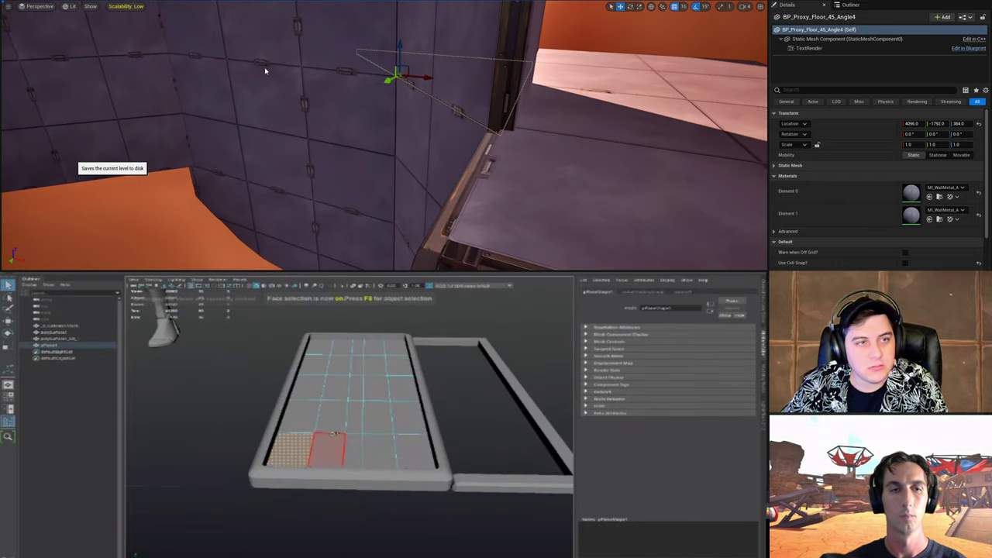
Step: Delete the selected inset cell faces of the gridded plane inside the frame in Maya
right_drag(441, 155, 445, 180)
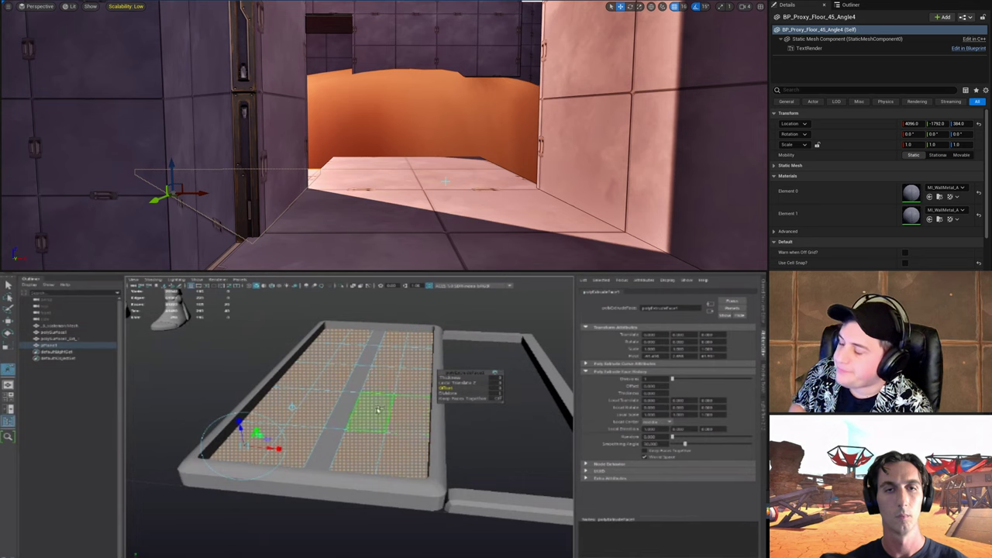
right_drag(489, 157, 468, 178)
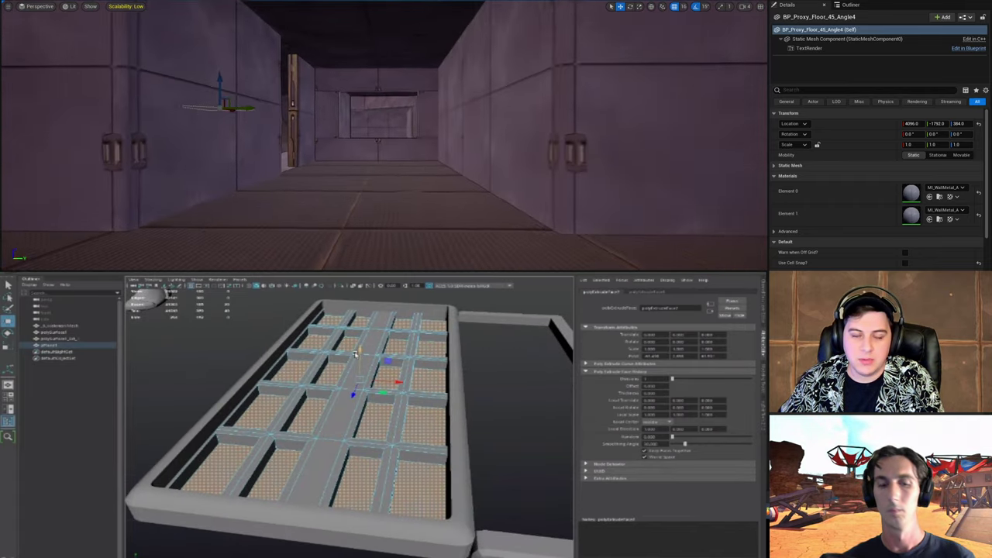
key(Delete)
Step: Select the edge loops around the open cells of the grid plane in Maya
key(F10)
double_click(381, 396)
alt+drag(380, 397, 326, 419)
double_click(257, 392)
alt+drag(257, 394, 495, 419)
shift+double_click(321, 405)
click(378, 407)
double_click(378, 408)
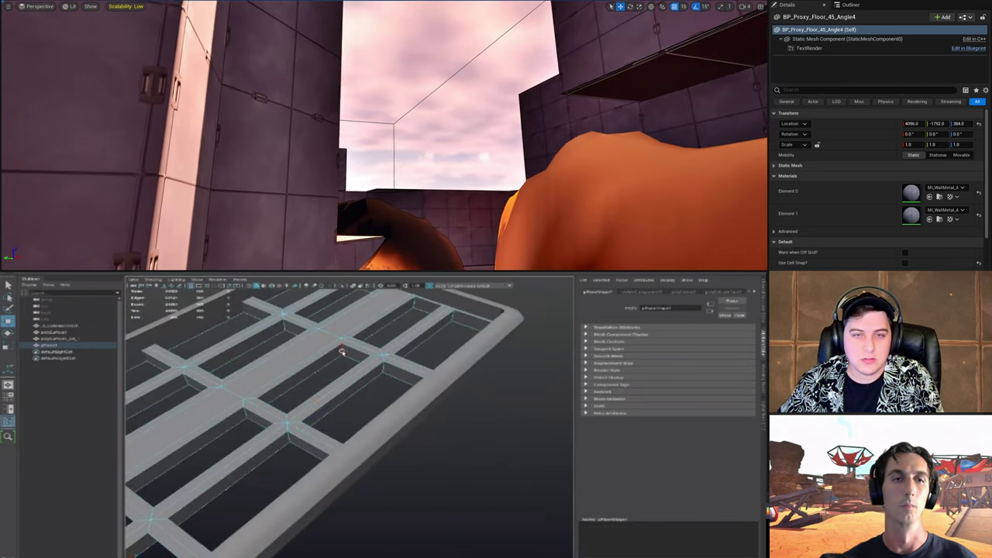
Step: Examine the grid's cut-outs in Maya from several angles and the floor ledge around the angled piece in Unreal
alt+drag(342, 351, 375, 452)
alt+drag(274, 444, 450, 410)
right_drag(593, 65, 542, 78)
alt+drag(450, 410, 485, 397)
right_drag(543, 77, 480, 85)
alt+drag(485, 397, 443, 407)
right_drag(480, 85, 434, 85)
alt+drag(442, 407, 403, 422)
right_drag(314, 138, 348, 138)
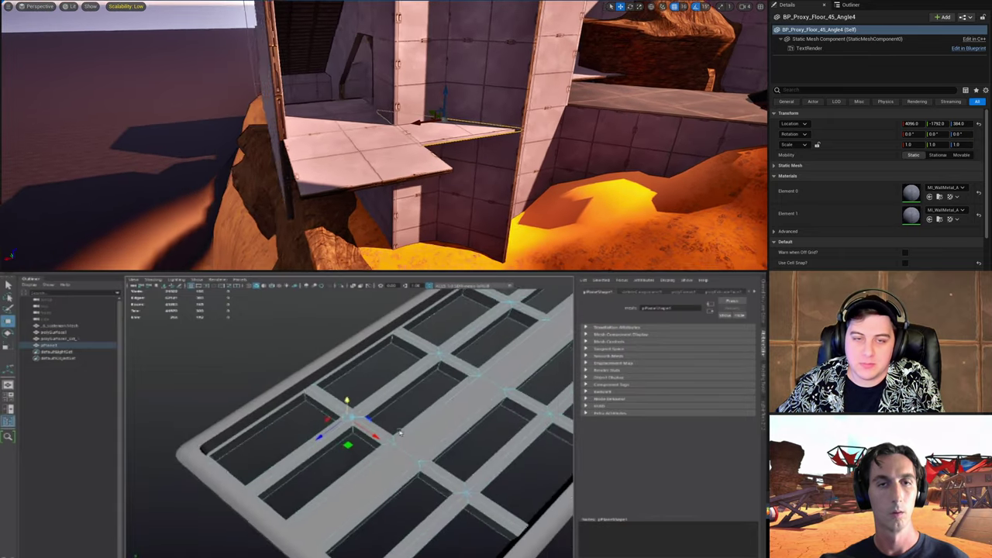
alt+drag(403, 422, 427, 439)
right_drag(348, 138, 387, 138)
alt+right_drag(427, 439, 413, 425)
Step: Switch the panel to wireframe in Maya's front view and open the front camera's attributes
key(4)
alt+drag(413, 425, 413, 416)
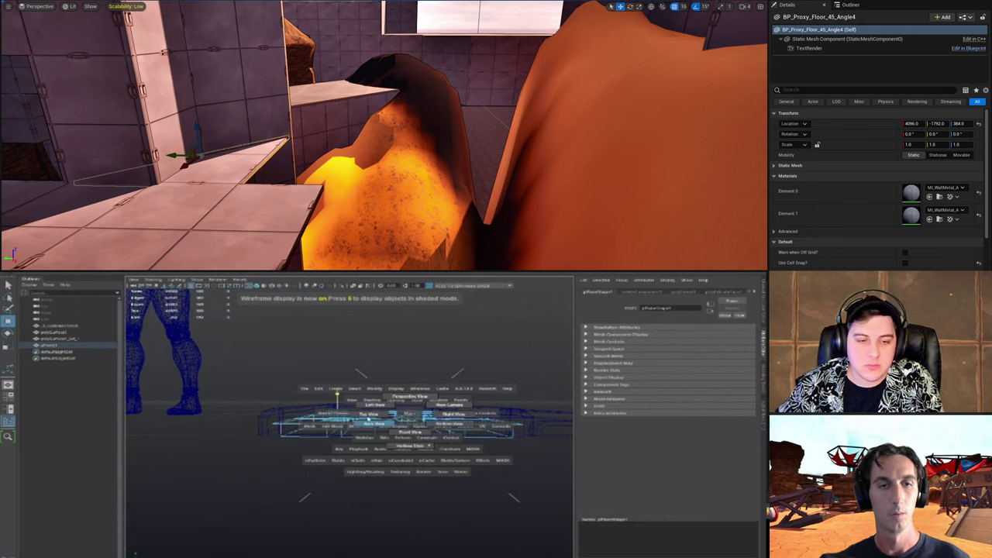
click(365, 415)
drag(381, 439, 419, 482)
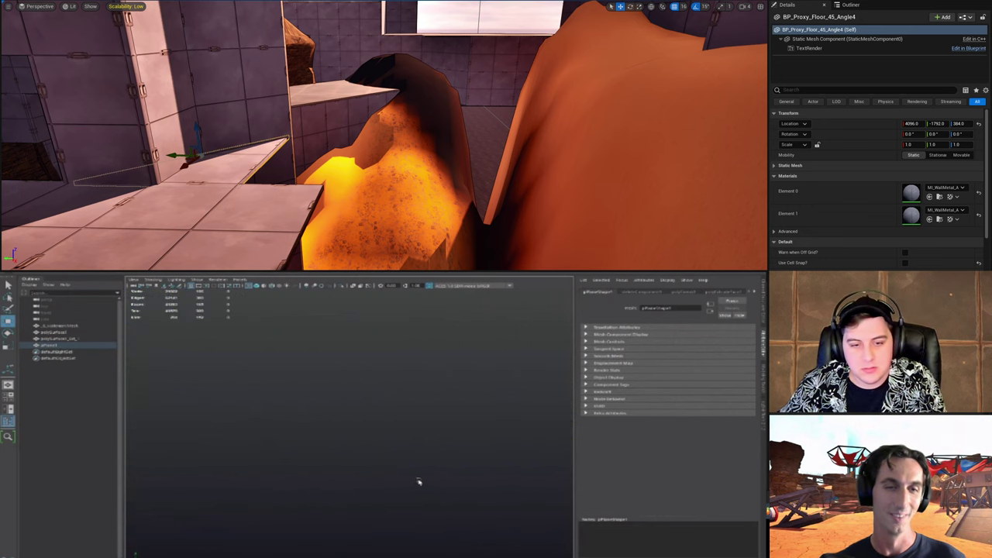
click(133, 286)
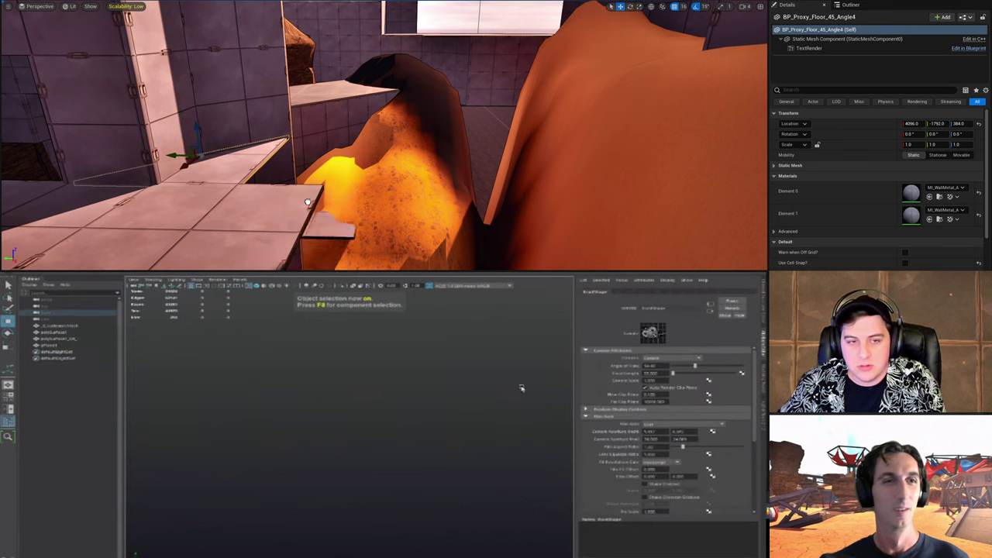
Step: Adjust the clip planes of Maya's front camera to bring the panel into view, and select the half floor piece in Unreal
click(296, 194)
right_drag(400, 197, 333, 249)
drag(659, 394, 598, 395)
text(1)
key(Escape)
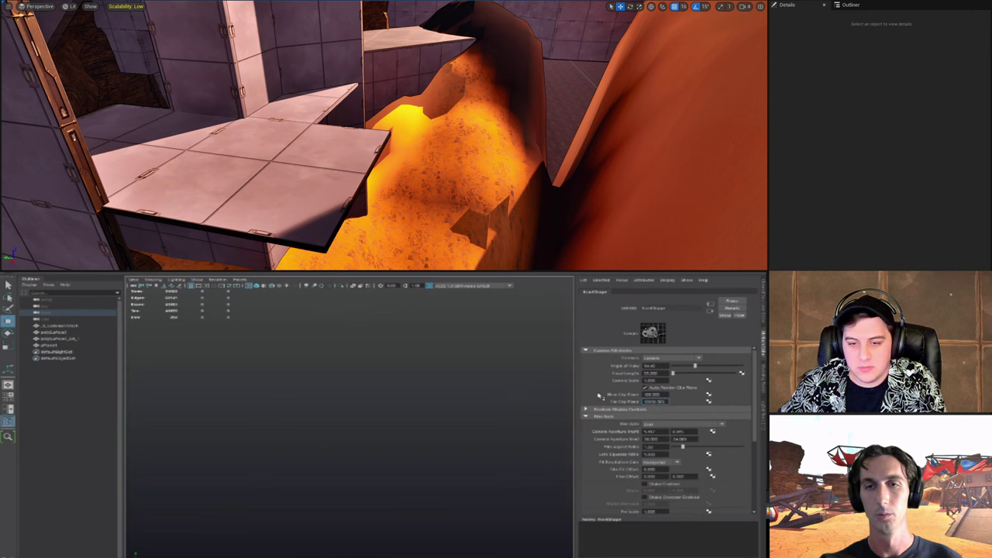
click(256, 170)
key(f)
key(Return)
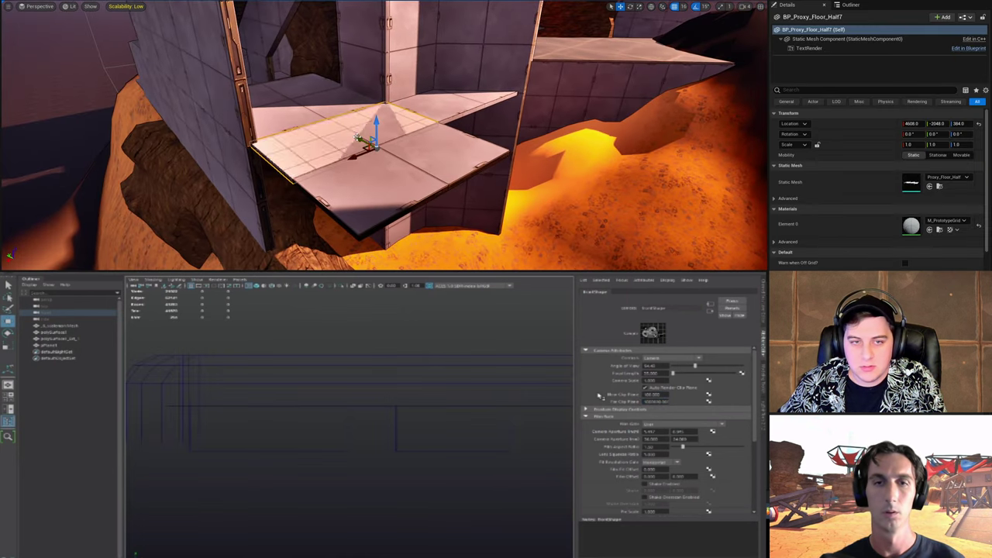
Step: Try turning the half floor piece 180 degrees and moving it to X 4096 in Unreal
mouse_move(361, 141)
mouse_down()
mouse_move(441, 174)
mouse_move(361, 140)
mouse_up()
alt+right_drag(383, 447, 239, 398)
key(e)
click(381, 412)
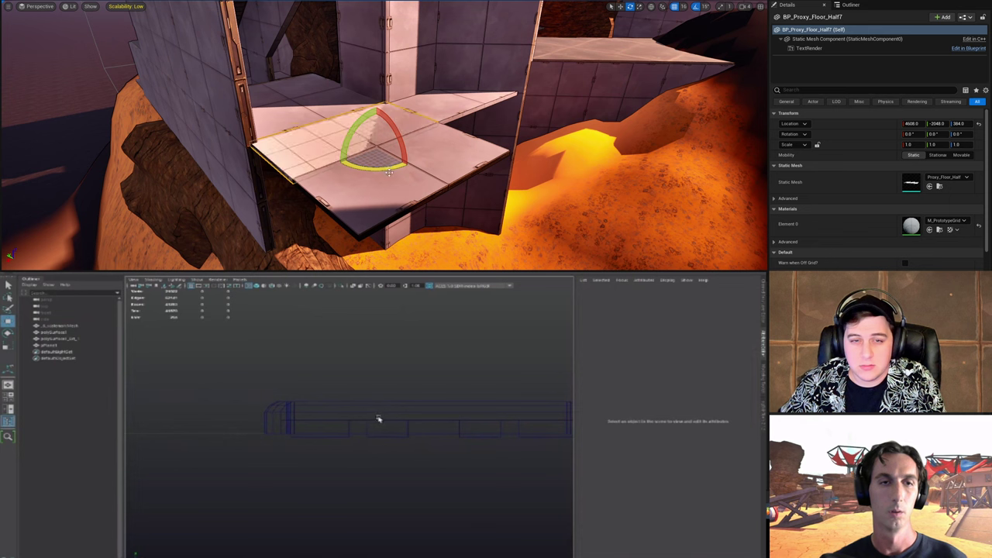
drag(405, 163, 367, 169)
alt+middle_drag(441, 439, 402, 449)
drag(368, 169, 347, 162)
key(F8)
key(space)
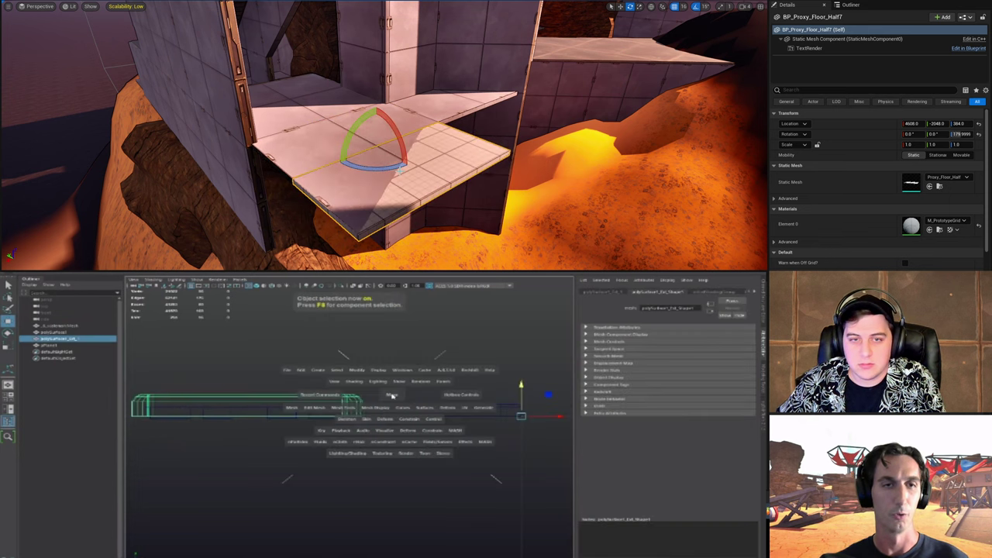
key(w)
drag(392, 394, 396, 368)
drag(356, 156, 485, 103)
alt+drag(396, 410, 392, 431)
drag(485, 103, 465, 113)
alt+drag(392, 431, 350, 427)
Step: Select the vertical corner edges of the grid plane in Maya's front view and return to the shaded perspective view
click(350, 426)
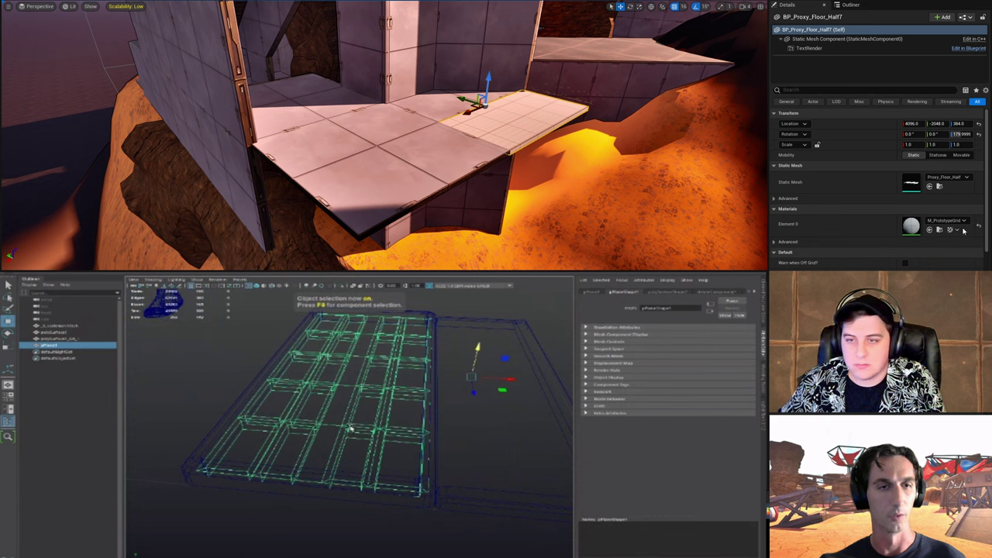
key(space)
click(351, 443)
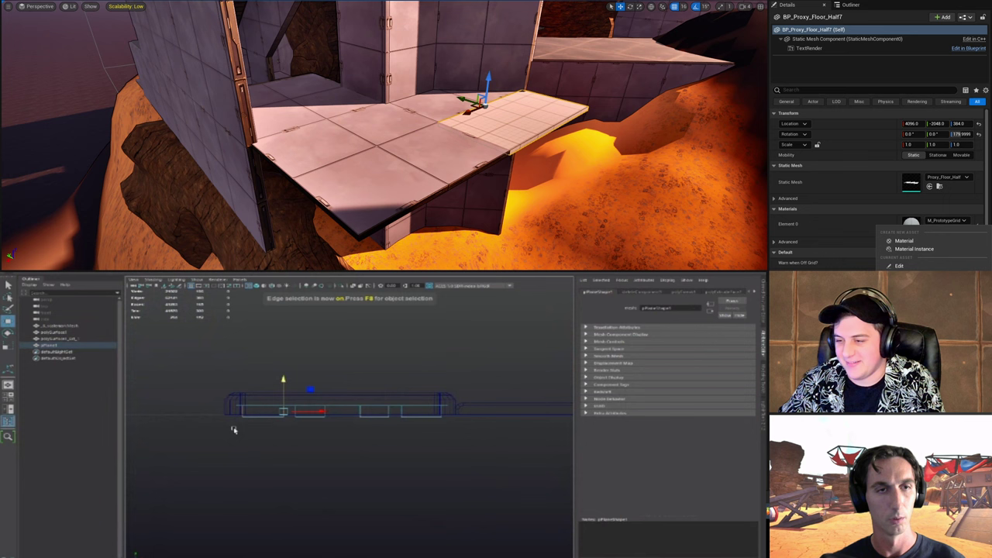
click(217, 419)
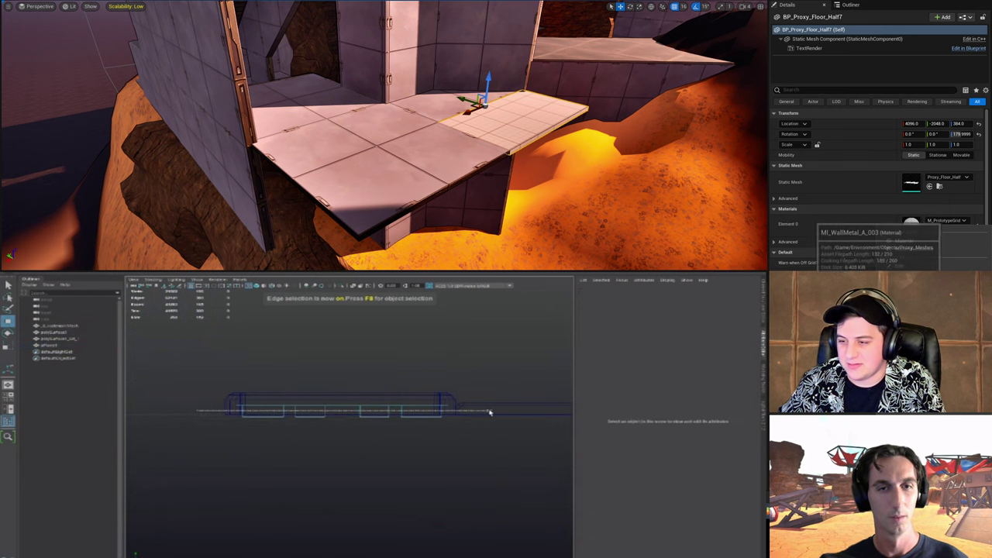
drag(489, 412, 489, 412)
key(space)
click(357, 411)
scroll(357, 419, up, 2)
key(5)
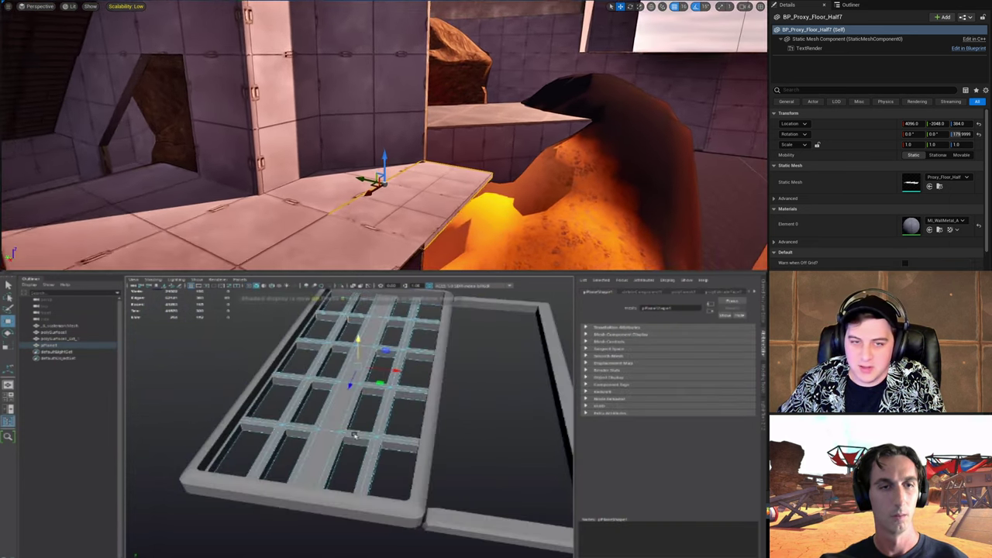
Step: Bevel the selected corner edges with a larger fraction and extra segments to round the grid's openings
alt+drag(354, 435, 367, 436)
key(ctrl+b)
scroll(346, 440, up, 2)
middle_drag(341, 444, 355, 439)
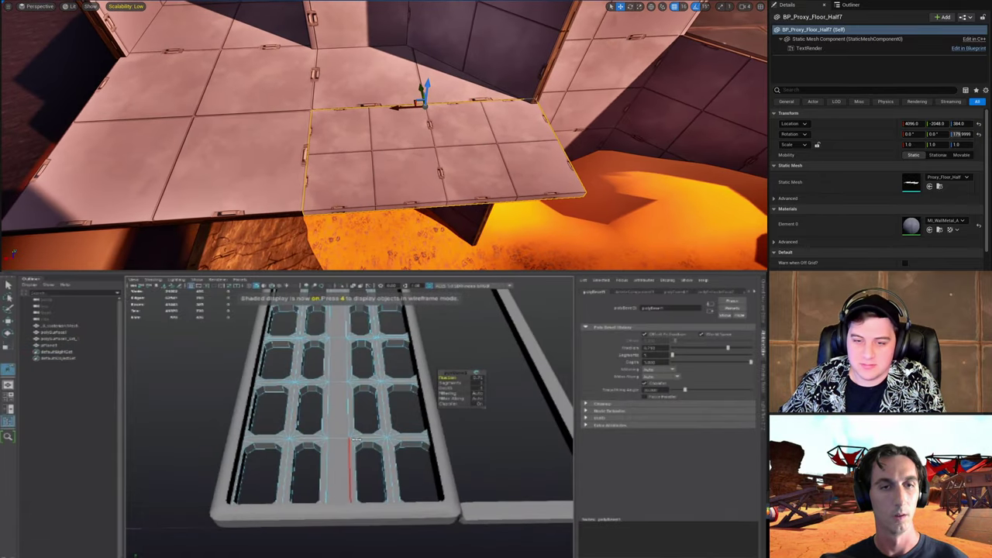
alt+drag(364, 435, 396, 421)
click(451, 383)
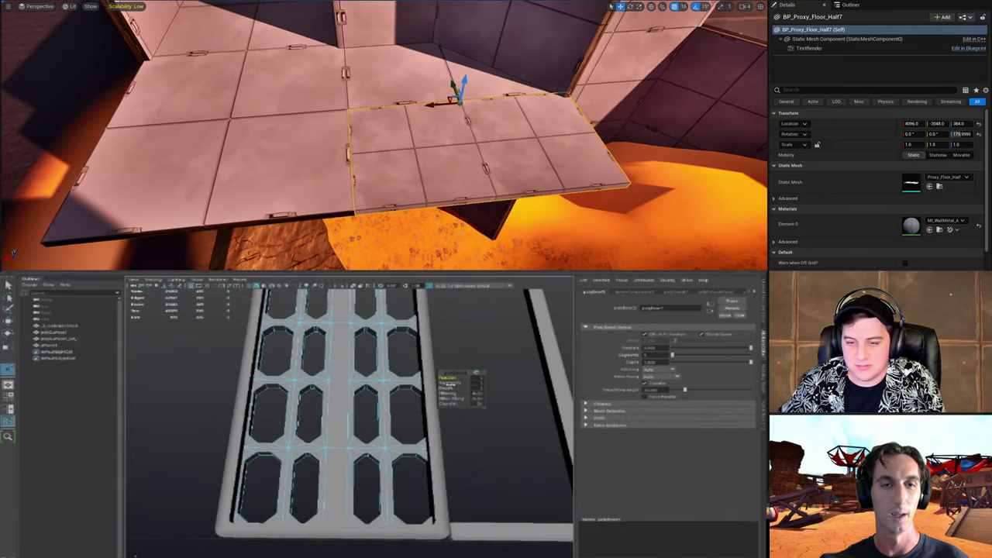
middle_drag(306, 428, 385, 420)
alt+drag(384, 419, 420, 442)
Step: Delete the half floor piece in Unreal and try rotating a copy of the 45-degree floor piece
key(Delete)
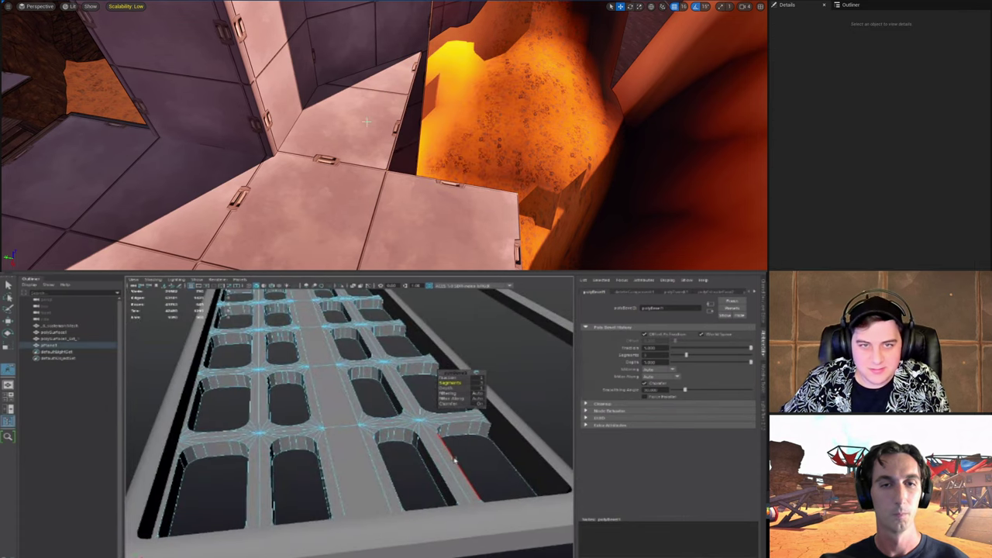
click(387, 130)
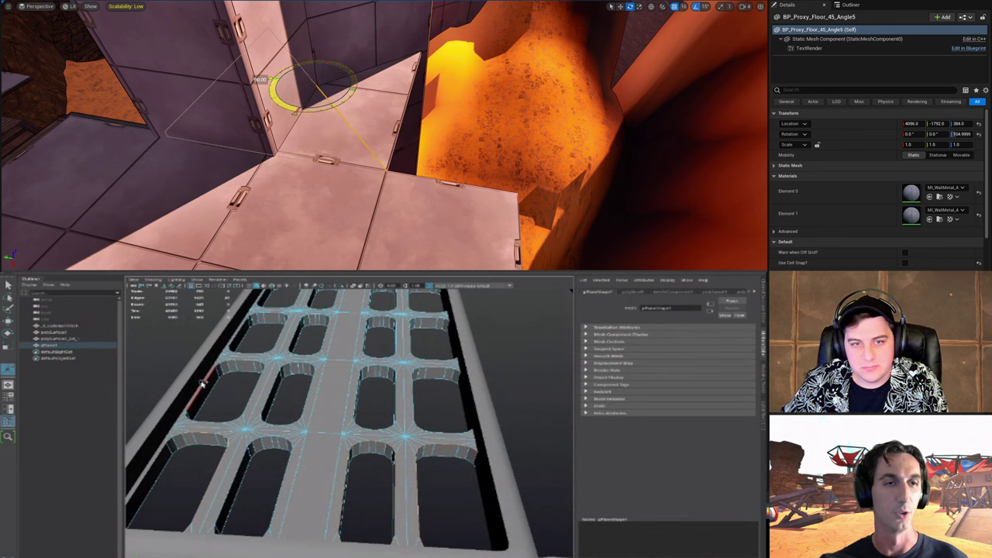
right_drag(345, 100, 371, 132)
key(Escape)
Step: Delete the 45-degree floor piece beside the square floor piece in Unreal
click(415, 91)
right_drag(415, 91, 309, 147)
right_drag(466, 97, 527, 112)
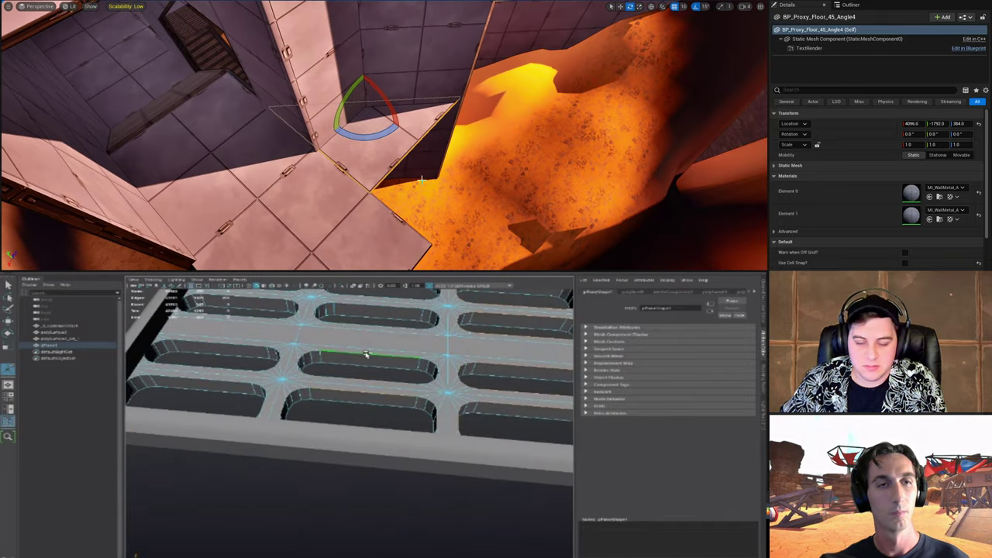
key(Delete)
Step: Duplicate the square floor piece to X 4096 in Unreal and rotate the copy 90 degrees
click(310, 228)
key(w)
right_drag(309, 228, 368, 155)
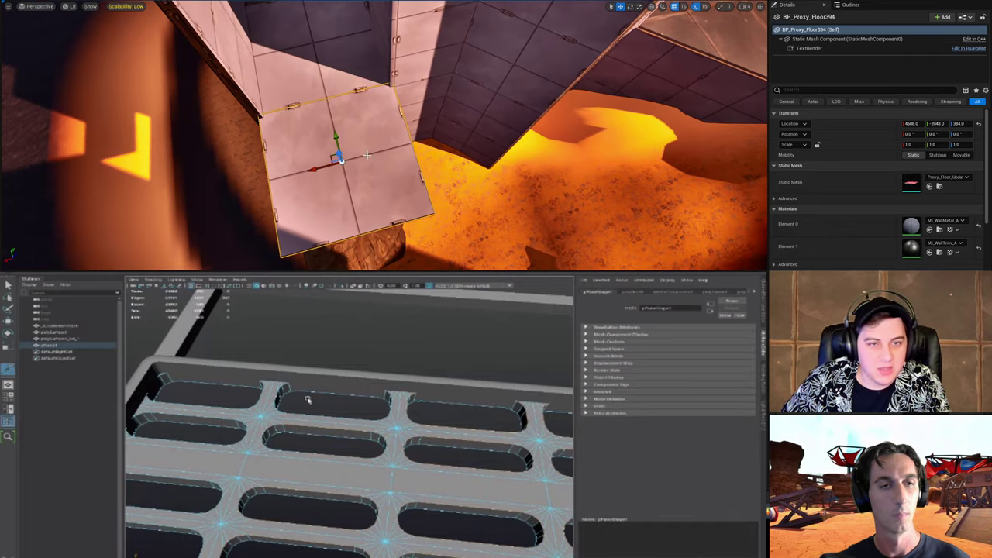
drag(414, 148, 459, 145)
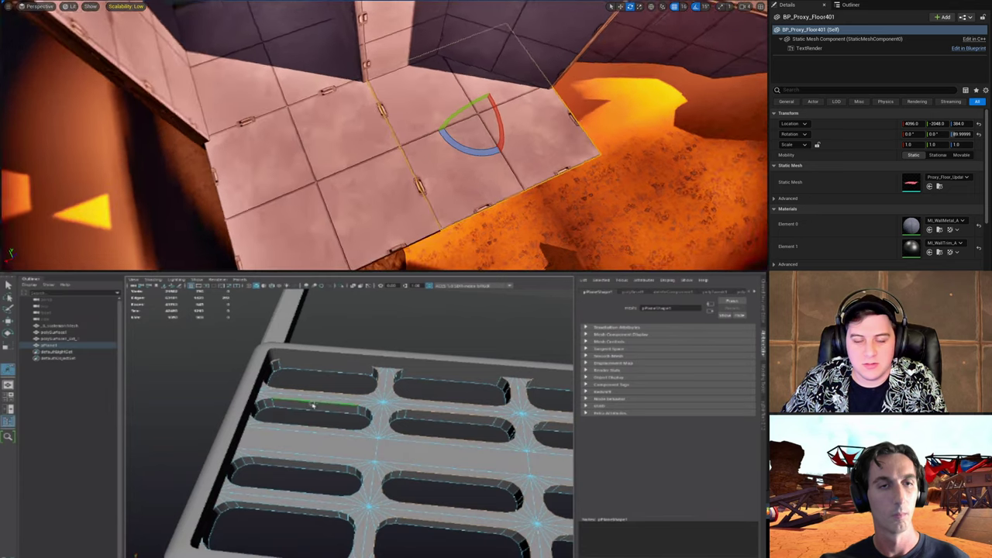
right_drag(459, 145, 465, 210)
click(356, 100)
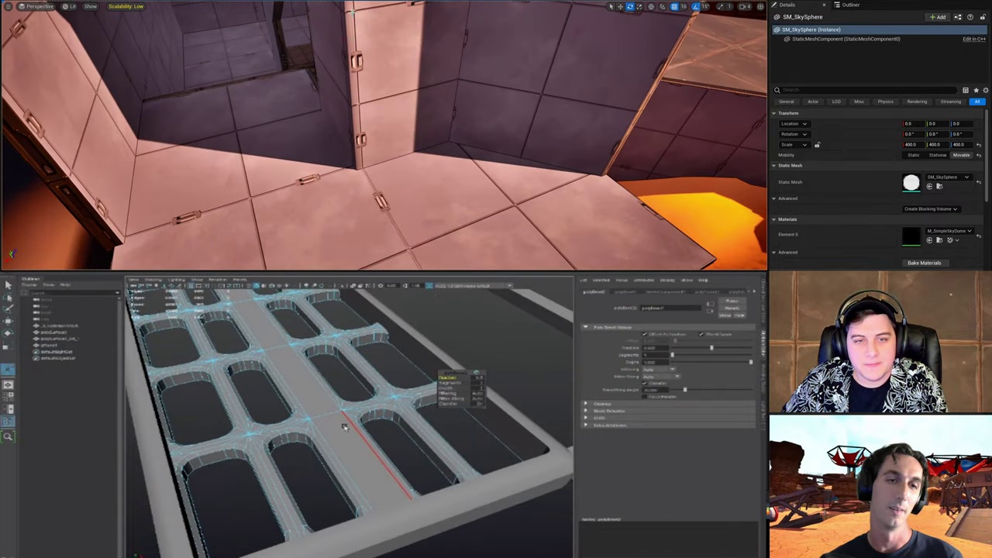
Step: Fine-tune the bevel fraction on the grid's openings in Maya and return to object selection with nothing selected
middle_drag(340, 429, 349, 427)
click(94, 37)
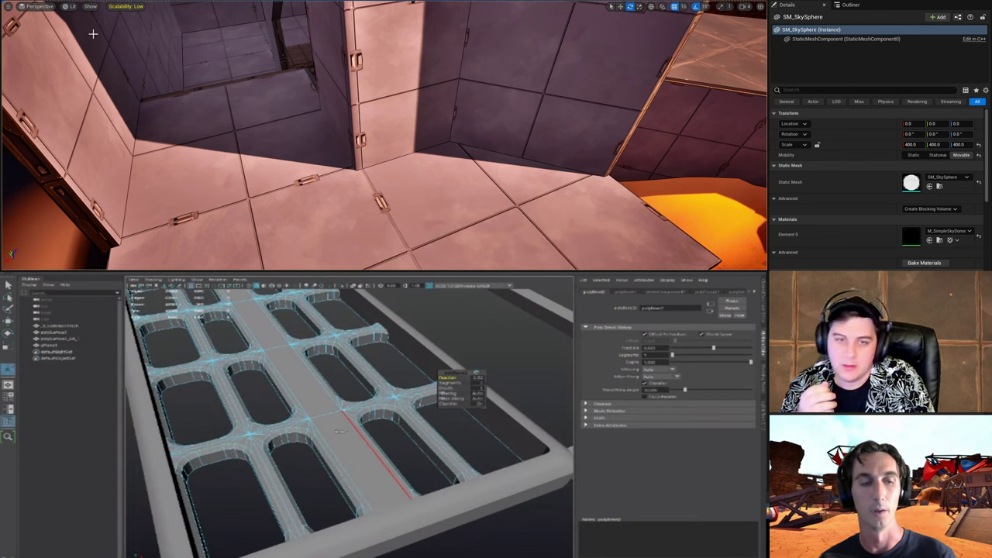
key(w)
right_drag(383, 135, 402, 143)
key(F8)
click(503, 547)
alt+right_drag(502, 547, 298, 422)
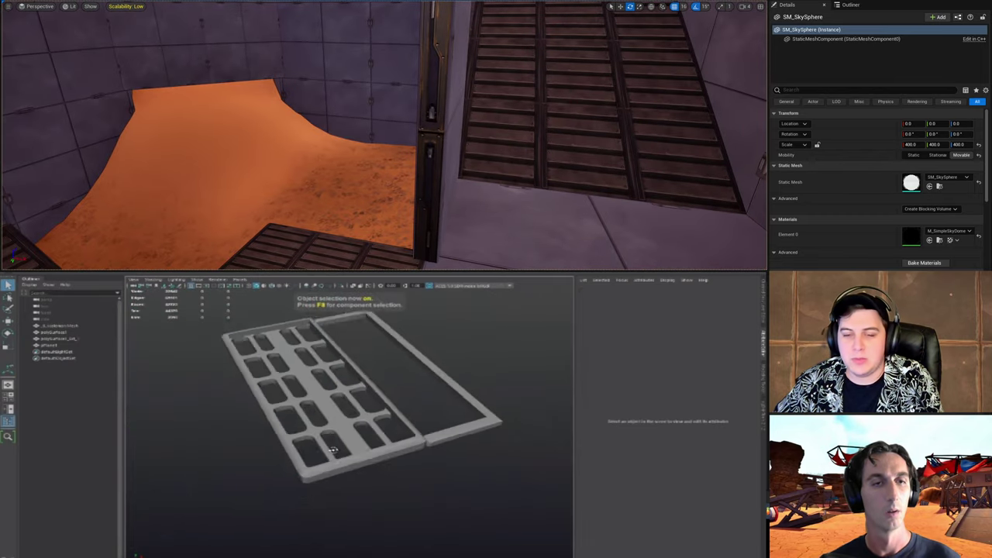
Step: Show the grid plane in Maya's top view and select the vertices along its outer edge beside the second frame
alt+drag(298, 422, 329, 454)
click(334, 443)
key(space)
alt+middle_drag(443, 501, 424, 489)
scroll(403, 483, up, 1)
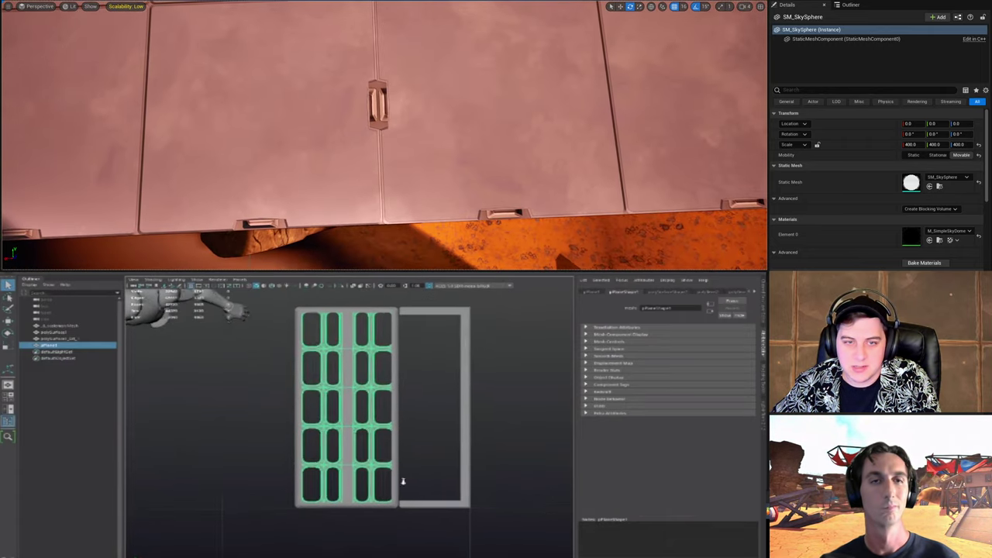
key(F9)
drag(436, 536, 388, 301)
alt+middle_drag(383, 386, 389, 398)
Step: Return to object selection in Maya and reselect the whole grid plane for scaling
key(F8)
click(437, 434)
alt+middle_drag(416, 435, 397, 450)
click(383, 390)
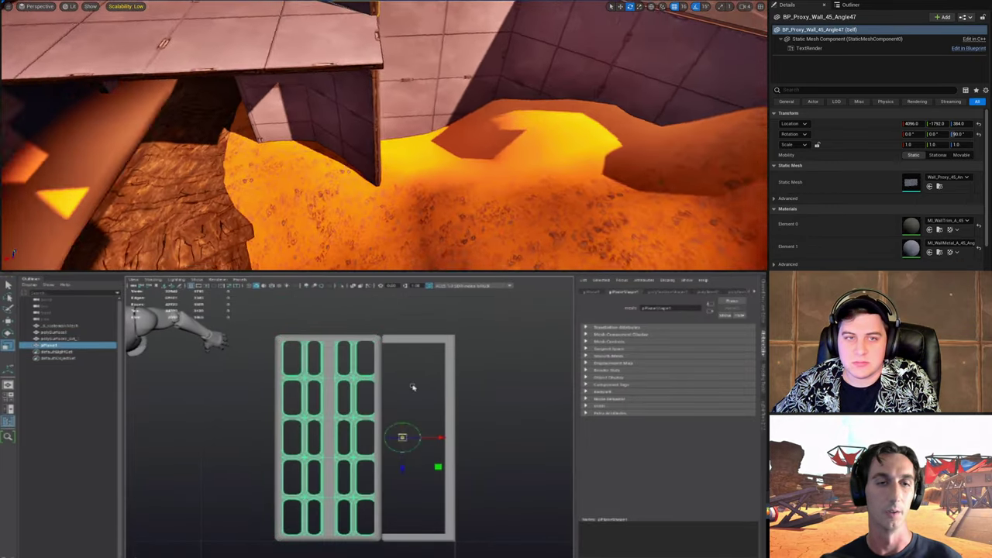
alt+middle_drag(356, 468, 363, 439)
alt+right_drag(363, 439, 489, 478)
Step: Try deleting the two 45-degree wall pieces beneath the floor ledge in Unreal, and undo the deletion
click(425, 133)
ctrl+click(421, 185)
alt+middle_drag(341, 433, 348, 397)
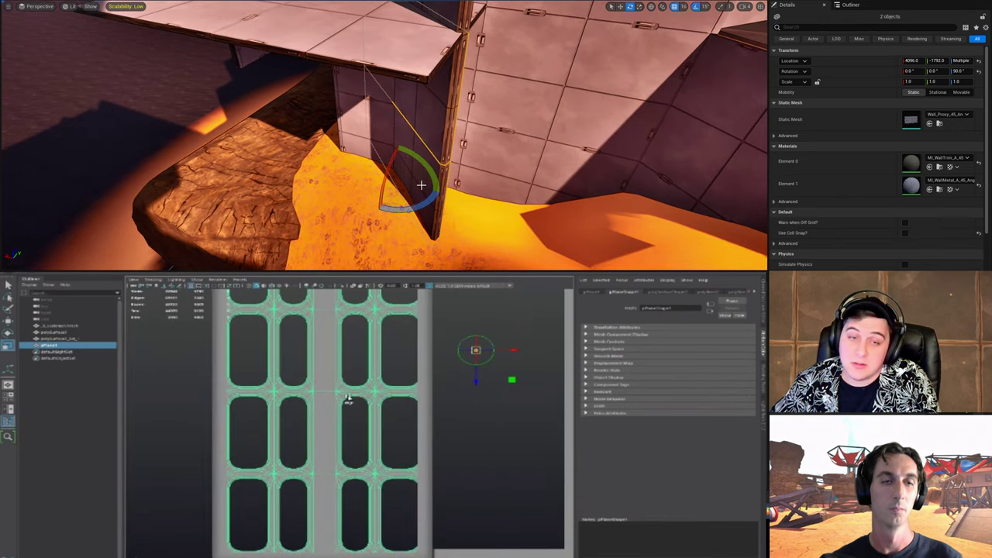
key(Delete)
right_drag(427, 184, 481, 91)
alt+right_drag(329, 452, 269, 463)
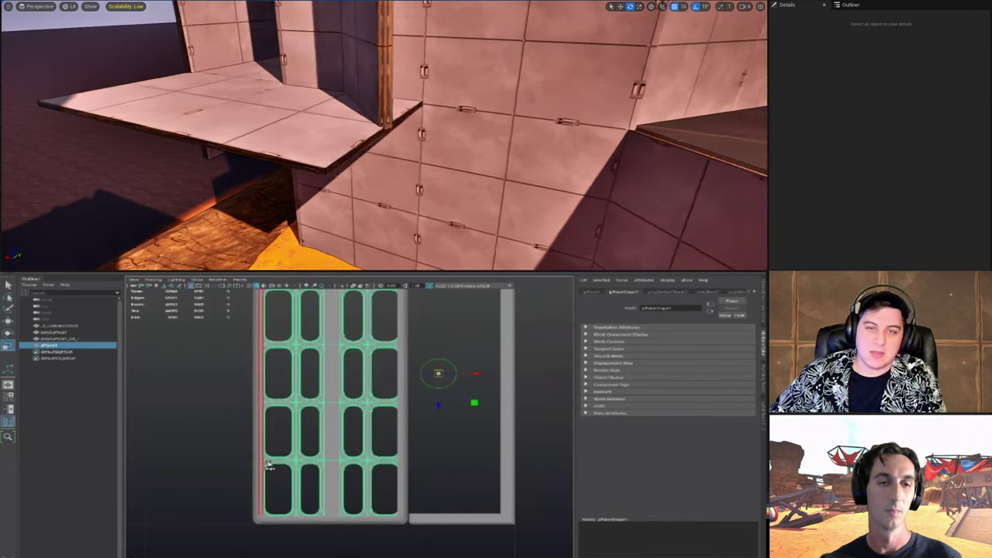
right_drag(421, 185, 326, 155)
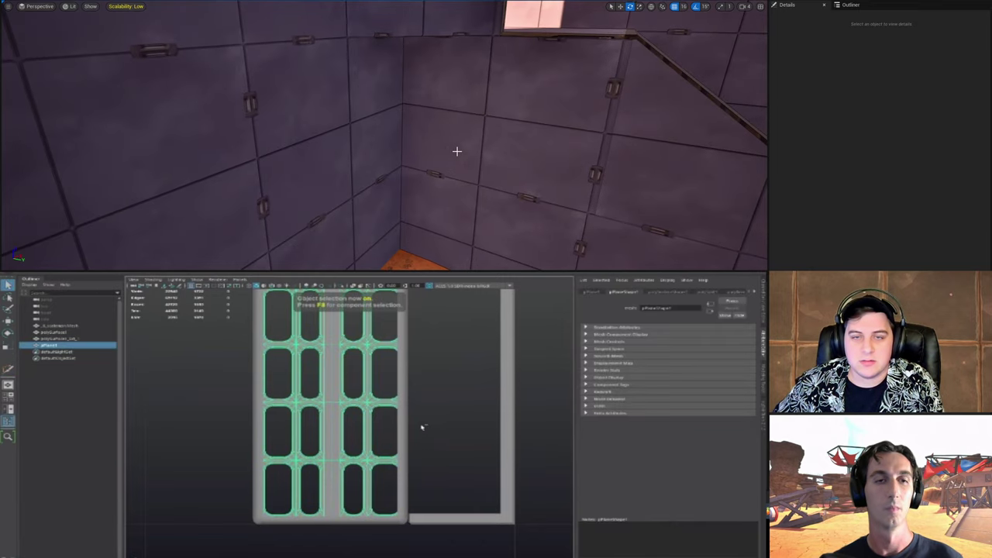
key(ctrl+z)
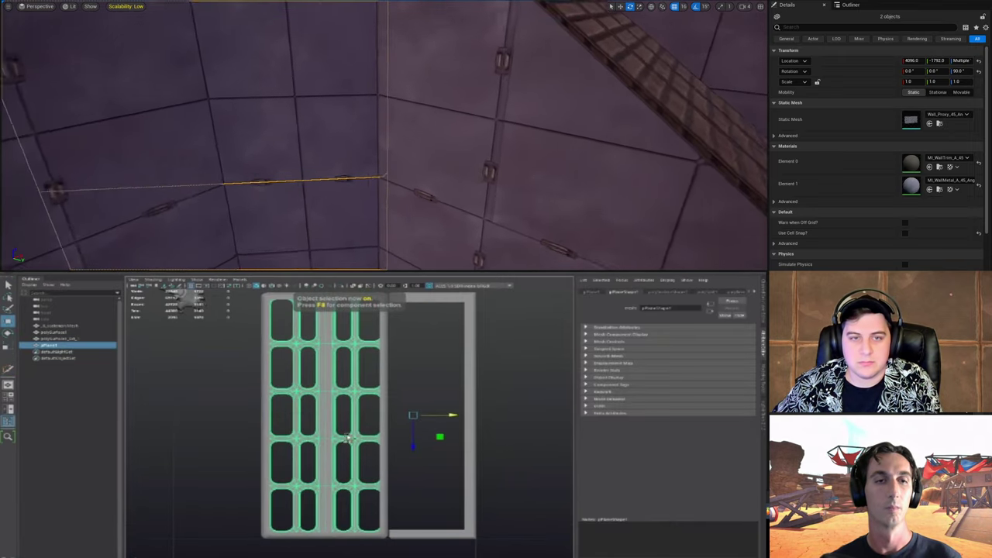
Step: Move the grid plane's pivot onto its middle strip in Maya's top view
right_drag(421, 185, 496, 154)
alt+right_drag(316, 428, 394, 443)
right_drag(496, 155, 573, 143)
alt+right_drag(394, 442, 410, 442)
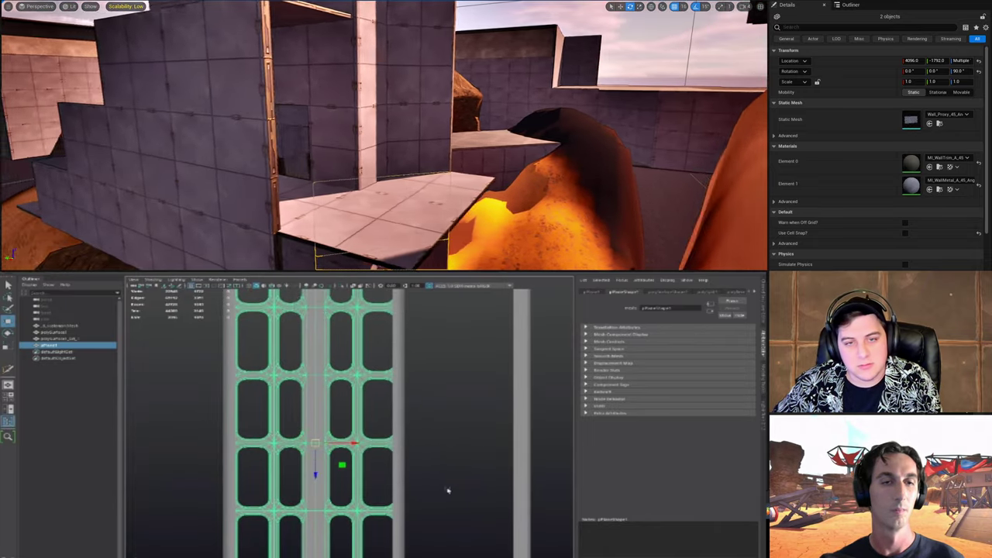
right_drag(437, 135, 503, 134)
scroll(334, 409, down, 3)
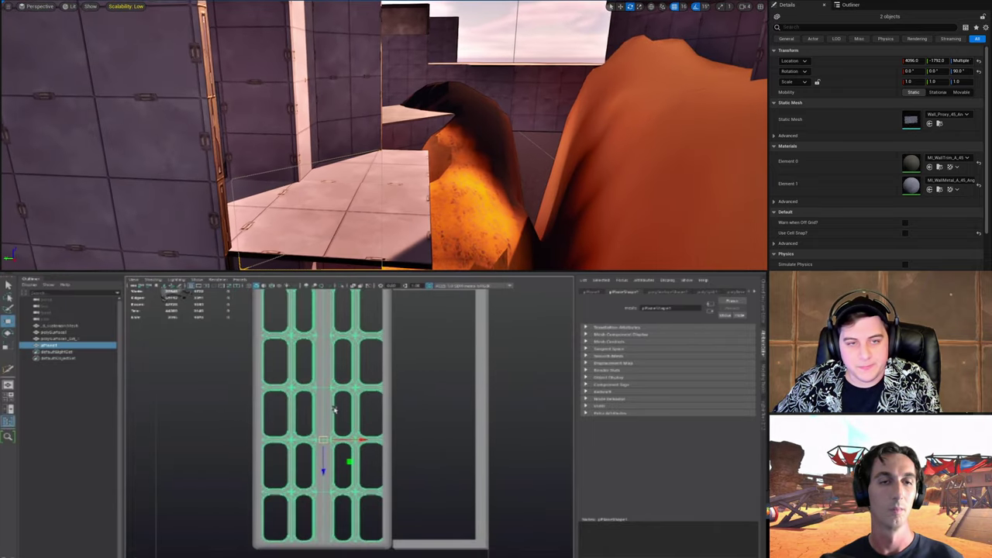
Step: Scale the grid plane slightly along X to fit it inside the frame, and clear the selection in Maya
scroll(334, 409, up, 2)
key(r)
key(ctrl+z)
drag(358, 441, 349, 442)
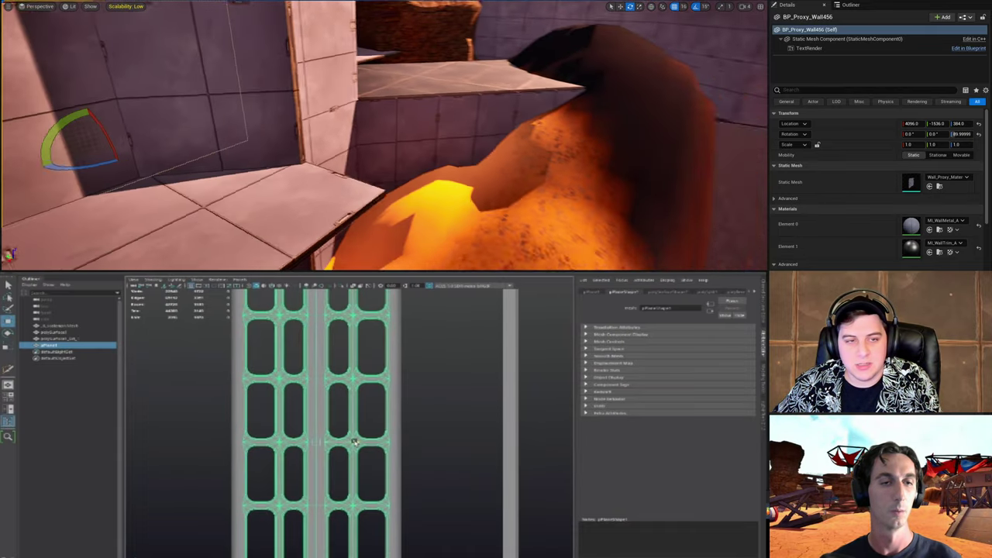
right_drag(435, 143, 495, 155)
click(466, 450)
alt+right_drag(461, 469, 244, 425)
right_drag(221, 169, 232, 169)
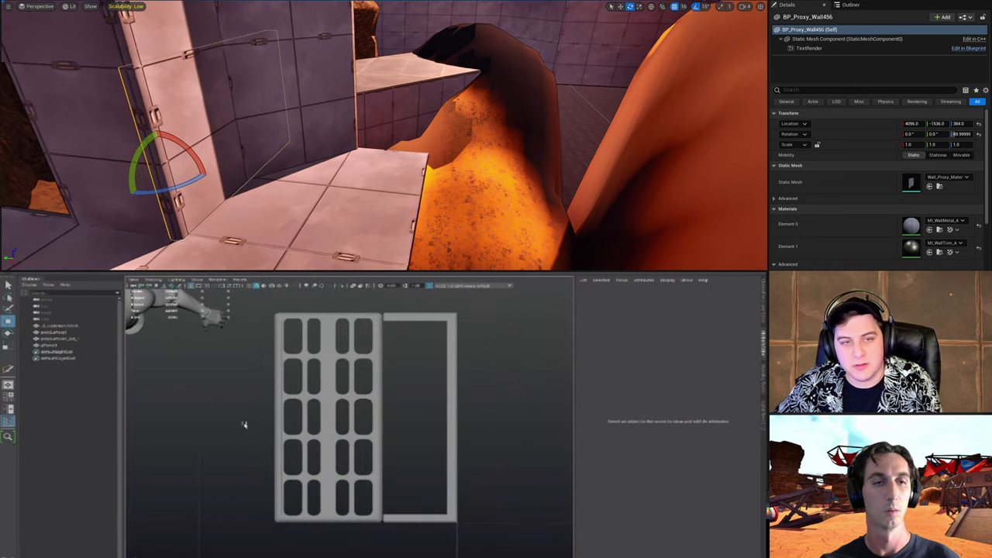
Step: Duplicate the wall panel with a 90-degree turn in Unreal and move the copy to the ledge's rear edge at X 3584, Y -2048
drag(384, 404, 383, 389)
alt+drag(208, 176, 198, 178)
alt+drag(383, 389, 374, 378)
alt+drag(197, 178, 166, 174)
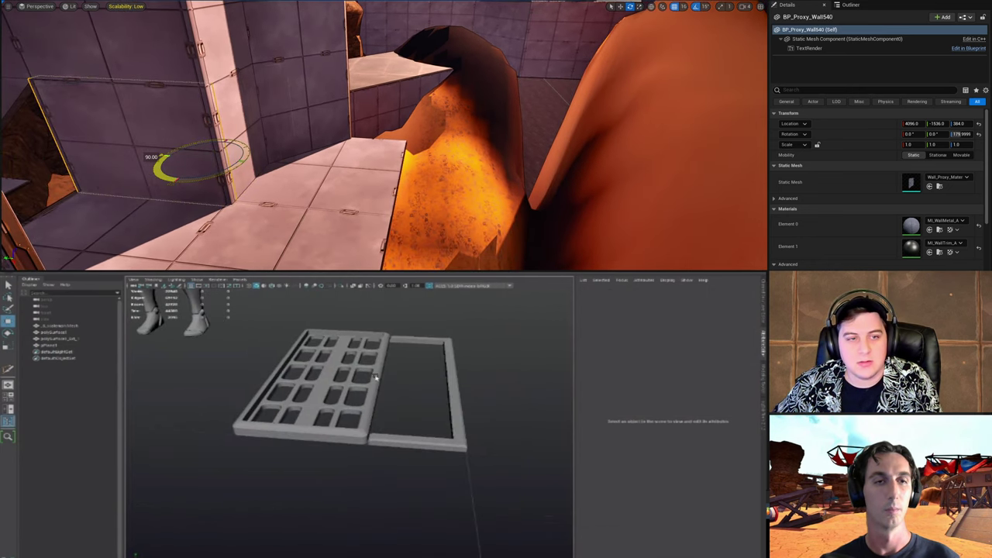
alt+drag(375, 377, 406, 398)
alt+drag(167, 175, 315, 179)
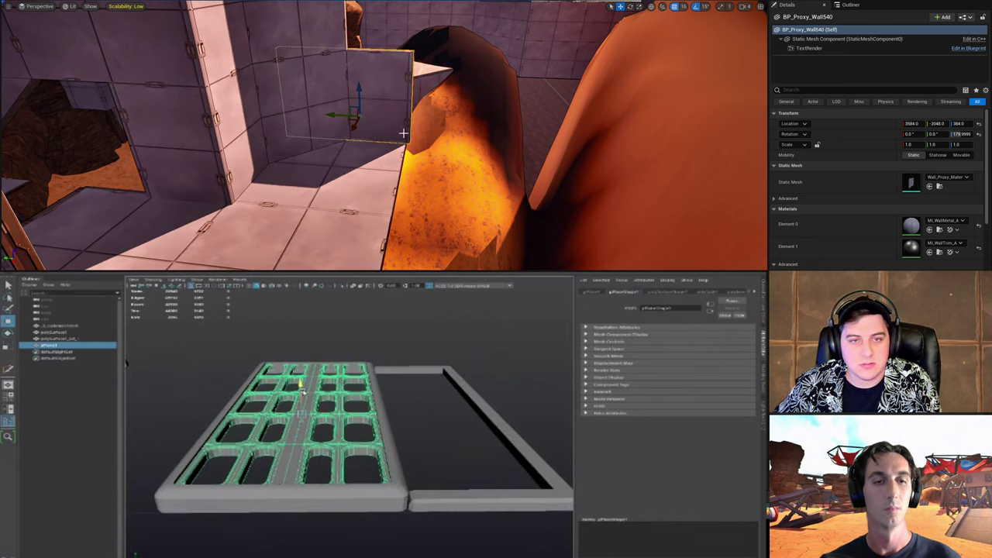
Step: Adjust the grid plane's height inside its frame in Maya
right_drag(403, 133, 352, 133)
drag(303, 391, 302, 384)
right_drag(353, 134, 341, 134)
drag(302, 385, 303, 397)
mouse_move(341, 134)
right_down()
mouse_move(155, 133)
mouse_move(428, 165)
mouse_move(423, 147)
mouse_move(372, 147)
right_up()
Step: Copy the rear wall up to Z 768 in Unreal, and pick an edge loop of the grid plane for scaling in Maya
key(4)
key(F10)
double_click(190, 464)
key(5)
alt+drag(345, 431, 354, 458)
key(r)
mouse_move(372, 147)
right_down()
mouse_move(341, 151)
mouse_move(364, 159)
mouse_move(375, 143)
mouse_move(380, 89)
right_up()
key(F8)
click(450, 465)
alt+right_drag(449, 465, 332, 405)
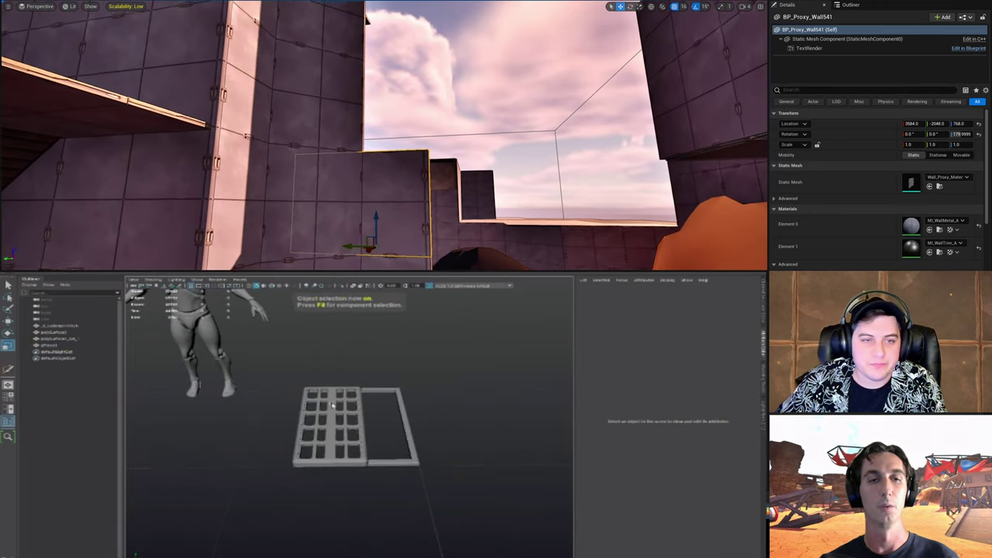
Step: Stack two more copies of the rear wall up to Z 1536 in Unreal, and select the grid plane in Maya
right_drag(248, 151, 233, 152)
click(432, 126)
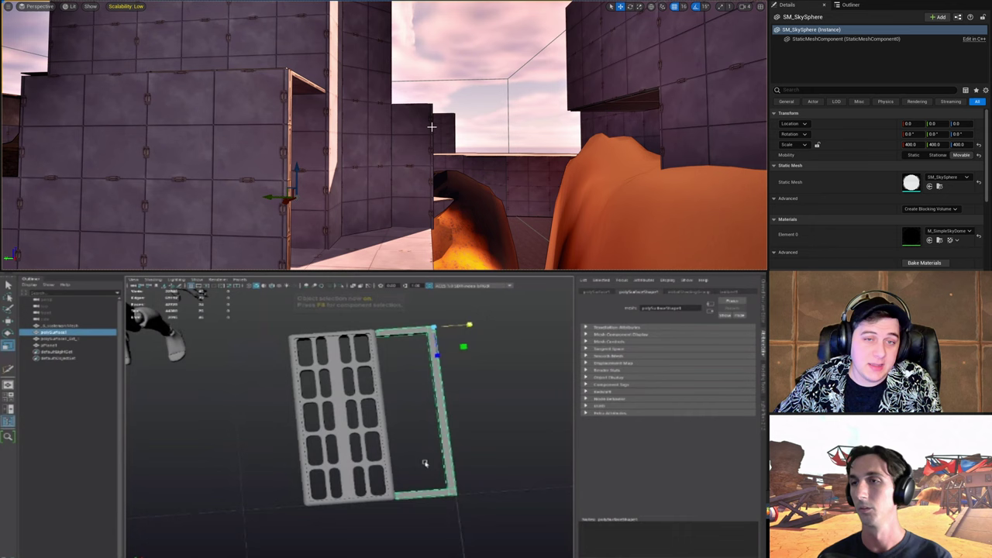
click(416, 140)
alt+drag(393, 136, 406, 81)
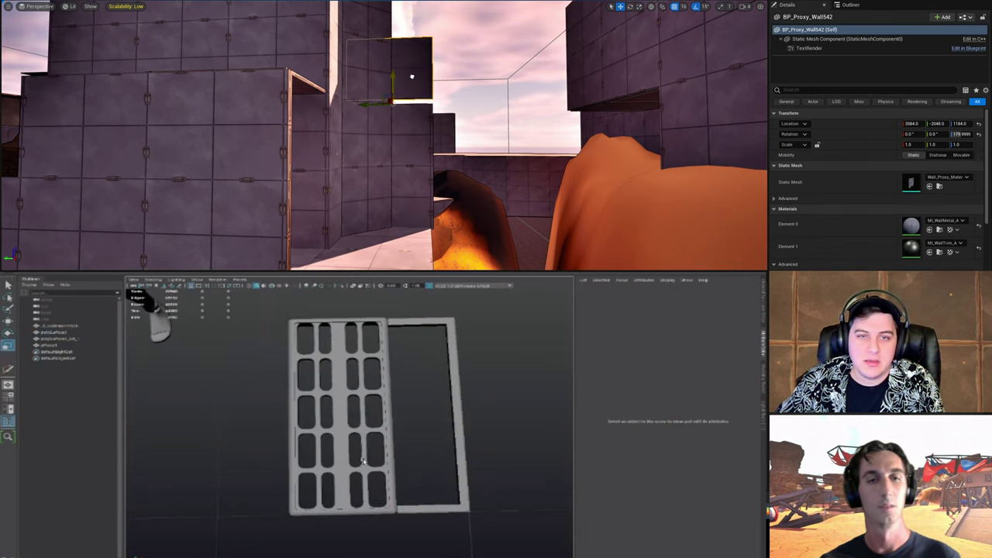
click(363, 460)
right_drag(412, 76, 312, 132)
alt+drag(394, 474, 352, 435)
alt+drag(312, 133, 323, 93)
Step: Duplicate the grid plane and move the copy along X into the neighbouring open frame in Maya
key(w)
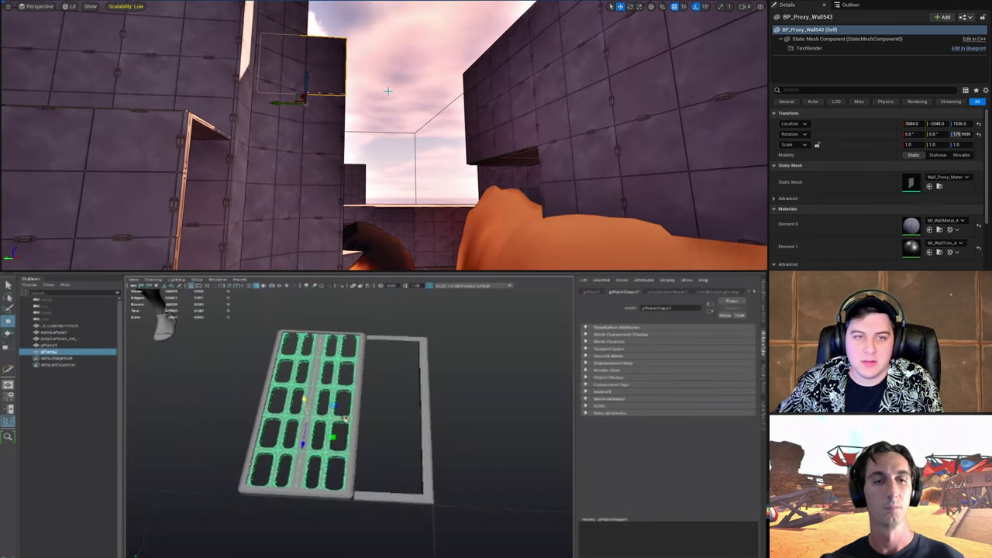
drag(345, 419, 420, 426)
right_drag(387, 91, 385, 124)
drag(420, 426, 405, 417)
Step: Delete the two uppermost wall copies above the rear wall in Unreal
key(Delete)
alt+right_drag(405, 416, 421, 434)
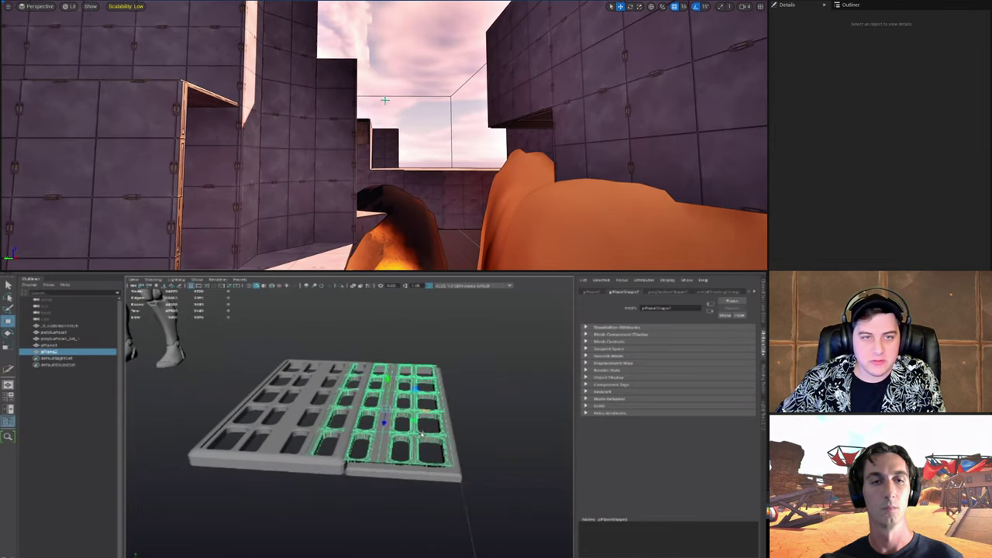
click(350, 99)
key(Delete)
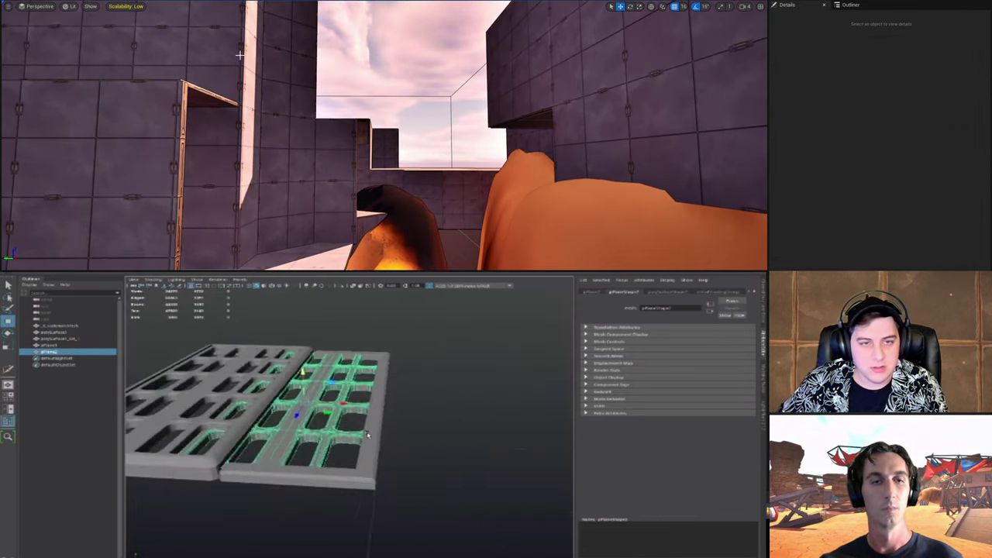
alt+drag(367, 435, 375, 449)
click(61, 37)
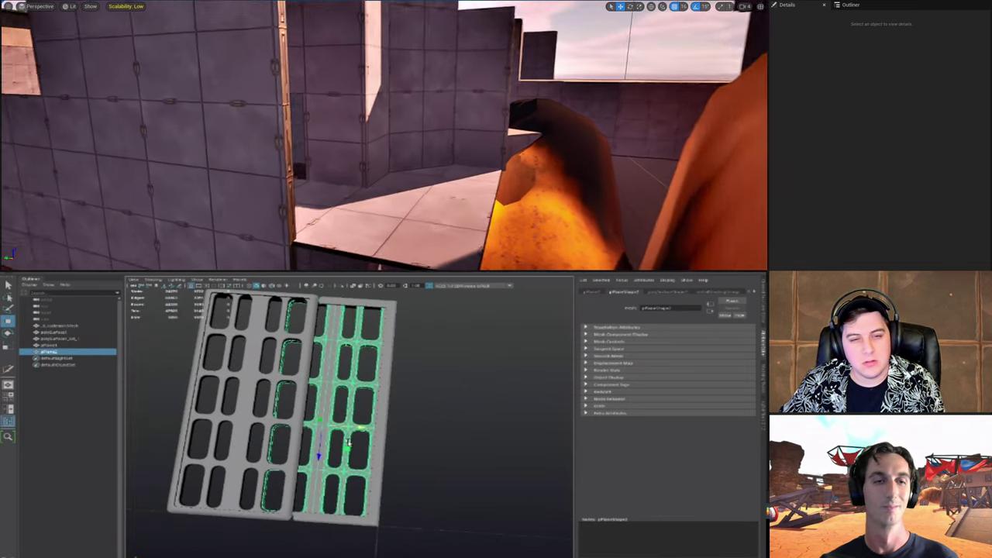
Step: Shift the inner-side vertices of the grid copy along X in Maya's top view, and briefly play-test the level in Unreal
alt+drag(348, 442, 331, 421)
key(space)
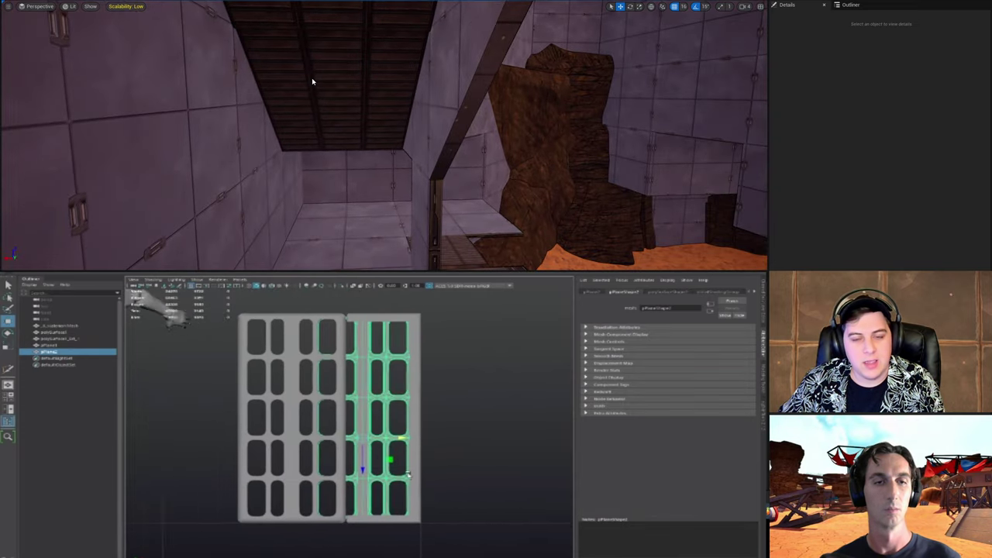
key(alt+p)
key(F9)
key(w)
drag(274, 312, 341, 540)
scroll(349, 422, up, 5)
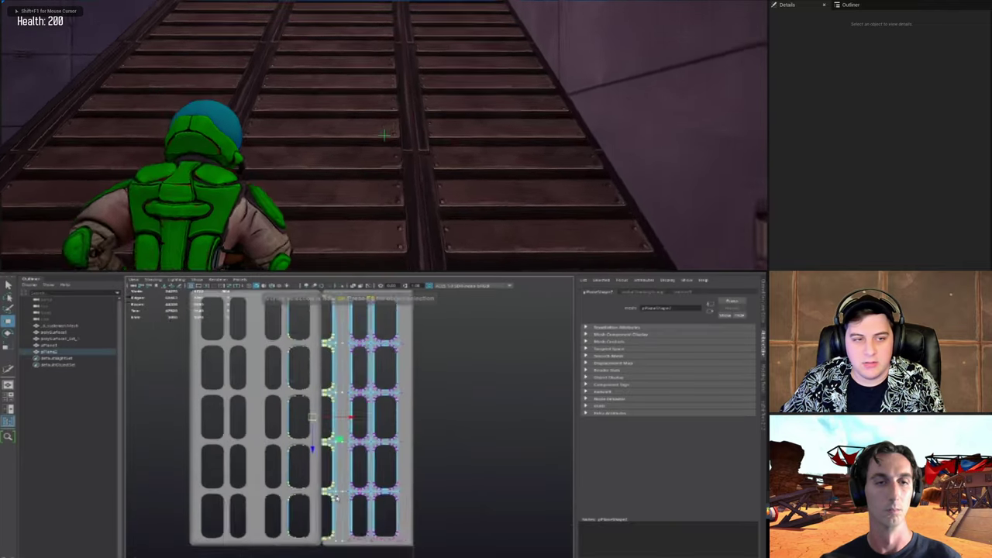
drag(331, 412, 341, 414)
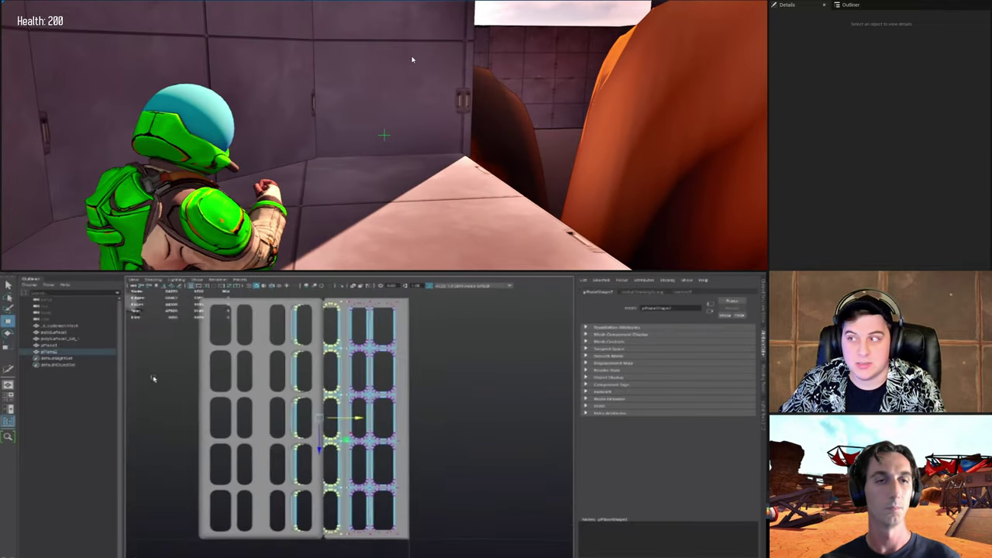
key(Escape)
drag(271, 304, 342, 539)
scroll(464, 500, up, 5)
Step: Extend the floor ledge in Unreal with copied floor pieces at Y -2560, starting from the tile at its outer edge
click(399, 167)
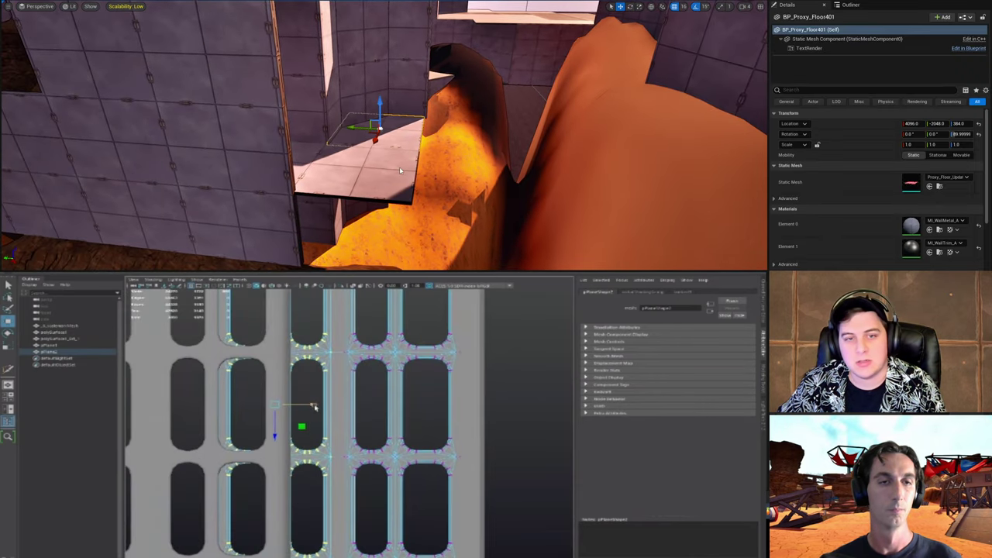
right_drag(455, 172, 461, 166)
scroll(322, 432, down, 2)
key(e)
scroll(322, 432, down, 4)
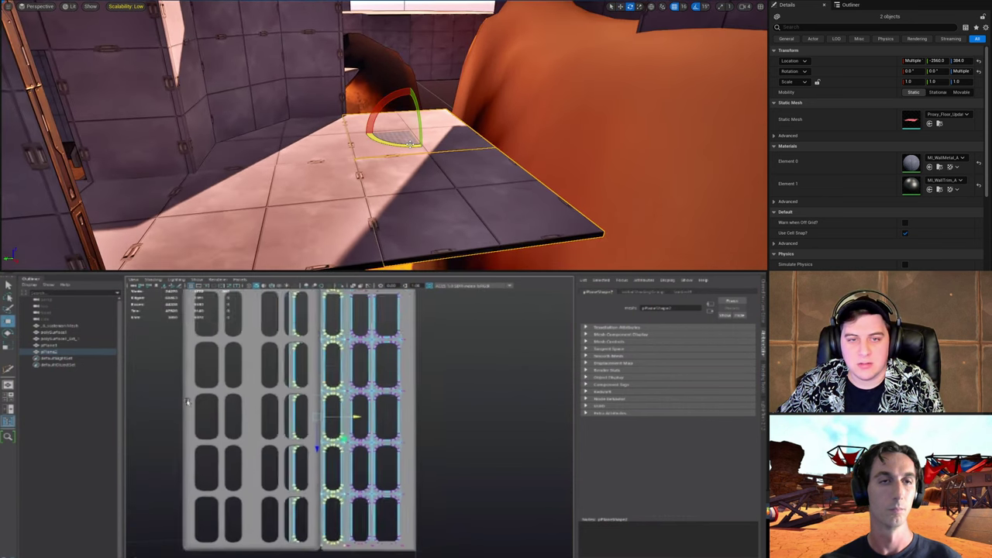
drag(448, 134, 467, 218)
key(w)
right_drag(467, 218, 464, 194)
Step: Select the faces of the grid copy's surplus strip that overlaps the middle panel in Maya
click(351, 409)
key(4)
key(F11)
drag(287, 325, 330, 517)
right_drag(465, 193, 432, 203)
key(6)
scroll(532, 520, up, 8)
Step: Copy the roof floor tile at Z 1152 along Y to -2048 in Unreal
click(391, 89)
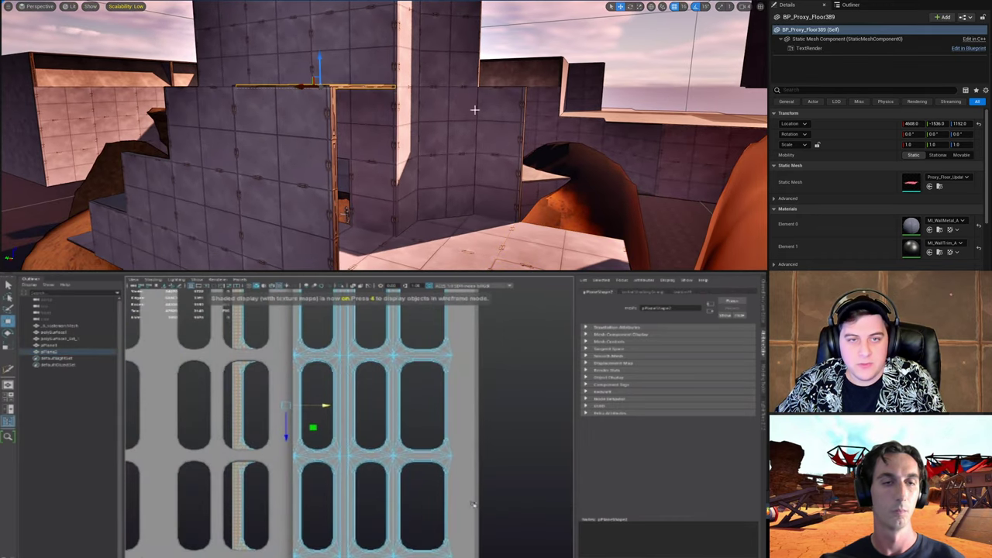
scroll(296, 445, down, 4)
mouse_move(474, 108)
right_down()
mouse_move(440, 219)
mouse_move(483, 117)
right_up()
key(F8)
click(478, 460)
scroll(427, 416, down, 4)
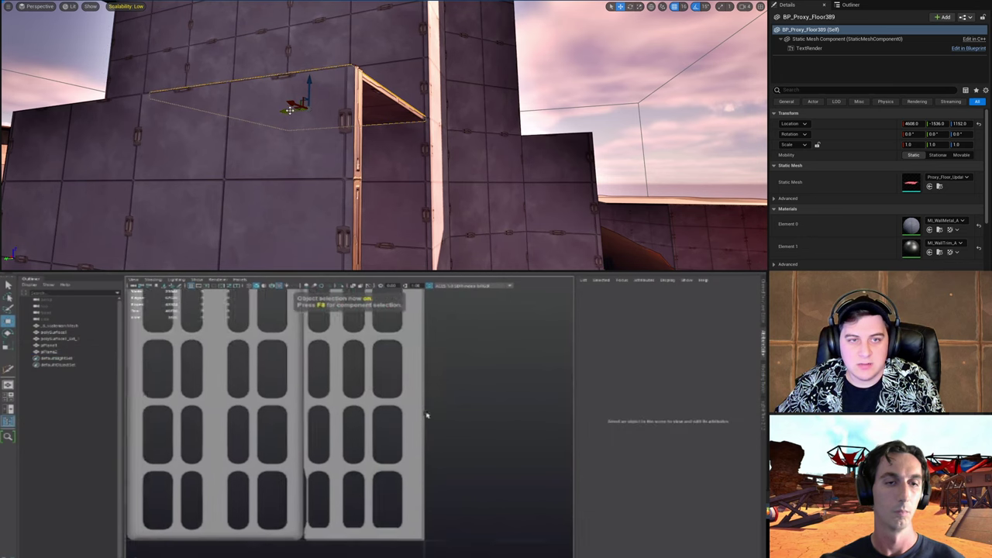
drag(413, 111, 541, 114)
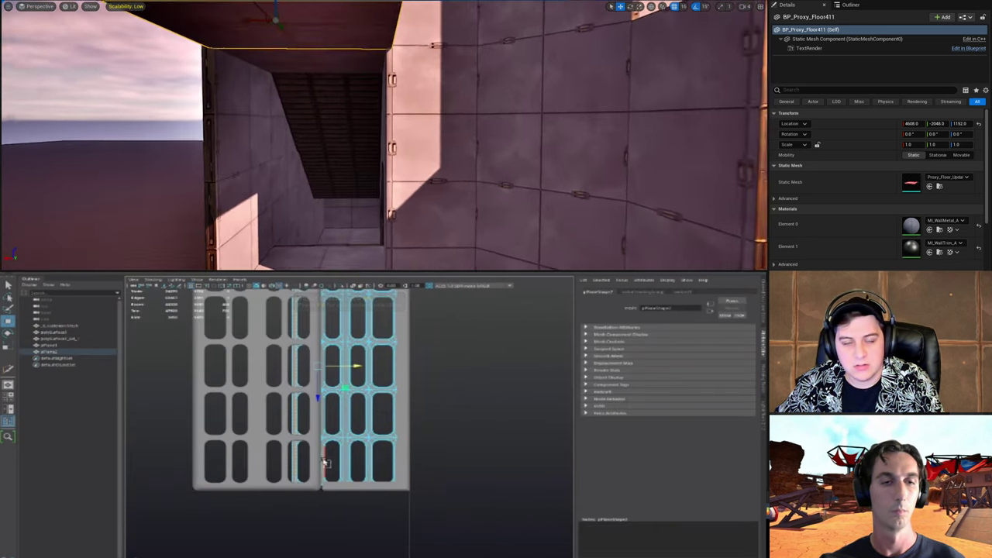
Step: Select the inner border vertices of the grid copy in Maya's wireframe top view for moving
scroll(476, 467, up, 6)
right_drag(541, 114, 589, 101)
scroll(372, 461, down, 3)
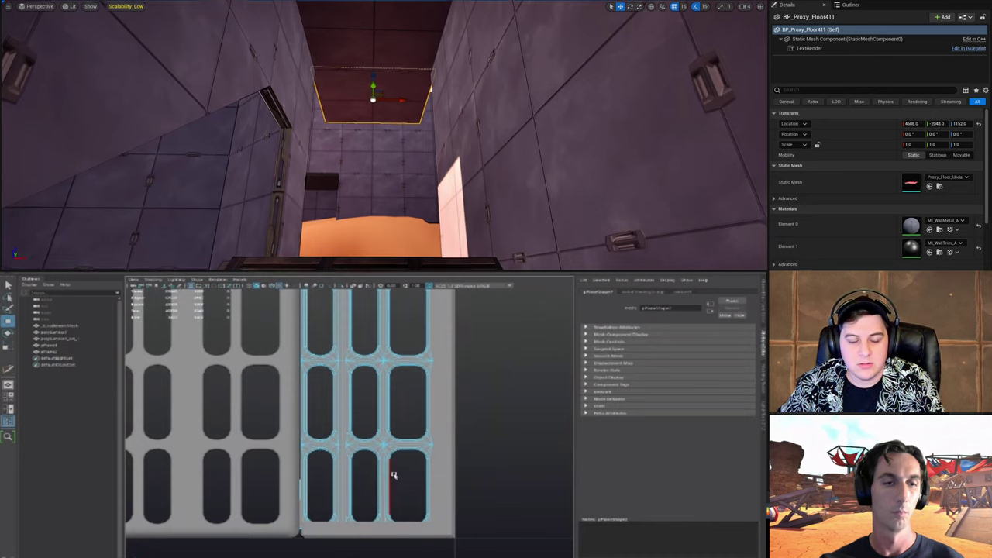
key(4)
scroll(393, 475, down, 6)
key(F9)
alt+middle_drag(310, 364, 304, 427)
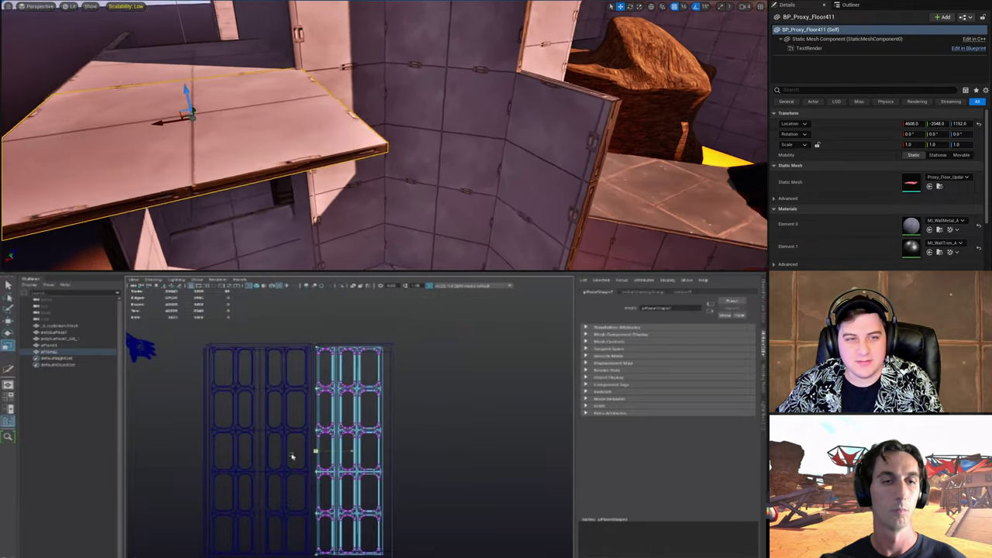
key(w)
alt+right_drag(258, 459, 346, 482)
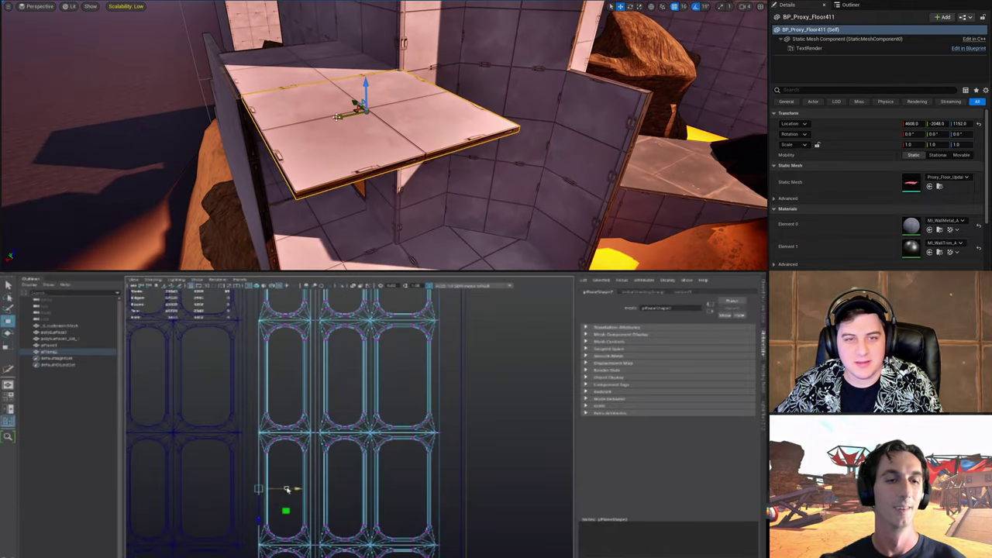
Step: Copy the roof tile to X 4096, Y -2048 in Unreal and rotate it 90 degrees
drag(509, 89, 493, 85)
key(6)
scroll(287, 486, down, 3)
right_drag(509, 89, 628, 77)
alt+middle_drag(287, 434, 325, 496)
key(e)
scroll(361, 442, up, 4)
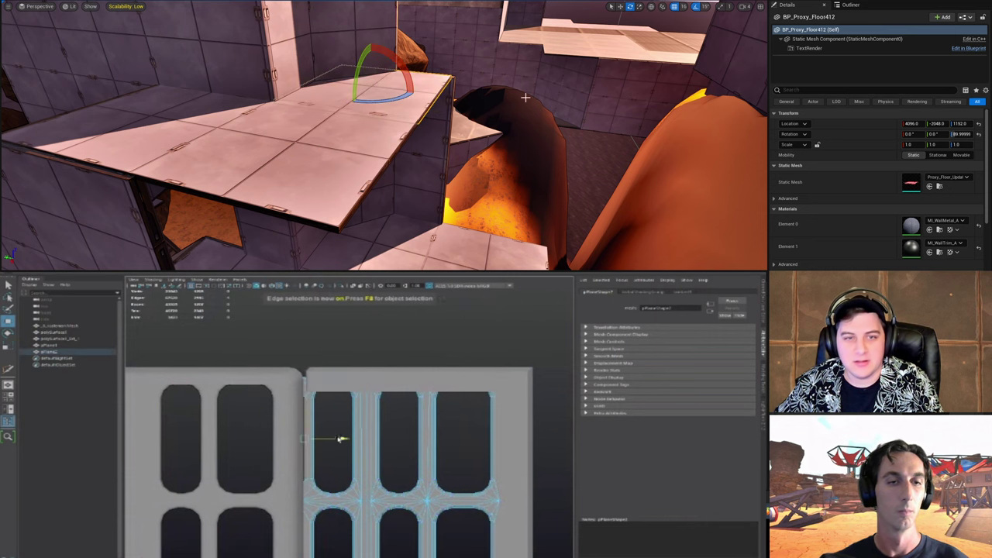
Step: Nudge the grid copy's inner border edges slightly along X towards the frame in Maya, and return to object selection
right_drag(526, 98, 539, 76)
drag(339, 439, 336, 440)
key(F8)
scroll(436, 452, down, 7)
right_drag(469, 27, 411, 39)
click(439, 427)
alt+middle_drag(397, 549, 396, 425)
right_drag(410, 38, 457, 51)
alt+middle_drag(396, 425, 394, 397)
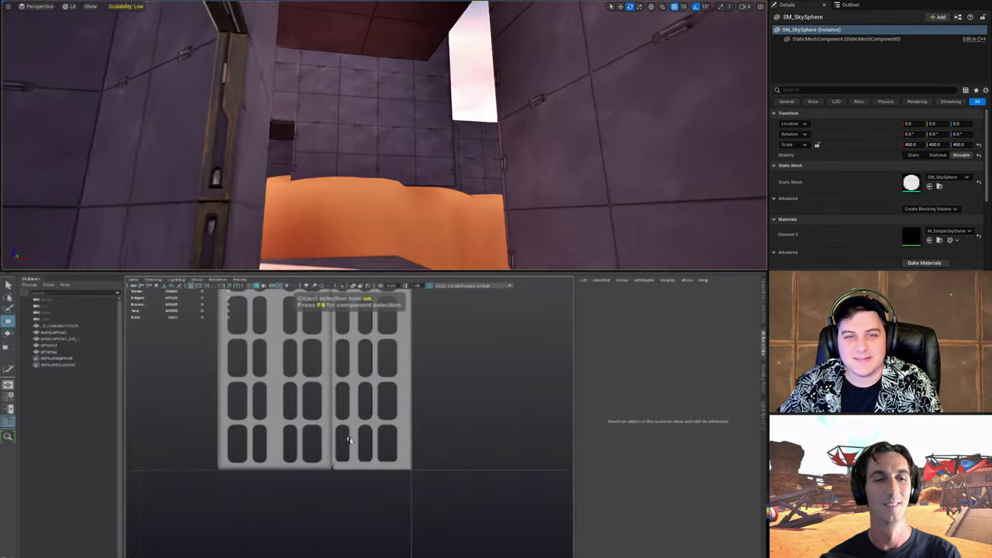
Step: Examine the filled side panel at an angle in Maya and the room around the stairs in Unreal
right_drag(457, 50, 276, 21)
click(354, 465)
key(F8)
click(372, 465)
click(404, 438)
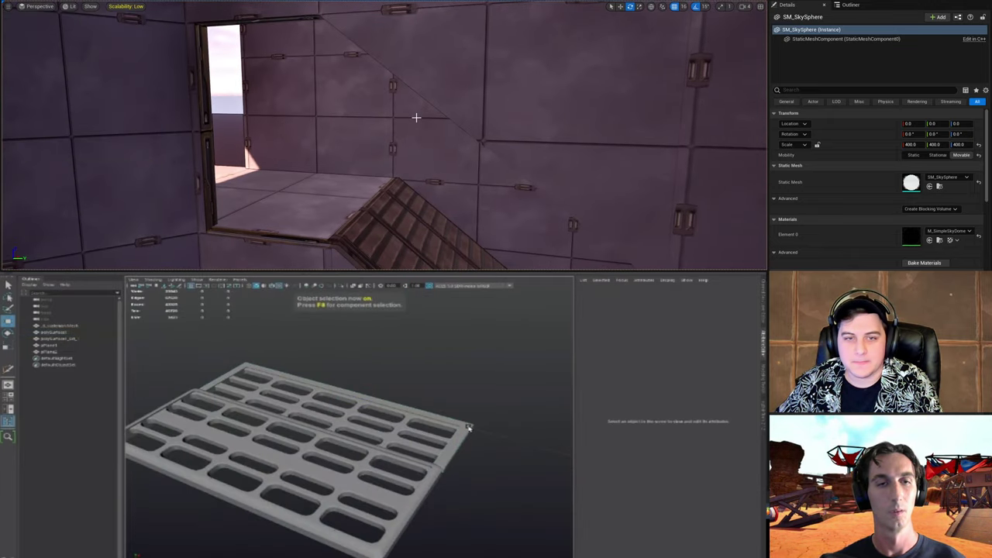
right_drag(457, 101, 421, 113)
alt+drag(504, 427, 376, 426)
scroll(422, 408, down, 3)
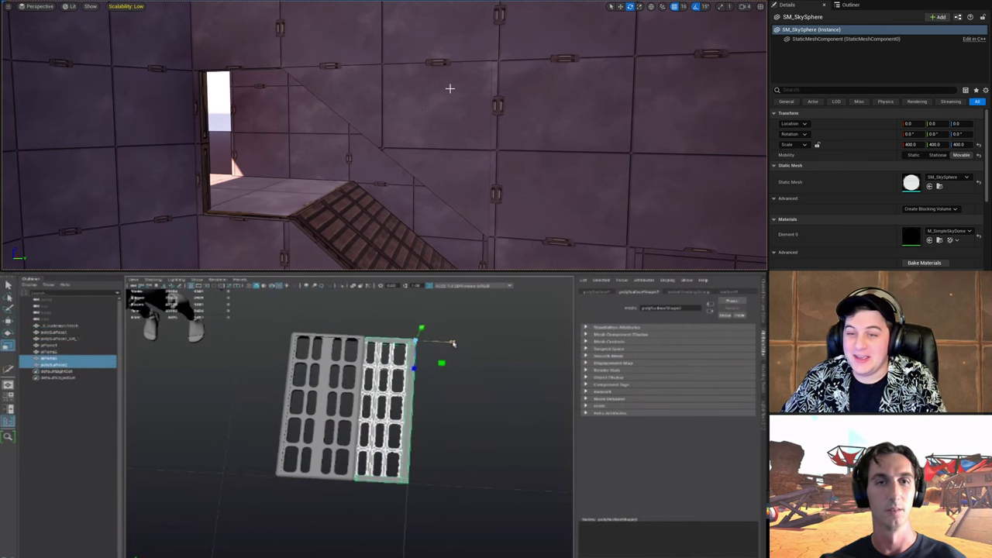
Step: Mirror the duplicated side frame and its grid by scaling them negatively along X in Maya
drag(450, 343, 380, 339)
mouse_move(490, 90)
right_down()
mouse_move(446, 129)
mouse_move(388, 130)
mouse_move(434, 101)
mouse_move(472, 93)
right_up()
key(ctrl+z)
key(shift+z)
Step: Move the mirrored frame and grid along X to the opposite side of the middle panel in Maya
drag(377, 338, 194, 329)
right_drag(472, 93, 511, 97)
drag(194, 329, 211, 330)
right_drag(512, 97, 450, 104)
drag(211, 330, 202, 330)
right_drag(450, 104, 388, 104)
drag(201, 330, 203, 330)
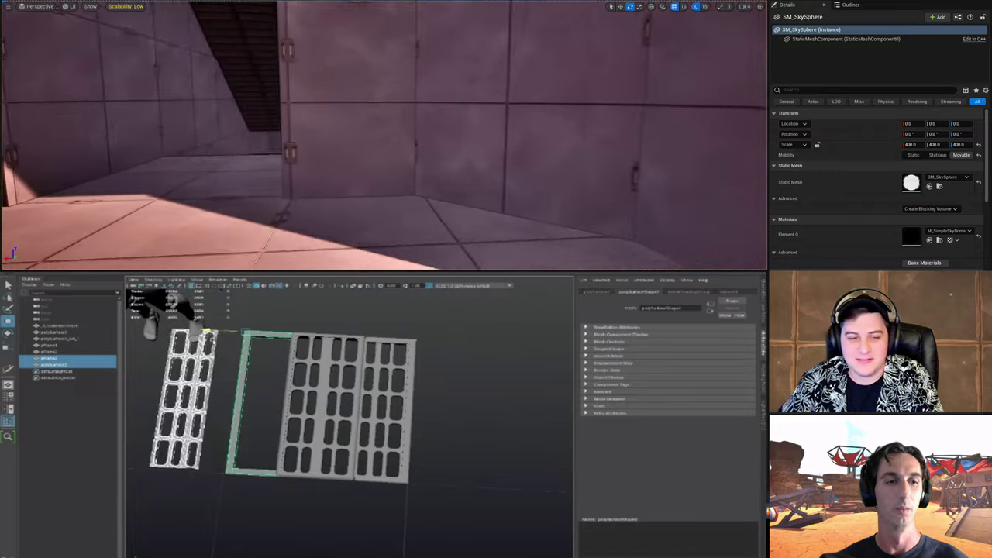
Step: Move the mirrored grid along X into its side frame in Maya
right_drag(387, 104, 310, 59)
click(167, 409)
drag(150, 413, 229, 415)
right_drag(310, 59, 450, 167)
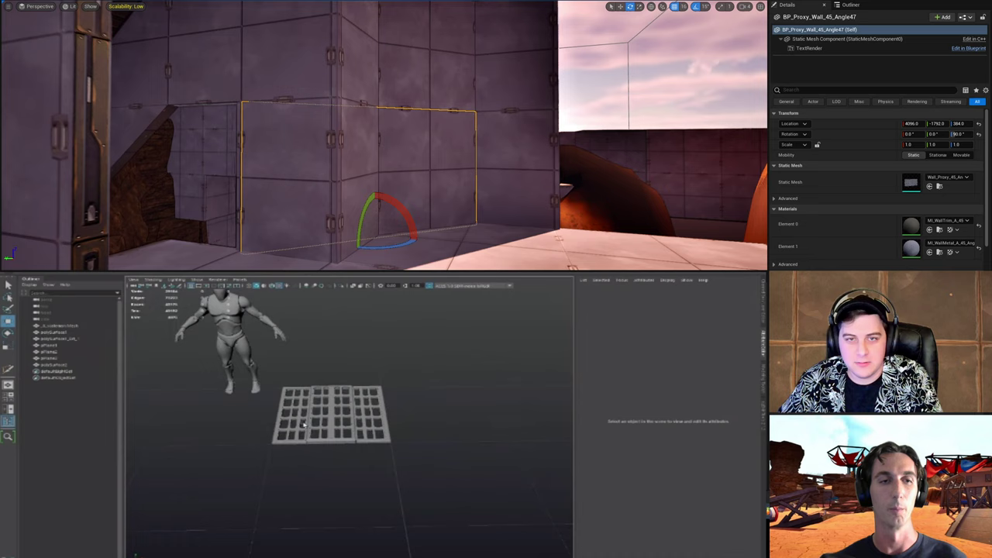
Step: Select the two stacked 45-degree wall pieces behind the ledge in Unreal for moving
right_drag(480, 98, 441, 117)
alt+drag(390, 464, 364, 460)
right_drag(441, 116, 416, 126)
alt+drag(365, 460, 372, 389)
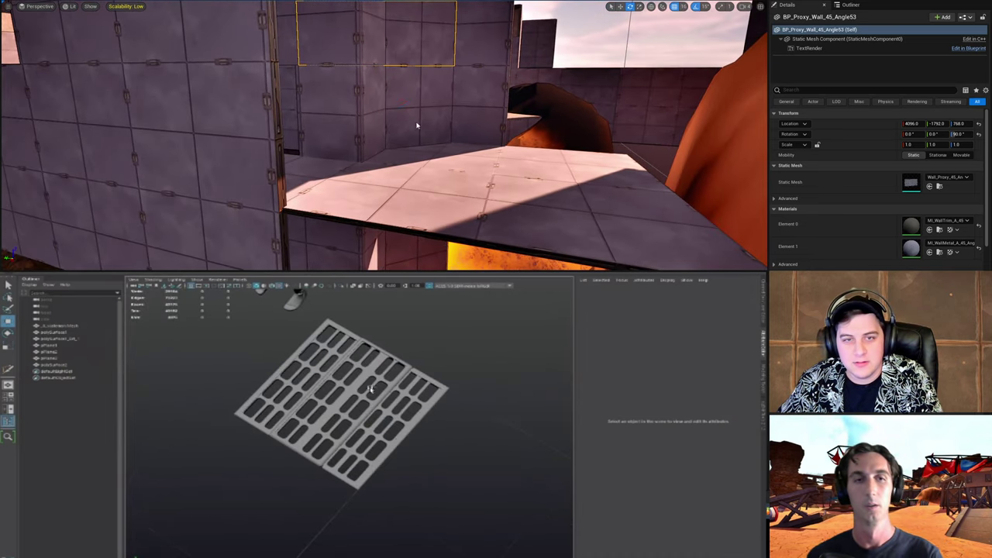
ctrl+click(416, 126)
right_drag(416, 126, 372, 155)
key(w)
Step: Duplicate the two 45-degree wall pieces in Unreal and pull the copies out along X over the ledge
alt+drag(372, 389, 383, 425)
alt+drag(348, 166, 294, 241)
alt+drag(384, 424, 377, 405)
right_drag(443, 110, 348, 110)
alt+drag(377, 406, 425, 390)
right_drag(349, 110, 326, 105)
alt+drag(425, 390, 420, 405)
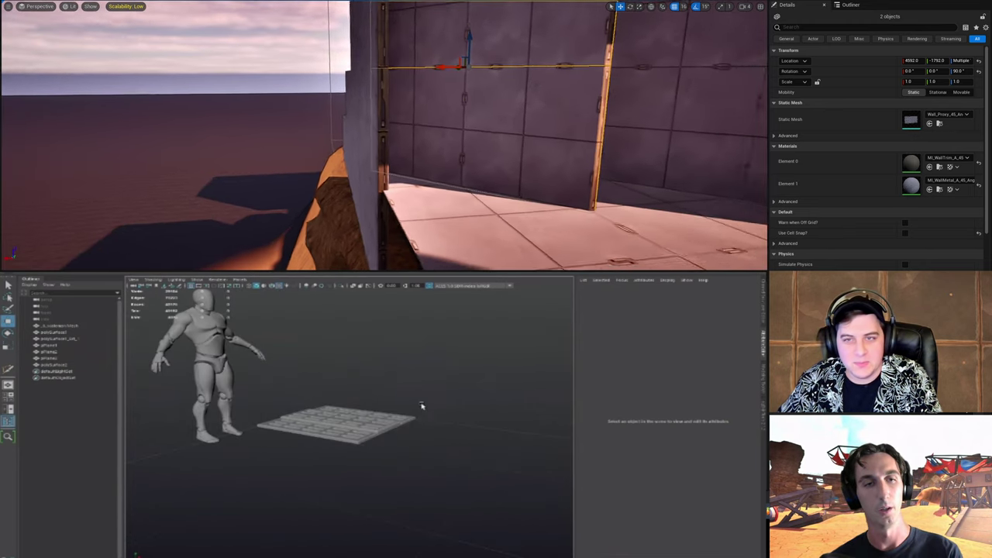
right_drag(326, 105, 441, 112)
alt+drag(421, 405, 505, 420)
right_drag(442, 112, 419, 109)
alt+drag(504, 421, 471, 463)
Step: Slide the two copied 45-degree walls along Y to -2560 on the ledge extension in Unreal
drag(302, 80, 312, 80)
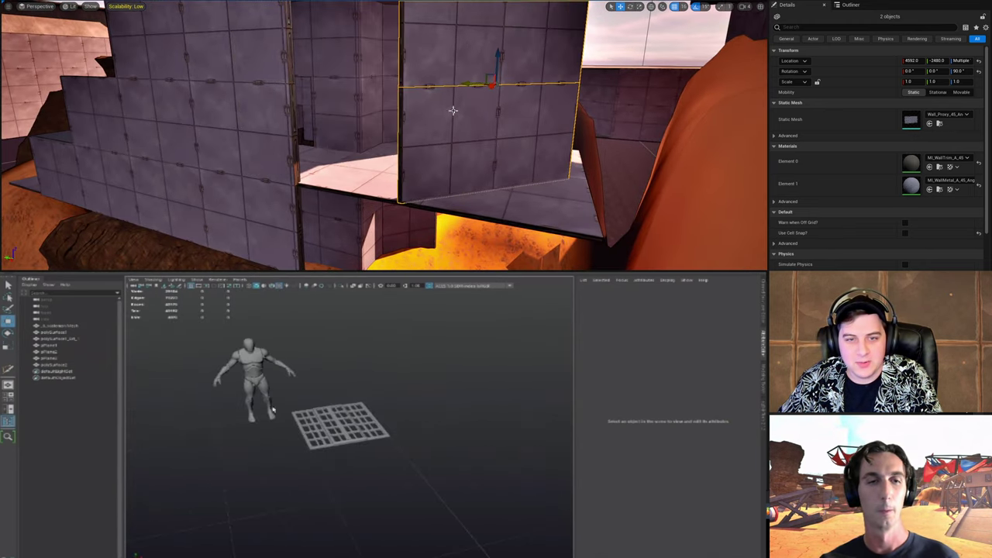
alt+drag(272, 410, 398, 441)
right_drag(453, 110, 455, 111)
alt+drag(398, 441, 398, 439)
alt+right_drag(398, 439, 421, 463)
drag(437, 82, 447, 80)
alt+drag(421, 463, 392, 462)
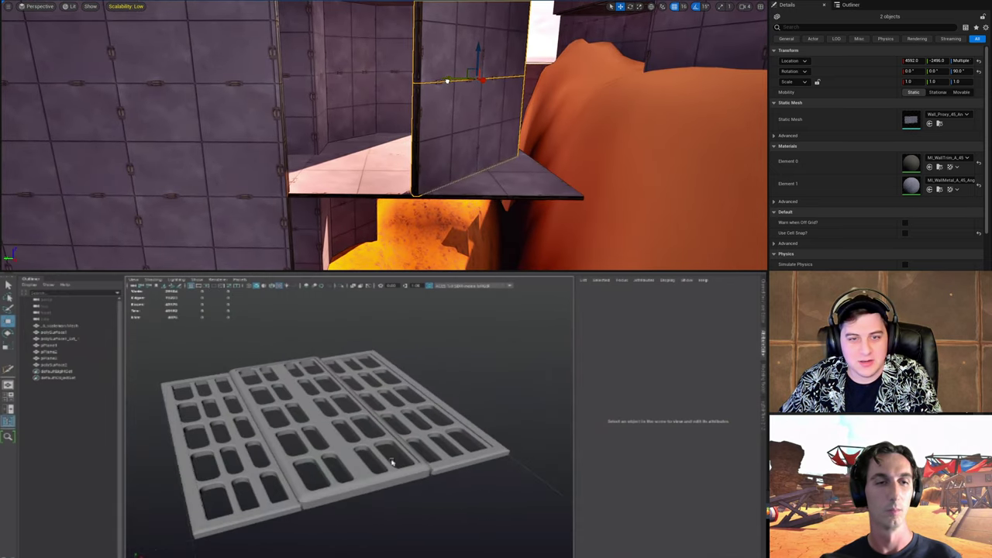
drag(447, 81, 470, 80)
alt+drag(392, 462, 385, 434)
drag(469, 80, 477, 81)
Step: Hide the reference mannequin in Maya
key(q)
alt+drag(385, 434, 388, 489)
right_drag(477, 80, 524, 80)
alt+right_drag(387, 489, 341, 481)
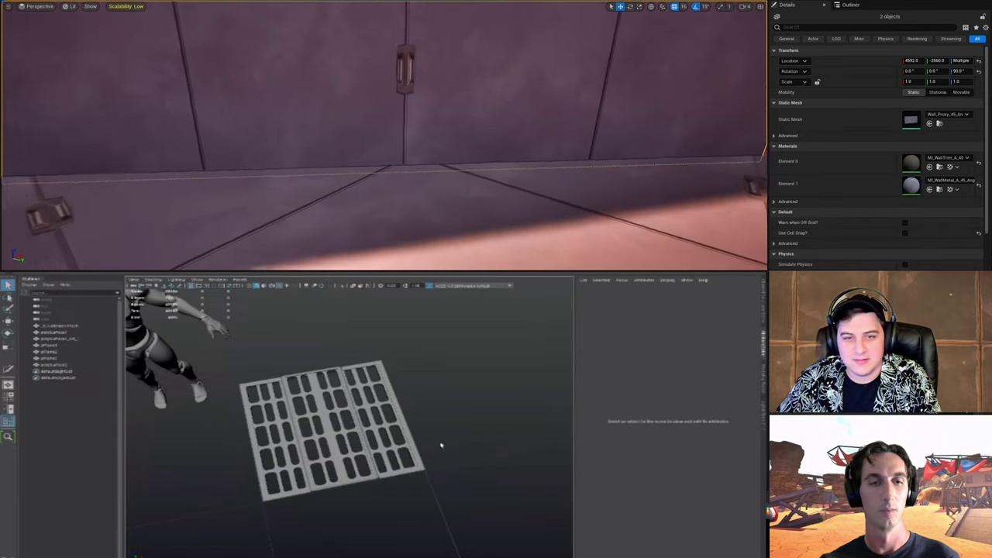
alt+right_drag(441, 445, 433, 433)
click(248, 355)
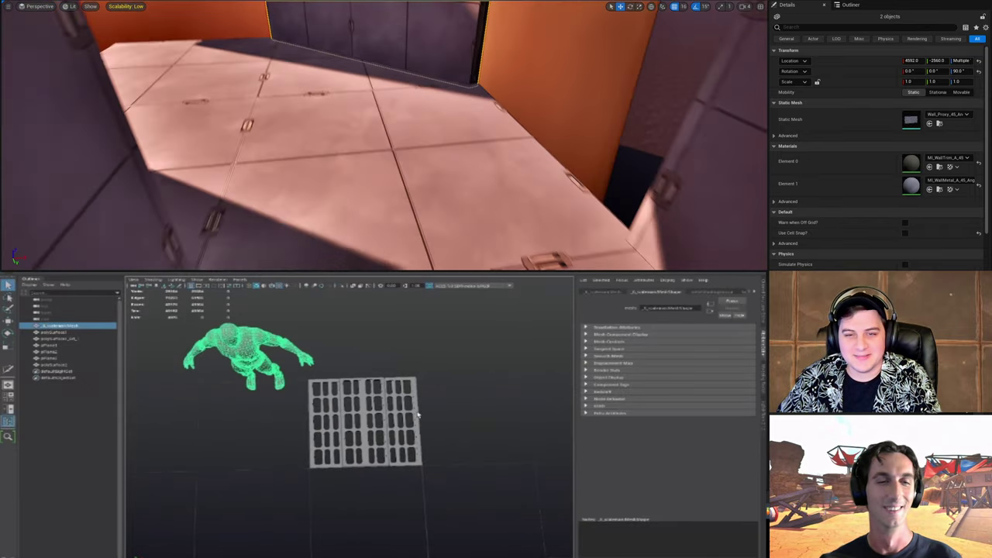
key(ctrl+h)
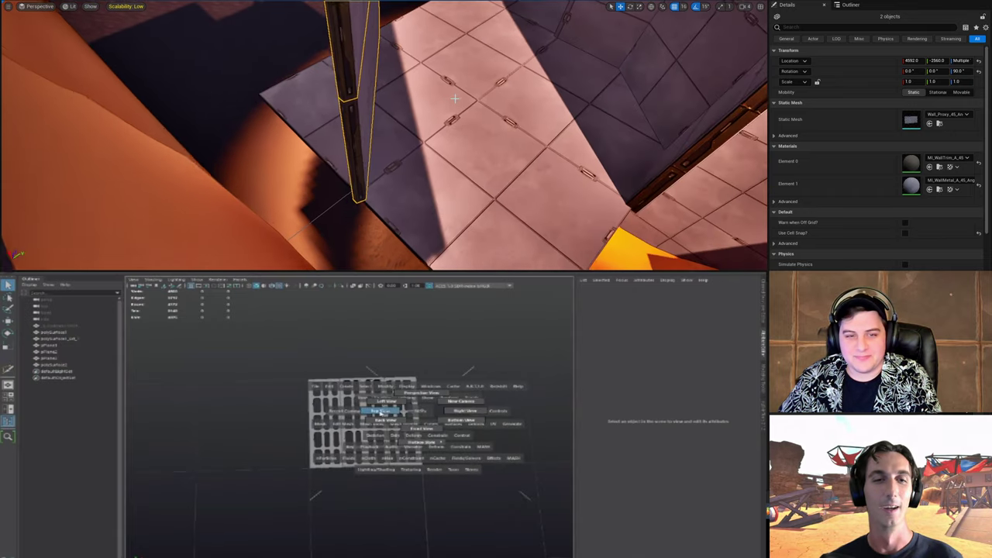
Step: Draw a rectangular polygon around the grate panel's outline in Maya's top view
drag(381, 413, 380, 433)
alt+middle_drag(398, 466, 496, 514)
alt+right_drag(496, 513, 281, 446)
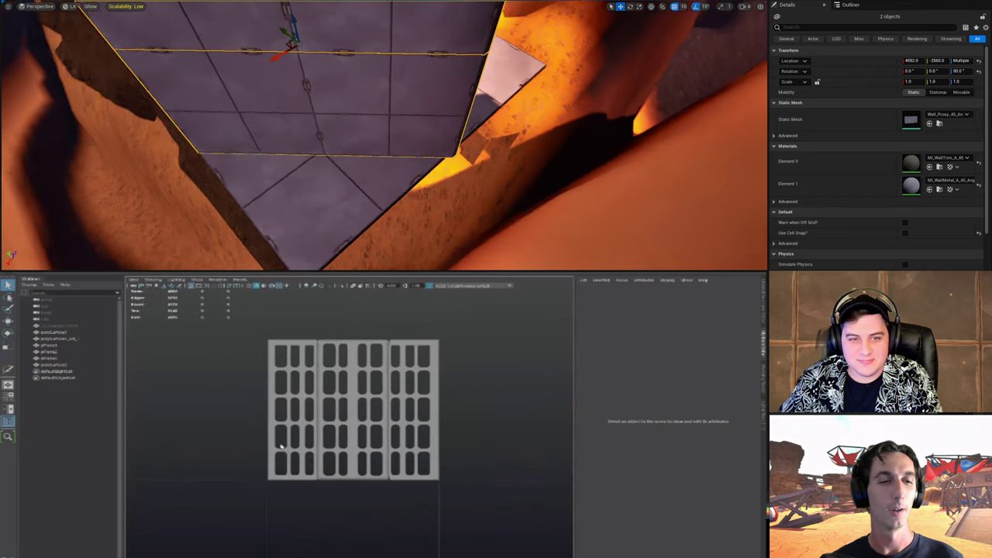
click(438, 347)
click(439, 492)
key(Return)
click(444, 106)
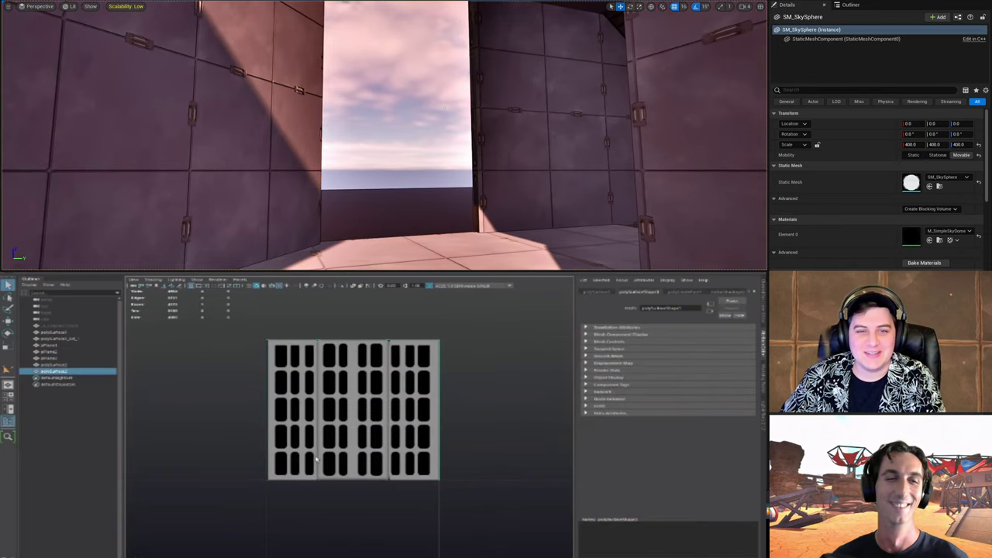
Step: Raise the new rectangle's face to the top of the grate panel in Maya's perspective view
key(F11)
key(F8)
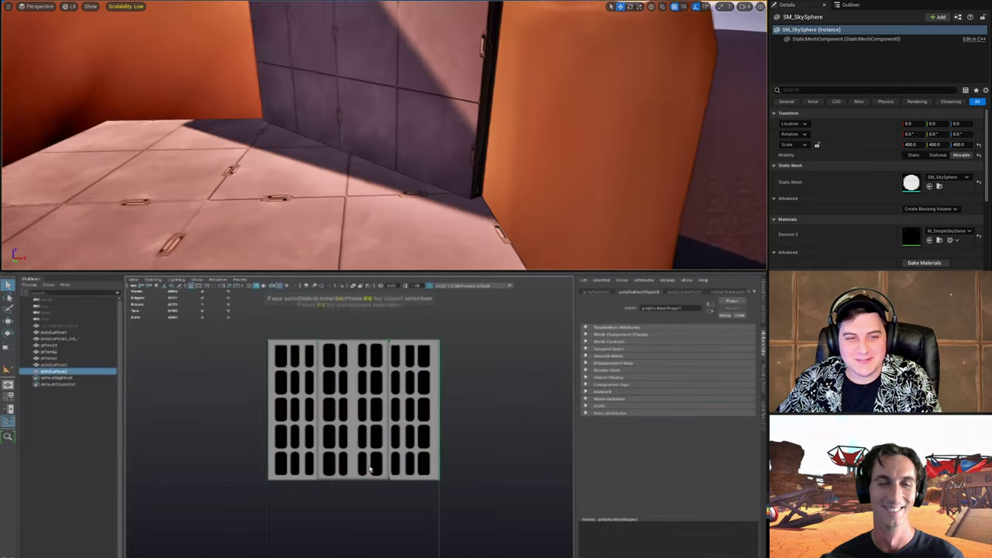
key(space)
click(374, 443)
right_drag(444, 135, 388, 135)
alt+drag(374, 526, 380, 480)
key(F11)
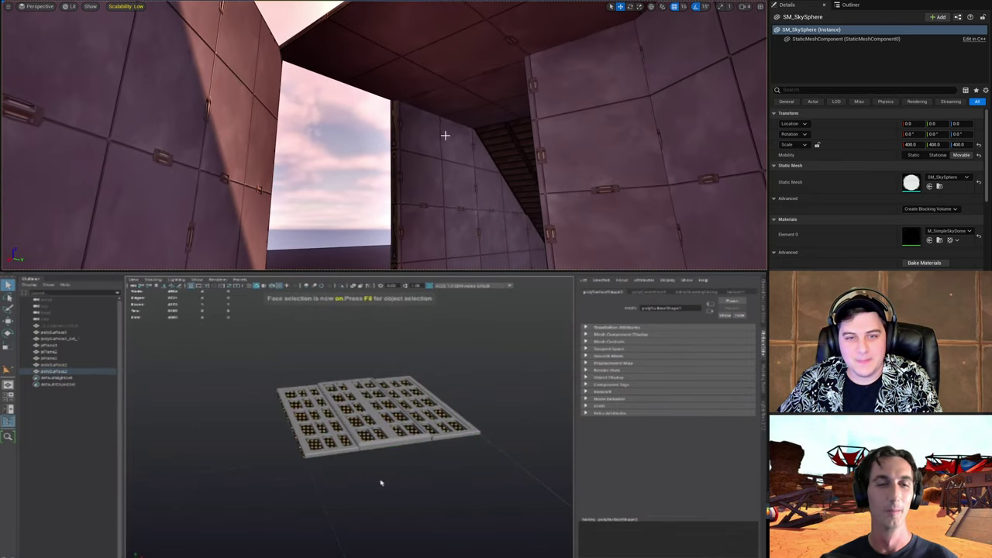
click(444, 135)
alt+right_drag(381, 480, 416, 485)
key(w)
ctrl+click(447, 175)
drag(378, 375, 380, 361)
alt+drag(542, 219, 423, 220)
key(F8)
right_drag(422, 219, 356, 248)
click(368, 504)
right_drag(433, 137, 364, 137)
alt+drag(368, 505, 393, 492)
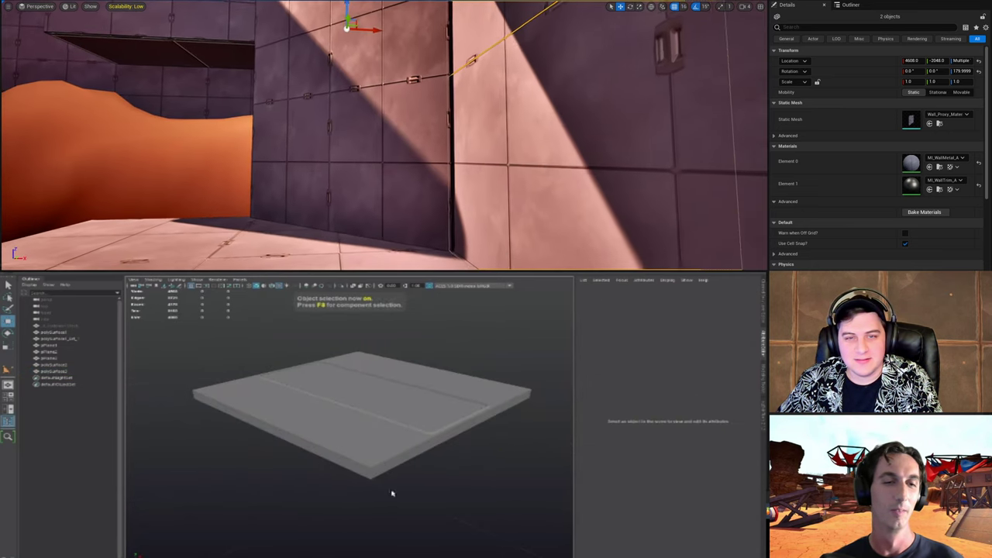
Step: Try to extrude the rectangle's face with an outward offset in Maya; move the two stacked 45-degree walls to X 4608 in Unreal
right_drag(364, 138, 349, 148)
click(369, 445)
key(F11)
alt+drag(457, 465, 444, 461)
click(433, 137)
right_drag(433, 137, 411, 52)
key(ctrl+e)
ctrl+click(387, 73)
middle_drag(314, 446, 320, 445)
right_drag(410, 52, 403, 49)
middle_drag(321, 445, 465, 441)
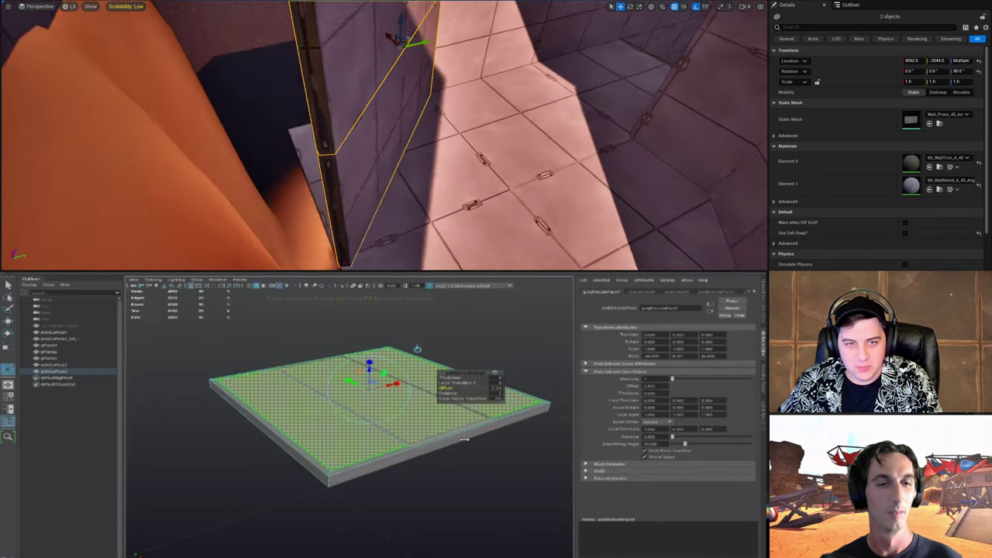
right_drag(403, 49, 400, 48)
middle_drag(465, 441, 356, 454)
right_drag(396, 46, 421, 49)
middle_drag(347, 454, 338, 457)
key(w)
right_drag(421, 49, 482, 70)
alt+drag(378, 454, 392, 460)
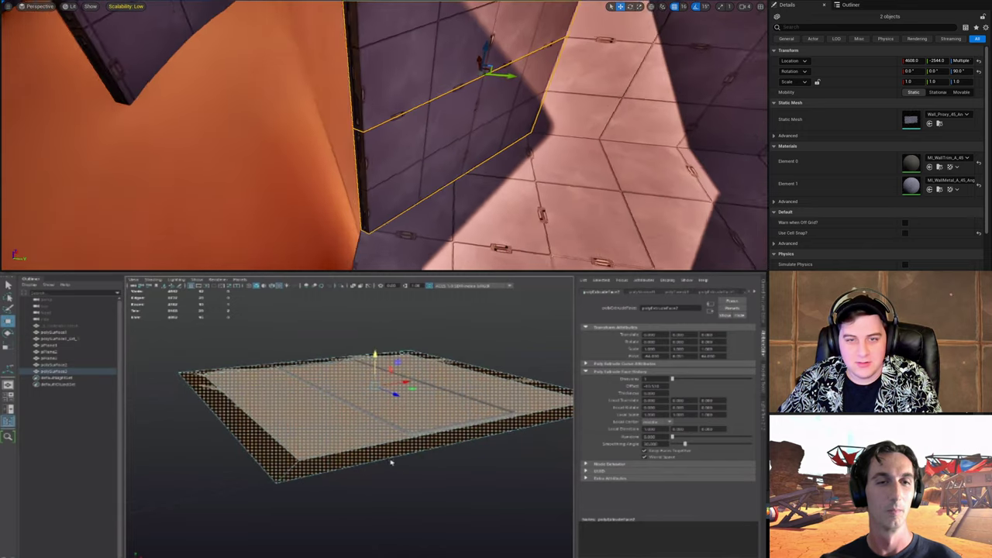
right_drag(483, 71, 455, 74)
Step: Slide the two 45-degree walls to Y -2560 in Unreal and delete the construction history in Maya
key(F8)
click(435, 498)
click(326, 426)
drag(455, 74, 444, 73)
click(272, 346)
right_drag(444, 72, 257, 37)
click(41, 274)
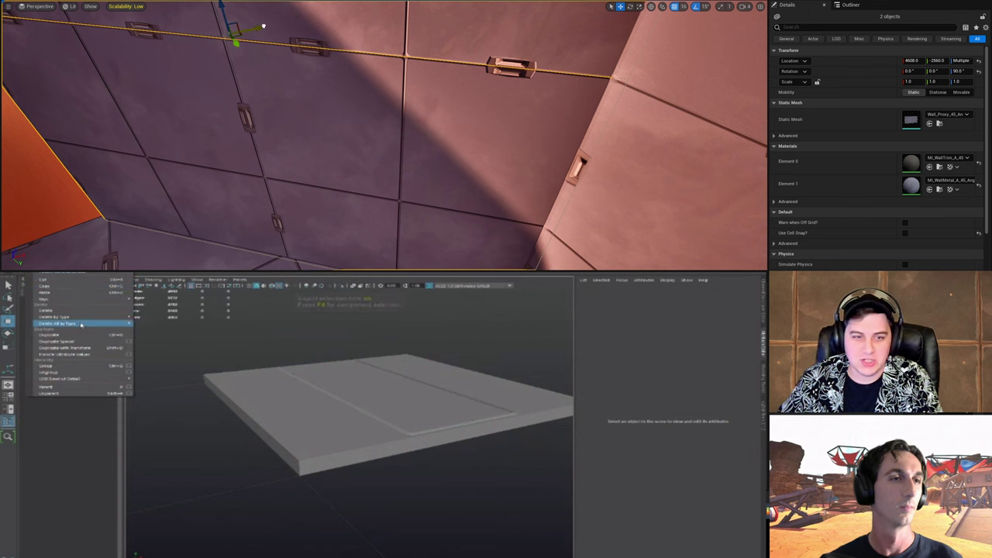
mouse_move(80, 324)
click(204, 347)
Step: Extrude the rectangle's face with a narrow inward offset in Maya, keeping the Unreal walls at X 4608, Y -2560
click(339, 453)
key(F8)
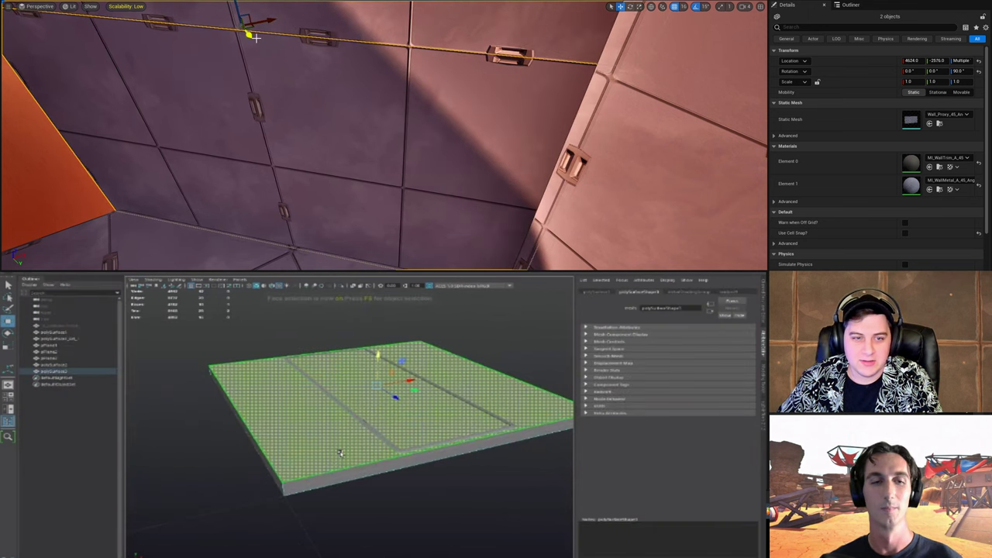
drag(269, 19, 259, 23)
alt+right_drag(350, 445, 409, 441)
key(ctrl+e)
right_drag(259, 23, 381, 109)
drag(444, 387, 464, 388)
right_drag(381, 135, 233, 124)
Step: Lower the inset inner face below the grate's top surface in Maya, leaving a raised rim around the panel
key(w)
alt+drag(404, 364, 403, 342)
right_drag(233, 123, 263, 117)
alt+drag(403, 341, 410, 342)
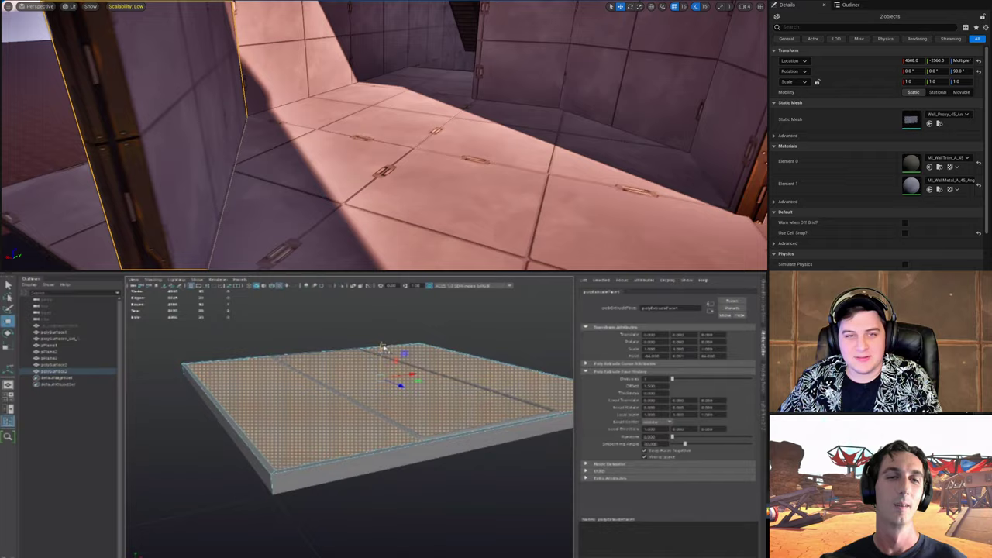
right_drag(264, 116, 275, 110)
drag(384, 348, 385, 353)
right_drag(275, 110, 280, 105)
drag(385, 354, 387, 358)
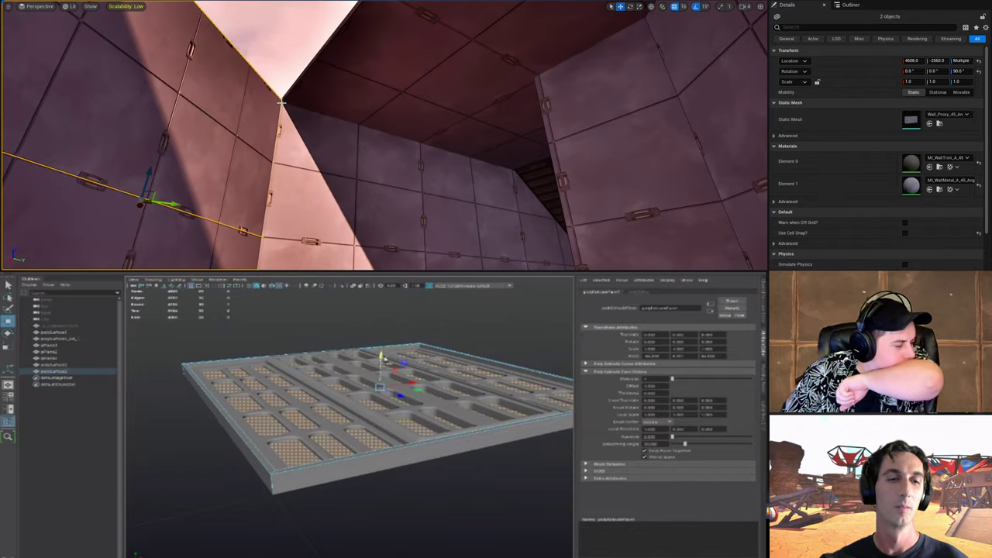
Step: Raise the outer rim face of the frame slightly in Maya and save the current level in Unreal
key(F8)
alt+drag(287, 473, 332, 507)
key(F11)
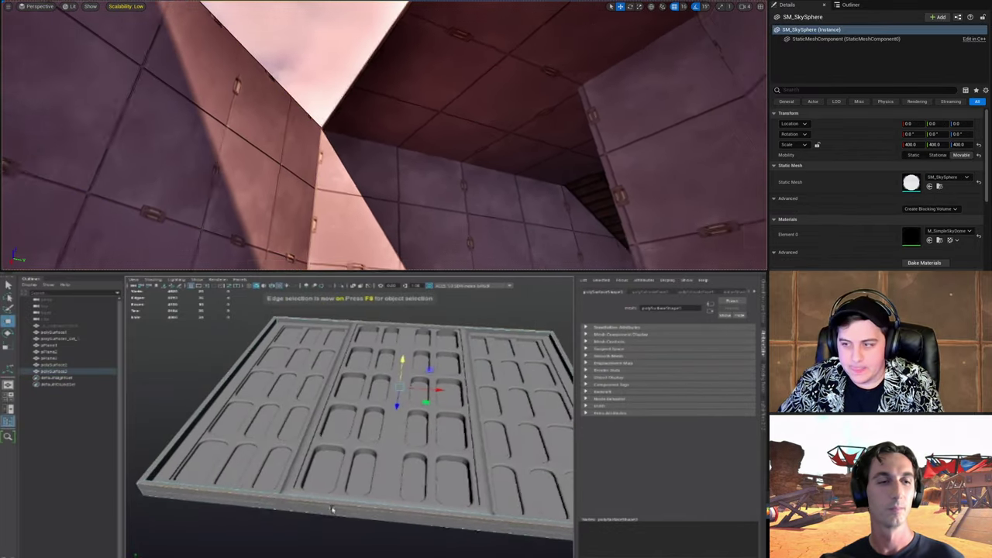
click(152, 475)
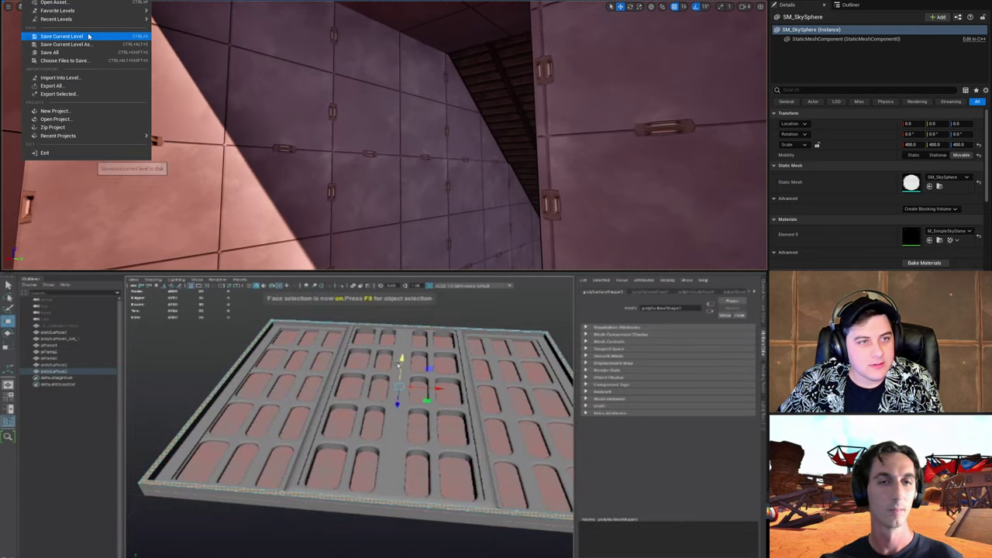
click(88, 37)
right_drag(470, 211, 485, 221)
drag(402, 366, 401, 361)
right_drag(484, 221, 527, 205)
drag(401, 361, 401, 359)
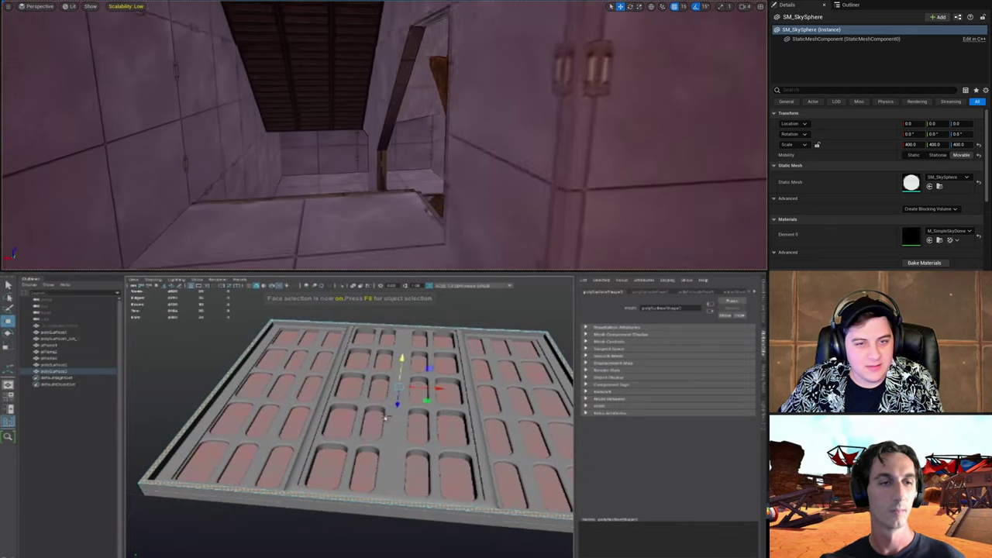
Step: Adjust the frame's height against the grate in Maya, checking in wireframe, and lower it close to the grate's surface
scroll(357, 419, down, 3)
right_drag(527, 206, 566, 236)
alt+drag(333, 476, 320, 443)
click(320, 442)
right_drag(566, 237, 472, 225)
alt+drag(299, 458, 415, 473)
scroll(416, 473, up, 3)
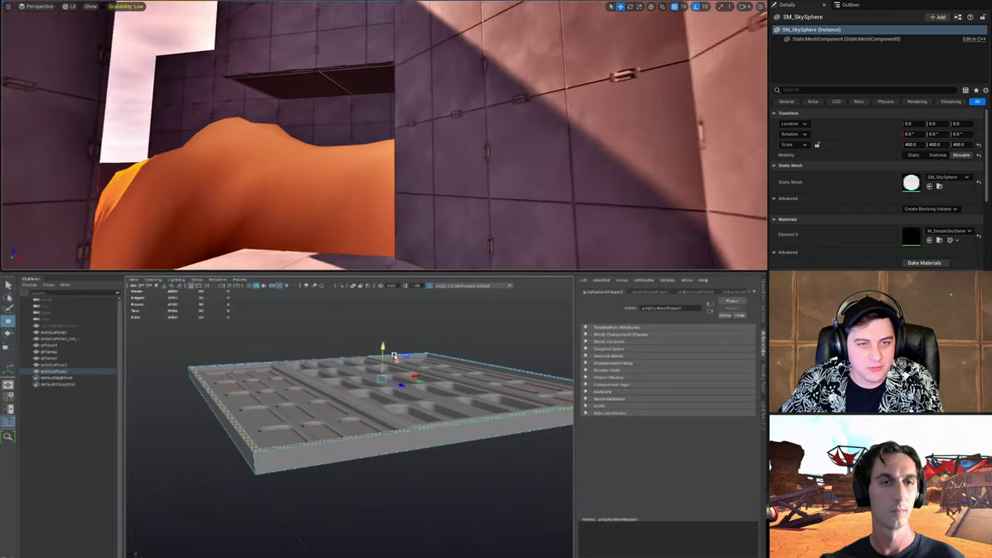
drag(394, 355, 383, 347)
alt+drag(293, 445, 389, 457)
key(4)
alt+drag(250, 391, 227, 378)
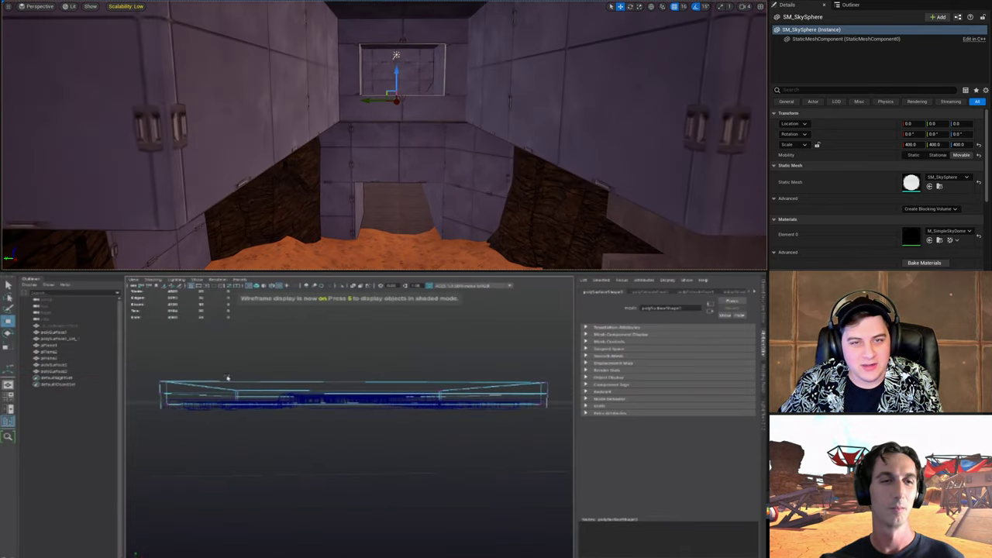
alt+drag(436, 417, 169, 348)
key(5)
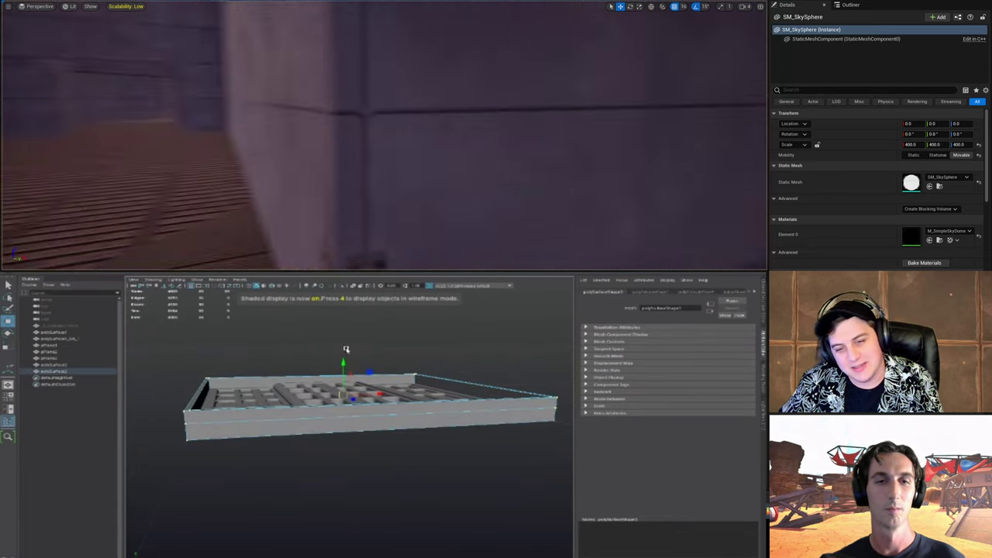
drag(343, 363, 342, 383)
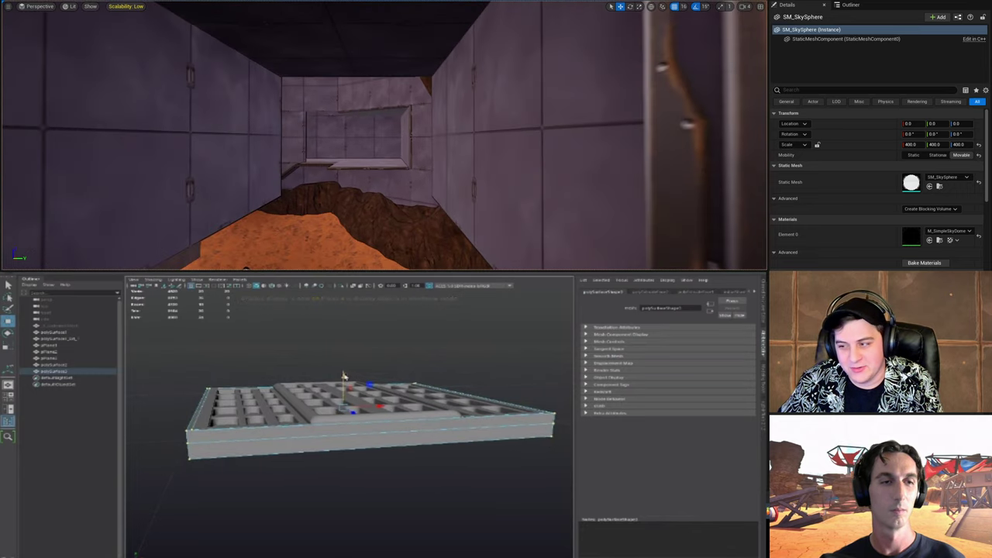
Step: Bevel the outer edge loop of the frame around the grate in Maya
key(F8)
click(377, 354)
scroll(418, 427, up, 4)
alt+drag(376, 354, 322, 491)
scroll(254, 454, down, 4)
click(269, 448)
double_click(273, 478)
key(ctrl+b)
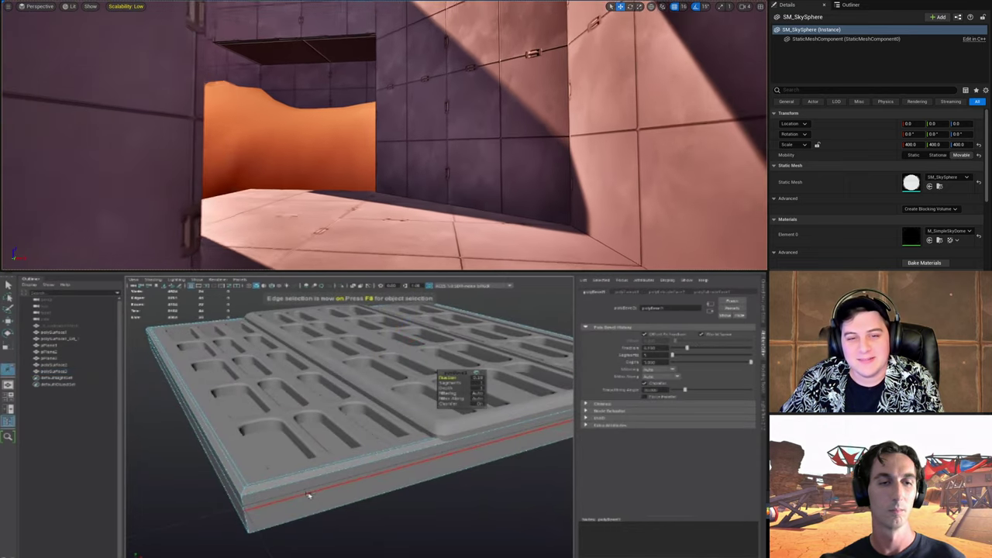
Step: Delete the frame's faces behind the grate holes and underneath the panel in Maya
key(F8)
alt+drag(335, 484, 387, 492)
scroll(336, 488, down, 5)
click(332, 493)
click(332, 457)
key(F11)
click(391, 493)
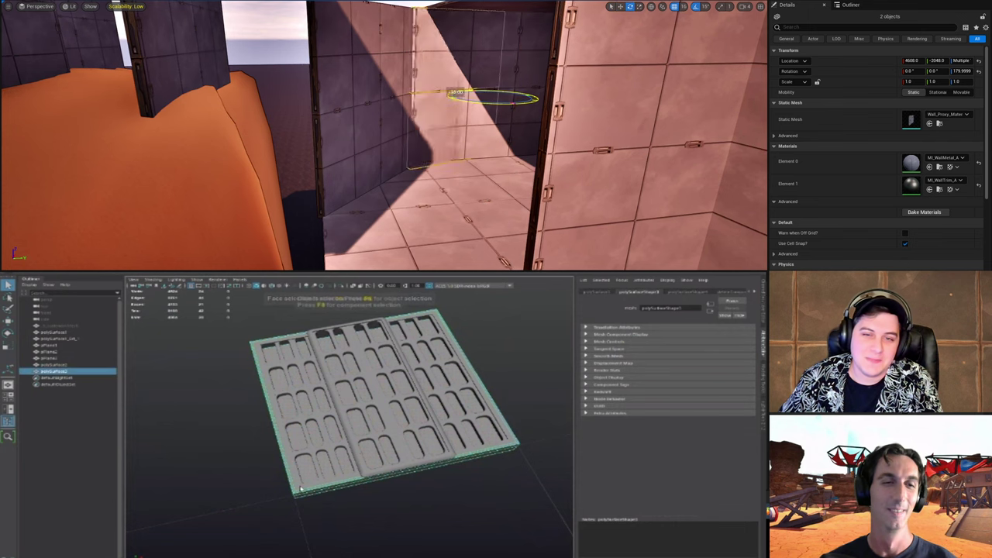
key(F8)
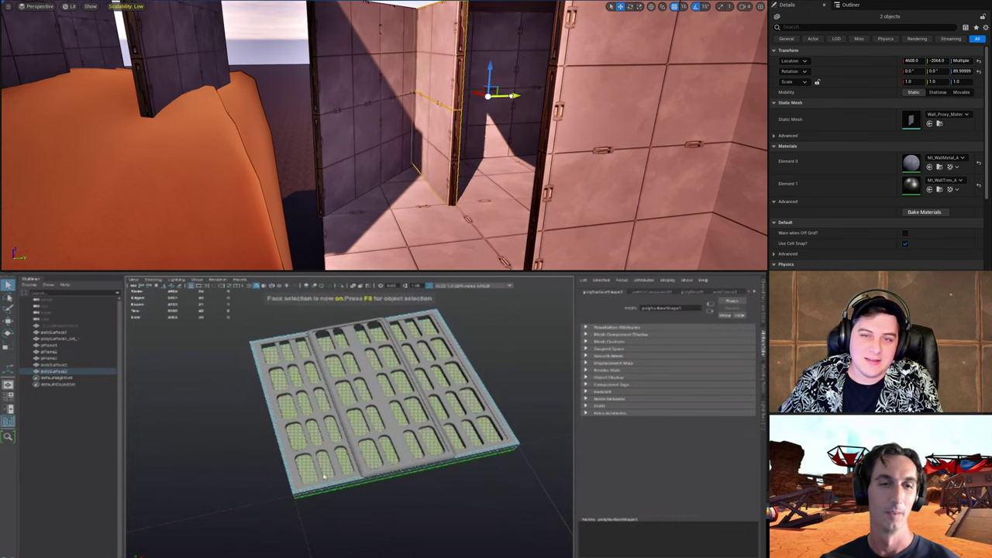
key(Delete)
key(F8)
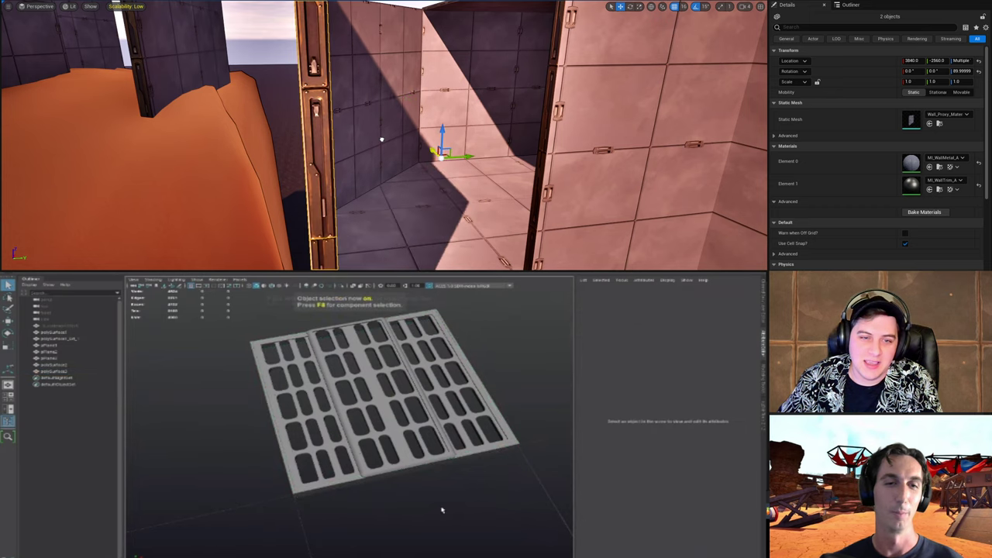
Step: Move the two selected ceiling tiles along Y to -2560 in Unreal and hide the Attribute Editor in Maya
alt+drag(415, 534, 391, 454)
shift+click(372, 159)
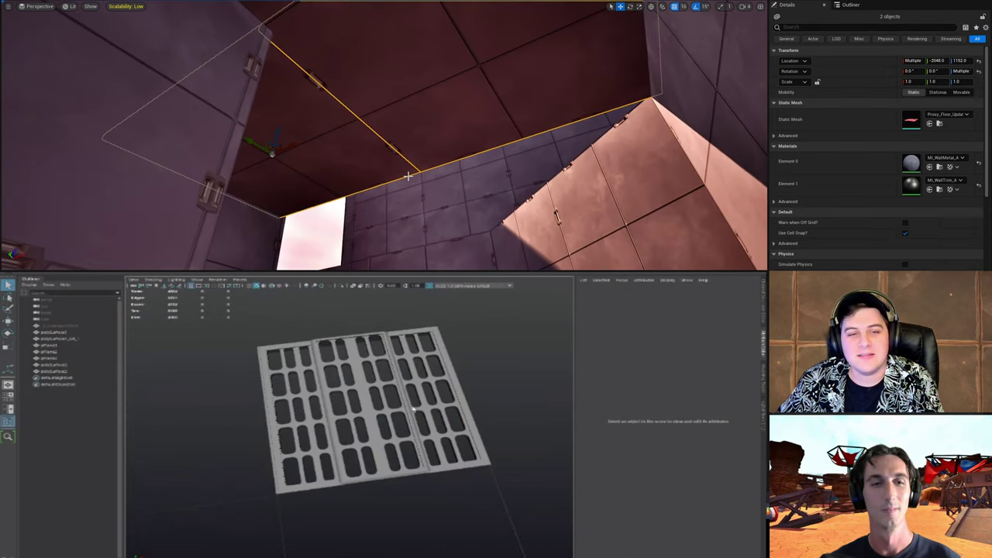
alt+right_drag(391, 453, 631, 286)
right_drag(460, 160, 454, 186)
drag(252, 116, 362, 179)
click(761, 346)
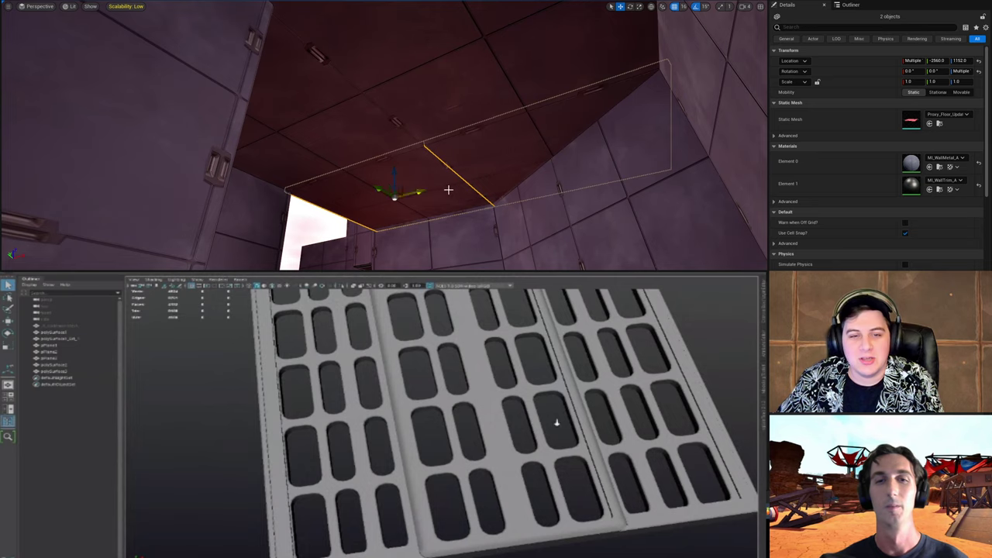
Step: Inspect the extended ceiling and surrounding walls in Unreal and the framed grate panel in Maya
right_drag(449, 190, 449, 225)
alt+right_drag(556, 423, 387, 411)
right_drag(449, 225, 387, 217)
alt+drag(388, 411, 457, 434)
right_drag(388, 217, 264, 217)
alt+drag(457, 434, 511, 457)
right_drag(264, 217, 194, 225)
alt+drag(511, 457, 540, 464)
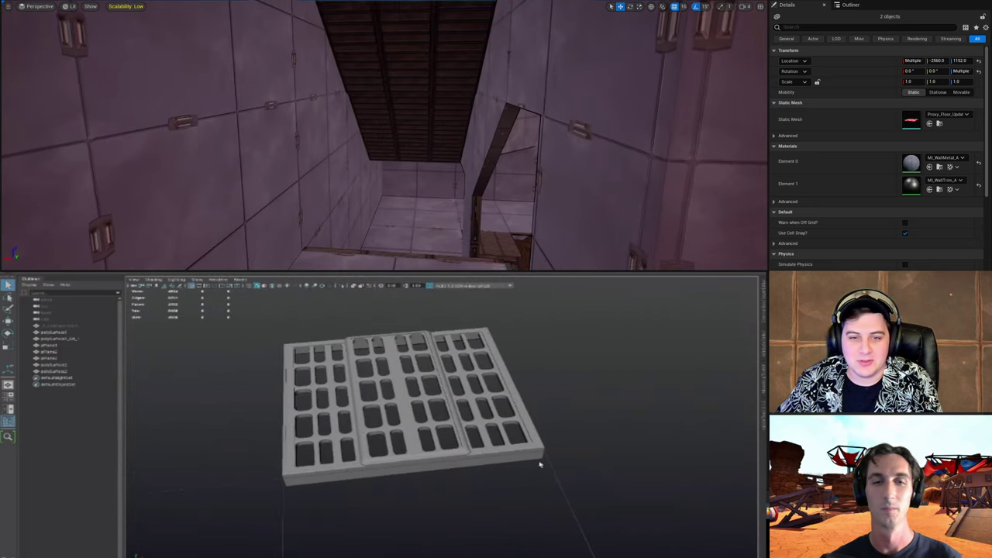
scroll(540, 465, down, 2)
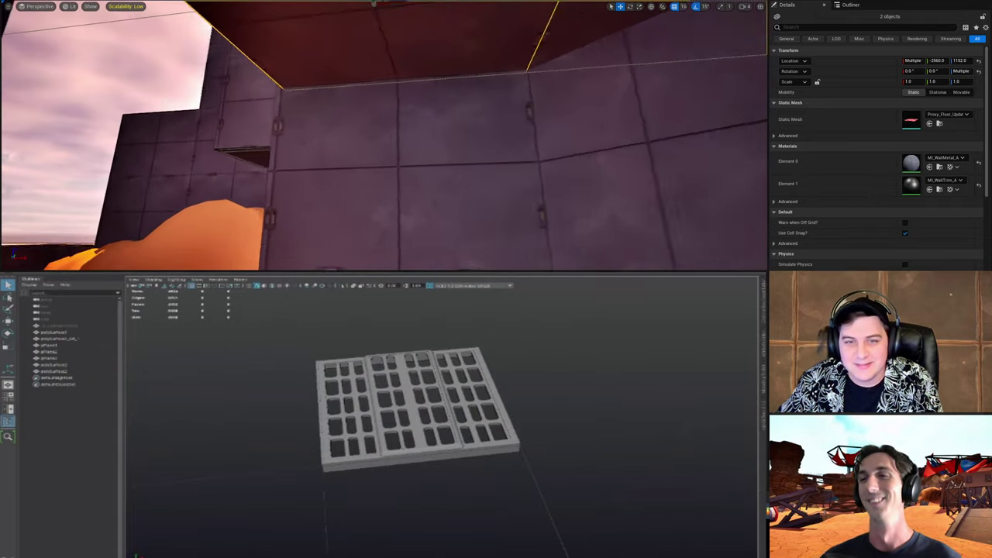
right_drag(383, 136, 612, 174)
click(387, 66)
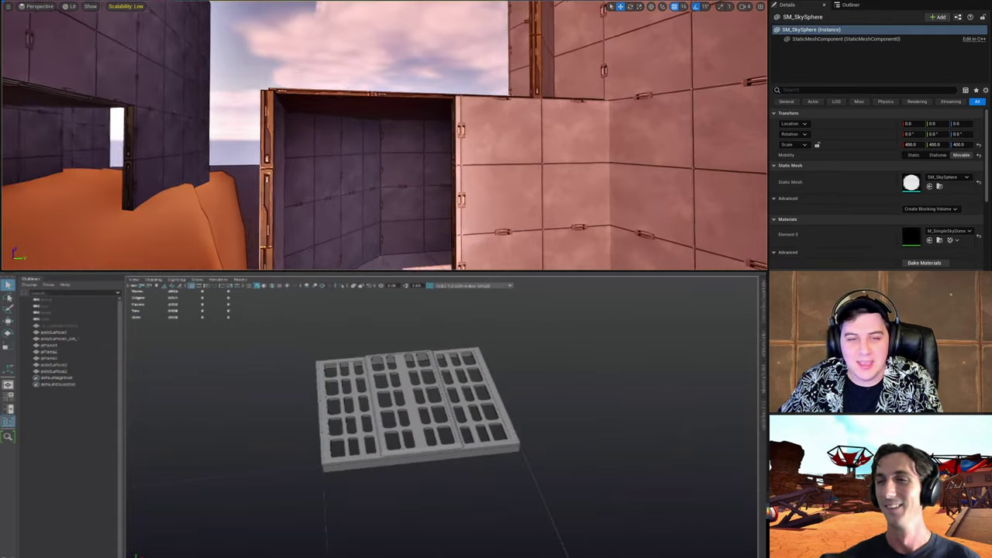
scroll(532, 443, down, 3)
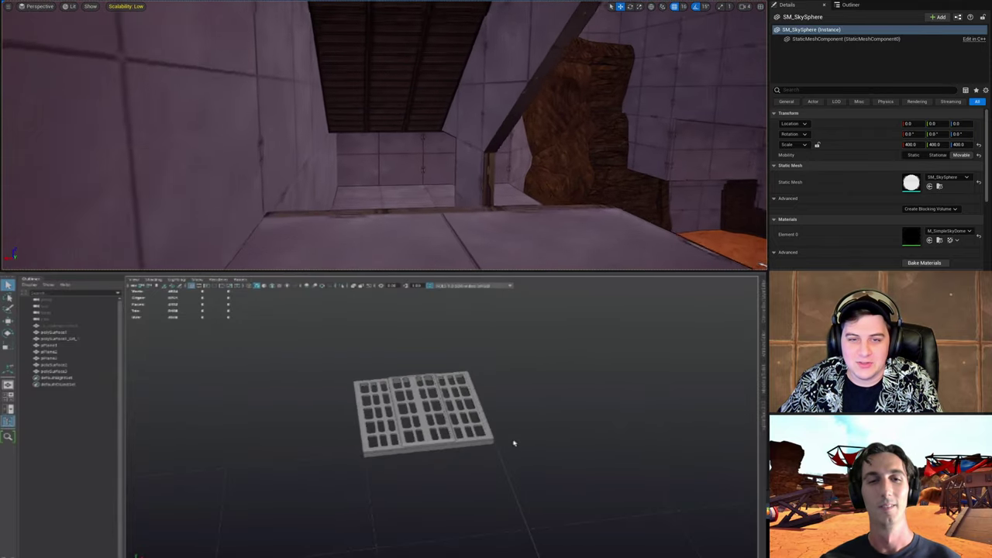
Step: Group the grate parts and shift the group sideways along X in Maya, and save the Dungeon map in Unreal
alt+drag(514, 443, 525, 465)
key(ctrl+g)
key(w)
click(31, 2)
scroll(456, 367, down, 2)
drag(446, 390, 388, 390)
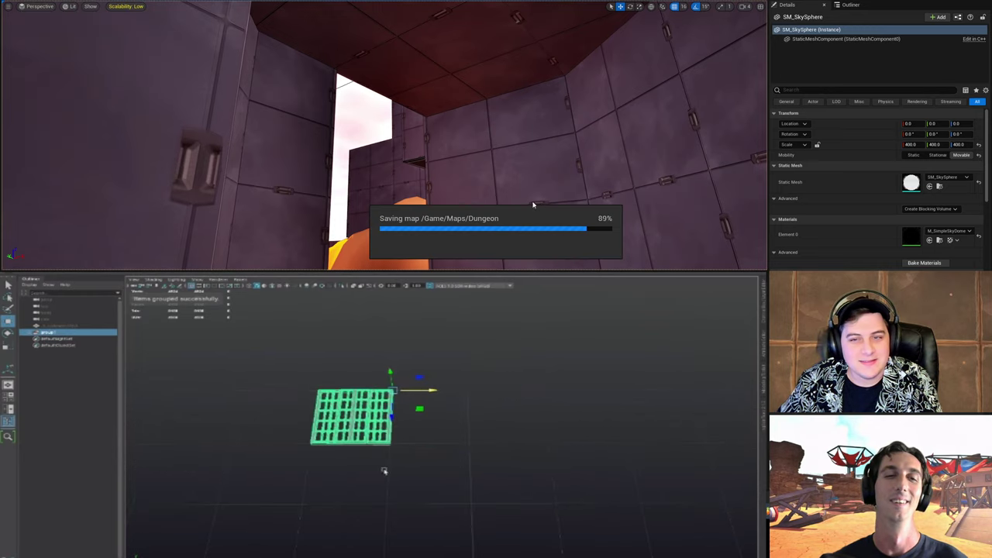
click(386, 488)
mouse_move(533, 204)
right_down()
mouse_move(533, 248)
mouse_move(533, 204)
right_up()
Step: Move the grate group farther aside along X in Maya to clear the origin
scroll(400, 431, up, 2)
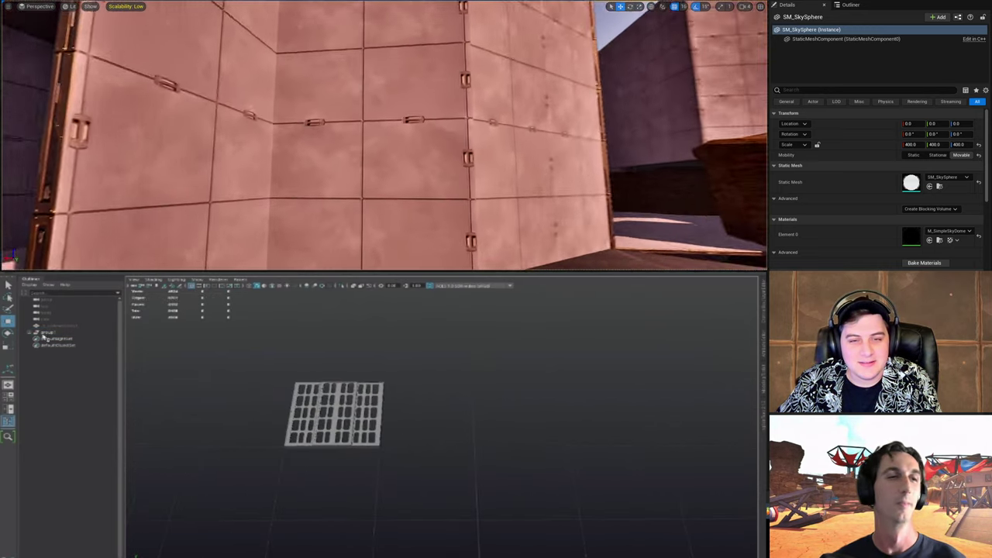
click(45, 332)
drag(416, 384, 328, 390)
click(305, 498)
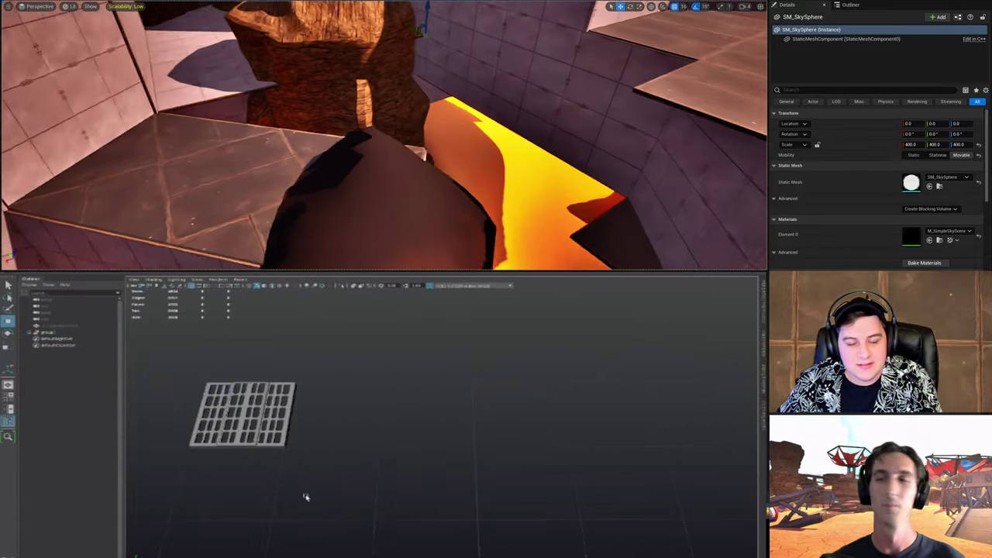
scroll(436, 465, up, 2)
key(q)
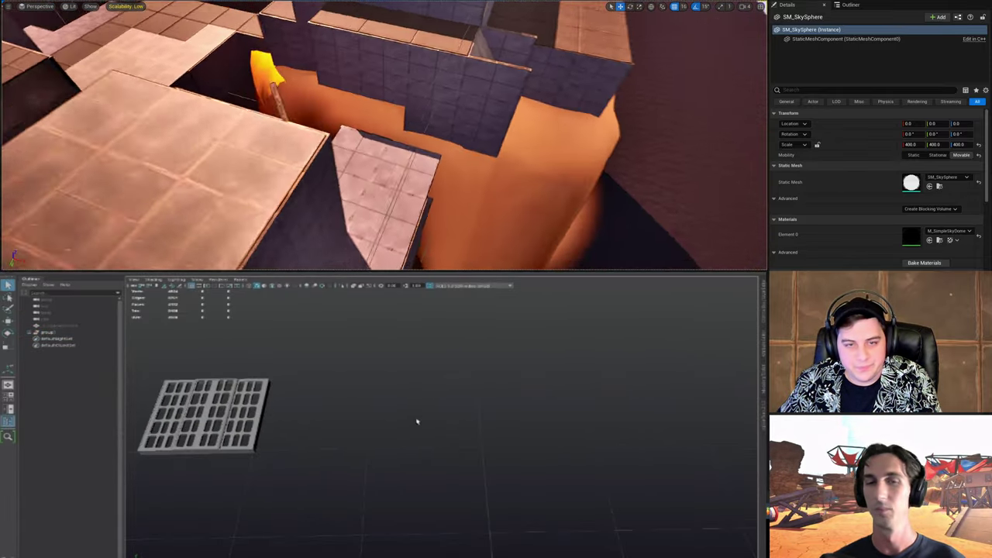
Step: Create a new polygon plane at the origin beside the grate in Maya
alt+drag(416, 419, 416, 424)
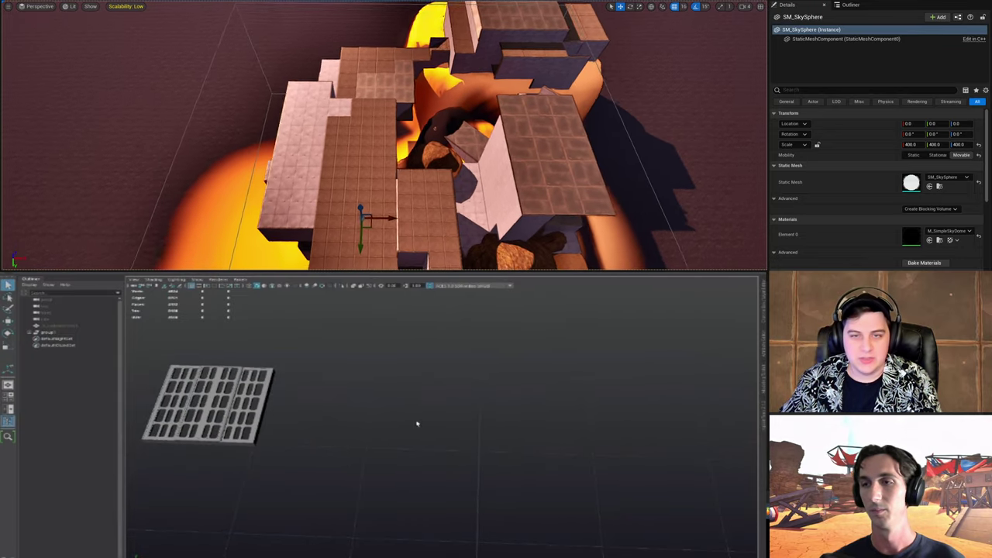
alt+middle_drag(416, 423, 406, 424)
shift+right_drag(406, 425, 407, 426)
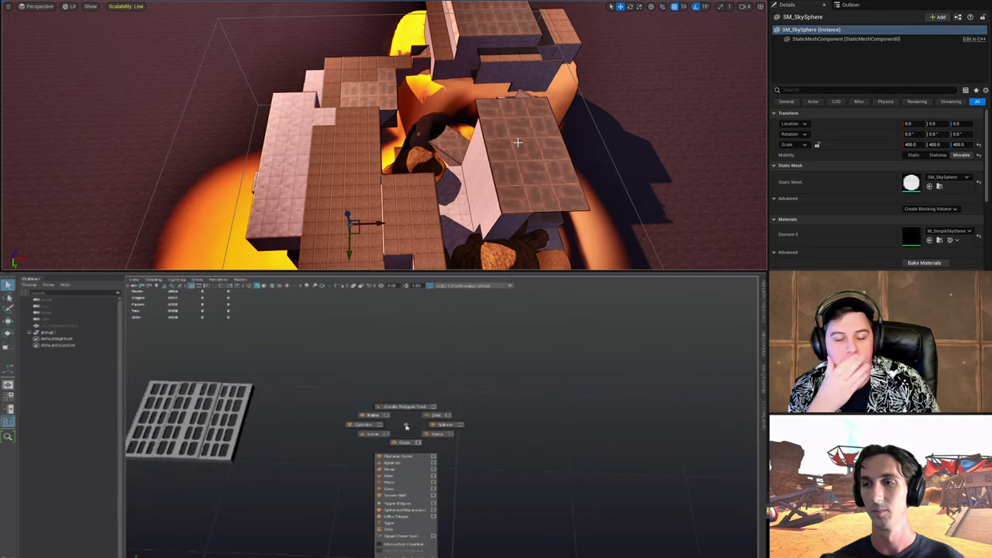
click(369, 434)
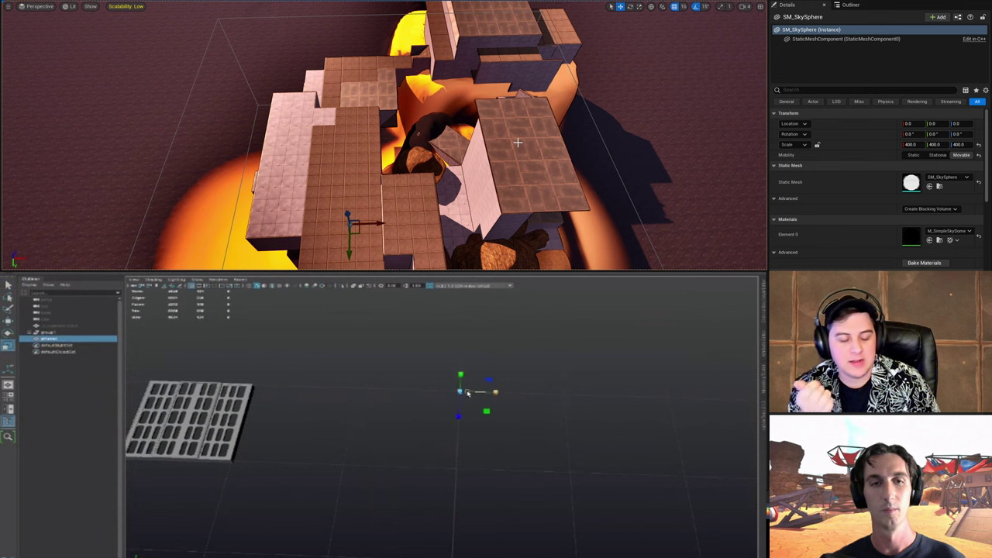
Step: Replace the new plane in Maya with a four-cornered square drawn on the grid beside the grate using the Create Polygon tool
drag(467, 394, 522, 389)
key(Delete)
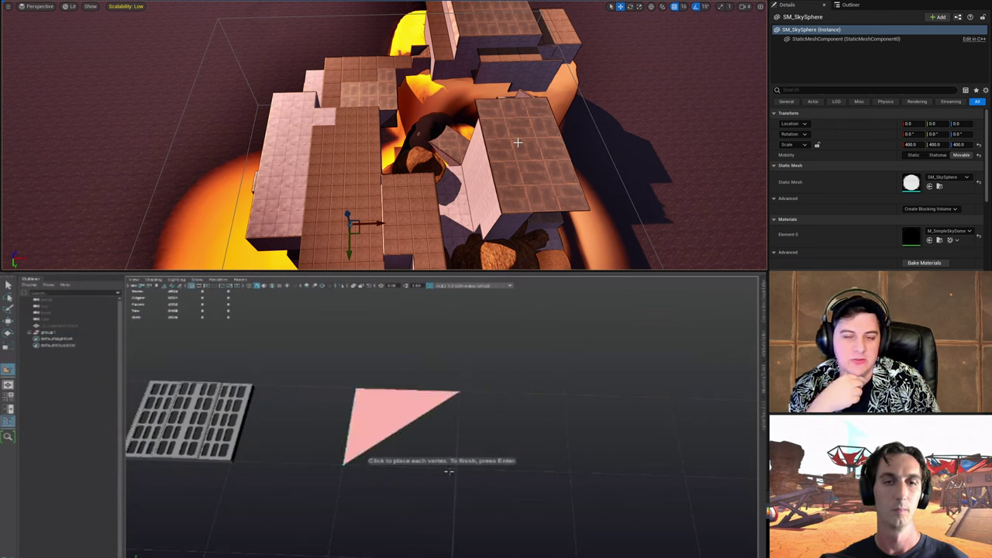
key(Return)
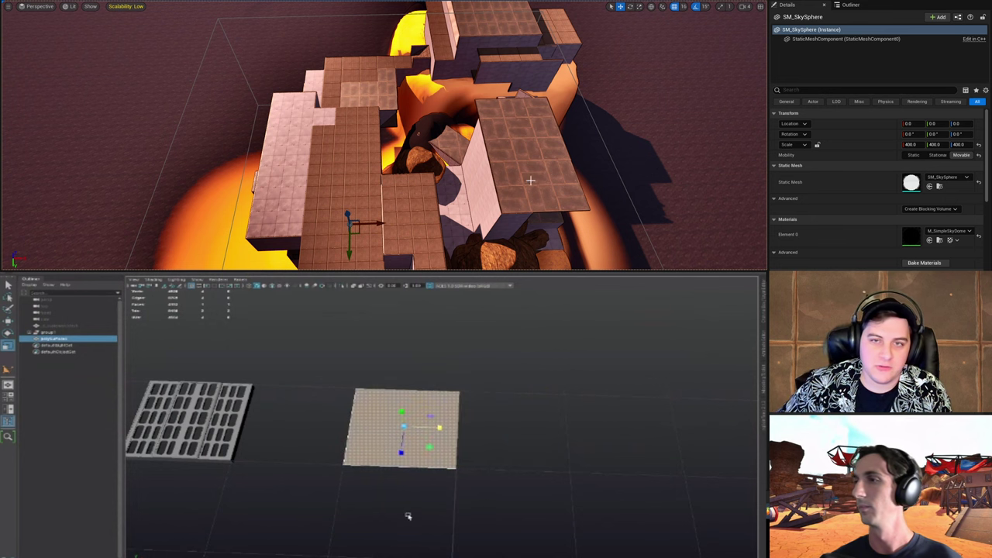
right_drag(531, 180, 530, 166)
key(F8)
alt+middle_drag(410, 497, 433, 488)
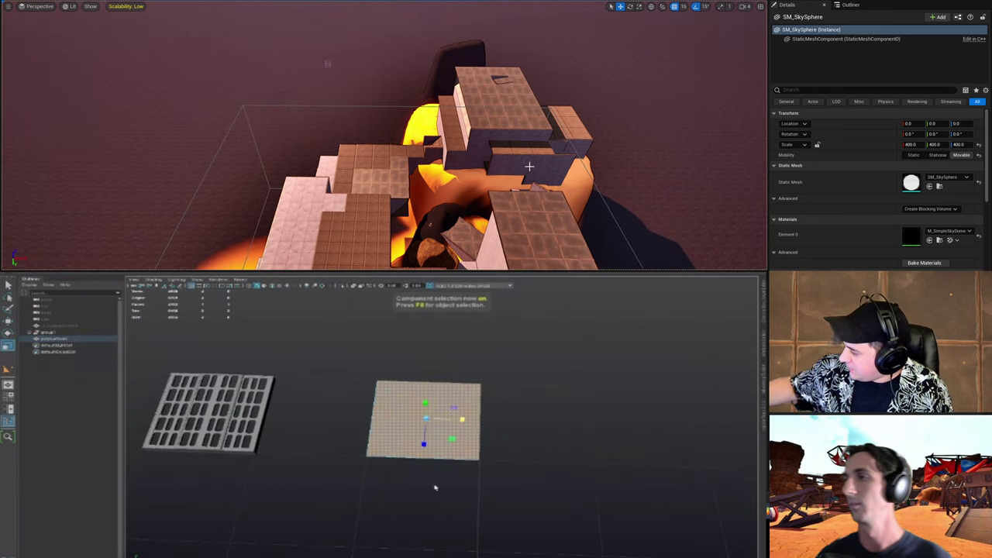
alt+drag(434, 487, 447, 486)
click(428, 512)
key(ctrl+z)
key(F8)
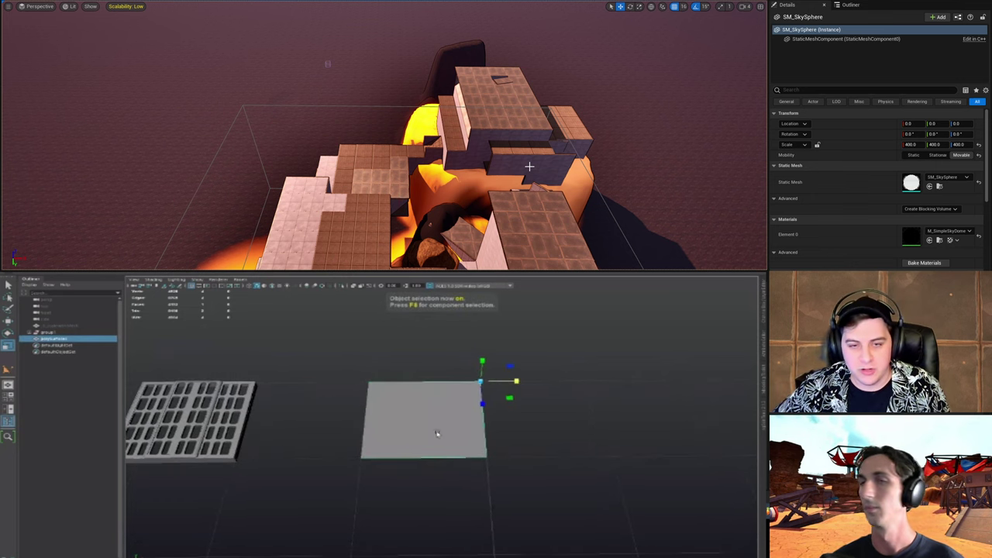
alt+drag(437, 433, 436, 440)
alt+right_drag(436, 441, 480, 457)
key(ctrl+shift+x)
right_drag(529, 167, 529, 205)
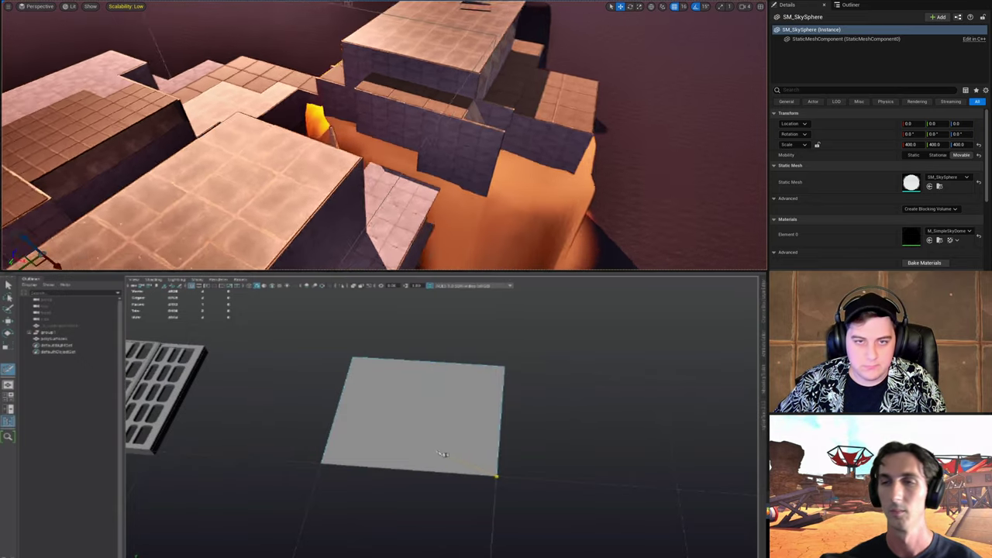
key(F8)
mouse_move(443, 445)
alt+mouse_down()
mouse_move(446, 456)
mouse_move(433, 450)
mouse_move(434, 429)
alt+mouse_up()
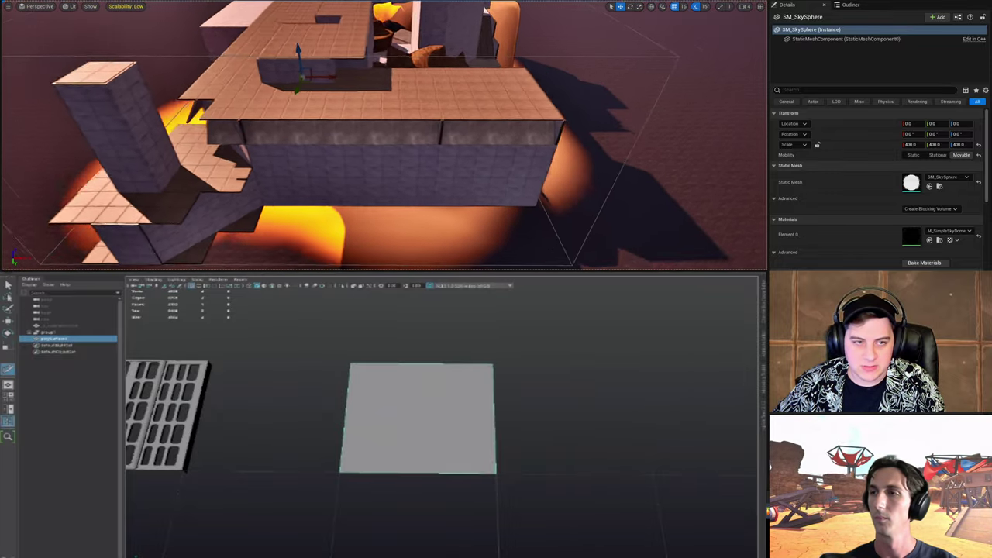
click(482, 342)
key(q)
click(462, 398)
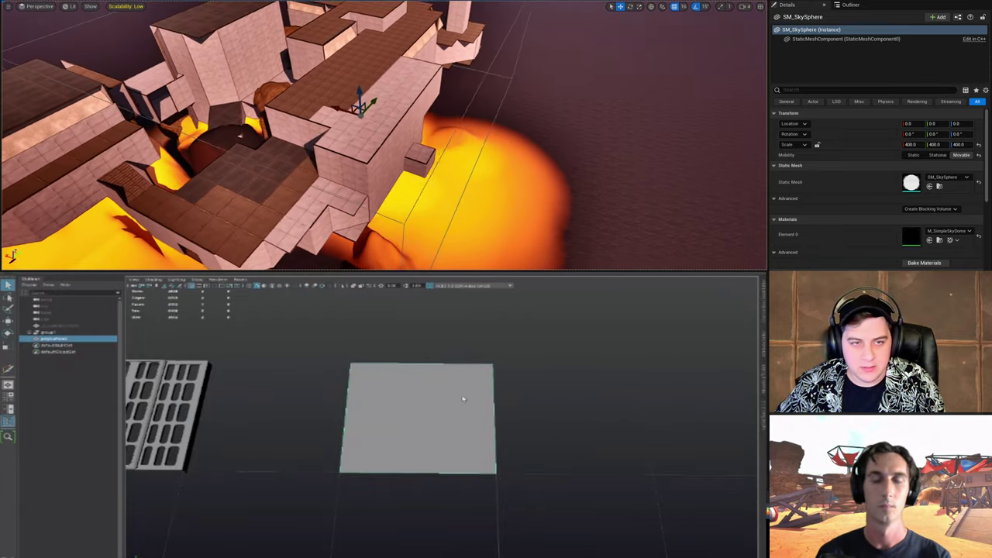
mouse_move(462, 398)
alt+mouse_down()
mouse_move(477, 386)
mouse_move(473, 413)
alt+mouse_up()
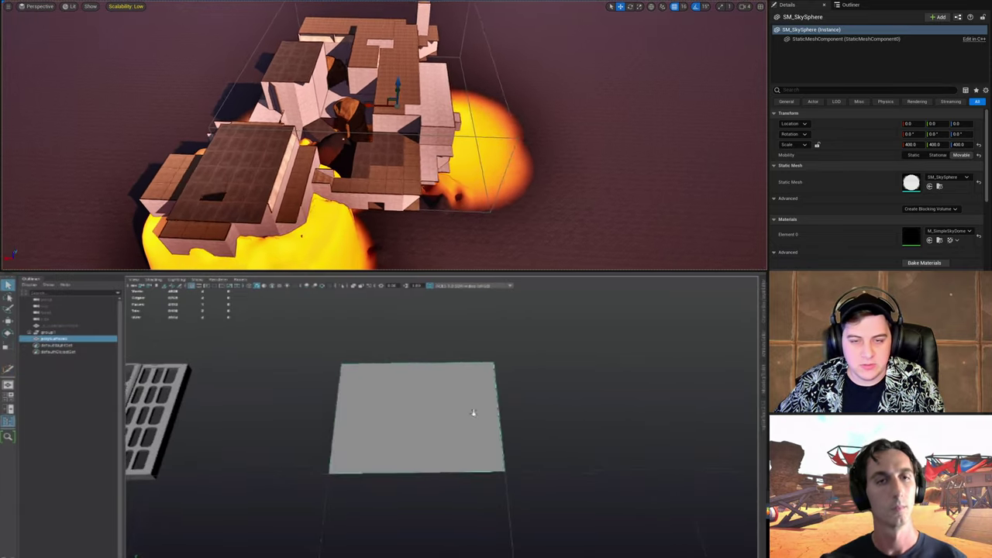
Step: Create a polygon cube, stretch it into a long thin bar, and turn it diagonally at the square's corner
alt+right_drag(474, 414, 427, 430)
shift+right_click(445, 421)
shift+right_click(437, 411)
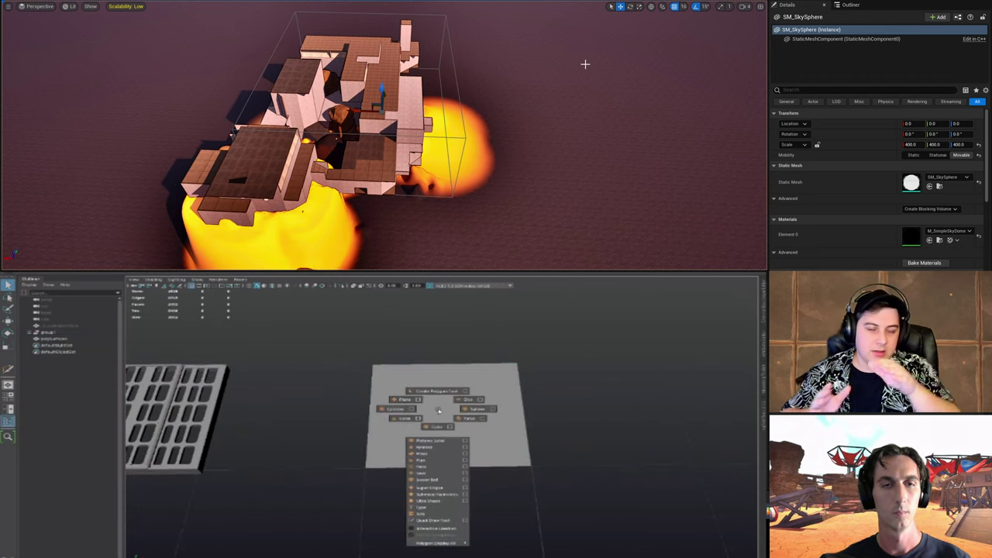
click(437, 427)
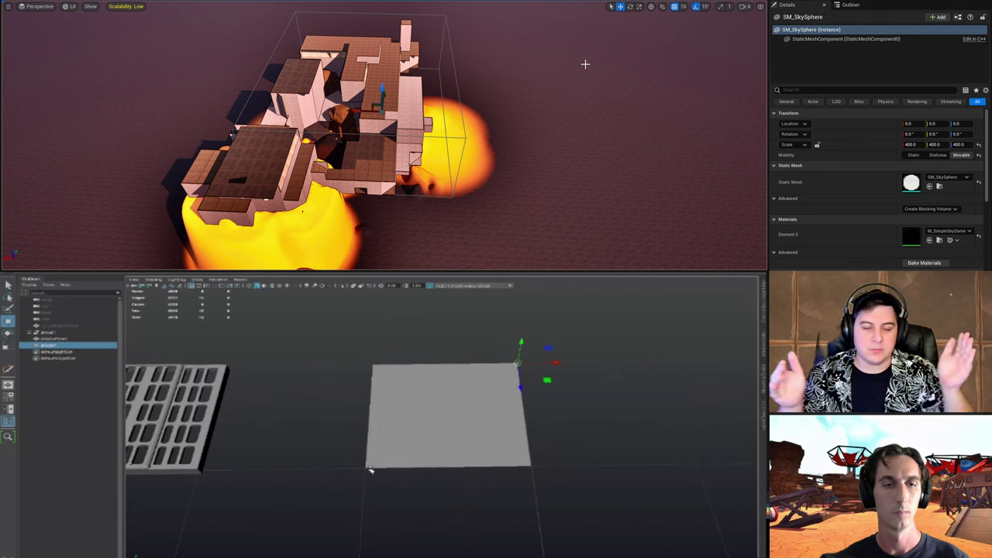
alt+drag(353, 474, 415, 449)
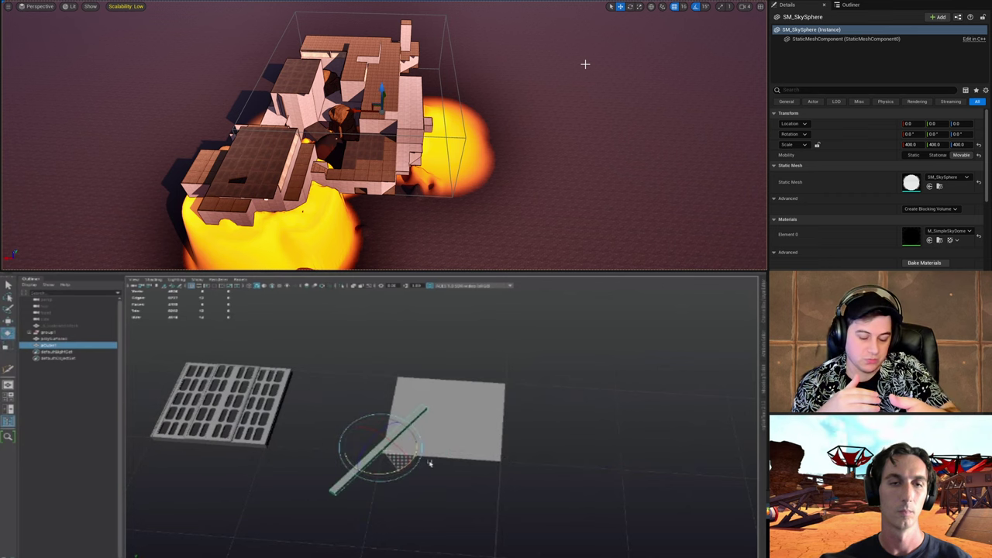
Step: Center the thin bar on the square and scale its length to span the square's diagonal from corner to corner
alt+drag(448, 450, 478, 454)
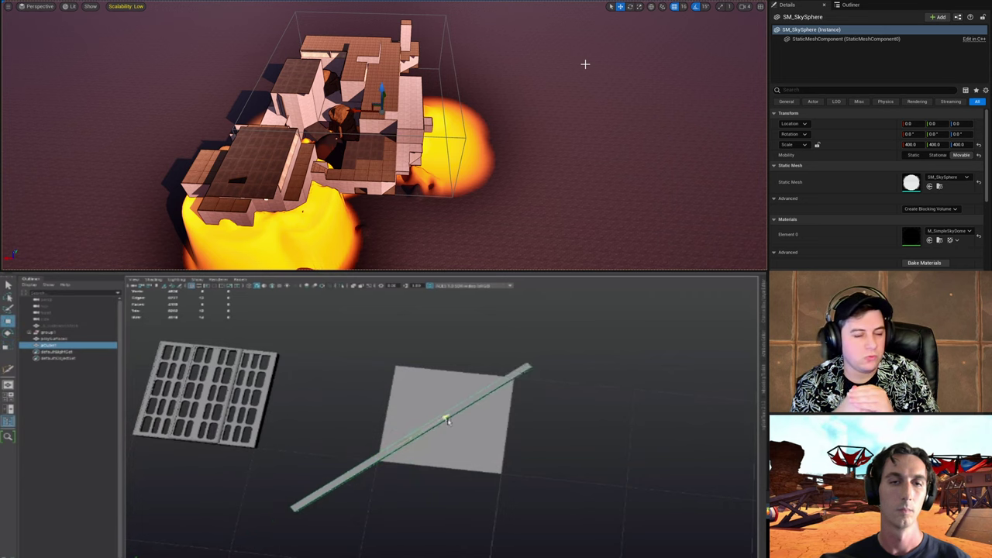
alt+drag(462, 438, 522, 431)
scroll(522, 432, up, 3)
key(r)
alt+drag(433, 441, 437, 386)
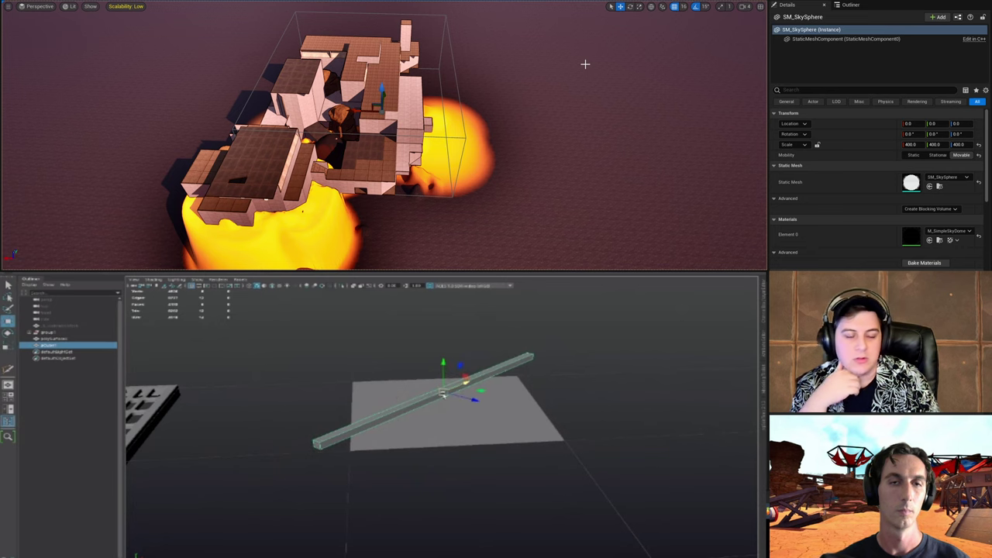
alt+drag(437, 394, 469, 390)
key(w)
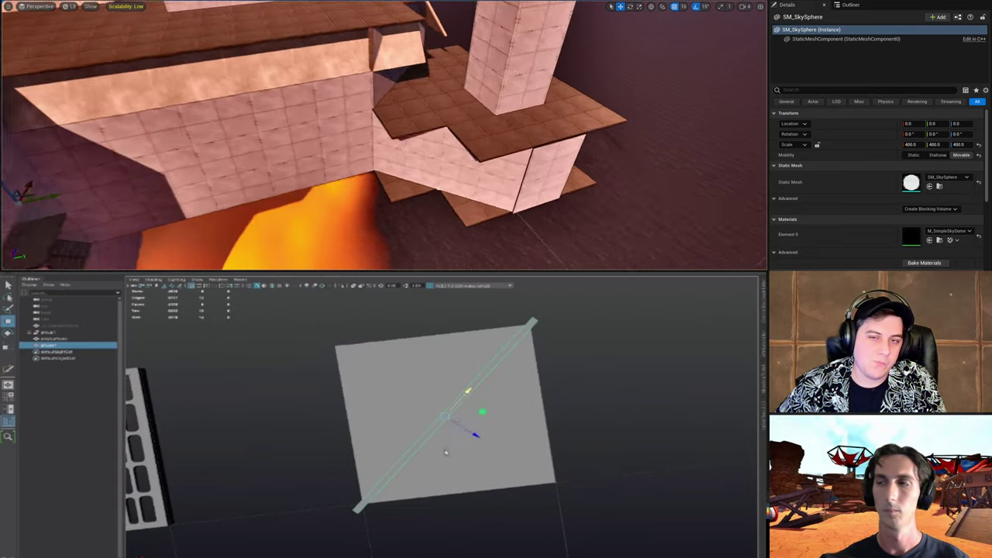
Step: Select the diagonal bar's long edges and bevel them
alt+drag(446, 452, 381, 417)
alt+drag(369, 441, 467, 451)
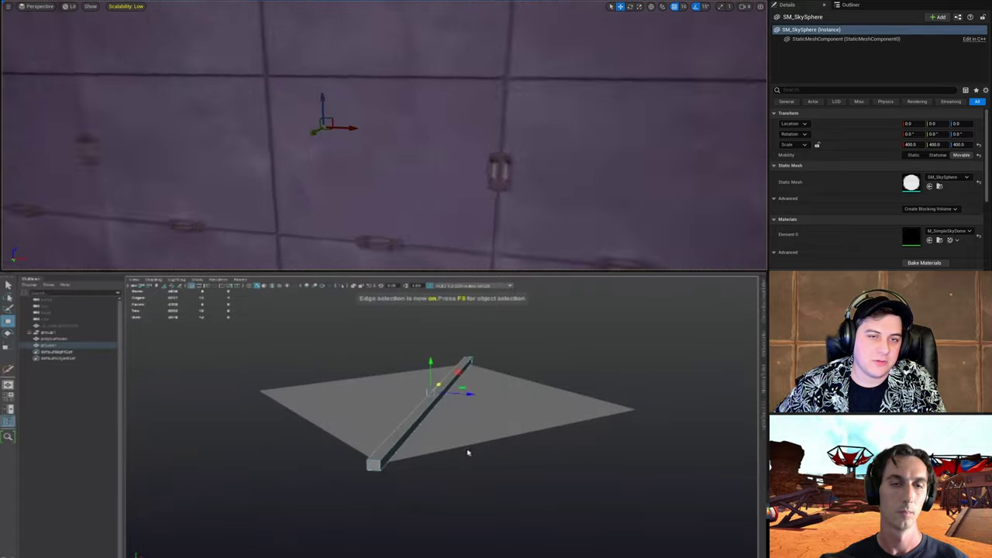
scroll(468, 452, up, 1)
shift+click(405, 429)
key(ctrl+b)
alt+drag(372, 463, 468, 467)
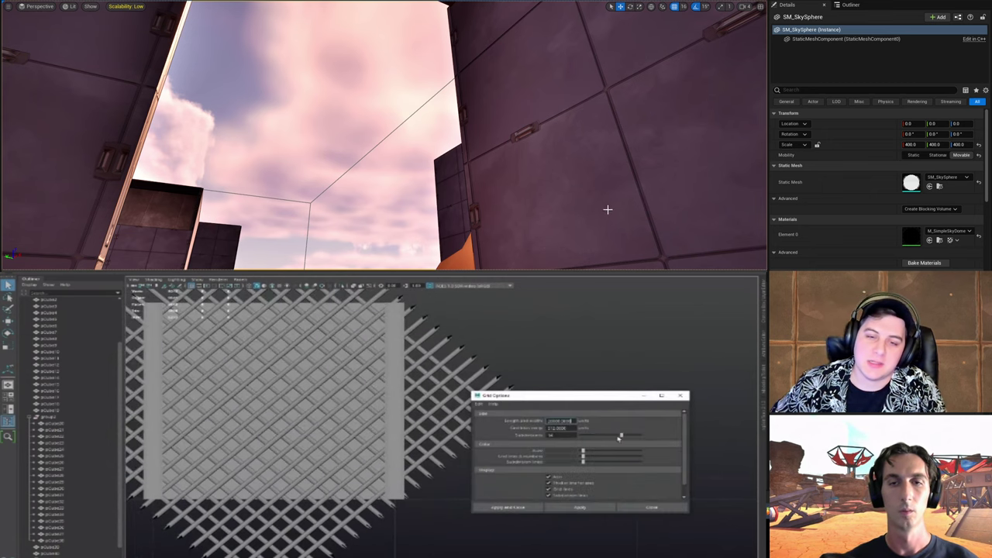
Step: Look over the dungeon's walls and stair corridor in Unreal and the lattice panel in Maya
key(w)
right_drag(607, 209, 419, 210)
key(w)
key(w)
key(w)
key(w)
alt+middle_drag(499, 419, 457, 428)
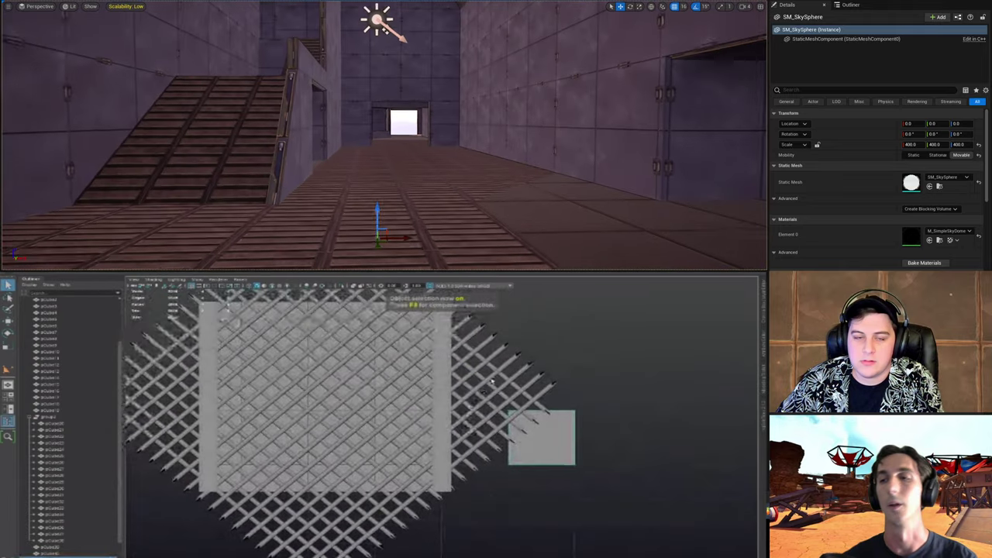
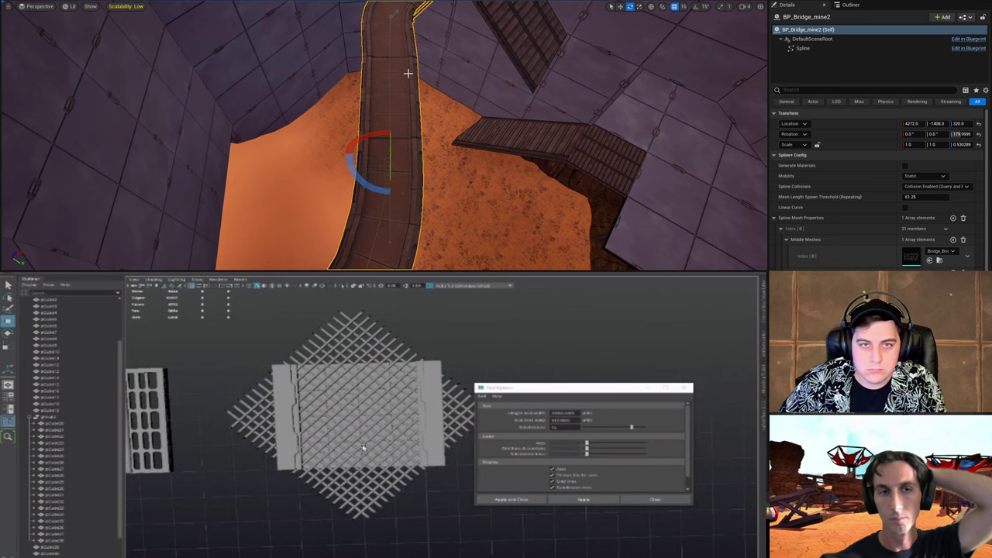
Step: Adjust the rotation and position of the middle spline point on the BP_Bridge_mine2 bridge in Unreal
alt+drag(398, 141, 478, 140)
key(w)
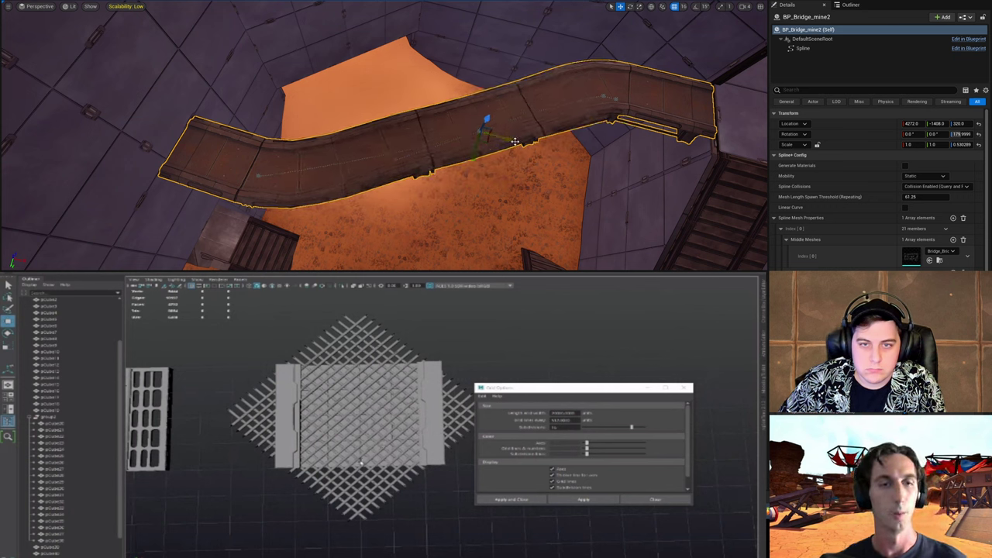
drag(460, 146, 309, 147)
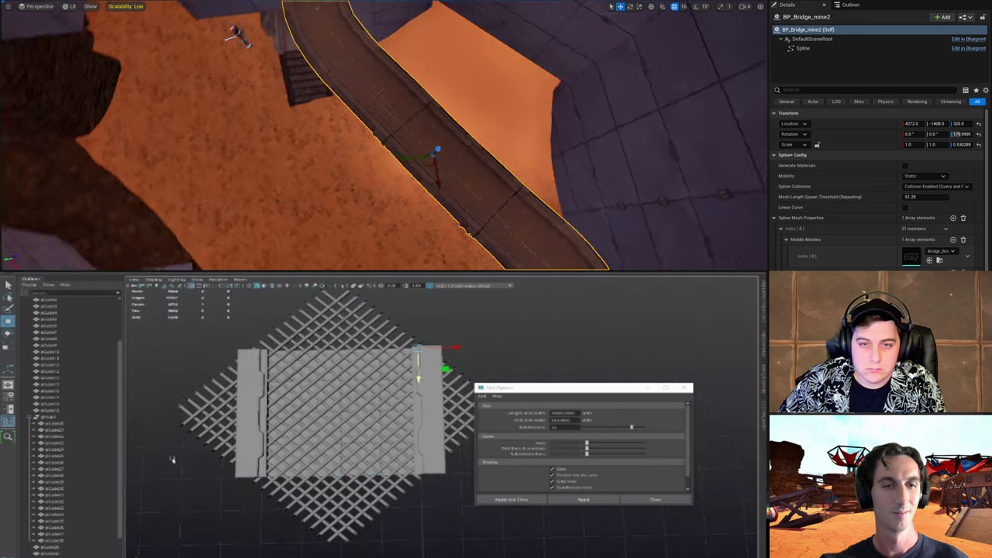
right_drag(434, 155, 460, 140)
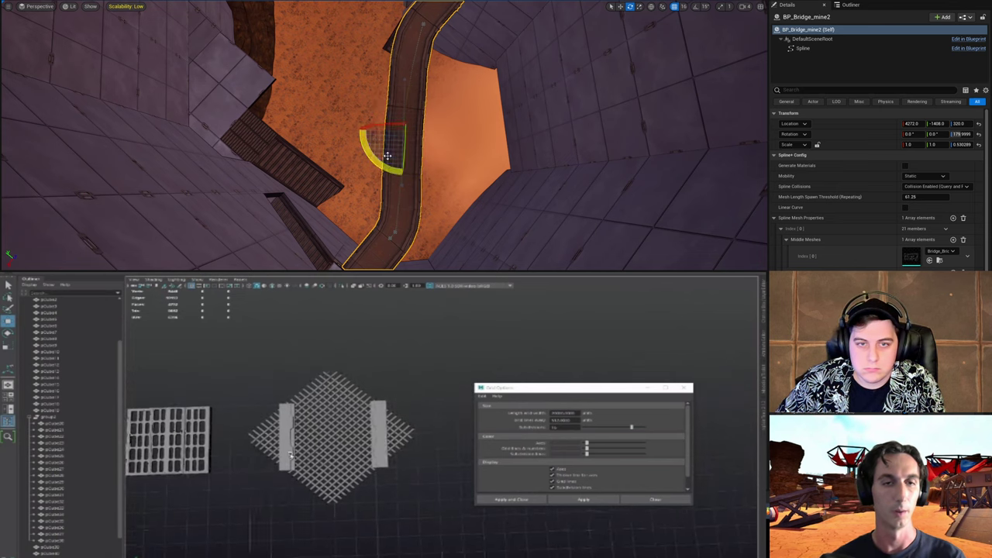
key(w)
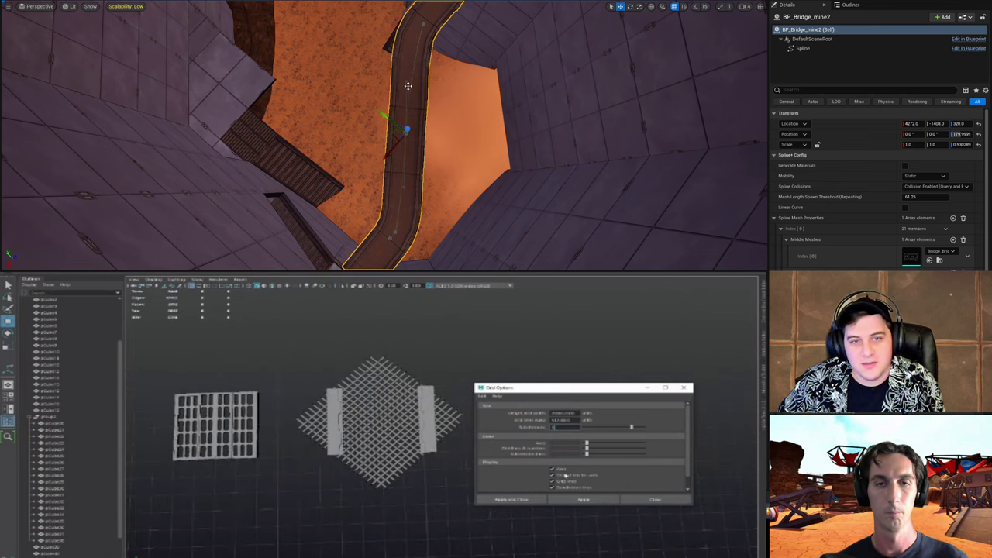
drag(393, 93, 389, 101)
right_drag(471, 99, 358, 99)
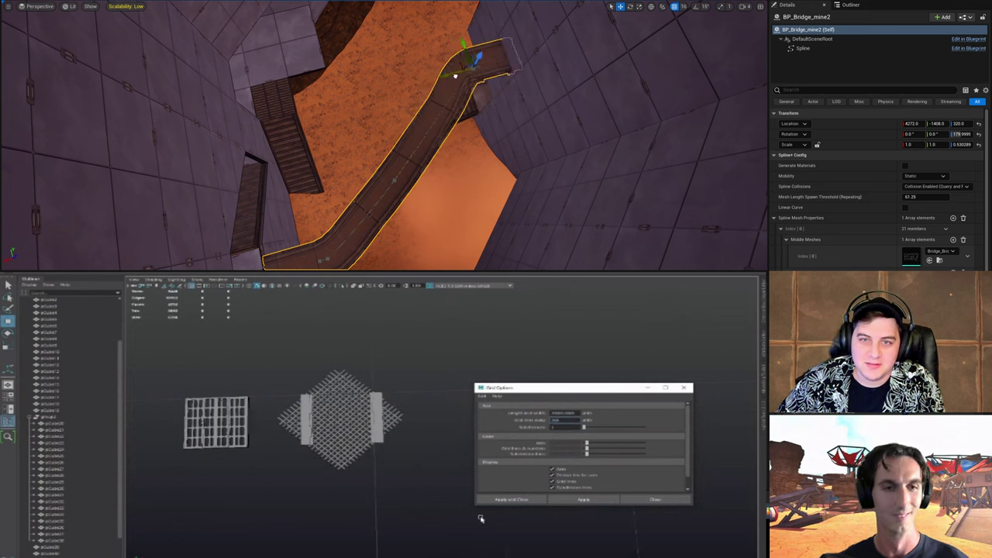
Step: Shift the spline point at the bridge's wall end sideways along Y and set the location grid snap to 8
right_drag(455, 76, 694, 85)
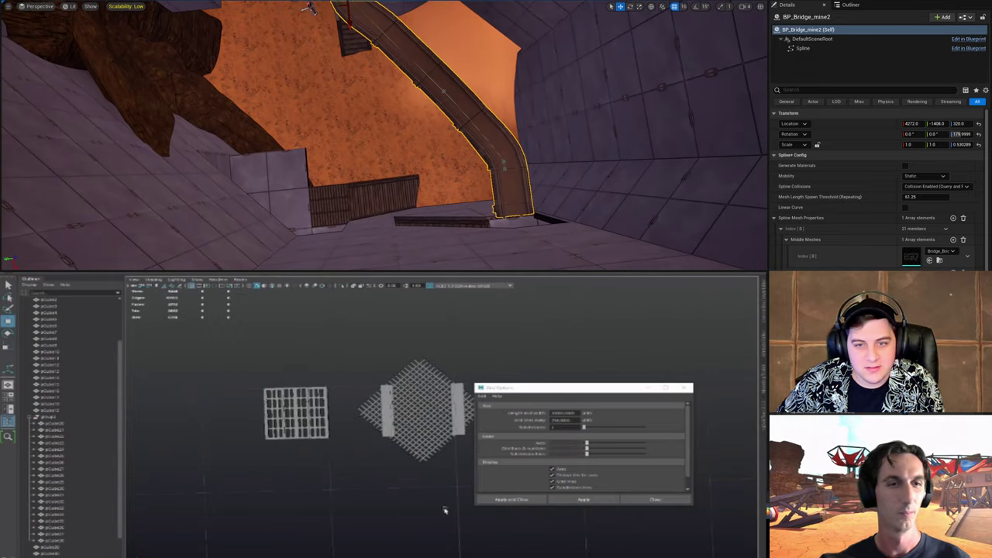
mouse_move(355, 84)
right_down()
mouse_move(355, 48)
mouse_move(356, 84)
right_up()
drag(338, 98, 390, 100)
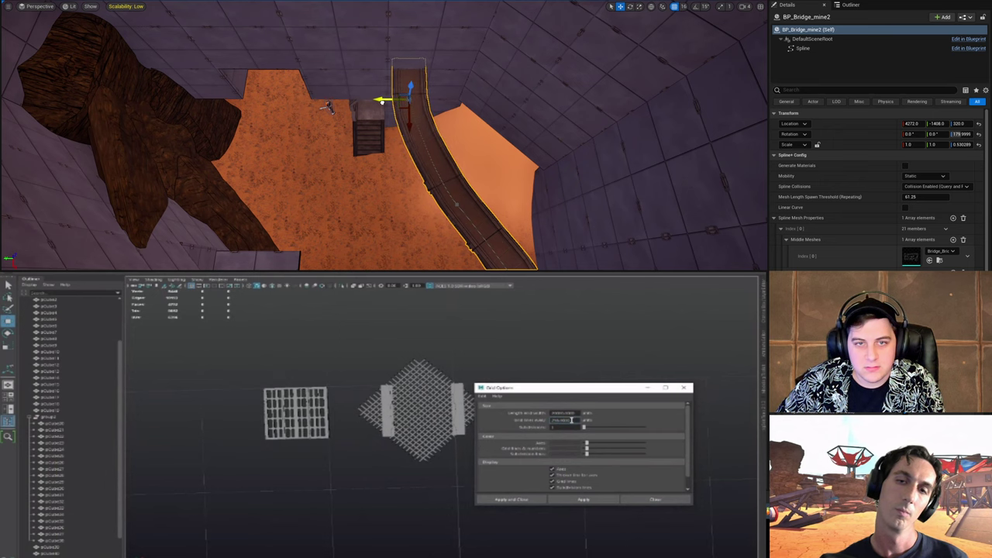
right_drag(470, 100, 471, 100)
click(703, 52)
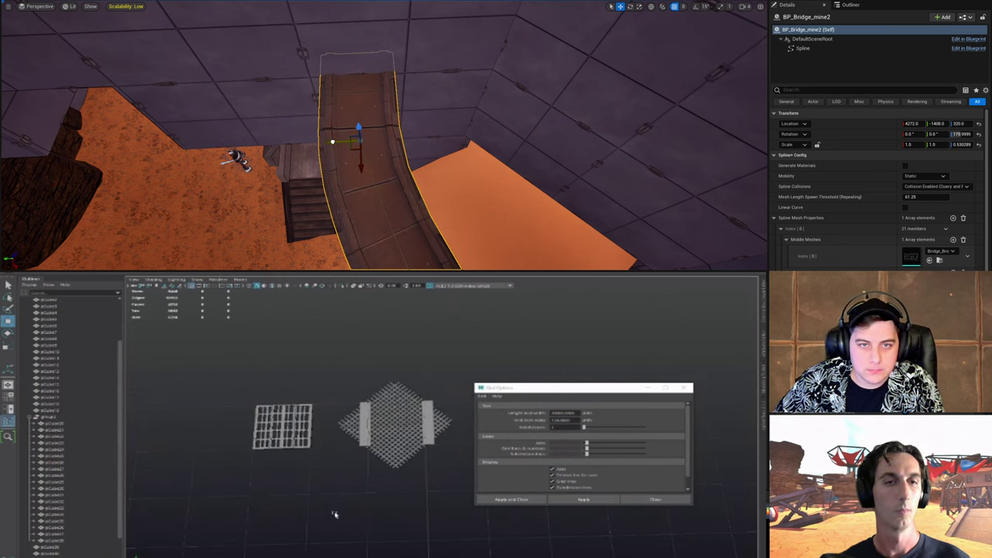
Step: Move the bridge's middle spline point along Y to smooth its S-shaped curve
right_drag(530, 136, 531, 135)
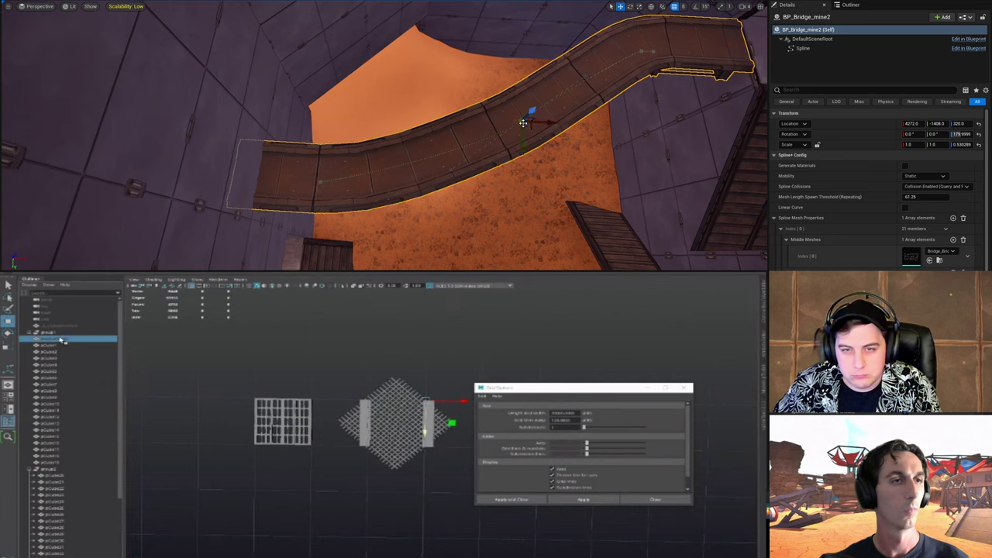
drag(521, 143, 522, 118)
right_drag(523, 118, 522, 118)
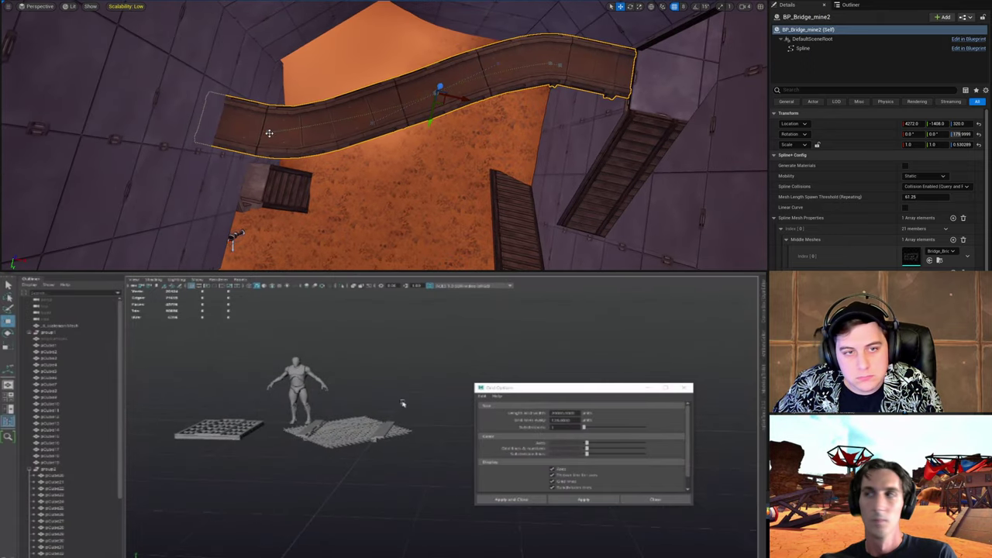
Step: Reposition the spline point near the bridge's wall end along X so the end section meets the wall
click(267, 135)
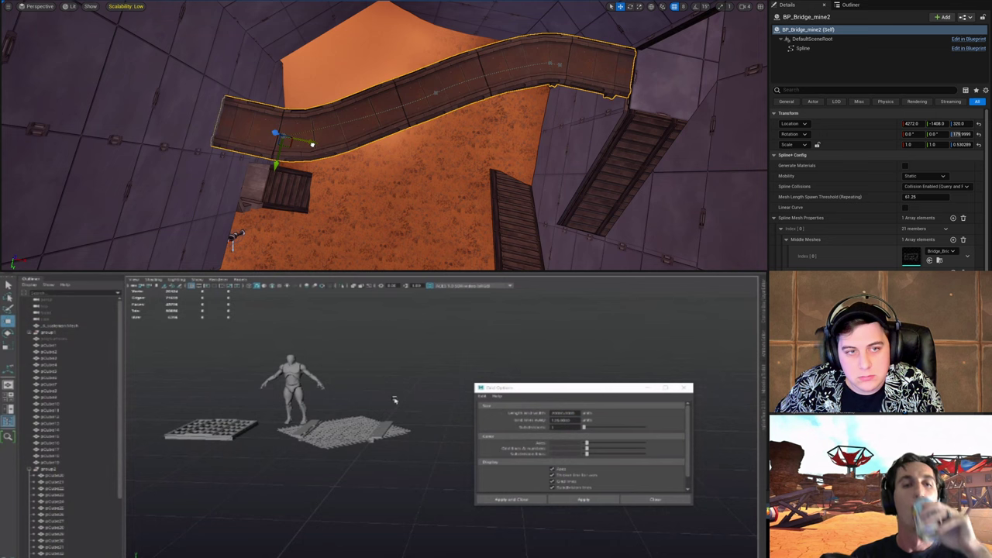
right_drag(382, 130, 380, 98)
key(w)
key(w)
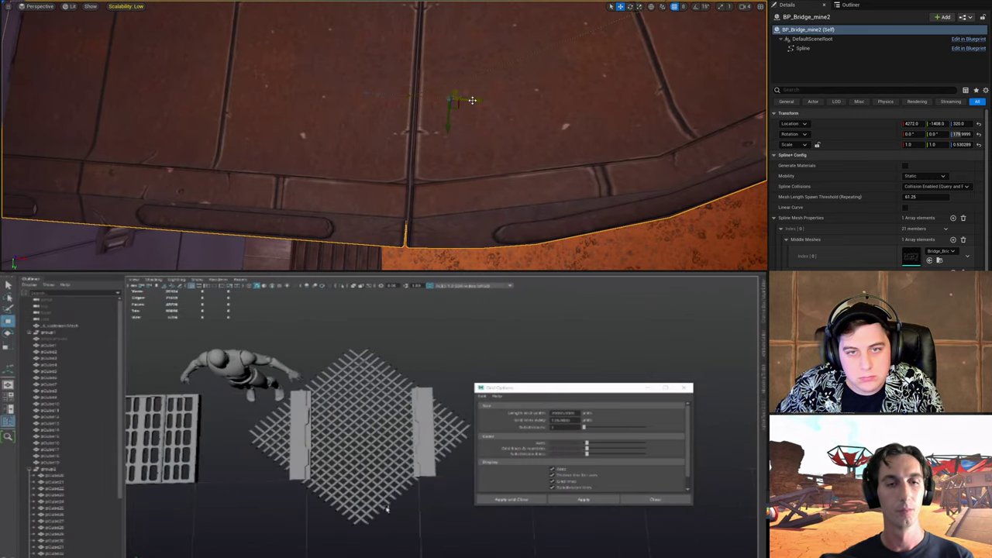
drag(472, 100, 444, 103)
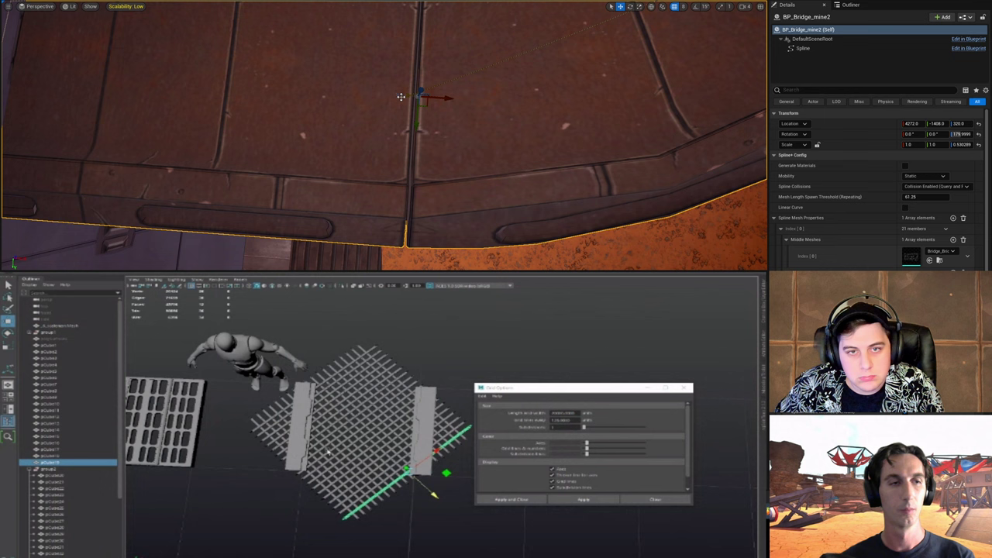
scroll(401, 96, down, 6)
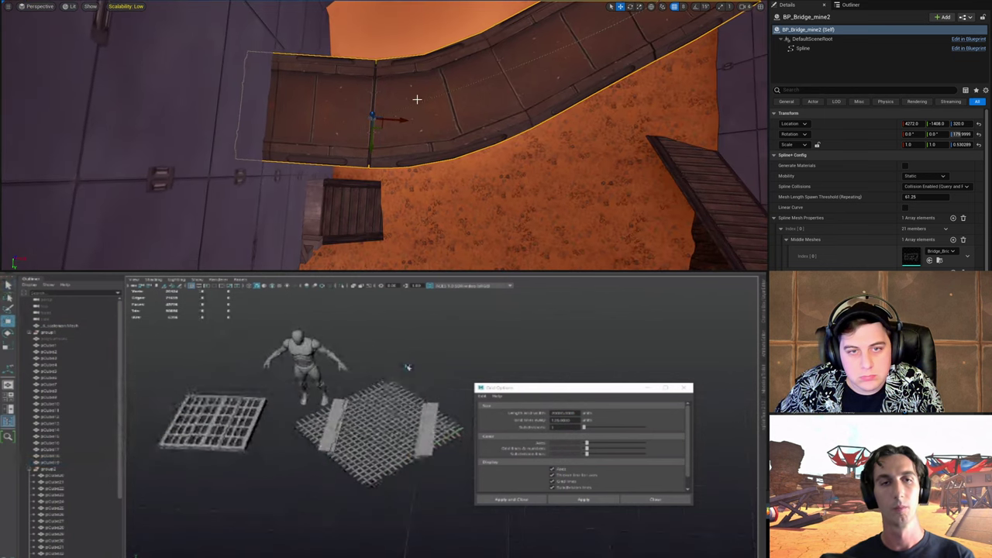
mouse_move(403, 121)
mouse_down()
mouse_move(442, 126)
mouse_move(420, 124)
mouse_up()
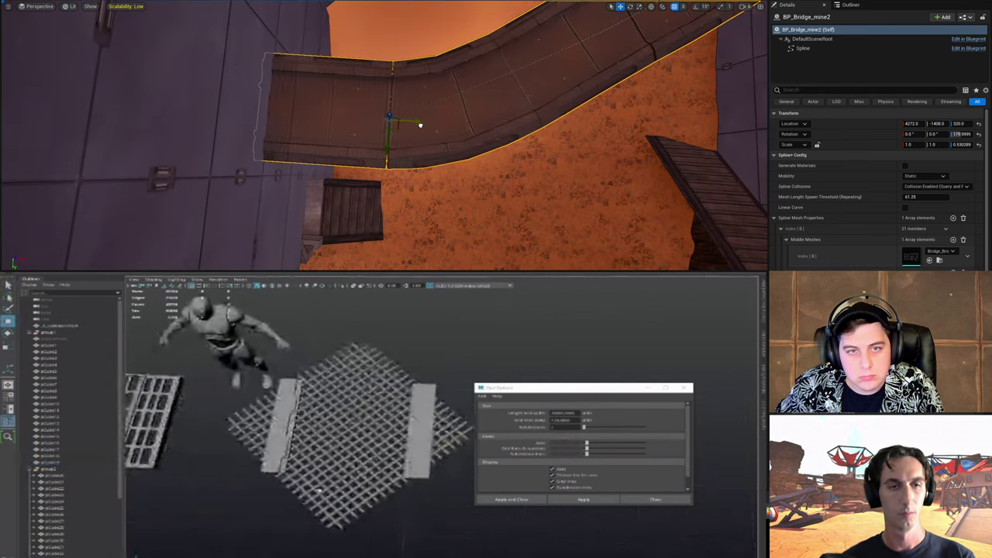
scroll(410, 124, down, 5)
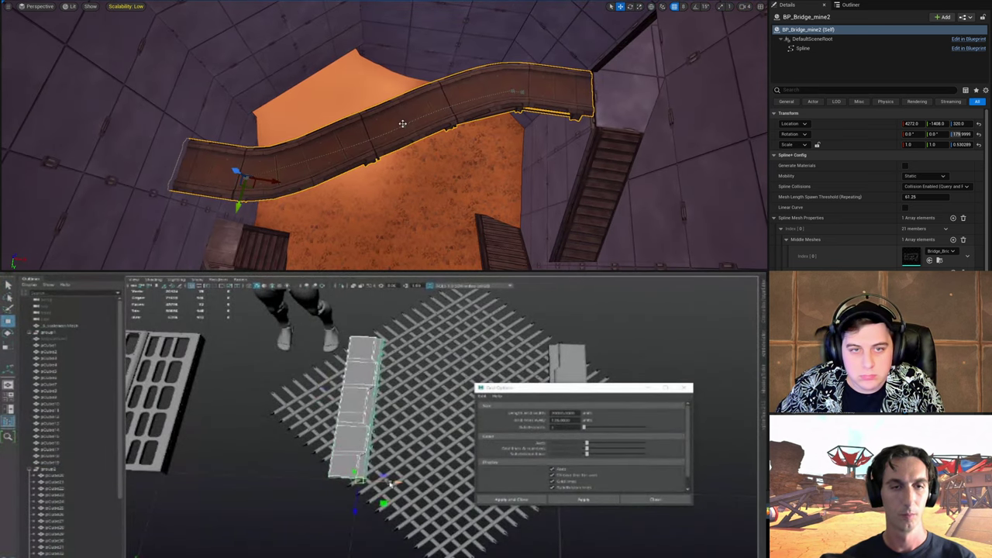
Step: Shift the middle spline point of the mine bridge along Y in Unreal and slide the plated side strip sideways in Maya
click(403, 124)
right_drag(403, 124, 333, 153)
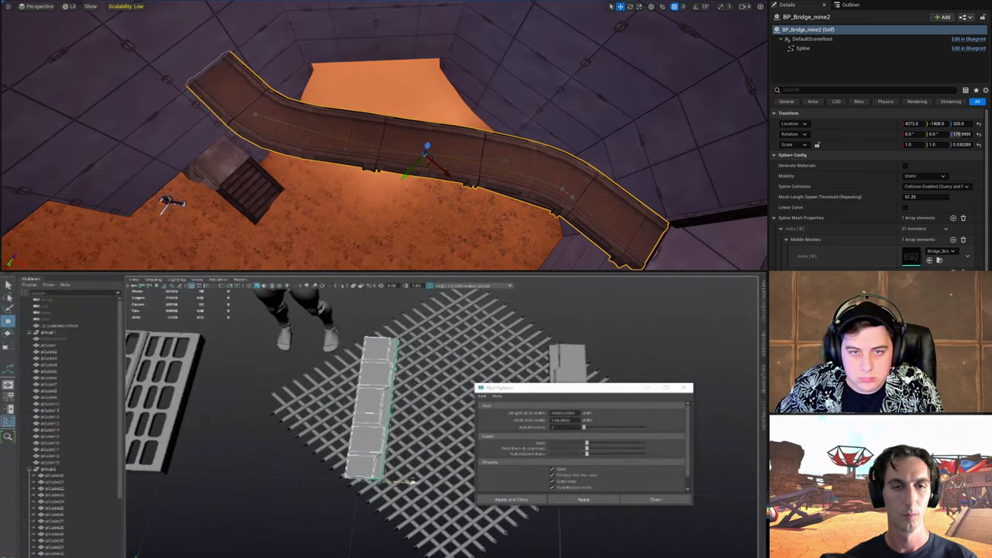
drag(413, 482, 426, 483)
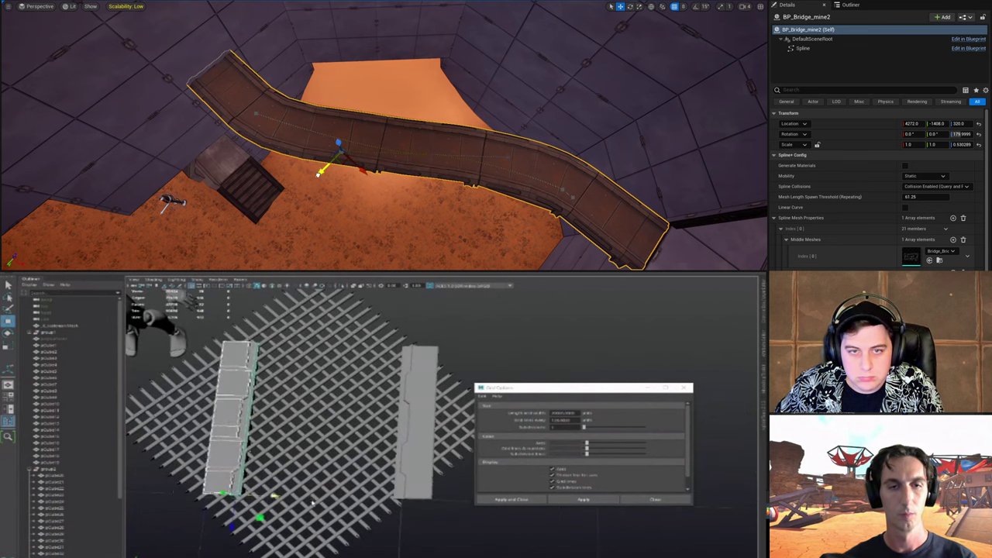
drag(327, 164, 371, 167)
right_drag(508, 142, 477, 142)
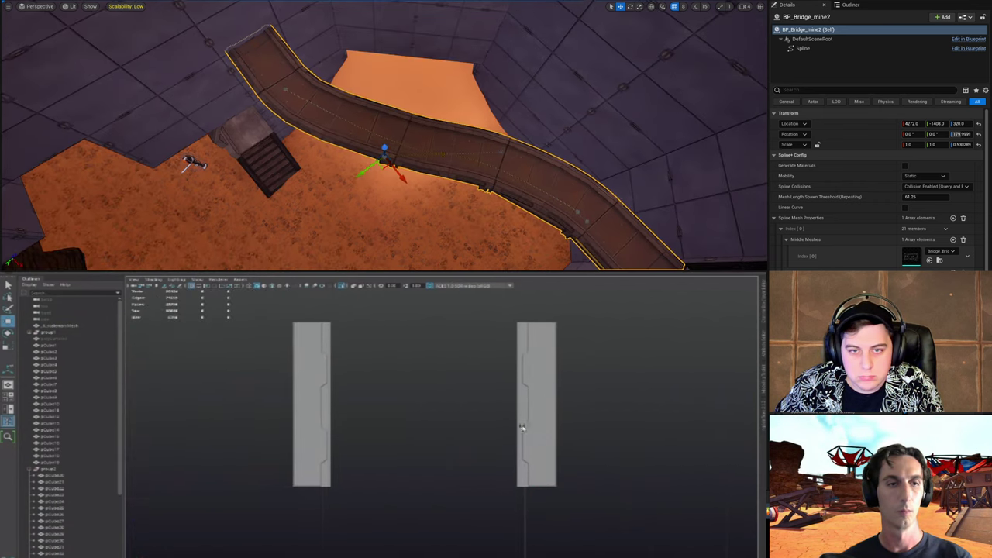
drag(488, 157, 477, 167)
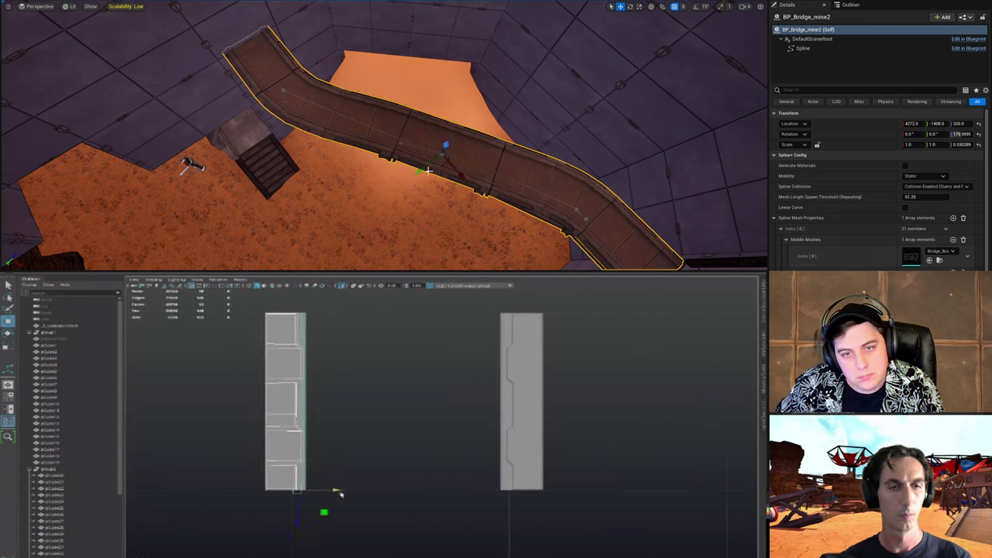
Step: Rotate the bridge's middle spline point and pull its tangent handle outwards to shape a stronger S-curve
right_drag(415, 177, 674, 177)
key(e)
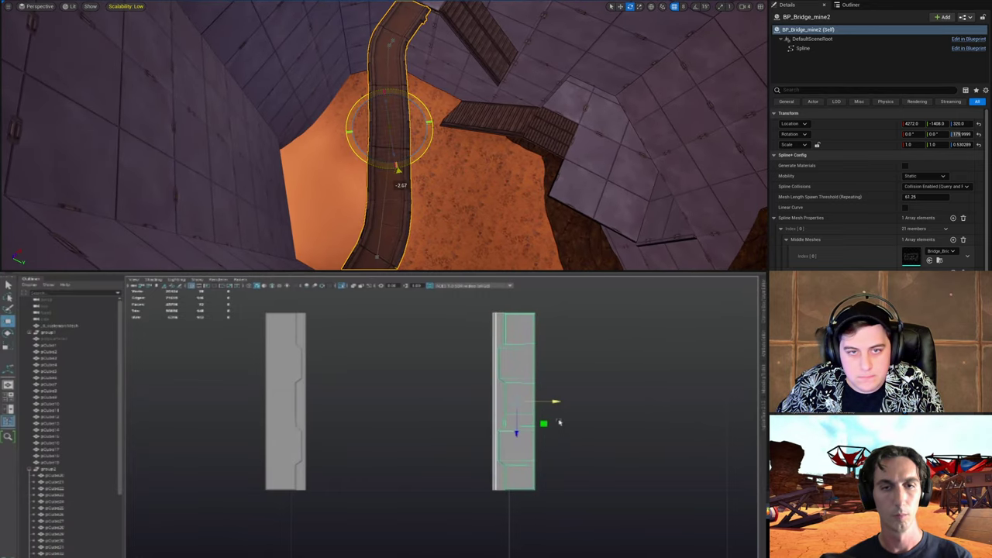
key(w)
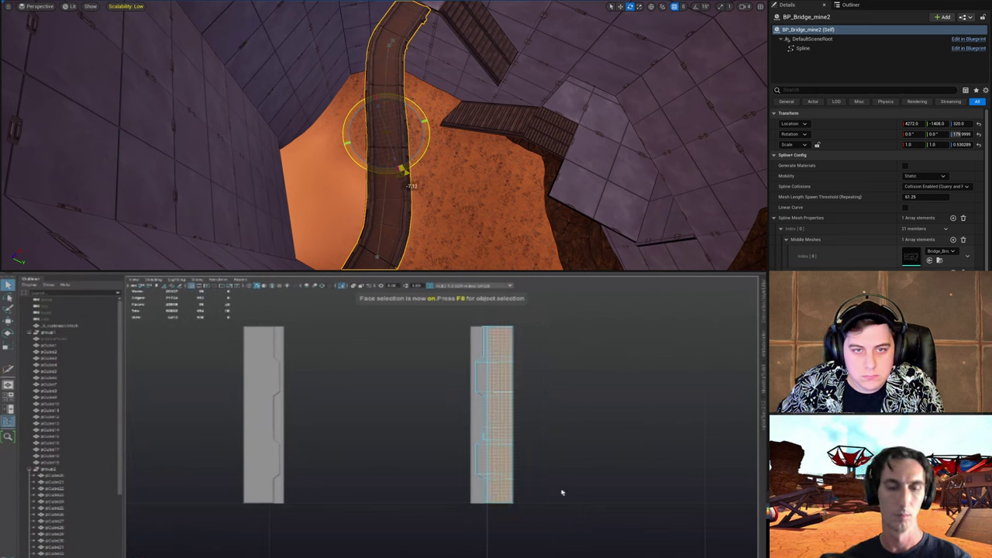
drag(404, 170, 399, 174)
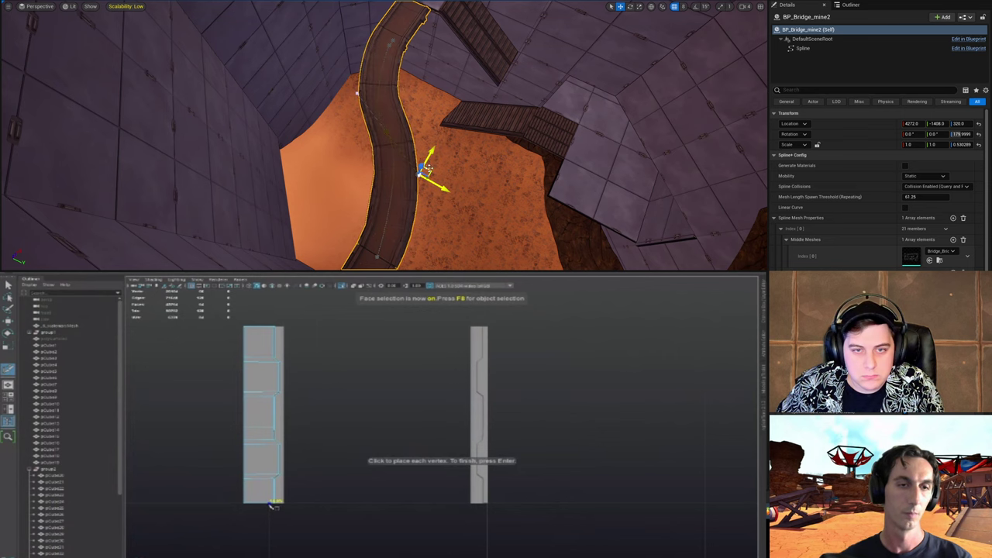
right_drag(453, 194, 418, 193)
scroll(422, 114, up, 4)
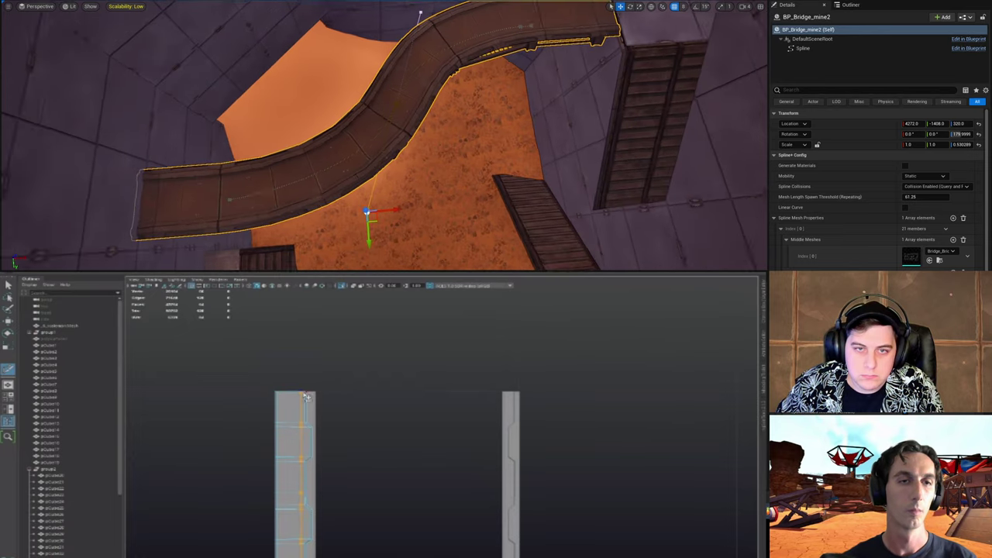
key(s)
right_drag(418, 117, 419, 83)
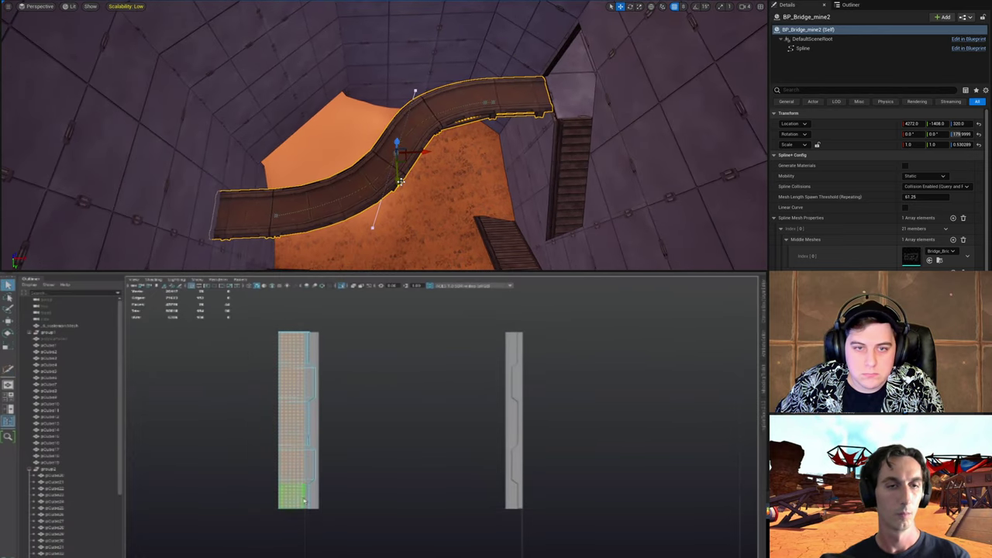
key(e)
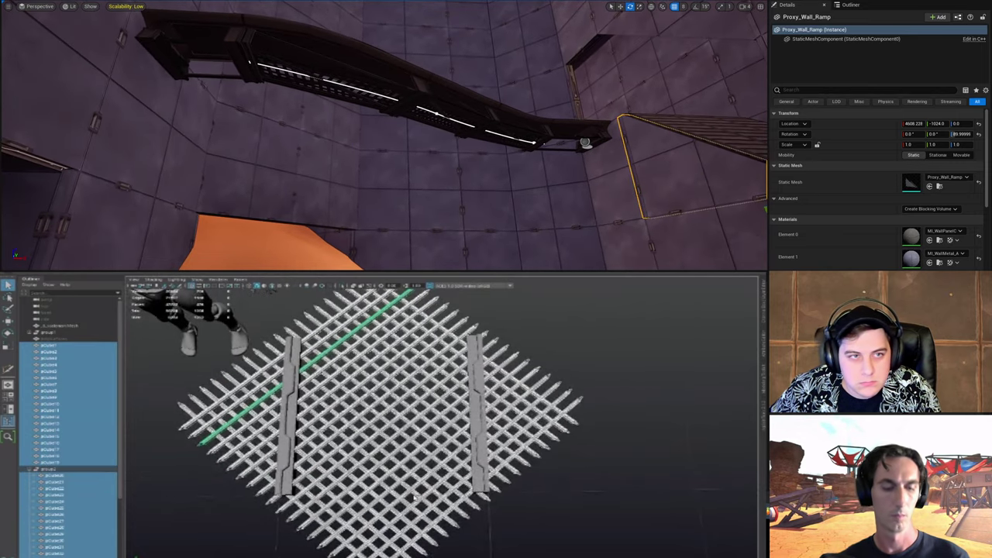
Step: Playtest the dungeon around the bridge in Unreal and slice the combined Maya lattice horizontally along the side strips' lower ends with Multi-Cut
click(219, 34)
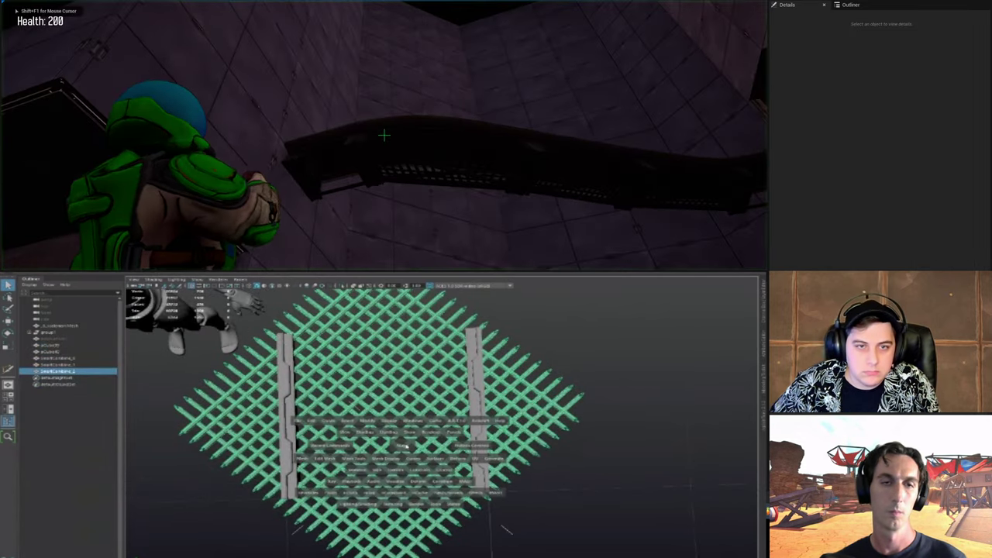
scroll(505, 488, down, 2)
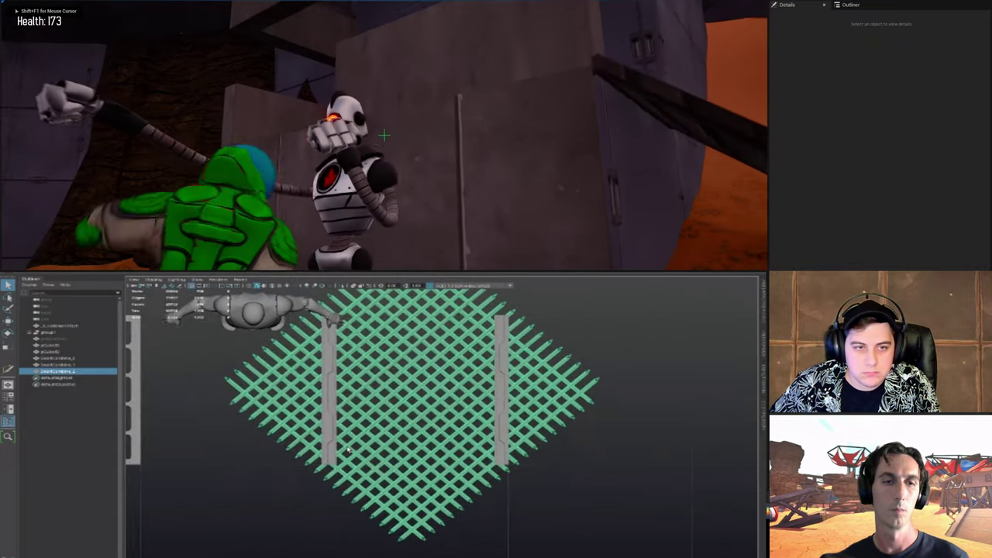
key(ctrl+shift+x)
mouse_move(141, 466)
mouse_down()
mouse_move(585, 484)
mouse_move(690, 472)
mouse_up()
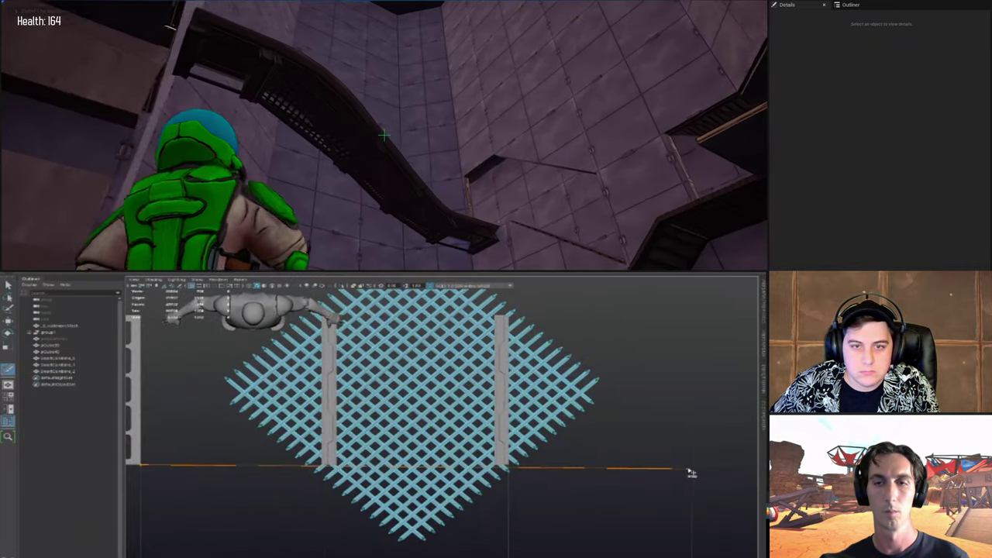
key(Escape)
mouse_move(533, 465)
alt+middle_down()
mouse_move(517, 481)
mouse_move(527, 501)
alt+middle_up()
Step: Save the current dungeon level in Unreal
click(28, 2)
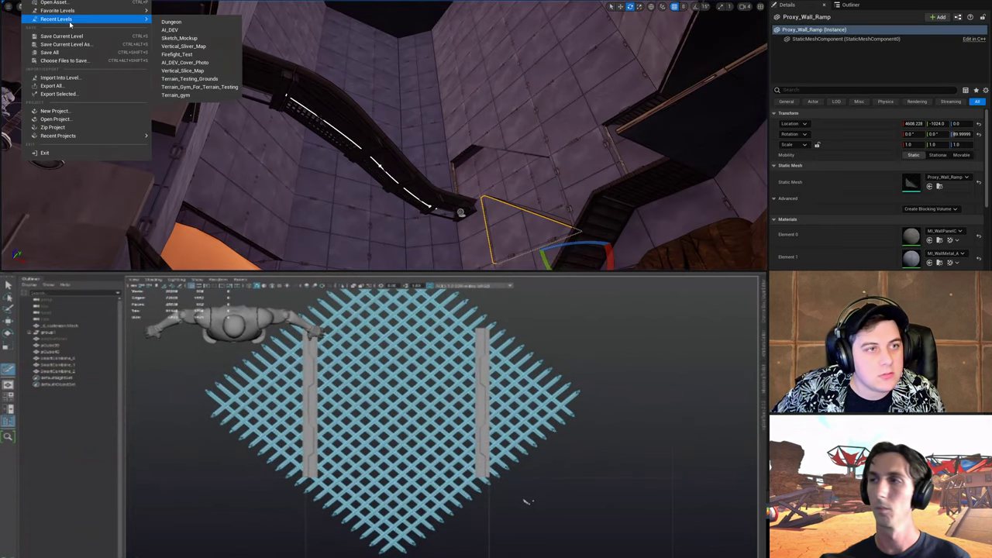
alt+right_drag(527, 500, 511, 547)
alt+middle_drag(511, 546, 500, 535)
click(73, 34)
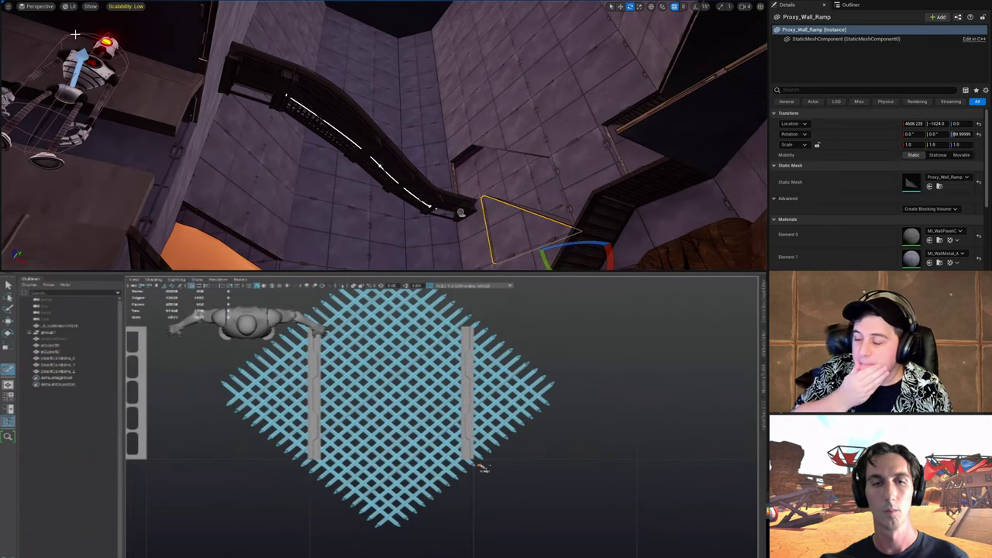
Step: Slice the Maya lattice vertically along the outer edge of the right side strip with Multi-Cut
scroll(546, 504, down, 2)
alt+middle_drag(546, 504, 496, 467)
scroll(496, 467, down, 2)
click(28, 1)
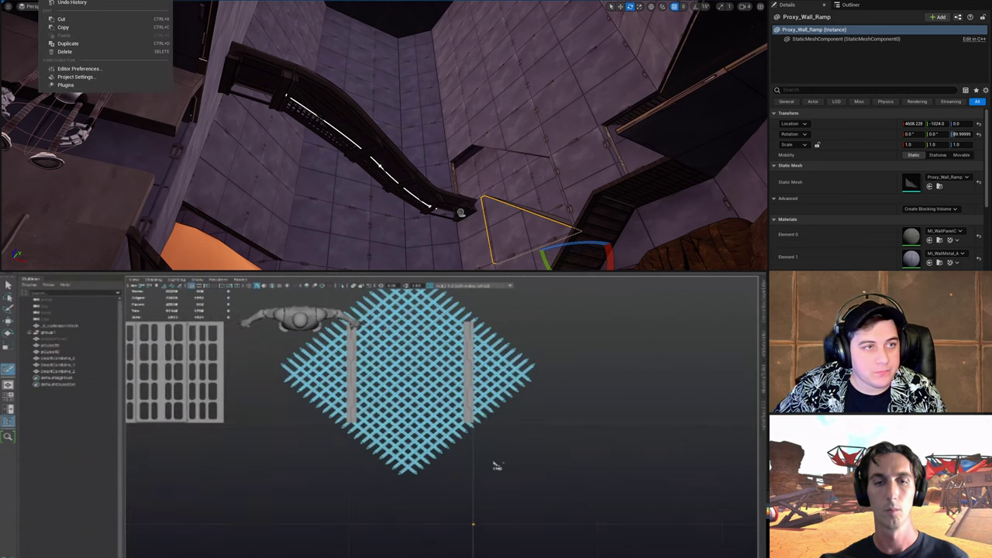
click(44, 1)
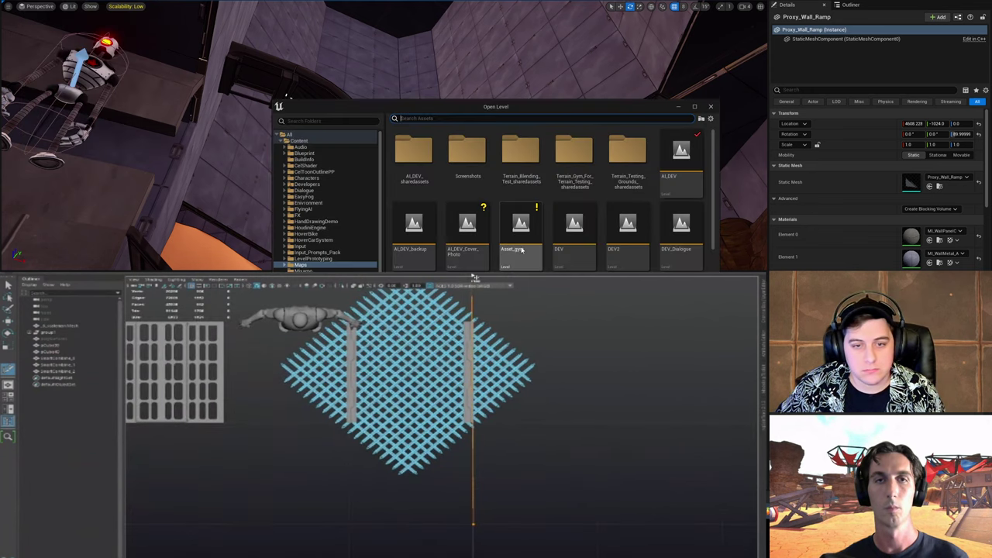
scroll(521, 249, down, 2)
key(Return)
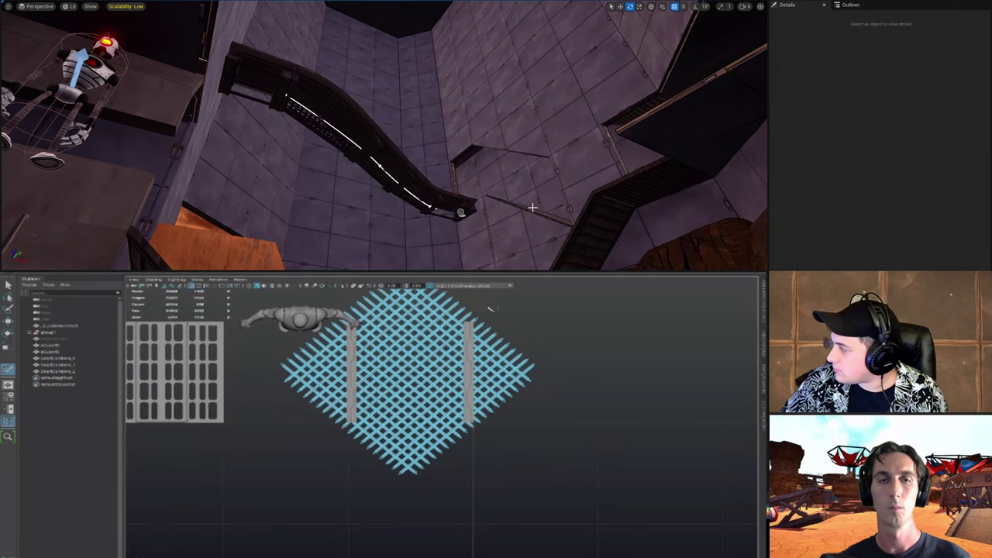
Step: Slice the lattice horizontally along the side strips' upper ends, snapped level with the grate's upper edge
alt+middle_drag(229, 326, 231, 382)
scroll(562, 204, down, 2)
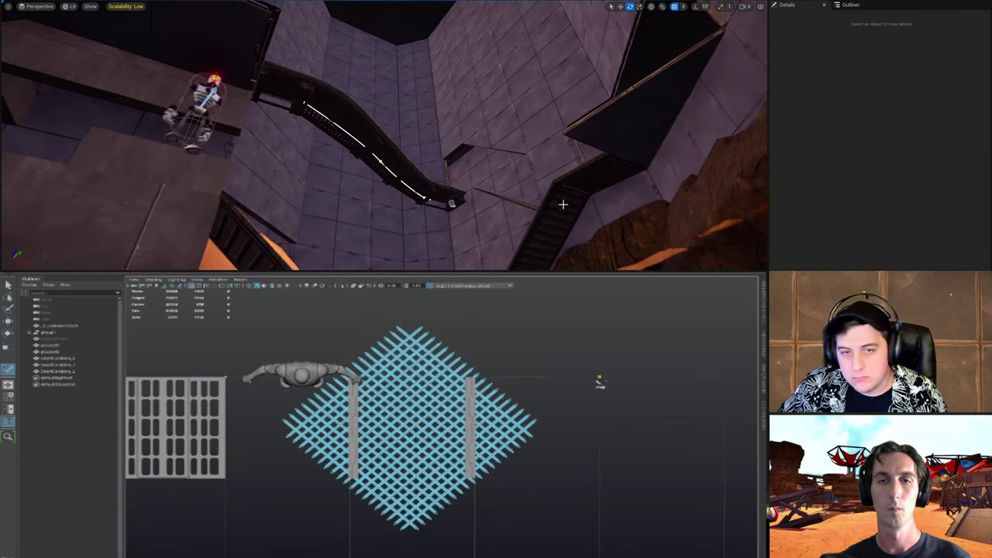
scroll(507, 195, up, 1)
scroll(507, 194, down, 1)
scroll(507, 194, up, 1)
Step: Open the desert canyon level from the Maps folder in Unreal
click(29, 1)
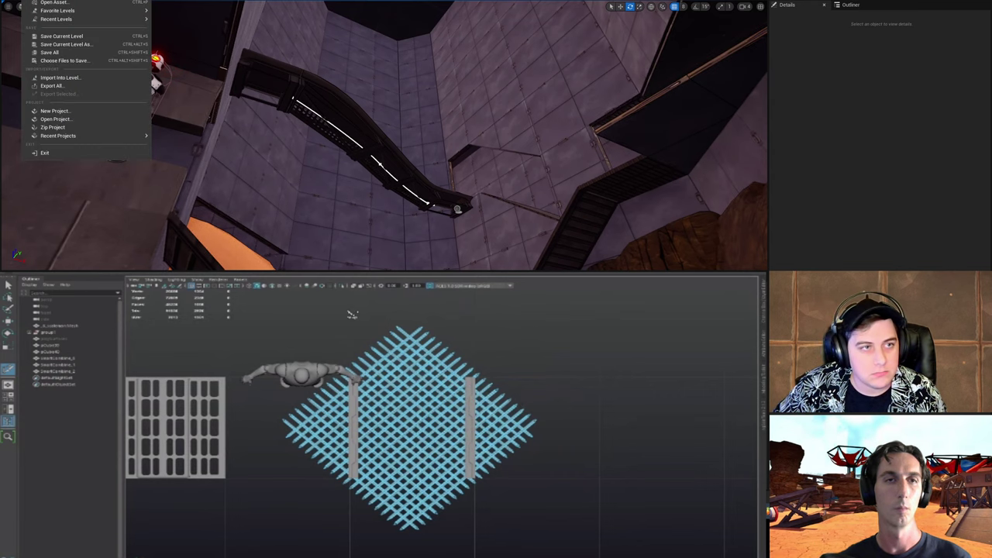
click(54, 1)
click(681, 162)
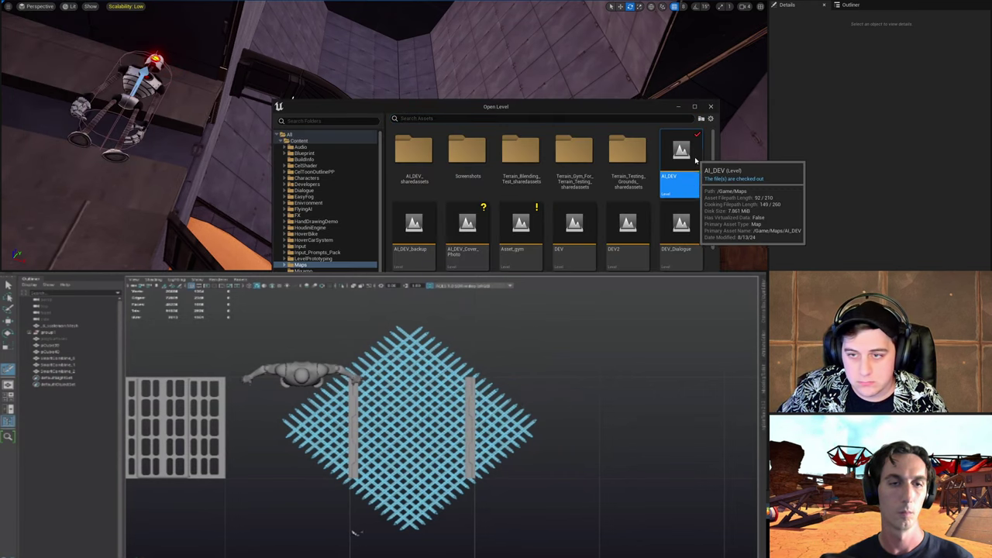
double_click(629, 235)
right_drag(629, 235, 597, 132)
Step: Select lattice faces beyond the left side strip in Maya and start simulating the canyon level in Unreal
key(q)
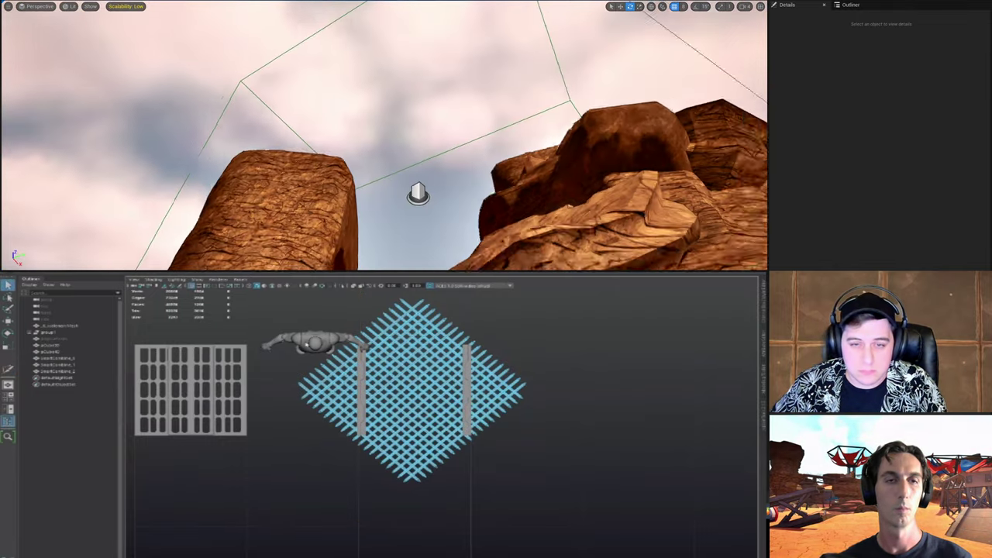
key(F11)
drag(283, 310, 359, 468)
alt+middle_drag(357, 452, 349, 464)
ctrl+drag(303, 297, 540, 356)
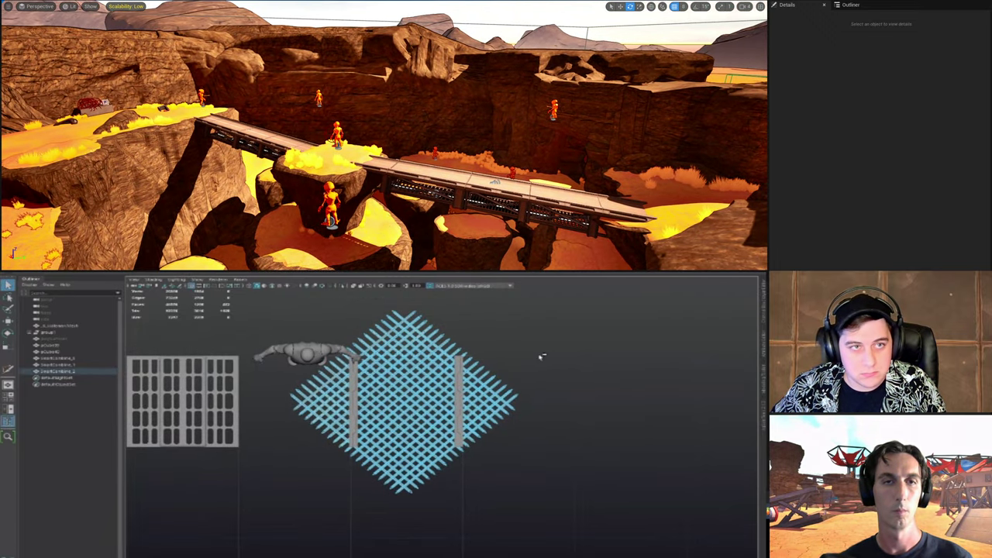
click(220, 2)
click(429, 106)
Step: Try to delete the lattice faces outside the square between the side strips, and undo the deletion
ctrl+drag(553, 540, 464, 316)
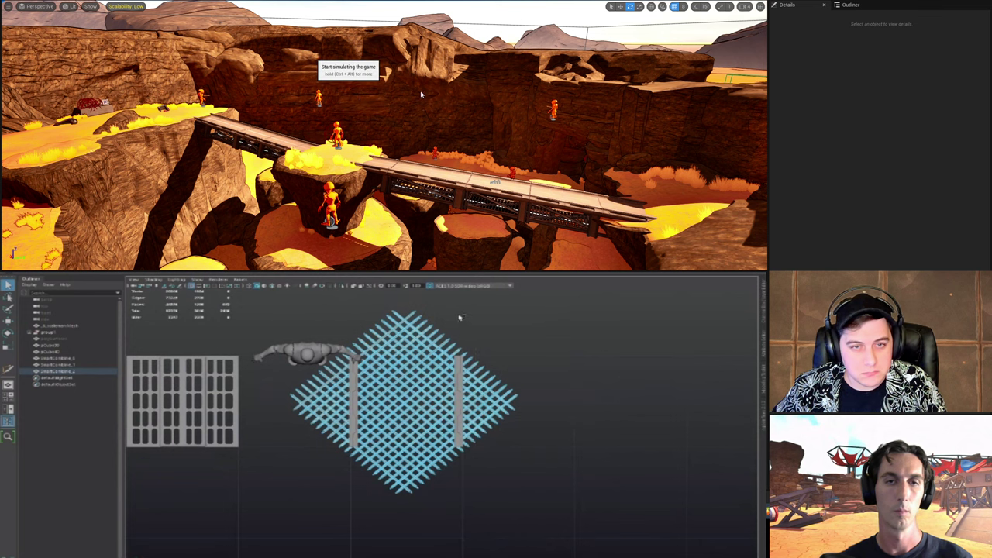
right_drag(432, 102, 412, 116)
ctrl+drag(488, 554, 387, 511)
right_drag(412, 117, 394, 132)
ctrl+drag(388, 512, 289, 445)
right_drag(394, 131, 400, 125)
ctrl+drag(290, 444, 292, 448)
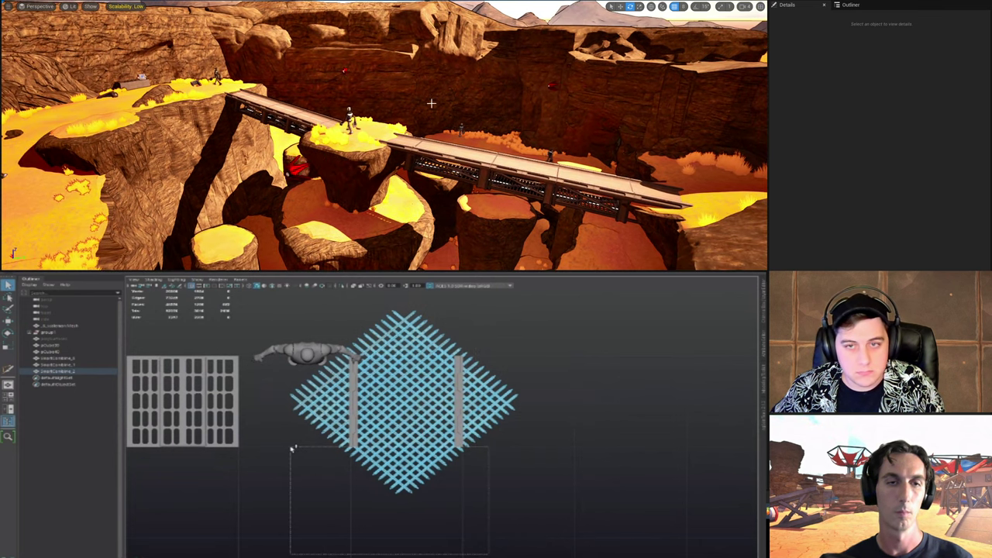
right_drag(456, 110, 436, 121)
key(Delete)
key(F8)
key(ctrl+z)
Step: Look over the canyon level around its bridges while the simulation runs in Unreal
click(9, 7)
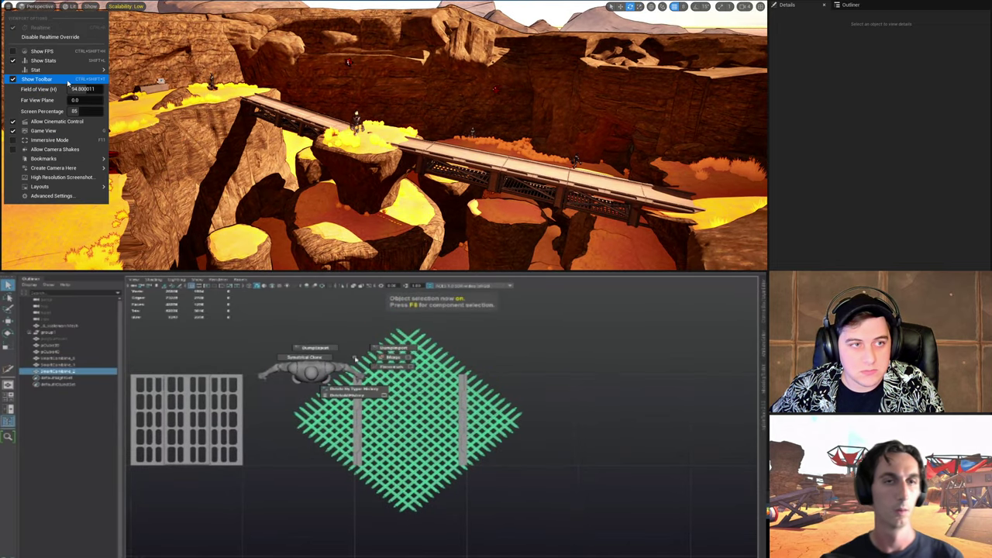
alt+middle_drag(434, 474, 421, 461)
key(w)
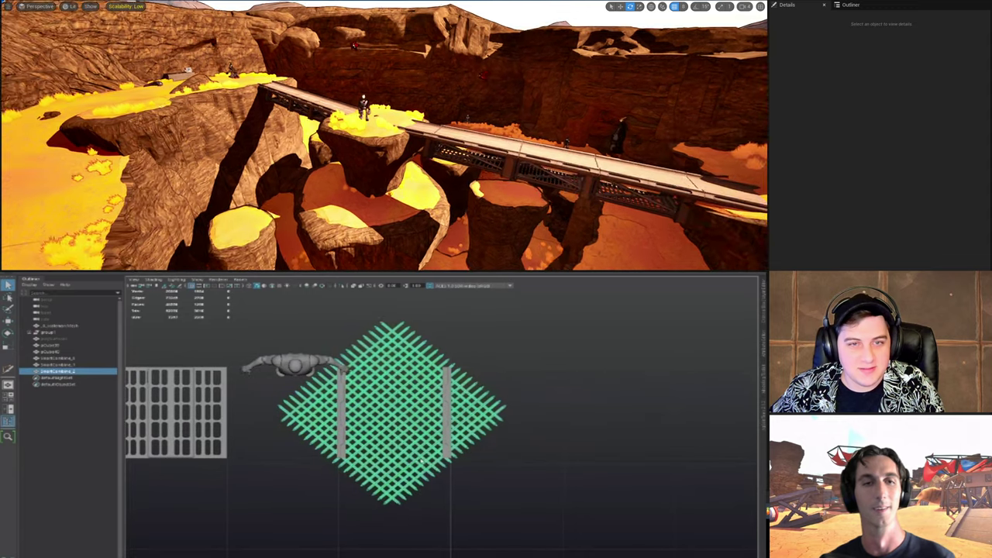
key(s)
Step: Try another deletion of lattice faces around the square between the strips in Maya, and undo it
scroll(566, 439, up, 8)
scroll(568, 414, down, 4)
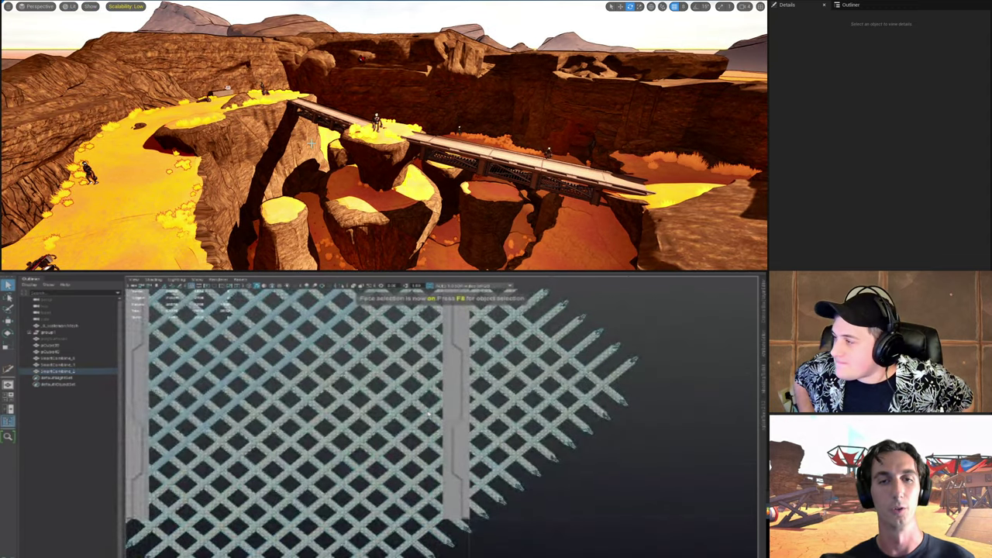
scroll(459, 478, down, 4)
key(Delete)
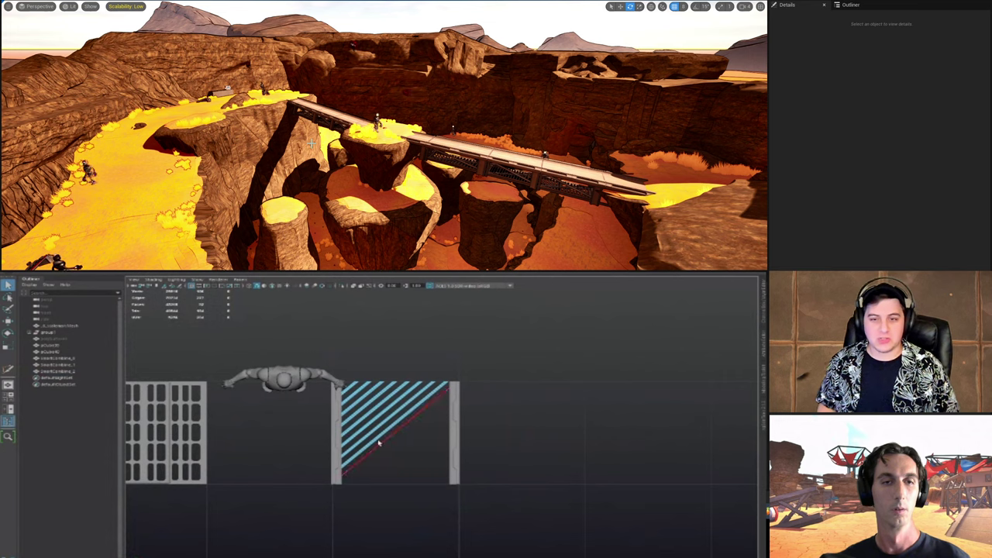
key(ctrl+z)
key(F8)
Step: Move the reference character away from the lattice panel in Maya and select the lattice
scroll(470, 378, up, 3)
alt+middle_drag(469, 378, 470, 397)
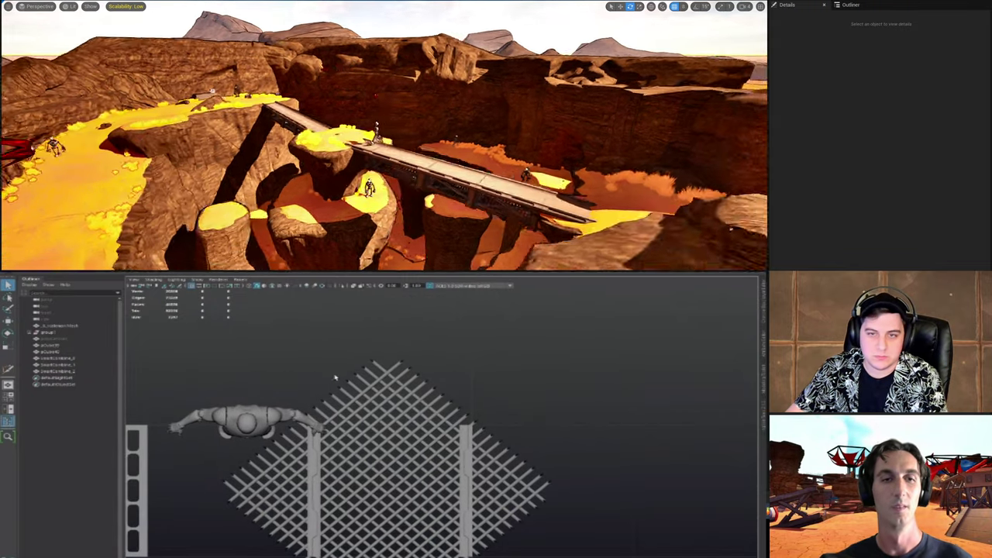
drag(327, 368, 439, 414)
alt+middle_drag(439, 413, 484, 400)
click(299, 411)
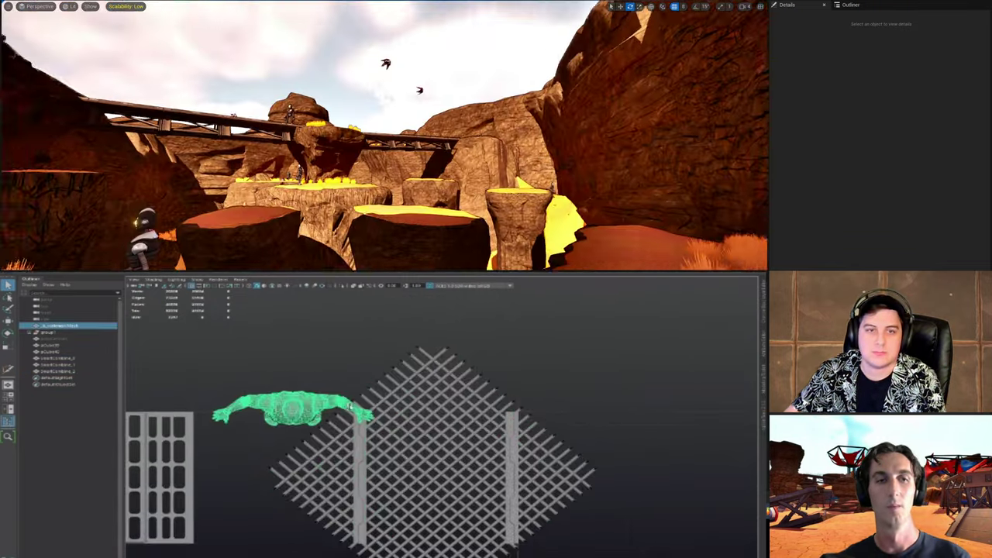
key(w)
drag(319, 434, 218, 374)
click(252, 403)
click(403, 381)
Step: Delete the lattice faces that extend above the side strips' upper ends and reselect the lattice object
alt+middle_drag(499, 378, 445, 367)
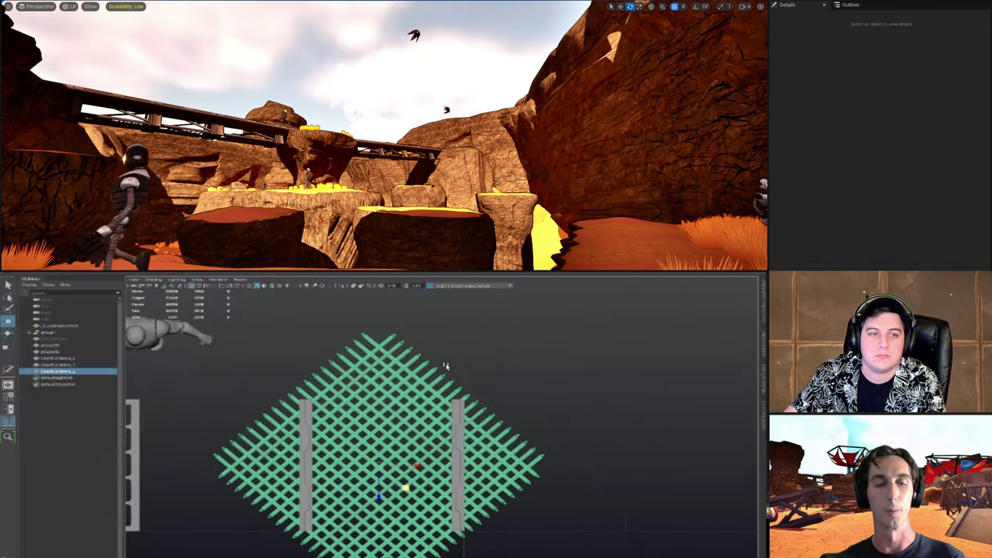
alt+right_drag(445, 367, 619, 432)
alt+middle_drag(619, 433, 711, 467)
alt+right_drag(711, 467, 620, 445)
key(F11)
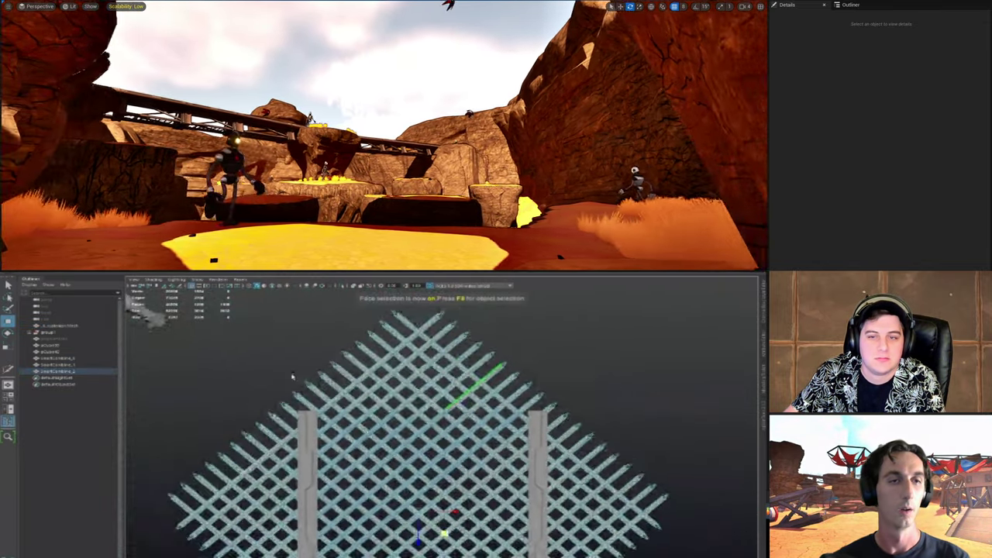
alt+middle_drag(290, 376, 242, 432)
drag(217, 353, 552, 464)
key(Delete)
key(F8)
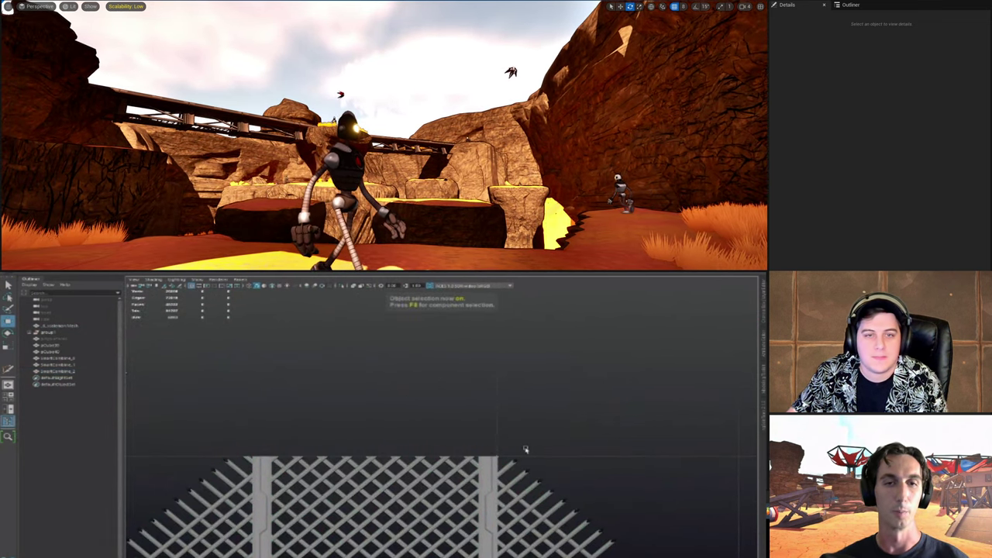
scroll(511, 476, down, 3)
click(315, 522)
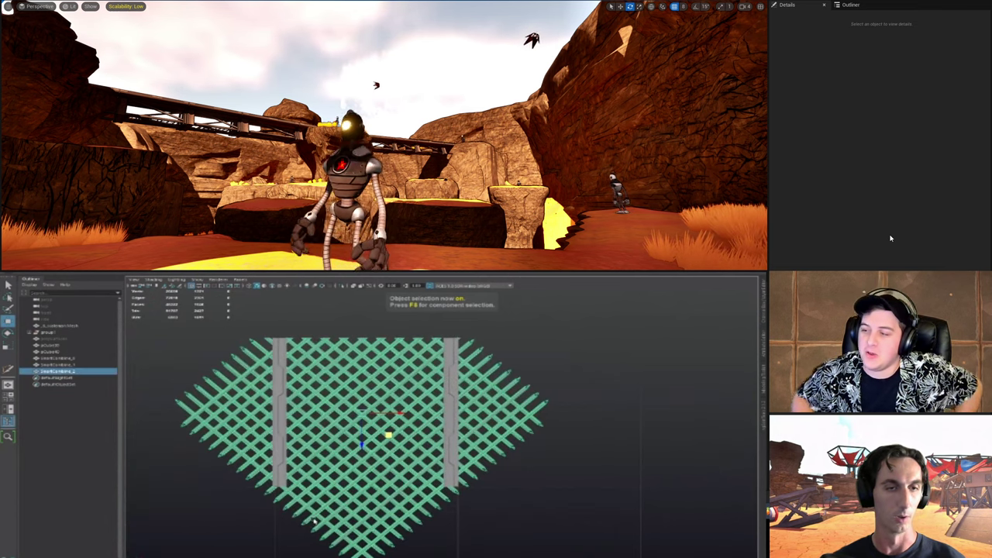
Step: Delete the lattice faces that extend below the side strips' lower ends
drag(564, 552, 538, 534)
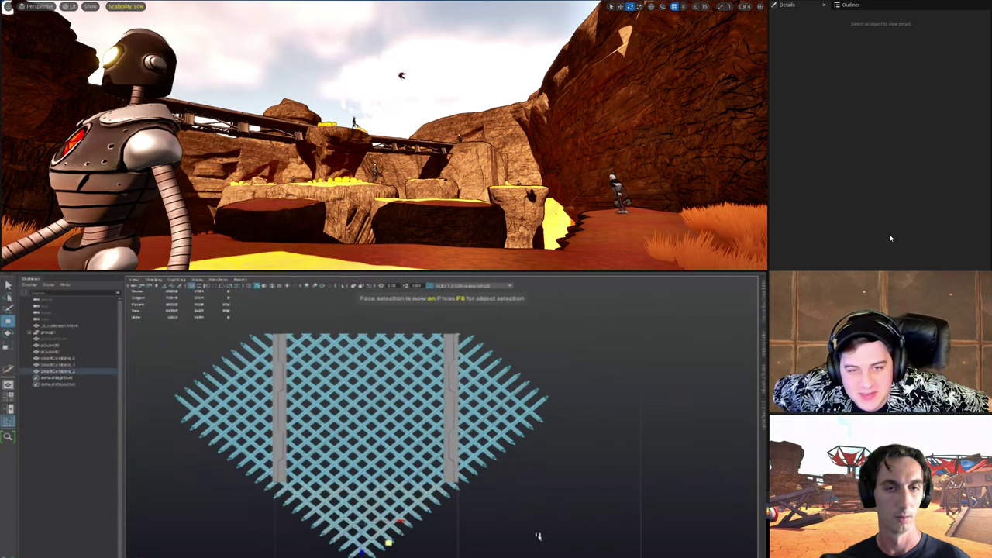
key(Delete)
key(F8)
alt+middle_drag(484, 482, 474, 527)
key(F8)
drag(538, 548, 451, 393)
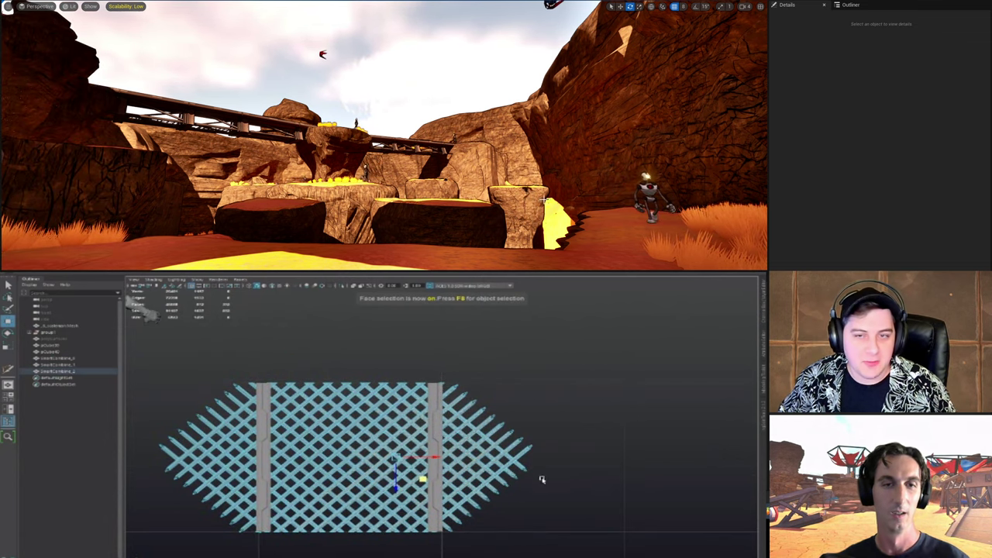
Step: Delete the lattice faces that stick out beyond the right side strip and return to object selection
scroll(450, 353, down, 3)
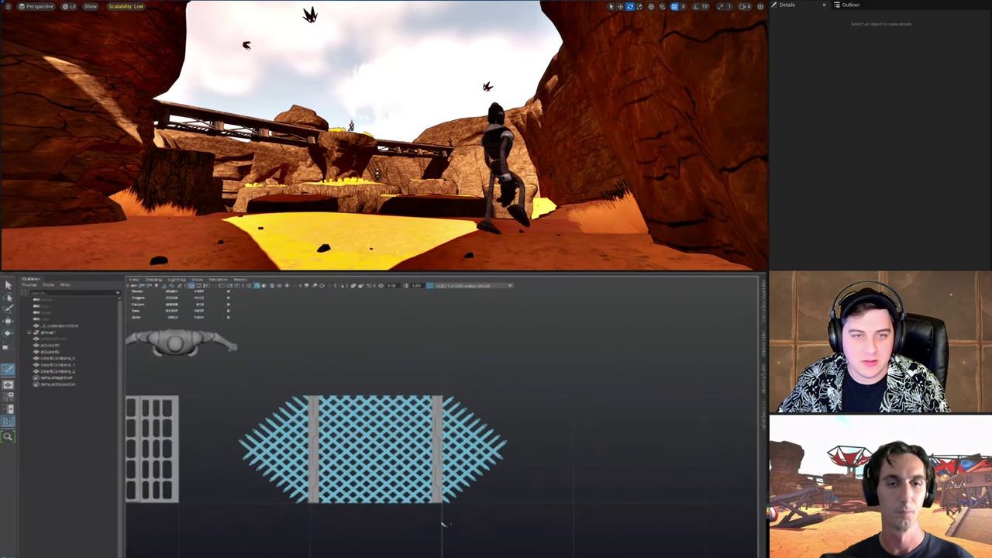
scroll(383, 513, down, 1)
scroll(383, 512, down, 1)
alt+middle_drag(374, 535, 361, 501)
drag(430, 547, 430, 290)
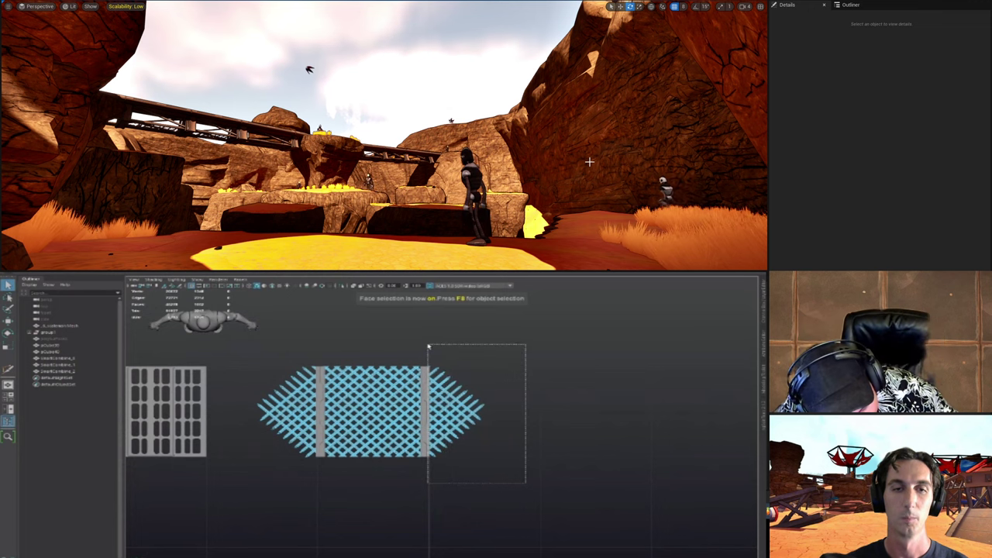
right_click(465, 172)
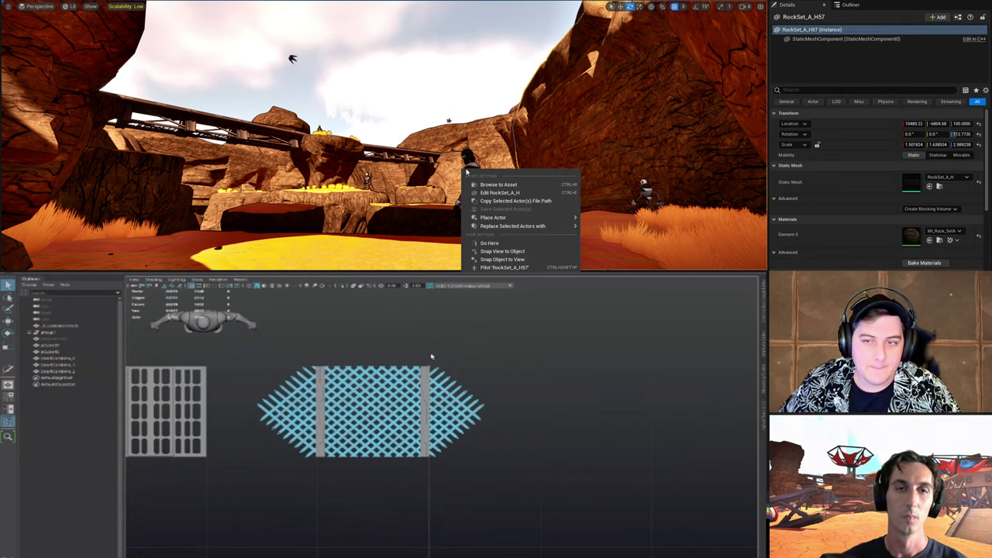
drag(432, 356, 465, 463)
key(Delete)
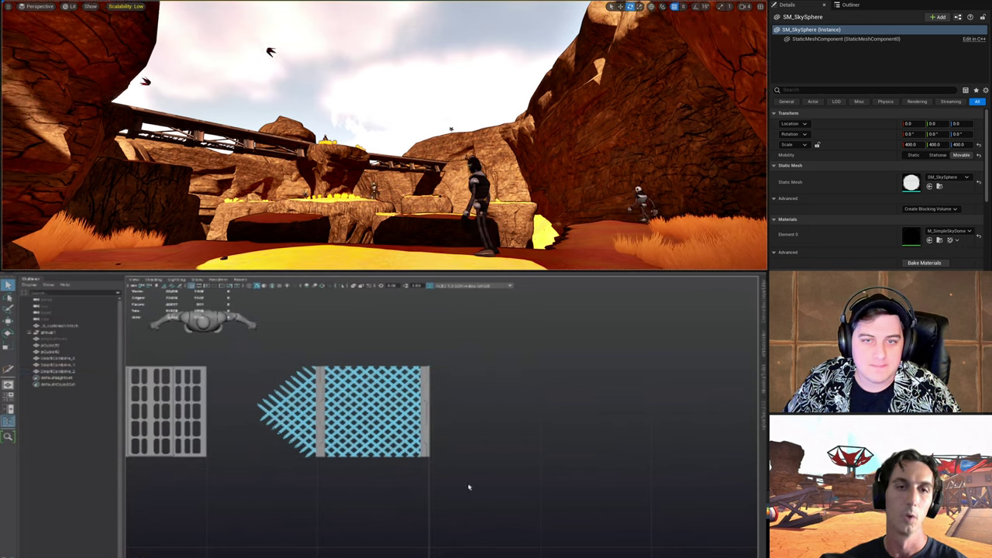
key(F8)
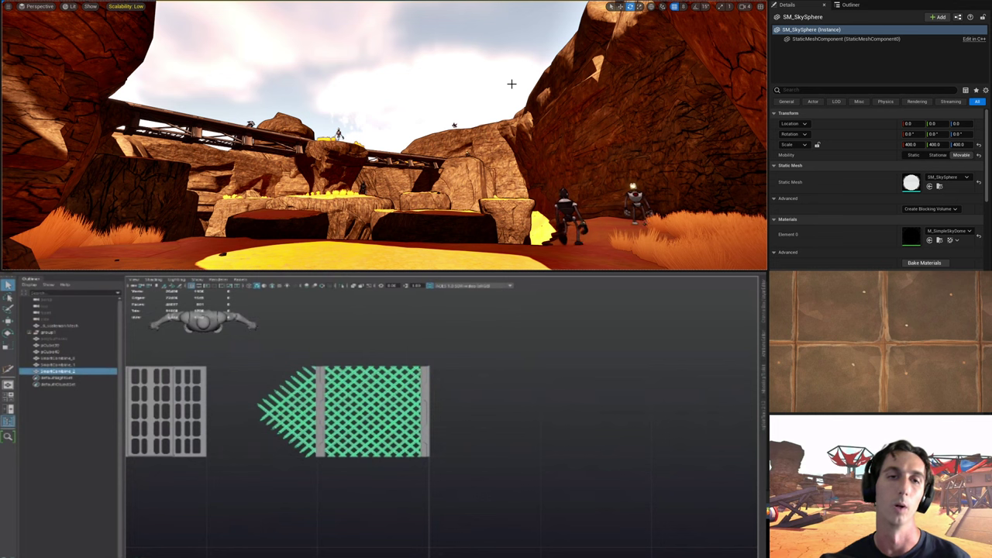
Step: Delete the lattice faces that stick out beyond the left side strip, return to object selection and deselect the lattice
click(271, 515)
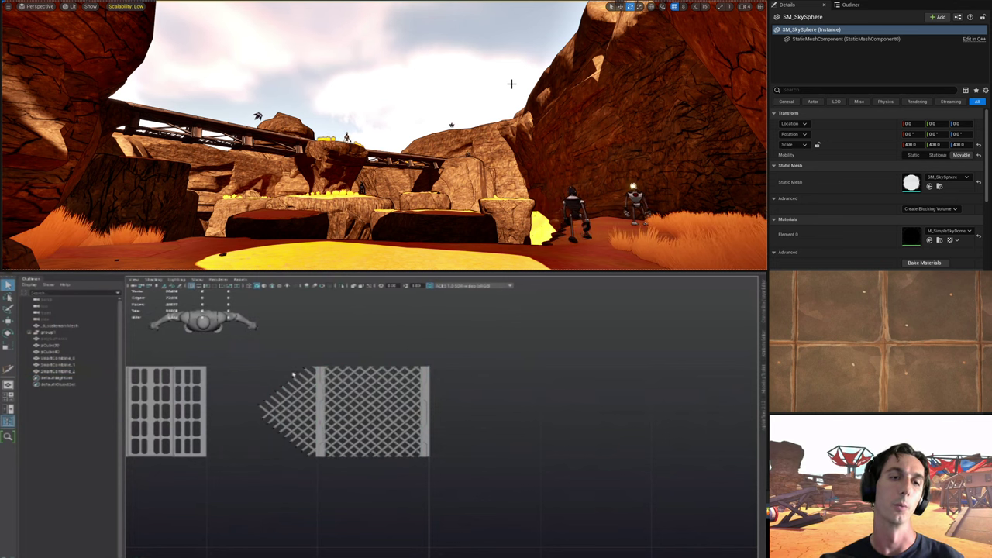
click(295, 417)
key(F8)
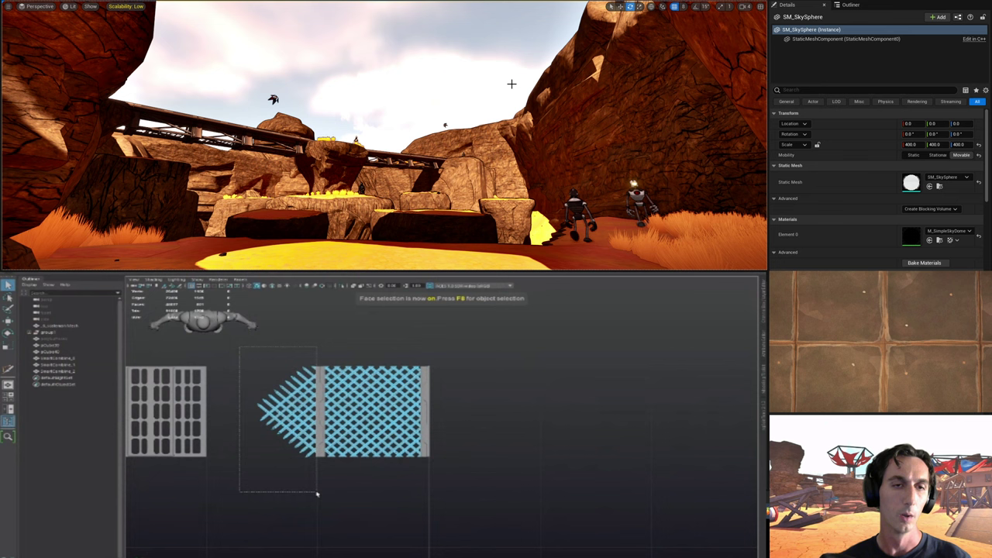
drag(316, 493, 313, 497)
key(Delete)
key(F8)
click(454, 498)
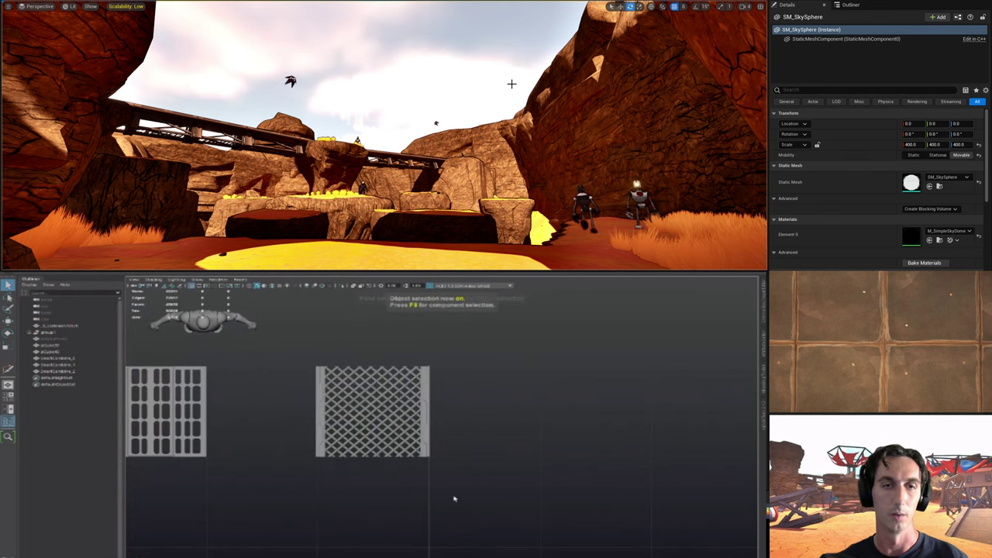
Step: Inspect the trimmed lattice panel from above and in perspective, comparing it with the slotted grate panel and reference character
alt+middle_drag(390, 417, 382, 443)
alt+right_drag(383, 442, 470, 492)
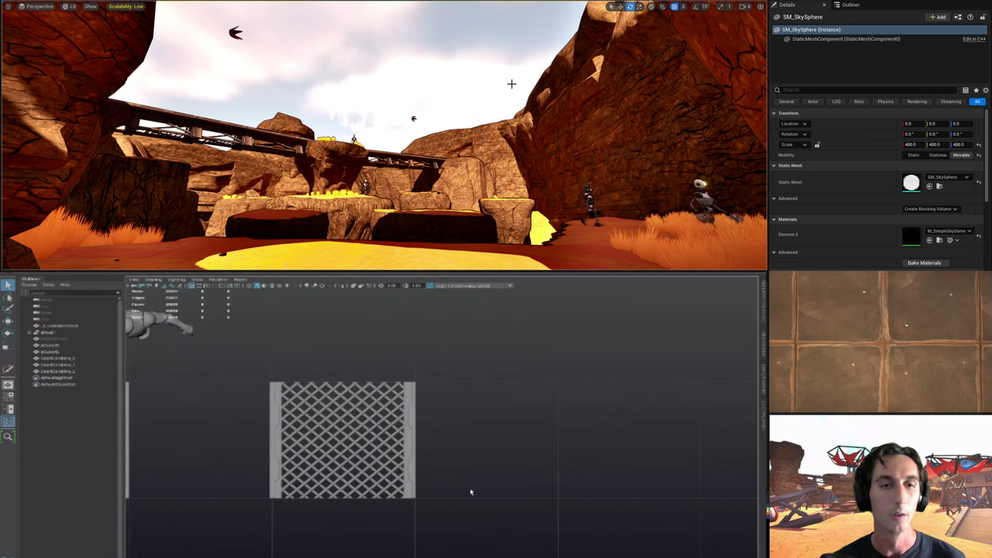
alt+middle_drag(447, 497, 467, 485)
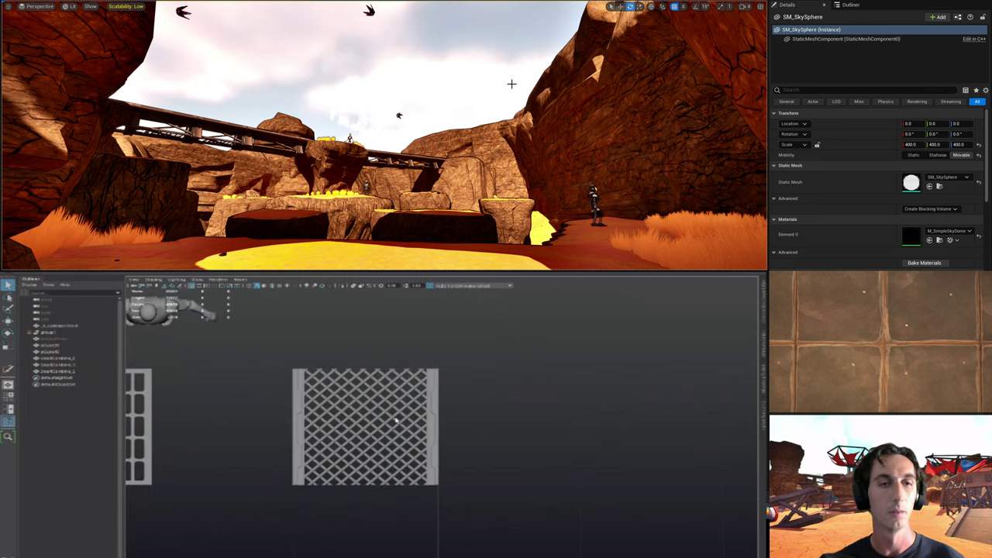
key(space)
mouse_move(401, 423)
mouse_down()
mouse_move(401, 402)
mouse_move(403, 417)
mouse_move(387, 410)
mouse_up()
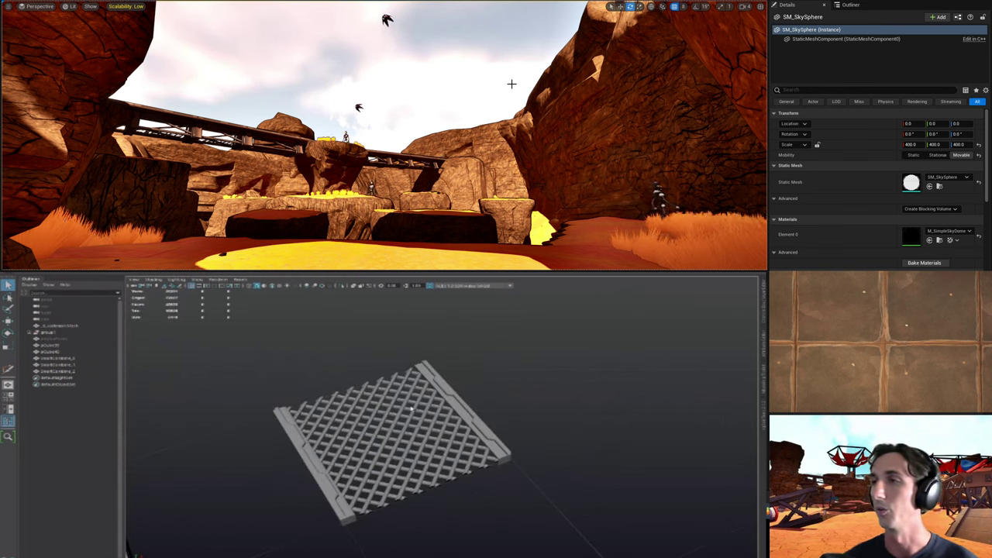
alt+drag(486, 428, 413, 432)
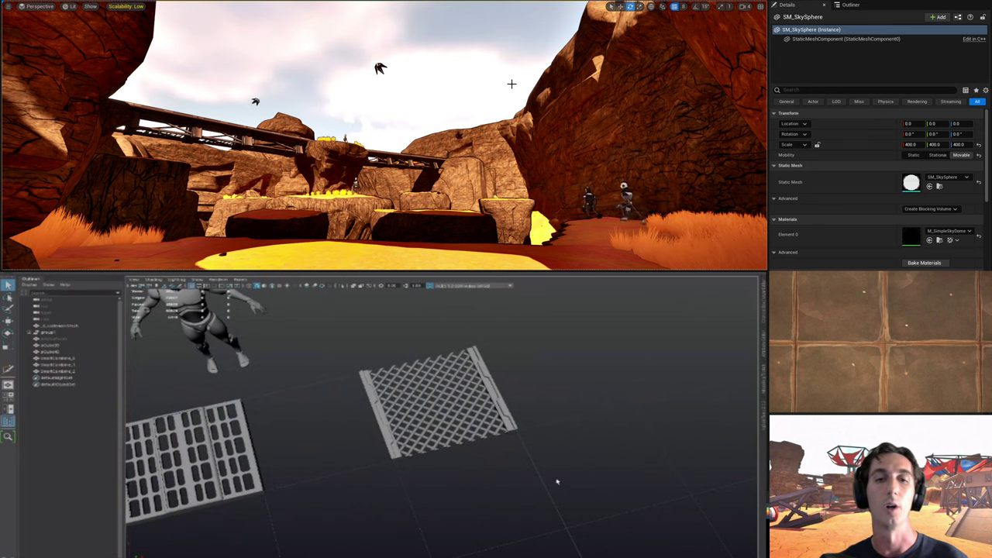
alt+drag(556, 482, 447, 443)
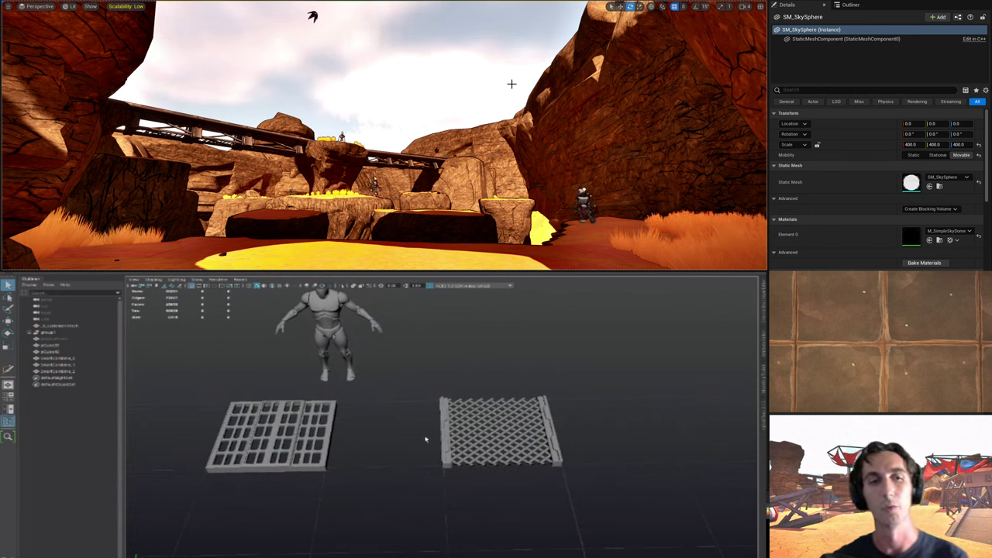
alt+drag(487, 478, 526, 400)
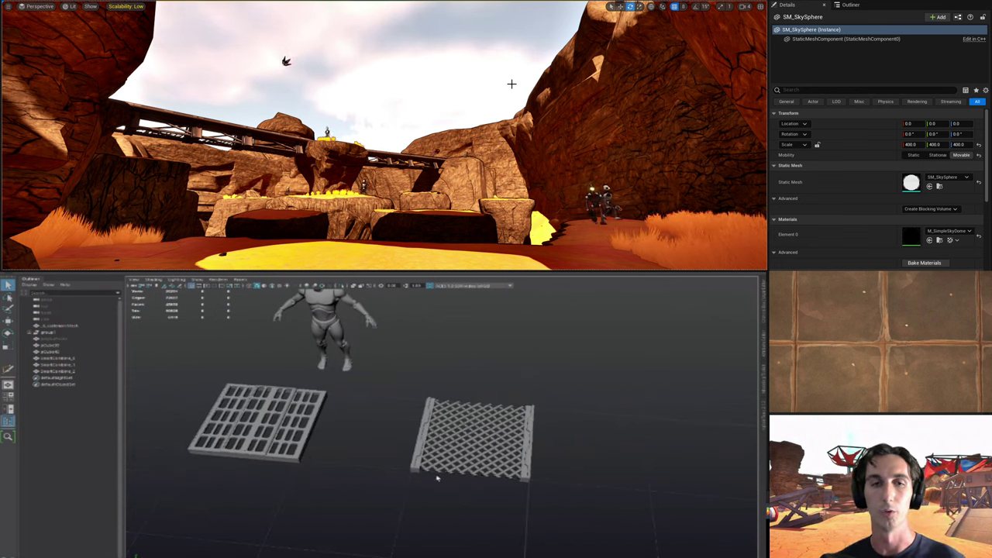
alt+drag(466, 470, 487, 482)
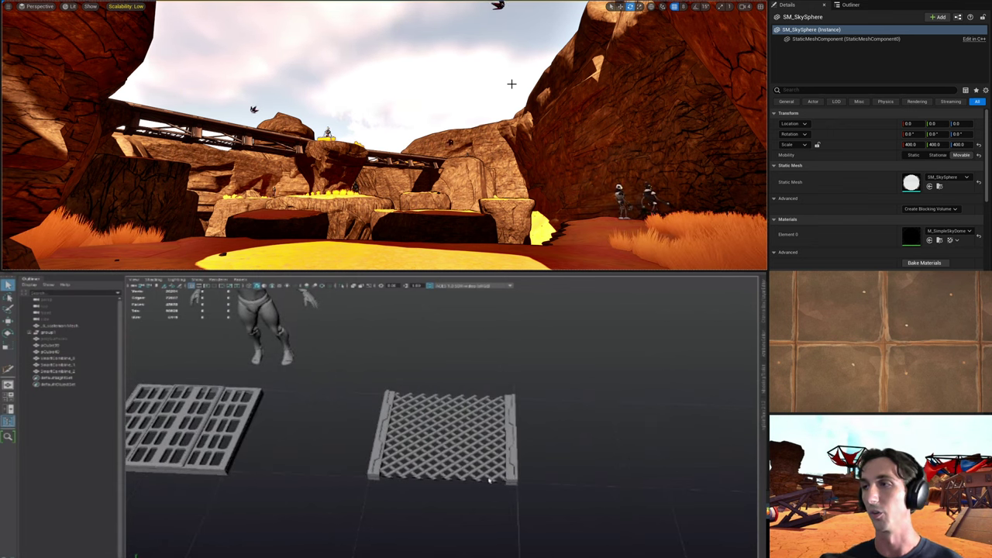
alt+drag(495, 441, 497, 465)
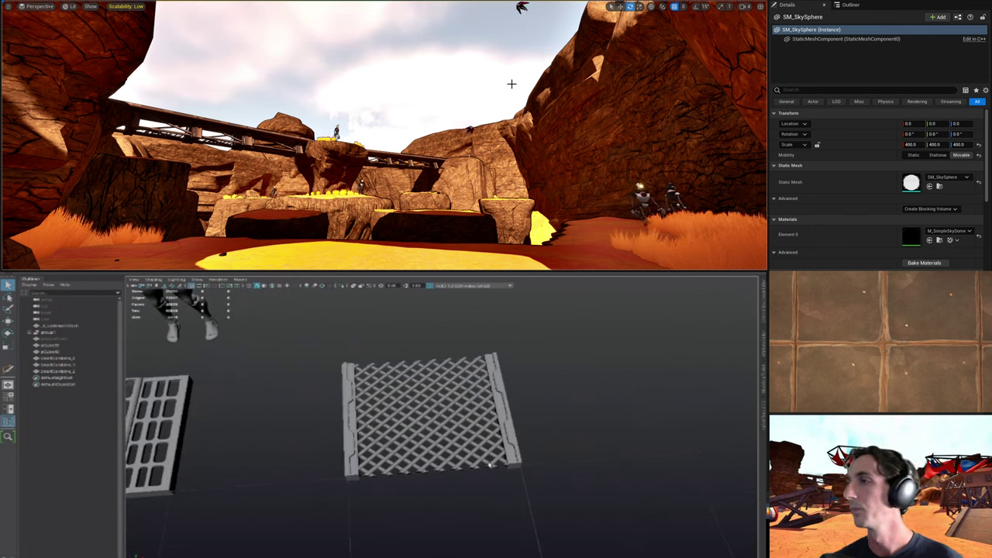
alt+drag(484, 421, 517, 458)
alt+drag(444, 417, 437, 419)
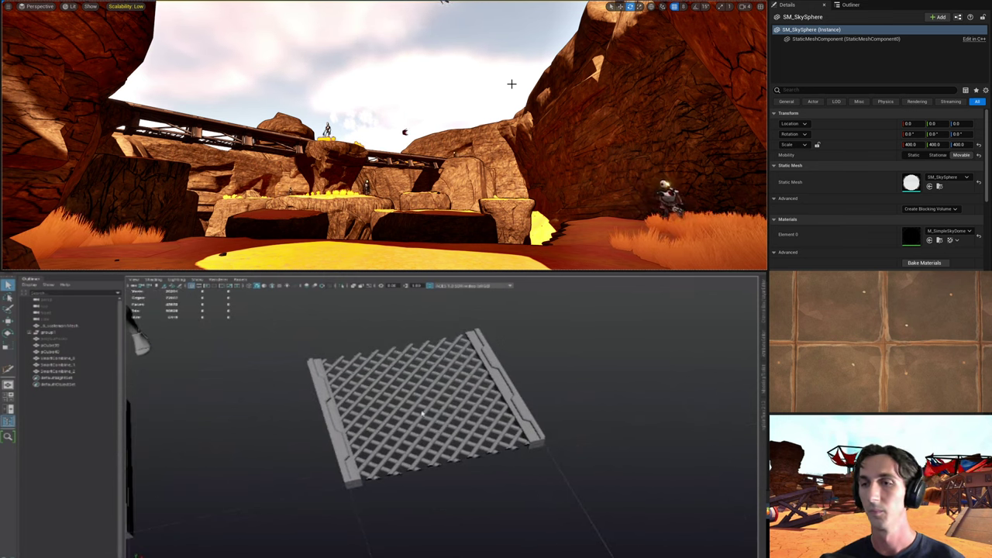
Step: Create a polygon cube at the lattice panel's front corner and stretch it into a bar between the side strips
shift+right_click(566, 361)
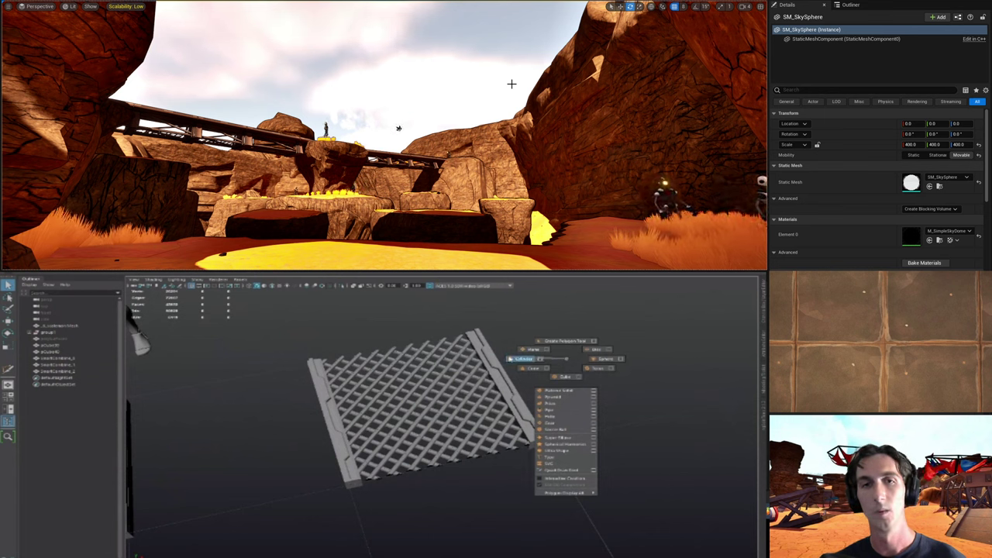
shift+right_drag(559, 377, 561, 378)
key(w)
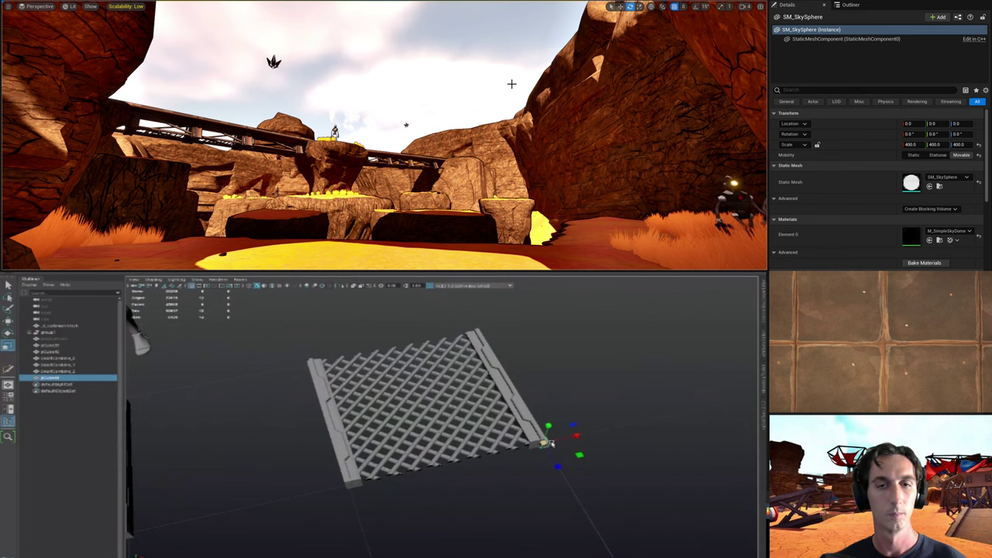
alt+drag(551, 443, 376, 460)
key(F11)
click(551, 438)
key(F8)
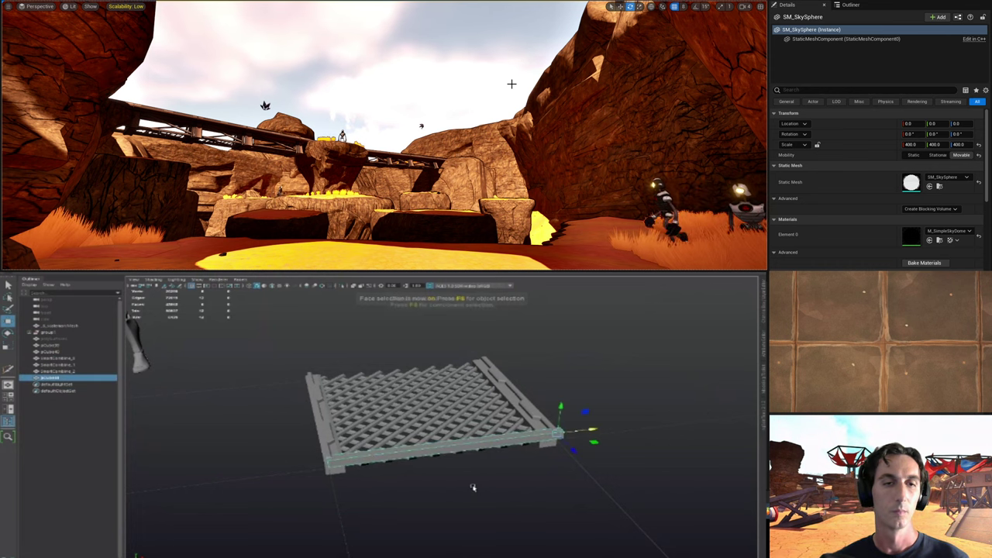
Step: Adjust the faces of the new end bar to fit its depth and height to the side strips
click(472, 486)
mouse_move(472, 486)
alt+mouse_down()
mouse_move(578, 519)
mouse_move(462, 471)
alt+mouse_up()
click(432, 429)
alt+drag(432, 429, 509, 423)
click(428, 378)
key(ctrl+z)
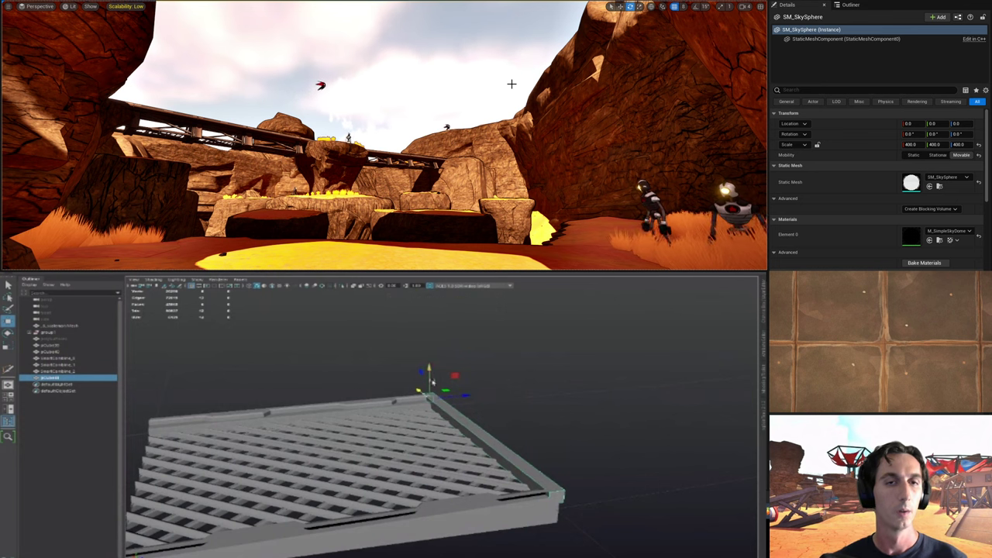
drag(429, 371, 546, 437)
Step: Bevel the long upper edge of the end bar and return to object selection
scroll(467, 398, down, 1)
key(F10)
alt+drag(468, 399, 461, 407)
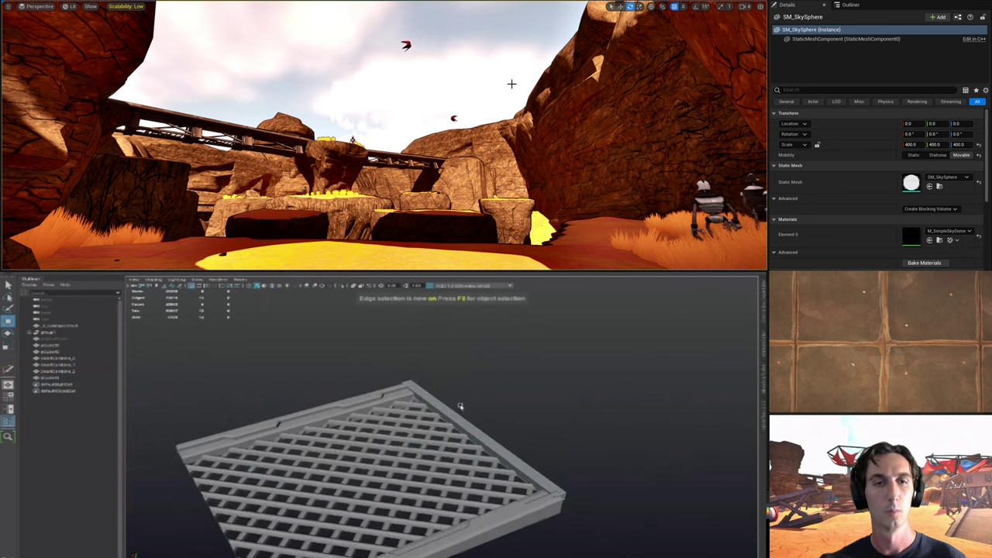
scroll(460, 407, up, 3)
click(451, 414)
key(ctrl+b)
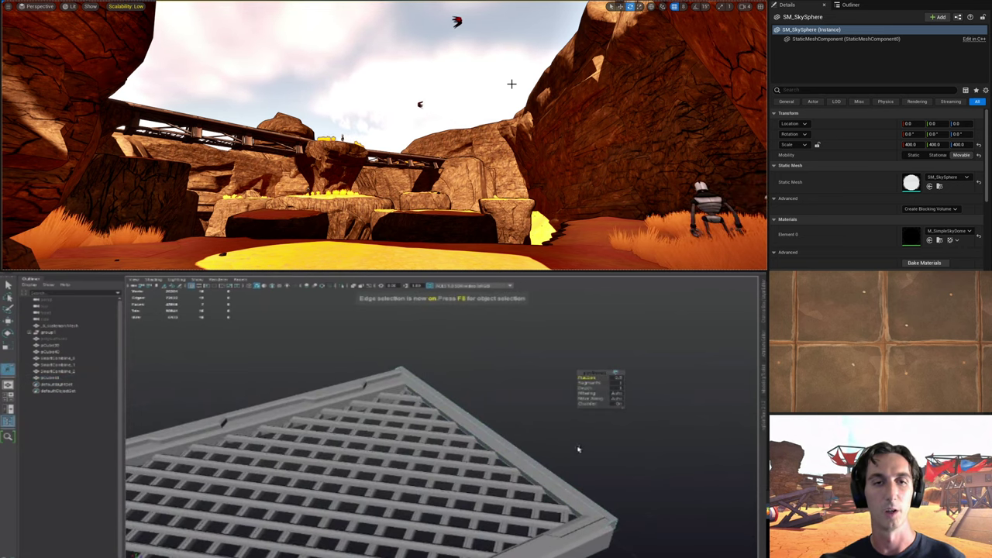
key(F8)
Step: Trim the left strip's decorative piece along the vertical grid line at the end bar's left end, working from the top view
alt+drag(582, 462, 484, 456)
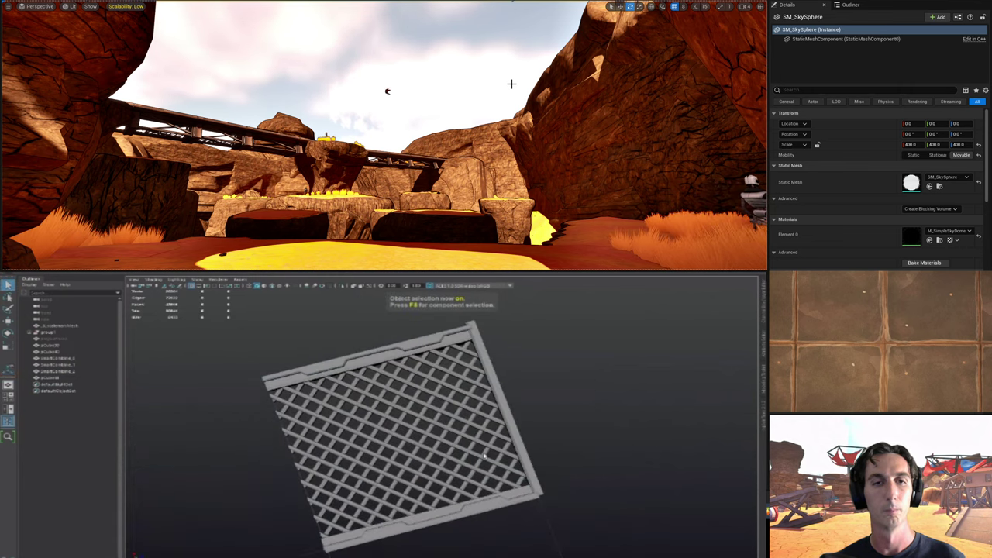
alt+drag(568, 501, 393, 478)
key(space)
alt+middle_drag(461, 490, 555, 463)
scroll(556, 462, up, 5)
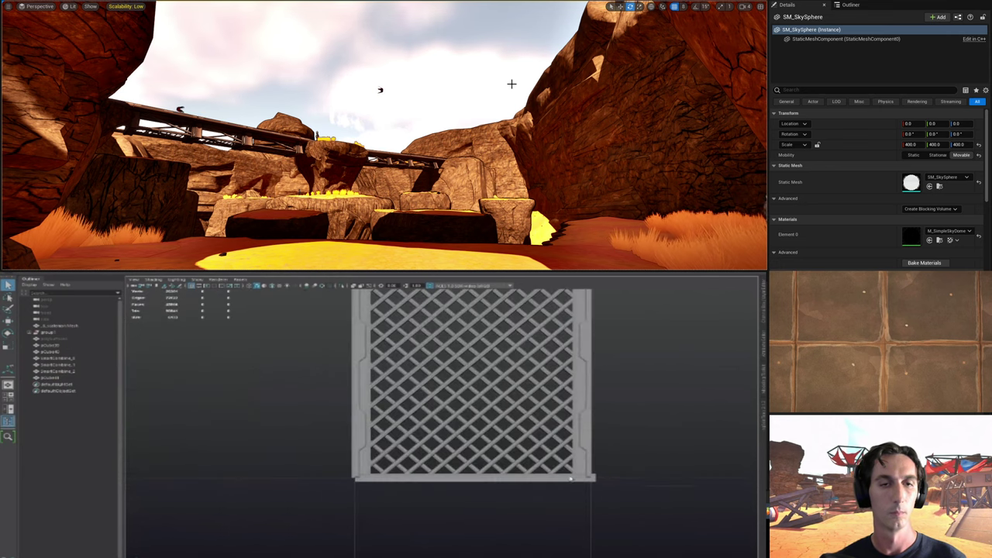
click(329, 476)
scroll(341, 469, down, 1)
click(340, 485)
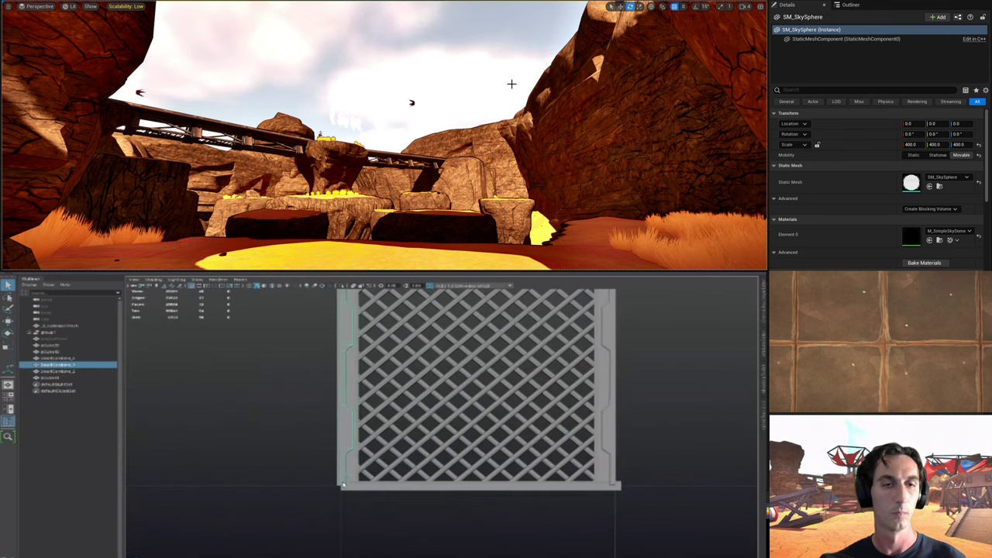
key(z)
scroll(419, 485, down, 2)
alt+middle_drag(364, 440, 280, 471)
key(y)
scroll(309, 531, down, 2)
scroll(233, 470, down, 1)
alt+right_drag(186, 471, 93, 465)
alt+middle_drag(330, 423, 336, 401)
alt+right_drag(336, 401, 168, 436)
alt+middle_drag(351, 435, 343, 473)
alt+middle_drag(366, 541, 367, 523)
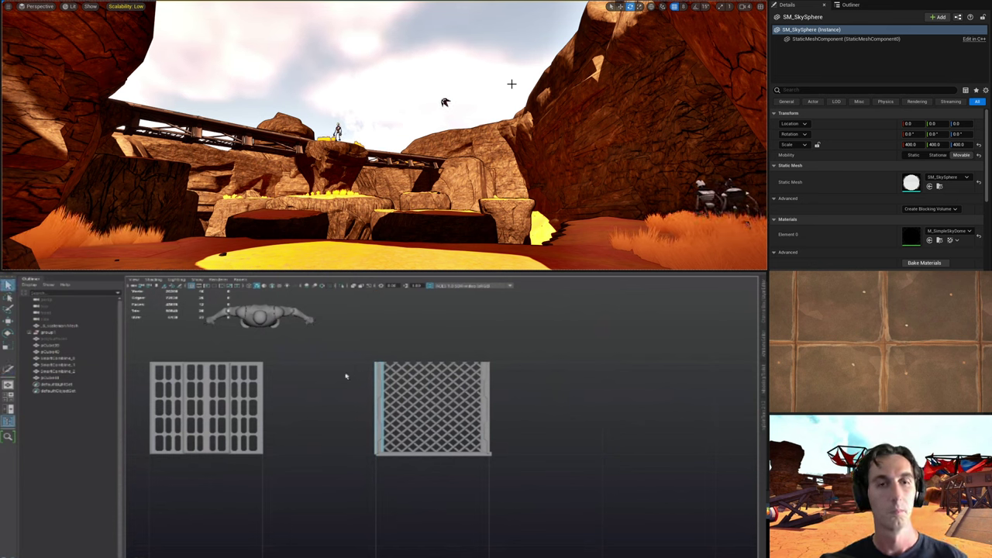
Step: Delete the faces of the left strip's base piece that overhang the vertical grid line and return to object selection
scroll(346, 376, up, 2)
key(F11)
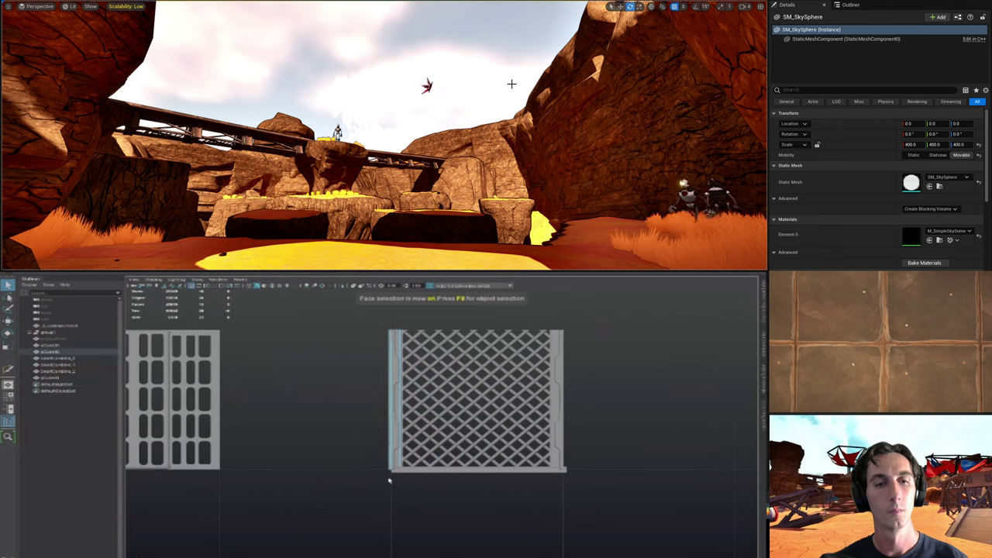
alt+middle_drag(364, 463, 388, 509)
alt+right_drag(387, 509, 597, 487)
key(F8)
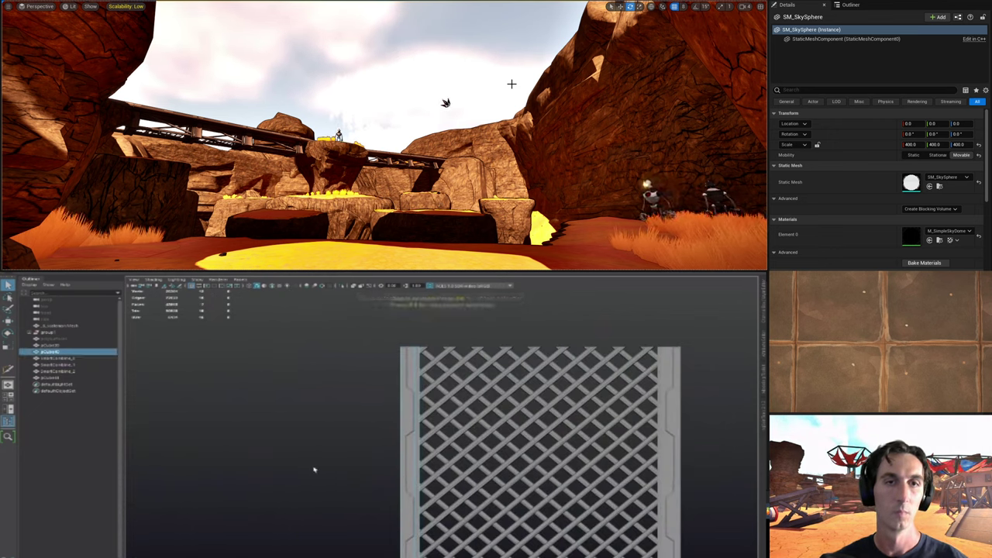
Step: Cut the end bar along the horizontal grid line and delete its faces that overhang below the line
scroll(553, 472, down, 2)
alt+middle_drag(477, 415, 416, 397)
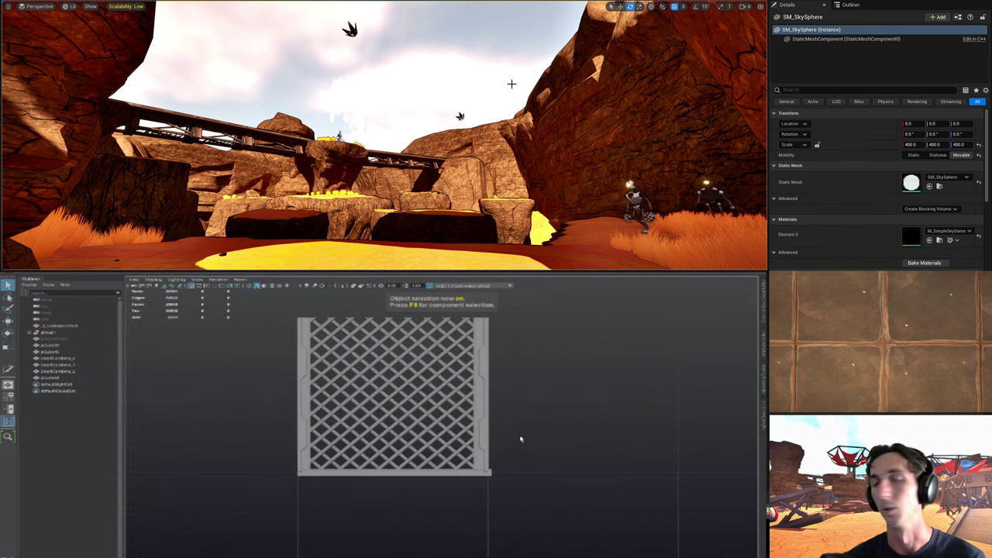
click(482, 455)
click(489, 473)
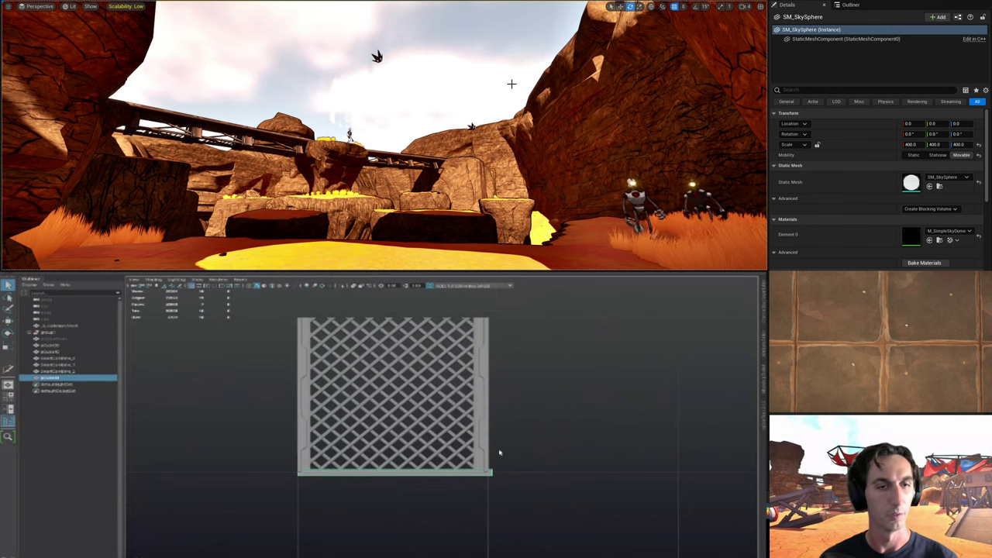
alt+right_drag(503, 496, 568, 502)
alt+middle_drag(515, 504, 580, 494)
scroll(380, 490, down, 2)
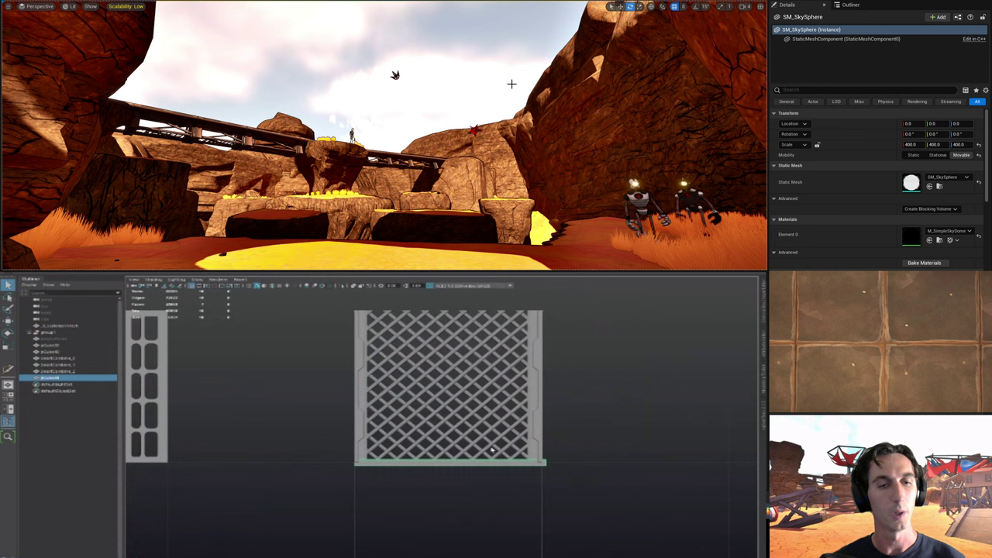
key(ctrl+shift+x)
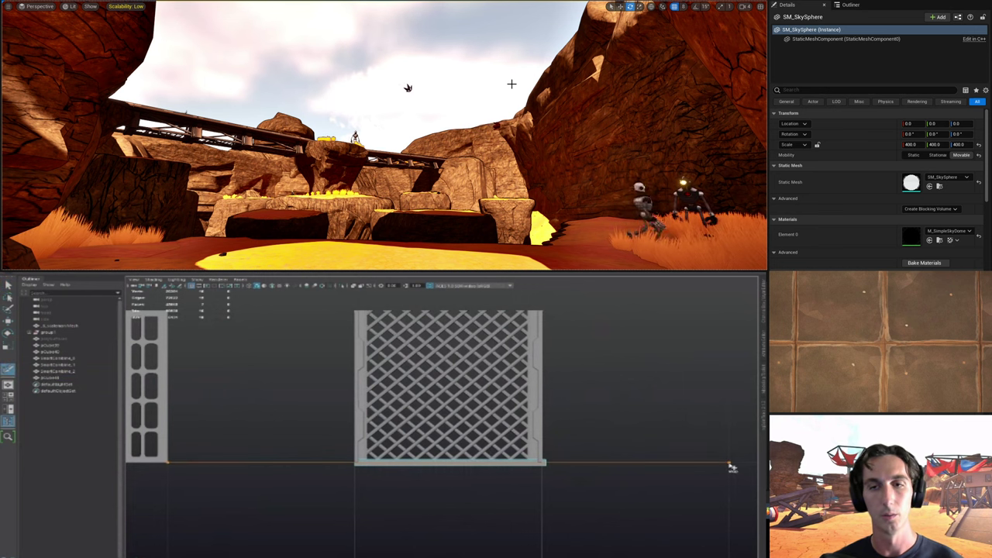
key(F11)
drag(343, 465, 624, 498)
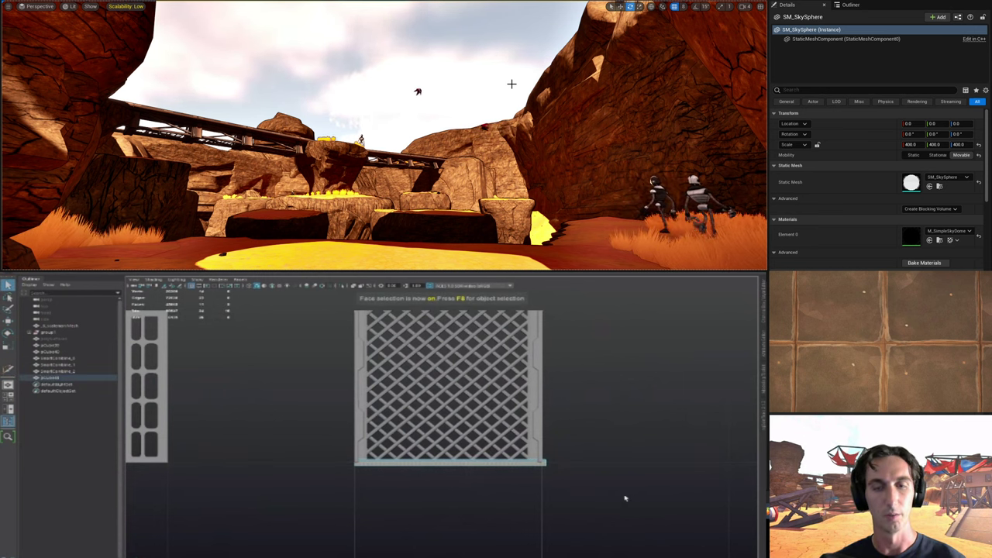
key(Delete)
key(F8)
Step: Cut the end bar along the vertical grid line at the panel's right side and delete the protruding end faces
alt+middle_drag(575, 439, 532, 483)
scroll(532, 483, down, 2)
key(ctrl+shift+x)
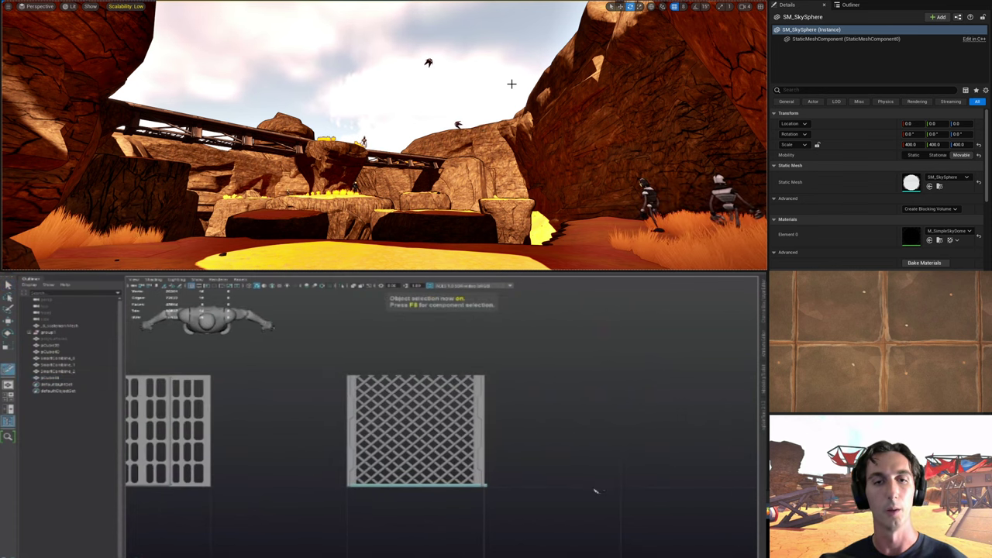
alt+right_drag(596, 490, 423, 468)
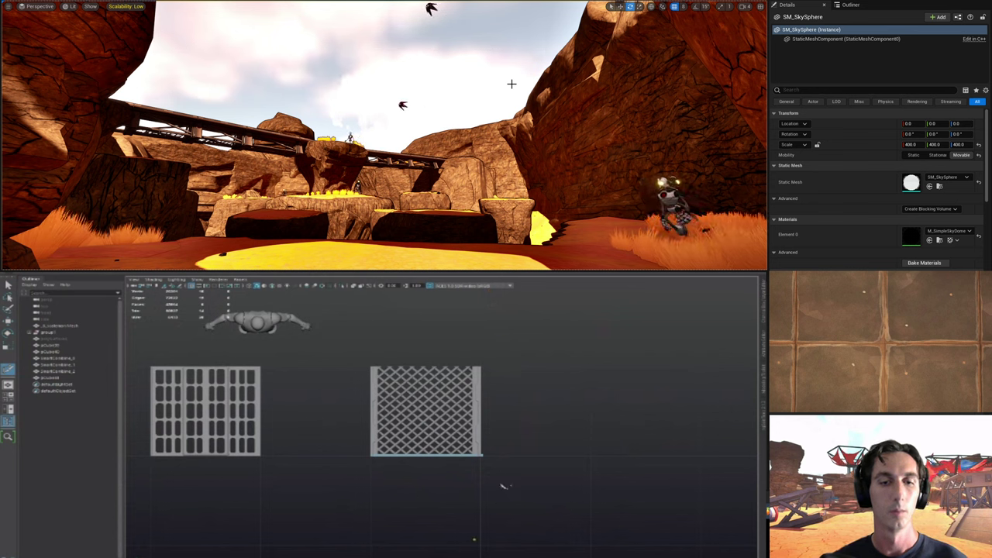
scroll(504, 485, down, 3)
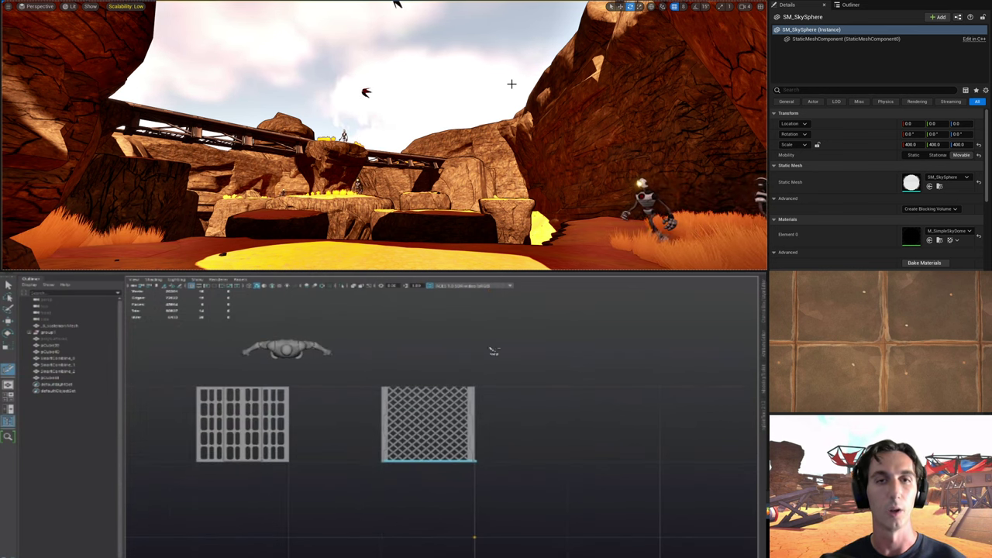
key(f)
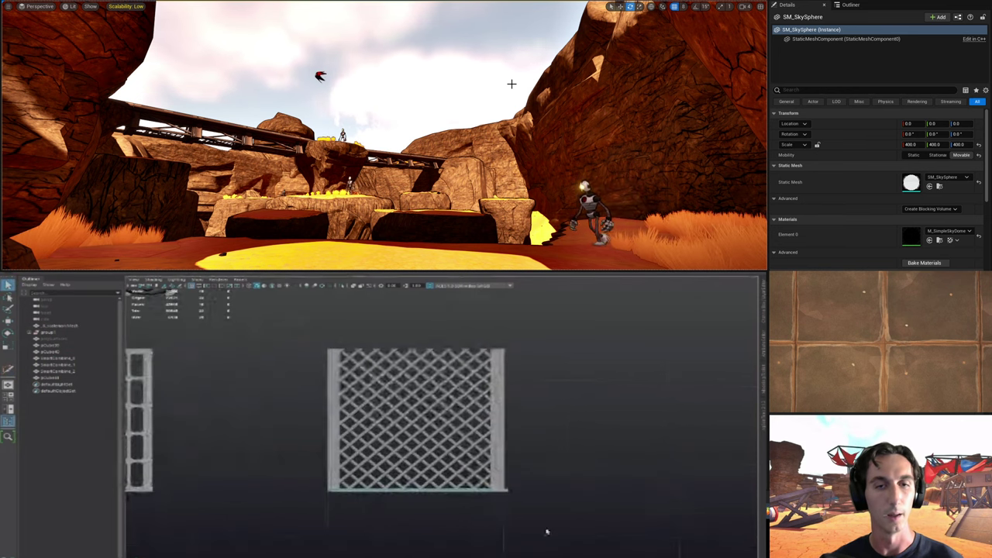
key(F8)
drag(530, 518, 557, 438)
key(Delete)
key(F8)
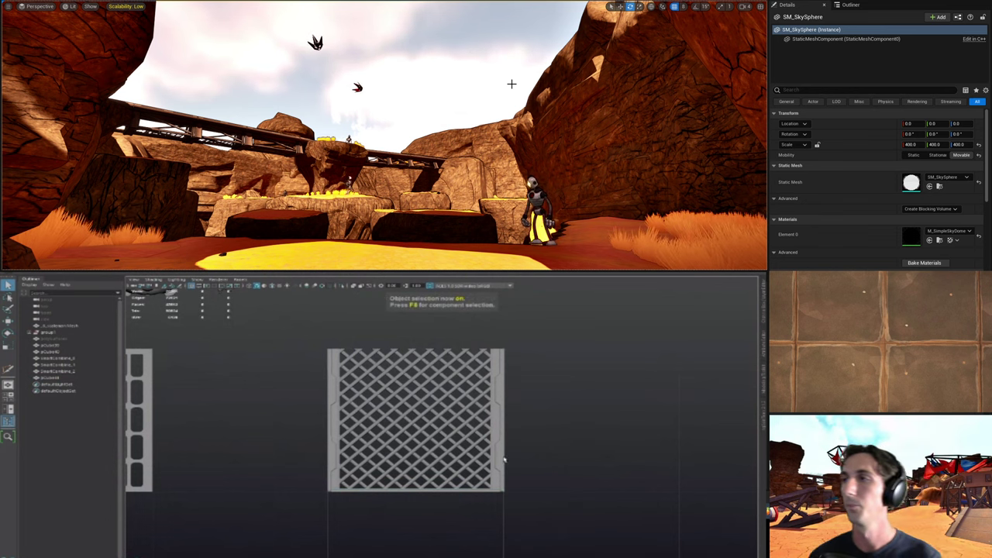
scroll(558, 461, up, 3)
alt+middle_drag(582, 470, 523, 464)
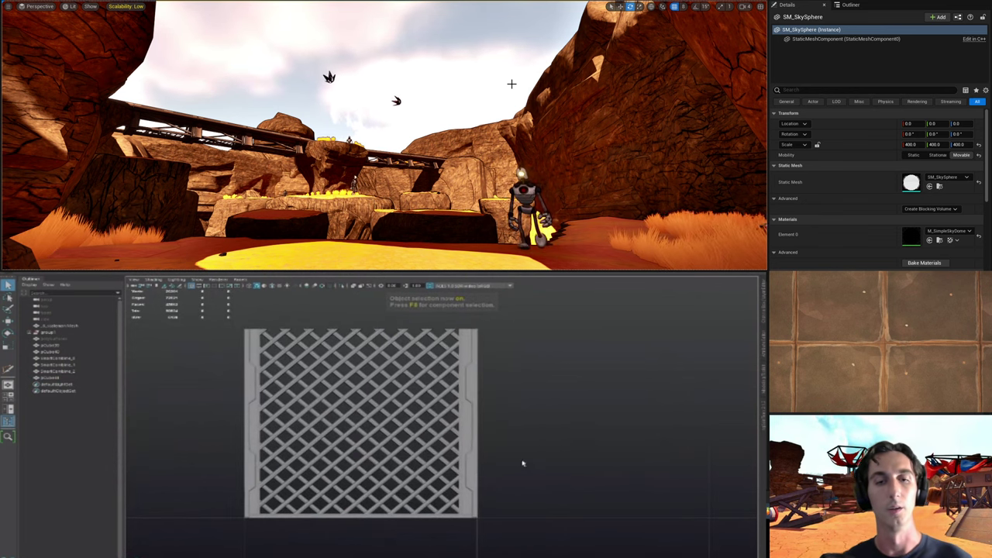
alt+right_drag(522, 461, 628, 473)
alt+middle_drag(527, 411, 556, 458)
alt+right_drag(555, 458, 335, 513)
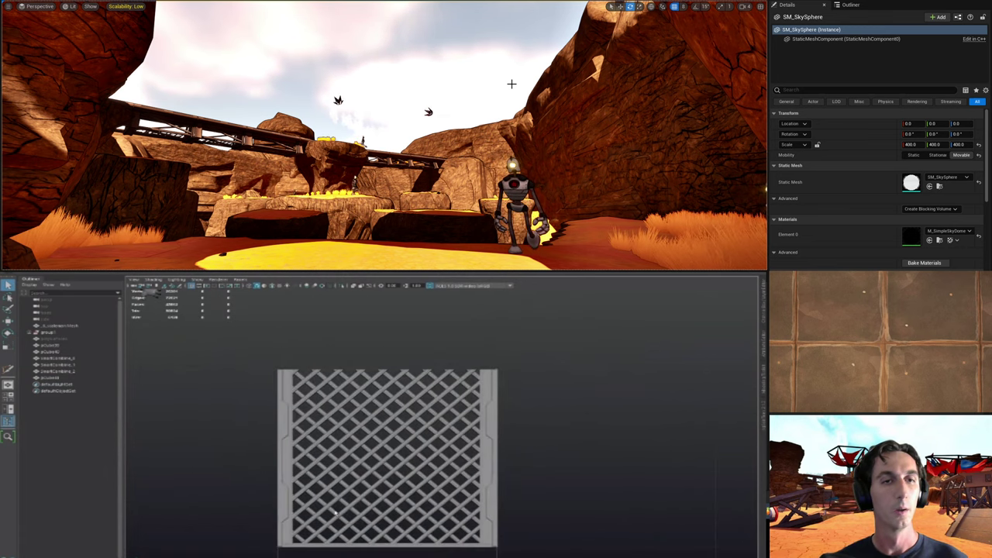
Step: Duplicate the thin trim bar that closes one open edge of the lattice panel
alt+middle_drag(336, 512, 322, 465)
click(319, 500)
key(space)
drag(394, 454, 529, 415)
alt+right_drag(529, 414, 564, 419)
alt+drag(565, 418, 614, 422)
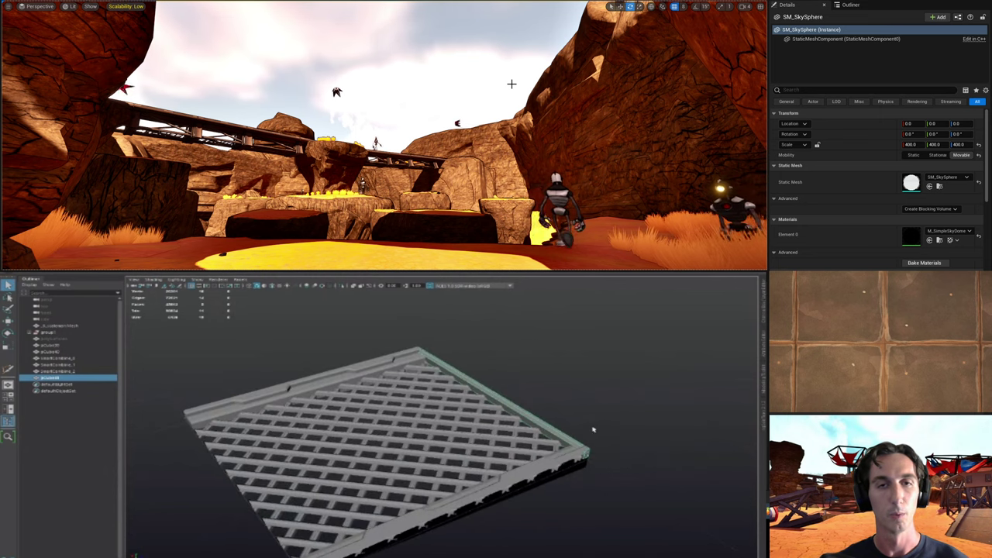
alt+right_drag(594, 429, 519, 412)
key(w)
alt+drag(575, 412, 551, 436)
key(ctrl+d)
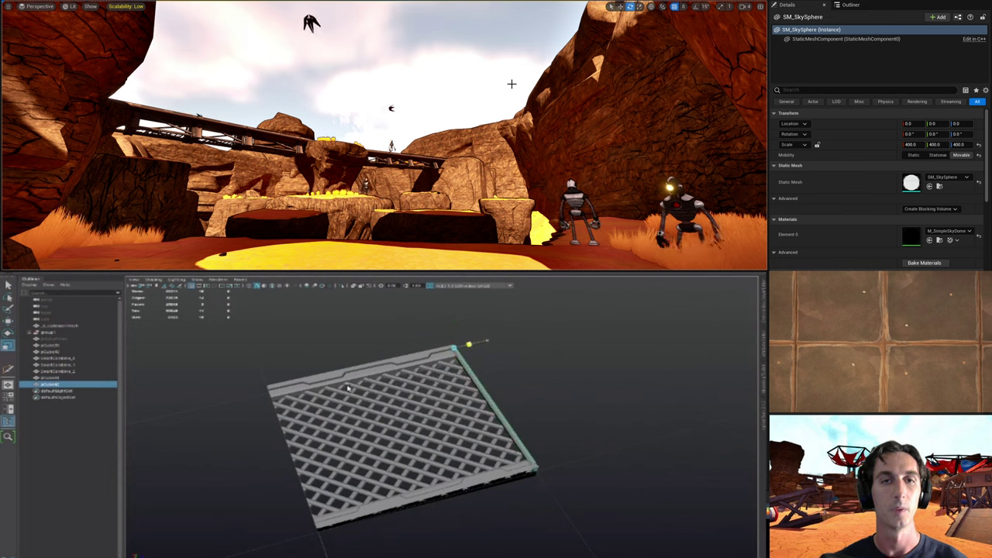
Step: Move the copied trim bar to the opposite open edge of the lattice panel and rotate it to line up
drag(488, 343, 366, 347)
key(e)
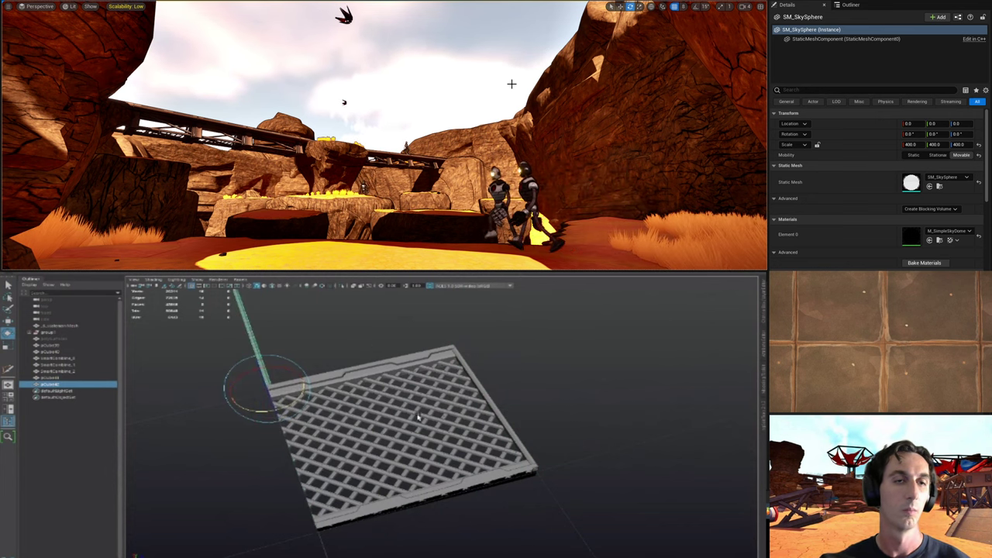
key(w)
alt+drag(418, 417, 558, 424)
drag(371, 451, 507, 489)
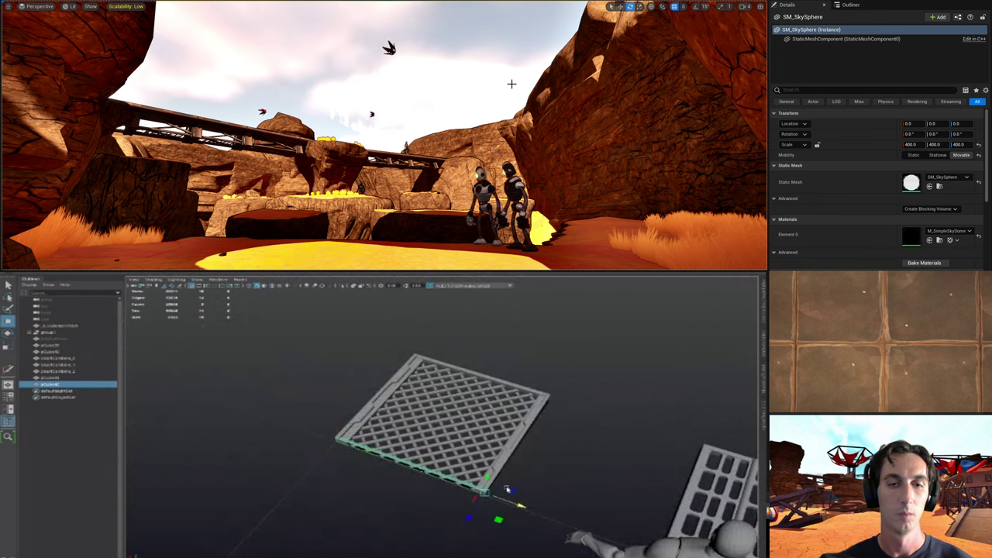
click(542, 482)
alt+drag(588, 482, 485, 422)
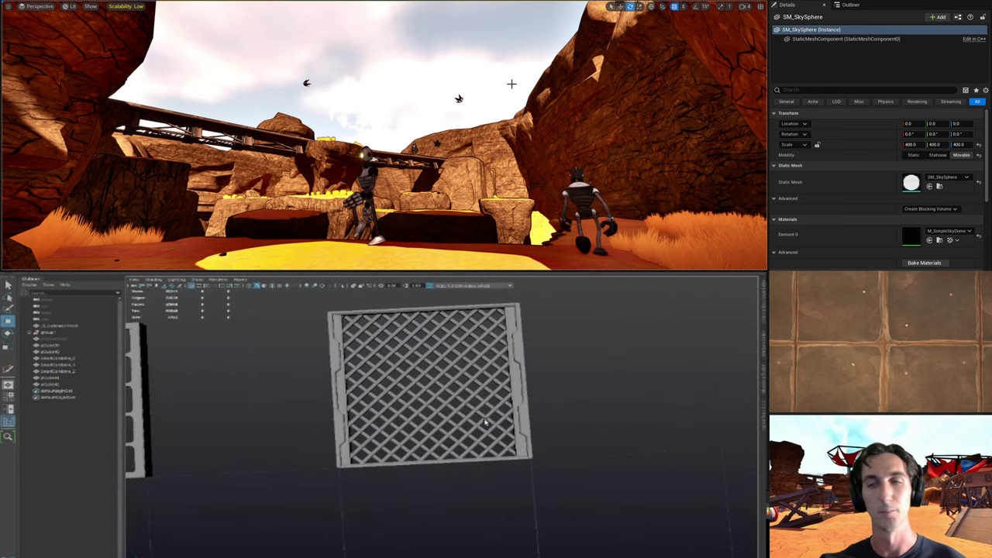
Step: Select the lattice, side rails and trim bars of the panel and group them into one object
alt+middle_drag(485, 429, 489, 420)
alt+right_drag(489, 420, 398, 445)
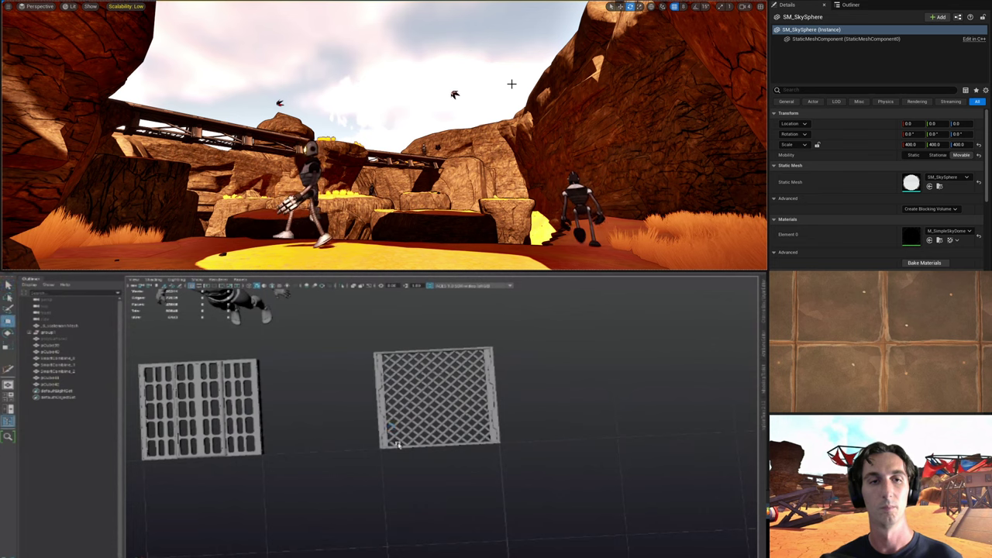
alt+drag(398, 444, 406, 443)
drag(354, 342, 513, 457)
alt+drag(527, 458, 414, 350)
key(ctrl+g)
Step: Duplicate the lattice panel group three times and arrange the four panels as a two-by-two floor
key(ctrl+d)
scroll(400, 411, down, 3)
key(ctrl+d)
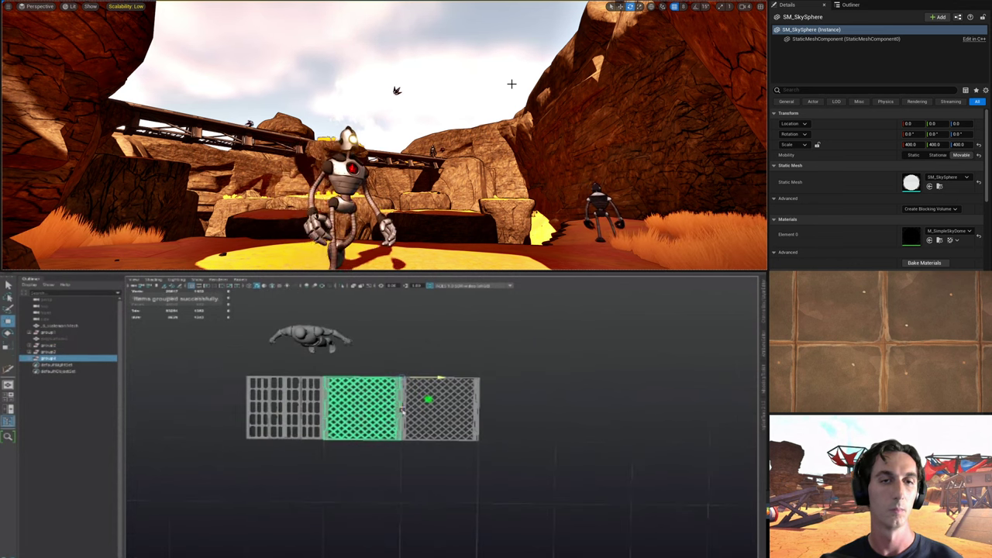
key(ctrl+d)
drag(402, 411, 503, 460)
key(ctrl+d)
click(533, 505)
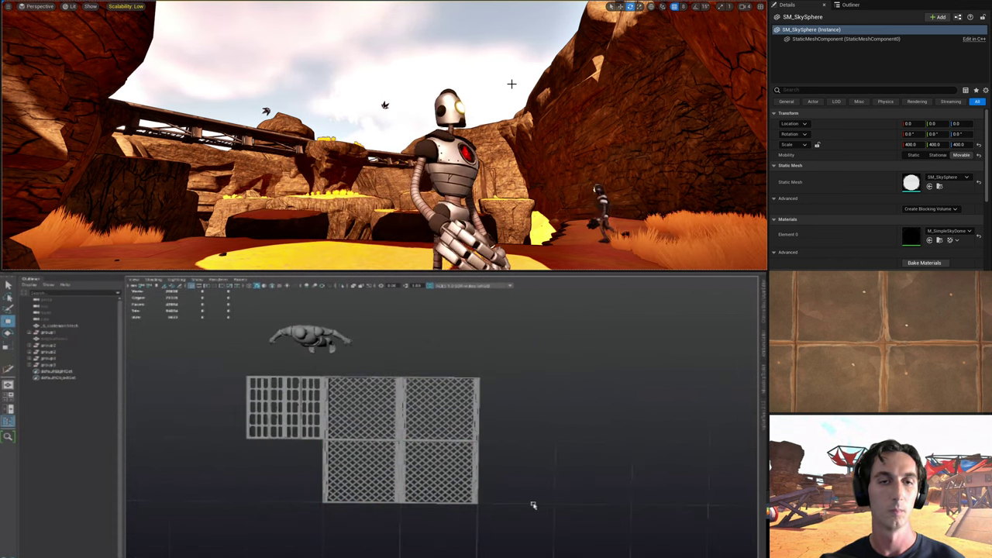
Step: Hide the grate group with rectangular slots that sits beside the four lattice panels
alt+drag(533, 506, 443, 437)
click(64, 334)
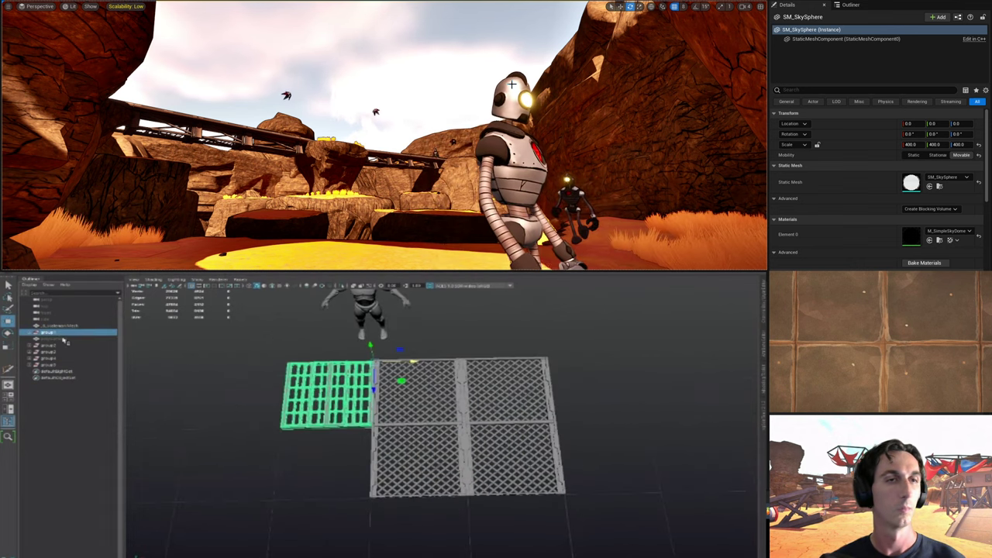
key(Delete)
alt+drag(237, 445, 457, 413)
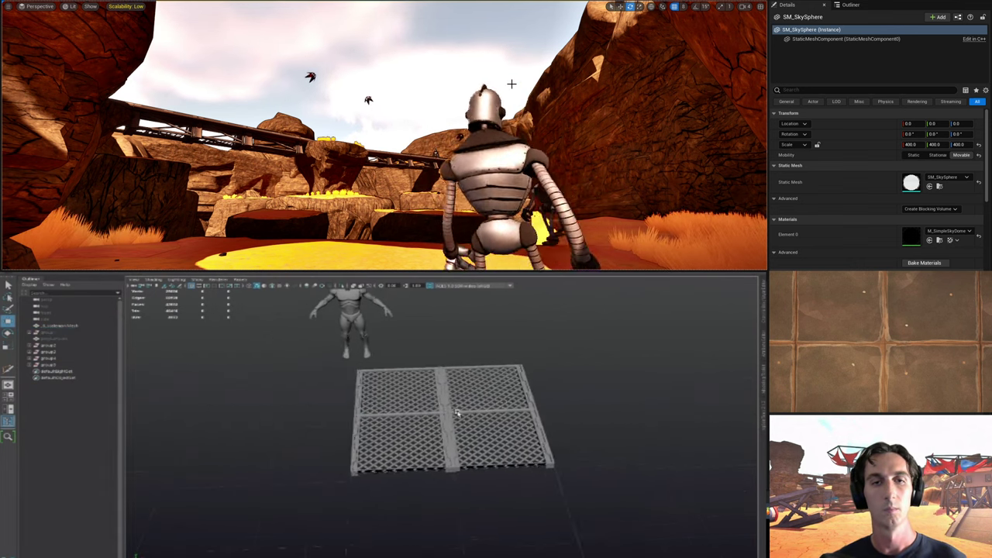
alt+right_drag(457, 413, 503, 441)
alt+drag(502, 440, 409, 417)
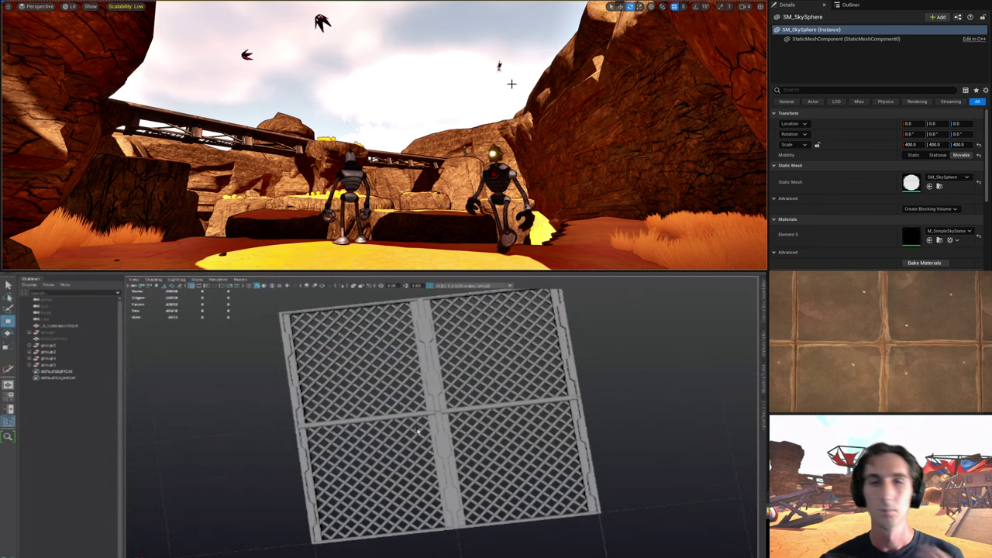
Step: Try removing the trim bars between the two lattice panels in one column of the floor
click(389, 420)
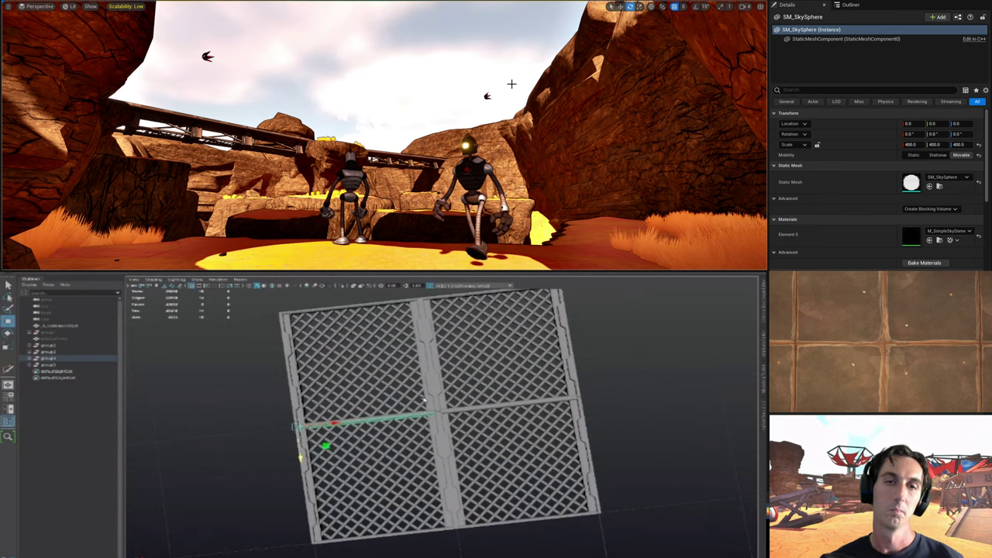
shift+click(437, 413)
key(Delete)
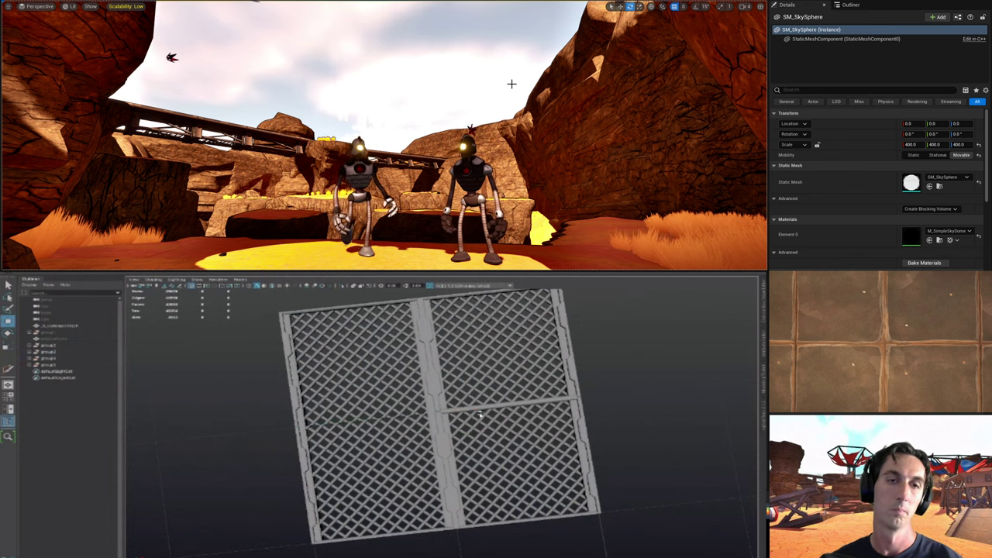
click(468, 410)
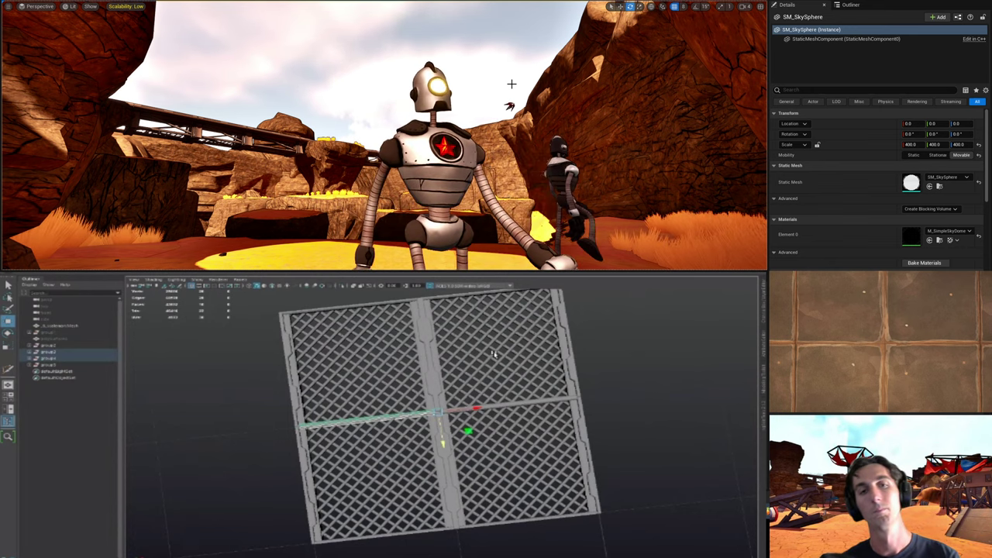
click(614, 364)
Step: Select the notched side rails that meet along the centre seam of the four-panel floor
alt+right_drag(549, 380, 403, 372)
alt+drag(403, 372, 432, 363)
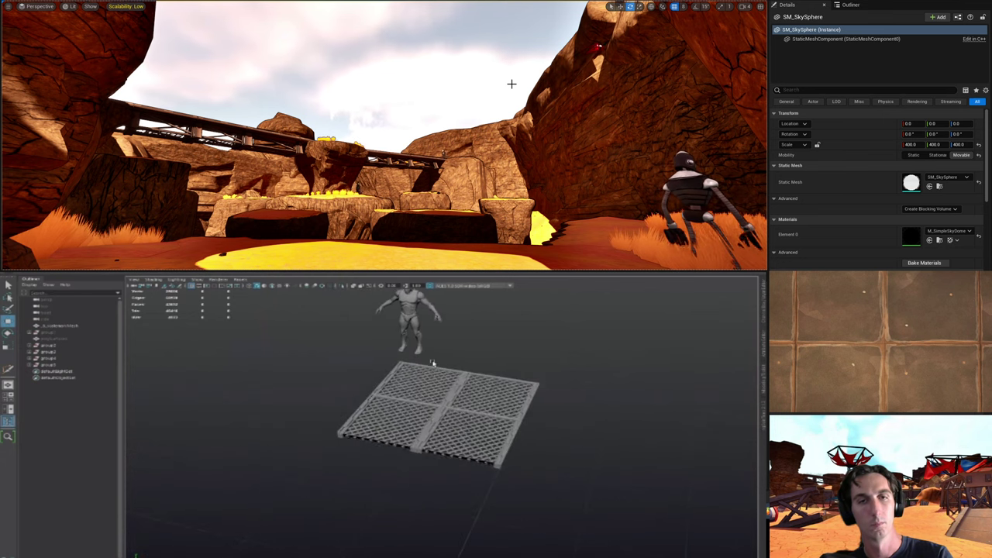
alt+right_drag(431, 363, 496, 381)
alt+drag(495, 381, 478, 408)
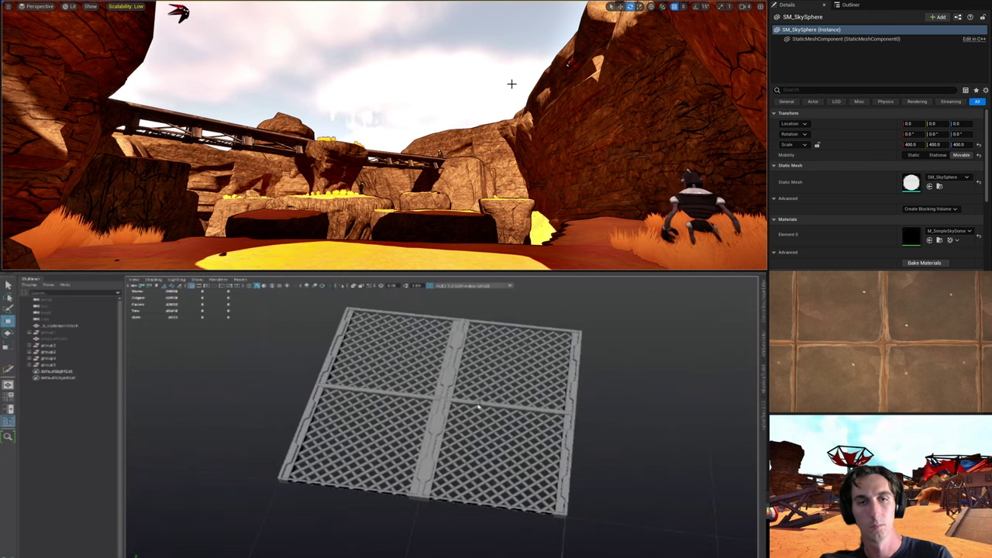
click(428, 465)
alt+drag(428, 465, 432, 450)
click(504, 394)
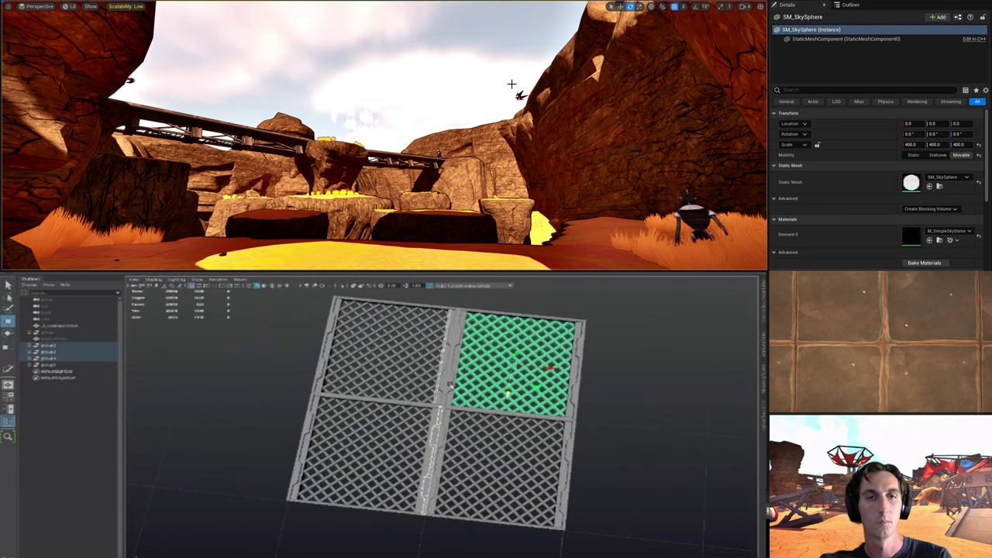
click(447, 385)
scroll(424, 389, up, 3)
shift+click(430, 437)
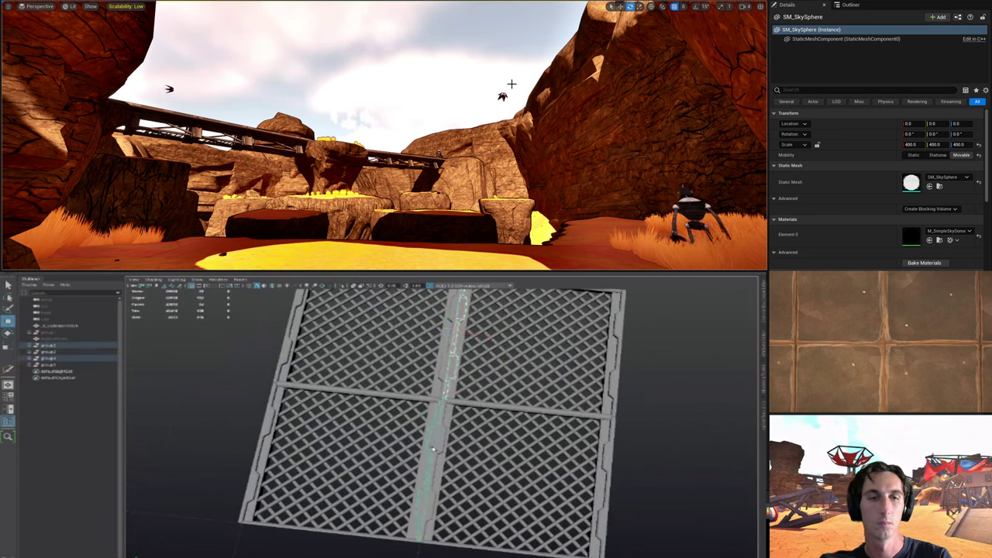
shift+click(448, 430)
alt+drag(442, 371, 447, 405)
click(453, 415)
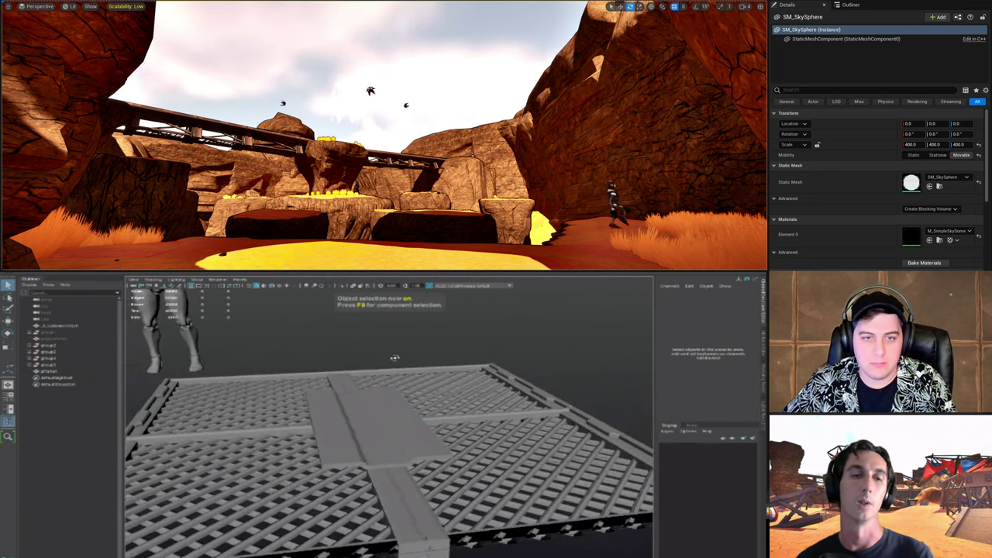
Step: Switch to Unreal Engine and fly through the canyon level to examine its bridges and rock platforms
right_click(393, 129)
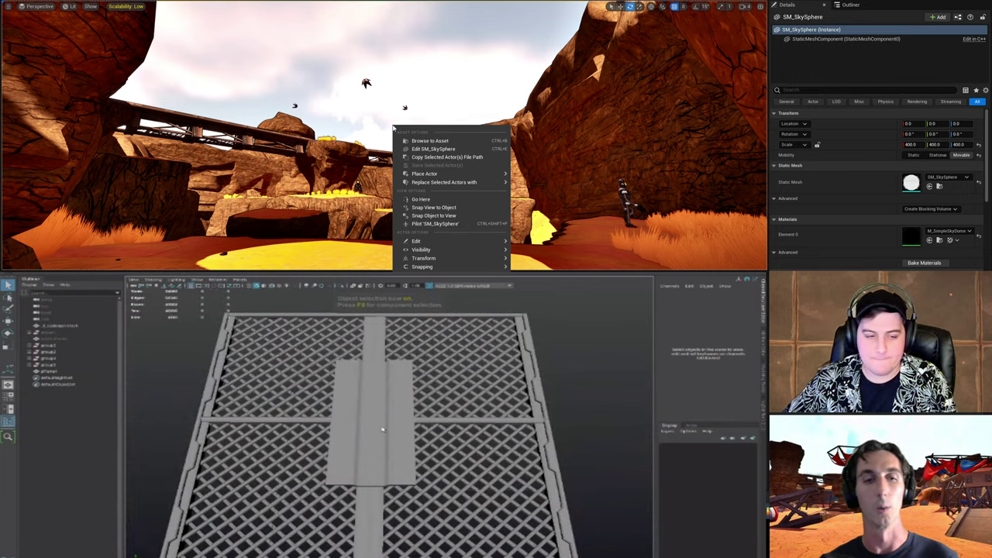
right_drag(393, 128, 470, 183)
key(s)
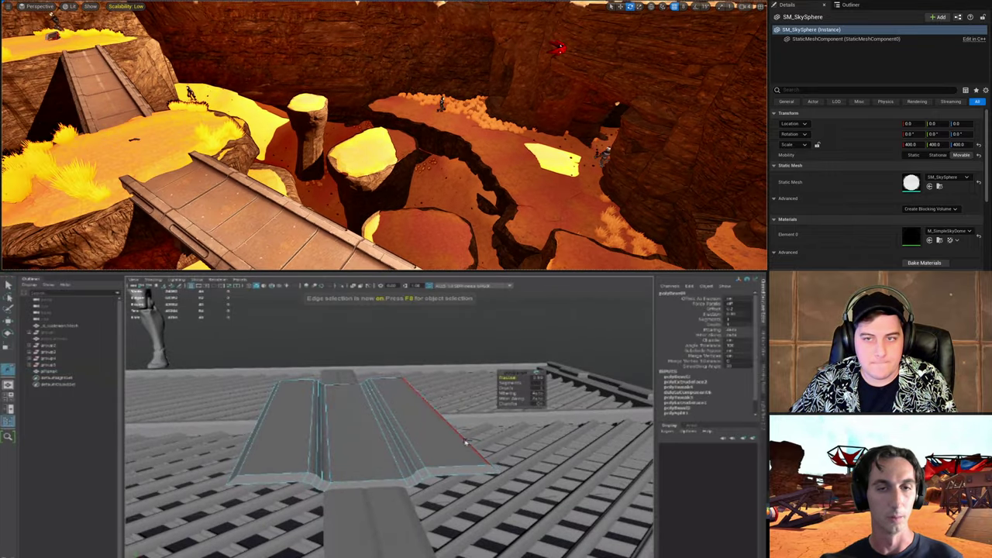
right_drag(360, 170, 476, 161)
key(a)
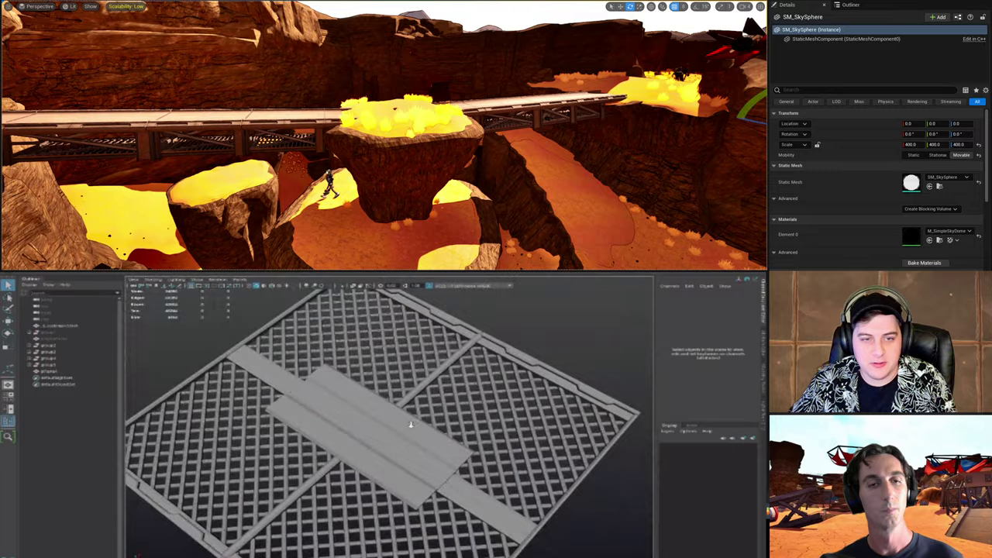
right_drag(267, 137, 297, 105)
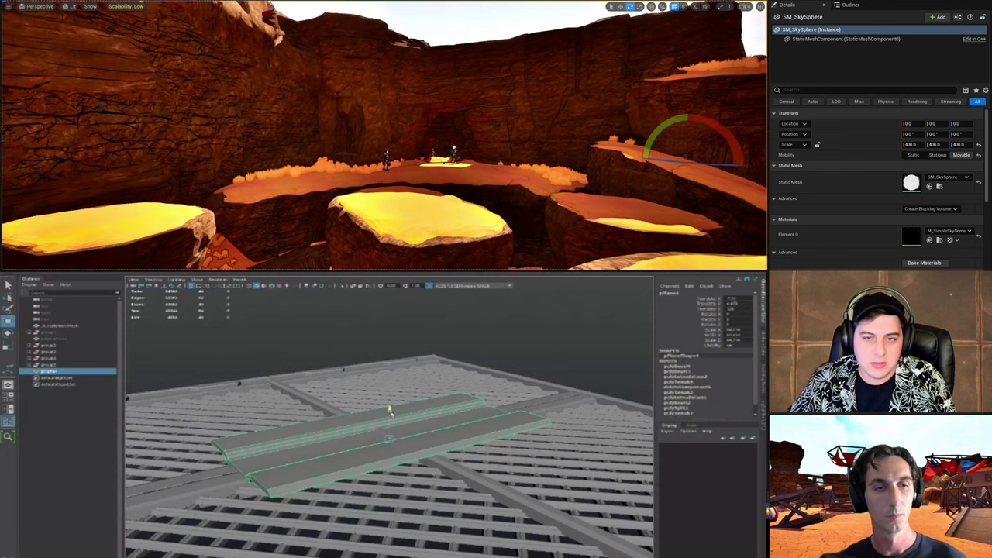
Step: Switch to Maya and adjust the height of the ridged central plate so it sits over the beams of the lattice floor
alt+right_drag(468, 415, 350, 385)
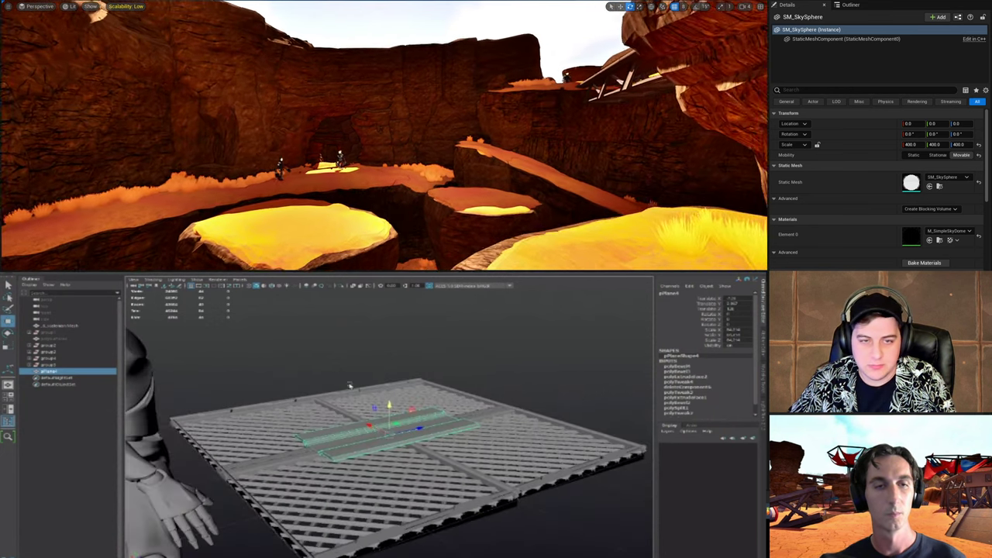
click(509, 347)
alt+drag(535, 368, 390, 391)
alt+right_drag(390, 390, 395, 417)
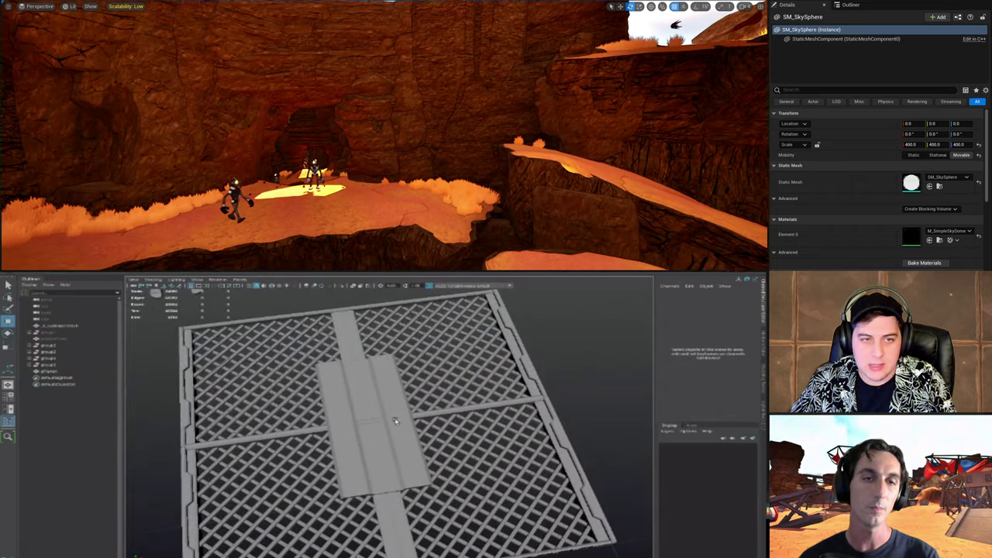
click(394, 417)
alt+drag(394, 416, 362, 404)
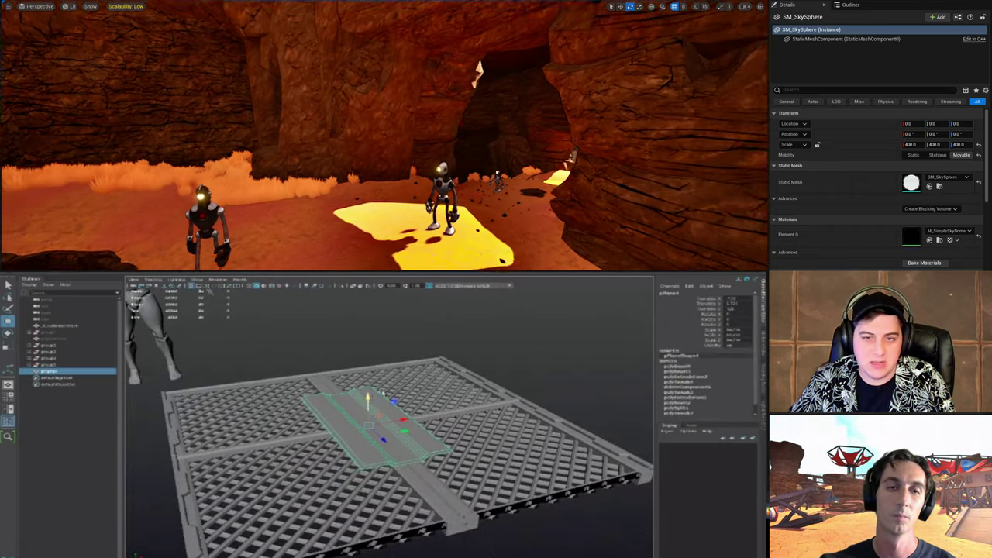
click(584, 348)
alt+drag(547, 372, 396, 420)
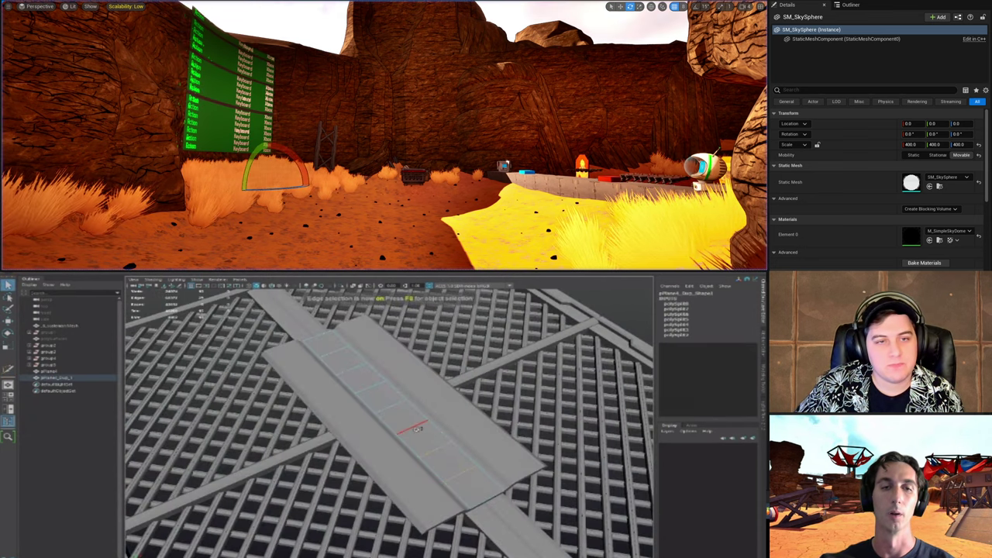
Step: Switch to Unreal Engine, open the Asset_gym level and look around the walled interior with the curved bridge
click(29, 1)
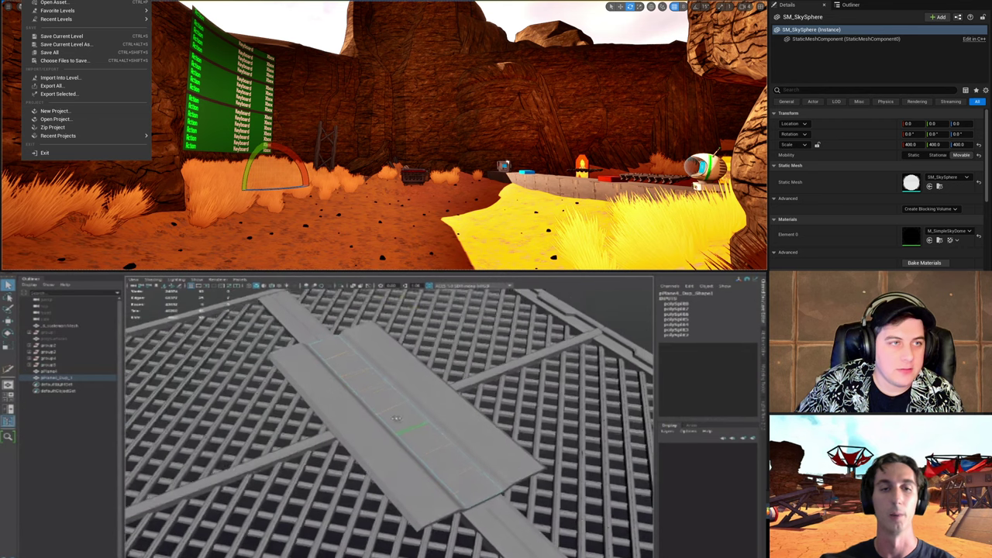
click(54, 6)
scroll(598, 219, down, 1)
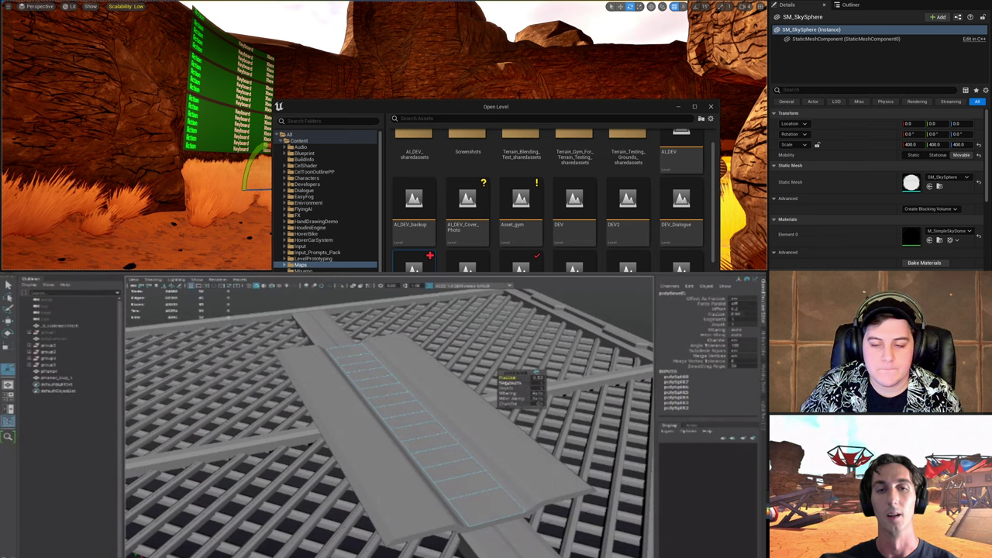
double_click(535, 232)
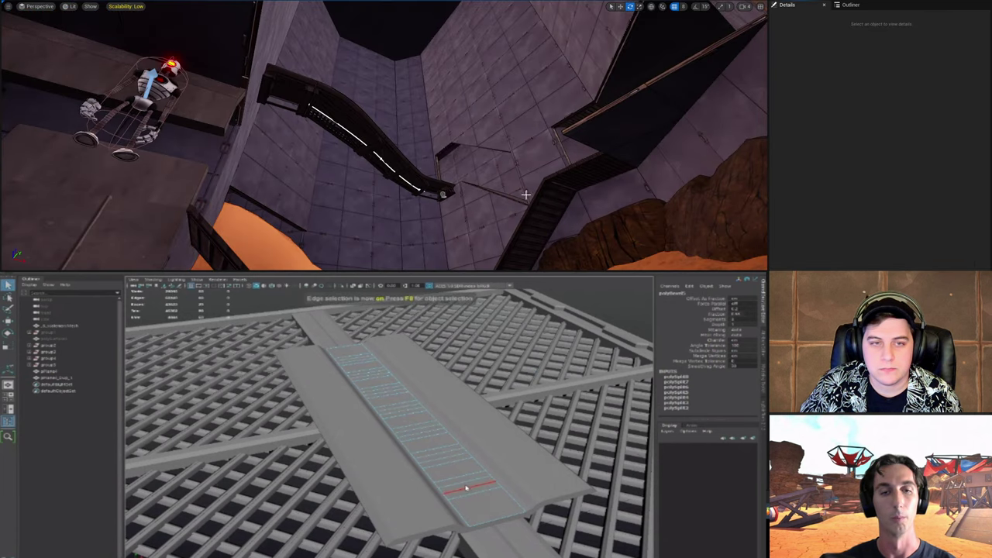
right_drag(384, 136, 512, 155)
key(w)
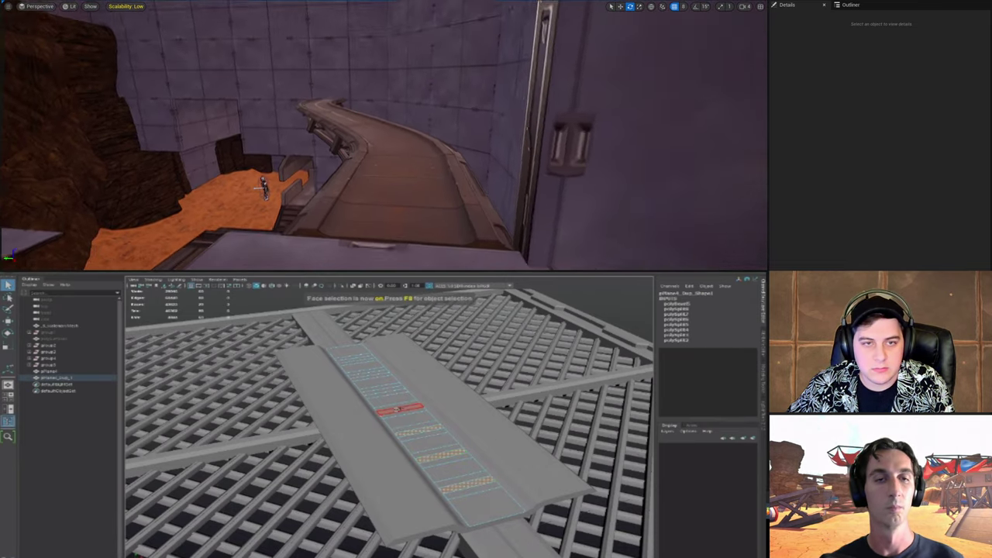
click(378, 120)
key(Delete)
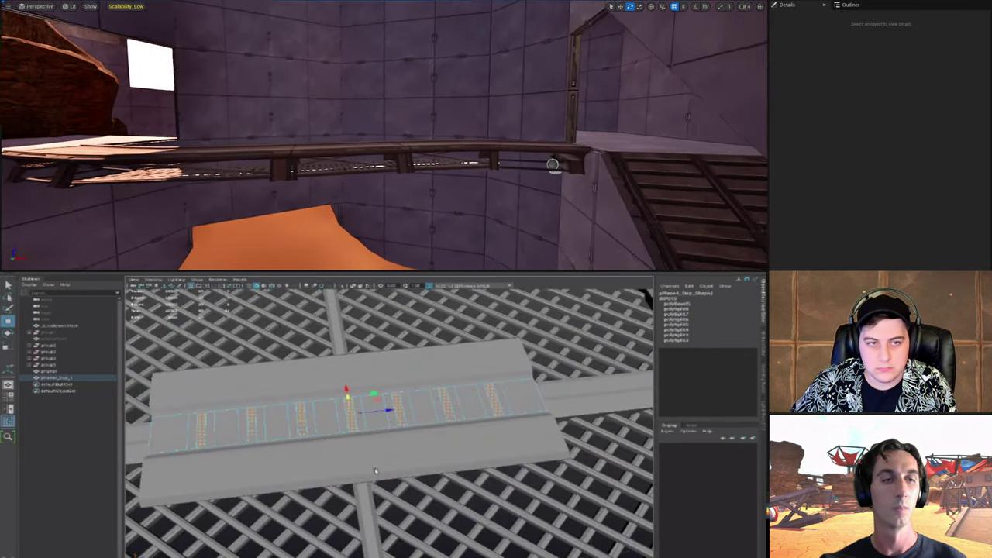
Step: Switch to Maya and shift the evenly spaced face strips on the central plate vertically to form ribs
alt+drag(375, 470, 488, 425)
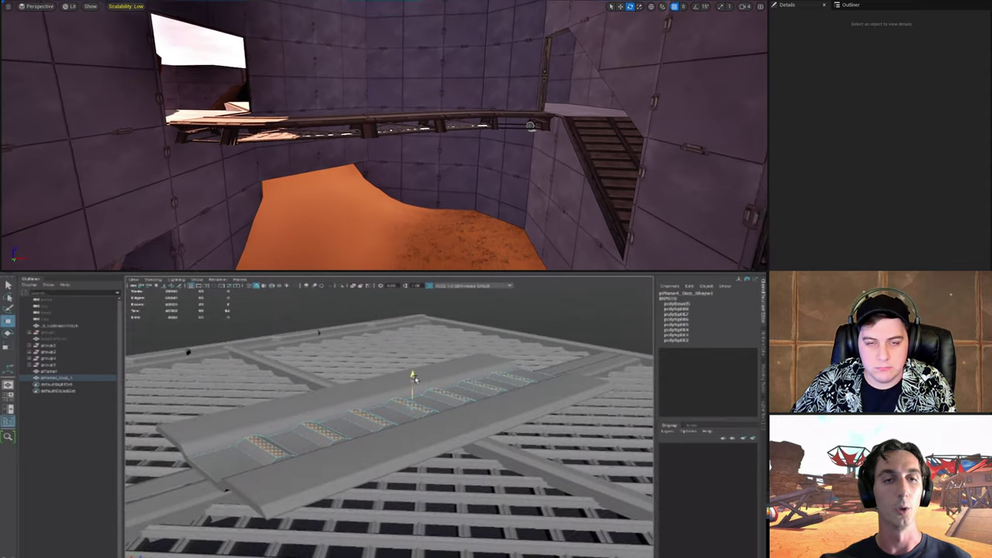
key(F8)
alt+right_drag(459, 406, 372, 411)
mouse_move(372, 410)
alt+mouse_down()
mouse_move(419, 473)
mouse_move(368, 421)
alt+mouse_up()
Step: Select the thin cross beams on either side of the ribbed central plate and check how they meet it
key(F10)
click(436, 494)
alt+drag(354, 476, 489, 485)
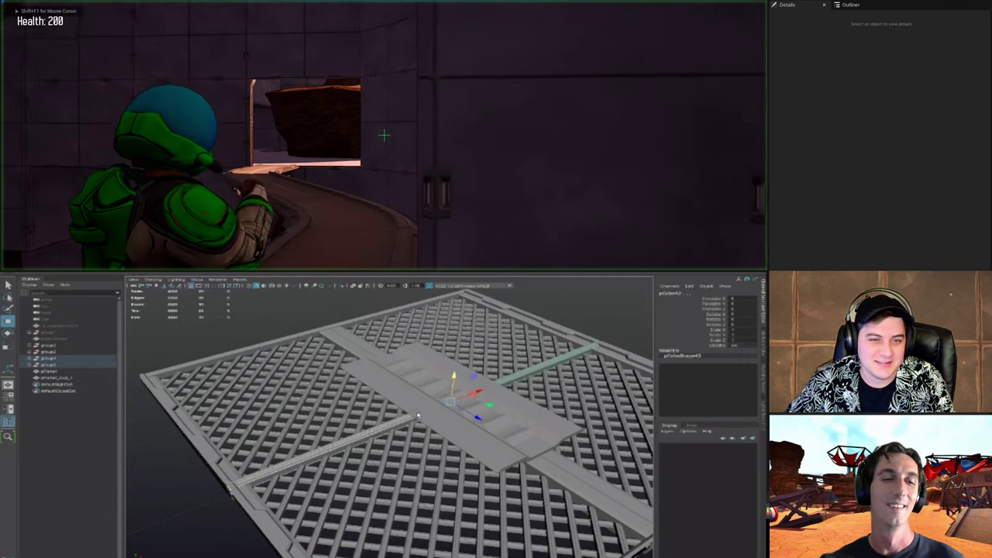
key(w)
alt+right_drag(500, 431, 439, 418)
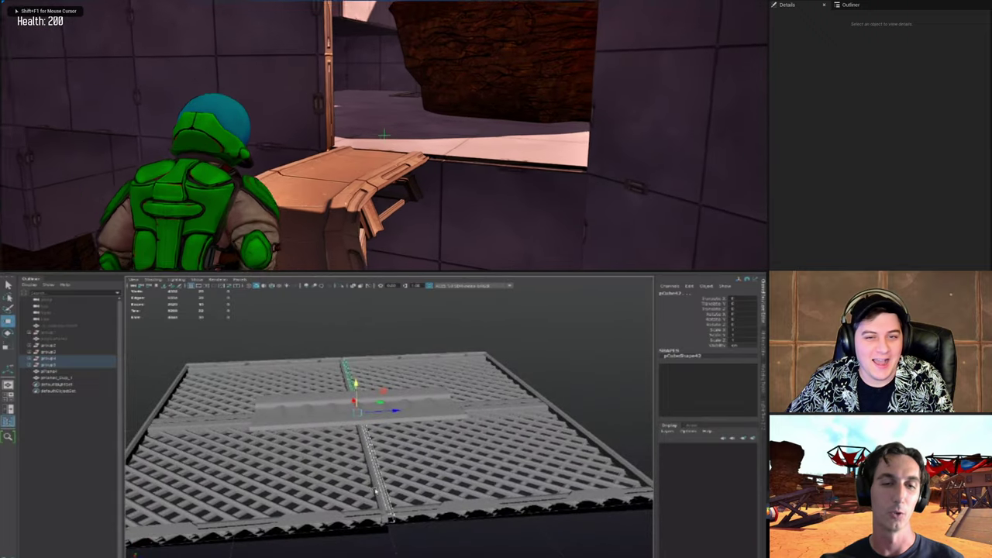
shift+click(365, 454)
alt+drag(438, 381, 563, 408)
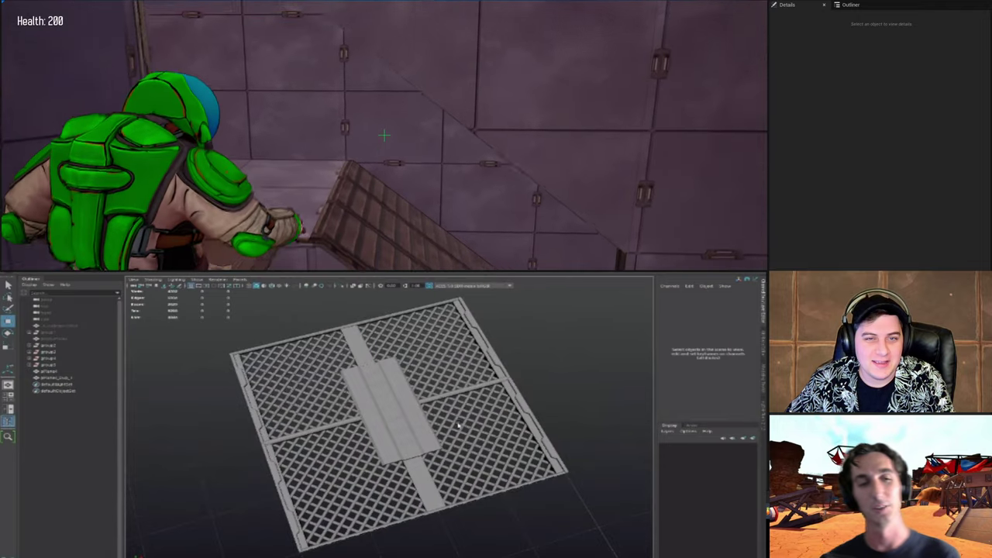
Step: Group all the parts of the lattice floor, including the ribbed central plate, into a single group
alt+drag(458, 426, 441, 429)
alt+right_drag(440, 430, 399, 421)
alt+drag(399, 421, 410, 421)
alt+right_drag(410, 421, 380, 419)
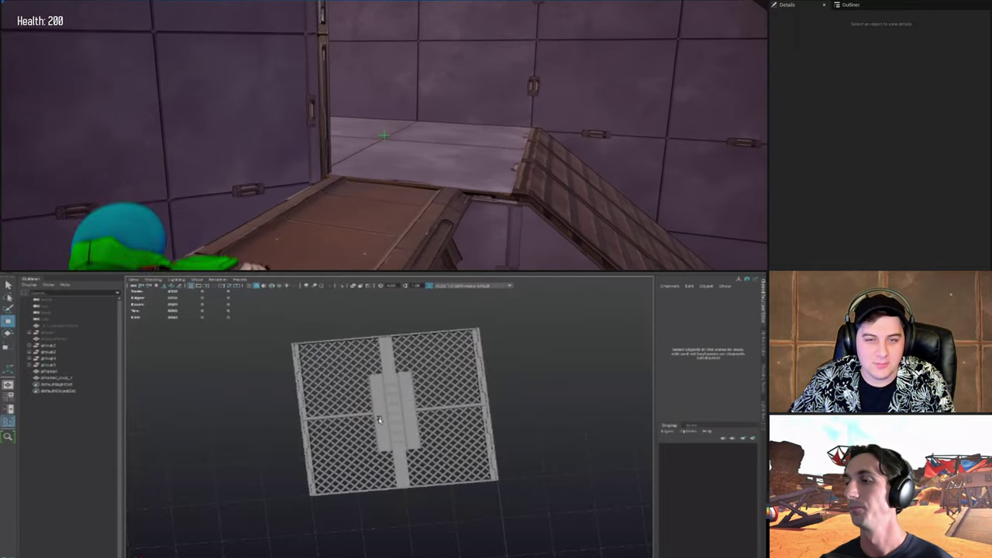
alt+drag(460, 452, 457, 436)
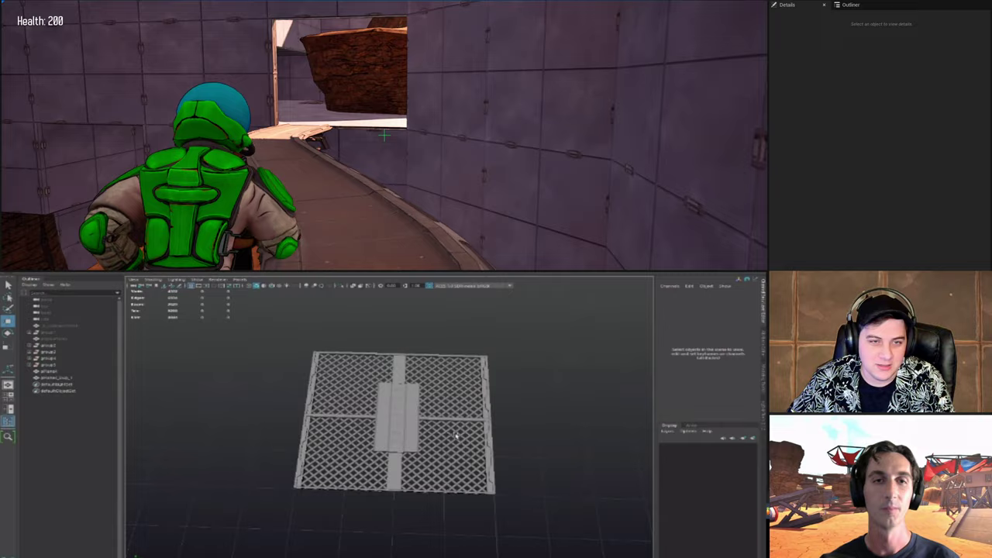
alt+right_drag(456, 436, 498, 447)
mouse_move(498, 447)
alt+mouse_down()
mouse_move(441, 460)
mouse_move(488, 443)
alt+mouse_up()
alt+right_drag(488, 443, 275, 412)
alt+drag(275, 412, 415, 421)
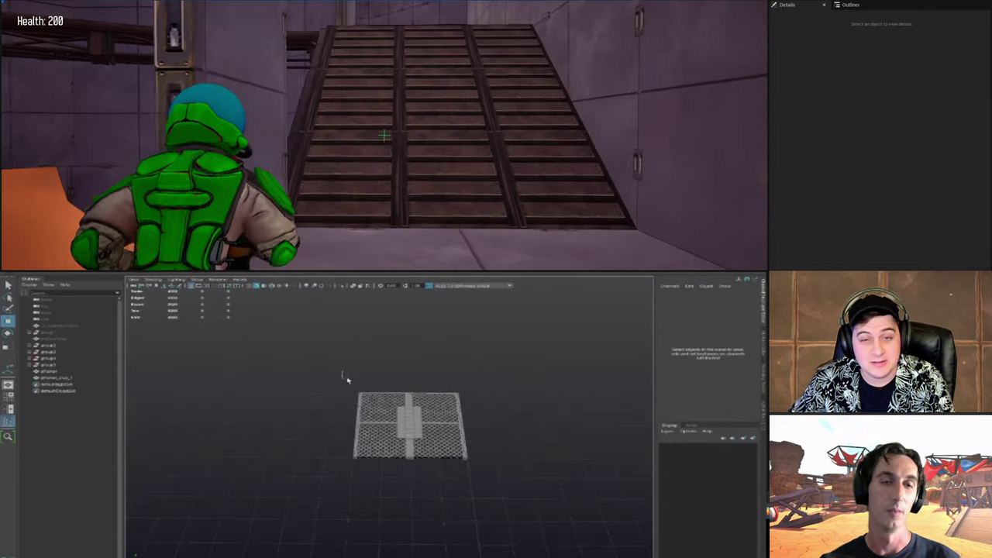
drag(347, 380, 481, 467)
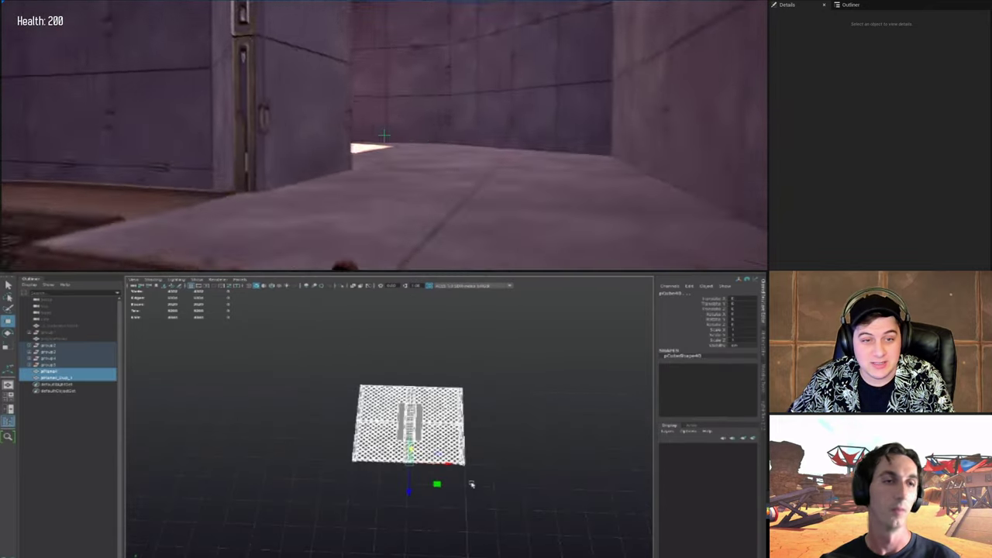
click(417, 450)
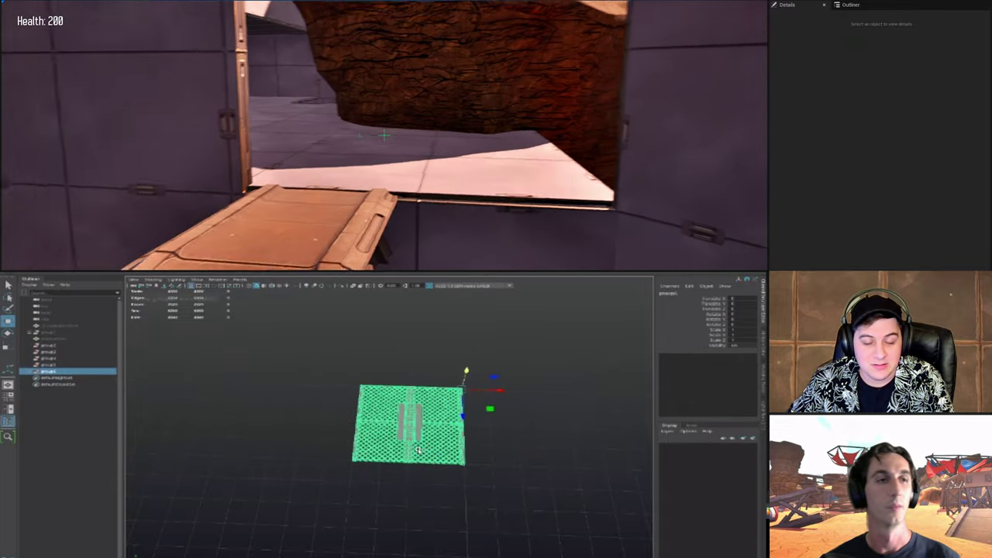
click(256, 381)
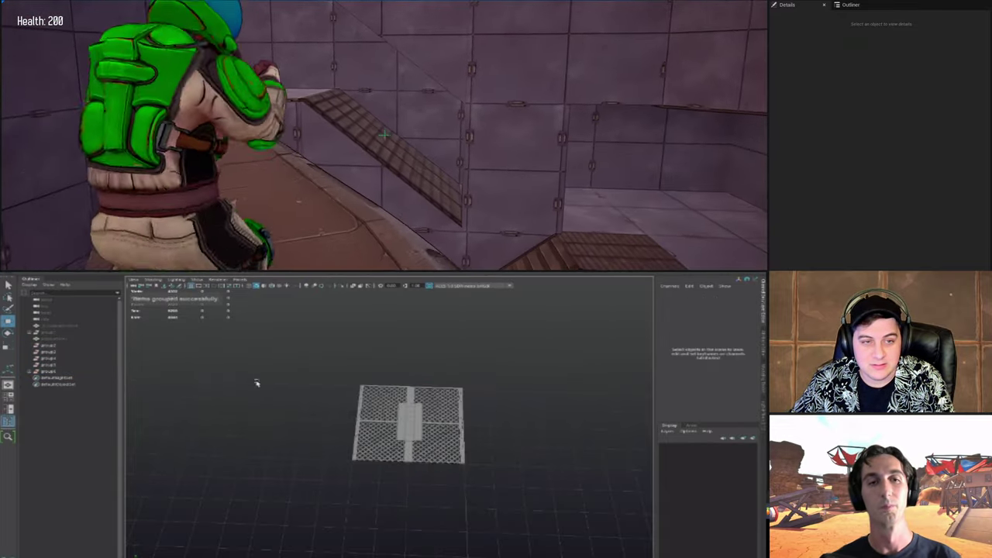
Step: Delete the leftover groups above the new lattice floor group and inspect the new group's contents
drag(42, 365, 60, 345)
key(Delete)
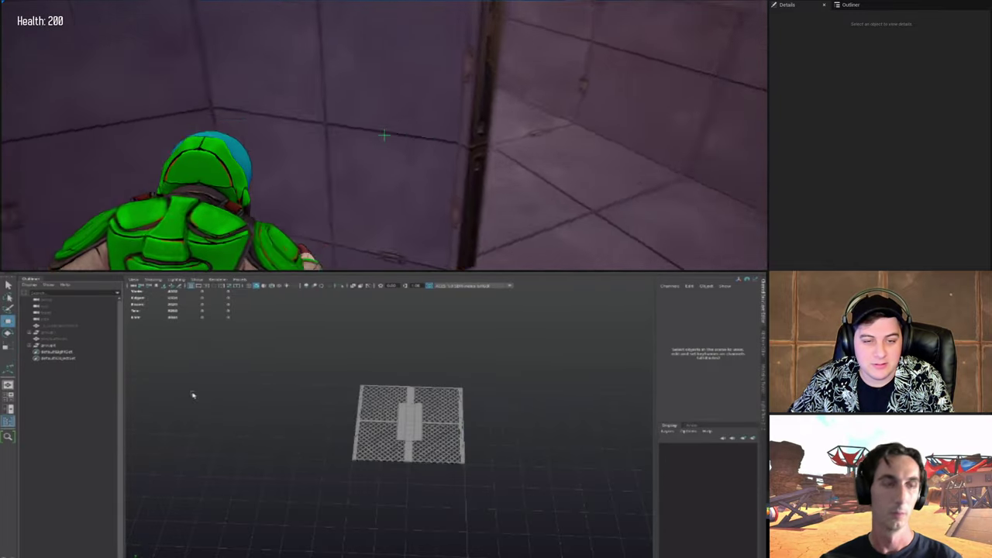
click(29, 351)
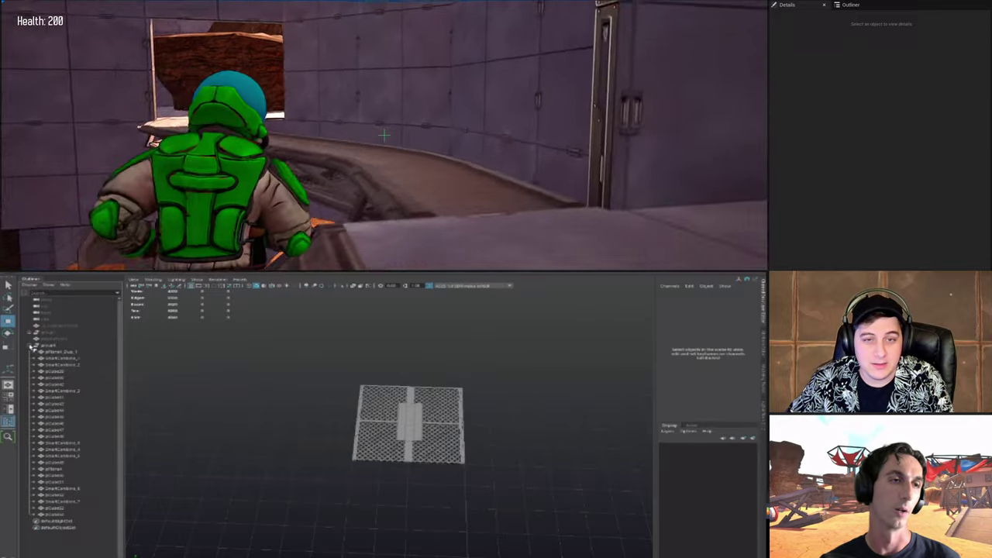
click(30, 346)
Step: Unhide the earlier small grate group so it shows beside the lattice floor
click(57, 333)
key(shift+h)
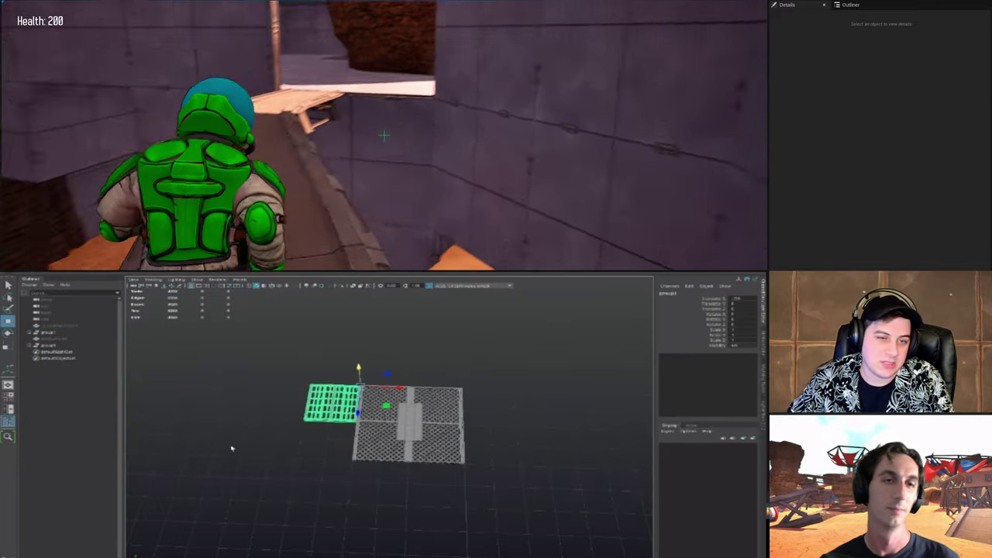
click(232, 447)
scroll(430, 473, up, 4)
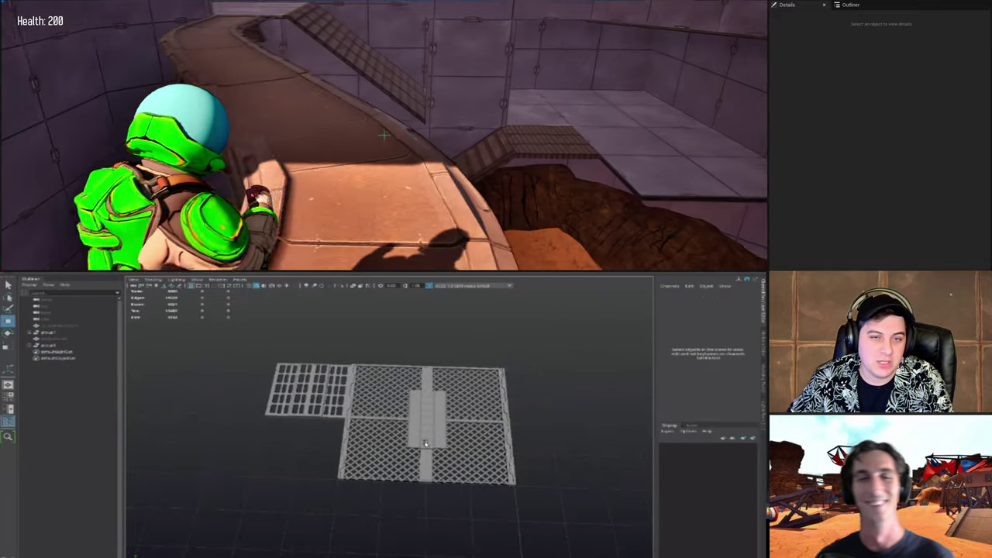
scroll(403, 440, down, 2)
Step: Rename the small grate group Grate_A and the lattice floor group Grate_B, selecting the curved bridge in Unreal Engine meanwhile
click(48, 333)
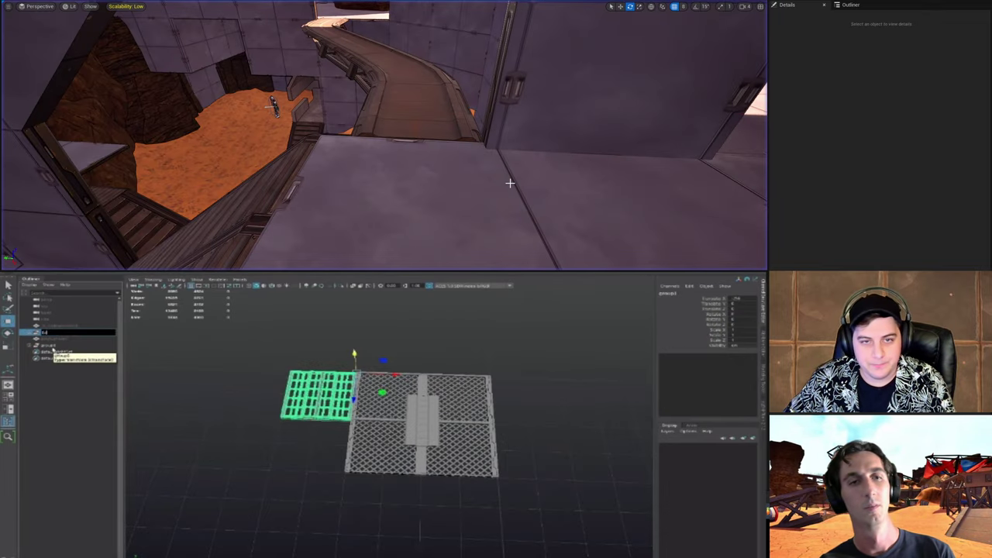
click(426, 123)
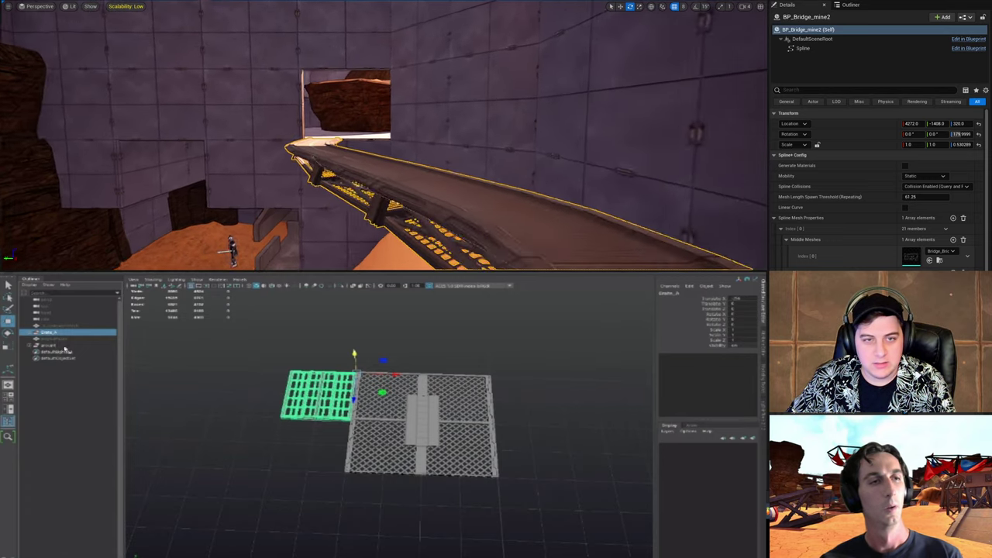
click(51, 345)
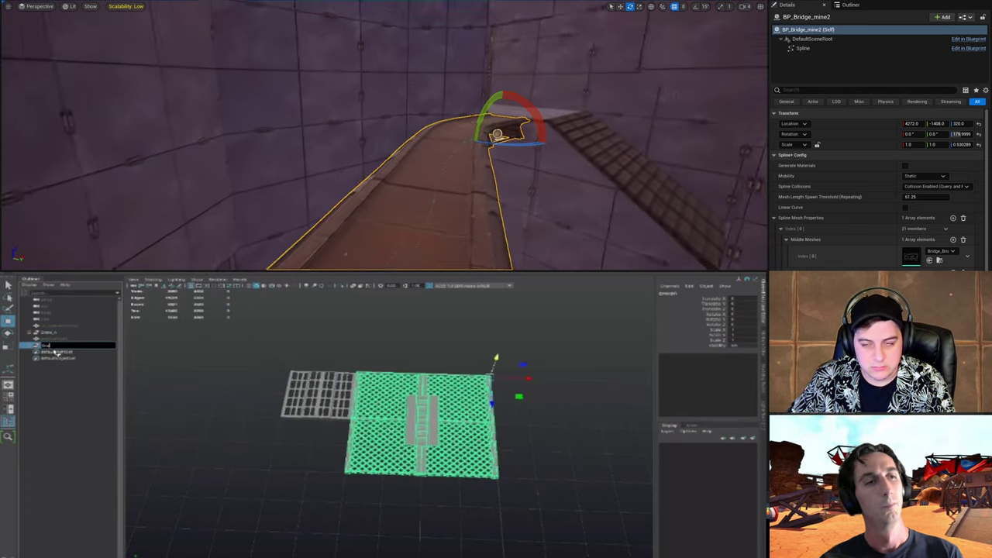
text(Grate_B)
key(Return)
scroll(228, 387, down, 5)
click(228, 387)
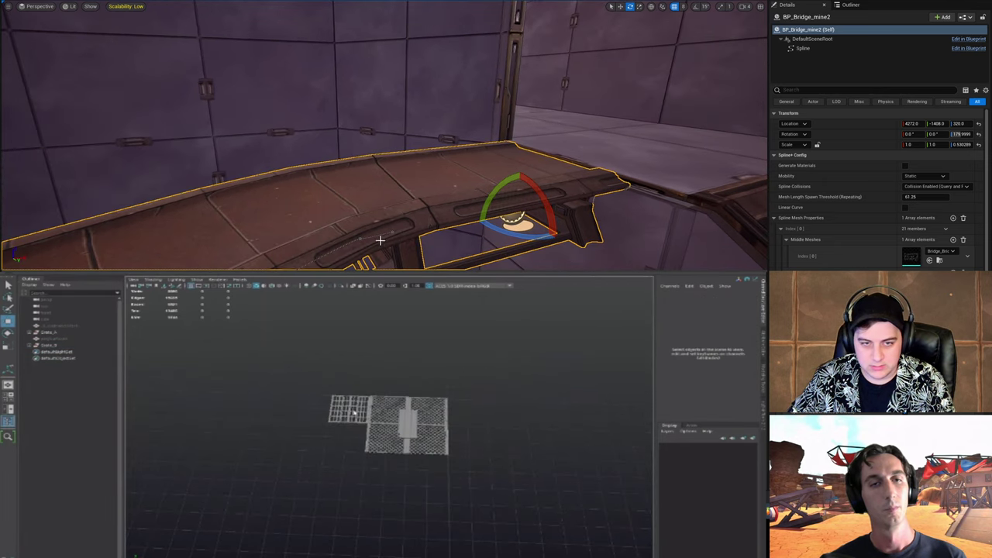
Step: Move both grate groups together away from the scene origin in Maya to free up modeling space
drag(46, 348, 46, 333)
right_drag(432, 231, 573, 230)
key(w)
alt+middle_drag(478, 399, 354, 391)
click(354, 392)
alt+middle_drag(283, 398, 325, 386)
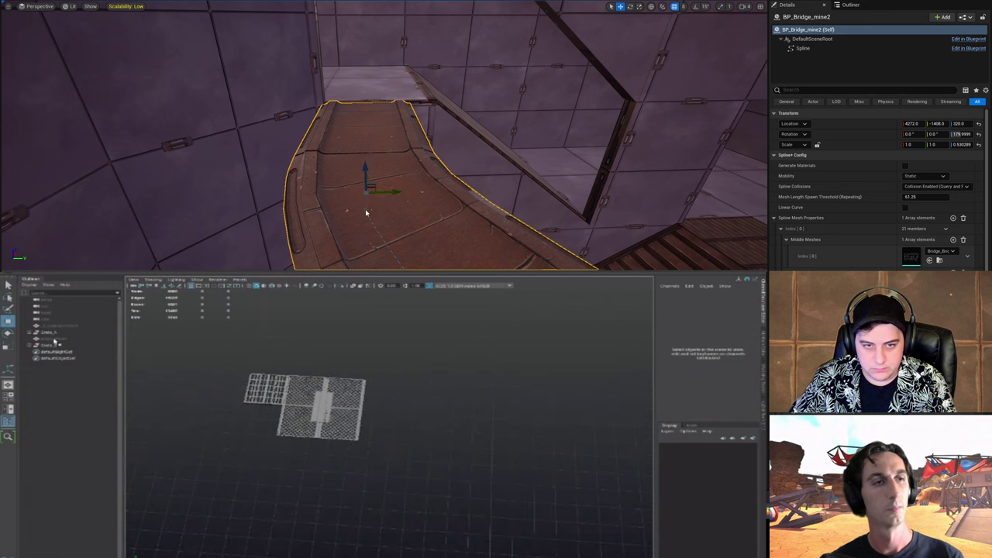
Step: Move Grate_A sideways on its own, leaving a gap between it and Grate_B
click(54, 334)
drag(395, 210, 402, 210)
drag(328, 378, 312, 376)
drag(402, 210, 406, 210)
drag(312, 376, 307, 375)
click(382, 404)
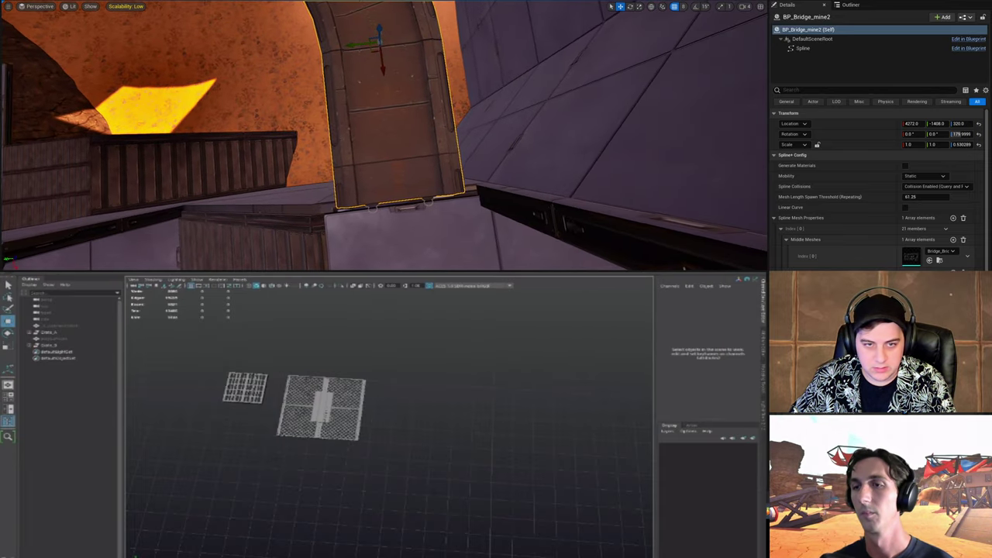
Step: Look over the curved bridge in Unreal Engine, and create a polygon cube at the origin in Maya
right_drag(412, 201, 402, 194)
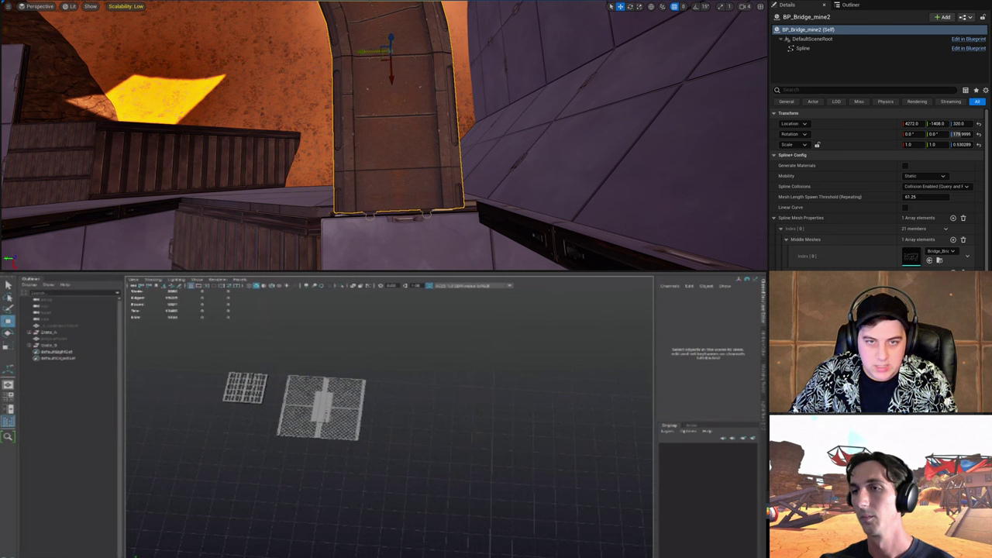
right_drag(406, 115, 405, 114)
alt+middle_drag(492, 427, 472, 419)
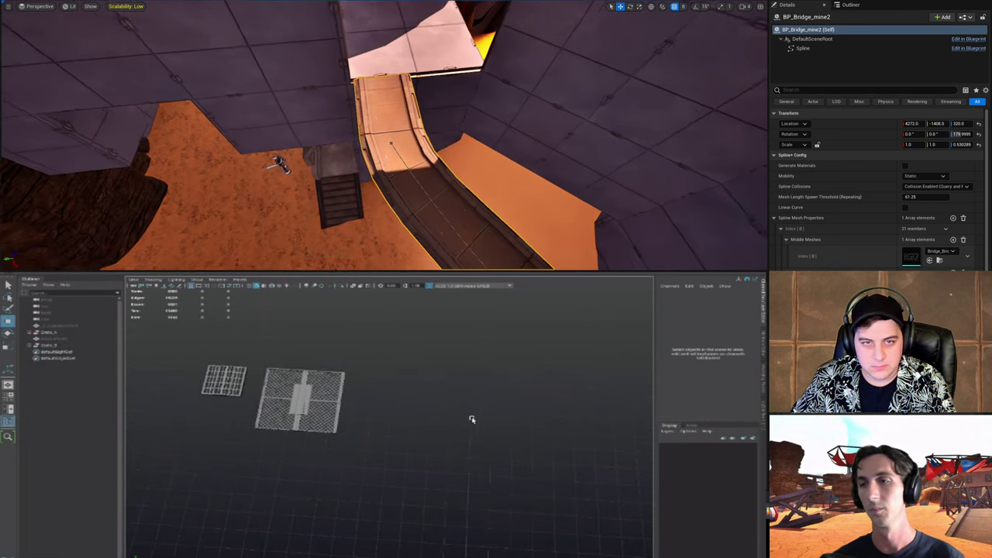
right_drag(405, 114, 406, 115)
alt+right_drag(472, 419, 487, 385)
right_drag(405, 115, 405, 115)
shift+right_drag(475, 402, 466, 422)
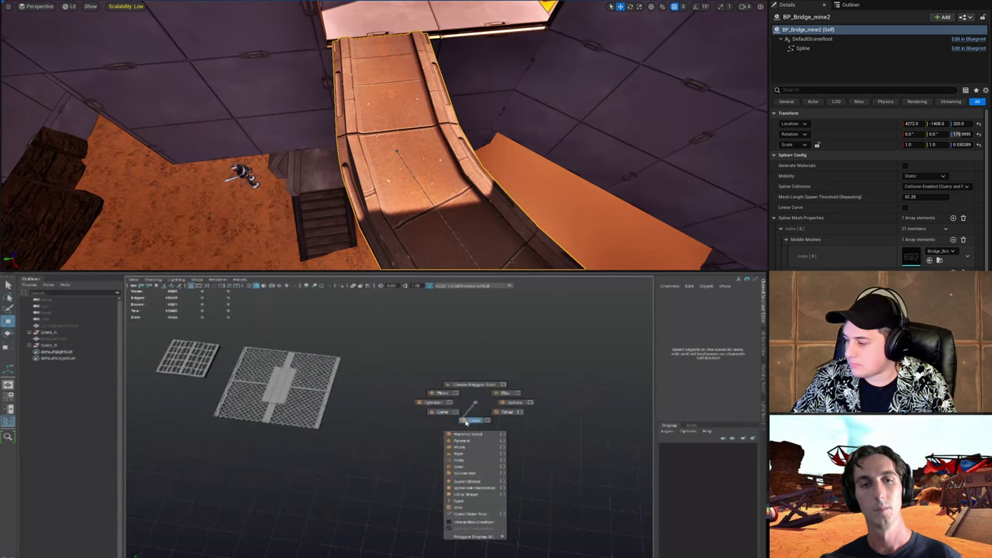
click(470, 420)
key(f)
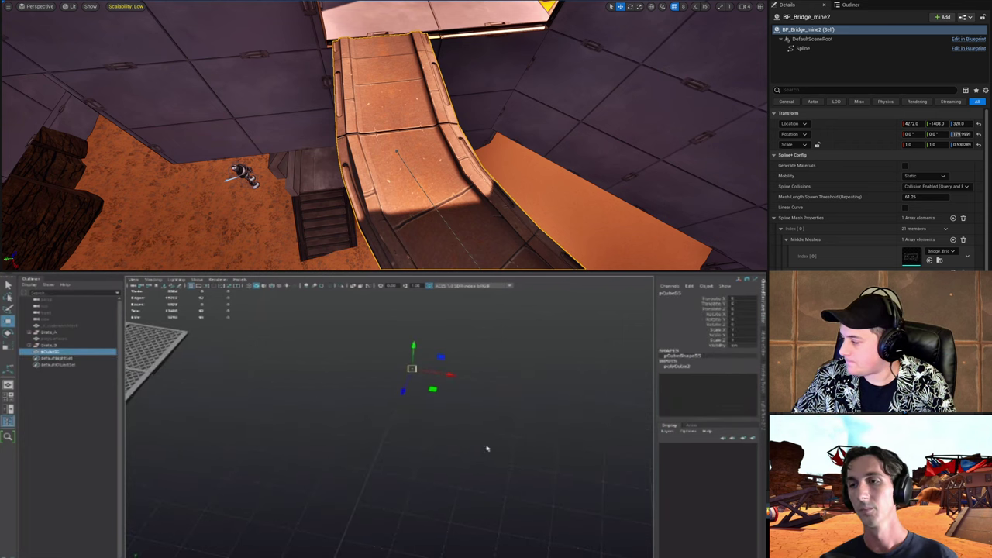
Step: Scale the new cube up uniformly and unhide the mannequin mesh as a size reference
drag(418, 370, 427, 369)
alt+right_drag(426, 370, 303, 412)
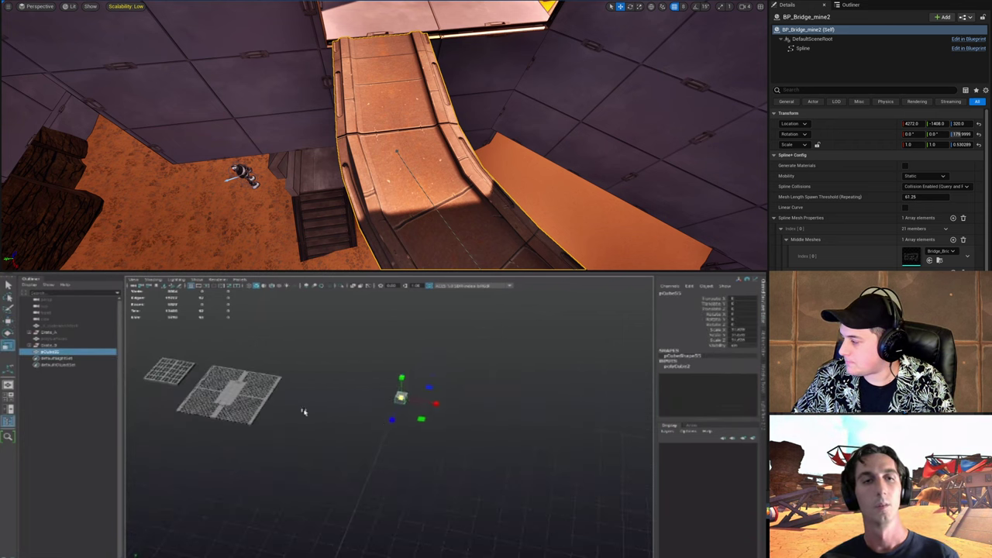
click(303, 411)
click(67, 325)
click(266, 467)
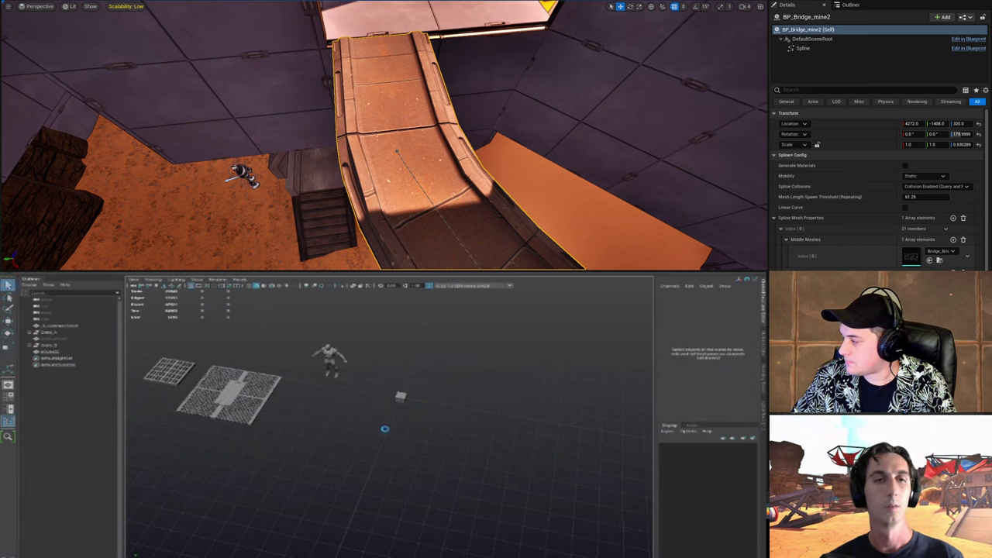
Step: Scale the cube along separate axes into a low rectangular box that is longer than it is tall
click(400, 397)
key(f)
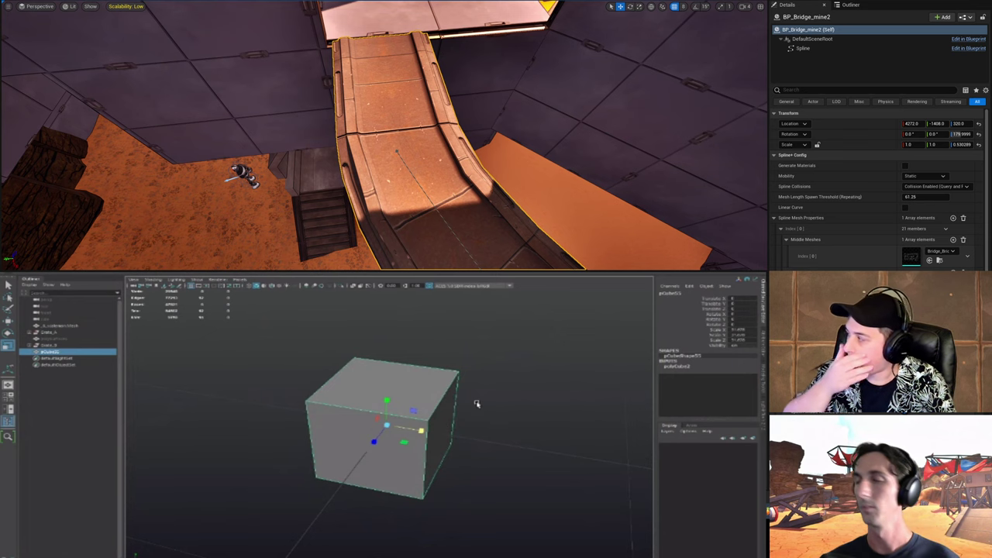
alt+drag(477, 404, 443, 418)
scroll(443, 419, down, 3)
drag(388, 399, 378, 418)
scroll(448, 427, down, 2)
key(r)
scroll(409, 423, down, 1)
alt+drag(431, 392, 436, 396)
drag(382, 431, 335, 446)
key(r)
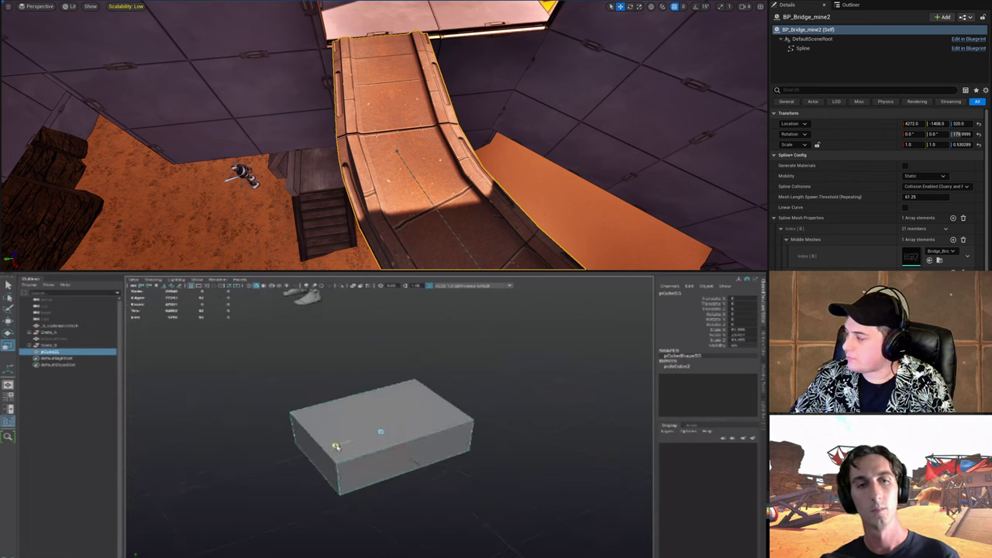
Step: Create a polygon cylinder and move it out beside the low box, viewing the underside of the bridge in Unreal Engine
alt+drag(431, 412, 462, 415)
click(517, 376)
alt+drag(511, 382, 475, 444)
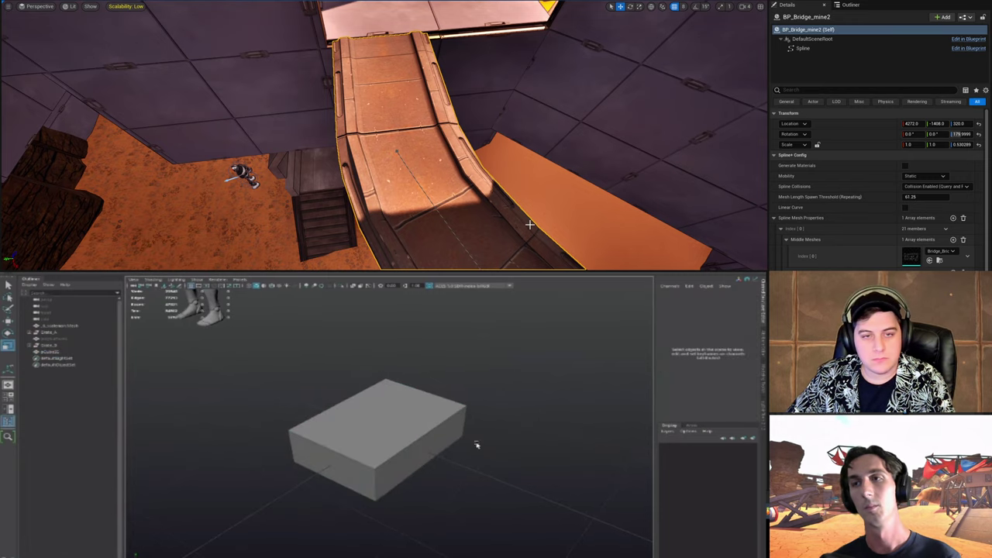
right_drag(529, 224, 488, 248)
alt+right_drag(476, 445, 394, 440)
right_drag(488, 248, 488, 230)
shift+right_drag(405, 439, 405, 440)
right_drag(489, 229, 489, 220)
shift+right_drag(405, 440, 392, 454)
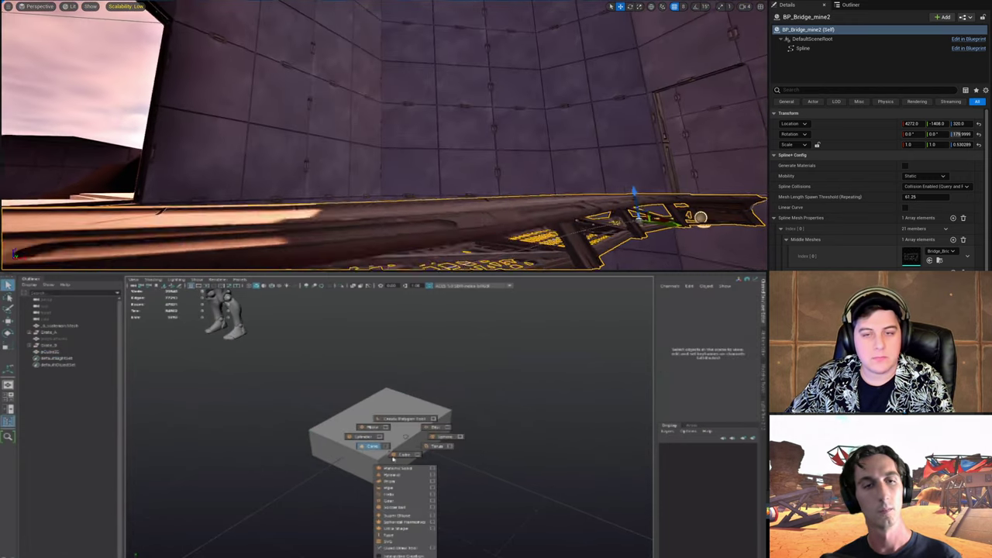
right_drag(489, 220, 490, 211)
shift+right_drag(392, 454, 478, 470)
drag(413, 444, 461, 463)
key(r)
click(489, 211)
right_drag(489, 211, 513, 191)
drag(459, 463, 478, 460)
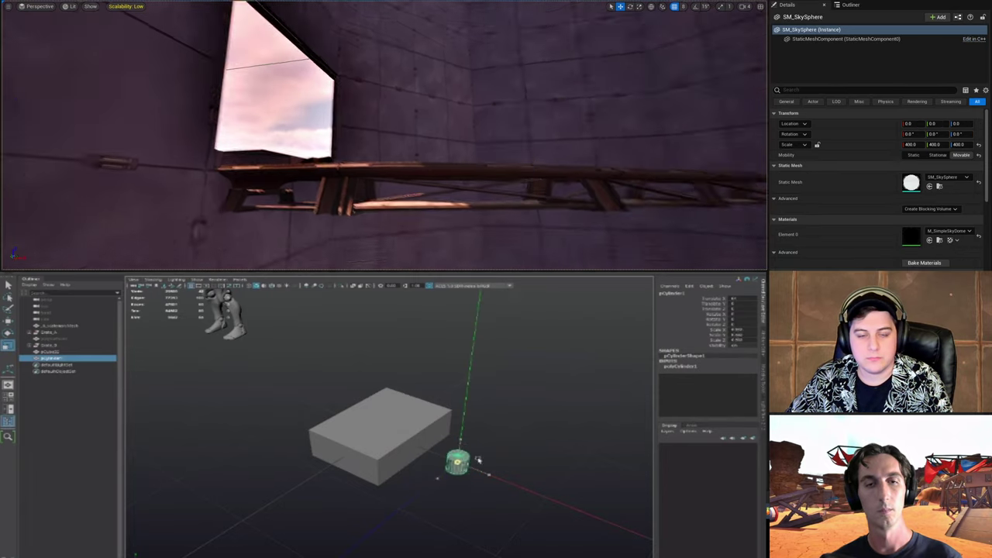
right_drag(513, 191, 537, 171)
drag(478, 460, 483, 454)
right_drag(537, 171, 372, 155)
key(ctrl+z)
key(ctrl+z)
Step: Scale the cylinder into a wide, flat disc and adjust its diameter
drag(458, 463, 488, 453)
key(f)
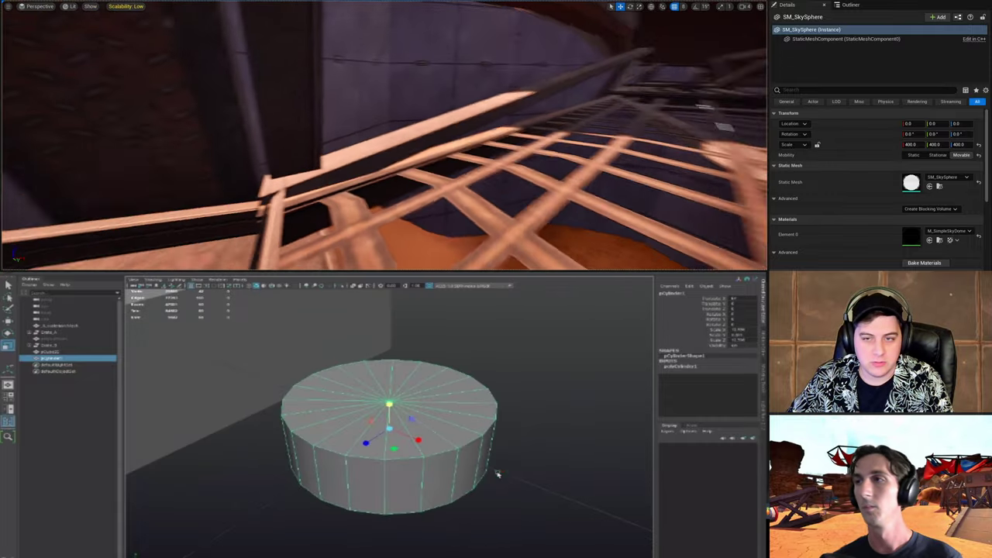
alt+middle_drag(509, 490, 488, 474)
drag(370, 410, 382, 409)
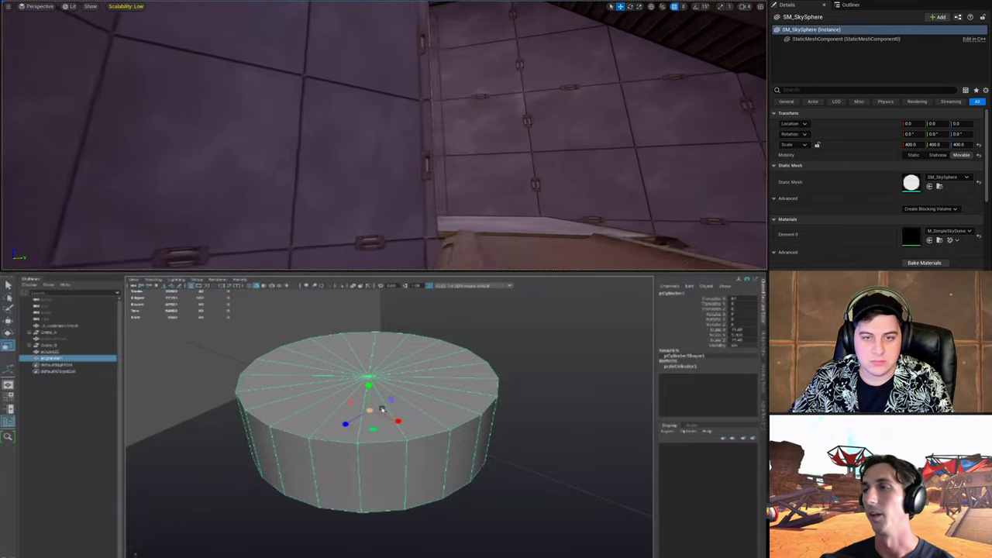
alt+drag(457, 387, 418, 391)
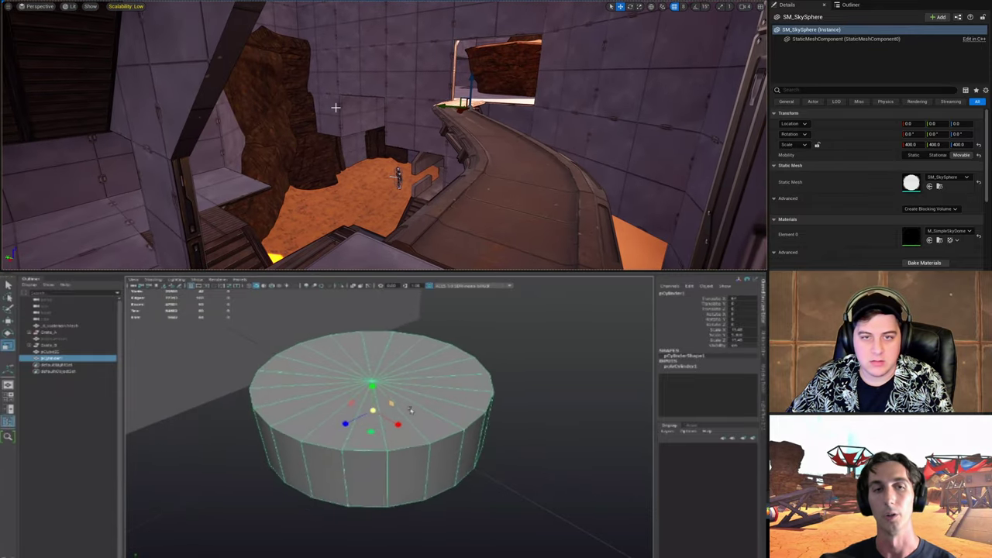
alt+right_drag(418, 391, 392, 397)
drag(377, 414, 444, 386)
Step: Lower the cylinder slightly and reduce its height to make a thinner disc beside the box
click(74, 36)
drag(371, 386, 371, 397)
alt+drag(436, 391, 415, 405)
alt+right_drag(415, 404, 429, 405)
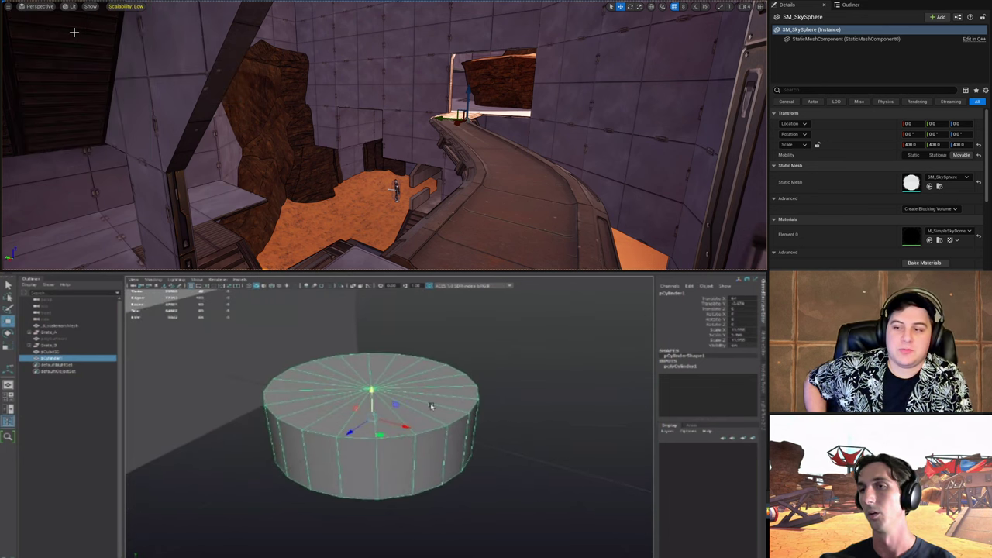
alt+drag(429, 406, 434, 414)
alt+right_drag(434, 414, 403, 398)
key(r)
drag(372, 394, 374, 399)
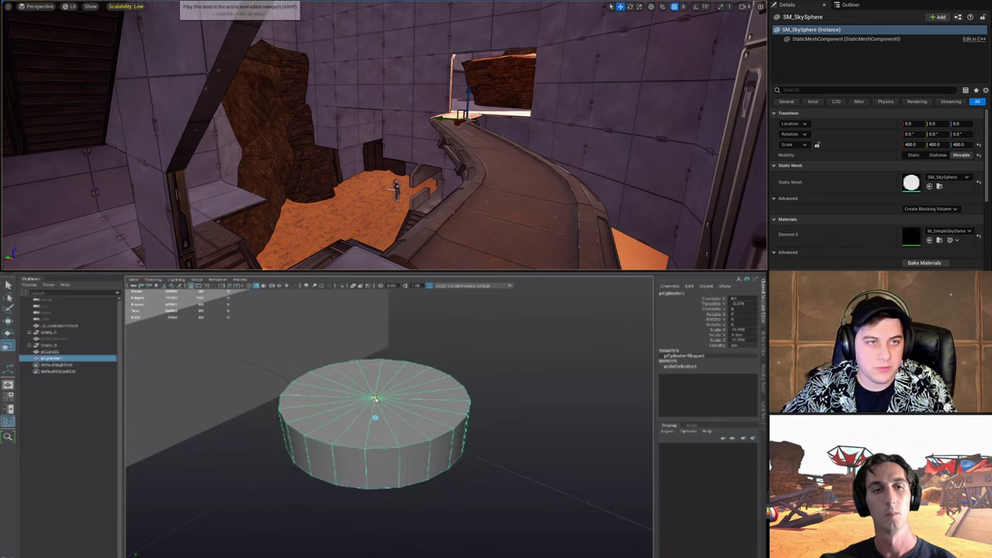
Step: Start play-testing the level in Unreal Engine and stack a smaller second cylinder on top of the disc in Maya
click(171, 2)
alt+right_drag(504, 405, 472, 405)
key(F8)
key(F8)
click(471, 405)
alt+drag(472, 405, 445, 420)
right_drag(463, 413, 403, 423)
middle_drag(375, 419, 385, 384)
key(r)
drag(380, 388, 505, 359)
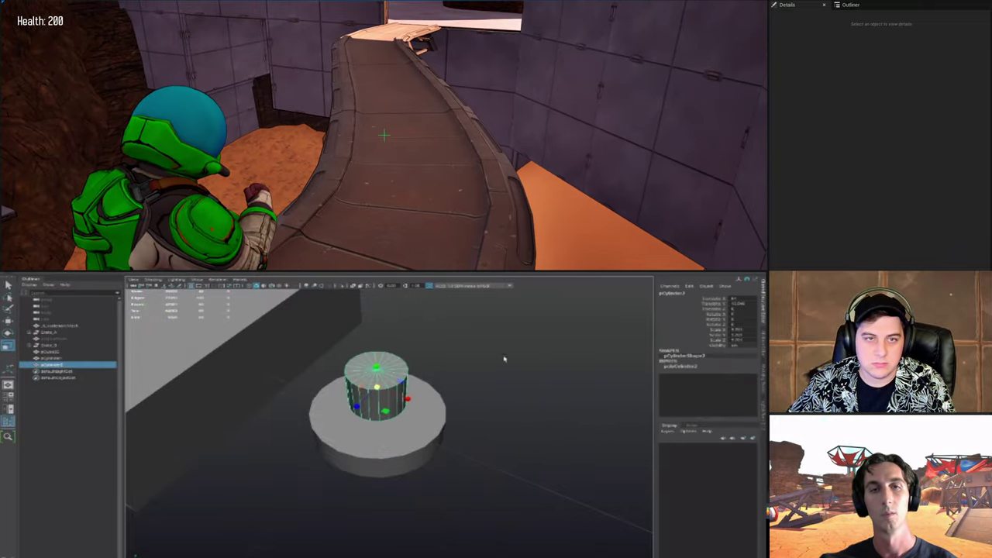
Step: Set the small cylinder's axis subdivisions to 6, remove its cap subdivisions, and stop the Unreal play test
click(680, 365)
click(733, 381)
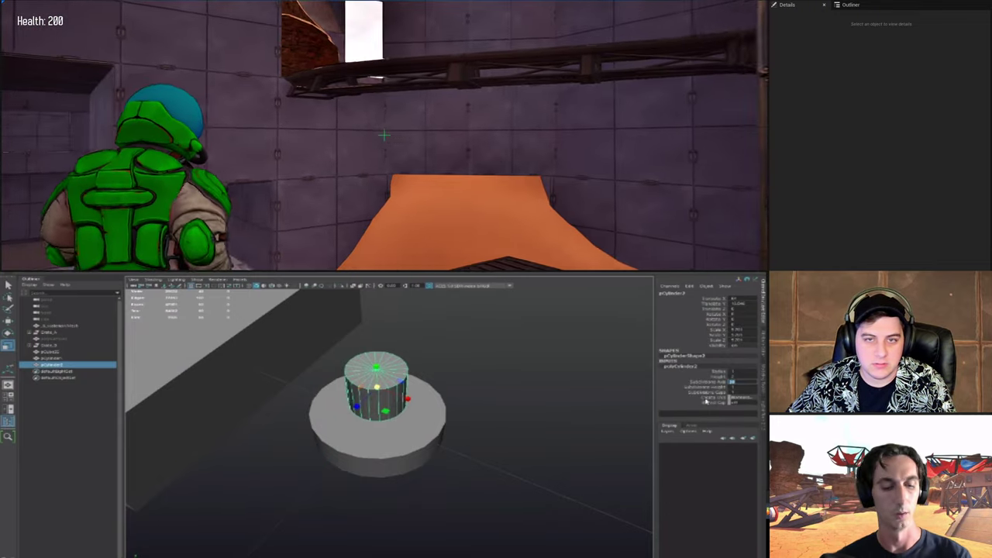
text(6)
key(Return)
alt+drag(514, 399, 549, 399)
key(Escape)
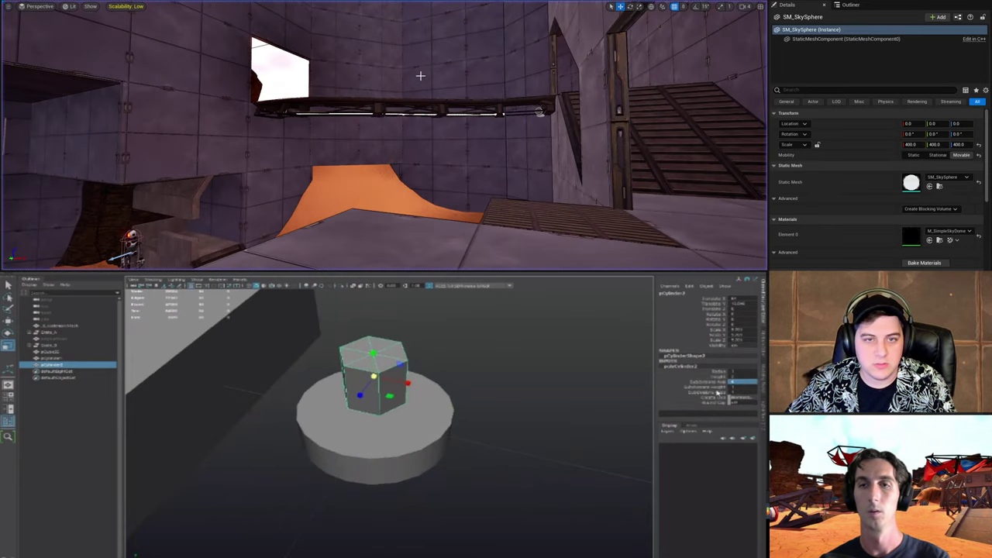
click(711, 392)
Step: Select the curved bridge in Unreal Engine and set its Z scale to 1
click(365, 100)
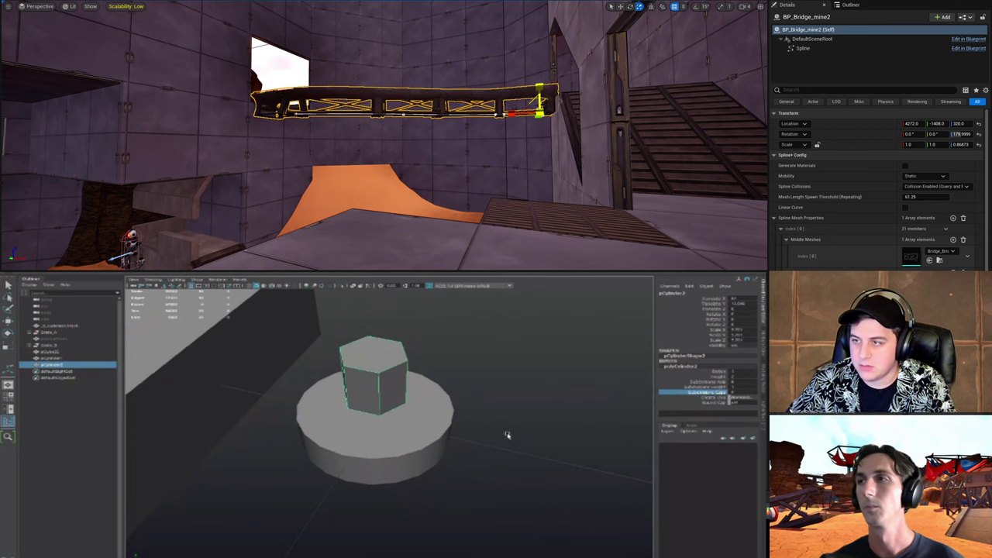
click(959, 144)
alt+drag(522, 434, 472, 426)
text(1)
key(Return)
scroll(410, 417, up, 2)
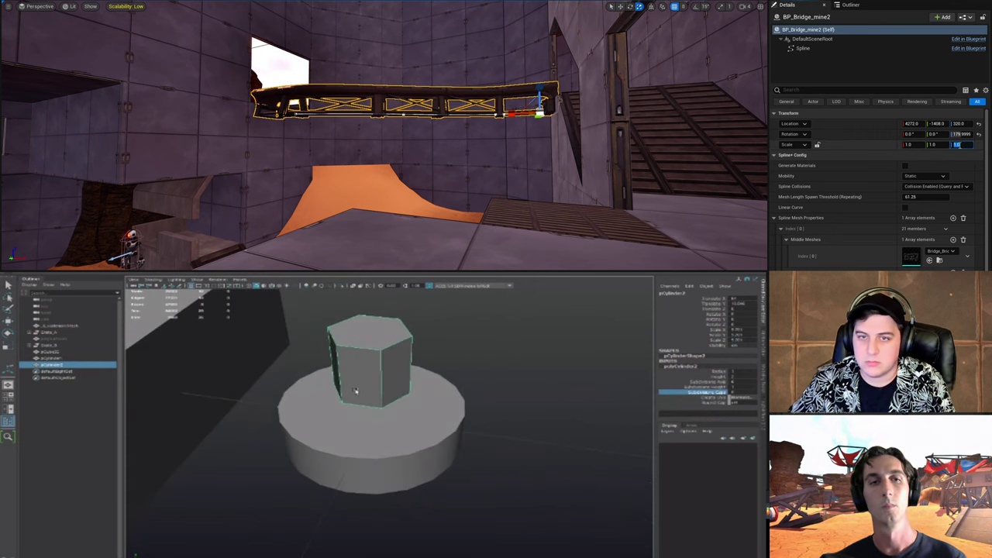
Step: Lower the bridge to a Z location of 248 in Unreal Engine while selecting side faces of the hexagonal prism in Maya
key(F11)
click(355, 390)
key(r)
right_drag(542, 127, 542, 88)
key(w)
alt+drag(439, 337, 425, 392)
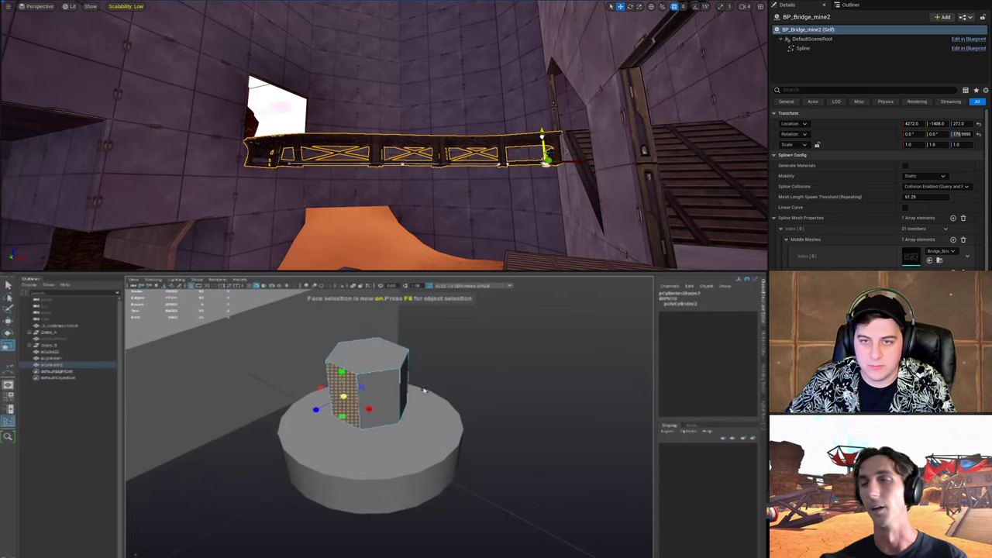
drag(542, 137, 543, 143)
alt+drag(406, 367, 410, 376)
right_drag(542, 143, 535, 109)
alt+drag(409, 376, 396, 381)
right_drag(534, 109, 534, 89)
alt+drag(396, 381, 406, 382)
right_drag(535, 89, 519, 85)
click(406, 383)
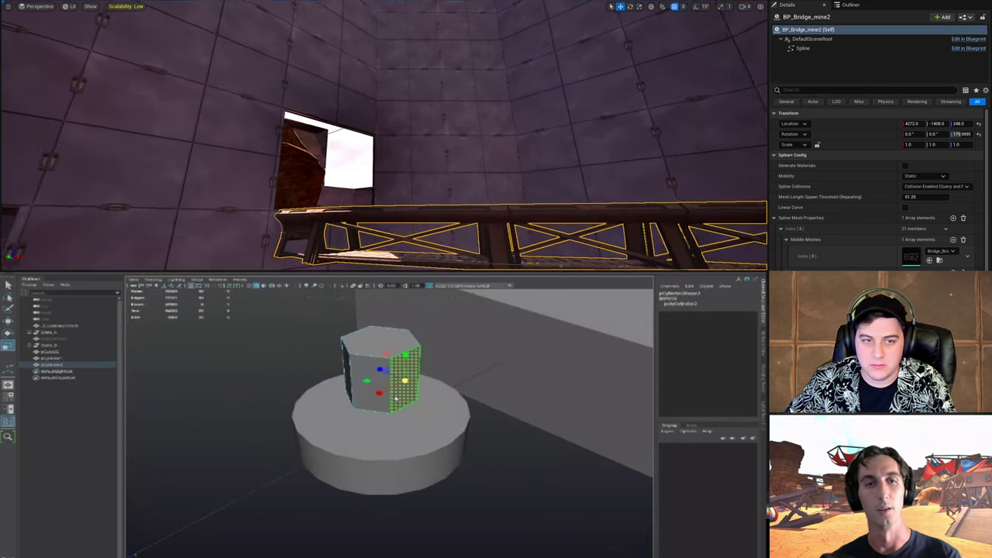
Step: Select the top face of the hexagonal prism in Maya while inspecting where the bridge meets the doorway in Unreal Engine
alt+drag(395, 398, 456, 393)
right_drag(519, 85, 488, 93)
key(w)
alt+drag(457, 392, 496, 394)
scroll(447, 394, down, 2)
right_drag(488, 93, 519, 131)
alt+drag(410, 388, 411, 400)
alt+right_drag(410, 400, 443, 396)
key(s)
right_drag(519, 132, 578, 139)
click(380, 361)
key(w)
alt+middle_drag(459, 363, 441, 373)
right_drag(577, 140, 596, 132)
alt+right_drag(441, 373, 452, 372)
right_drag(597, 132, 643, 124)
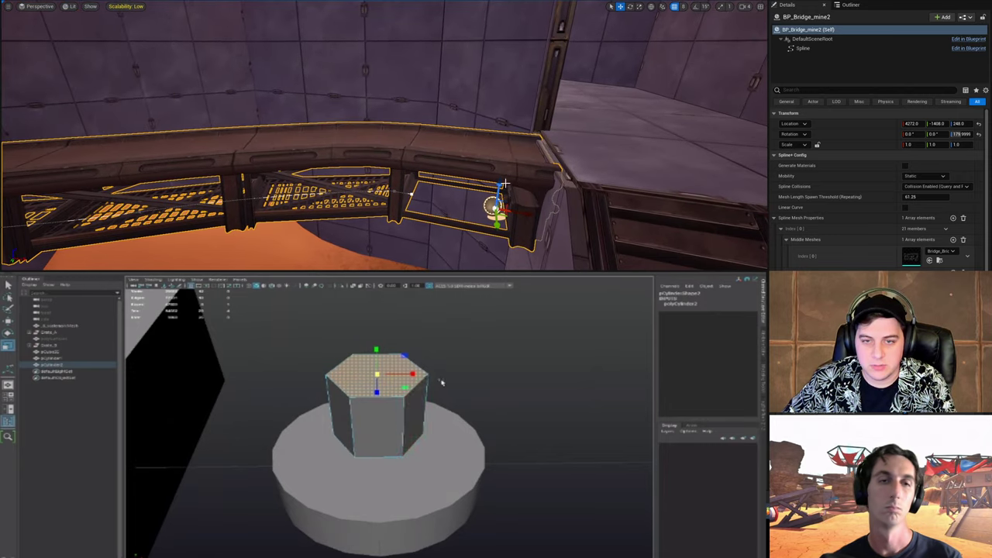
Step: Reposition the bridge to X 4280 and Z 256, and extrude the hexagonal prism's top face inward to form an inset
alt+drag(442, 382, 449, 380)
drag(500, 187, 499, 178)
key(w)
right_drag(500, 178, 515, 159)
shift+drag(378, 363, 370, 364)
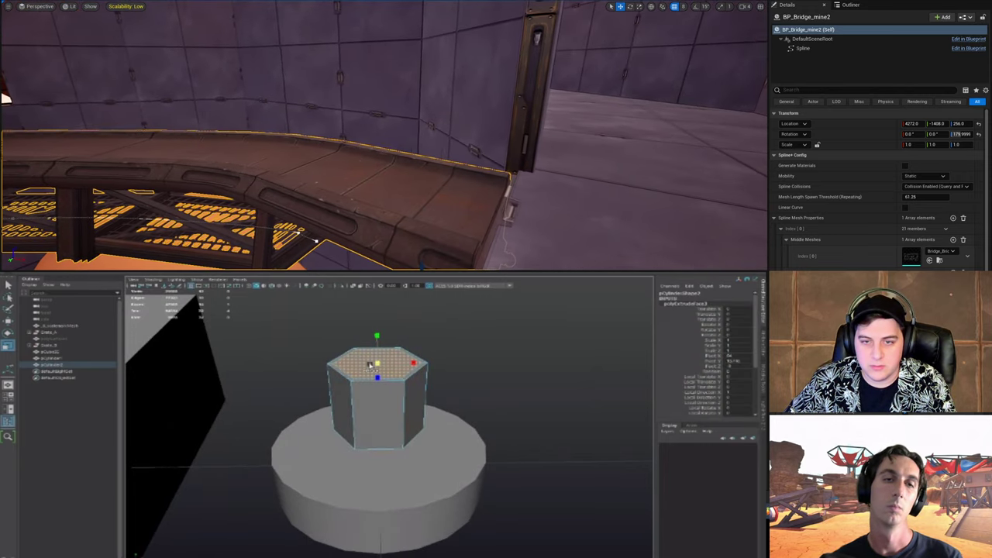
right_drag(515, 159, 500, 189)
shift+drag(370, 364, 361, 365)
right_drag(500, 190, 481, 213)
key(w)
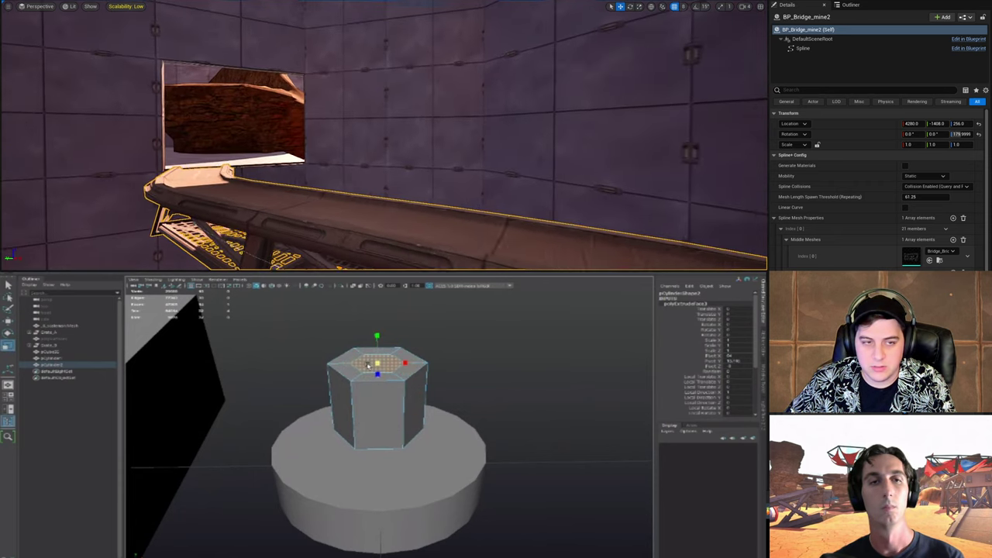
Step: Open the Smooth options for the hexagonal prism in Maya while checking the bridge's landing in Unreal Engine
right_drag(480, 213, 480, 229)
key(w)
alt+drag(355, 368, 358, 377)
right_drag(480, 229, 473, 244)
alt+right_drag(359, 377, 330, 365)
right_drag(473, 244, 464, 260)
alt+right_drag(330, 365, 376, 376)
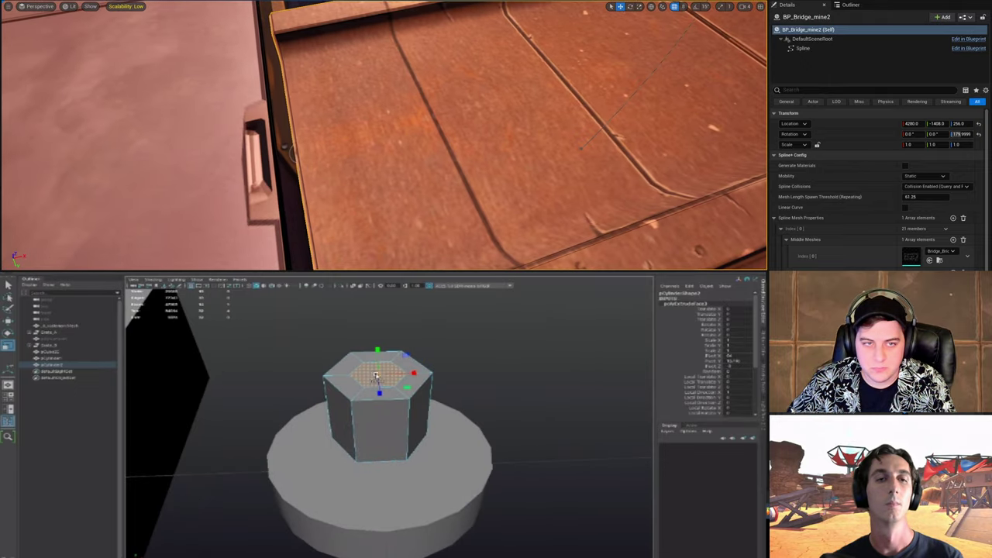
click(148, 280)
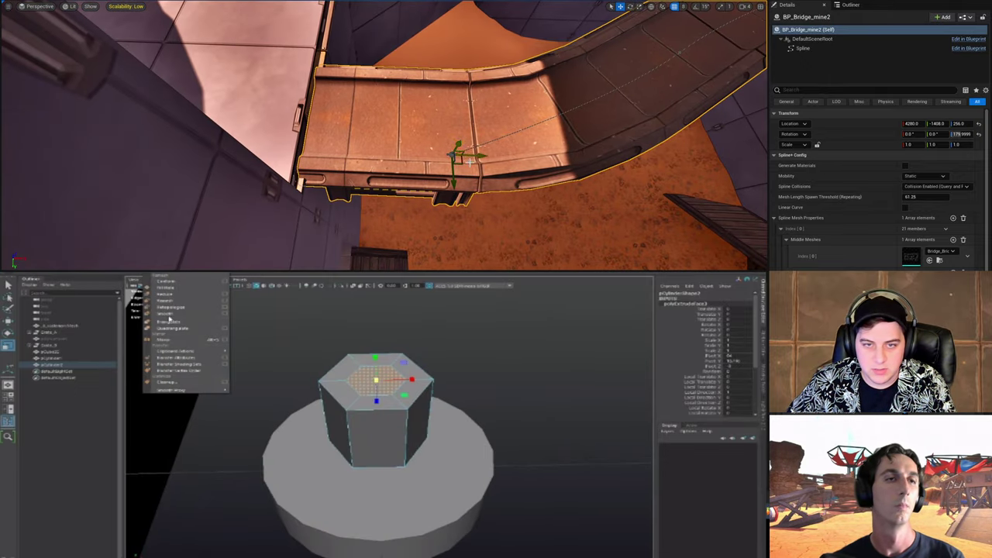
click(172, 314)
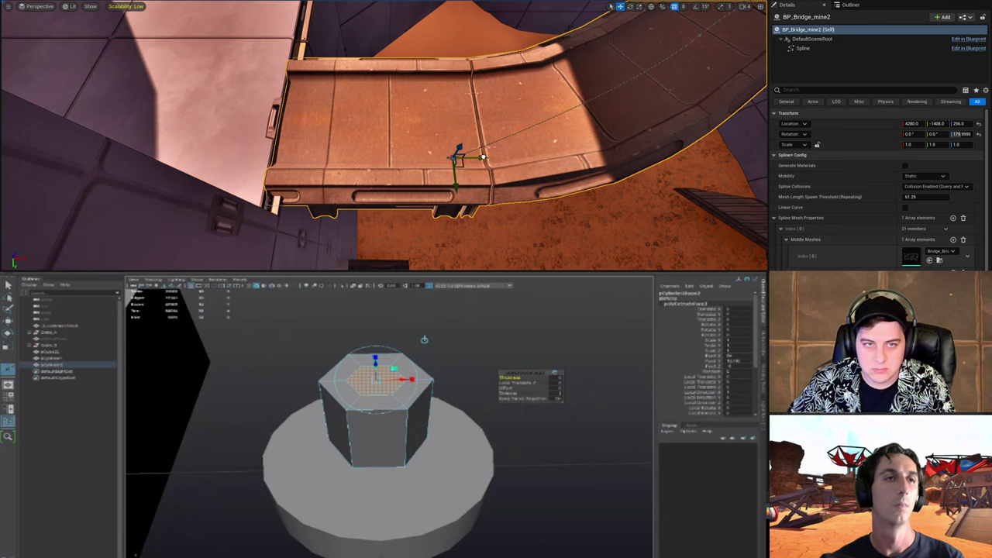
click(151, 280)
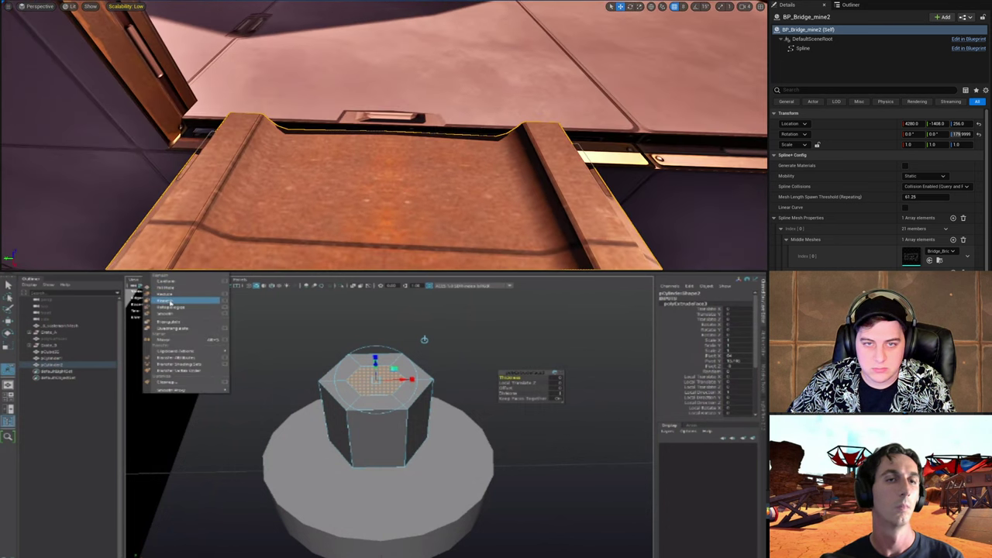
scroll(214, 51, down, 2)
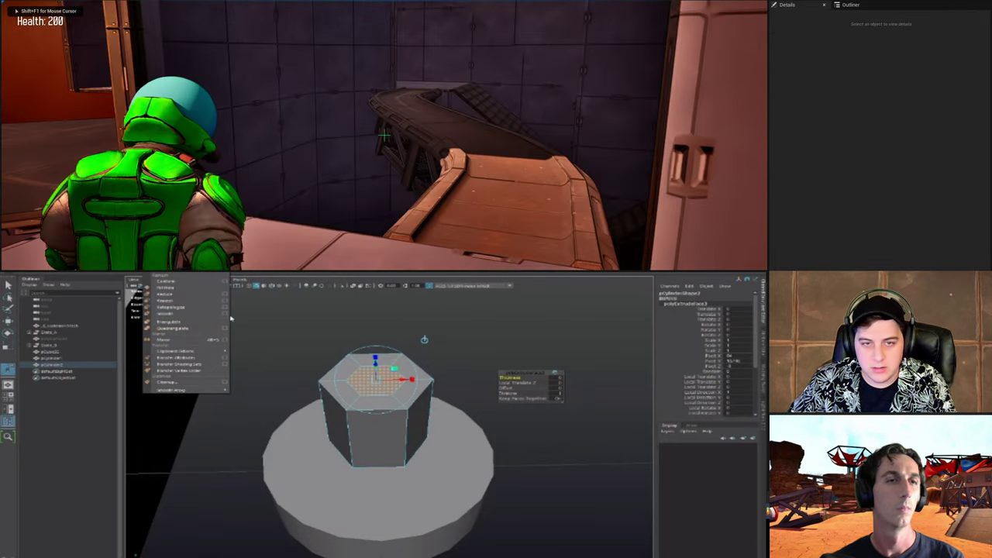
click(224, 314)
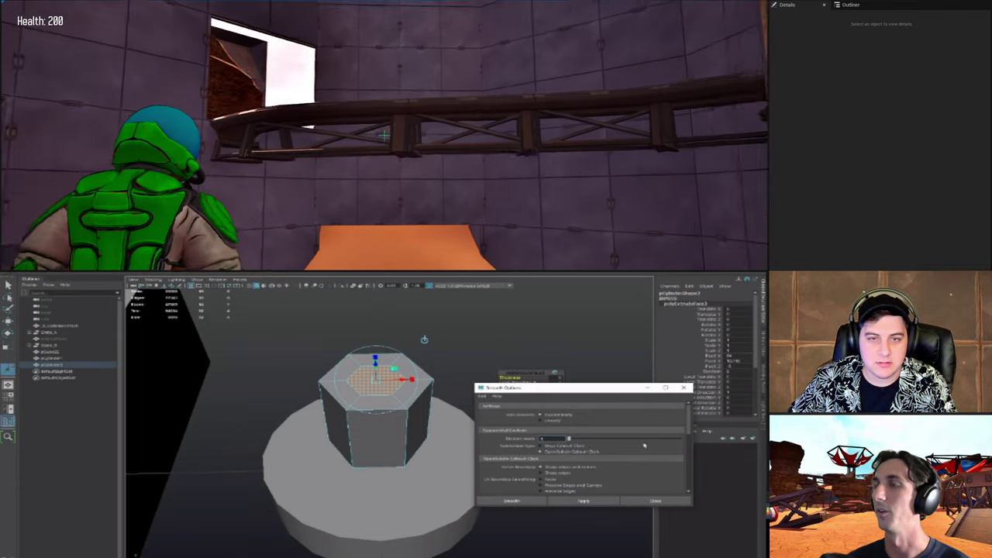
Step: Try to duplicate the bridge upward to Z 1232 and rotate the copy around its vertical axis
key(Escape)
click(411, 113)
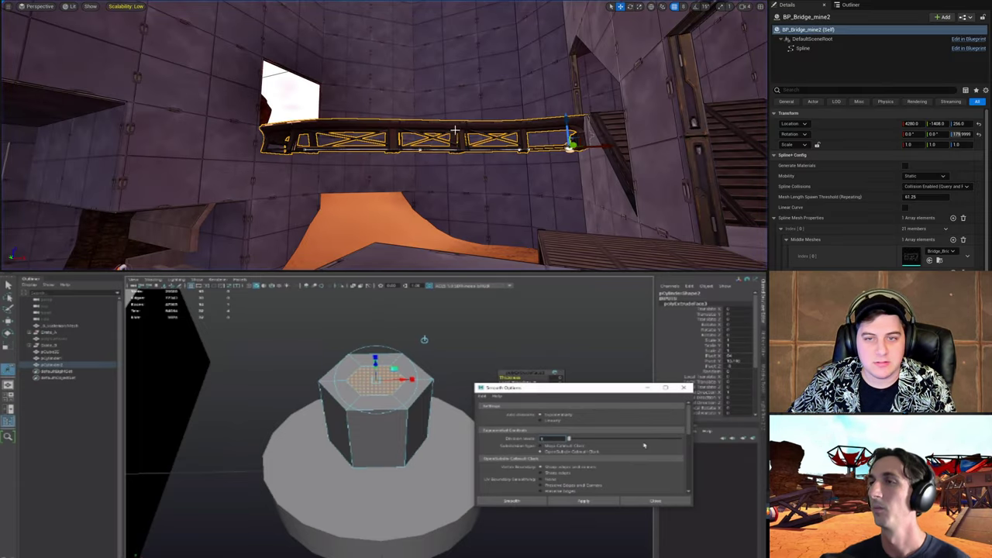
right_drag(454, 131, 449, 154)
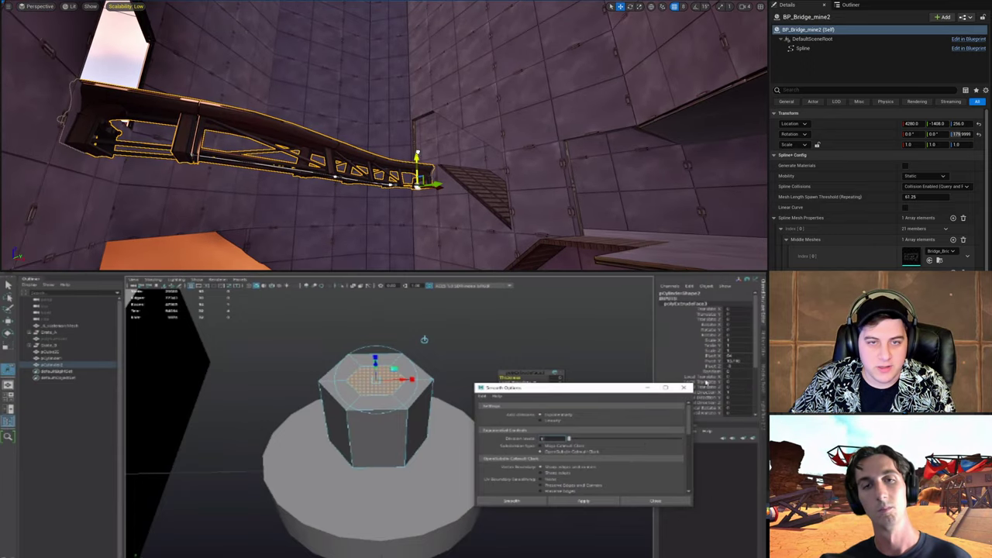
alt+drag(417, 155, 413, 27)
drag(614, 388, 624, 383)
right_drag(414, 47, 412, 17)
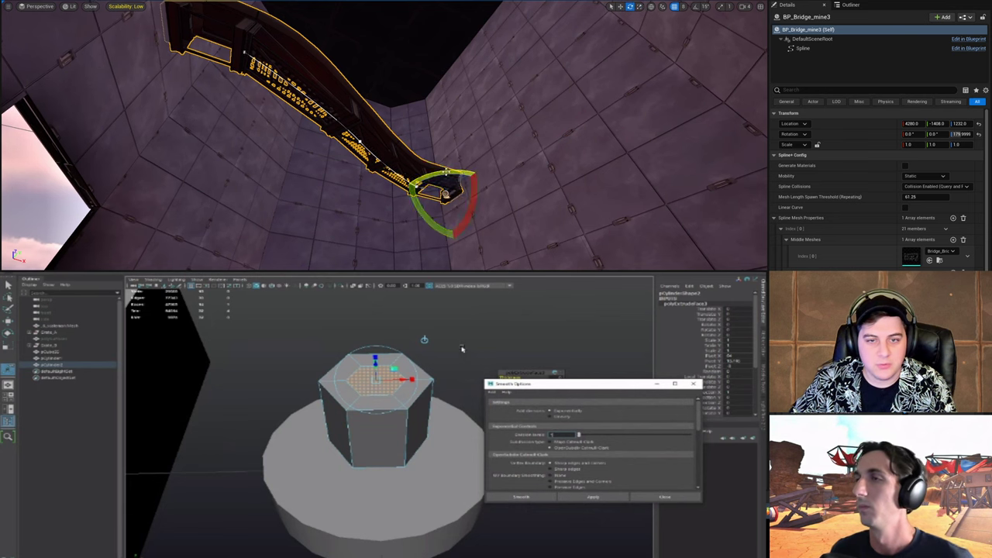
drag(447, 172, 446, 175)
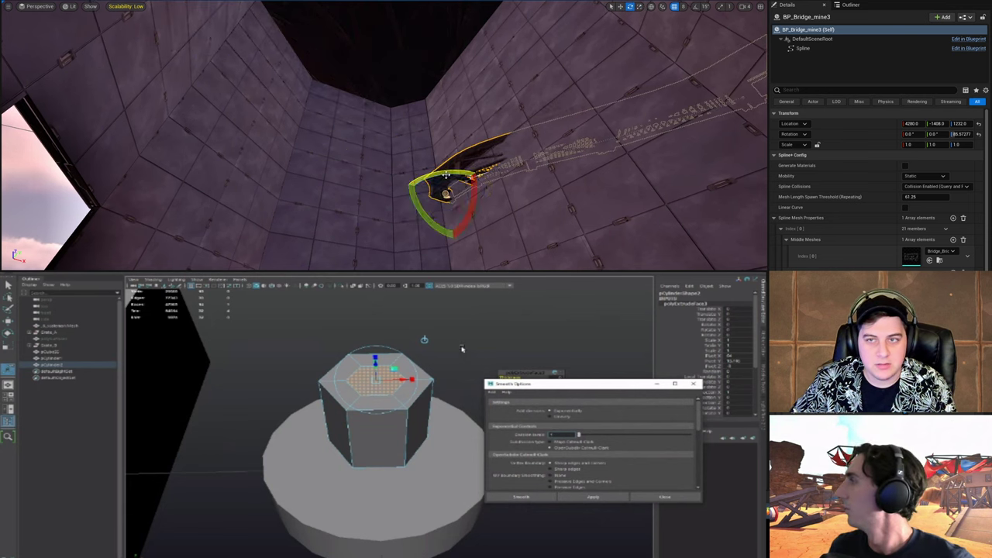
key(ctrl+z)
click(683, 6)
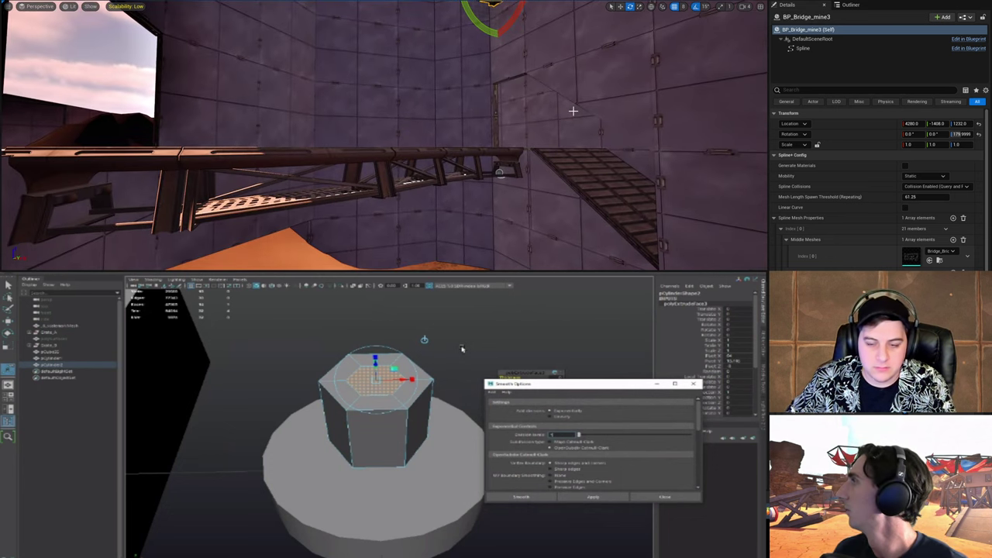
key(Escape)
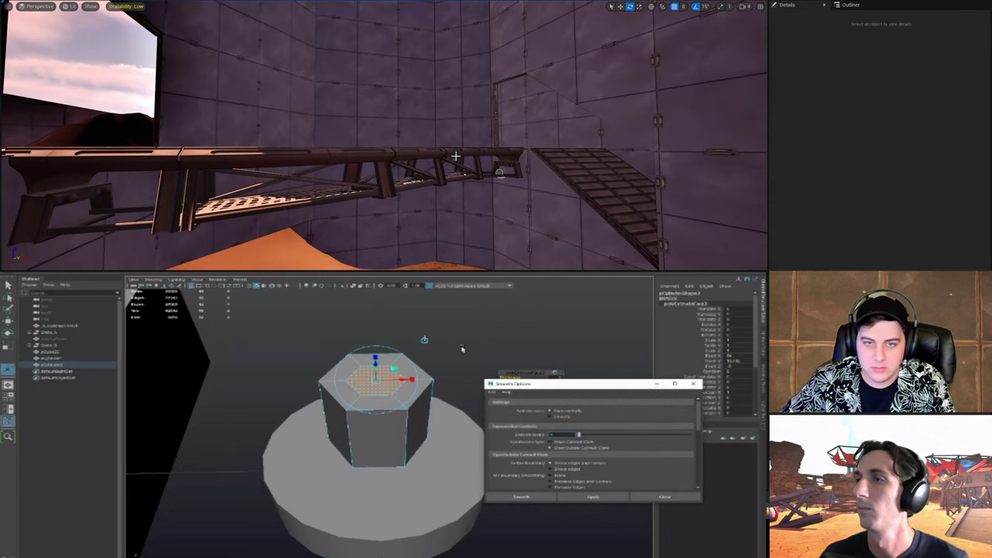
Step: Set the position grid snap size to 384 and keep the original bridge selected for moving
click(455, 155)
click(685, 8)
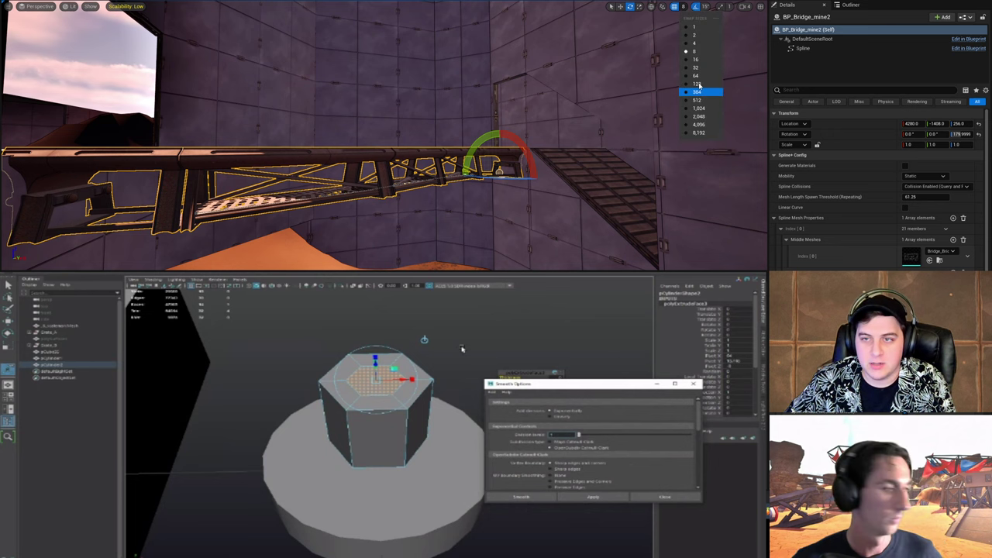
click(700, 93)
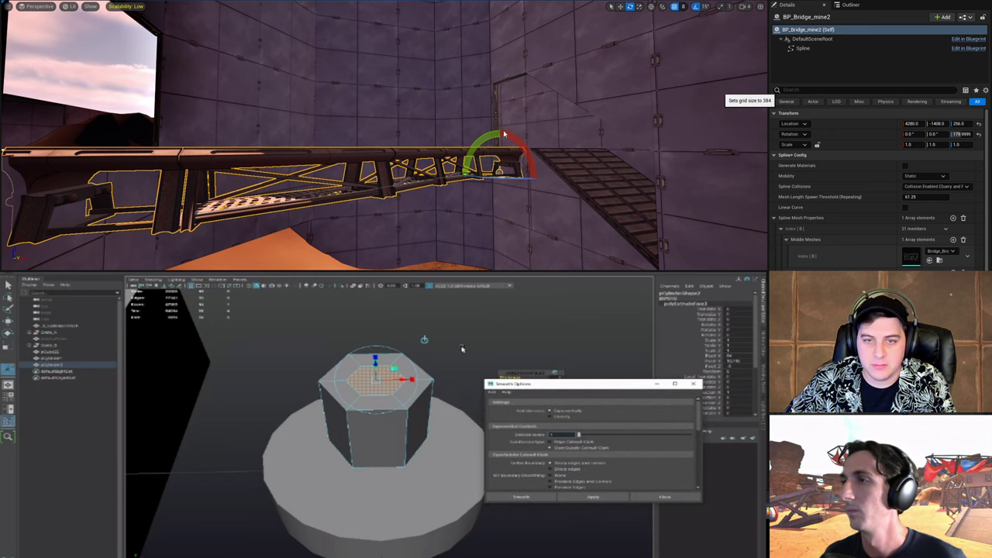
click(429, 146)
mouse_move(429, 146)
right_down()
mouse_move(429, 122)
mouse_move(416, 151)
right_up()
click(454, 150)
key(w)
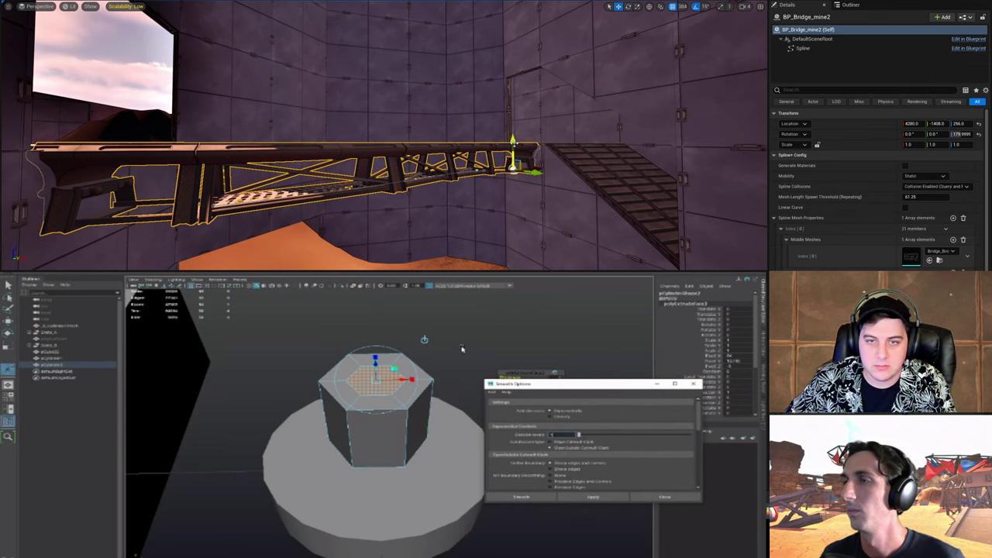
Step: Duplicate the bridge upward and raise the copy to a Z location of 1408
alt+drag(518, 114, 519, 3)
right_drag(565, 119, 565, 33)
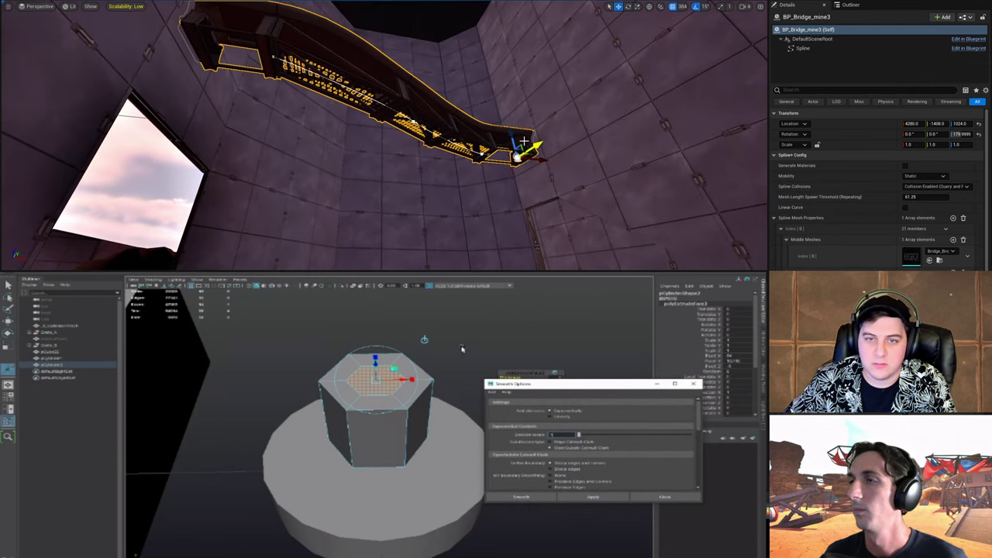
drag(511, 134, 500, 81)
right_drag(499, 81, 489, 100)
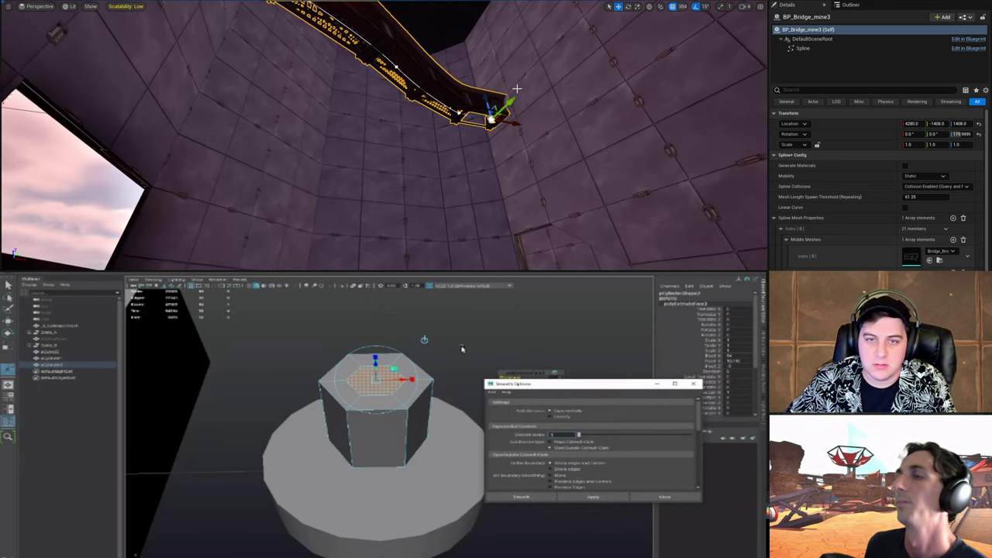
Step: Move the upper bridge copy to X 2744 and rotate it to about 90° around its vertical axis
key(e)
drag(489, 100, 450, 112)
key(w)
drag(513, 118, 193, 97)
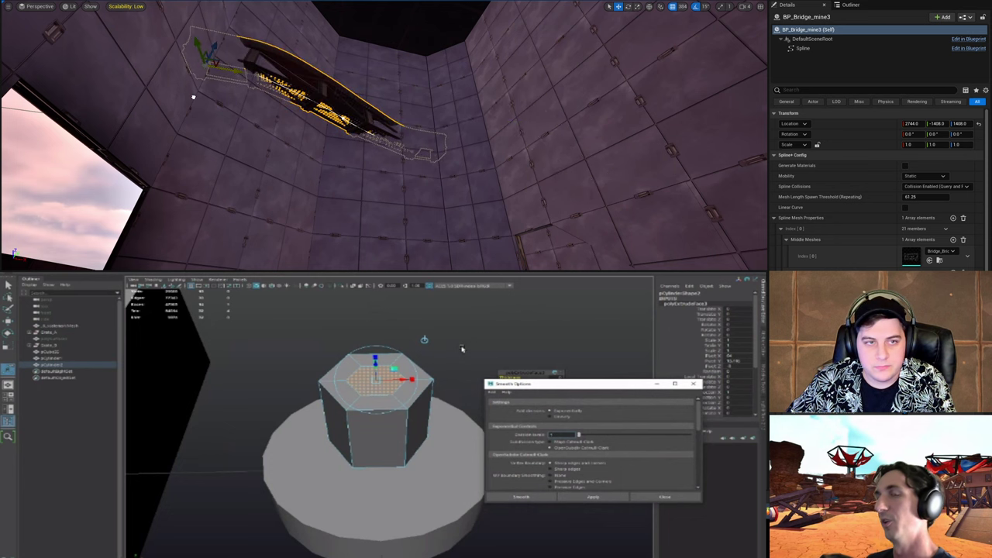
right_drag(193, 97, 196, 78)
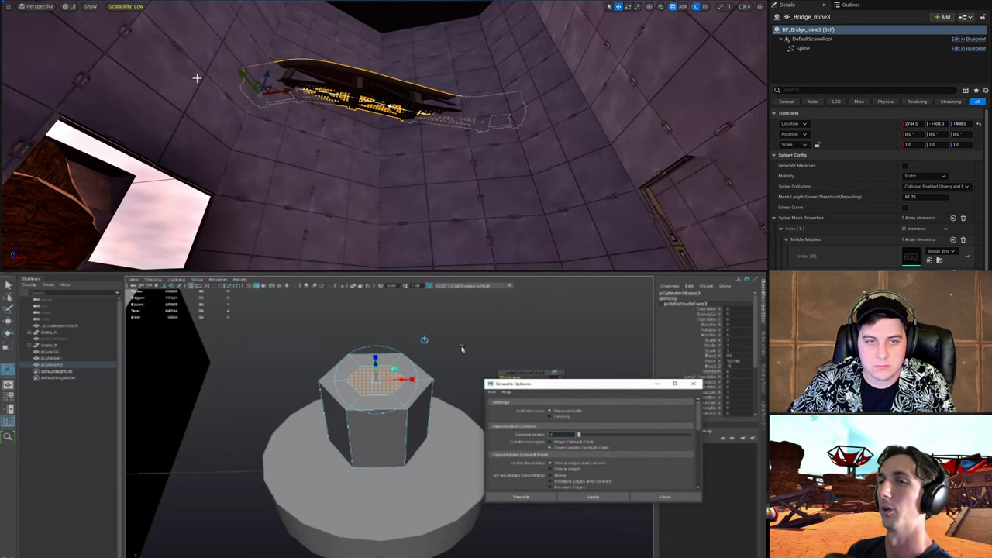
key(e)
drag(267, 70, 229, 59)
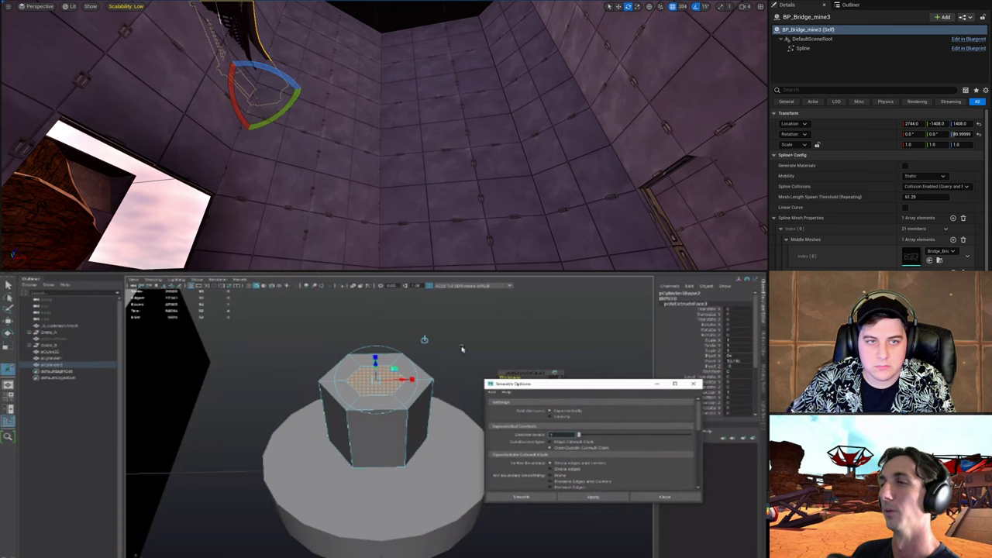
Step: Try to move the upper bridge copy to X 3512 and Y -1792
right_drag(332, 154, 306, 104)
key(w)
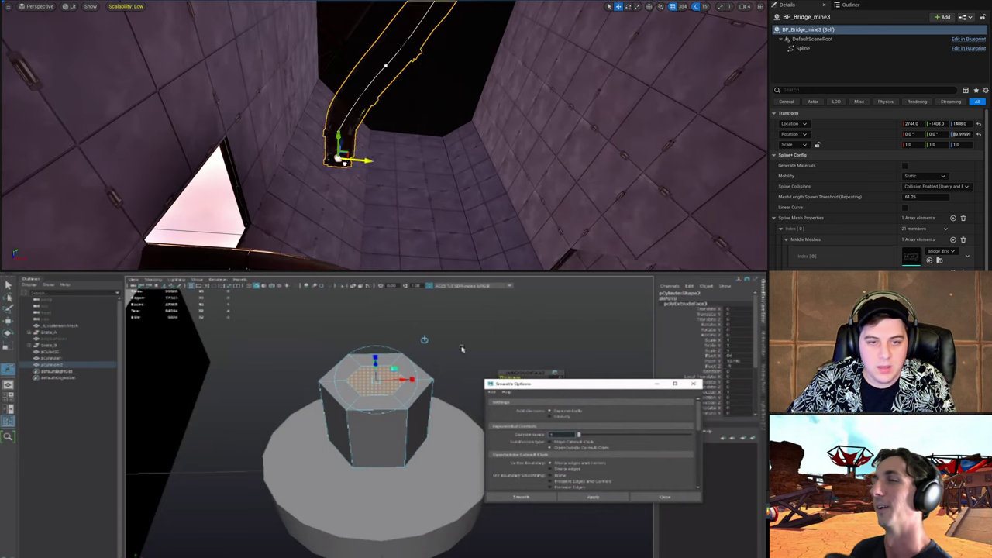
drag(356, 160, 420, 171)
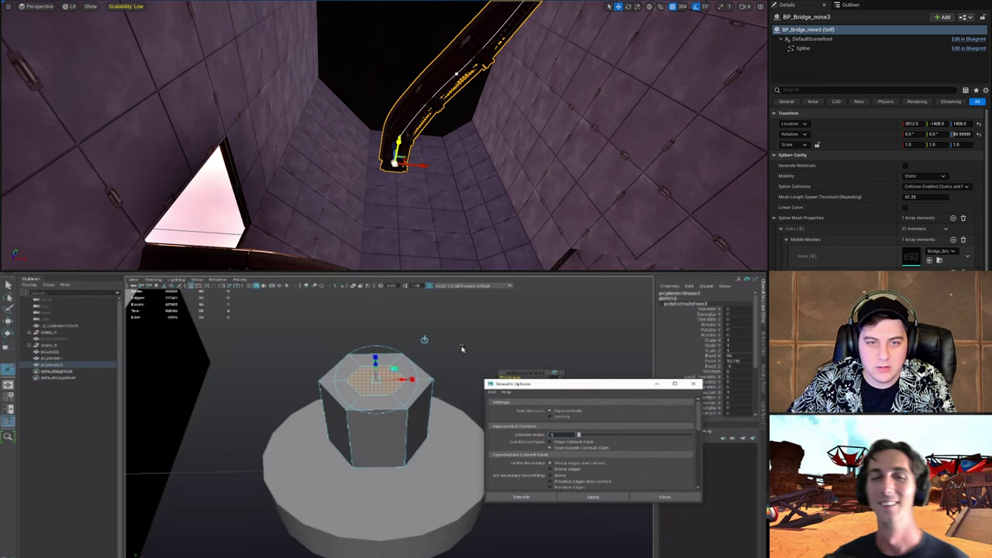
right_drag(390, 182, 435, 139)
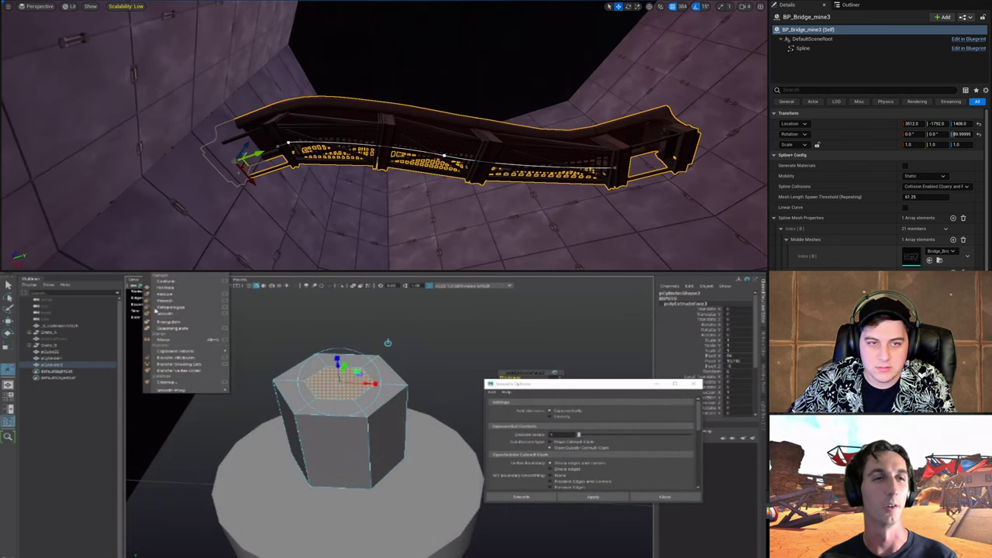
right_drag(321, 192, 361, 189)
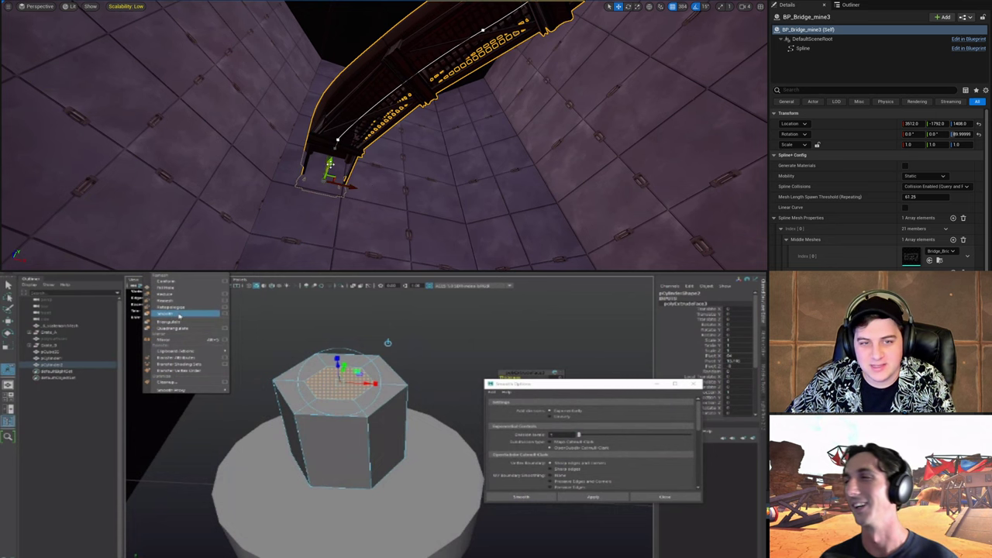
right_drag(361, 188, 361, 188)
right_drag(477, 199, 477, 198)
Step: Rotate the upper bridge copy to -90° around its vertical axis and move it to Y -256
key(e)
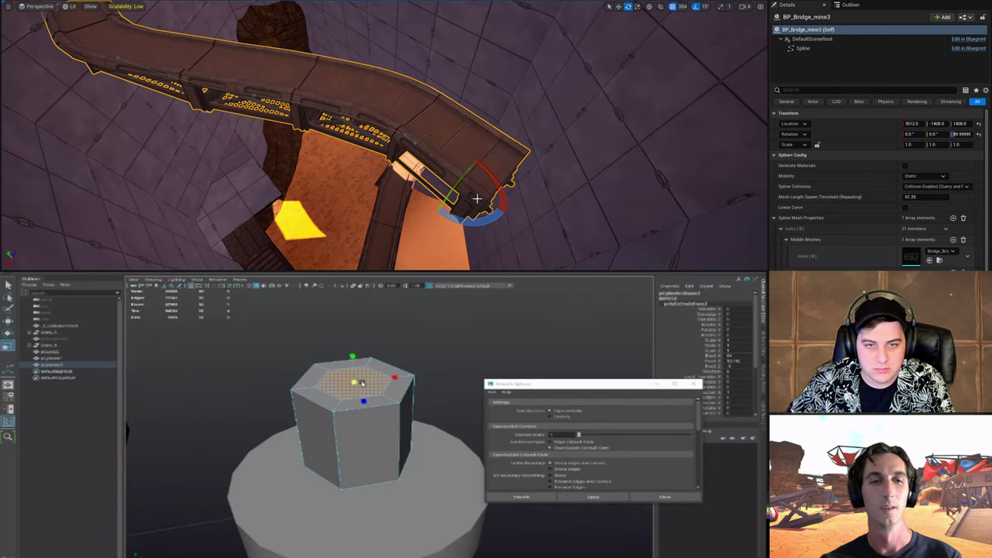
drag(435, 214, 457, 223)
right_drag(523, 208, 523, 208)
key(w)
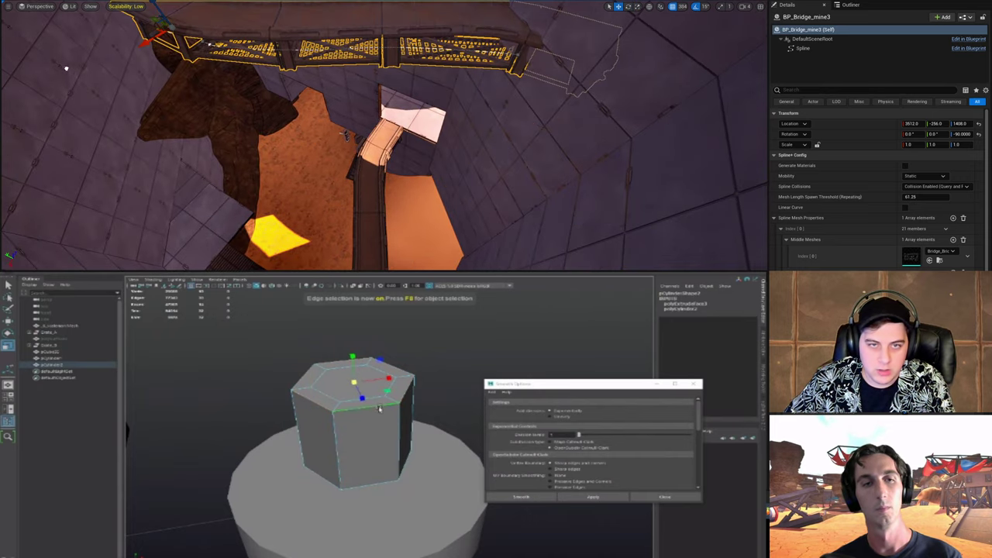
Step: Turn the upper bridge copy to -135° around its vertical axis and shift it to X 4280
right_drag(473, 83, 472, 82)
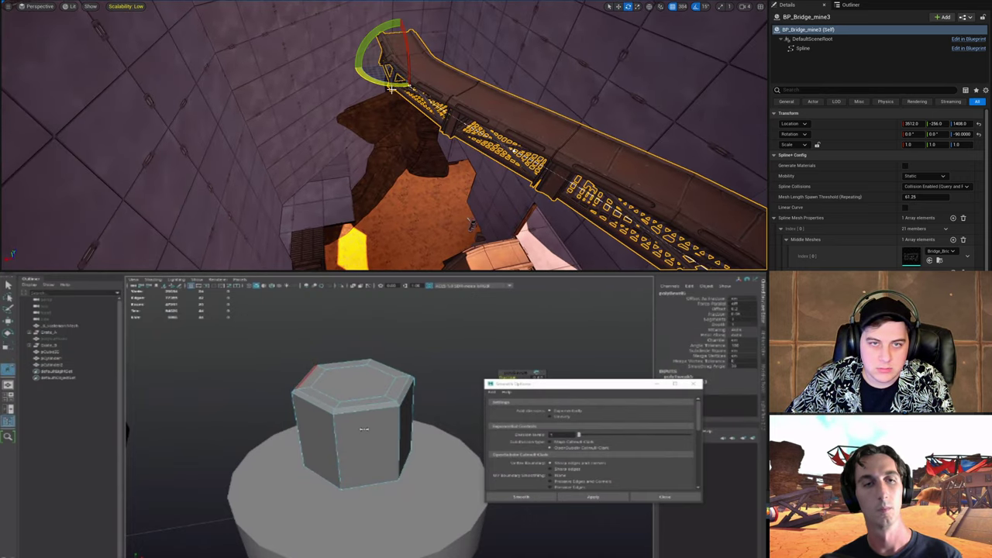
drag(391, 89, 235, 76)
right_drag(234, 76, 235, 77)
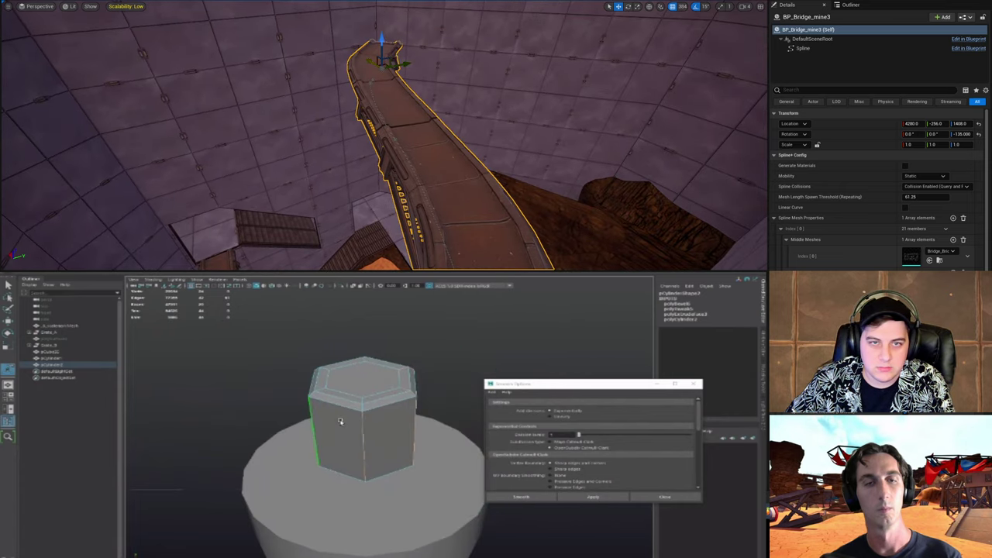
Step: Move the upper bridge copy to X 3896, Y 128 and set its vertical rotation back to -90°
drag(385, 50, 500, 76)
right_drag(500, 76, 509, 77)
key(e)
mouse_move(159, 172)
mouse_down()
mouse_move(144, 161)
mouse_move(219, 169)
mouse_move(150, 160)
mouse_move(210, 151)
mouse_move(149, 155)
mouse_up()
right_drag(299, 147, 325, 126)
key(w)
right_drag(316, 161, 316, 161)
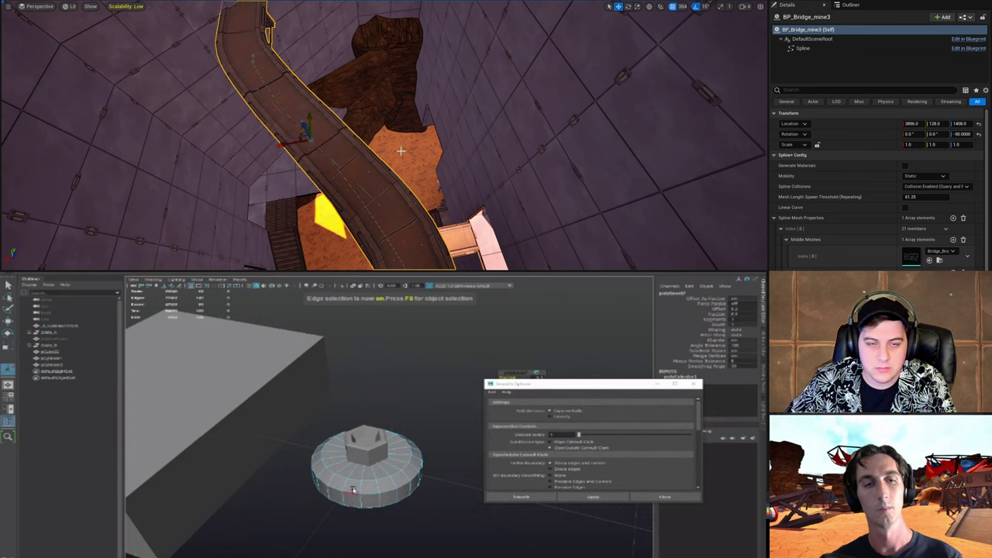
Step: Rotate and shift a middle spline point of the upper bridge copy to bend its path
key(e)
drag(306, 177, 265, 155)
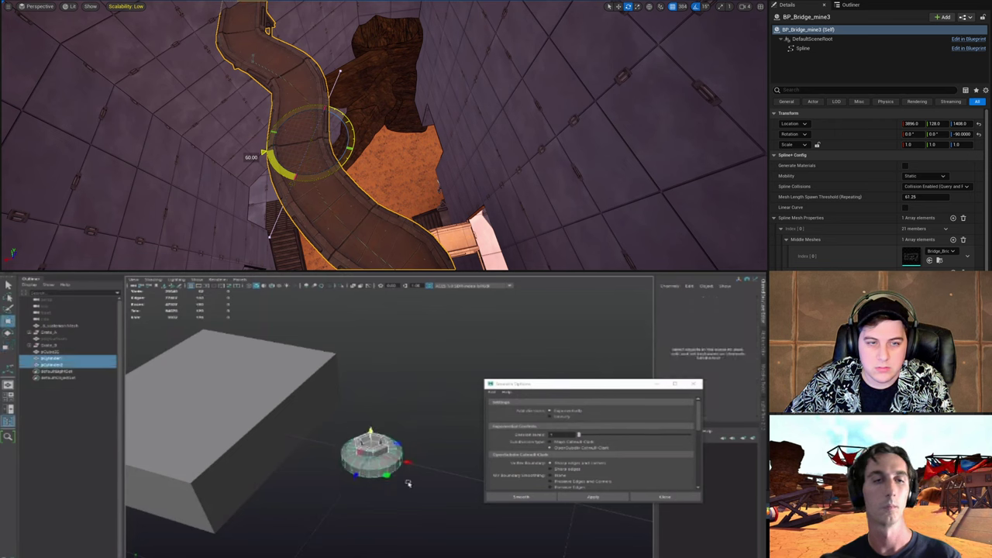
drag(269, 132, 285, 117)
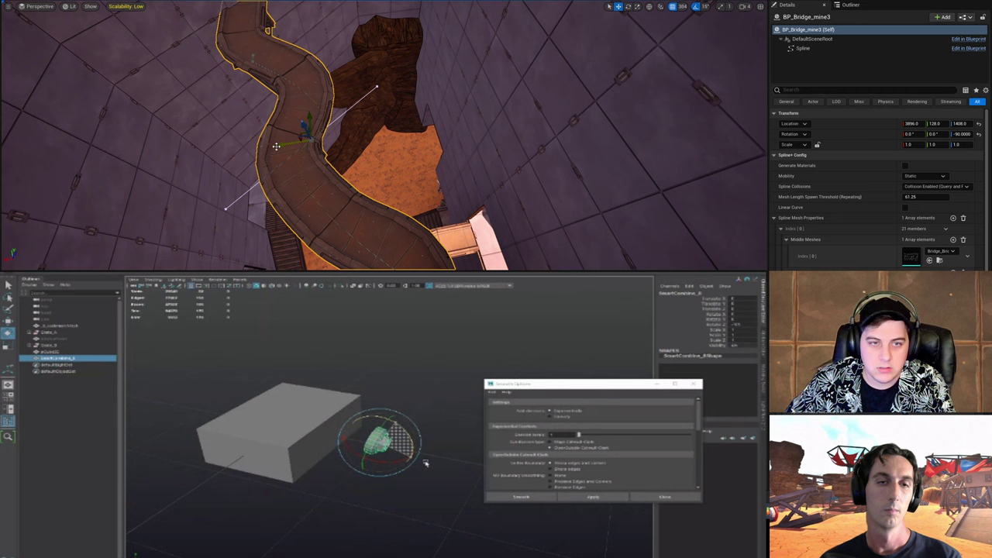
drag(322, 139, 441, 138)
right_drag(453, 137, 442, 117)
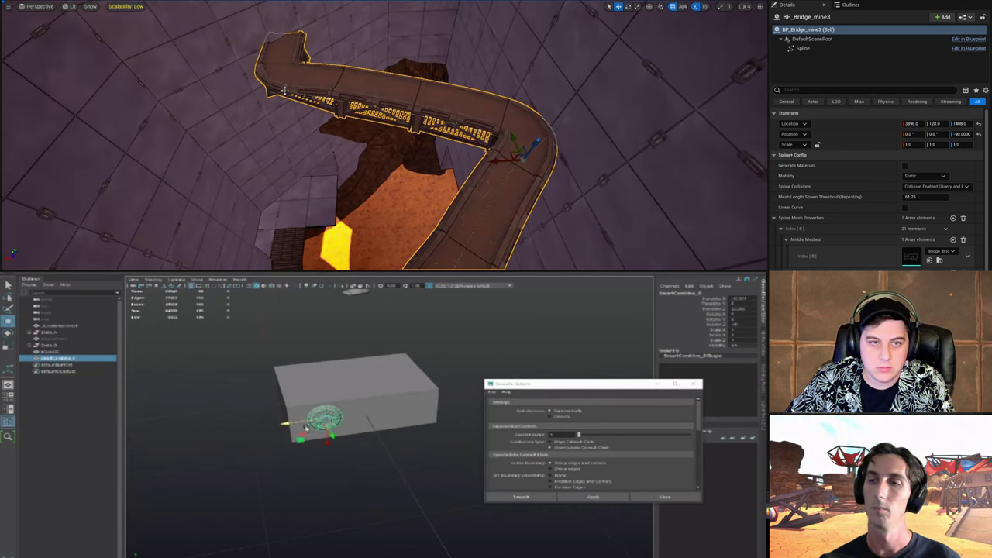
Step: Relocate another spline point of the upper bridge copy to straighten one side into a sharper corner
click(283, 90)
drag(262, 94, 490, 82)
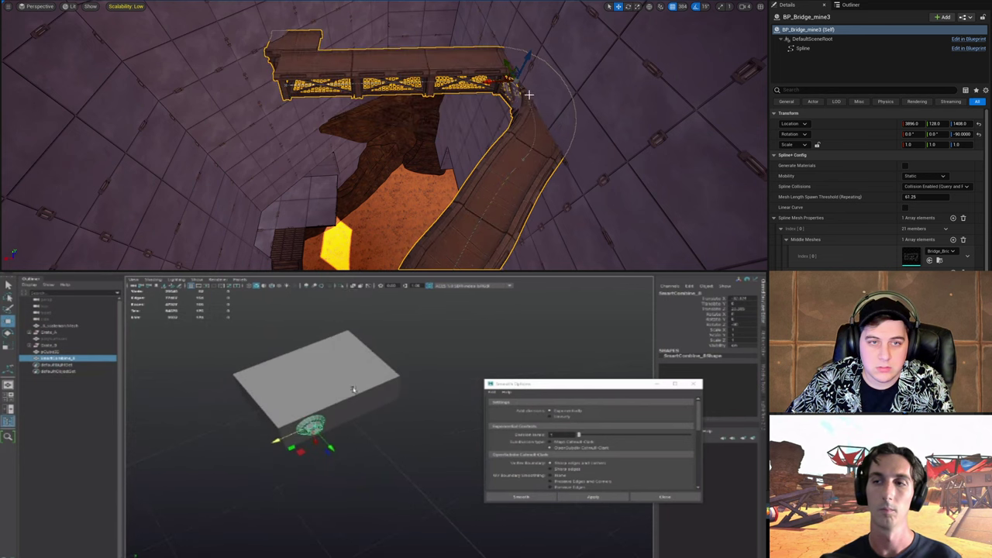
click(552, 154)
scroll(542, 150, down, 2)
Step: Reselect the whole upper bridge copy and delete it from the level
mouse_move(542, 150)
right_down()
mouse_move(503, 155)
mouse_move(542, 147)
right_up()
right_drag(328, 113, 352, 88)
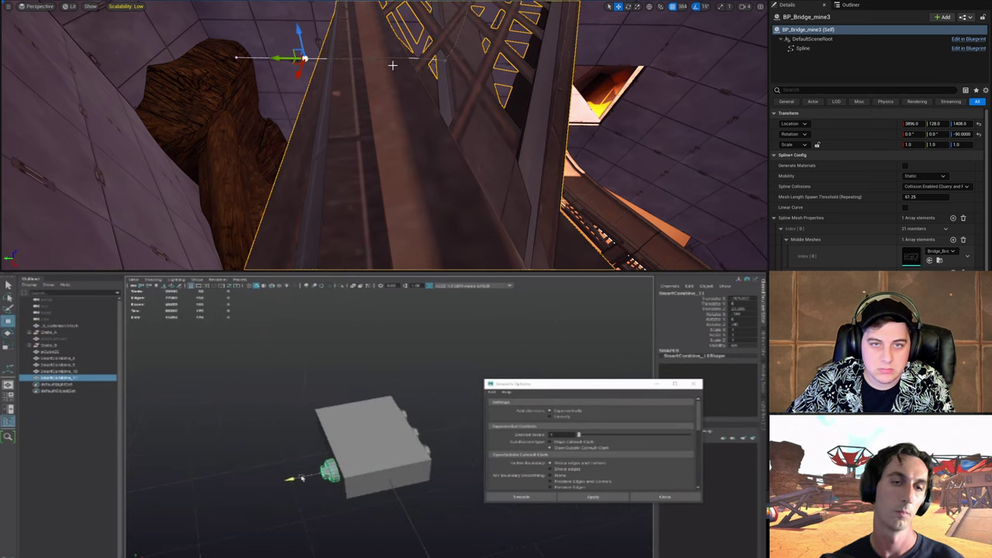
right_drag(334, 86, 334, 147)
click(403, 88)
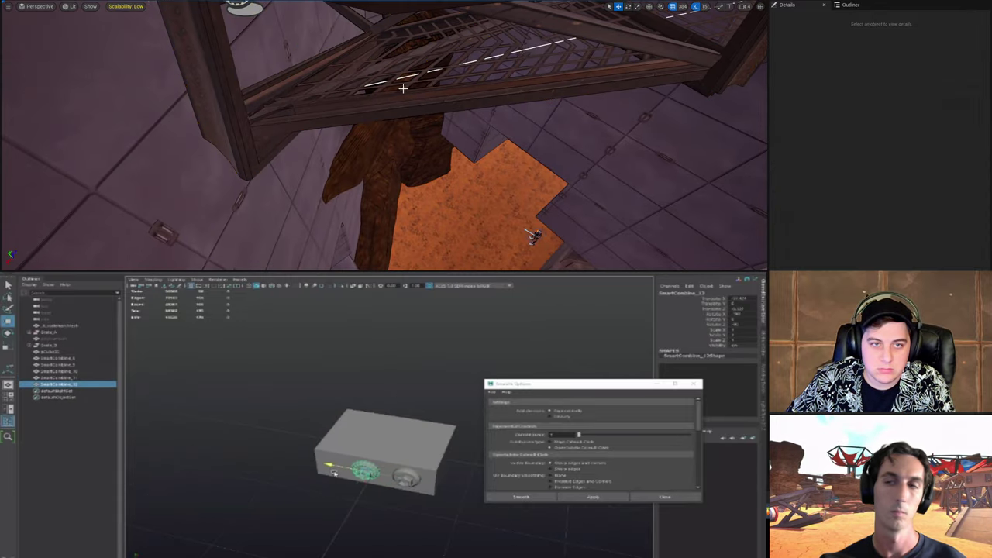
click(414, 143)
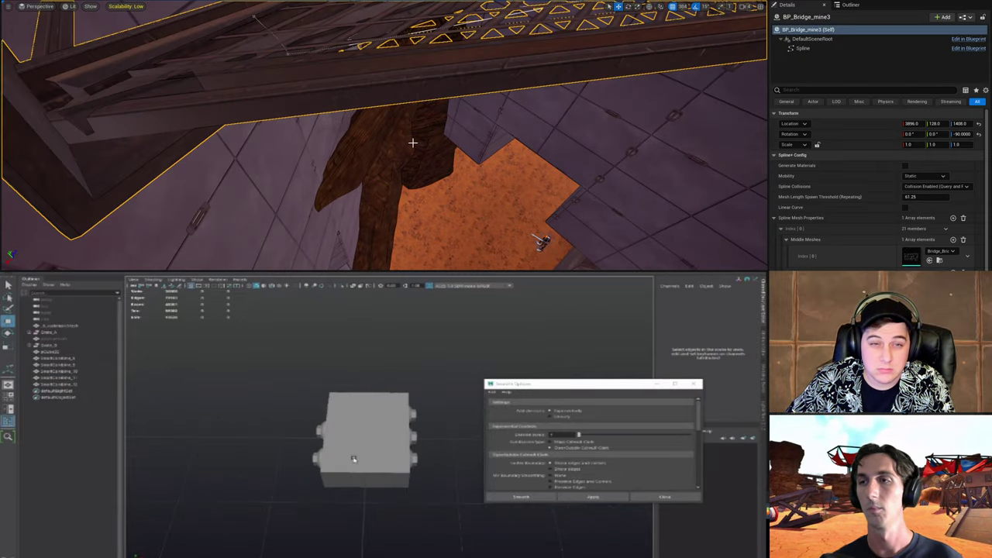
right_drag(411, 142, 557, 71)
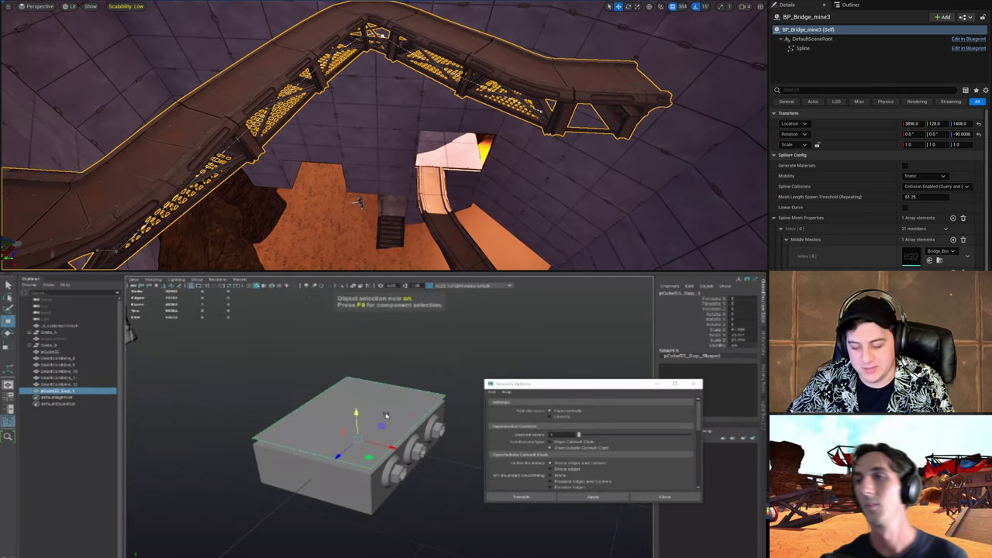
key(Delete)
Step: Duplicate the lower bridge at Z 256 by rotating a copy to -90° around its vertical axis
click(450, 227)
right_drag(449, 226, 451, 227)
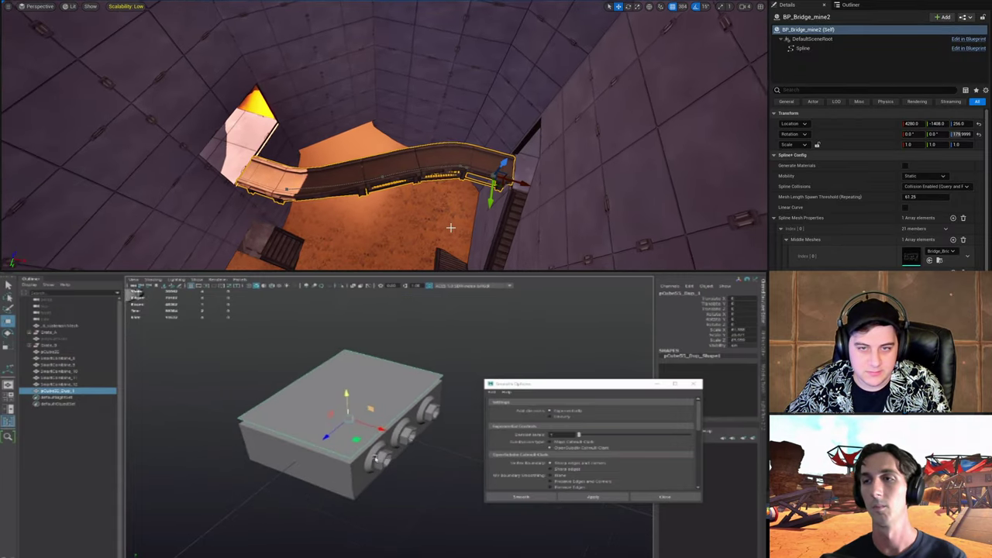
key(e)
drag(482, 210, 483, 211)
drag(545, 189, 488, 227)
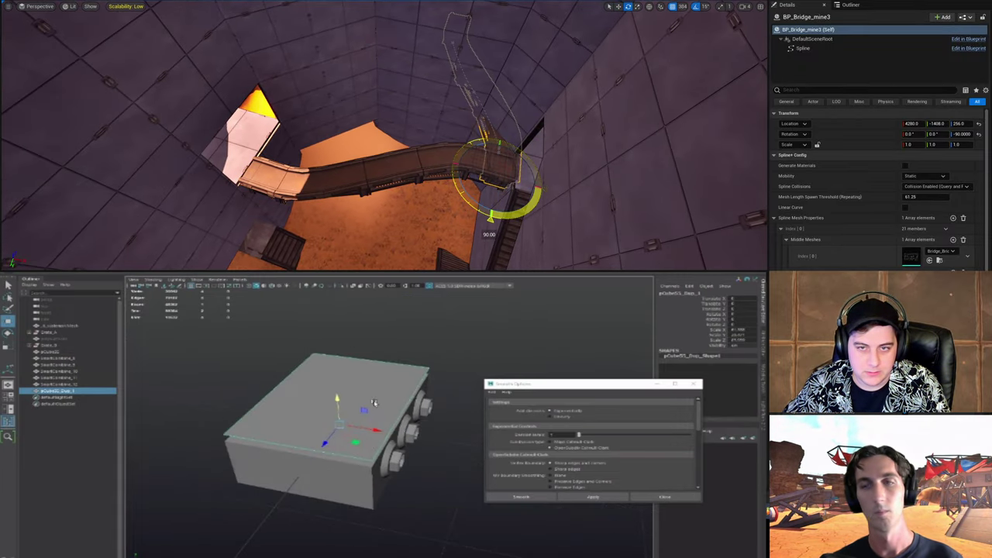
Step: Move the new bridge copy to X 3896, Y 128 and raise it to Z 640
drag(524, 180, 462, 174)
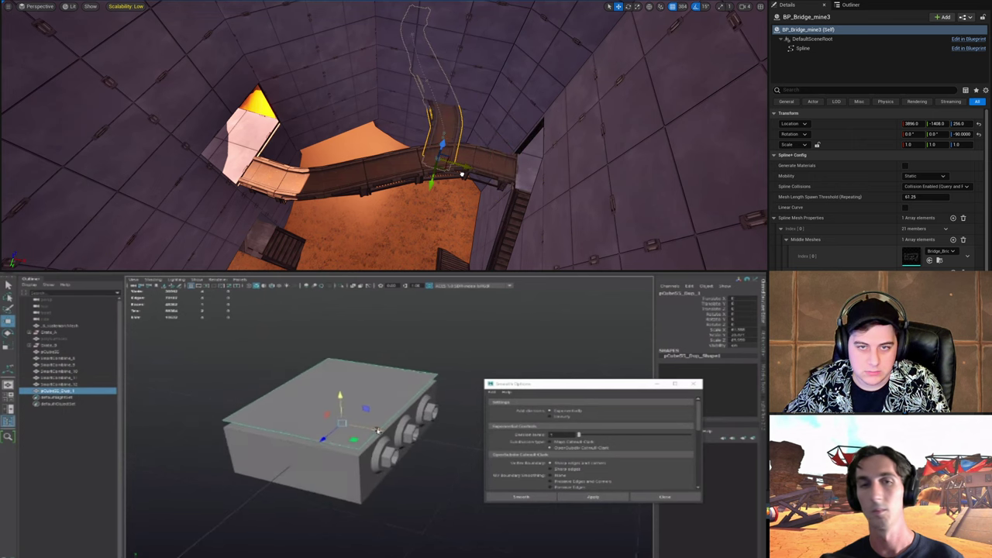
right_drag(430, 143, 425, 134)
drag(386, 142, 458, 215)
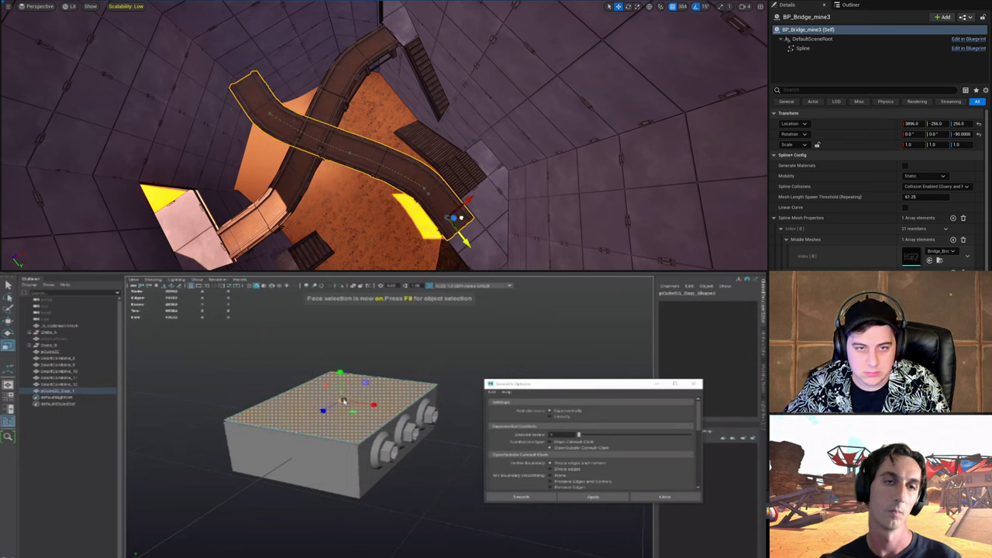
right_drag(459, 215, 471, 177)
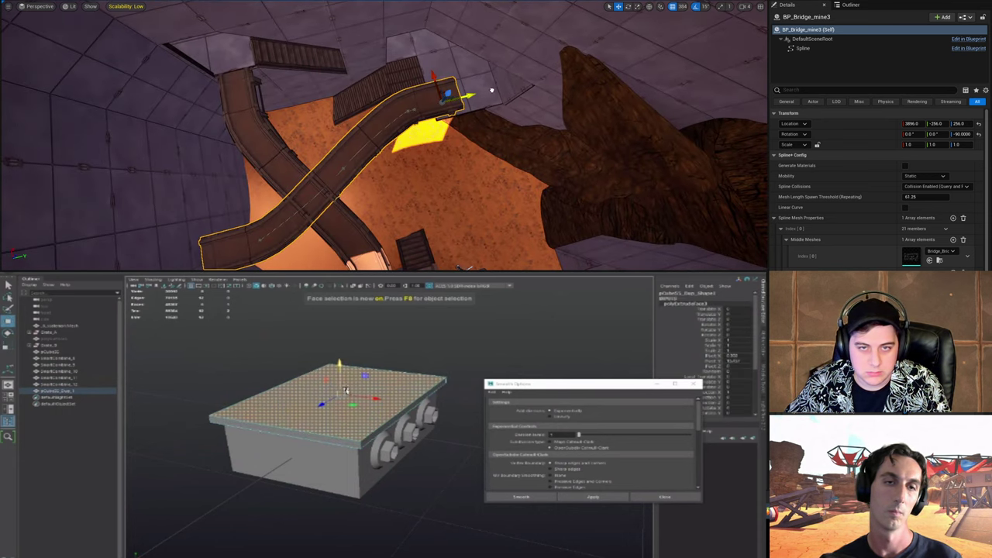
drag(491, 90, 527, 53)
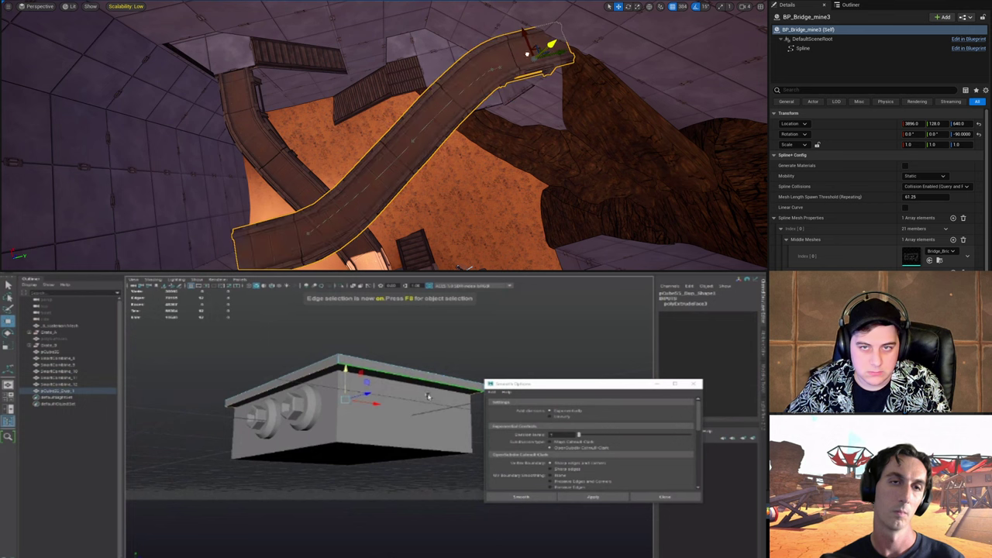
Step: Reshape the raised bridge by repositioning its middle spline point and adjusting the one at its far end
right_drag(527, 53, 317, 74)
right_drag(300, 39, 263, 19)
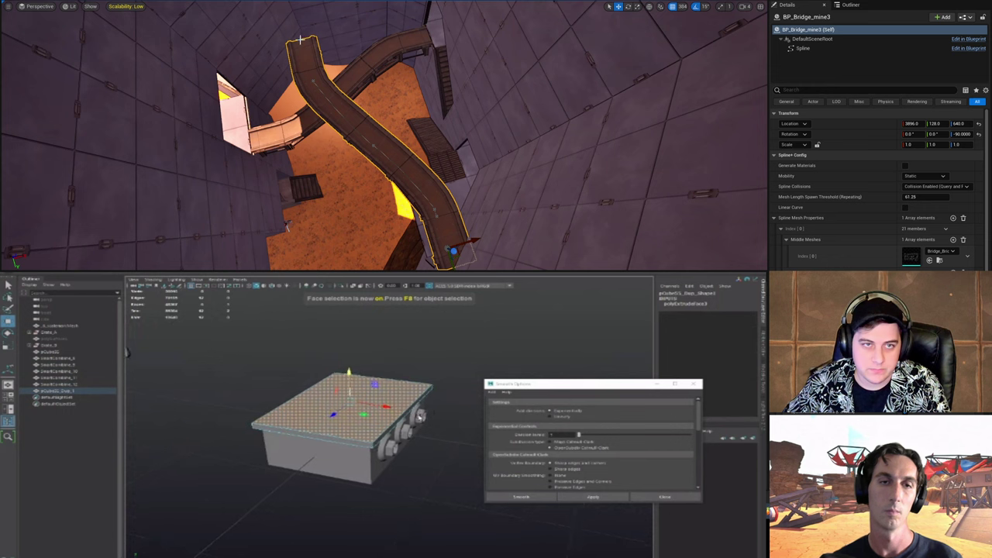
right_drag(325, 74, 310, 56)
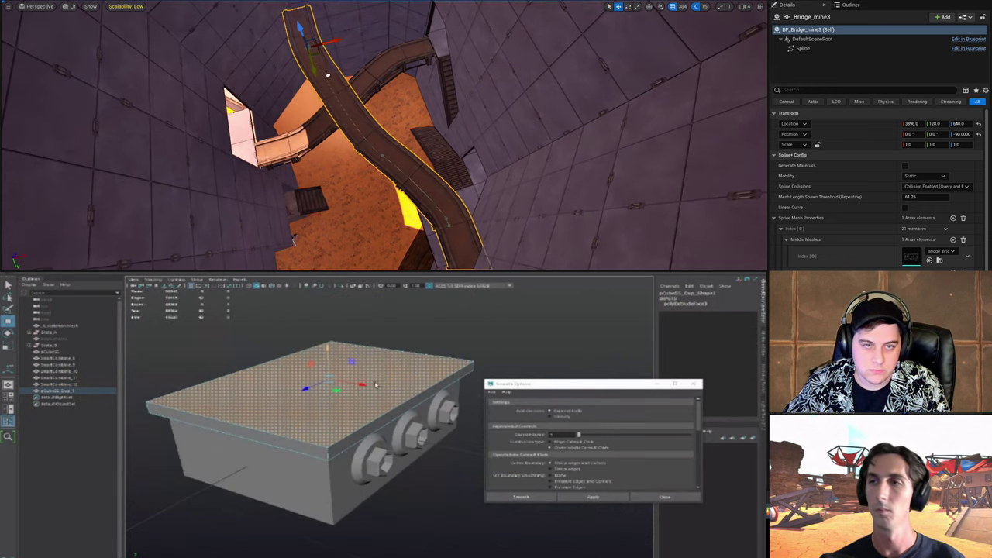
click(382, 157)
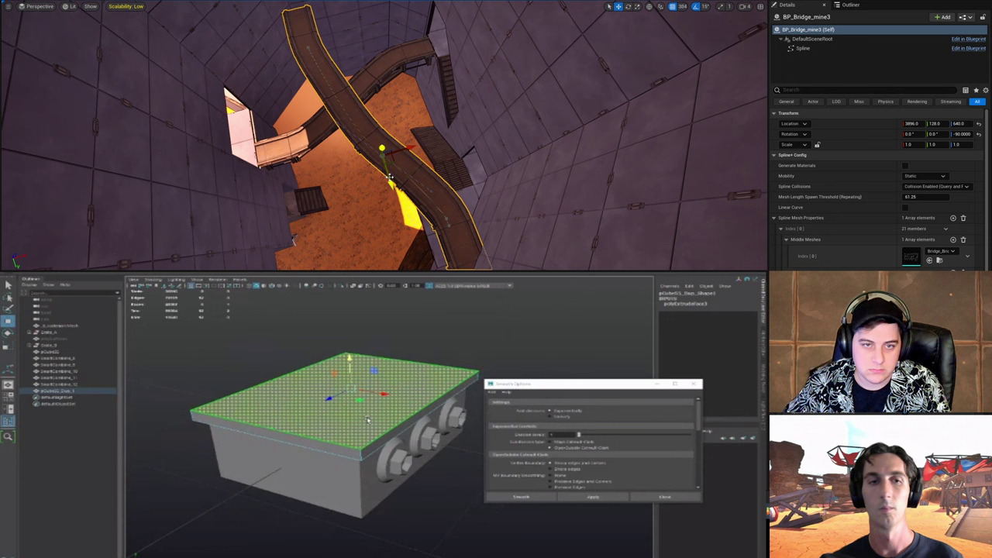
drag(387, 177, 368, 144)
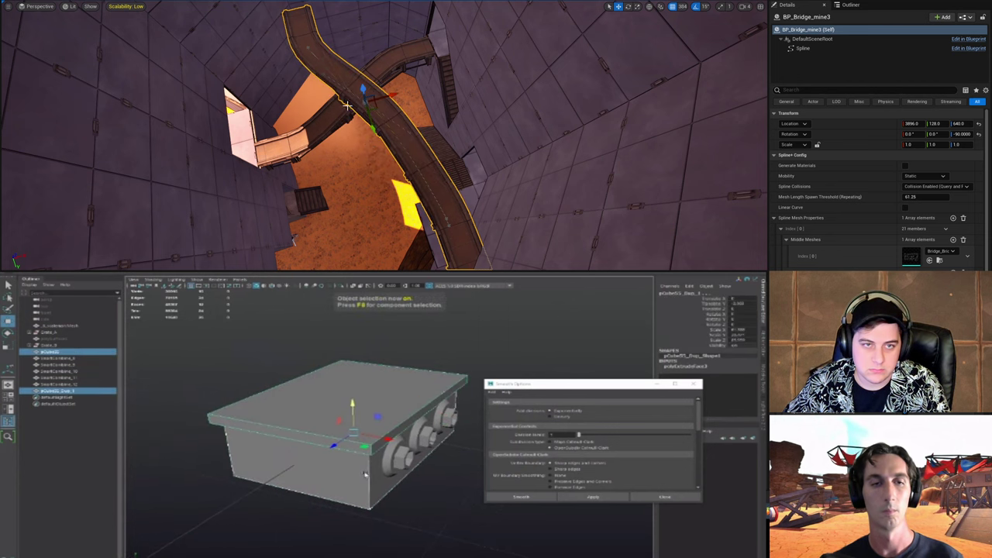
click(307, 46)
right_drag(307, 47, 263, 11)
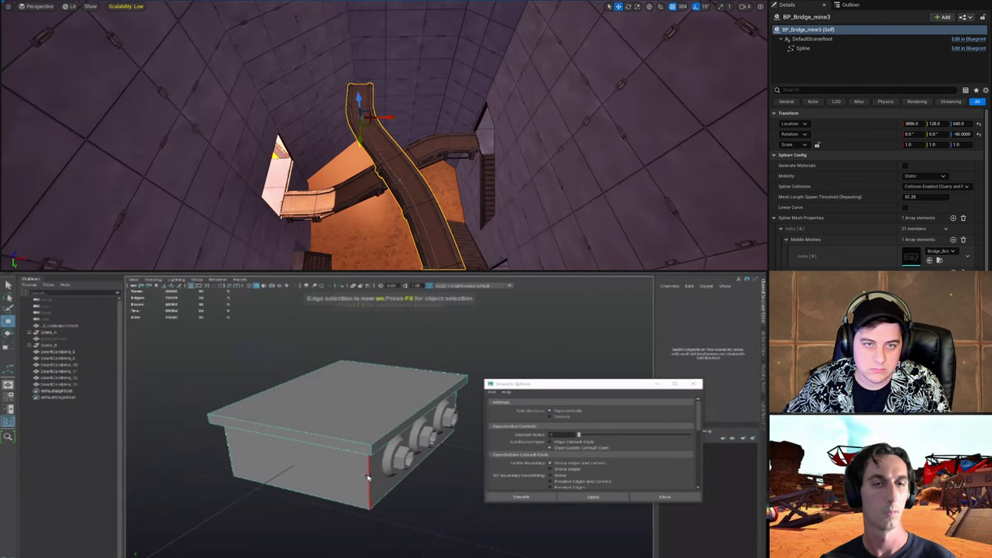
mouse_move(370, 117)
mouse_down()
mouse_move(369, 89)
mouse_move(363, 116)
mouse_up()
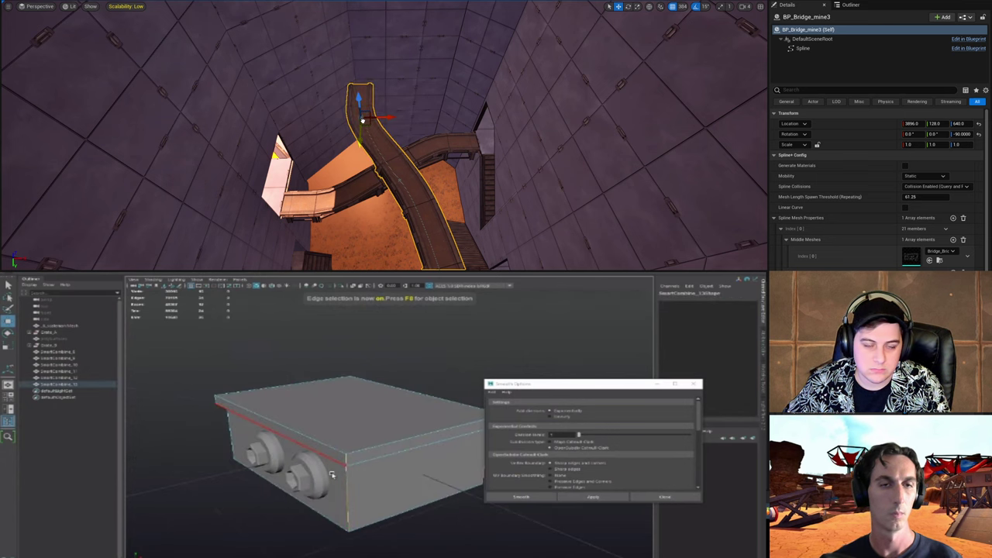
Step: Raise the selected bridge copy to Z 1024, checking its underside and both ends against the tower walls
right_drag(363, 120, 471, 87)
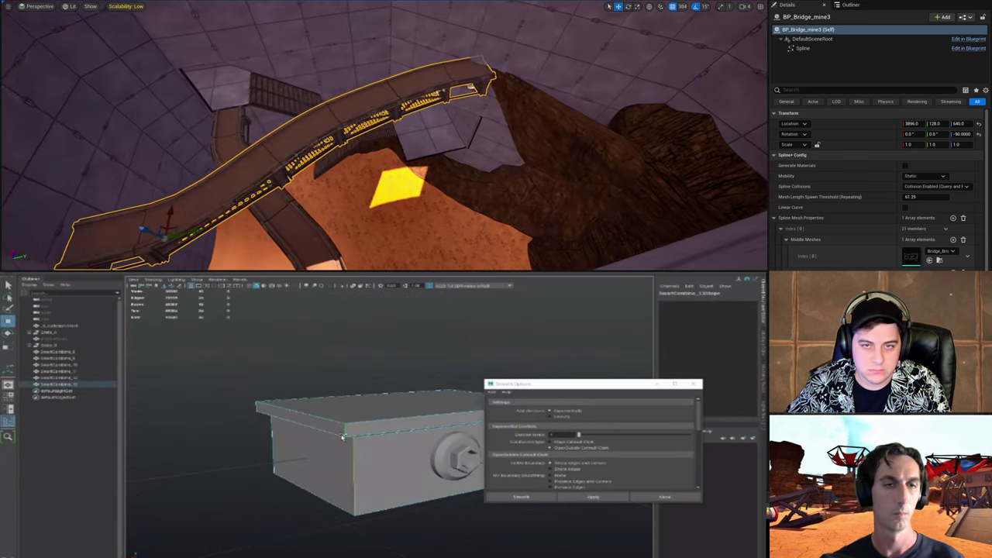
right_drag(415, 74, 352, 141)
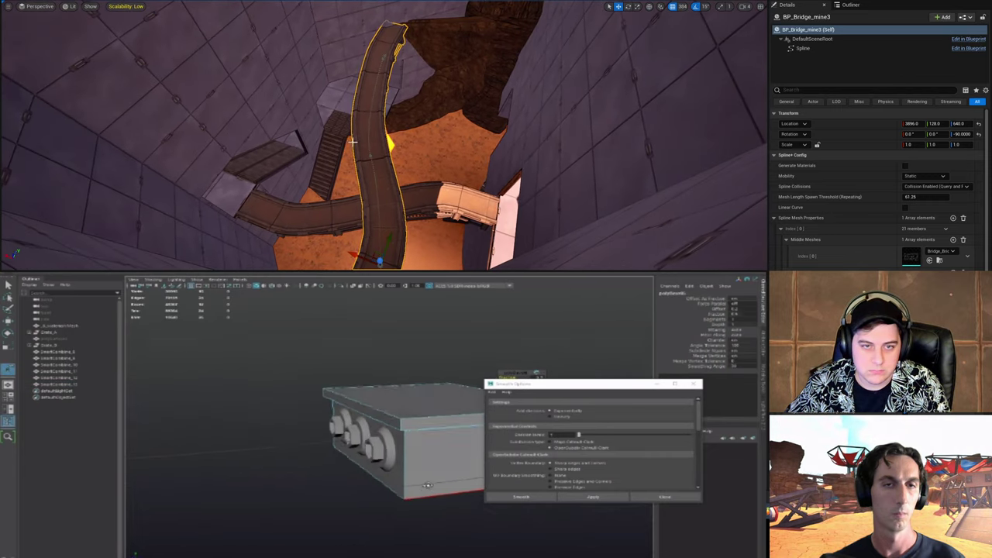
click(370, 154)
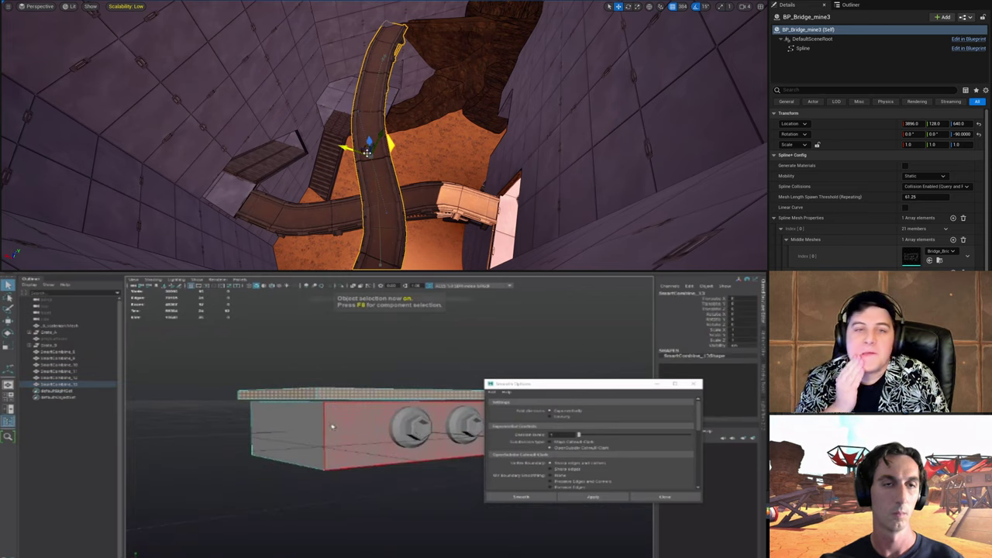
right_drag(367, 153, 459, 134)
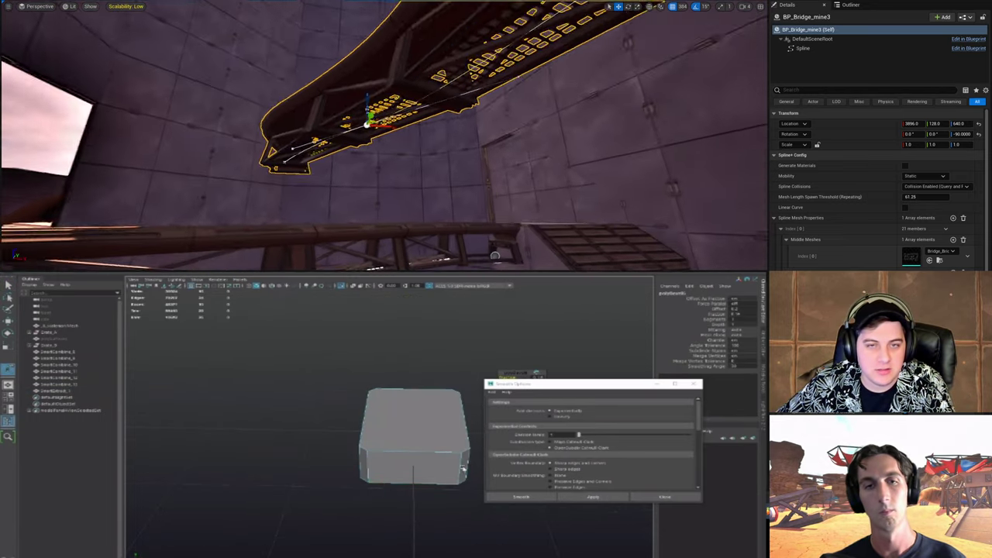
right_drag(458, 134, 475, 135)
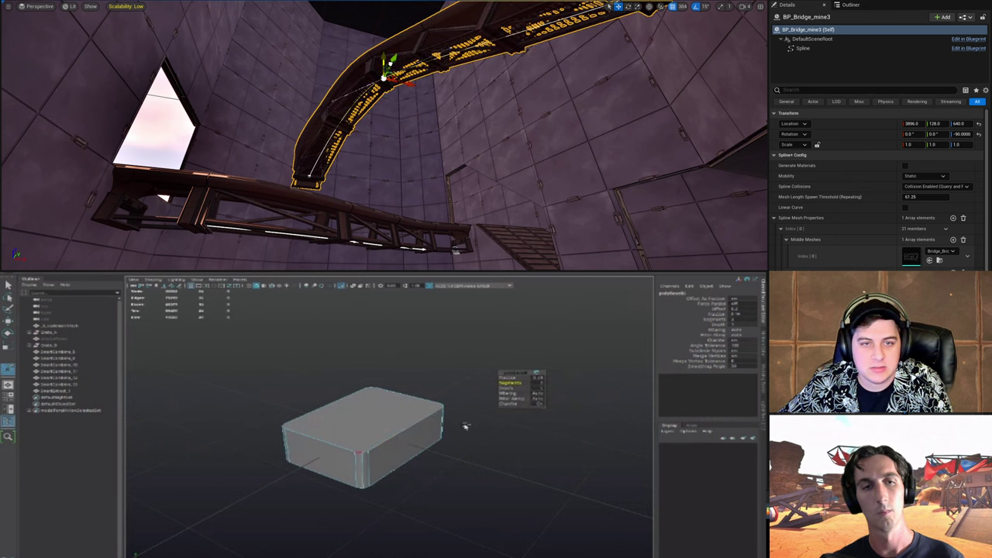
alt+drag(418, 204, 458, 204)
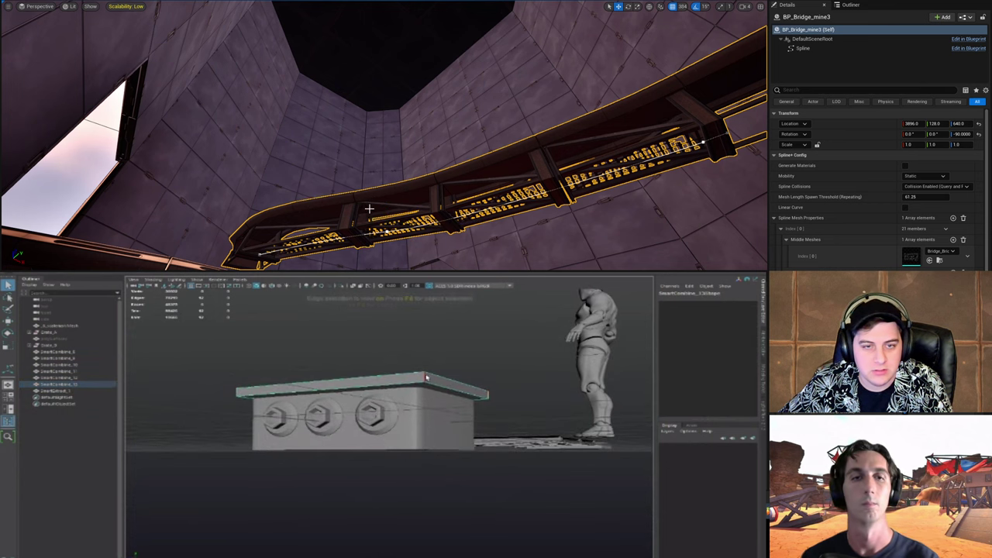
right_drag(452, 107, 551, 112)
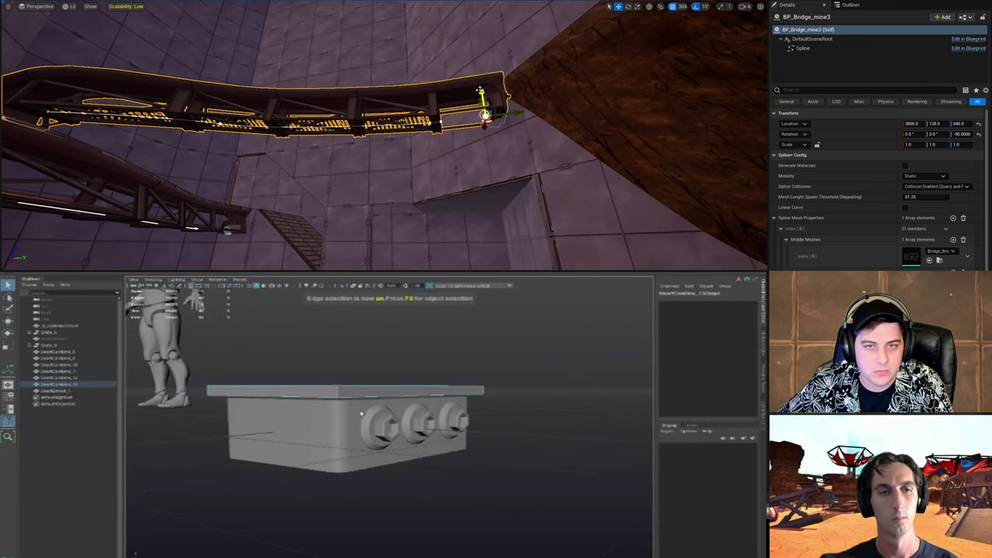
drag(481, 93, 474, 21)
right_drag(384, 135, 353, 179)
Step: Switch to Maya and isolate the box's lid to reach its open underside
key(F8)
key(ctrl+1)
key(F11)
click(447, 407)
mouse_move(447, 408)
alt+mouse_down()
mouse_move(531, 451)
mouse_move(429, 410)
alt+mouse_up()
click(498, 456)
click(425, 395)
key(g)
click(488, 438)
Step: In Unreal, try raising the selected bridge further to Z 1408
right_drag(416, 85, 417, 49)
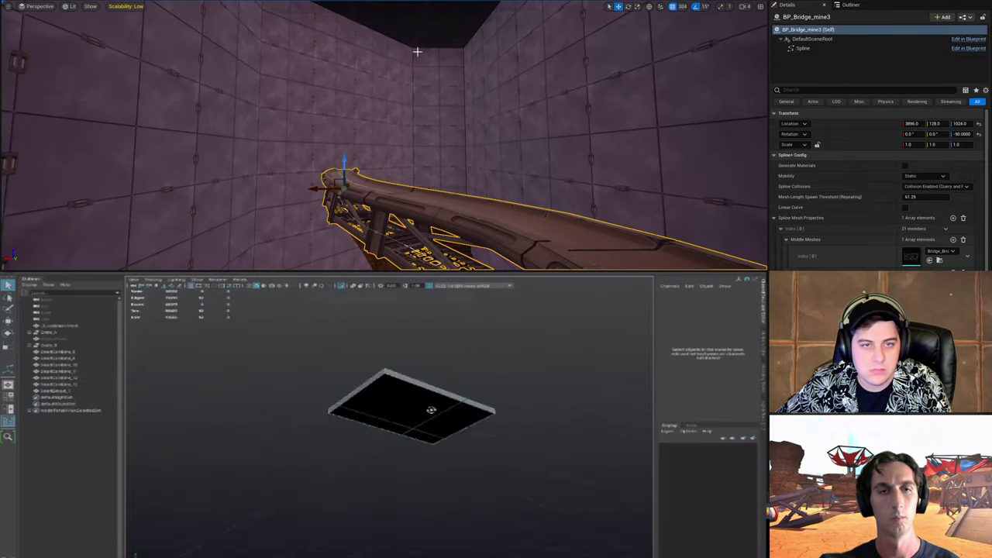
alt+right_drag(429, 410, 547, 436)
drag(343, 158, 343, 116)
Step: In Maya, fill the isolated lid's open underside and bring the rest of the box back into view
click(460, 429)
key(g)
click(560, 411)
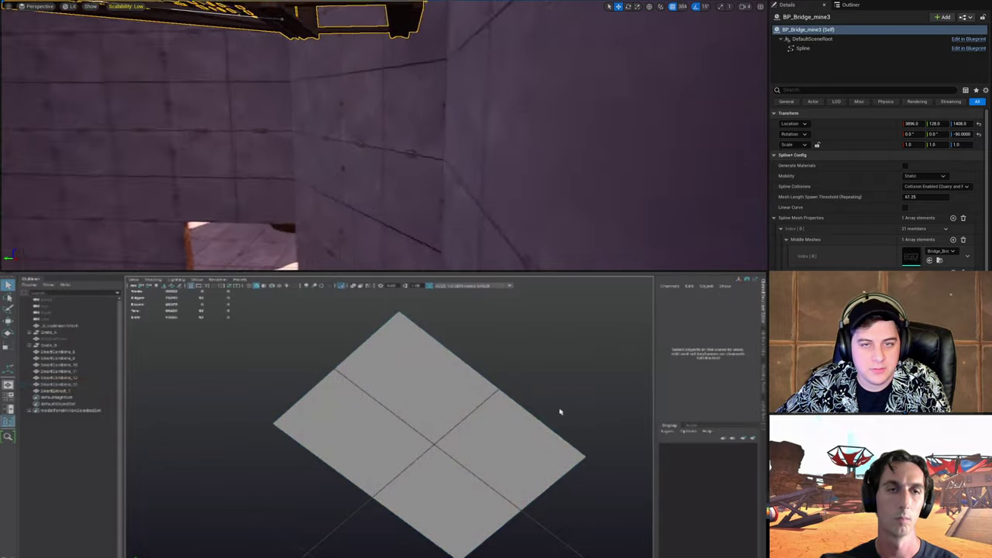
alt+right_drag(560, 412, 469, 398)
alt+drag(469, 398, 378, 443)
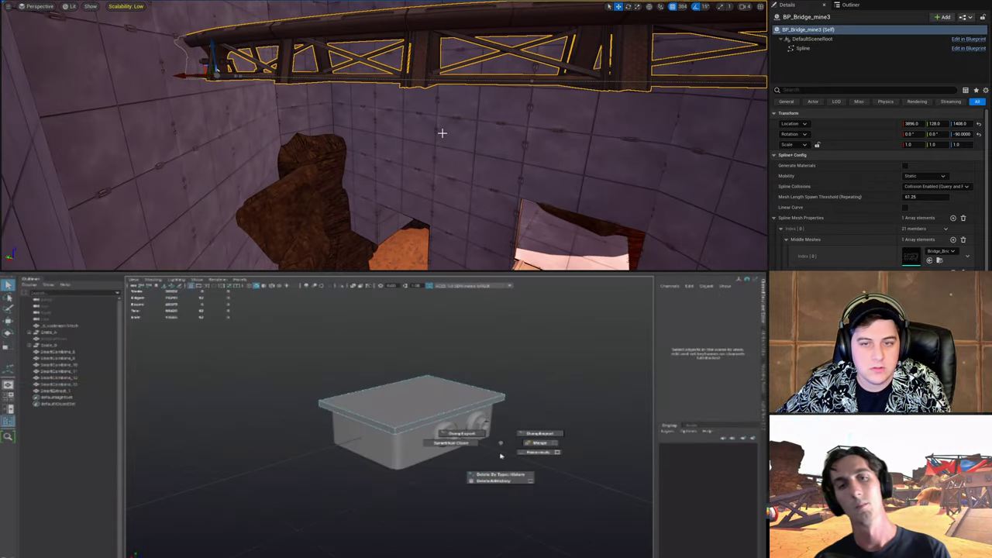
Step: In Unreal, undo the last height change of the bridge
right_drag(557, 169, 584, 200)
key(ctrl+z)
alt+right_drag(379, 414, 459, 406)
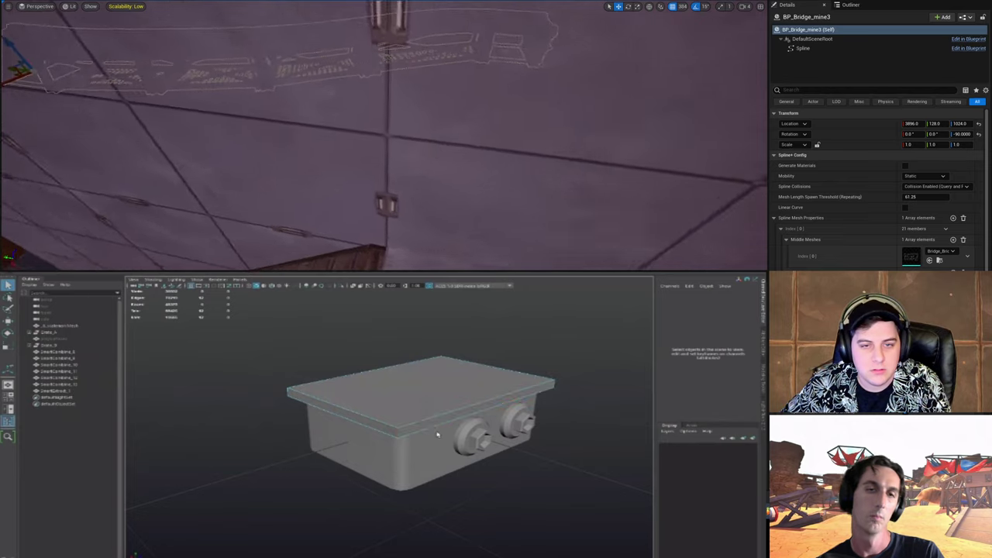
Step: Bevel the lid's vertical corner edges in Maya and briefly play-test the level in Unreal
alt+drag(437, 434, 433, 406)
click(413, 393)
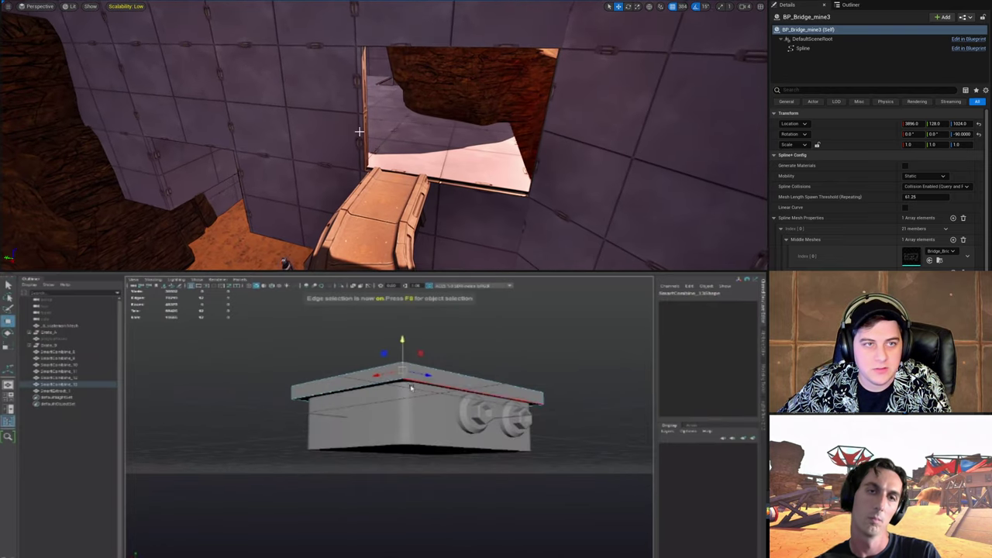
click(180, 2)
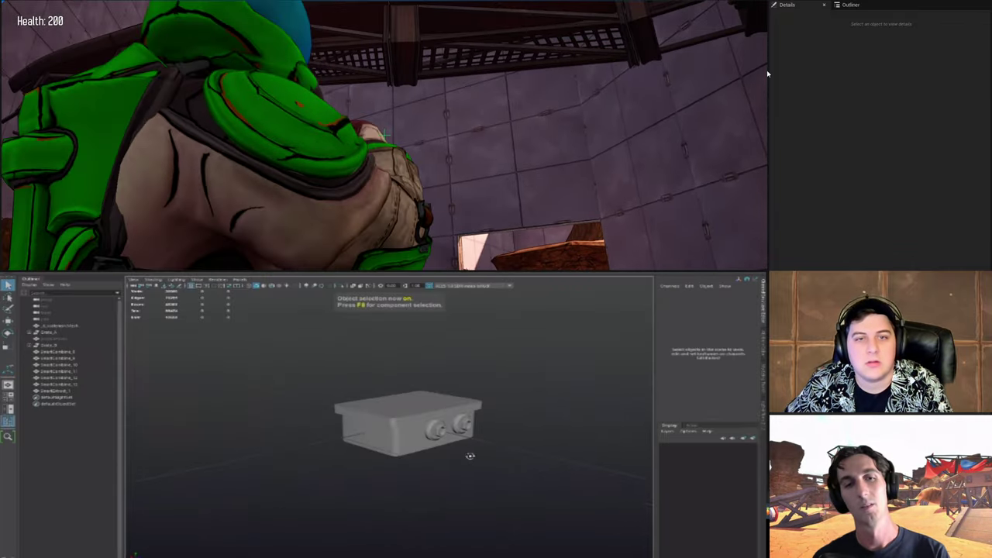
key(Escape)
click(446, 380)
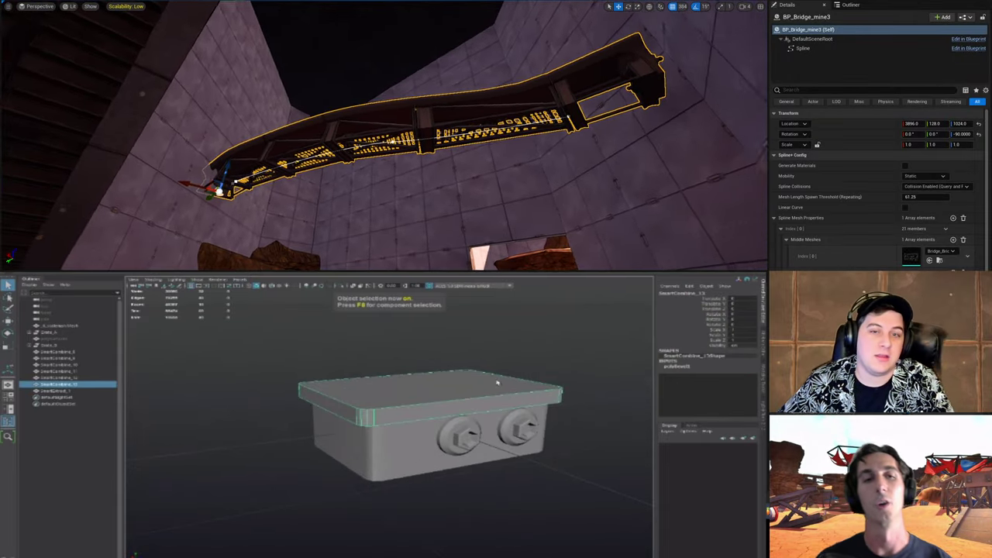
alt+drag(498, 382, 444, 382)
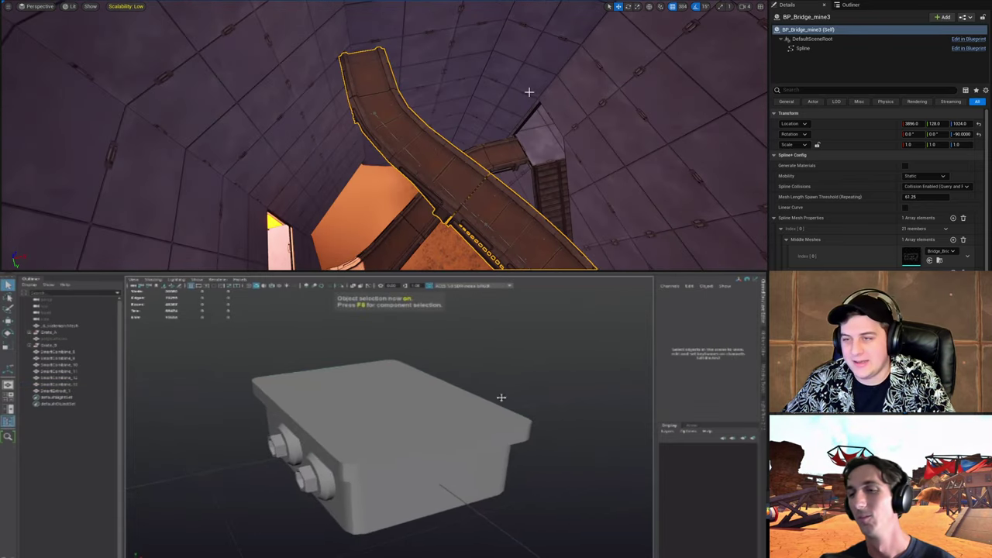
Step: In Unreal, try shifting the raised bridge along Y to -256
right_drag(527, 91, 442, 104)
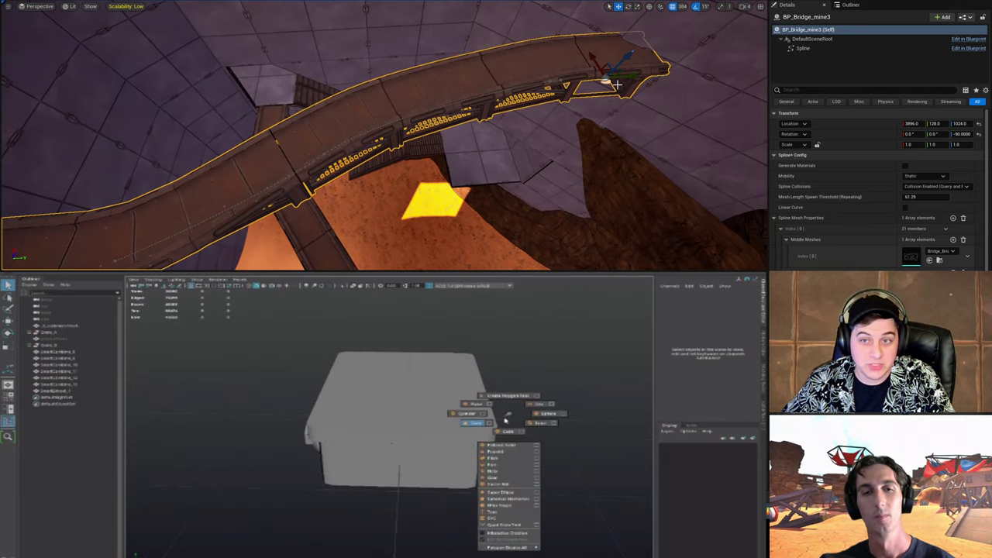
drag(630, 76, 562, 86)
right_drag(563, 86, 458, 77)
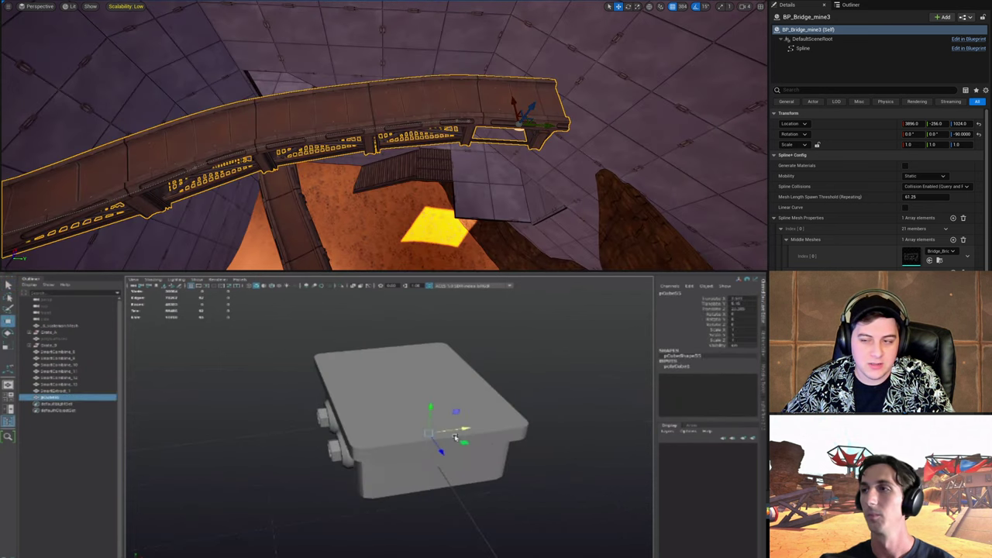
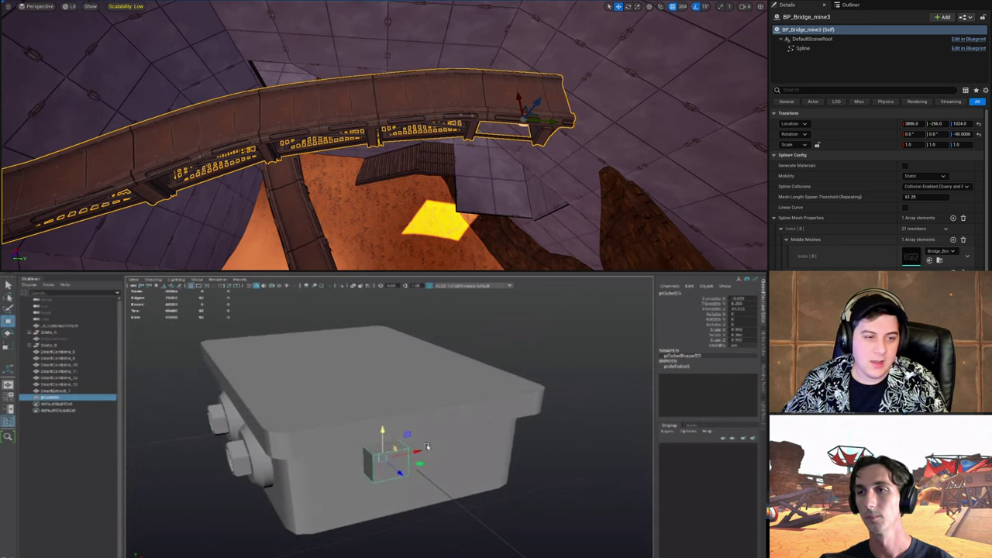
Step: In Maya, select the outward face of the small cube on the box's side and extrude it
key(F11)
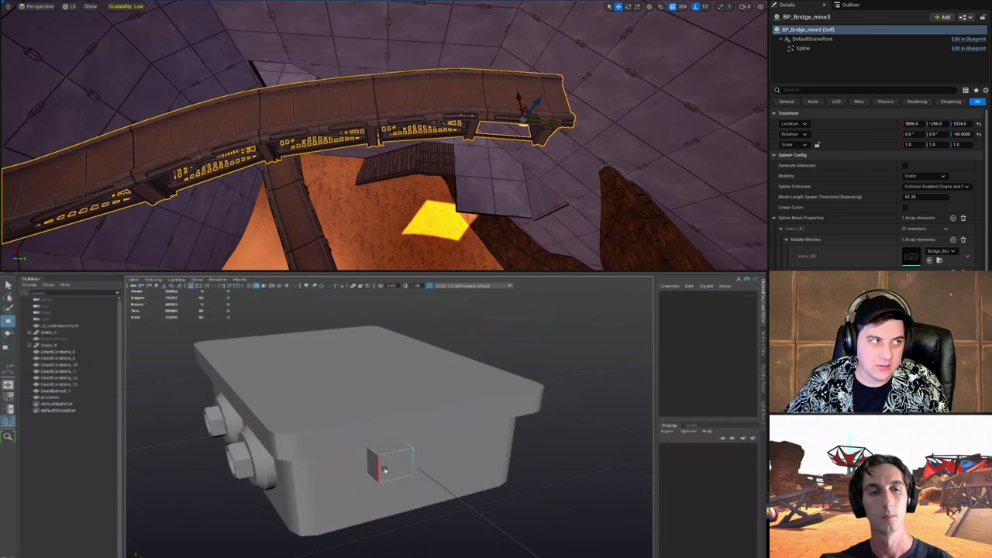
key(F10)
alt+drag(383, 469, 408, 469)
click(437, 453)
key(F8)
key(F8)
key(F11)
click(398, 470)
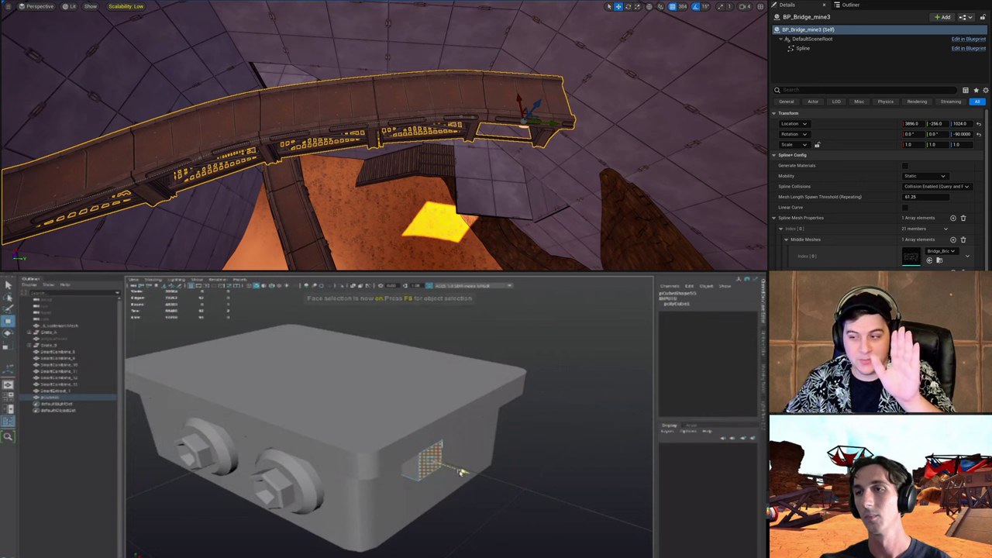
alt+drag(463, 475, 456, 458)
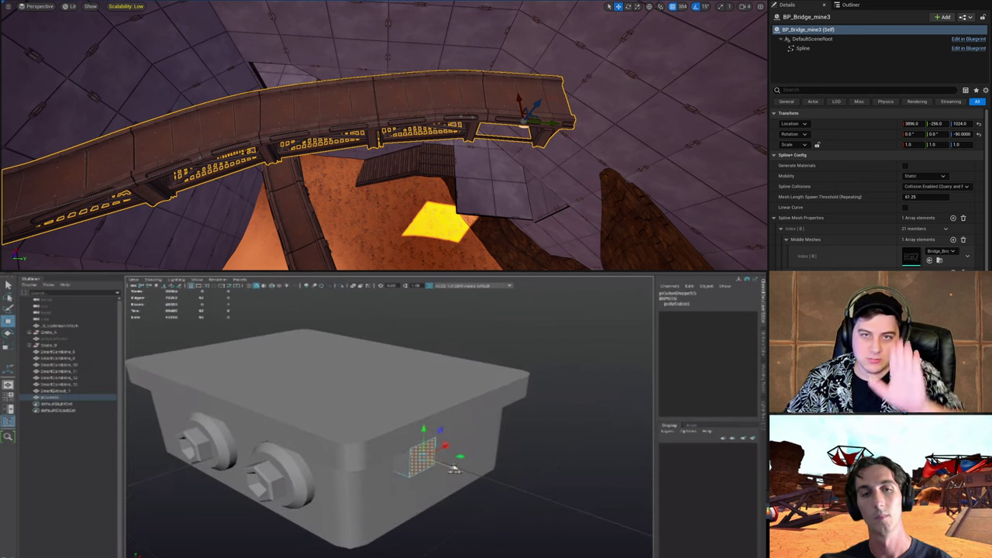
key(ctrl+e)
Step: Bevel the outer vertical edges of the small block on the box's side
key(F10)
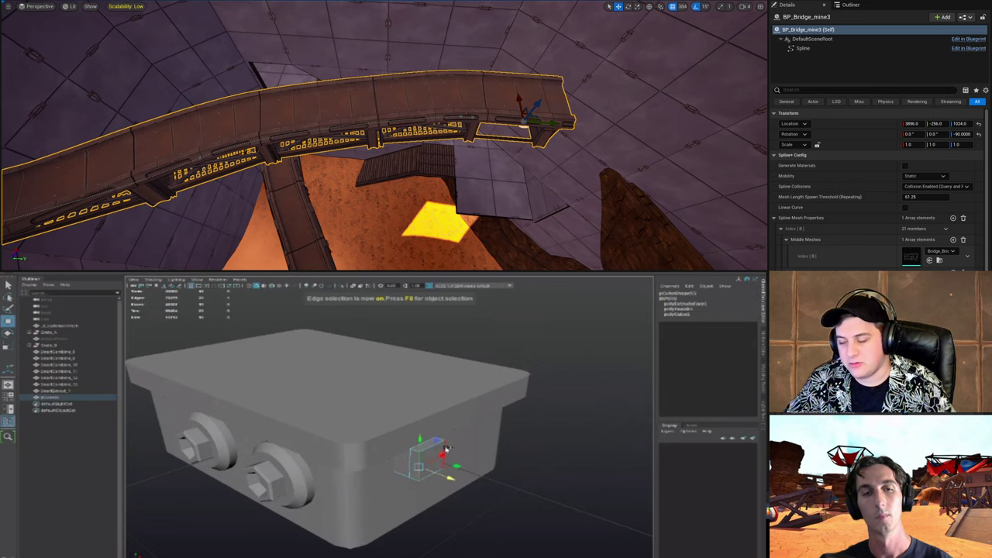
key(ctrl+b)
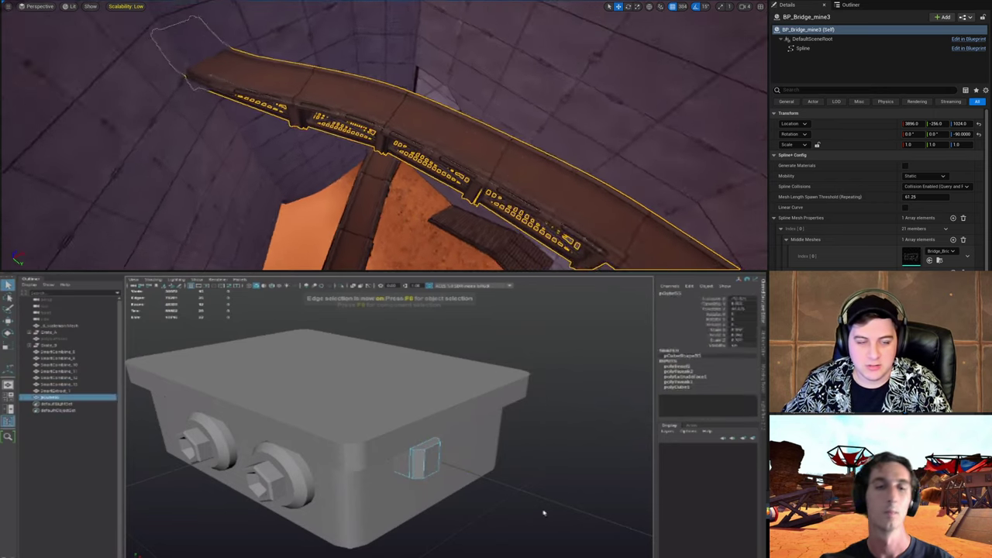
alt+drag(498, 438, 434, 465)
key(F8)
scroll(394, 471, up, 1)
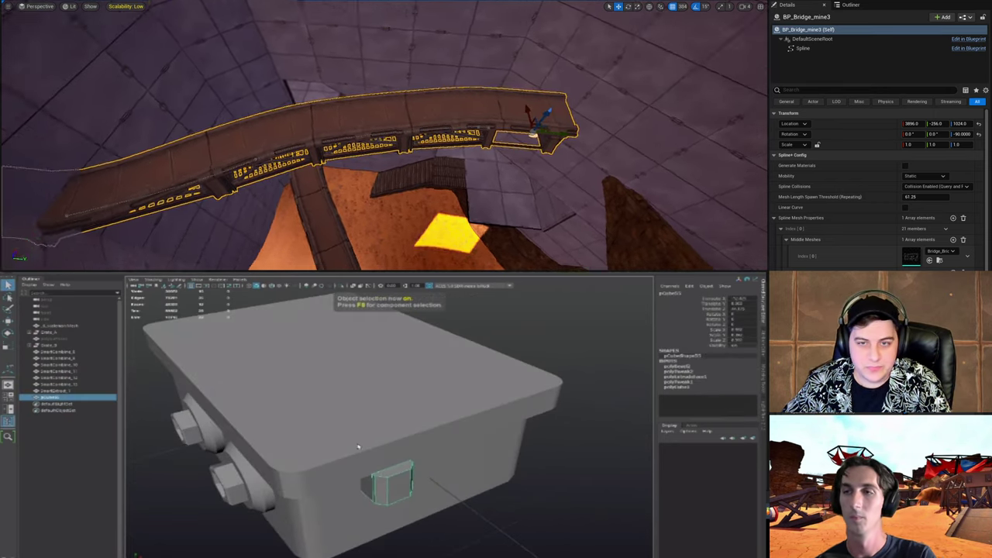
Step: Bevel the block's chamfered front edges again to give it a rounder profile
key(F11)
click(394, 473)
alt+drag(394, 473, 406, 438)
key(F10)
click(392, 462)
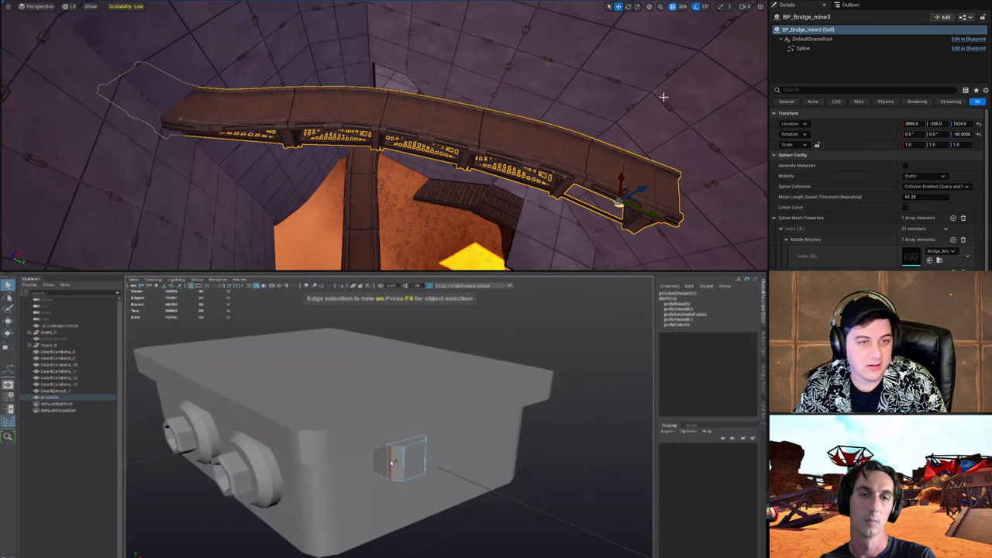
key(ctrl+b)
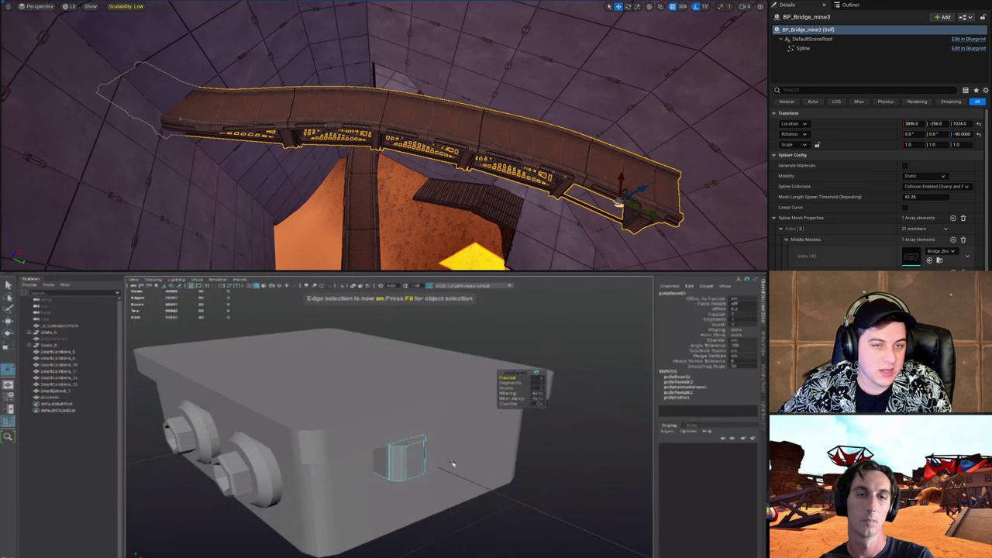
key(F8)
click(507, 516)
Step: Duplicate the rounded block and raise the copy to the lid in Maya, and return the Unreal bridge to Y 128
alt+drag(507, 516, 405, 389)
click(371, 496)
drag(460, 174, 538, 221)
drag(405, 390, 405, 387)
right_drag(537, 222, 526, 193)
drag(405, 387, 408, 375)
right_drag(527, 193, 481, 116)
drag(408, 375, 416, 373)
right_drag(480, 117, 442, 93)
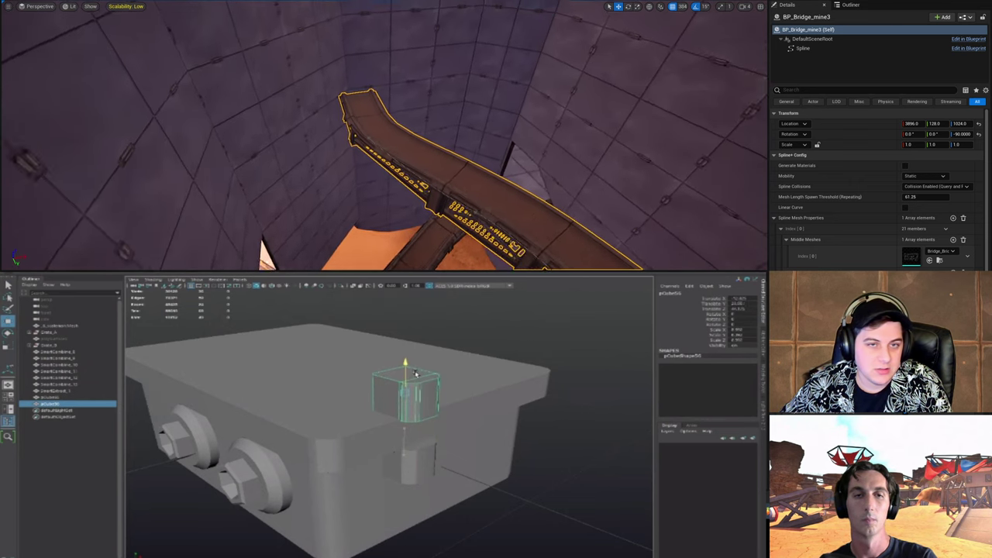
Step: Flatten the raised block copy into a thin plate and extend its back face inward across the lid
key(F11)
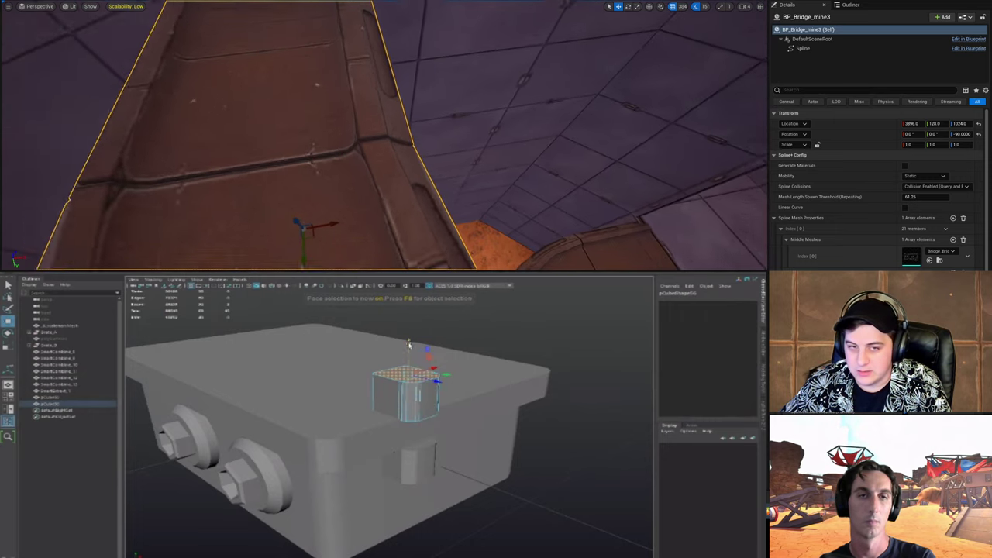
drag(408, 344, 394, 421)
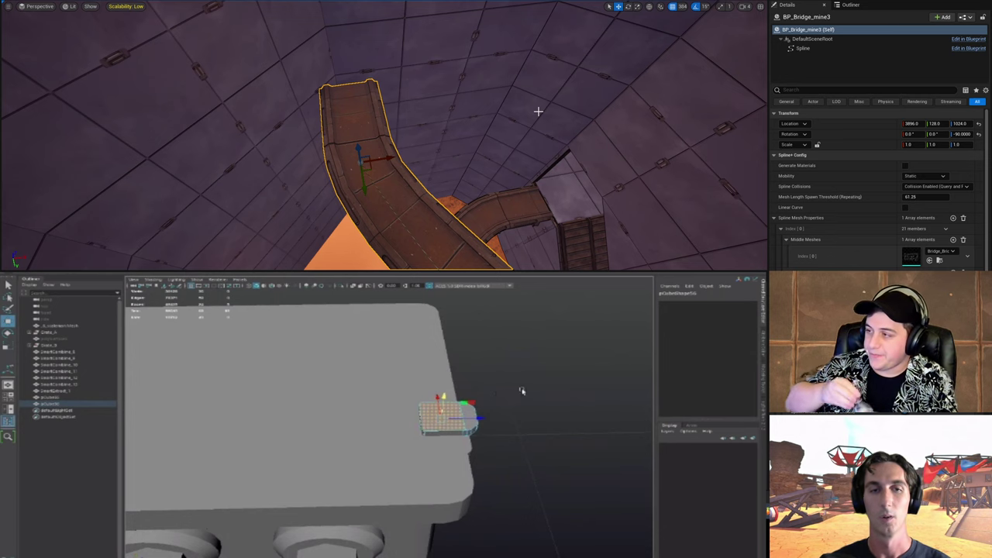
alt+drag(522, 391, 407, 440)
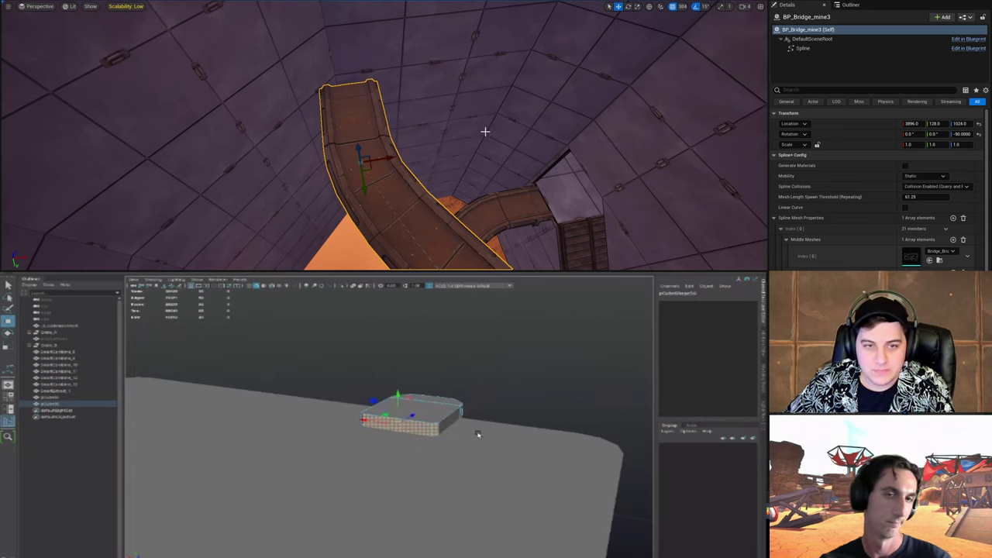
alt+drag(478, 434, 434, 426)
key(F8)
click(457, 392)
alt+right_drag(434, 425, 472, 414)
alt+drag(472, 414, 414, 432)
Step: In Unreal, set the movement grid snap to 16 and fine-tune the position of the bridge's spline point near its end
click(683, 7)
click(700, 60)
click(403, 420)
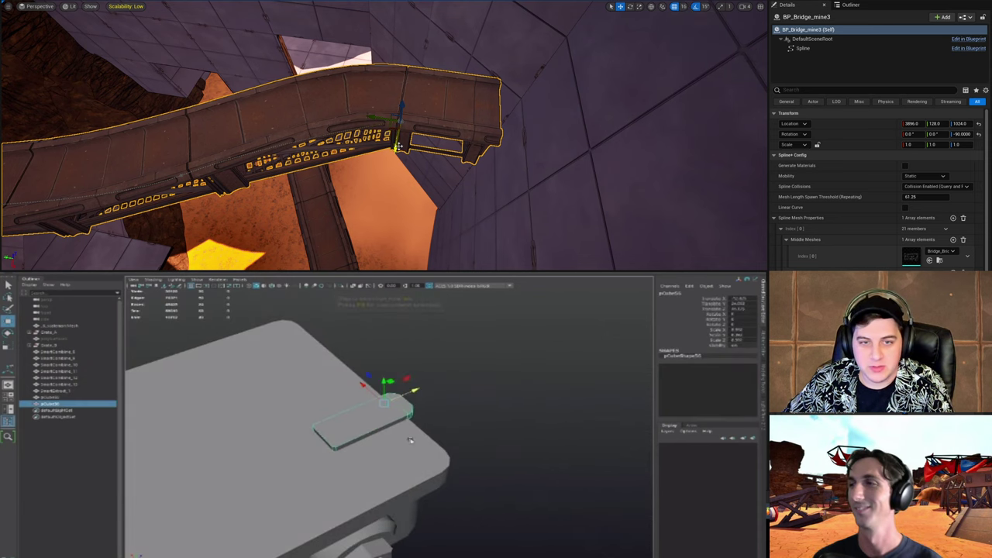
drag(398, 147, 396, 156)
alt+drag(410, 440, 463, 452)
drag(395, 156, 392, 163)
alt+drag(462, 451, 469, 385)
scroll(517, 463, up, 2)
click(469, 385)
drag(372, 140, 406, 141)
Step: In Maya, create a small cylinder and place it on the rounded outer end of the lid plate
alt+drag(470, 385, 461, 417)
shift+right_drag(462, 415, 434, 423)
right_drag(392, 144, 438, 108)
click(478, 403)
click(68, 411)
click(451, 71)
alt+drag(427, 398, 447, 390)
right_drag(451, 72, 403, 85)
alt+drag(425, 370, 412, 413)
click(394, 370)
key(ctrl+z)
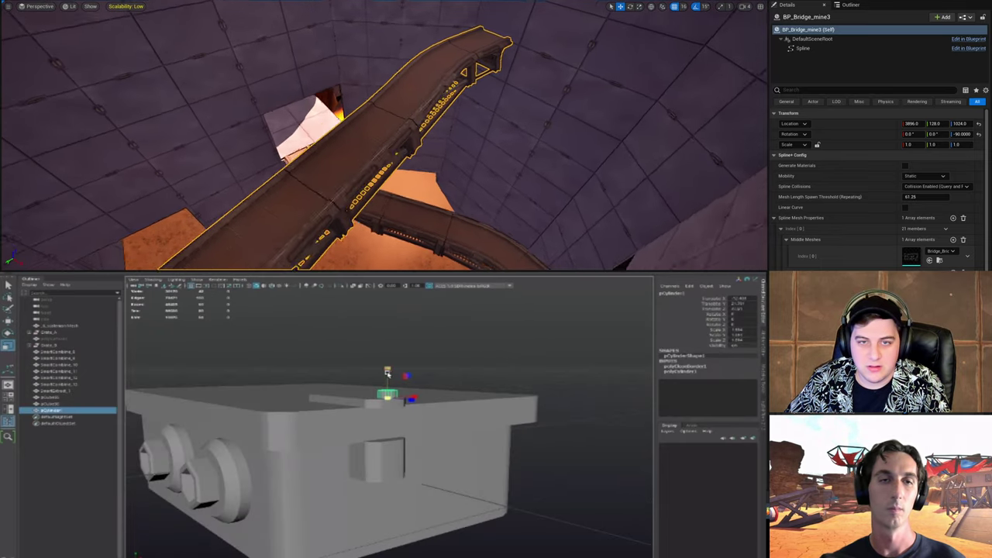
Step: Lower the cylinder through the plate and stretch it vertically into a pin reaching the block below
drag(386, 369, 388, 400)
key(r)
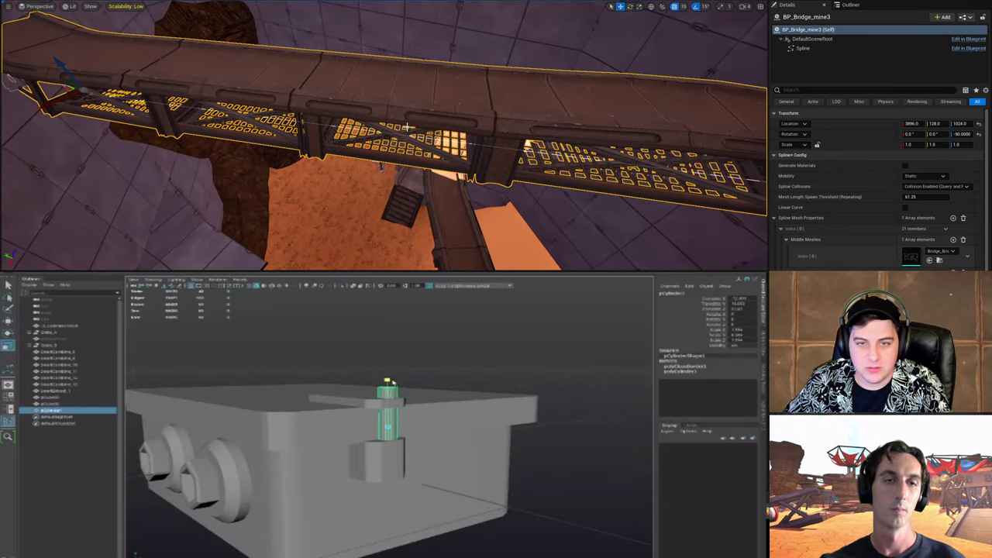
alt+drag(445, 419, 423, 453)
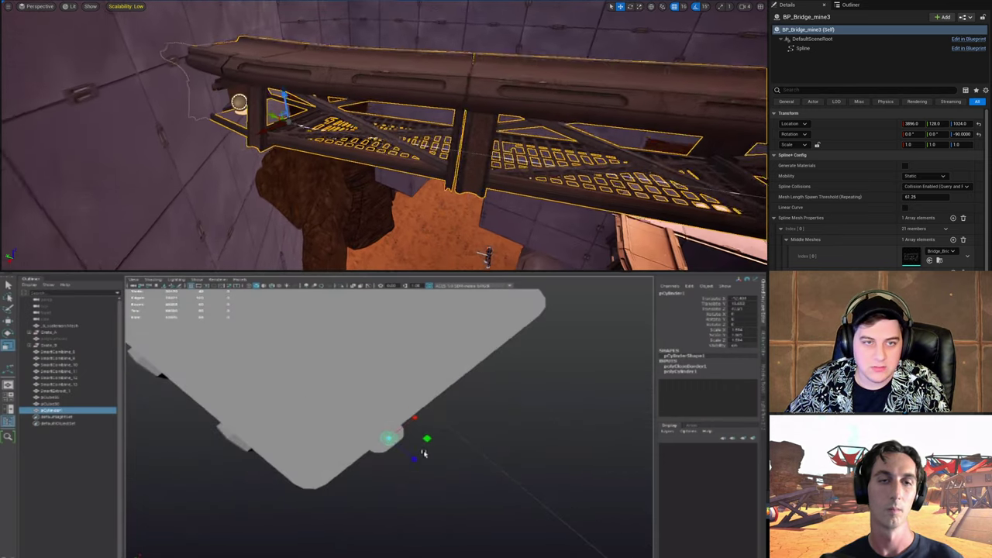
click(423, 440)
alt+drag(423, 500, 502, 431)
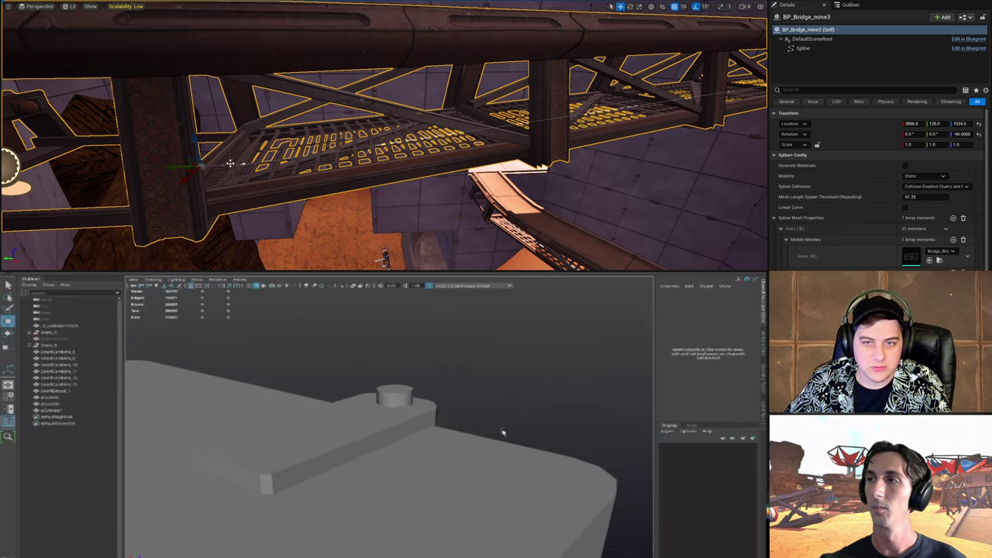
Step: Bevel the top rim edge loop of the latch pin cylinder
click(409, 392)
key(F10)
double_click(400, 392)
alt+right_drag(407, 392, 414, 416)
key(ctrl+b)
key(q)
key(F8)
click(498, 427)
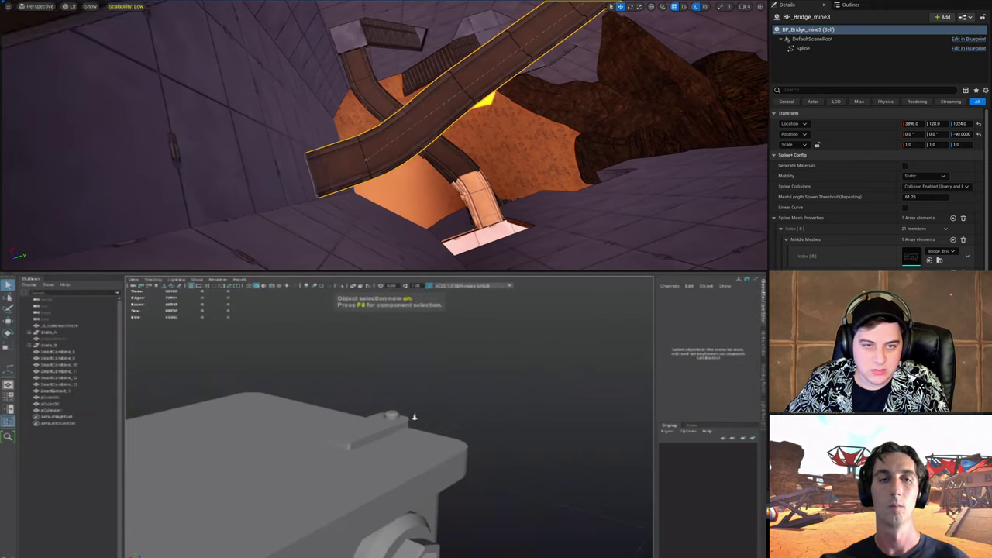
Step: Examine the latch plate's rounded end and the edges around its pin
alt+drag(413, 416, 359, 401)
click(383, 429)
alt+right_drag(383, 428, 407, 445)
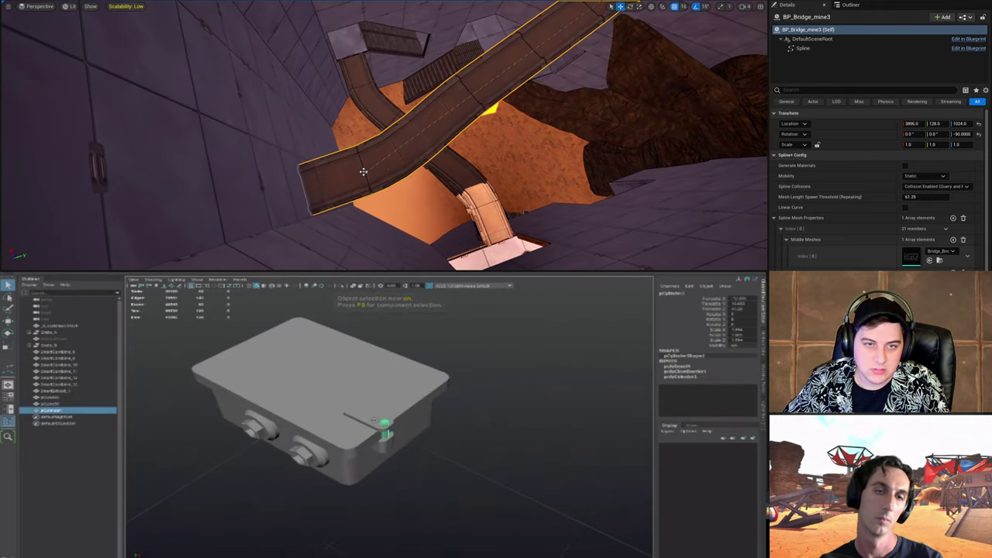
scroll(366, 422, up, 2)
key(F11)
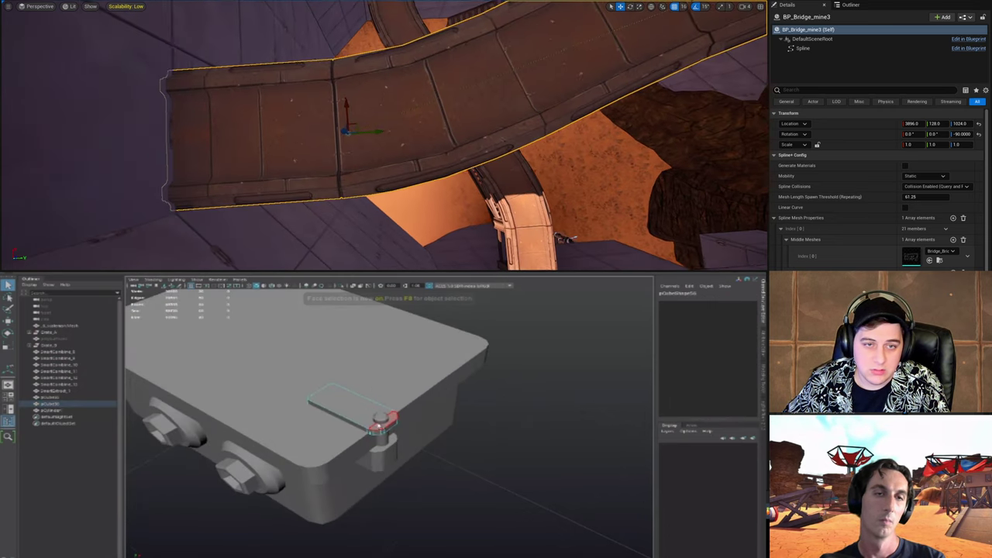
alt+drag(372, 428, 372, 430)
key(F10)
scroll(373, 433, up, 2)
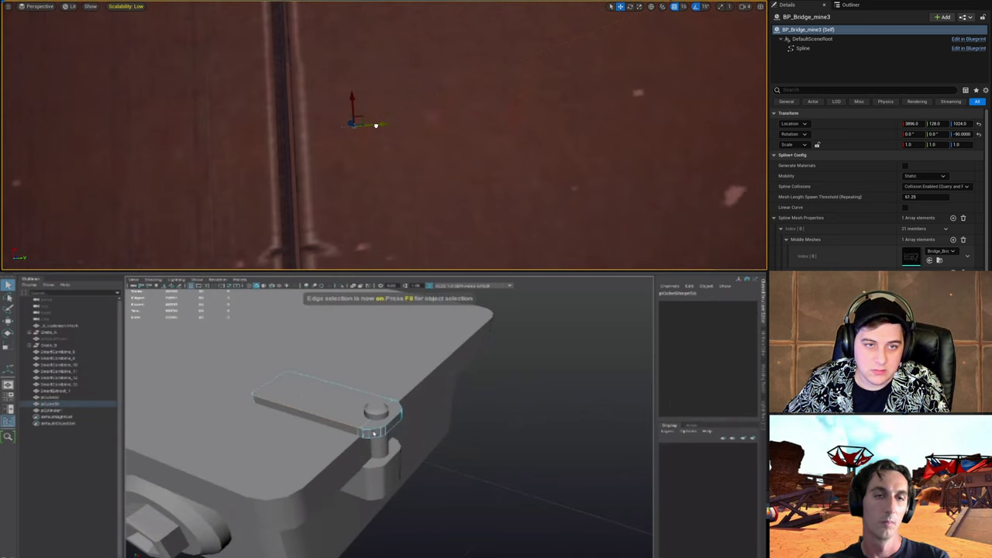
scroll(360, 424, up, 2)
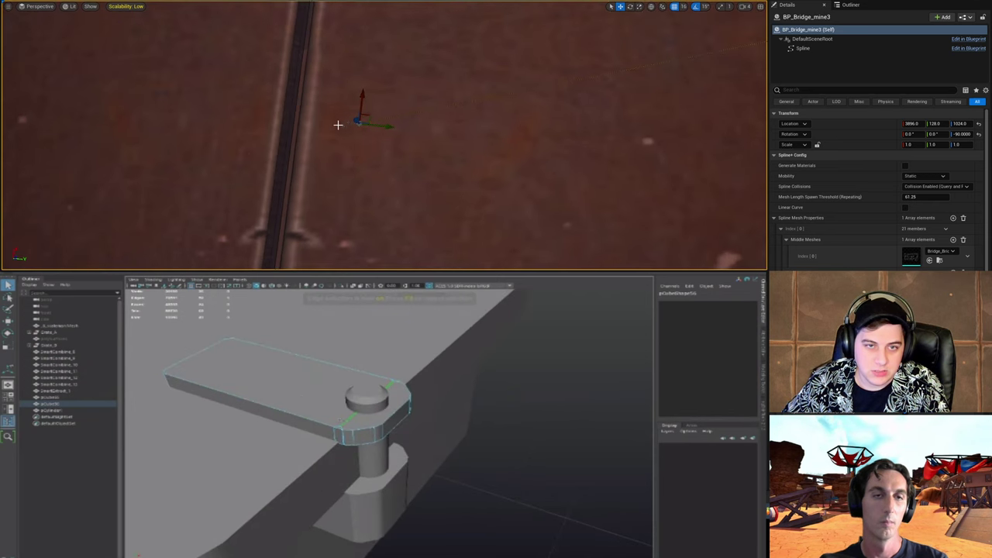
key(F8)
click(571, 500)
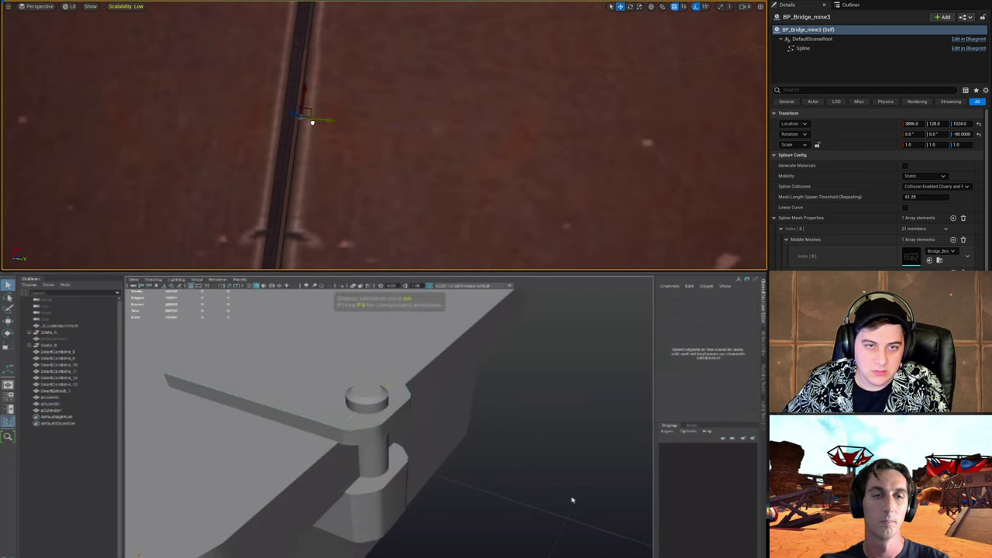
Step: Select the latch's pin, plate and block and duplicate them twice along the lid edge to form three latches
scroll(399, 434, down, 5)
alt+drag(410, 425, 365, 419)
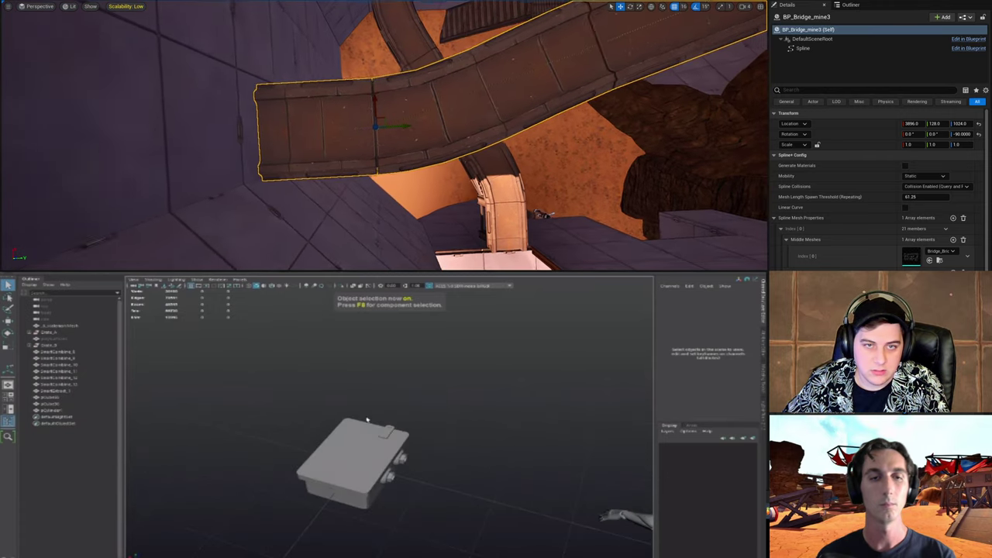
alt+drag(434, 447, 385, 433)
click(385, 433)
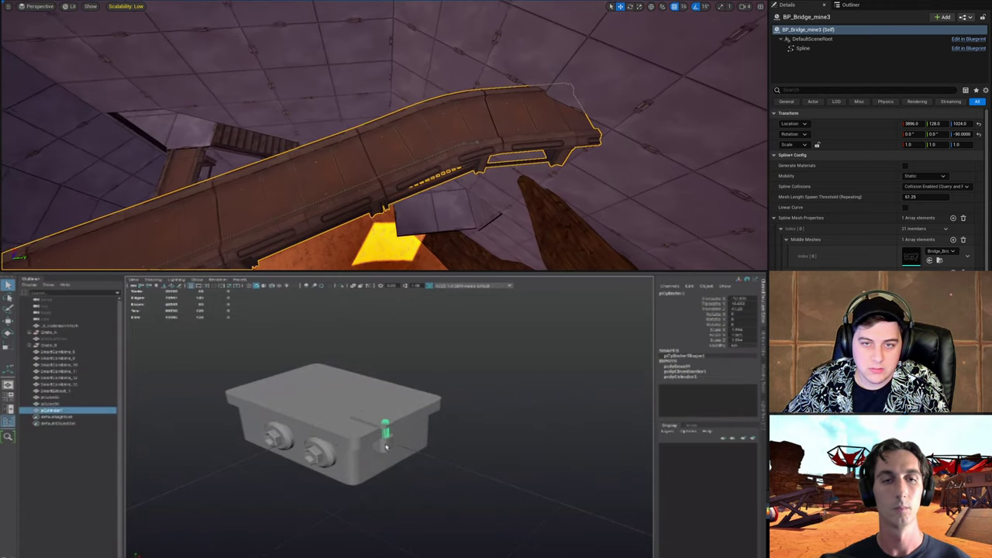
shift+click(385, 425)
shift+click(383, 445)
key(w)
alt+drag(464, 371, 424, 401)
key(ctrl+d)
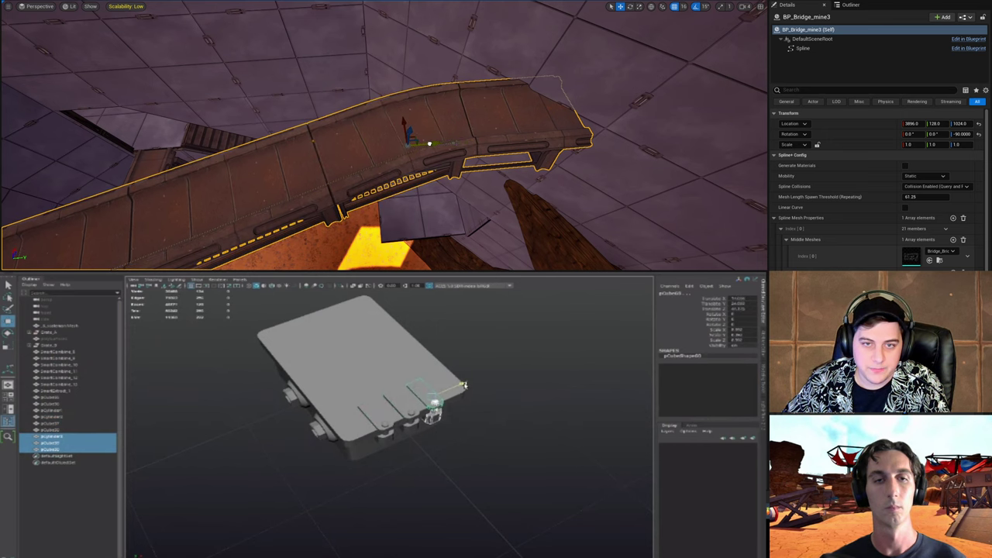
Step: Group all parts of the bolted box and place a duplicate of the group beside the original
alt+drag(361, 419, 411, 458)
scroll(457, 408, down, 3)
click(456, 411)
key(ctrl+g)
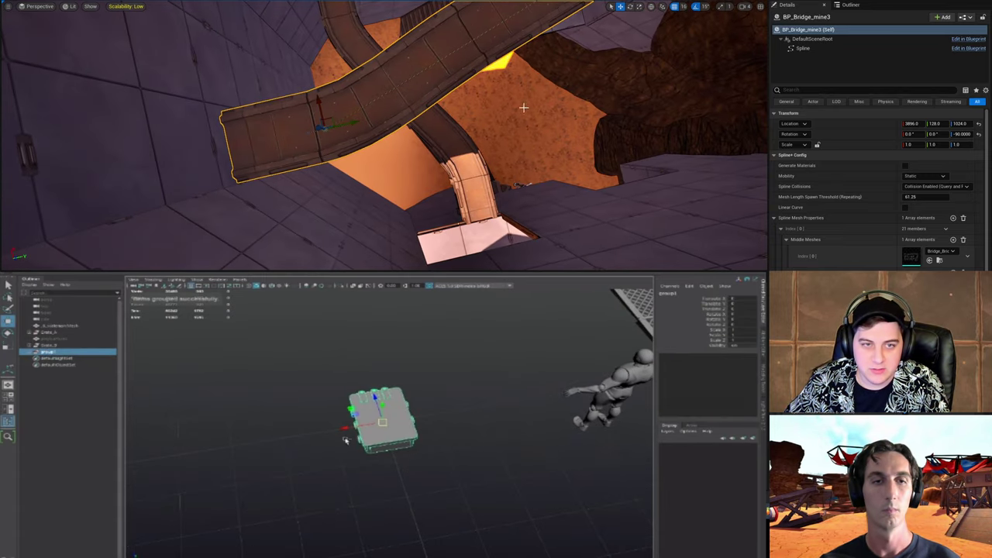
drag(348, 431, 256, 447)
alt+middle_drag(338, 448, 385, 436)
scroll(384, 435, down, 1)
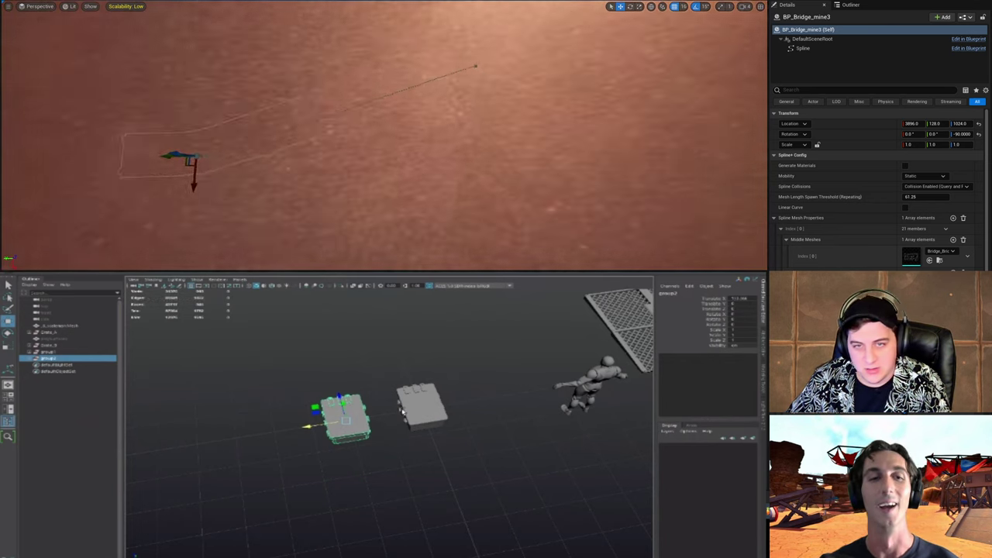
Step: Move the box copy forward and duplicate it into a third box in line with the original
alt+drag(381, 433, 275, 458)
scroll(339, 459, down, 2)
alt+drag(349, 472, 396, 468)
alt+middle_drag(396, 468, 396, 478)
drag(347, 445, 346, 471)
key(ctrl+d)
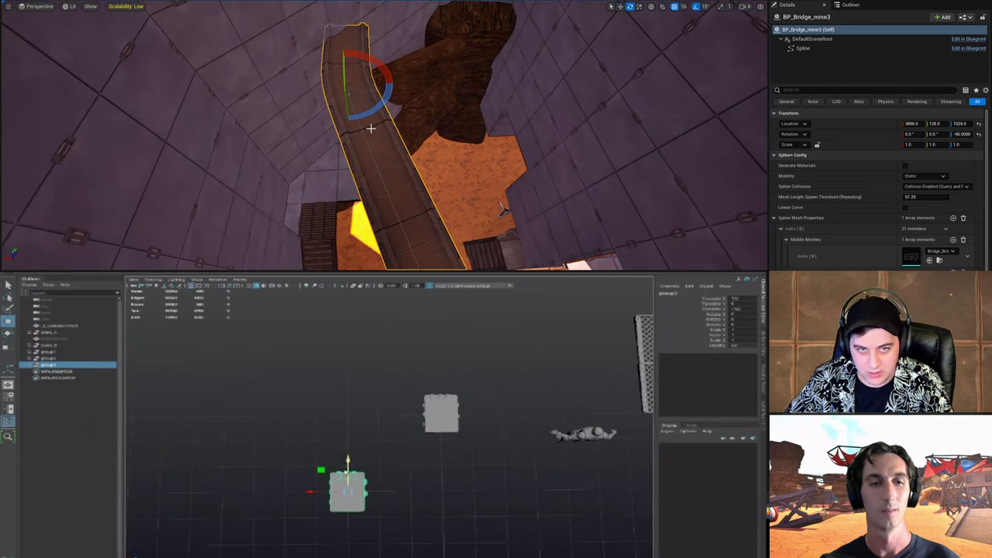
alt+drag(411, 467, 431, 472)
click(444, 464)
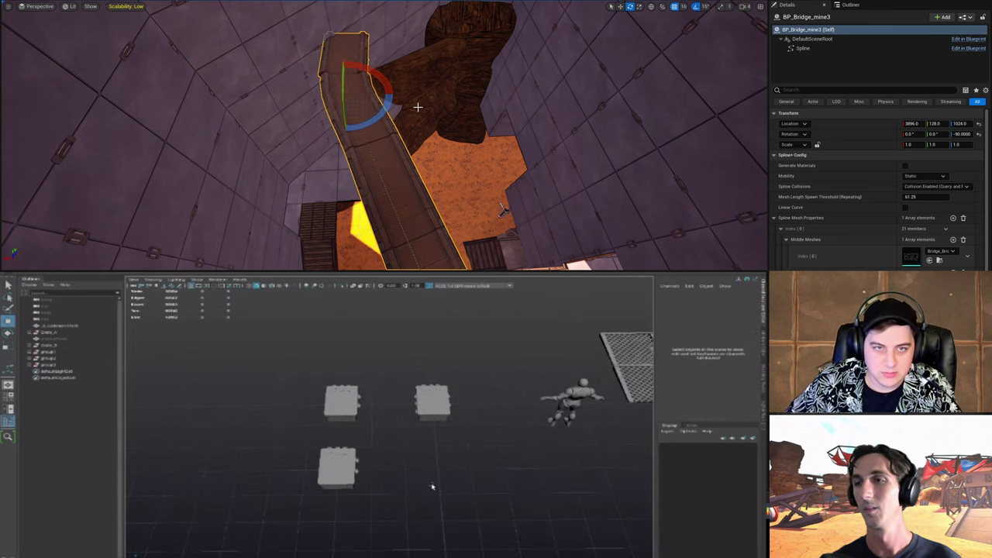
Step: Rotate the third box a quarter turn and move it in front of the original box
alt+middle_drag(433, 487, 417, 480)
click(343, 418)
key(e)
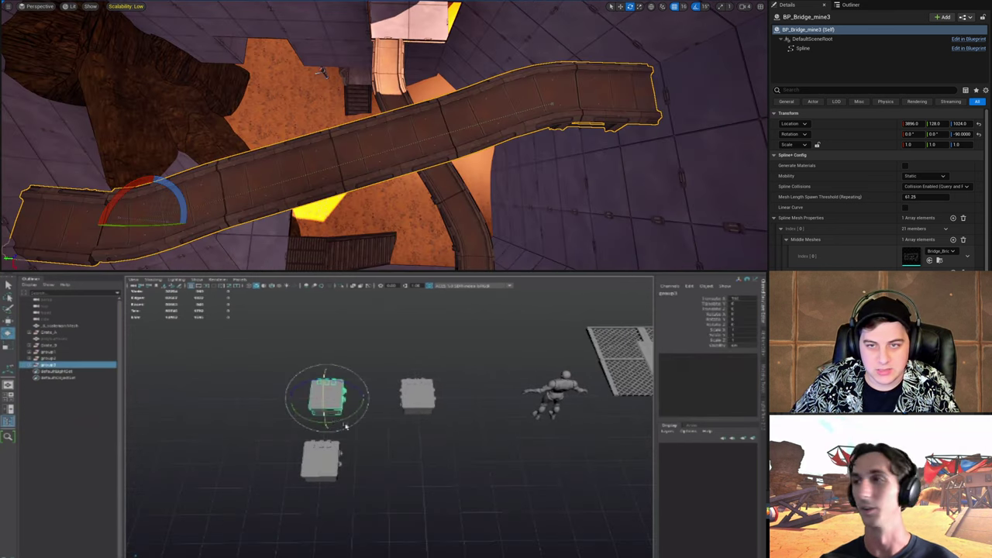
drag(358, 423, 350, 416)
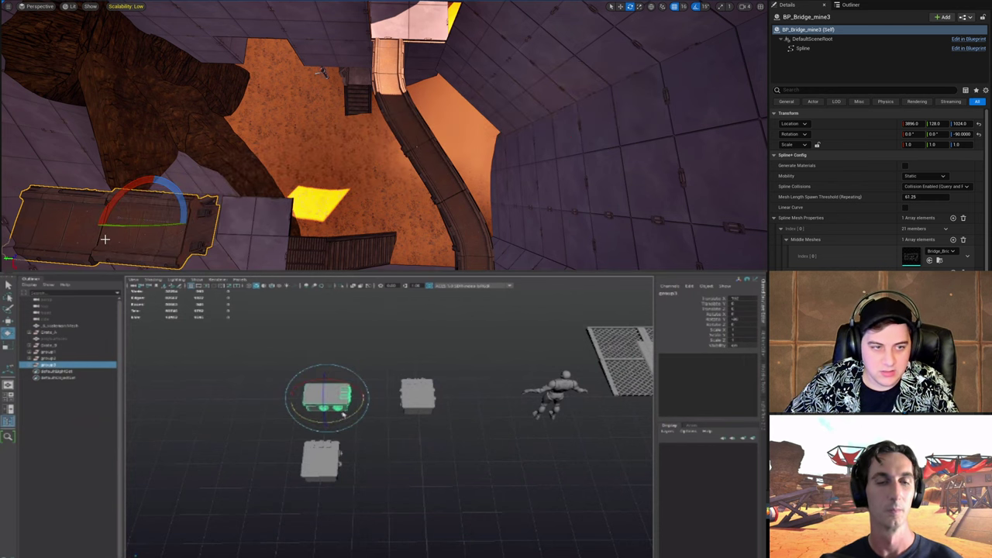
key(w)
drag(346, 380, 411, 356)
alt+drag(411, 357, 375, 385)
Step: In Unreal, delete the curved bridge and place a new straight bridge at 3744, -1216, -416
key(Delete)
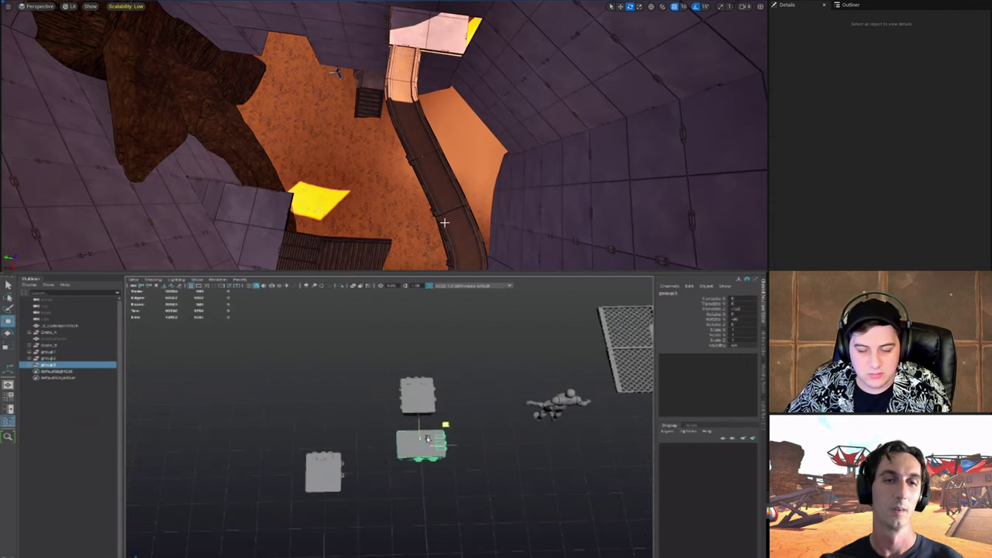
click(430, 475)
alt+drag(414, 481, 406, 470)
key(ctrl+z)
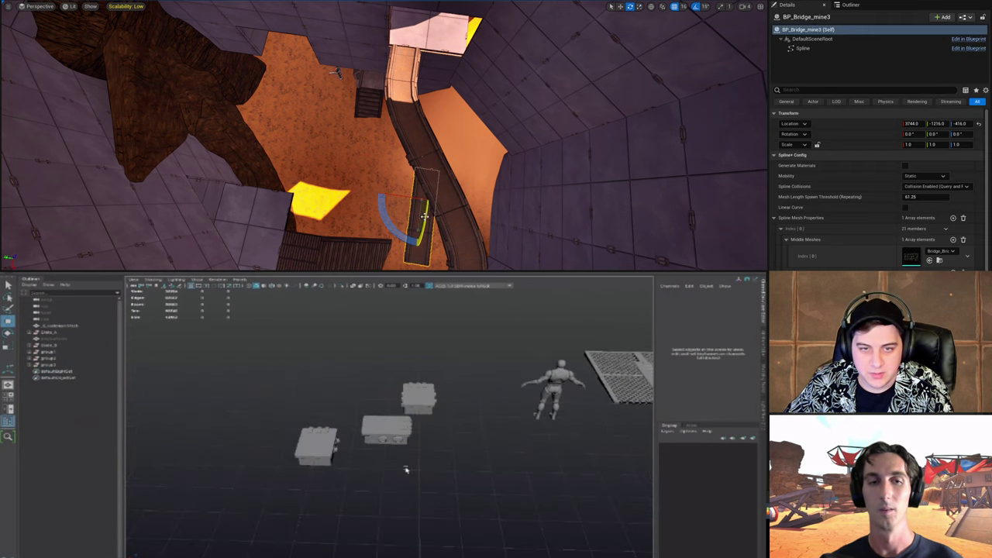
Step: Raise the new bridge to Z 896 and rotate it 90° about the vertical axis
right_drag(337, 73, 378, 148)
alt+right_drag(407, 471, 440, 476)
right_drag(379, 148, 420, 224)
alt+drag(440, 475, 418, 483)
key(w)
click(390, 453)
drag(388, 174, 419, 188)
Step: In Maya, turn the plain box copy without bolts and widen it by moving the vertices at one end outward
click(339, 404)
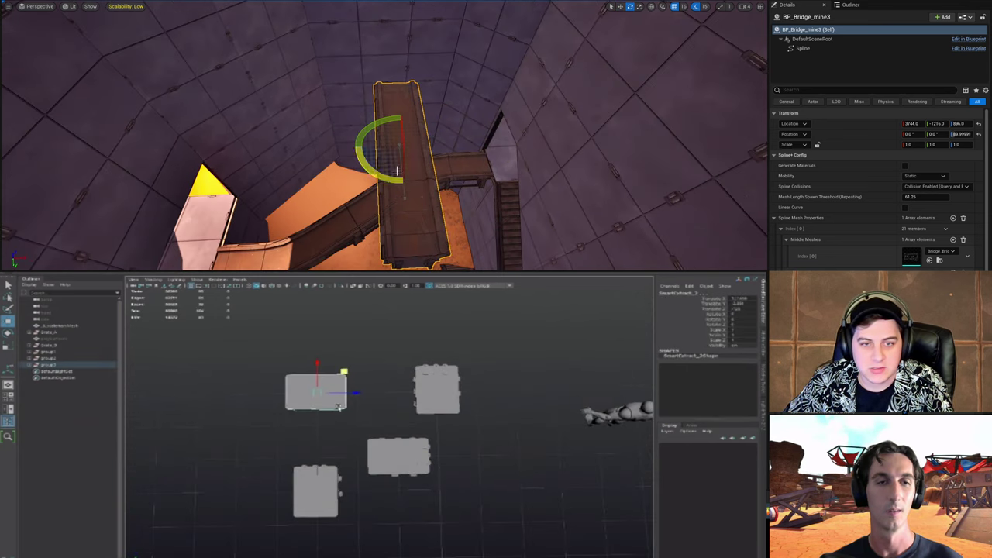
drag(342, 423, 361, 410)
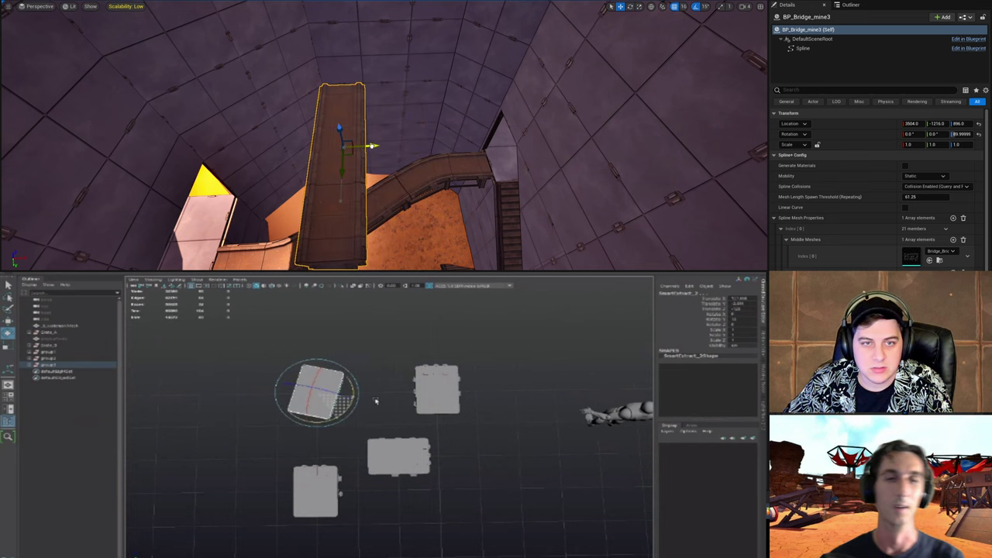
key(ctrl+z)
key(F8)
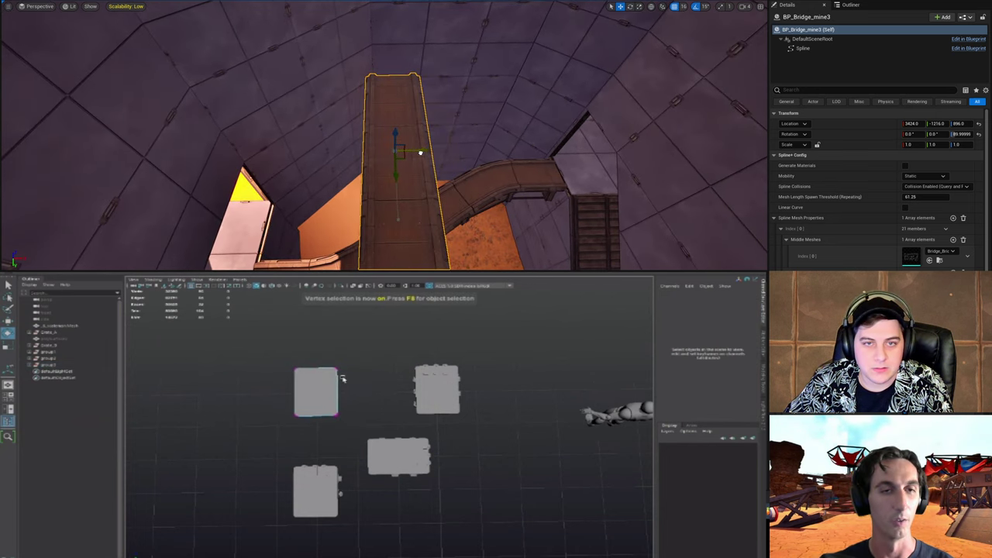
drag(318, 361, 354, 436)
key(w)
right_drag(425, 153, 376, 174)
drag(299, 393, 330, 392)
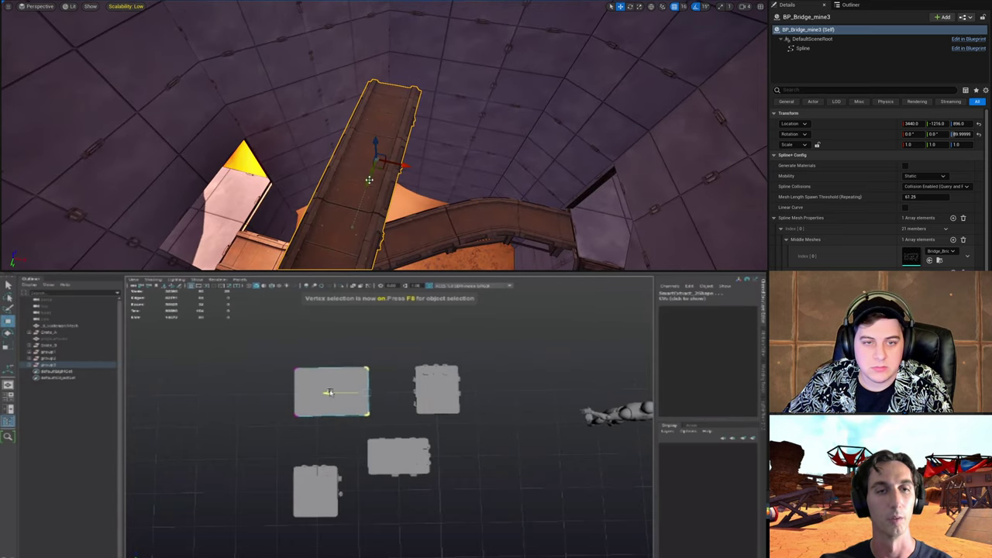
Step: In Unreal, move the bridge to X 3456 and Y -1552 near the shaft wall
drag(424, 126, 431, 119)
key(F8)
alt+drag(341, 458, 396, 419)
right_drag(432, 119, 418, 165)
click(406, 454)
alt+drag(396, 418, 328, 471)
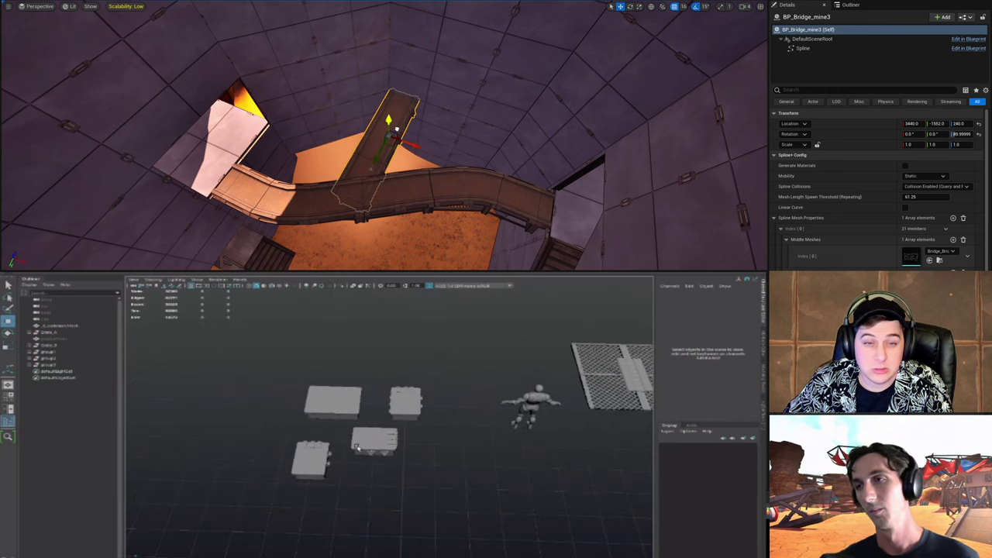
right_drag(397, 127, 413, 101)
right_drag(422, 161, 412, 161)
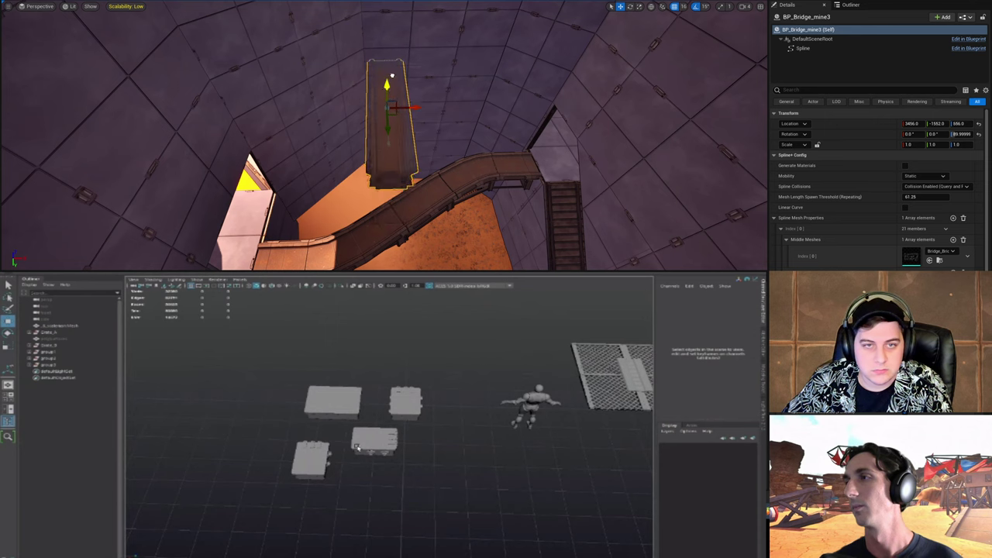
Step: Raise the bridge to Z 1008 and adjust its position to Y -1536 against the wall
drag(392, 75, 391, 49)
right_drag(391, 49, 388, 15)
drag(386, 119, 385, 114)
alt+drag(532, 385, 436, 400)
drag(386, 114, 386, 98)
alt+right_drag(437, 400, 487, 420)
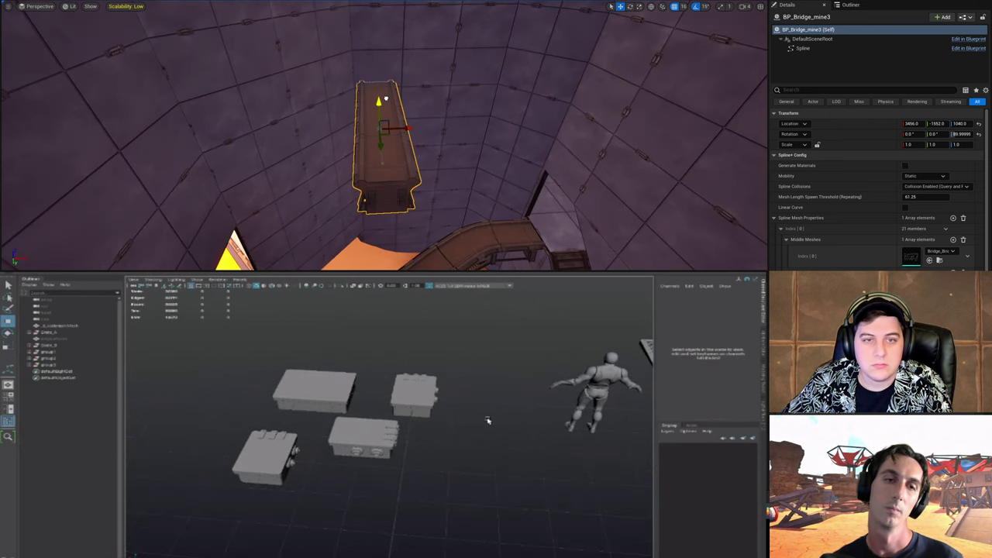
alt+drag(488, 421, 472, 406)
right_drag(395, 131, 303, 126)
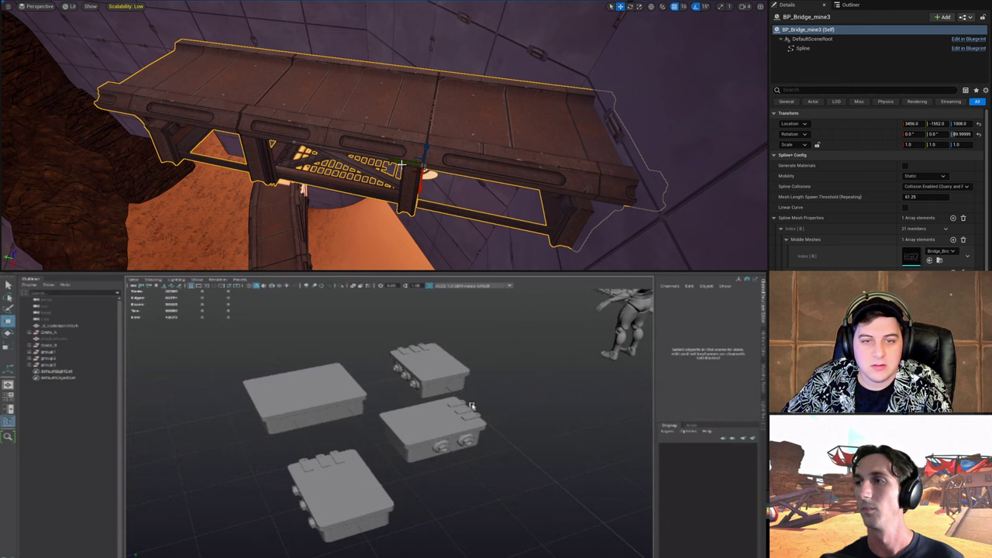
drag(389, 160, 383, 160)
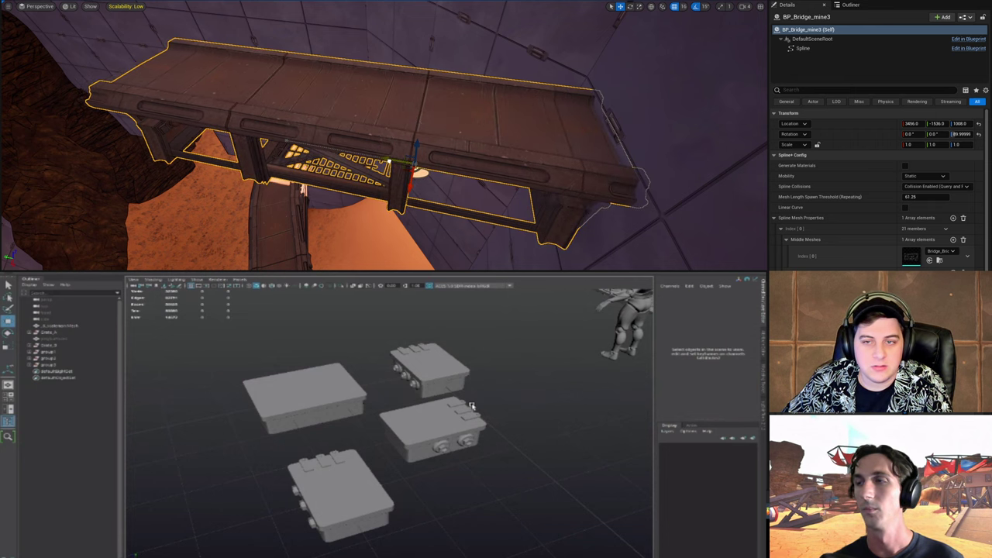
Step: Extend the bridge spline across the shaft and rotate its far end point -45° into a curve
alt+drag(471, 406, 444, 409)
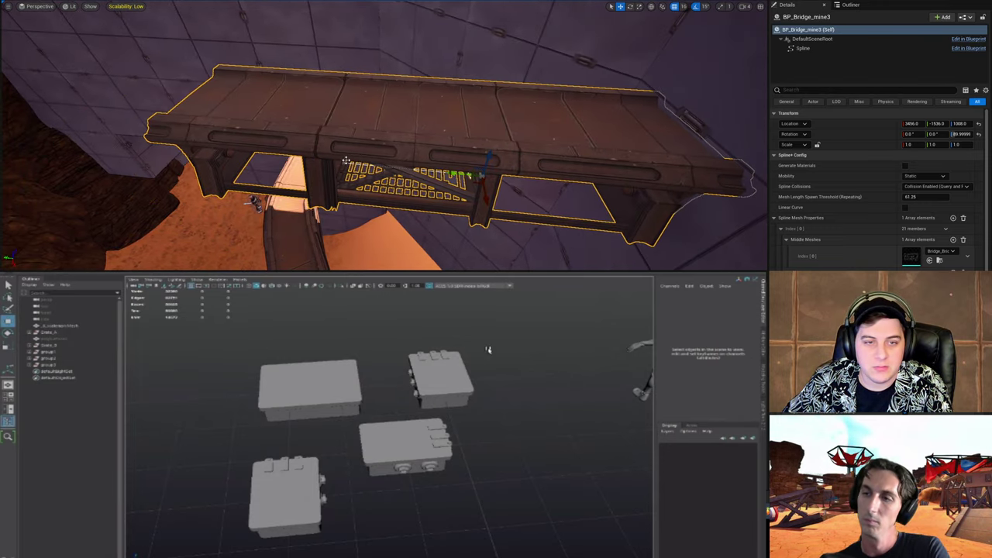
alt+drag(447, 341, 437, 416)
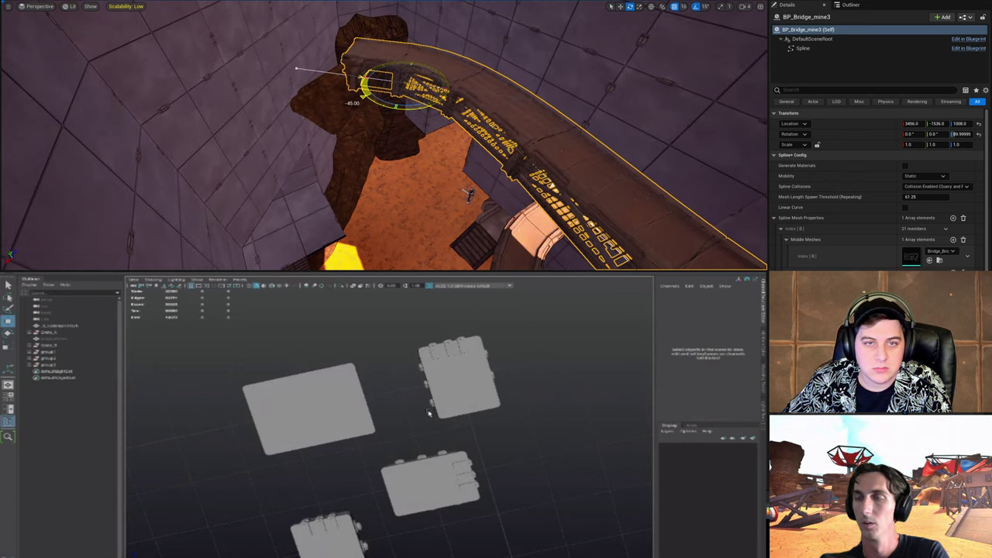
right_drag(466, 116, 435, 76)
key(w)
alt+drag(431, 399, 408, 401)
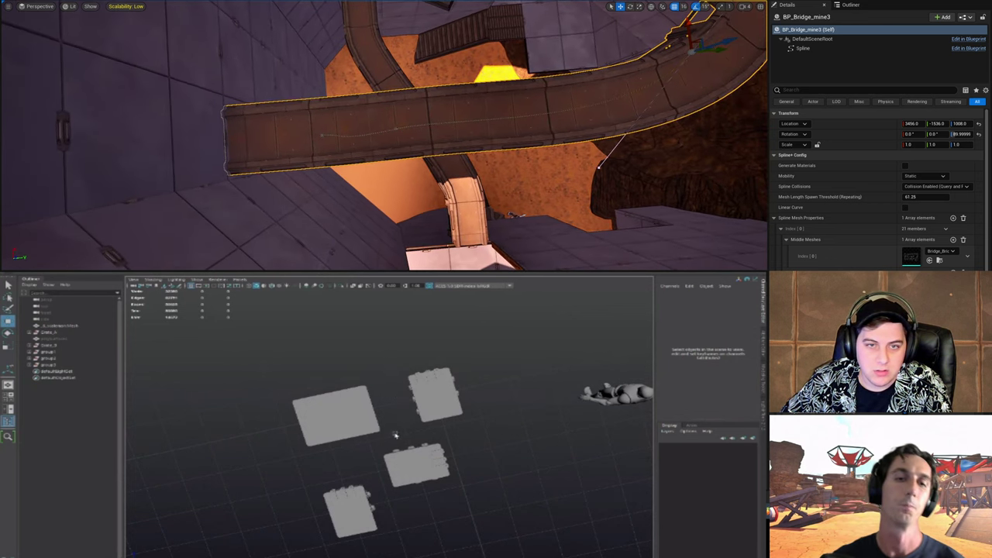
Step: Fine-tune the rotation of the bridge's middle spline point with rotation snapping off
key(e)
mouse_move(385, 442)
alt+mouse_down()
mouse_move(367, 420)
mouse_move(380, 440)
alt+mouse_up()
drag(400, 154, 436, 138)
alt+drag(381, 440, 416, 441)
drag(436, 138, 439, 143)
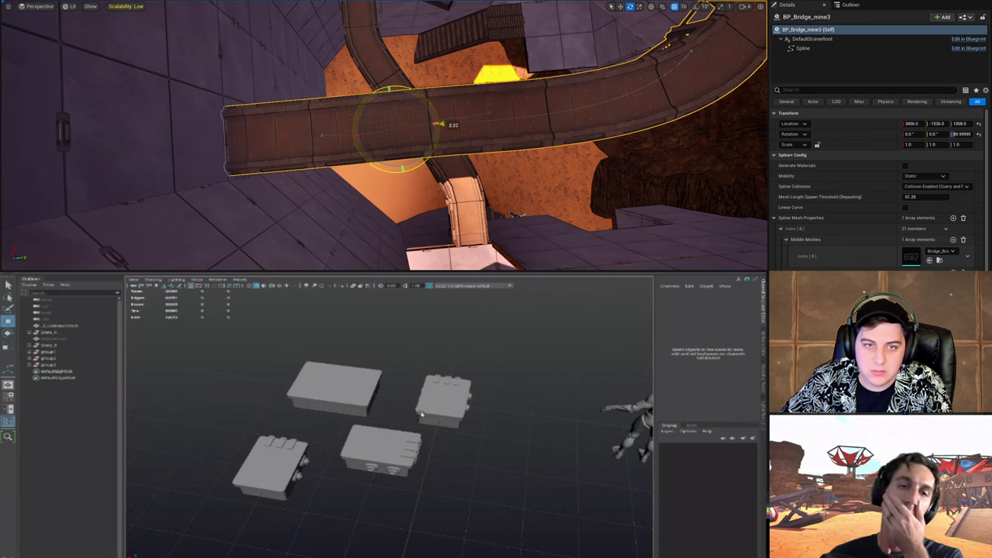
scroll(385, 410, down, 8)
drag(439, 128, 437, 130)
scroll(442, 432, up, 2)
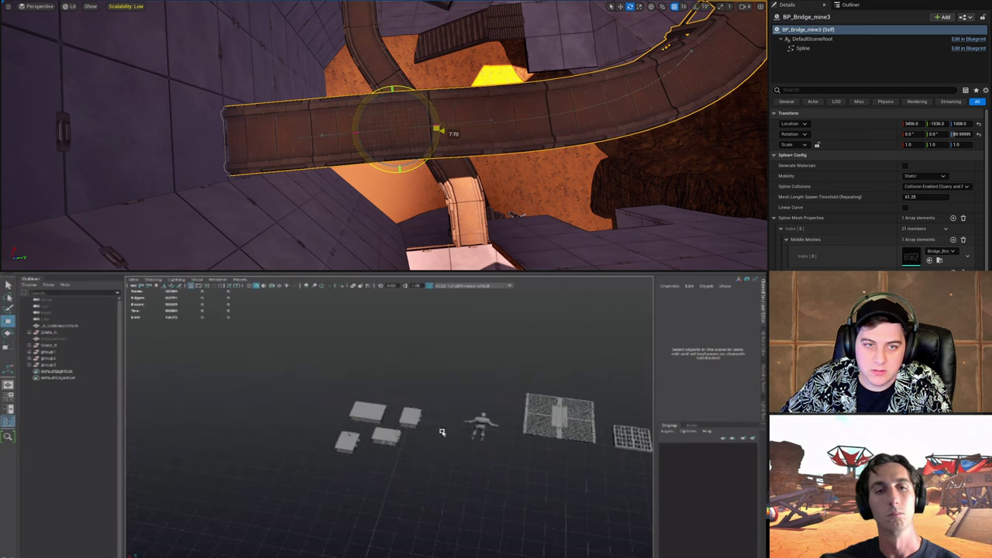
alt+middle_drag(442, 432, 385, 422)
scroll(359, 423, up, 3)
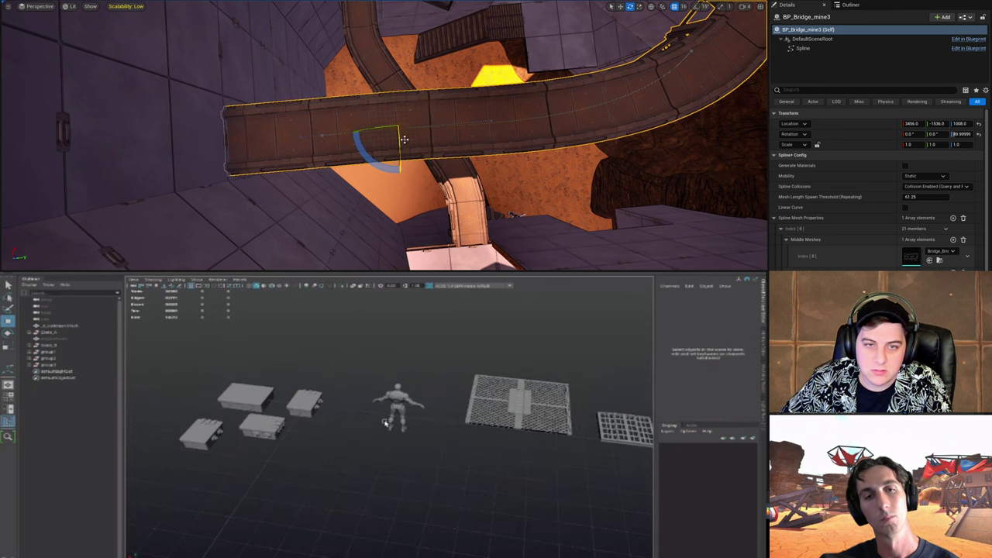
scroll(358, 420, up, 2)
Step: Move the bridge's middle spline point farther along the span, closer to the bend over the shaft
drag(429, 126, 583, 112)
alt+drag(348, 418, 356, 418)
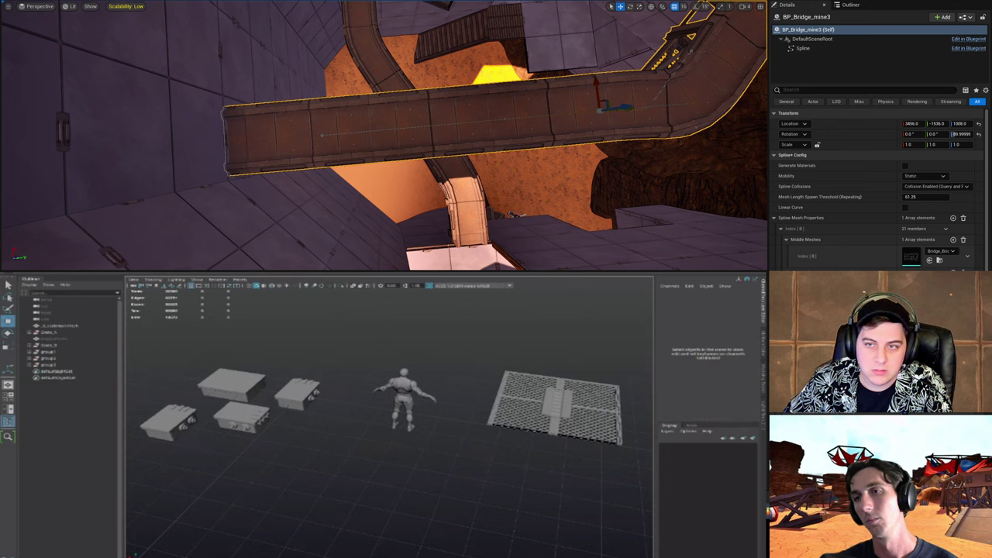
right_drag(732, 119, 563, 126)
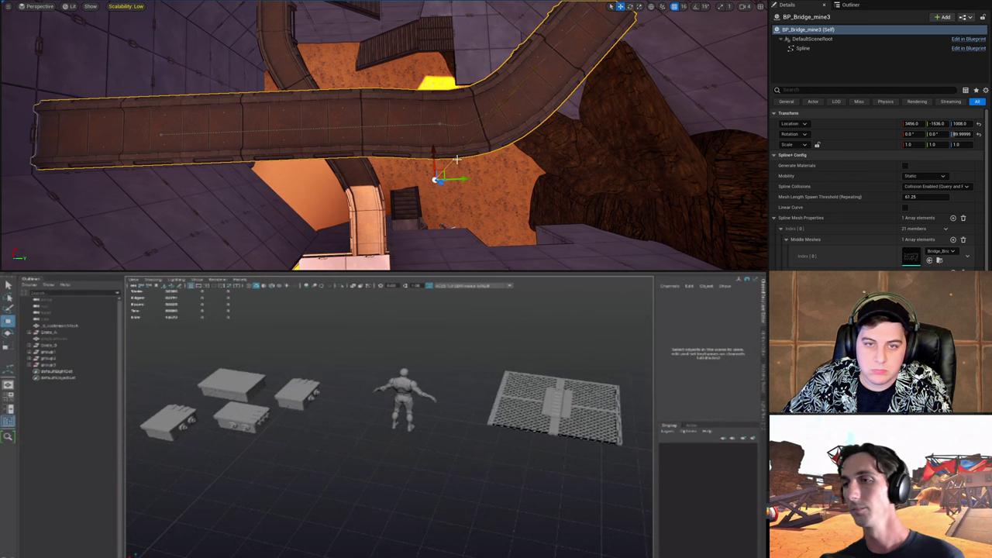
Step: Switch to local axes and pull the bend's spline handle along the bridge's angled section toward the far wall
click(650, 7)
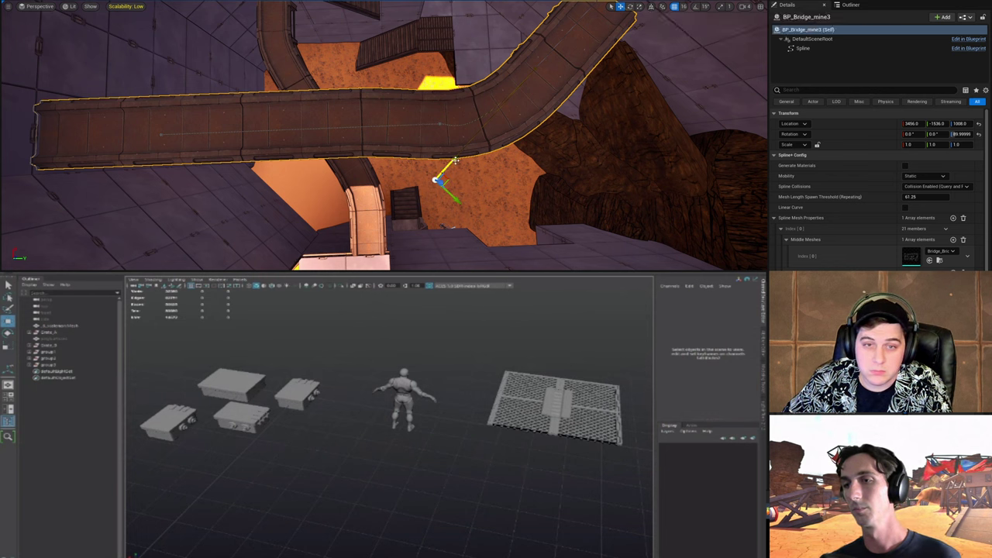
drag(456, 160, 518, 114)
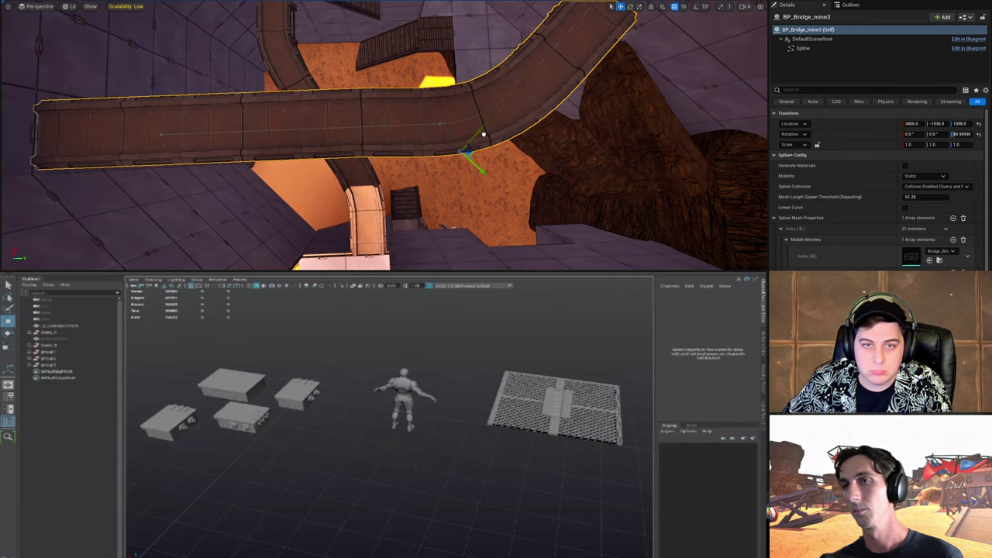
drag(482, 135, 496, 126)
right_drag(510, 111, 488, 104)
drag(491, 102, 566, 67)
Step: Extend the bridge's angled end toward the far wall in Unreal, and move the reference mannequin behind the floor grates in Maya
alt+drag(435, 399, 433, 419)
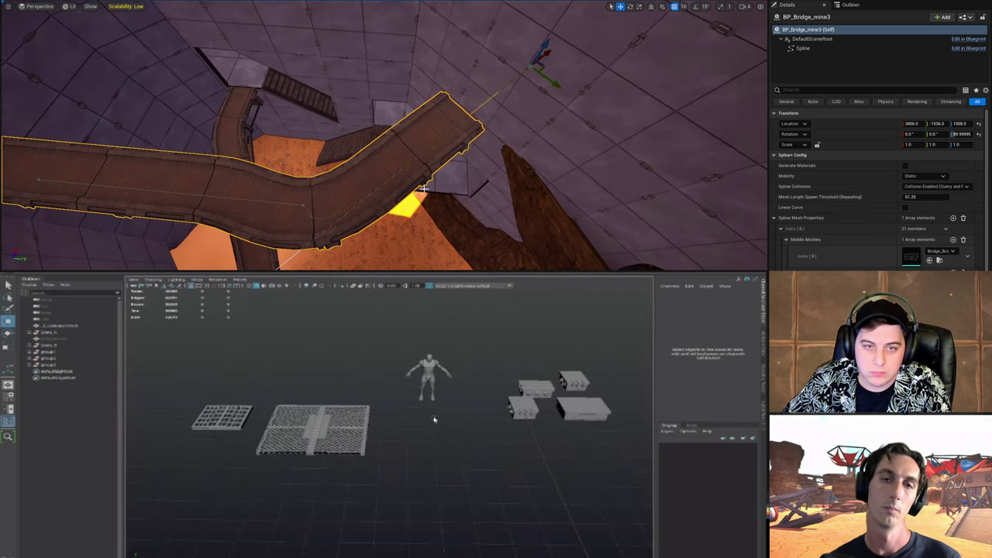
click(417, 369)
key(ctrl+z)
drag(436, 144, 478, 122)
drag(393, 394, 321, 383)
click(478, 423)
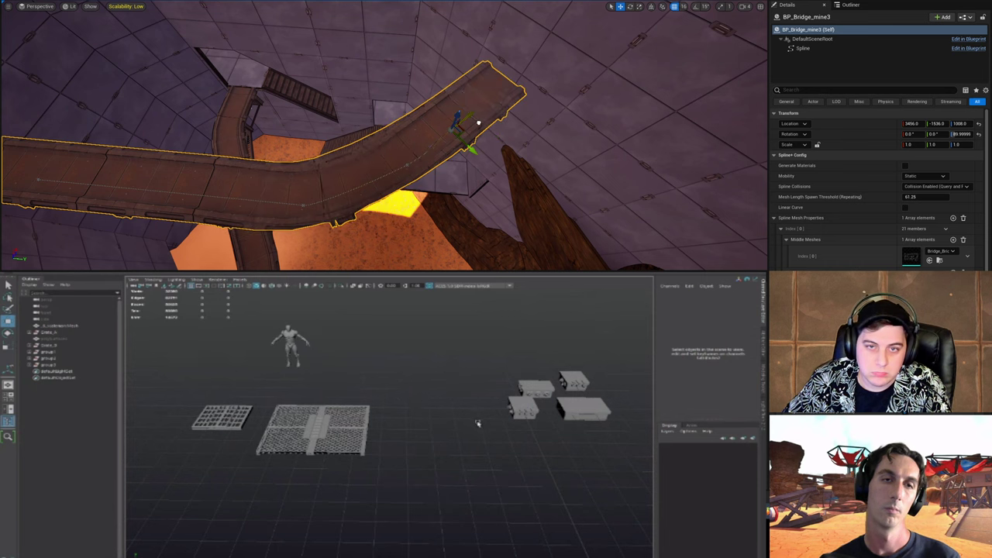
Step: Extend the bridge's end spline point farther along the angled section in Unreal, and switch Maya to the Select tool
drag(478, 121, 525, 97)
mouse_move(478, 423)
alt+mouse_down()
mouse_move(436, 413)
mouse_move(461, 421)
alt+mouse_up()
key(q)
scroll(465, 426, down, 1)
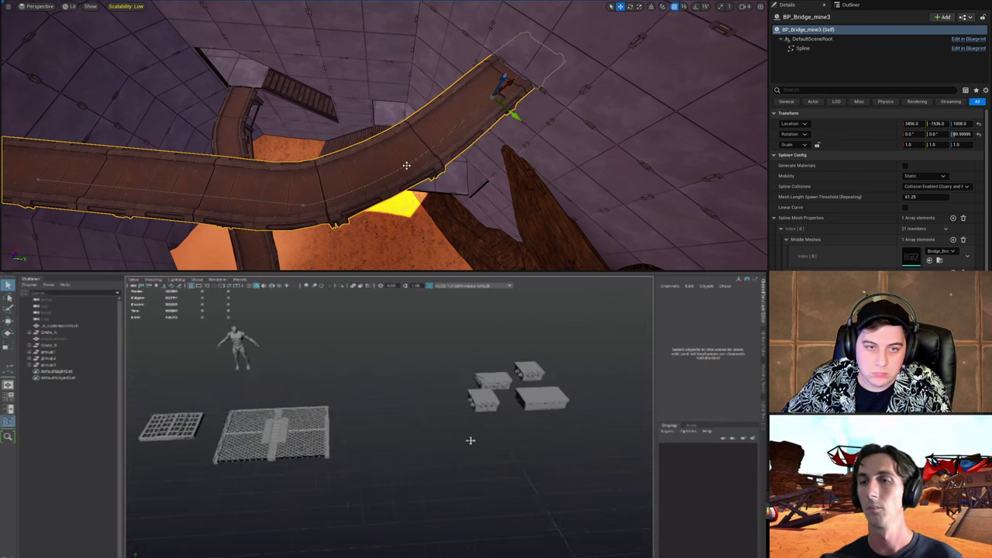
Step: Slide the bridge's spline points around the bend to smooth the curve, and close Maya's Grid Options without applying changes
click(409, 165)
alt+middle_drag(469, 438, 423, 436)
drag(409, 167, 385, 181)
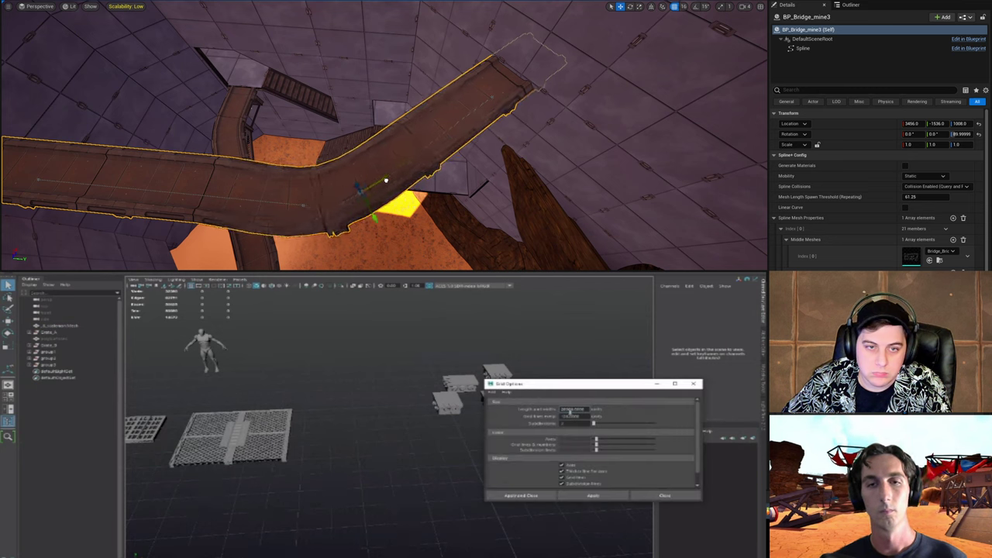
drag(330, 210, 289, 208)
click(698, 385)
alt+middle_drag(482, 441, 465, 441)
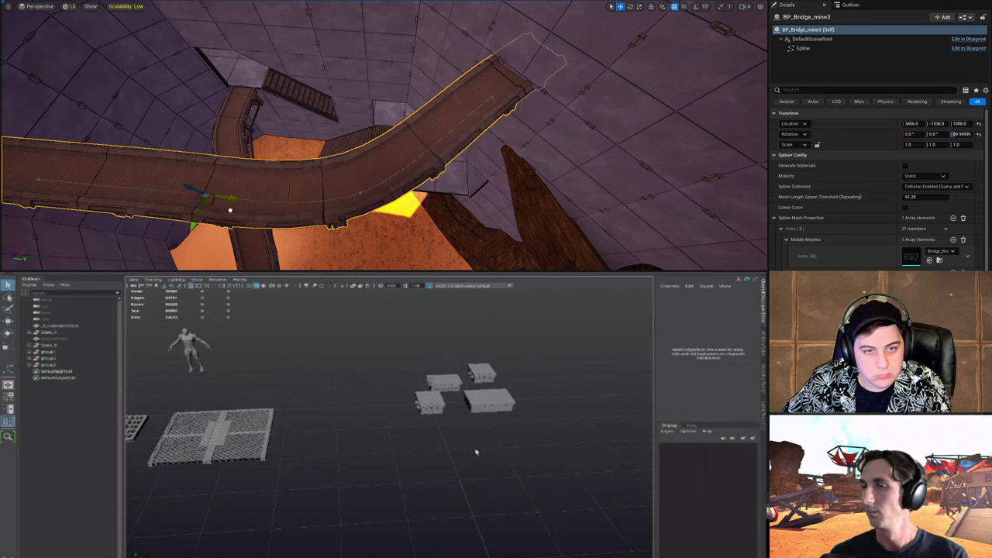
mouse_move(380, 190)
mouse_down()
mouse_move(348, 200)
mouse_move(386, 189)
mouse_up()
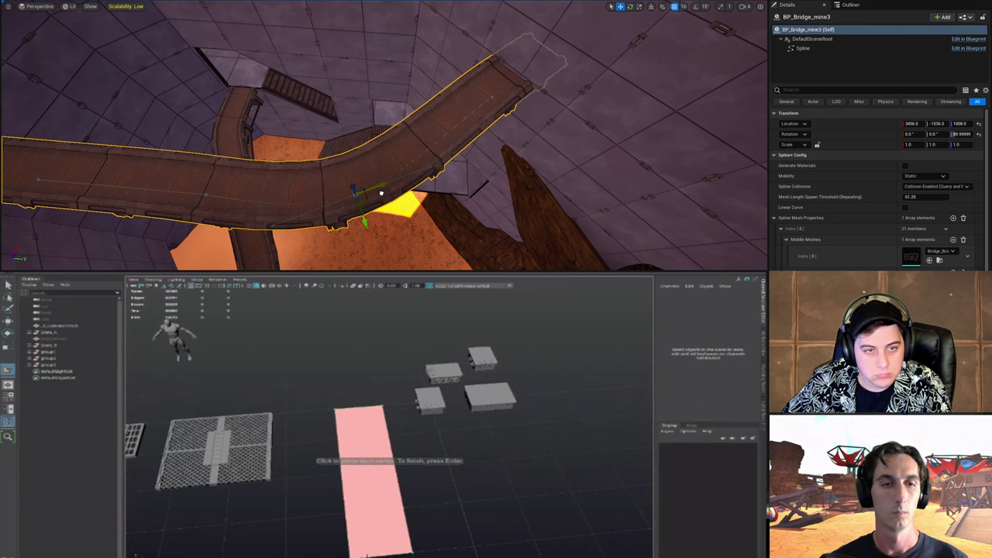
Step: Examine the bridge's curve across the shaft from above and from its ends
alt+drag(391, 191, 573, 271)
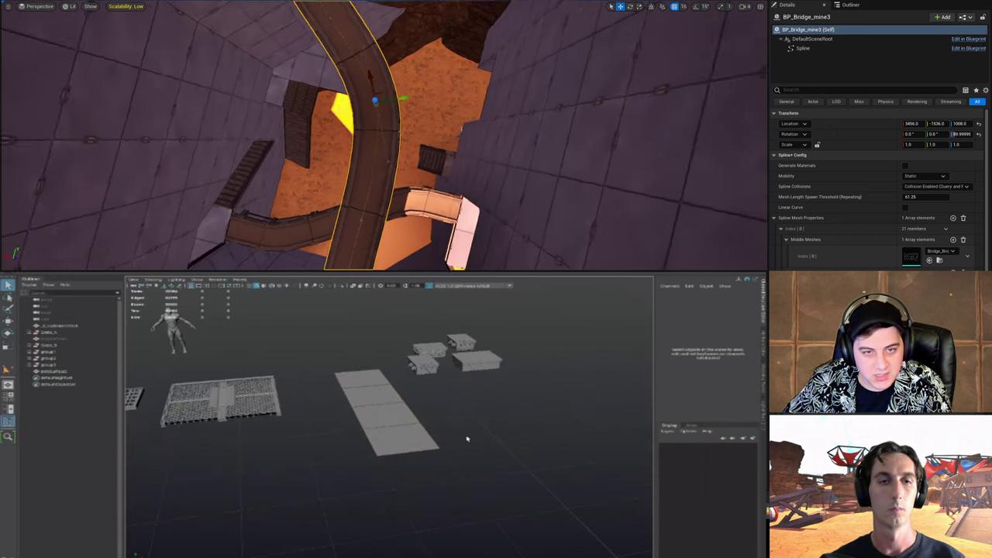
scroll(391, 189, down, 3)
scroll(392, 189, up, 3)
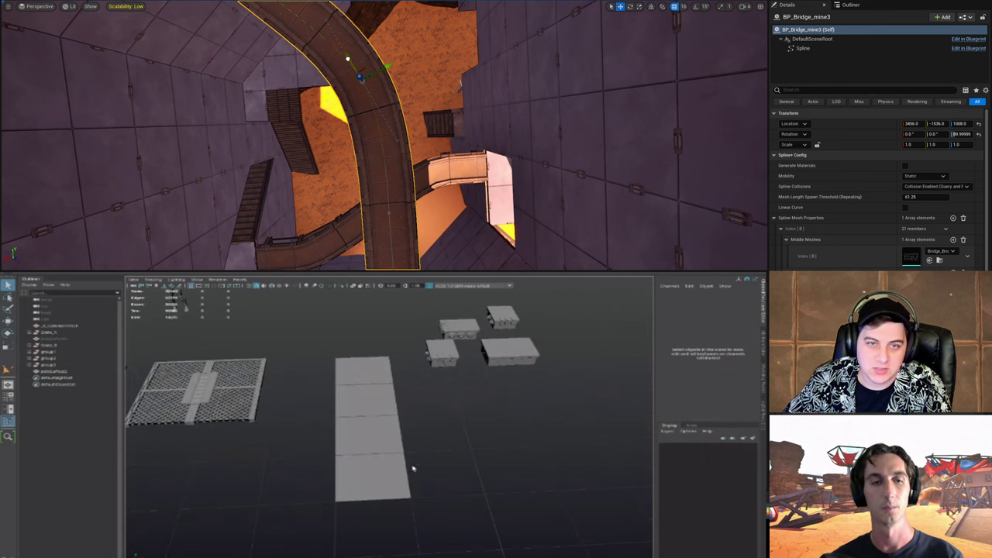
right_drag(348, 59, 164, 48)
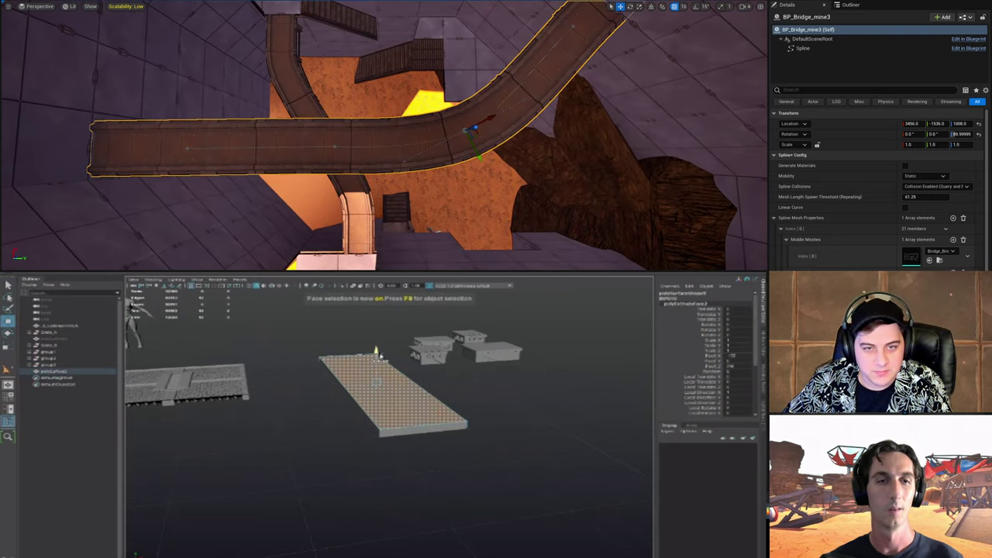
right_drag(384, 132, 383, 131)
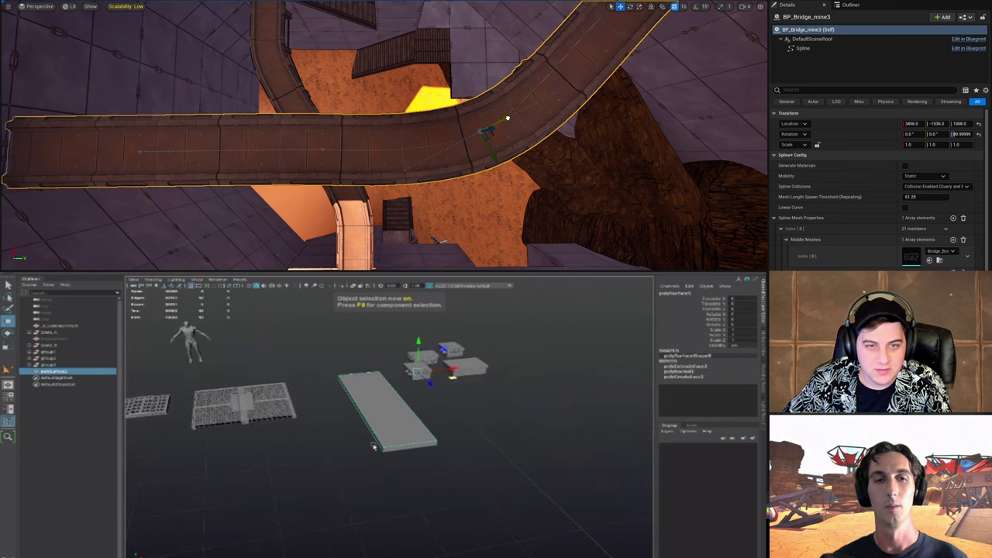
right_drag(507, 119, 507, 118)
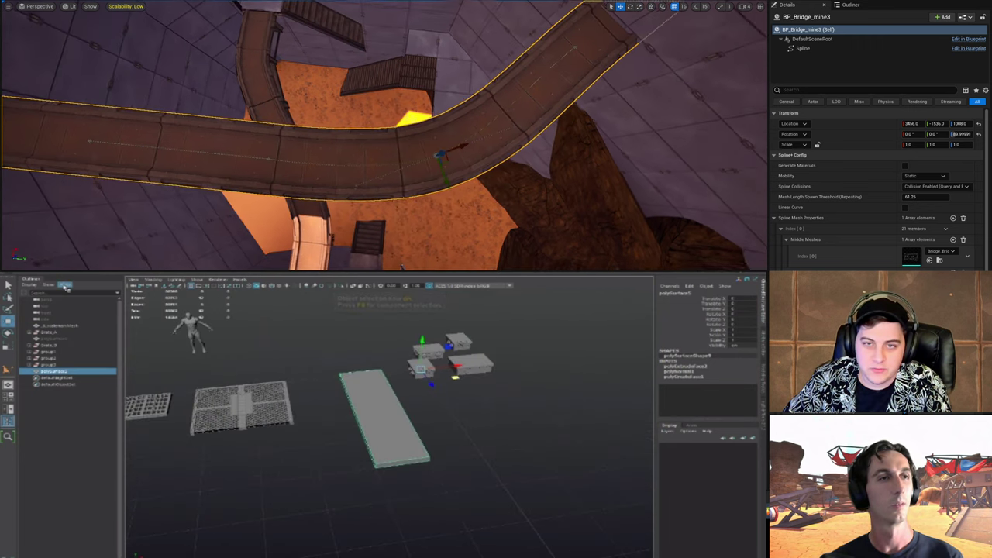
right_drag(508, 72, 509, 72)
Step: Rotate the bridge's far end spline point about -4° and shift it slightly sideways near the wall
right_drag(513, 112, 431, 78)
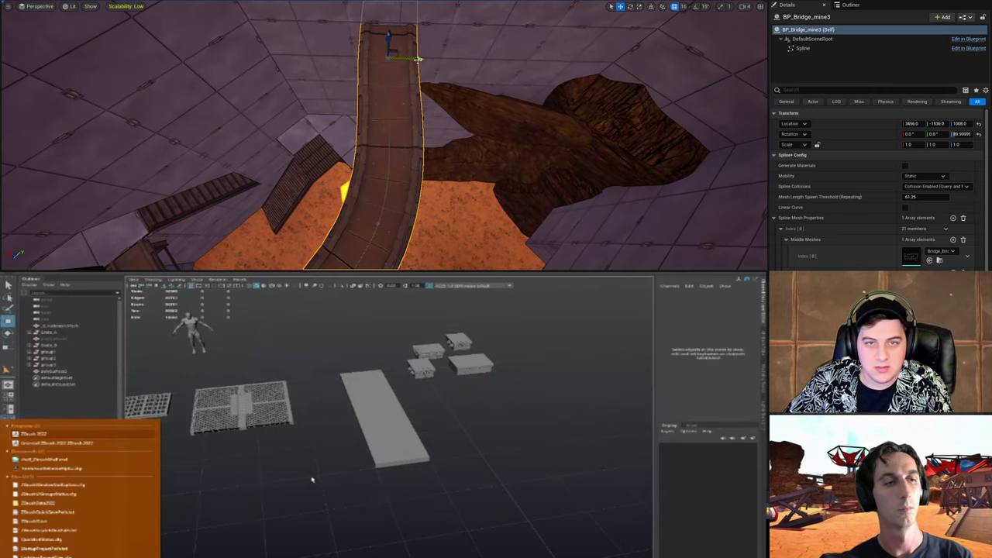
drag(417, 59, 426, 59)
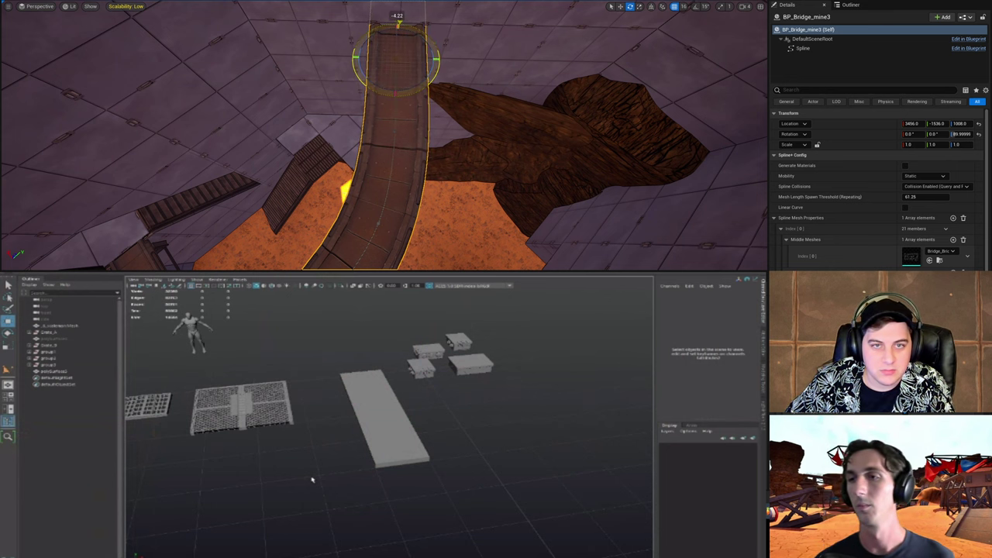
right_drag(431, 112, 430, 112)
key(w)
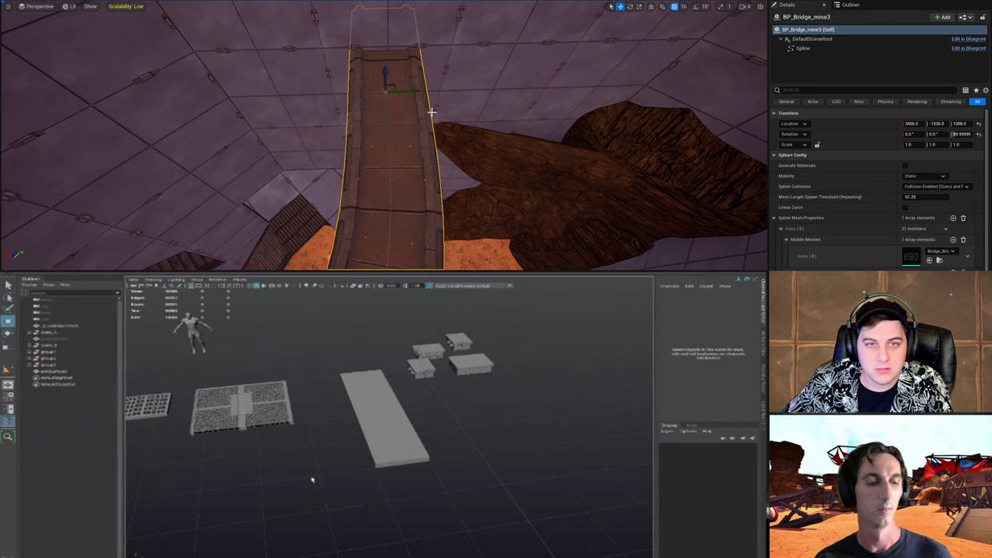
drag(410, 95, 415, 94)
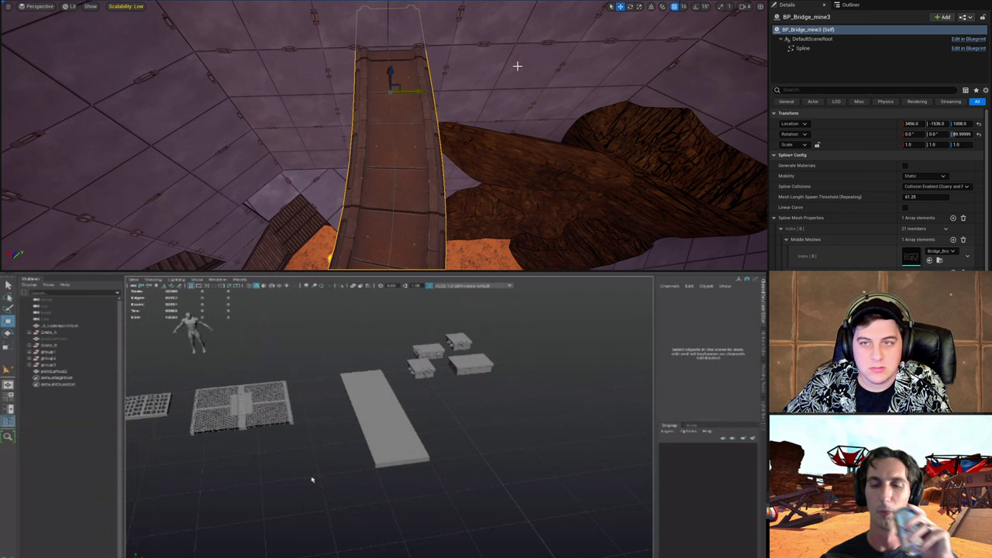
Step: Turn off grid snapping in Unreal and adjust the position of the bridge's end spline points along the walls
click(675, 4)
click(429, 92)
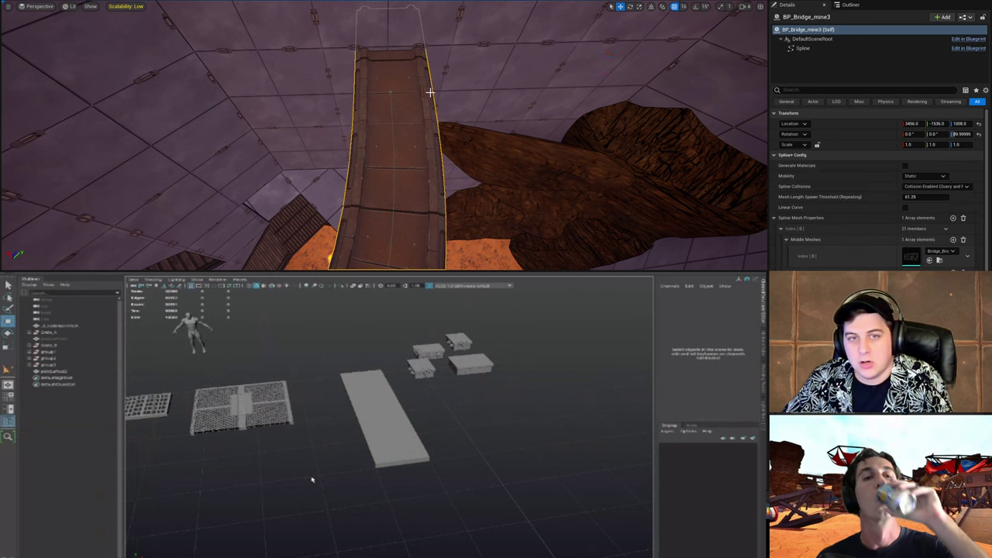
click(674, 6)
right_drag(488, 238, 448, 180)
click(628, 299)
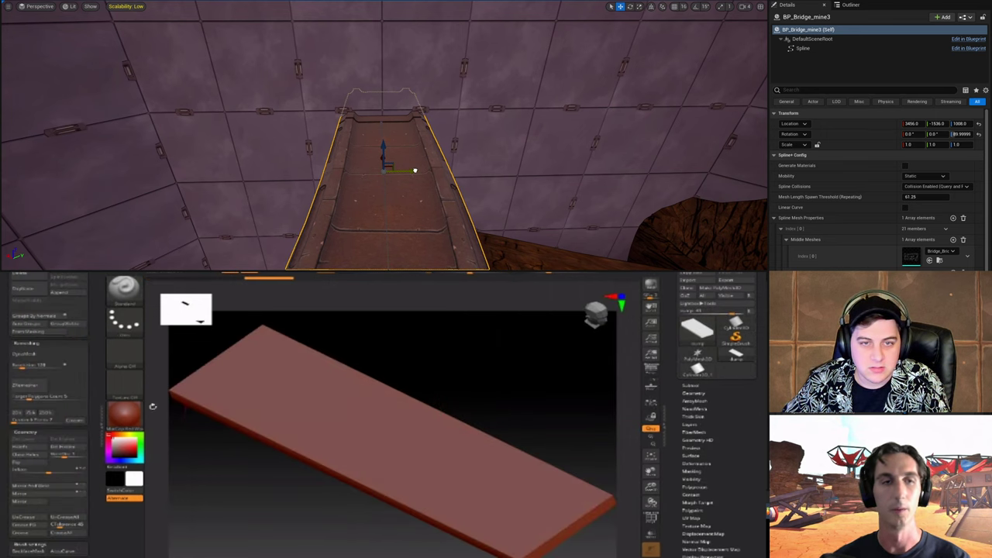
right_drag(414, 171, 231, 158)
drag(232, 158, 344, 160)
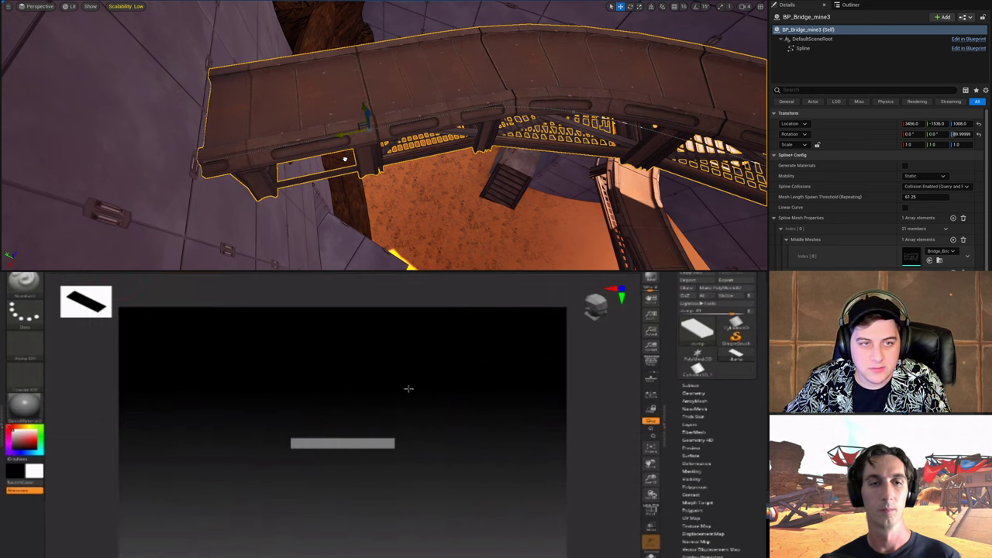
Step: Switch from ZBrush back to Maya and select the long flat slab beside the boxes
mouse_move(345, 160)
right_down()
mouse_move(353, 172)
mouse_move(245, 198)
mouse_move(59, 197)
mouse_move(43, 194)
mouse_move(35, 163)
mouse_move(46, 93)
mouse_move(62, 139)
right_up()
key(space)
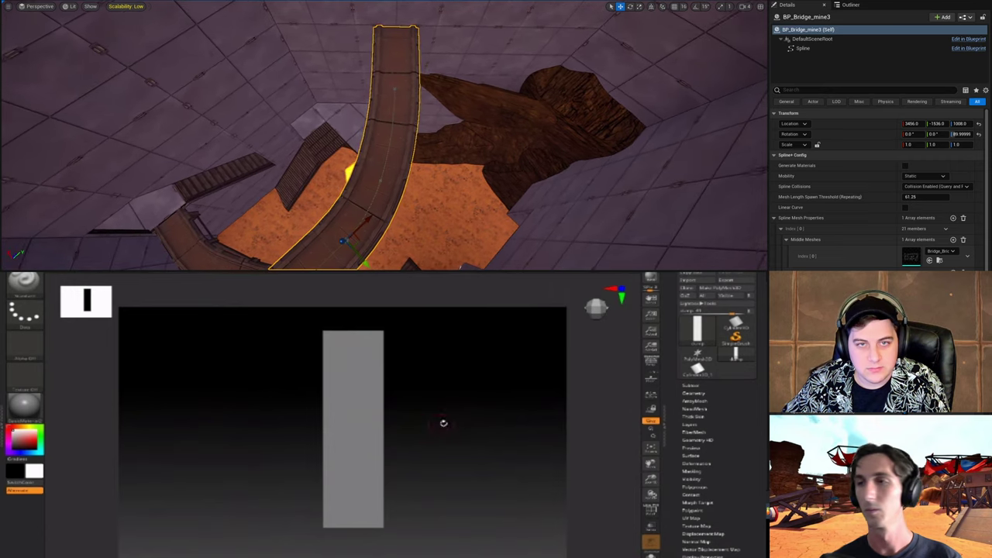
ctrl+right_drag(459, 418, 461, 420)
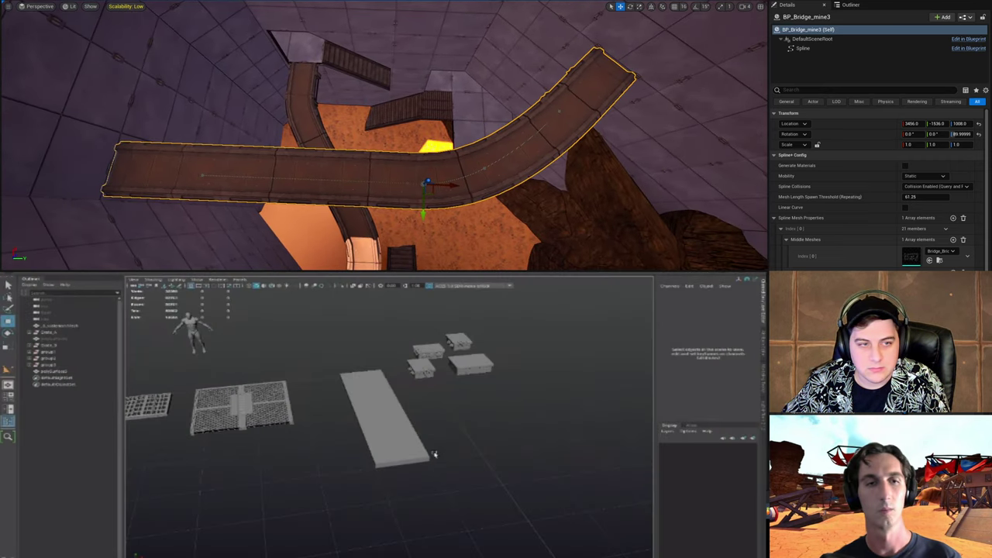
alt+drag(432, 454, 401, 454)
alt+right_drag(401, 454, 452, 464)
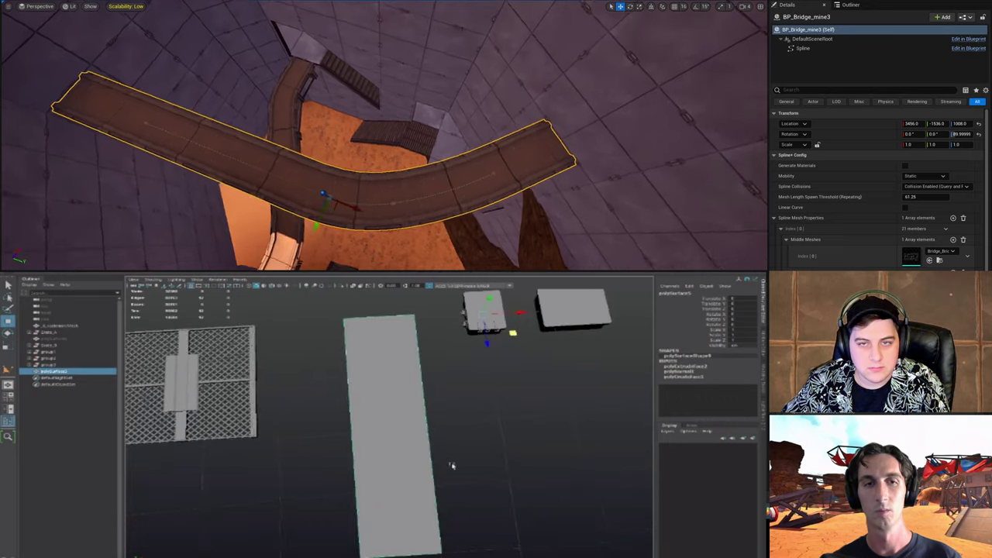
alt+drag(451, 465, 438, 449)
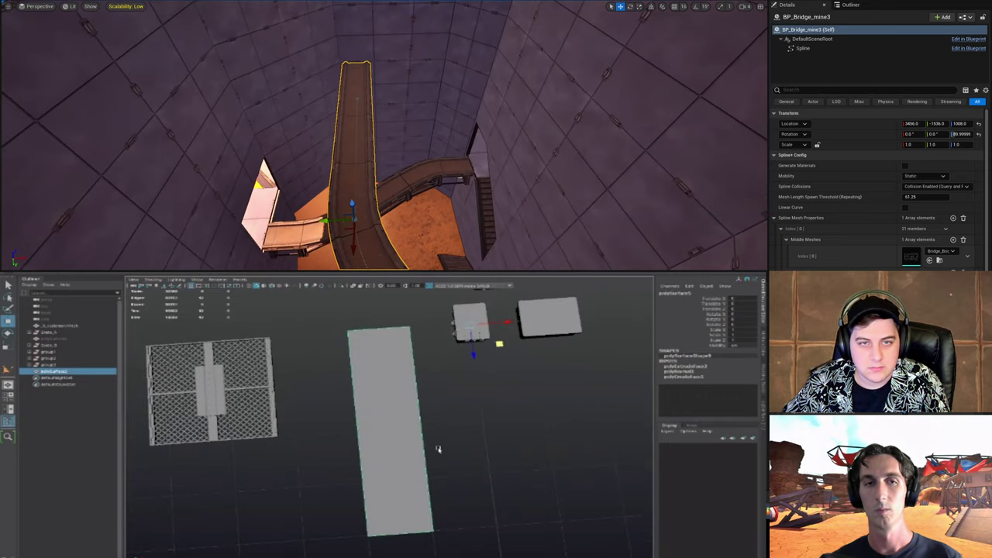
Step: Shorten the slab in Maya by moving its end vertices, and move the whole bridge to about X 3711.3 in Unreal
right_drag(366, 95, 358, 95)
key(F9)
click(368, 96)
drag(352, 521, 404, 445)
drag(342, 99, 381, 100)
key(F8)
alt+middle_drag(480, 463, 485, 502)
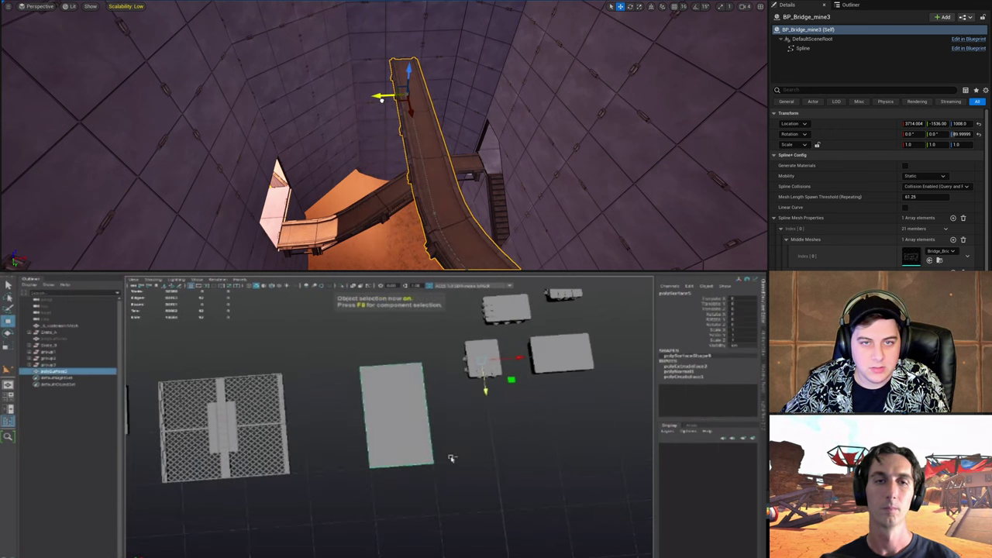
drag(381, 100, 376, 99)
Step: Duplicate the shortened slab in Maya and raise the copy slightly above the original
alt+drag(451, 458, 493, 470)
right_drag(377, 99, 419, 99)
alt+drag(494, 470, 507, 480)
right_drag(418, 99, 426, 85)
alt+drag(507, 480, 492, 467)
right_drag(426, 85, 433, 77)
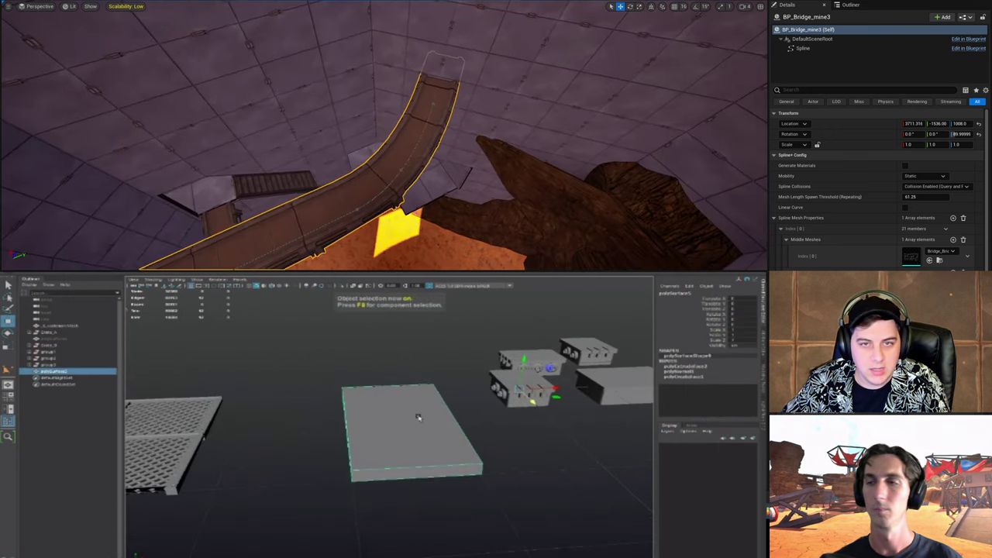
alt+drag(418, 418, 458, 437)
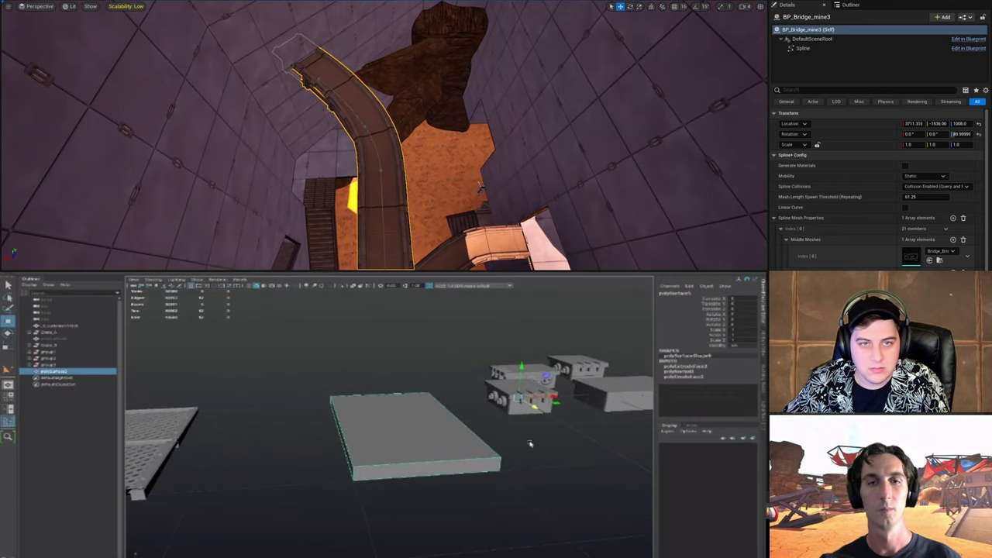
shift+right_drag(536, 451, 537, 466)
click(317, 77)
alt+drag(473, 434, 478, 435)
key(ctrl+d)
drag(396, 401, 395, 386)
Step: Toggle the gizmo's coordinate space in Unreal, and narrow the raised slab copy in Maya to a thin rail by moving its side faces
click(651, 7)
right_drag(442, 80, 341, 66)
double_click(341, 424)
alt+drag(378, 407, 407, 412)
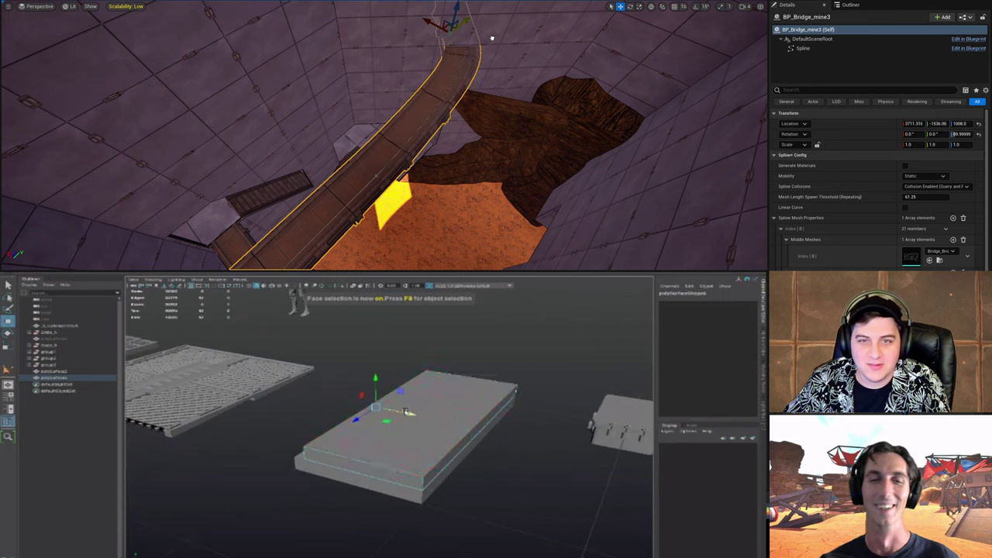
drag(514, 434, 435, 438)
drag(407, 403, 440, 410)
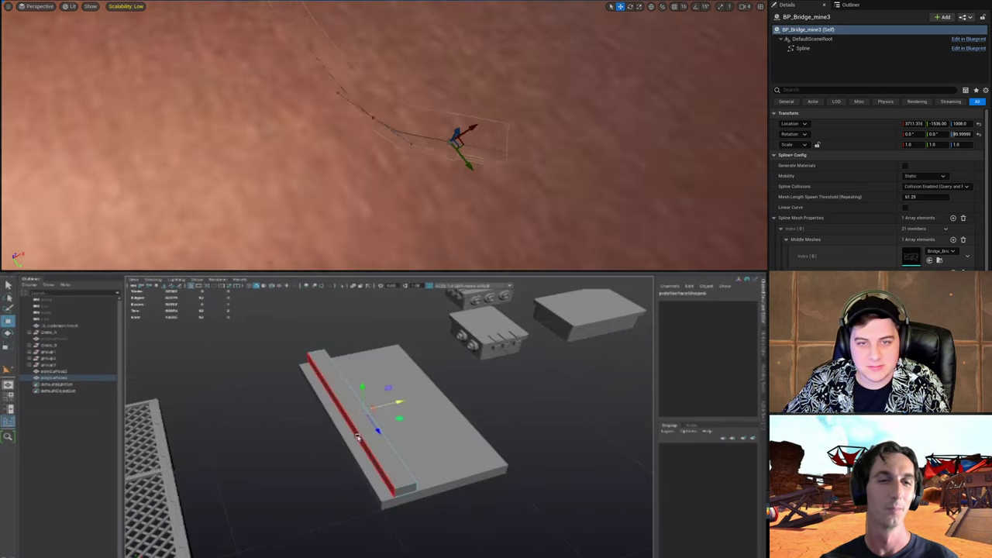
click(359, 429)
drag(380, 406, 417, 431)
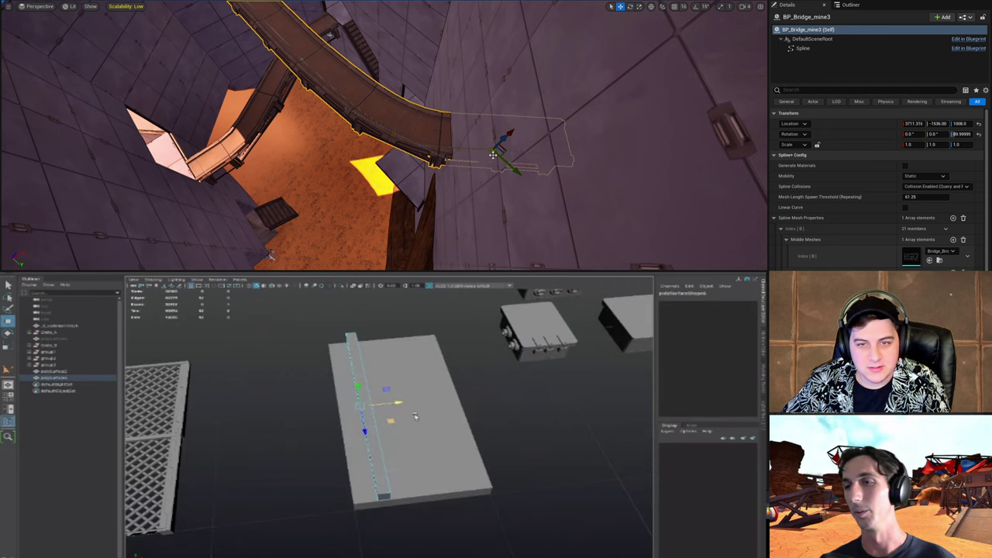
Step: Return to object selection in Maya, duplicate the thin rail and move the copy to the slab's opposite edge
right_drag(493, 155, 466, 107)
alt+right_drag(410, 408, 447, 414)
right_drag(466, 106, 463, 101)
alt+right_drag(447, 414, 455, 416)
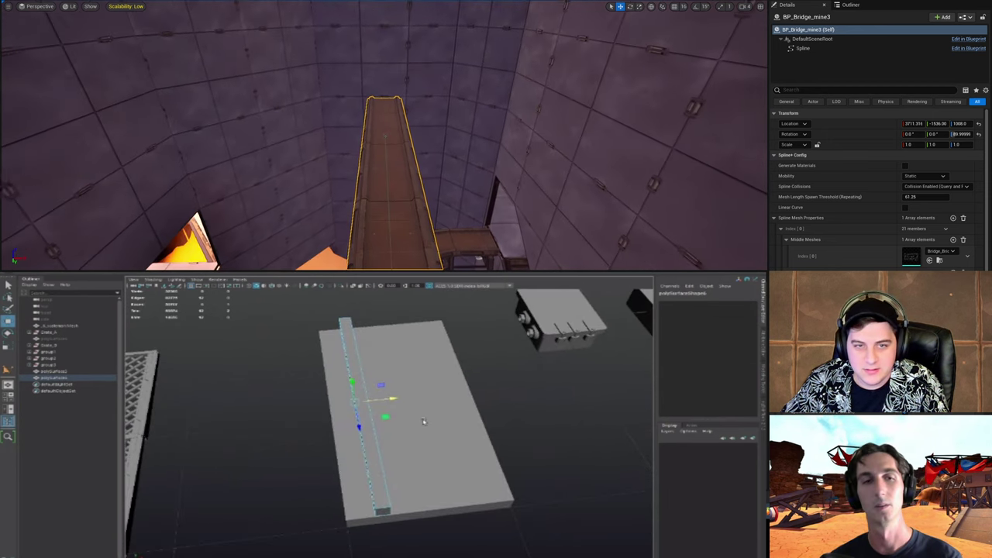
alt+drag(423, 420, 452, 390)
key(F8)
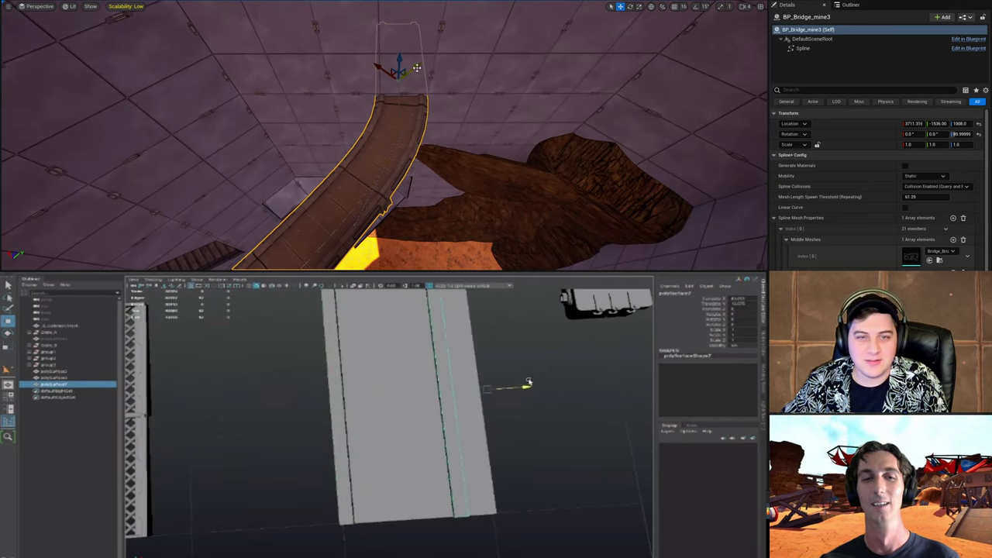
alt+drag(552, 402, 478, 384)
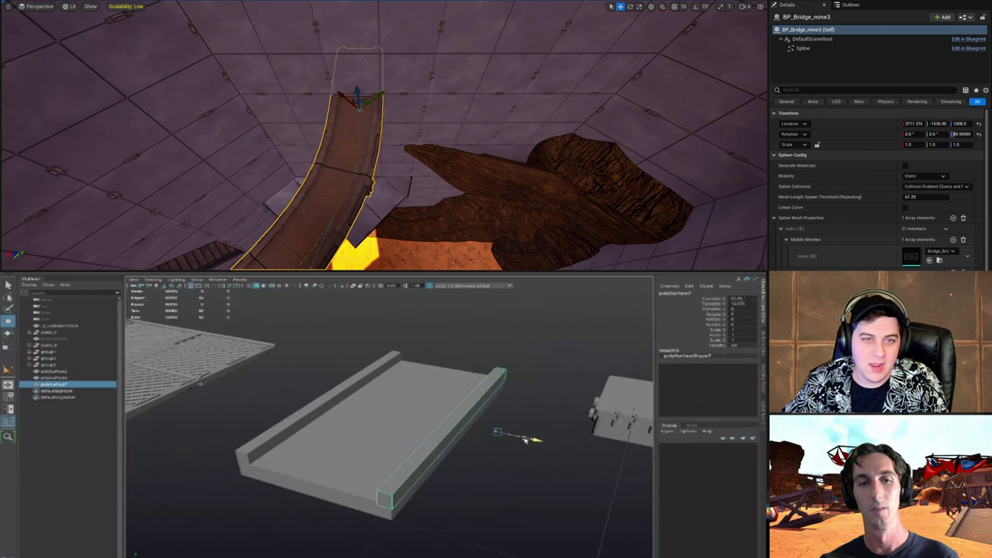
Step: Select the slab together with both side rails in Maya, export them and switch to ZBrush
drag(526, 439, 526, 440)
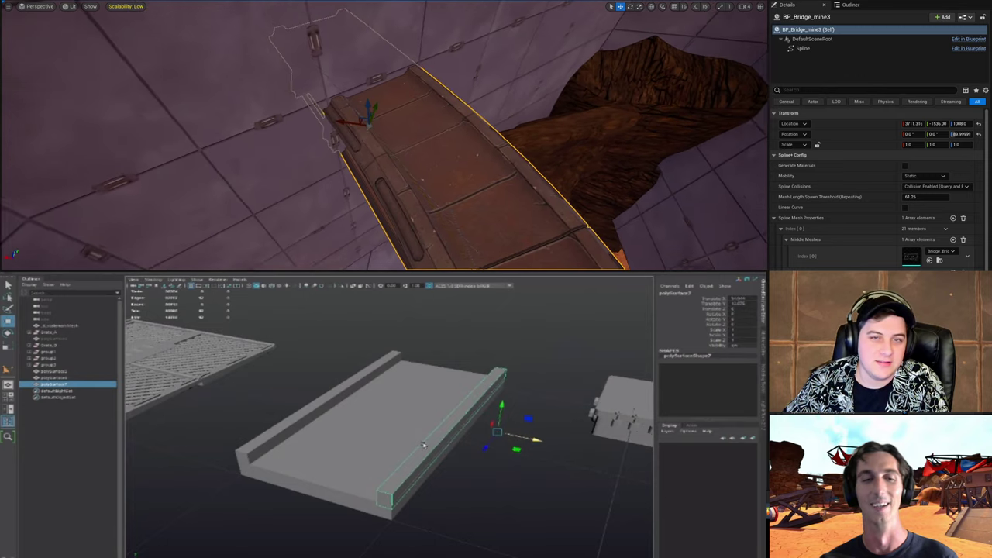
shift+click(356, 443)
shift+click(342, 392)
click(40, 274)
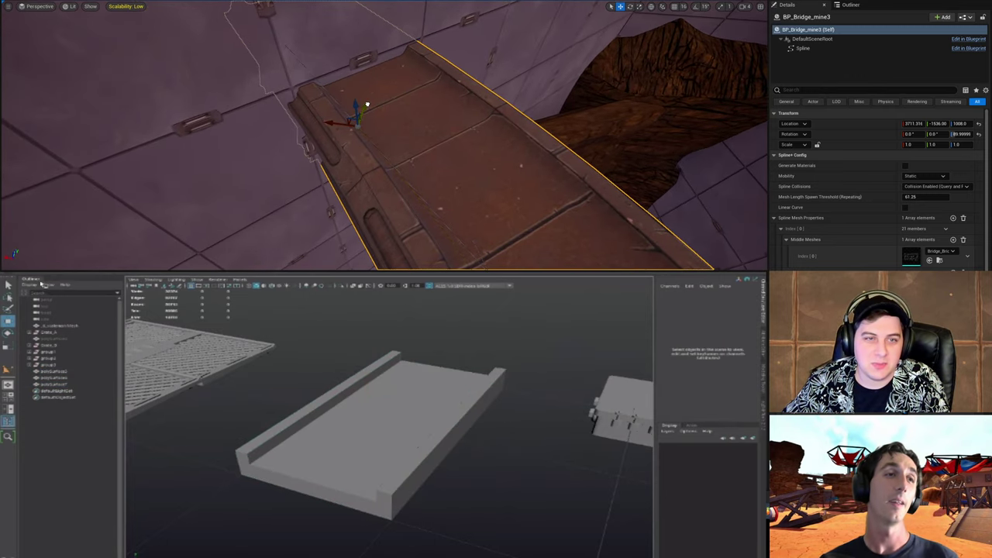
key(alt+Tab)
Step: Import the exported slab with its side rails into ZBrush in place of the previous plain slab
drag(440, 420, 460, 411)
key(space)
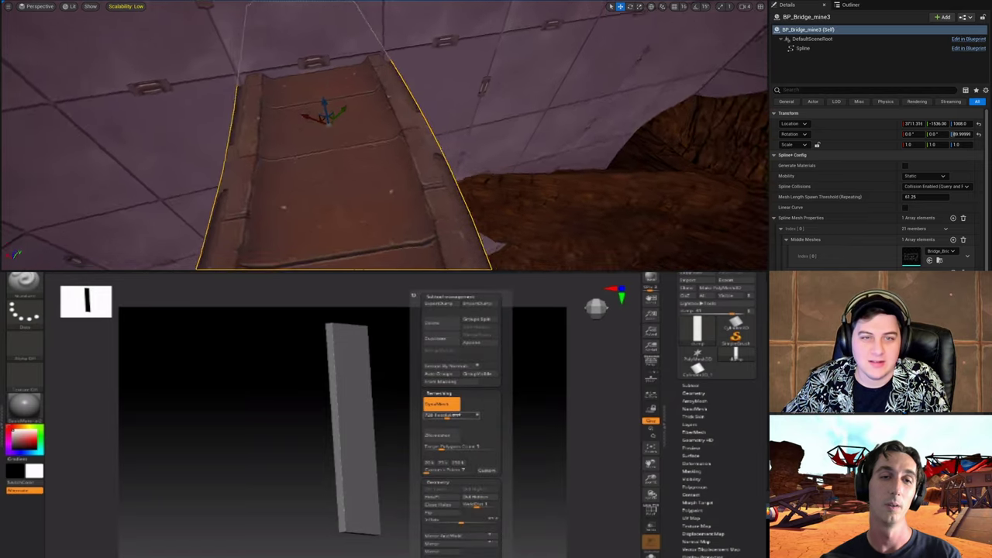
click(484, 305)
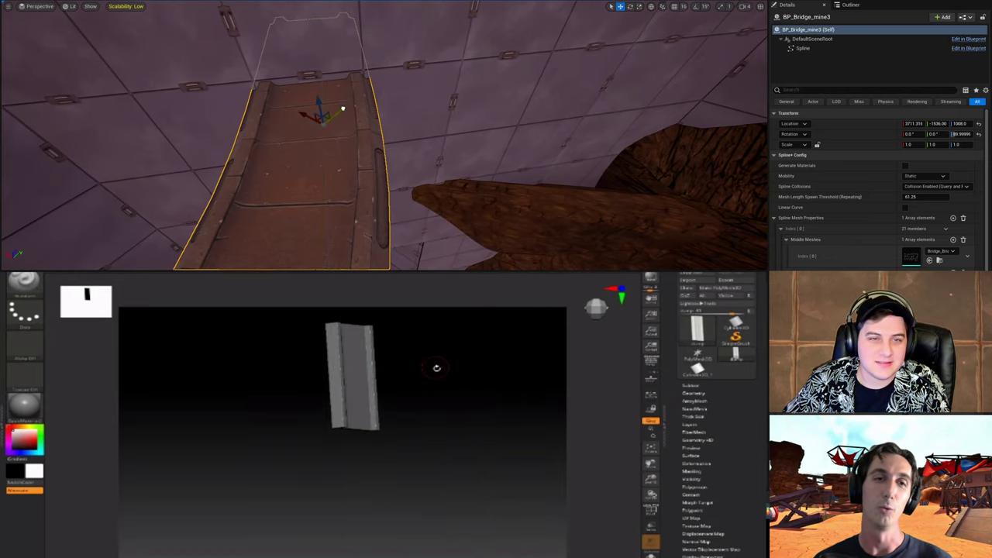
drag(436, 368, 444, 396)
key(f)
Step: Turn on the PolyFrame display and split the slab and rails into separate subtools with Groups Split
key(shift+f)
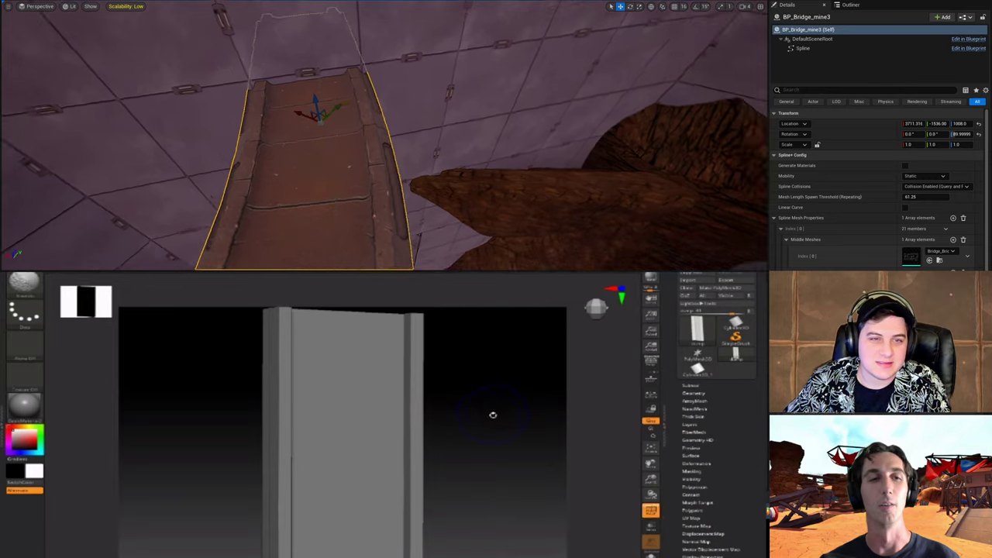
drag(493, 424, 492, 423)
key(space)
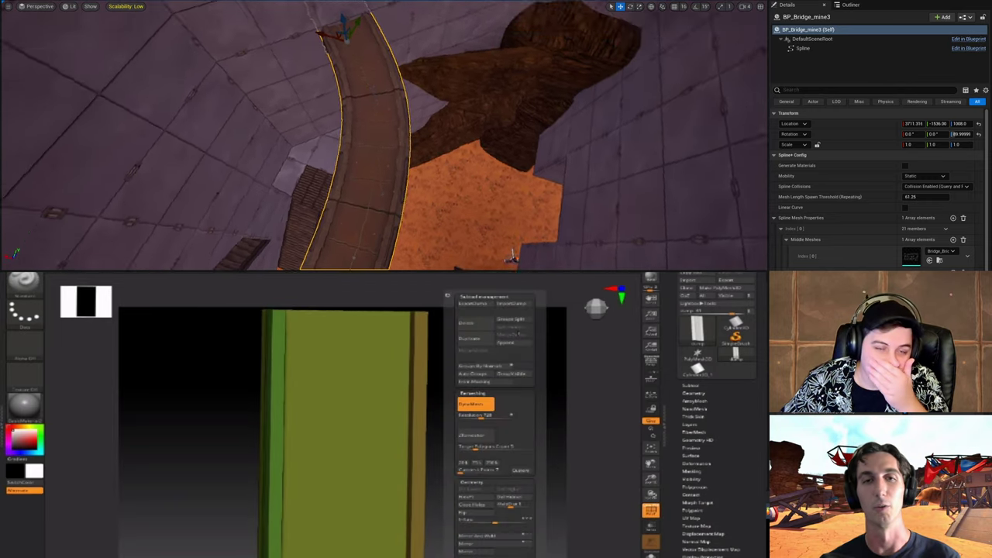
click(511, 319)
click(496, 334)
Step: DynaMesh the two rails and the slab as separate subtools, and turn the PolyFrame display off
key(space)
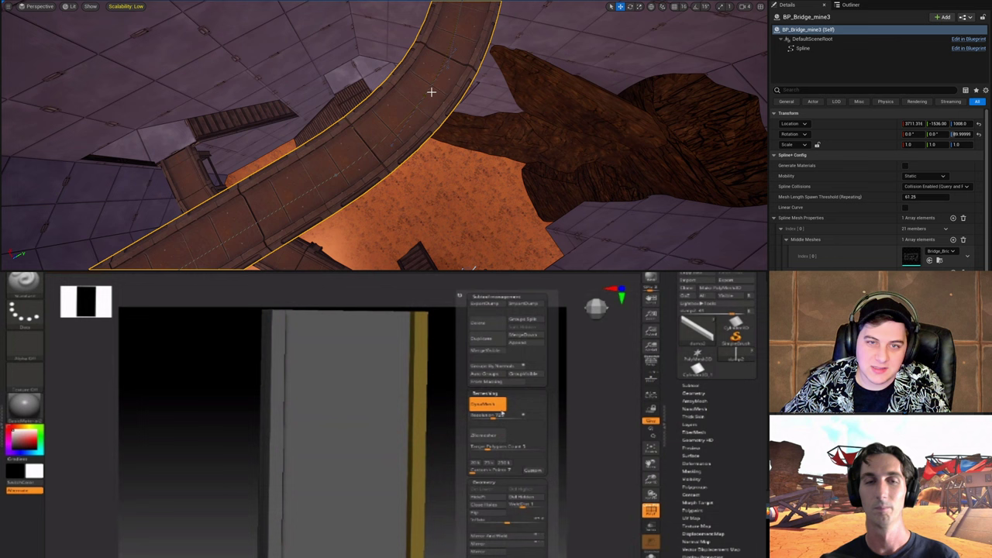
ctrl+drag(441, 416, 478, 450)
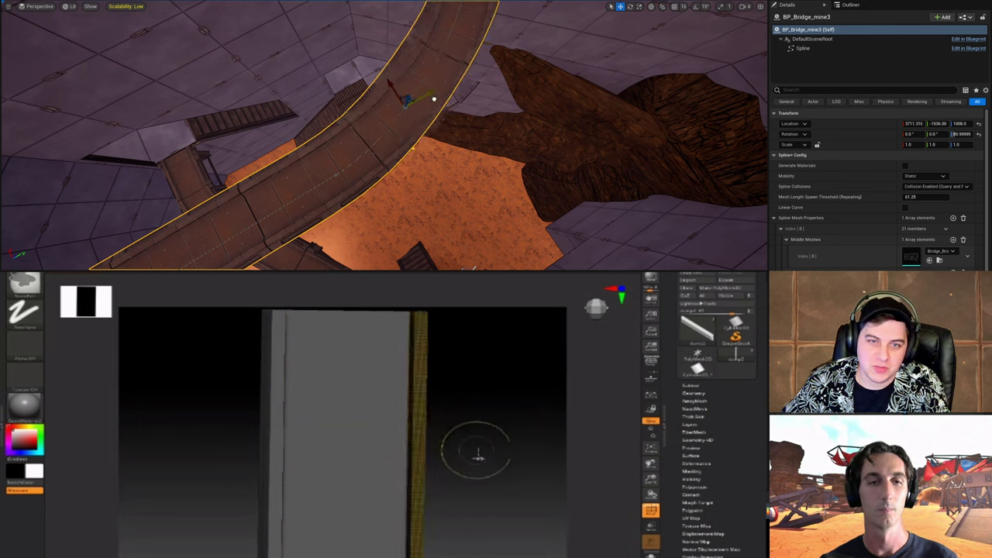
key(shift+f)
key(space)
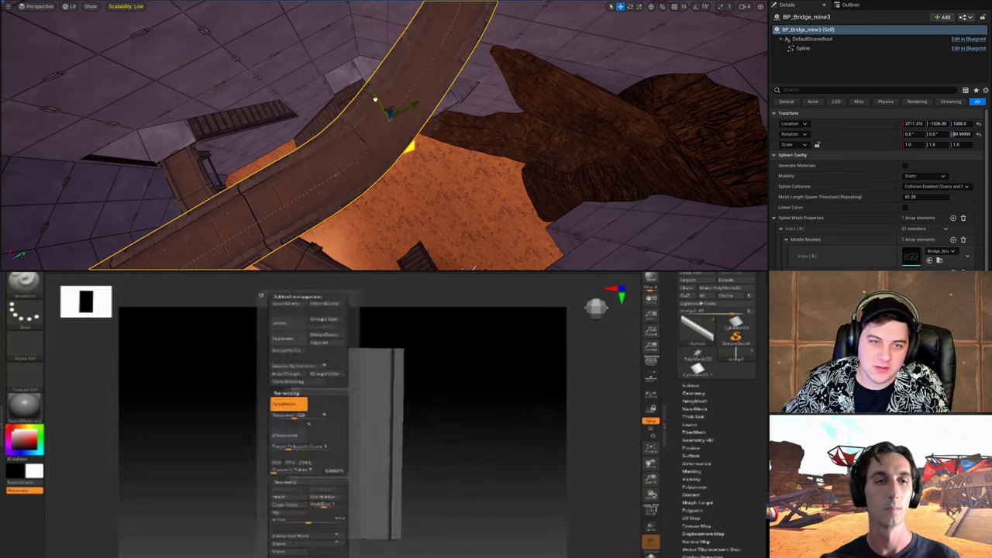
ctrl+drag(444, 403, 476, 443)
key(shift+f)
alt+click(380, 425)
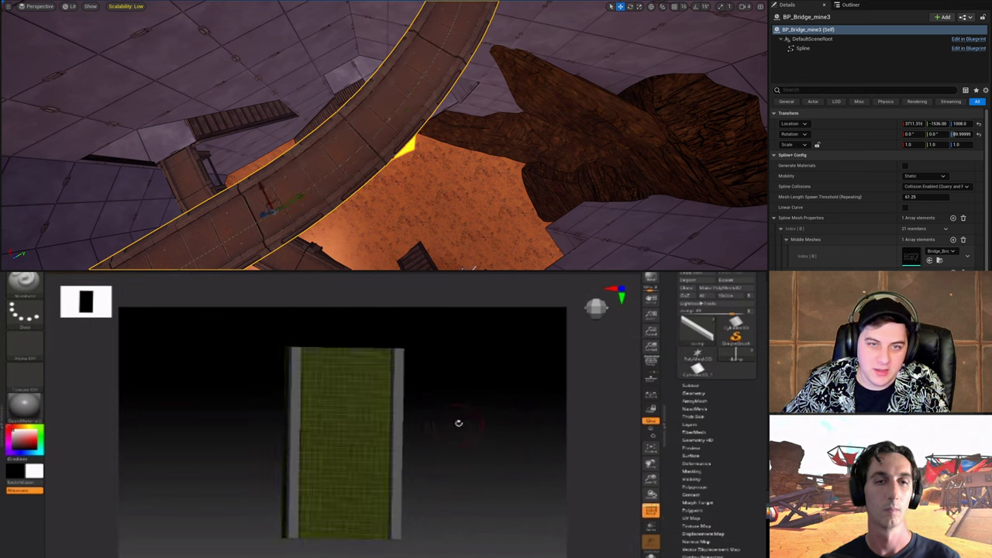
key(shift+f)
Step: Choose the ClayTubes brush in ZBrush, select the right rail and try a clay stroke at its lower end
right_drag(403, 136, 438, 138)
alt+drag(460, 410, 481, 410)
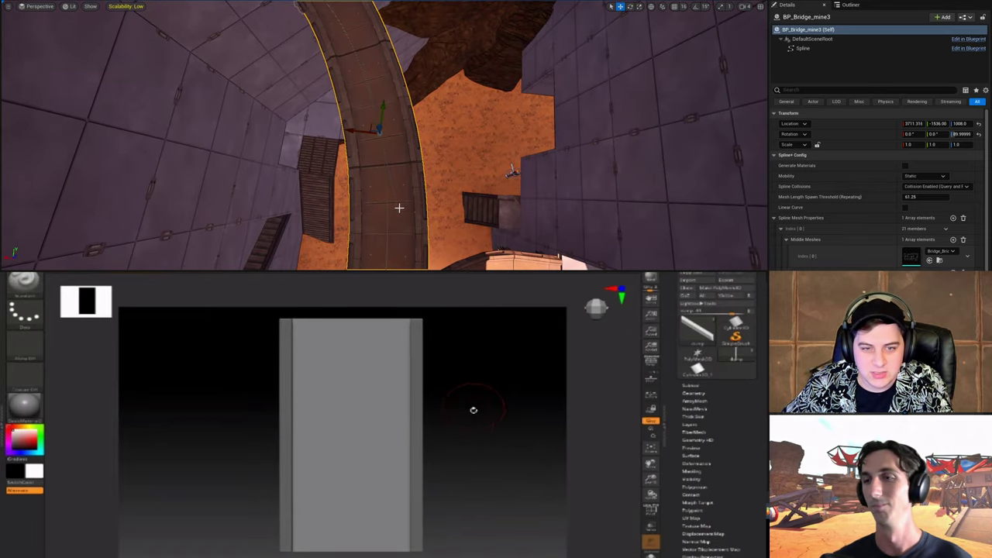
key(b)
key(c)
key(t)
alt+drag(434, 543, 431, 482)
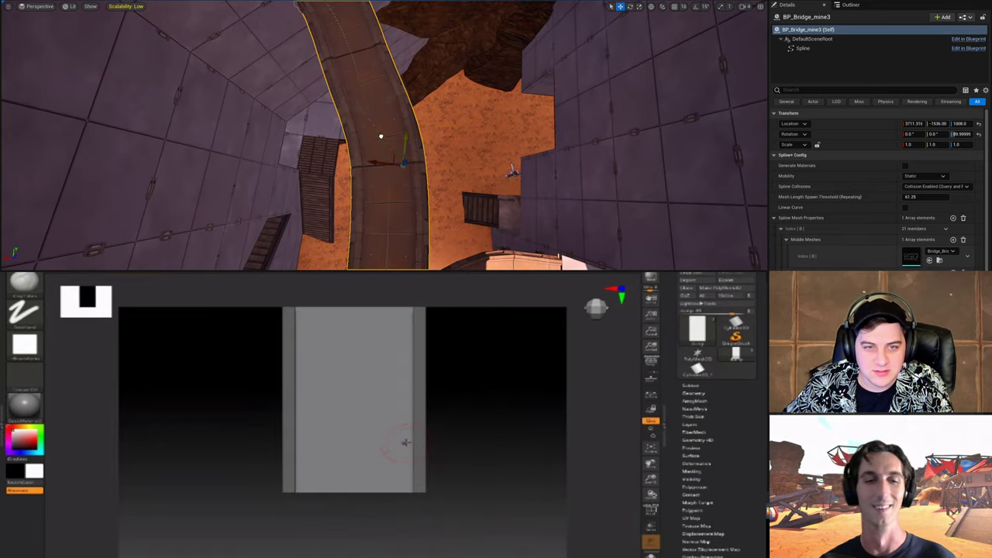
alt+click(418, 445)
right_drag(382, 144, 340, 116)
alt+drag(469, 449, 447, 501)
right_drag(403, 170, 384, 117)
drag(418, 505, 416, 499)
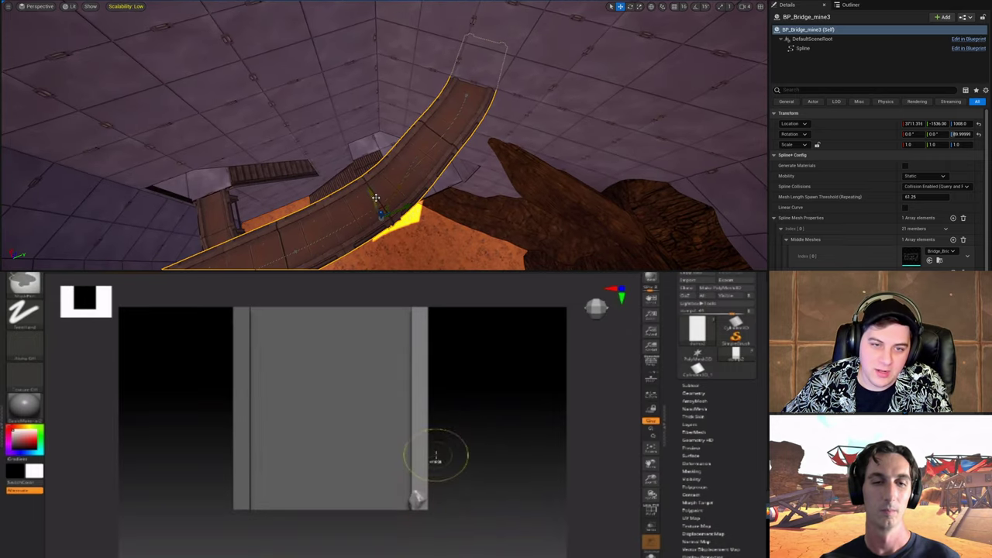
Step: Shift the spline point at the bridge's bend in Unreal, and sculpt wear into the right rail's lower end with a smaller brush in ZBrush
right_drag(451, 203, 437, 202)
scroll(437, 202, down, 1)
key(space)
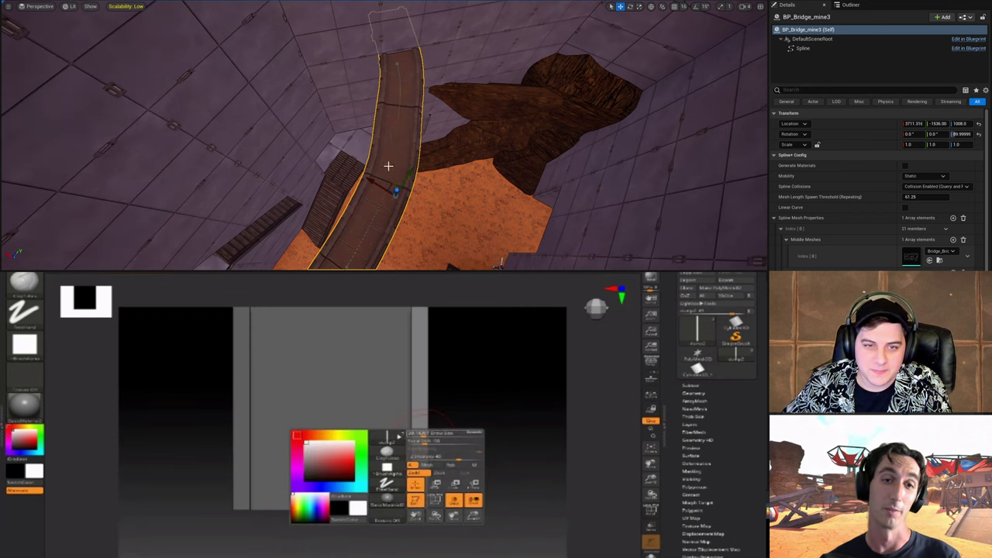
right_drag(392, 164, 419, 143)
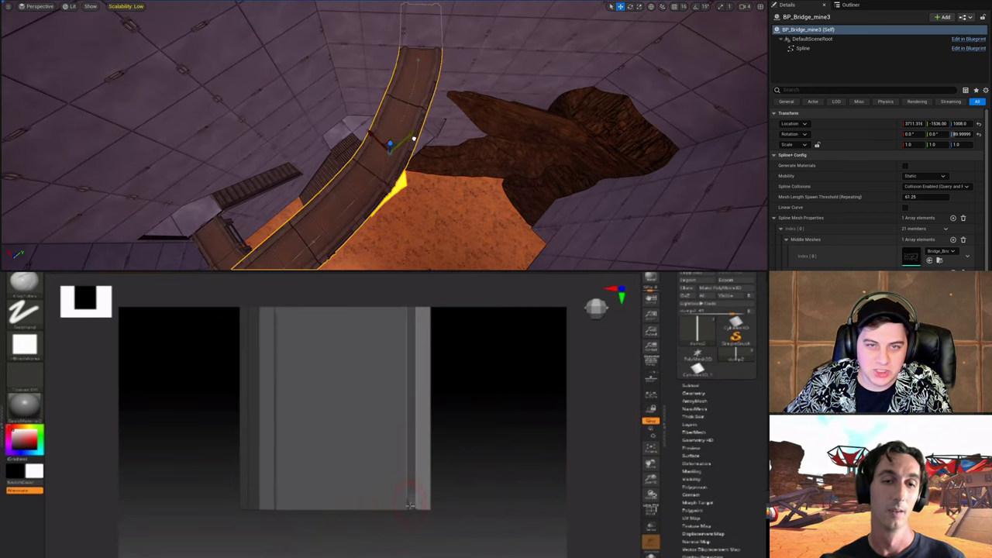
drag(414, 138, 449, 134)
key(s)
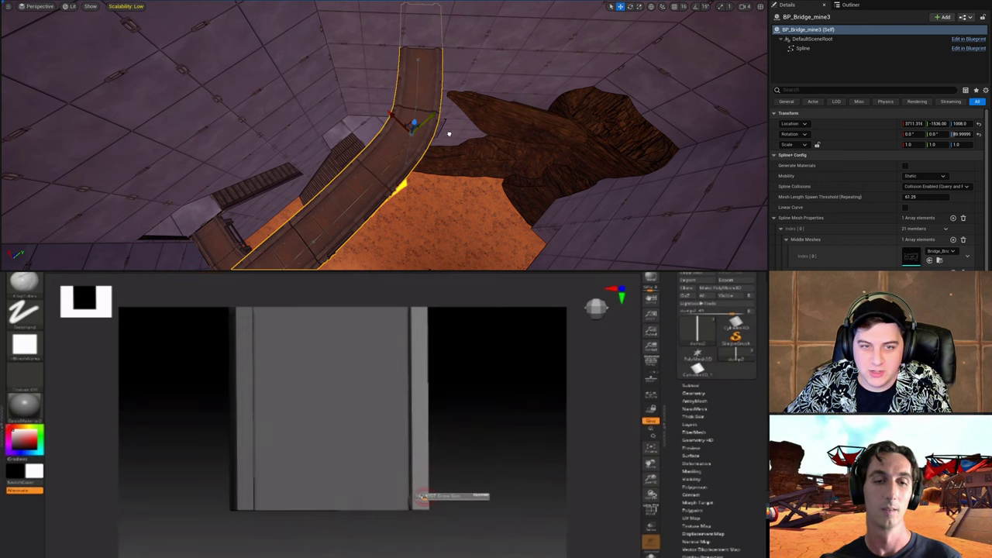
mouse_move(449, 134)
right_down()
mouse_move(460, 144)
mouse_move(450, 95)
mouse_move(477, 225)
right_up()
drag(438, 228, 431, 228)
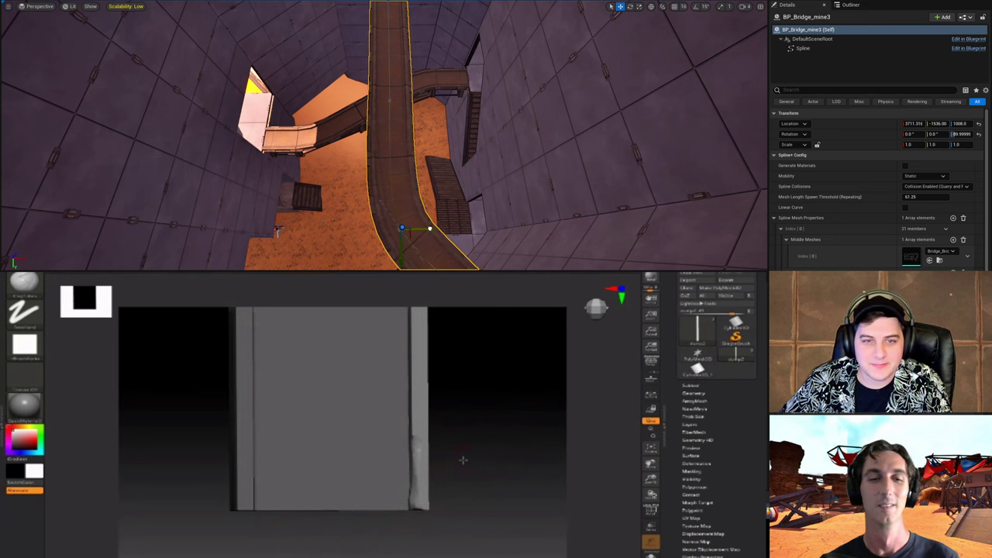
Step: Adjust spline points along the bridge's straight section in Unreal, and extend the sculpted wear up the right rail's inner edge in ZBrush
right_drag(430, 228, 399, 158)
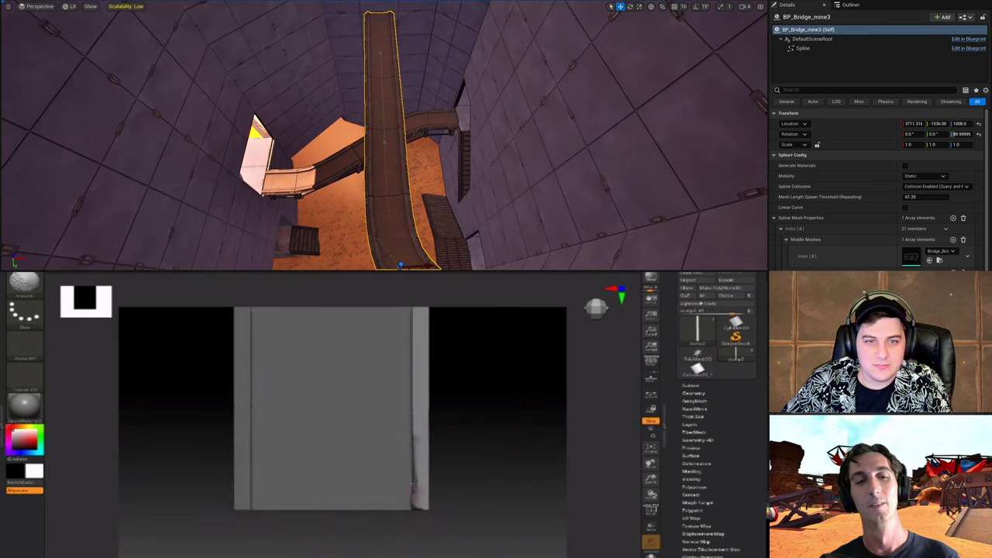
click(384, 141)
click(381, 51)
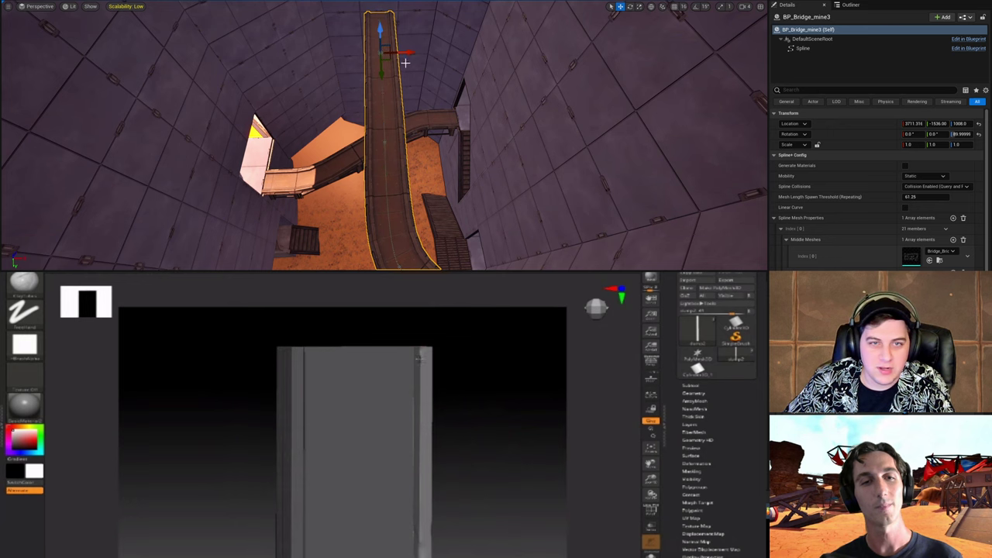
right_drag(392, 130, 399, 133)
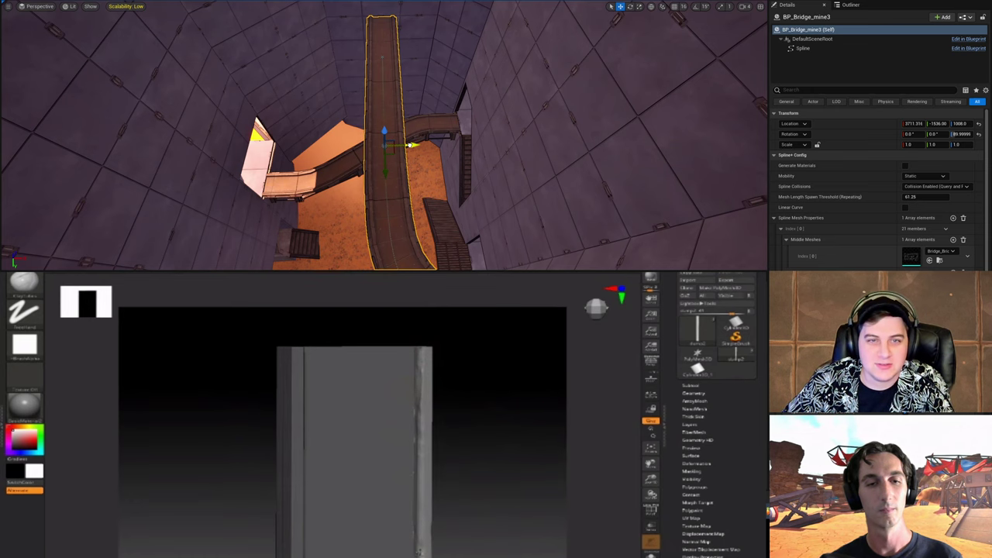
right_drag(410, 144, 401, 230)
click(400, 174)
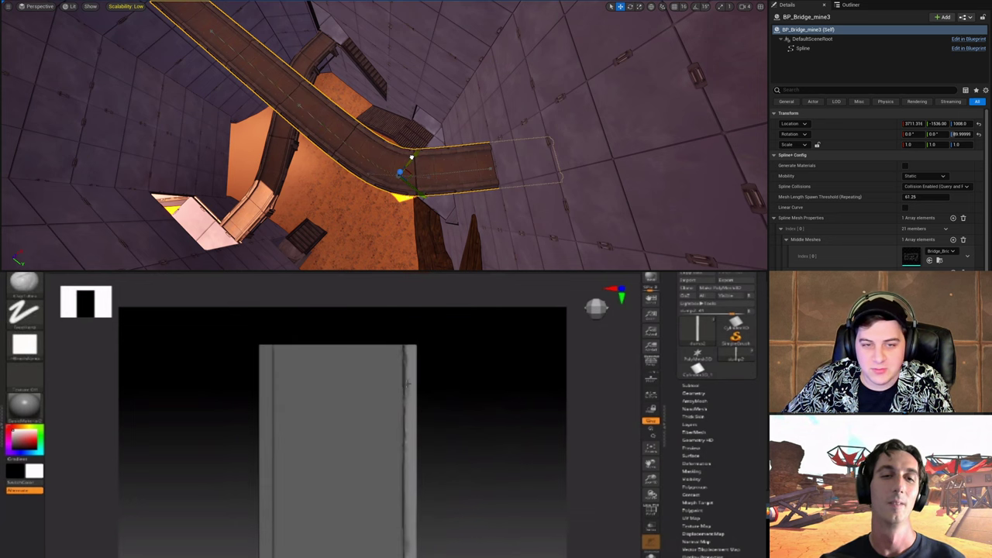
Step: Nudge the bridge's end spline point slightly sideways in Unreal, and undo a sideways move of the neighbouring point
right_drag(411, 157, 370, 153)
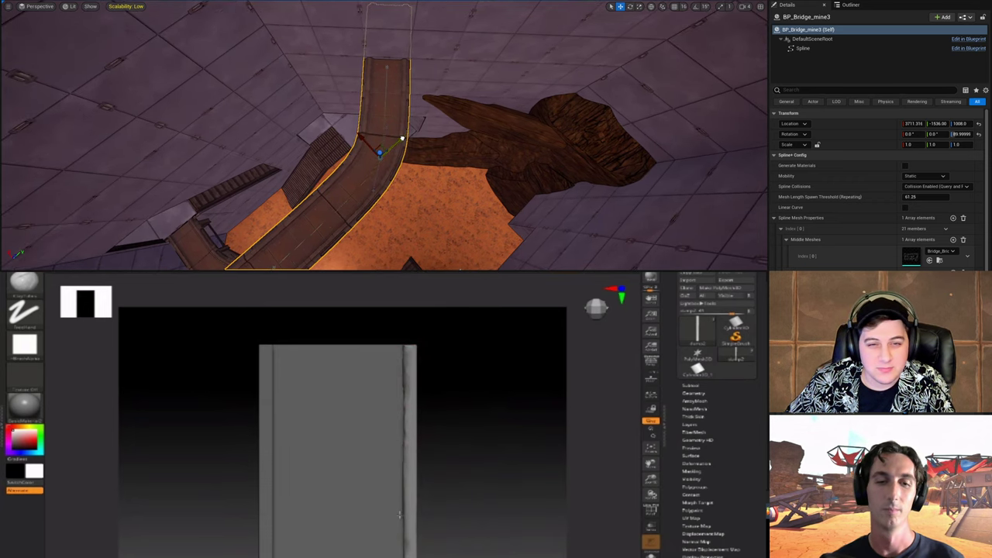
click(387, 54)
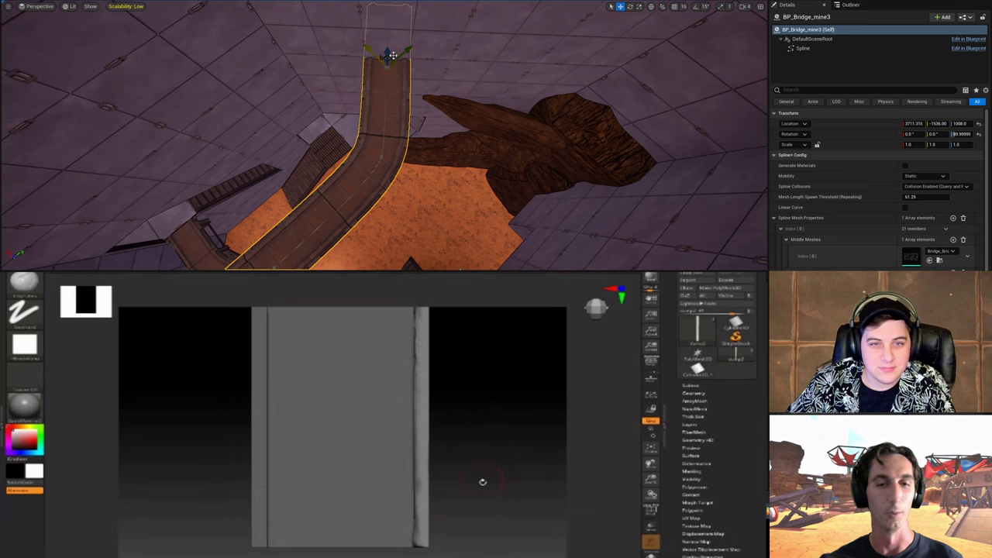
mouse_move(411, 50)
mouse_down()
mouse_move(404, 58)
mouse_move(396, 48)
mouse_up()
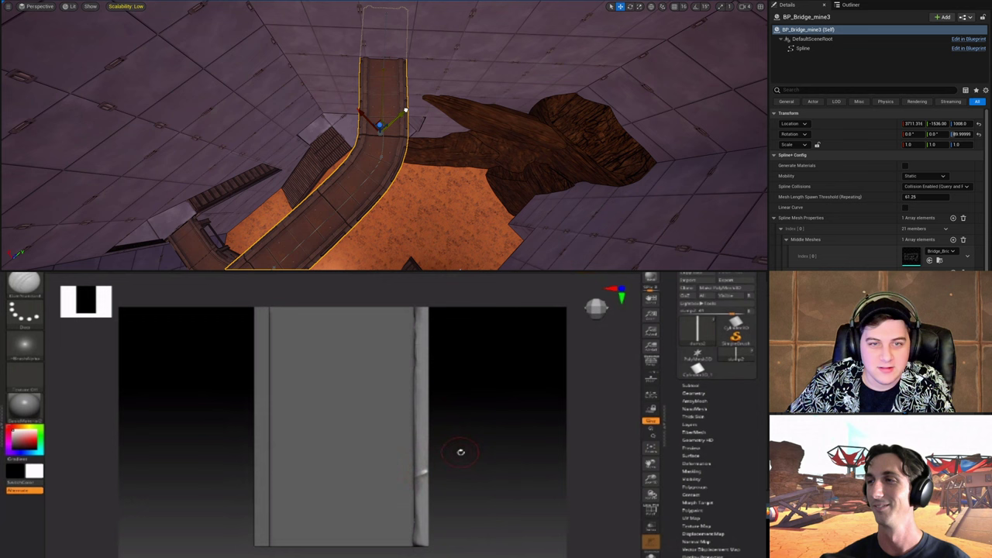
drag(404, 111, 420, 96)
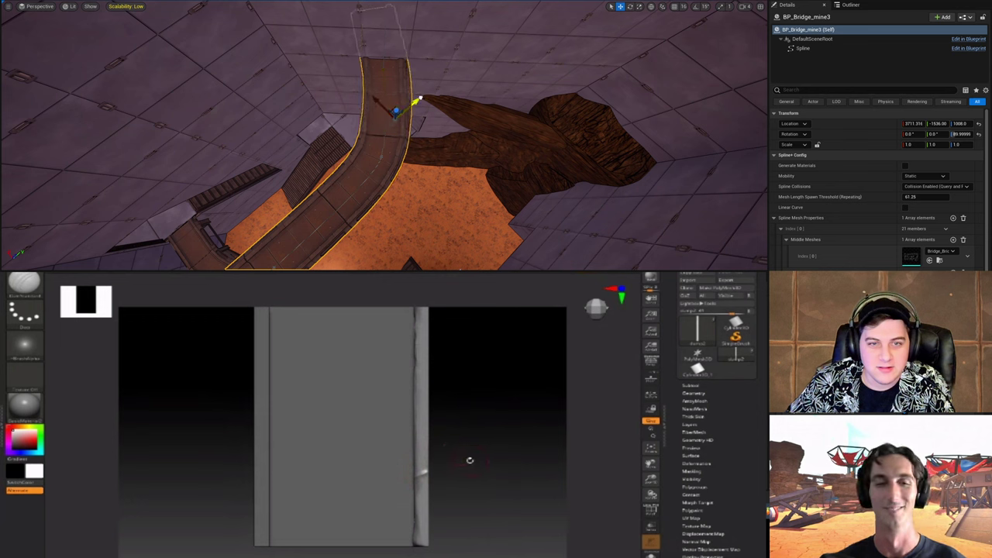
key(ctrl+z)
Step: Toggle the gizmo's coordinate space and slide the neighbouring spline point toward the bridge's end in Unreal, while roughening the left rail's inner edge in ZBrush
click(651, 7)
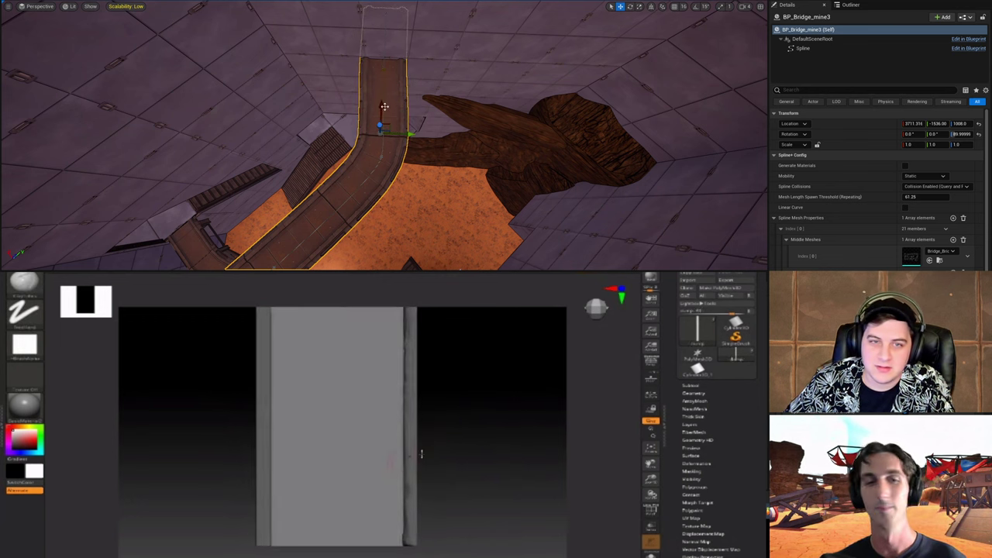
drag(384, 106, 395, 66)
click(386, 64)
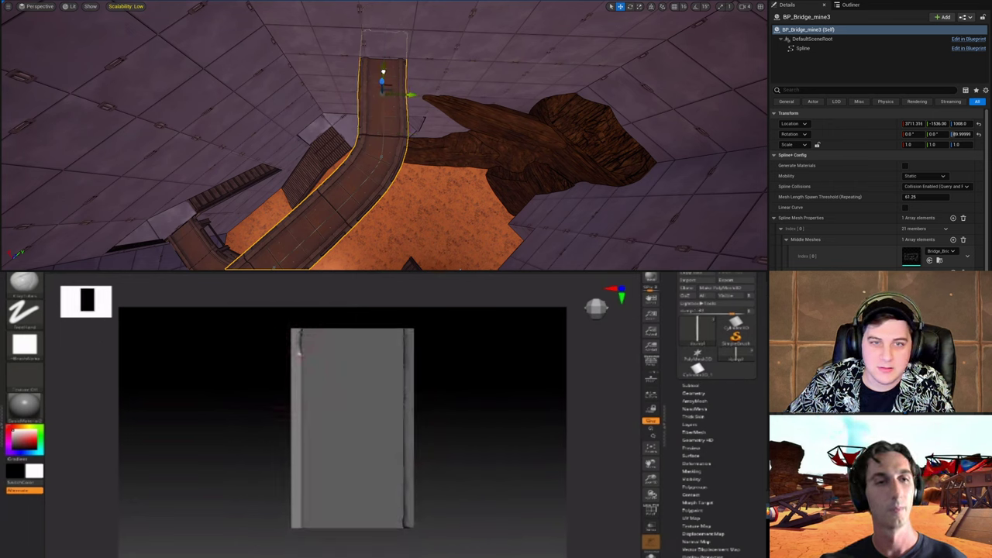
mouse_move(411, 98)
mouse_down()
mouse_move(389, 88)
mouse_move(386, 100)
mouse_move(389, 88)
mouse_up()
mouse_move(389, 92)
right_down()
mouse_move(398, 107)
mouse_move(384, 112)
mouse_move(394, 100)
right_up()
drag(247, 516, 460, 474)
drag(414, 113, 409, 114)
Step: Sculpt diagonal clay strokes across the slab's upper-left corner in ZBrush
right_drag(409, 114, 384, 192)
alt+drag(467, 361, 455, 395)
drag(317, 356, 306, 361)
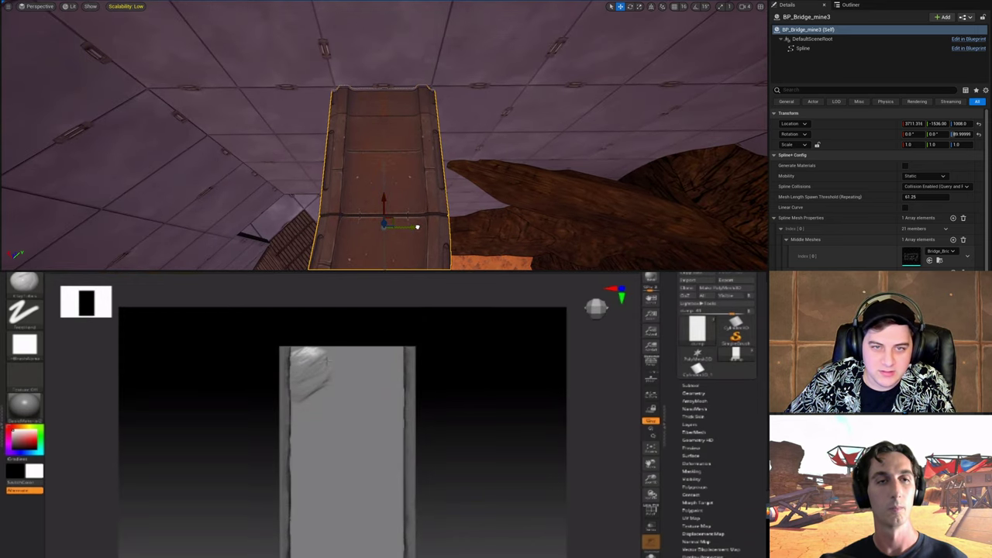
right_drag(493, 207, 454, 240)
drag(297, 430, 291, 454)
mouse_move(454, 240)
right_down()
mouse_move(418, 256)
mouse_move(407, 250)
right_up()
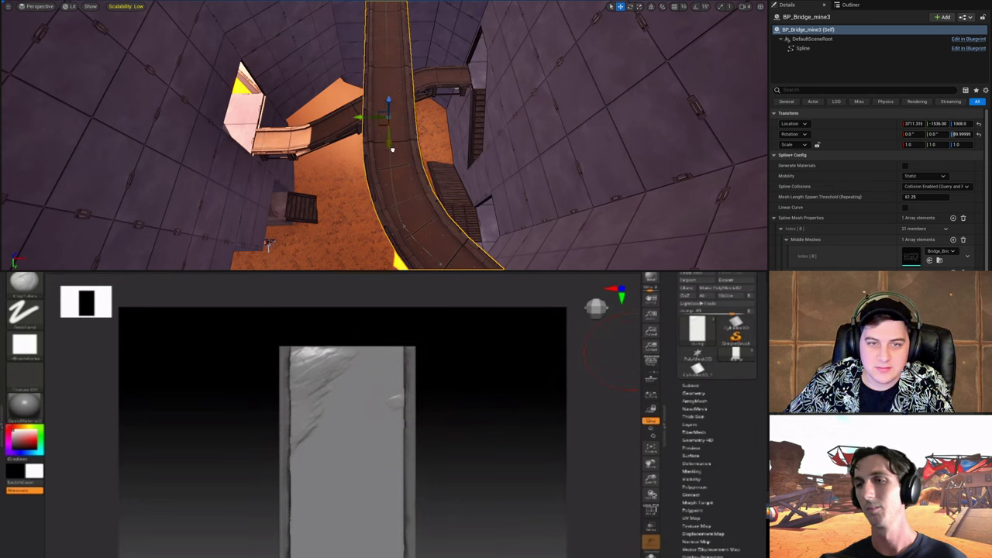
Step: Move a straight-section spline point toward the bend in Unreal, then select the right rail in ZBrush and sculpt marks at its upper end
middle_drag(397, 136, 402, 197)
ctrl+click(423, 374)
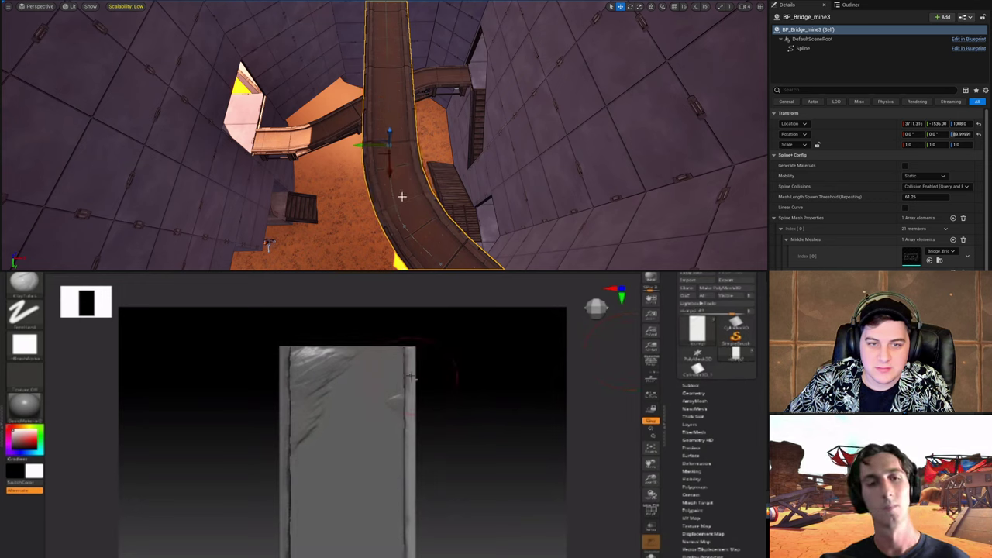
key(1)
key(s)
click(406, 229)
click(402, 363)
Step: Reposition the spline point at the start of the bend in Unreal, and view the right rail's upper end from an angle in ZBrush
drag(423, 247, 413, 238)
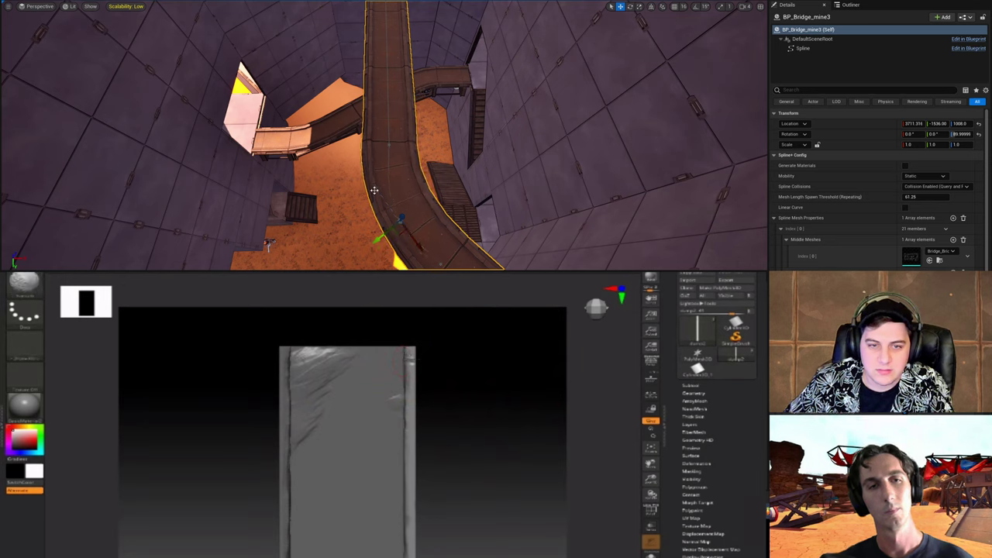
drag(374, 190, 409, 228)
drag(423, 358, 462, 359)
drag(409, 228, 403, 228)
shift+drag(463, 359, 467, 370)
drag(403, 228, 407, 230)
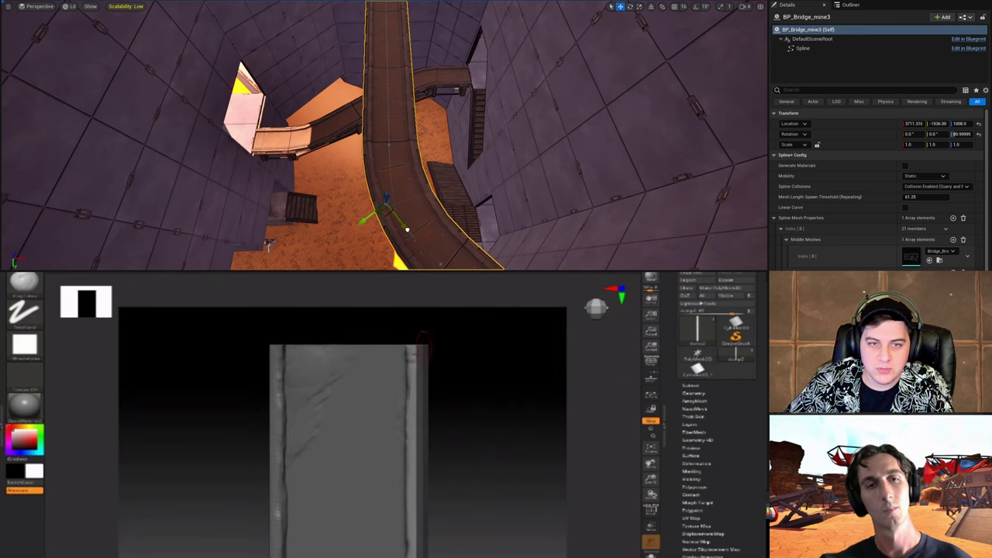
Step: Move the next straight-section spline point closer to the bend in Unreal, and add further wear to the right rail's upper end in ZBrush
click(390, 145)
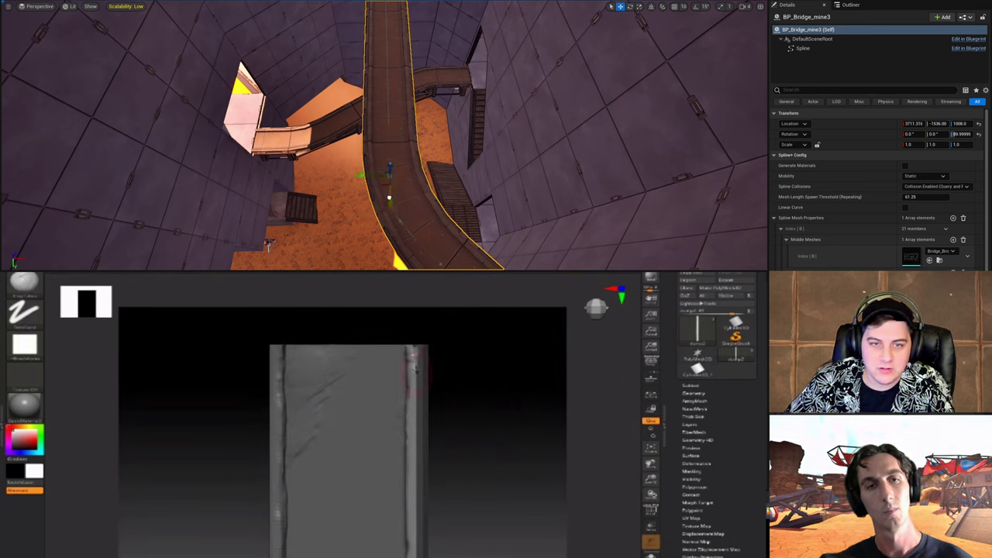
drag(467, 382, 490, 374)
right_drag(385, 199, 356, 193)
drag(490, 374, 467, 380)
right_drag(357, 194, 341, 186)
drag(466, 380, 400, 350)
right_drag(340, 186, 372, 159)
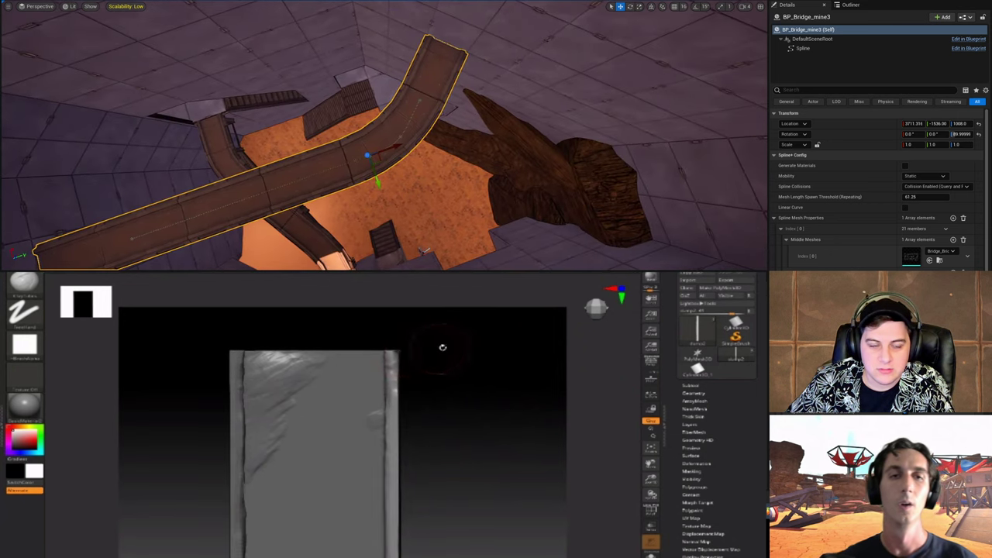
drag(442, 347, 432, 350)
right_drag(372, 159, 433, 159)
alt+drag(454, 423, 414, 423)
right_drag(433, 159, 408, 161)
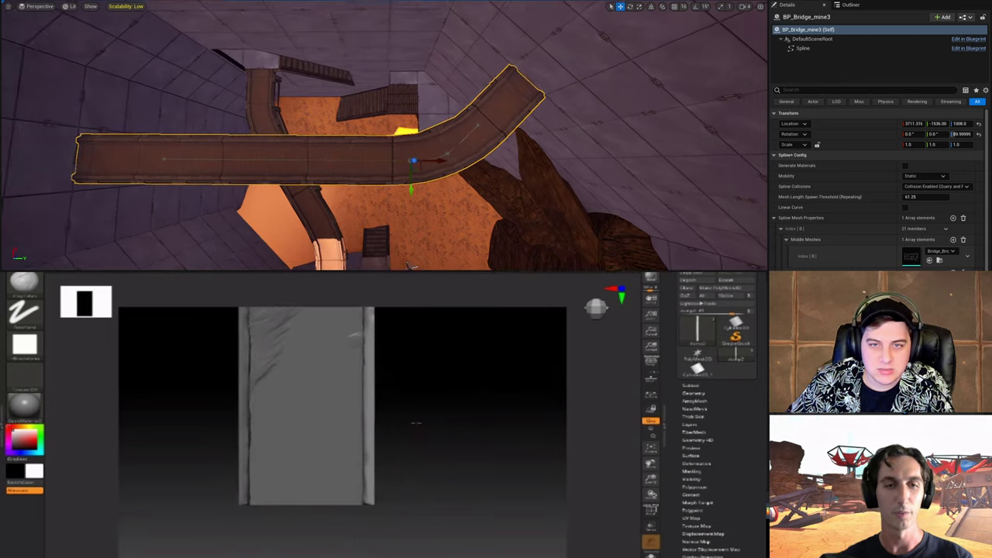
Step: Move the spline point inside the bend back along the bridge in Unreal, and inspect the slab's rails from an angle in ZBrush
alt+drag(414, 423, 414, 404)
right_drag(408, 161, 388, 165)
drag(387, 165, 330, 179)
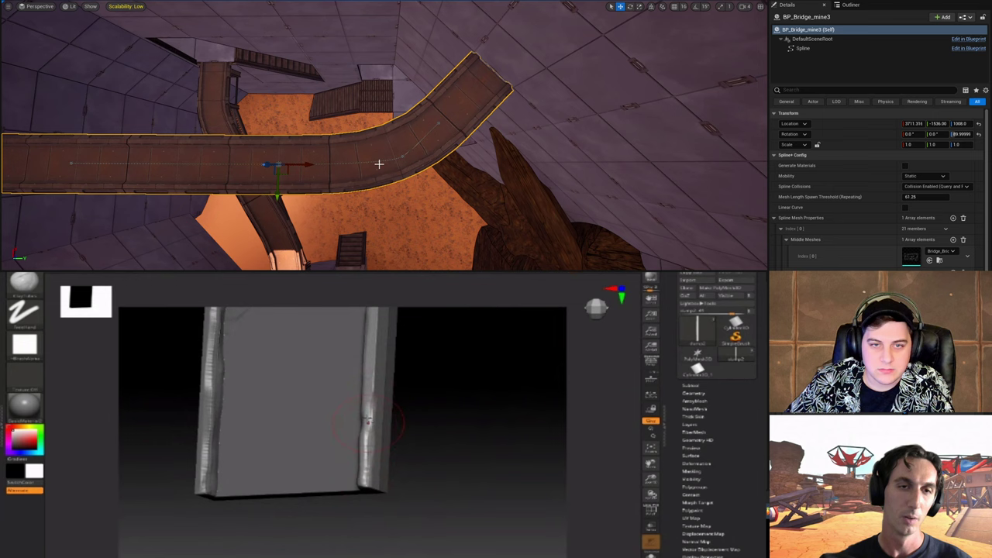
drag(271, 165, 406, 156)
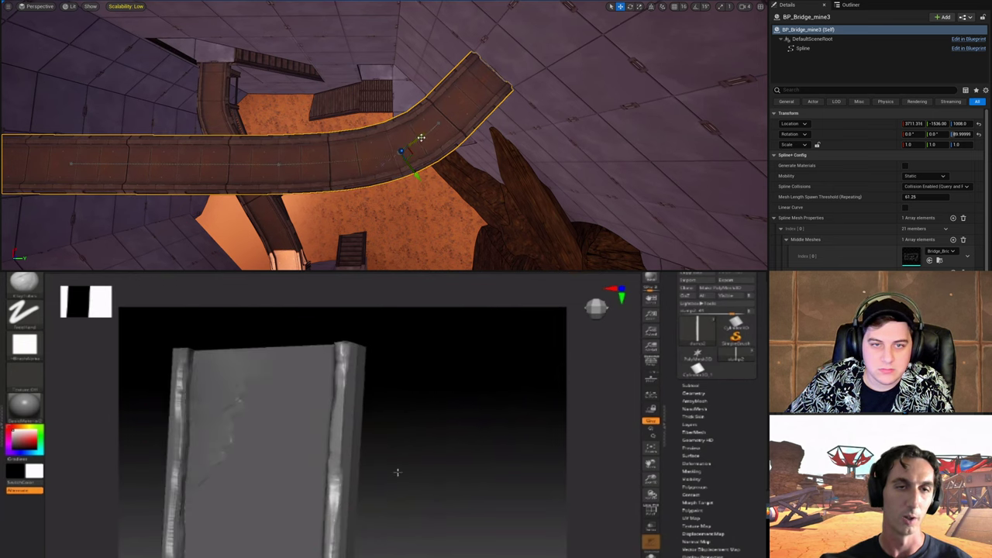
drag(422, 136, 408, 145)
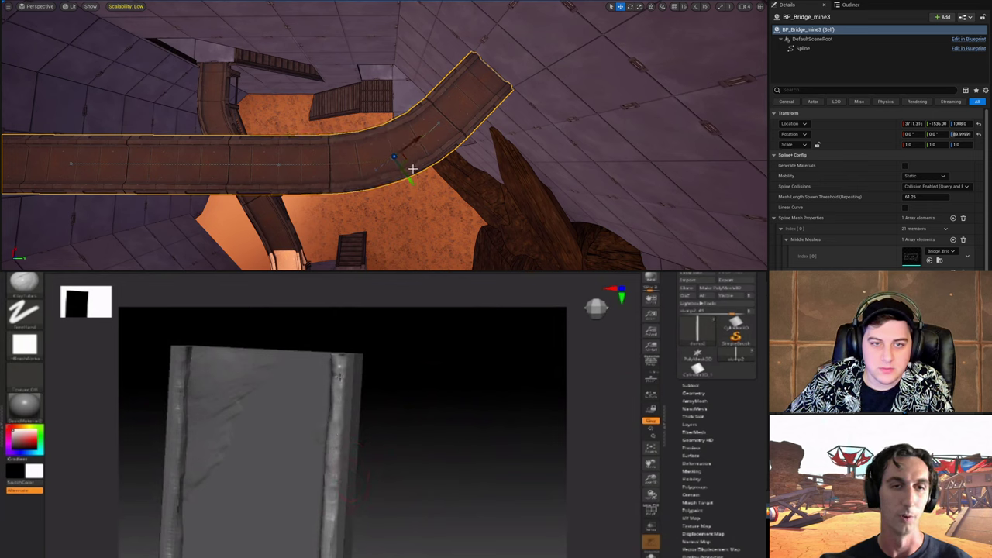
drag(410, 179, 406, 174)
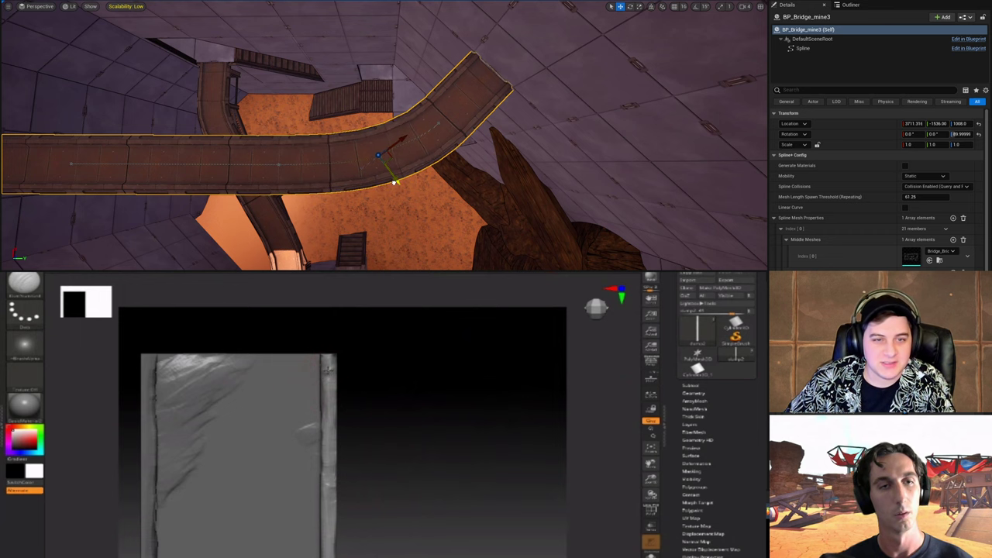
Step: Rotate the spline point in the bridge's bend and adjust the neighbouring point in Unreal to smooth the curve
right_drag(394, 182, 501, 114)
key(e)
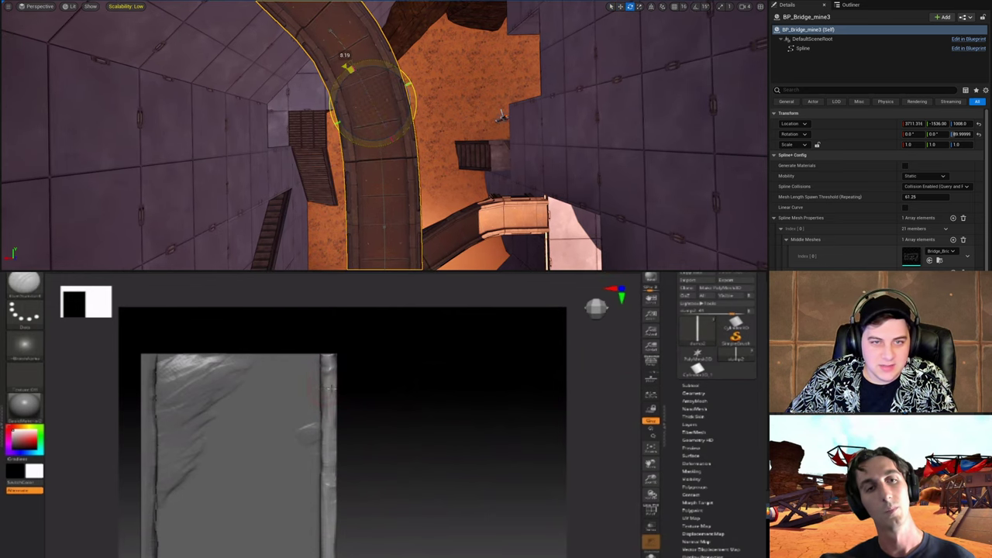
drag(372, 144, 380, 145)
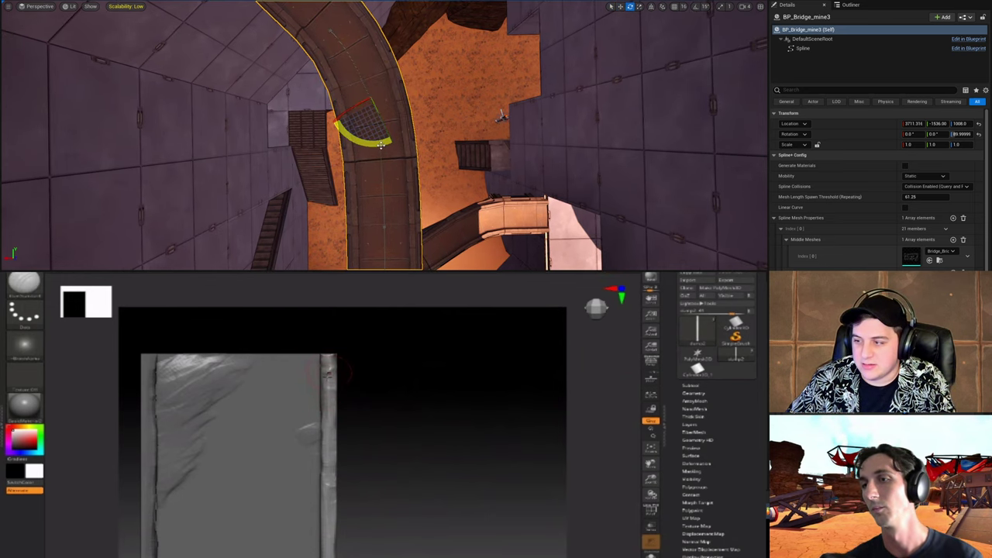
right_drag(380, 145, 385, 128)
drag(399, 183, 375, 122)
key(w)
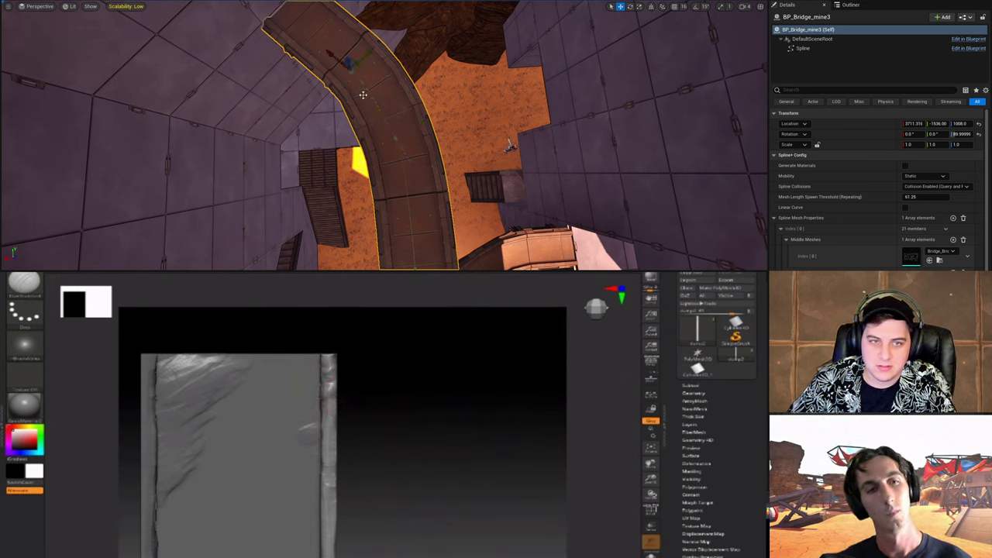
drag(362, 111, 490, 114)
right_drag(502, 135, 472, 108)
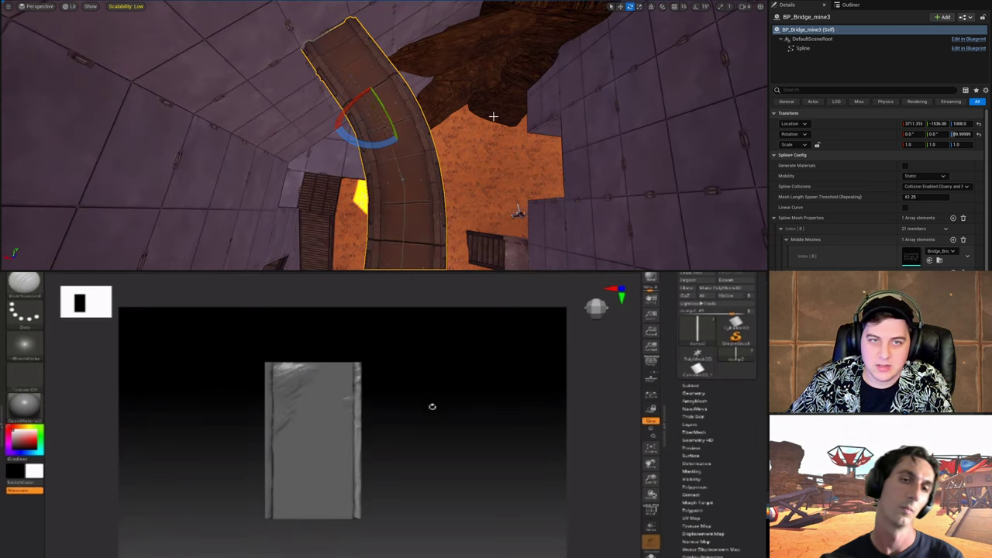
Step: Move the straight-section spline point toward the bend in Unreal, and sculpt worn strokes on the slab's upper-right area in ZBrush
alt+drag(410, 438, 414, 413)
mouse_move(499, 138)
right_down()
mouse_move(456, 107)
mouse_move(349, 114)
mouse_move(233, 104)
right_up()
key(b)
key(t)
key(d)
right_drag(449, 182, 423, 201)
key(w)
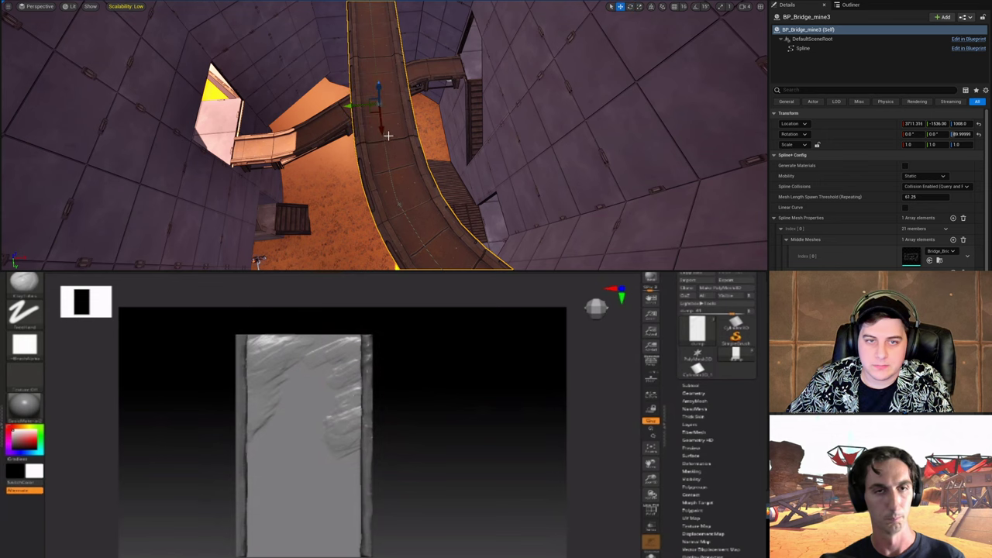
drag(379, 117, 374, 176)
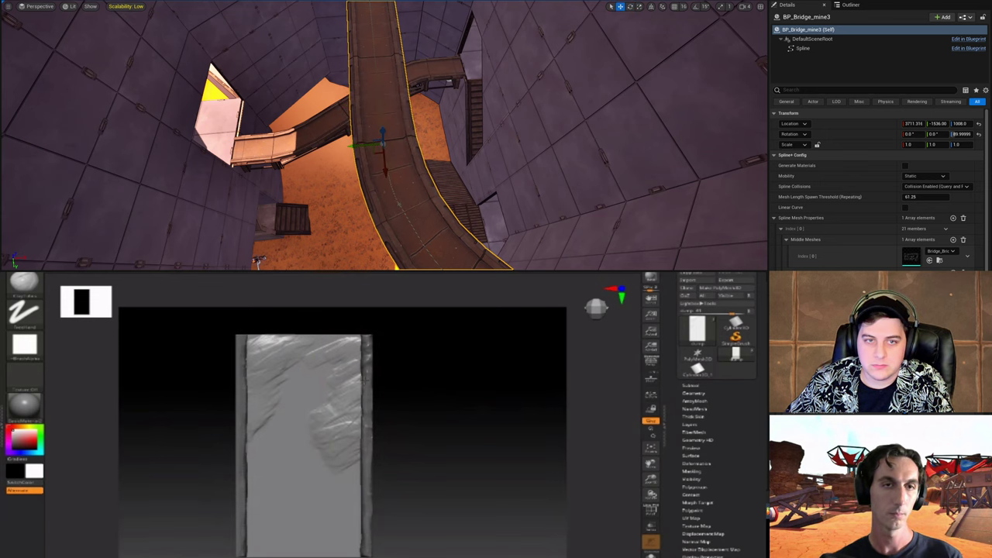
Step: Save the current Unreal level with the reshaped bridge
right_drag(373, 177, 276, 158)
click(31, 2)
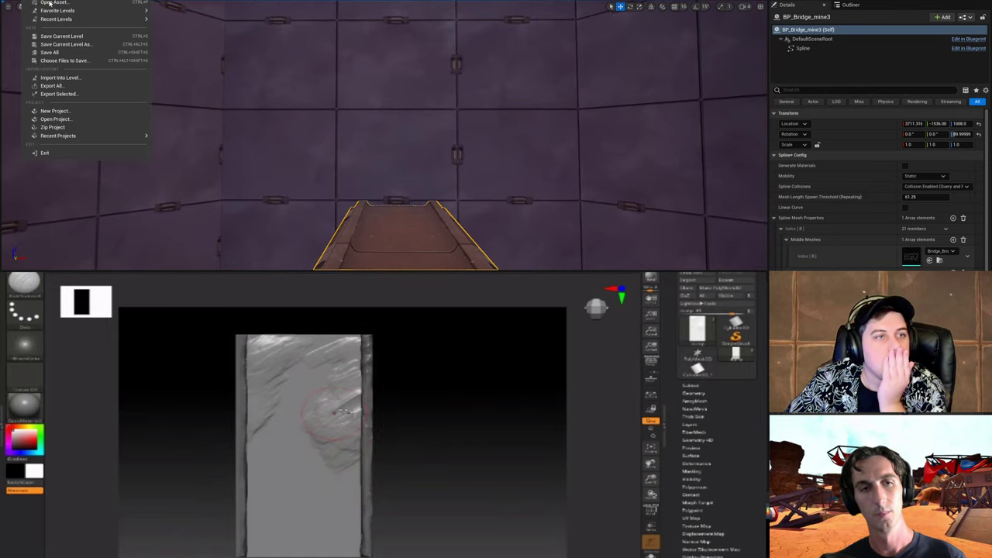
click(78, 37)
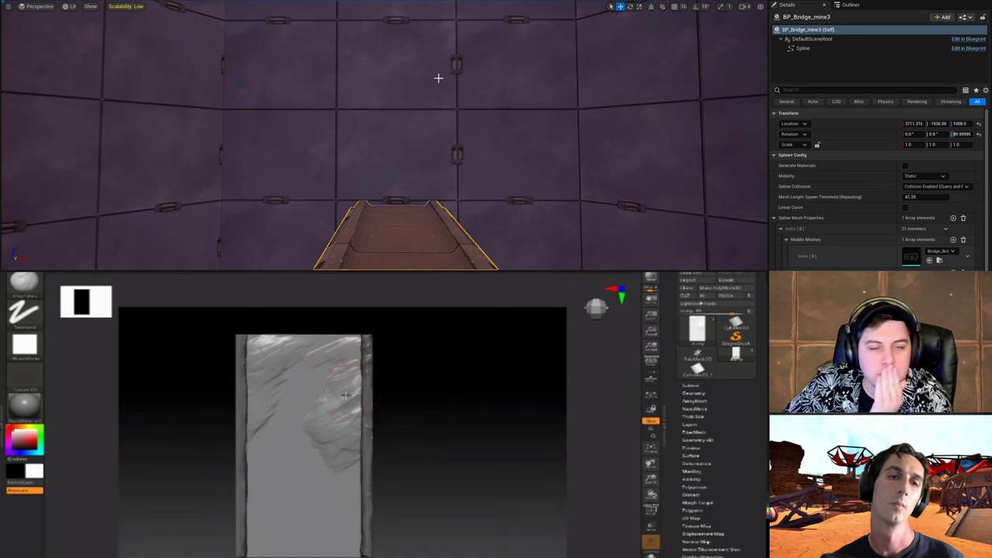
Step: Play-test the Unreal level by walking along the curved bridge to the wall, and end the test
key(alt+p)
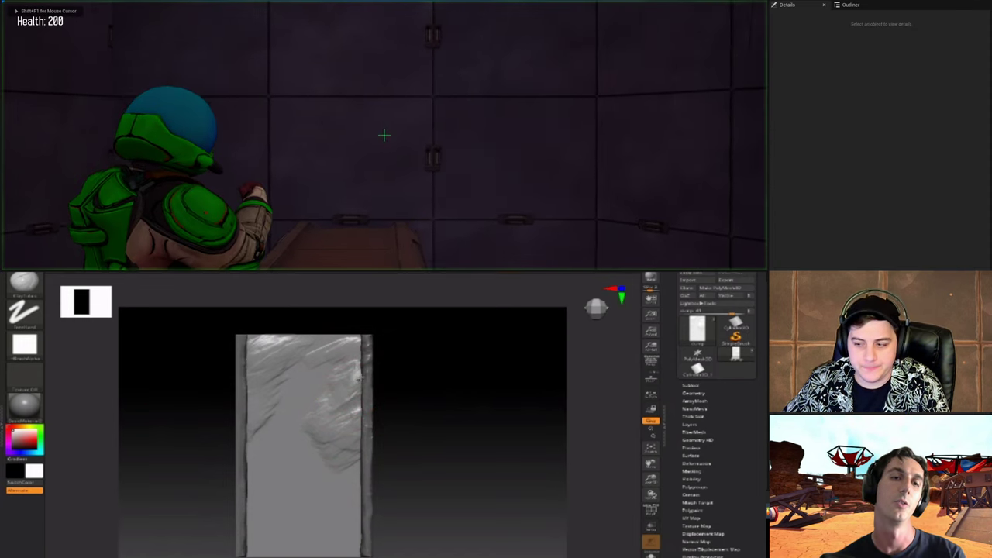
key(w)
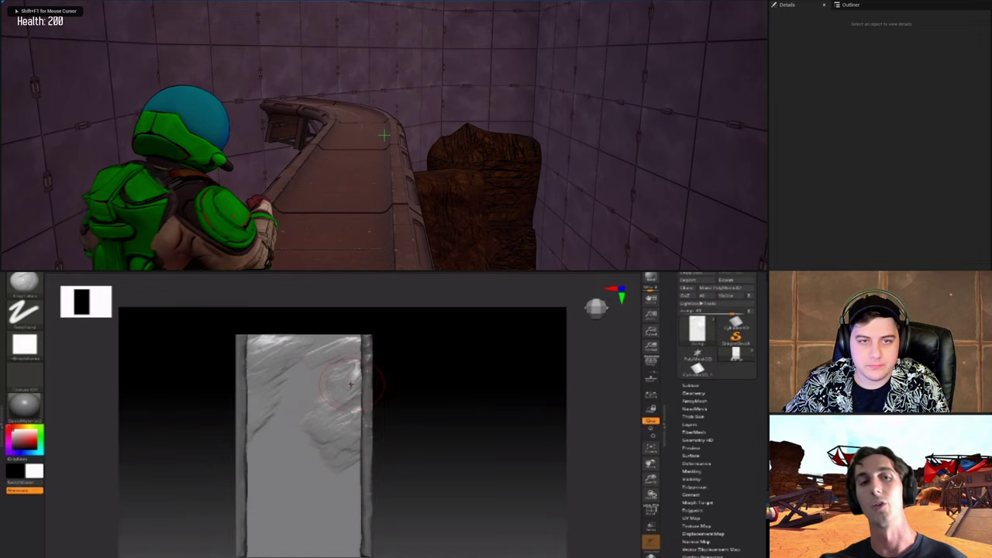
key(w)
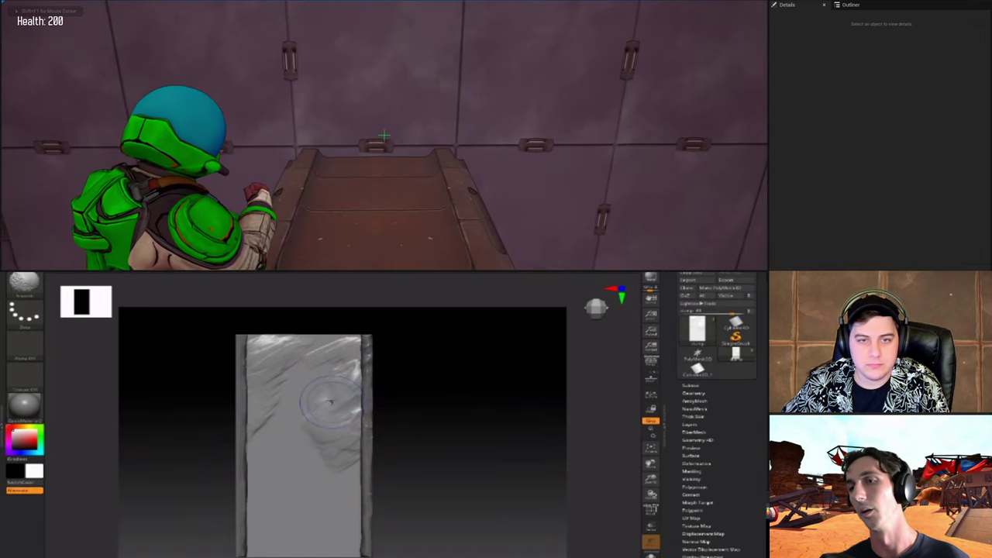
key(Escape)
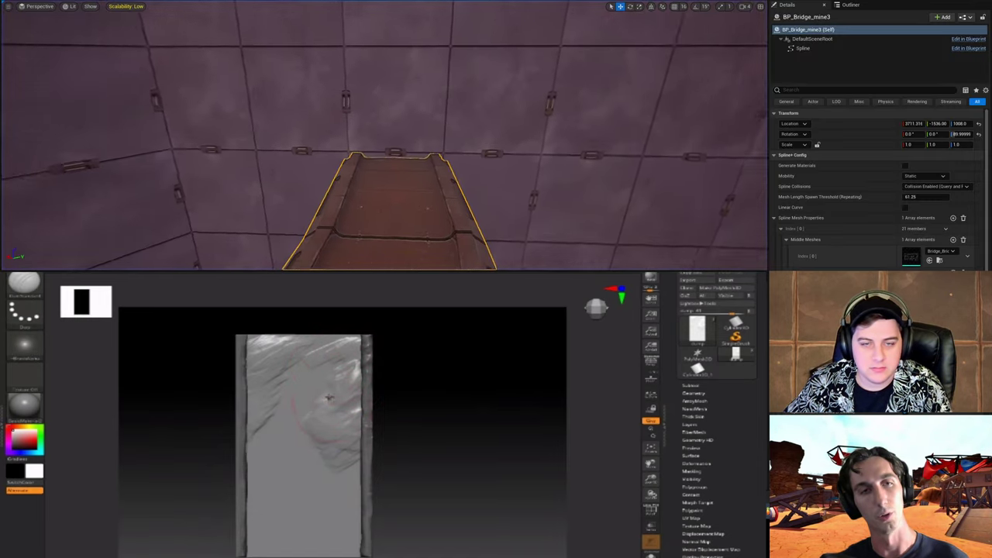
Step: Try deleting the wall panel at the bridge's end in Unreal and undo it, while masking the slab's long edges in ZBrush
right_drag(421, 120, 449, 115)
key(Delete)
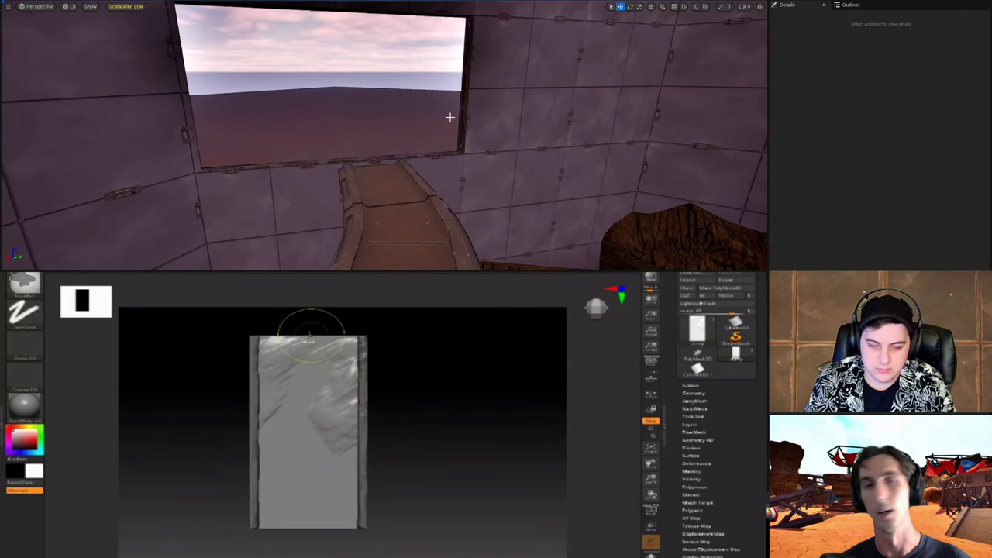
ctrl+drag(275, 328, 335, 507)
right_drag(449, 117, 450, 119)
ctrl+drag(335, 508, 345, 543)
key(ctrl+z)
ctrl+click(363, 551)
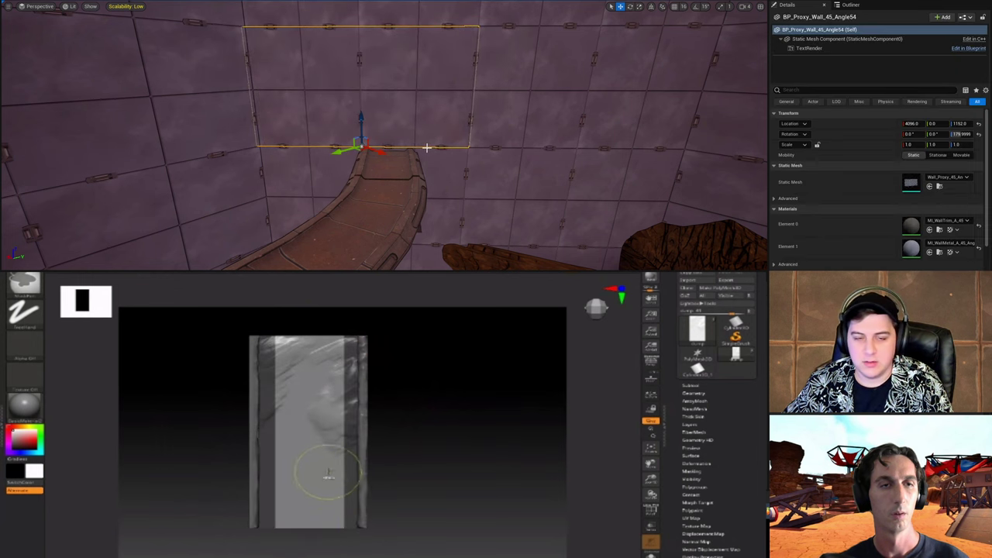
Step: Set the Unreal gizmo to world space with grid snapping on, and deform the slab's unmasked centre in ZBrush
ctrl+click(348, 462)
drag(401, 476, 447, 445)
right_drag(339, 348, 354, 357)
click(651, 6)
drag(309, 349, 330, 401)
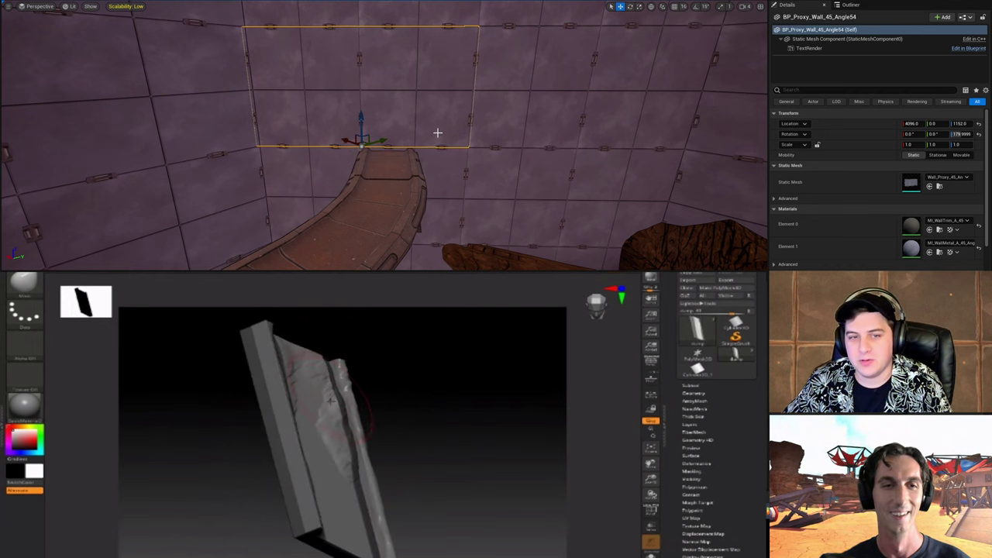
click(673, 8)
drag(339, 443, 368, 550)
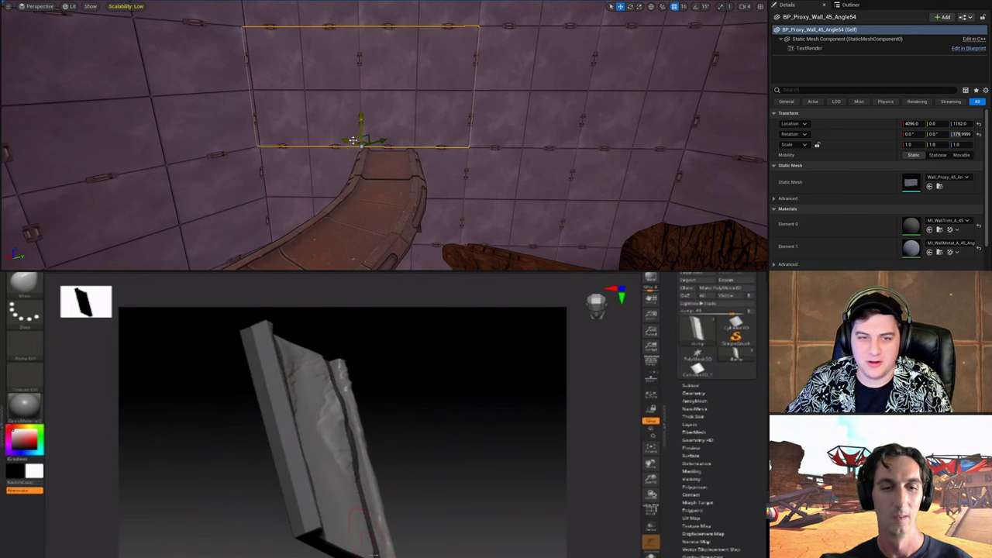
Step: Slide the 45-degree wall panel at the bridge's end to X 4304, Y -208 in Unreal, and smooth the slab's centre in ZBrush
drag(349, 138, 327, 129)
drag(416, 543, 407, 549)
drag(327, 128, 350, 137)
drag(407, 549, 325, 504)
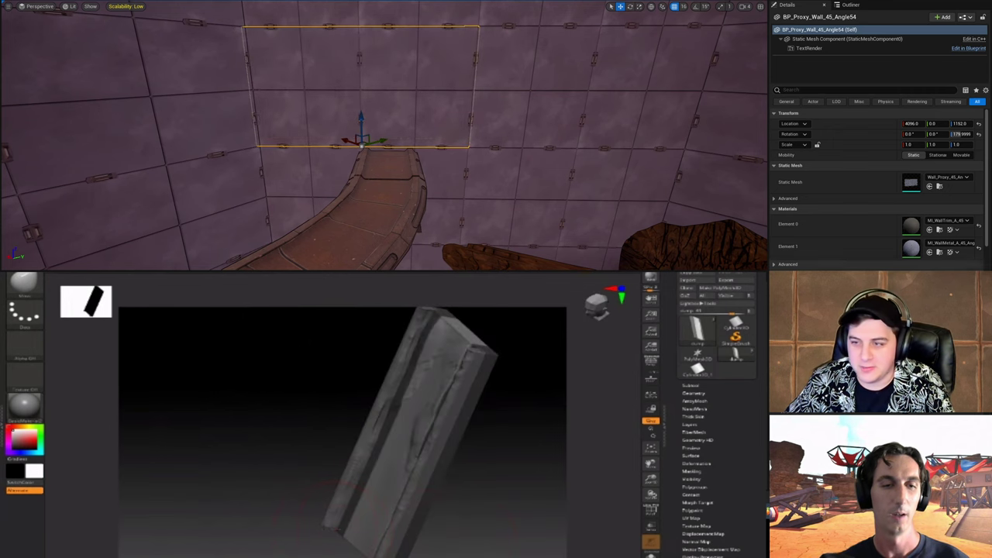
drag(374, 149, 294, 145)
drag(283, 394, 513, 434)
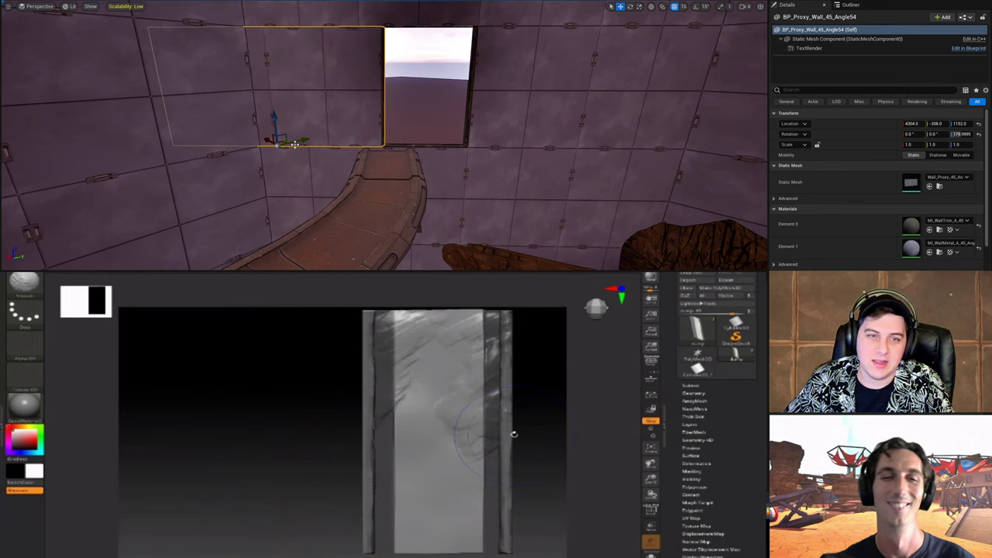
Step: Realign the wall panel to X 4352, Y -256 in Unreal, and work on the slab's left side from an angle in ZBrush
drag(263, 140, 292, 137)
drag(274, 405, 248, 432)
drag(292, 138, 285, 142)
drag(248, 432, 363, 416)
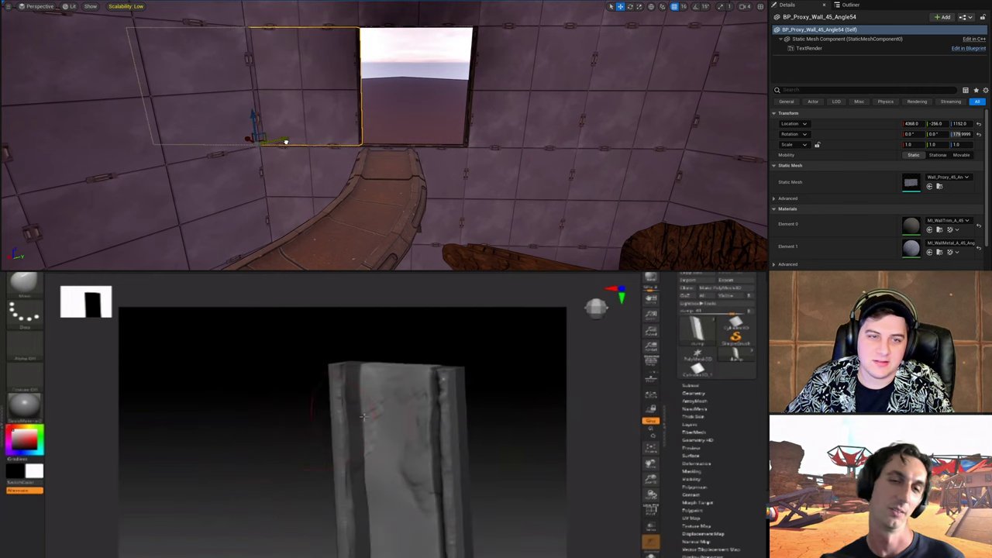
drag(251, 138, 255, 139)
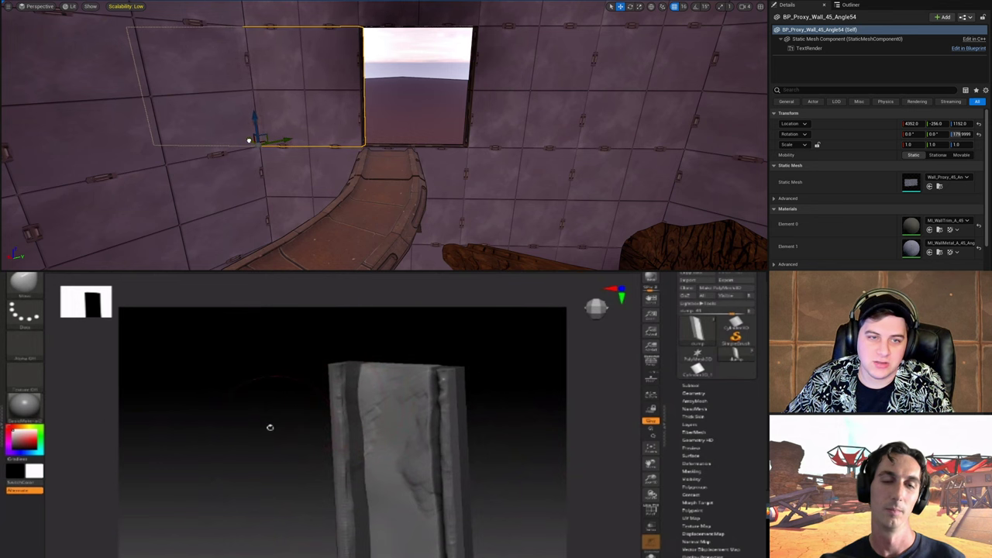
drag(270, 427, 465, 398)
Step: Slide the wall panel further along the wall to X 4480, Y -384 in Unreal to widen the opening at the bridge's end
click(430, 119)
key(w)
mouse_move(431, 119)
right_down()
mouse_move(403, 120)
mouse_move(403, 136)
mouse_move(324, 140)
mouse_move(301, 121)
mouse_move(343, 131)
right_up()
click(324, 140)
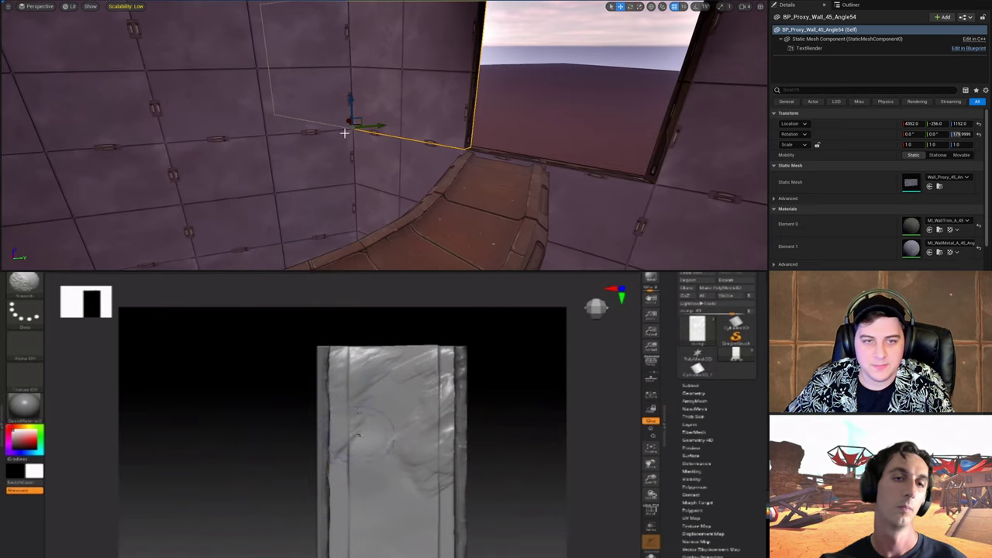
mouse_move(380, 126)
mouse_down()
mouse_move(312, 117)
mouse_move(352, 120)
mouse_move(341, 122)
mouse_up()
mouse_move(342, 121)
right_down()
mouse_move(386, 122)
mouse_move(292, 132)
right_up()
drag(216, 133, 190, 136)
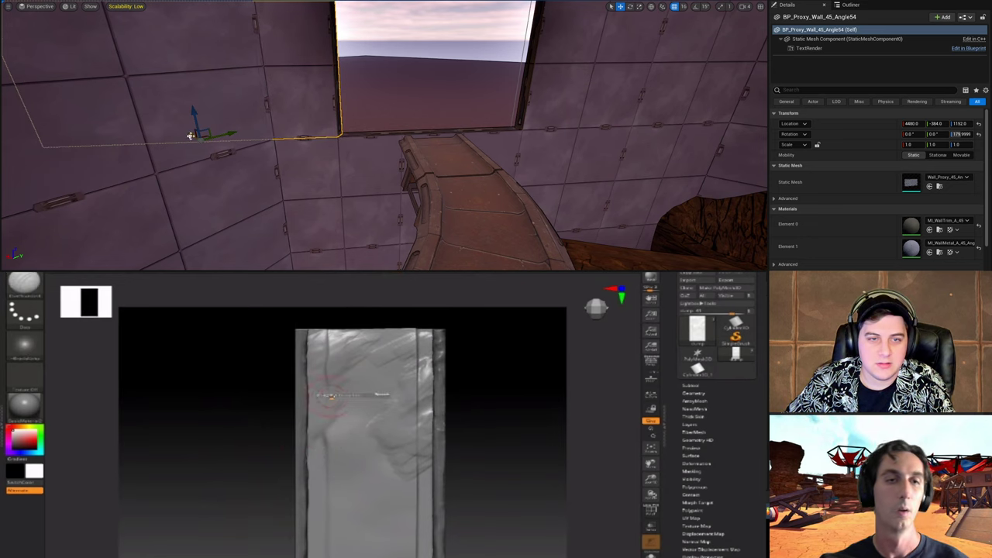
Step: Check the new wall opening from several viewpoints in Unreal and save the current level
click(432, 61)
key(w)
right_drag(433, 60, 303, 21)
click(30, 2)
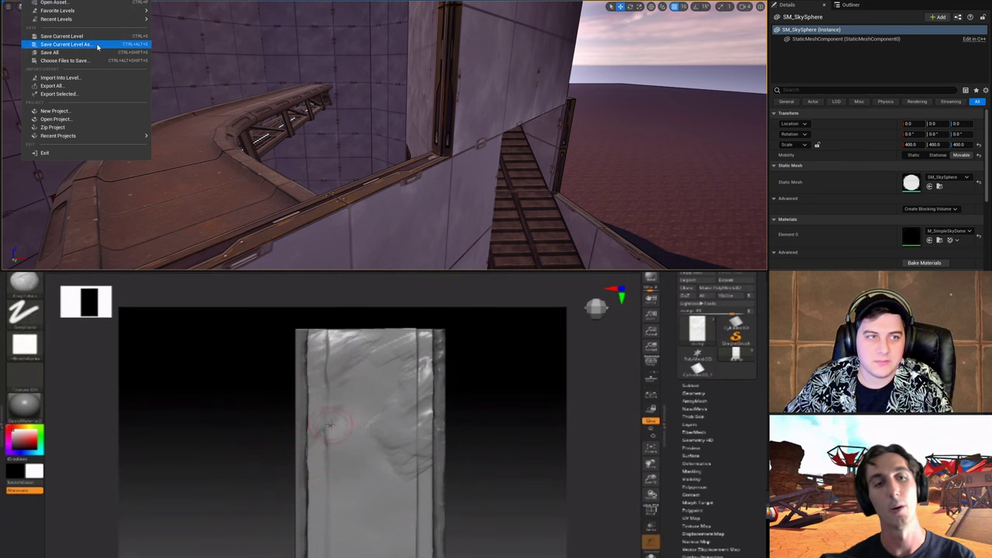
click(98, 36)
scroll(342, 132, down, 2)
right_drag(342, 131, 434, 112)
key(w)
right_drag(325, 155, 302, 182)
Step: Switch to the ClayBuildup brush in ZBrush and sculpt a ridge near the middle of the slab
key(b)
key(c)
key(b)
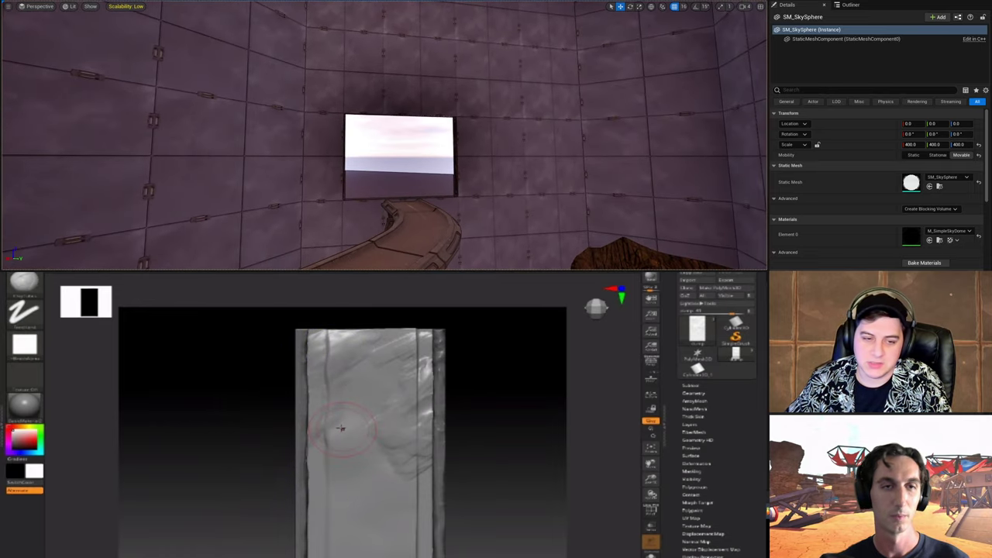
drag(508, 408, 498, 403)
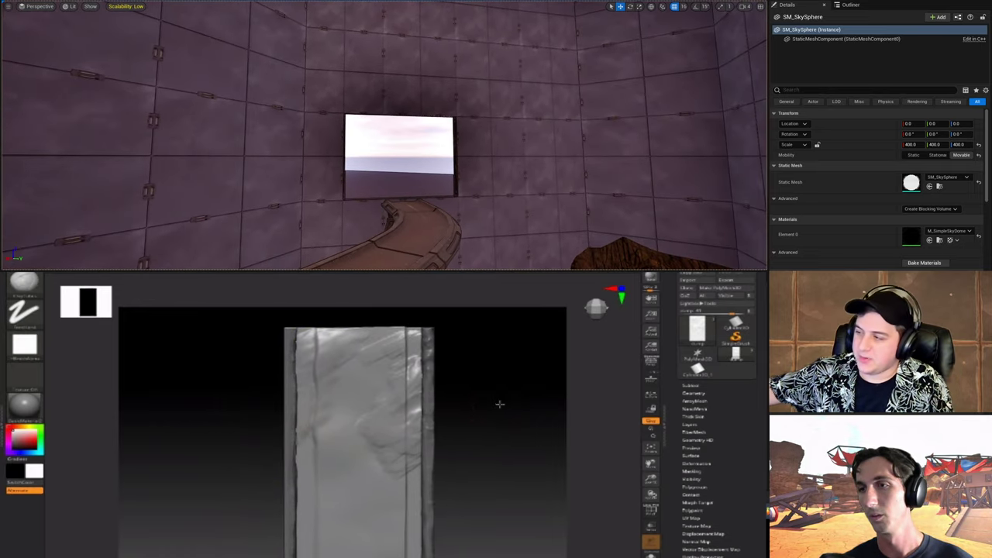
key(shift)
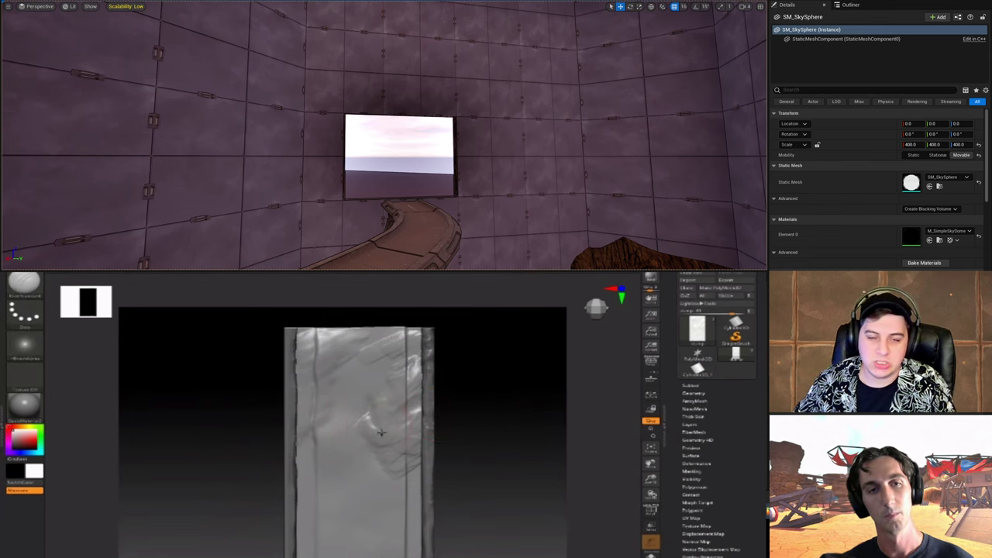
Step: Build up and smooth the ridge in the slab's middle in ZBrush, and view the wall opening up close in Unreal
key(b)
key(c)
key(b)
mouse_move(429, 210)
right_down()
mouse_move(496, 206)
mouse_move(496, 221)
right_up()
drag(366, 450, 358, 422)
right_drag(496, 221, 496, 244)
key(shift)
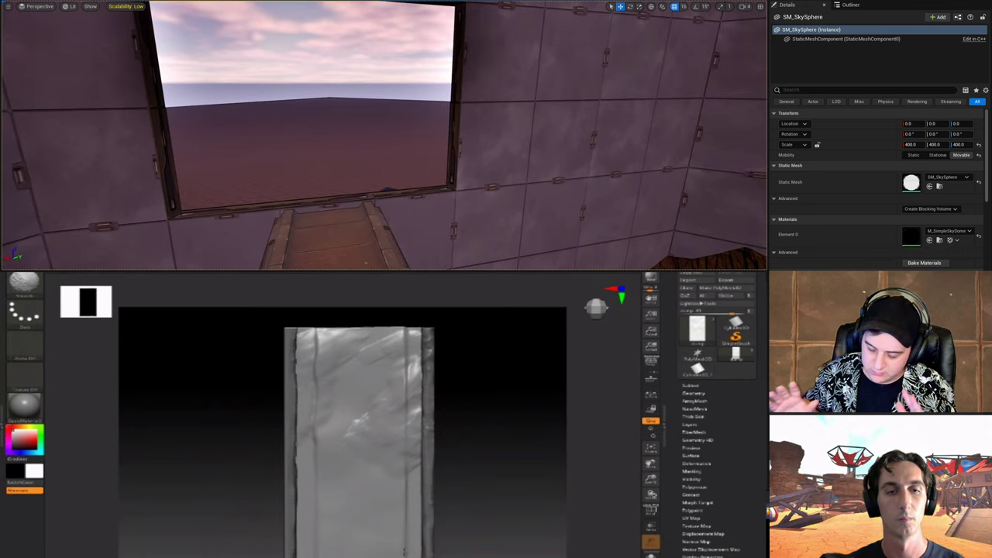
Step: Switch between sculpting brushes, select the right rail in ZBrush and add wear near its upper end
alt+drag(488, 449, 479, 440)
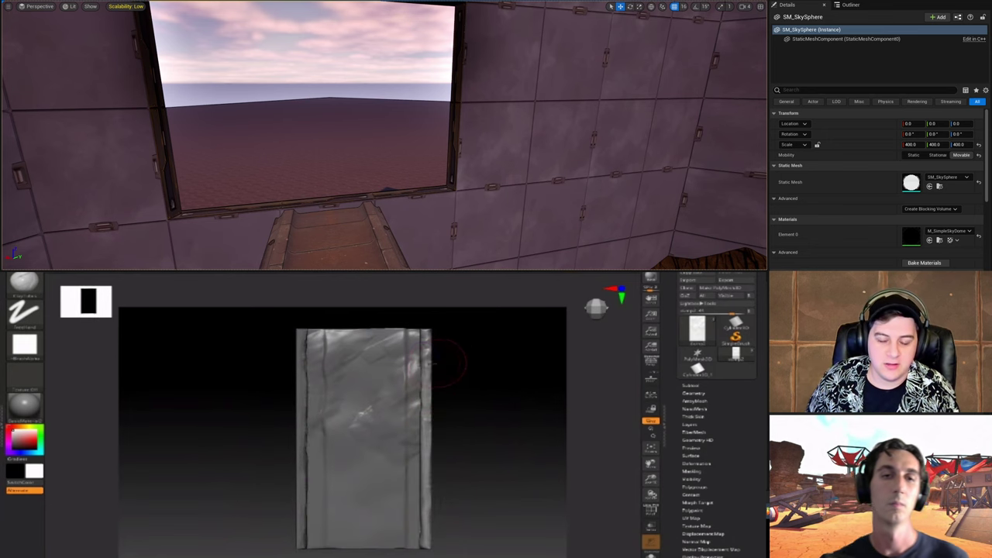
key(b)
key(s)
key(t)
key(b)
key(c)
key(b)
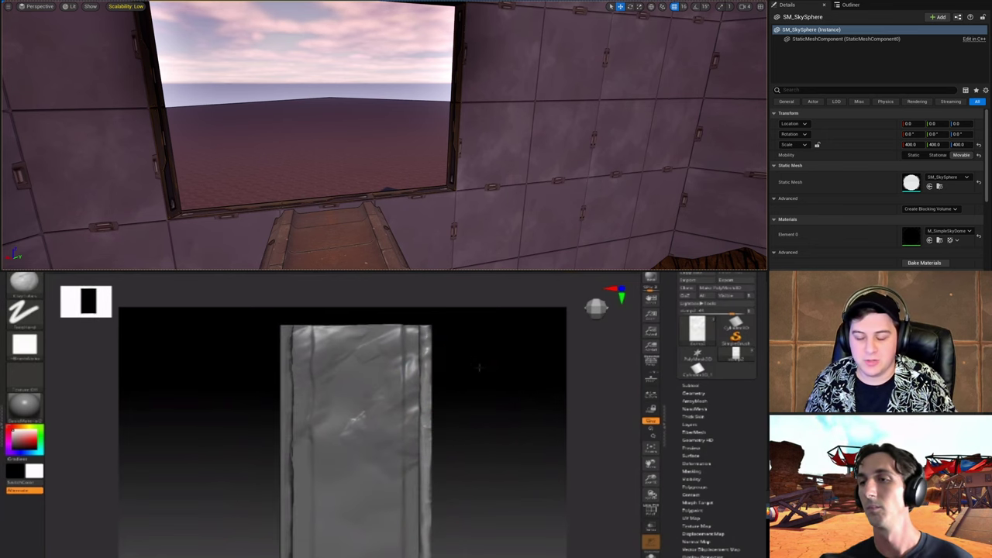
key(b)
key(s)
key(t)
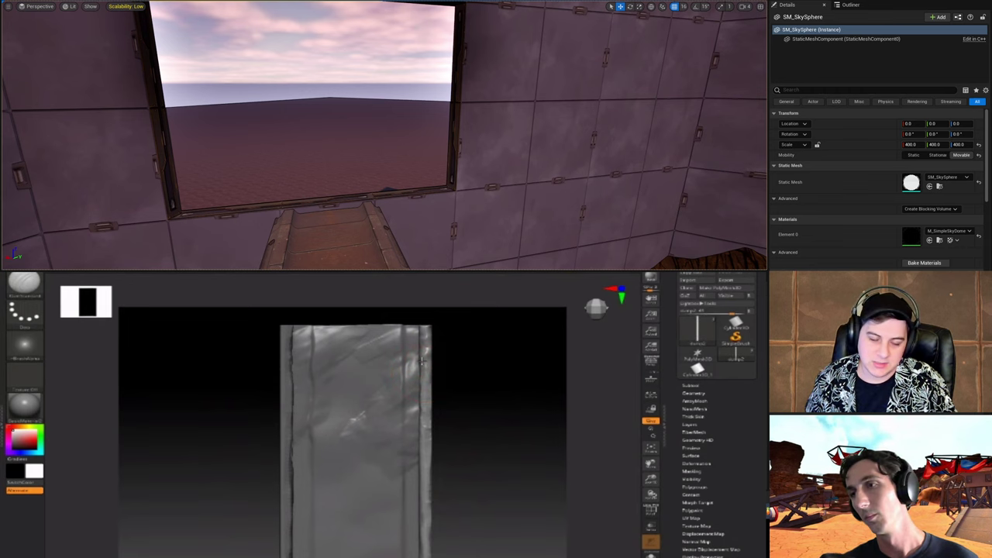
mouse_move(449, 354)
mouse_down()
mouse_move(420, 352)
mouse_move(430, 351)
mouse_up()
Step: Play-test the level in Unreal by running across the bridge and through the wall opening, and save all changed files
mouse_move(373, 253)
right_down()
mouse_move(295, 265)
mouse_move(395, 250)
mouse_move(434, 194)
mouse_move(414, 203)
right_up()
key(w)
right_drag(558, 117, 271, 193)
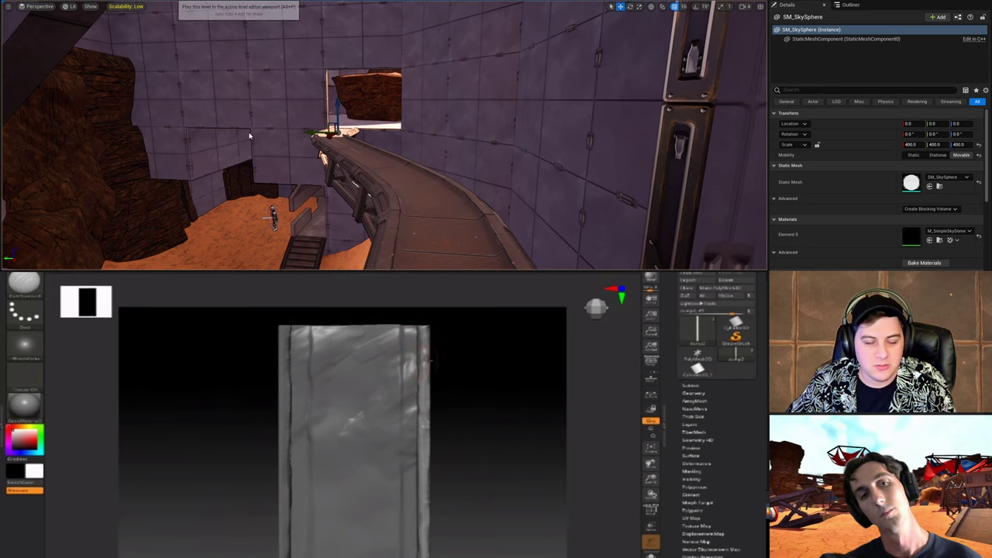
key(alt+p)
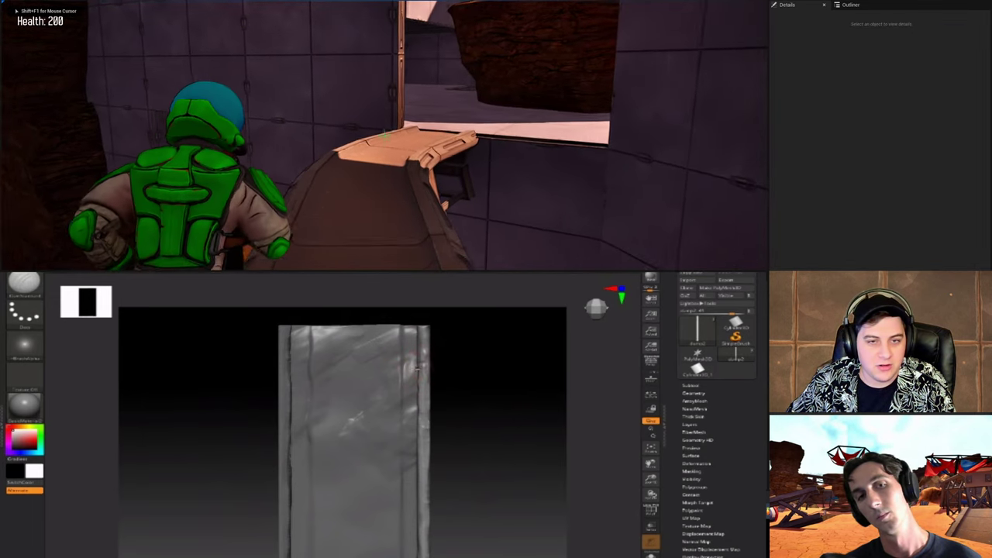
key(w)
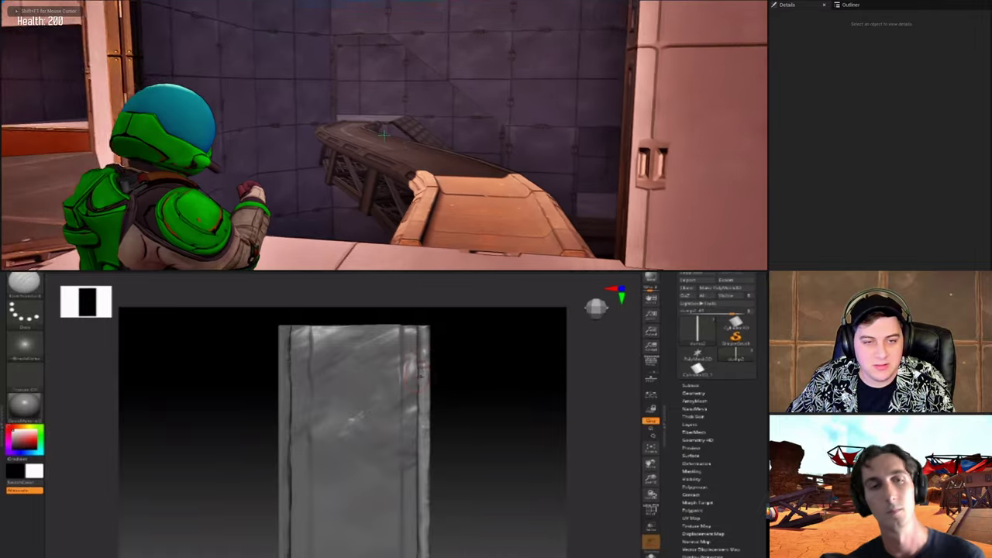
key(w)
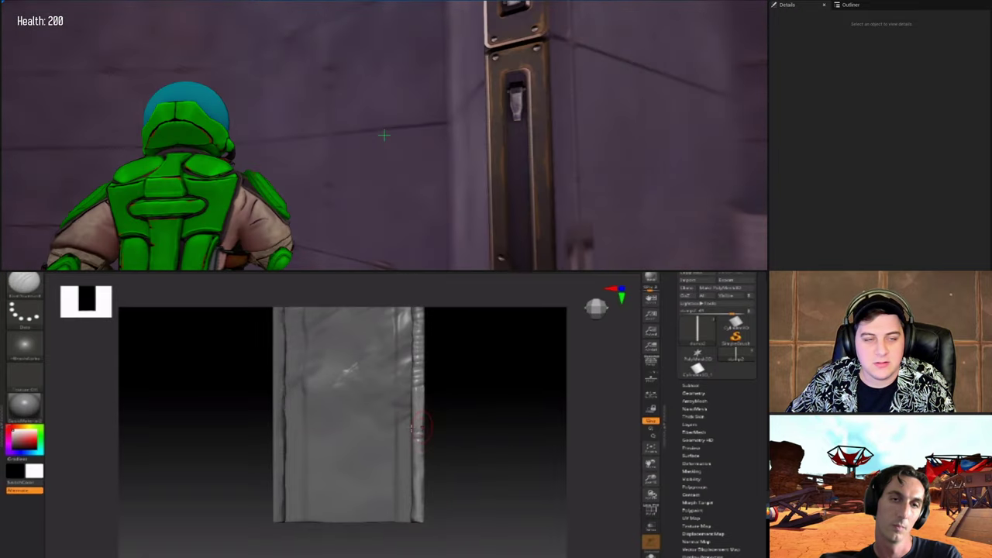
key(Escape)
click(23, 2)
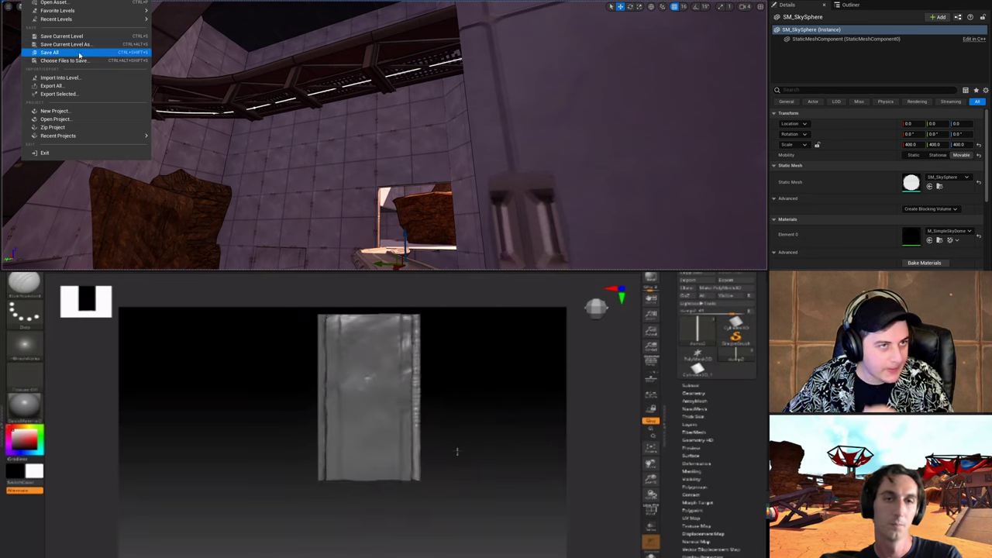
click(80, 53)
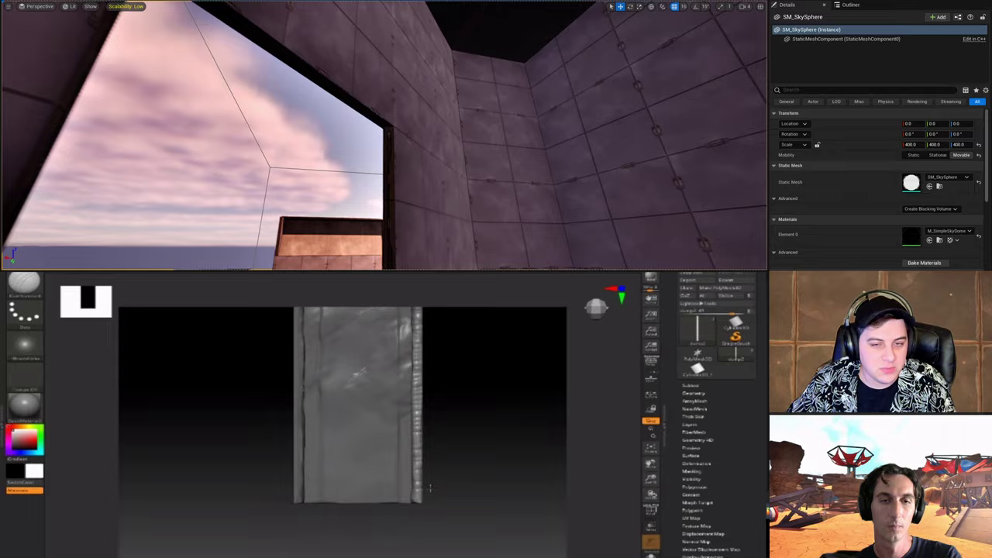
Step: Delete two pieces obstructing the area around the bridge's wall opening in Unreal
drag(457, 458, 460, 466)
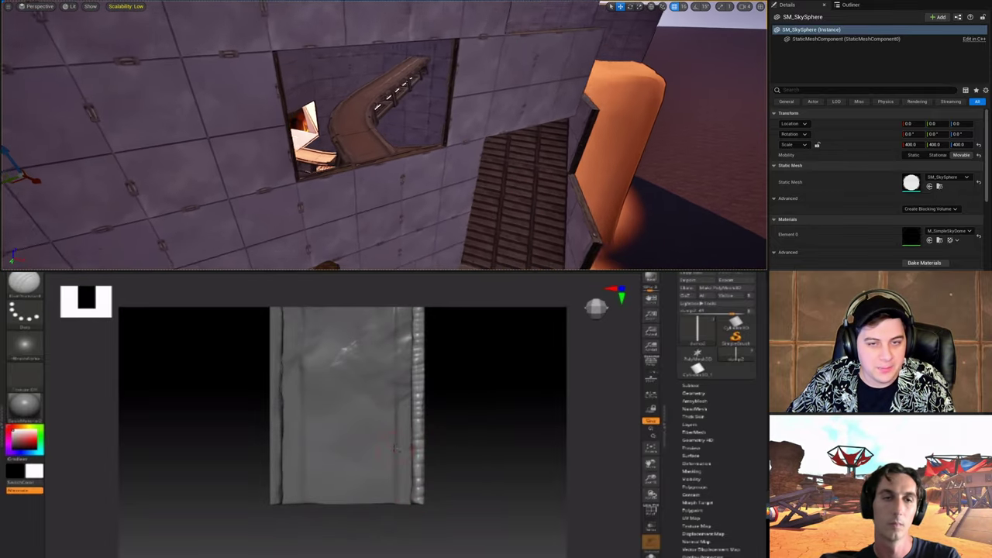
alt+drag(467, 409, 464, 450)
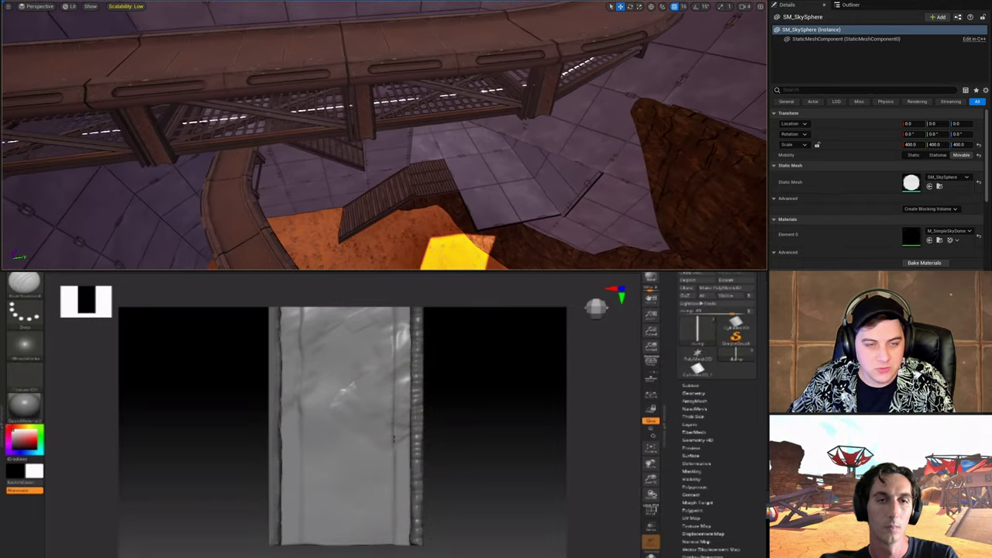
right_drag(373, 81, 373, 81)
click(374, 81)
key(Delete)
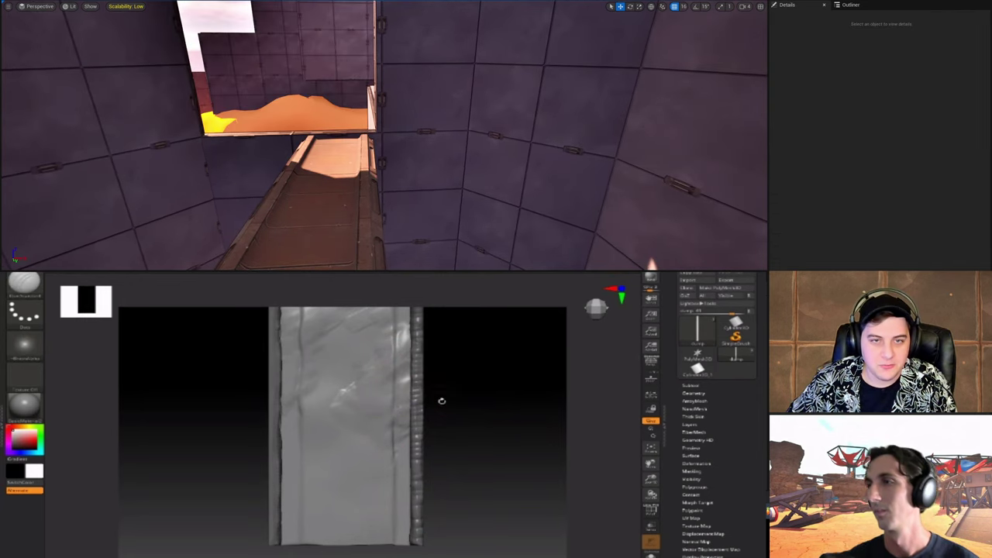
click(429, 80)
key(Delete)
Step: Duplicate the floor tile beyond the wall opening several times to build a platform at the bridge's end
right_drag(429, 79, 500, 92)
click(288, 84)
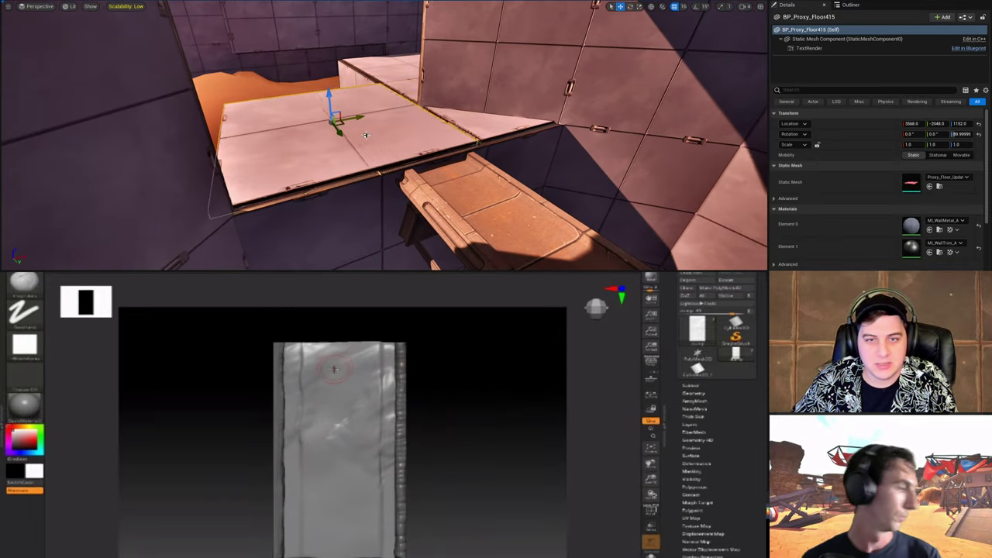
drag(365, 135, 383, 132)
right_drag(460, 120, 460, 120)
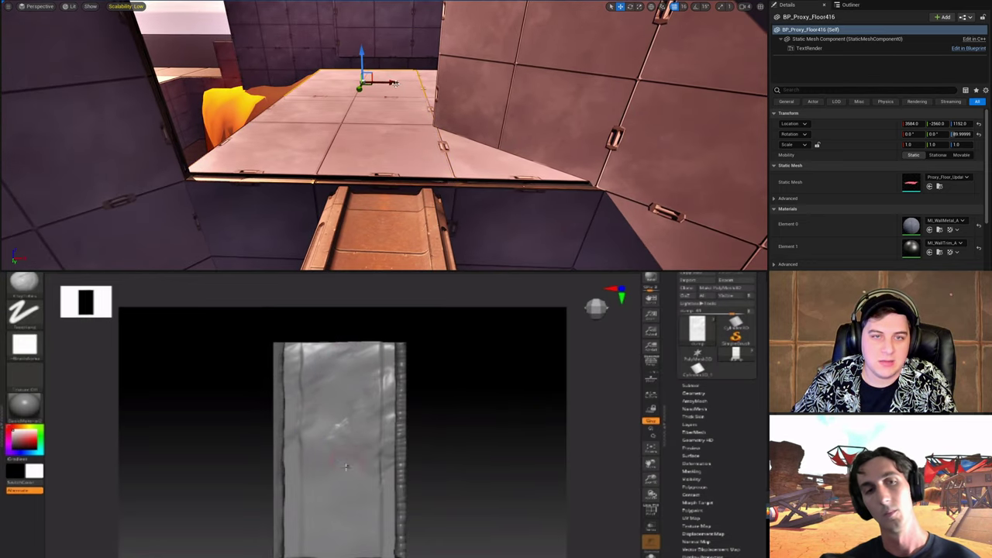
alt+drag(393, 82, 315, 90)
alt+drag(235, 86, 194, 109)
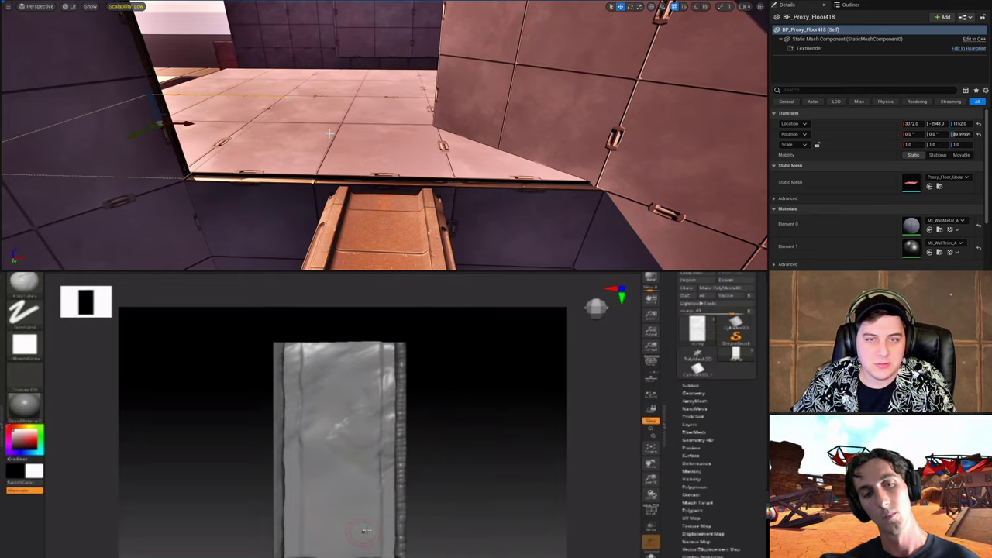
Step: Place a wall panel on the new platform at 3584, -2304, 1152 and view it from the bridge
right_drag(330, 133, 532, 82)
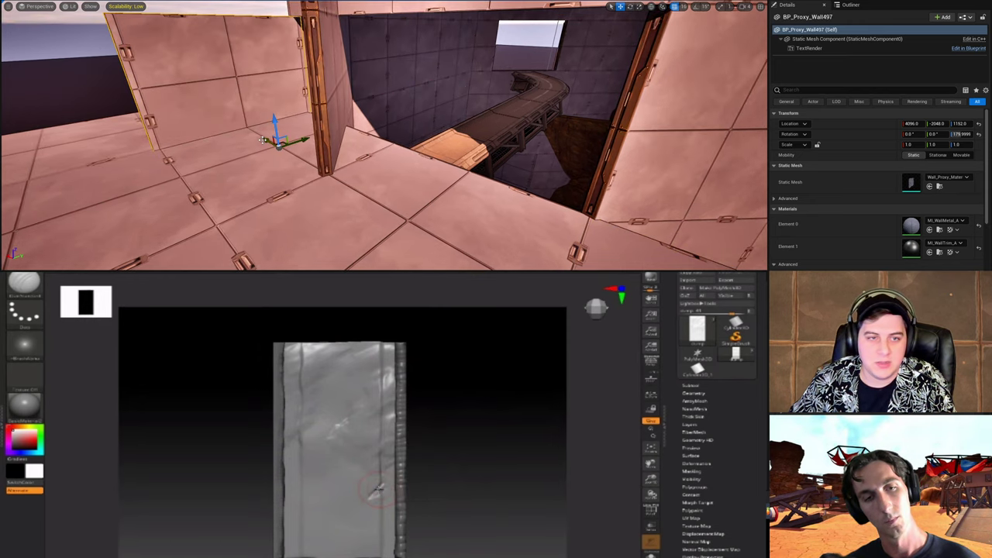
right_drag(512, 169, 492, 172)
mouse_move(435, 203)
right_down()
mouse_move(387, 193)
mouse_move(416, 198)
right_up()
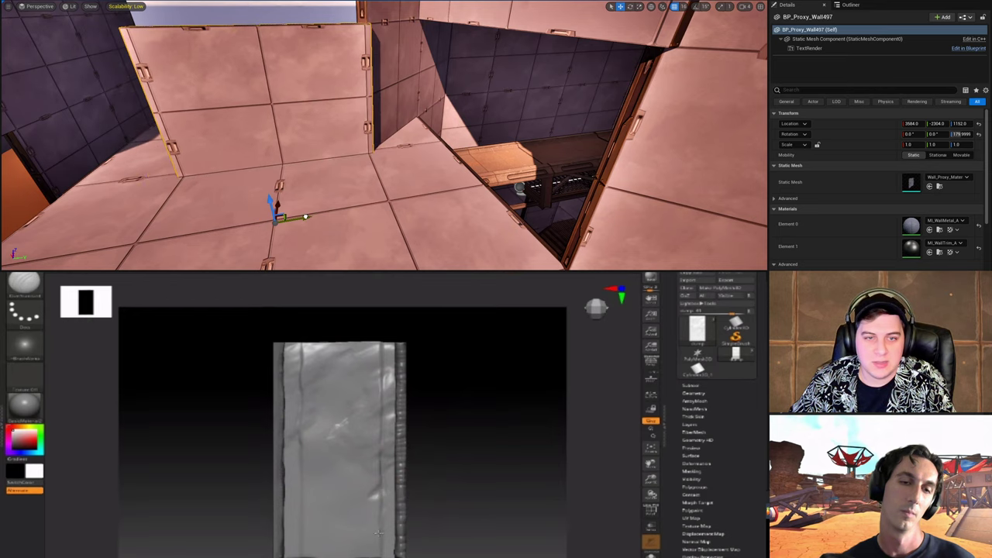
mouse_move(411, 202)
right_down()
mouse_move(465, 220)
mouse_move(496, 209)
mouse_move(372, 180)
mouse_move(356, 166)
mouse_move(372, 143)
mouse_move(554, 178)
mouse_move(395, 196)
mouse_move(379, 188)
right_up()
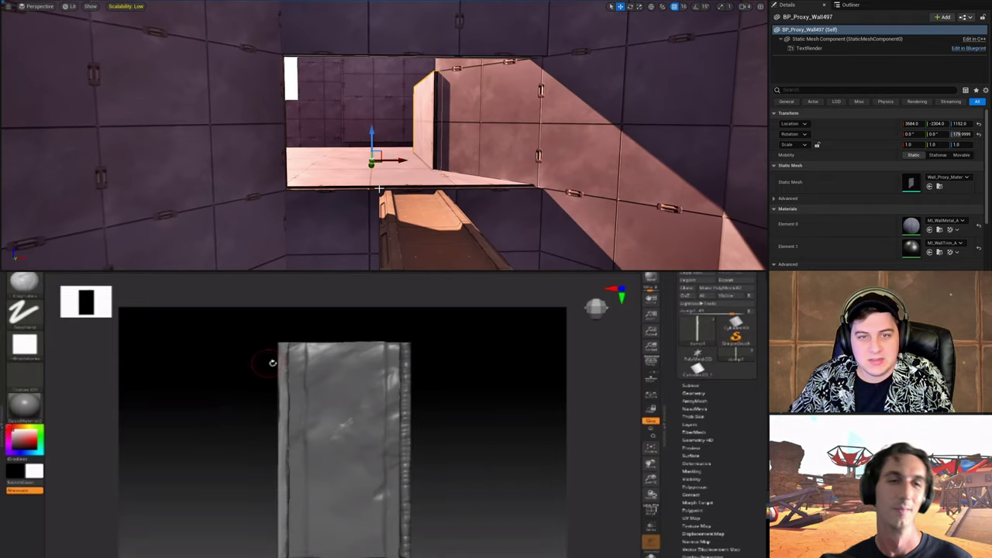
Step: Duplicate floor tiles at a height of 1536 to form a ceiling over the platform behind the wall opening
alt+drag(375, 133, 369, 99)
alt+drag(369, 40, 368, 48)
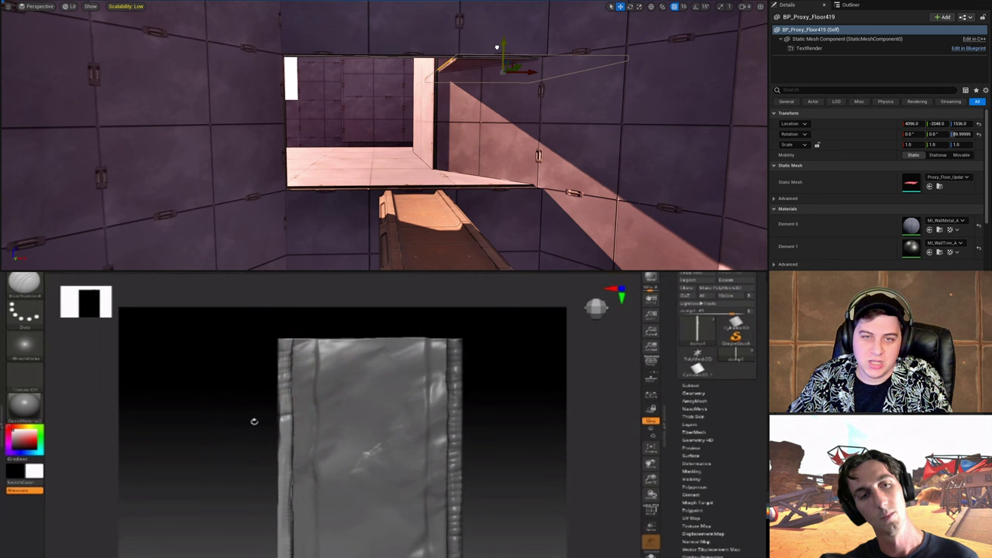
right_drag(498, 48, 514, 54)
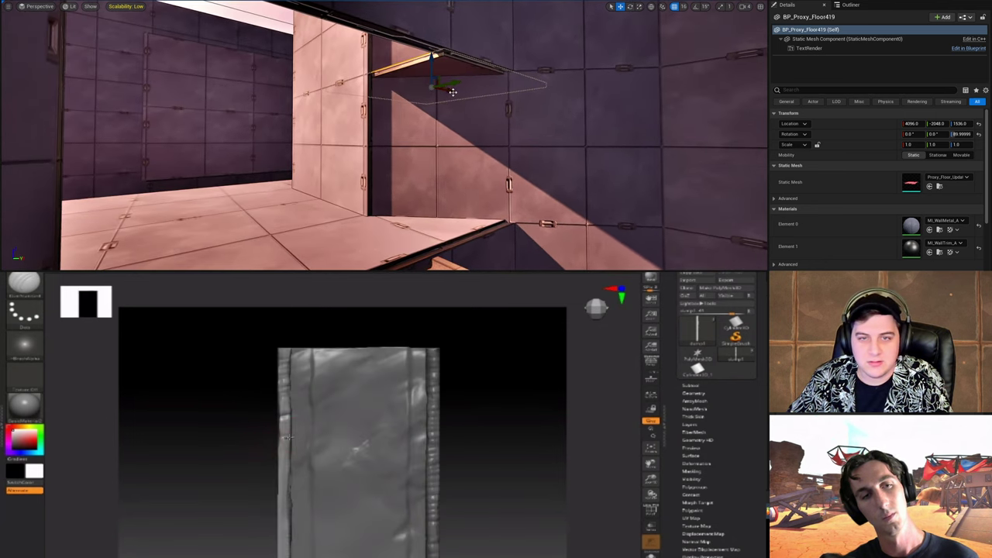
alt+drag(452, 91, 309, 93)
Step: Enable rotation snapping and rotate the platform's wall panel by -90 degrees
key(s)
right_drag(309, 92, 352, 114)
key(w)
key(s)
click(172, 139)
right_drag(298, 187, 279, 201)
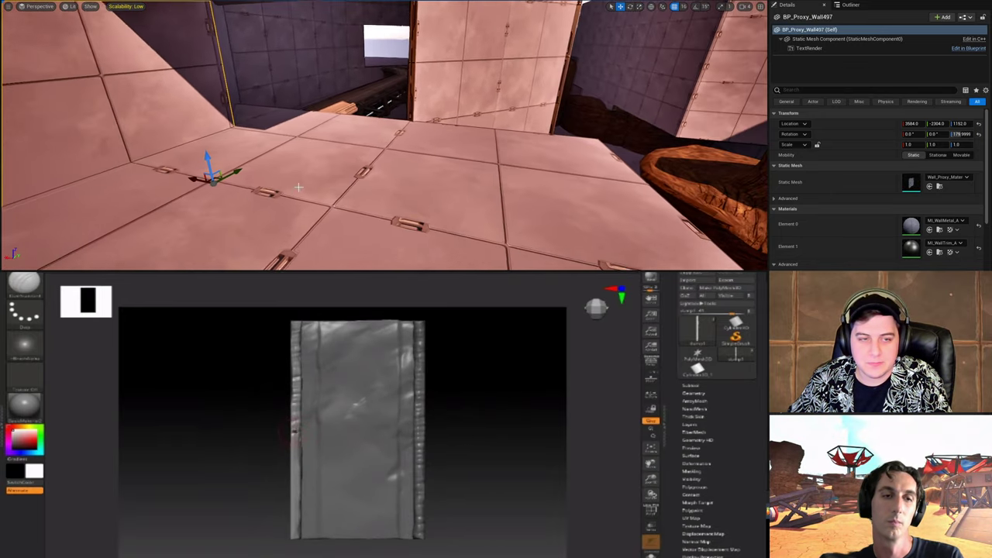
key(e)
drag(178, 193, 299, 187)
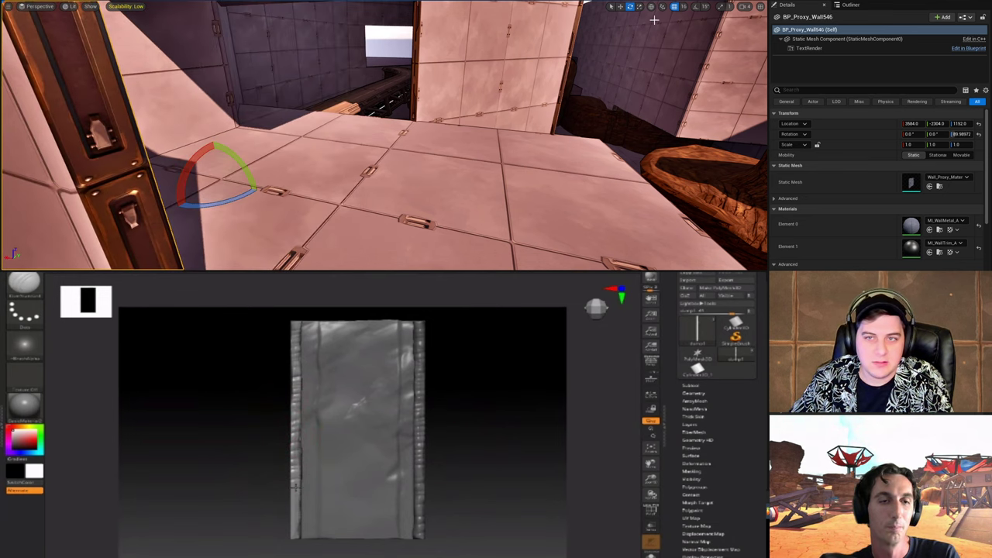
key(ctrl+z)
click(697, 7)
mouse_move(638, 44)
right_down()
mouse_move(697, 70)
mouse_move(651, 58)
mouse_move(285, 155)
right_up()
drag(293, 131, 248, 130)
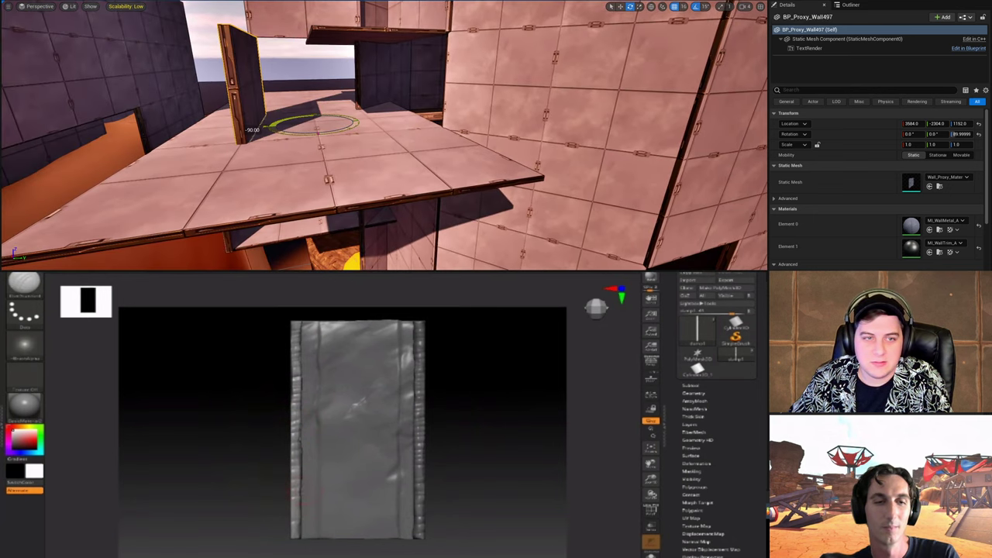
Step: Duplicate the rotated wall panel with a 180-degree turn and move the copy to the platform's outer edge
alt+drag(312, 128, 364, 122)
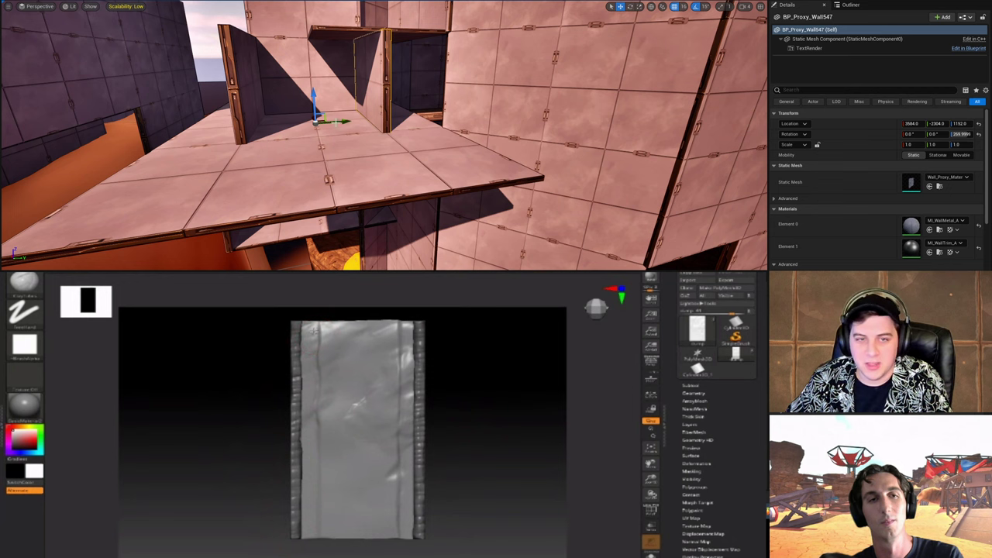
mouse_move(364, 121)
mouse_down()
mouse_move(394, 124)
mouse_move(392, 146)
mouse_up()
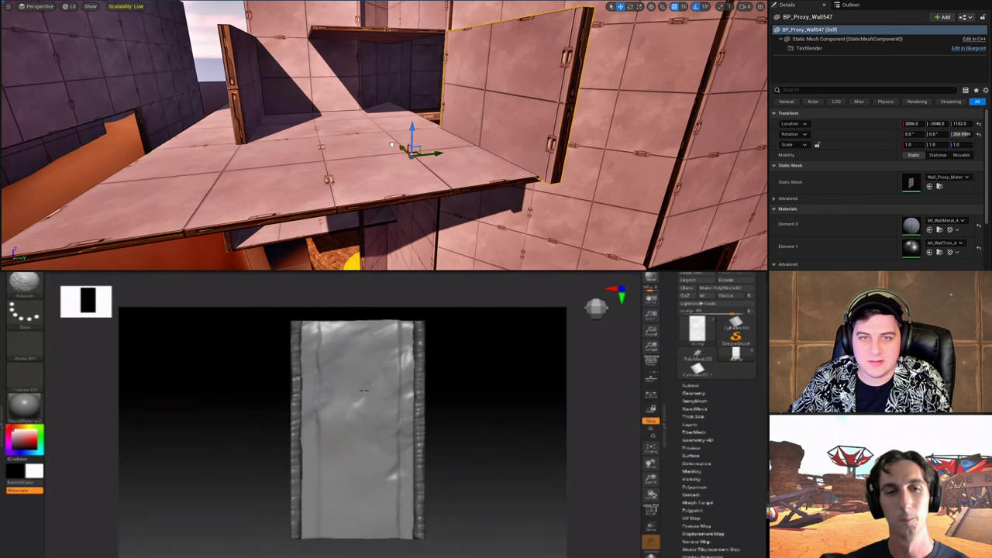
right_drag(392, 147, 619, 151)
right_drag(356, 191, 338, 189)
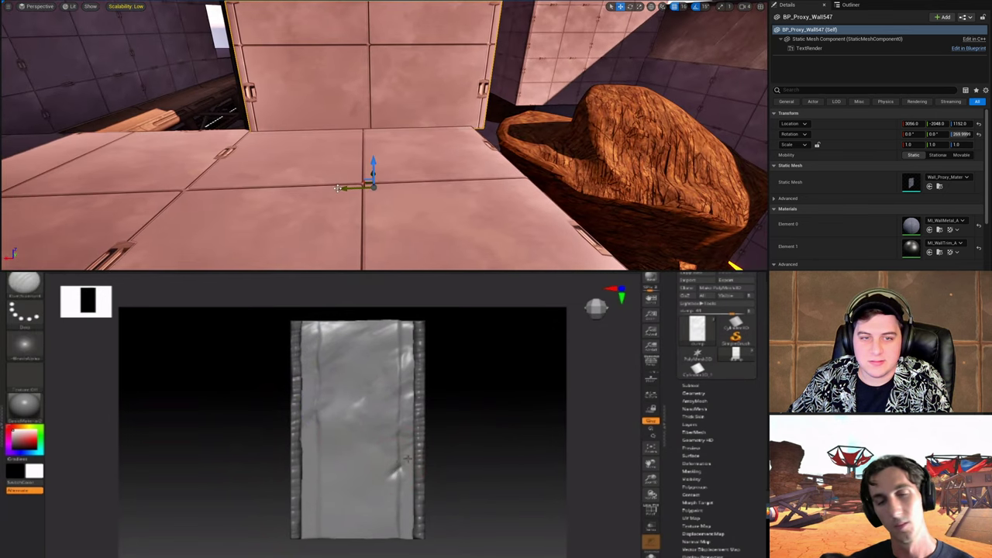
drag(338, 189, 325, 190)
Step: Rotate the upper 45-degree angle wall panels above the bridge opening by 180 degrees
right_drag(325, 190, 542, 194)
mouse_move(406, 151)
right_down()
mouse_move(375, 152)
mouse_move(407, 147)
mouse_move(414, 124)
mouse_move(403, 128)
mouse_move(407, 139)
mouse_move(403, 124)
mouse_move(414, 126)
mouse_move(322, 187)
right_up()
click(378, 155)
key(e)
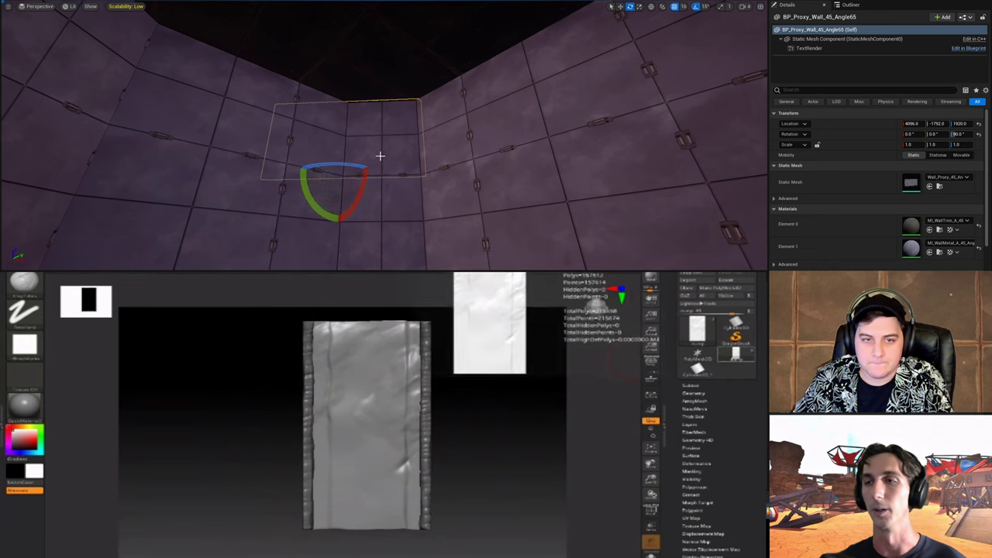
drag(358, 166, 379, 177)
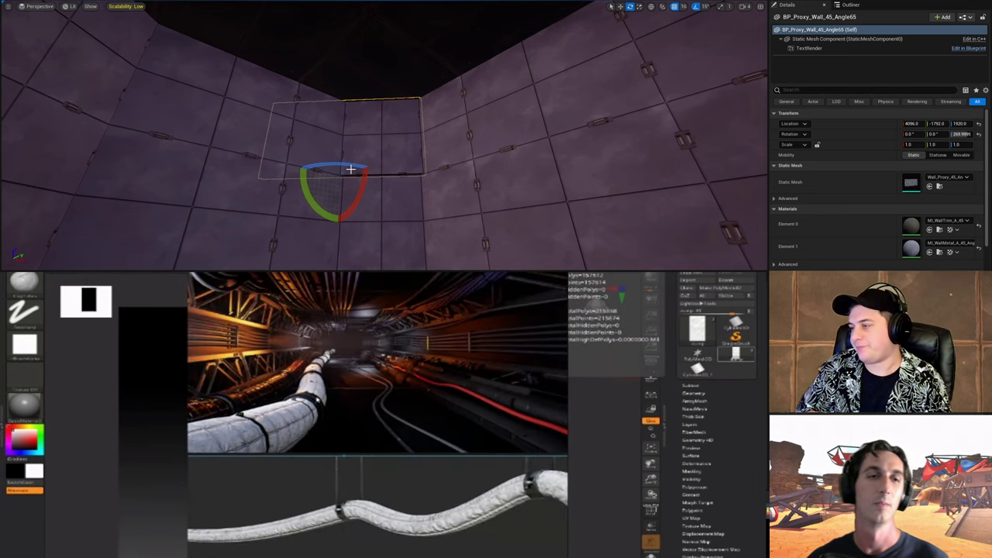
click(448, 204)
right_drag(448, 204, 447, 293)
mouse_move(363, 178)
mouse_down()
mouse_move(397, 176)
mouse_move(311, 179)
mouse_move(382, 182)
mouse_up()
Step: Rotate the 45-degree angle wall panels at heights 1152 and 768 beside the bridge opening by 180 degrees
click(377, 198)
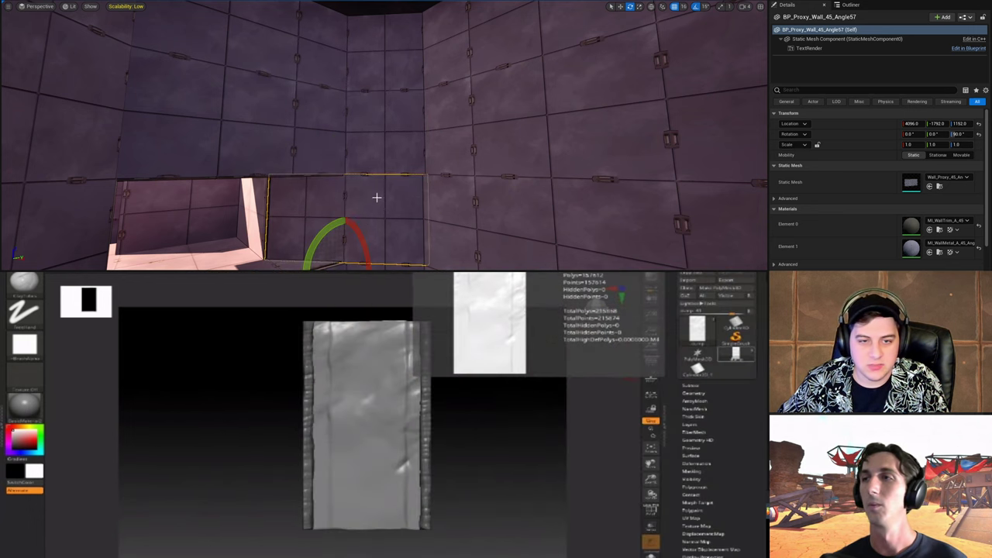
right_drag(401, 153, 407, 156)
drag(371, 195, 307, 194)
right_drag(506, 190, 447, 165)
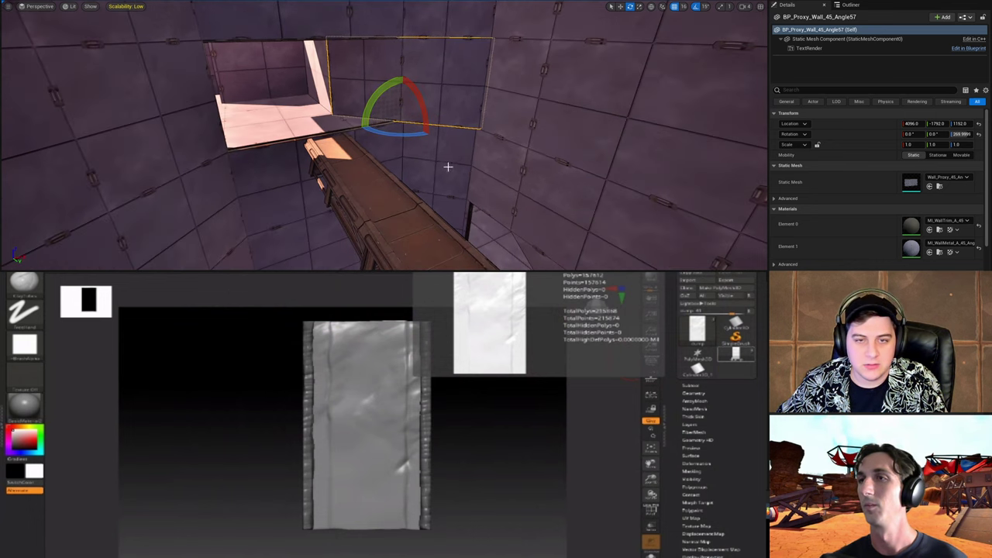
click(448, 170)
drag(412, 209, 370, 209)
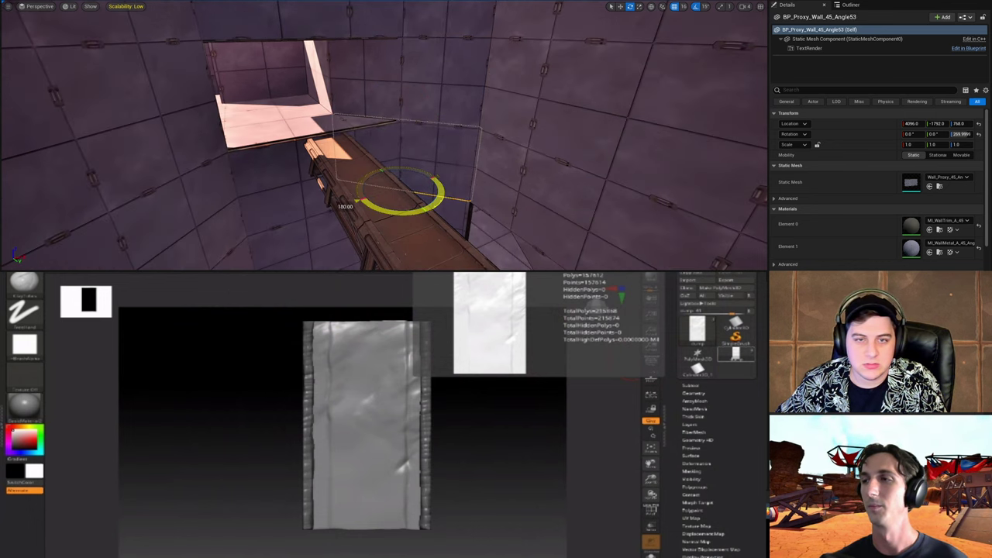
Step: Turn the lowest 45-degree angle wall panel in the same corner, at height -384, by 180 degrees
right_drag(466, 207, 396, 162)
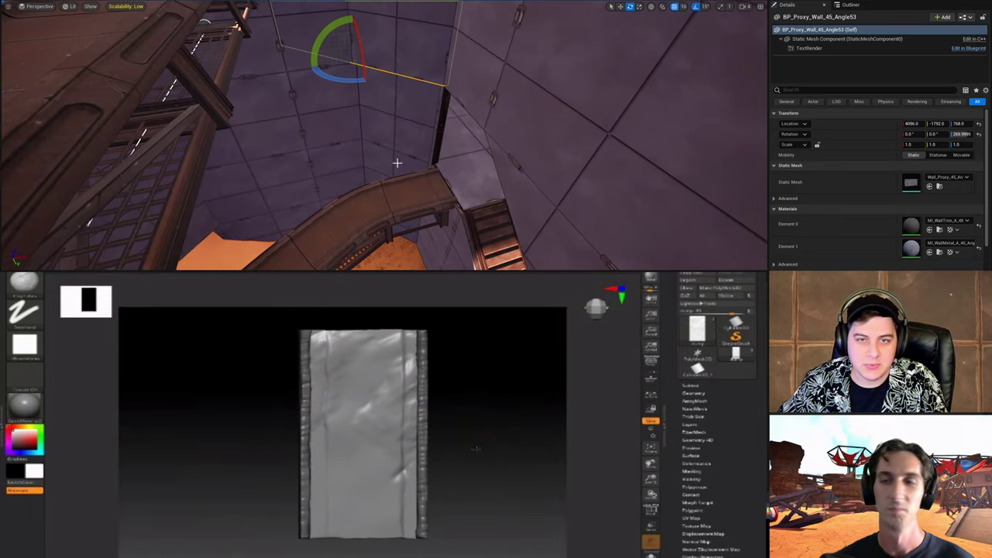
click(399, 140)
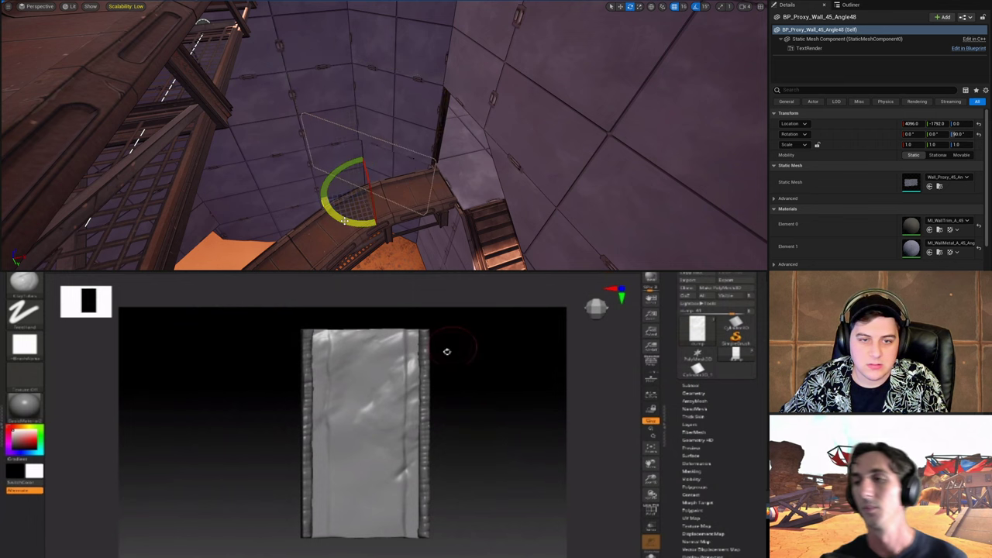
mouse_move(371, 161)
right_down()
mouse_move(387, 186)
mouse_move(387, 225)
mouse_move(371, 161)
right_up()
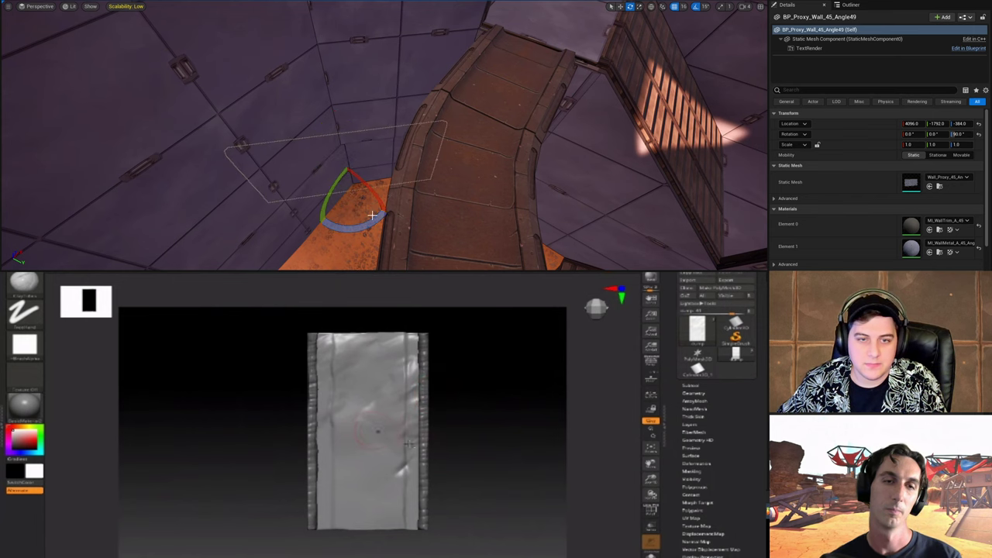
drag(310, 218, 396, 217)
Step: Move closer to the slab in ZBrush, look over the corrected corner in Unreal and save the current level
ctrl+right_drag(465, 427, 484, 404)
mouse_move(396, 217)
right_down()
mouse_move(387, 155)
mouse_move(418, 166)
mouse_move(403, 178)
mouse_move(387, 131)
mouse_move(348, 108)
mouse_move(295, 132)
mouse_move(326, 155)
mouse_move(303, 171)
mouse_move(325, 209)
mouse_move(349, 201)
right_up()
key(s)
mouse_move(328, 369)
ctrl+right_down()
mouse_move(328, 340)
mouse_move(328, 368)
ctrl+right_up()
click(29, 2)
click(85, 38)
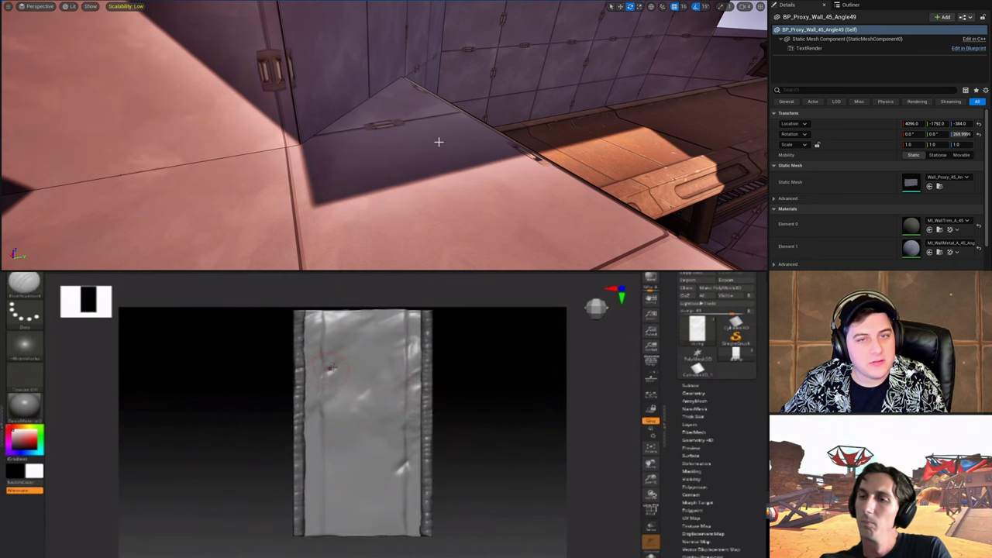
Step: Sculpt a short horizontal ridge across the slab's upper middle in ZBrush, and view the new platform in Unreal
mouse_move(439, 141)
right_down()
mouse_move(415, 139)
mouse_move(410, 93)
mouse_move(391, 93)
mouse_move(465, 108)
mouse_move(422, 105)
right_up()
drag(404, 392, 372, 396)
right_drag(422, 105, 462, 164)
drag(376, 395, 402, 394)
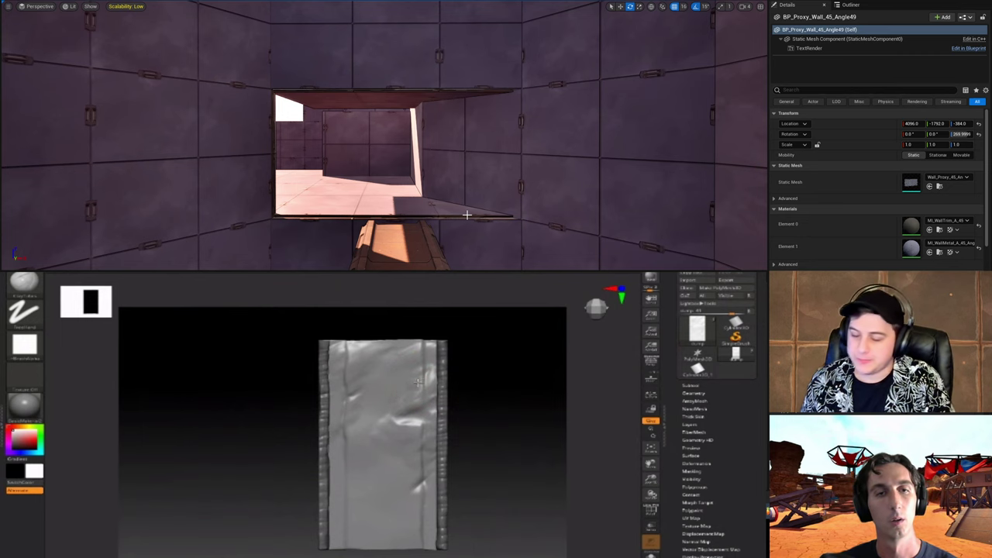
Step: Try to pull the wall panel at height 1152 out from the wall, and undo the move
right_drag(483, 197, 379, 189)
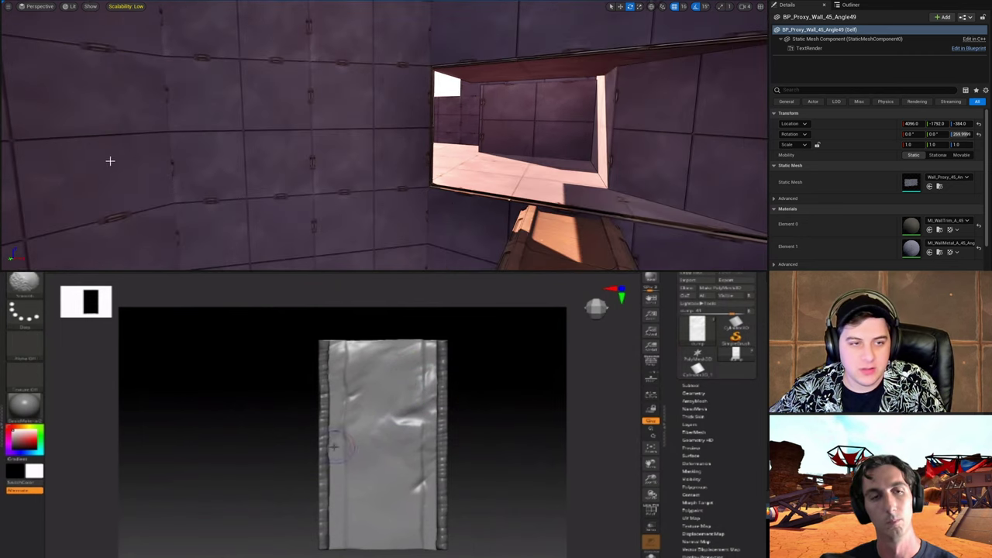
click(110, 161)
right_drag(377, 152, 275, 152)
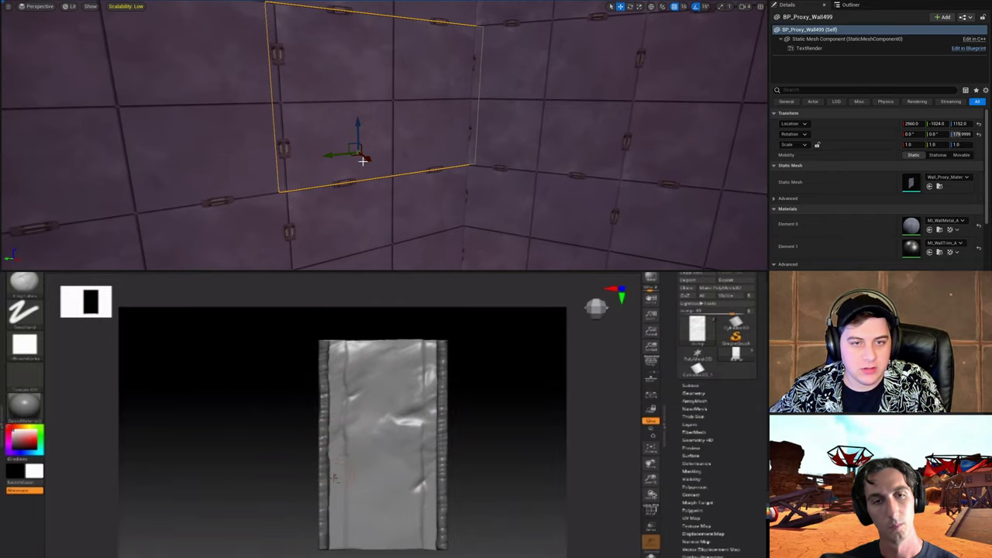
drag(363, 160, 378, 169)
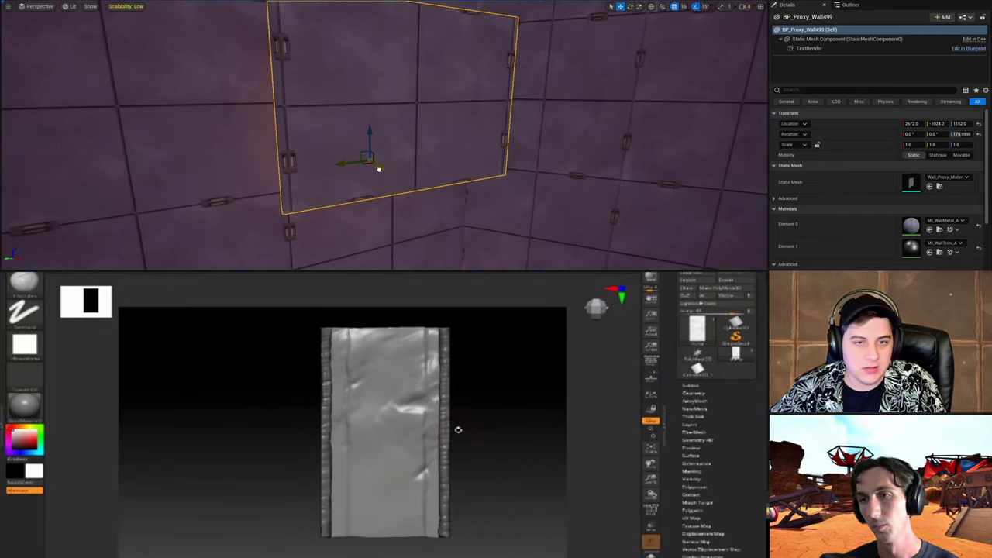
key(ctrl+z)
Step: Select the curved bridge at the wall opening and raise it to height 1024
mouse_move(379, 169)
right_down()
mouse_move(397, 157)
mouse_move(459, 157)
mouse_move(473, 189)
mouse_move(527, 203)
mouse_move(419, 192)
mouse_move(496, 236)
mouse_move(515, 220)
mouse_move(558, 116)
mouse_move(550, 105)
right_up()
click(513, 159)
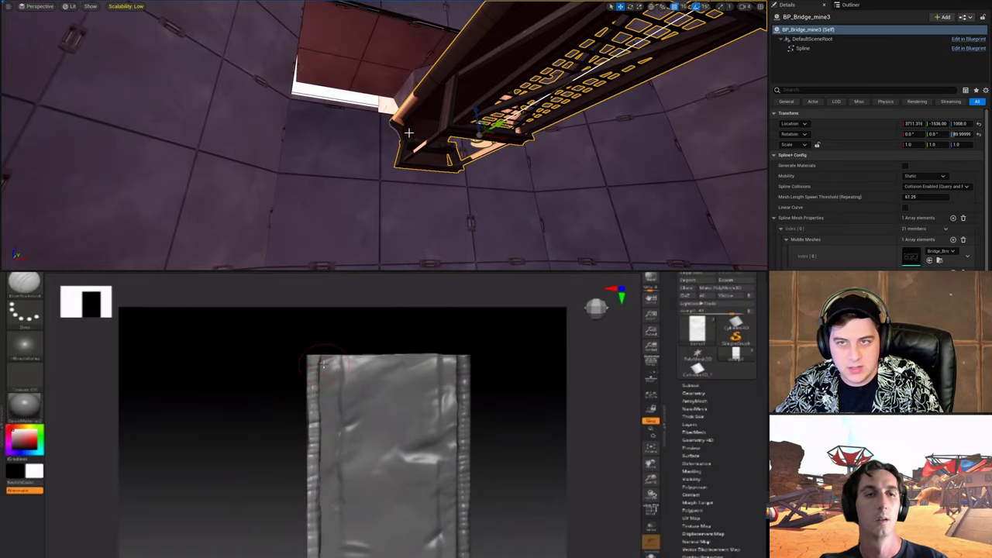
right_drag(513, 159, 447, 121)
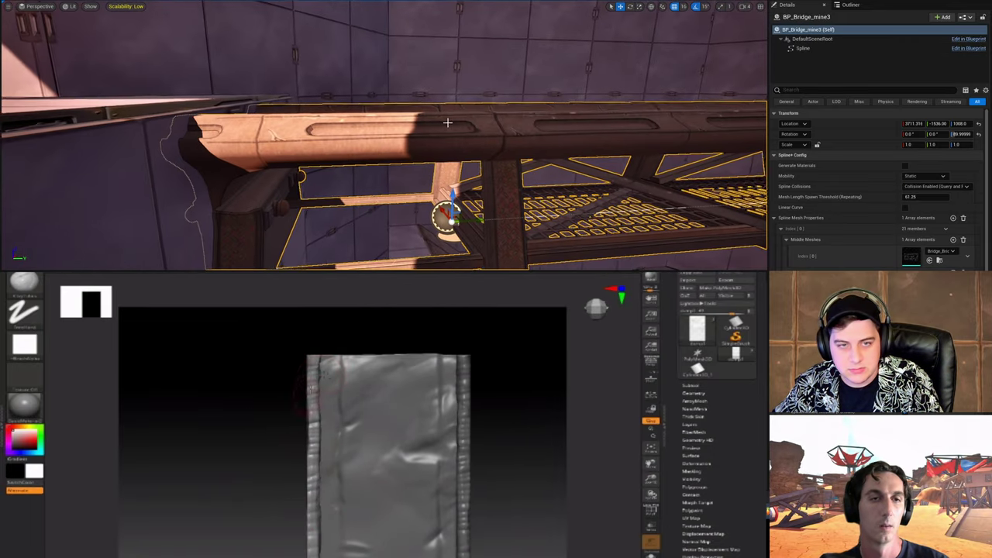
drag(454, 197, 452, 184)
right_drag(452, 184, 492, 178)
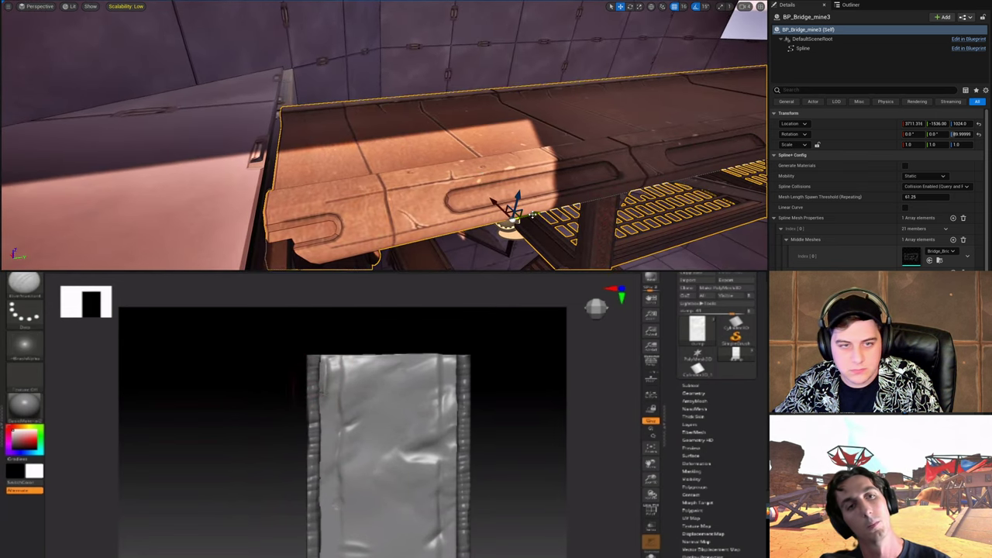
right_drag(531, 215, 535, 164)
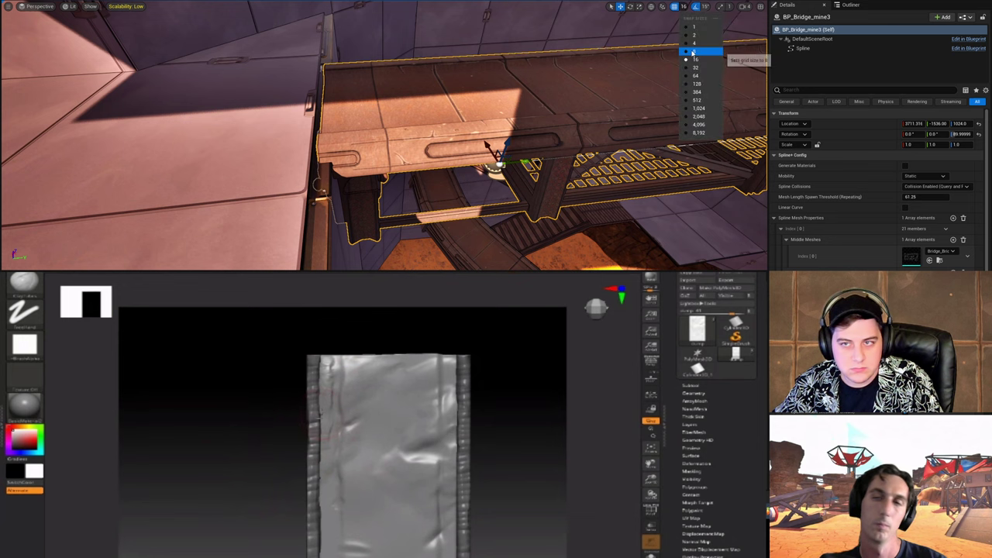
Step: Set the grid snap to 8 and shift the bridge along Y to -1544 at the platform edge
right_drag(535, 165, 488, 128)
mouse_move(384, 135)
right_down()
mouse_move(384, 186)
mouse_move(349, 225)
mouse_move(318, 233)
right_up()
alt+drag(261, 496, 261, 431)
mouse_move(318, 232)
right_down()
mouse_move(306, 233)
mouse_move(326, 186)
mouse_move(387, 127)
mouse_move(389, 150)
right_up()
key(w)
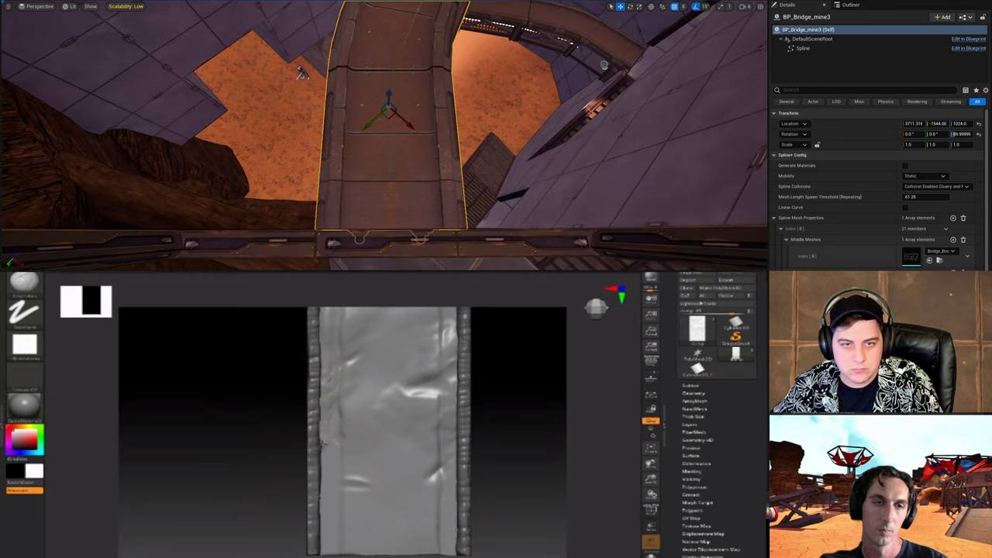
drag(366, 124, 407, 126)
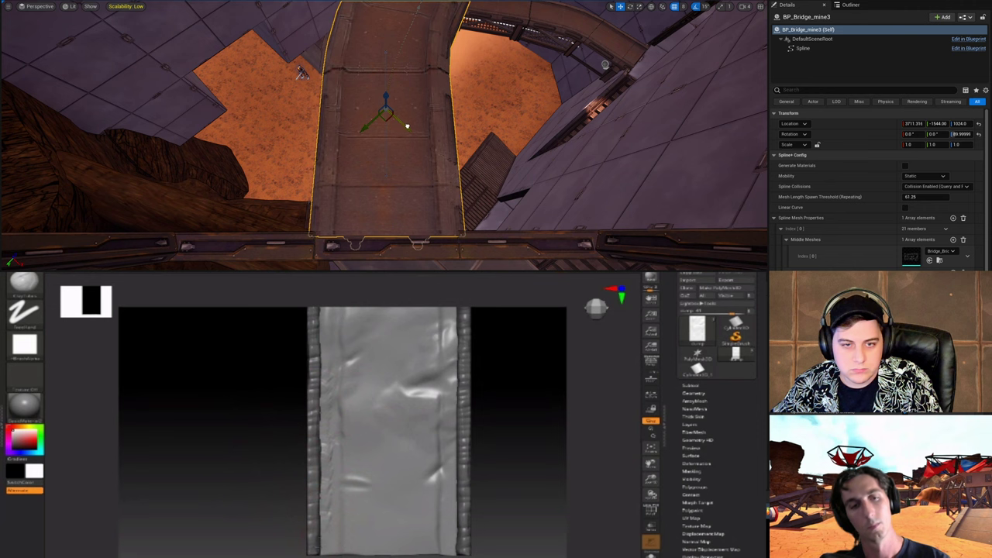
Step: Switch the transform gizmo to local space, set the grid snap to 4 and try to nudge the bridge lengthwise
click(651, 6)
drag(386, 136, 386, 137)
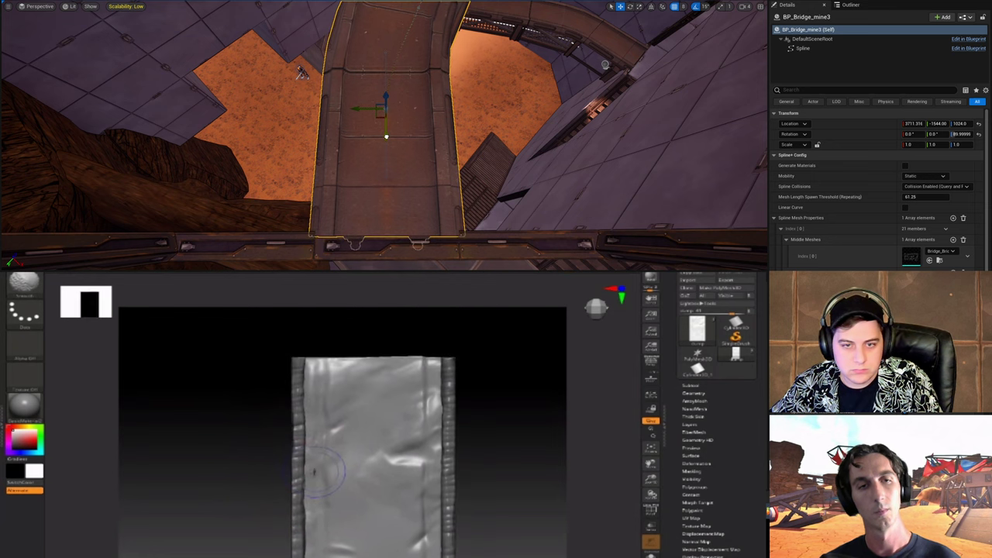
click(684, 6)
click(697, 45)
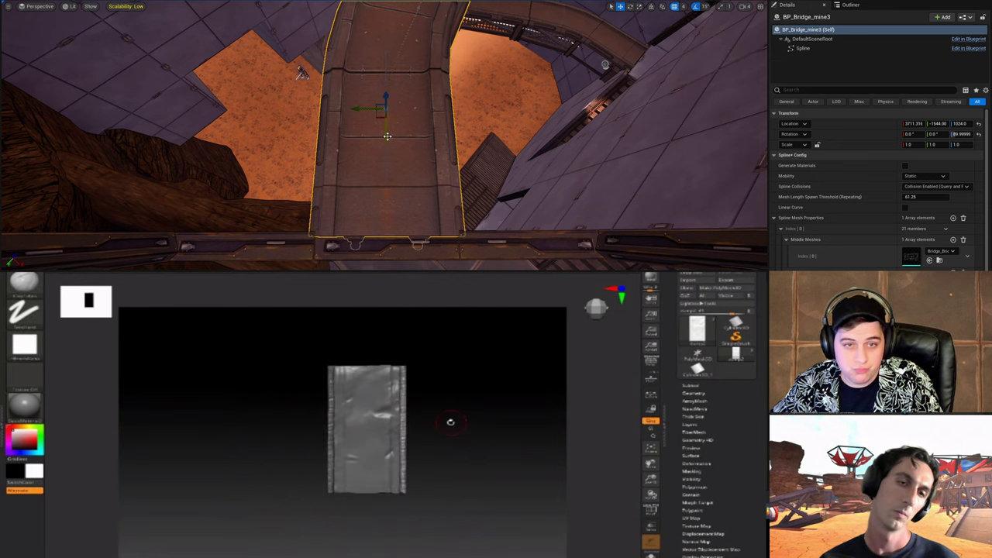
drag(386, 136, 387, 134)
right_drag(386, 135, 496, 124)
right_drag(255, 186, 223, 72)
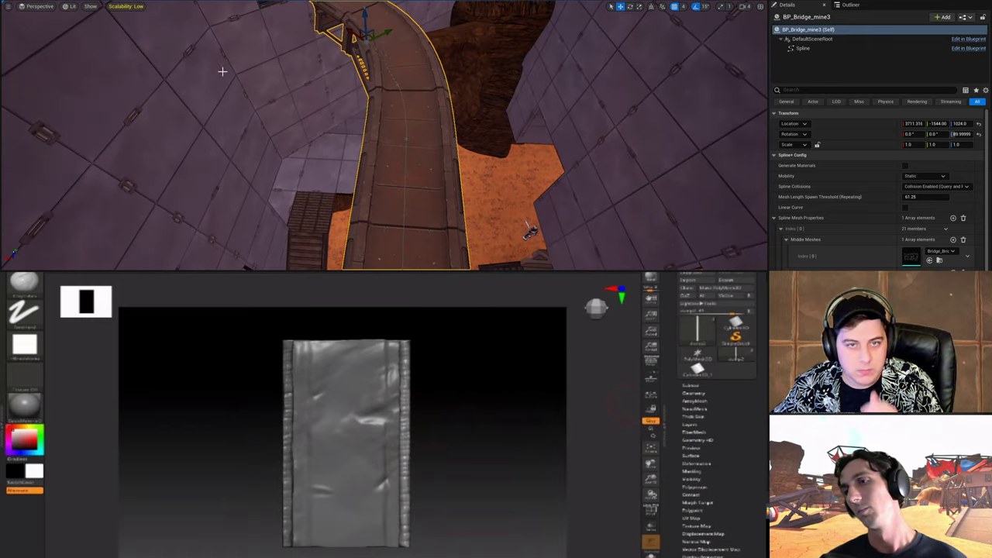
Step: Save the current level and playtest the bridge route in Unreal, with the brush library opened in ZBrush
click(29, 0)
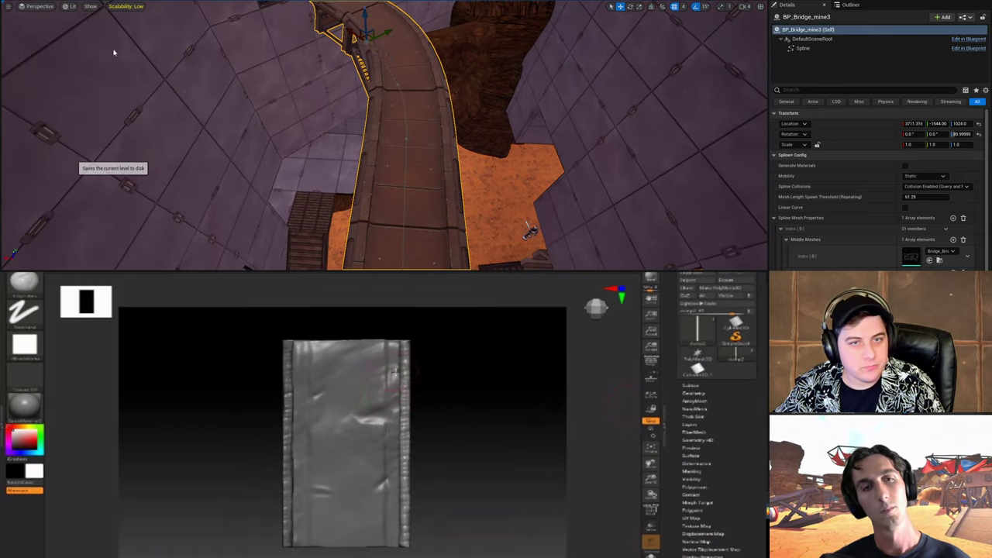
key(comma)
mouse_move(340, 128)
right_down()
mouse_move(309, 116)
mouse_move(310, 54)
mouse_move(294, 47)
mouse_move(372, 70)
mouse_move(446, 131)
right_up()
click(140, 279)
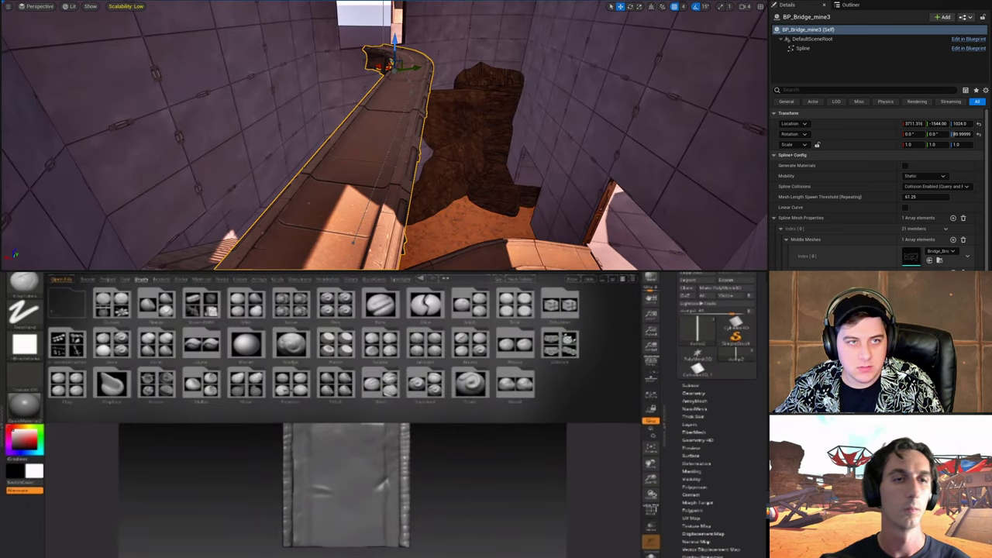
key(alt+p)
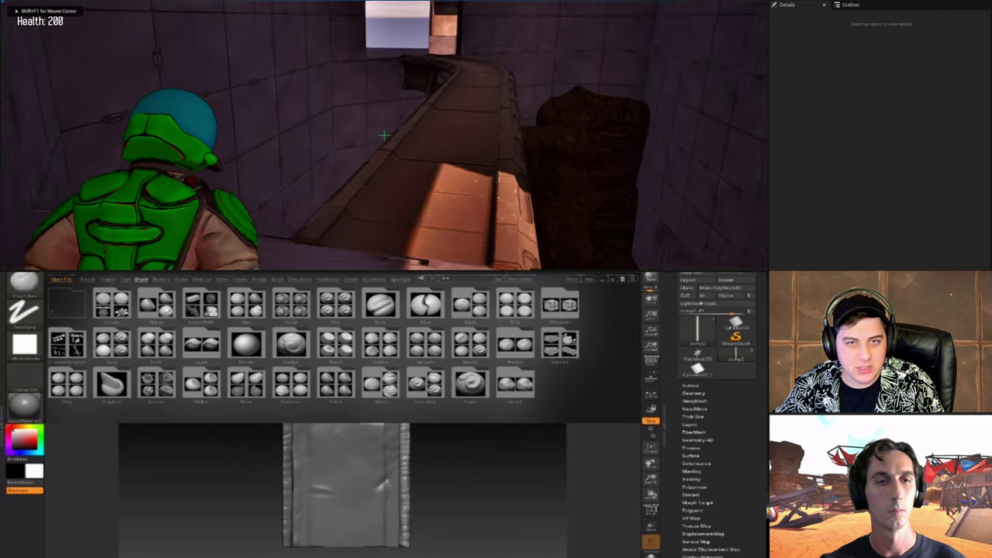
key(w)
Step: Load a stronger smoothing brush from the Smooth brush folder and pick the slab's middle panel in ZBrush
double_click(438, 347)
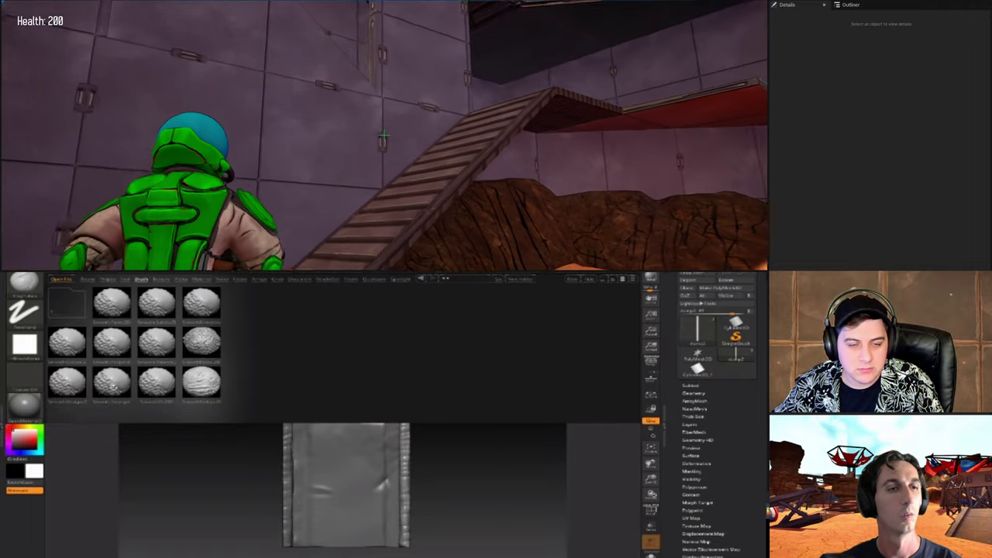
double_click(113, 387)
click(88, 401)
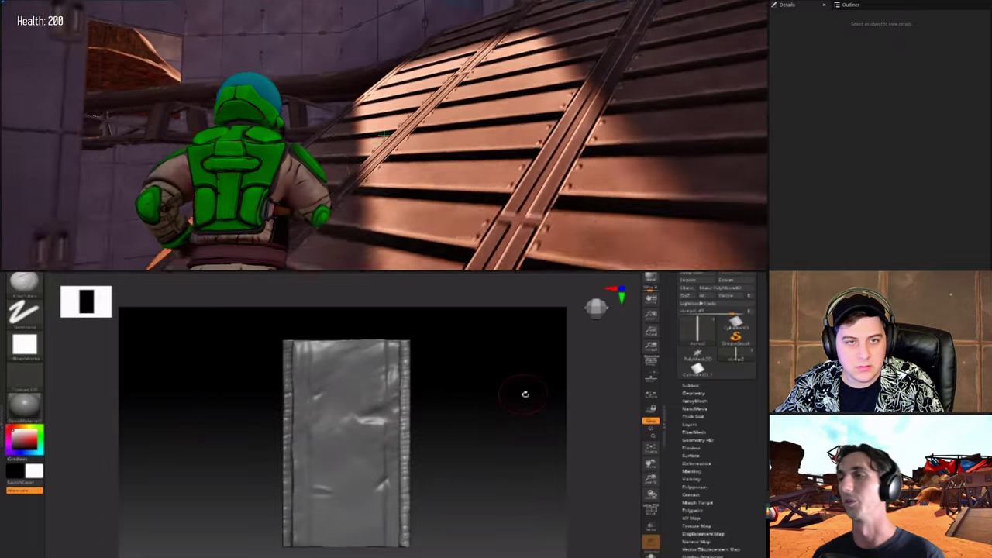
drag(497, 406, 482, 405)
alt+click(338, 389)
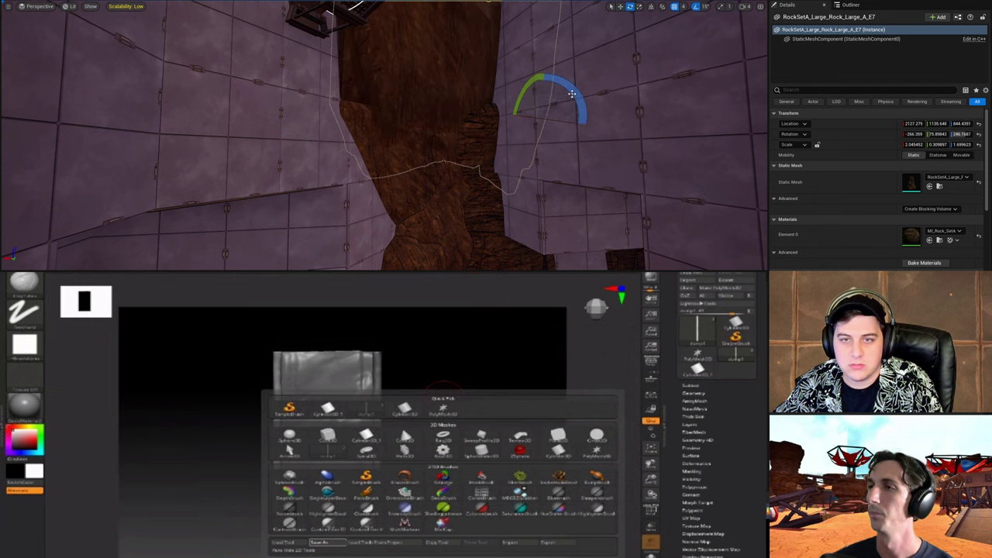
Step: Rotate, move and scale the large rock in the corner to a scale of about 1.87, 0.90 and 1.62
drag(571, 94, 580, 139)
drag(579, 99, 478, 116)
key(r)
right_drag(478, 116, 521, 85)
mouse_move(505, 122)
mouse_down()
mouse_move(549, 137)
mouse_move(525, 111)
mouse_move(488, 109)
mouse_move(491, 97)
mouse_move(504, 116)
mouse_up()
key(w)
key(r)
key(e)
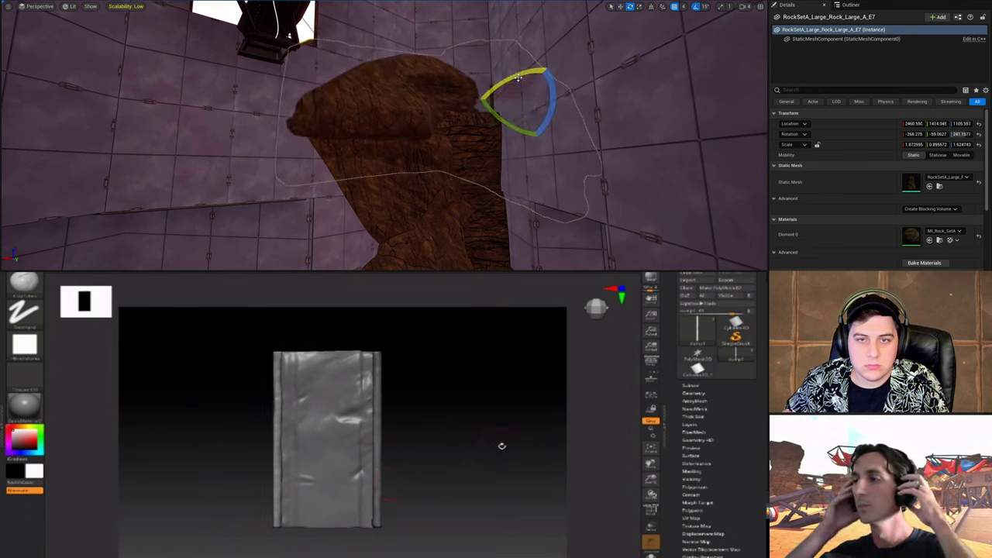
Step: Turn off rotation snapping, tilt the large rock freely and move it to about 2285, 1294, 1219
drag(518, 76, 479, 101)
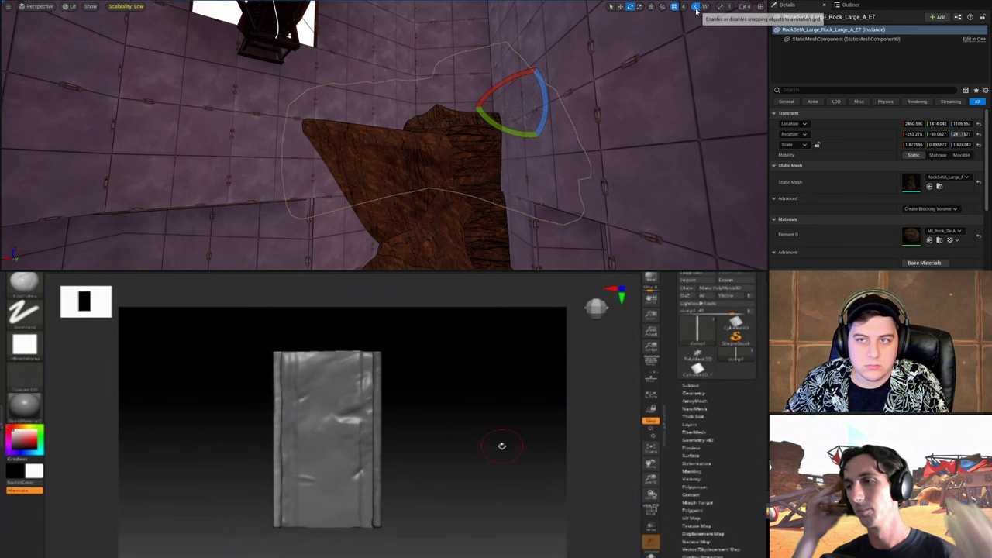
drag(533, 81, 506, 98)
key(w)
key(e)
key(w)
mouse_move(506, 99)
right_down()
mouse_move(439, 80)
mouse_move(411, 93)
mouse_move(422, 62)
mouse_move(504, 109)
right_up()
mouse_move(511, 96)
mouse_down()
mouse_move(530, 97)
mouse_move(508, 100)
mouse_up()
key(e)
drag(576, 116, 566, 129)
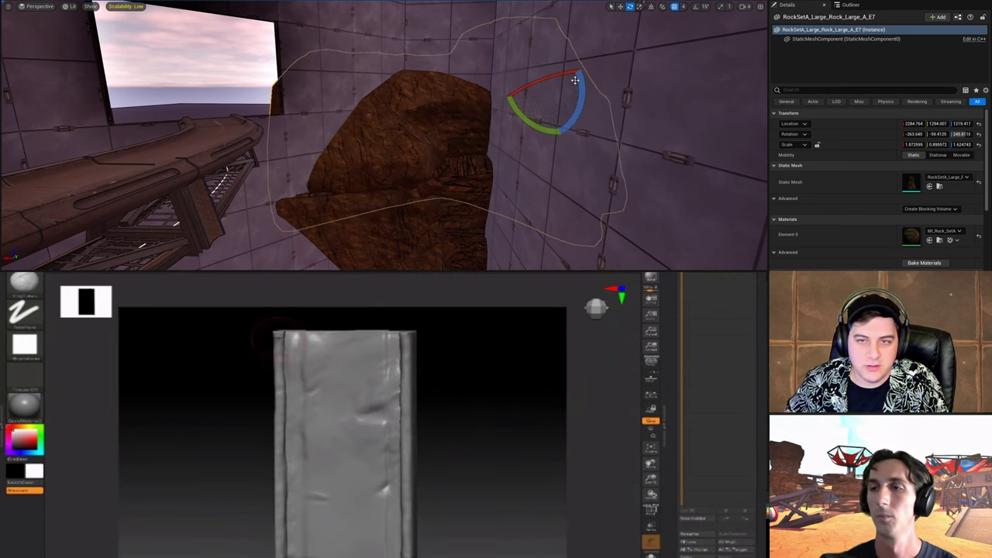
Step: Turn the large rock further and settle it in the wall corner at about 2315, 1422, 1123
drag(575, 80, 503, 99)
mouse_move(587, 91)
mouse_down()
mouse_move(567, 147)
mouse_move(580, 91)
mouse_move(572, 129)
mouse_move(536, 132)
mouse_move(575, 123)
mouse_up()
key(w)
key(e)
key(w)
scroll(537, 123, down, 2)
key(e)
right_drag(572, 95, 574, 111)
key(w)
mouse_move(573, 99)
mouse_down()
mouse_move(542, 97)
mouse_move(638, 100)
mouse_move(627, 93)
mouse_move(687, 85)
mouse_move(670, 99)
mouse_up()
key(e)
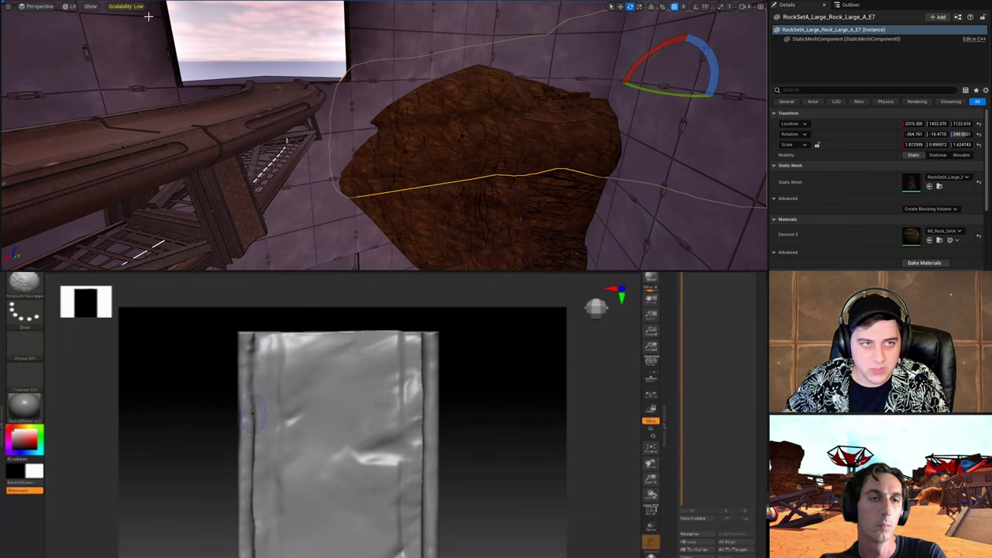
Step: Save the current level and select the floor panel at height 1536 in the enclosed platform
click(29, 2)
click(79, 36)
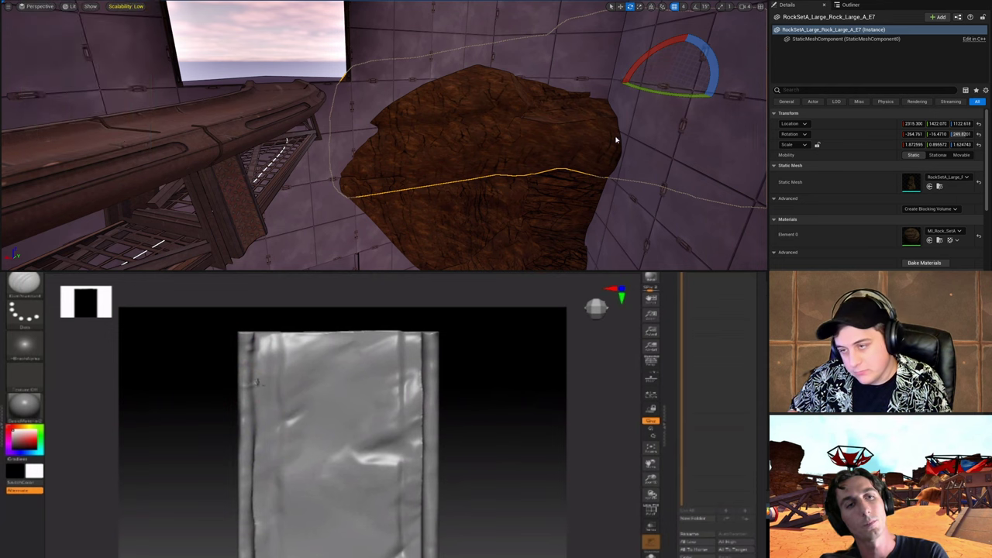
right_drag(507, 96, 453, 70)
click(339, 88)
right_drag(339, 88, 473, 121)
mouse_move(411, 126)
right_down()
mouse_move(488, 159)
mouse_move(464, 163)
mouse_move(418, 131)
mouse_move(519, 121)
mouse_move(484, 85)
mouse_move(454, 93)
mouse_move(363, 160)
right_up()
click(398, 91)
mouse_move(399, 92)
right_down()
mouse_move(461, 106)
mouse_move(497, 175)
mouse_move(485, 146)
right_up()
Step: Sculpt short notches across the upper part of the slab's right rail in ZBrush with the Nudge brush
click(27, 284)
key(n)
click(190, 378)
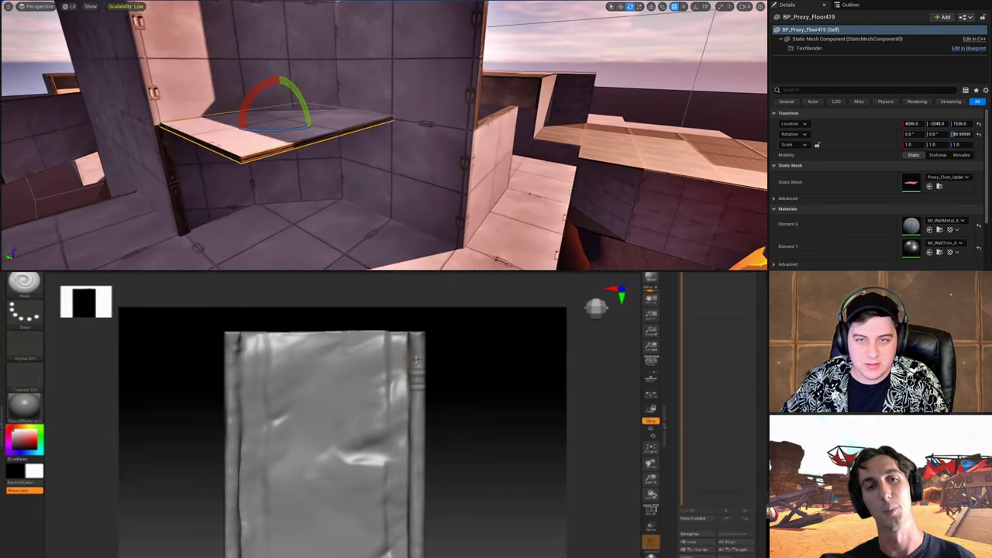
right_drag(485, 145, 511, 146)
drag(416, 359, 457, 351)
right_drag(511, 145, 531, 145)
drag(411, 349, 447, 351)
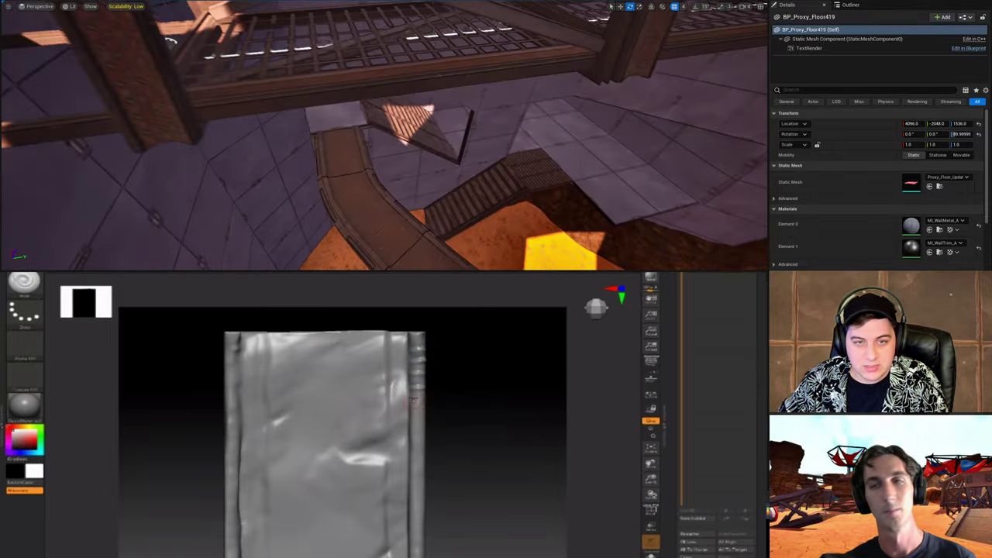
mouse_move(530, 145)
right_down()
mouse_move(495, 145)
mouse_move(507, 146)
right_up()
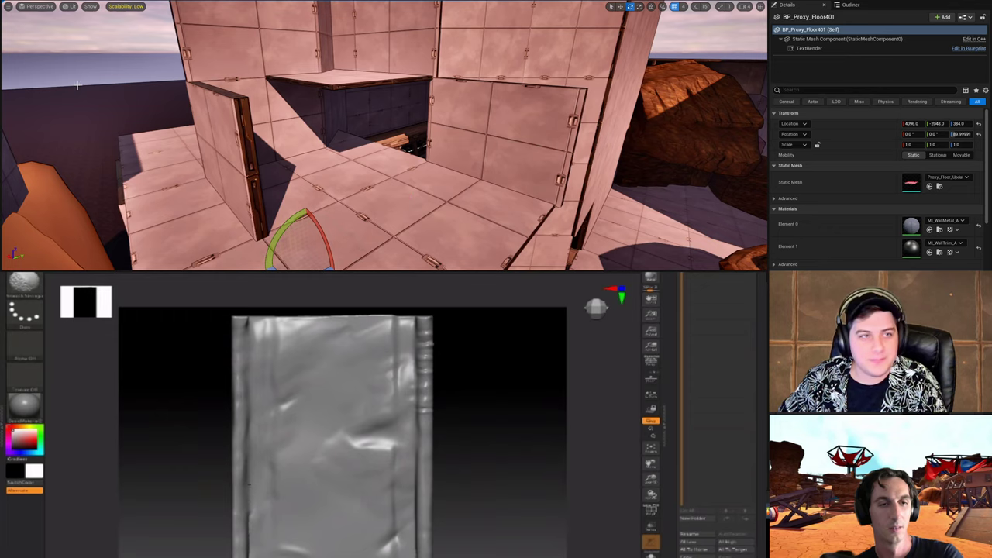
Step: Select the four brown floor panels at height 384 and search for a "wall" material for Element 0
click(48, 36)
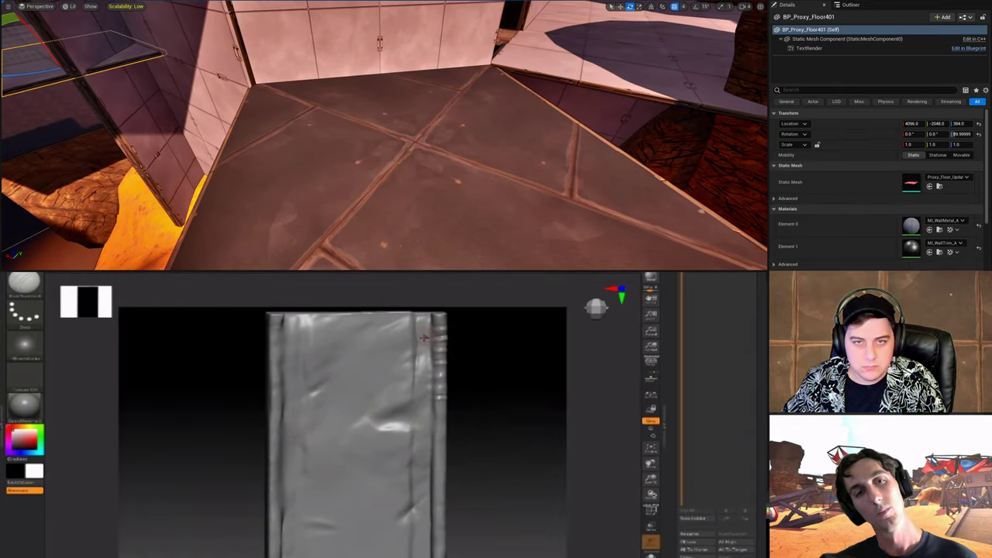
click(441, 108)
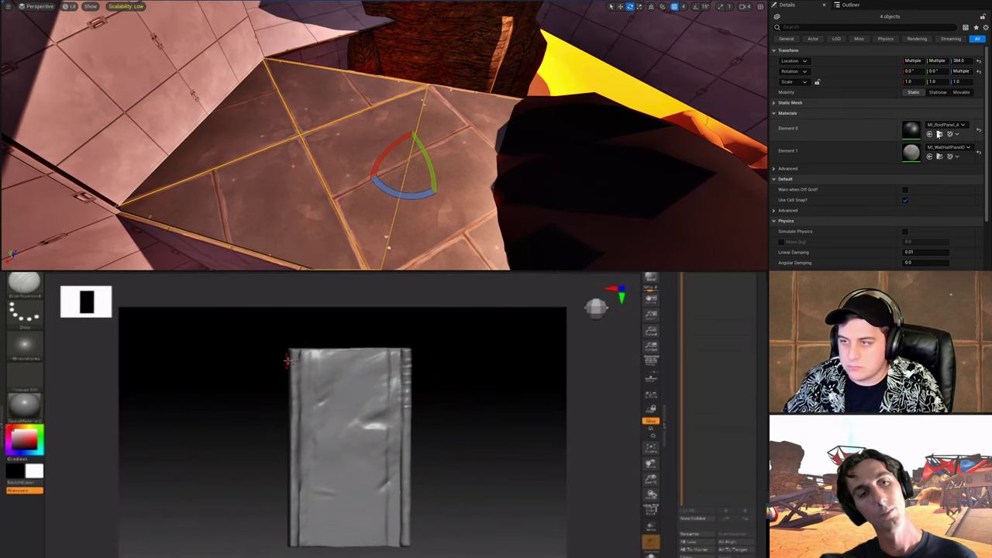
click(955, 125)
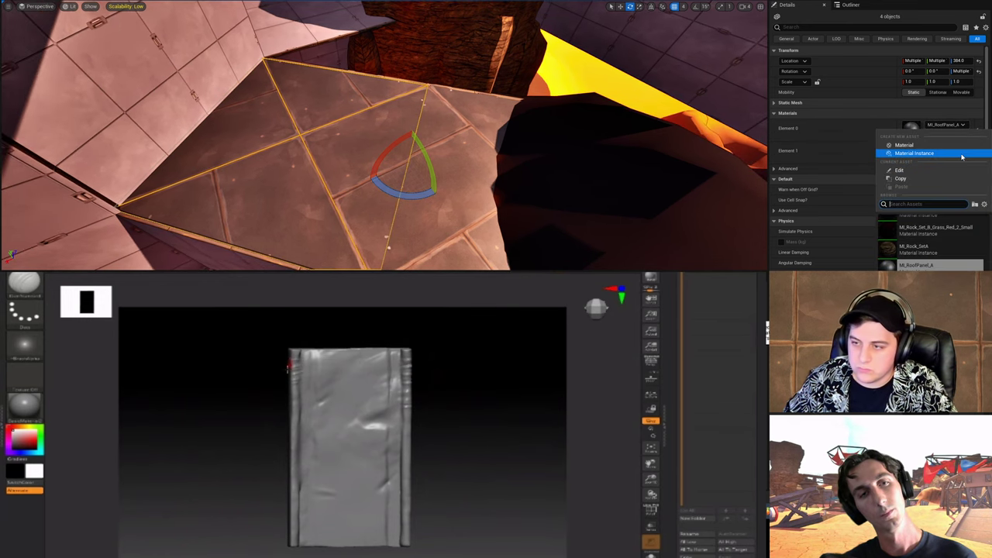
text(wall)
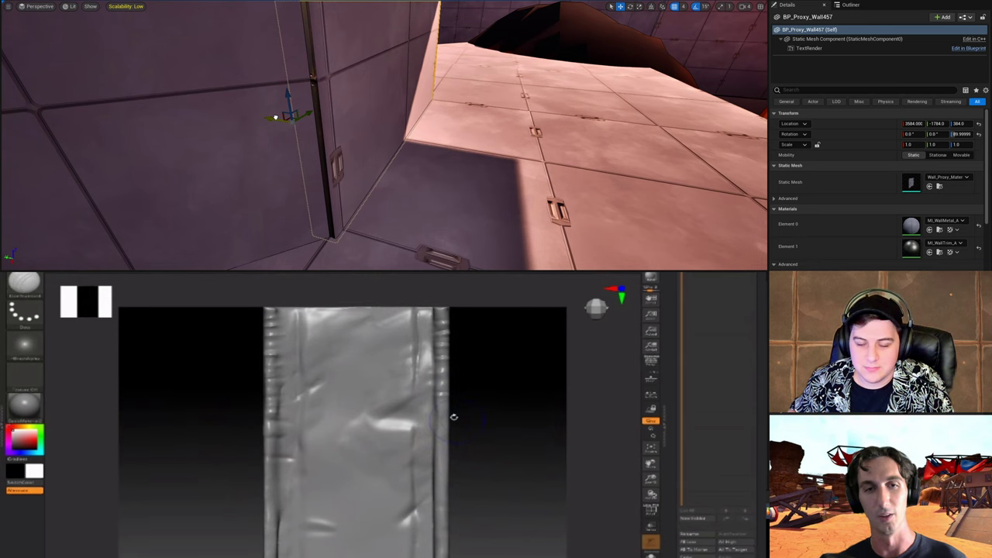
Step: Nudge the wall panel at height 384 beside the floor edge, and look over the walls under the sloped roof
drag(275, 117, 276, 118)
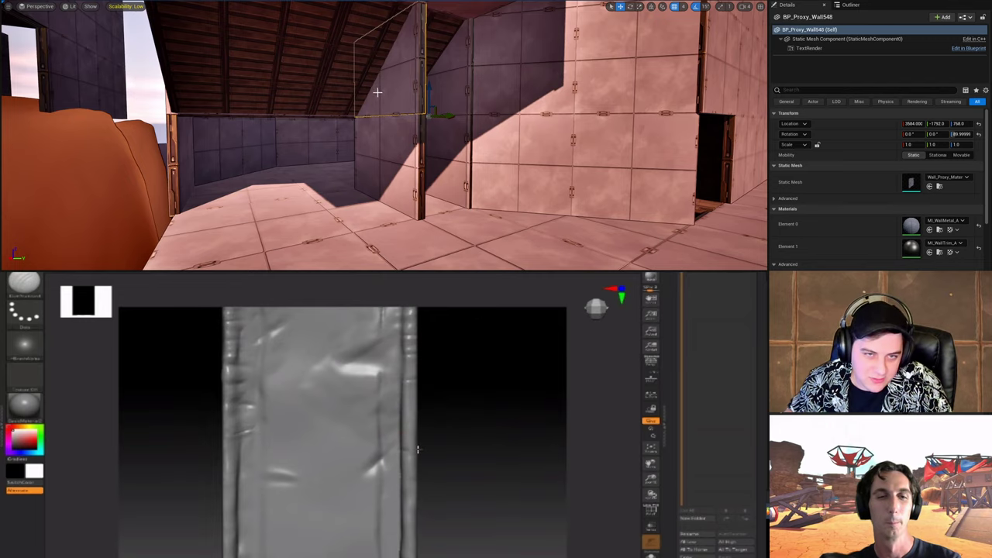
key(w)
right_drag(377, 92, 333, 77)
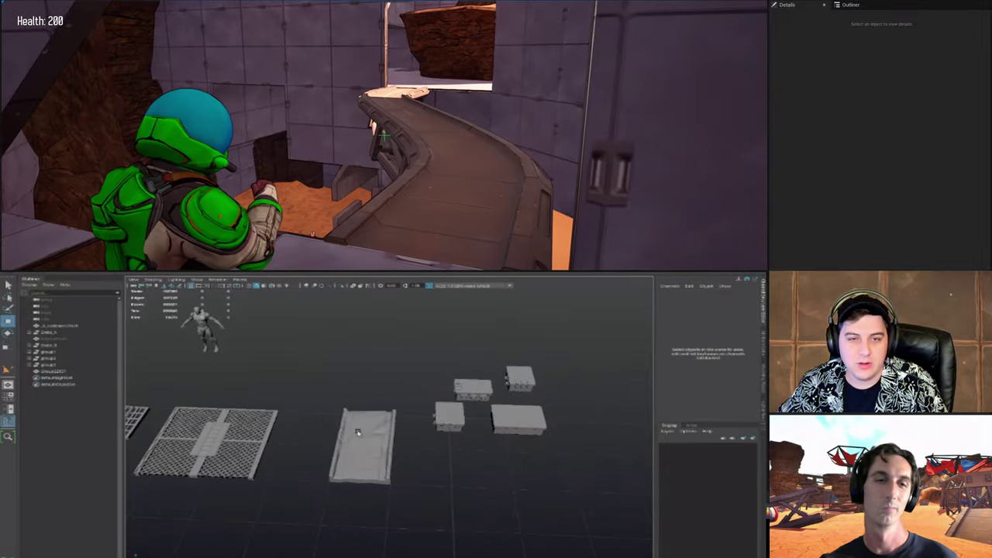
Step: Switch to Maya, look over the platform pieces and create a polygon cylinder beside them
click(358, 433)
scroll(357, 432, down, 3)
key(Escape)
drag(457, 444, 397, 370)
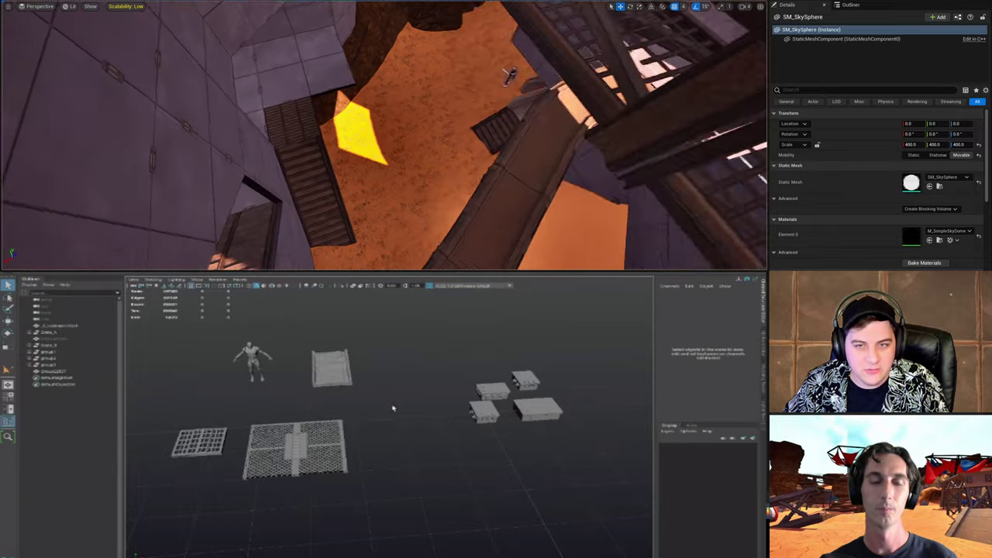
alt+right_drag(375, 424, 457, 453)
shift+right_drag(412, 430, 368, 433)
key(w)
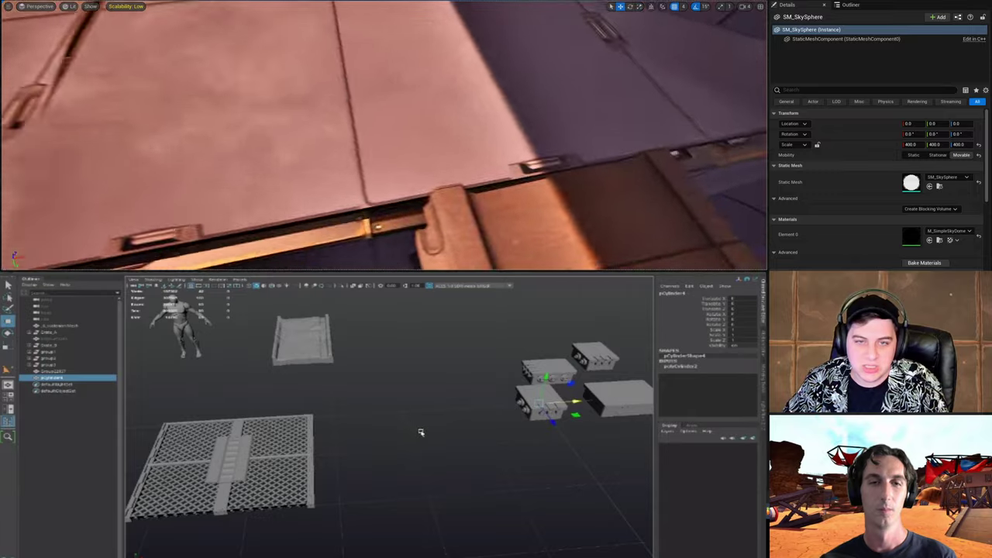
Step: Isolate the new polygon cylinder in Maya and scale it up uniformly
alt+middle_drag(511, 436, 400, 454)
alt+right_drag(399, 454, 441, 469)
key(ctrl+1)
key(r)
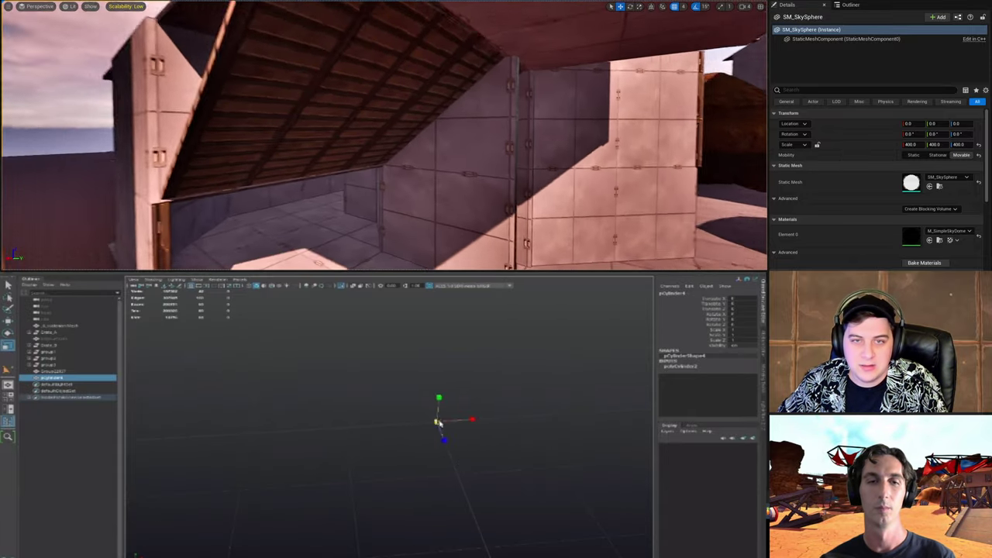
drag(437, 420, 486, 415)
key(ctrl+1)
key(ctrl+1)
Step: Select the two adjoining ramp panels of the sloped roof in the Unreal level and frame the isolated cylinder in Maya
click(357, 134)
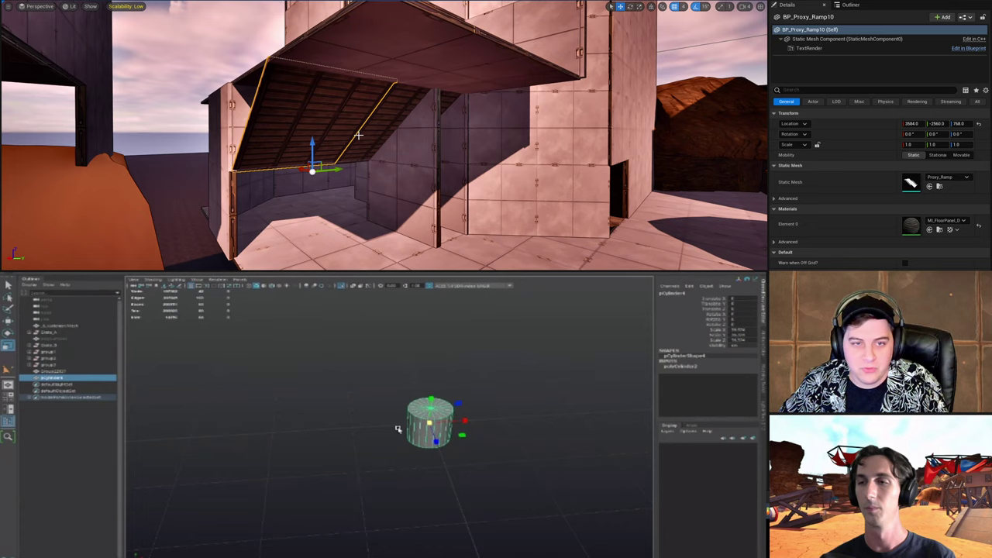
alt+right_drag(397, 427, 522, 438)
ctrl+click(389, 120)
right_drag(389, 120, 344, 170)
alt+drag(522, 437, 420, 462)
key(f)
alt+right_drag(506, 447, 421, 458)
alt+drag(420, 458, 439, 463)
alt+right_drag(439, 462, 465, 485)
alt+drag(465, 485, 474, 438)
Step: Flatten the cylinder into a thick disc by moving its top faces, and shift the ramps without cell snap to X 3568, height 772
key(F11)
drag(327, 412, 372, 416)
click(904, 211)
scroll(372, 417, up, 1)
key(w)
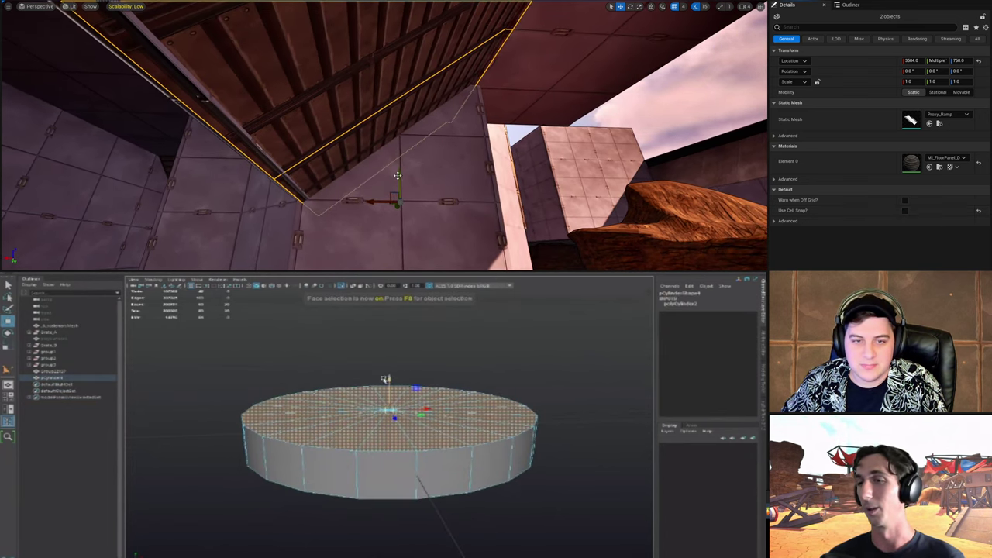
drag(398, 173, 398, 176)
drag(392, 385, 393, 378)
drag(398, 176, 377, 200)
alt+drag(505, 413, 518, 407)
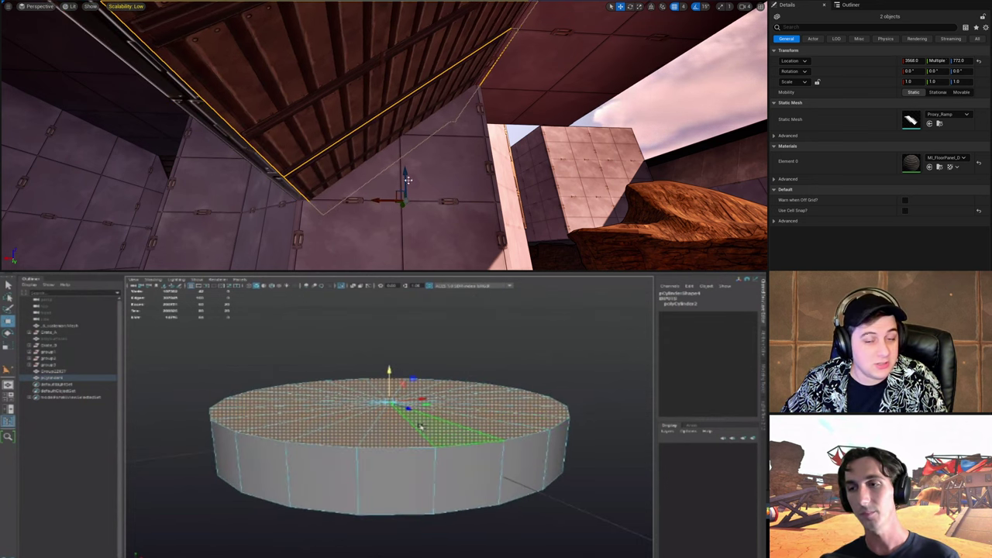
right_drag(377, 199, 341, 175)
Step: Duplicate the disc's top faces as a separate piece and scale it inward in Maya, and lower the two Unreal ramp panels slightly
key(s)
alt+drag(480, 394, 480, 403)
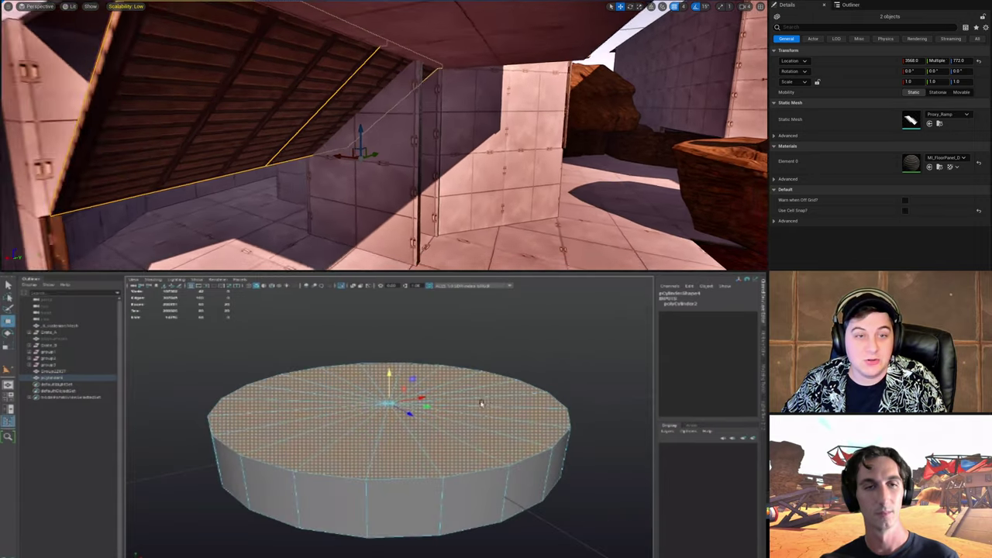
right_drag(341, 175, 386, 186)
key(ctrl+d)
key(r)
drag(389, 429, 373, 428)
drag(385, 132, 386, 137)
key(ctrl+z)
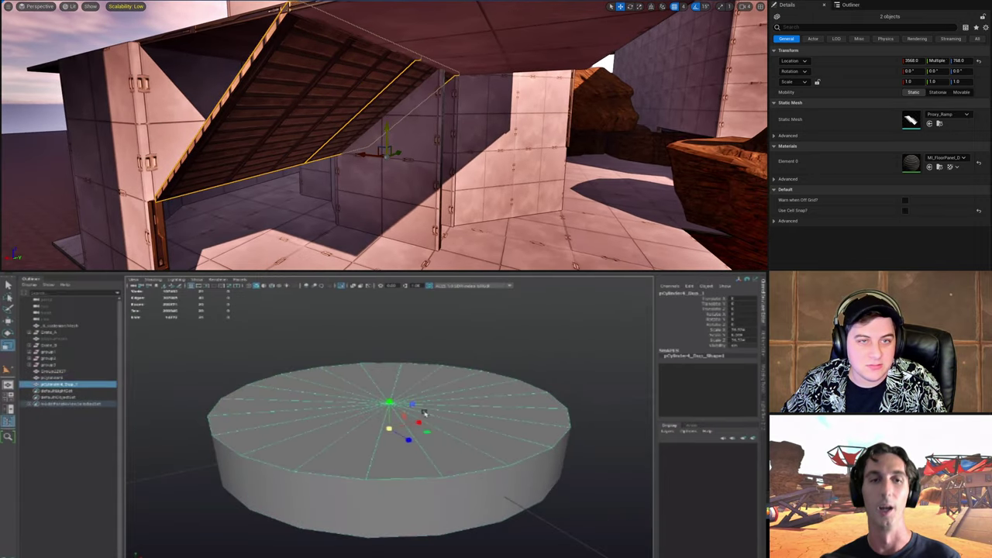
right_drag(386, 137, 356, 146)
key(d)
right_drag(439, 399, 442, 414)
drag(389, 403, 256, 414)
right_drag(356, 145, 344, 146)
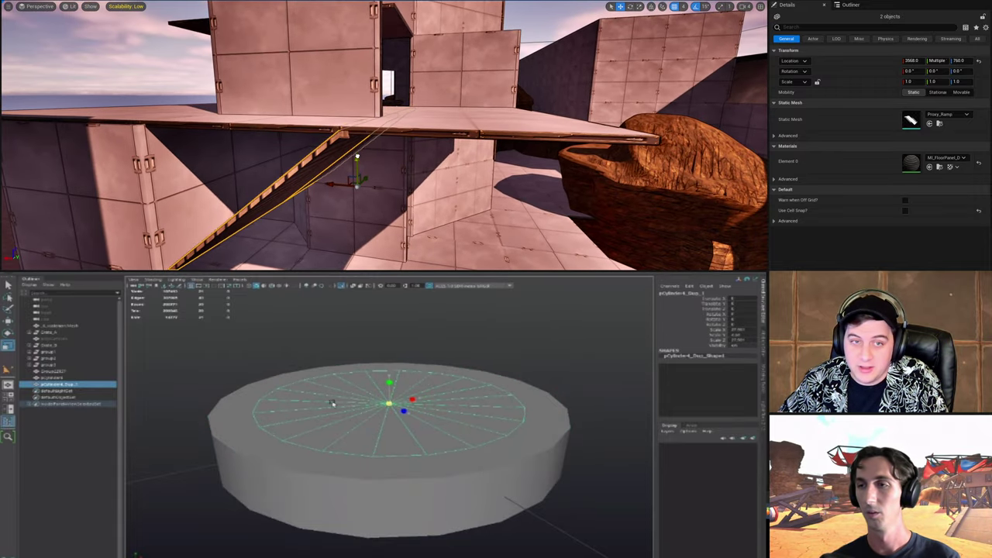
Step: Raise all faces of the smaller inner disc slightly above the base cylinder in Maya
key(w)
mouse_move(344, 146)
right_down()
mouse_move(350, 194)
mouse_move(333, 203)
mouse_move(340, 167)
mouse_move(363, 179)
mouse_move(388, 158)
mouse_move(349, 158)
right_up()
key(F11)
double_click(344, 436)
key(F10)
key(F11)
drag(389, 374, 389, 360)
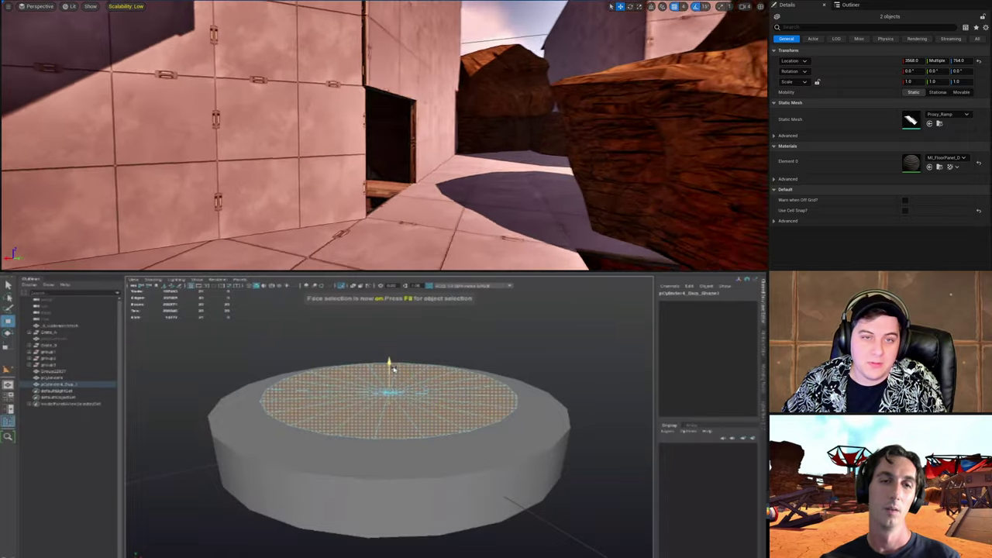
Step: Extrude the inner disc's border edges downward to give it a side wall resting on the base cylinder
key(F10)
right_drag(349, 158, 321, 151)
double_click(355, 433)
shift+drag(390, 361, 400, 407)
scroll(390, 392, up, 2)
key(r)
right_drag(363, 135, 372, 128)
right_drag(267, 92, 273, 83)
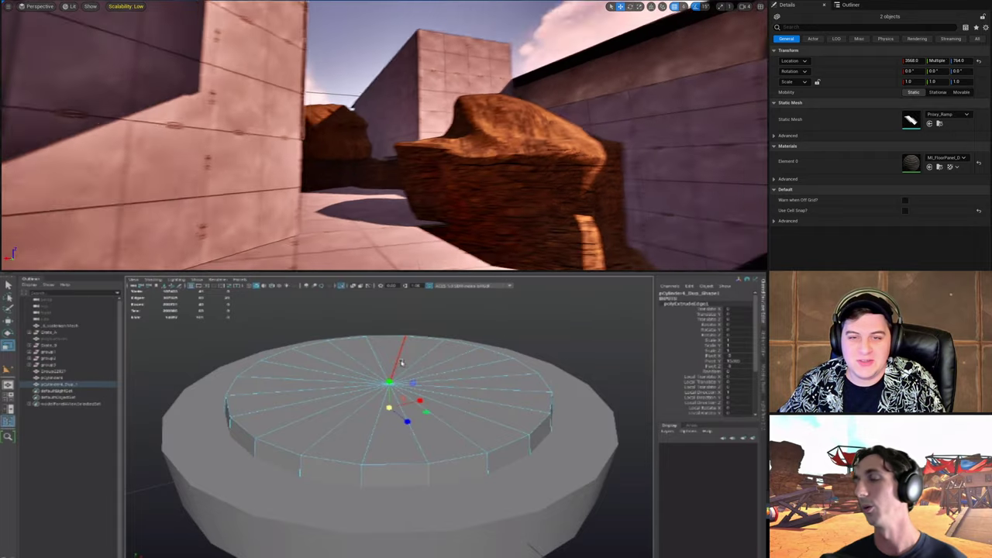
Step: Add an edge loop around the base of the inner disc's side wall, bevel its upper rim and return to object selection
click(398, 51)
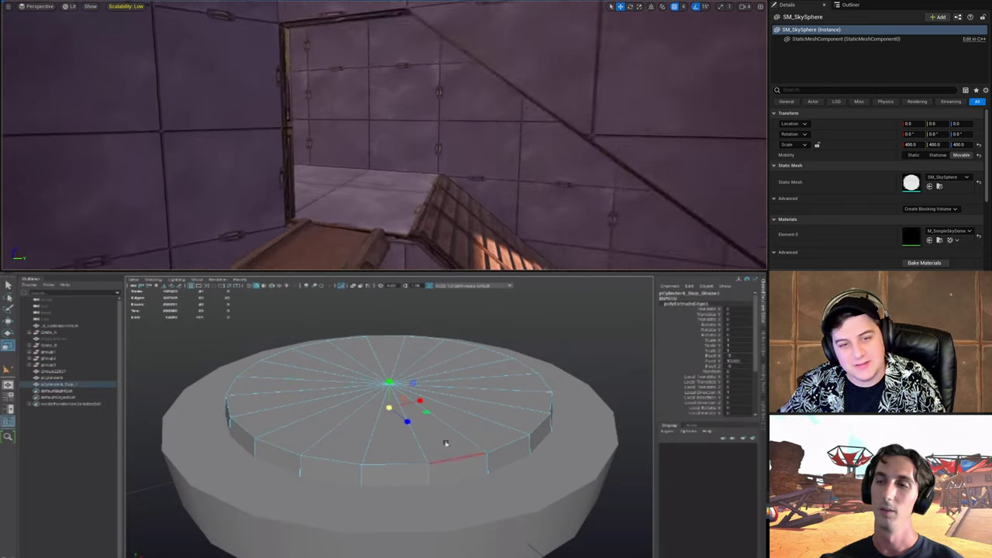
right_drag(389, 60, 389, 60)
scroll(476, 425, down, 3)
scroll(452, 420, up, 3)
alt+drag(491, 443, 470, 432)
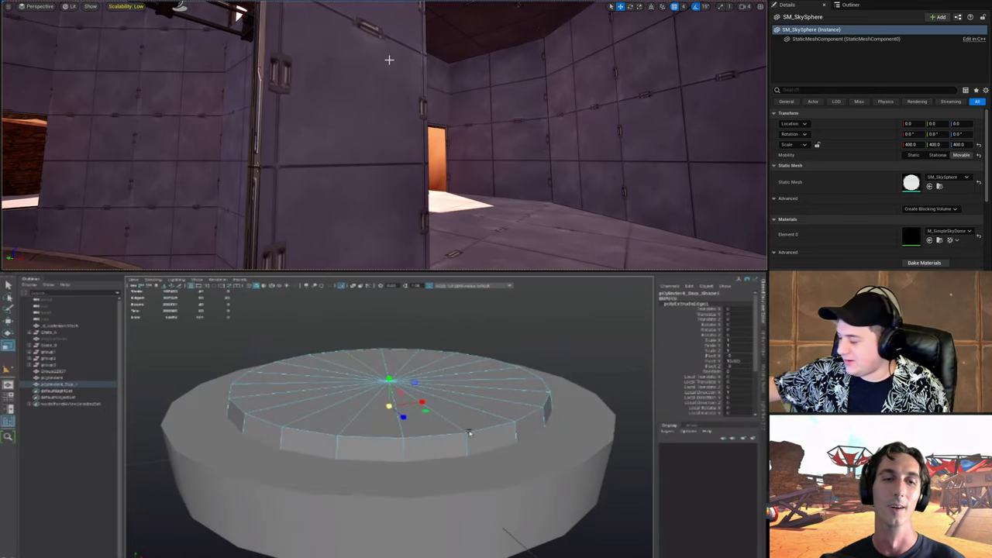
scroll(419, 428, down, 3)
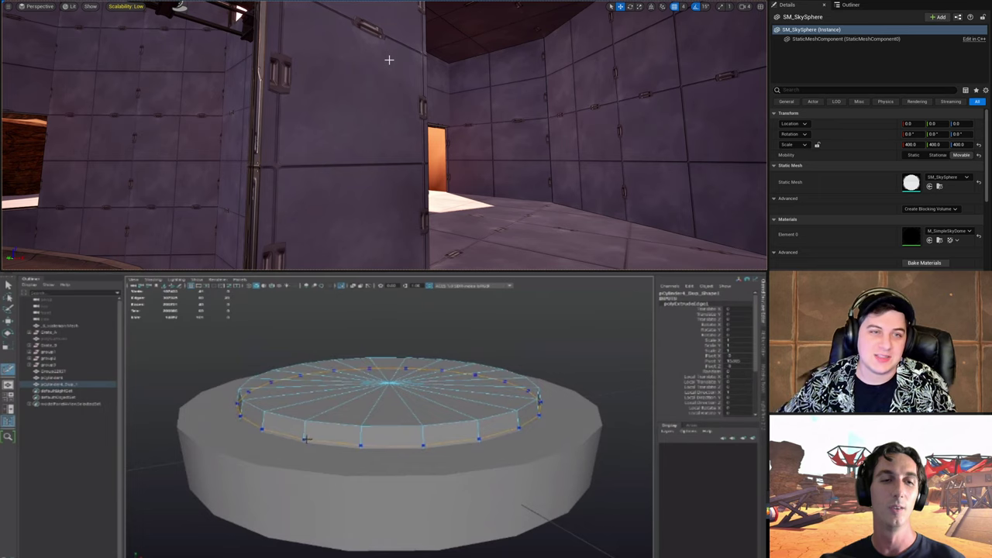
right_drag(387, 60, 387, 59)
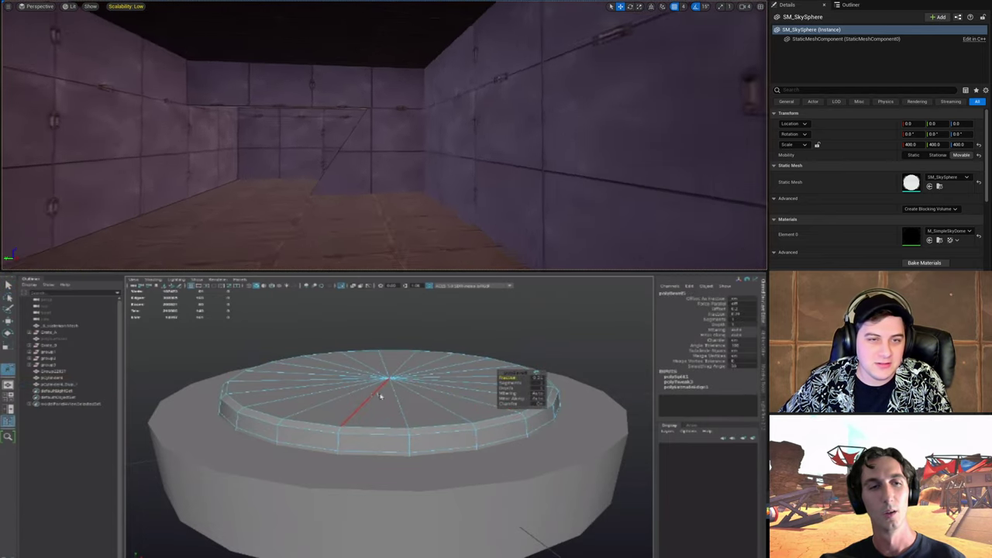
right_drag(388, 60, 388, 60)
double_click(306, 439)
key(F8)
click(568, 374)
Step: Show all Maya objects again and examine the box-shaped pieces, while looking over the Unreal walls, walkway and window opening
alt+right_drag(582, 388, 303, 426)
right_drag(387, 60, 387, 60)
alt+drag(303, 425, 406, 411)
scroll(406, 411, down, 3)
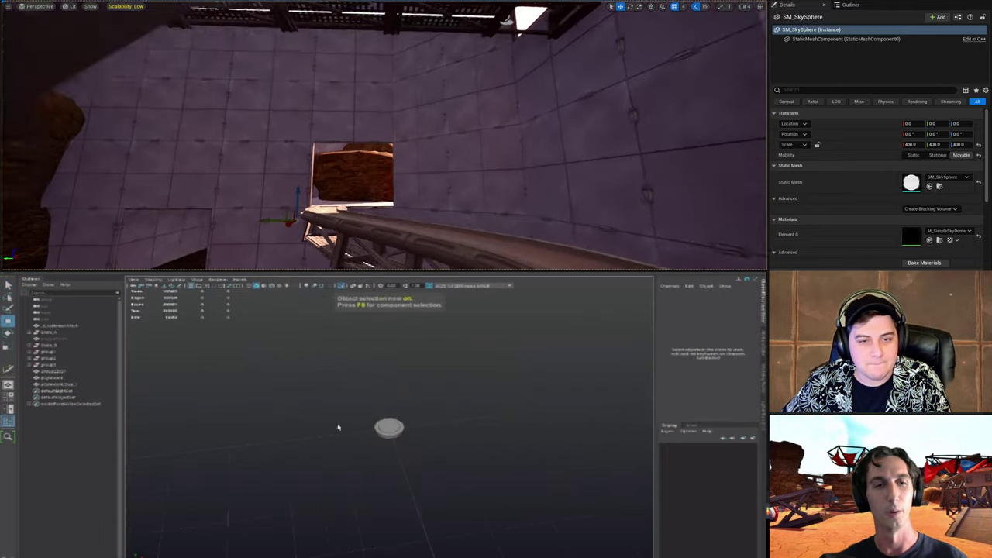
right_drag(388, 60, 388, 60)
key(ctrl+1)
alt+middle_drag(338, 427, 372, 434)
right_drag(387, 59, 388, 60)
alt+middle_drag(372, 434, 412, 432)
right_drag(388, 60, 387, 60)
alt+middle_drag(412, 431, 476, 425)
right_drag(387, 60, 387, 60)
alt+drag(481, 446, 310, 434)
alt+middle_drag(438, 422, 328, 410)
right_drag(388, 60, 387, 59)
alt+drag(328, 410, 339, 416)
right_drag(388, 60, 388, 59)
alt+middle_drag(338, 416, 331, 421)
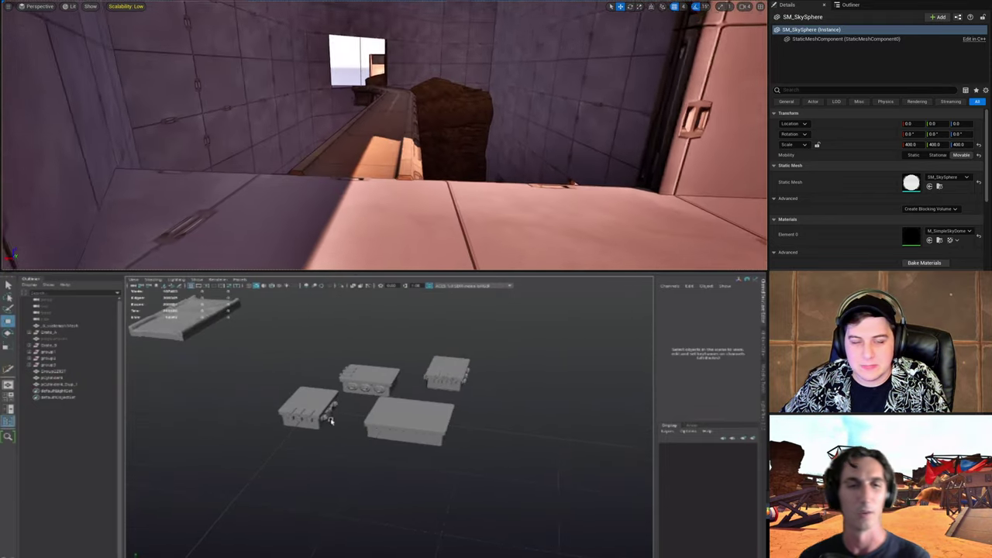
alt+drag(333, 426, 351, 423)
right_drag(526, 43, 526, 43)
alt+drag(352, 423, 411, 421)
right_drag(526, 43, 526, 44)
alt+drag(411, 421, 419, 405)
right_drag(526, 43, 526, 44)
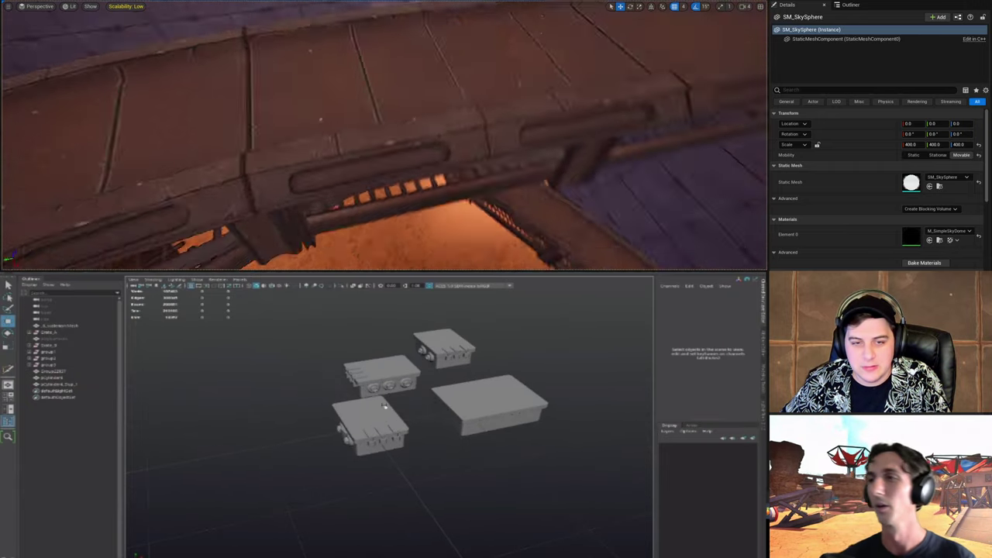
alt+right_drag(384, 406, 396, 436)
right_drag(526, 43, 526, 43)
right_drag(387, 59, 388, 60)
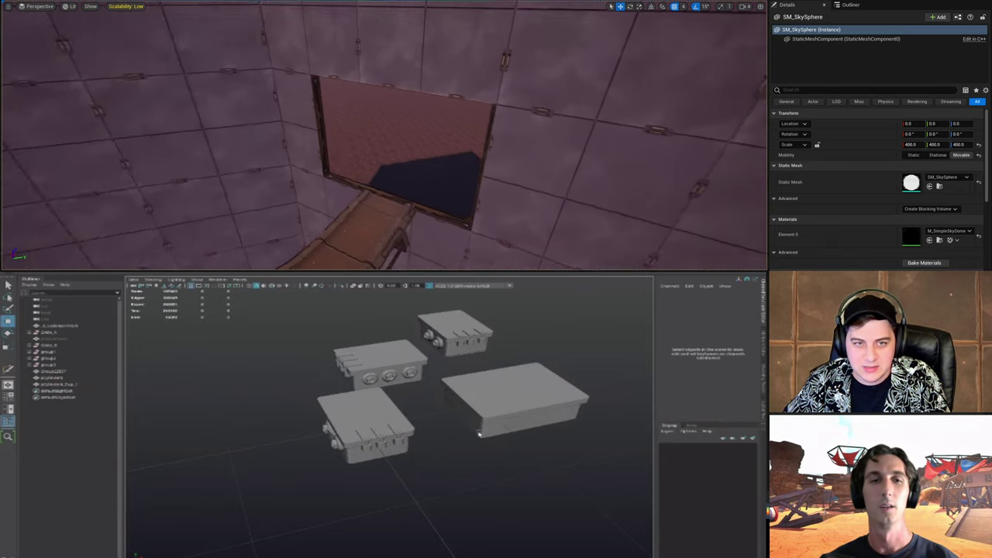
click(413, 430)
right_drag(447, 126, 447, 126)
alt+drag(419, 438, 452, 449)
click(452, 449)
Step: Place two wall panels side by side above the rocks in Unreal, at X 3584, height 1152, with Y 512 and Y 1024
click(429, 152)
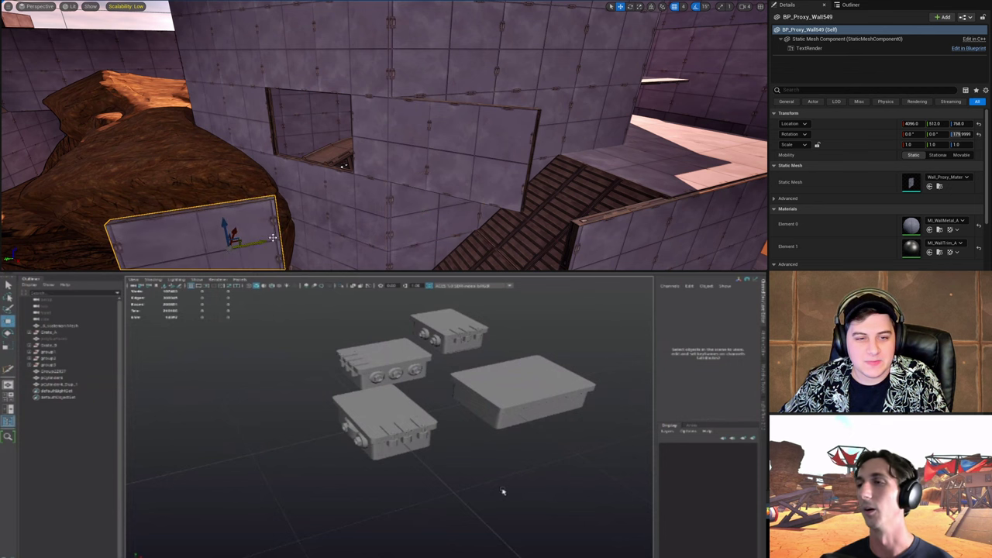
right_drag(273, 237, 341, 186)
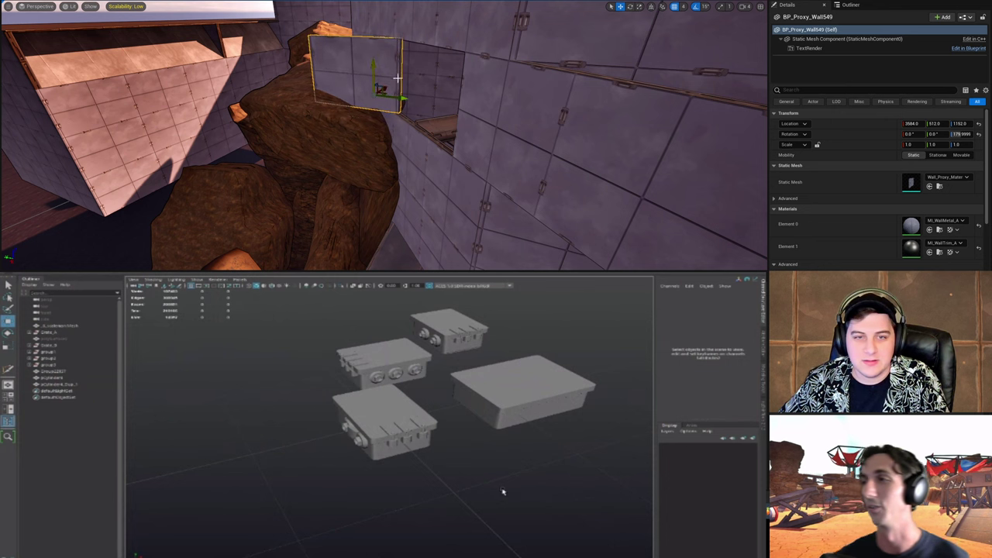
right_drag(433, 104, 431, 129)
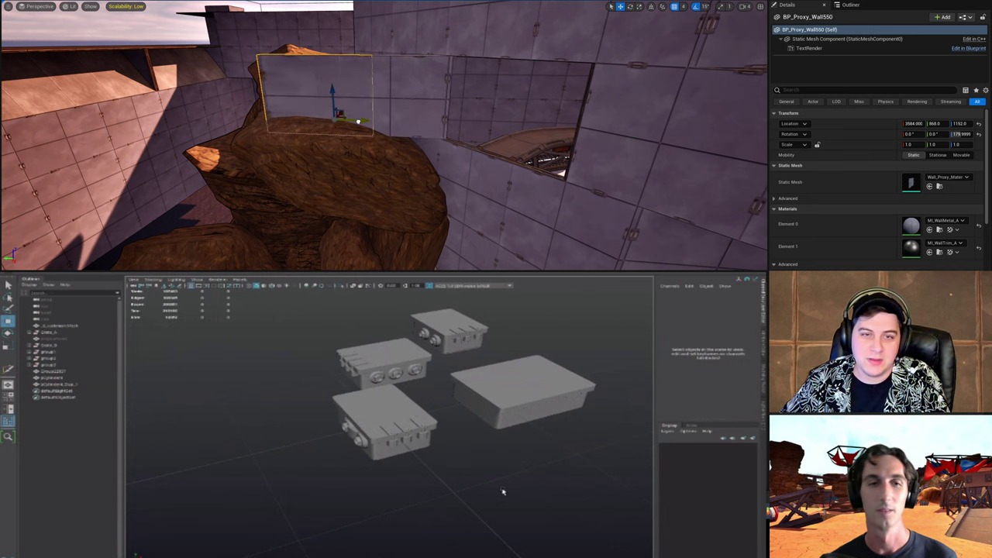
drag(358, 121, 324, 121)
right_drag(324, 121, 400, 108)
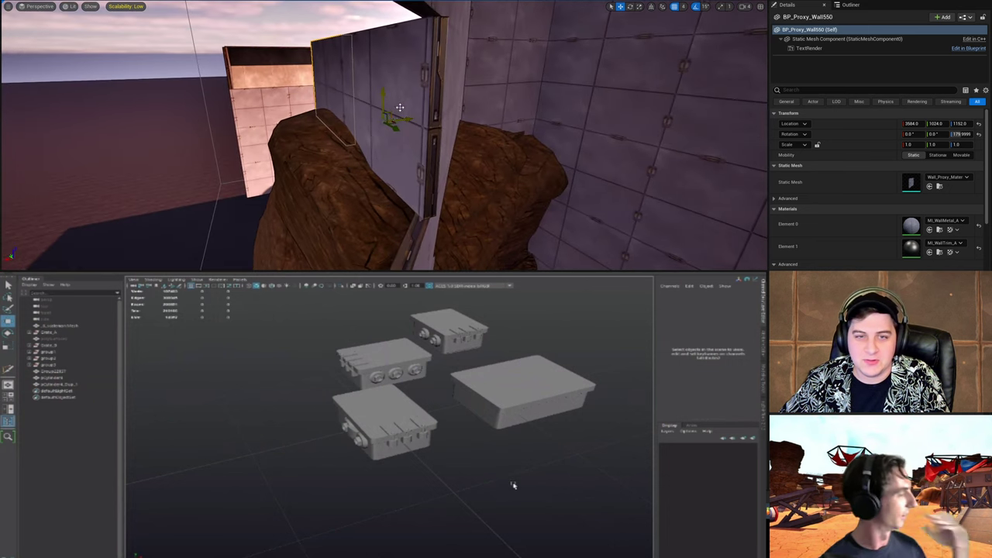
Step: Select both wall panels above the rocks and move them together to X 3072
ctrl+click(408, 108)
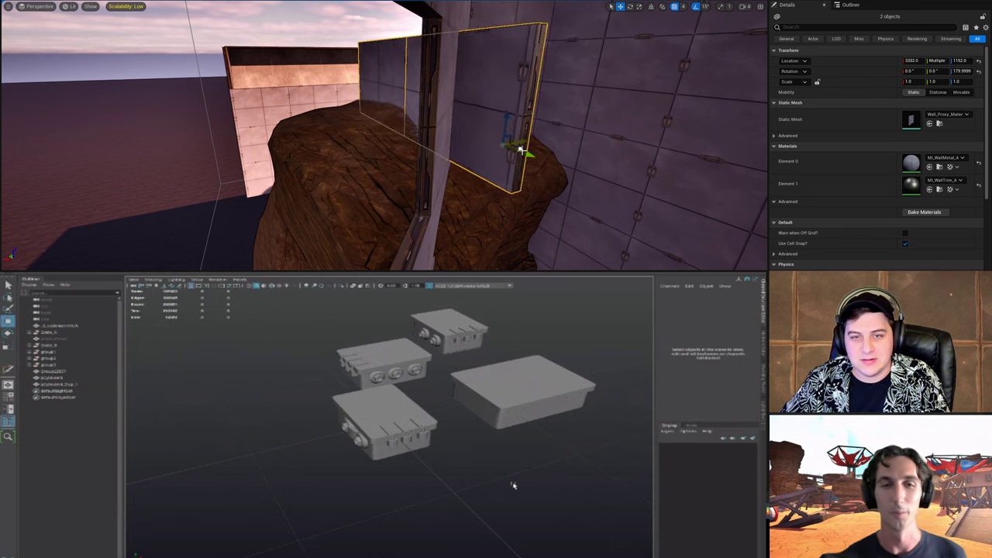
right_drag(447, 167, 438, 187)
drag(417, 156, 527, 121)
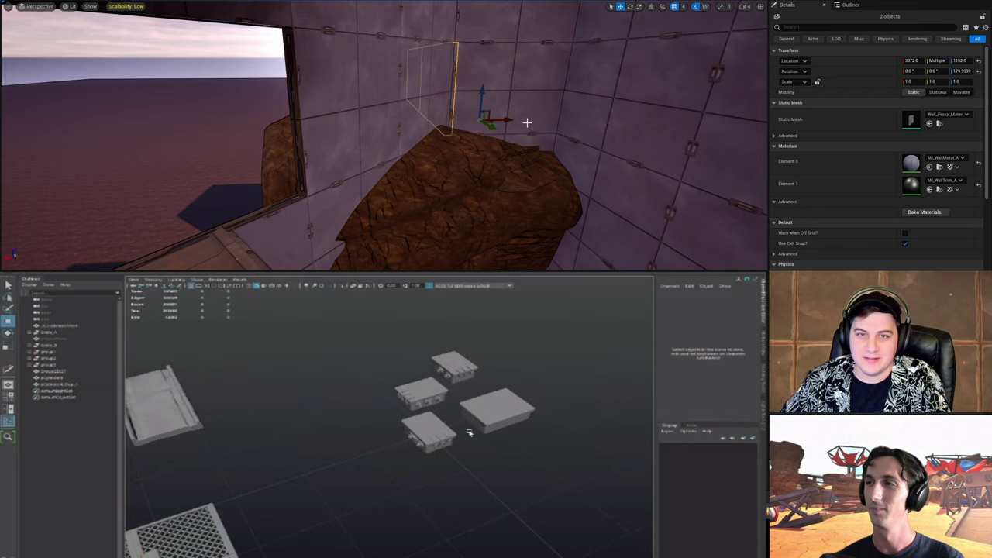
Step: Rotate the wall panel beside the rocks to a 90° yaw in the Unreal level
mouse_move(527, 122)
right_down()
mouse_move(558, 110)
mouse_move(527, 122)
right_up()
key(q)
click(509, 418)
click(438, 108)
right_drag(439, 107, 439, 108)
drag(300, 124, 272, 122)
alt+drag(546, 451, 475, 447)
drag(272, 121, 267, 121)
alt+drag(476, 447, 522, 458)
click(522, 458)
alt+right_drag(523, 458, 401, 440)
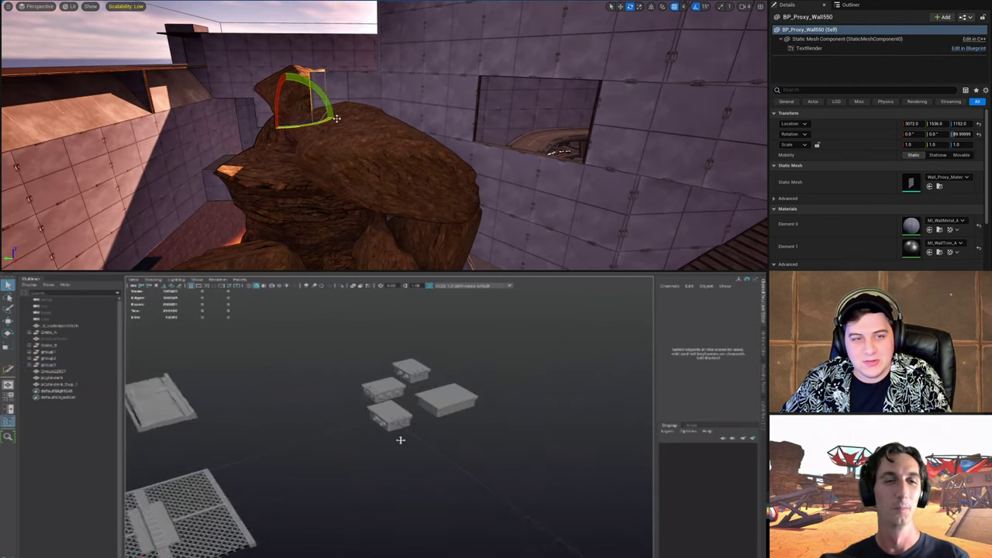
Step: Move the rotated wall panel out in front of the rocks in Unreal, and select the base cylinder in Maya
key(w)
mouse_move(401, 441)
alt+mouse_down()
mouse_move(454, 437)
mouse_move(403, 443)
alt+mouse_up()
drag(300, 114, 279, 142)
alt+drag(403, 443, 394, 450)
drag(279, 142, 313, 121)
right_drag(313, 122, 313, 122)
click(57, 378)
drag(313, 122, 240, 172)
Step: Duplicate the wall panel in Unreal to close the gap by the rocks, and select both cylinder objects in Maya's wireframe view
key(4)
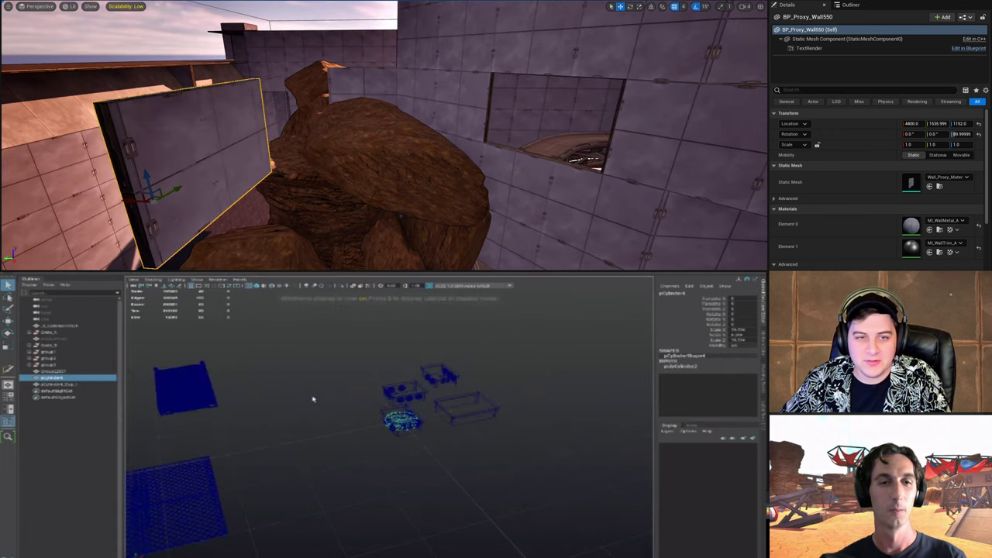
alt+middle_drag(324, 406, 303, 411)
alt+right_drag(302, 411, 403, 431)
alt+drag(177, 188, 289, 135)
ctrl+click(67, 374)
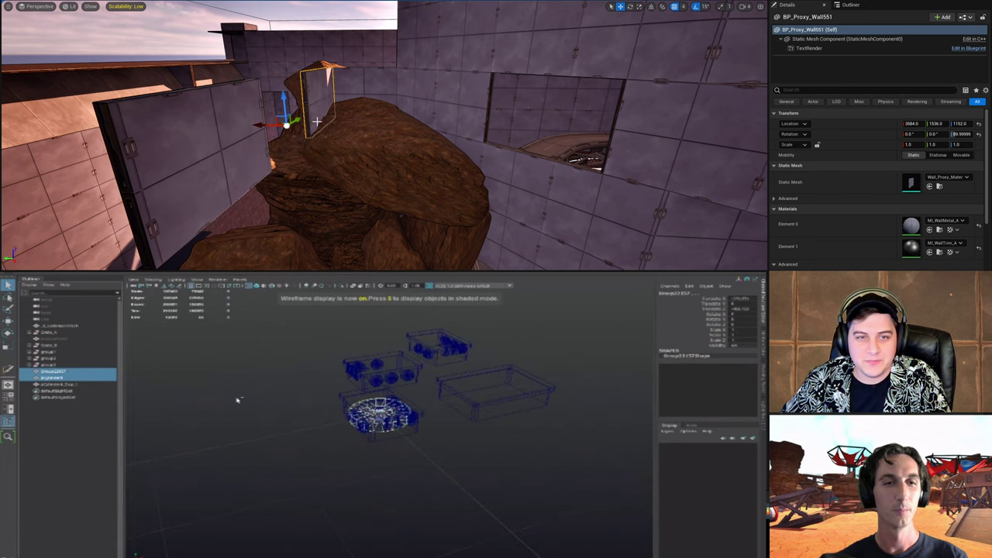
click(59, 381)
click(274, 140)
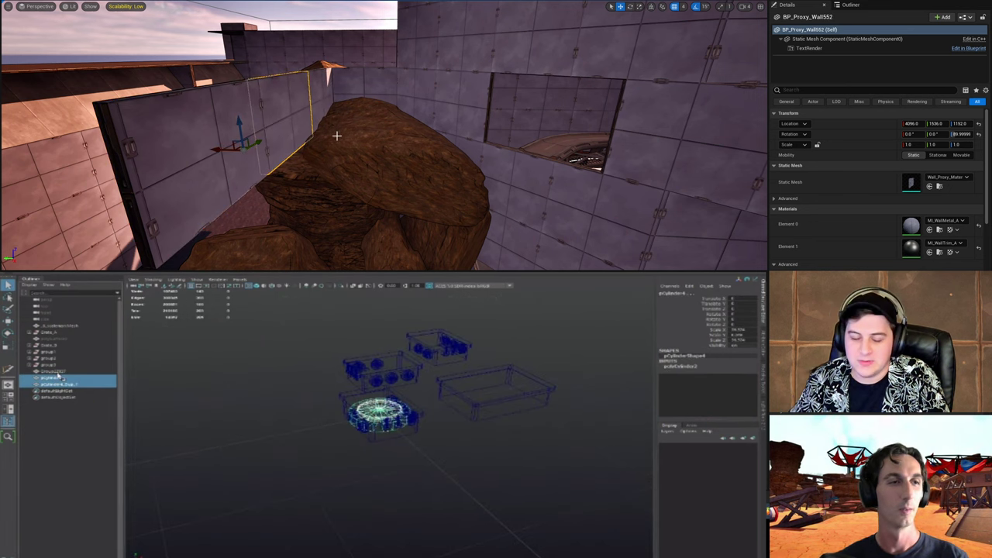
Step: Isolate and frame the two selected cylinders in Maya, with shaded display
key(ctrl+1)
key(f)
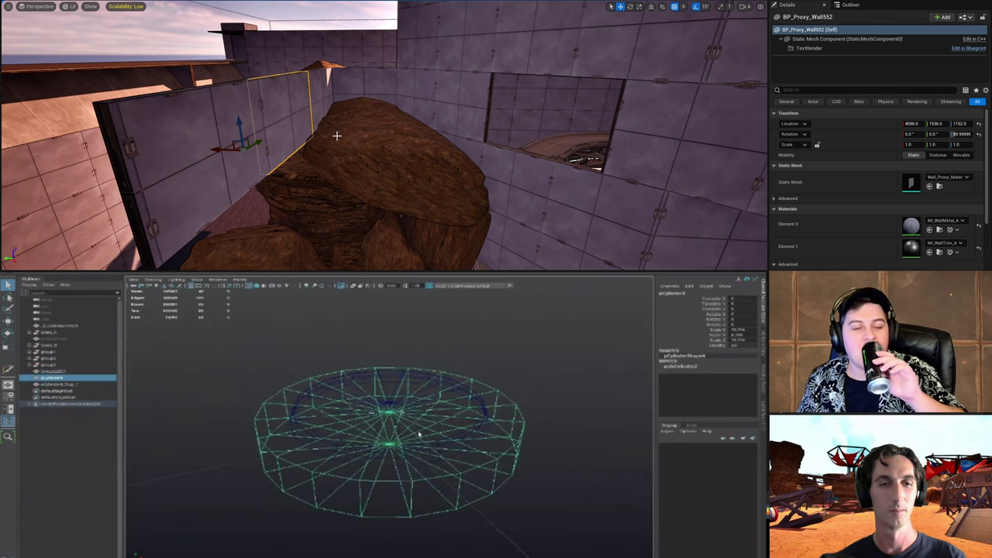
key(5)
click(450, 445)
scroll(465, 448, up, 2)
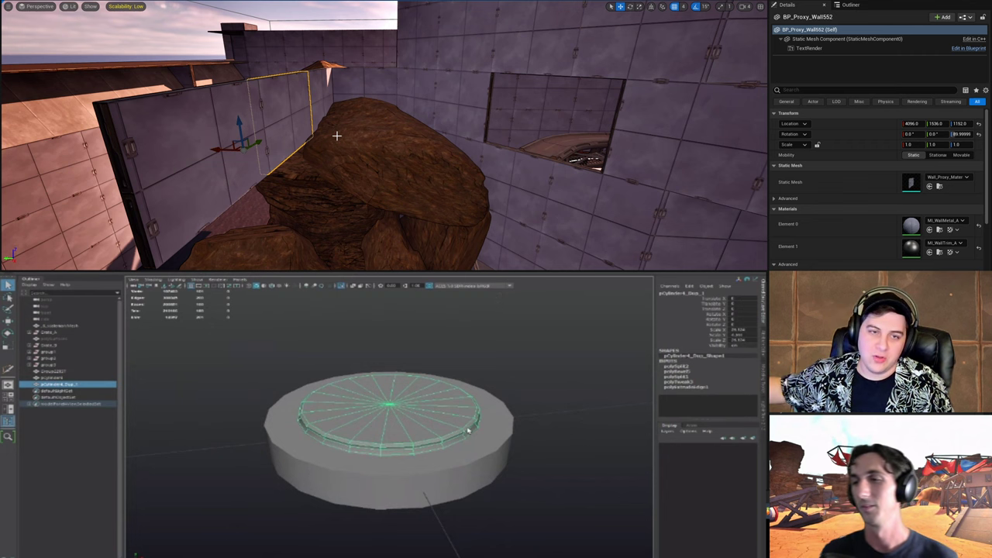
Step: Scale the base cylinder's side faces outward in Maya, and disable rotation snapping for the selected large rock in Unreal
click(408, 128)
scroll(457, 436, down, 3)
right_drag(408, 128, 496, 131)
alt+drag(454, 439, 442, 481)
scroll(442, 484, up, 3)
right_drag(496, 131, 565, 142)
click(440, 482)
key(F11)
key(e)
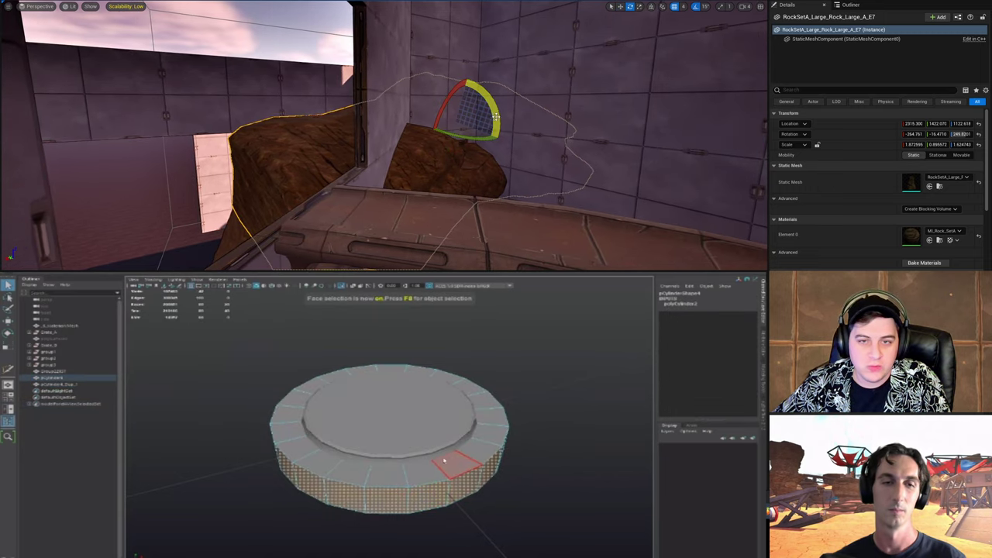
click(694, 6)
middle_drag(488, 415, 520, 402)
Step: Rotate and reposition the large rock between the walls in the Unreal level
drag(495, 135, 493, 111)
alt+drag(518, 403, 504, 429)
key(w)
alt+middle_drag(504, 430, 507, 415)
scroll(520, 416, up, 2)
mouse_move(457, 138)
mouse_down()
mouse_move(452, 177)
mouse_move(451, 141)
mouse_up()
Step: Bevel the base cylinder's top rim edges in Maya, and lower the large rock slightly in Unreal
key(F10)
mouse_move(496, 147)
right_down()
mouse_move(473, 151)
mouse_move(508, 155)
right_up()
double_click(535, 438)
key(e)
key(ctrl+b)
drag(404, 131, 405, 151)
middle_drag(540, 456, 522, 464)
key(w)
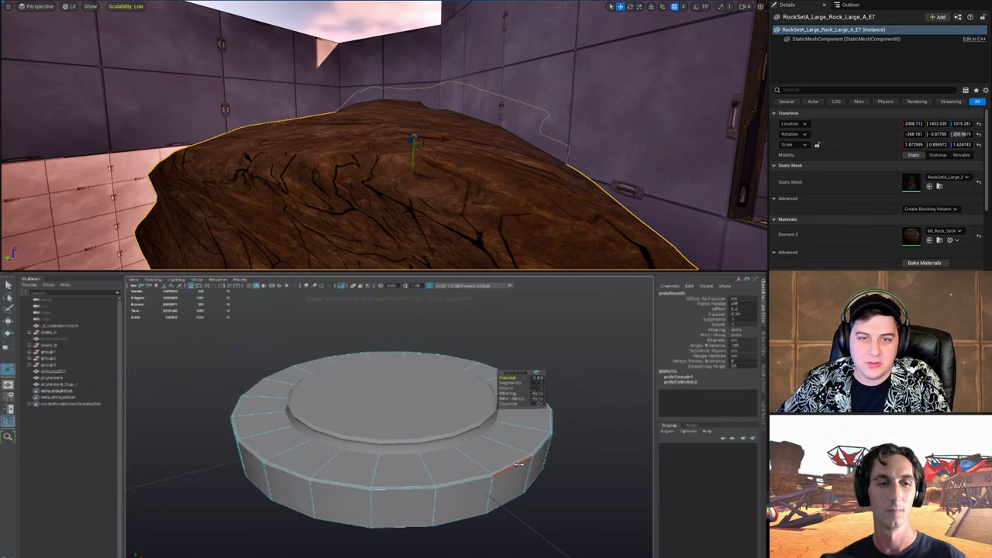
Step: Bevel the base cylinder's bottom rim edges with a narrow fraction in Maya, and sink the large rock deeper in Unreal
mouse_move(413, 160)
mouse_down()
mouse_move(410, 183)
mouse_move(414, 175)
mouse_up()
double_click(421, 528)
key(ctrl+b)
alt+drag(514, 499, 524, 481)
right_drag(414, 175, 387, 176)
middle_drag(524, 481, 516, 483)
right_drag(387, 175, 340, 175)
middle_drag(517, 483, 508, 486)
right_drag(341, 175, 295, 176)
middle_drag(508, 485, 502, 488)
right_drag(294, 175, 272, 182)
alt+drag(476, 494, 491, 494)
Step: Insert an edge loop around the middle of the base cylinder's side and bevel it into a band
key(ctrl+shift+x)
right_drag(271, 182, 334, 175)
ctrl+middle_click(398, 475)
key(q)
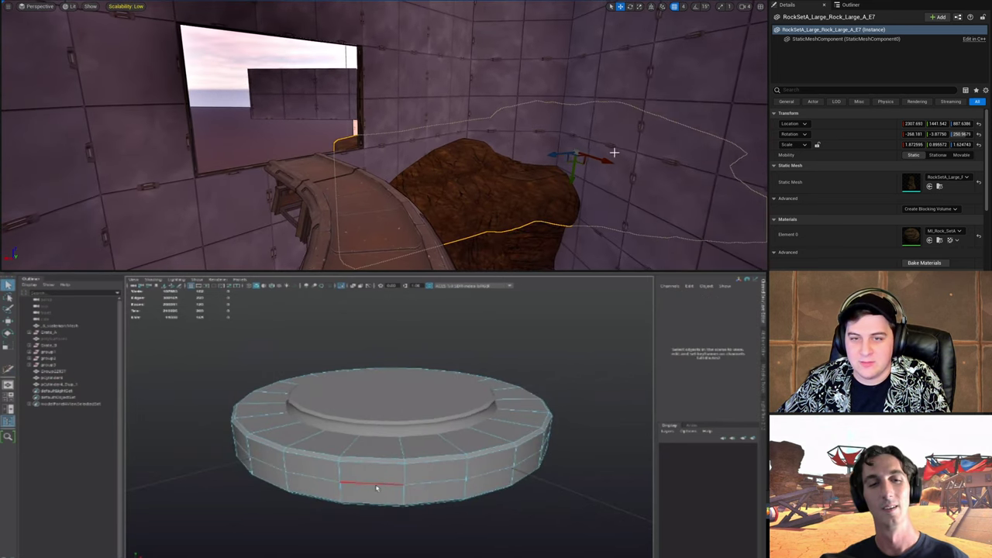
click(376, 487)
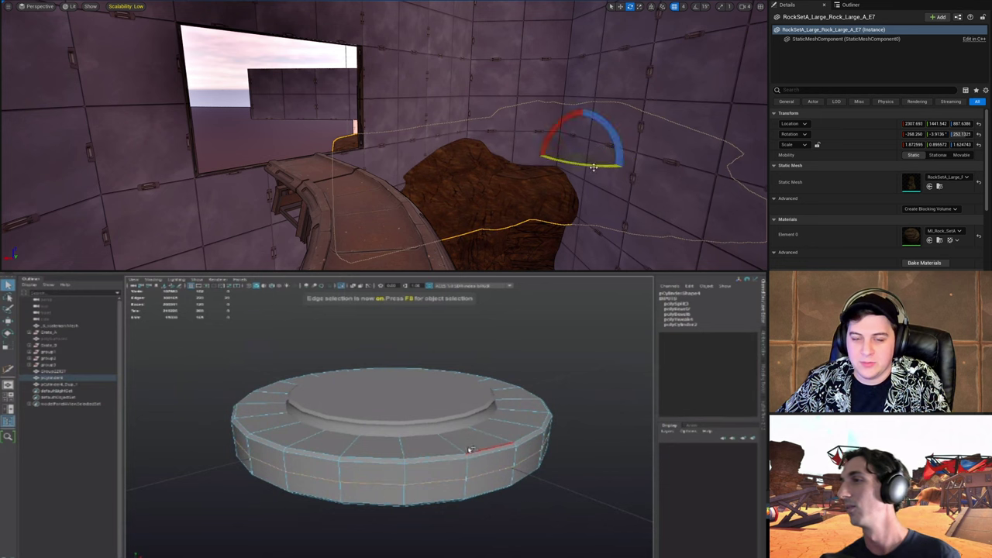
key(ctrl+b)
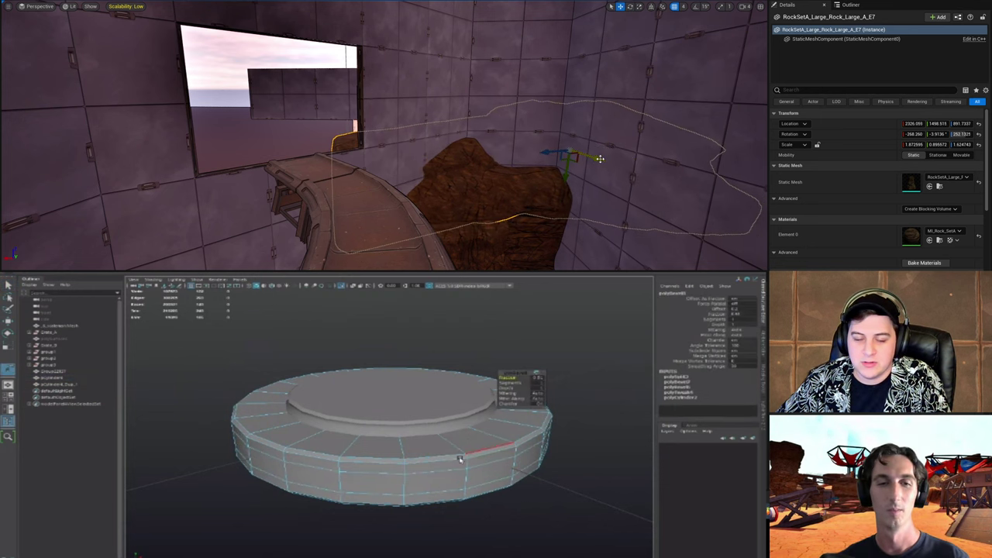
Step: Scale the middle band of side faces inward to form a groove around the base cylinder
right_drag(600, 159, 610, 161)
key(q)
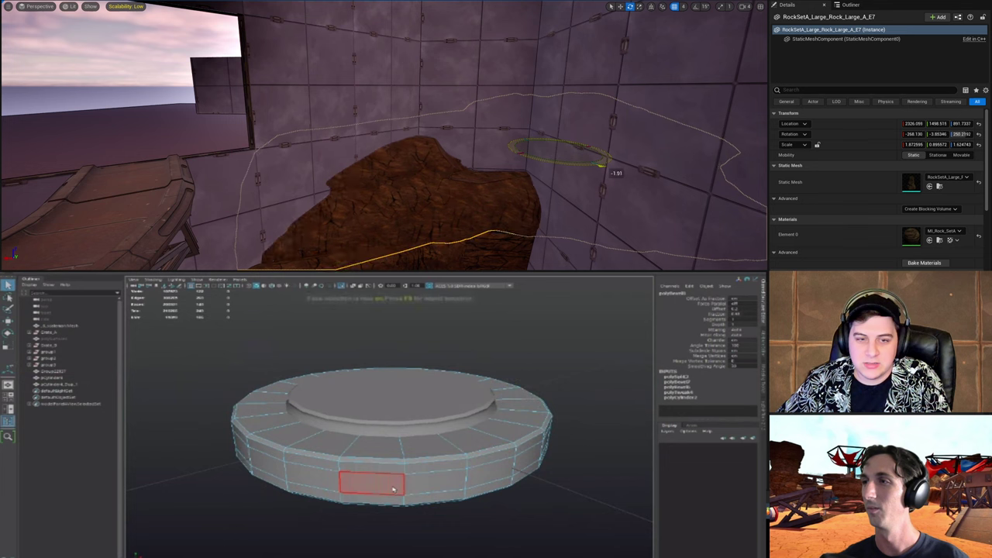
double_click(394, 489)
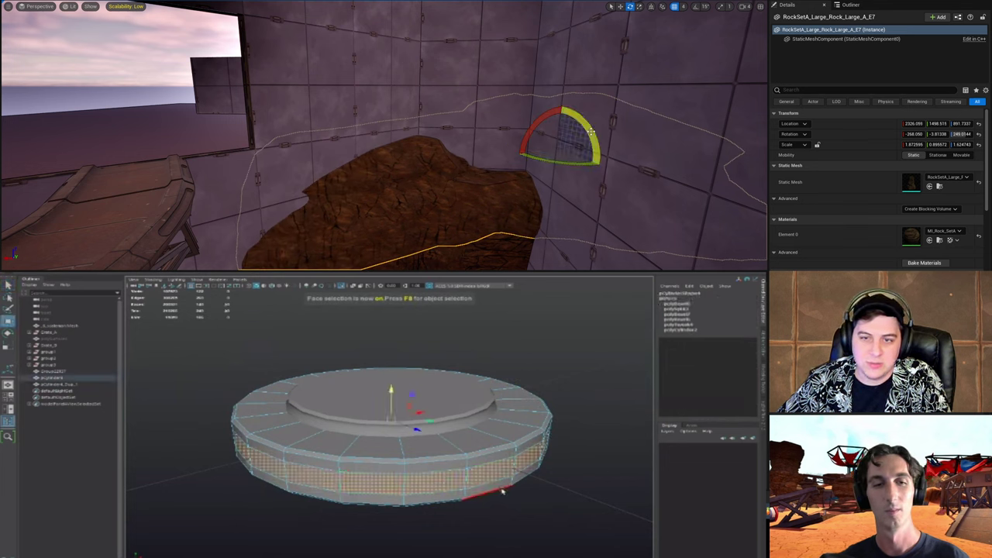
middle_drag(498, 493, 489, 494)
Step: Tilt the large rock and nudge it lower against the walls in the Unreal level
drag(600, 164, 578, 124)
key(w)
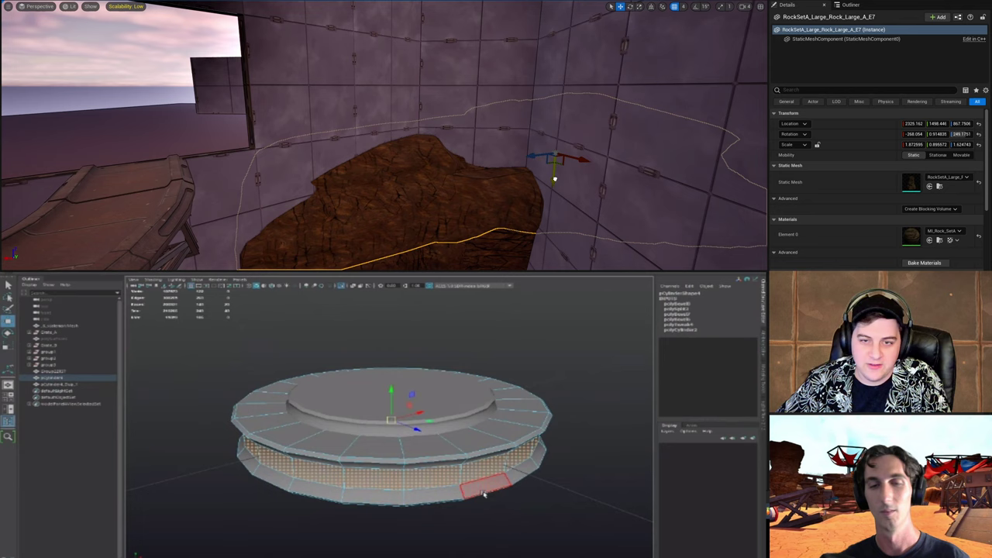
drag(554, 179, 555, 184)
alt+drag(483, 494, 483, 488)
alt+right_drag(484, 491, 491, 494)
drag(589, 168, 585, 167)
right_drag(586, 168, 350, 168)
Step: Save the current Unreal level
alt+drag(489, 487, 485, 485)
click(31, 1)
alt+right_drag(482, 489, 487, 503)
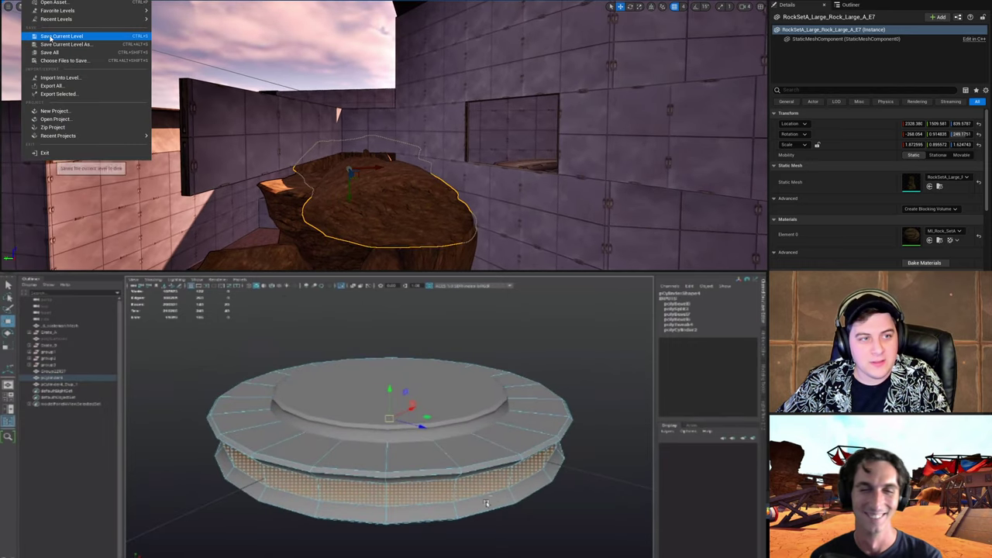
click(50, 36)
Step: Insert an edge loop around the middle of the base cylinder's groove in Maya and return to object selection
mouse_move(496, 118)
right_down()
mouse_move(519, 118)
mouse_move(488, 116)
right_up()
key(w)
alt+drag(478, 465, 485, 473)
right_drag(489, 117, 496, 114)
alt+drag(485, 474, 487, 474)
click(476, 469)
click(393, 473)
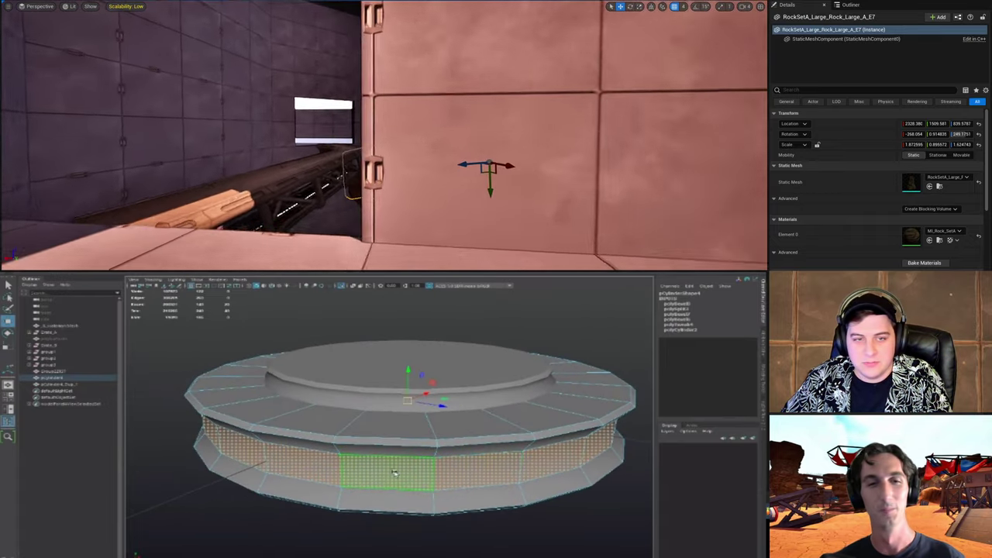
key(ctrl+shift+x)
ctrl+middle_click(342, 471)
key(q)
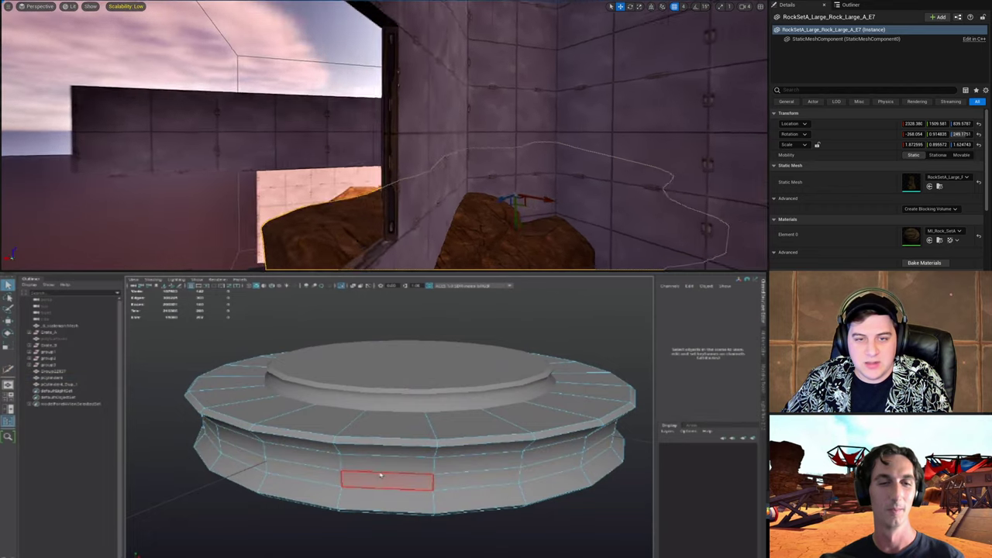
key(F8)
Step: Duplicate the 45-degree angled wall panel in Unreal and move the copy across to the outer side of the rocks
scroll(418, 493, down, 3)
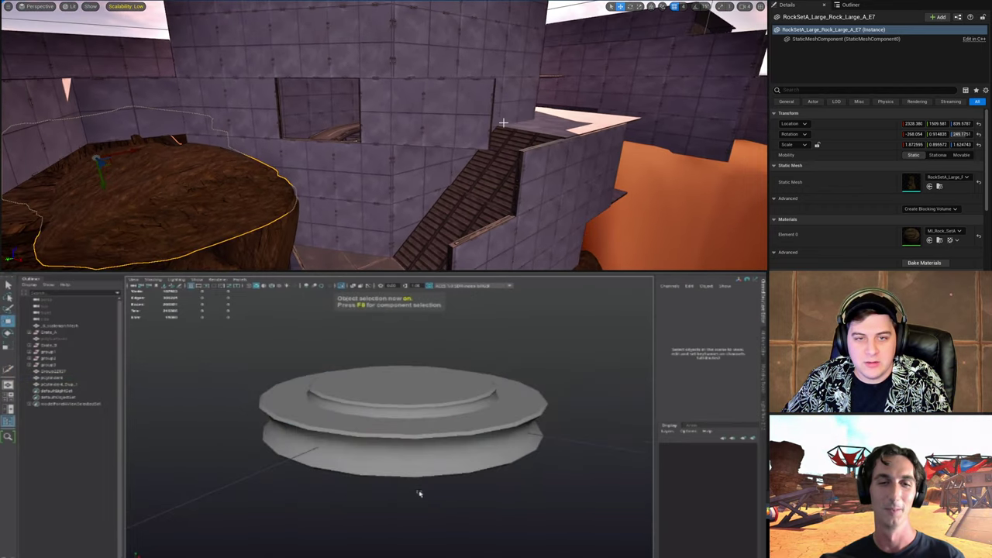
alt+drag(419, 494, 412, 490)
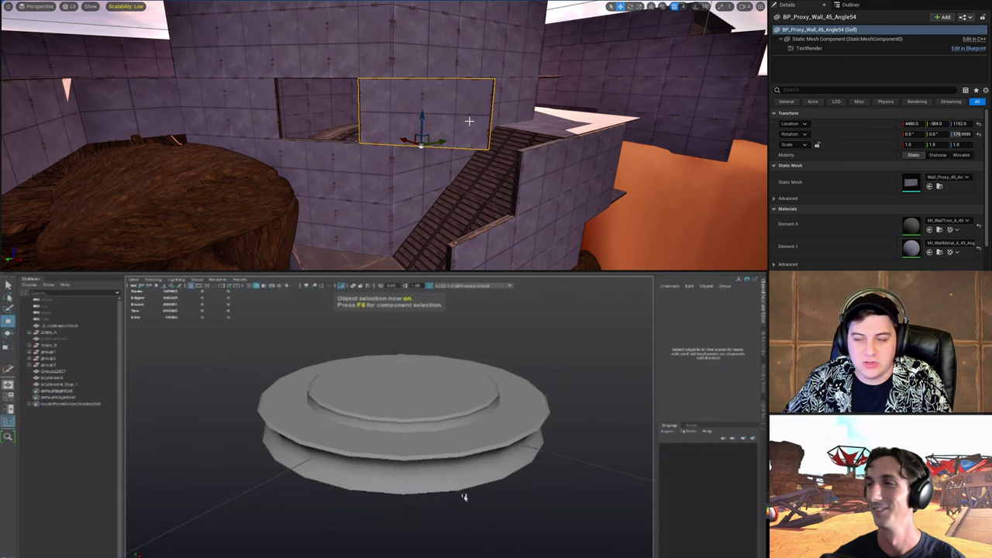
scroll(463, 496, up, 2)
click(434, 493)
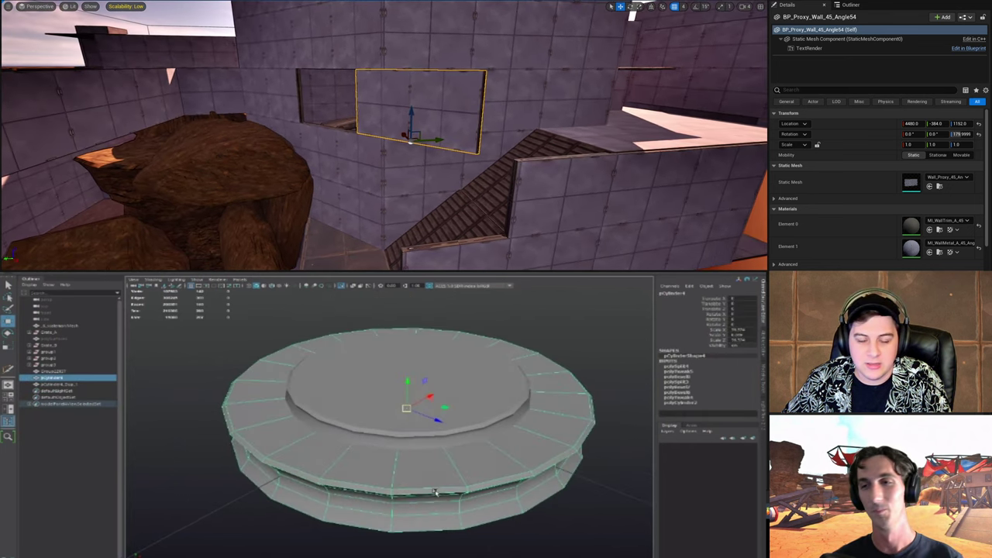
click(577, 516)
alt+right_drag(540, 480, 303, 452)
alt+middle_drag(346, 452, 527, 471)
alt+drag(437, 140, 410, 146)
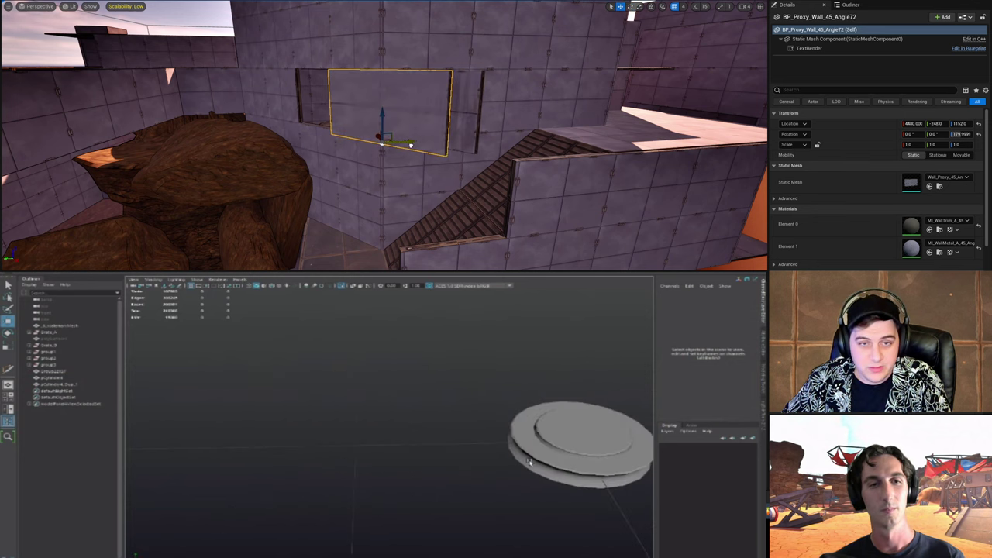
alt+right_drag(526, 471, 255, 449)
alt+drag(410, 146, 316, 160)
alt+middle_drag(255, 449, 488, 481)
alt+drag(317, 159, 128, 179)
Step: End the isolated display in Maya so all models show, and bring the box with three bolts into view
alt+right_drag(488, 480, 380, 491)
right_drag(128, 180, 116, 178)
alt+middle_drag(381, 491, 271, 493)
right_drag(116, 178, 38, 172)
key(ctrl+1)
alt+drag(411, 493, 426, 456)
right_drag(39, 172, 23, 172)
scroll(425, 457, up, 4)
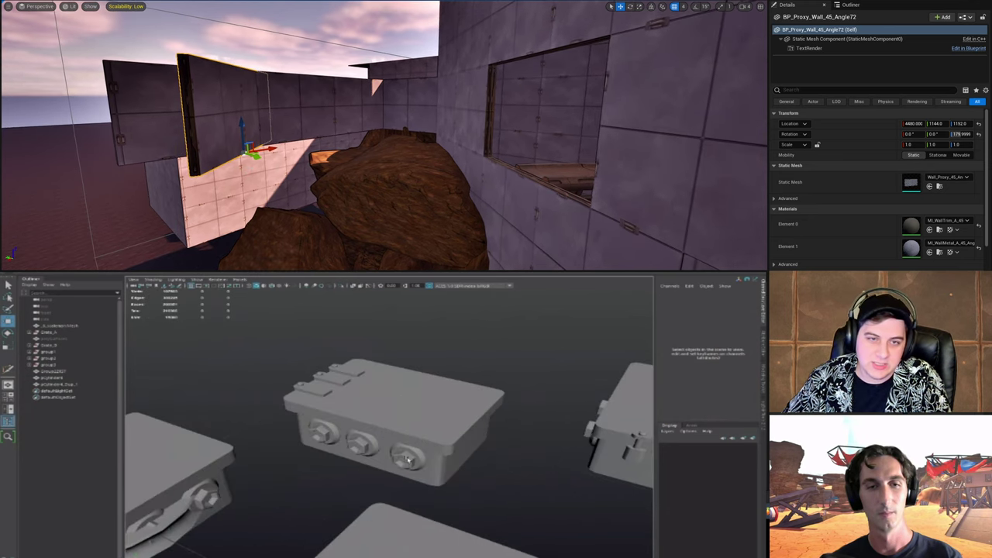
Step: Save the current Unreal level, and duplicate the hexagonal shell faces of the box's end bolt in Maya as a separate object
click(410, 464)
scroll(418, 471, up, 3)
click(28, 2)
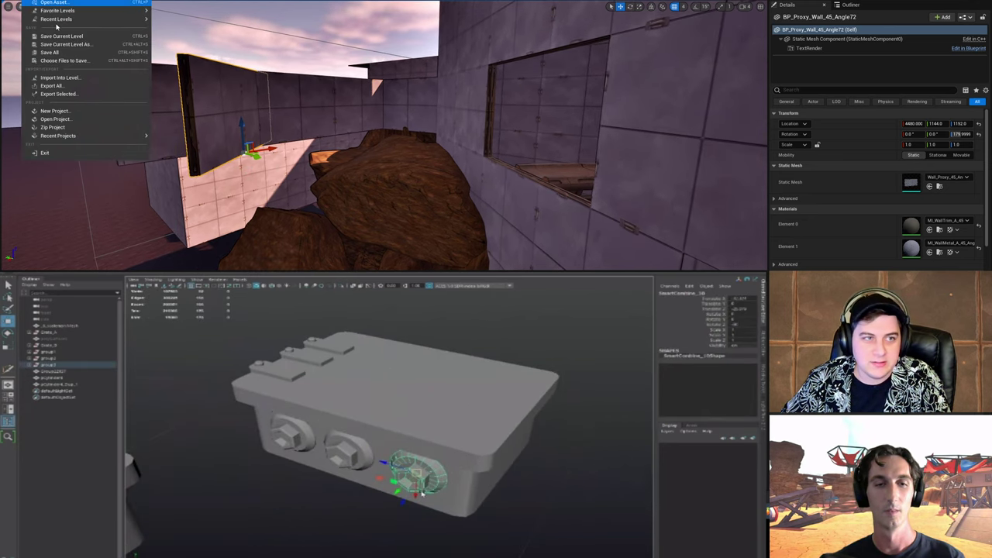
key(F11)
click(62, 38)
double_click(423, 482)
key(ctrl+d)
Step: Bring the duplicated hexagonal bolt piece to the handled case at the scene's centre, and select the case's lid
alt+right_drag(491, 522, 320, 496)
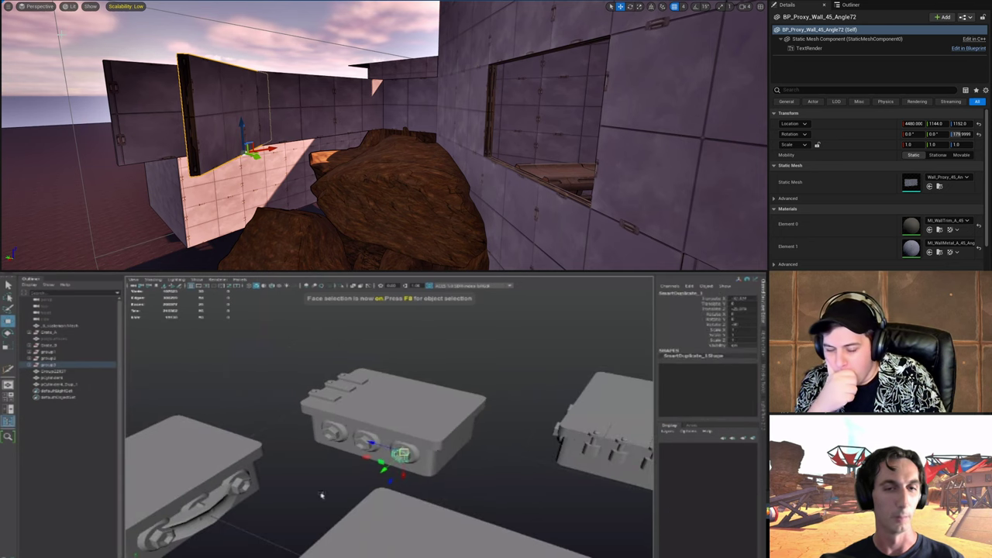
alt+middle_drag(318, 495, 506, 448)
alt+right_drag(505, 448, 362, 445)
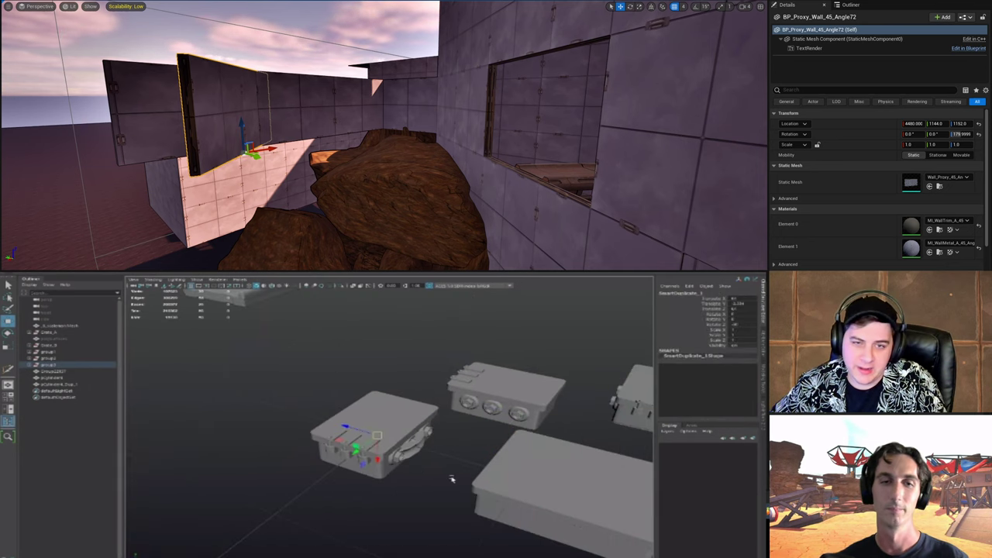
key(w)
right_drag(179, 23, 179, 23)
scroll(343, 465, up, 4)
click(277, 433)
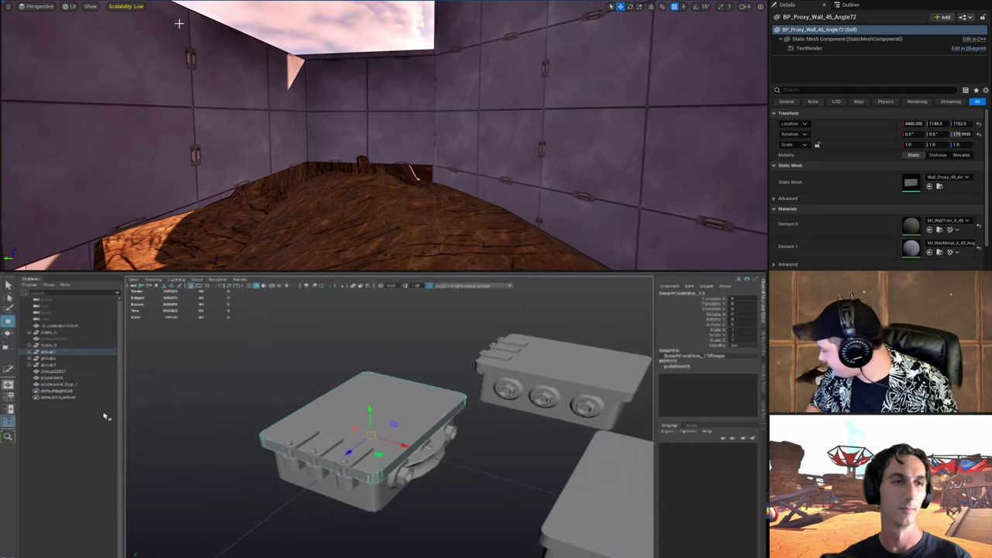
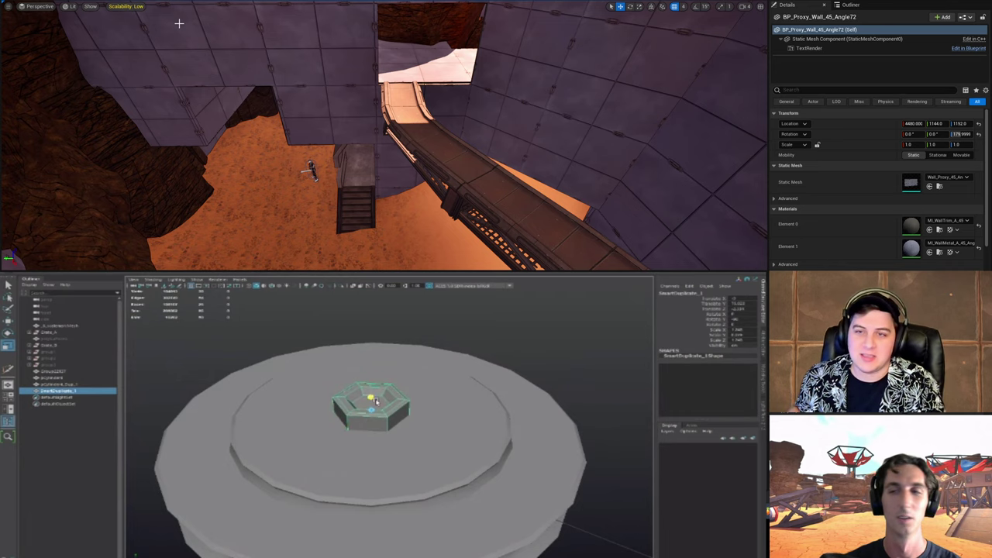
Step: Create a small polygon cylinder sized to sit inside the hexagonal nut on the round base
click(538, 358)
alt+drag(488, 361, 465, 396)
alt+right_drag(464, 395, 386, 393)
right_drag(413, 121, 557, 186)
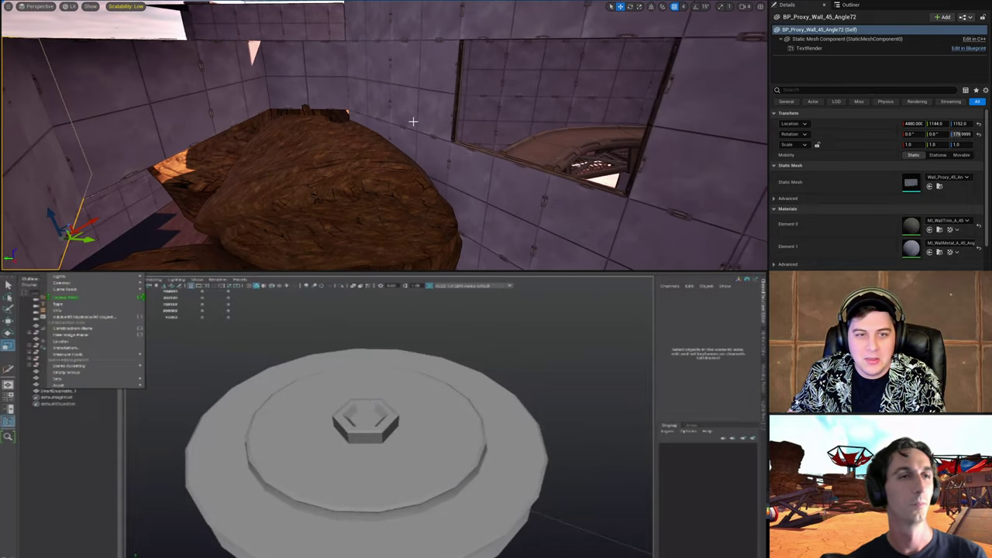
click(372, 121)
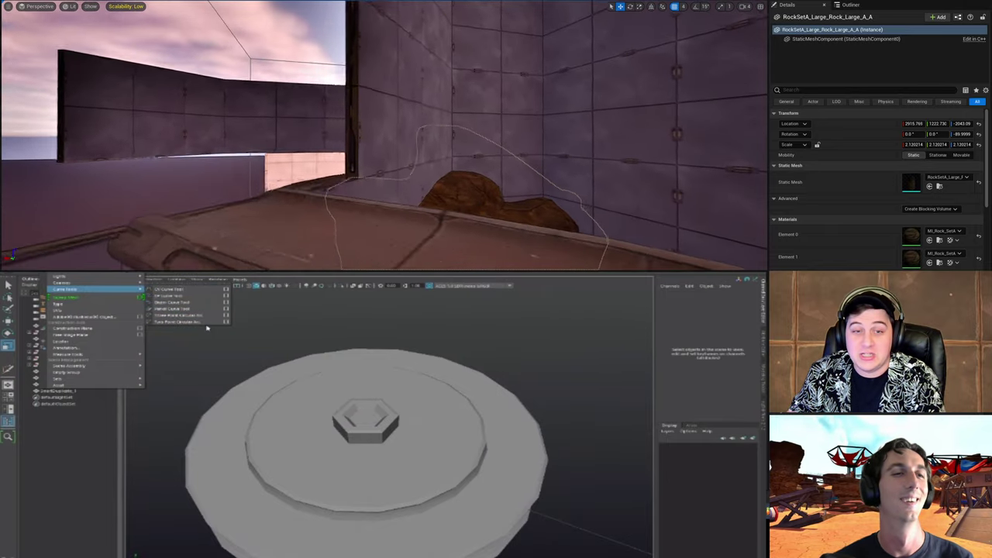
right_drag(384, 135, 480, 155)
alt+right_drag(313, 380, 378, 412)
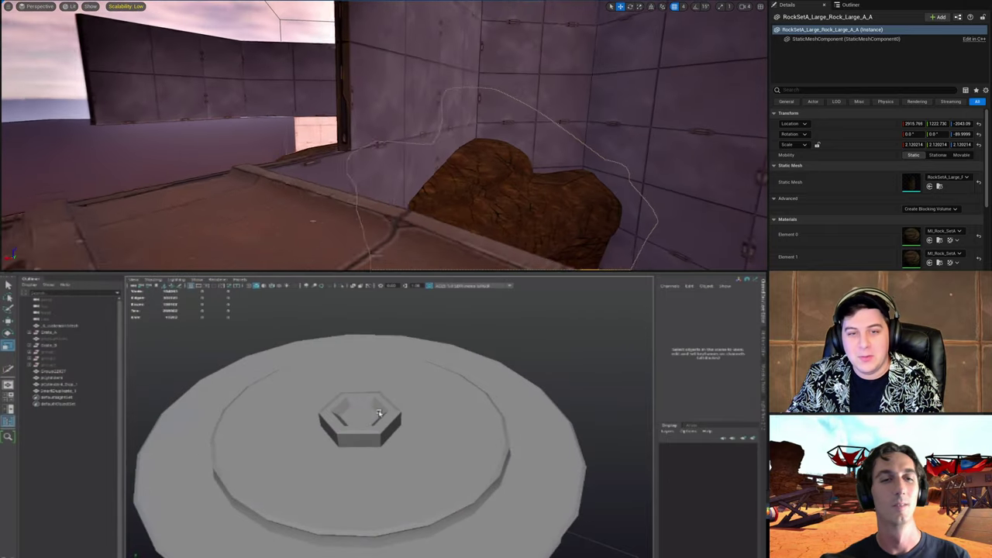
click(502, 143)
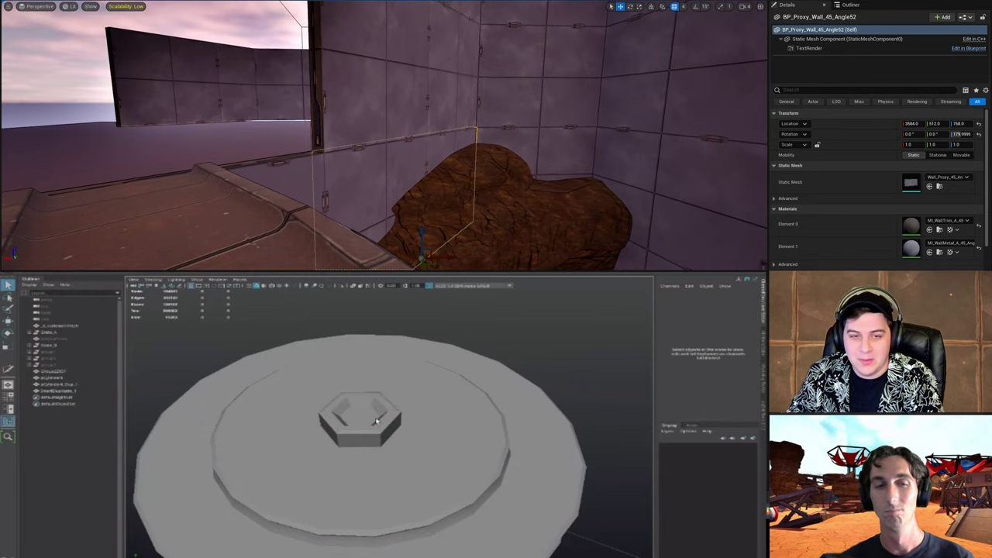
shift+right_click(375, 421)
click(334, 419)
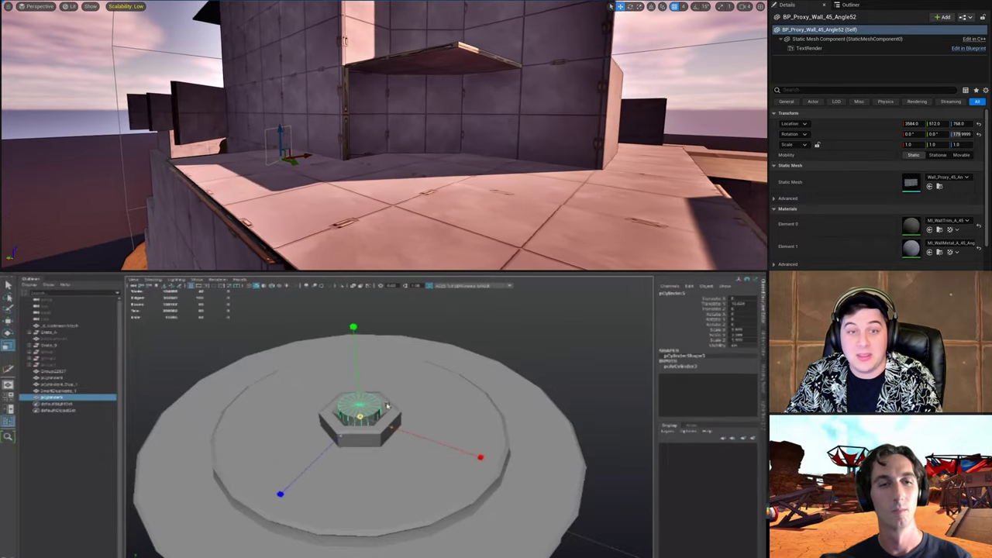
Step: Raise the small cylinder's top vertices so that it stands out of the hexagonal nut
alt+drag(383, 405, 416, 390)
key(F9)
drag(322, 358, 404, 394)
key(w)
Step: Bevel the small cylinder's top rim edges, and lower its top vertices down toward the hexagonal nut
right_drag(387, 377, 388, 341)
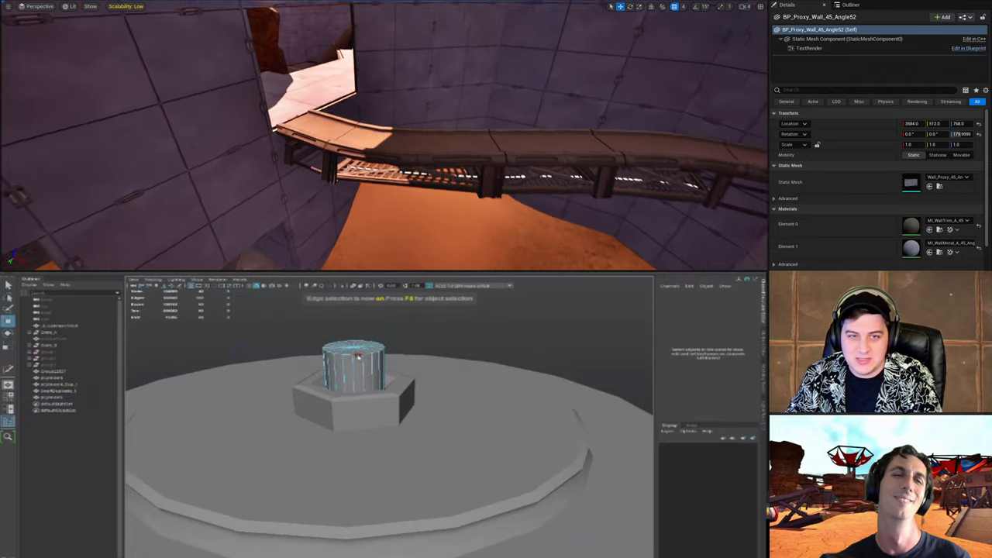
double_click(365, 353)
alt+middle_drag(364, 365, 357, 371)
scroll(352, 376, up, 2)
key(ctrl+b)
middle_drag(364, 418, 347, 418)
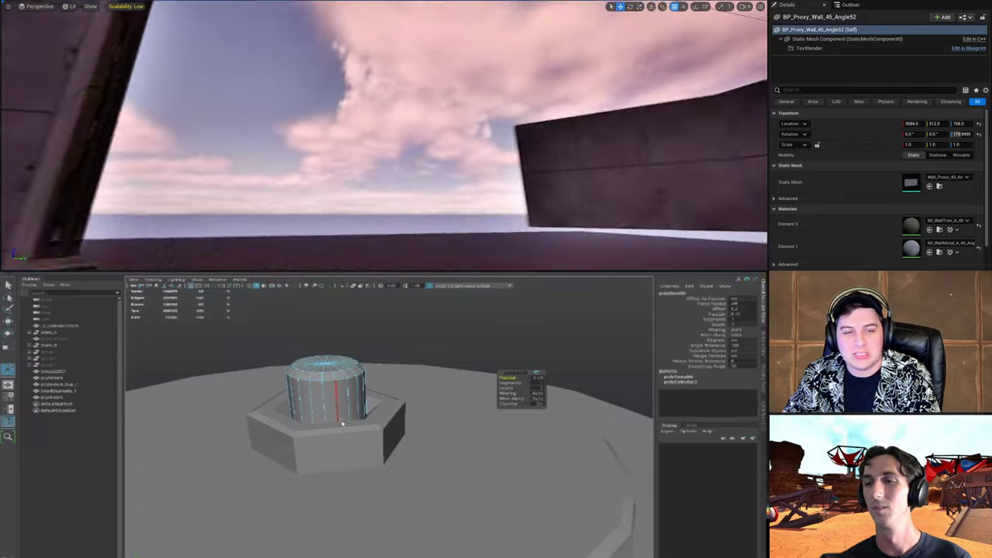
key(F9)
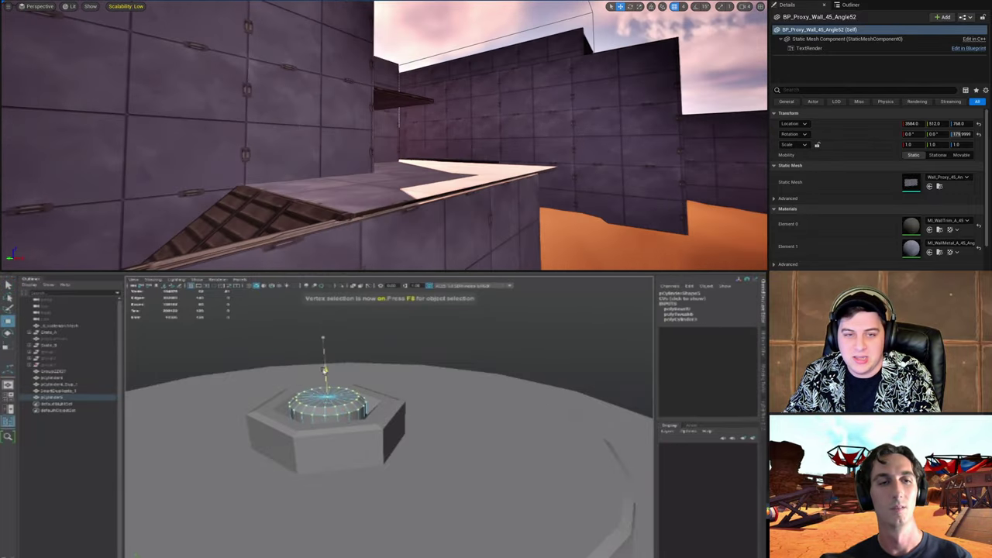
Step: Bevel the vertical corner edges of the hexagonal nut around the small cylinder, and clear the selection
key(F8)
scroll(346, 448, up, 2)
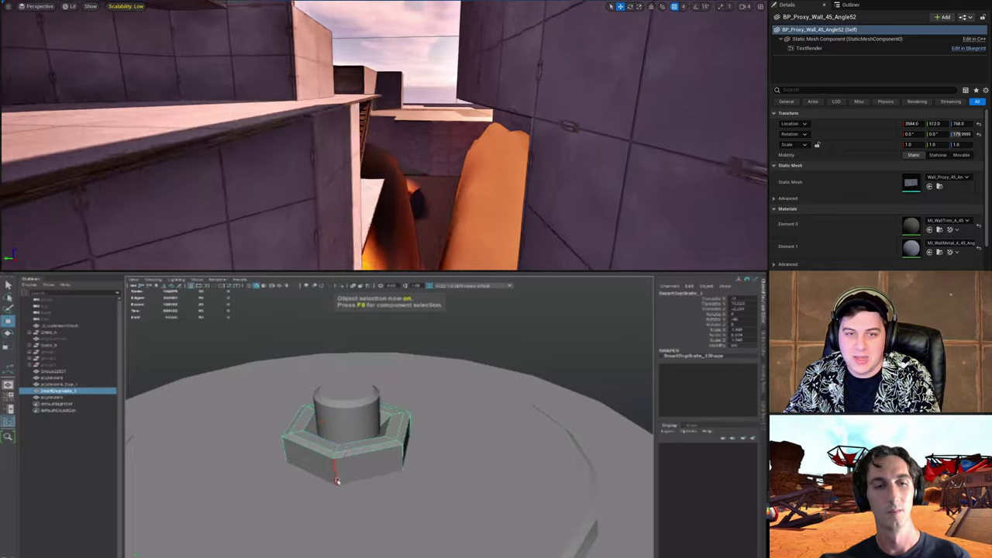
key(F10)
click(337, 476)
alt+drag(338, 478, 458, 430)
alt+drag(402, 415, 380, 451)
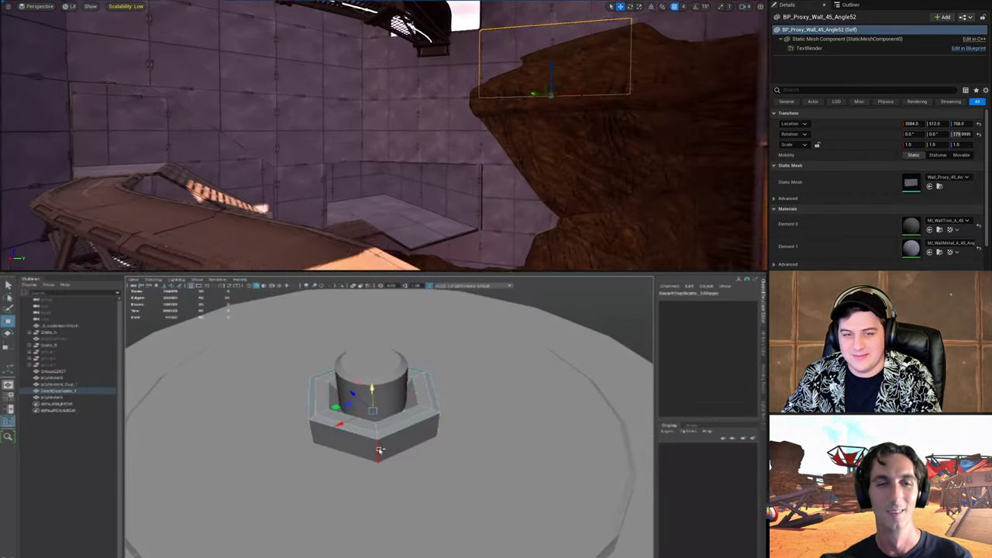
key(ctrl+b)
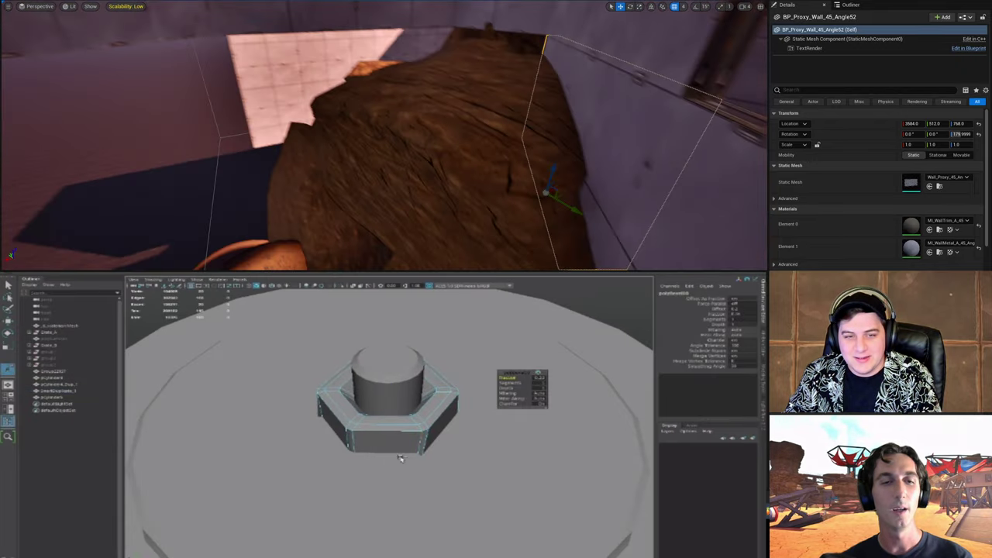
key(q)
key(F8)
key(alt+d)
Step: Group the hexagonal nut and its small cylinder together as one bolt
alt+right_drag(427, 445, 275, 425)
scroll(342, 420, up, 3)
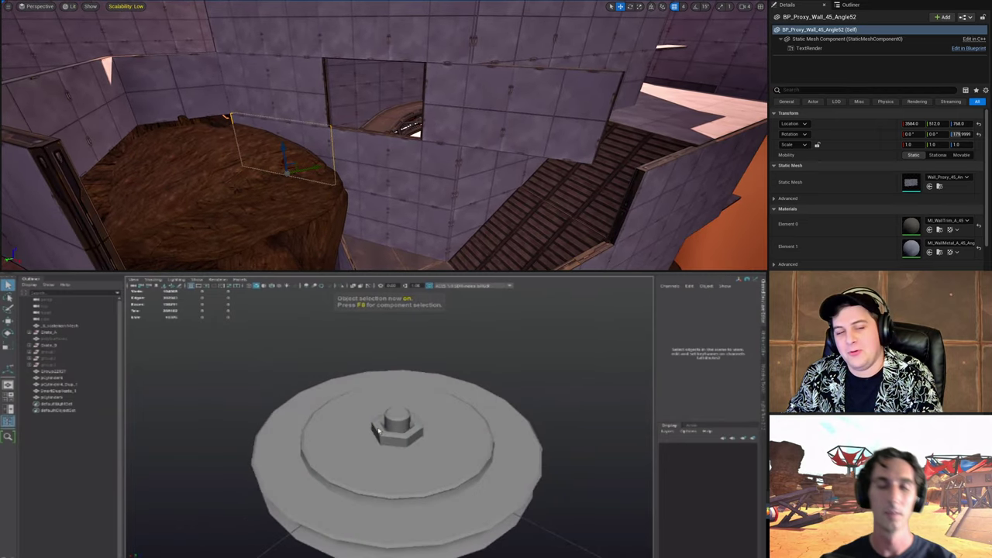
click(411, 449)
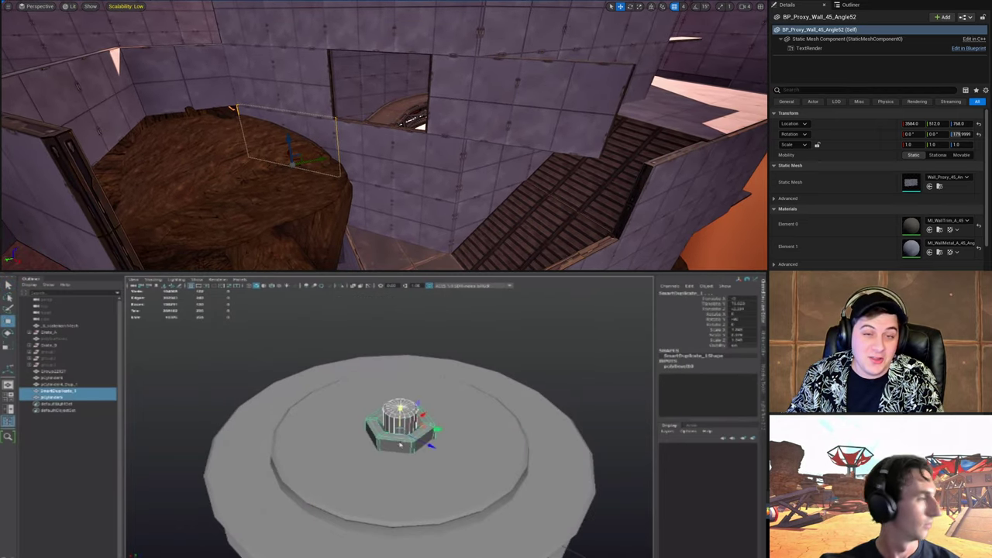
key(ctrl+g)
scroll(443, 439, up, 2)
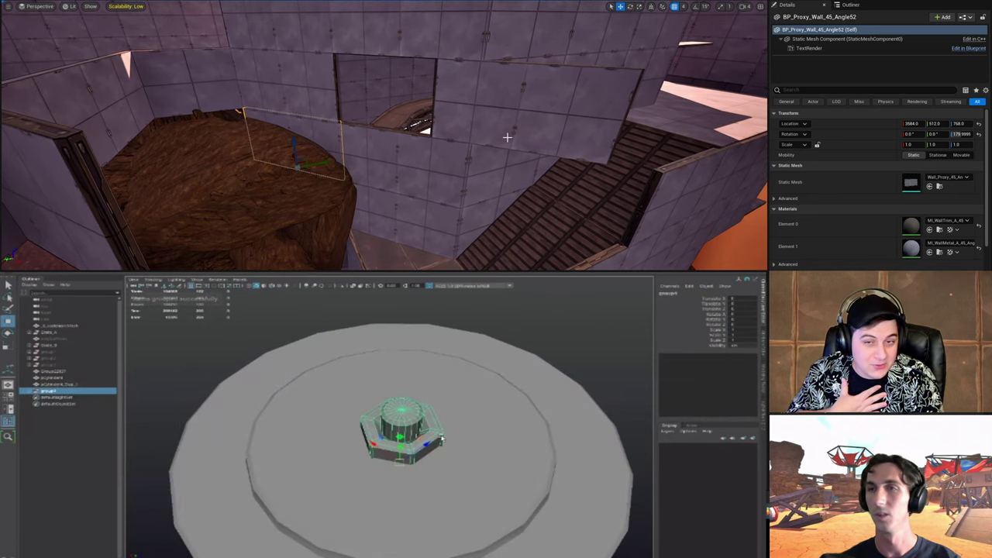
Step: Move the bolt group onto the round plate's outer rim and scale it down to fit there
alt+drag(427, 448, 390, 463)
alt+drag(413, 413, 386, 316)
alt+drag(372, 461, 307, 416)
key(w)
scroll(288, 434, down, 3)
scroll(287, 434, up, 2)
key(r)
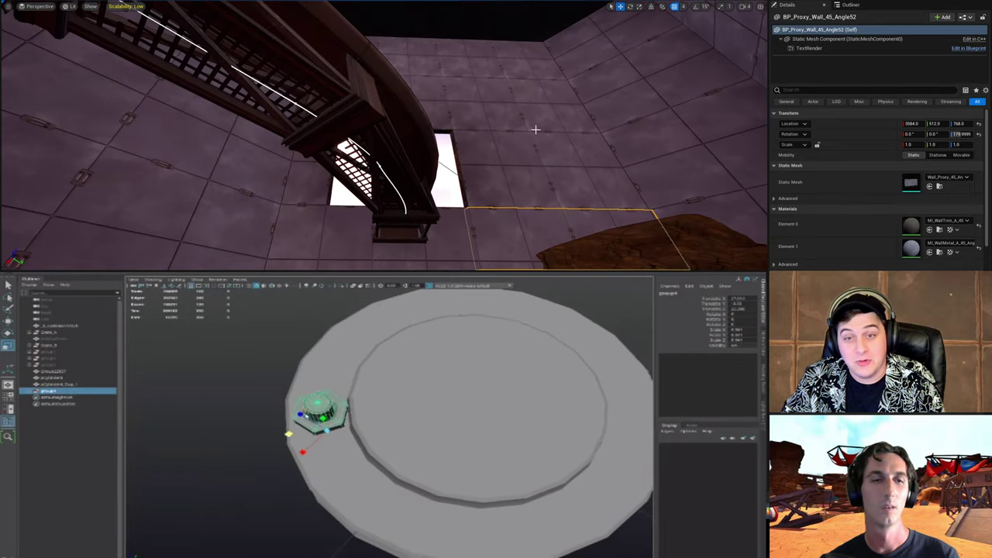
scroll(307, 416, up, 1)
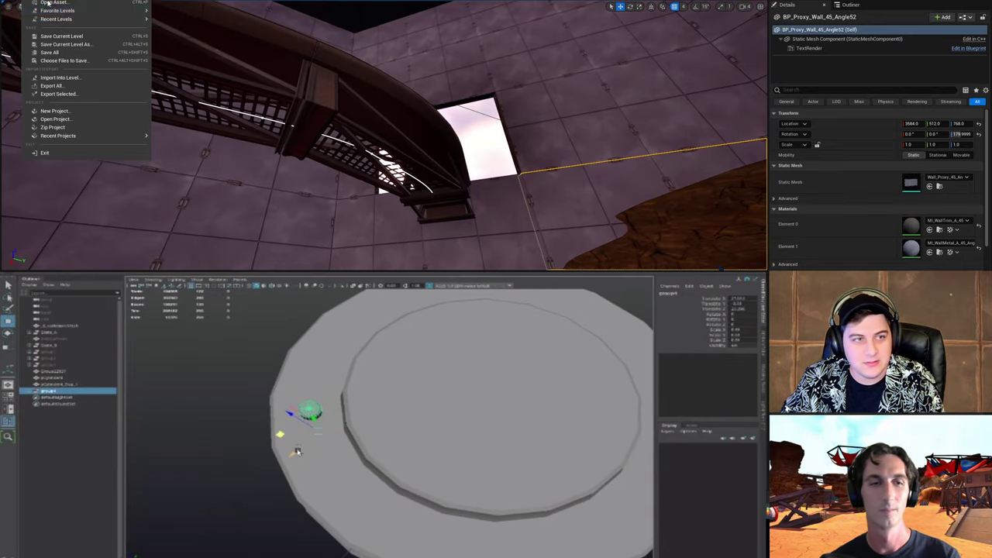
alt+drag(297, 451, 331, 438)
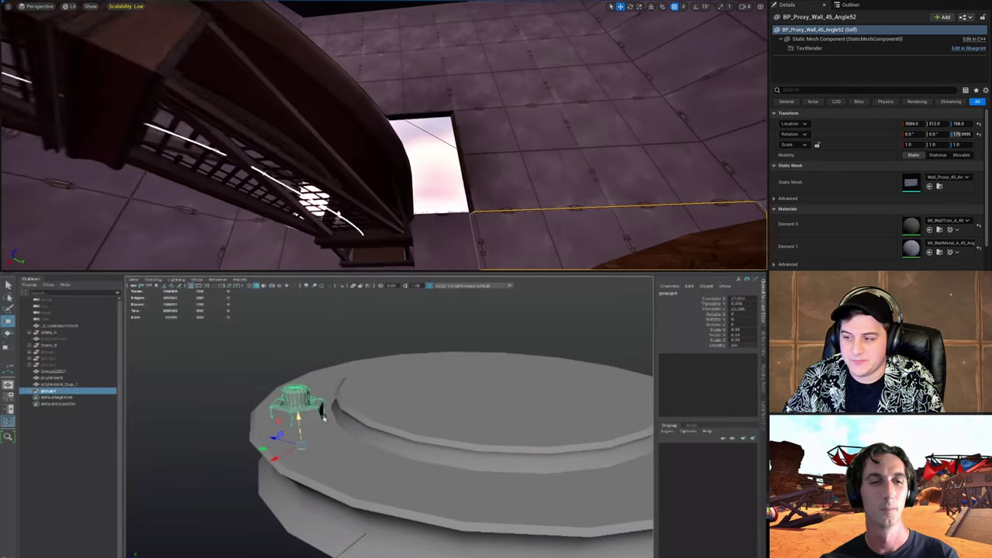
Step: Select the hexagonal nut of the bolt on the rim and isolate it for editing
scroll(324, 416, down, 5)
click(265, 394)
alt+drag(327, 445, 349, 436)
click(350, 437)
key(f)
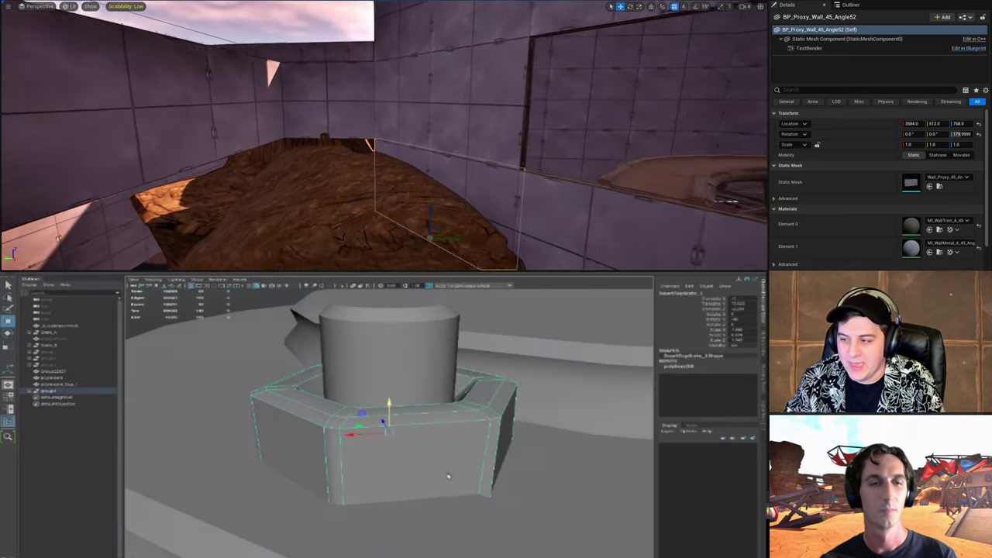
key(ctrl+1)
alt+drag(448, 476, 511, 480)
scroll(511, 480, down, 2)
Step: Adjust the vertices along the isolated nut's bottom edge, and bring the rest of the scene back into view
alt+drag(411, 445, 399, 465)
key(F9)
click(365, 502)
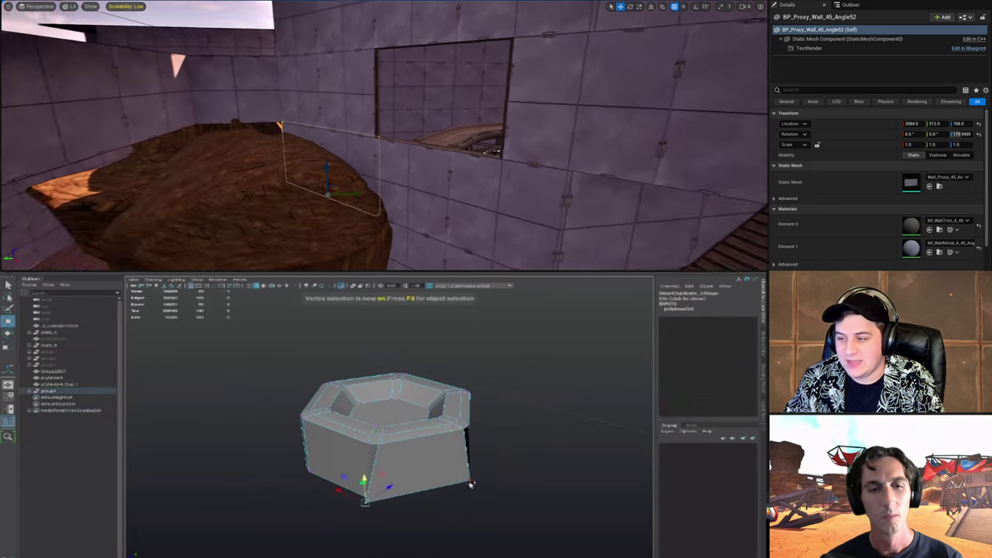
alt+drag(406, 497, 422, 482)
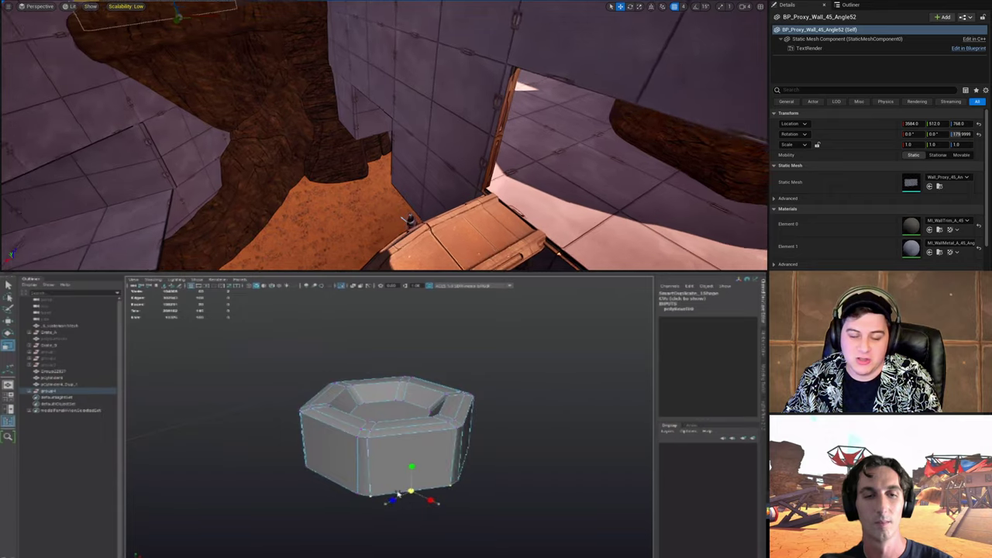
key(F8)
alt+drag(507, 469, 389, 460)
key(ctrl+1)
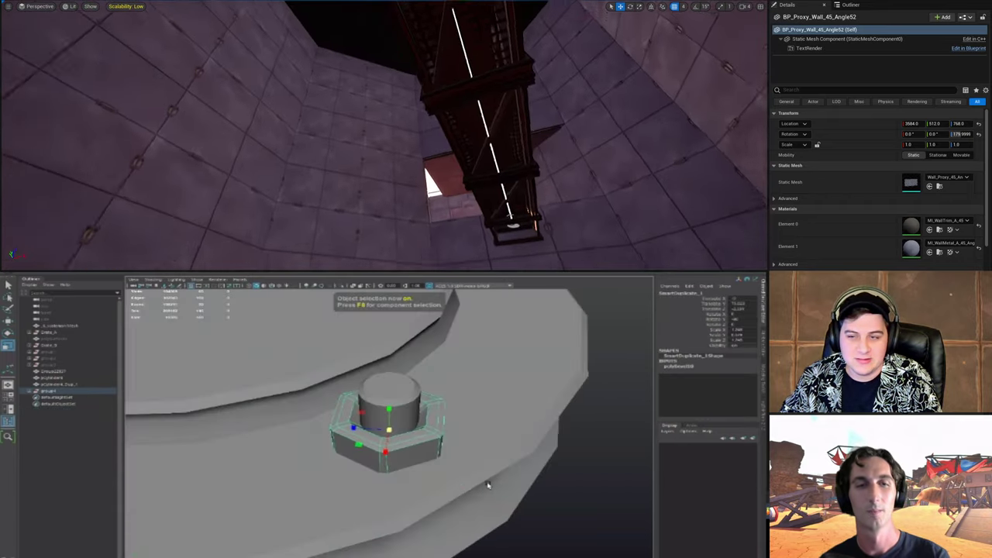
Step: Select the rim bolt's nut and cylinder, and in the Unreal level copy the overhead floor panel to Y -2560
scroll(388, 426, down, 3)
alt+drag(488, 483, 349, 452)
click(330, 442)
click(395, 420)
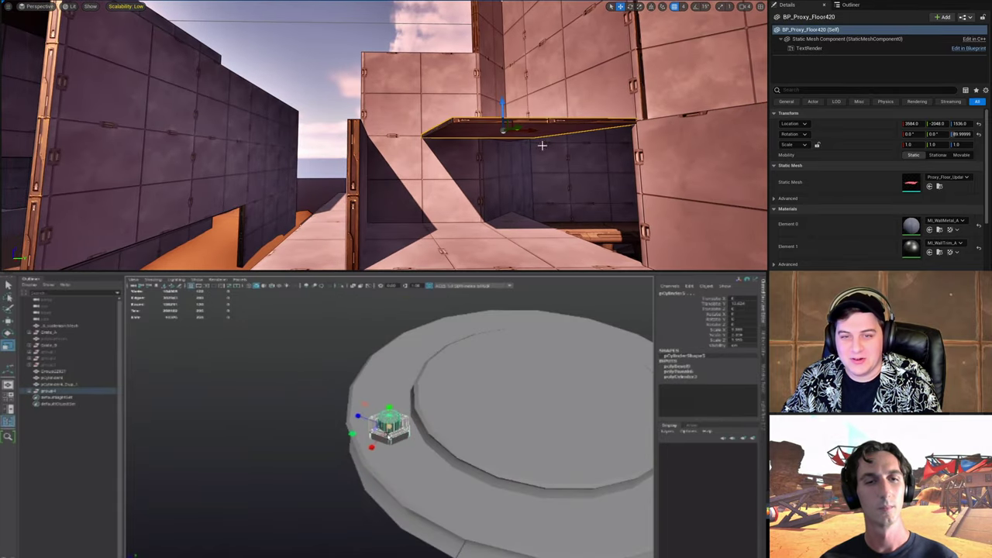
alt+drag(529, 130, 403, 141)
key(f)
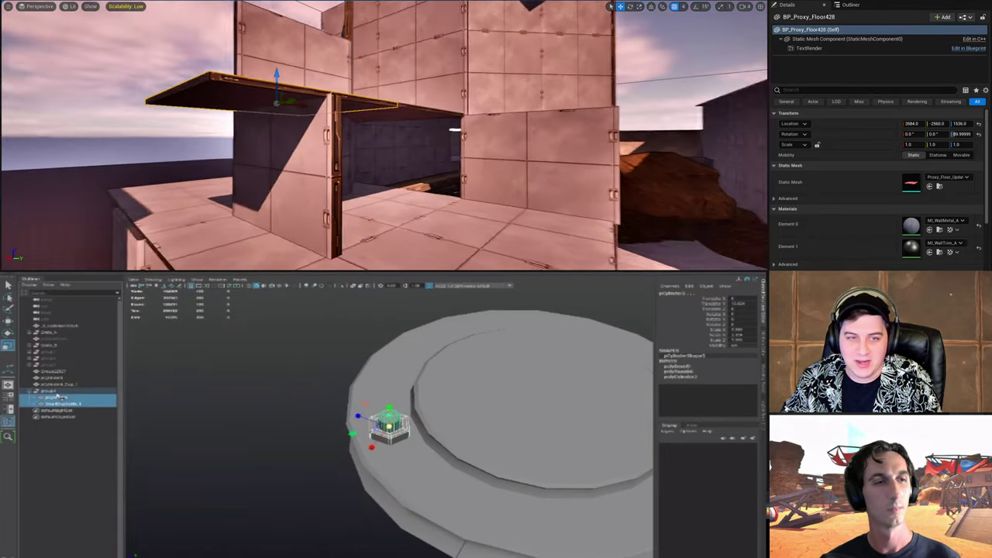
Step: Set the bolt group's pivot at the round plate's centre, and copy the overhead floor panel in Unreal to X 3072
click(48, 391)
key(w)
scroll(444, 450, down, 2)
alt+drag(443, 449, 489, 456)
alt+drag(303, 100, 493, 96)
alt+middle_drag(488, 456, 418, 454)
key(d)
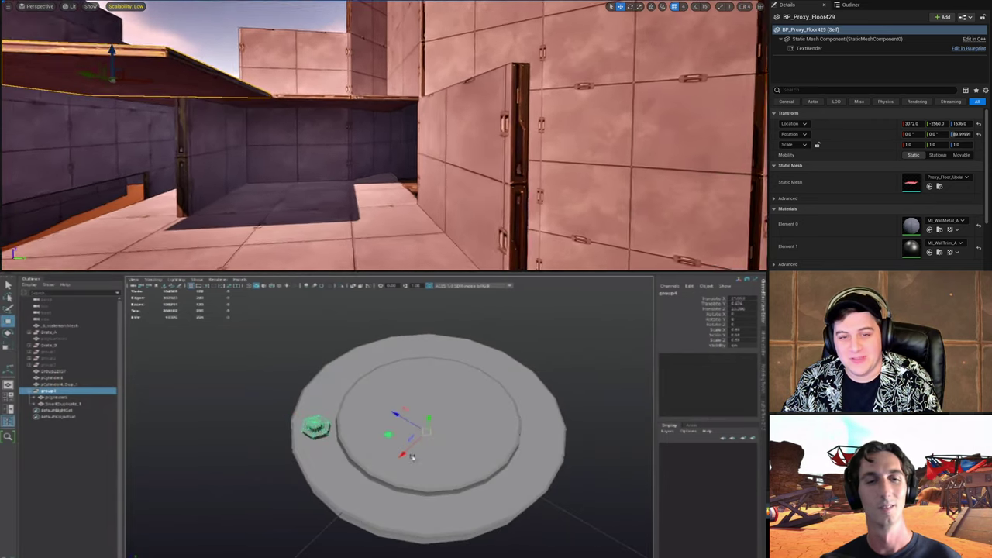
click(411, 457)
Step: Duplicate and rotate the bolt group about the plate's centre to make an evenly spaced ring of eight bolts
key(e)
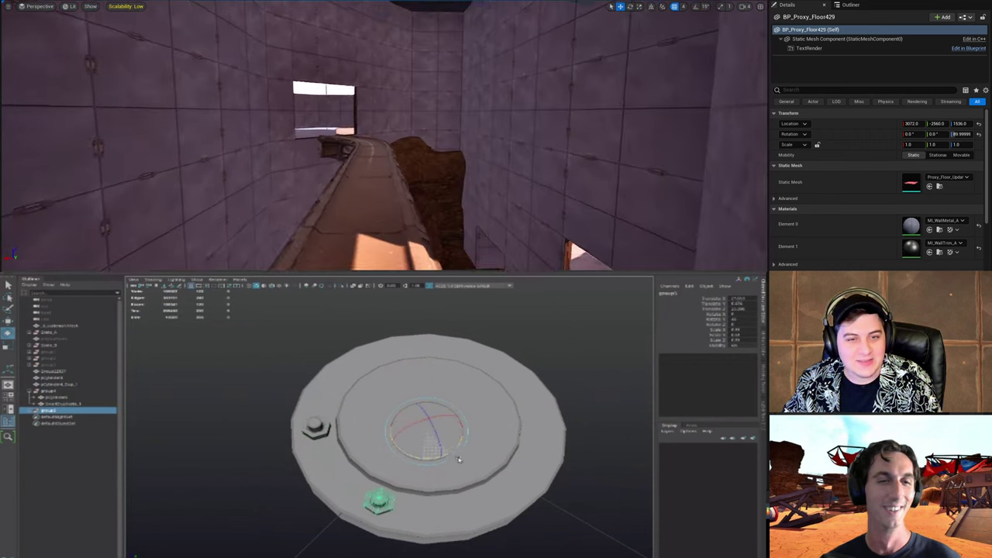
key(shift+d)
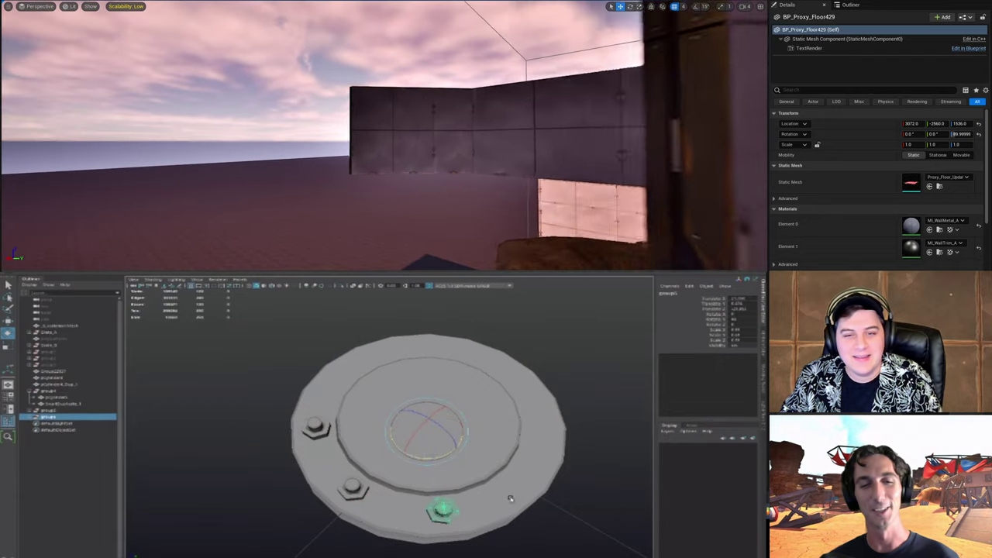
key(shift+d)
key(shift+d)
alt+drag(514, 516, 540, 463)
key(shift+d)
key(shift+d)
key(shift+d)
click(540, 462)
scroll(540, 463, down, 3)
alt+drag(477, 457, 454, 424)
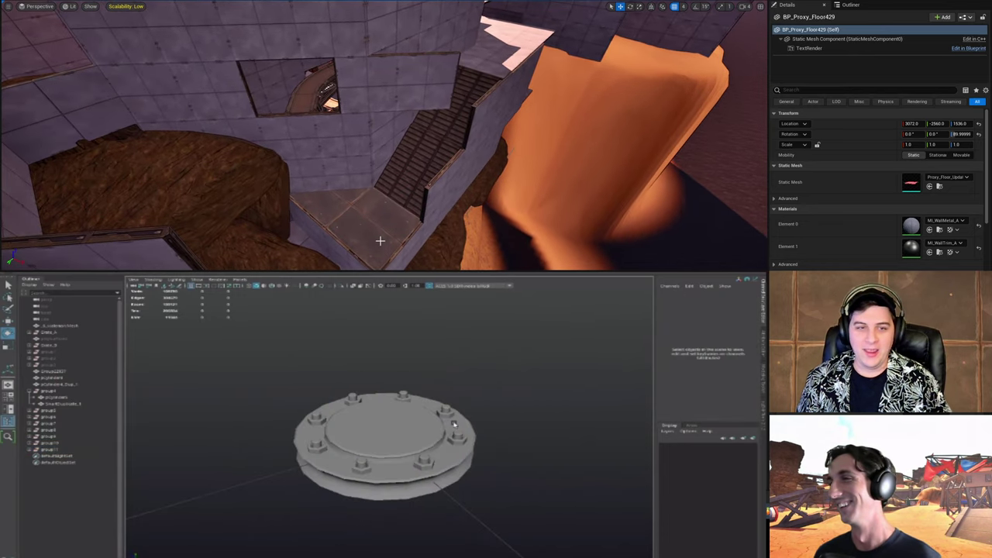
Step: Select the bolts' nuts and cylinders, unparent them from their separate groups, and gather them in one new group
alt+drag(407, 500, 483, 482)
alt+right_drag(483, 482, 380, 448)
alt+drag(379, 448, 348, 443)
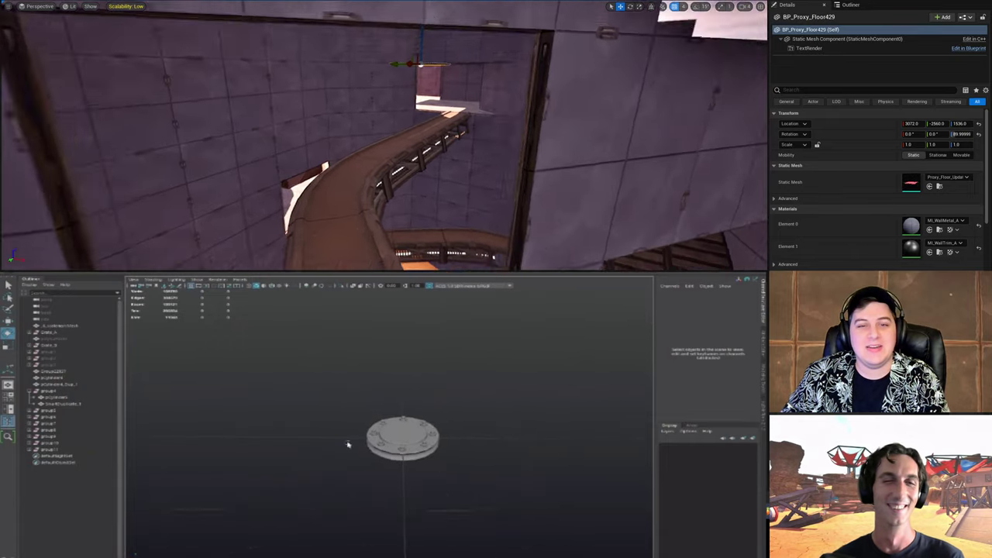
alt+right_drag(348, 443, 376, 403)
drag(376, 403, 441, 457)
alt+drag(349, 453, 323, 464)
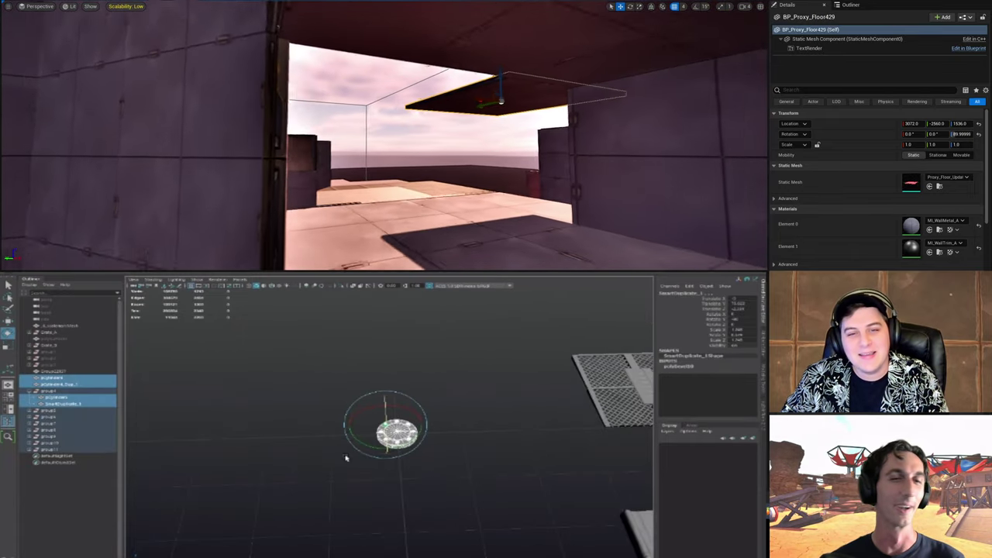
click(330, 401)
drag(327, 392, 433, 483)
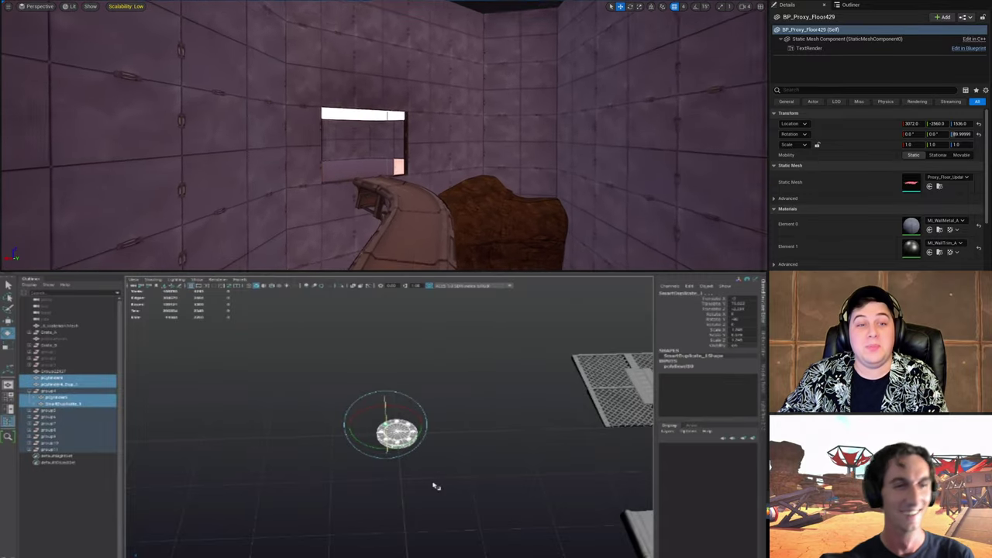
key(shift+p)
key(ctrl+z)
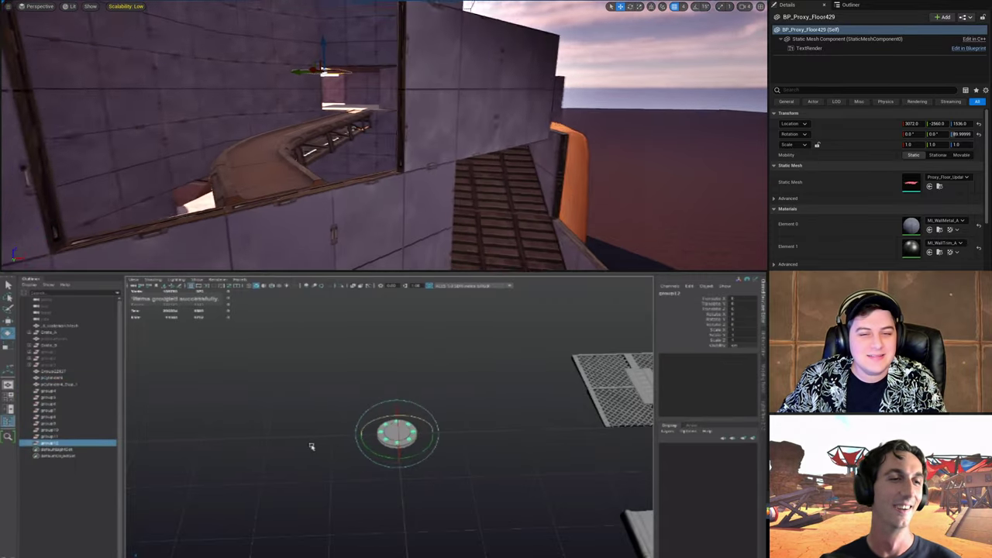
Step: Remove the leftover individual bolt groups from the scene hierarchy and select the combined bolt group
alt+drag(387, 465, 307, 456)
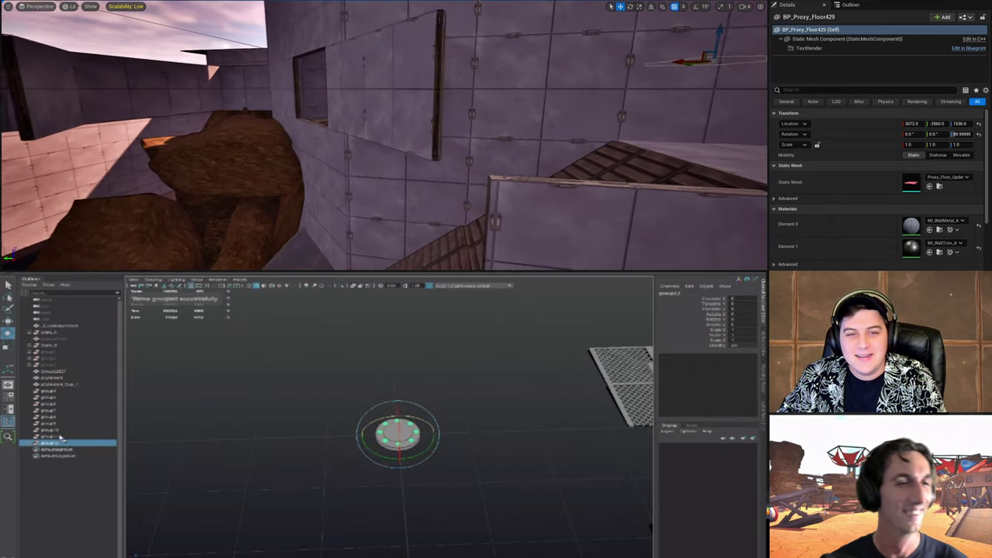
drag(60, 438, 66, 400)
click(392, 486)
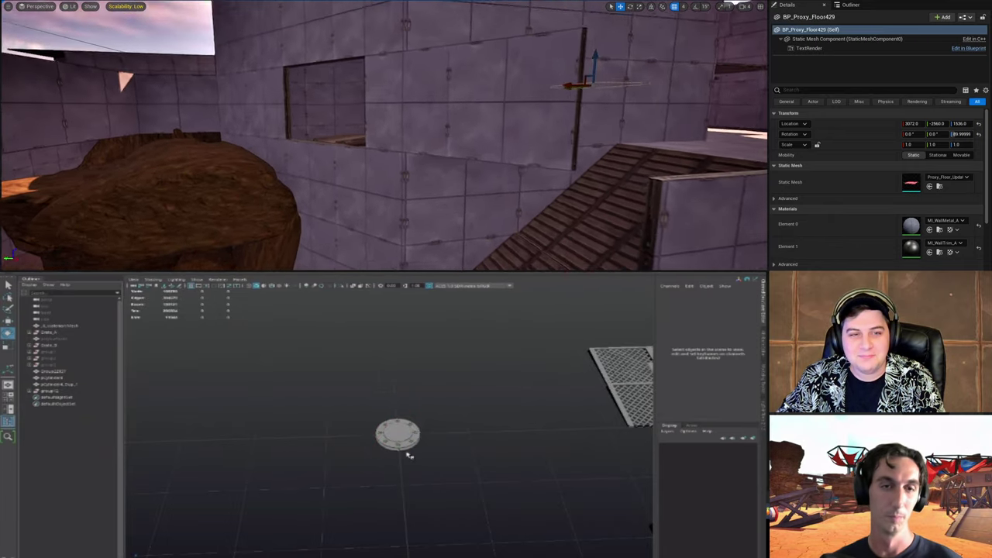
click(56, 391)
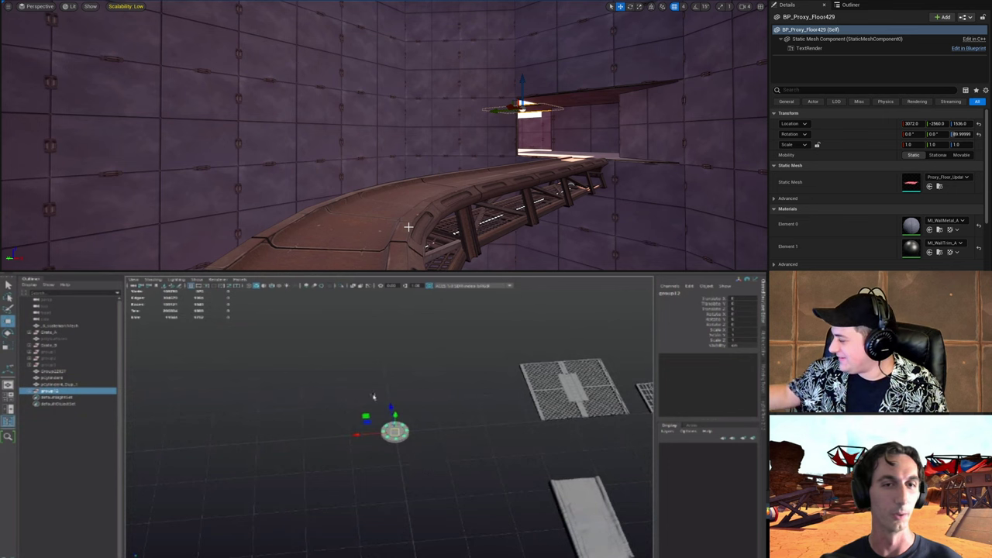
Step: Group the two round plate pieces together with the combined bolt group as one object
drag(437, 472, 438, 472)
click(56, 385)
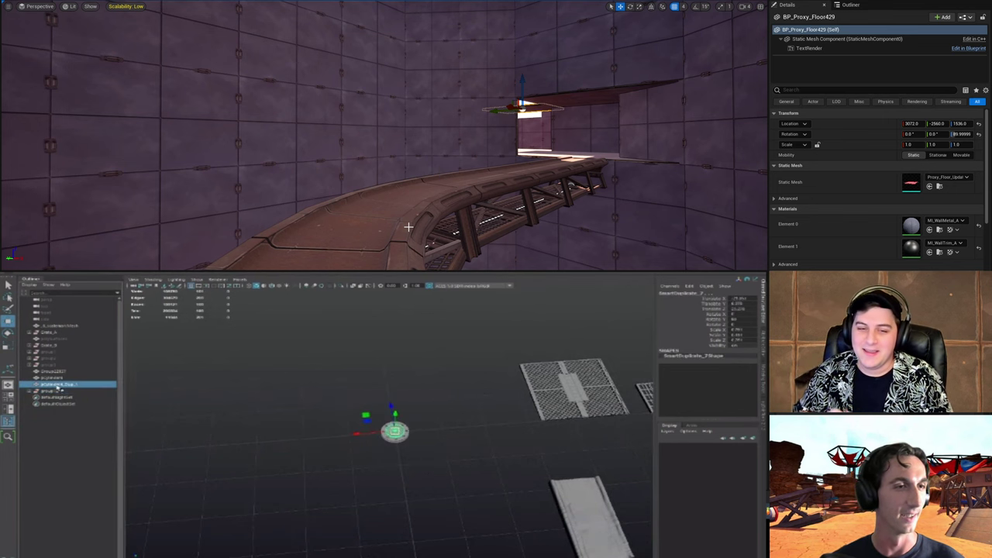
shift+click(58, 378)
click(54, 378)
alt+right_drag(518, 465, 438, 459)
alt+middle_drag(438, 459, 337, 460)
alt+right_drag(337, 460, 382, 493)
alt+drag(383, 493, 376, 474)
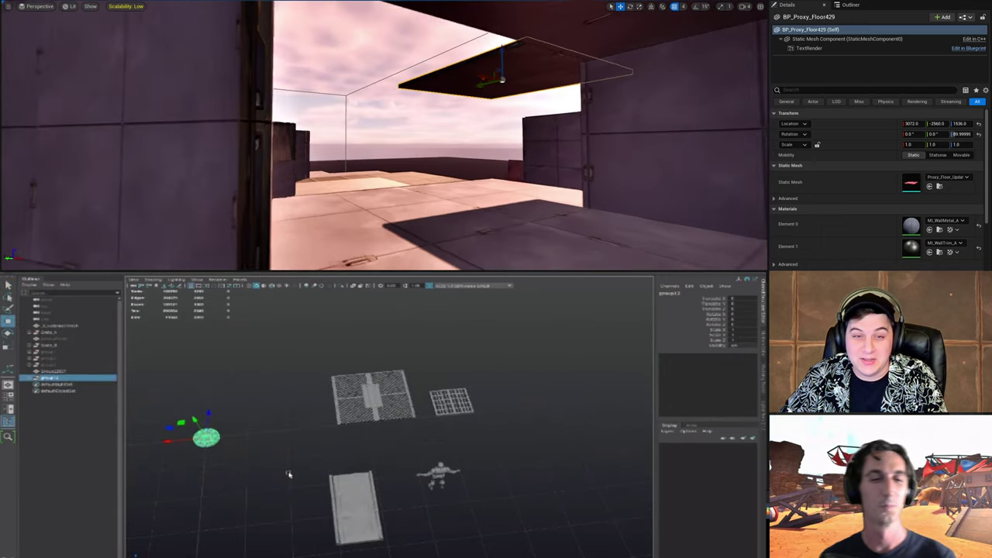
Step: Examine the bolted round plate's size and shape beside the grates, ramp panel and mannequin
click(288, 474)
alt+right_drag(311, 451, 291, 427)
alt+middle_drag(291, 427, 362, 430)
alt+drag(361, 430, 355, 390)
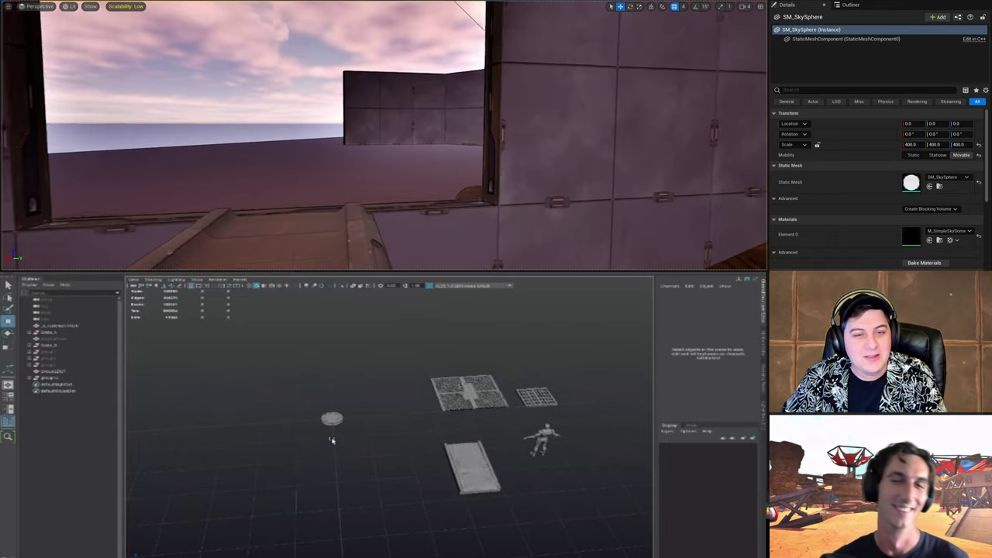
alt+middle_drag(331, 438, 348, 428)
alt+right_drag(349, 428, 467, 463)
mouse_move(468, 462)
alt+middle_down()
mouse_move(440, 467)
mouse_move(462, 468)
alt+middle_up()
click(66, 377)
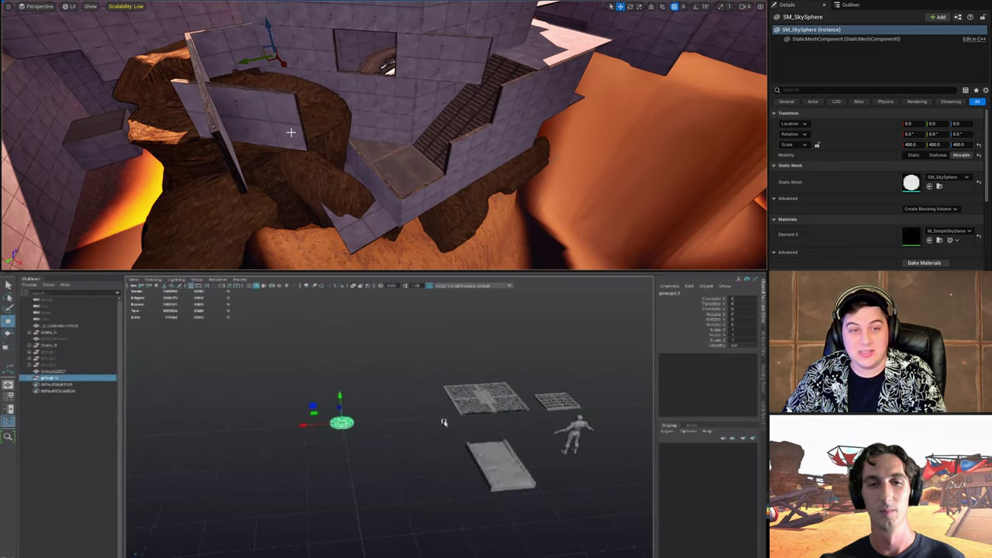
alt+right_drag(344, 442, 302, 388)
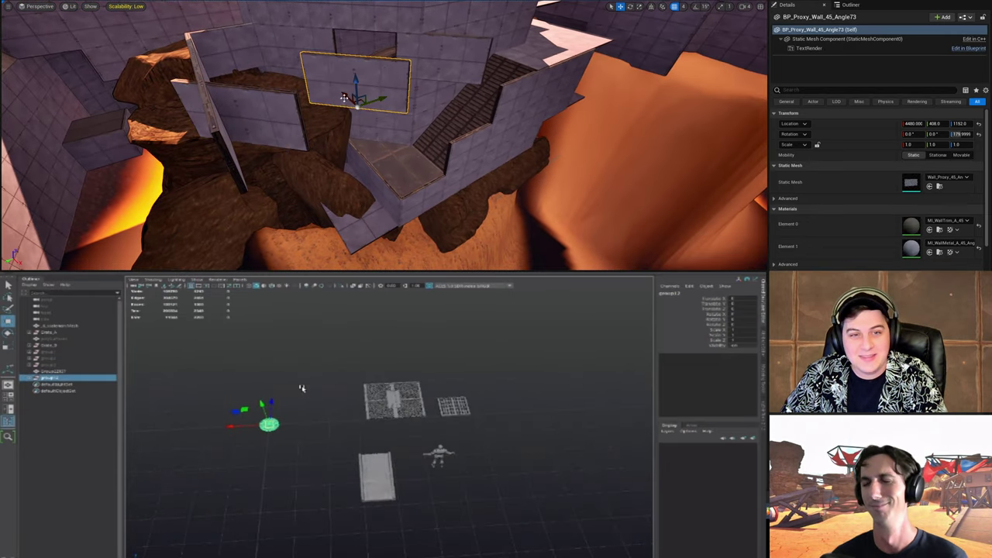
Step: In the Unreal level, move the angled wall panel outward over the rocks so that it continues the neighbouring wall
drag(344, 99, 389, 139)
alt+drag(302, 388, 330, 430)
scroll(321, 428, up, 2)
drag(426, 141, 341, 147)
click(54, 419)
click(48, 372)
scroll(325, 433, down, 1)
alt+middle_drag(325, 434, 306, 412)
click(301, 406)
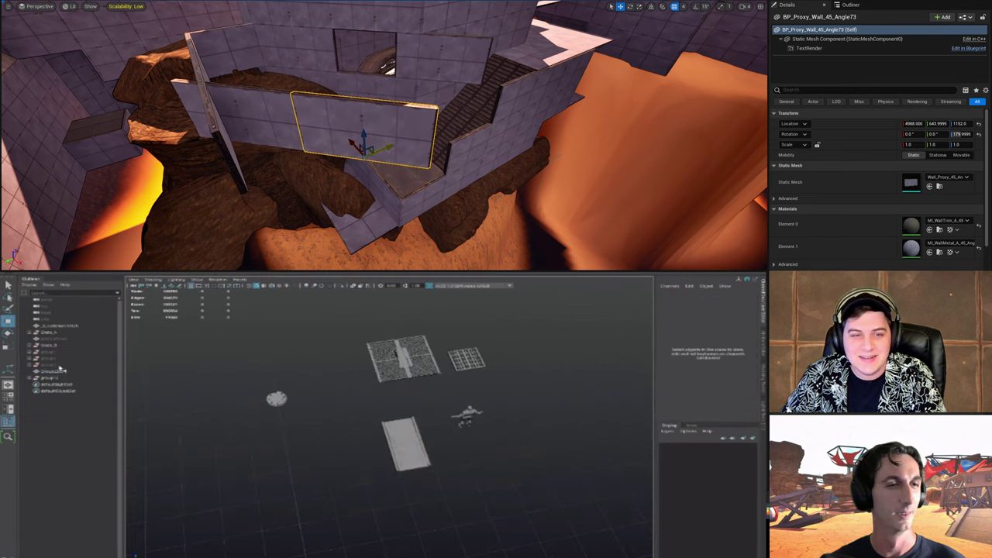
Step: Nudge the angled wall panel sideways to line its end up flush with the adjoining wall
click(60, 371)
right_drag(363, 137, 418, 178)
click(68, 379)
alt+drag(233, 451, 251, 452)
right_drag(418, 178, 395, 186)
scroll(264, 446, up, 3)
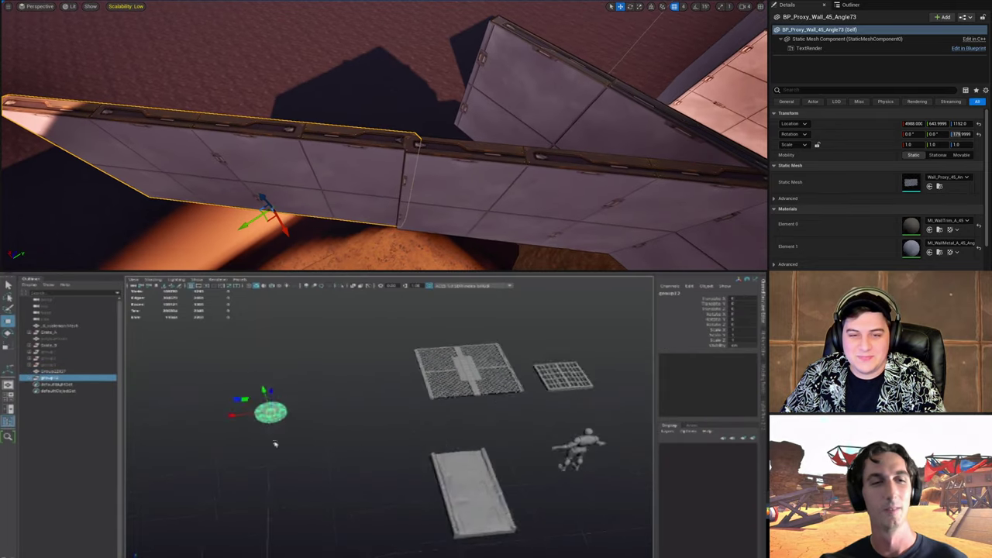
alt+drag(274, 443, 295, 442)
click(53, 383)
drag(257, 220, 254, 223)
click(58, 377)
click(59, 372)
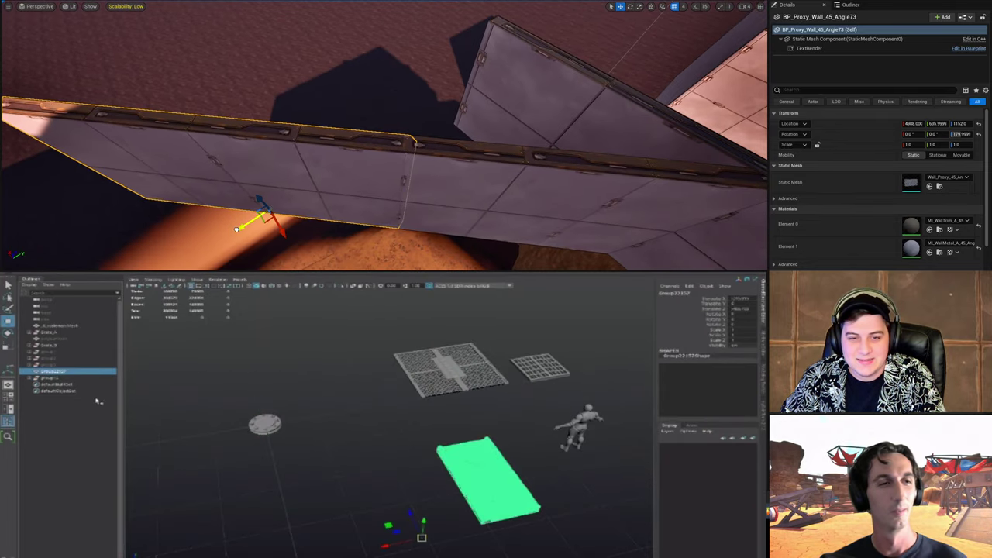
click(359, 476)
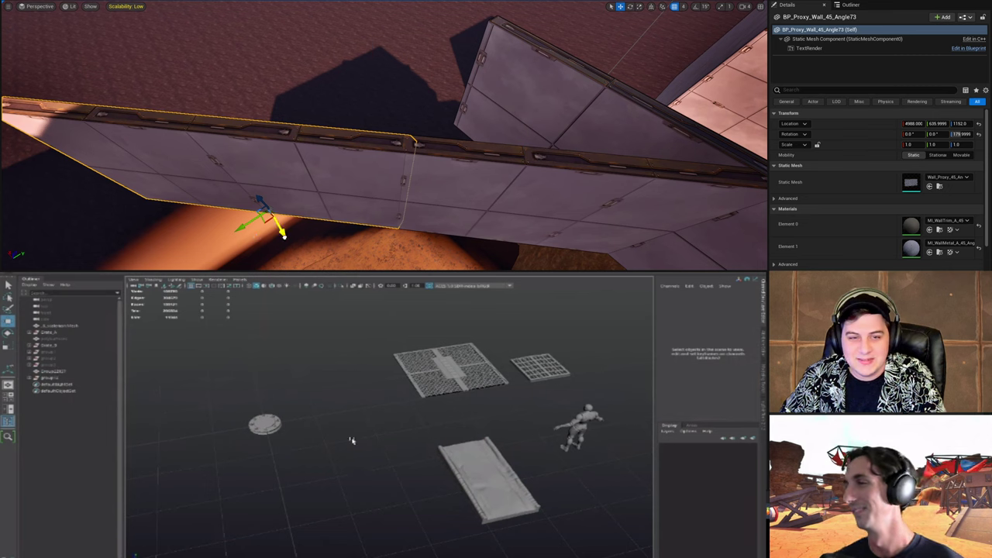
Step: In the Unreal level, delete the angled wall panel that stands across the gap from the offset panel above the rocks
alt+middle_drag(357, 466, 380, 459)
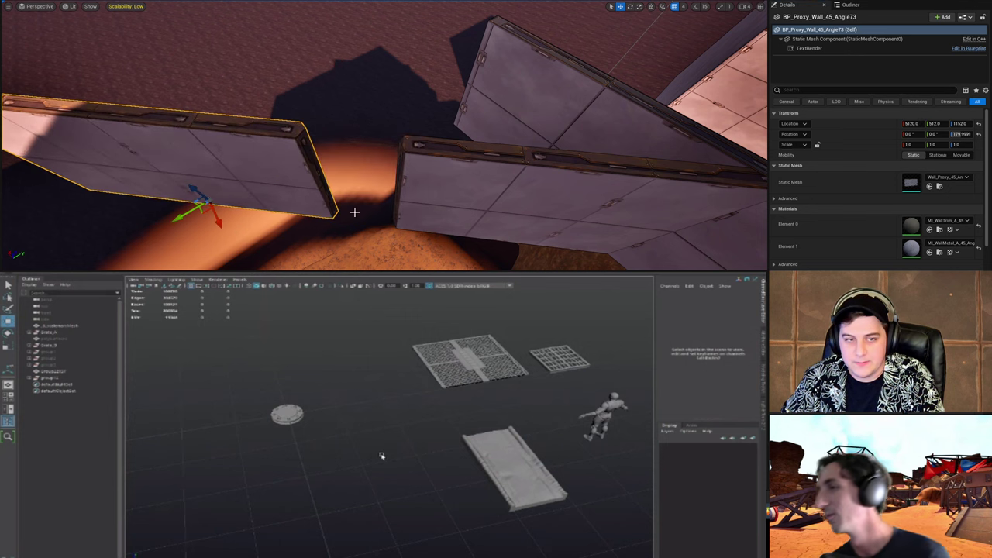
click(498, 207)
right_drag(498, 206, 543, 232)
mouse_move(474, 169)
mouse_down()
mouse_move(446, 188)
mouse_move(471, 173)
mouse_up()
right_drag(458, 188, 471, 188)
key(Delete)
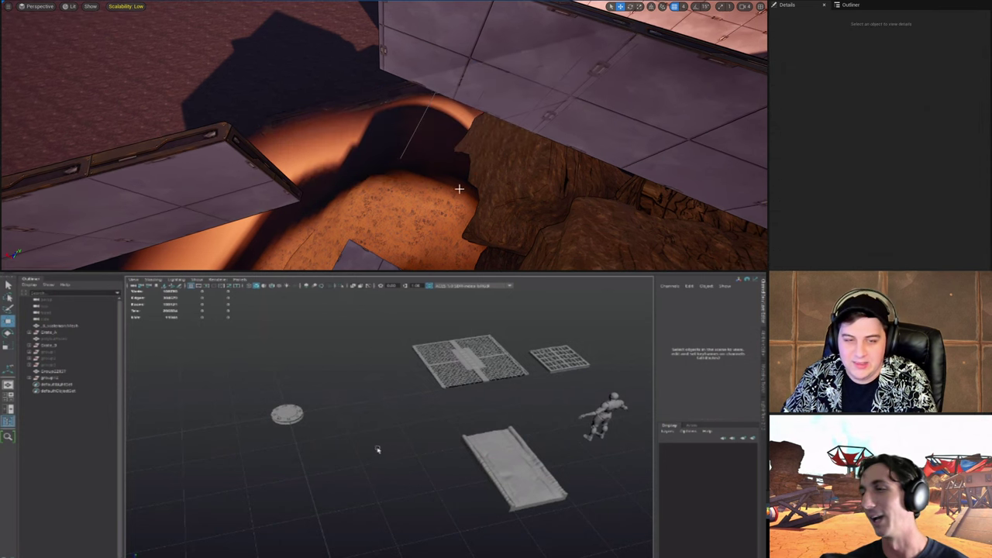
Step: Move the remaining angled wall panel across the gap to join the neighbouring walls, at X 4608 and Y 1024
click(293, 193)
right_drag(293, 192, 232, 210)
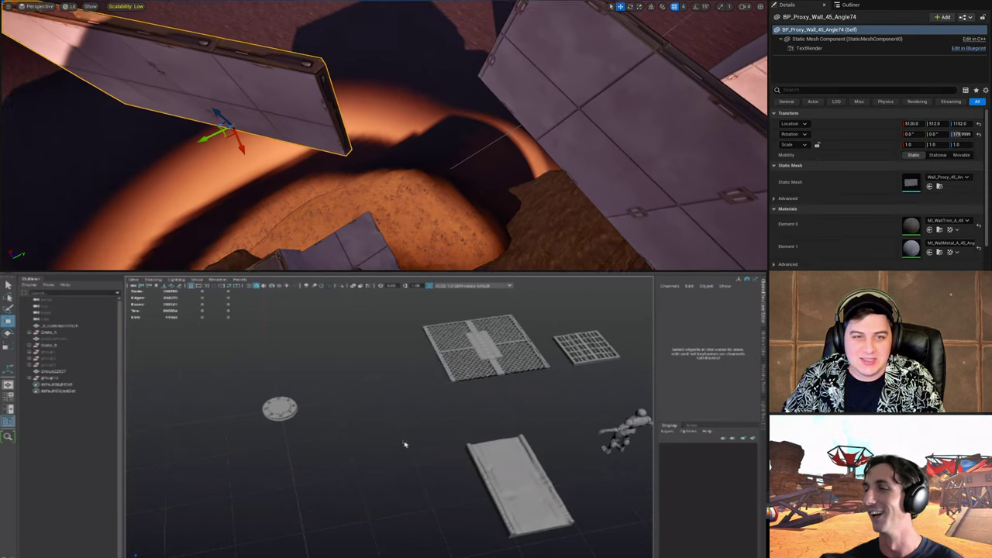
alt+drag(398, 445, 394, 454)
alt+right_drag(395, 454, 484, 462)
right_drag(325, 155, 314, 159)
drag(314, 159, 425, 97)
right_drag(425, 98, 324, 117)
alt+middle_drag(391, 405, 368, 428)
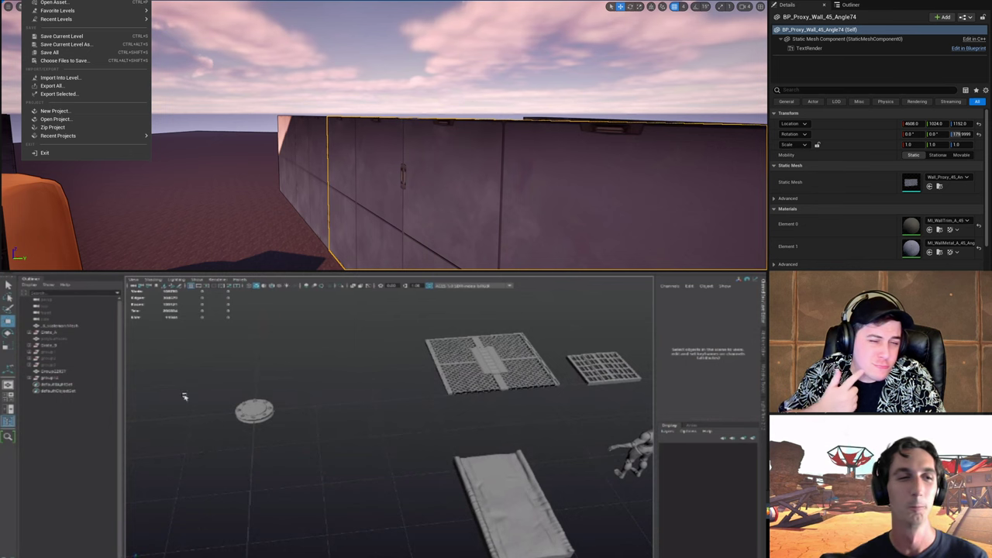
click(59, 379)
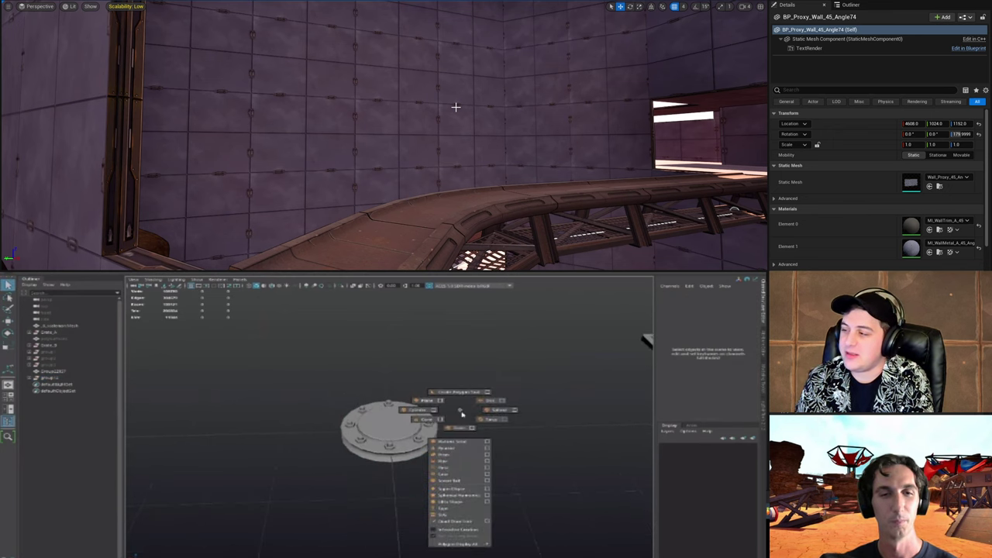
Step: With grid snapping off, tilt the large rock in the walled corner to an X rotation of about -0.48°
right_drag(573, 158, 263, 167)
right_drag(496, 147, 562, 154)
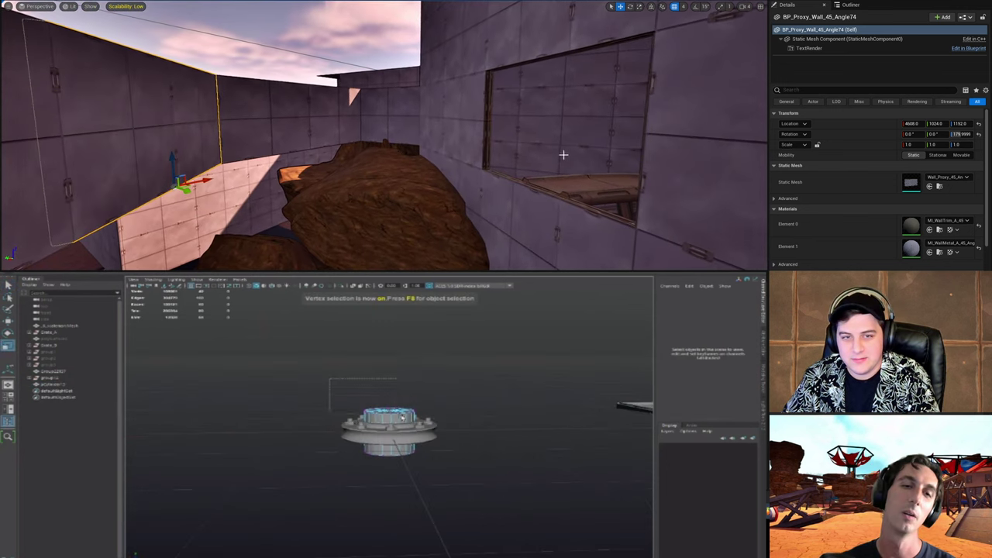
click(410, 150)
key(f)
alt+drag(410, 150, 620, 86)
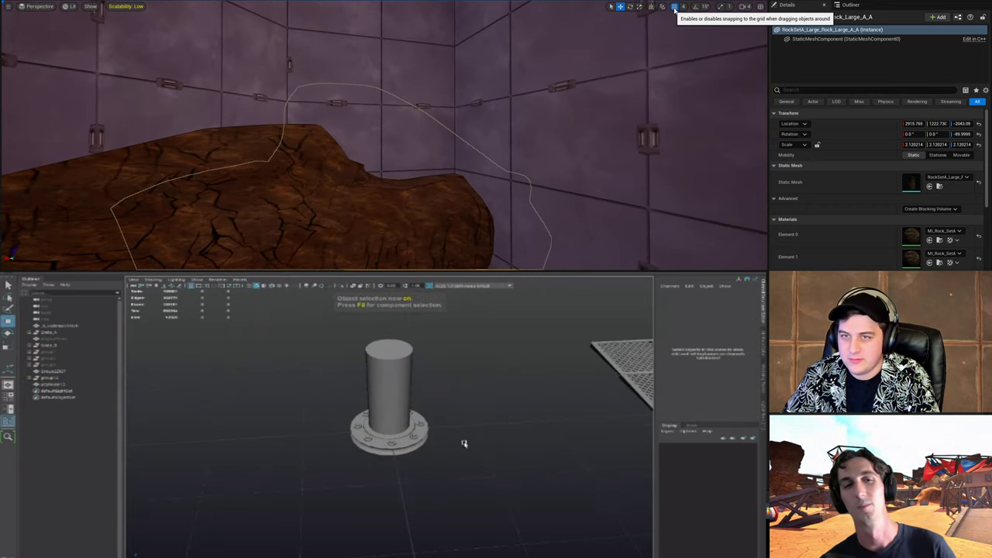
click(674, 6)
right_drag(496, 136, 496, 109)
key(e)
right_drag(217, 62, 381, 64)
Step: Save the current level with the adjusted rock
click(30, 0)
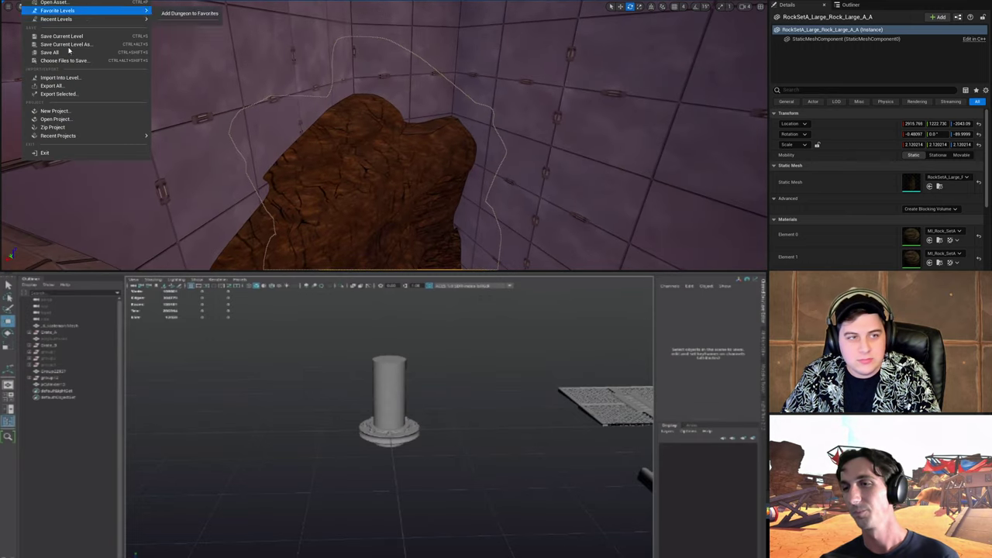
click(69, 35)
right_drag(401, 177, 450, 167)
alt+drag(353, 194, 411, 179)
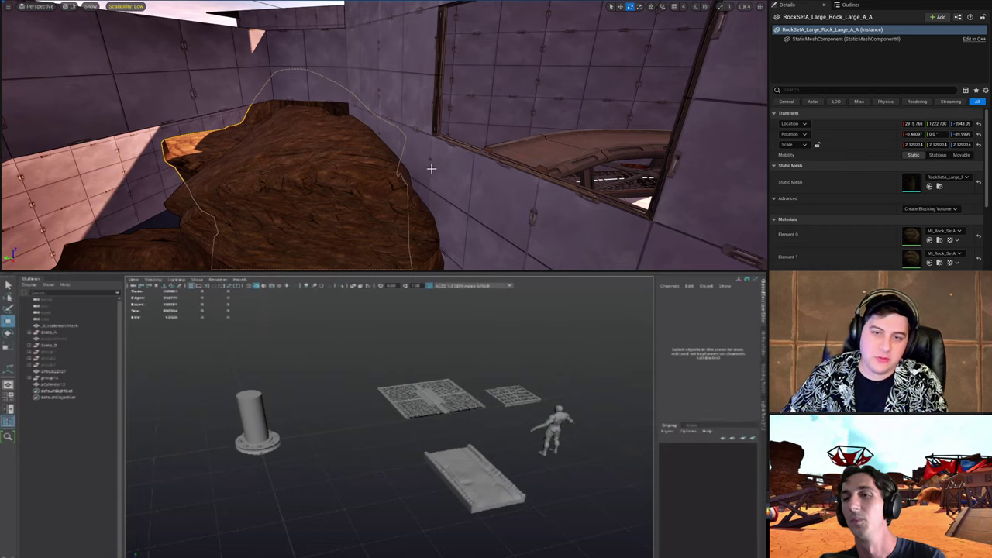
key(w)
mouse_move(431, 169)
right_down()
mouse_move(543, 169)
mouse_move(496, 169)
mouse_move(558, 178)
mouse_move(449, 174)
mouse_move(430, 194)
mouse_move(442, 164)
right_up()
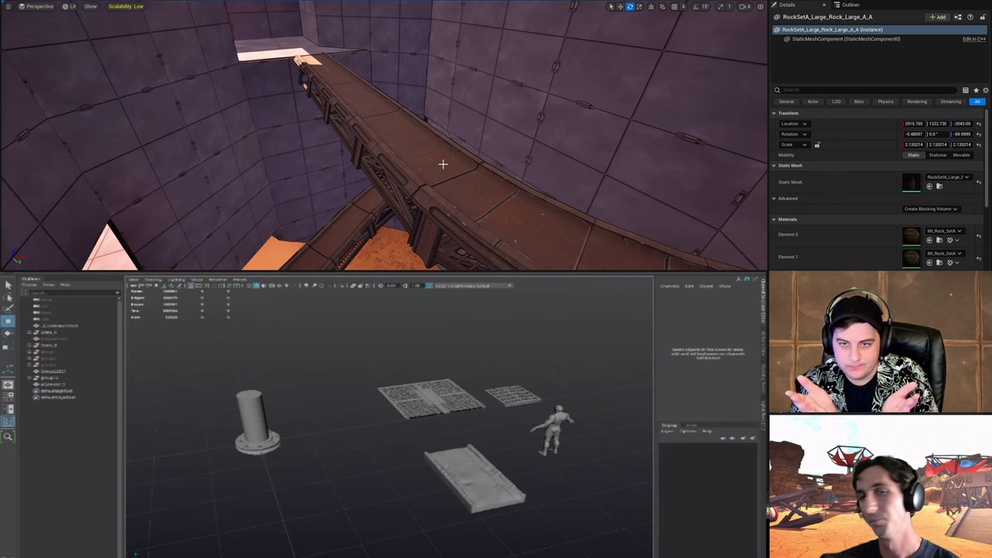
Step: In Maya, delete the cylinder standing on the round bolted plate and select the plate's whole group
click(262, 409)
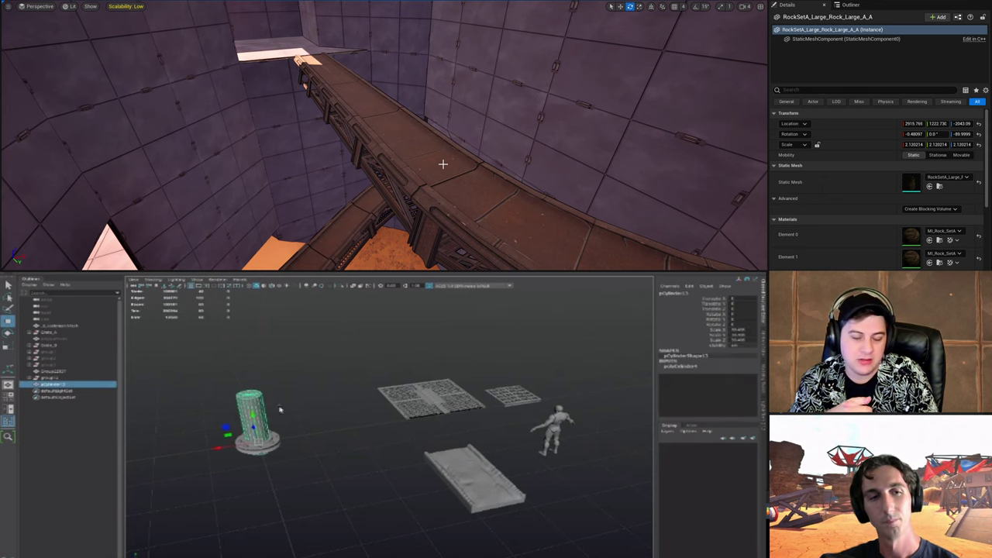
key(Delete)
alt+drag(345, 459, 338, 472)
click(262, 445)
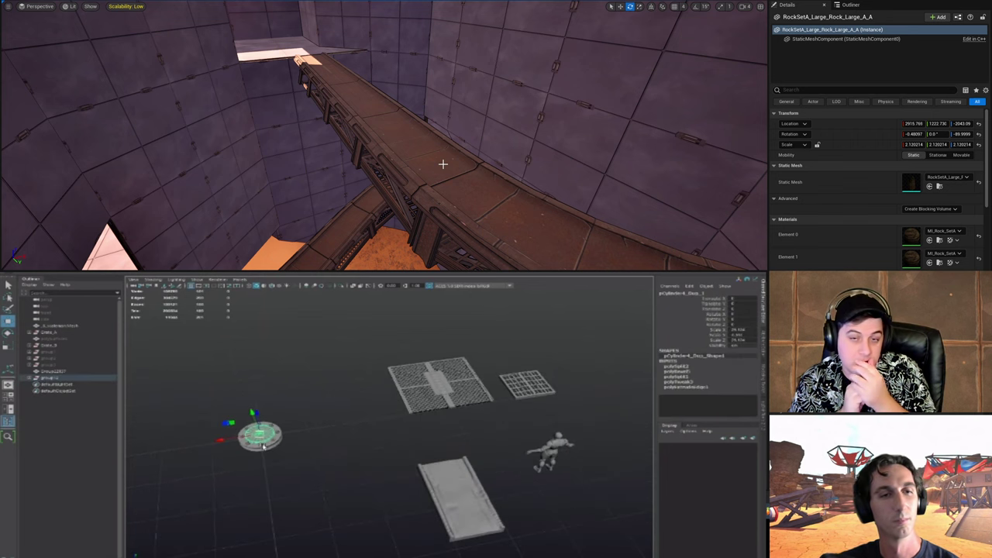
click(67, 378)
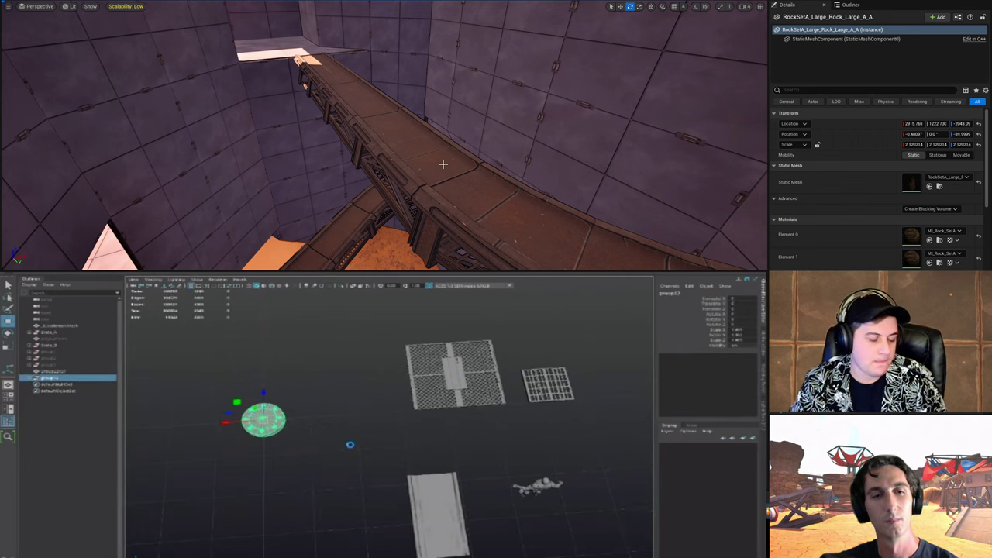
alt+drag(348, 445, 333, 434)
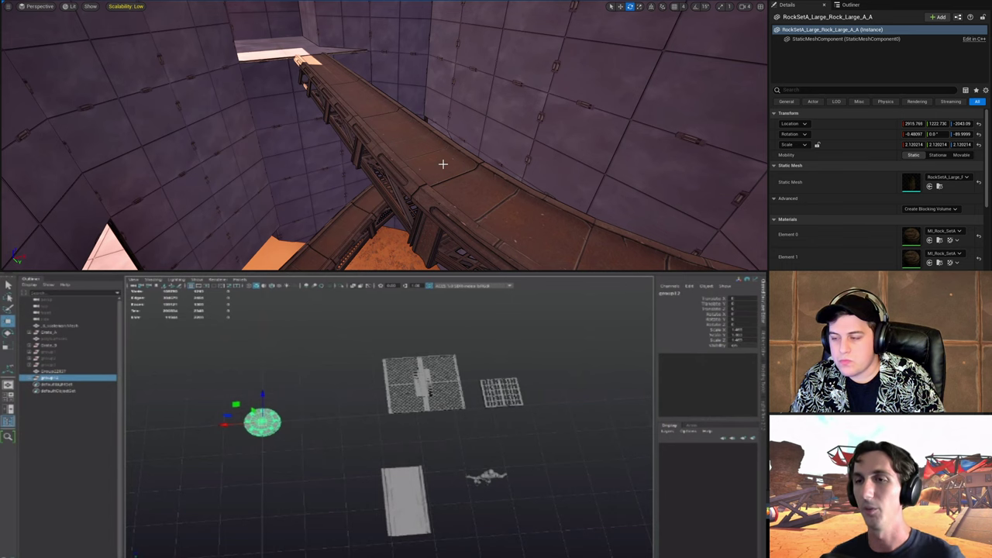
right_drag(763, 424, 342, 434)
scroll(345, 431, up, 4)
Step: Return to the Unreal level and save it again
right_drag(443, 164, 542, 164)
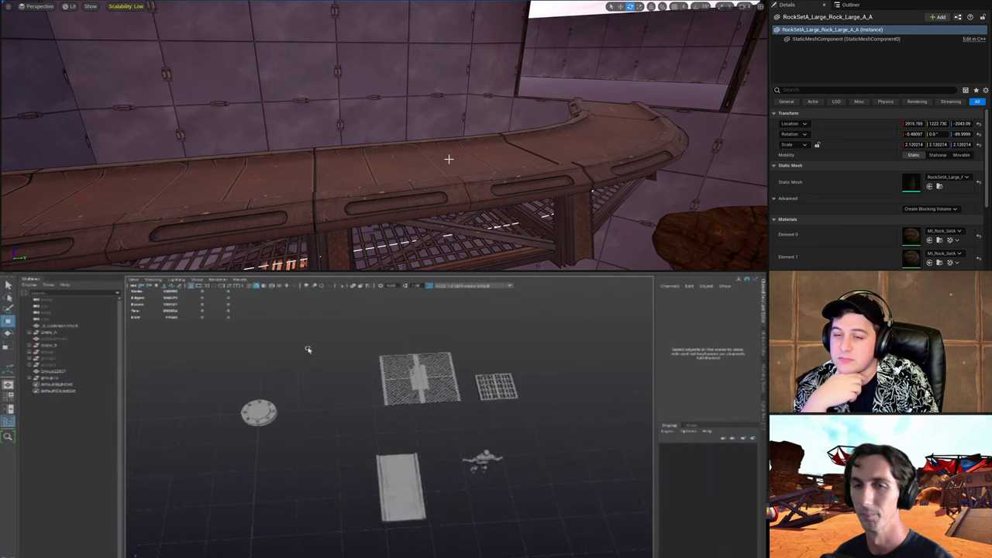
right_drag(459, 154, 619, 154)
click(30, 1)
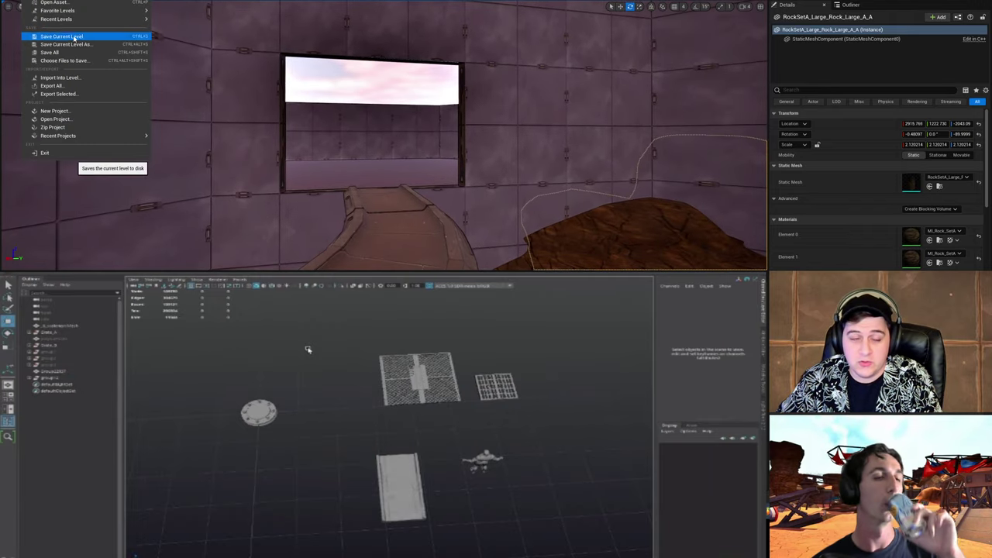
click(75, 37)
Step: Examine the curved walkway, the rocks beside it and the window openings in the surrounding walls
right_drag(408, 122, 589, 163)
right_drag(383, 135, 394, 81)
click(317, 50)
key(s)
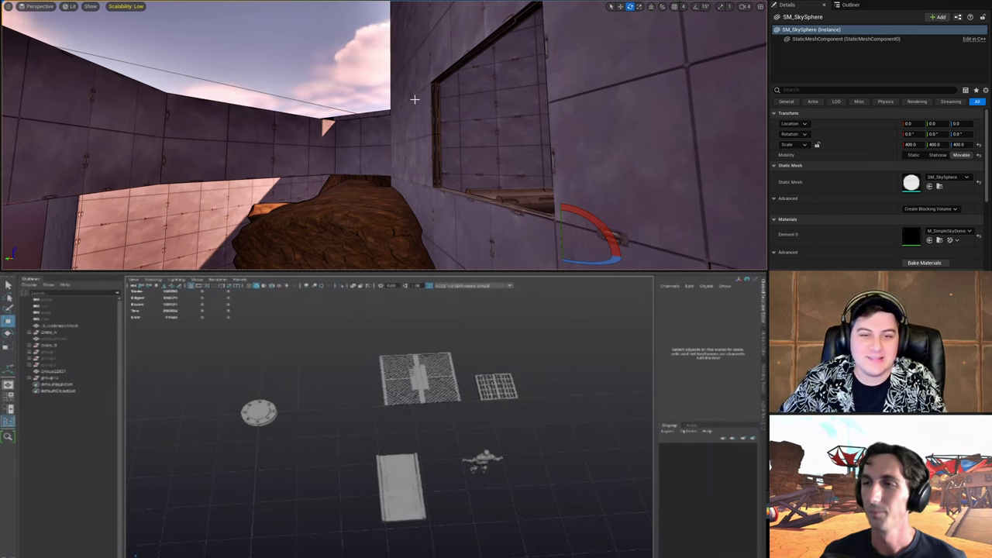
key(w)
mouse_move(415, 99)
right_down()
mouse_move(481, 117)
mouse_move(341, 101)
mouse_move(423, 100)
right_up()
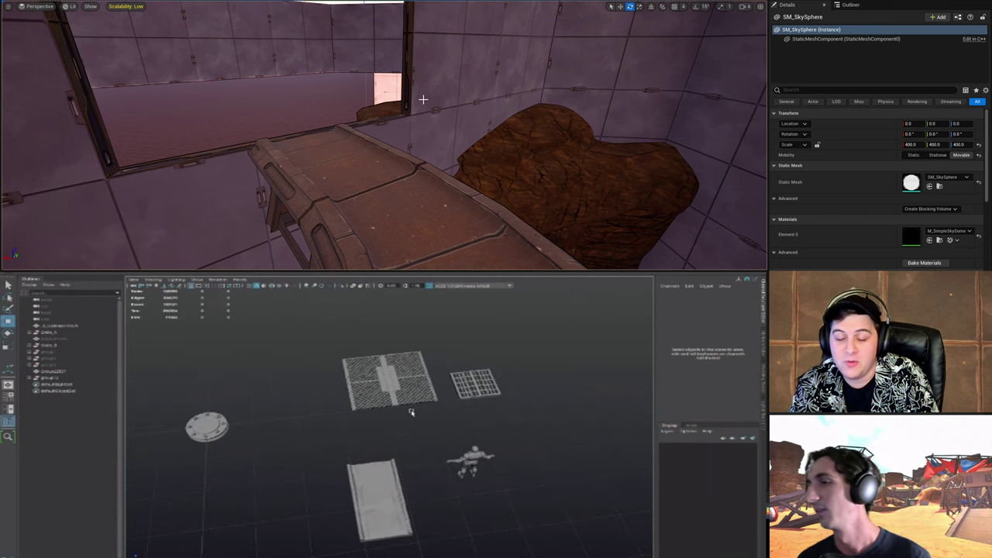
key(w)
right_drag(432, 91, 542, 73)
Step: Examine the interior floor panels and the openings leading from the dark room to the neighbouring areas
right_drag(384, 102, 453, 185)
click(406, 115)
key(d)
key(w)
key(d)
click(454, 151)
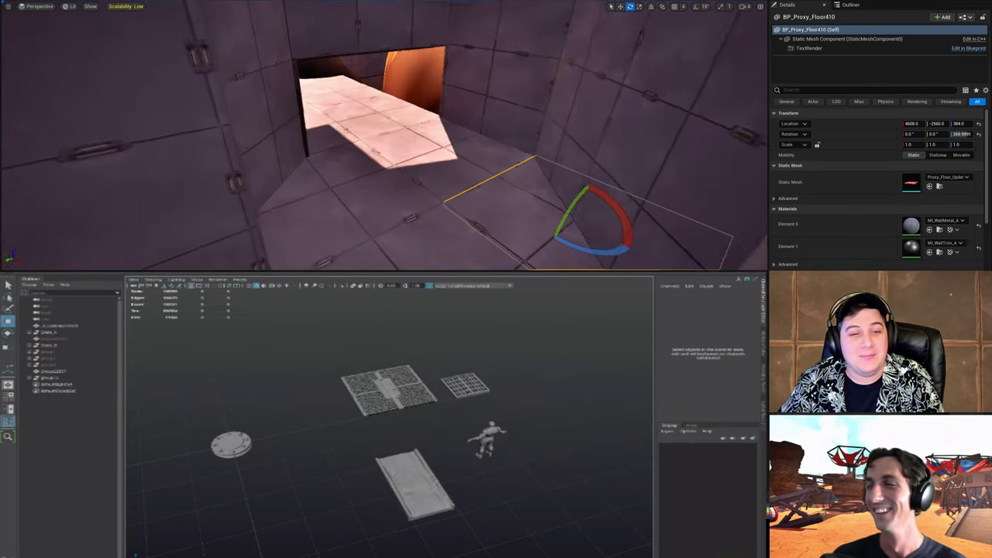
right_drag(453, 151, 364, 151)
key(w)
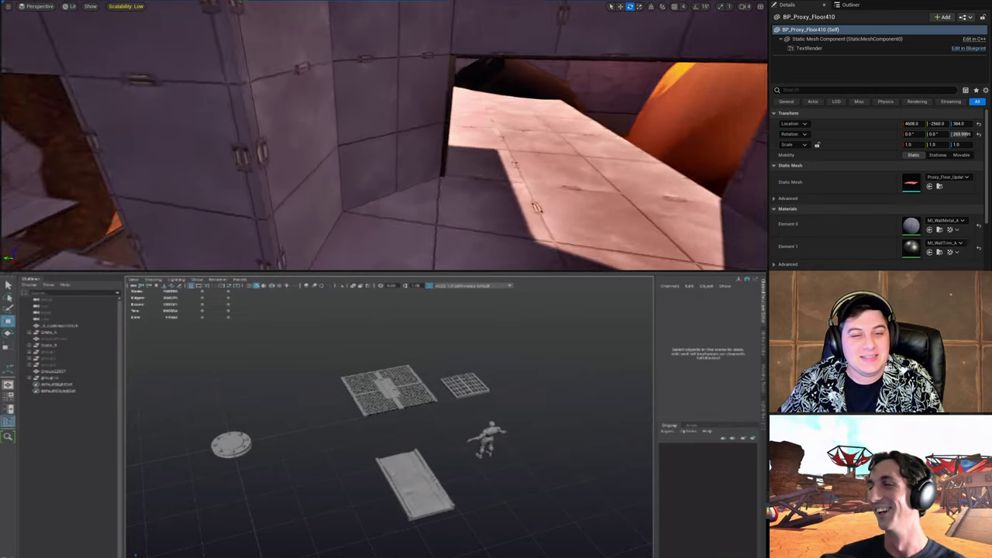
click(453, 186)
right_drag(453, 186, 341, 186)
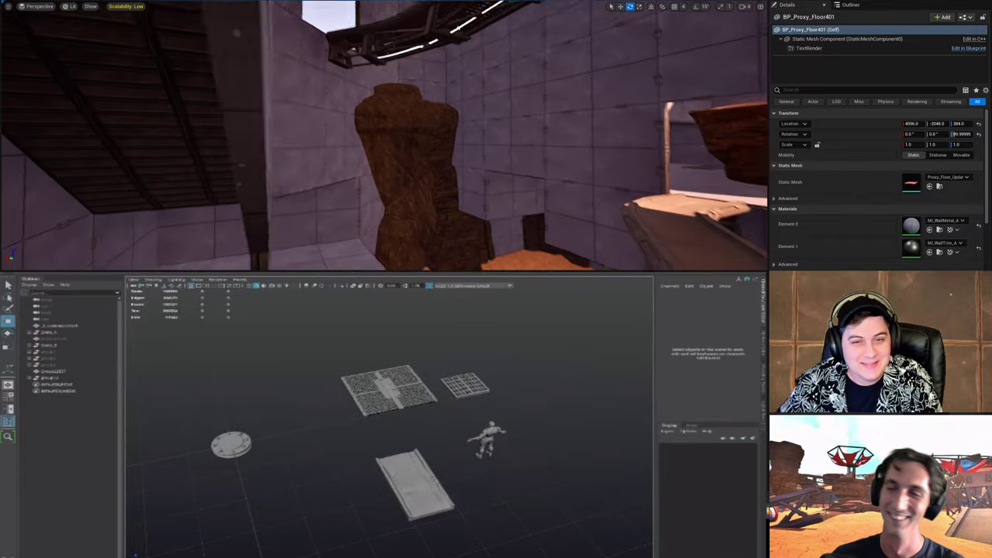
right_drag(341, 186, 380, 209)
key(w)
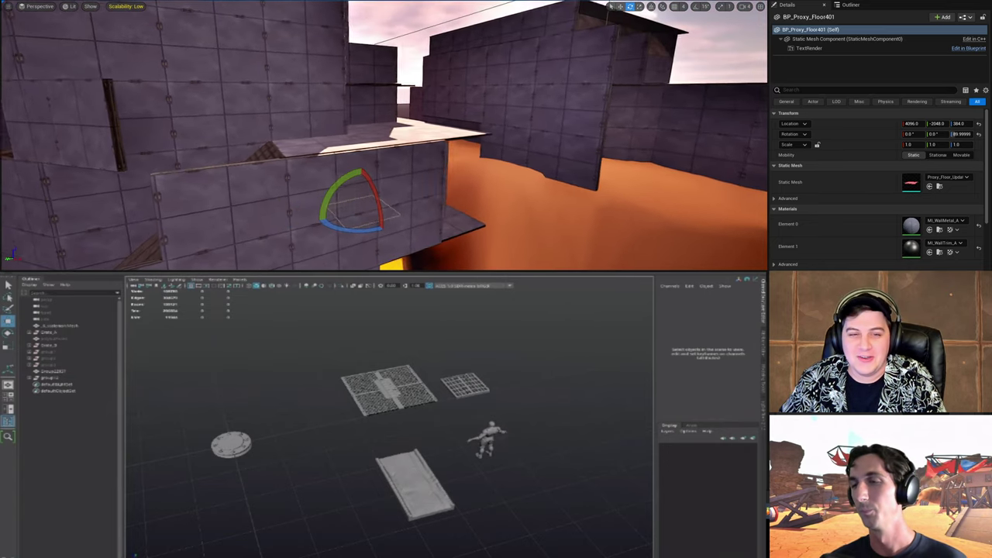
Step: Examine the raised floor panel, the slatted ramp and the surrounding walls from several sides of the building
right_drag(383, 135, 384, 112)
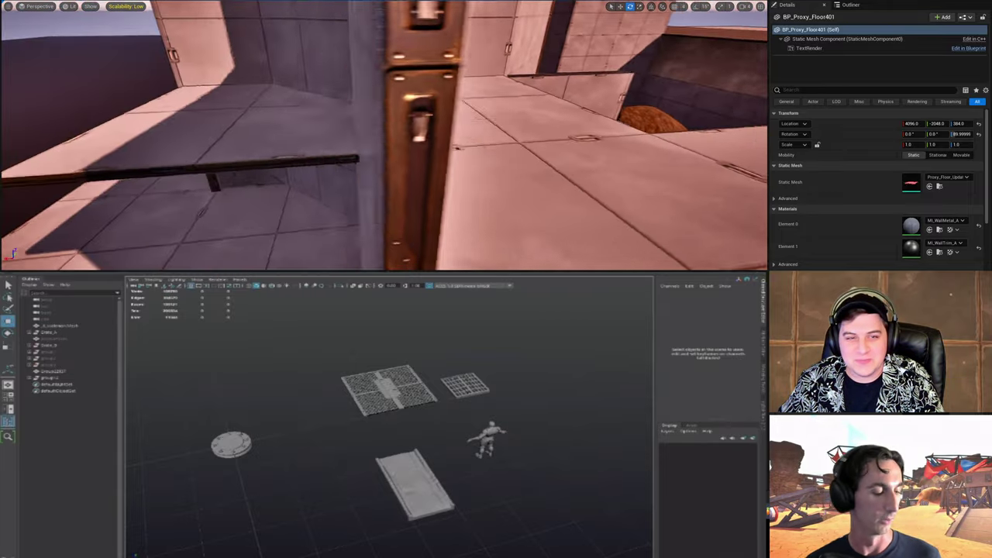
right_drag(384, 136, 295, 136)
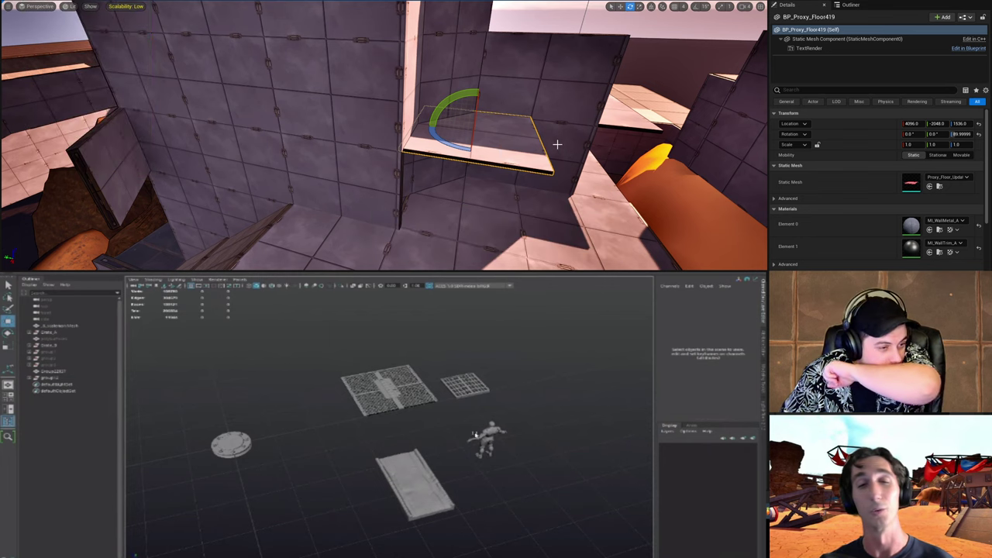
alt+middle_drag(441, 456, 436, 449)
right_drag(383, 135, 383, 116)
alt+middle_drag(436, 449, 403, 450)
right_drag(384, 116, 225, 154)
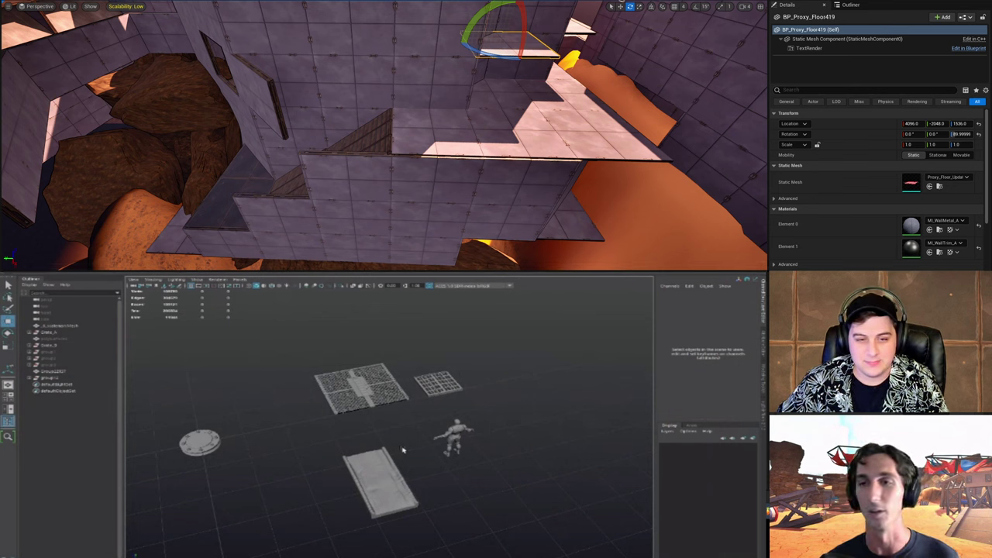
mouse_move(453, 238)
right_down()
mouse_move(415, 186)
mouse_move(334, 155)
mouse_move(318, 193)
mouse_move(341, 232)
mouse_move(453, 237)
right_up()
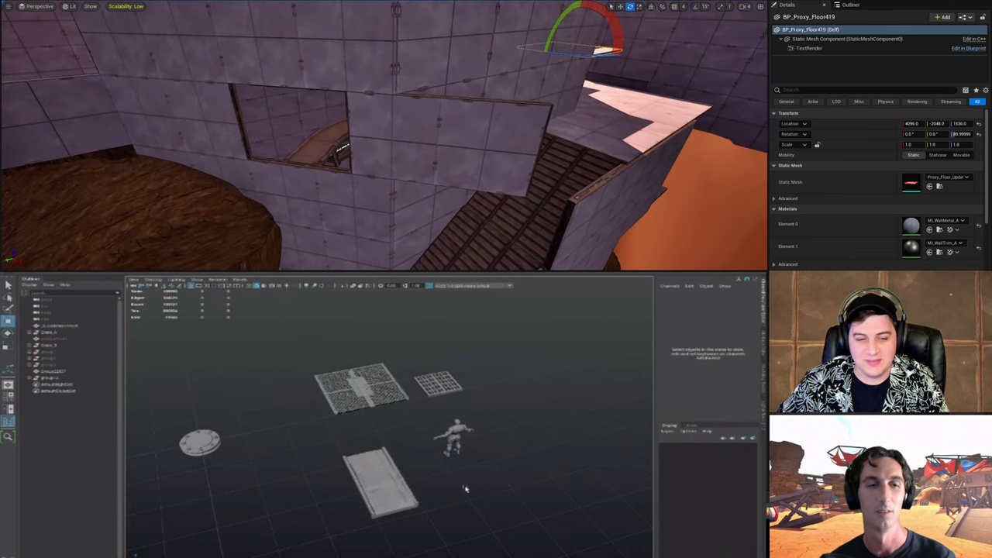
alt+drag(413, 493, 423, 455)
alt+middle_drag(391, 481, 445, 475)
alt+drag(419, 467, 428, 458)
right_drag(480, 223, 271, 223)
alt+drag(436, 454, 453, 448)
right_drag(271, 223, 372, 213)
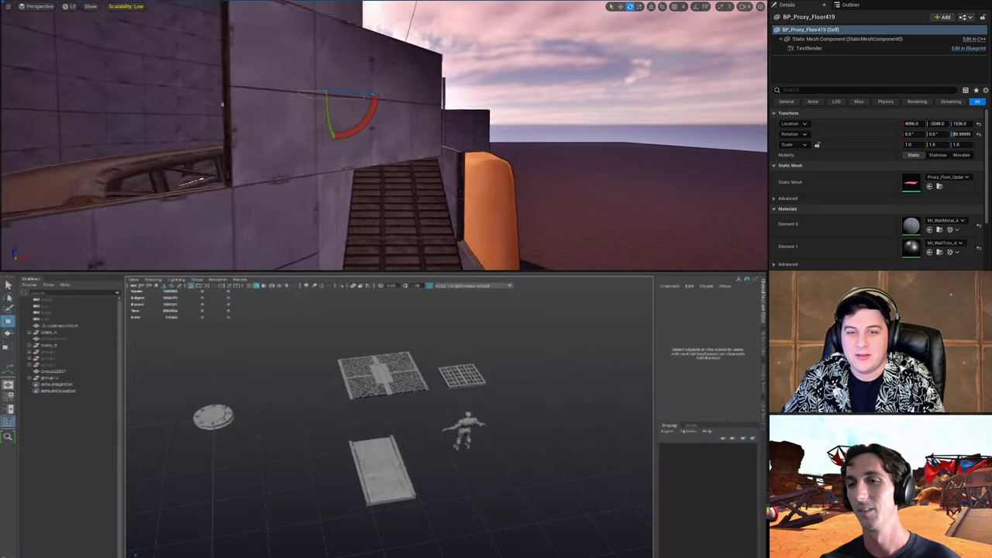
click(542, 85)
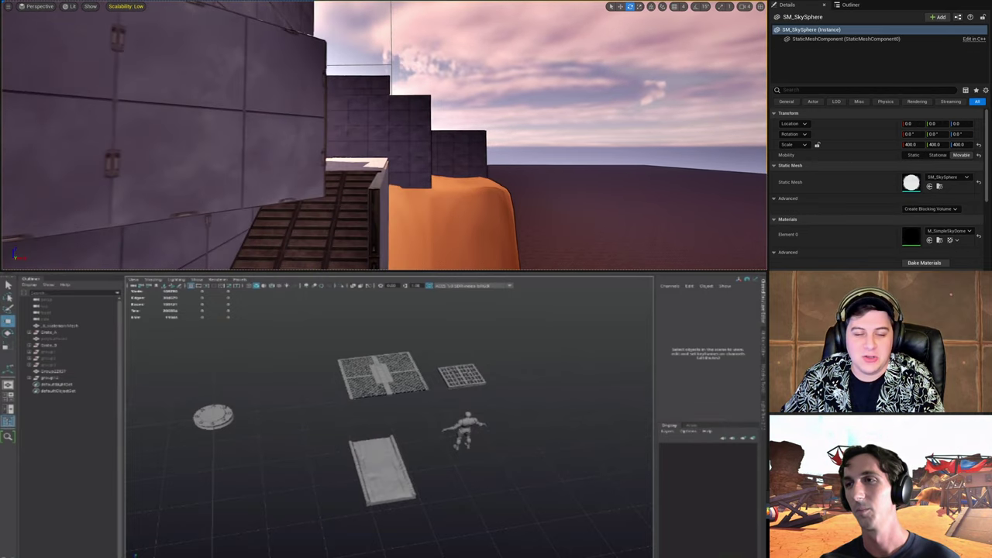
right_drag(543, 85, 457, 85)
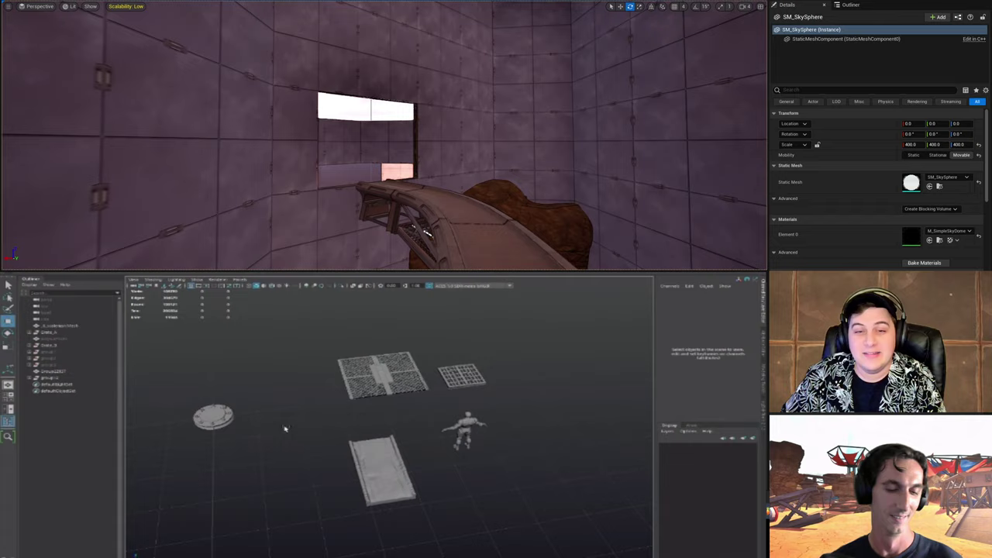
Step: In Maya, unhide the hidden box-shaped props and bring them into view beside the round plate
key(ctrl+shift+h)
alt+middle_drag(310, 440, 474, 423)
scroll(450, 445, up, 3)
alt+drag(341, 414, 418, 469)
scroll(418, 469, down, 2)
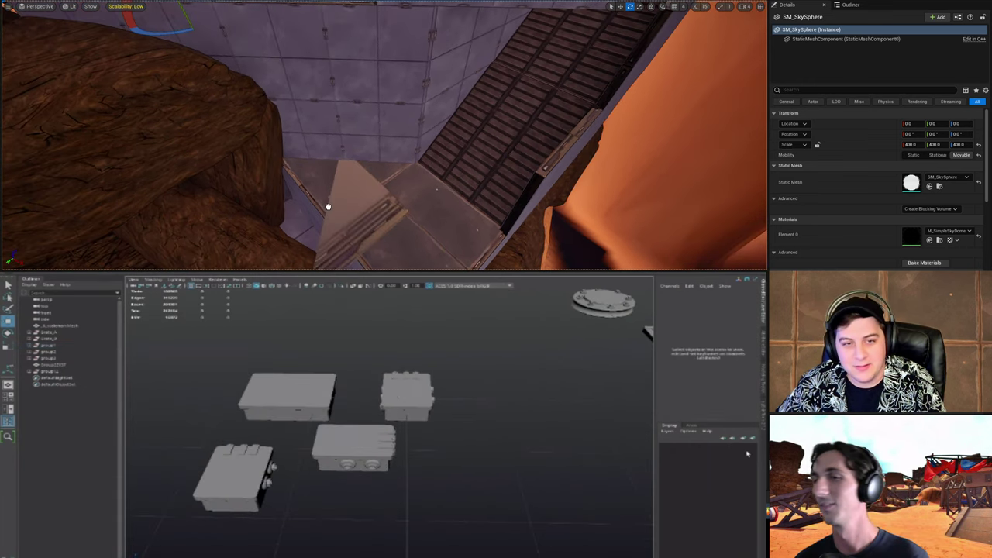
Step: In the Unreal level, try to rotate the triangular floor panel near the slatted ramp about its vertical axis
click(327, 206)
right_drag(328, 206, 385, 181)
drag(385, 181, 331, 179)
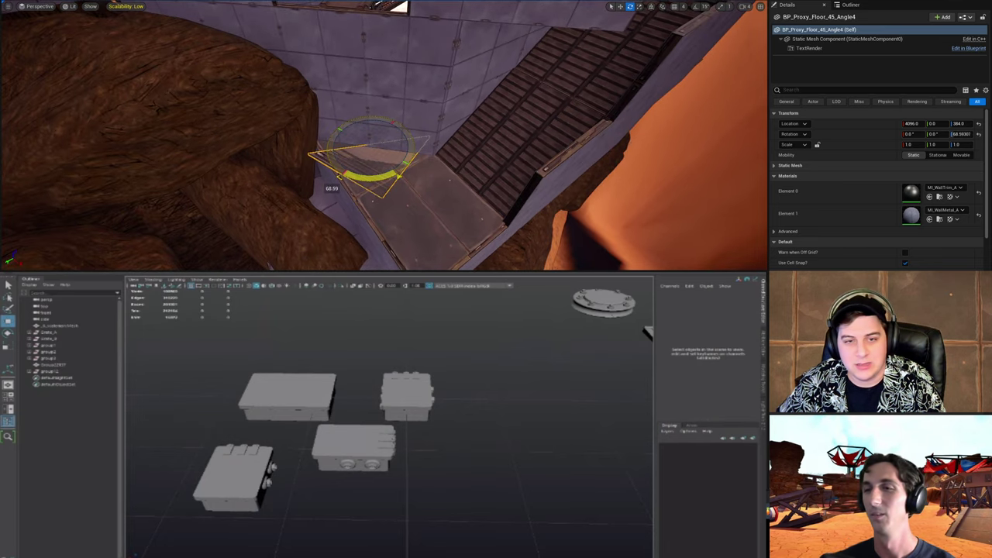
key(ctrl+z)
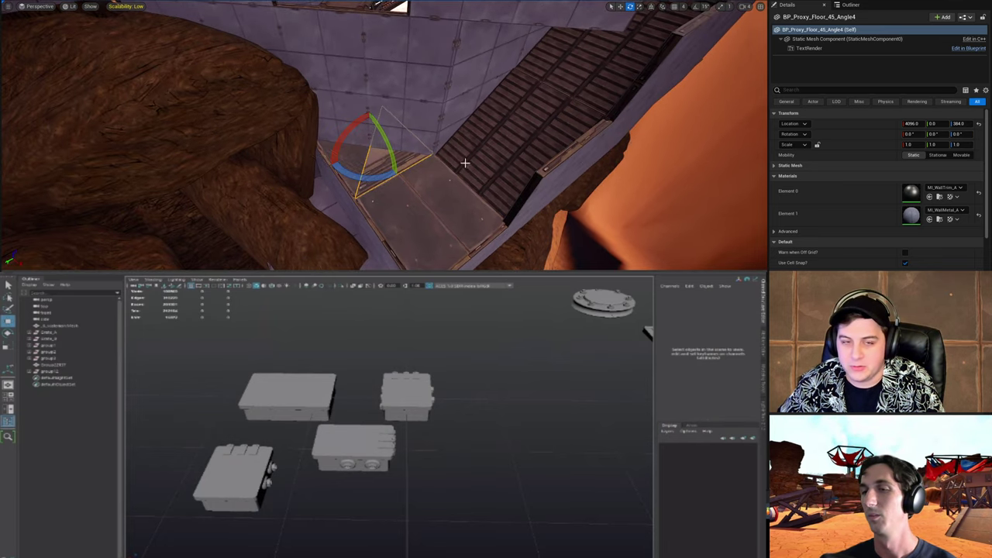
Step: Turn on grid snapping and rotation snapping, undoing the free rotation of the triangular floor panel tried in between
click(675, 6)
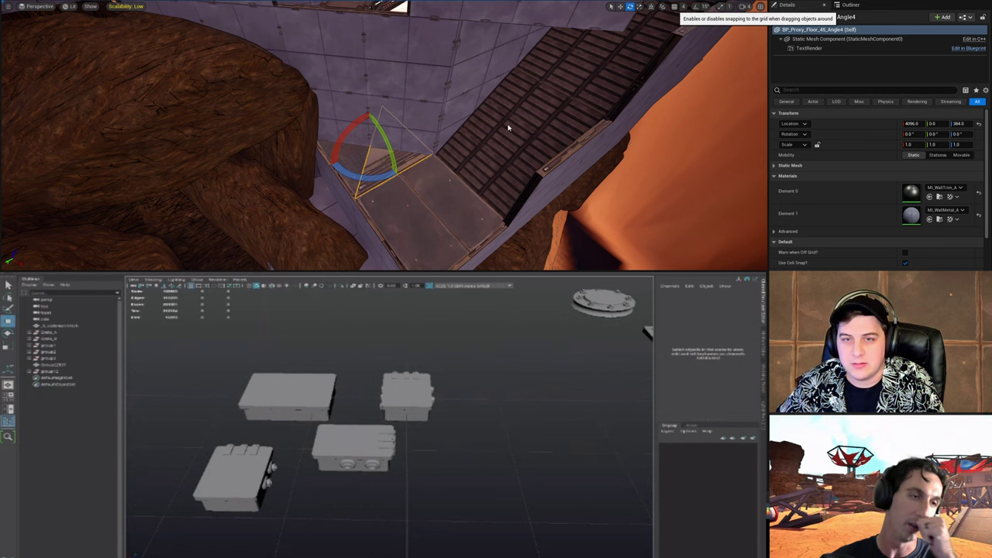
drag(392, 174, 331, 170)
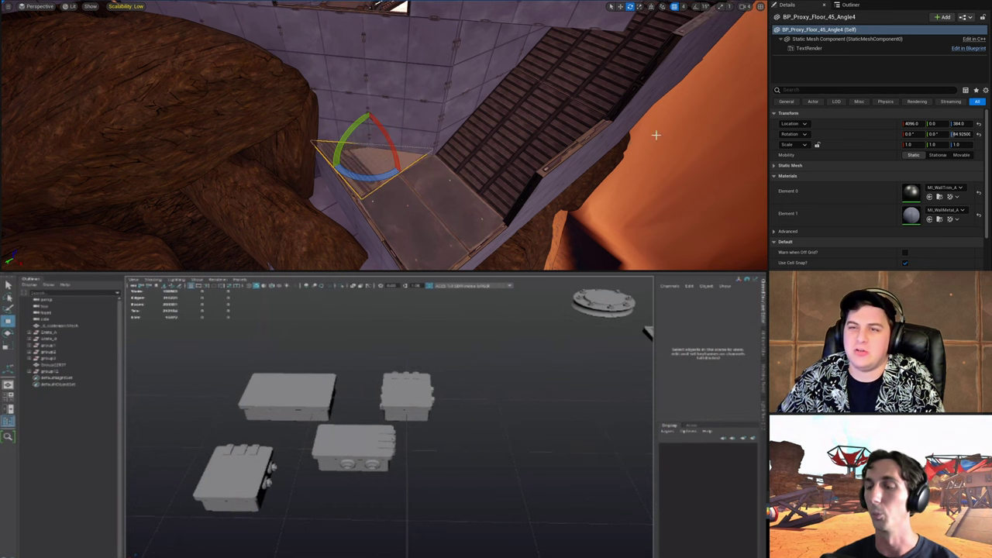
key(ctrl+z)
click(691, 10)
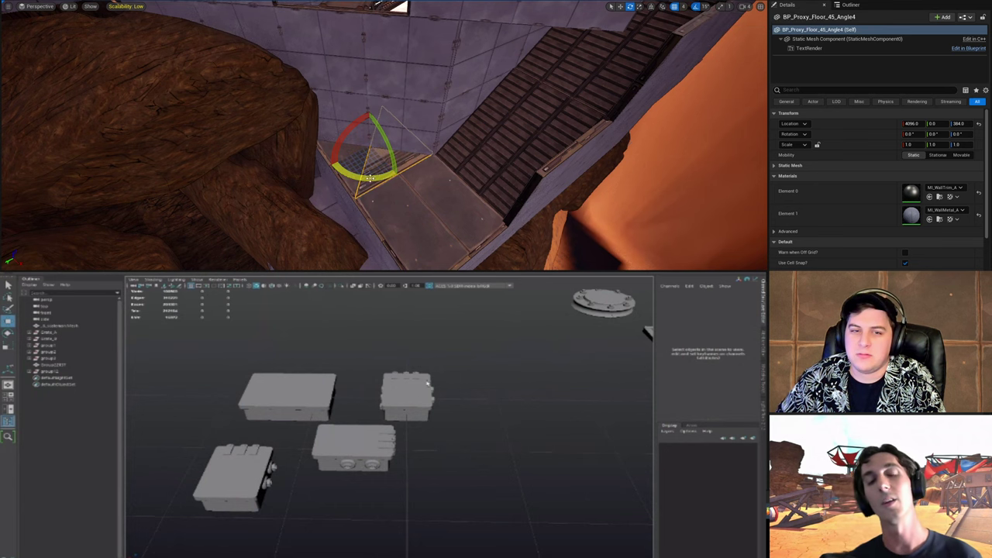
Step: In the Unreal level, raise the triangular floor panel to height 1152 and add a copy rotated to about 270 degrees against it
drag(375, 175, 454, 2)
key(w)
scroll(434, 178, down, 2)
key(w)
right_drag(476, 49, 229, 88)
key(s)
right_drag(469, 120, 489, 116)
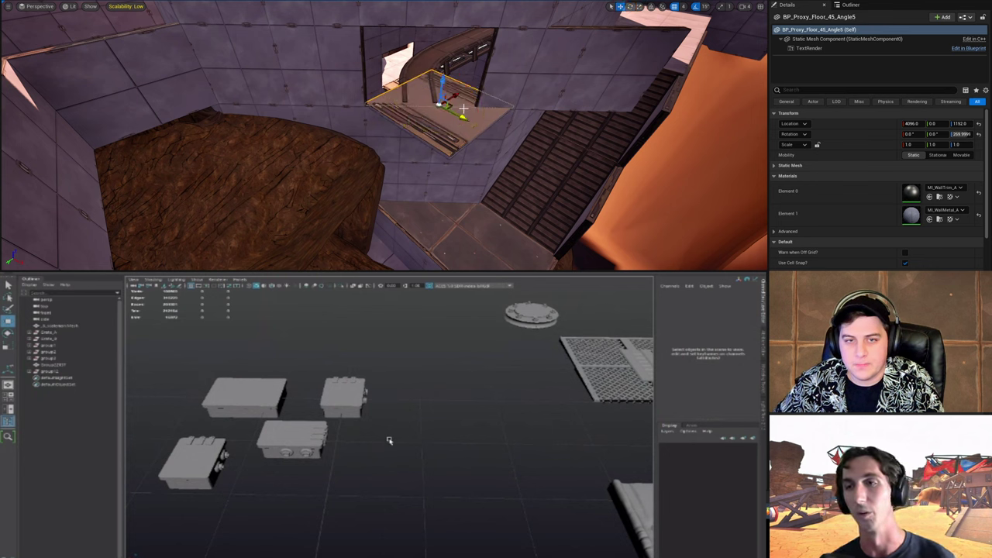
Step: Move the copied triangular floor panel to Y 512, over the rocks beside the first panel
right_drag(366, 148, 279, 155)
alt+right_drag(531, 470, 449, 451)
alt+middle_drag(450, 451, 393, 438)
right_drag(367, 148, 310, 148)
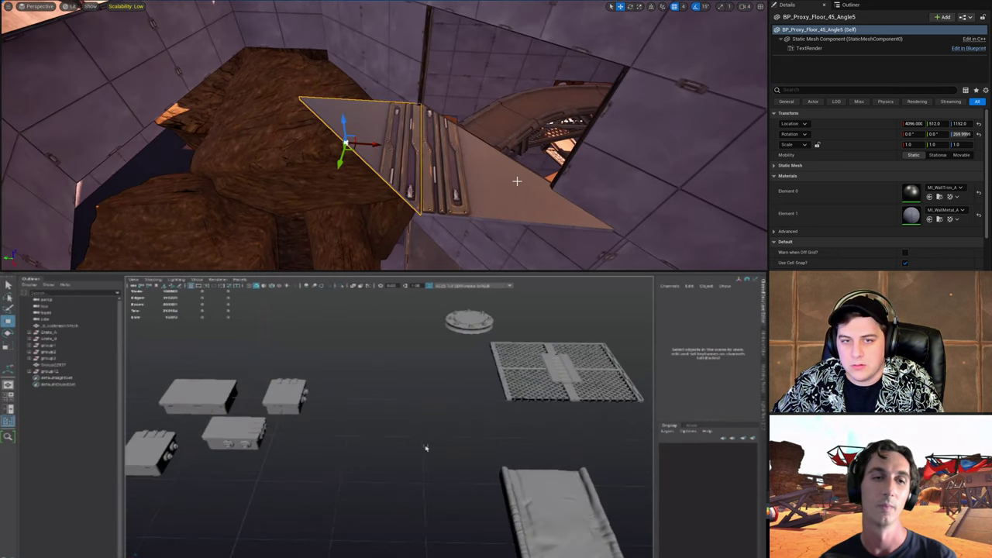
right_drag(417, 143, 438, 193)
Step: Add a rotated copy of the triangular panel farther along over the rocks, and select the three joined panels
key(e)
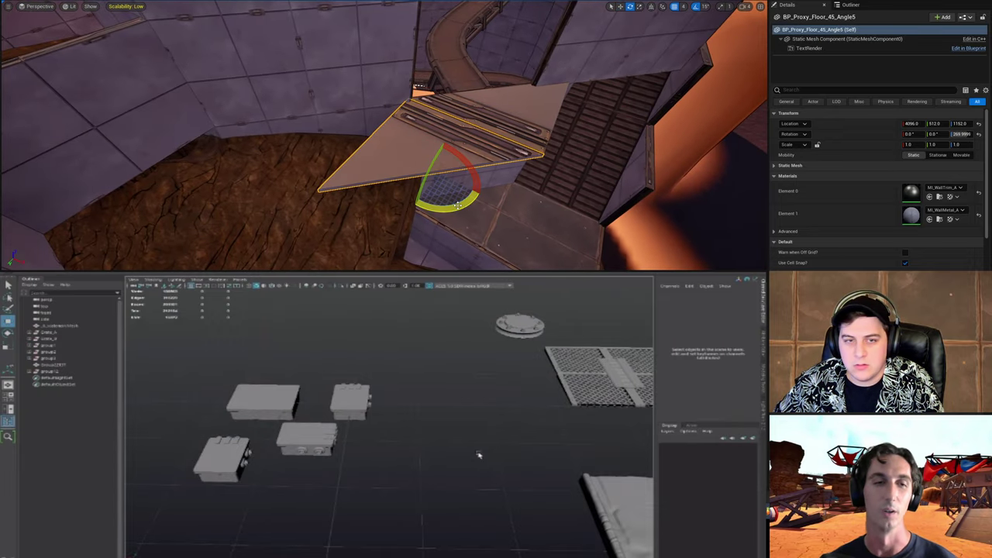
mouse_move(458, 205)
alt+mouse_down()
mouse_move(408, 219)
mouse_move(465, 210)
alt+mouse_up()
drag(418, 163, 282, 110)
right_drag(334, 140, 437, 148)
shift+click(437, 148)
shift+click(516, 129)
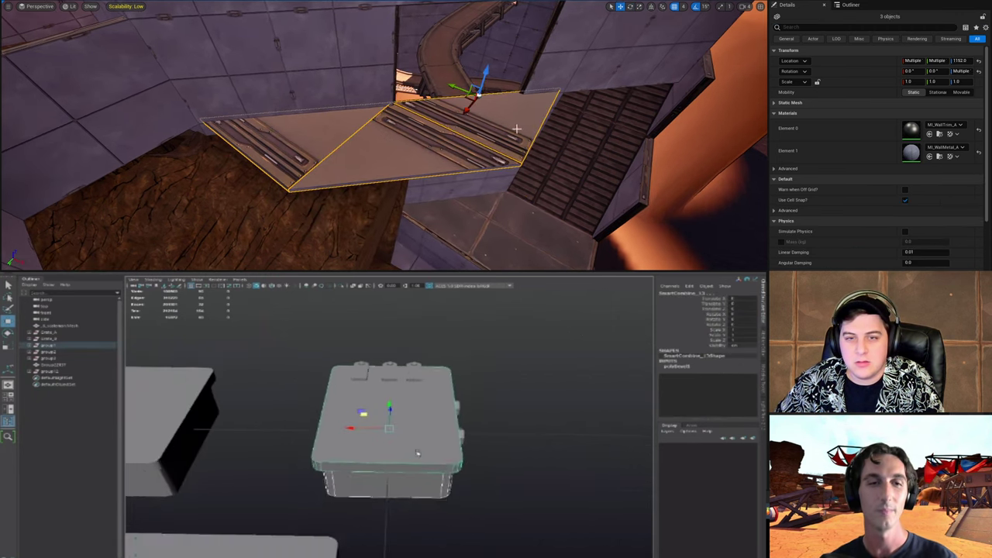
mouse_move(516, 129)
right_down()
mouse_move(588, 132)
mouse_move(504, 128)
right_up()
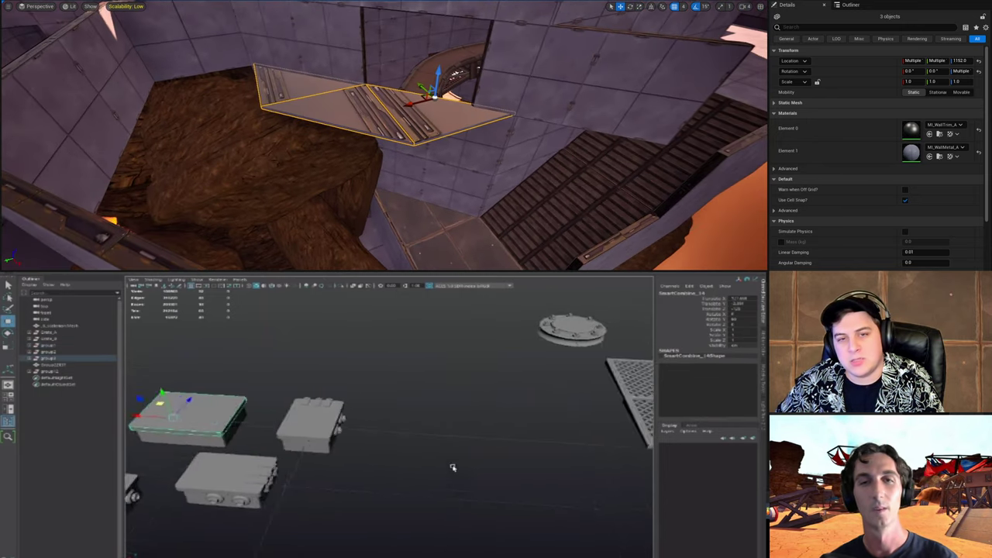
Step: Add a fourth triangular floor panel at X 4608 beside the slatted ramp and rotate it to -90 degrees about the vertical axis
click(415, 101)
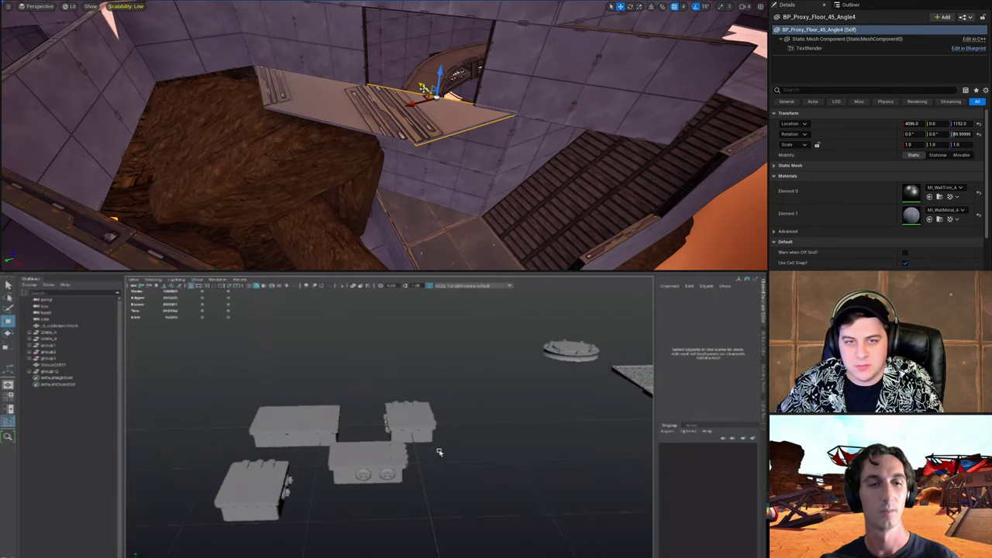
click(527, 190)
key(e)
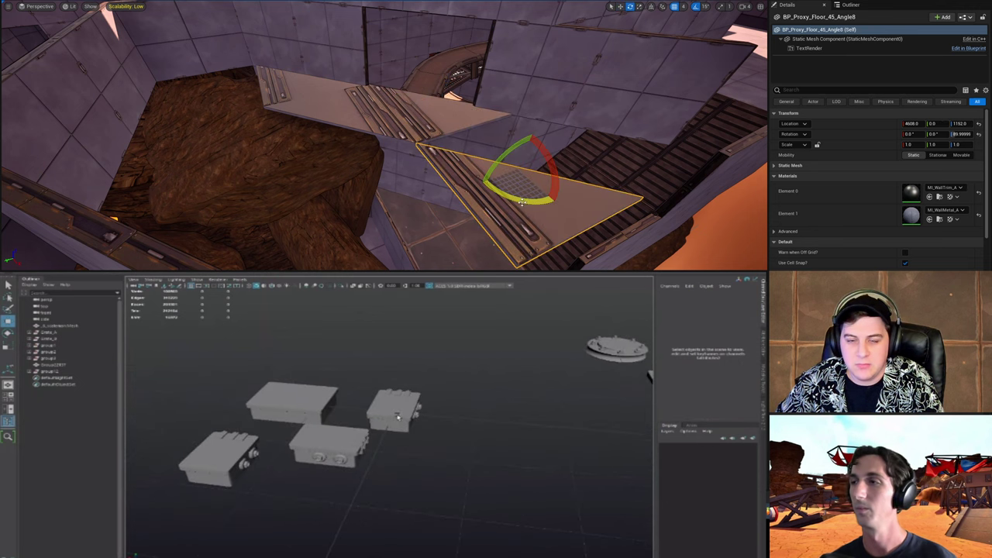
drag(532, 203, 480, 184)
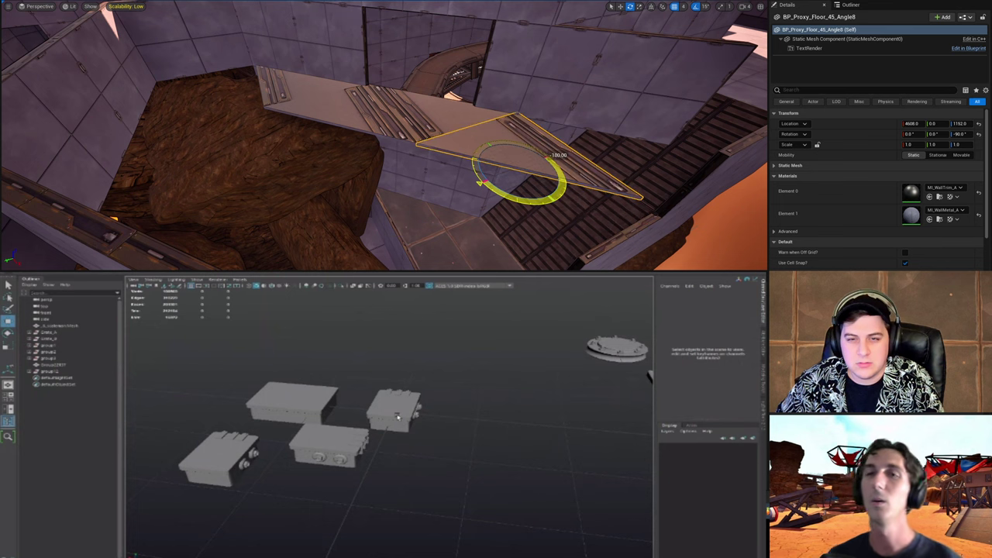
Step: Select the four triangular floor panels and try the MI_WallHalfPanelD material on Element 1
ctrl+click(409, 112)
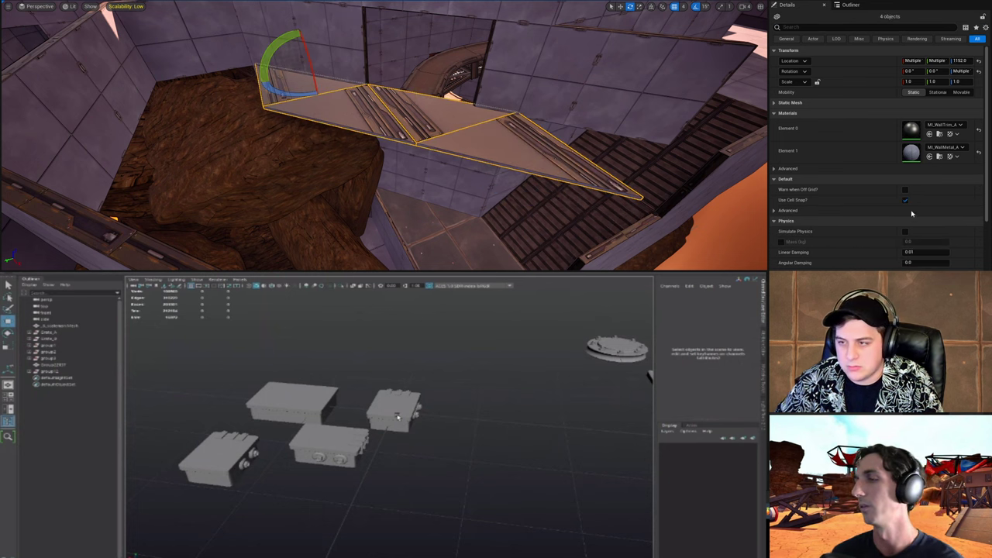
click(953, 125)
click(959, 125)
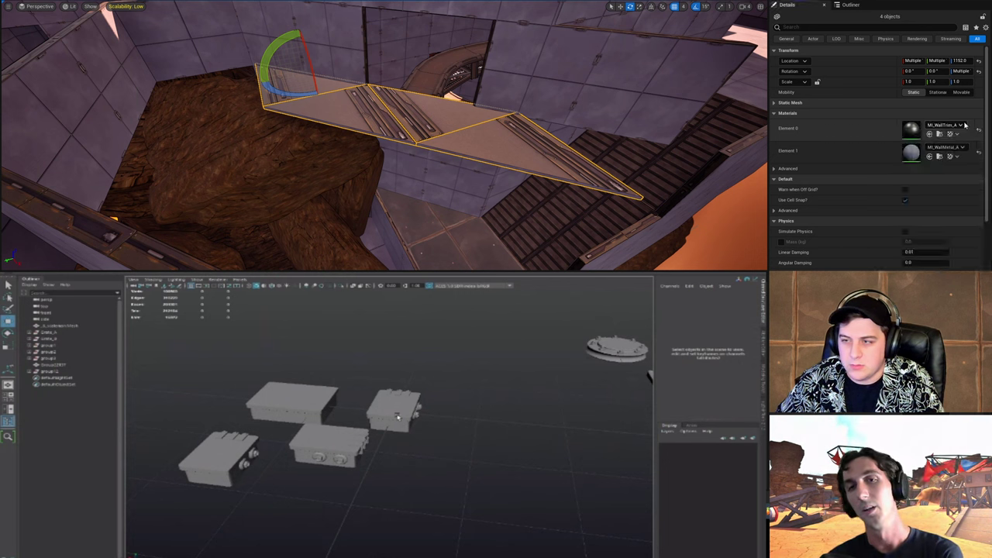
click(955, 148)
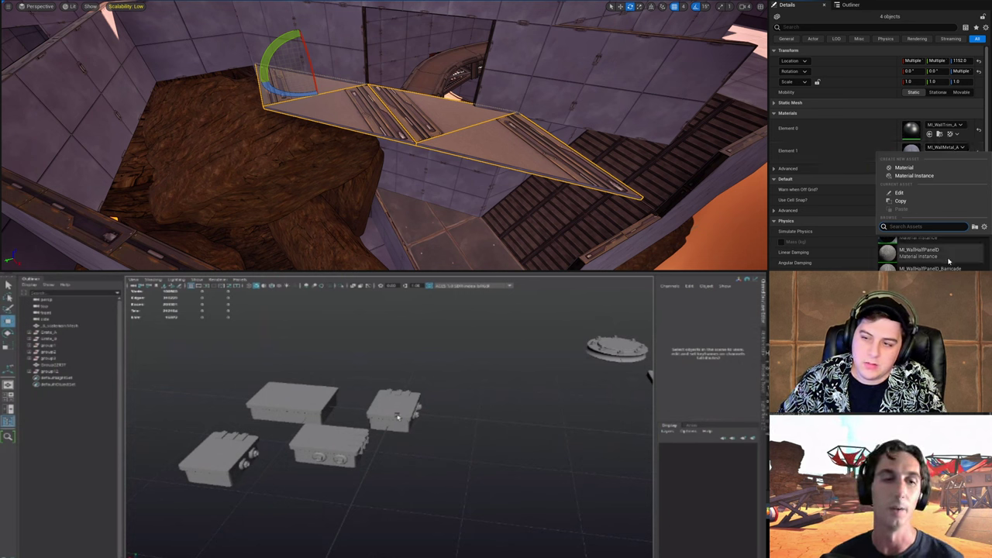
text(wa)
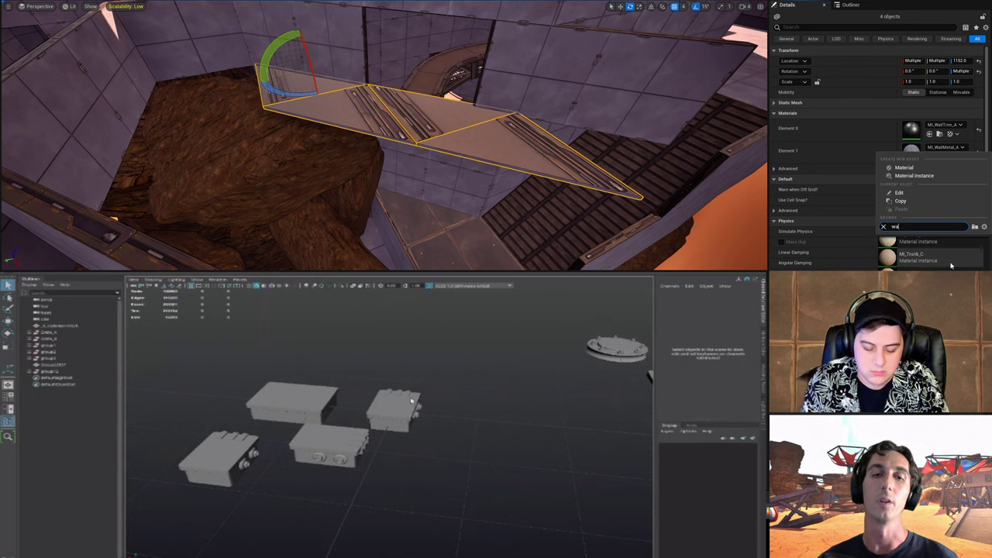
text(ll panel a)
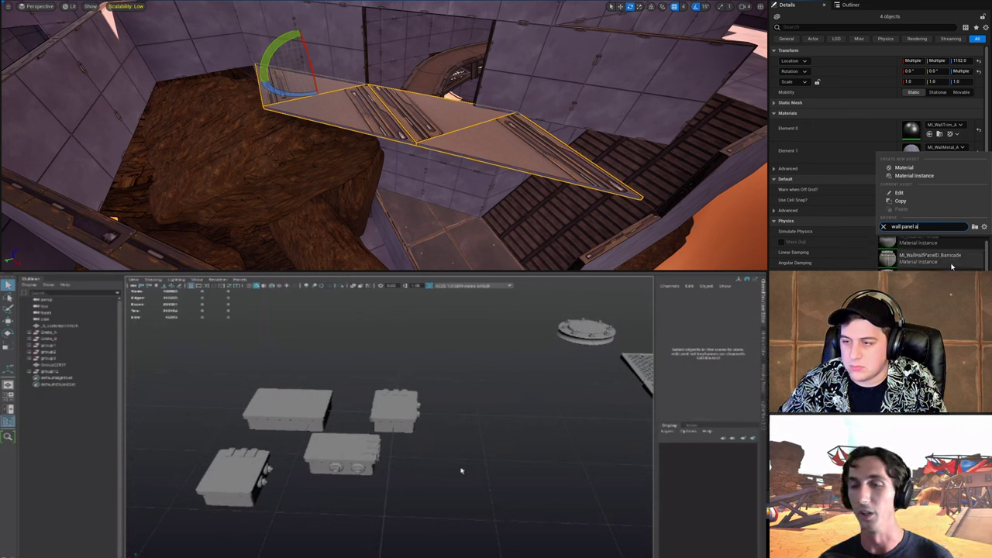
click(940, 248)
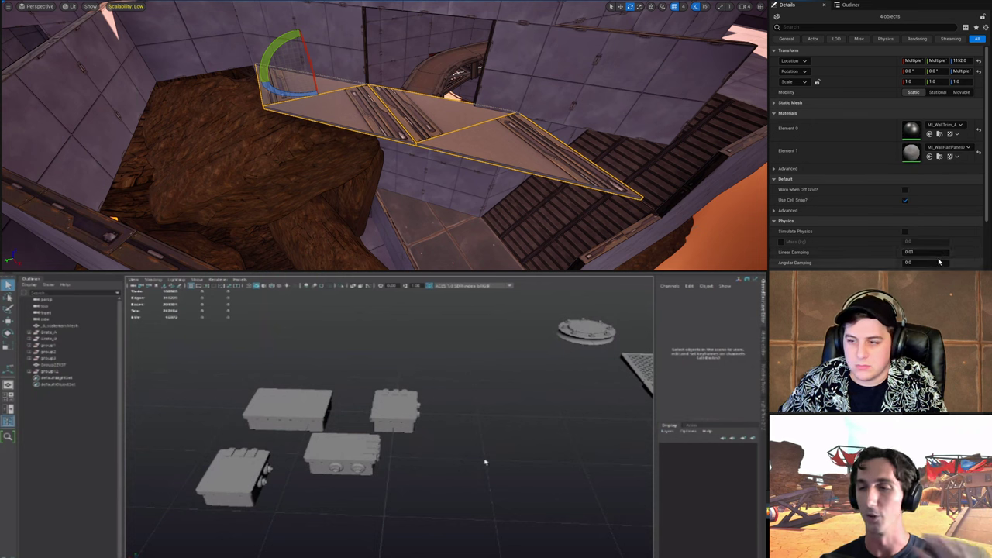
Step: Try MI_WallHalfPanelD and MI_WallPanelD in turn as the Element 0 material of the four triangular panels
click(961, 126)
text(panel a)
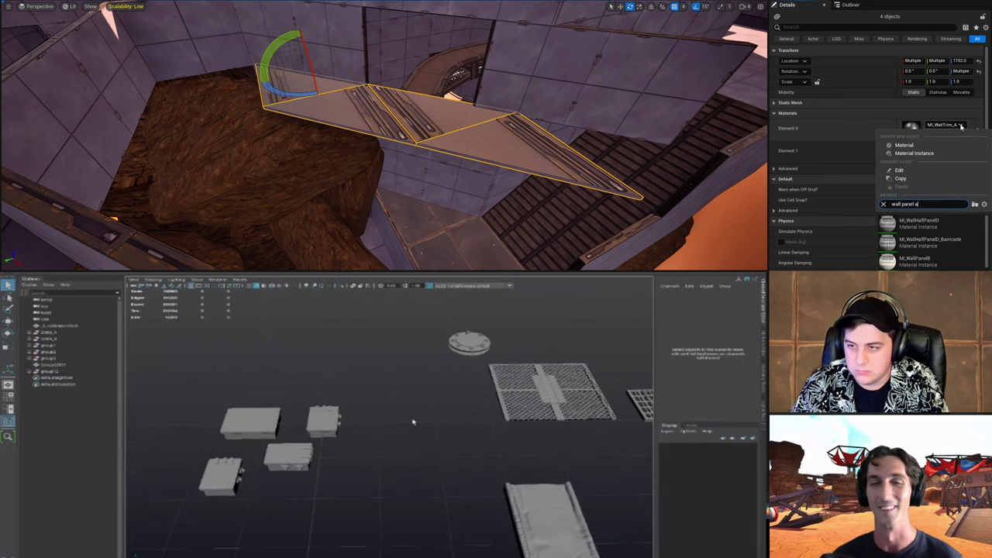
click(934, 223)
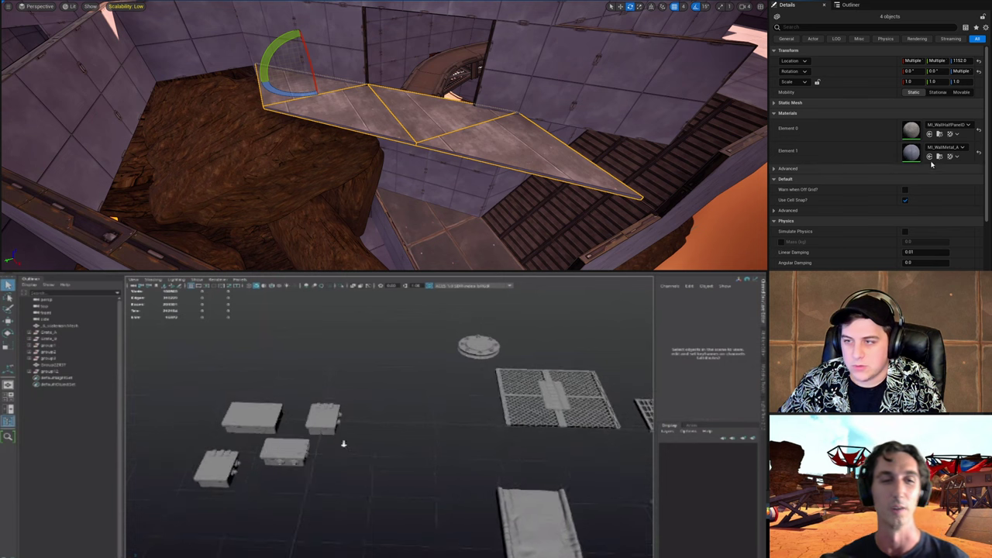
click(959, 146)
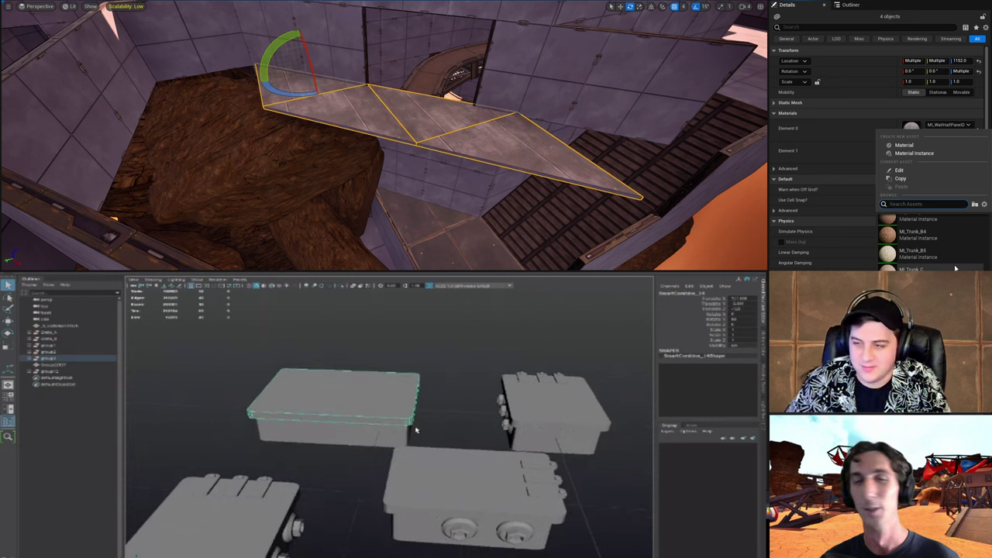
text(wall panel)
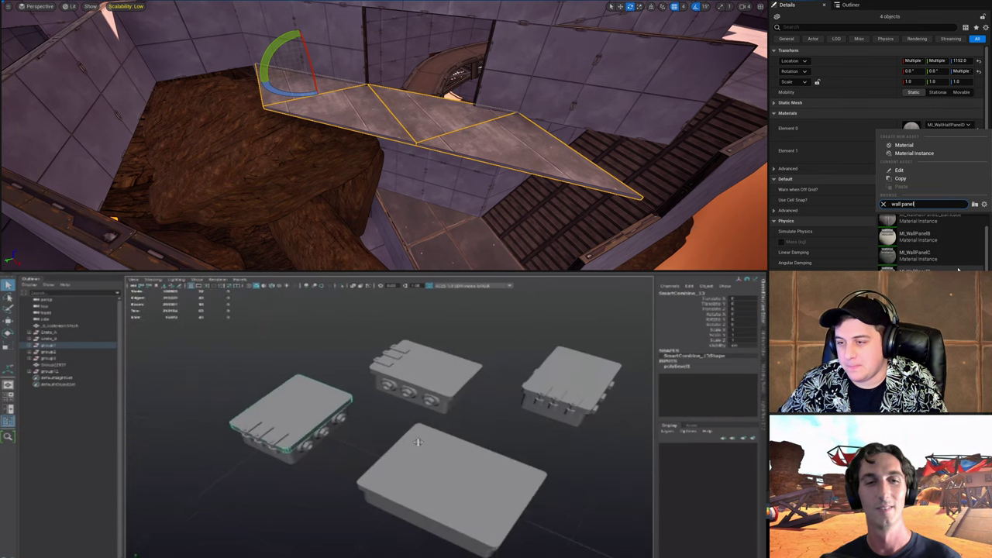
key(Return)
Step: Deselect the triangular floor panels and save the current level
right_drag(719, 199, 546, 166)
click(443, 46)
click(31, 1)
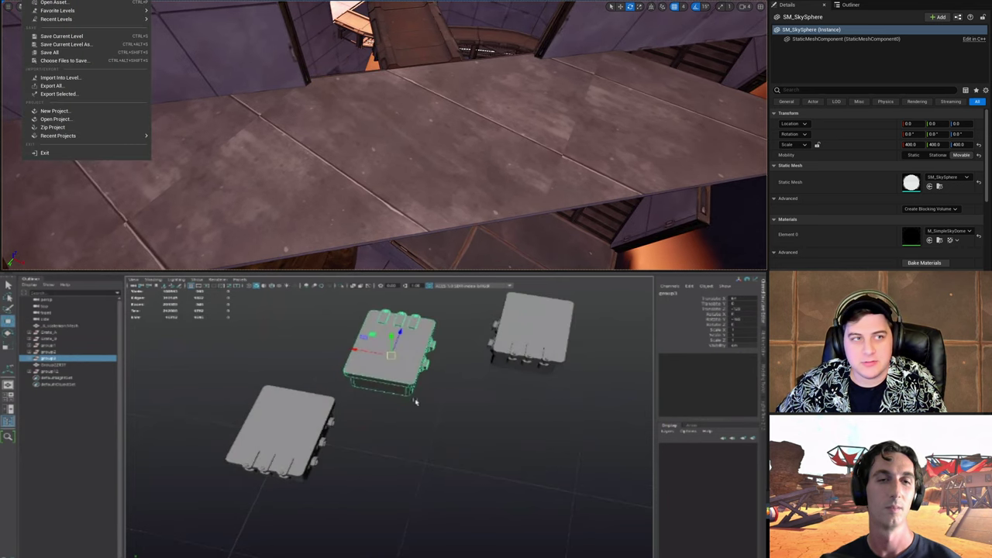
click(77, 40)
Step: Playtest the level from the new raised walkway toward the curved ramp, and return to editing
right_drag(422, 148, 175, 3)
key(alt+p)
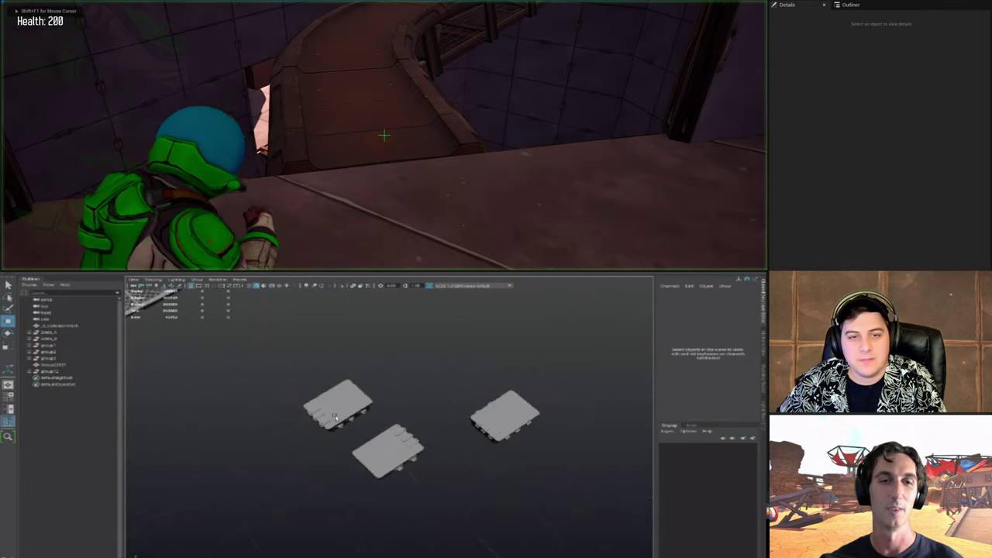
key(w)
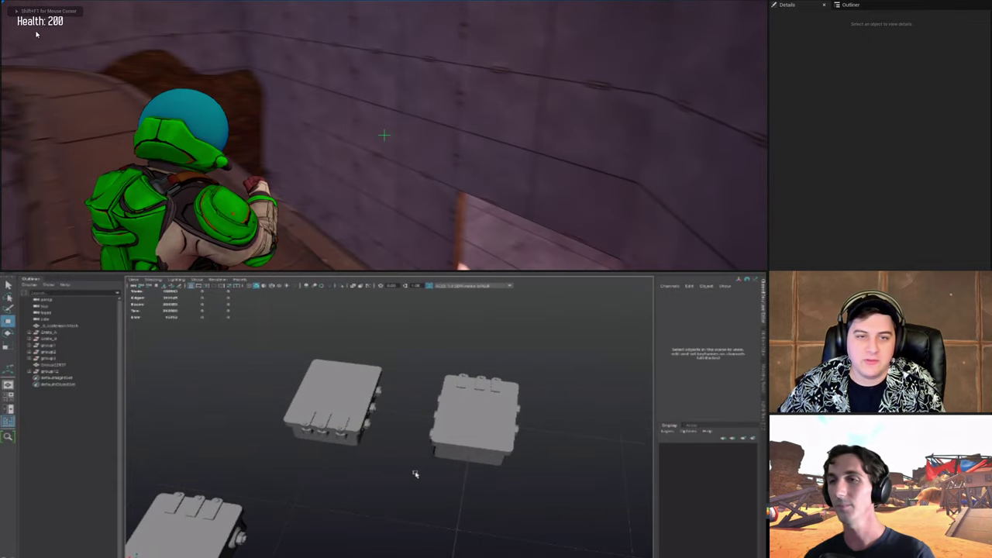
key(Escape)
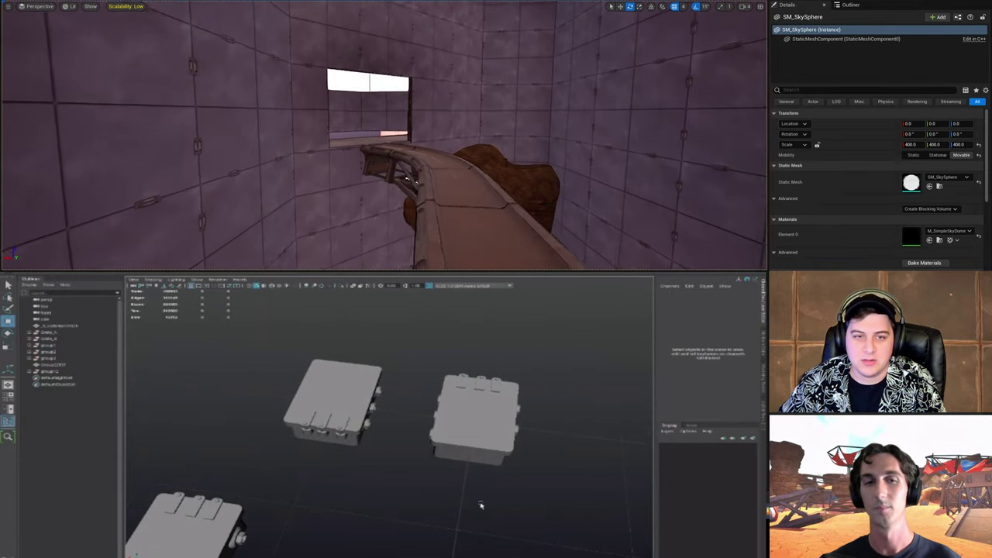
key(w)
key(w)
Step: In Maya, create a polygon cylinder at the box props, and in the Unreal level reselect the triangular walkway panels
alt+drag(248, 375, 414, 372)
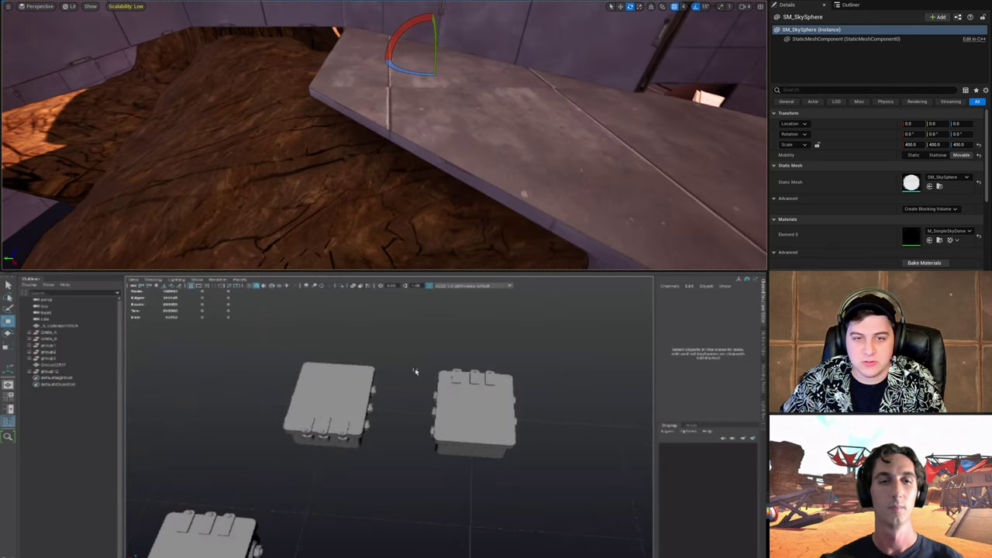
key(q)
shift+right_drag(405, 381, 354, 384)
click(313, 72)
key(w)
shift+click(367, 128)
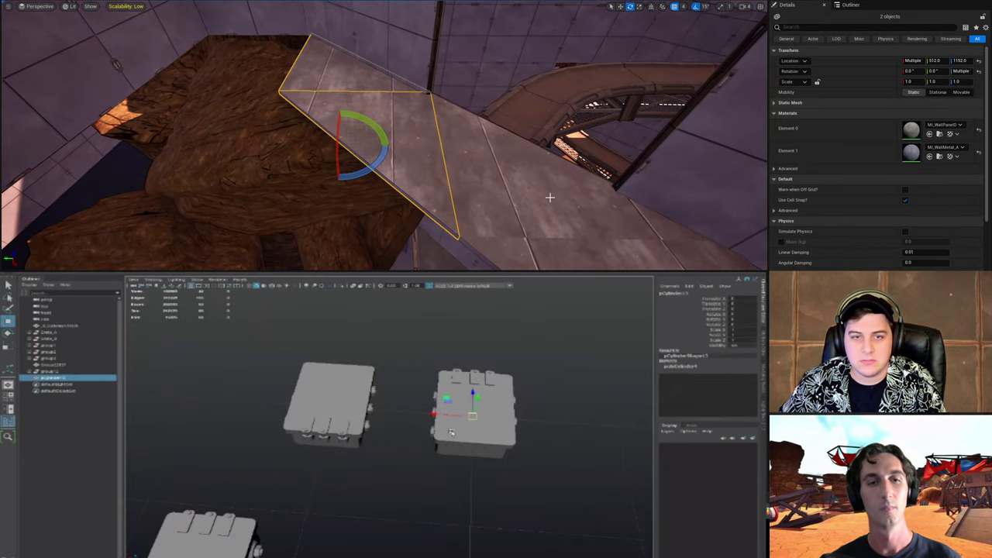
shift+click(549, 196)
Step: In Maya, move the new cylinder into the gap between the two box props and get it ready for scaling
alt+right_drag(451, 434, 478, 443)
right_drag(480, 177, 423, 146)
drag(501, 419, 508, 419)
key(s)
right_drag(424, 141, 542, 166)
key(w)
drag(493, 419, 414, 429)
key(r)
Step: In the Unreal level, set Element 0 of the four triangular panels to MI_WallMetal_A after trying MI_WallPanelC
click(931, 148)
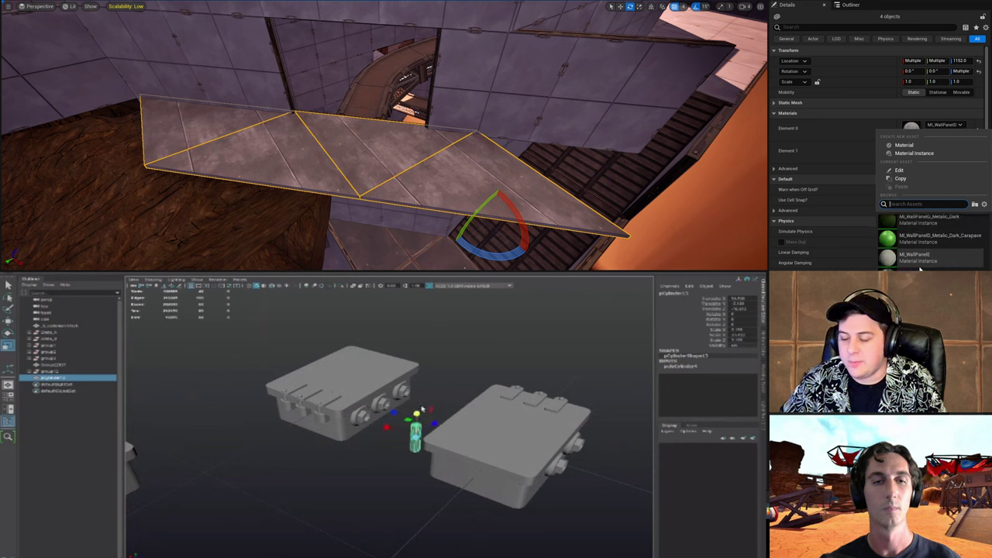
scroll(919, 269, down, 1)
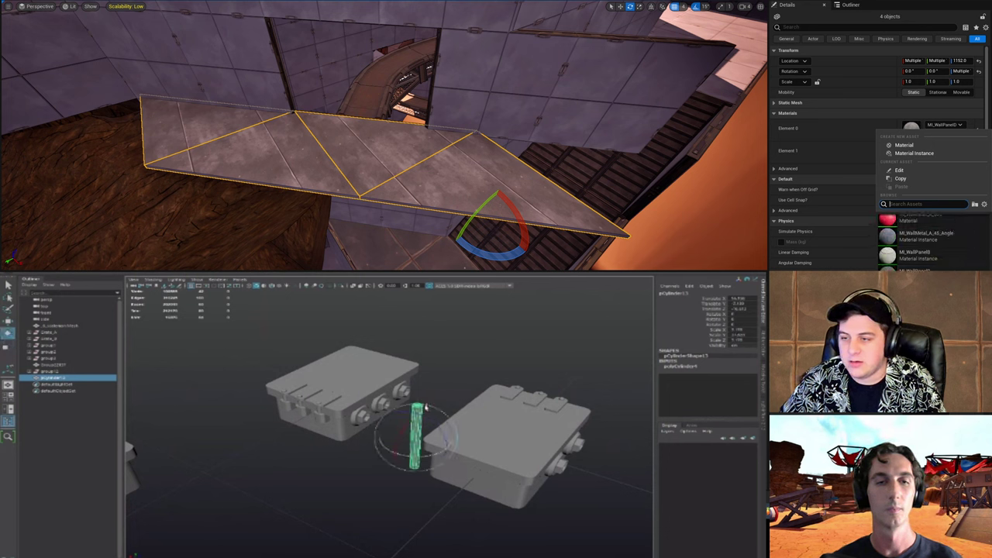
click(922, 236)
click(953, 127)
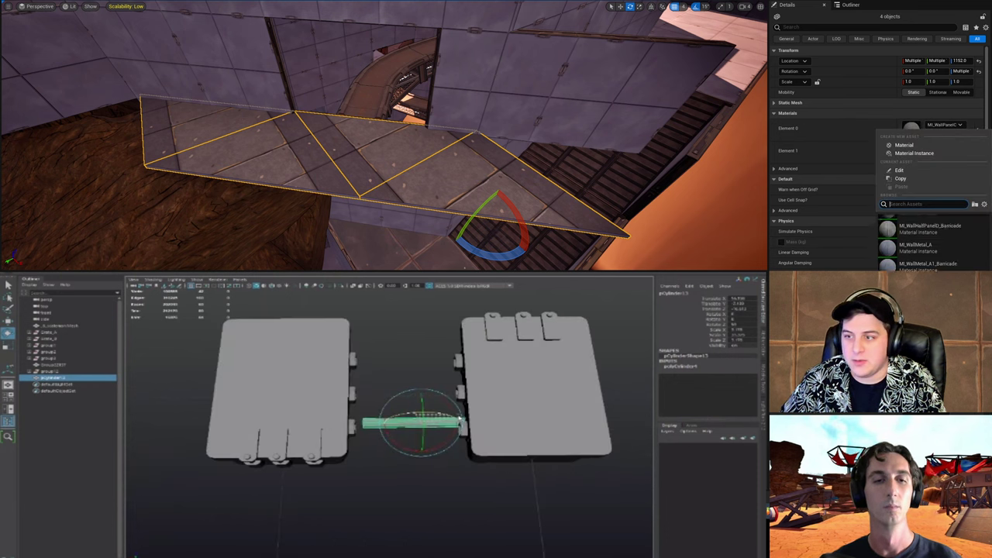
click(922, 248)
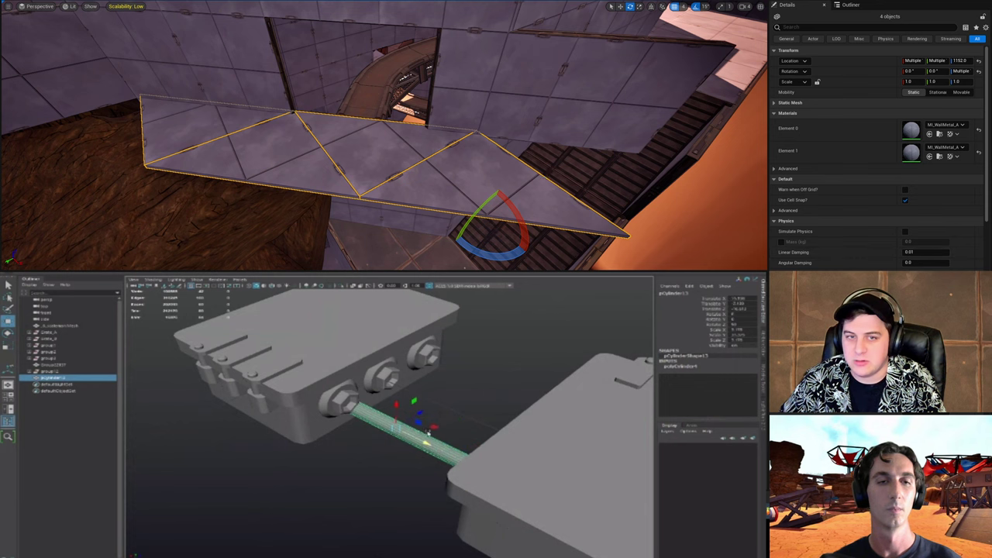
Step: Deselect the walkway panels, check the walkway against the surrounding walls, and save the current level again
mouse_move(344, 90)
right_down()
mouse_move(495, 62)
mouse_move(344, 90)
right_up()
click(344, 90)
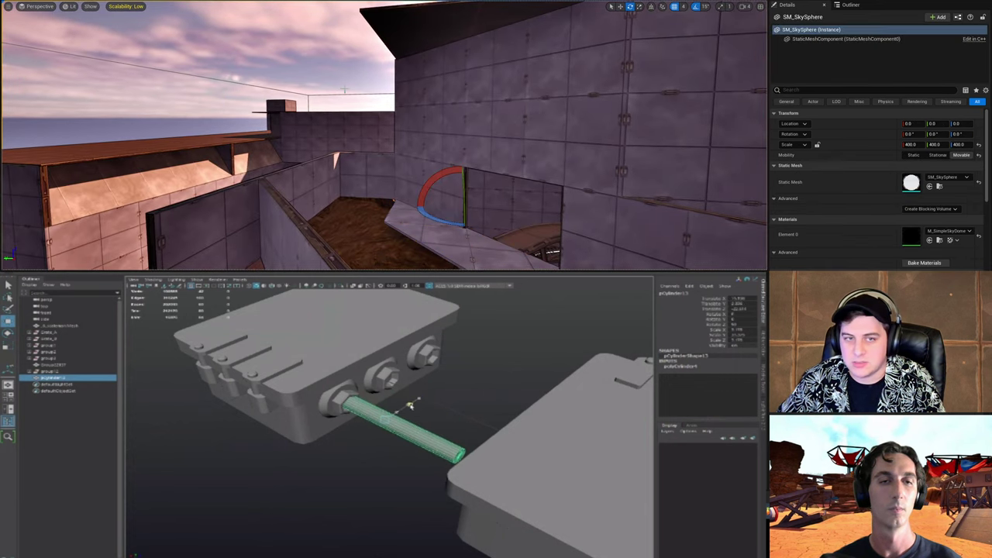
right_drag(418, 111, 349, 111)
click(62, 345)
alt+drag(243, 383, 358, 427)
click(31, 2)
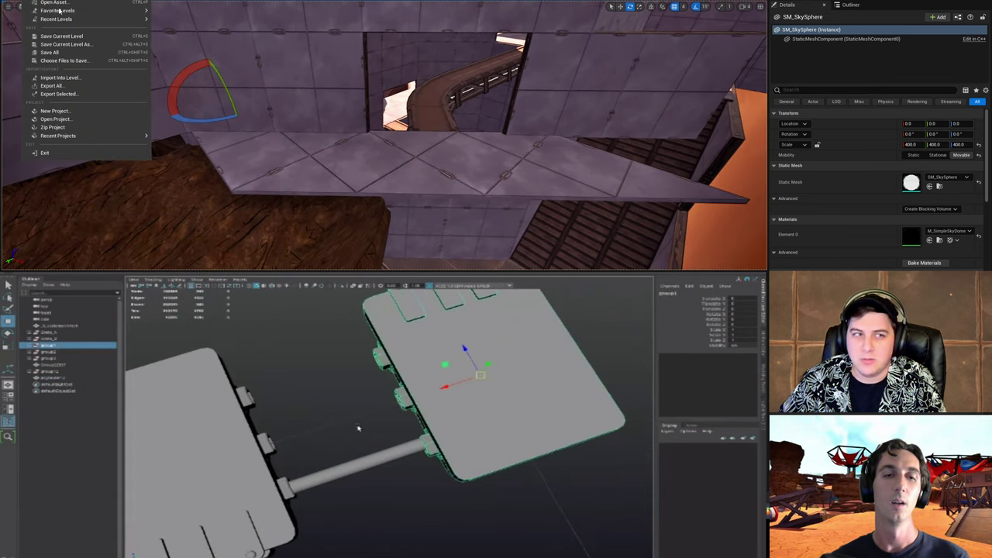
click(75, 38)
Step: In Maya, nudge the box prop to line up with the rod and duplicate the rod for the neighbouring bolts
drag(477, 356, 473, 347)
right_drag(395, 128, 437, 145)
click(437, 145)
shift+drag(331, 412, 312, 365)
Step: In the Unreal level, delete the triangular floor panel over the rocks in the middle of the walkway
click(387, 124)
alt+drag(427, 405, 448, 384)
right_drag(388, 124, 387, 123)
right_drag(485, 155, 485, 155)
alt+drag(448, 384, 442, 405)
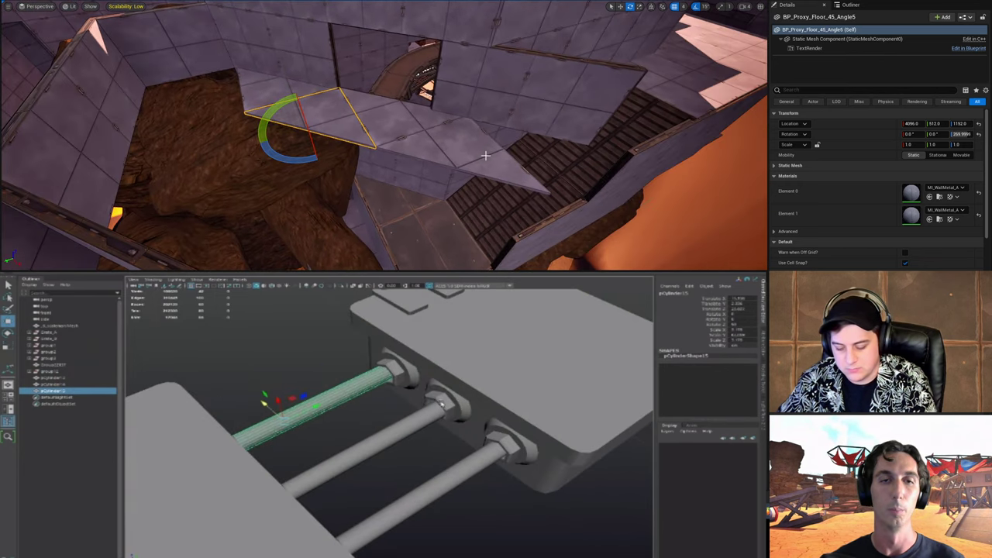
key(Delete)
Step: In Maya, select a bolt washer on the side of the box prop and inspect where the rods meet the bolts
click(442, 405)
key(f)
alt+drag(491, 436, 425, 408)
Step: In the Unreal level, duplicate the square floor panel beside the slatted ramp onto the walkway at X 4608, height 1152
right_drag(412, 168, 411, 168)
right_drag(506, 106, 505, 106)
click(533, 116)
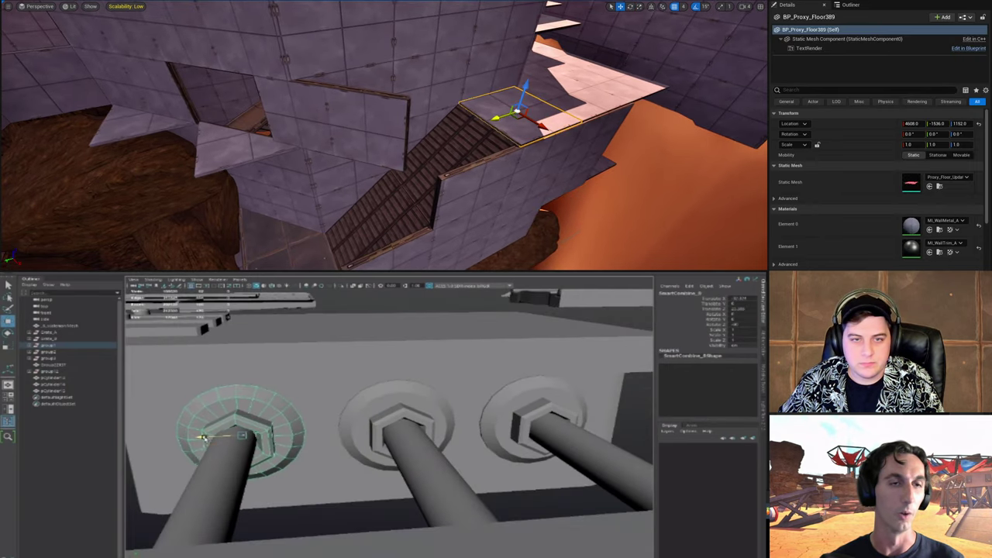
alt+drag(496, 118, 218, 211)
right_drag(284, 168, 284, 168)
alt+drag(496, 434, 460, 465)
alt+drag(302, 177, 215, 198)
alt+drag(460, 465, 423, 454)
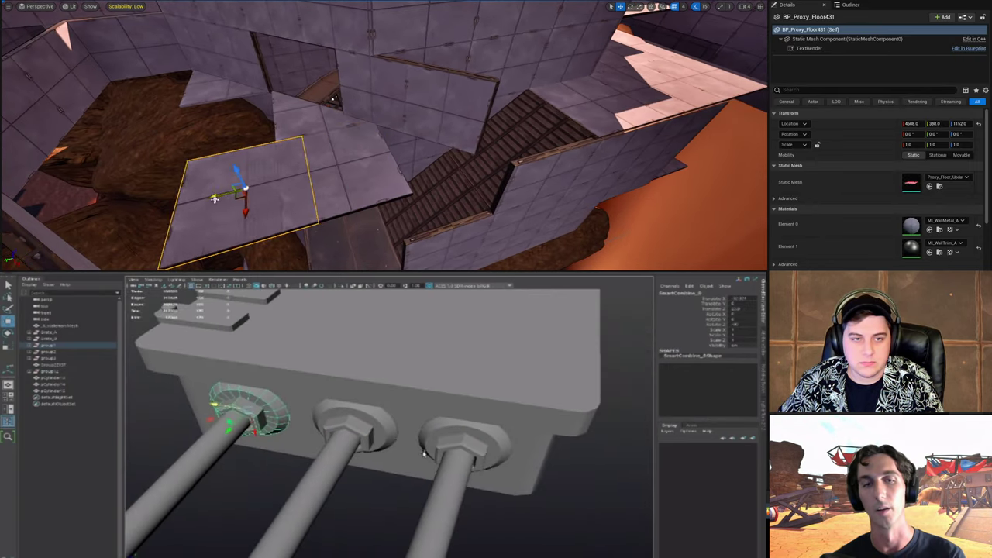
Step: Extend the walkway over the rocks with square panel copies at X 4096 and X 3584, rotating the last to about 90 degrees
drag(214, 199, 220, 155)
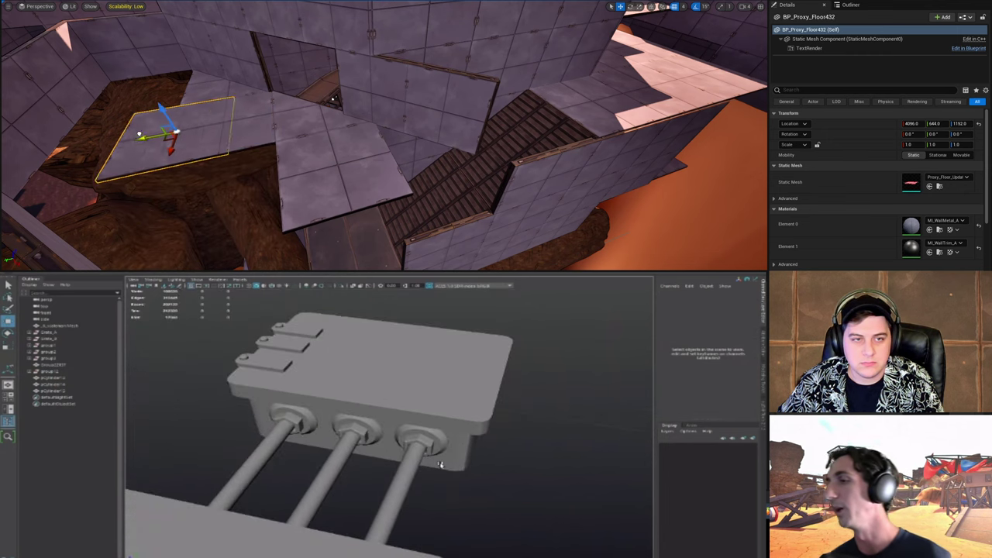
drag(140, 135, 103, 113)
key(e)
right_drag(484, 102, 412, 101)
key(w)
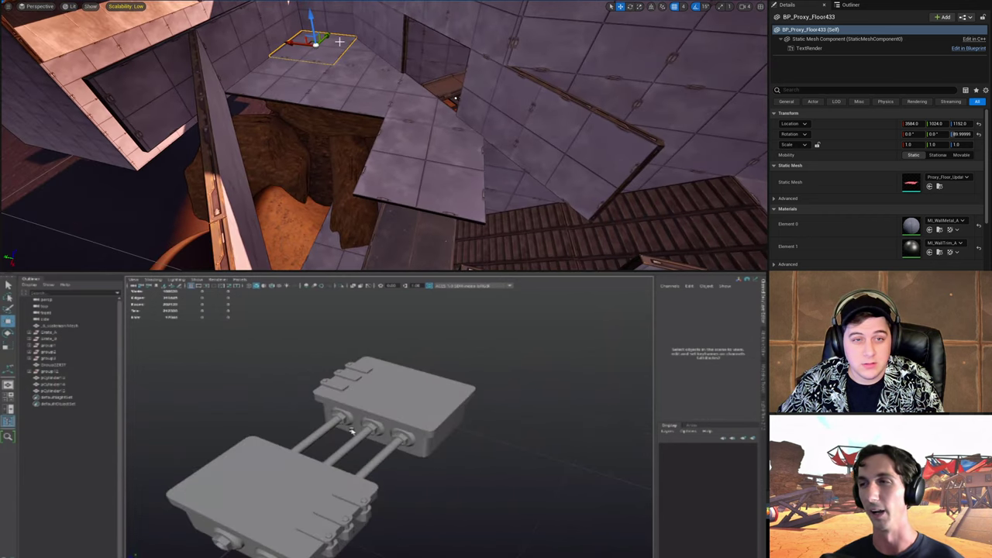
Step: In the Unreal level, duplicate the square floor panel to X 4608, Y 1024, height 1152; in Maya, select the box prop's lid
alt+drag(325, 37, 239, 111)
alt+drag(458, 473, 411, 466)
right_drag(312, 127, 306, 117)
right_drag(460, 106, 496, 107)
alt+drag(410, 466, 420, 460)
click(434, 443)
right_drag(496, 106, 480, 124)
alt+drag(436, 443, 501, 509)
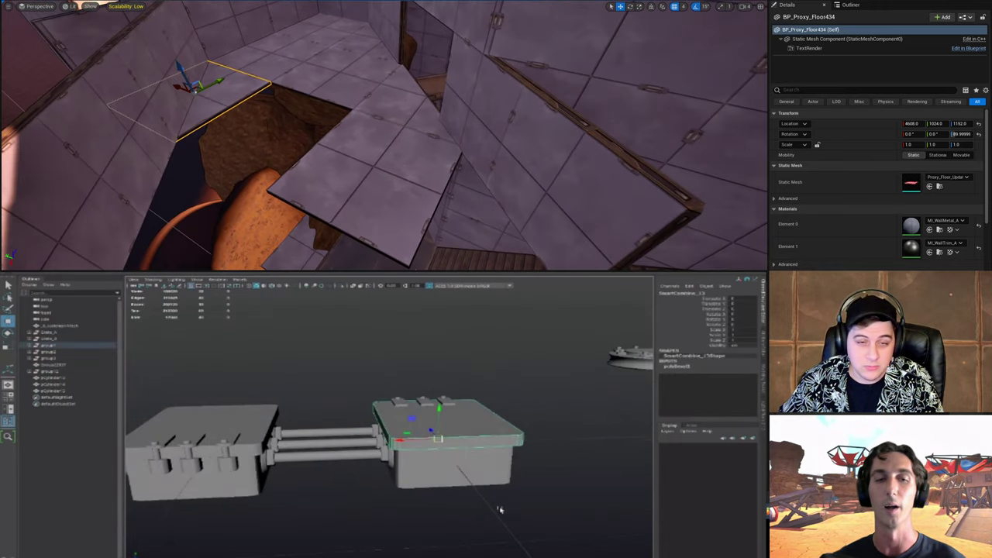
right_drag(481, 124, 492, 120)
alt+drag(500, 509, 419, 468)
Step: In the Unreal level, place another square floor panel copy at X 4608, Y 512 and rotate it to about 180 degrees
right_drag(368, 147, 221, 101)
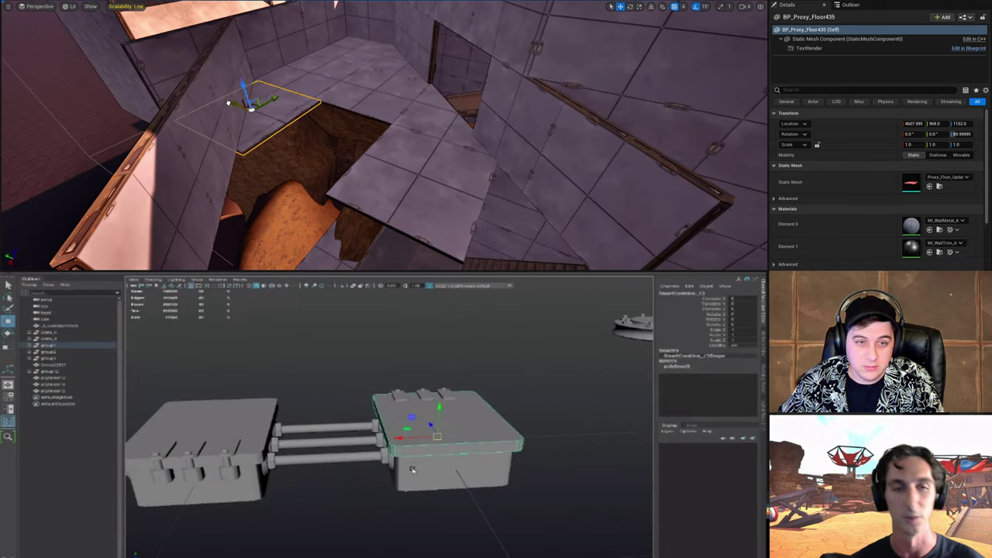
drag(227, 103, 290, 129)
click(478, 433)
key(e)
alt+drag(478, 433, 485, 442)
click(484, 442)
drag(325, 161, 285, 155)
alt+drag(483, 443, 494, 444)
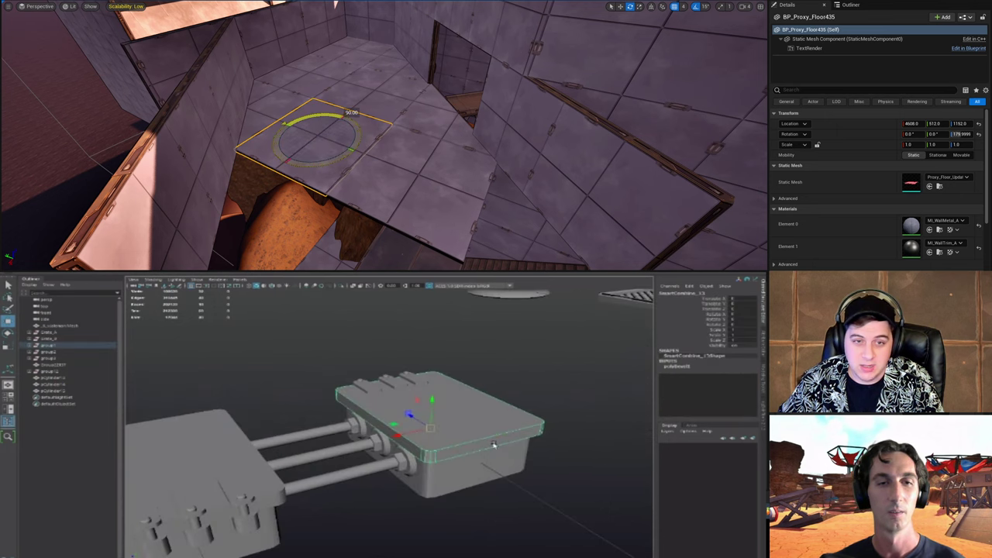
Step: In Maya, bevel the top face of the selected box prop's lid
key(F11)
click(479, 431)
right_drag(498, 157, 471, 166)
alt+right_drag(479, 431, 533, 471)
right_drag(471, 166, 468, 167)
alt+right_drag(534, 472, 555, 491)
alt+drag(511, 492, 503, 487)
key(ctrl+b)
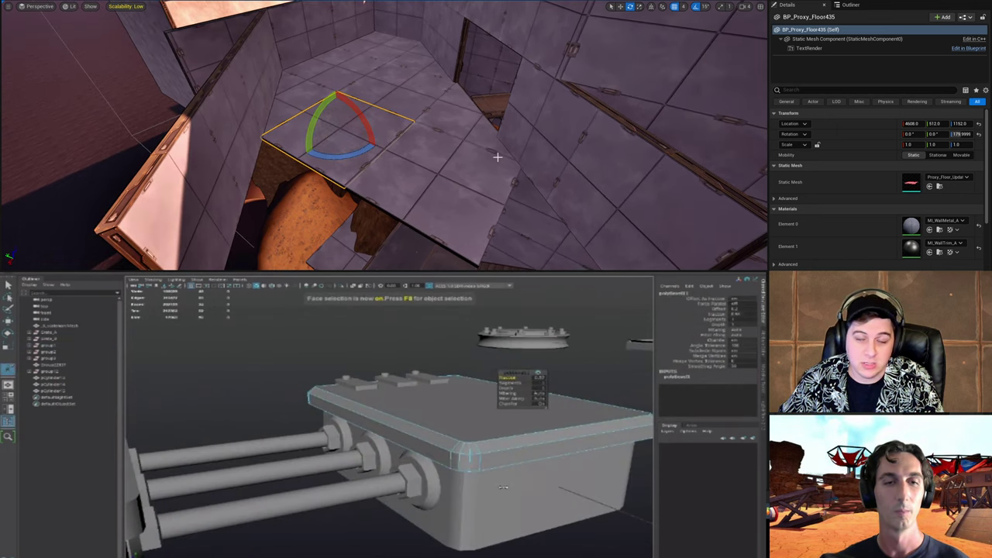
click(502, 468)
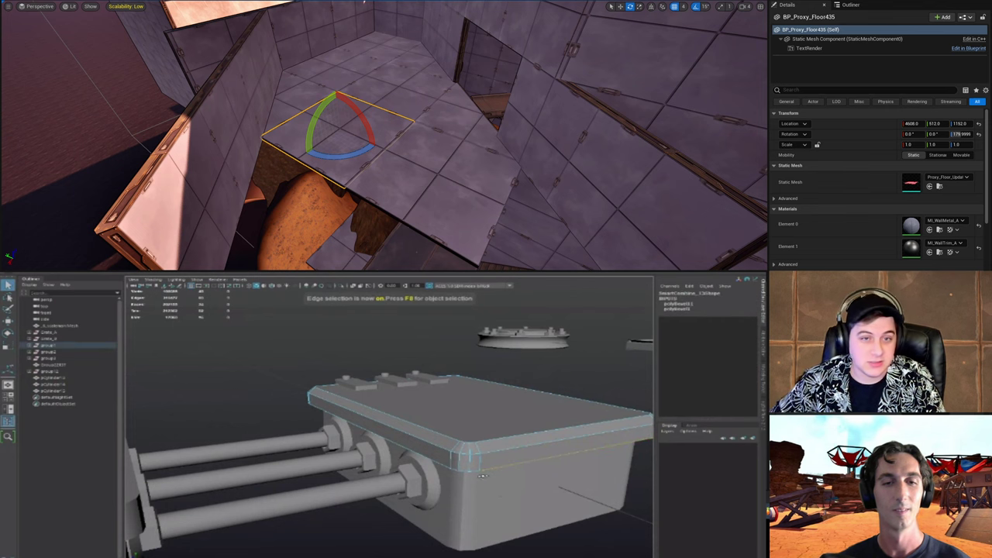
Step: Duplicate the square floor panel along Y 512 in the Unreal level, and finish the lid bevel in Maya, returning to object selection
right_drag(497, 157, 464, 186)
alt+drag(502, 468, 458, 434)
right_drag(464, 186, 453, 194)
double_click(458, 435)
key(w)
key(F11)
alt+drag(531, 454, 514, 496)
alt+drag(406, 76, 329, 114)
alt+drag(513, 495, 508, 487)
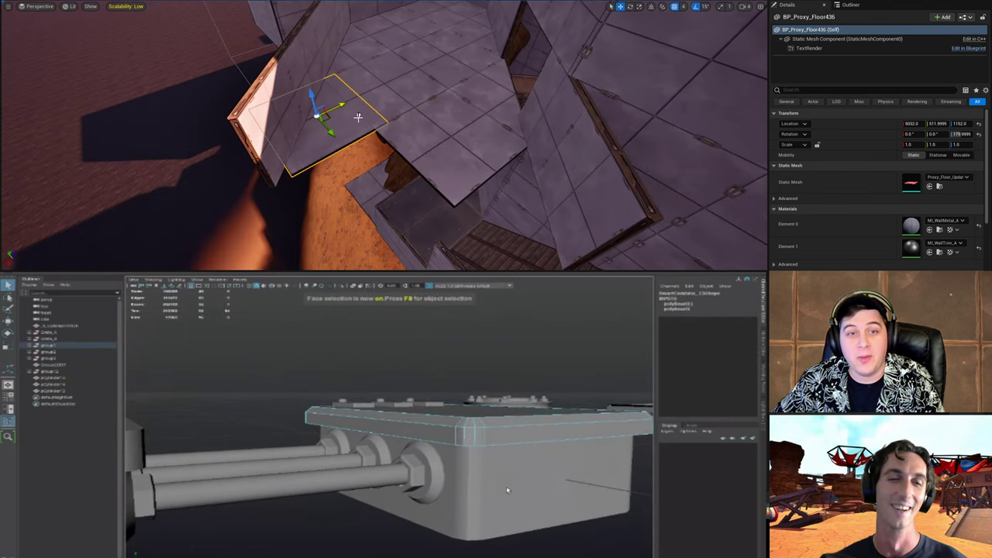
key(ctrl+b)
key(e)
key(F8)
Step: In the Unreal level, add a square floor panel copy along Y 0 over the walkway's open corner, rotated to about 90 degrees
alt+right_drag(500, 496, 416, 482)
alt+drag(458, 168, 394, 133)
alt+drag(416, 482, 372, 476)
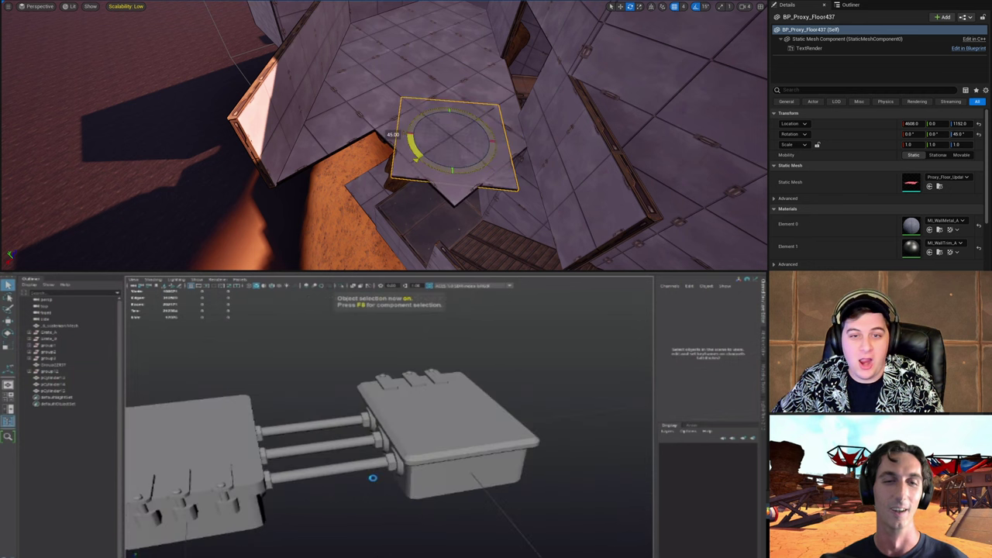
alt+drag(393, 133, 423, 104)
alt+middle_drag(390, 472, 465, 464)
click(315, 433)
key(w)
alt+drag(315, 433, 314, 428)
alt+drag(474, 137, 395, 175)
Step: In Maya, bevel the top face of the other box's lid; in the Unreal level, select the triangular floor panel at the doorway
key(F11)
click(313, 432)
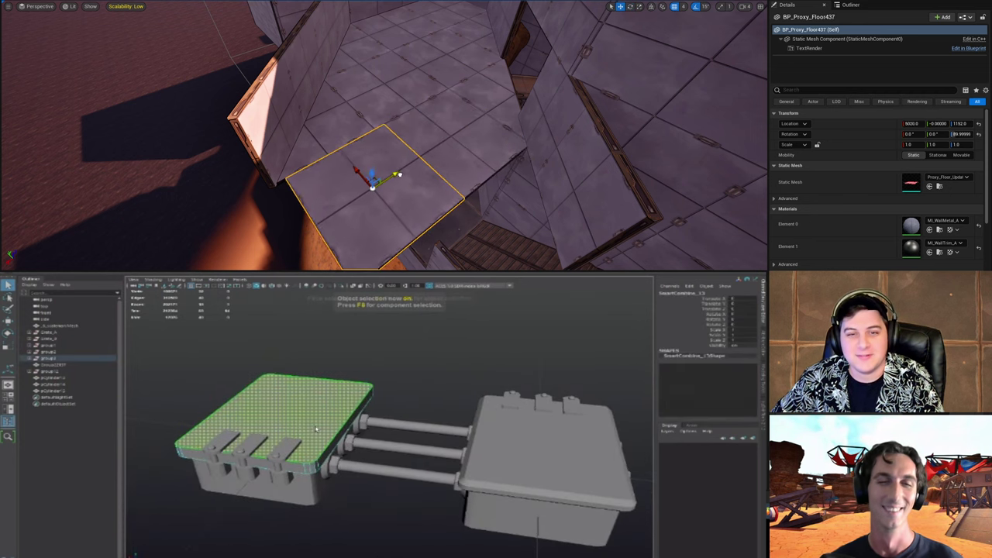
alt+drag(314, 472, 306, 441)
click(485, 113)
right_drag(485, 114, 491, 111)
alt+drag(306, 441, 419, 429)
right_drag(491, 111, 442, 146)
key(ctrl+b)
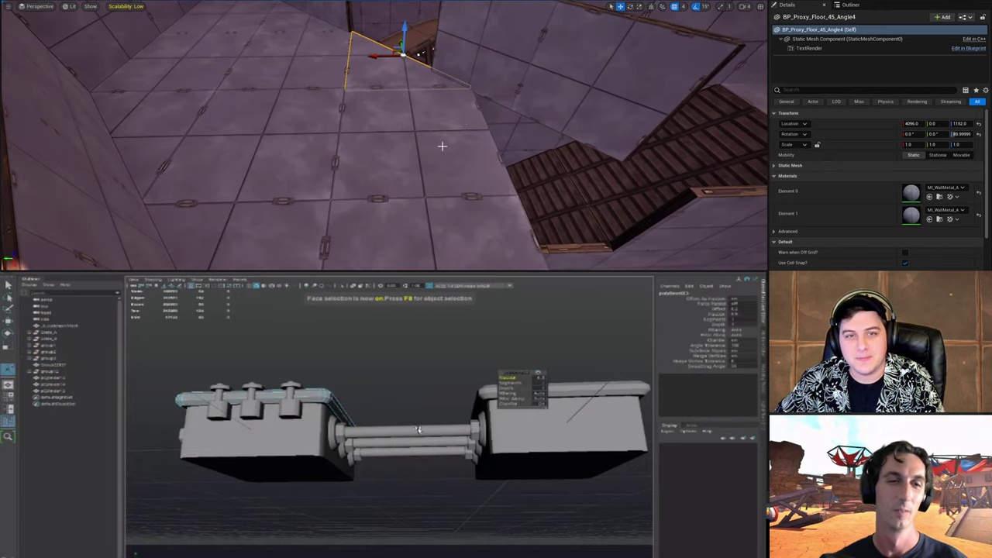
alt+drag(419, 429, 420, 454)
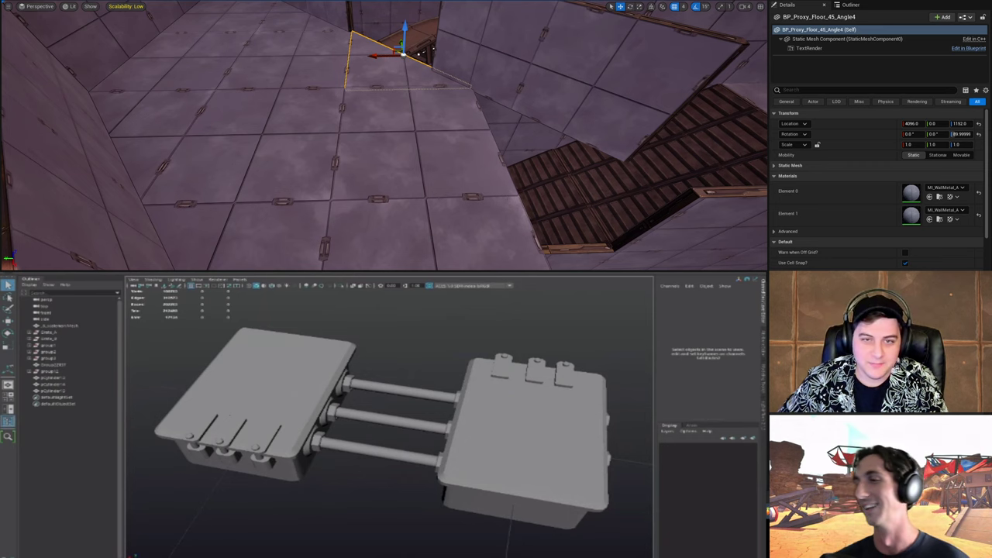
Step: In the Unreal level, duplicate the triangular panel along Y 0 and add a square panel copy at X 5120, Y -512, height 1152
mouse_move(352, 110)
right_down()
mouse_move(465, 109)
mouse_move(352, 109)
right_up()
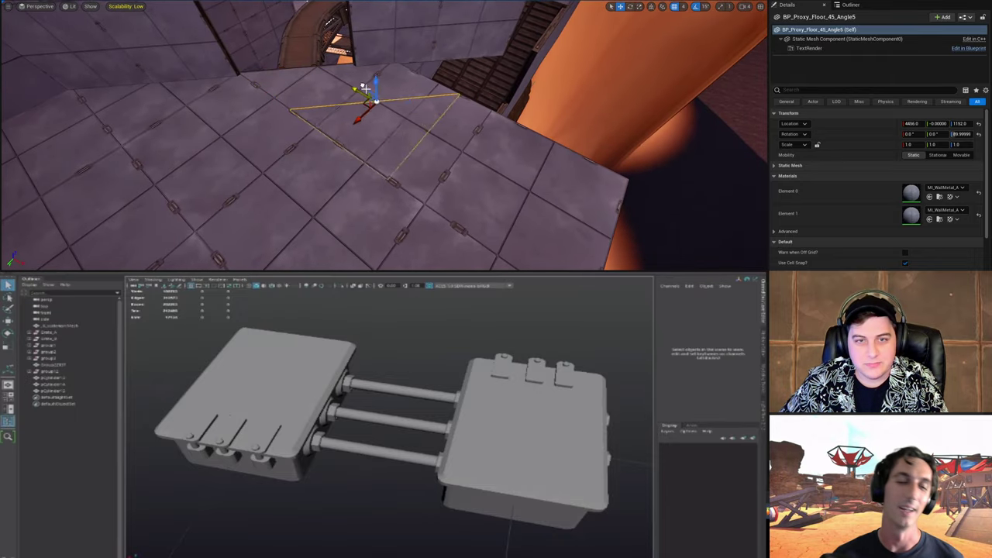
right_drag(460, 76, 341, 155)
click(359, 151)
alt+drag(348, 148, 437, 54)
right_drag(663, 132, 557, 47)
Step: Save the current Unreal level and start playing it in the editor viewport
key(alt+f)
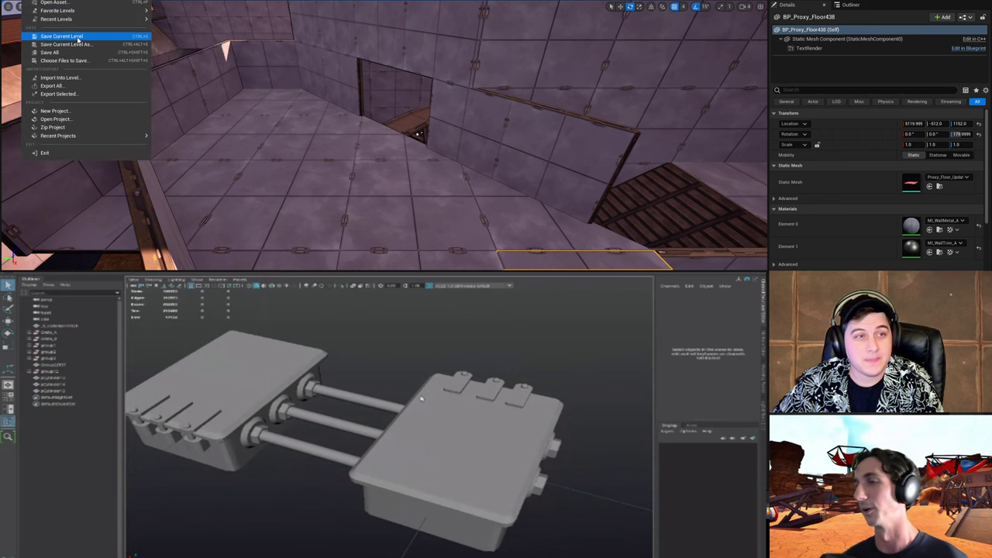
key(w)
right_drag(445, 149, 430, 146)
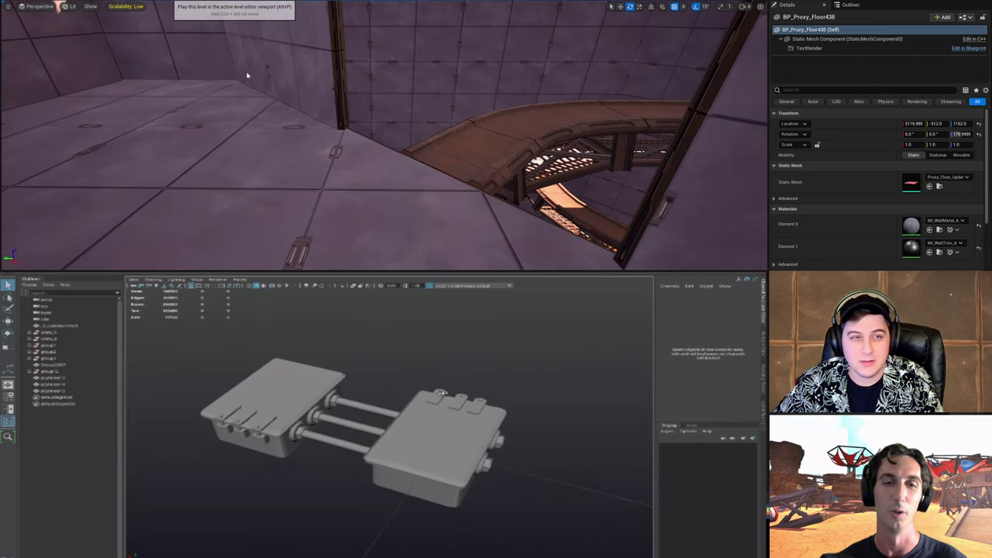
key(alt+p)
key(w)
Step: Walk the character around the raised ramp in the Unreal level, and select and inspect a bolted strap plate on the box lid in Maya
alt+right_drag(472, 400, 447, 405)
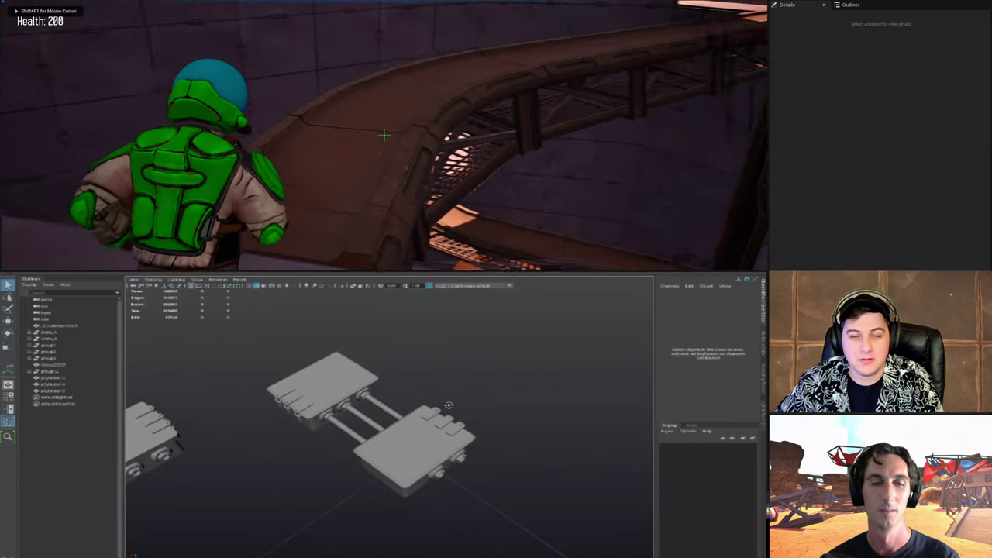
alt+drag(447, 406, 478, 423)
click(446, 431)
key(w)
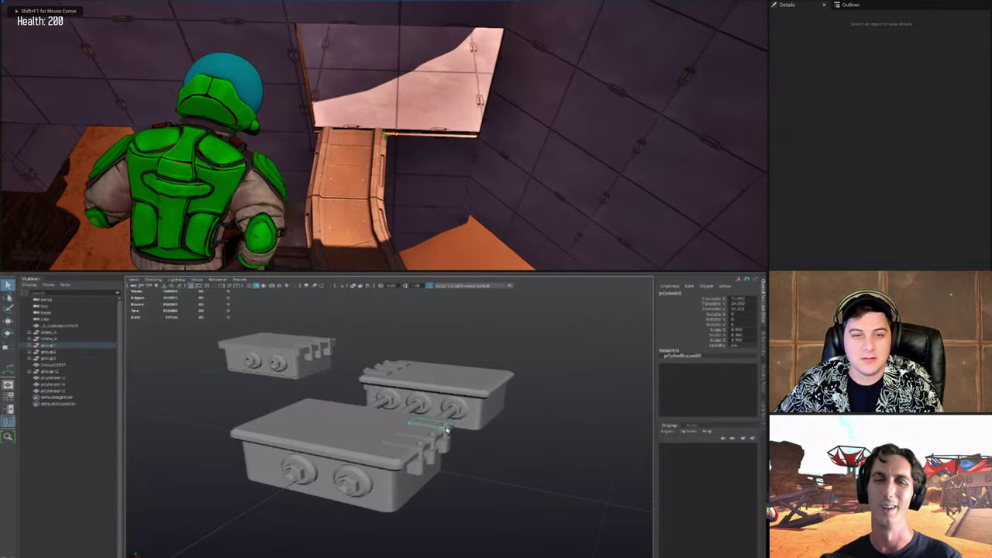
key(f)
alt+right_drag(448, 434, 418, 434)
alt+drag(419, 434, 374, 436)
key(w)
alt+right_drag(374, 436, 346, 431)
alt+drag(346, 432, 313, 442)
alt+middle_drag(312, 442, 374, 447)
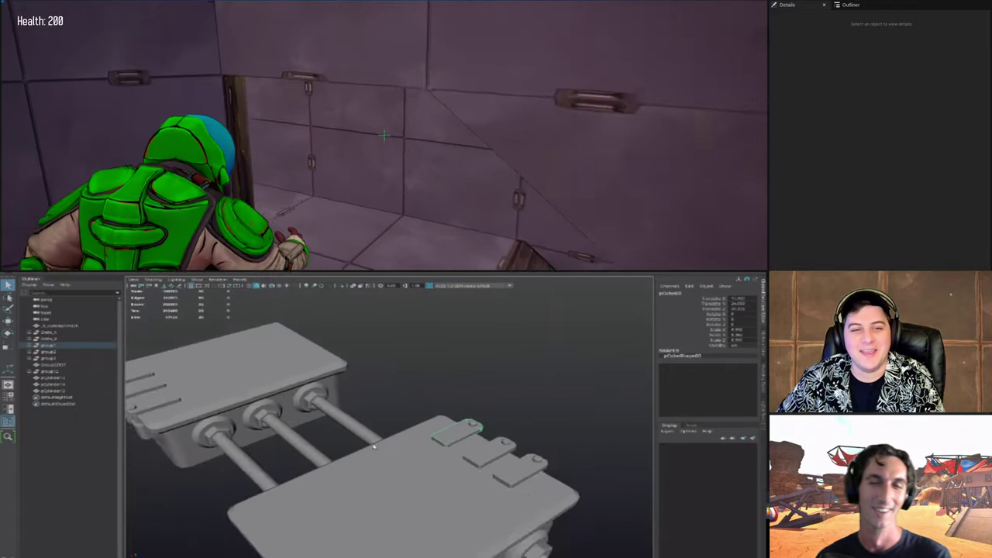
Step: In Maya, select the top face of the strap plate at the lid's corner while walking the character through the Unreal level
key(w)
alt+drag(374, 446, 436, 412)
key(F11)
alt+right_drag(436, 413, 465, 424)
alt+drag(465, 425, 491, 445)
alt+middle_drag(491, 445, 361, 460)
click(351, 429)
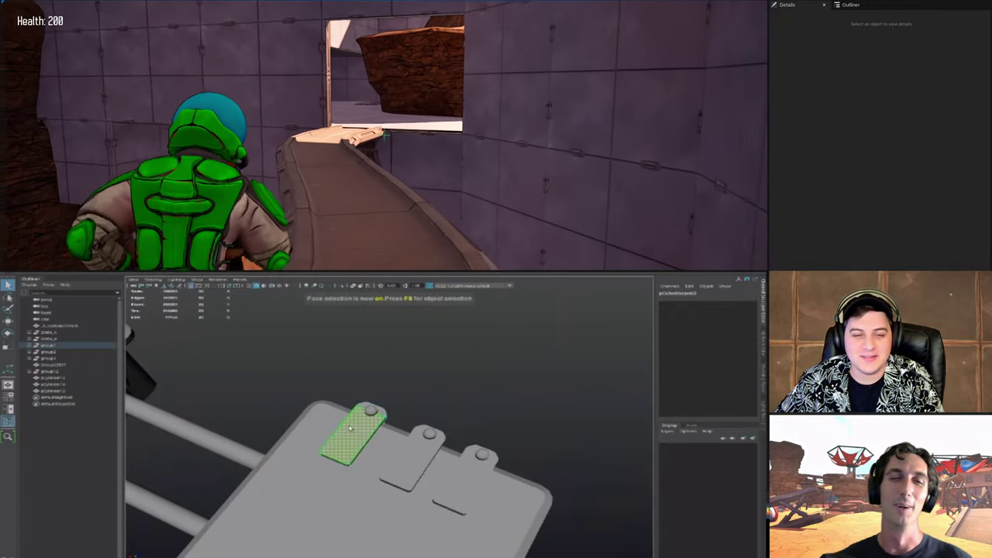
alt+drag(404, 472, 421, 460)
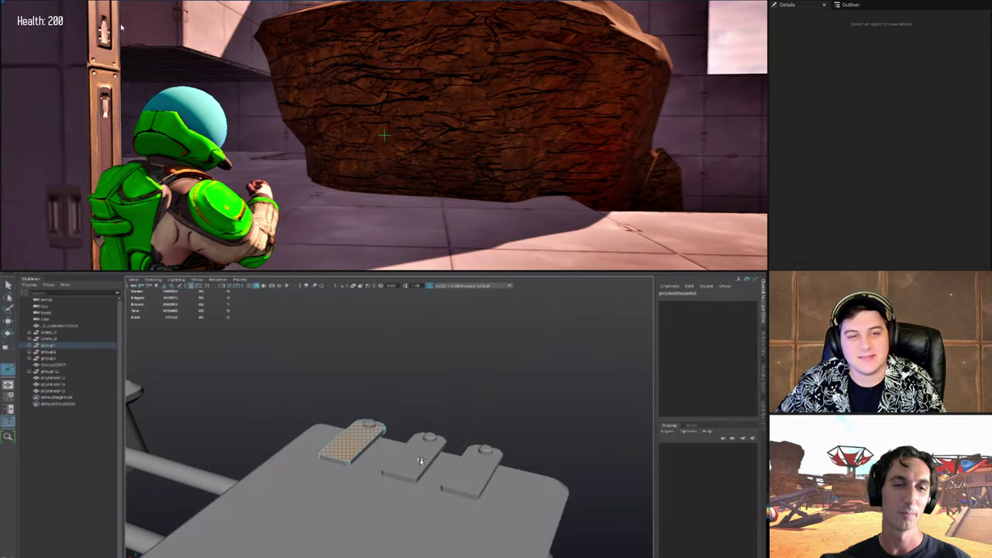
Step: Stop playing the Unreal level, and return Maya to object selection with nothing selected to review the connected boxes
key(Escape)
key(F8)
click(470, 418)
alt+right_drag(496, 450, 204, 456)
alt+middle_drag(205, 456, 385, 438)
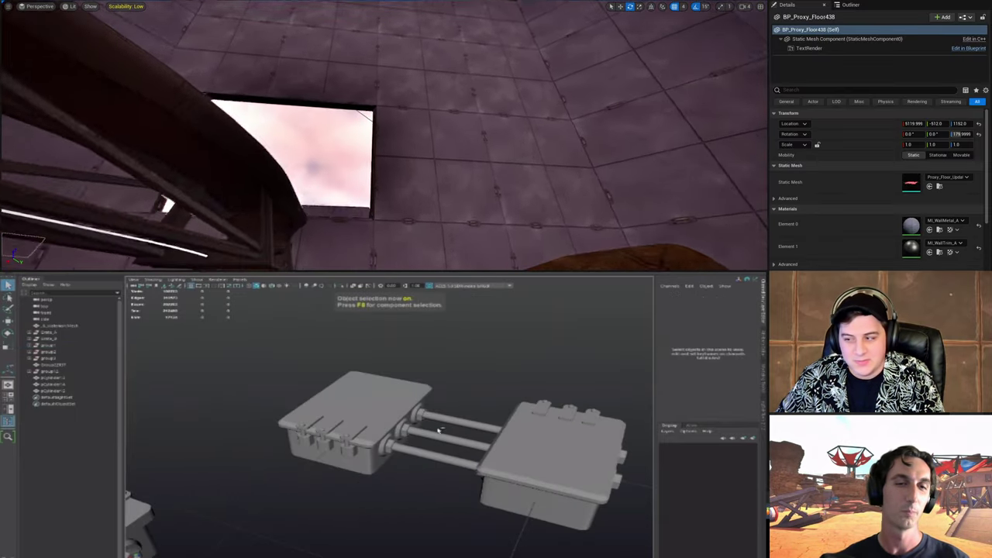
alt+drag(385, 439, 486, 450)
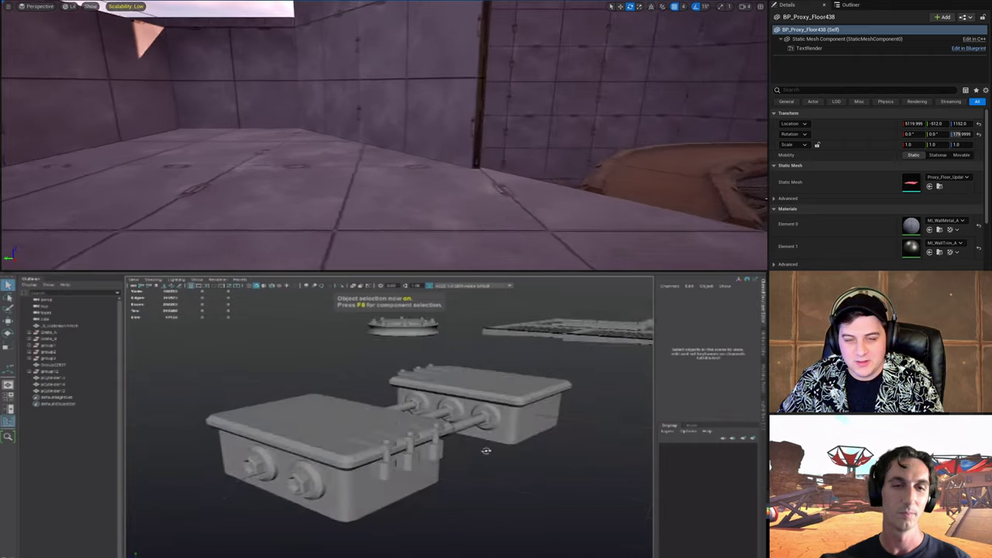
alt+right_drag(486, 450, 354, 439)
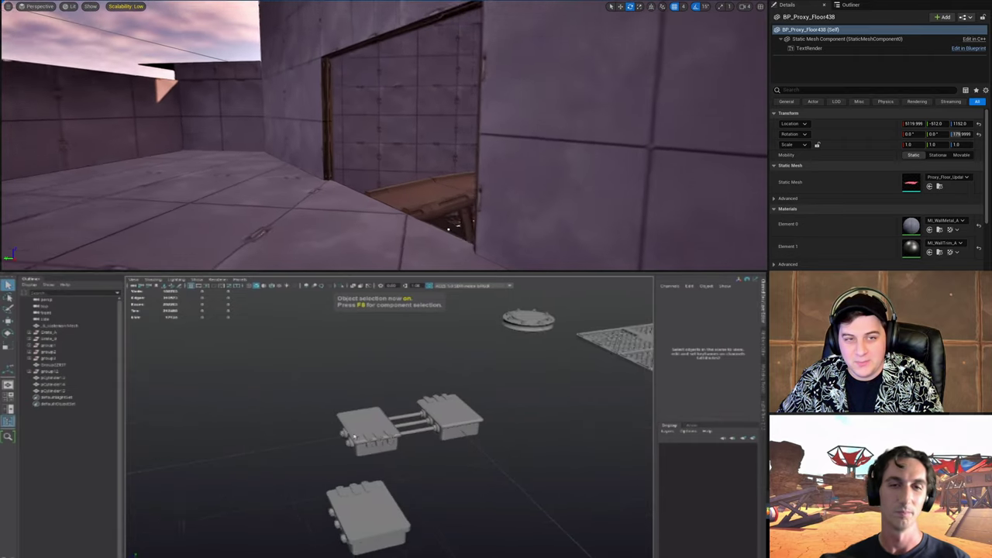
alt+middle_drag(354, 439, 271, 504)
Step: Select four wall panels along the walkway's outer edge in the Unreal level, try rotating them, and undo the rotation
click(232, 128)
click(382, 424)
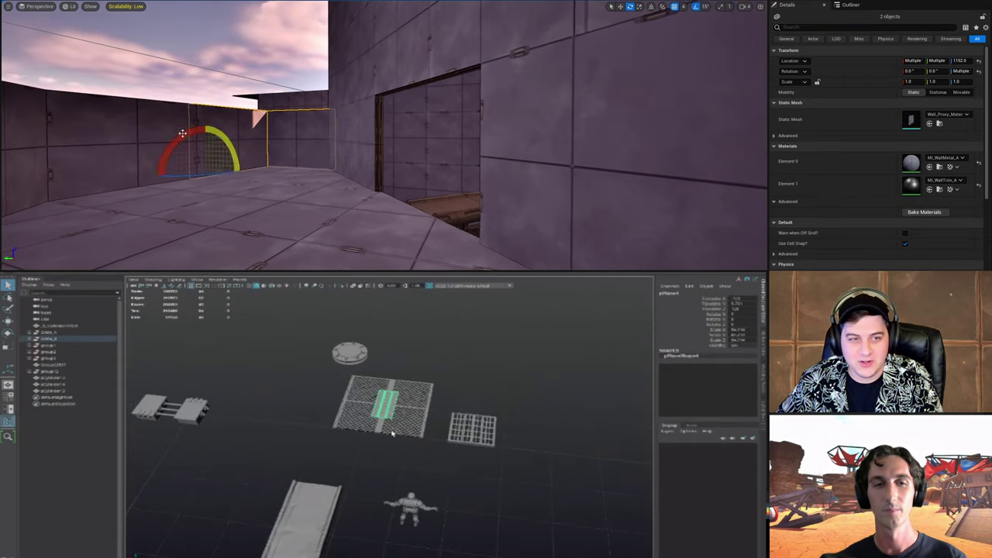
key(f)
alt+right_drag(382, 424, 209, 429)
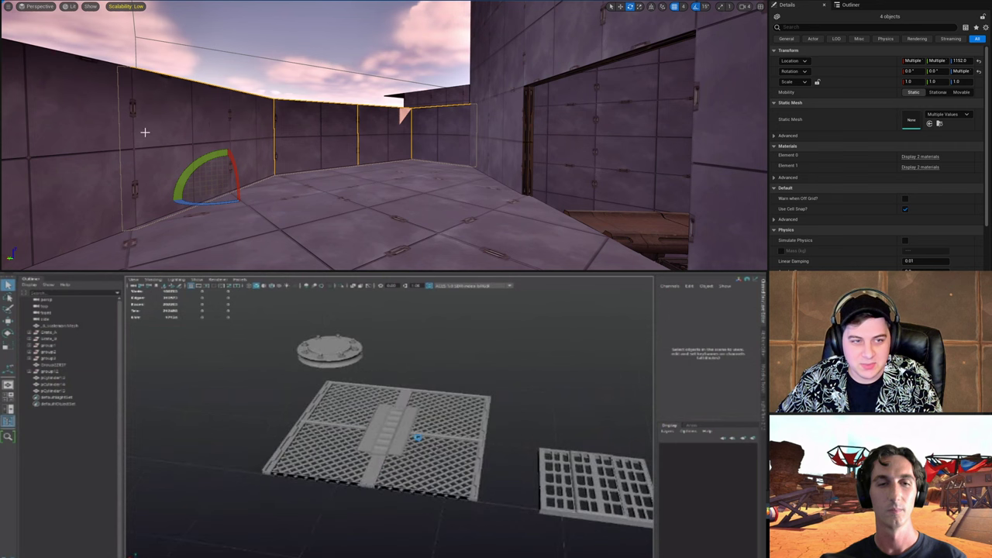
drag(205, 157, 270, 135)
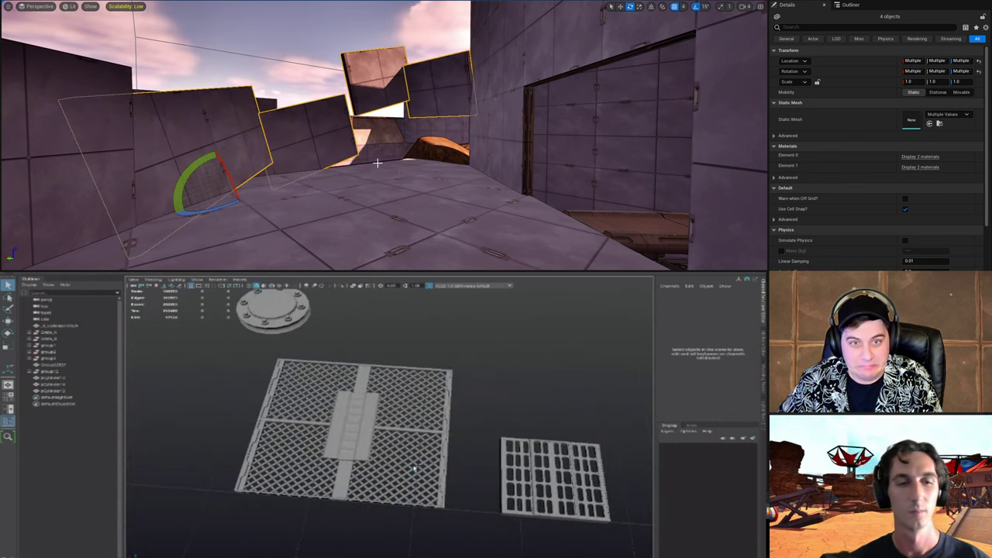
key(ctrl+z)
Step: Add the end wall panel to the selection and duplicate the five walkway wall panels upward to height 1536
right_drag(378, 163, 328, 162)
ctrl+click(219, 148)
mouse_move(219, 148)
right_down()
mouse_move(325, 148)
mouse_move(224, 158)
right_up()
key(w)
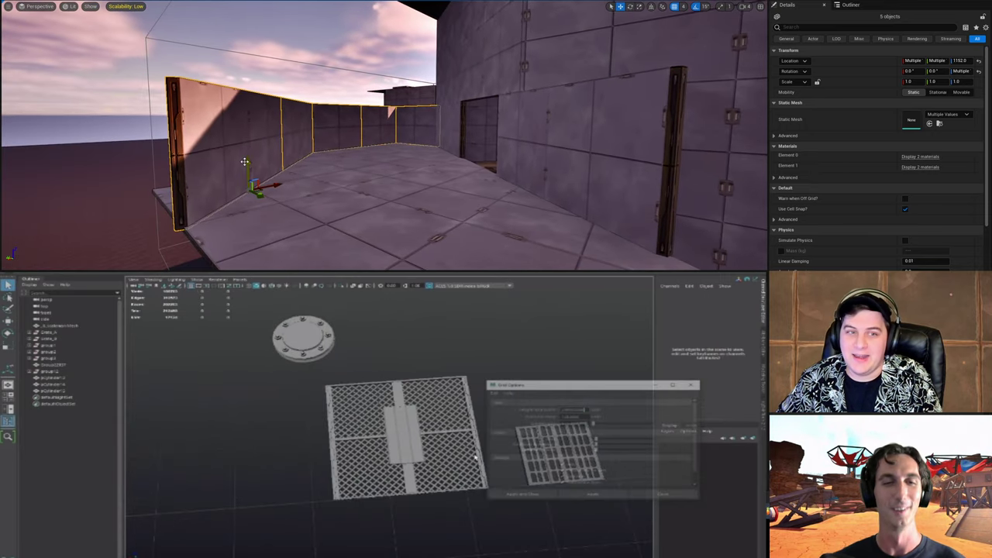
alt+drag(244, 161, 284, 93)
right_drag(284, 93, 341, 94)
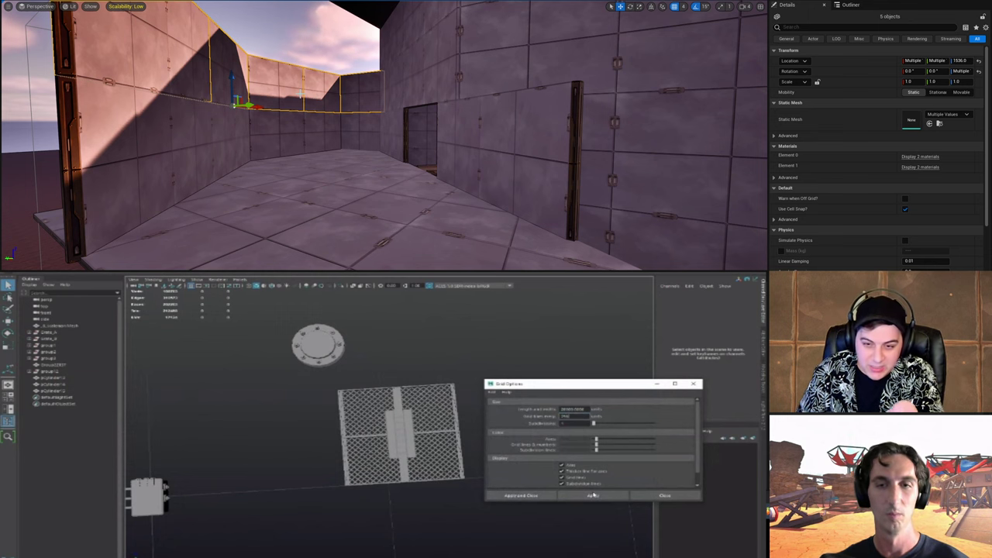
Step: In Maya, create a four-sided polygon covering the square mesh grate; in the Unreal level, select the upper wall panel at the far end
alt+middle_drag(471, 508, 316, 490)
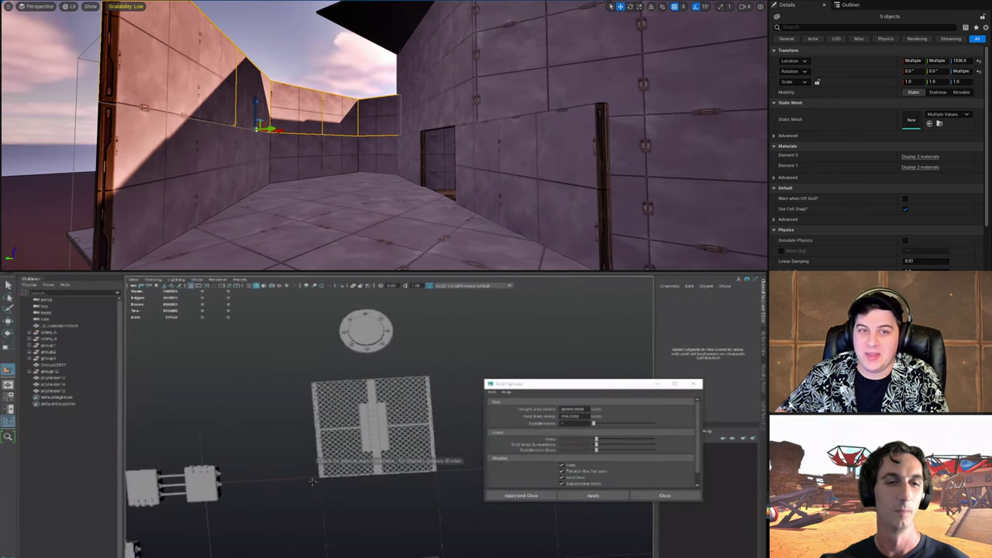
click(306, 62)
click(374, 111)
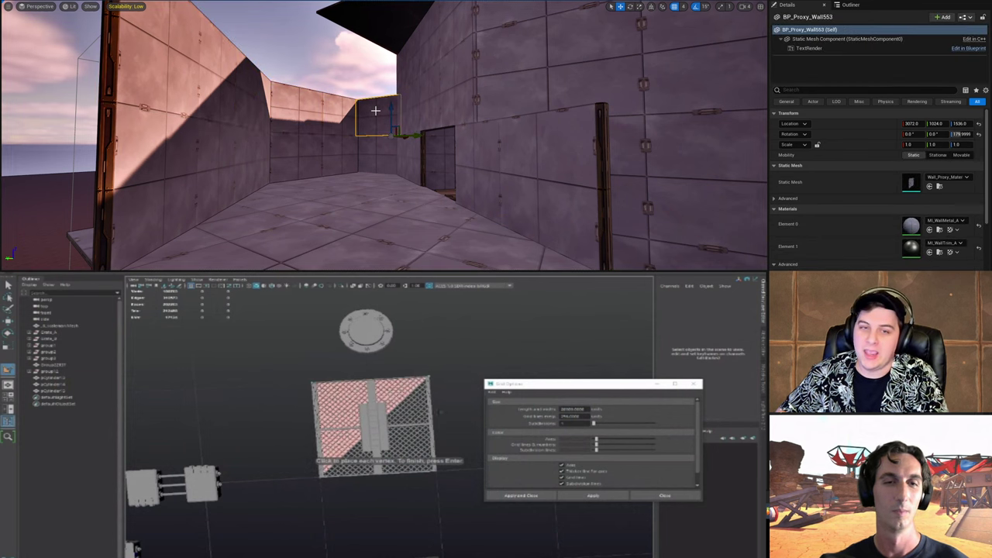
key(Return)
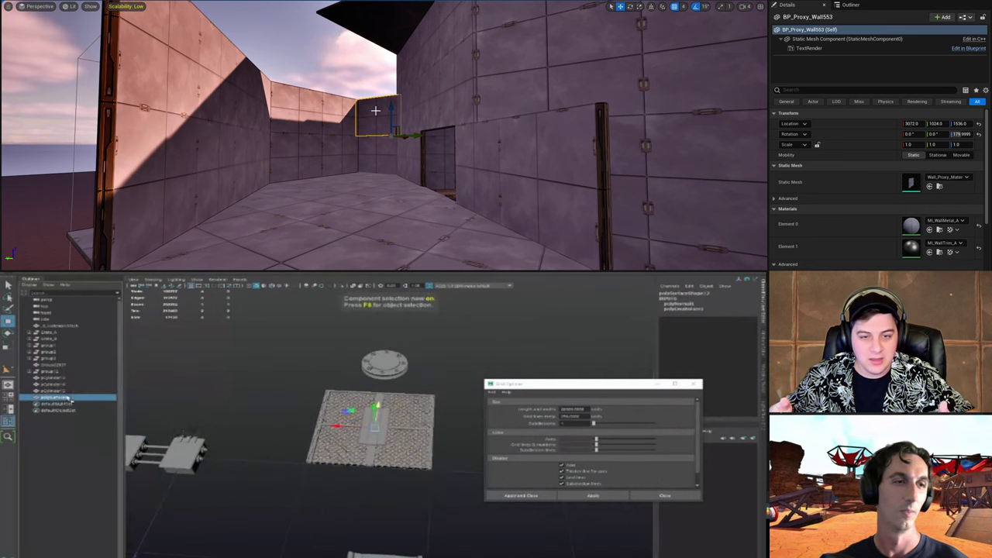
Step: Raise the new polygon above the mesh grate in object mode and close the Grid Options window
alt+drag(359, 443, 354, 431)
right_drag(275, 430, 275, 443)
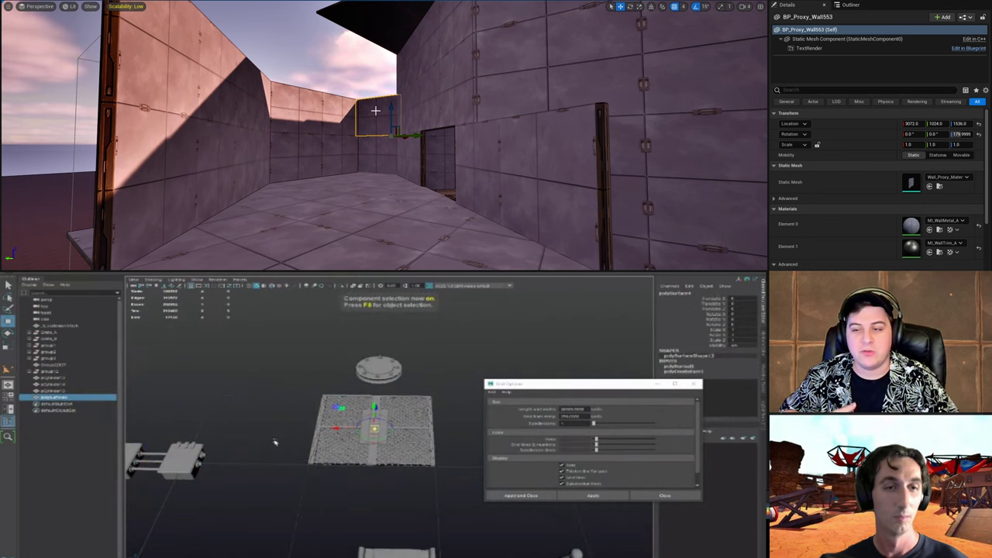
drag(372, 407, 375, 401)
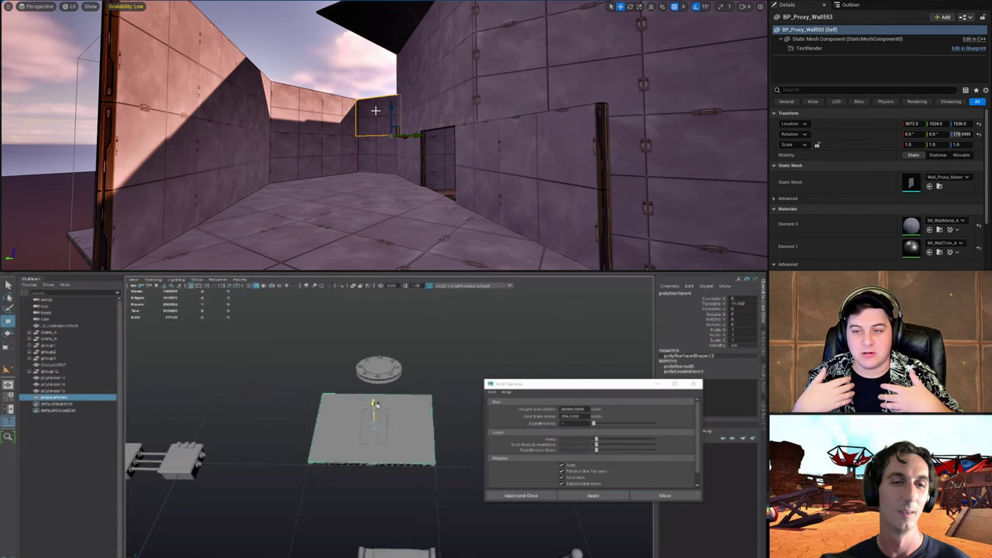
click(695, 384)
alt+drag(480, 409, 511, 417)
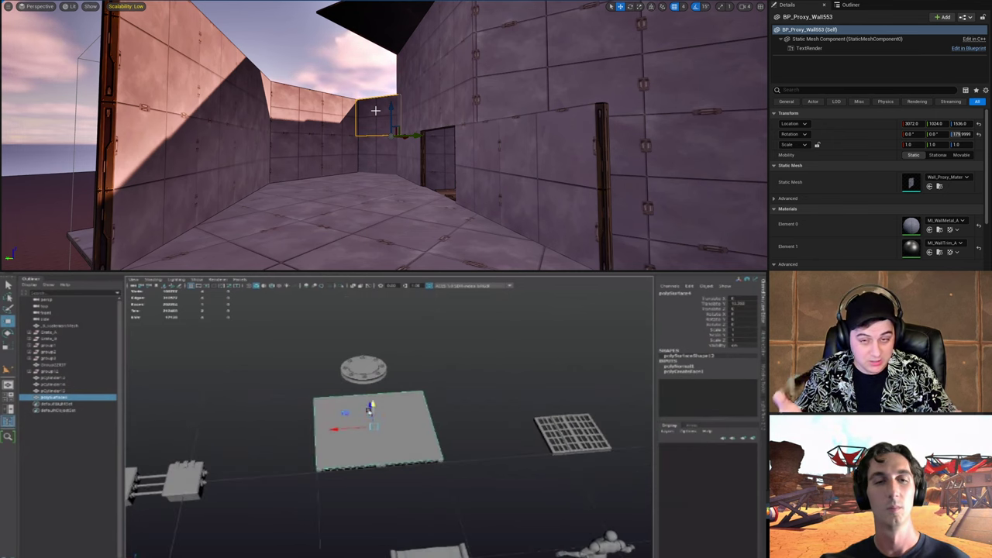
Step: Switch Maya to the UV Editing workspace and fit the polygon's UV tile in the UV Editor
alt+right_drag(412, 417, 482, 419)
click(713, 277)
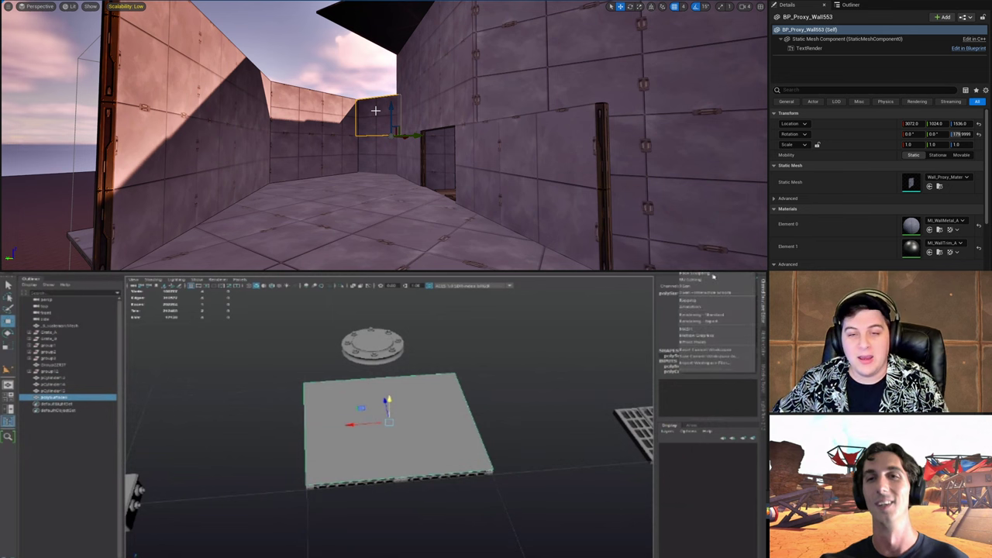
click(699, 287)
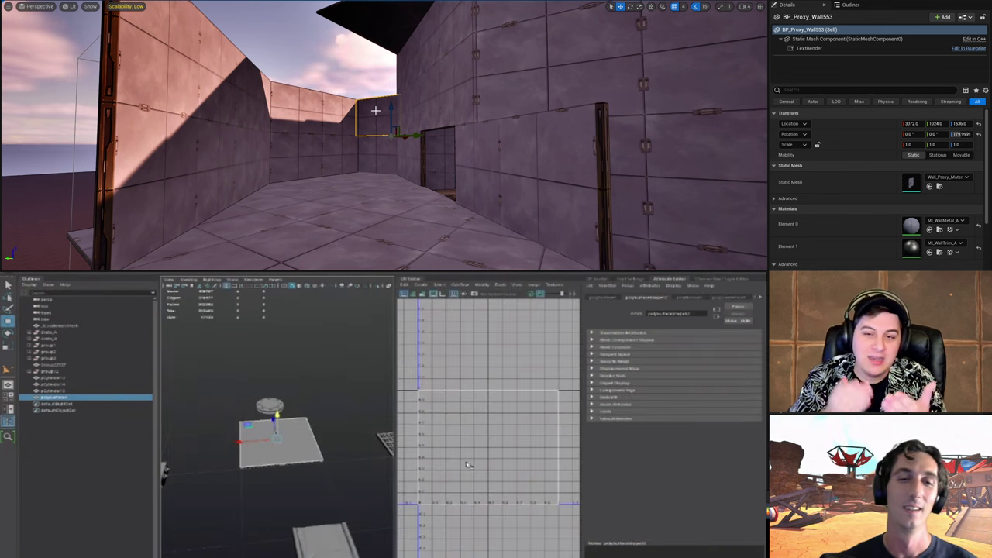
alt+middle_drag(467, 465, 470, 424)
alt+right_drag(470, 424, 519, 353)
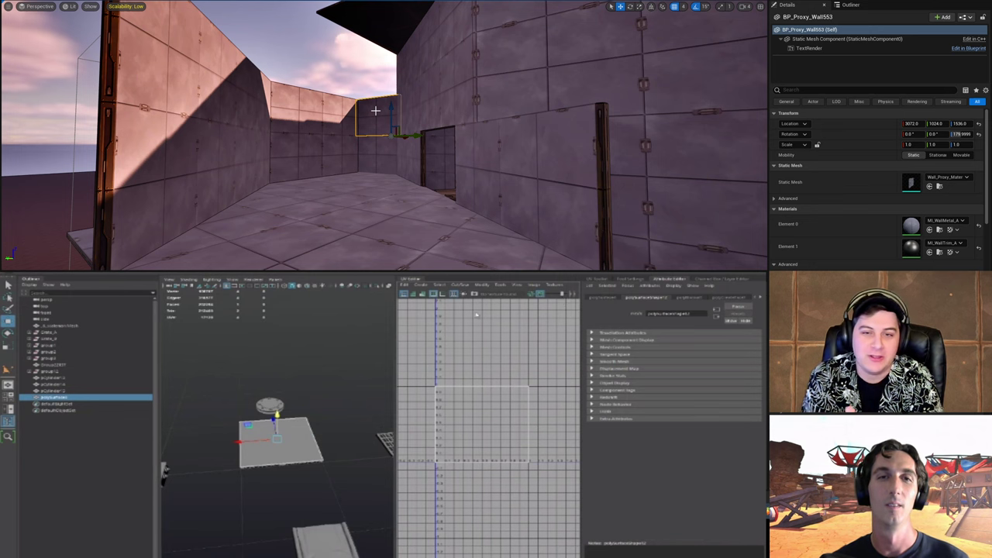
Step: Inspect the polygon above the grate from a lower angle in object mode, including its transform attributes
scroll(476, 314, down, 2)
scroll(306, 425, up, 3)
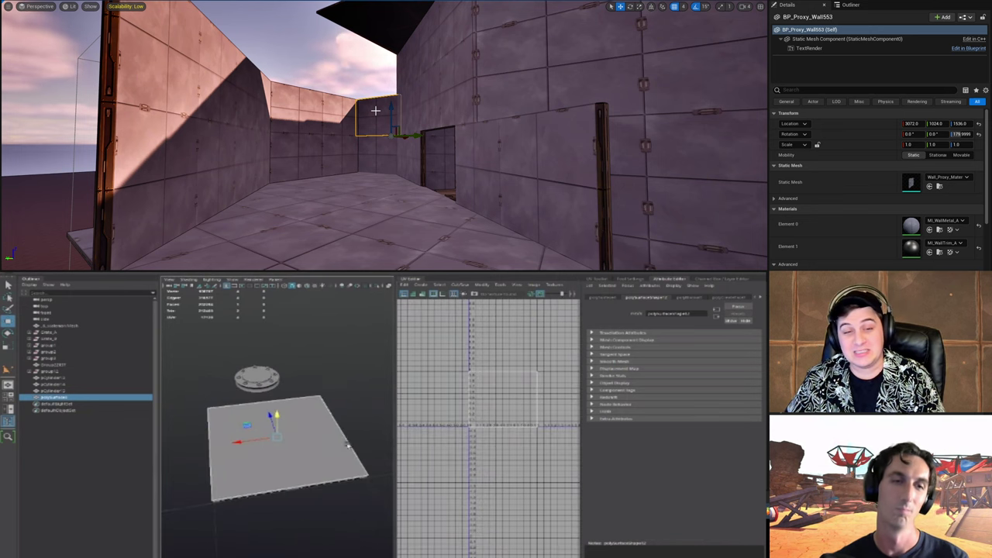
key(F8)
alt+drag(331, 443, 310, 471)
key(F8)
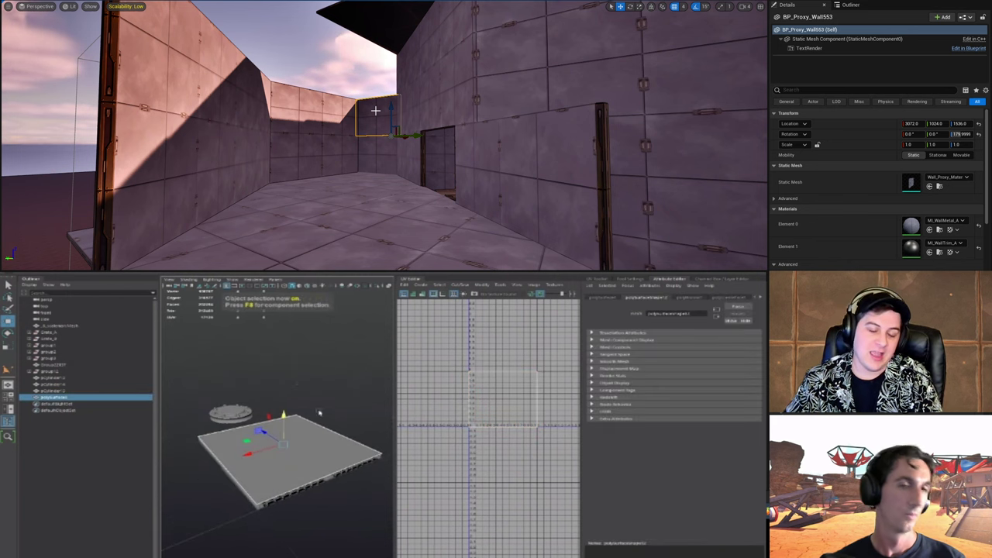
click(60, 372)
click(312, 369)
drag(312, 370, 302, 445)
click(62, 333)
click(267, 449)
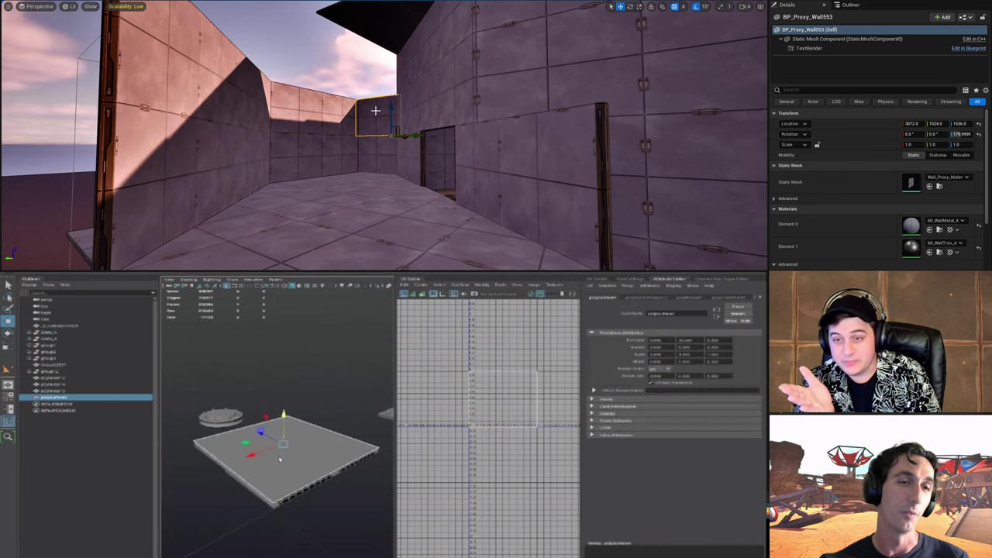
Step: Identify the round cover's group among the scene objects and reselect the polygon above the grate
alt+drag(217, 505, 237, 498)
click(44, 364)
click(70, 377)
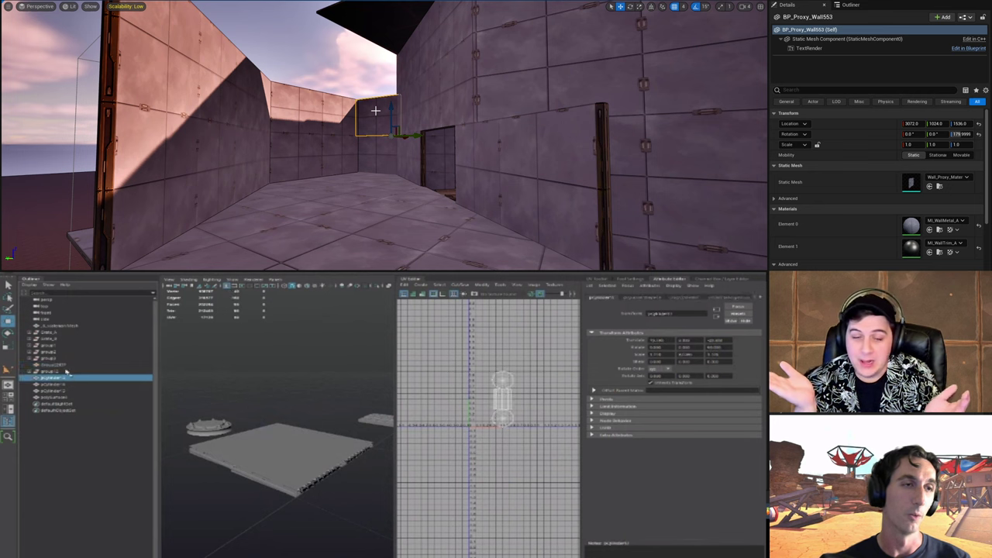
click(68, 371)
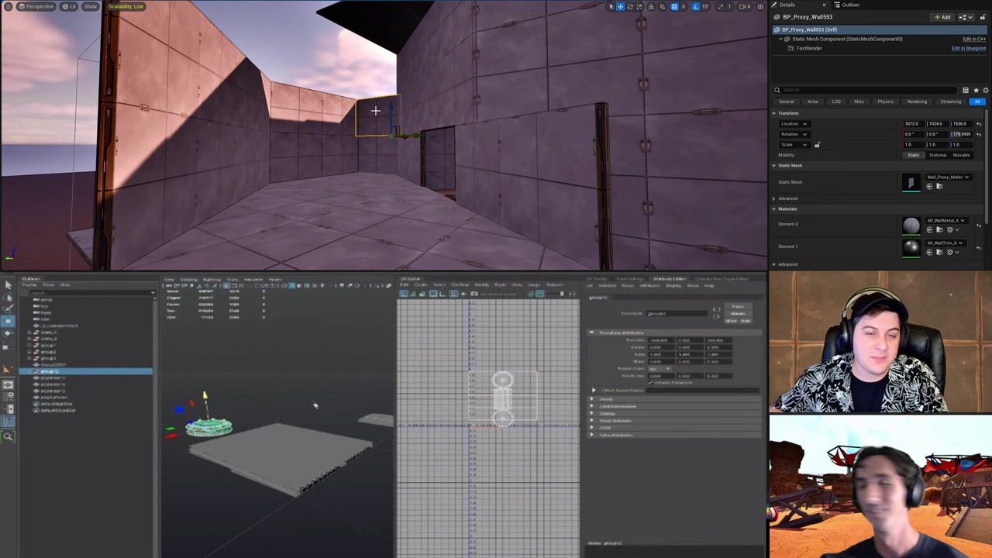
alt+drag(329, 418, 312, 438)
click(296, 458)
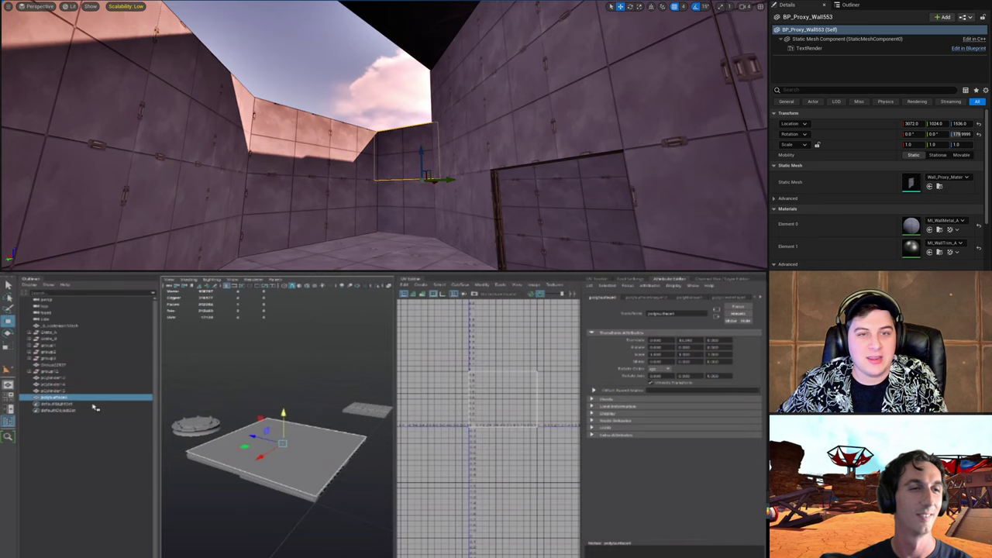
Step: Select the grate group together with the polygon above it, and reduce the selection to the polygon alone
key(F10)
click(274, 486)
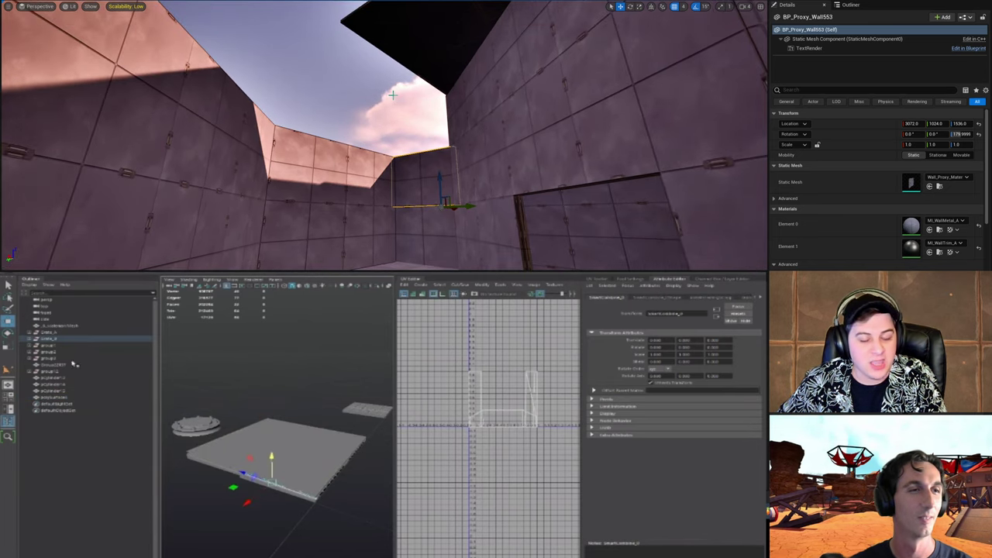
click(59, 340)
alt+drag(221, 405, 237, 405)
click(59, 398)
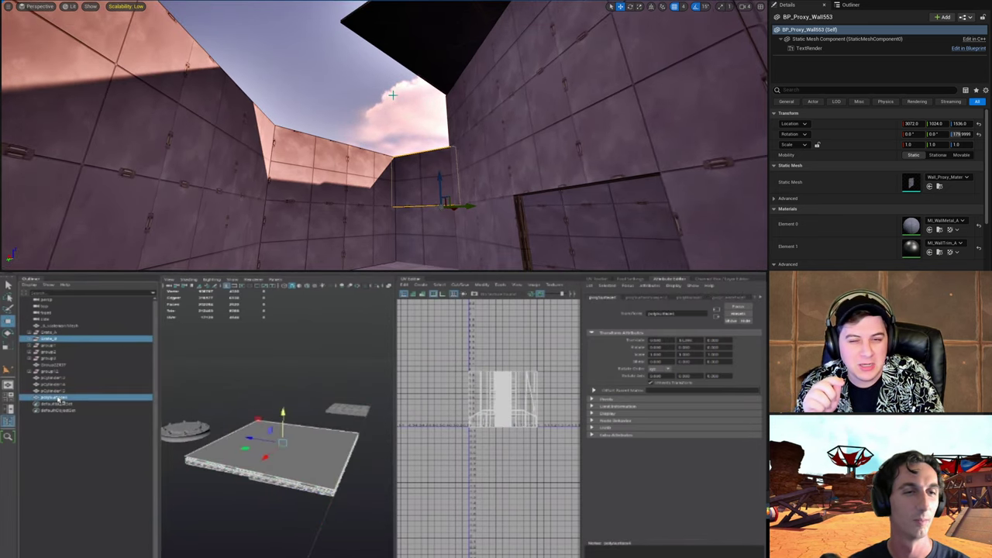
alt+drag(299, 428, 335, 463)
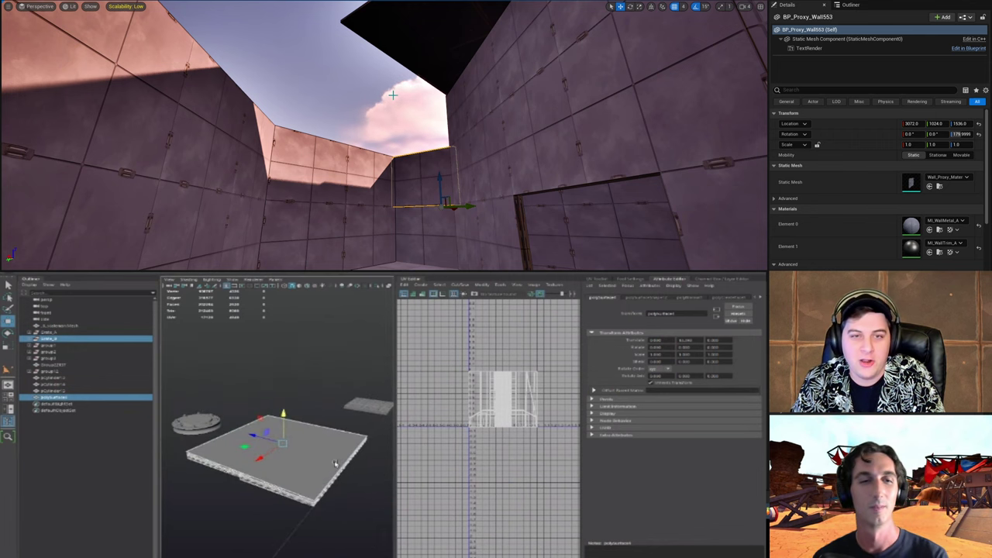
click(78, 340)
right_drag(393, 95, 485, 213)
click(78, 397)
Step: In the Unreal level, select the two 45-degree floor panels of the walkway and duplicate them up to ceiling level
click(384, 159)
click(28, 274)
click(427, 184)
click(431, 198)
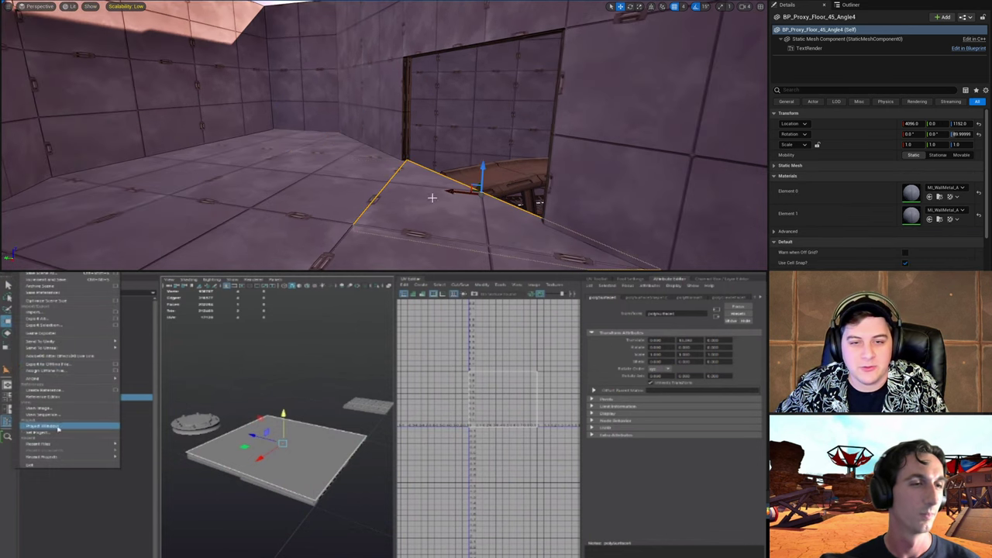
right_drag(431, 198, 465, 198)
ctrl+click(315, 137)
right_drag(315, 137, 264, 108)
click(63, 325)
drag(387, 132, 394, 31)
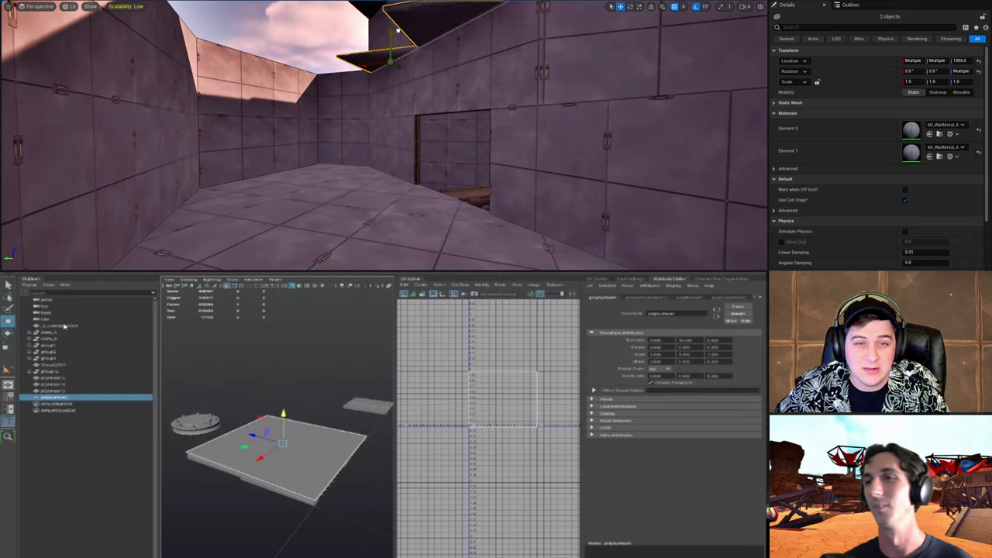
Step: Select three square walkway floor panels, duplicate them up to height 1920 as a roof, and save the current level
right_drag(394, 31, 390, 23)
click(377, 179)
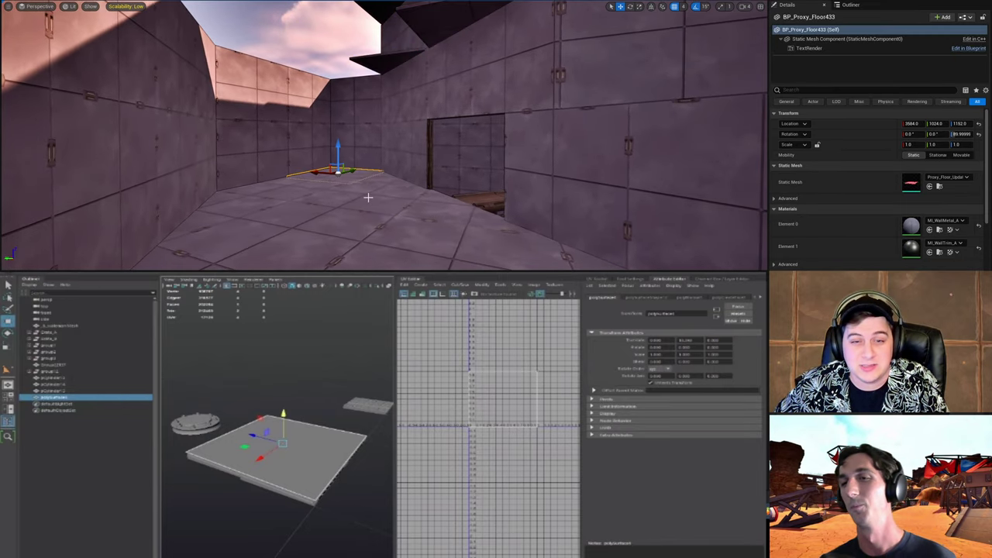
ctrl+click(368, 197)
ctrl+click(408, 241)
right_drag(418, 226, 423, 186)
alt+drag(399, 213, 416, 72)
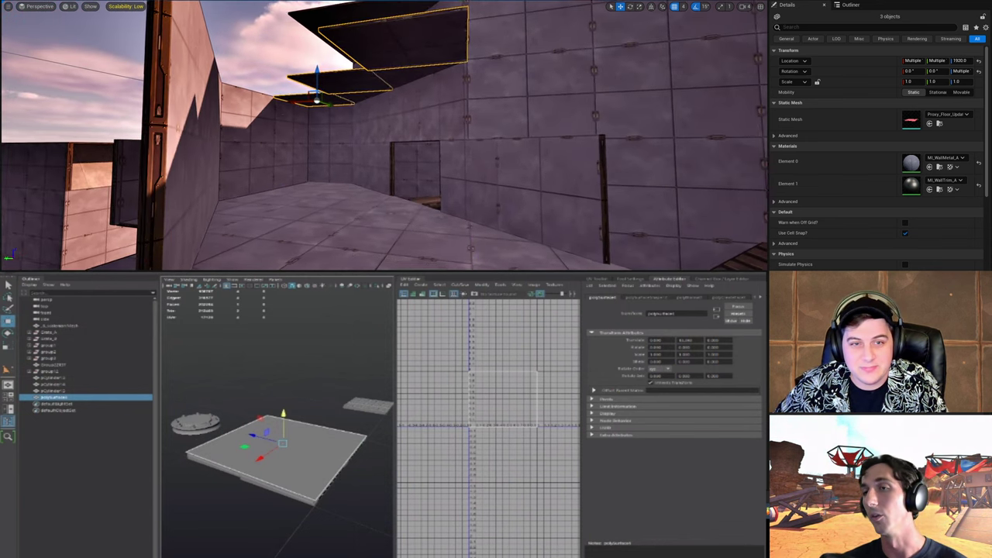
right_drag(389, 221, 386, 79)
click(30, 1)
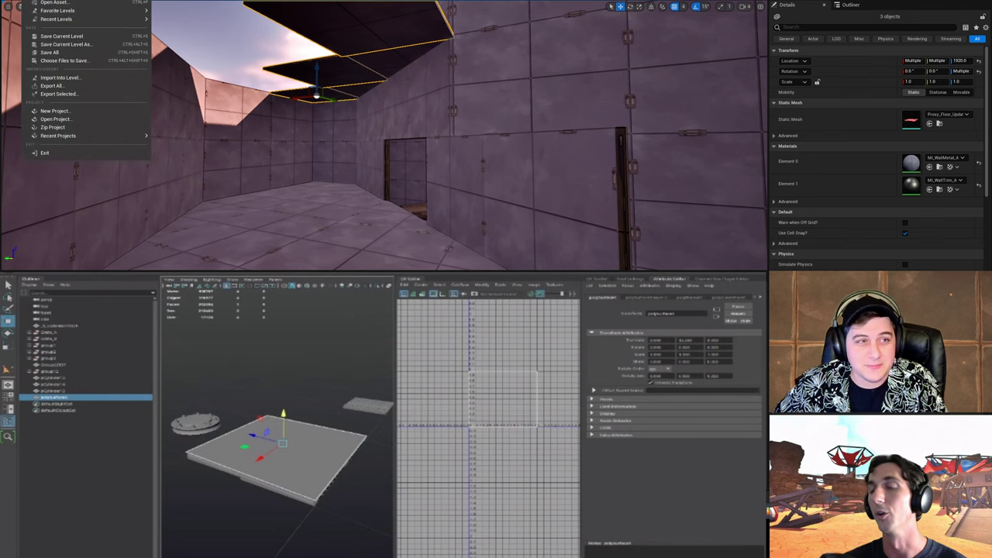
click(81, 38)
Step: Duplicate the middle roof panel into the gap beside it, toward the outer wall
right_drag(406, 192, 291, 122)
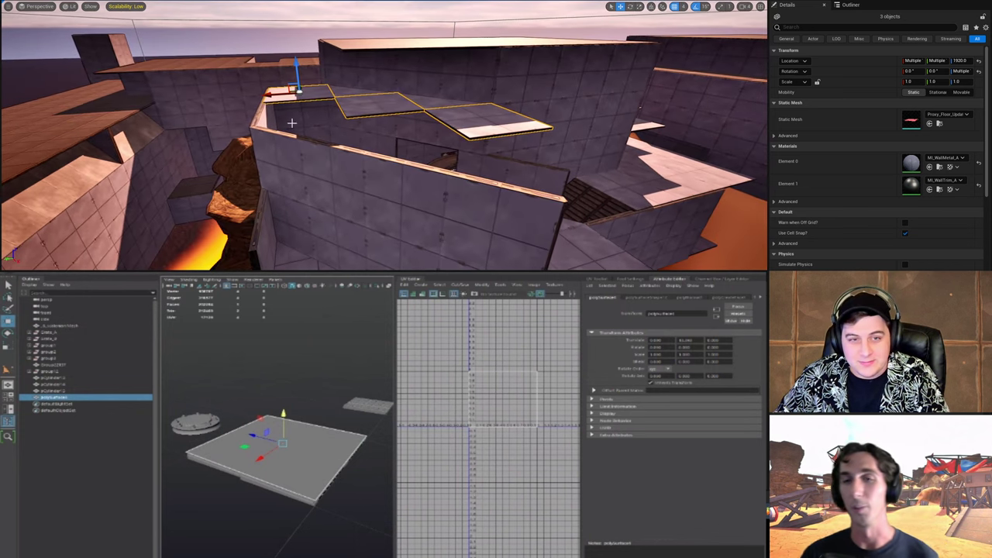
click(373, 104)
alt+drag(349, 108, 302, 128)
key(e)
Step: Duplicate the near roof panel to location 4608, 512, 1920 and rotate the copy 90 degrees
click(485, 130)
key(w)
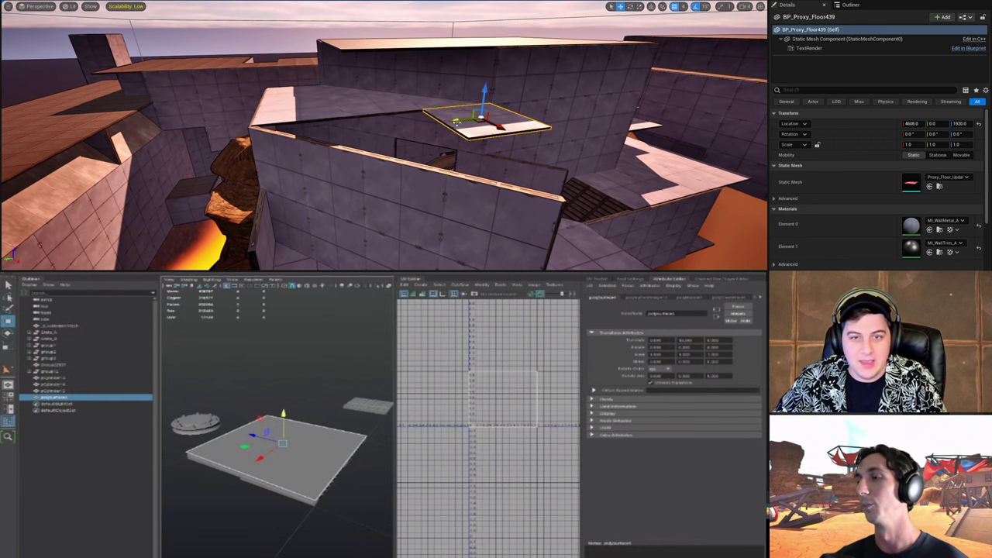
alt+drag(457, 121, 353, 137)
key(e)
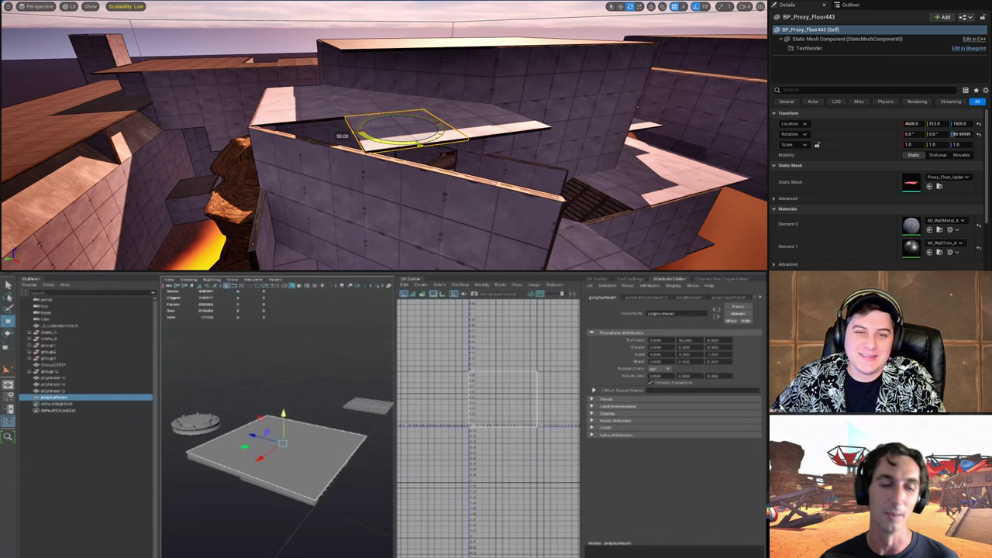
Step: Extend the roof along its outer row with further floor panel copies, placing the last one at 5120, 512, 1920
click(390, 118)
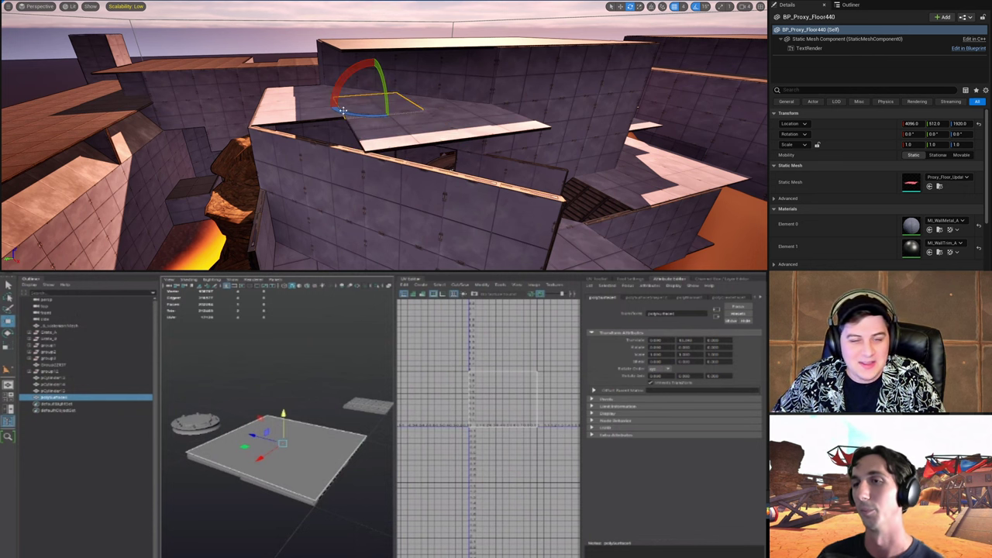
drag(294, 130, 395, 155)
alt+drag(302, 148, 337, 198)
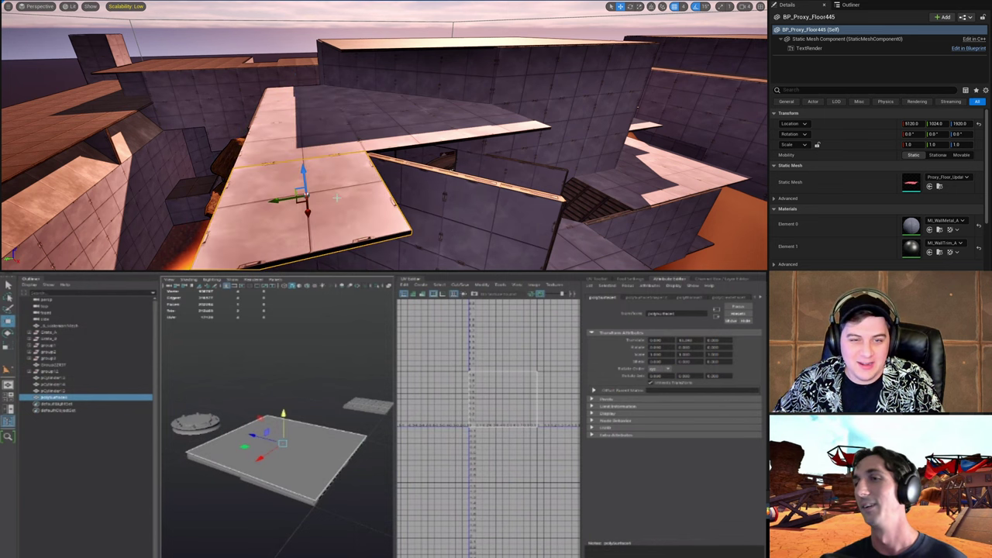
drag(276, 200, 509, 177)
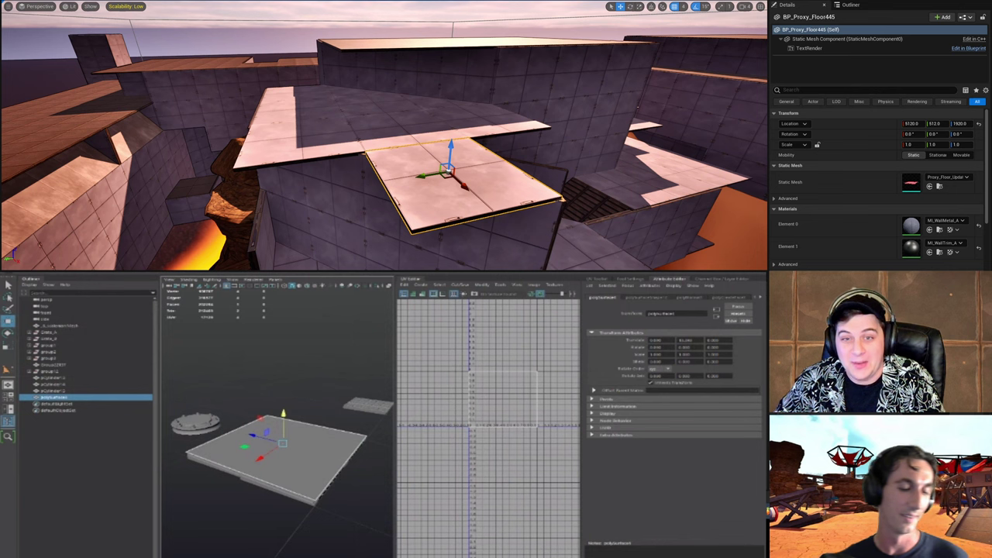
Step: Duplicate the near roof panel to 5120, 0, 1920 and select the copy together with its neighbouring panel
click(475, 123)
alt+drag(497, 126, 578, 163)
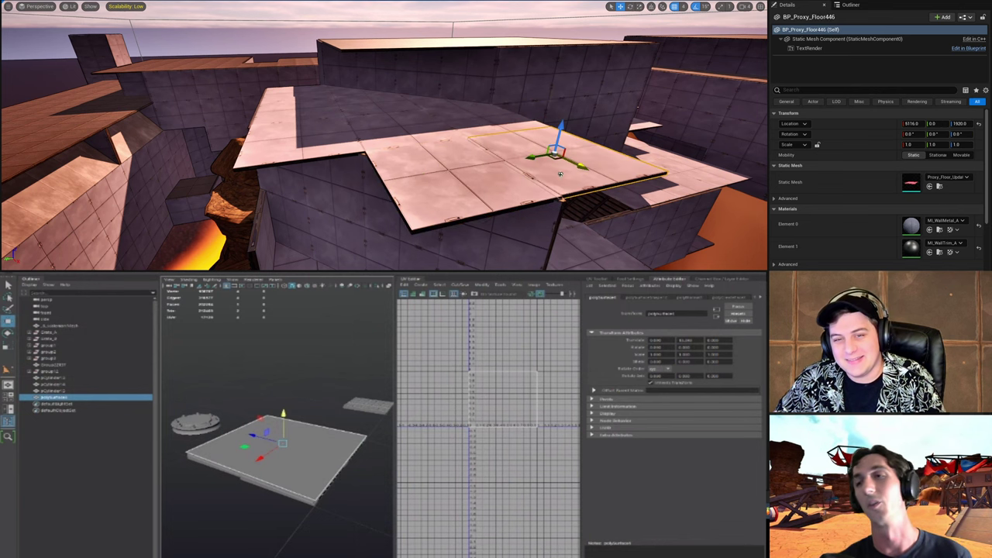
right_drag(577, 162, 550, 168)
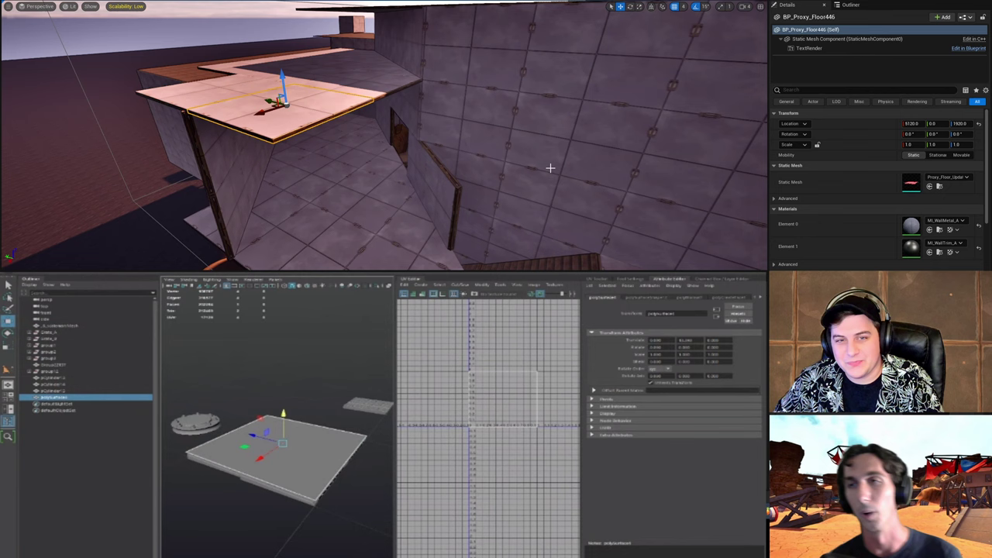
shift+click(383, 94)
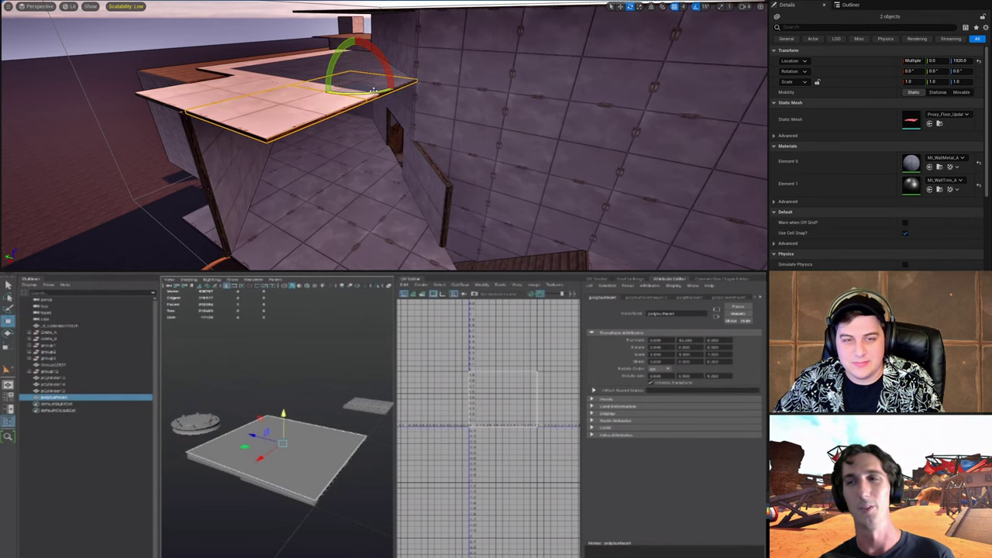
Step: Try to rotate the two selected roof panels about the vertical axis
drag(373, 90, 341, 97)
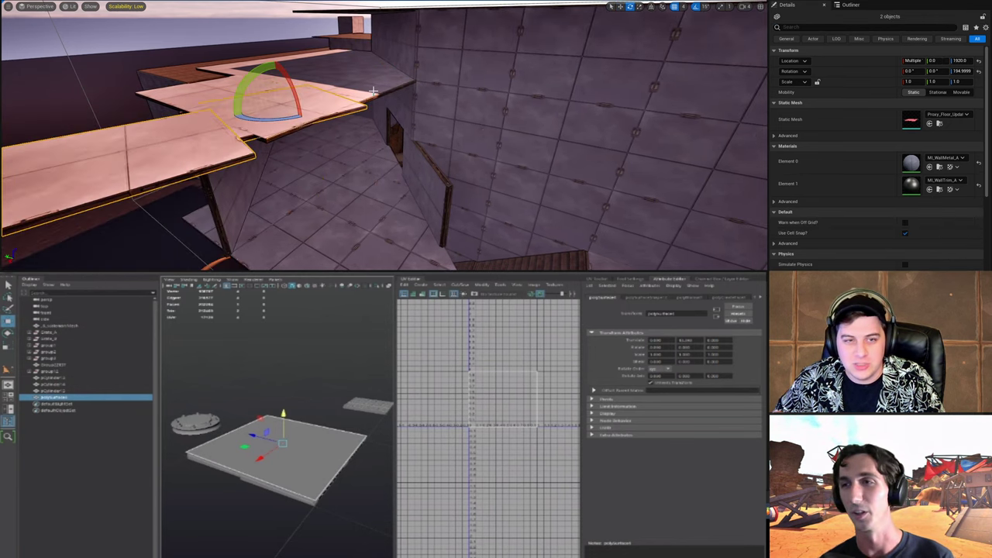
key(ctrl+z)
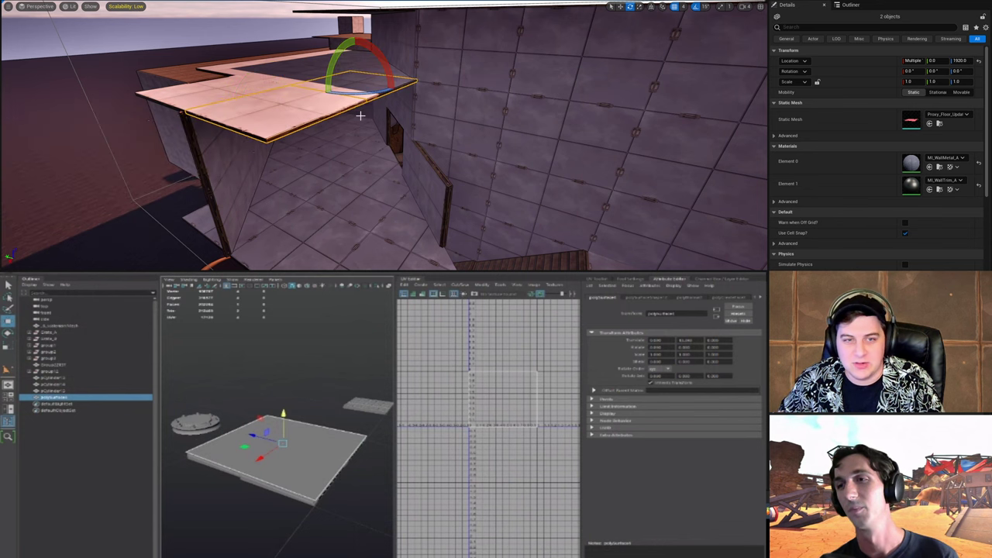
drag(370, 94, 385, 112)
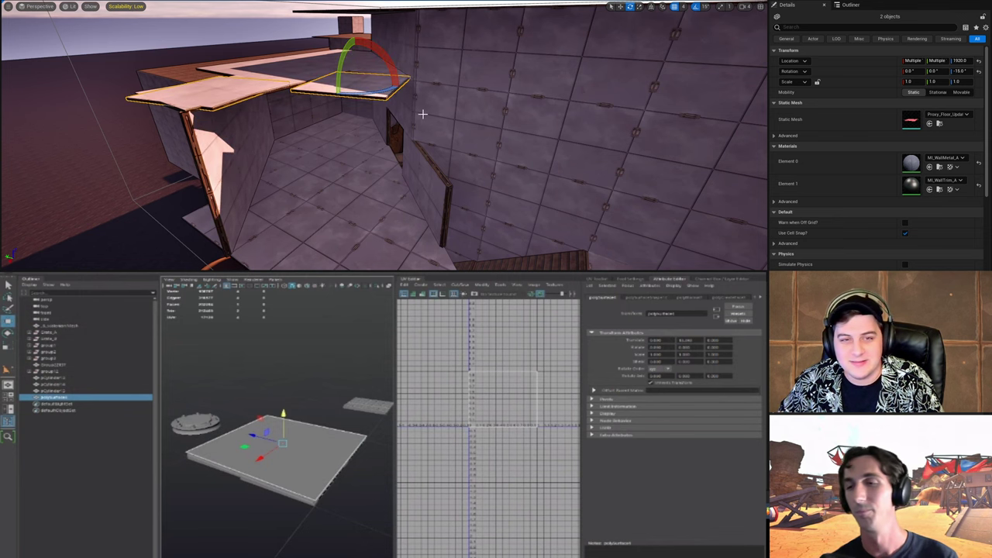
key(ctrl+z)
Step: Duplicate the two selected roof panels to Y -512 with a 180-degree rotation, and save the current level
drag(373, 96, 471, 93)
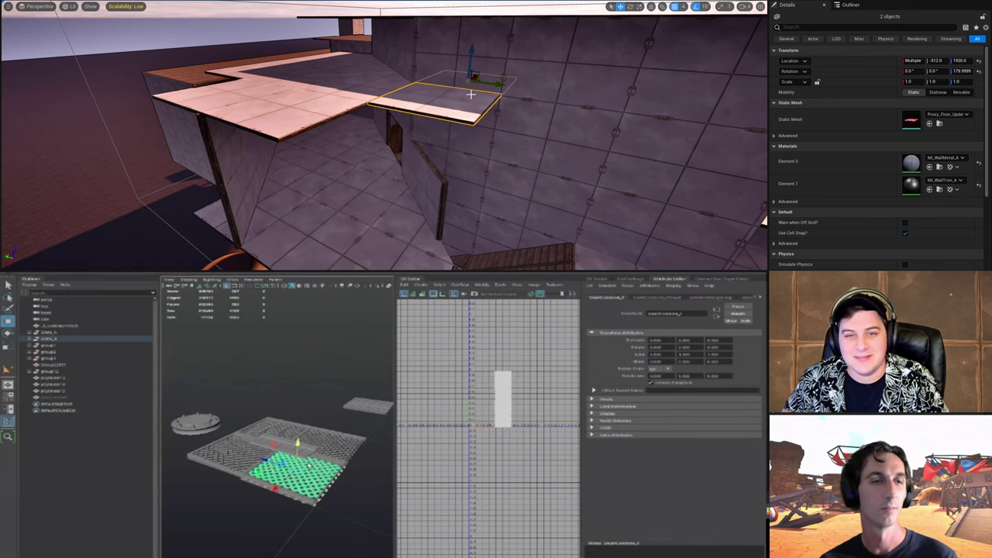
right_drag(472, 84, 399, 88)
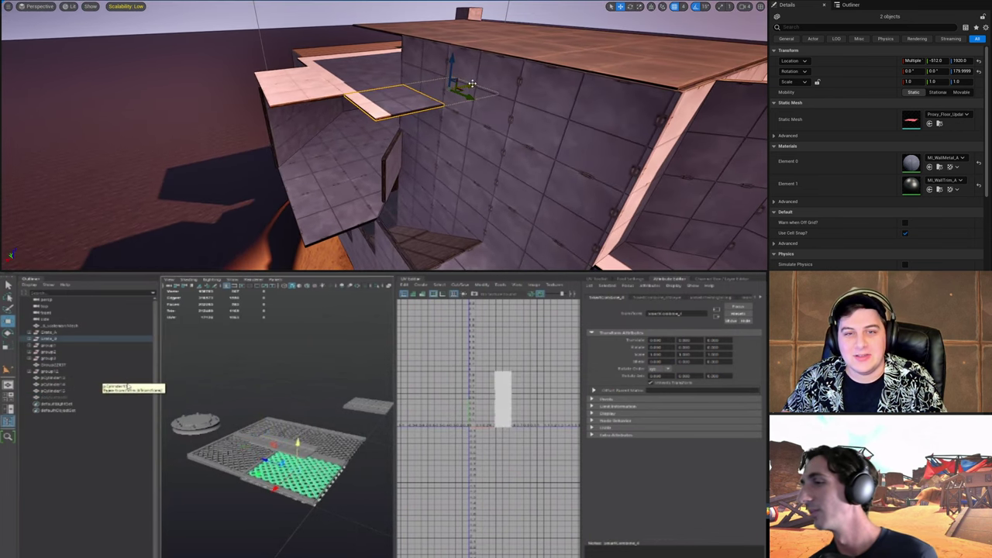
right_drag(463, 92, 426, 77)
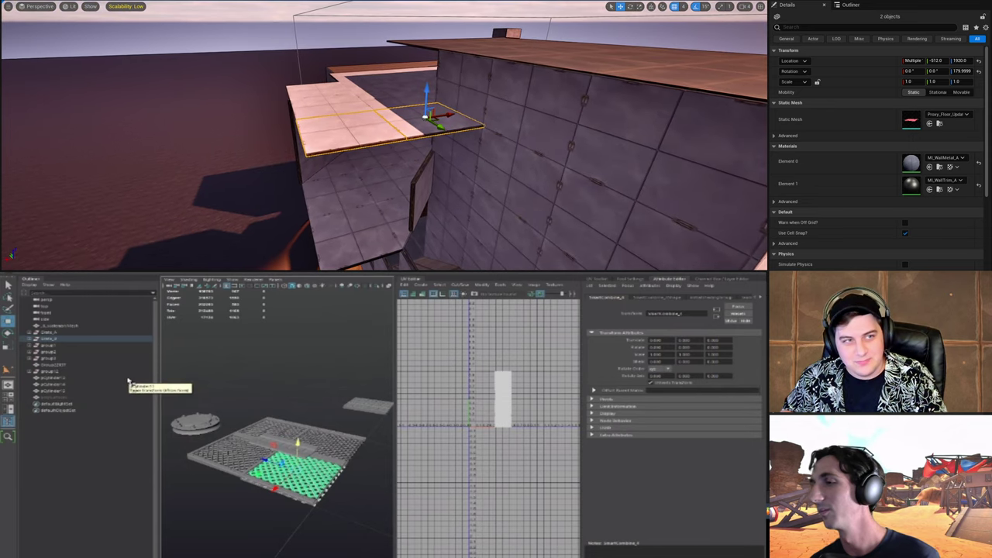
click(31, 2)
click(77, 36)
Step: In Maya, select the whole grate group
click(51, 338)
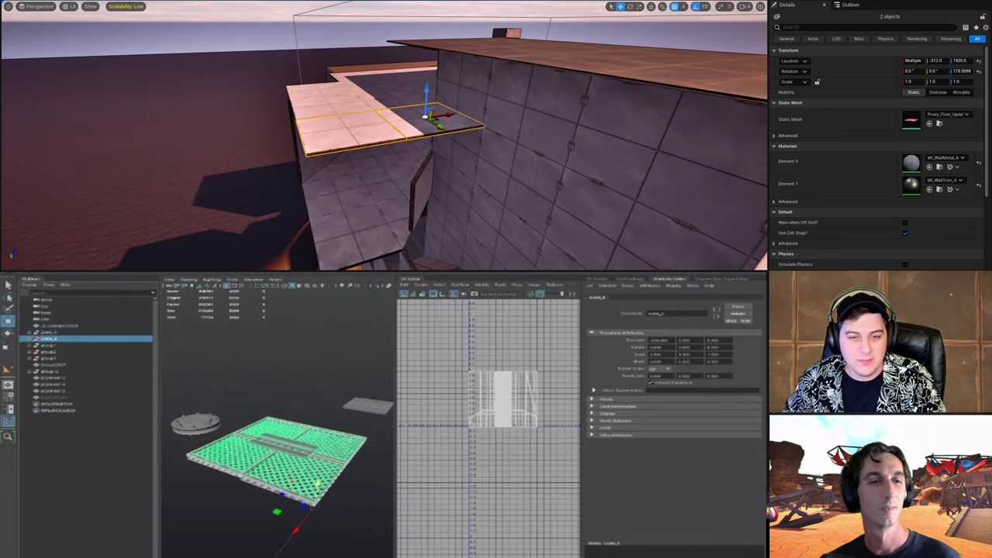
right_drag(425, 116, 485, 136)
click(28, 274)
click(216, 359)
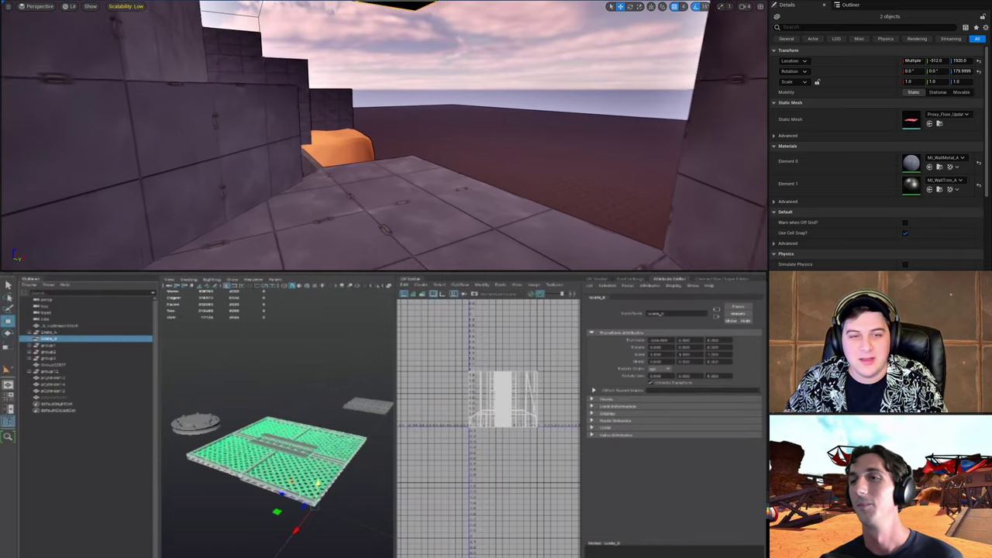
Step: In Unreal, duplicate a wall panel down to 5120, -512, 1152 on the walkway's open edge and select it with the panel above
click(538, 174)
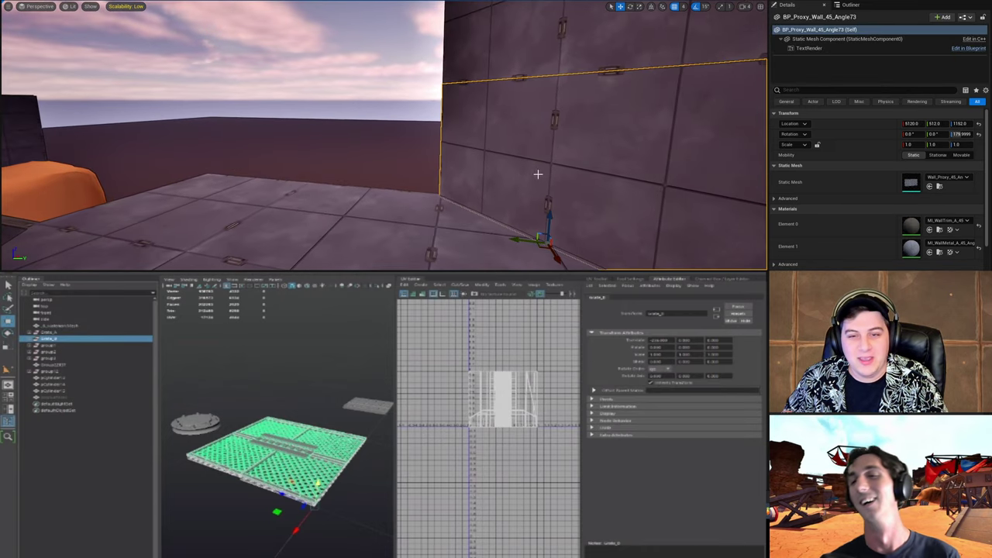
right_drag(538, 174, 331, 68)
click(286, 113)
right_drag(261, 98, 439, 113)
click(439, 112)
alt+drag(388, 102, 379, 202)
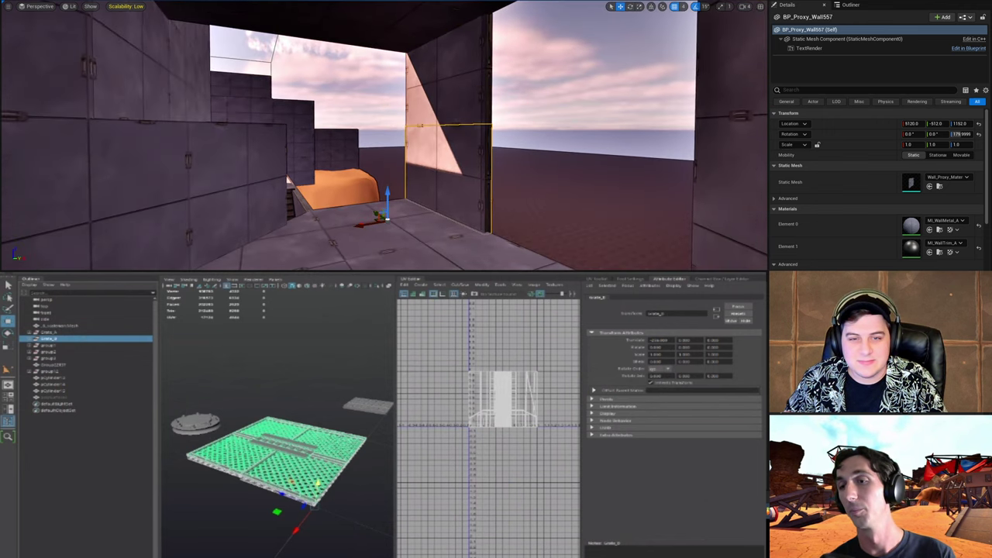
right_drag(359, 116, 453, 110)
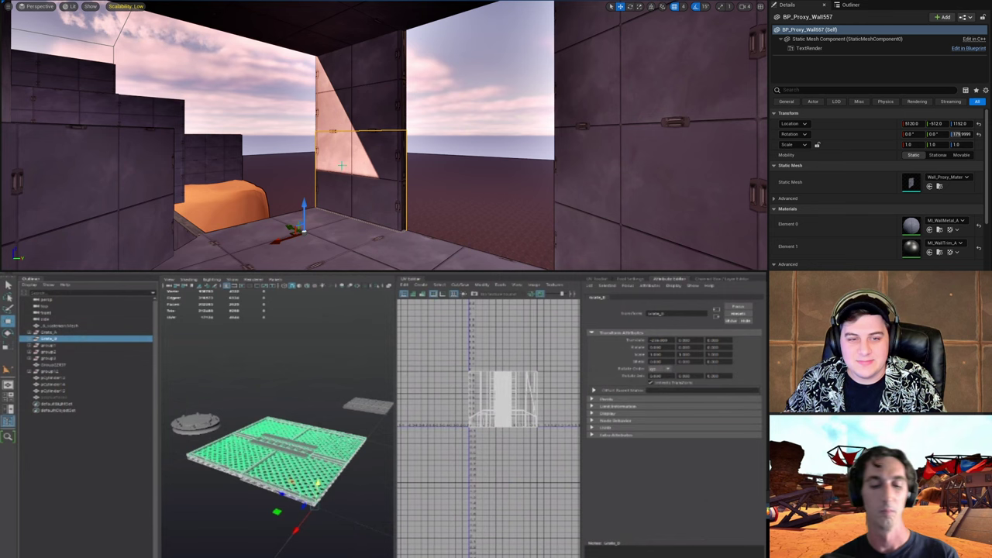
ctrl+click(360, 117)
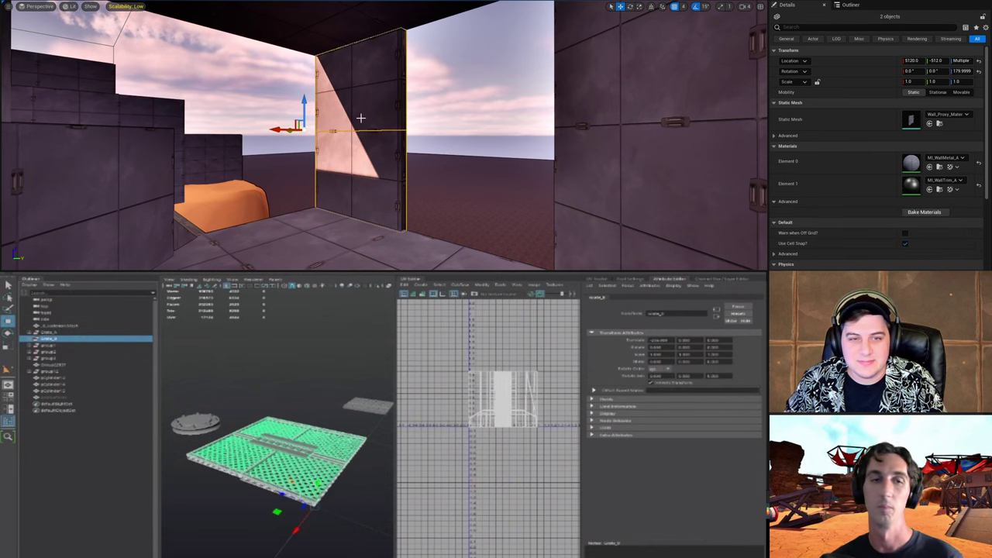
Step: Duplicate the two stacked wall panels along the walkway's open edge to Y 0, and clear the grate selection in Maya
click(295, 363)
alt+drag(289, 131, 390, 132)
alt+middle_drag(317, 370, 301, 373)
Step: Launch Marmoset Toolbag 3 in place of the Maya window
key(super)
mouse_move(390, 132)
right_down()
mouse_move(409, 121)
mouse_move(399, 121)
right_up()
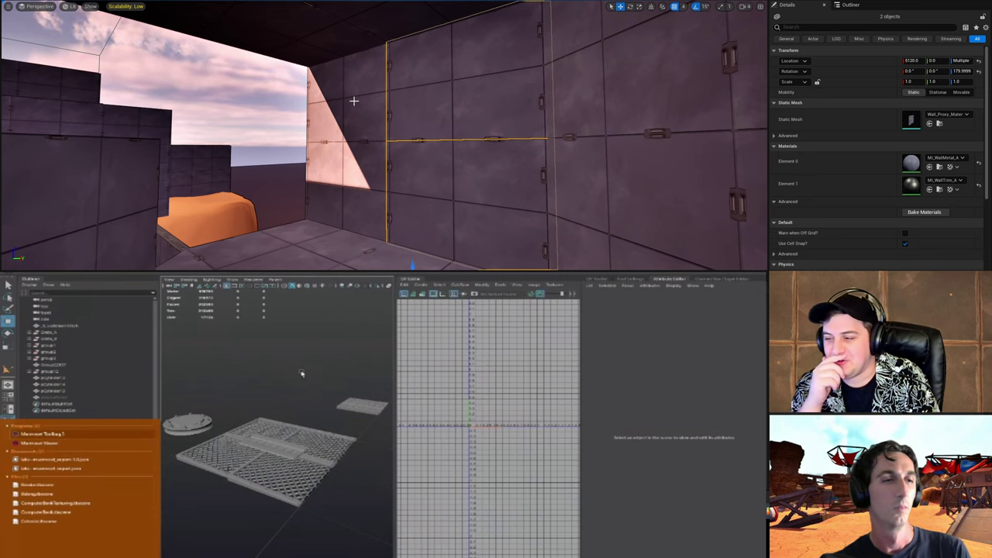
key(Return)
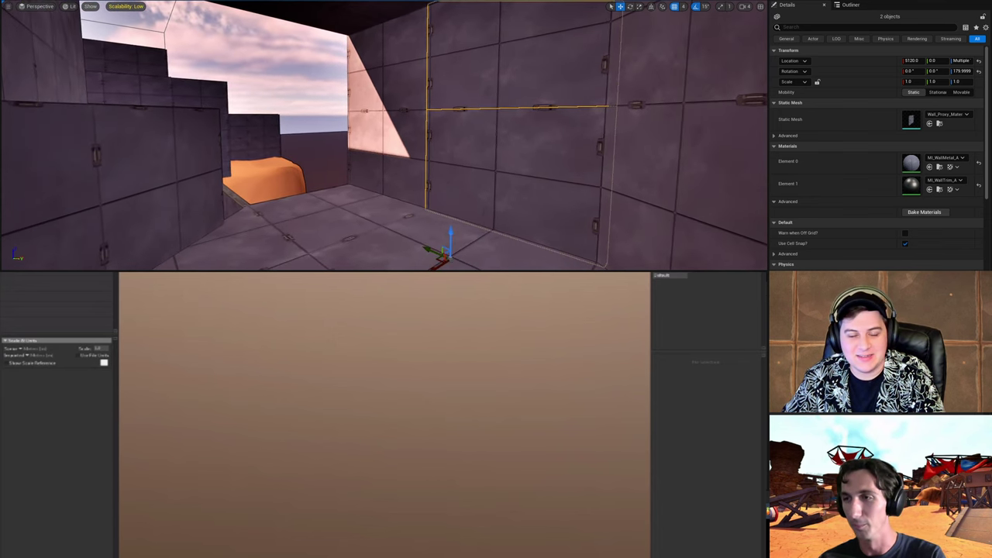
mouse_move(490, 160)
right_down()
mouse_move(432, 161)
mouse_move(490, 161)
right_up()
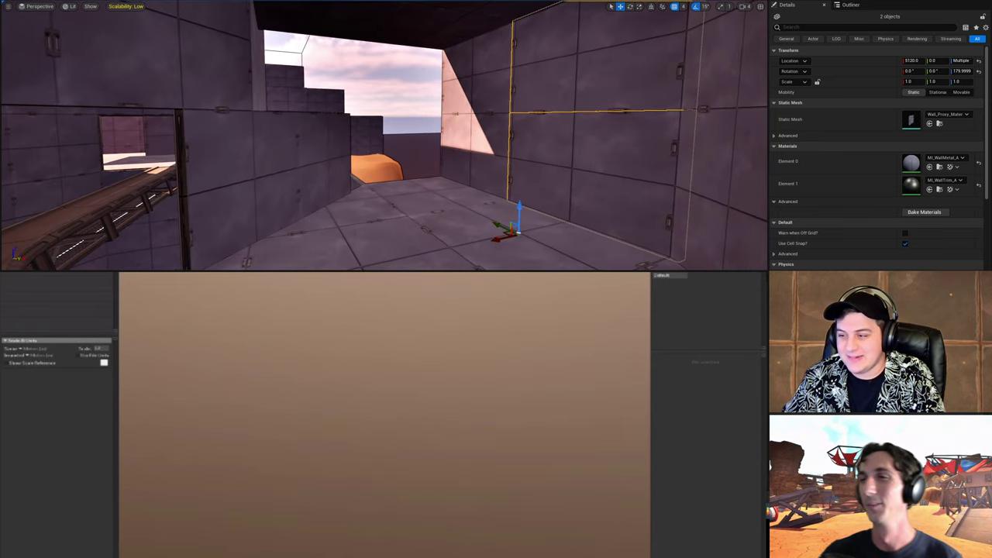
Step: In Unreal, duplicate the 45-degree wall panel beside the walkway opening straight up to Z 1536
click(341, 158)
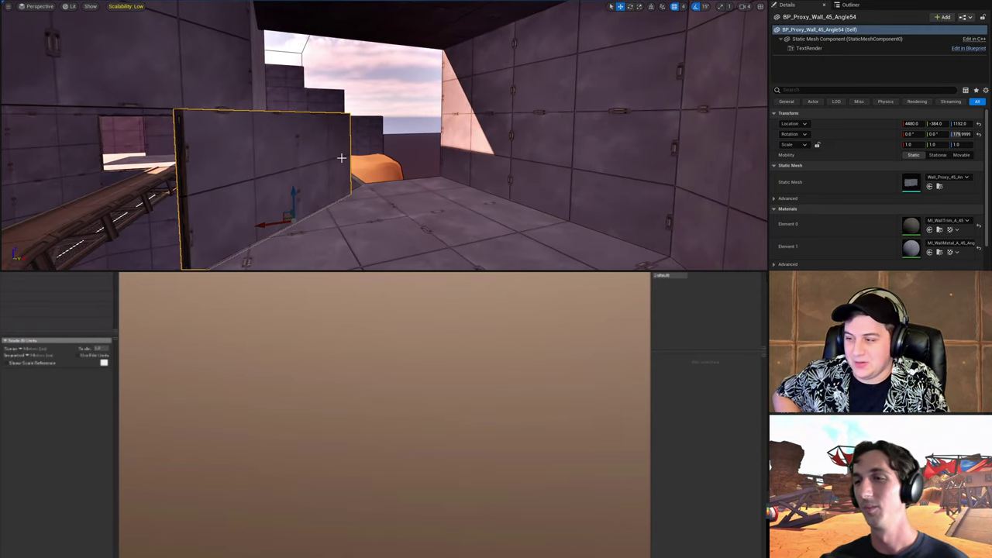
right_drag(384, 164, 387, 186)
click(341, 139)
click(341, 178)
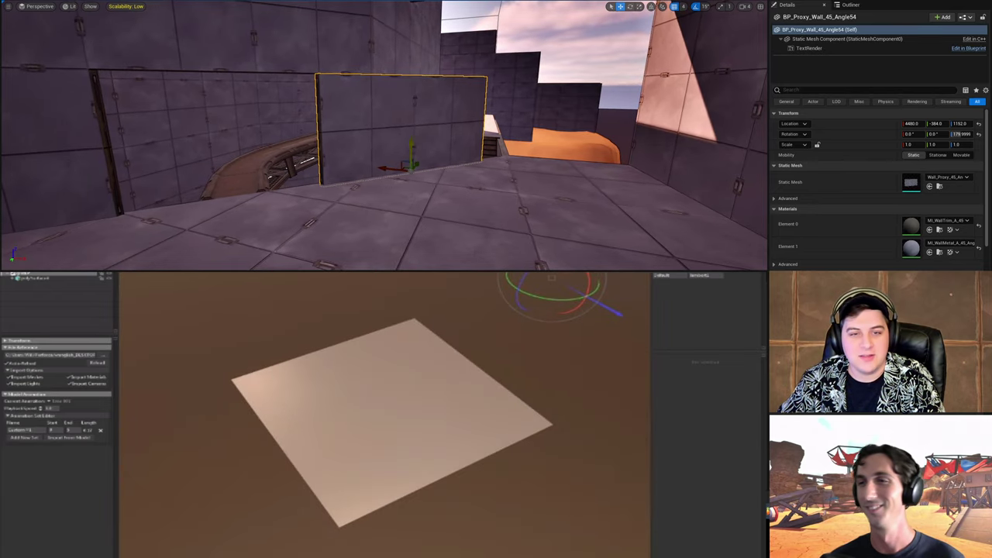
alt+drag(412, 148, 416, 71)
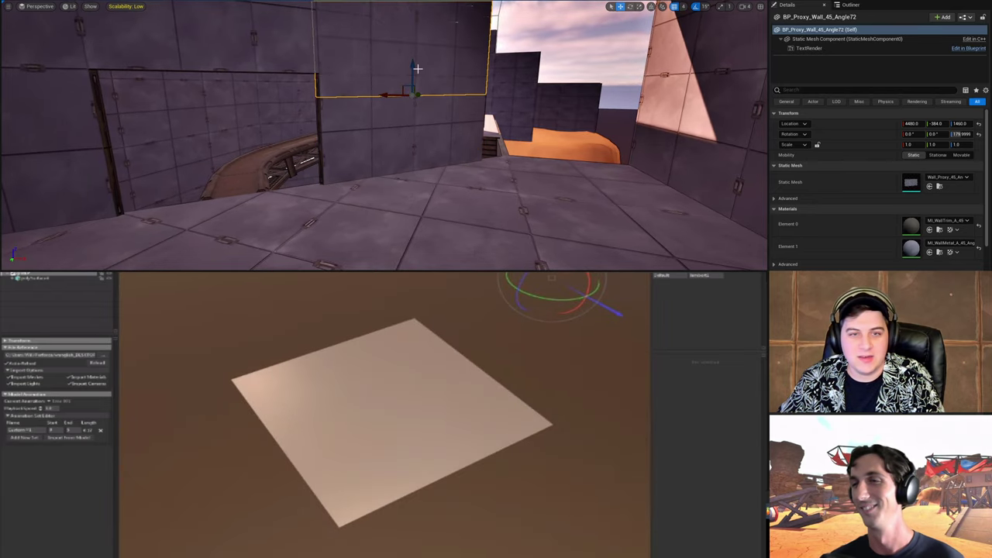
right_drag(423, 69, 425, 20)
drag(418, 112, 418, 91)
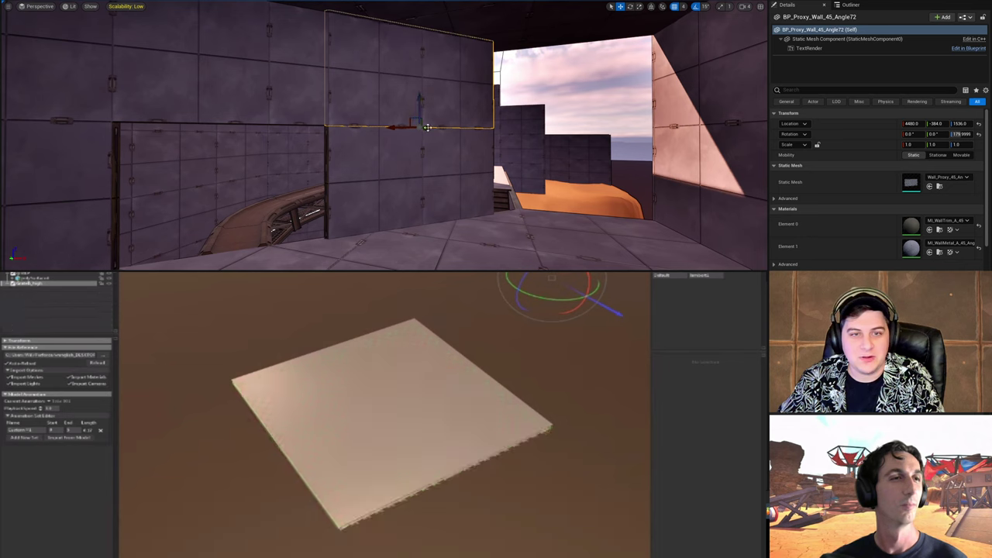
Step: Move the duplicated upper 45-degree wall panel to X 4608, Y -512
drag(456, 127, 432, 131)
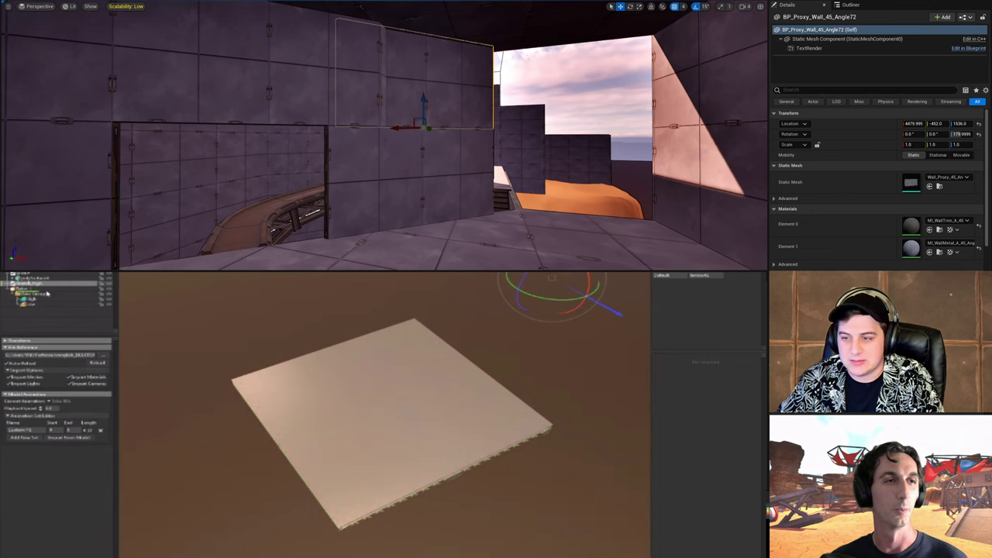
drag(409, 129, 434, 126)
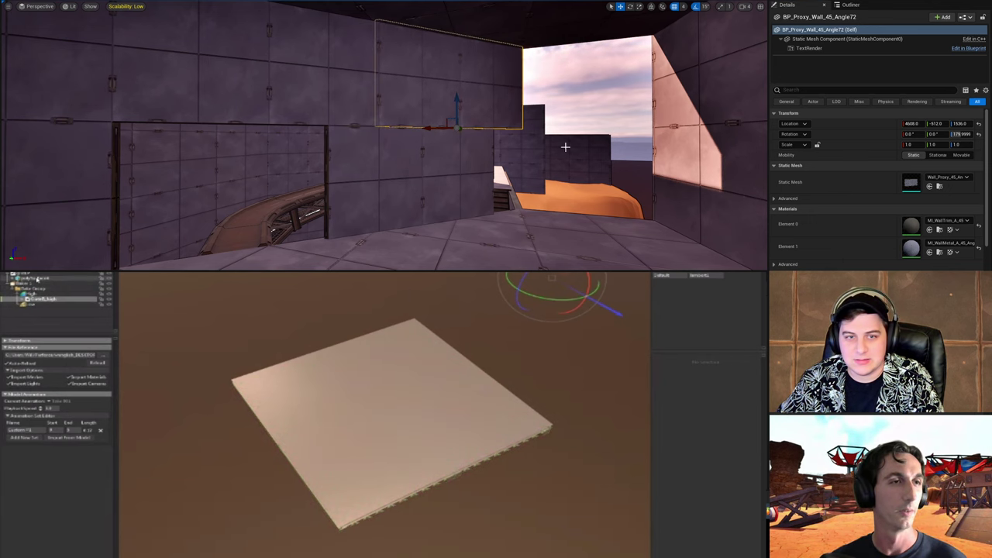
right_drag(565, 147, 593, 165)
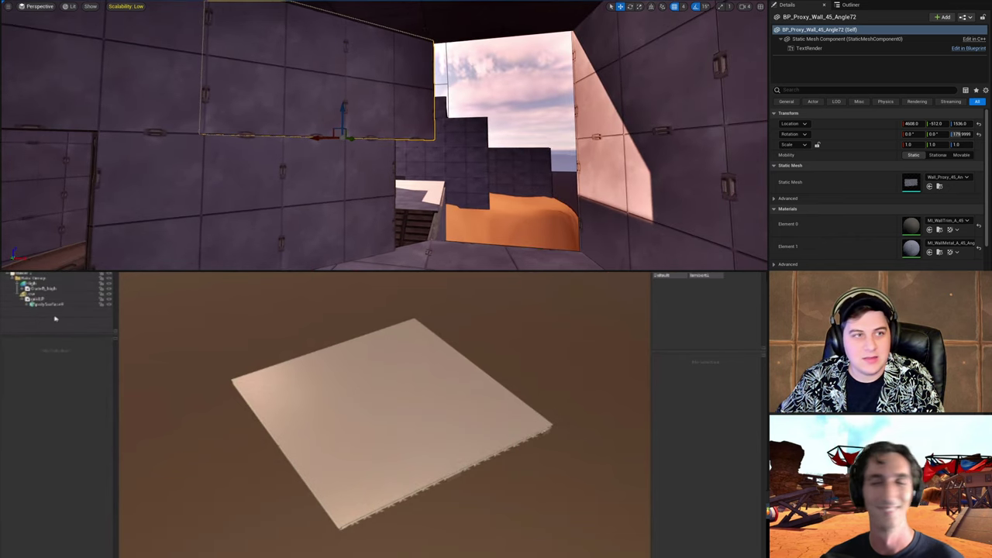
Step: Examine the enclosed walkway for remaining gaps in Unreal and inspect the grate bake meshes in Marmoset
click(29, 2)
click(64, 35)
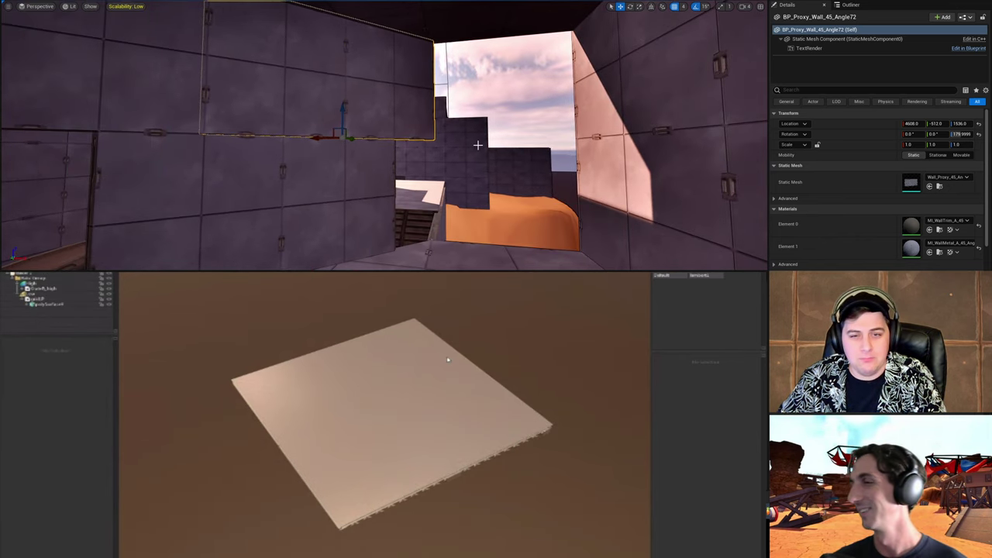
right_drag(475, 144, 365, 194)
right_drag(384, 155, 434, 155)
click(29, 279)
scroll(290, 352, up, 2)
right_drag(491, 145, 426, 186)
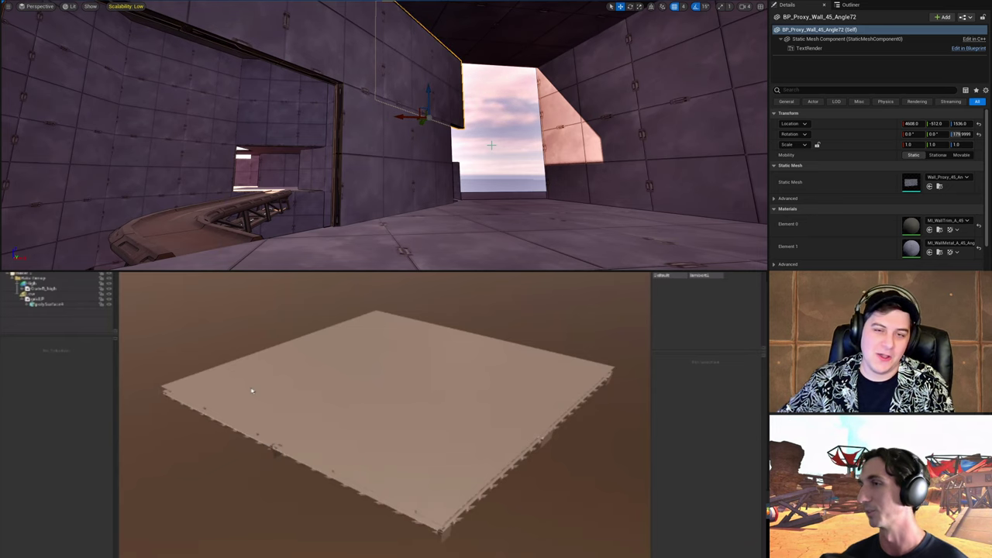
right_drag(383, 136, 406, 133)
click(452, 118)
key(w)
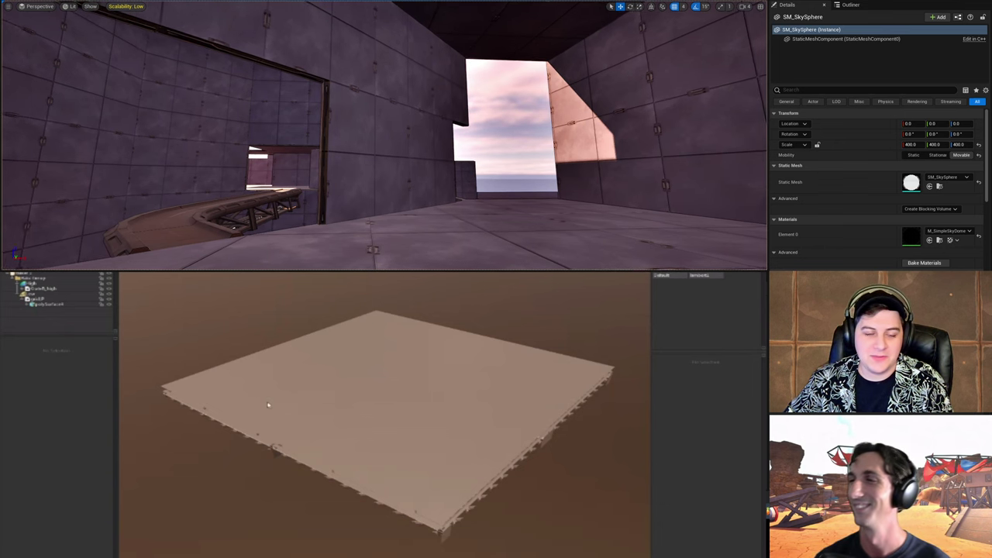
drag(259, 345, 243, 354)
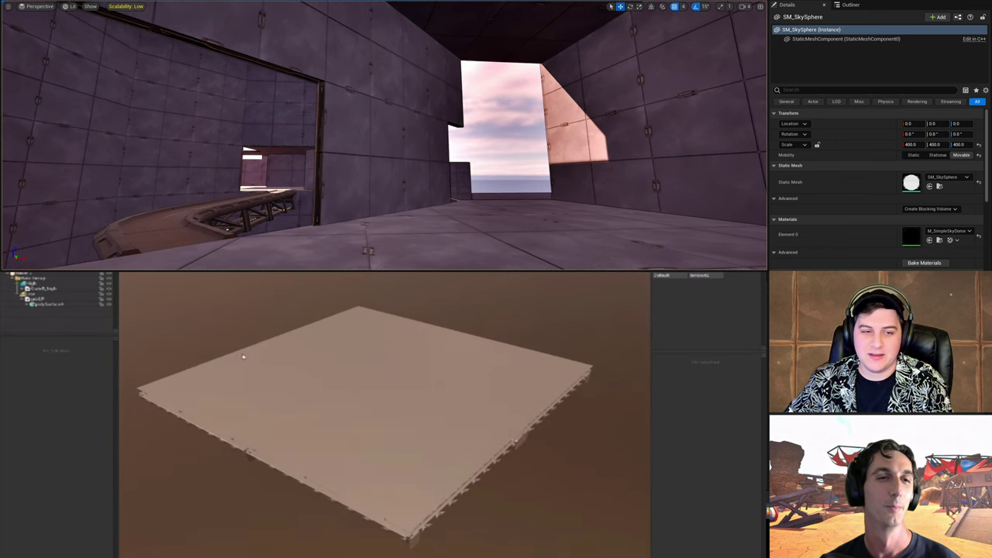
Step: In Marmoset, select the bake project, browse for its output location and try to create a folder named dungeon
click(32, 274)
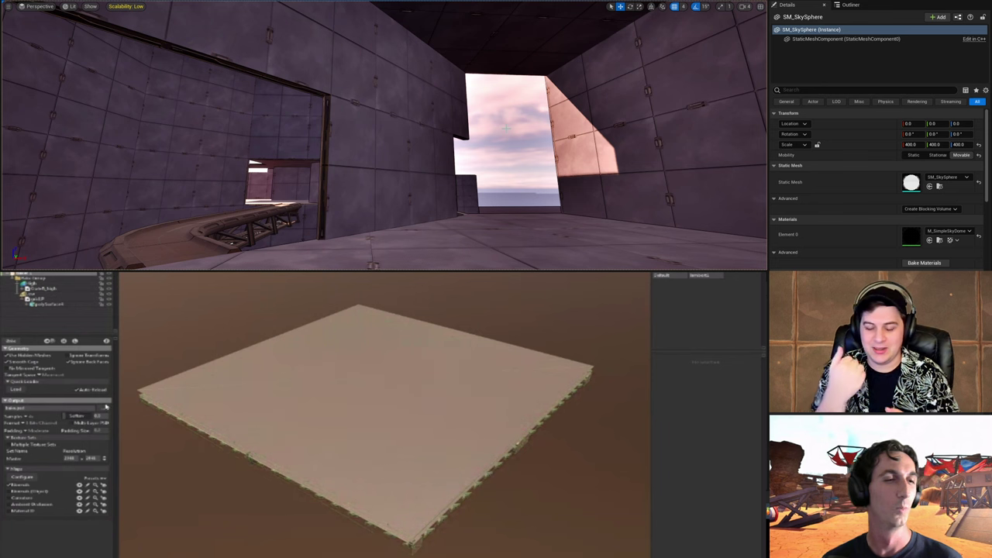
click(105, 409)
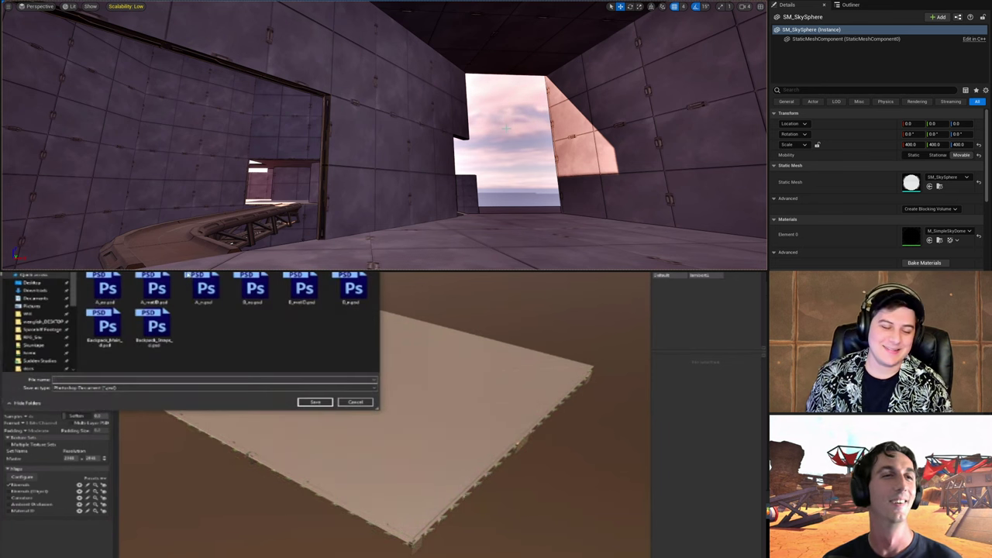
key(alt+Up)
right_drag(506, 128, 346, 60)
key(ctrl+shift+n)
text(dungeon)
click(248, 290)
click(454, 480)
double_click(208, 301)
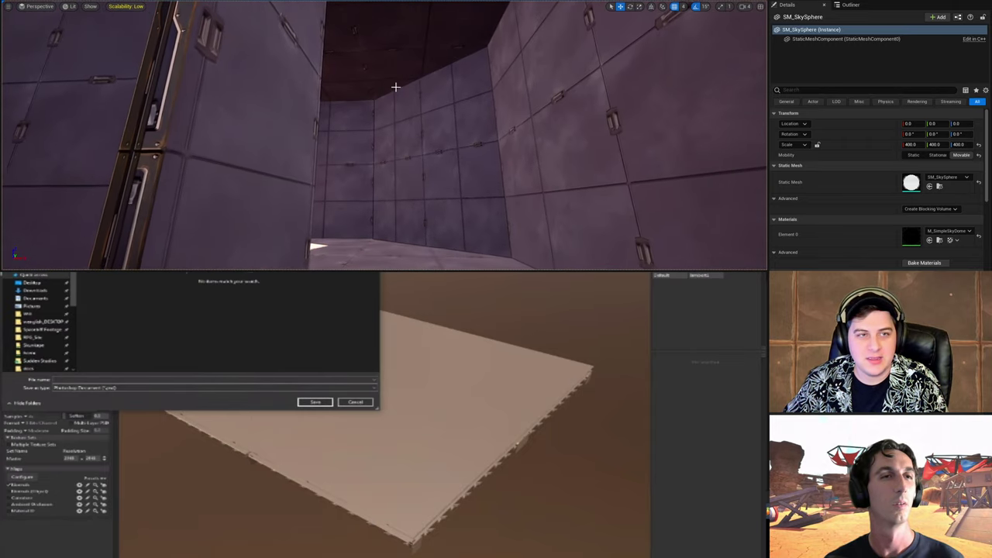
Step: Play the Unreal level and run the character along the walkway to examine the enclosed space
key(alt+p)
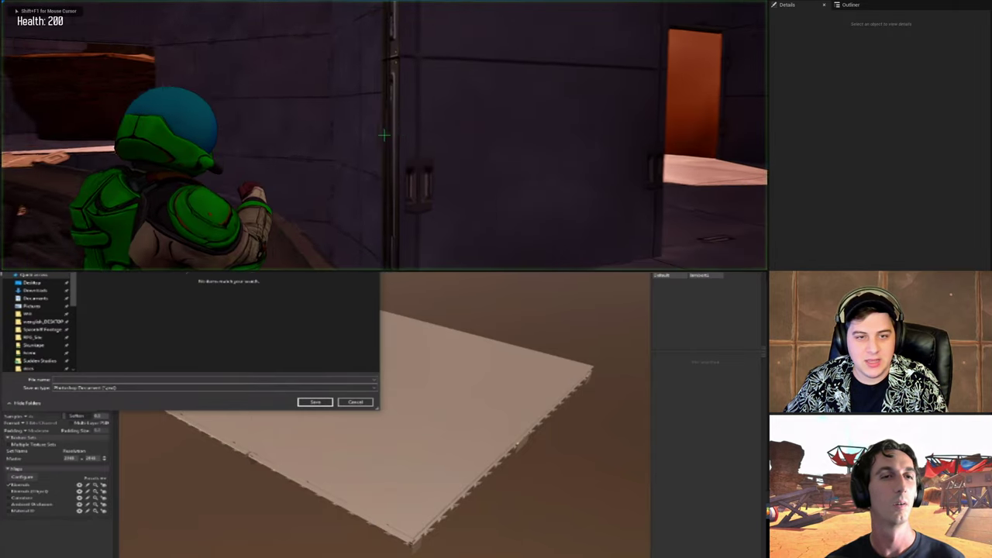
key(Escape)
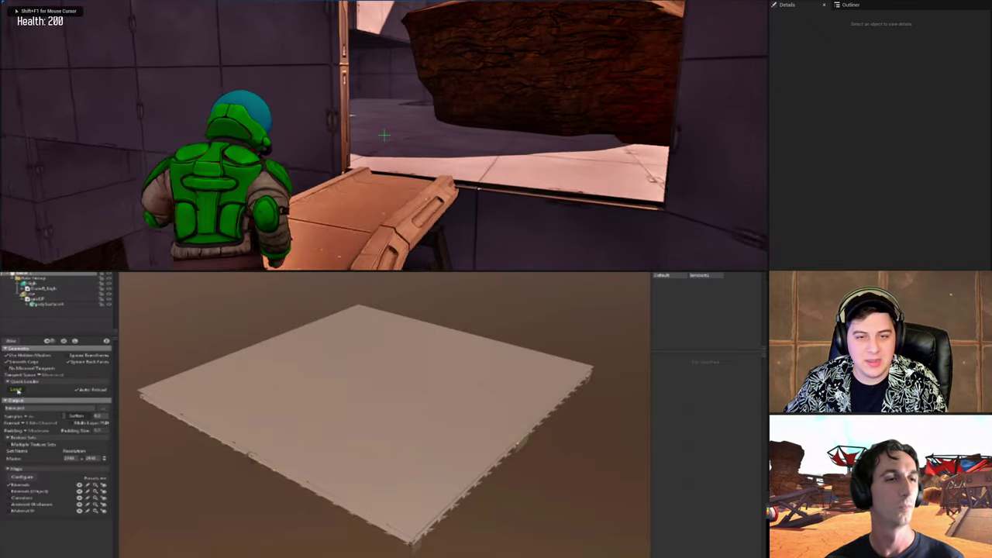
click(17, 390)
key(w)
key(Escape)
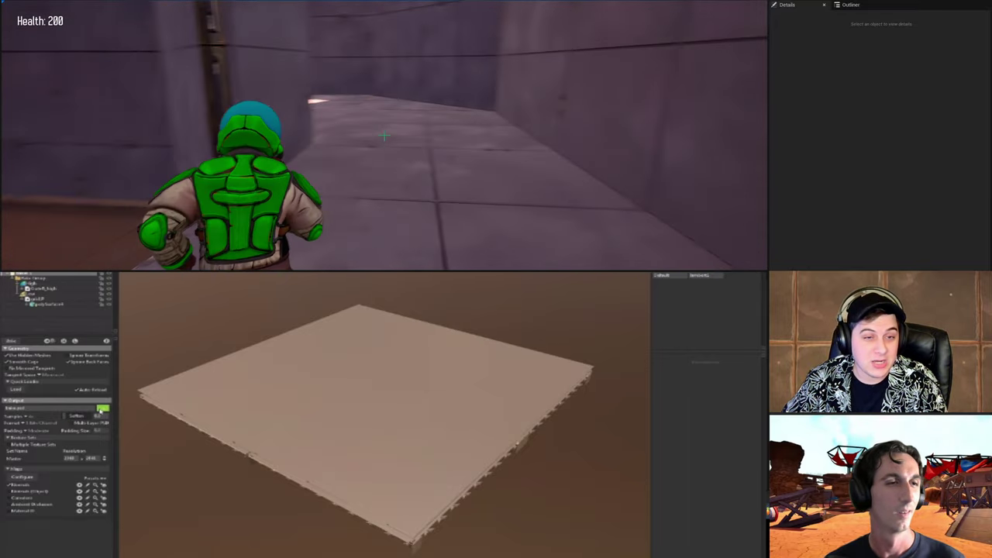
Step: Set the Marmoset bake output to a Photoshop document in the Dungeon folder
click(100, 410)
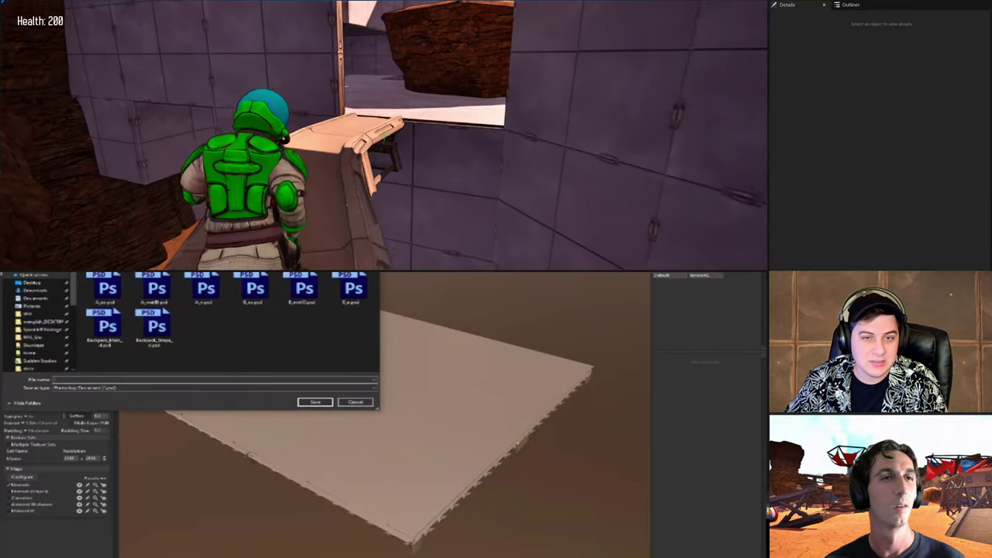
key(alt+Up)
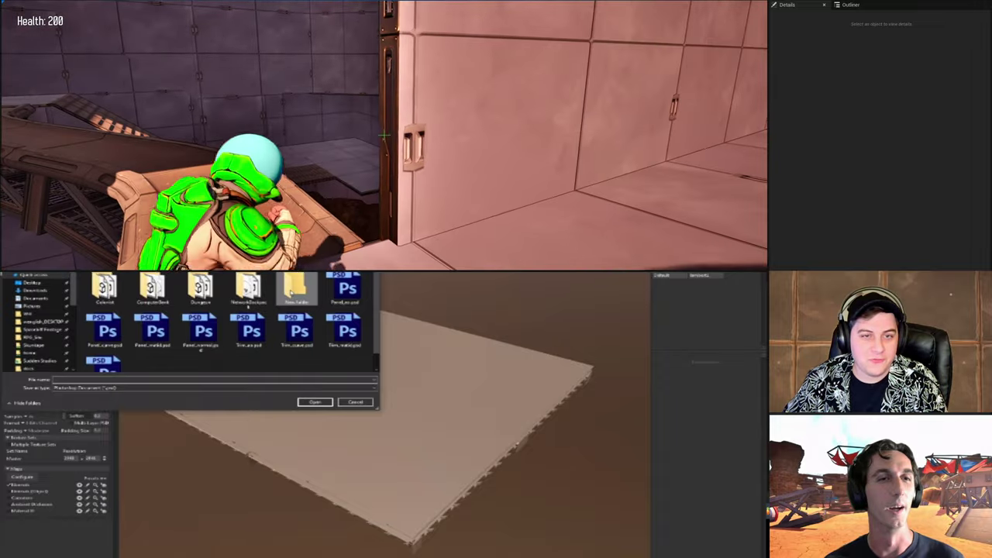
click(284, 299)
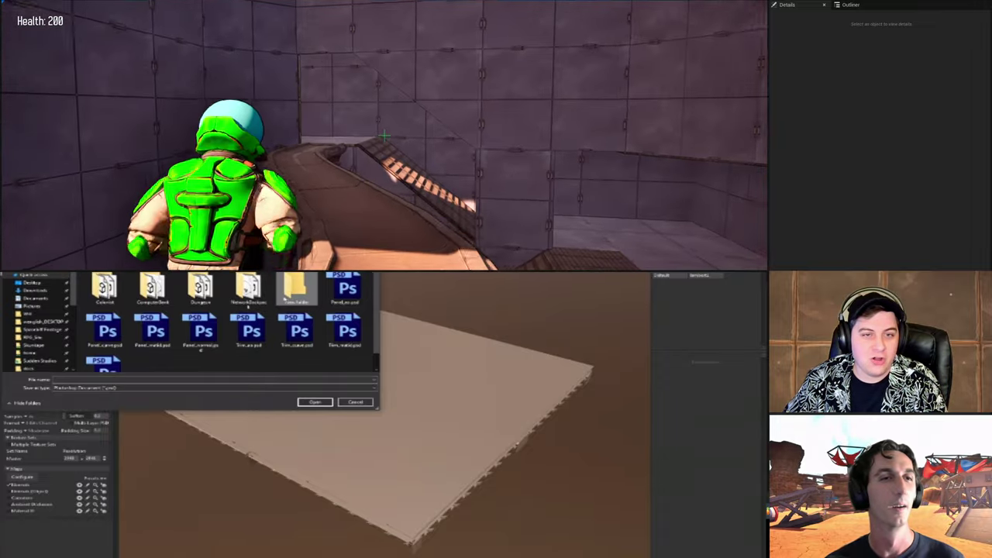
double_click(207, 291)
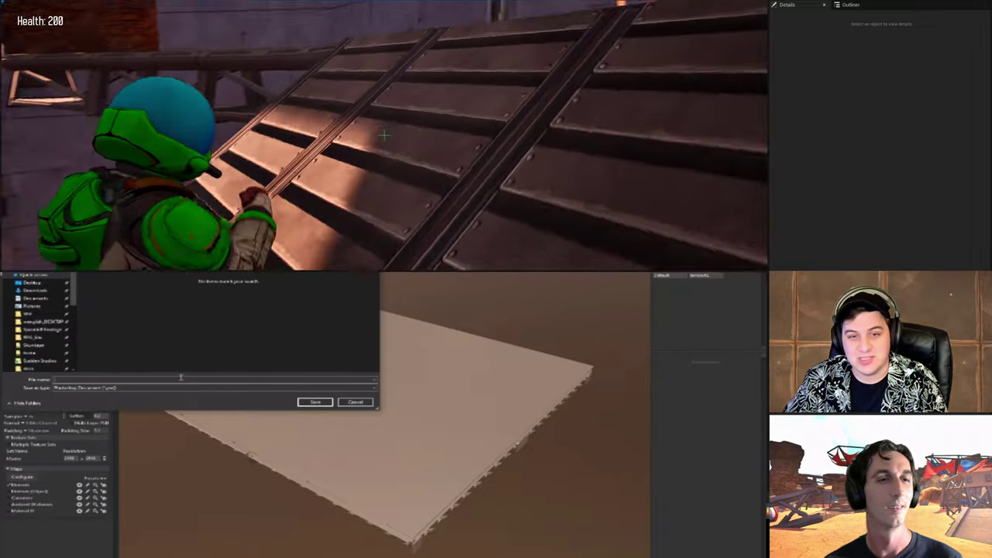
click(181, 377)
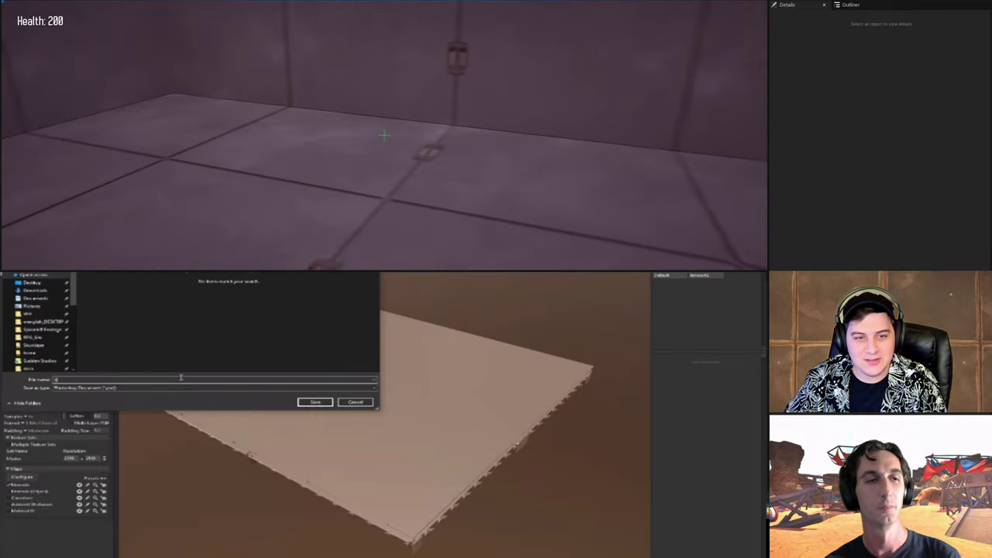
key(Return)
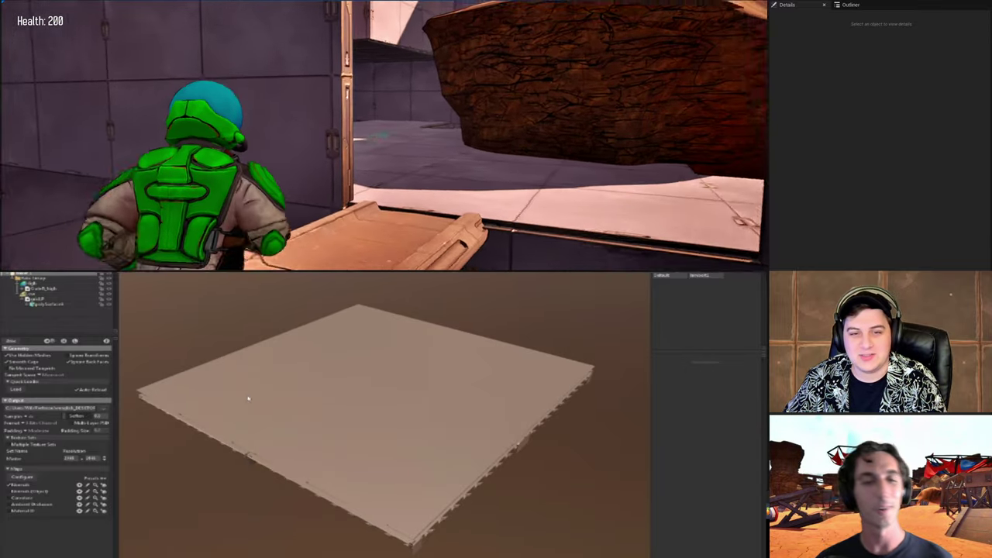
scroll(263, 408, down, 1)
scroll(264, 409, up, 2)
scroll(266, 407, down, 1)
scroll(263, 407, up, 1)
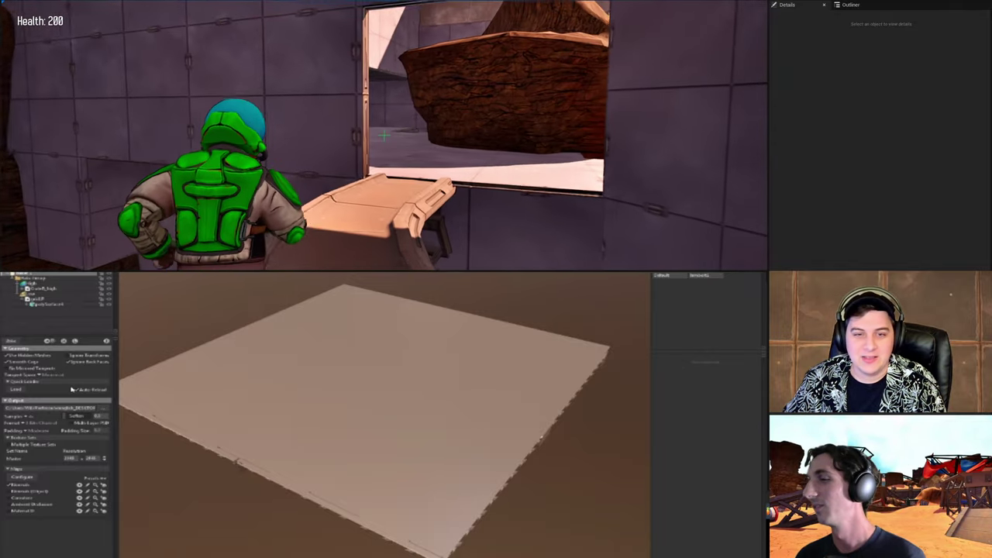
scroll(239, 407, down, 2)
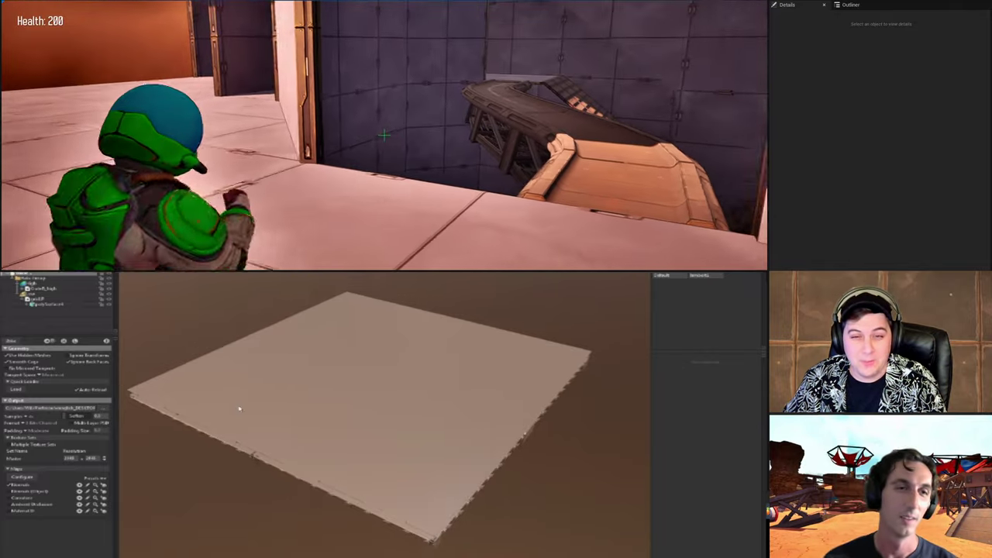
scroll(235, 389, up, 1)
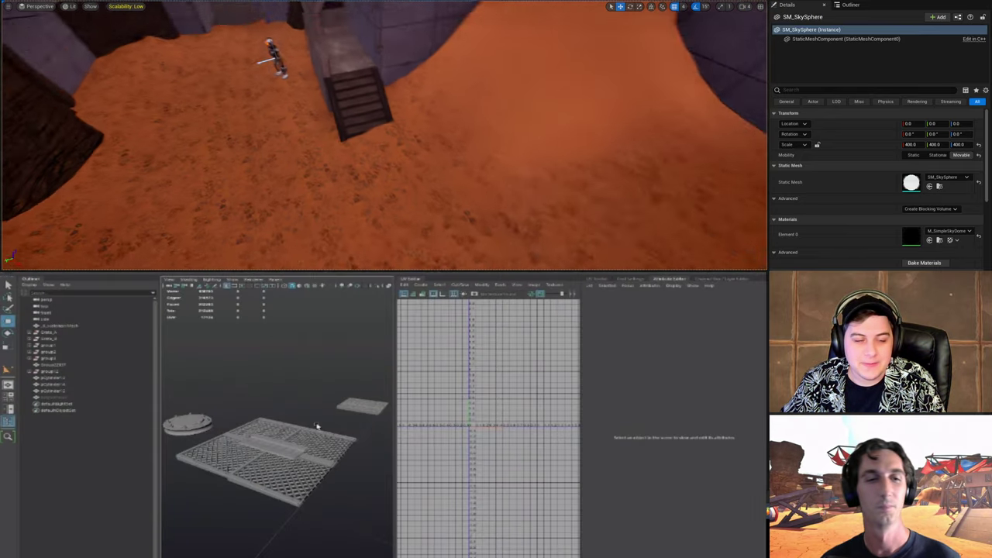
Step: In Maya, assign a new red Lambert material to the grate's outer edge trim pieces and deselect them
scroll(246, 488, up, 5)
click(230, 527)
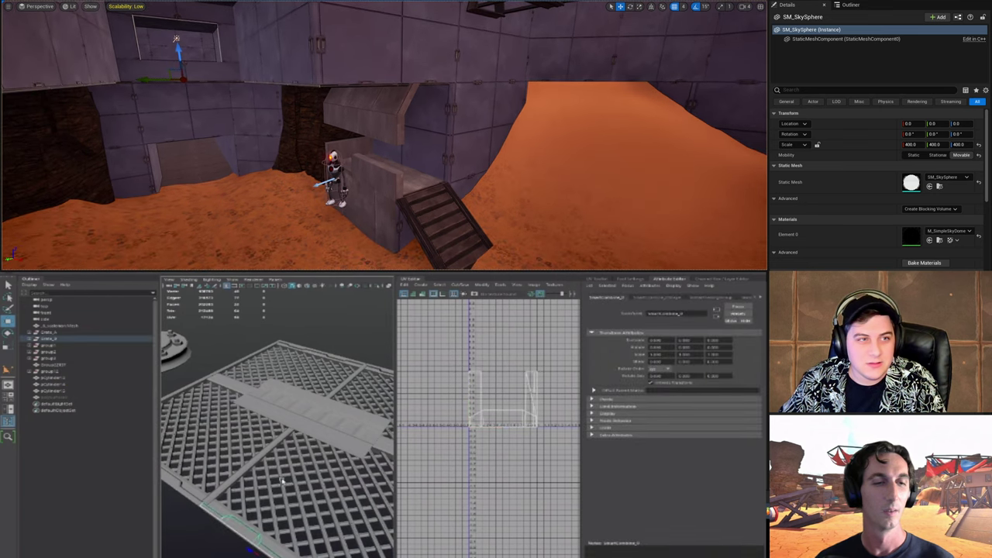
alt+drag(281, 480, 135, 469)
click(238, 482)
alt+middle_drag(345, 464, 273, 450)
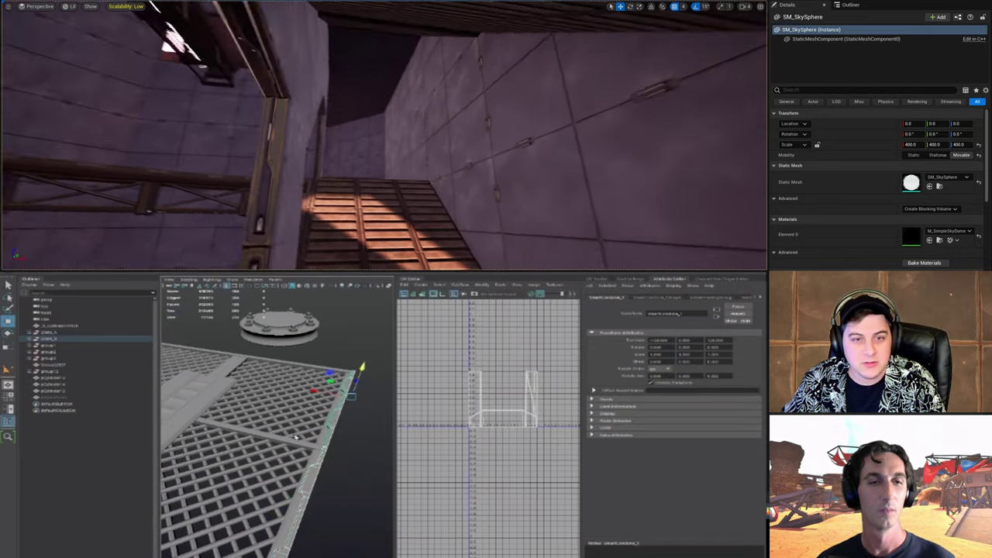
right_click(203, 431)
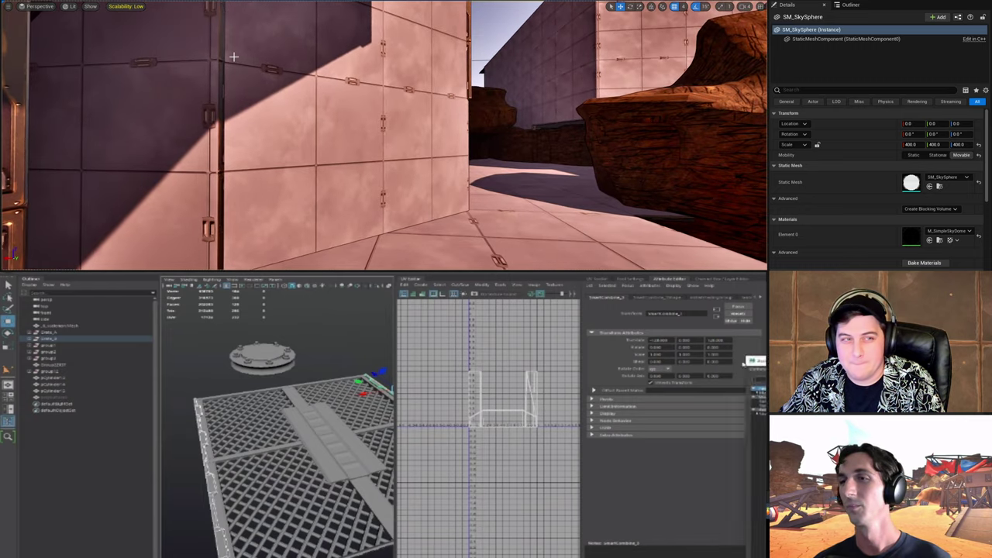
click(451, 373)
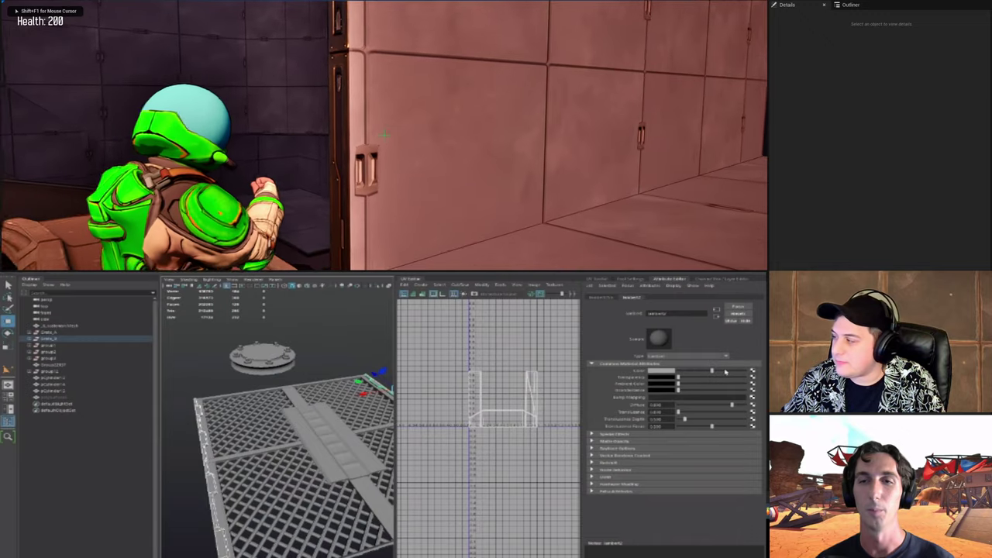
click(662, 372)
click(631, 358)
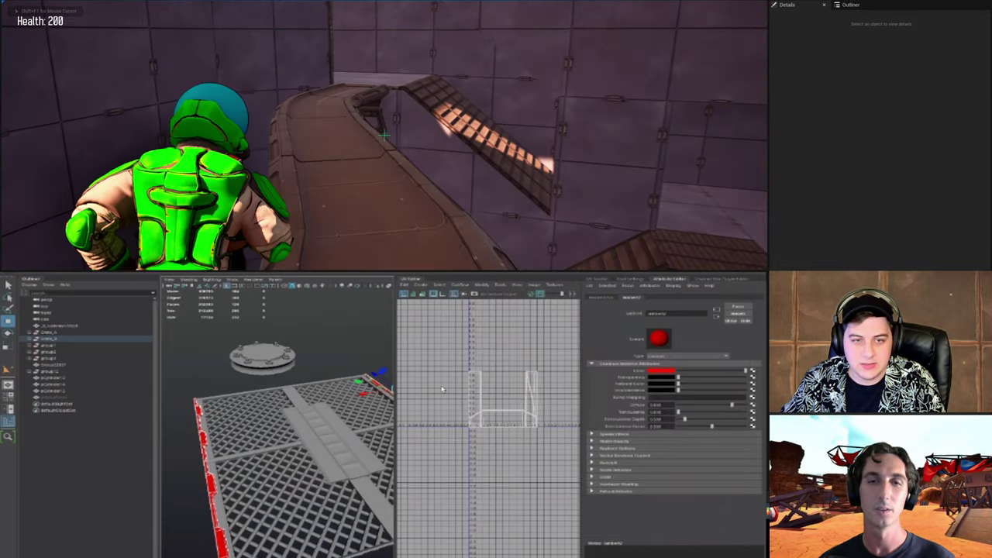
click(320, 350)
Step: Switch Maya from the UV editing workspace to a layout with a larger perspective viewport showing the grate
click(717, 276)
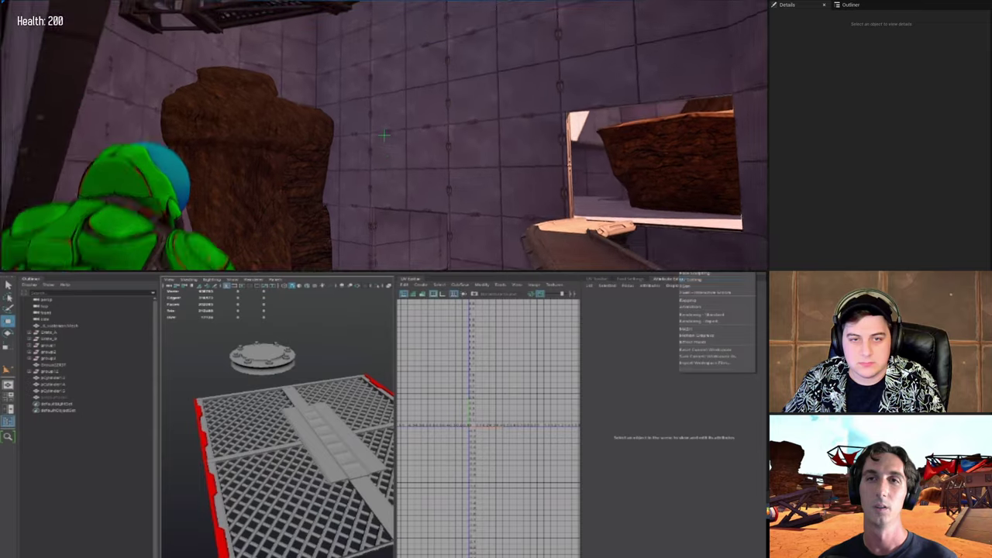
click(697, 288)
scroll(499, 438, down, 3)
alt+drag(399, 414, 418, 417)
scroll(417, 417, up, 1)
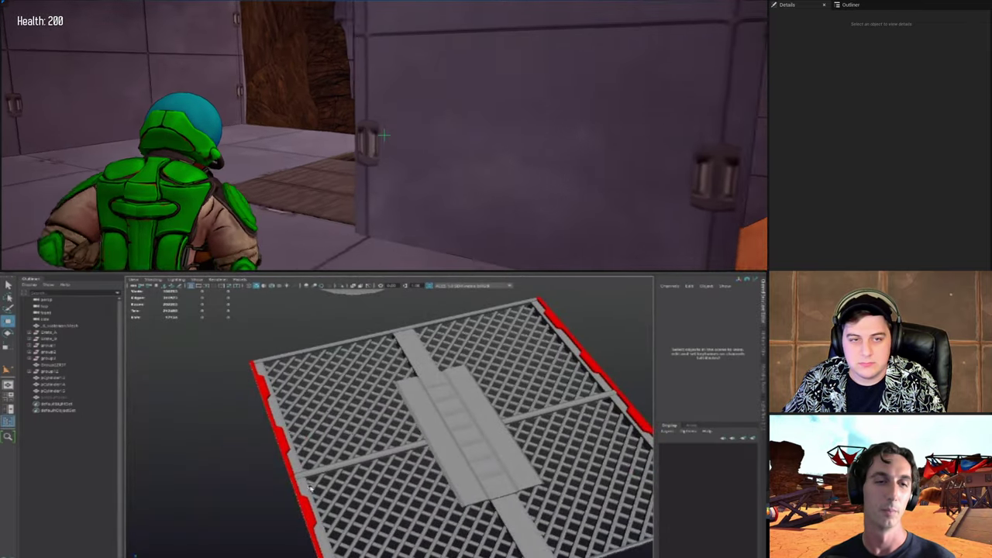
Step: Assign a new yellow Lambert material to the inner trim strips beside the grate's red edge pieces
click(310, 490)
shift+click(301, 464)
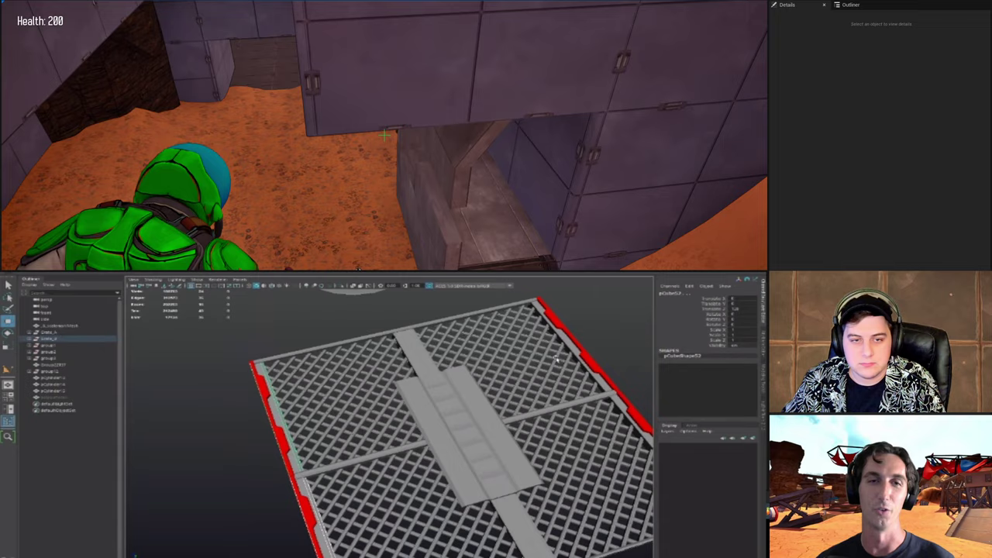
shift+click(576, 350)
alt+middle_drag(604, 404, 527, 391)
shift+click(538, 391)
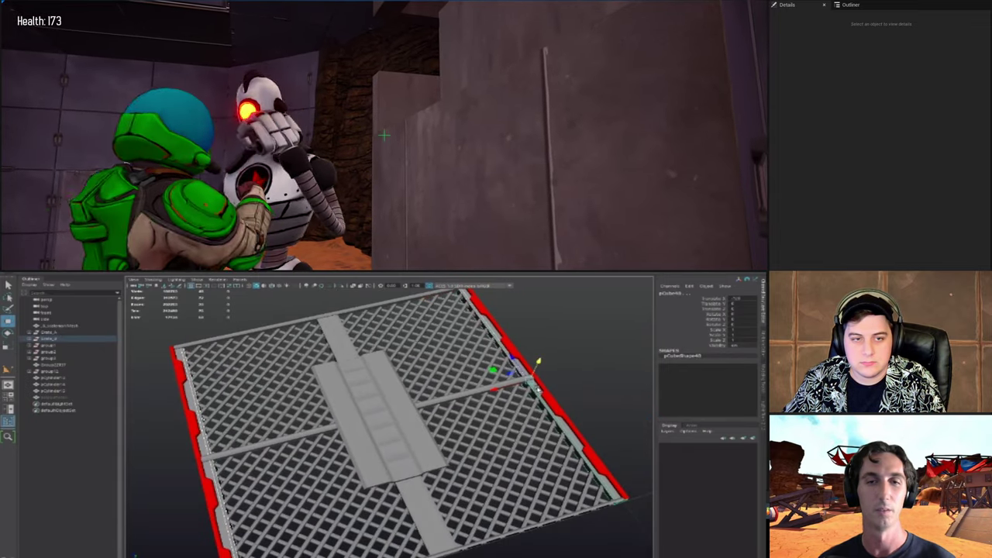
right_drag(536, 388, 540, 555)
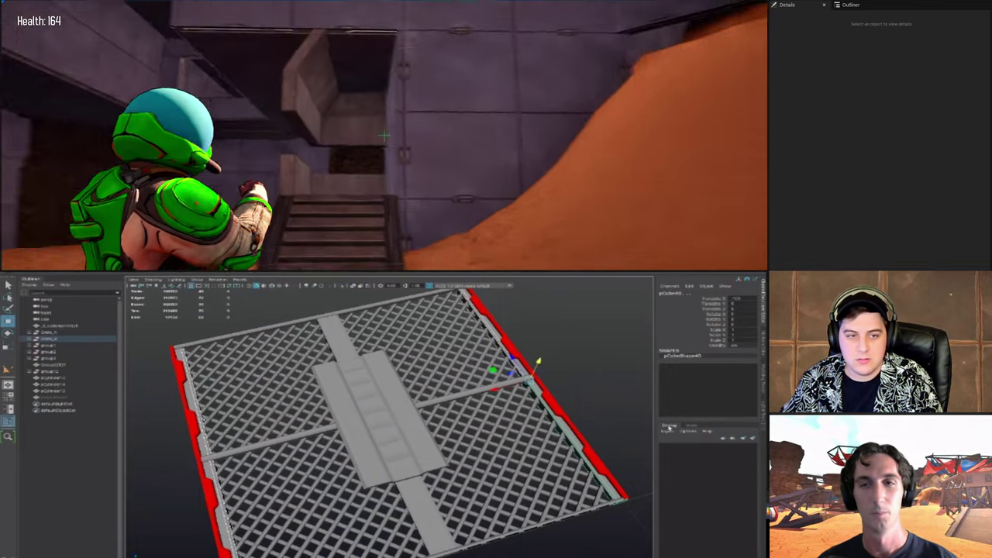
key(ctrl+a)
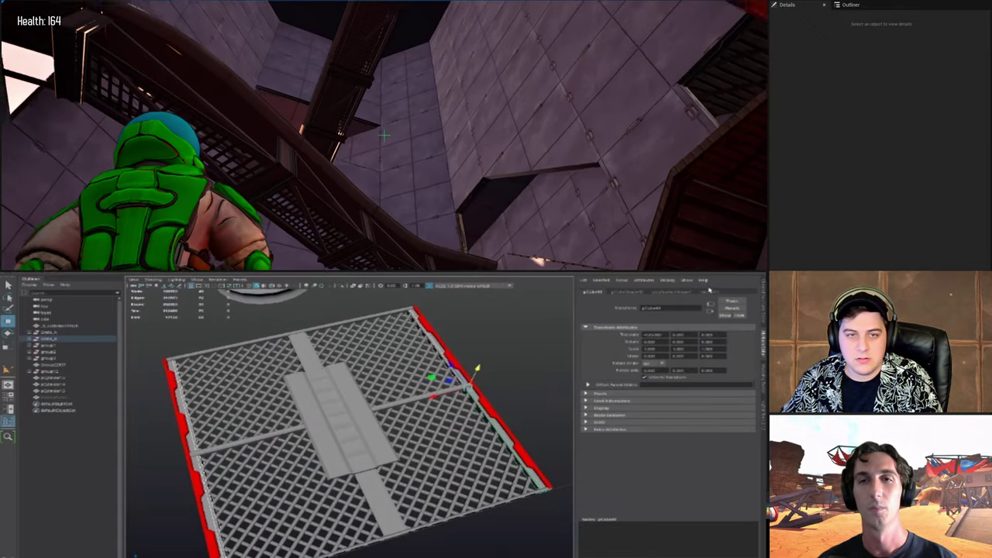
click(707, 292)
click(654, 366)
click(640, 351)
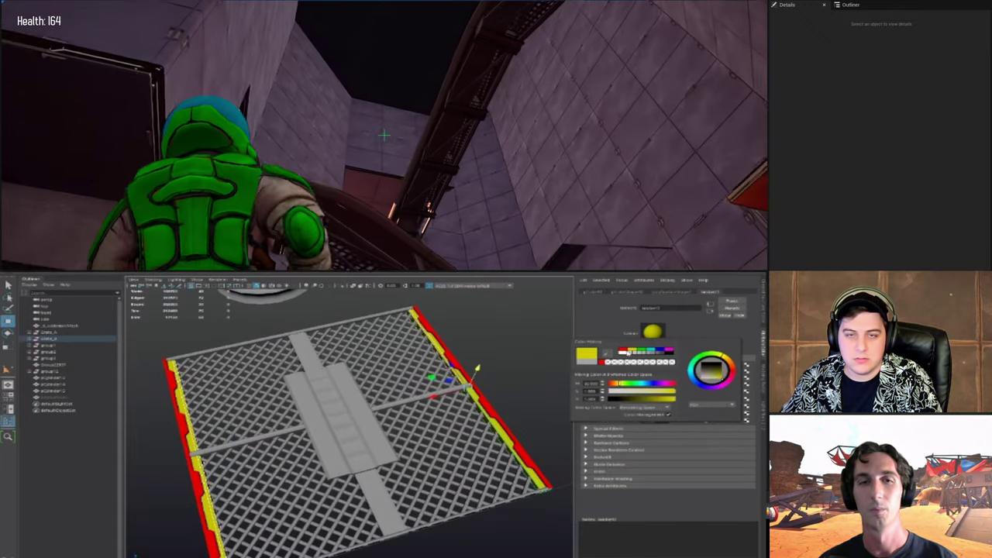
click(488, 356)
Step: Apply the existing yellow material to the border bars along the grate's two remaining edges and deselect them
click(219, 350)
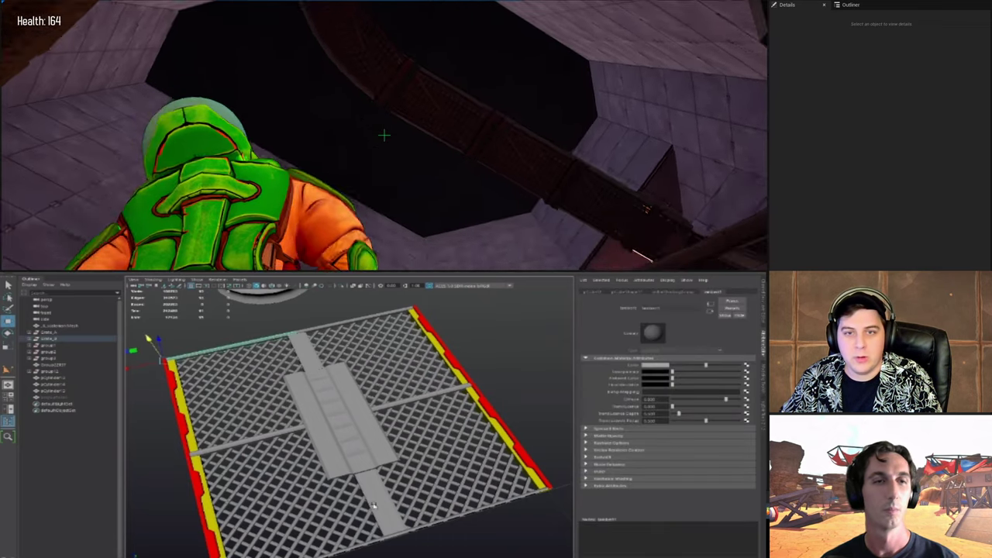
shift+click(374, 542)
shift+click(430, 527)
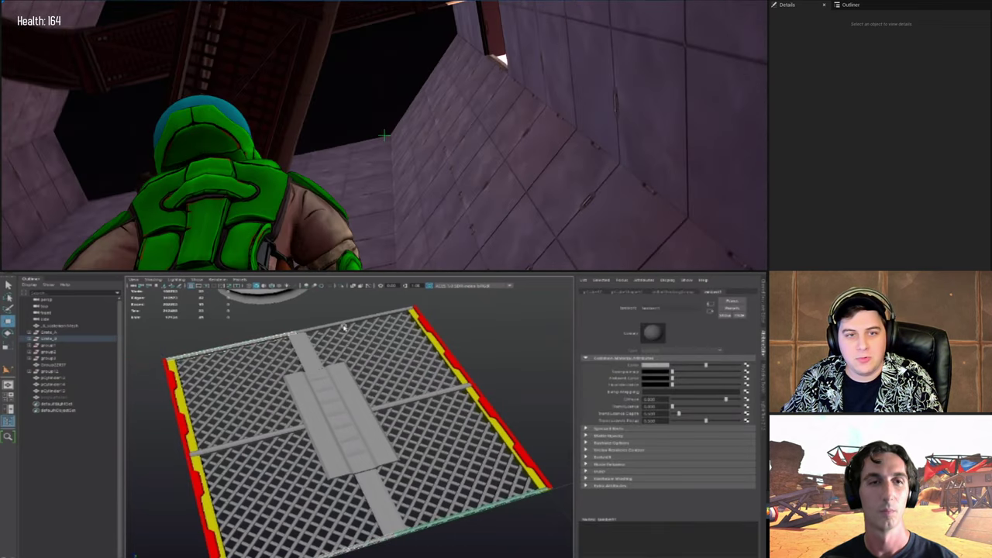
click(326, 326)
right_drag(328, 327, 341, 496)
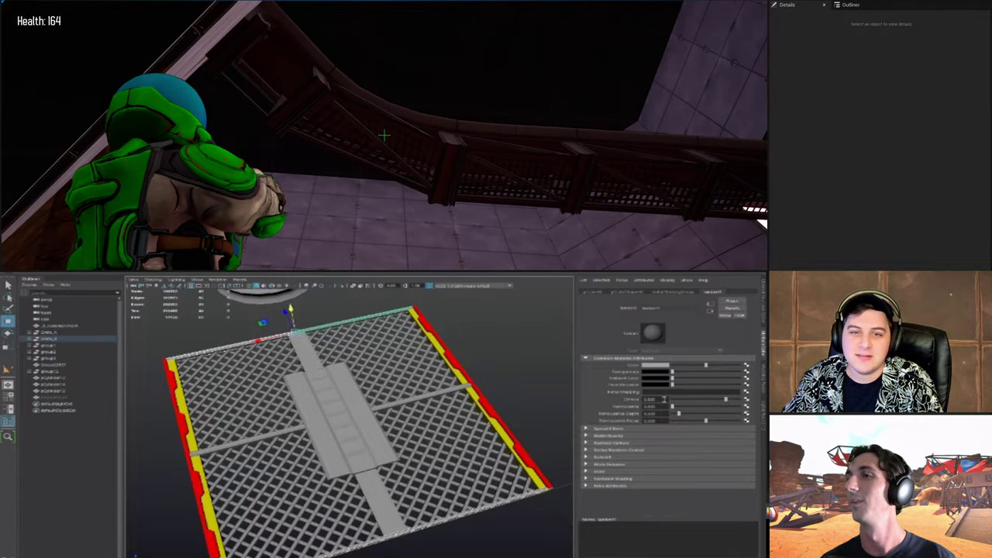
right_drag(361, 320, 424, 515)
click(475, 530)
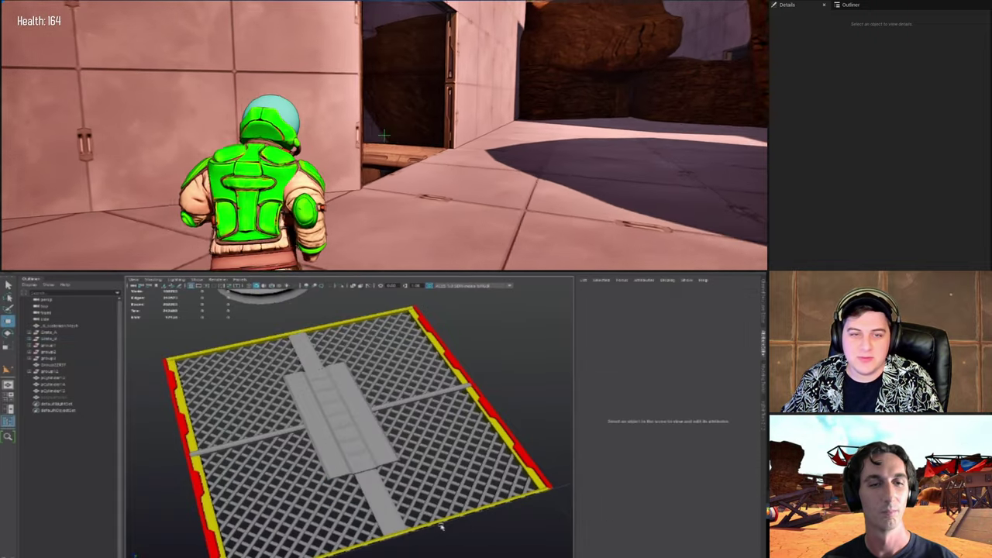
Step: Select the raised plate and its ribbed insert at the centre of the grate
alt+drag(441, 524, 411, 496)
click(362, 451)
right_drag(361, 451, 393, 446)
shift+click(389, 438)
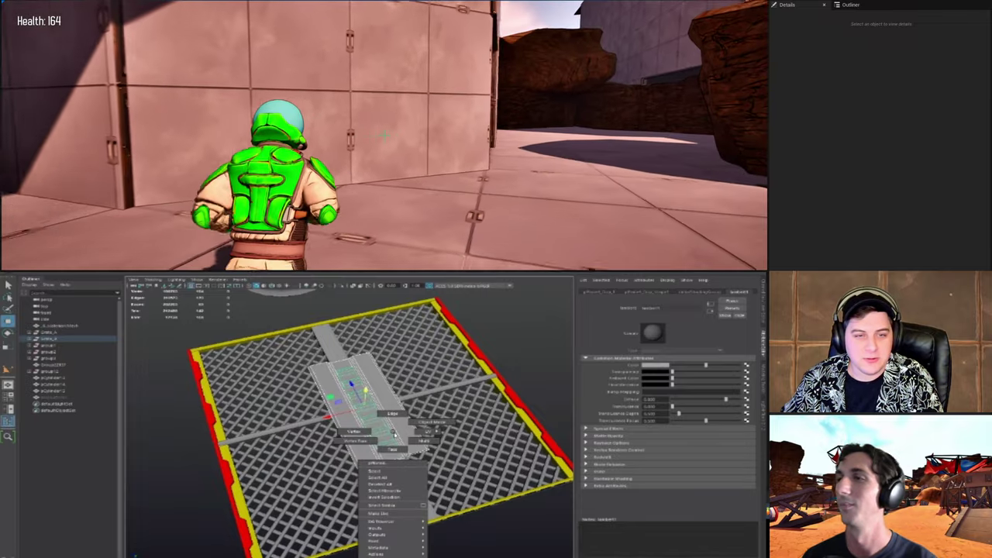
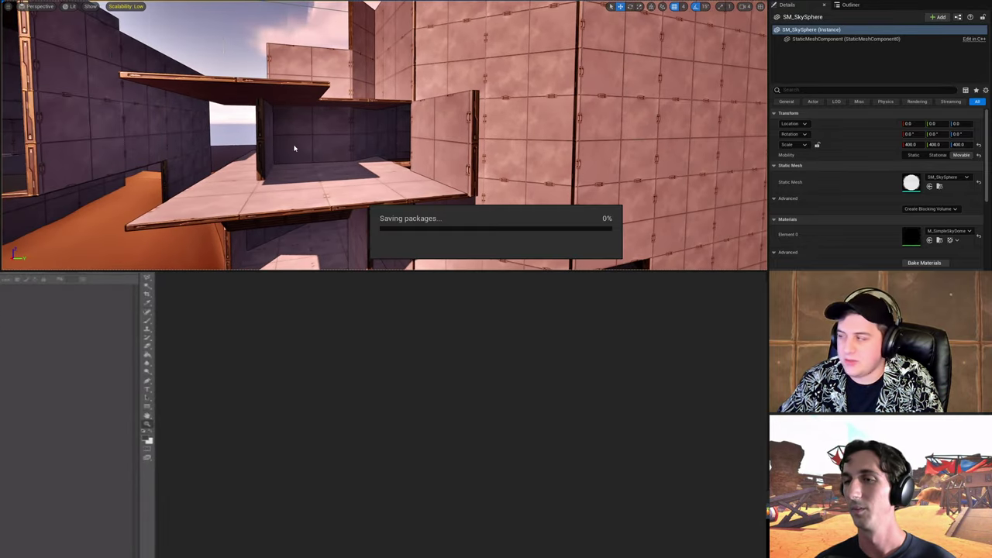
Step: Open the baked grate maps in Photoshop and cycle through the normal, ambient occlusion and material ID documents
drag(731, 401, 474, 382)
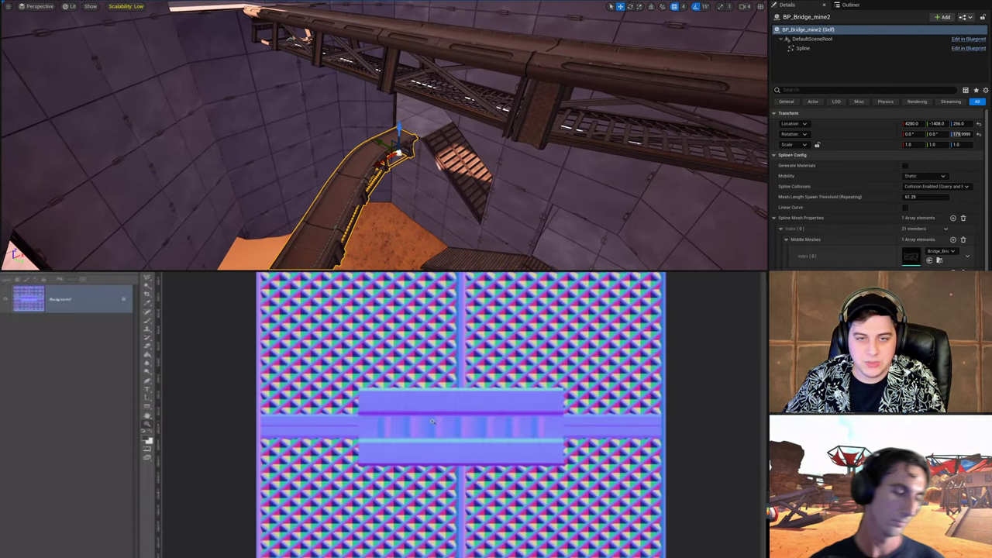
key(ctrl+Tab)
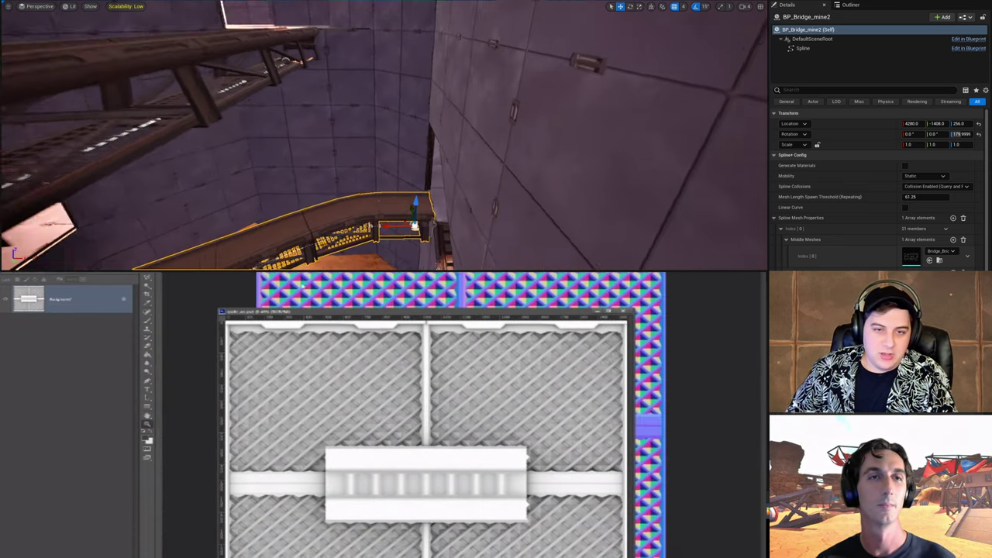
key(ctrl+Tab)
key(ctrl+Tab)
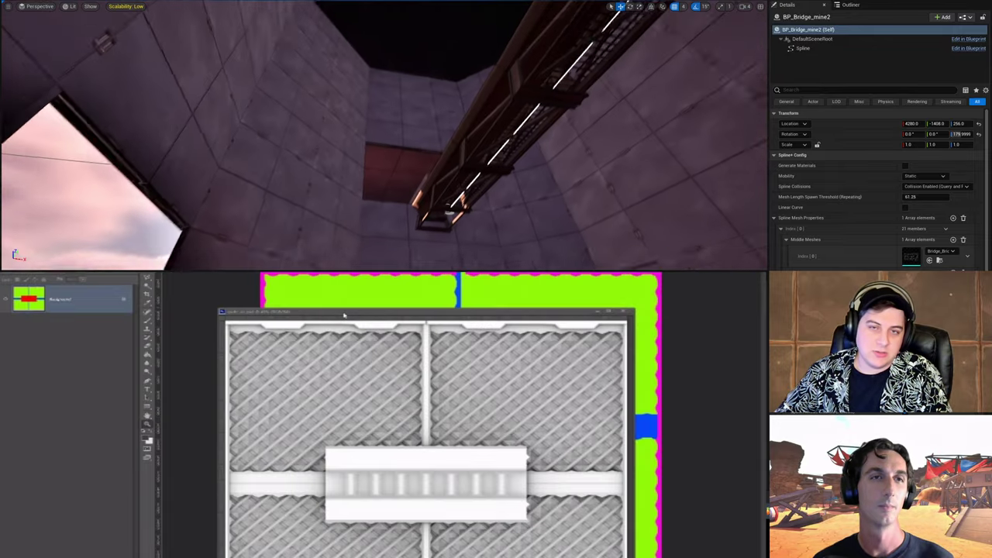
Step: Copy the ambient occlusion layer into the material ID document above its Background layer
drag(336, 315, 229, 353)
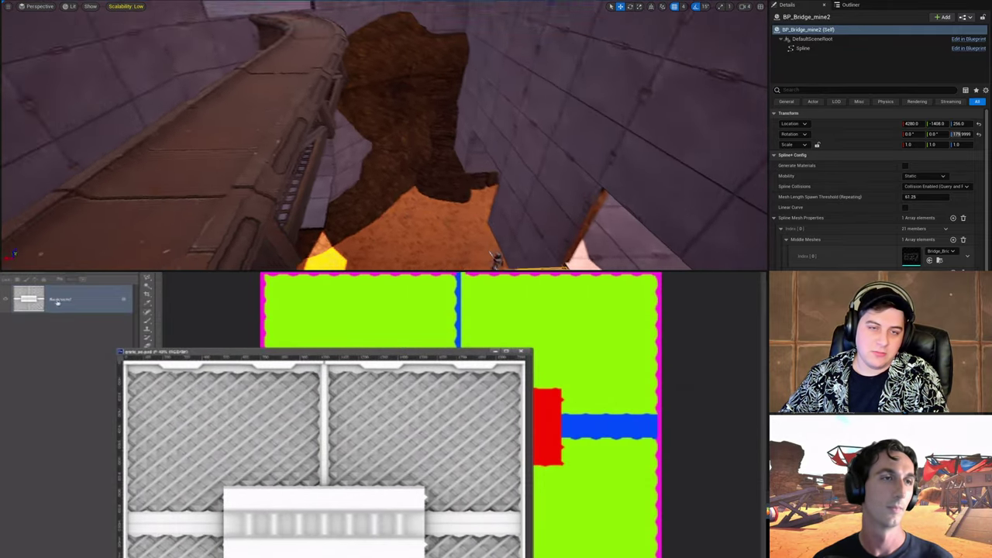
drag(57, 303, 387, 318)
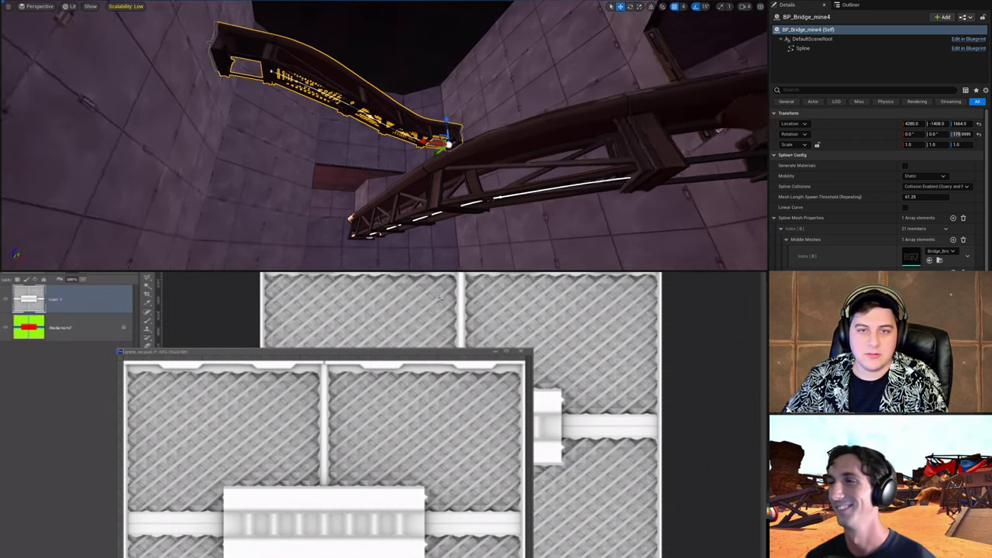
drag(352, 350, 422, 282)
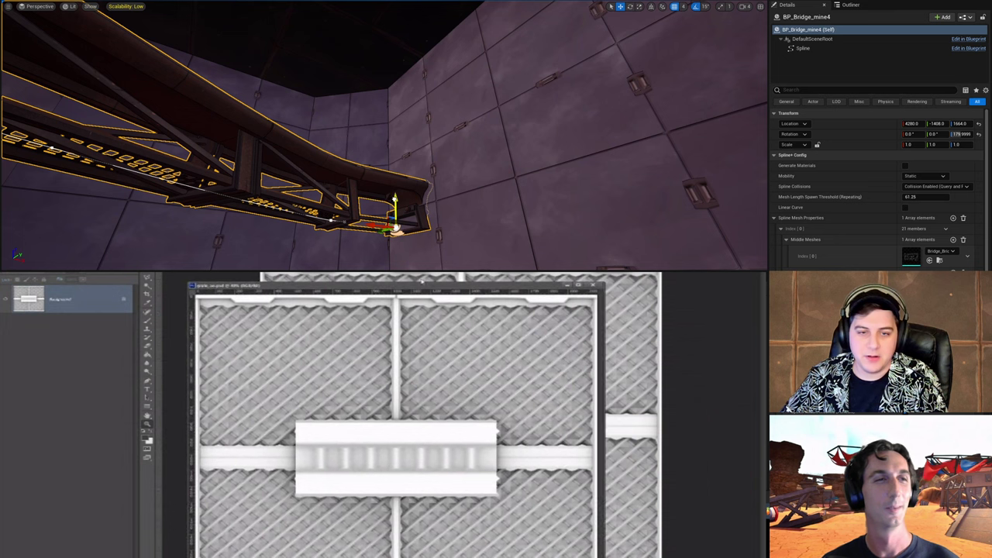
Step: In Unreal, raise BP_Bridge_mine4 to Z 1980, and close the spare ambient occlusion document in Photoshop
right_drag(631, 106, 620, 135)
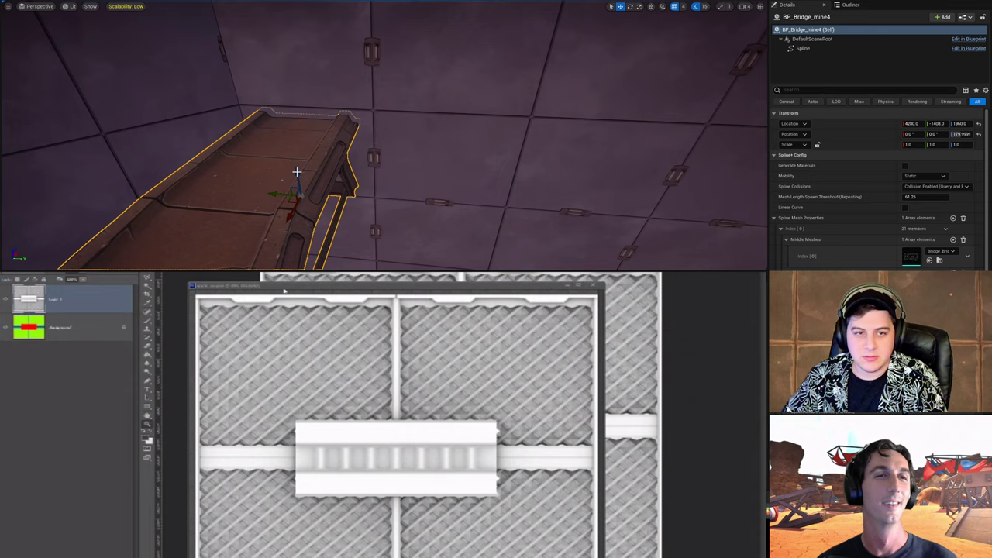
drag(288, 289, 273, 289)
drag(296, 164, 296, 160)
click(577, 284)
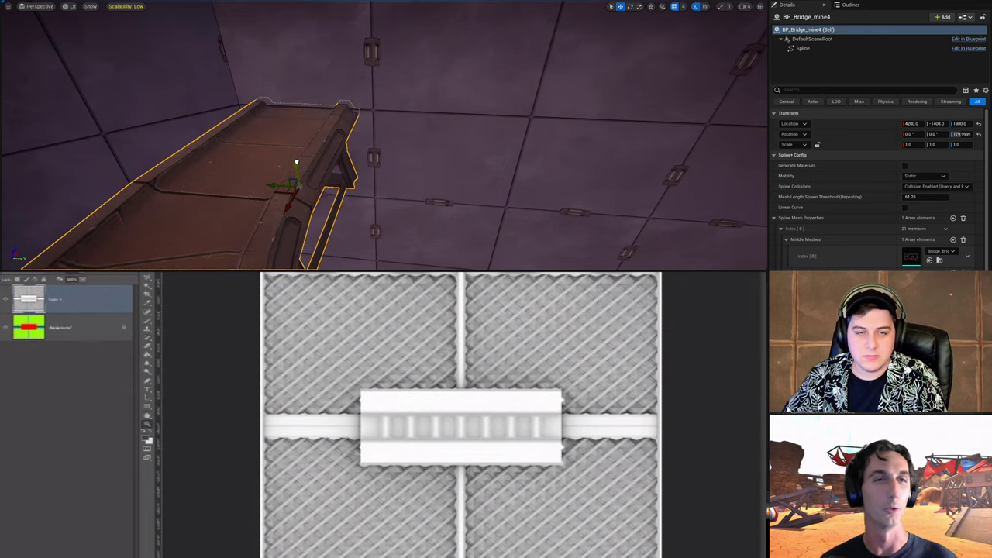
right_drag(296, 160, 447, 168)
key(ctrl+w)
Step: Rotate the bridge to 0° and move it to X 2932, Y -1128, and save the layered Photoshop document as Grate_d
key(e)
key(ctrl+Tab)
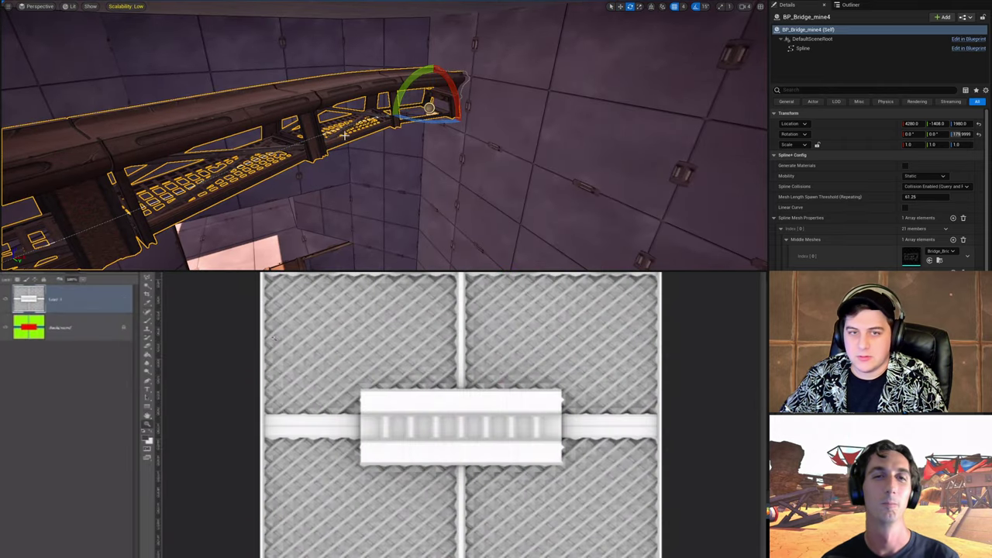
drag(429, 121, 475, 117)
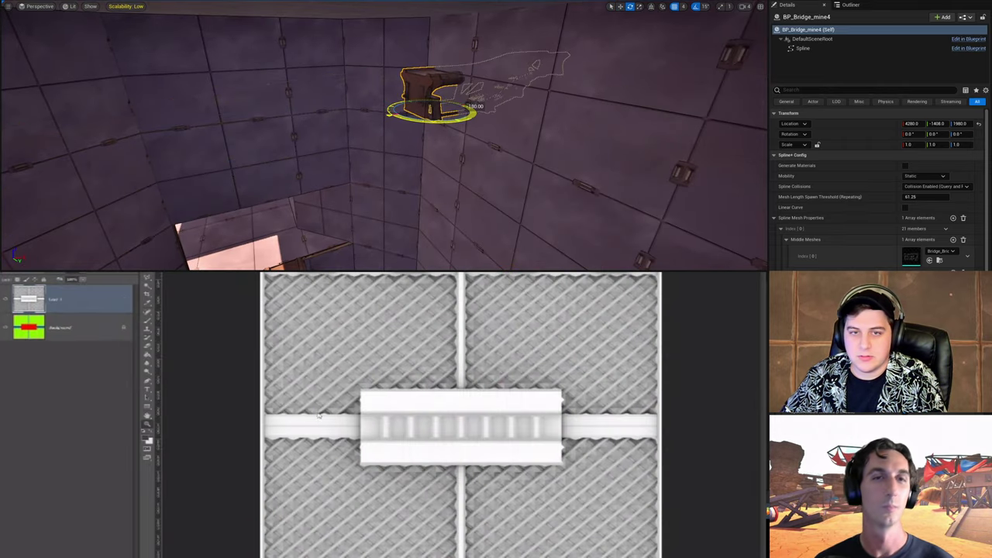
key(ctrl+shift+s)
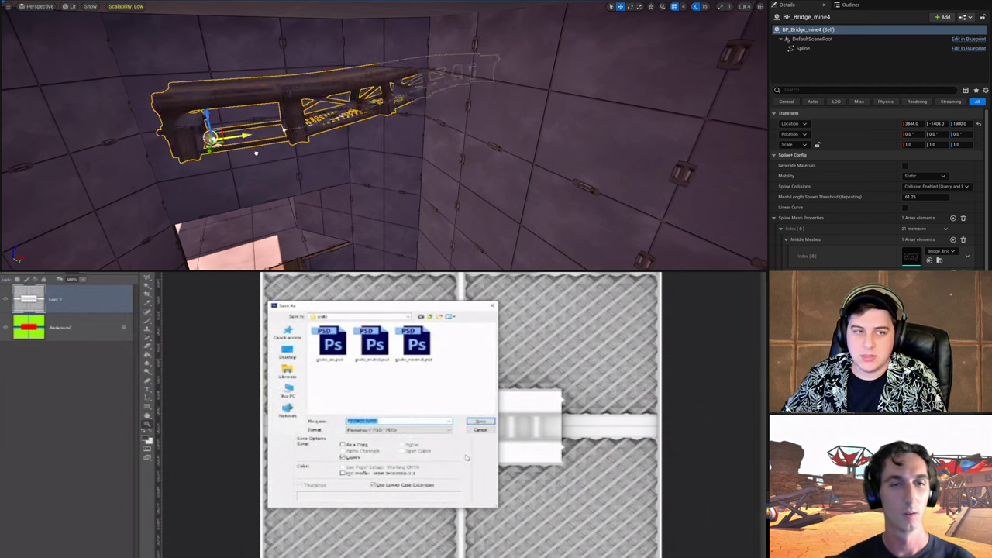
drag(256, 153, 197, 133)
text(Grate_d)
right_drag(376, 124, 233, 123)
drag(376, 115, 350, 114)
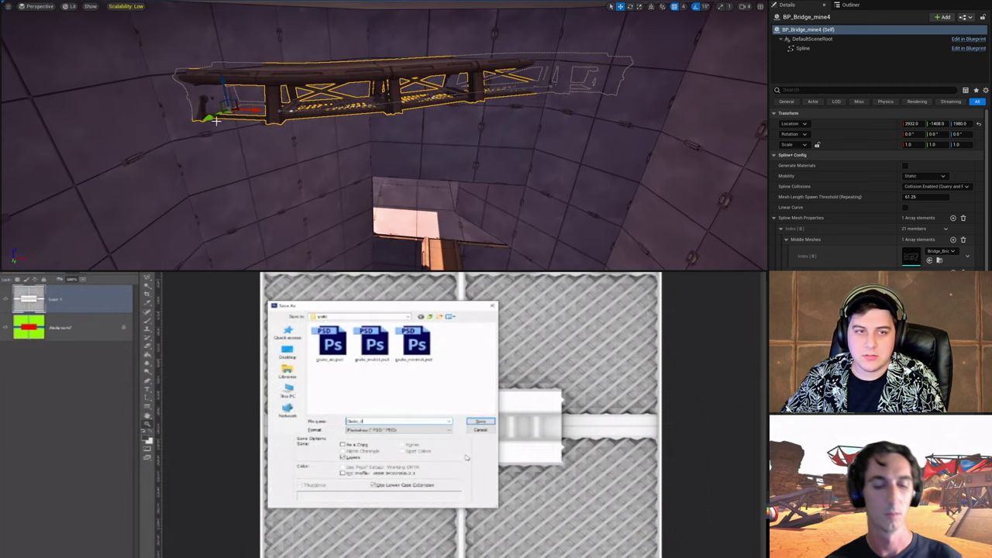
key(Return)
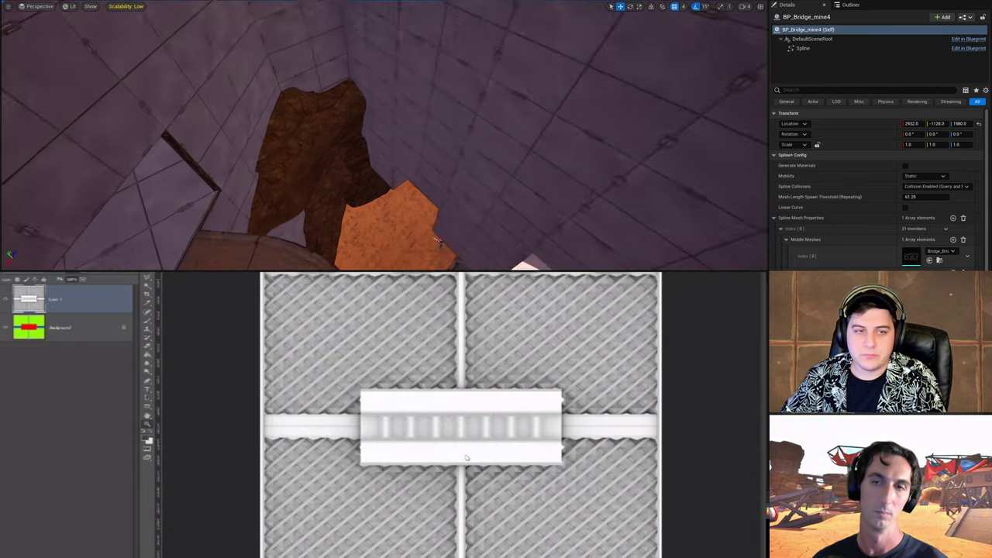
Step: In Photoshop, select the ambient occlusion layer and unlock the material ID Background layer
click(56, 332)
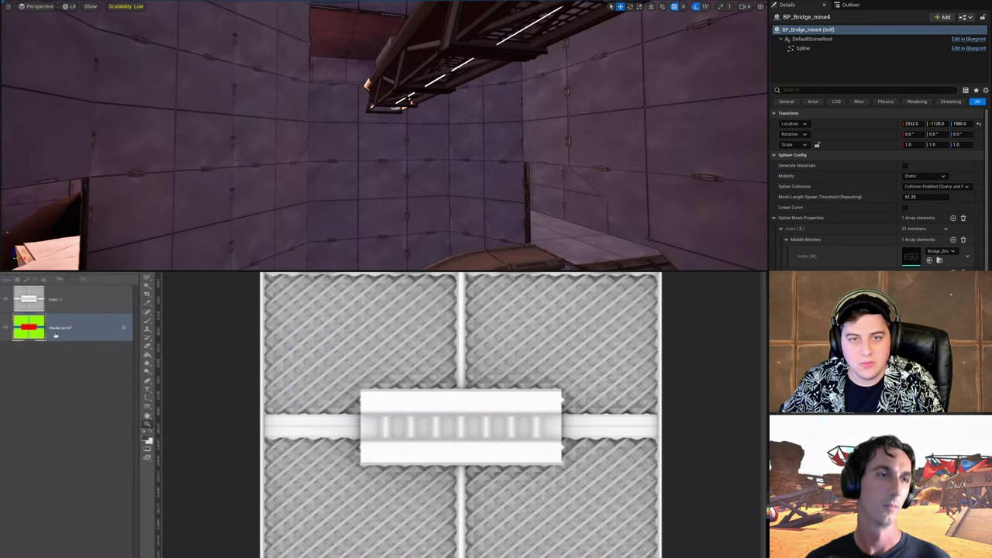
click(68, 302)
click(122, 328)
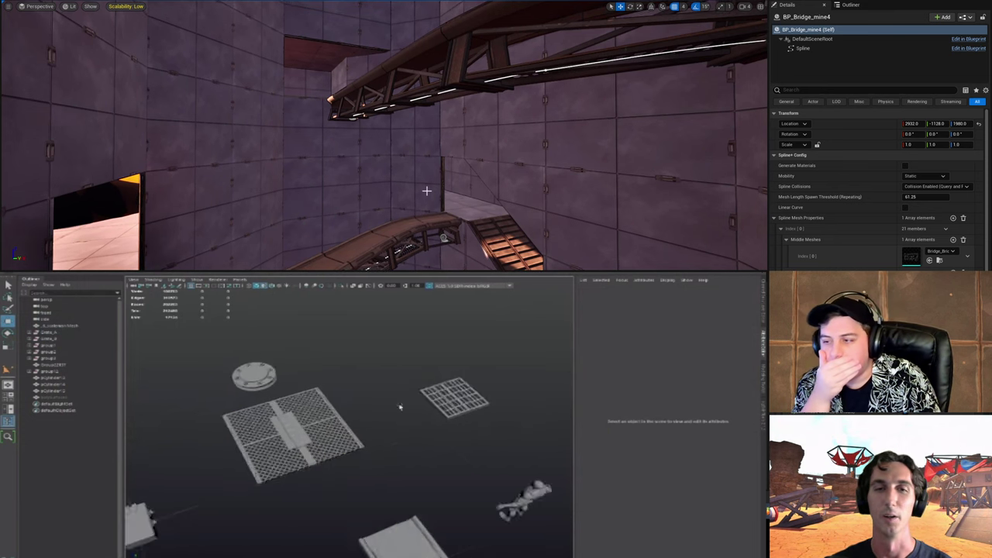
Step: In Unreal, reselect BP_Bridge_mine4 high in the shaft and lower it to Z 1780
click(427, 190)
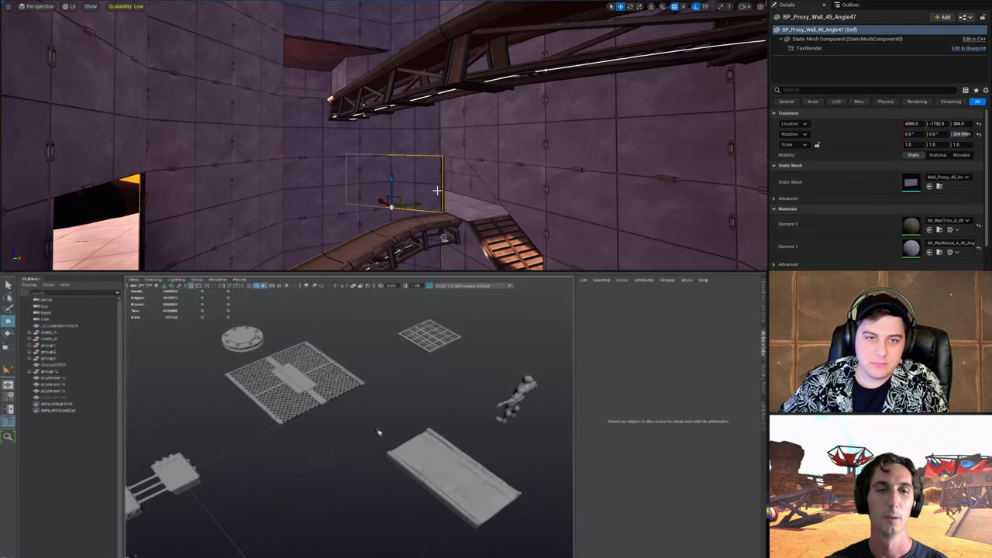
right_drag(426, 191, 326, 58)
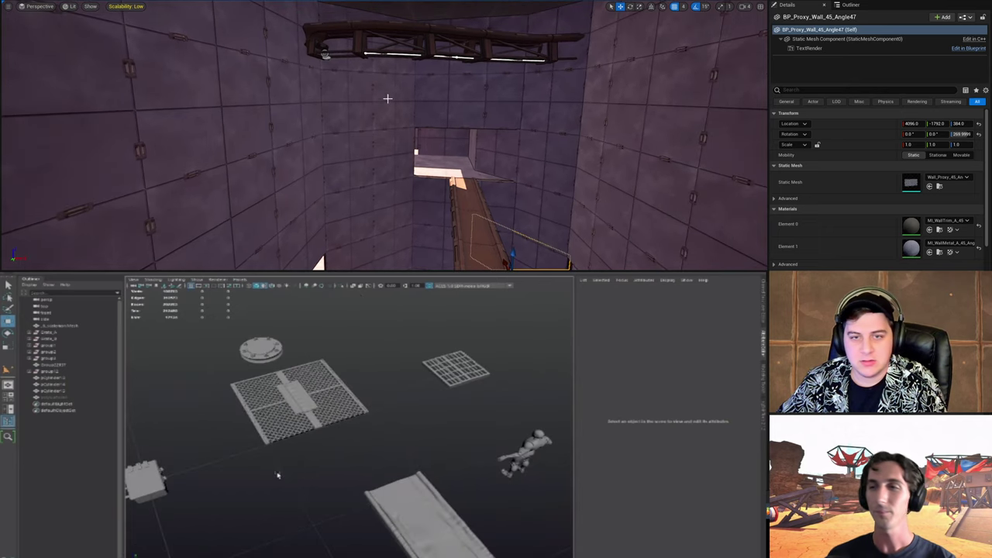
click(334, 51)
drag(327, 43, 326, 83)
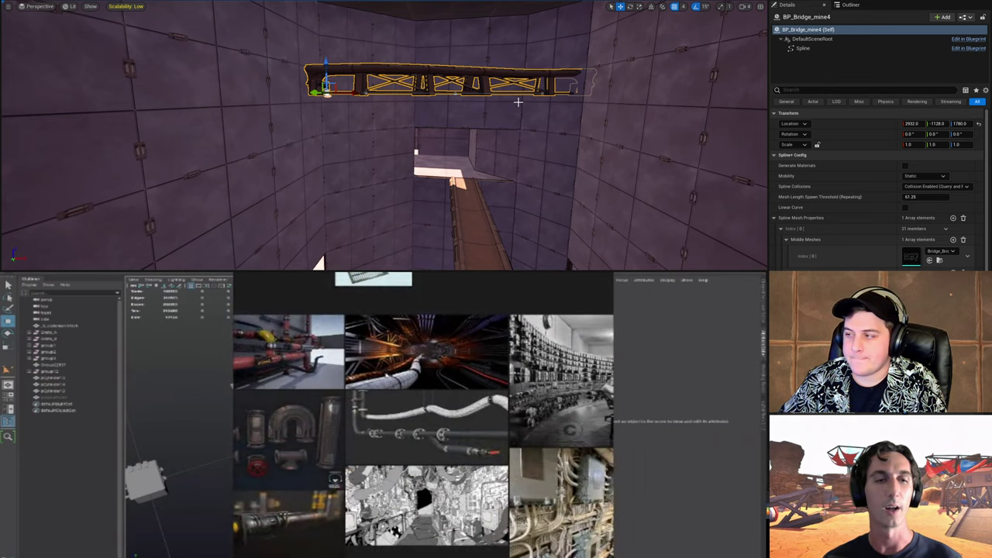
Step: Shift the bridge to X 2900, Y -1152 to align its end with the wall, and check the placement
key(w)
right_drag(518, 102, 488, 116)
key(s)
drag(411, 190, 453, 192)
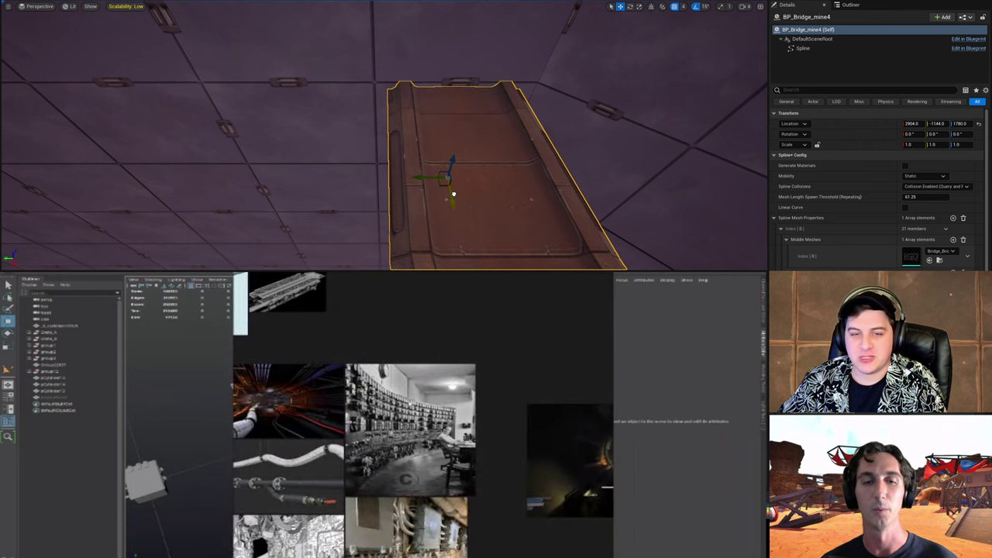
drag(421, 175, 420, 175)
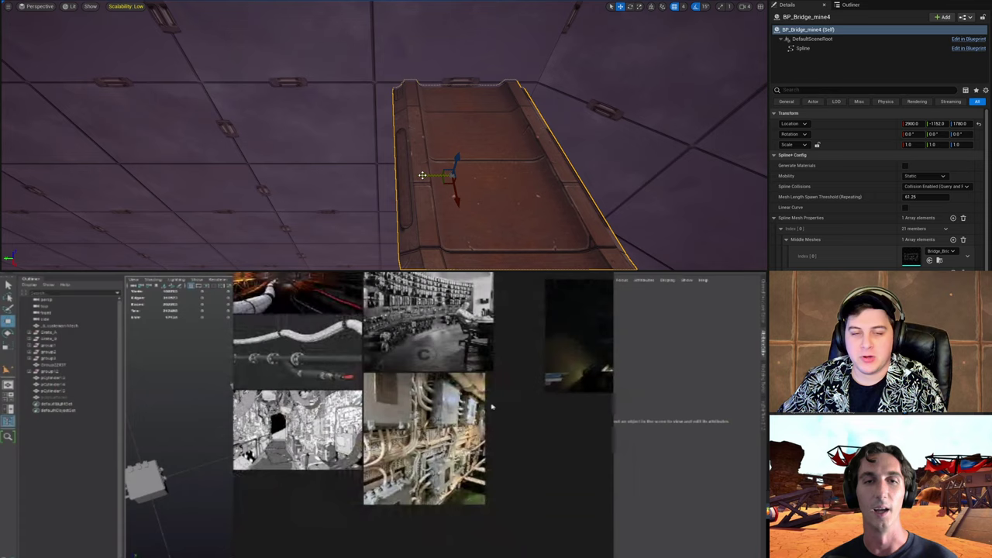
right_drag(420, 174, 536, 208)
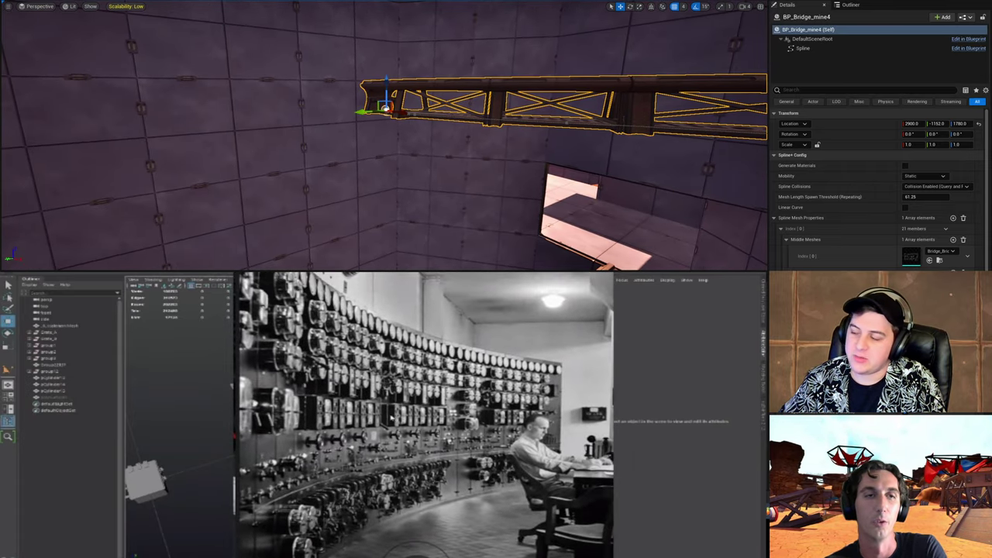
right_drag(536, 208, 527, 207)
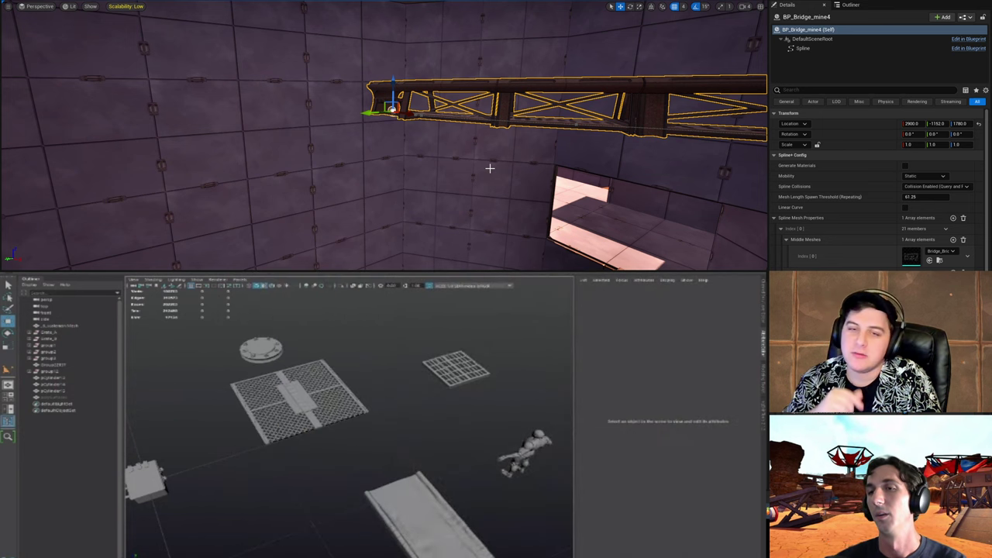
Step: In Unreal, set the position grid snap to 512 and shift BP_Bridge_mine4 along the wall to Y -128
right_drag(484, 163, 418, 166)
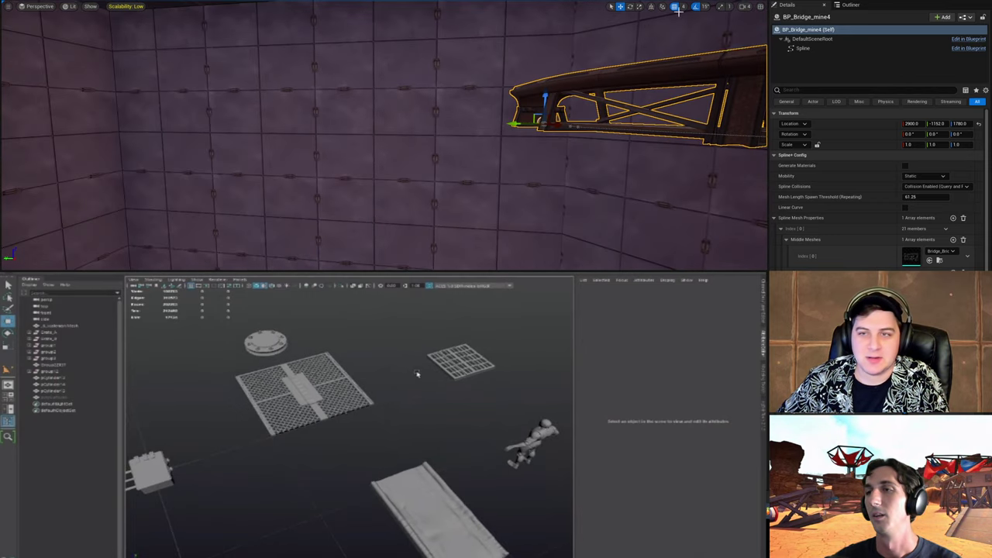
click(683, 6)
click(697, 100)
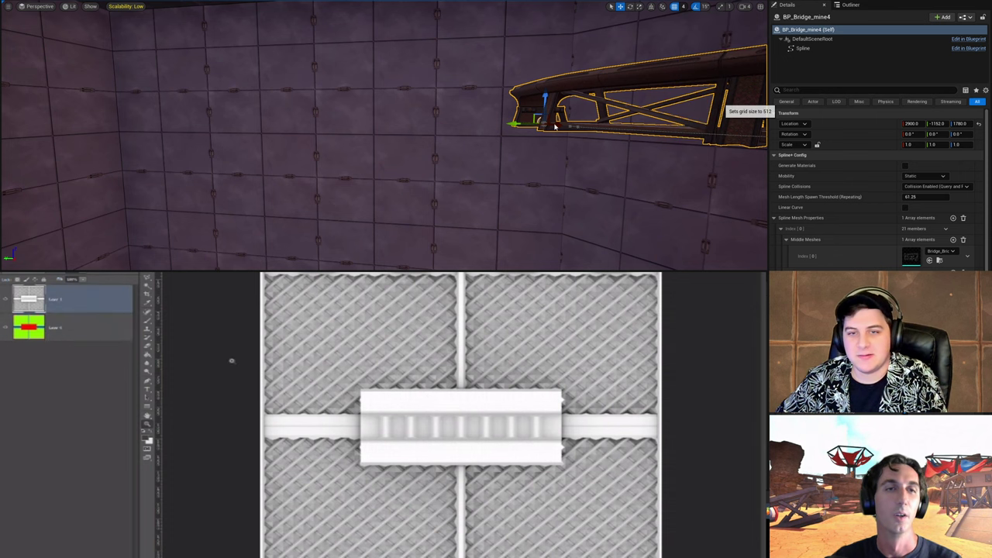
drag(512, 123, 297, 131)
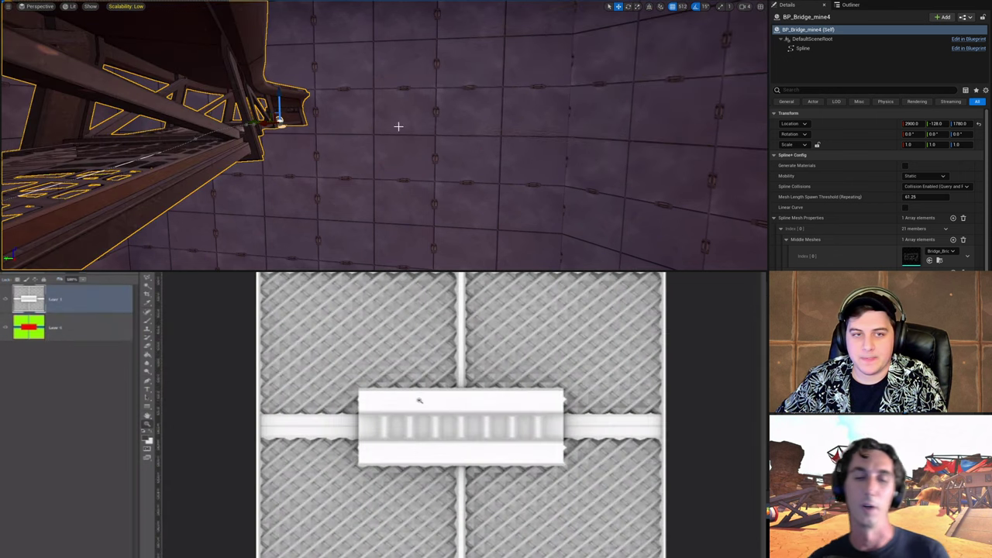
right_drag(398, 126, 332, 120)
key(ctrl+minus)
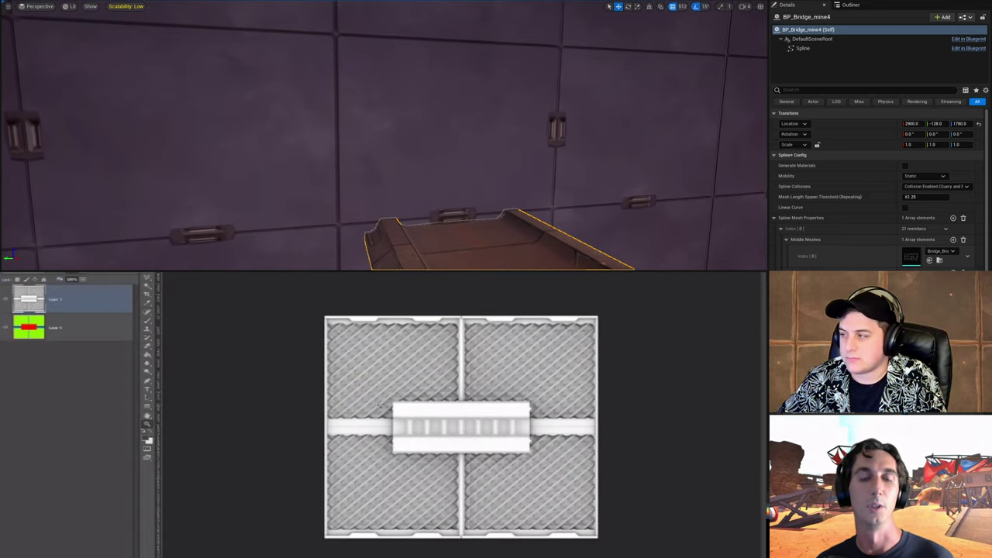
right_drag(418, 118, 421, 119)
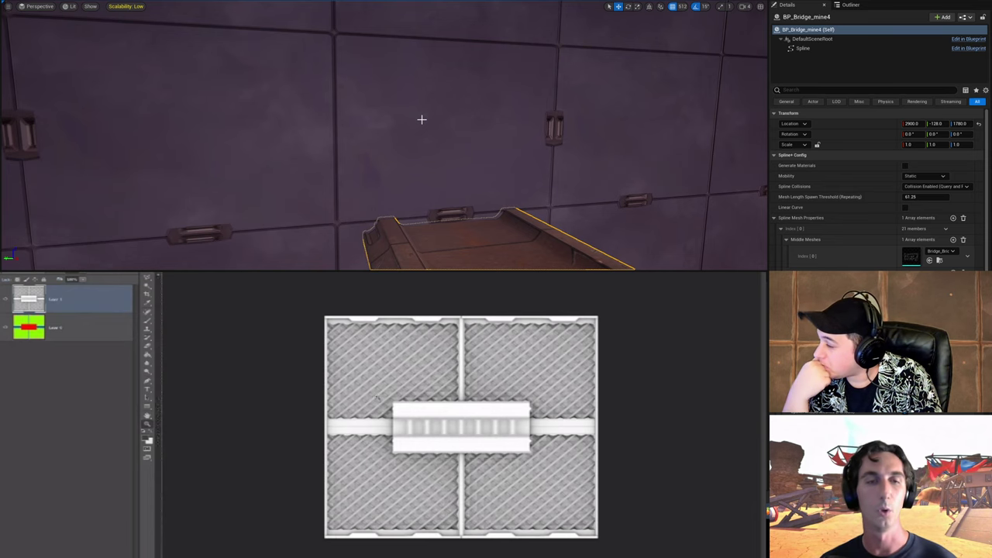
Step: In Photoshop, compare the grate's ambient occlusion layer with the material ID layer and the separate normal map document
click(91, 330)
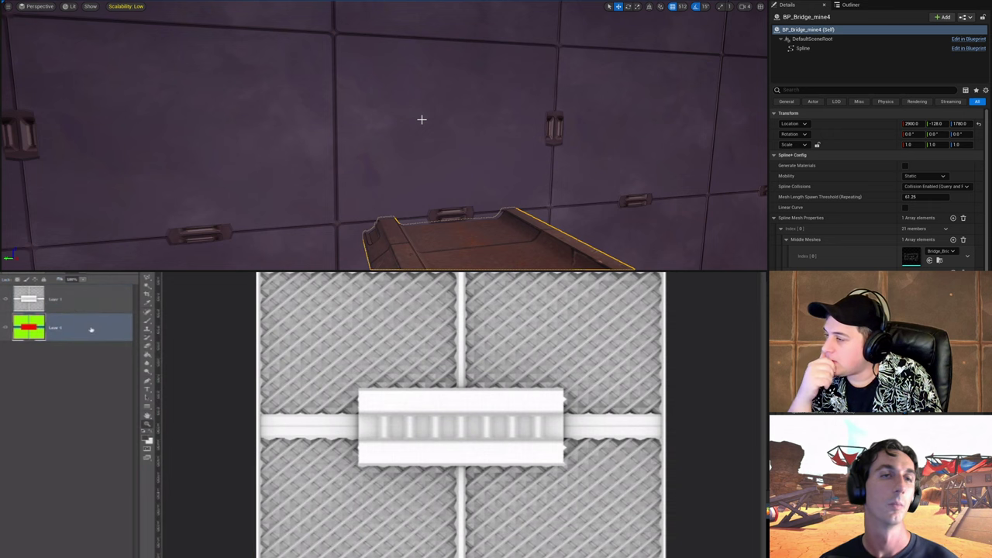
click(10, 301)
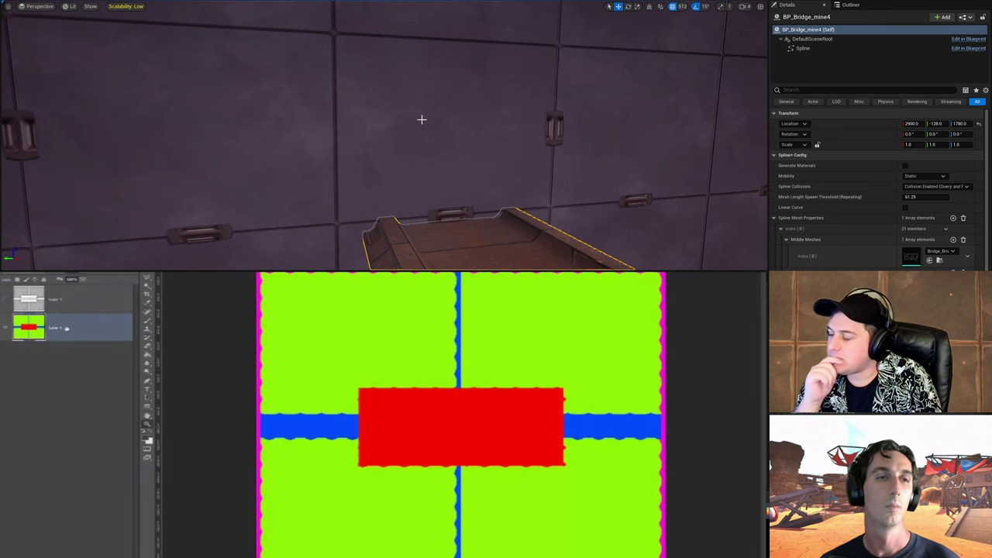
click(10, 301)
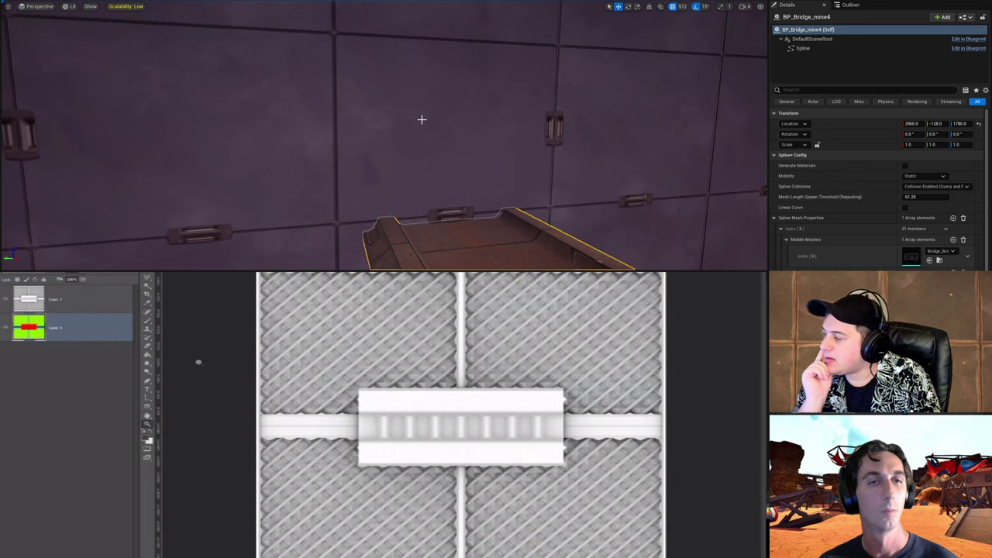
click(60, 303)
key(ctrl+Tab)
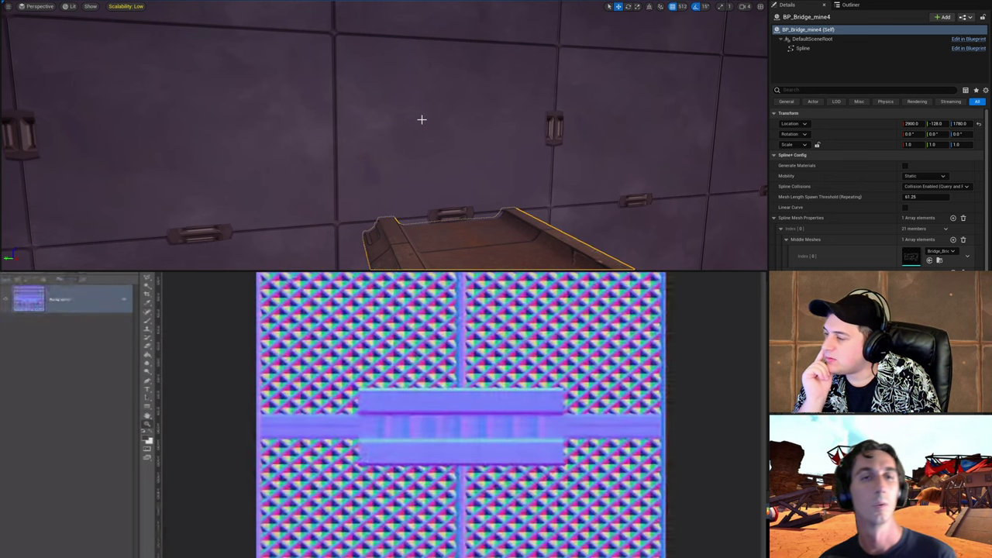
key(ctrl+Tab)
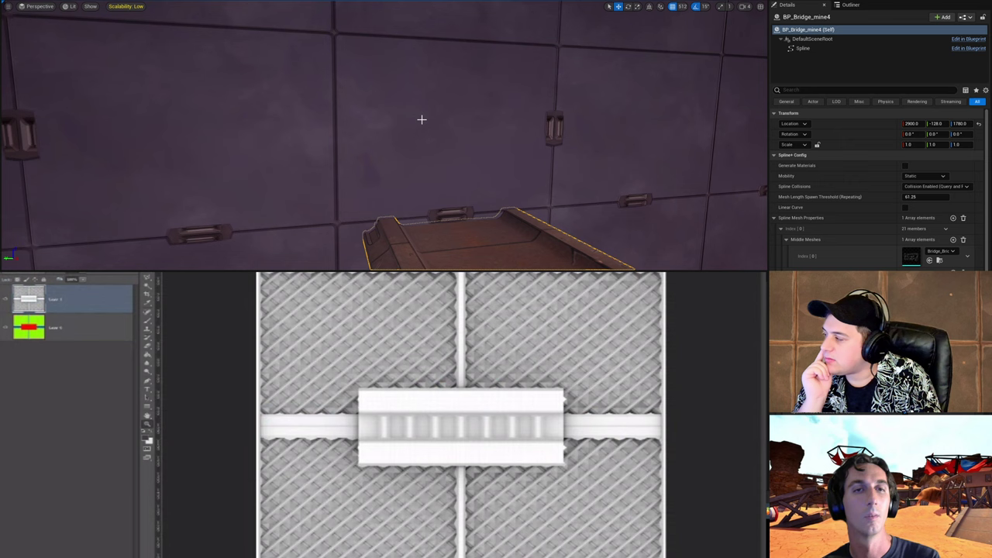
key(ctrl+minus)
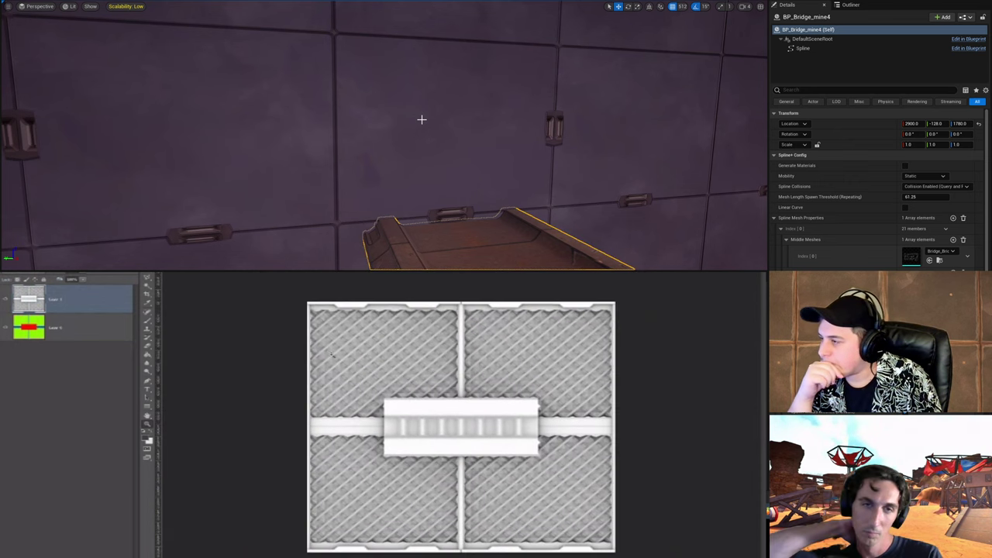
key(ctrl+Tab)
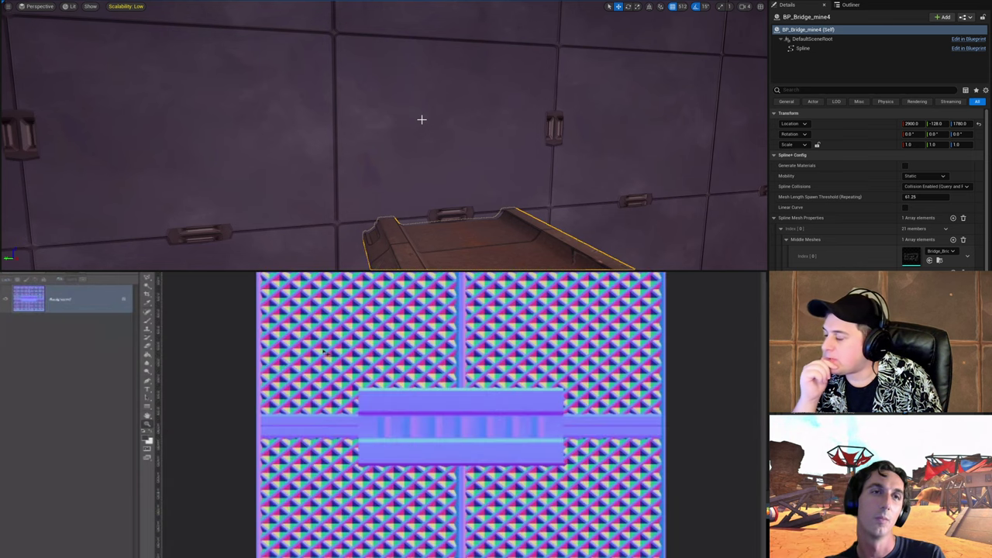
key(ctrl+z)
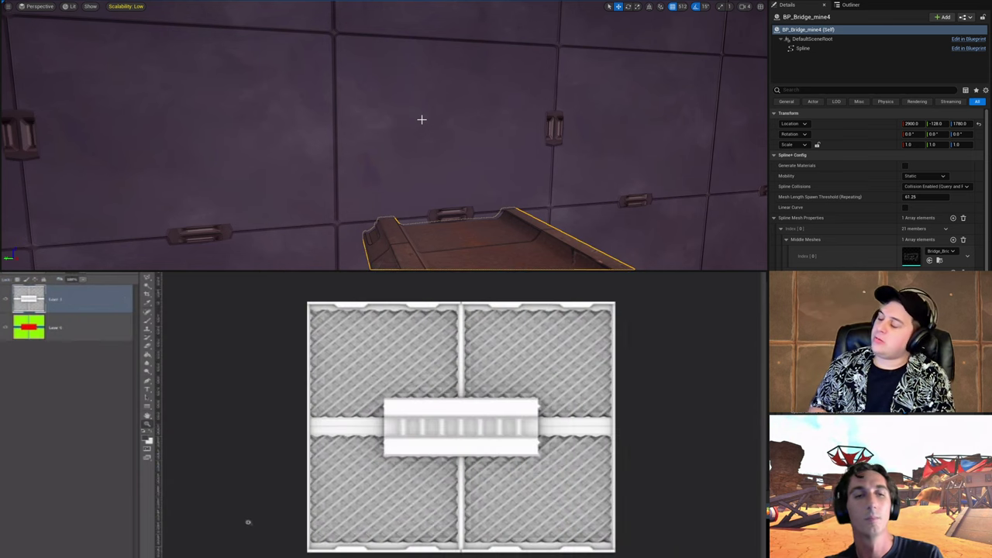
Step: In Maya, try shortening the grate's centre plate together with its ribbed insert by scaling them along their length
key(alt+Tab)
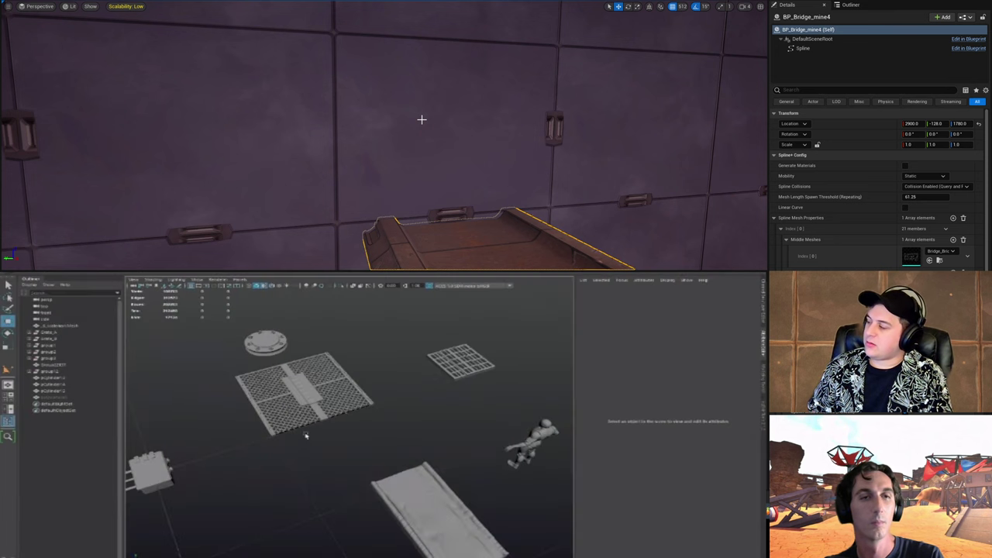
alt+middle_drag(306, 436, 392, 467)
alt+right_drag(392, 468, 457, 457)
alt+middle_drag(457, 457, 399, 453)
alt+drag(399, 453, 376, 480)
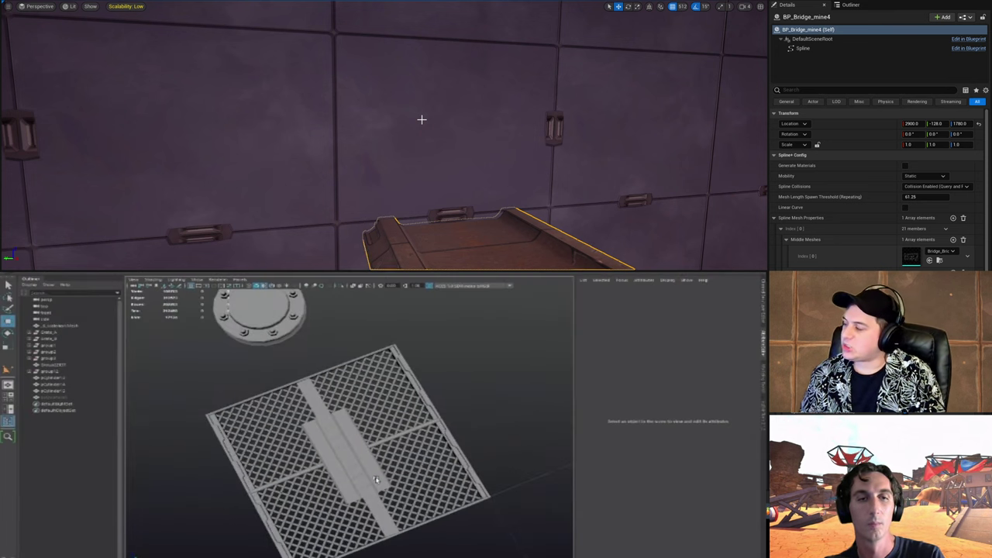
alt+right_drag(376, 481, 379, 491)
click(377, 485)
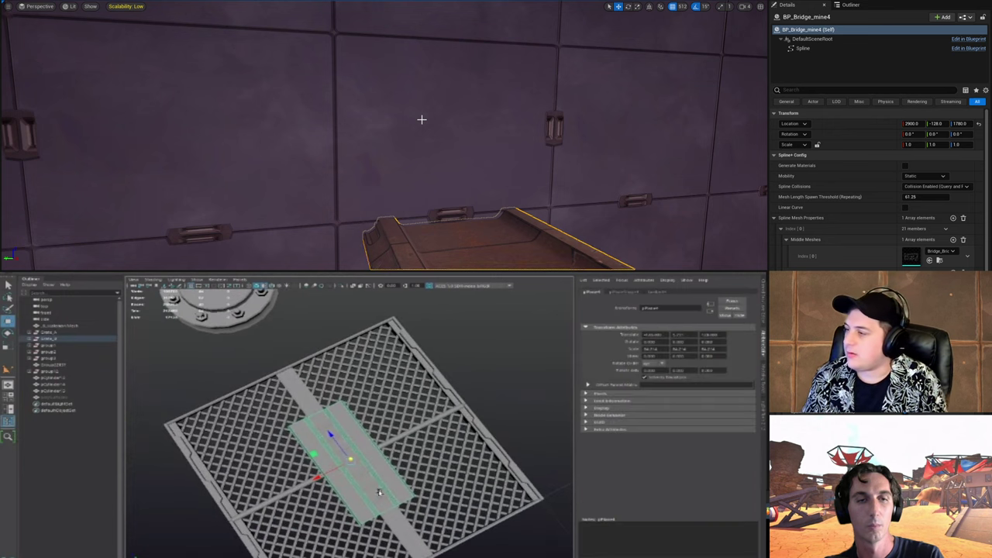
shift+click(378, 492)
key(r)
drag(330, 434, 339, 451)
click(488, 395)
Step: Review the shortened centre plate against the whole grate from several angles and undo its scaling
scroll(398, 469, down, 6)
alt+drag(486, 434, 371, 474)
scroll(356, 471, up, 5)
scroll(366, 473, up, 3)
click(345, 443)
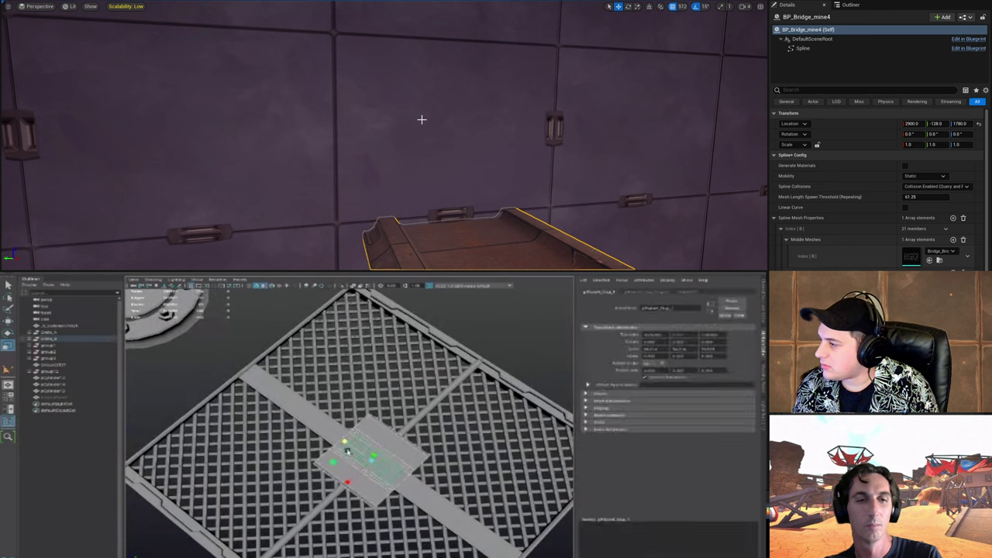
click(522, 363)
scroll(522, 362, down, 6)
mouse_move(423, 426)
alt+mouse_down()
mouse_move(387, 425)
mouse_move(421, 425)
alt+mouse_up()
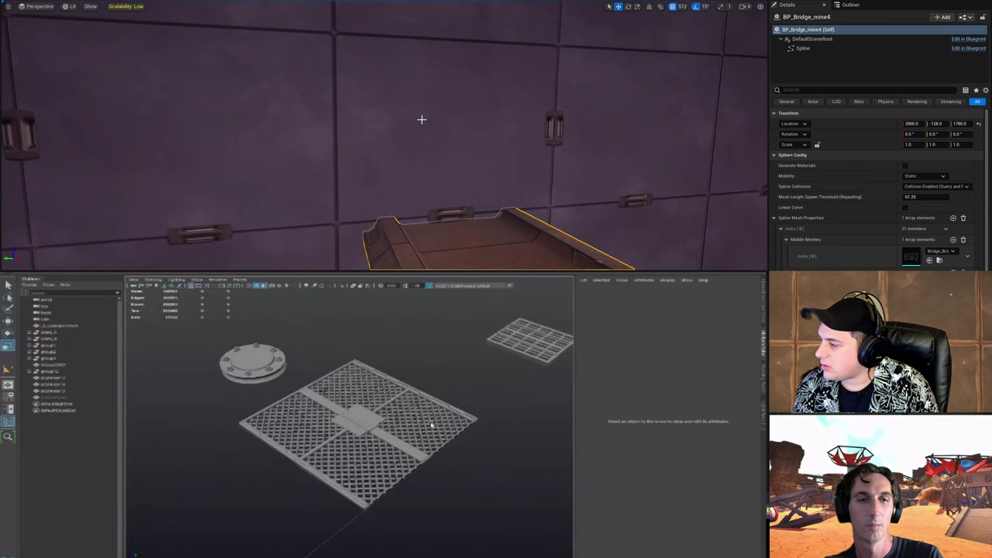
alt+middle_drag(425, 430, 415, 435)
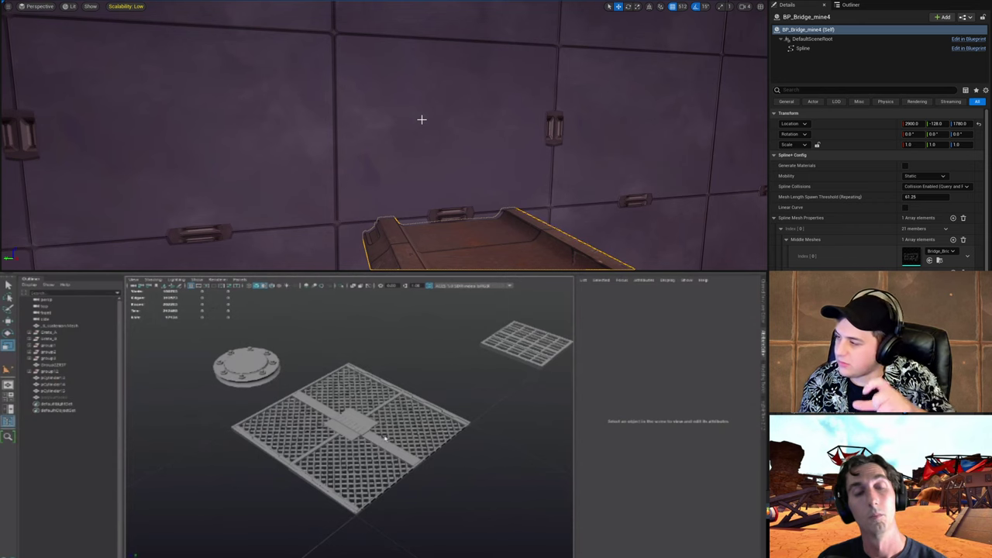
alt+drag(368, 431, 326, 443)
scroll(325, 443, up, 5)
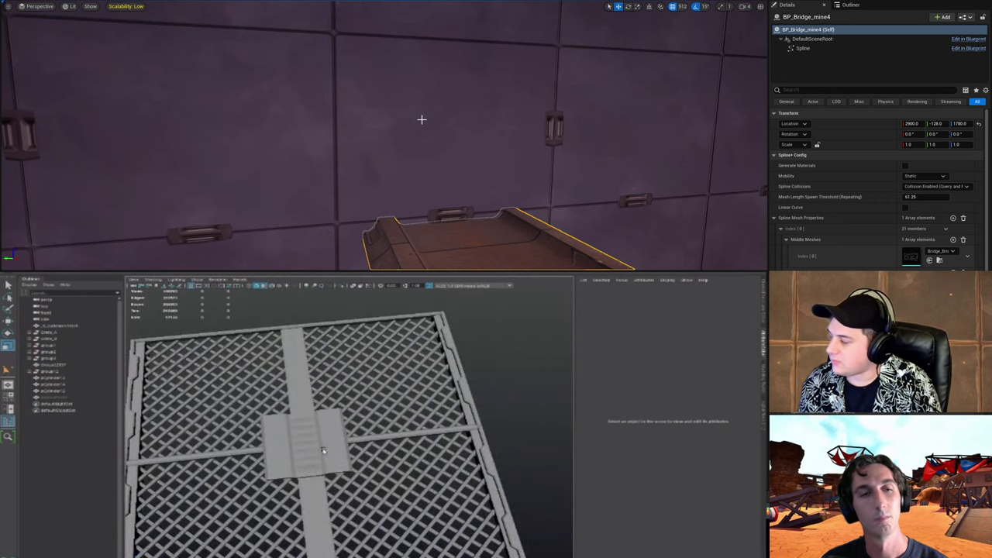
alt+middle_drag(320, 449, 361, 445)
scroll(361, 445, down, 3)
alt+drag(356, 445, 356, 456)
alt+middle_drag(356, 457, 358, 447)
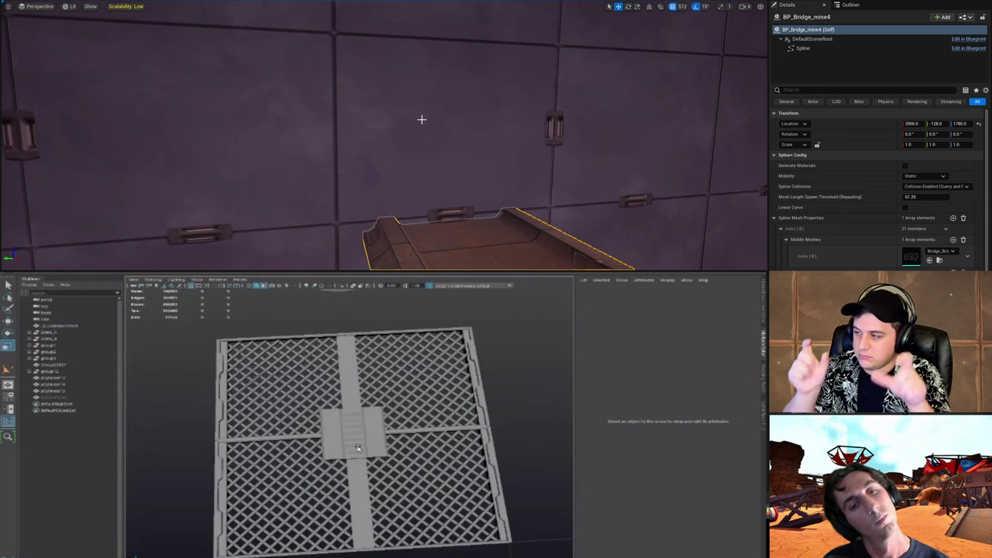
click(358, 447)
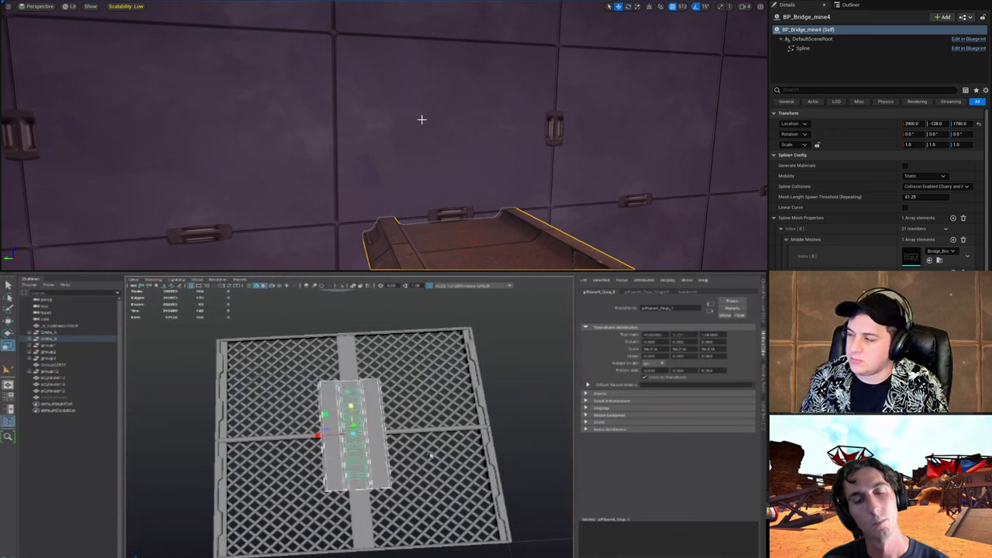
Step: Examine the notched trim on the grate's outer frame by selecting its upper segment, and clear the selection
alt+drag(430, 454, 426, 454)
click(493, 427)
click(483, 421)
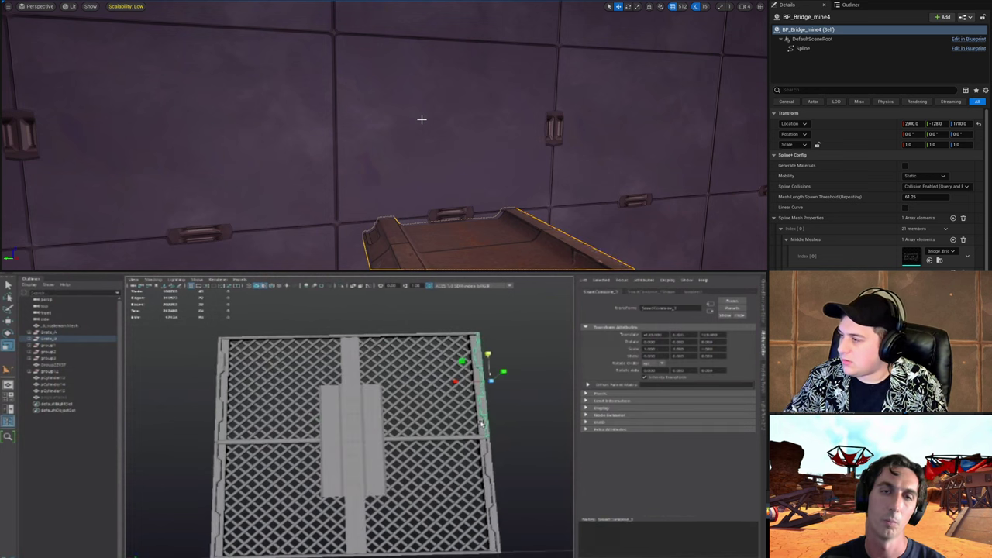
shift+click(480, 425)
click(484, 413)
click(479, 417)
click(484, 423)
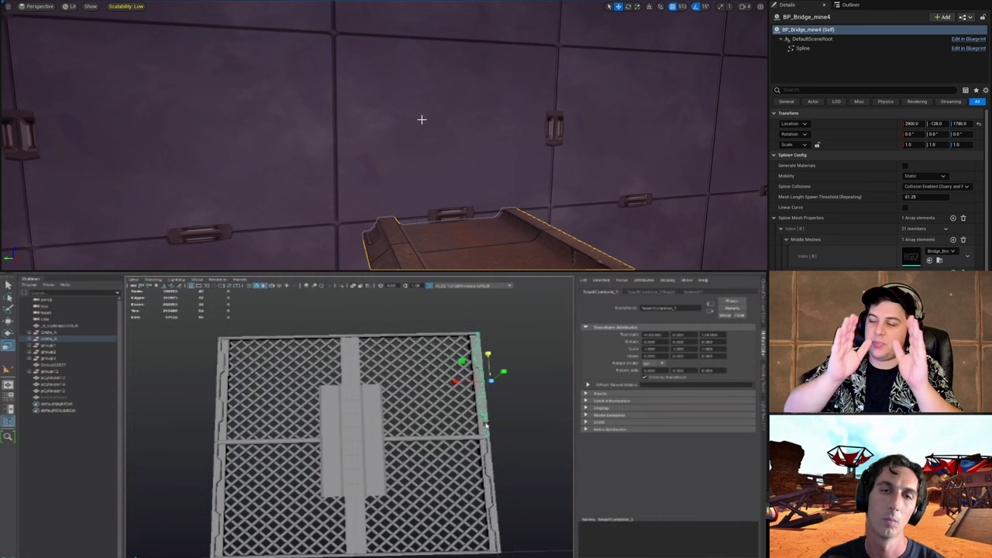
click(500, 432)
alt+drag(401, 470, 399, 465)
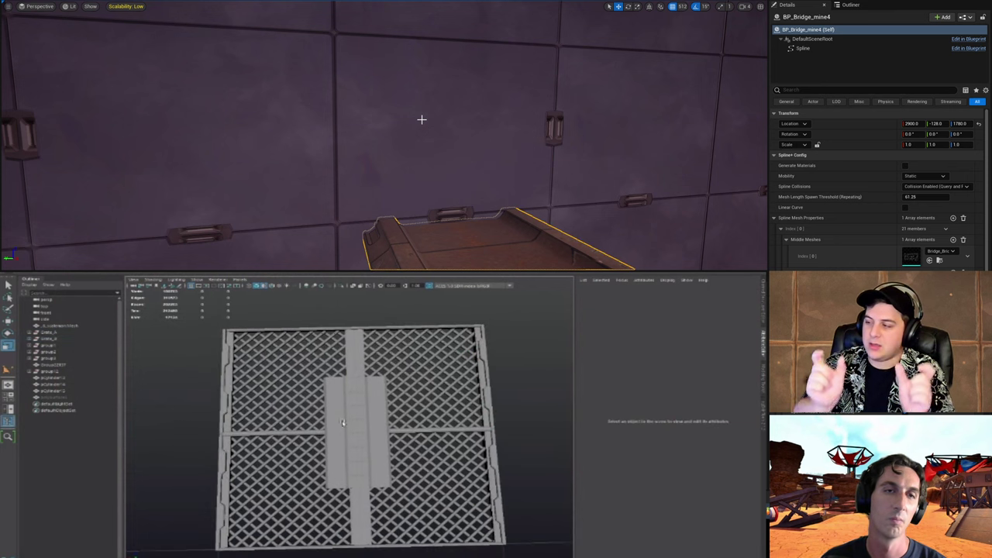
Step: Examine the grate's wide central bar, centre plate and thin crossbar by selecting each part in turn
click(352, 361)
click(356, 360)
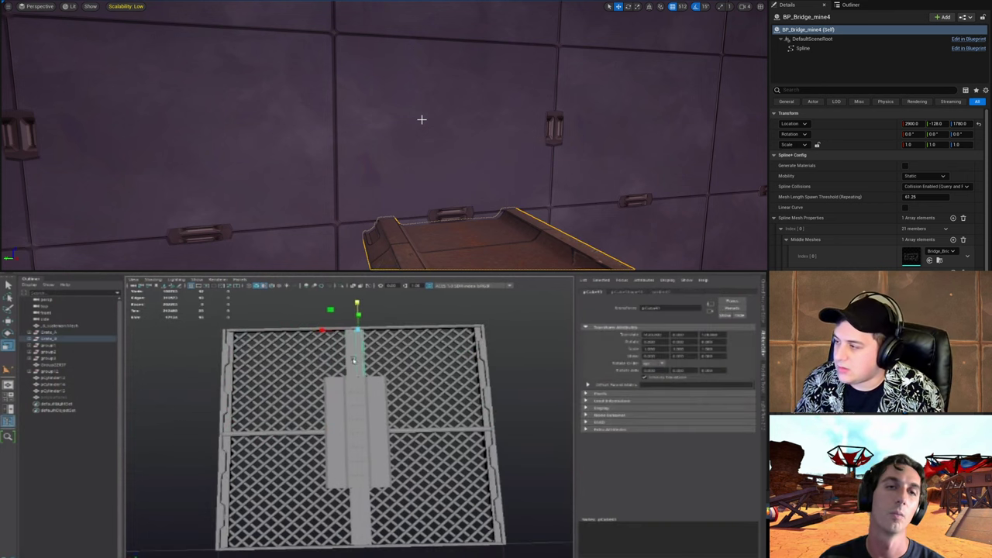
click(352, 365)
click(356, 364)
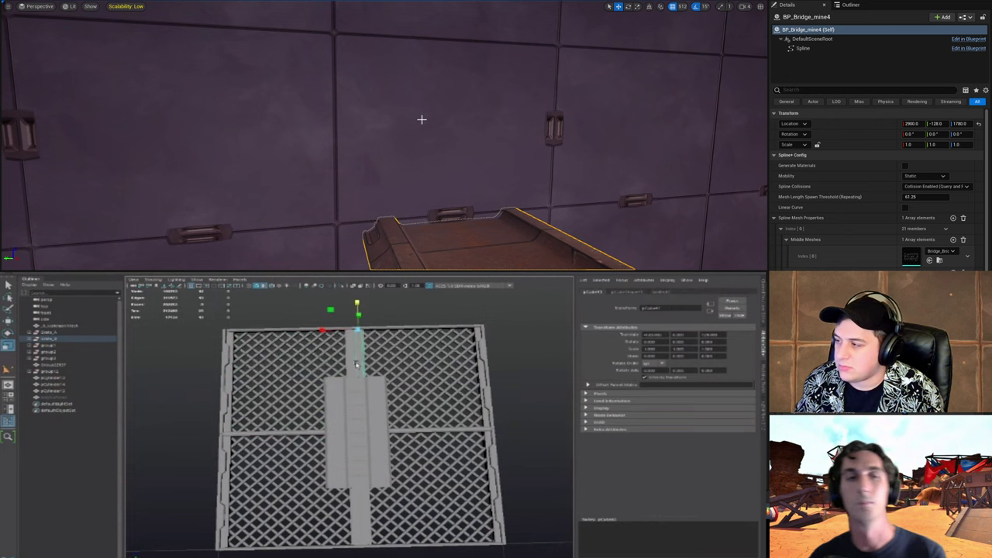
click(411, 434)
click(386, 430)
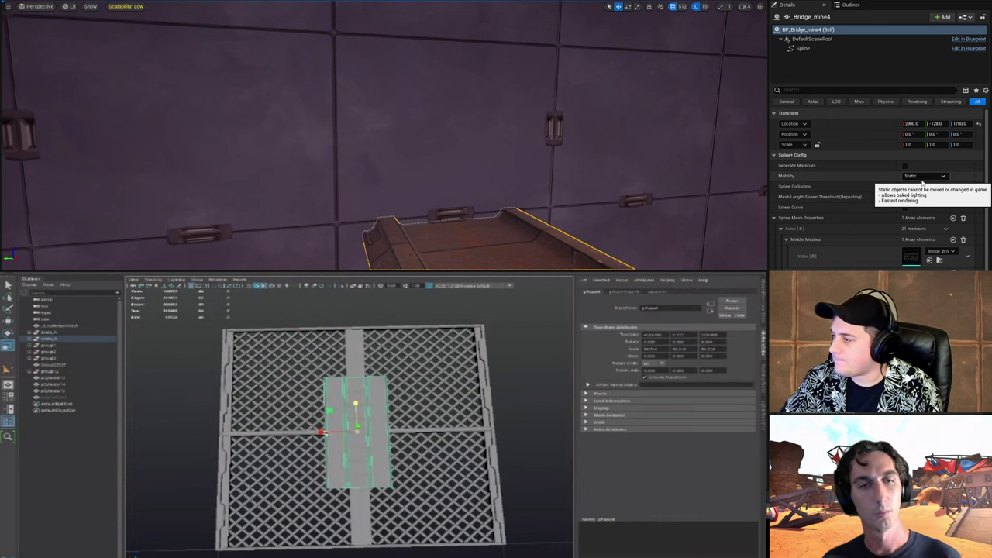
click(292, 433)
click(278, 436)
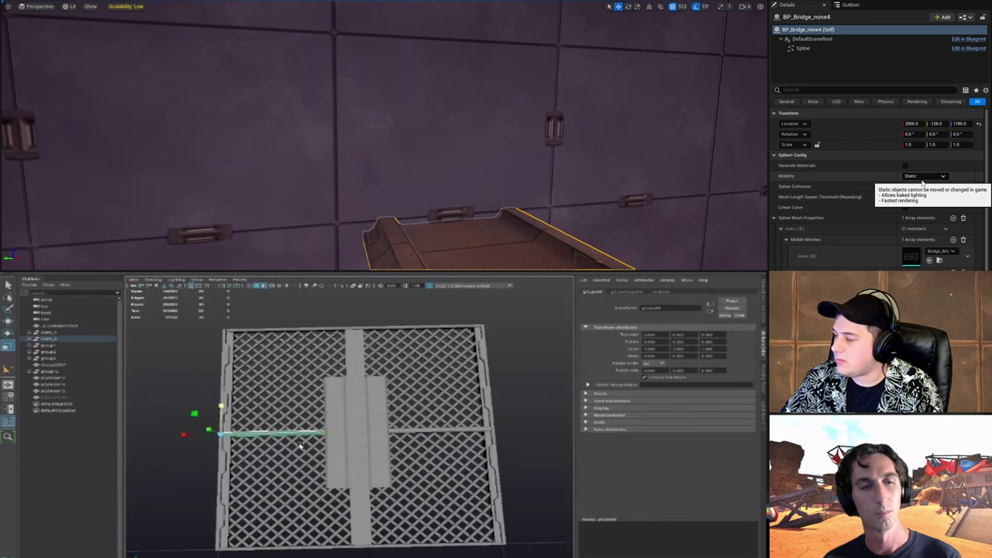
alt+middle_drag(300, 445, 302, 425)
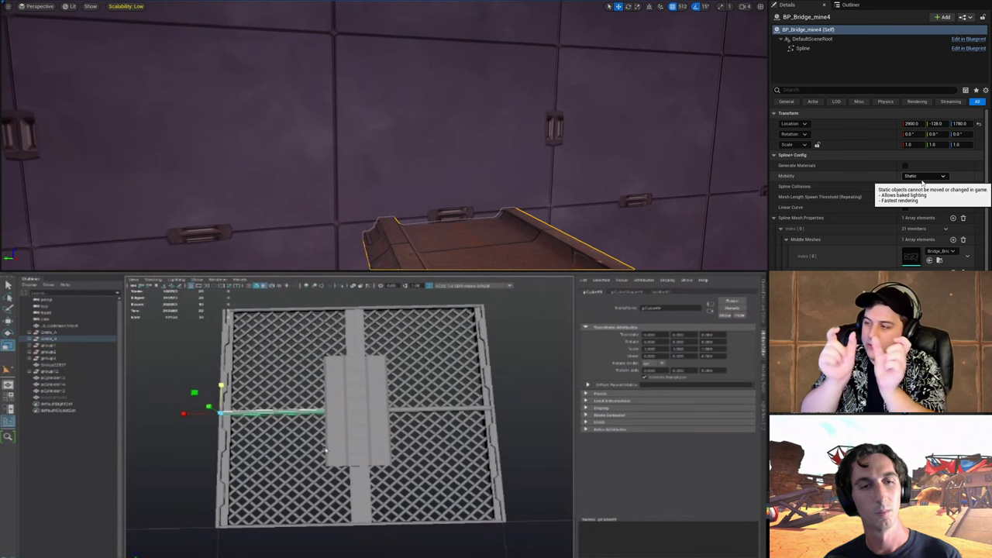
Step: Examine the grate's wide central bar by selecting its lower and upper segments together for scaling
click(352, 476)
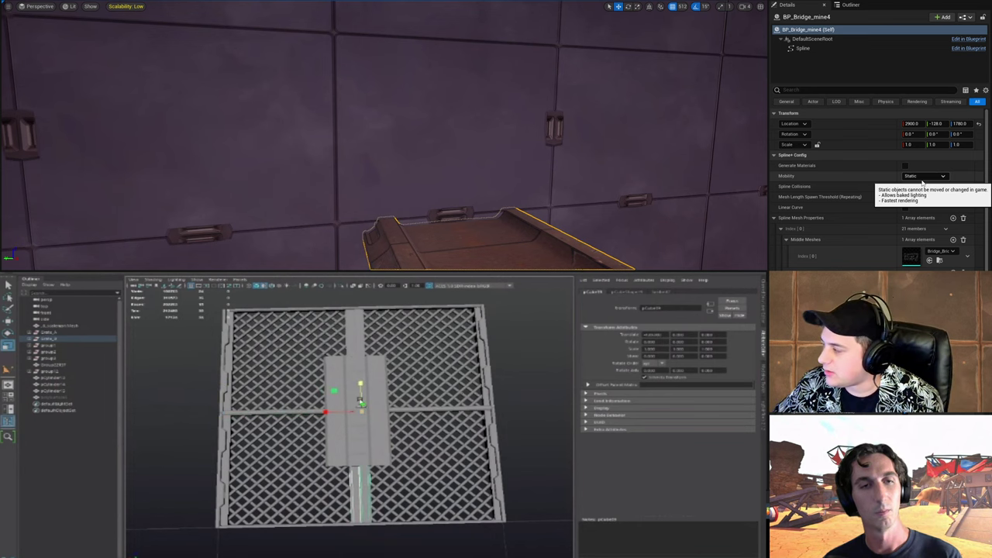
click(356, 342)
key(ctrl+z)
key(ctrl+z)
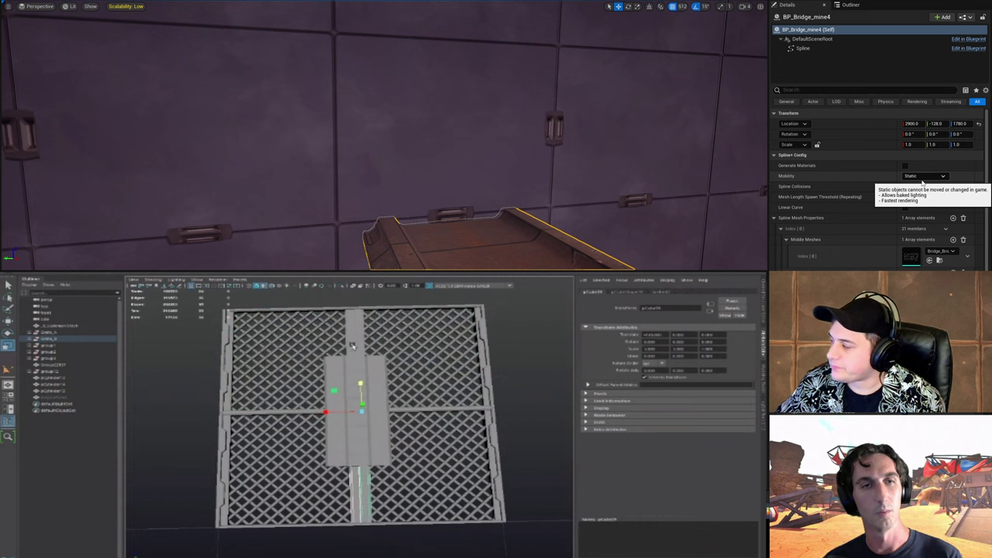
key(ctrl+y)
key(ctrl+z)
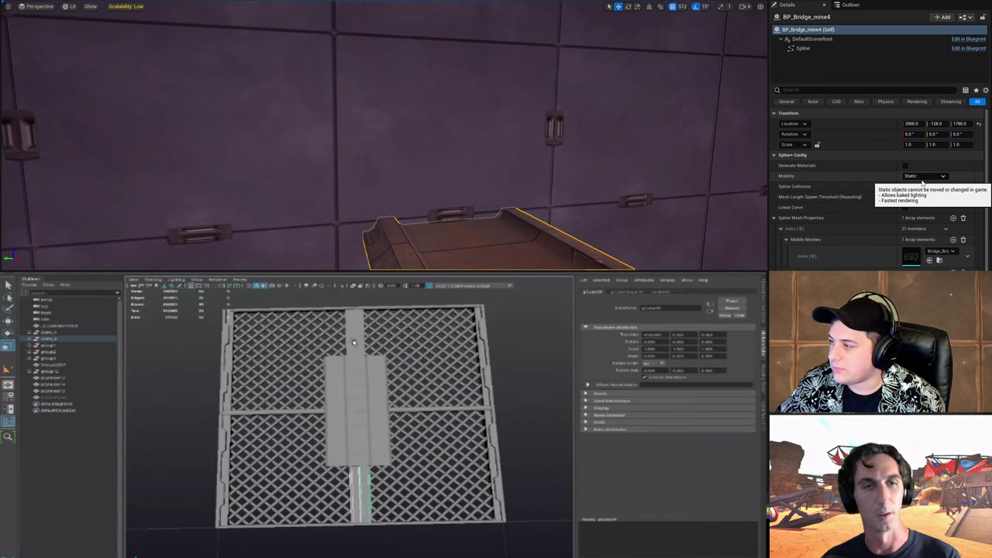
shift+click(354, 342)
key(r)
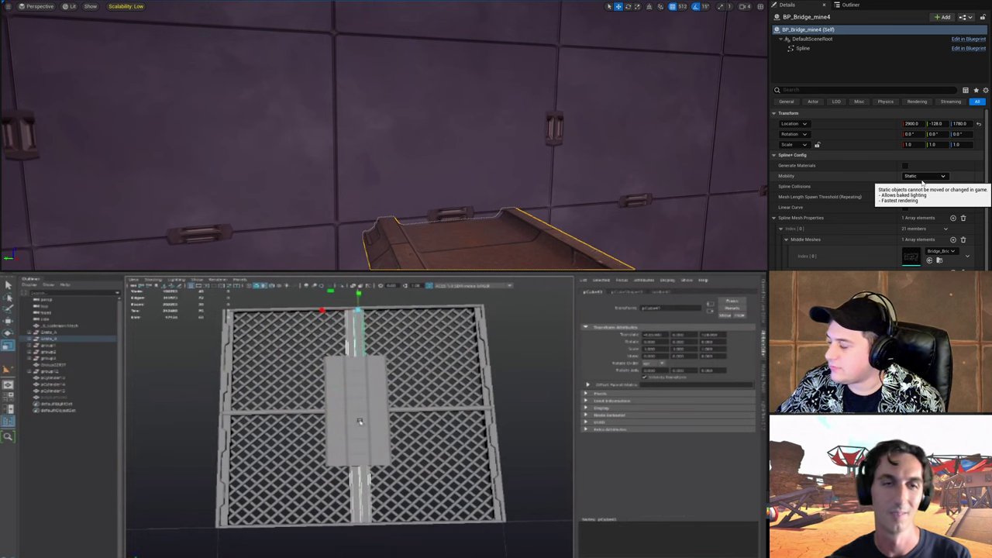
alt+drag(359, 421, 353, 420)
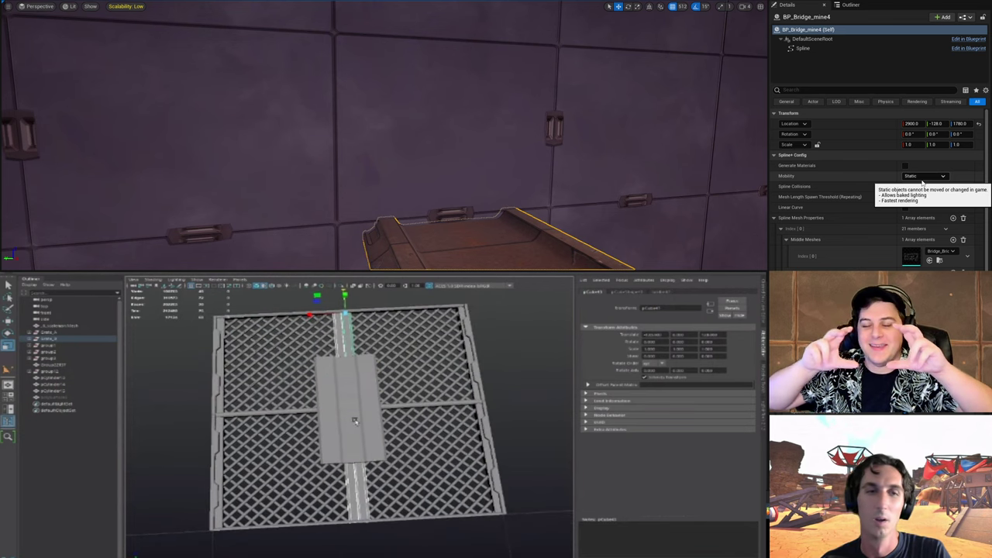
Step: Narrow the grate's centre plate by moving the vertices along both long sides inward toward the ribbed insert
click(372, 409)
scroll(370, 418, up, 4)
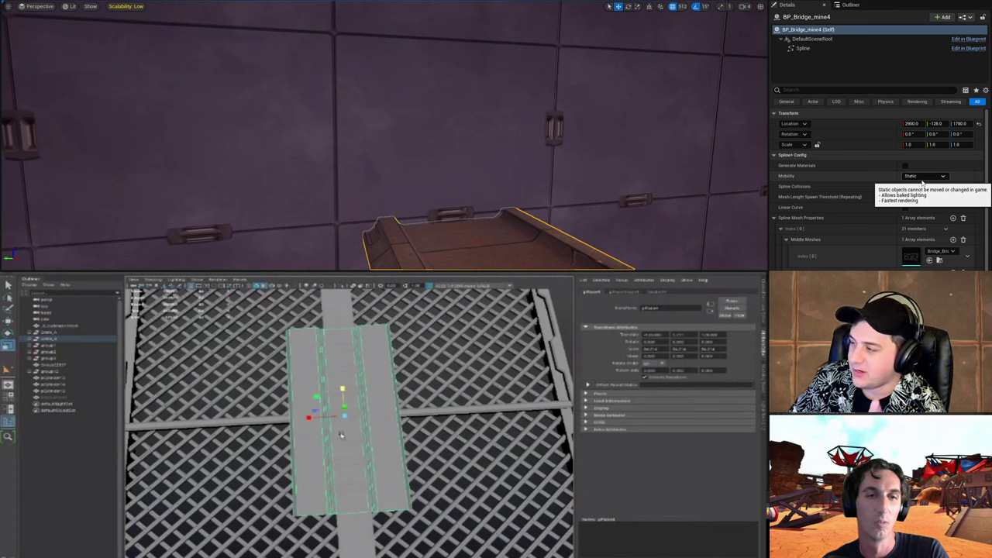
click(346, 437)
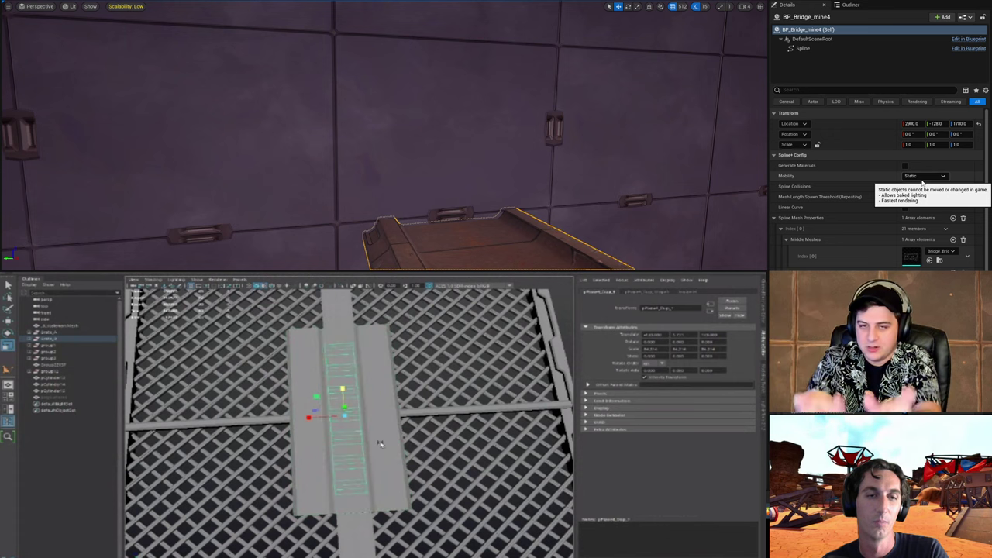
right_drag(380, 443, 335, 442)
alt+drag(302, 348, 297, 534)
key(w)
drag(253, 426, 278, 426)
drag(375, 320, 464, 529)
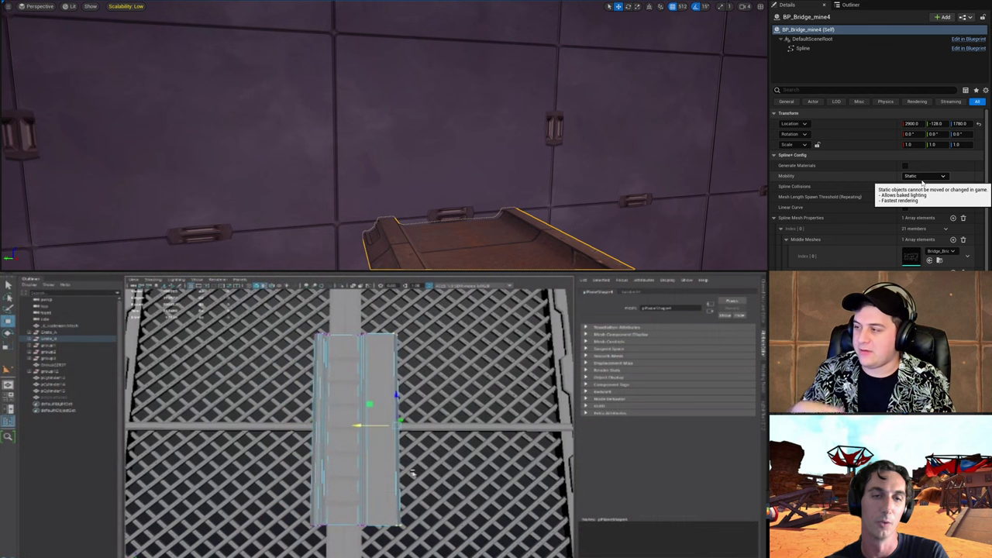
drag(366, 426, 373, 478)
key(F8)
click(369, 453)
scroll(370, 453, down, 8)
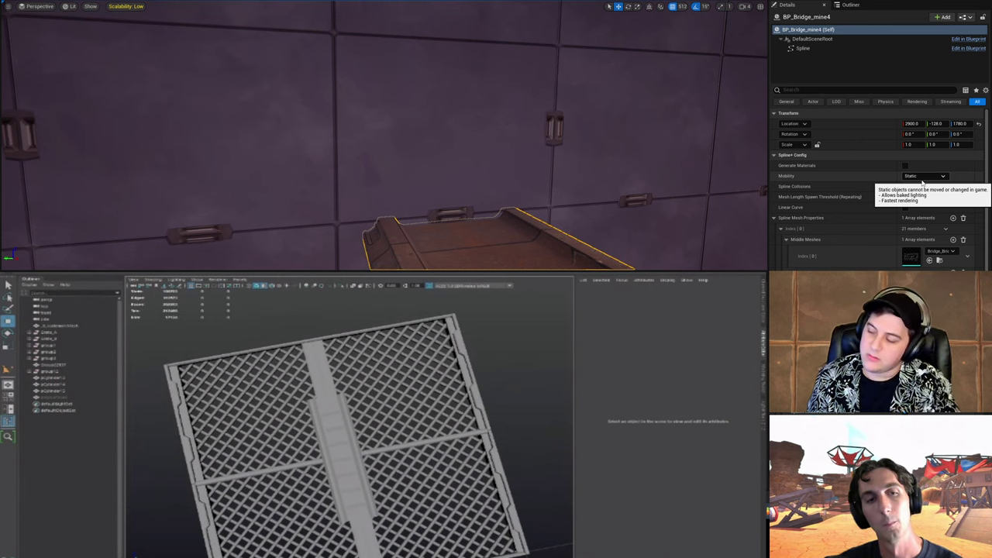
Step: Scale the narrowed centre plate and its ribbed insert down together to roughly half size, and review them against the grate
click(324, 464)
scroll(333, 466, up, 5)
shift+click(341, 499)
key(r)
alt+middle_drag(341, 502, 331, 439)
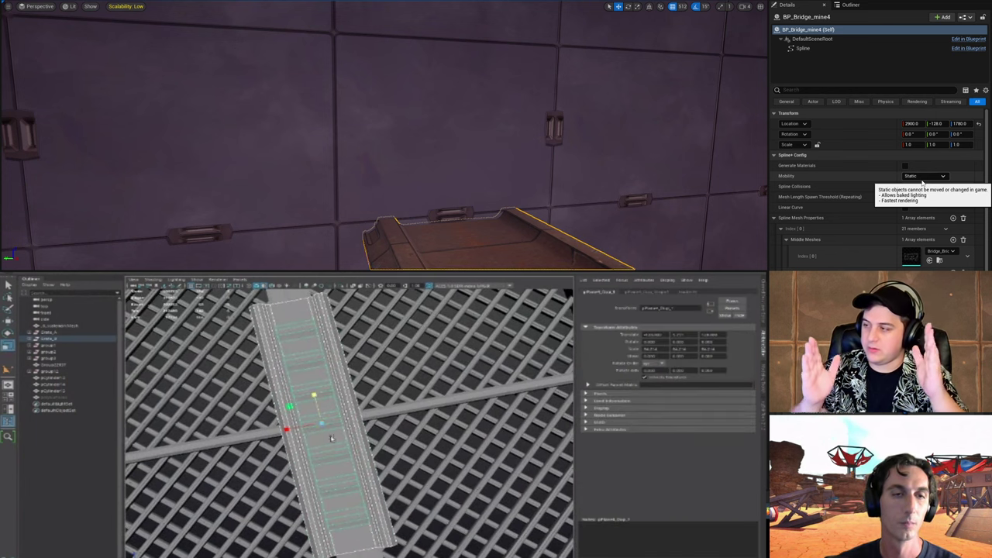
alt+drag(331, 438, 250, 420)
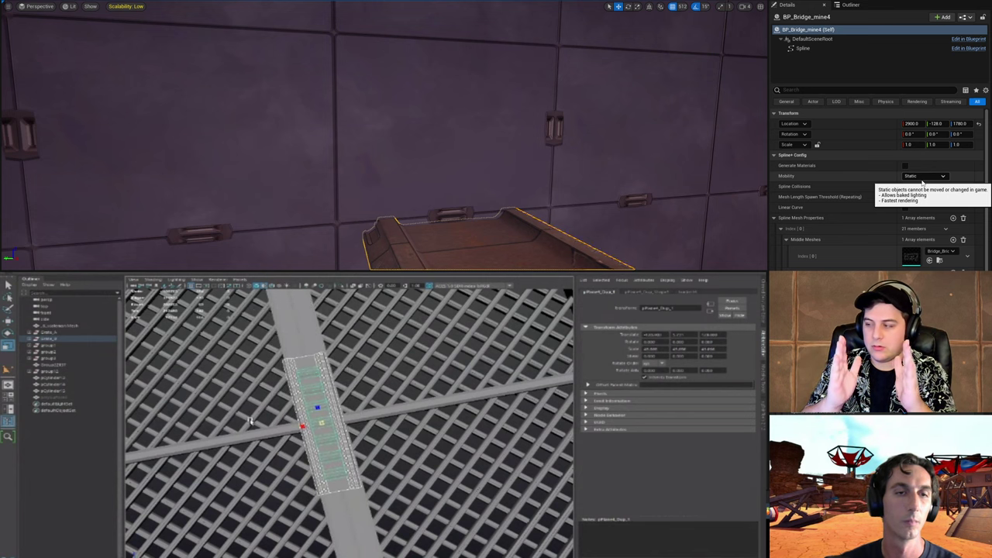
scroll(349, 441, down, 5)
mouse_move(356, 395)
mouse_down()
mouse_move(348, 377)
mouse_move(358, 411)
mouse_up()
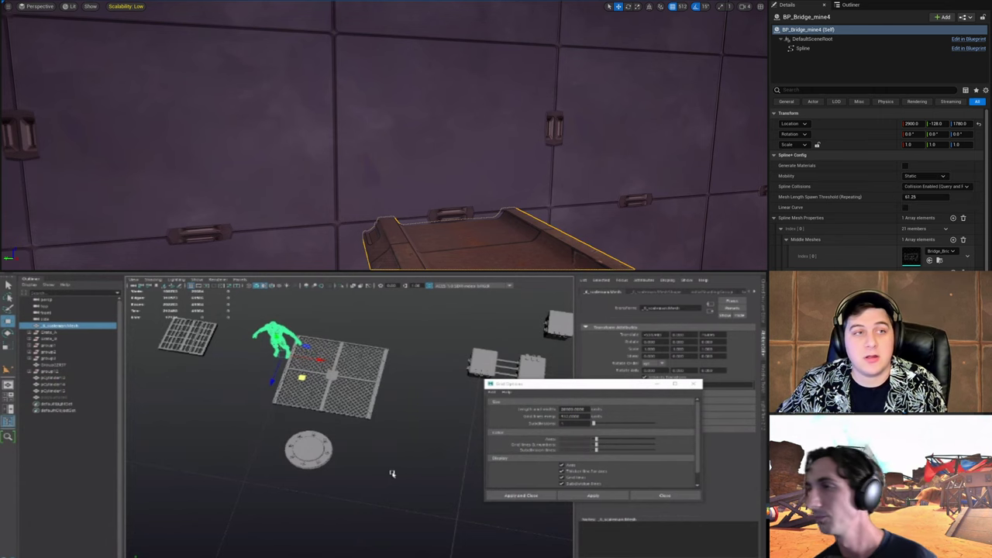
Step: In Unreal, save the current level
right_drag(383, 102, 495, 70)
click(29, 1)
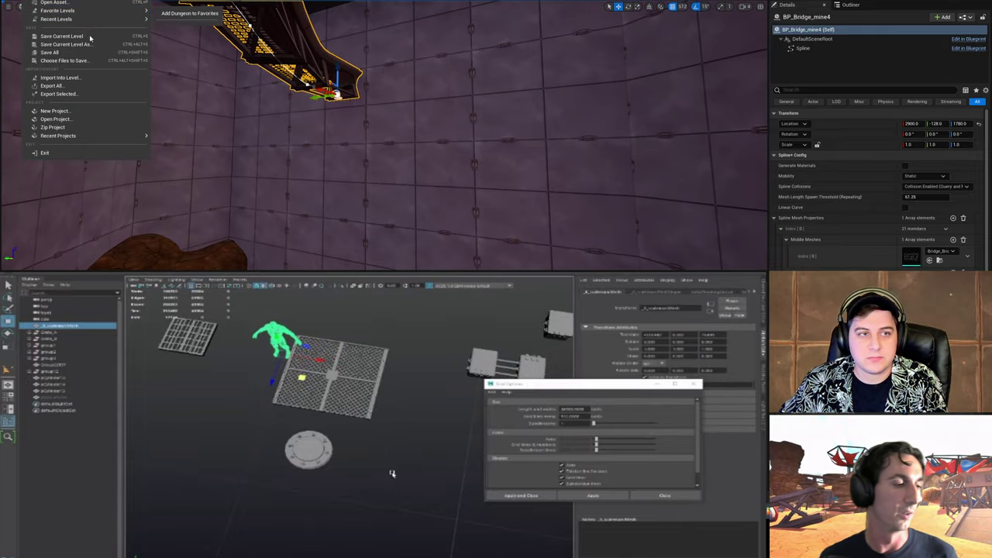
click(90, 36)
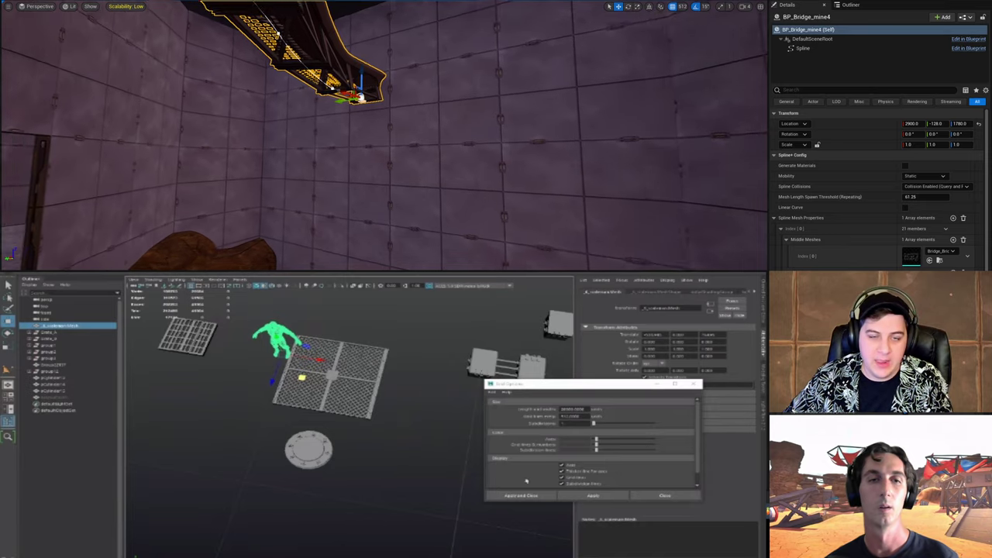
Step: In Maya, clear the reference figure's selection, close the grid options and inspect the grate from several angles
click(420, 477)
drag(584, 385, 531, 385)
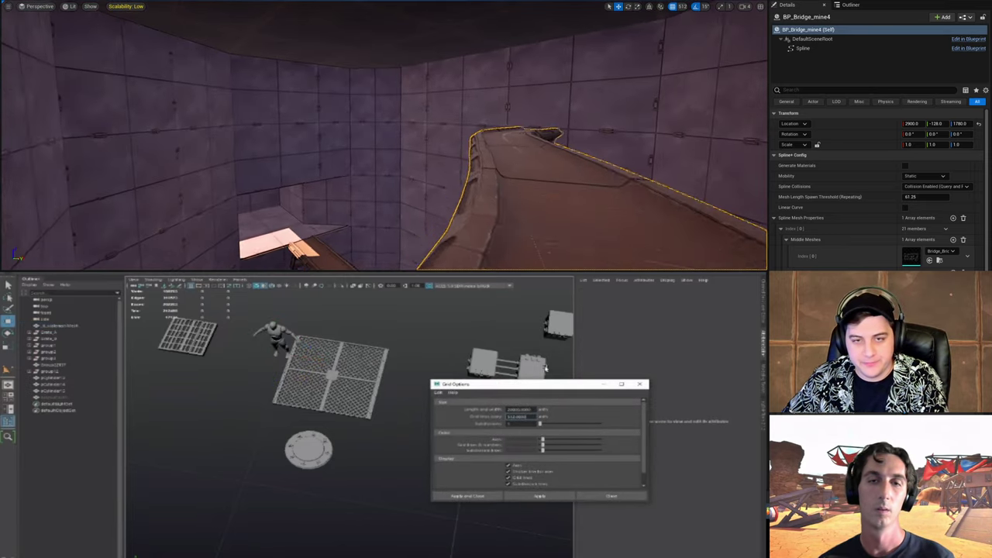
click(637, 383)
alt+drag(438, 419, 414, 431)
scroll(414, 431, up, 3)
alt+middle_drag(413, 431, 427, 501)
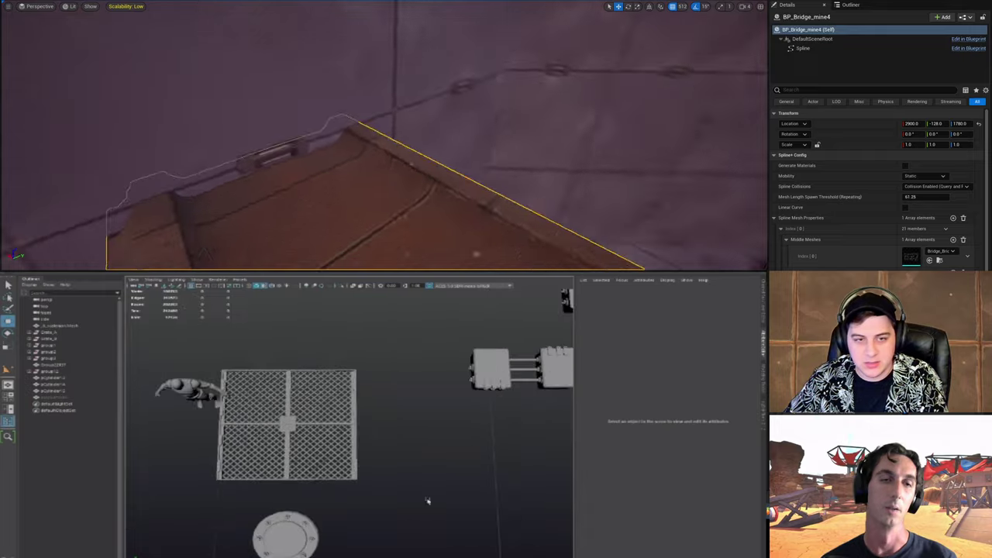
alt+drag(427, 500, 476, 497)
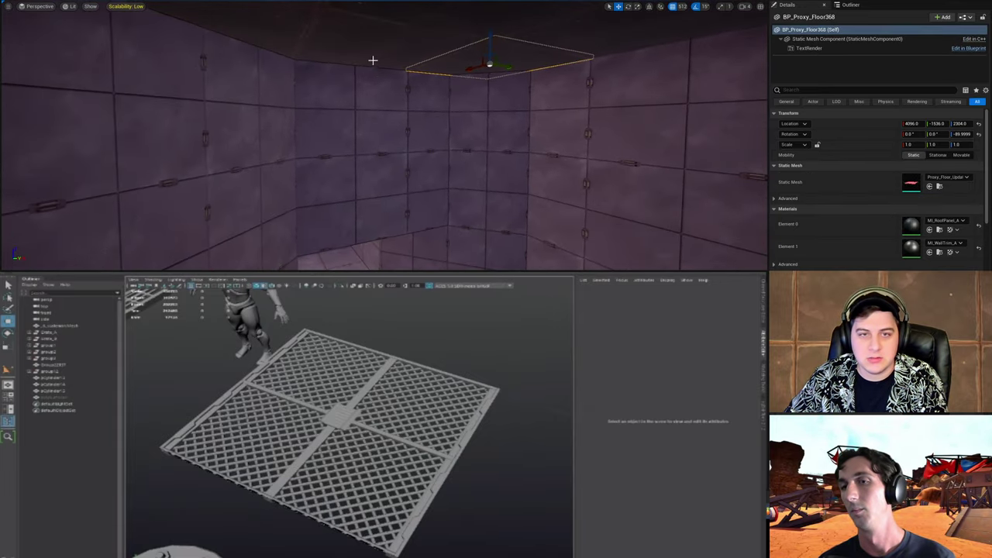
Step: In Unreal, select all 14 roof panels above the room and raise them to a Z location of 3840
ctrl+click(373, 60)
right_drag(379, 52, 458, 78)
ctrl+click(458, 77)
ctrl+click(405, 73)
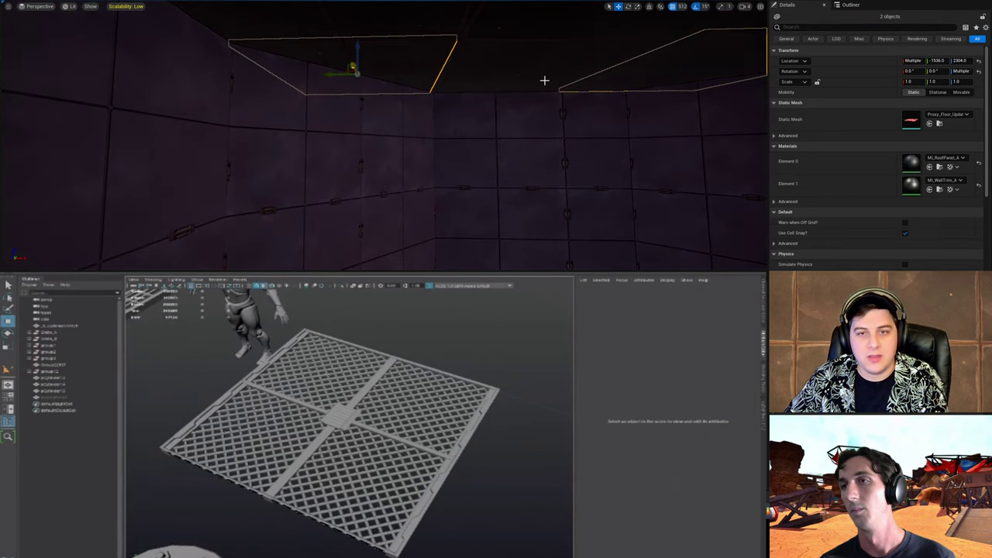
mouse_move(589, 107)
right_down()
mouse_move(681, 139)
mouse_move(659, 93)
mouse_move(590, 118)
right_up()
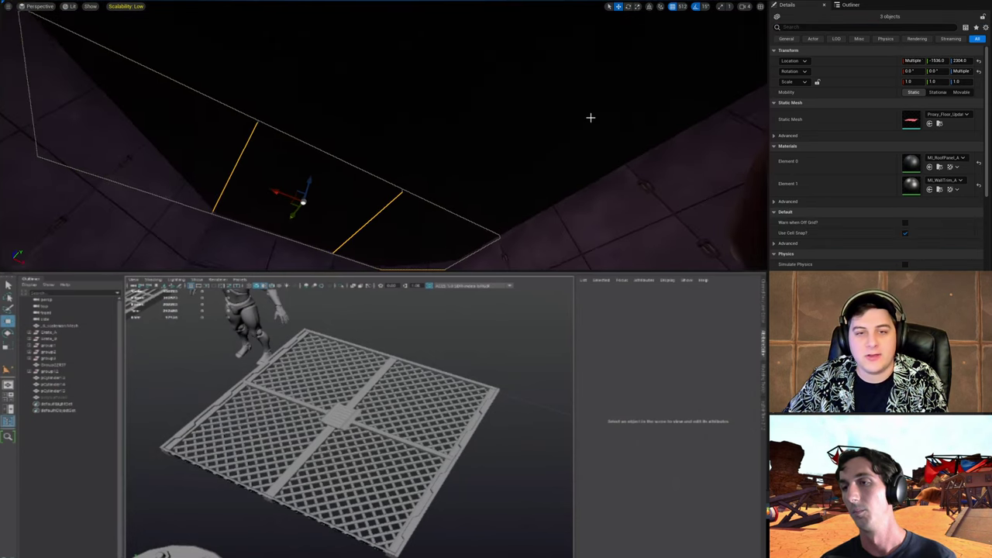
right_drag(357, 130, 364, 186)
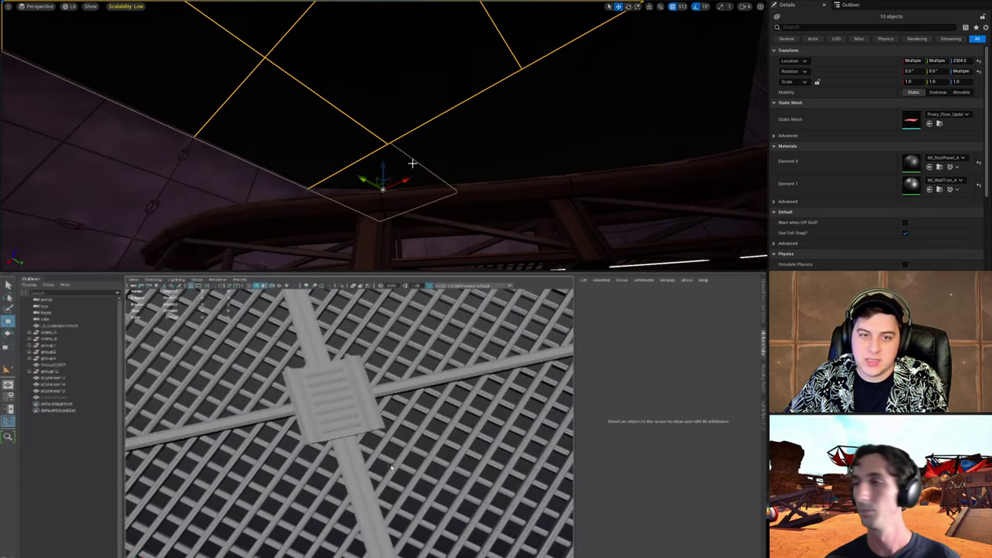
right_drag(412, 164, 584, 158)
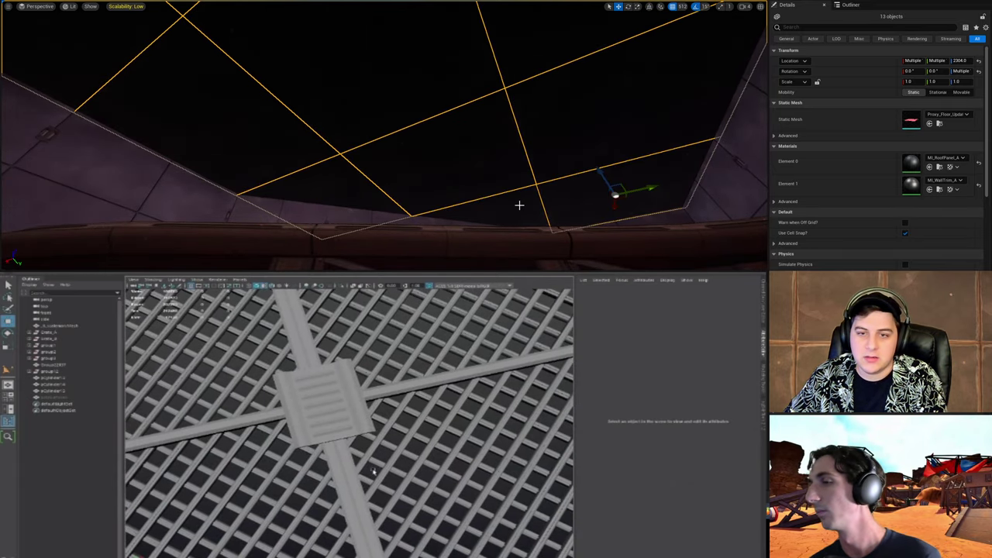
right_drag(519, 205, 438, 157)
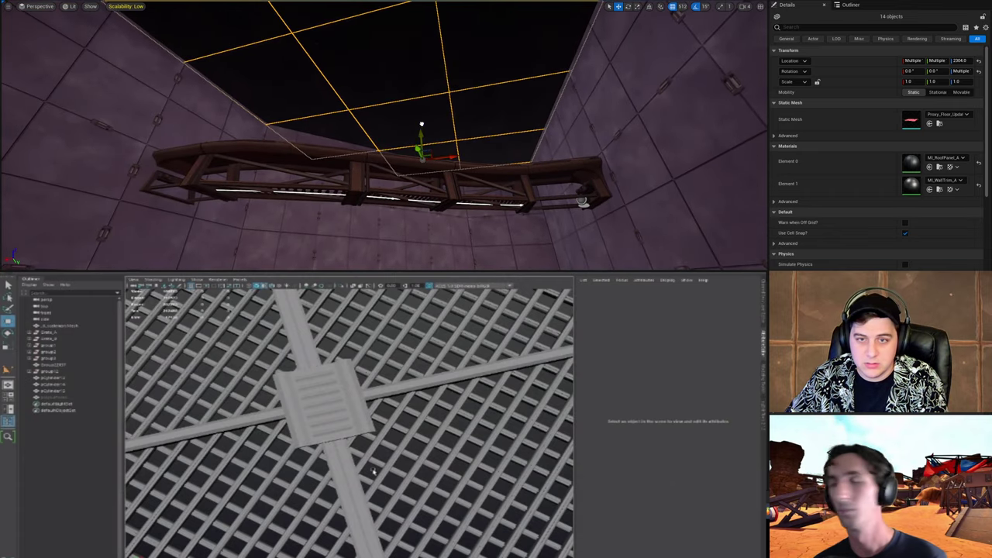
right_drag(421, 124, 428, 105)
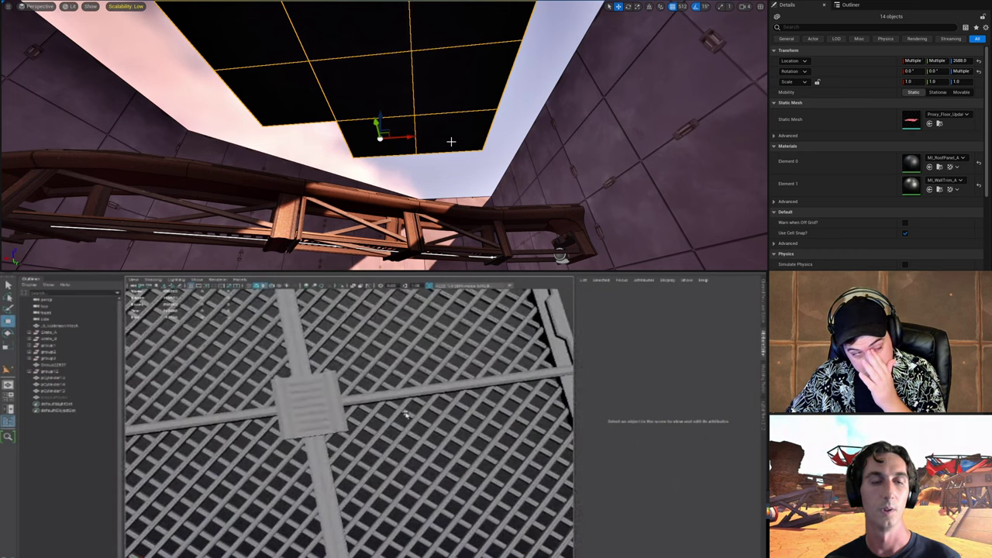
right_drag(447, 126, 395, 109)
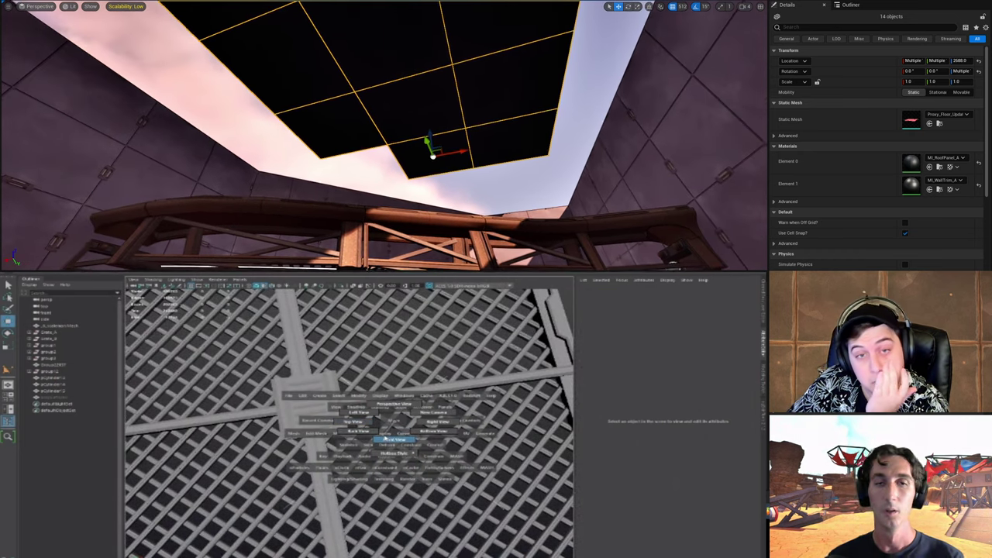
drag(431, 133, 439, 39)
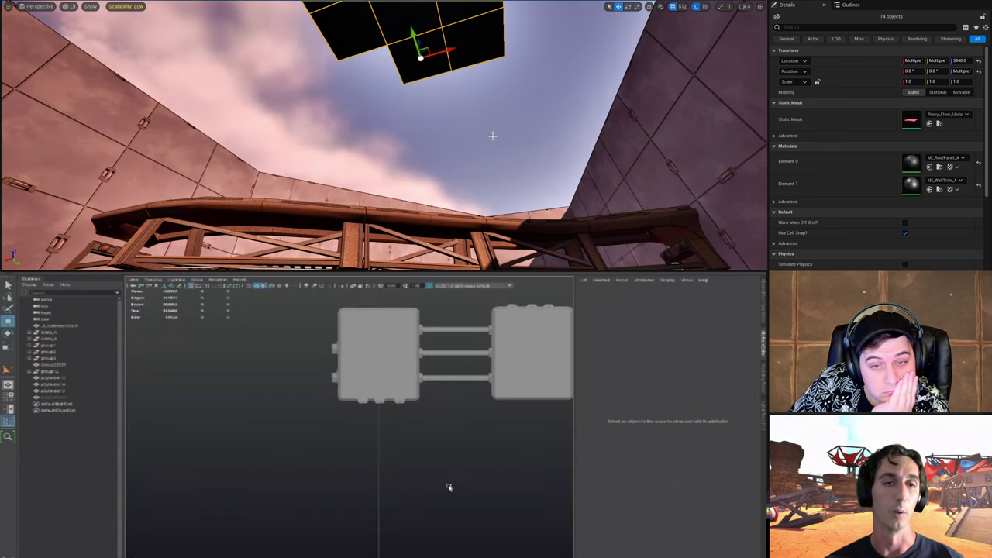
Step: Select the uppermost wall panels on the far side of the room and around its corners
right_drag(491, 136, 502, 177)
click(490, 122)
shift+click(410, 115)
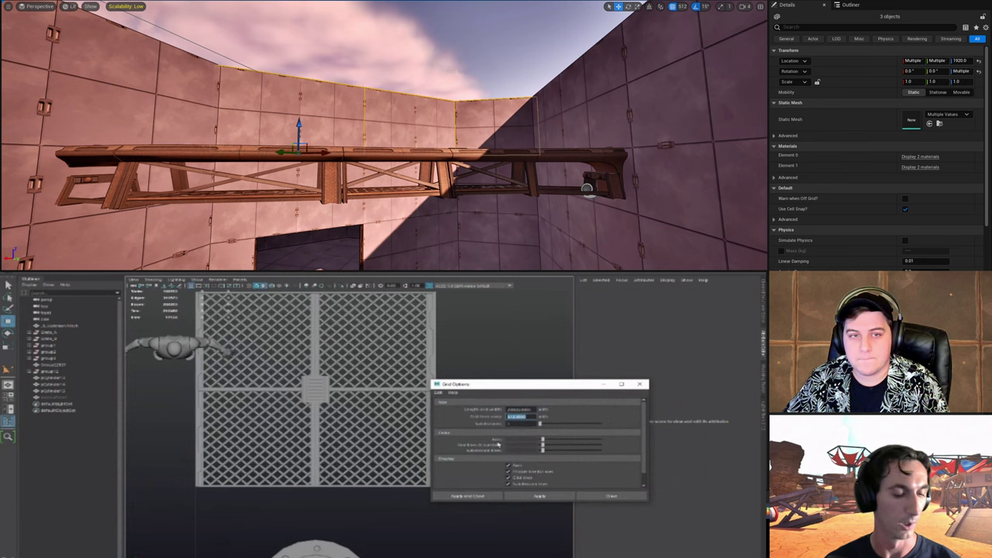
right_drag(385, 118, 314, 118)
shift+click(385, 119)
shift+click(385, 119)
right_drag(385, 119, 333, 102)
ctrl+click(401, 106)
shift+click(277, 101)
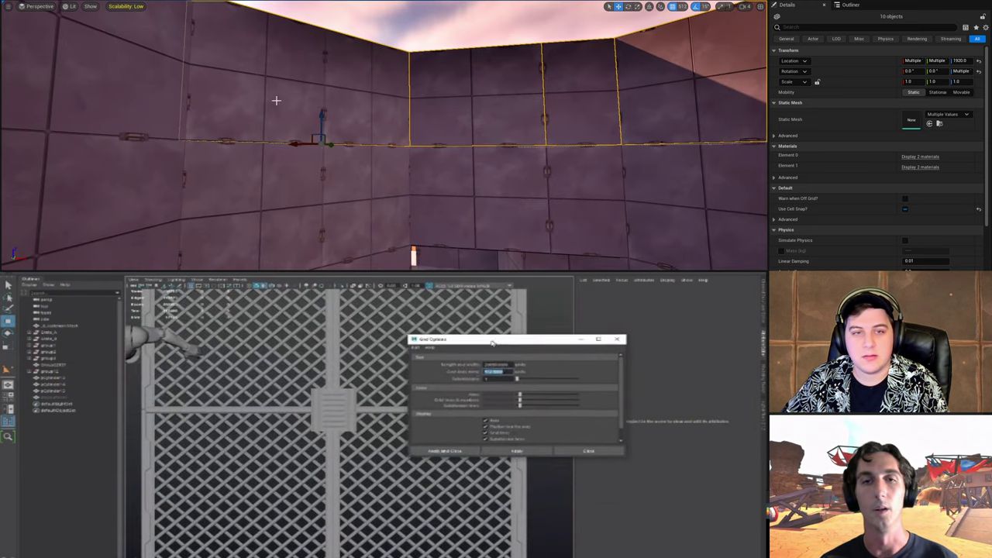
Step: Add the remaining uppermost wall panels to complete the ring of 14, and duplicate it upward to Z 2944
shift+click(349, 92)
right_drag(587, 120, 372, 115)
shift+click(450, 111)
shift+click(317, 106)
shift+click(203, 119)
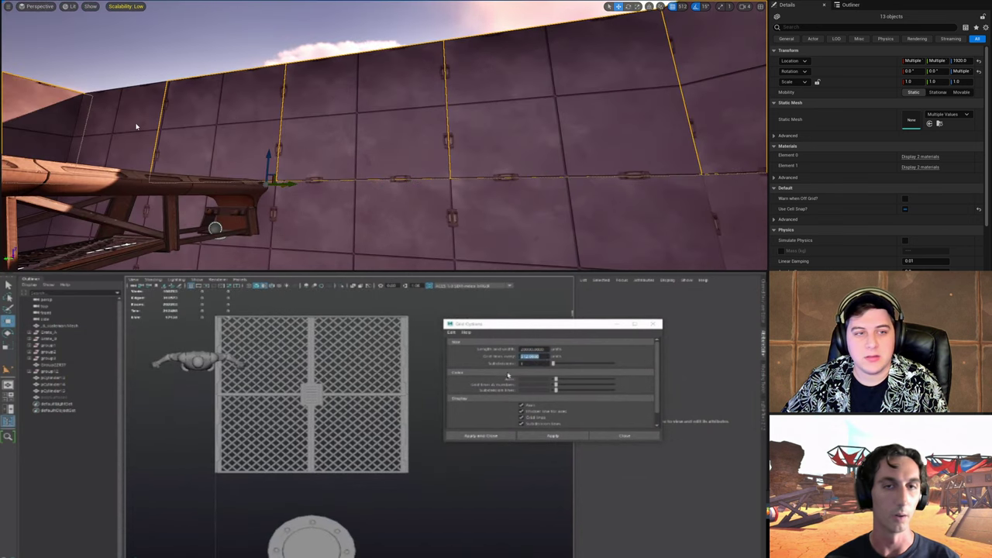
shift+click(124, 127)
right_drag(124, 127, 31, 127)
right_drag(443, 164, 428, 164)
alt+drag(431, 153, 411, 82)
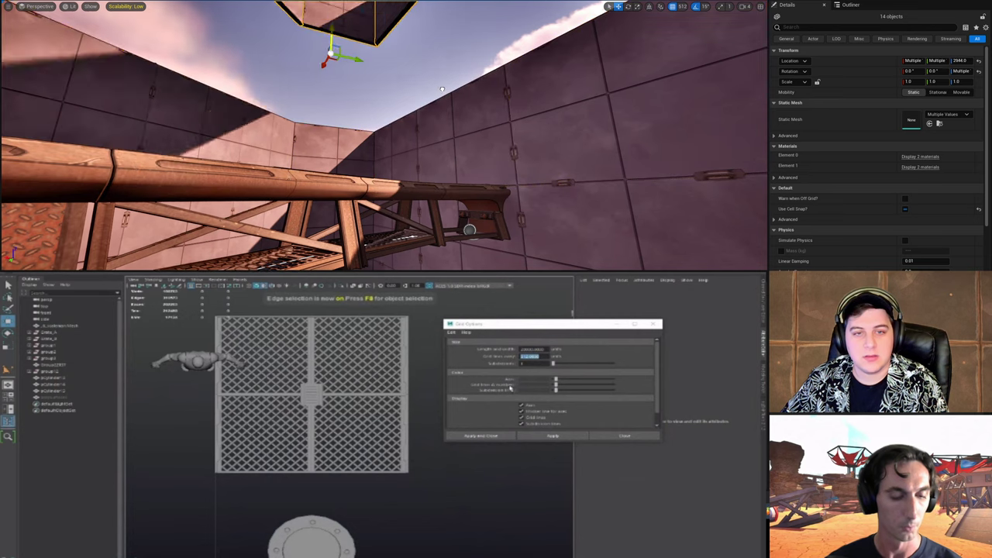
Step: Duplicate the ring of wall panels onto further levels to close the shaft between the existing walls and the raised roof
alt+drag(332, 16, 331, 84)
right_drag(484, 114, 439, 84)
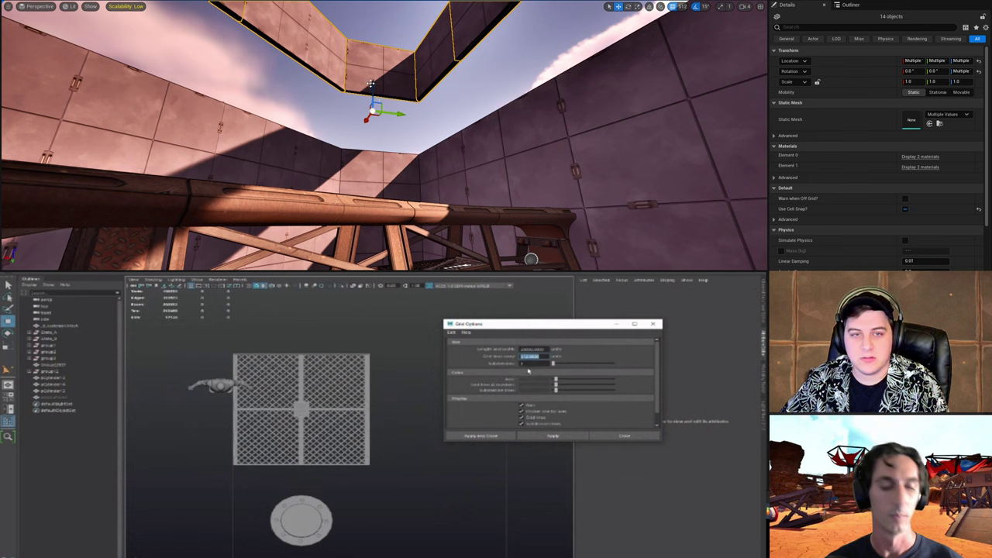
alt+drag(375, 98, 372, 133)
right_drag(397, 130, 418, 128)
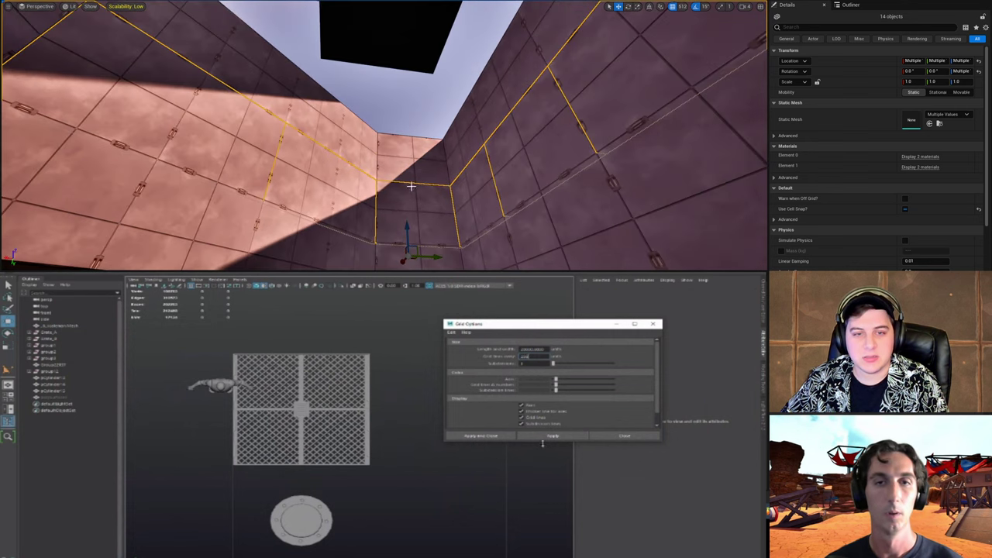
alt+drag(406, 223, 402, 134)
right_drag(402, 101, 408, 148)
Step: Set the position grid snap to 128 and raise the misaligned 45-degree end wall panel into line with its neighbours
click(406, 152)
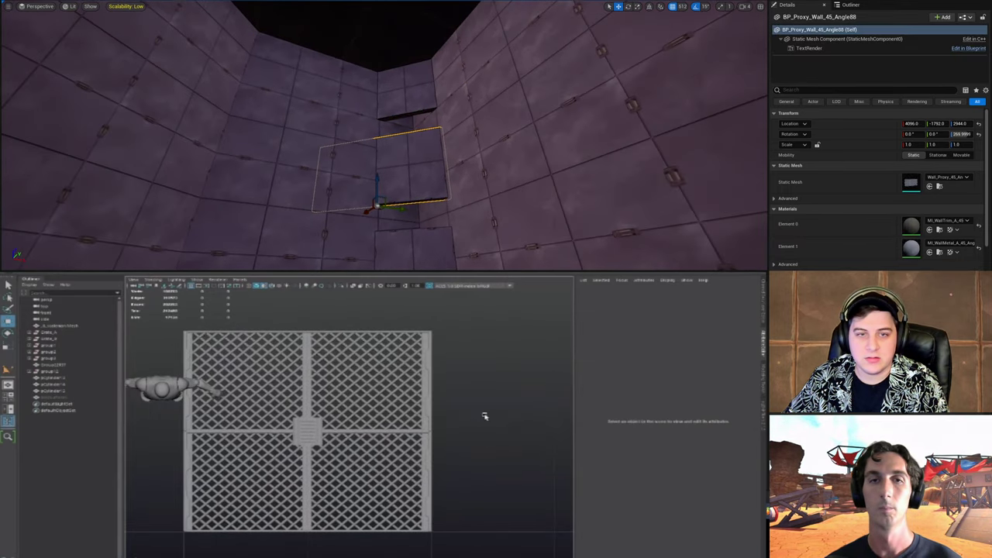
right_drag(391, 182, 372, 188)
drag(377, 187, 383, 115)
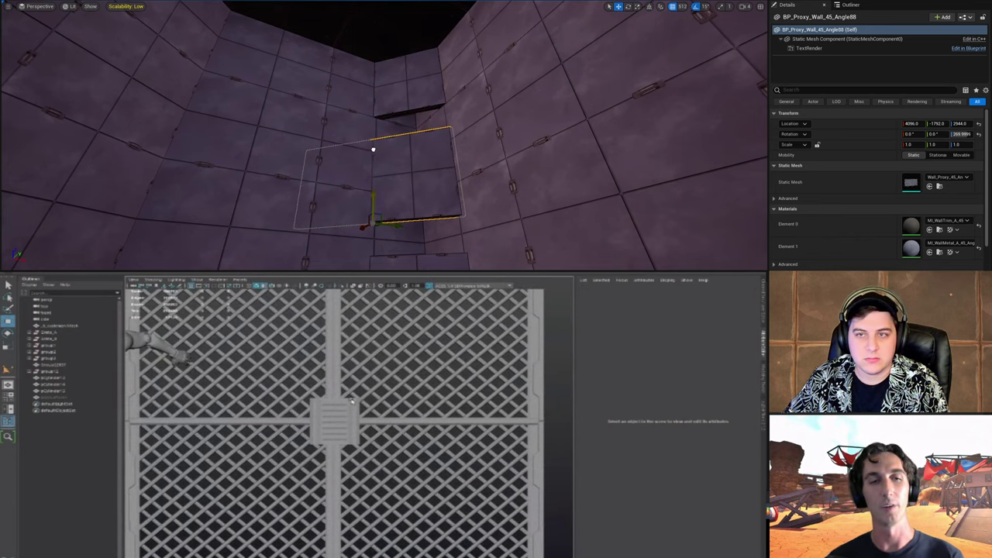
click(682, 6)
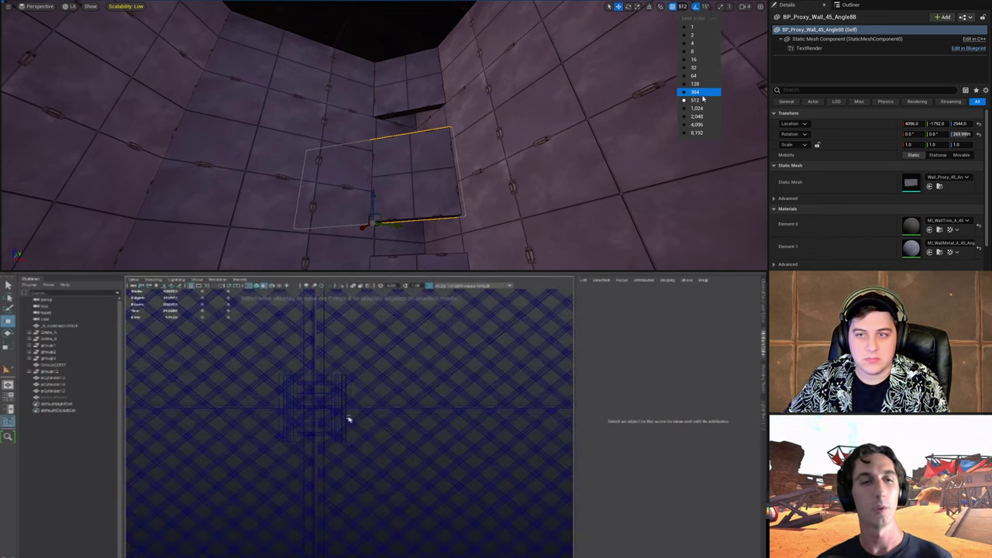
click(698, 93)
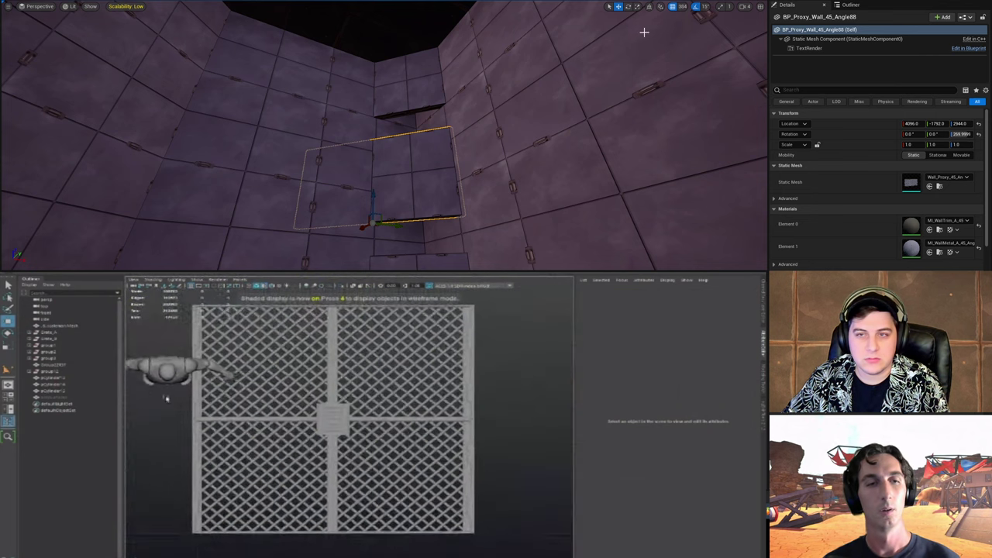
click(682, 6)
click(698, 83)
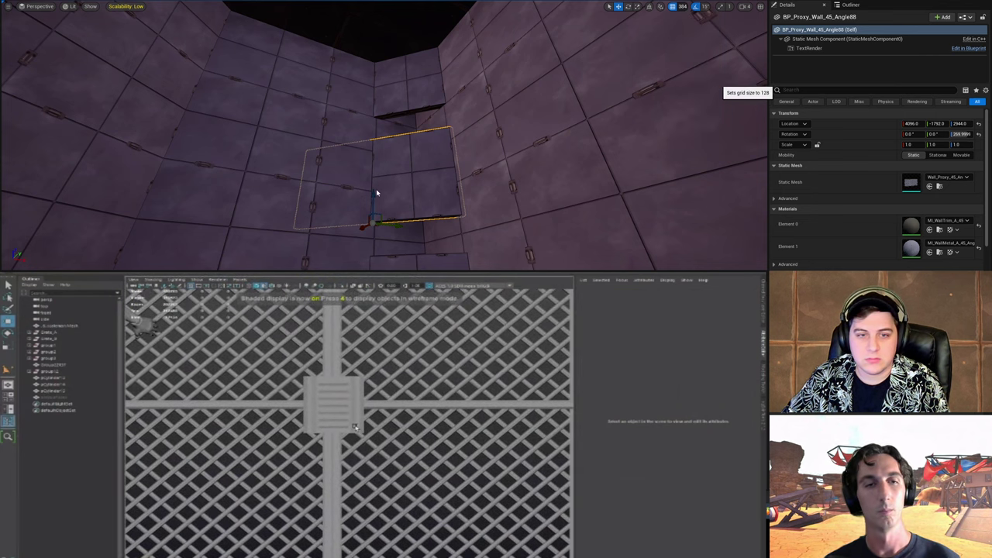
drag(374, 183, 385, 168)
Step: Move the next two 45-degree wall panels below vertically to close the gaps, placing the lower one at Z 2304
mouse_move(410, 256)
right_down()
mouse_move(414, 199)
mouse_move(414, 256)
right_up()
click(414, 199)
right_drag(391, 107, 391, 125)
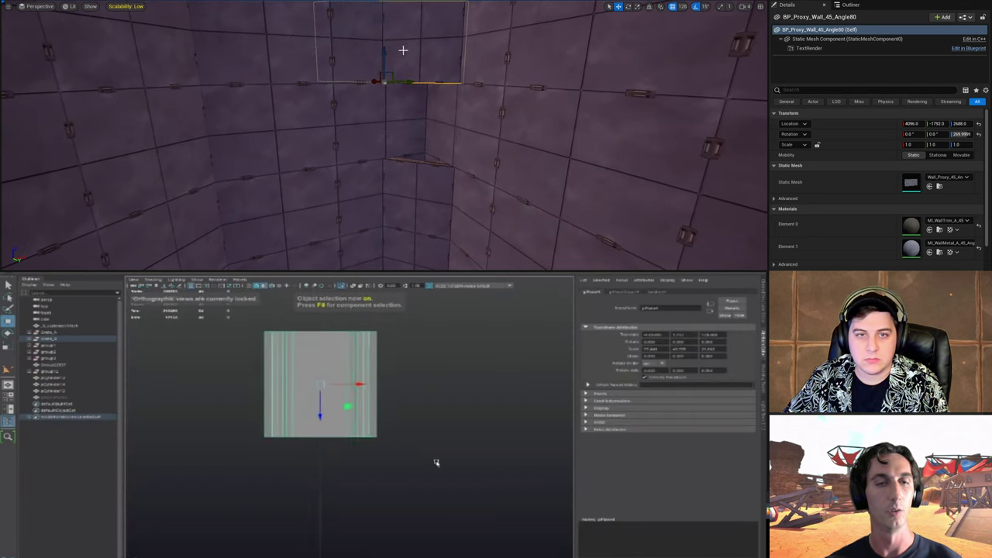
right_drag(403, 50, 404, 52)
right_drag(401, 211, 401, 255)
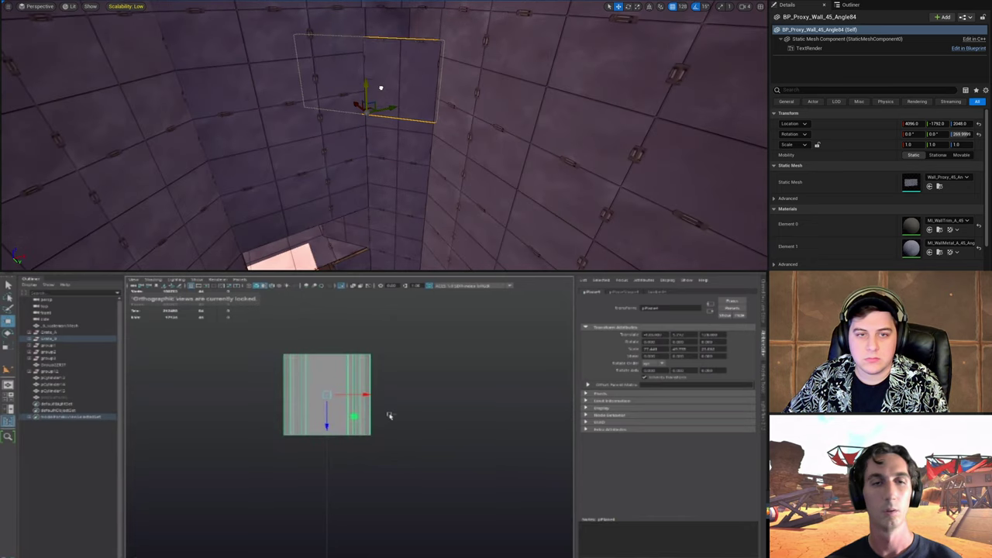
key(ctrl+1)
drag(380, 88, 396, 44)
scroll(399, 421, down, 1)
scroll(410, 425, up, 2)
right_drag(396, 44, 396, 6)
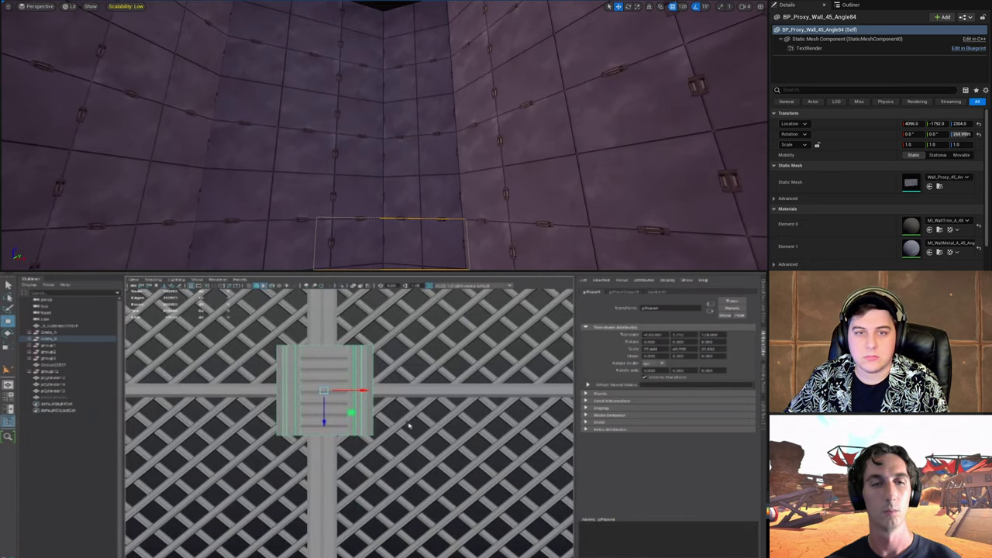
Step: In Maya, switch to the perspective view and select the ribbed plate at the centre of the grate
right_drag(383, 135, 387, 256)
key(space)
drag(386, 424, 387, 405)
right_drag(387, 255, 333, 202)
alt+drag(386, 419, 364, 380)
click(230, 348)
right_drag(333, 201, 372, 248)
alt+drag(310, 418, 372, 432)
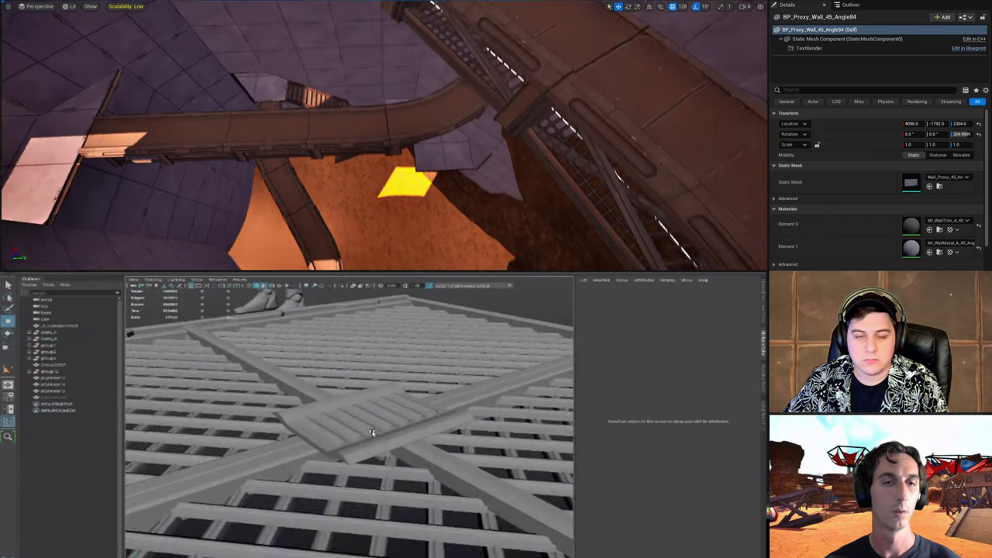
click(371, 433)
right_drag(372, 248, 442, 286)
alt+drag(372, 432, 345, 433)
right_drag(441, 286, 465, 294)
alt+drag(344, 434, 354, 454)
click(354, 454)
click(360, 428)
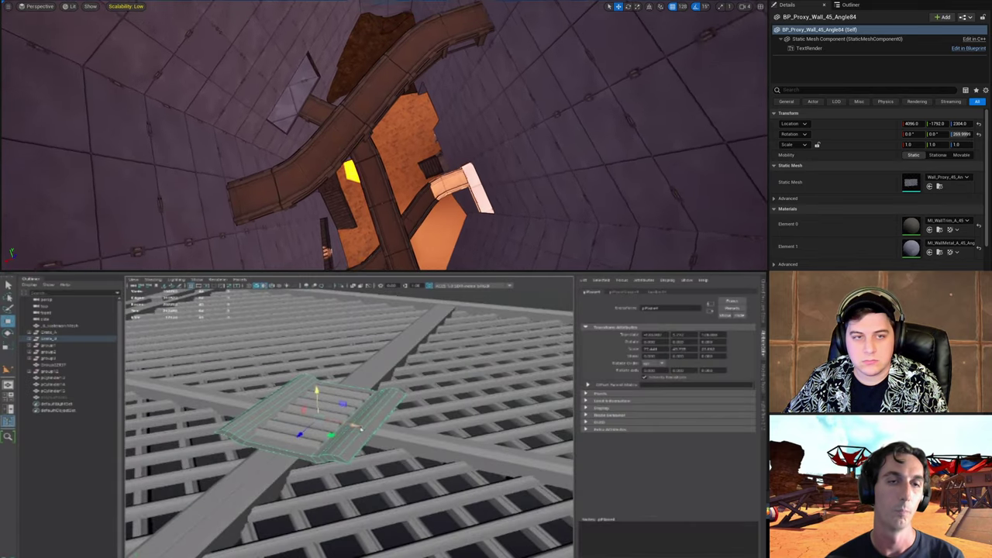
Step: Rotate the upper curved bridge by 180° about Z in Unreal, and send the grate's ribbed plate from Maya to ZBrush
right_drag(480, 47, 484, 48)
click(379, 103)
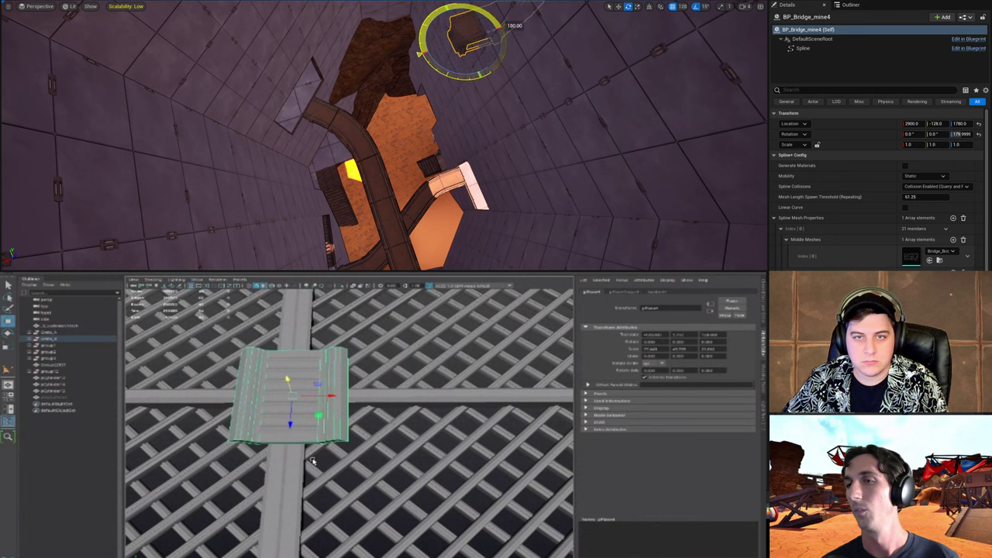
shift+click(274, 443)
mouse_move(476, 75)
right_down()
mouse_move(477, 43)
mouse_move(477, 62)
right_up()
key(alt+Tab)
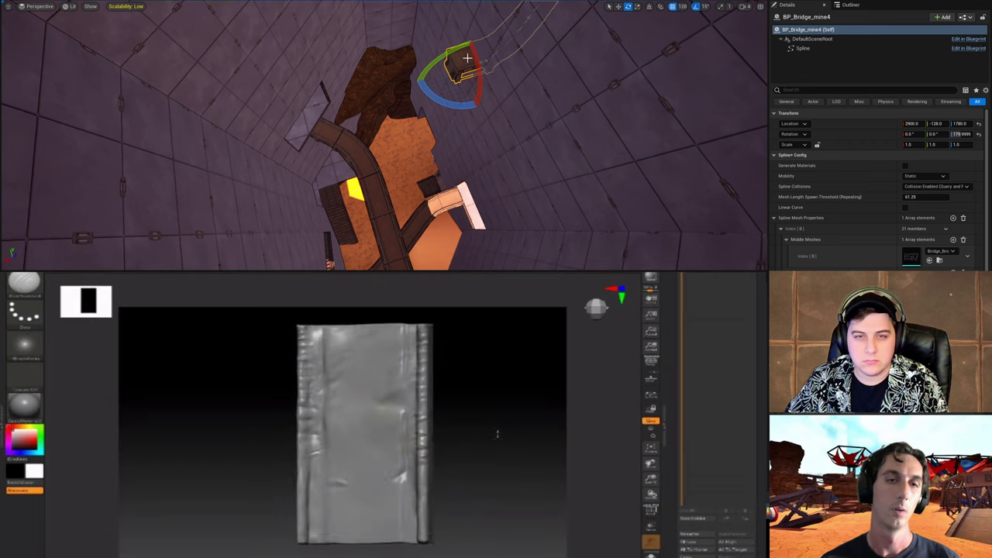
Step: In Unreal, try turning the upper curved bridge to a Z rotation of 45° and moving it, and undo the changes
mouse_move(426, 48)
mouse_down()
mouse_move(420, 89)
mouse_move(421, 50)
mouse_up()
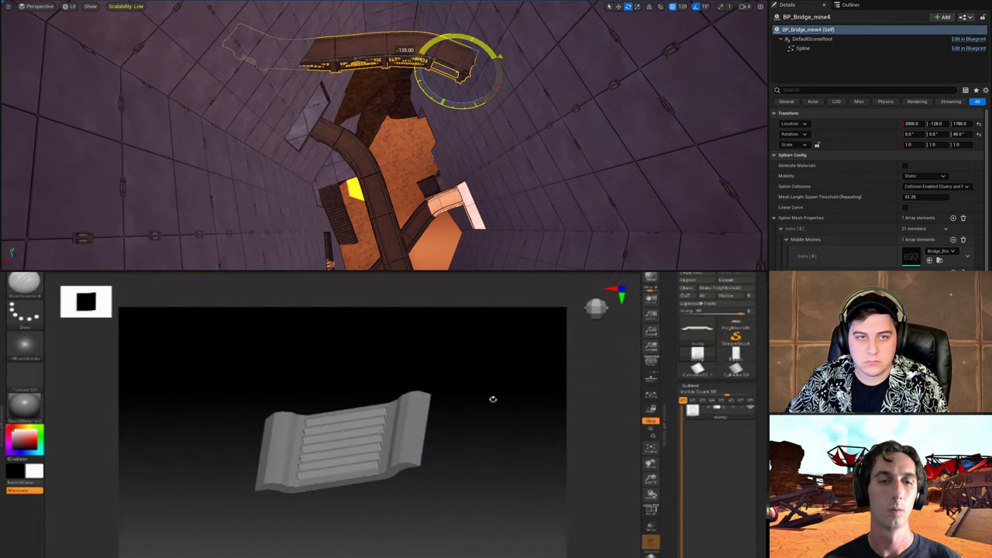
right_drag(438, 133, 531, 144)
key(w)
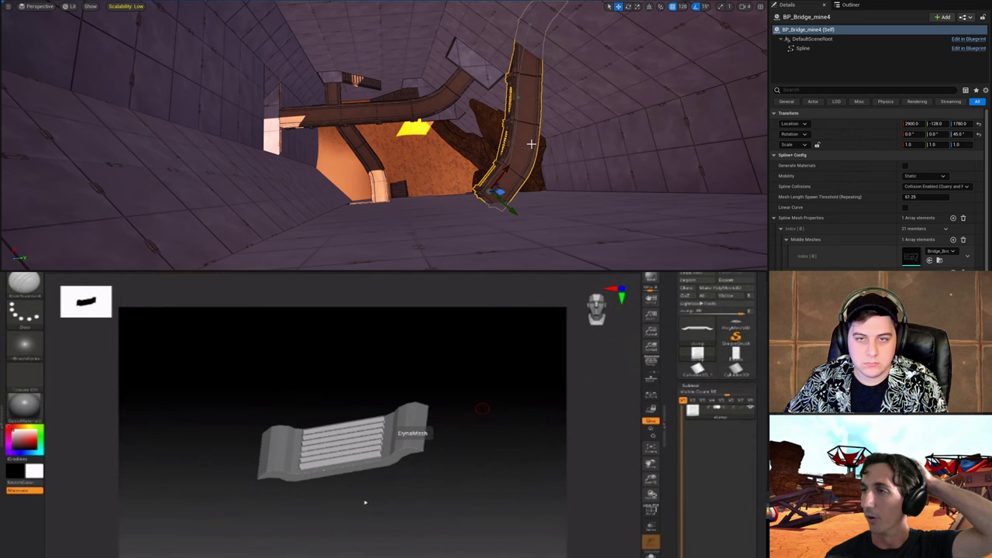
drag(491, 190, 459, 216)
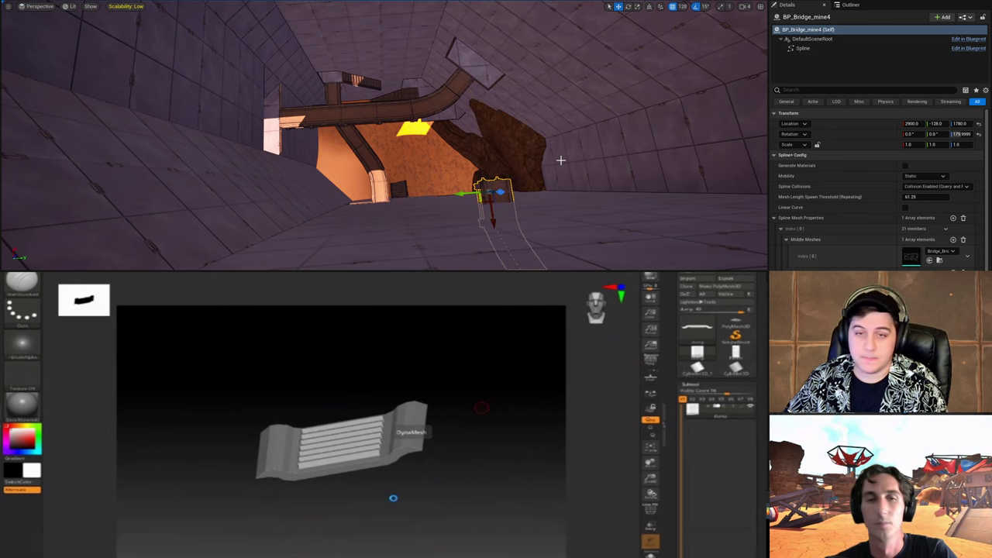
key(ctrl+z)
right_drag(553, 166, 749, 244)
Step: In ZBrush, check the ribbed plate's polygroups with polyframe, try DynaMesh on it, and undo the remesh
drag(394, 498, 481, 538)
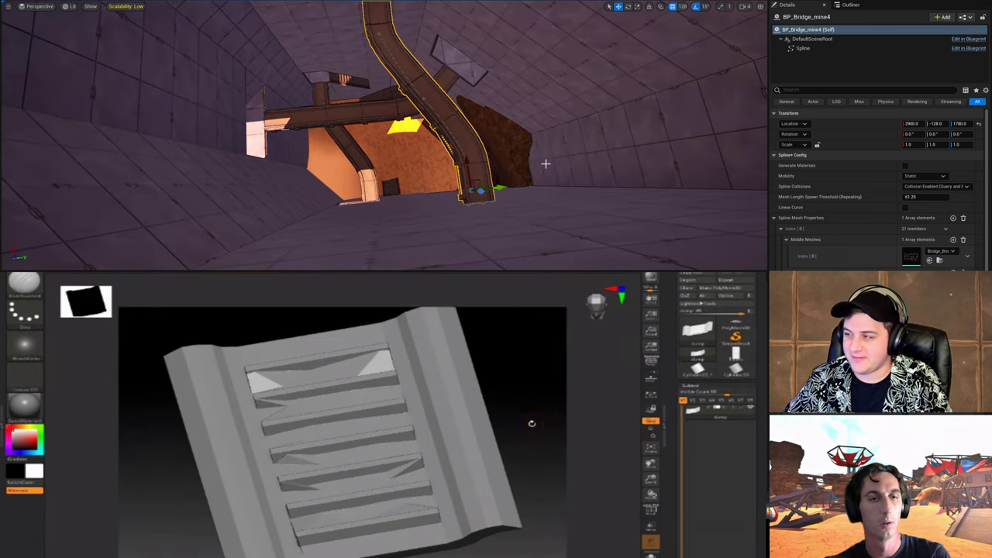
key(shift+f)
key(shift+d)
key(shift+d)
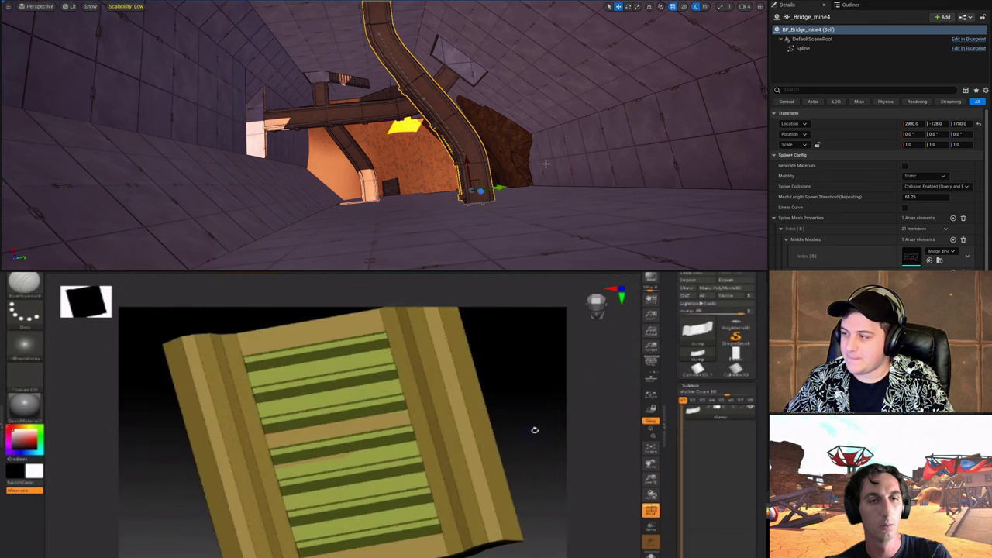
key(shift+f)
drag(534, 429, 538, 427)
key(space)
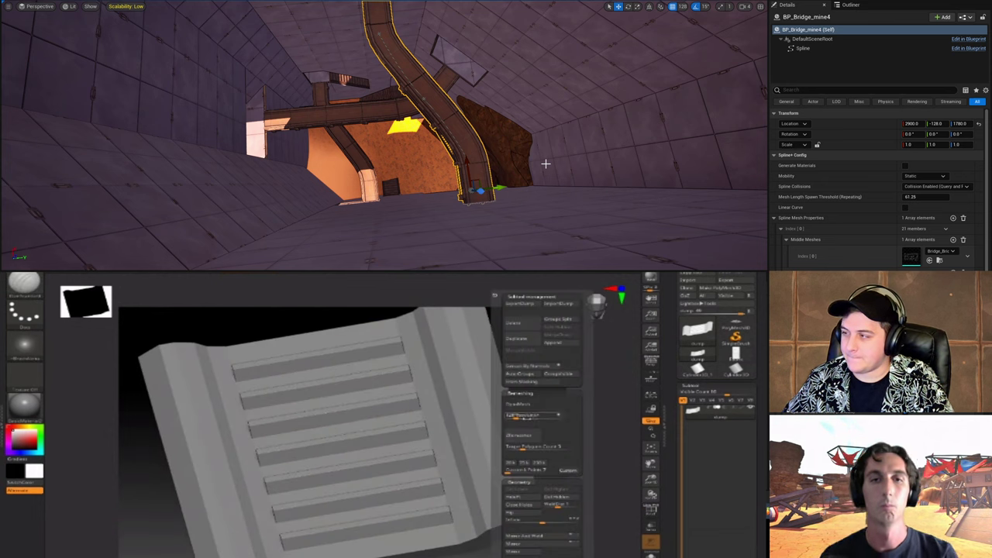
click(520, 404)
right_drag(568, 164, 565, 159)
key(ctrl+z)
key(space)
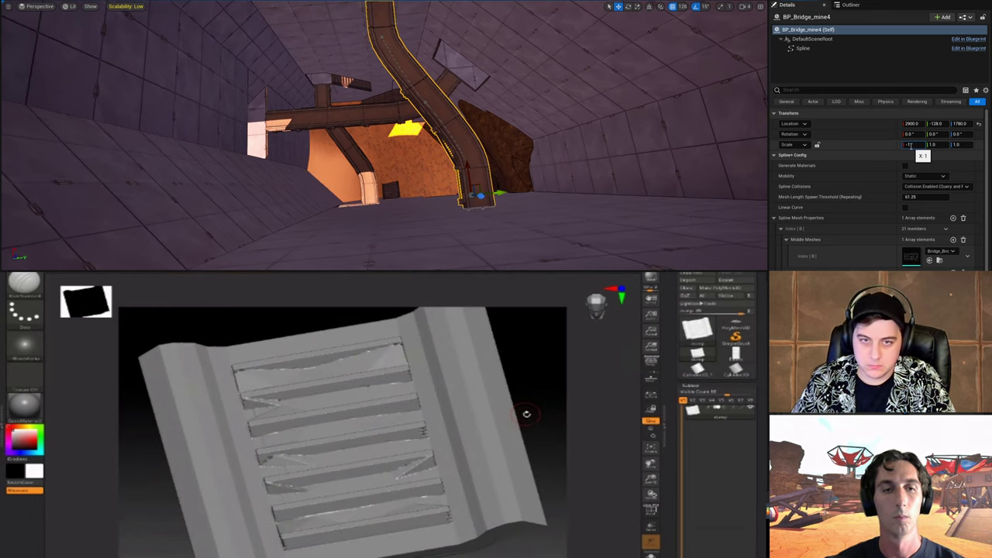
Step: In Unreal, try mirroring the upper curved bridge with an X scale of -1, and undo the mirroring
key(Return)
right_drag(569, 164, 465, 135)
right_drag(454, 179, 462, 179)
mouse_move(523, 440)
mouse_down()
mouse_move(531, 419)
mouse_move(538, 436)
mouse_move(537, 427)
mouse_up()
key(shift+f)
key(ctrl+z)
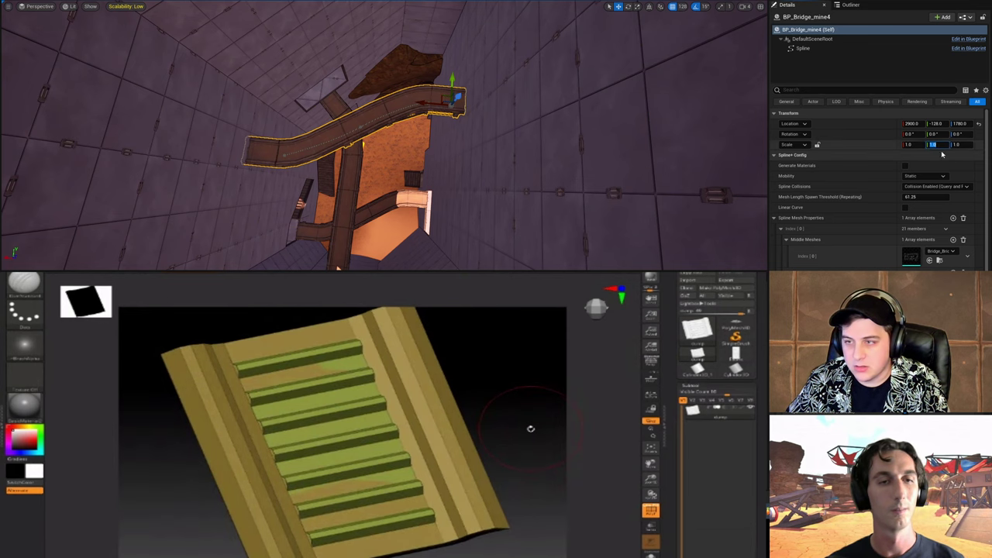
Step: Mirror the upper curved bridge with a Y scale of -1 and move it to a Y location of -896
text(-1)
key(Return)
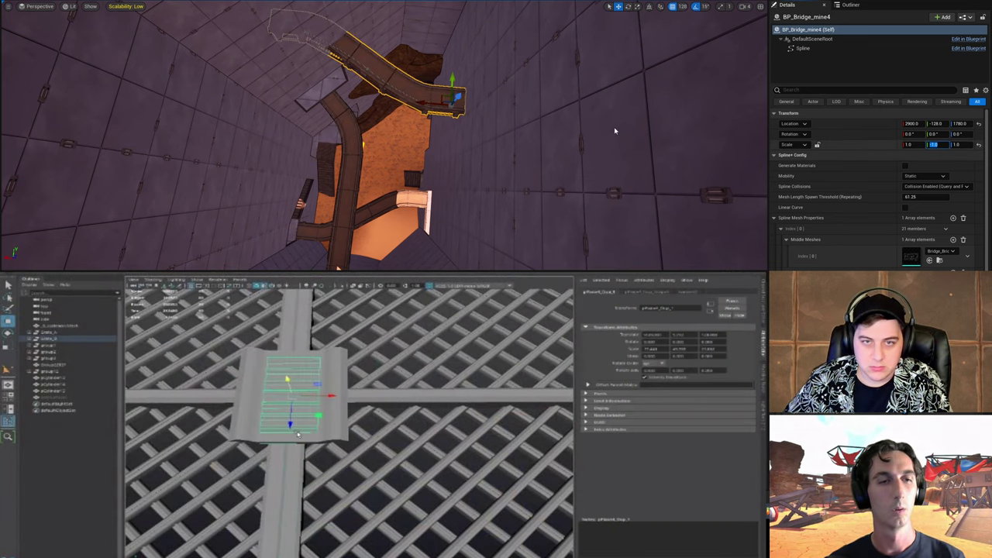
right_drag(615, 131, 491, 197)
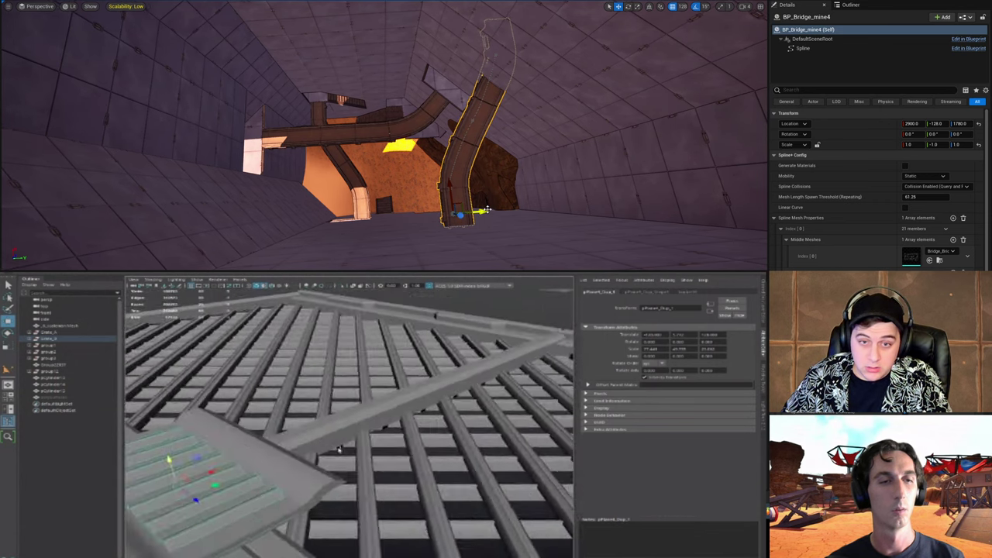
drag(486, 210, 375, 219)
right_drag(370, 218, 500, 176)
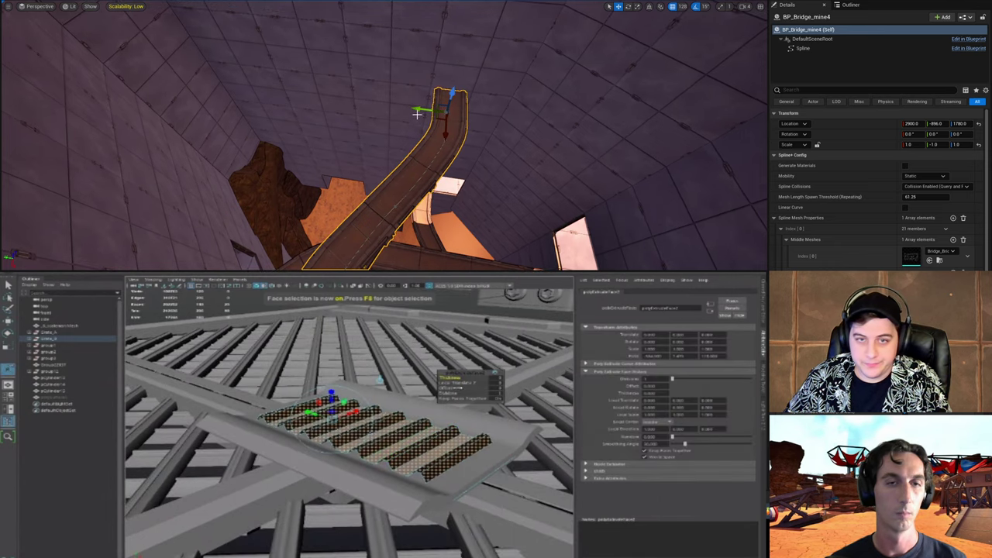
Step: Rotate the mirrored bridge to 45° about Z and move it to about X 3081, Y -1614 by the angled wall
mouse_move(466, 109)
right_down()
mouse_move(543, 128)
mouse_move(500, 147)
mouse_move(488, 209)
mouse_move(457, 151)
mouse_move(619, 151)
mouse_move(564, 143)
mouse_move(562, 104)
right_up()
right_drag(392, 157, 448, 141)
mouse_move(400, 217)
mouse_down()
mouse_move(434, 231)
mouse_move(401, 233)
mouse_up()
key(w)
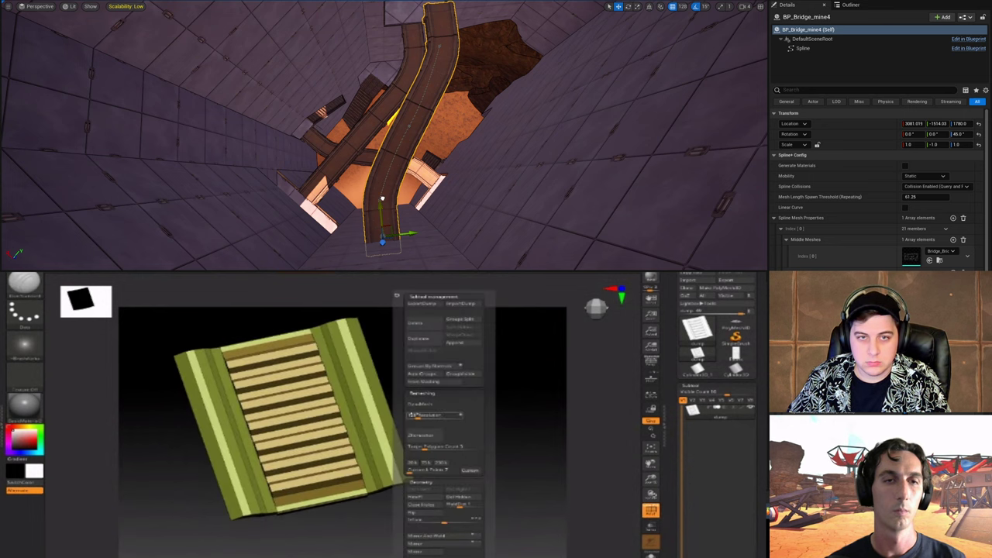
Step: Nudge the bridge sideways against the angled wall using finer grid snaps of 32 and 16, to X 3069.705, Y -1412.21
right_drag(382, 190, 523, 123)
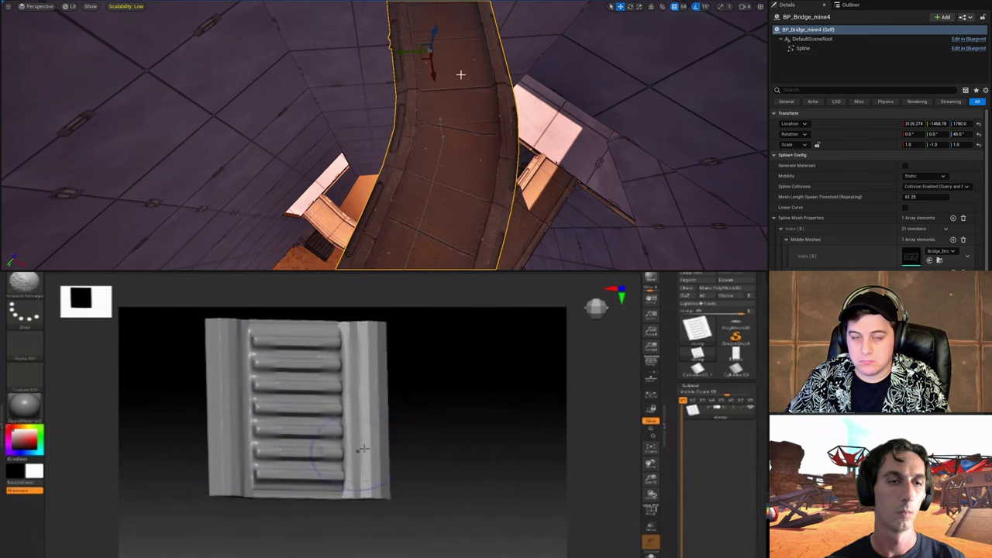
right_drag(460, 74, 440, 111)
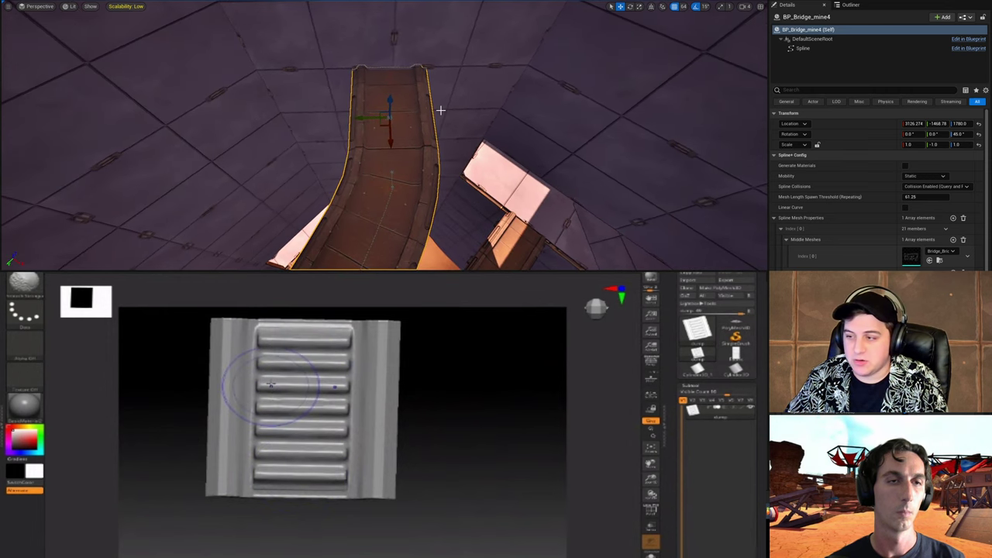
drag(365, 120, 329, 120)
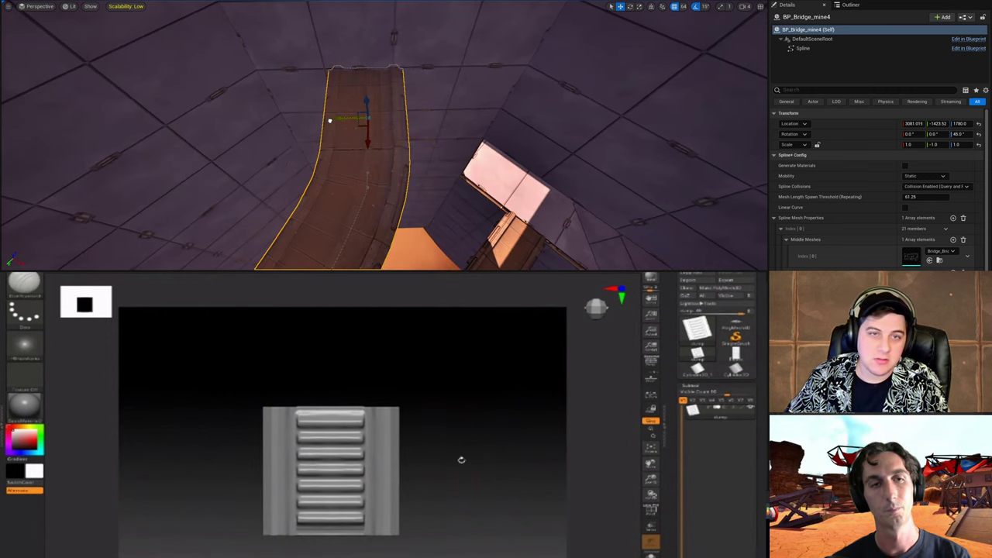
right_drag(366, 120, 318, 54)
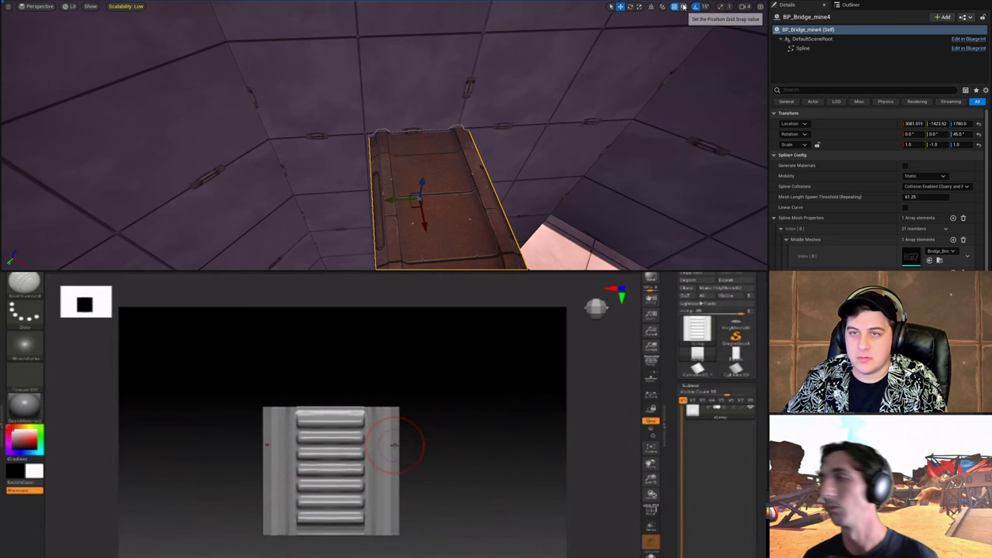
click(696, 67)
right_click(473, 177)
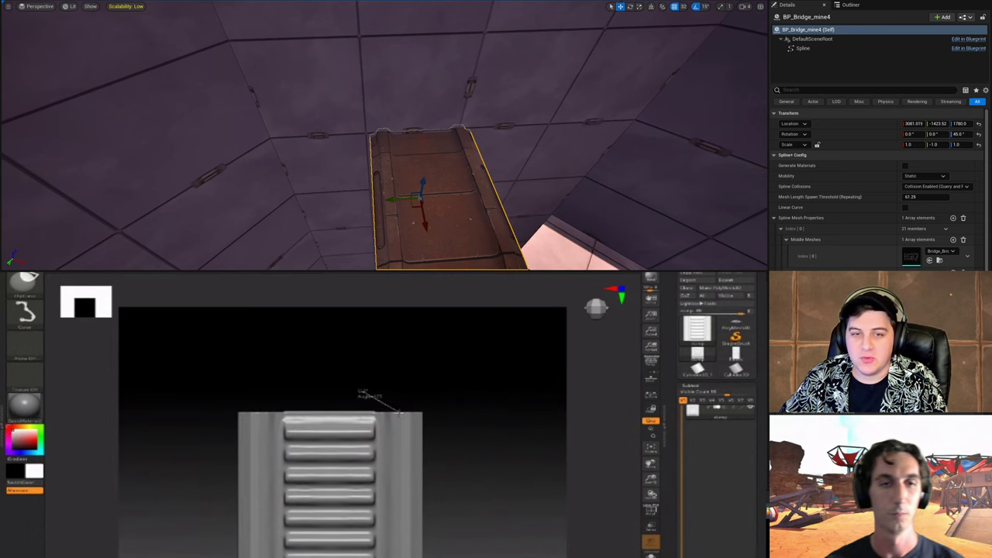
right_drag(399, 160, 383, 199)
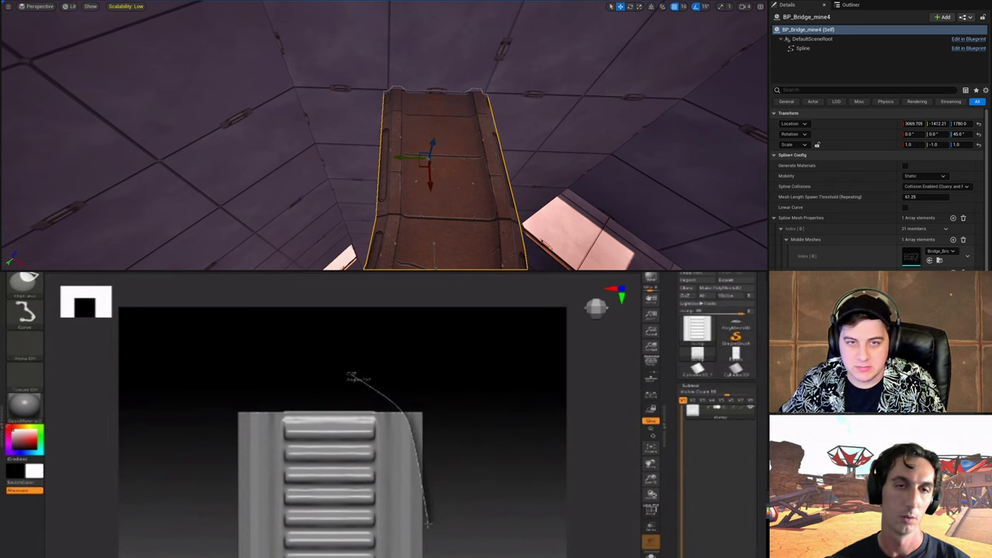
Step: In ZBrush, try cutting the ribbed plate's upper right corner along a bent clip curve
right_drag(428, 159, 465, 159)
ctrl+shift+drag(427, 524, 421, 532)
right_drag(465, 159, 434, 186)
ctrl+shift+drag(420, 531, 426, 528)
right_drag(434, 186, 403, 155)
ctrl+shift+drag(426, 528, 426, 528)
right_drag(403, 155, 380, 159)
ctrl+right_drag(458, 532, 464, 523)
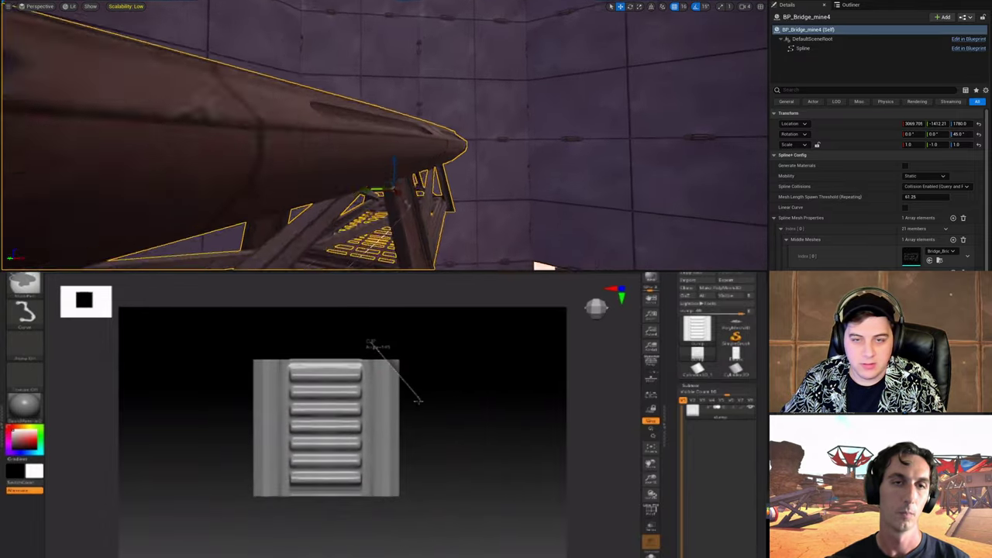
Step: Cut all four corners of the ribbed plate diagonally with straight, symmetric curve cuts
ctrl+shift+drag(417, 391, 415, 390)
right_drag(442, 143, 442, 134)
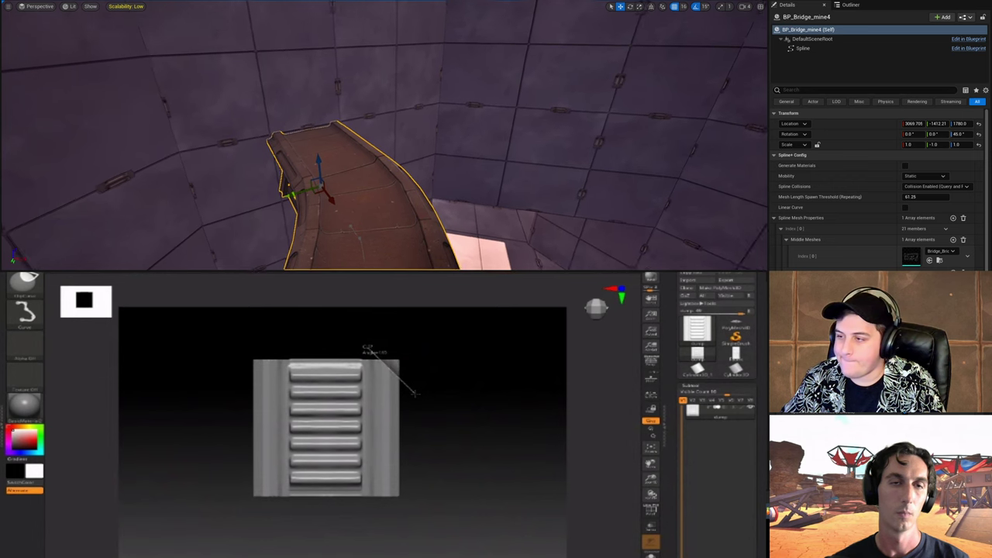
ctrl+shift+drag(414, 389, 415, 390)
right_drag(442, 133, 443, 124)
ctrl+right_drag(449, 434, 457, 429)
drag(460, 468, 442, 469)
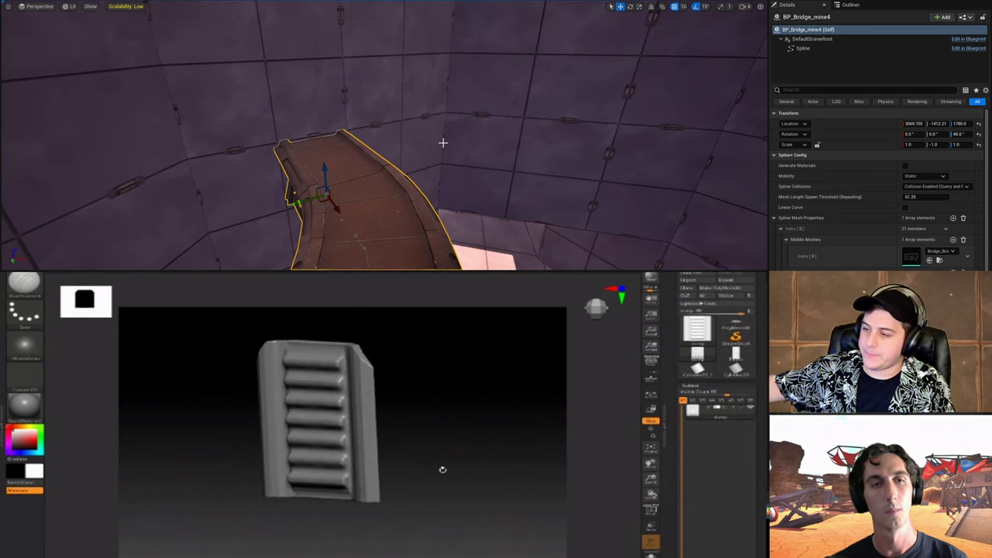
drag(414, 363, 287, 360)
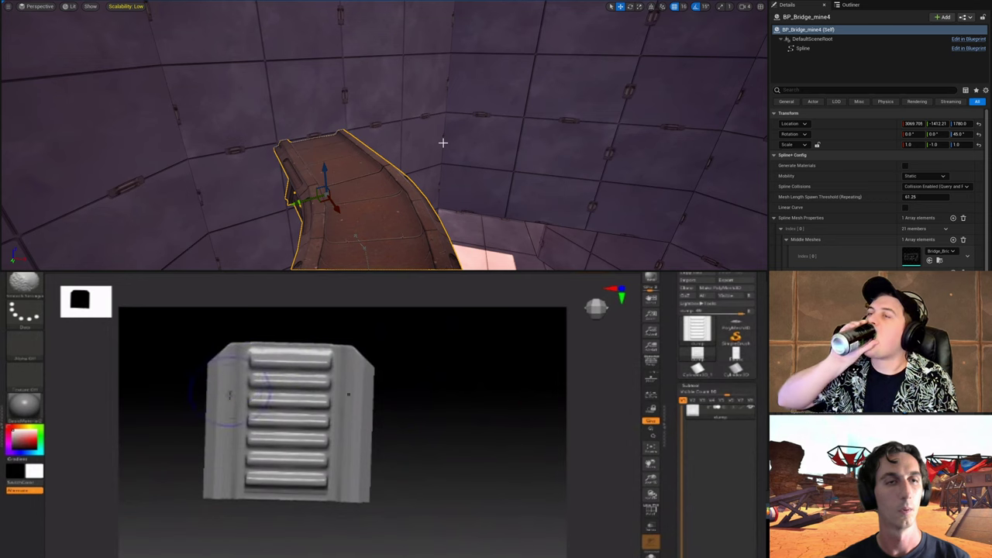
mouse_move(403, 452)
ctrl+shift+mouse_down()
mouse_move(333, 517)
mouse_move(343, 524)
ctrl+shift+mouse_up()
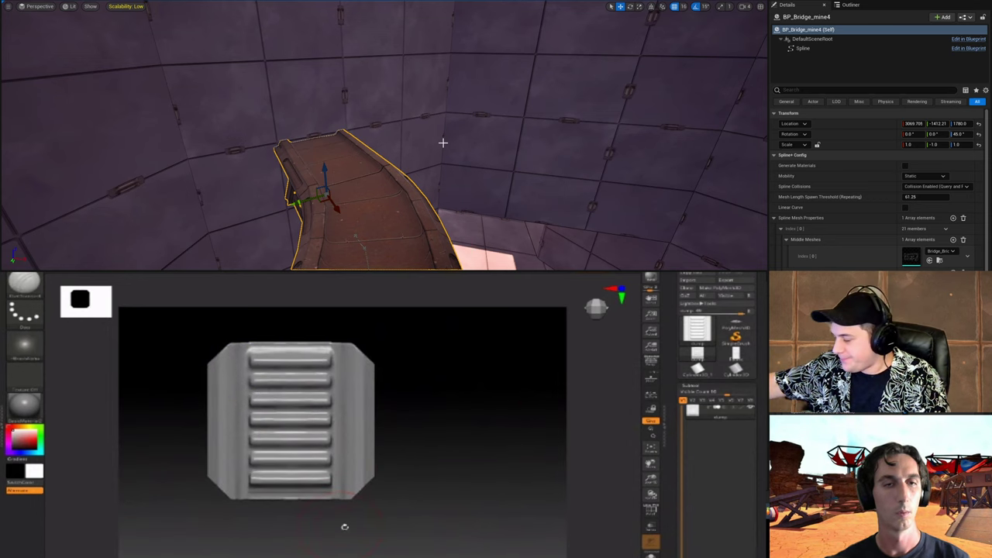
Step: Examine the ribbed plate's four clipped corners and its wireframe from the front and at an angle
drag(431, 524, 306, 463)
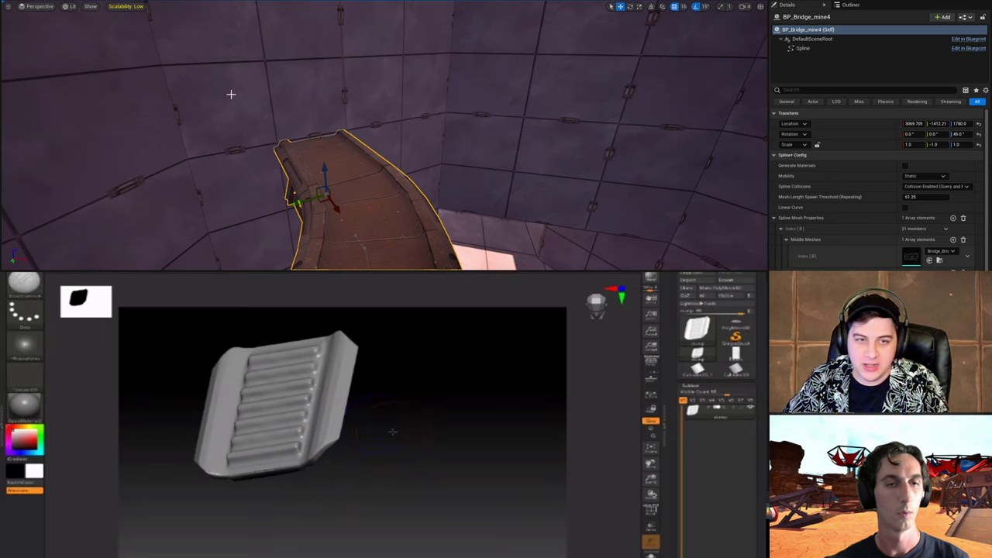
mouse_move(392, 432)
mouse_down()
mouse_move(341, 447)
mouse_move(406, 405)
mouse_move(446, 407)
mouse_move(469, 422)
mouse_move(460, 427)
mouse_up()
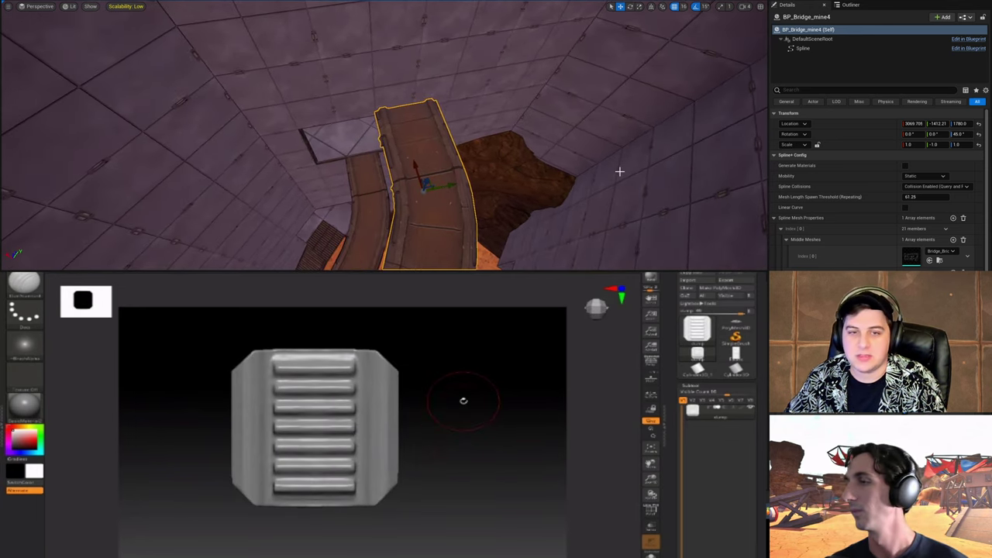
alt+drag(457, 417, 458, 433)
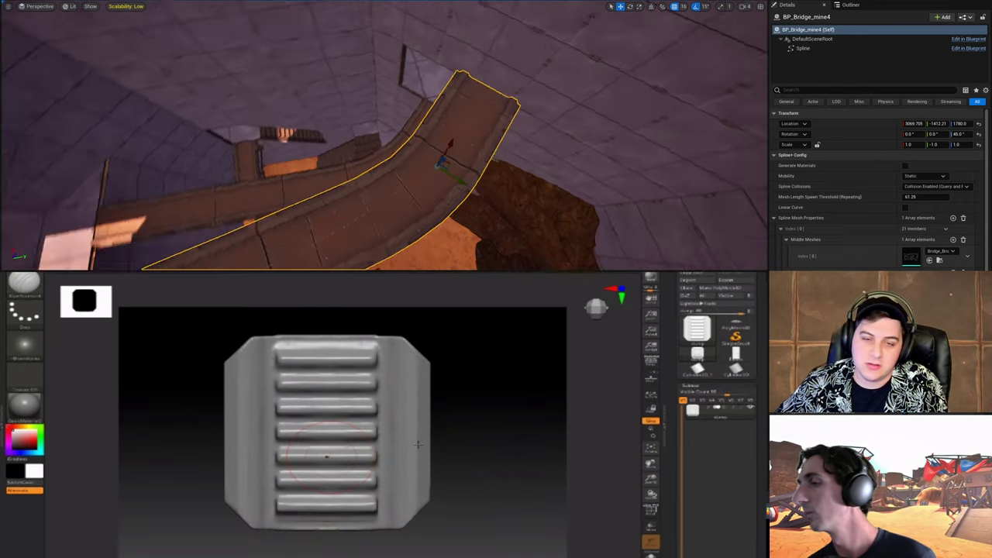
alt+drag(473, 443, 443, 403)
key(shift+f)
key(shift+f)
key(space)
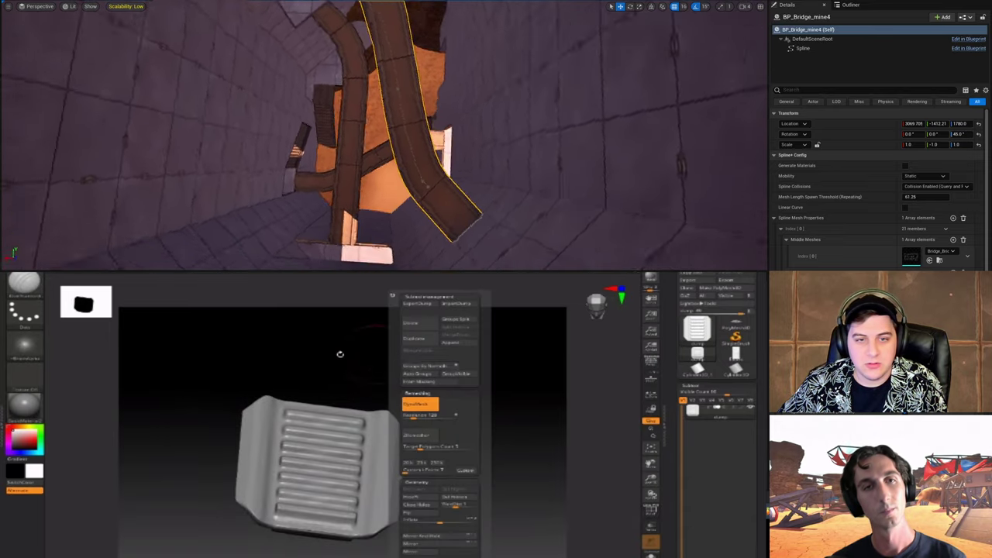
key(space)
click(373, 464)
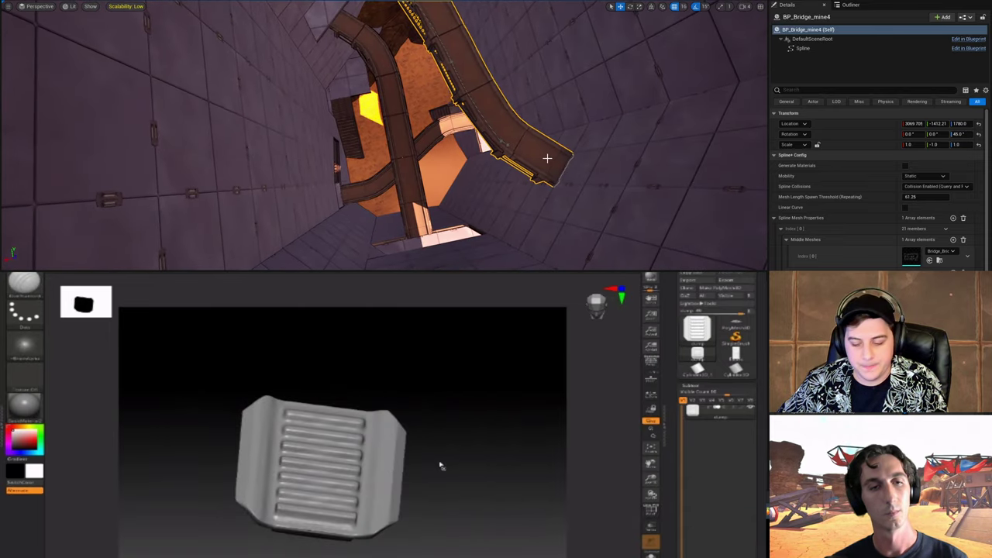
Step: Delete the mirrored bridge from the Unreal level and check the ribbed plate's wireframe in ZBrush
key(Delete)
key(shift+f)
mouse_move(470, 445)
mouse_down()
mouse_move(479, 465)
mouse_move(472, 454)
mouse_up()
key(shift+f)
key(Delete)
Step: Transfer the ribbed plate with clipped corners from ZBrush into the Maya grate scene
key(space)
right_drag(545, 186, 544, 186)
click(453, 303)
key(alt+Tab)
click(411, 439)
scroll(411, 438, down, 3)
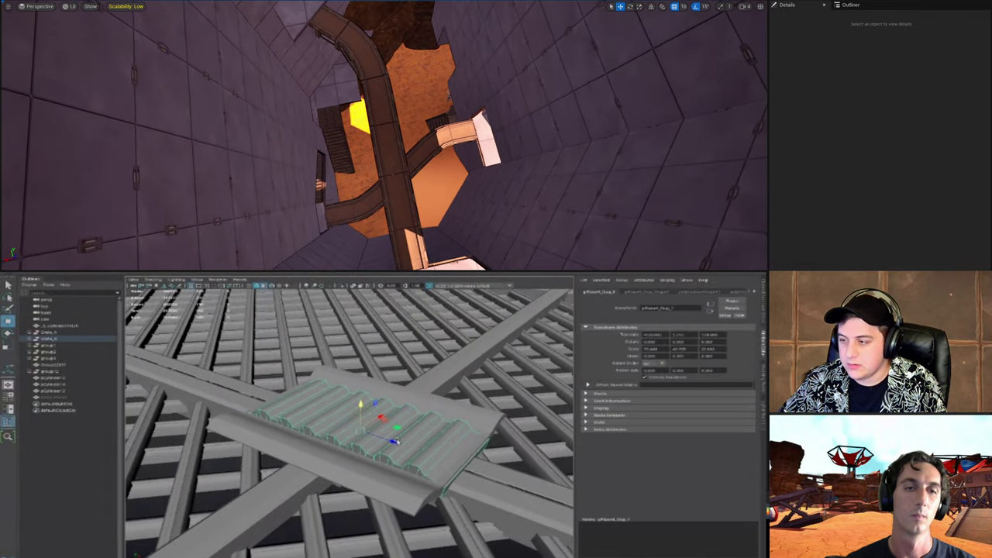
alt+right_drag(460, 480, 416, 436)
scroll(416, 435, down, 3)
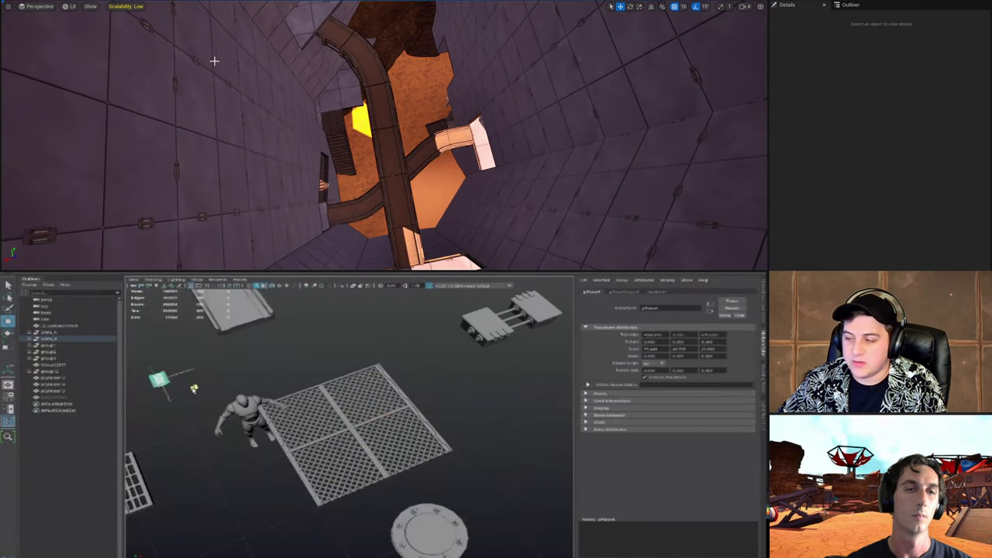
click(194, 388)
scroll(277, 379, up, 3)
Step: Save the current Unreal level and check the imported plate at the grate's centre in Maya
click(31, 2)
click(64, 36)
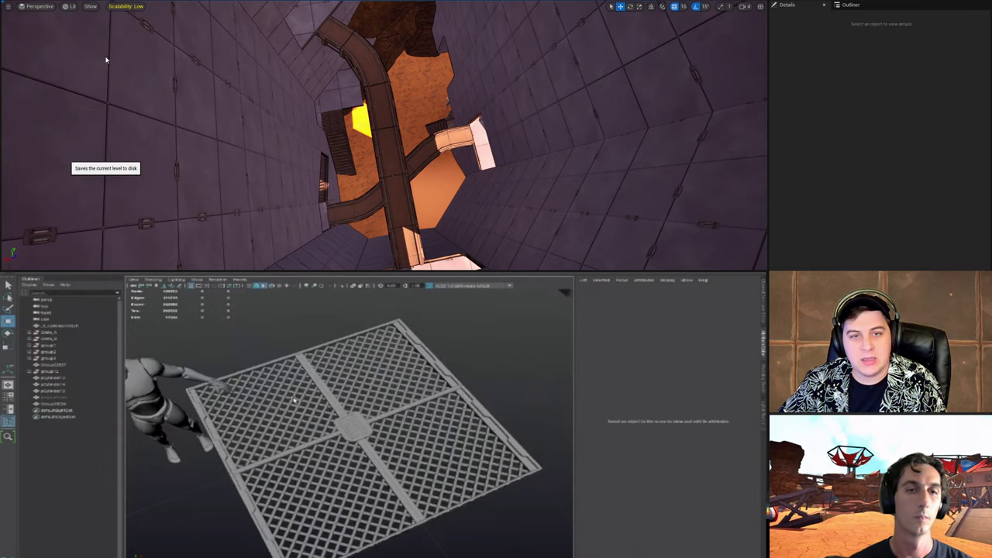
alt+drag(293, 400, 325, 364)
scroll(340, 410, up, 3)
scroll(356, 426, down, 3)
Step: Frame the imported plate in Maya, and in Unreal duplicate the long curved bridge with the copy rotated -60° about Z
click(380, 146)
right_drag(380, 145, 408, 172)
click(359, 432)
key(f)
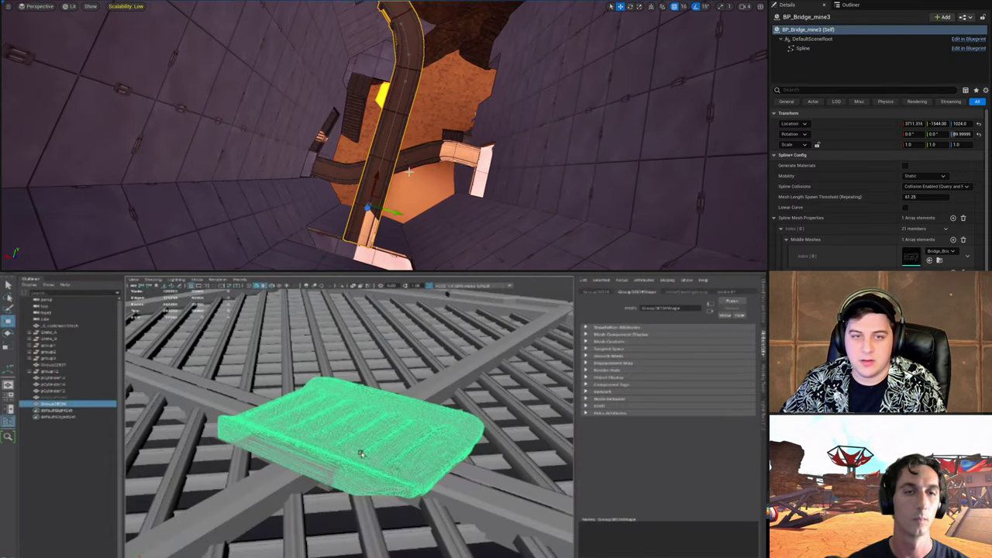
scroll(360, 453, down, 6)
key(e)
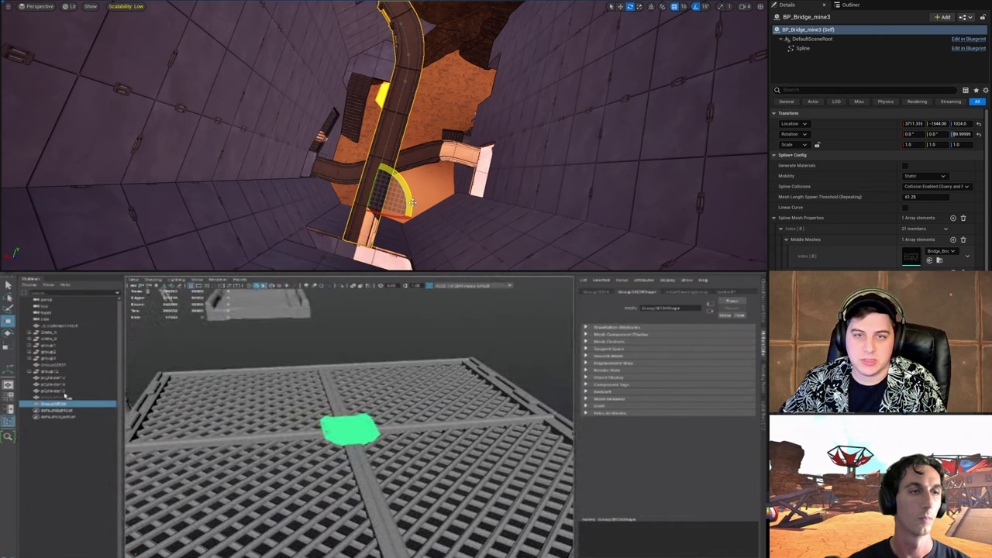
click(50, 338)
alt+drag(399, 176, 341, 172)
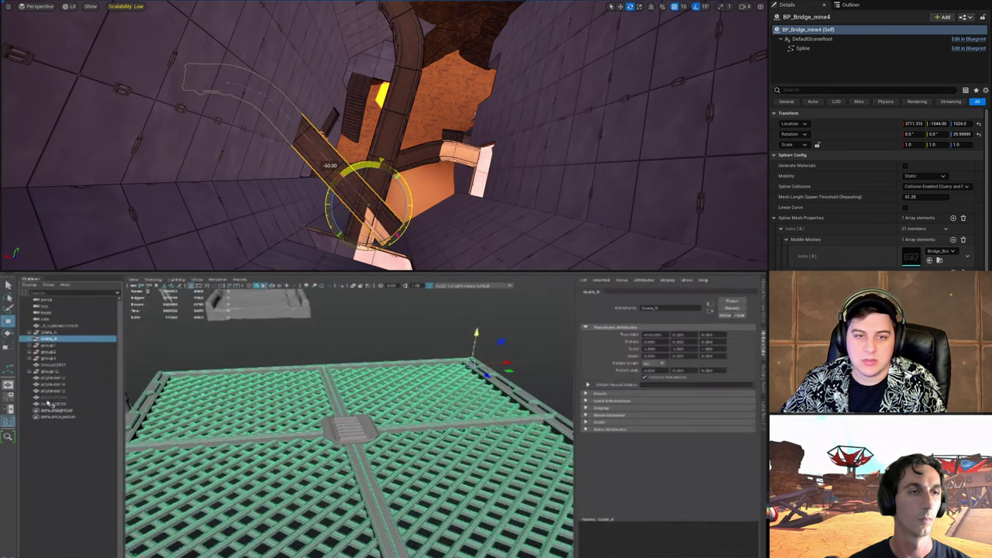
Step: Parent the imported ribbed plate mesh under an existing group in the Maya scene hierarchy
click(54, 404)
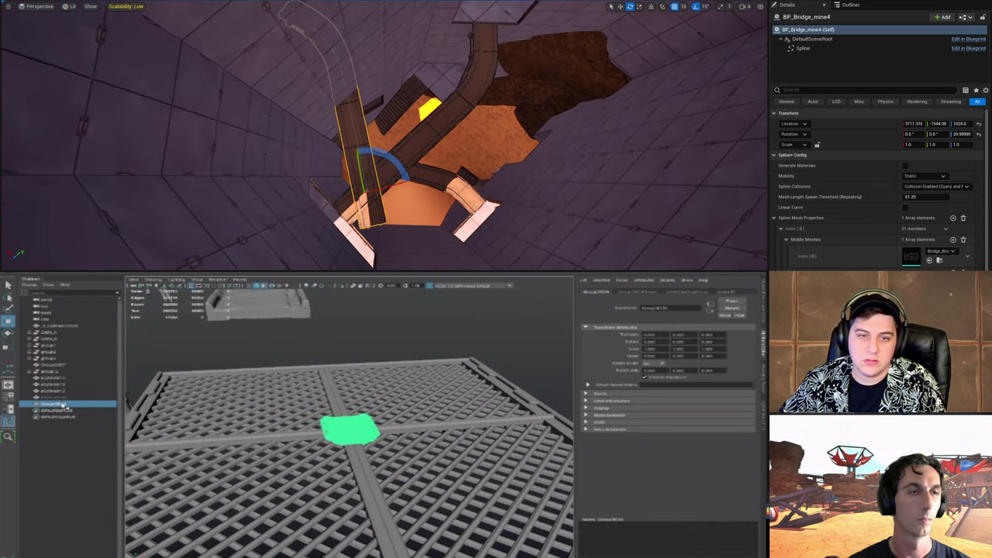
right_drag(441, 203, 434, 203)
middle_drag(63, 406, 48, 360)
drag(48, 360, 51, 362)
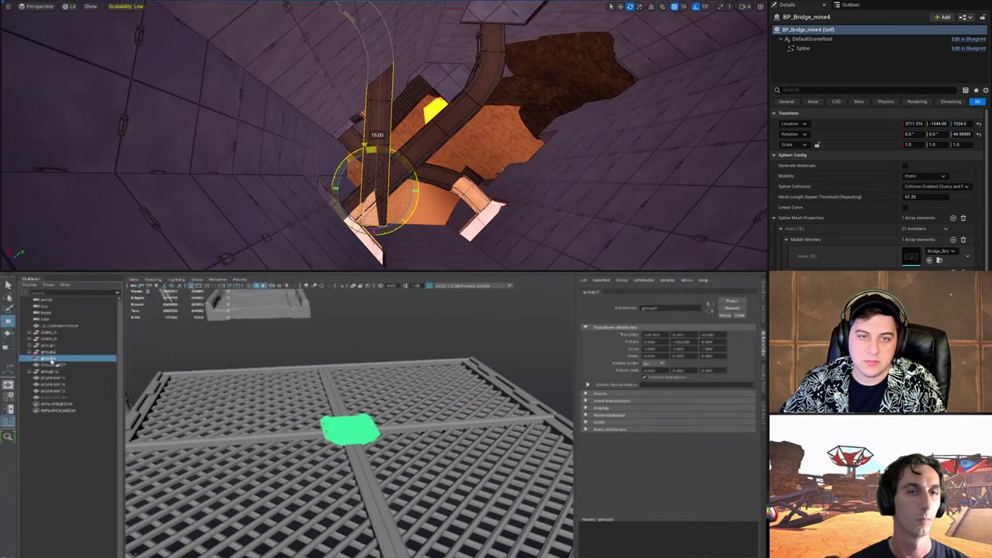
Step: Undo the last bridge edit and move BP_Bridge_mine4 across the shaft to about X 3270, Y -1374
key(ctrl+z)
drag(405, 193, 462, 192)
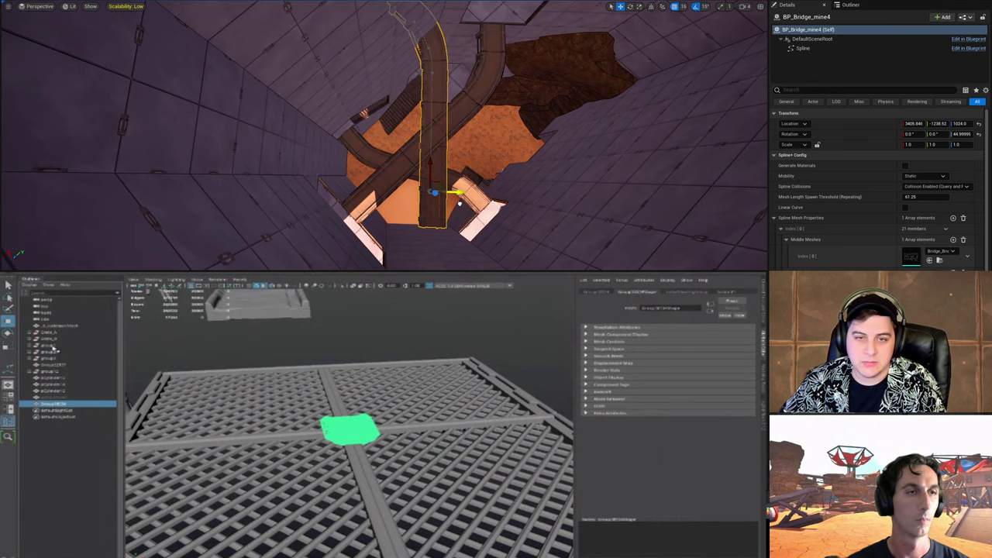
right_drag(462, 192, 391, 174)
middle_drag(54, 403, 53, 341)
drag(52, 343, 54, 343)
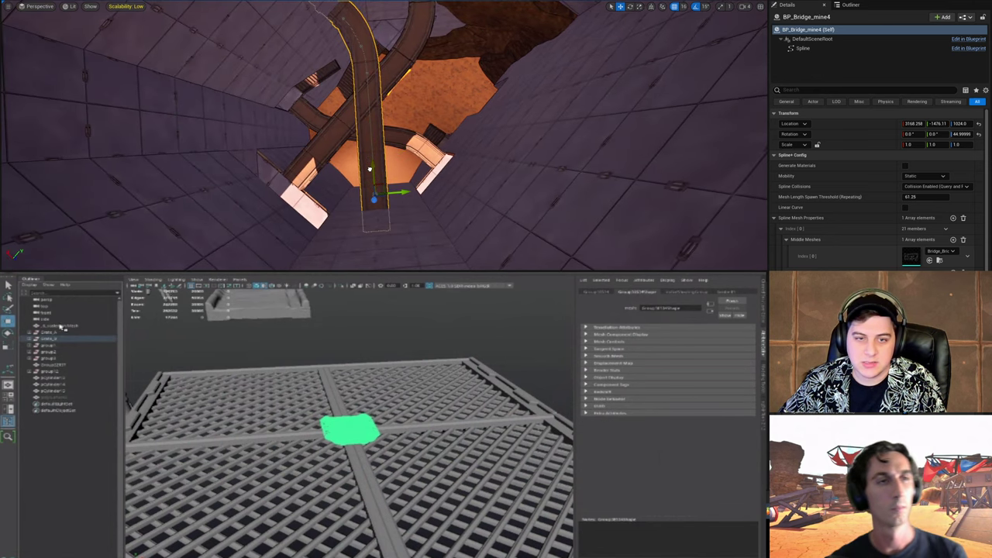
drag(370, 169, 370, 149)
Step: Raise BP_Bridge_mine4 to Z 1392 and shift it to about X 3247, Y -1352
click(57, 339)
alt+drag(326, 387, 297, 376)
scroll(296, 376, down, 3)
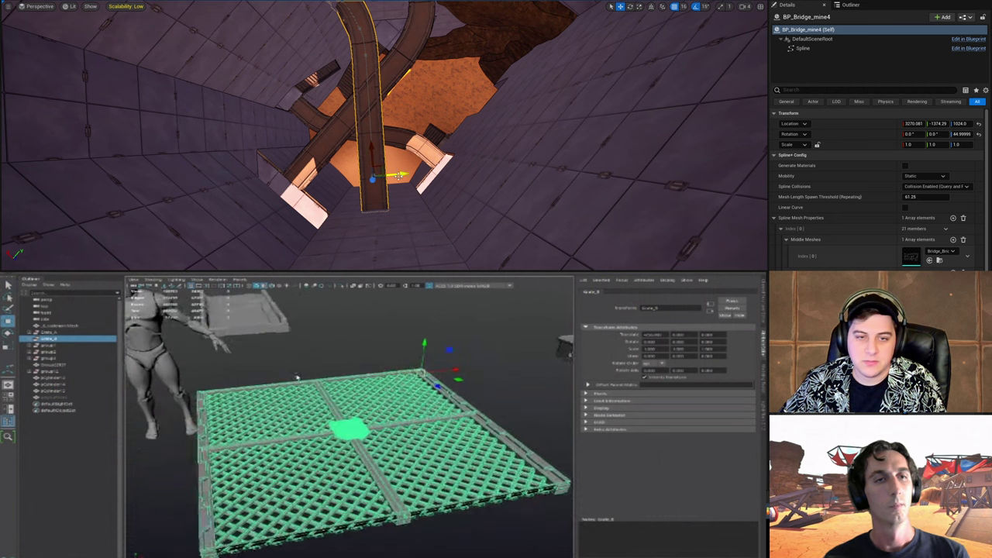
right_drag(403, 177, 392, 96)
click(336, 345)
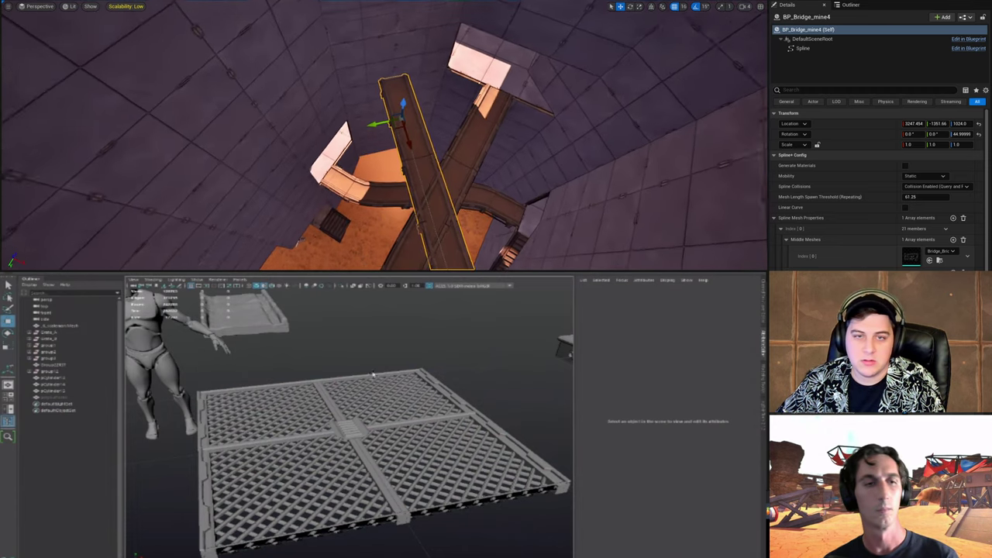
right_drag(411, 169, 411, 135)
key(alt+Tab)
drag(400, 117, 407, 76)
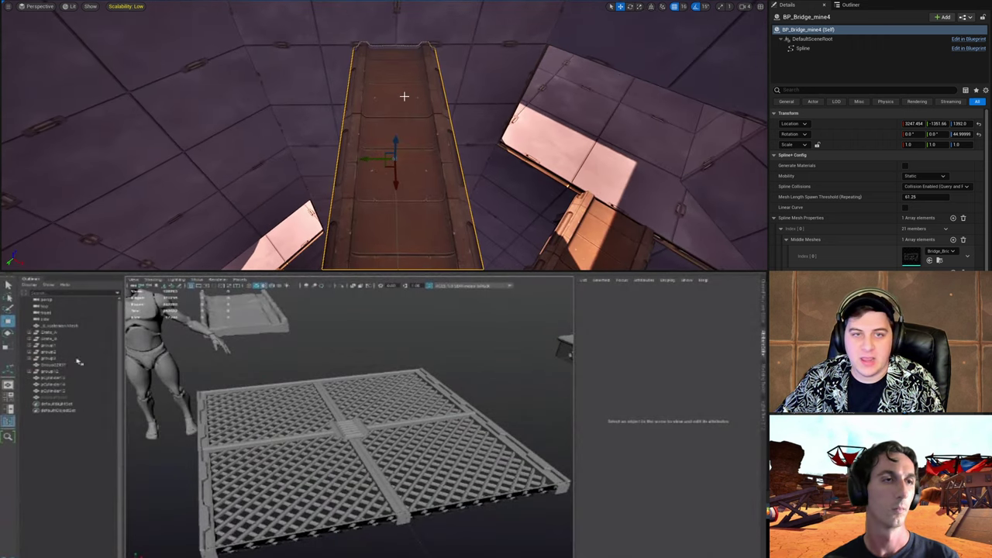
Step: Export the selected Grate_B group from Maya and set the bridge's height to Z 1400
click(54, 339)
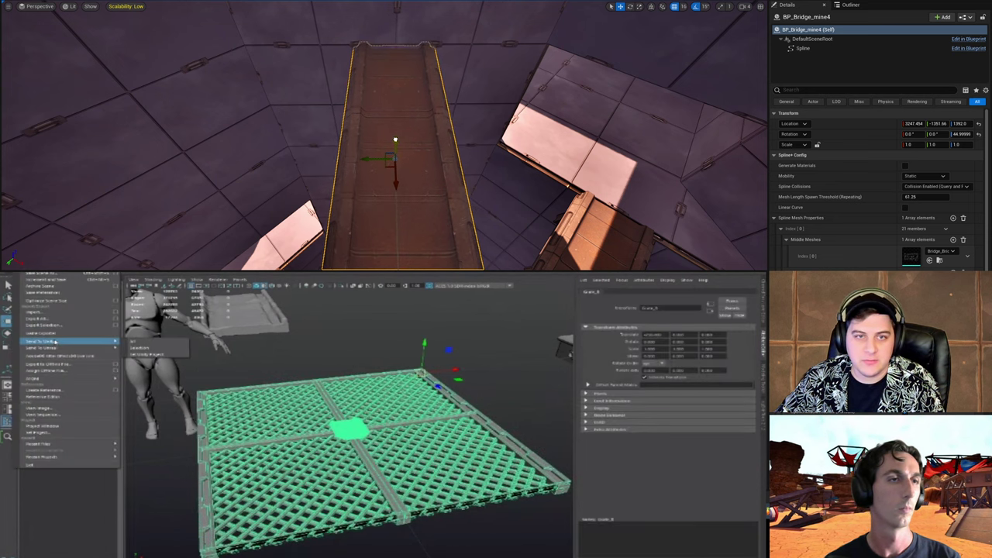
drag(395, 137, 394, 153)
click(62, 328)
Step: Save the current level and move the bridge to about X 3327, Y -1408 at the shaft wall
right_drag(393, 152, 543, 152)
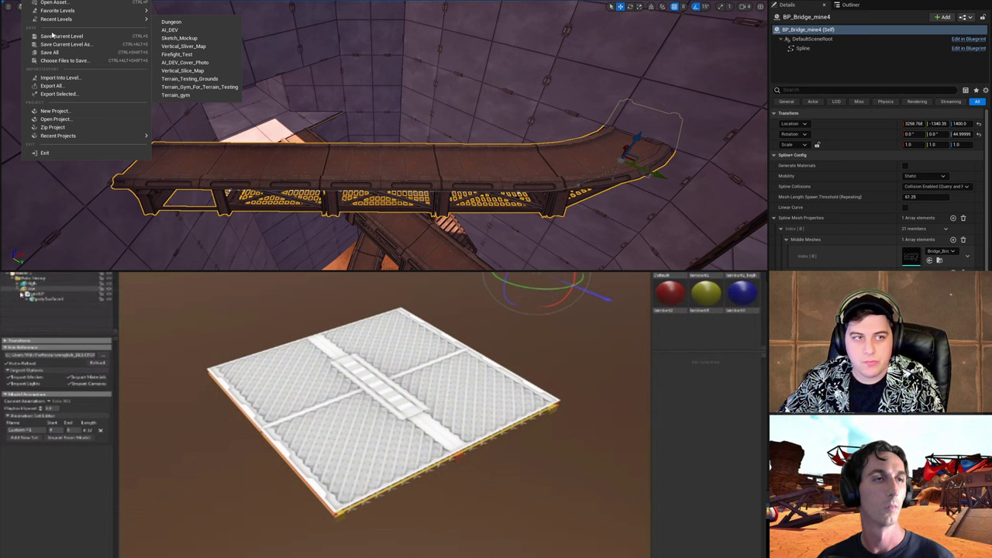
click(56, 36)
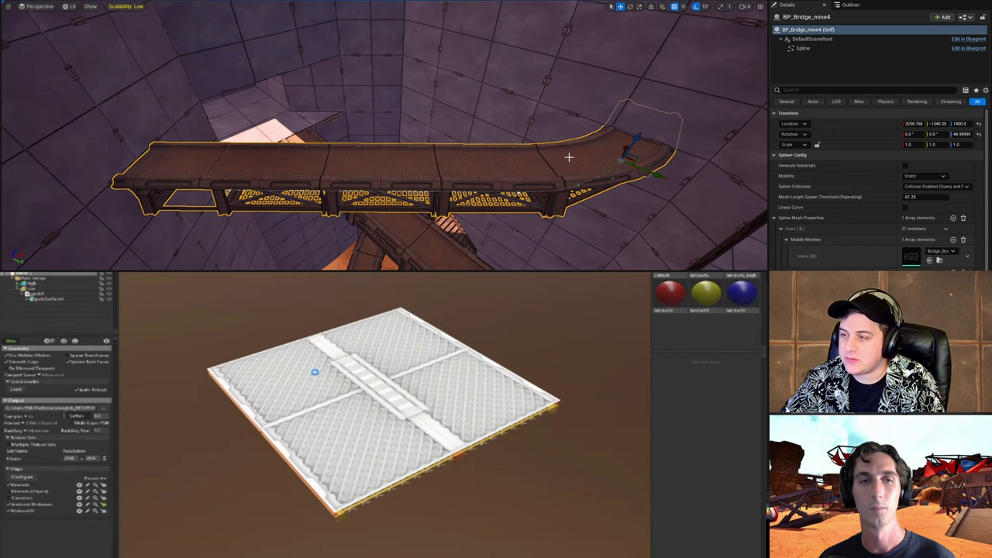
right_drag(569, 157, 616, 147)
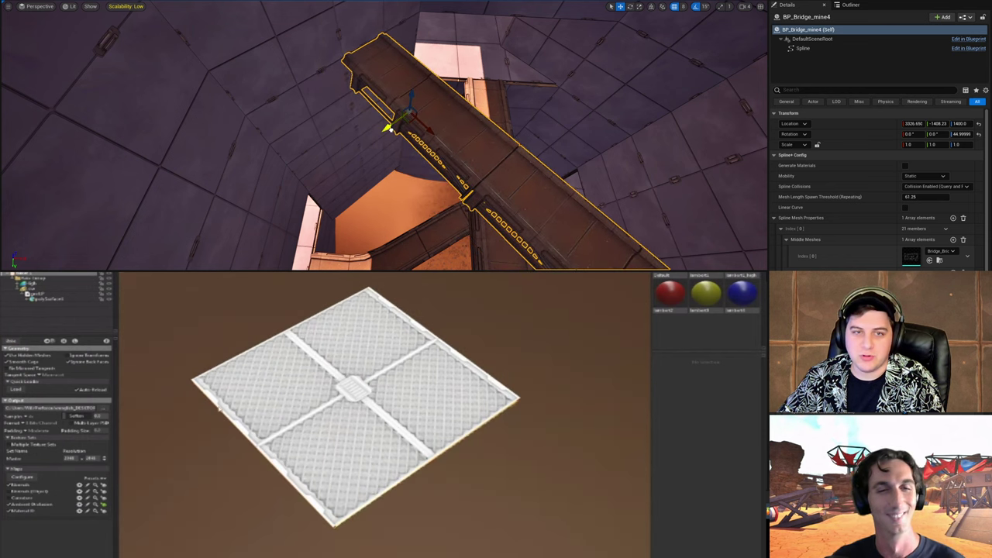
right_drag(391, 168, 354, 169)
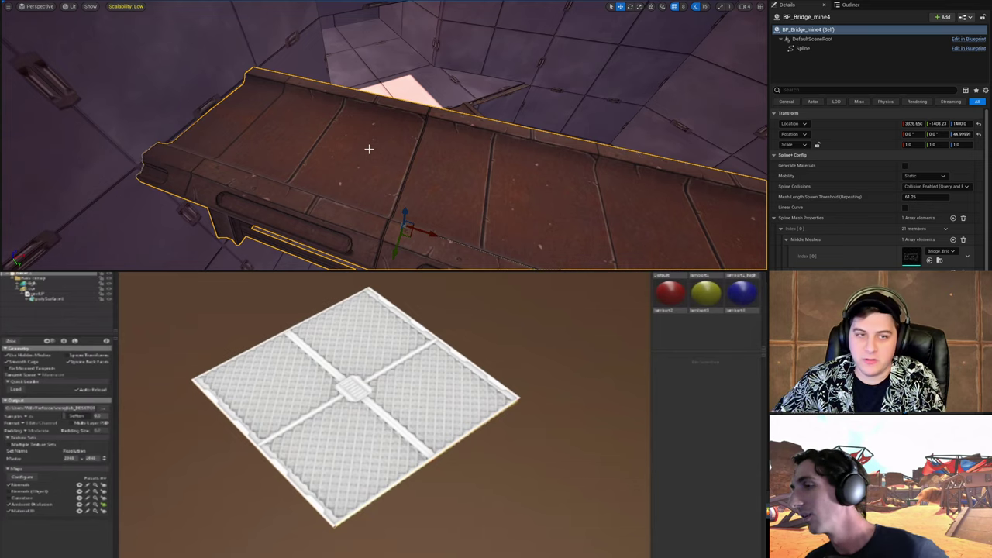
Step: Adjust a spline point near the bridge's bend and look over the baked grate model in the bake preview
right_drag(369, 149, 491, 165)
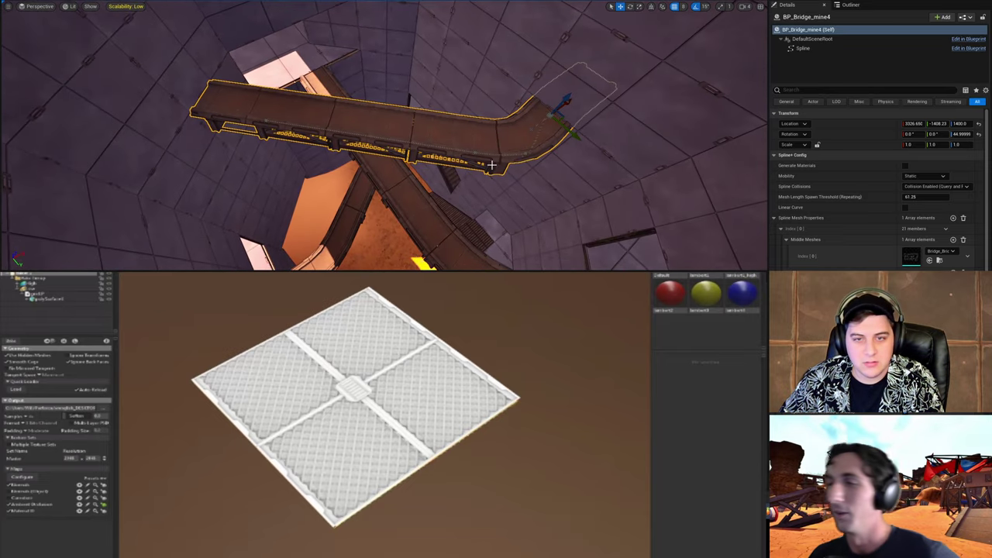
drag(456, 152, 388, 147)
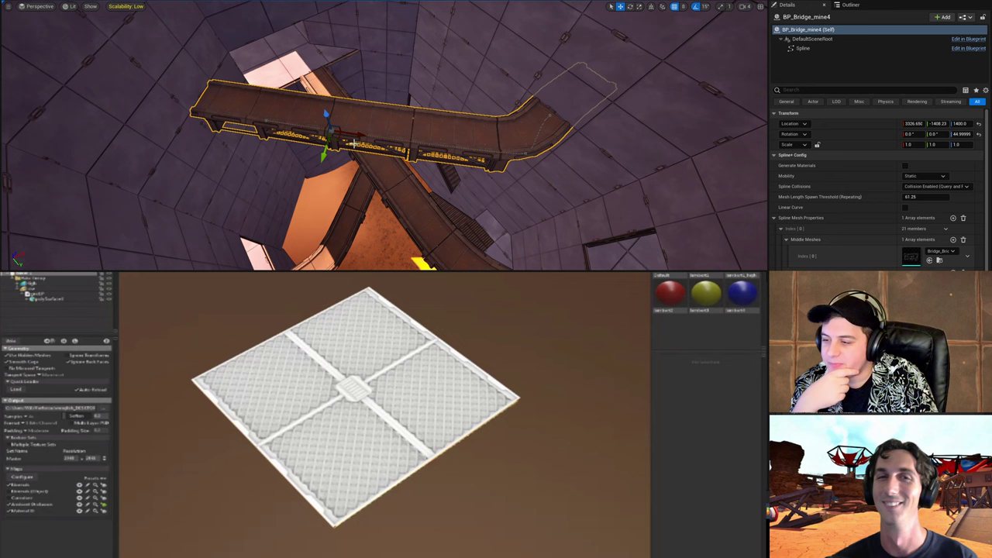
mouse_move(442, 389)
mouse_down()
mouse_move(473, 377)
mouse_move(461, 388)
mouse_up()
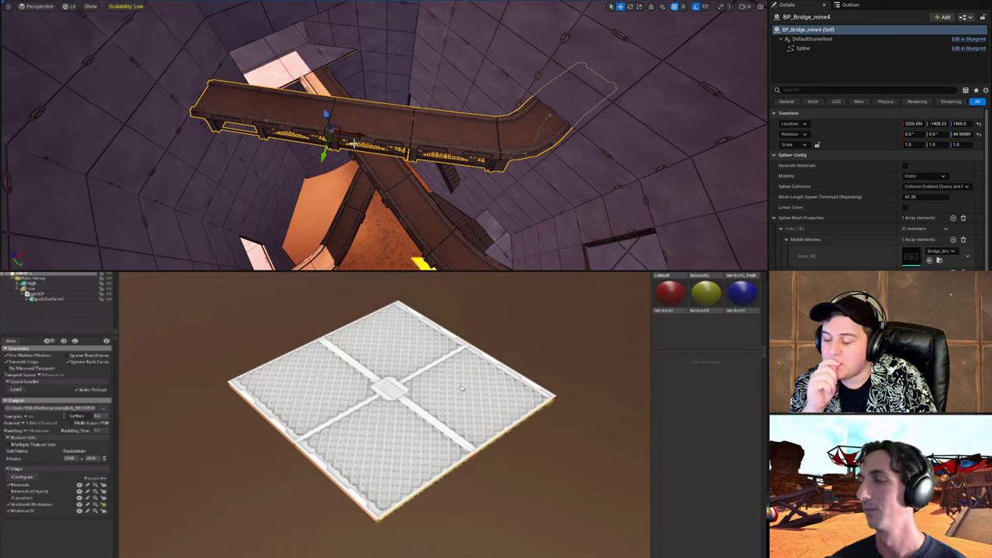
drag(478, 496, 487, 492)
scroll(487, 493, up, 3)
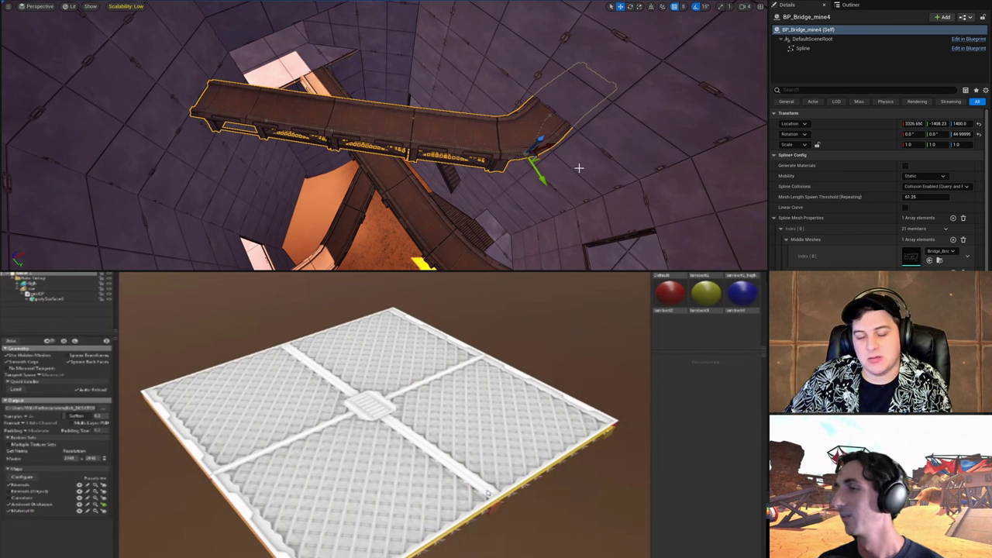
Step: Undo the latest bend edits on the bridge spline and redo them
key(ctrl+z)
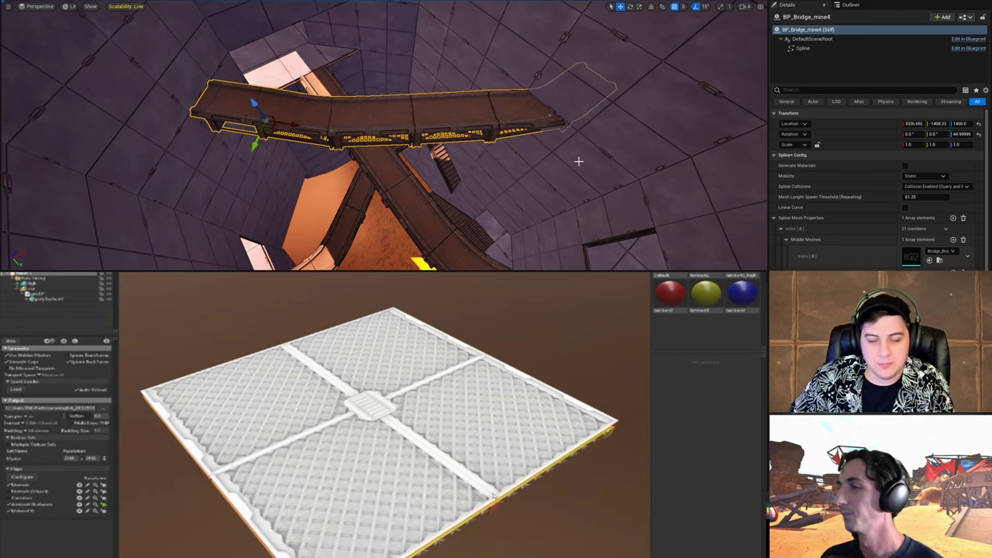
right_drag(578, 161, 580, 161)
key(ctrl+y)
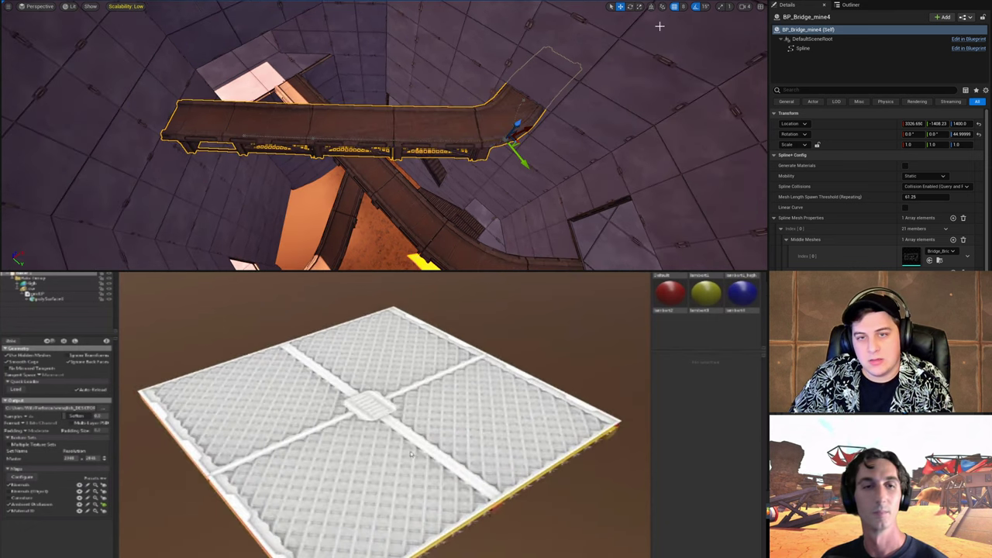
Step: Preview the grate's Material ID bake and reposition the bridge's bend point above the lower bridges
right_drag(660, 27, 708, 27)
mouse_move(448, 191)
right_down()
mouse_move(457, 186)
mouse_move(410, 213)
mouse_move(434, 224)
mouse_move(448, 191)
mouse_move(435, 206)
right_up()
click(103, 511)
drag(435, 205, 361, 145)
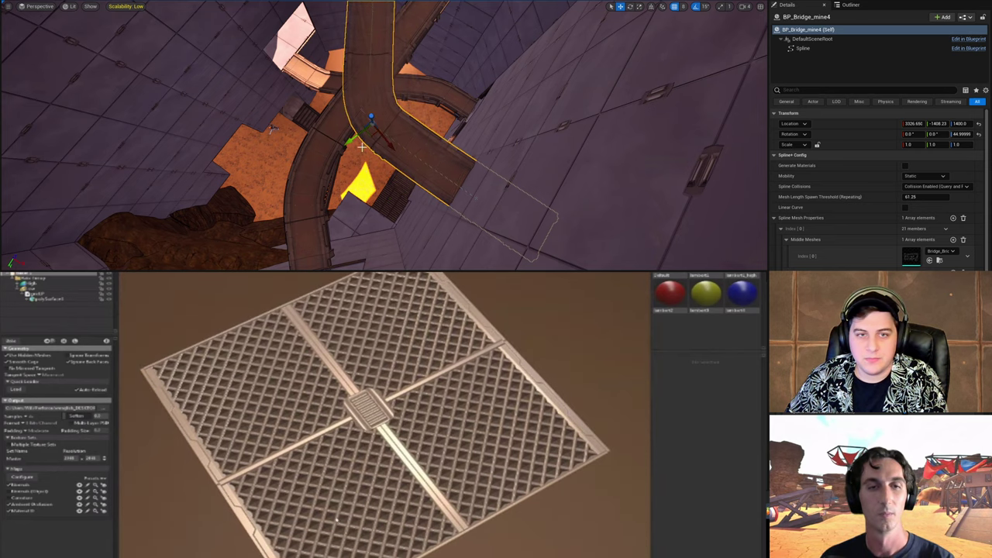
Step: Shift the bridge's middle spline point sideways to form a smoother curve across the shaft
right_drag(348, 135, 348, 135)
drag(340, 153, 367, 121)
right_drag(387, 121, 387, 93)
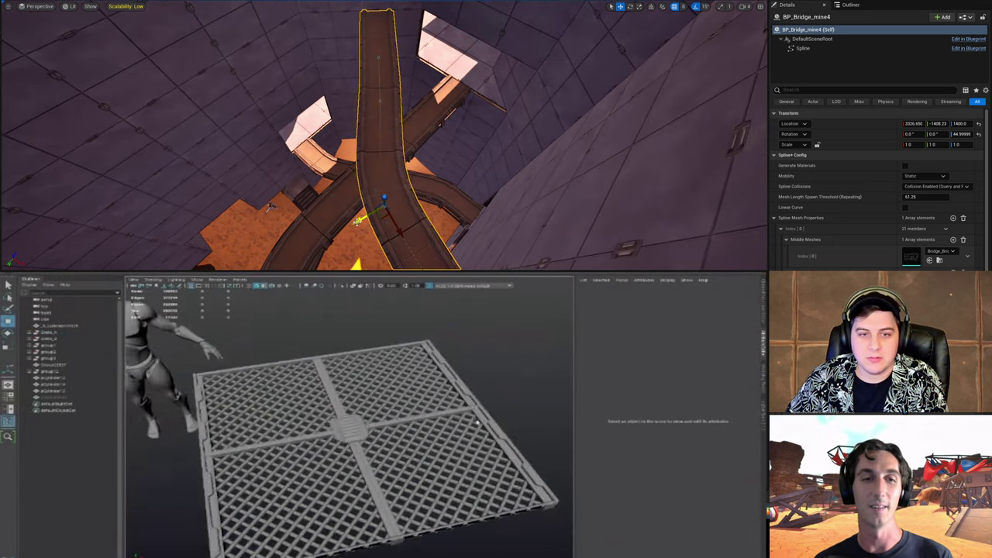
drag(363, 222, 371, 221)
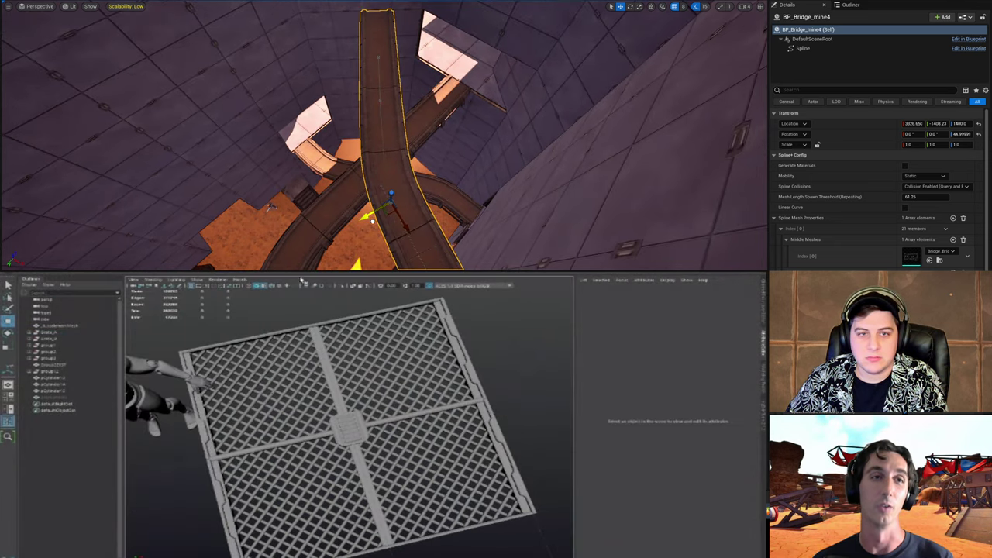
alt+drag(435, 84, 435, 84)
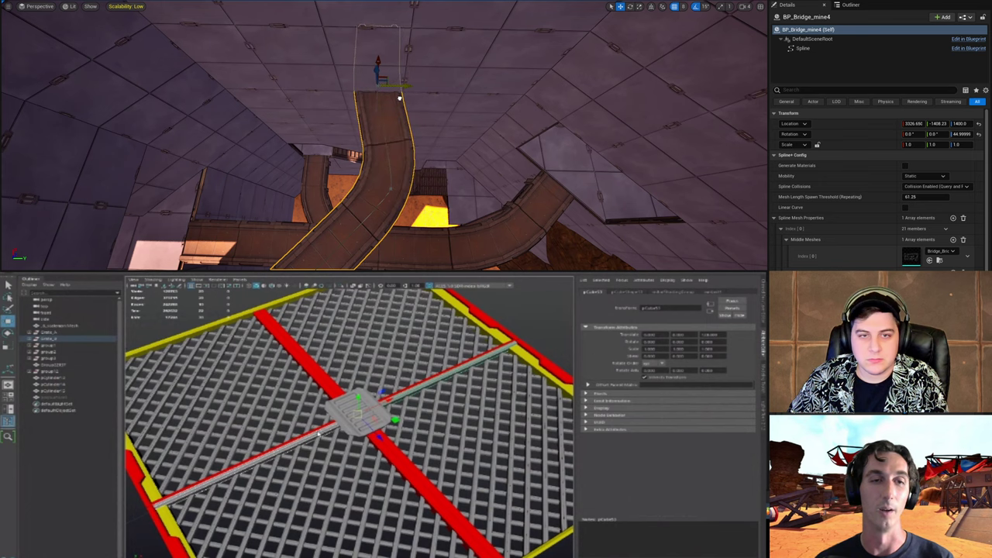
Step: Assign the red material to the grate's thin cross bars and move the bridge's spline point along its length
right_click(318, 434)
right_drag(401, 93, 318, 147)
right_click(296, 431)
right_drag(432, 84, 431, 105)
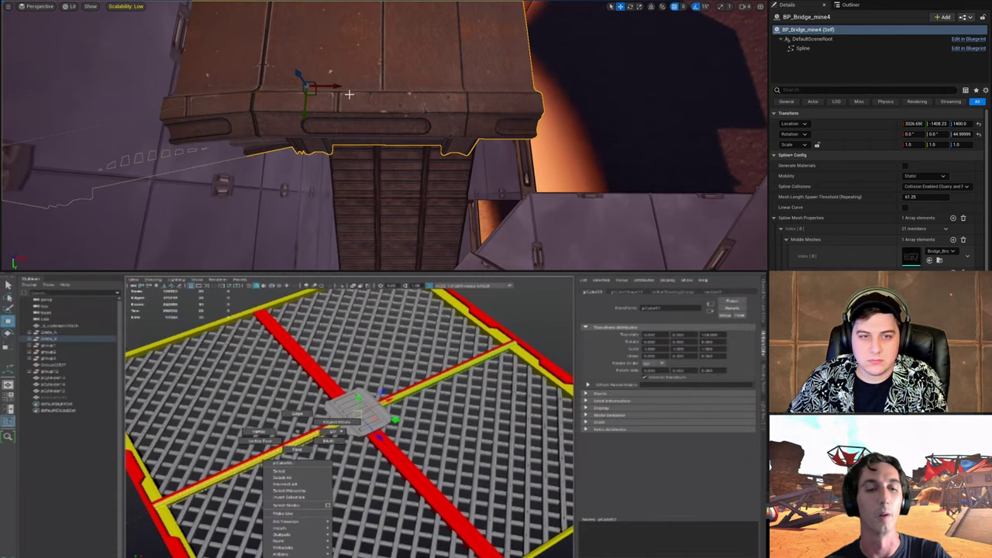
drag(341, 87, 86, 114)
right_drag(86, 114, 201, 65)
click(553, 341)
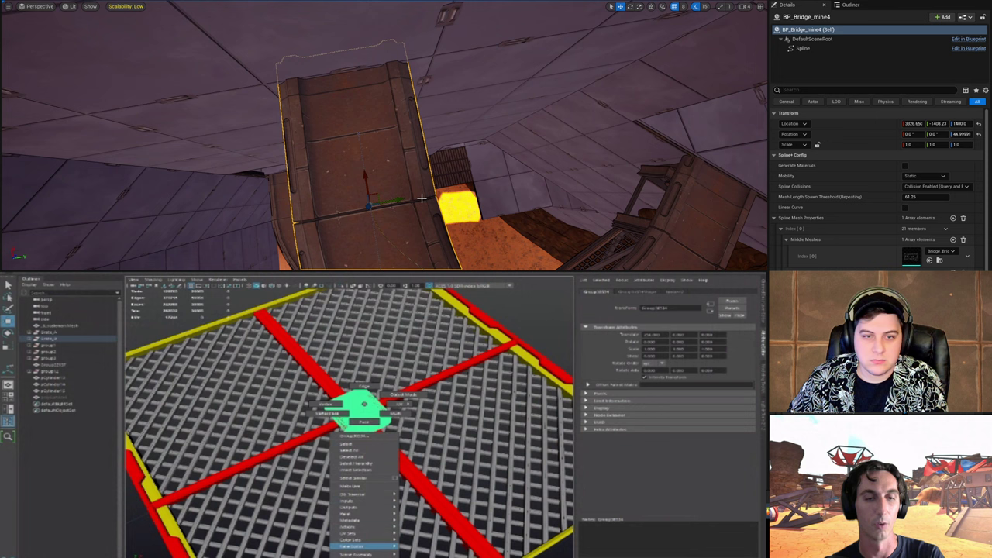
Step: Select the spline point at the bridge's bend and pull it inward to soften the curve
drag(404, 197, 405, 197)
right_drag(406, 197, 519, 126)
click(460, 93)
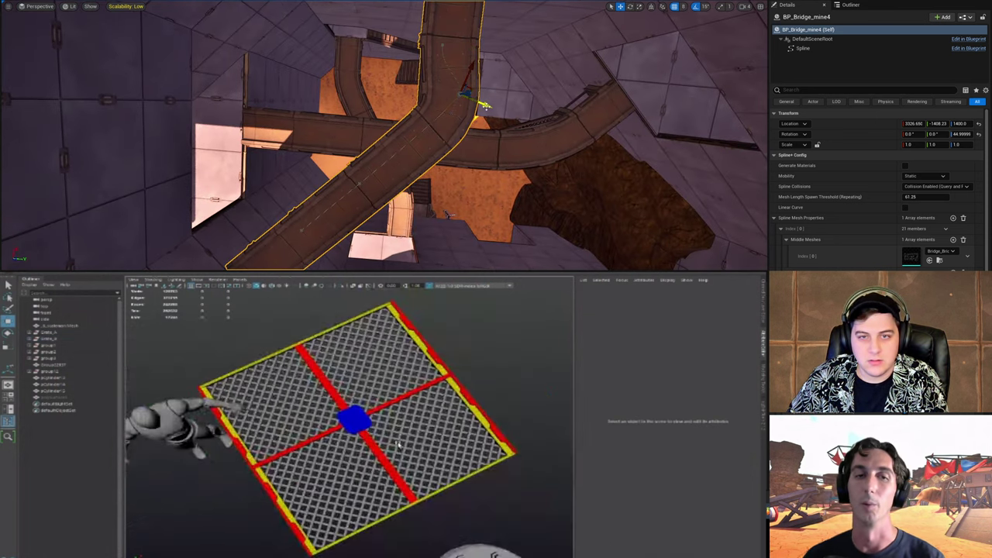
drag(476, 122, 463, 114)
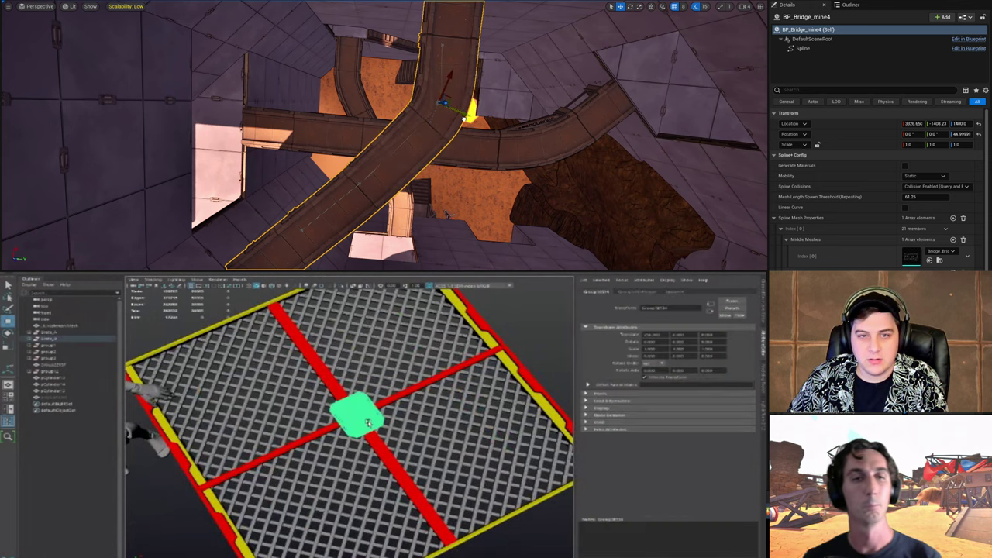
right_drag(463, 114, 531, 94)
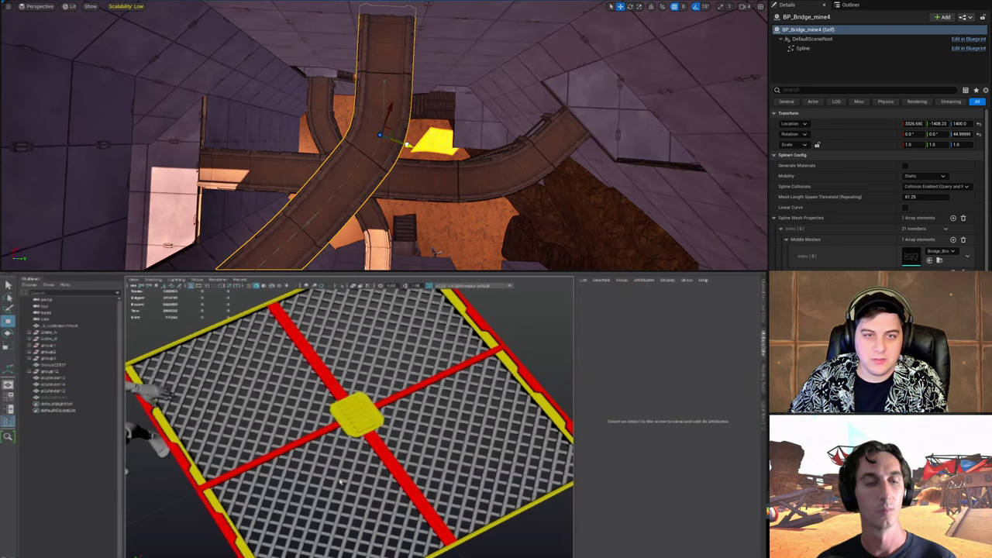
Step: Examine the reshaped bridge's curve, edges and clearance over the lower bridges from several angles
right_drag(406, 144, 440, 91)
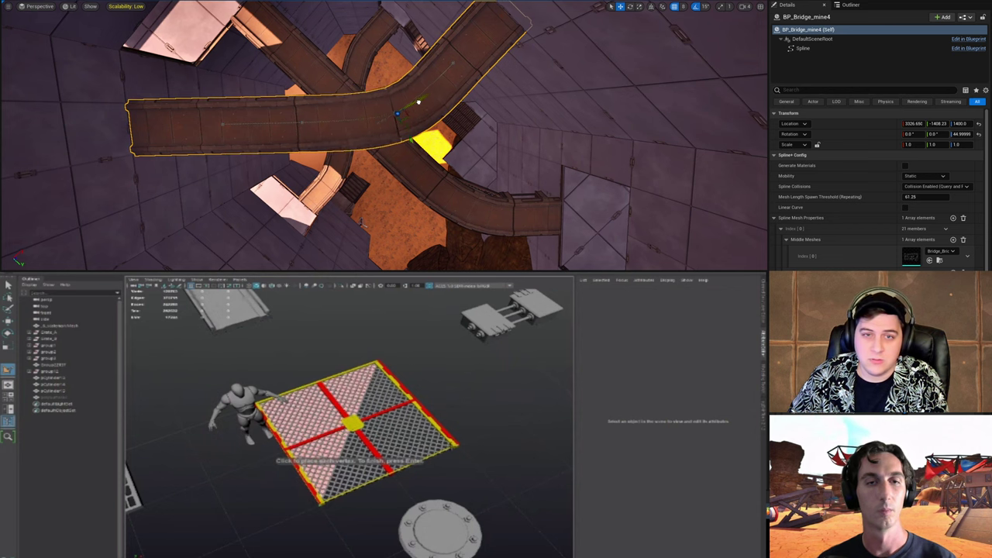
right_drag(406, 138, 535, 142)
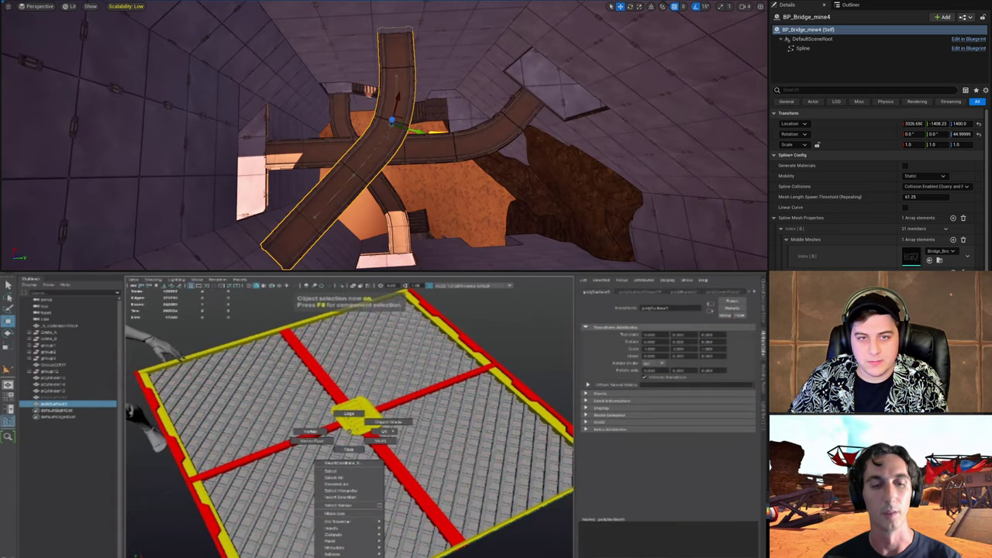
key(w)
right_drag(416, 118, 496, 124)
key(w)
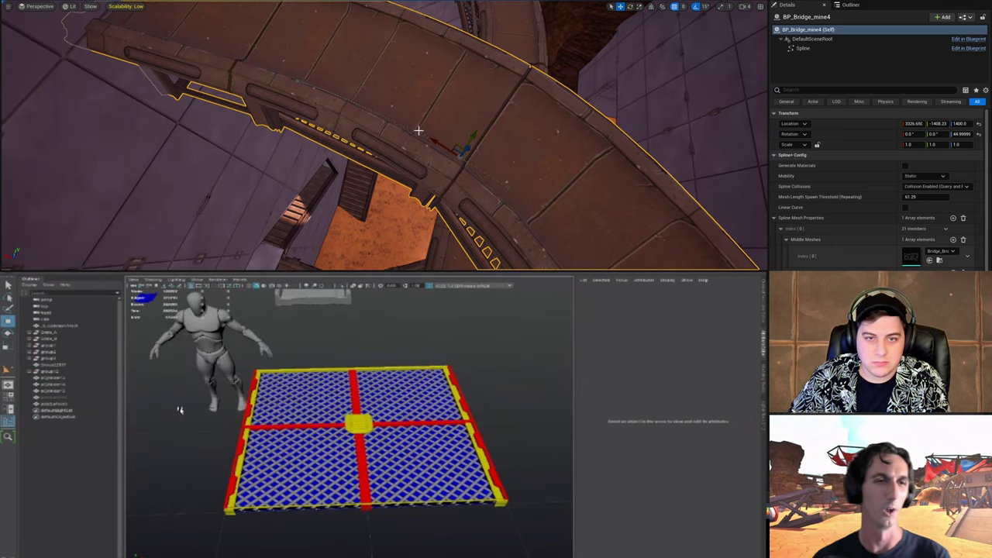
click(416, 127)
right_drag(396, 113, 330, 129)
click(330, 129)
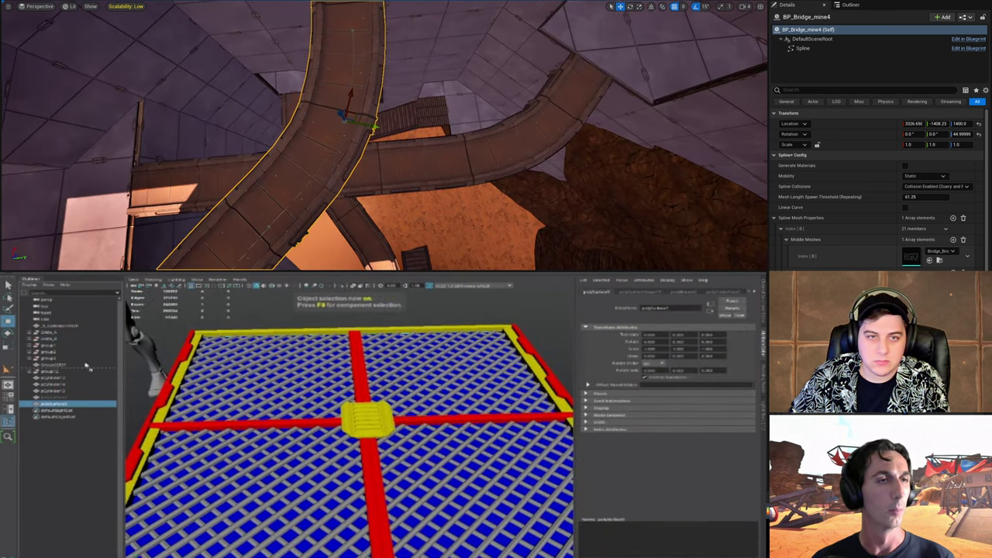
key(s)
right_drag(423, 114, 351, 131)
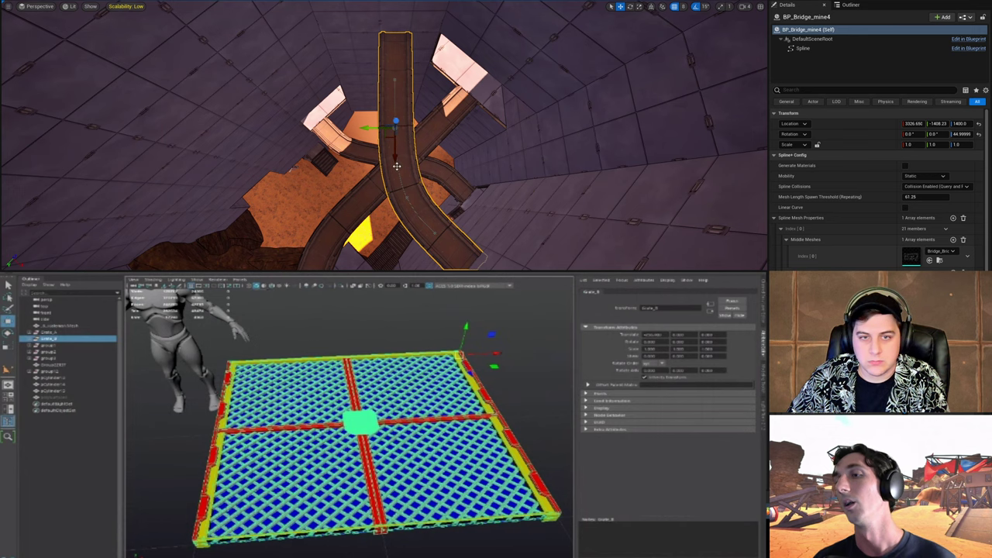
right_drag(419, 201, 408, 178)
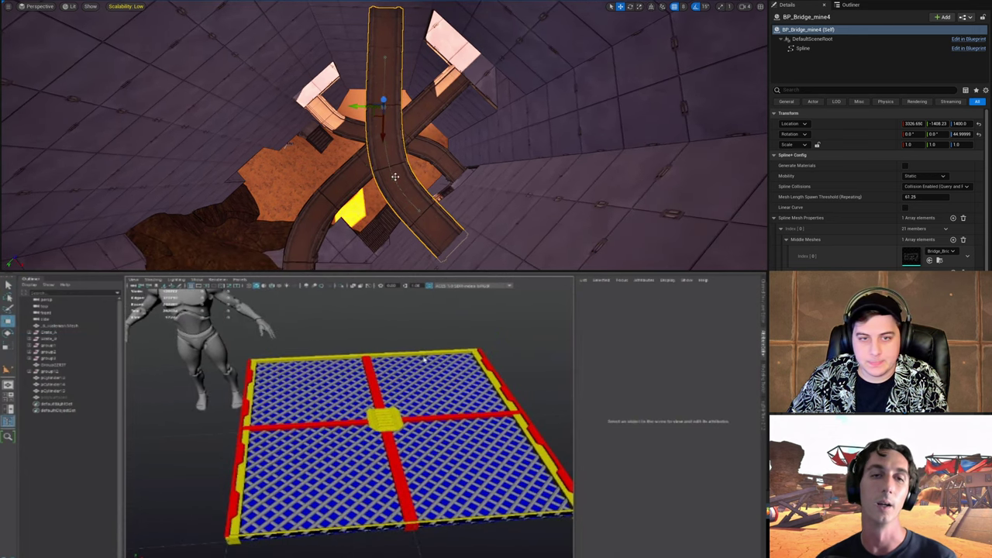
Step: Rotate the bridge's middle spline point to refine the curve and save the current level
click(394, 178)
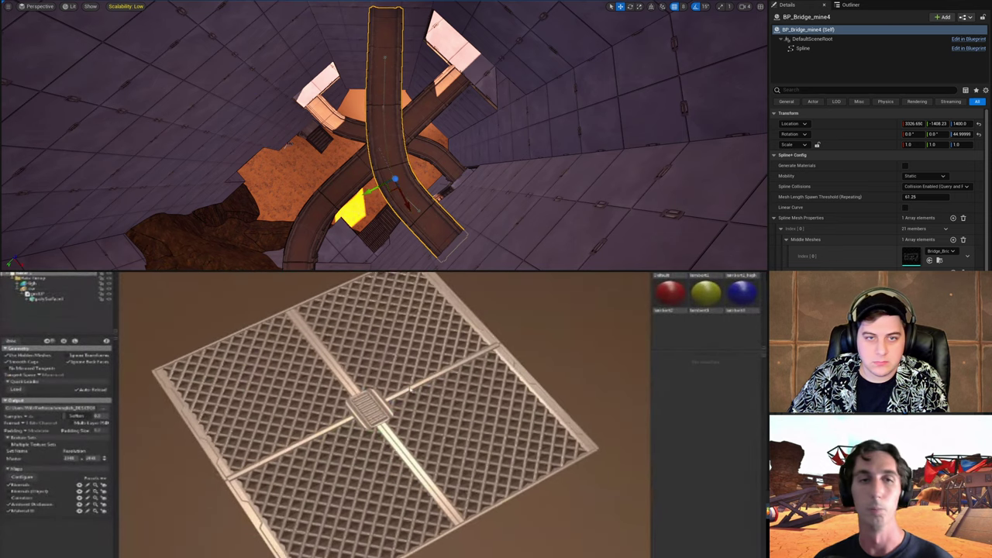
click(384, 106)
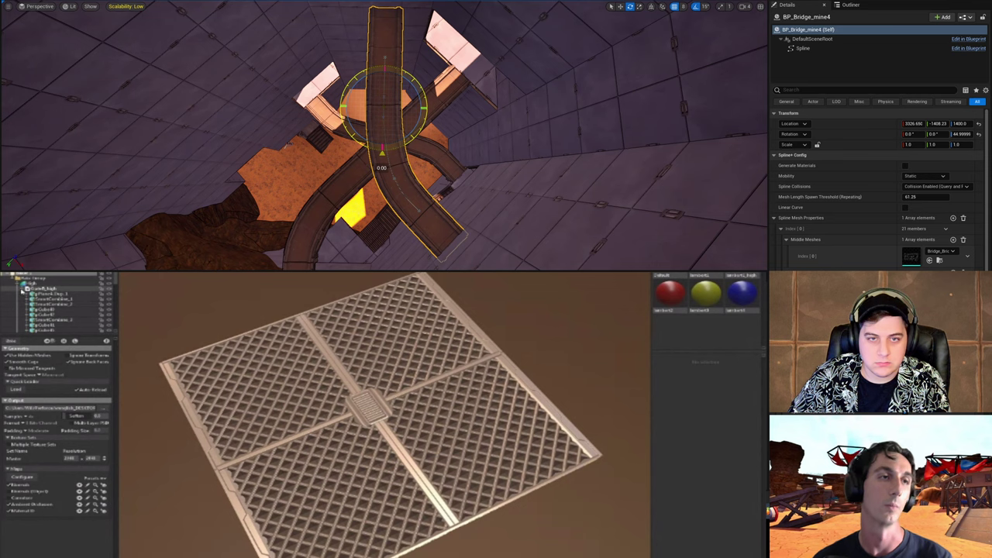
drag(382, 148, 394, 148)
key(w)
mouse_move(389, 137)
right_down()
mouse_move(368, 101)
mouse_move(361, 138)
mouse_move(387, 132)
mouse_move(373, 130)
right_up()
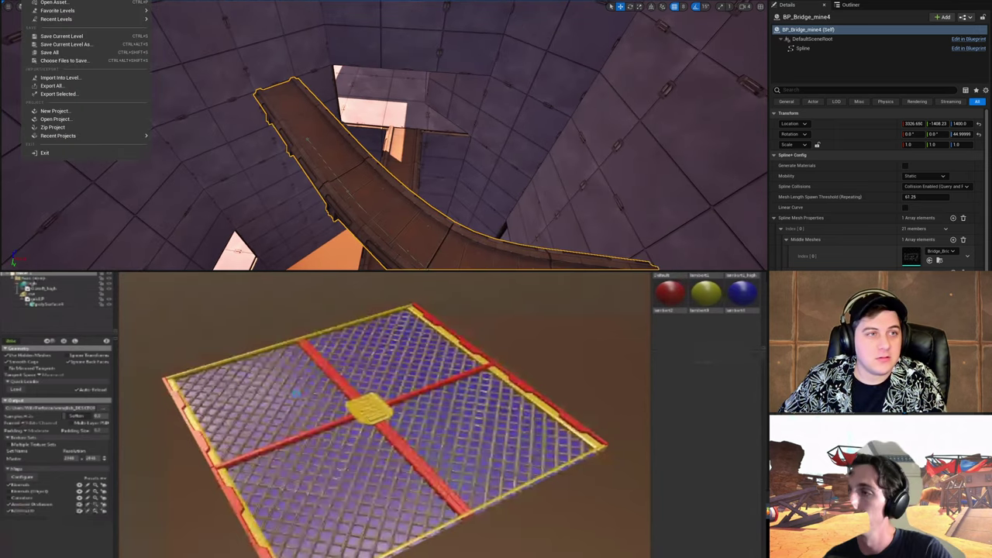
click(62, 36)
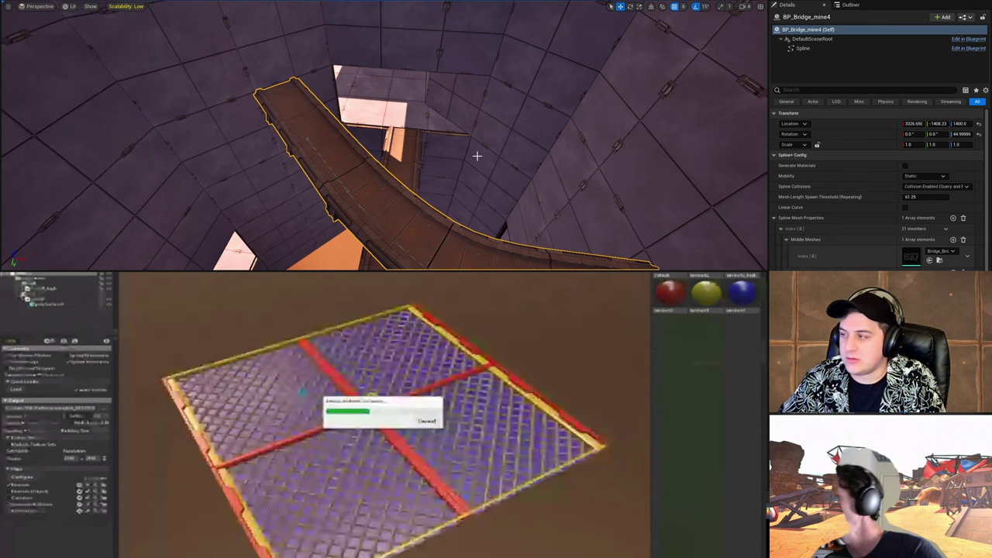
Step: Set the position grid snap to 384 and raise the selected bridge to a Z location of 2168
right_drag(477, 155, 476, 155)
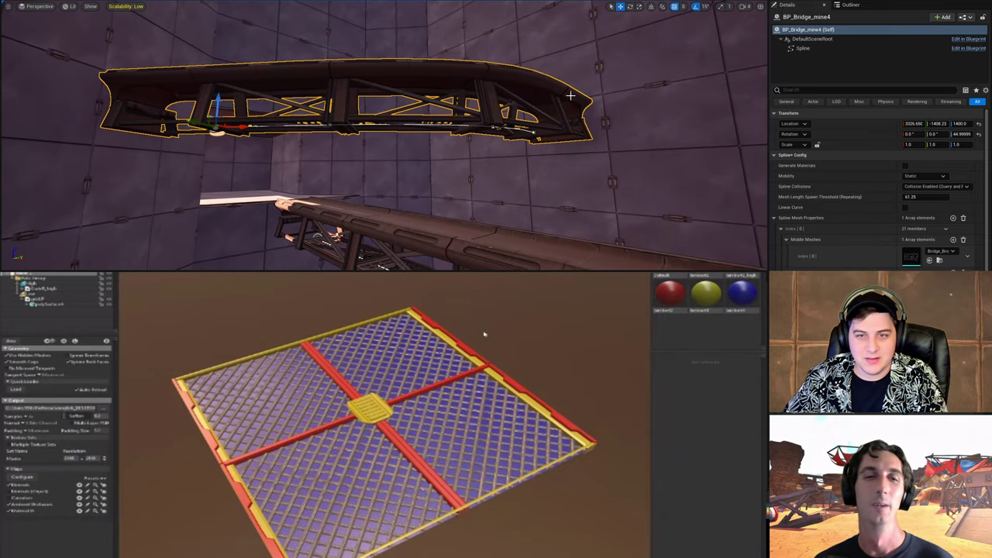
drag(219, 77, 219, 100)
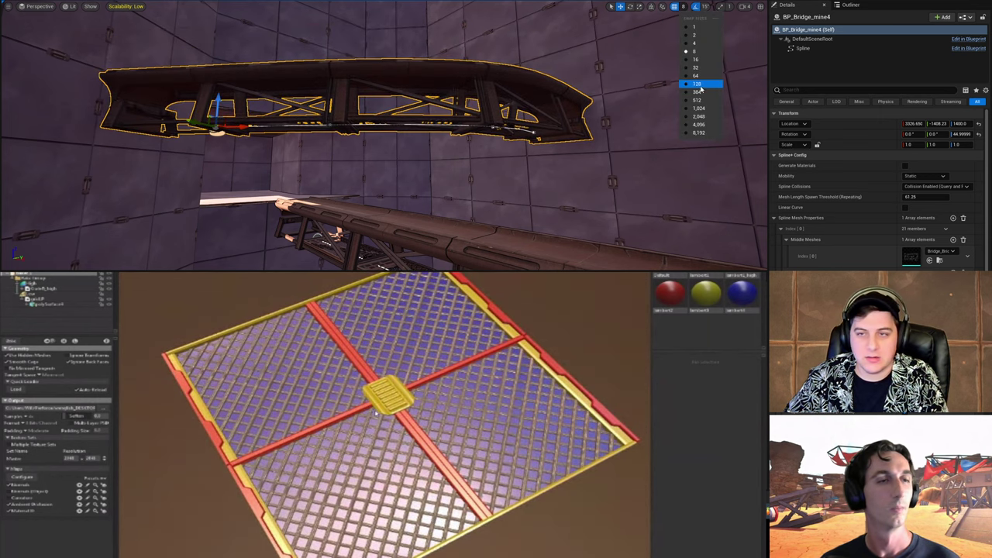
right_drag(561, 141, 561, 142)
right_drag(351, 181, 352, 181)
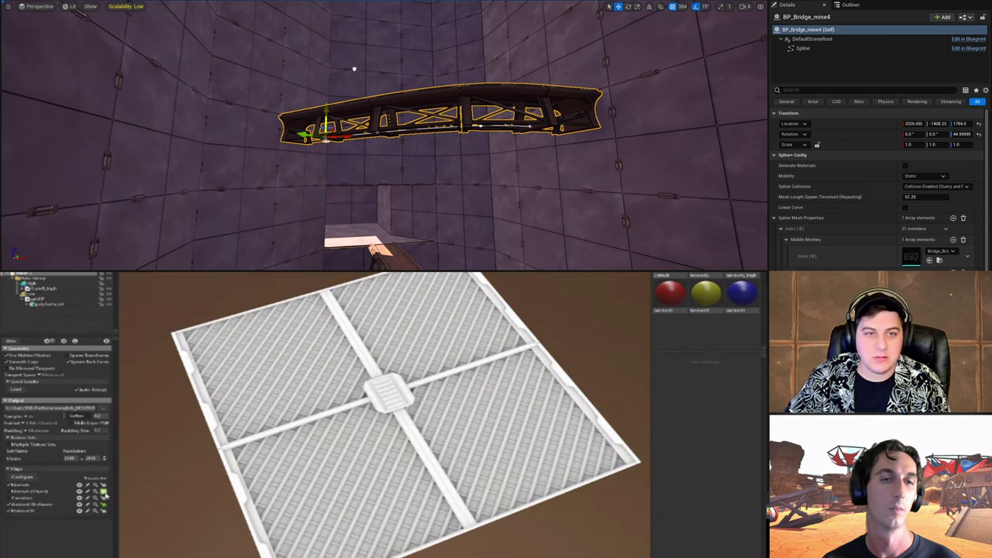
right_drag(439, 109, 439, 150)
Step: Switch to Photoshop, close the open document, and open the grate's baked maps
key(ctrl+w)
click(388, 371)
click(389, 372)
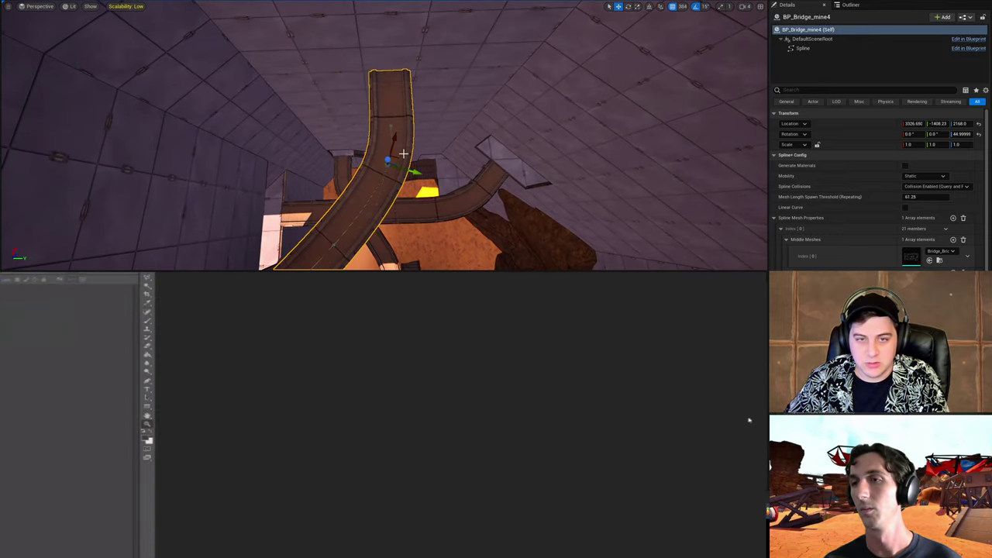
right_drag(455, 118, 454, 118)
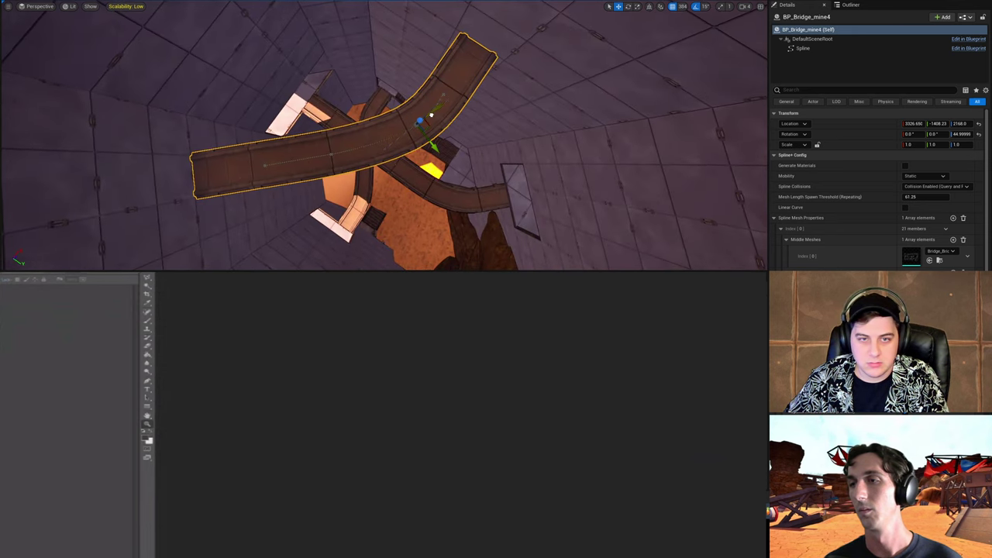
drag(641, 393, 641, 392)
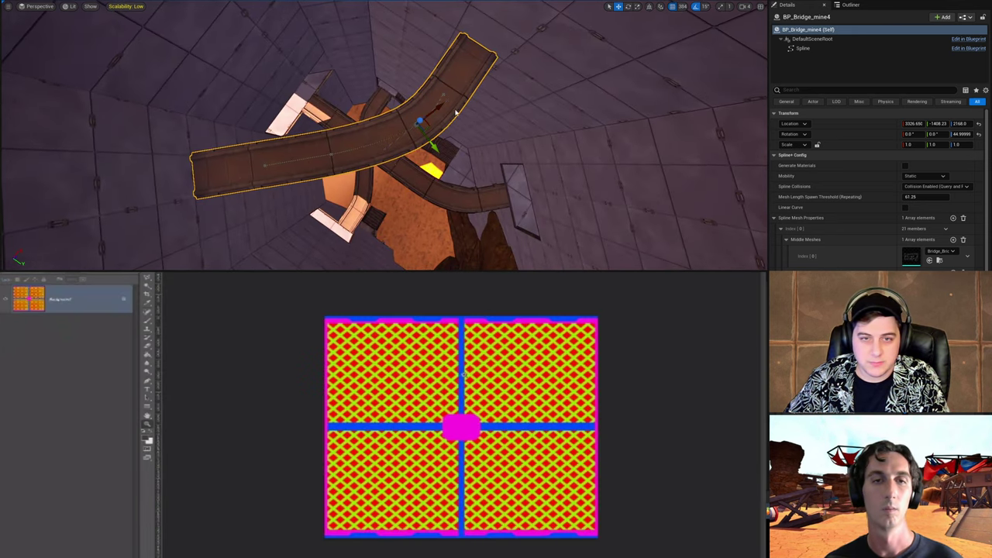
Step: Shift the spline point at the bridge's bend slightly along the bridge and inspect the curve from above
drag(437, 106, 430, 112)
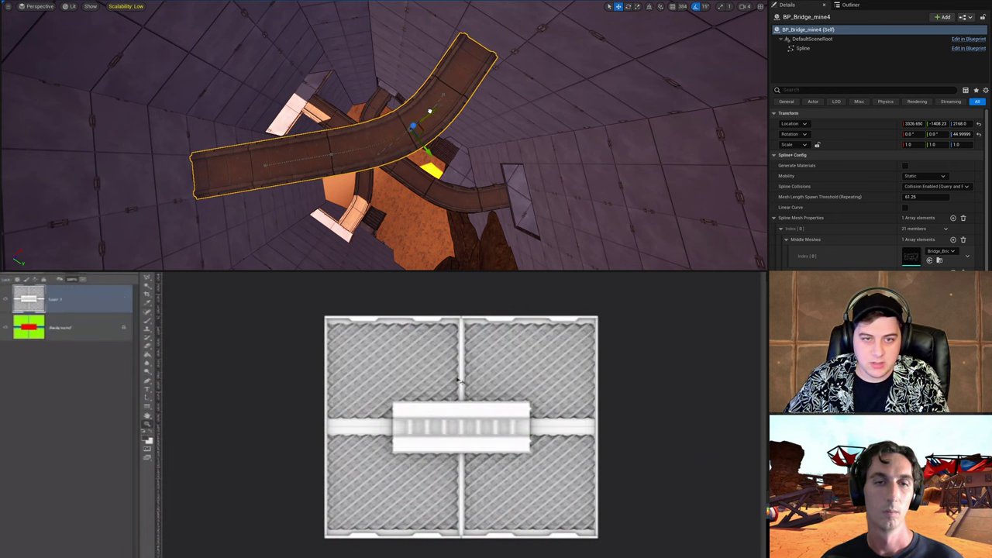
right_drag(481, 130, 482, 129)
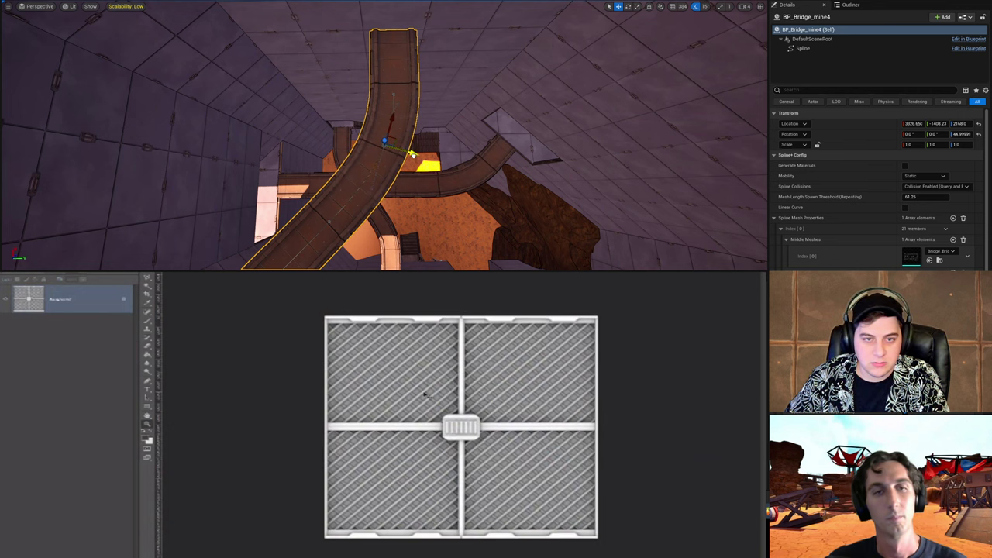
right_drag(419, 152, 415, 158)
alt+drag(415, 159, 415, 159)
Step: Overlay the grate's ambient occlusion layer on its ID map in Multiply mode and reposition the bridge's bend spline point
click(31, 303)
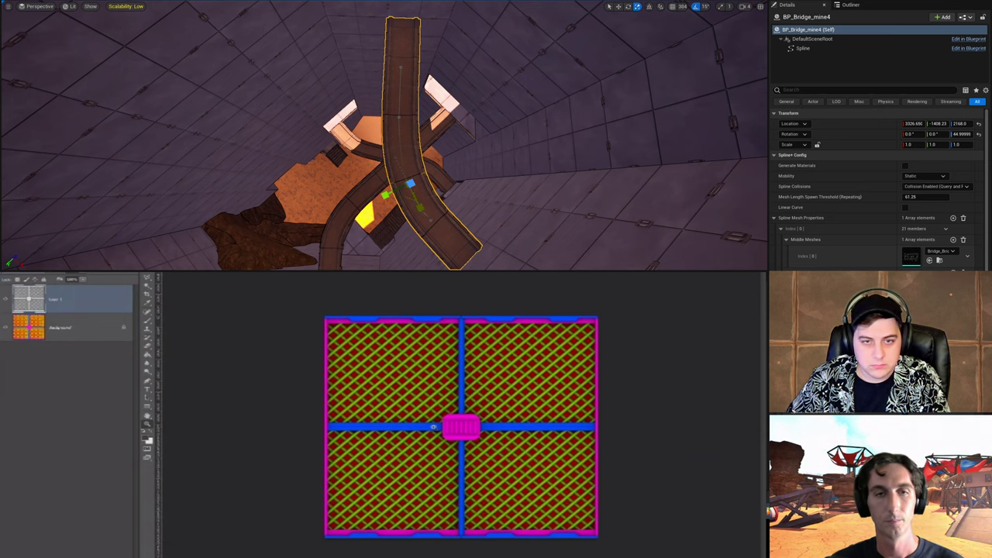
key(ctrl+plus)
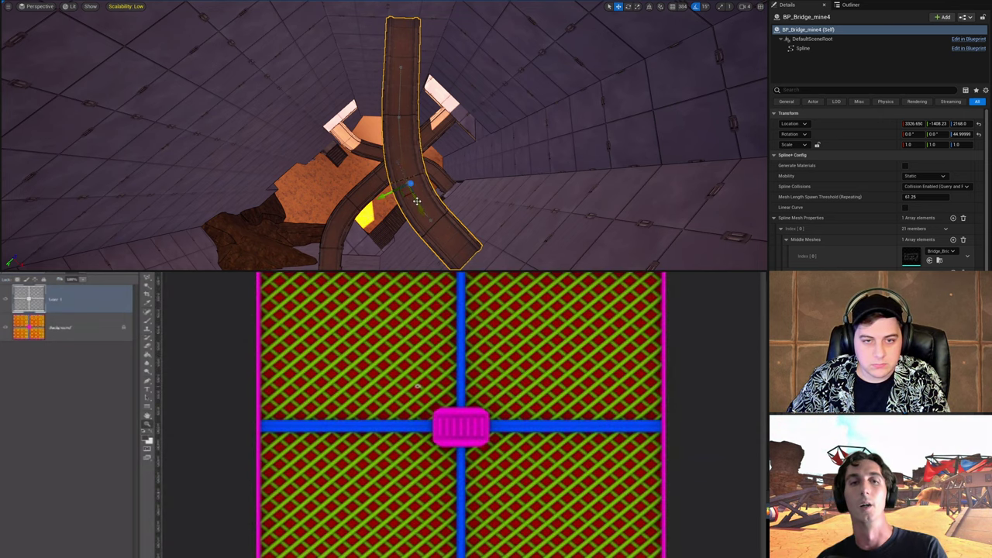
drag(416, 386, 373, 393)
drag(416, 201, 379, 206)
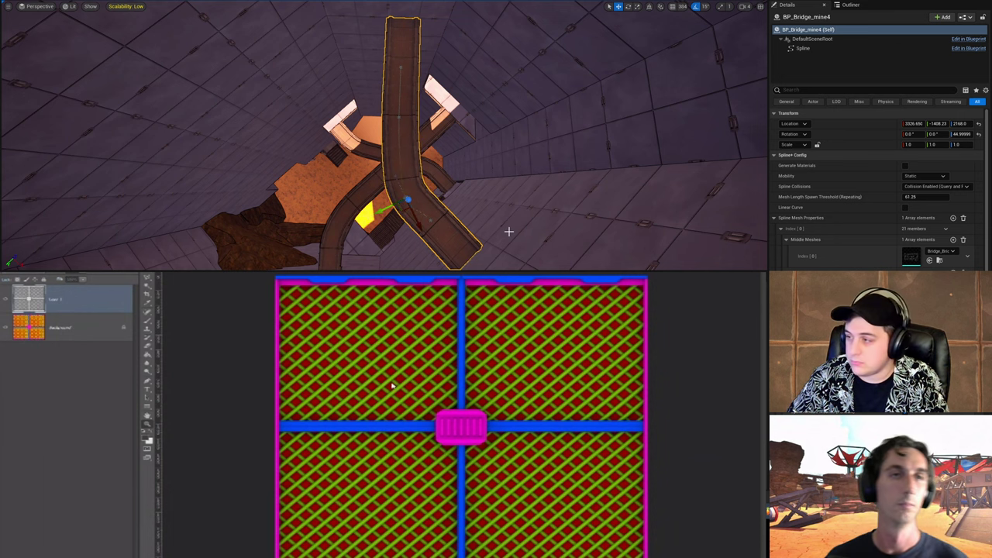
Step: Save the layered grate texture as a Photoshop file over the existing one and check the bridge's curve from above
key(ctrl+shift+s)
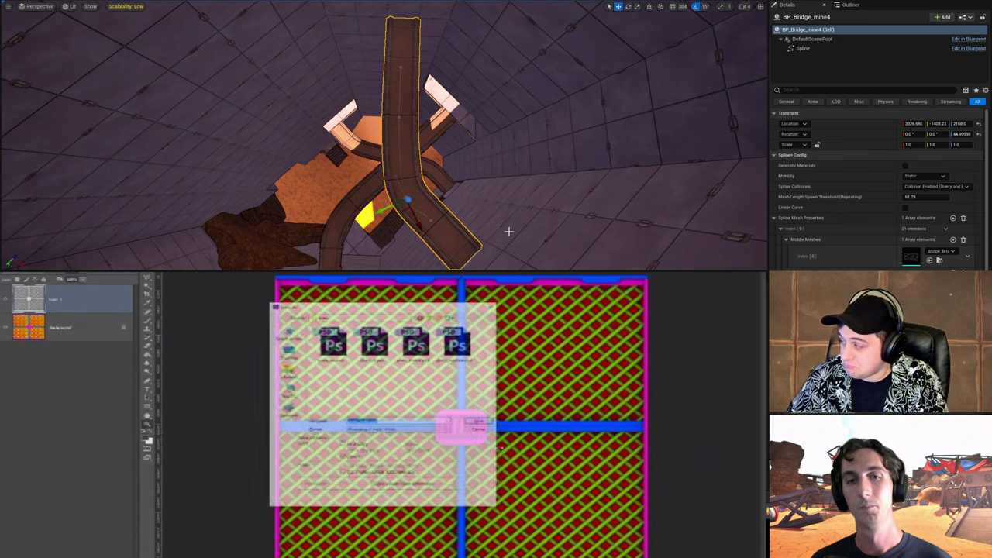
drag(369, 307, 763, 313)
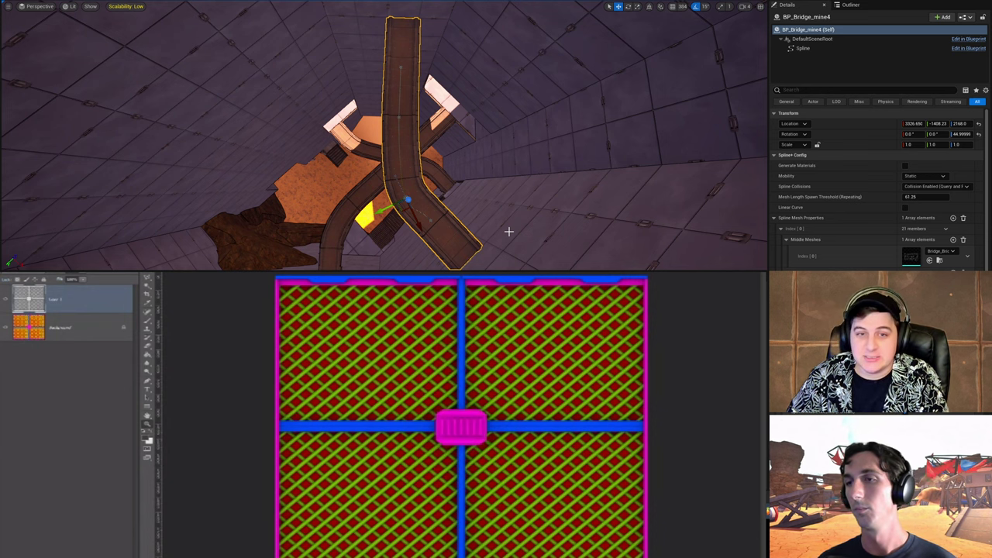
right_drag(465, 220, 457, 216)
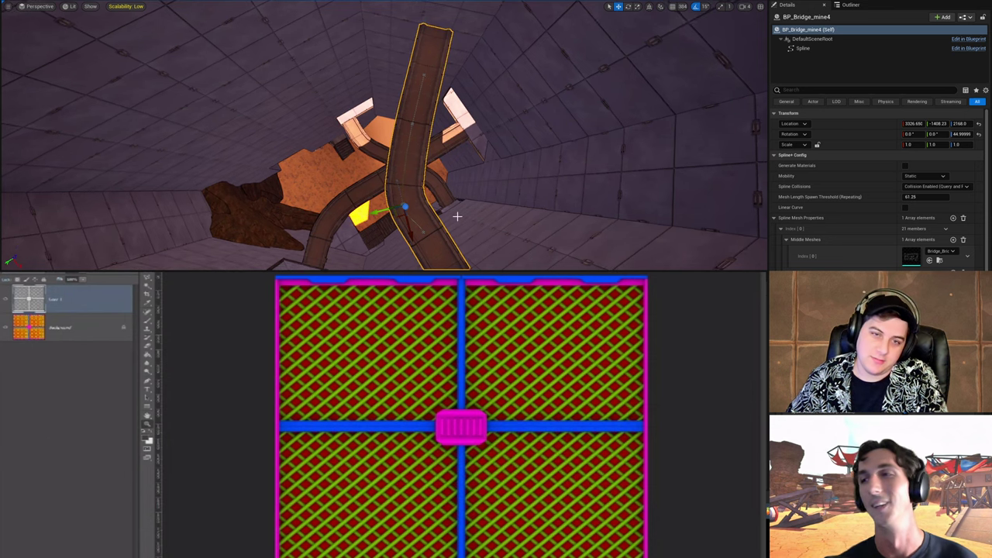
key(g)
key(g)
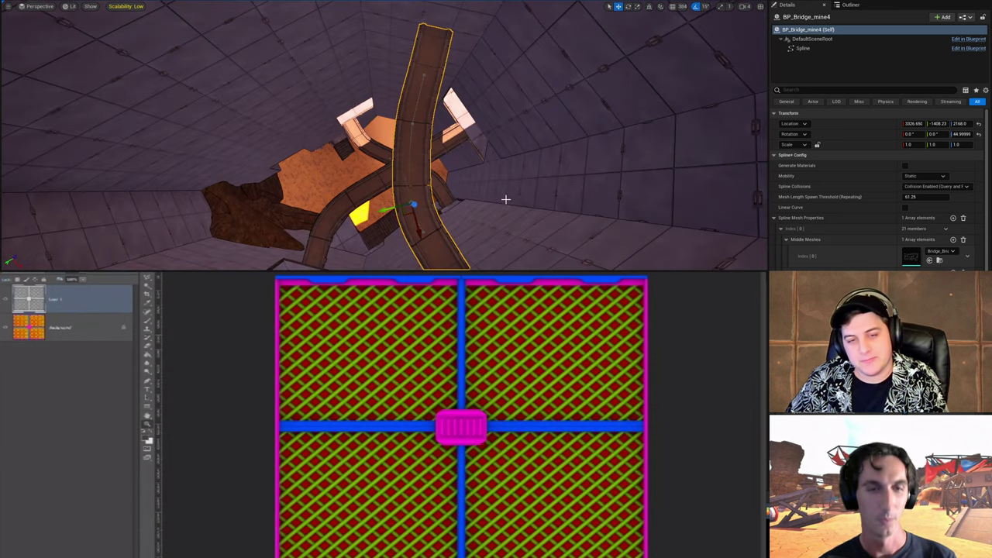
right_drag(505, 199, 582, 199)
alt+drag(527, 193, 510, 203)
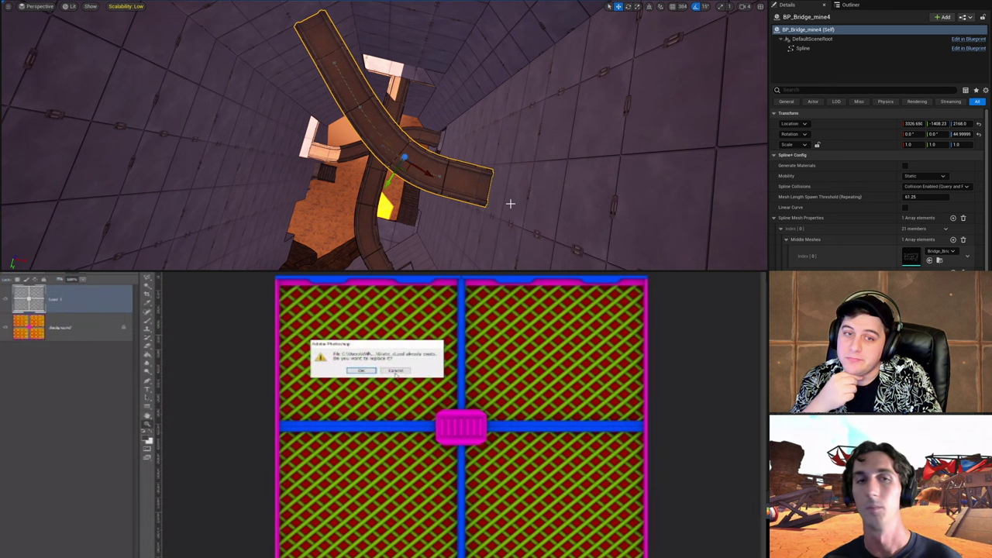
click(373, 373)
Step: Pull the bend's spline point outward to adjust the bridge's curve over the lower bridges
alt+drag(514, 202, 294, 202)
alt+drag(395, 194, 387, 192)
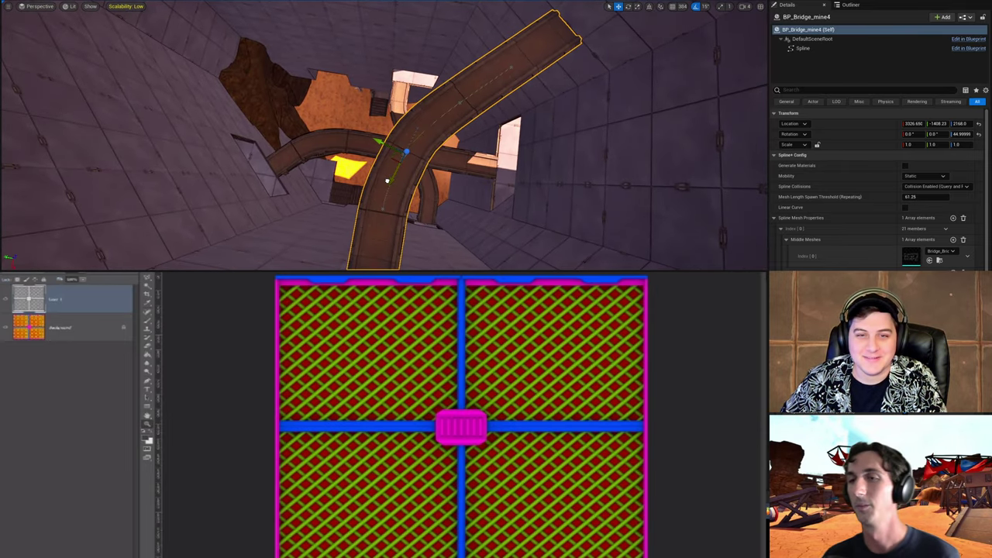
drag(379, 150, 373, 170)
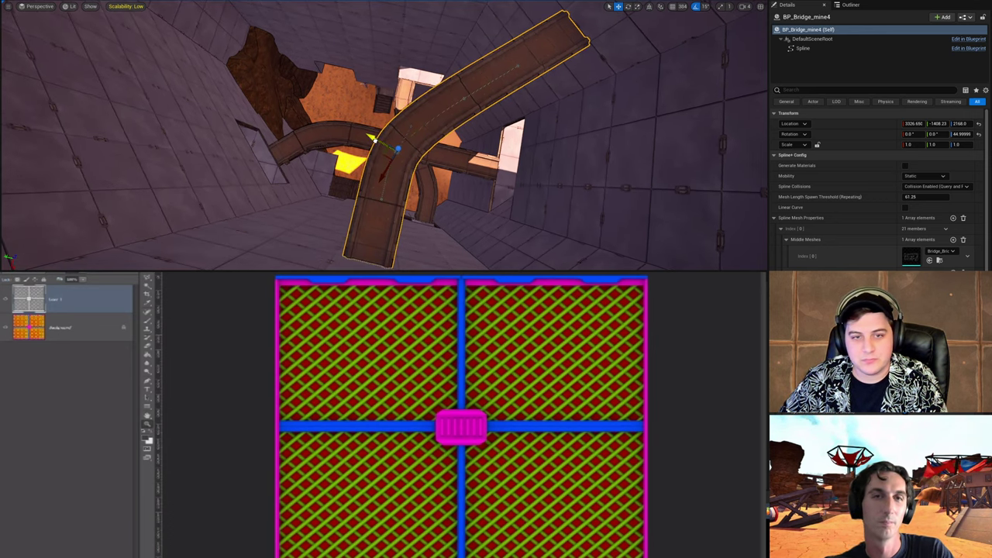
Step: Set the grate's occlusion layer to Normal blend mode and save the current level
click(28, 277)
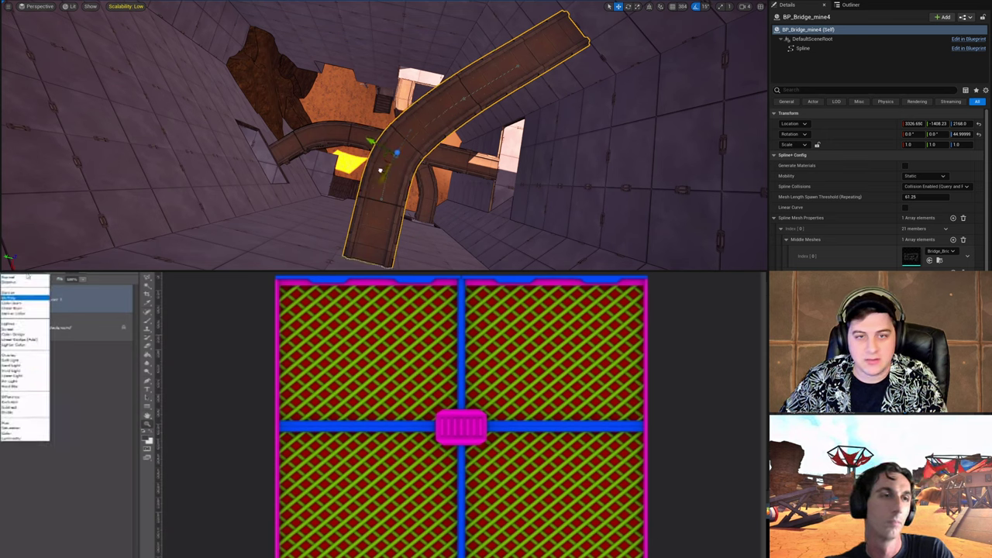
click(27, 278)
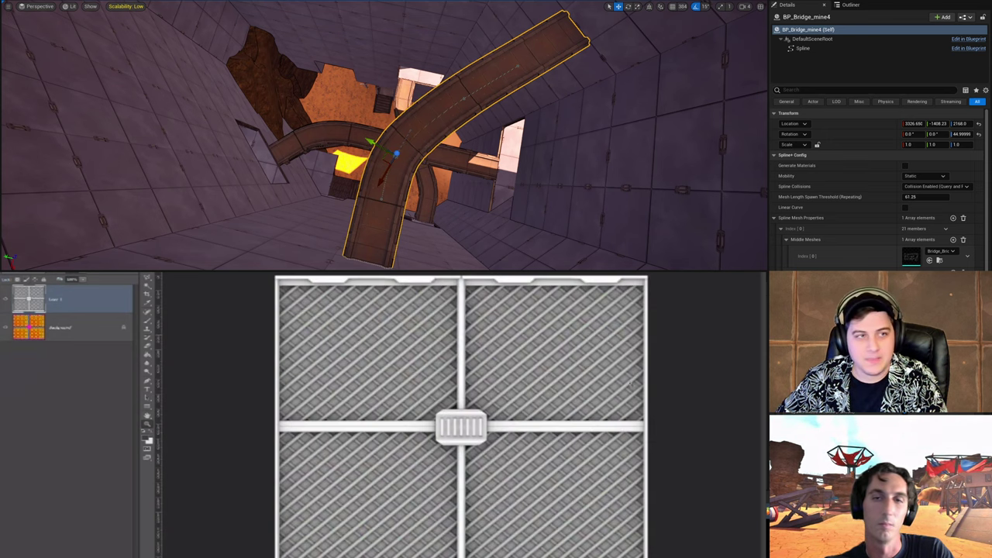
click(31, 1)
click(73, 38)
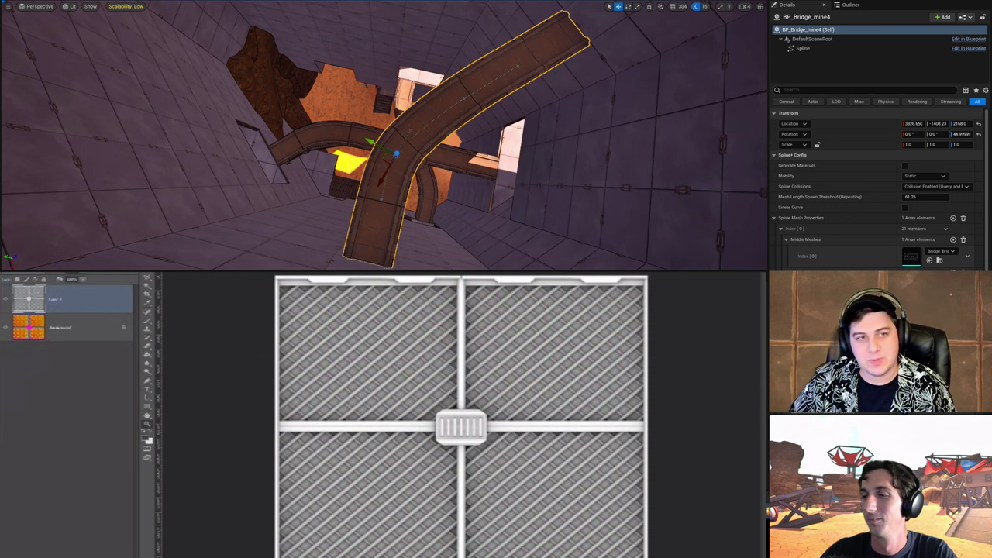
click(31, 1)
click(73, 37)
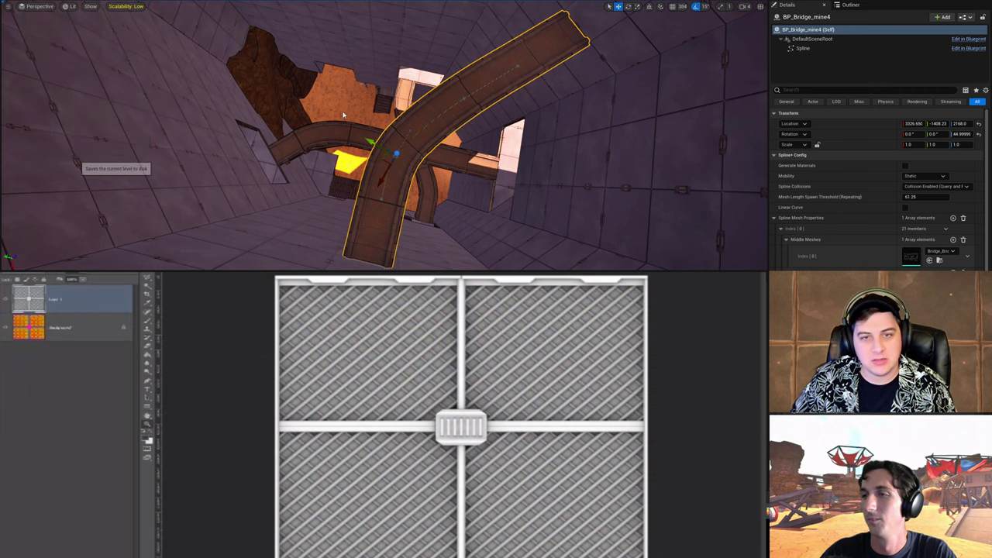
Step: Move the spline point on the bridge's straight section along its length toward the bend
right_drag(602, 175, 721, 141)
key(w)
key(s)
mouse_move(503, 175)
right_down()
mouse_move(542, 175)
mouse_move(503, 175)
right_up()
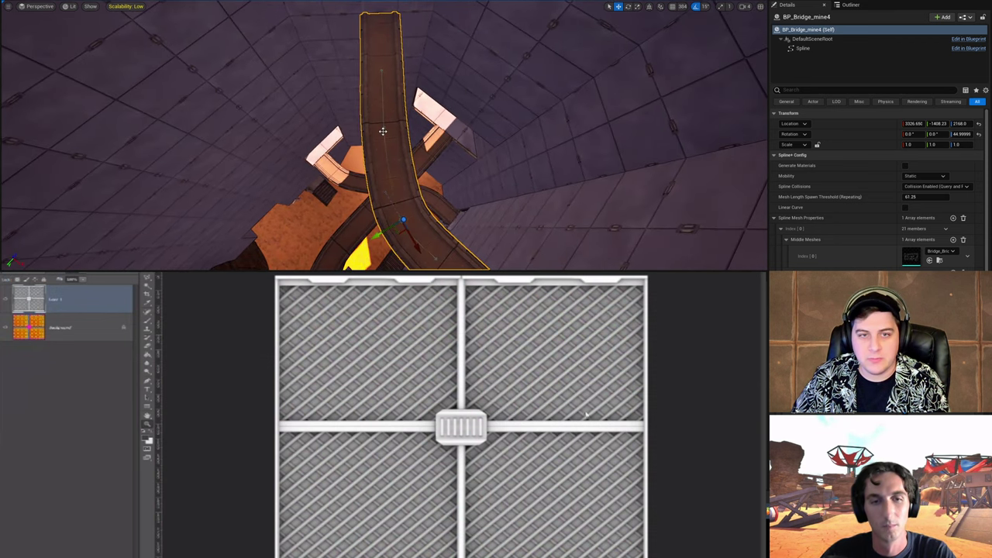
middle_drag(383, 160, 384, 193)
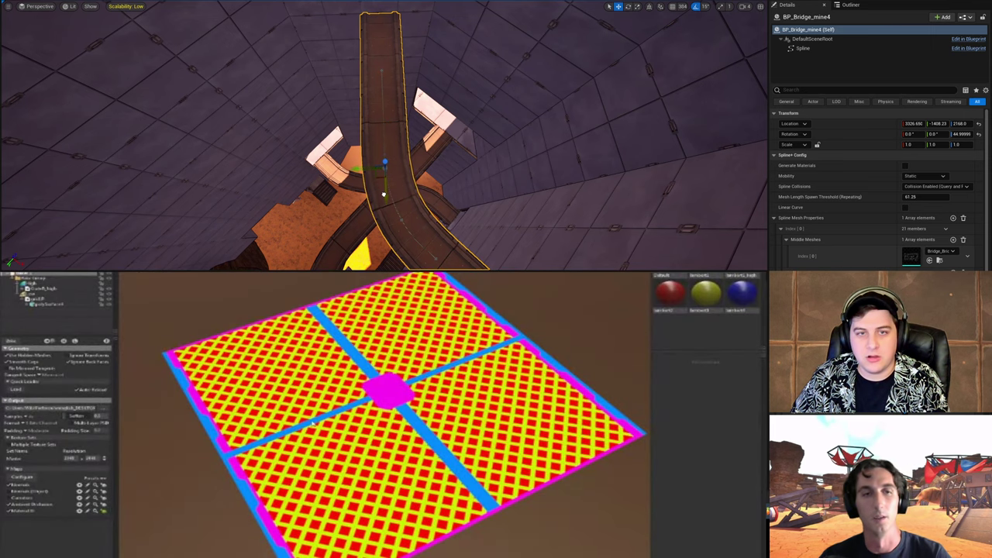
Step: Turn off the material ID preview on the baked grate and save the current level with the reshaped bridge
click(109, 512)
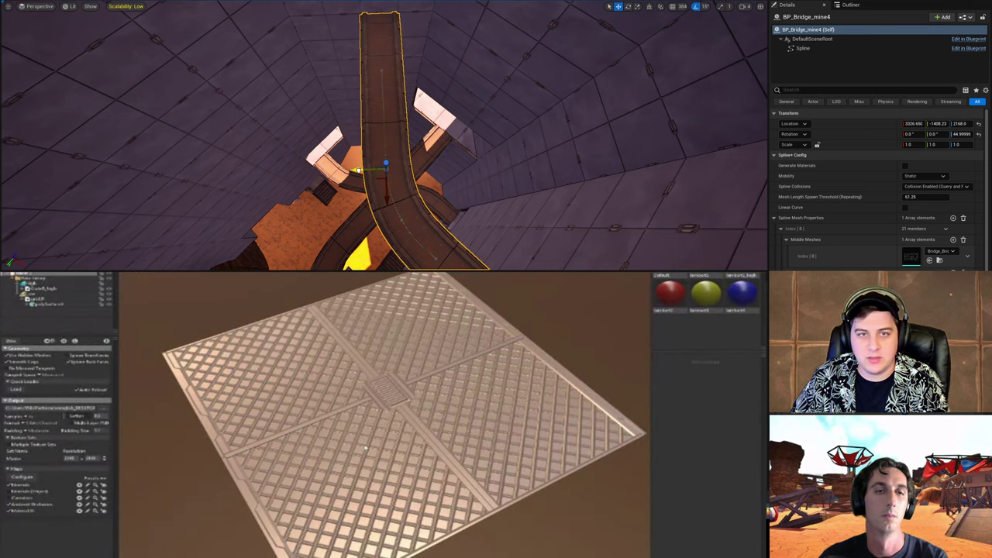
right_drag(359, 170, 358, 89)
key(w)
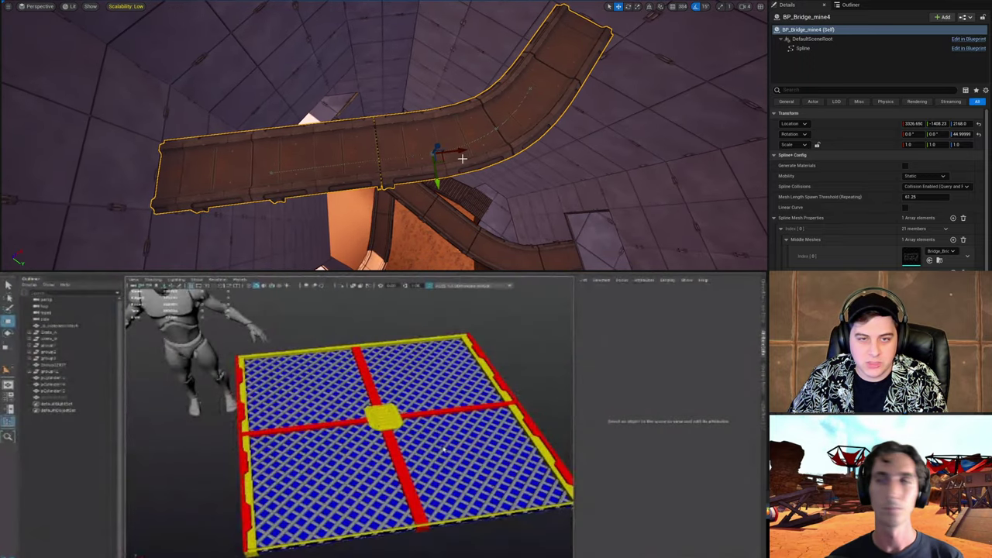
right_drag(383, 135, 399, 100)
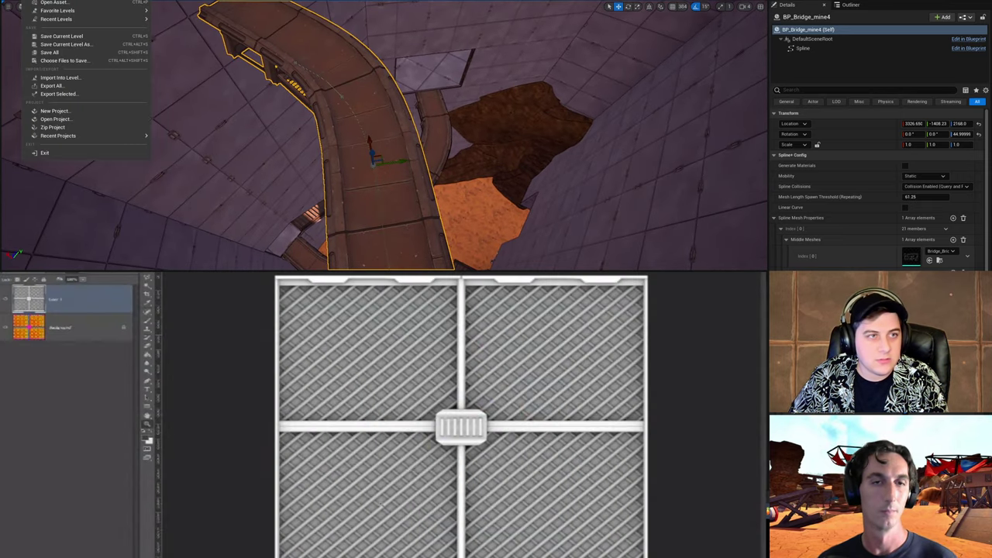
click(70, 36)
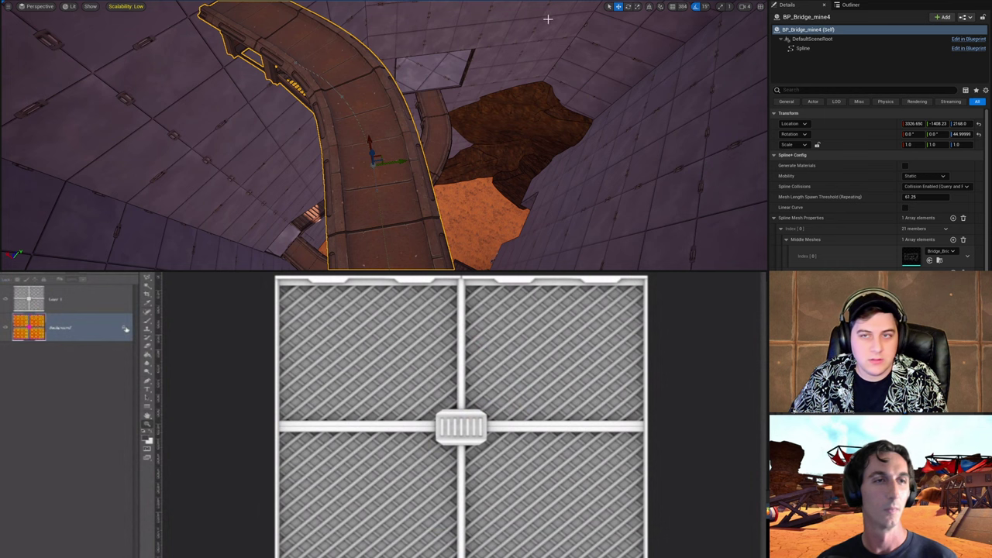
Step: Play-test the new bridge in the level, and hide the grate's occlusion layer to run the mask-generating script on the ID layer
key(alt+p)
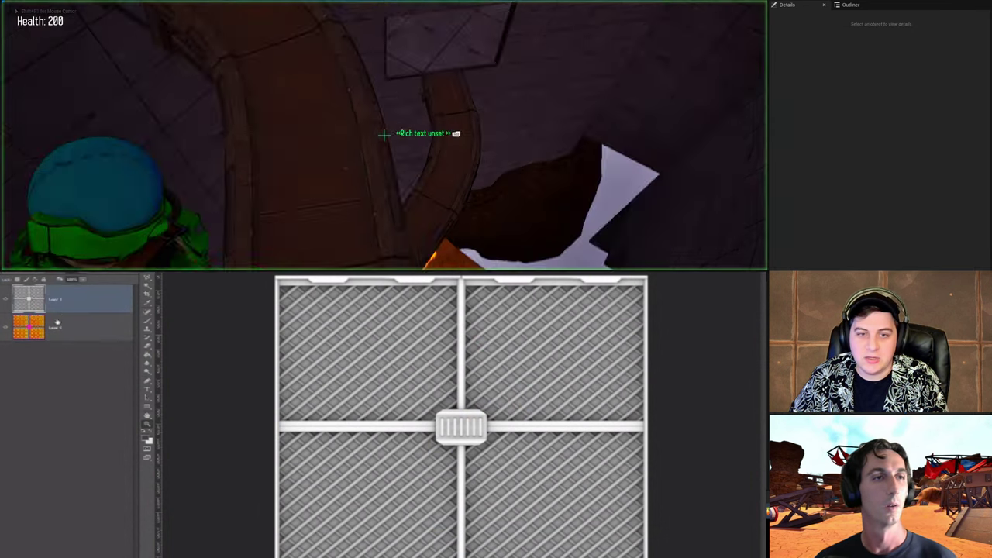
click(6, 299)
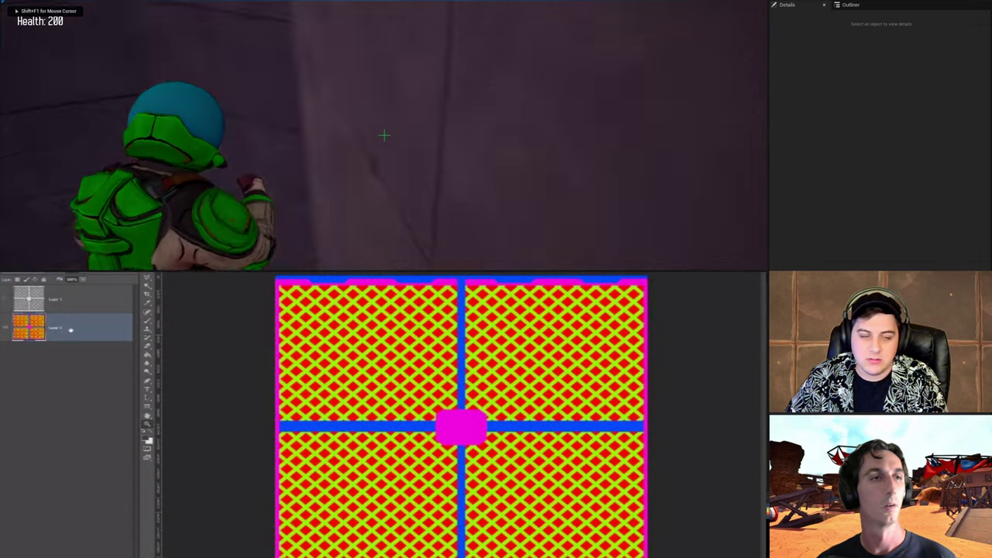
key(alt+f)
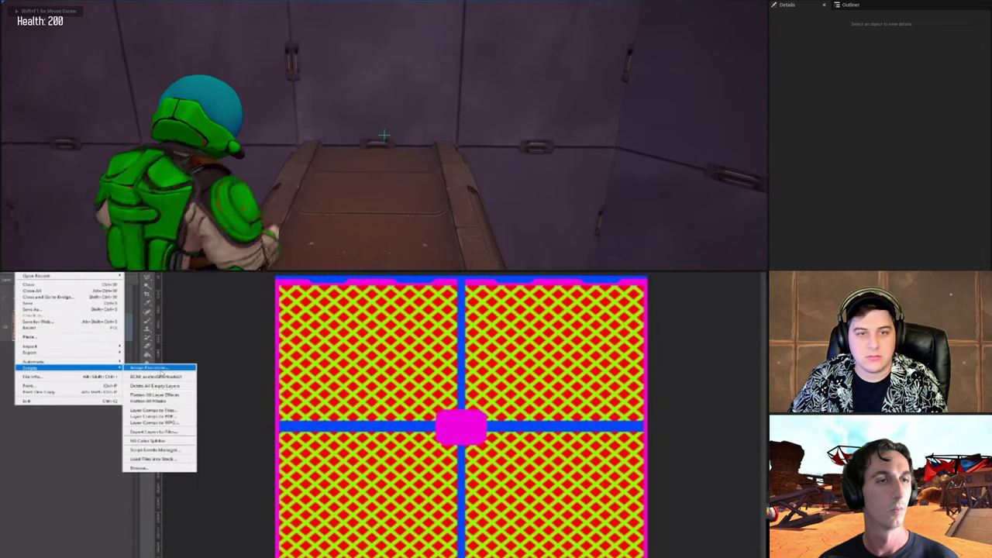
click(166, 377)
key(Escape)
Step: Generate masked solid colour fill layers for the grate's blue, magenta, green and red ID regions, grouped above the ID layer
right_drag(166, 49, 481, 93)
right_drag(361, 75, 527, 147)
click(361, 75)
click(468, 409)
key(ctrl+j)
key(w)
key(ctrl+e)
key(ctrl+z)
key(ctrl+bracketleft)
key(ctrl+e)
key(alt+bracketright)
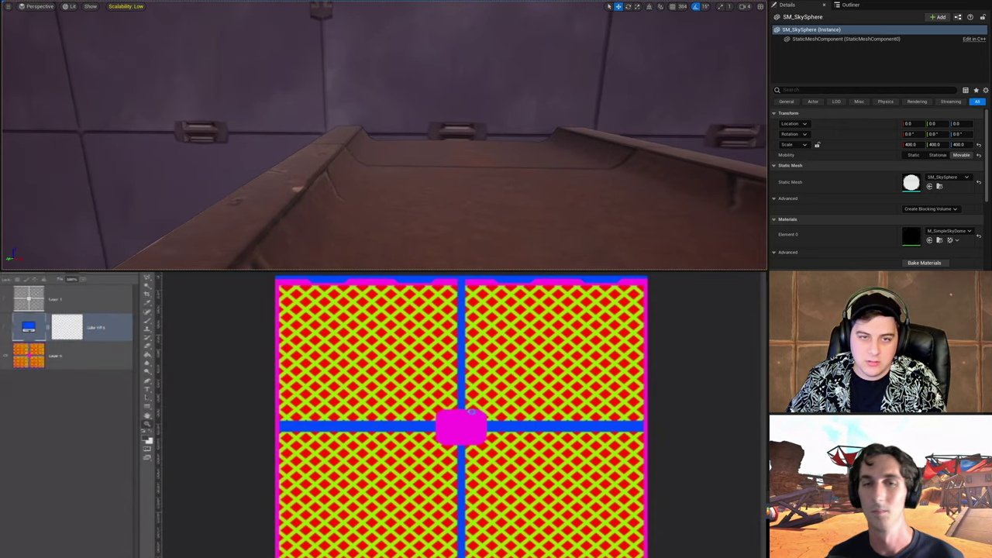
key(ctrl+comma)
key(alt+bracketleft)
Step: Expand the generated mask group and select the red fill layer's mask while viewing the bridge from below and above
right_drag(384, 136, 442, 135)
key(w)
key(w)
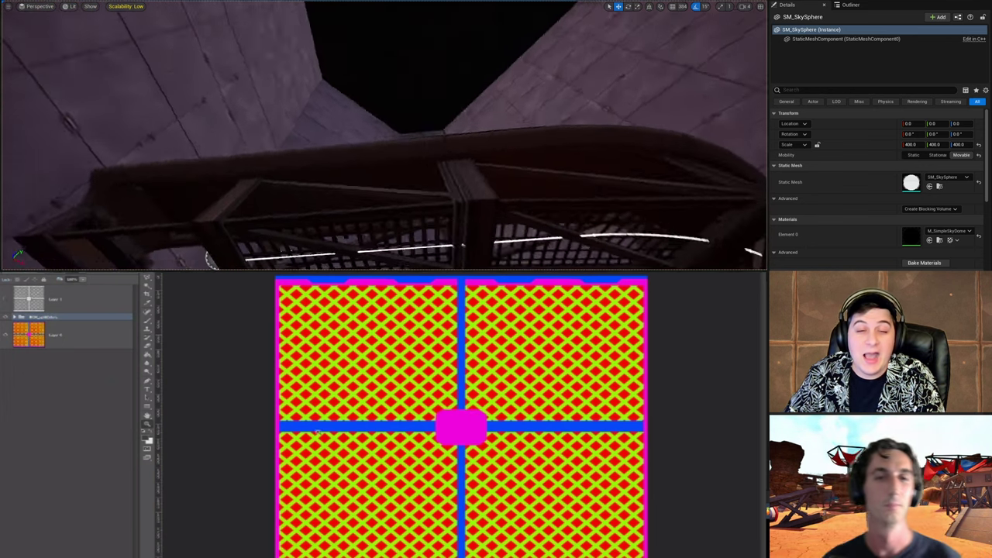
click(13, 318)
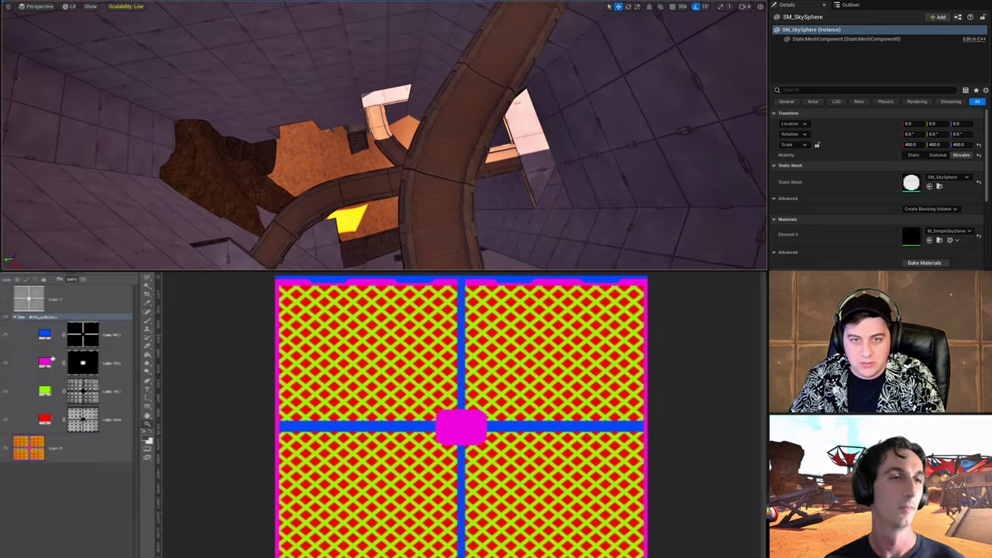
click(86, 429)
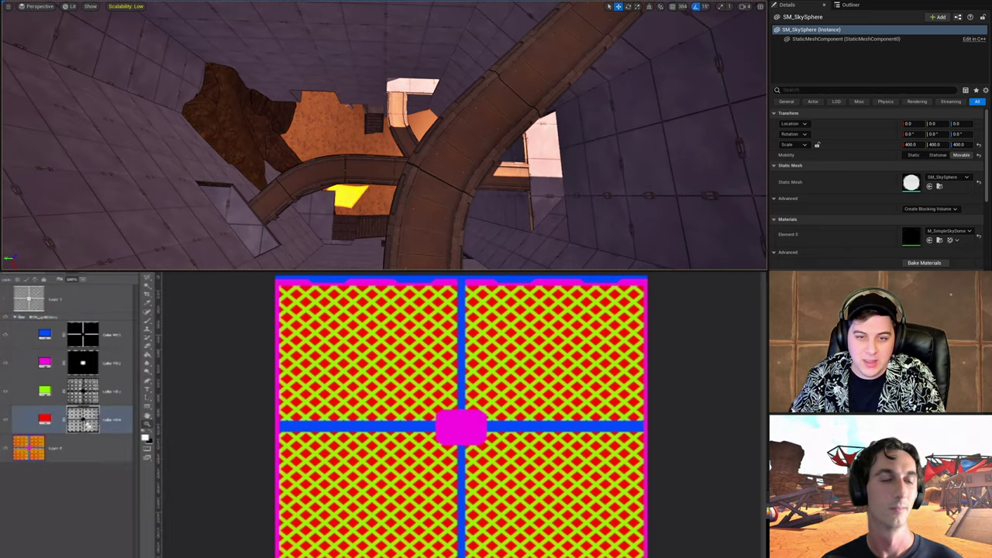
Step: Put the red fill layer in a group masked to its region, fill a new layer inside with dark grey, and start play-testing the level
key(ctrl+g)
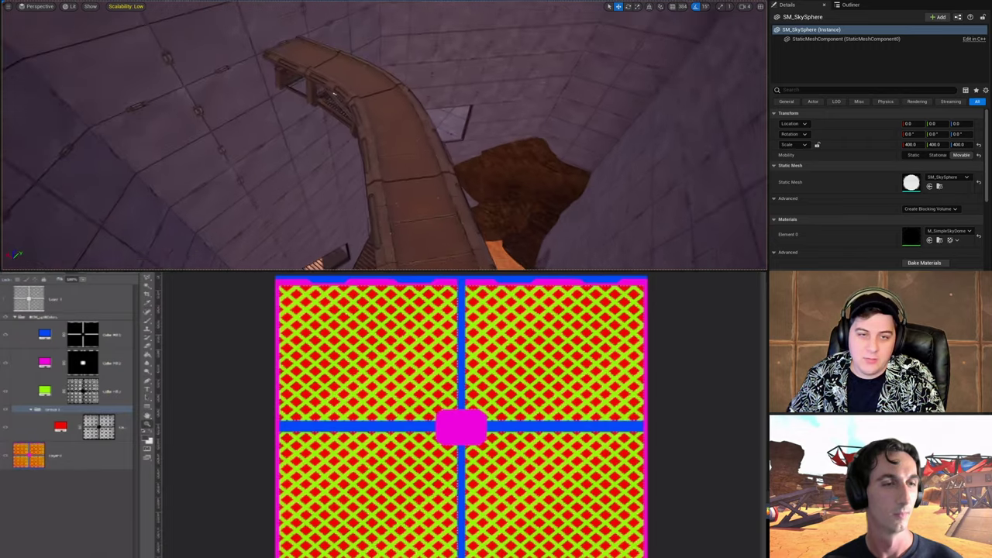
key(ctrl+alt+shift+n)
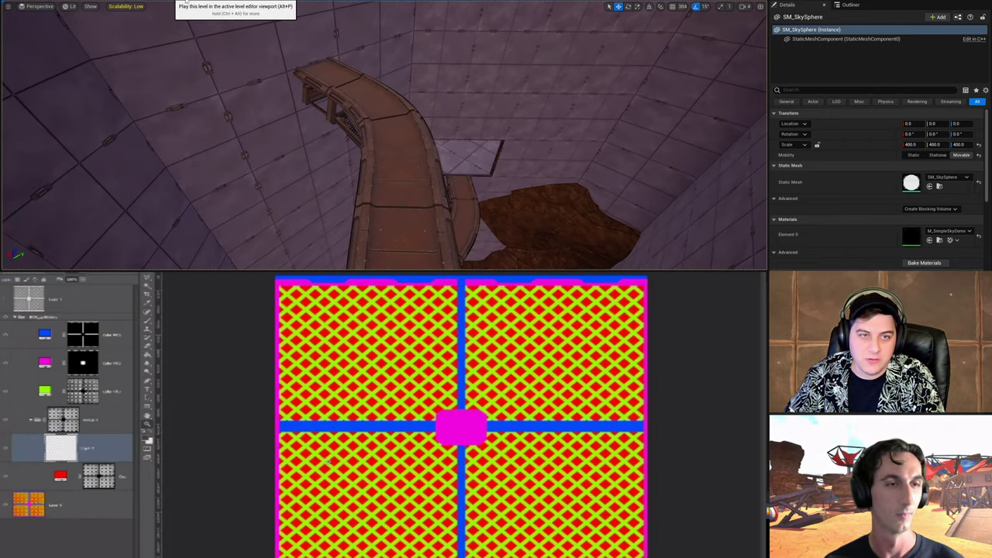
key(alt+p)
key(alt+BackSpace)
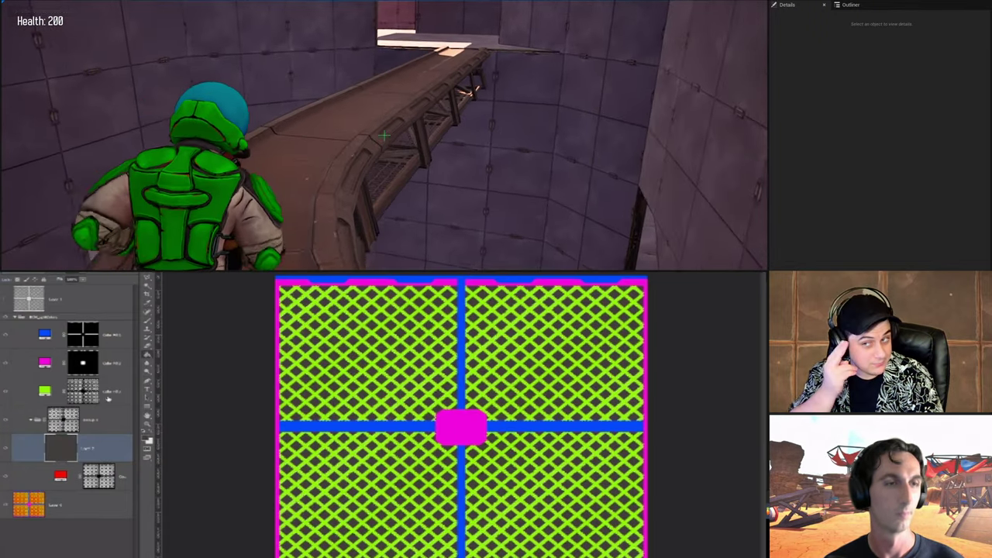
Step: Put the green fill layer in its own masked group with a new light grey layer inside, and finish play-testing the bridge
click(108, 395)
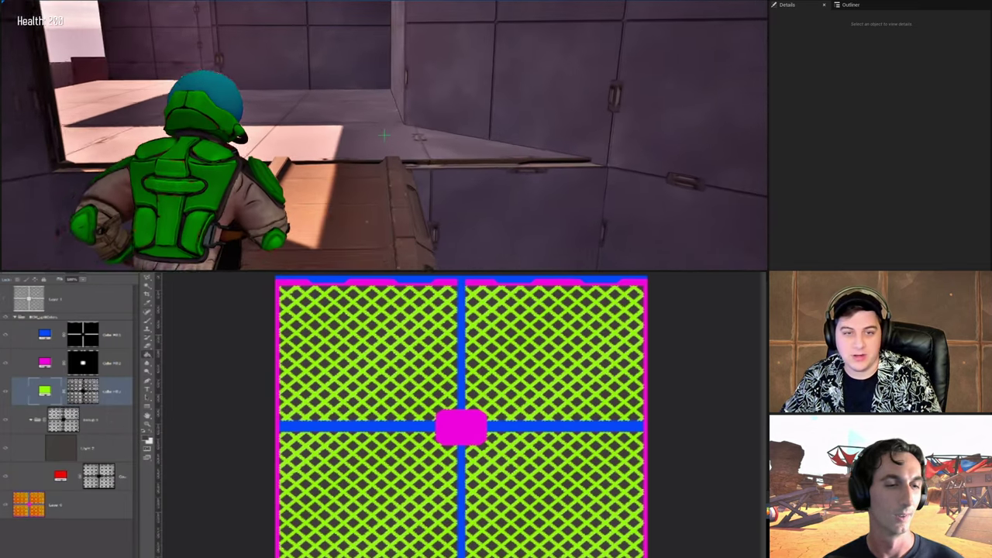
key(ctrl+g)
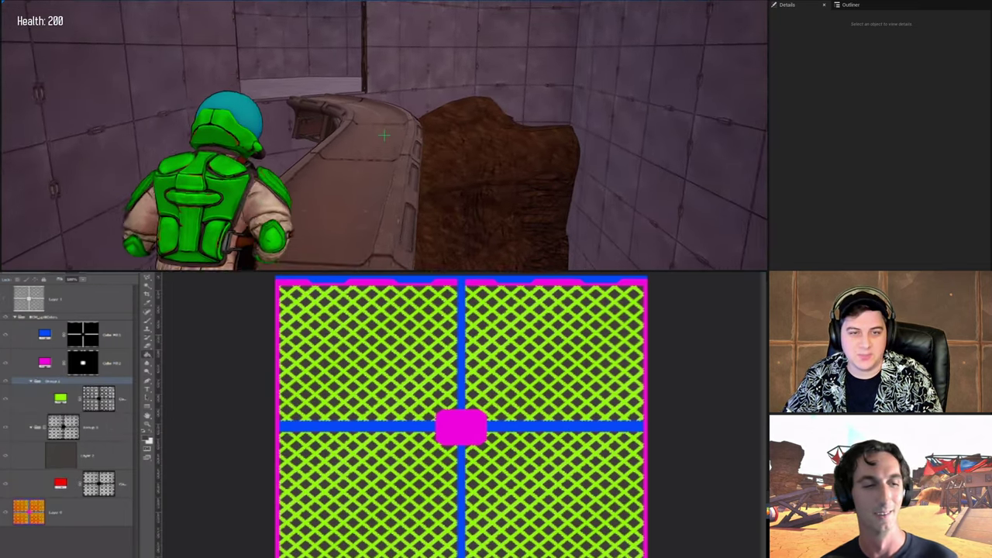
key(ctrl+g)
key(ctrl+alt+shift+n)
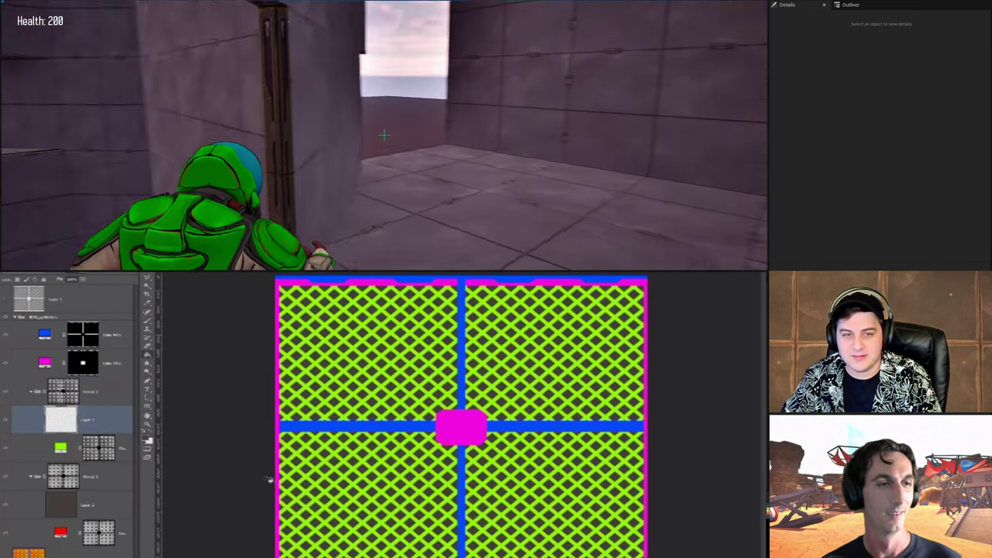
key(x)
click(284, 486)
key(Escape)
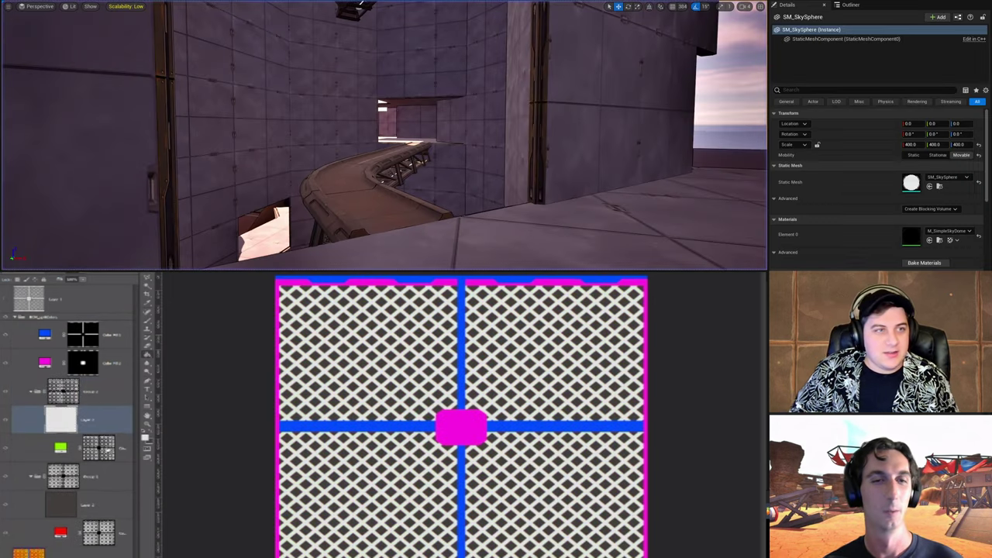
Step: Recolour the new layer in the green region's group with a rusty orange and collapse that group
click(145, 438)
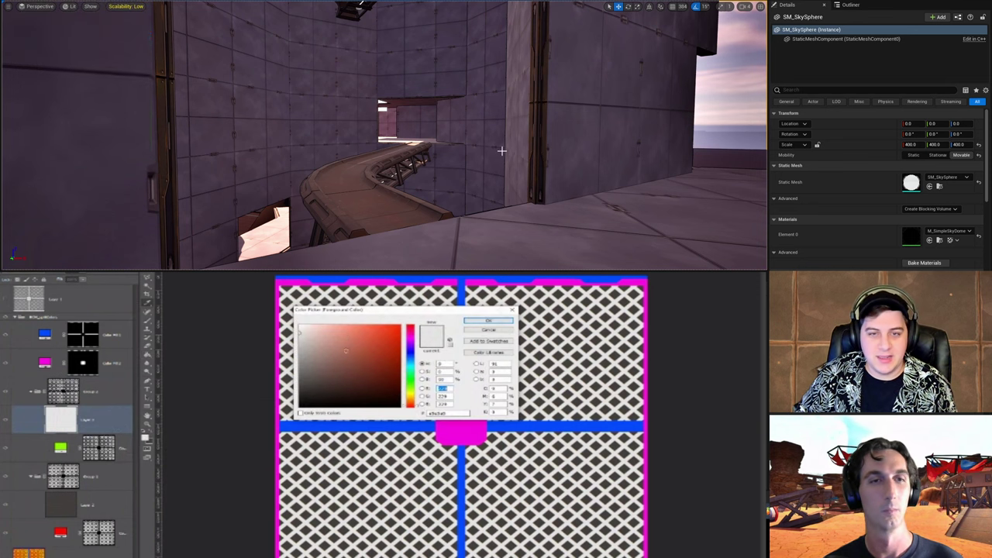
click(345, 336)
drag(410, 404, 410, 397)
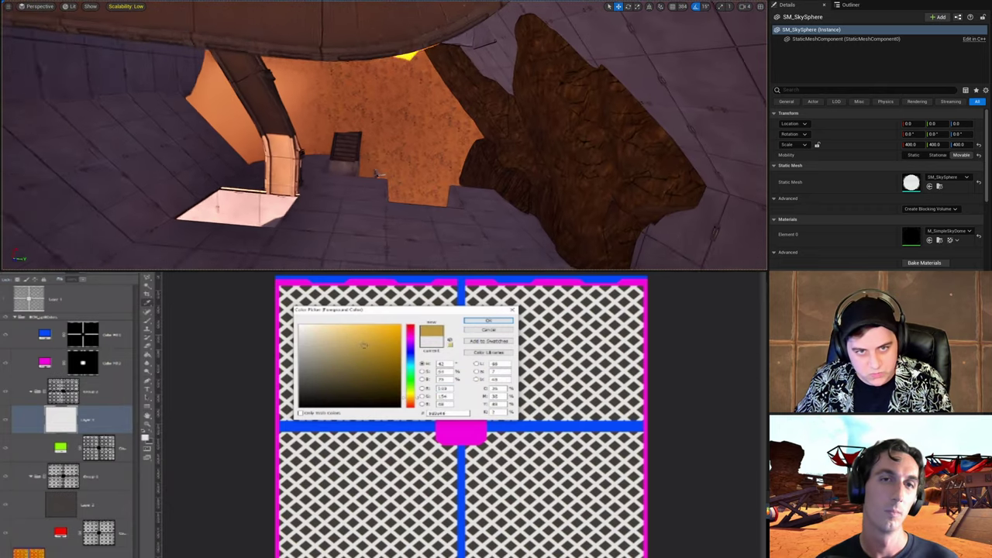
click(409, 403)
click(488, 321)
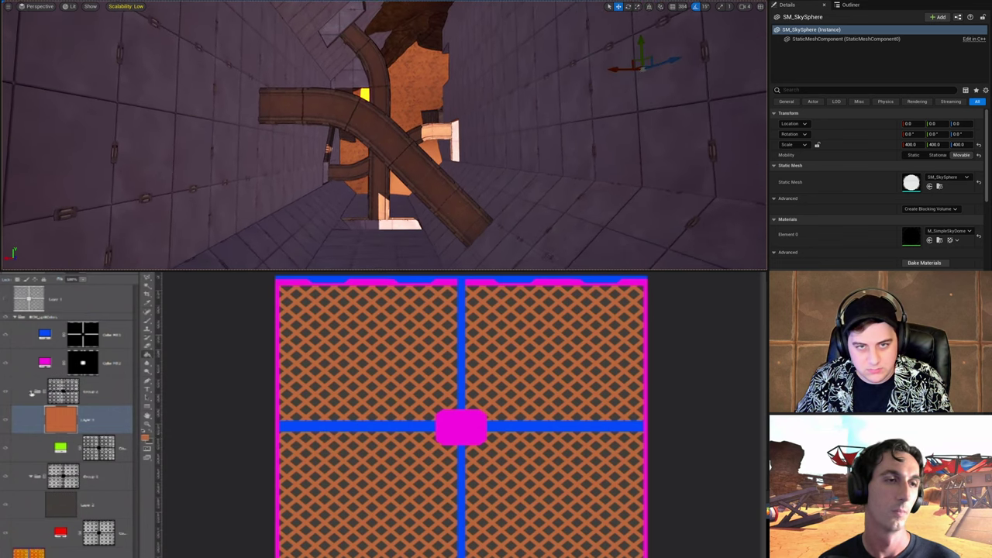
click(31, 391)
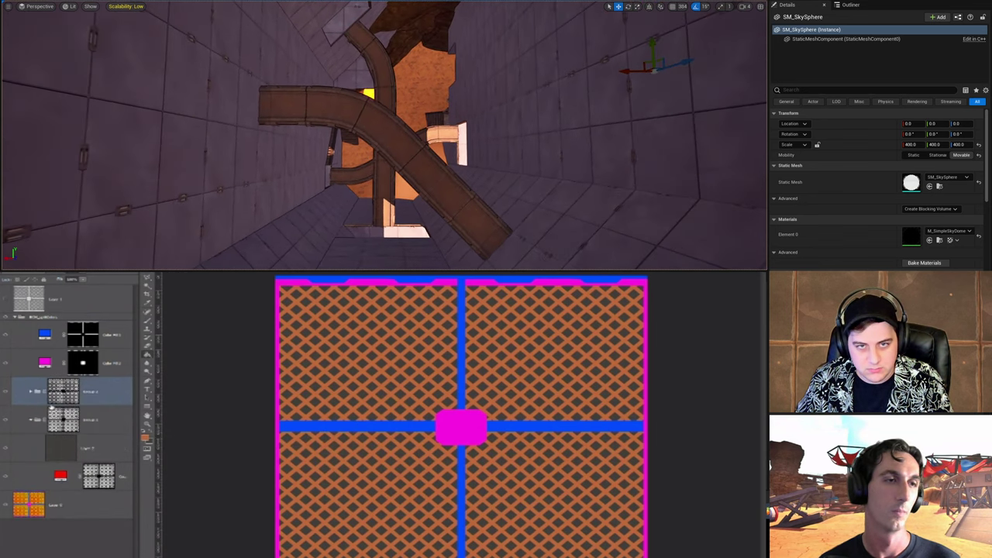
Step: Put the magenta fill layer in its own masked group, and delete the wall panels at both ends of the upper bridge
click(121, 373)
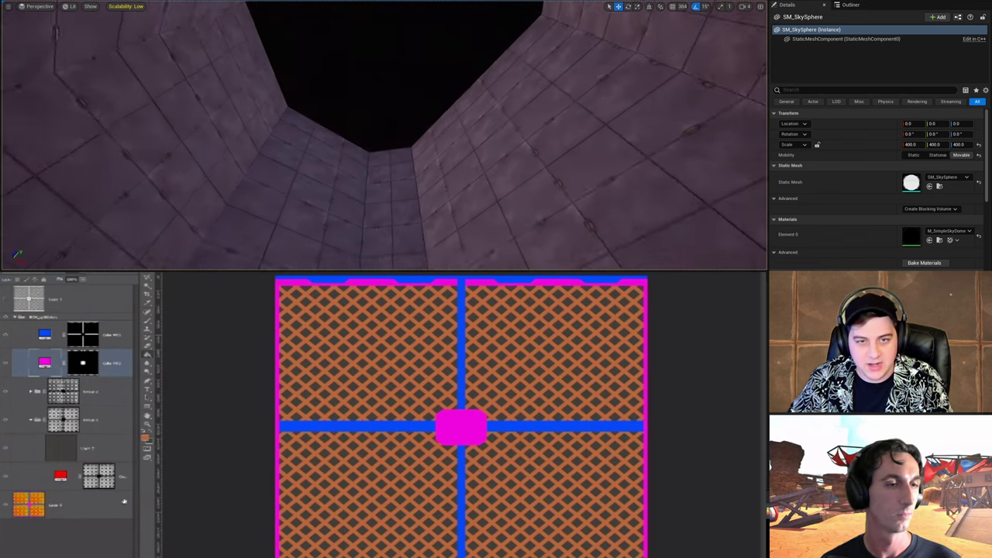
click(395, 131)
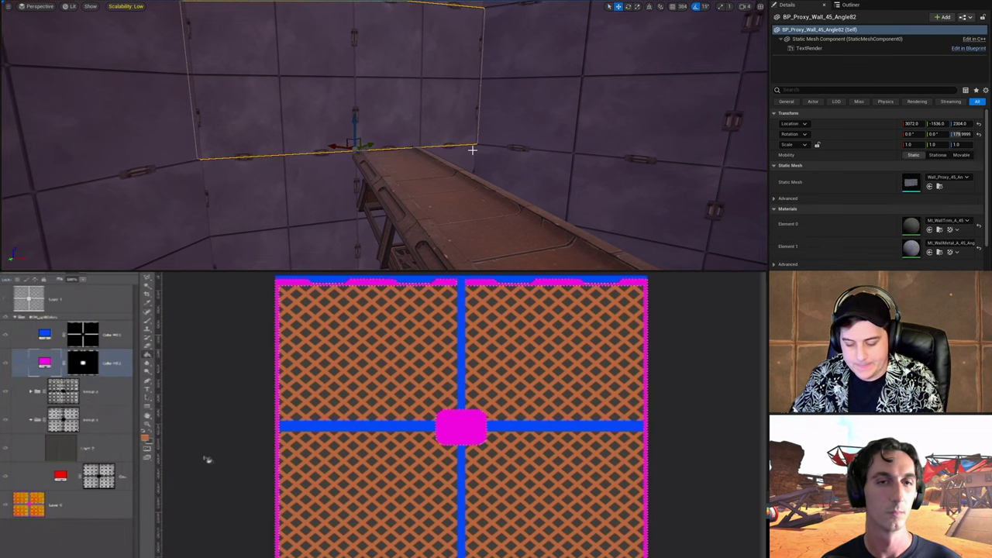
key(Delete)
click(459, 144)
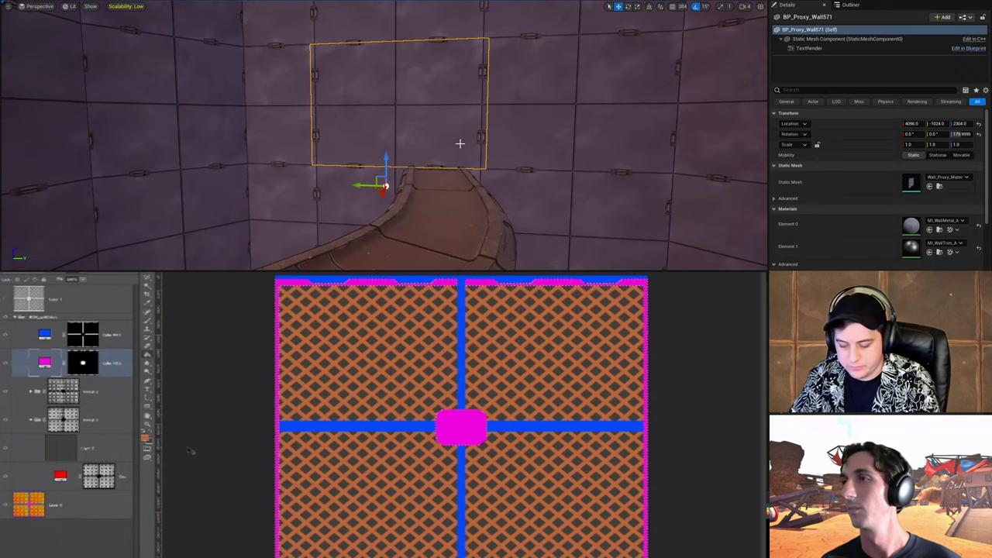
key(Delete)
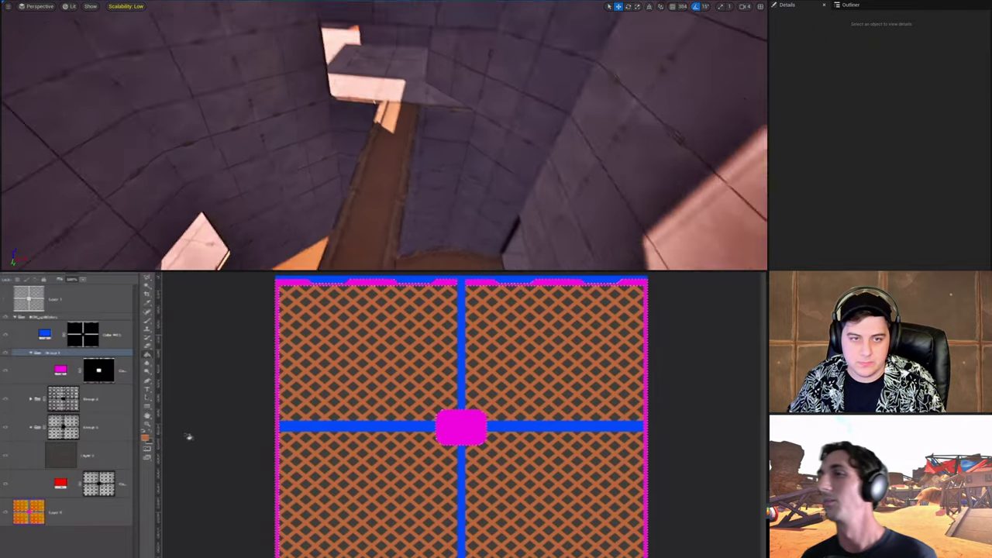
right_drag(277, 63, 242, 20)
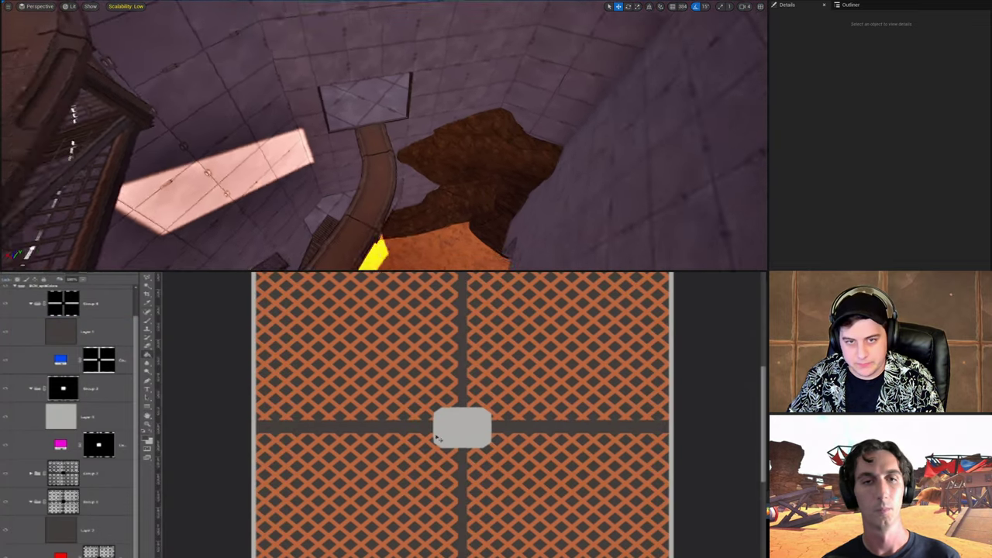
Step: Copy the wall panels below the bridge's end openings up to fill them, and show the grate's occlusion layer with Multiply blending
alt+scroll(459, 430, down, 1)
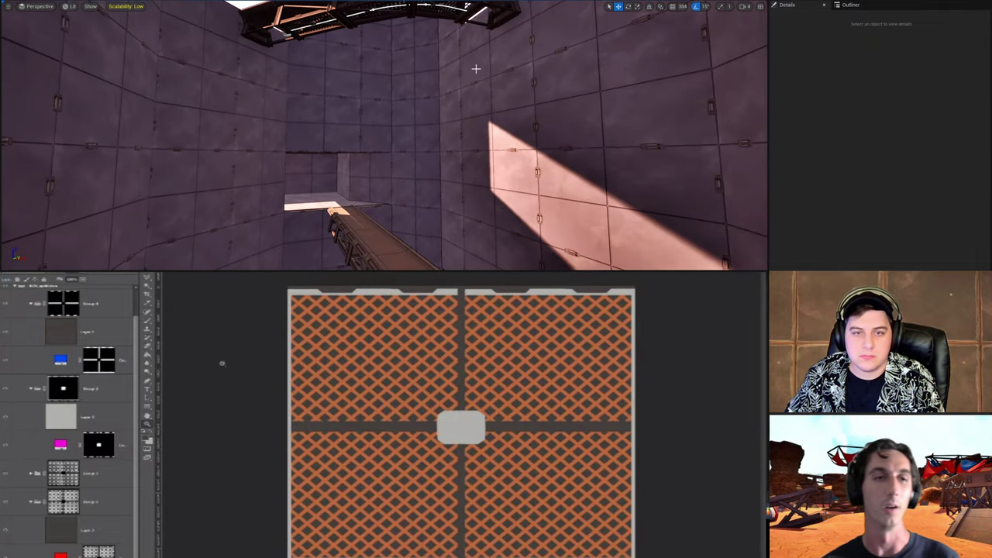
click(430, 76)
drag(138, 399, 140, 377)
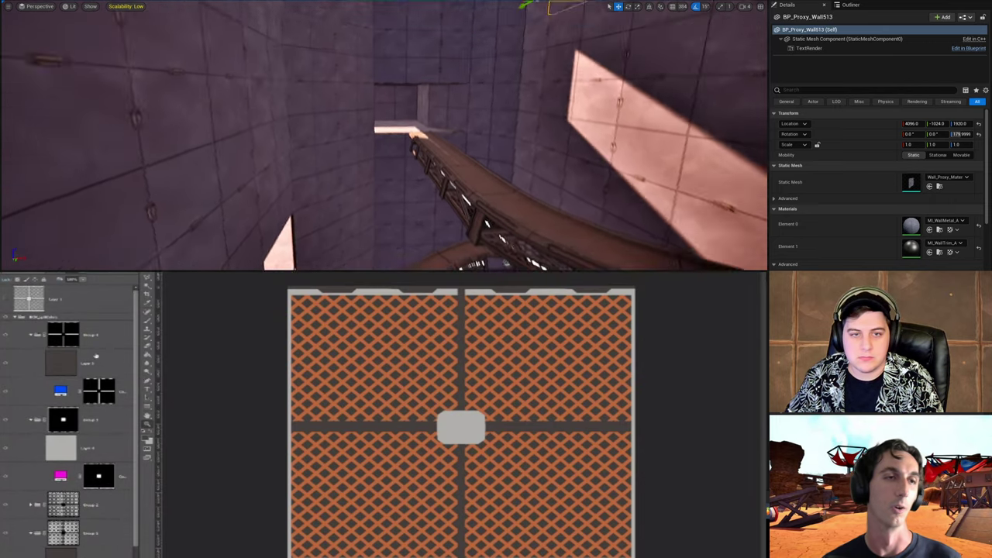
click(94, 357)
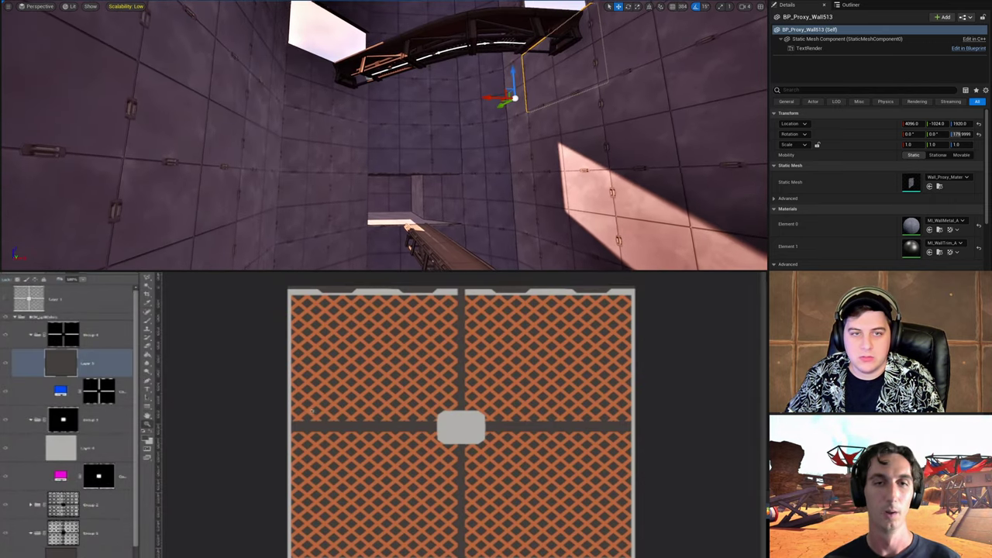
click(331, 101)
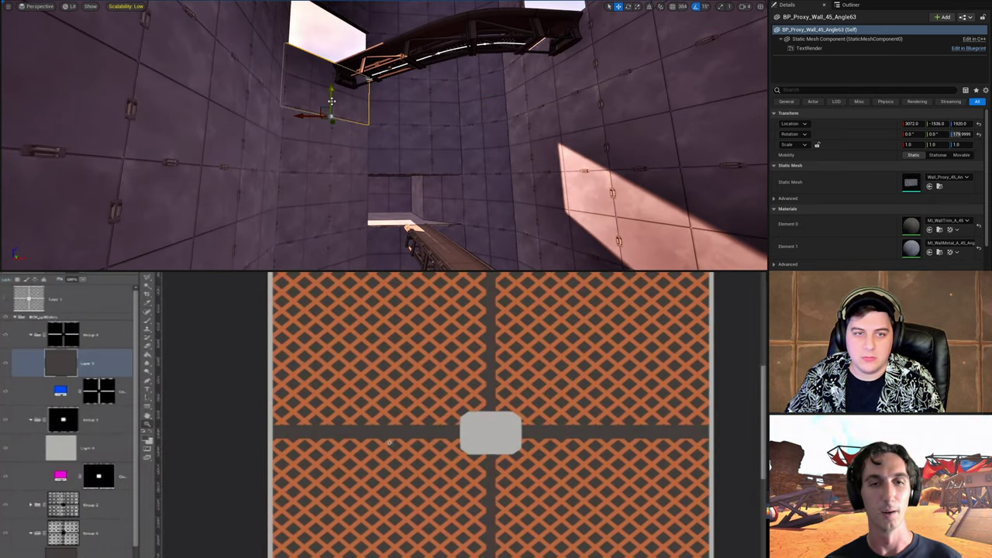
click(5, 299)
click(54, 299)
right_drag(419, 209, 391, 162)
click(25, 275)
alt+drag(358, 136, 357, 81)
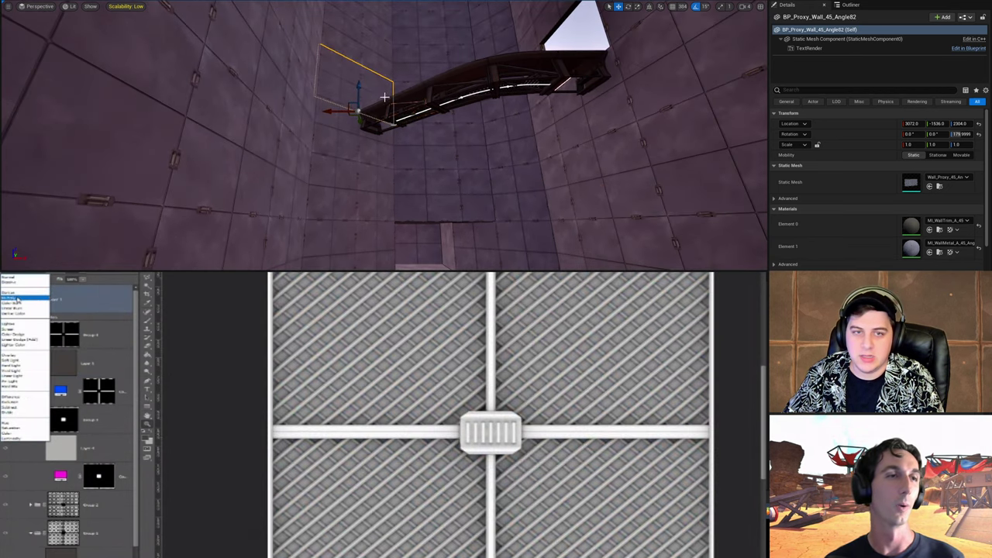
click(16, 297)
click(599, 104)
drag(476, 426, 462, 424)
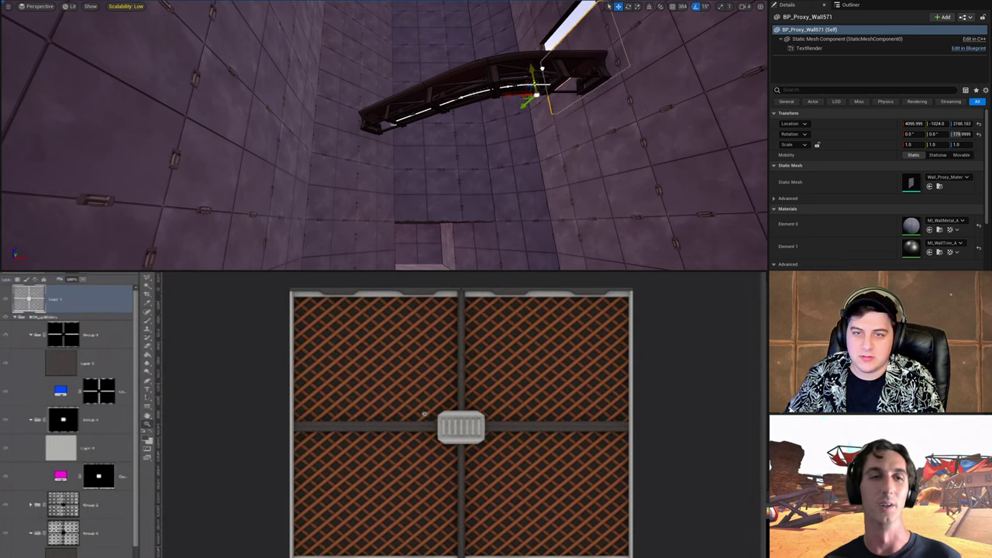
Step: Delete the two wall panels just below the bridge's ends to open lower doorways
ctrl+click(368, 134)
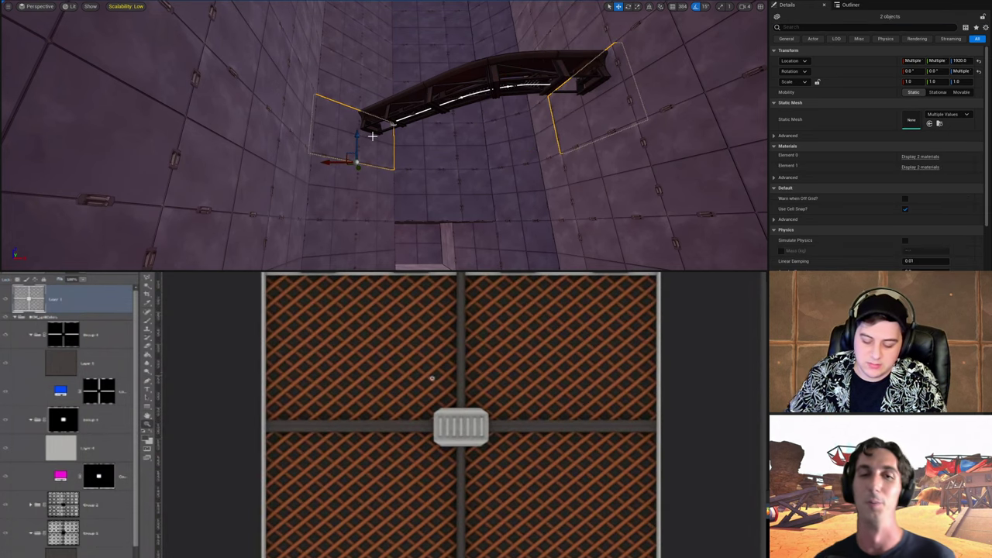
key(Delete)
drag(433, 378, 447, 385)
Step: Add an empty layer above the grate's occlusion layer, set the foreground colour to near black, and select the upper bridge
click(464, 99)
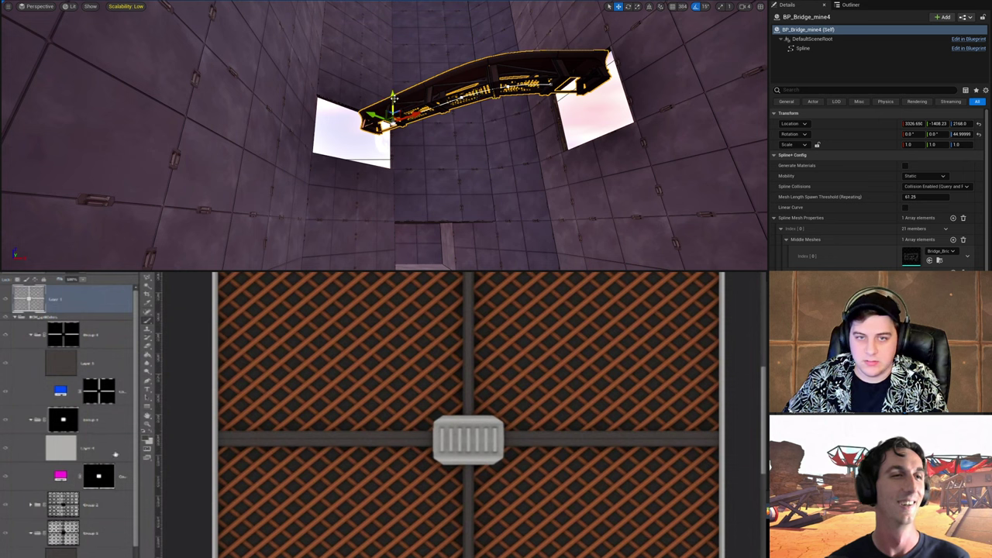
key(ctrl+shift+alt+n)
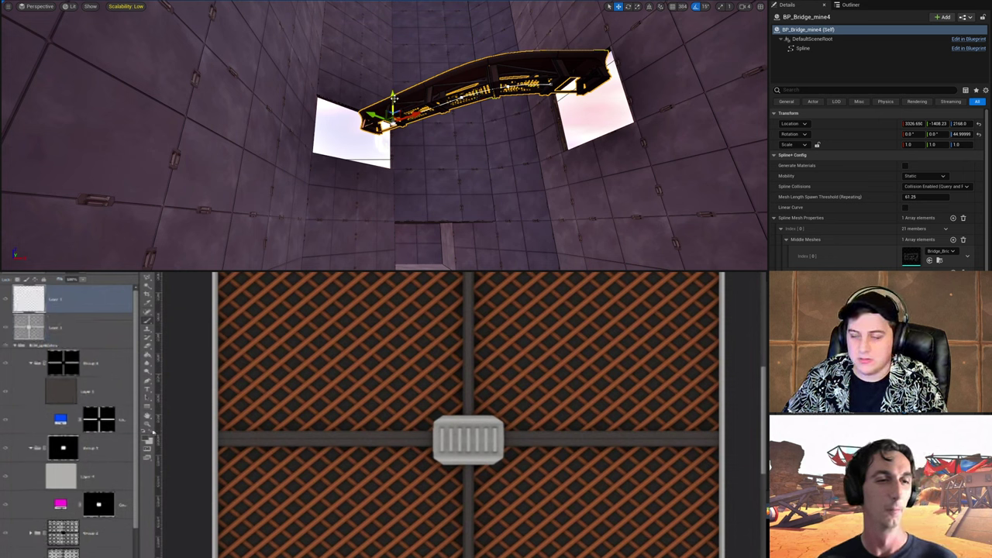
click(146, 438)
drag(332, 387, 302, 409)
click(487, 322)
Step: Try to lower the upper bridge without grid snapping to a height of about 1790, level with the new doorways
drag(393, 98, 396, 142)
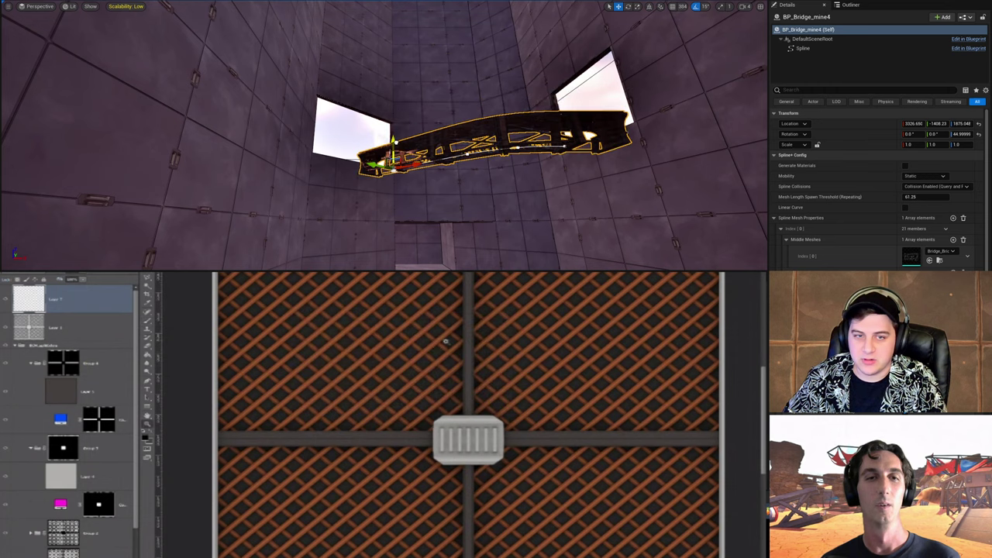
drag(445, 341, 456, 348)
drag(395, 142, 395, 153)
drag(463, 321, 432, 420)
right_drag(394, 154, 395, 93)
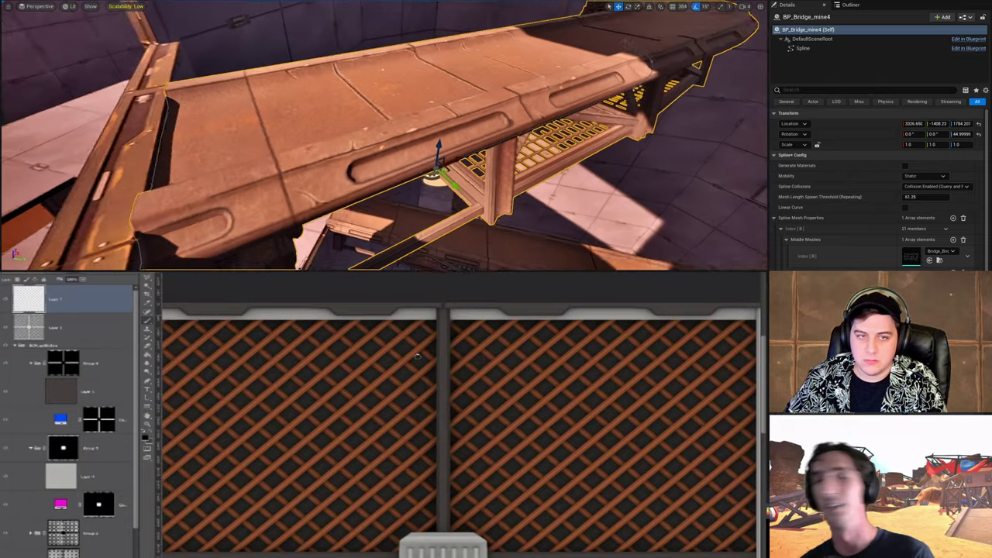
drag(455, 134, 455, 128)
Step: Choose a round brush for painting on the grate texture, and undo the bridge's free height changes
click(53, 275)
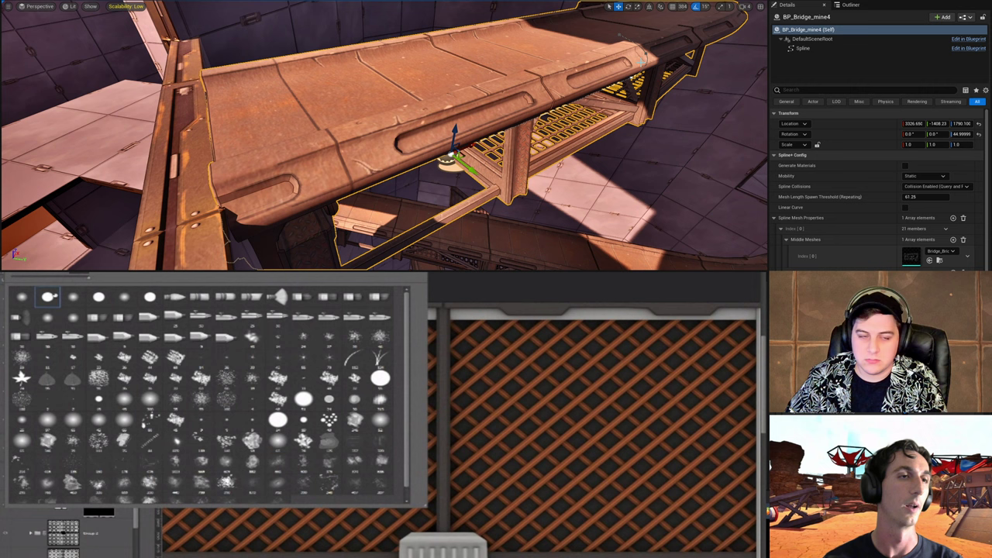
key(Return)
mouse_move(610, 107)
right_down()
mouse_move(611, 130)
mouse_move(599, 118)
right_up()
key(ctrl+z)
key(ctrl+z)
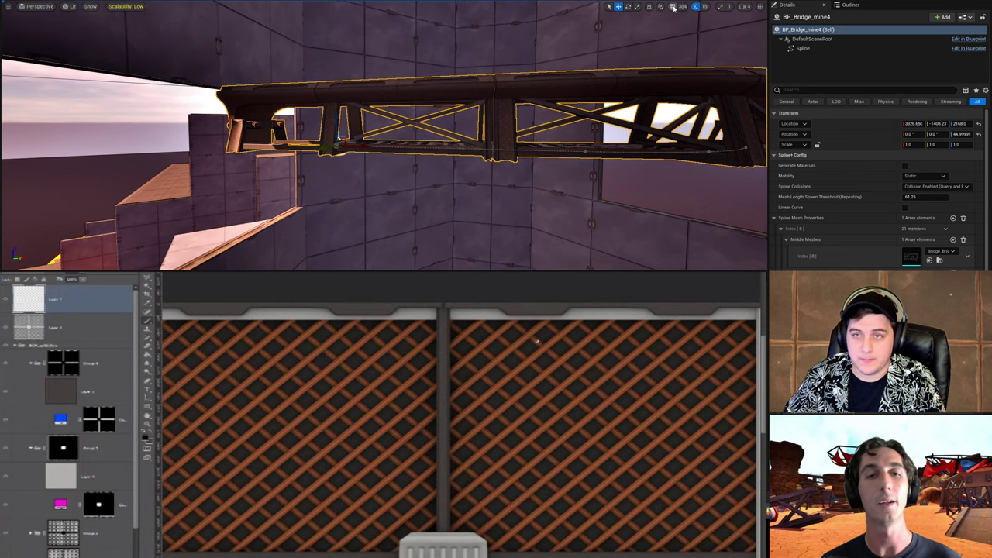
Step: Lower the bridge to a height of 1784 with the grid snap set to 16, and paint a dark line along the grate's upper trim
click(681, 6)
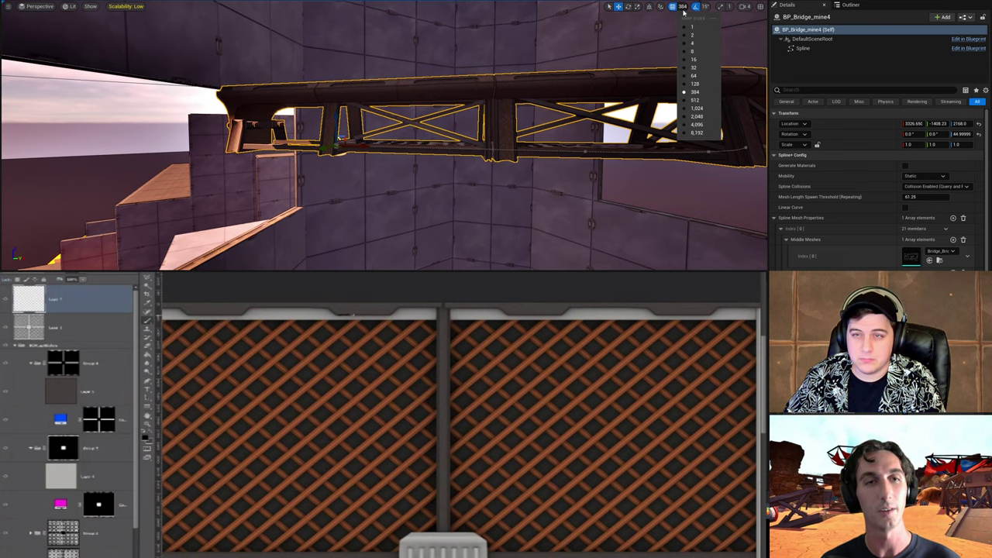
click(701, 62)
key(ctrl+z)
drag(338, 116, 337, 265)
mouse_move(329, 268)
right_down()
mouse_move(350, 188)
mouse_move(469, 161)
mouse_move(479, 119)
right_up()
drag(347, 315, 393, 310)
drag(482, 119, 484, 135)
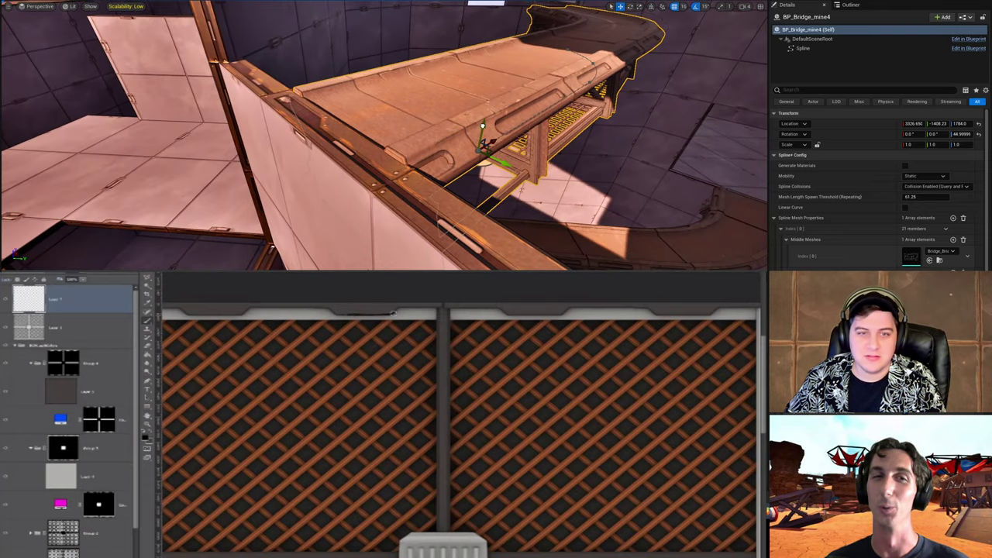
right_drag(485, 135, 641, 29)
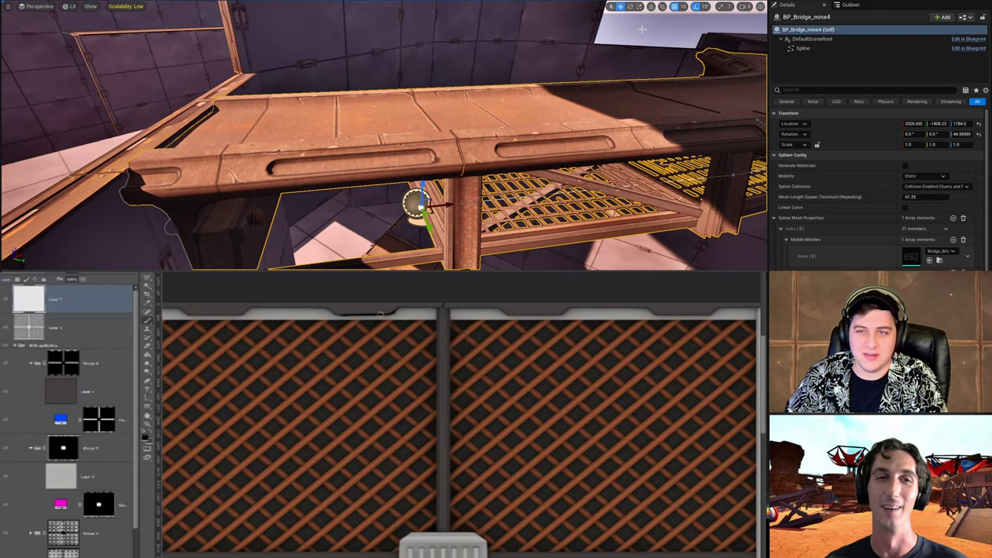
Step: Adjust the grid snap and raise the bridge to a height of 1792 so its deck meets the doorway floor
click(685, 9)
click(678, 62)
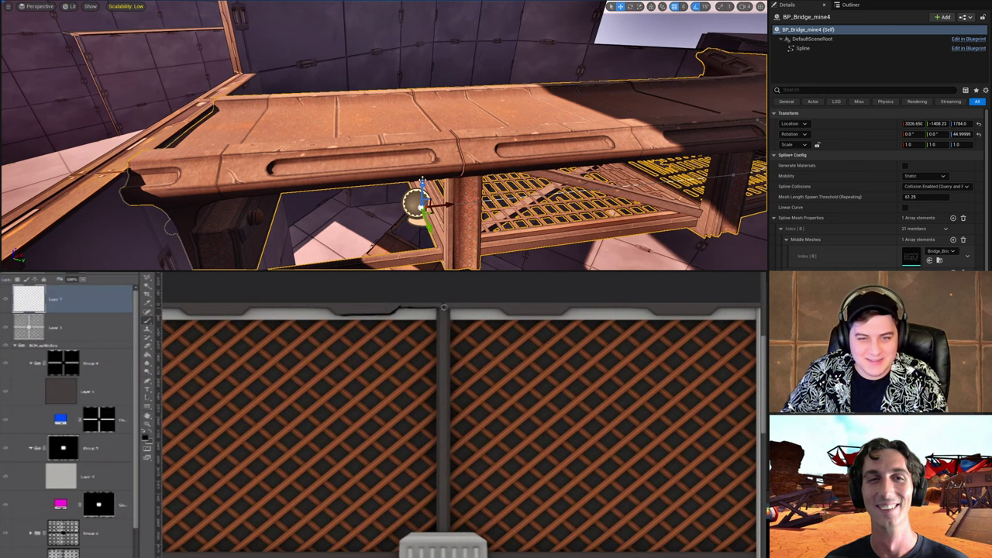
drag(422, 186, 422, 176)
mouse_move(422, 175)
right_down()
mouse_move(464, 186)
mouse_move(364, 198)
mouse_move(434, 174)
right_up()
Step: Play-test the level with the lowered bridge, and paint a dark line along the trim recess nearest the grate's upper-left corner
drag(368, 350, 548, 356)
right_drag(434, 174, 400, 163)
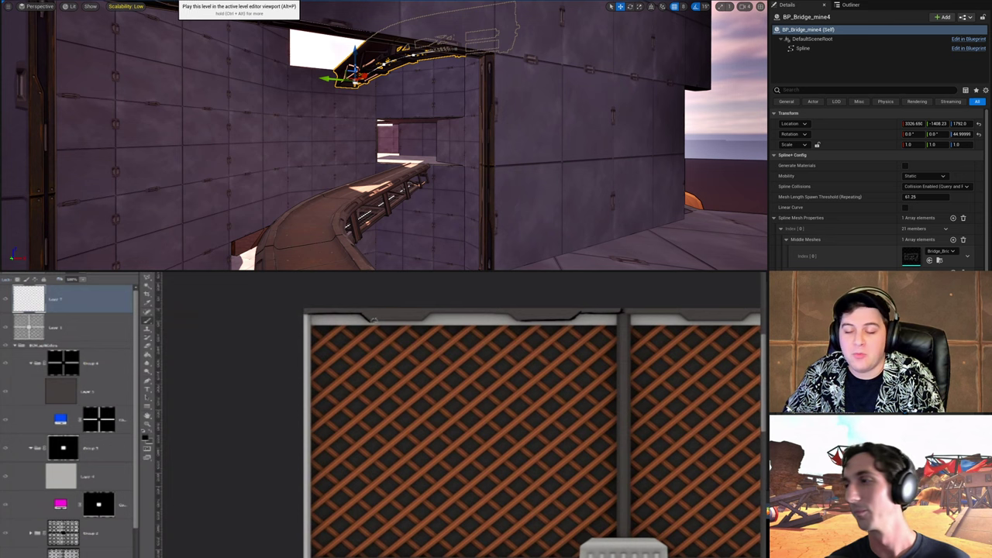
key(alt+p)
drag(371, 319, 402, 320)
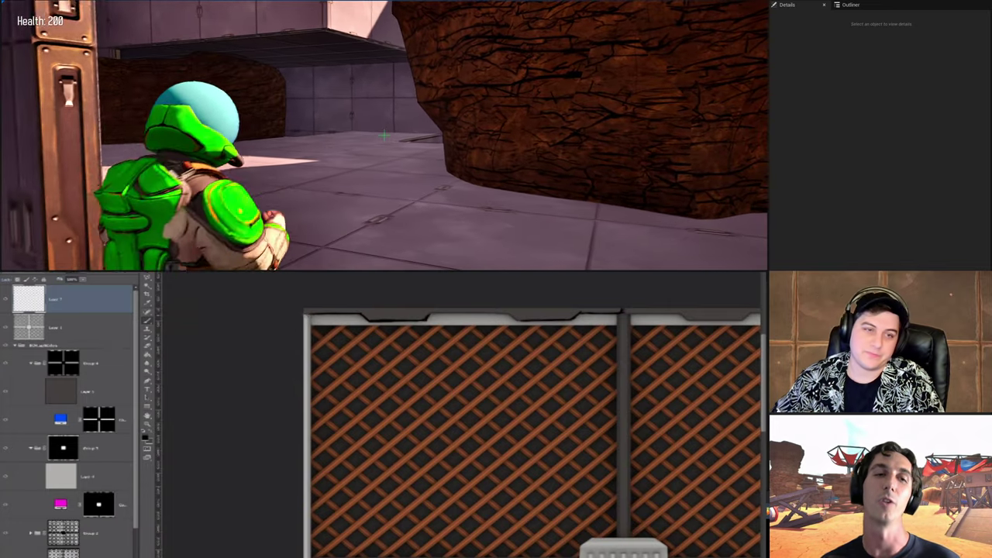
Step: End the play-test and save the current level, and paint a dark line beneath the trim along the grate's upper edge
key(Escape)
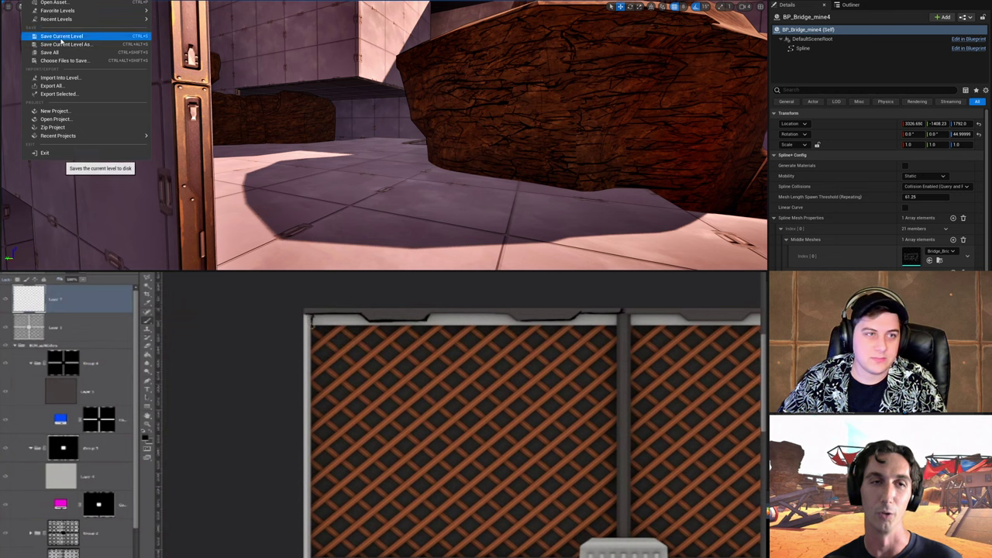
key(w)
mouse_move(385, 117)
right_down()
mouse_move(465, 97)
mouse_move(450, 62)
mouse_move(504, 66)
mouse_move(372, 74)
mouse_move(372, 31)
mouse_move(356, 35)
mouse_move(442, 47)
right_up()
drag(313, 324, 585, 325)
click(442, 103)
mouse_move(442, 104)
right_down()
mouse_move(620, 136)
mouse_move(527, 124)
right_up()
drag(519, 386, 487, 374)
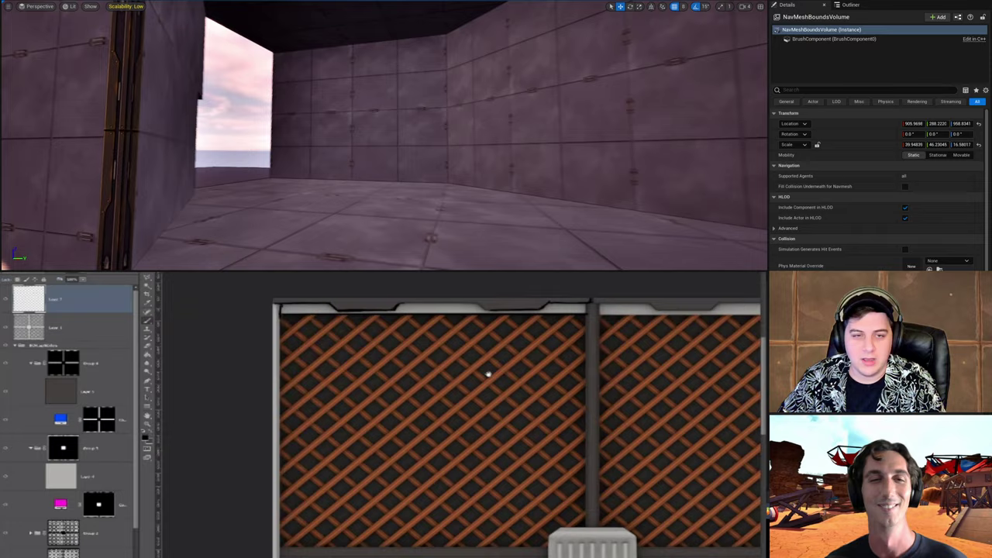
Step: Undo the diagonal dark line painted over the lattice in the grate's upper-left section
right_drag(527, 124, 387, 128)
right_drag(499, 99, 499, 100)
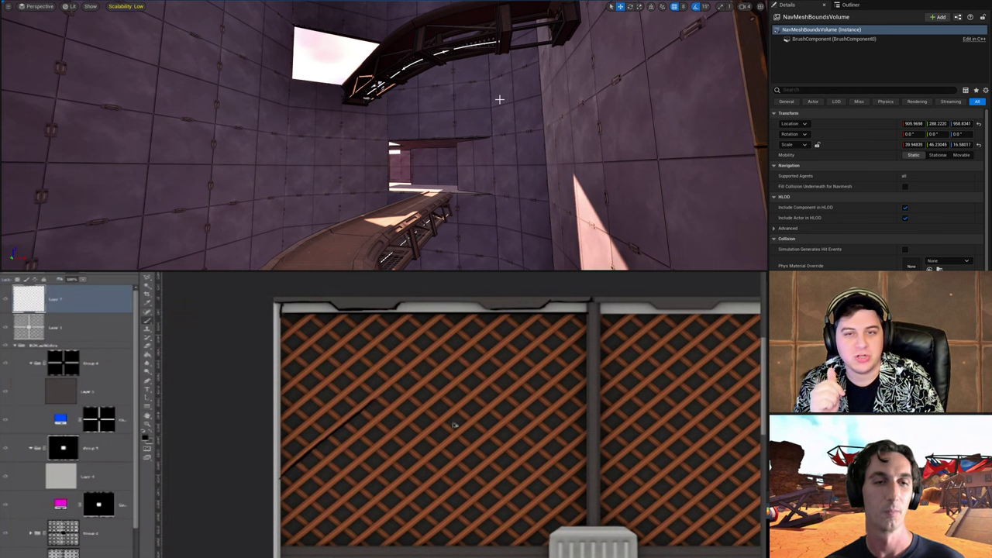
key(ctrl+z)
key(ctrl+z)
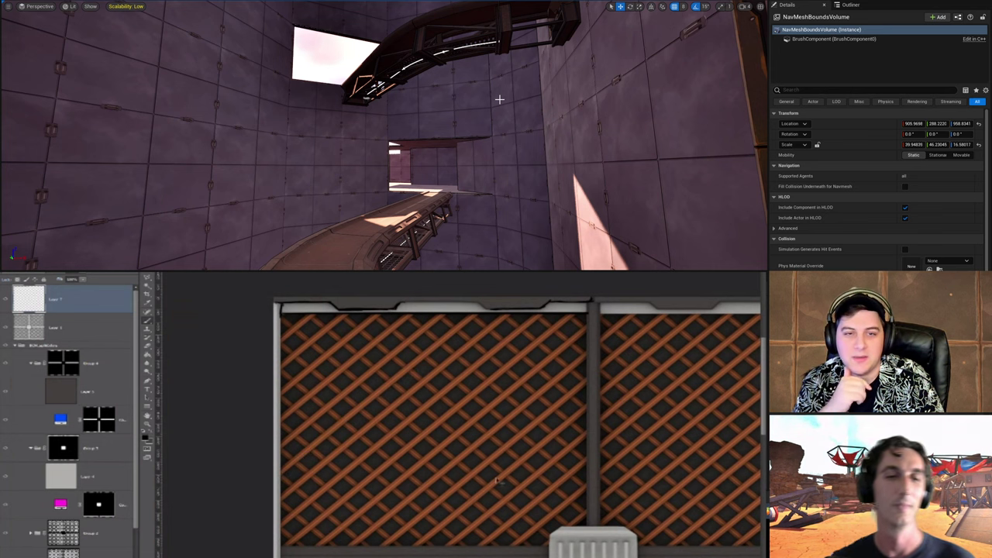
mouse_move(506, 469)
mouse_down()
mouse_move(396, 411)
mouse_move(425, 422)
mouse_up()
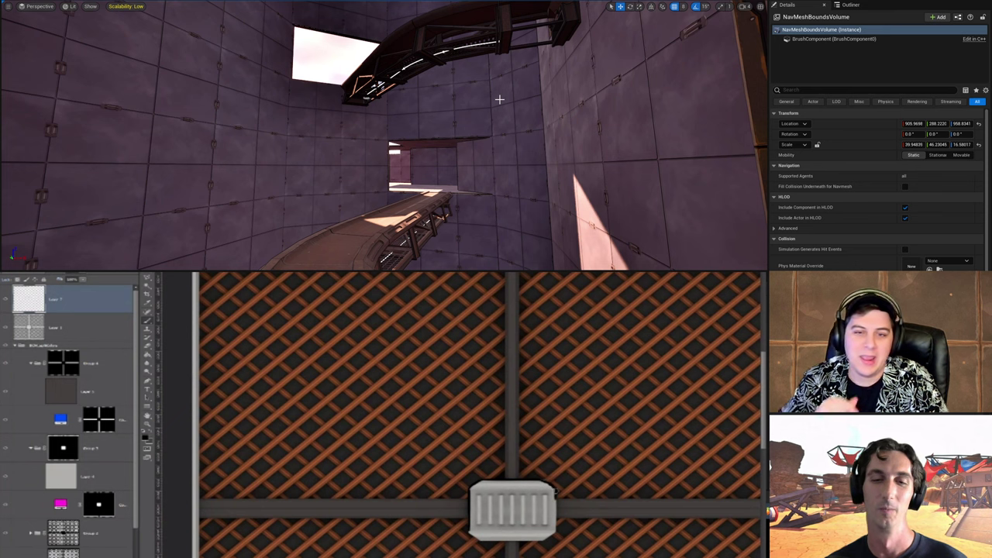
Step: Switch to Marmoset Toolbag, load the painted grate texture as the material's albedo map, and lower the material's gloss
right_drag(500, 100, 496, 132)
key(alt+Tab)
drag(363, 469, 411, 457)
scroll(411, 457, down, 3)
right_drag(496, 131, 295, 191)
click(705, 276)
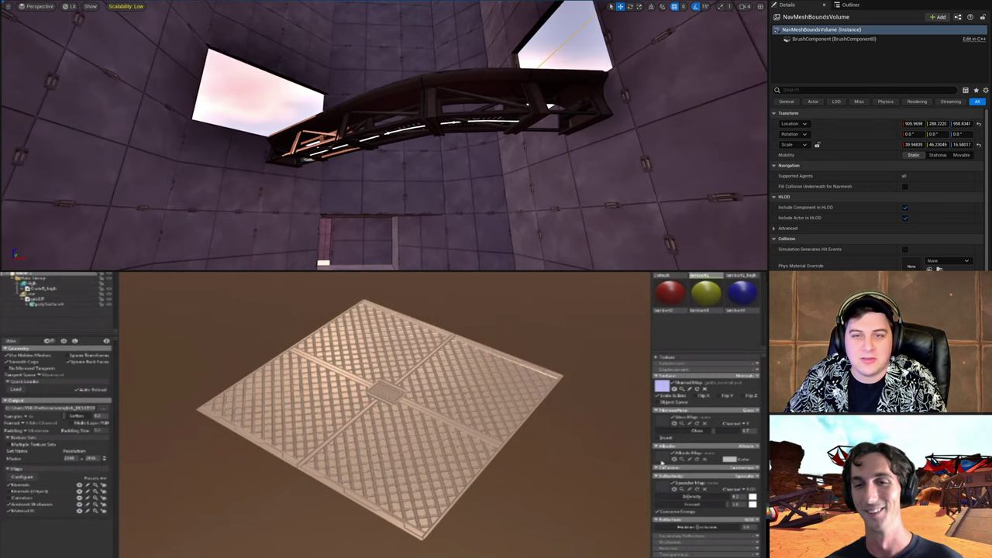
click(662, 462)
right_drag(384, 136, 341, 85)
double_click(181, 288)
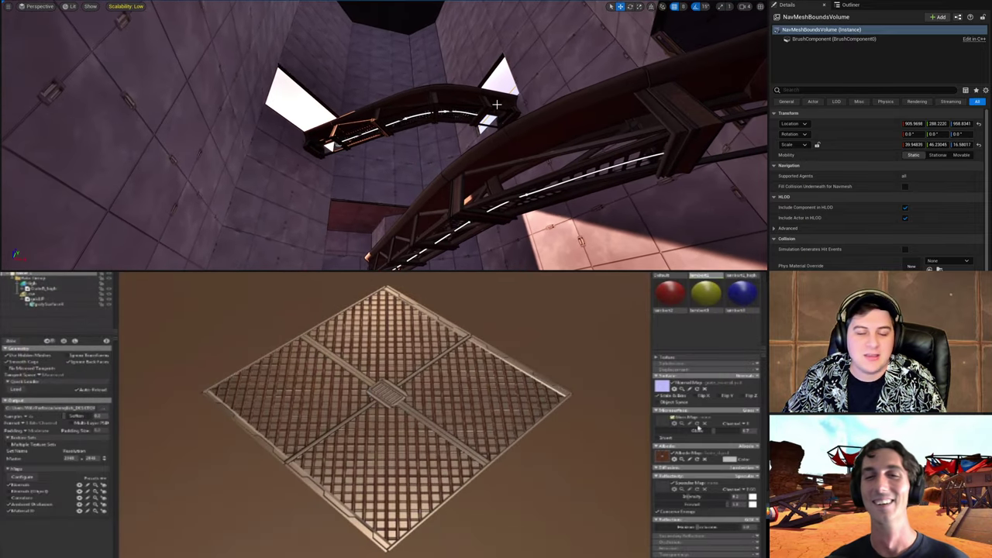
drag(704, 431, 669, 431)
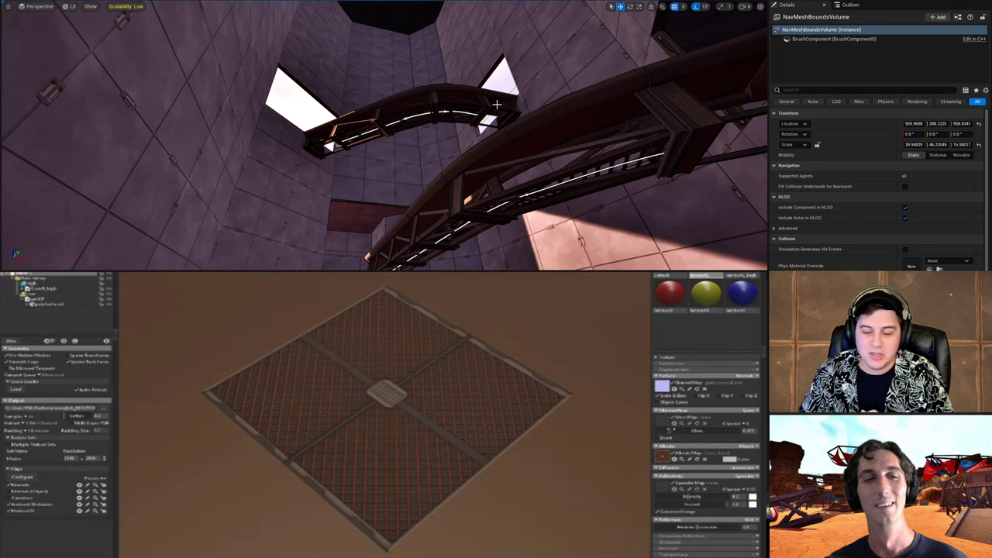
Step: Inspect the textured grate preview from several angles, and look over the bridges in the mine shaft
alt+drag(508, 443, 492, 427)
alt+right_drag(492, 427, 485, 453)
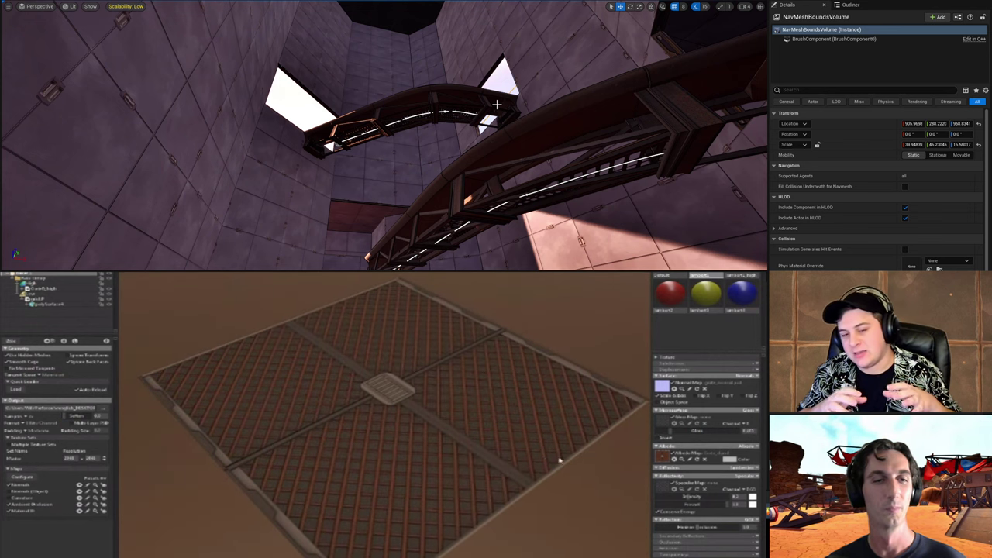
alt+right_drag(579, 462, 467, 436)
right_drag(497, 104, 497, 116)
alt+drag(467, 436, 473, 447)
right_drag(497, 116, 503, 151)
alt+drag(473, 447, 470, 456)
right_drag(504, 151, 531, 233)
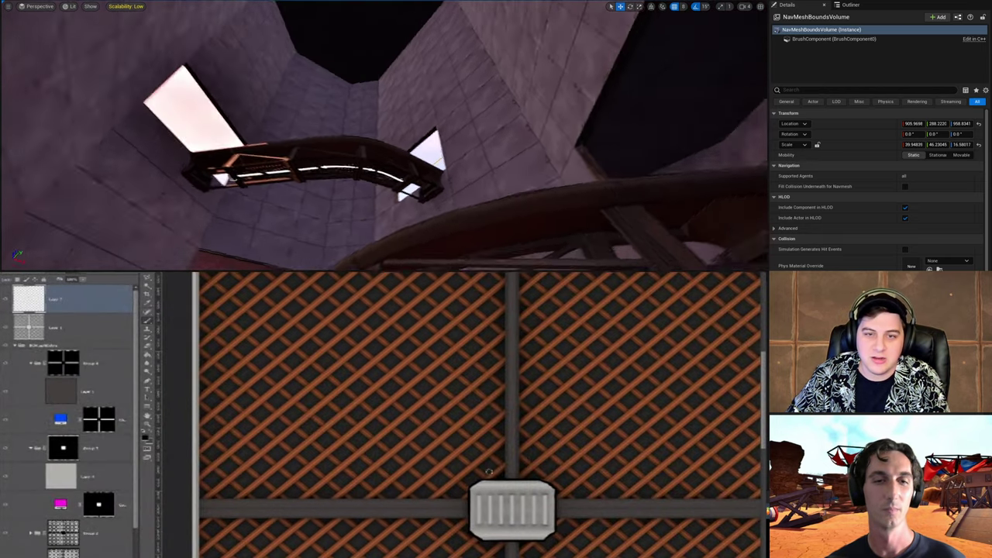
Step: Return to Photoshop and darken the centre plate's colour layer with Levels by lowering the white output level
drag(444, 458, 405, 427)
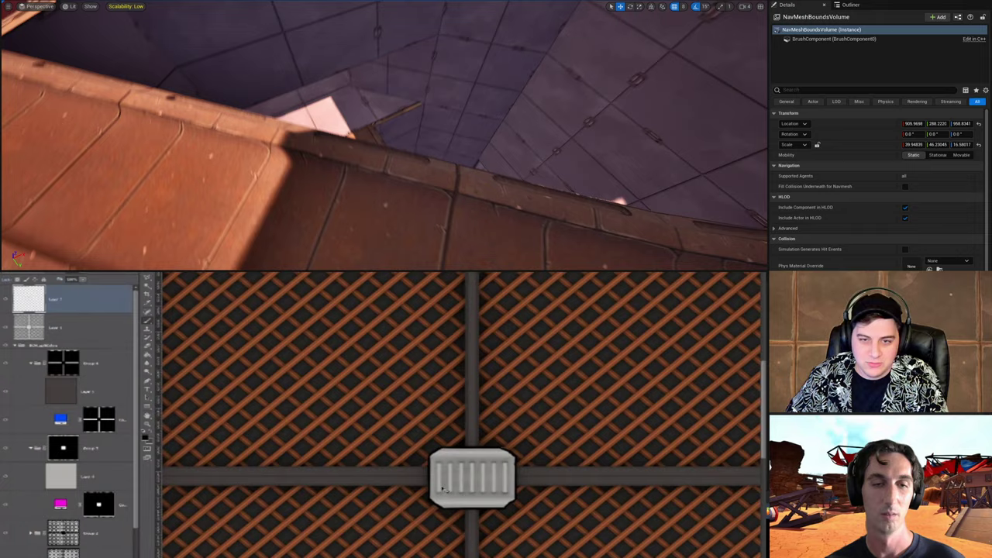
click(126, 470)
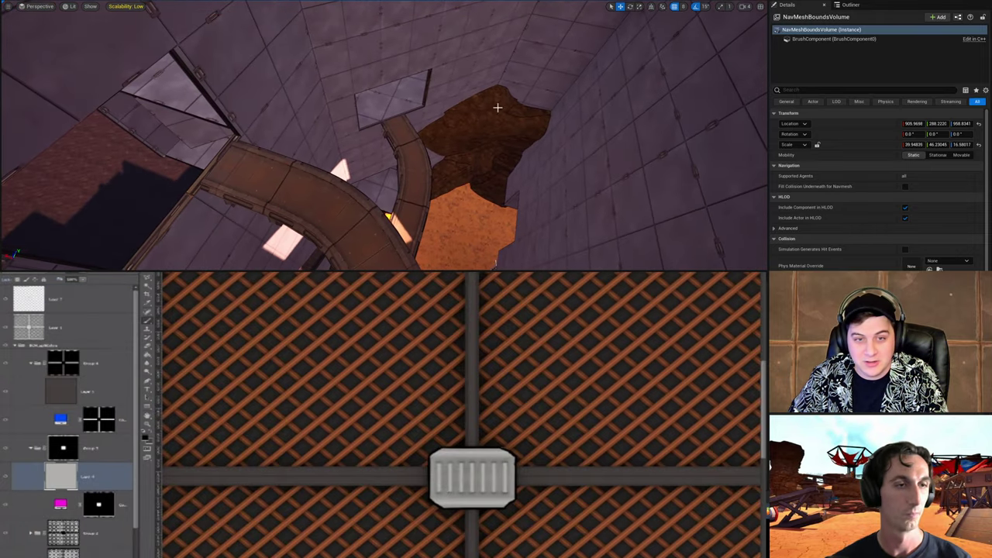
key(ctrl+l)
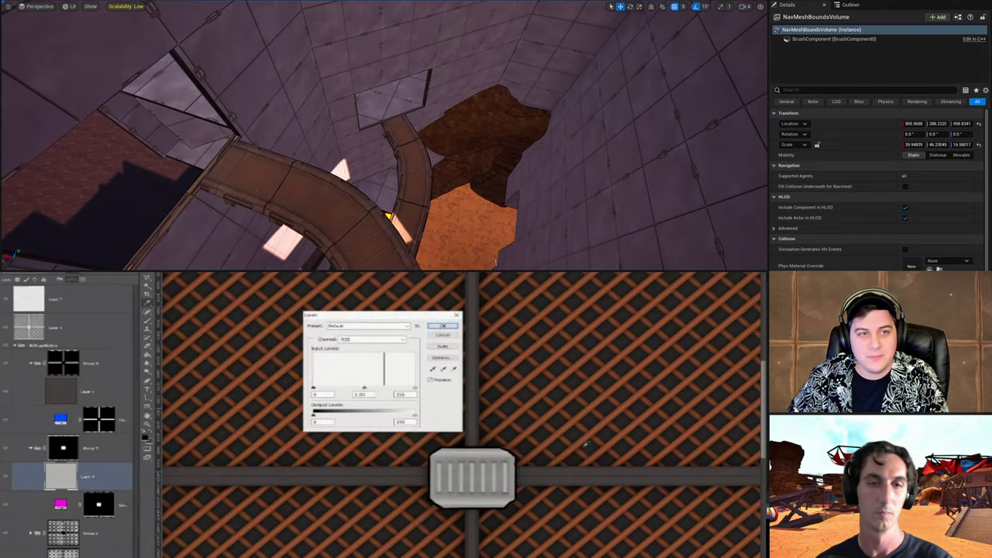
key(alt+p)
drag(413, 417, 371, 419)
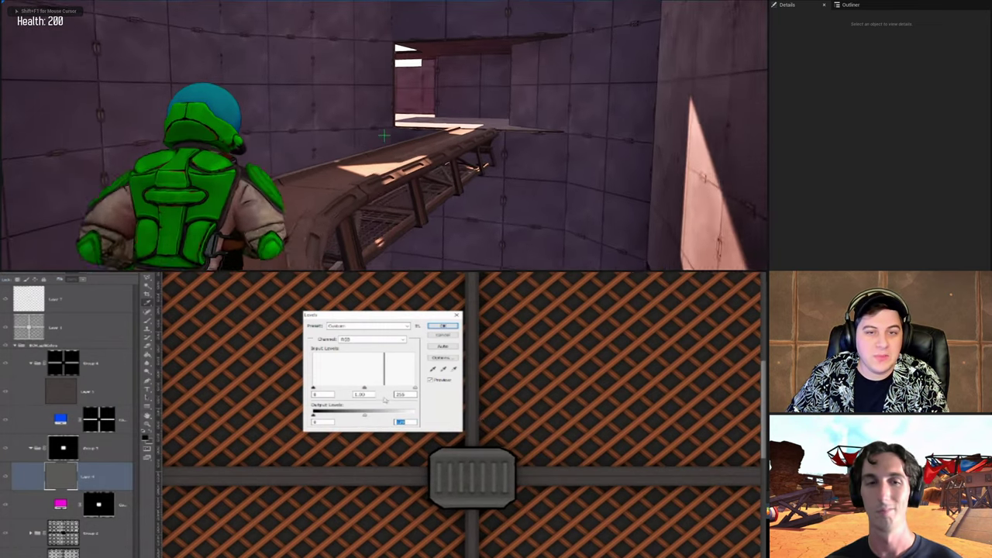
click(442, 326)
Step: Paint dark lines along the centre plate's slots on the top paint layer, and save the current level after play-testing
click(110, 309)
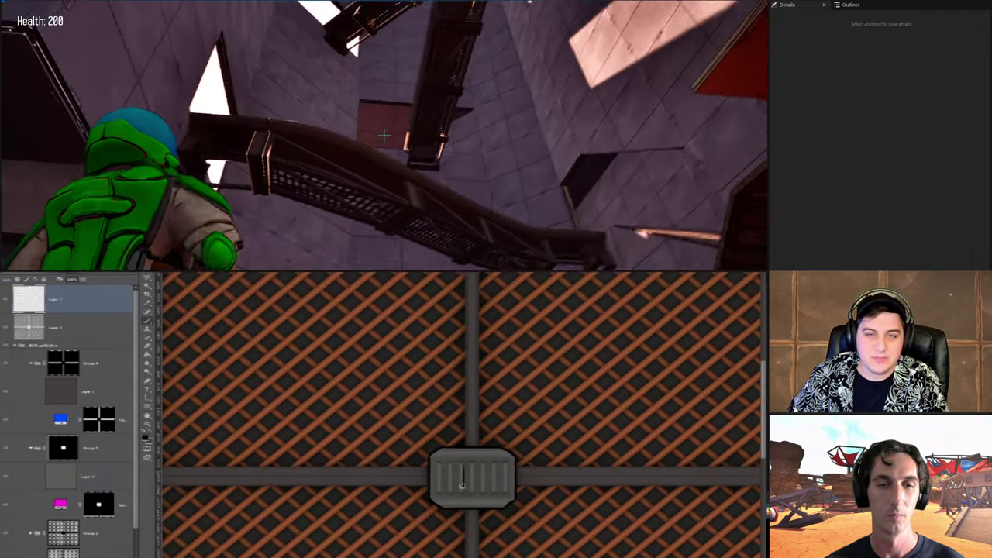
drag(454, 488, 454, 466)
key(Escape)
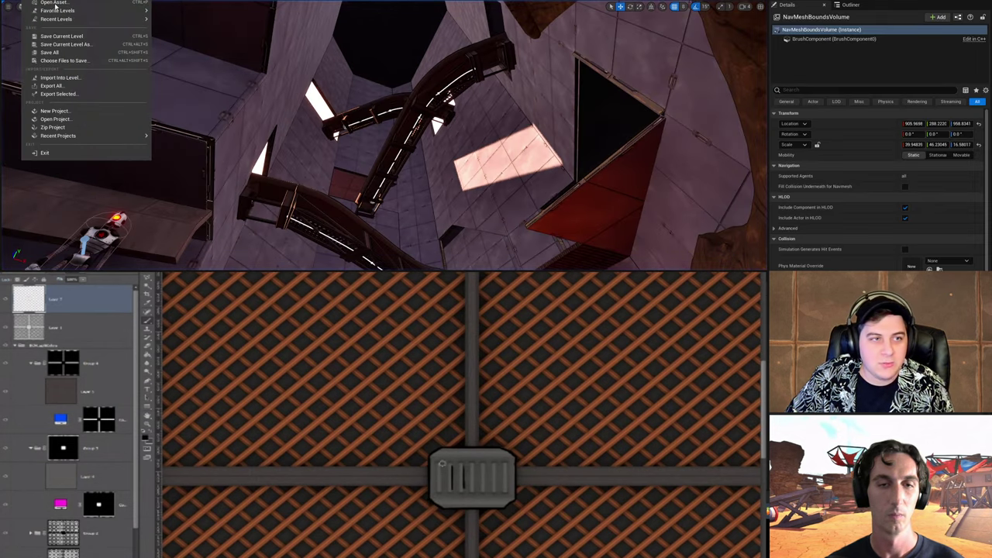
click(62, 36)
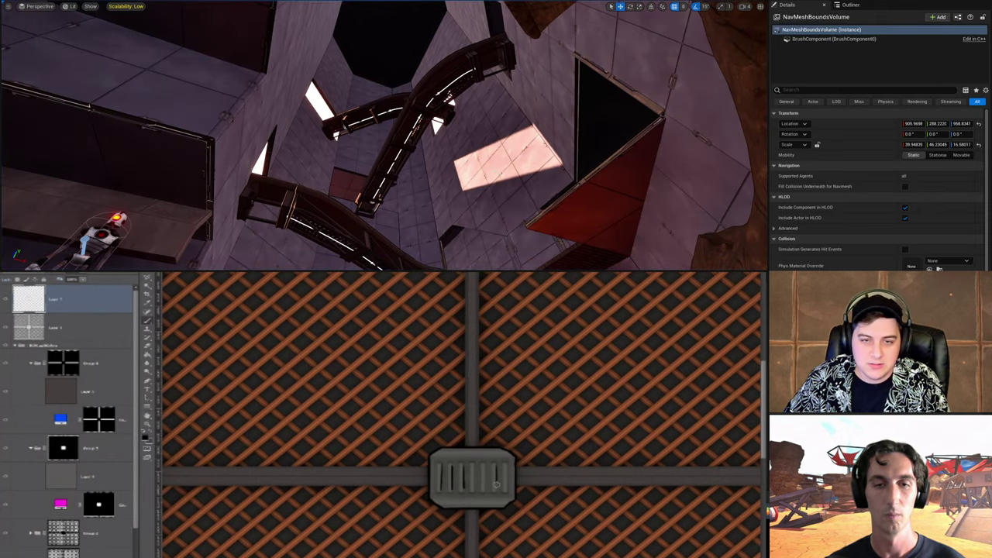
key(w)
mouse_move(509, 465)
mouse_down()
mouse_move(502, 487)
mouse_move(474, 491)
mouse_move(483, 486)
mouse_up()
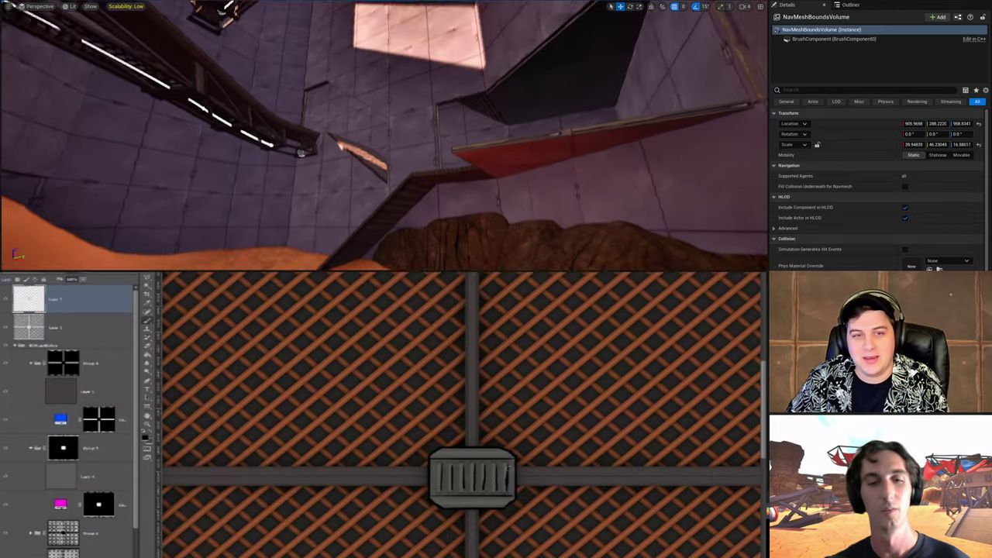
Step: Expand the lattice group and reduce the saturation of its orange colour layer with Hue/Saturation
key(z)
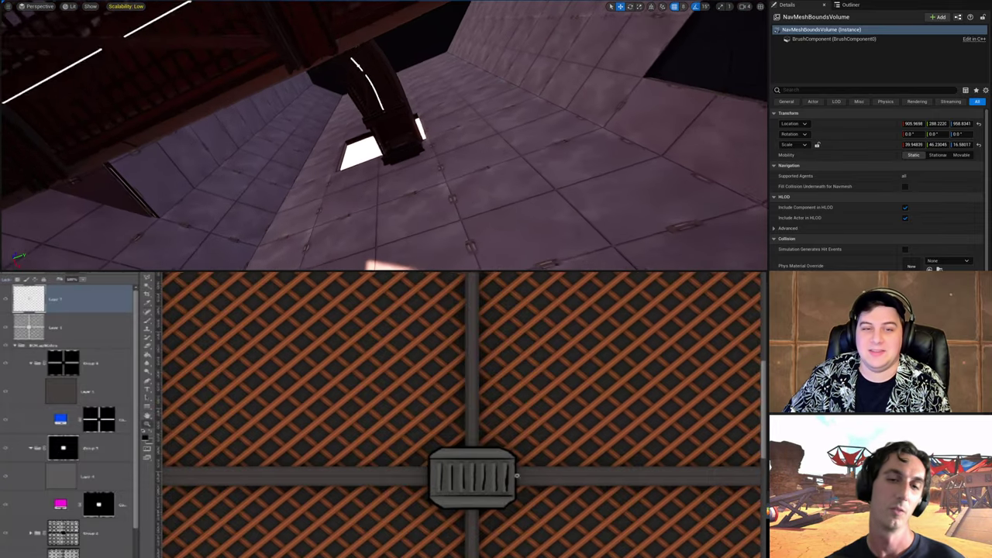
drag(516, 473, 450, 540)
drag(134, 481, 132, 503)
scroll(133, 527, down, 2)
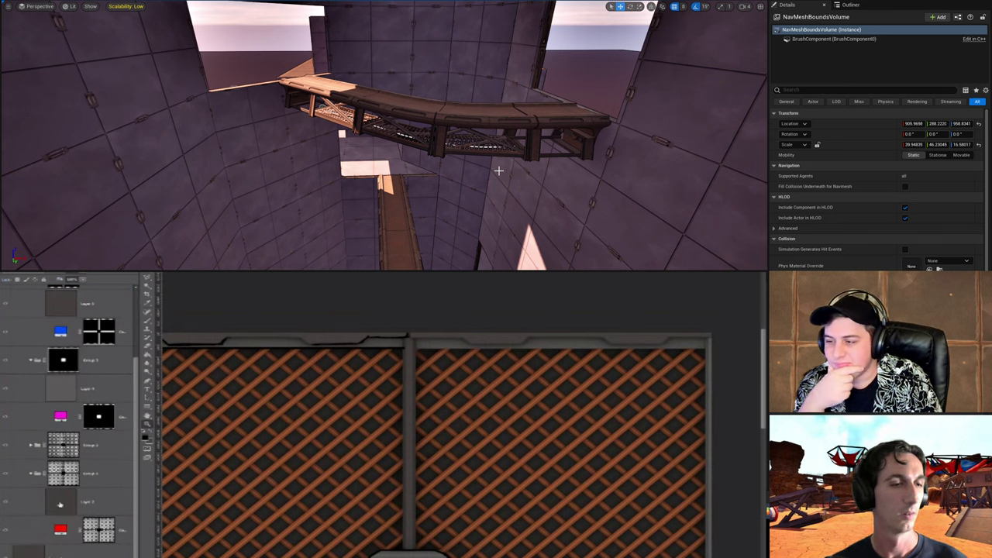
click(31, 447)
click(86, 477)
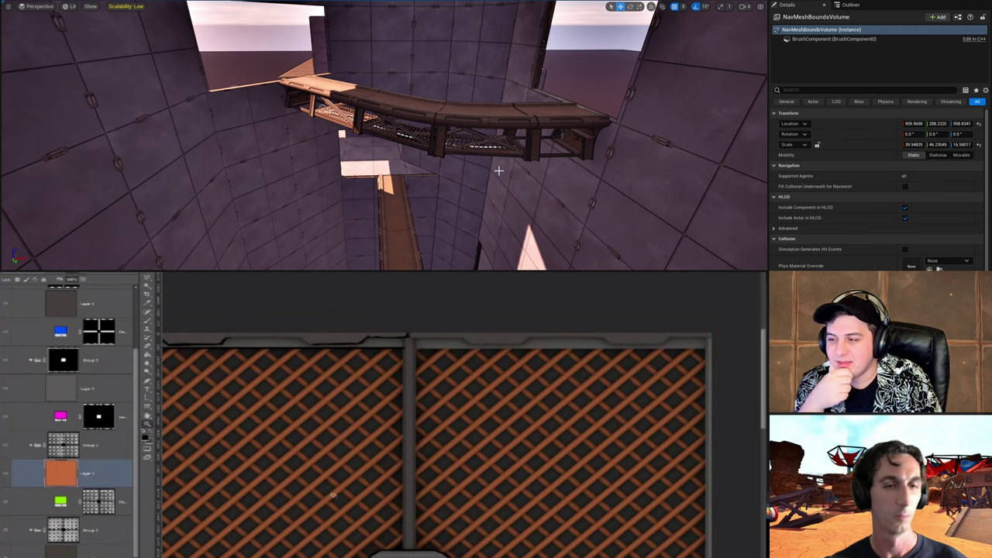
key(ctrl+u)
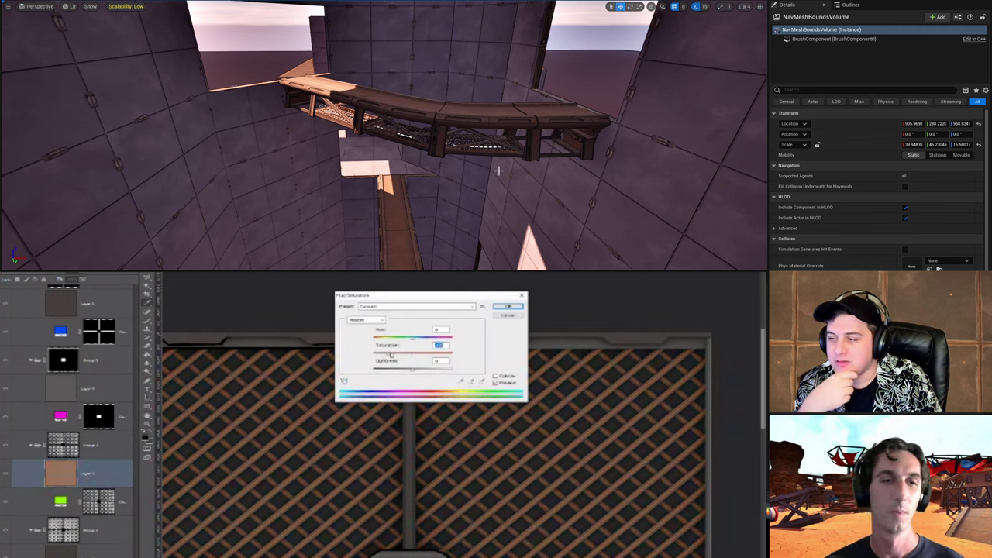
click(509, 306)
Step: Check the desaturated grate in the Toolbag preview, and start a play-test of the level
alt+scroll(465, 399, down, 5)
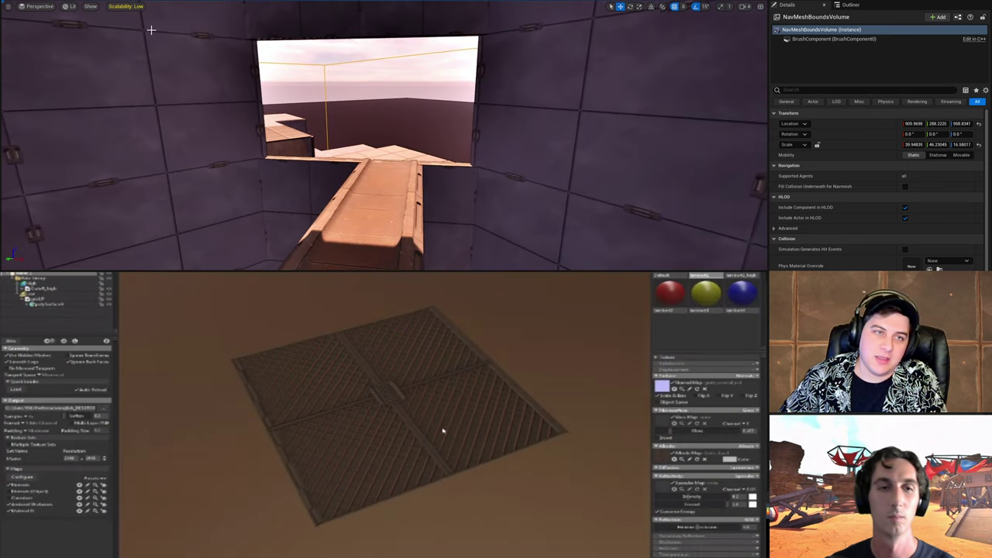
alt+drag(443, 427, 499, 448)
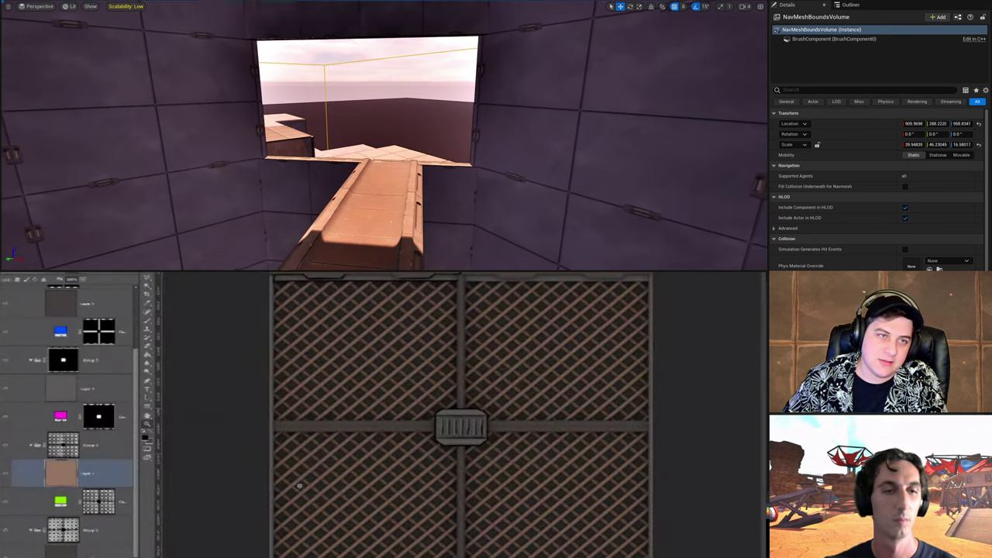
key(alt+p)
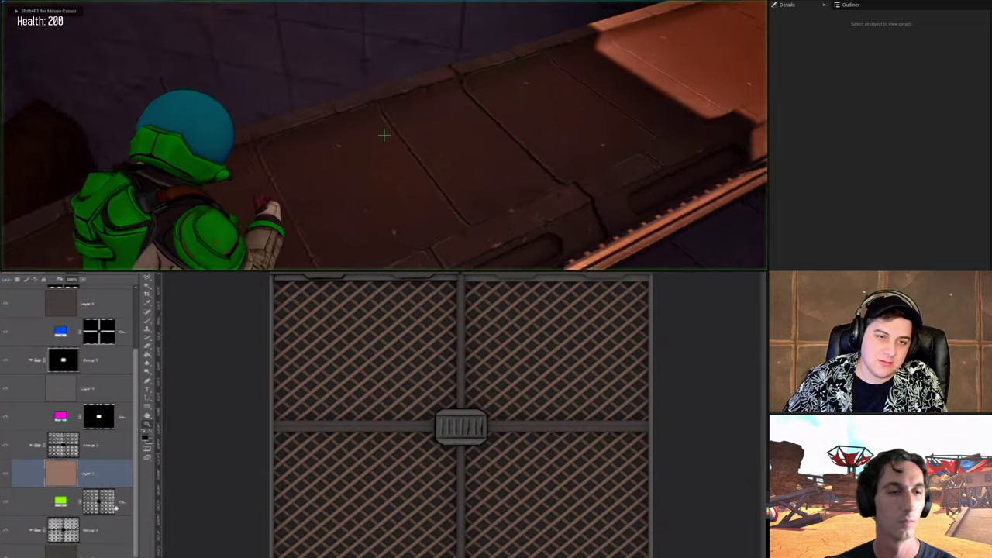
Step: Select the dark base layer below the lattice group, load its group's mask as a selection, and show the Channels panel
click(97, 553)
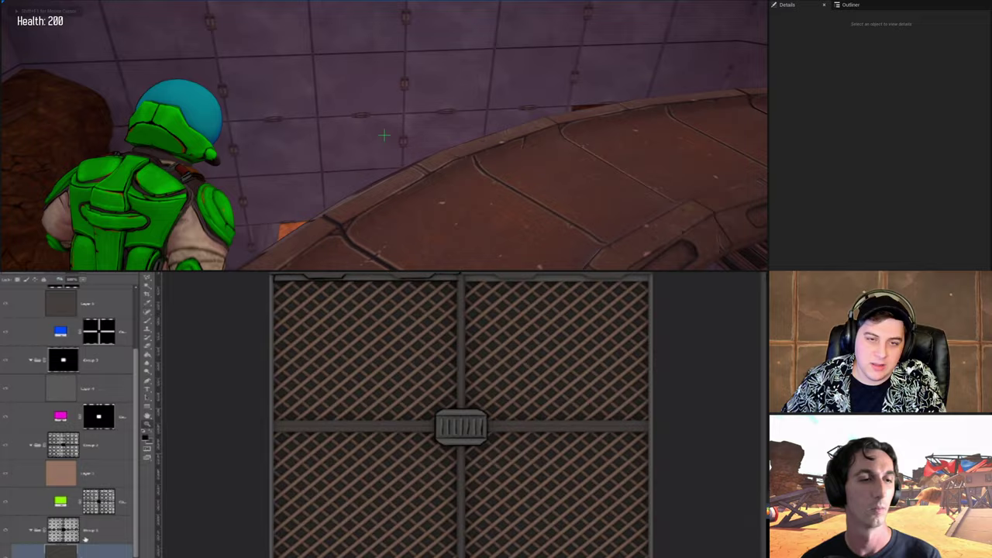
ctrl+click(74, 531)
key(w)
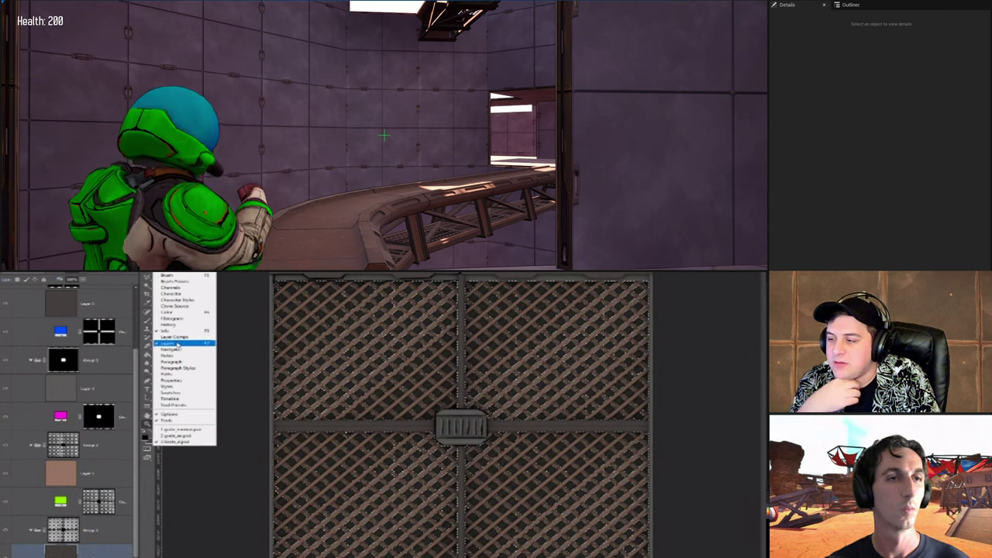
click(187, 287)
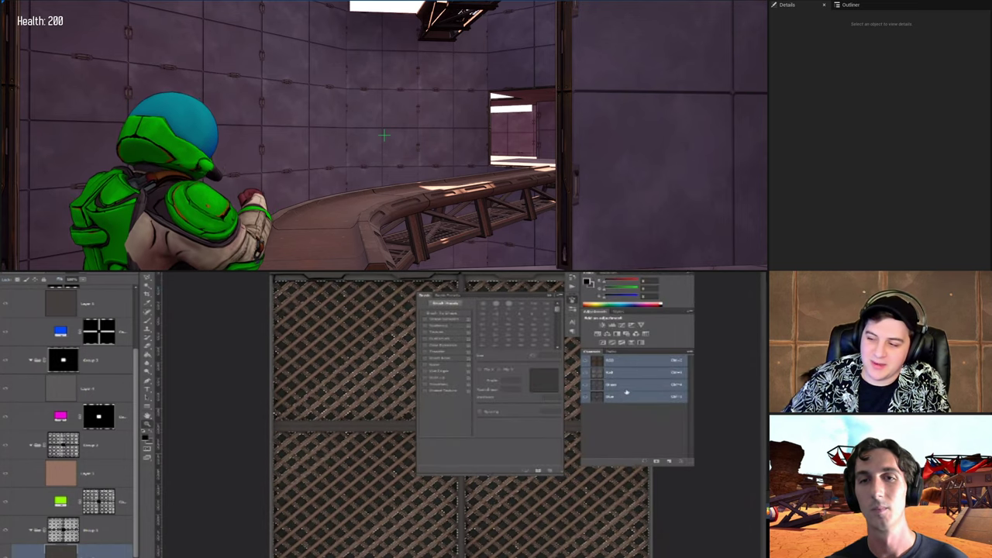
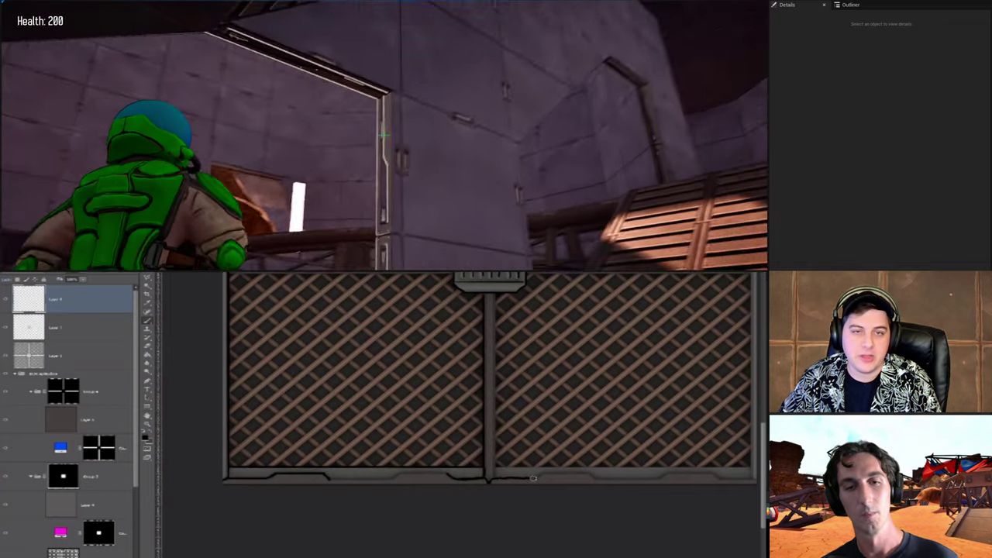
Step: End the play-test and paint a diagonal dark line along a lattice bar in the grate's lower-right section
key(Escape)
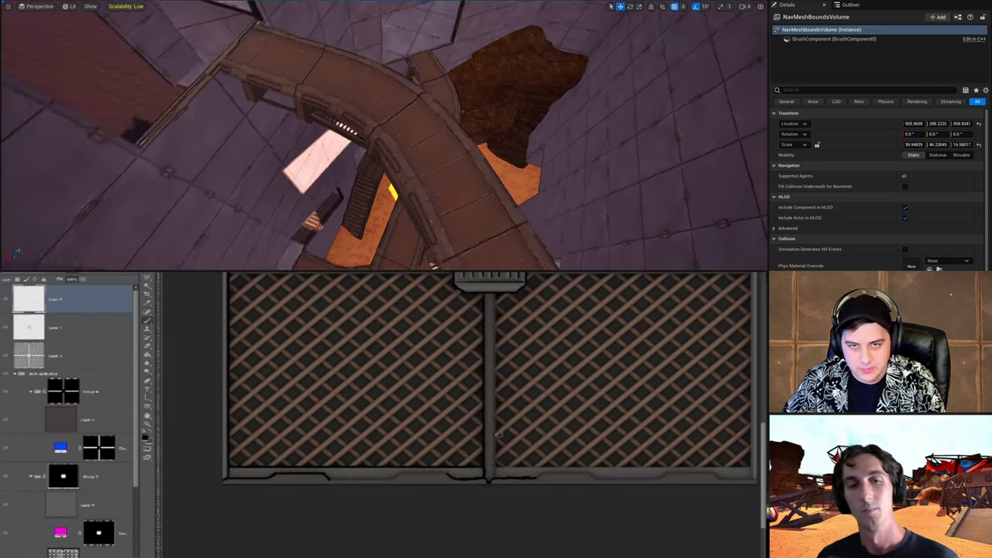
drag(516, 431, 508, 430)
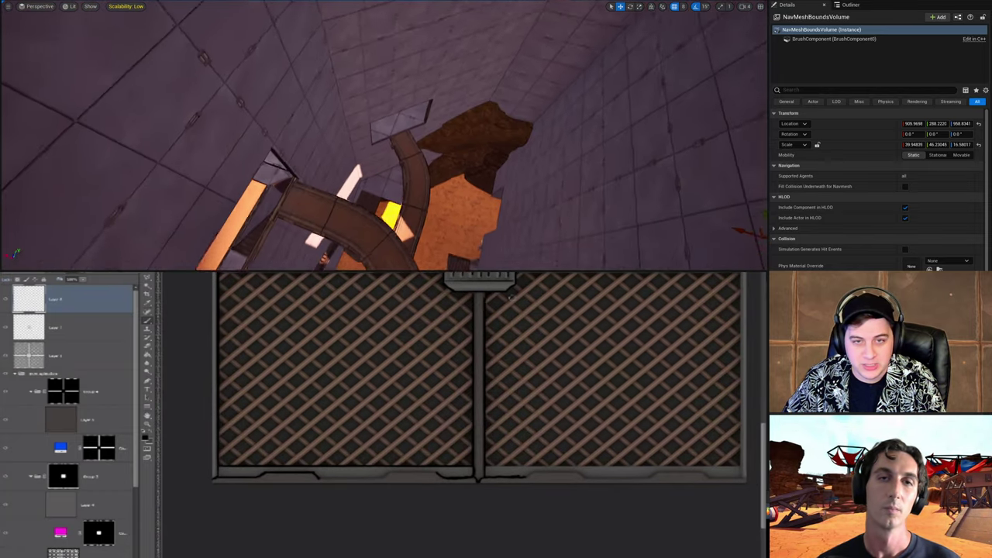
drag(449, 431, 387, 460)
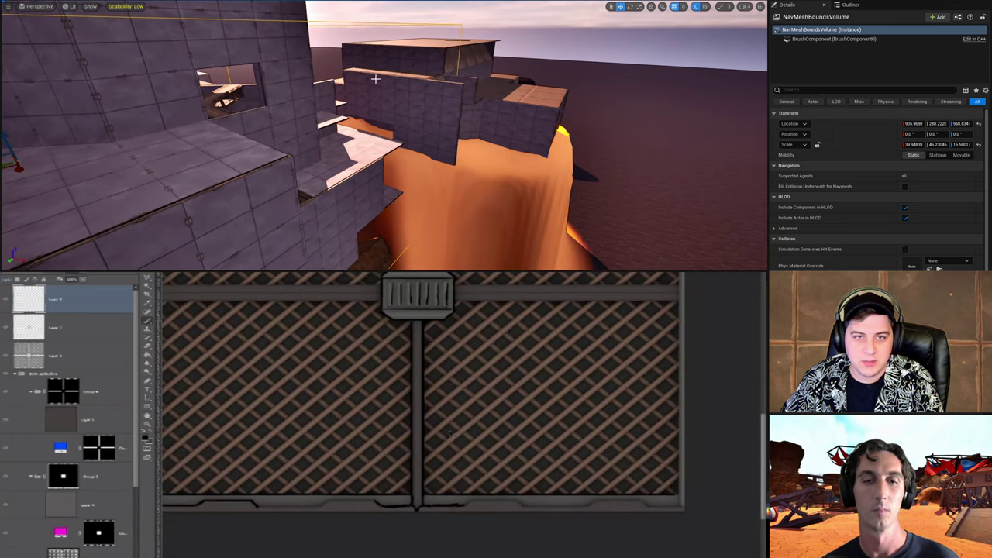
drag(424, 457, 565, 341)
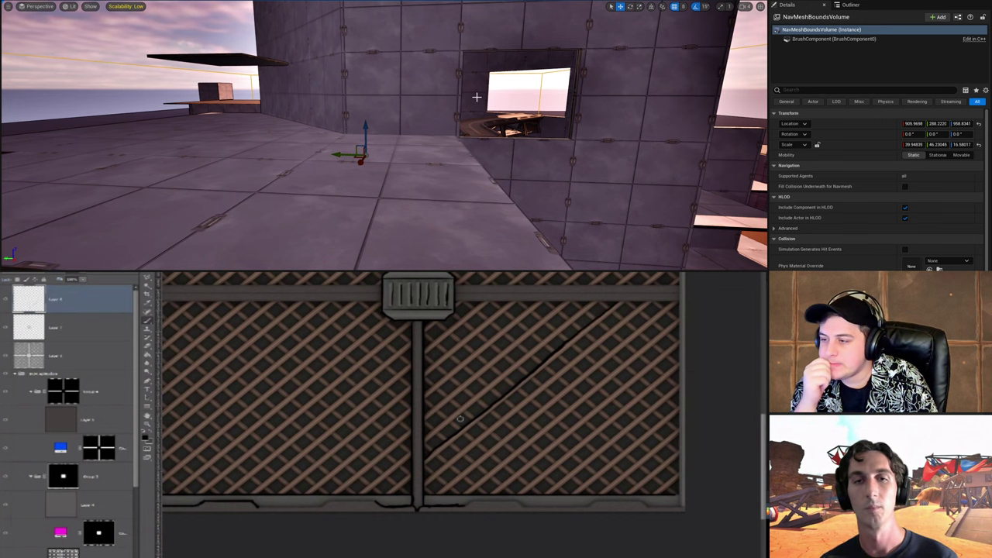
Step: Paint a second diagonal dark line parallel to the first across the lower-right lattice, extending it to the grate's side frame
key(alt+Tab)
drag(504, 451, 495, 428)
key(alt+Tab)
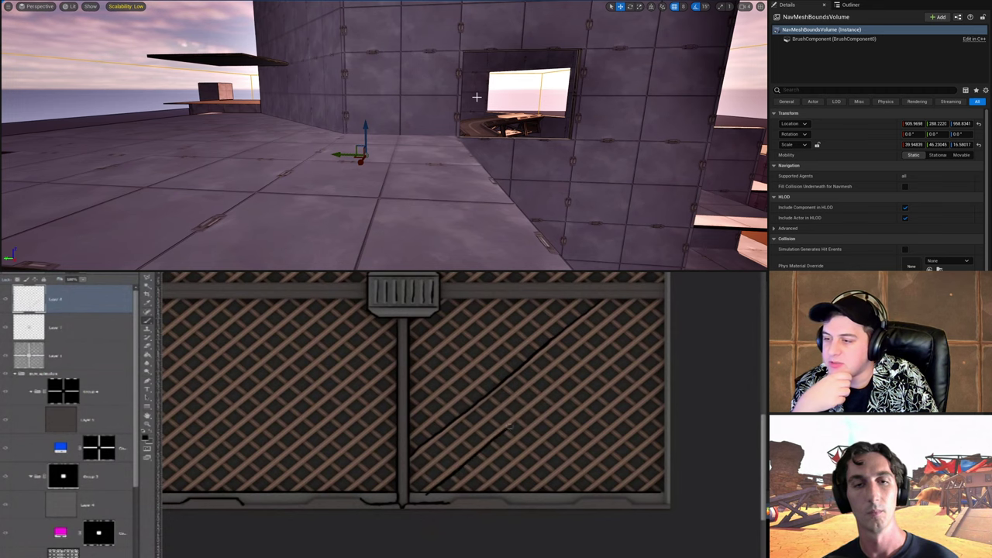
drag(602, 355, 561, 371)
key(w)
mouse_move(477, 97)
right_down()
mouse_move(627, 81)
mouse_move(604, 81)
right_up()
key(w)
drag(544, 380, 619, 318)
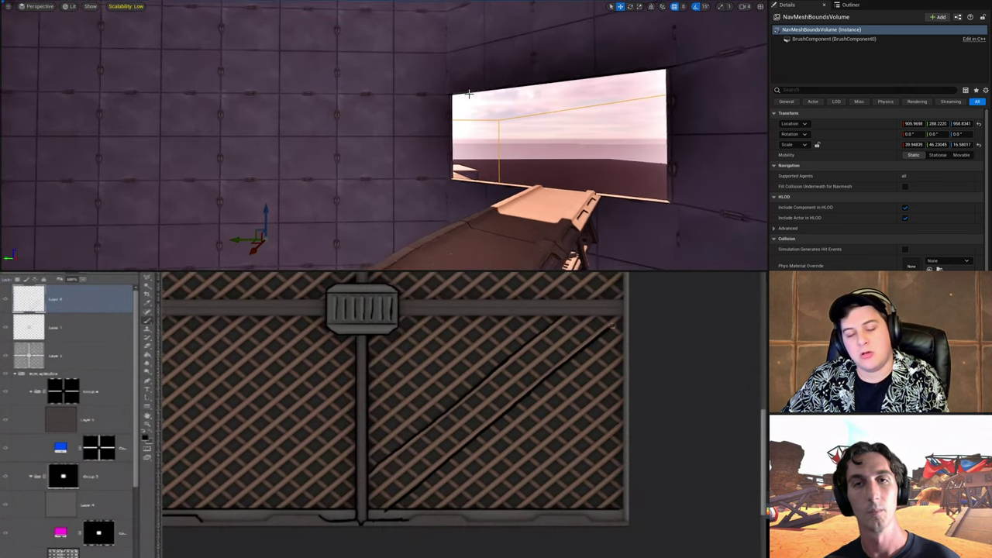
Step: Save the current level, and finish a third diagonal dark line across the grate's lower-right lattice
click(32, 1)
click(70, 36)
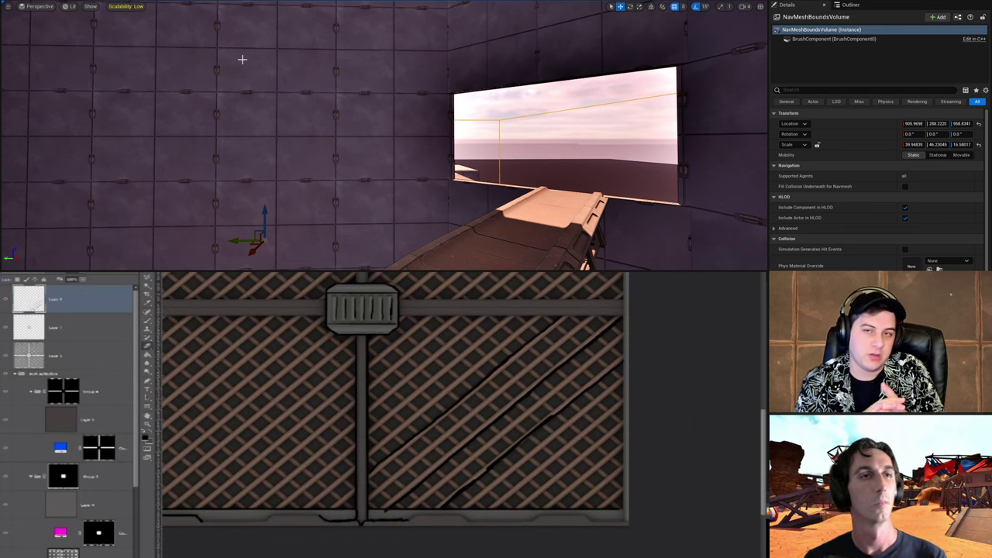
right_click(409, 431)
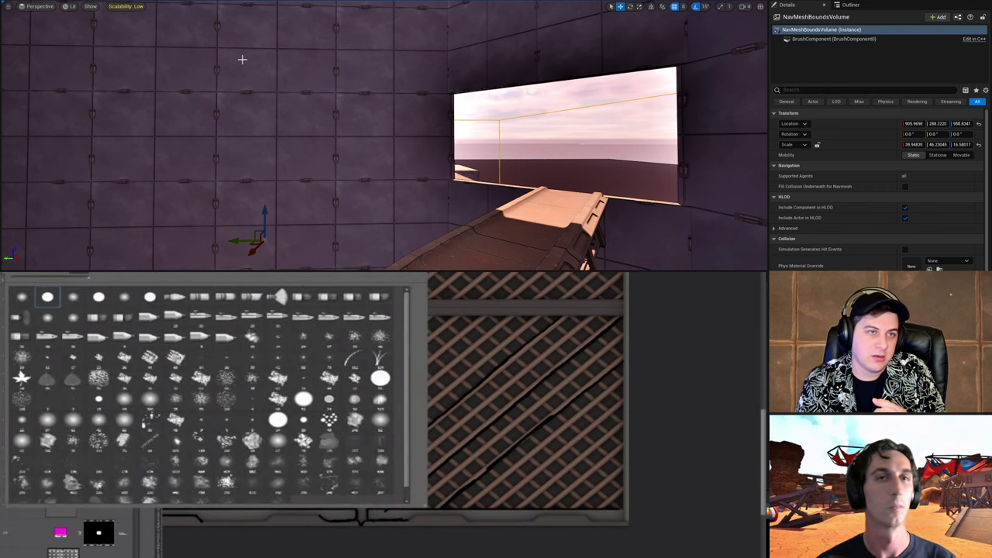
key(Return)
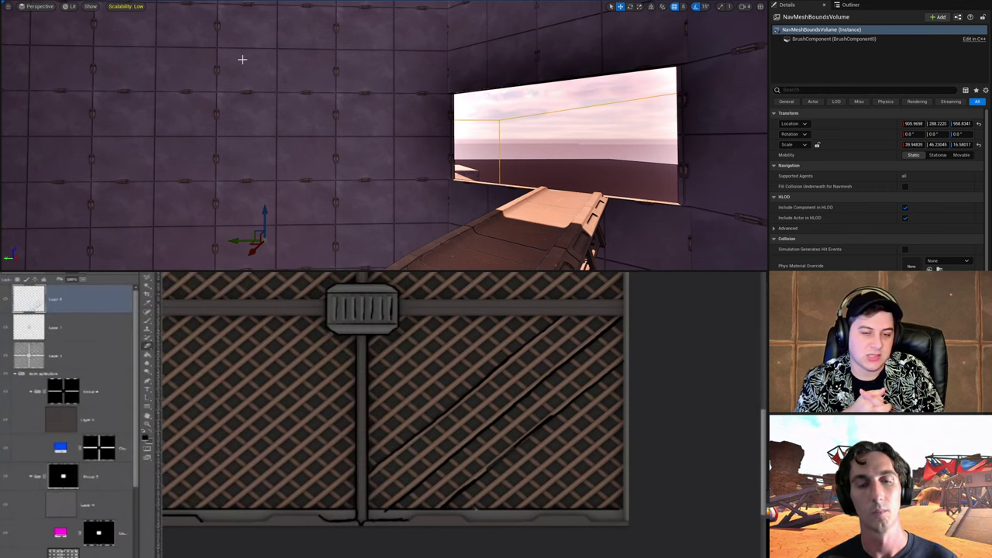
key(ctrl+minus)
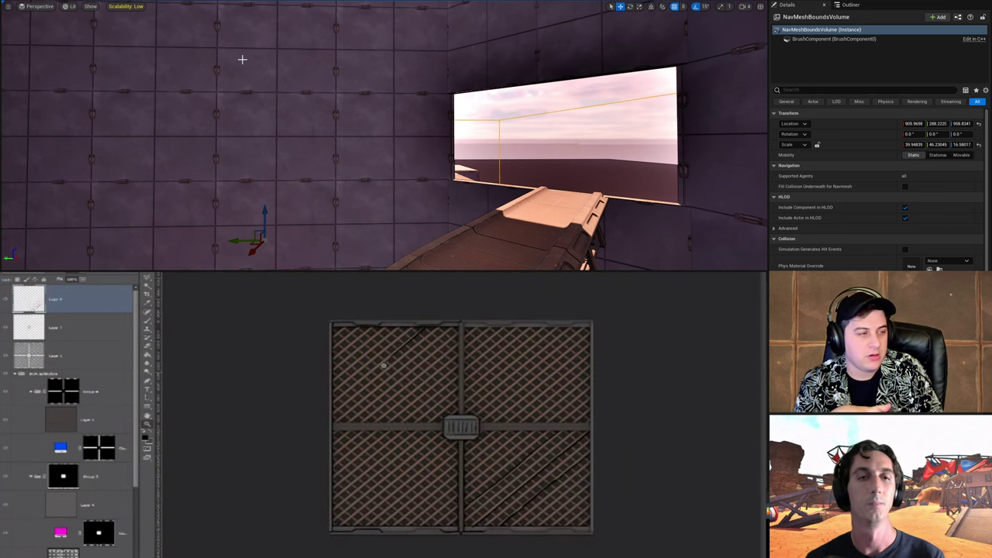
Step: Add a new empty layer above the lattice's masked group, inside the main group
click(95, 420)
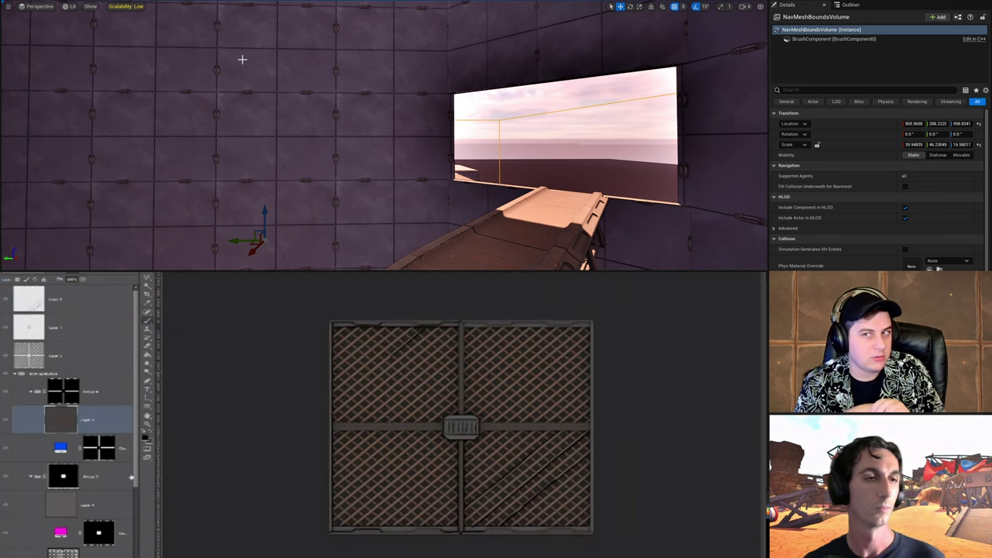
click(87, 390)
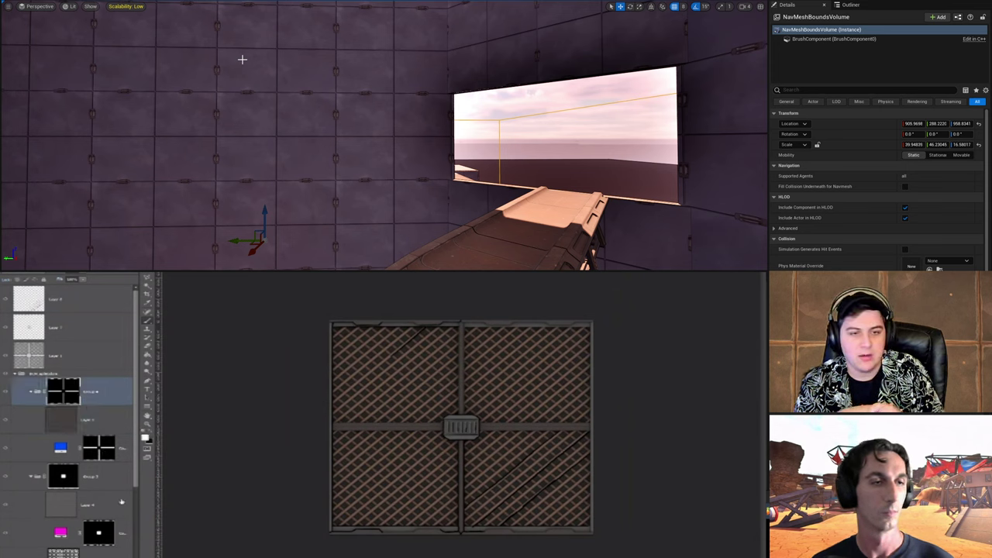
key(ctrl+shift+alt+n)
drag(100, 422, 85, 380)
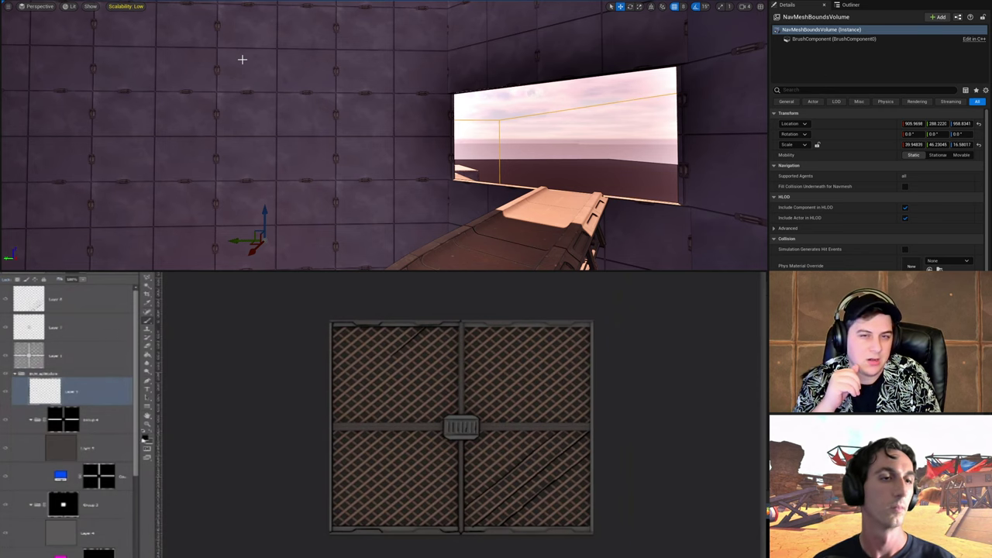
Step: Set the foreground painting colour to a light sandy tan
click(145, 439)
drag(348, 372, 338, 344)
drag(410, 399, 411, 398)
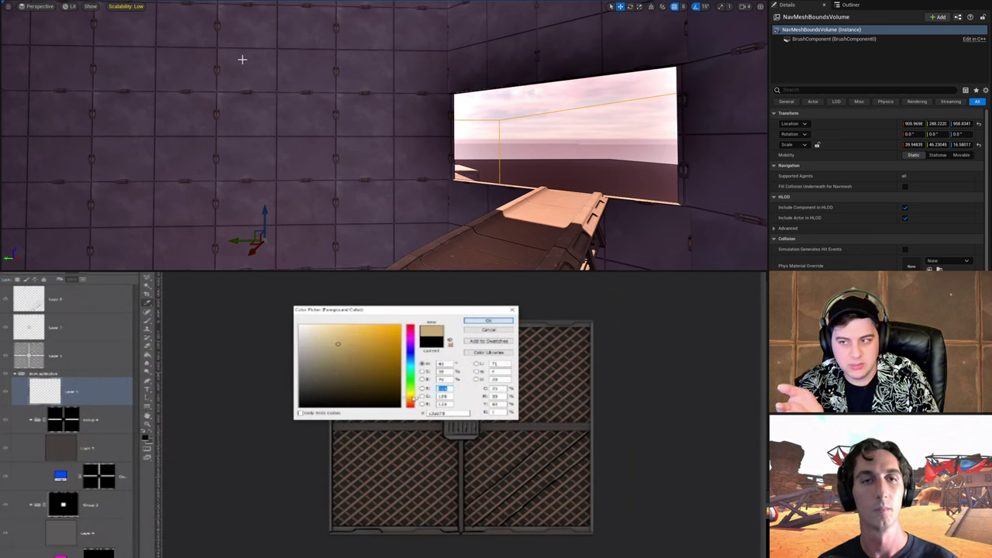
click(493, 325)
Step: Paint tan wear marks on the central plate's edges and ribs, and check the grate in the Toolbag preview
alt+scroll(510, 414, up, 5)
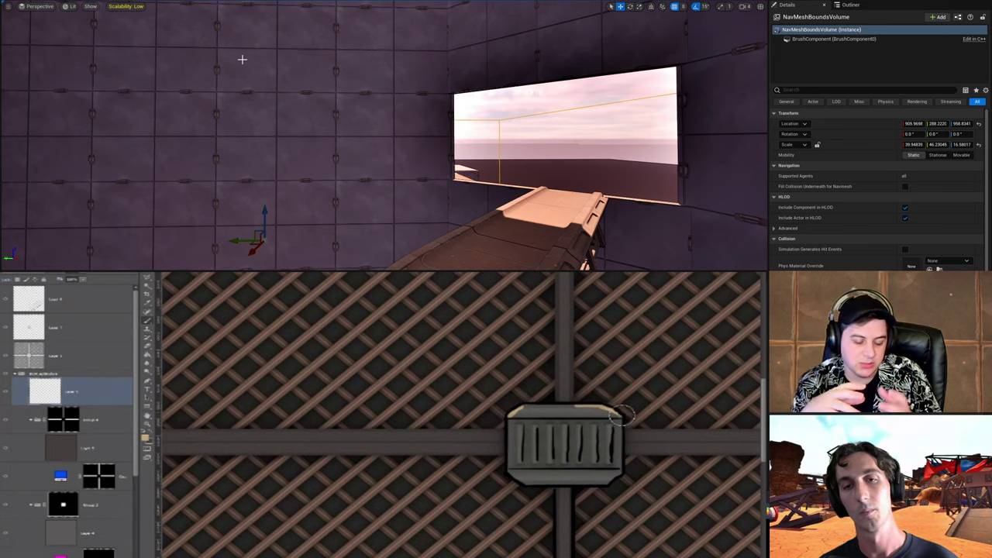
mouse_move(573, 464)
mouse_down()
mouse_move(626, 464)
mouse_move(558, 467)
mouse_move(573, 463)
mouse_move(584, 438)
mouse_move(562, 434)
mouse_move(562, 447)
mouse_up()
mouse_move(243, 59)
right_down()
mouse_move(85, 203)
mouse_move(70, 194)
mouse_move(76, 180)
right_up()
key(ctrl+z)
drag(562, 448, 561, 440)
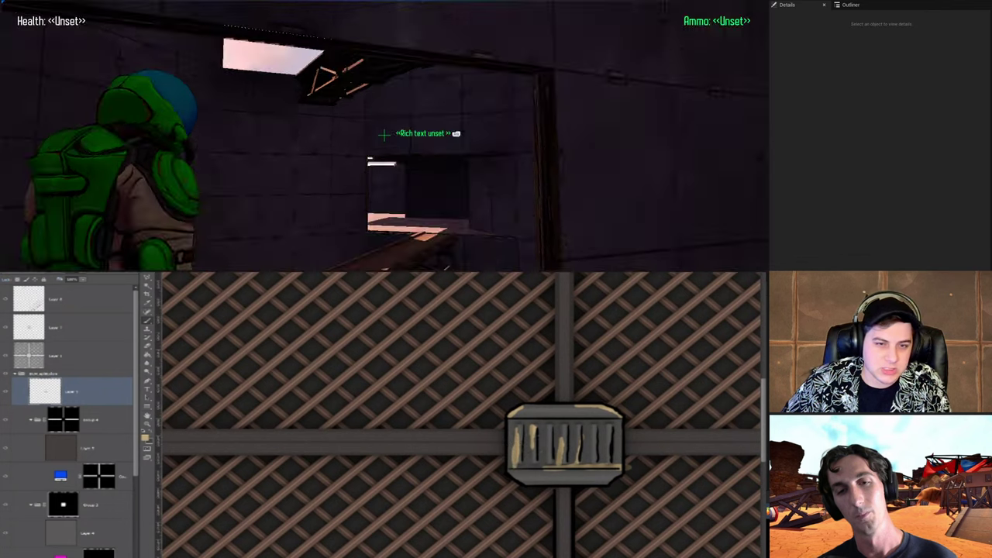
drag(607, 463, 609, 430)
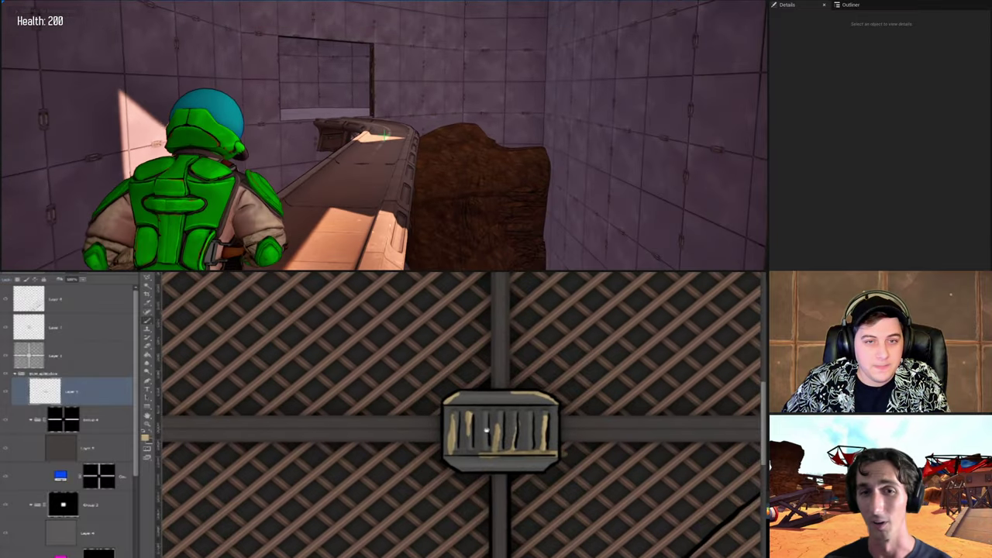
drag(491, 440, 425, 444)
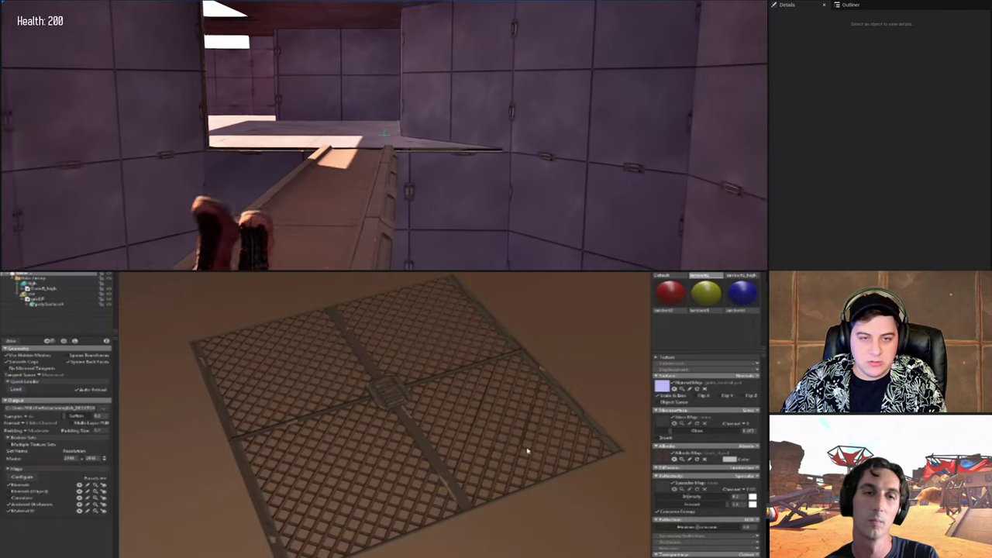
drag(527, 451, 450, 439)
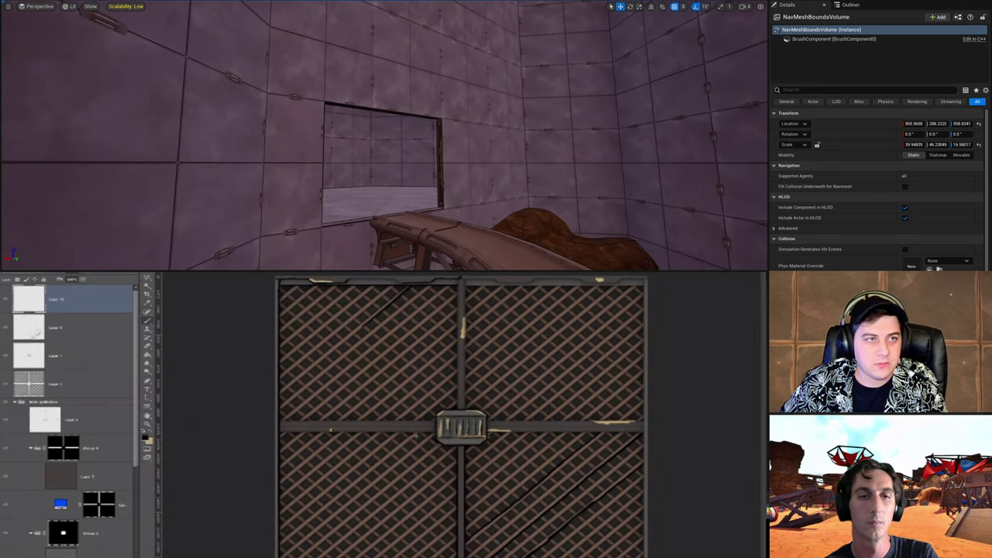
Step: Save the current level, and dab a small dark nick on the left half of the grate's horizontal crossbar
click(31, 1)
click(393, 422)
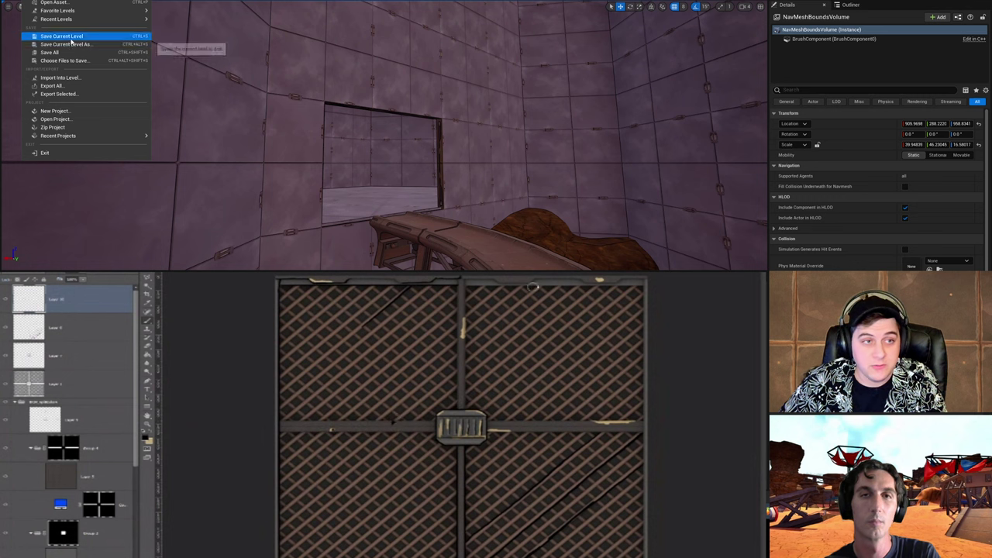
click(69, 38)
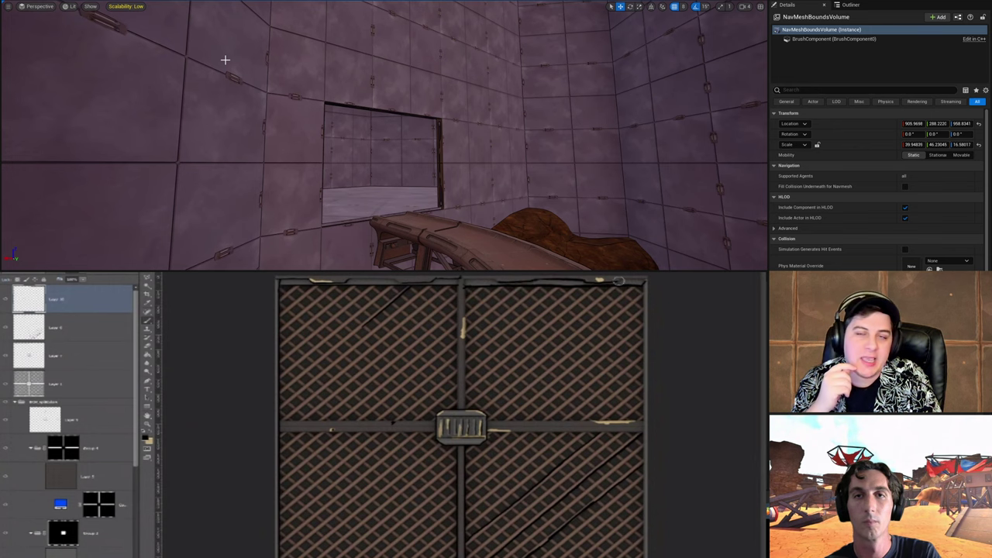
Step: Paint a dark outline along the upper edge of the grate's horizontal crossbar, on both sides of the central plate
key(w)
mouse_move(225, 60)
right_down()
mouse_move(190, 77)
mouse_move(89, 78)
right_up()
key(w)
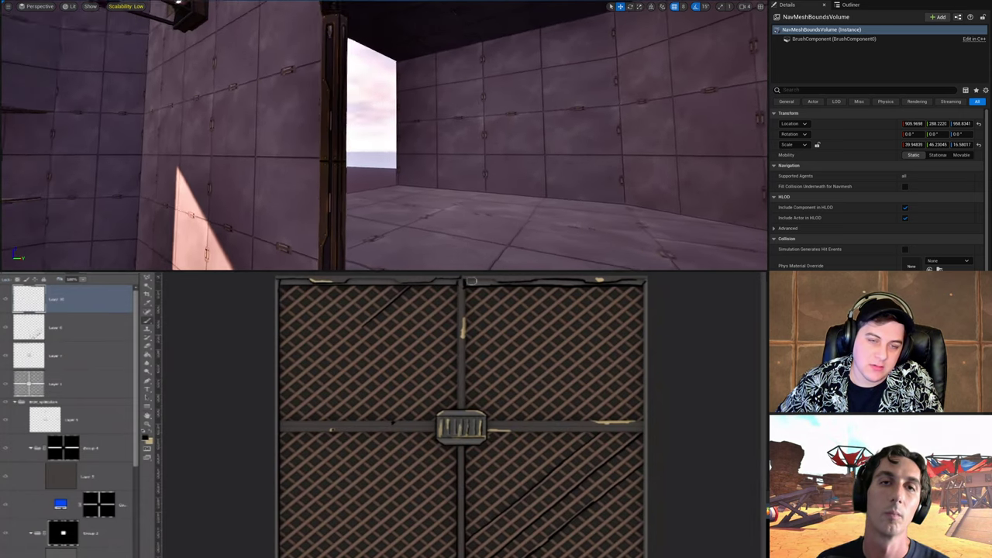
key(w)
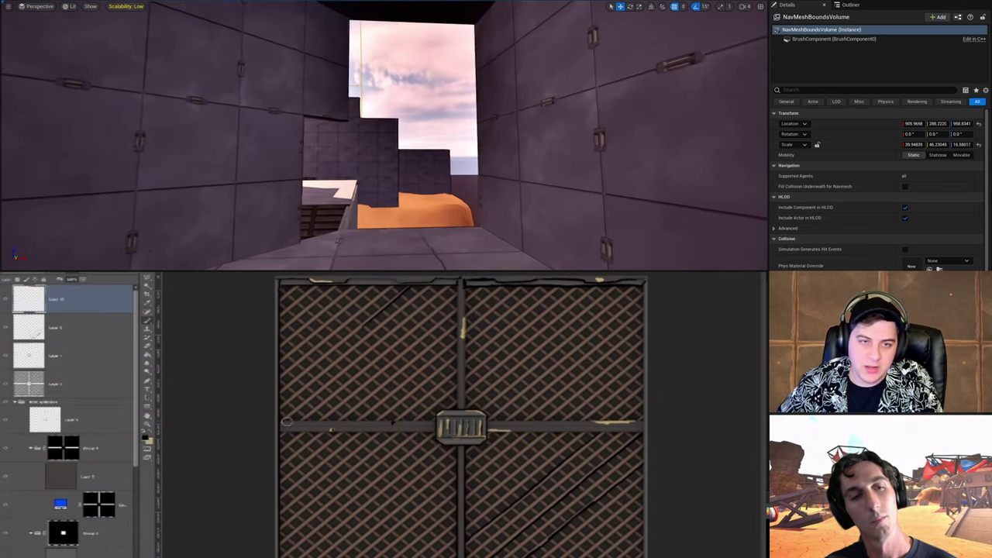
drag(322, 420, 417, 419)
key(a)
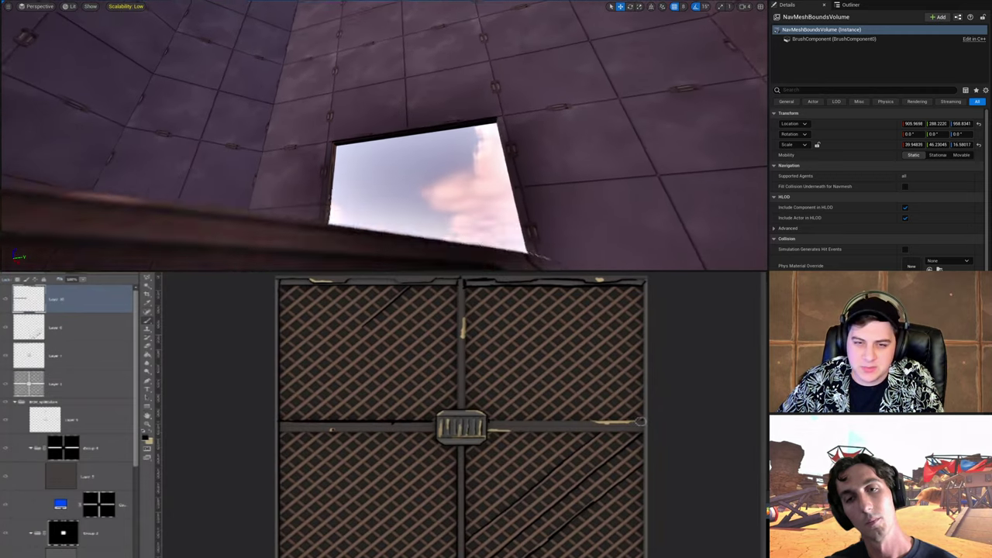
drag(640, 420, 578, 418)
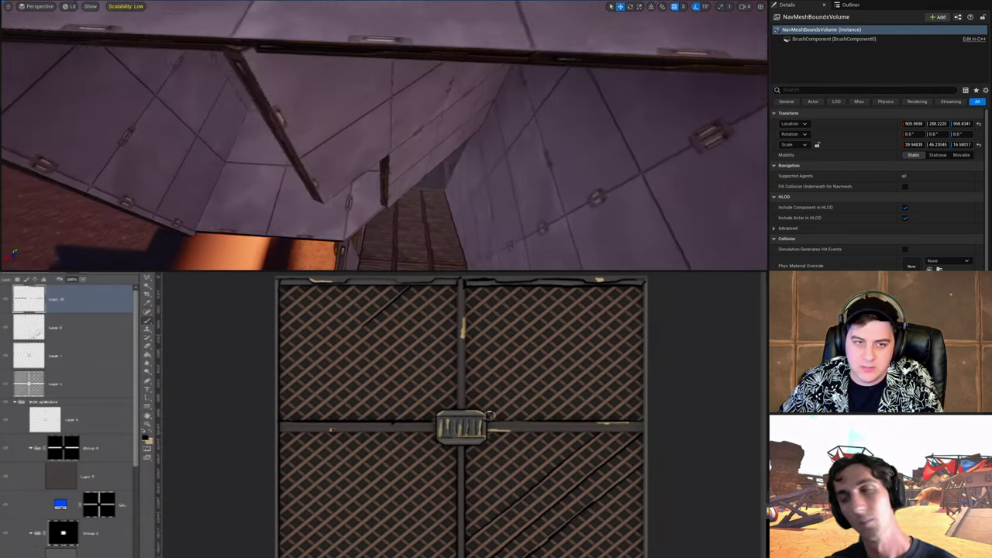
key(w)
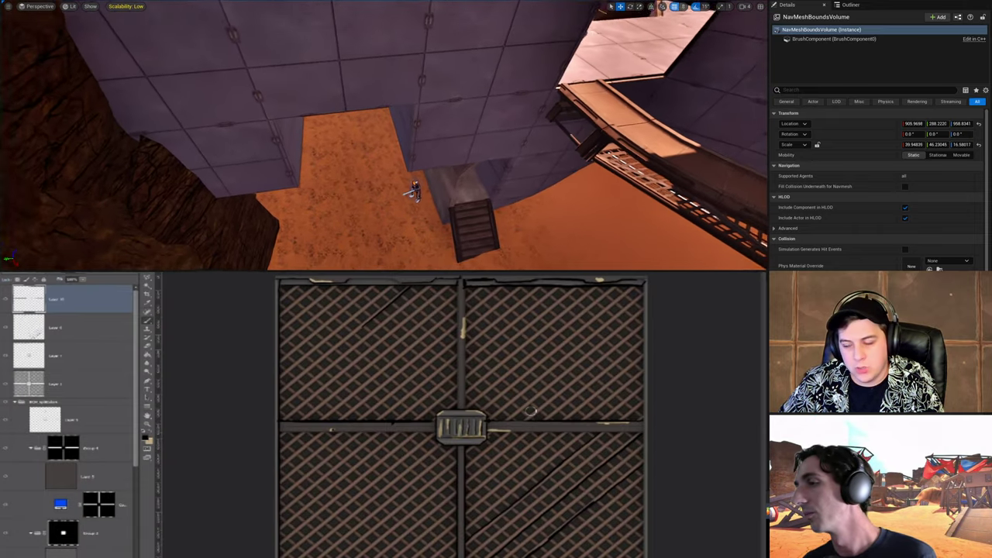
Step: Examine the dark crossbar outlines and tan wear marks on the grate in the Toolbag preview from several angles
key(w)
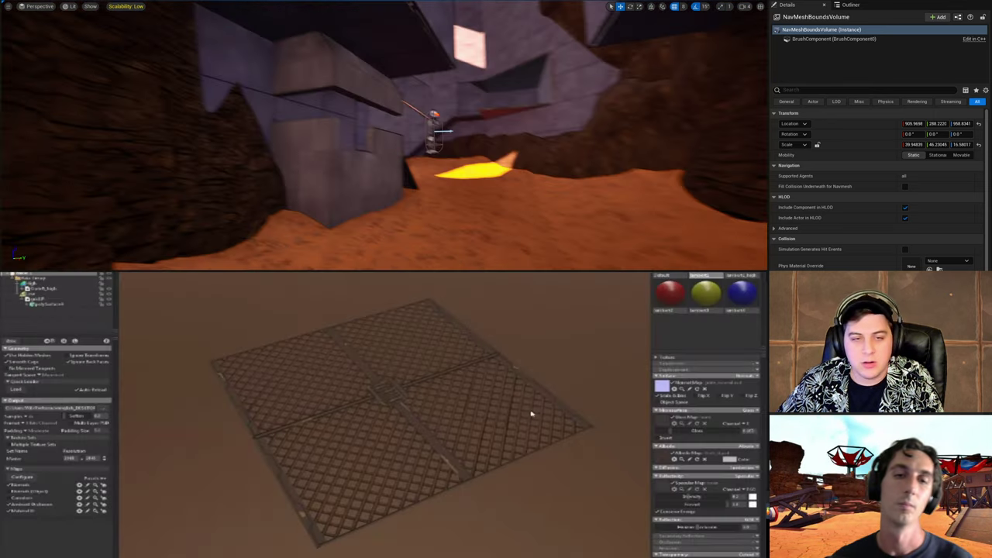
drag(528, 476, 482, 472)
scroll(551, 489, up, 3)
scroll(442, 453, down, 3)
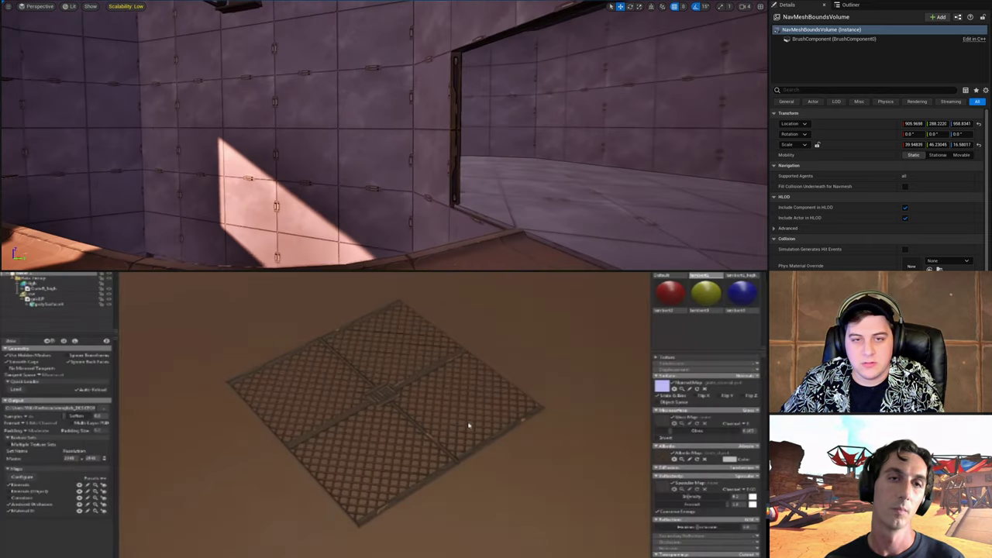
drag(445, 450, 535, 446)
scroll(536, 446, up, 3)
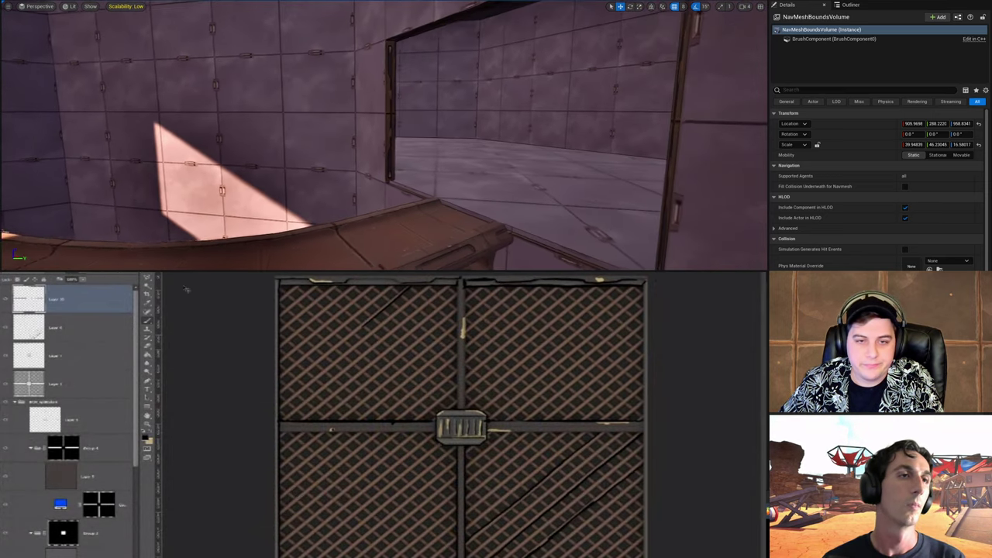
Step: Look over the upper rooms and the underside of the curved bridge in the level, and save the current level
mouse_move(270, 84)
right_down()
mouse_move(410, 85)
mouse_move(270, 85)
right_up()
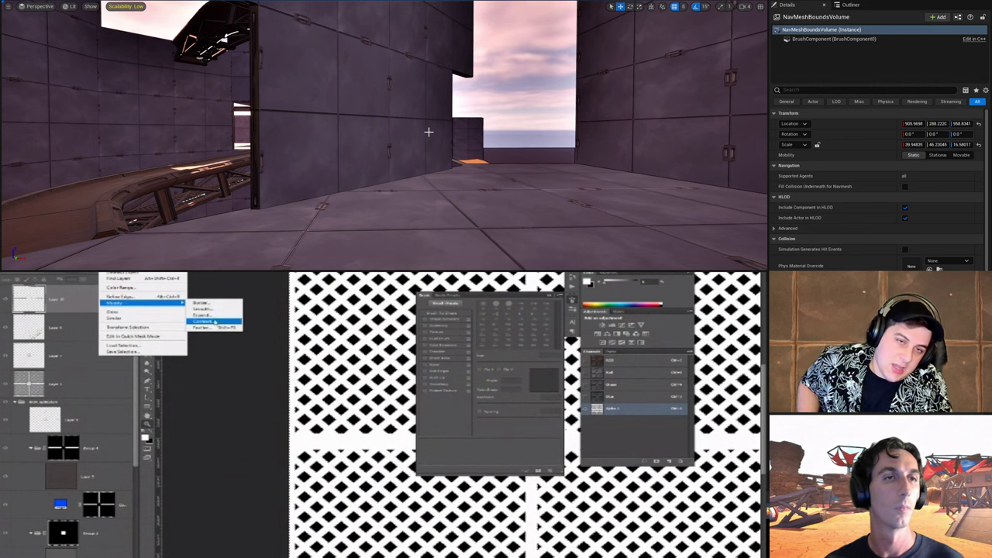
right_drag(446, 136, 716, 70)
key(w)
key(w)
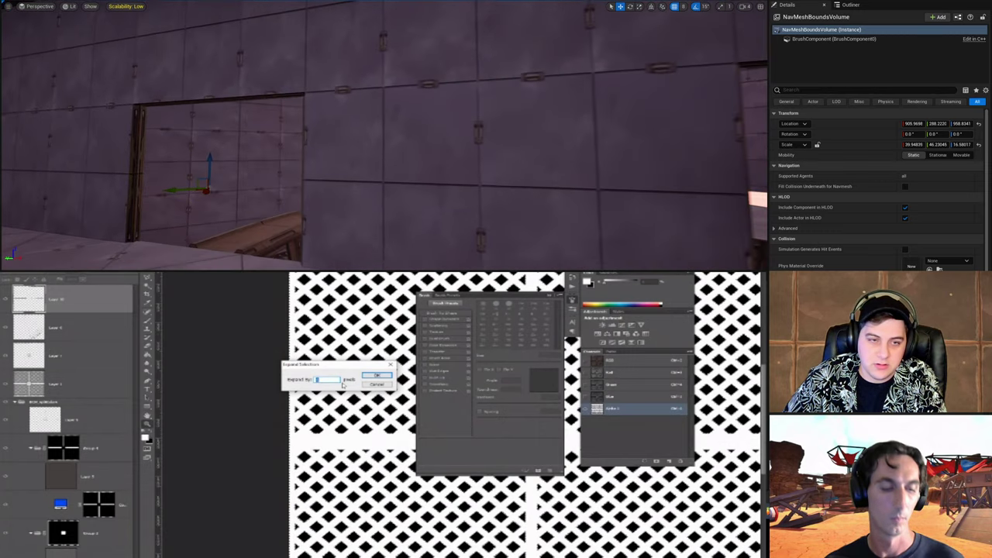
right_drag(441, 107, 256, 59)
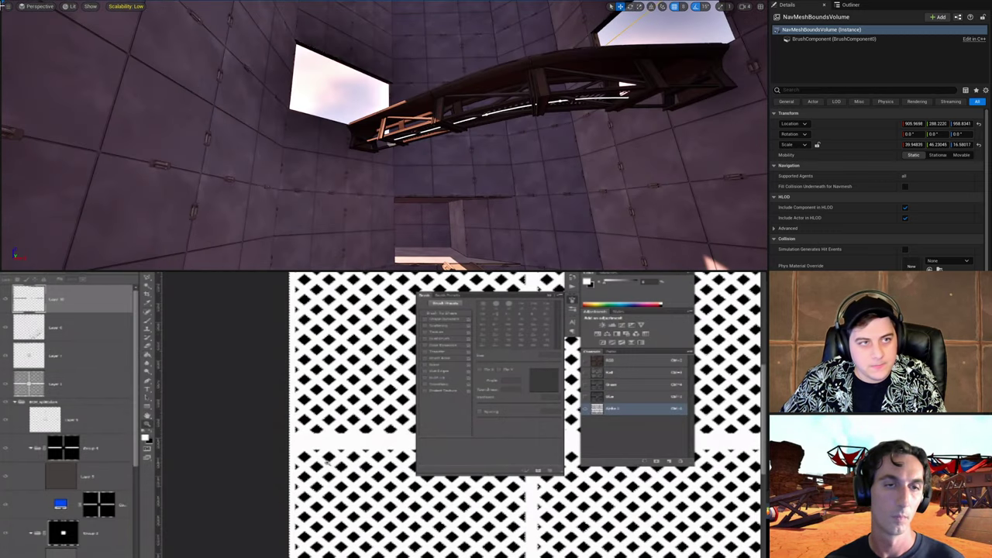
click(28, 3)
click(64, 38)
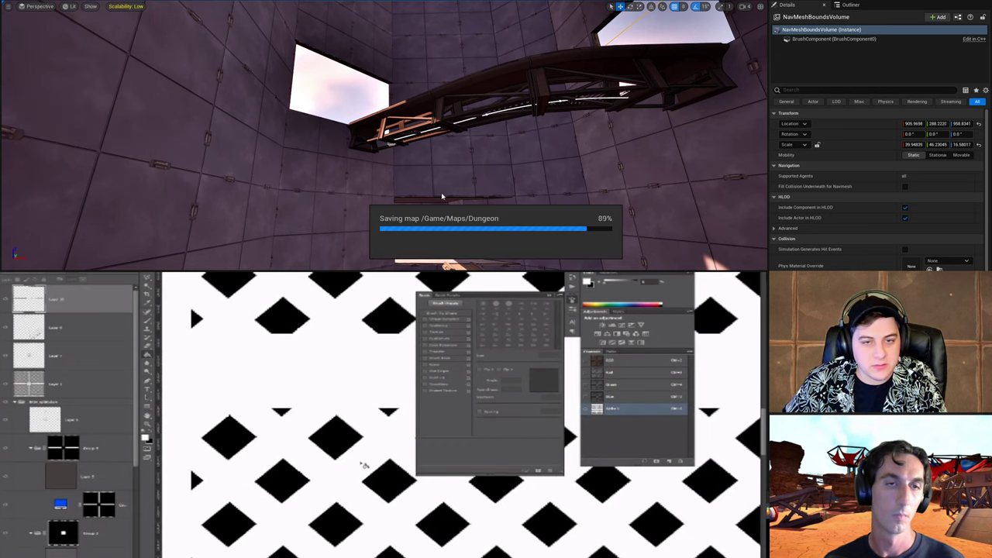
Step: Inspect the upper curved bridge from below and select it
key(w)
right_drag(384, 135, 418, 170)
key(w)
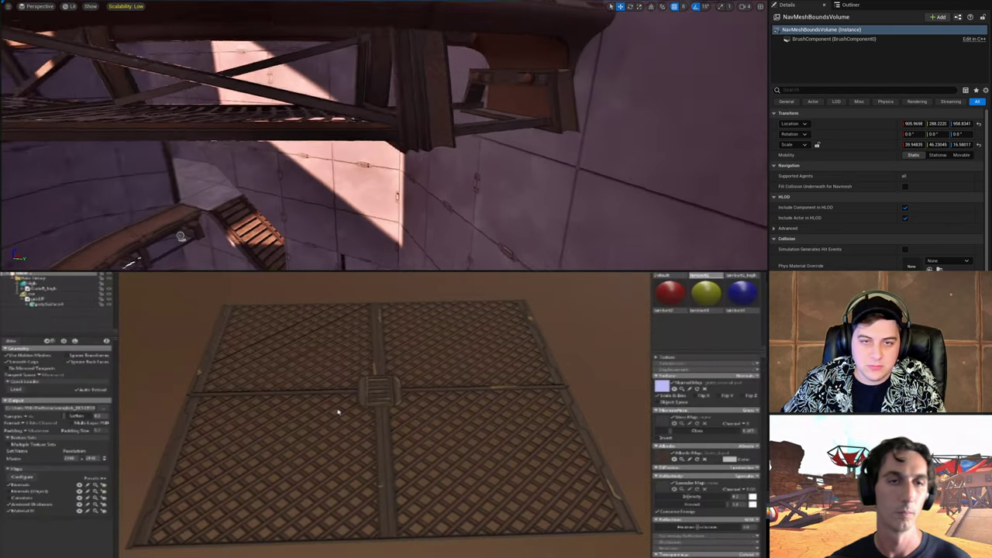
right_drag(180, 236, 450, 143)
key(w)
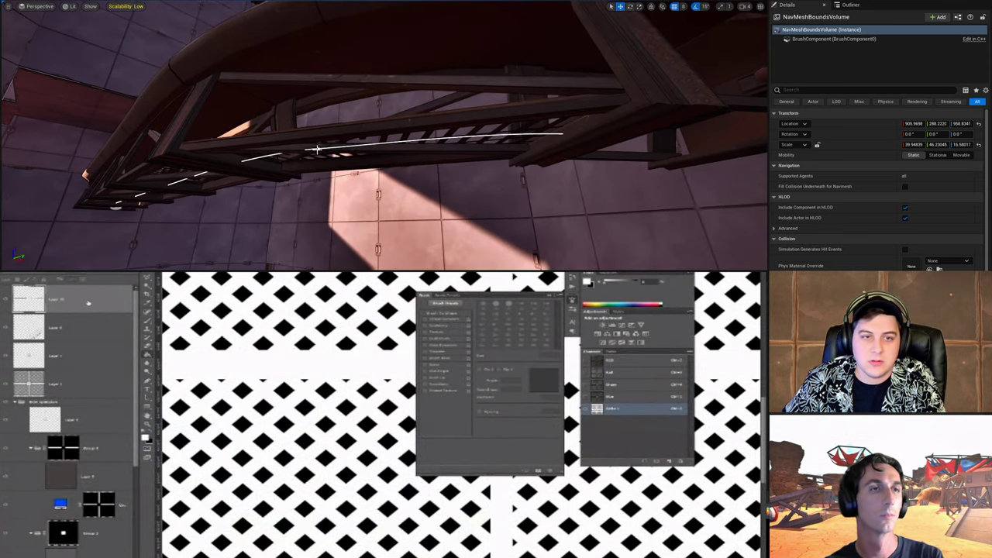
click(316, 148)
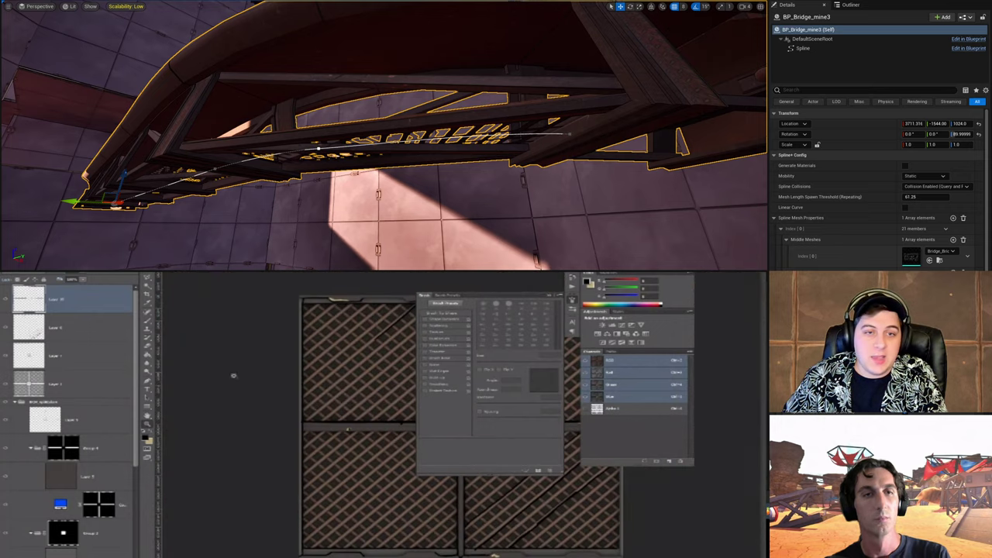
Step: Try raising the spline point near the selected bridge's doorway end, and undo the move
key(w)
right_drag(400, 142, 247, 174)
key(d)
key(w)
right_drag(376, 189, 345, 183)
click(375, 188)
key(s)
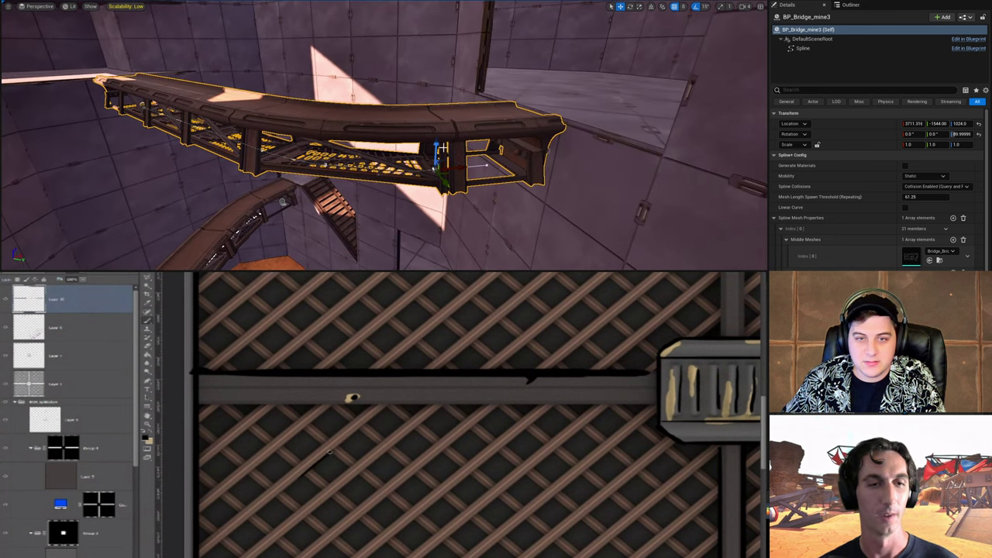
drag(442, 149, 443, 78)
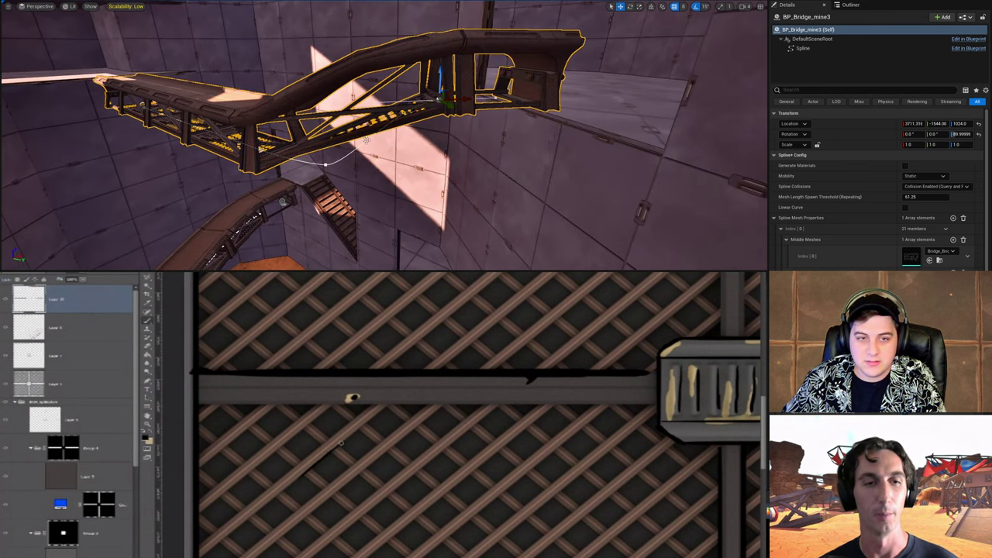
key(ctrl+z)
Step: Try raising the selected bridge's middle spline point beside the sunlit wall patch
click(325, 165)
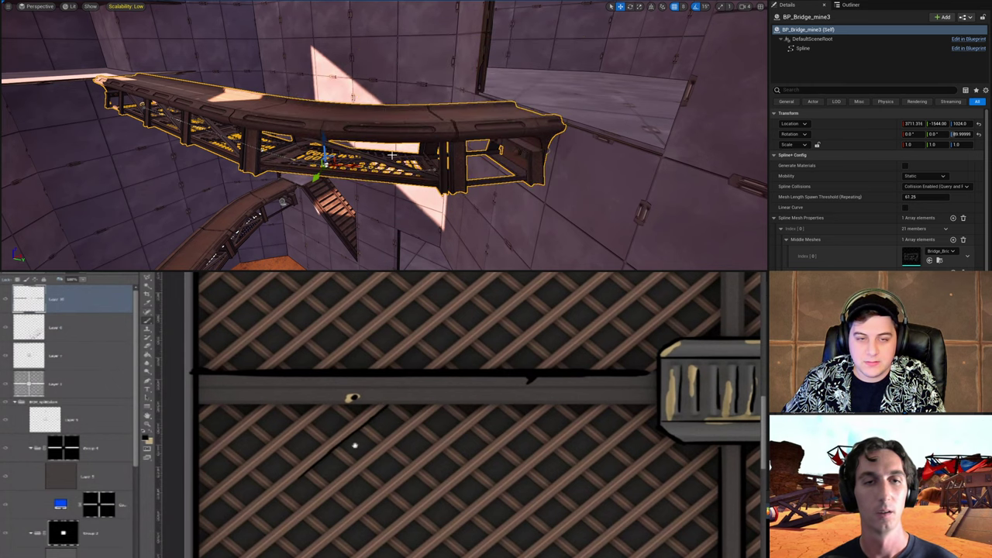
right_click(420, 161)
right_drag(420, 160, 453, 167)
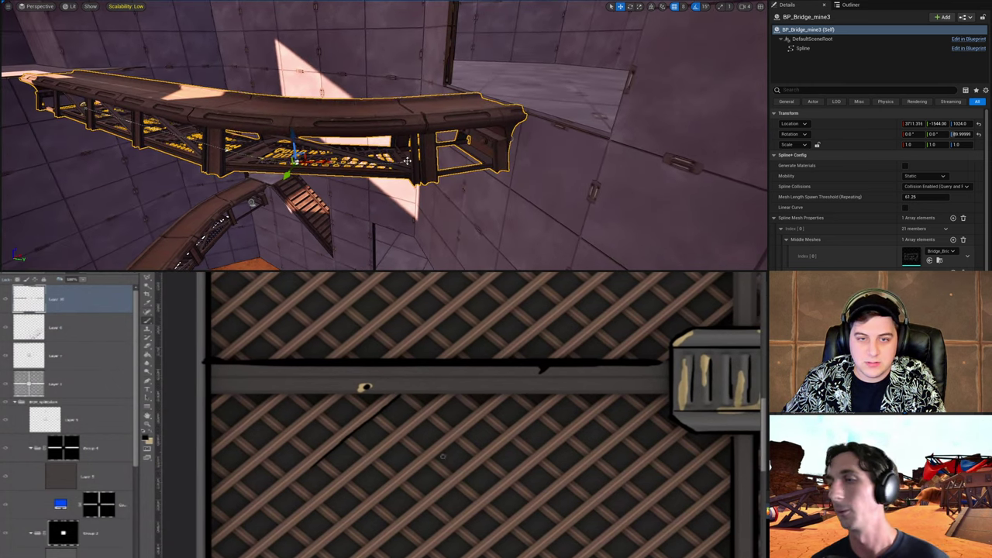
click(407, 161)
click(298, 159)
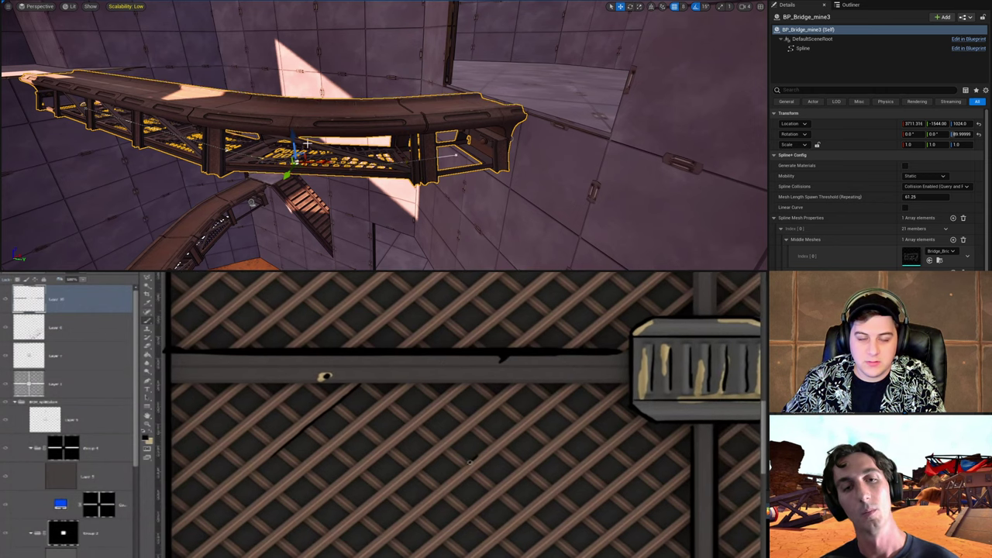
drag(294, 144, 294, 115)
right_drag(329, 105, 294, 152)
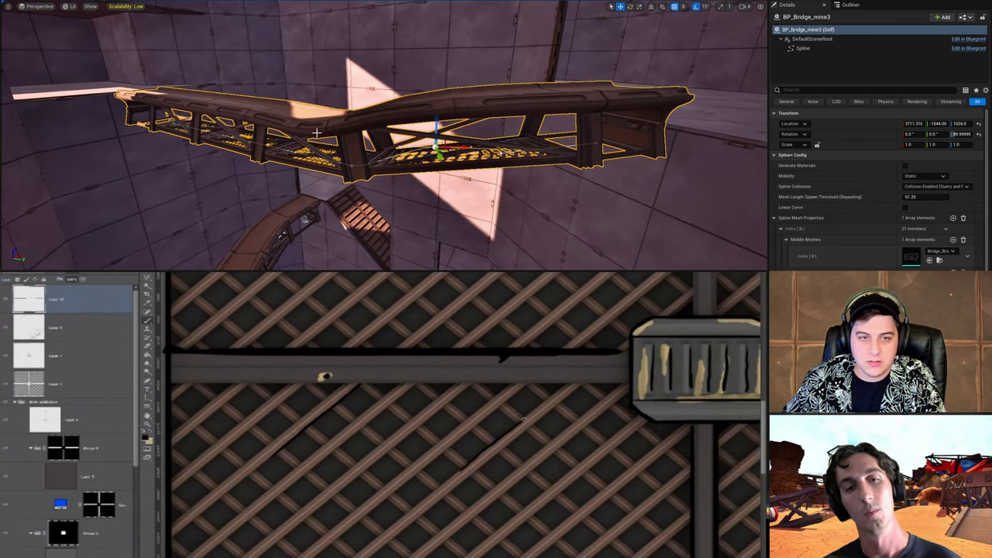
right_drag(355, 171, 357, 169)
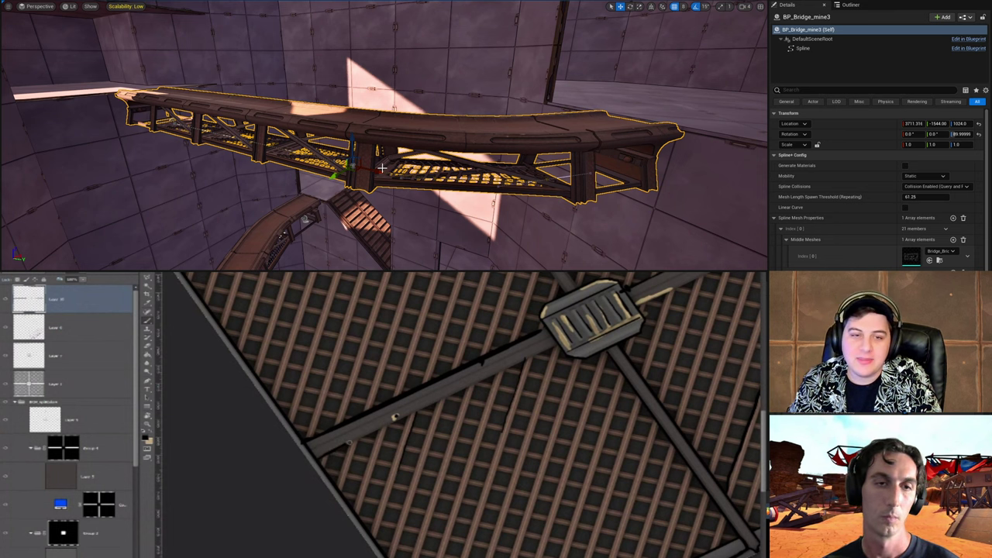
Step: Set the position snap to 128 and raise the selected part of the curved bridge toward the upper bridge
right_drag(382, 168, 449, 160)
key(a)
key(d)
right_drag(619, 57, 586, 58)
key(s)
click(685, 6)
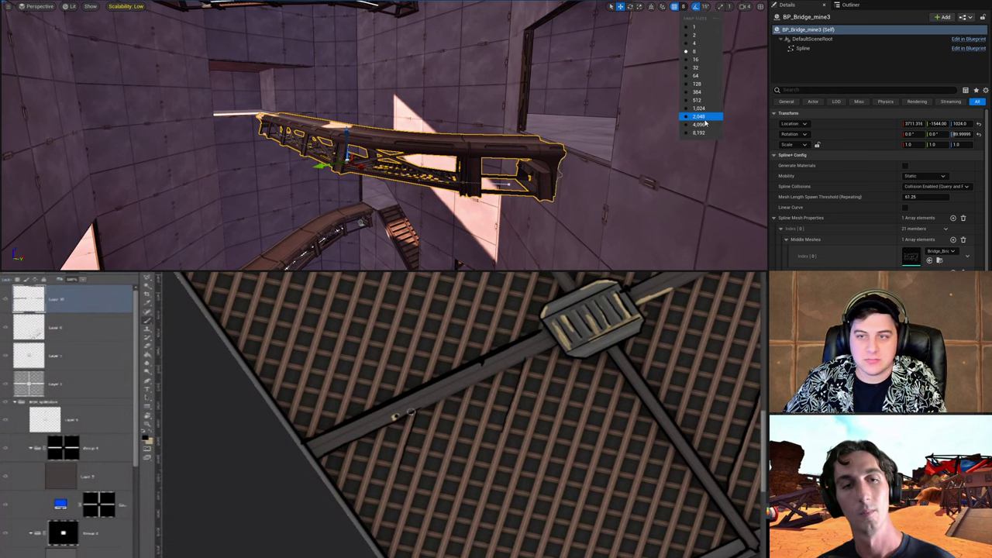
click(703, 85)
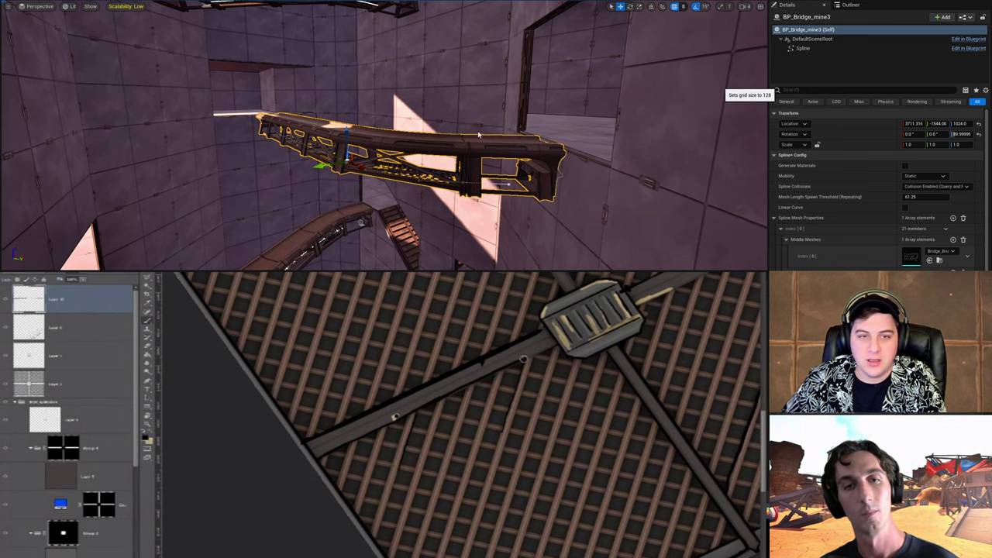
right_drag(464, 124, 326, 177)
drag(326, 177, 352, 36)
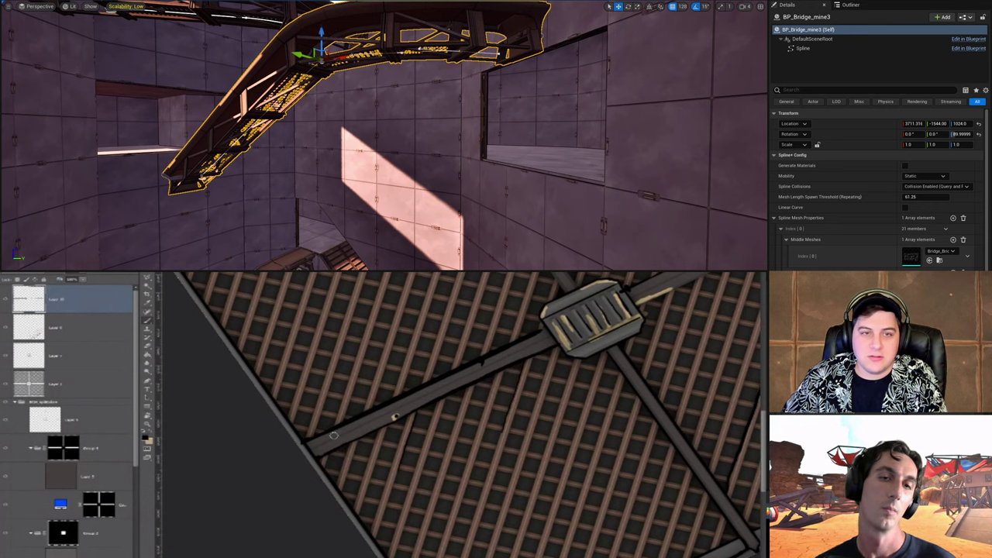
mouse_move(351, 136)
right_down()
mouse_move(406, 136)
mouse_move(303, 135)
right_up()
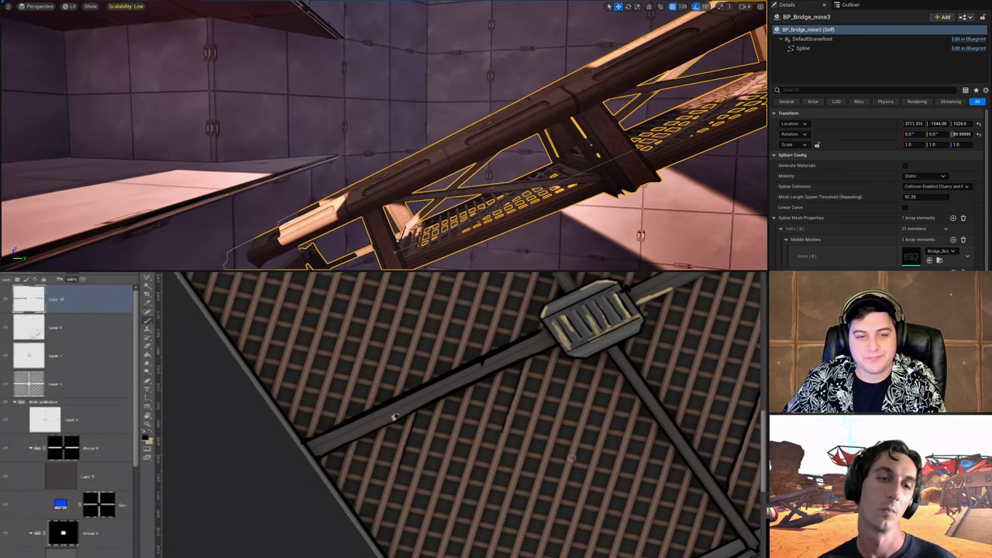
Step: Straighten the rotated grate canvas and paint dark edge lines along the crossbar beside the central plate
key(r)
drag(589, 454, 542, 487)
right_drag(302, 136, 303, 240)
key(b)
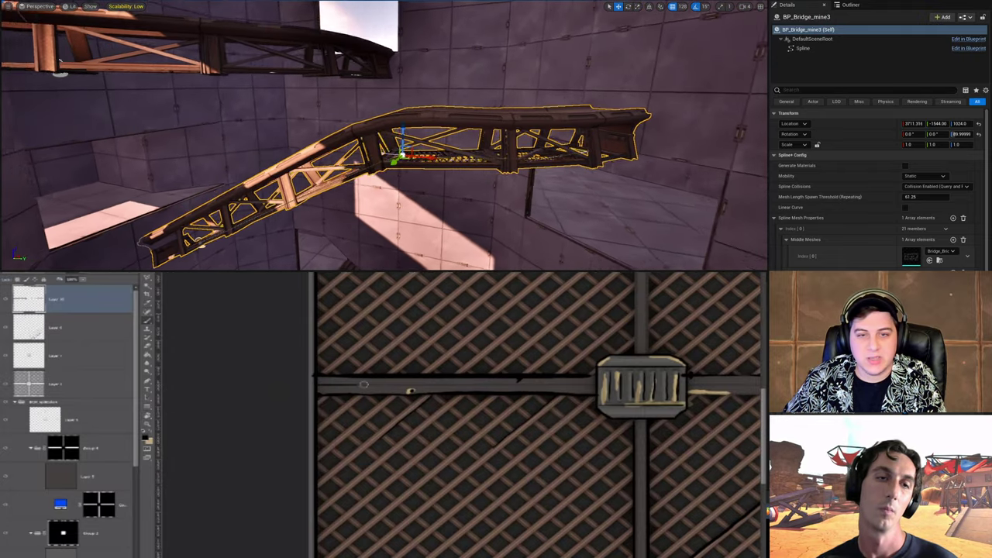
mouse_move(527, 380)
mouse_down()
mouse_move(585, 380)
mouse_move(354, 411)
mouse_up()
drag(503, 416, 427, 409)
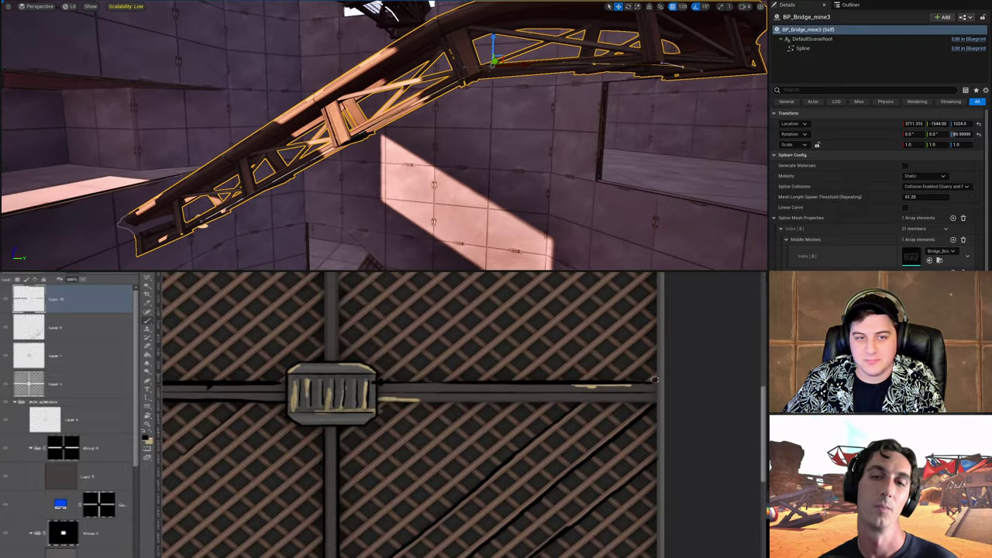
Step: Paint dark outlines under the crossbar section without the tan bolt hole and down the grate's adjoining outer edge
drag(668, 379, 569, 449)
drag(558, 329, 469, 415)
alt+scroll(550, 322, up, 1)
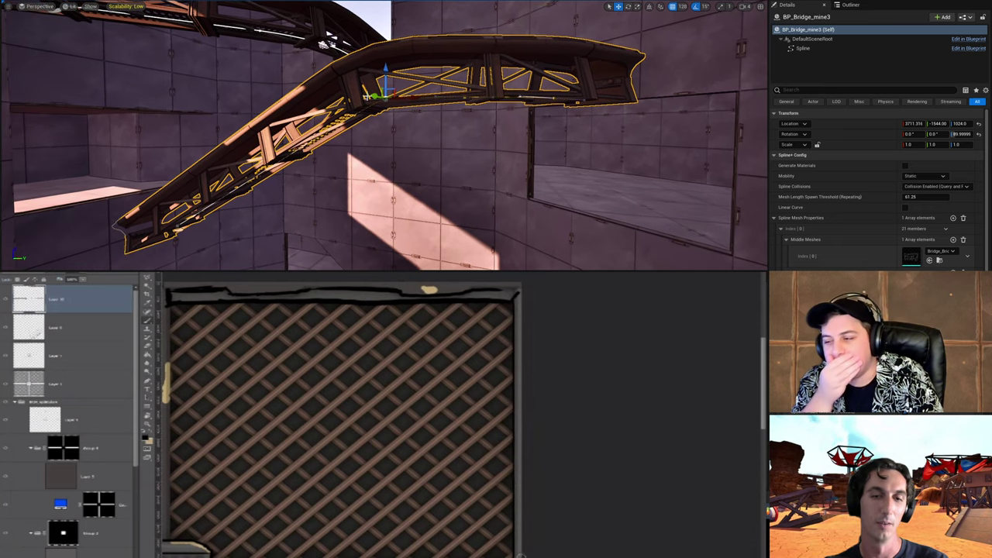
scroll(520, 483, down, 5)
scroll(491, 468, right, 1)
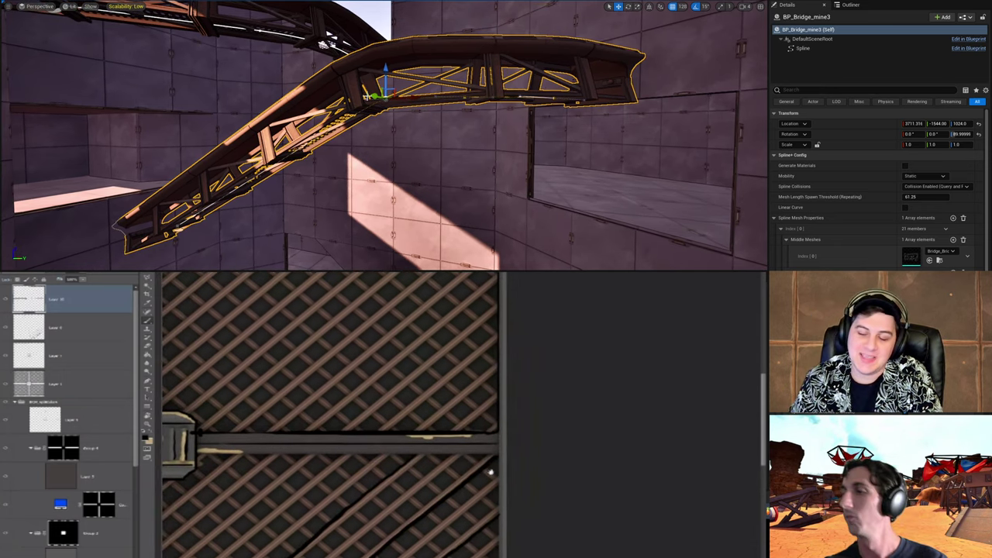
drag(471, 454, 527, 439)
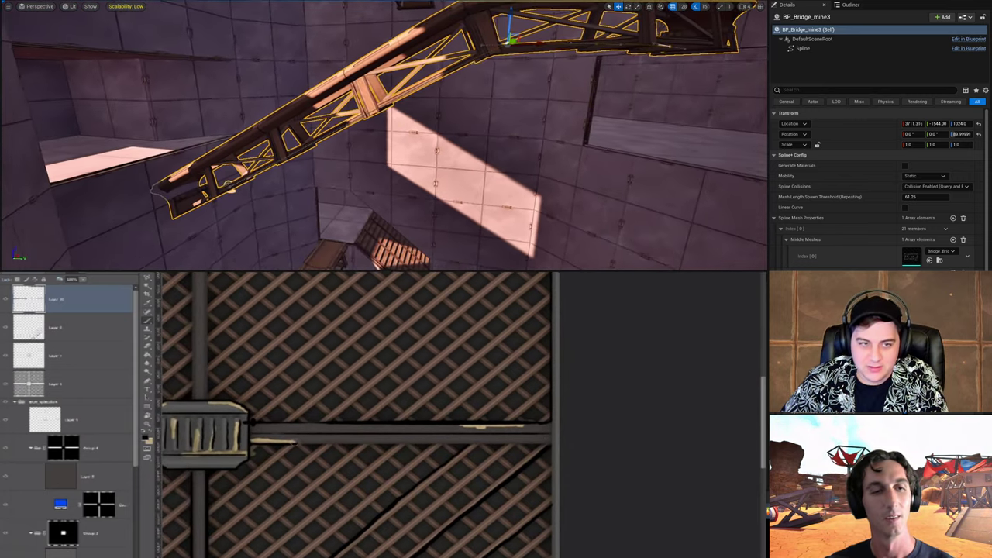
drag(306, 441, 492, 440)
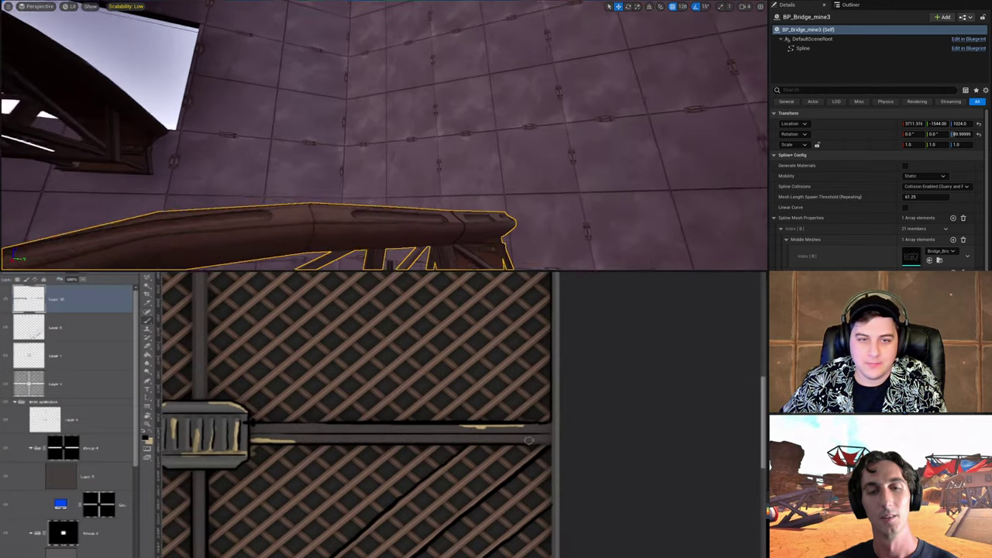
drag(575, 453, 596, 353)
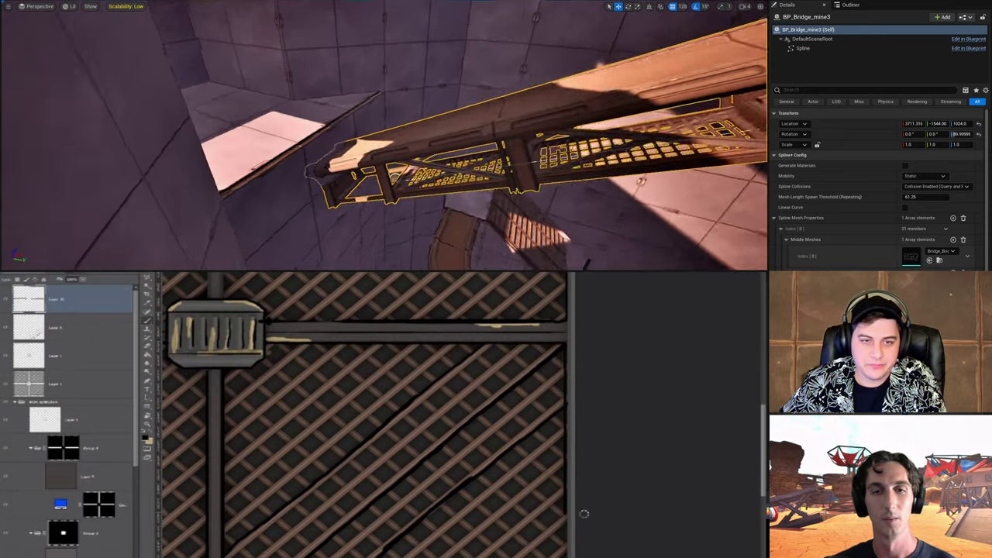
scroll(570, 496, down, 5)
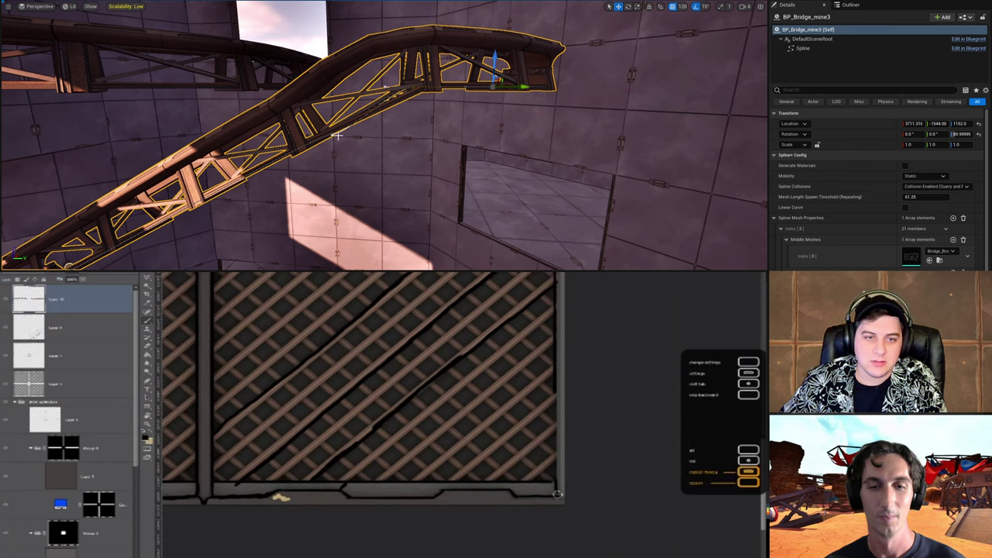
Step: Undo the raise of the bridge's end spline point, and adjust the height of the spline point at the bend
key(ctrl+z)
click(334, 136)
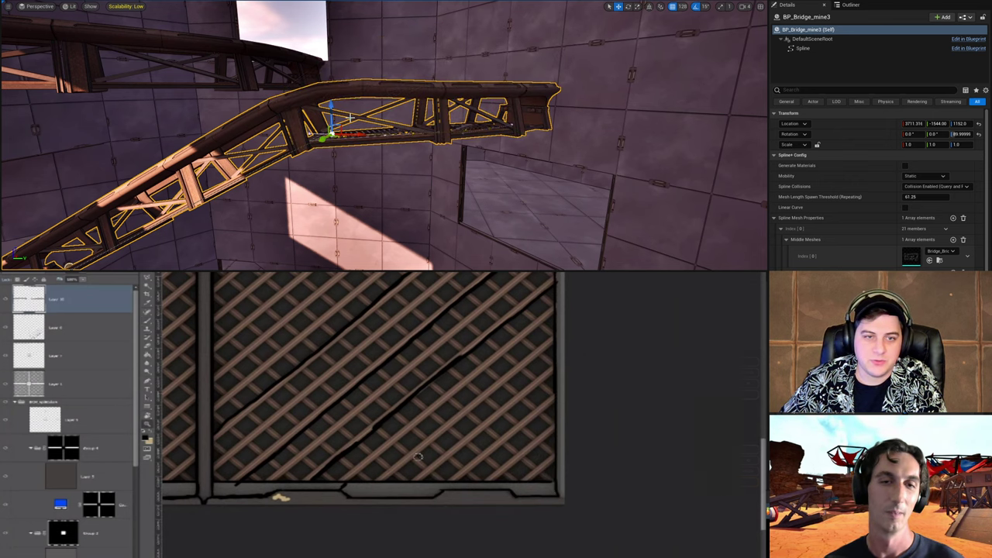
scroll(419, 456, down, 3)
drag(331, 105, 329, 59)
scroll(404, 451, down, 2)
scroll(362, 419, up, 4)
mouse_move(330, 59)
right_down()
mouse_move(303, 58)
mouse_move(375, 24)
mouse_move(310, 62)
mouse_move(280, 51)
mouse_move(340, 82)
right_up()
scroll(352, 403, up, 2)
drag(411, 352, 393, 386)
drag(372, 58, 371, 101)
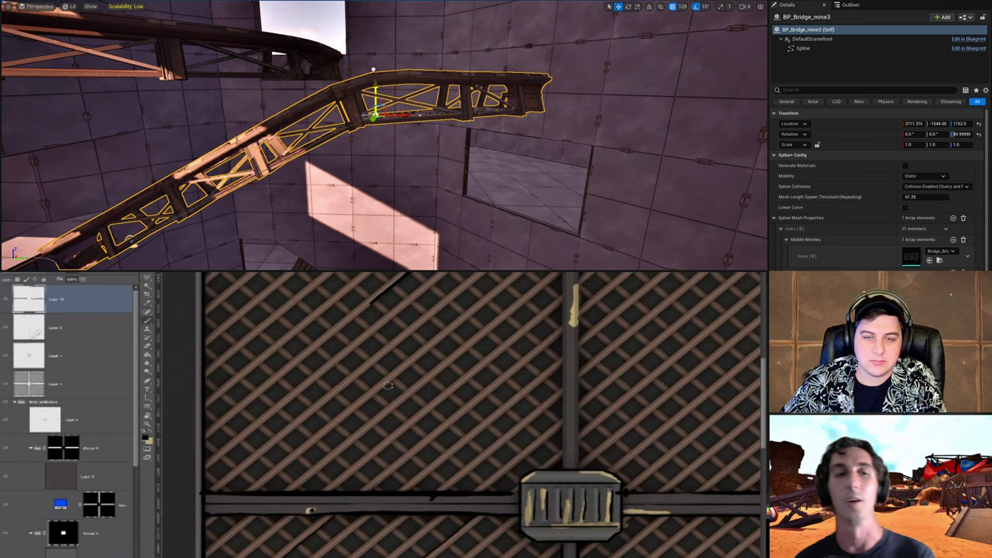
Step: Set the position snap to 64, try lowering the spline point at the bridge's bend, and undo the move
click(681, 6)
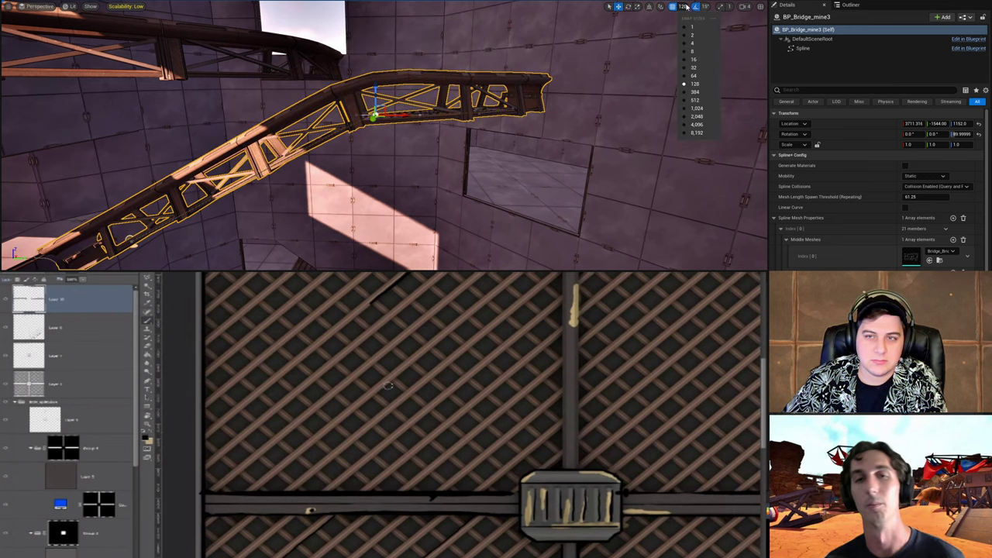
click(693, 85)
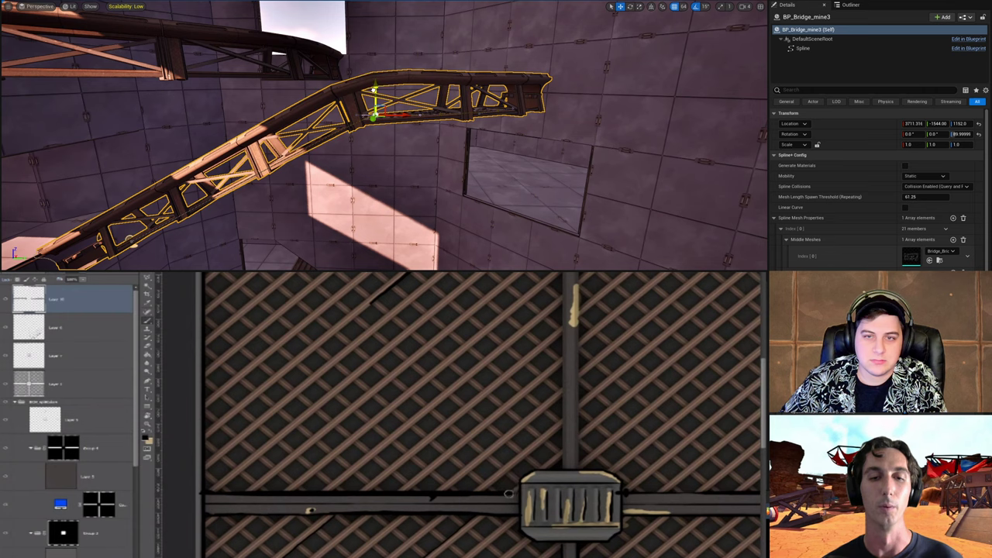
drag(373, 91, 374, 106)
right_drag(465, 132, 524, 104)
drag(506, 373, 479, 469)
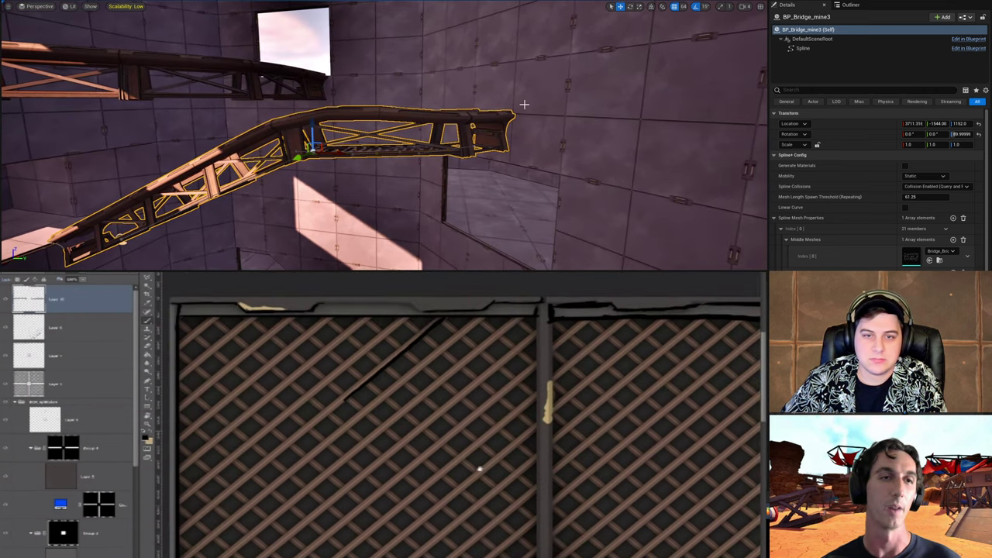
key(ctrl+z)
Step: Outline the grate's notched upper frame in black, and try lowering the bridge's end spline point before undoing it
drag(321, 304, 380, 301)
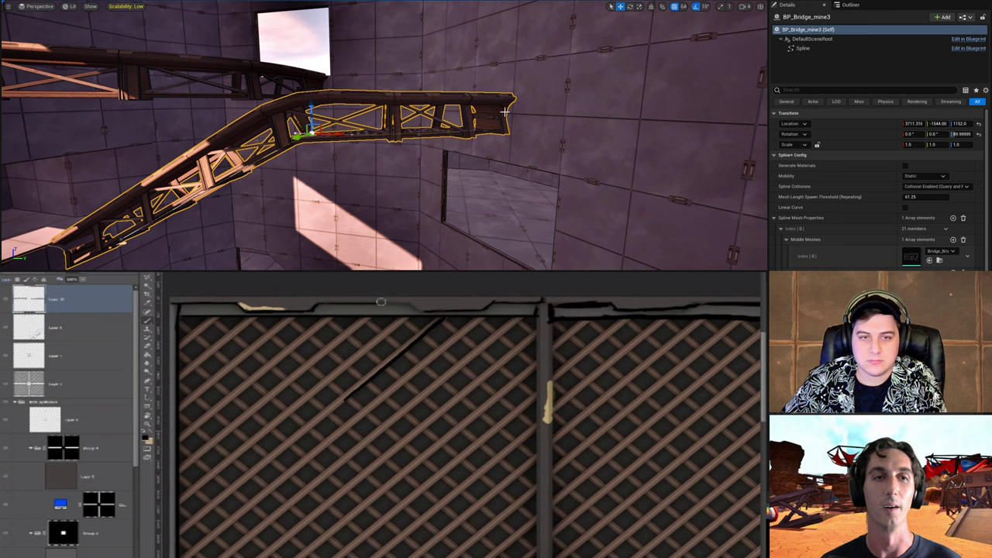
click(403, 134)
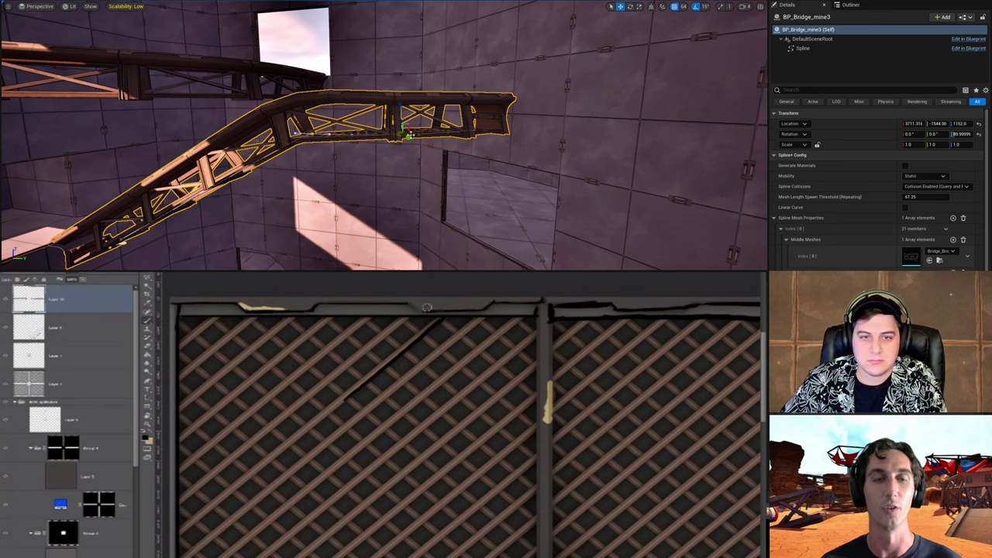
click(475, 131)
drag(474, 107, 474, 131)
right_drag(482, 134, 459, 103)
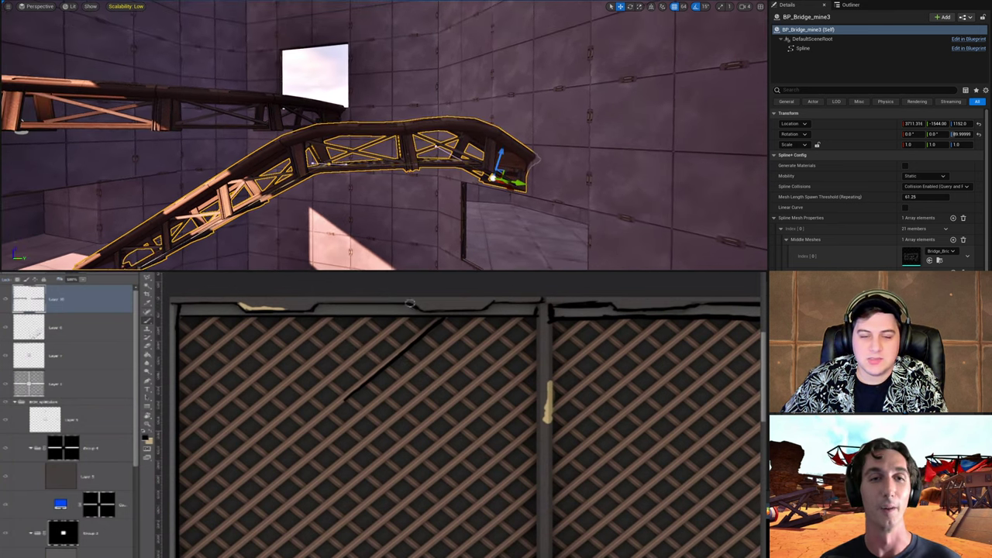
drag(406, 328, 436, 323)
key(ctrl+z)
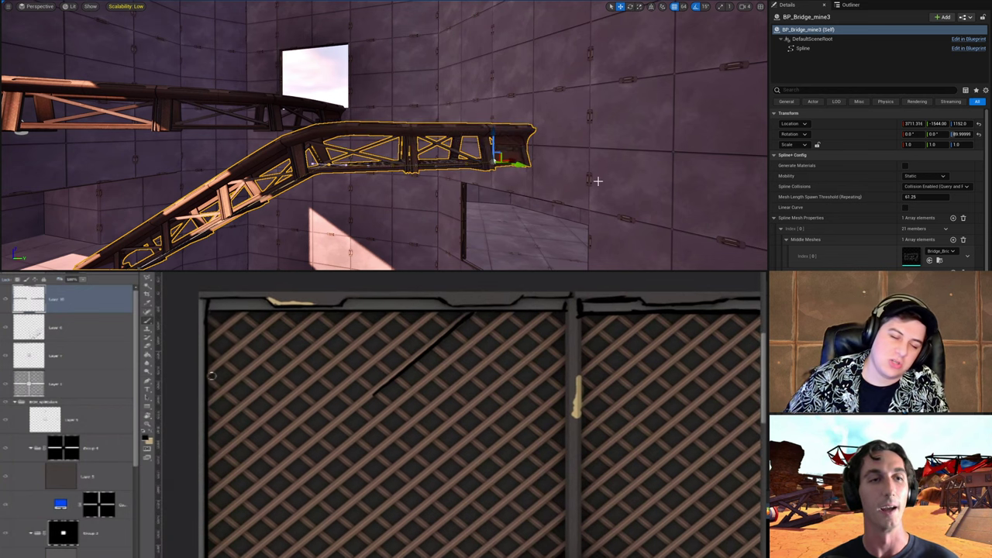
Step: Darken two diagonal slats in the grate's corner below the notched frame, and reselect the curved bridge for editing
click(665, 147)
right_drag(665, 147, 558, 147)
drag(208, 377, 285, 313)
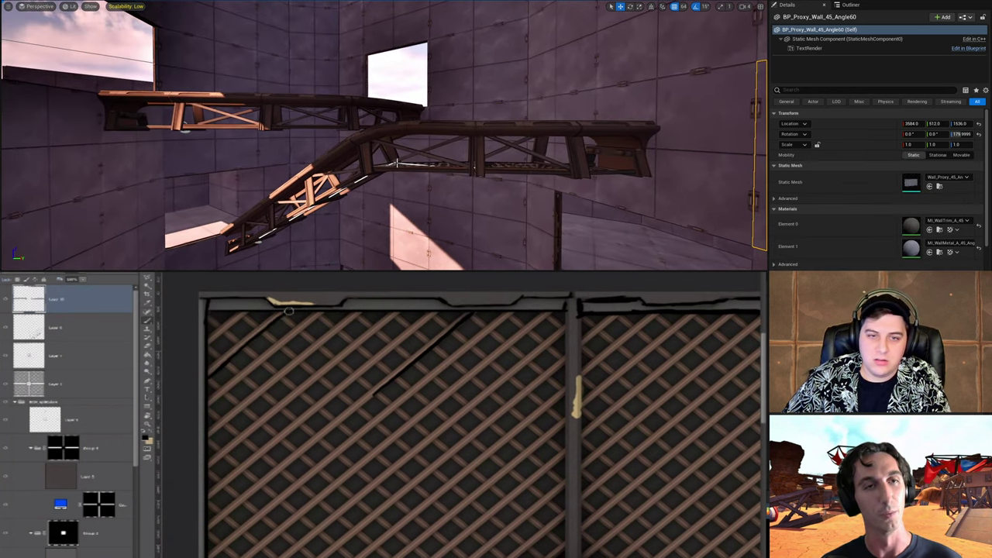
click(447, 163)
right_drag(447, 163, 496, 155)
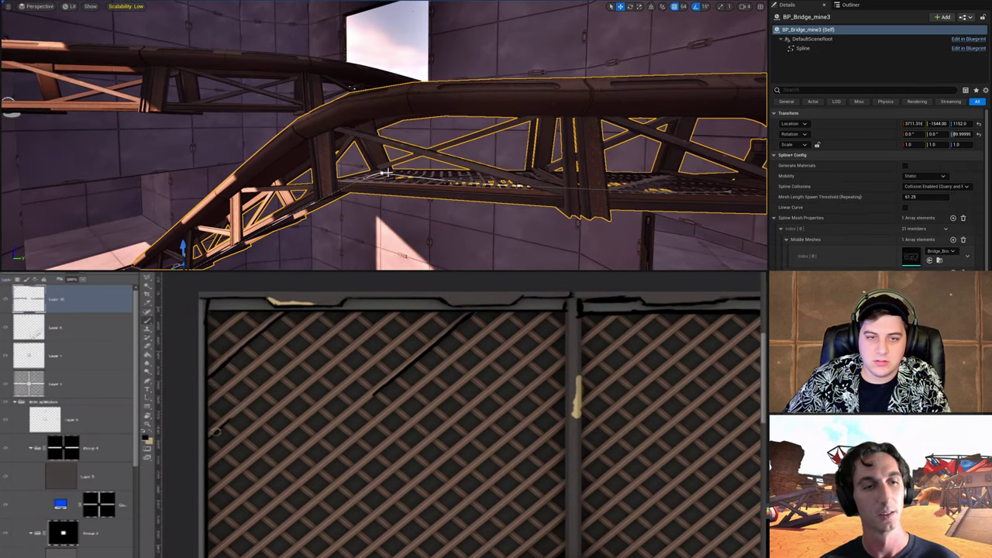
drag(204, 445, 228, 423)
right_drag(381, 175, 389, 178)
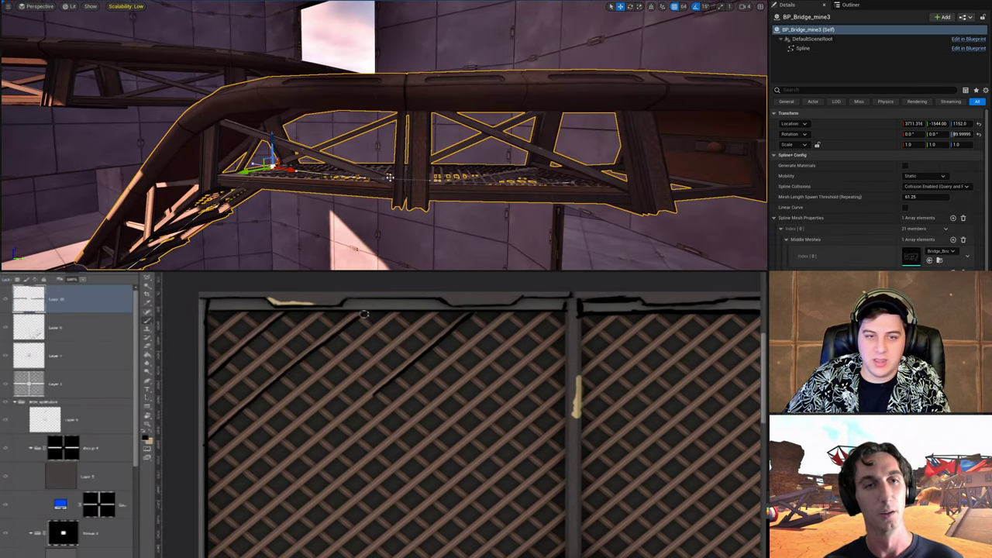
Step: Lower the spline points of the bridge's flat end section together, and begin a dark line along another diagonal slat
click(382, 181)
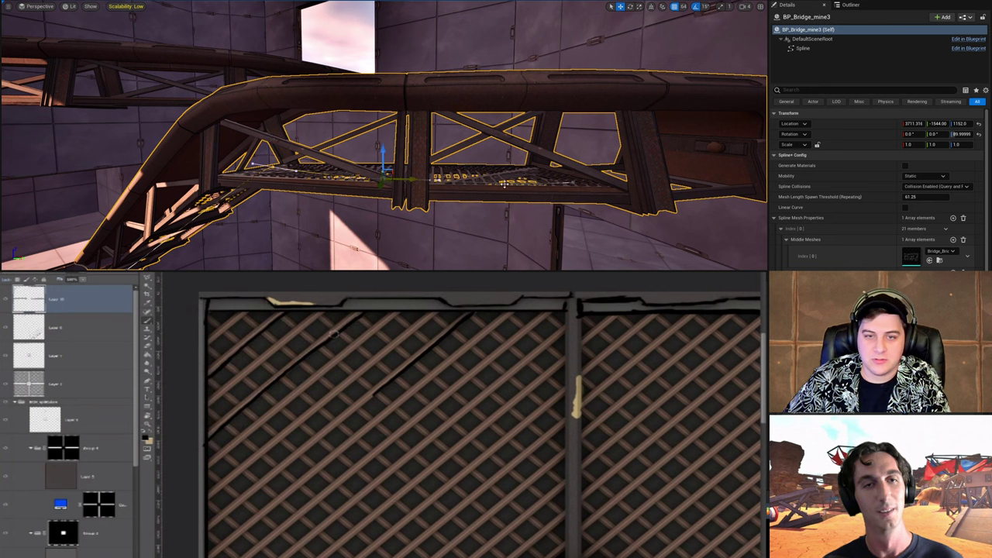
click(575, 184)
right_drag(575, 184, 517, 141)
drag(209, 528, 225, 515)
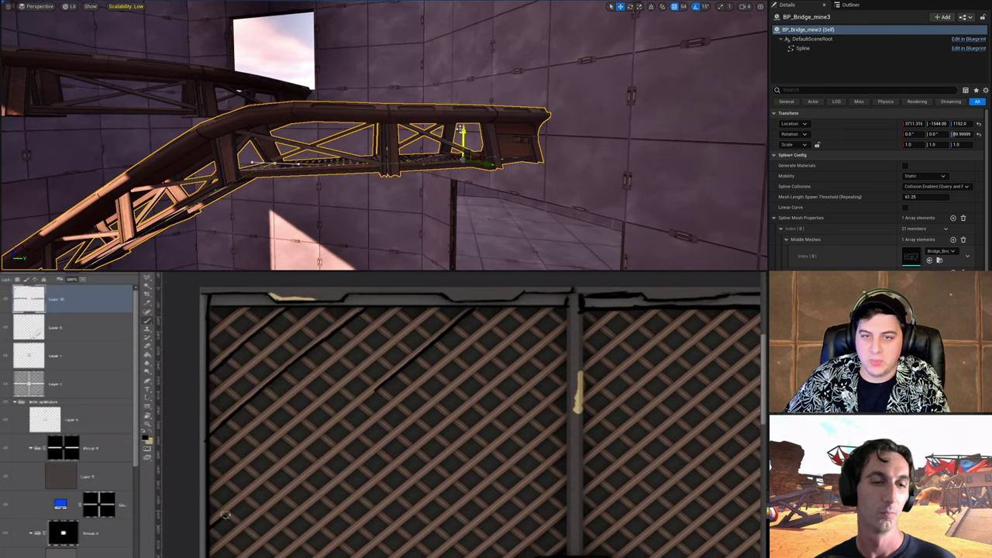
mouse_move(461, 129)
mouse_down()
mouse_move(463, 155)
mouse_move(471, 135)
mouse_up()
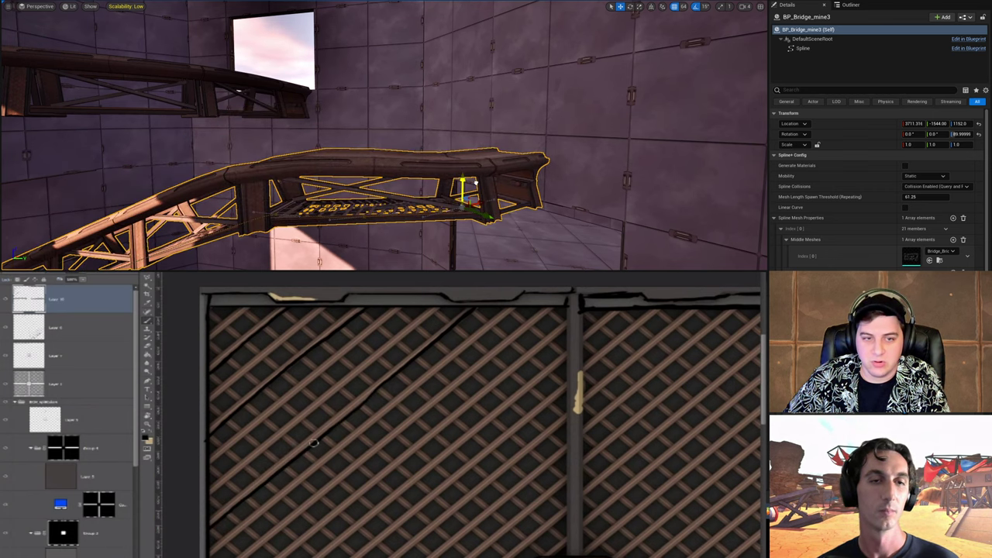
drag(390, 448, 377, 390)
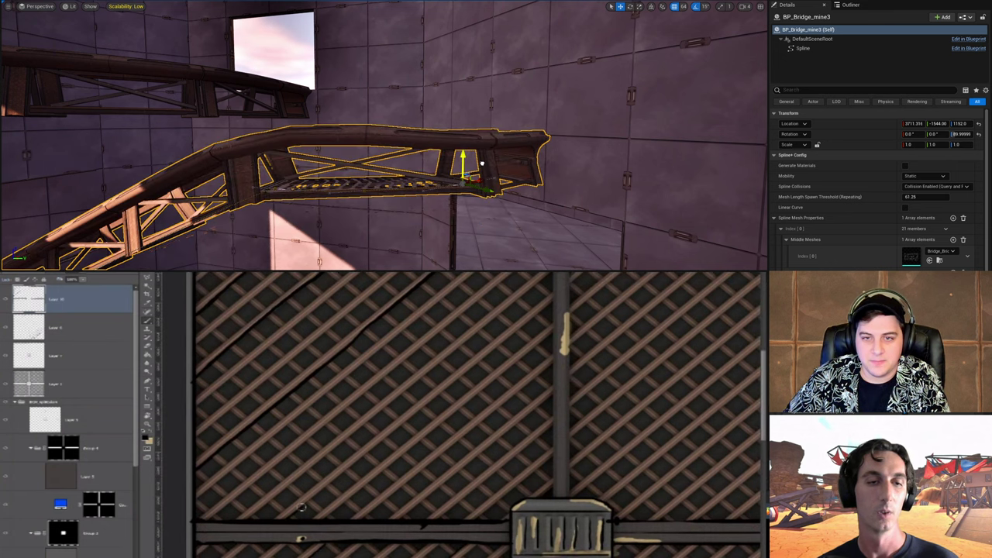
right_drag(482, 163, 391, 175)
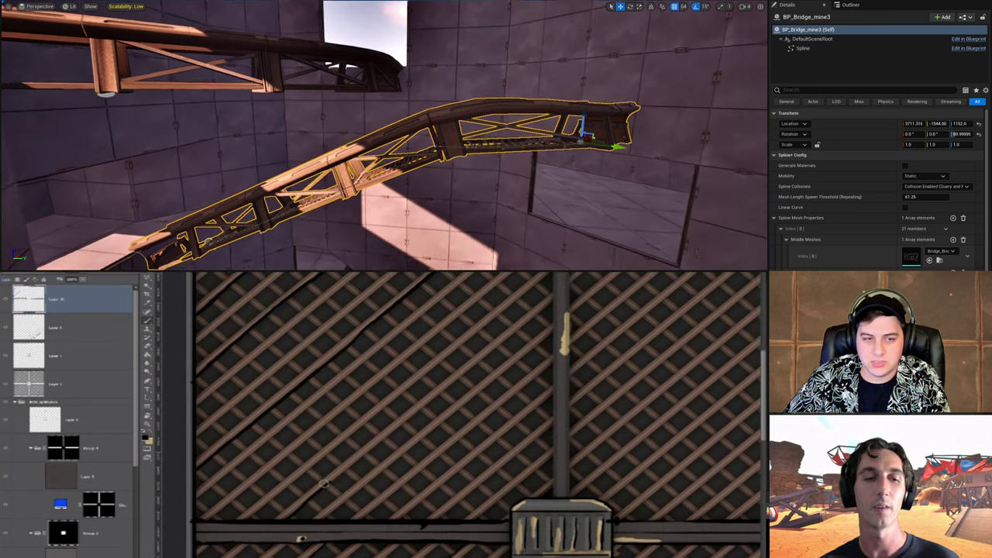
Step: Paint a dark line along the lower half of the diagonal slat in the grate's upper-left quadrant while inspecting the bridge's underside
drag(324, 483, 345, 470)
right_drag(392, 175, 399, 205)
drag(341, 473, 370, 447)
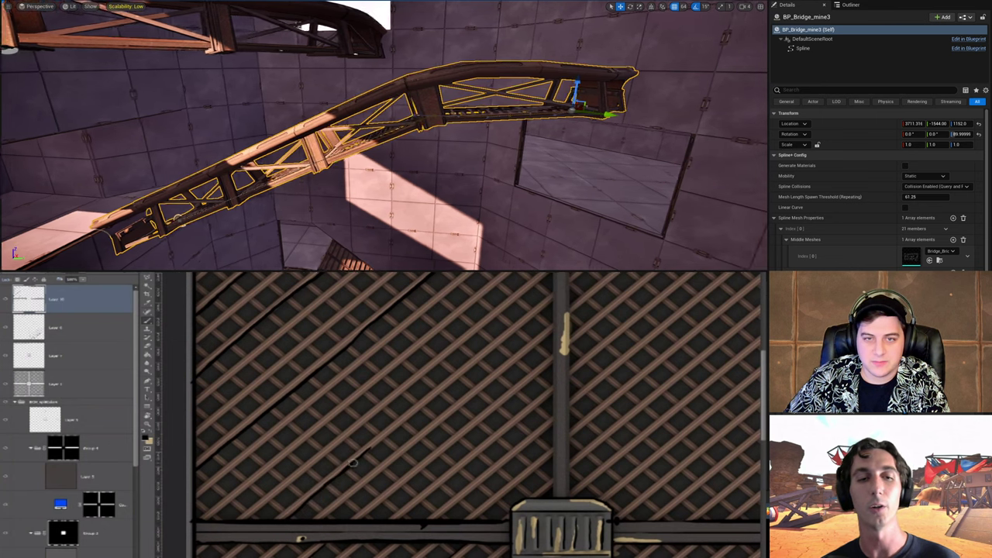
right_drag(399, 205, 434, 194)
drag(352, 463, 394, 430)
mouse_move(433, 194)
right_down()
mouse_move(449, 193)
mouse_move(434, 225)
mouse_move(423, 190)
right_up()
drag(391, 430, 417, 413)
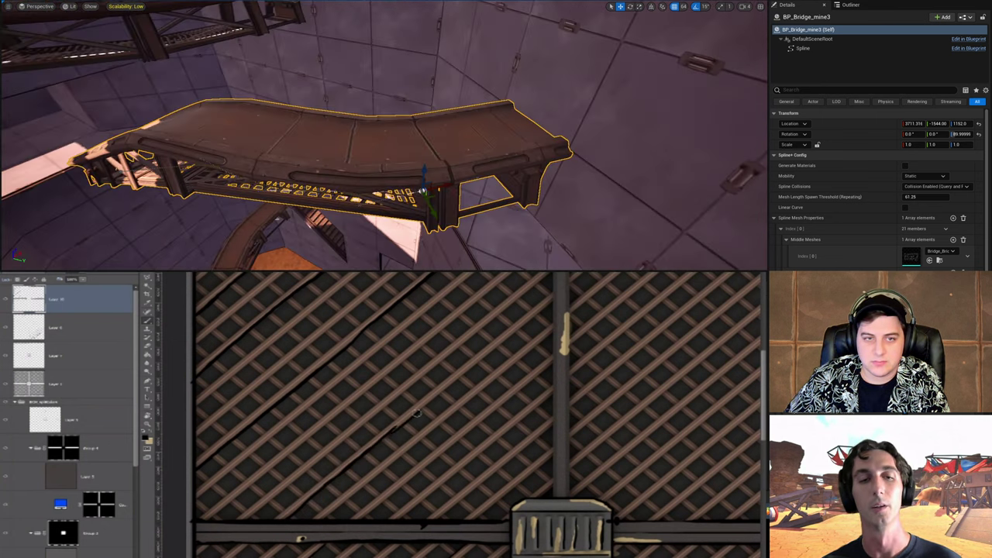
mouse_move(427, 154)
right_down()
mouse_move(494, 161)
mouse_move(495, 177)
right_up()
Step: Continue the dark line along the same diagonal slat, working from the grate's central vertical bar back toward the painted half
drag(550, 300, 540, 310)
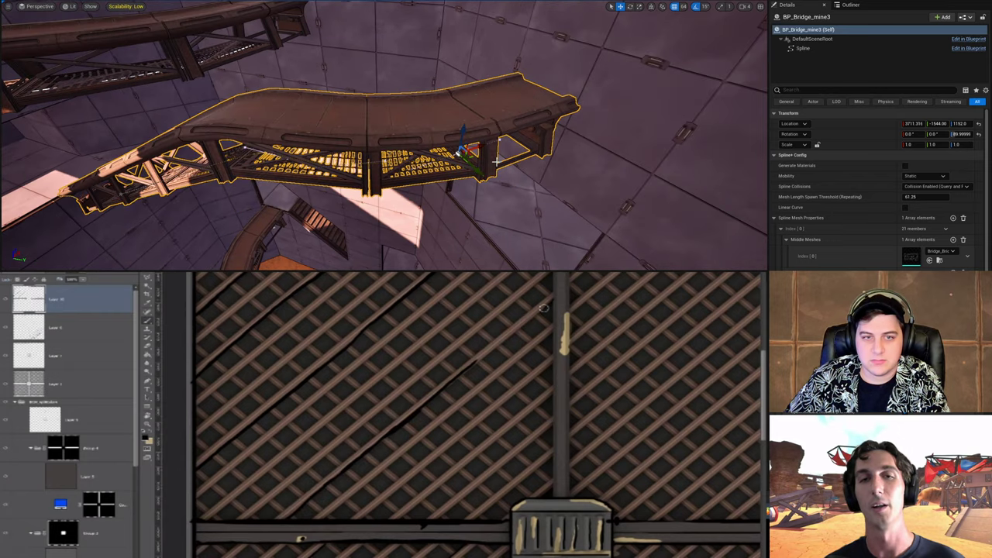
right_drag(495, 176, 484, 176)
drag(541, 310, 527, 322)
right_drag(484, 176, 489, 167)
drag(527, 322, 512, 336)
right_drag(490, 167, 496, 153)
drag(513, 336, 498, 349)
right_drag(495, 153, 498, 144)
Step: Darken another diagonal slat in the upper-left quadrant, closer to the grate's centre plate, and view the bridge's end near the opening
drag(429, 375, 427, 376)
right_drag(498, 144, 512, 138)
drag(427, 377, 424, 392)
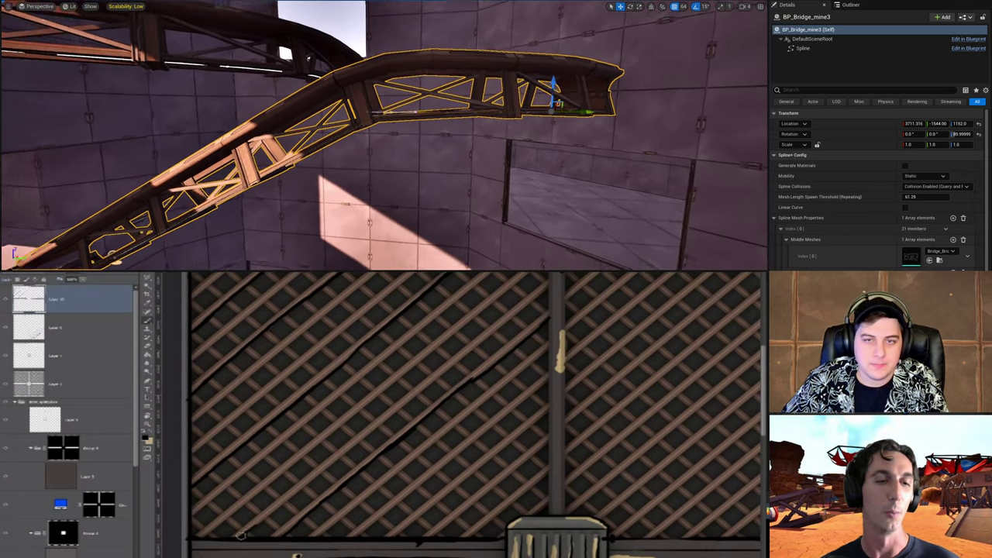
right_drag(492, 144, 521, 129)
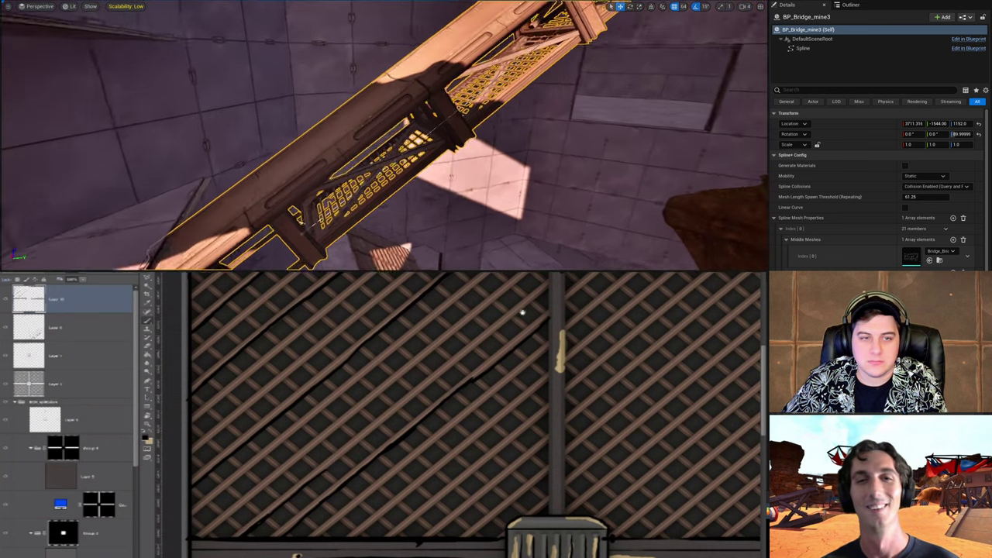
drag(522, 312, 505, 337)
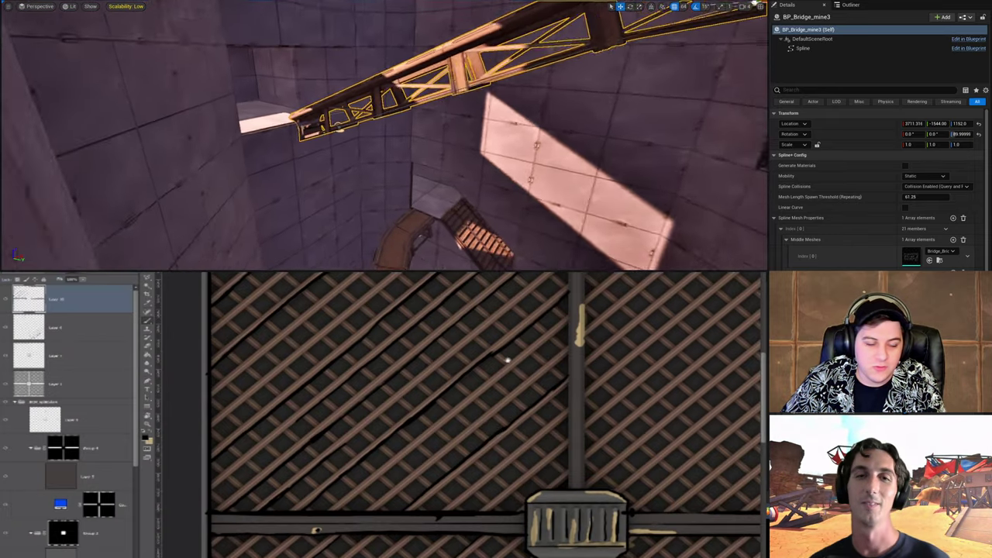
drag(507, 361, 458, 394)
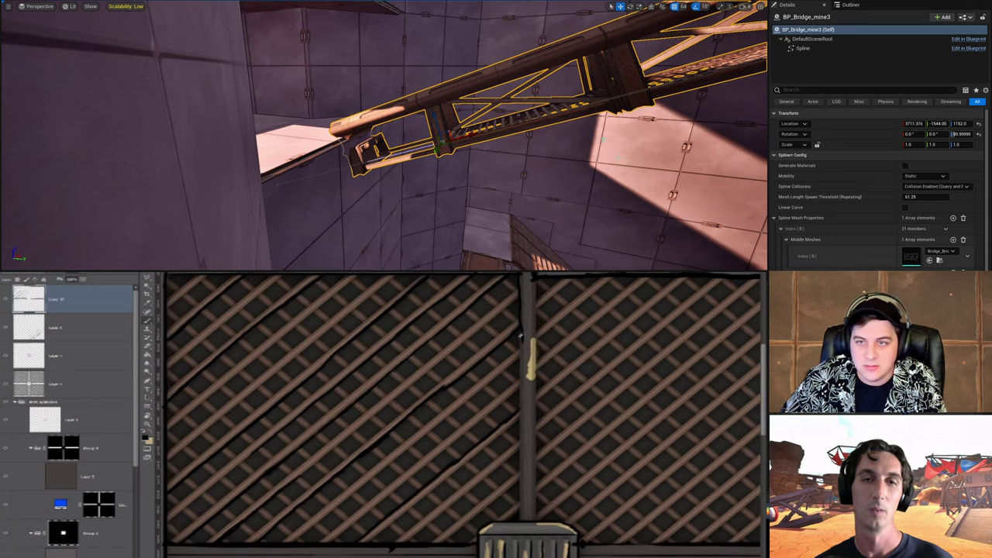
Step: Set the position snap to 32 and lower the bridge's spline point nearest the opening, checking the fit from the doorway
click(681, 8)
click(697, 68)
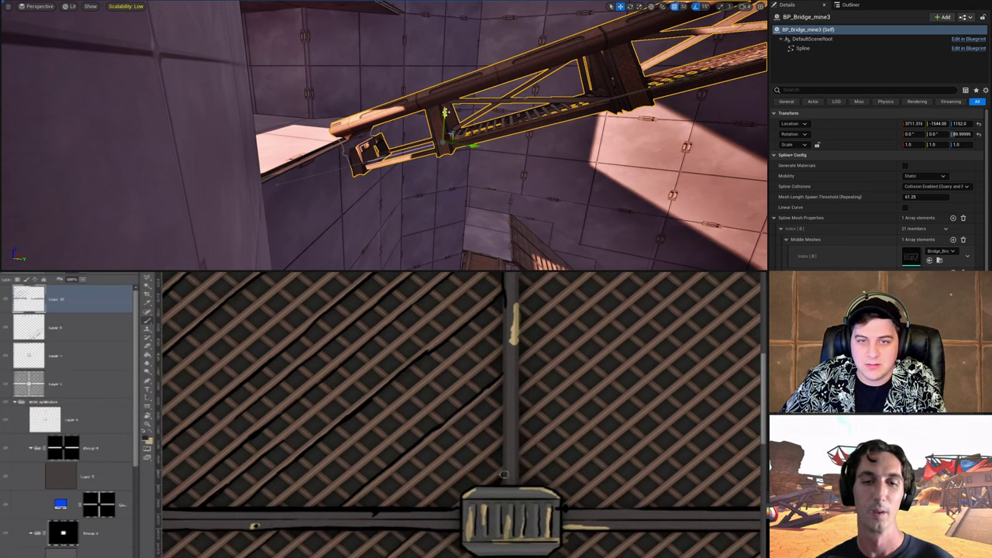
drag(446, 112, 444, 124)
mouse_move(469, 157)
mouse_down()
mouse_move(484, 161)
mouse_move(473, 160)
mouse_up()
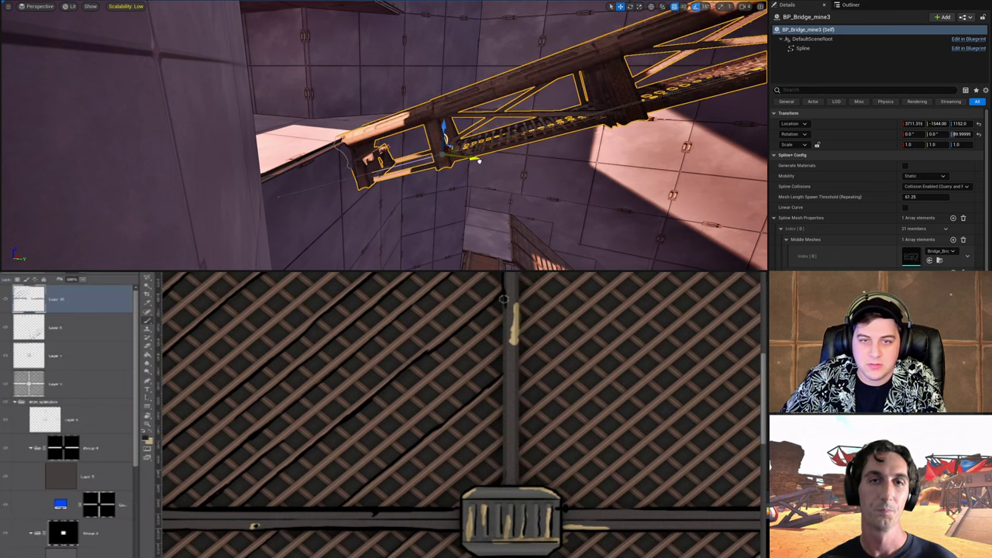
mouse_move(476, 159)
right_down()
mouse_move(574, 135)
mouse_move(512, 136)
right_up()
right_drag(474, 106, 484, 93)
drag(509, 442, 477, 443)
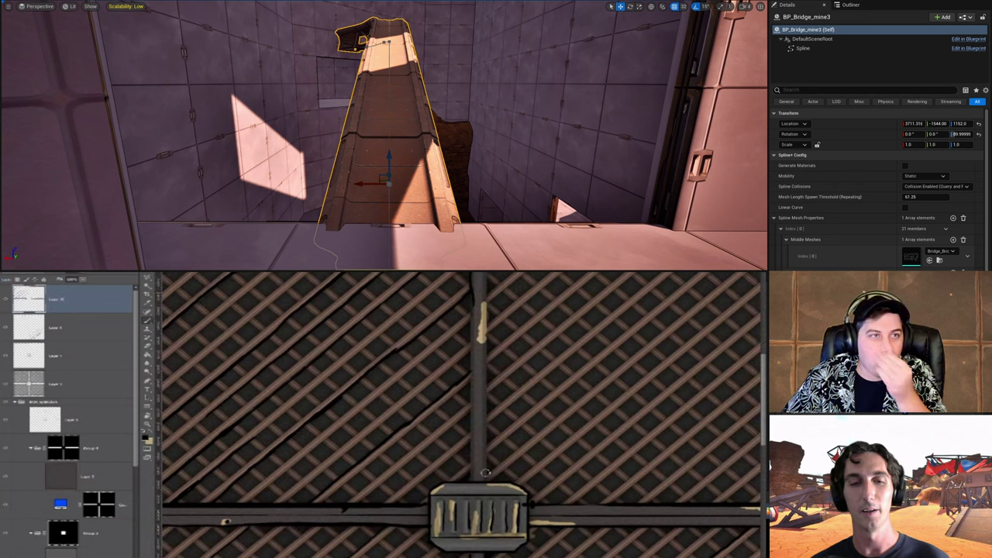
Step: Play-test the level from the opening to check the character's path along the curved bridge, with the whole grate texture in view
click(31, 2)
click(77, 37)
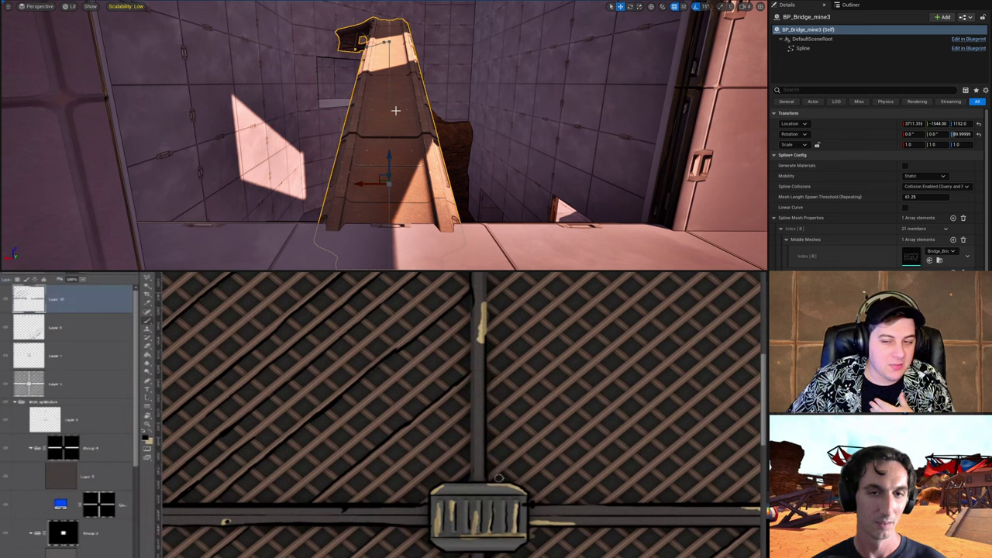
drag(476, 370, 454, 434)
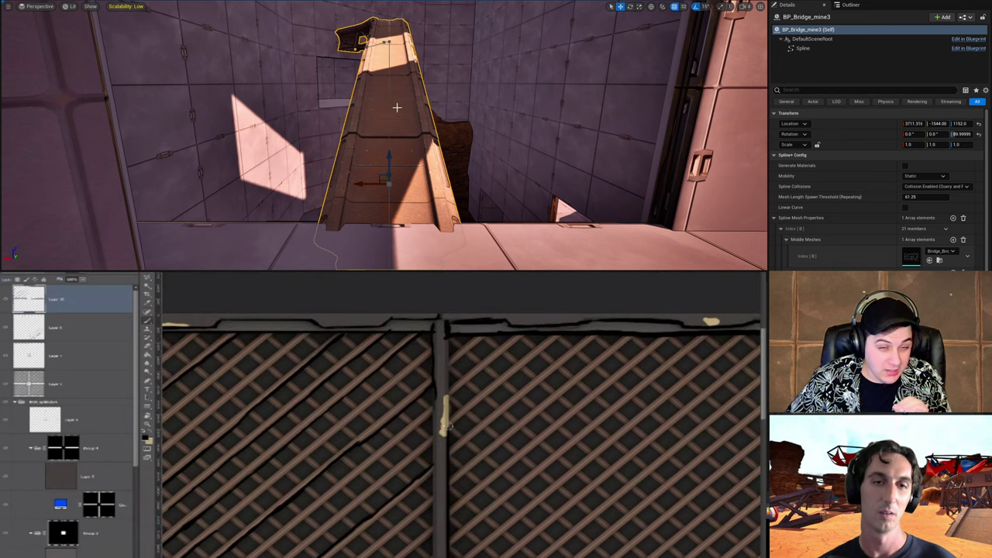
key(alt+p)
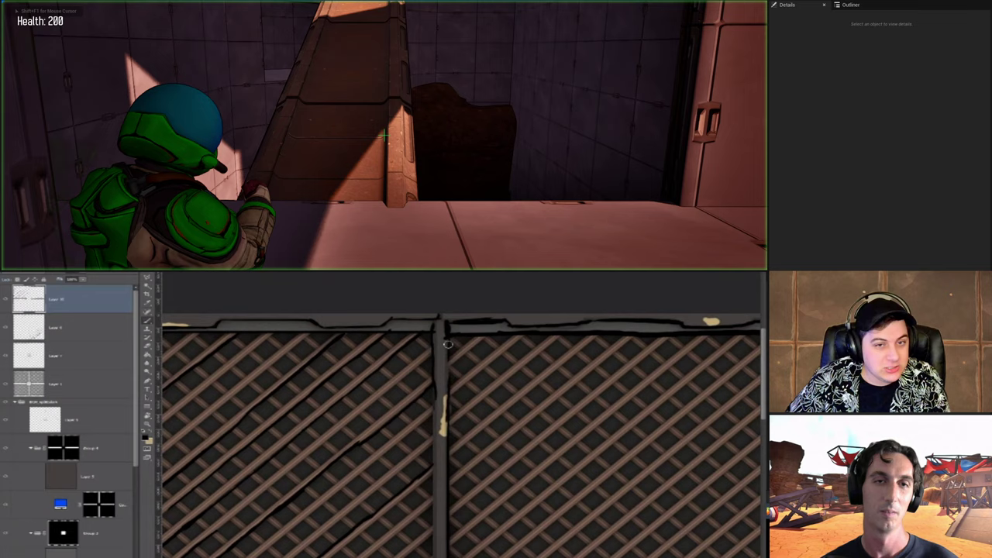
alt+scroll(468, 497, down, 2)
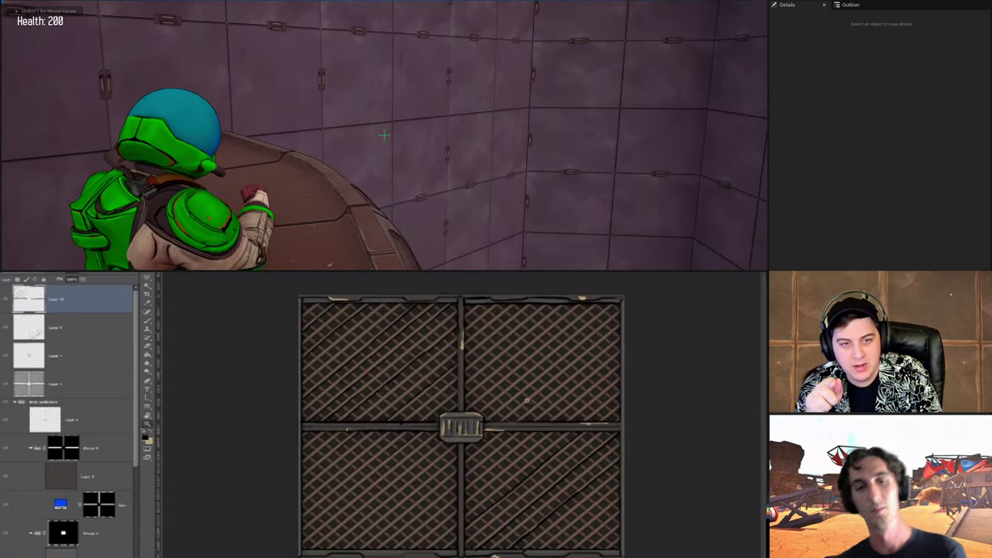
Step: Switch to Marmoset Toolbag, raise the grate material's gloss, adjust its reflectivity intensity, and inspect the painted grate up close
key(alt+Tab)
drag(513, 441, 535, 462)
scroll(469, 451, up, 3)
scroll(534, 462, down, 3)
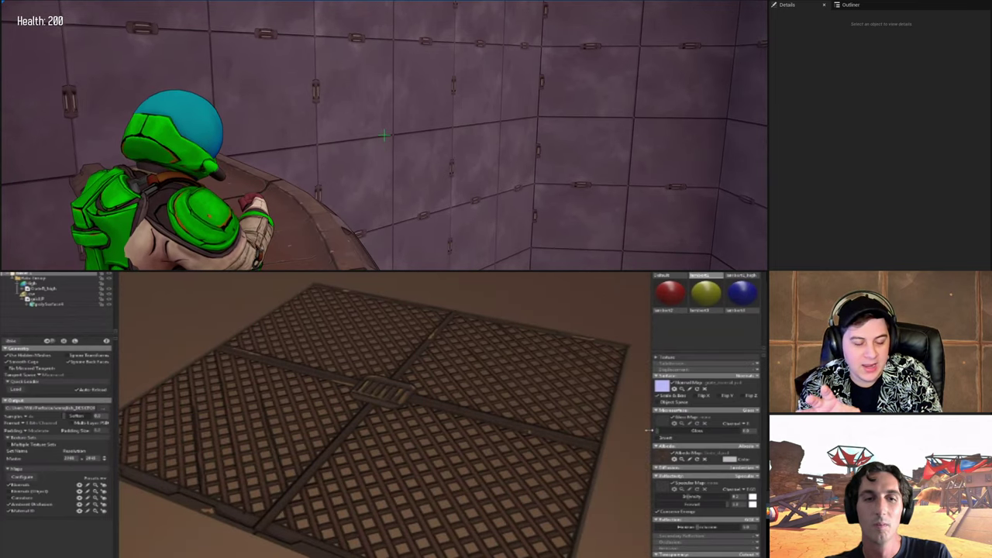
drag(647, 429, 676, 429)
drag(687, 497, 653, 496)
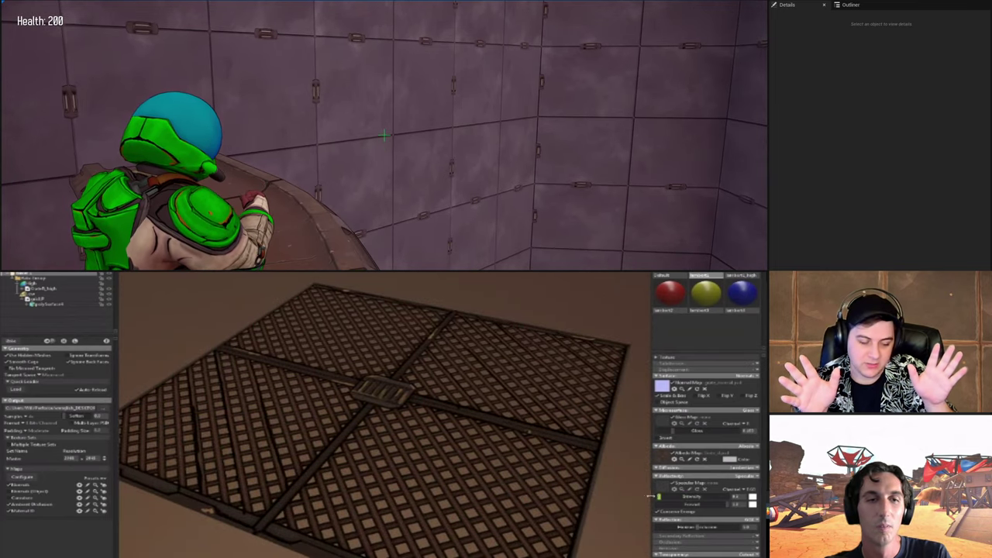
drag(481, 478, 490, 493)
right_drag(489, 493, 565, 464)
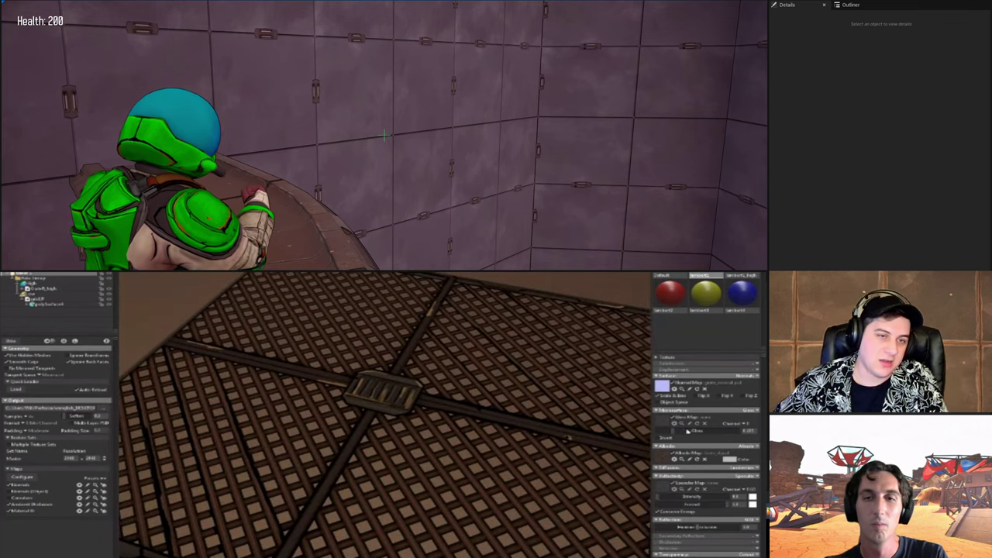
drag(372, 434, 434, 465)
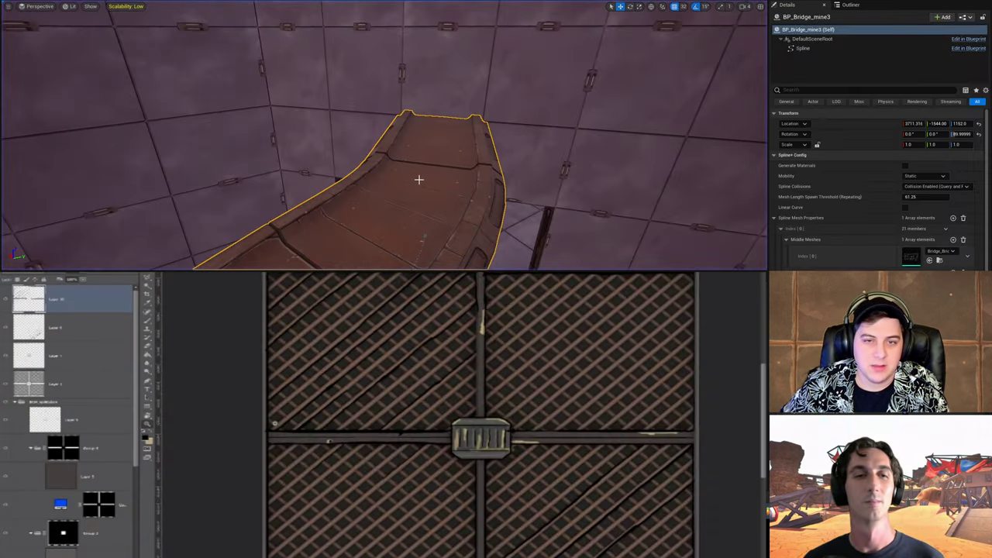
Step: Add a new layer above the dark grey fill in the grate's lower lattice group and set the foreground colour to light grey
mouse_move(416, 177)
right_down()
mouse_move(271, 193)
mouse_move(403, 178)
right_up()
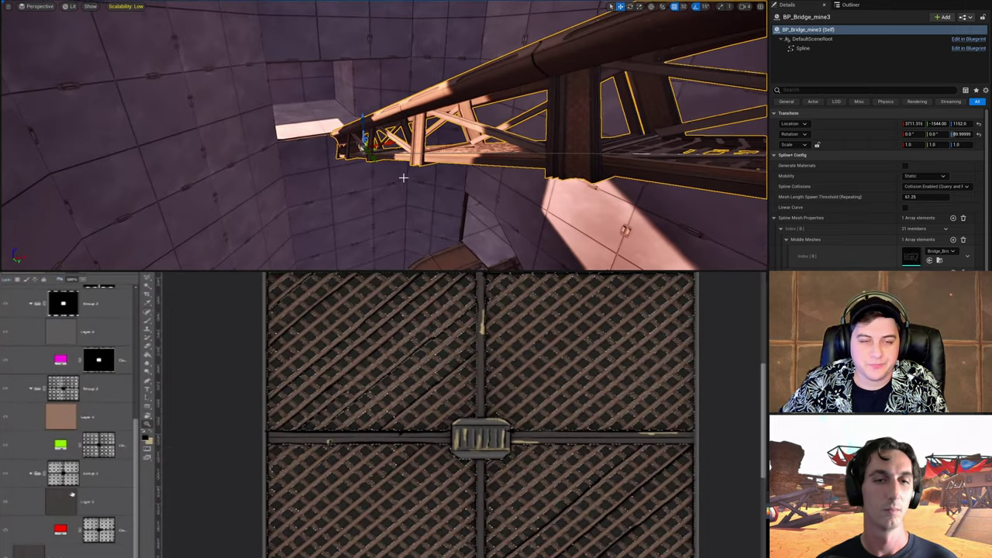
click(28, 2)
click(82, 502)
click(77, 39)
key(ctrl+alt+shift+n)
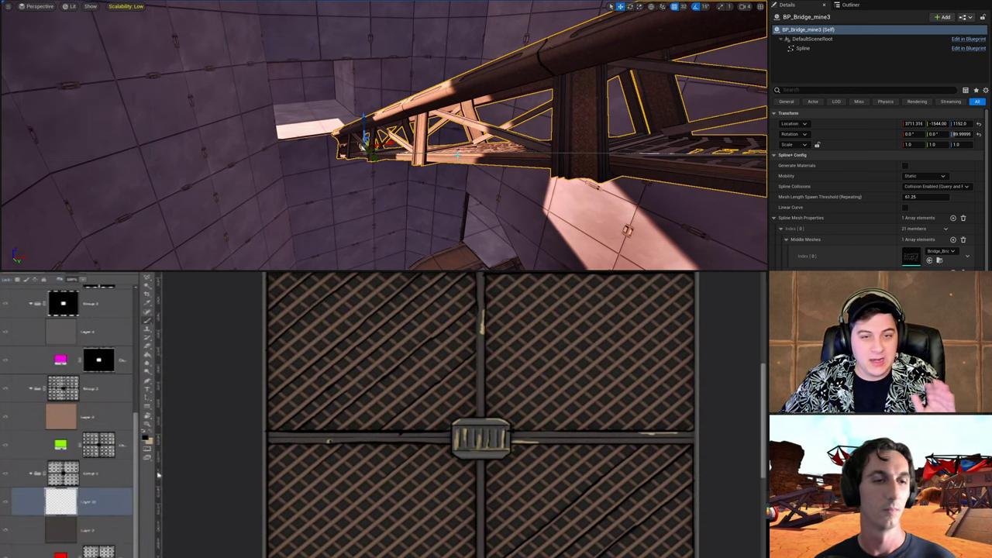
click(145, 439)
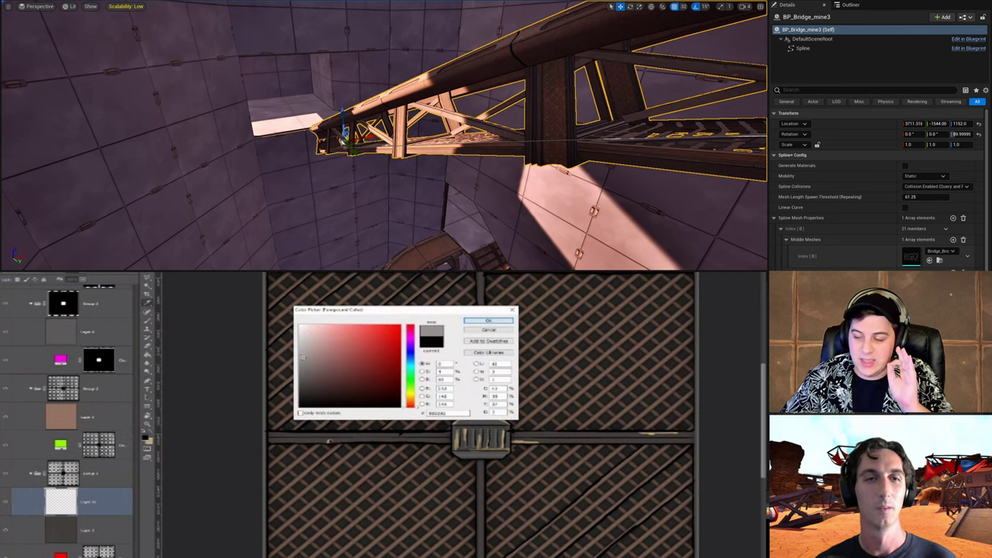
click(488, 321)
alt+scroll(403, 356, up, 3)
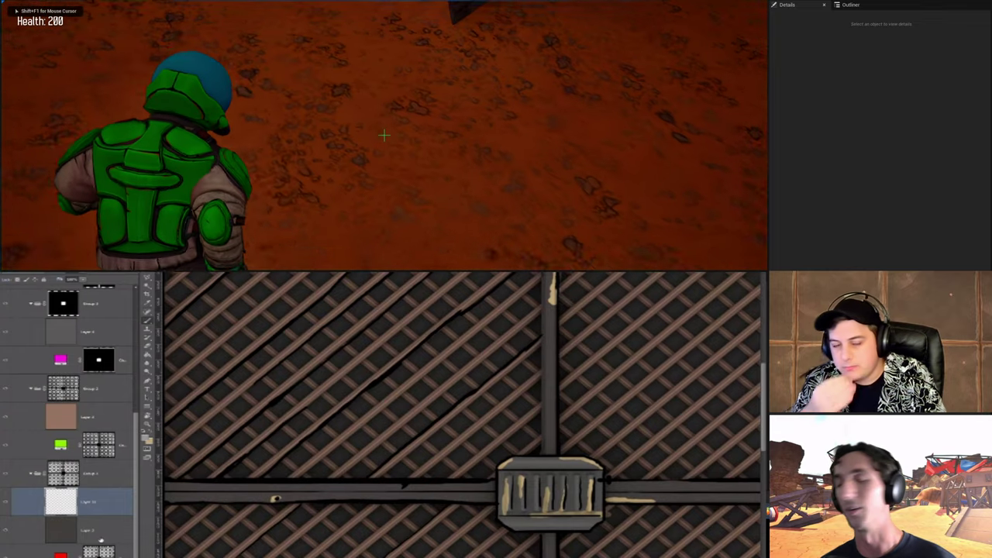
Step: Restart the play test at the curved bridge's sunlit end and run the character around the mine's walkways, sampling grate colours along the way
alt+scroll(352, 478, down, 3)
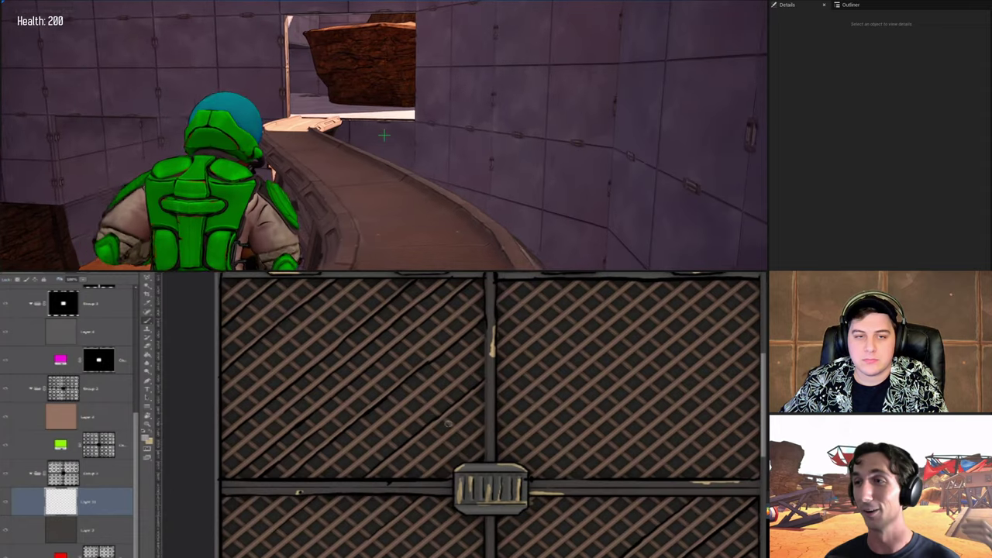
key(Escape)
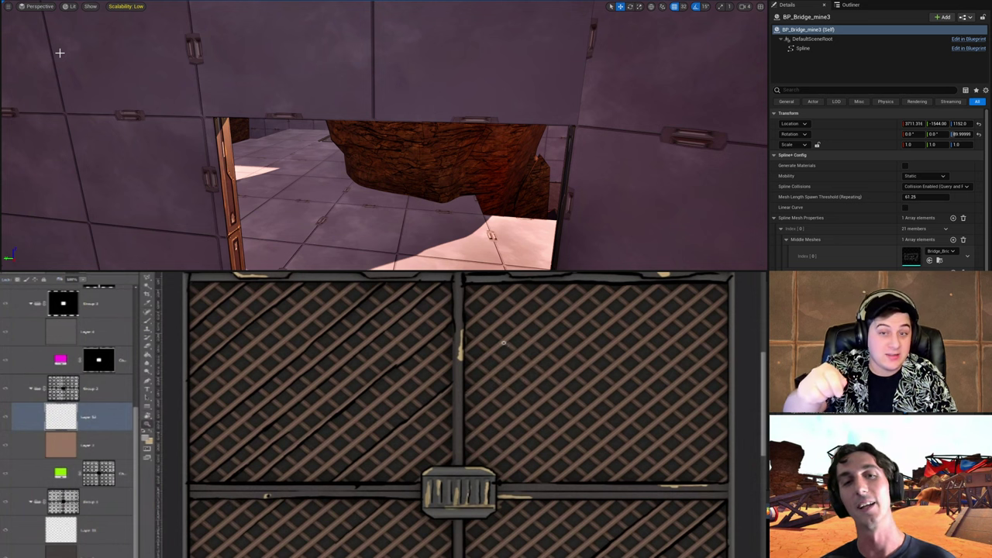
right_drag(141, 82, 292, 139)
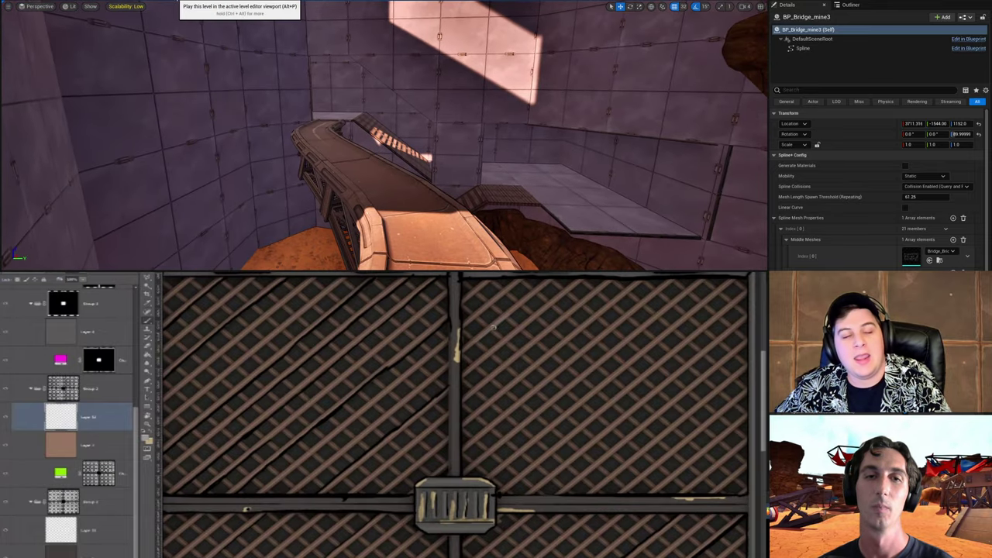
key(alt+p)
key(w)
alt+click(538, 280)
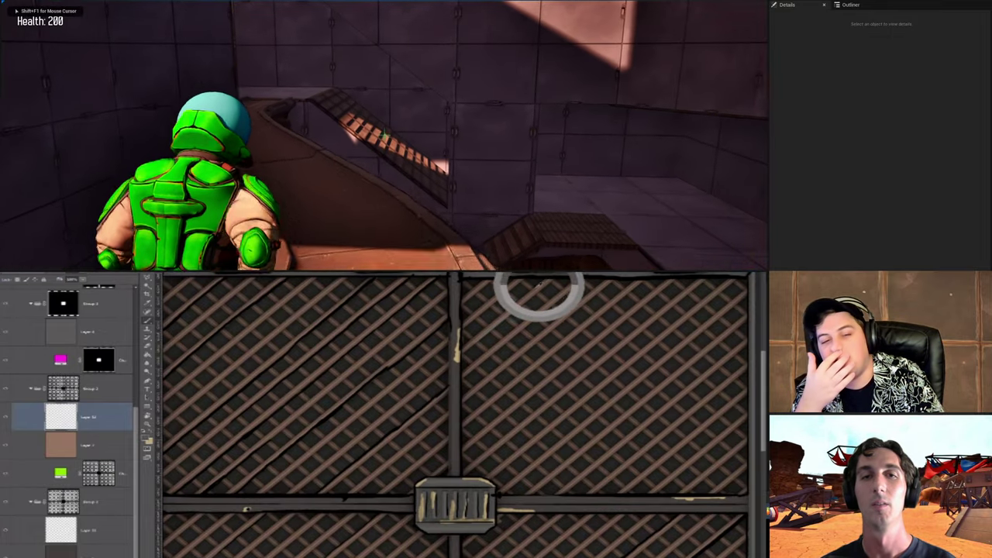
key(w)
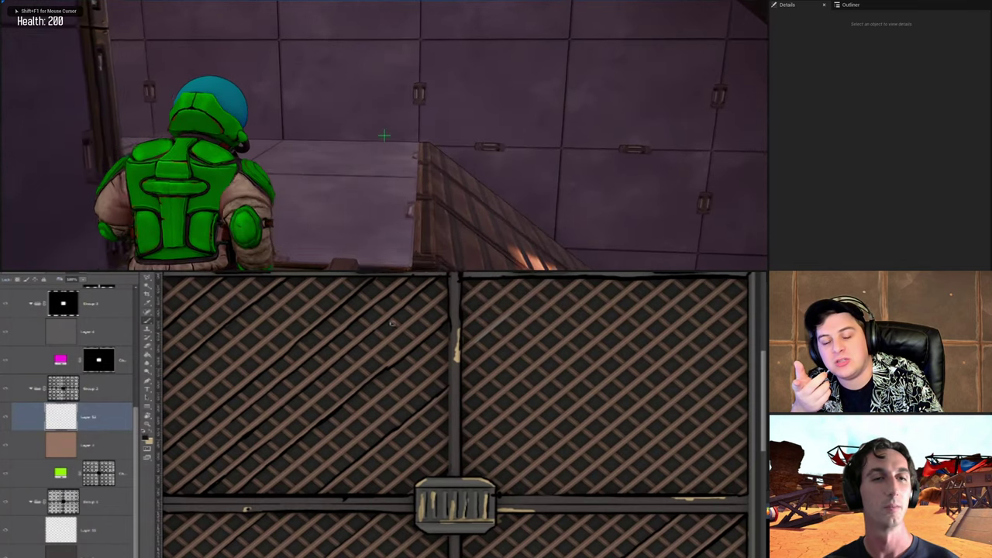
key(w)
alt+click(502, 318)
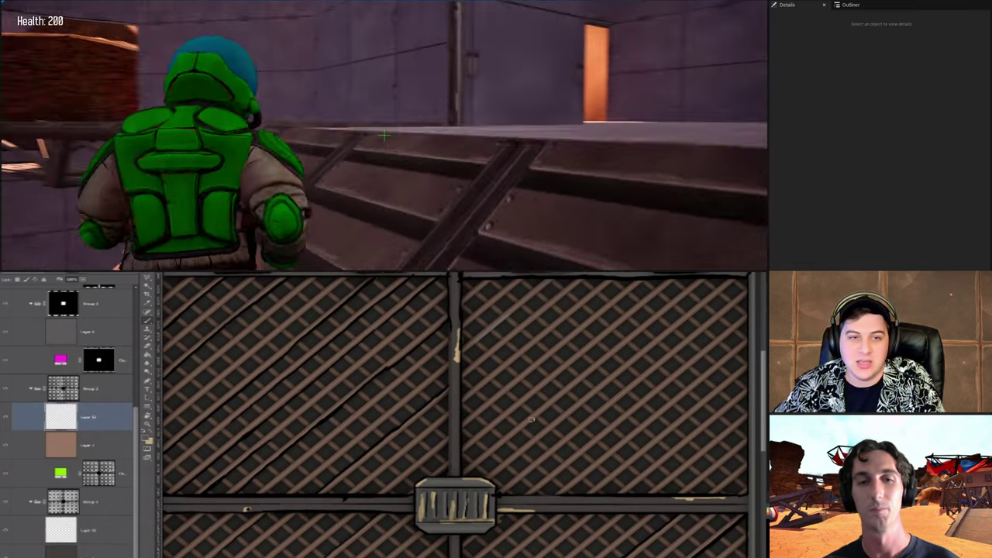
key(w)
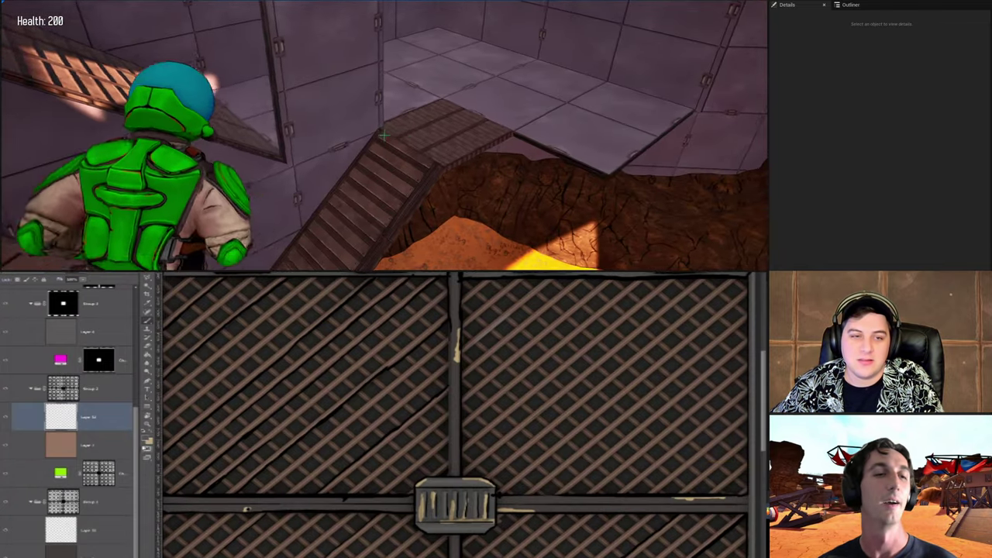
key(w)
Step: Set the foreground colour to light grey and paint thin highlights along diagonal slats in the grate's upper-left quadrant
click(148, 439)
click(293, 354)
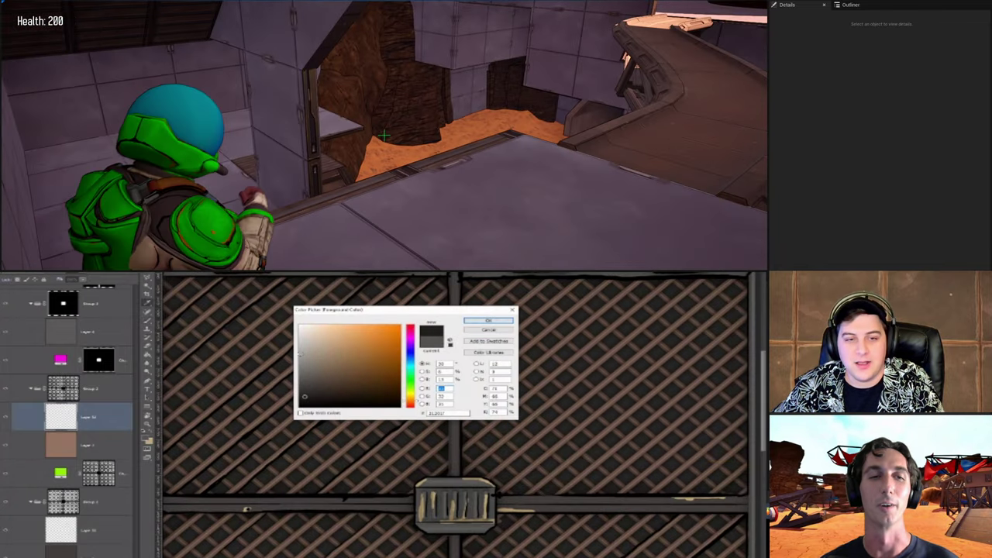
click(300, 347)
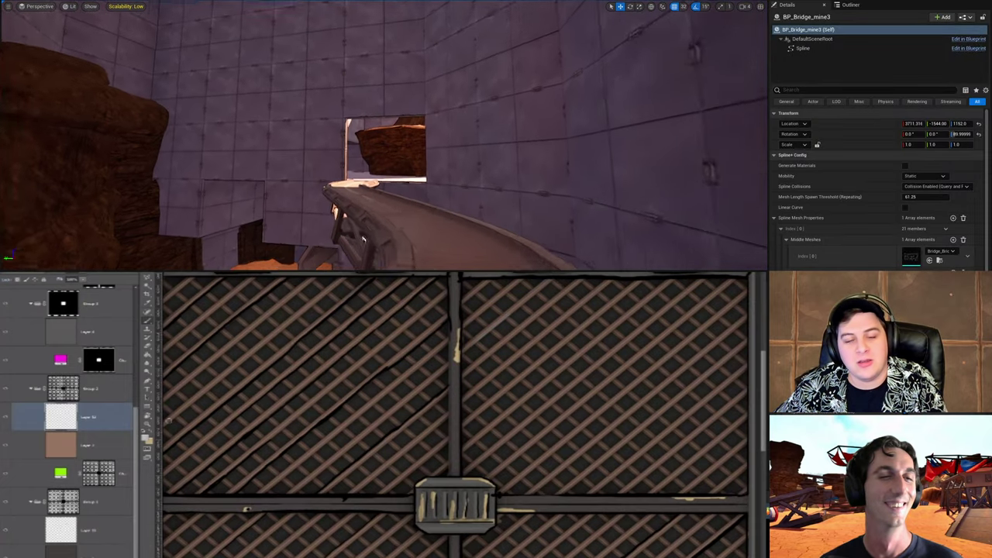
drag(219, 407, 312, 394)
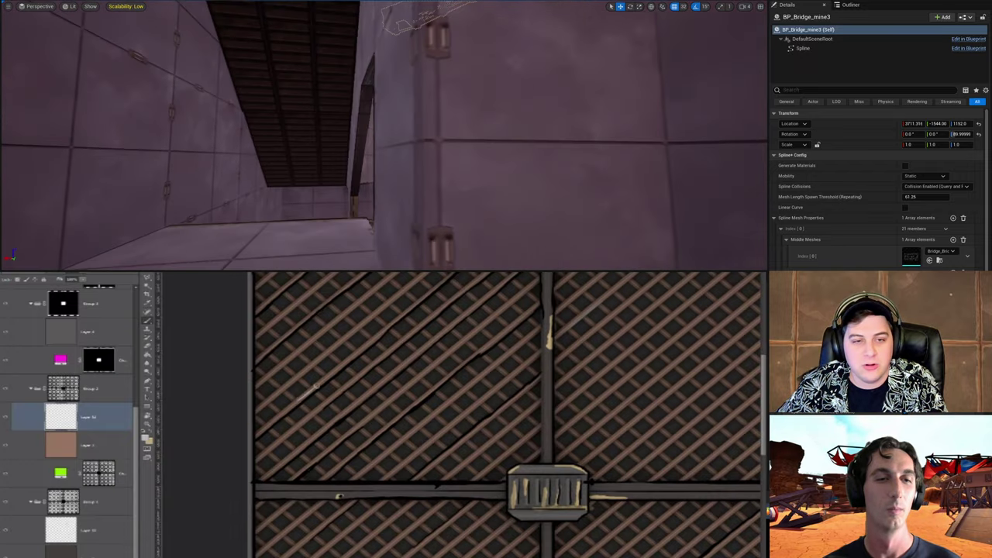
right_drag(324, 44, 323, 45)
drag(324, 381, 301, 399)
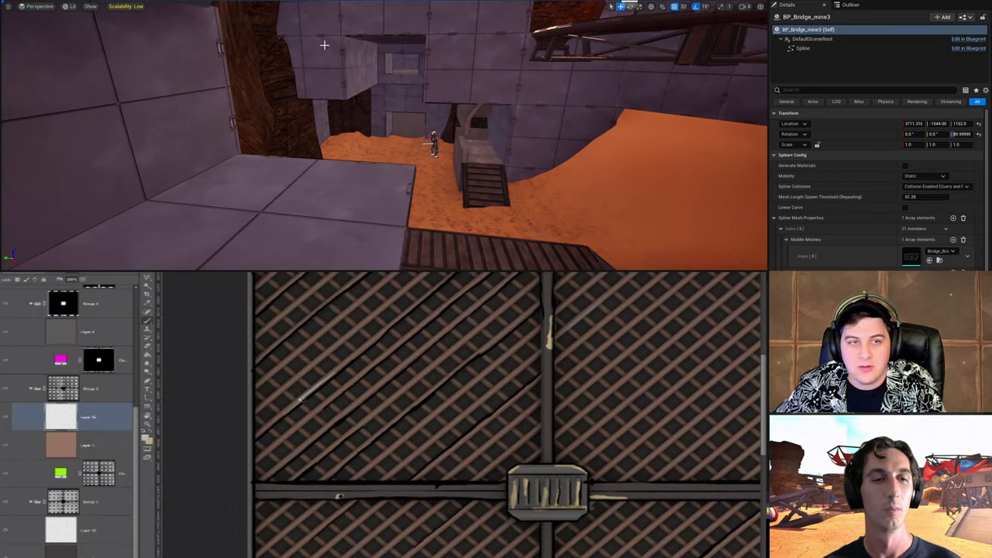
drag(420, 403, 382, 410)
Step: Play-test the run along the curved bridge to the opening and fit the whole grate texture in view
key(alt+p)
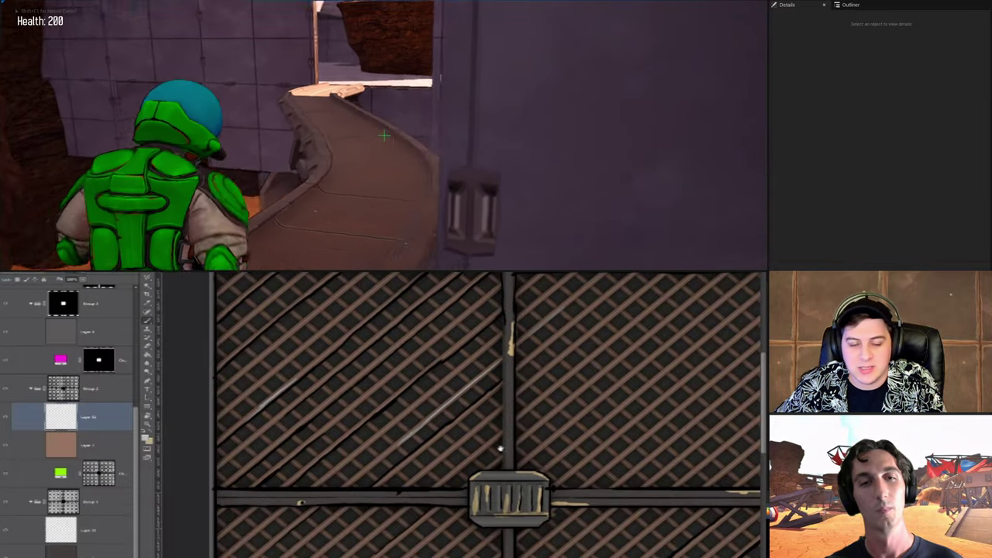
key(ctrl+0)
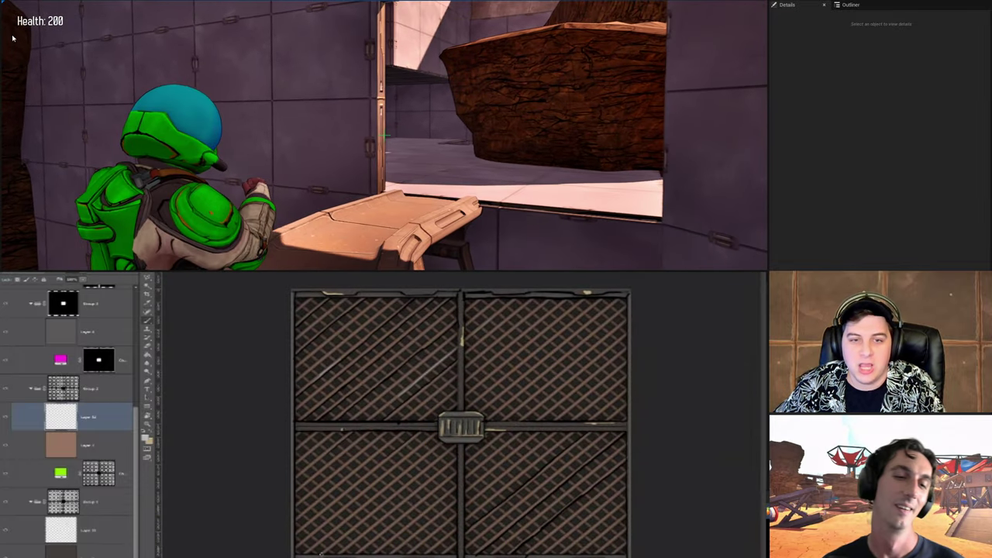
Step: Stop the play test and save the current level
key(Escape)
drag(603, 425, 557, 353)
click(23, 1)
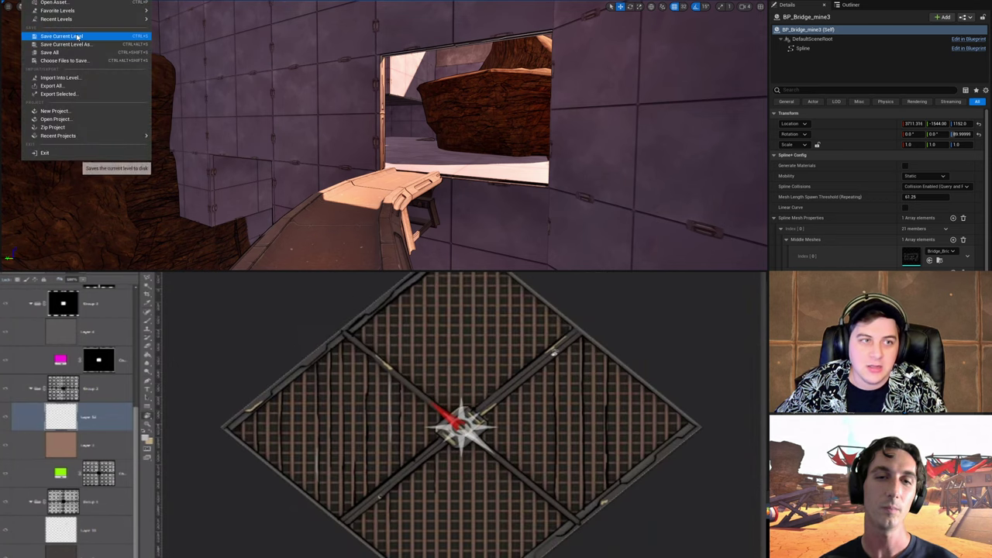
click(76, 36)
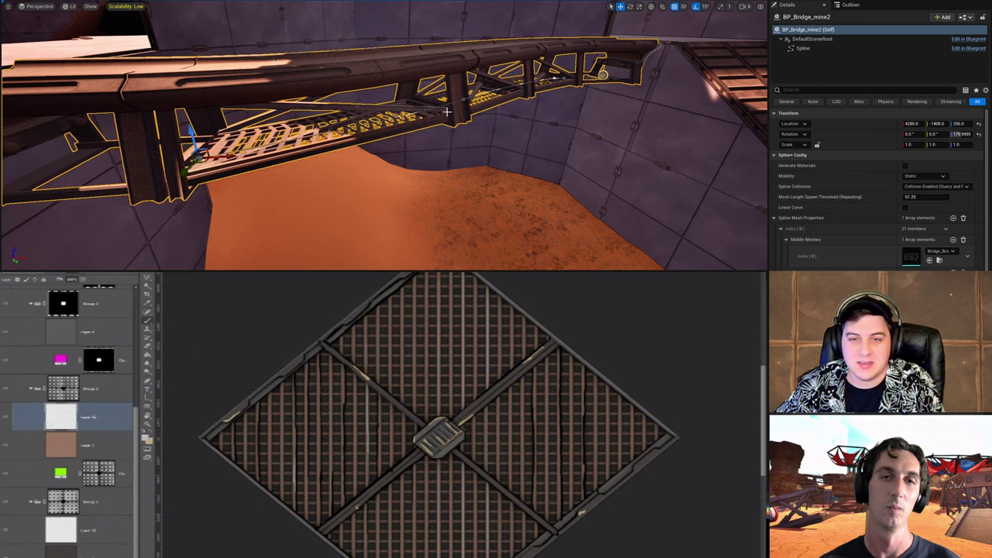
Step: Inspect the lower curved bridge from beneath and above and save the current level again
key(s)
right_drag(520, 111, 515, 54)
drag(427, 153, 460, 41)
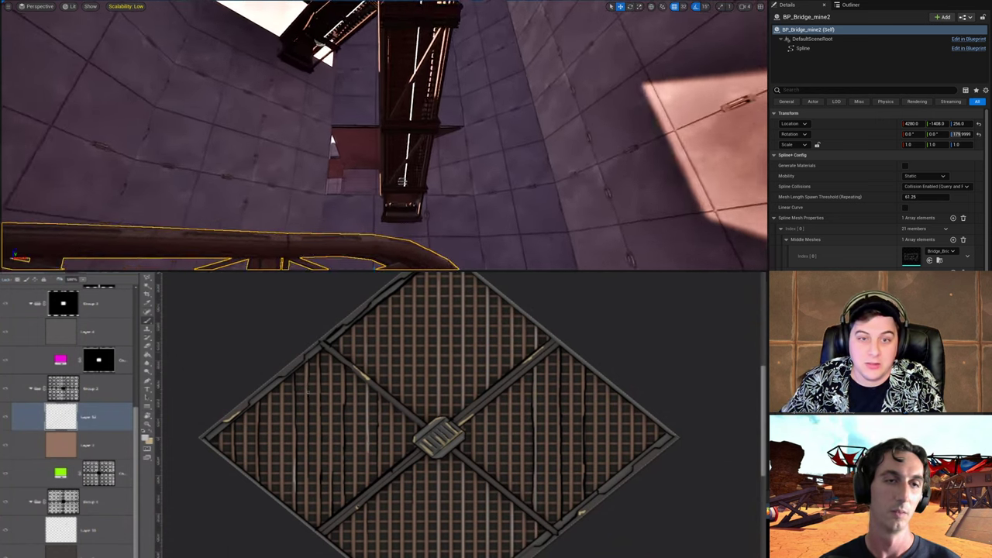
key(s)
mouse_move(516, 67)
right_down()
mouse_move(515, 101)
mouse_move(515, 68)
right_up()
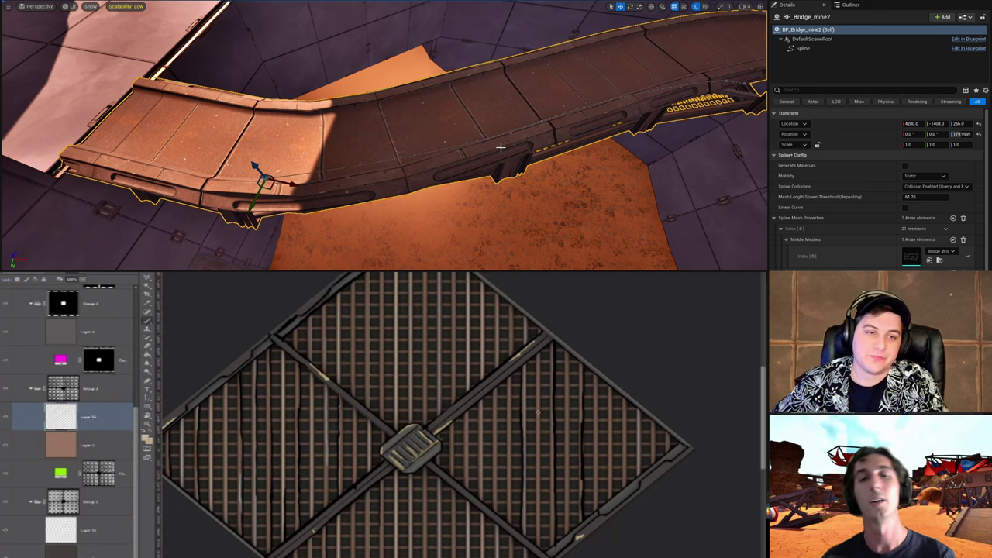
key(s)
right_drag(500, 147, 527, 147)
click(31, 1)
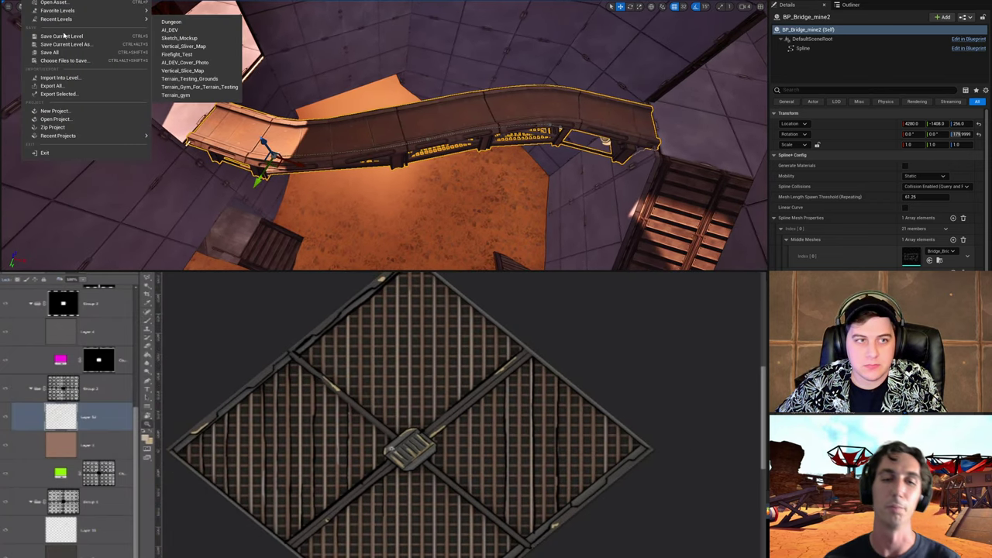
click(65, 36)
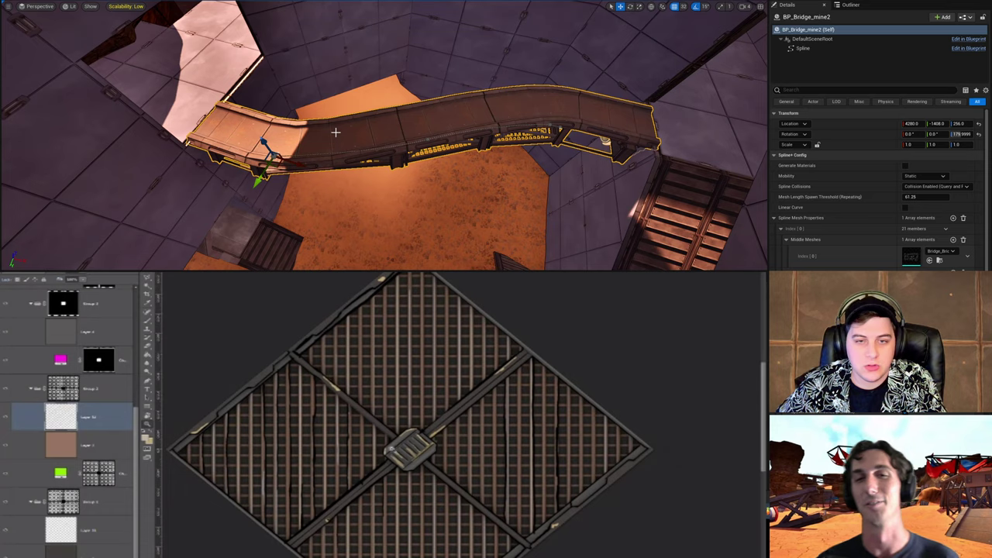
Step: Try to reshape the lower curved bridge's sunlit end at the wall opening by moving its spline point
key(w)
right_drag(335, 132, 328, 160)
key(w)
key(s)
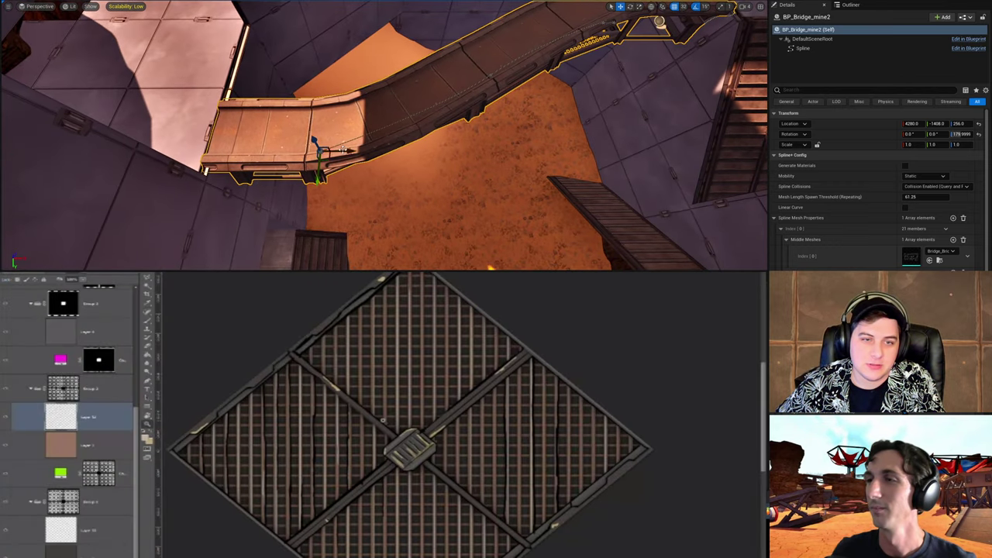
drag(343, 151, 387, 155)
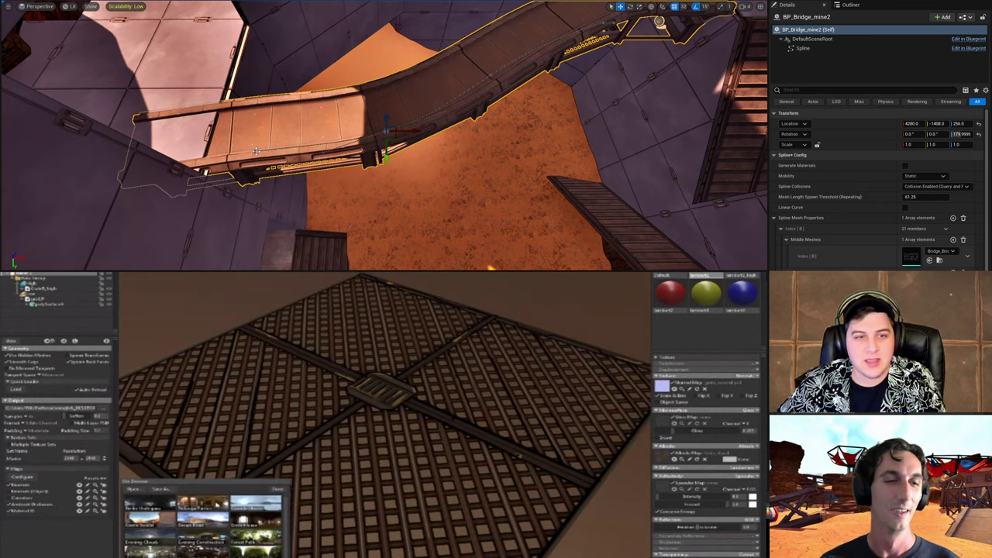
click(289, 154)
right_drag(290, 155, 194, 155)
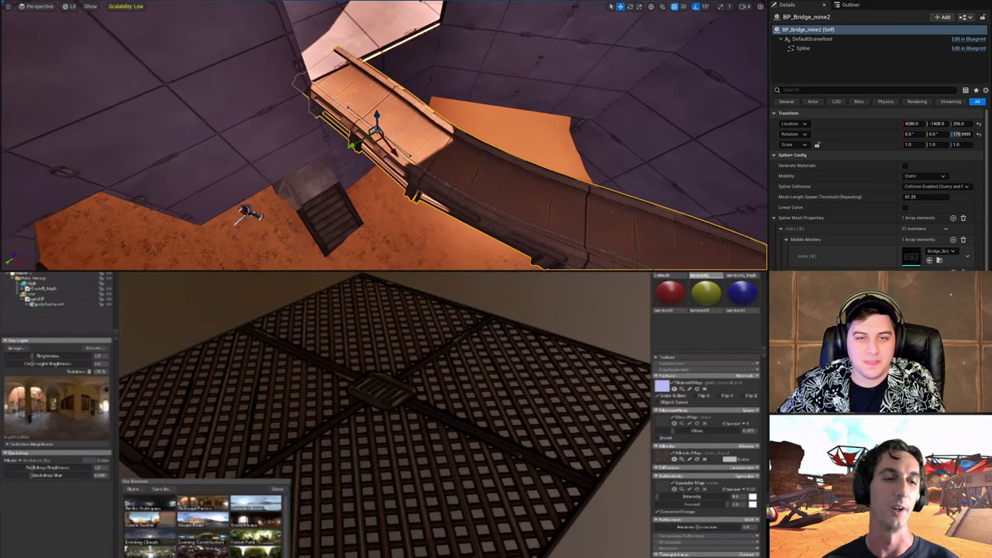
right_drag(421, 162, 429, 164)
Step: Undo the spline point moves at the lower curved bridge's sunlit end
key(ctrl+z)
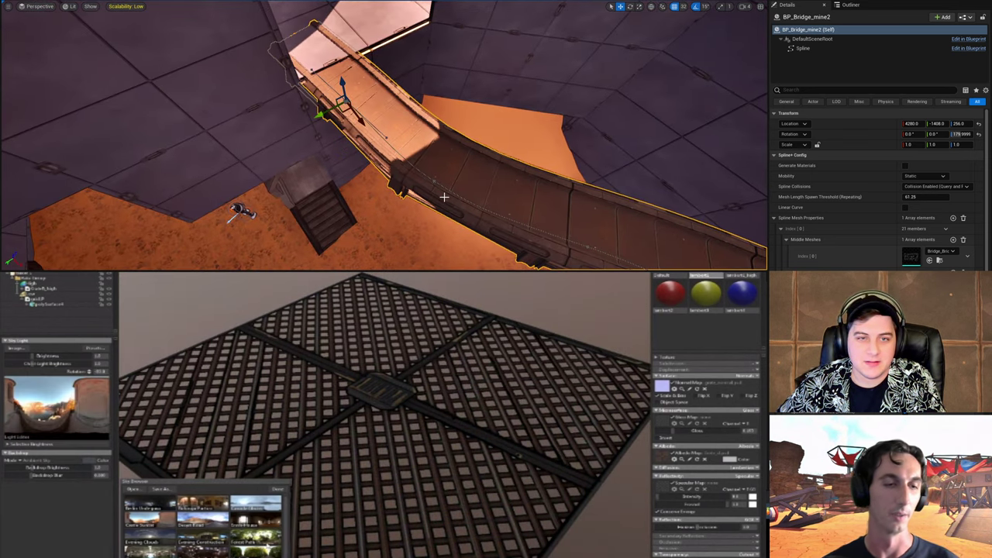
click(443, 197)
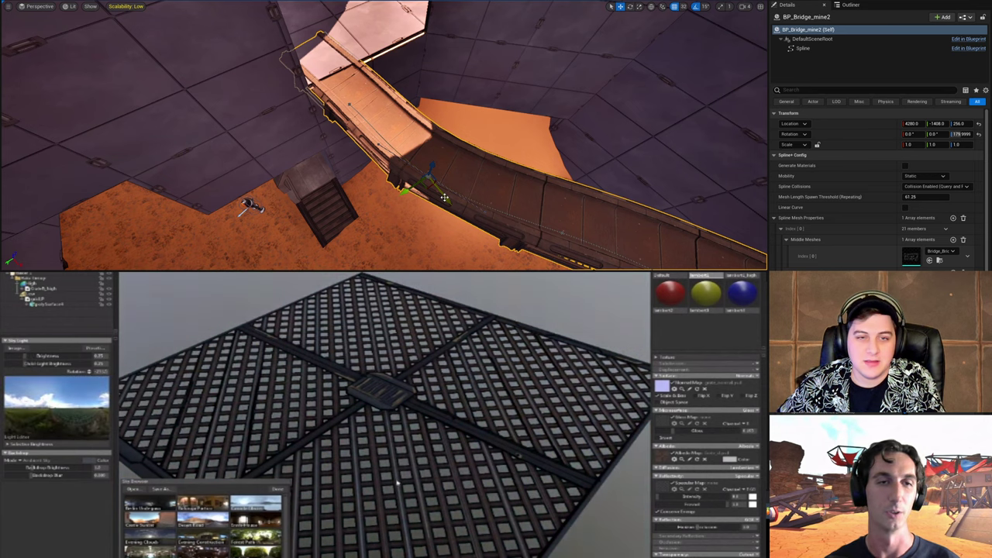
key(ctrl+z)
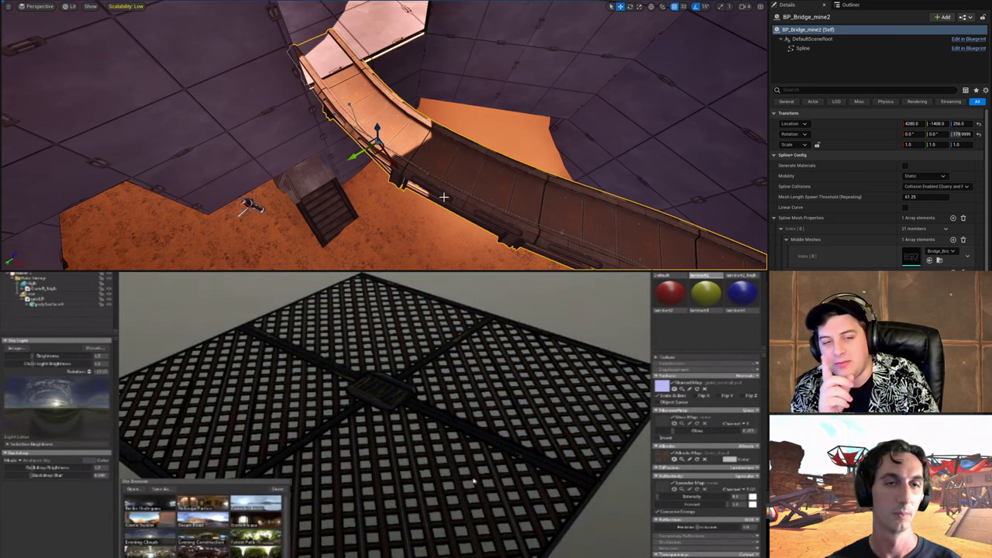
key(ctrl+z)
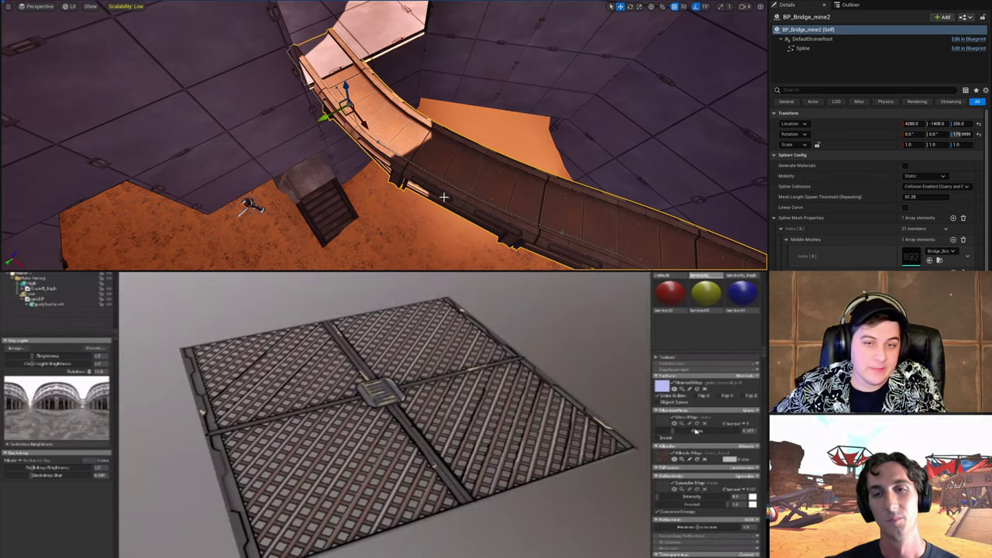
right_drag(444, 196, 511, 232)
right_drag(435, 234, 450, 195)
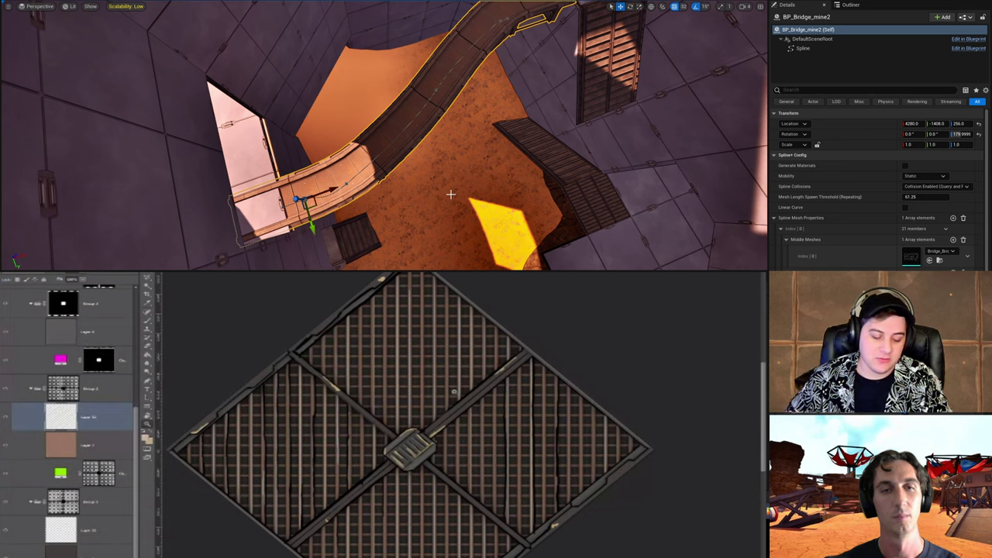
key(ctrl+z)
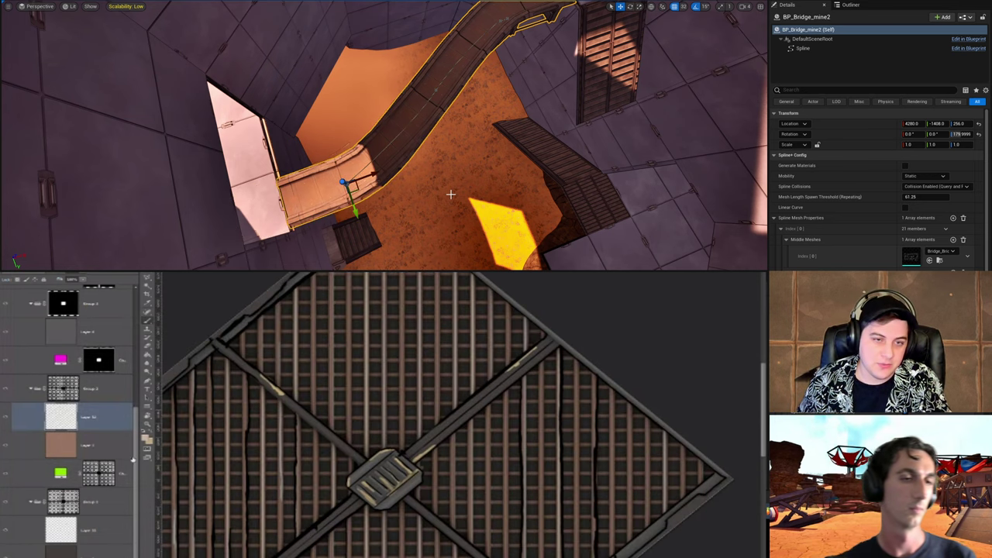
Step: Add a new layer above the dark grey fill in the grate's cross-bar group
scroll(70, 419, up, 5)
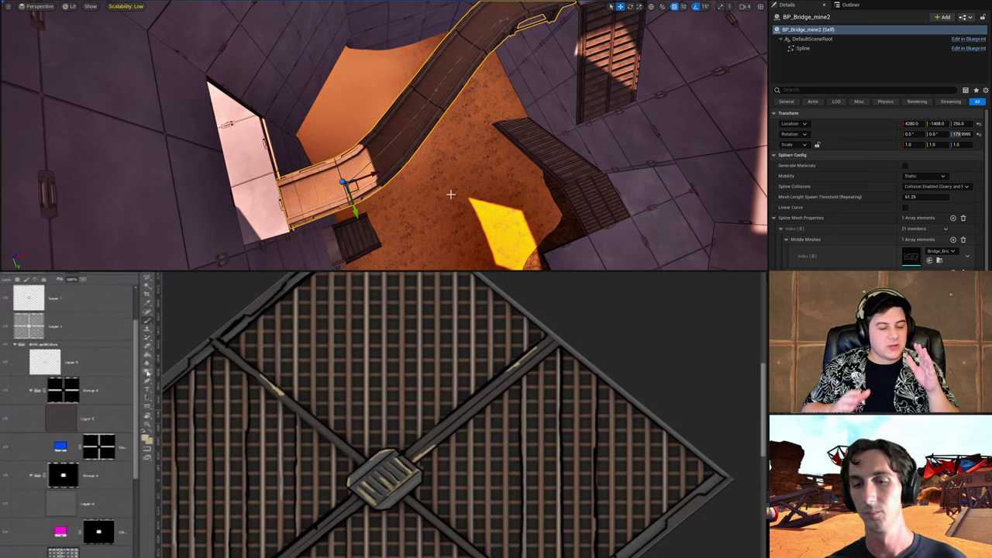
scroll(93, 465, down, 1)
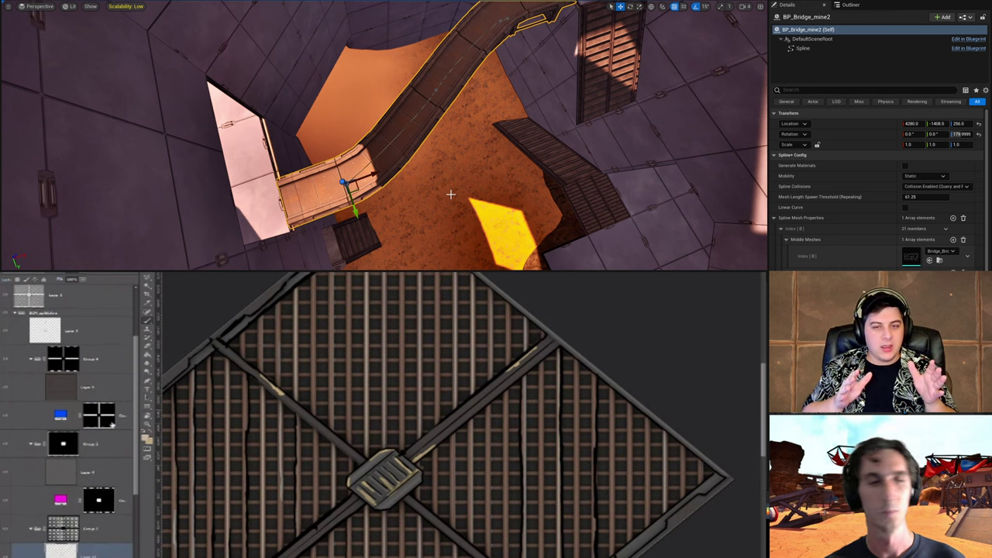
click(85, 387)
key(ctrl+shift+alt+n)
drag(249, 394, 293, 372)
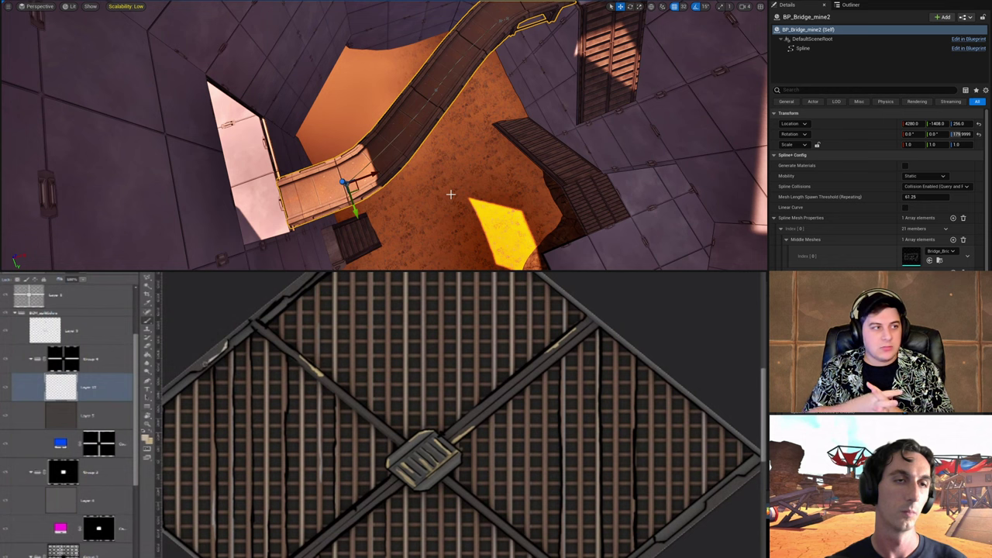
mouse_move(335, 347)
mouse_down()
mouse_move(249, 403)
mouse_move(245, 417)
mouse_up()
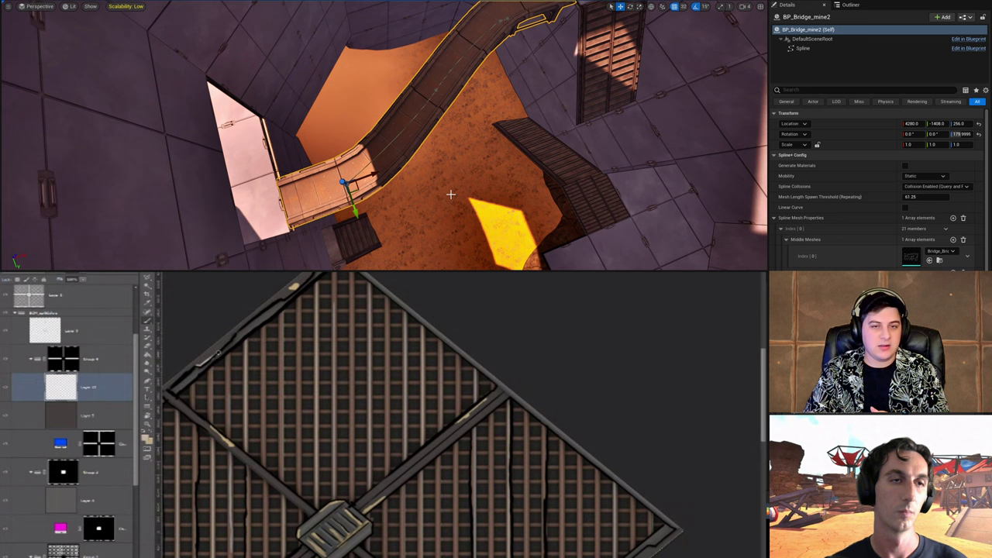
Step: Make the grey fill layer in the group of the grate's centre plate the active layer
click(87, 502)
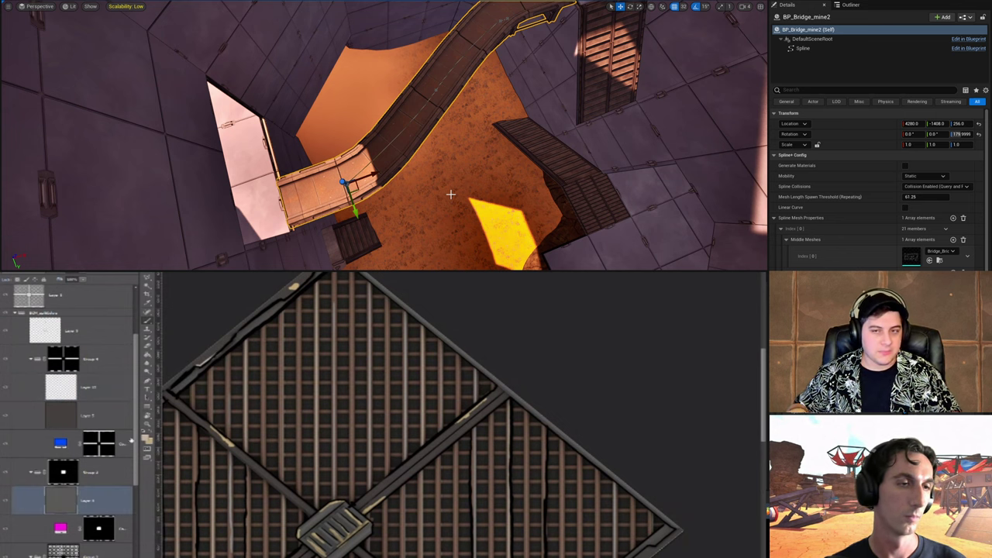
drag(130, 394, 130, 483)
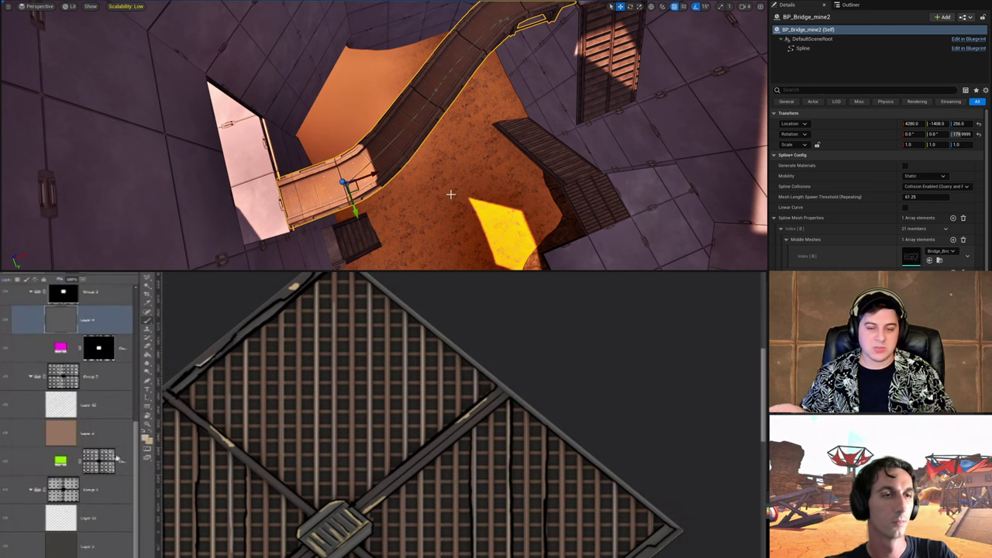
scroll(131, 476, down, 1)
alt+scroll(442, 466, up, 1)
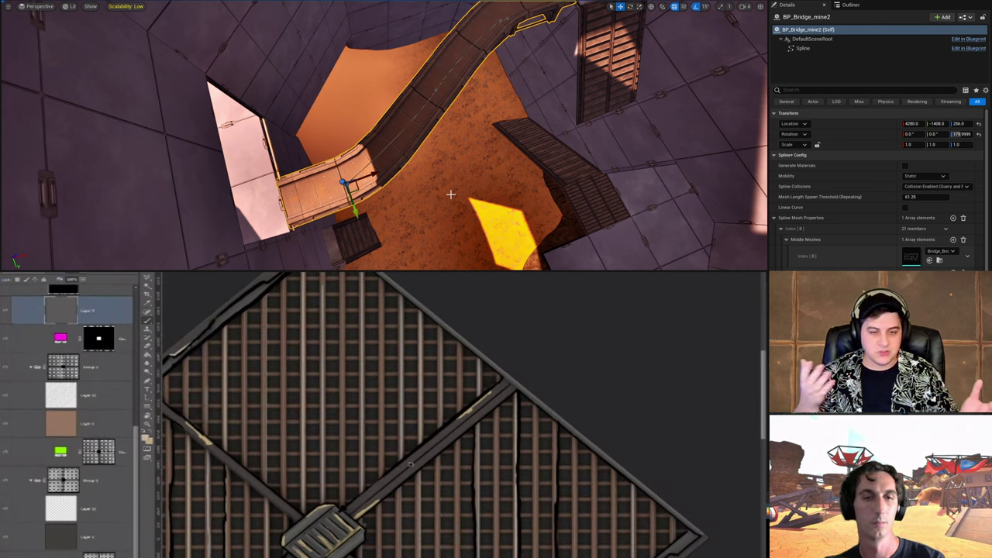
key(z)
drag(410, 475, 354, 471)
key(r)
drag(523, 450, 474, 486)
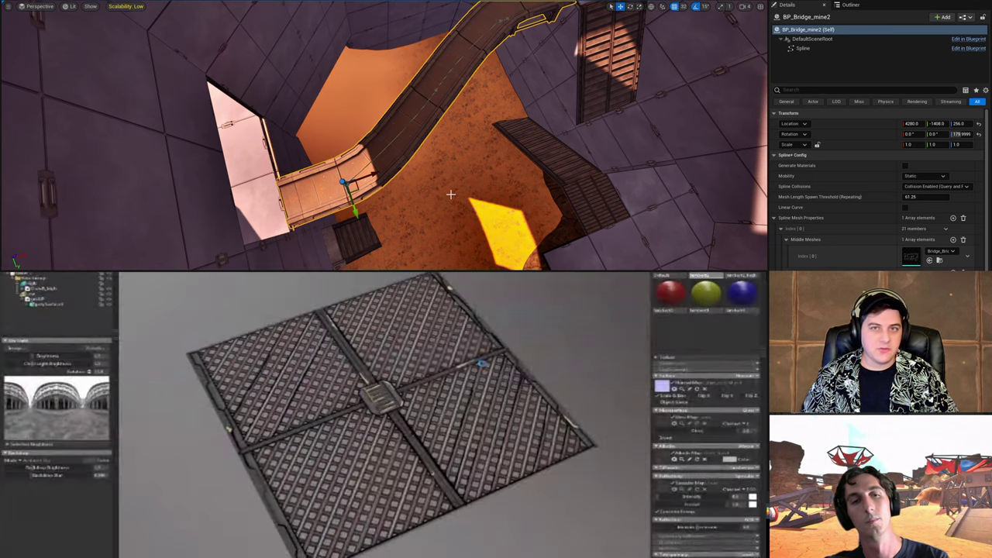
Step: Examine the textured grate from several angles in Marmoset Toolbag and switch the preview to full screen
drag(480, 363, 465, 372)
scroll(465, 387, down, 3)
drag(457, 432, 413, 447)
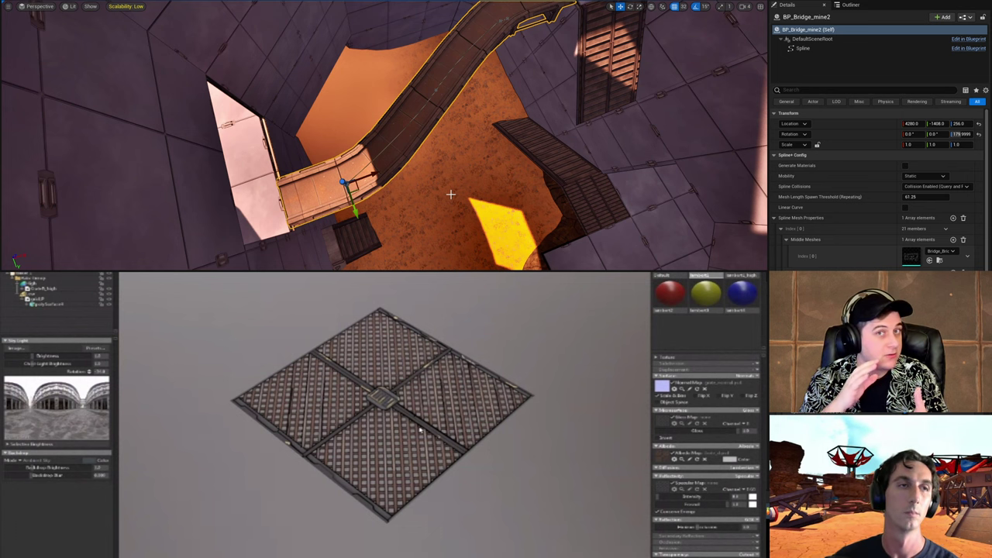
drag(420, 430, 414, 450)
key(ctrl+space)
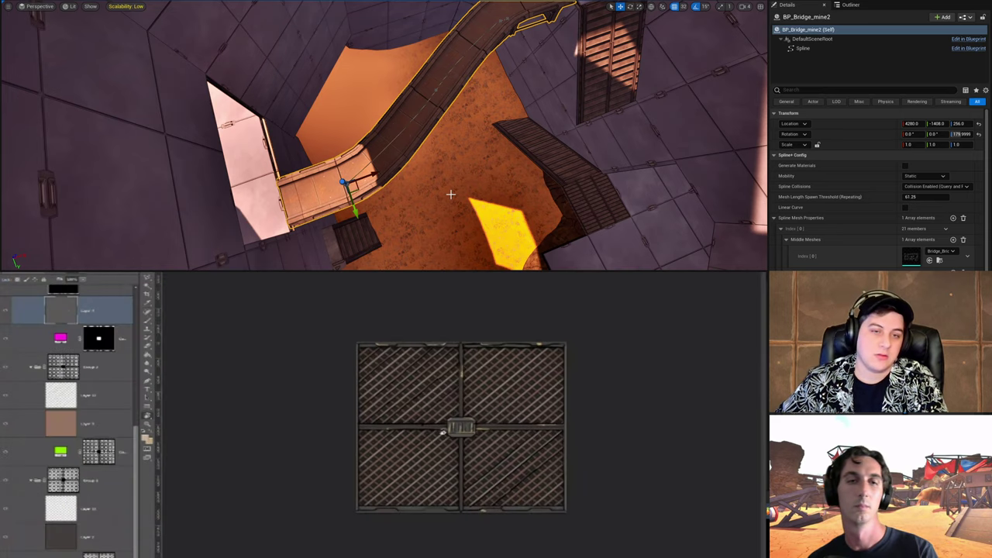
Step: Save the Dungeon map in the Unreal editor
right_drag(451, 194, 387, 51)
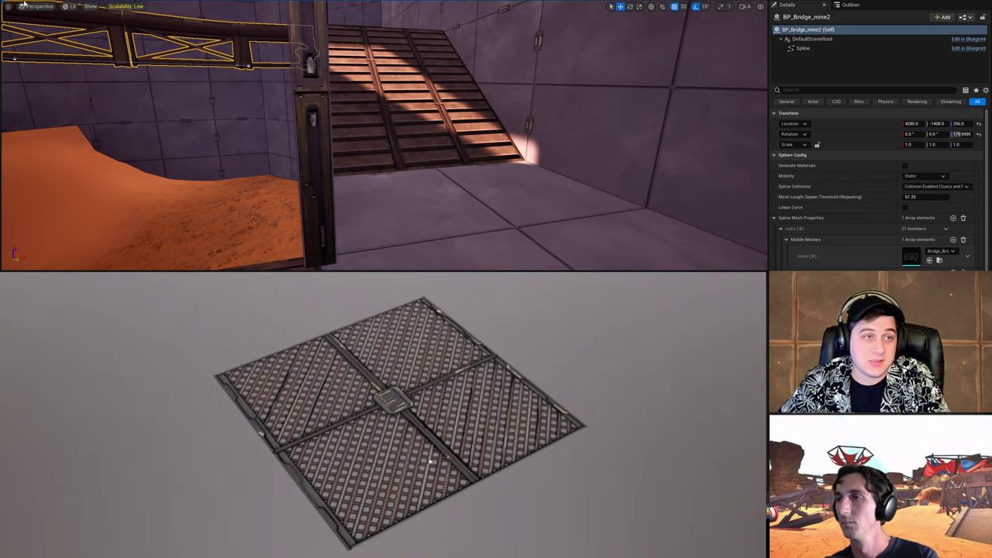
click(24, 4)
click(67, 37)
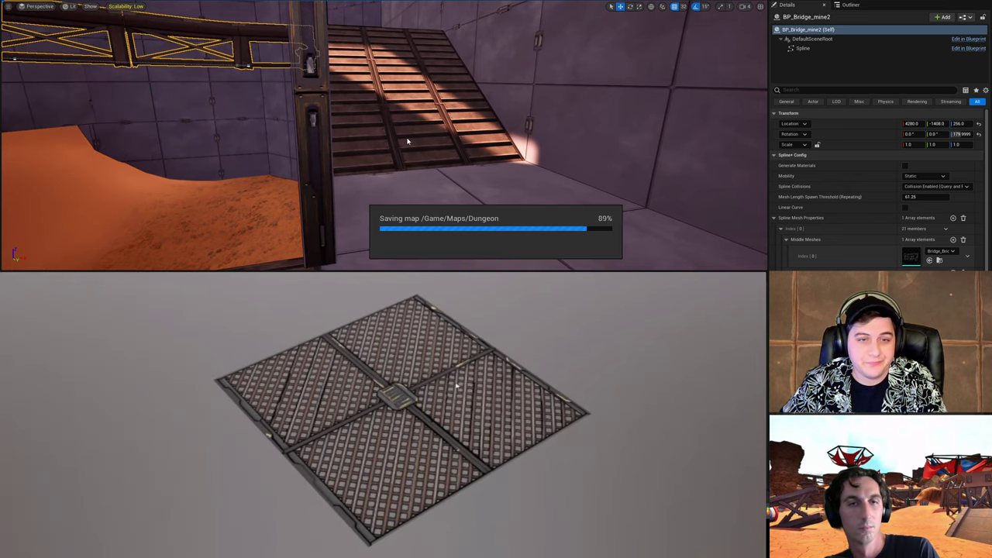
Step: Select the sky sphere in the level and examine the grate preview from near, far and a turned angle
right_drag(407, 134, 375, 149)
click(408, 133)
scroll(423, 389, up, 3)
scroll(424, 395, down, 3)
scroll(423, 395, up, 5)
scroll(441, 397, down, 4)
drag(420, 401, 388, 396)
scroll(389, 400, up, 1)
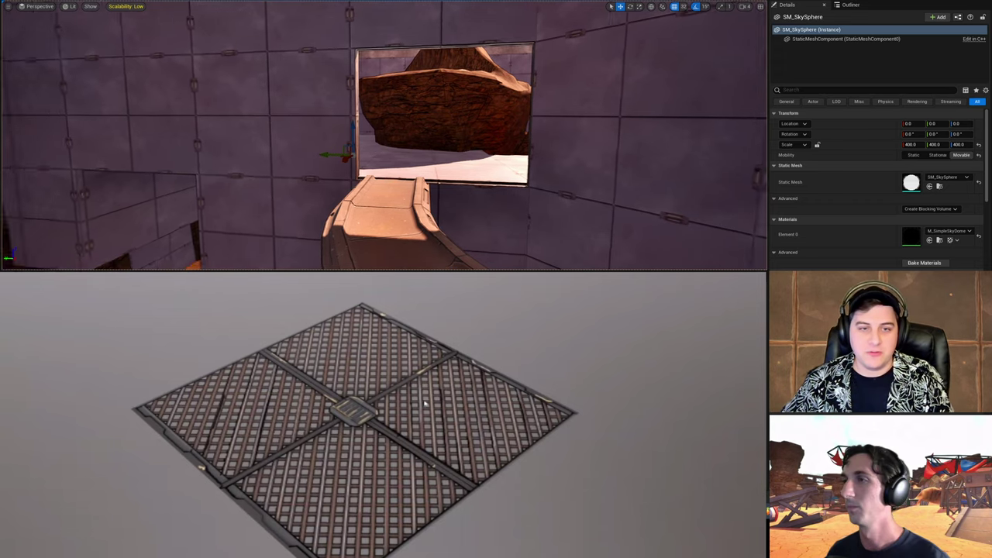
Step: Play-test the run along the curved bridge between the wall opening and the slatted ramp, and inspect the bridge ends from below
right_drag(384, 136, 233, 124)
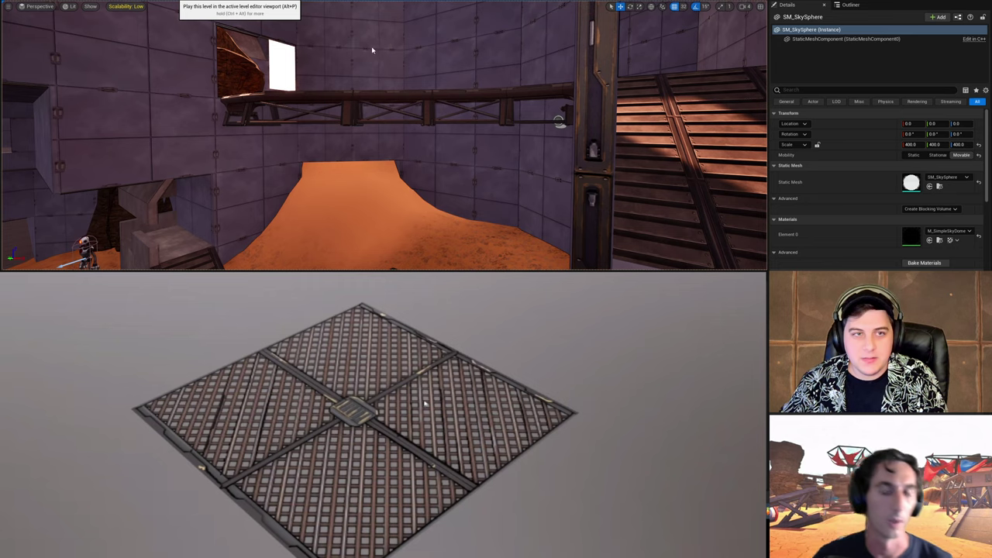
key(alt+p)
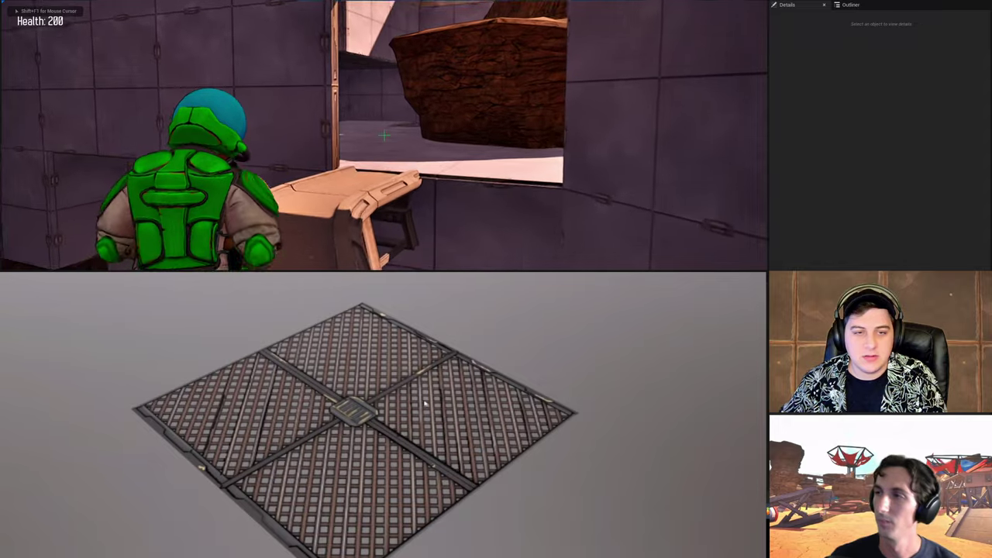
key(w)
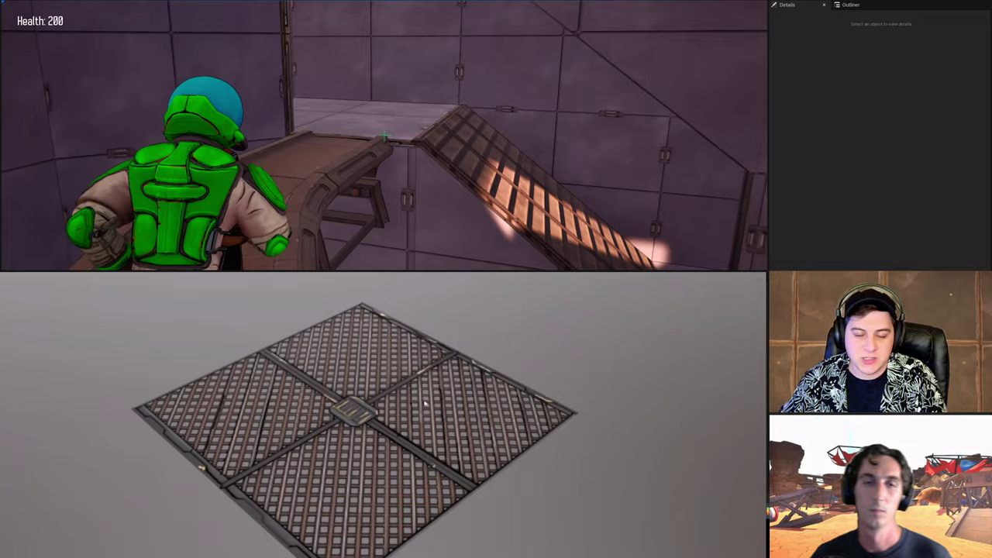
key(w)
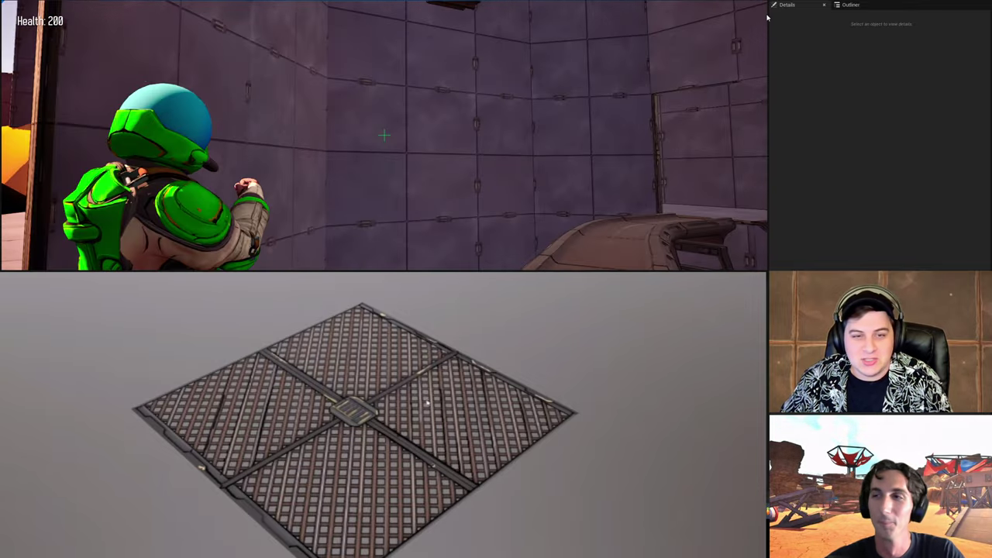
key(Escape)
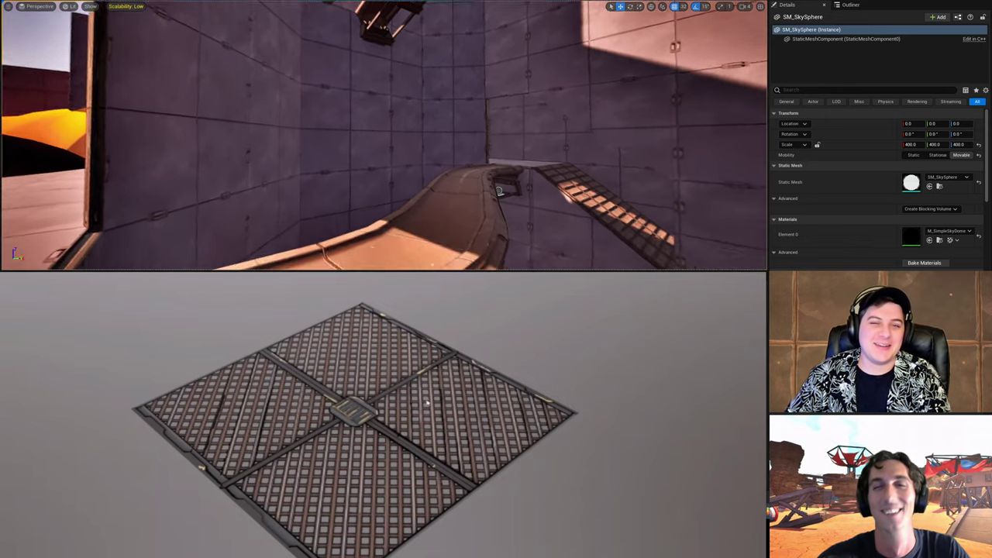
right_drag(384, 136, 348, 93)
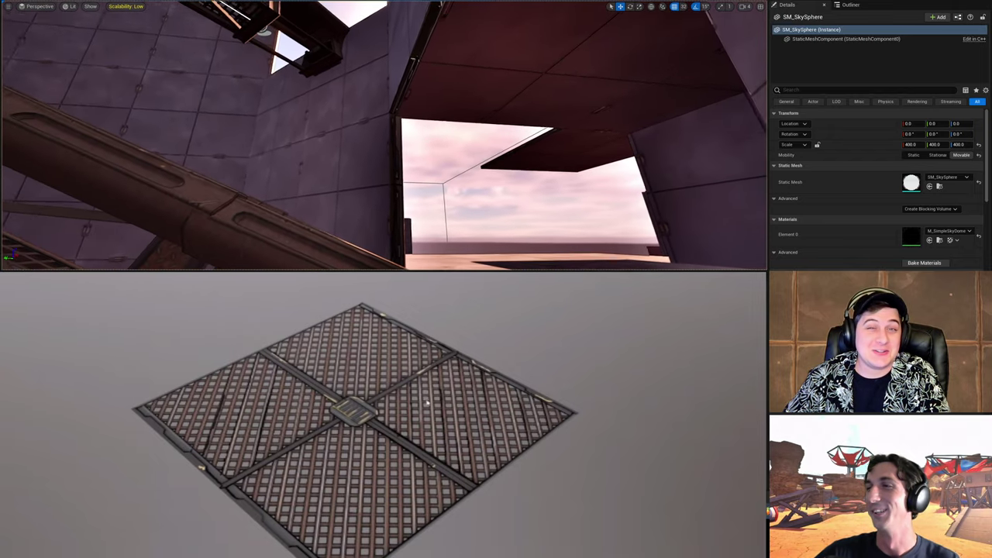
right_drag(585, 75, 628, 194)
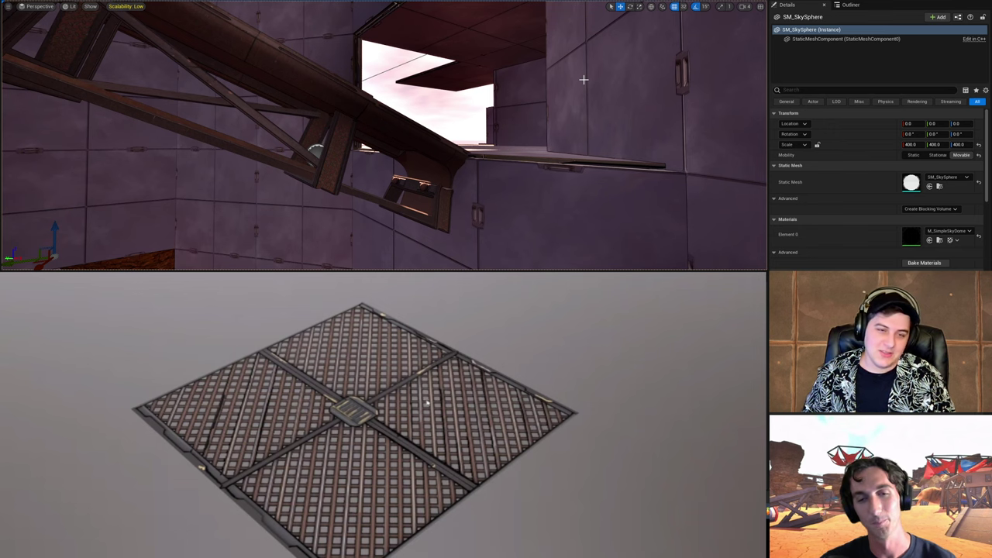
Step: Save the current Dungeon level with the curved bridge in place
right_drag(583, 78, 553, 75)
click(28, 2)
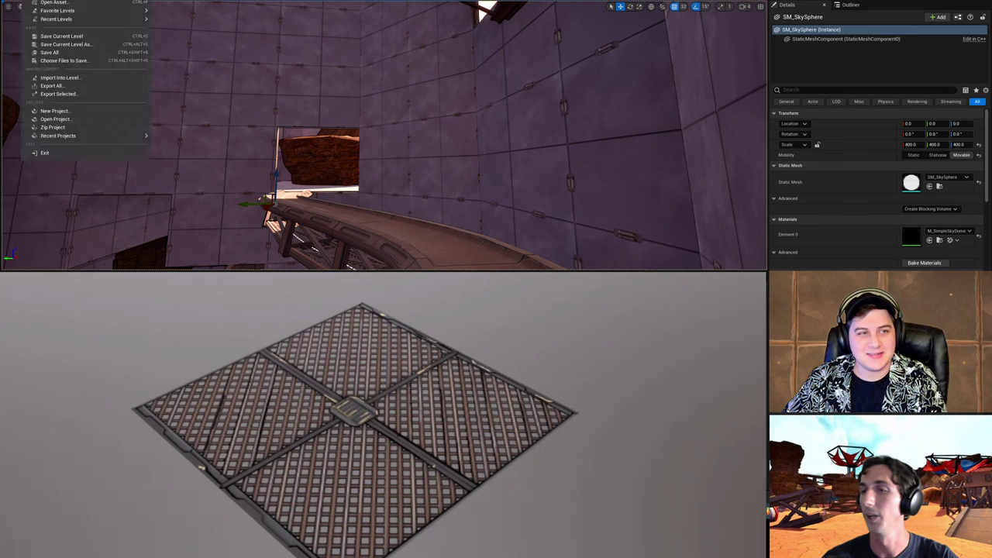
click(73, 36)
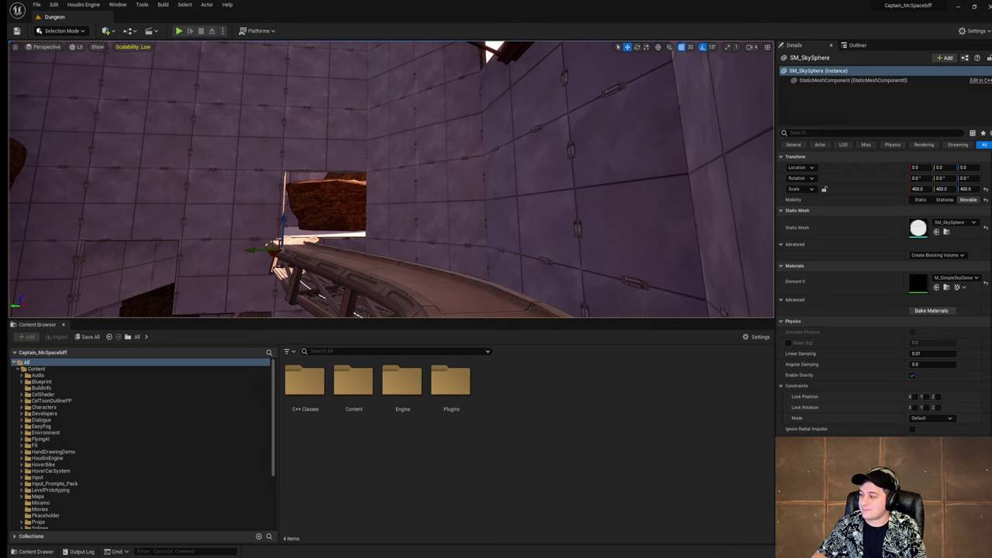
Step: Enlarge the level viewport over the Content Browser and inspect where the curved bridge meets the slatted ramp
right_drag(529, 150, 182, 165)
key(w)
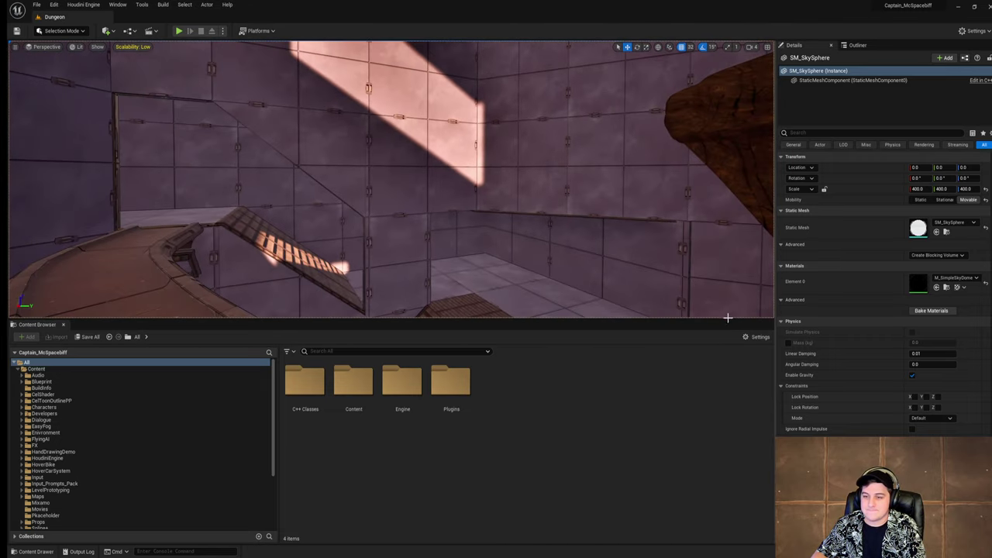
drag(726, 318, 721, 417)
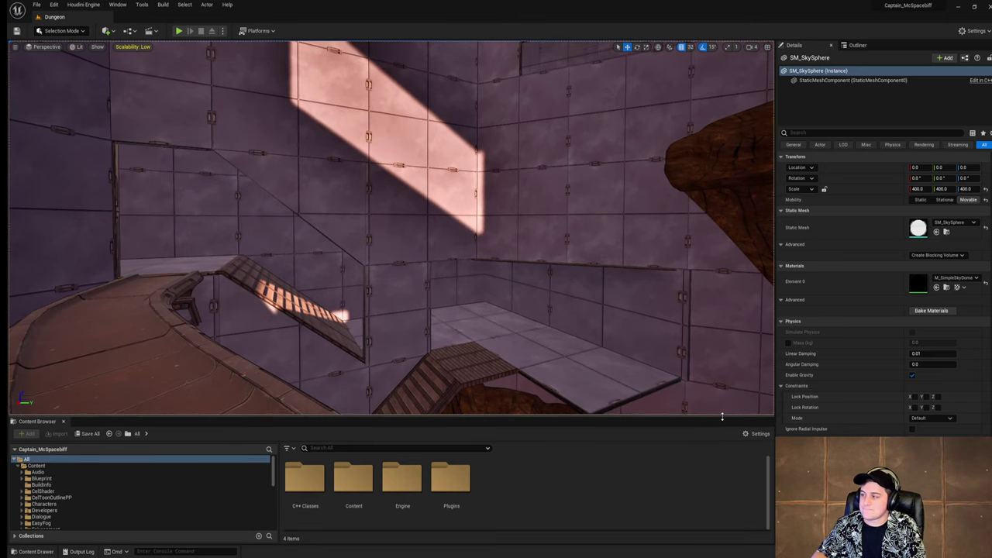
key(w)
right_drag(592, 251, 426, 283)
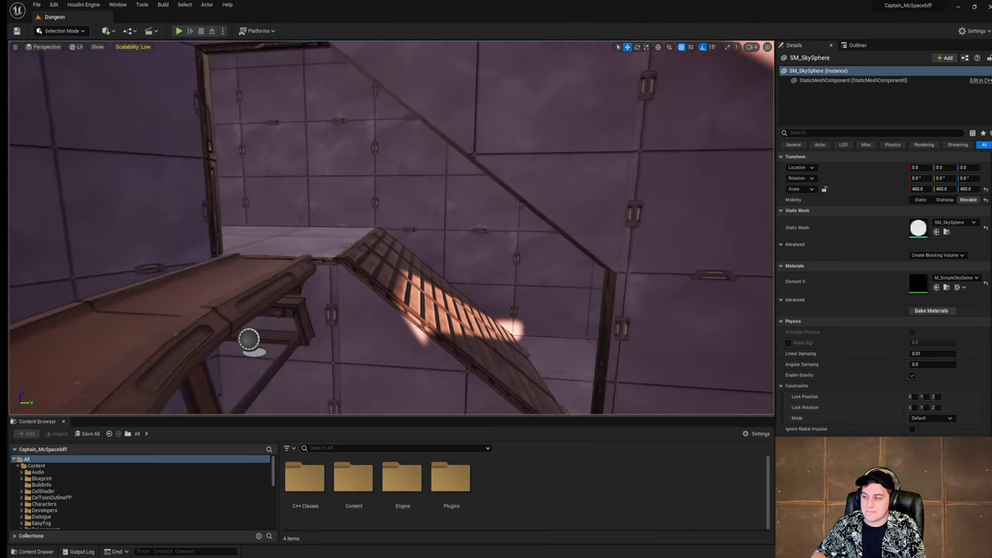
right_drag(512, 358, 484, 361)
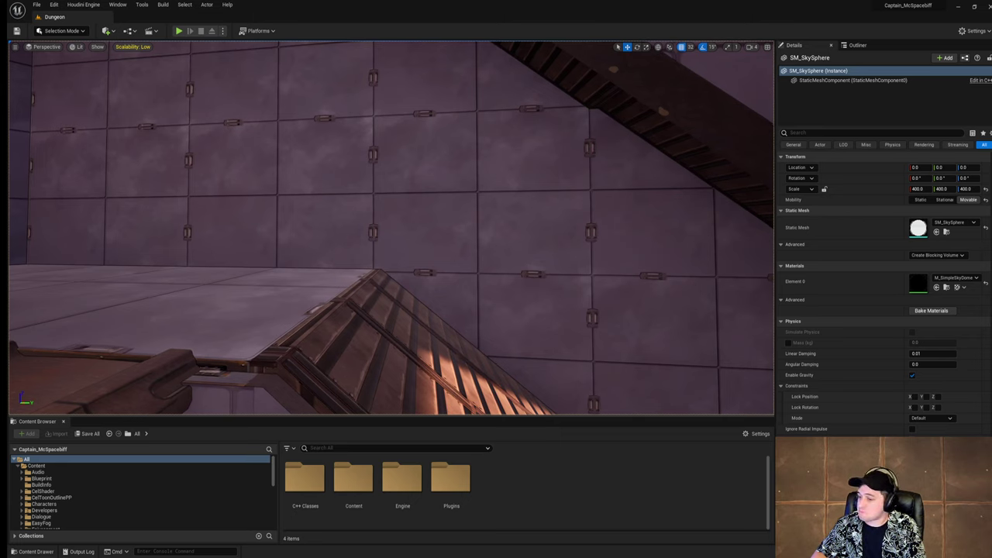
right_drag(485, 360, 453, 355)
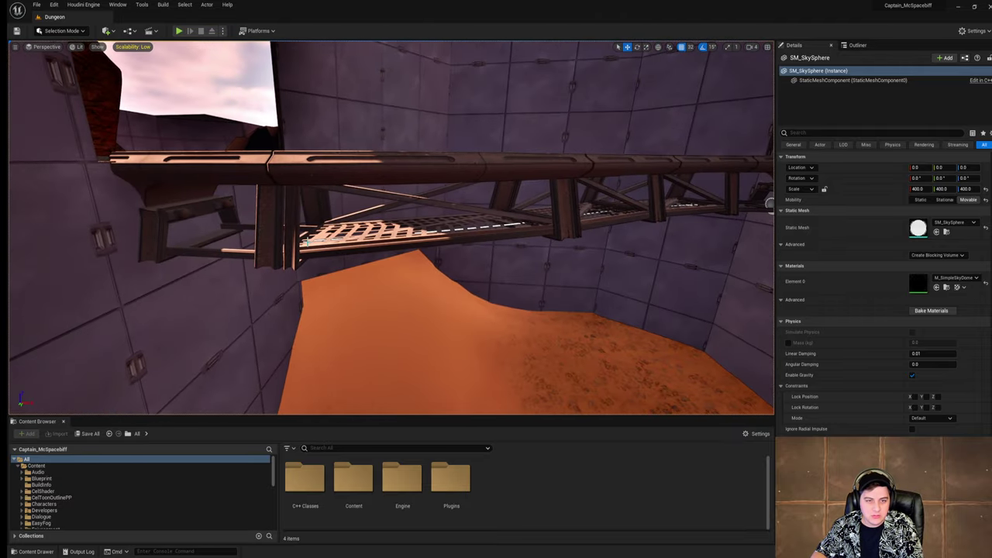
Step: Try reshaping the lower curved bridge with its far end raised above the wall opening, and undo the change
click(373, 233)
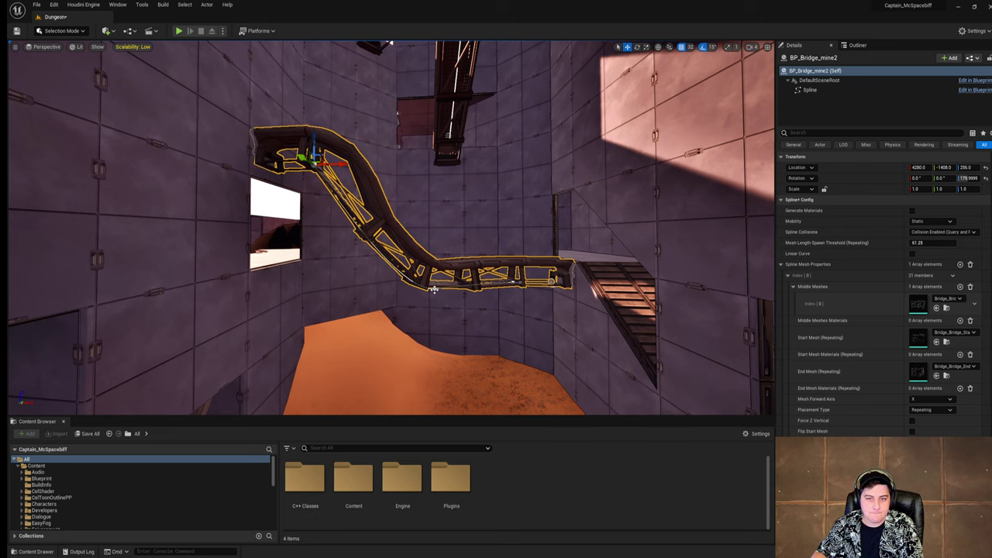
right_drag(308, 145, 349, 124)
right_drag(268, 124, 329, 145)
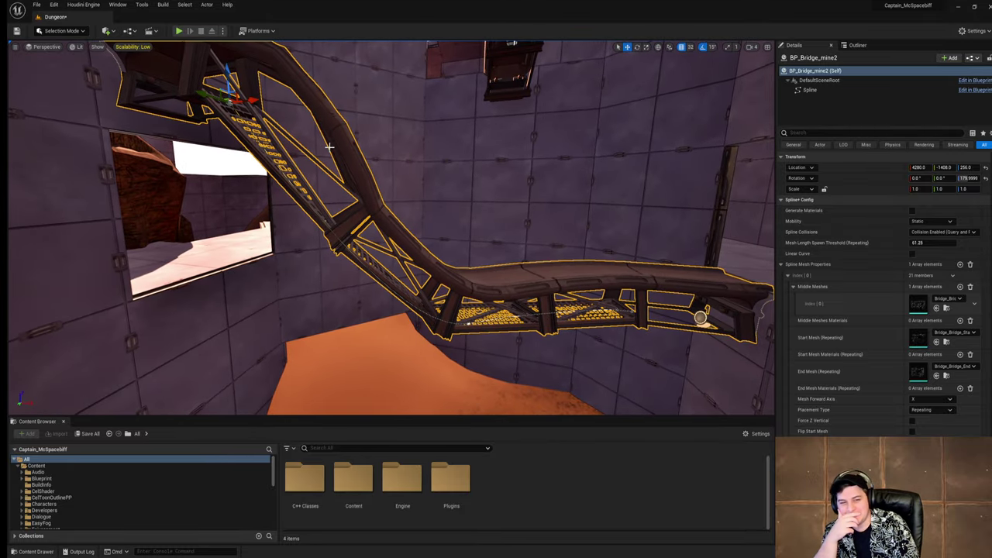
right_drag(329, 146, 405, 226)
click(402, 239)
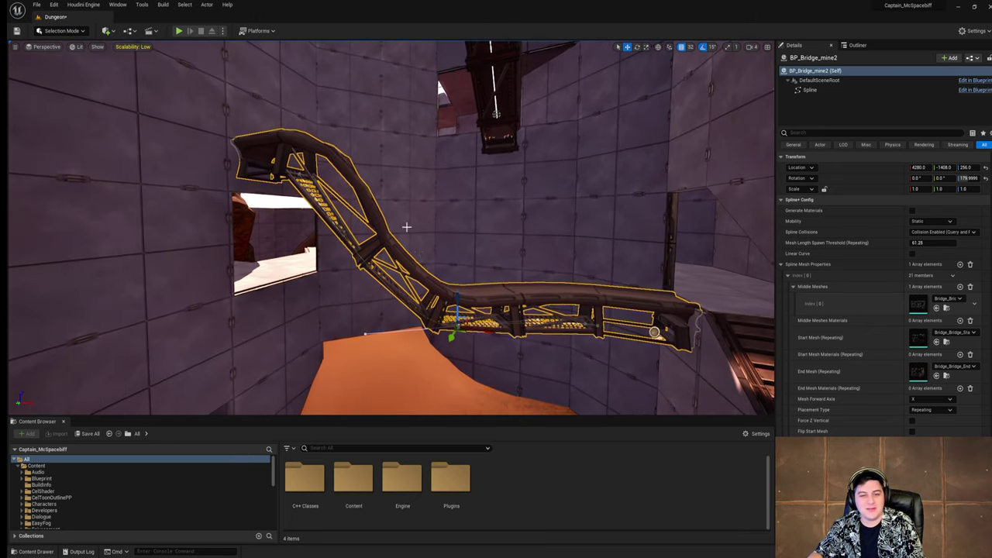
key(e)
drag(457, 291, 468, 216)
key(w)
right_drag(468, 216, 345, 248)
right_drag(511, 223, 468, 218)
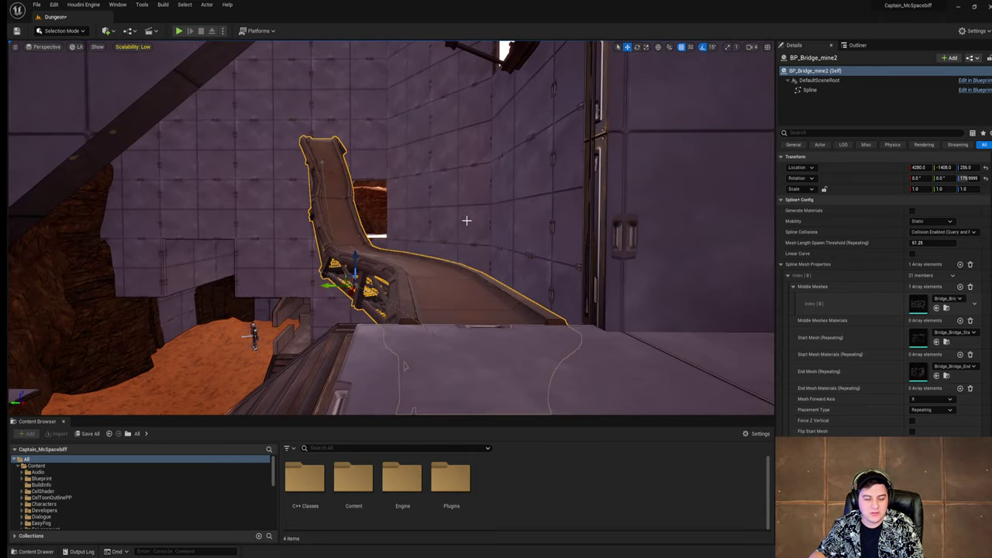
key(ctrl+z)
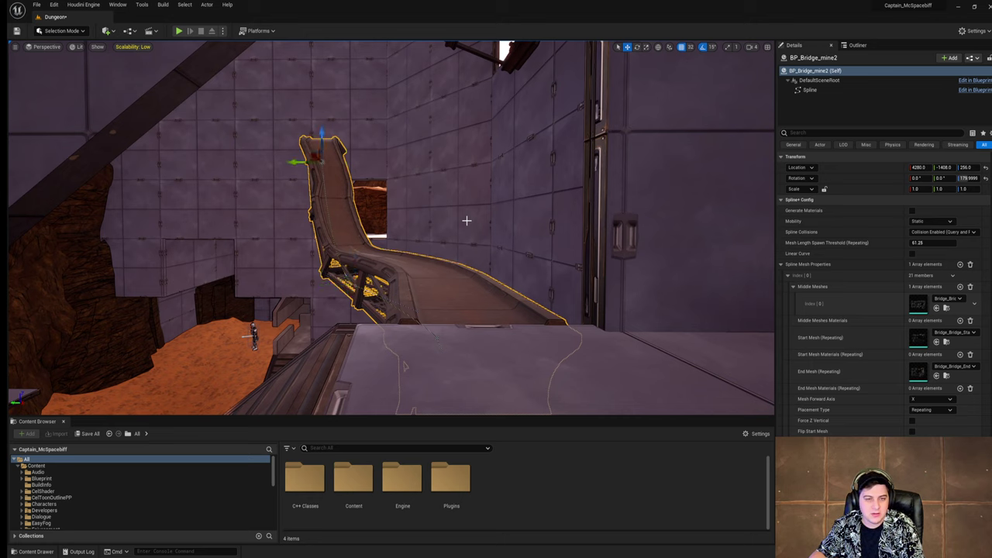
key(ctrl+z)
Step: Inspect the upper bridges from below and save the current level
scroll(466, 221, down, 3)
scroll(467, 222, up, 2)
right_drag(466, 221, 489, 78)
mouse_move(436, 287)
right_down()
mouse_move(443, 337)
mouse_move(463, 302)
mouse_move(443, 289)
mouse_move(431, 301)
right_up()
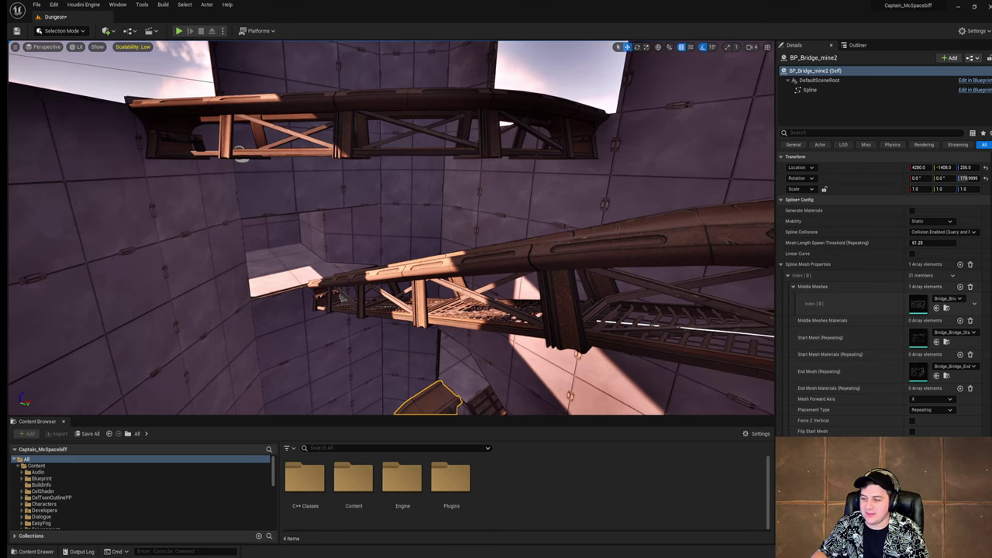
click(36, 3)
click(107, 89)
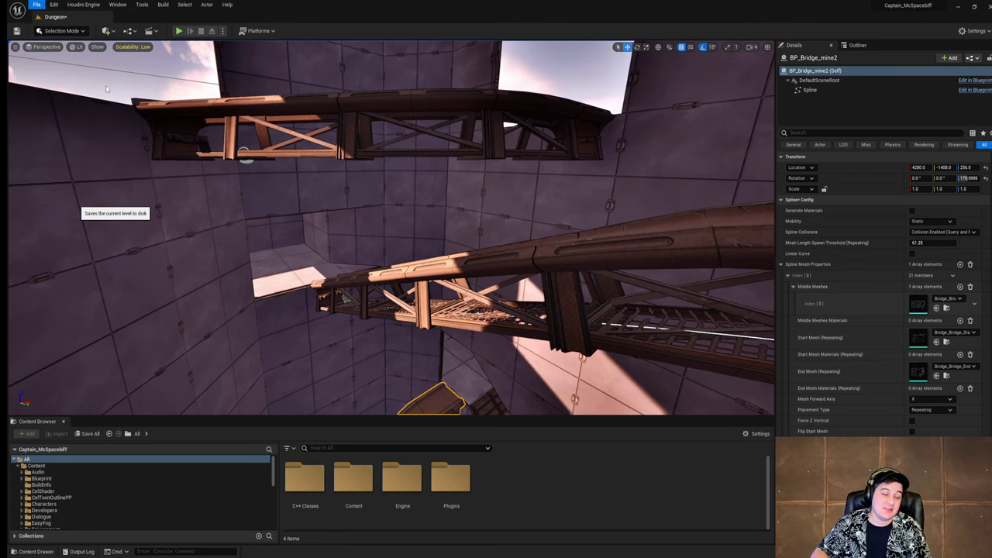
Step: Play-test the run along the lower curved bridge from the wall opening to the slatted ramp
right_drag(476, 243, 434, 310)
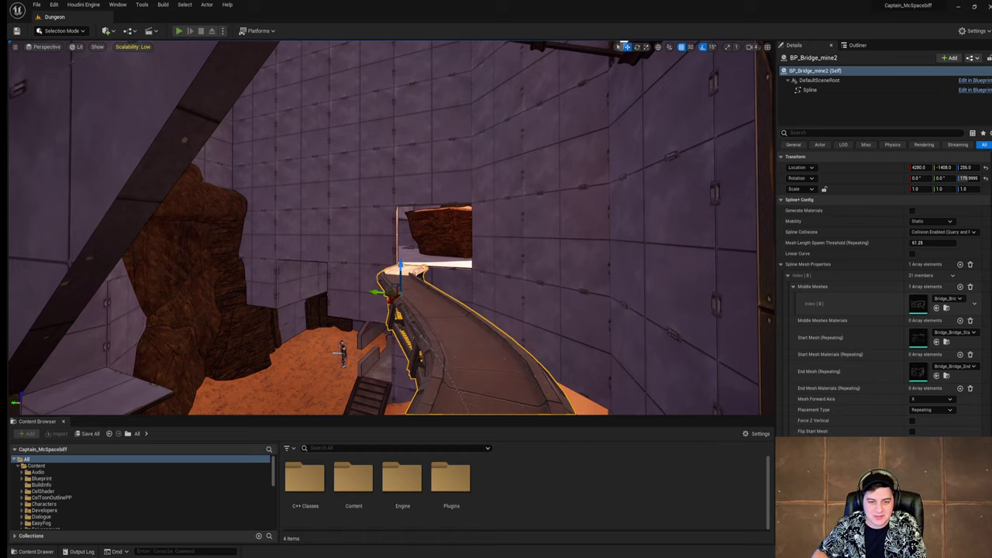
key(alt+p)
key(w)
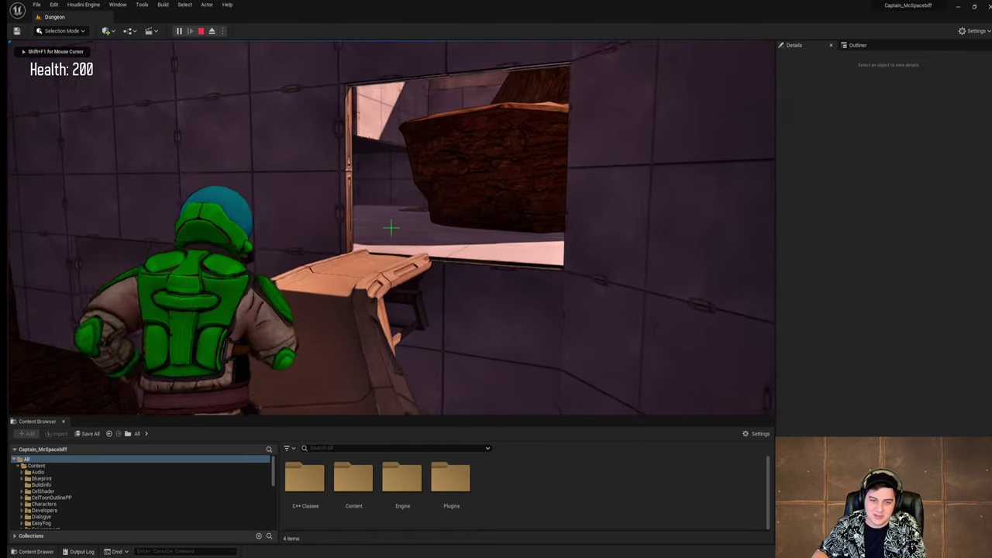
key(w)
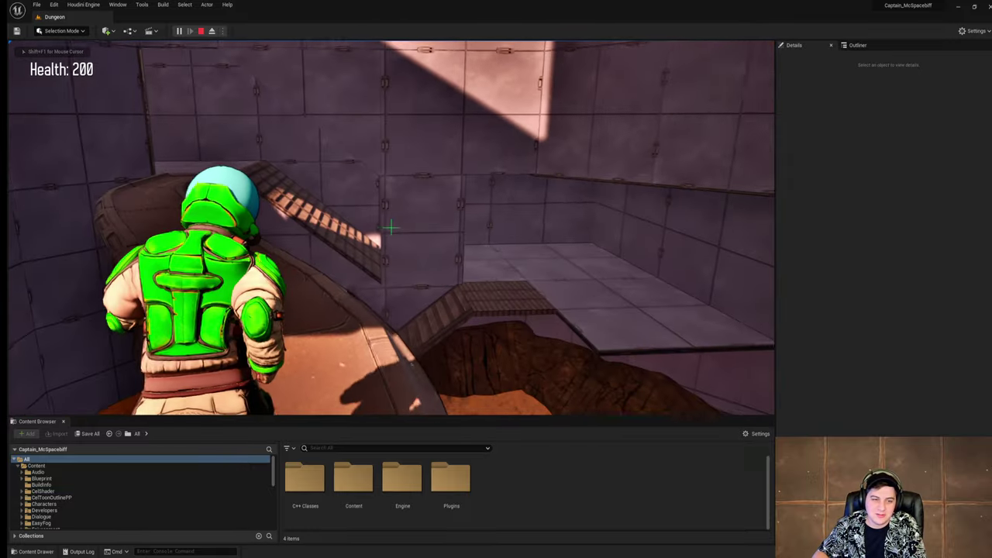
key(w)
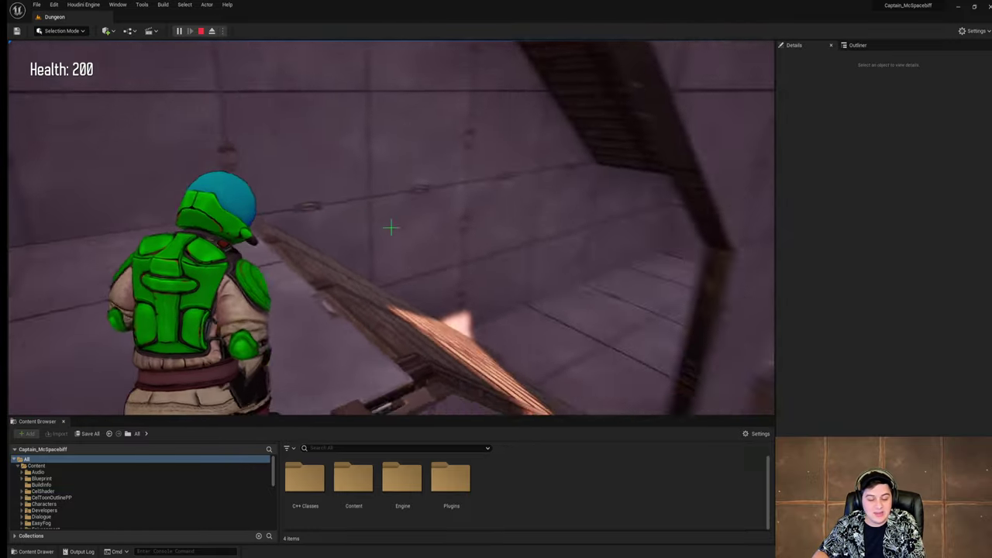
key(w)
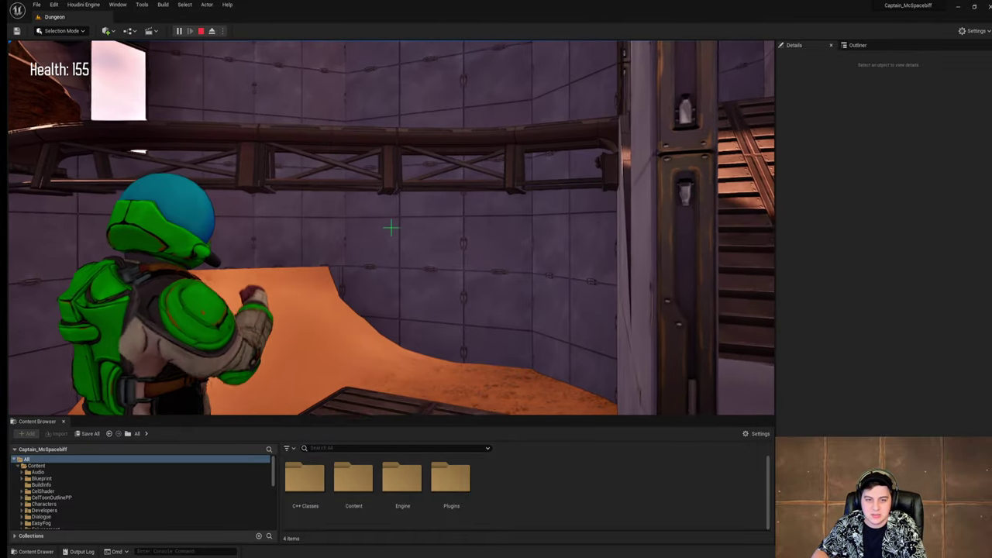
key(Escape)
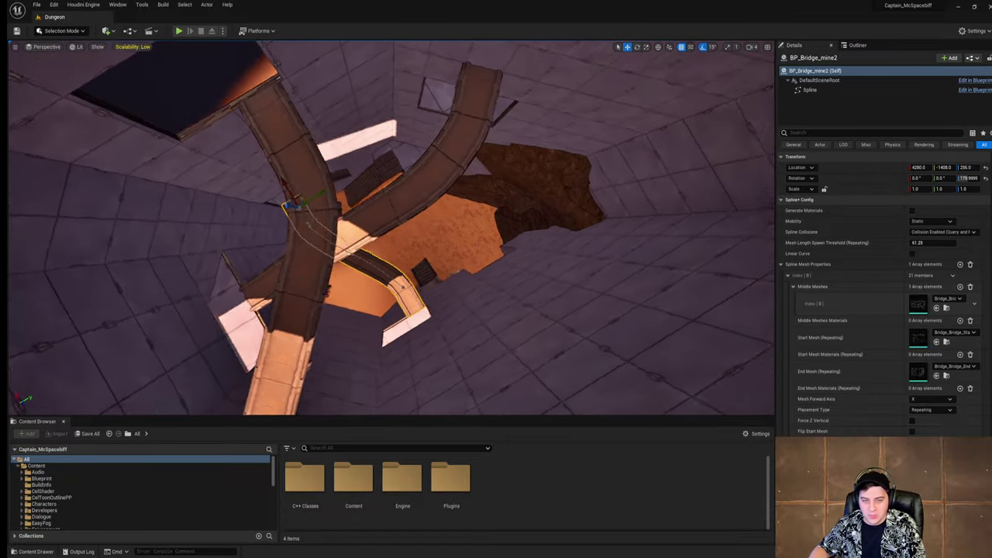
Step: Play-test the drop from the upper bridge to the sand floor and the climb back up the slatted ramps
click(178, 31)
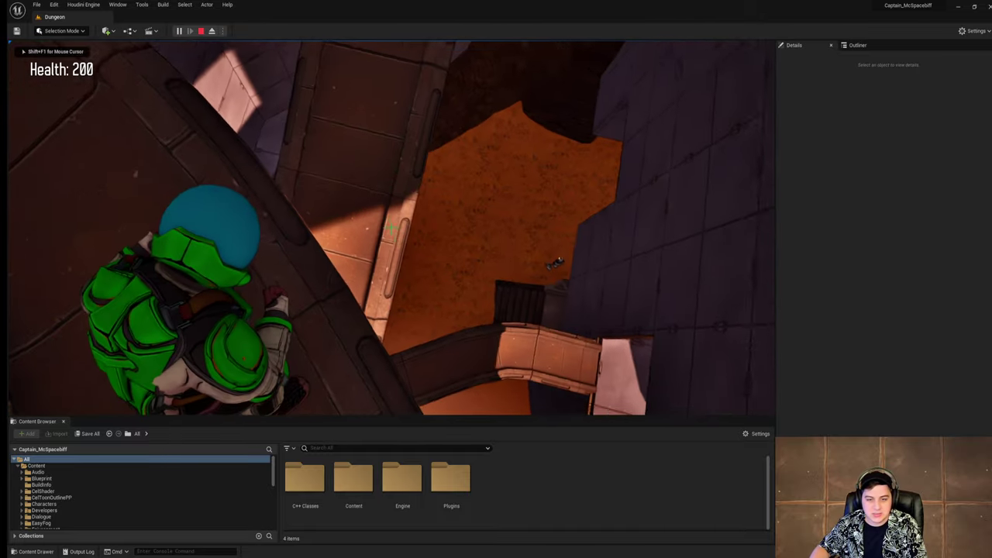
key(w)
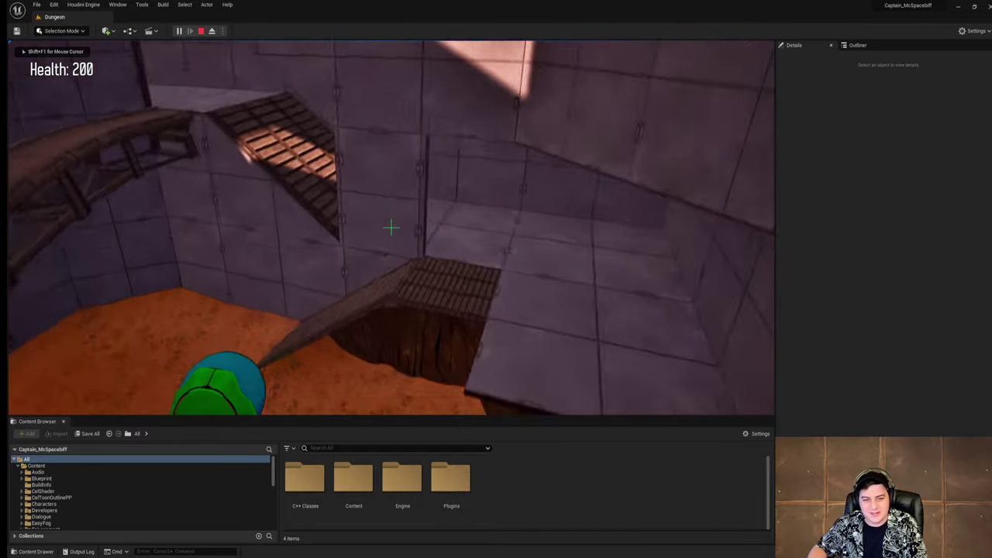
key(w)
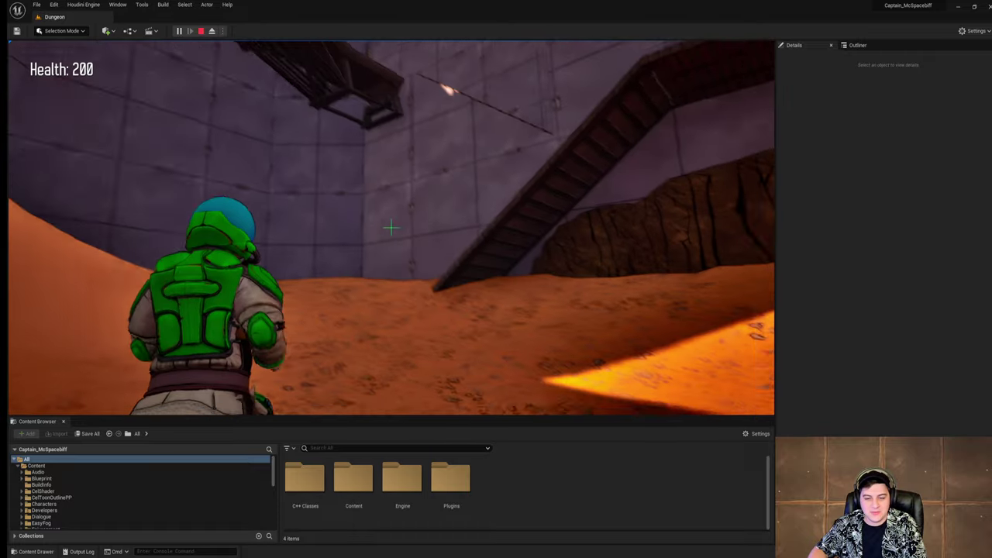
key(w)
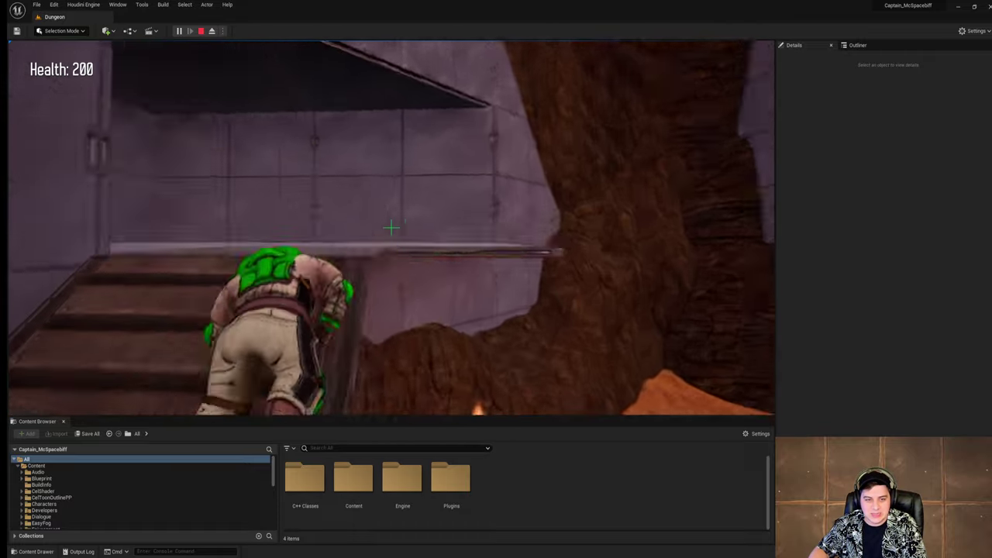
key(w)
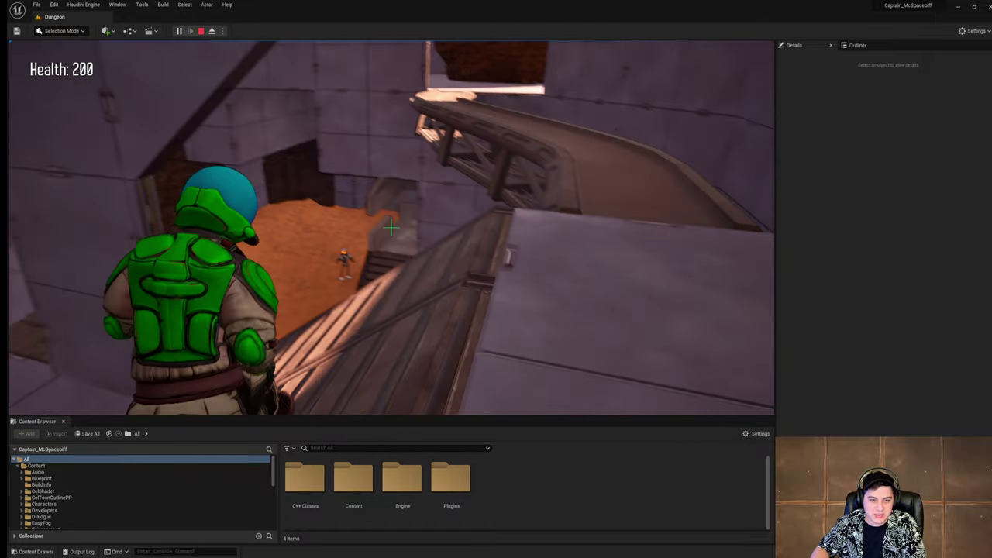
key(w)
key(w)
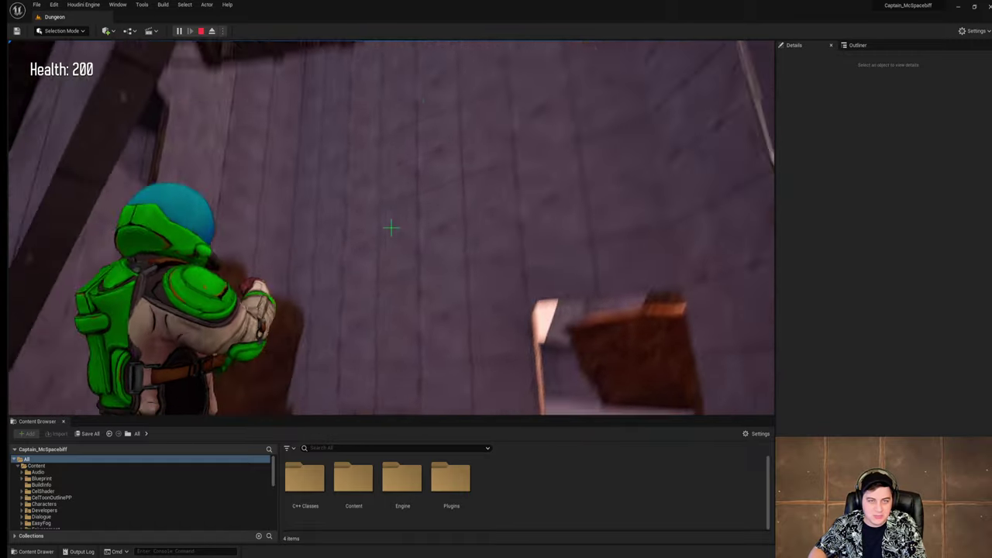
key(Escape)
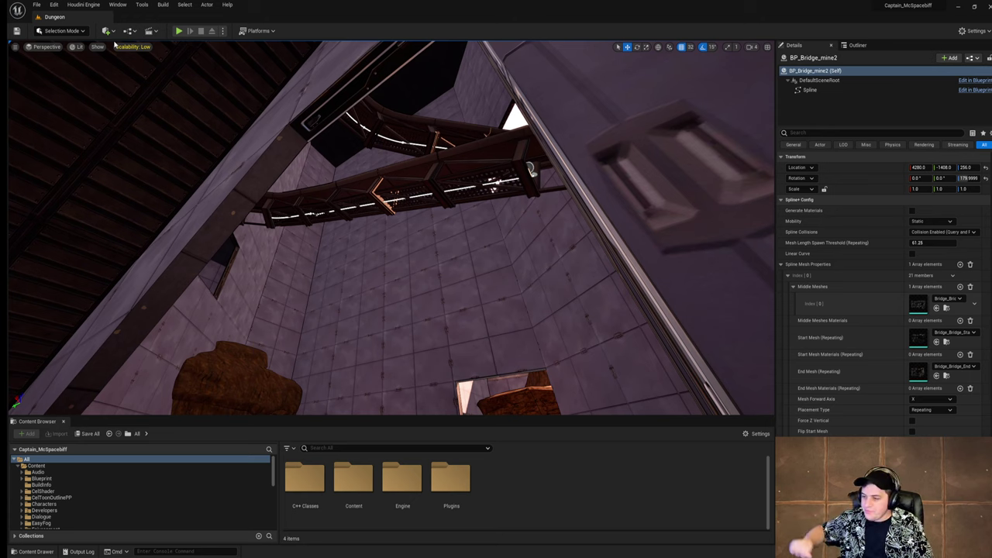
Step: Inspect the upper bridge's end at the window opening and save the level
scroll(509, 186, up, 3)
right_drag(509, 186, 527, 140)
right_drag(373, 123, 291, 48)
right_drag(391, 228, 349, 108)
right_drag(281, 23, 275, 18)
click(37, 5)
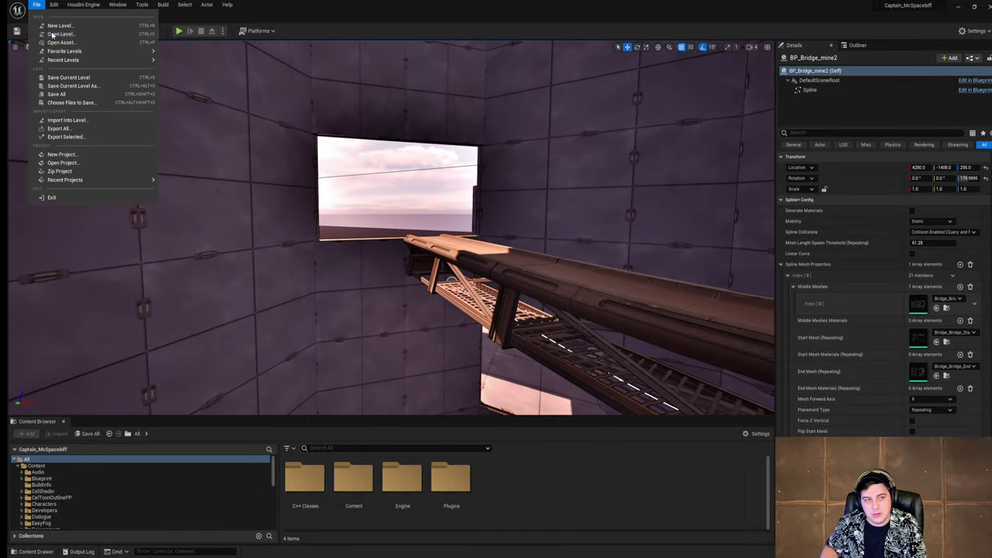
click(70, 77)
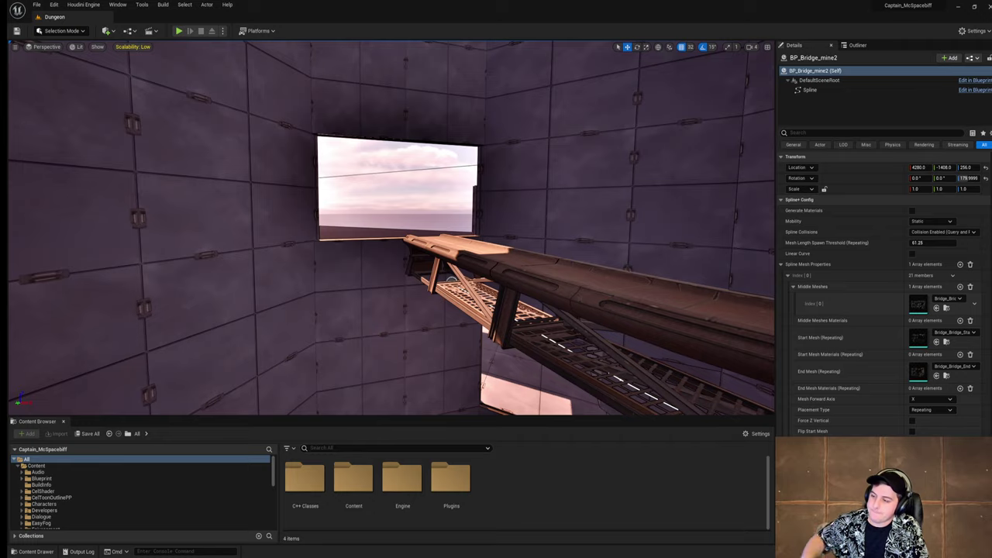
Step: Play-test running and jumping between the stacked upper bridges, and inspect their undersides from the shaft
right_drag(303, 199, 233, 341)
right_drag(325, 318, 337, 148)
right_drag(391, 227, 434, 271)
right_drag(229, 263, 271, 224)
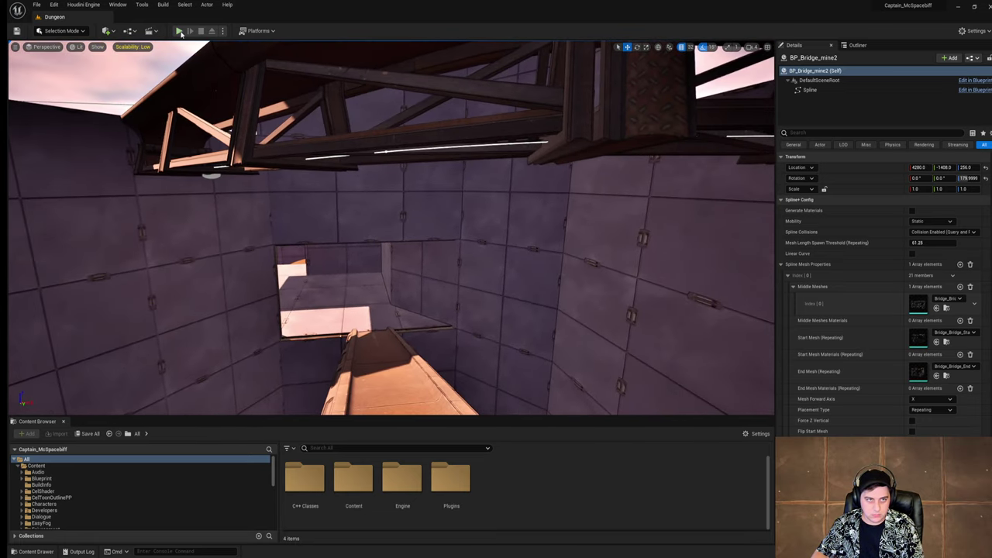
click(179, 31)
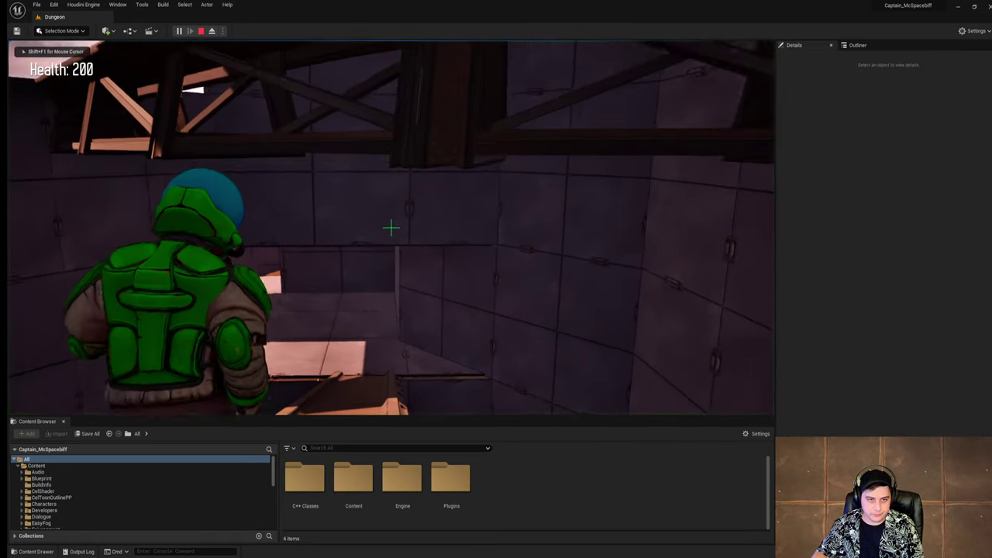
key(w)
key(space)
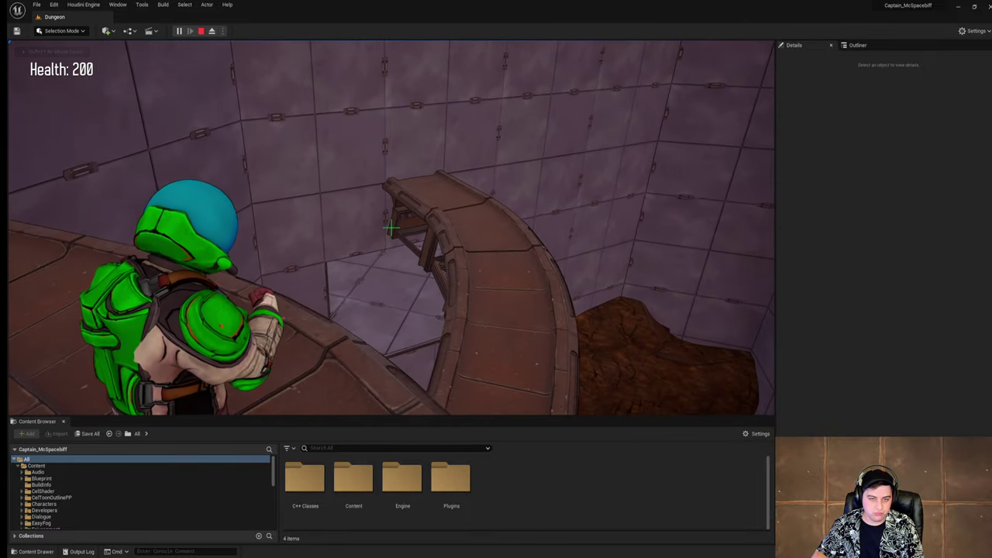
key(w)
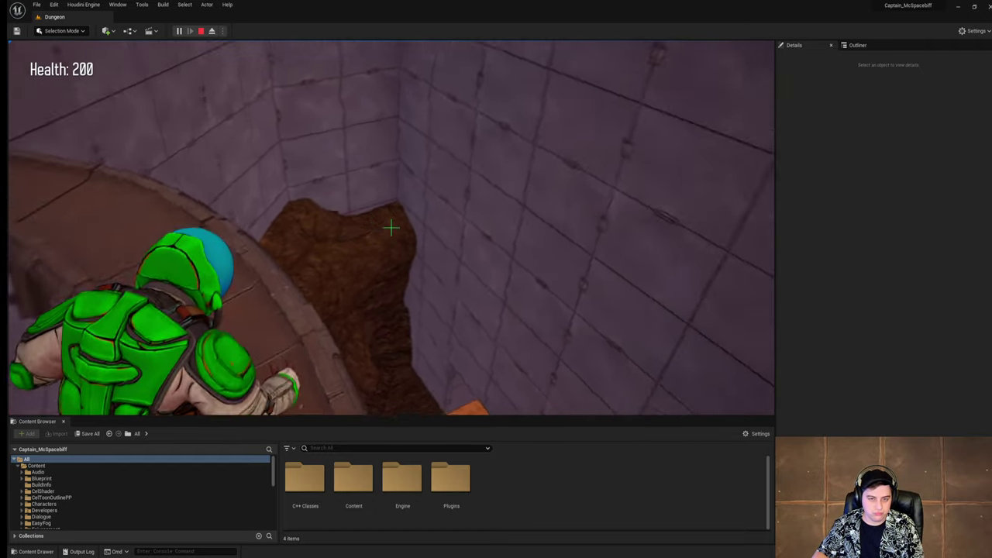
key(Escape)
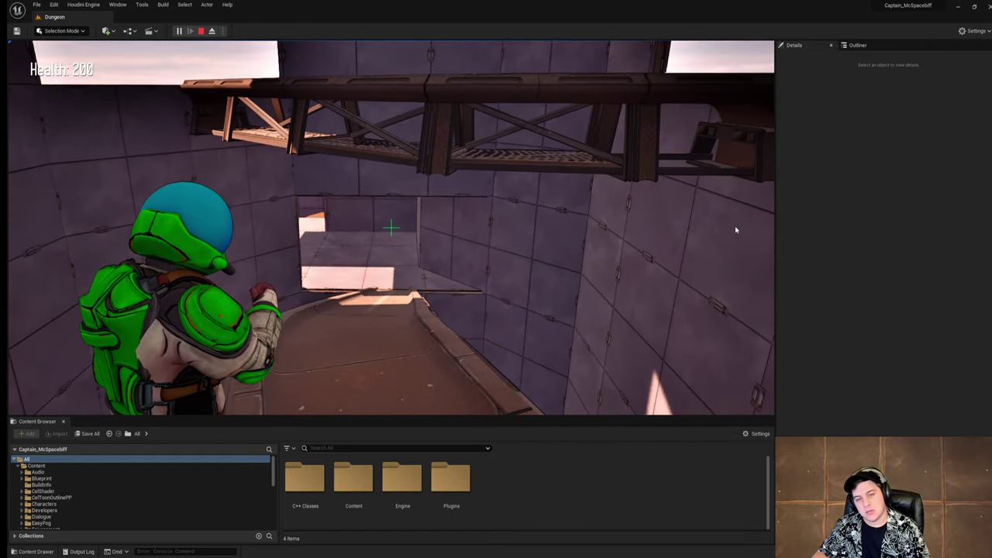
right_drag(513, 261, 403, 155)
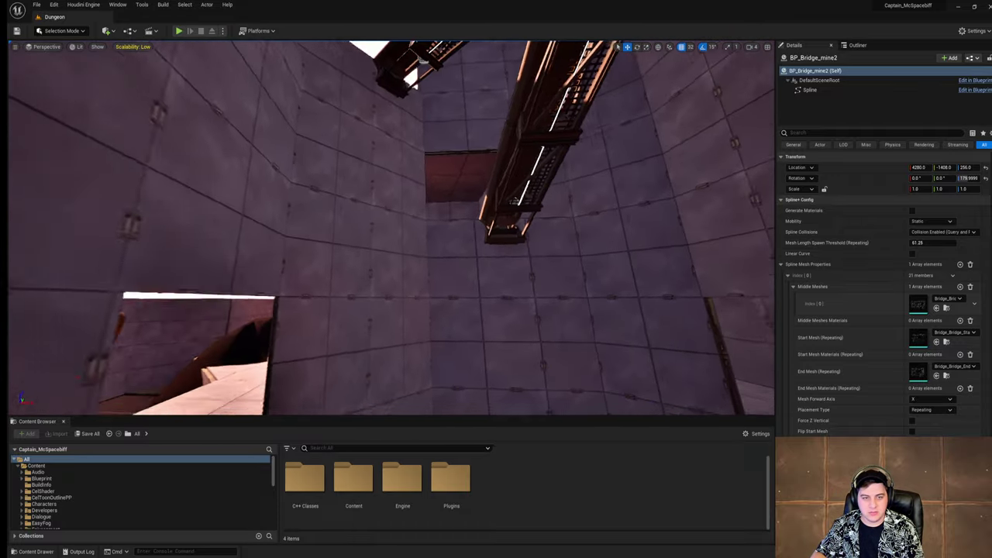
Step: Lower the curved bridge that ends below the upper window opening to a height of 768
right_drag(690, 182, 762, 232)
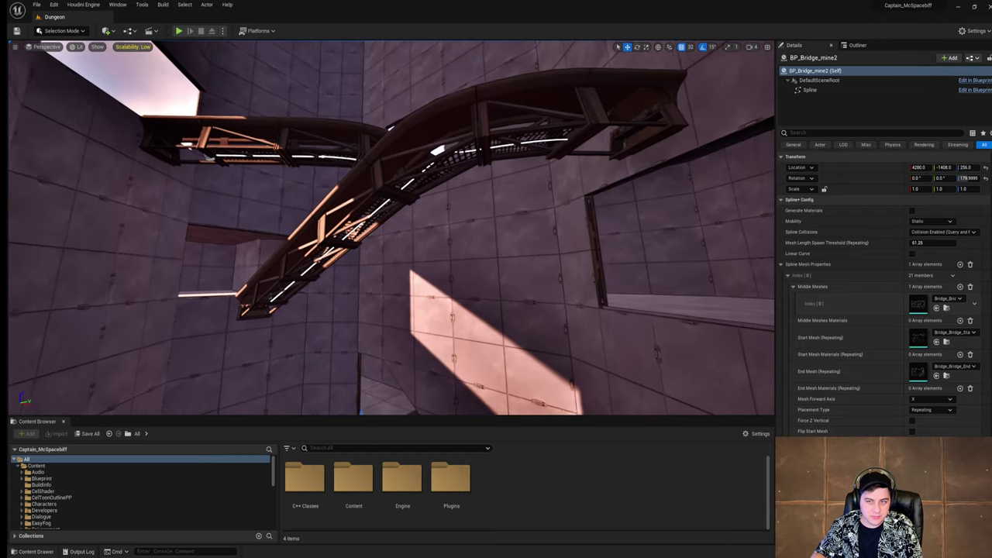
click(248, 304)
right_drag(248, 305, 232, 364)
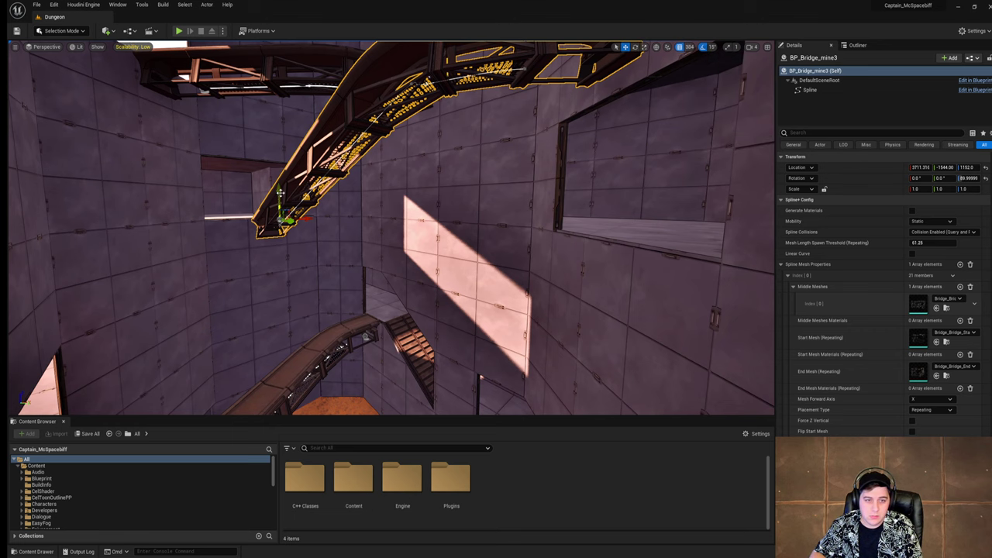
drag(278, 225, 279, 236)
right_drag(279, 236, 135, 262)
right_drag(410, 202, 395, 186)
right_drag(531, 137, 531, 137)
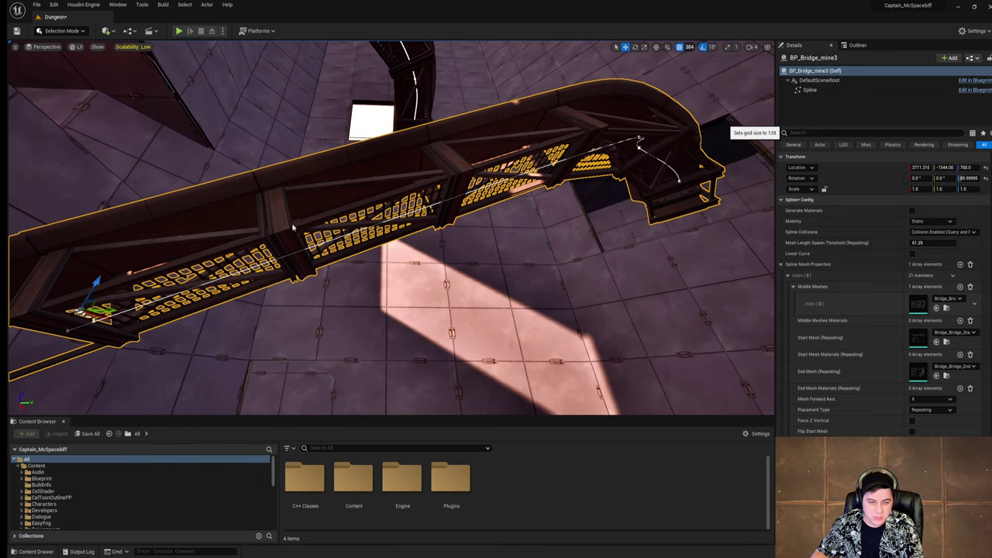
Step: Raise the bridge to a height of 960 using a 64-unit grid snap, and save the level
right_drag(293, 227, 354, 180)
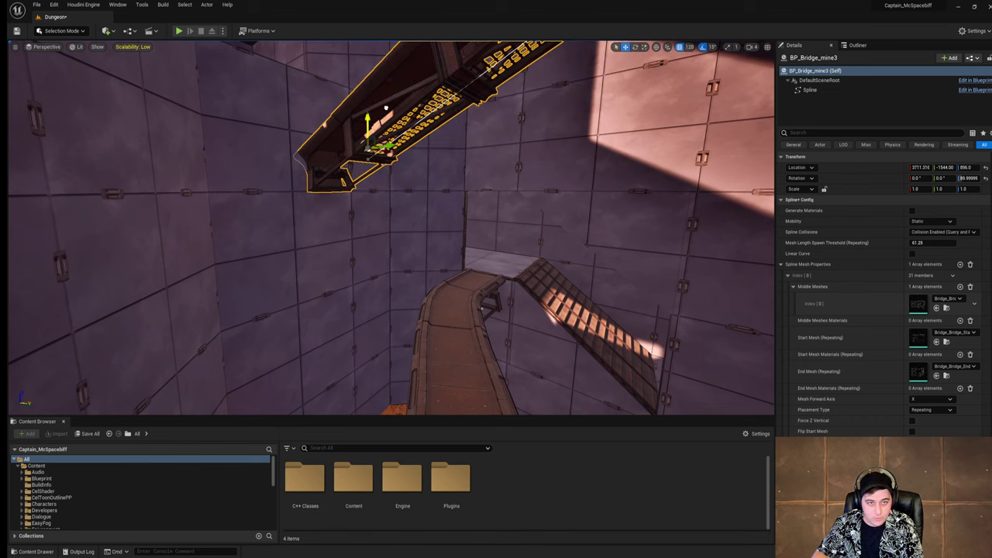
click(699, 117)
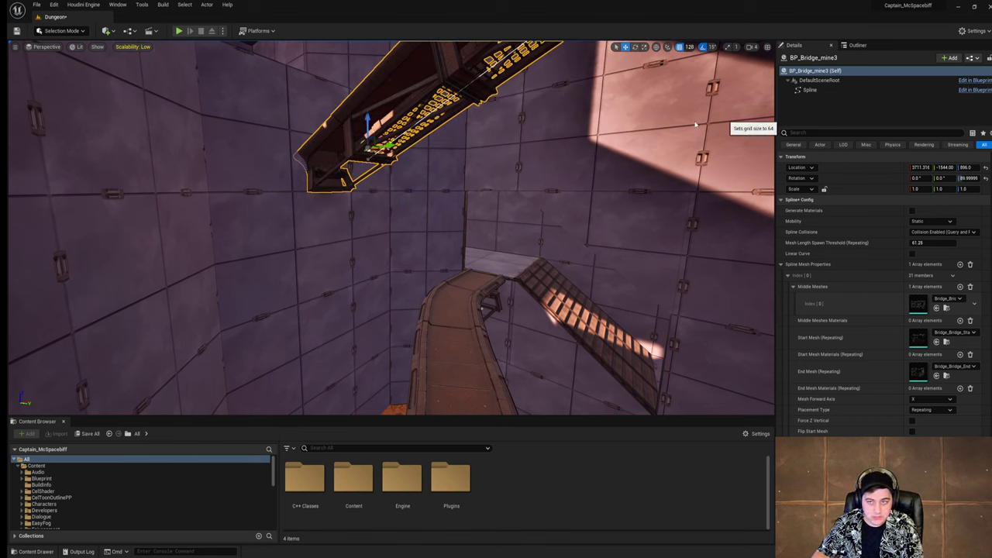
right_drag(480, 226, 434, 232)
right_drag(321, 353, 332, 150)
key(w)
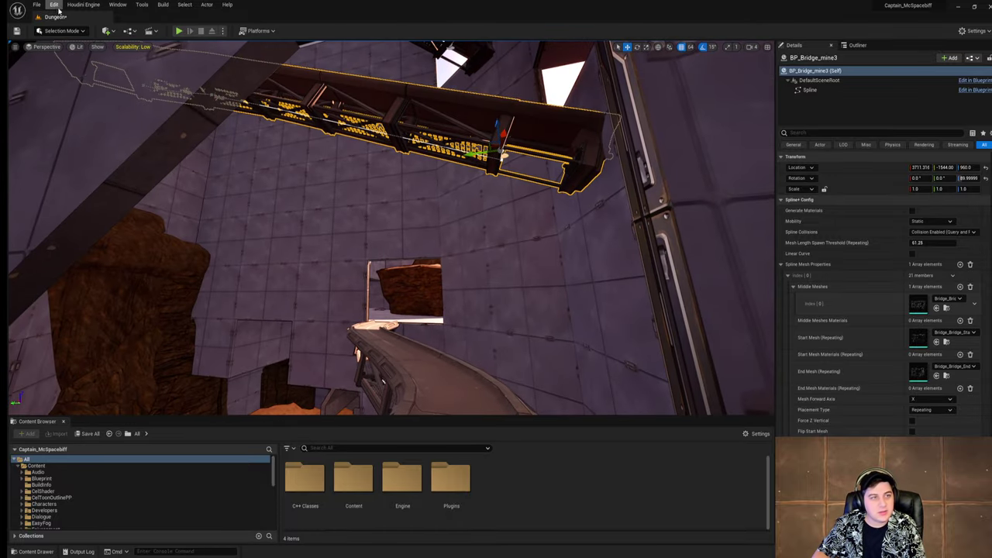
click(36, 5)
click(69, 78)
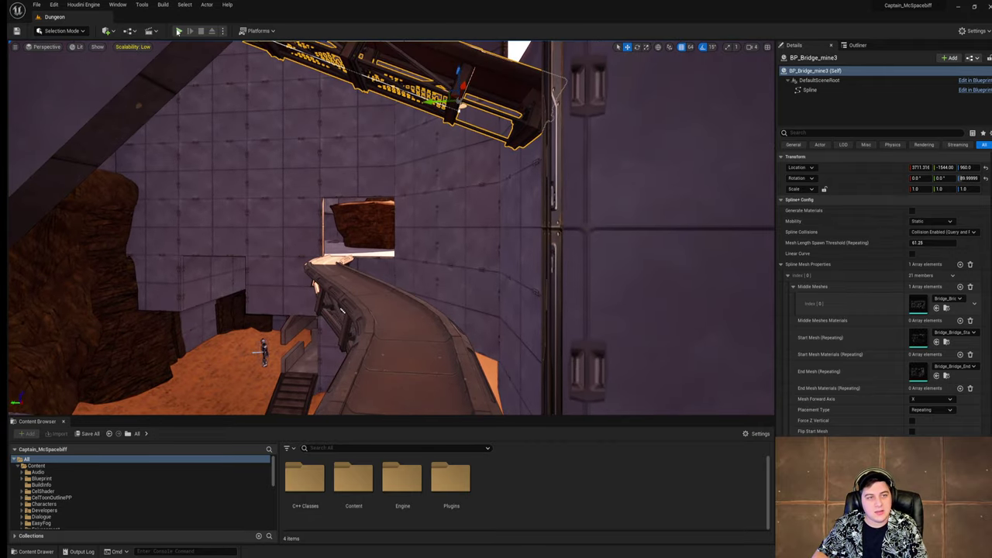
Step: Play-test beneath the lowered bridge and inspect how its end meets the wall below the window opening
key(alt+p)
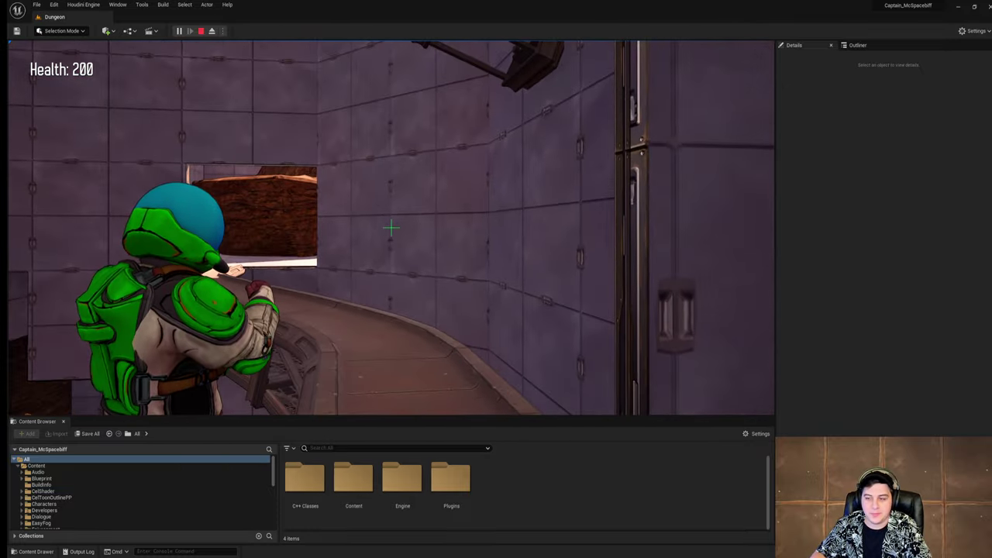
key(Escape)
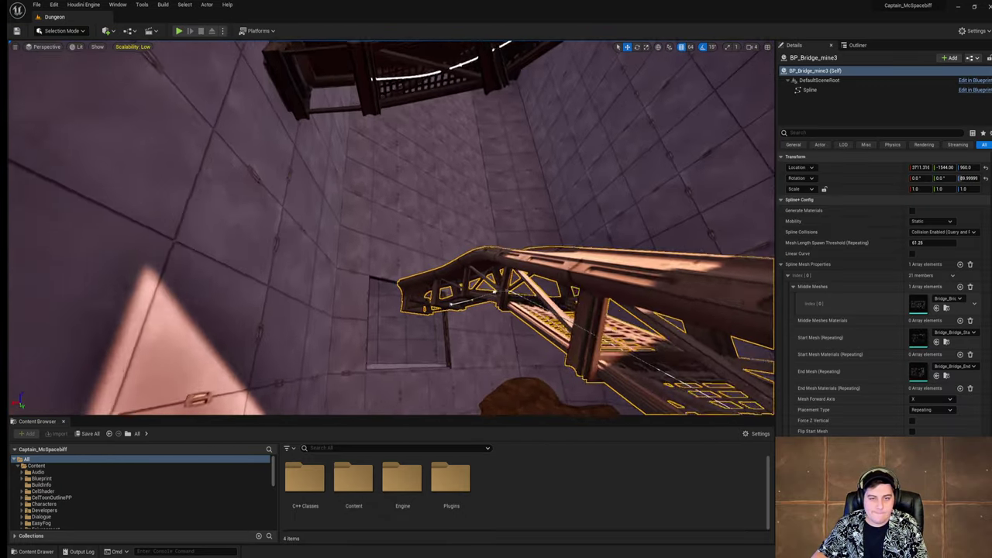
key(w)
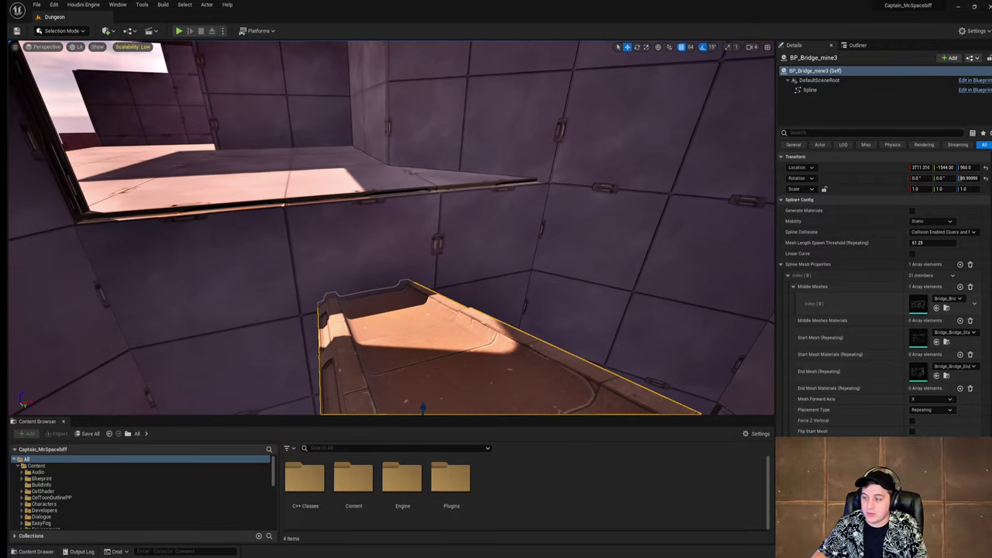
key(d)
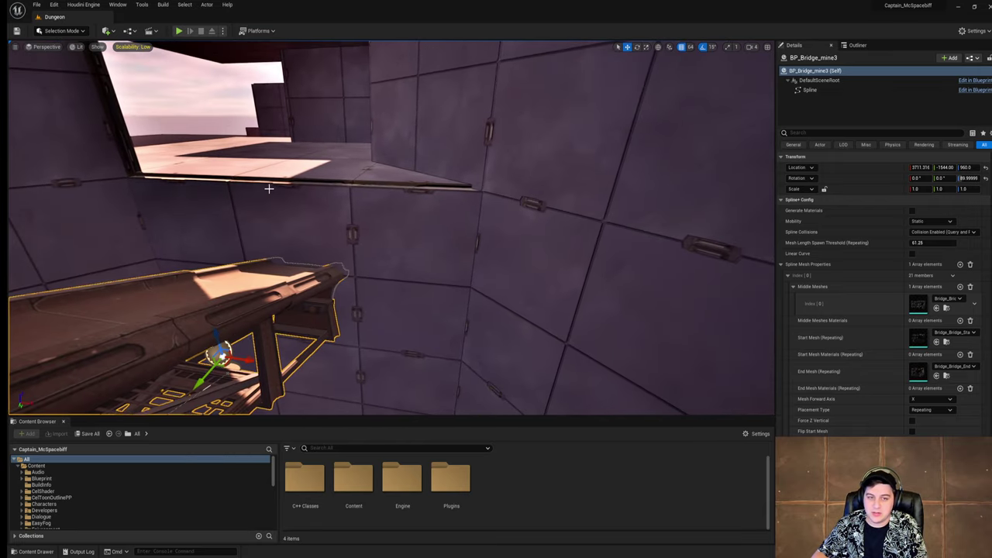
Step: Delete the two wall panels directly below the window opening at the bridge's end
click(268, 189)
right_drag(268, 188, 155, 225)
right_drag(414, 229, 472, 265)
shift+click(414, 230)
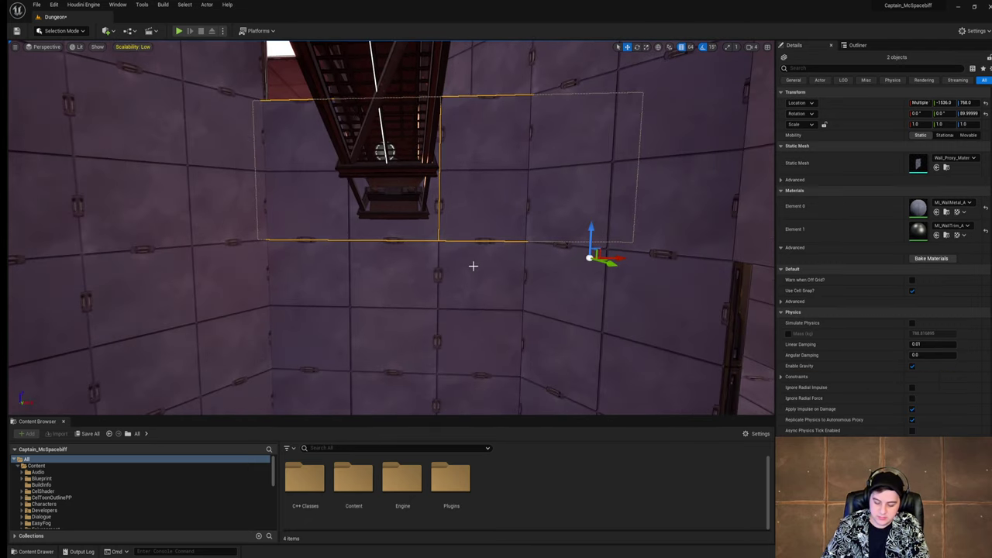
key(Delete)
Step: Lower the two outer floor panels outside the shaft to a height of 768 and turn off their Use Cell Snap option
right_drag(414, 229, 414, 229)
right_drag(466, 265, 466, 265)
click(415, 215)
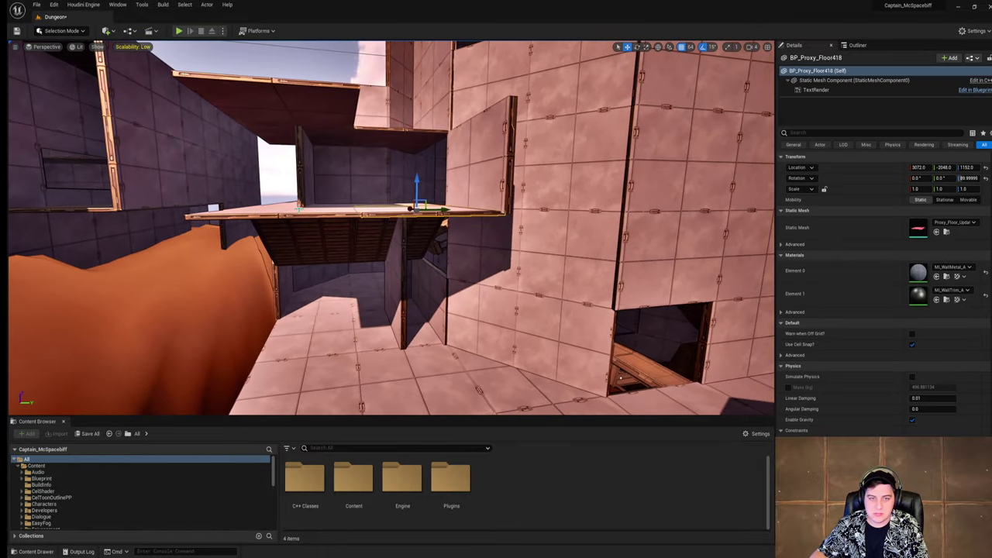
shift+click(299, 208)
drag(290, 186, 518, 305)
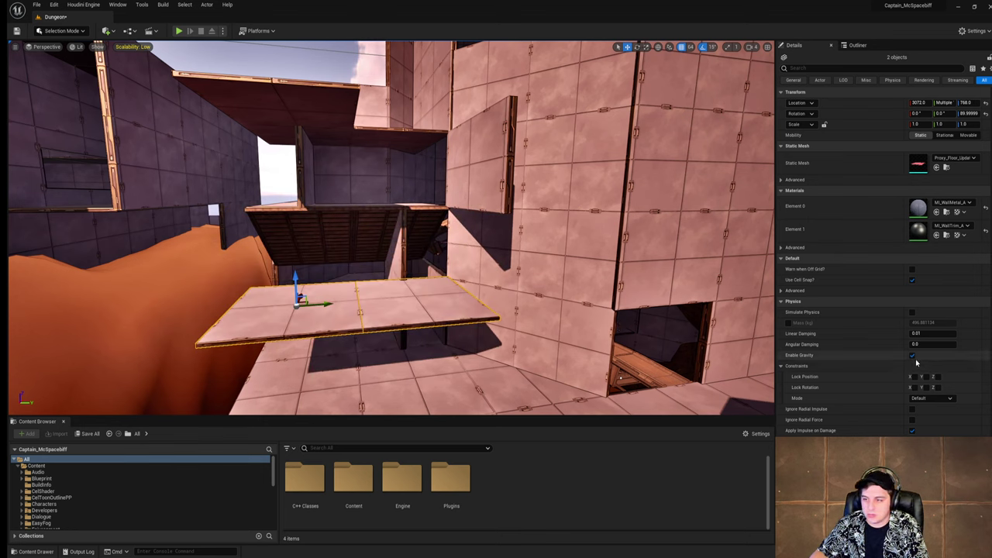
click(911, 279)
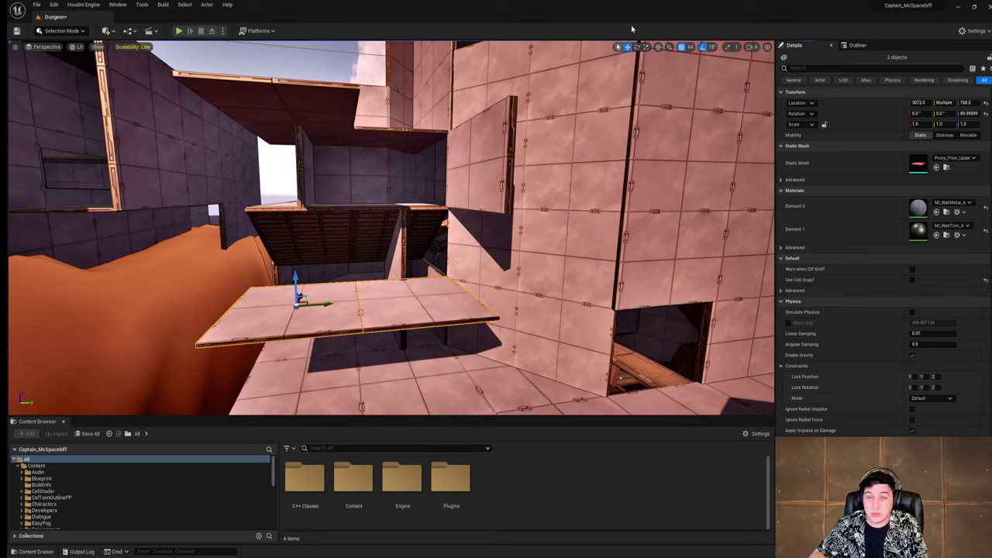
Step: Try raising the two floor panels to 896 with a 128-unit grid, undo it, and try a 384-unit grid
click(690, 48)
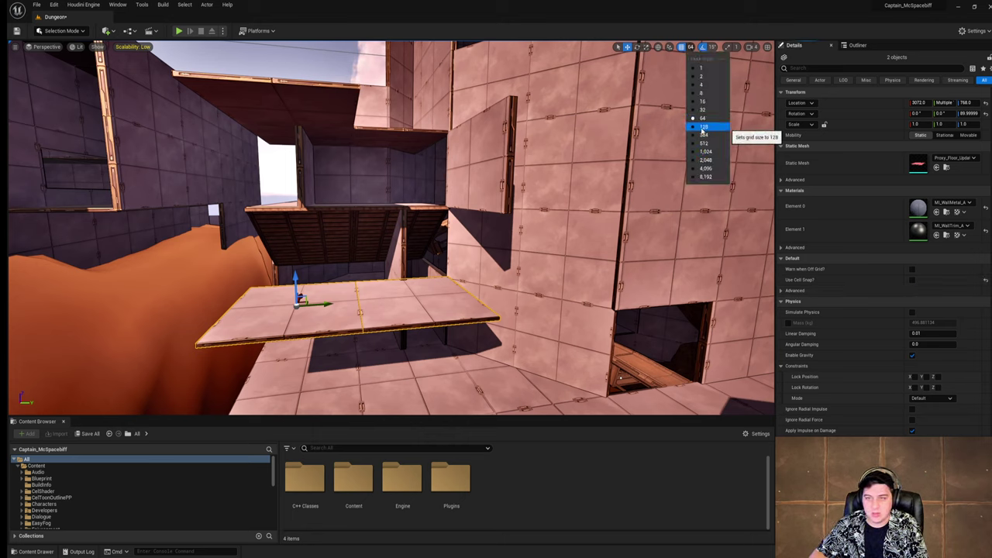
click(699, 128)
drag(294, 282, 295, 246)
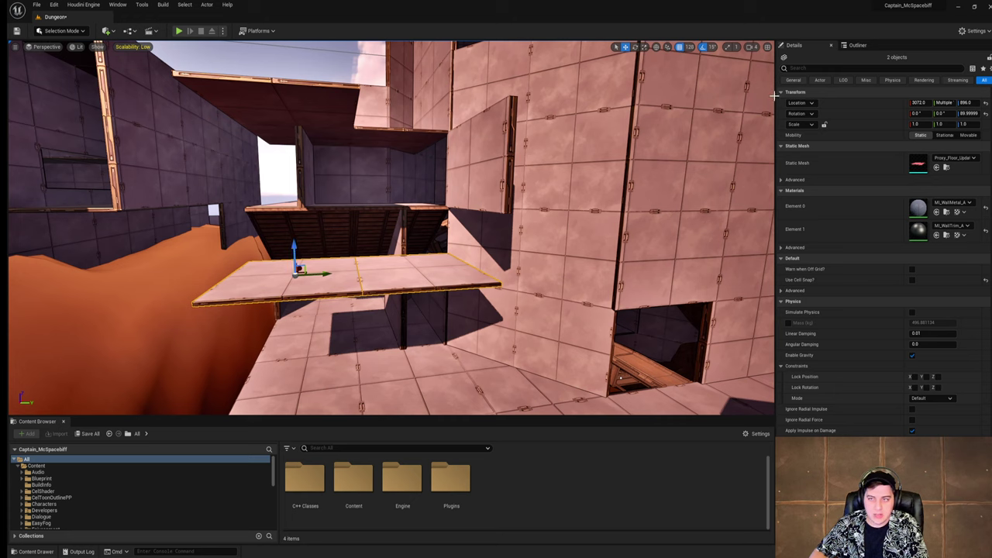
key(ctrl+z)
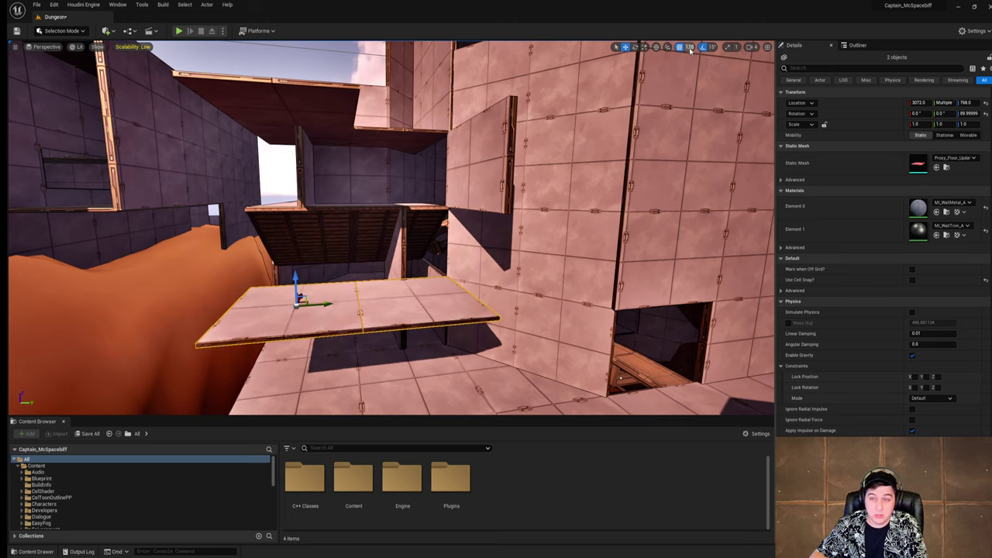
click(689, 47)
click(701, 135)
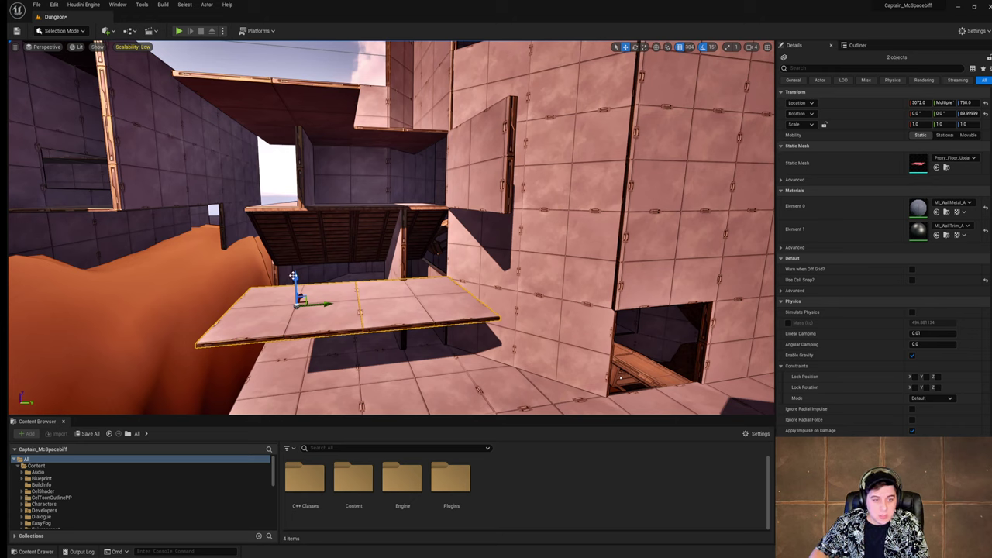
drag(306, 231, 321, 254)
Step: Raise the two outer floor panels to a height of 960 using a 64-unit grid snap
click(690, 48)
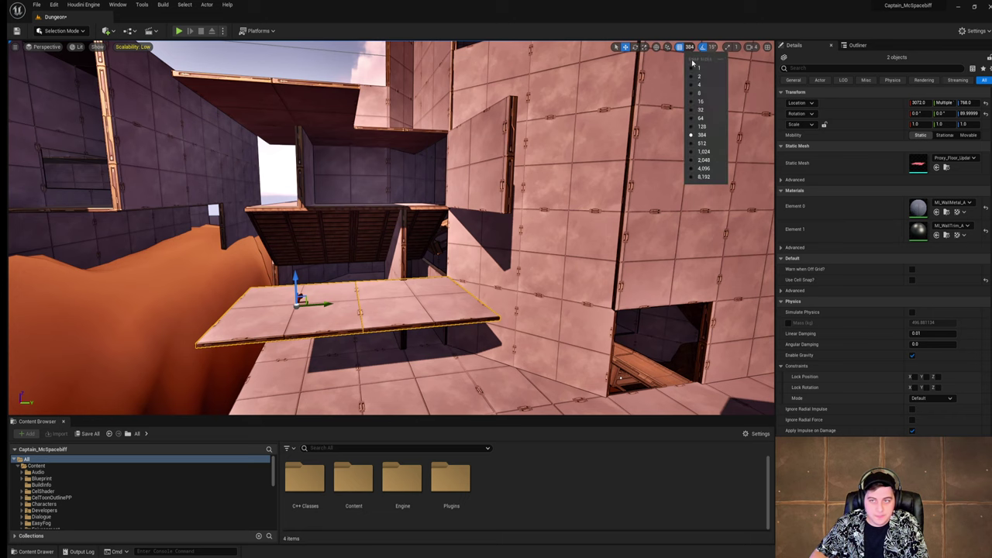
click(709, 119)
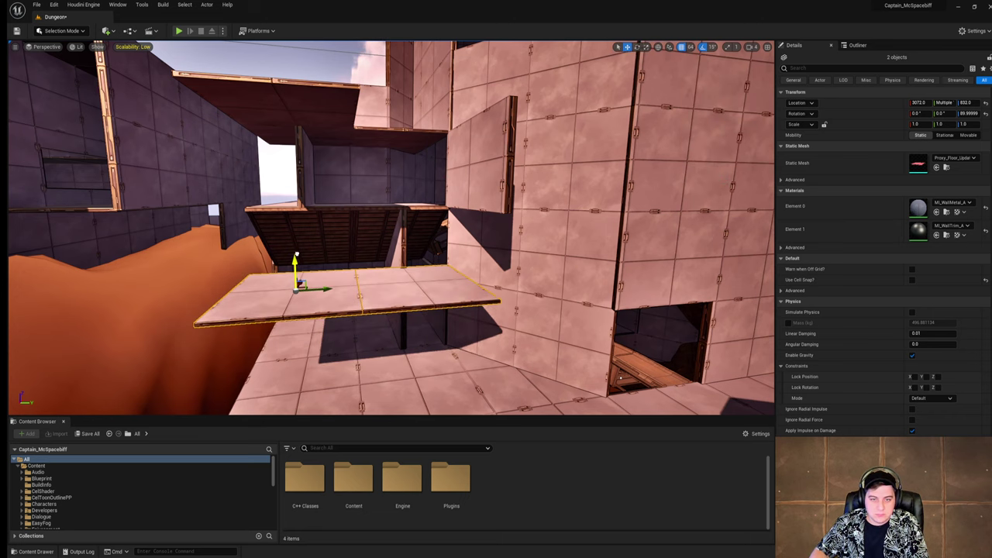
right_drag(436, 273, 535, 213)
key(w)
key(w)
right_drag(449, 248, 430, 256)
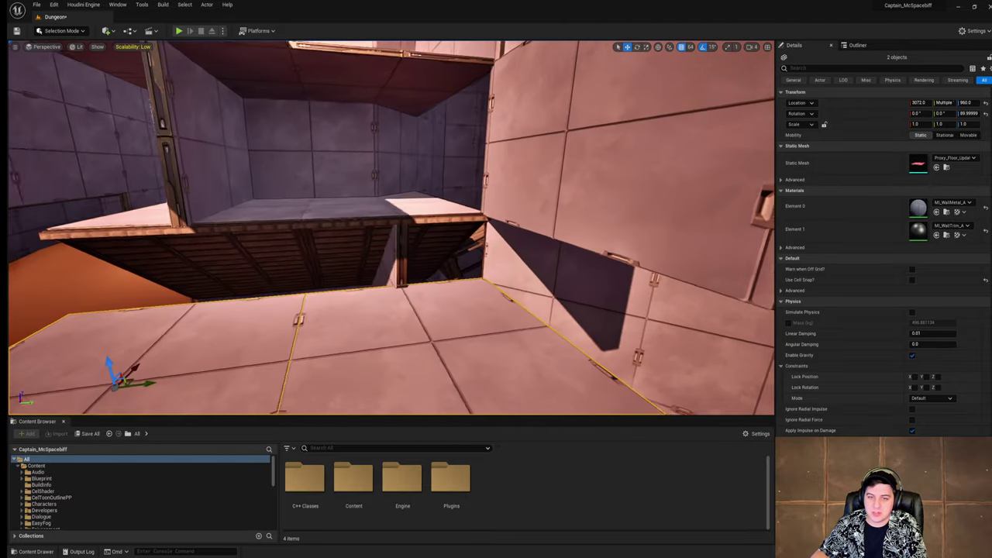
Step: Turn off Use Cell Snap for the two adjoining inner floor panels and lower them to a height of 960
click(385, 215)
ctrl+click(254, 194)
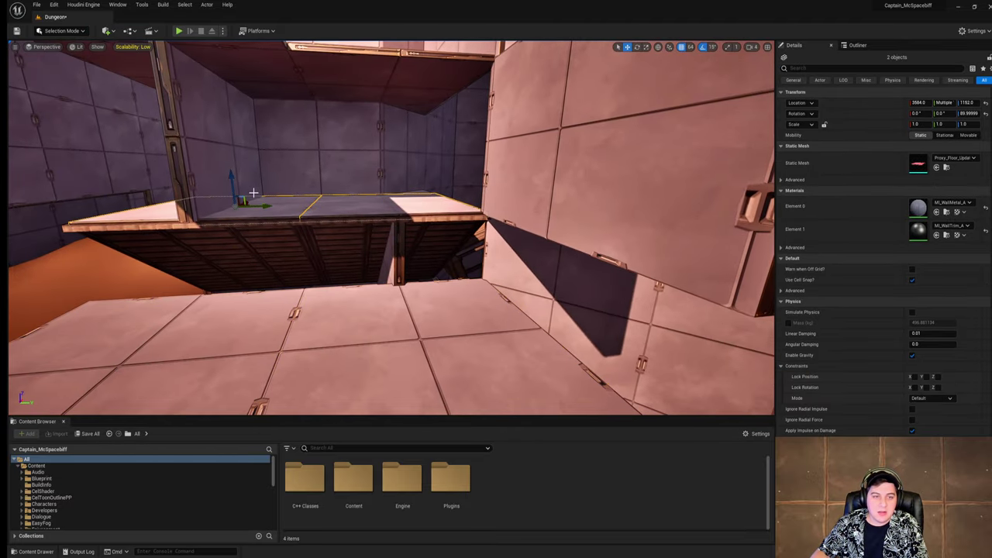
right_drag(262, 230, 272, 234)
click(912, 279)
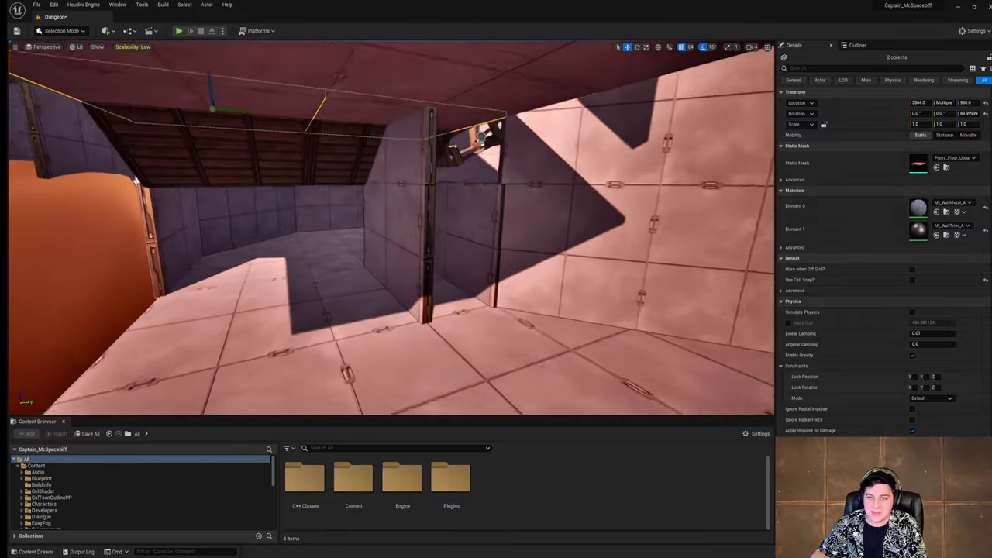
key(w)
mouse_move(392, 228)
right_down()
mouse_move(364, 228)
mouse_move(434, 228)
mouse_move(419, 178)
mouse_move(391, 186)
mouse_move(380, 233)
mouse_move(387, 224)
mouse_move(372, 233)
mouse_move(410, 225)
right_up()
Step: Select the wall panel beside the bridge's new opening, check it from inside the shaft, and save the level
click(460, 255)
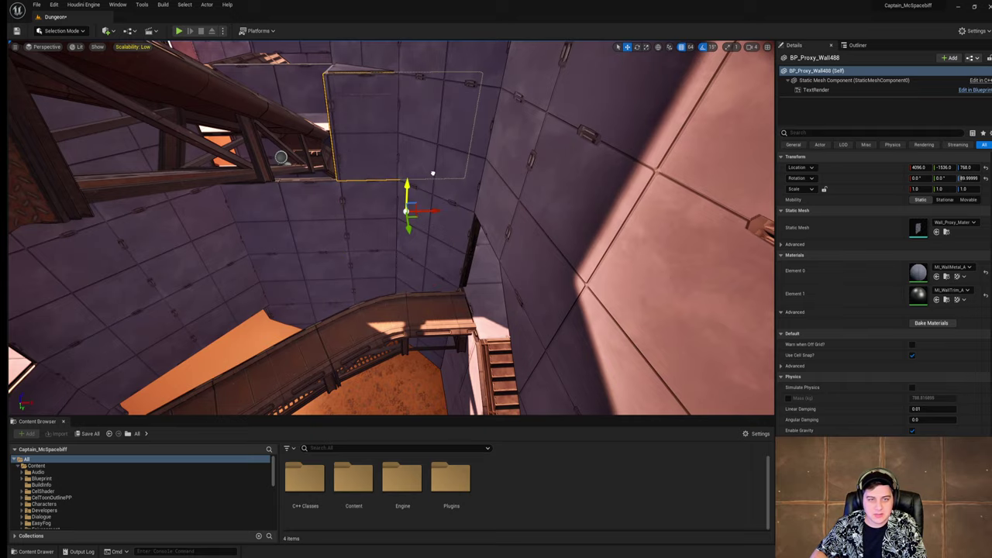
right_drag(432, 174, 463, 190)
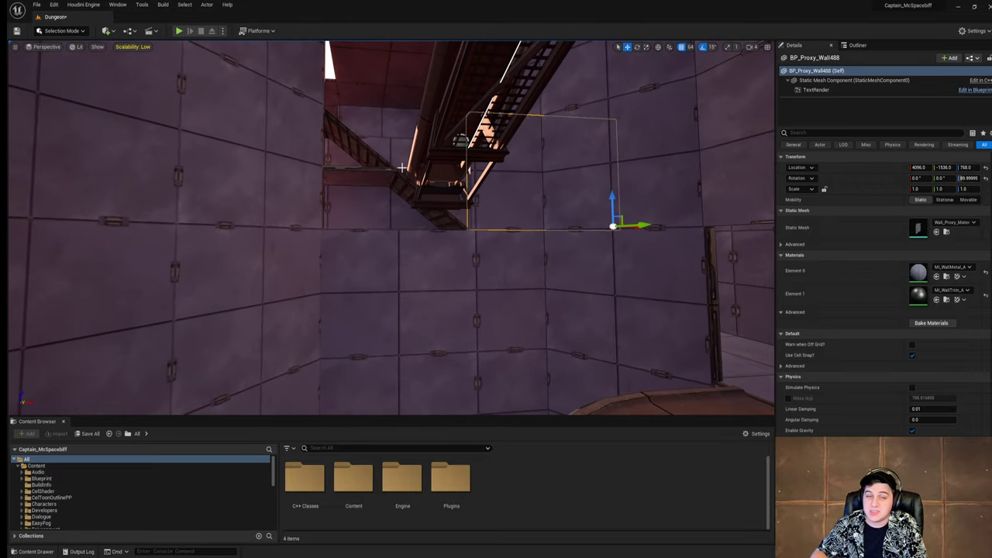
click(37, 4)
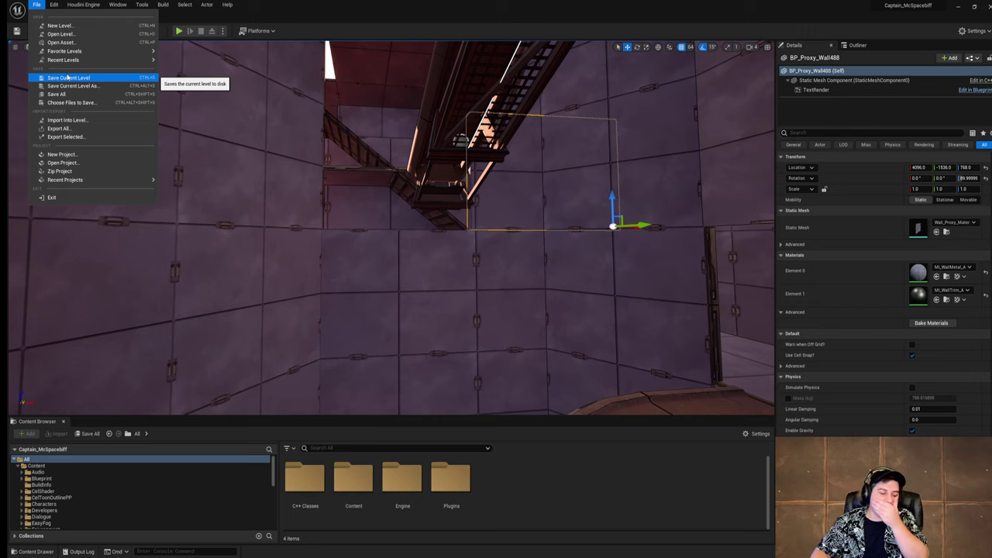
click(68, 78)
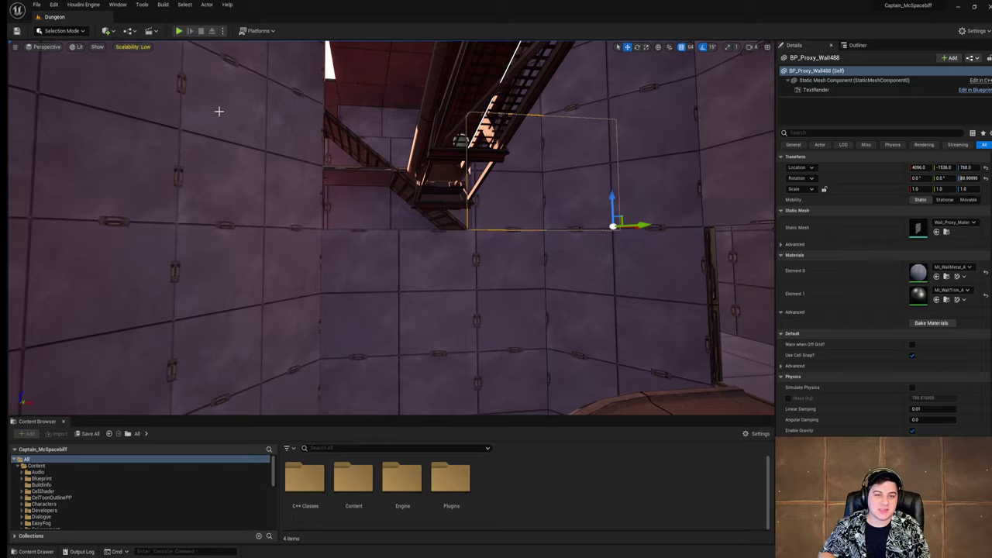
Step: Inspect the lowered floor, the bridge opening and the space under the platform, and save the level
right_drag(218, 111, 425, 160)
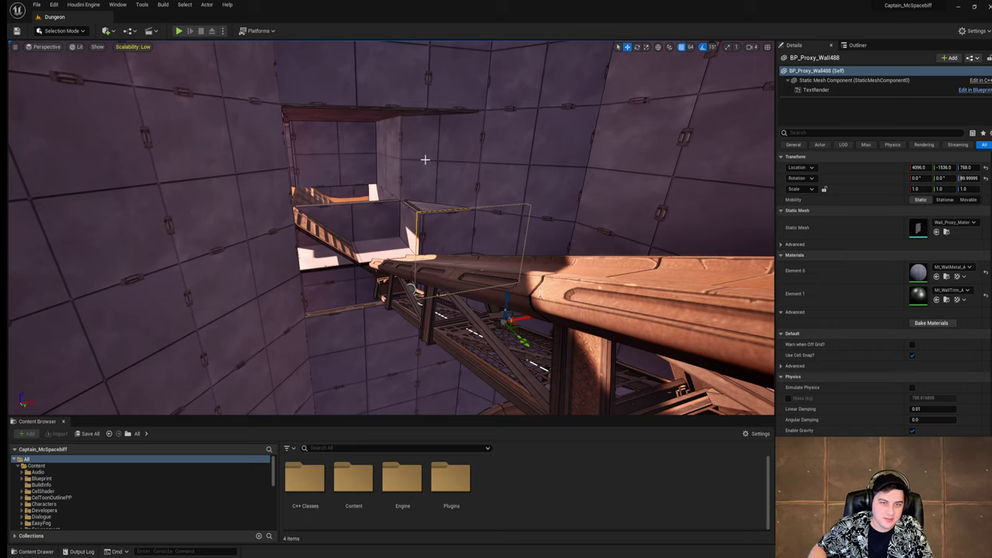
right_drag(526, 161, 535, 208)
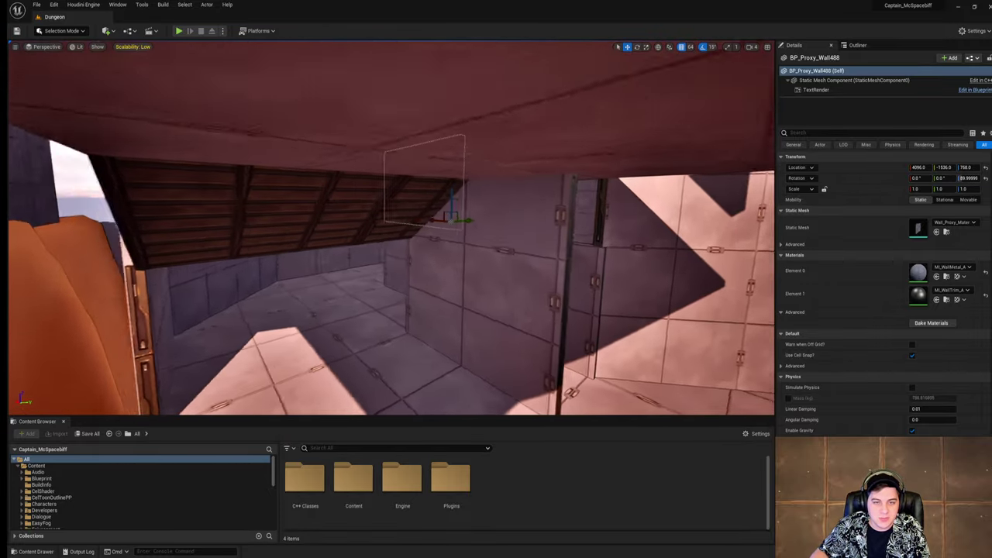
right_drag(473, 213, 410, 234)
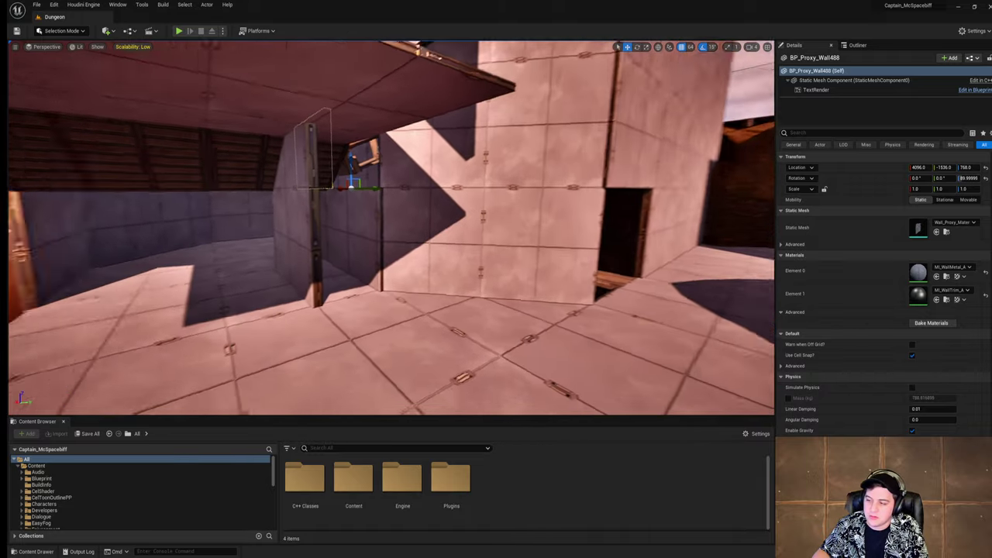
key(w)
right_drag(391, 227, 116, 179)
key(w)
key(w)
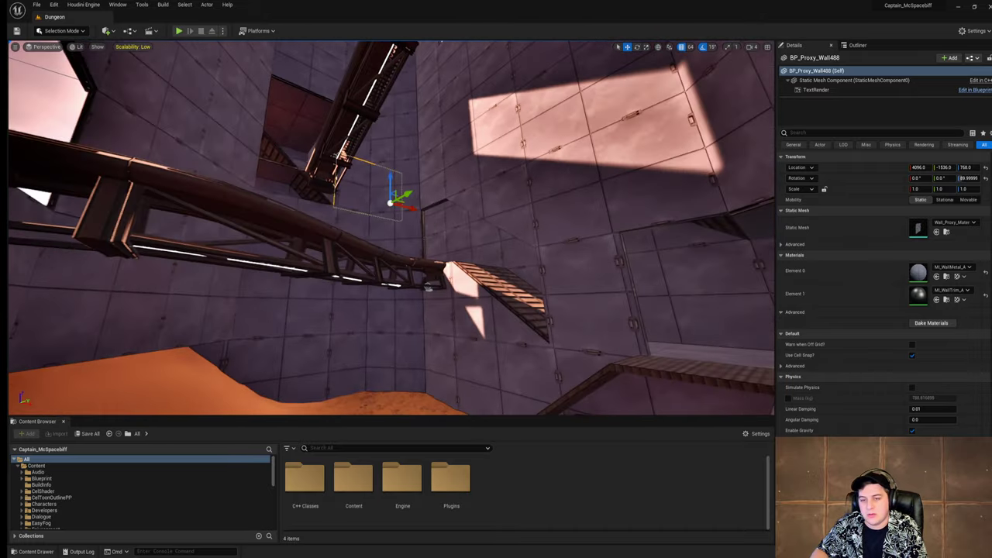
mouse_move(299, 209)
right_down()
mouse_move(290, 193)
mouse_move(287, 213)
right_up()
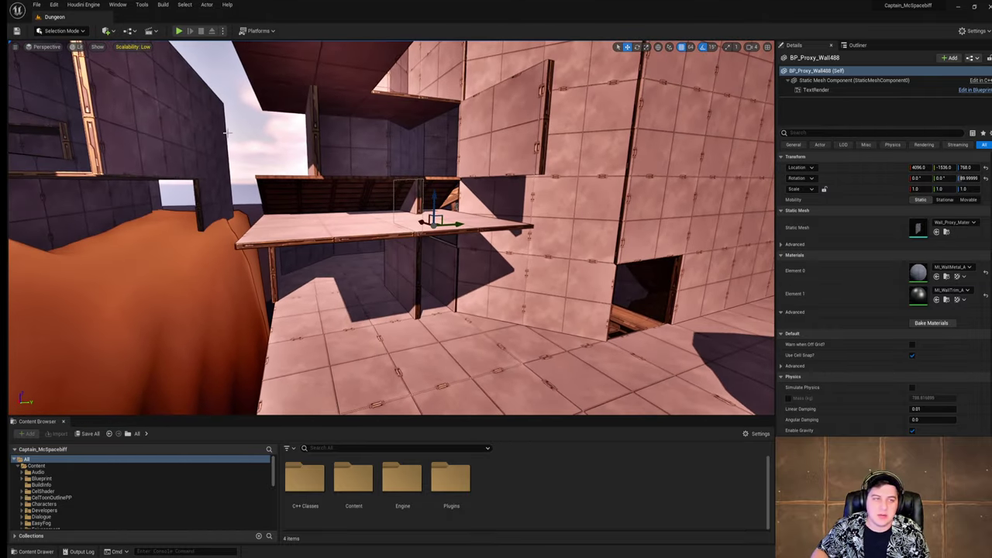
click(37, 4)
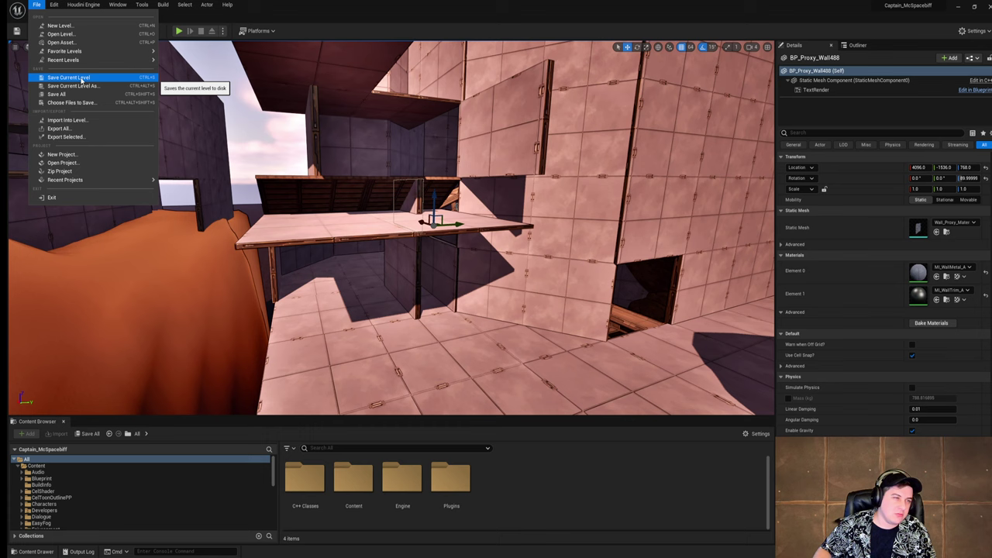
click(69, 78)
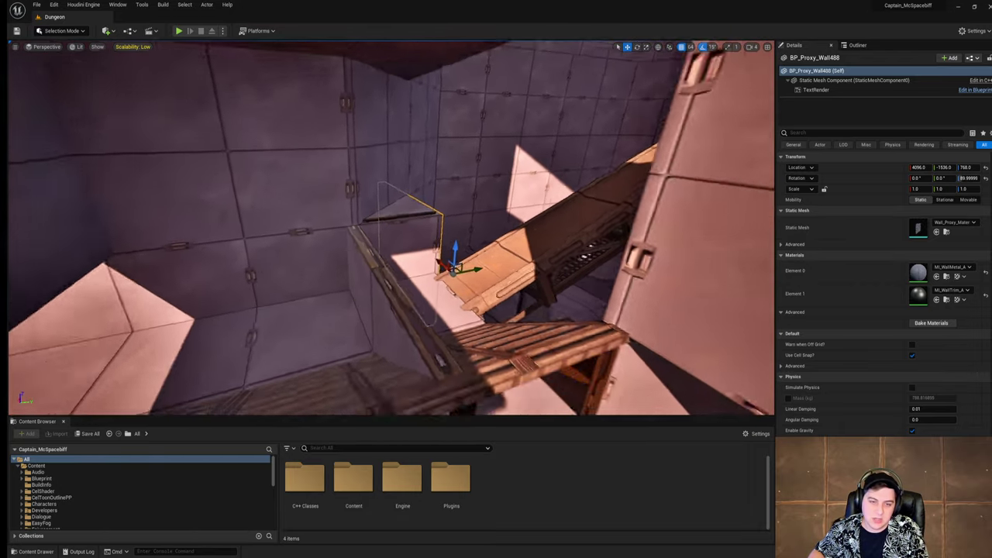
Step: Duplicate the triangular ramp wall beneath the lower stairs and rotate the copy to 0° about the vertical axis
key(s)
right_drag(473, 262, 474, 263)
key(w)
right_drag(387, 229, 388, 228)
right_drag(574, 262, 573, 262)
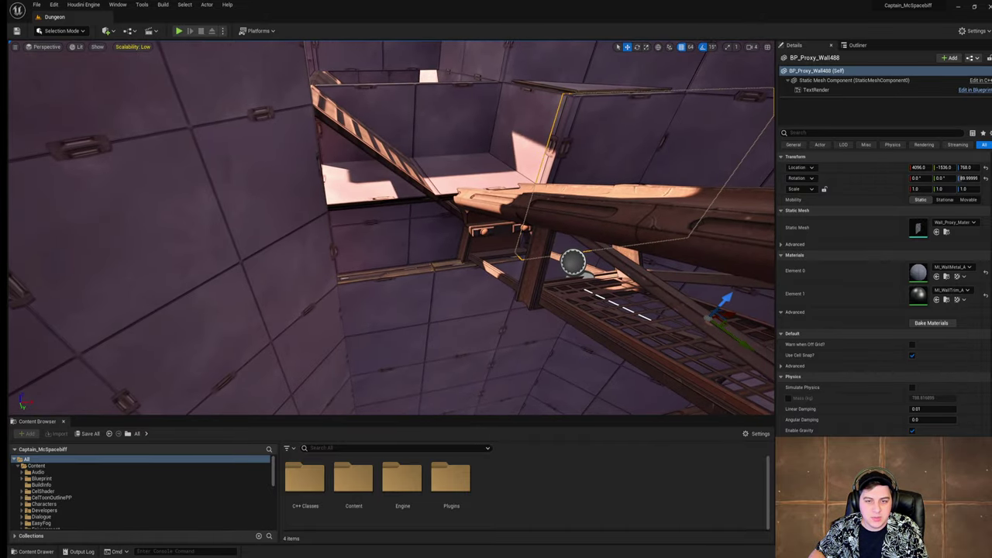
right_drag(387, 228, 434, 271)
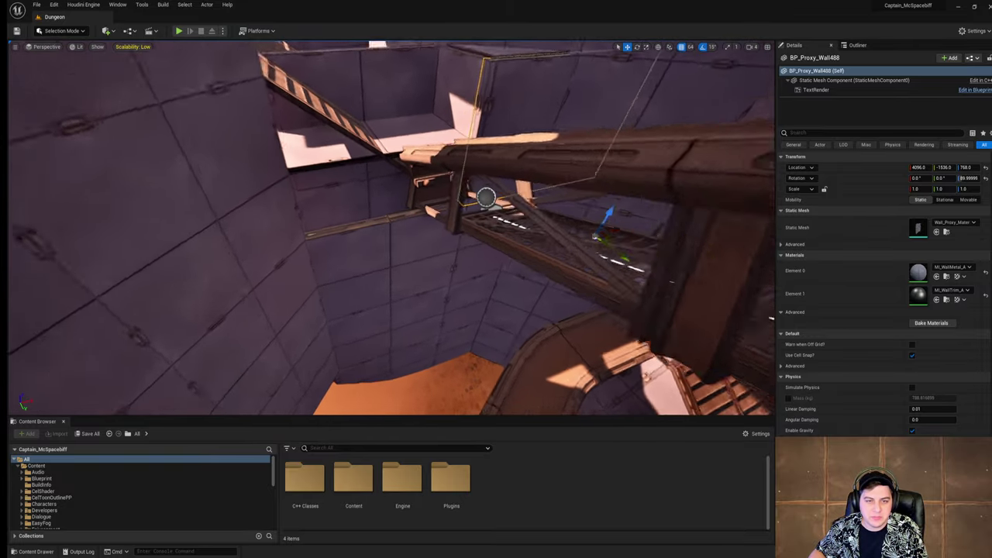
right_drag(486, 198, 389, 260)
click(467, 259)
mouse_move(467, 259)
right_down()
mouse_move(467, 279)
mouse_move(467, 259)
right_up()
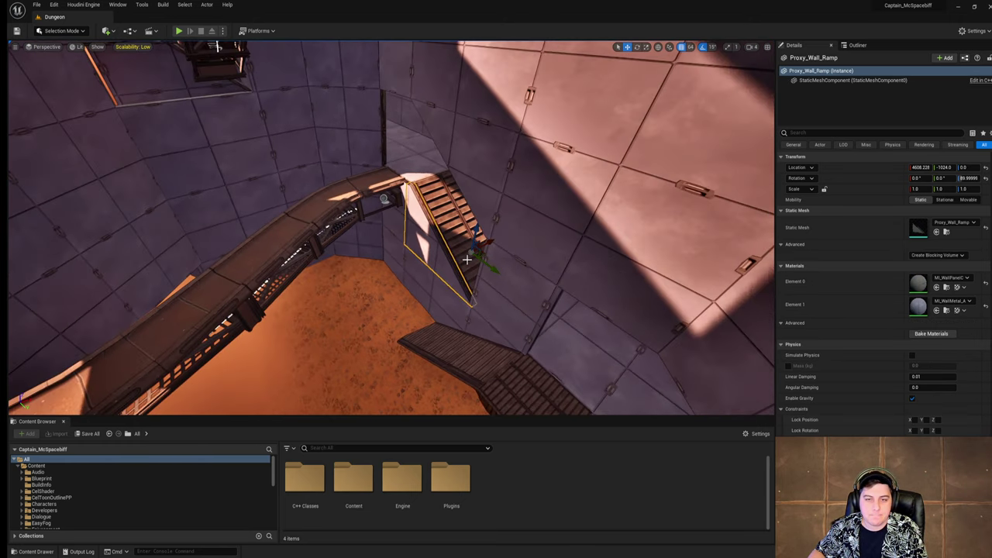
alt+drag(486, 243, 328, 321)
right_drag(327, 320, 297, 379)
key(e)
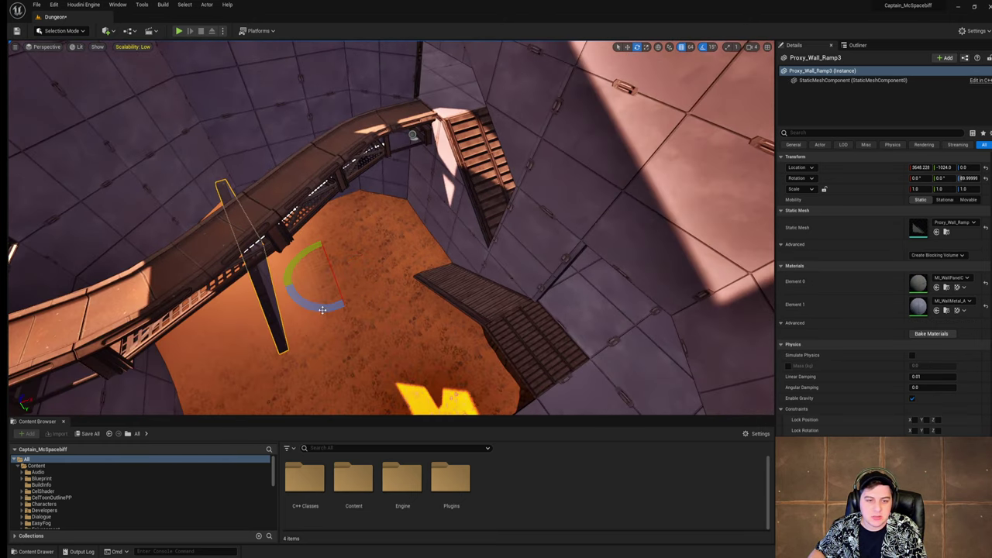
drag(323, 309, 208, 308)
Step: Move the ramp wall copy beneath the upper bridge's end, to location 3584.228, -2048, 768
right_drag(334, 332, 348, 287)
key(w)
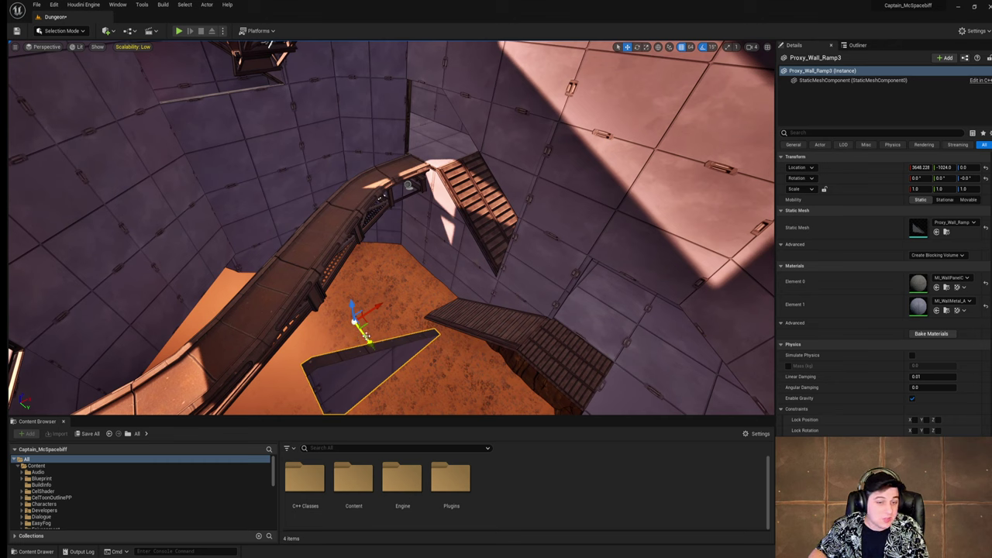
drag(368, 331, 299, 214)
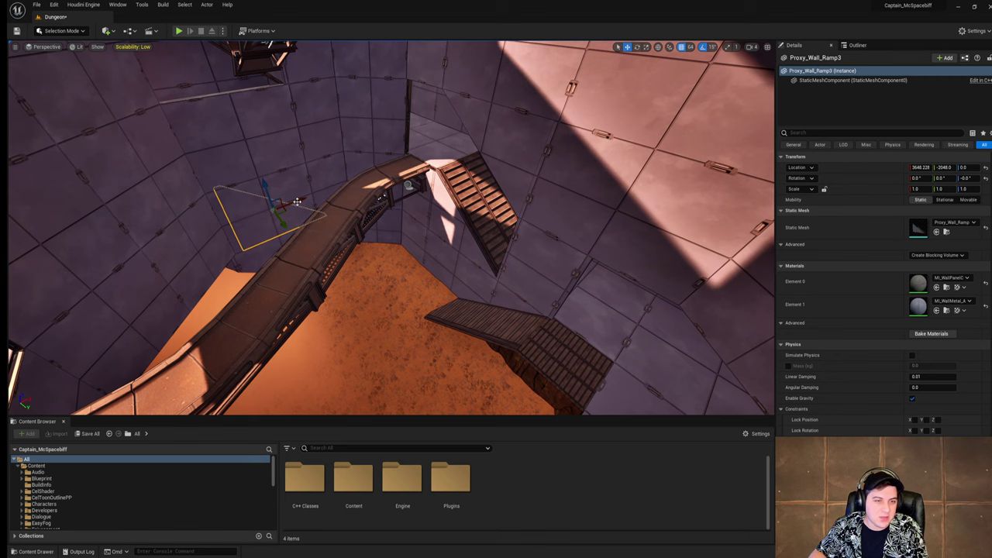
right_drag(384, 217, 333, 174)
mouse_move(403, 250)
right_down()
mouse_move(393, 221)
mouse_move(406, 259)
right_up()
drag(370, 114, 389, 168)
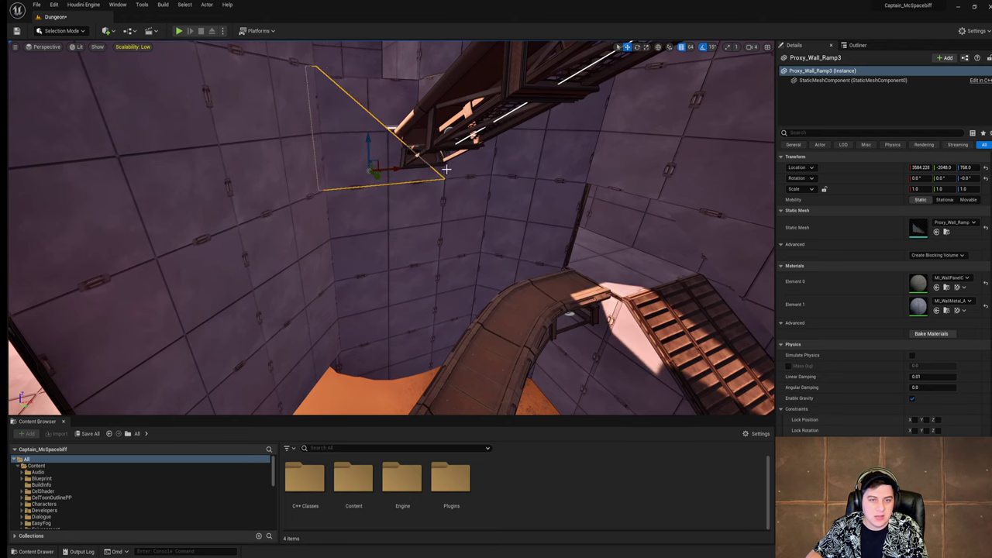
key(w)
right_drag(447, 169, 457, 224)
right_drag(360, 186, 446, 169)
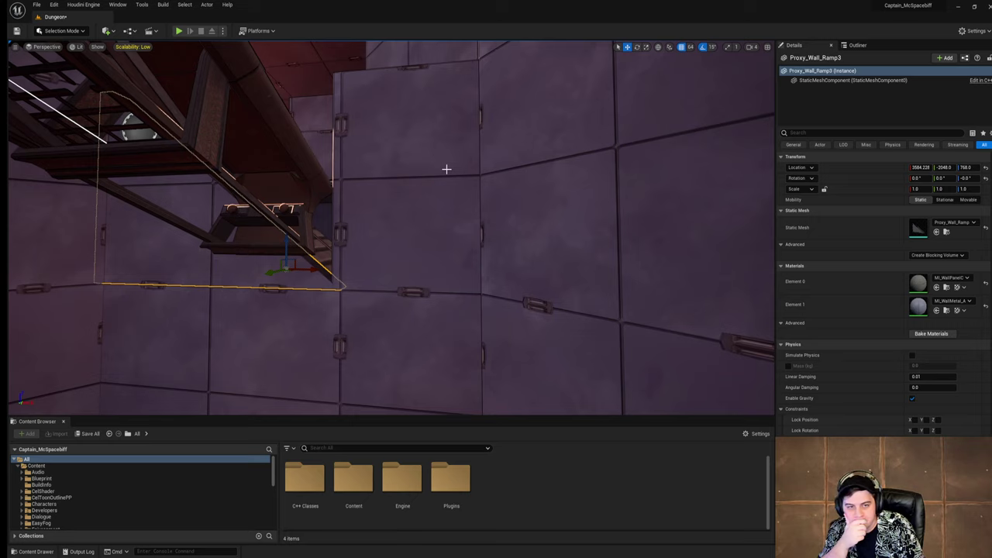
Step: Delete the wall panel beside the upper bridge's opening
click(454, 203)
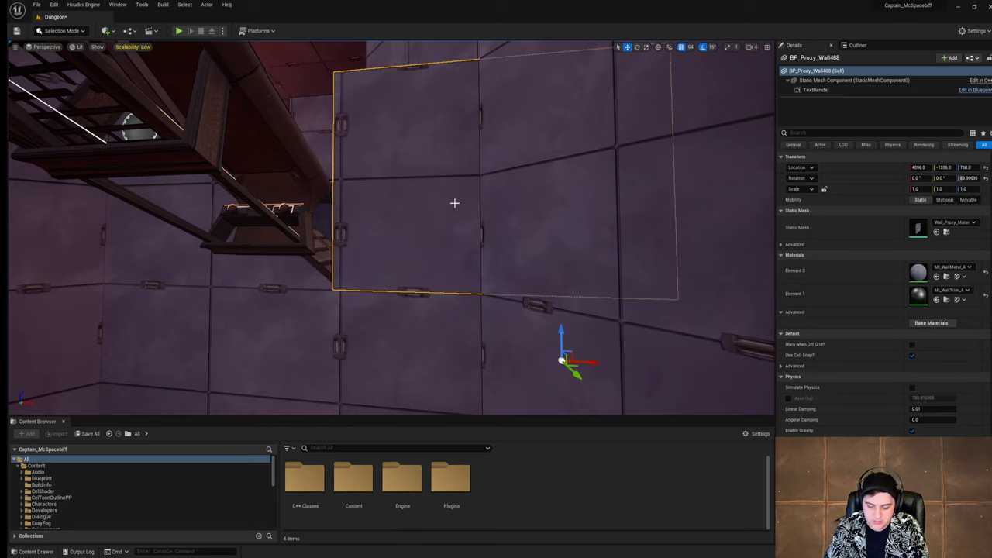
key(Delete)
right_drag(454, 203, 454, 203)
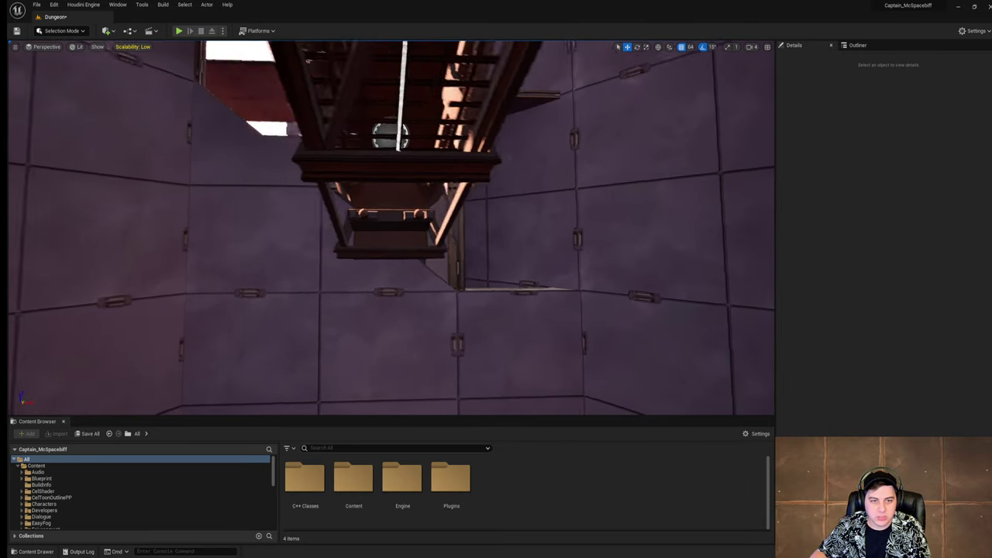
Step: Flip the ramp wall by 180° and fit it below the upper bridge's opening at location 3840.228, -2048, 960
right_drag(390, 248, 389, 247)
click(389, 247)
key(e)
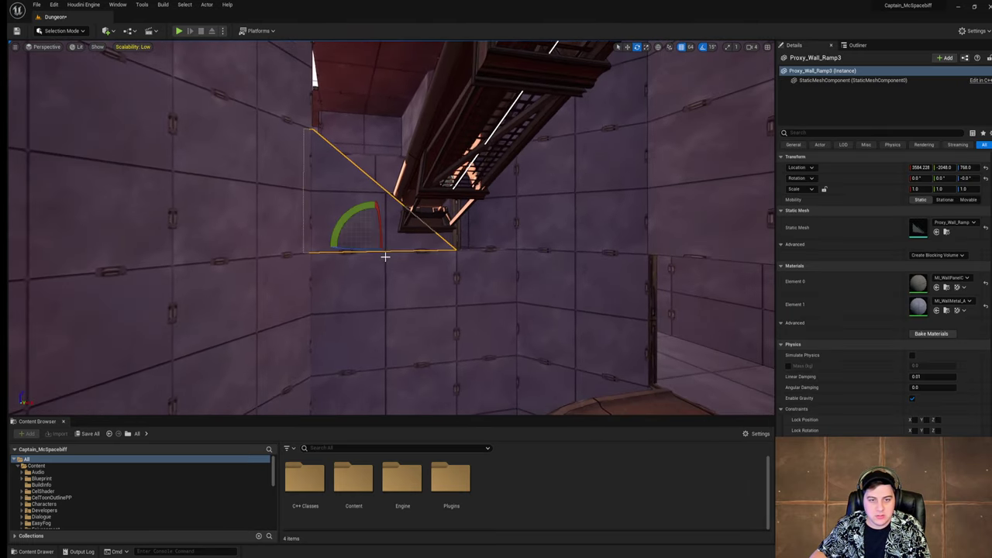
drag(372, 249, 387, 164)
key(w)
drag(408, 204, 454, 201)
right_drag(476, 212, 357, 202)
right_drag(488, 287, 487, 288)
Step: Duplicate the wall panel below the gap upward to a height of 768 to fill the missing wall section
click(532, 209)
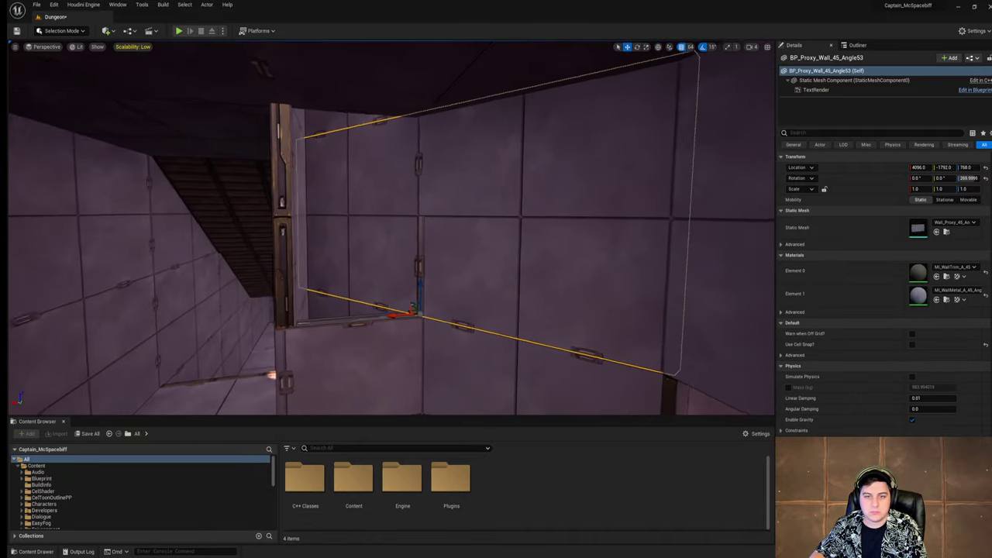
right_drag(532, 209, 516, 244)
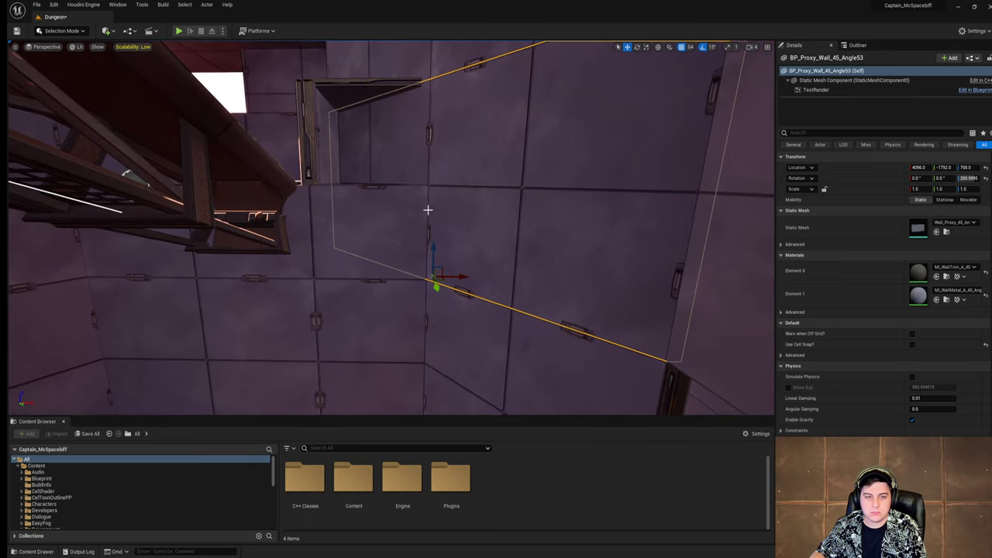
click(389, 219)
mouse_move(390, 219)
right_down()
mouse_move(345, 211)
mouse_move(392, 221)
right_up()
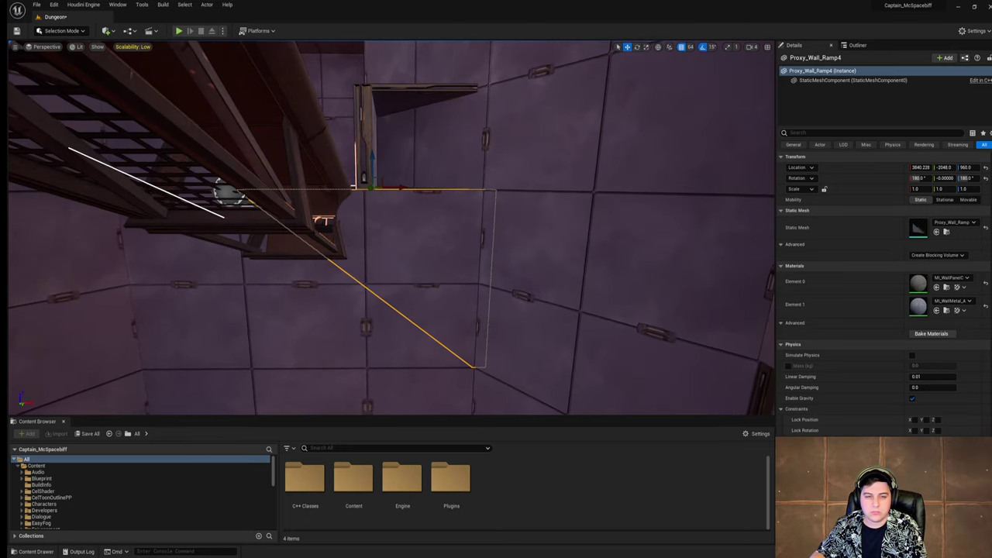
click(460, 355)
right_drag(460, 355, 465, 403)
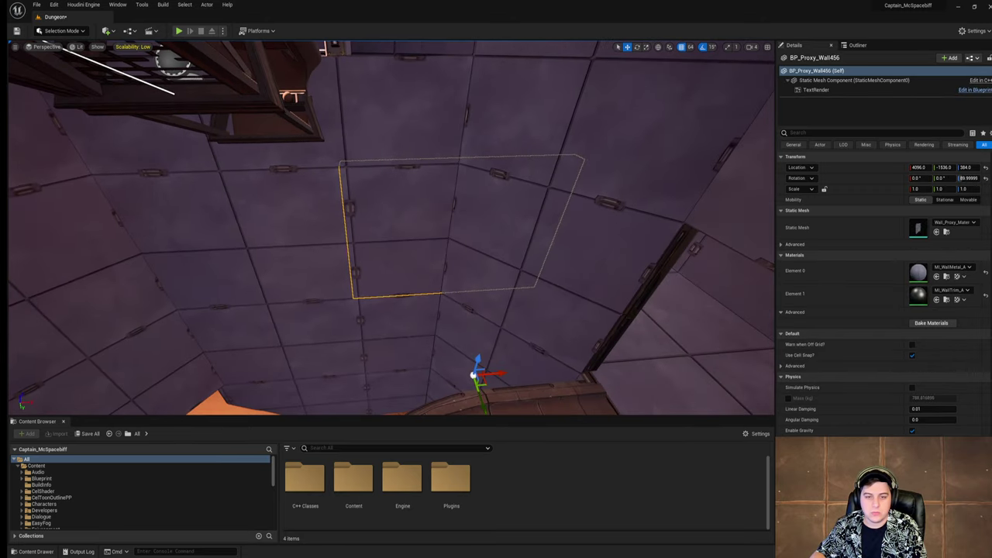
right_drag(481, 355, 480, 371)
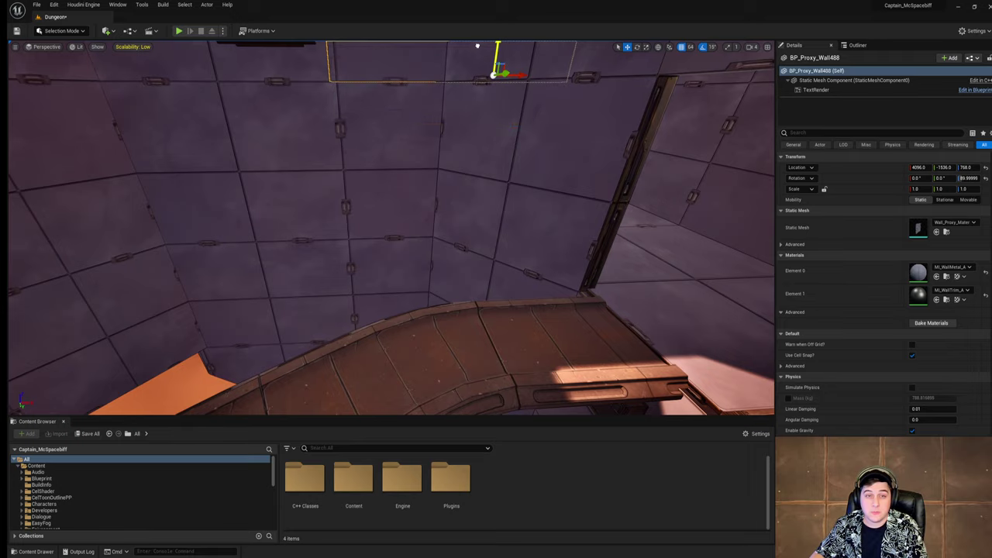
right_drag(477, 46, 468, 85)
Step: Copy the lowered inner floor panel behind the bridge opening to location 3584, -2304 at a height of 1152
click(431, 217)
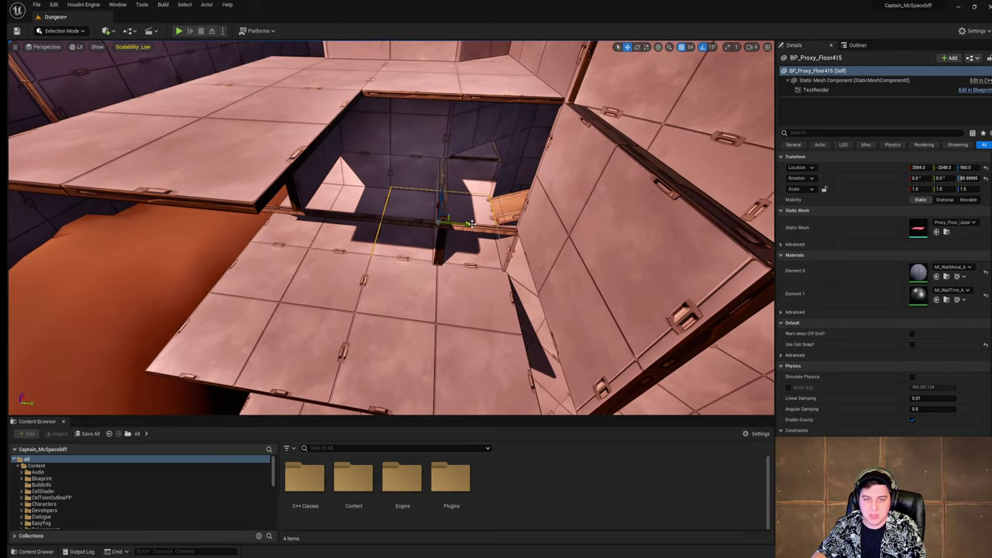
right_drag(385, 151, 401, 165)
right_drag(437, 223, 451, 237)
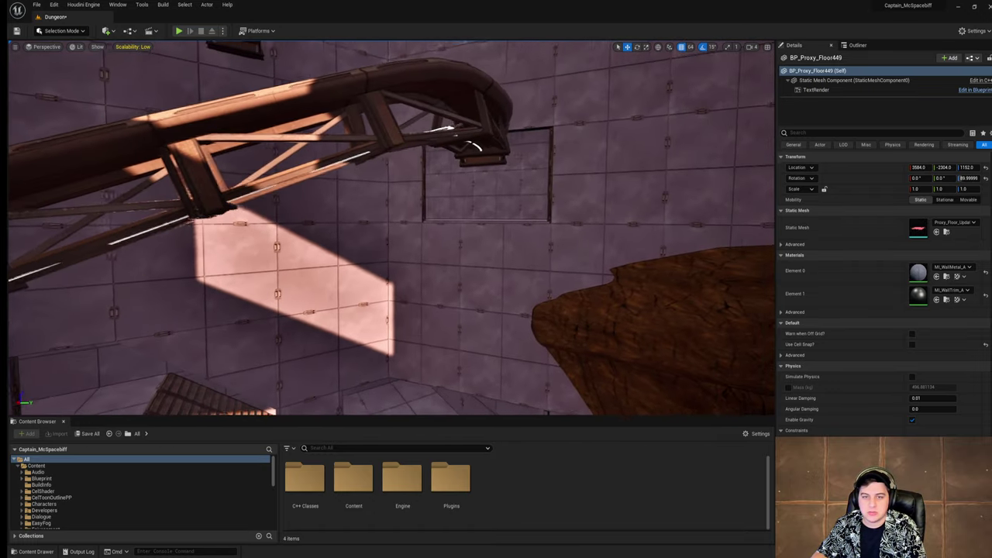
Step: Close the opening below the other bridge's end with a copy of the angled wall at height 1152, and save the level
click(502, 115)
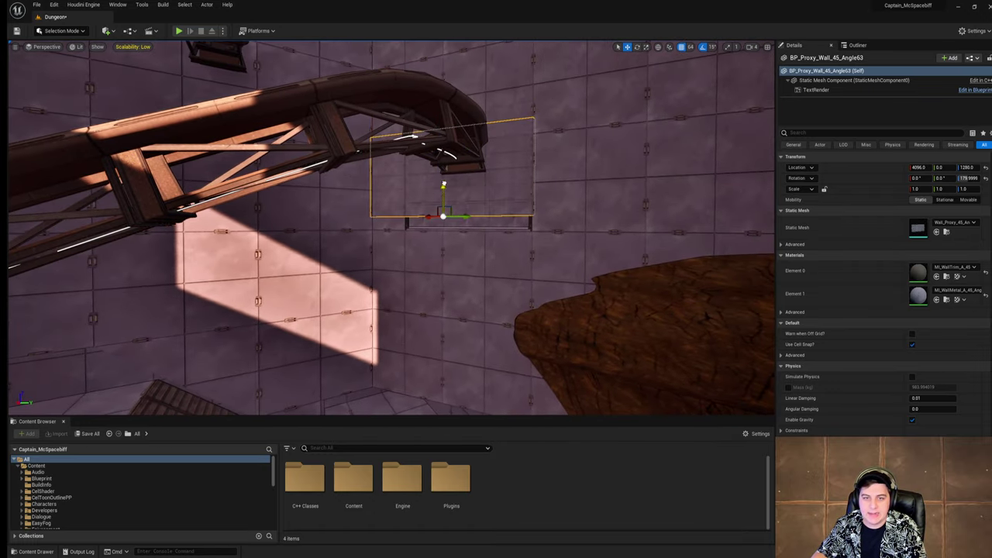
right_drag(451, 207, 451, 207)
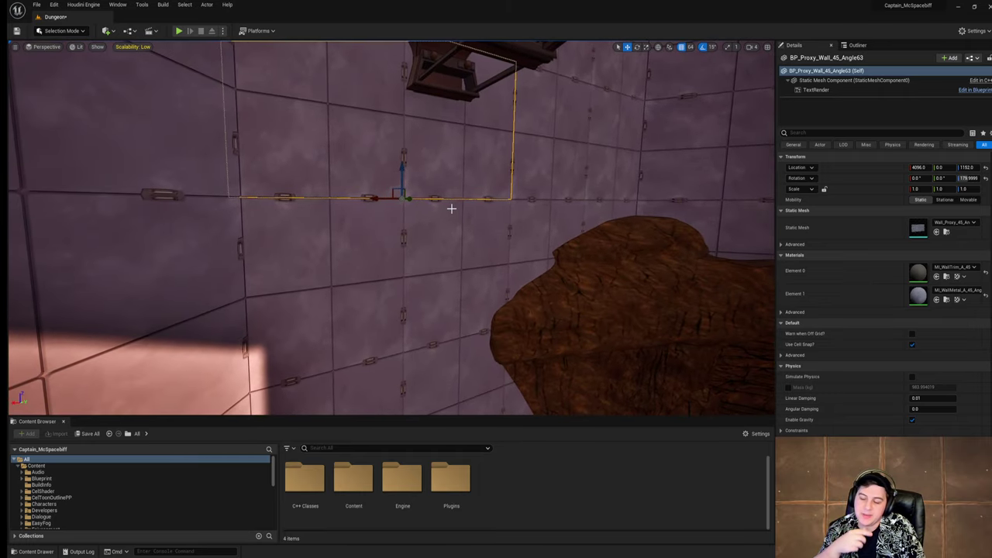
right_drag(457, 208, 457, 207)
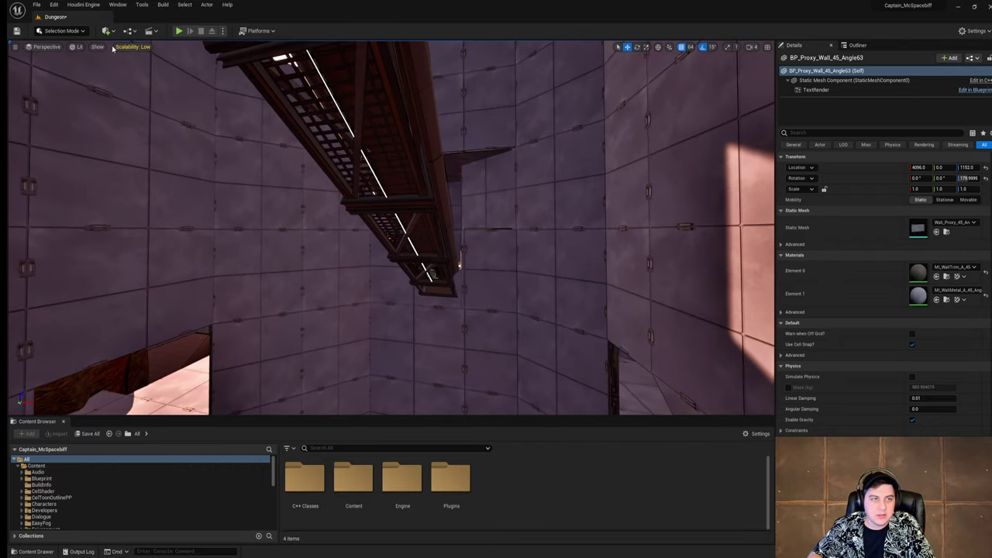
click(37, 5)
click(58, 76)
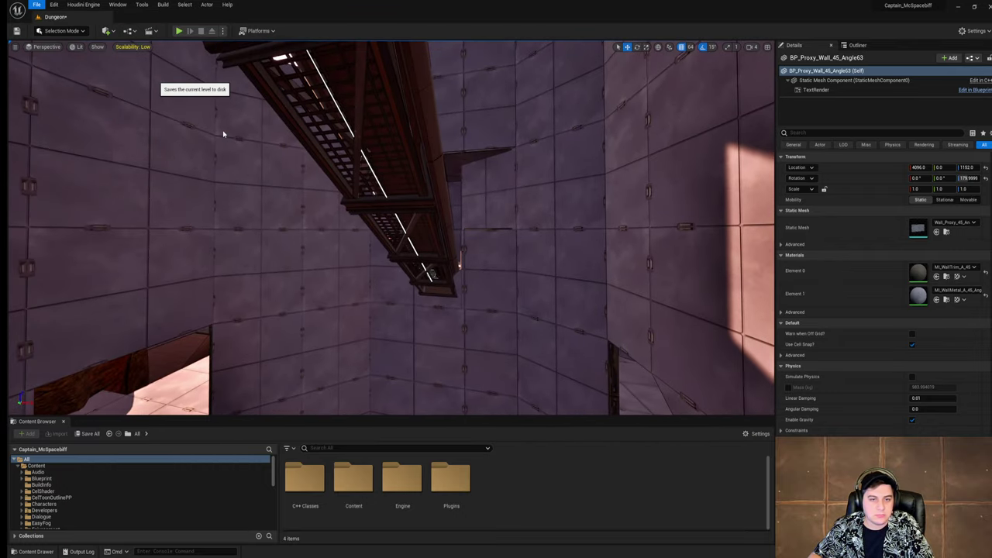
Step: Delete the angled wall panel directly above the closed opening to create a higher opening at the bridge's end
right_drag(564, 211, 593, 202)
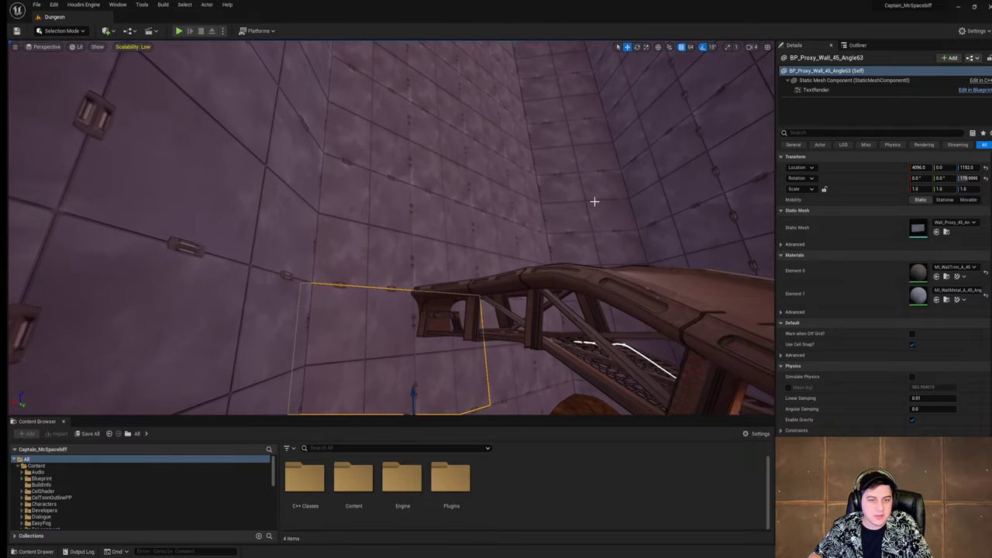
click(465, 238)
key(Delete)
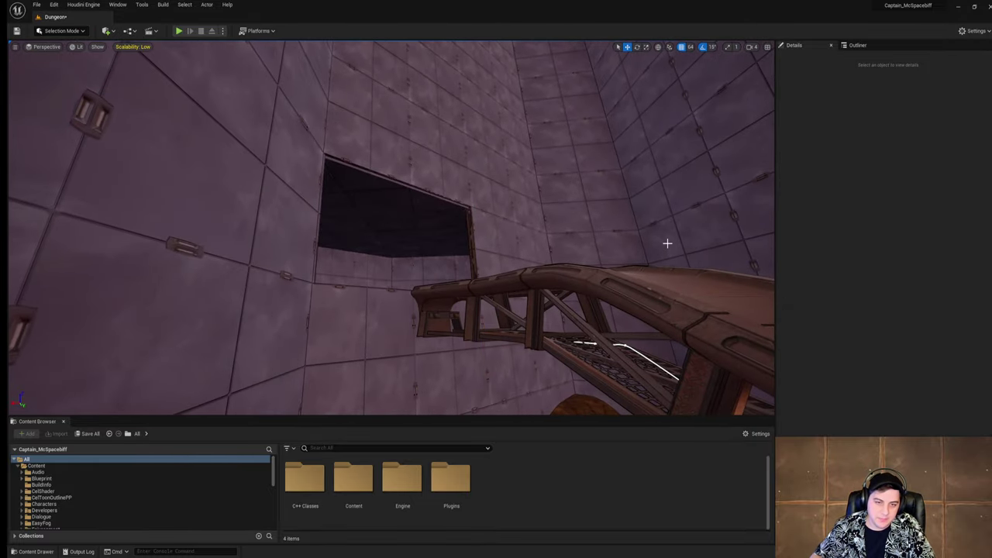
Step: Select the twelve floor panels of the room behind the new opening and raise them together to a height of 1536
right_drag(667, 243, 666, 243)
right_drag(429, 233, 430, 232)
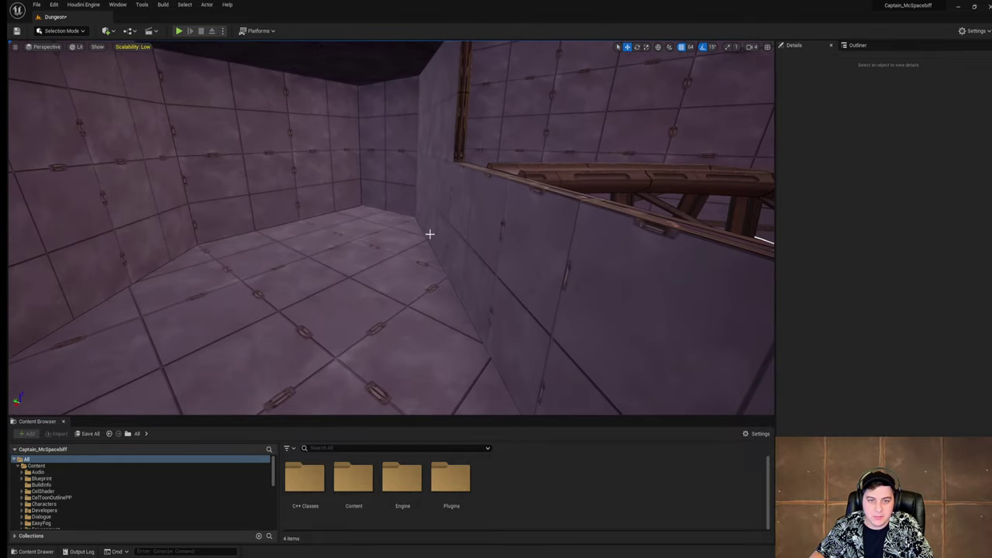
click(318, 227)
shift+click(257, 237)
shift+click(412, 251)
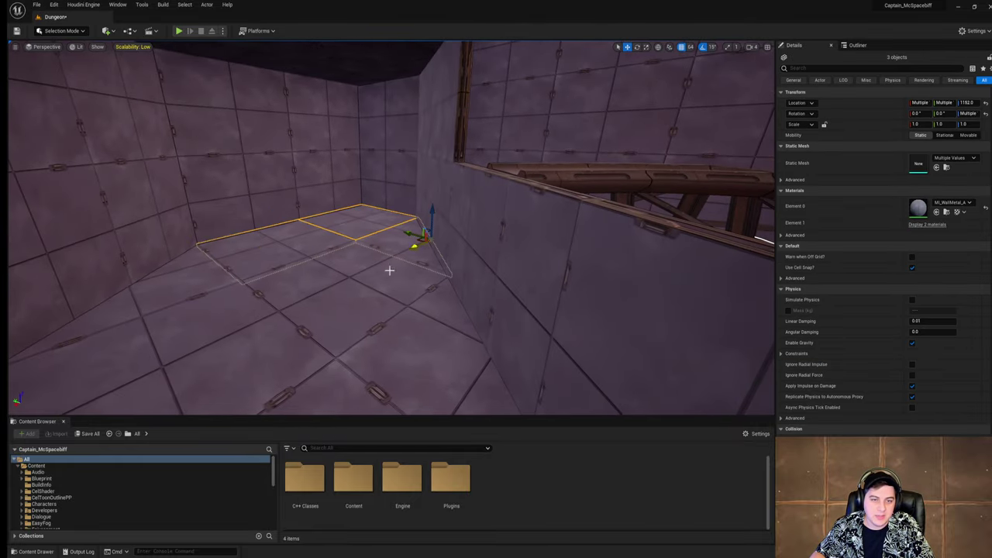
shift+click(349, 298)
shift+click(189, 294)
right_drag(411, 243, 411, 243)
shift+click(411, 243)
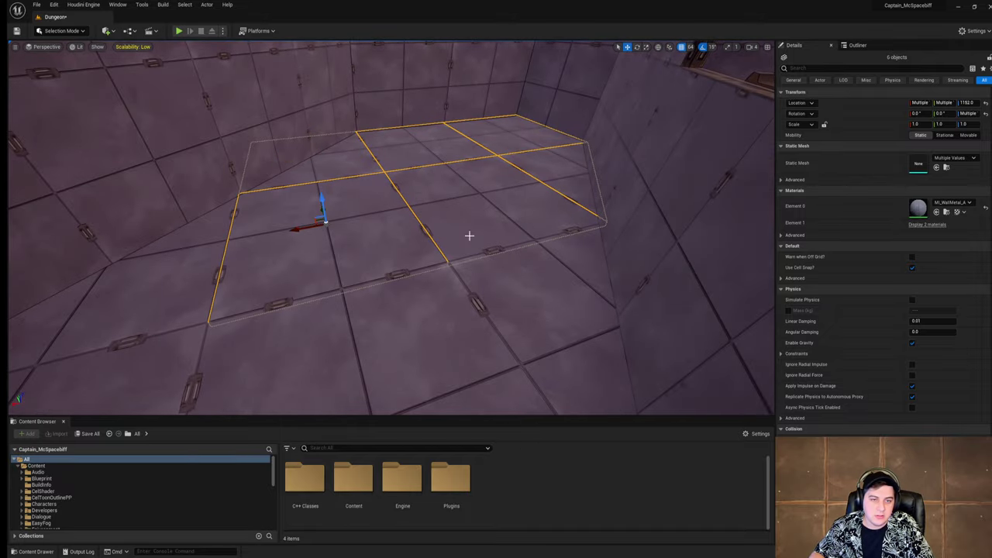
shift+click(527, 310)
shift+click(390, 356)
right_drag(482, 228, 482, 229)
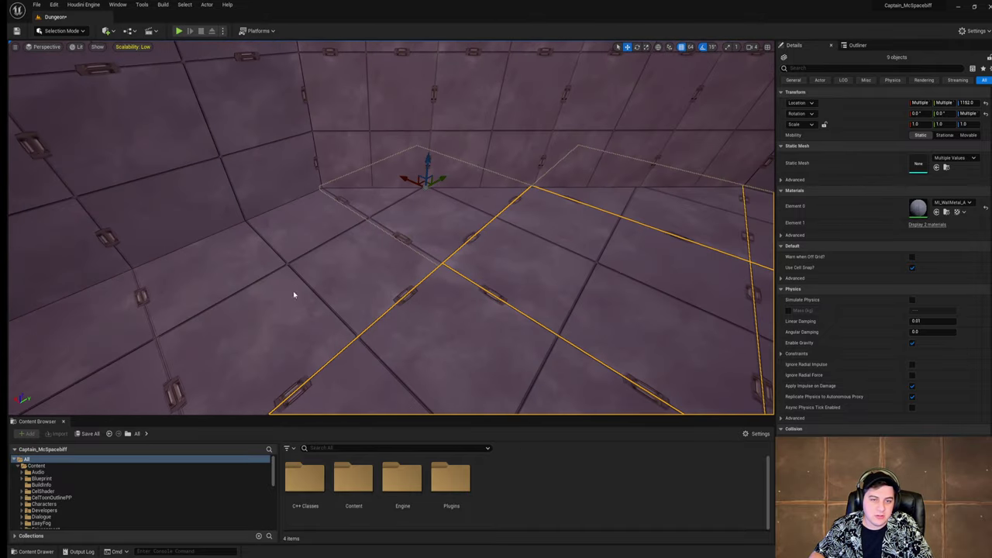
right_drag(294, 295, 363, 261)
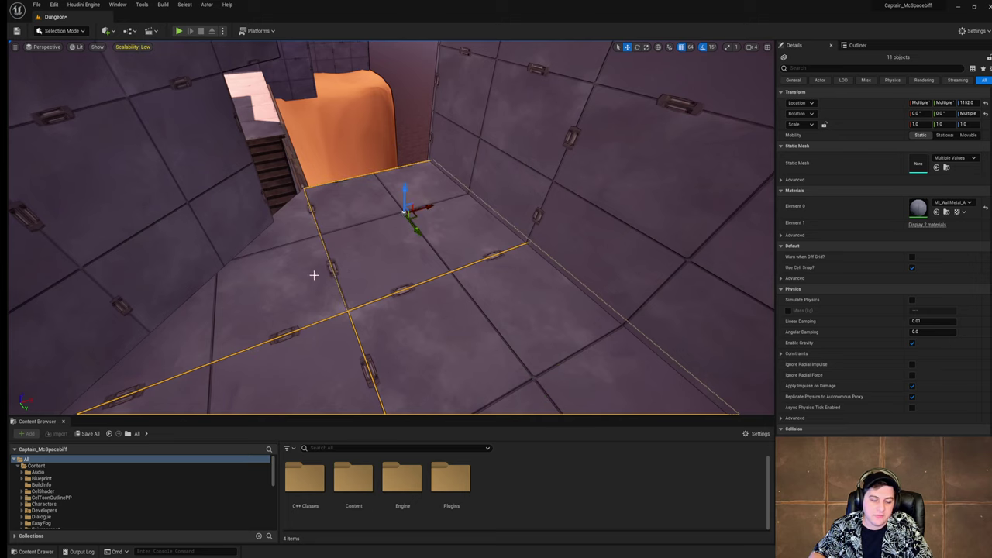
shift+click(290, 275)
right_drag(290, 275, 548, 227)
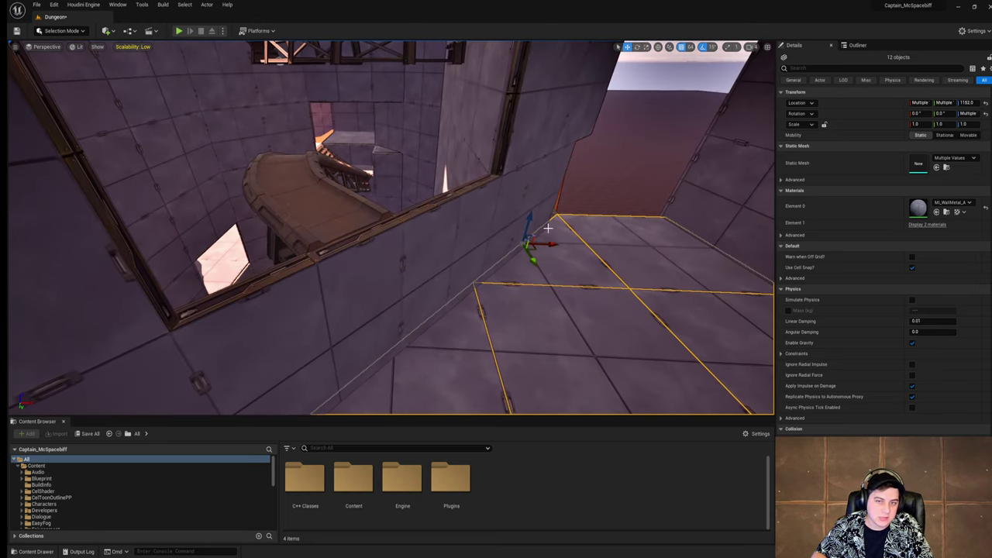
drag(529, 219, 589, 111)
right_drag(589, 111, 745, 112)
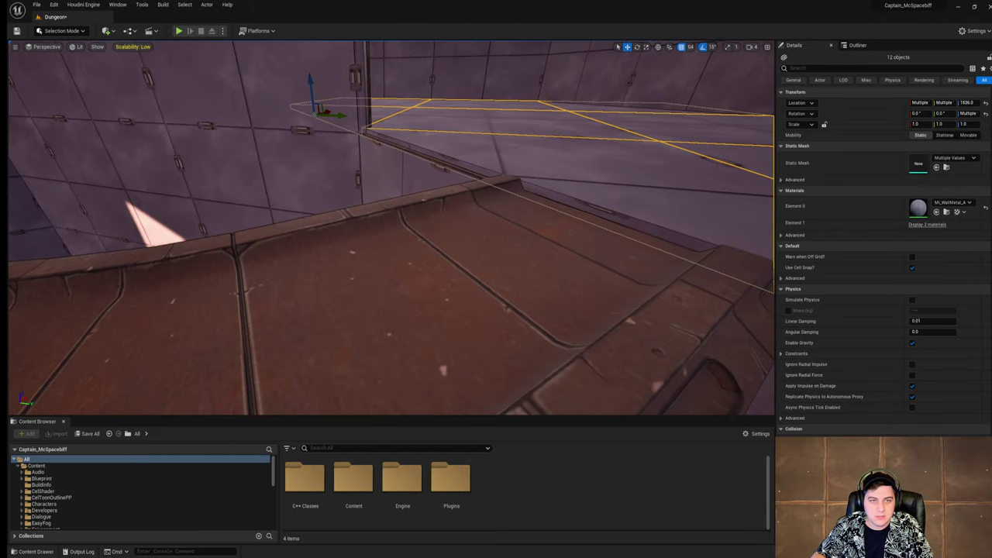
right_drag(517, 127, 495, 140)
drag(370, 138, 370, 129)
Step: Inspect the upper bridge's opening and stair landing from inside the shaft, and save the level
right_drag(494, 161, 210, 163)
key(w)
key(w)
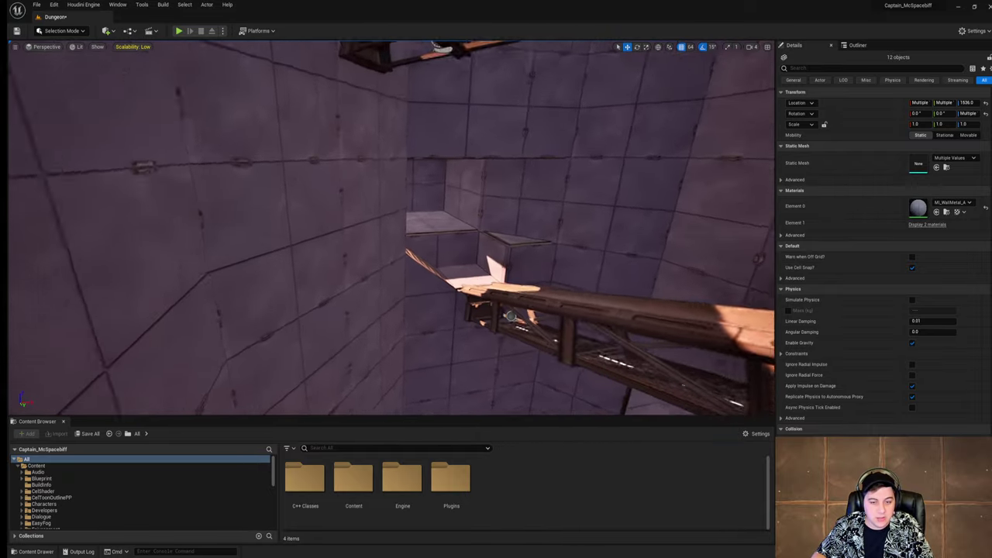
right_drag(330, 107, 568, 174)
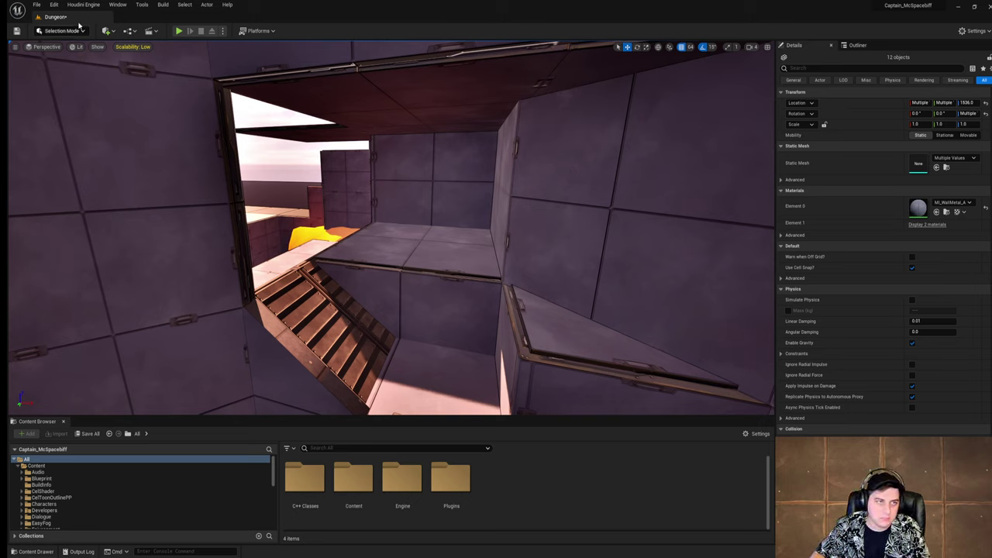
click(36, 5)
click(72, 80)
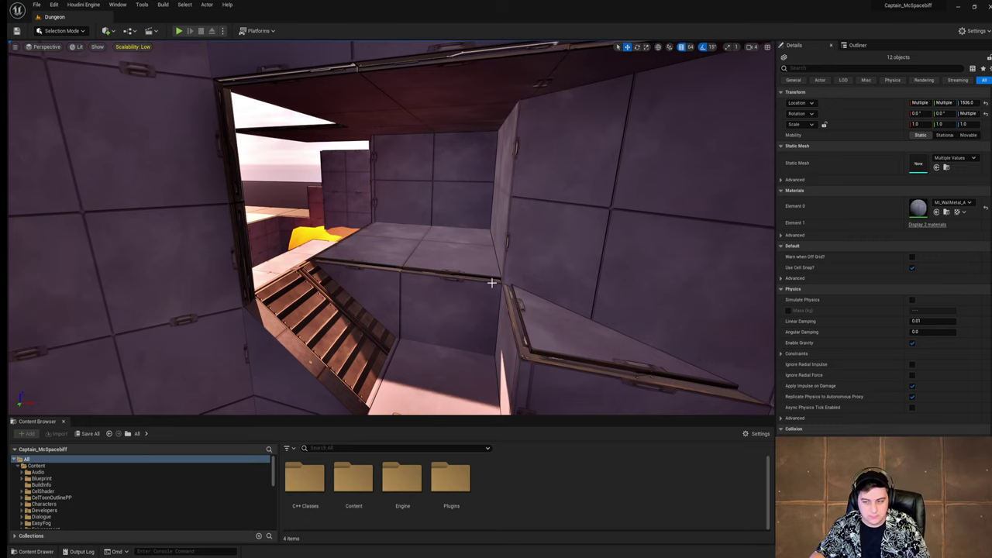
right_drag(491, 283, 526, 230)
click(531, 129)
right_drag(531, 129, 465, 139)
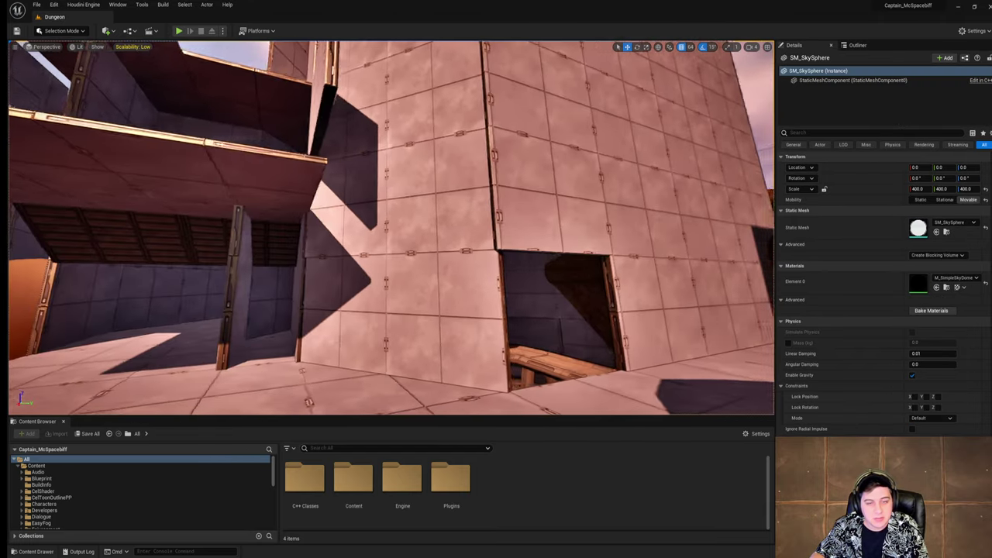
Step: Review the curved bridges, stair ramp and wall openings from outside and inside the shaft, and save the current level
right_drag(526, 227, 519, 226)
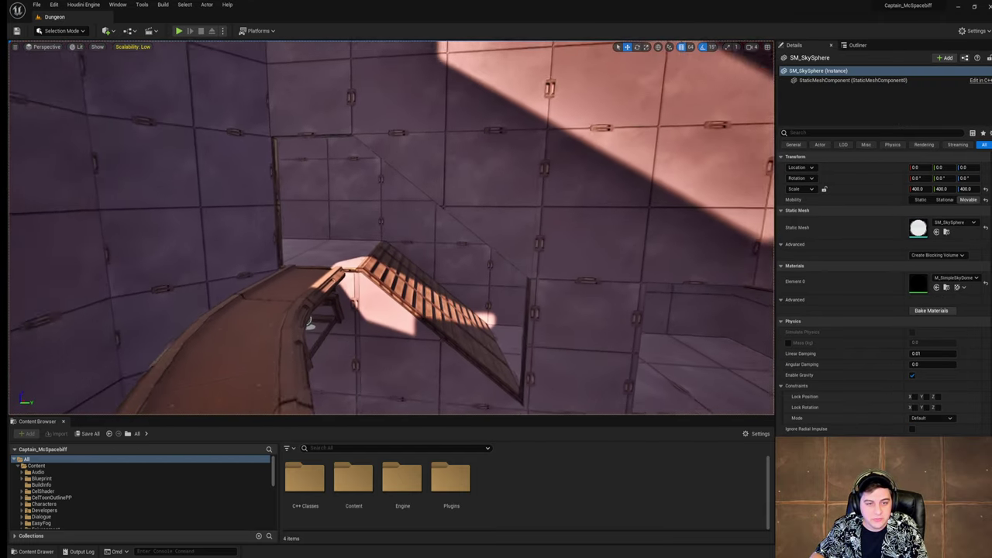
right_drag(529, 132, 530, 131)
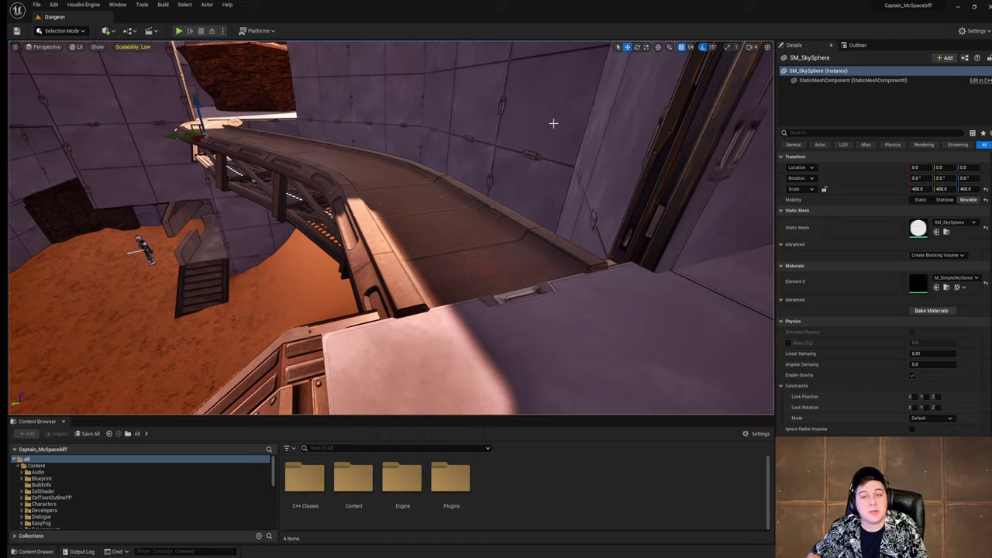
key(w)
right_drag(553, 123, 542, 101)
click(36, 4)
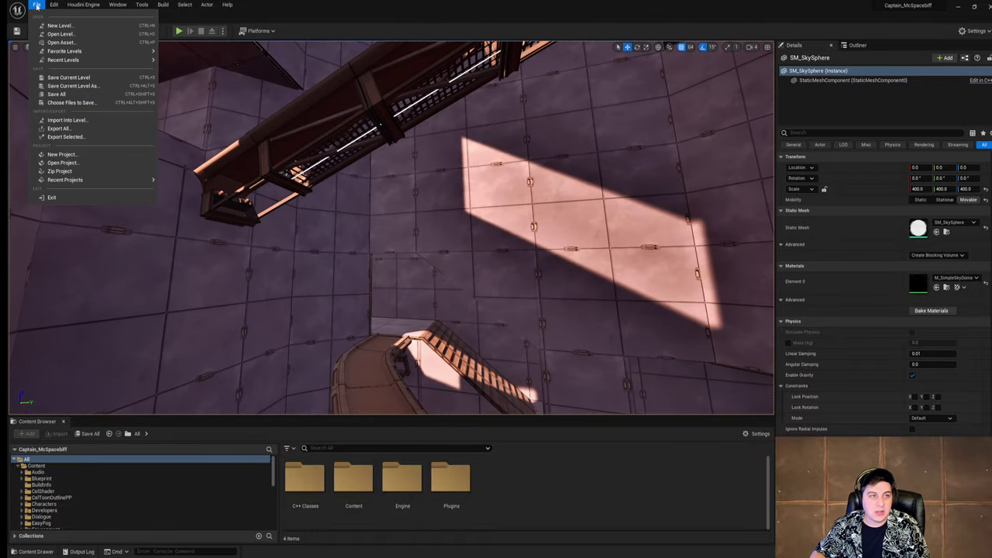
click(110, 76)
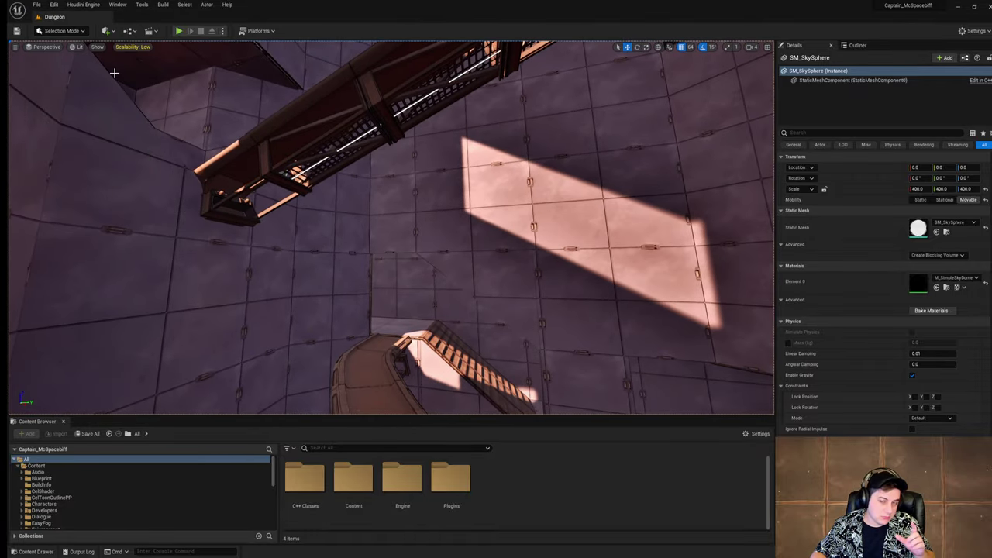
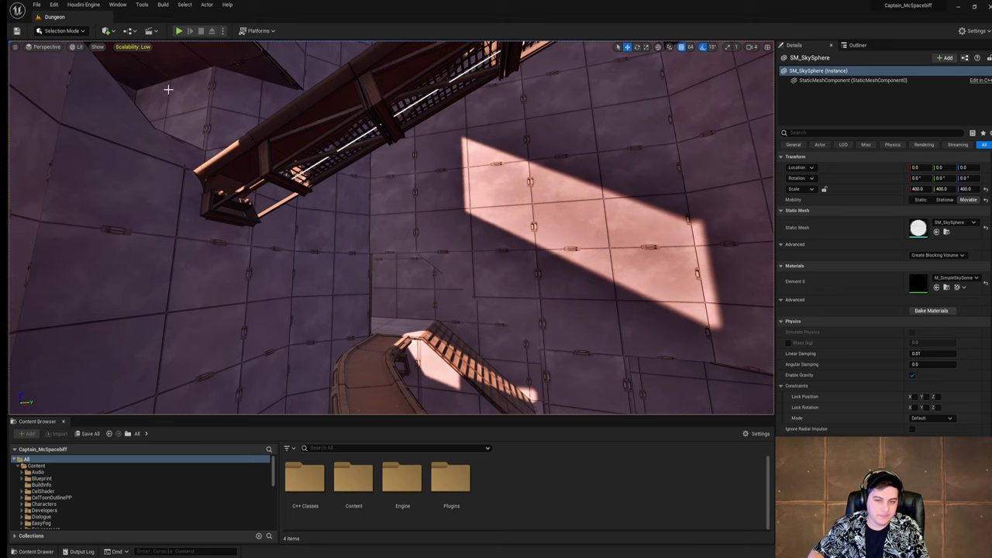
right_drag(447, 226, 496, 231)
key(w)
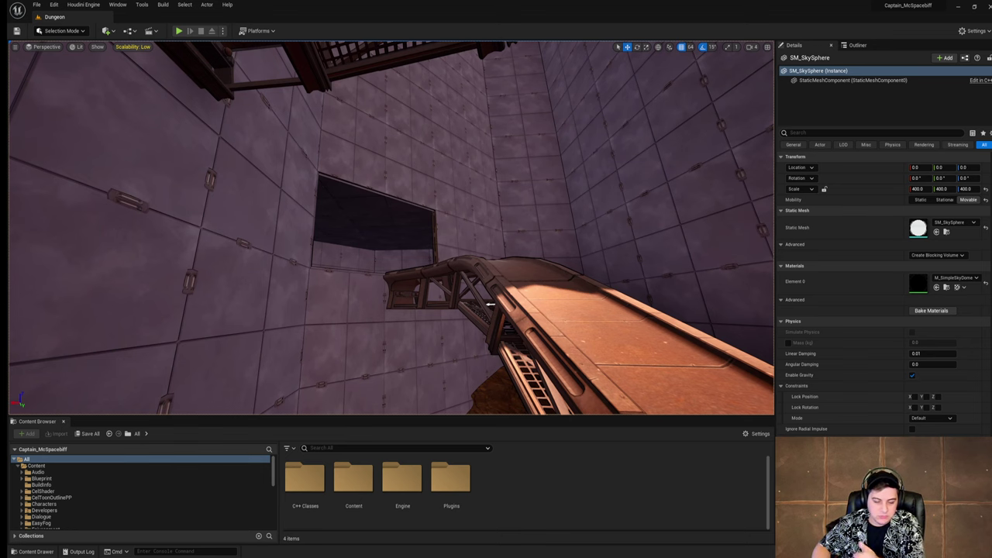
Step: Inspect the curved bridge and openings inside the tall shaft, then save the current level
right_drag(490, 303, 535, 229)
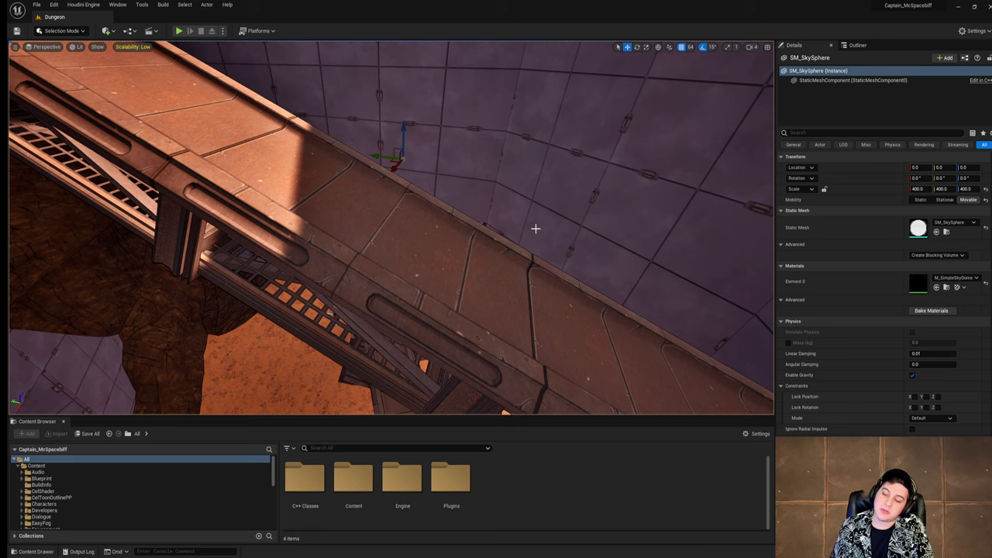
right_drag(570, 201, 418, 203)
right_drag(524, 199, 483, 183)
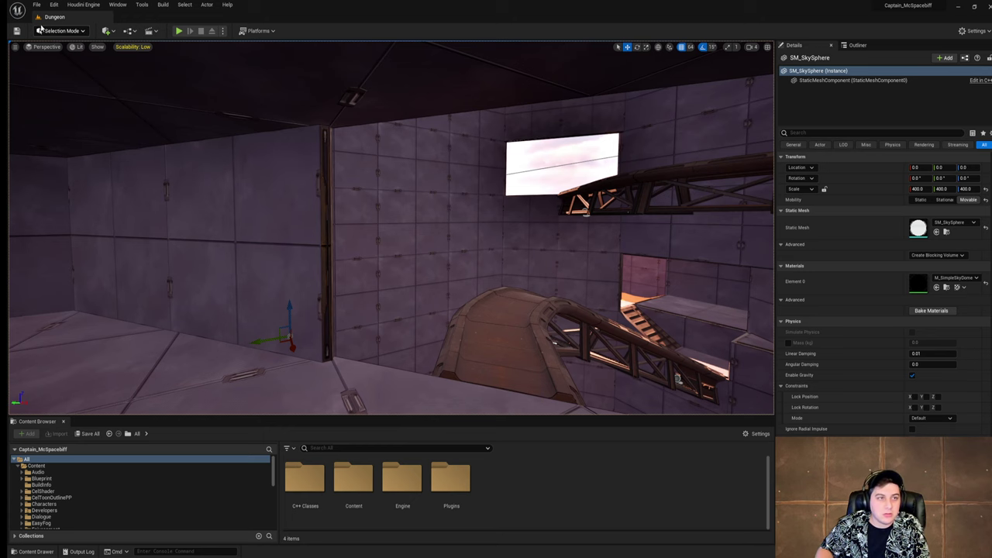
click(35, 6)
click(73, 76)
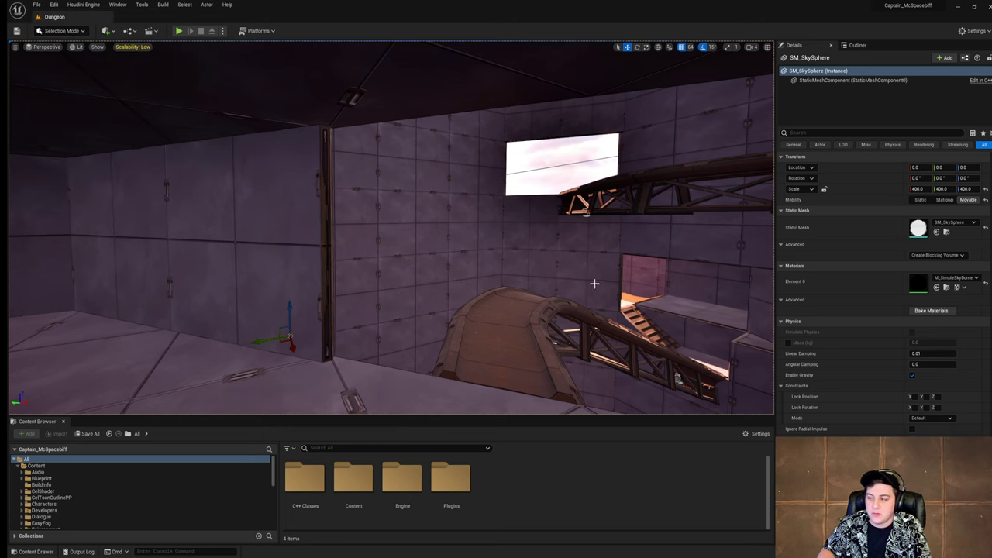
Step: Playtest the level by jumping and running around the curved bridge in the shaft, then end the play session
right_drag(593, 284, 593, 284)
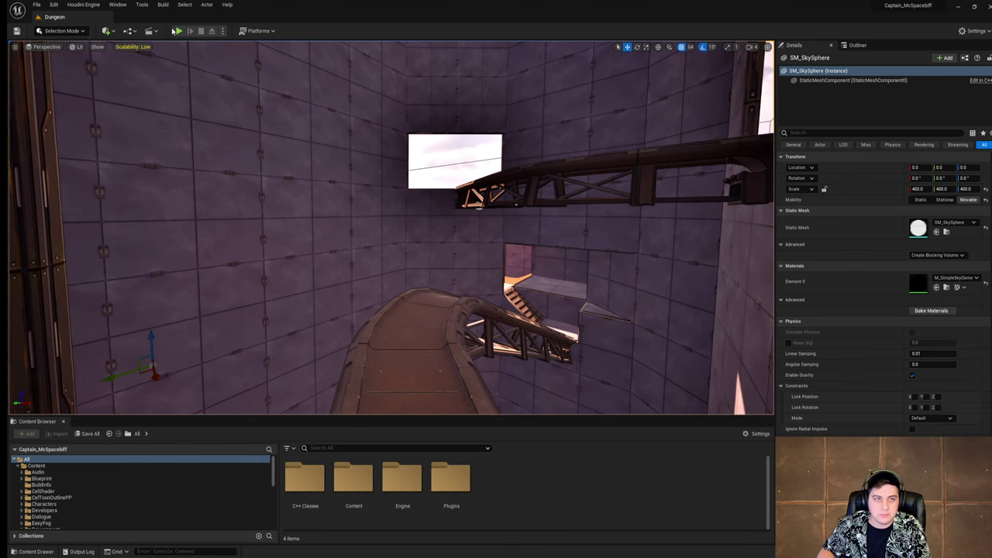
key(alt+p)
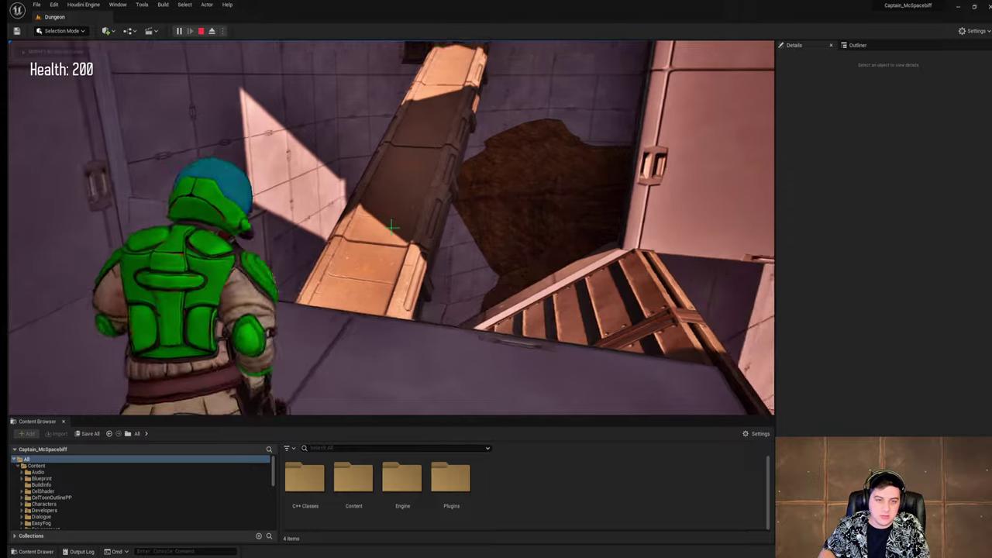
key(space)
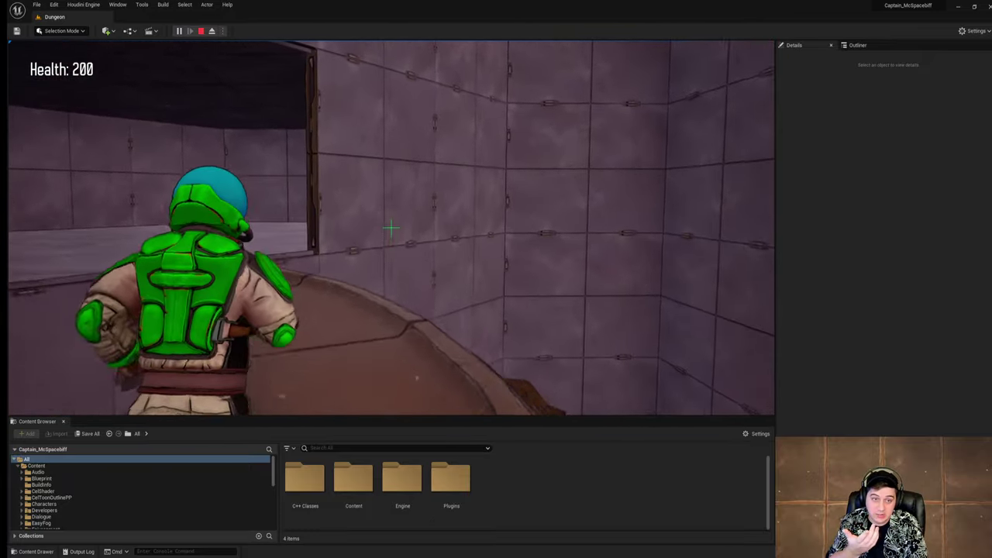
key(Escape)
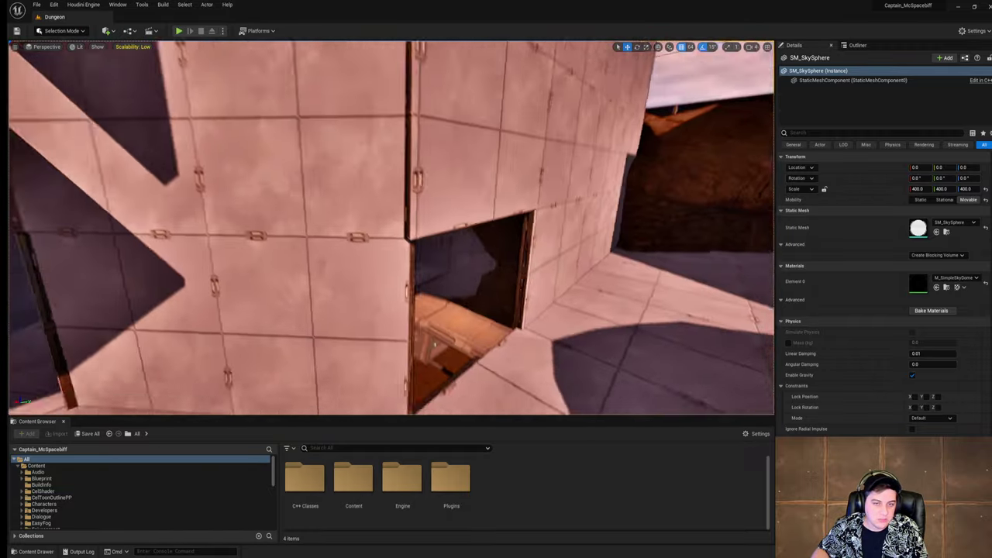
Step: Check the shaft from the outer doorway up to the two bridges, then save the current level
key(w)
right_drag(434, 344, 586, 313)
key(w)
key(w)
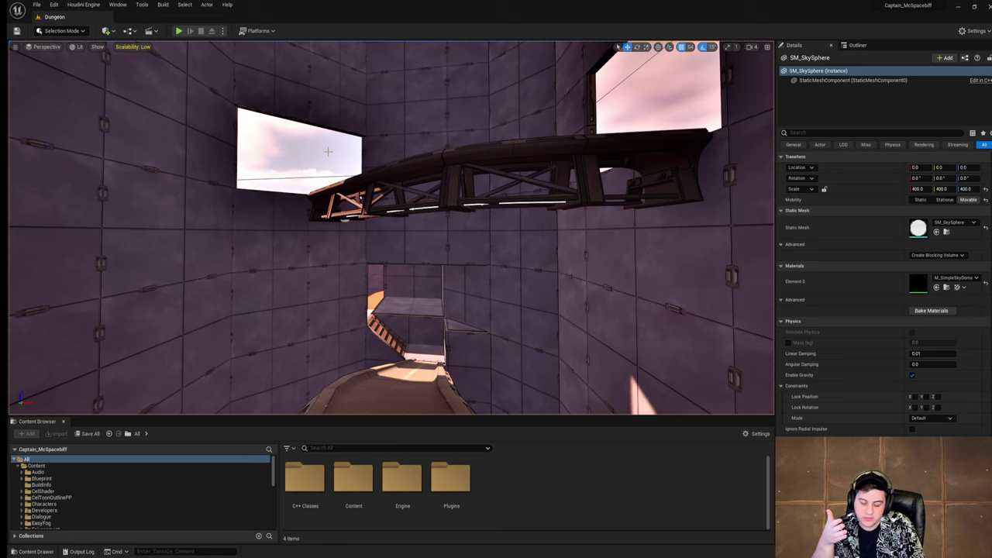
right_drag(434, 189, 437, 201)
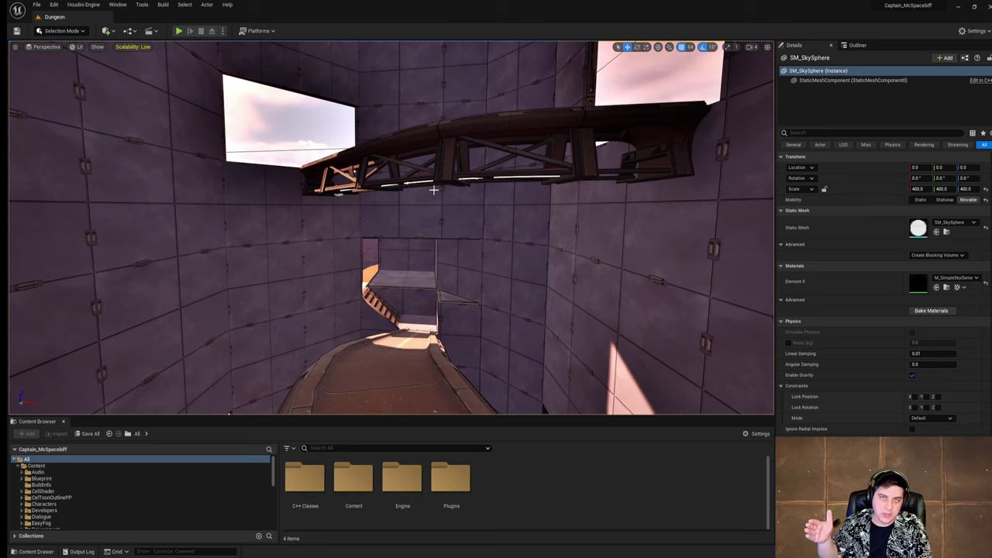
click(37, 4)
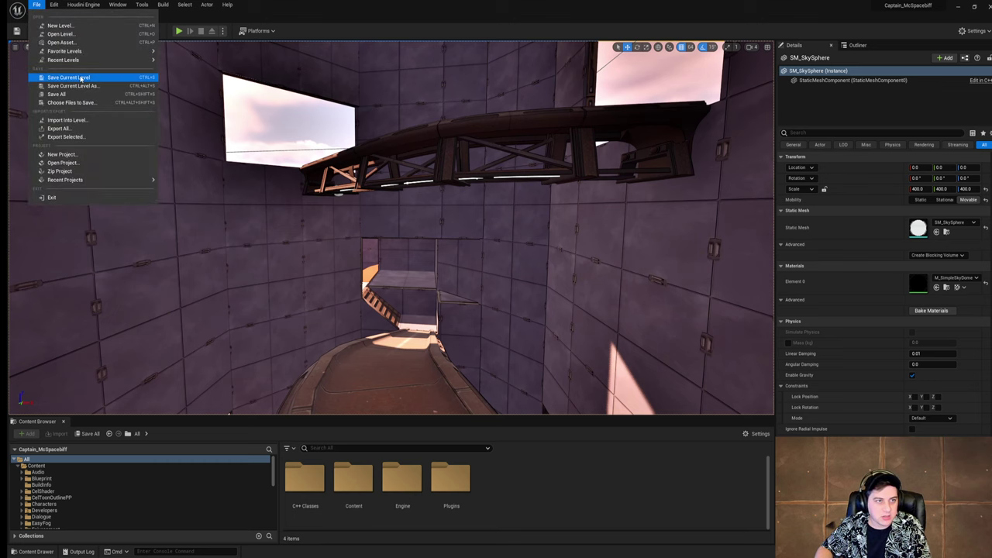
click(81, 78)
Step: Playtest the level from the room beside the lower bridge out to the exterior walls, then end the play session
right_drag(383, 230, 414, 226)
key(w)
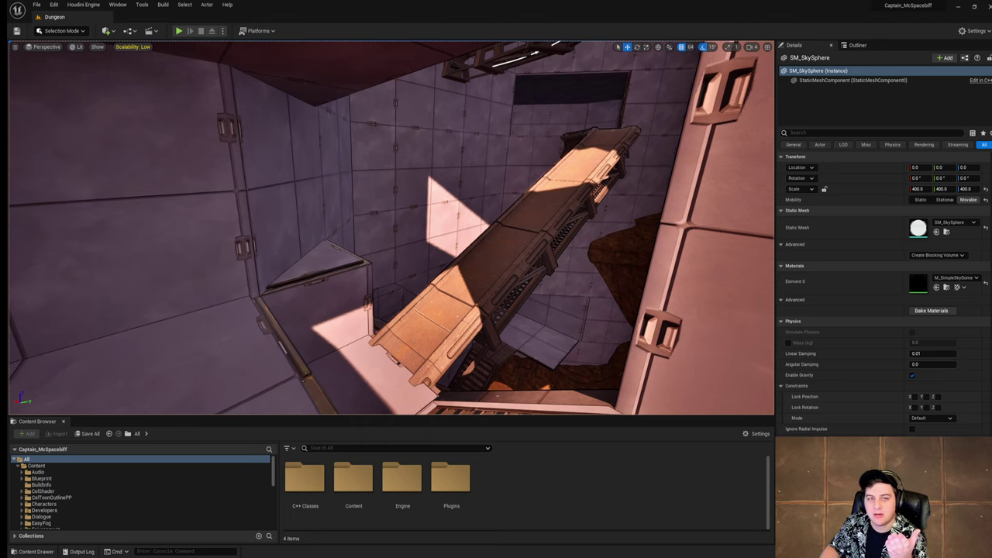
key(w)
right_drag(602, 180, 620, 148)
key(w)
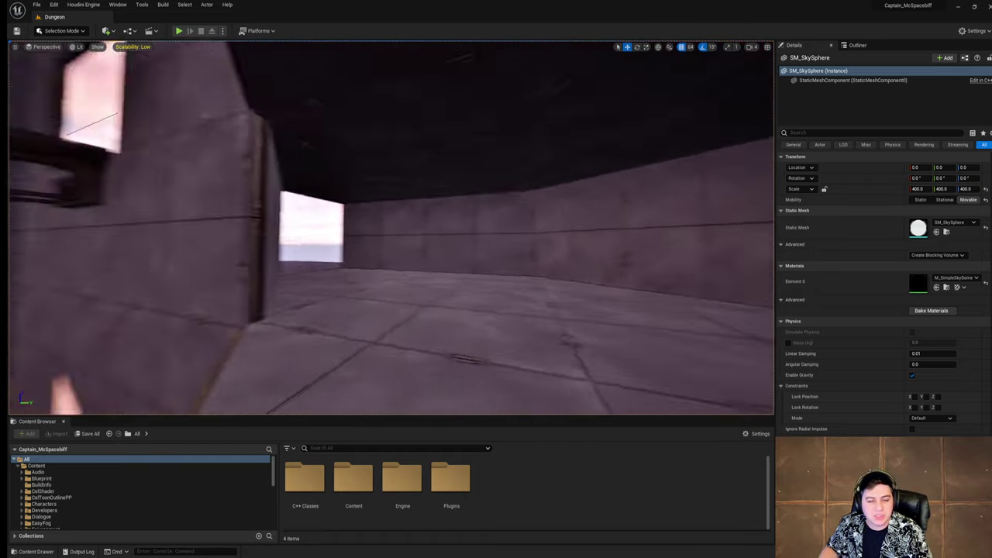
right_drag(481, 233, 405, 244)
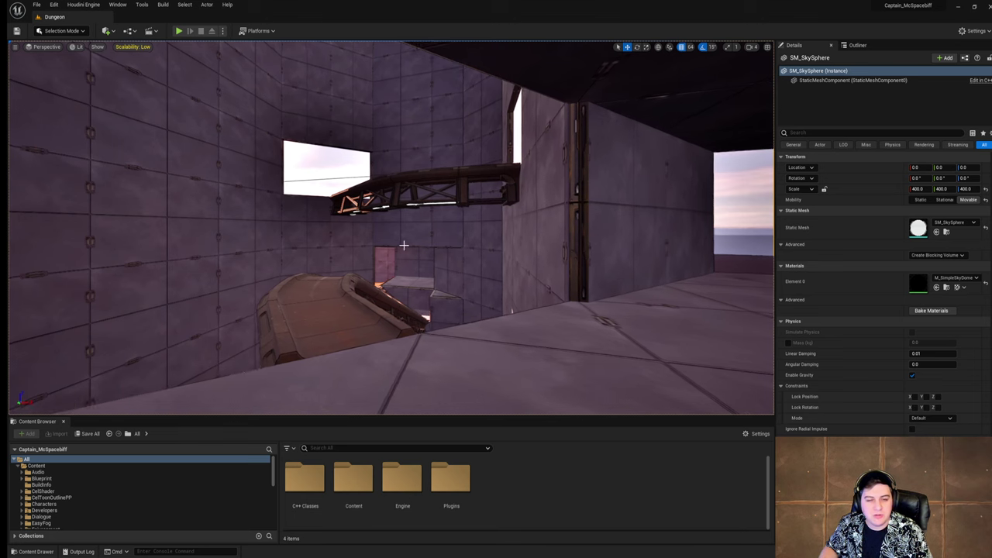
click(179, 32)
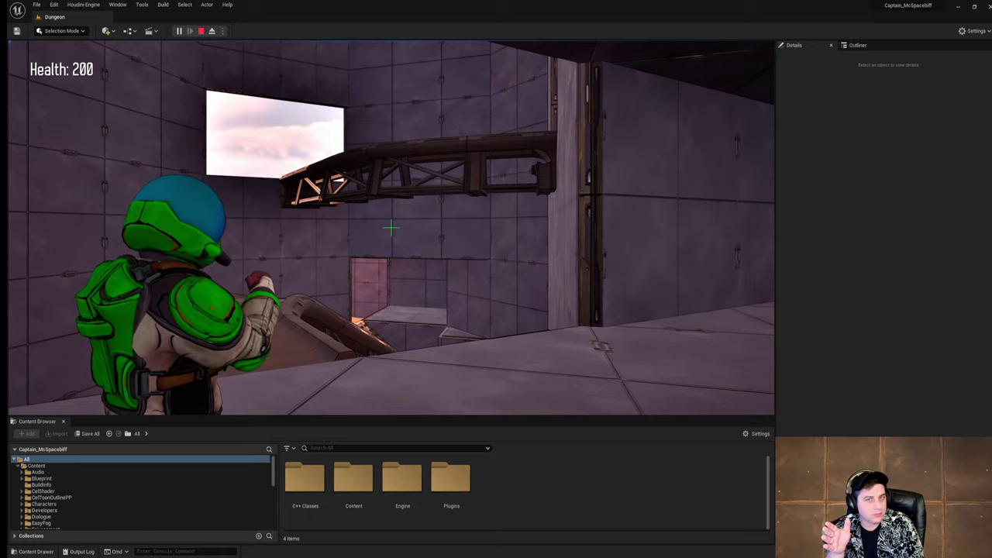
key(w)
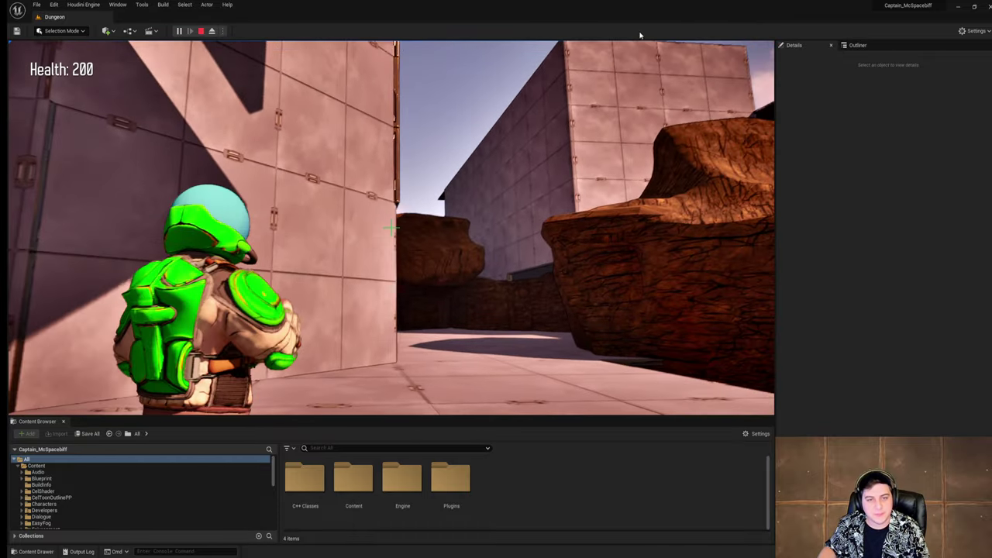
key(Escape)
Step: Duplicate the exterior wall panel beside the platforms straight down to Z 768 and save the current level
right_drag(391, 228, 310, 263)
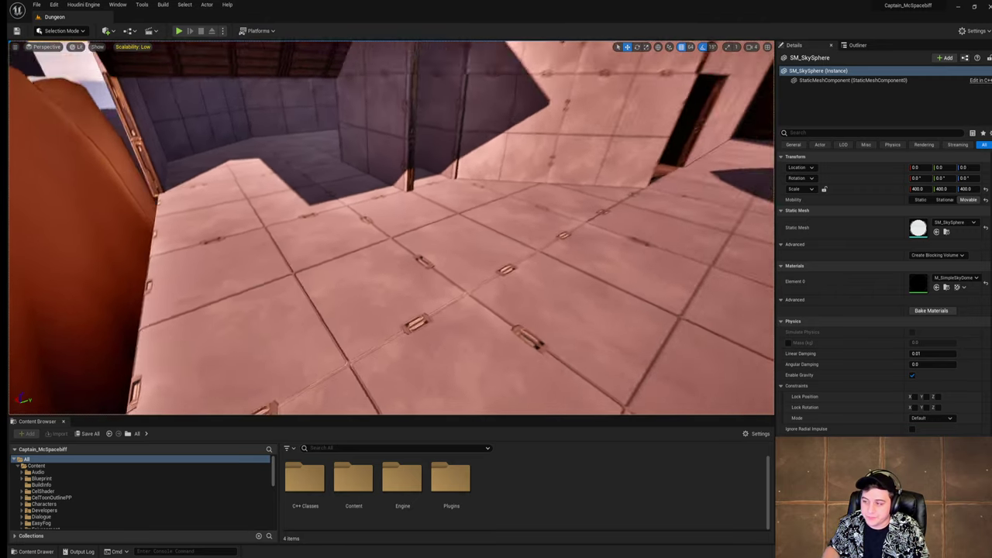
right_drag(658, 255, 540, 110)
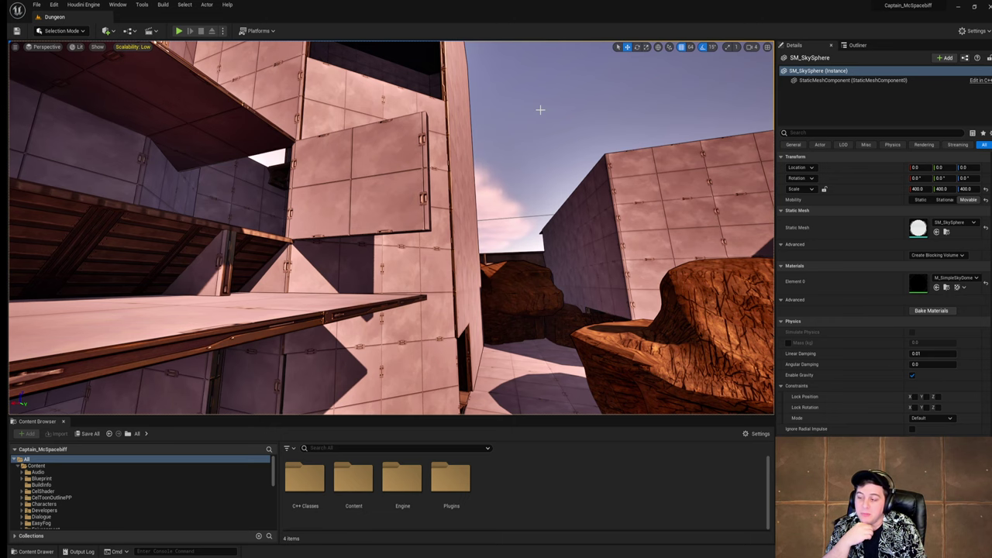
right_drag(489, 239, 476, 286)
click(489, 240)
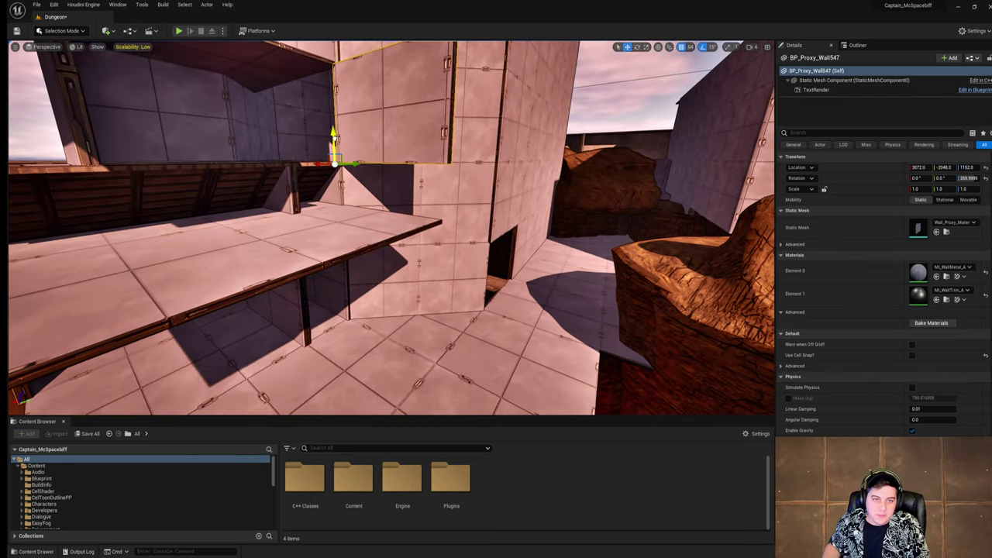
alt+drag(332, 134, 337, 245)
click(37, 5)
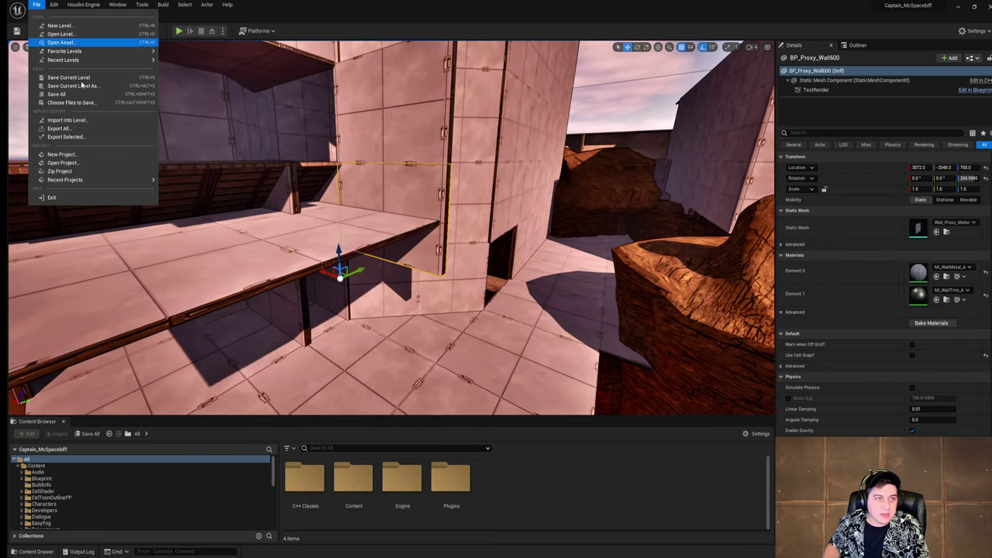
click(69, 78)
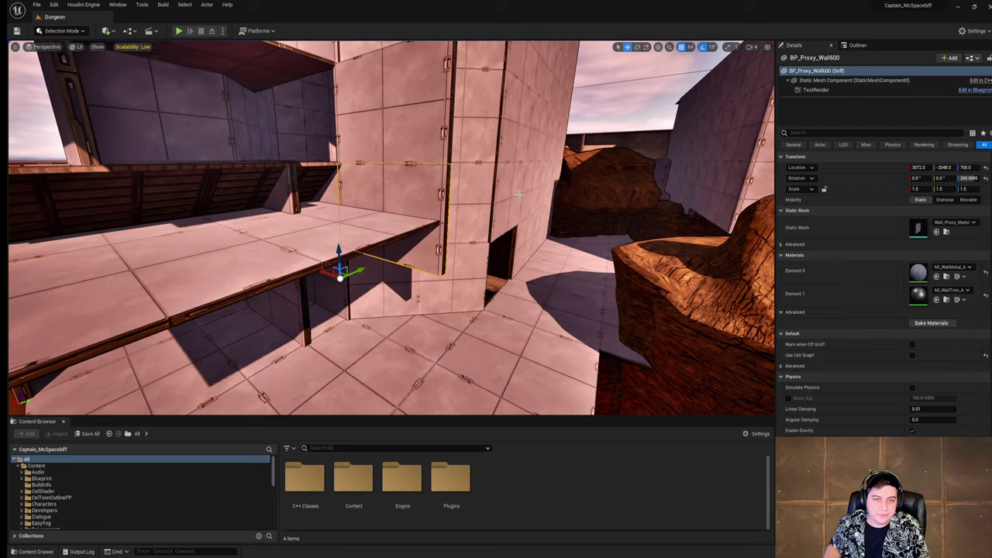
Step: Extend the platform outside the shaft opening with a duplicate floor tile at X 3072, Y -2304, Z 1152
key(w)
right_drag(518, 195, 535, 255)
key(w)
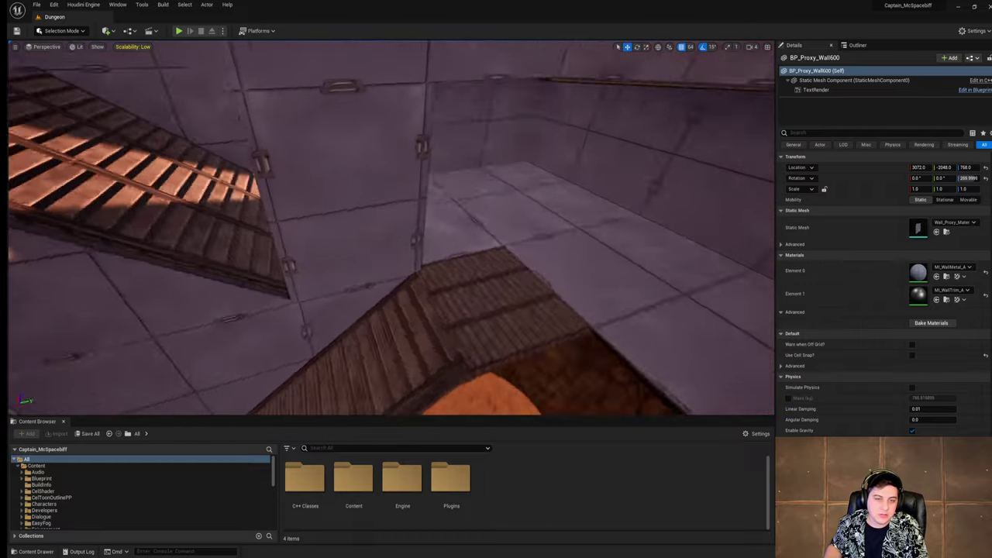
right_drag(465, 221, 445, 205)
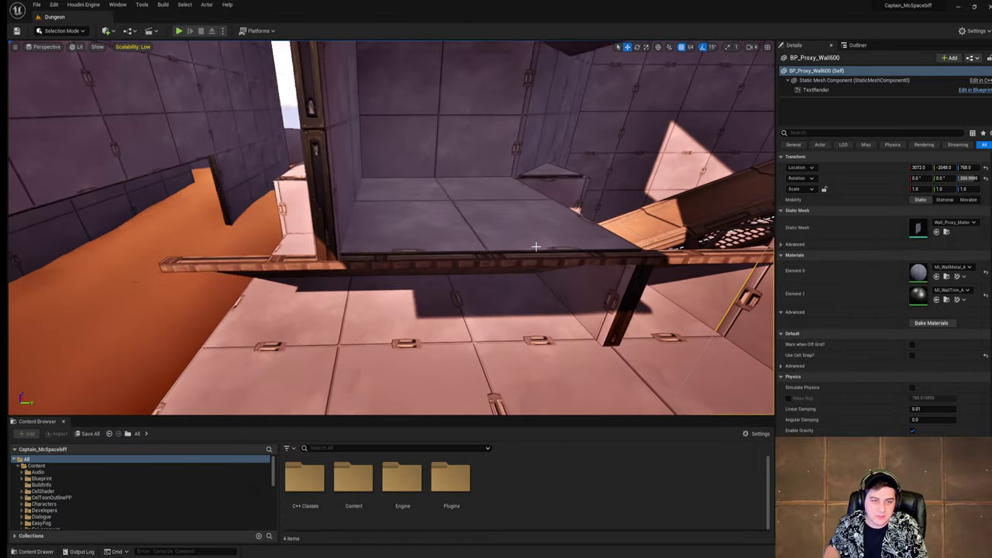
click(447, 235)
right_drag(447, 234, 297, 183)
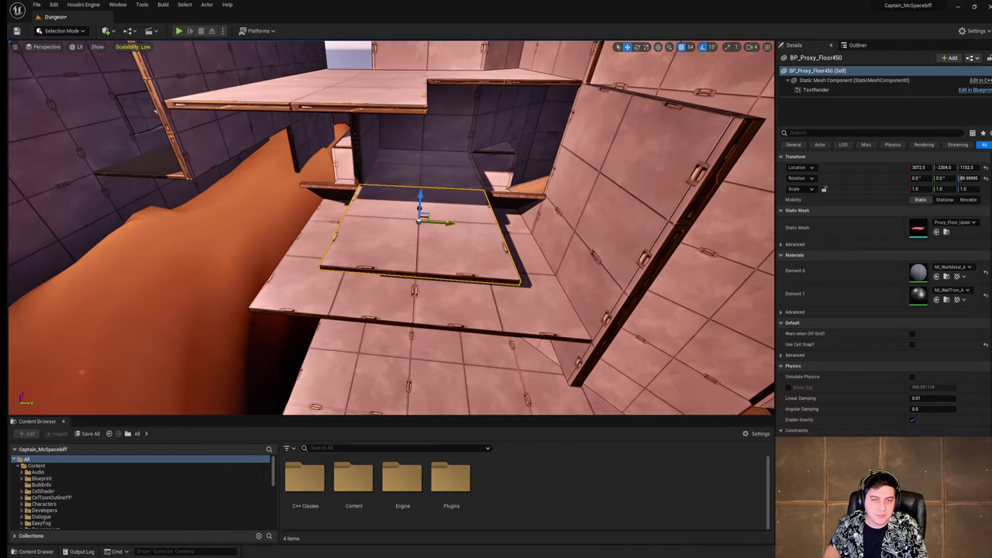
Step: Duplicate the new floor tile sideways to Y -2048, filling the gap against the wall, and save the current level
drag(443, 222, 526, 232)
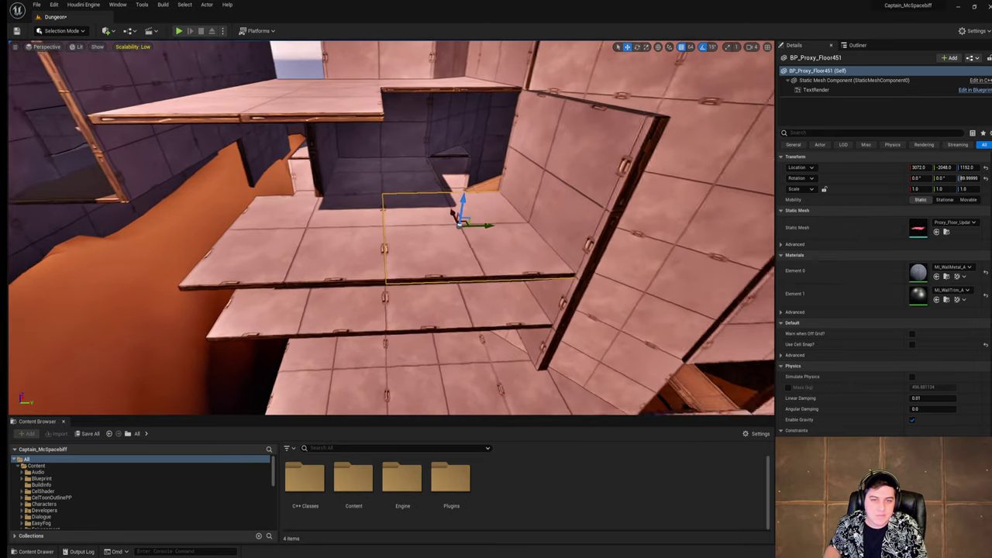
key(w)
right_drag(526, 231, 325, 392)
right_drag(357, 356, 347, 344)
click(37, 5)
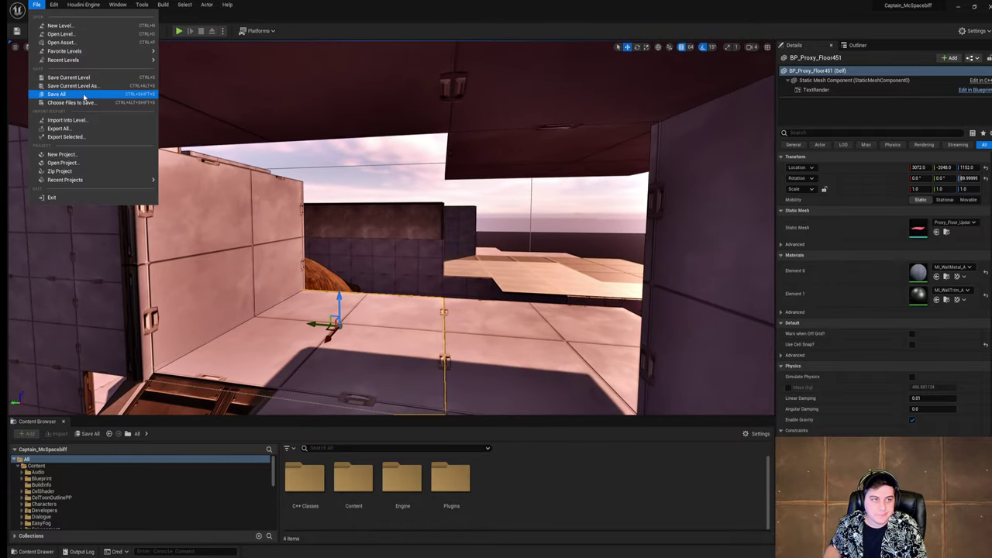
click(80, 78)
Step: Duplicate the ceiling floor tile outward to X 3072, Y -2048, Z 1536 to cover the new platform, then save the current level
right_drag(535, 234, 365, 173)
click(388, 195)
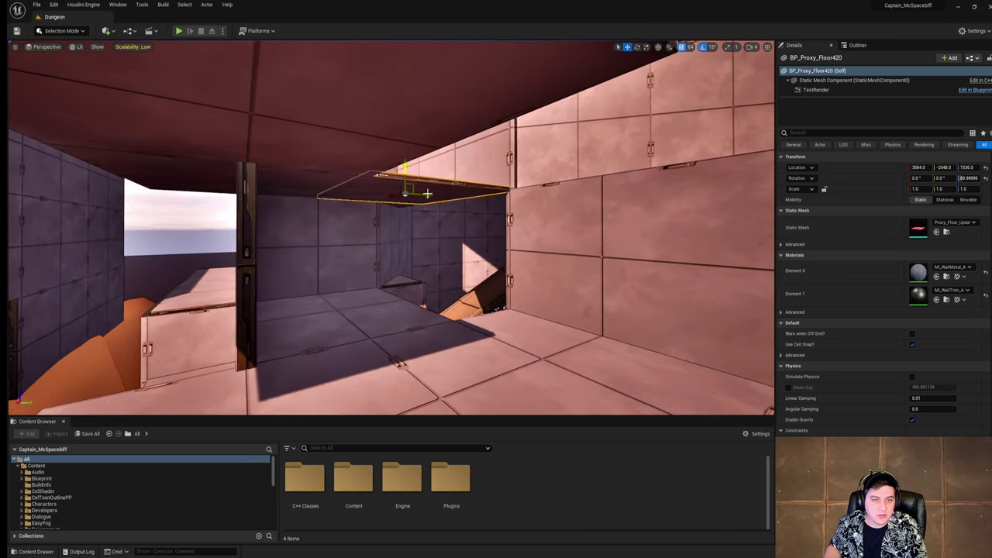
alt+drag(388, 198, 491, 183)
right_drag(491, 184, 403, 168)
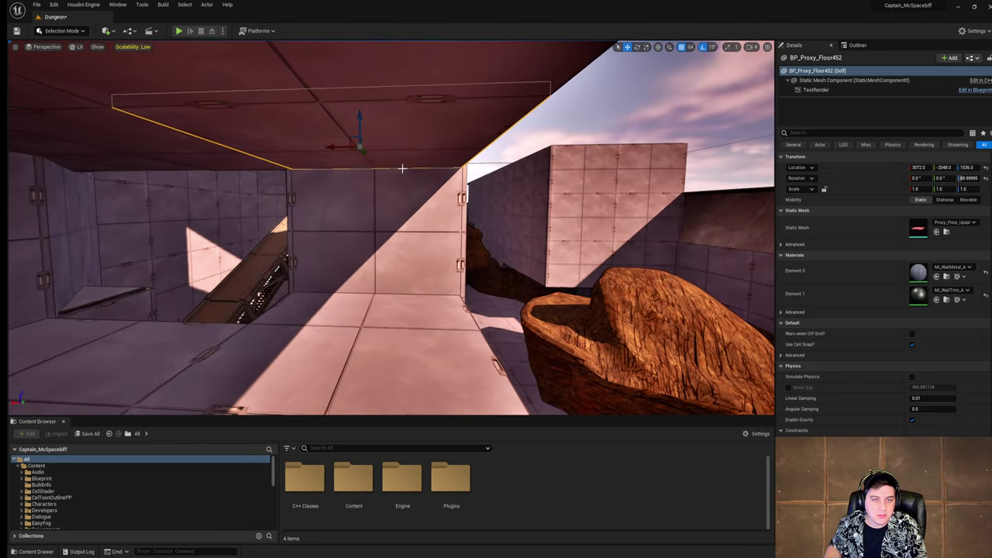
mouse_move(335, 146)
mouse_down()
mouse_move(365, 145)
mouse_move(334, 146)
mouse_up()
key(w)
mouse_move(335, 146)
right_down()
mouse_move(349, 143)
mouse_move(320, 144)
right_up()
key(d)
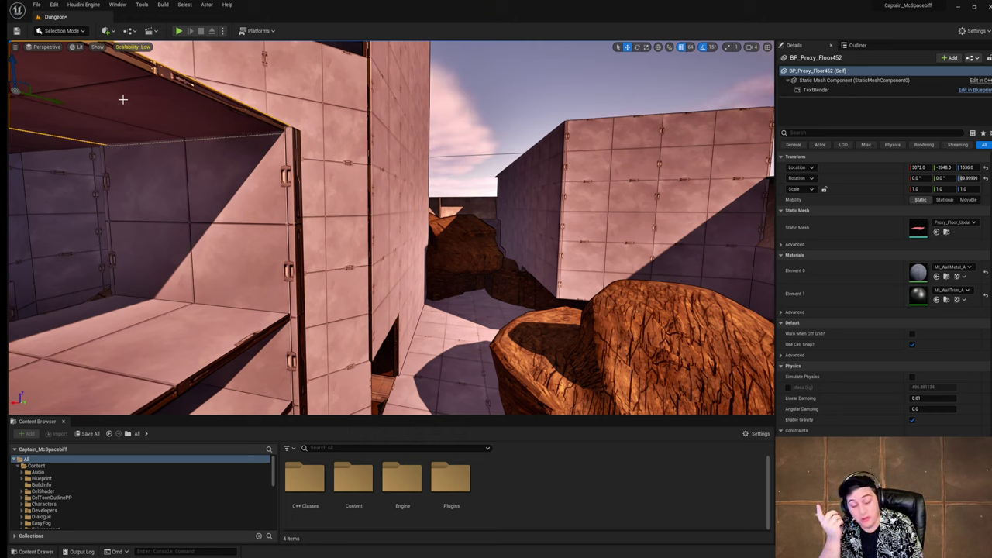
right_drag(170, 86, 54, 92)
right_drag(122, 99, 122, 99)
click(37, 3)
click(67, 76)
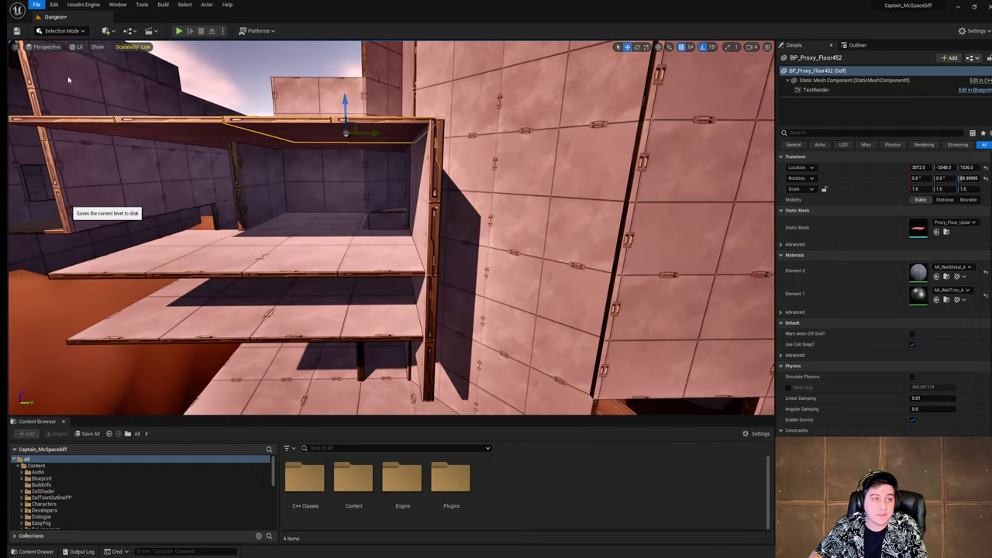
Step: Playtest the level by jumping from the bridge down to the shaft floor and fighting the melee bot there, then stop the session
right_drag(296, 244, 295, 240)
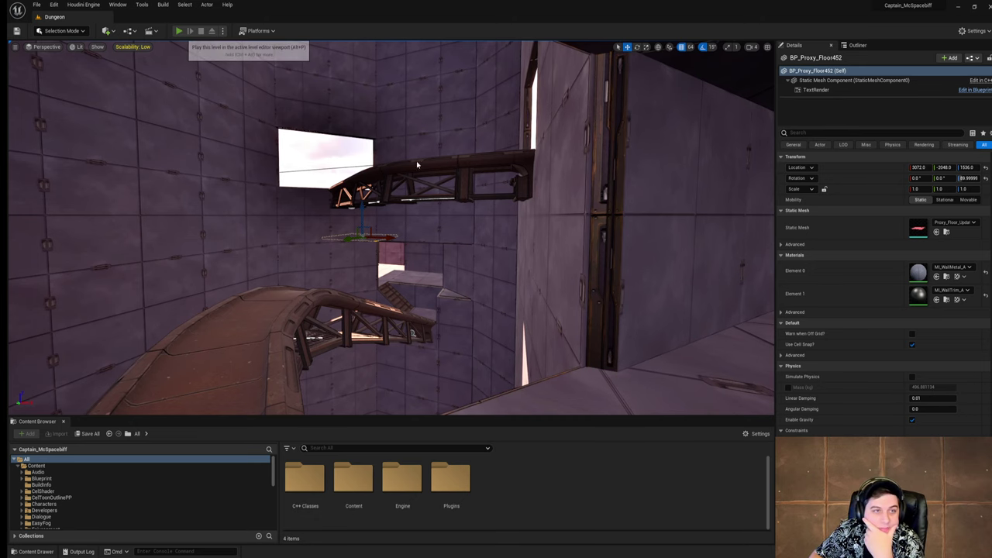
key(alt+p)
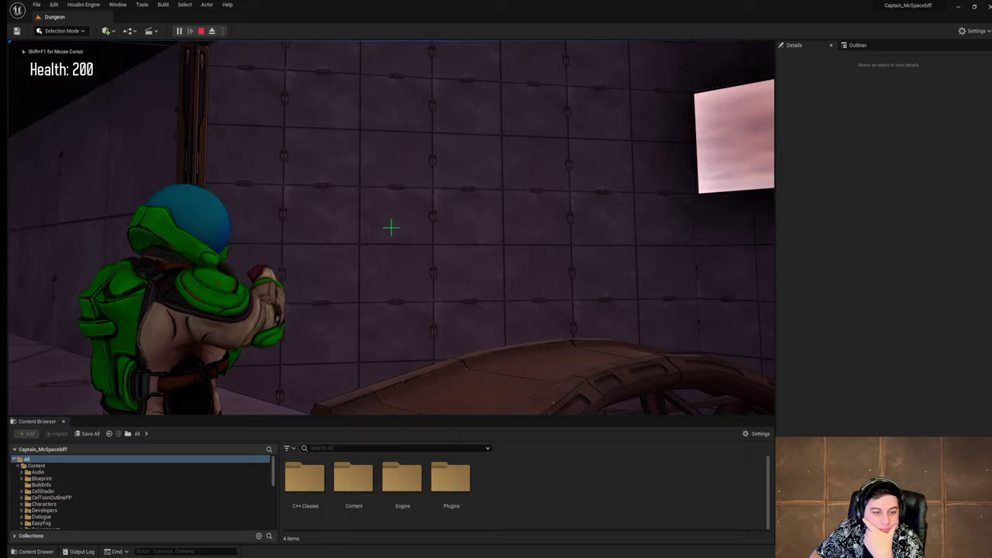
key(w)
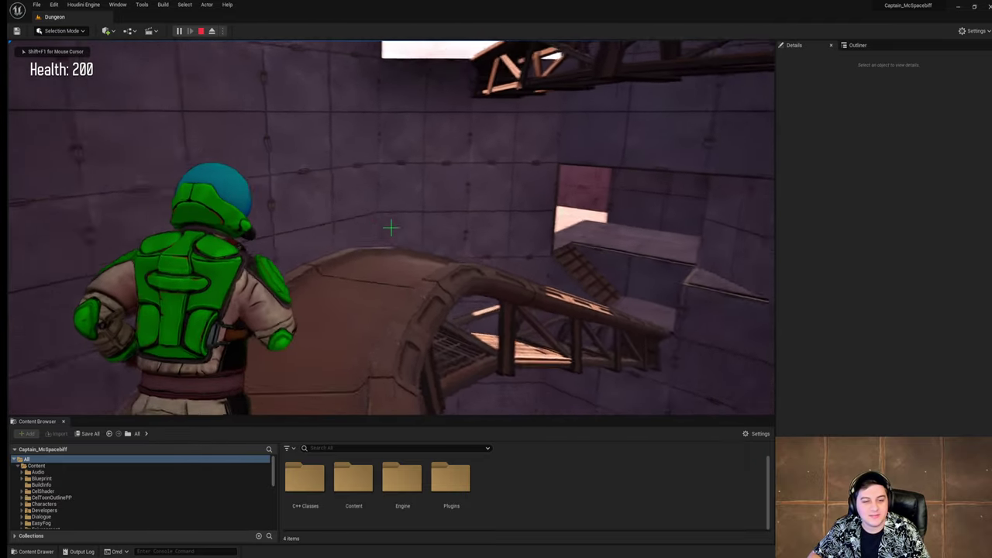
key(space)
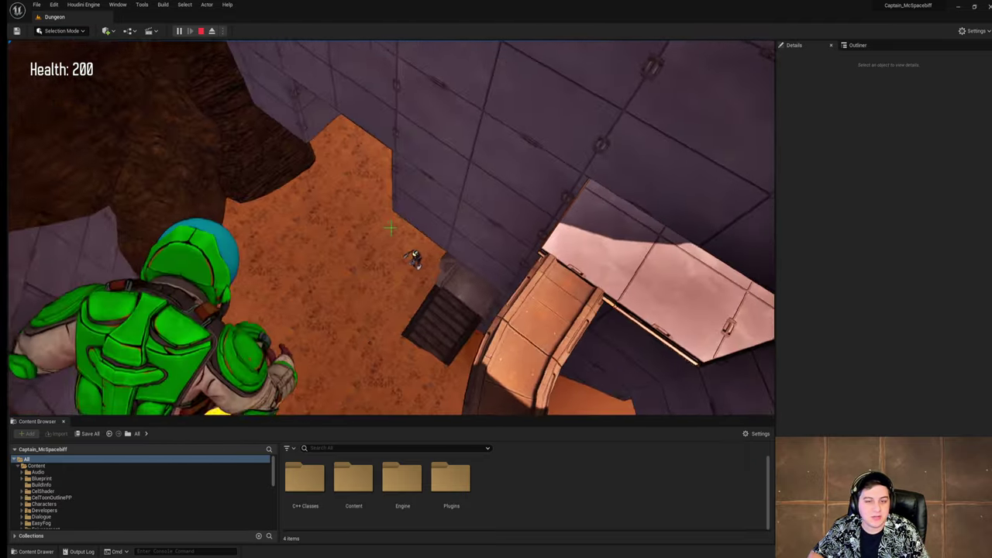
key(w)
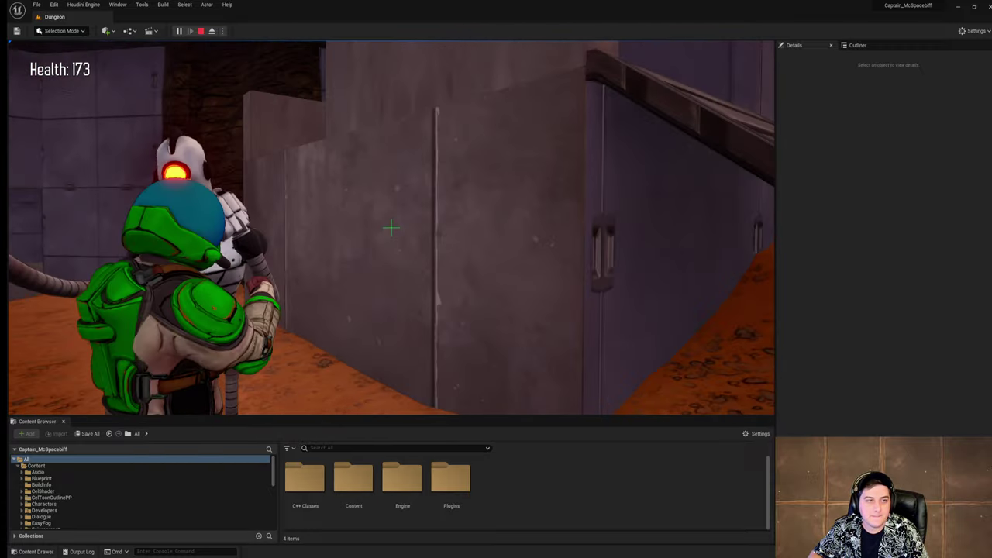
click(391, 227)
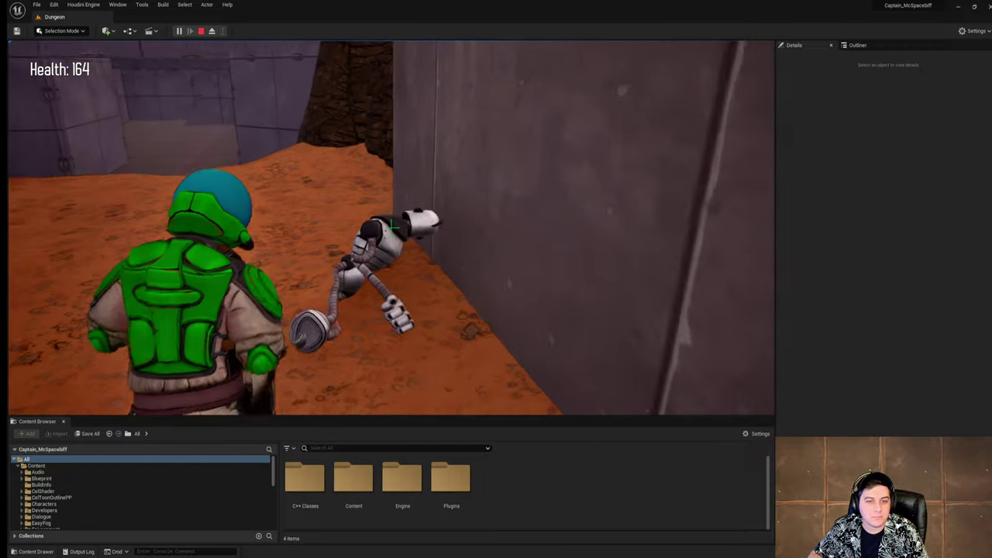
key(w)
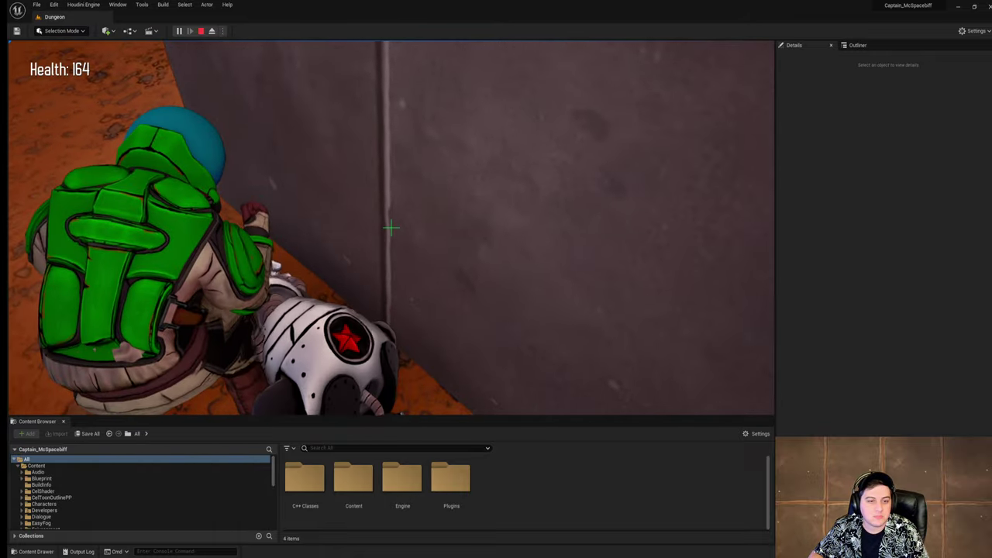
key(w)
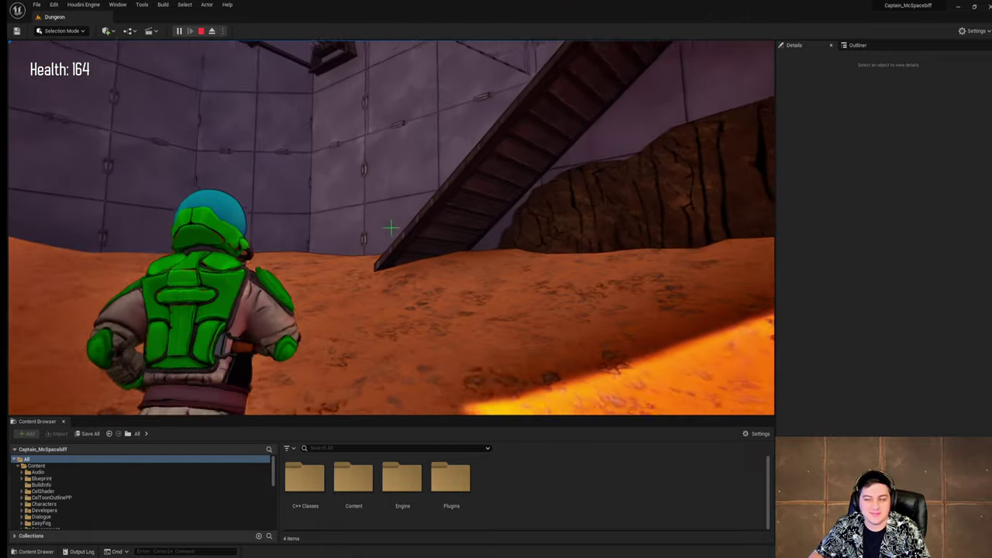
key(Escape)
Step: Delete the wall panel beside the shaft opening where the lower bridge meets the outer platform
right_drag(640, 147, 712, 77)
right_drag(391, 227, 573, 117)
key(w)
right_drag(292, 196, 515, 250)
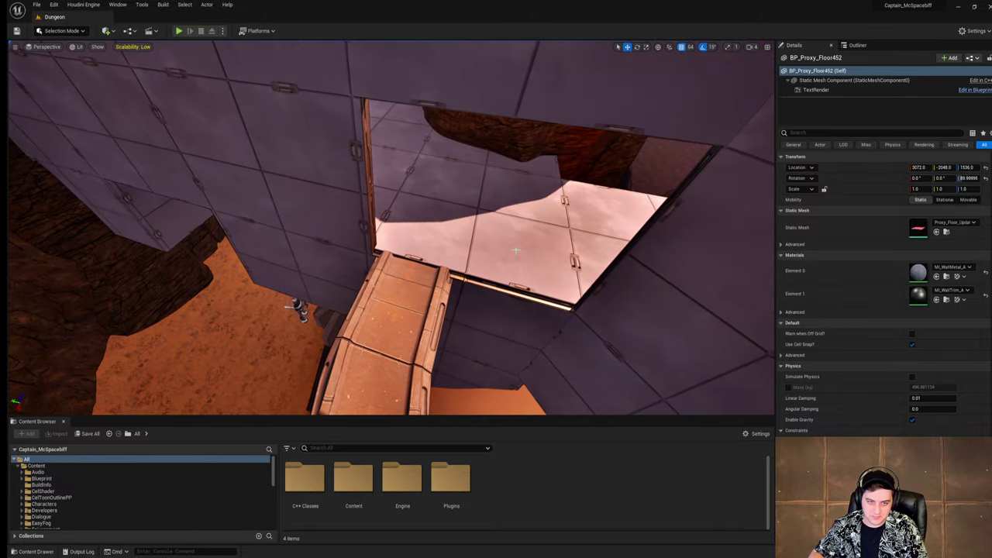
click(336, 221)
key(Delete)
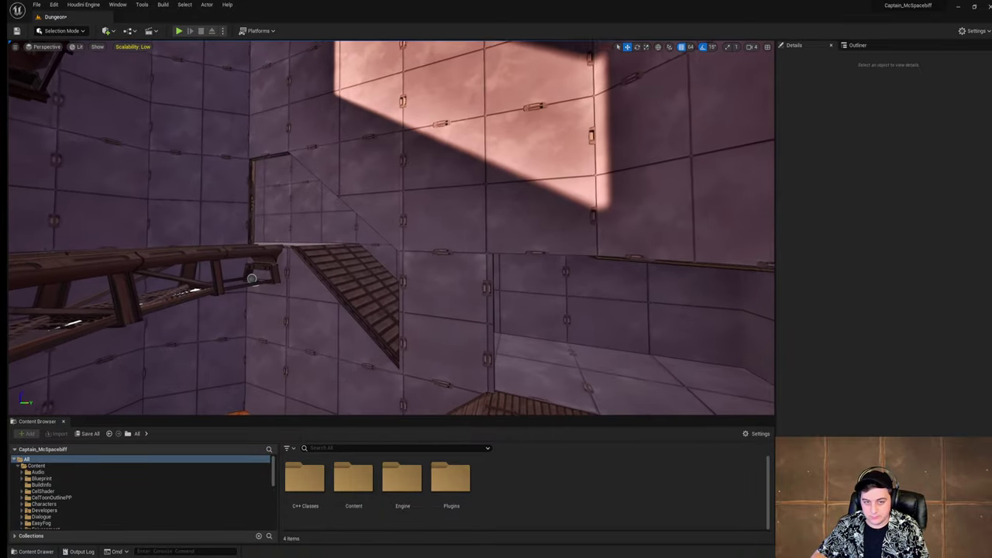
right_drag(336, 221, 336, 221)
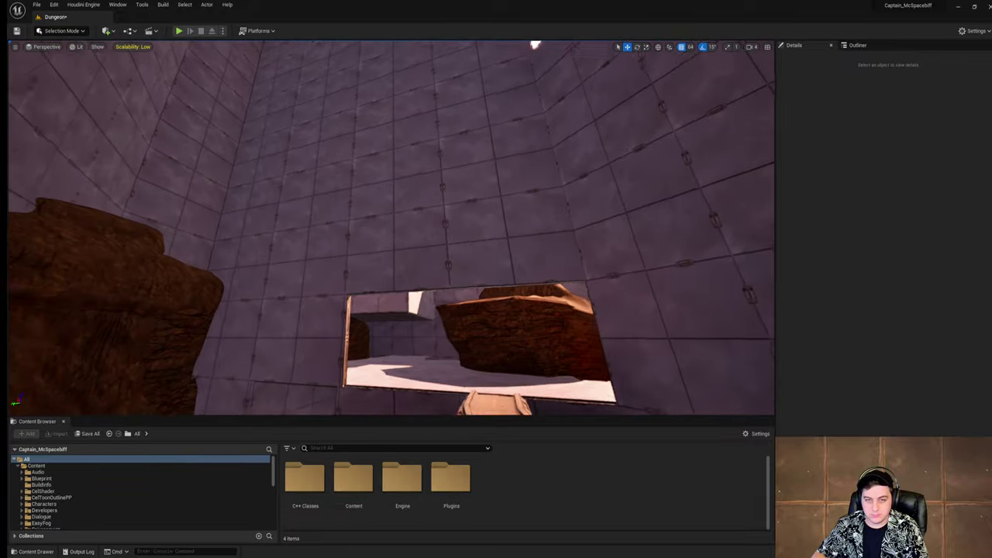
right_drag(291, 196, 291, 196)
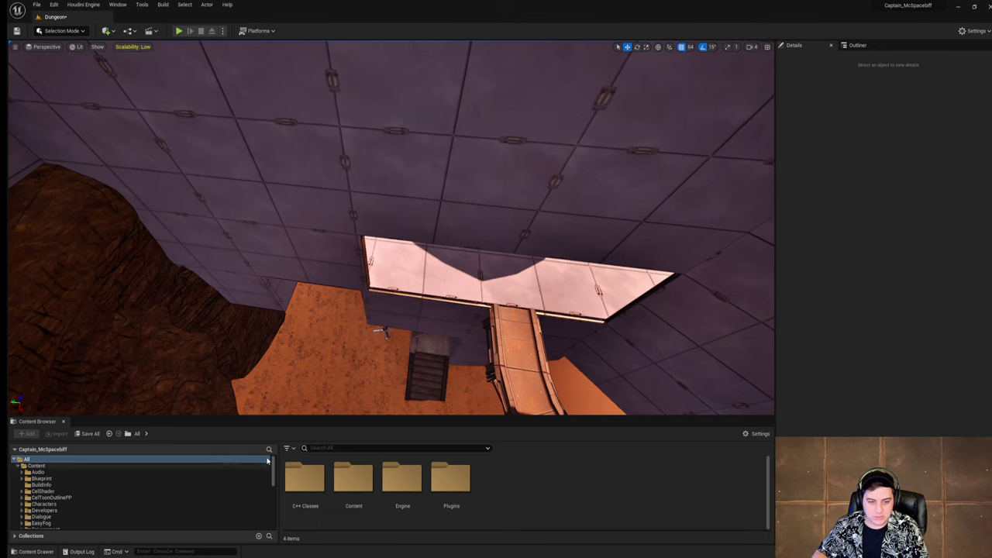
Step: Search the project assets for "wall half"
click(322, 449)
text(walling)
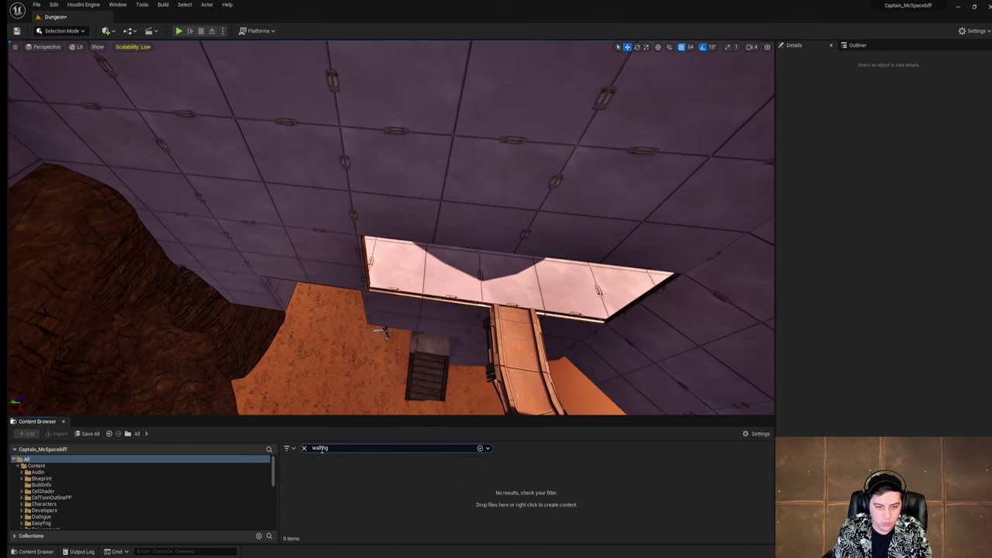
key(BackSpace)
key(BackSpace)
text(ha)
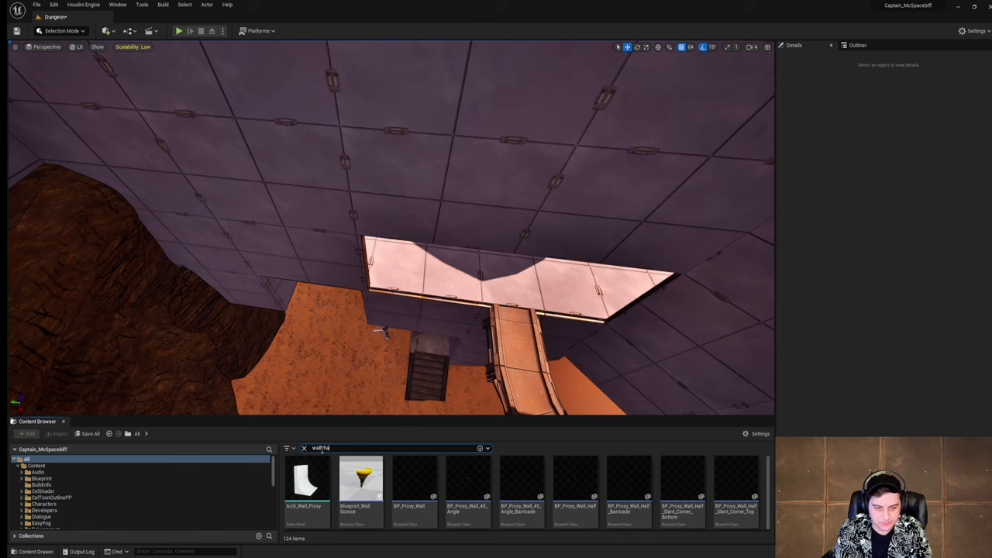
text(lf)
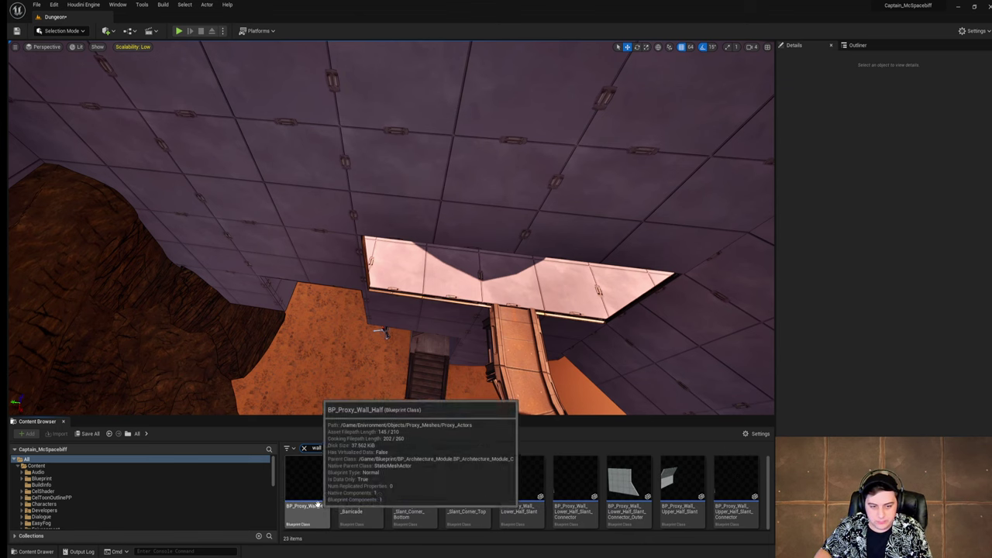
Step: Place BP_Proxy_Wall_Half beside the bridge opening at X 3072, Y -512, Z 384 and save the current level
drag(317, 504, 423, 285)
drag(421, 333, 416, 371)
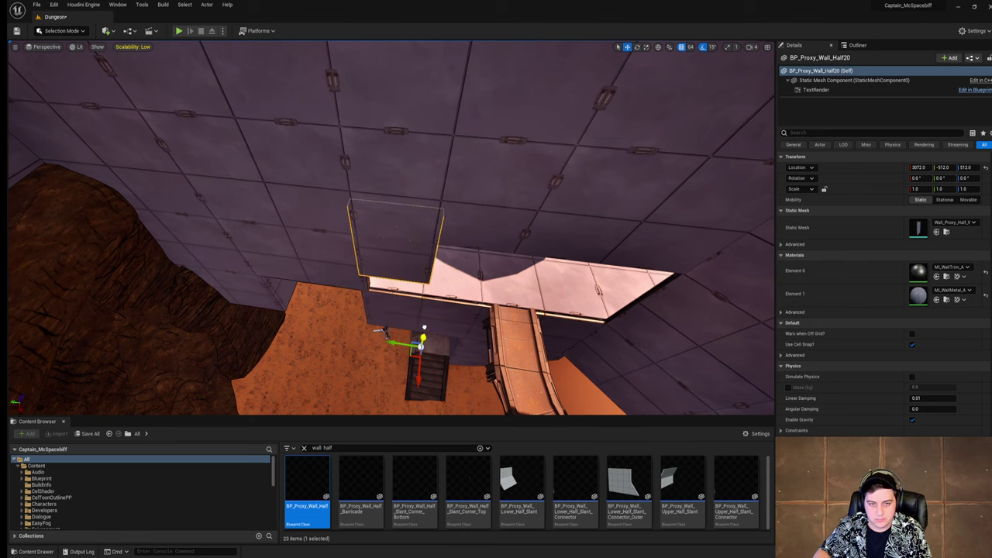
right_drag(419, 349, 543, 349)
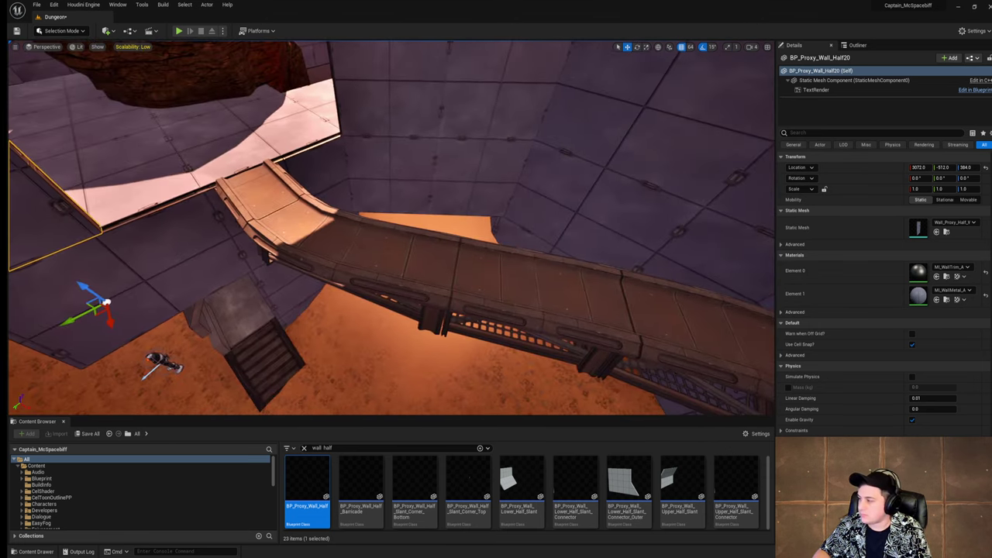
right_drag(465, 356, 389, 300)
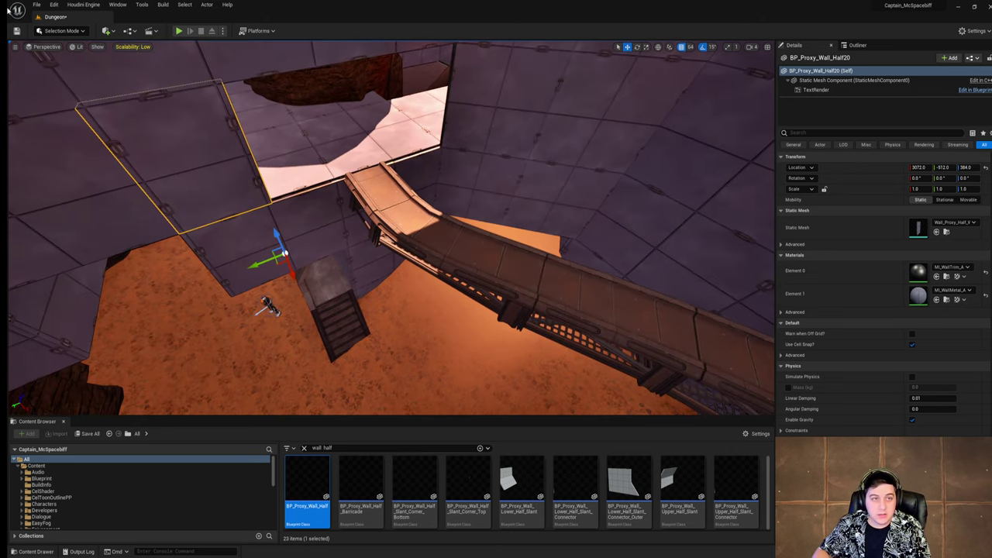
click(36, 4)
click(70, 77)
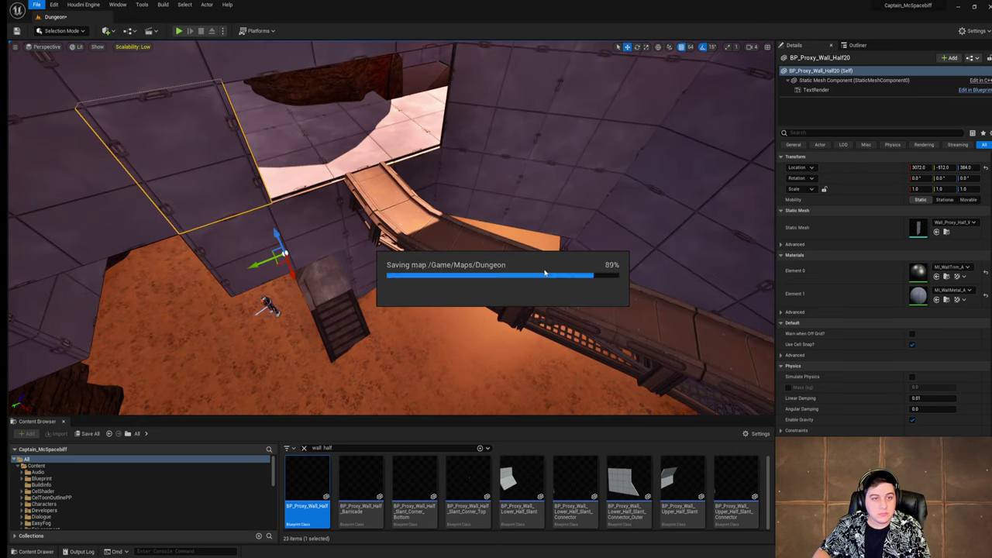
Step: Inspect the shaft floor, stairs and bridge opening around the new half wall from several viewpoints, saving the current level
right_drag(545, 272, 495, 310)
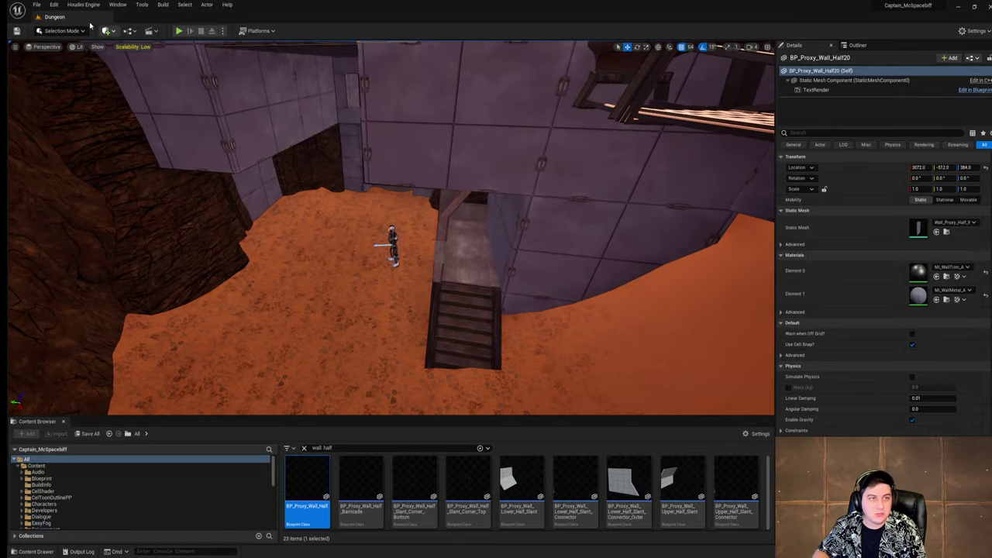
click(37, 5)
click(74, 77)
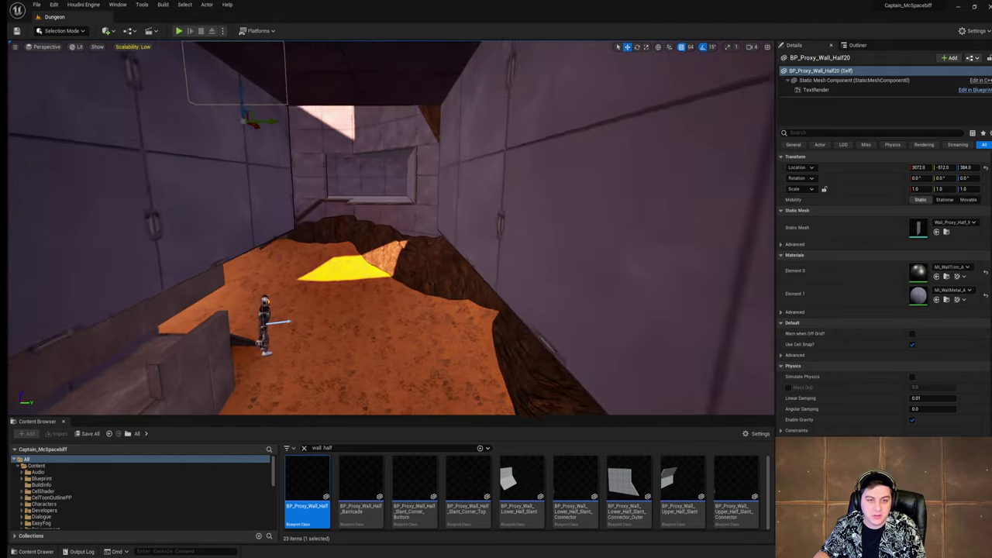
mouse_move(284, 285)
right_down()
mouse_move(248, 279)
mouse_move(285, 284)
right_up()
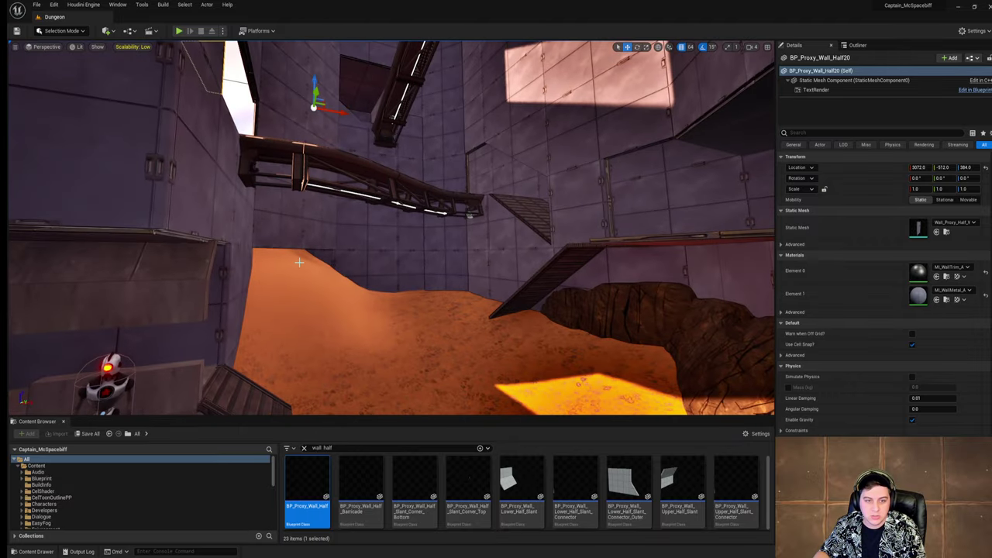
right_drag(453, 380, 395, 361)
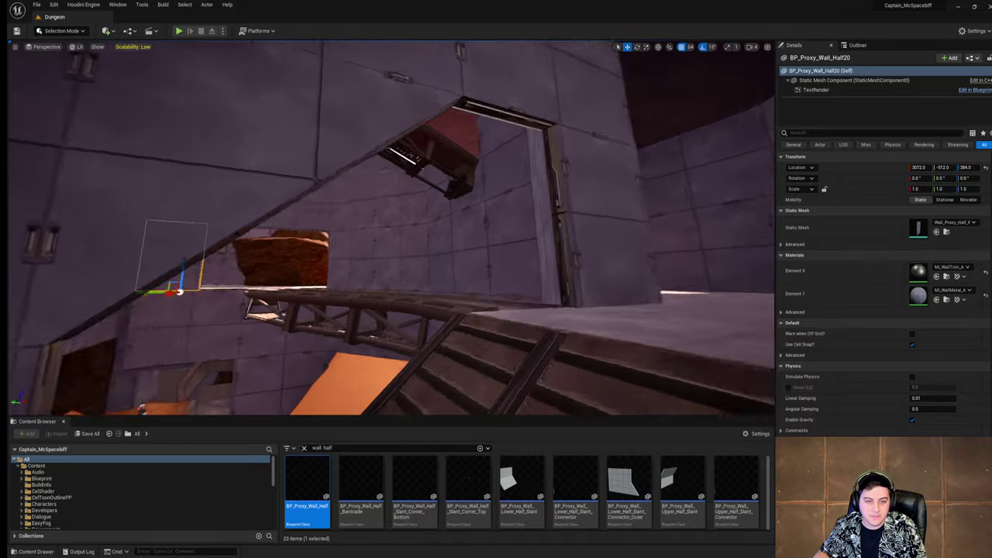
right_drag(395, 360, 422, 353)
click(36, 3)
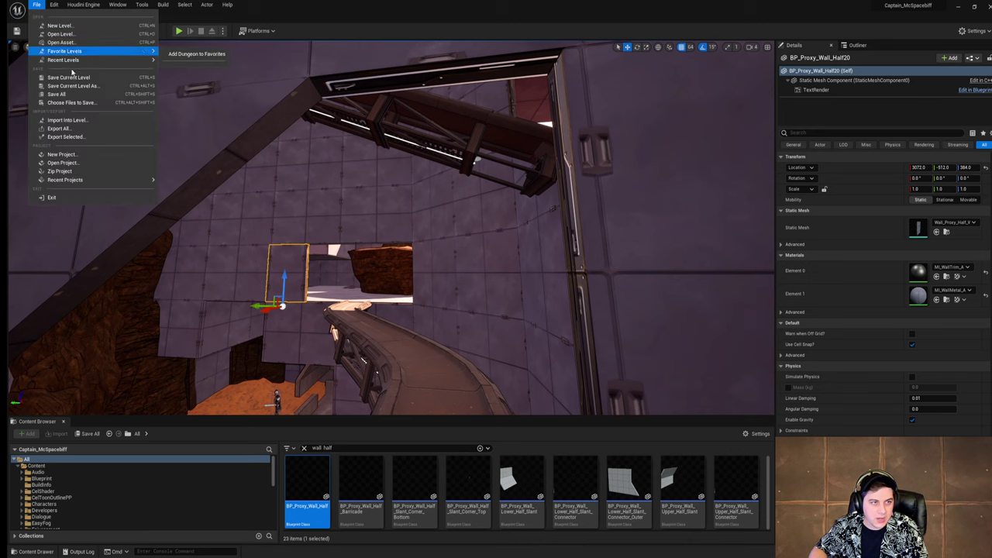
click(76, 79)
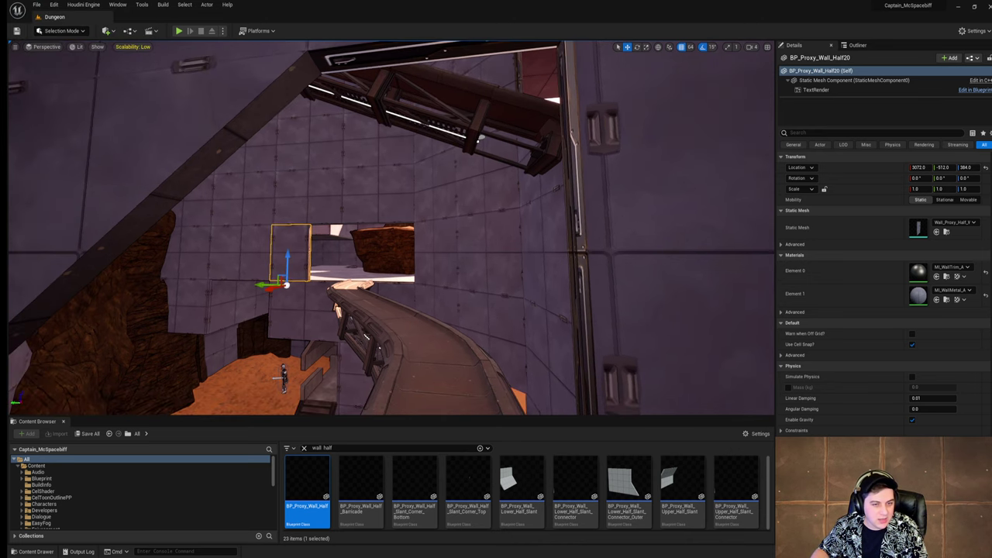
Step: Playtest the level from the stair landing beside the shaft and stop the session
right_drag(384, 336, 341, 387)
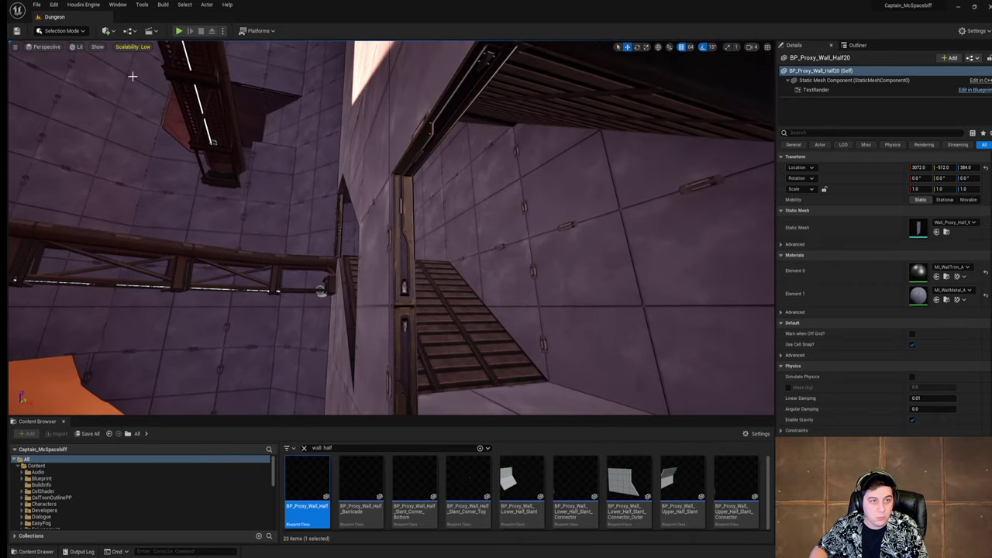
key(alt+p)
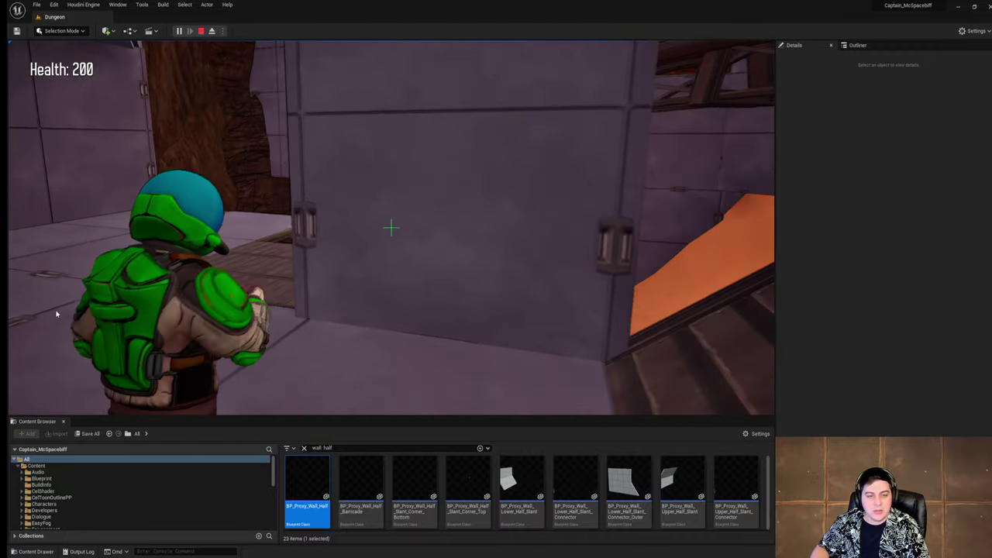
key(Escape)
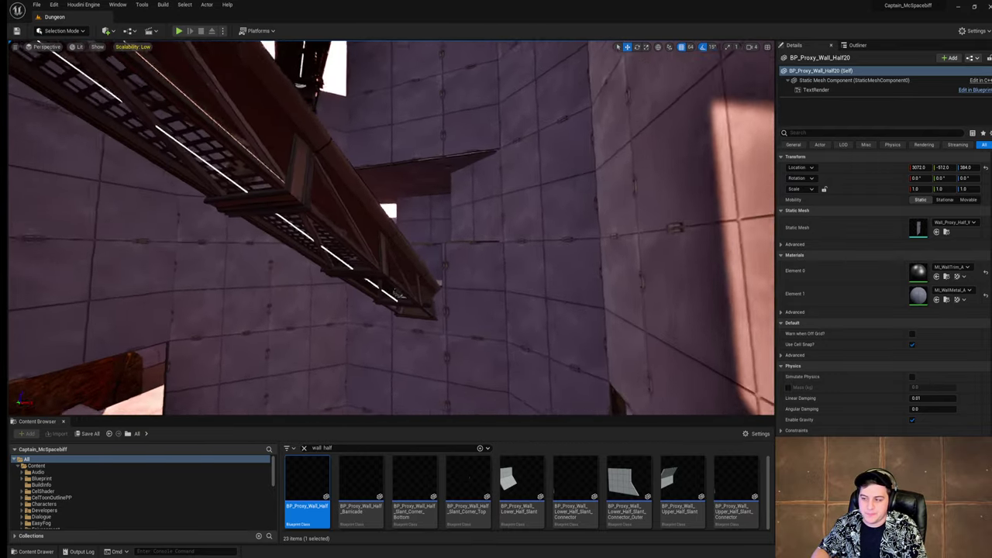
Step: Duplicate the melee bot from the shaft floor to about X 3321, Y -319, Z 927 in the shaft corner
right_drag(392, 228, 248, 217)
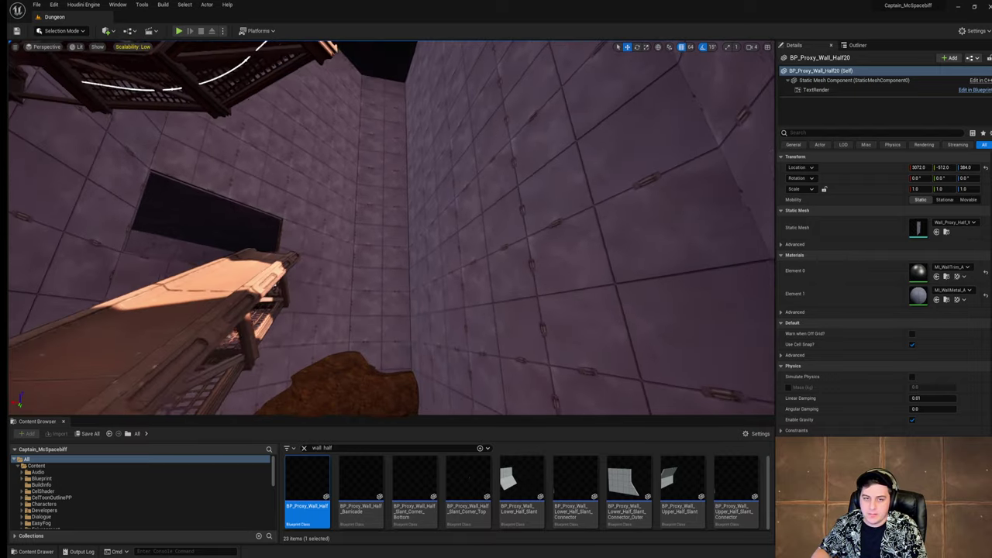
right_drag(418, 294, 656, 268)
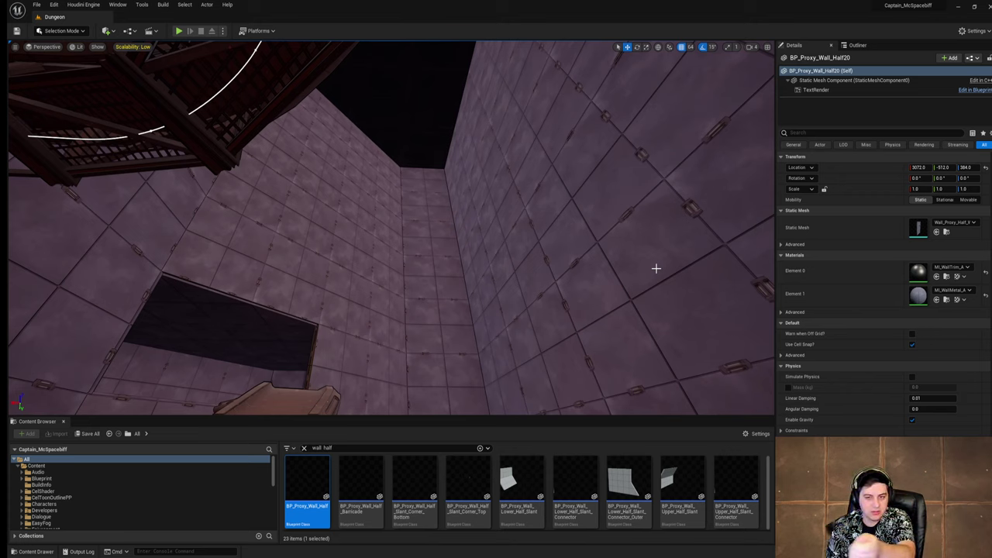
right_drag(656, 268, 582, 283)
click(448, 279)
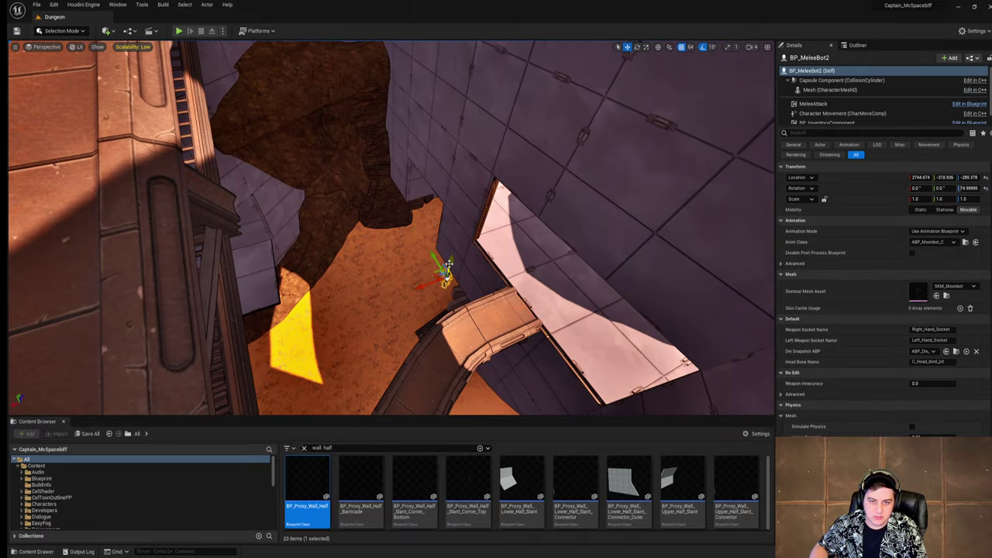
alt+drag(428, 282, 346, 110)
right_drag(450, 220, 412, 116)
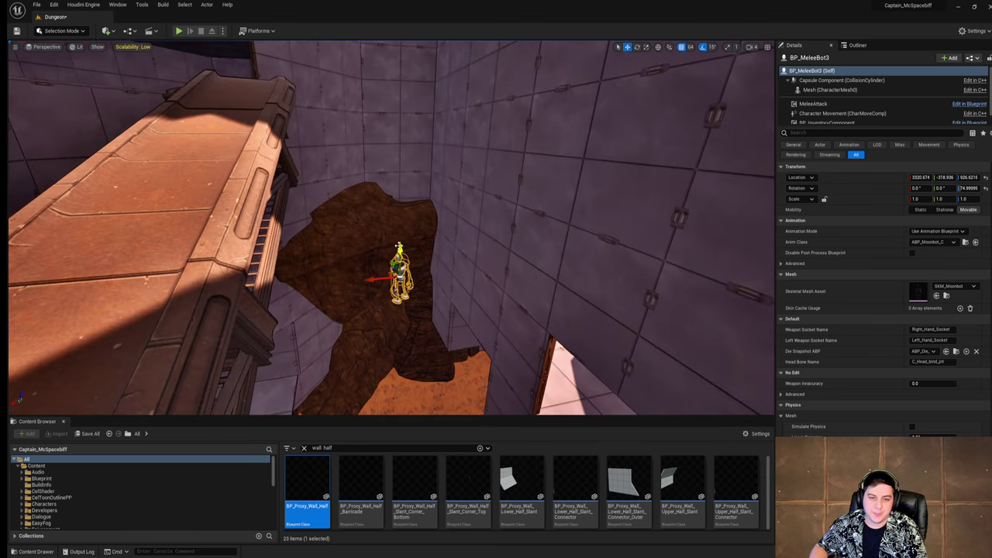
Step: Raise the duplicated melee bot straight up the shaft corner to about Z 2399
drag(399, 250, 399, 73)
key(f)
drag(431, 203, 432, 54)
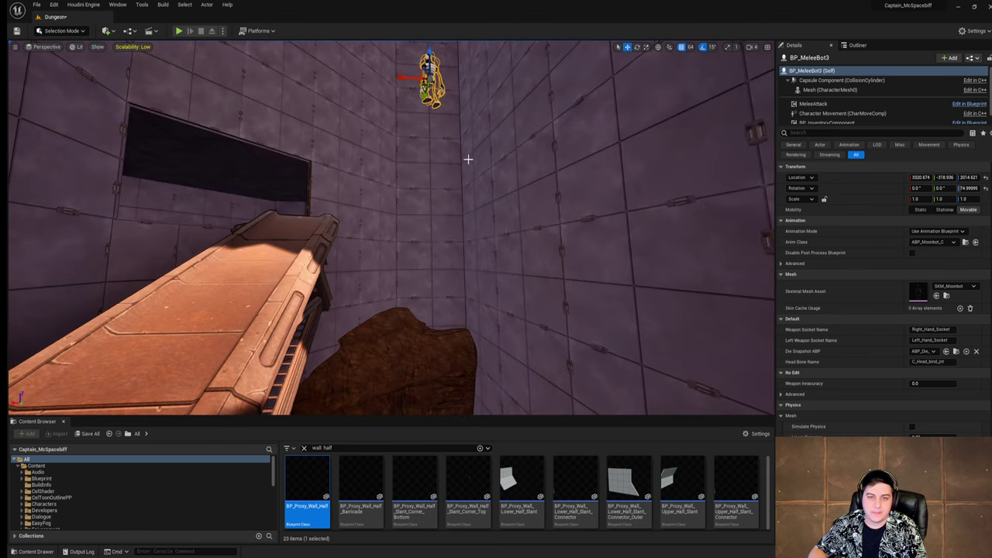
right_drag(467, 159, 464, 67)
drag(431, 153, 430, 78)
right_drag(445, 121, 445, 48)
mouse_move(425, 267)
right_down()
mouse_move(388, 193)
mouse_move(410, 287)
mouse_move(399, 283)
mouse_move(438, 275)
right_up()
Step: Delete the duplicated melee bot from the upper part of the shaft
alt+drag(368, 151, 452, 108)
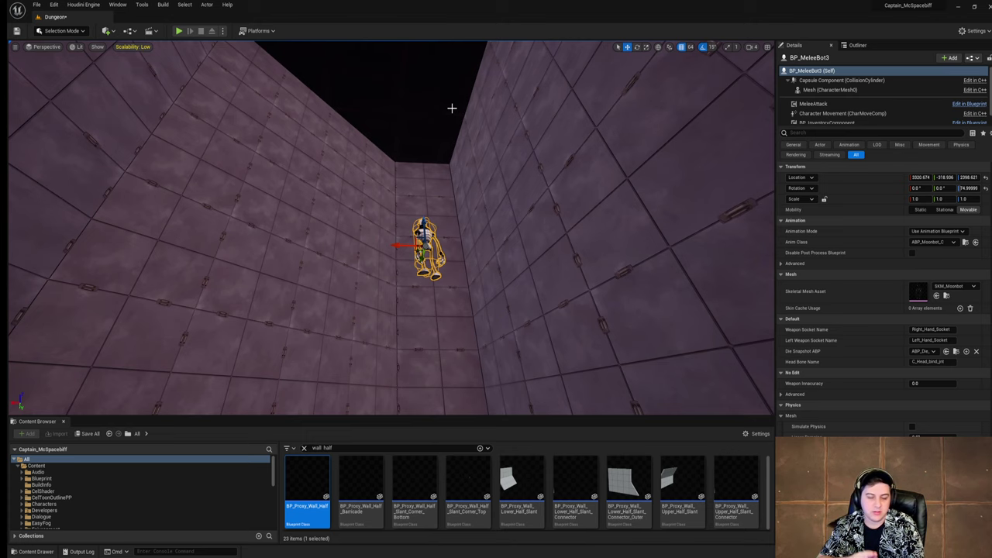
key(Delete)
right_drag(519, 135, 403, 151)
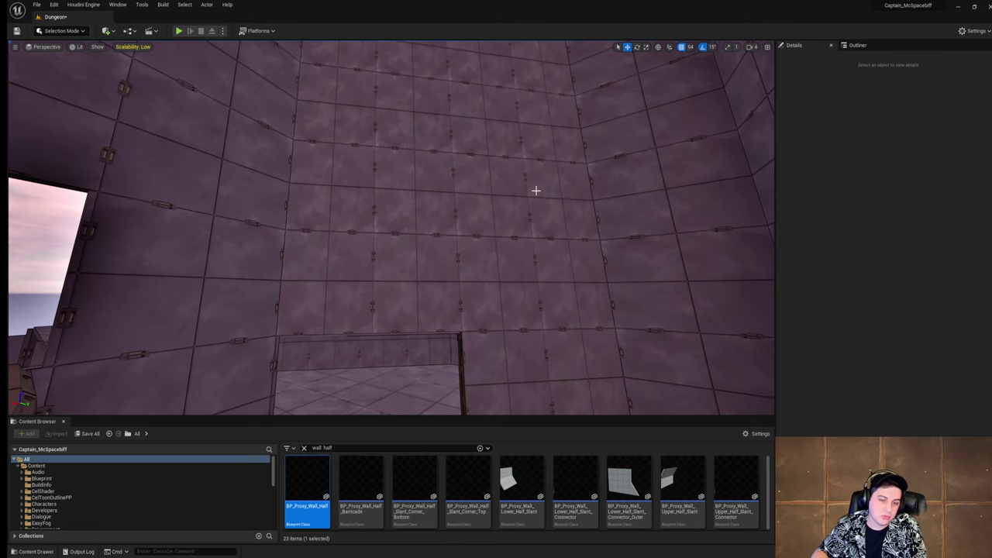
Step: Save the Dungeon level with the current shaft layout
mouse_move(535, 191)
right_down()
mouse_move(589, 310)
mouse_move(553, 298)
mouse_move(537, 191)
right_up()
key(w)
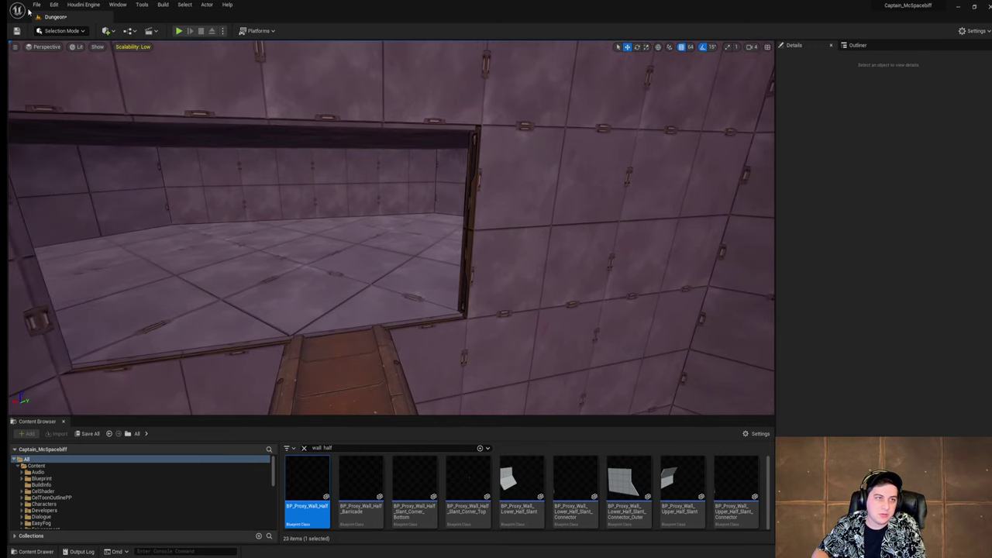
click(36, 4)
click(62, 79)
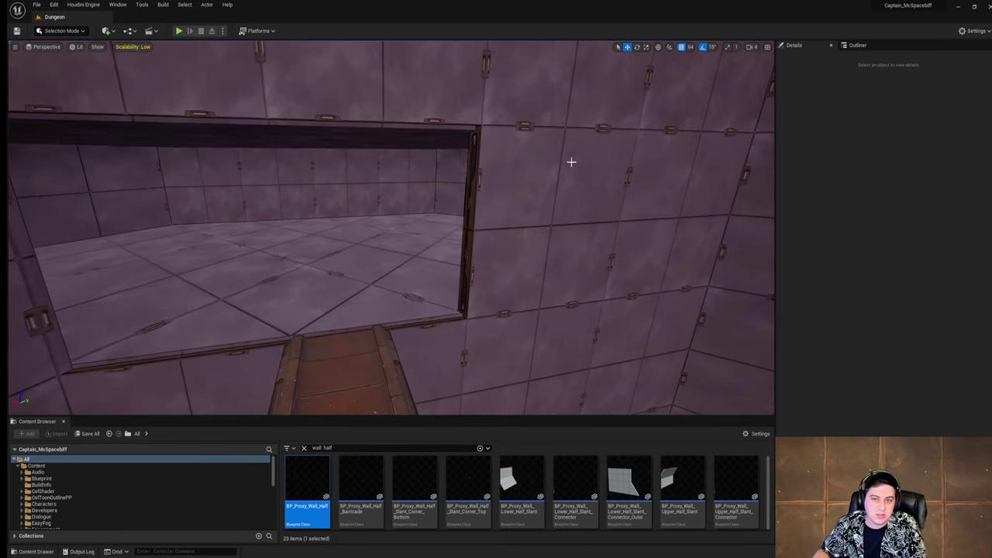
Step: Search all project content for "drone"
right_drag(383, 204, 382, 204)
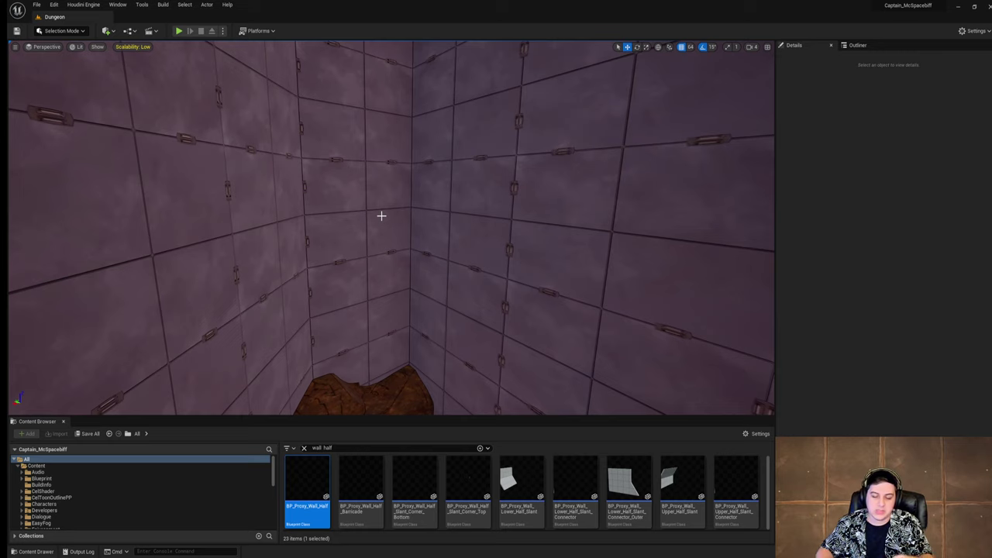
click(304, 448)
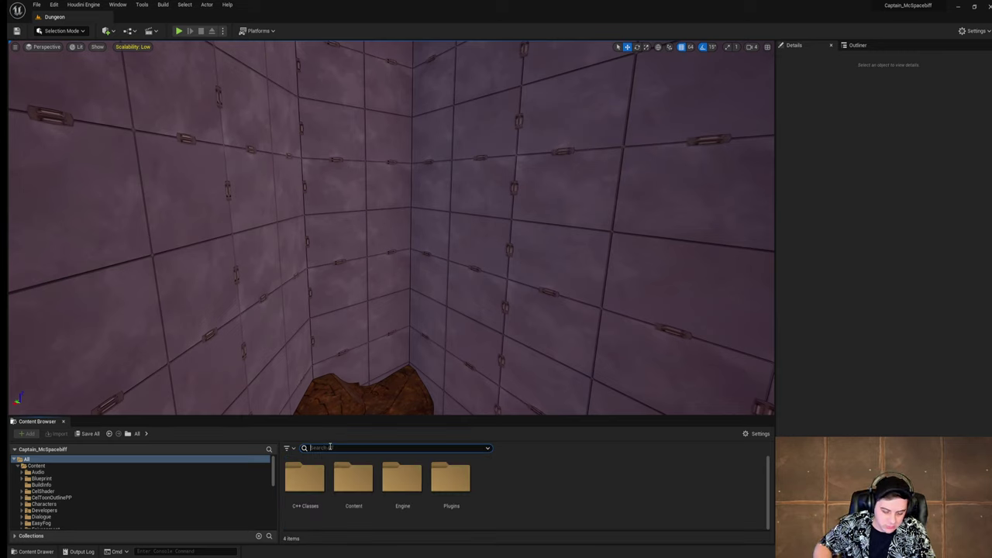
text(drone)
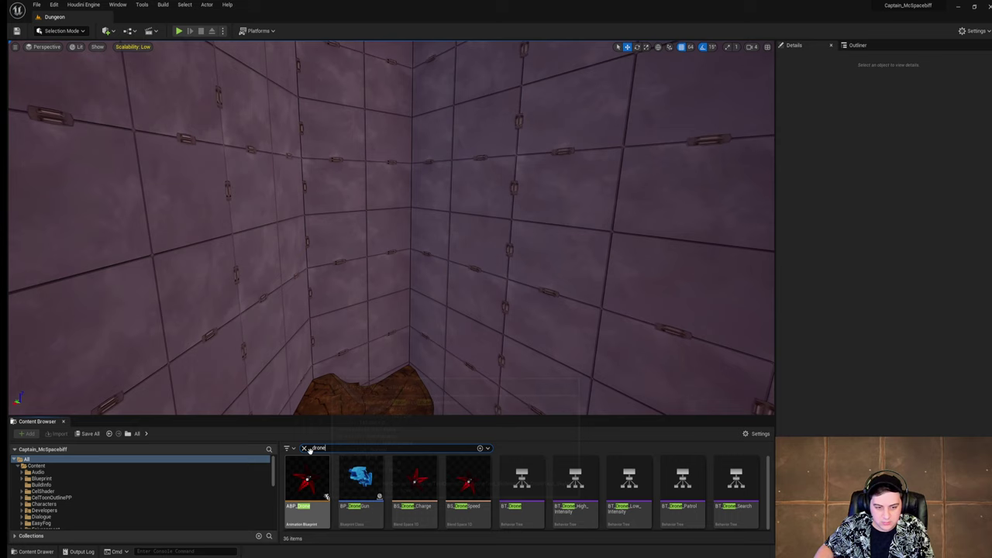
drag(306, 485, 386, 291)
right_drag(386, 290, 464, 310)
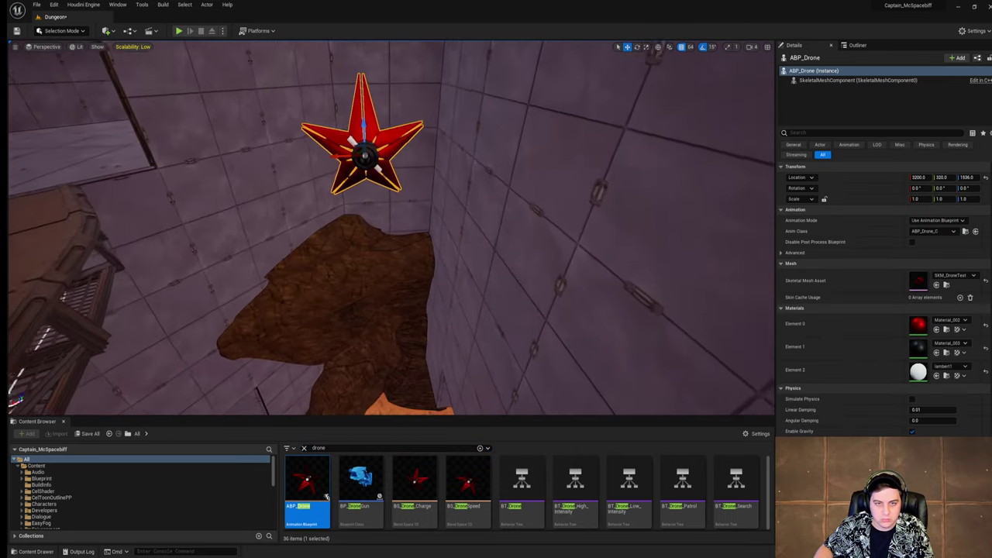
right_drag(361, 255, 462, 309)
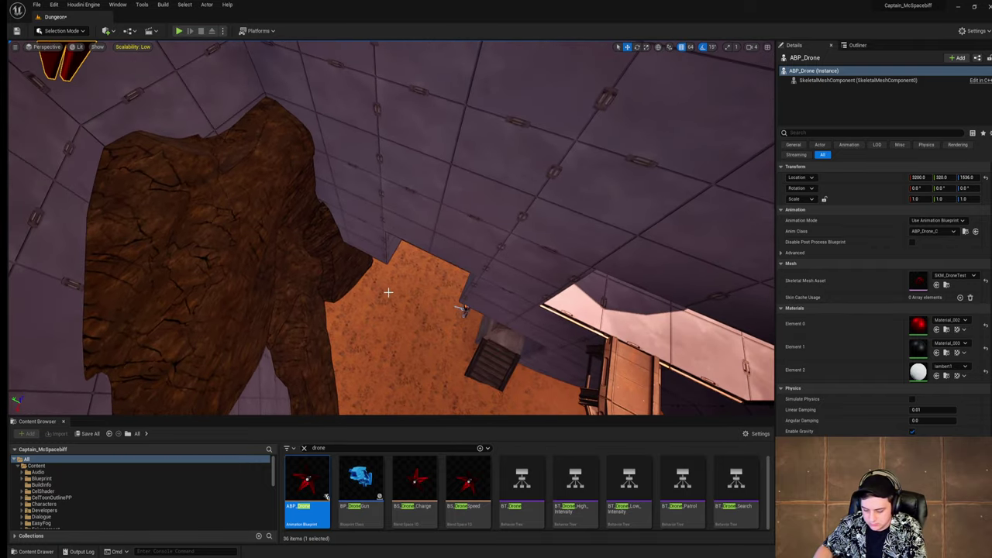
key(Escape)
Step: Place a DRONE_Base actor over the rock in the shaft corner at about X 3203, Y 477, and raise it to about Z 1364
scroll(543, 489, down, 5)
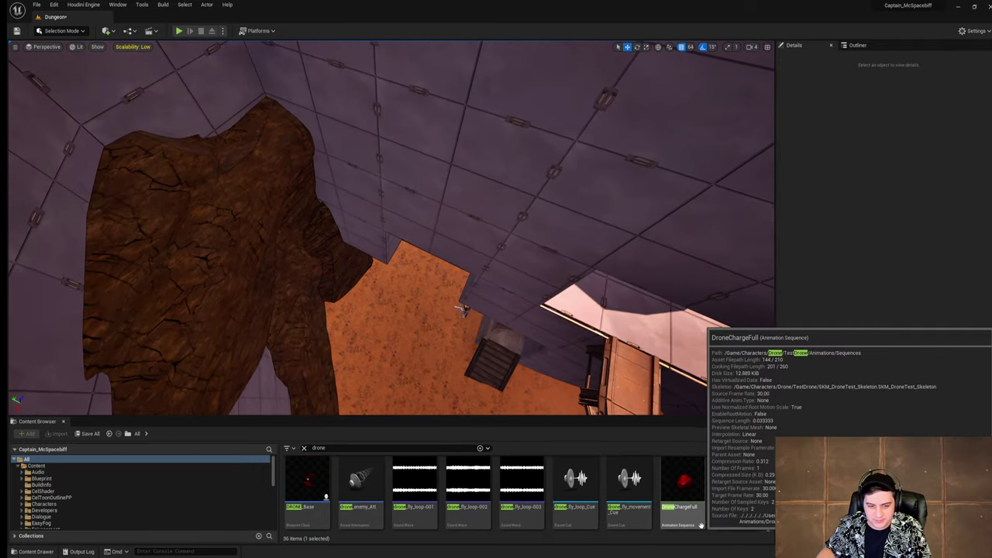
drag(308, 484, 225, 171)
right_drag(289, 200, 306, 190)
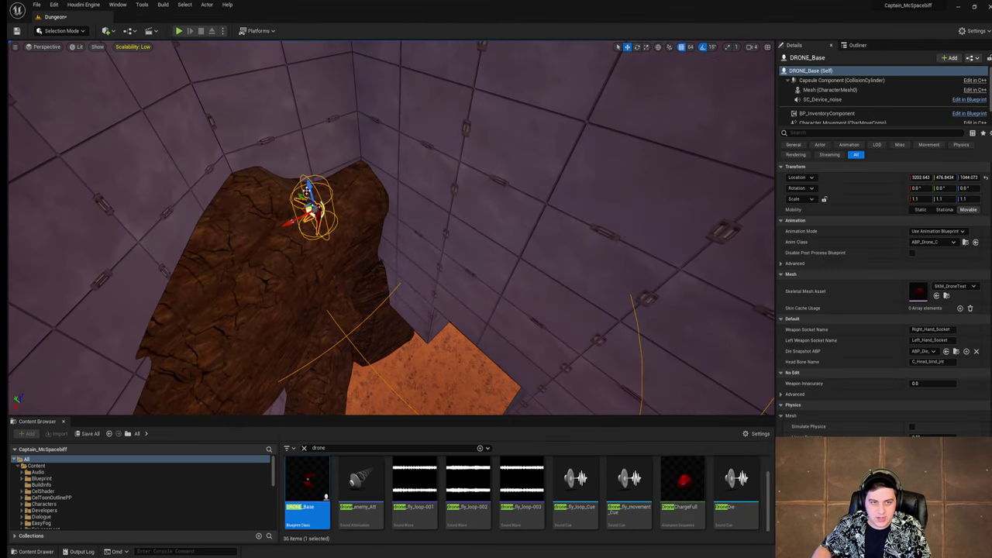
drag(307, 190, 281, 81)
right_drag(282, 93, 256, 27)
Step: Rotate the placed drone about its vertical axis by 15° increments so it faces into the shaft
key(e)
drag(314, 197, 369, 222)
right_drag(369, 222, 232, 217)
key(w)
key(w)
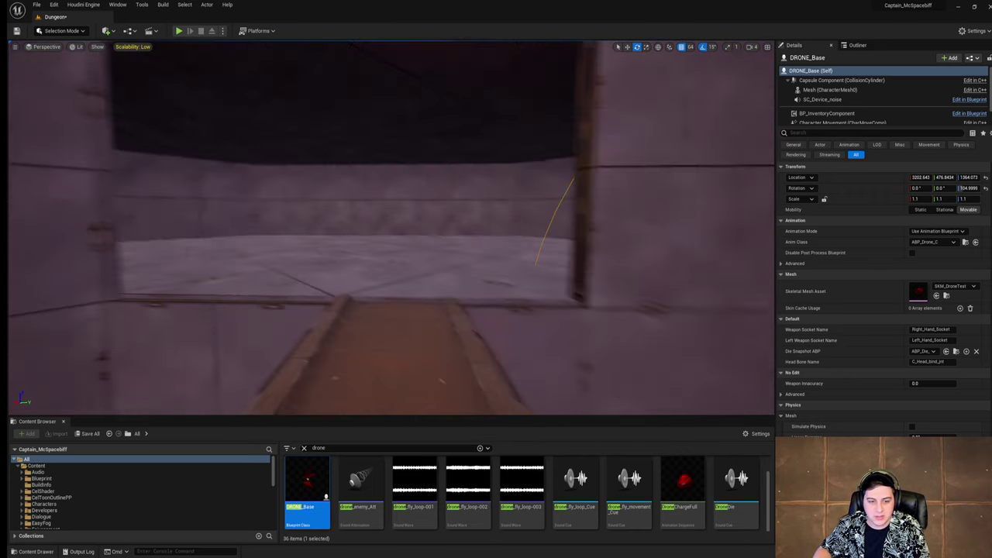
Step: Duplicate the drone to about X 3011, Y -35 beside the shaft wall and turn the copy to about 165°
key(f)
key(w)
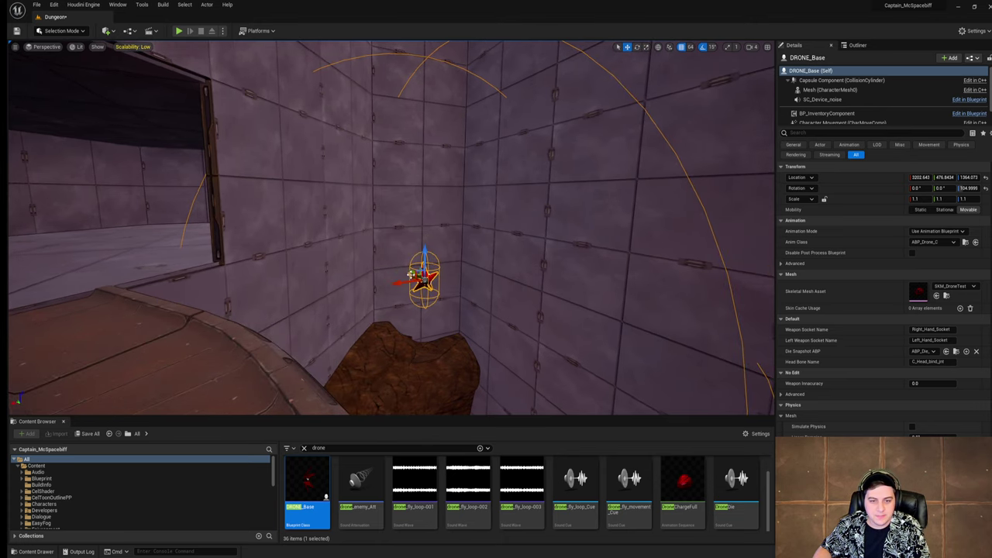
alt+drag(412, 274, 516, 341)
right_drag(472, 323, 531, 337)
key(e)
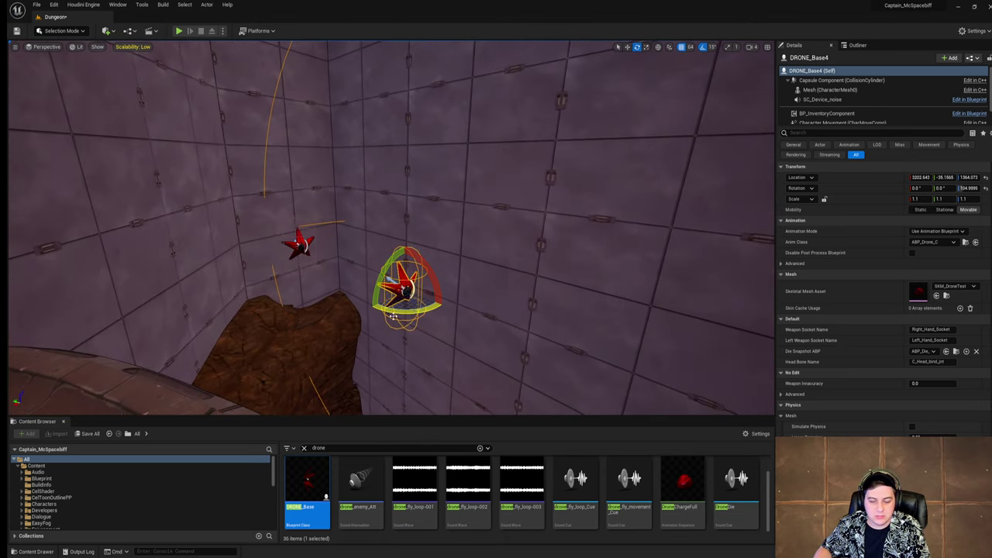
drag(434, 308, 428, 275)
key(w)
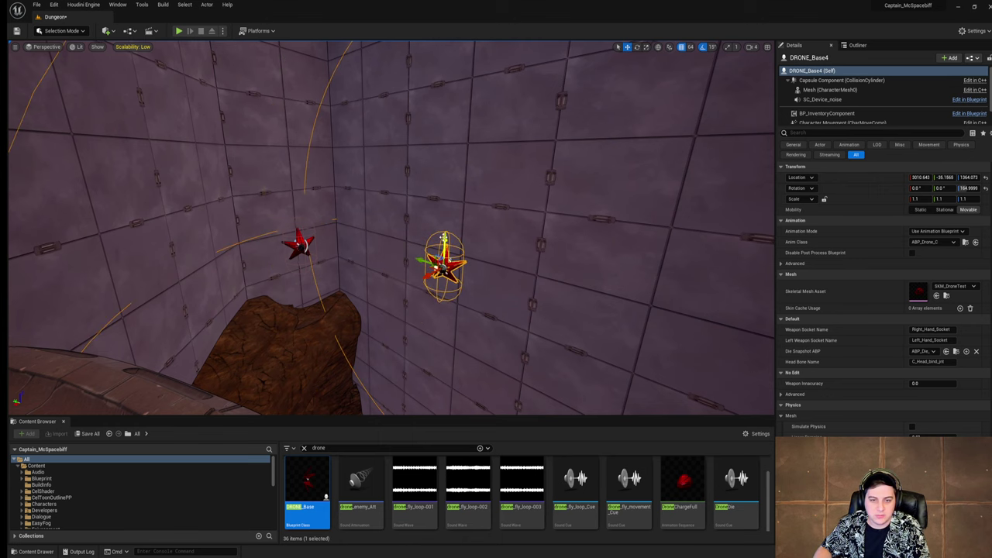
Step: Raise the duplicated drone to about Z 1748 and delete it from the shaft
drag(443, 236, 452, 101)
right_drag(452, 102, 524, 210)
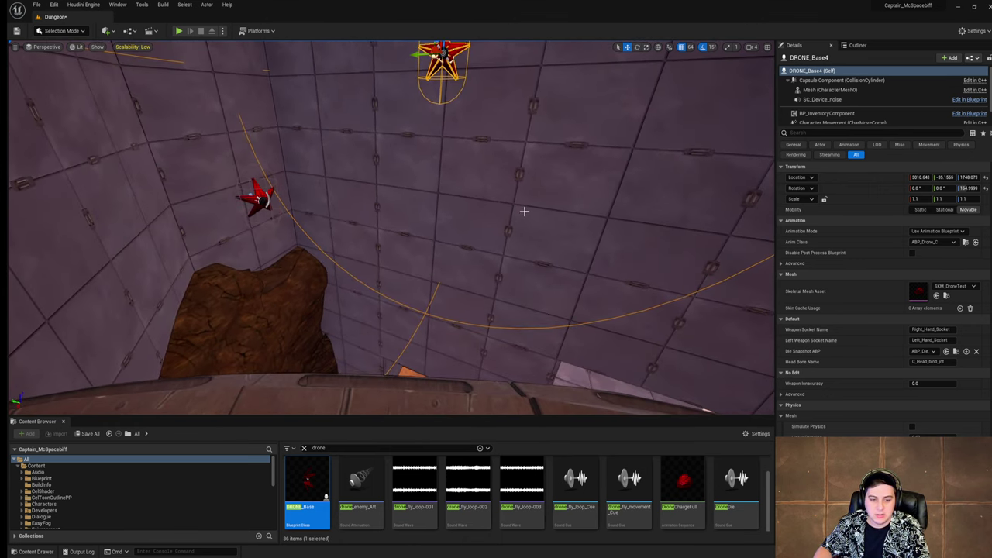
right_drag(473, 319, 407, 294)
key(Delete)
Step: Save the Dungeon level with the single drone in the shaft corner
right_drag(461, 277, 494, 244)
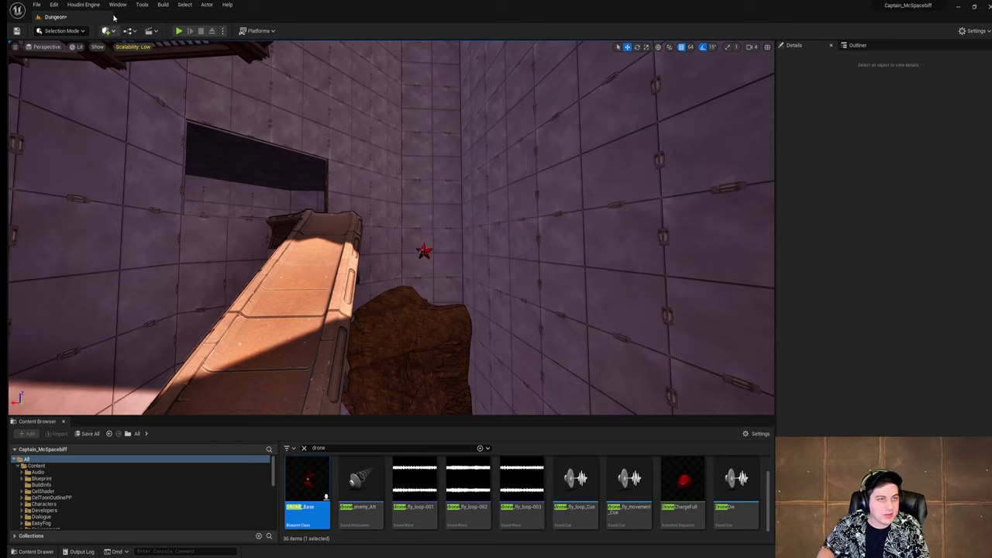
click(36, 4)
click(62, 80)
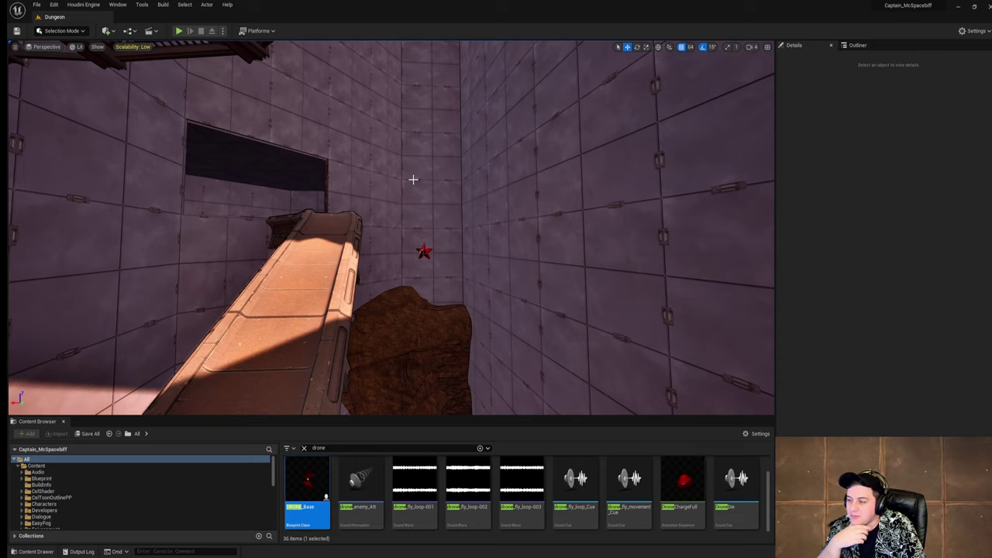
right_drag(413, 179, 413, 140)
right_drag(390, 367, 372, 395)
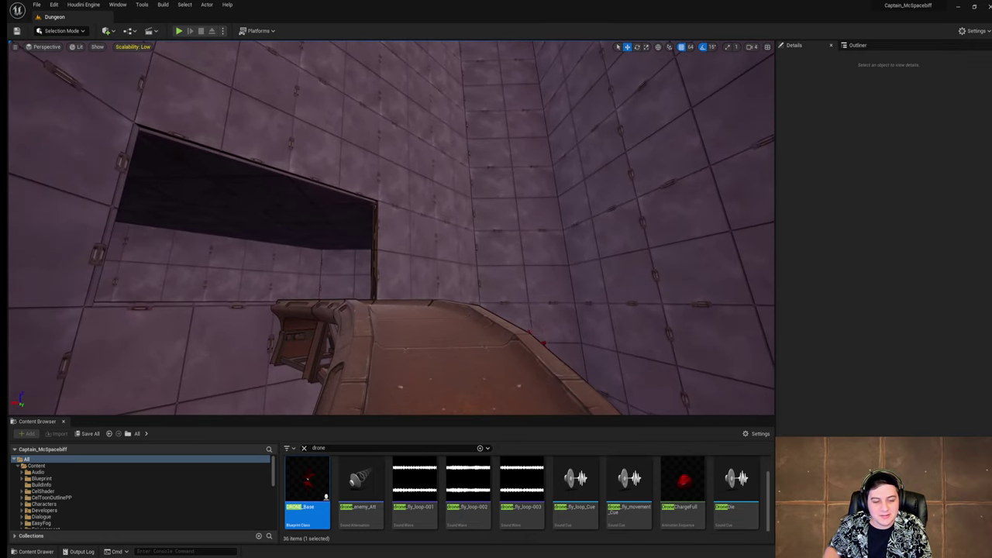
Step: Switch to File Explorer, view Biff Backers.gif from the Pictures folder enlarged, and return to the level editor
mouse_move(206, 555)
click(206, 528)
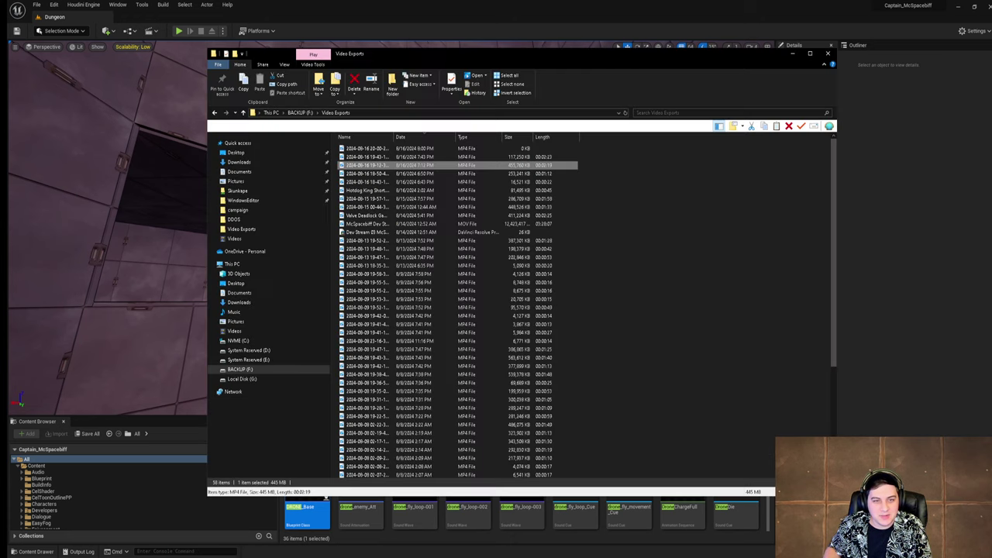
click(236, 320)
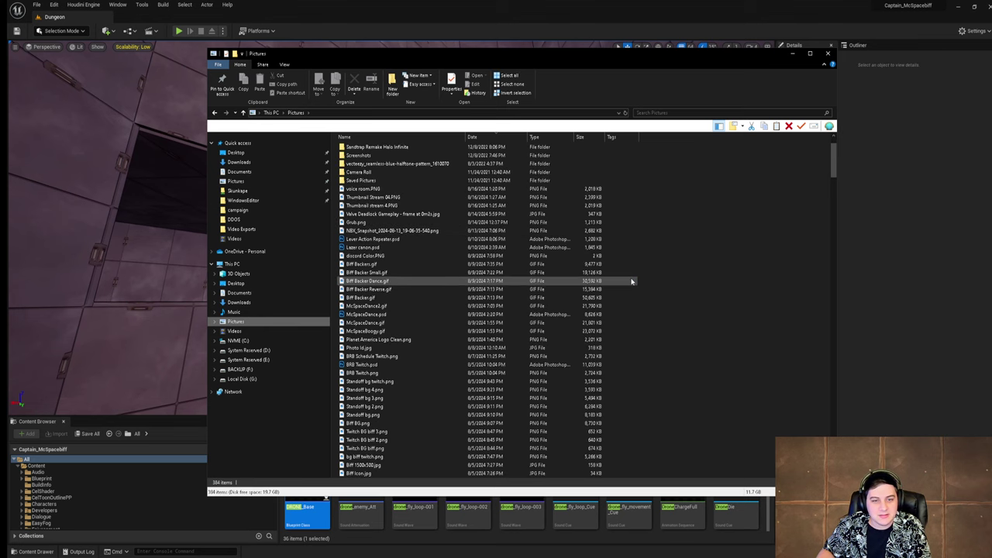
scroll(631, 281, up, 2)
double_click(384, 309)
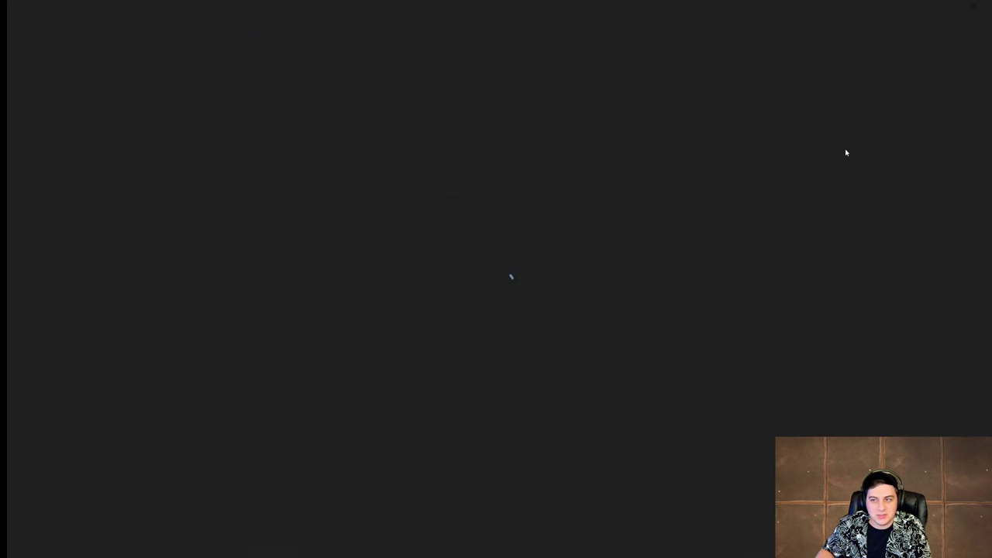
scroll(868, 366, up, 3)
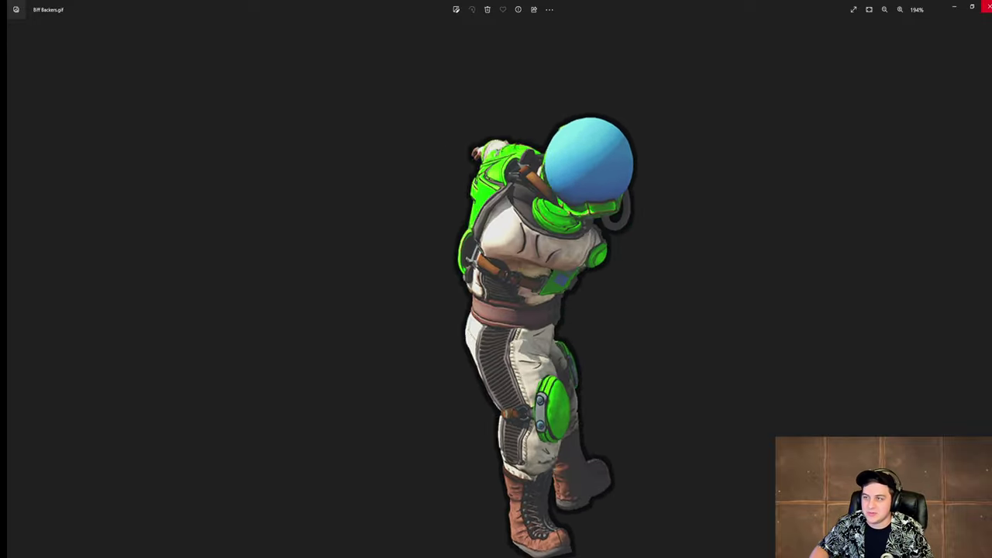
click(987, 5)
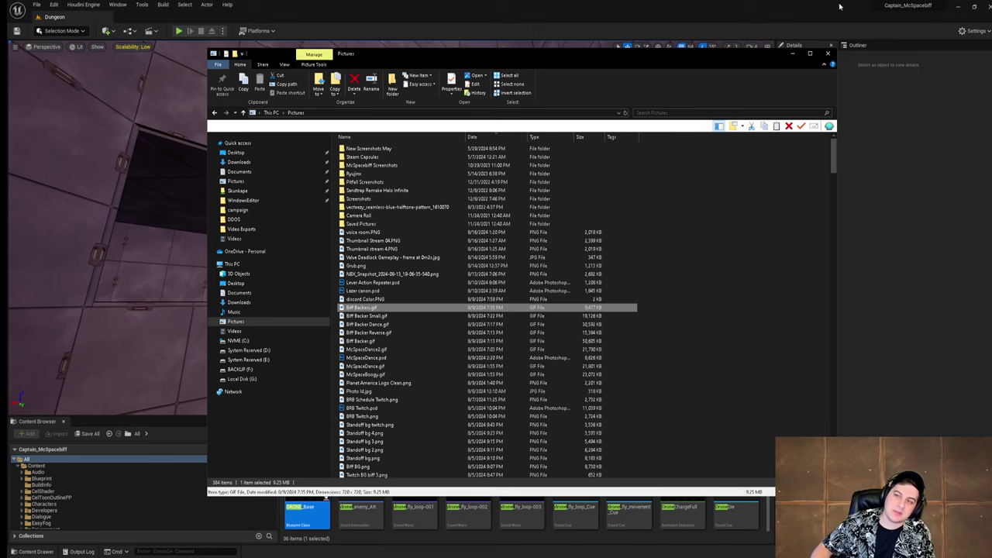
click(792, 53)
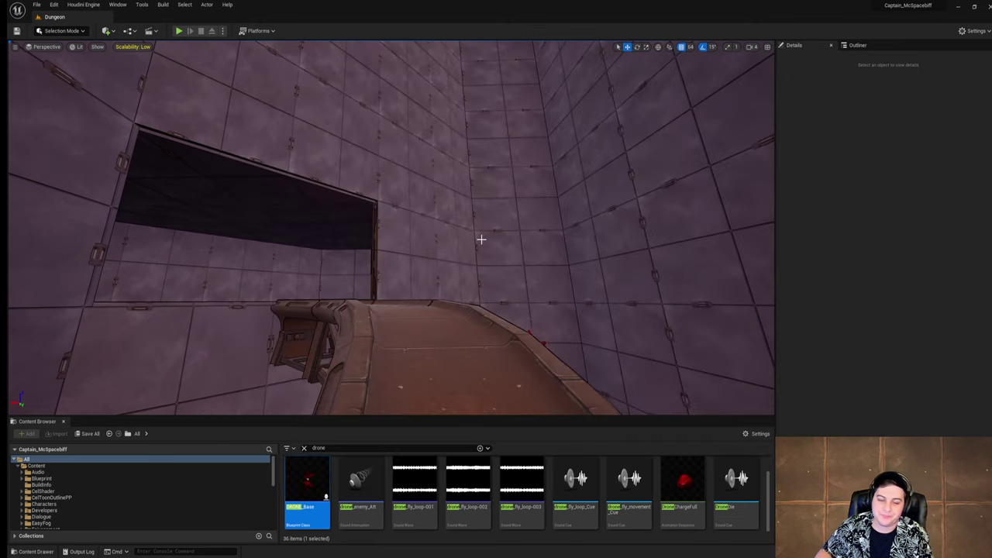
Step: Save the current Dungeon map to disk
right_drag(480, 237, 497, 248)
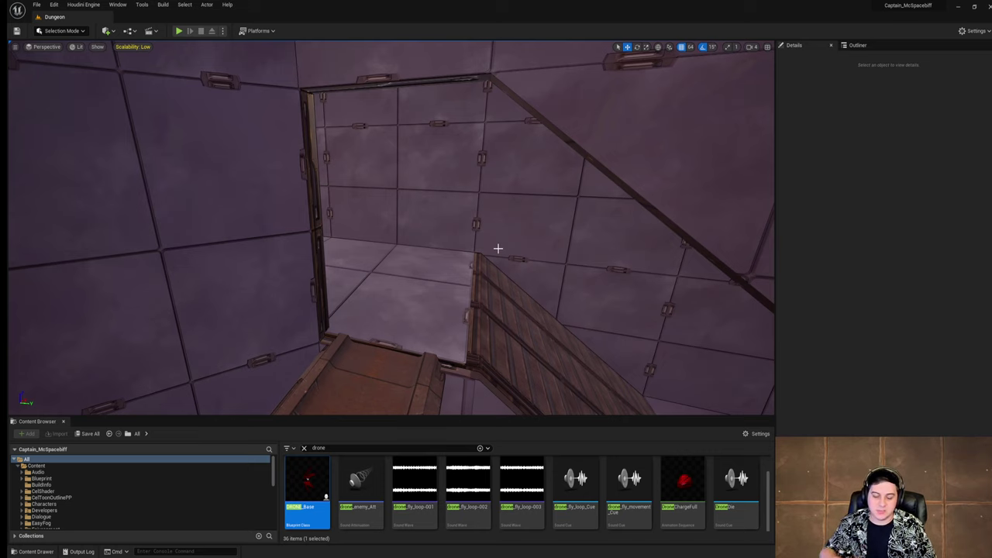
right_drag(575, 236, 574, 236)
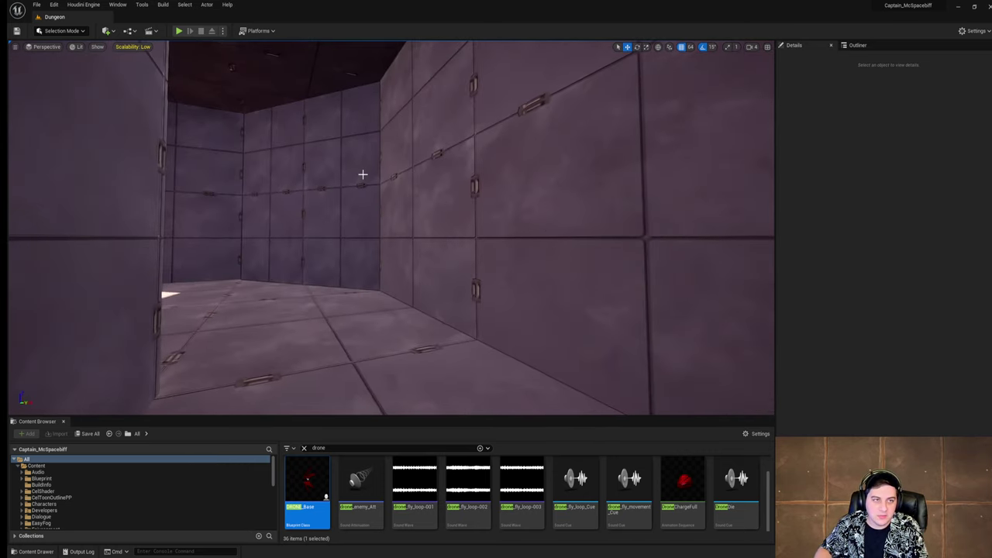
click(36, 4)
click(85, 86)
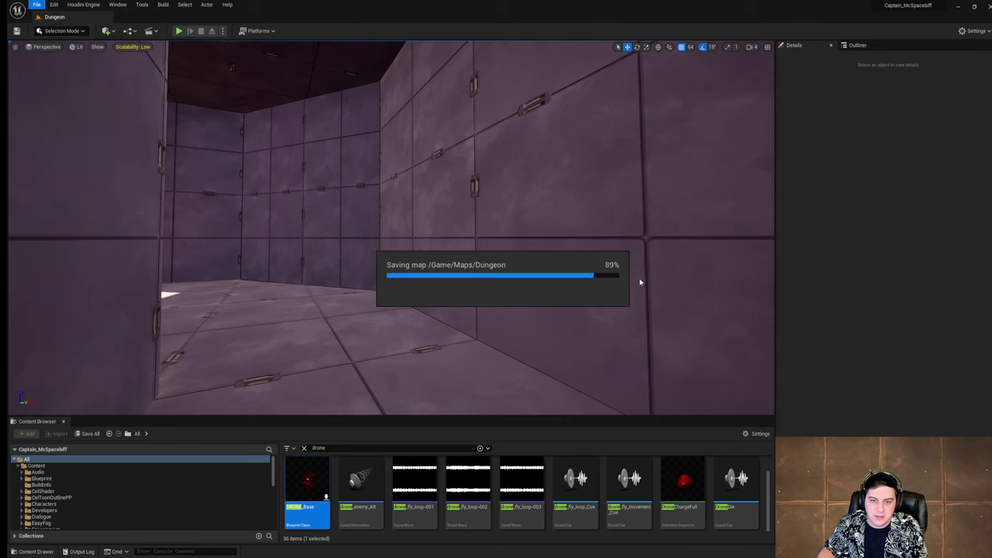
right_drag(640, 282, 455, 194)
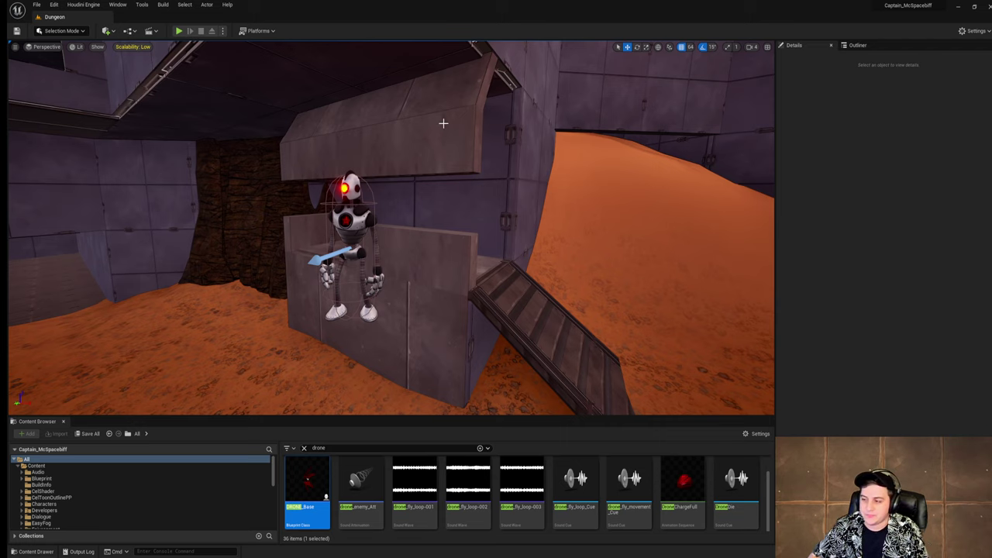
click(36, 5)
click(78, 80)
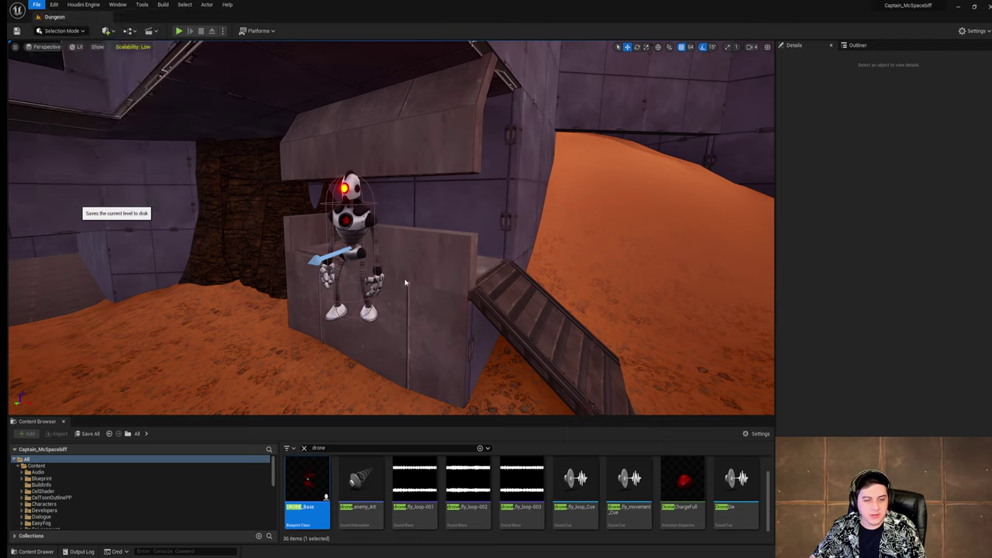
Step: Search all content for "moonbot" and show the BP_MeleeBot blueprint in its containing folder
click(304, 448)
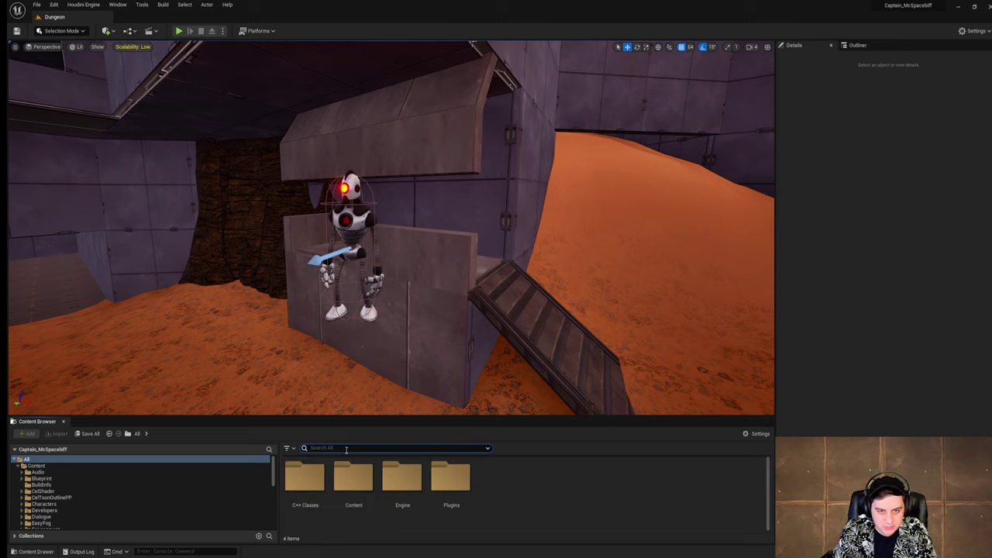
text(moonbotg)
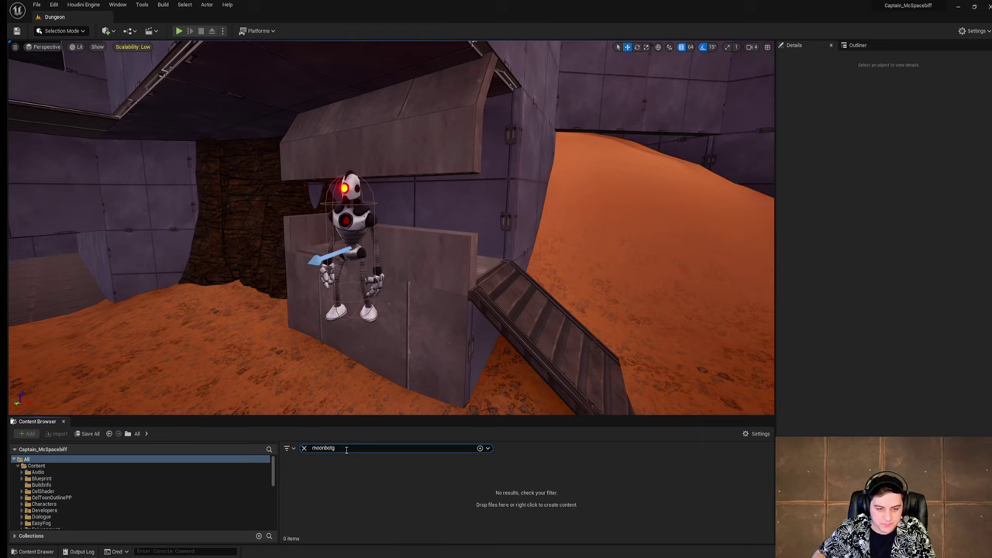
key(BackSpace)
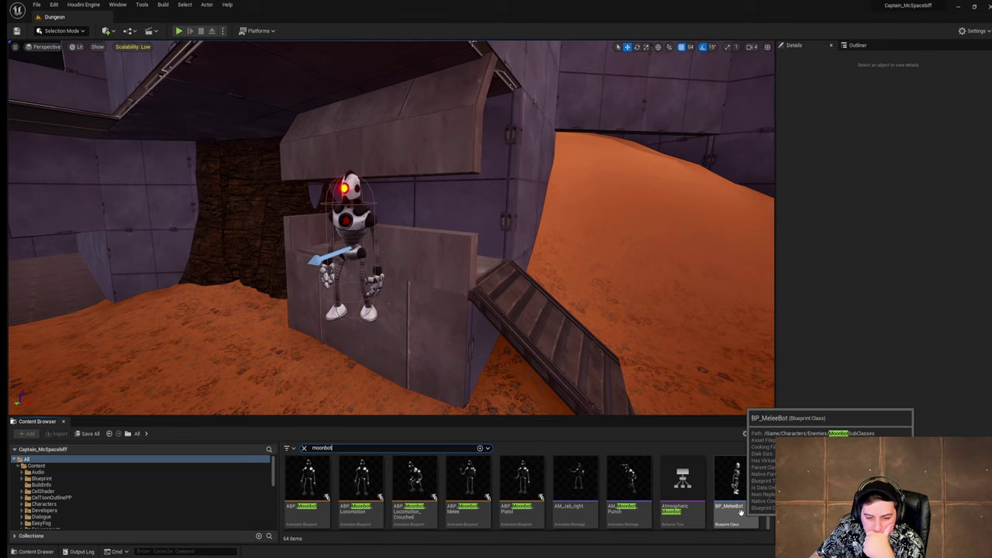
right_click(744, 507)
mouse_move(791, 402)
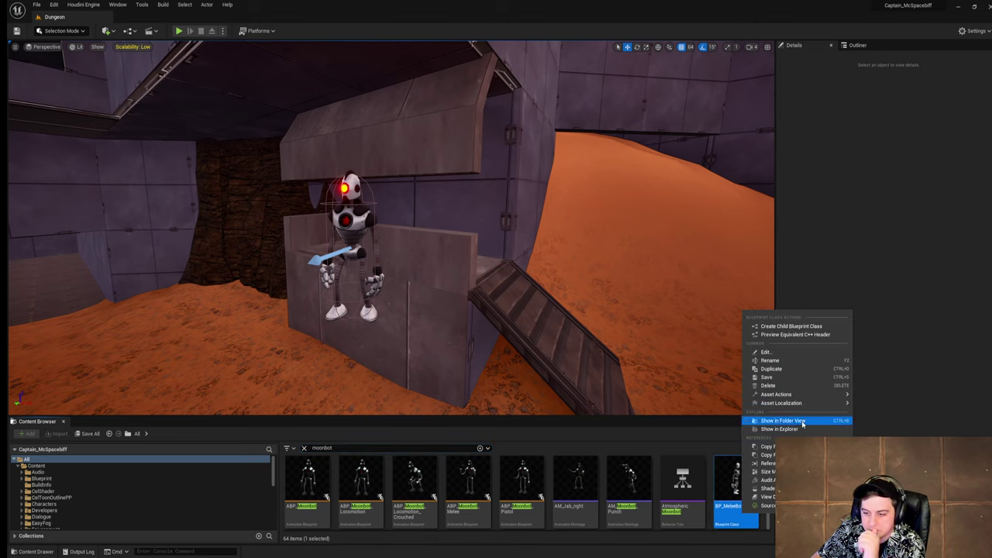
click(801, 420)
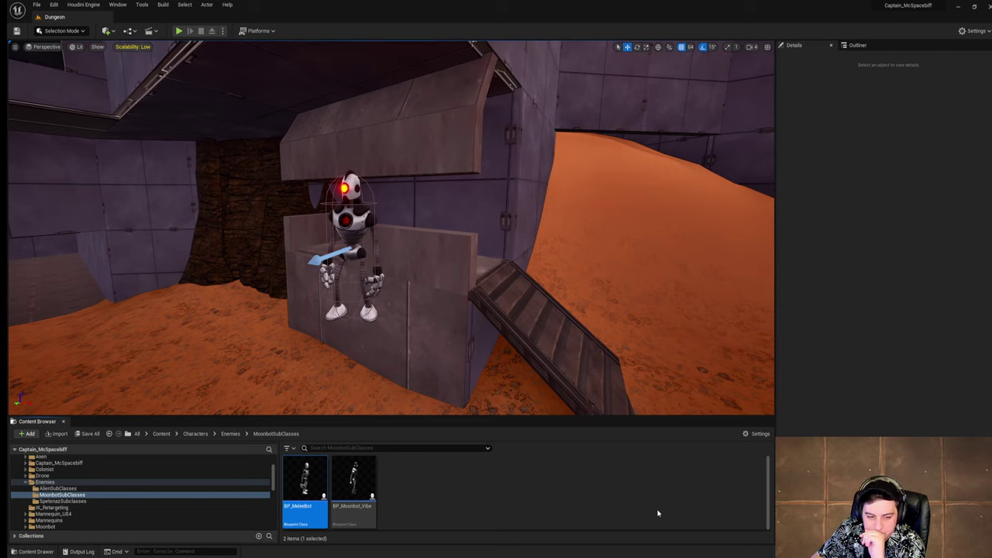
Step: Bring back the "moonbot" search across all content, enlarge the asset area and look further through the results
click(137, 433)
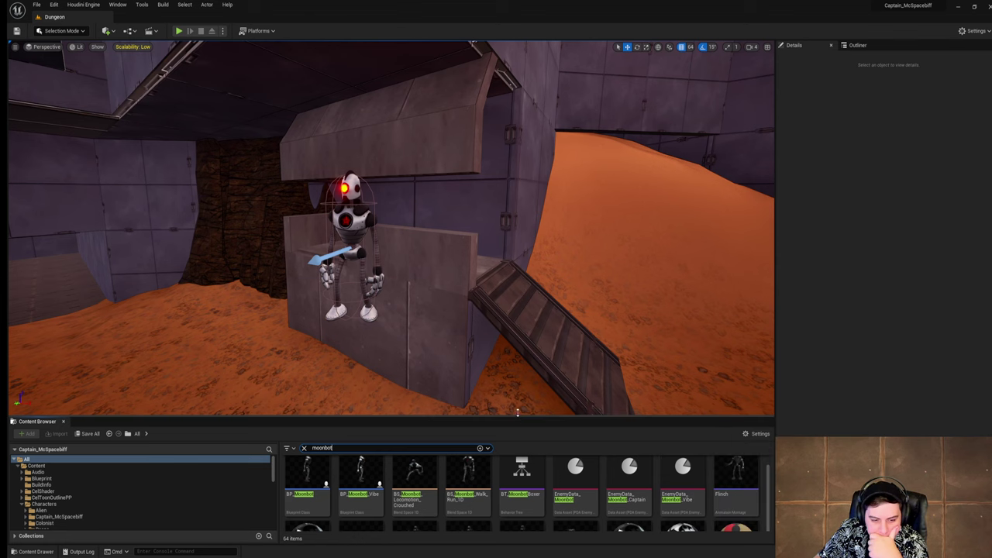
drag(525, 416, 526, 338)
scroll(620, 465, down, 3)
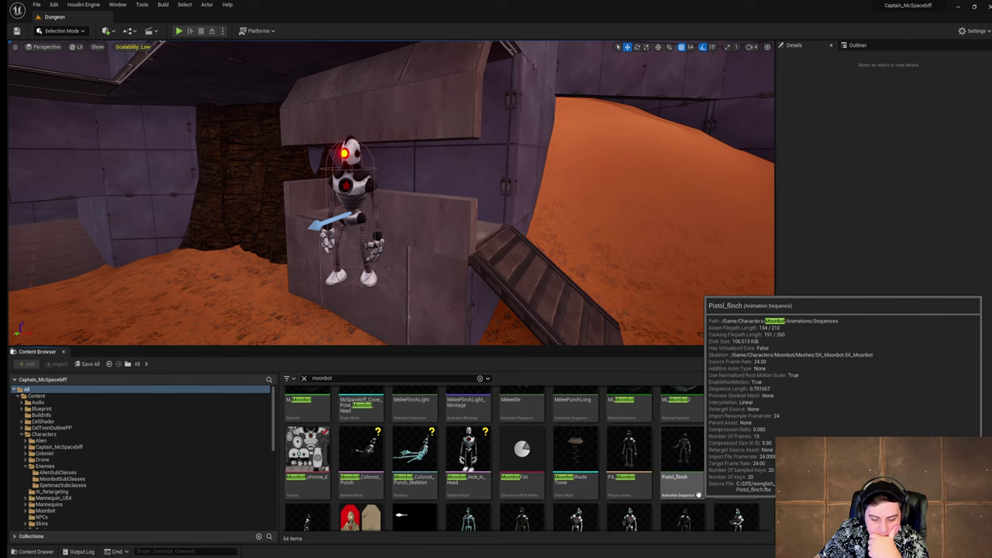
Step: Place the MoonbotShadeTower mesh in the level and scale it up uniformly to about 3.14
right_drag(542, 271, 682, 232)
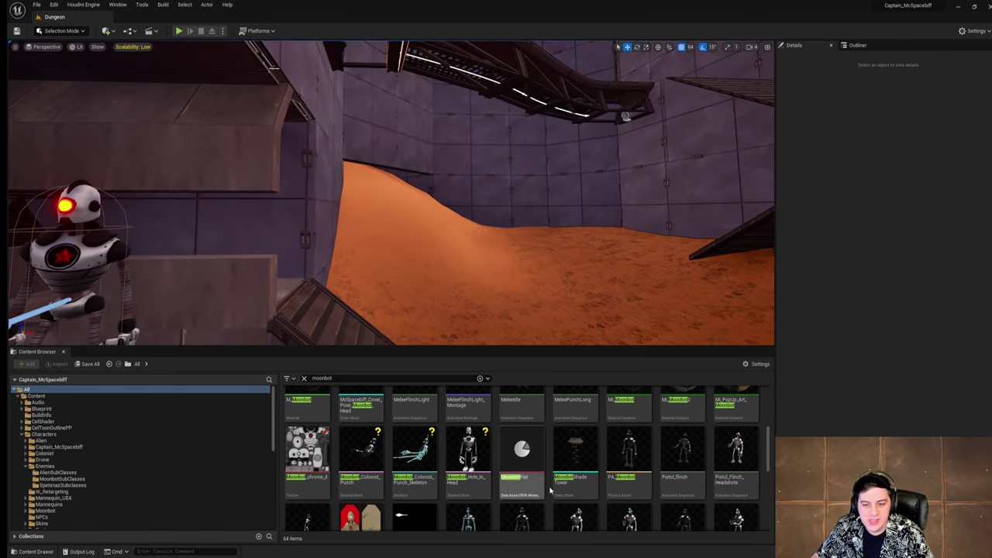
drag(571, 470, 571, 292)
right_drag(571, 291, 512, 325)
key(r)
drag(392, 241, 457, 193)
Step: Move the shade tower outside beside the orange sand cliff, at location 7360, -1728, -512
right_drag(458, 193, 388, 241)
drag(347, 246, 604, 287)
key(w)
right_drag(614, 270, 697, 270)
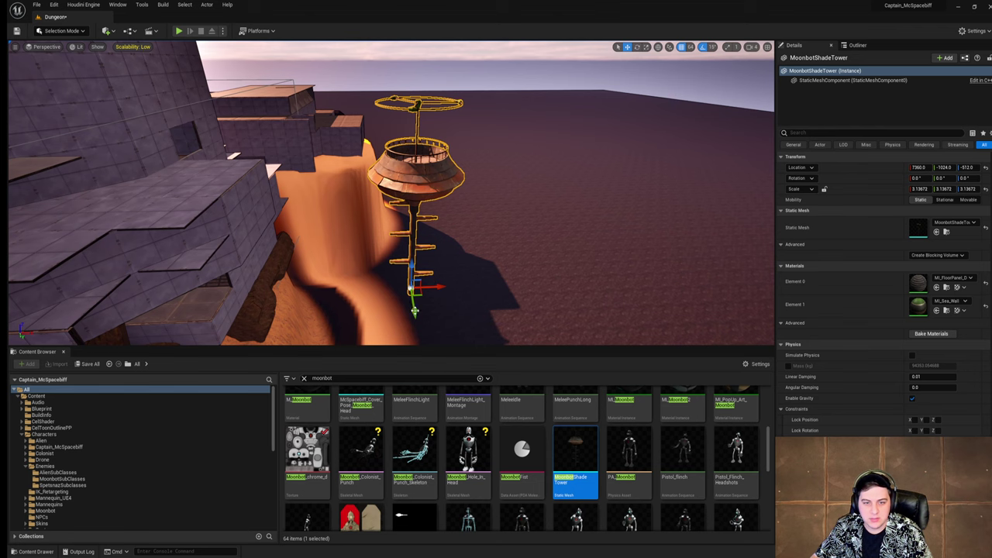
drag(414, 311, 410, 282)
right_drag(410, 282, 437, 120)
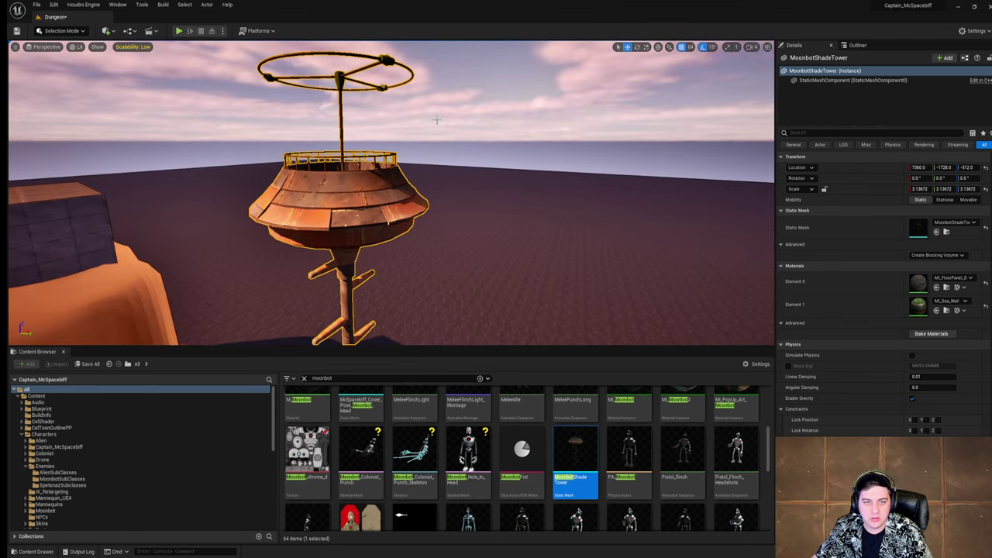
click(448, 124)
right_drag(418, 204, 420, 124)
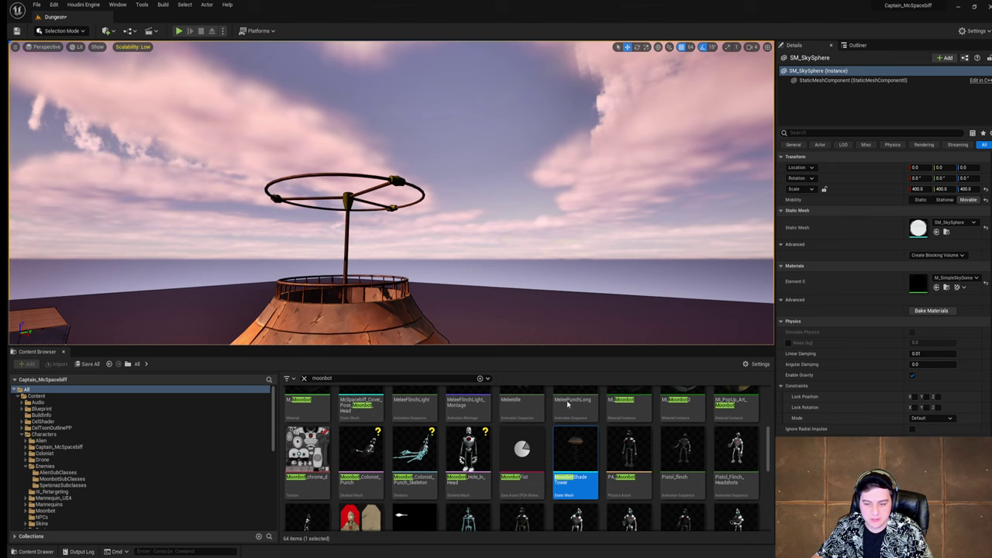
Step: Place a BP_MeleeBot enemy in the air above the shade tower
scroll(567, 403, up, 10)
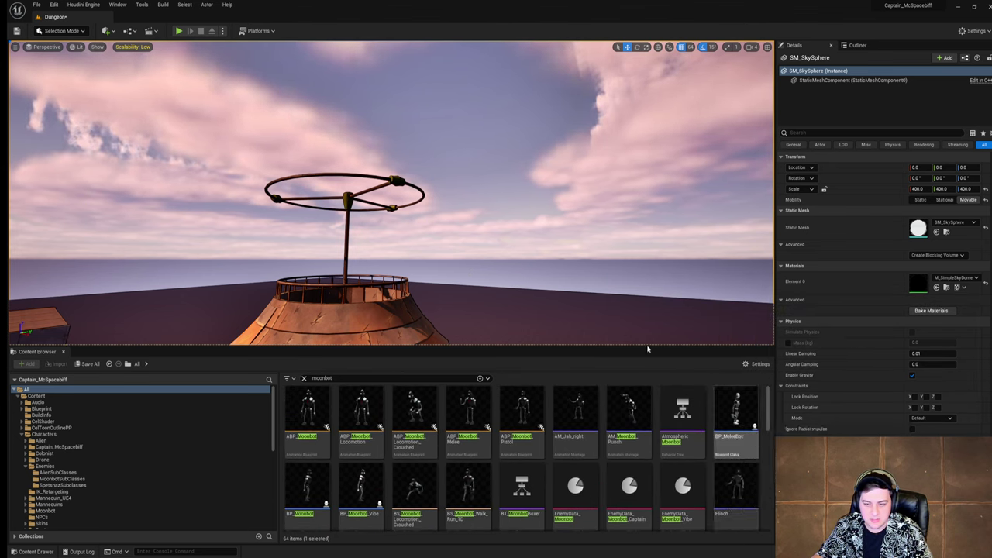
click(736, 409)
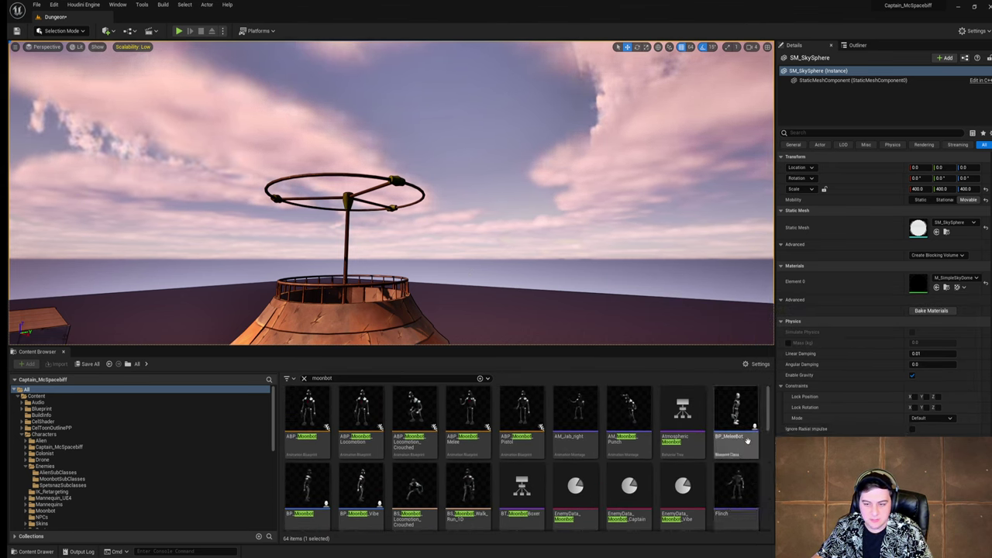
click(370, 298)
key(f)
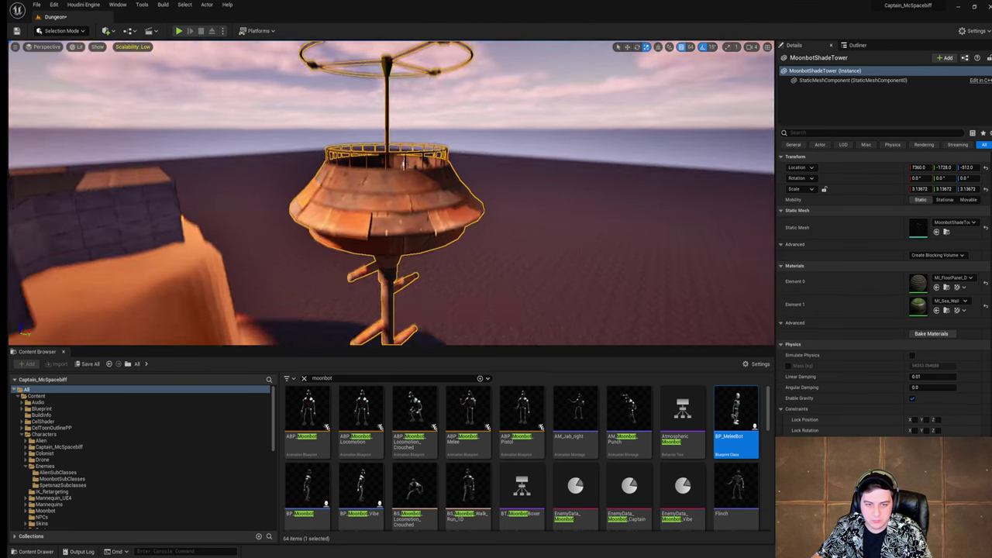
right_drag(406, 262, 406, 341)
mouse_move(385, 314)
mouse_down()
mouse_move(360, 336)
mouse_move(380, 325)
mouse_up()
click(401, 80)
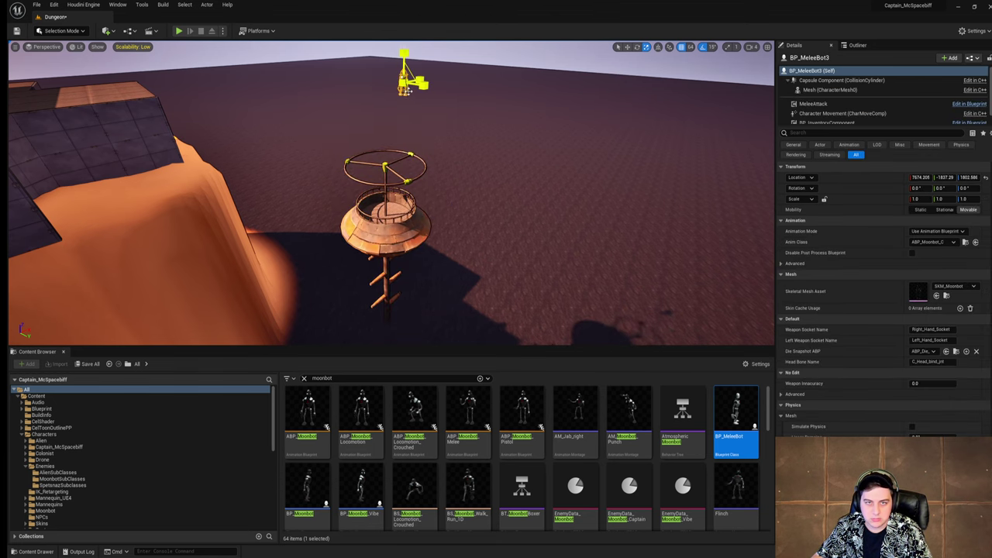
Step: Lower the melee bot and position it on the shade tower's railed platform
drag(403, 76, 405, 199)
key(f)
right_drag(372, 148, 359, 133)
drag(358, 133, 318, 140)
drag(272, 107, 268, 67)
right_drag(354, 94, 443, 196)
click(665, 68)
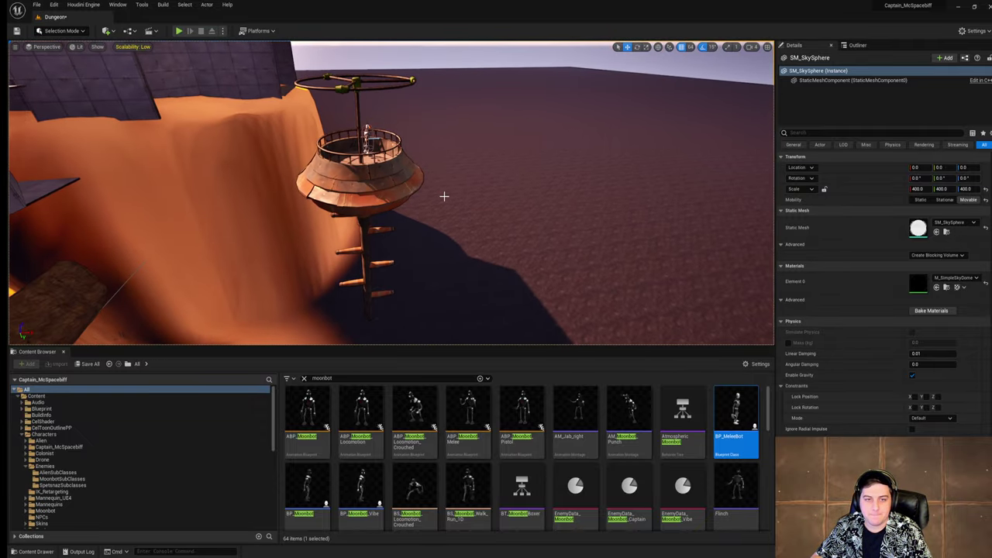
Step: Delete the shade tower and the melee bot standing on it from the level
click(349, 168)
scroll(438, 178, down, 5)
key(Delete)
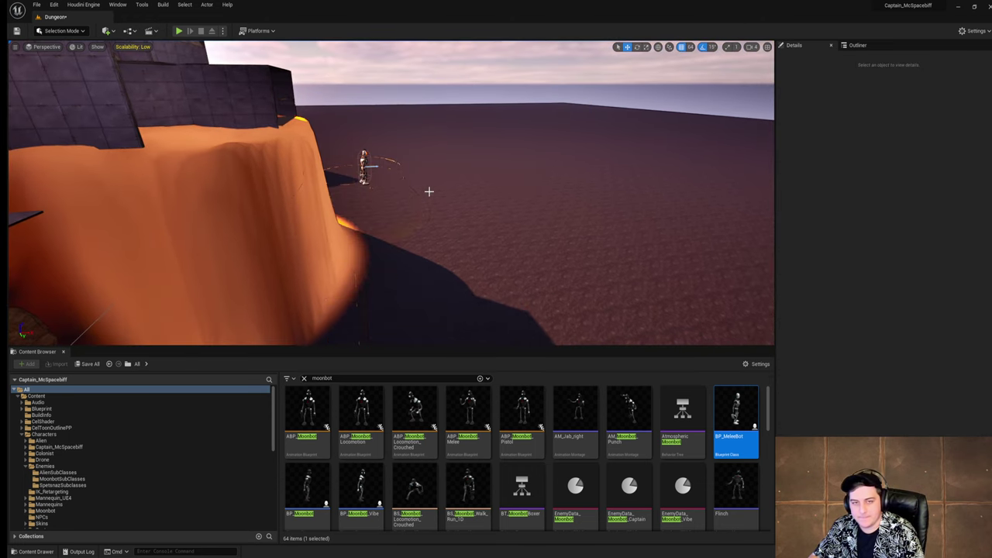
click(363, 163)
key(Delete)
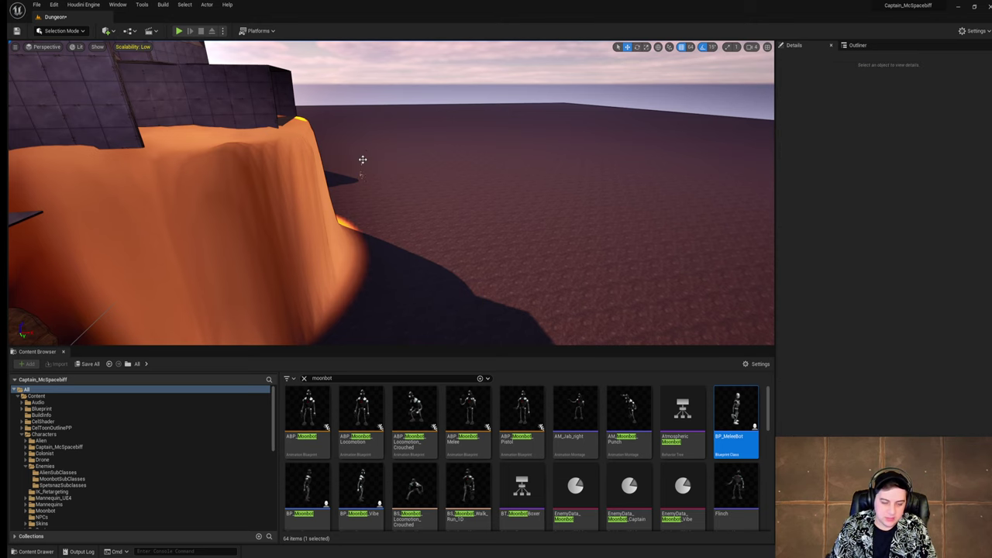
Step: Examine the full list of moonbot assets, including the meshes, materials and animations
scroll(532, 512, down, 2)
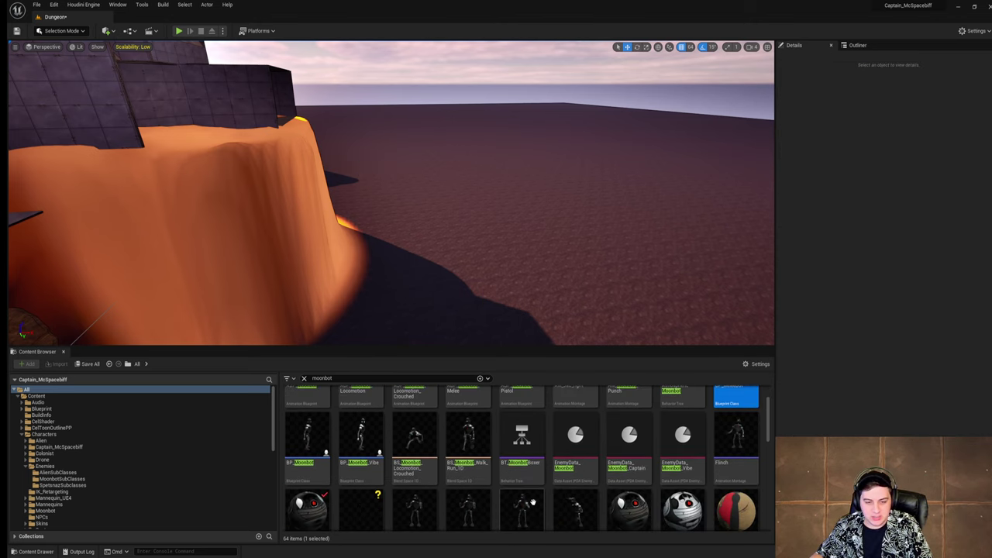
scroll(720, 515, down, 2)
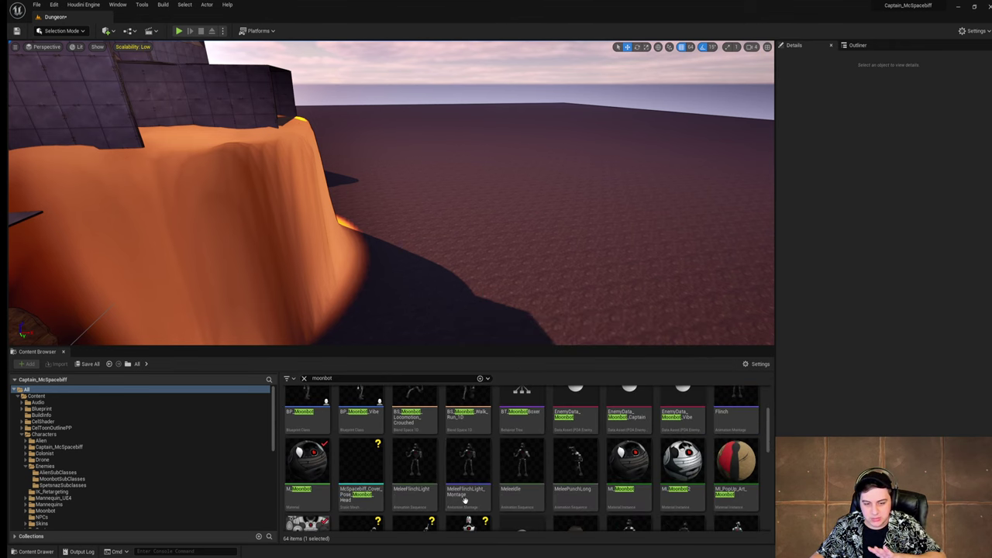
scroll(468, 465, down, 2)
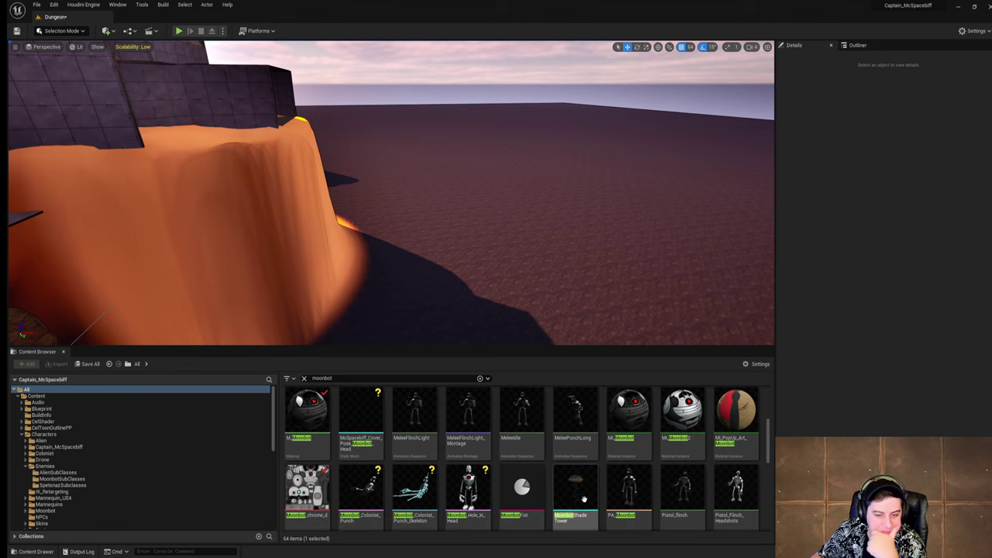
scroll(468, 464, down, 2)
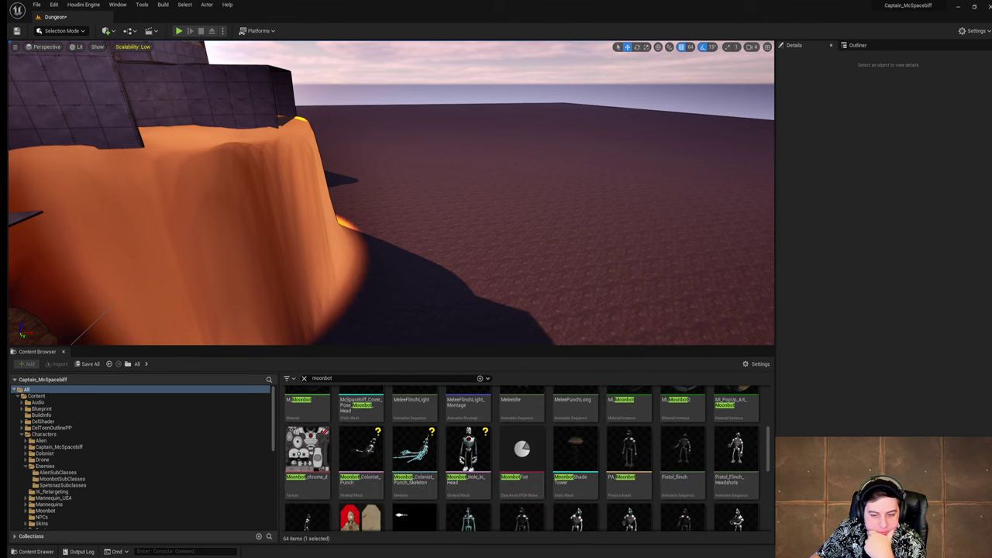
scroll(760, 505, down, 2)
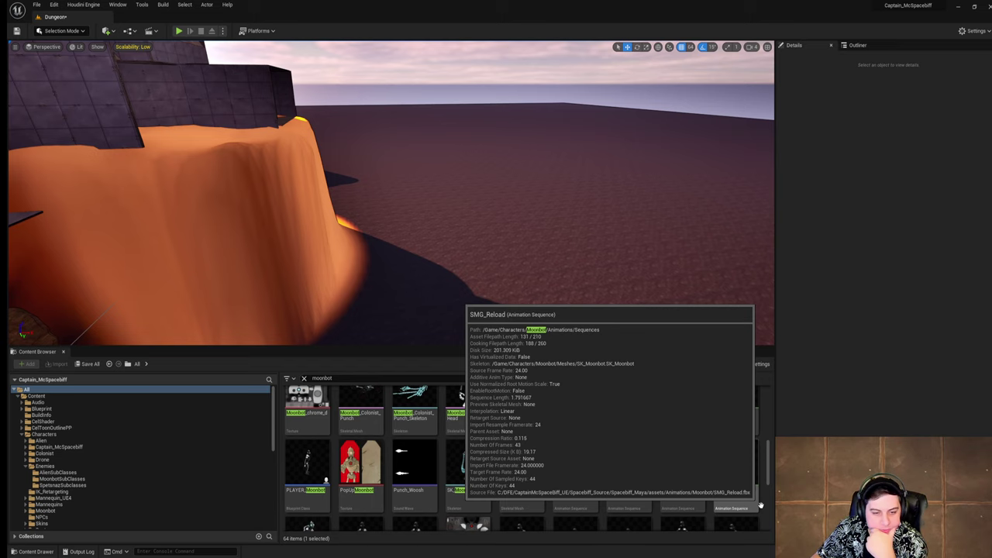
scroll(760, 504, down, 2)
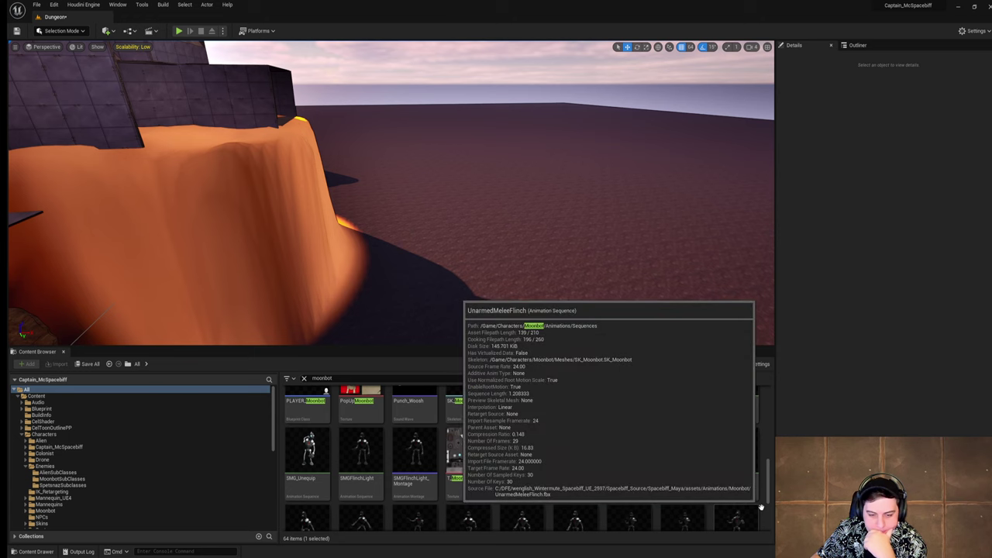
scroll(760, 505, down, 3)
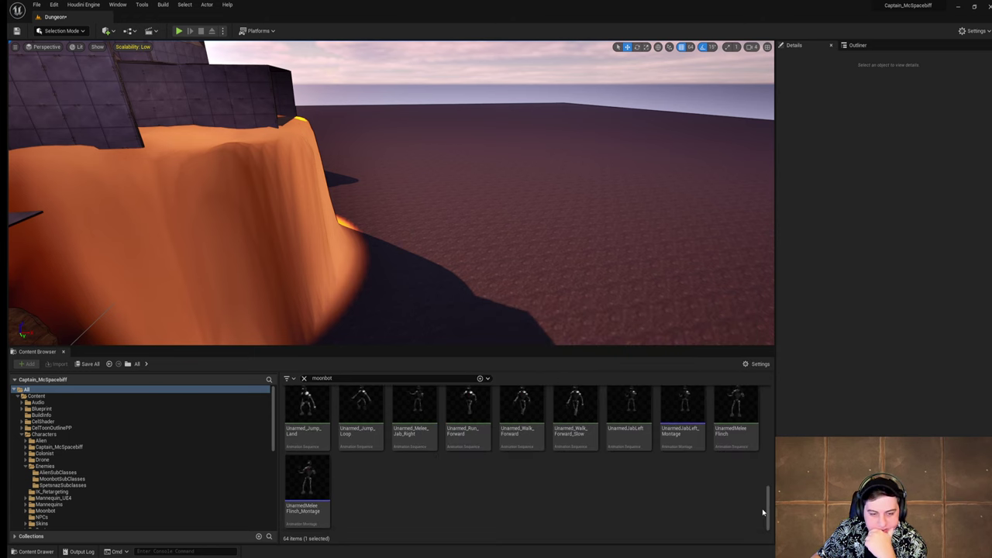
scroll(762, 511, up, 10)
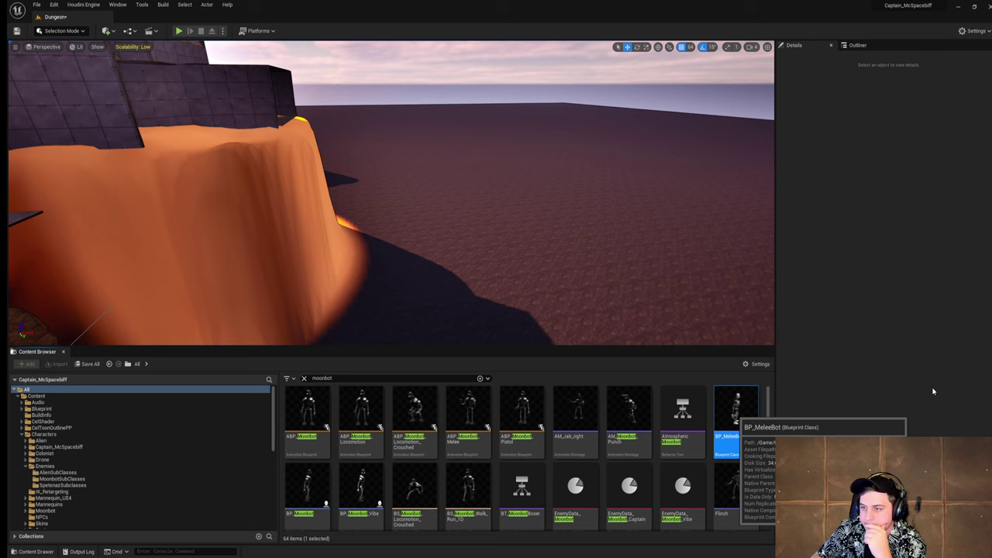
Step: Open the BP_MeleeBot blueprint and locate its SKM_Moonbot skeletal mesh in the project content
double_click(736, 409)
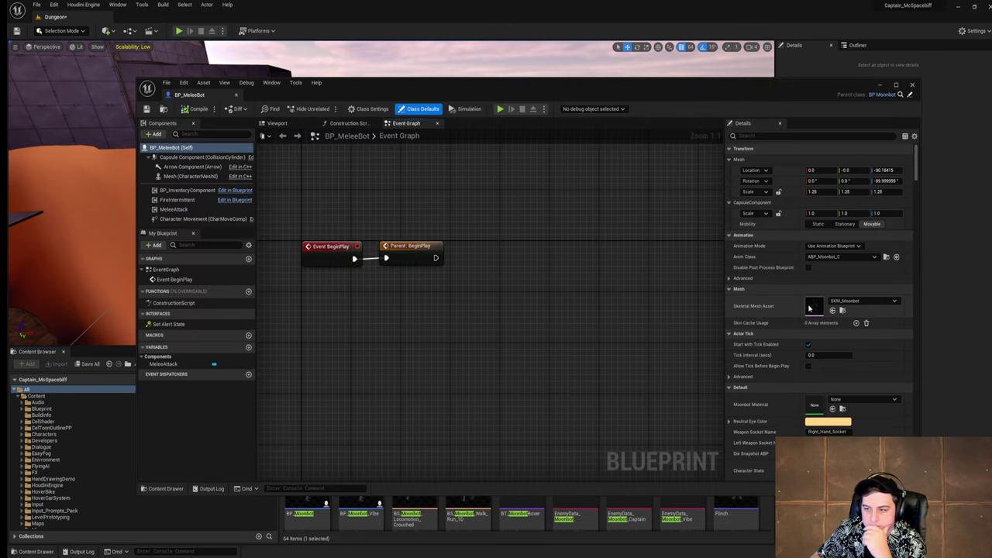
click(842, 310)
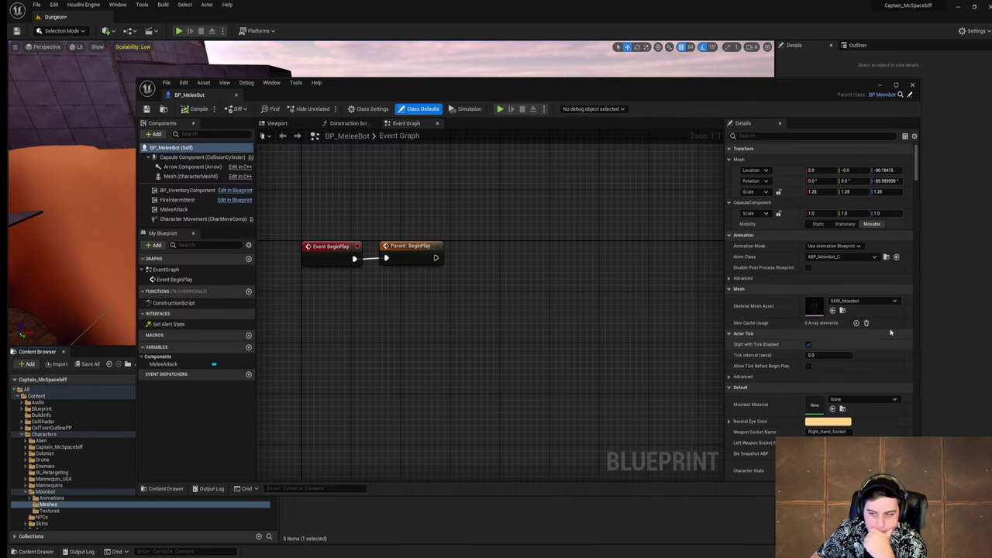
click(867, 300)
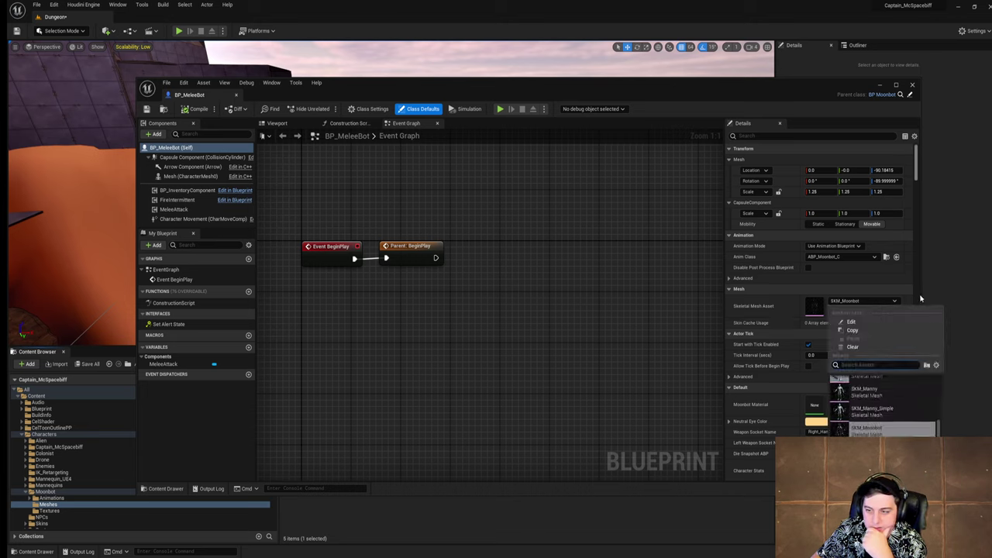
Step: Review the class default properties of BP_MeleeBot and close the blueprint
scroll(891, 372, down, 10)
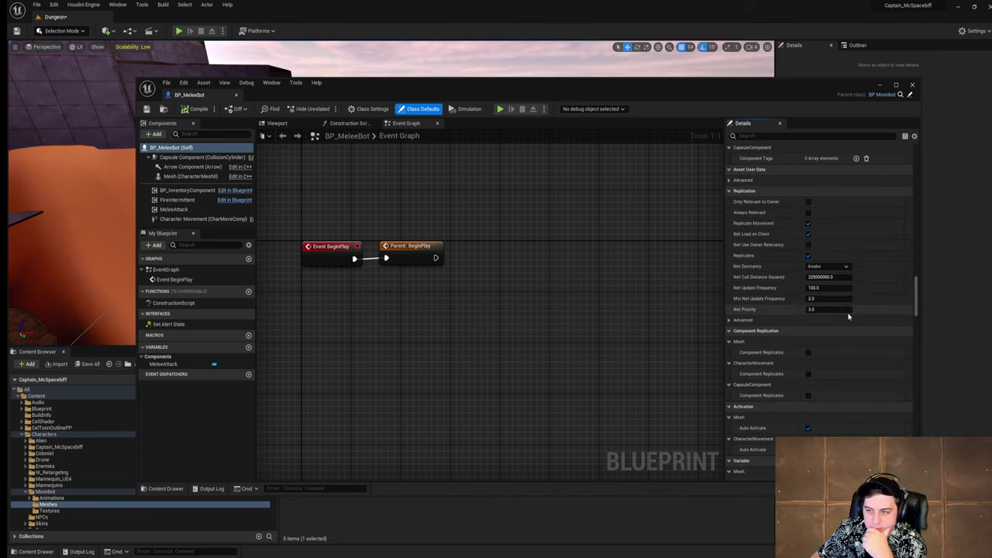
scroll(891, 372, up, 10)
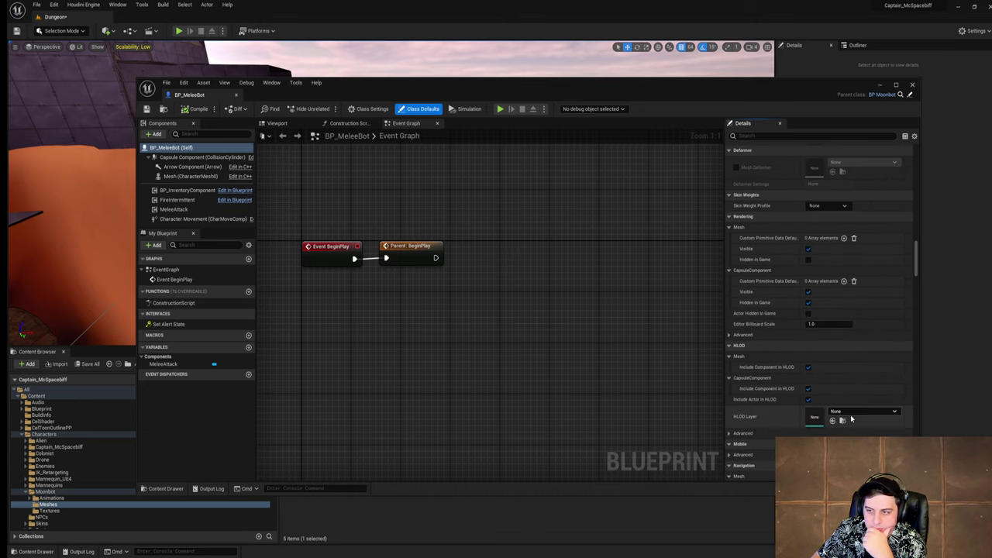
scroll(850, 417, up, 8)
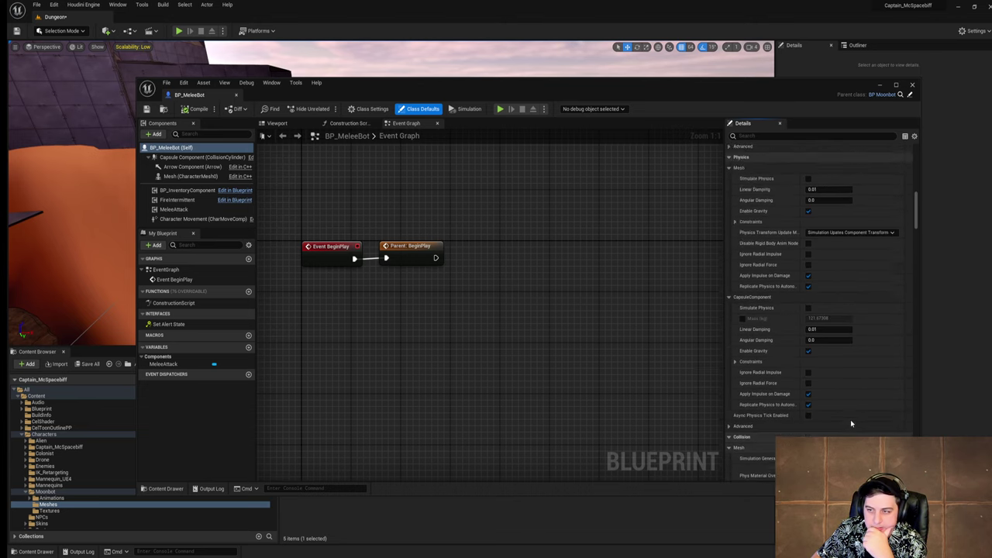
scroll(850, 423, up, 10)
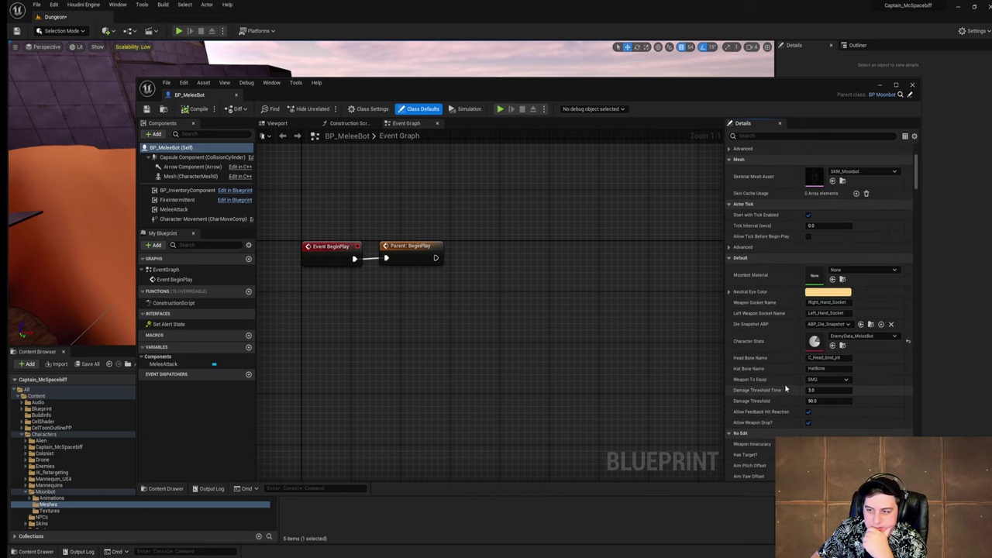
scroll(791, 384, up, 3)
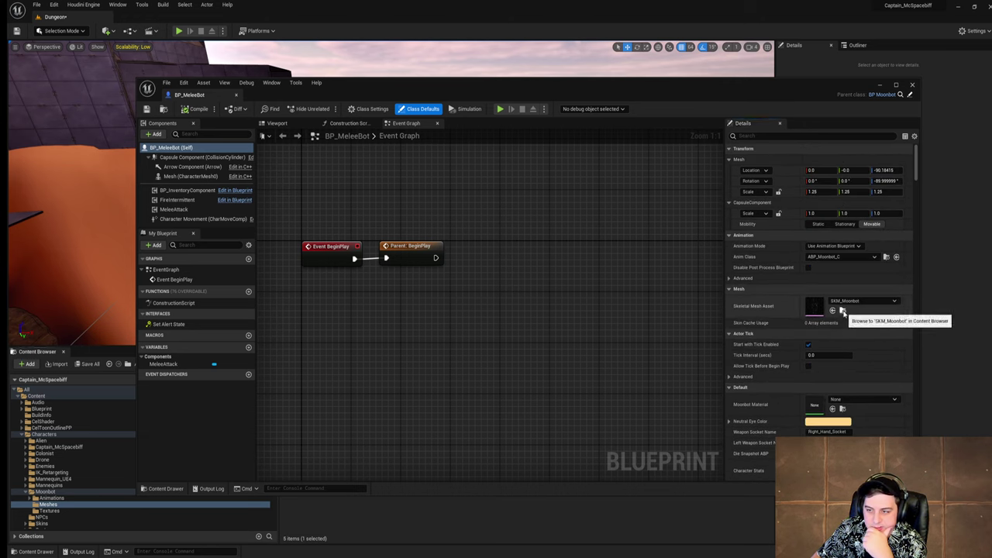
click(912, 85)
Step: Export the SKM_Moonbot skeletal mesh as an FBX file into the Proxy_Meshes folder and cancel importing it again
right_click(500, 397)
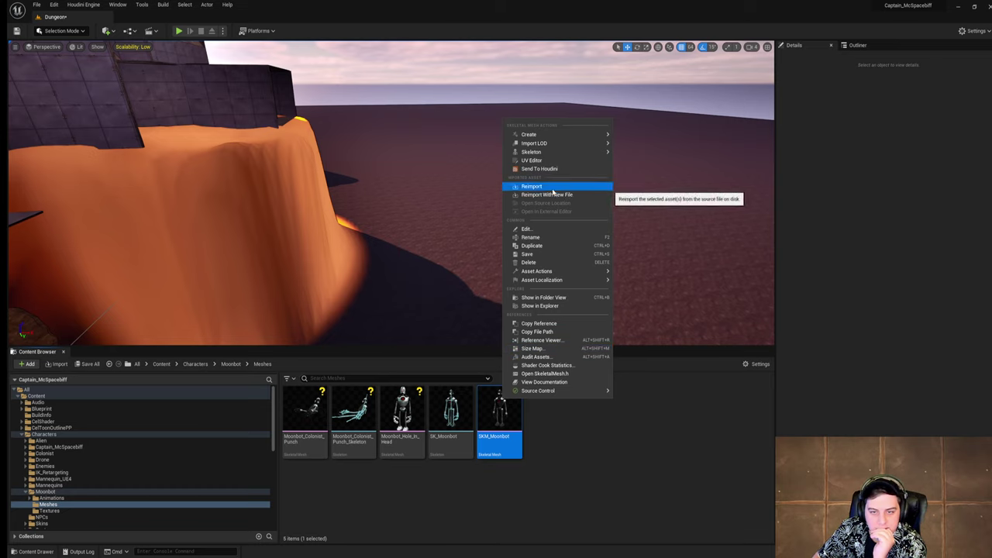
mouse_move(568, 147)
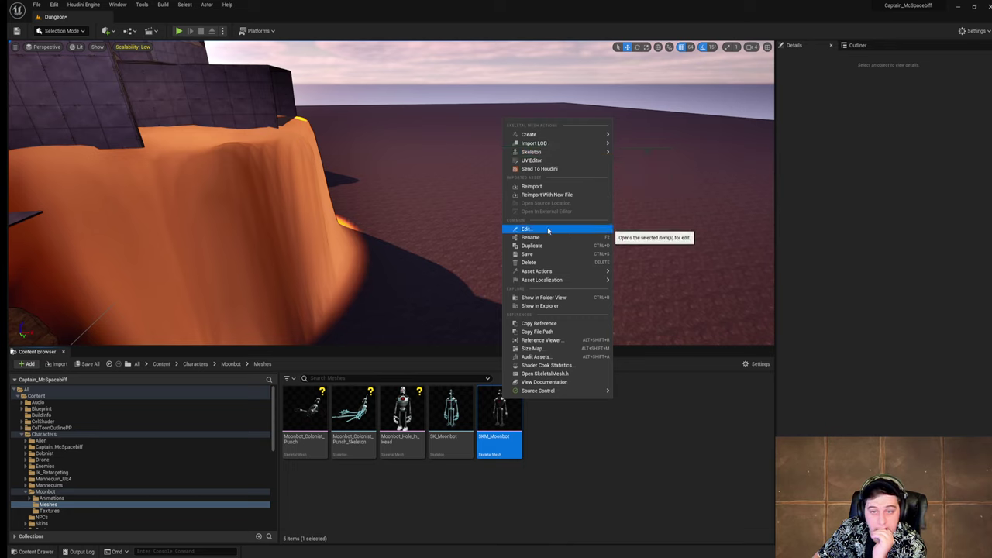
mouse_move(570, 271)
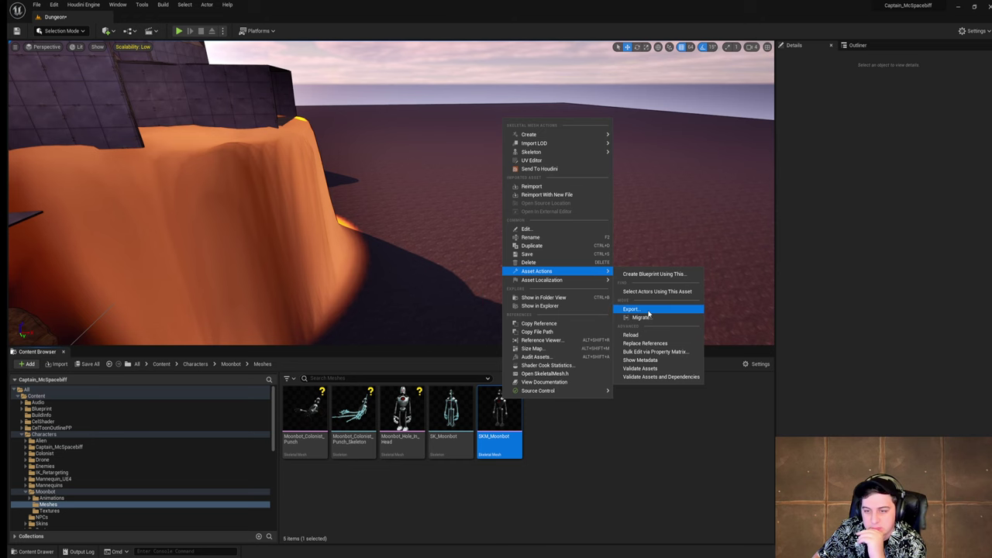
click(649, 310)
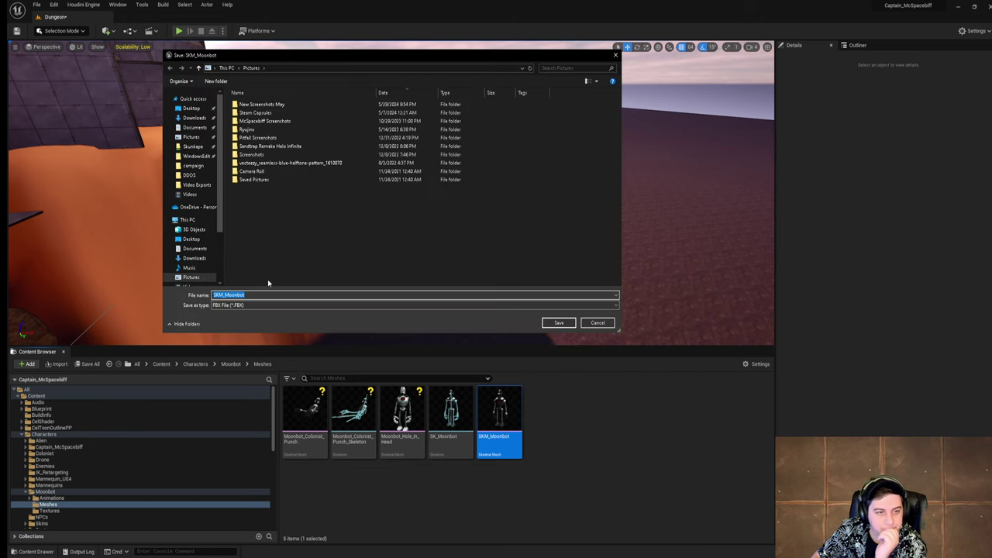
scroll(207, 283, down, 2)
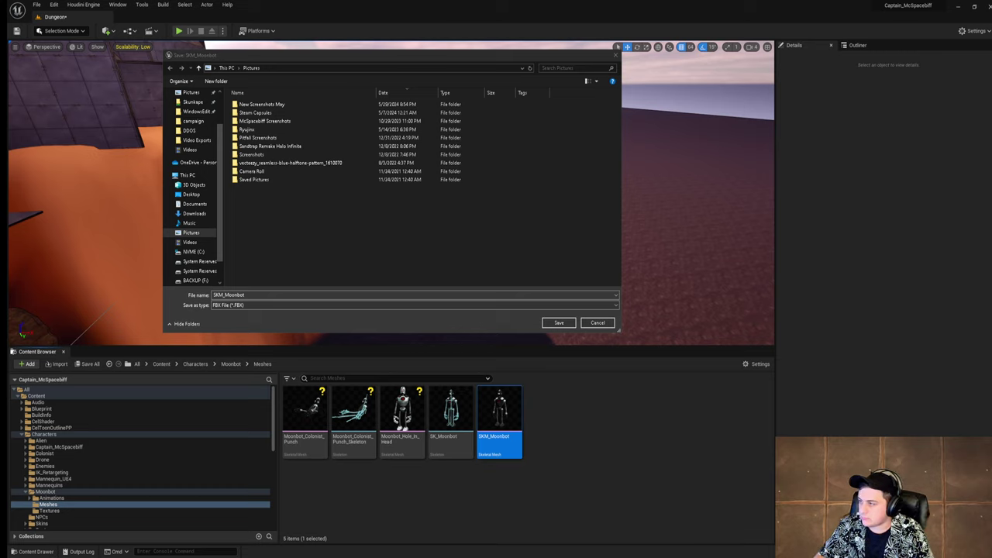
click(296, 67)
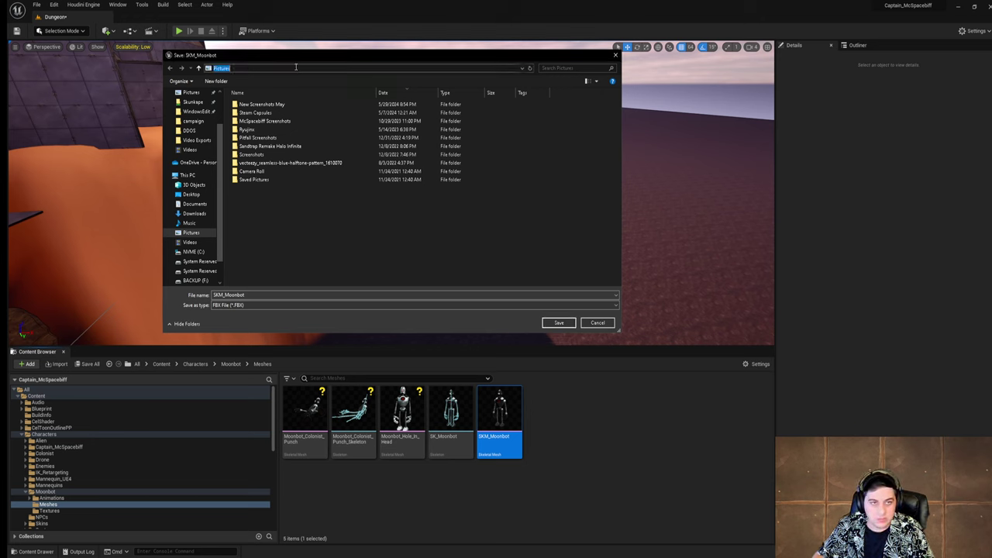
key(ctrl+v)
key(Return)
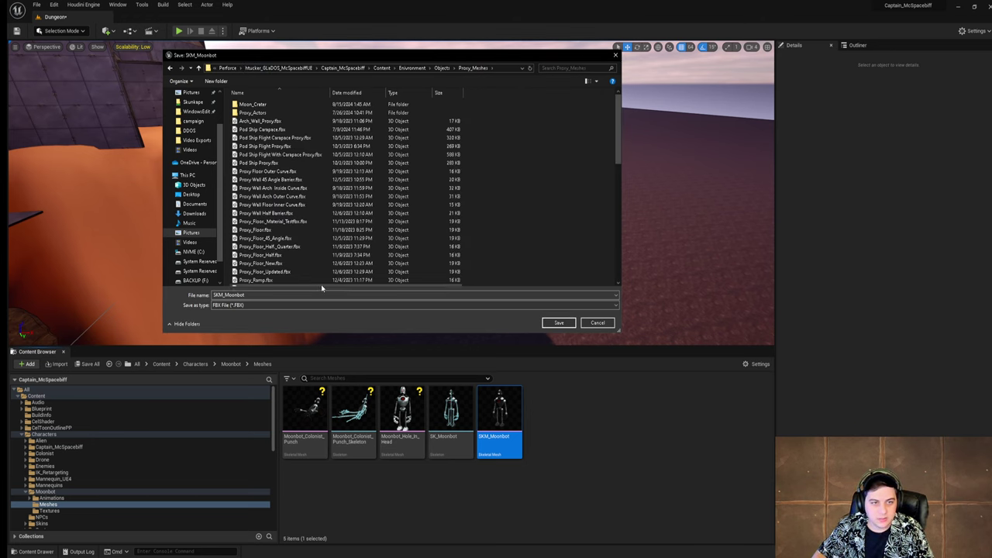
scroll(404, 253, down, 10)
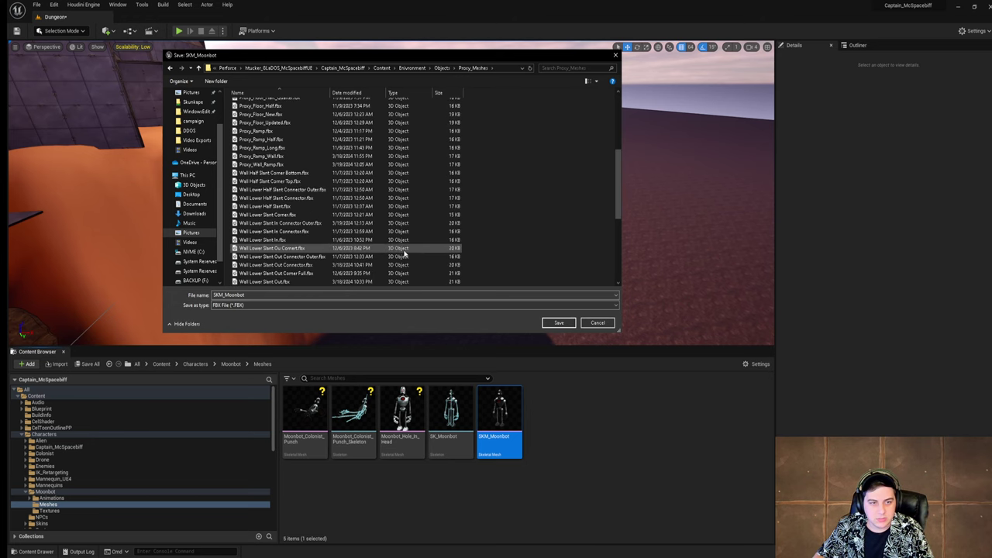
click(557, 322)
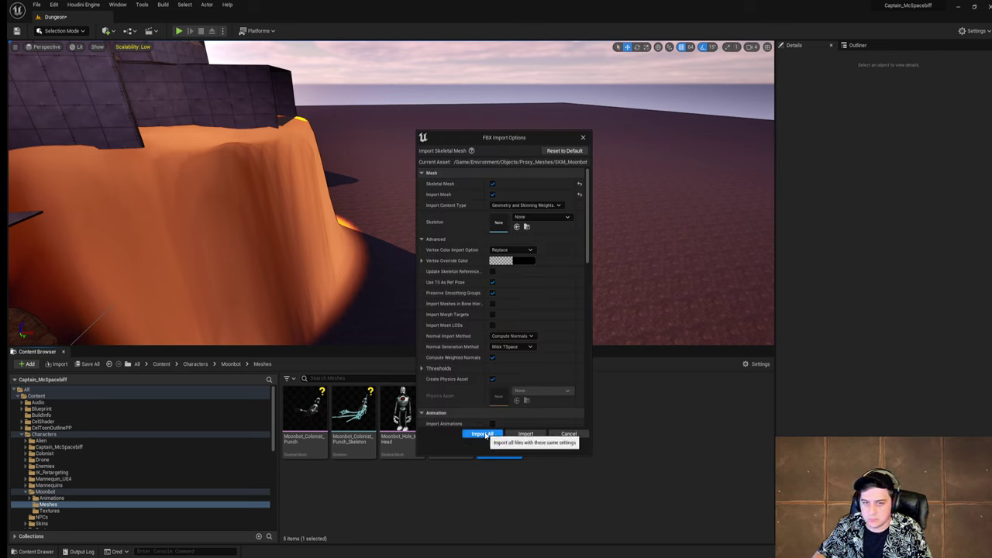
click(568, 437)
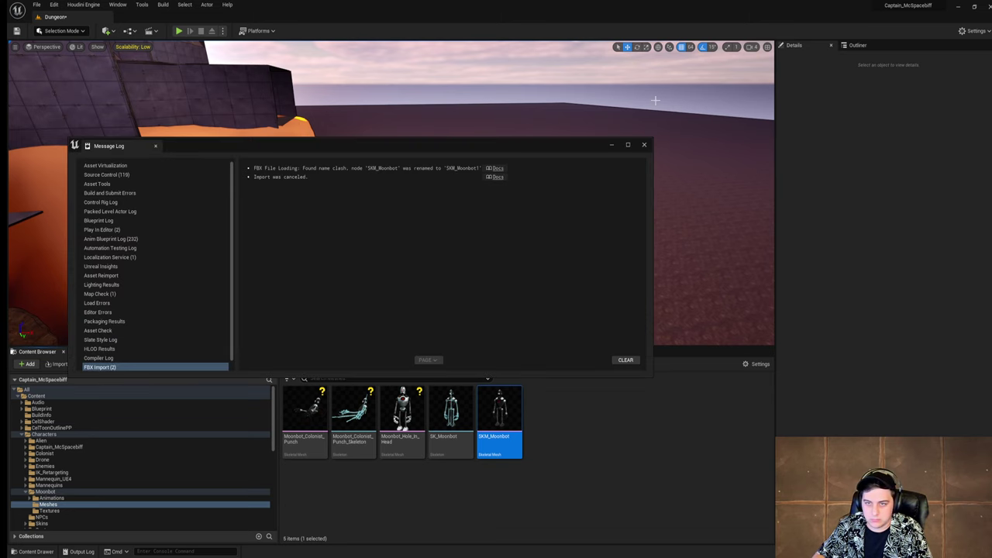
click(643, 145)
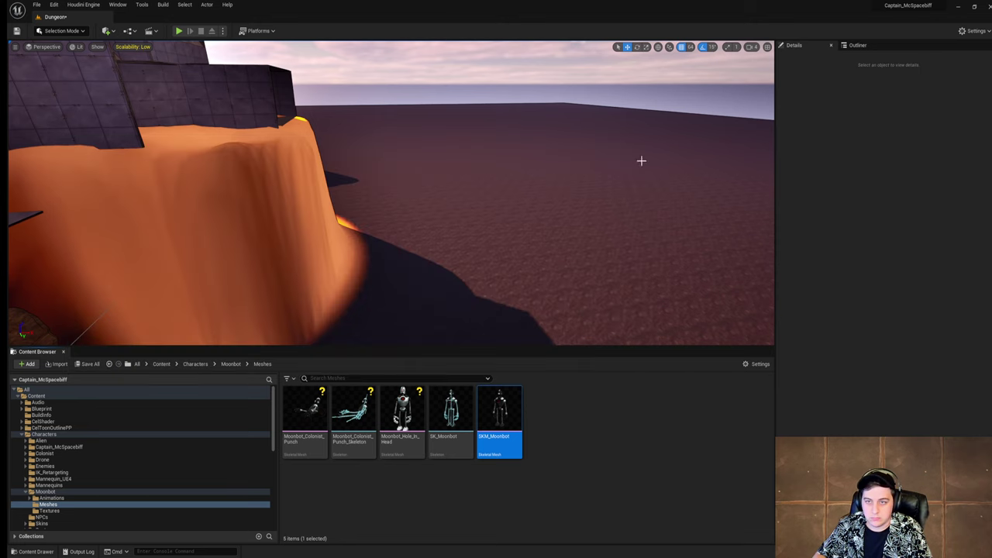
Step: Export the SKM_Moonbot skeletal mesh as an FBX file into the Spacebiff_Source Proxy Models folder
right_click(496, 422)
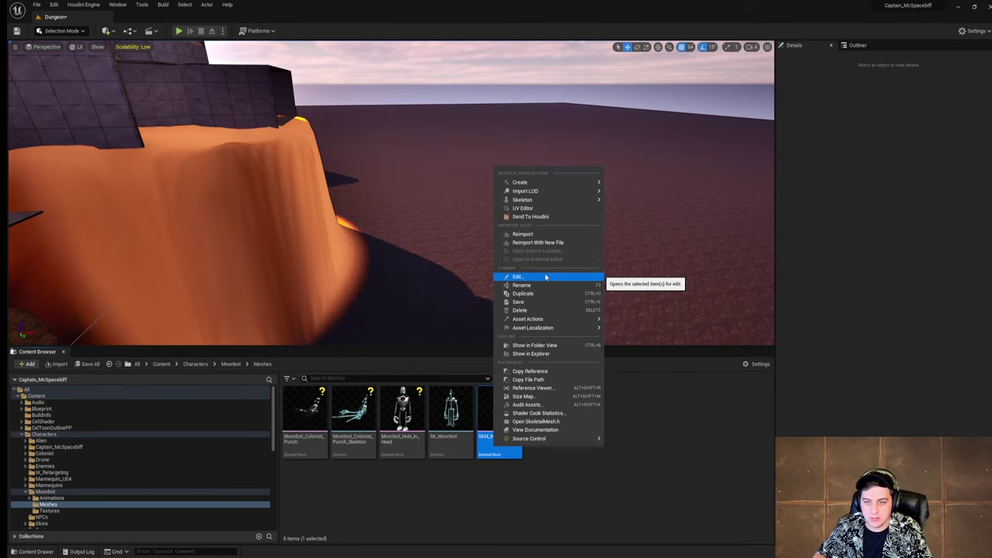
mouse_move(583, 319)
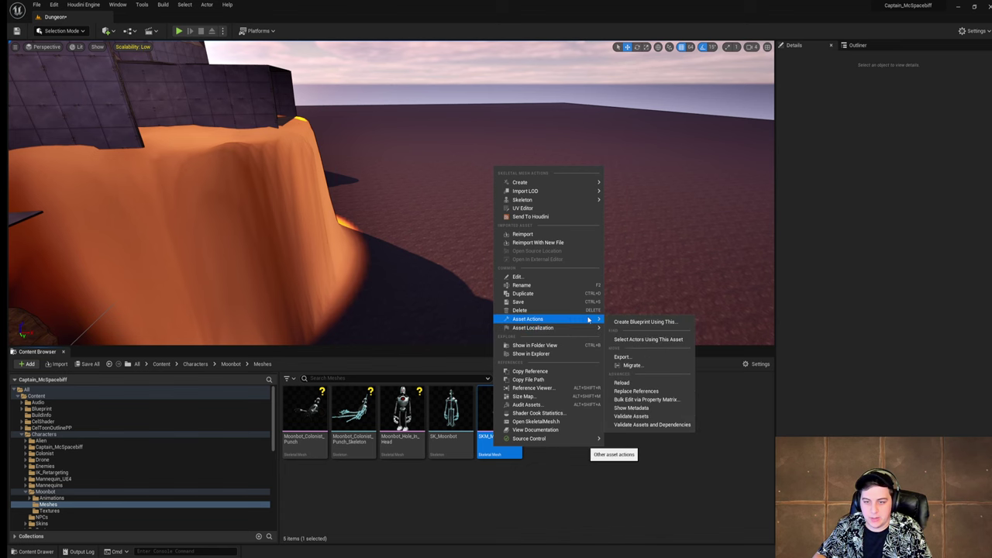
click(621, 356)
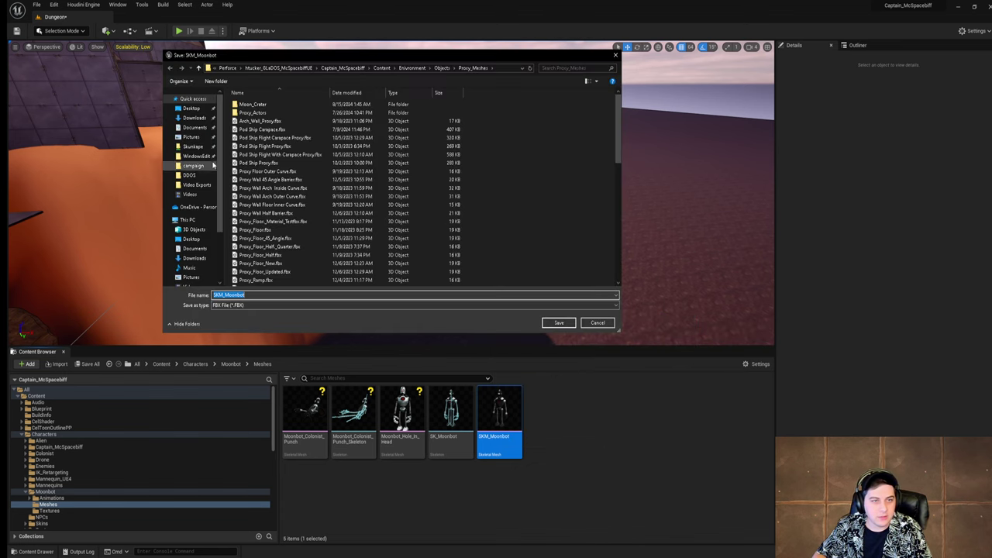
click(498, 68)
key(ctrl+v)
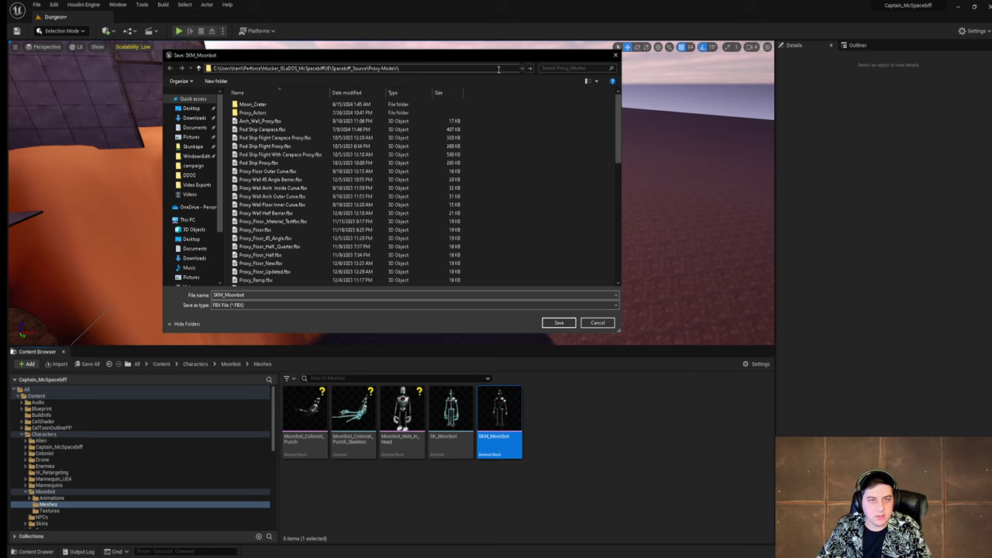
key(Return)
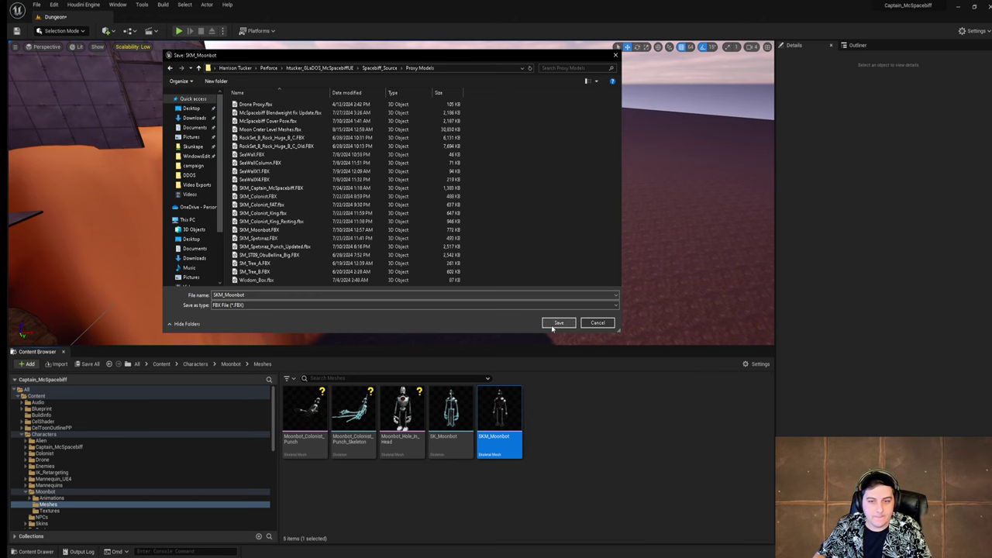
click(556, 323)
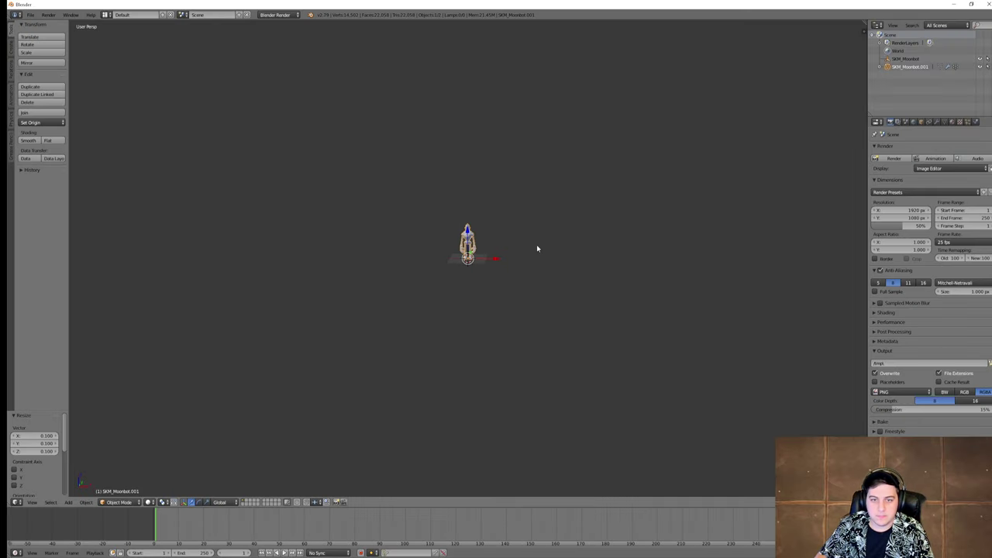
Step: Scale the imported Moonbot mesh by a factor of 0.1
scroll(577, 238, up, 10)
scroll(576, 238, down, 5)
scroll(571, 365, up, 8)
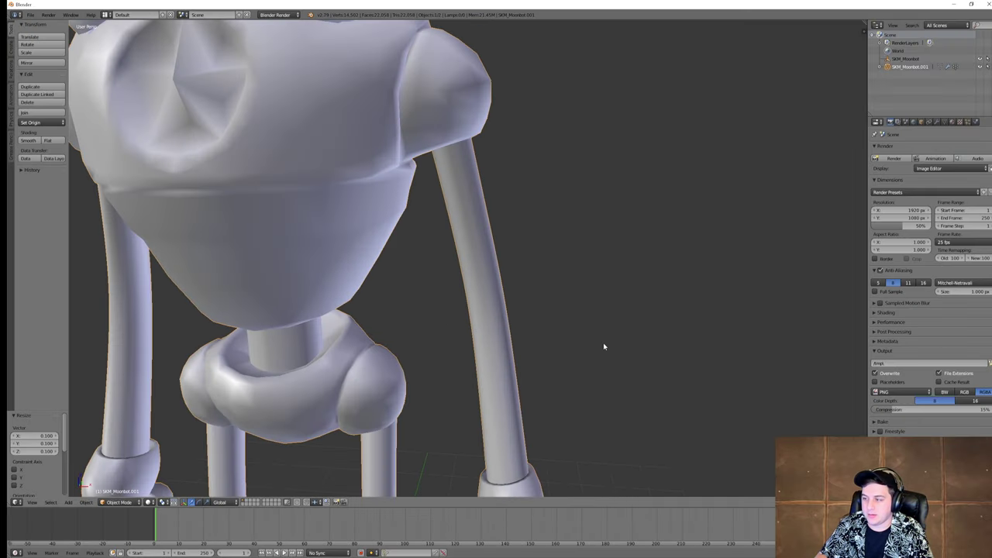
scroll(602, 345, down, 8)
text(s)
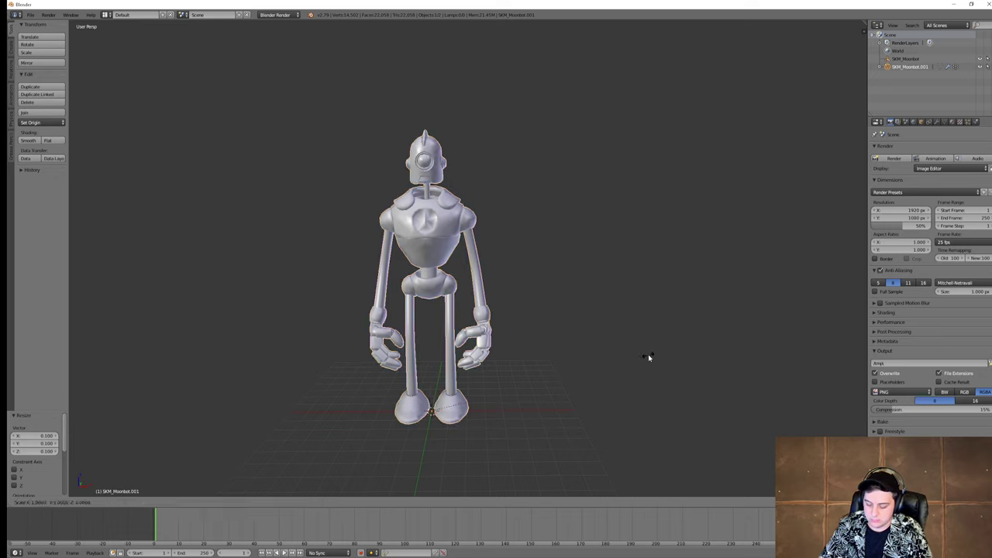
text(.1)
key(Return)
scroll(648, 358, up, 5)
shift+middle_drag(581, 445, 634, 243)
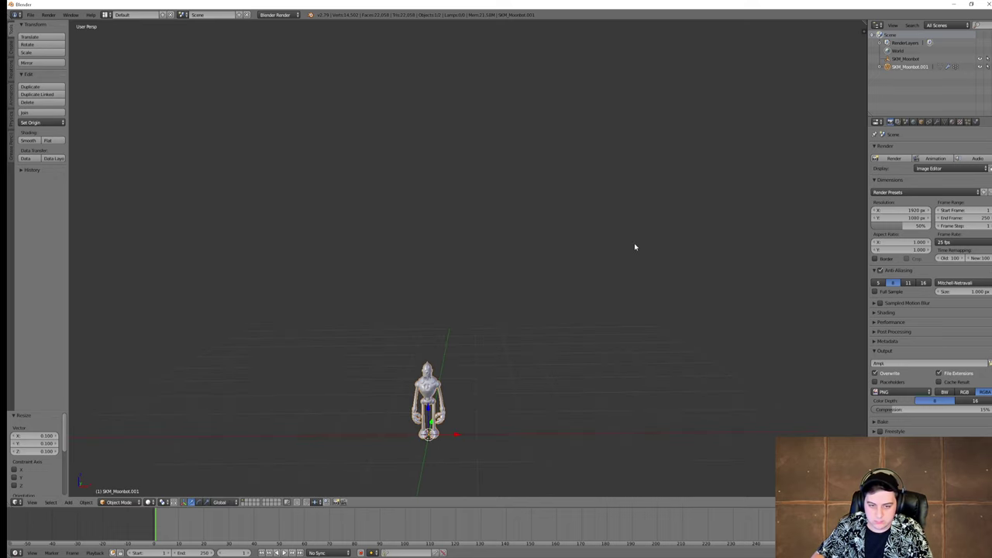
Step: Bring the Moonbot back up to its size before the 0.1 scaling and try a factor of 0.5
key(s)
key(Escape)
text(s10)
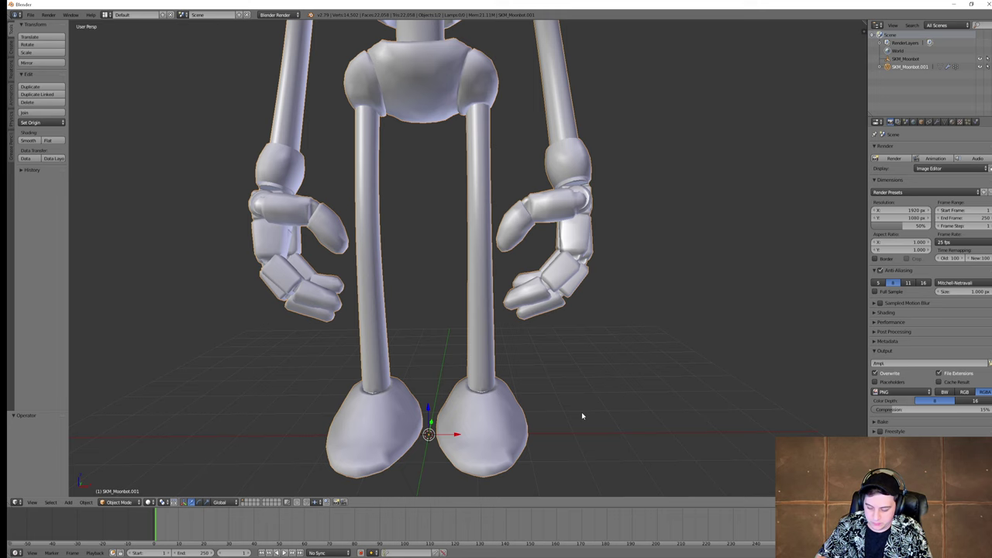
text(.5)
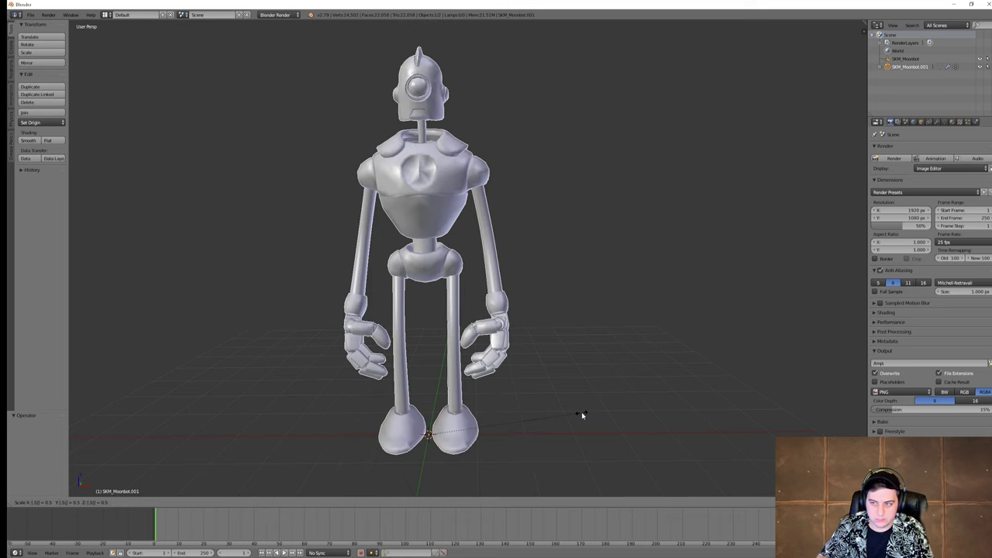
key(Escape)
Step: Scale the Moonbot down freehand by a factor of about 0.16 and deselect it
scroll(601, 409, down, 5)
key(s)
click(475, 353)
scroll(490, 370, up, 2)
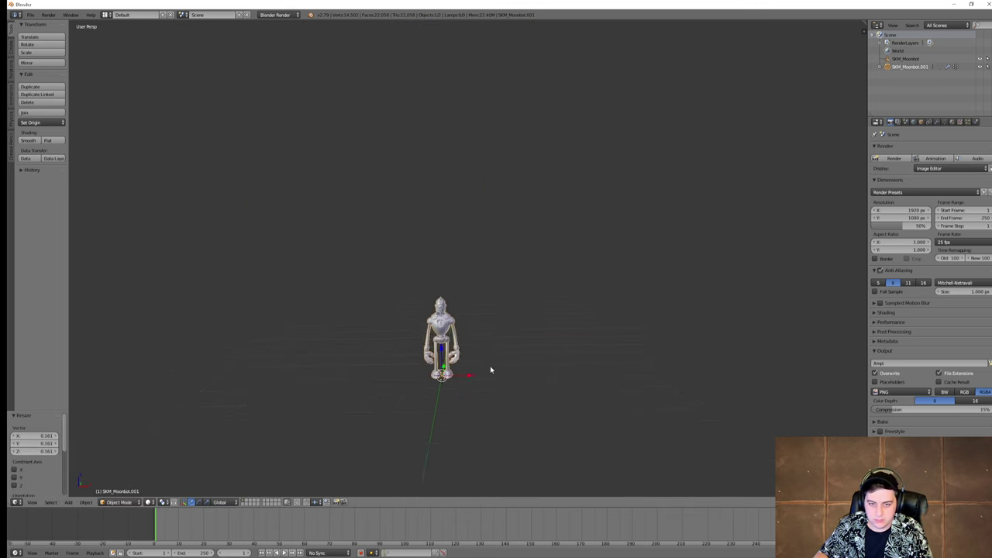
scroll(490, 370, up, 3)
middle_drag(493, 369, 534, 328)
key(a)
scroll(508, 374, down, 1)
scroll(537, 310, up, 1)
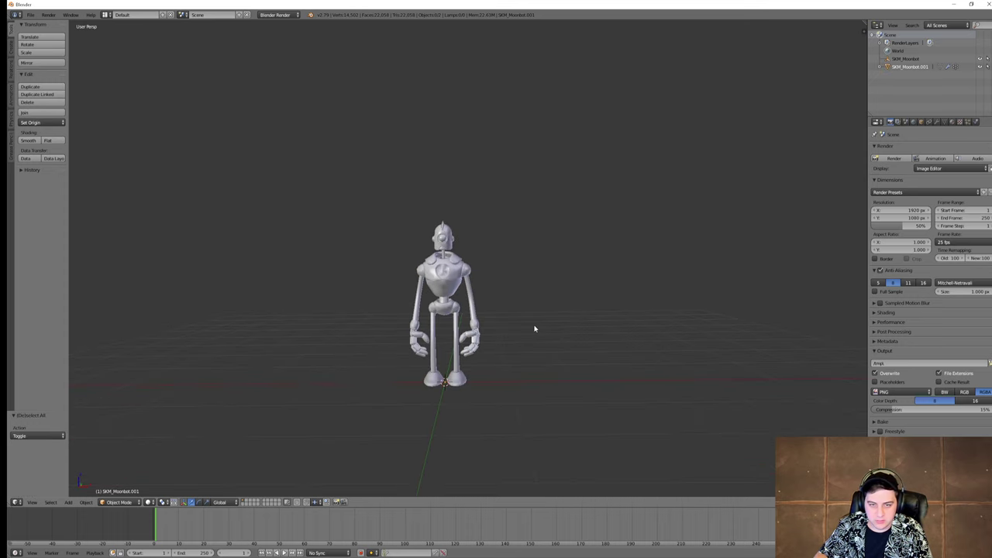
Step: Add a cube at the Moonbot's feet, enter Edit Mode on it and turn on snapping
key(shift+a)
click(566, 338)
key(Tab)
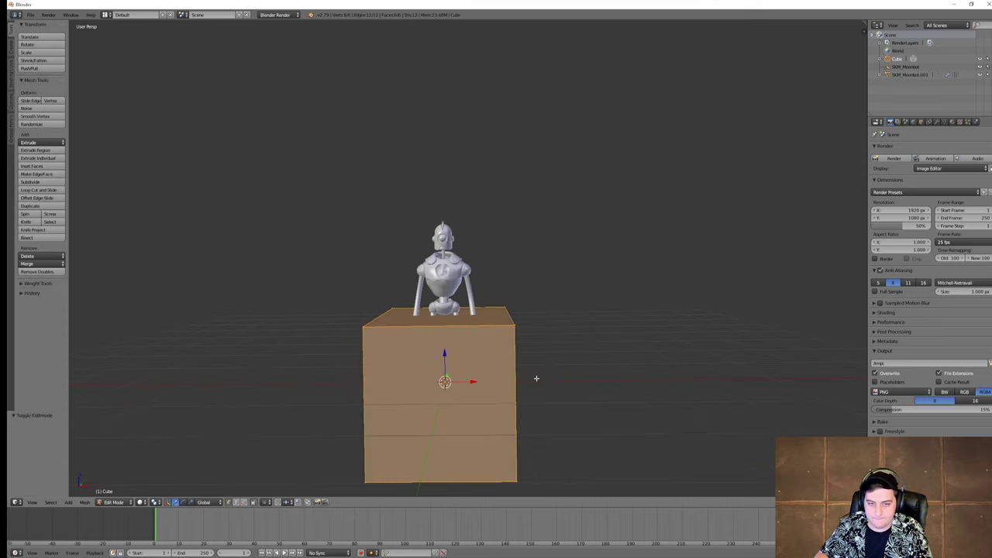
click(277, 502)
click(306, 490)
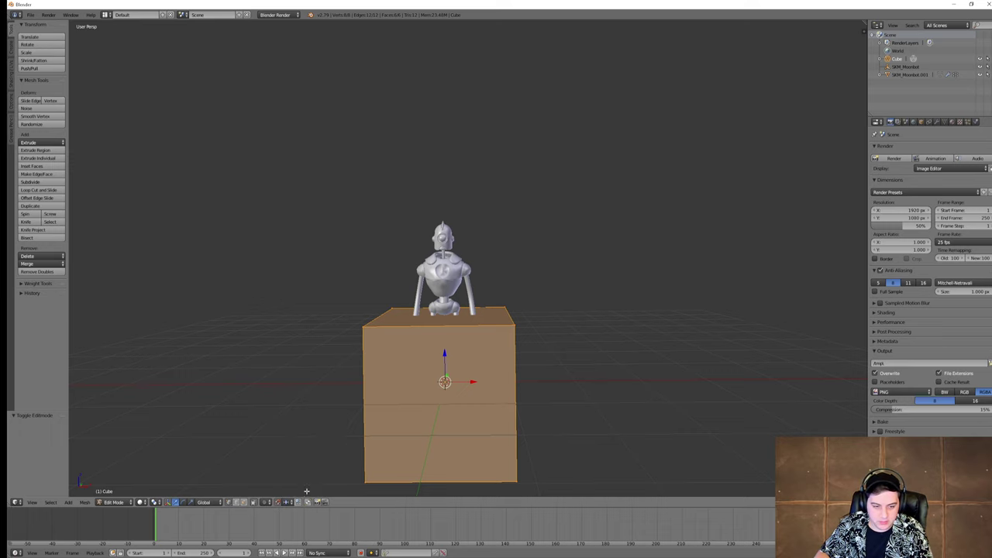
Step: Move the cube's geometry 1 unit along X and raise it until its base rests on the ground plane
drag(471, 381, 530, 381)
middle_drag(531, 380, 549, 383)
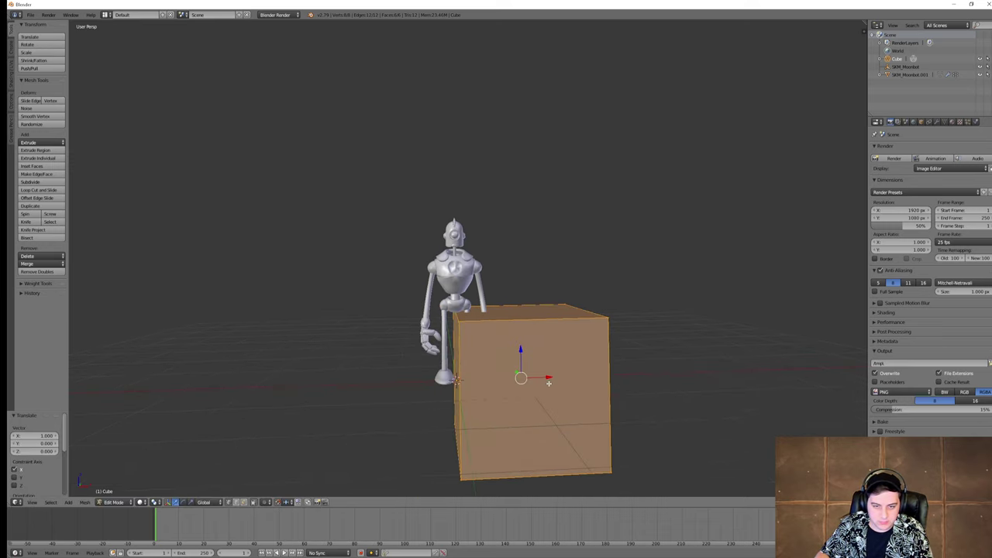
drag(521, 351, 528, 280)
middle_drag(553, 308, 576, 318)
Step: Select the cube's side face farthest from the Moonbot and move it -1 unit along X
key(z)
scroll(551, 328, down, 5)
key(a)
key(b)
drag(502, 252, 560, 375)
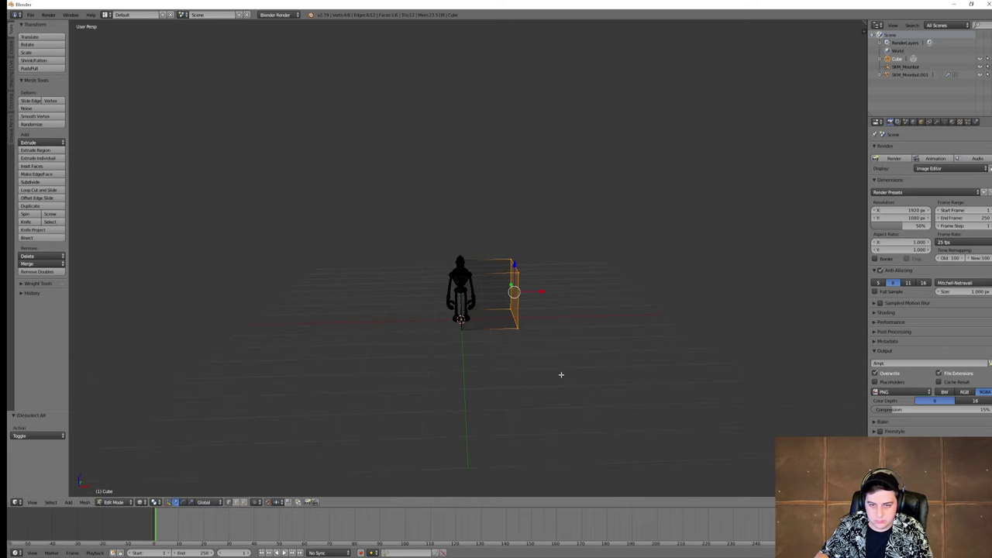
middle_drag(517, 295, 605, 287)
key(g)
key(x)
key(minus)
key(1)
key(Return)
Step: Raise the cube's top face above the Moonbot's head and return to Object Mode
key(a)
key(b)
drag(470, 231, 567, 267)
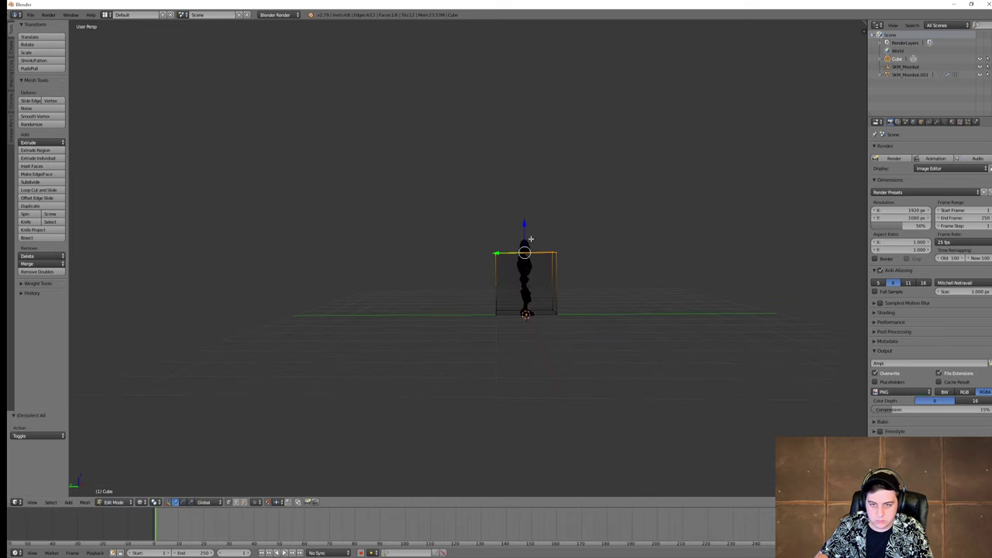
drag(526, 236, 523, 202)
mouse_move(605, 309)
middle_down()
mouse_move(512, 317)
mouse_move(850, 199)
middle_up()
key(z)
scroll(496, 313, up, 4)
key(Tab)
Step: Add a Boolean modifier to the box with SKM_Moonbot.001 as its object and the operation set to Difference
right_click(450, 288)
right_click(500, 319)
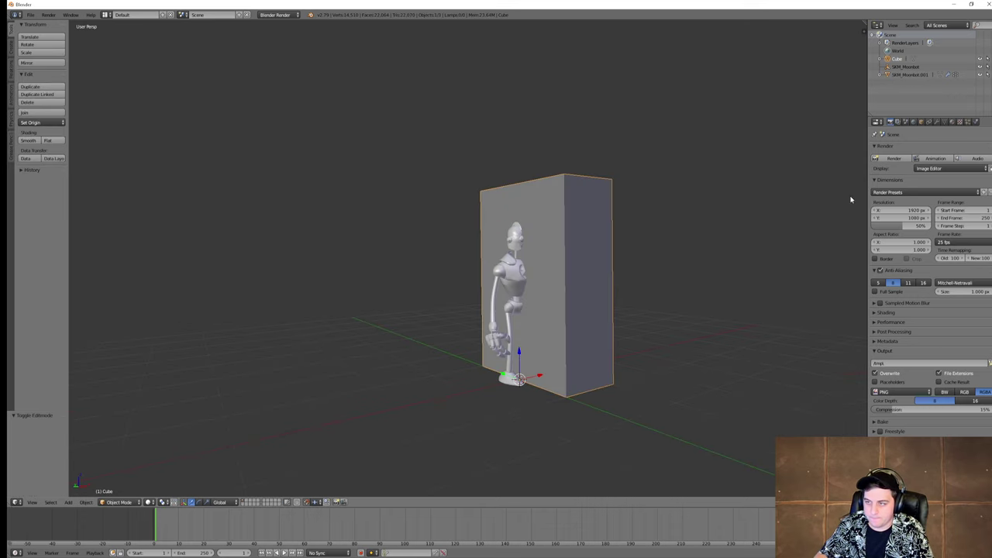
click(936, 121)
click(888, 148)
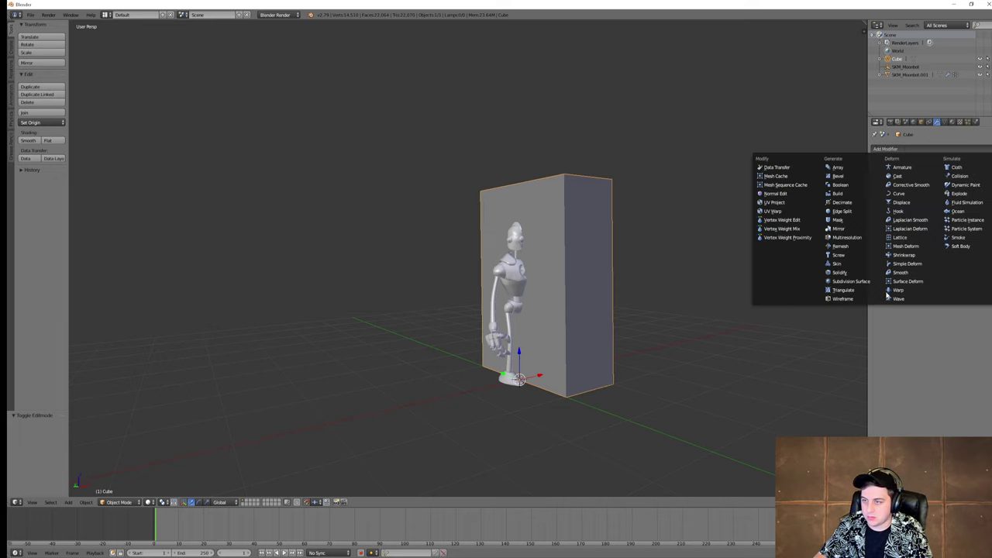
click(838, 186)
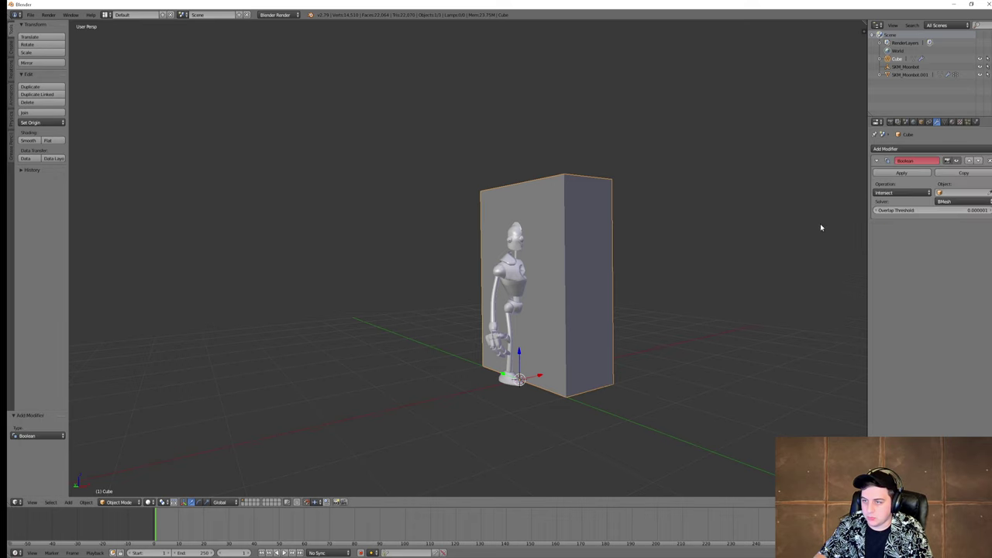
click(939, 193)
click(927, 204)
middle_drag(666, 279, 637, 289)
click(901, 192)
click(902, 166)
Step: Check the Boolean cut in wireframe display and hide the Moonbot mesh
scroll(637, 289, up, 4)
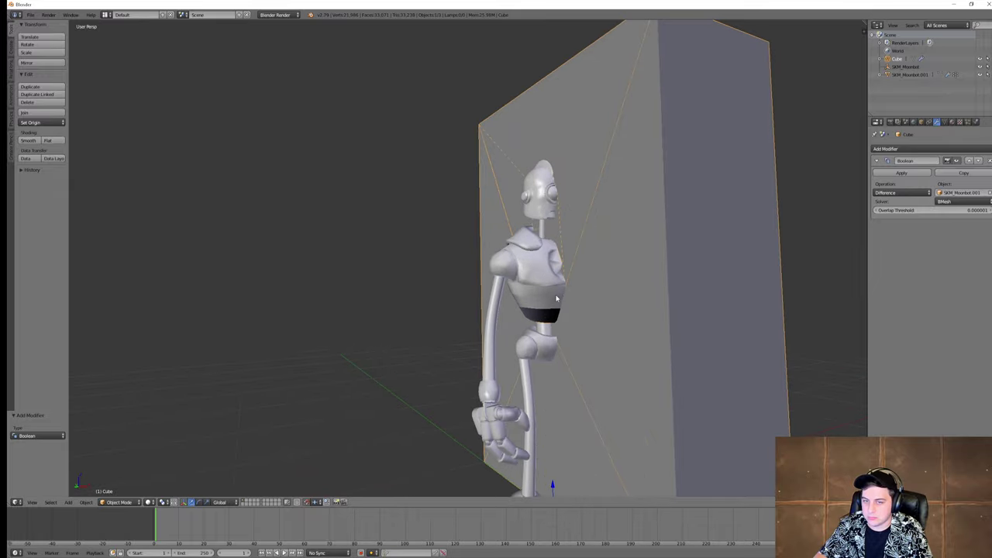
key(z)
mouse_move(557, 298)
middle_down()
mouse_move(604, 299)
mouse_move(558, 302)
middle_up()
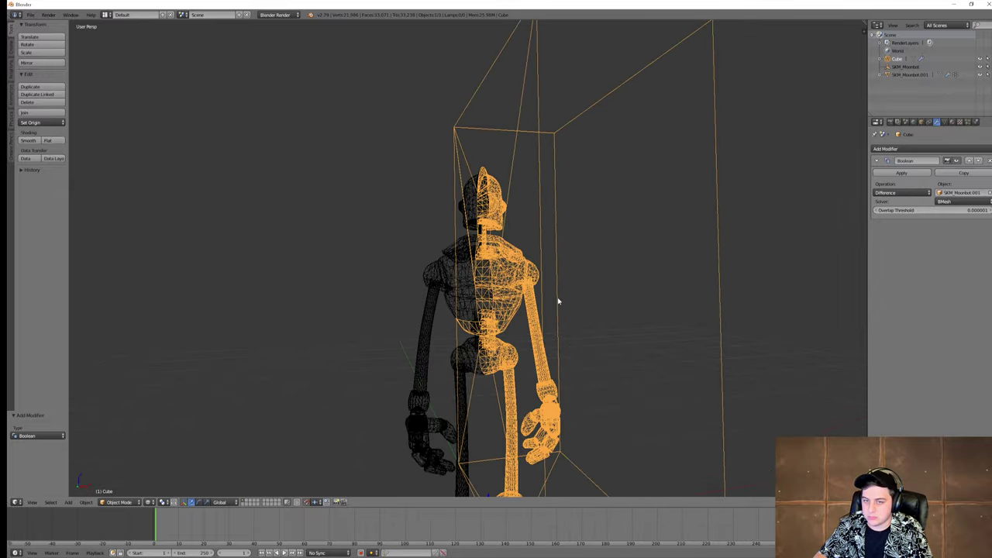
key(z)
right_click(454, 284)
key(h)
Step: Examine the Boolean cut on the box's side in solid display and compare it with the uncut mesh in Edit Mode
middle_drag(494, 298, 611, 308)
scroll(580, 310, up, 2)
key(z)
key(z)
right_click(555, 318)
key(Tab)
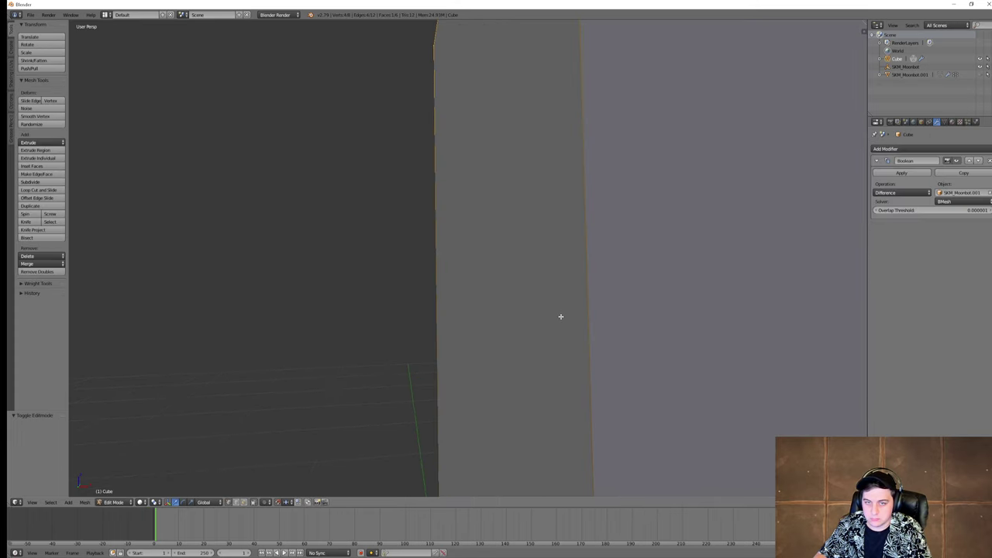
key(Tab)
scroll(565, 320, down, 2)
scroll(565, 321, down, 4)
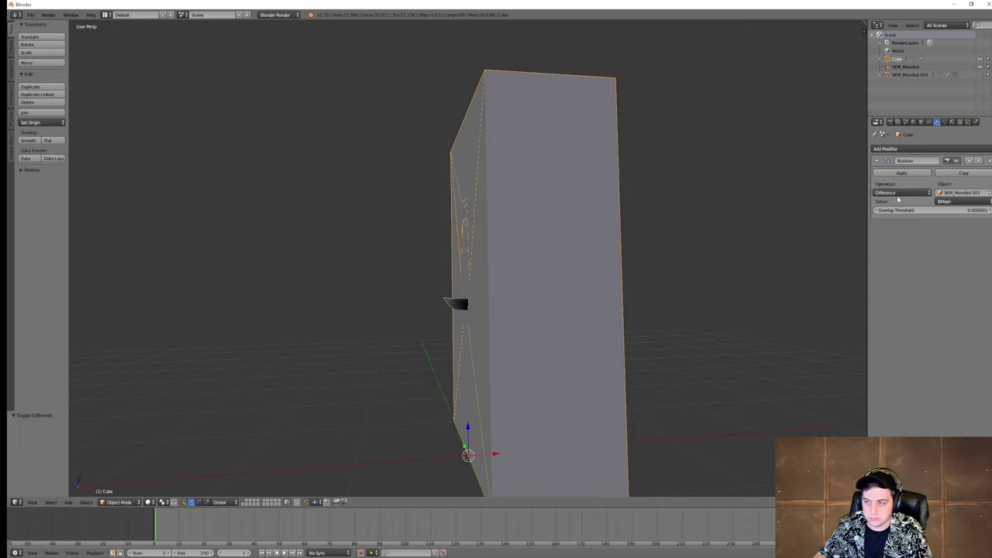
Step: Try Union as the Boolean modifier's operation and restore Difference
click(900, 192)
click(883, 175)
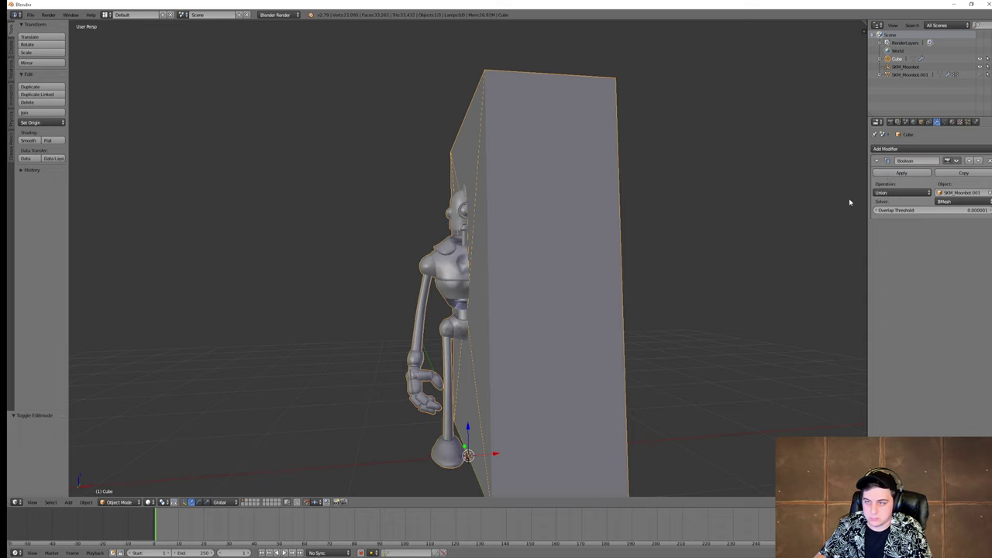
click(900, 192)
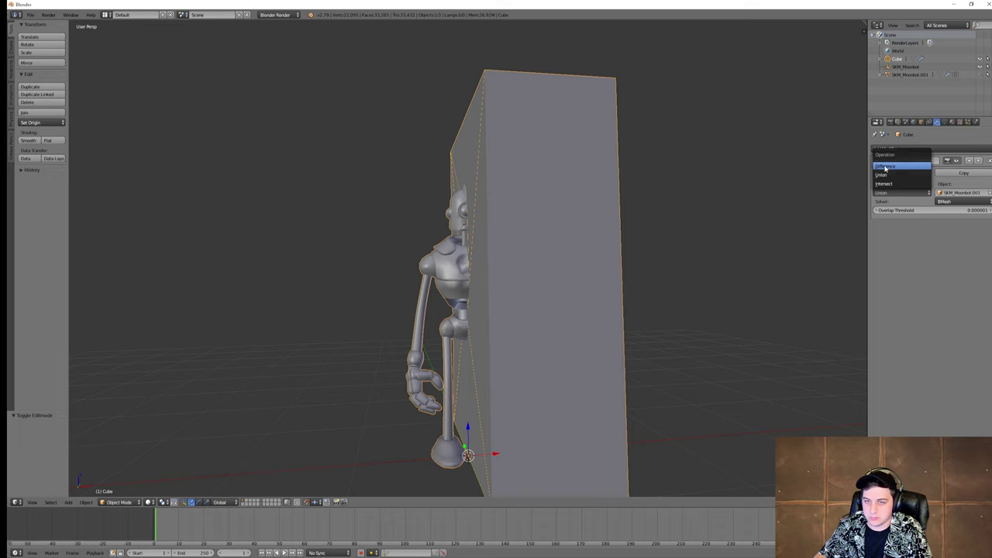
click(891, 168)
middle_drag(589, 314, 627, 313)
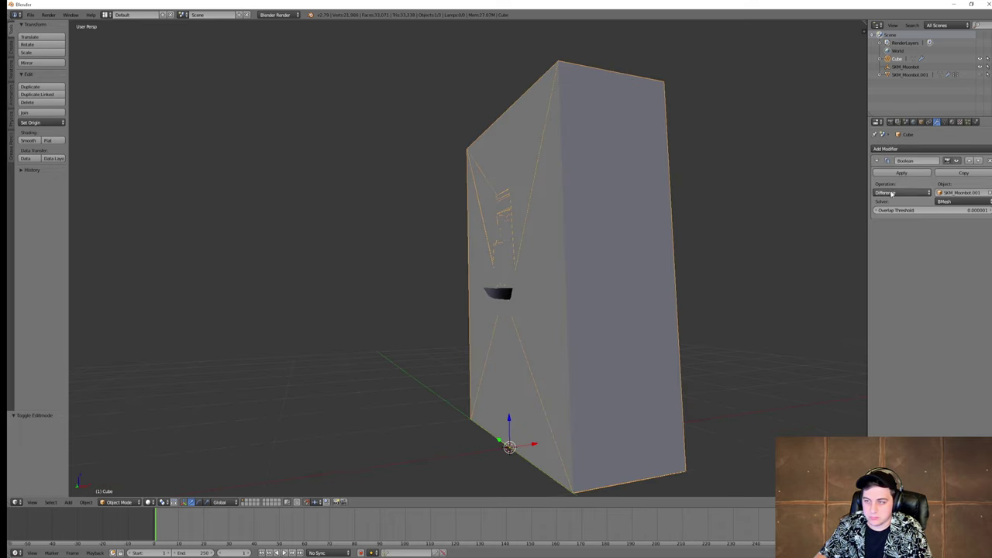
Step: Apply the Boolean modifier to the box and enter Edit Mode
mouse_move(720, 285)
middle_down()
mouse_move(640, 333)
mouse_move(727, 342)
mouse_move(571, 310)
mouse_move(651, 337)
mouse_move(494, 377)
mouse_move(516, 346)
middle_up()
click(901, 172)
key(Tab)
key(z)
key(z)
Step: In top orthographic wireframe view, select the vertices protruding beyond the box's cut side and delete them
key(KP_7)
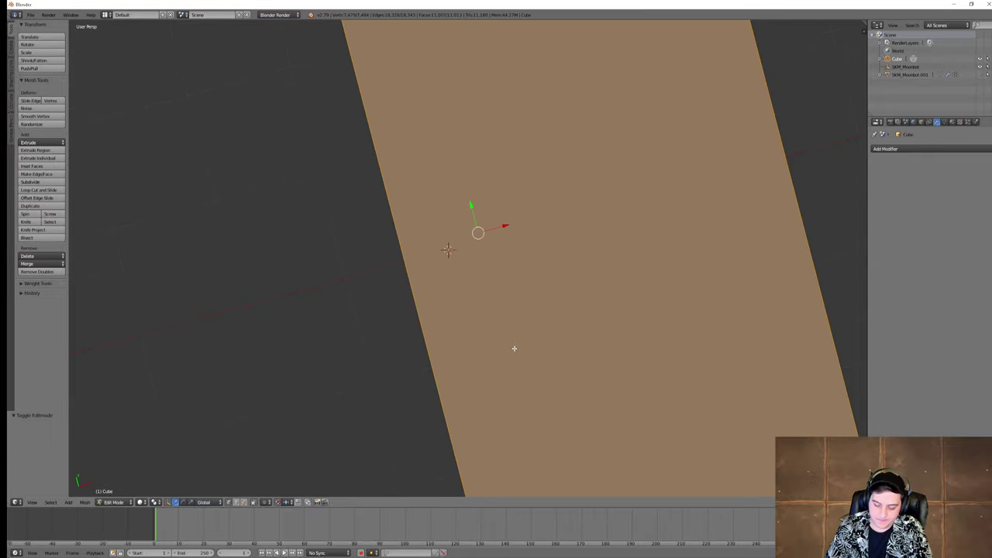
key(KP_5)
key(z)
scroll(492, 332, up, 2)
key(a)
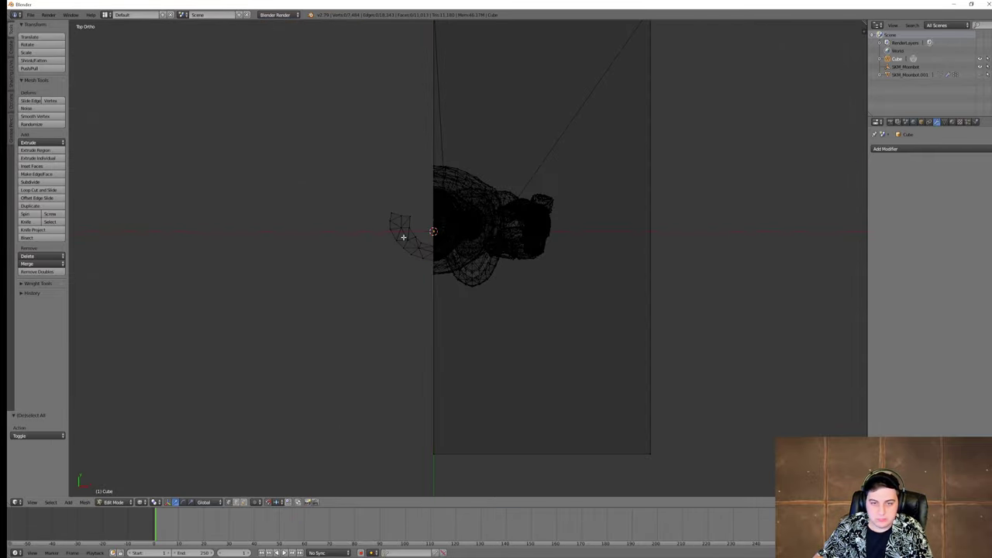
key(b)
drag(431, 204, 358, 273)
key(x)
click(337, 296)
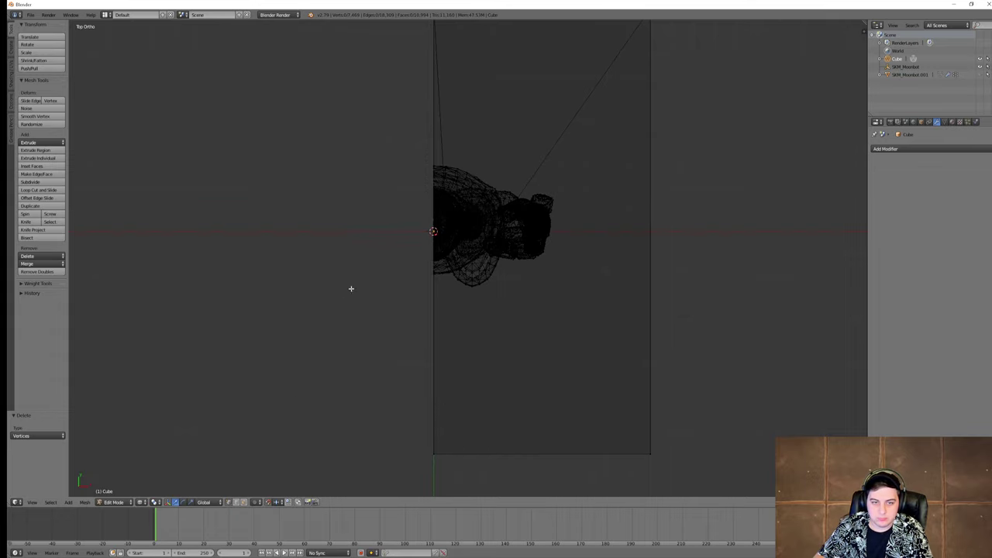
Step: Undo the deletion of the protruding vertices and return to Object Mode
middle_drag(350, 286, 638, 226)
key(ctrl+z)
key(ctrl+z)
key(ctrl+z)
key(ctrl+z)
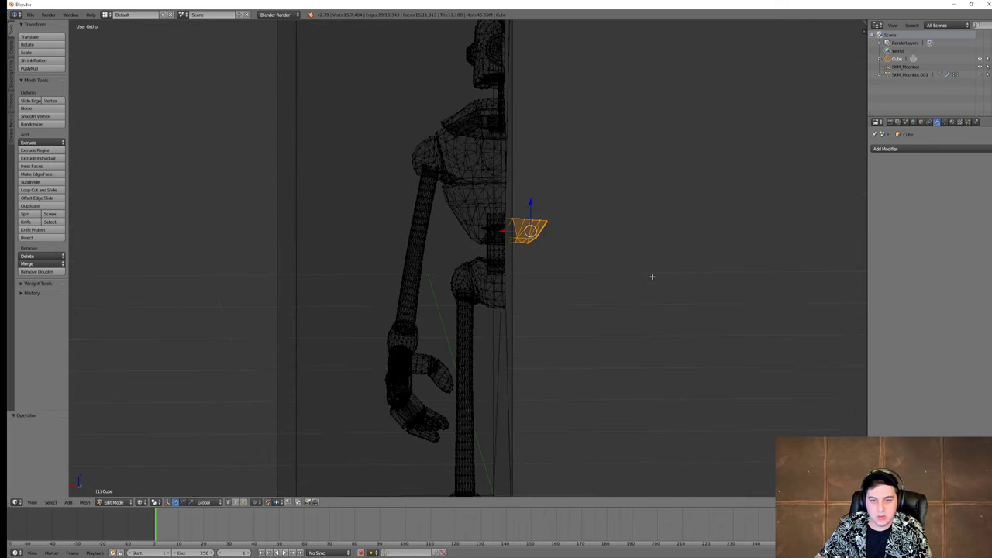
middle_drag(653, 276, 629, 282)
key(Tab)
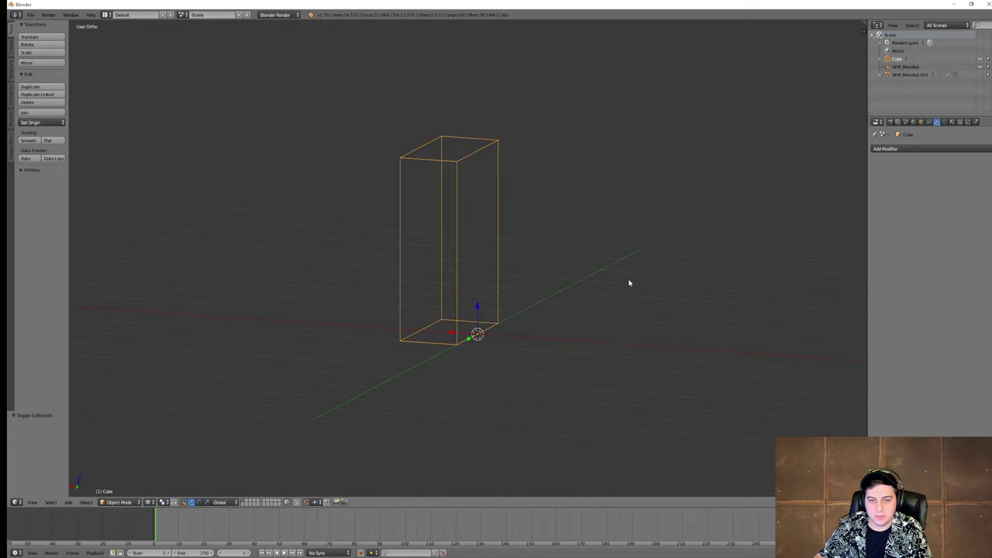
Step: Undo the application of the Boolean modifier so it is editable on the box again
key(z)
scroll(629, 283, up, 4)
key(ctrl+z)
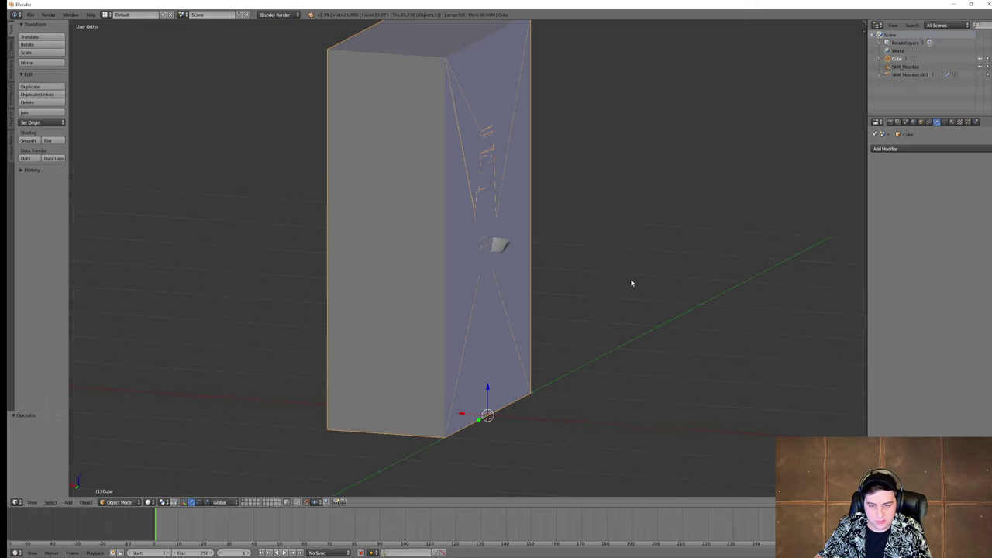
key(ctrl+z)
key(ctrl+z)
key(ctrl+shift+z)
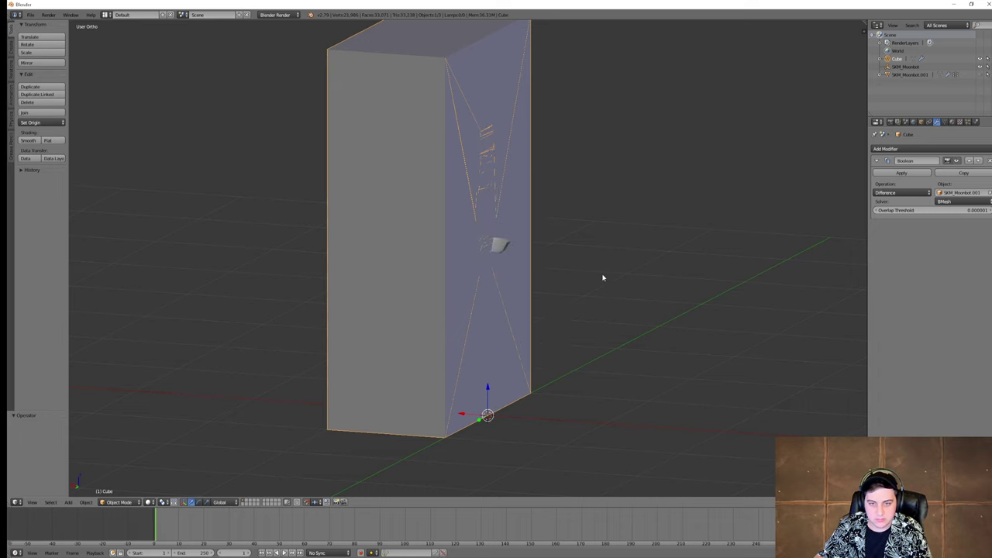
key(Tab)
key(Tab)
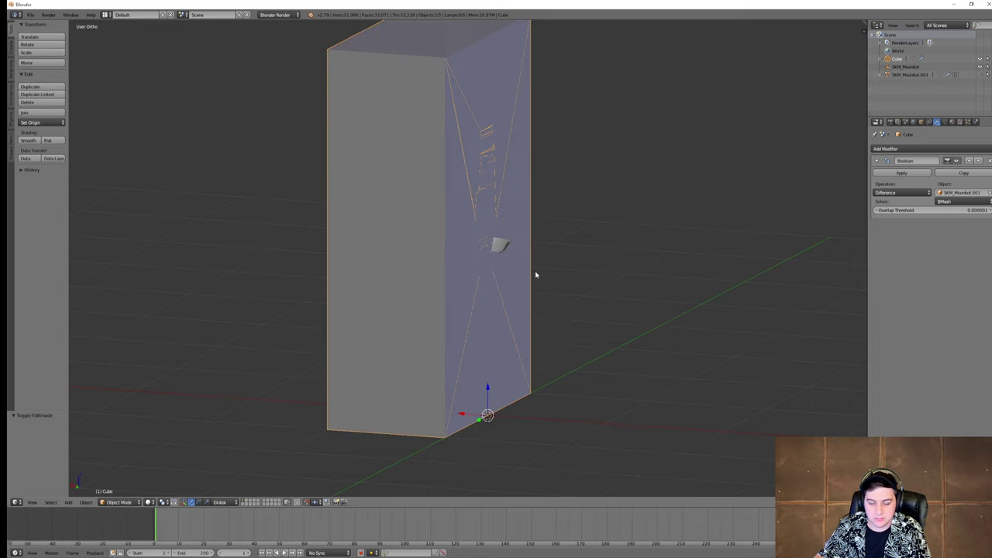
Step: Select the whole box mesh in Edit Mode and move it slightly along positive X in front orthographic view
key(Tab)
middle_drag(534, 284, 564, 299)
key(a)
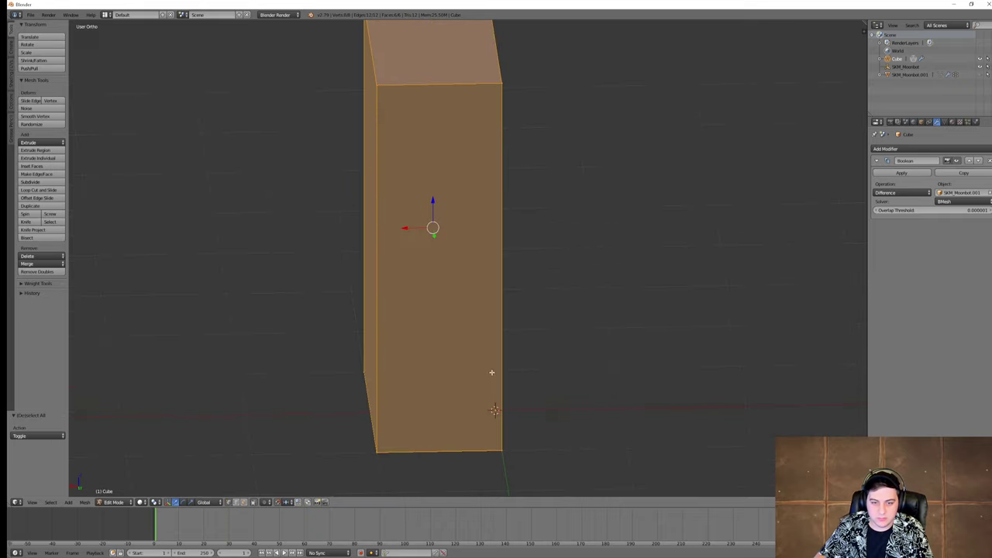
key(KP_1)
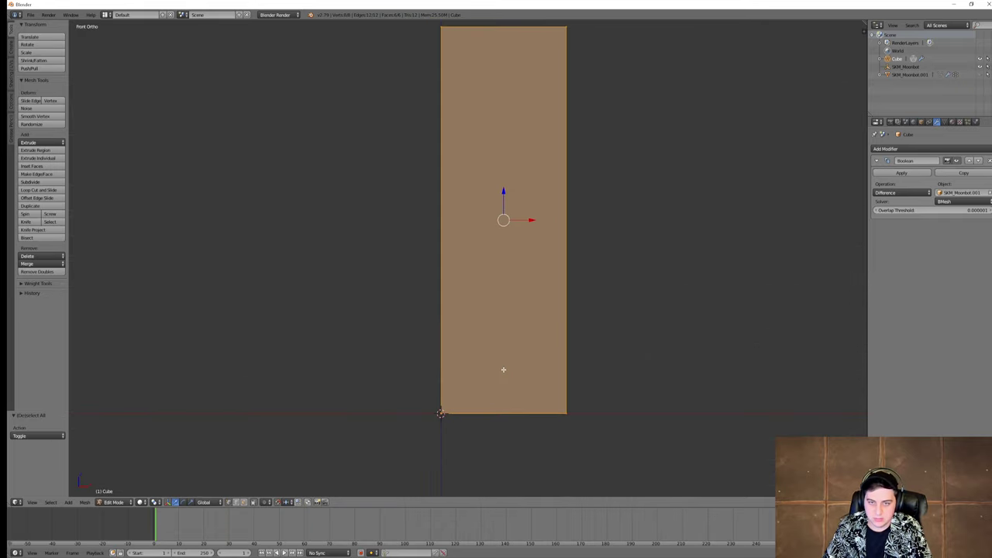
key(g)
mouse_move(527, 233)
middle_down()
mouse_move(581, 269)
mouse_move(622, 270)
mouse_move(511, 257)
middle_up()
click(537, 236)
Step: Return to Object Mode and unhide the Moonbot in front orthographic wireframe view
key(Tab)
key(z)
key(Tab)
key(KP_1)
key(KP_5)
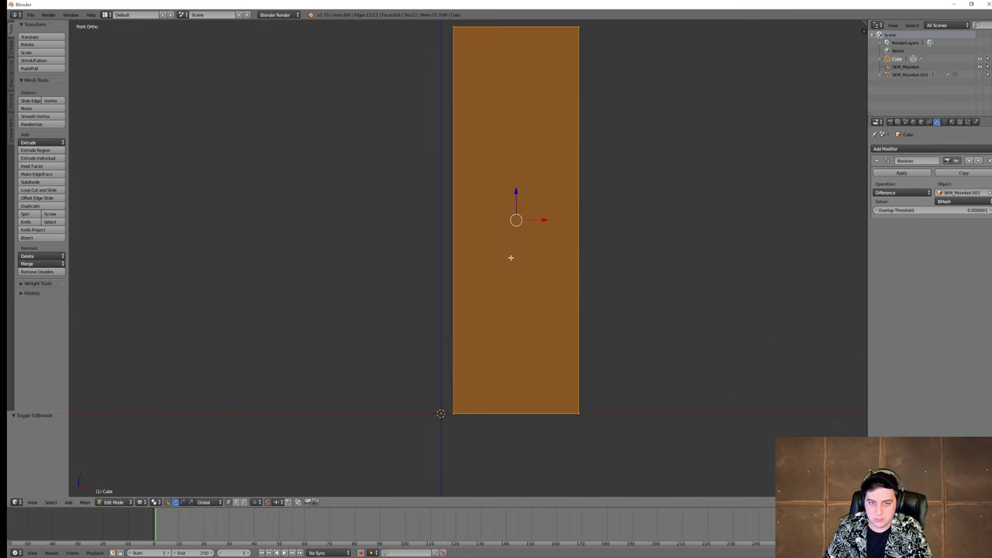
key(Tab)
key(z)
key(alt+h)
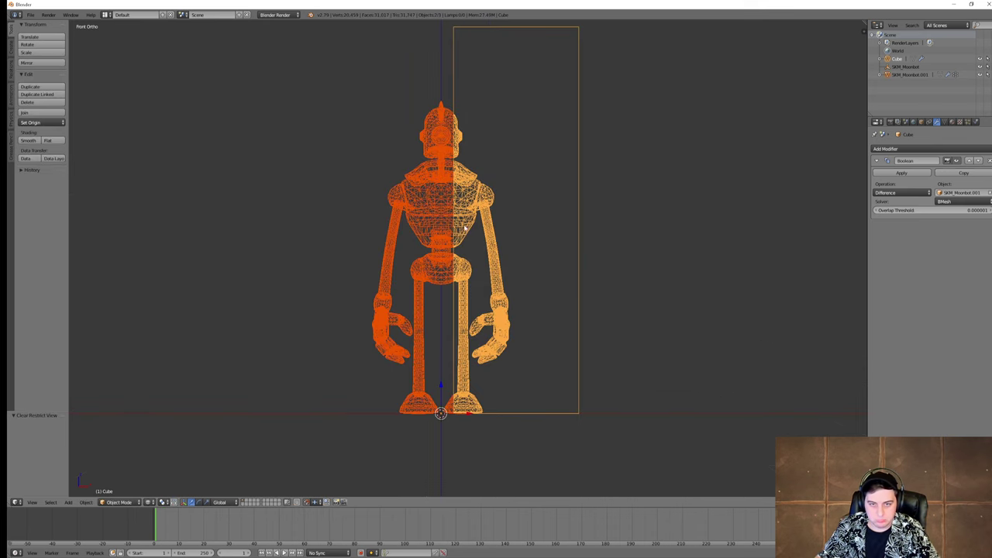
Step: Flatten the SKM_Moonbot.001 mesh by scaling it to 0.1 along X in Edit Mode, and return to Object Mode
right_click(429, 216)
key(Tab)
key(s)
key(x)
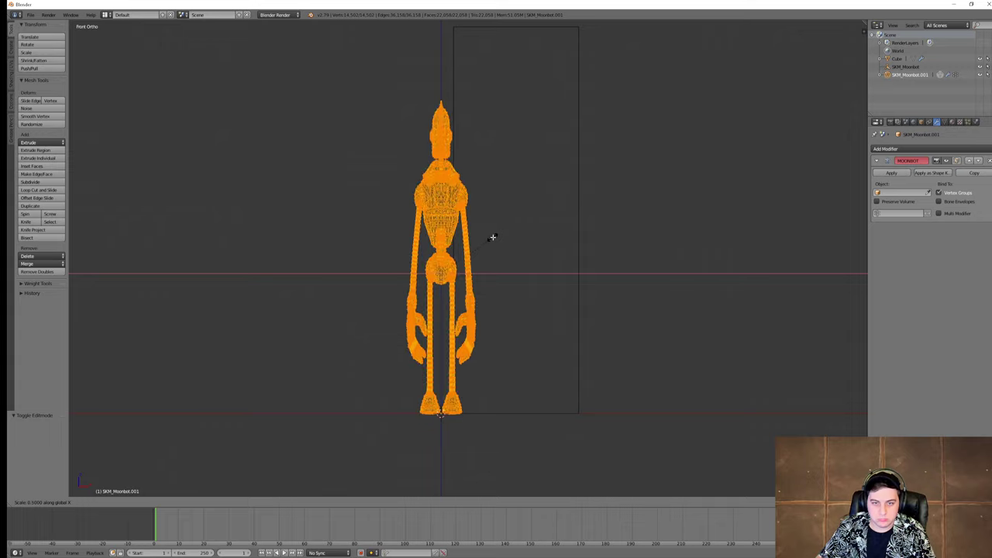
key(Escape)
middle_drag(494, 236, 525, 291)
text(sx.1)
key(Return)
key(Tab)
Step: Move the whole box mesh -0.08 along X in Edit Mode so it overlaps the flattened Moonbot
right_click(451, 364)
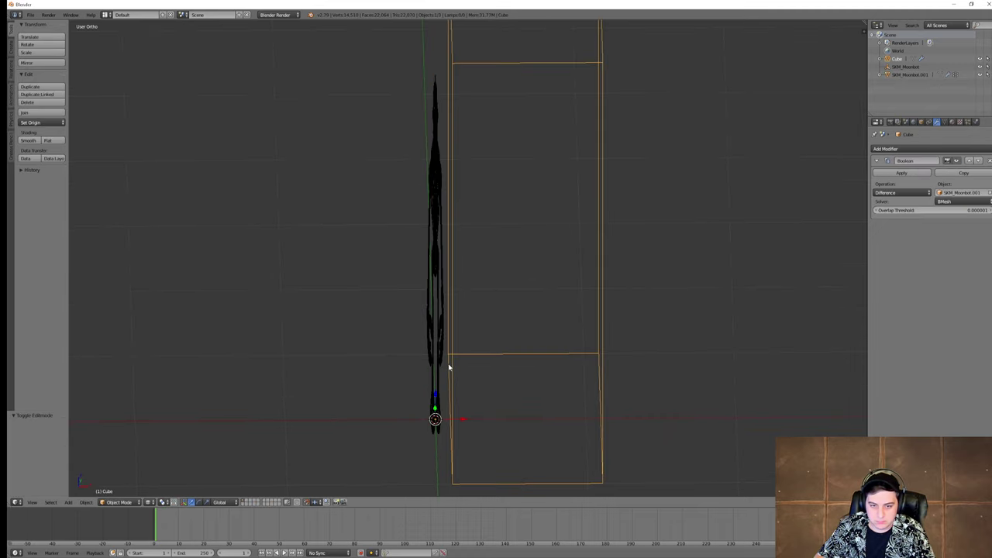
key(Tab)
key(KP_7)
key(KP_5)
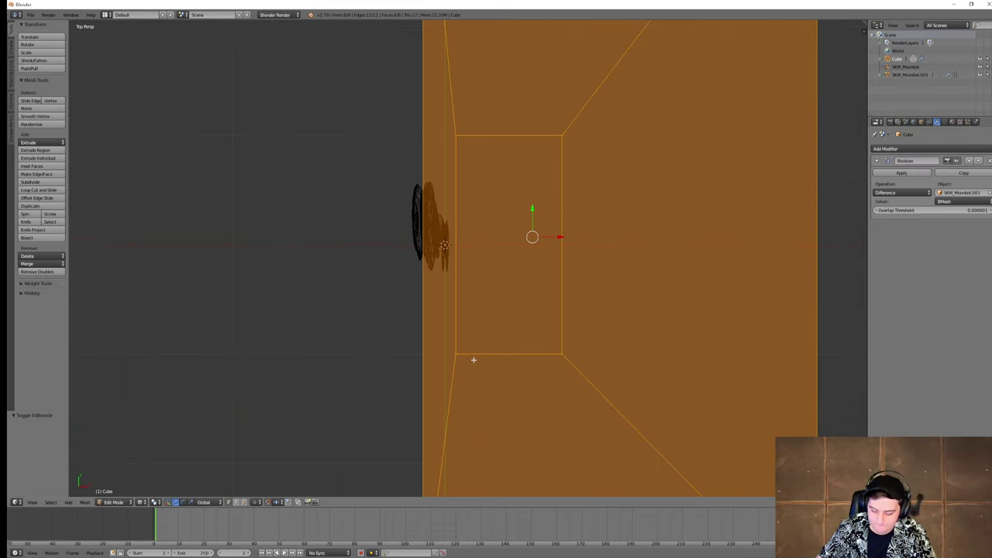
key(KP_5)
scroll(465, 349, up, 5)
key(z)
shift+middle_drag(569, 284, 636, 303)
key(z)
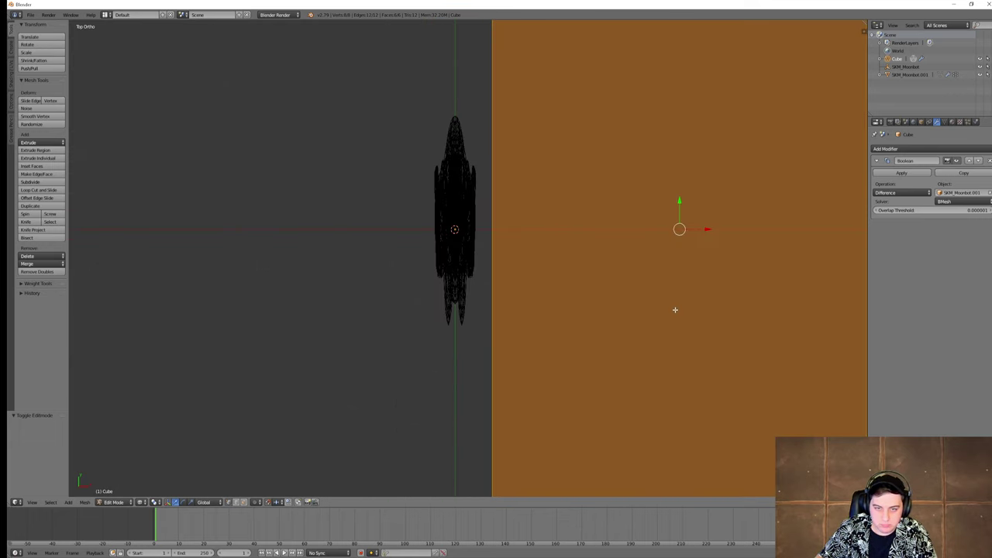
key(g)
key(x)
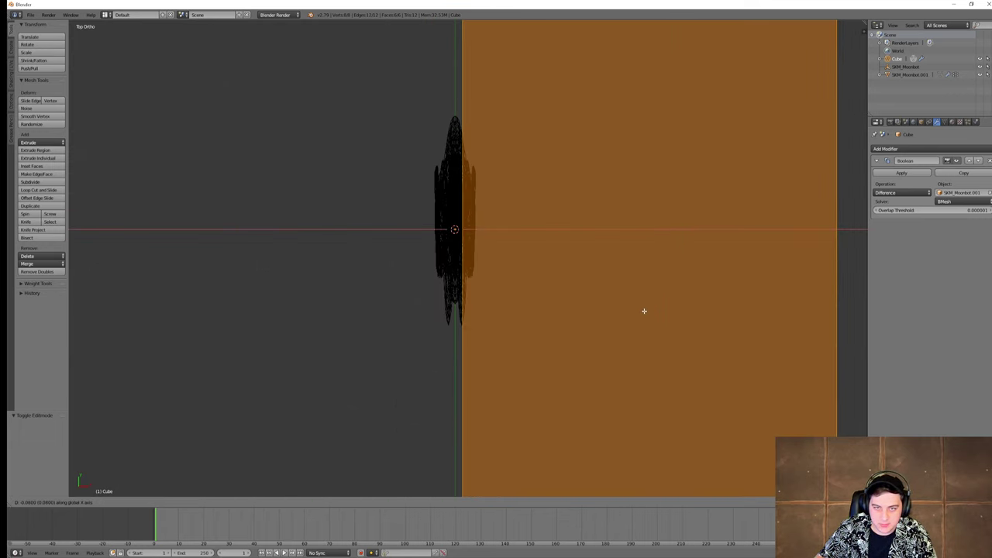
click(644, 311)
middle_drag(644, 311, 586, 286)
key(z)
scroll(586, 288, down, 3)
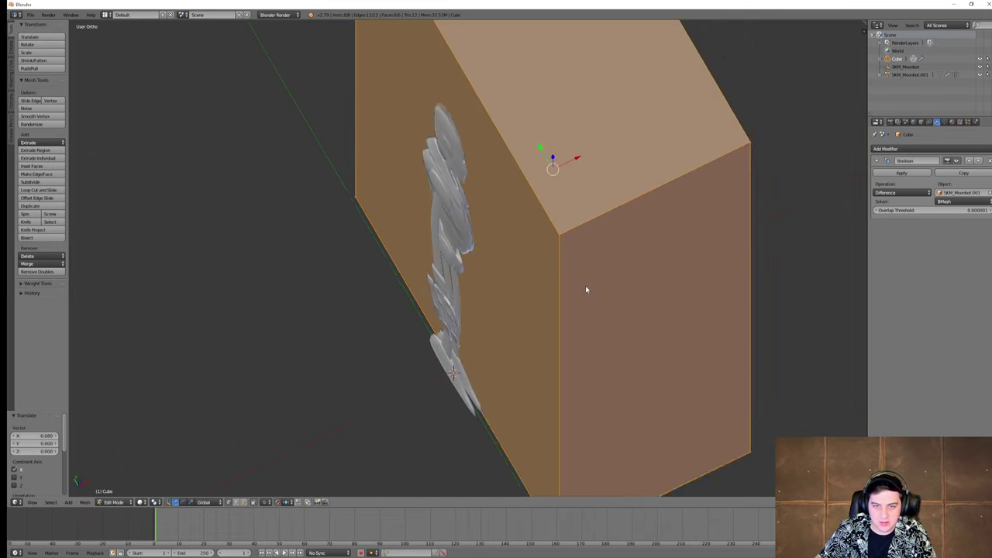
Step: Hide the flattened Moonbot to check the cut, and undo the hiding
key(Tab)
right_click(456, 228)
key(h)
mouse_move(499, 284)
middle_down()
mouse_move(576, 241)
mouse_move(556, 257)
mouse_move(497, 251)
mouse_move(523, 257)
mouse_move(496, 248)
mouse_move(504, 245)
mouse_move(502, 258)
middle_up()
key(z)
key(ctrl+z)
key(Tab)
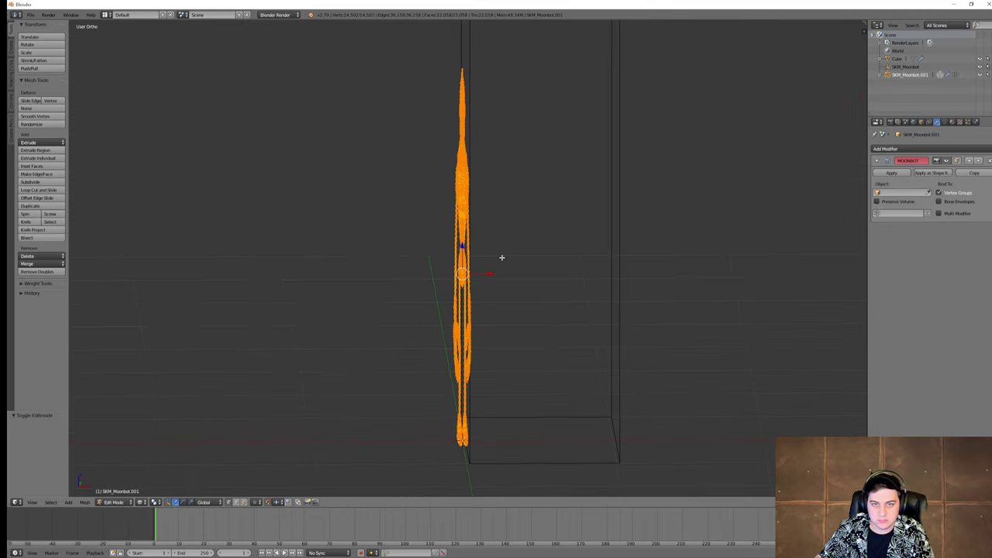
key(KP_1)
key(KP_5)
key(KP_5)
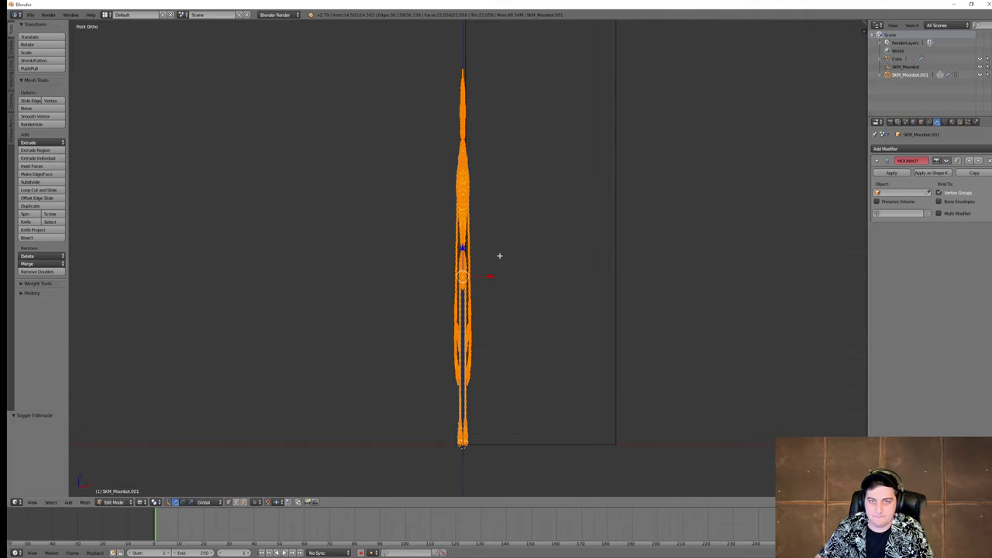
Step: Select the box's side face beside the flattened Moonbot in Edit Mode, shift it slightly along X, and return to Object Mode
key(Tab)
right_click(465, 70)
key(Tab)
scroll(512, 148, up, 2)
scroll(503, 222, down, 4)
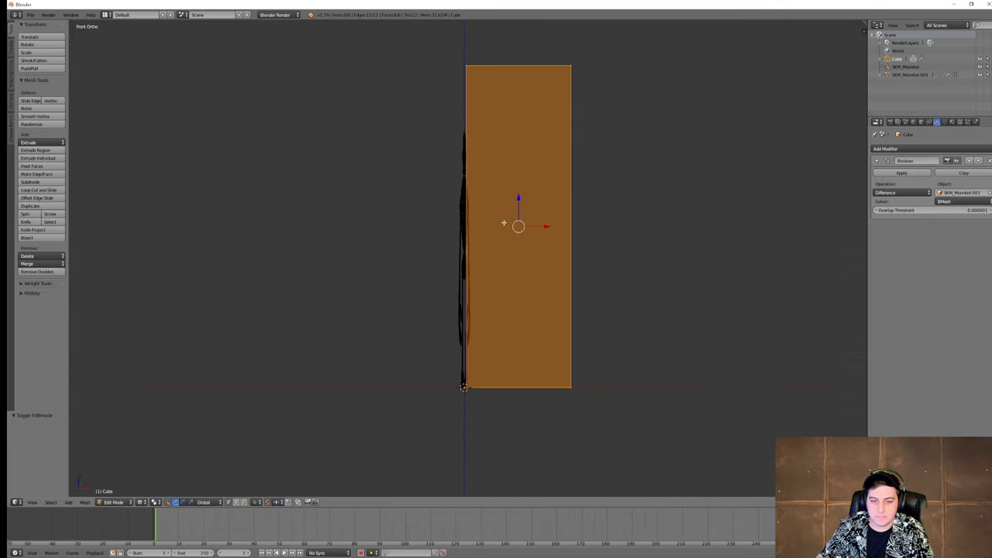
key(a)
key(b)
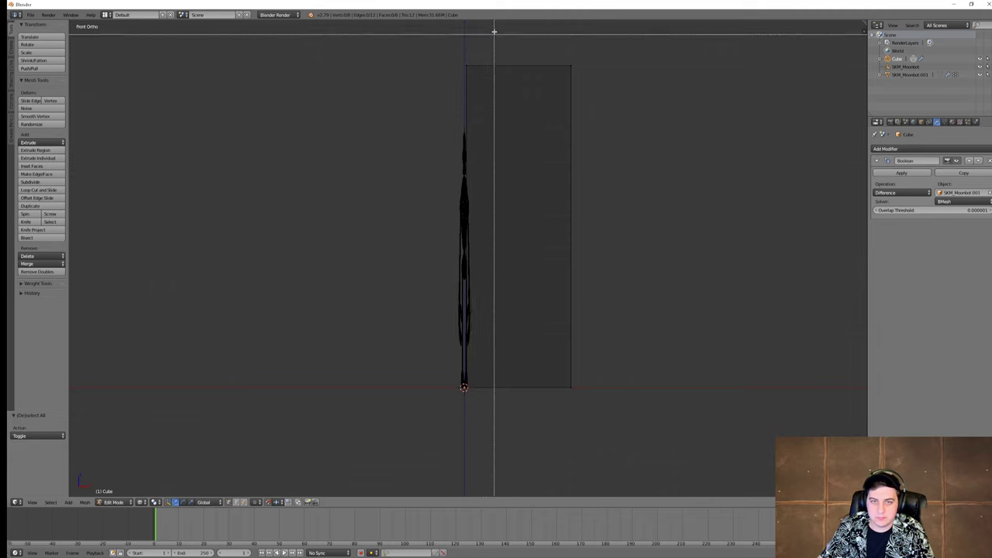
drag(479, 22, 435, 393)
scroll(524, 162, up, 3)
shift+middle_drag(520, 132, 540, 390)
scroll(559, 370, up, 4)
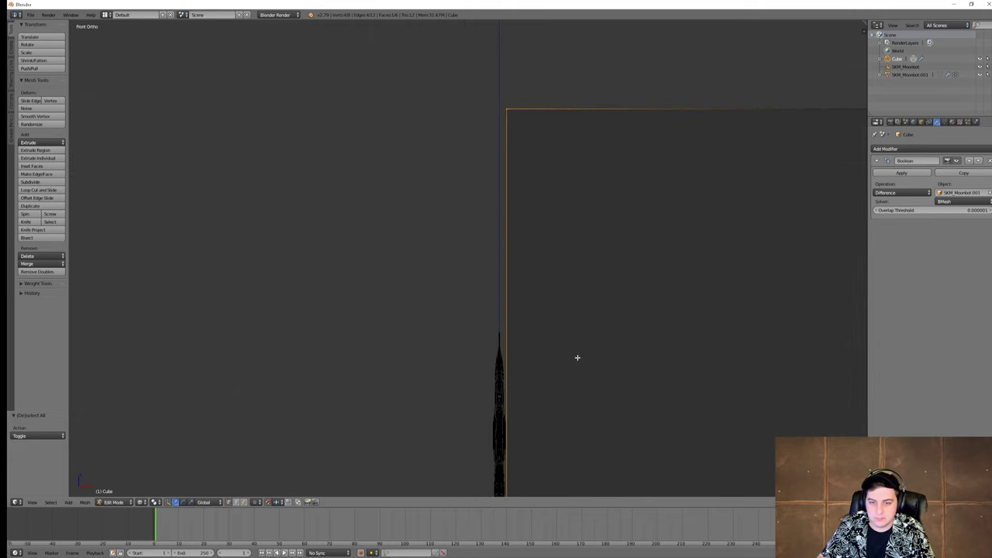
key(g)
key(x)
click(571, 358)
key(Tab)
Step: Hide the flattened Moonbot, select the box, and check its robot-shaped cut in wireframe display
mouse_move(569, 356)
middle_down()
mouse_move(610, 370)
mouse_move(478, 408)
mouse_move(569, 396)
mouse_move(522, 421)
mouse_move(512, 243)
mouse_move(467, 232)
mouse_move(584, 246)
mouse_move(549, 295)
mouse_move(498, 287)
middle_up()
right_click(478, 408)
key(h)
right_click(568, 396)
key(z)
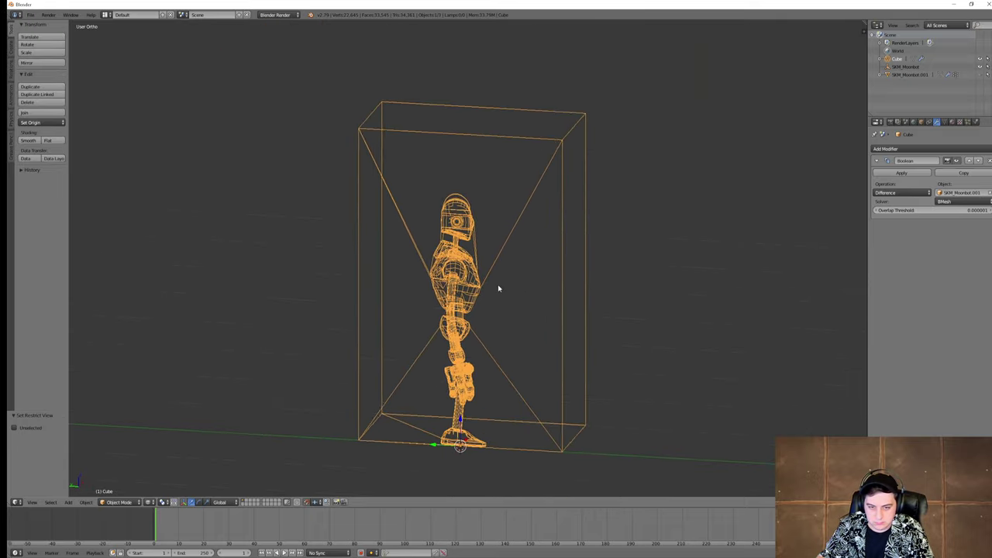
key(z)
Step: Apply the Boolean modifier to the box, enter Edit Mode, and deselect all geometry
click(912, 174)
key(Tab)
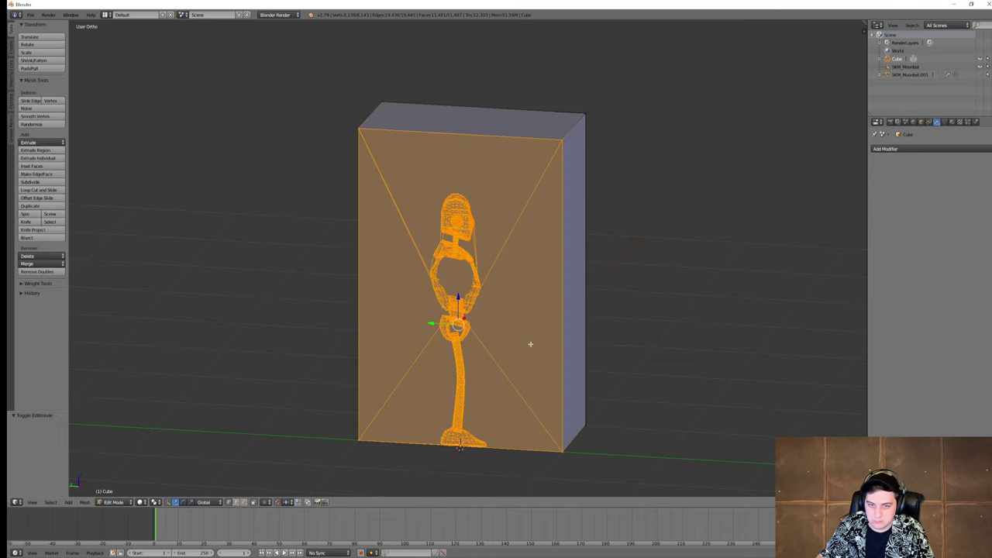
scroll(529, 343, up, 2)
middle_drag(529, 343, 493, 352)
key(a)
scroll(544, 348, up, 1)
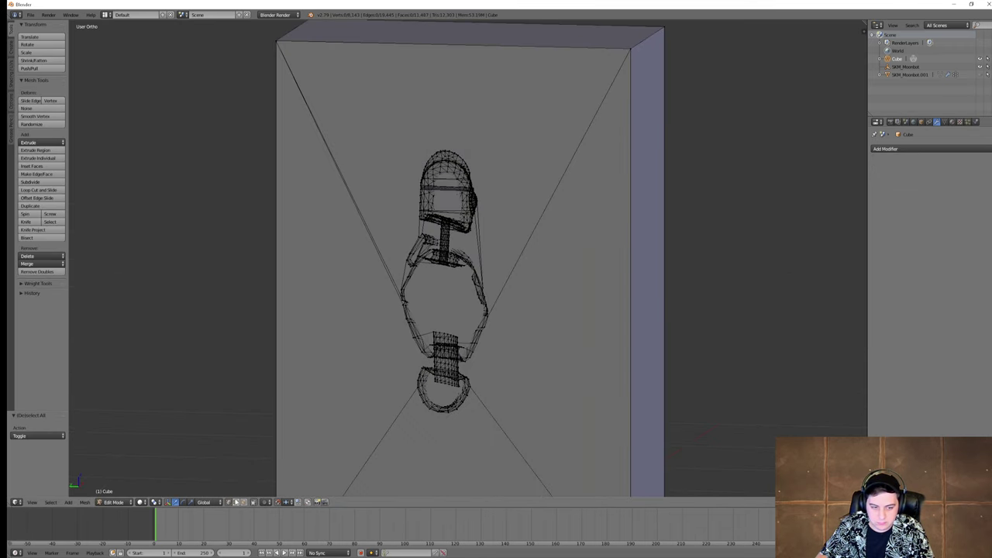
Step: Switch to face selection and delete the face covering the torso recess
click(243, 502)
right_click(443, 316)
key(x)
click(443, 316)
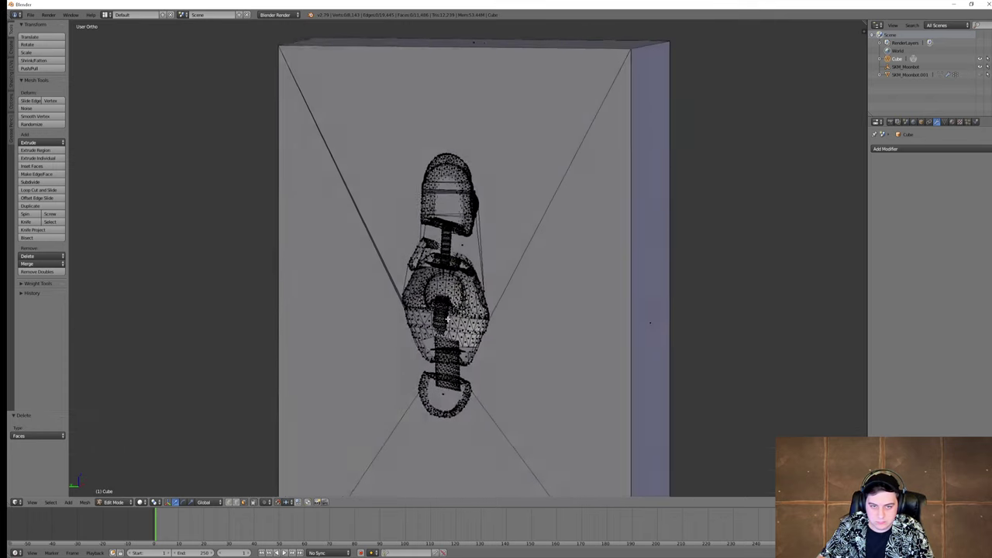
middle_drag(447, 318, 438, 318)
Step: Clear the selection and box-select all faces lying along the box's cut side in front view
right_click(466, 181)
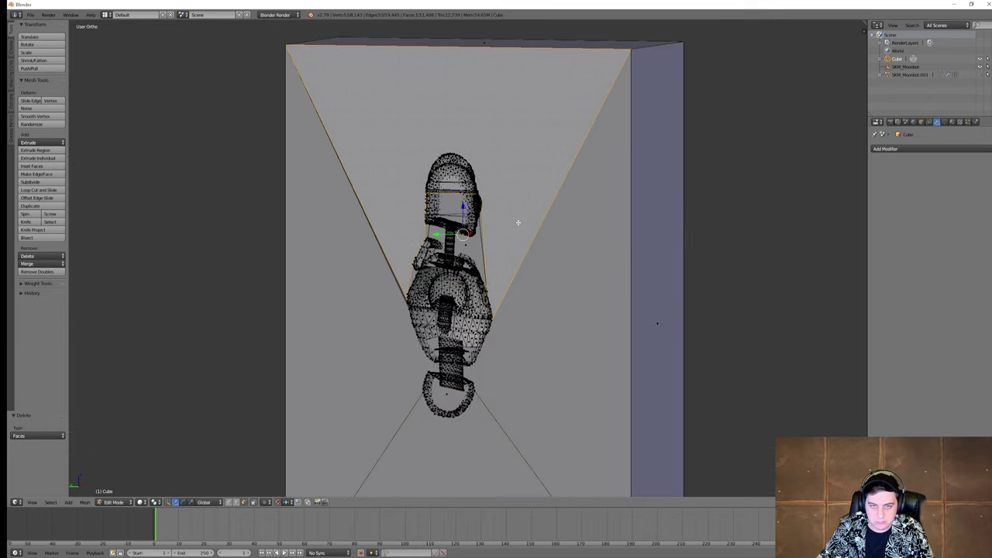
key(KP_1)
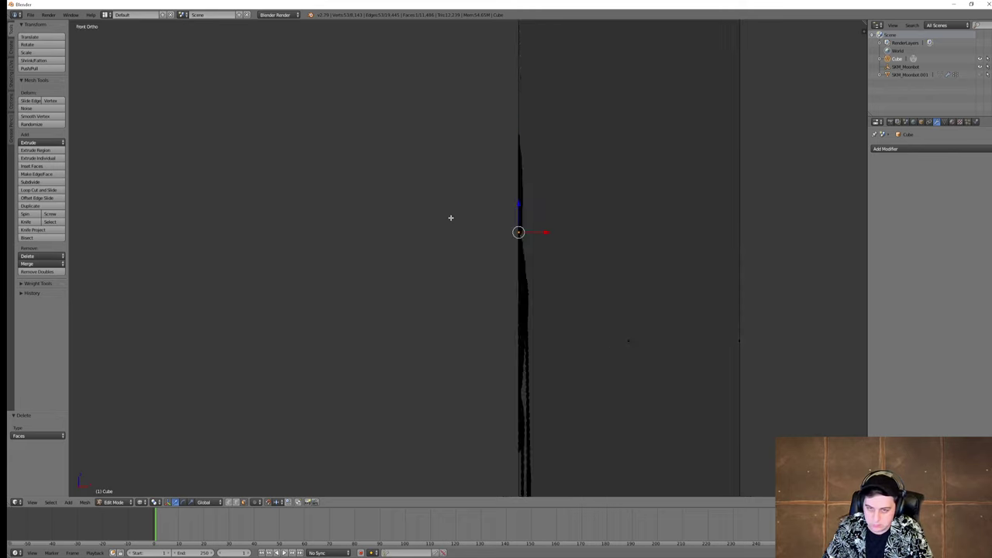
key(a)
key(b)
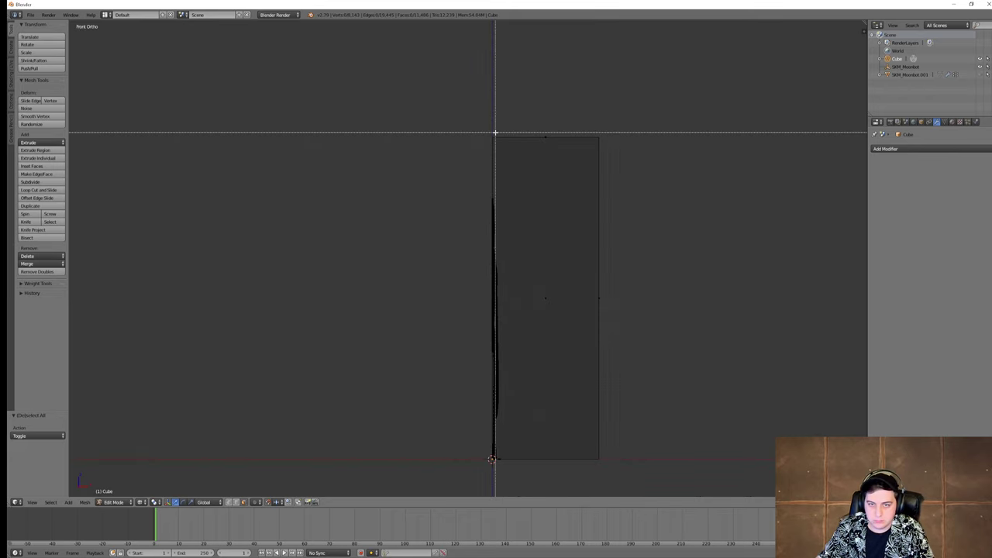
drag(492, 132, 448, 419)
mouse_move(447, 419)
middle_down()
mouse_move(540, 414)
mouse_move(538, 395)
mouse_move(549, 389)
middle_up()
scroll(553, 395, up, 5)
key(z)
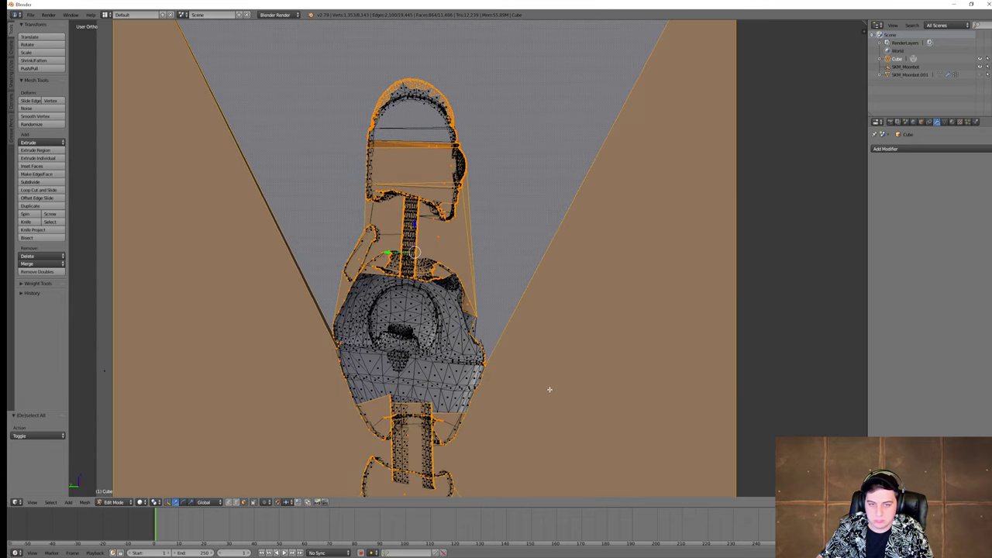
Step: Remove the large wall faces around the robot recess from the selection and delete the remaining selected faces
key(x)
key(c)
middle_drag(478, 239, 535, 268)
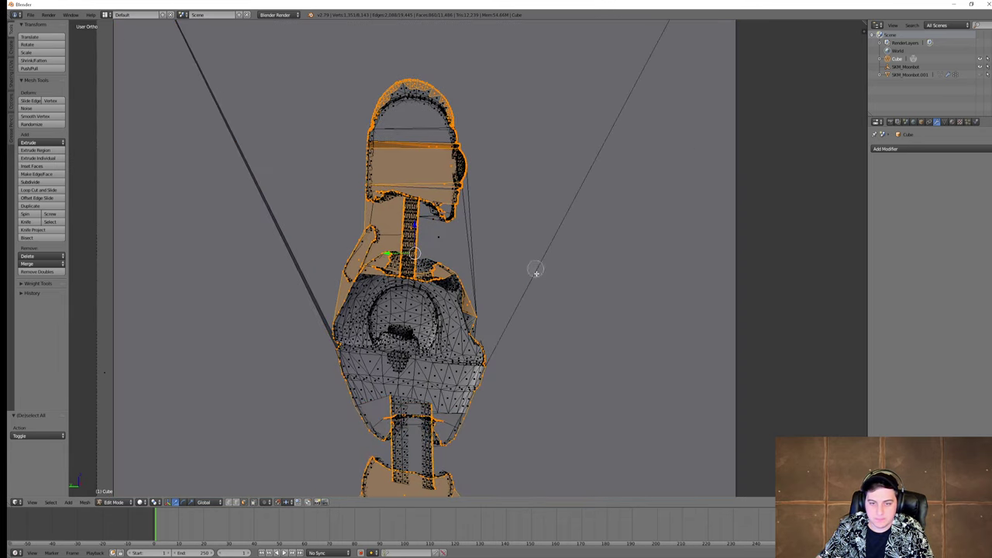
right_click(569, 401)
scroll(564, 399, down, 2)
shift+middle_drag(556, 397, 566, 269)
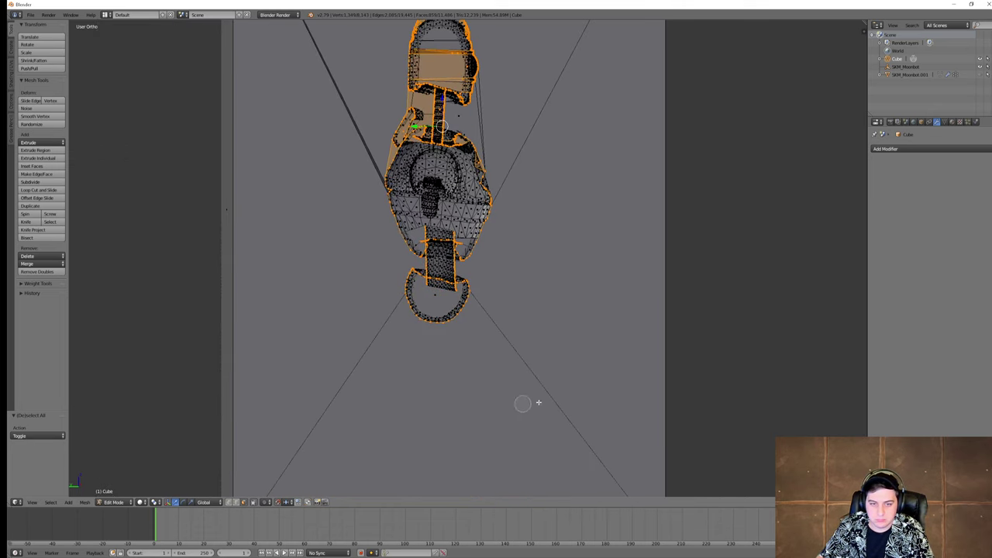
key(x)
click(565, 390)
Step: Return to Object Mode, delete the cut box, and quit Blender without saving the changes
key(z)
mouse_move(565, 389)
middle_down()
mouse_move(544, 387)
mouse_move(618, 385)
mouse_move(567, 387)
middle_up()
key(z)
key(Tab)
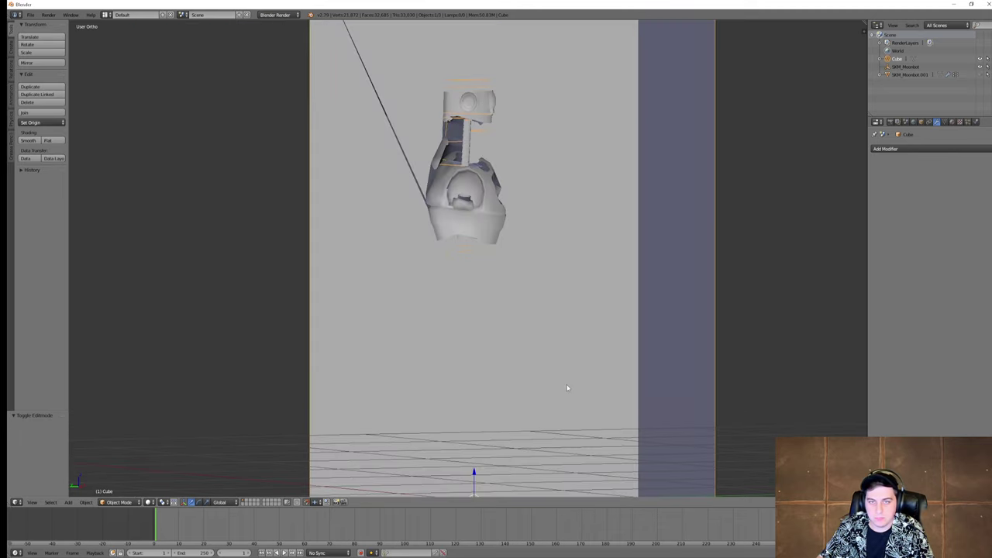
key(x)
click(567, 388)
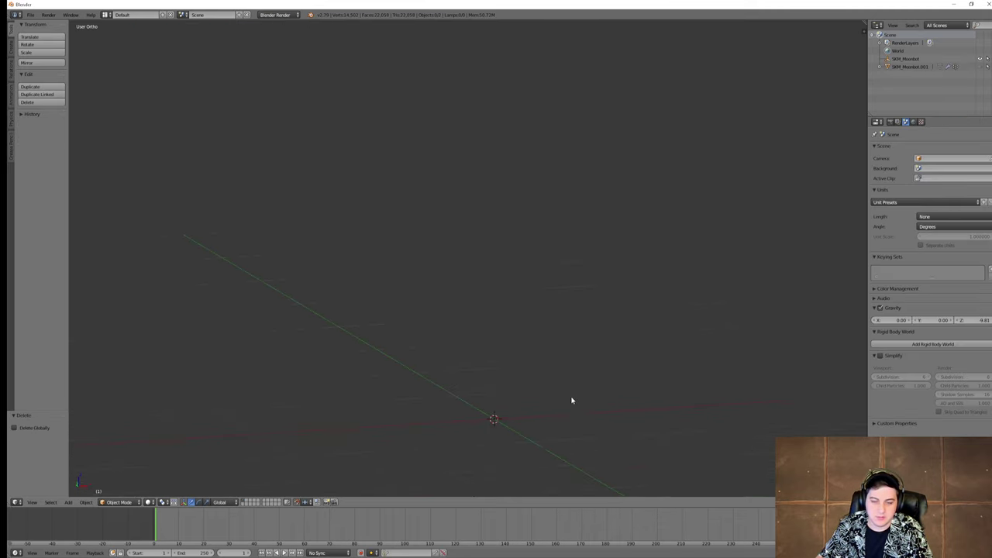
click(986, 4)
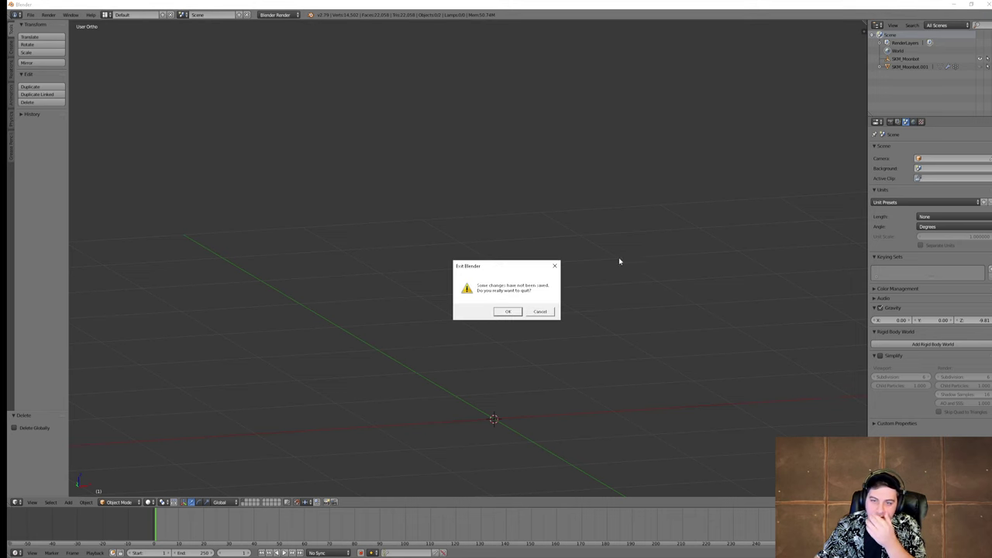
click(509, 310)
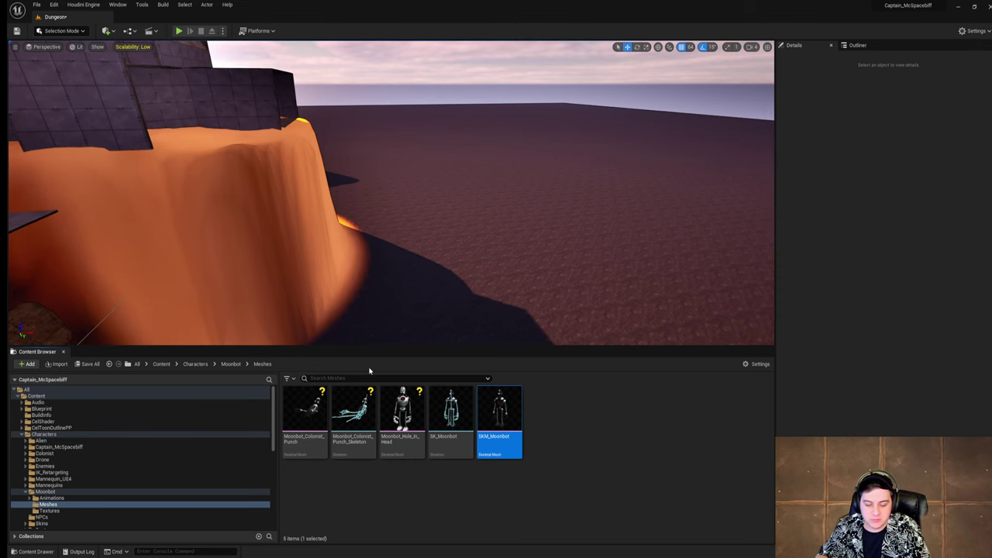
Step: Look around the tiled room interior of the Dungeon level in Unreal Editor
key(w)
mouse_move(570, 275)
right_down()
mouse_move(415, 276)
mouse_move(485, 260)
mouse_move(446, 237)
mouse_move(570, 276)
right_up()
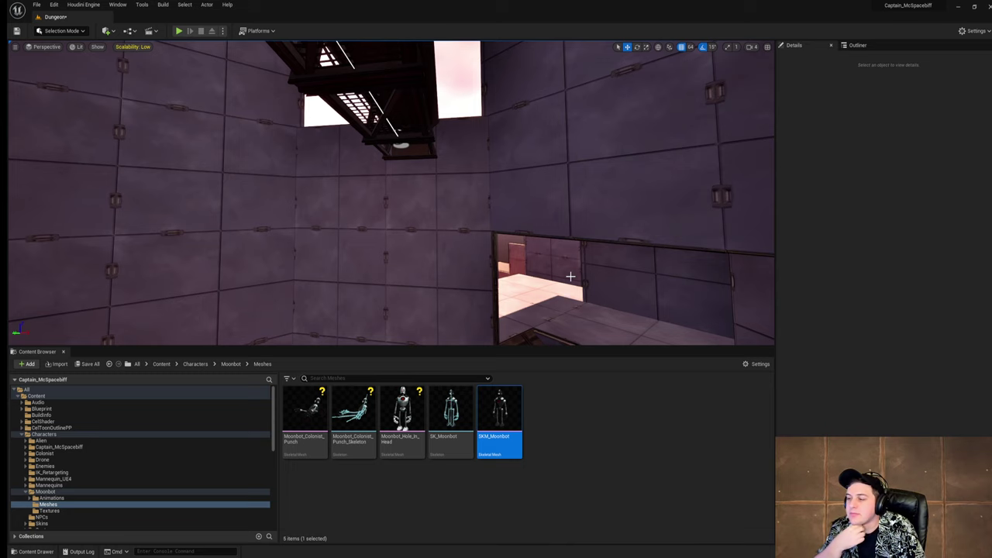
right_drag(573, 309, 573, 310)
right_drag(642, 298, 642, 299)
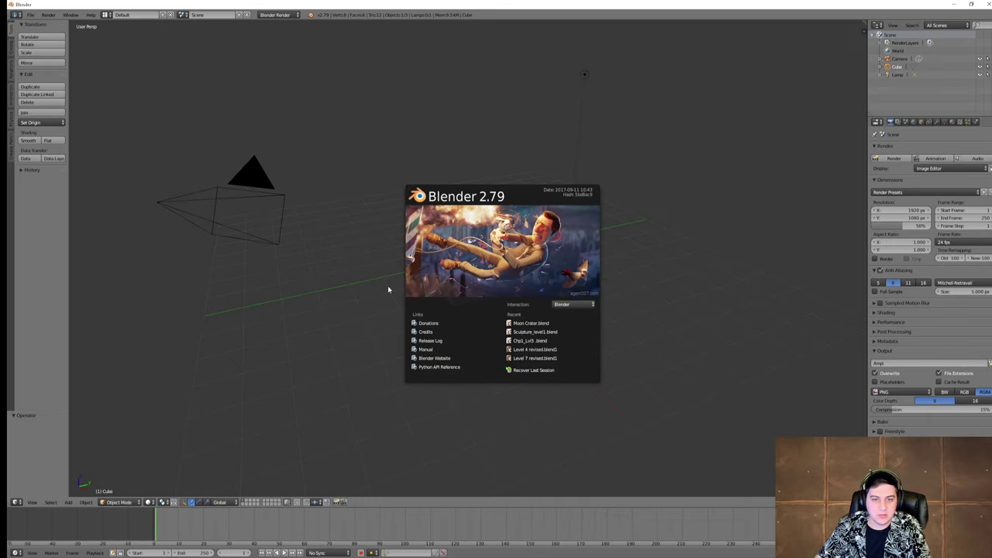
Step: Delete all default objects in a new Blender scene and import SKM_Moonbot.FBX from the Proxy Models folder
click(379, 290)
key(a)
key(Delete)
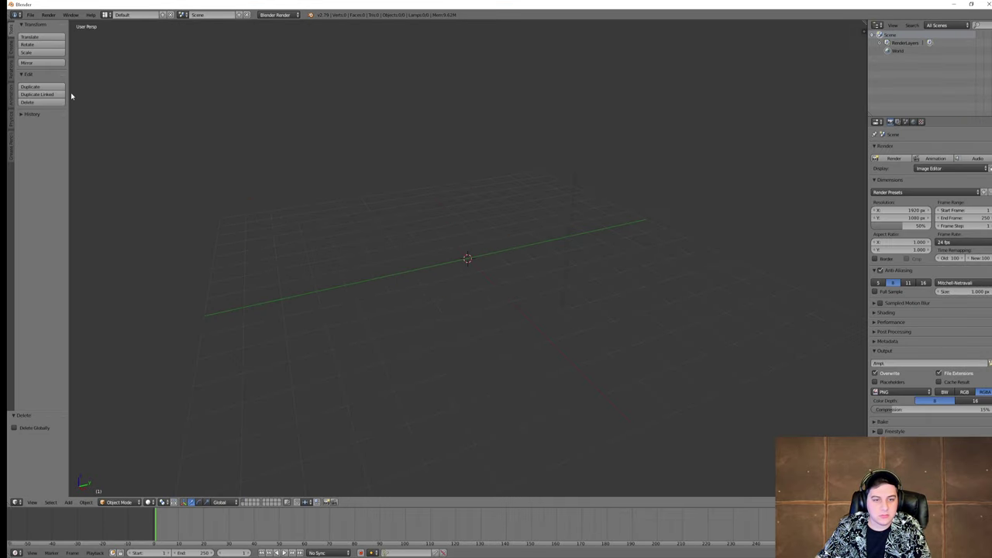
click(30, 15)
mouse_move(43, 165)
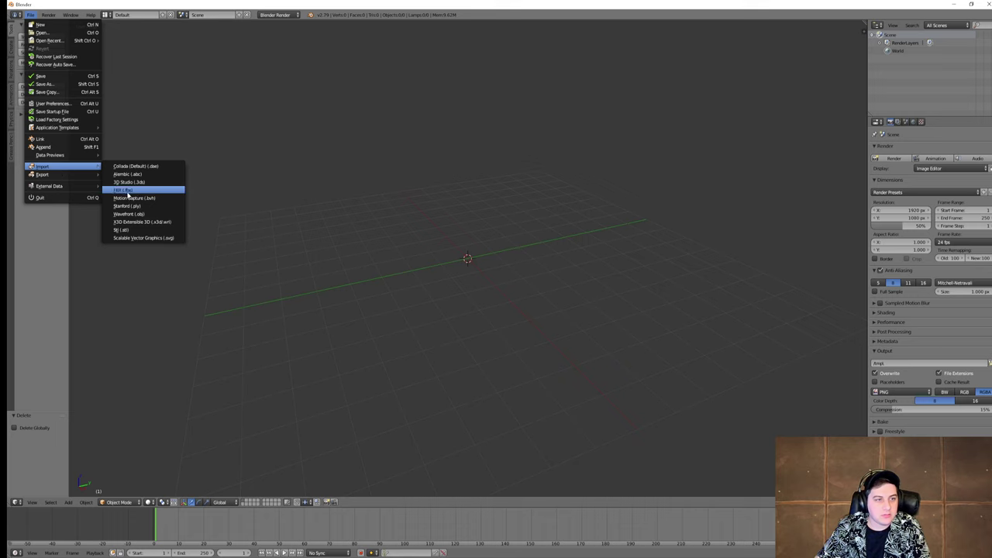
click(135, 193)
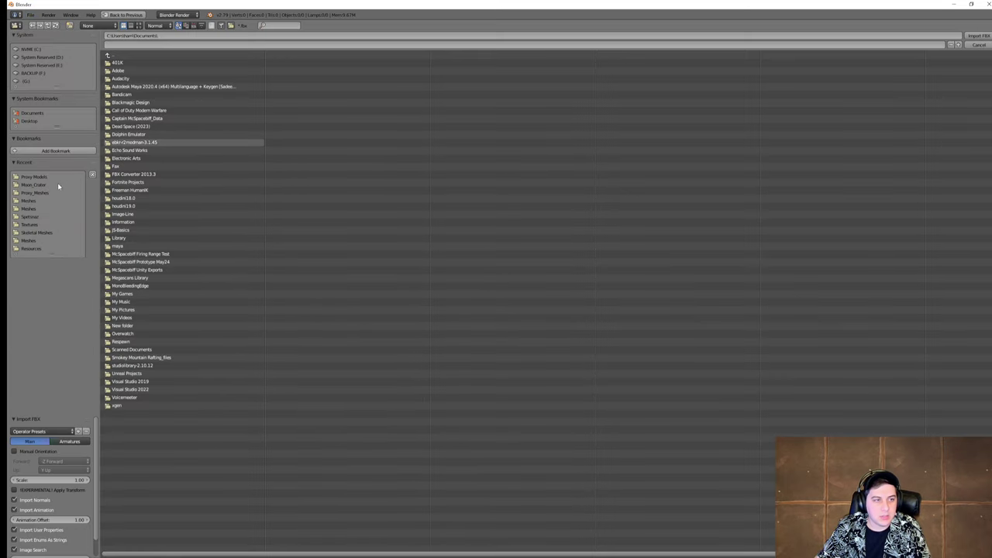
click(34, 192)
text(C:\Users\harri\Perforce\htucker_GLaDOS_McSpaceflt\Spaceflt_Source\Proxy_Models\)
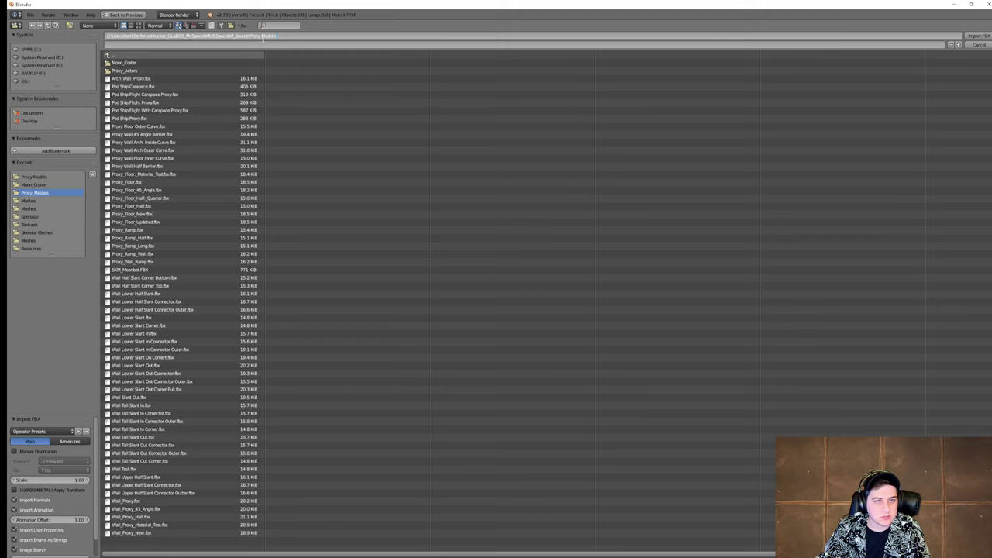
key(Return)
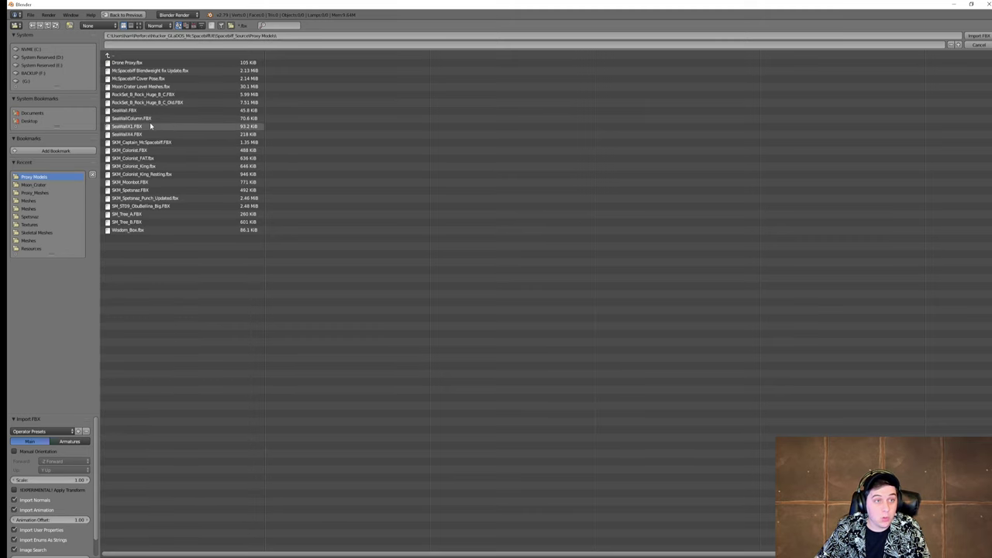
double_click(150, 181)
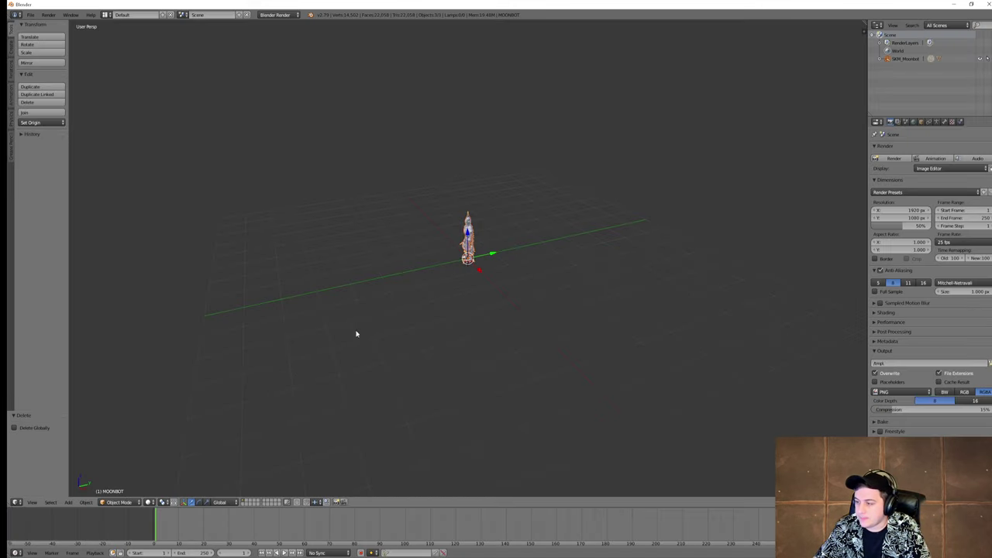
Step: Deselect the imported Moonbot and its armature, then add a cube mesh at the origin
middle_drag(418, 328, 529, 311)
scroll(380, 326, up, 5)
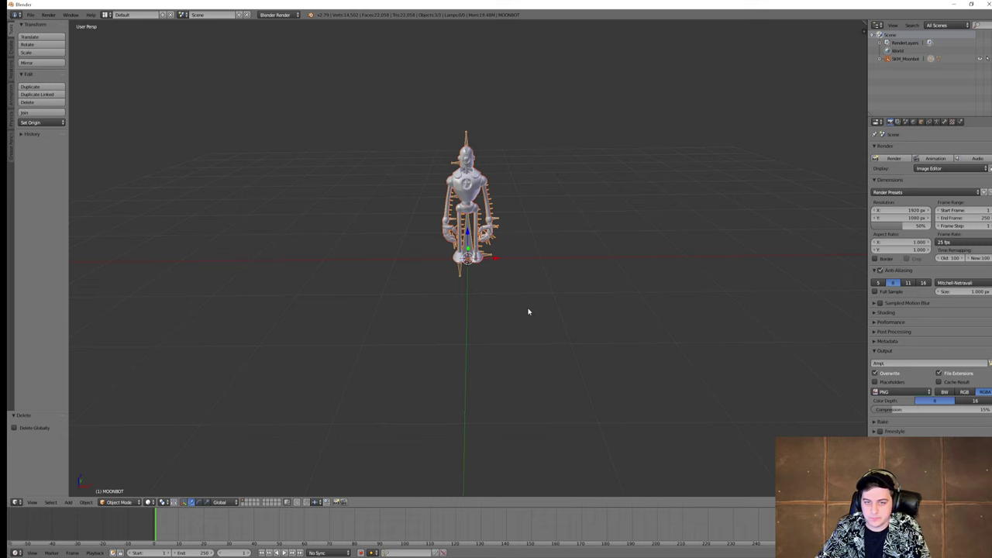
right_click(468, 196)
key(a)
key(shift+a)
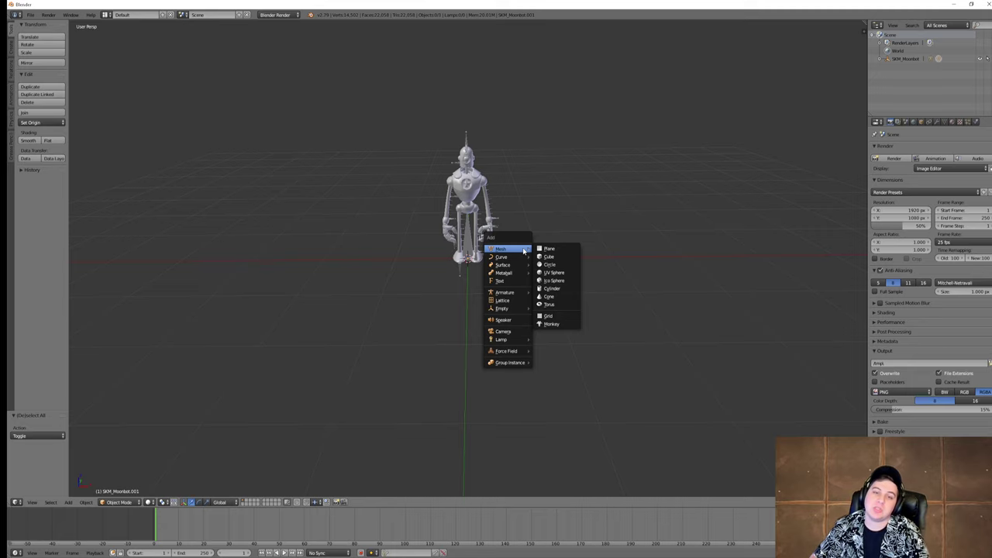
click(549, 257)
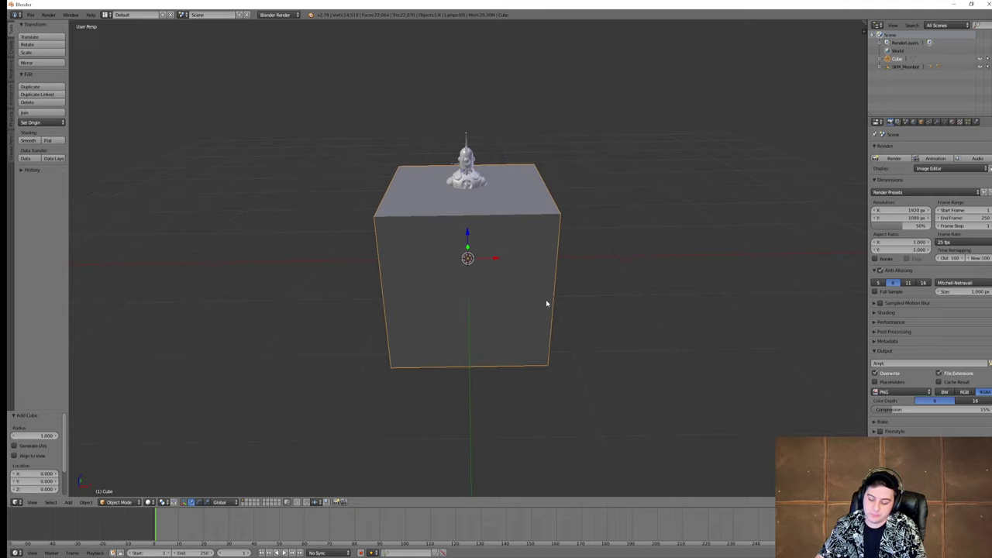
Step: In Edit Mode, move the cube's side vertices to the Moonbot's centre line using the wireframe front view
key(KP_1)
key(KP_2)
key(KP_1)
key(z)
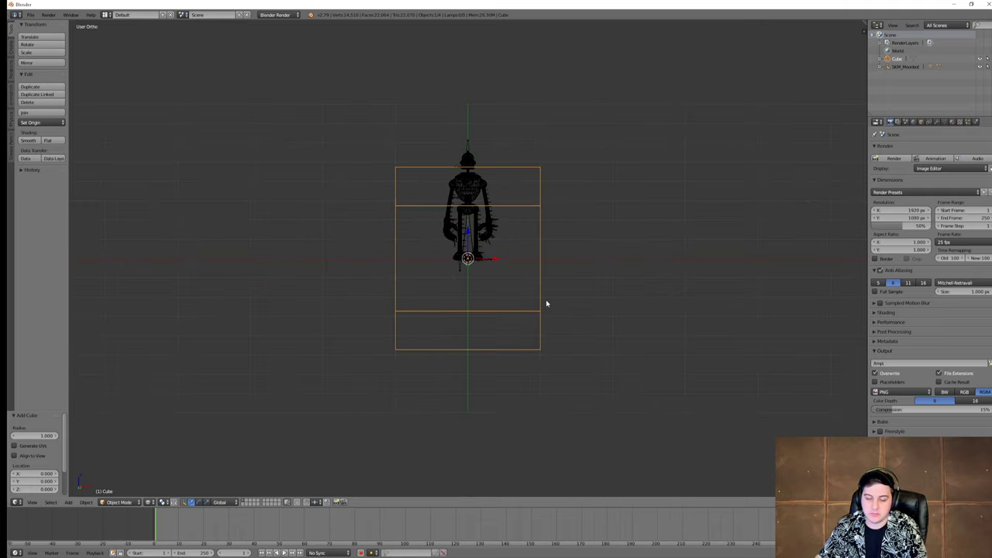
key(KP_5)
key(Tab)
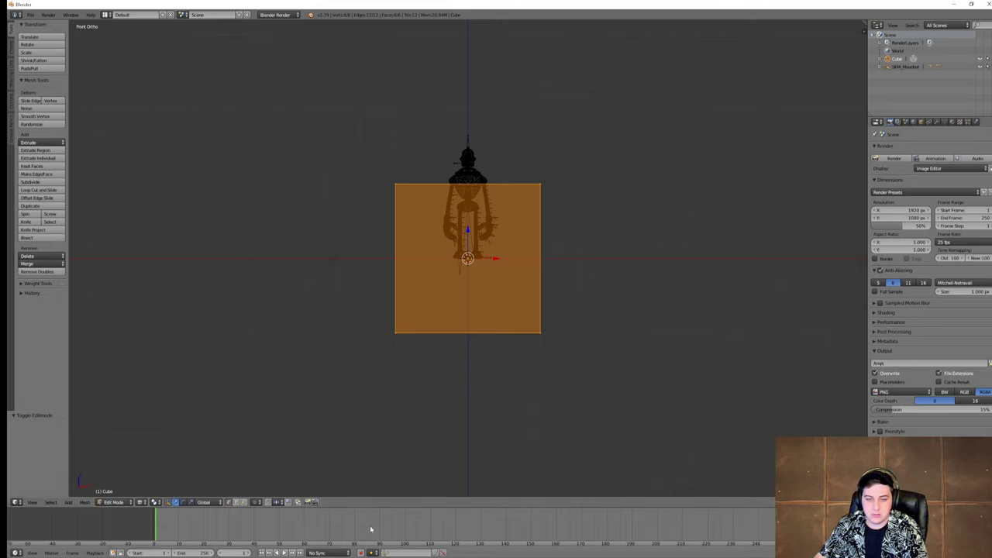
key(a)
key(b)
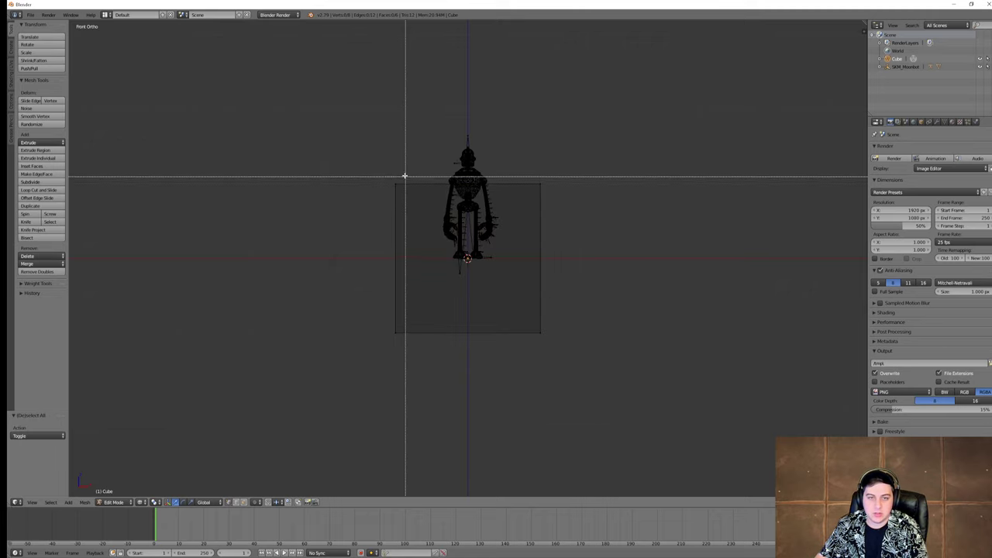
drag(402, 175, 344, 422)
key(g)
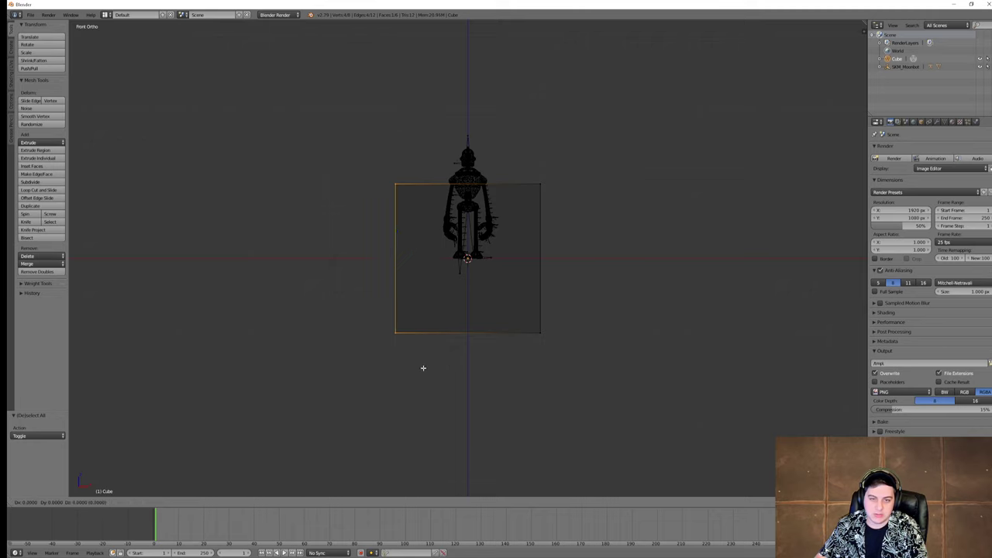
click(493, 364)
Step: Raise the cube's lower vertices towards the Moonbot's feet and its upper vertices above the head, then return to Object Mode
key(b)
drag(465, 313, 564, 348)
key(g)
click(571, 290)
key(b)
drag(473, 171, 567, 216)
key(g)
click(578, 159)
key(z)
middle_drag(410, 394, 509, 404)
scroll(509, 338, down, 1)
middle_drag(507, 338, 441, 327)
key(Tab)
Step: Select only the box beside the Moonbot and inspect their overlap in wireframe display
right_click(456, 184)
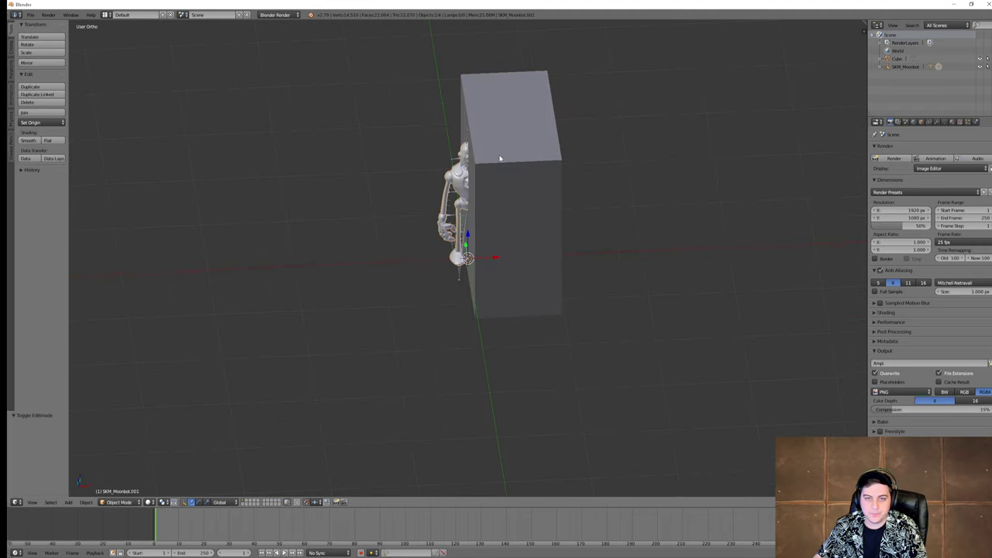
shift+right_click(501, 159)
middle_drag(586, 340, 728, 346)
scroll(753, 345, up, 3)
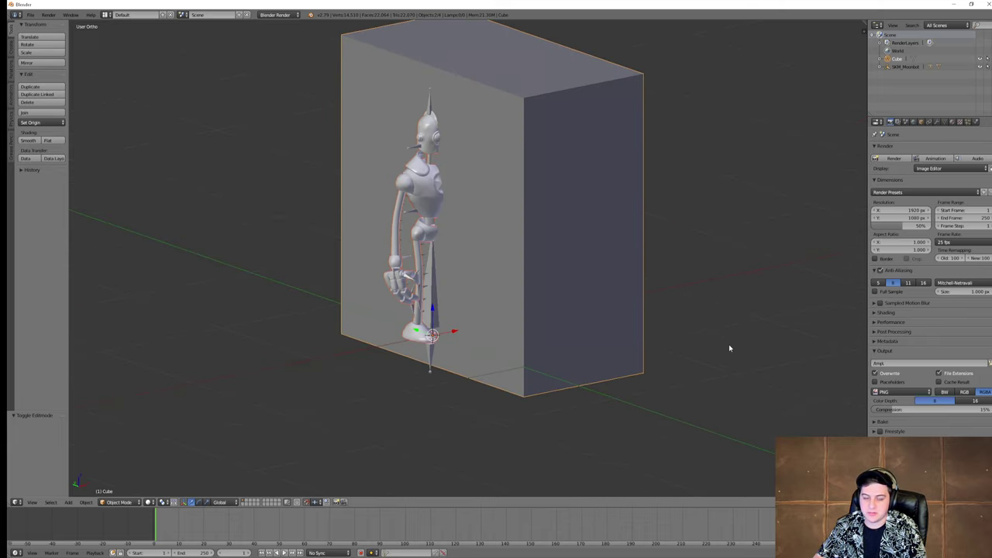
right_click(412, 337)
right_click(522, 248)
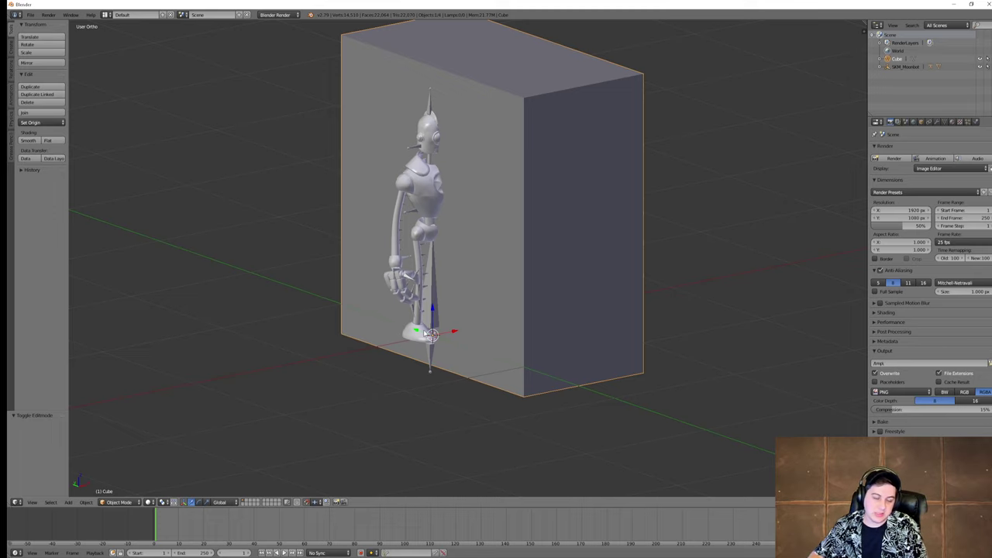
middle_drag(533, 316, 609, 210)
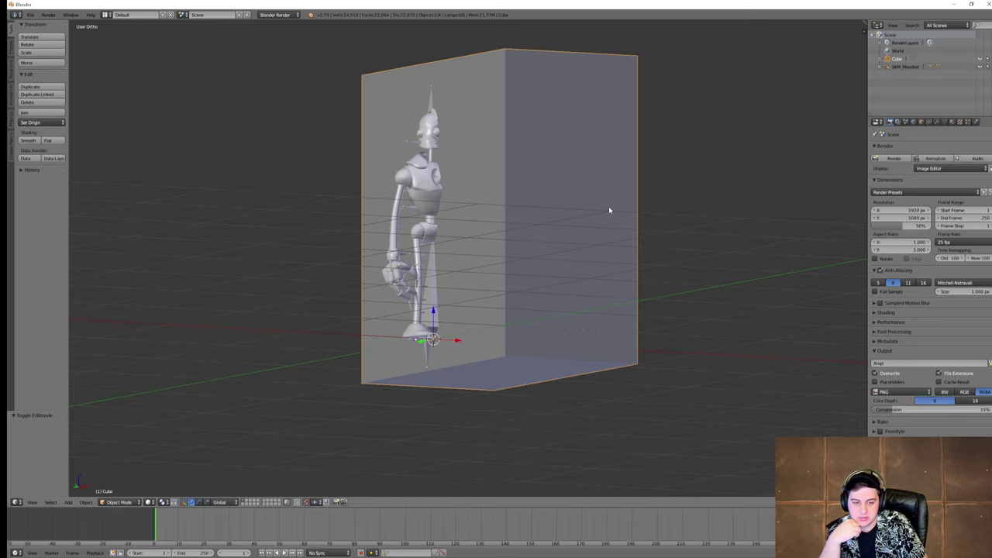
mouse_move(610, 208)
middle_down()
mouse_move(658, 243)
mouse_move(602, 248)
mouse_move(596, 279)
mouse_move(675, 254)
mouse_move(563, 243)
mouse_move(460, 189)
middle_up()
key(z)
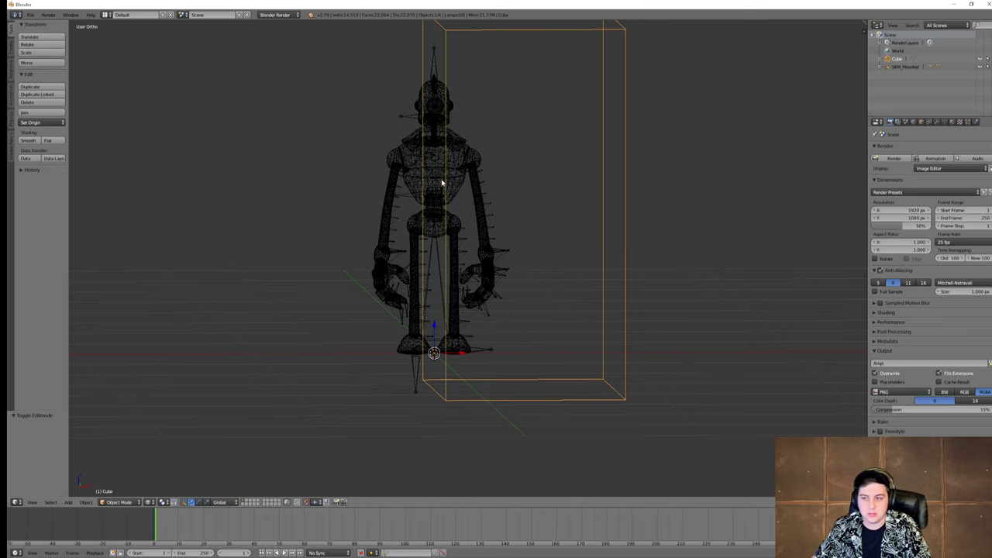
Step: Add a Boolean modifier to the box with SKM_Moonbot.001 as its target object
click(937, 122)
click(926, 150)
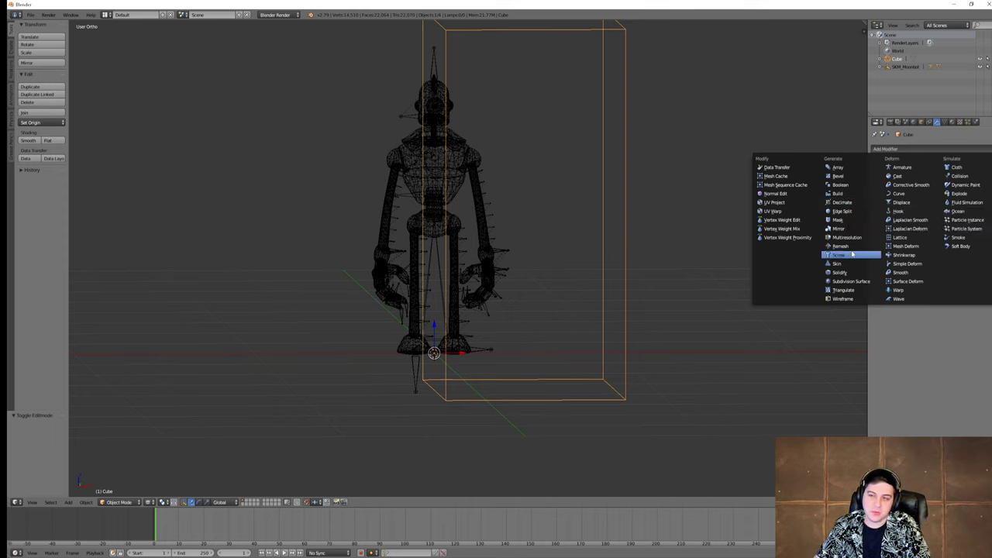
click(840, 184)
click(961, 193)
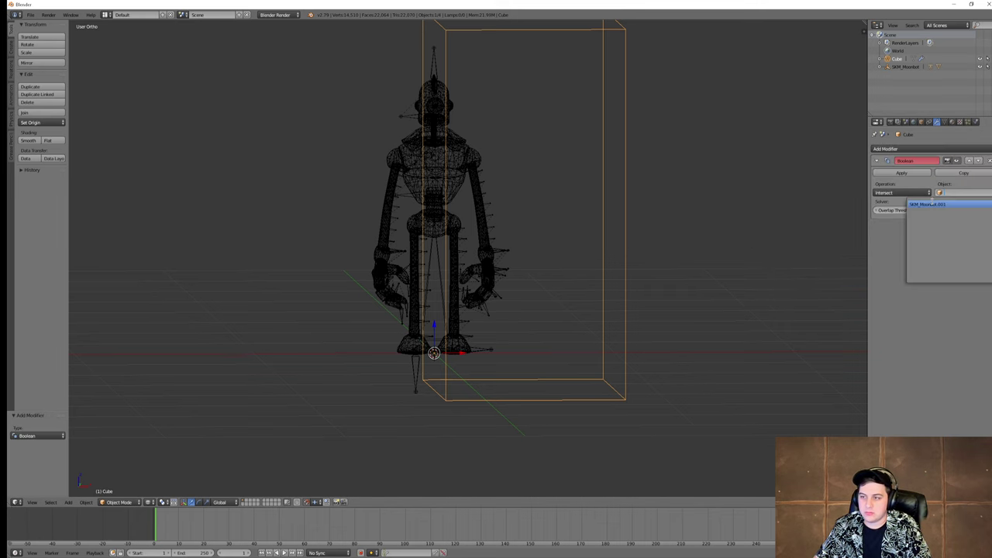
click(945, 200)
middle_drag(557, 255, 695, 230)
Step: Set the Boolean operation to Union and check the combined shape in solid and wireframe display
click(883, 193)
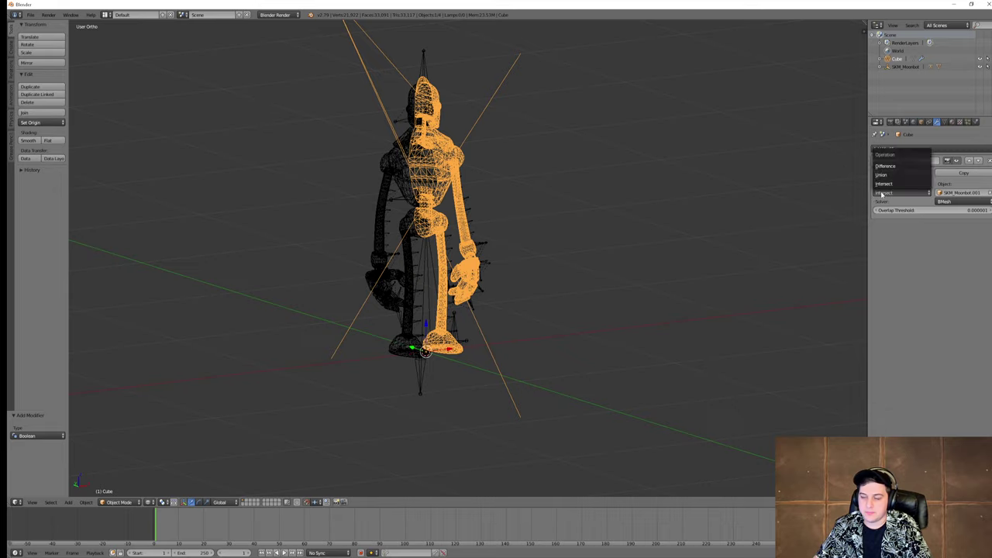
click(886, 175)
mouse_move(527, 231)
middle_down()
mouse_move(544, 233)
mouse_move(467, 230)
mouse_move(682, 235)
mouse_move(565, 228)
mouse_move(627, 206)
middle_up()
key(z)
key(z)
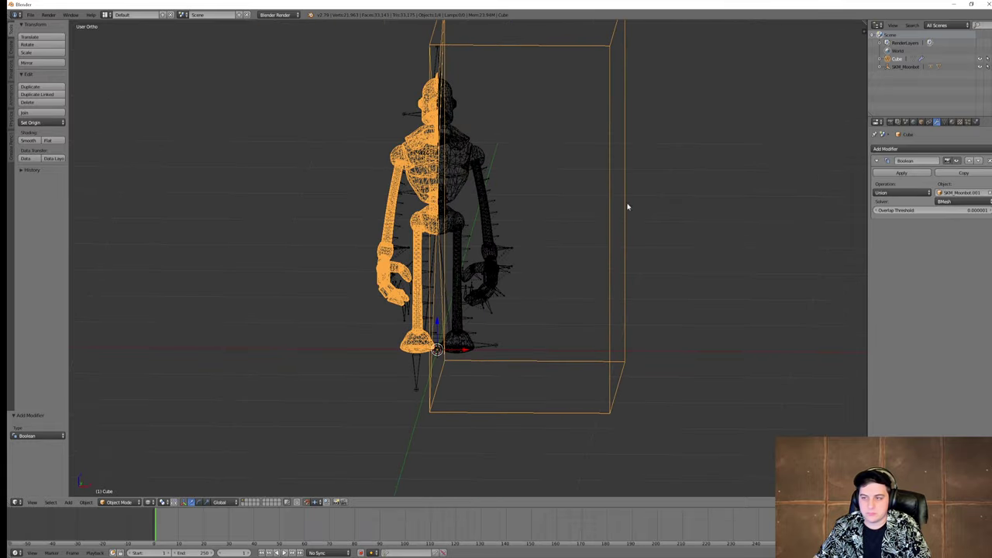
Step: Apply the Boolean modifier and enter Edit Mode on the box in wireframe display
click(901, 172)
key(z)
mouse_move(447, 171)
middle_down()
mouse_move(481, 172)
mouse_move(454, 182)
mouse_move(491, 175)
mouse_move(483, 103)
mouse_move(445, 103)
mouse_move(458, 132)
mouse_move(561, 112)
mouse_move(551, 120)
mouse_move(560, 140)
mouse_move(551, 140)
middle_up()
key(Tab)
key(z)
scroll(482, 104, down, 3)
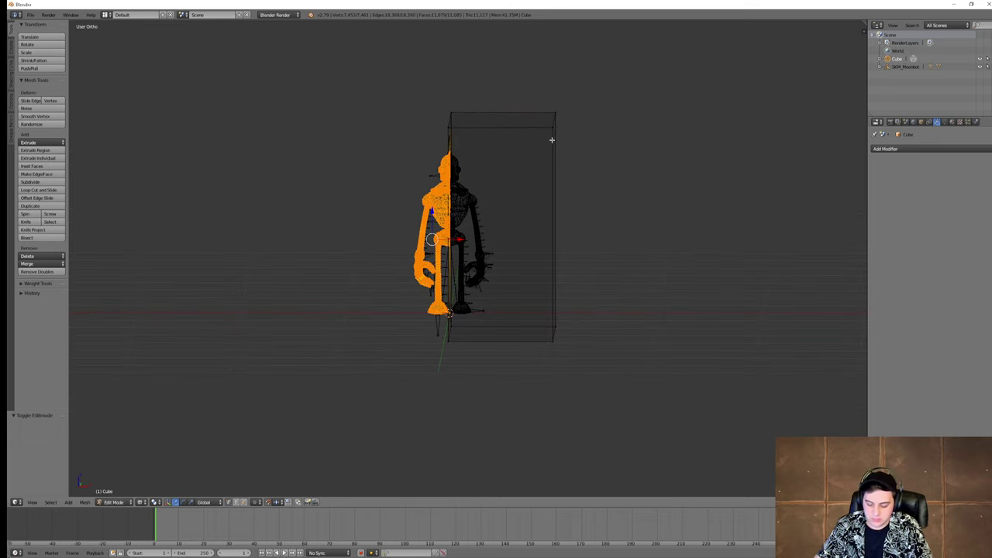
text(s-1)
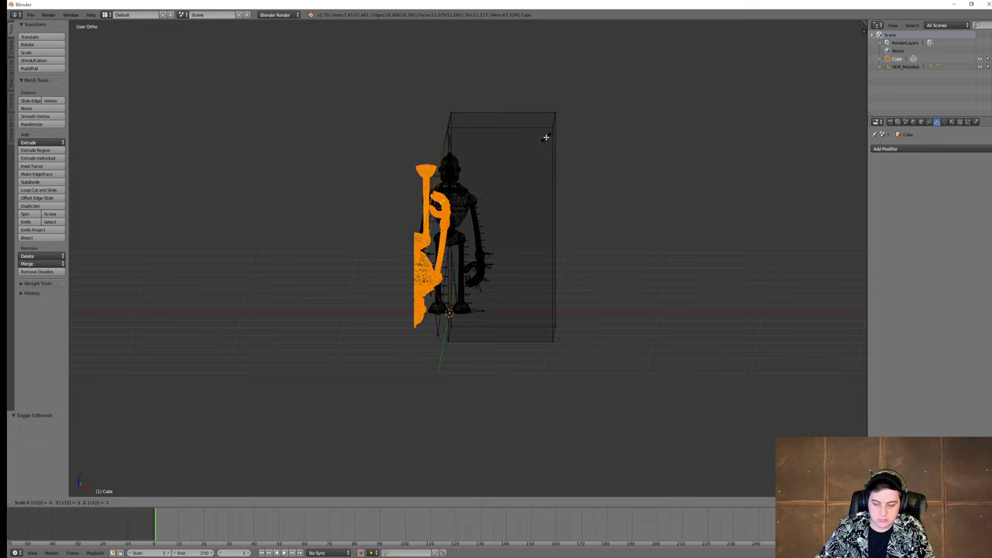
key(Escape)
text(sy-1)
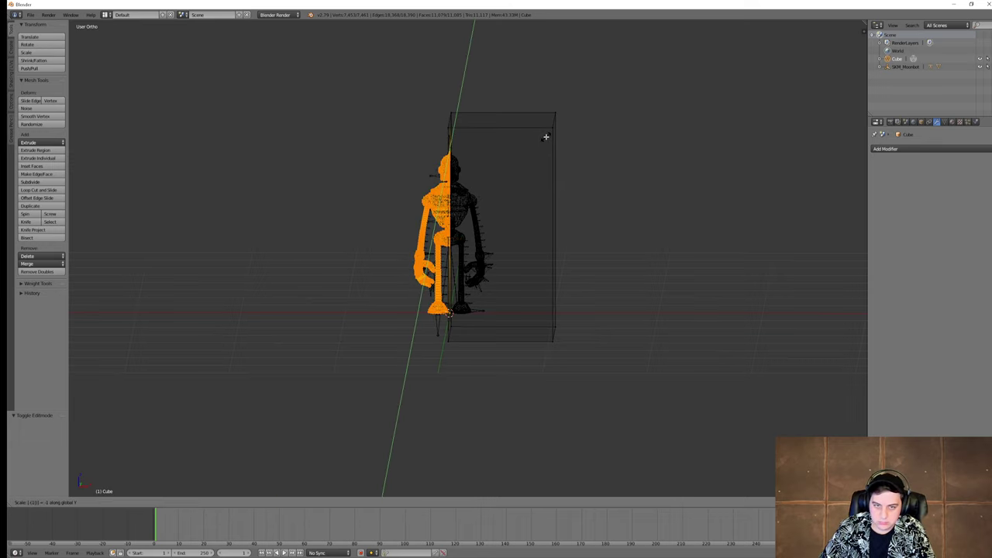
key(Escape)
Step: Mirror the selected robot half by scaling it by -1 along X, and move it about 0.3 along X into the box
text(sx-1)
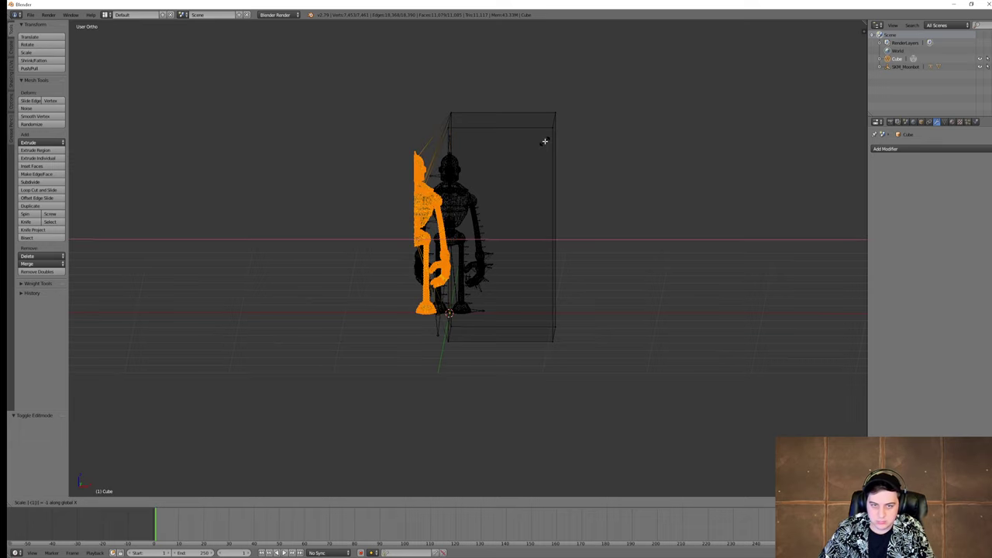
key(Return)
key(KP_1)
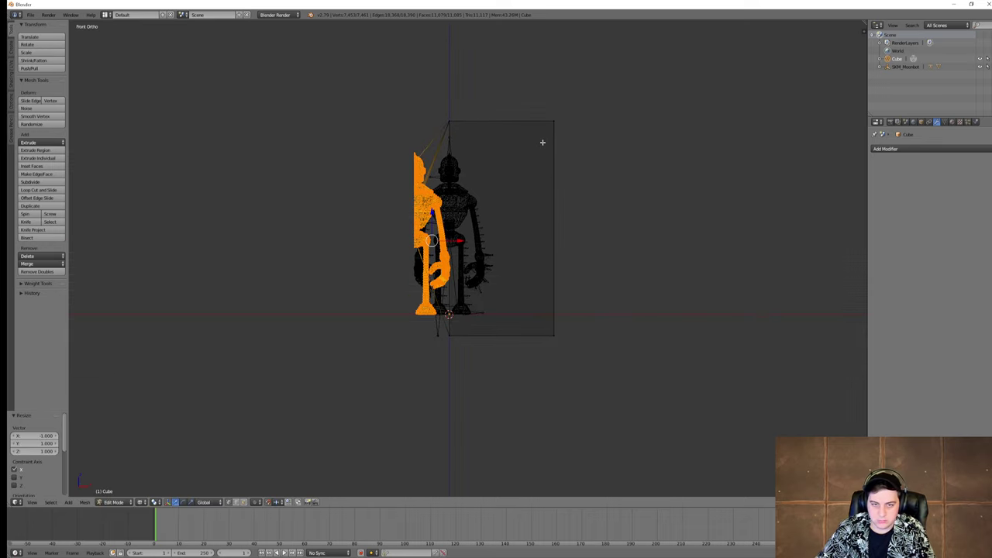
key(g)
key(x)
click(565, 231)
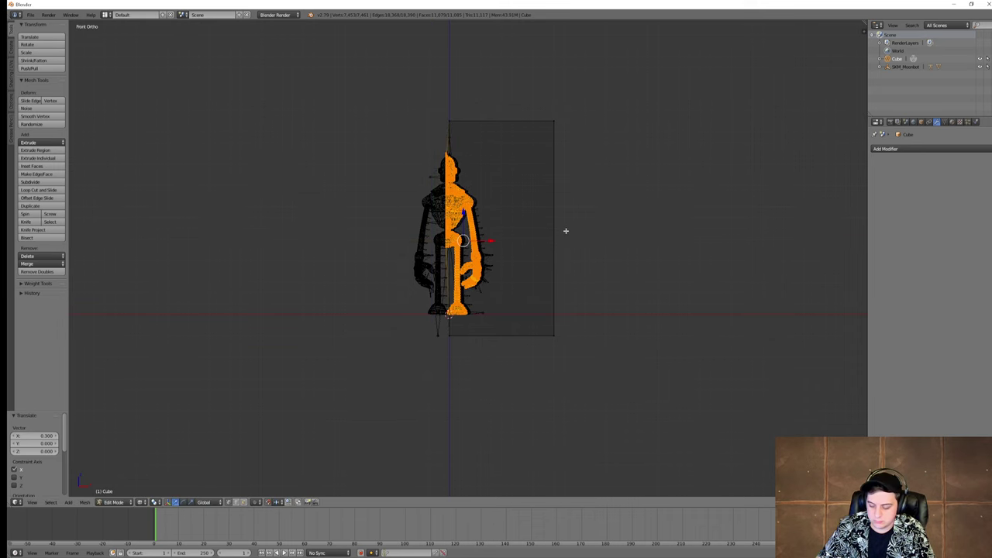
Step: Turn off snapping and move the mirrored robot half along X until its cut edge lines up with the box face
shift+middle_drag(497, 216, 551, 299)
scroll(553, 314, up, 6)
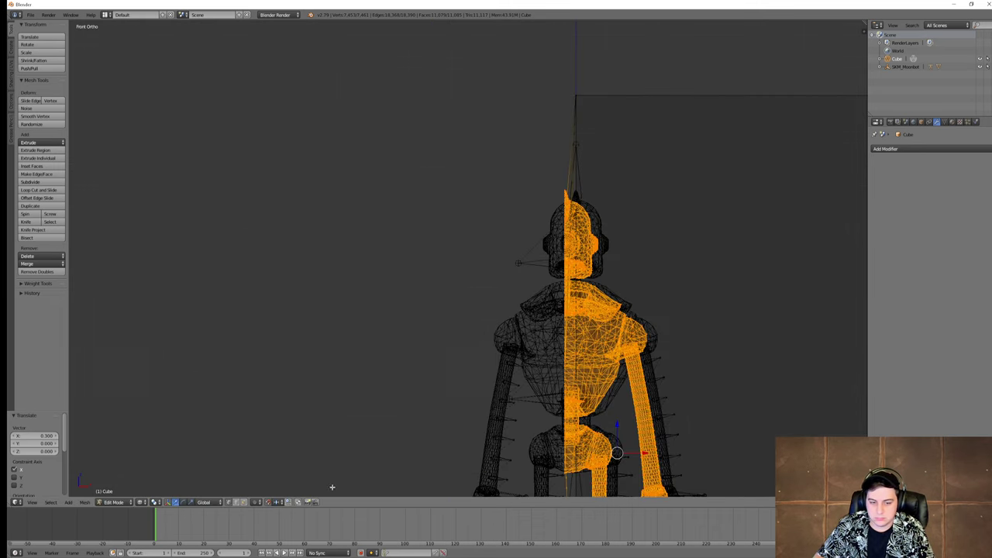
click(271, 503)
shift+middle_drag(624, 301, 574, 281)
key(g)
middle_drag(579, 277, 591, 275)
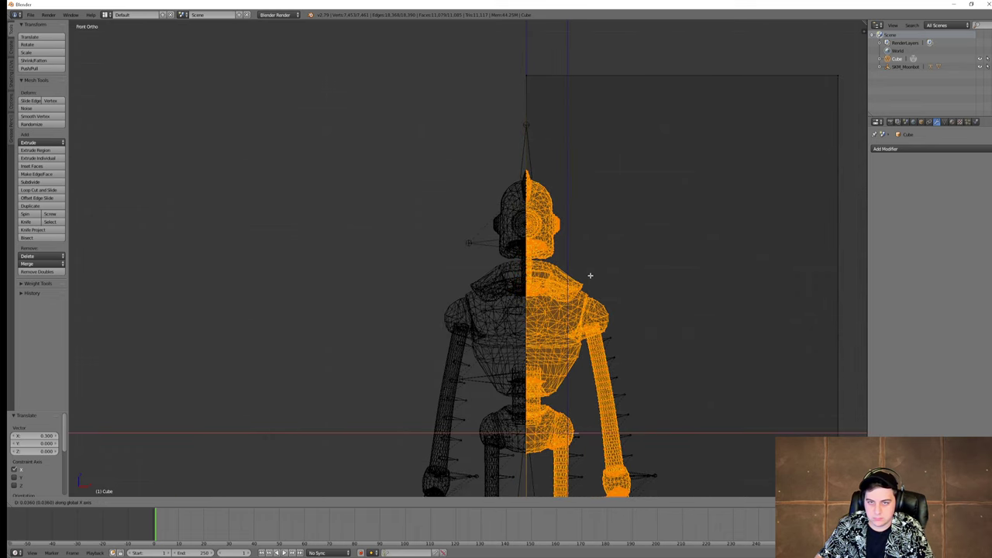
click(590, 276)
Step: Return to solid display in Object Mode and delete the original SKM_Moonbot.001 mesh
key(z)
scroll(574, 279, down, 6)
key(Tab)
right_click(478, 282)
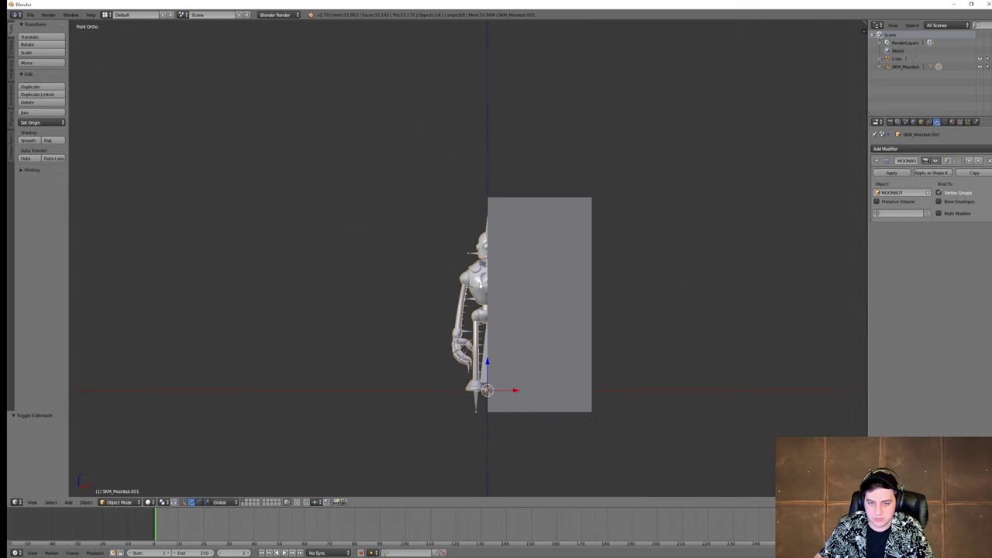
key(x)
click(479, 286)
middle_drag(479, 286, 570, 288)
Step: Delete the leftover Moonbot armature at the box and enter Edit Mode on the box with nothing selected
right_click(503, 300)
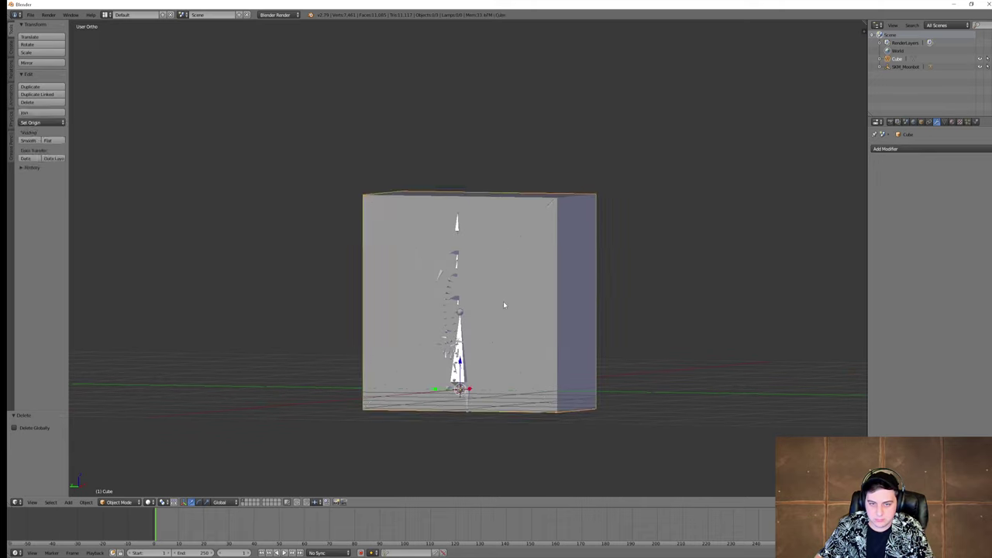
key(Tab)
scroll(505, 301, up, 3)
mouse_move(505, 302)
middle_down()
mouse_move(534, 303)
mouse_move(470, 306)
mouse_move(455, 328)
mouse_move(520, 313)
middle_up()
key(z)
key(z)
key(Tab)
key(Delete)
right_click(474, 306)
key(Tab)
key(a)
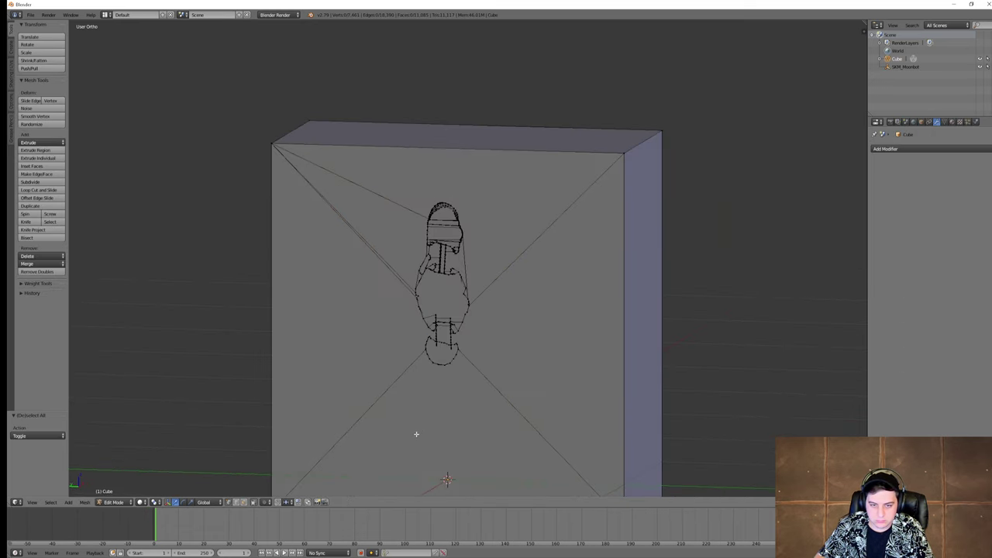
Step: Switch to face selection and delete the large box face around the robot outline to expose the interior
click(244, 502)
right_click(434, 295)
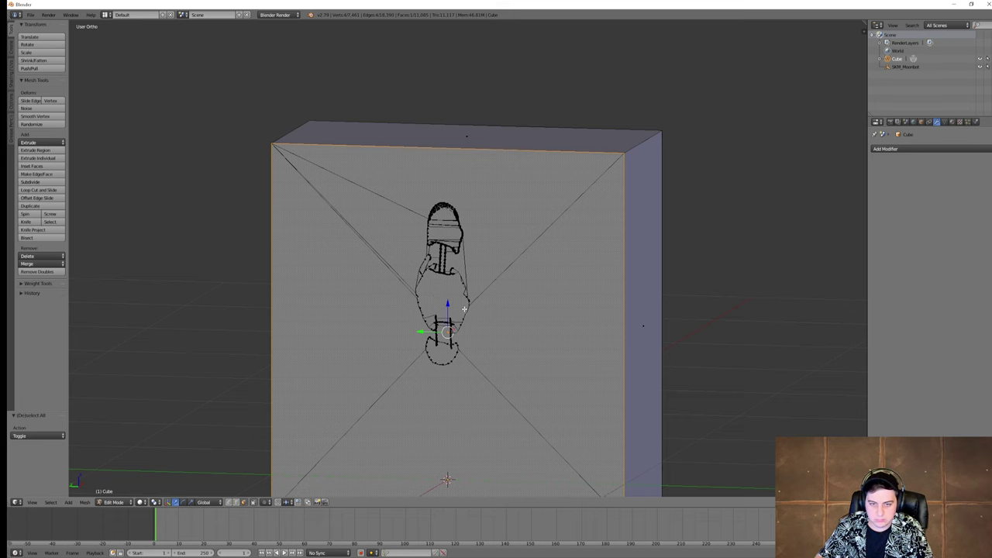
scroll(464, 310, up, 3)
key(Delete)
click(474, 336)
mouse_move(475, 336)
middle_down()
mouse_move(587, 338)
mouse_move(491, 354)
mouse_move(544, 334)
mouse_move(516, 382)
mouse_move(580, 372)
middle_up()
key(Tab)
key(Tab)
key(z)
key(z)
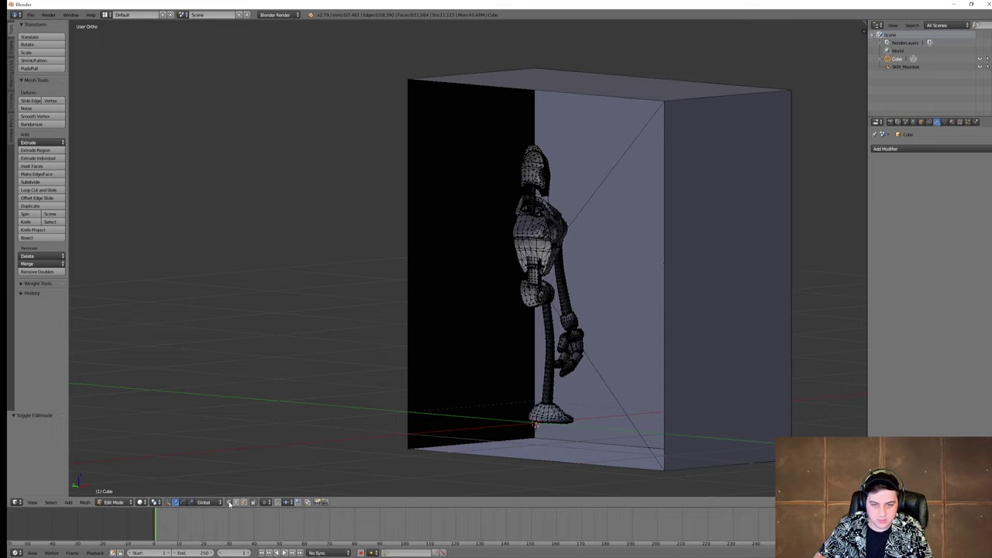
Step: Switch to vertex selection and select the edge loop along the robot's torso before returning to Object Mode
click(229, 503)
middle_drag(407, 417, 500, 408)
alt+right_click(451, 268)
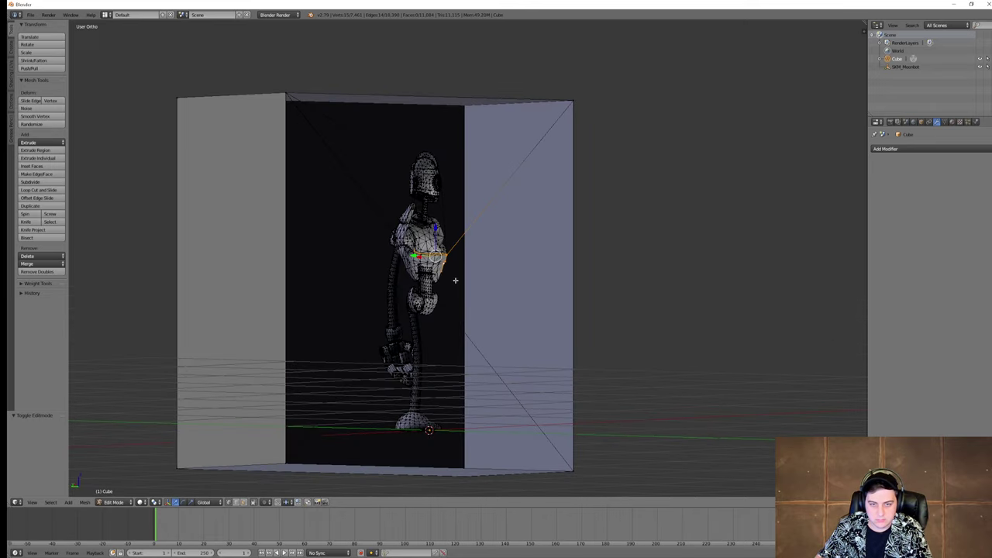
key(Tab)
middle_drag(518, 333, 552, 335)
key(a)
scroll(566, 334, up, 4)
scroll(502, 194, down, 5)
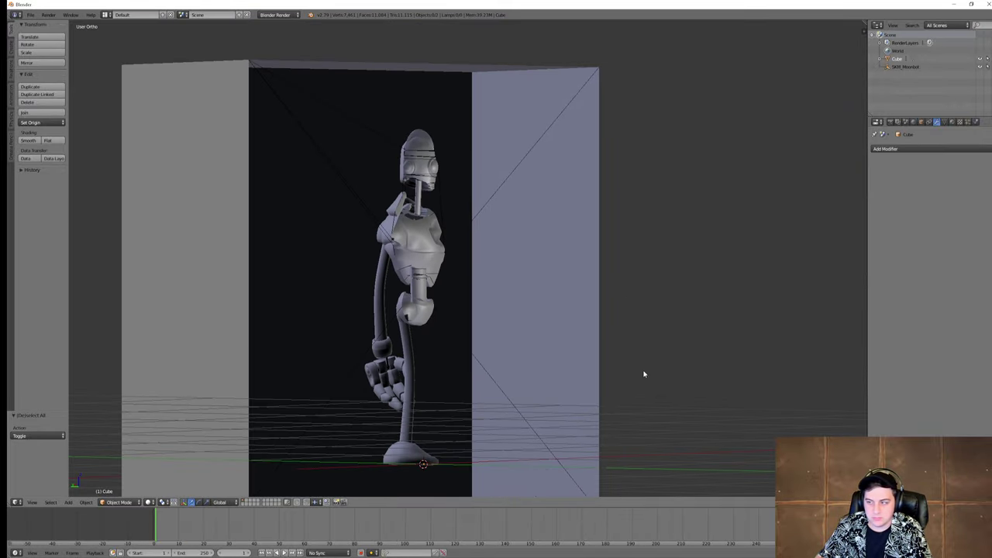
Step: Examine the half robot inside the open box from several angles, both as an object and as an editable mesh
middle_drag(643, 374, 545, 380)
scroll(605, 374, up, 3)
scroll(605, 374, up, 3)
scroll(616, 366, down, 7)
middle_drag(549, 339, 505, 339)
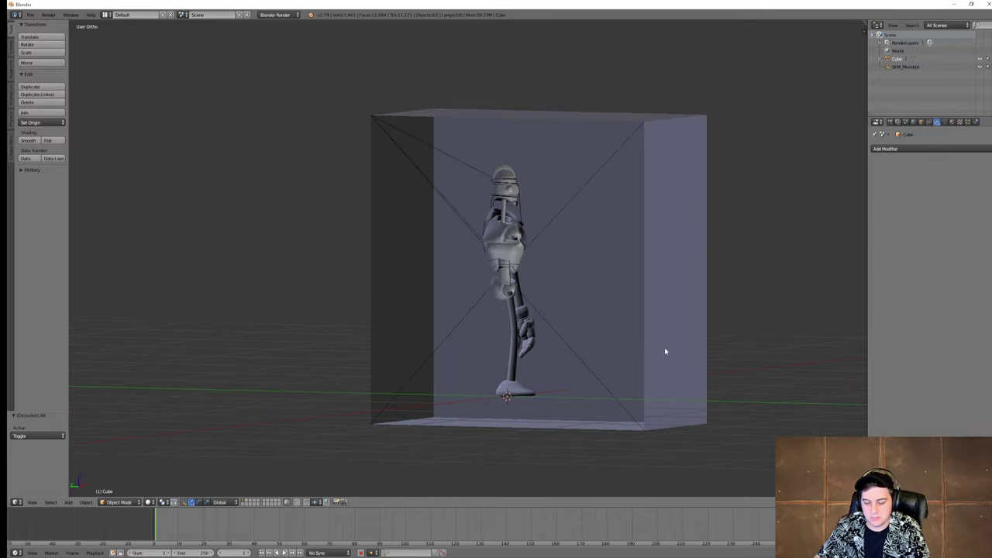
middle_drag(664, 348, 542, 352)
scroll(669, 358, up, 5)
key(a)
scroll(673, 357, down, 5)
scroll(580, 367, down, 4)
key(Tab)
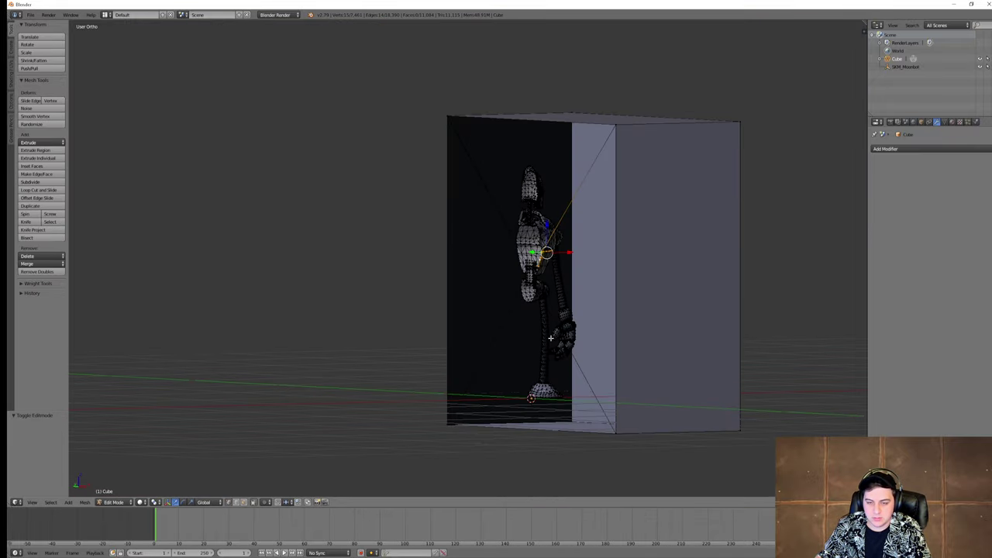
middle_drag(526, 299, 681, 328)
key(Tab)
scroll(622, 341, up, 2)
key(a)
scroll(582, 328, down, 6)
scroll(604, 328, up, 4)
Step: Undo the last few changes and quit Blender without saving, returning to the Dungeon level in Unreal Editor
key(ctrl+z)
key(ctrl+z)
key(ctrl+z)
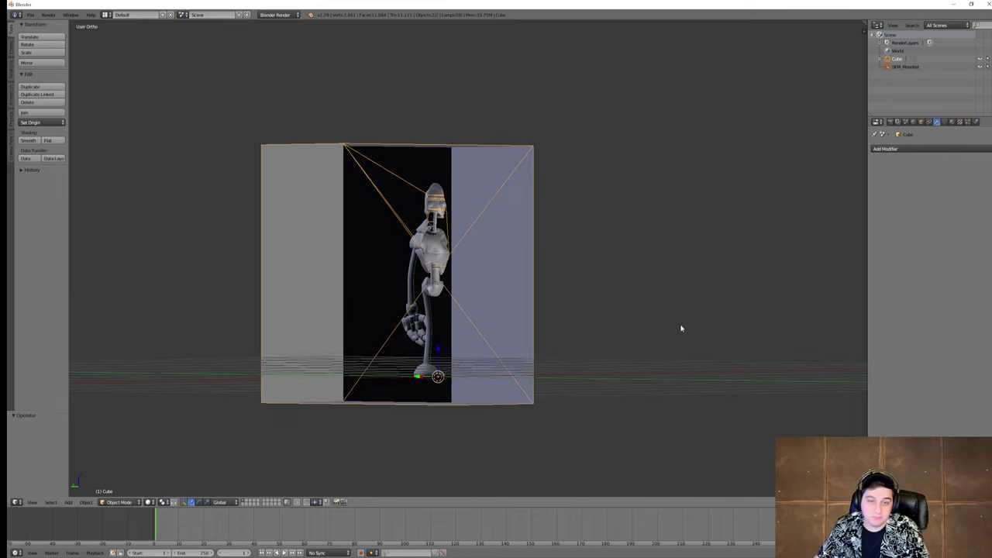
key(a)
key(a)
key(alt+F4)
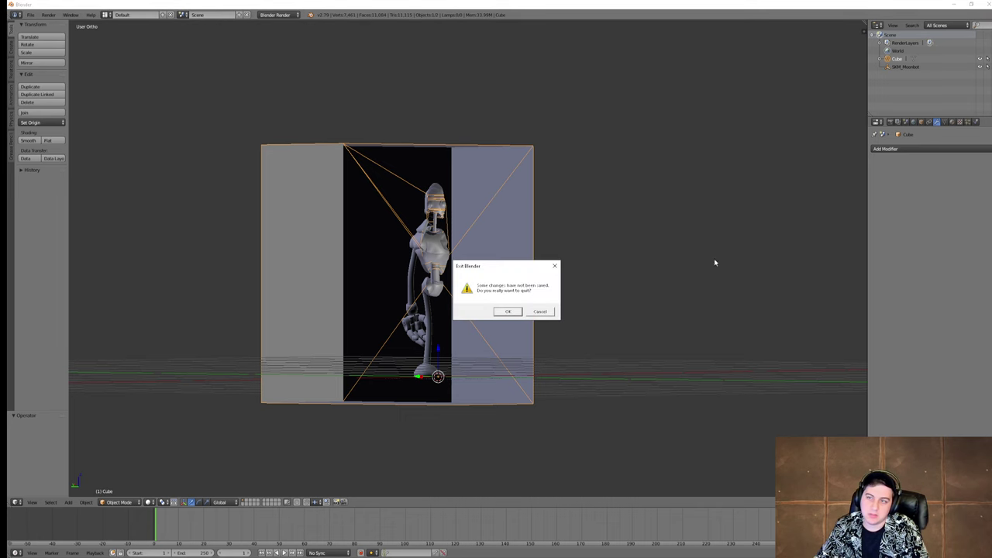
click(512, 312)
Step: Show the top-level All folder in the content listing and save the Dungeon level
right_drag(673, 304, 650, 287)
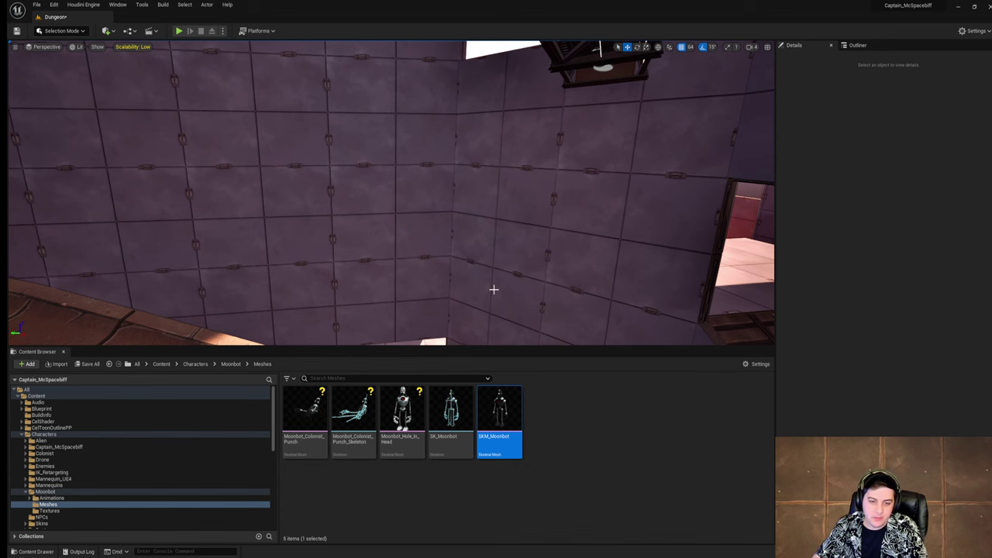
right_drag(493, 290, 449, 328)
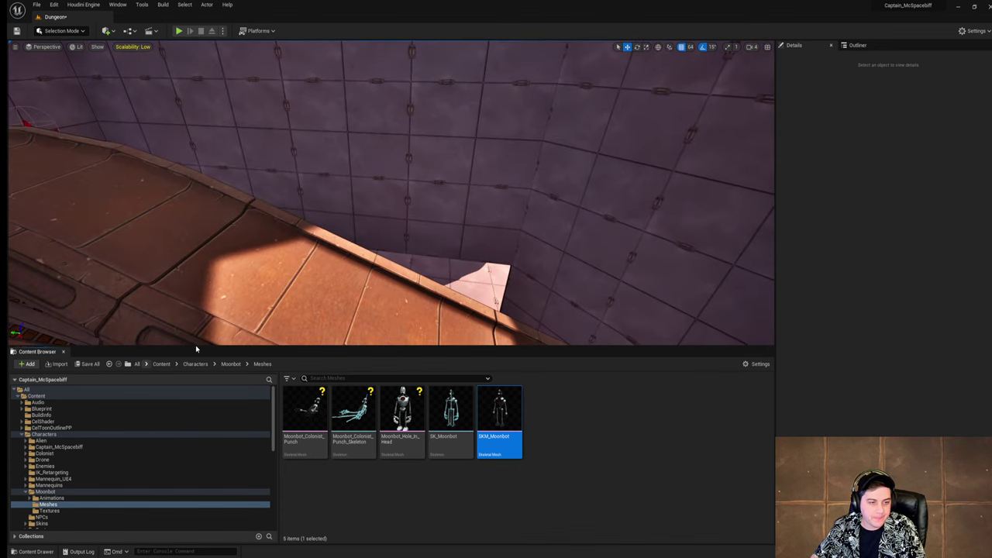
click(136, 364)
right_drag(387, 232, 536, 266)
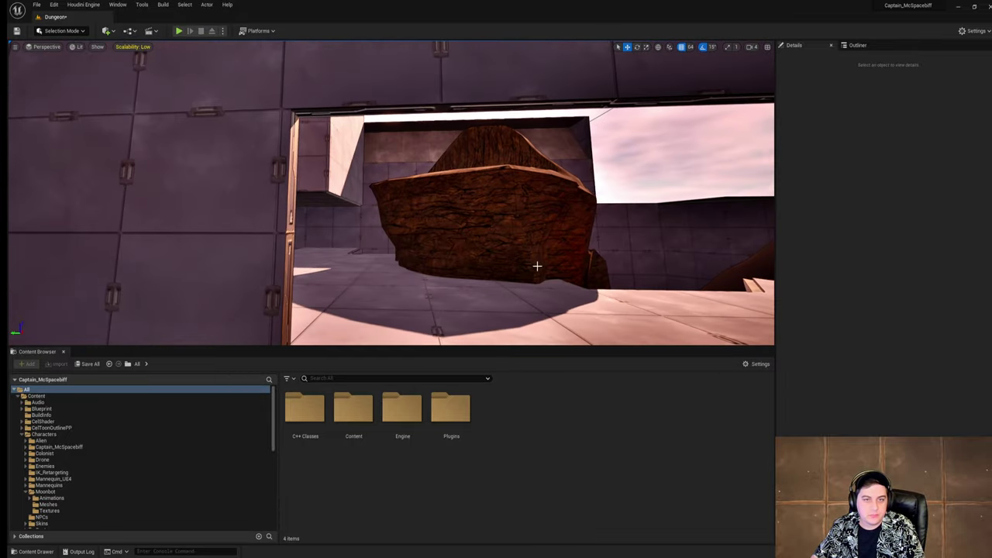
click(36, 5)
click(70, 85)
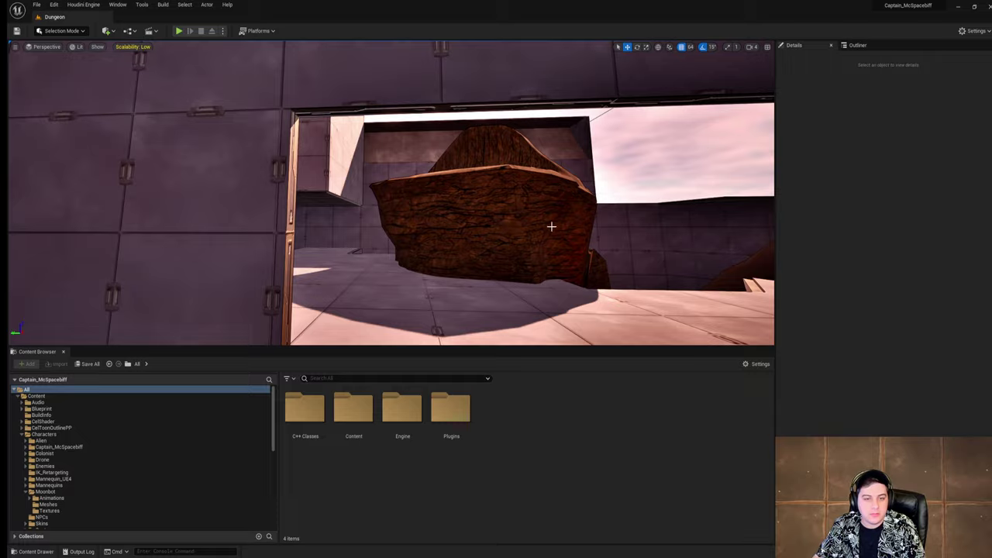
Step: Examine the Dungeon's curved bridges, stairs, side rooms and sand-floored area for places that still need content
right_drag(549, 224, 527, 217)
right_drag(395, 241, 544, 231)
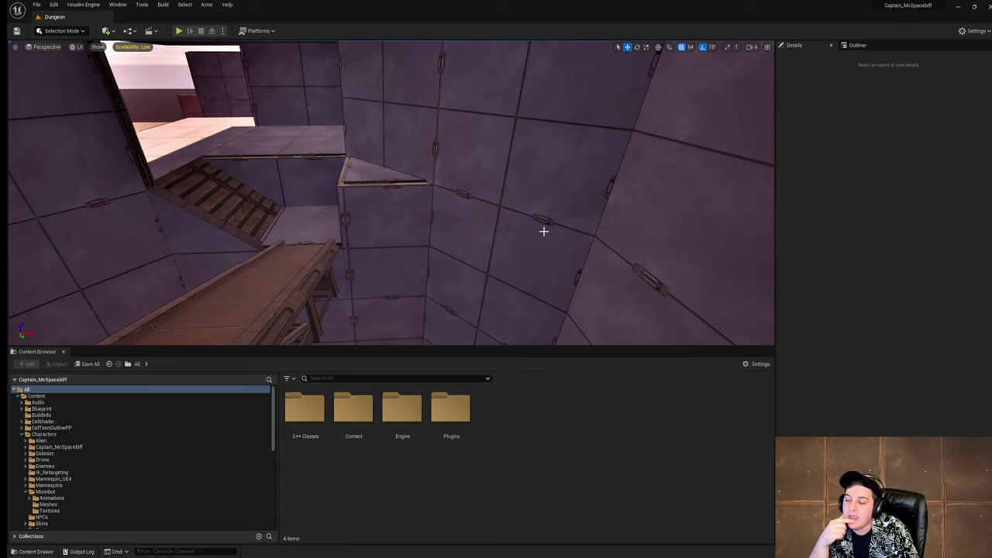
right_drag(573, 191, 364, 221)
right_drag(403, 171, 550, 197)
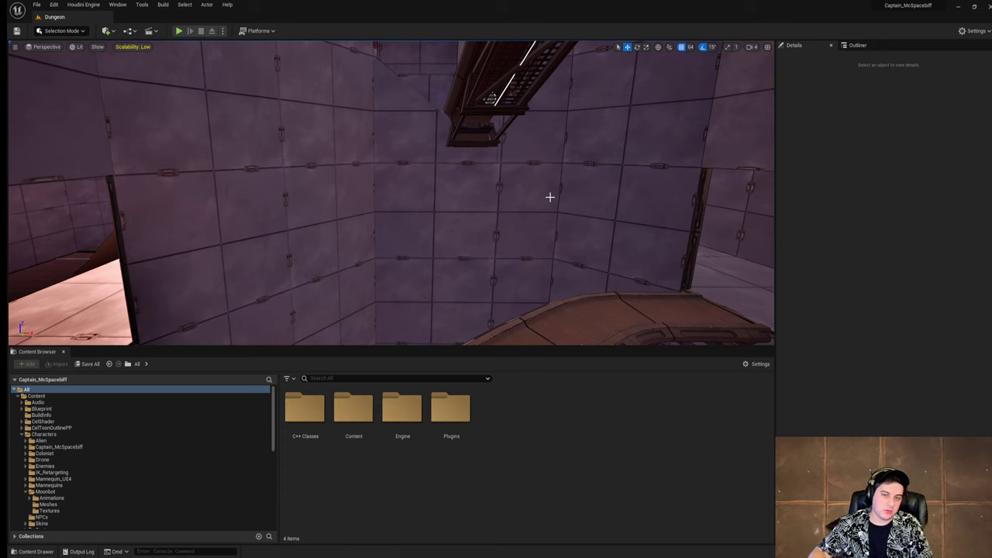
mouse_move(555, 199)
right_down()
mouse_move(535, 178)
mouse_move(556, 199)
right_up()
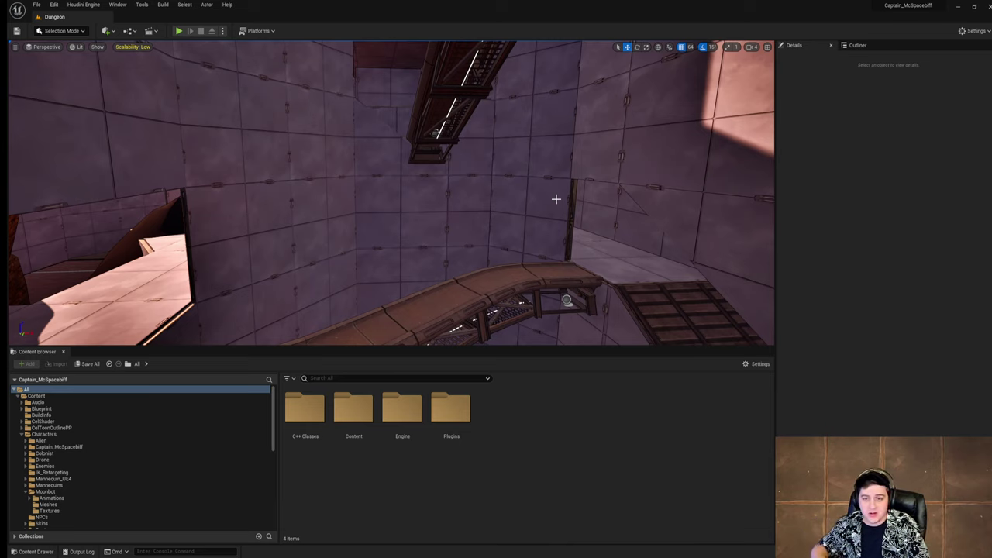
key(w)
mouse_move(574, 194)
right_down()
mouse_move(666, 201)
mouse_move(527, 202)
mouse_move(578, 196)
right_up()
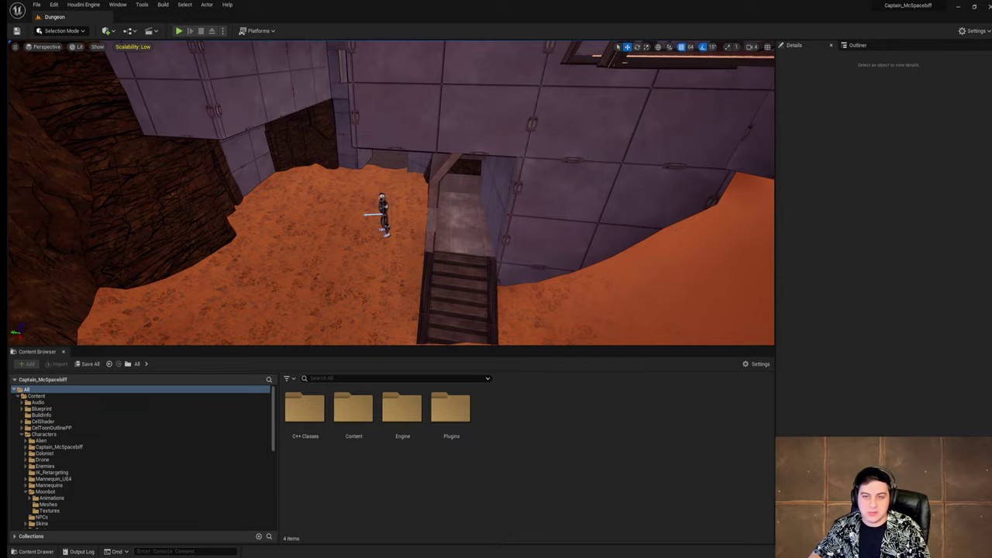
key(w)
right_drag(391, 193, 403, 155)
key(w)
right_drag(578, 195, 578, 195)
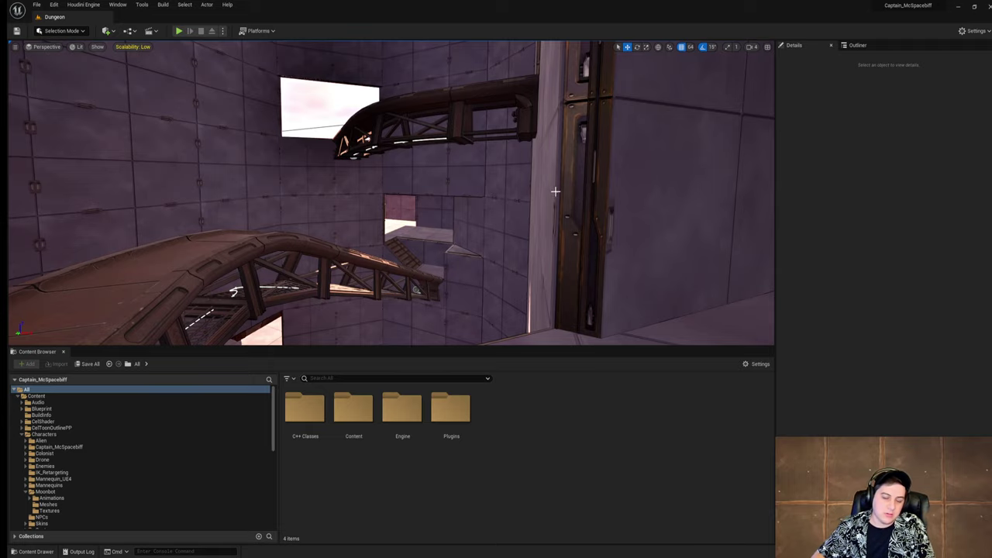
key(w)
right_drag(555, 191, 498, 198)
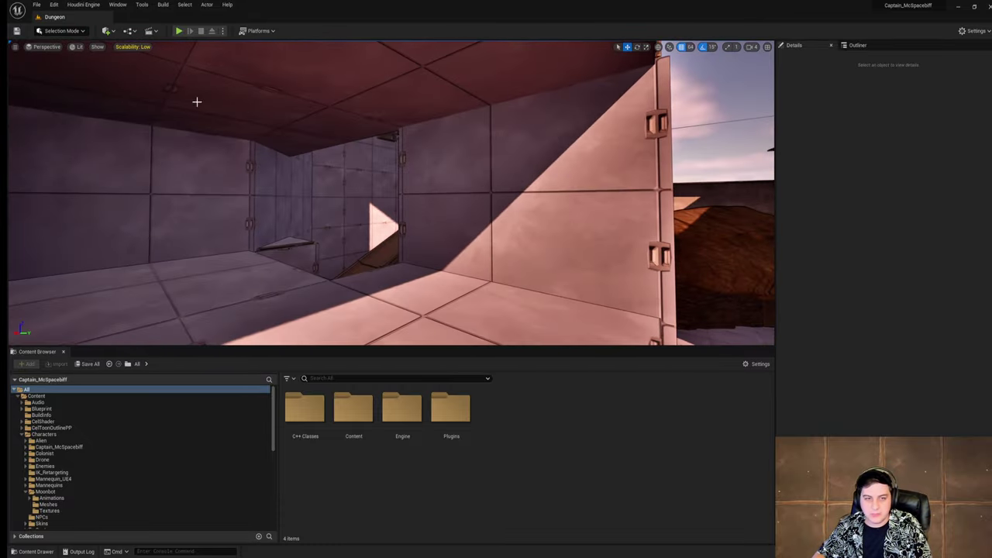
Step: Save the level and inspect the robot enemy by the stairs, the sand floor and the upper bridges
click(36, 5)
click(67, 78)
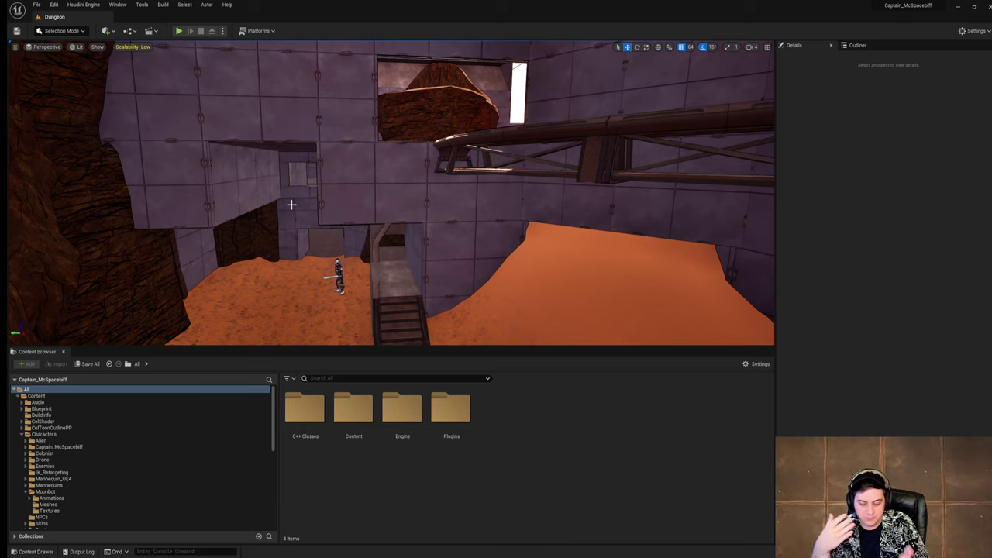
right_drag(390, 192, 414, 144)
key(w)
key(w)
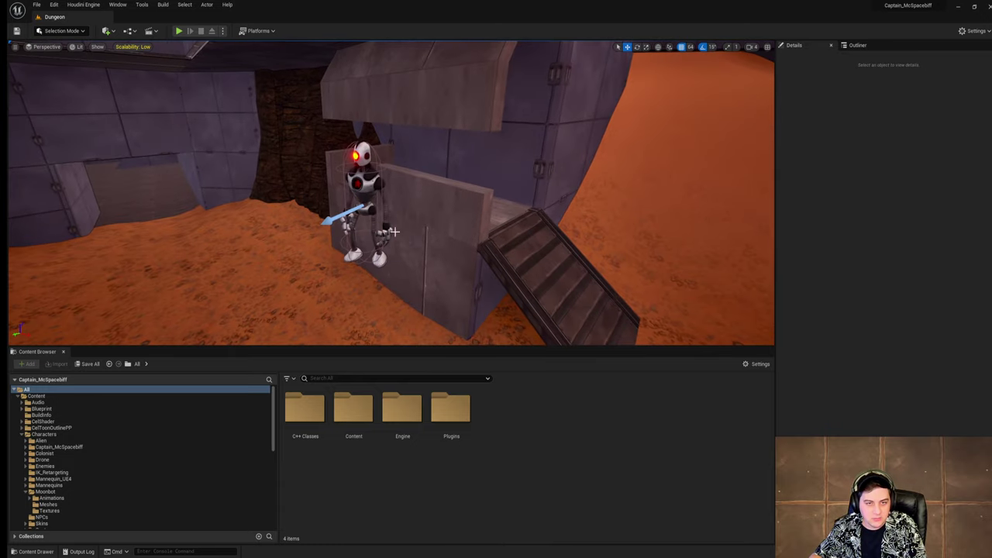
right_drag(418, 197, 406, 183)
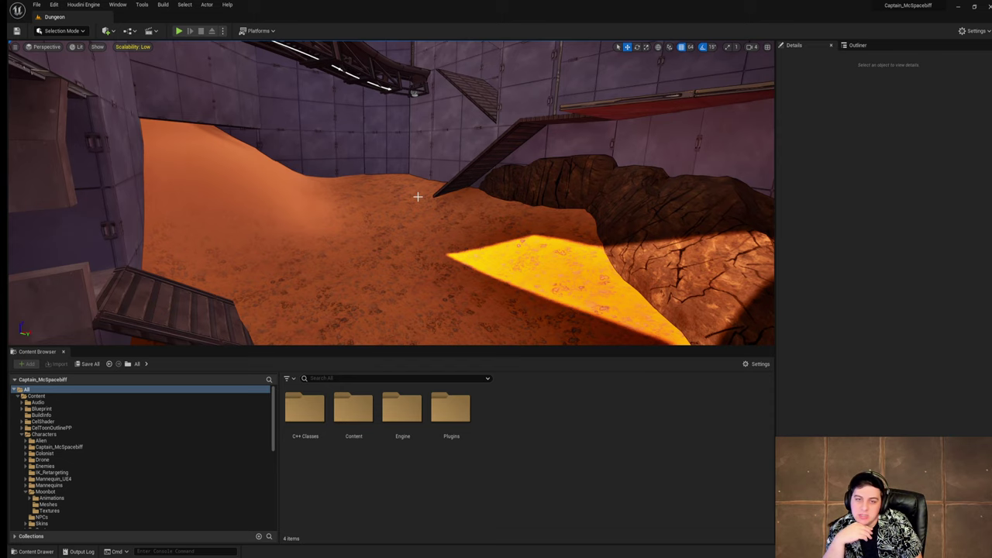
mouse_move(417, 197)
right_down()
mouse_move(392, 41)
mouse_move(325, 344)
mouse_move(372, 232)
mouse_move(422, 189)
right_up()
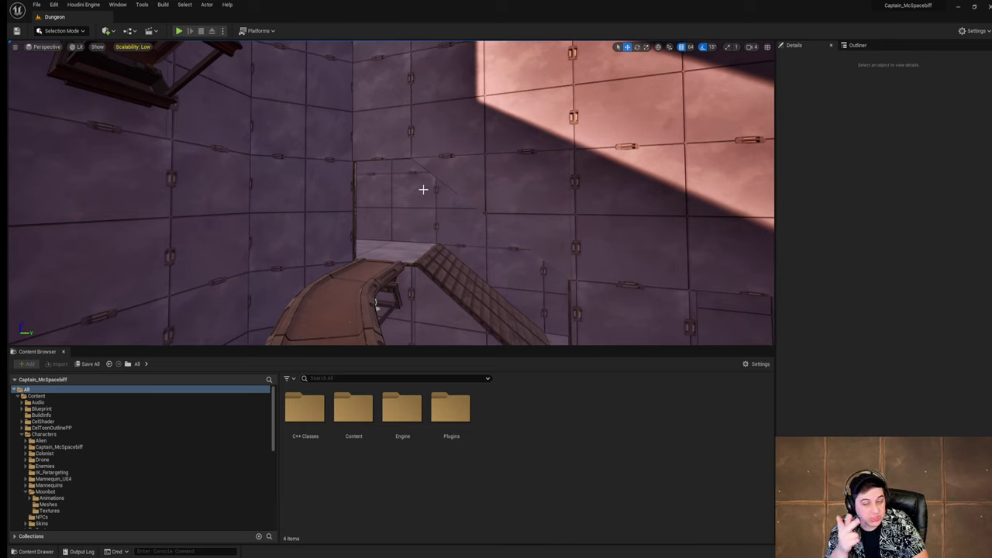
right_drag(494, 190, 482, 192)
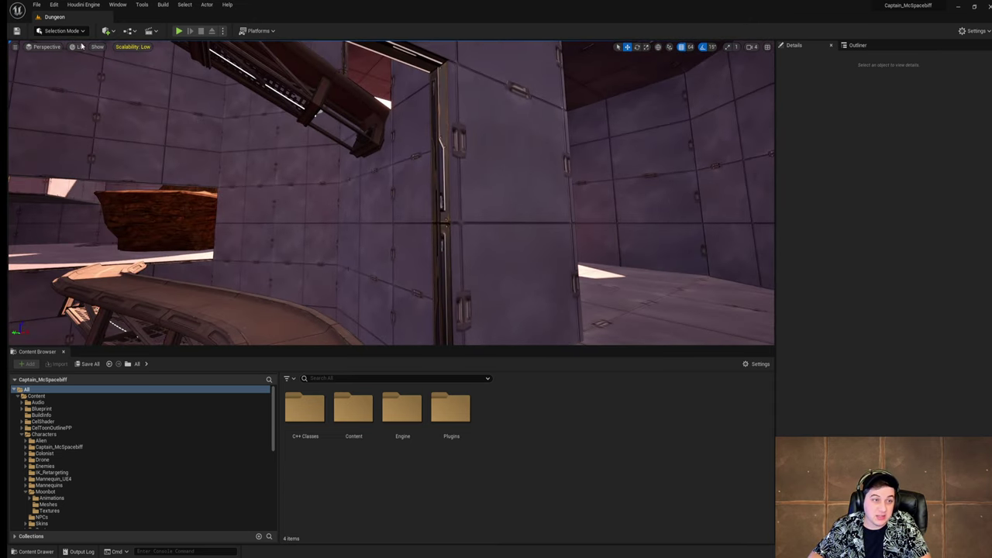
Step: Save the Dungeon level again and look over the main hall from the upper doorway
click(36, 5)
click(77, 77)
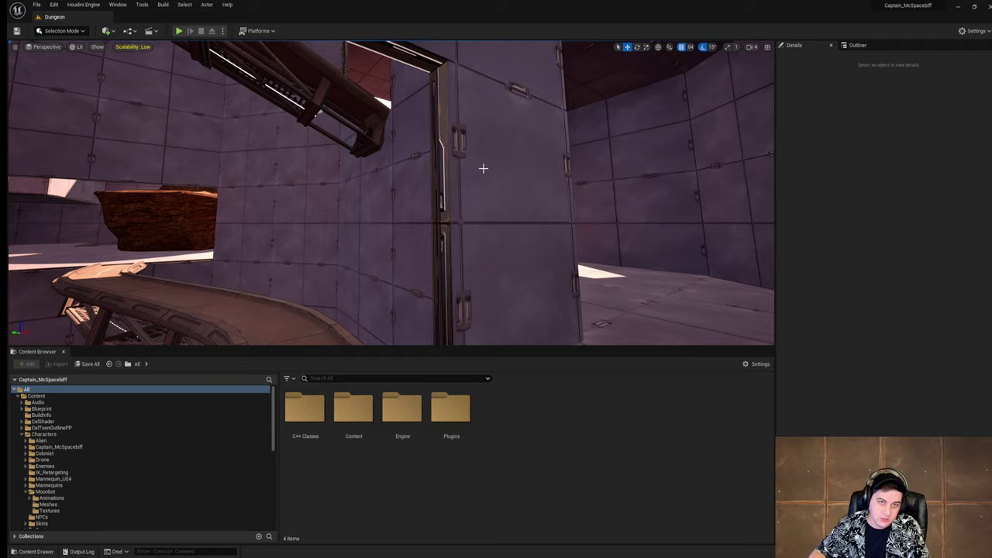
key(w)
right_drag(482, 168, 514, 160)
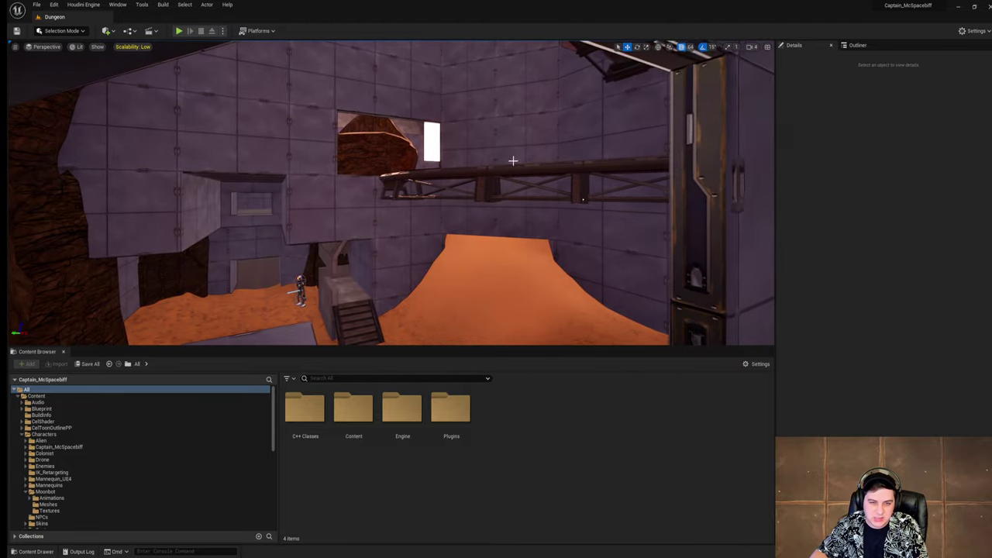
Step: Play-test the Dungeon level, walking the platform, ramp, curved bridge and outer doorway to check enemies and layout
key(alt+p)
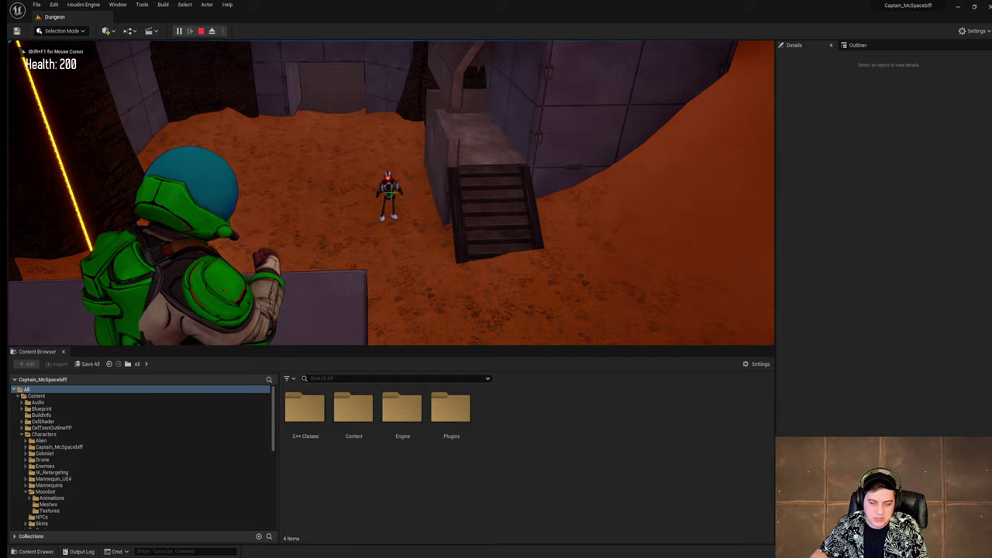
key(a)
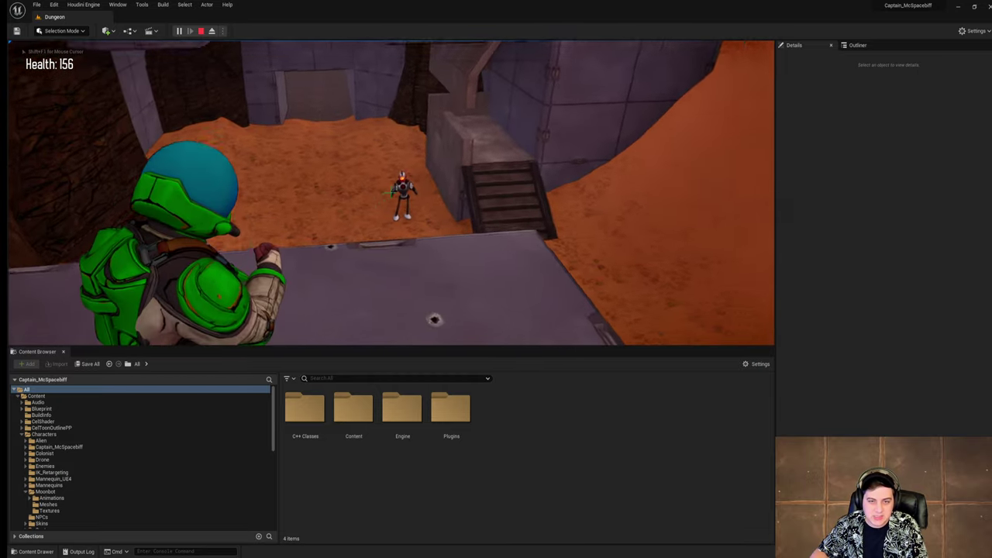
key(w)
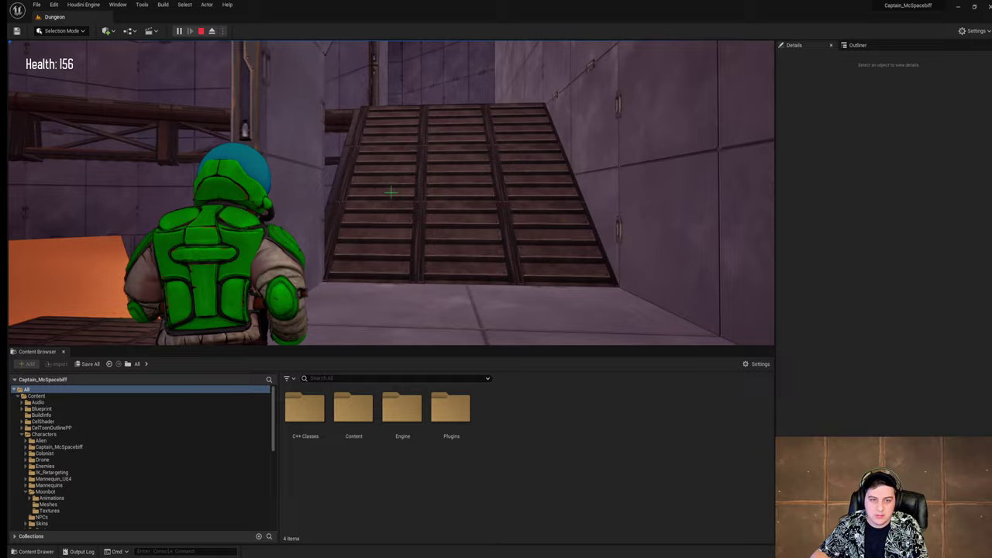
key(w)
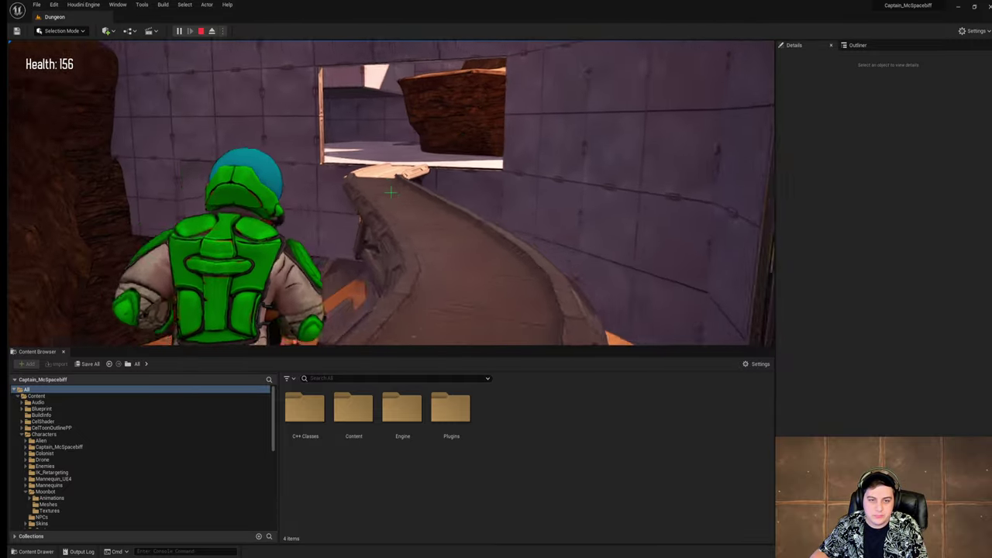
key(w)
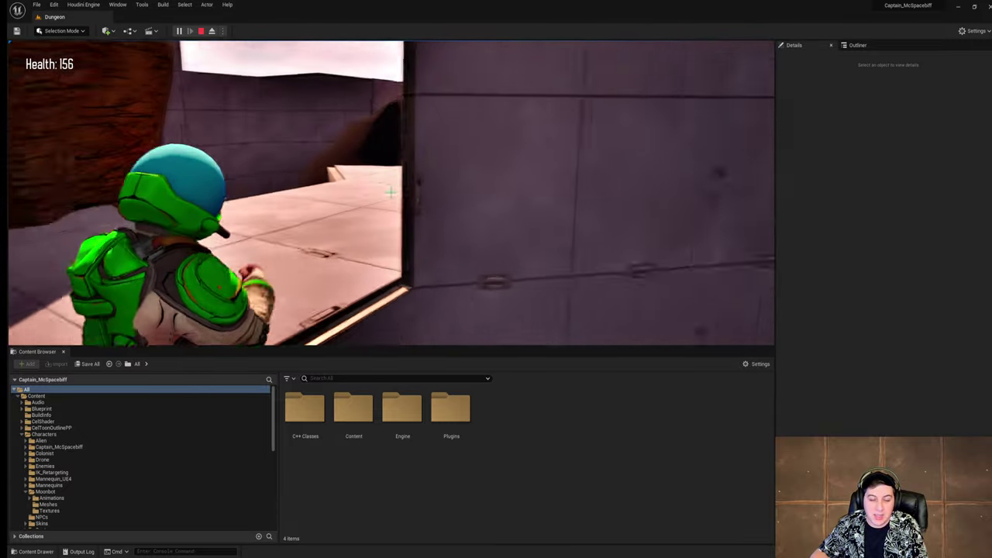
key(s)
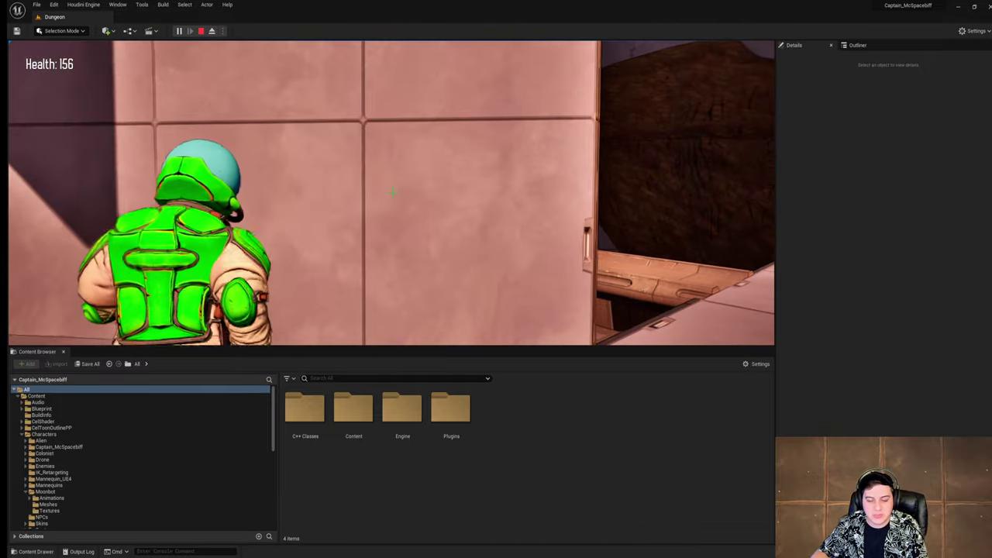
key(w)
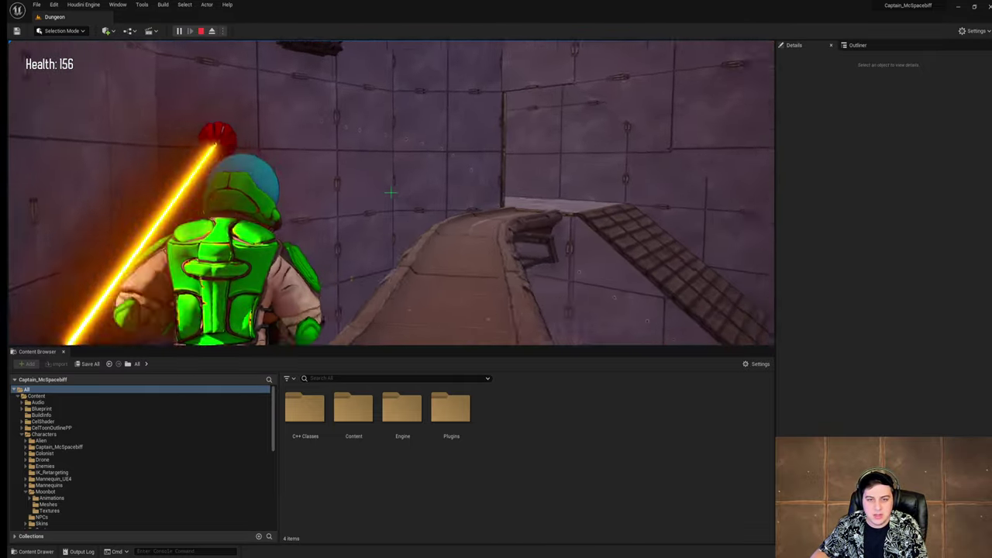
key(w)
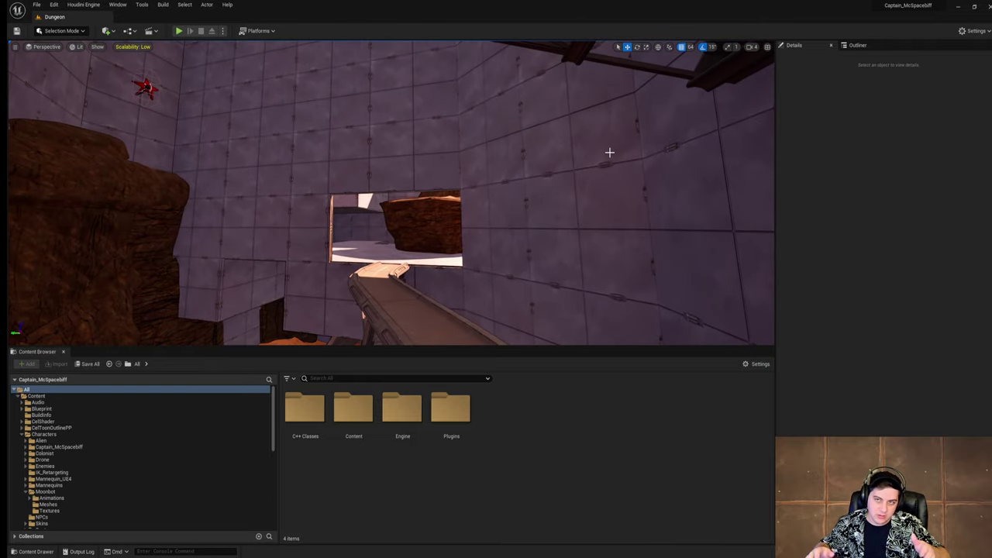
Step: Save the Dungeon level from the sunlit doorway and give the main hall another short play-test
key(w)
right_drag(631, 143, 656, 143)
key(w)
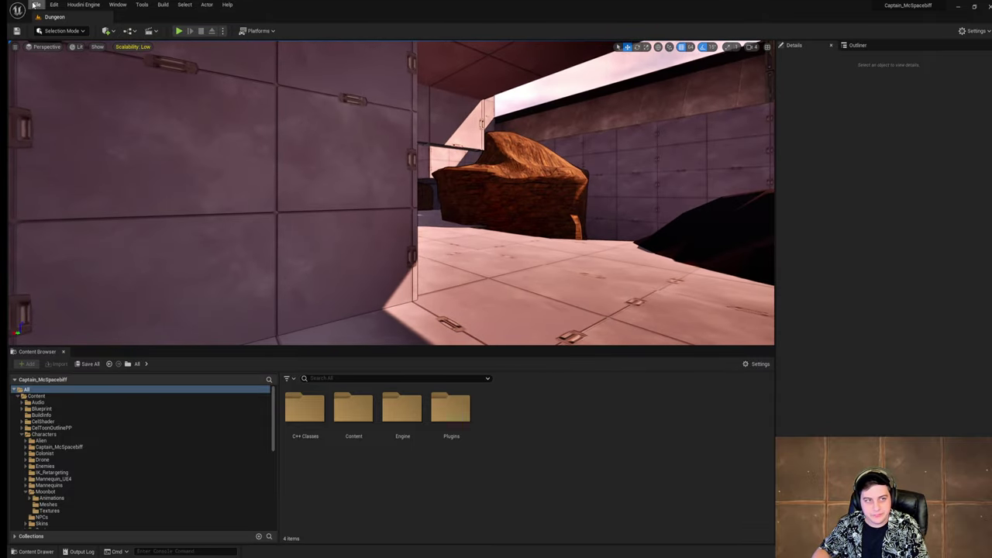
click(35, 5)
click(70, 79)
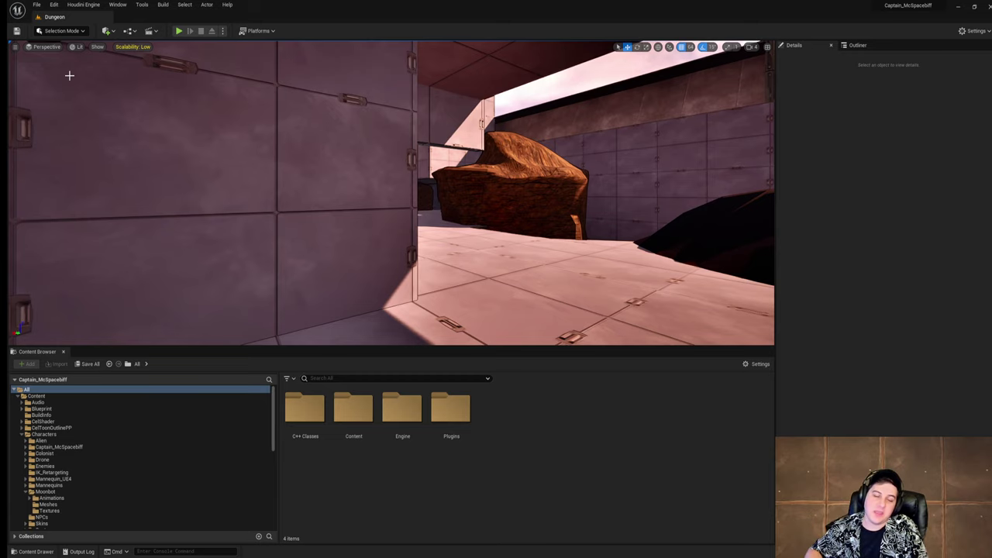
right_drag(163, 128, 164, 128)
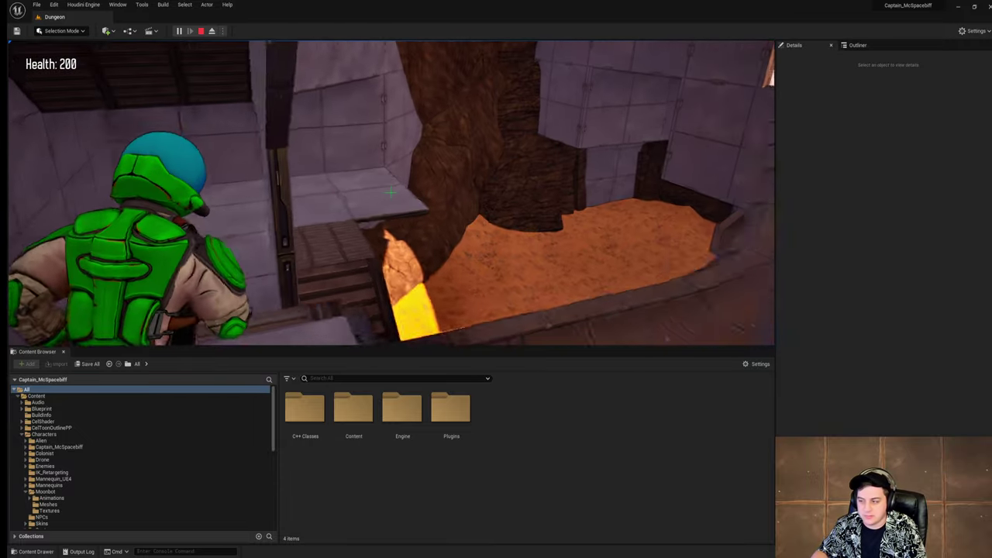
key(Escape)
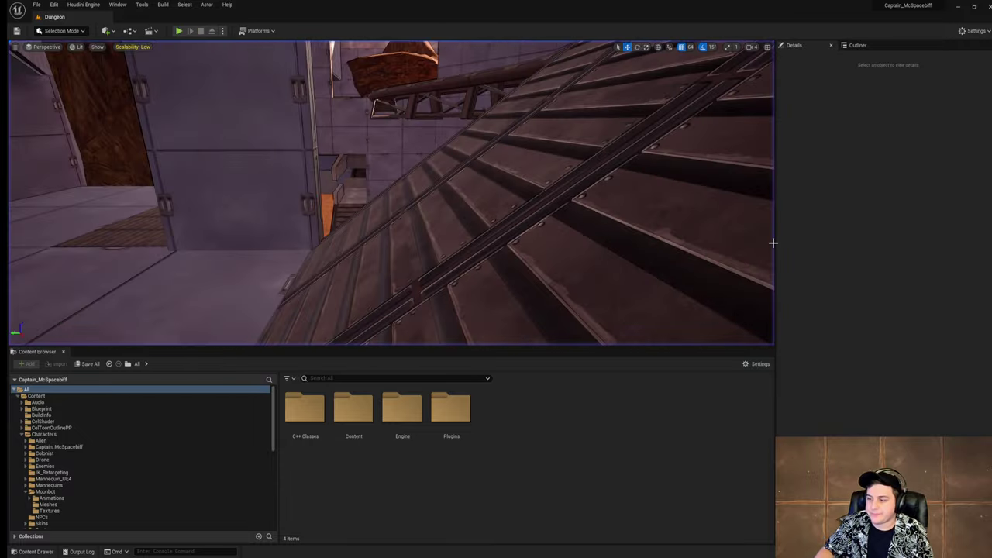
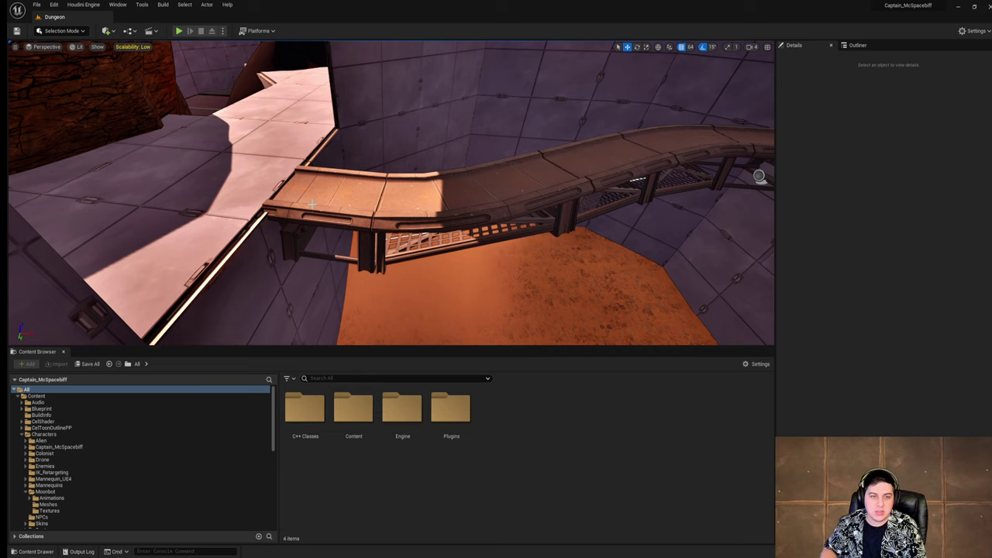
Step: Try tilting the lower curved bridge by 15 degrees so it slopes down towards the sand floor
click(311, 204)
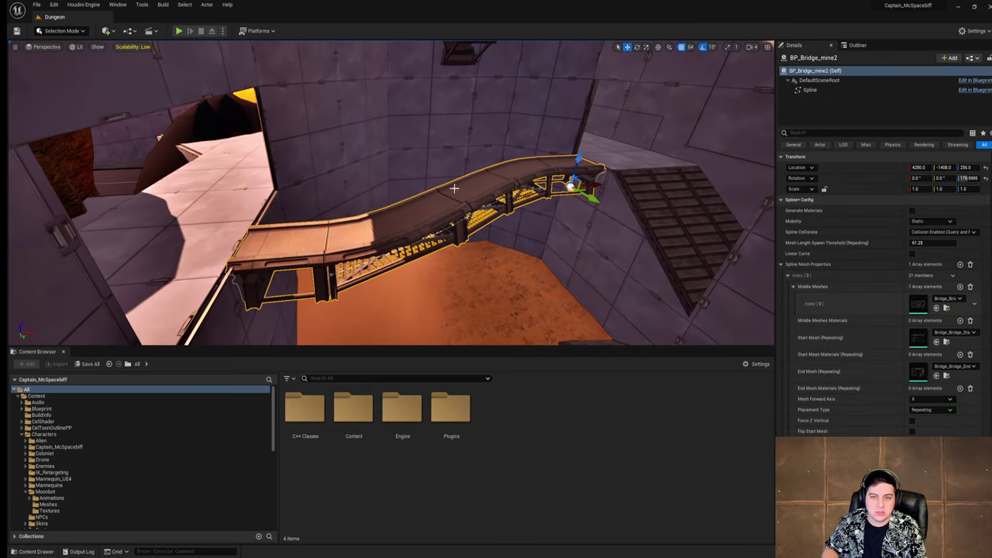
drag(611, 185, 609, 177)
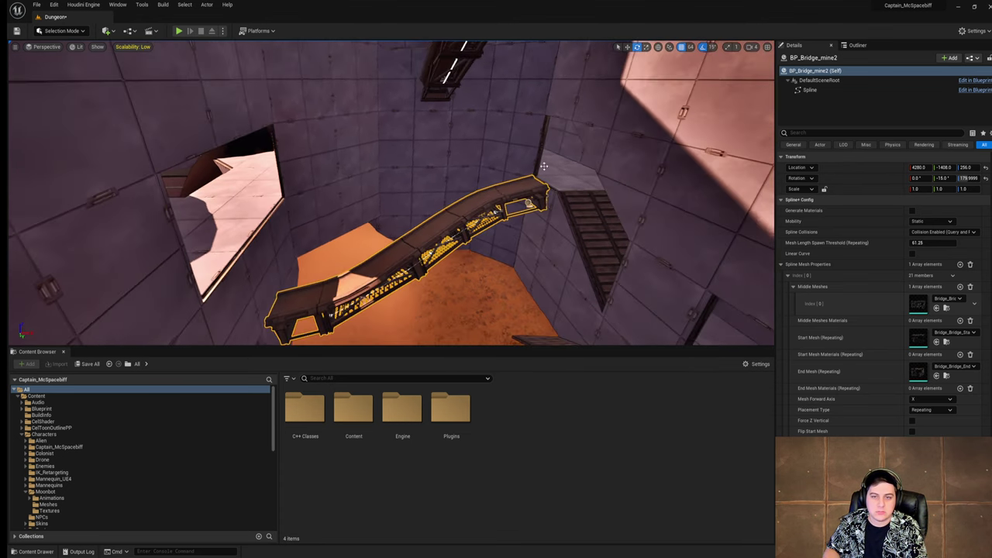
drag(564, 194, 563, 204)
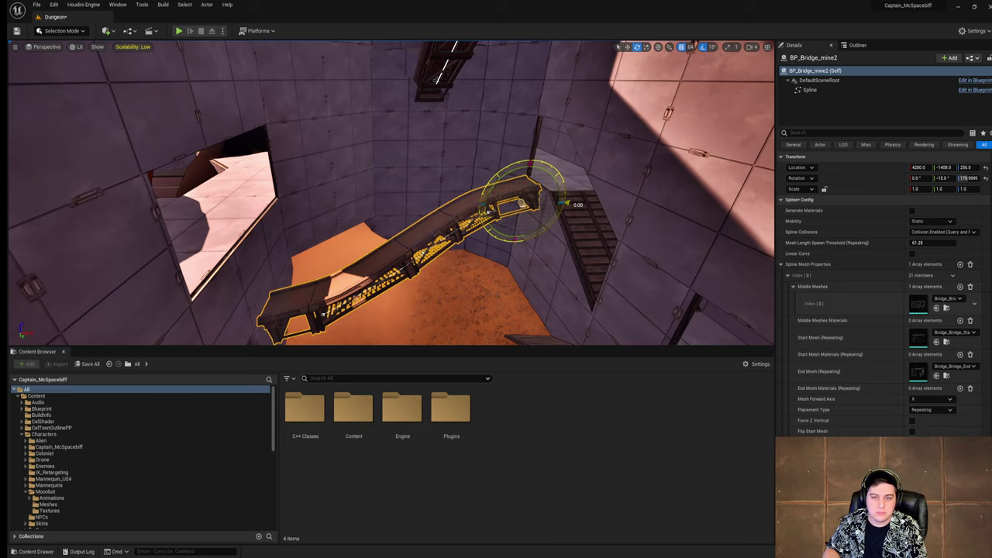
right_drag(564, 205, 535, 242)
right_drag(511, 209, 516, 171)
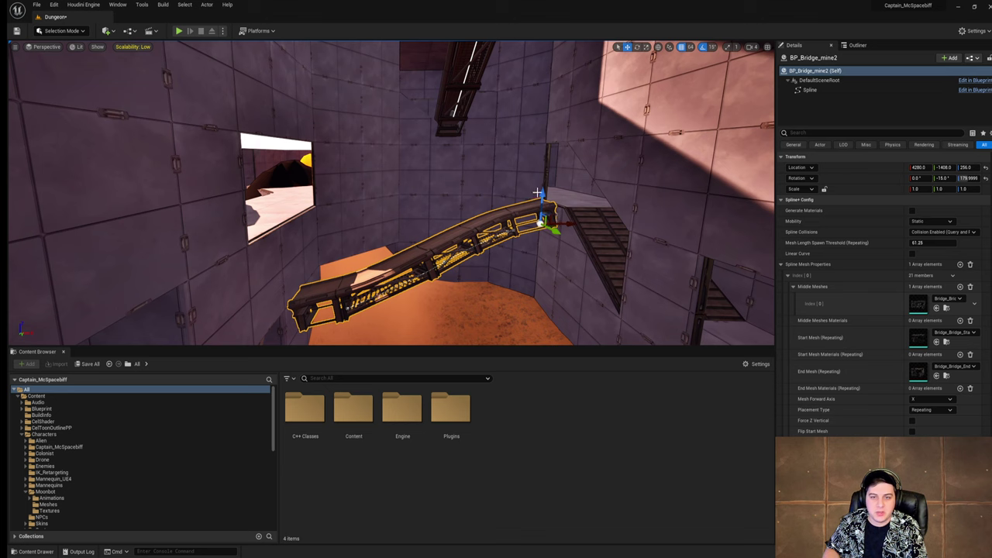
Step: Try raising the tilted bridge to Z 640 and shifting it sideways to Y -896
drag(537, 192, 543, 154)
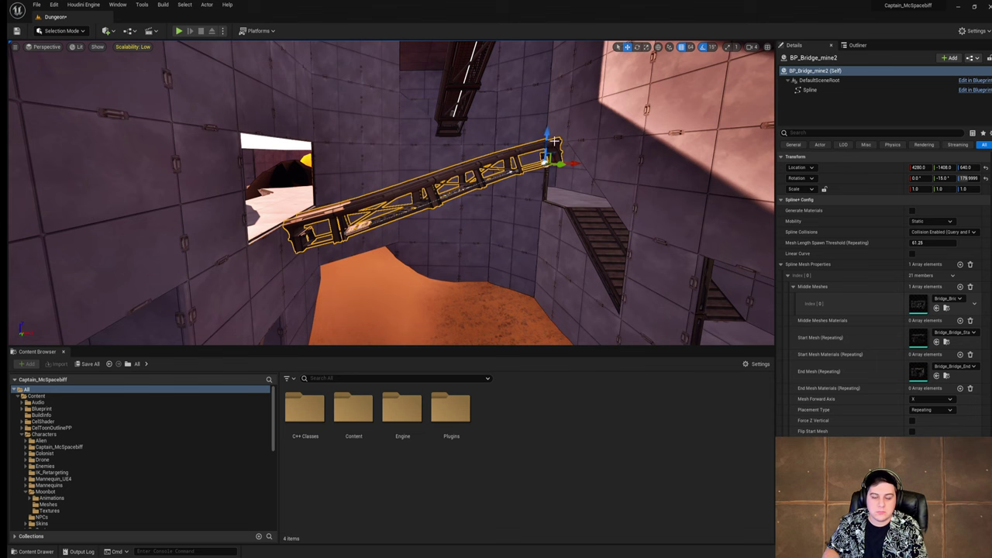
right_drag(554, 141, 539, 145)
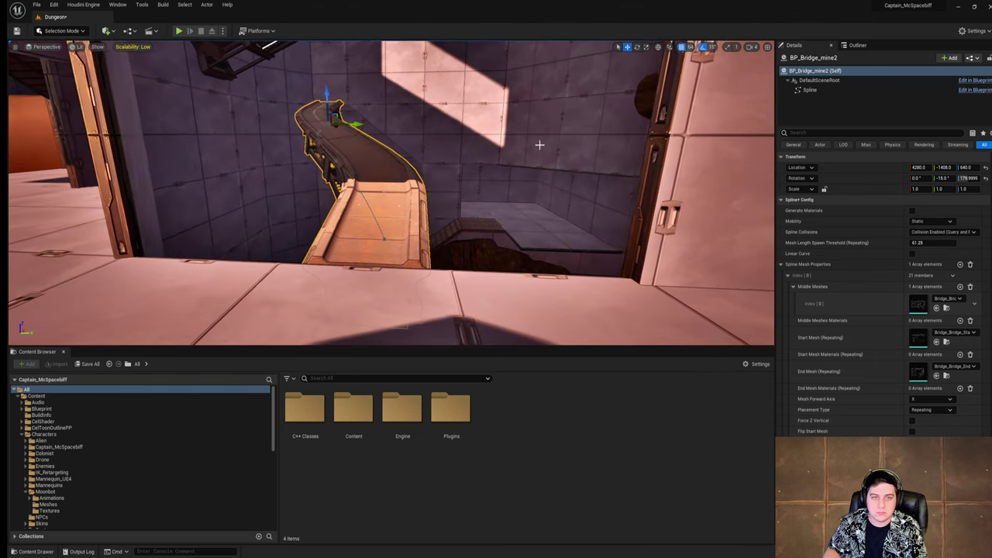
drag(362, 124, 442, 125)
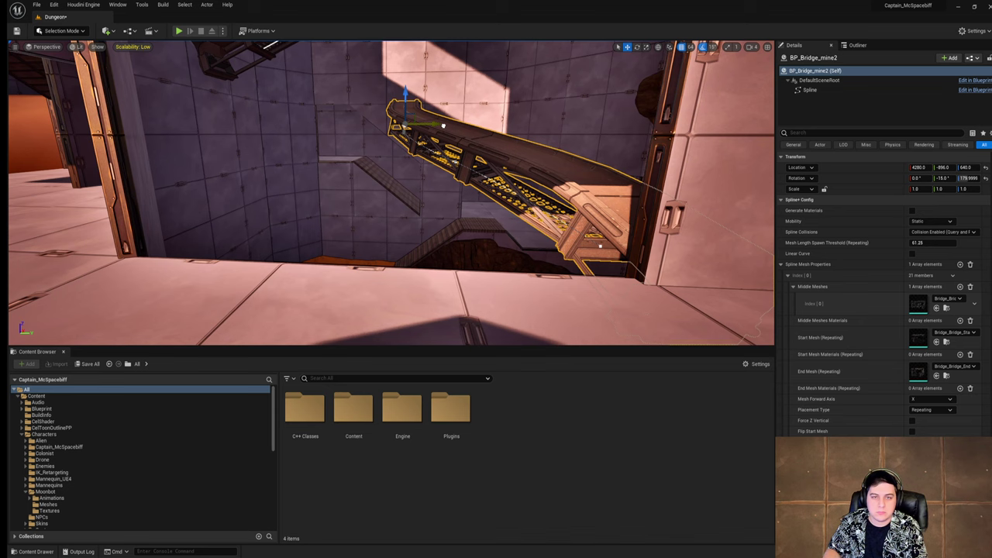
mouse_move(442, 125)
right_down()
mouse_move(440, 166)
mouse_move(325, 156)
mouse_move(443, 125)
right_up()
right_drag(420, 195, 412, 208)
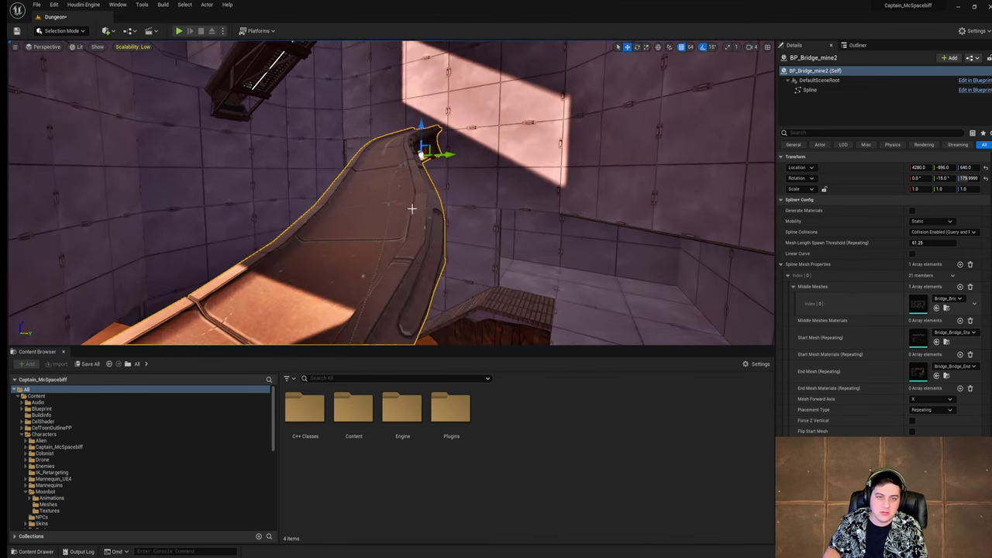
Step: Undo the sideways shift, the raise and the tilt of the curved bridge
key(ctrl+z)
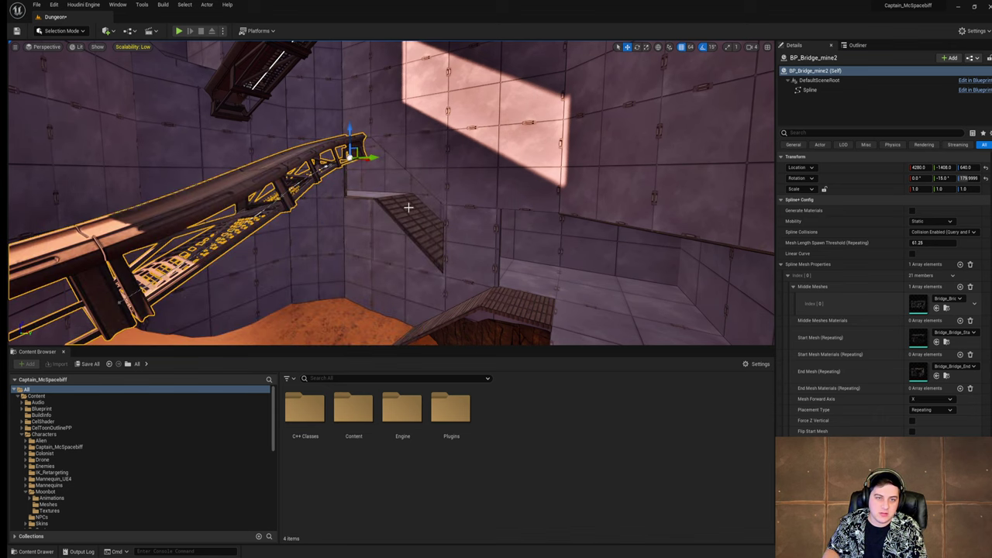
key(ctrl+z)
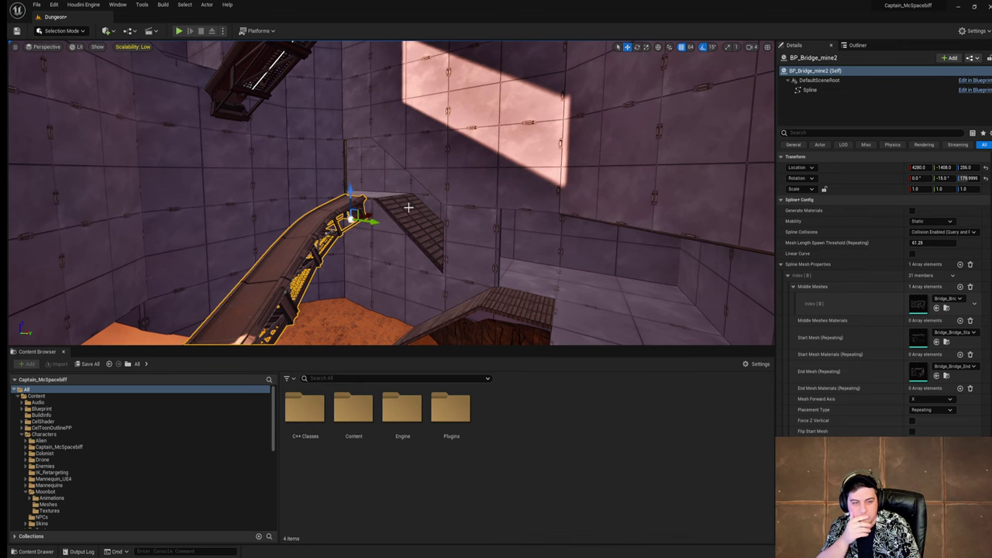
key(f)
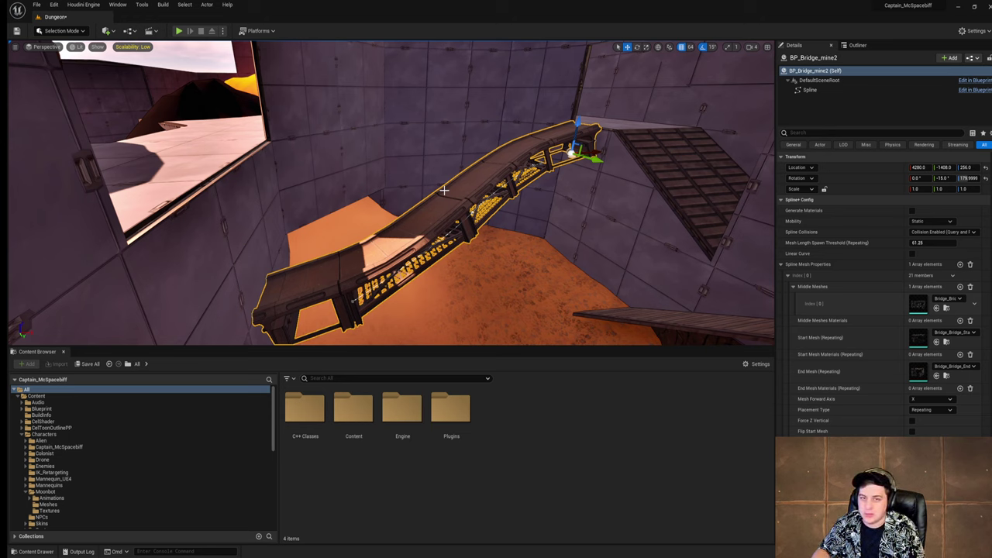
key(ctrl+z)
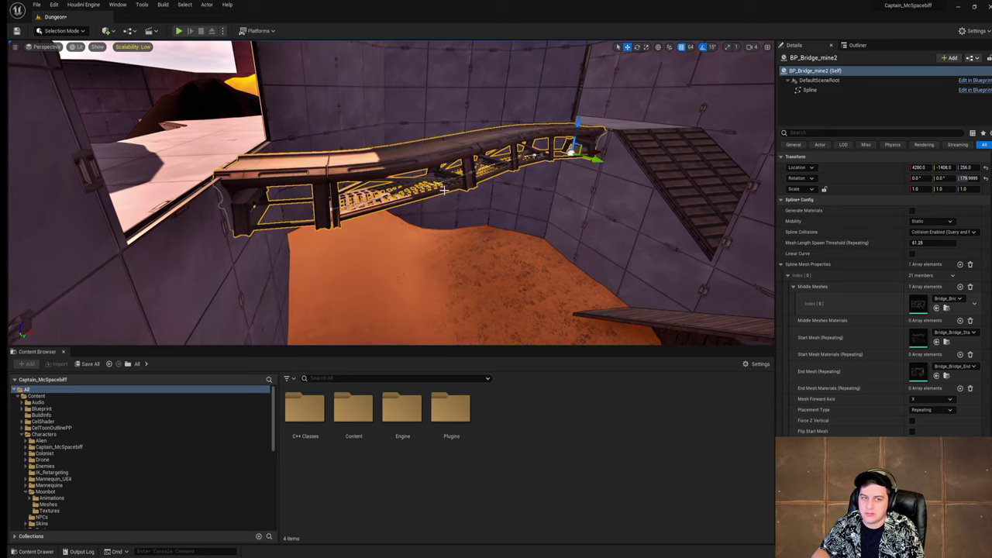
Step: Save the Dungeon level, inspect the upper bridges and dark shaft overhead, and save it again
click(36, 5)
click(77, 75)
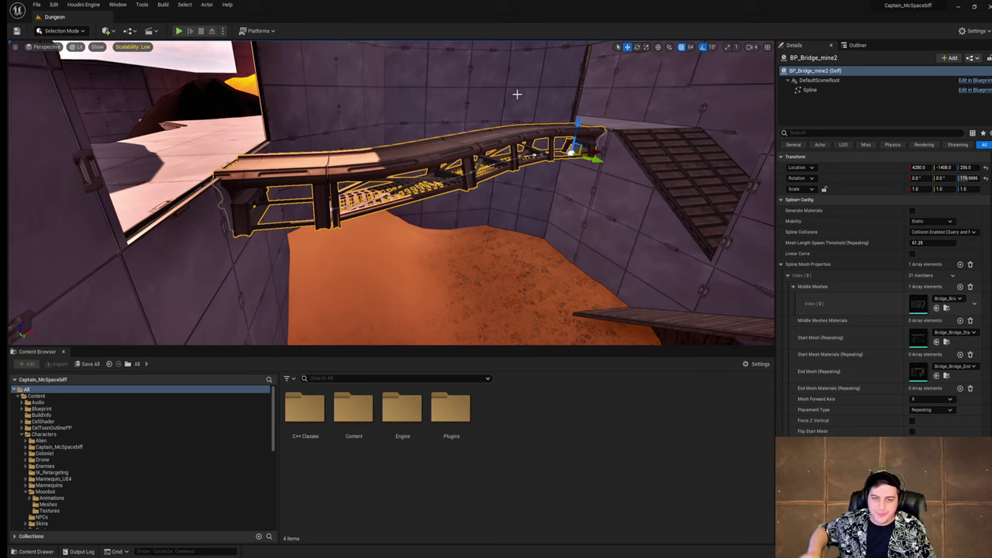
right_drag(554, 192, 697, 47)
right_drag(525, 69, 588, 210)
click(37, 4)
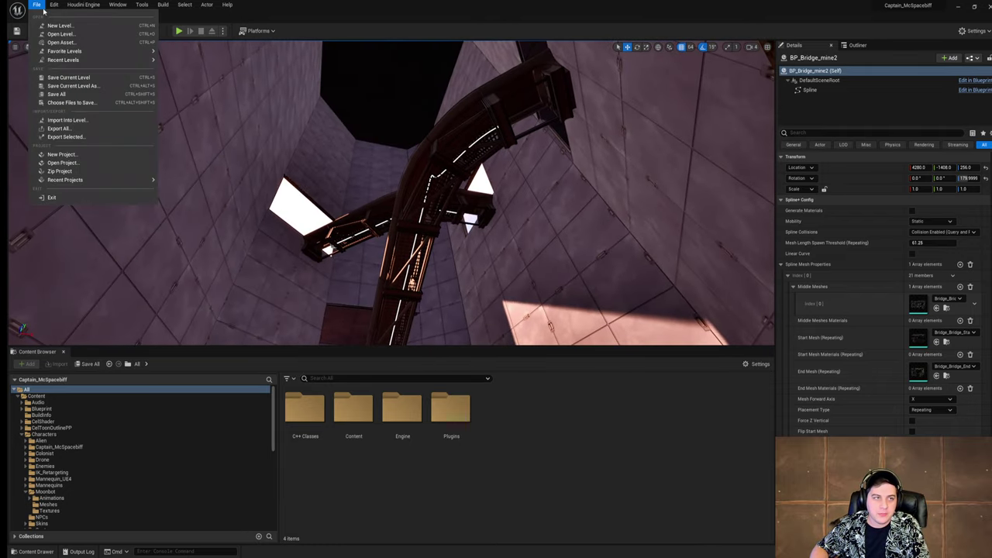
click(88, 78)
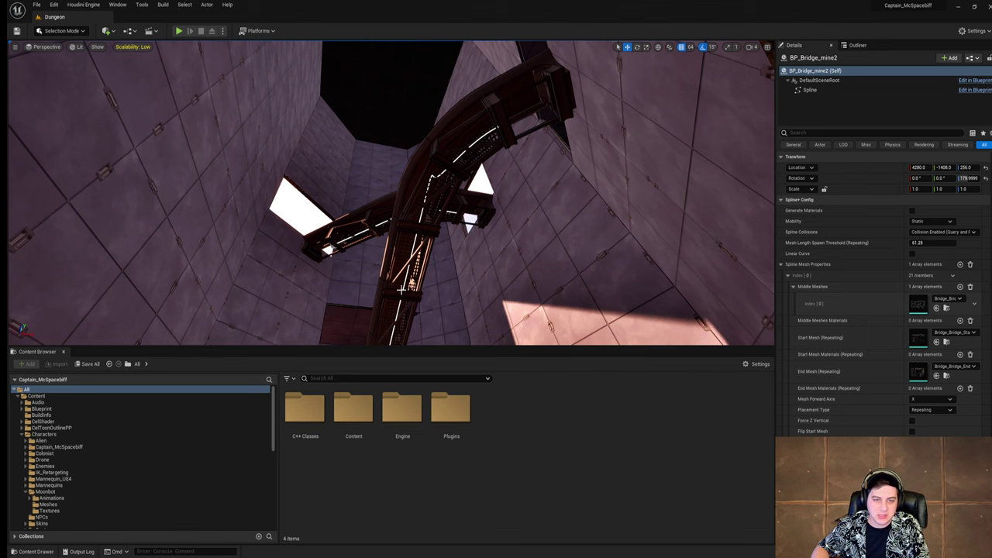
Step: Add a spot light to the tall hall above the lower curved bridge
key(f)
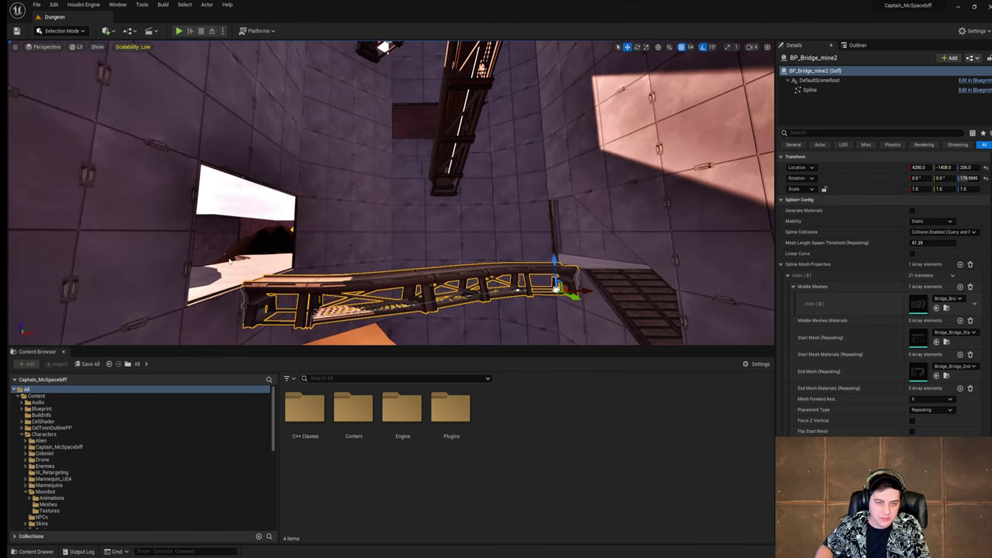
click(107, 30)
mouse_move(136, 105)
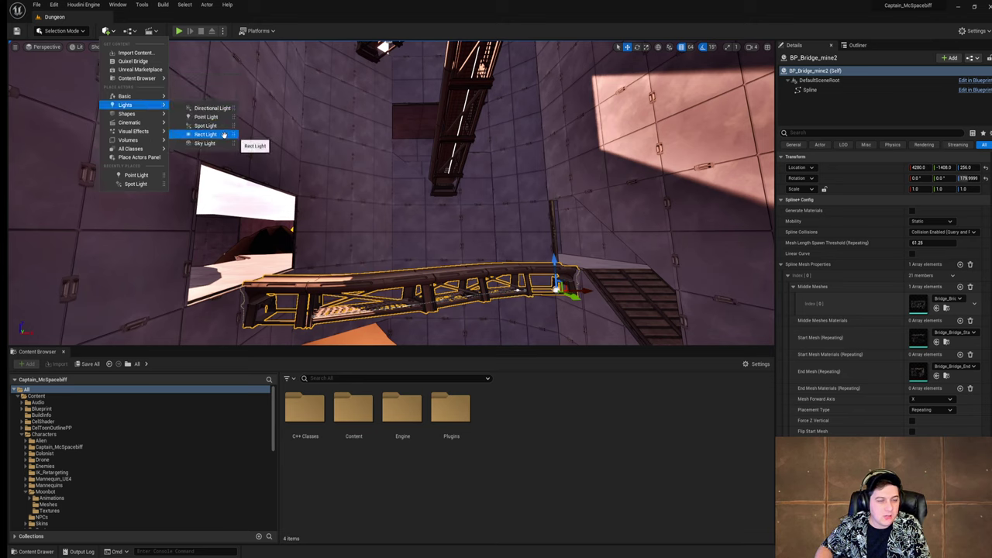
click(205, 126)
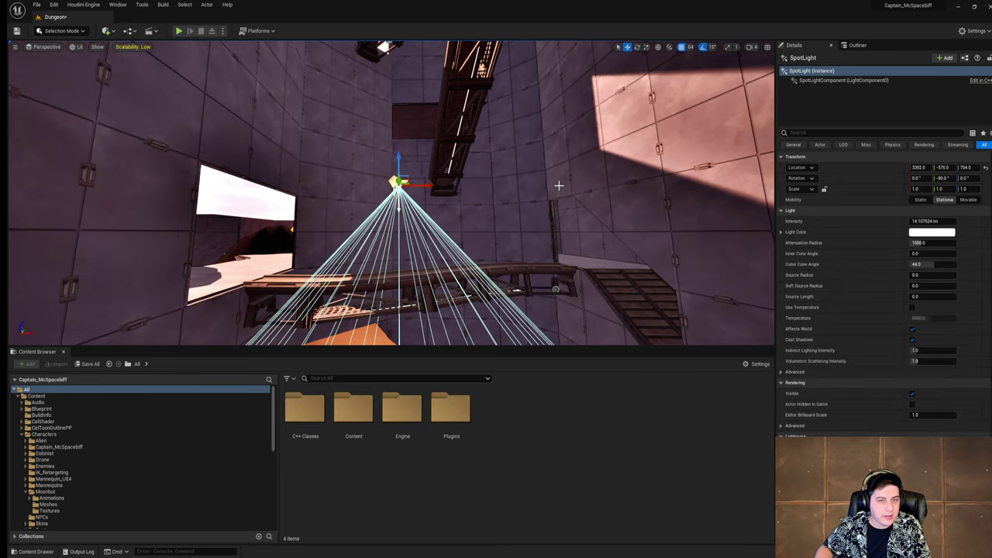
Step: Move the spot light up to the top of the tall shaft at X 3456, Y -384, Z 3840
right_drag(558, 185, 383, 208)
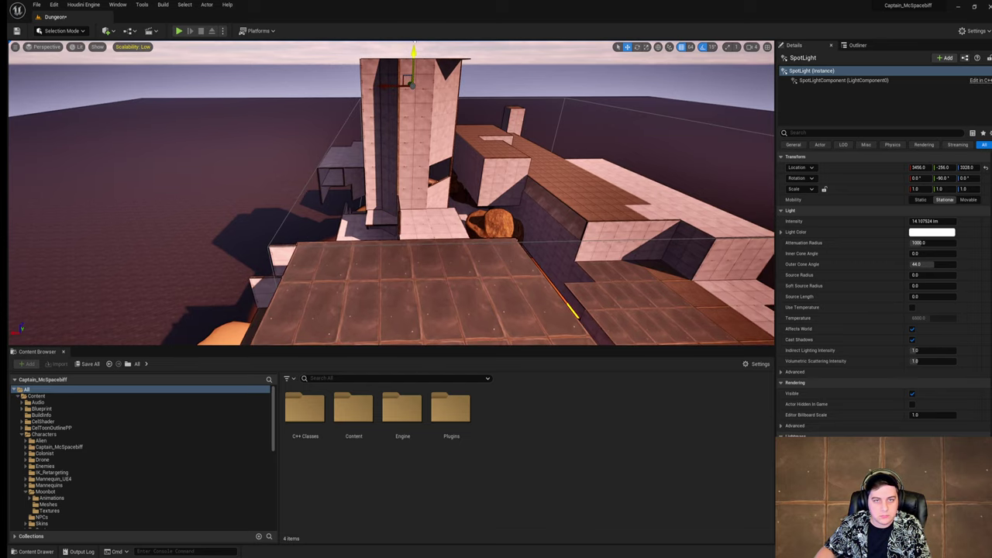
right_drag(447, 186, 450, 144)
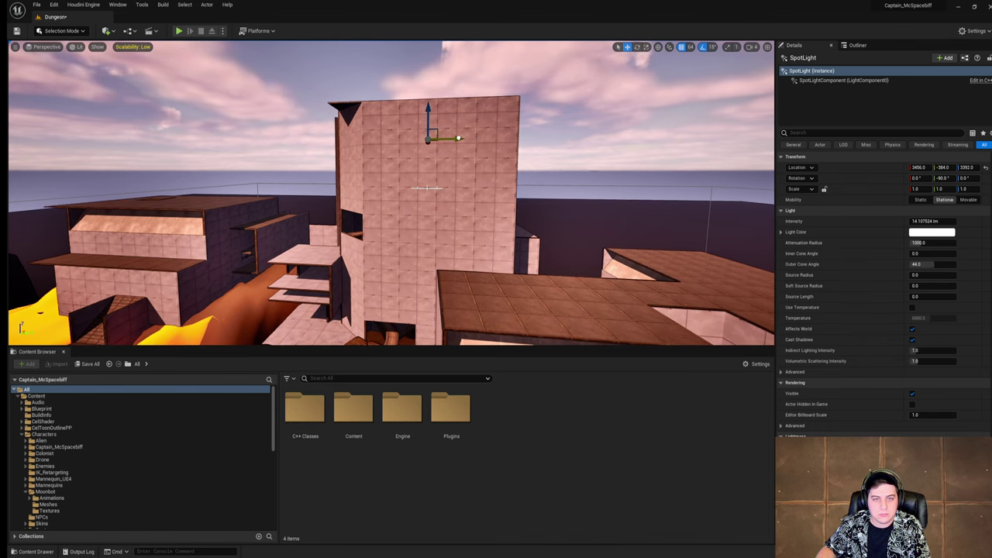
right_drag(427, 174, 540, 183)
drag(477, 227, 463, 208)
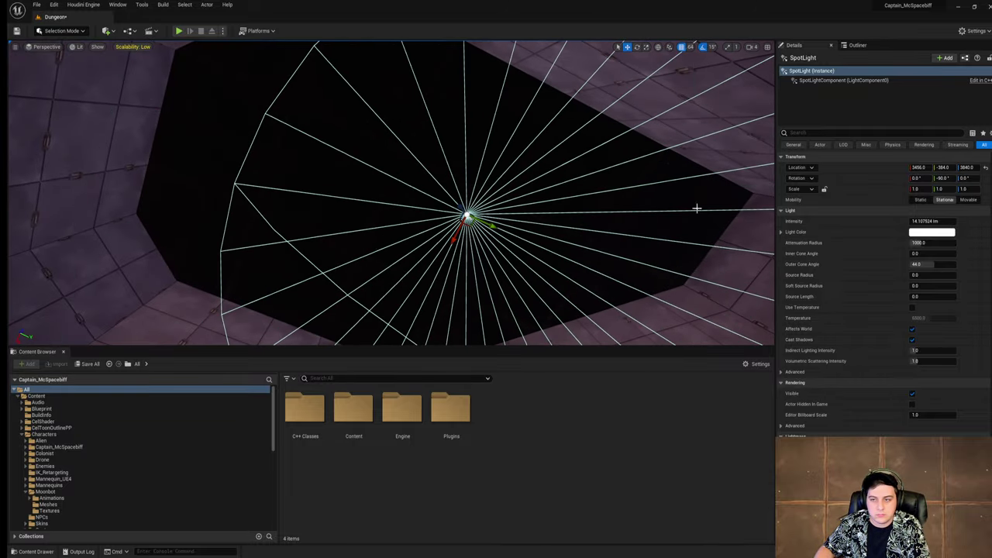
Step: Extend the spot light's attenuation radius, trying 3000 and 5000, and check how far the light reaches down the hall
click(947, 243)
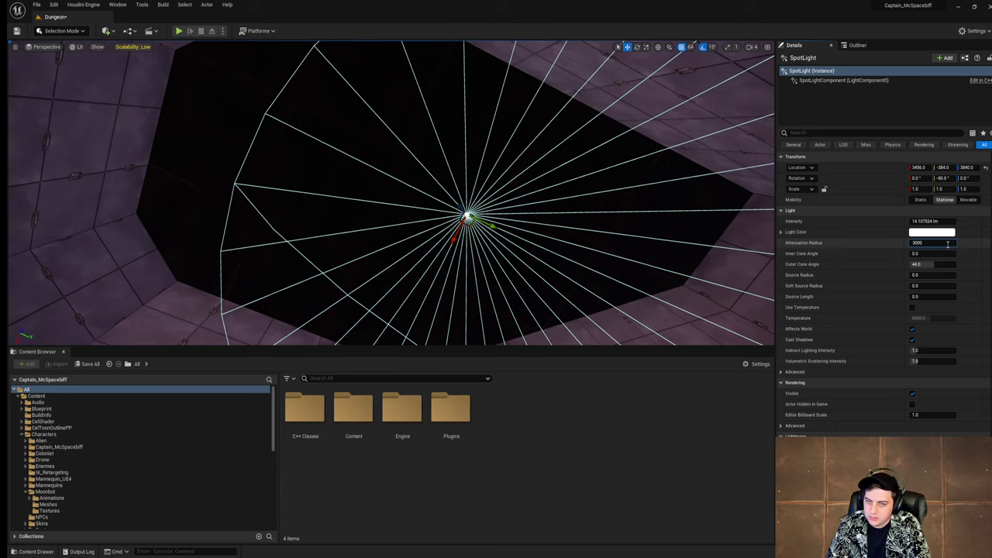
key(Return)
right_drag(620, 232, 589, 337)
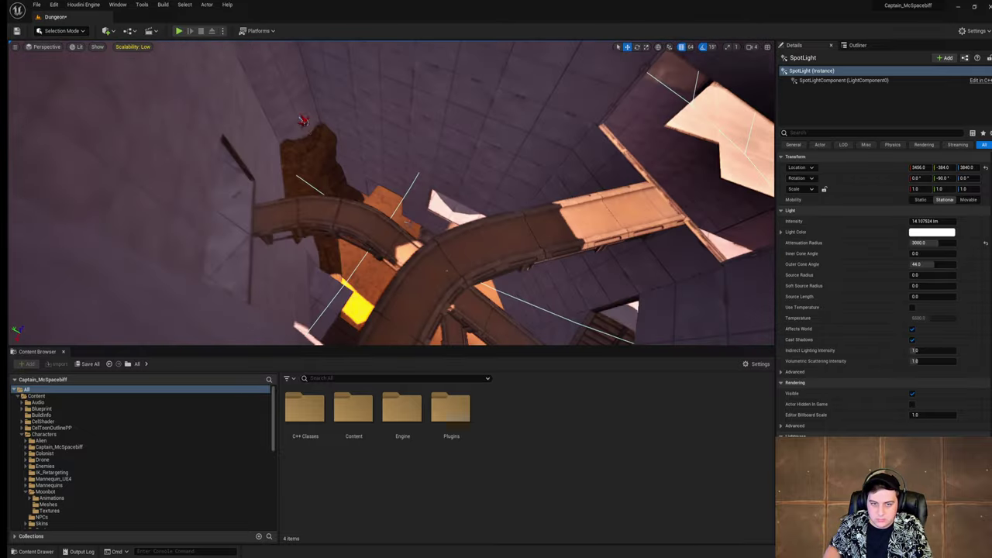
right_drag(372, 155, 426, 209)
click(930, 242)
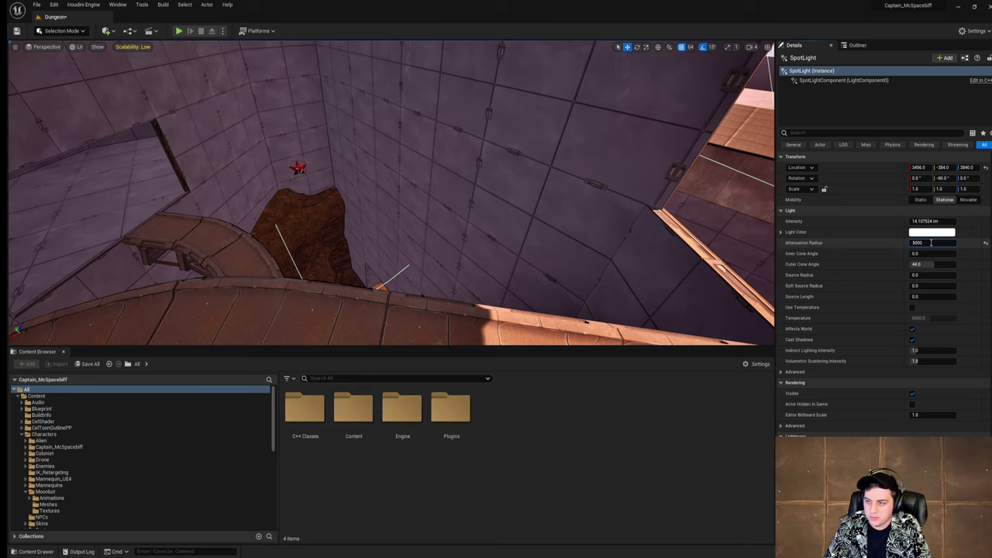
key(Return)
mouse_move(697, 255)
right_down()
mouse_move(698, 333)
mouse_move(681, 263)
right_up()
key(w)
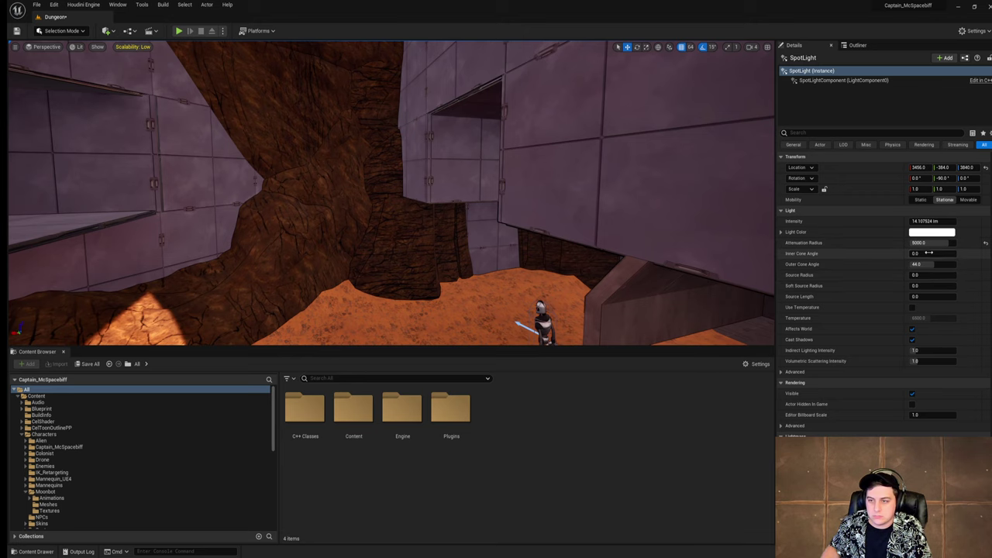
Step: Increase the spot light's intensity to about 453 lm and check the effect on the shaft walls
mouse_move(922, 221)
mouse_down()
mouse_move(954, 221)
mouse_move(926, 221)
mouse_up()
right_drag(682, 225, 467, 202)
key(w)
key(w)
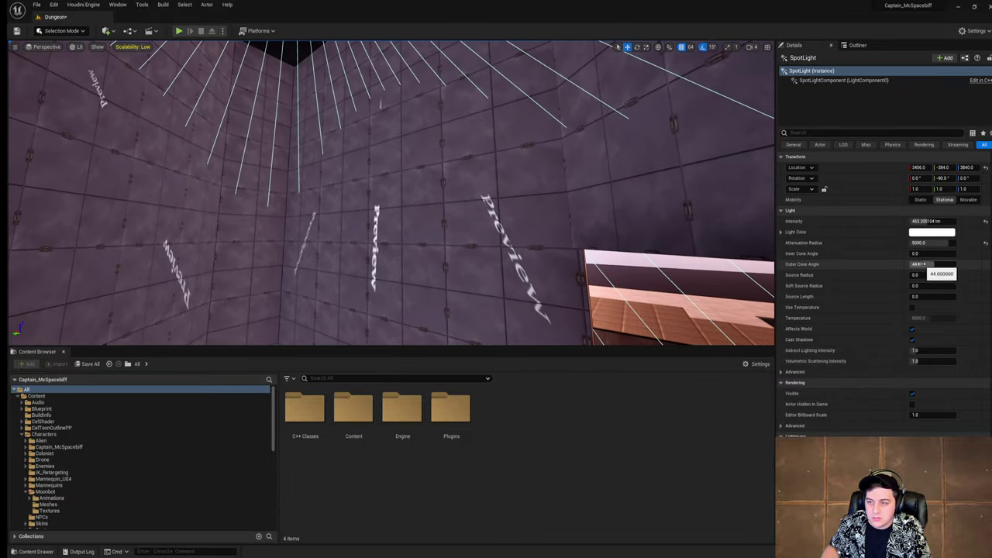
Step: Try an outer cone angle of about 42° and a wider one on the spot light, and undo both changes
drag(929, 264, 920, 264)
right_drag(496, 194, 527, 155)
key(w)
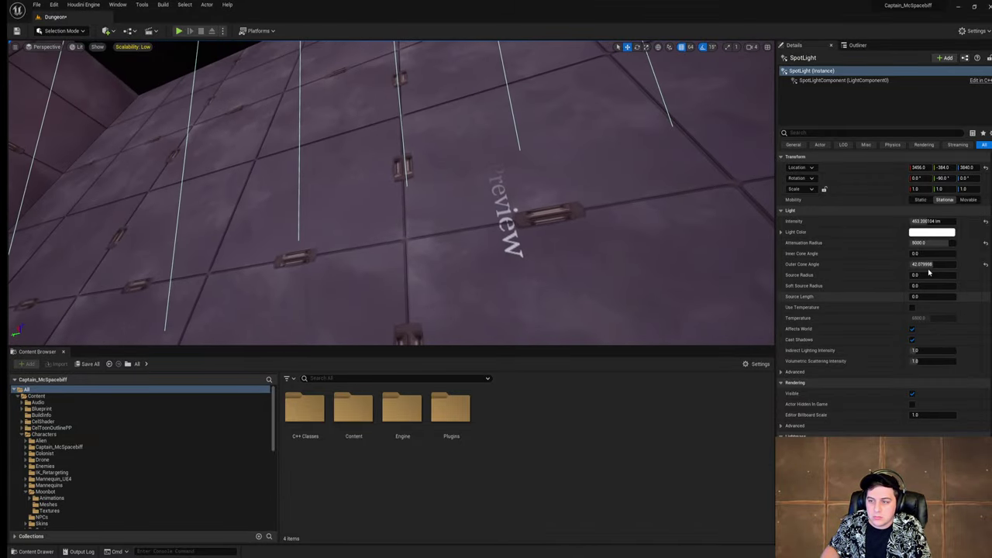
mouse_move(928, 264)
mouse_down()
mouse_move(914, 264)
mouse_move(937, 264)
mouse_up()
right_drag(472, 111, 432, 49)
key(ctrl+z)
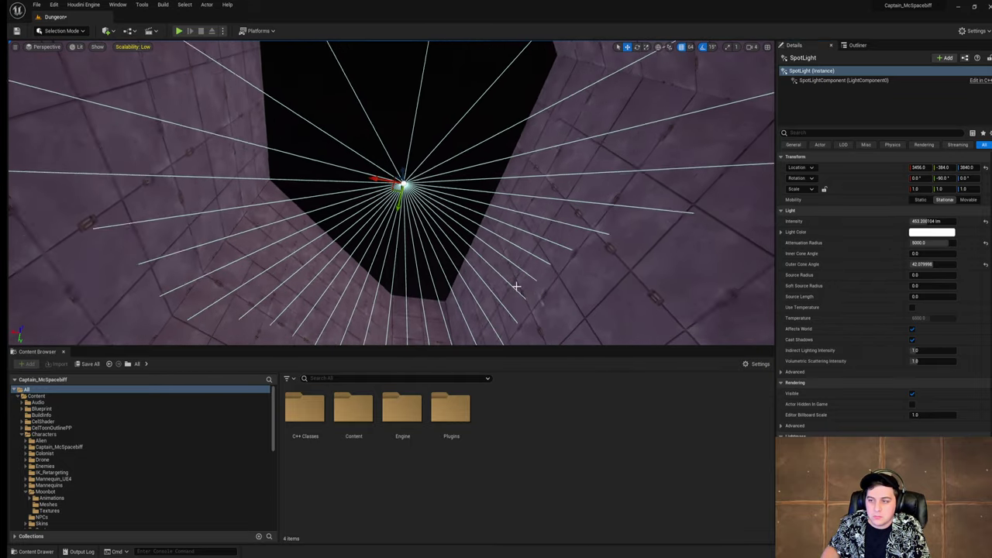
scroll(516, 286, up, 2)
key(ctrl+z)
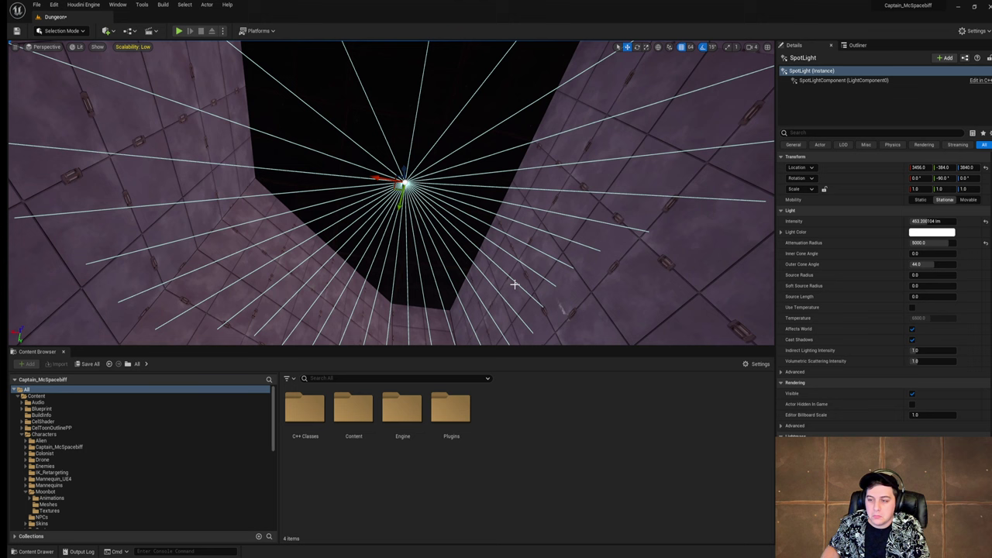
mouse_move(403, 166)
mouse_down()
mouse_move(405, 147)
mouse_move(404, 168)
mouse_up()
Step: Set the effects quality to Medium in the engine scalability settings
click(971, 31)
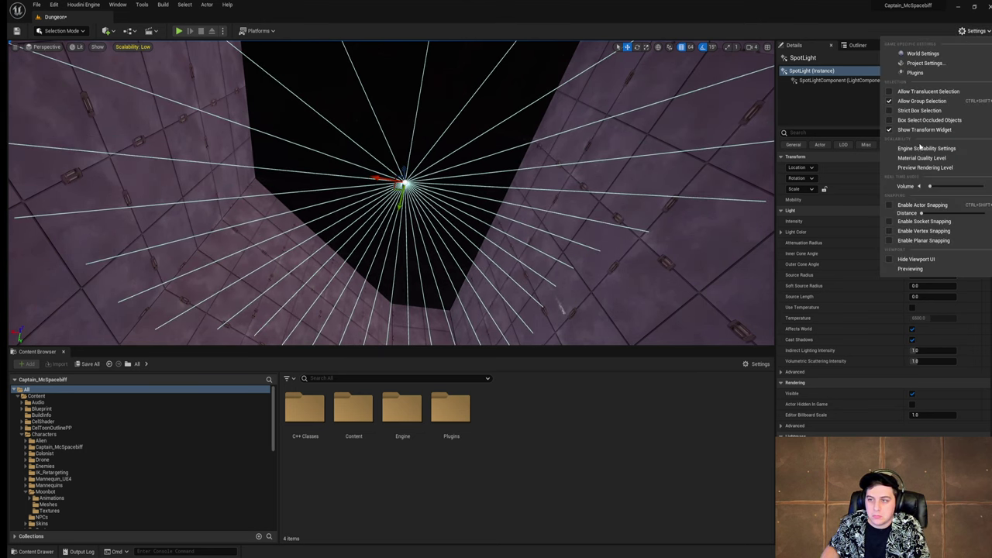
mouse_move(920, 147)
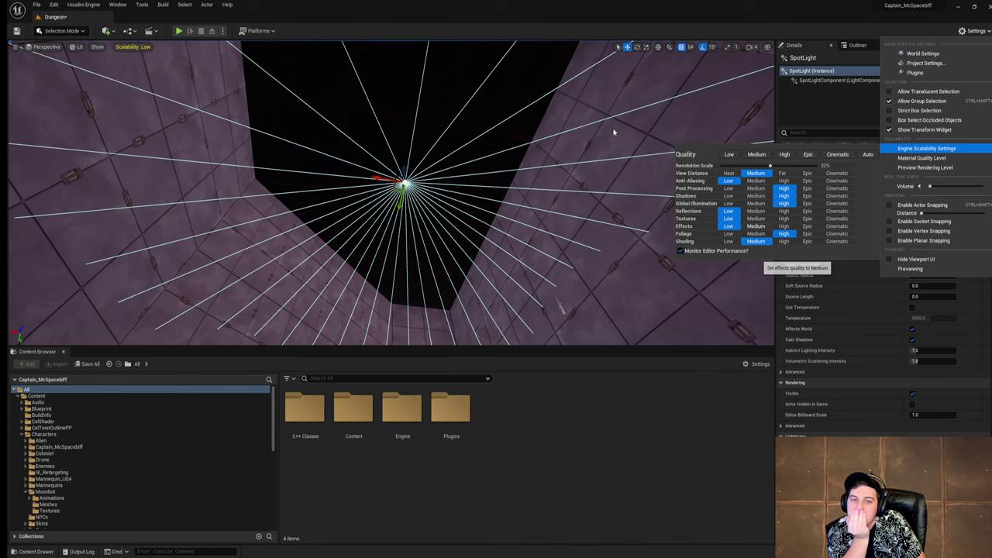
click(755, 226)
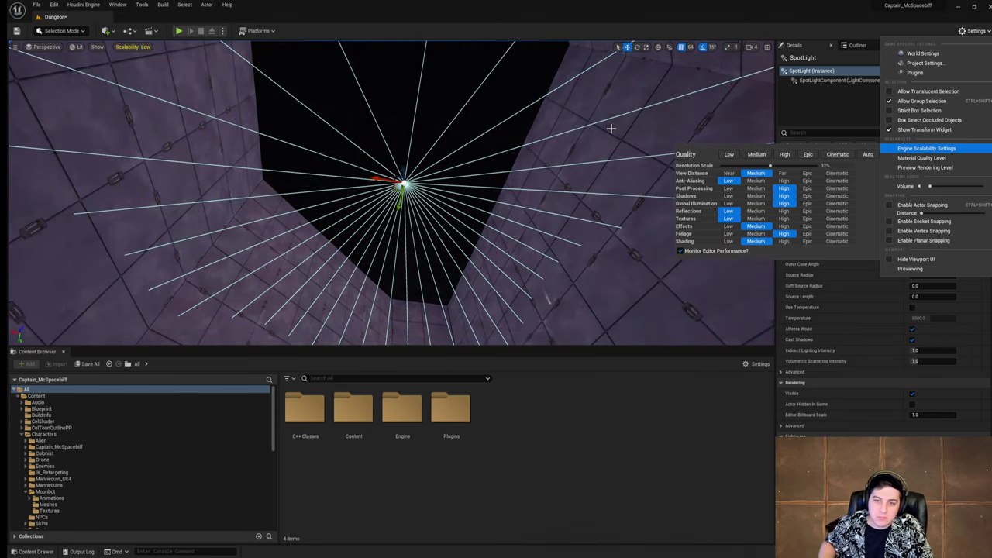
Step: Reduce the spot light's intensity to about 74 lm and briefly play-test the lighting in the tall hall
right_drag(611, 128, 488, 318)
drag(941, 221, 911, 221)
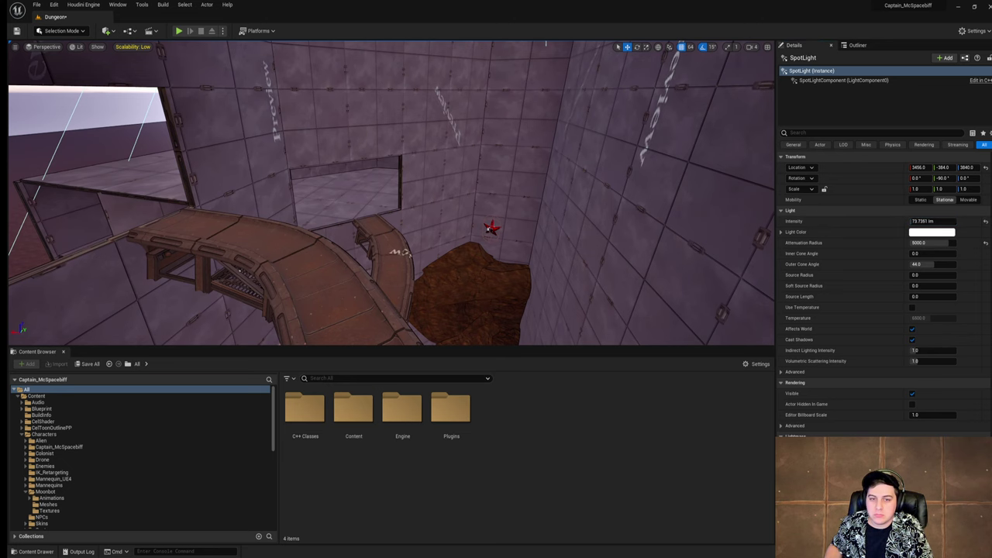
right_drag(496, 279, 434, 241)
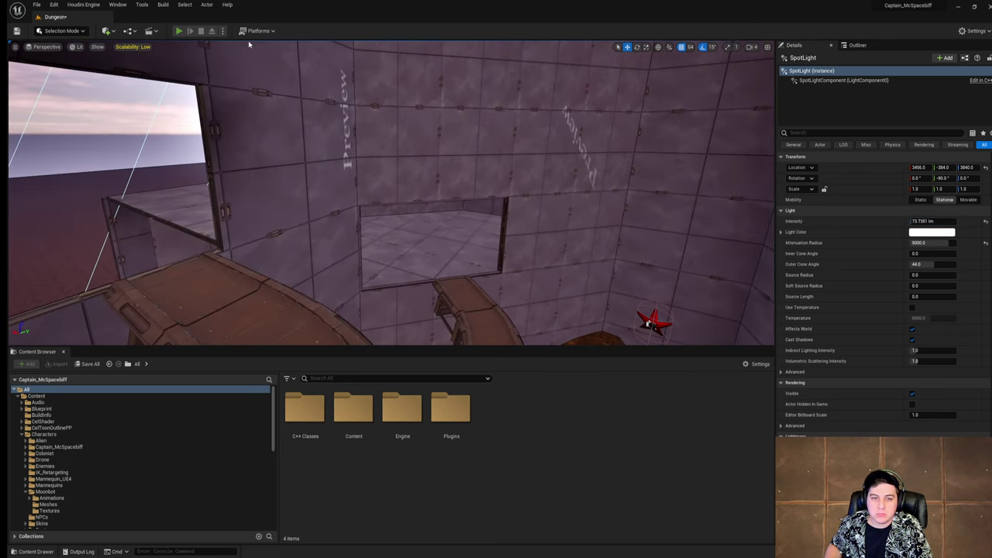
click(178, 31)
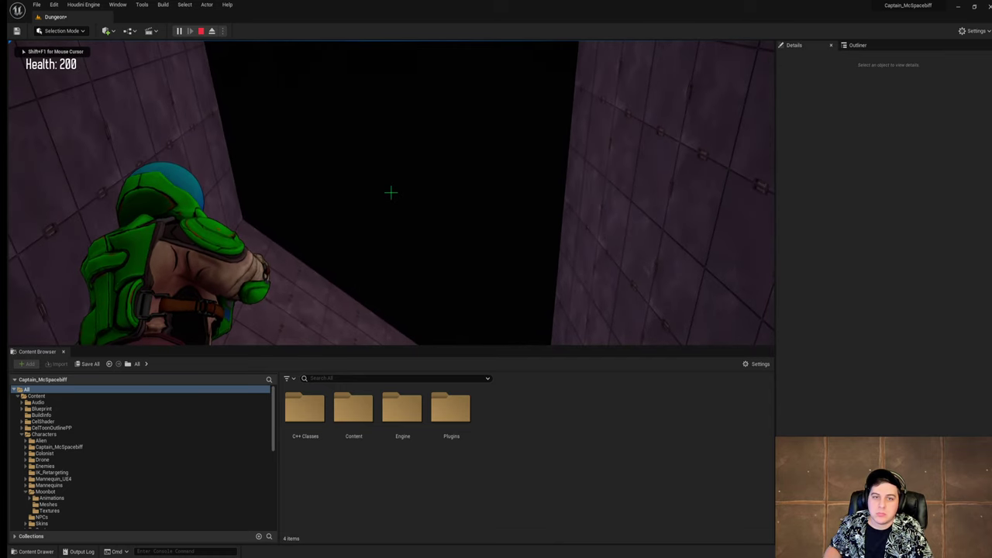
key(Escape)
Step: Delete the spot light at the top of the tall shaft and save the Dungeon level
right_drag(429, 178, 458, 181)
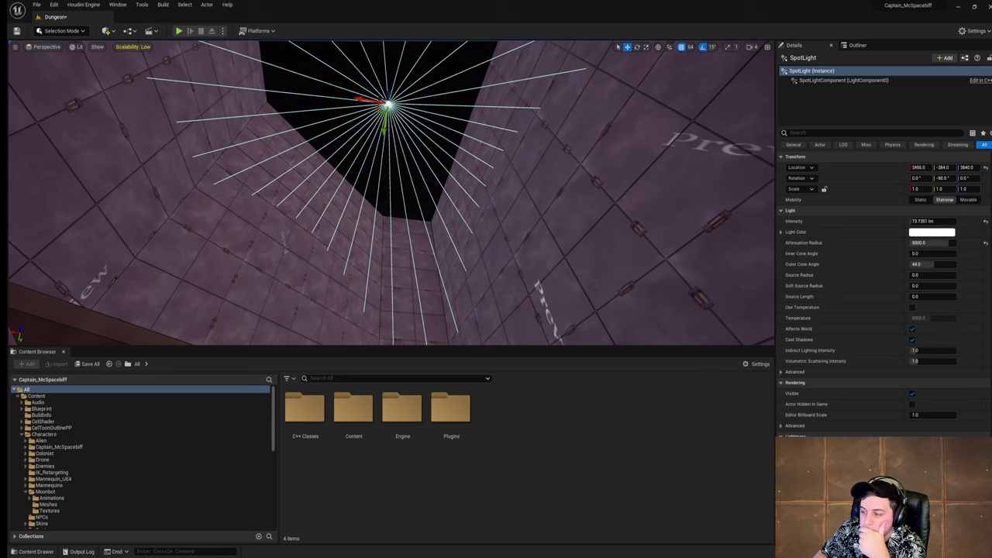
right_drag(458, 181, 457, 180)
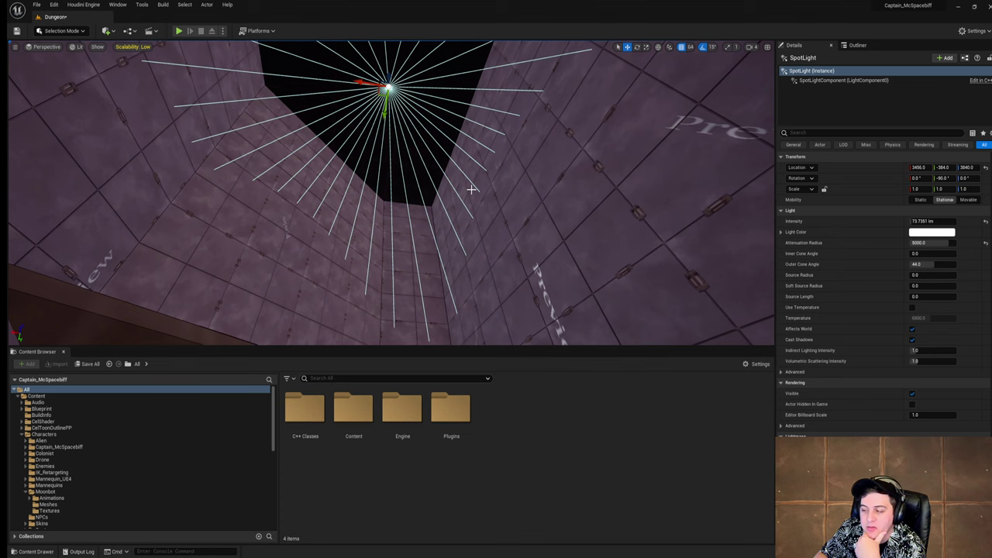
right_drag(471, 189, 471, 189)
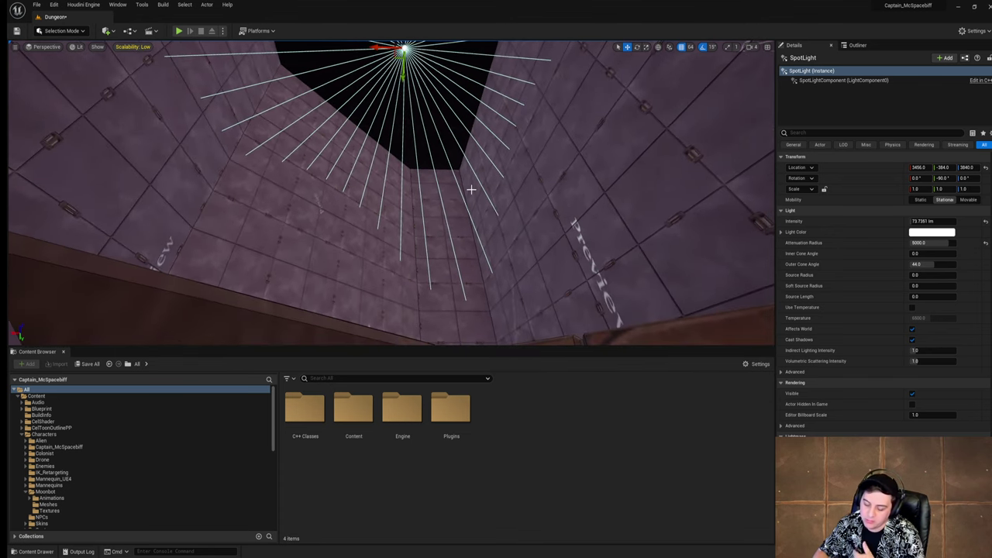
key(Delete)
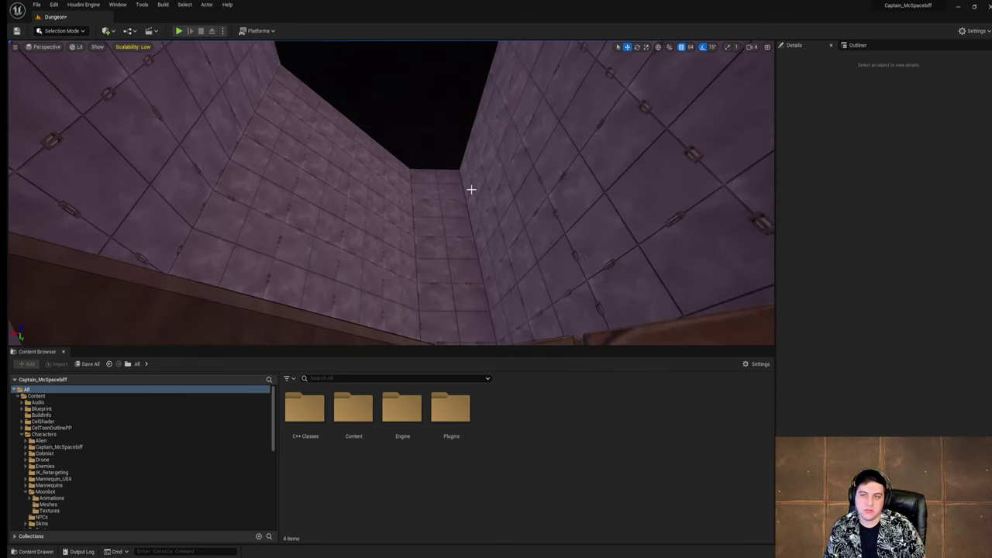
right_drag(471, 189, 471, 189)
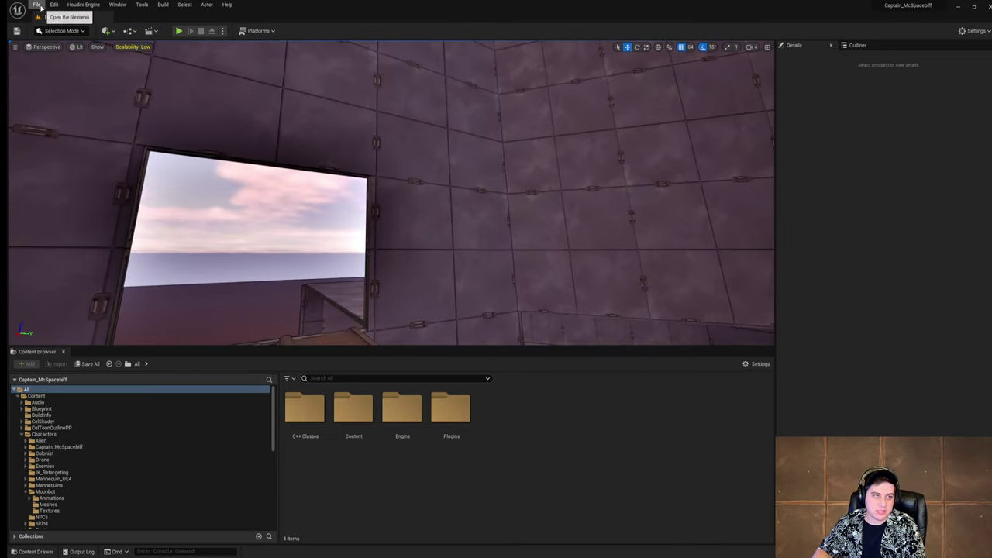
click(36, 5)
click(92, 78)
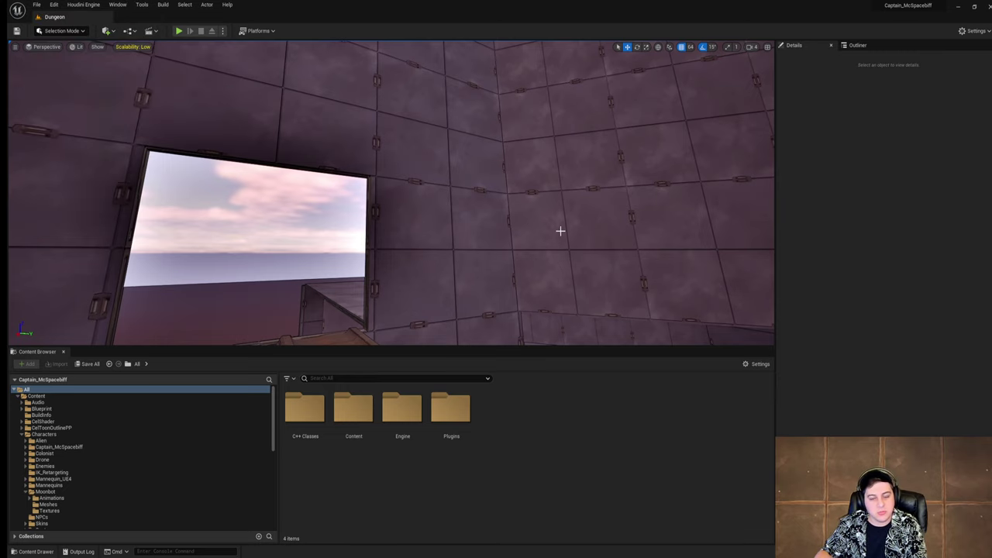
Step: Inspect the side room and the curved bridges seen from it, and save the current level
right_drag(560, 227, 571, 231)
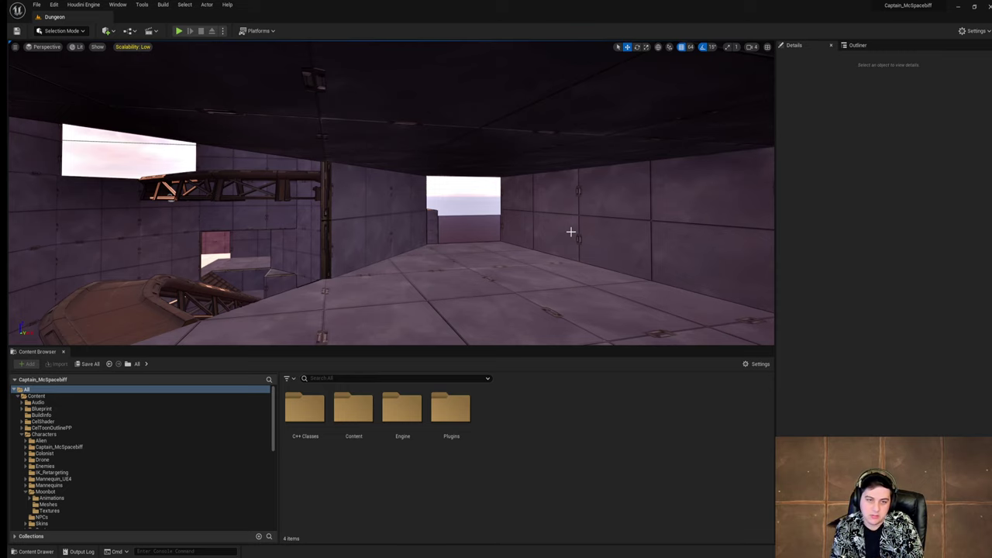
right_drag(571, 232, 310, 178)
key(w)
key(w)
right_drag(472, 231, 430, 242)
right_drag(496, 194, 201, 287)
right_drag(388, 209, 573, 222)
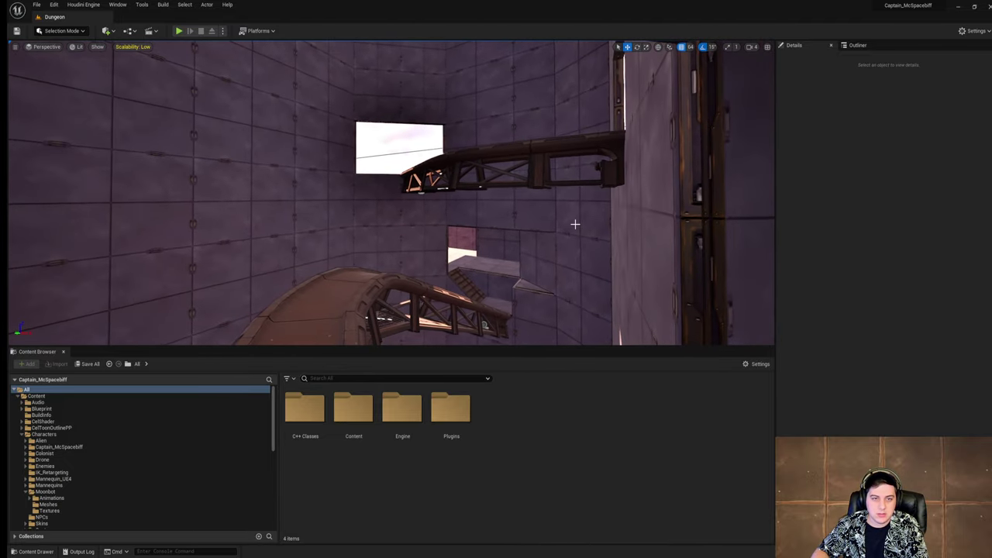
click(36, 4)
click(63, 76)
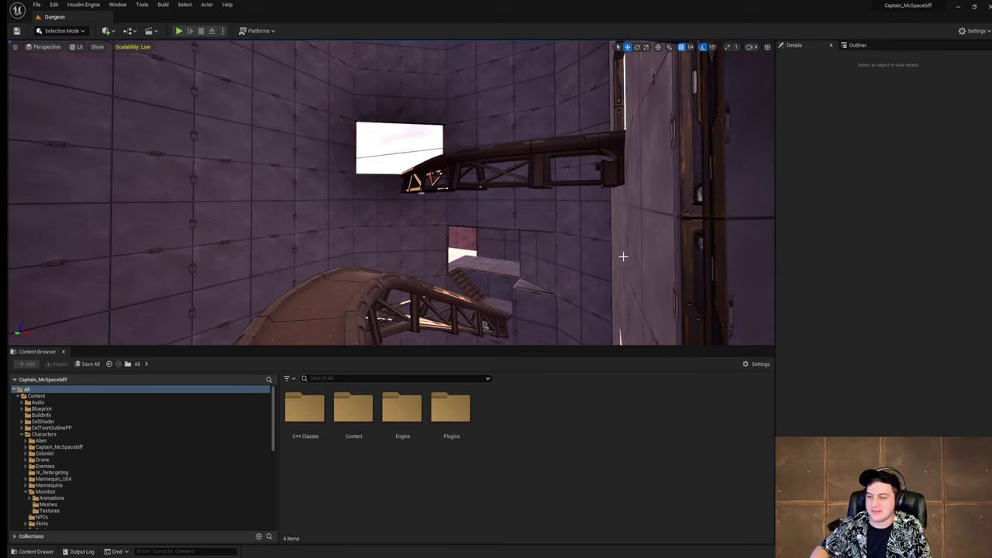
Step: Look along the lower bridge from both directions, including the rock below, and save the level again
right_drag(564, 255, 619, 322)
key(s)
key(w)
key(w)
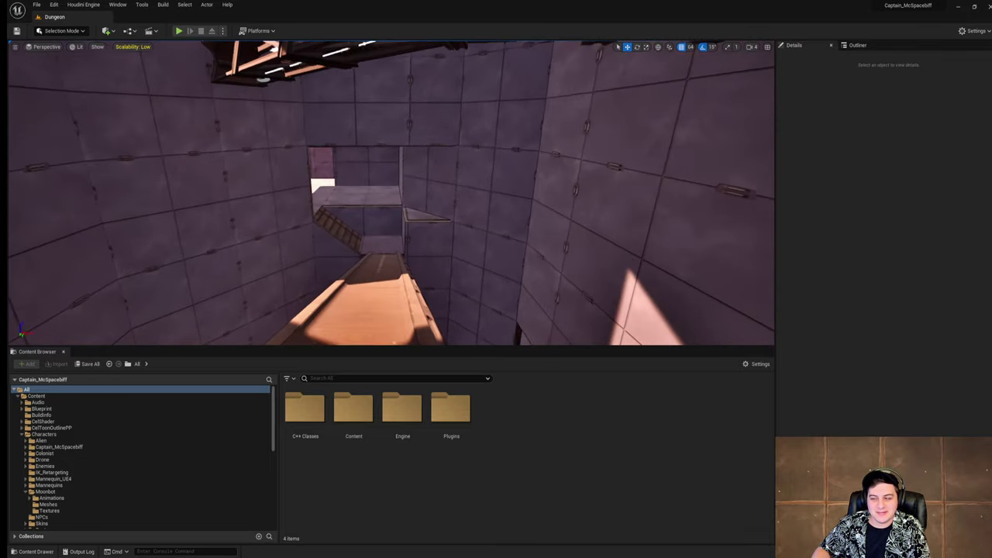
right_drag(712, 287, 758, 246)
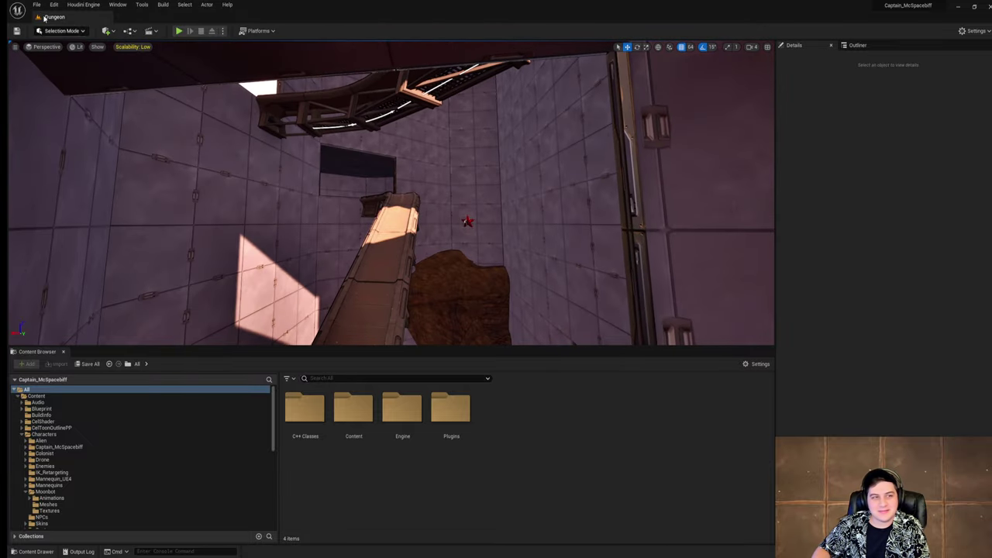
click(37, 5)
click(62, 41)
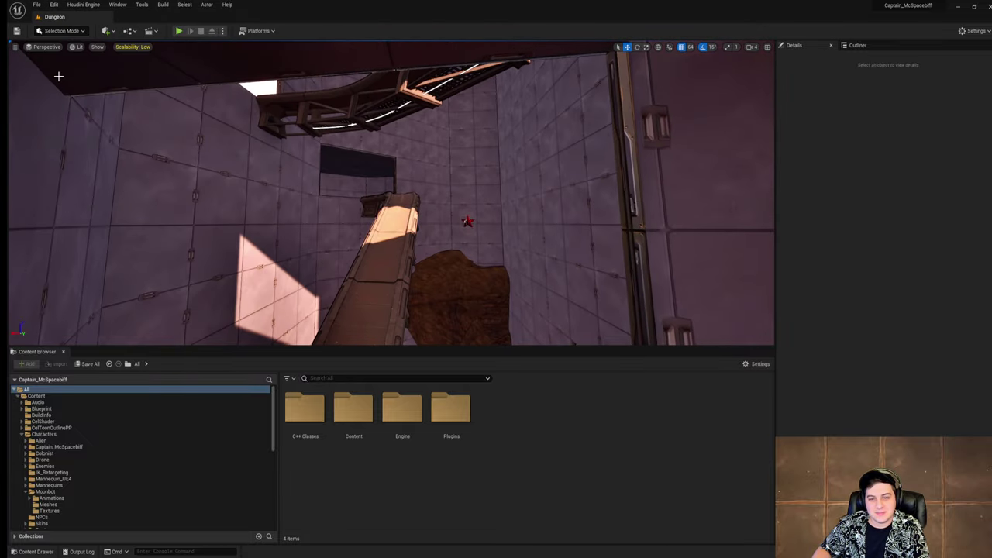
Step: Review the bridges from the side room's opening into the hall and save the Dungeon level once more
right_drag(58, 76, 388, 189)
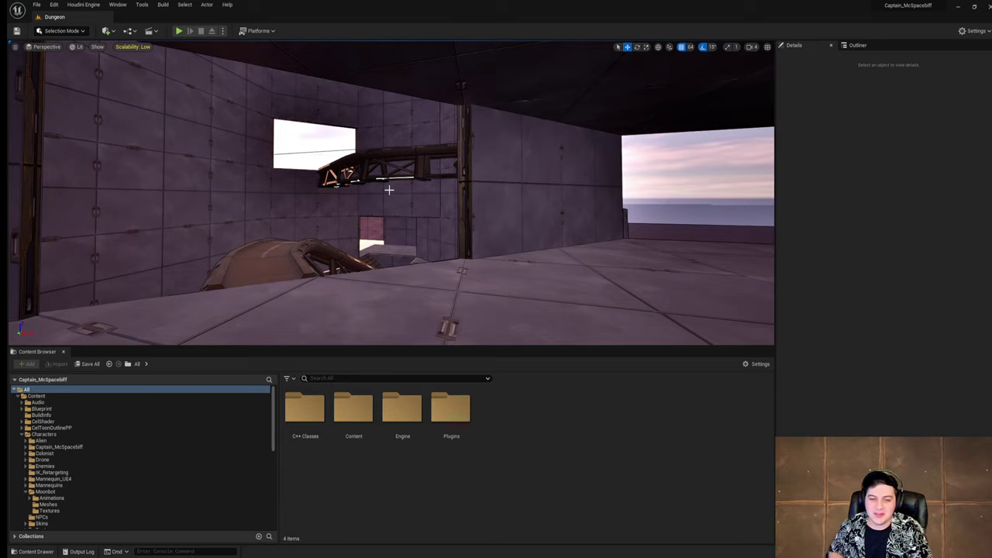
right_drag(426, 204, 85, 160)
key(w)
key(w)
right_drag(368, 153, 395, 146)
click(36, 5)
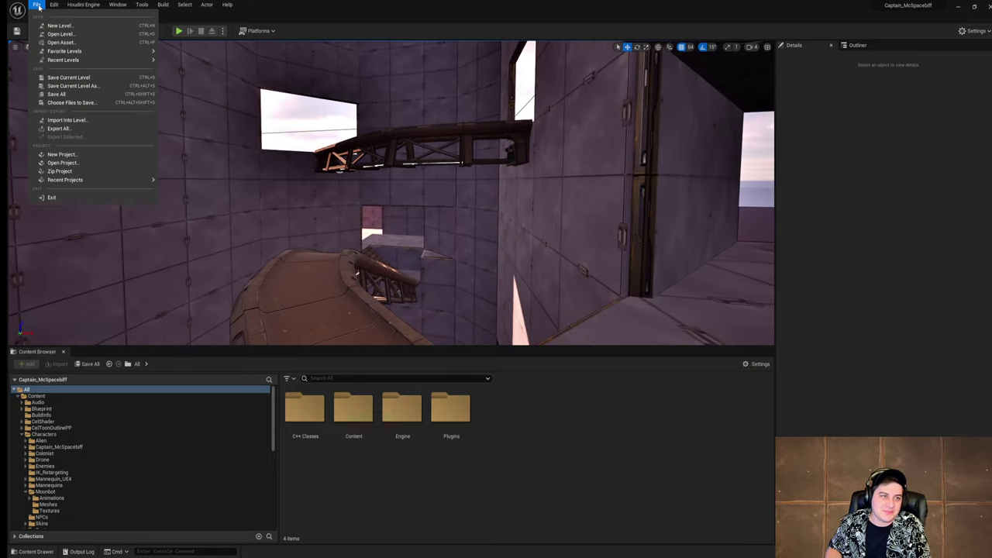
click(78, 77)
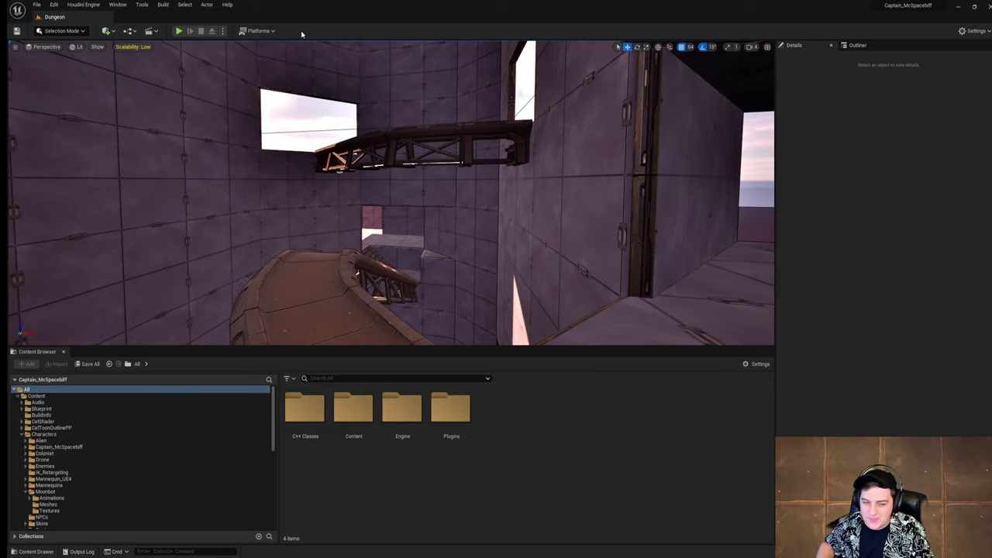
Step: Add a new spot light in the tall hall and move it to X 3392, Y -448, Z 1024
right_drag(392, 194, 426, 128)
click(111, 32)
mouse_move(126, 103)
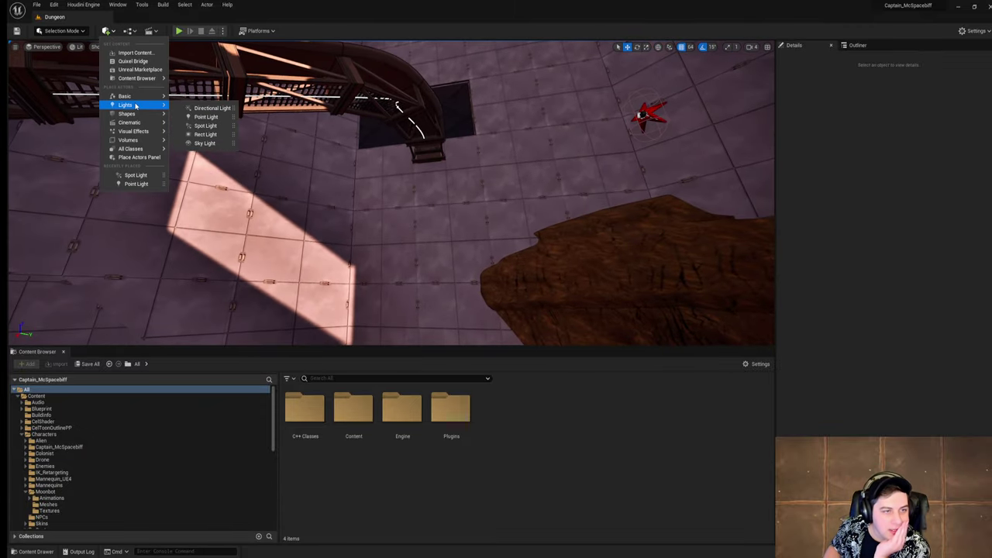
click(217, 124)
right_drag(221, 125, 237, 144)
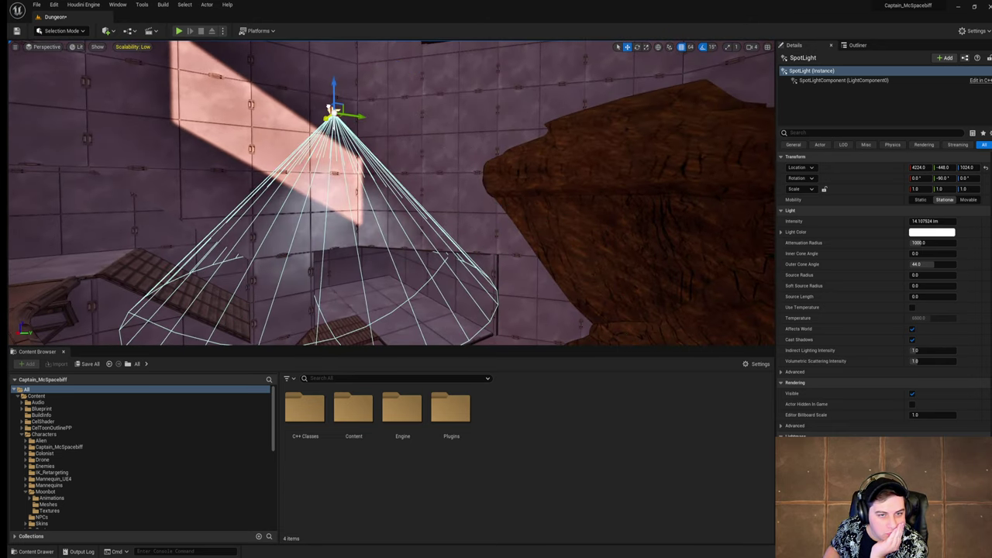
drag(338, 106, 520, 162)
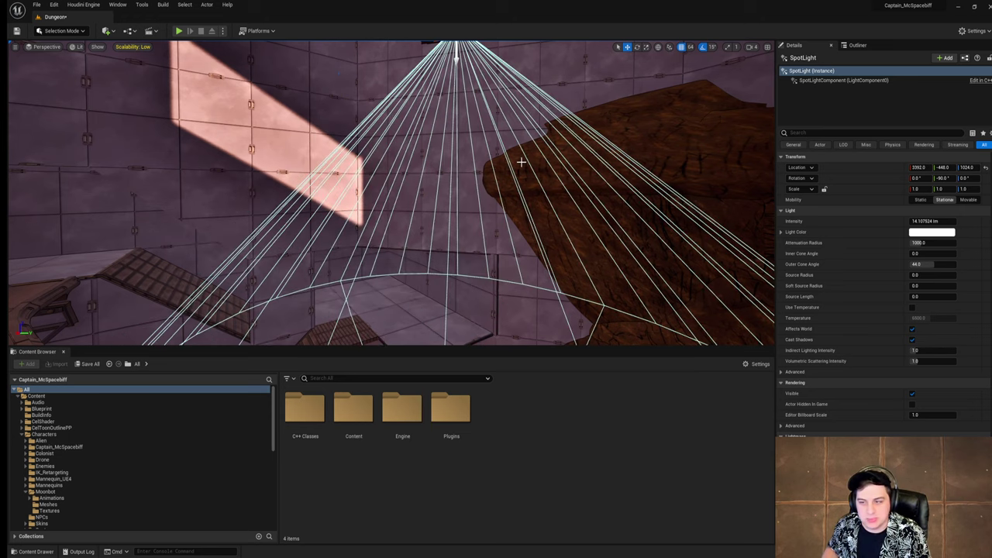
Step: Set the new spot light's attenuation radius to 16384 and its outer cone angle to about 61°
drag(922, 242, 955, 243)
mouse_move(654, 217)
right_down()
mouse_move(636, 226)
mouse_move(655, 217)
right_up()
drag(922, 264, 945, 264)
right_drag(646, 235, 646, 112)
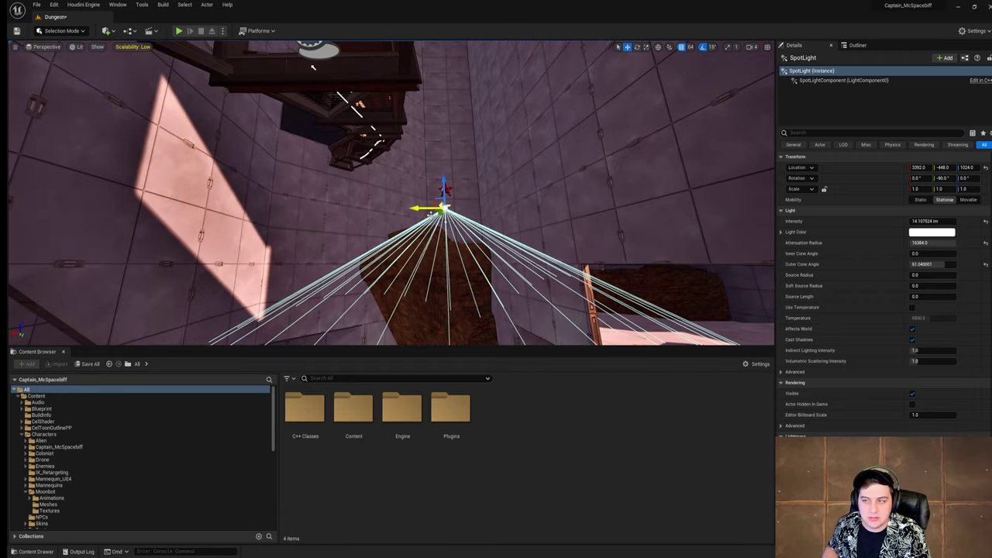
Step: Raise the spot light straight up the tall hall to Z 3776
drag(445, 185, 440, 67)
right_drag(432, 170, 453, 85)
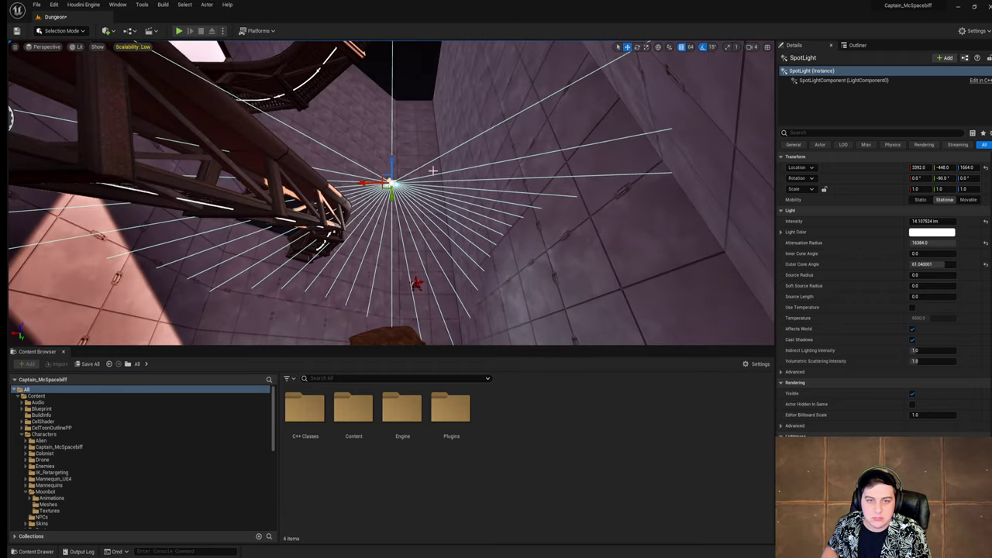
drag(392, 161, 392, 50)
right_drag(410, 193, 411, 89)
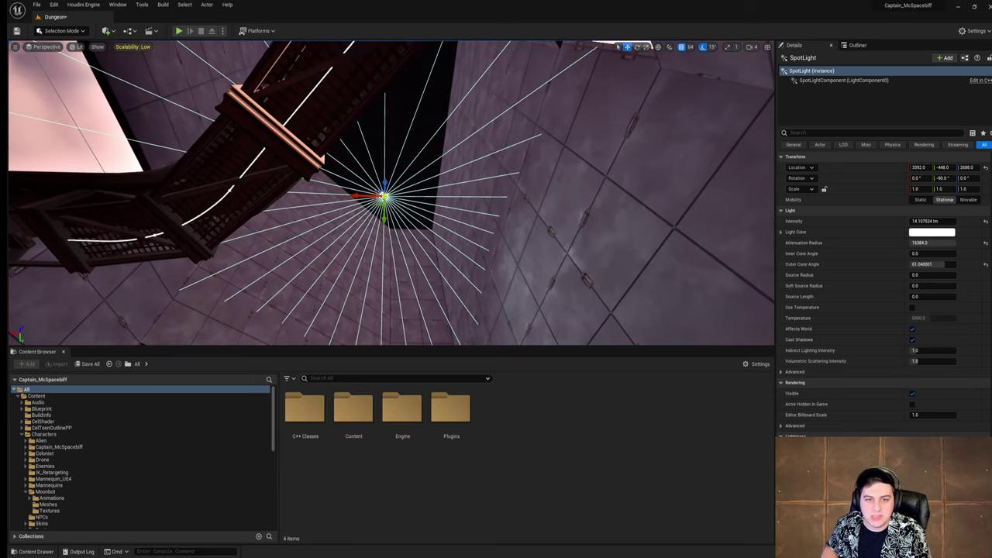
drag(387, 188, 405, 125)
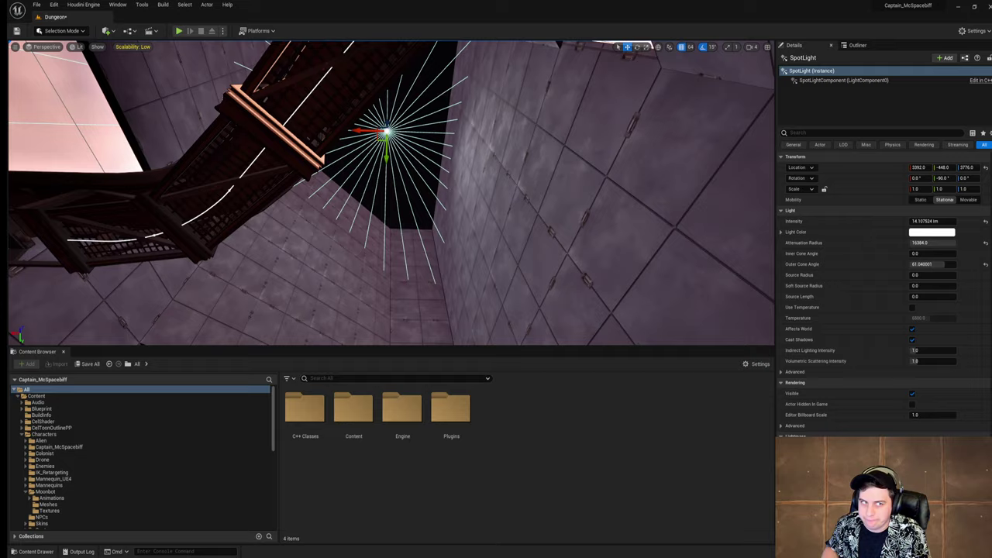
Step: Shift the spot light sideways beneath the hall's dark ceiling to Y -640, keeping its height
key(w)
right_drag(406, 125, 457, 135)
drag(481, 144, 431, 129)
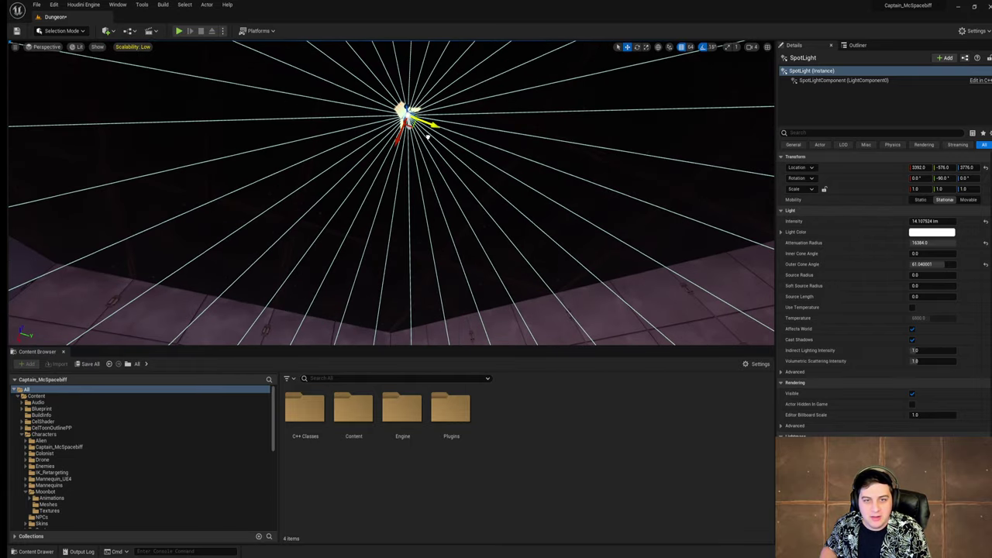
right_drag(430, 129, 403, 138)
drag(453, 113, 431, 112)
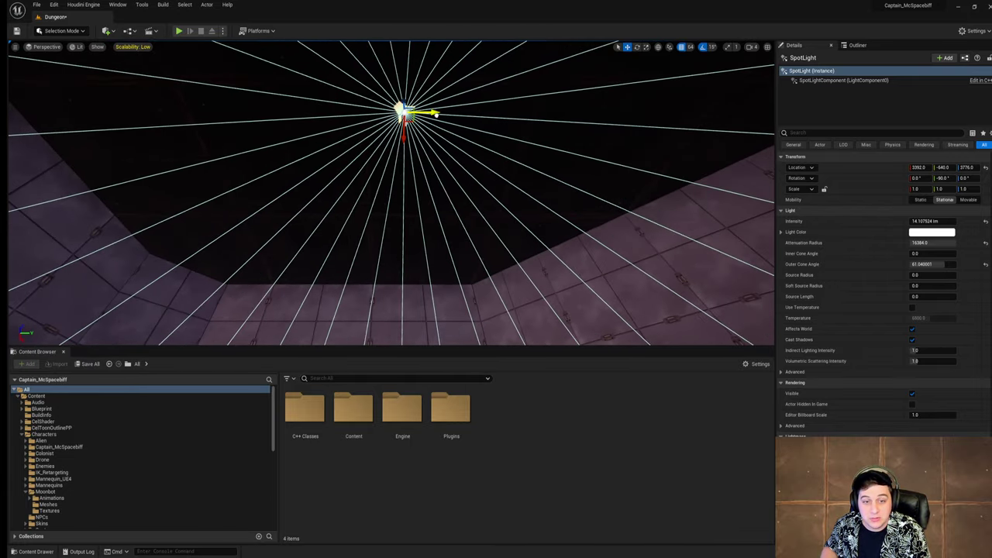
right_drag(431, 112, 454, 162)
right_drag(383, 205, 447, 169)
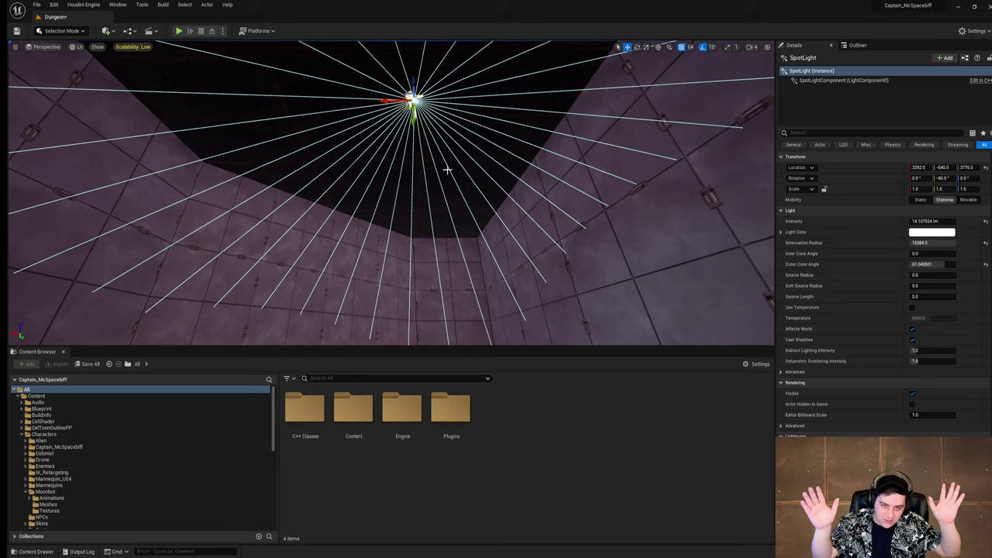
right_drag(488, 224, 424, 182)
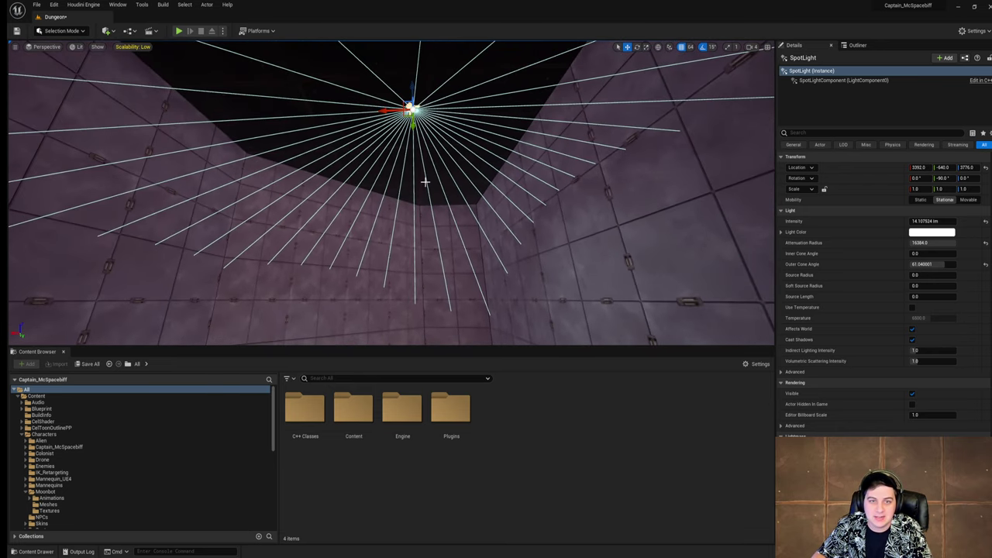
drag(415, 85, 418, 93)
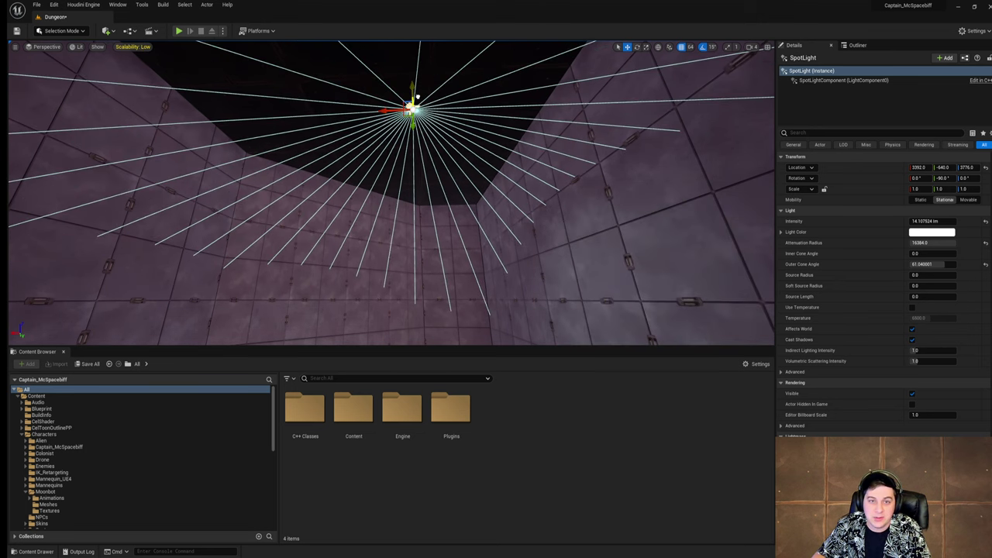
Step: Set the spot light's attenuation radius to 20000 and raise its intensity to about 113.79 lm
right_drag(500, 178, 518, 333)
key(w)
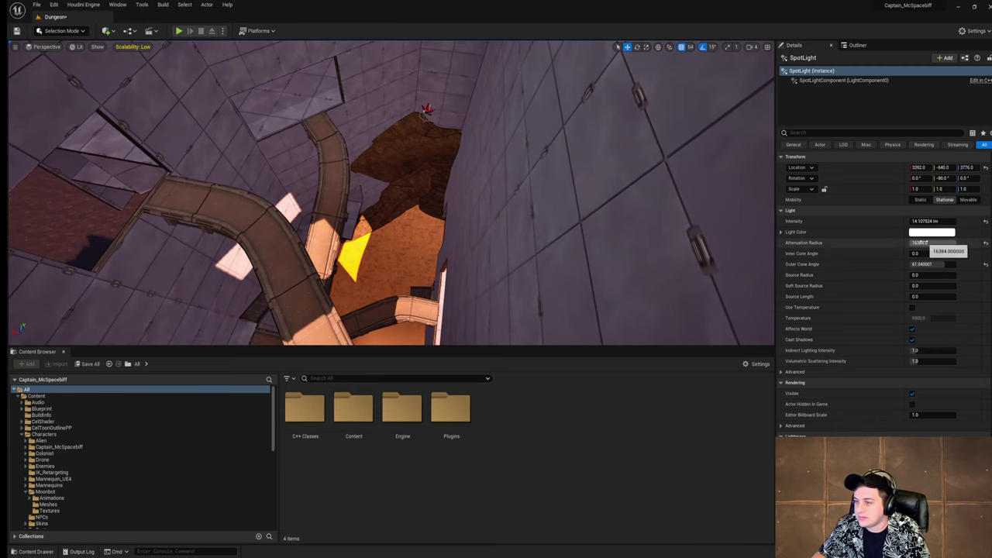
click(930, 243)
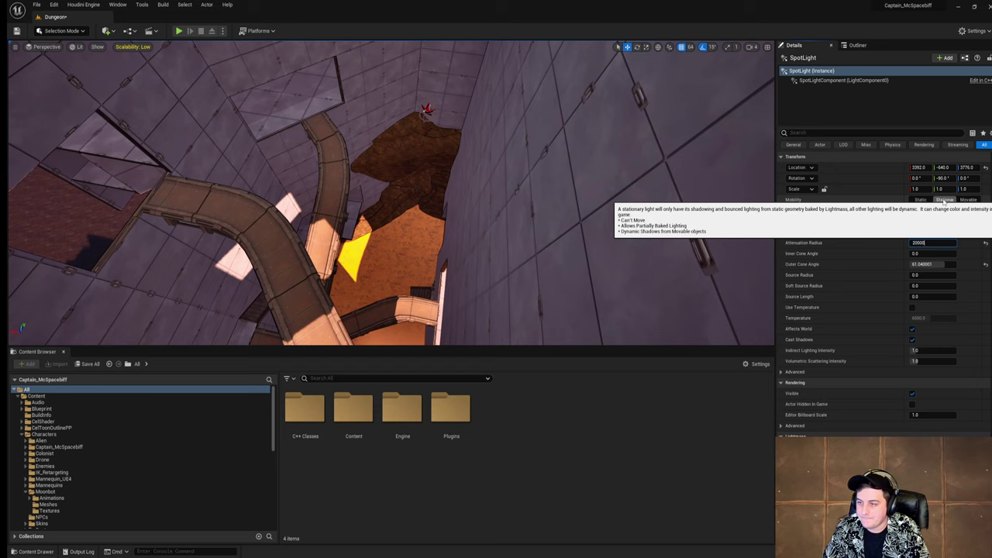
right_drag(697, 232, 694, 132)
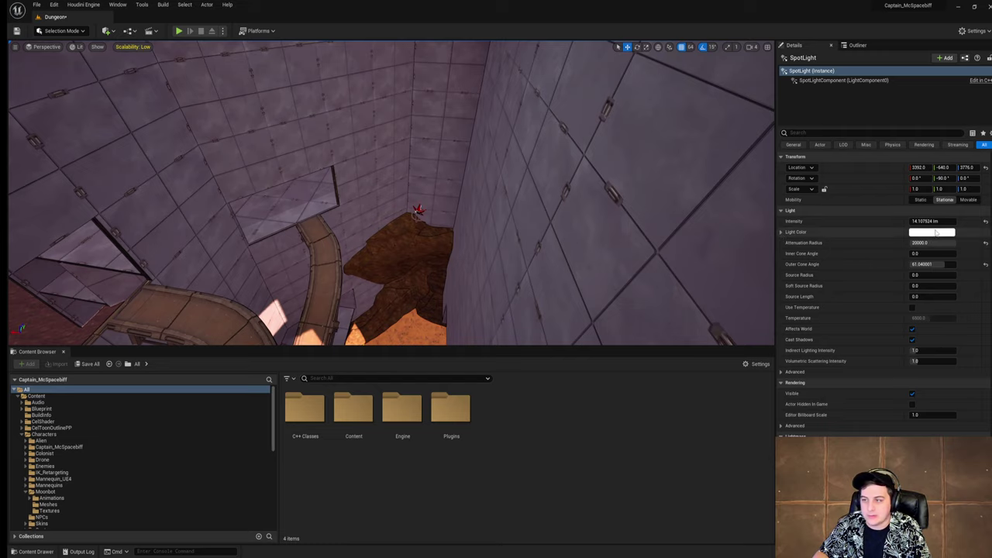
drag(917, 221, 936, 221)
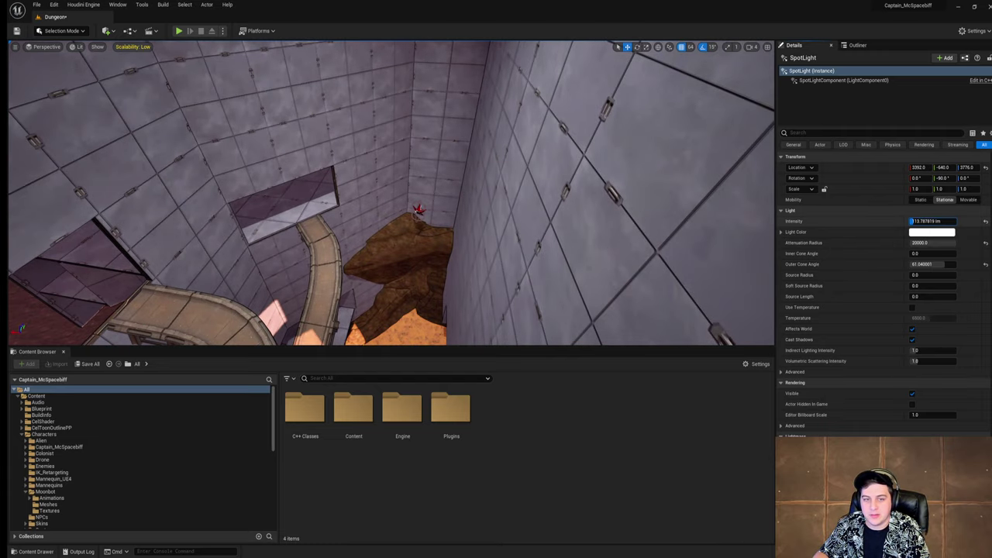
Step: Tint the spot light a warm cream, with hue about 32 and saturation about 0.45
right_drag(697, 194, 651, 232)
right_drag(496, 194, 422, 151)
click(931, 232)
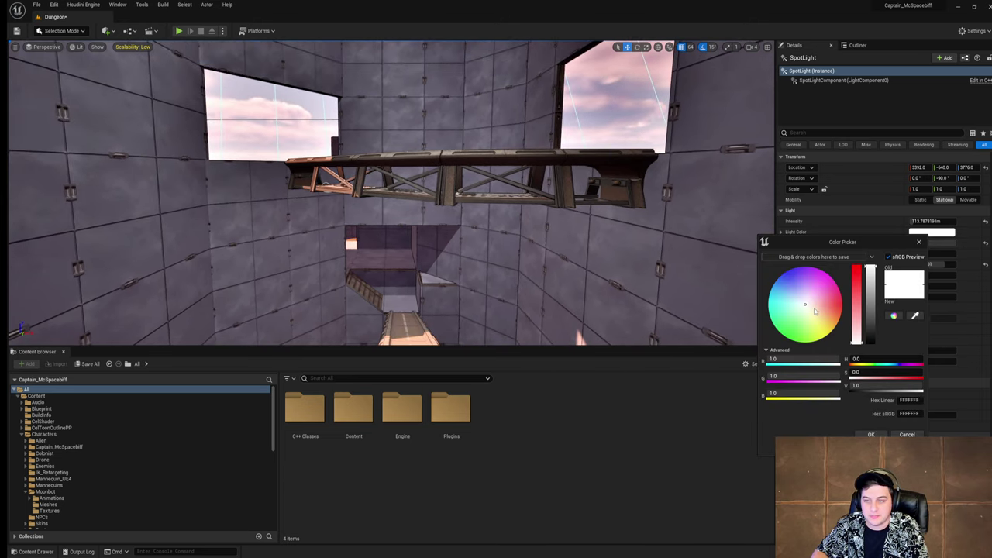
drag(814, 311, 820, 315)
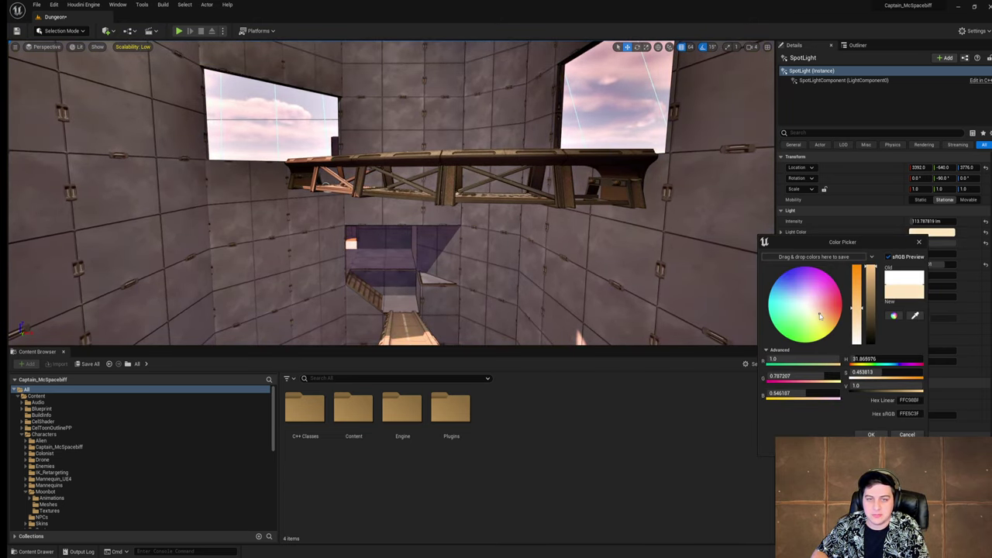
click(919, 242)
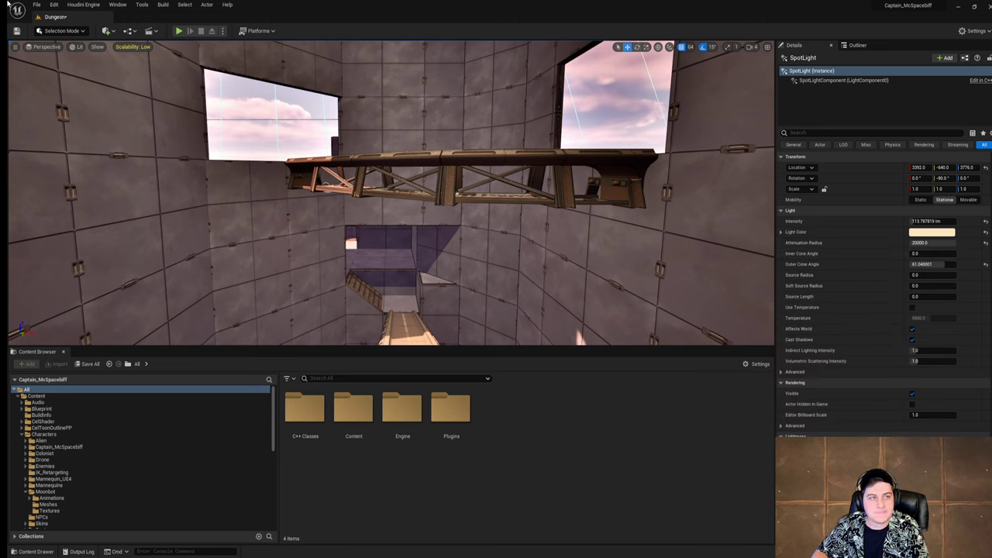
Step: Save the Dungeon level with the hall's new lighting
click(37, 5)
mouse_move(65, 59)
click(197, 86)
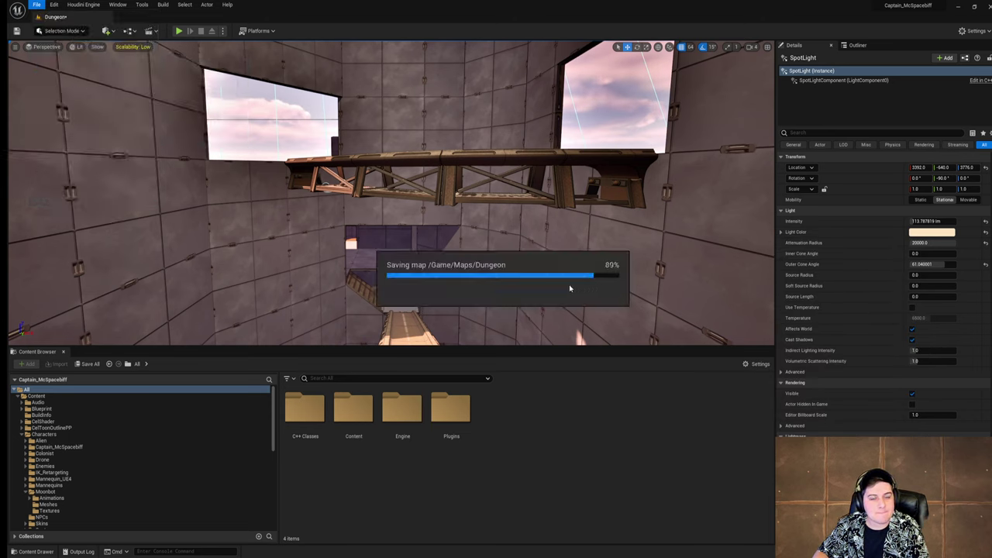
Step: Try the spot light without cast shadows while viewing the bridges from below, and restore the shadows
right_drag(391, 192, 302, 209)
right_drag(525, 67, 525, 67)
mouse_move(391, 193)
right_down()
mouse_move(391, 131)
mouse_move(376, 194)
right_up()
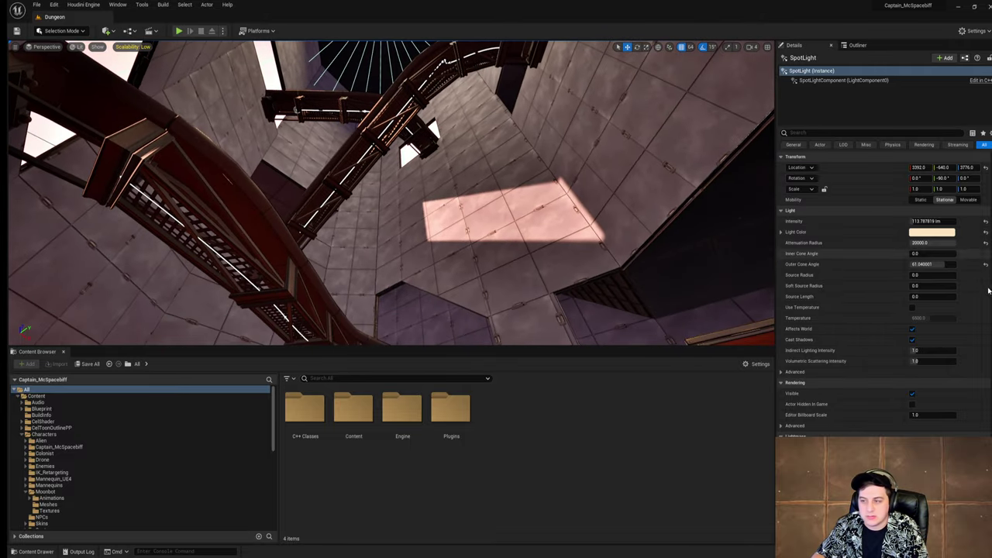
click(912, 340)
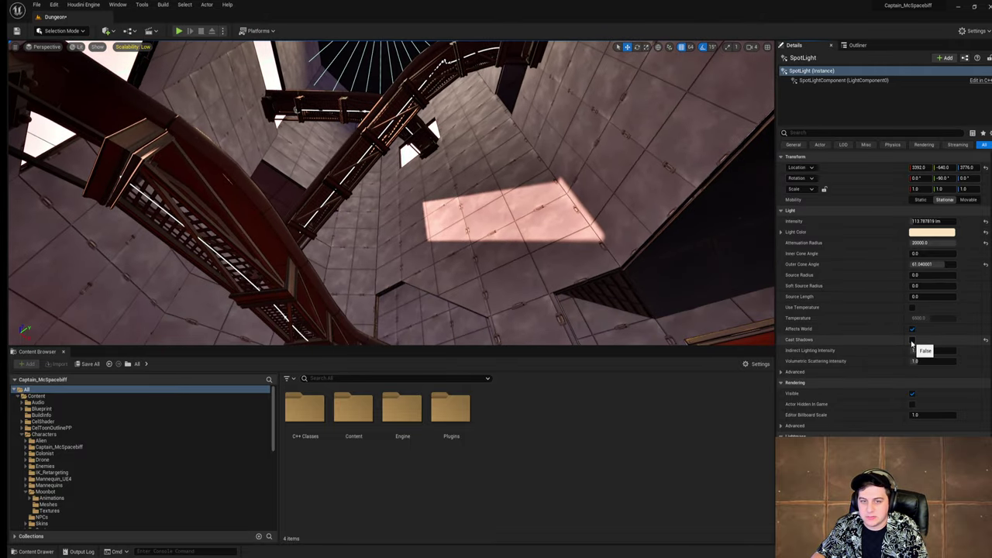
click(911, 342)
Step: Select the hall's three mine bridges together and search their properties for a shadow setting
right_drag(392, 193, 376, 287)
right_drag(408, 131, 380, 46)
click(408, 99)
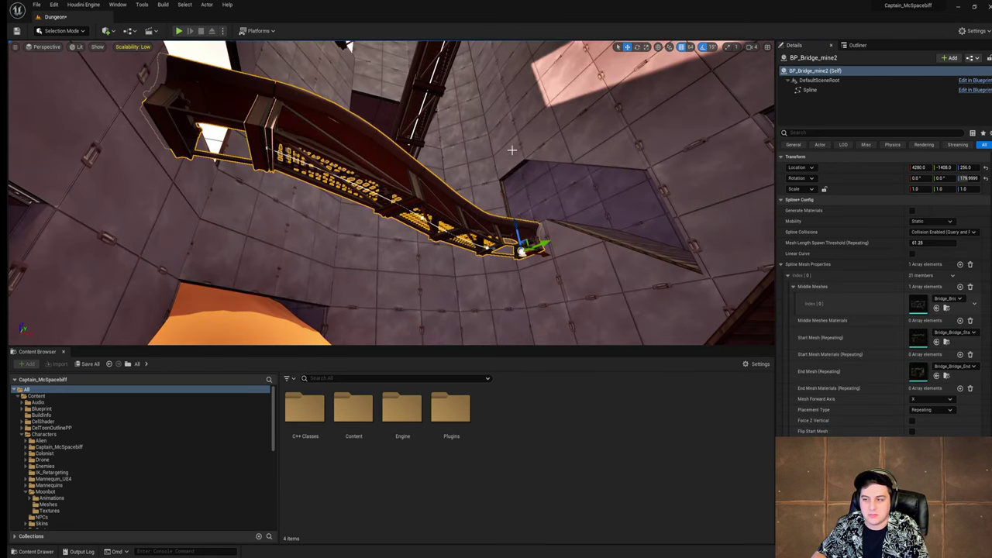
shift+click(422, 113)
right_drag(422, 113, 399, 58)
shift+click(416, 101)
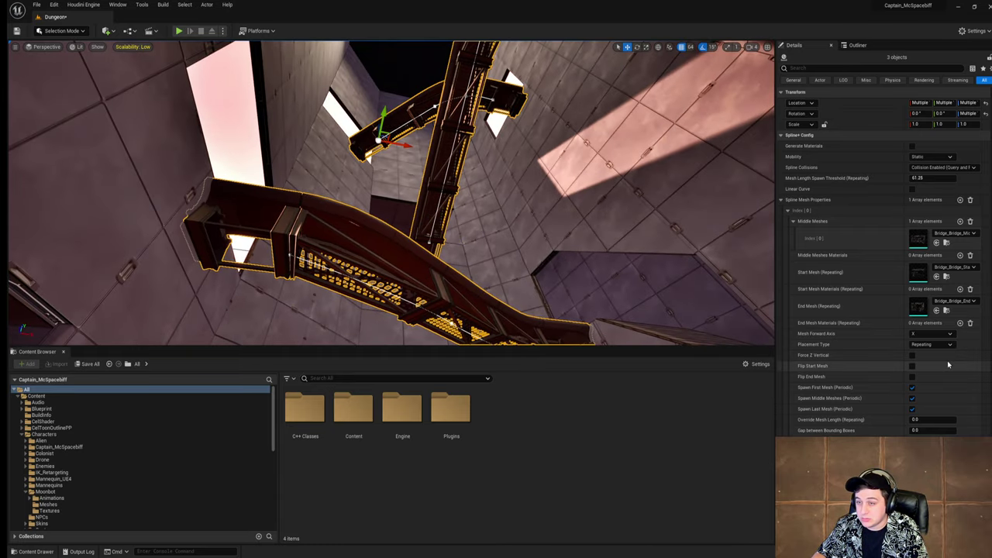
click(830, 68)
text(ha)
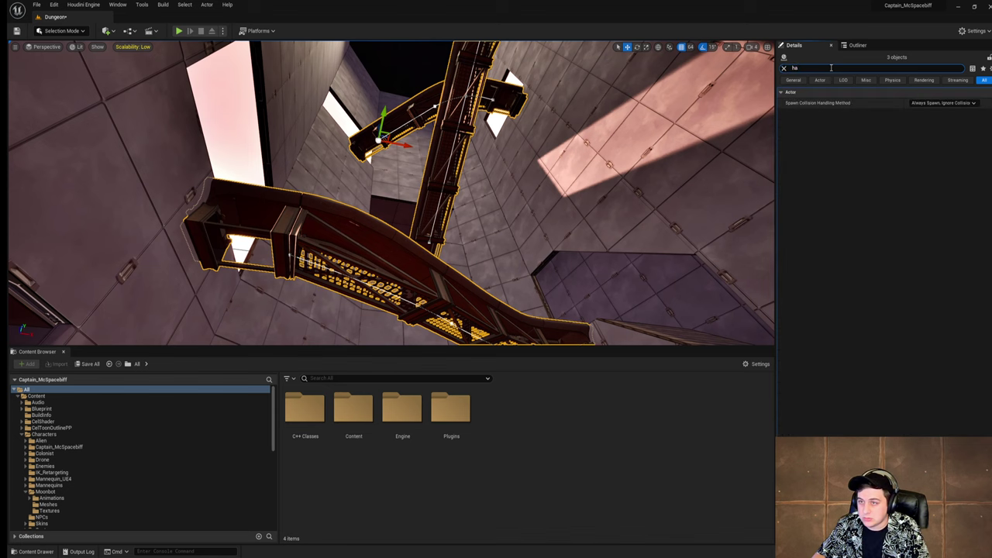
key(BackSpace)
key(BackSpace)
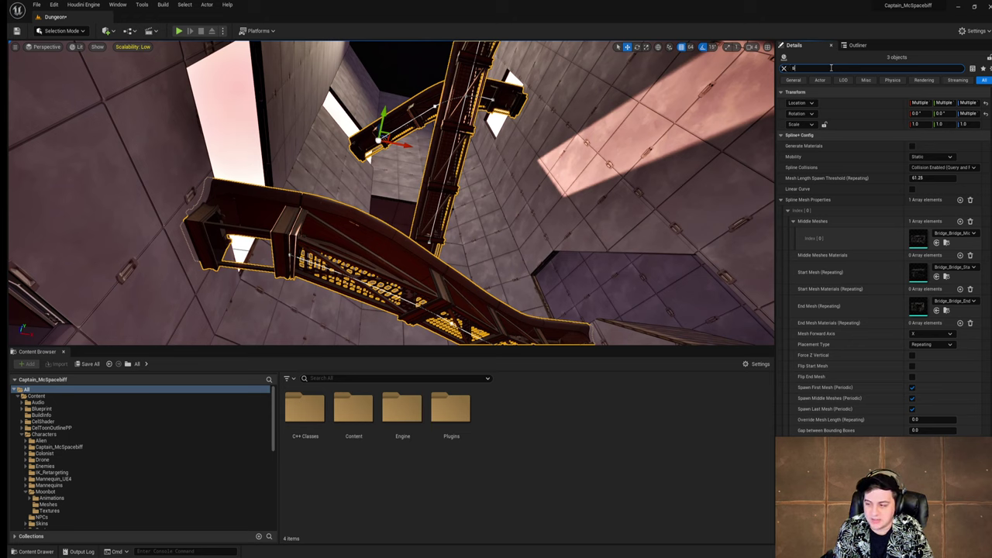
text(sha)
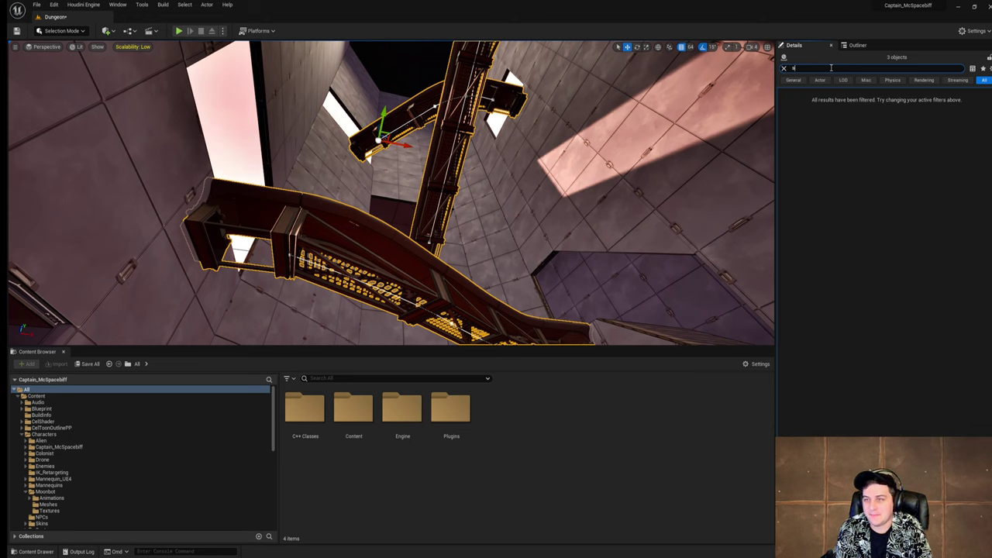
key(BackSpace)
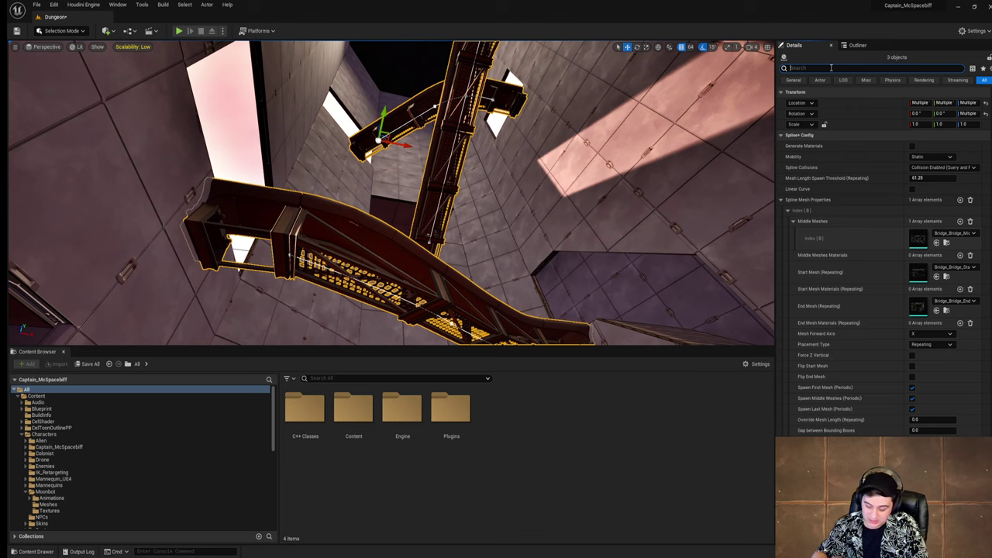
scroll(888, 322, down, 2)
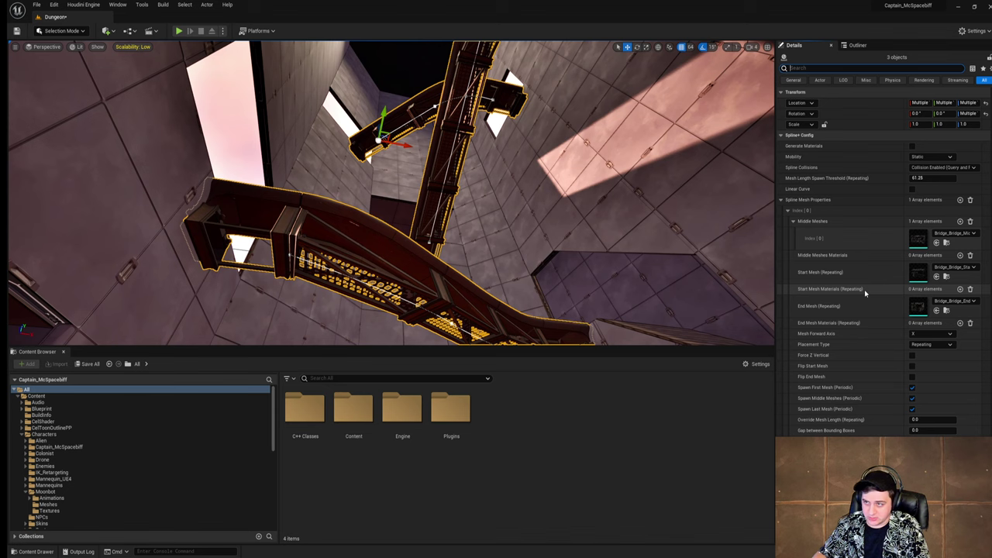
Step: Select only BP_Bridge_mine3, open its start mesh Bridge_Bridge_Start, search that mesh's details for shadow options, and close it
click(436, 159)
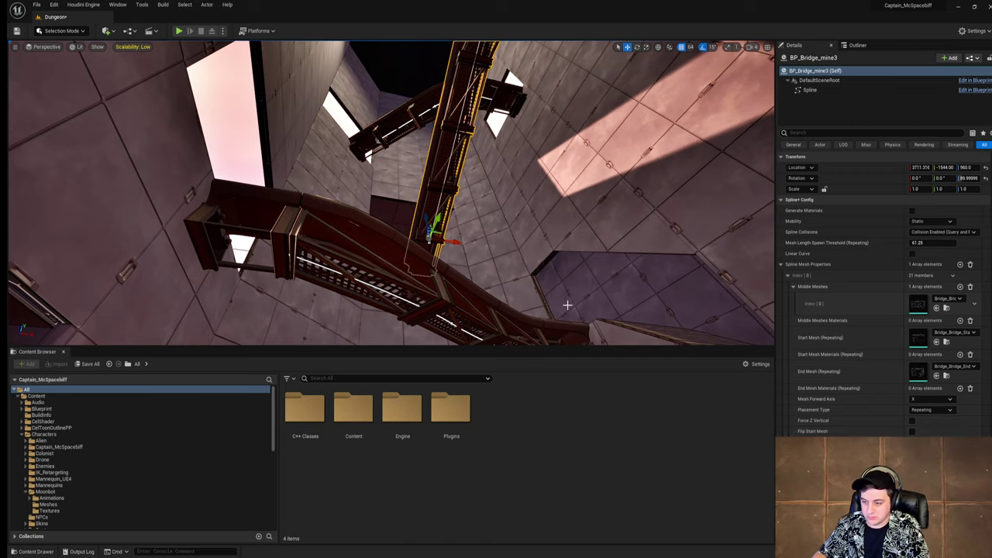
right_drag(567, 305, 689, 299)
right_drag(496, 279, 306, 184)
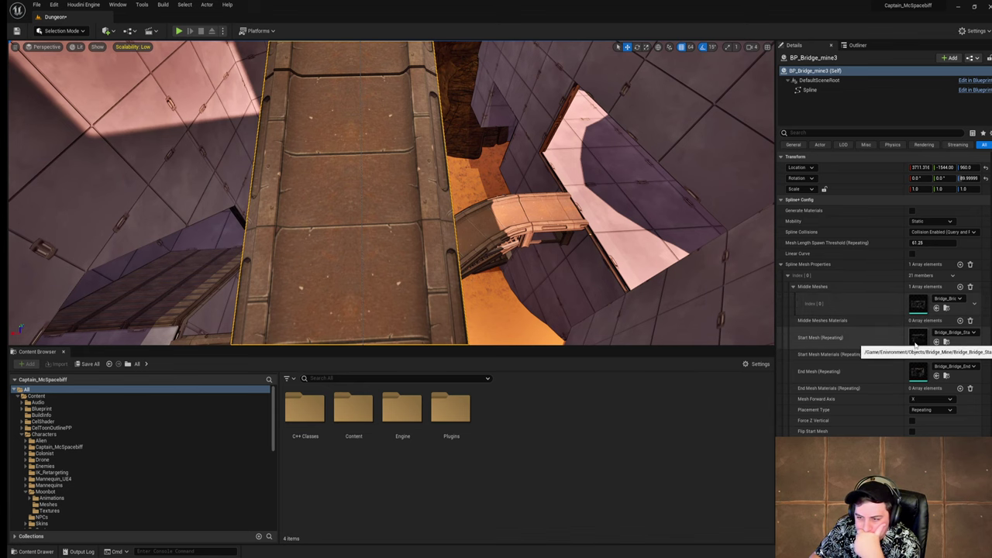
double_click(912, 341)
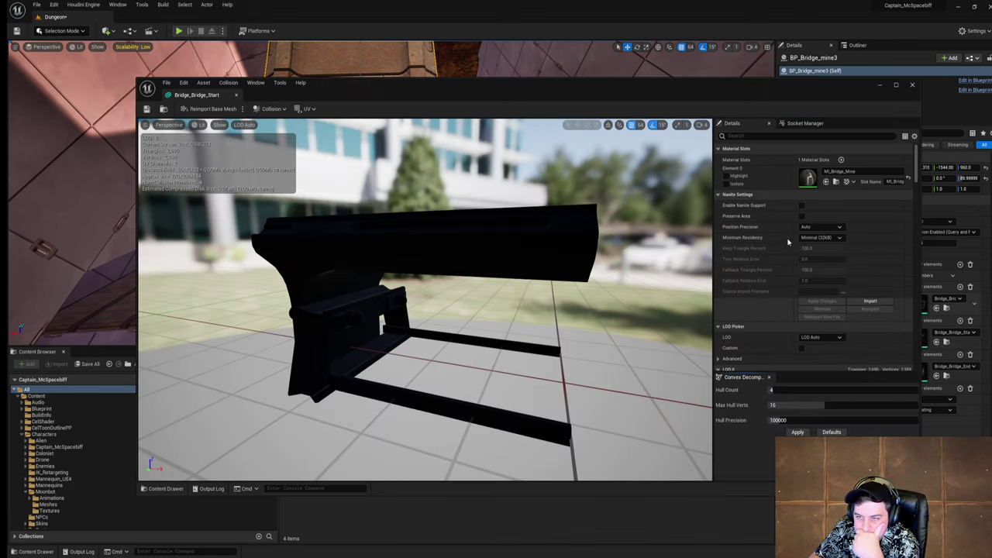
click(759, 136)
text(shad)
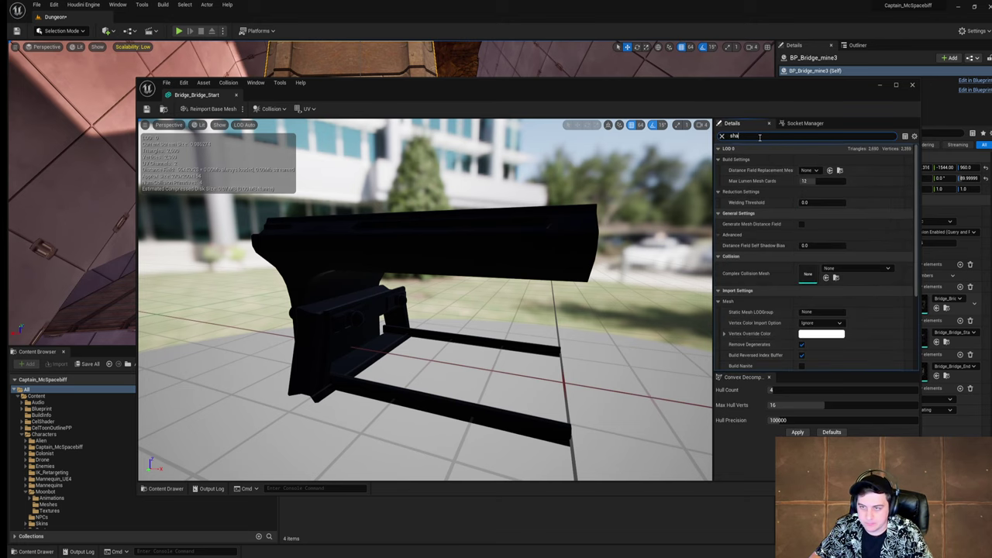
click(911, 85)
Step: Search the project content for "bridge" and select the Bridge_Bridge_End static mesh
click(316, 378)
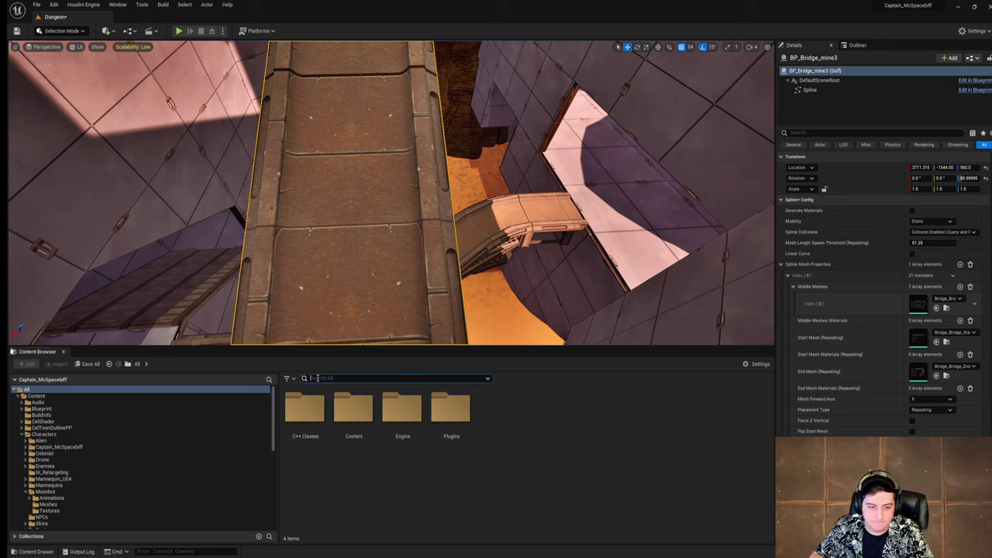
text(bridge)
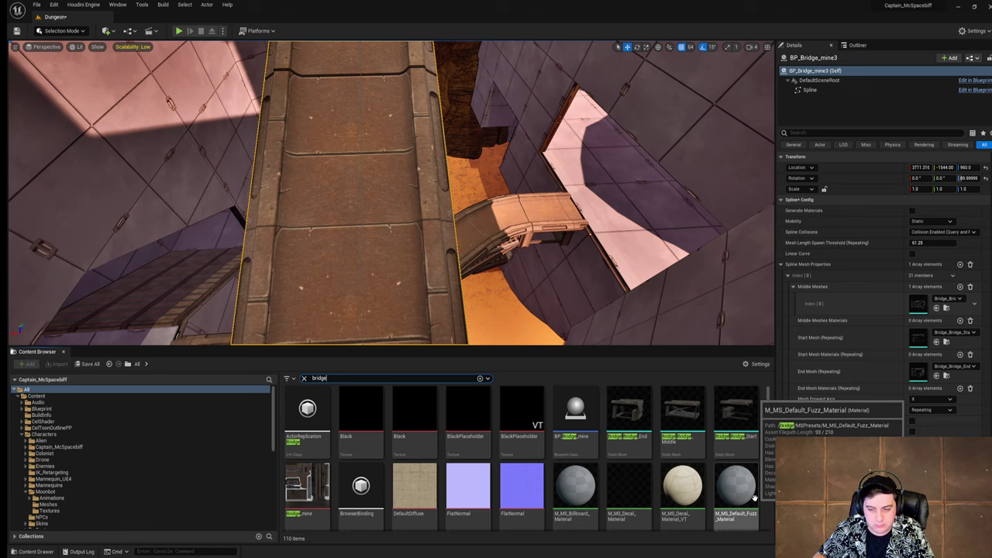
click(628, 418)
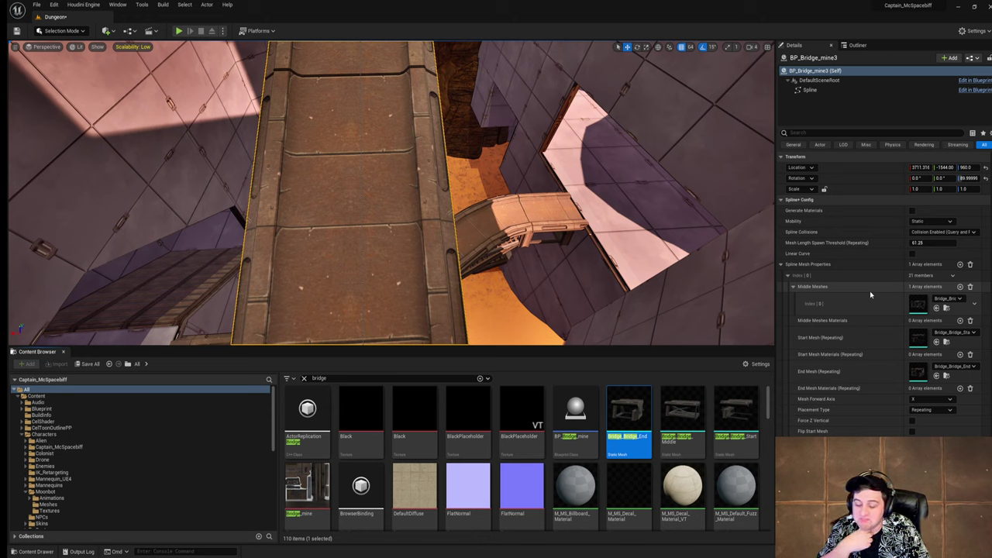
Step: Save the Dungeon level and look through BP_Bridge_mine3's spline mesh settings
click(36, 4)
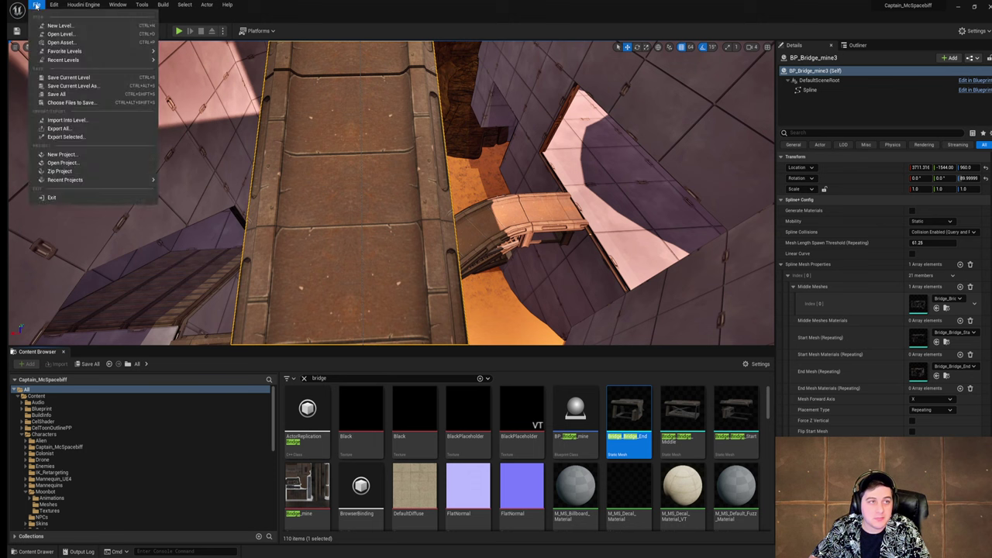
click(60, 78)
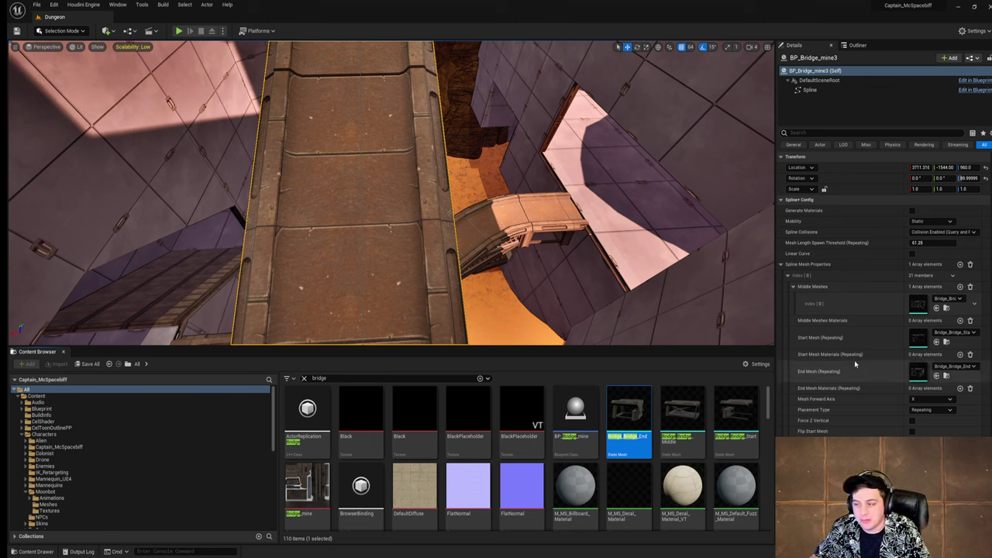
scroll(831, 372, down, 15)
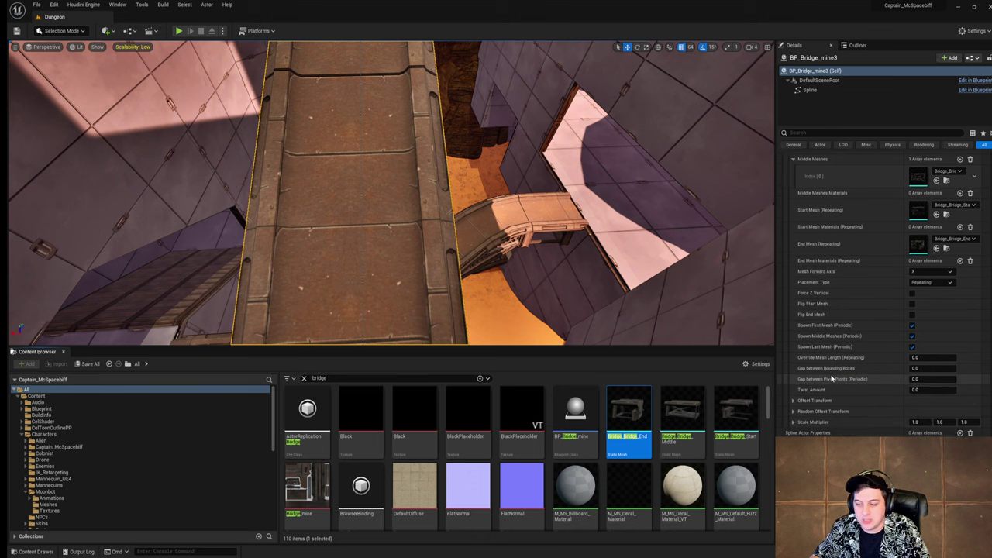
Step: Examine BP_Bridge_mine3's remaining spline mesh, rendering and collision settings for anything that affects shadows
scroll(829, 377, down, 1)
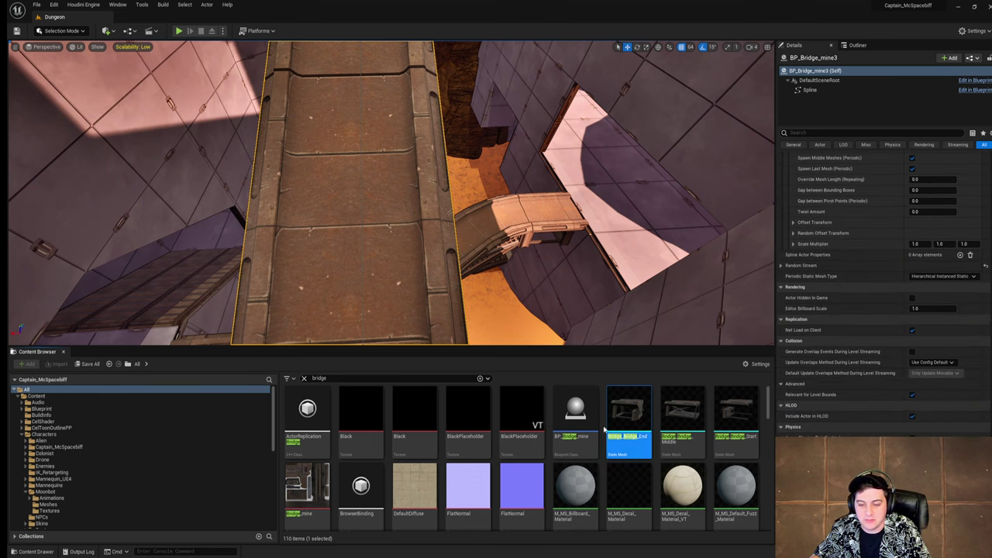
scroll(725, 438, down, 1)
scroll(725, 437, up, 1)
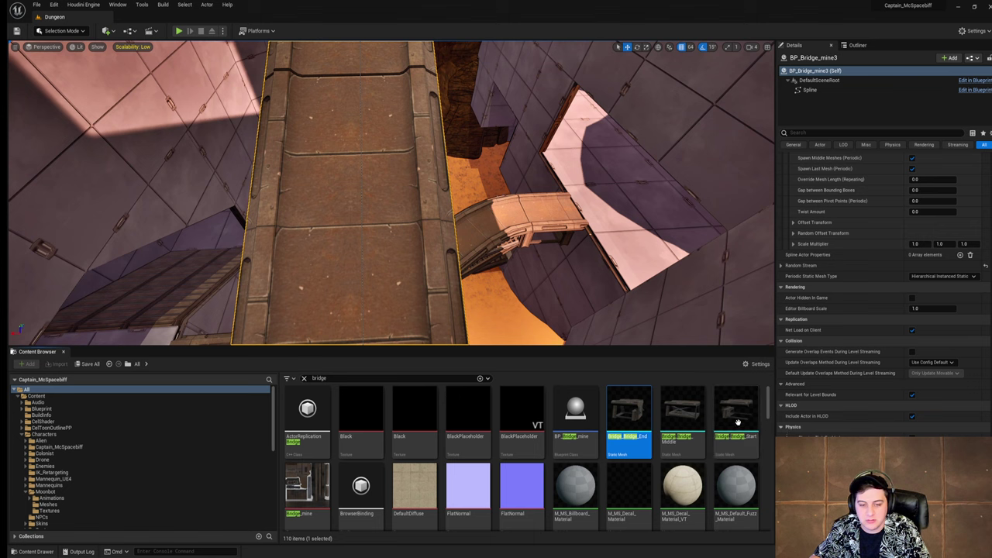
mouse_move(624, 411)
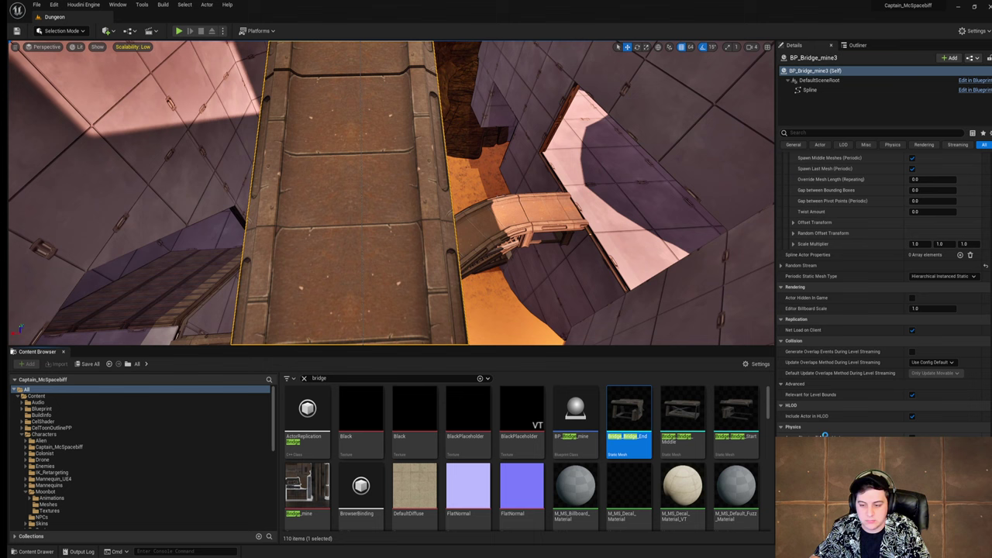
scroll(930, 364, up, 3)
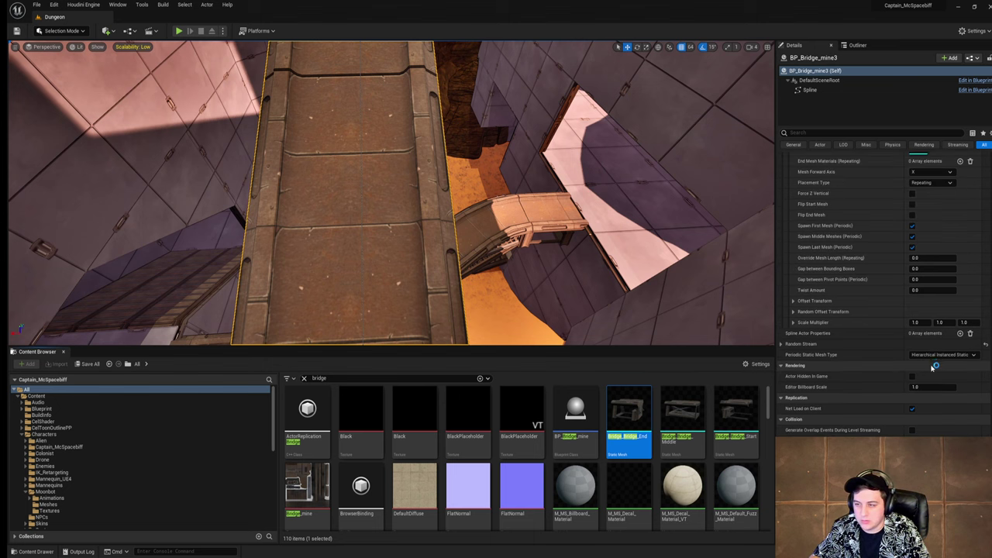
scroll(932, 367, up, 6)
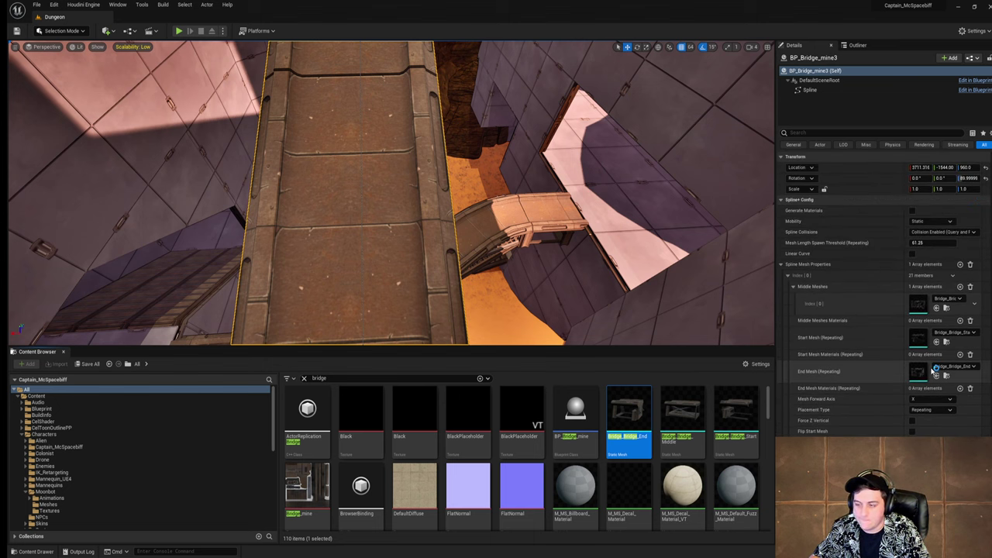
Step: Open the bridge's middle mesh Bridge_Bridge_Middle, look through its build, LOD, collision and import settings, and close it
double_click(917, 303)
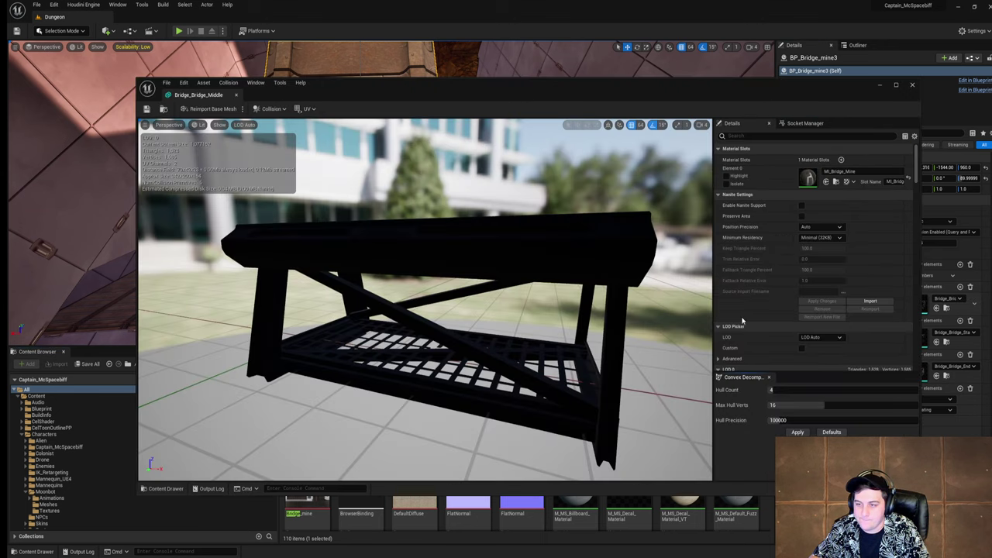
scroll(794, 347, down, 3)
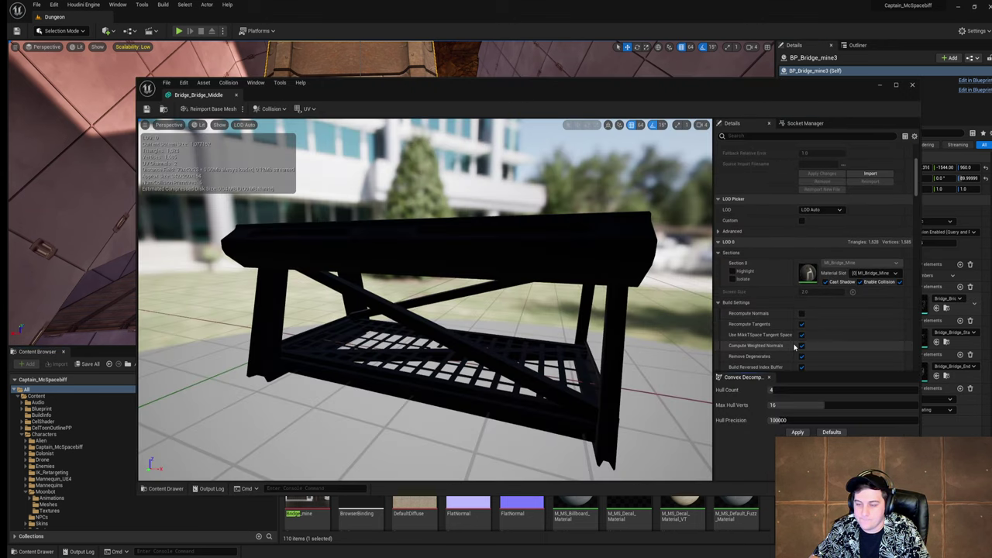
scroll(794, 347, down, 4)
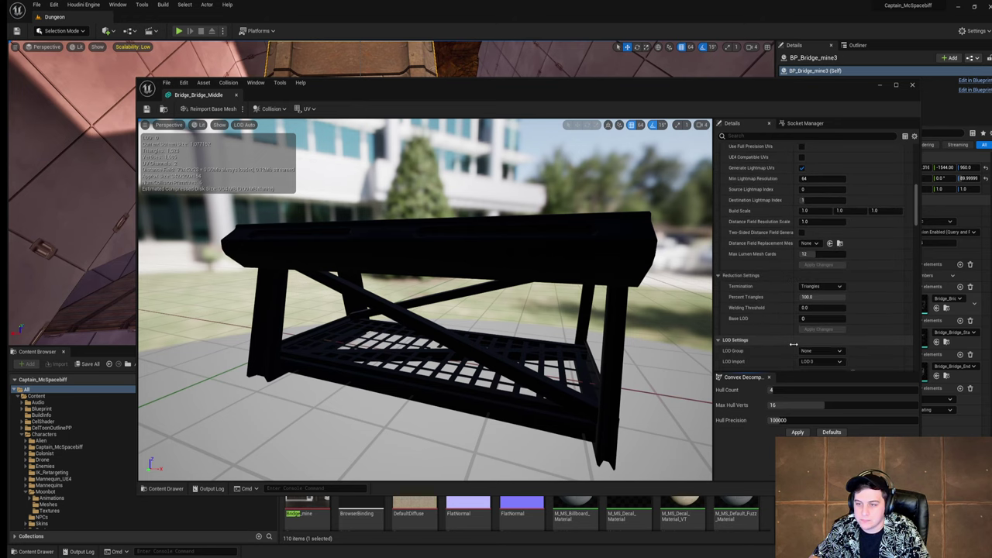
scroll(793, 344, down, 5)
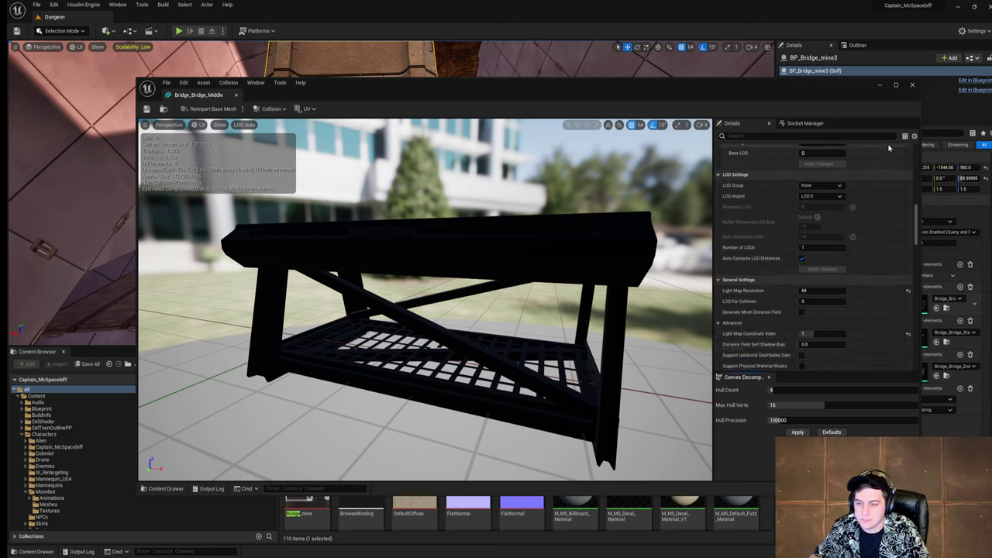
scroll(821, 330, down, 2)
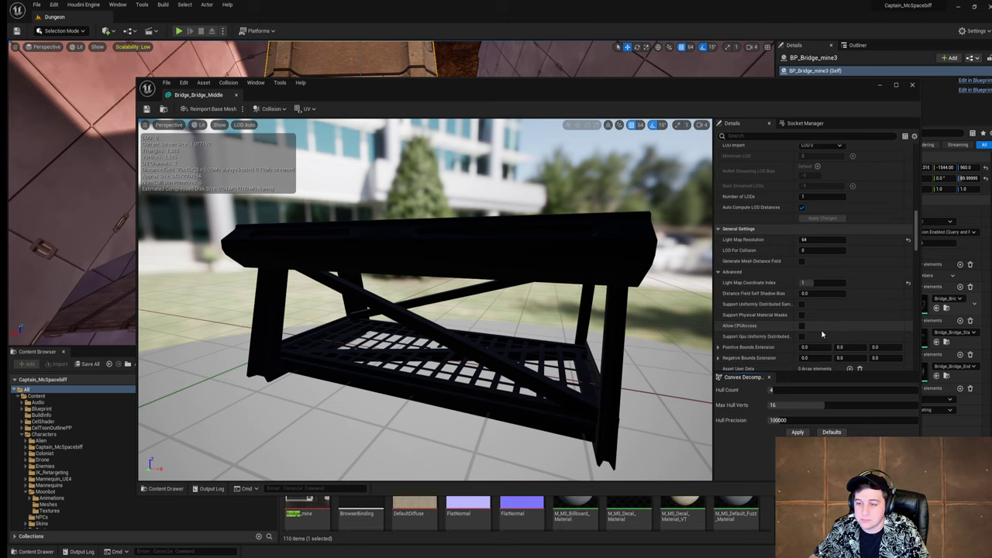
scroll(821, 332, down, 2)
scroll(824, 335, down, 5)
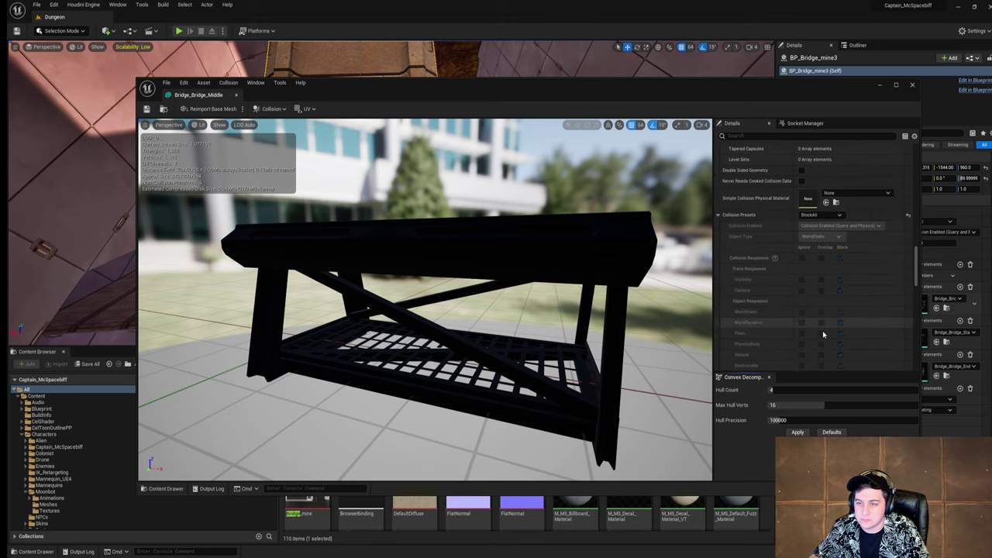
scroll(824, 333, down, 5)
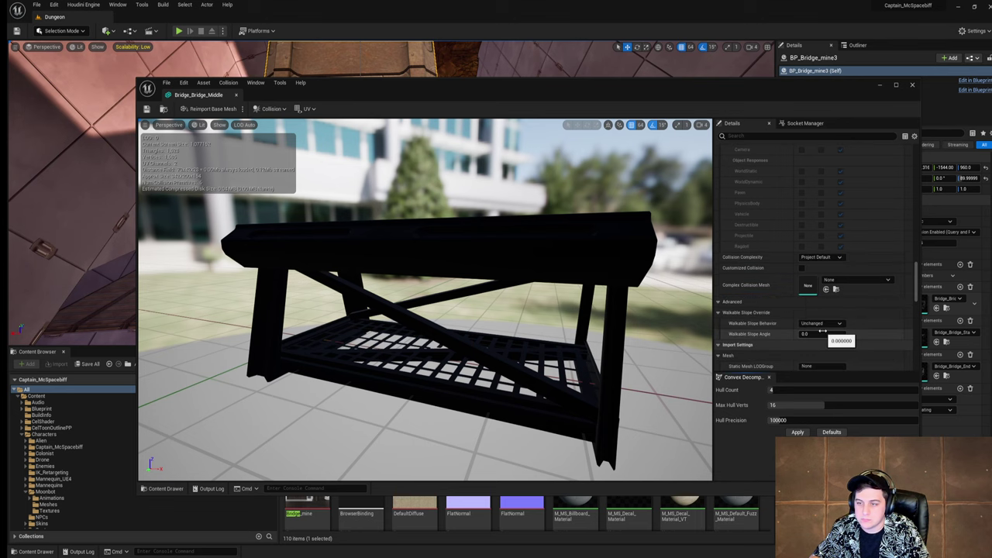
scroll(823, 333, down, 3)
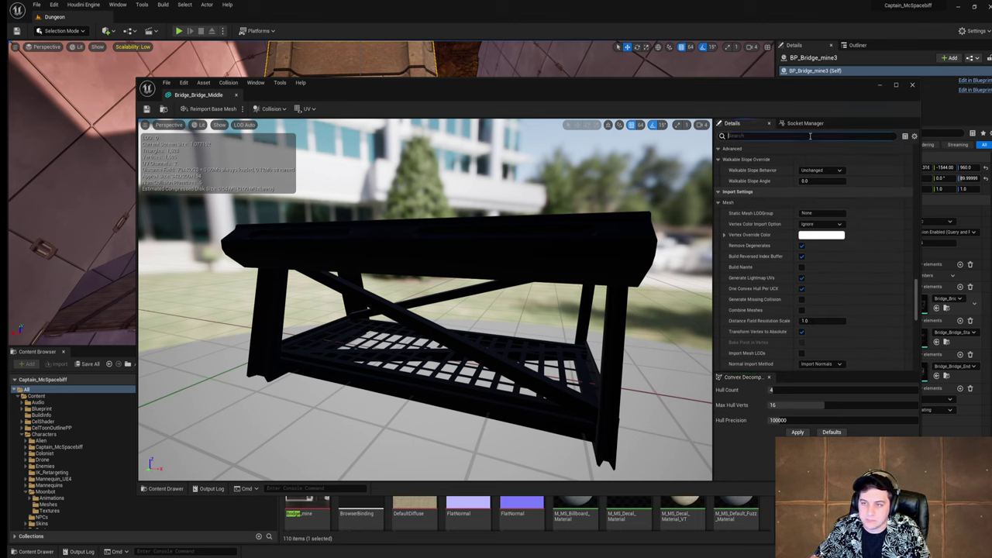
click(911, 83)
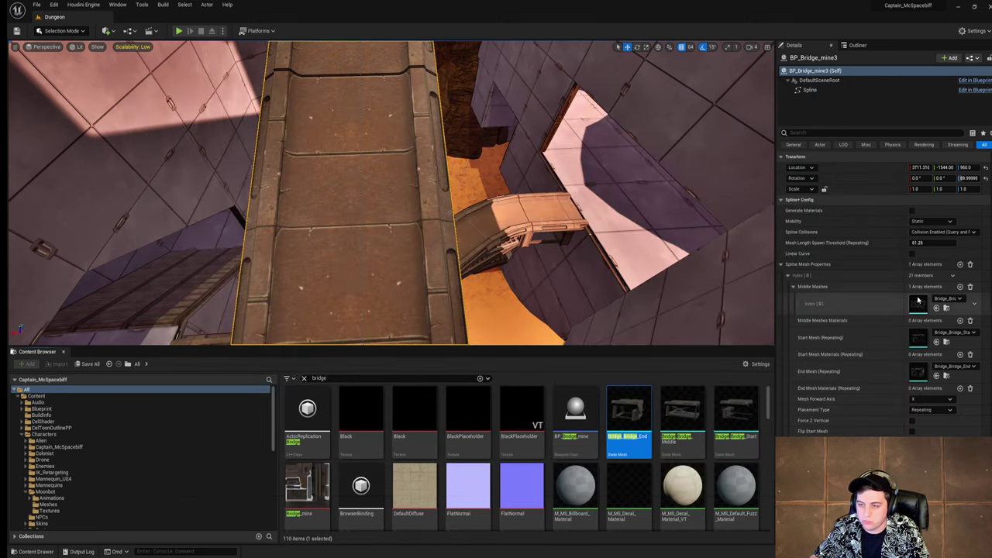
scroll(917, 299, down, 3)
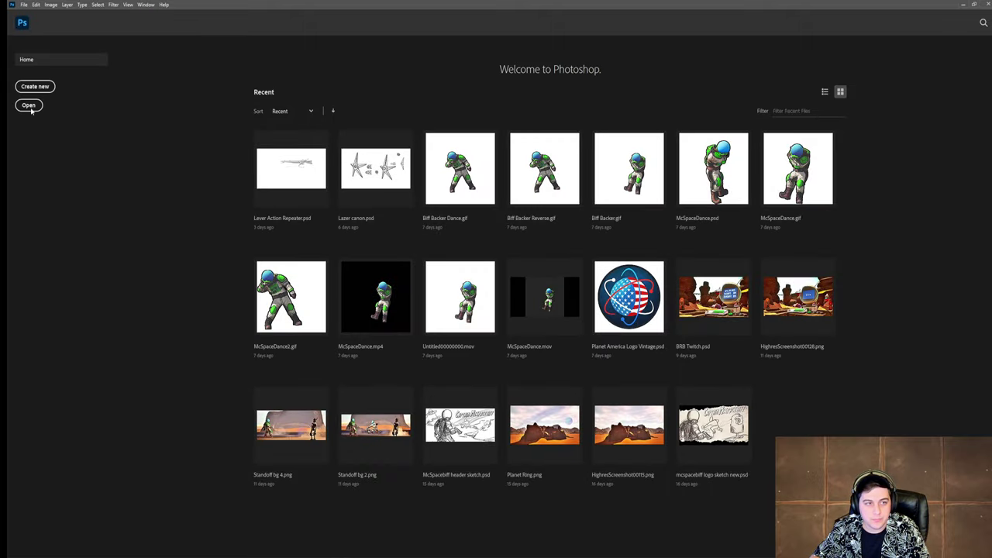
Step: Switch to Photoshop and open Lever Action Repeater.psd for a close look at the rifle sketch
click(306, 172)
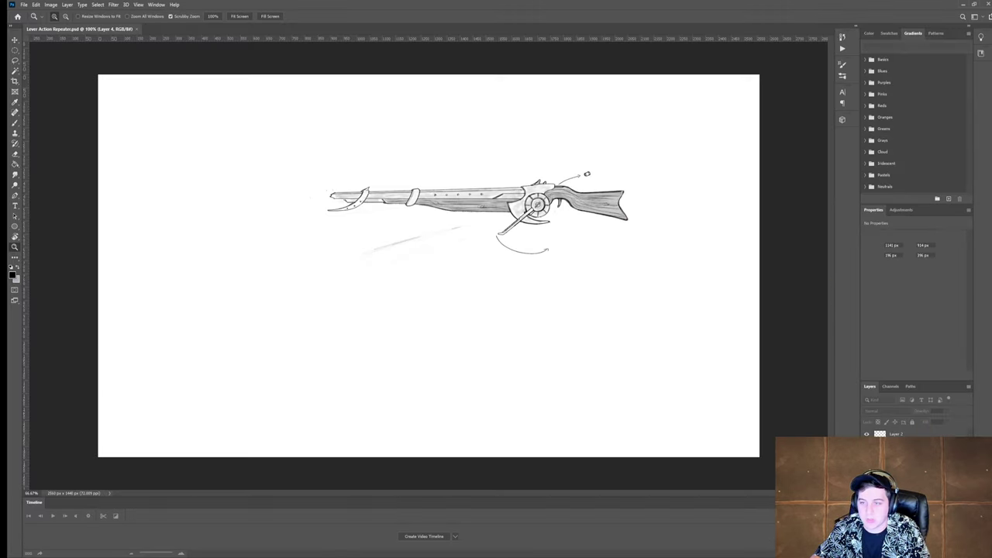
drag(626, 237, 730, 330)
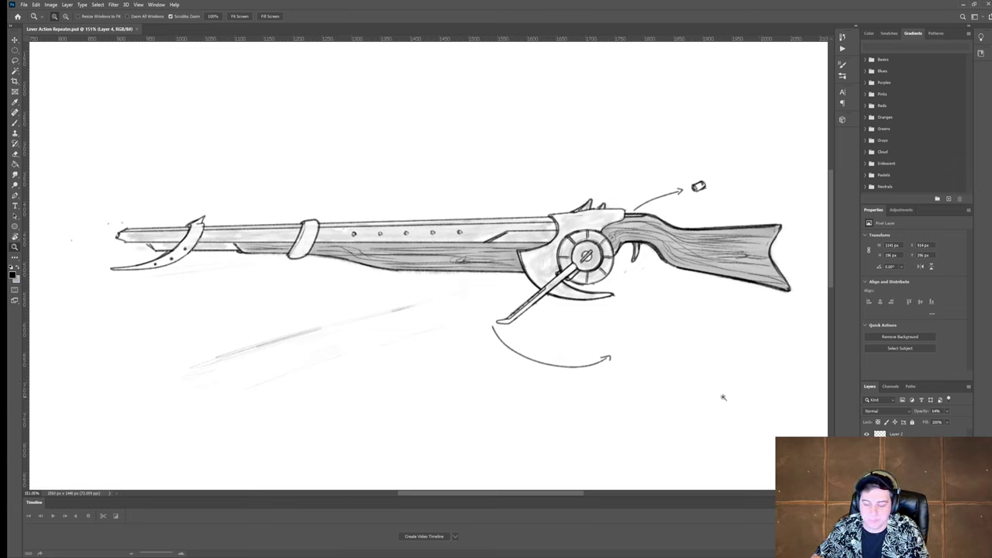
Step: Add a new layer and brush a black cartoon face with round glasses, spiky hair and teeth above the rifle
key(ctrl+shift+alt+n)
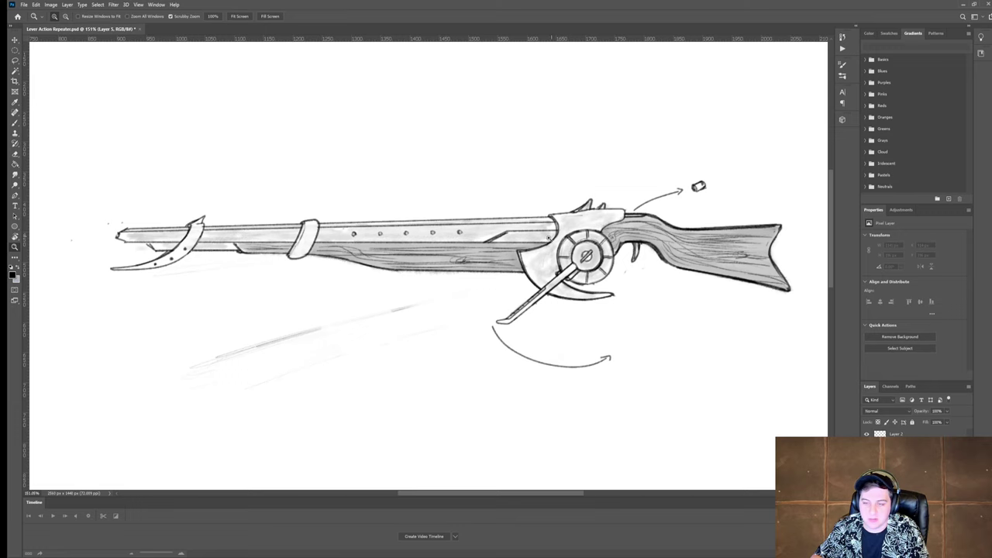
drag(548, 235, 541, 251)
alt+click(401, 275)
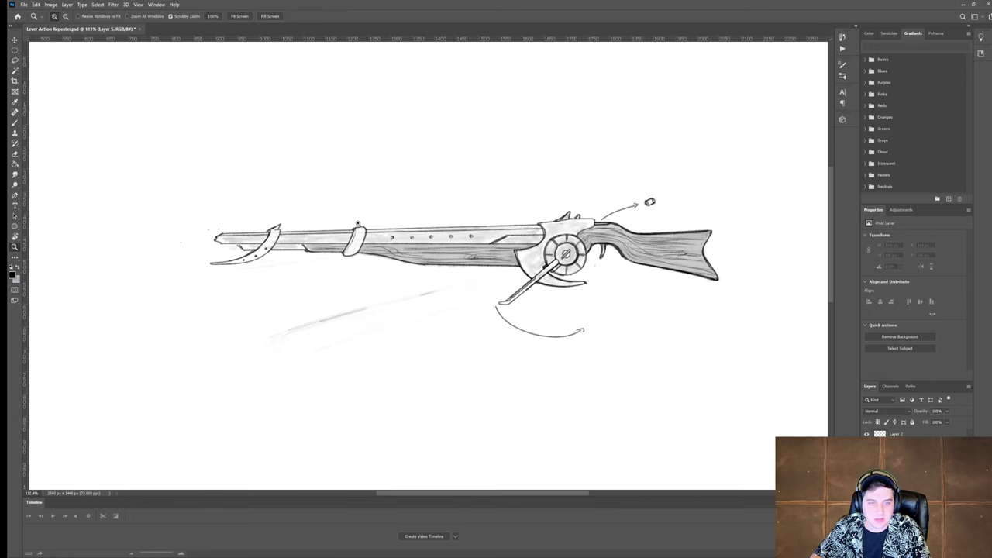
key(b)
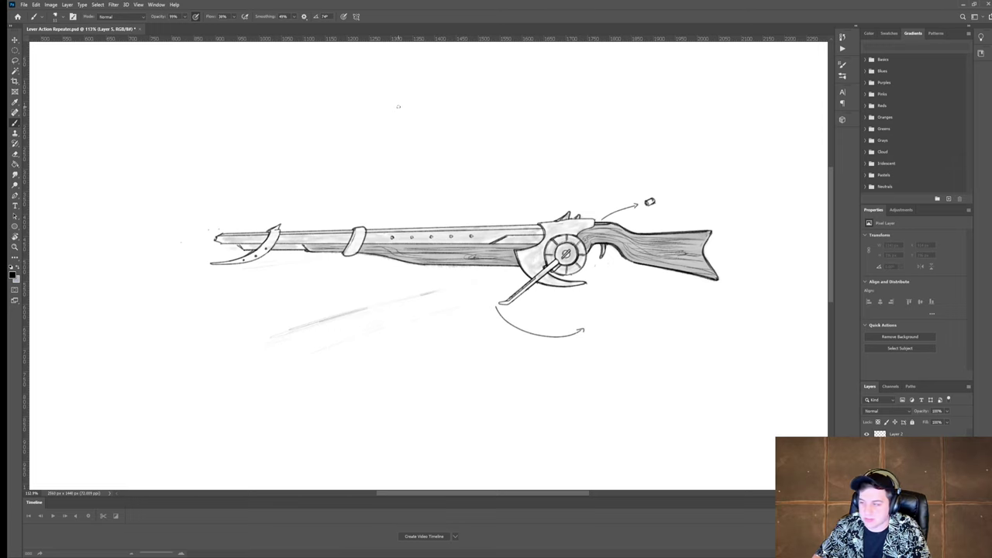
mouse_move(400, 109)
mouse_down()
mouse_move(408, 163)
mouse_move(403, 147)
mouse_move(431, 154)
mouse_move(421, 144)
mouse_move(436, 160)
mouse_move(442, 149)
mouse_move(390, 152)
mouse_move(409, 155)
mouse_move(412, 142)
mouse_move(413, 153)
mouse_move(412, 129)
mouse_move(375, 138)
mouse_move(389, 164)
mouse_move(452, 123)
mouse_move(417, 132)
mouse_move(431, 170)
mouse_move(462, 130)
mouse_move(476, 147)
mouse_up()
mouse_move(376, 138)
mouse_down()
mouse_move(391, 146)
mouse_move(386, 171)
mouse_move(431, 178)
mouse_move(409, 184)
mouse_move(437, 178)
mouse_up()
mouse_move(385, 136)
mouse_down()
mouse_move(408, 107)
mouse_move(432, 101)
mouse_move(470, 125)
mouse_move(477, 148)
mouse_move(465, 167)
mouse_up()
drag(391, 178, 415, 200)
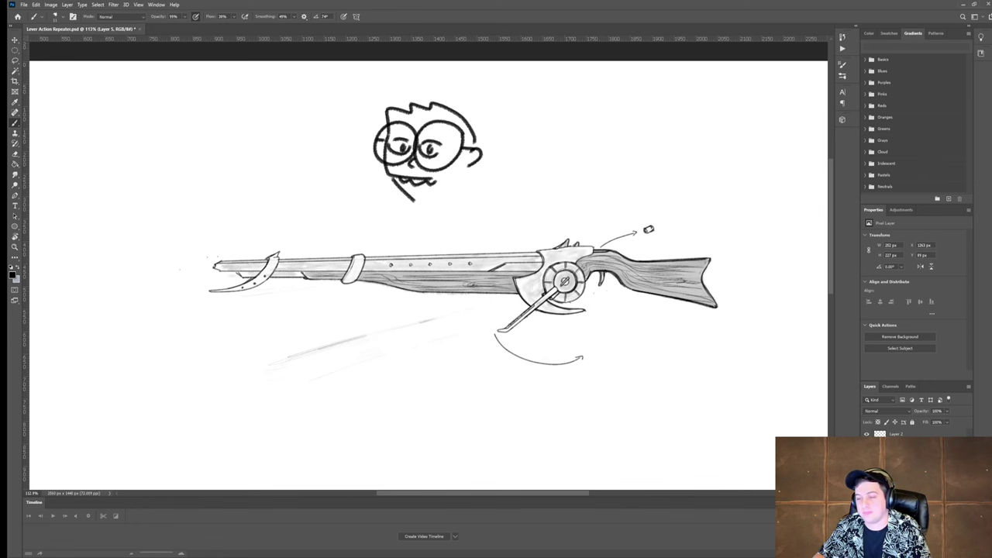
Step: Delete the layer with the cartoon face and make Layer 4 active again
key(Delete)
click(961, 6)
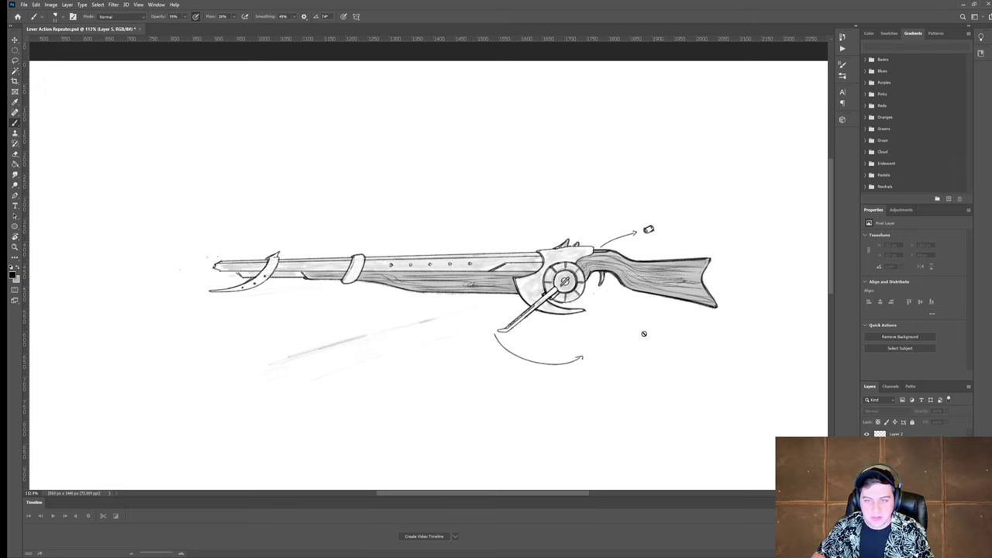
click(898, 457)
key(z)
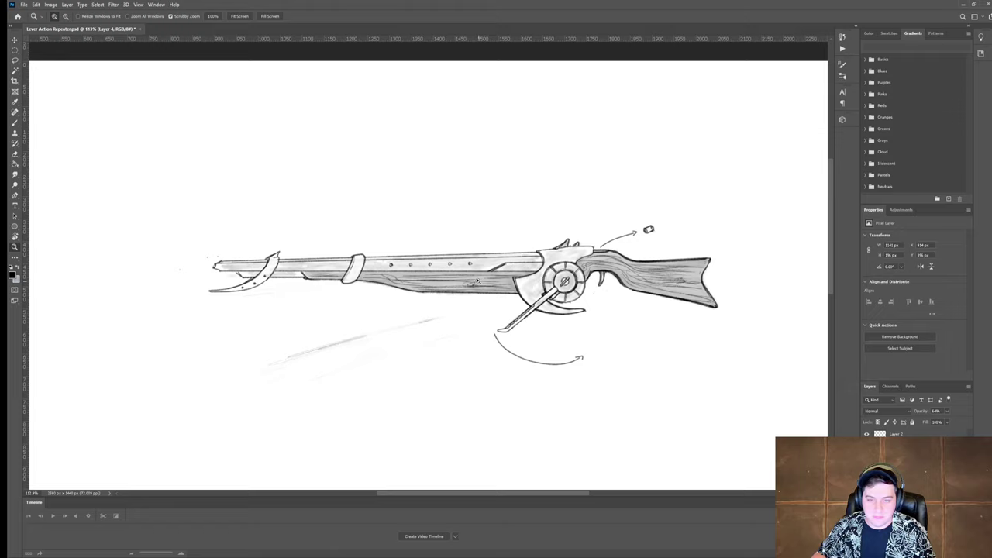
mouse_move(477, 279)
mouse_down()
mouse_move(523, 283)
mouse_move(481, 283)
mouse_up()
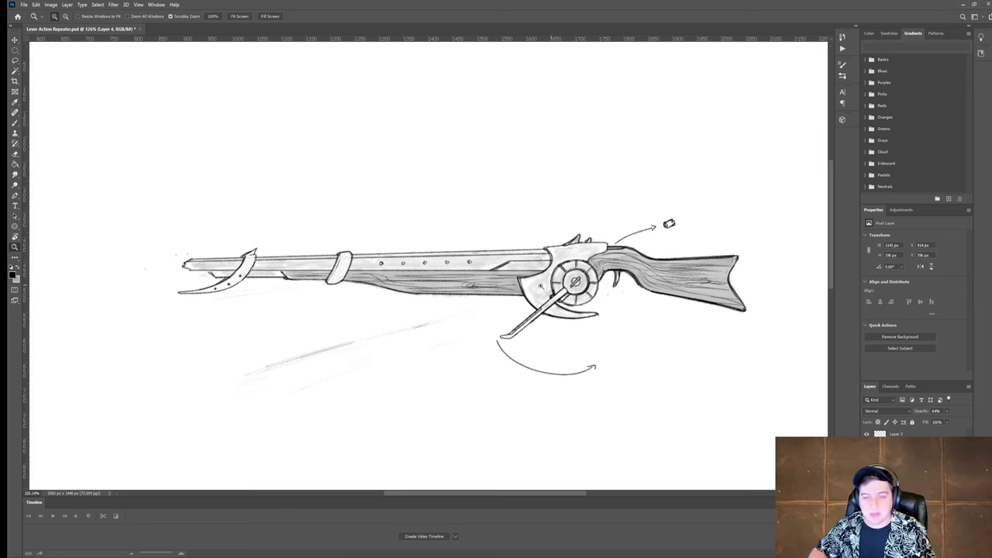
Step: Examine the lever-action rifle sketch at closer zoom and switch to Unreal Editor
mouse_move(548, 312)
mouse_down()
mouse_move(577, 312)
mouse_move(547, 312)
mouse_up()
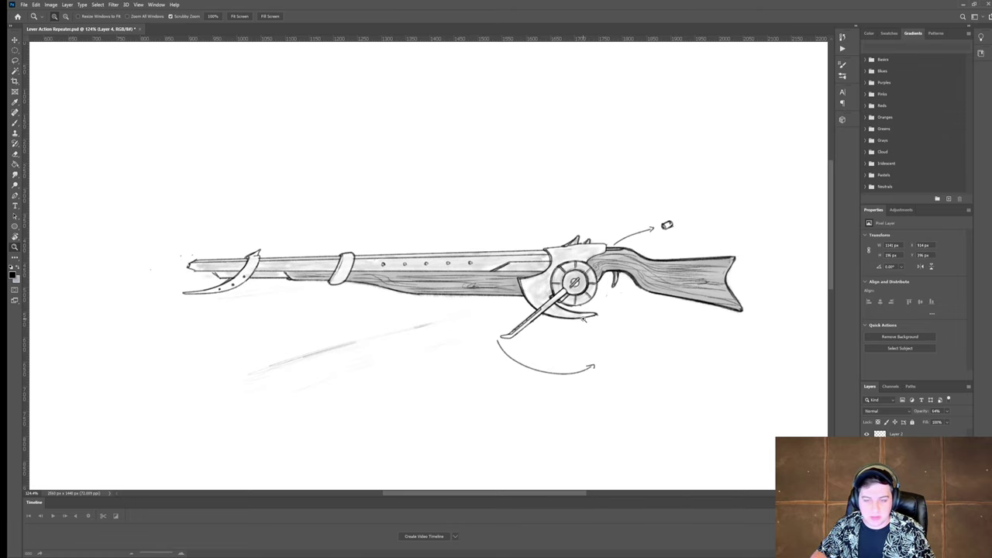
drag(583, 320, 595, 313)
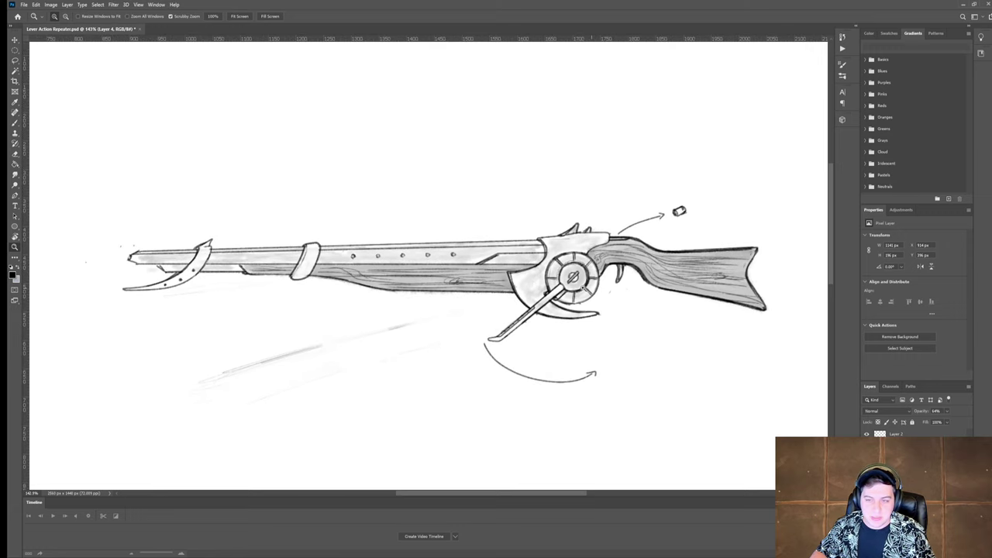
click(962, 5)
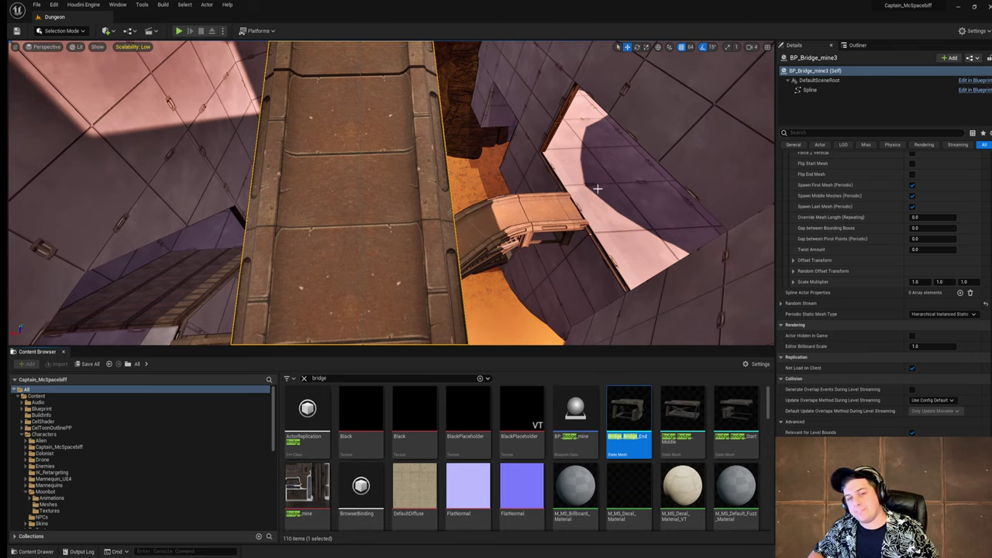
Step: Inspect the bridges inside the walled shaft and save the Dungeon level
right_drag(596, 188, 124, 194)
key(w)
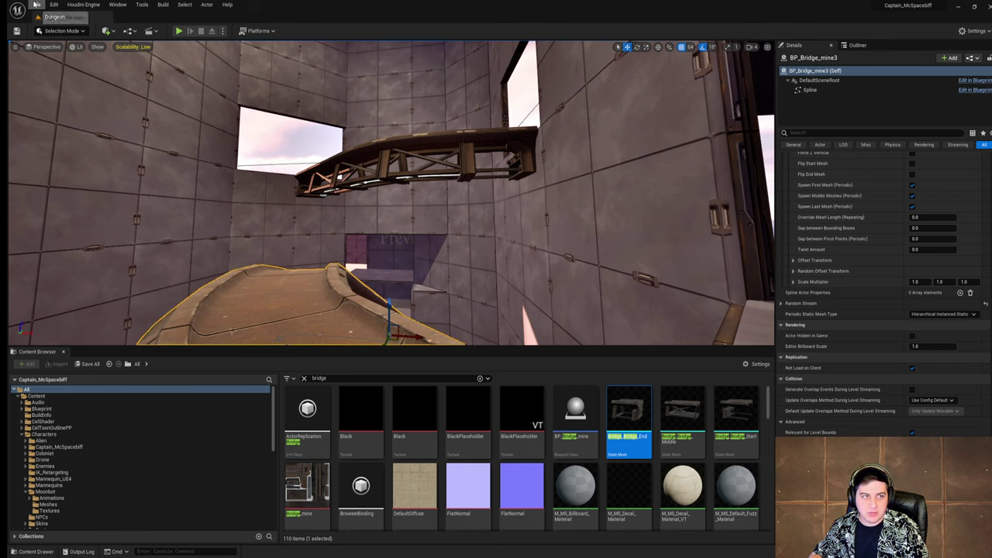
click(36, 5)
click(93, 76)
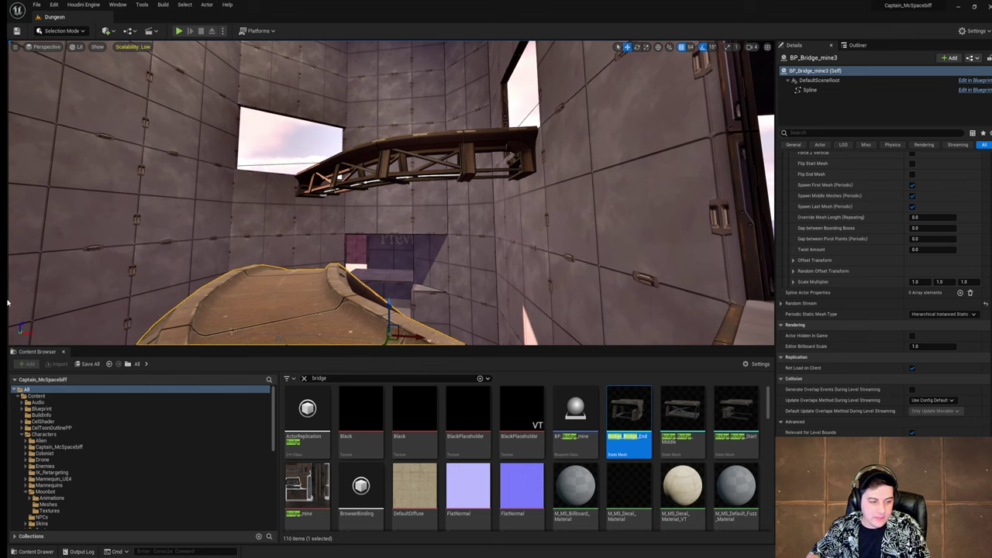
Step: Search the computer for "shotgun" and check the model files in the Shotgun folder's Mesh subfolder
key(super)
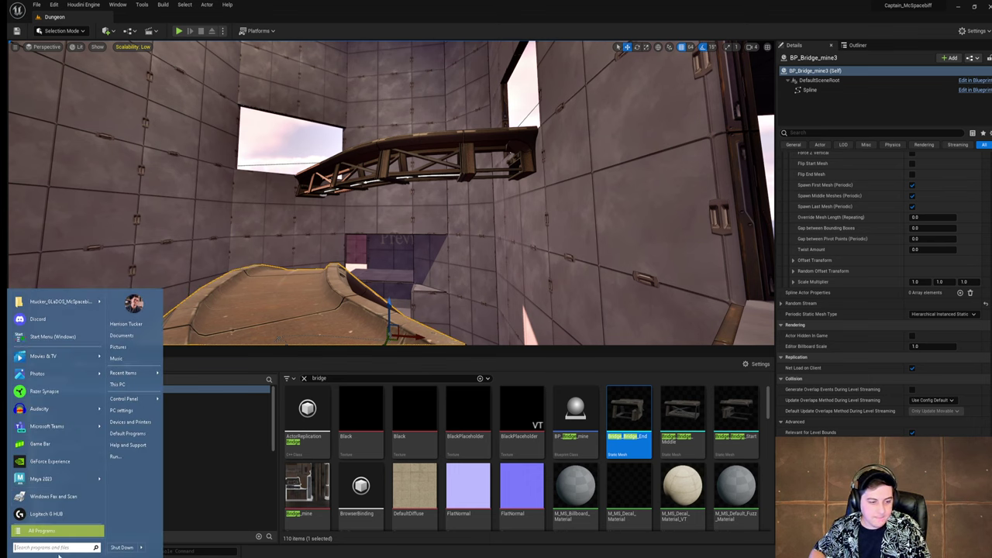
text(shot)
text(gun)
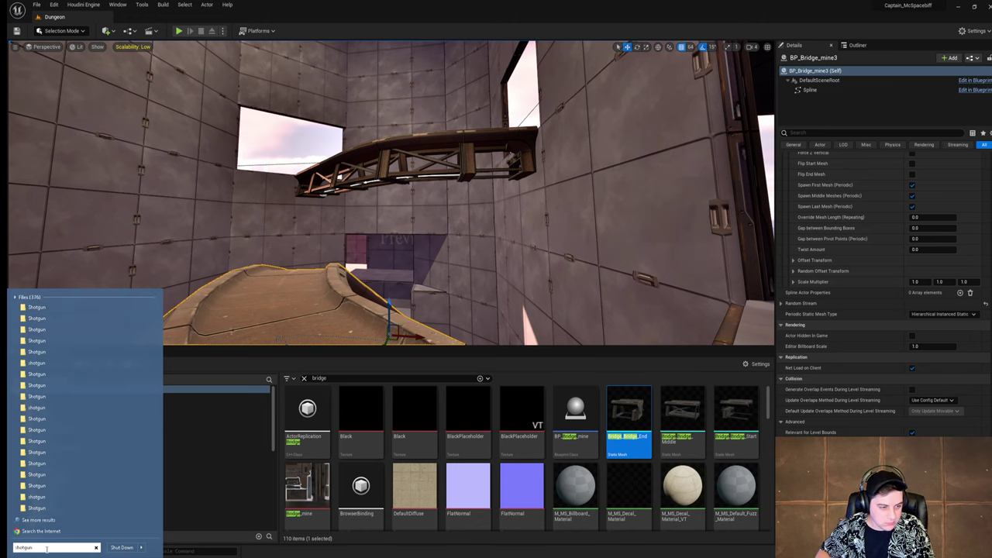
click(36, 309)
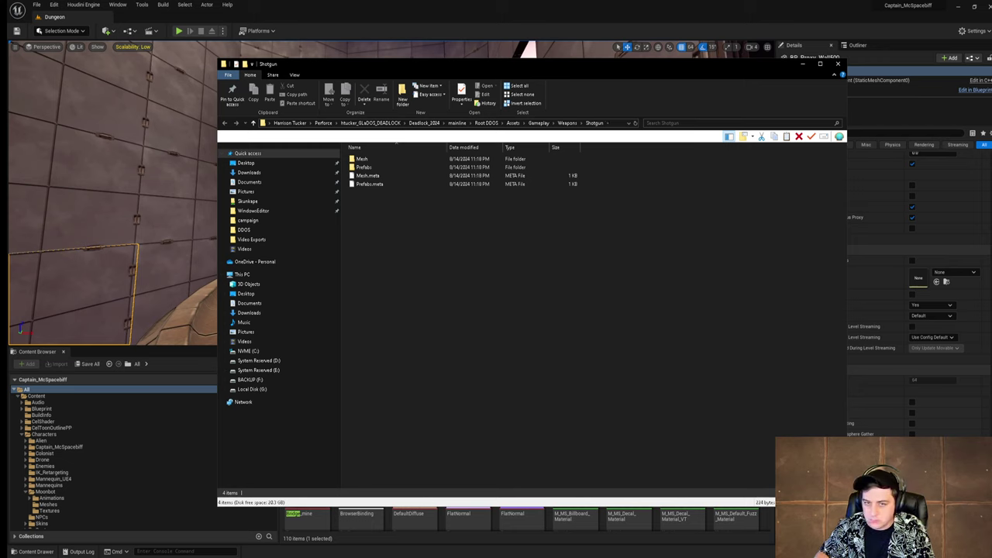
double_click(380, 160)
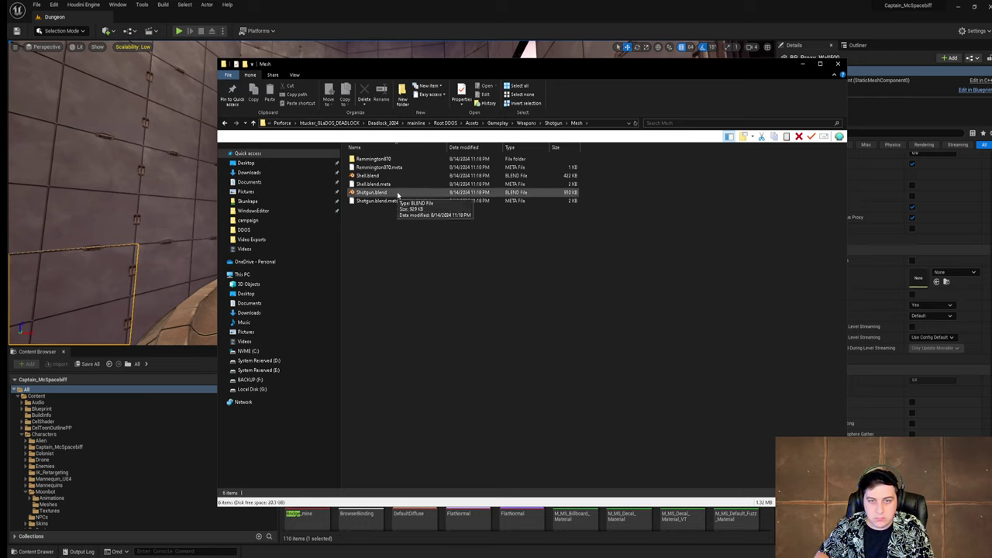
click(837, 63)
key(super)
text(q)
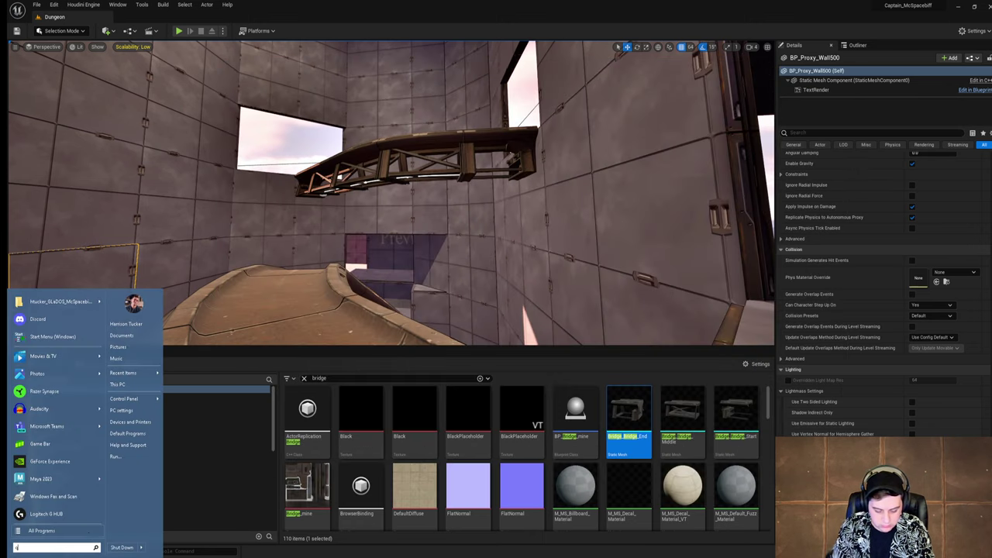
text(uad ba)
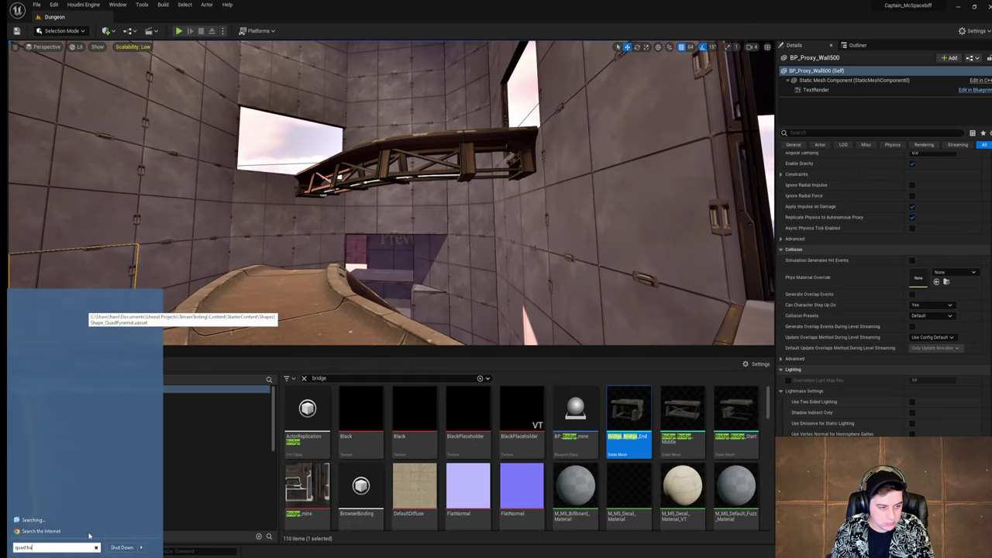
key(BackSpace)
key(BackSpace)
key(BackSpace)
key(BackSpace)
key(BackSpace)
key(BackSpace)
key(BackSpace)
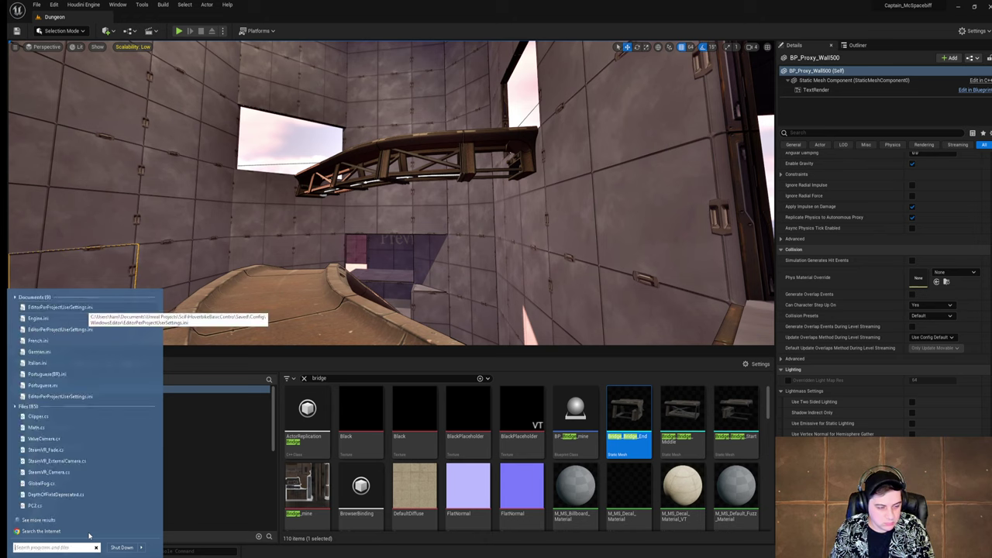
Step: Search the computer for "shotgun" again and browse the full list of results for a weapon model
text(shotggun)
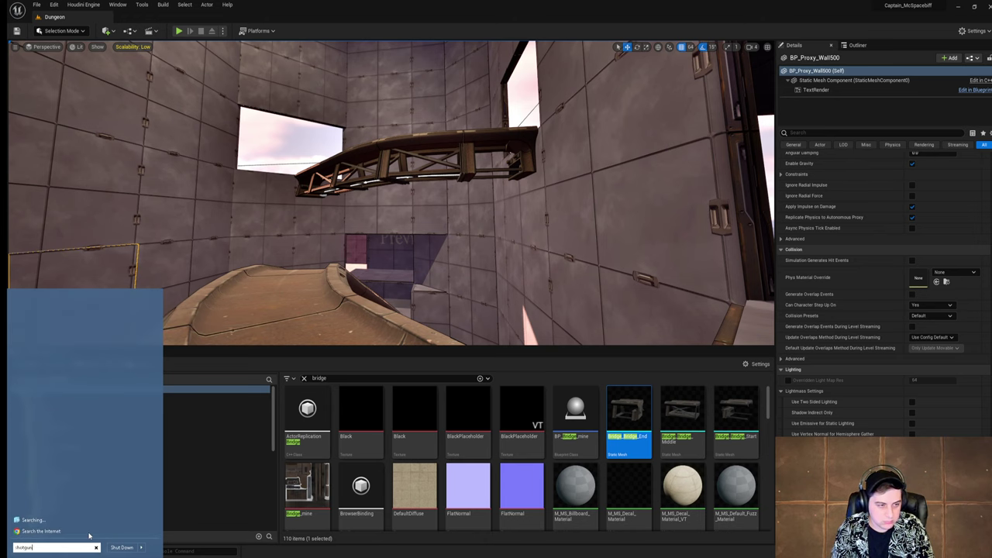
click(37, 519)
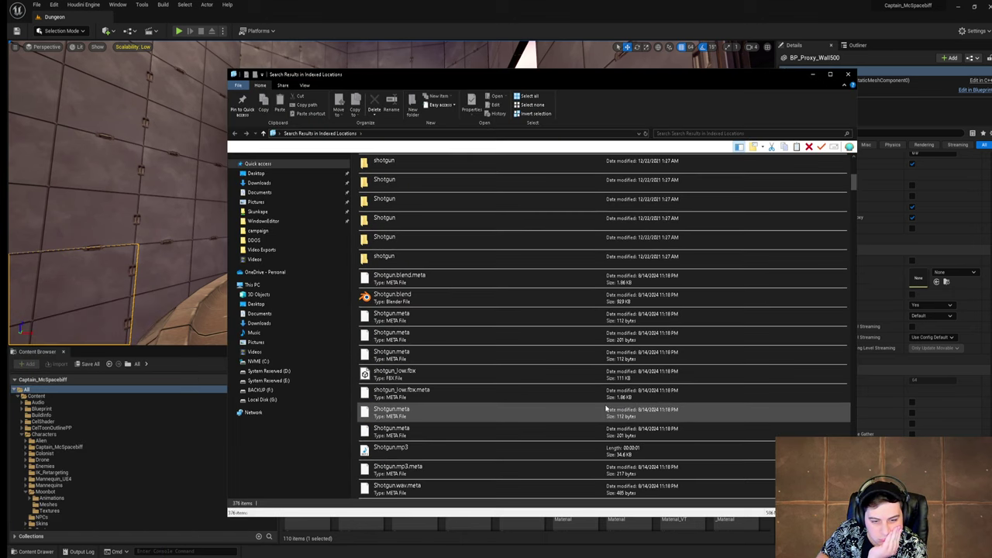
scroll(607, 408, down, 10)
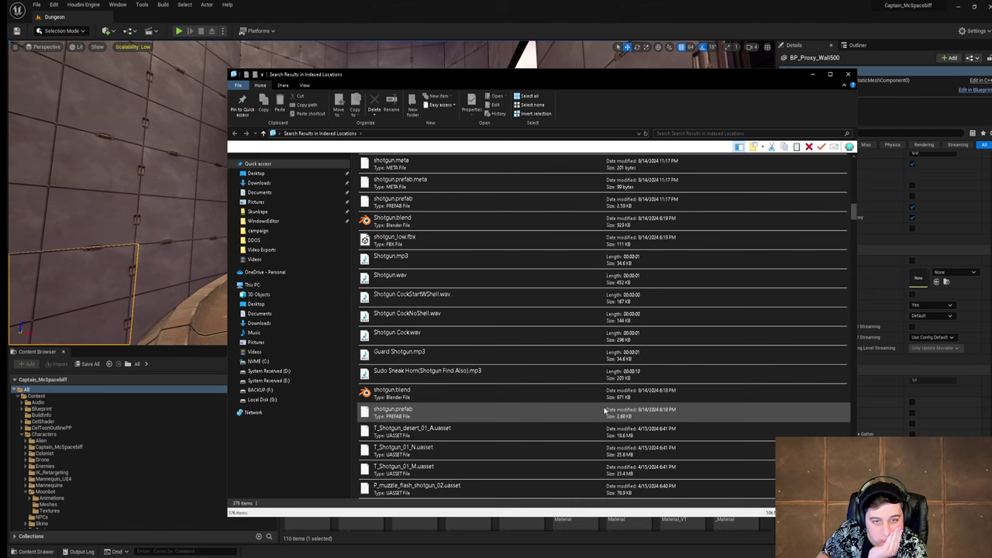
scroll(604, 410, down, 15)
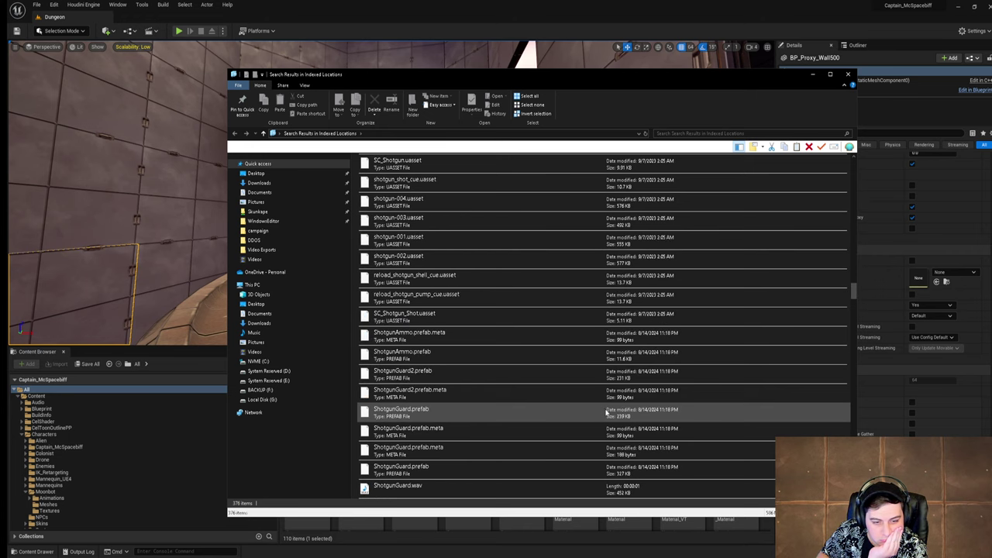
scroll(606, 413, down, 15)
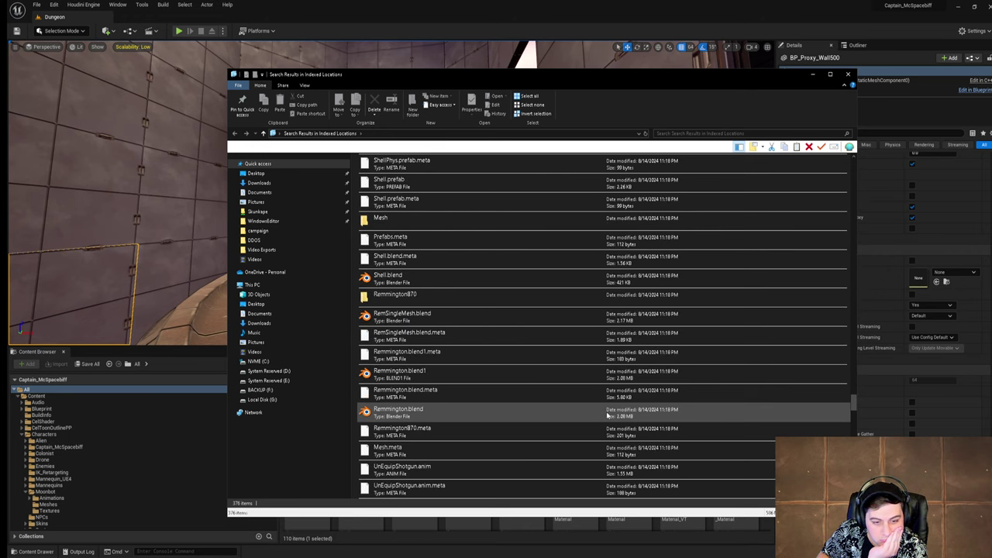
scroll(607, 415, down, 15)
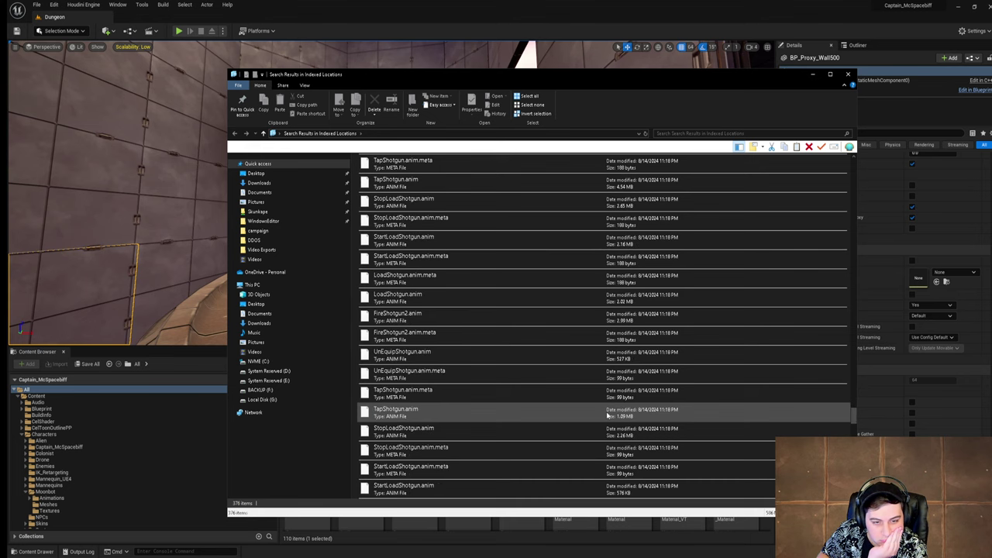
scroll(607, 415, down, 15)
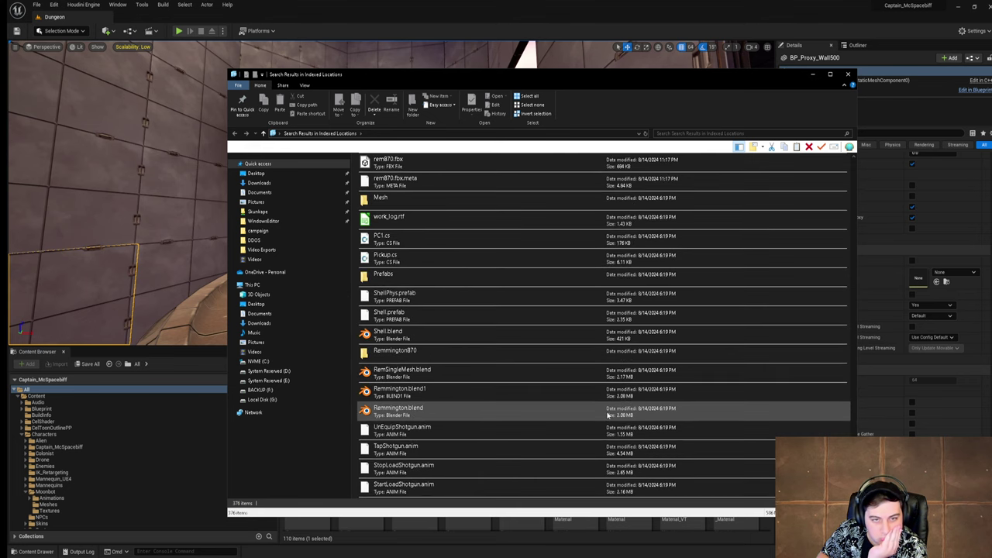
click(848, 73)
Step: Search all project assets for "shotgun", review the matches and clear the search
click(310, 380)
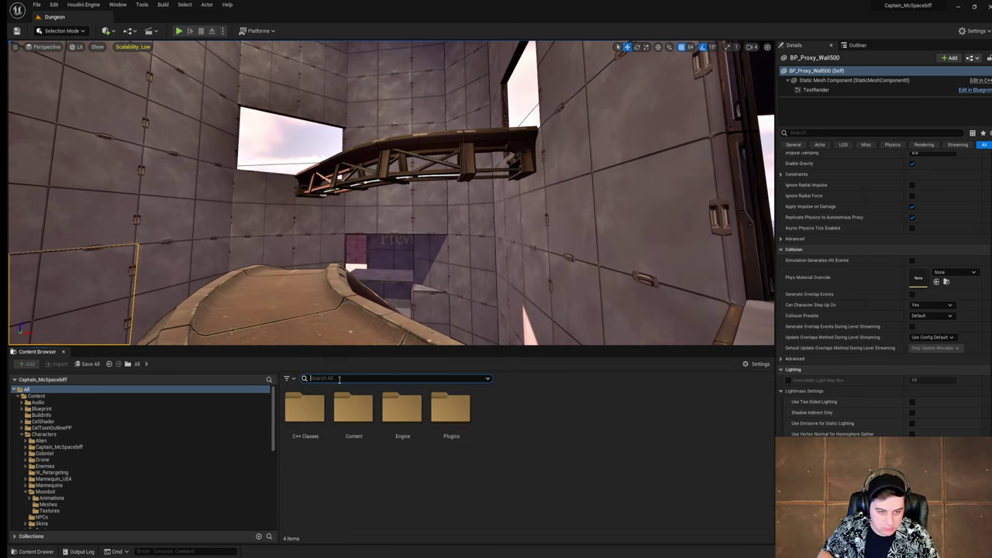
text(shot)
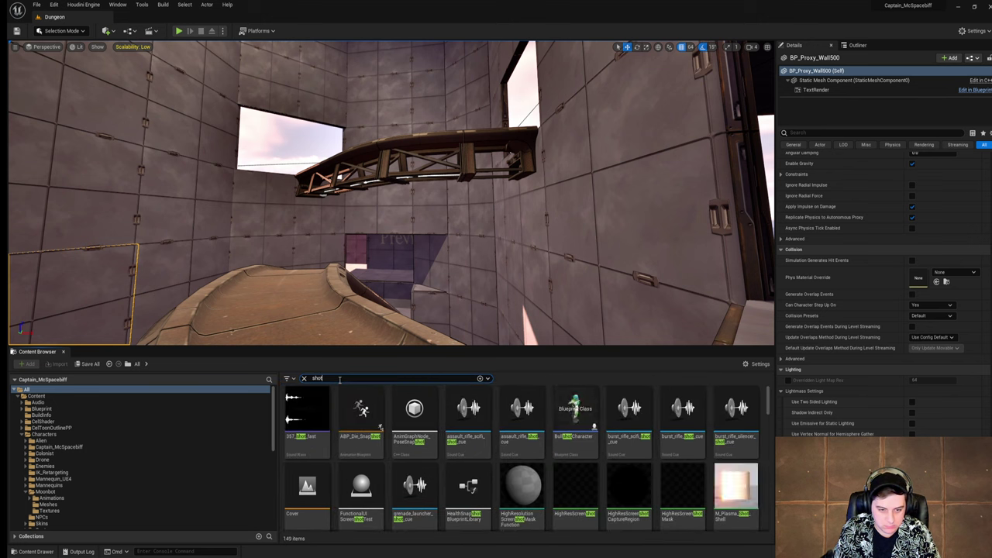
text(g)
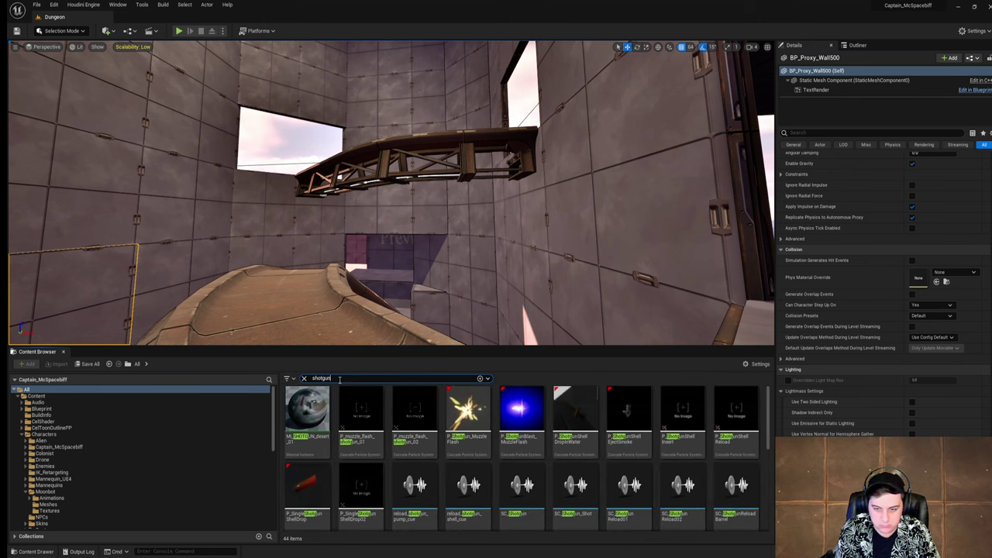
text(un)
scroll(631, 503, down, 5)
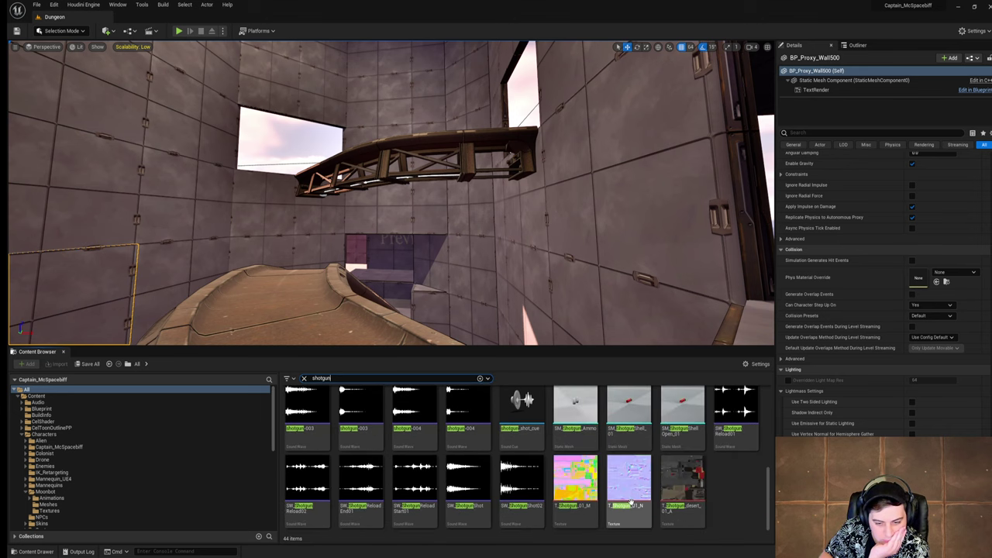
click(304, 379)
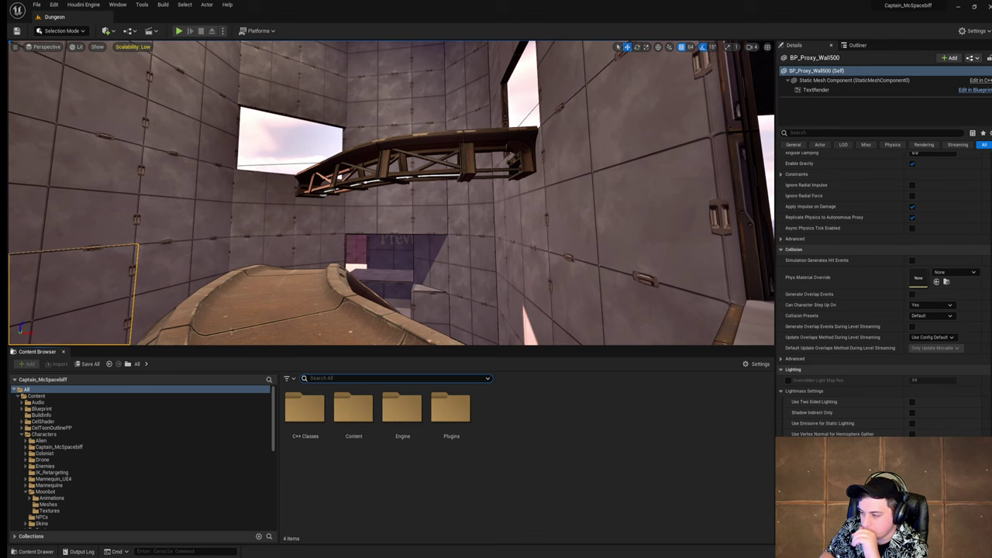
key(super+e)
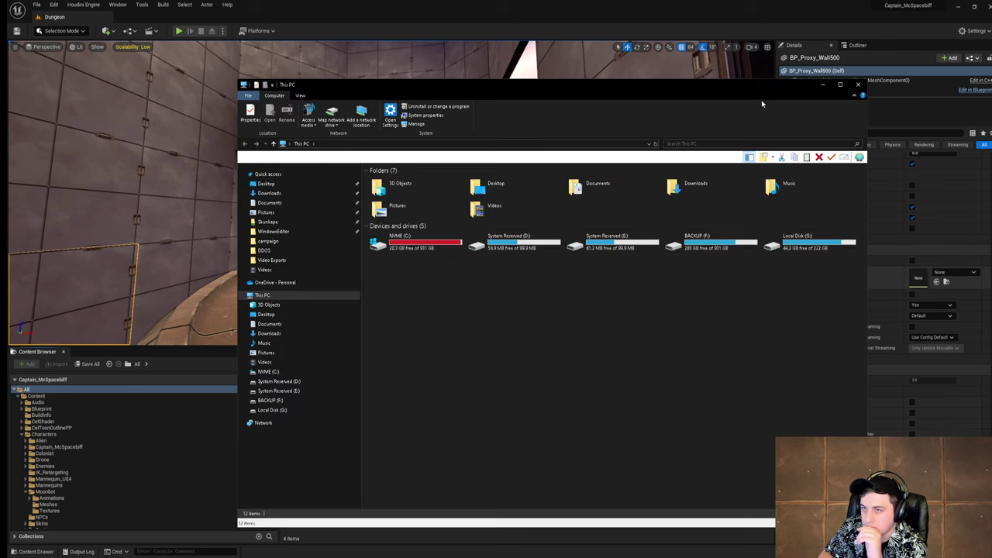
key(alt+Tab)
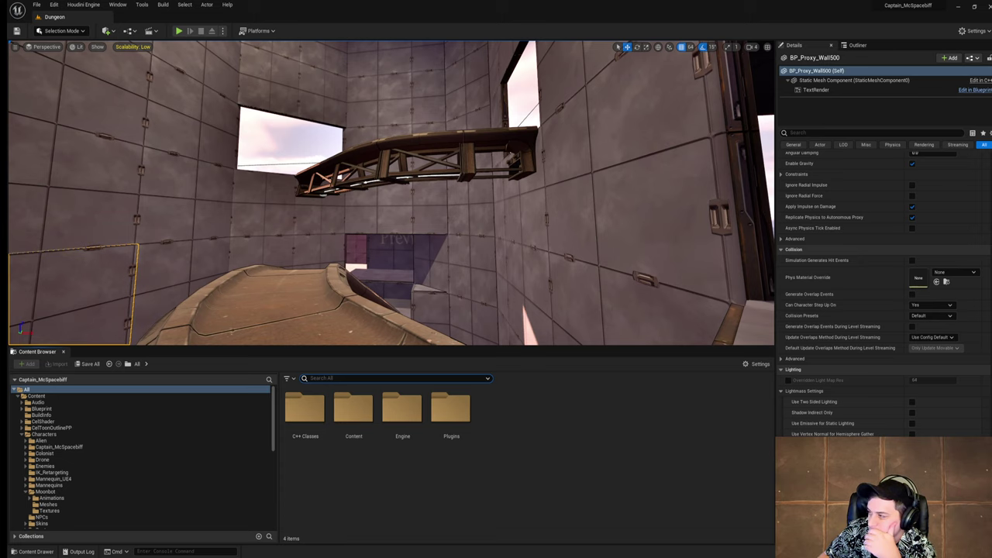
Step: Delete the spotlight at the open ceiling of the shaft
right_drag(651, 230, 379, 193)
click(396, 189)
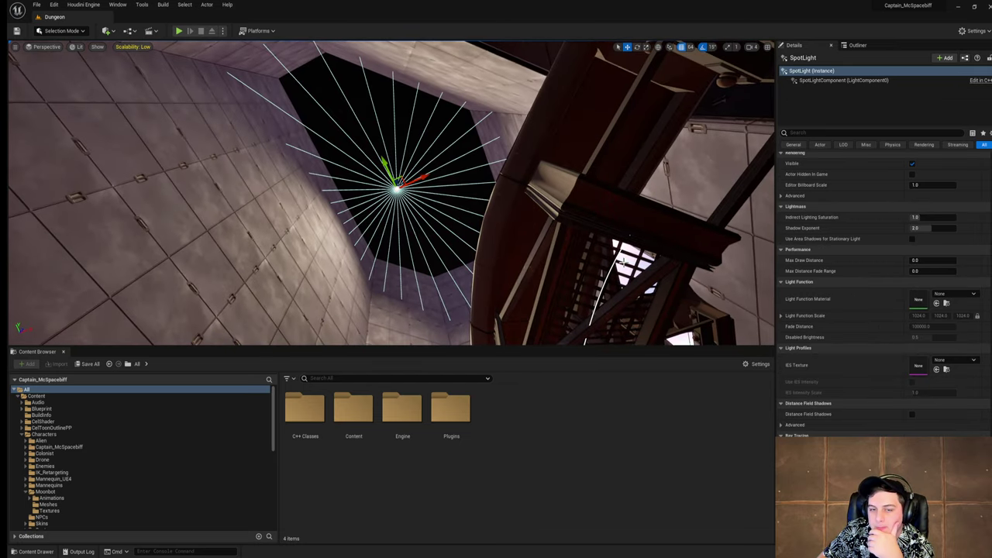
key(Delete)
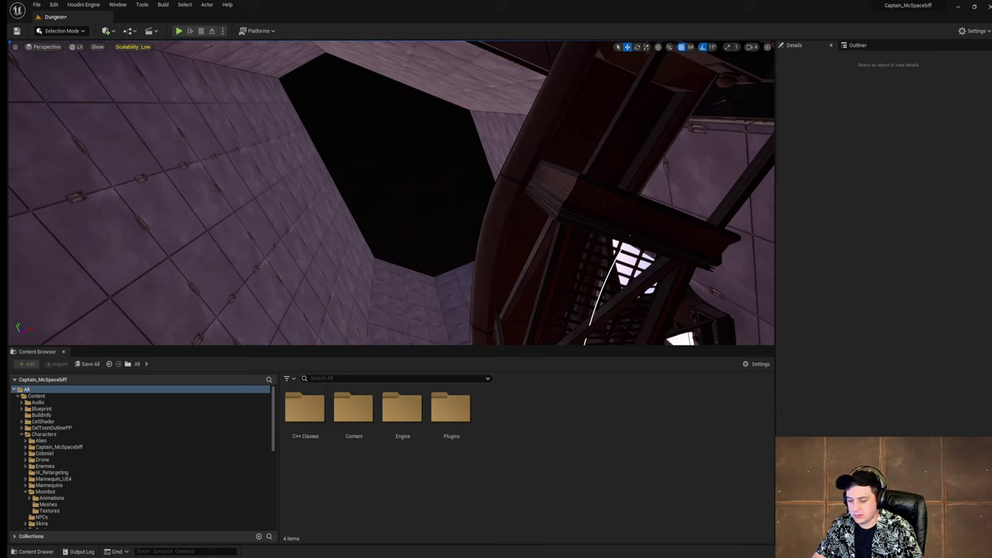
Step: Open the Captain McSpacebiff project modified 2 days ago from Unity Hub and minimise the hub window
key(super)
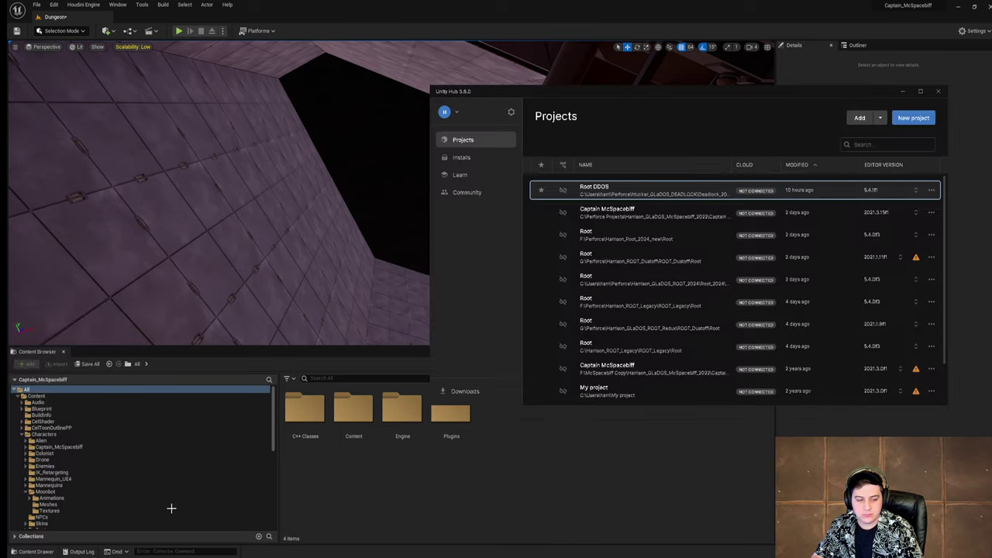
click(640, 213)
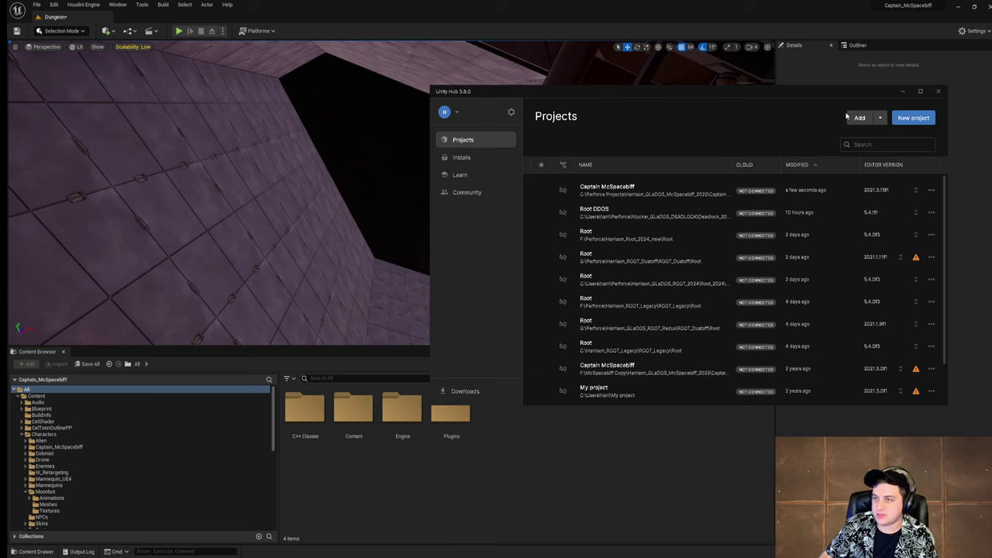
click(902, 91)
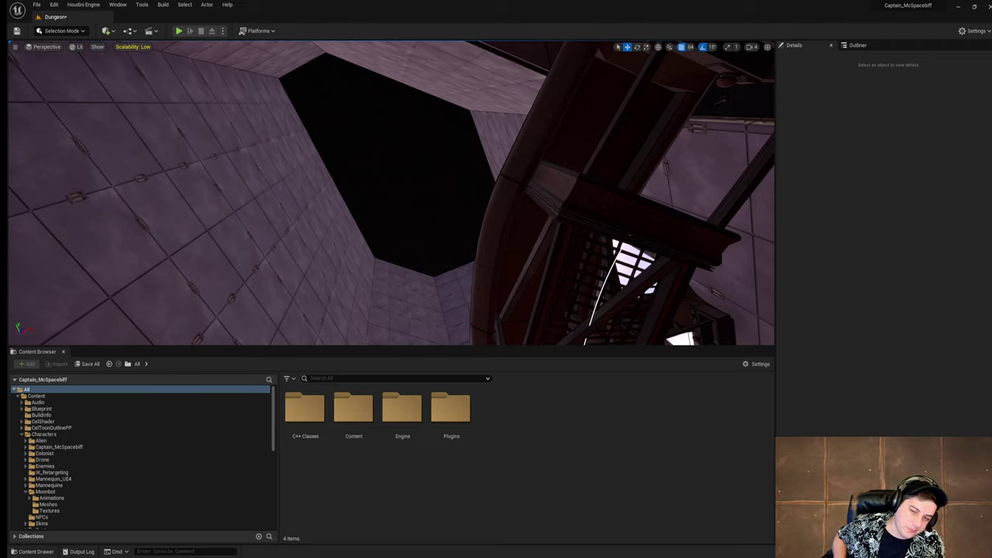
Step: Save the Dungeon level with the spotlight removed
right_drag(563, 279, 620, 372)
right_drag(675, 265, 674, 265)
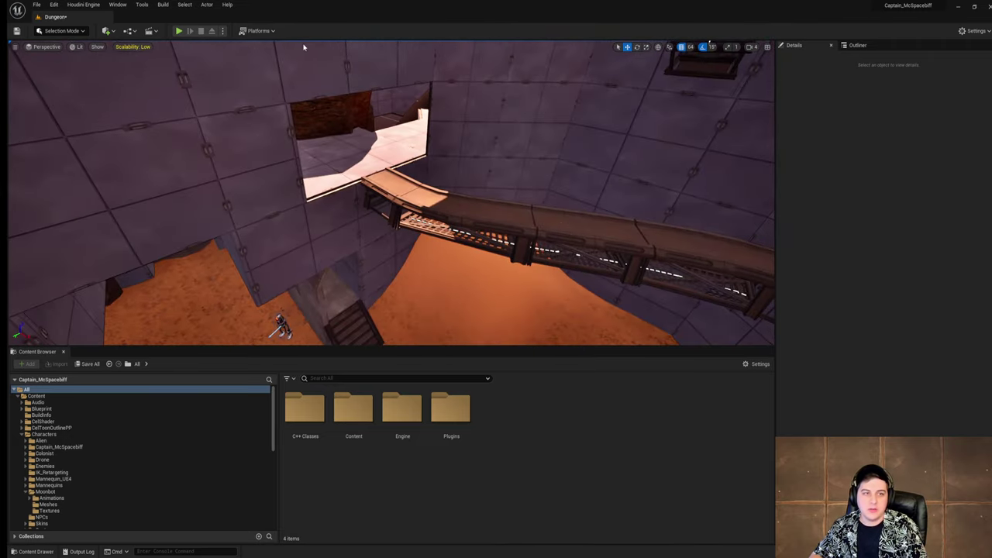
click(53, 5)
mouse_move(37, 5)
click(70, 78)
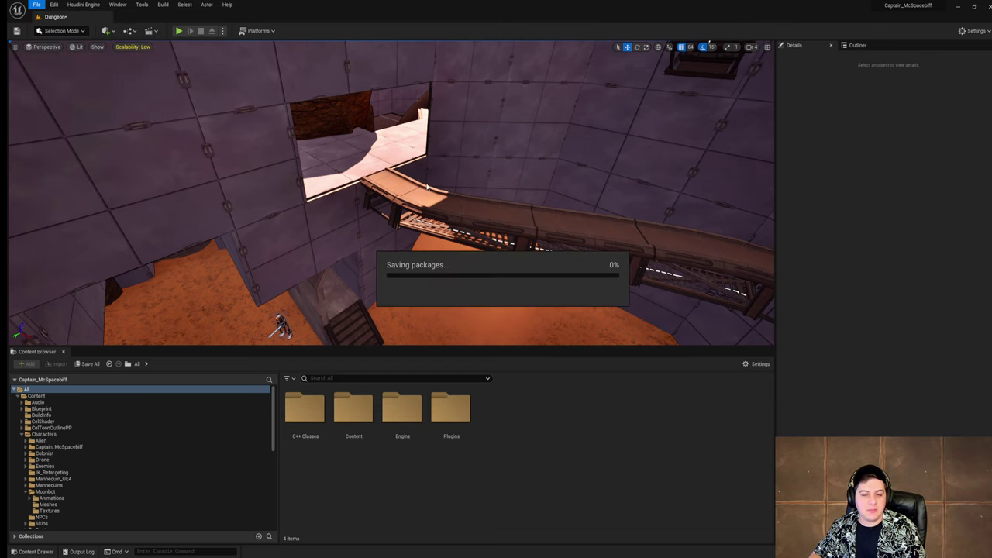
Step: Play-test the Dungeon level around the sandy shaft floor and end the play session
right_drag(413, 181, 413, 181)
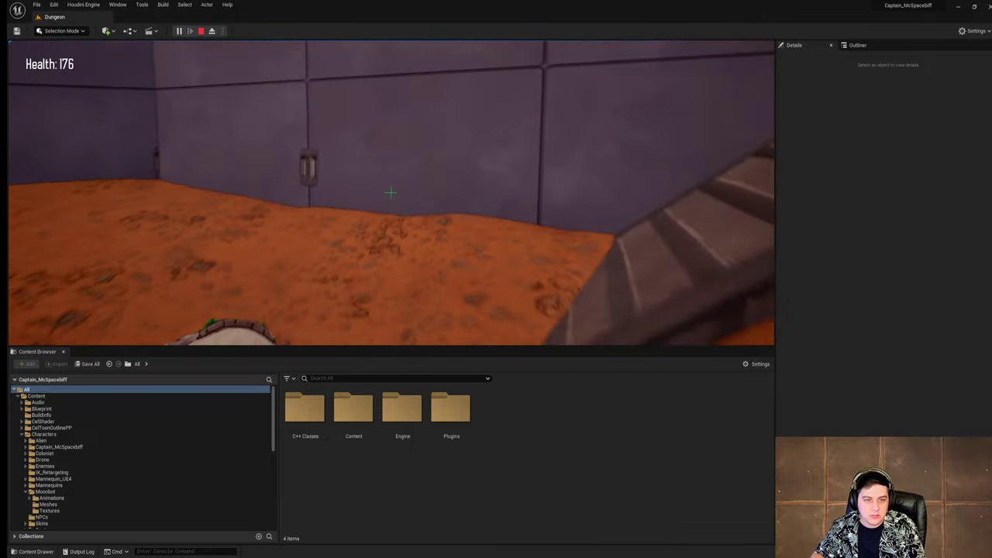
click(390, 192)
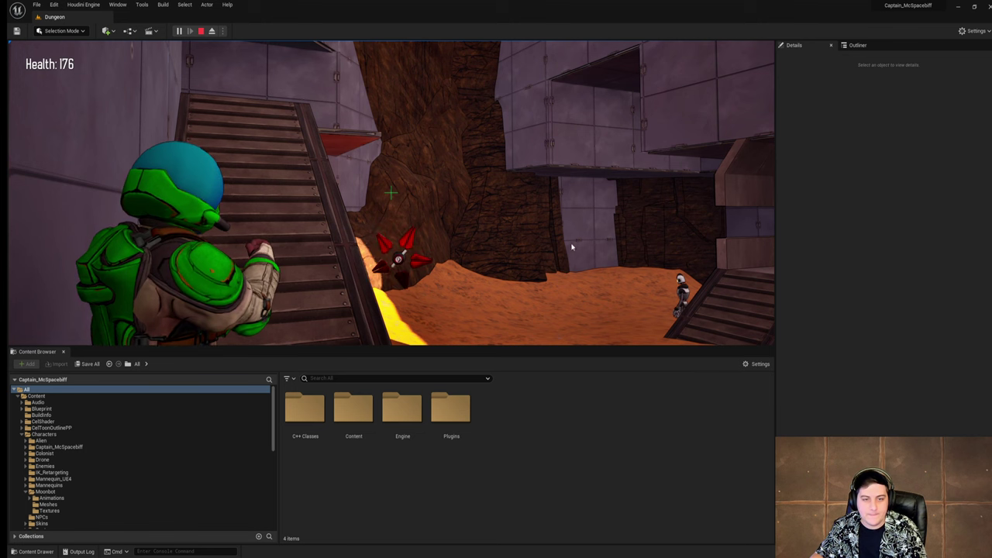
key(Escape)
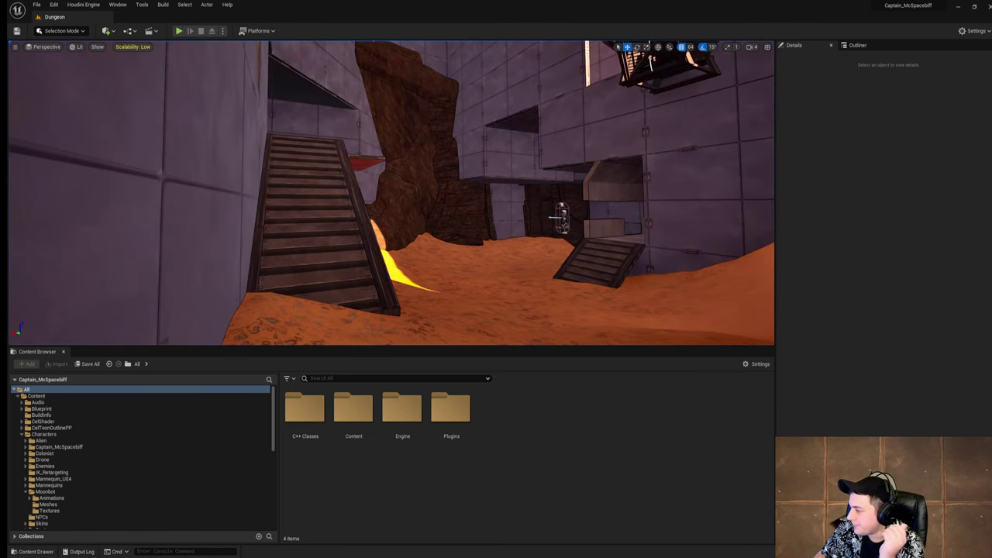
Step: Switch to Unity's Moon Crater scene, enlarge the scene view and examine a Moonbot up close
key(alt+Tab)
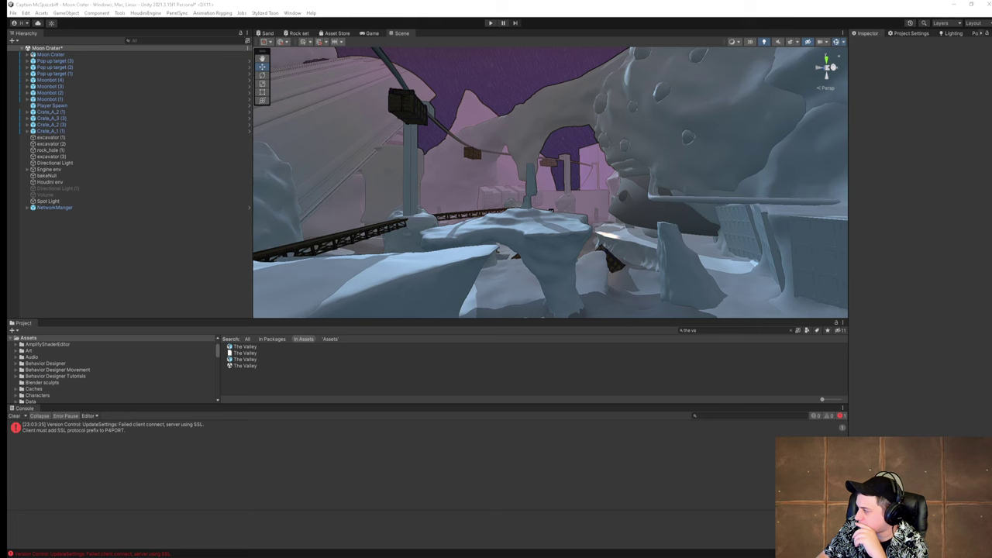
right_drag(697, 304, 590, 209)
drag(538, 319, 560, 431)
right_drag(604, 333, 448, 331)
key(w)
scroll(581, 313, up, 3)
scroll(764, 380, down, 1)
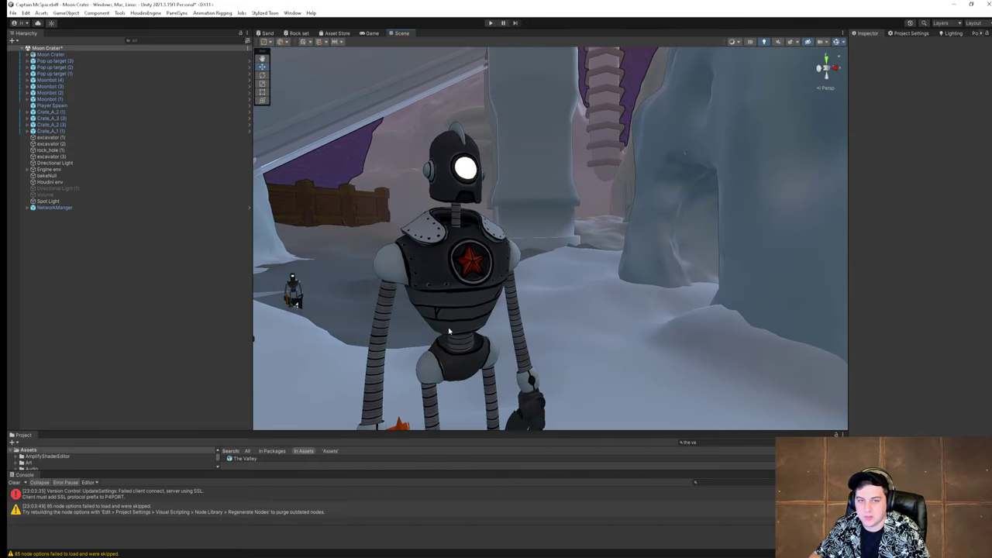
right_drag(513, 338, 531, 350)
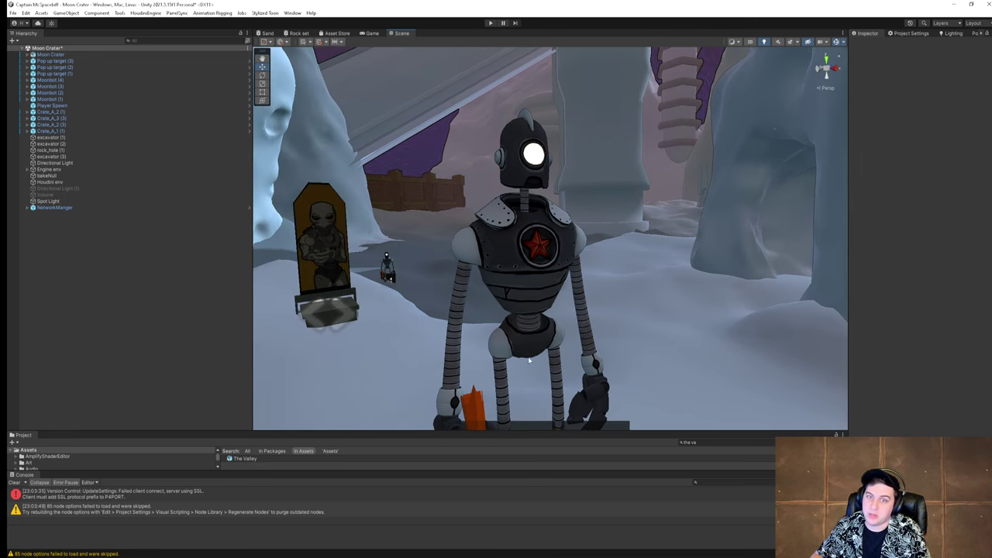
Step: Deactivate the asteroid_bool and saucer_top_001 meshes of the Moon Crater model
right_drag(569, 271, 51, 213)
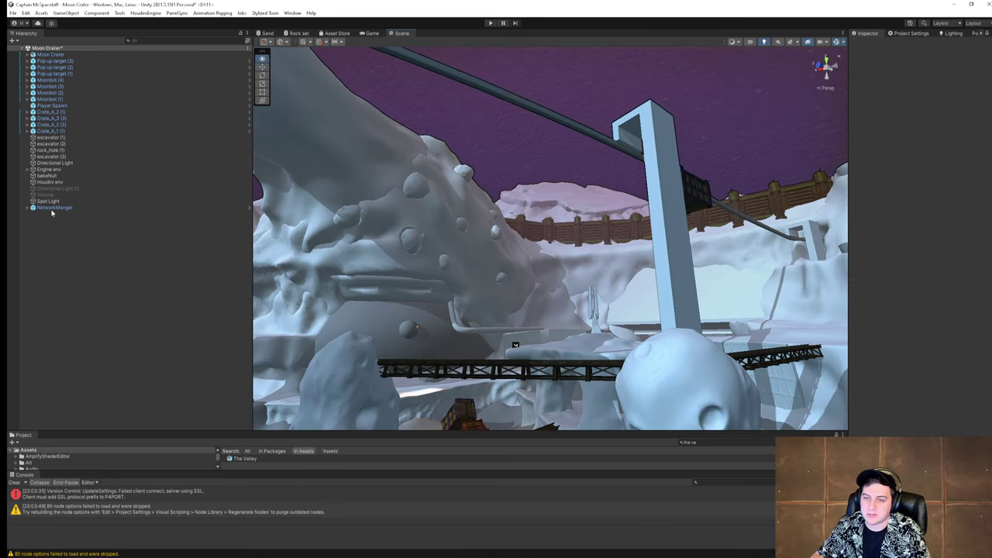
right_drag(458, 248, 839, 298)
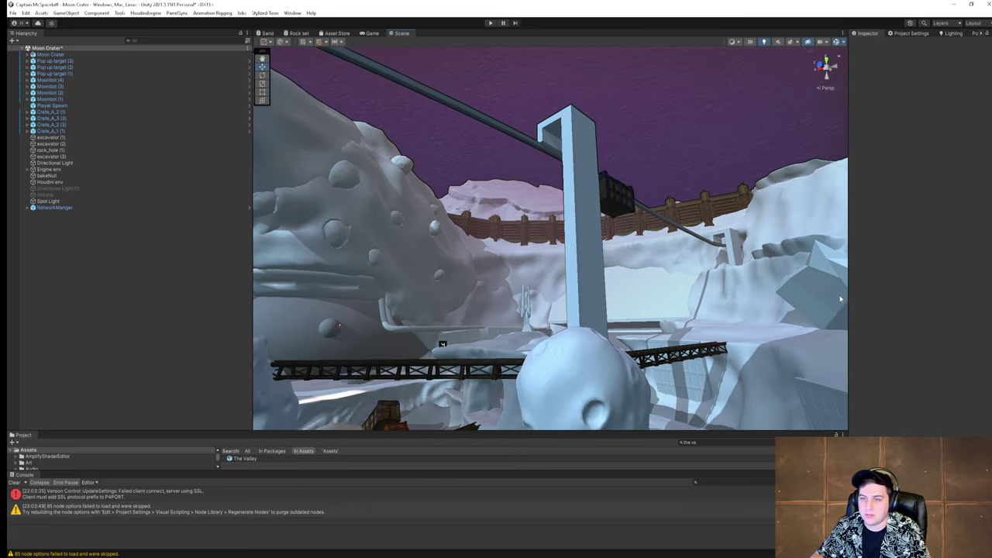
right_drag(739, 251, 709, 240)
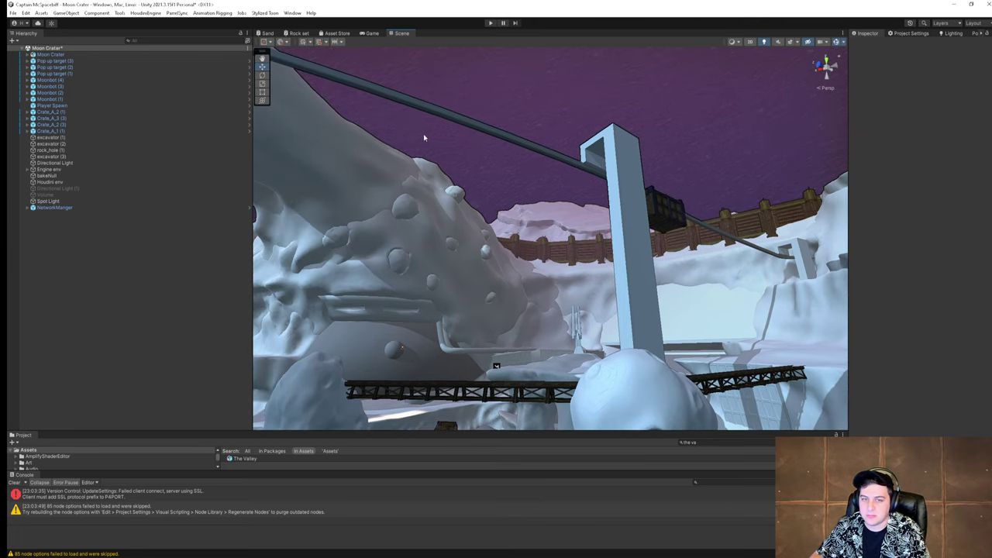
right_drag(424, 138, 361, 156)
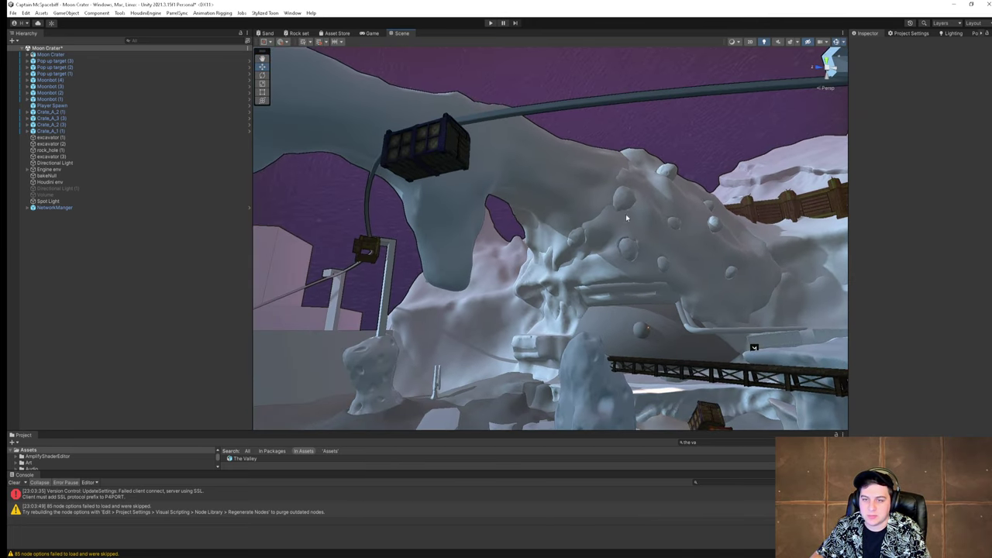
key(w)
right_drag(626, 217, 511, 219)
scroll(646, 204, up, 3)
click(623, 153)
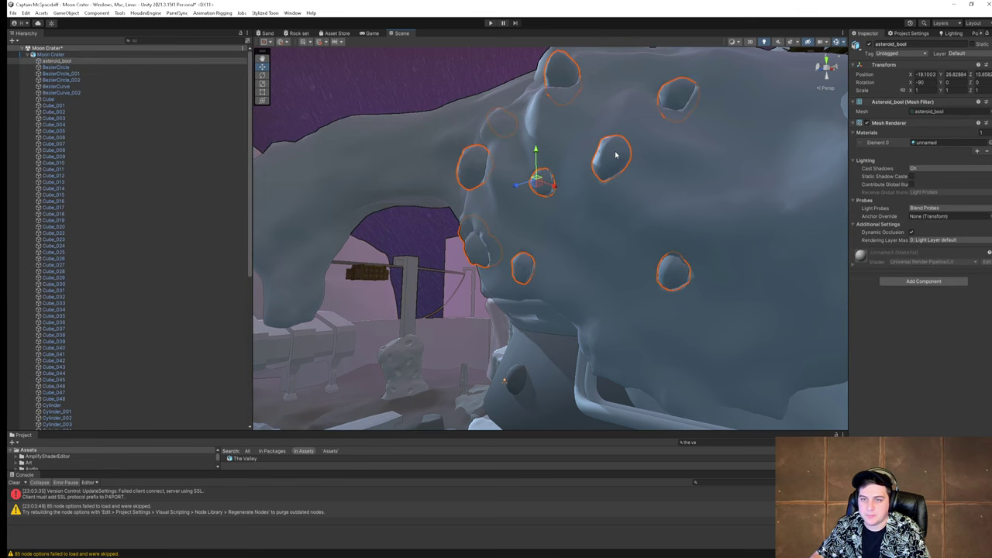
right_drag(620, 213, 538, 165)
scroll(410, 237, up, 2)
click(540, 166)
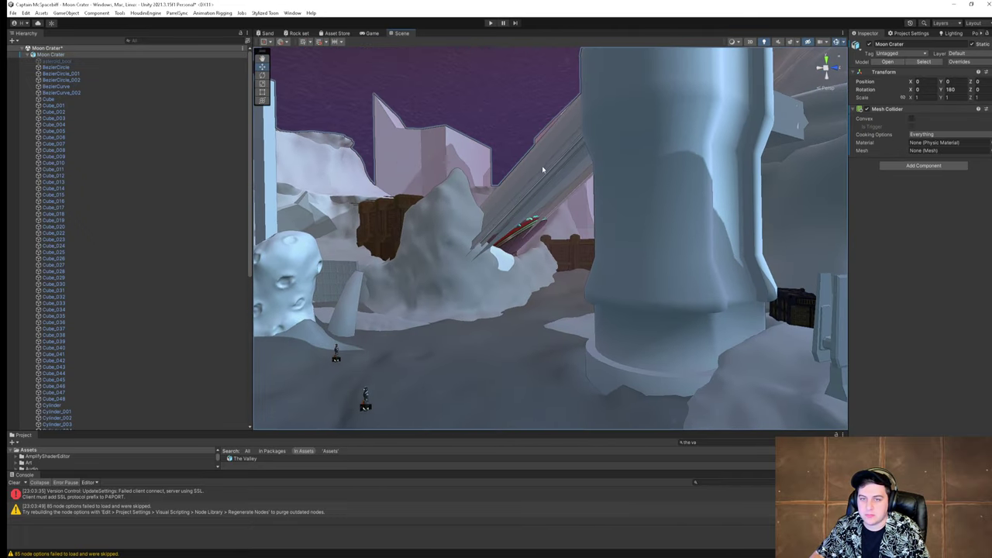
right_drag(651, 195, 386, 224)
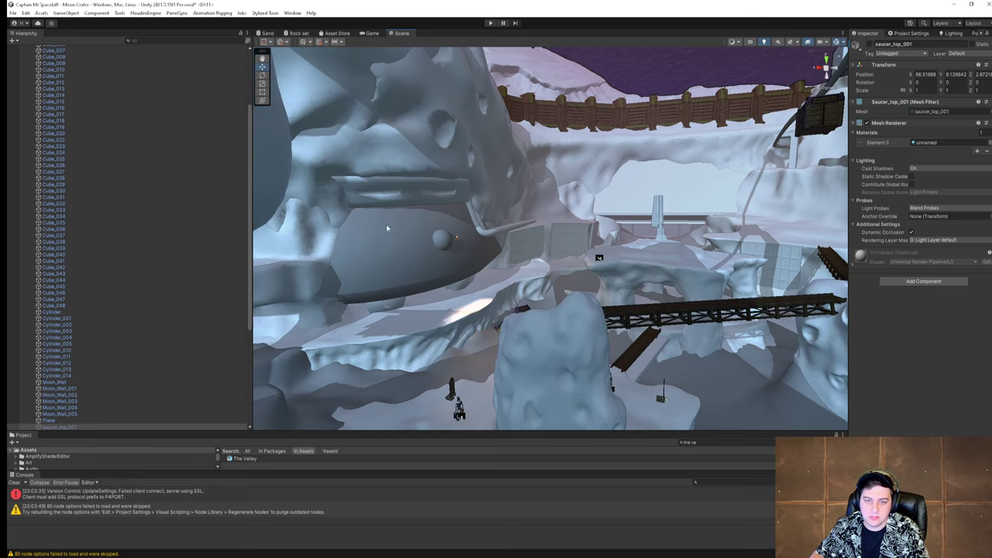
Step: Deactivate the Sphere in front of the saucer for comparison and reactivate it
click(441, 240)
click(452, 240)
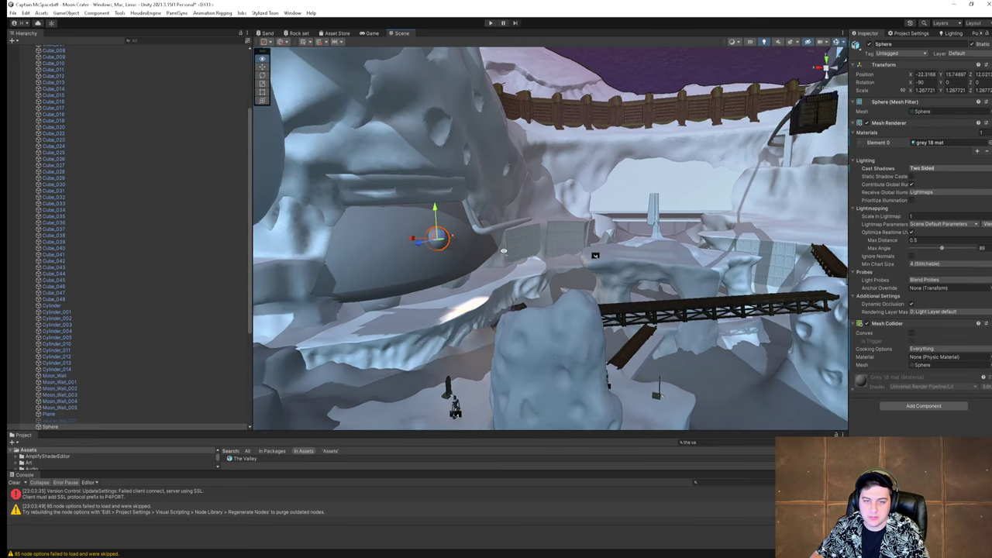
click(869, 45)
mouse_move(811, 87)
right_down()
mouse_move(784, 93)
mouse_move(801, 91)
right_up()
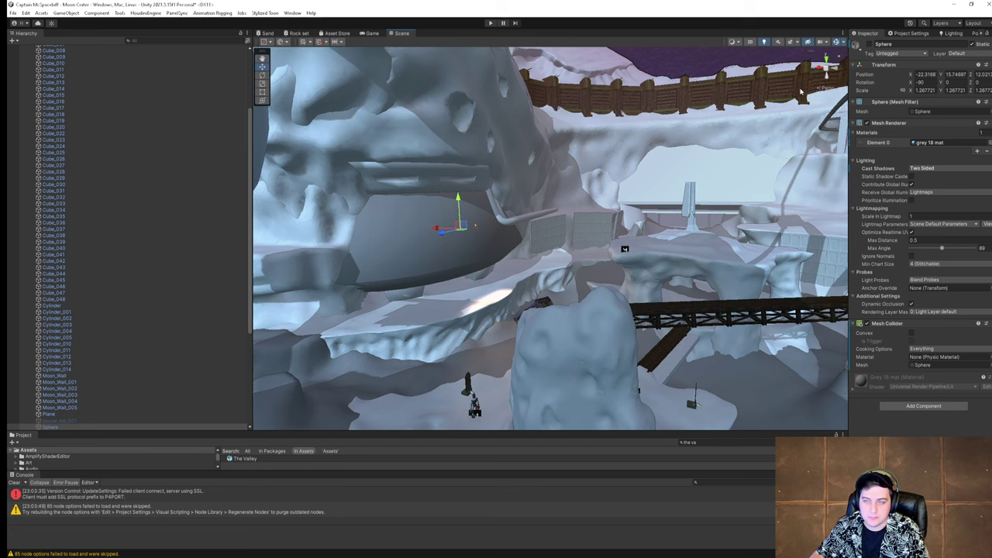
click(869, 44)
Step: Examine the panelled walls along the crater rim and the surrounding structures up close
right_drag(565, 181, 539, 92)
click(651, 104)
scroll(539, 92, up, 1)
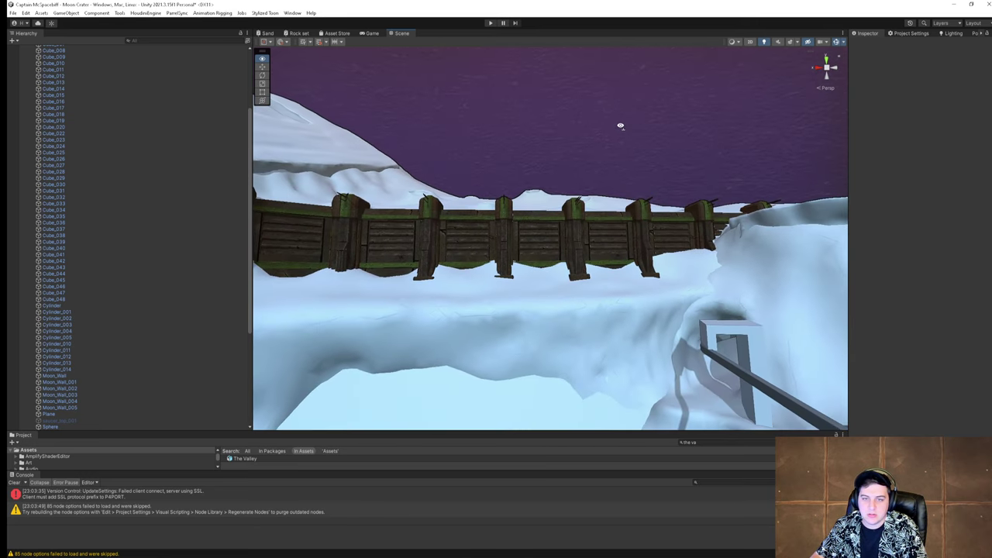
key(w)
right_drag(620, 125, 620, 125)
key(w)
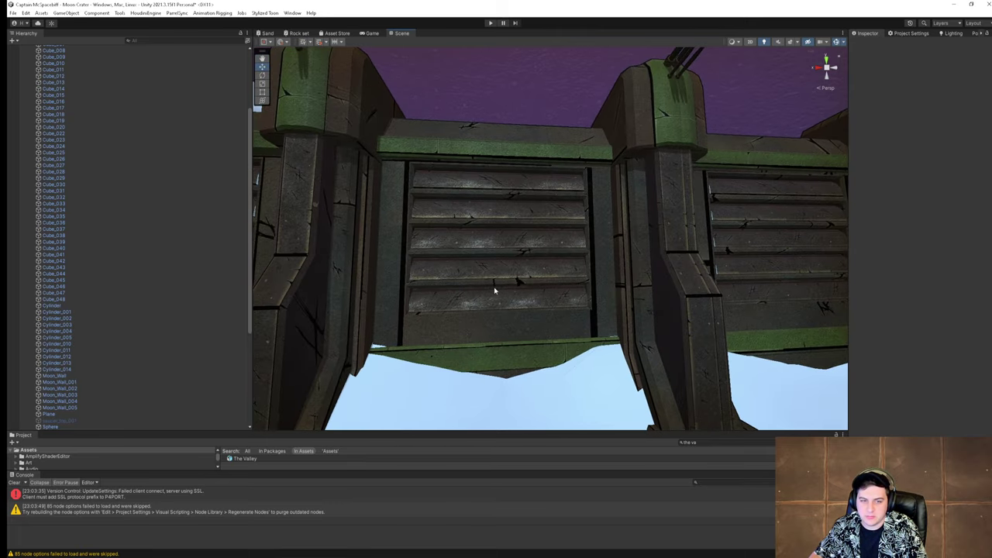
right_drag(495, 290, 736, 256)
key(w)
key(w)
key(s)
right_drag(379, 261, 465, 299)
key(w)
key(s)
key(w)
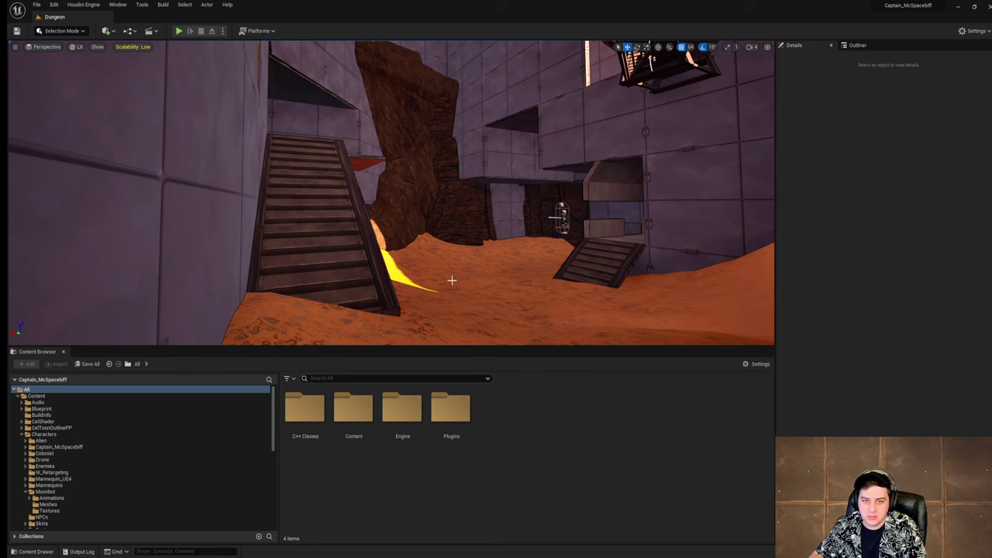
Step: Switch to Unreal's Dungeon level and survey its shaft, rooftops and rocks from above
key(w)
right_drag(452, 279, 414, 304)
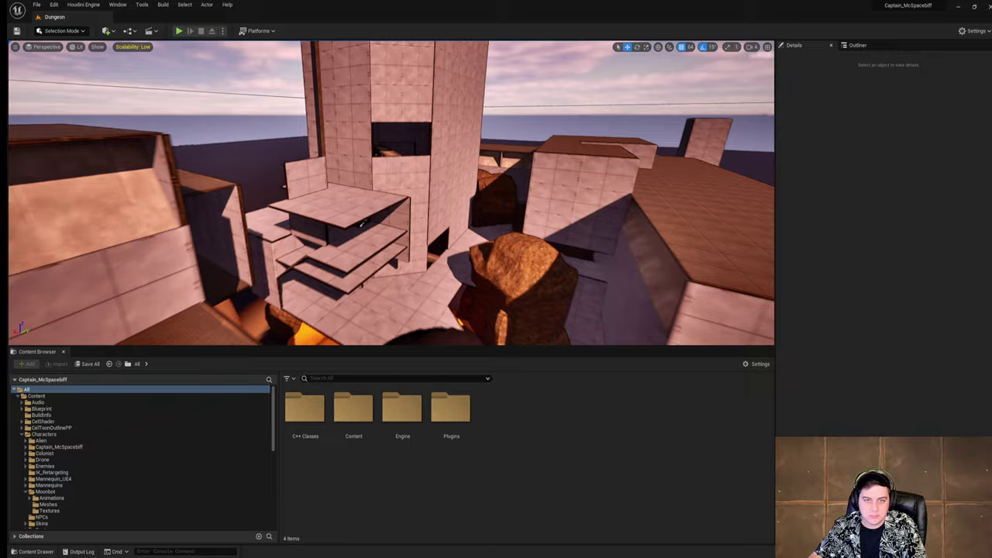
key(w)
right_drag(651, 279, 651, 279)
key(w)
right_drag(485, 237, 637, 204)
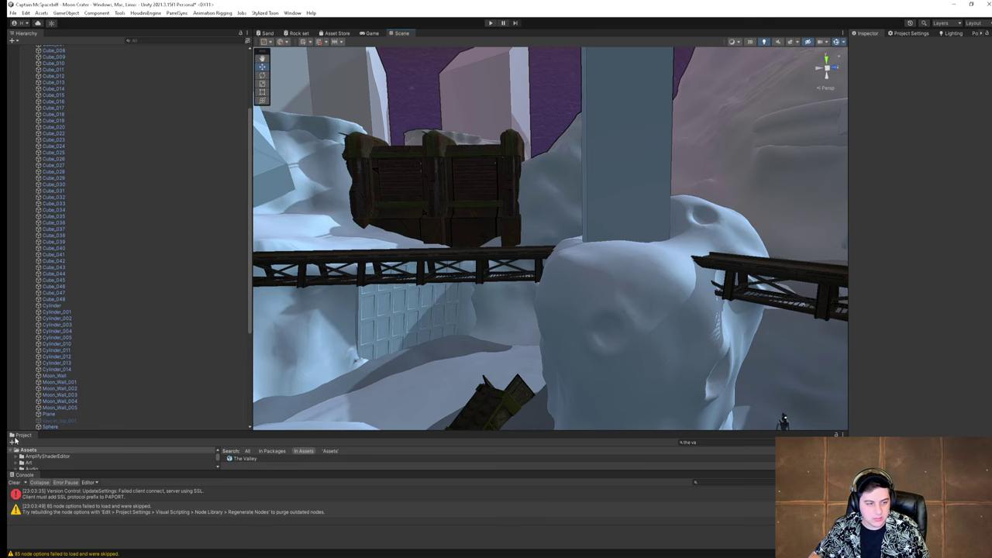
Step: Enlarge Unity's project asset area, open Shotgun.blend in Blender and inspect the gun from its side
drag(229, 429, 245, 280)
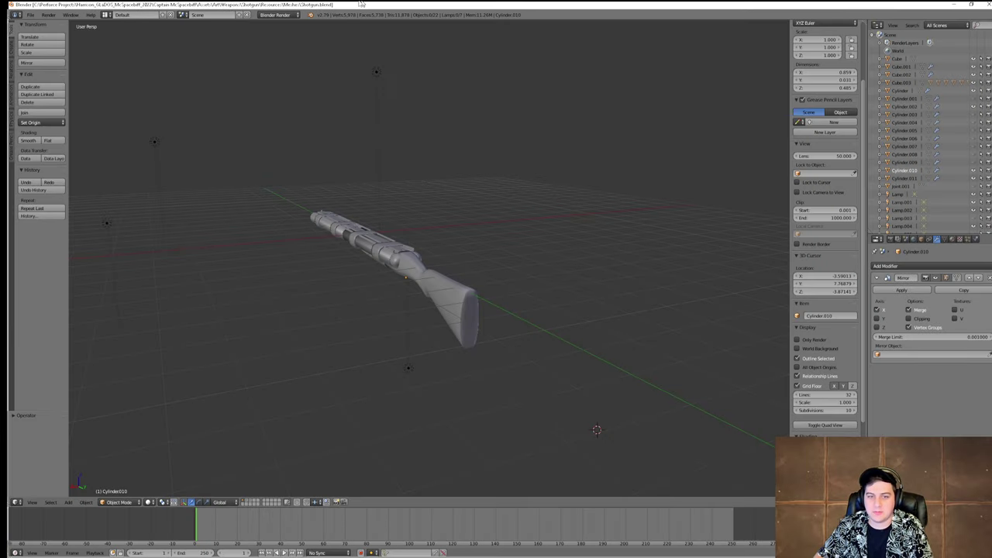
scroll(522, 210, up, 3)
middle_drag(522, 210, 468, 210)
middle_drag(398, 208, 617, 254)
Step: Select the shotgun's front barrel section together with its sights and front clamps, using wireframe display
key(z)
right_click(310, 287)
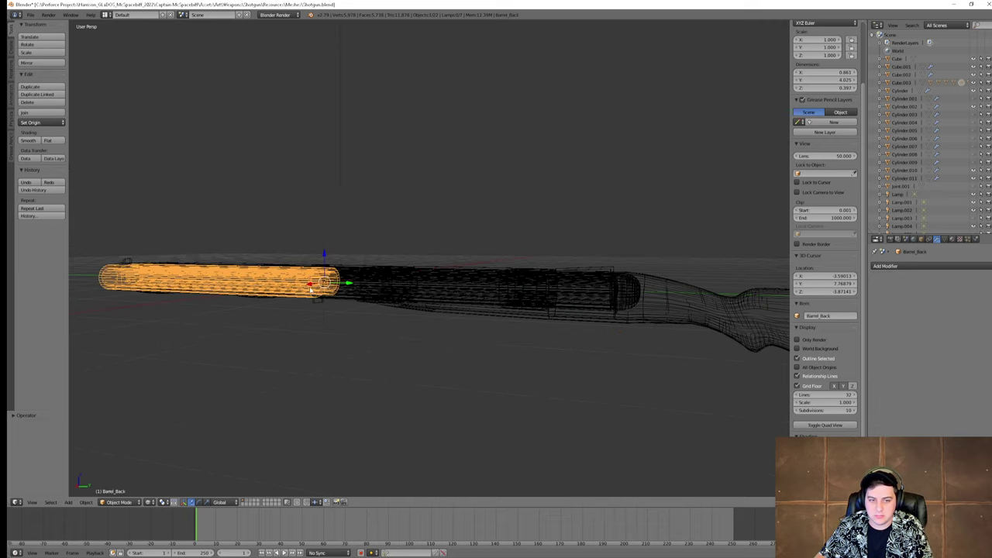
key(z)
middle_drag(364, 283, 266, 261)
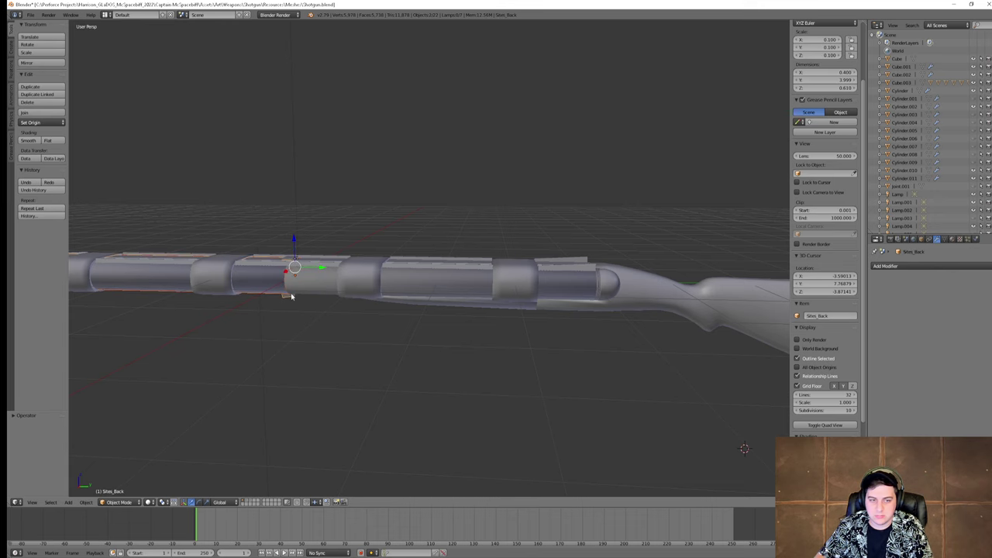
key(z)
mouse_move(332, 262)
middle_down()
mouse_move(279, 276)
mouse_move(347, 288)
mouse_move(340, 300)
mouse_move(356, 307)
middle_up()
key(z)
shift+right_click(253, 297)
key(z)
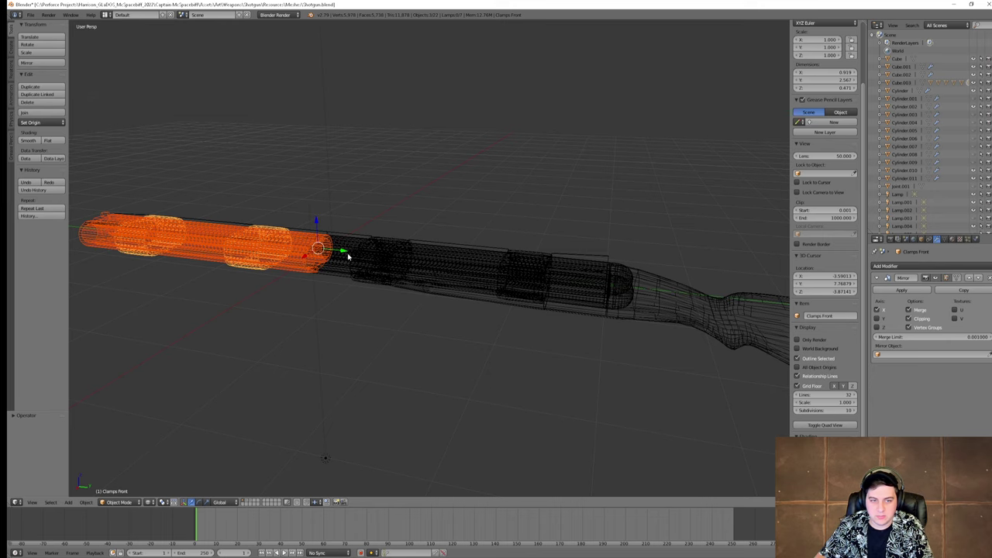
Step: Add the missing sight piece to the front barrel selection, test-rotating the section to check for left-out parts
key(z)
key(r)
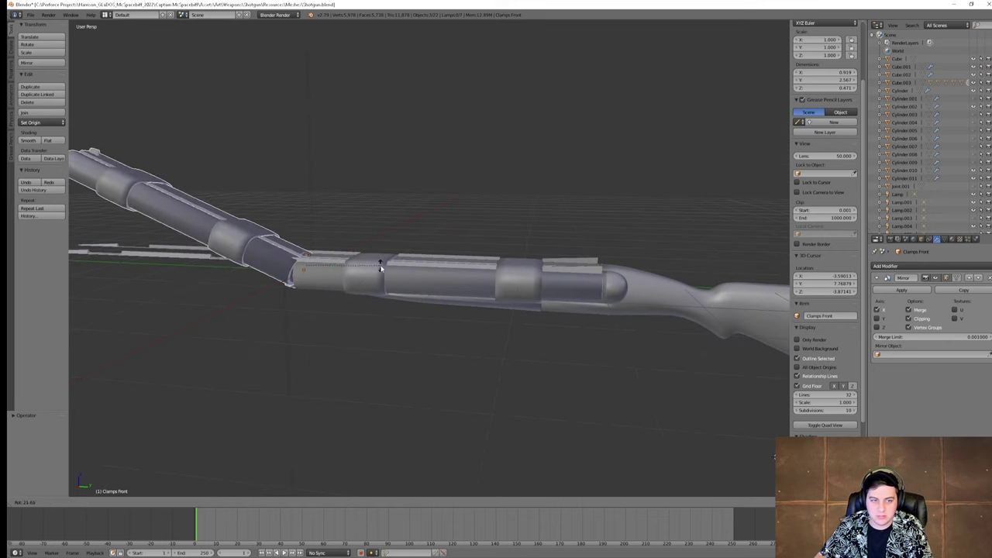
right_click(381, 265)
shift+right_click(188, 250)
key(z)
key(r)
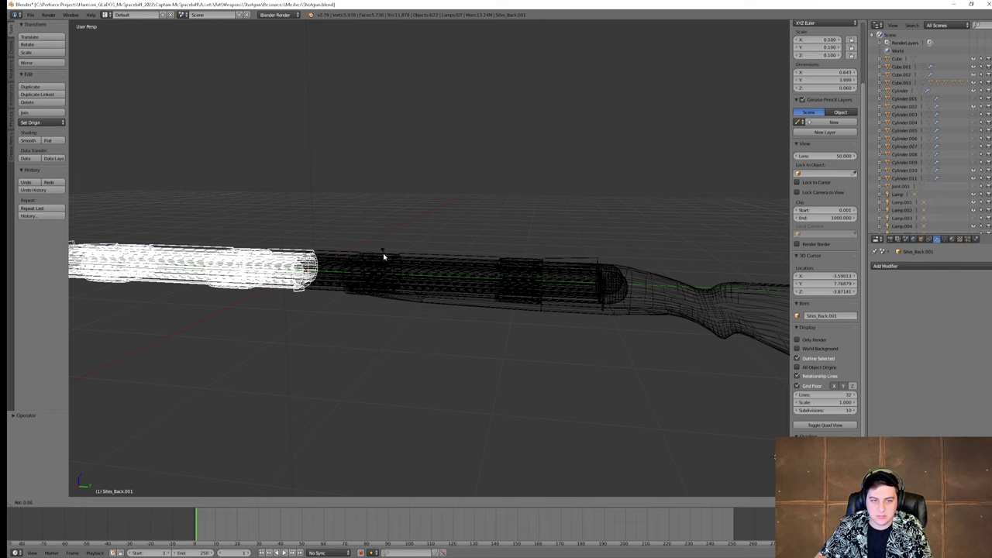
right_click(514, 380)
key(z)
Step: Try folding the front barrel section back by rotating it -178° about the global X axis
scroll(594, 299, down, 5)
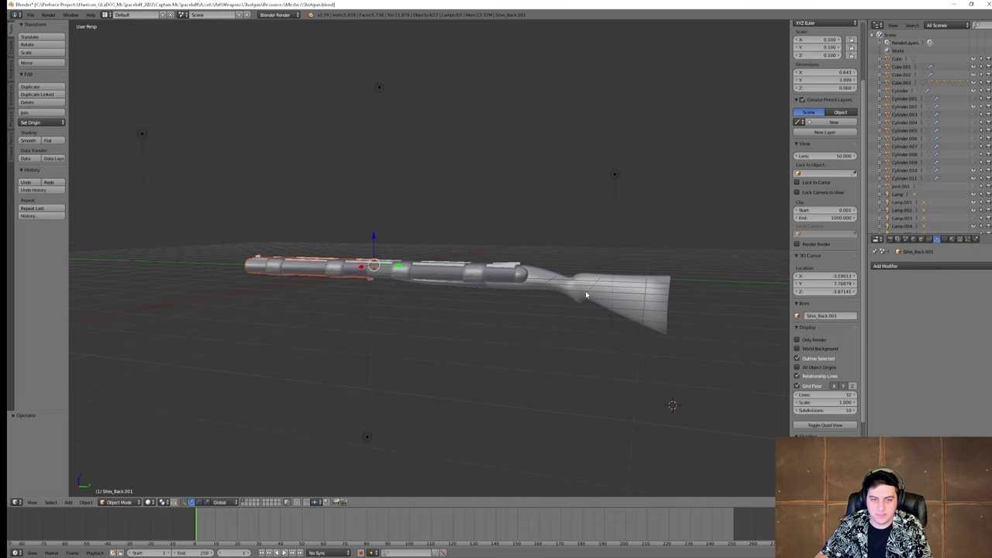
middle_drag(585, 291, 519, 303)
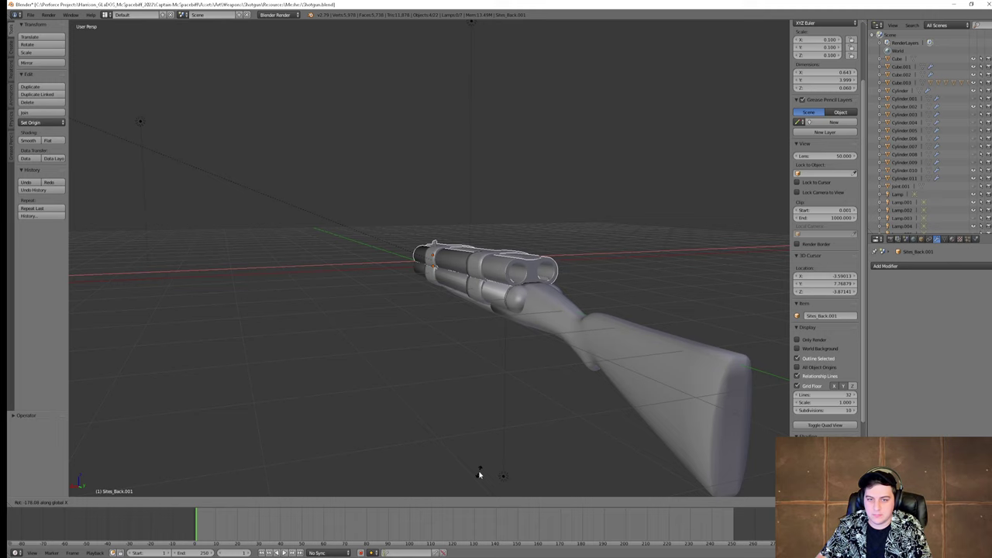
click(479, 474)
middle_drag(481, 472, 585, 448)
scroll(585, 449, up, 3)
key(z)
key(z)
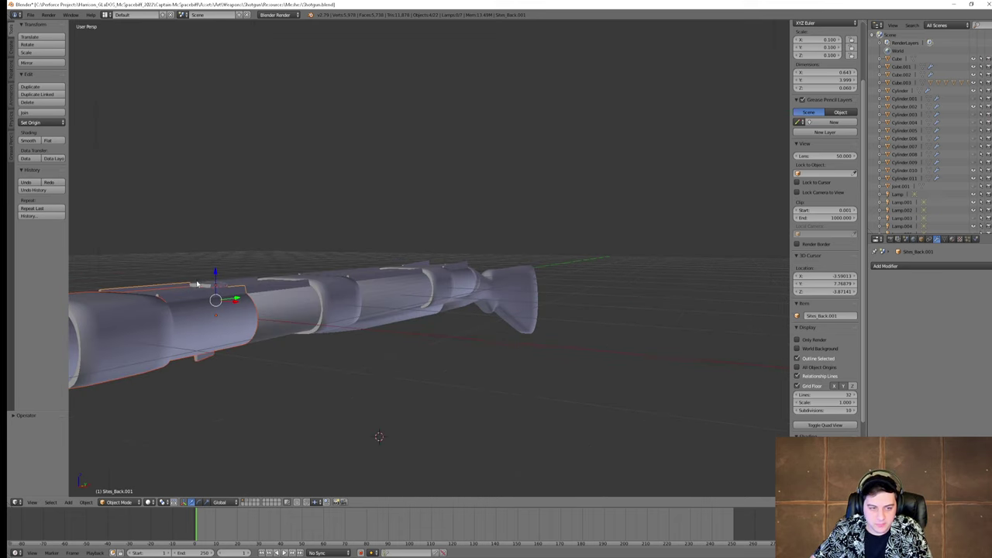
Step: Fold the front barrel section back over the rear barrels by rotating it around Hinge_Back about global X
middle_drag(208, 285, 522, 339)
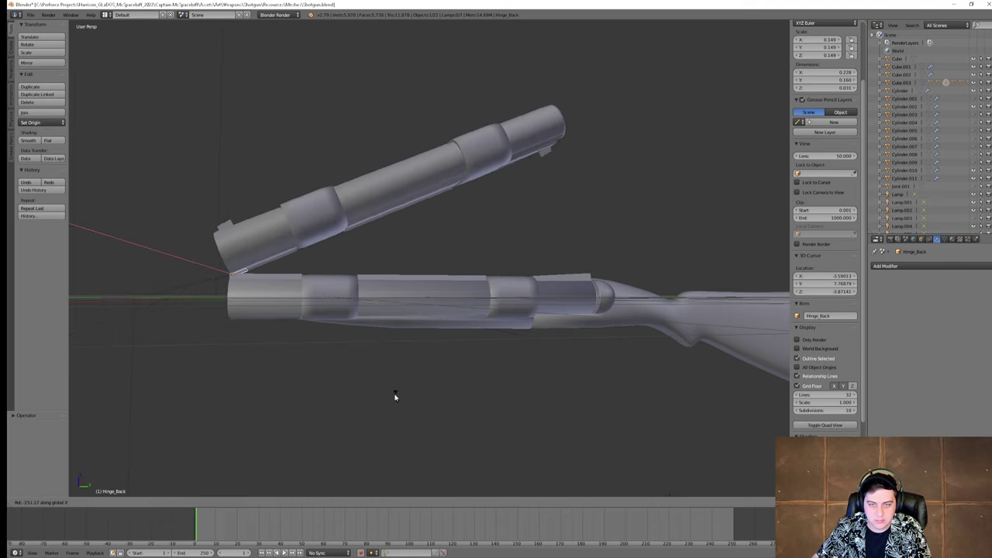
right_click(488, 385)
scroll(675, 387, down, 5)
middle_drag(643, 376, 598, 421)
scroll(598, 422, up, 2)
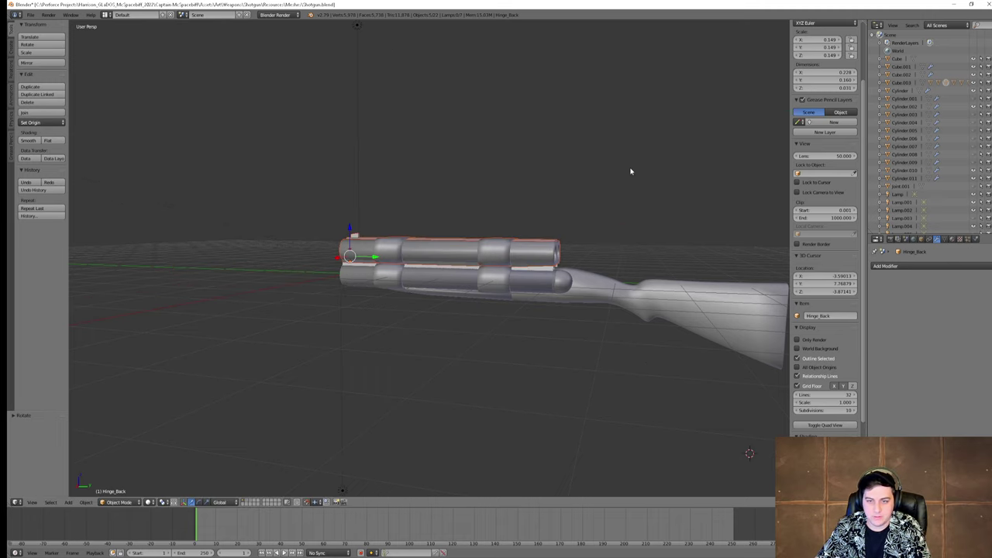
Step: Try moving the Cylinder.010 end discs up over the open ends of the folded barrels
middle_drag(630, 172, 594, 213)
right_click(580, 331)
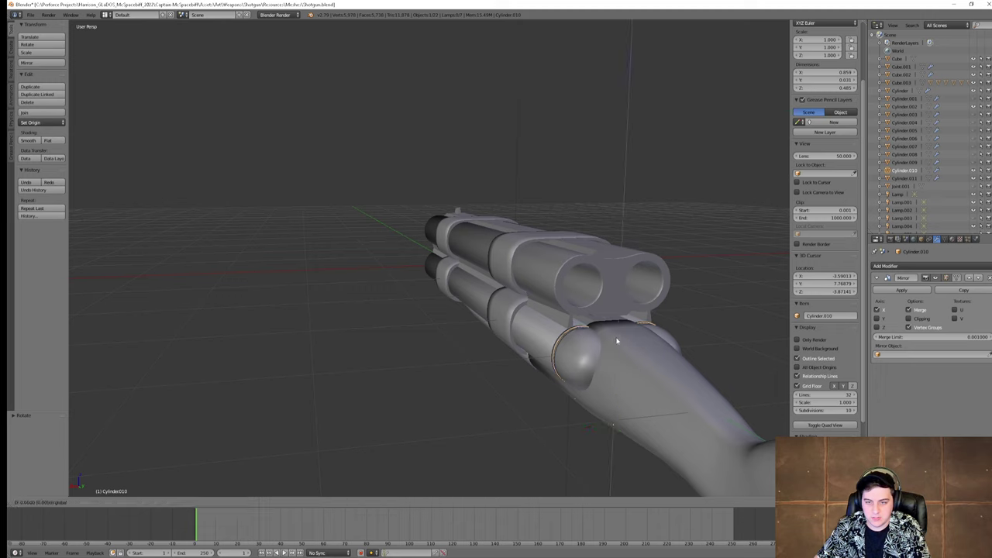
drag(616, 341, 617, 341)
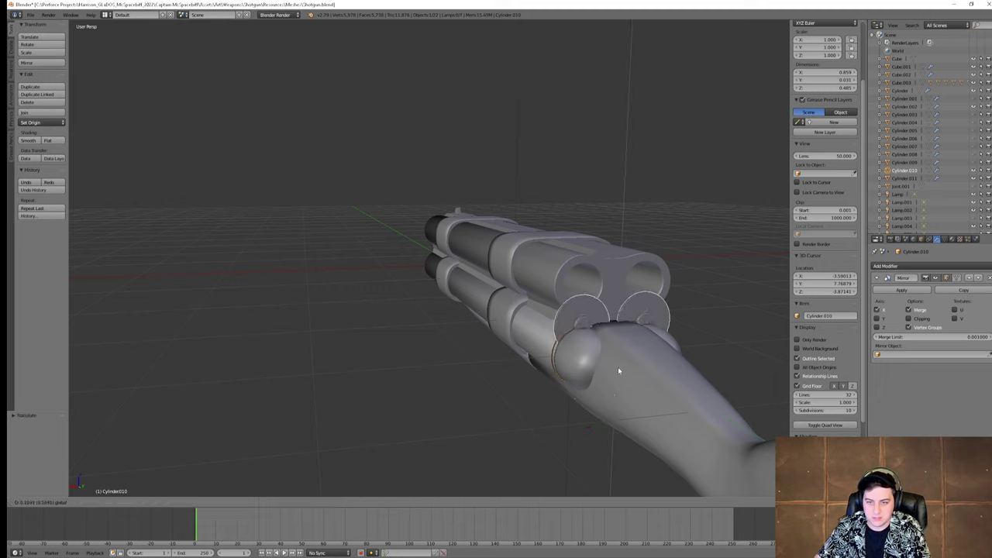
middle_drag(619, 331, 659, 348)
key(a)
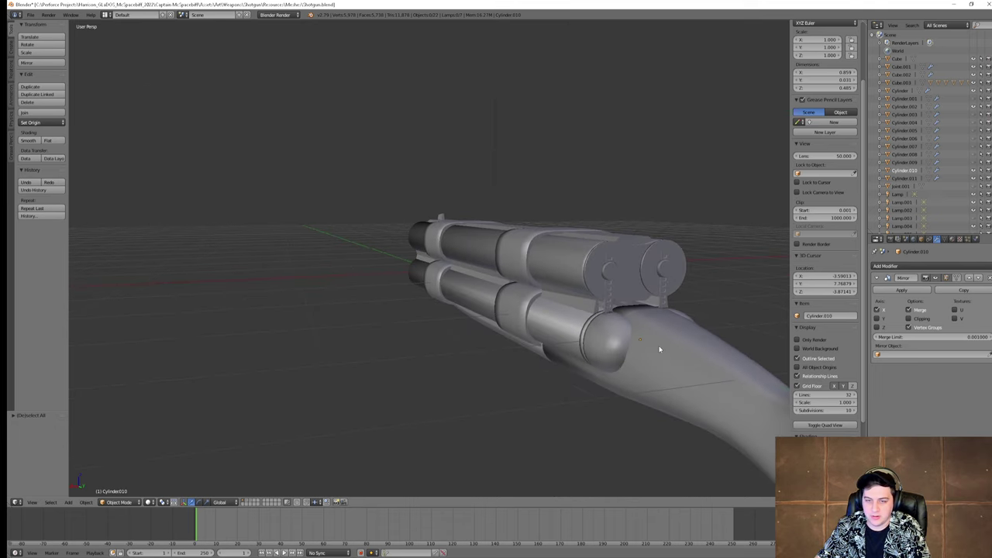
Step: Undo the move of the end discs behind the barrels
scroll(659, 349, down, 2)
key(ctrl+z)
key(ctrl+z)
key(ctrl+z)
key(ctrl+z)
key(ctrl+z)
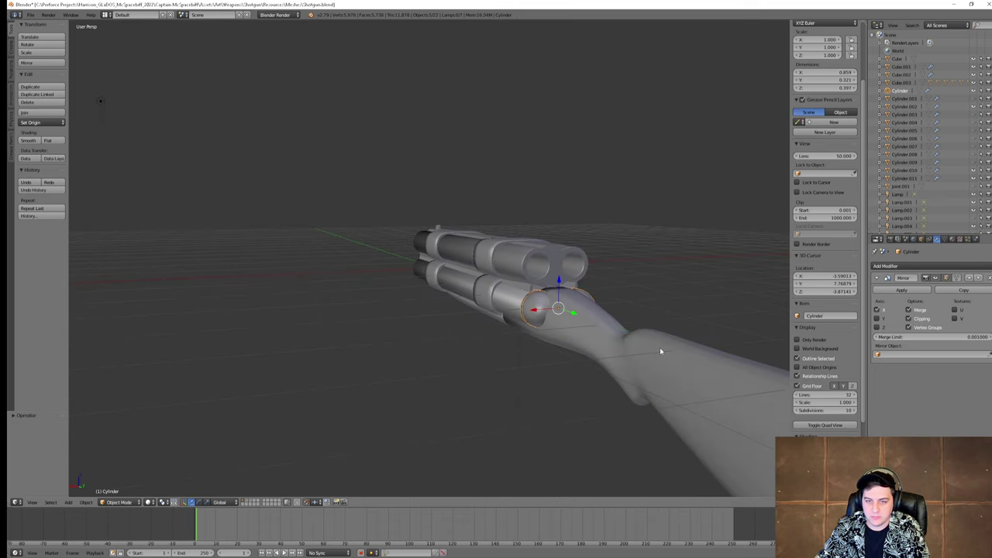
Step: Examine the unfolded shotgun's Barrel_Back and Clamps Front parts in both solid and wireframe display
middle_drag(660, 351, 604, 369)
key(a)
middle_drag(612, 366, 295, 377)
scroll(247, 372, up, 2)
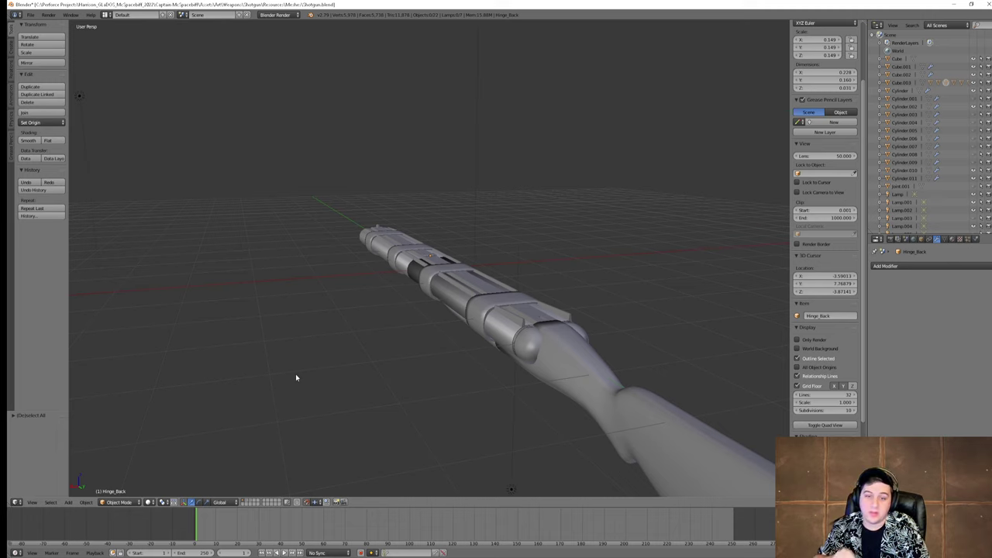
right_click(436, 258)
middle_drag(437, 258, 315, 287)
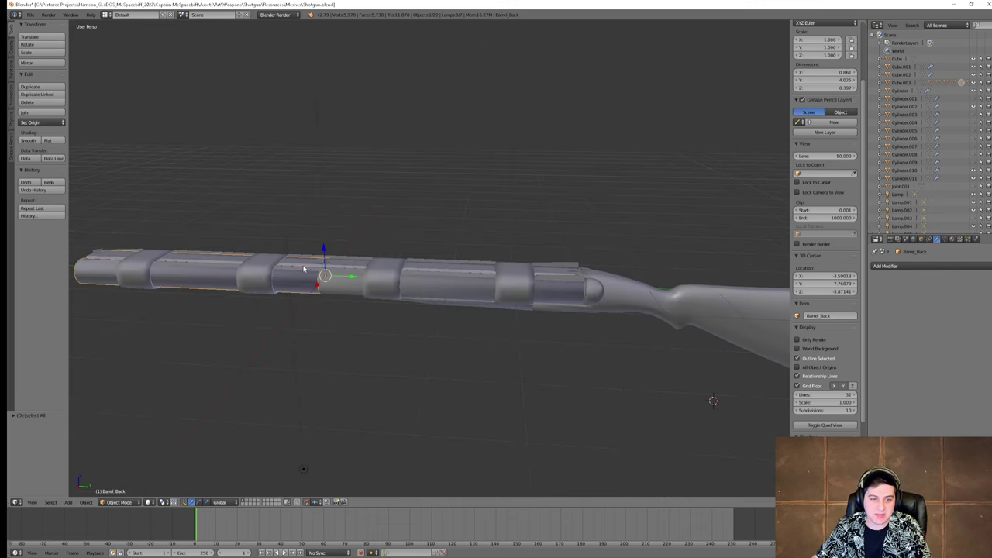
right_click(271, 268)
key(z)
right_click(128, 254)
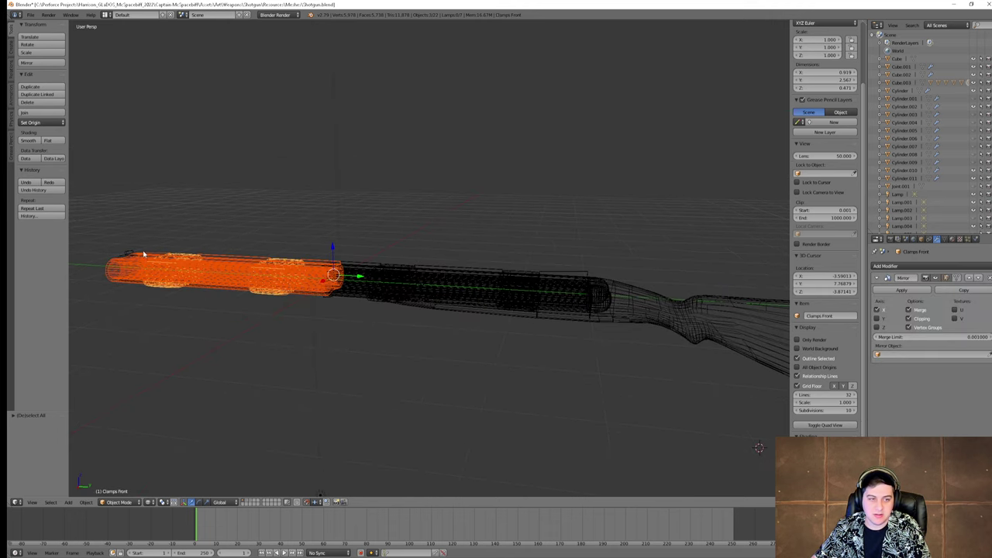
key(z)
Step: Fold the front barrel section over the rear barrels by rotating Hinge_Back -180° about the global X axis
middle_drag(304, 276, 353, 275)
shift+right_click(313, 274)
key(z)
key(z)
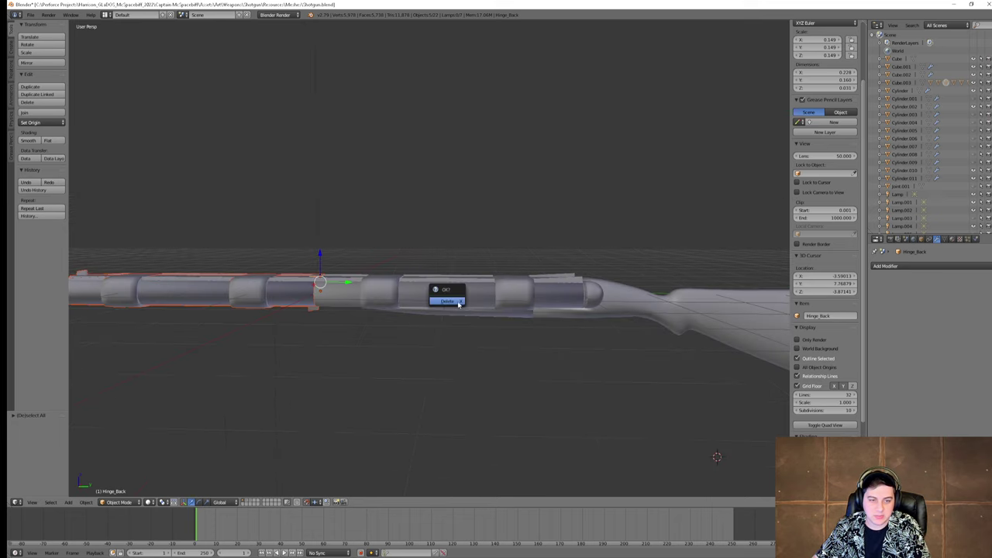
key(r)
key(x)
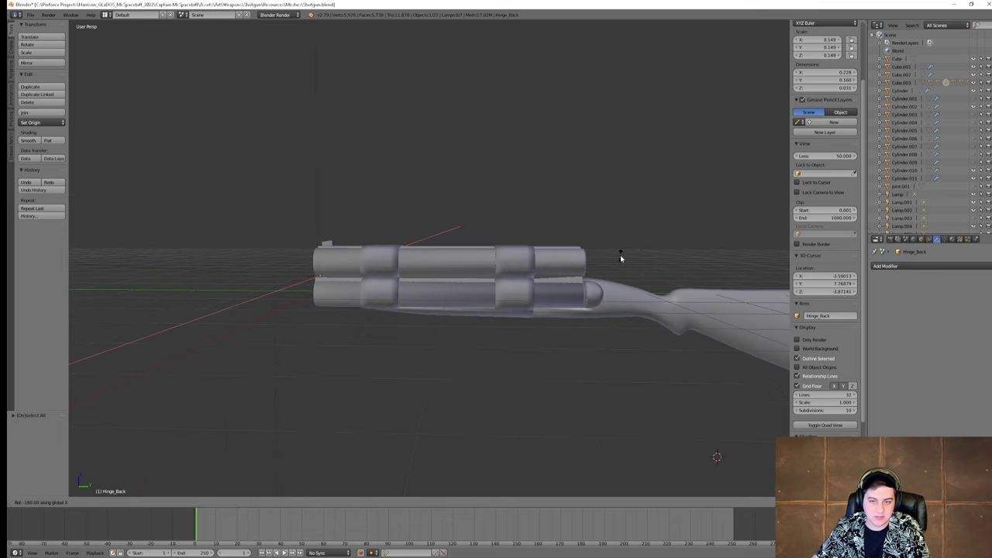
click(620, 256)
Step: Undo the -180° fold of the front barrel section
middle_drag(688, 333, 340, 307)
scroll(611, 334, up, 4)
middle_drag(432, 305, 17, 361)
key(a)
key(ctrl+z)
Step: Rotate Hinge_Back about global X again so the front barrel section lies folded on top of the rear barrels
scroll(456, 379, down, 2)
scroll(493, 278, up, 5)
middle_drag(503, 285, 492, 268)
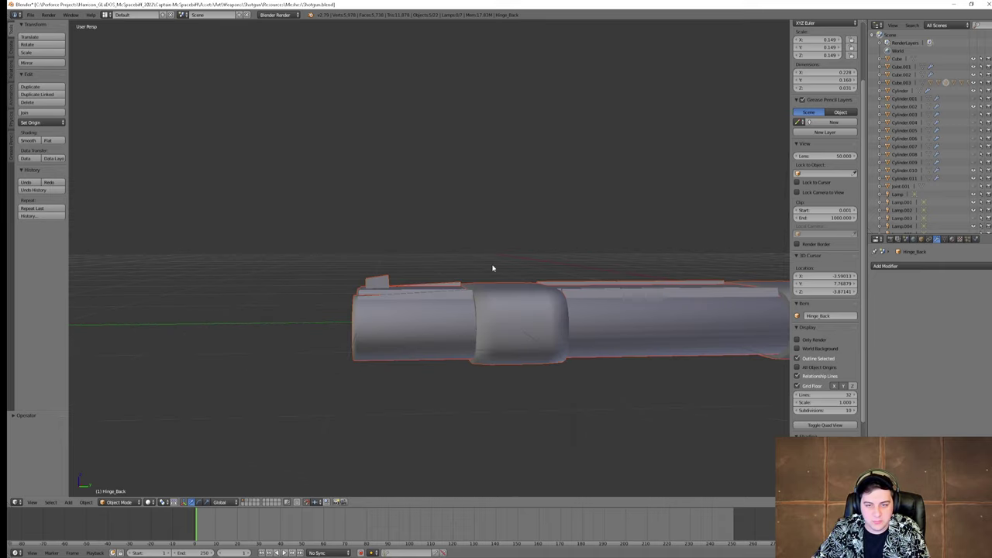
scroll(587, 309, down, 4)
shift+middle_drag(583, 320, 221, 337)
scroll(578, 334, up, 4)
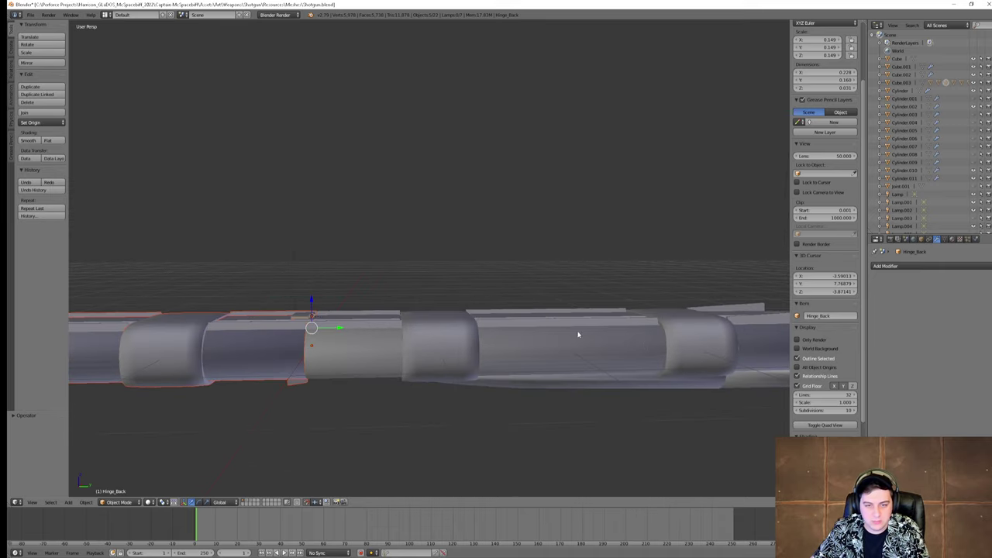
shift+middle_drag(585, 364, 381, 354)
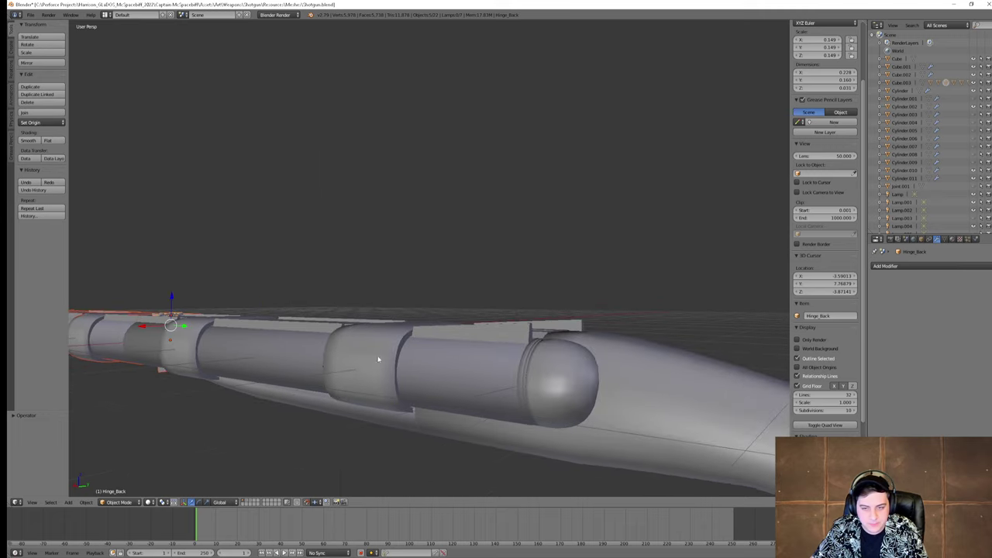
key(r)
key(x)
click(210, 262)
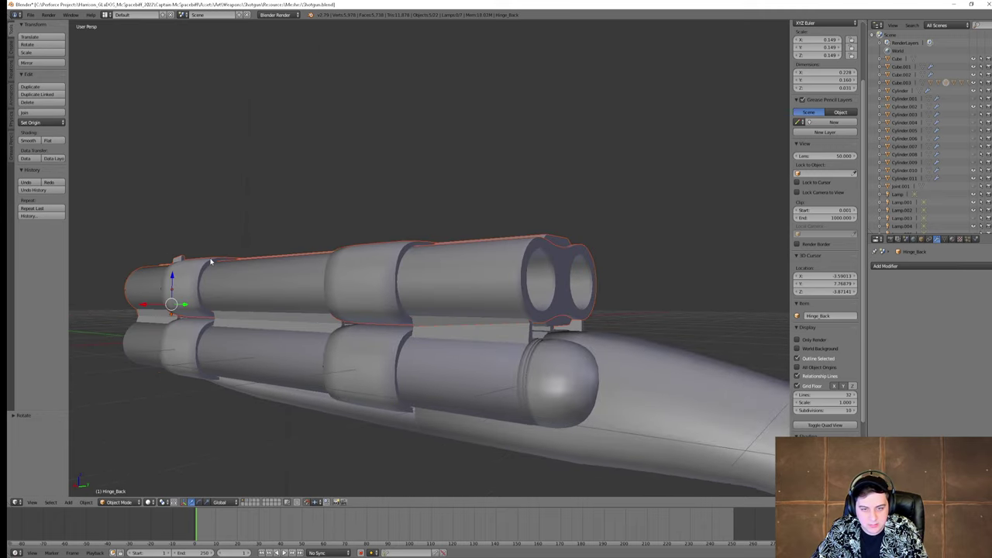
Step: Try swinging the folded barrel section 55° about global X, and undo that rotation
middle_drag(480, 328, 542, 353)
key(r)
key(x)
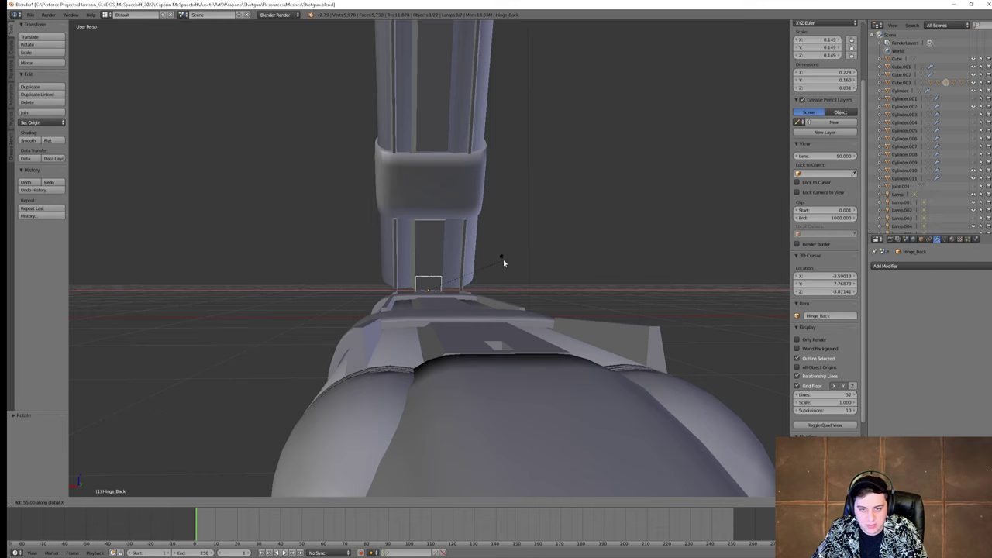
click(502, 259)
key(ctrl+z)
middle_drag(525, 354, 615, 354)
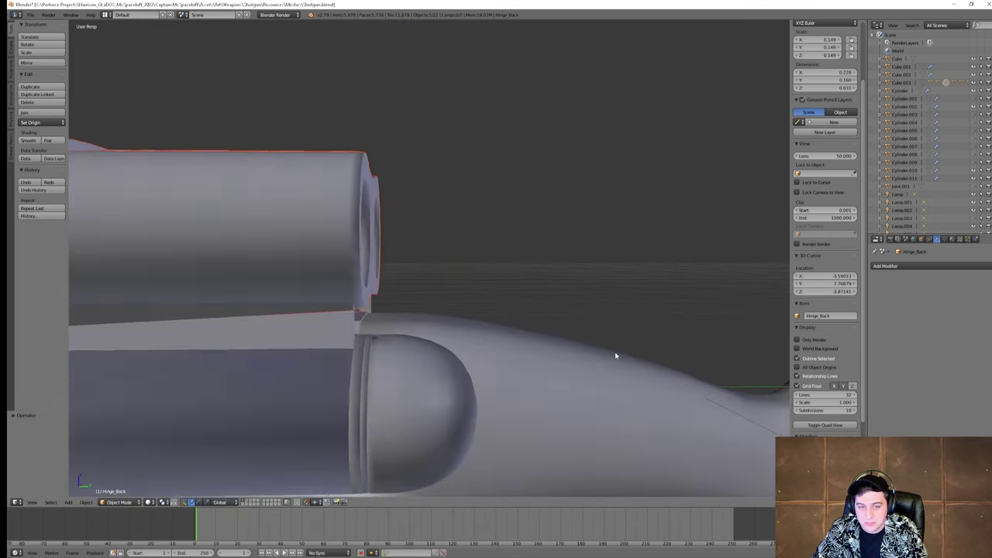
Step: Examine the rounded end caps behind the rear barrels in solid and wireframe display with the gun folded
key(a)
right_click(359, 367)
scroll(357, 369, down, 6)
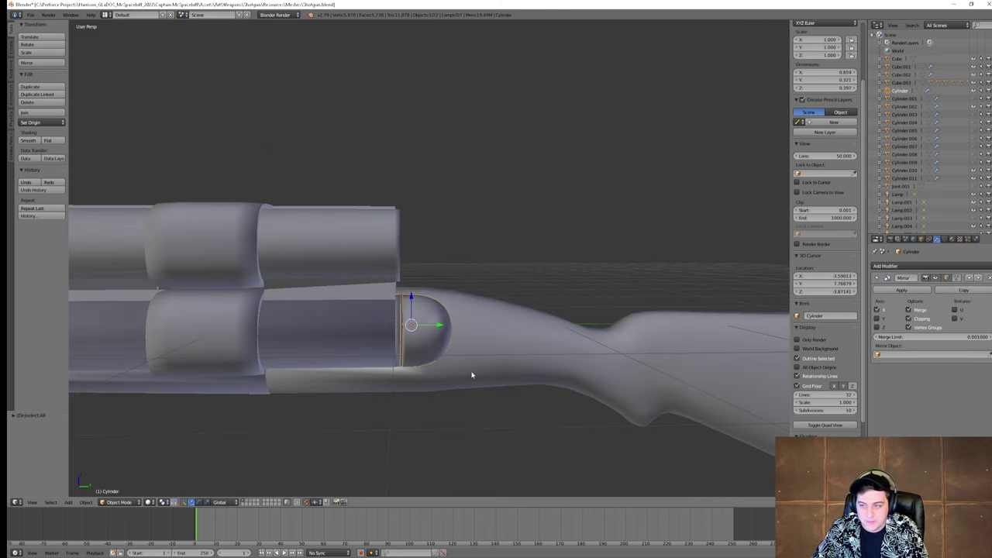
key(a)
key(a)
key(z)
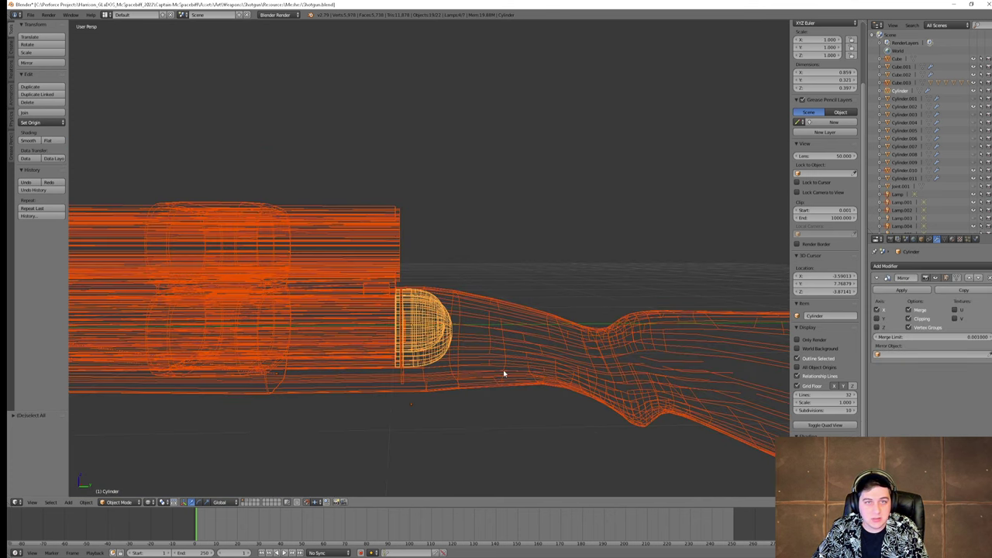
mouse_move(502, 369)
middle_down()
mouse_move(419, 369)
mouse_move(502, 377)
mouse_move(518, 359)
mouse_move(472, 373)
mouse_move(565, 376)
mouse_move(427, 399)
mouse_move(317, 396)
mouse_move(442, 377)
mouse_move(551, 385)
mouse_move(531, 361)
mouse_move(506, 356)
middle_up()
key(z)
key(z)
scroll(565, 376, down, 3)
Step: Undo the recent selection changes, inspect the Cylinder.010 end discs in wireframe, and select Hinge_Back
key(ctrl+z)
key(ctrl+z)
key(ctrl+z)
scroll(551, 385, up, 3)
key(z)
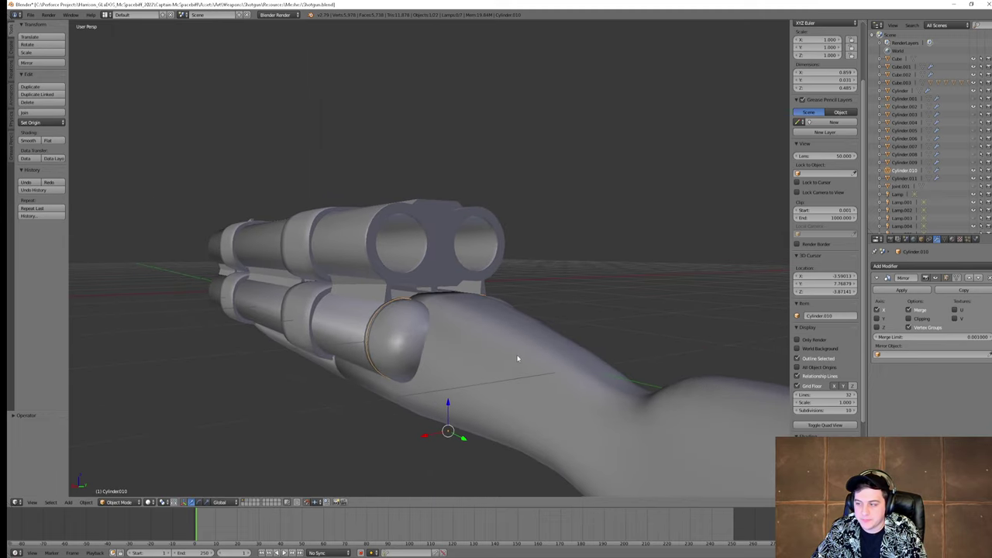
scroll(585, 367, up, 3)
scroll(584, 367, down, 3)
key(z)
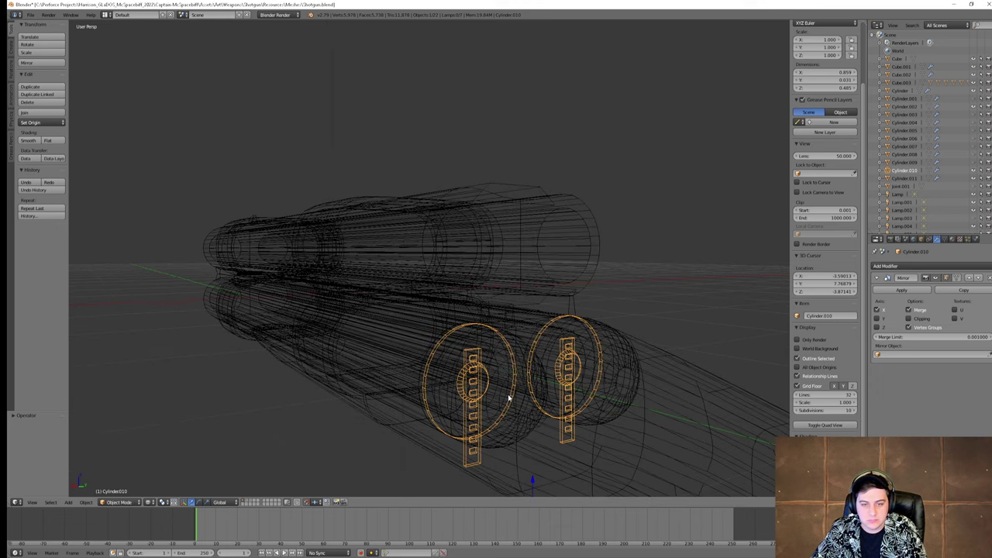
right_click(513, 397)
right_click(514, 396)
key(z)
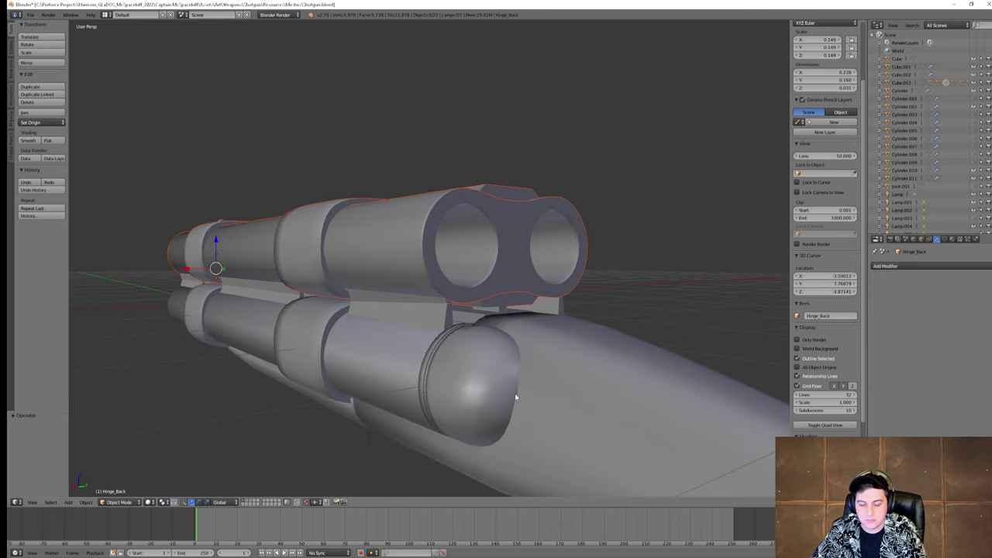
middle_drag(478, 428, 535, 390)
key(r)
key(x)
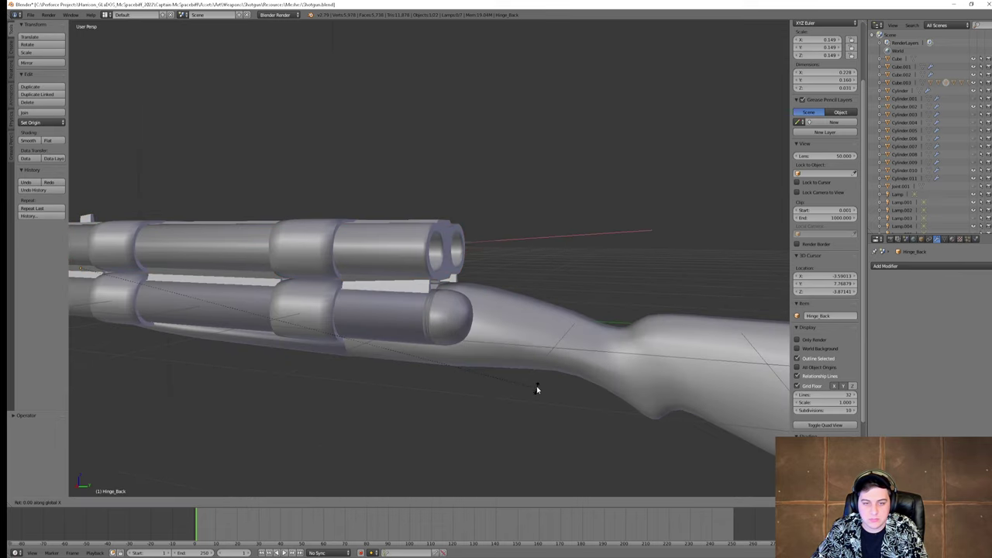
key(Escape)
Step: Inspect how the hinge and barrel ends fit against the stock, comparing wireframe and solid display
key(z)
mouse_move(485, 276)
middle_down()
mouse_move(602, 278)
mouse_move(586, 297)
mouse_move(622, 318)
mouse_move(759, 326)
mouse_move(490, 294)
mouse_move(538, 279)
mouse_move(500, 273)
mouse_move(520, 285)
mouse_move(475, 295)
mouse_move(571, 289)
mouse_move(457, 317)
mouse_move(669, 392)
mouse_move(619, 412)
mouse_move(637, 421)
mouse_move(611, 358)
mouse_move(567, 380)
mouse_move(698, 359)
mouse_move(658, 359)
mouse_move(717, 388)
mouse_move(604, 376)
mouse_move(587, 394)
middle_up()
key(z)
right_click(576, 292)
key(z)
key(z)
right_click(500, 273)
scroll(619, 412, up, 7)
key(z)
key(z)
Step: Swing the front barrel section around Hinge_Back about global X onto the rear barrels, and clear the selection
scroll(611, 358, up, 6)
scroll(657, 364, down, 3)
scroll(600, 372, down, 6)
scroll(589, 391, up, 4)
key(r)
key(x)
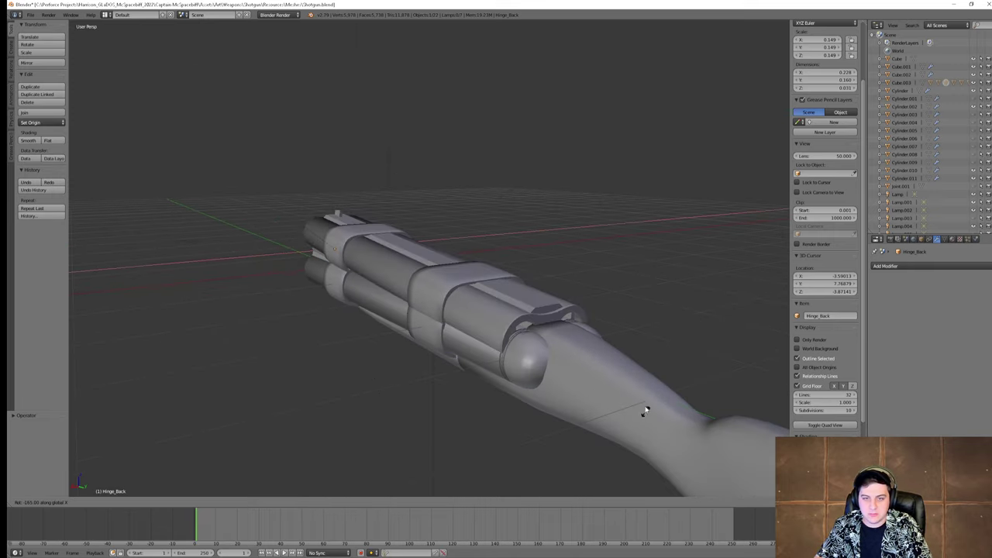
click(645, 456)
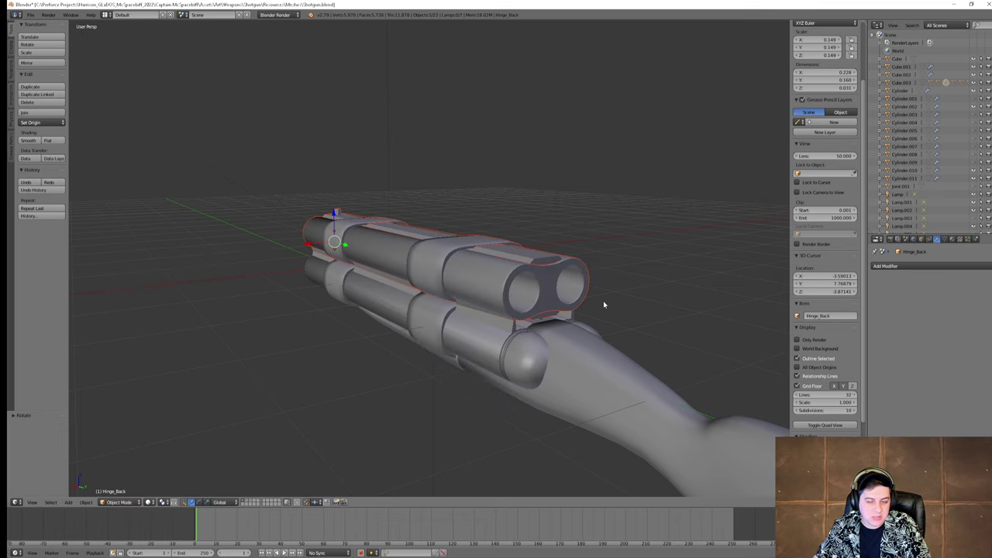
key(a)
middle_drag(603, 303, 323, 310)
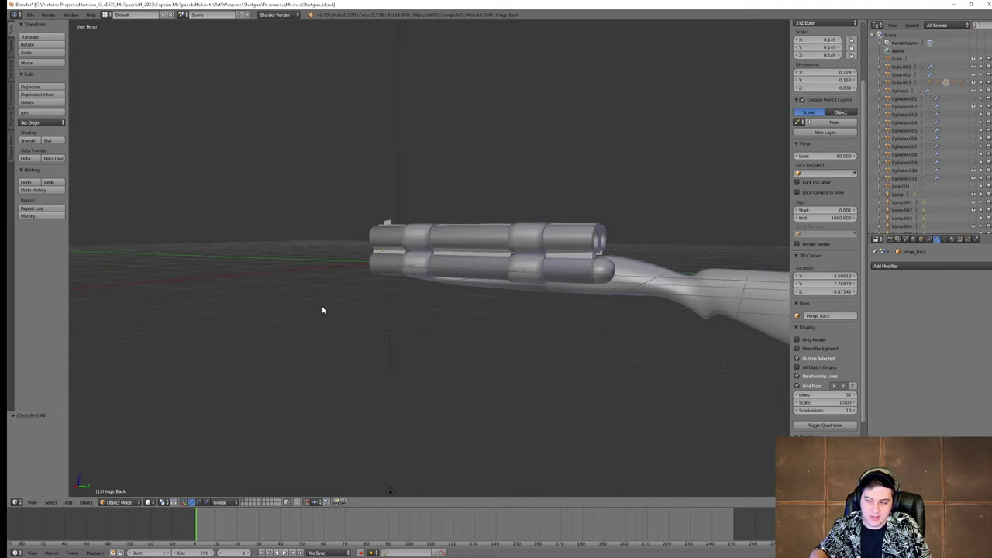
Step: Examine the stock's mesh topology in wireframe display and in Edit Mode
right_click(737, 319)
key(z)
shift+middle_drag(737, 318, 539, 309)
key(z)
scroll(458, 299, up, 4)
key(Tab)
scroll(576, 358, down, 3)
middle_drag(580, 385, 401, 491)
key(Tab)
key(a)
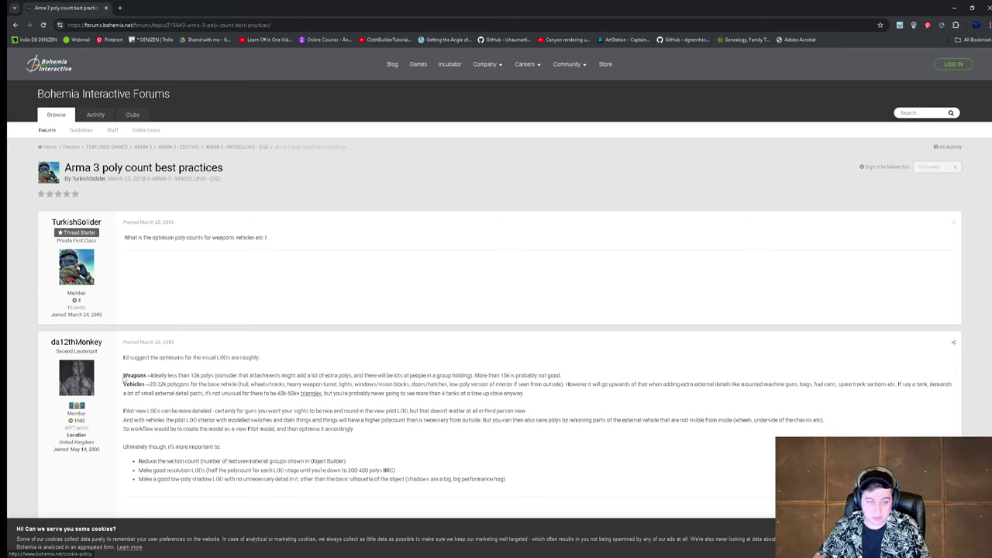
Step: Read the suggested weapon polygon count in the Arma 3 forum thread, and close the browser to return to Blender
drag(124, 357, 215, 375)
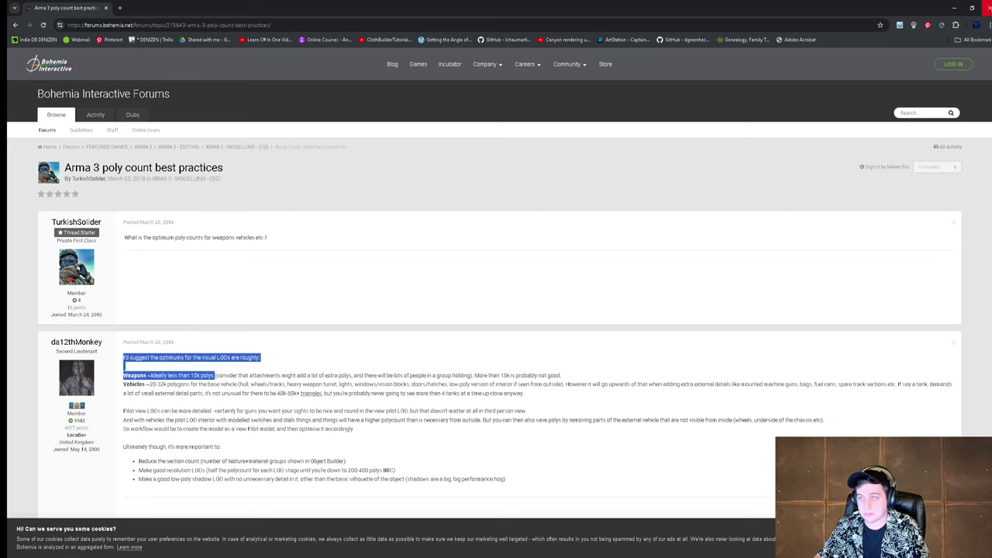
click(987, 8)
Step: Examine the density of the whole folded shotgun mesh in wireframe and solid display
middle_drag(663, 319, 561, 322)
key(a)
key(a)
key(a)
key(z)
key(z)
scroll(563, 322, up, 4)
middle_drag(562, 326, 634, 324)
right_click(634, 324)
Step: Undo back past the barrel fold so the front section is extended again, with nothing selected
key(ctrl+z)
key(ctrl+z)
key(ctrl+z)
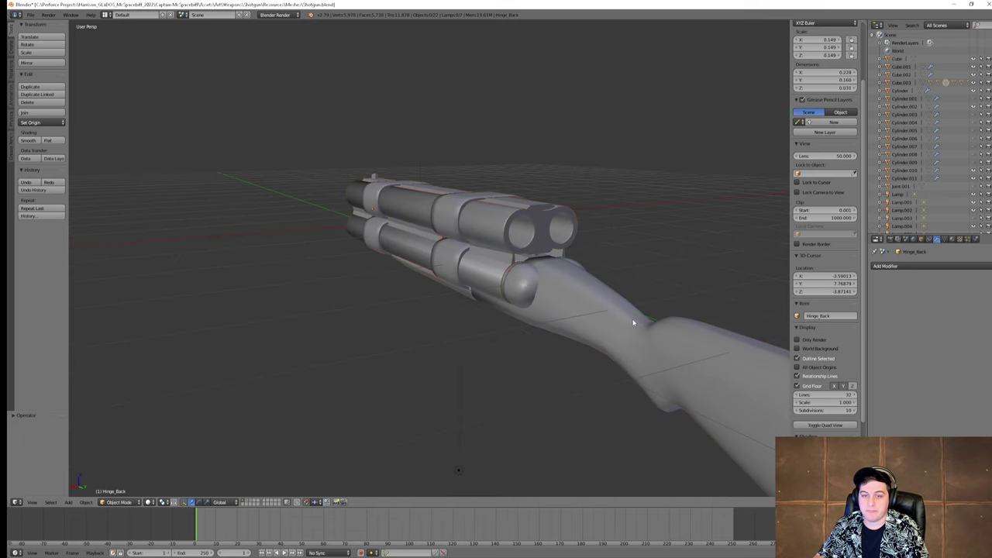
key(a)
middle_drag(632, 320, 622, 313)
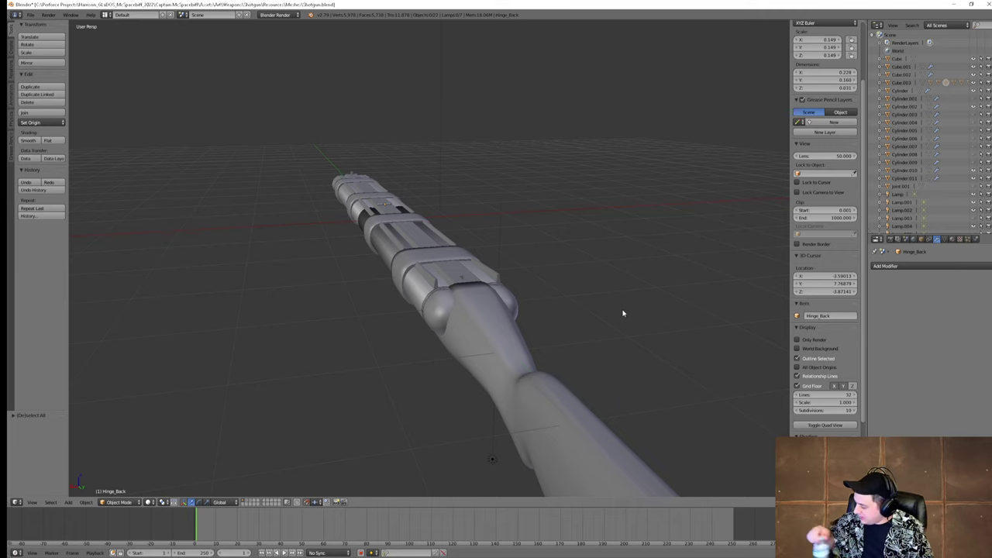
Step: Look along the extended shotgun barrels from behind the stock using fly navigation
middle_drag(607, 294, 411, 318)
key(shift+f)
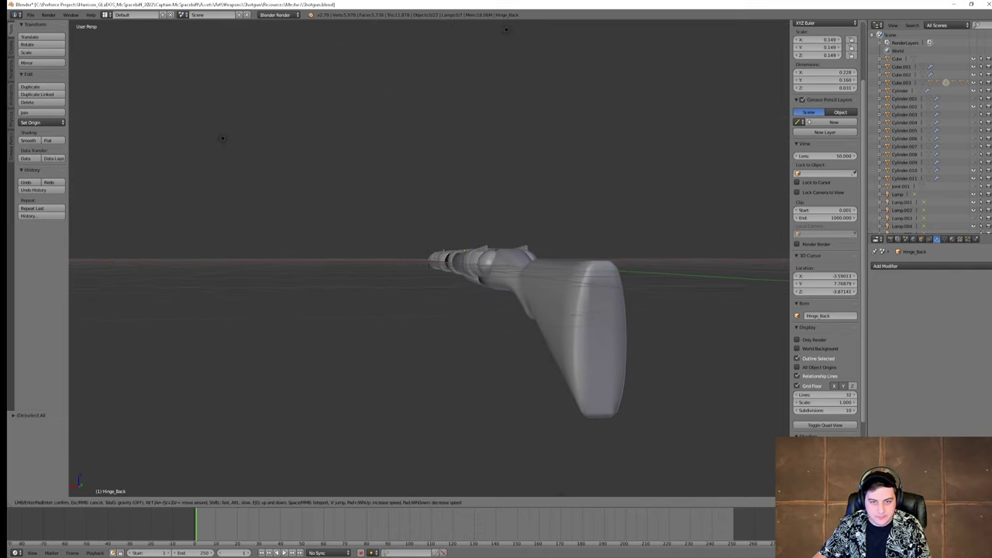
key(w)
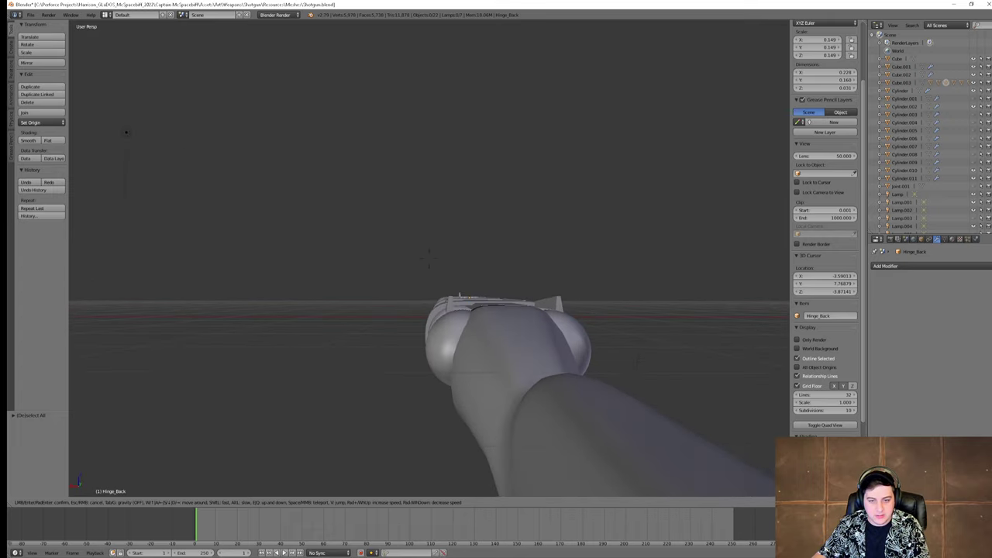
click(437, 265)
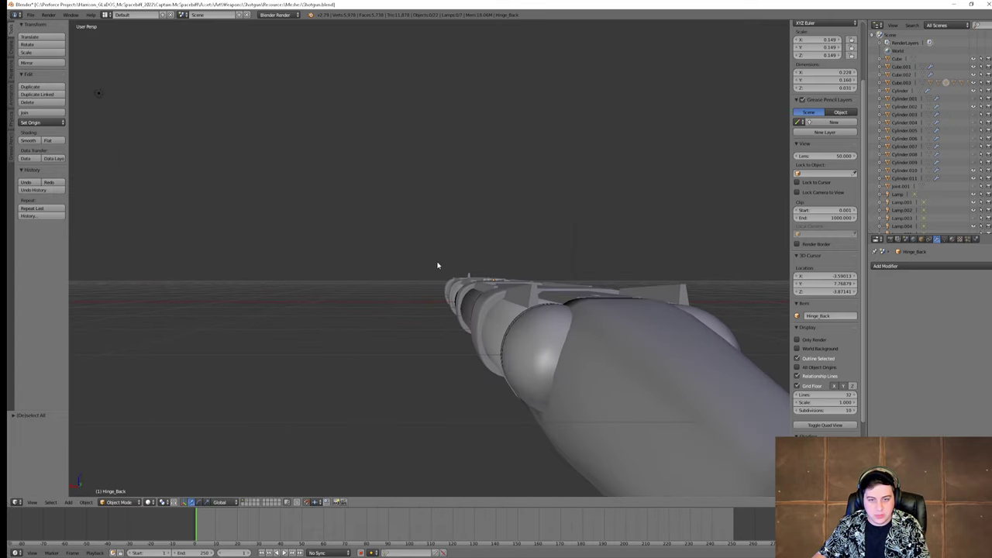
Step: Select Hinge_Back together with its front barrel section as the object for folding
right_click(468, 279)
scroll(468, 279, down, 3)
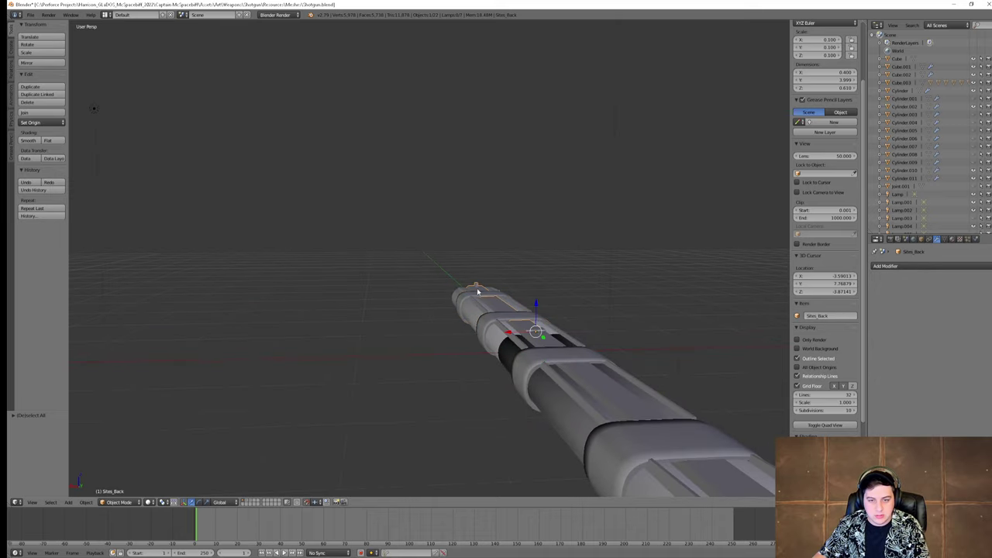
right_click(459, 293)
shift+right_click(502, 342)
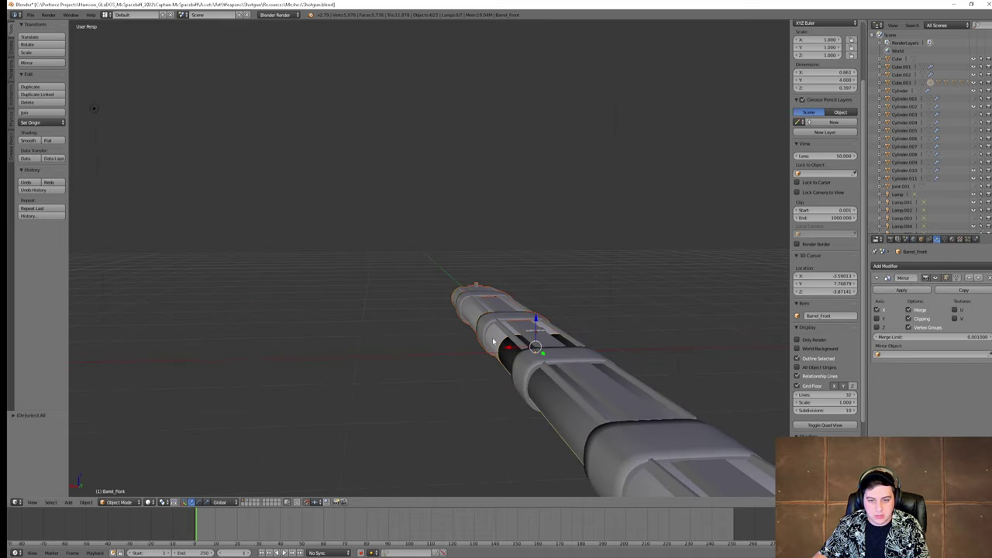
key(ctrl+z)
right_click(526, 335)
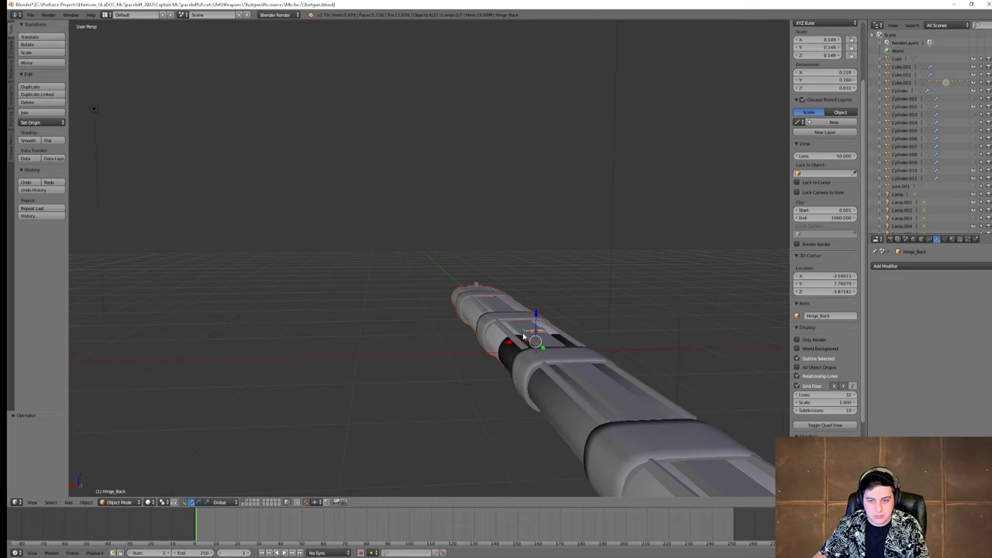
key(r)
right_click(518, 396)
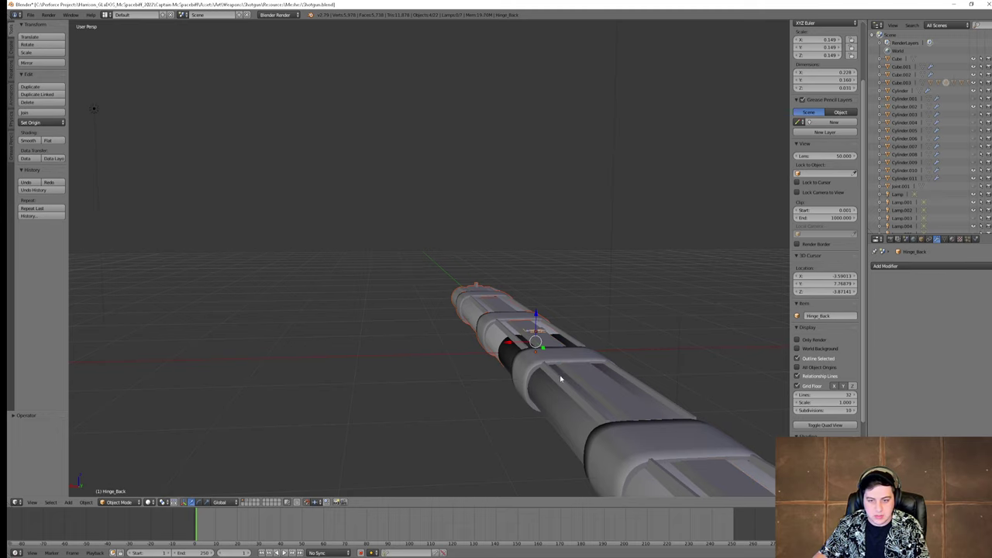
key(r)
key(x)
right_click(310, 306)
Step: Fold the front barrel section back on top of the rear barrels by rotating it about the global X axis
scroll(340, 319, down, 3)
middle_drag(340, 322, 341, 316)
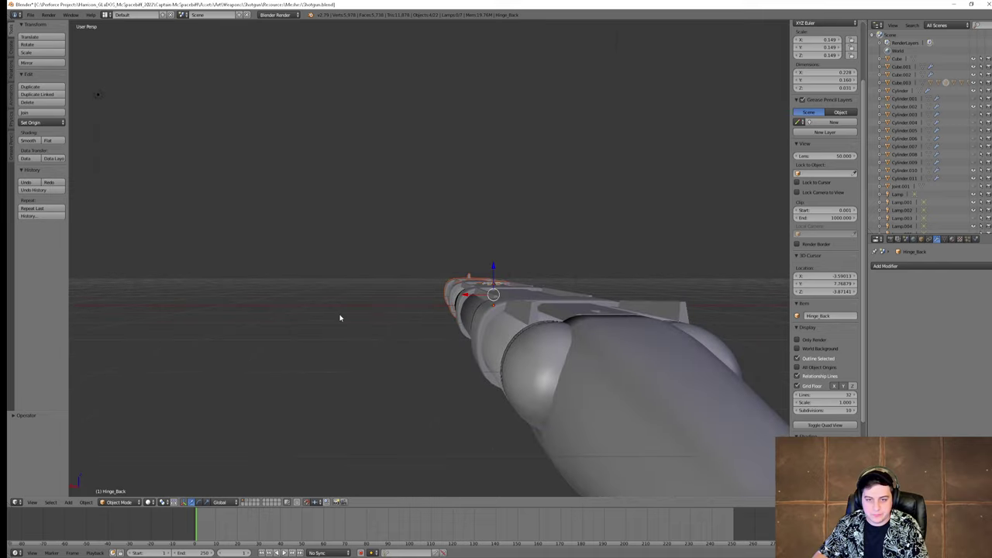
scroll(449, 319, up, 2)
middle_drag(449, 318, 470, 335)
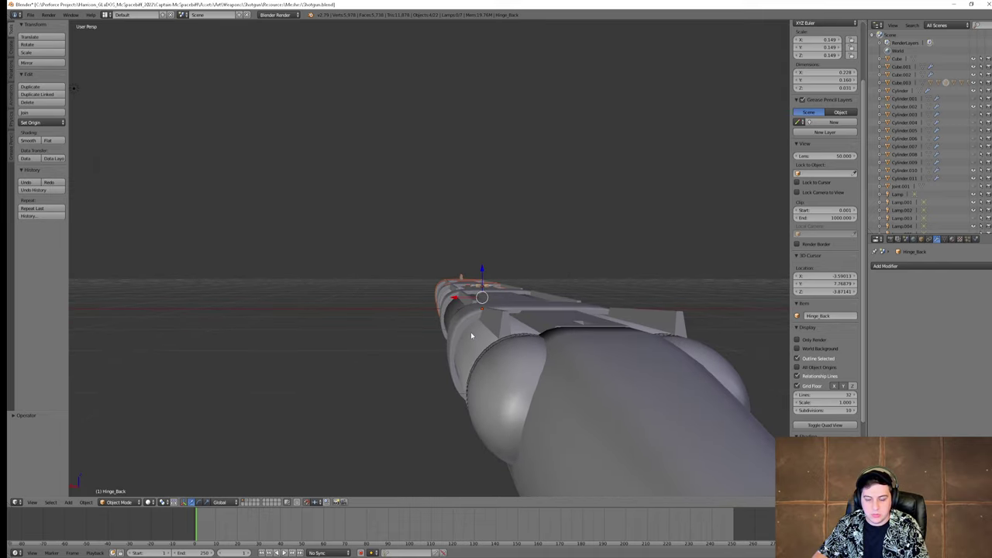
key(r)
text(x)
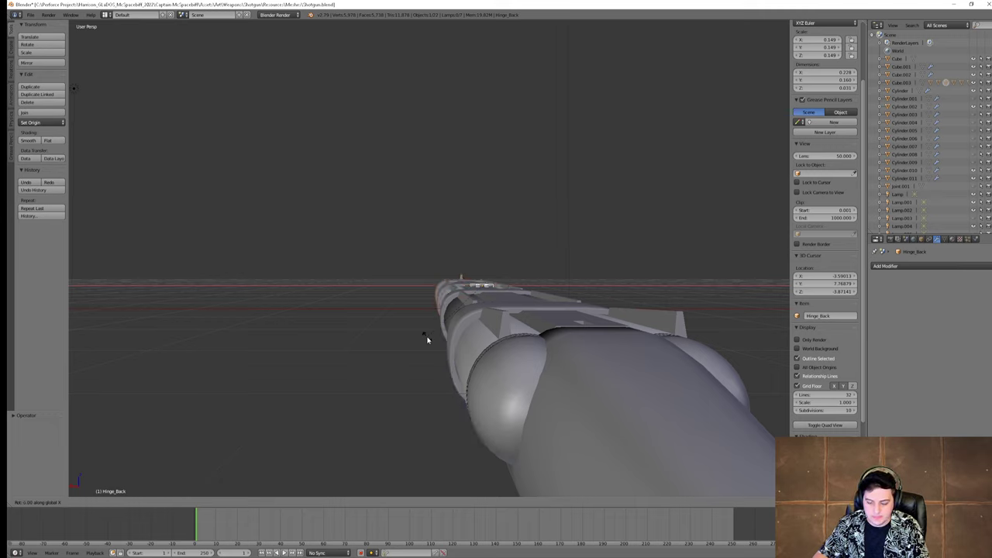
text(-90)
key(BackSpace)
key(BackSpace)
key(BackSpace)
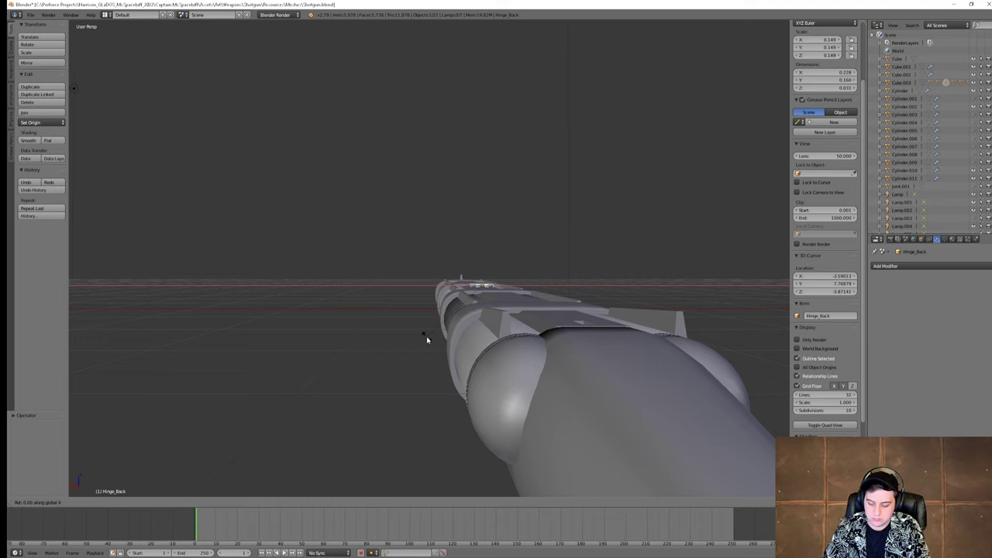
text(-90)
key(Return)
Step: Select Cylinder.010, the thin disc part between the barrels and the rounded breech caps
right_click(506, 334)
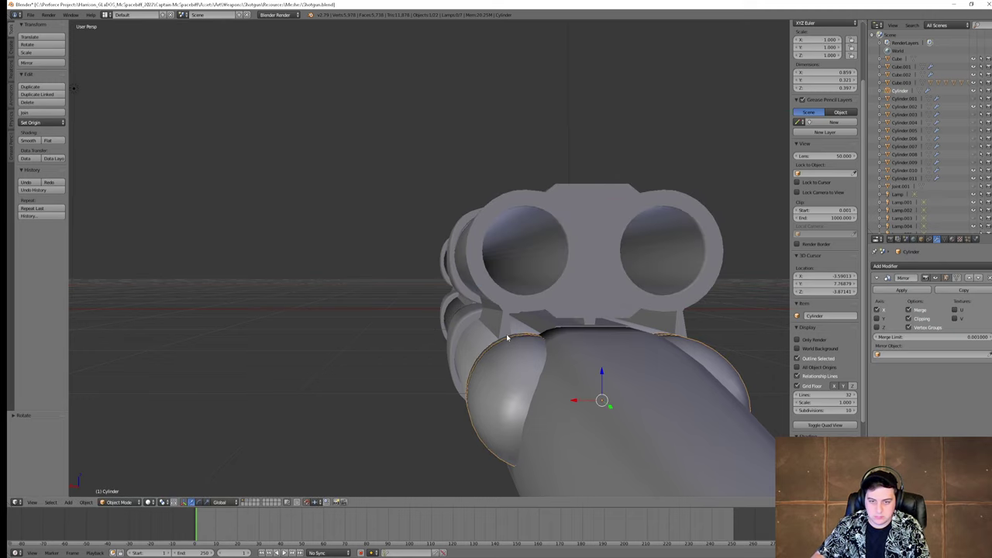
right_click(506, 335)
right_click(506, 335)
right_click(508, 335)
right_click(507, 335)
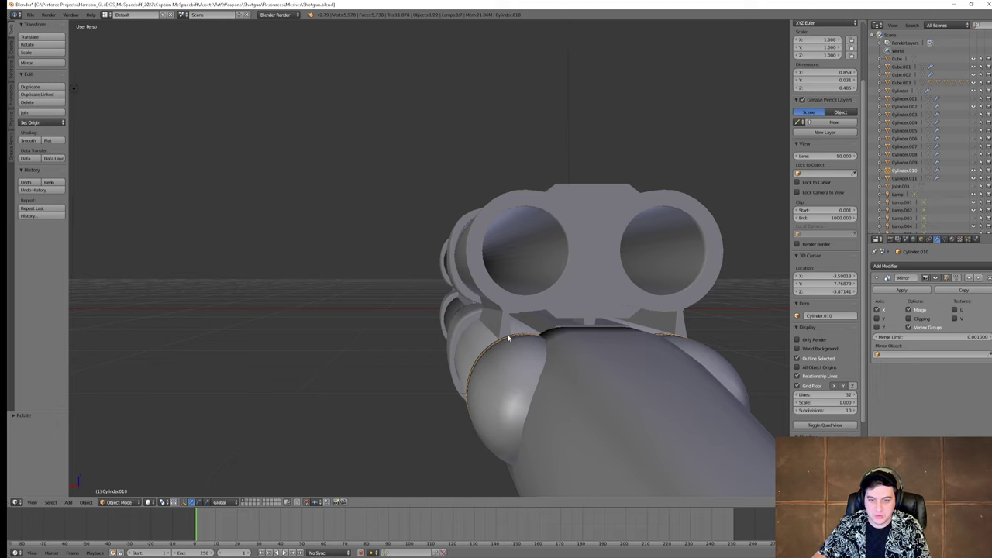
key(g)
right_click(529, 312)
Step: Raise Cylinder.010 along the global Z axis until its discs cover the rear ends of the folded upper barrels
scroll(535, 320, down, 7)
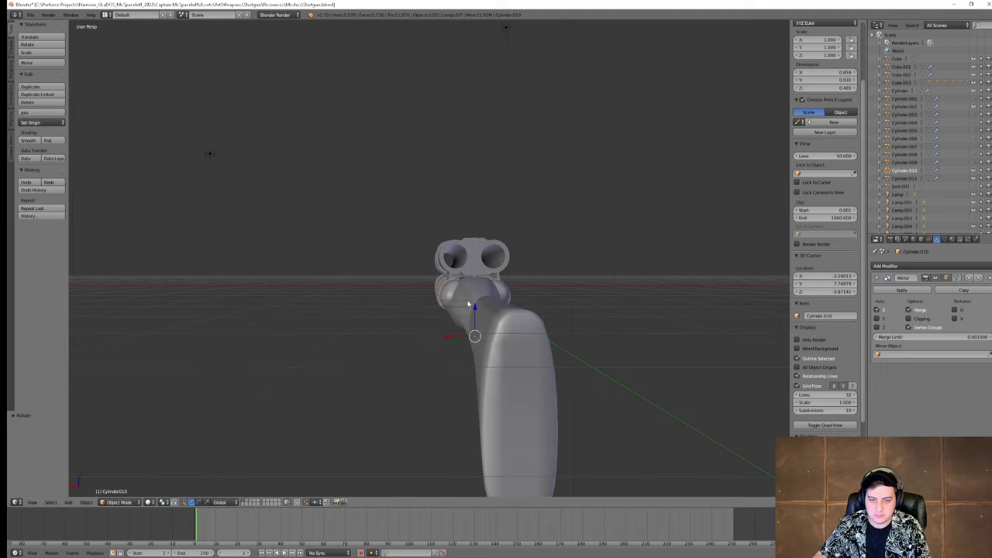
middle_drag(472, 306, 589, 349)
shift+middle_drag(620, 348, 507, 264)
scroll(506, 263, up, 4)
middle_drag(695, 318, 571, 303)
scroll(587, 286, up, 4)
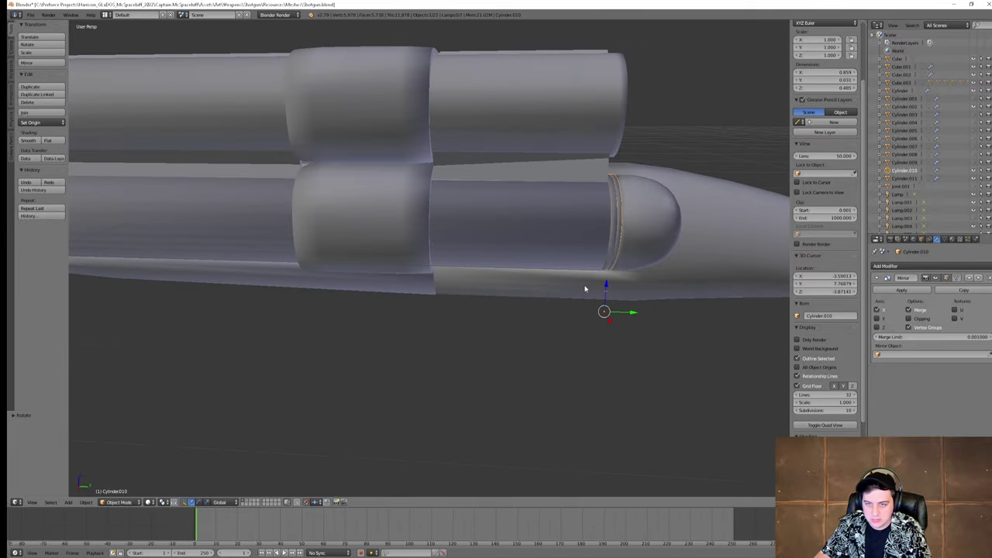
shift+middle_drag(625, 230, 568, 257)
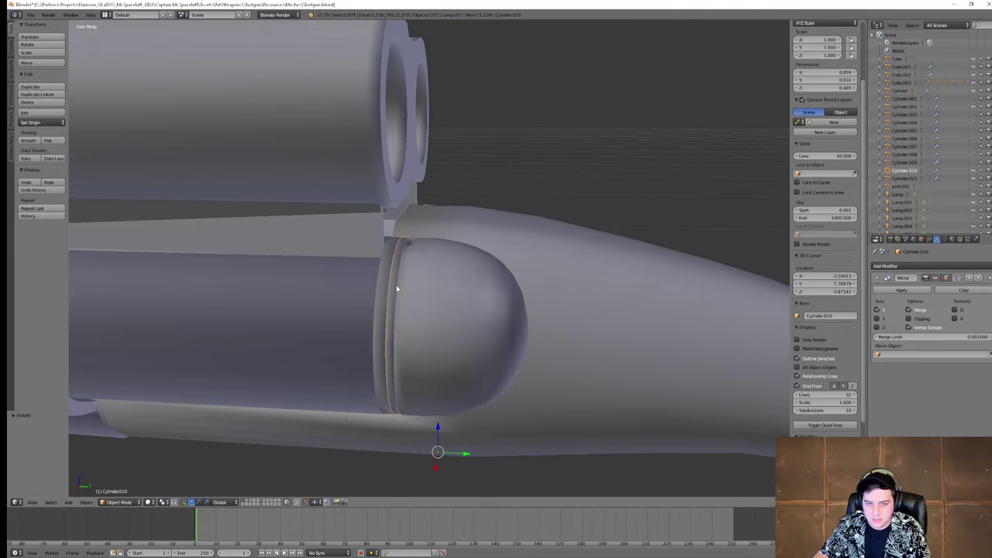
key(g)
key(z)
right_click(460, 232)
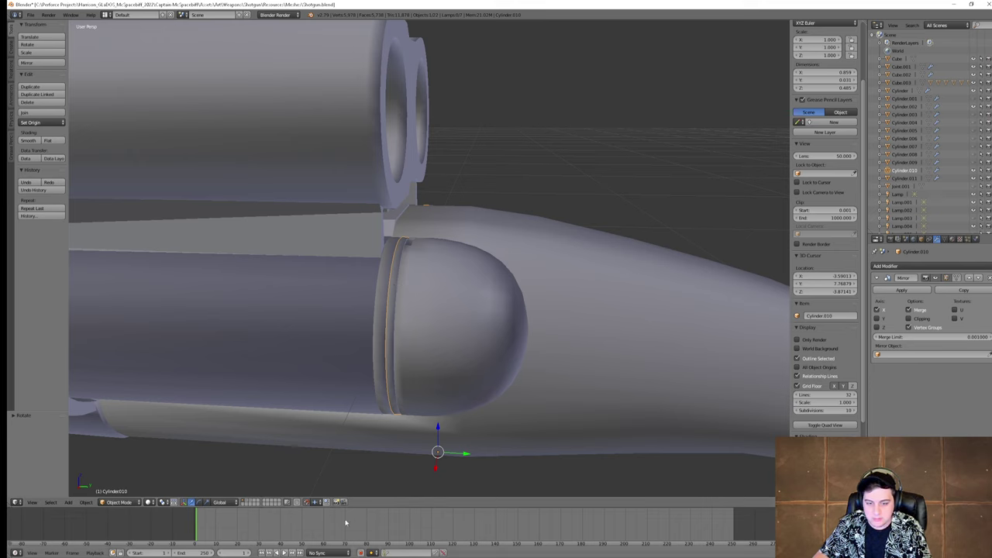
key(g)
key(z)
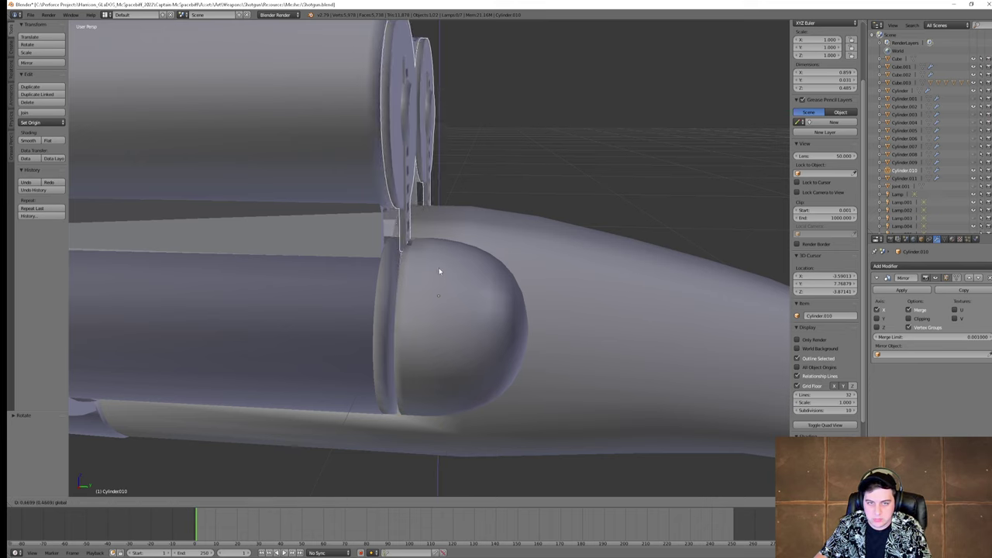
click(438, 270)
Step: Clear the selection and examine the raised discs over the upper barrel ends from behind the stock
middle_drag(450, 279, 604, 323)
middle_drag(380, 303, 574, 234)
key(a)
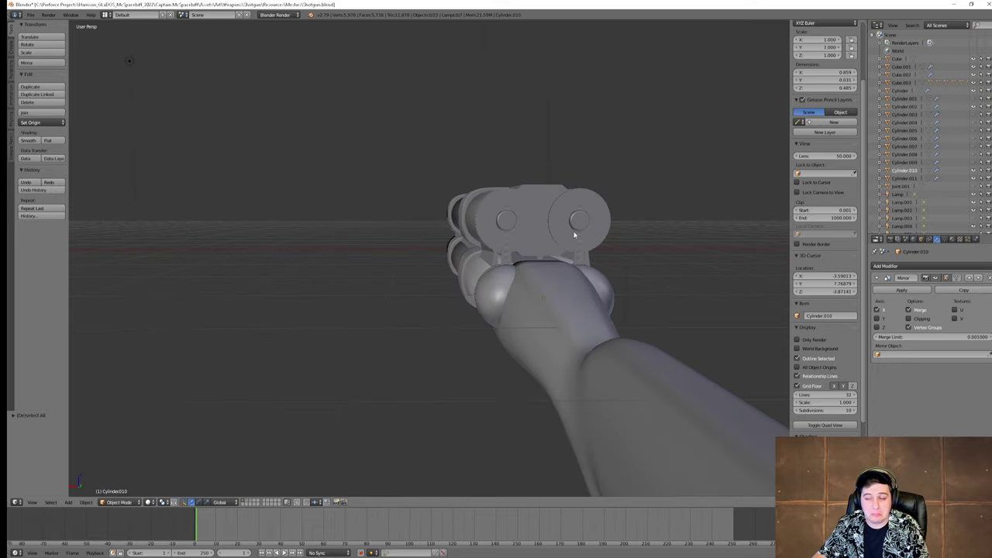
middle_drag(553, 266, 563, 307)
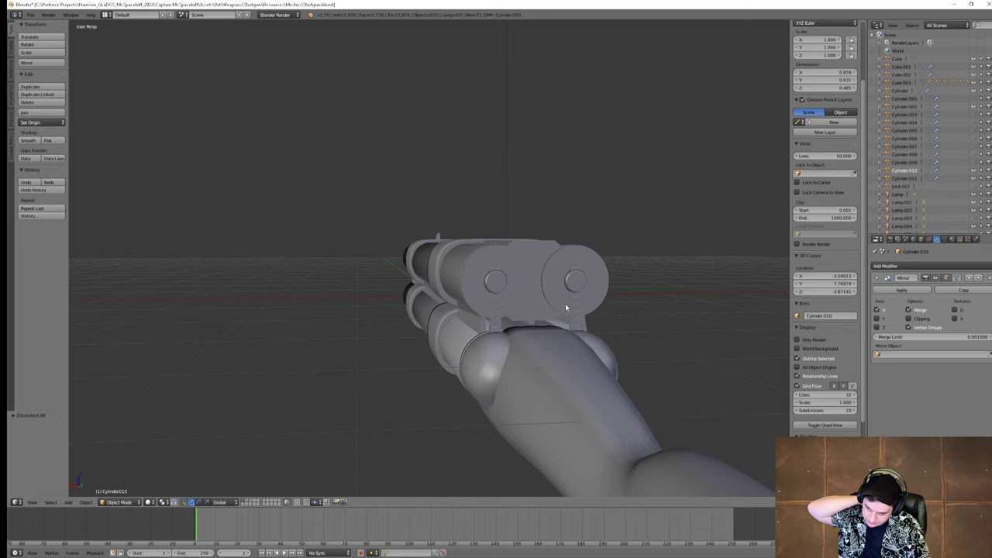
Step: Undo the disc move and raise Cylinder.010 again by about 0.46 along the global Z axis
key(ctrl+z)
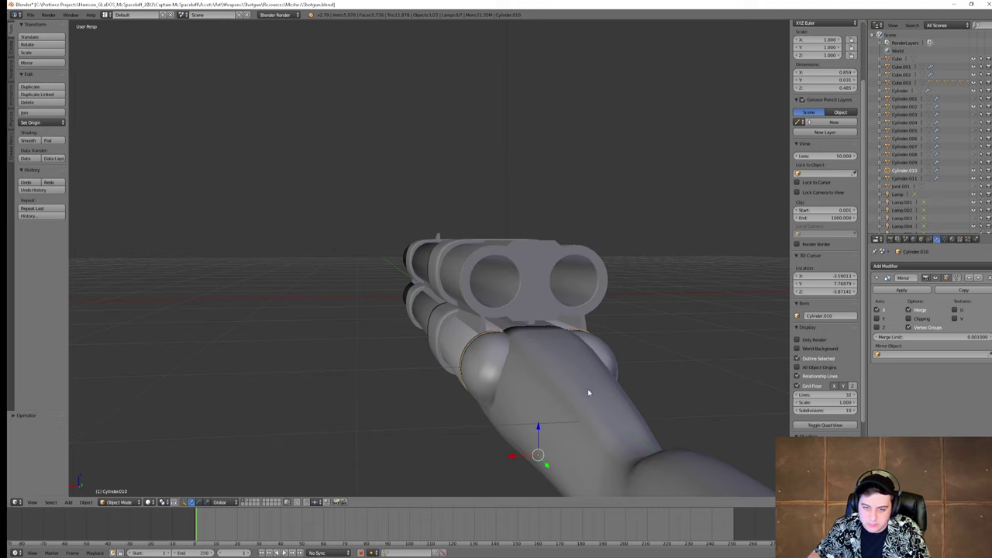
key(g)
key(z)
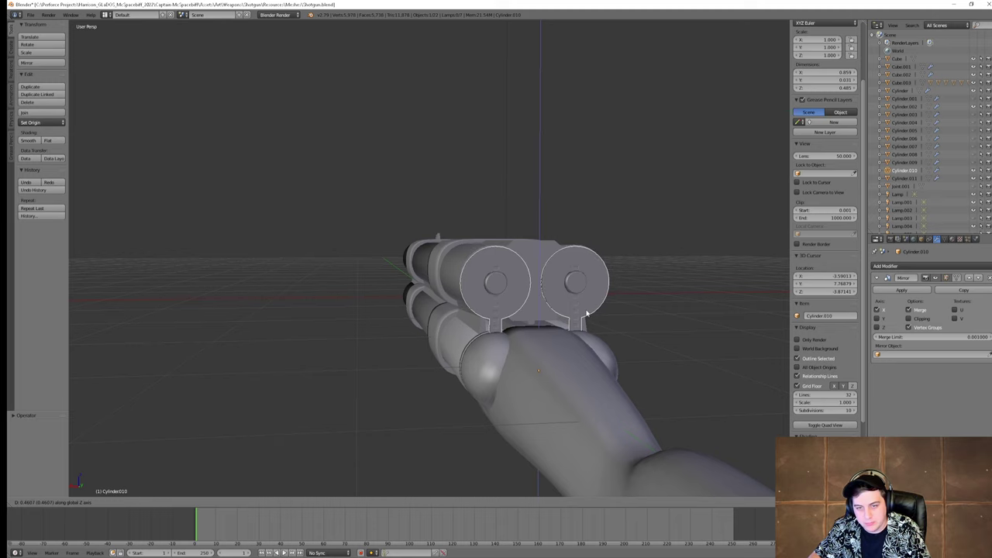
click(586, 313)
Step: Select the upper and lower barrel sections of the folded shotgun, switching between solid and wireframe display
middle_drag(587, 313, 591, 351)
right_click(591, 351)
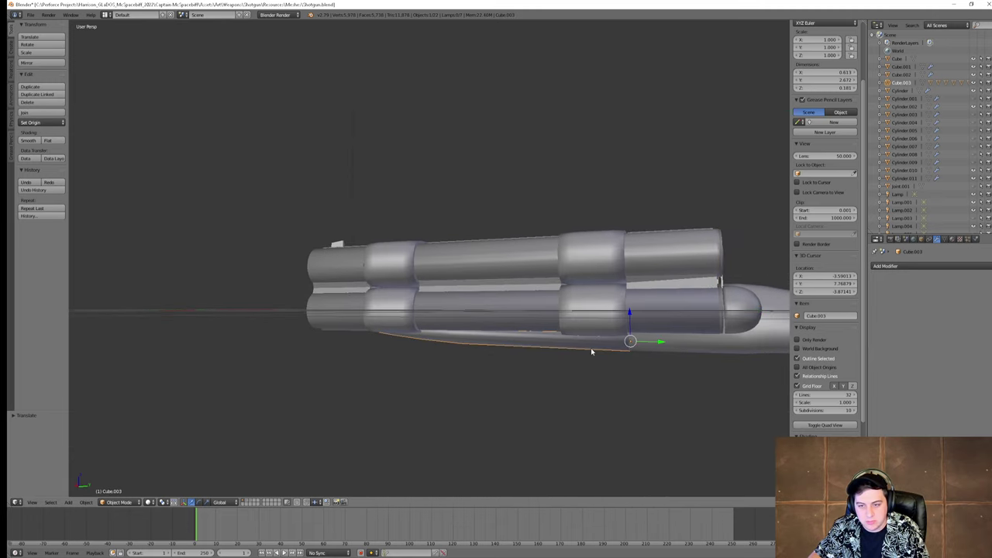
right_click(646, 250)
key(z)
middle_drag(680, 303, 652, 308)
key(z)
shift+right_click(600, 295)
shift+right_click(646, 292)
Step: Add the front sight and Sites_Back.002 to the barrel selection in wireframe display, undoing the accidental lamp selection
key(z)
shift+right_click(430, 246)
shift+right_click(308, 236)
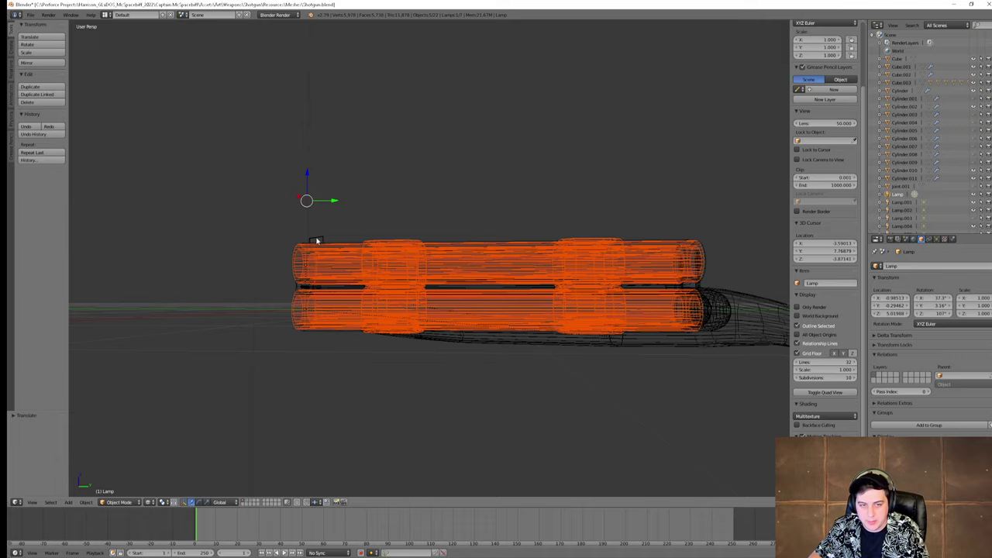
key(ctrl+z)
shift+right_click(321, 241)
shift+right_click(459, 290)
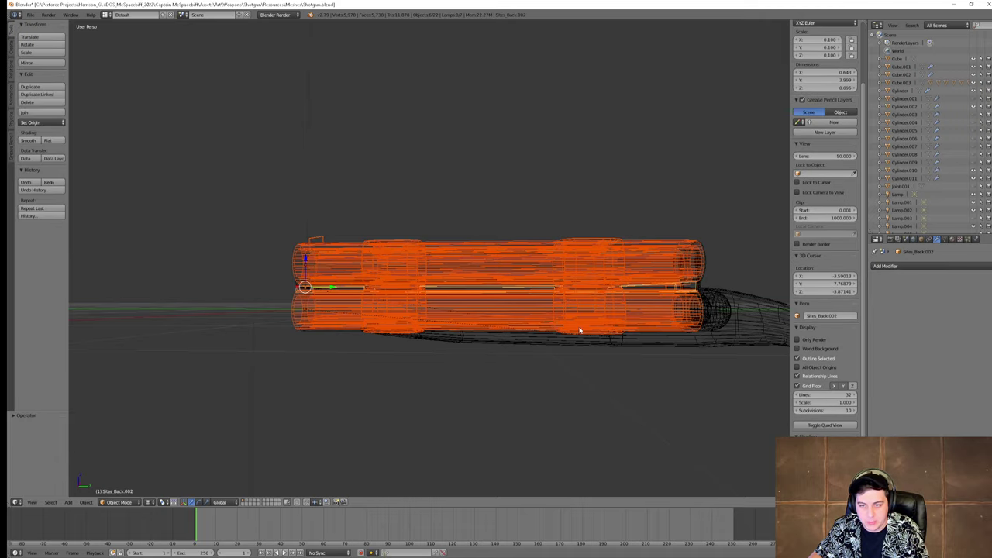
middle_drag(579, 330, 560, 333)
key(r)
key(x)
right_click(624, 305)
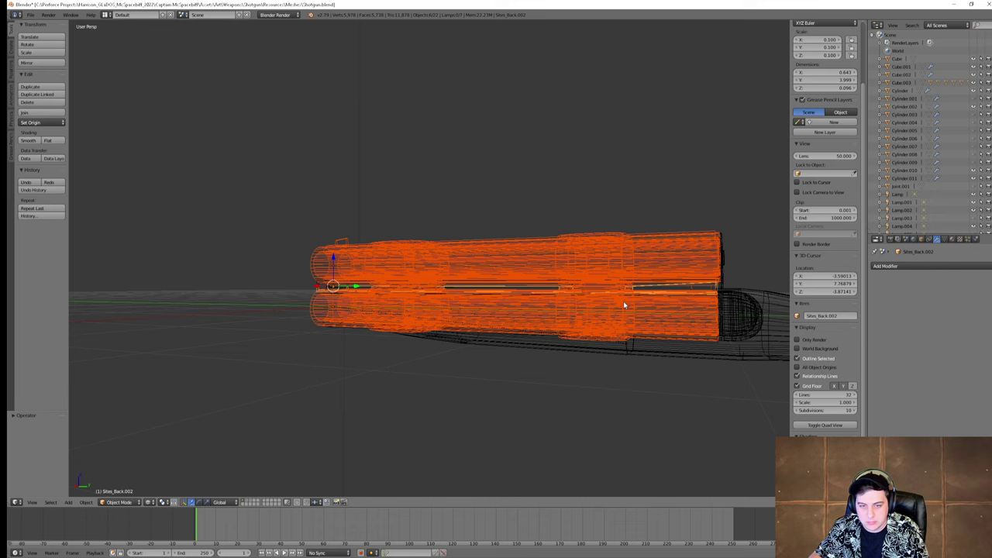
Step: Add the part between the barrels' rear ends and the Cube.003 fore-end to the barrel selection
shift+right_click(700, 289)
key(z)
middle_drag(675, 353, 607, 361)
shift+right_click(600, 336)
Step: Swing the selected barrel assembly down about the global X axis to break the shotgun open at the breech
key(r)
key(x)
right_click(659, 320)
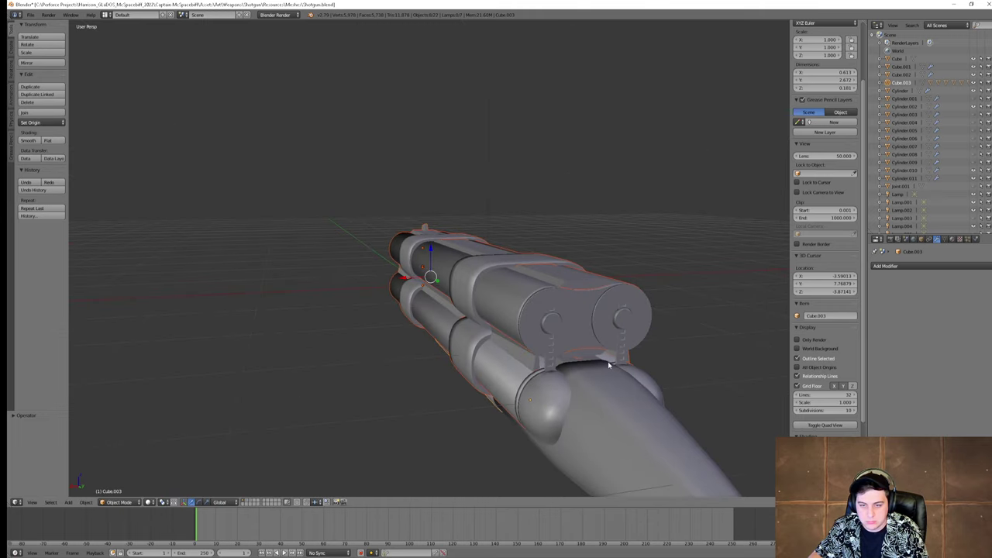
key(r)
key(x)
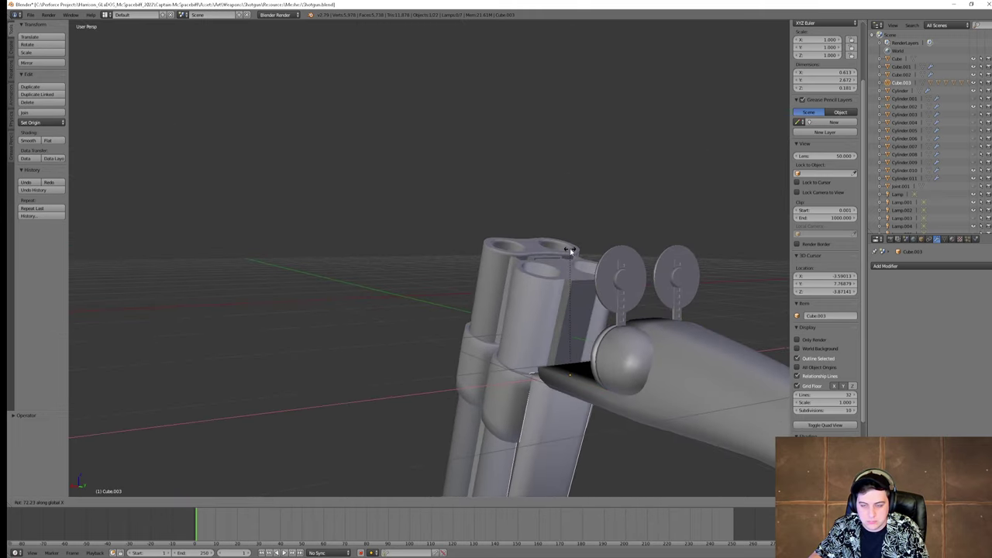
click(566, 346)
middle_drag(566, 347, 468, 266)
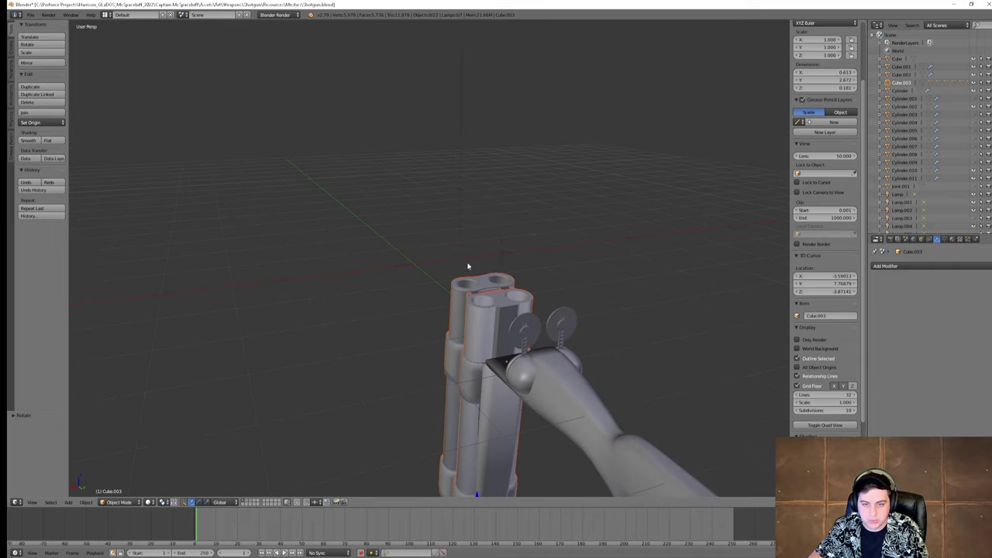
Step: Undo back past the break-open, disc and folding changes to the extended barrels with Hinge_Back active
key(ctrl+z)
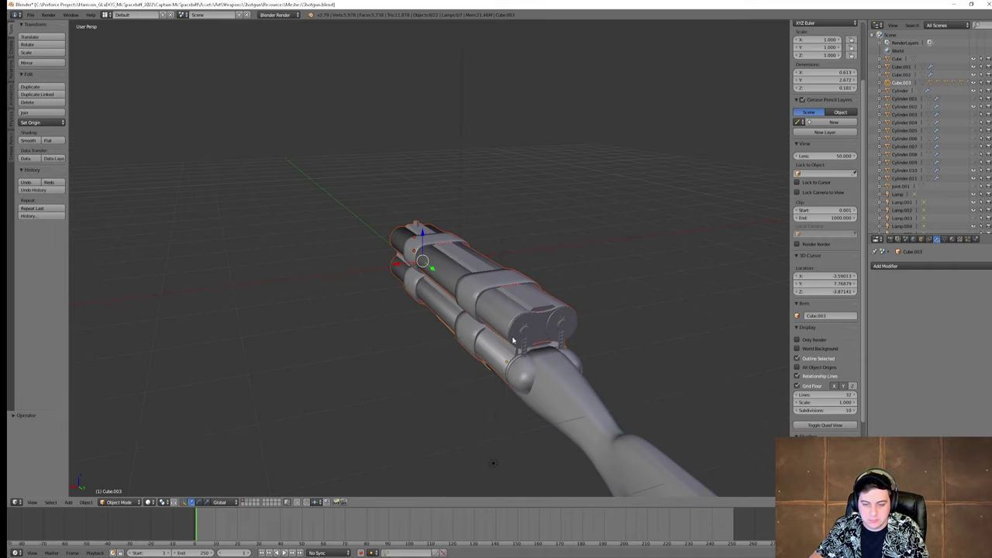
key(ctrl+z)
key(ctrl+z)
key(ctrl+z)
key(ctrl+z)
key(ctrl+z)
key(ctrl+z)
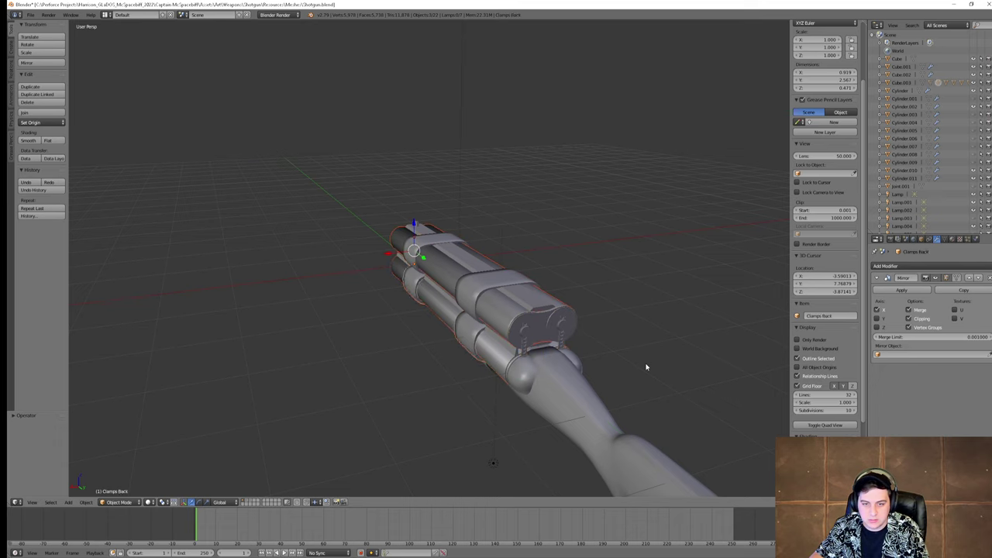
key(ctrl+z)
key(ctrl+z)
key(ctrl+z)
key(ctrl+z)
key(ctrl+z)
key(ctrl+z)
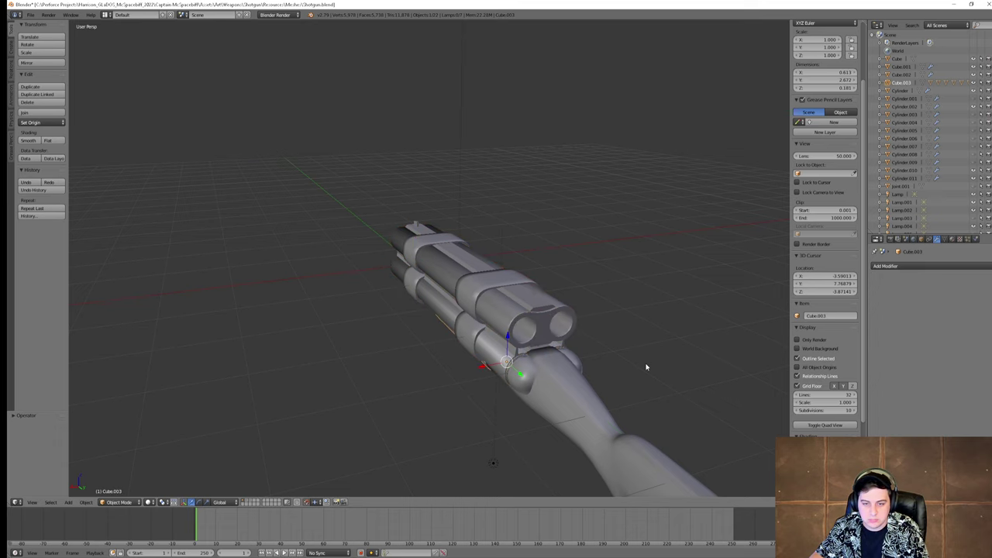
key(ctrl+z)
Step: Box-select the extended barrel parts around the middle hinge and add the Cube.003 fore-end to the selection
mouse_move(646, 367)
middle_down()
mouse_move(552, 359)
mouse_move(425, 310)
middle_up()
key(c)
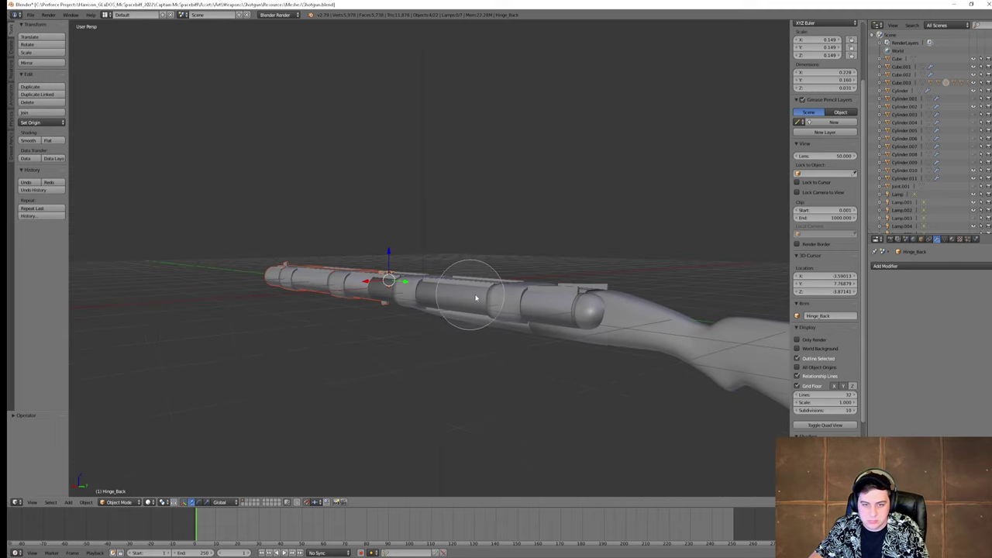
key(Escape)
key(b)
drag(369, 239, 500, 341)
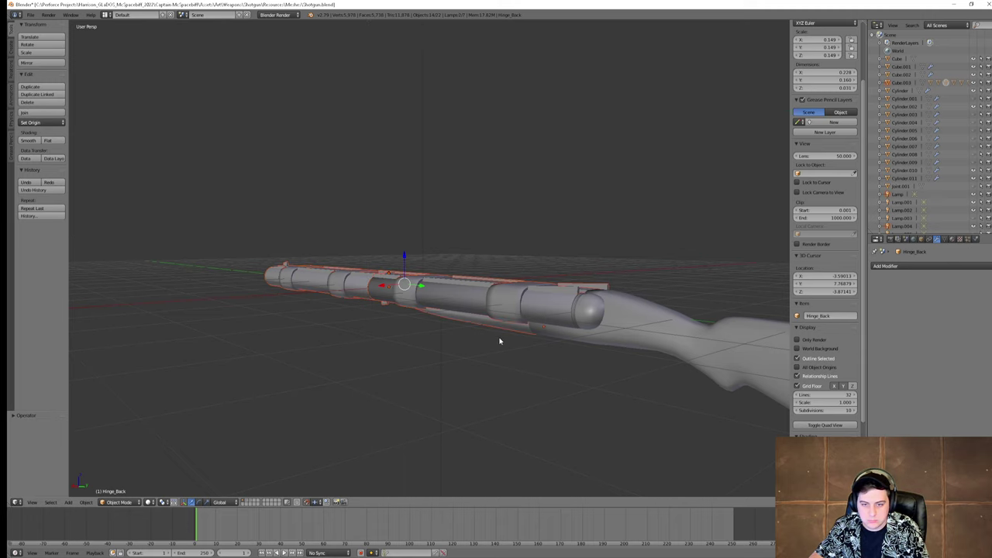
shift+right_click(525, 332)
Step: Try to rotate the extended barrels together with the fore-end about the global X axis
key(r)
key(x)
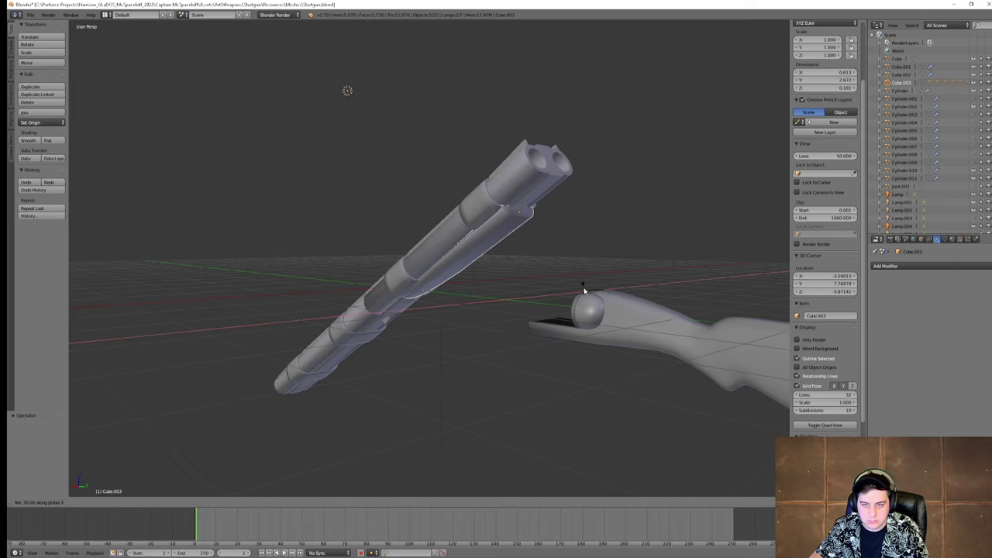
right_click(590, 310)
middle_drag(519, 332, 571, 332)
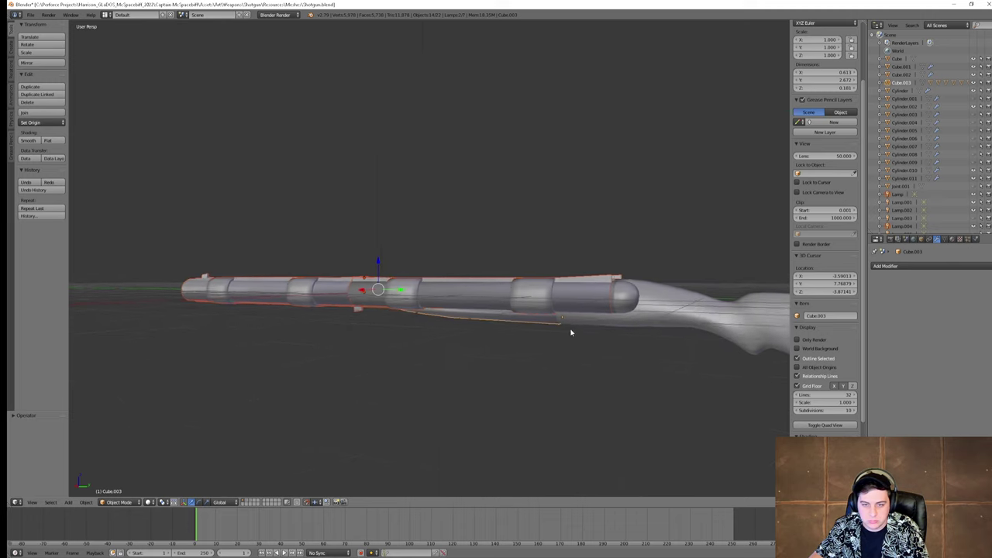
key(r)
key(x)
right_click(589, 299)
middle_drag(589, 299, 639, 328)
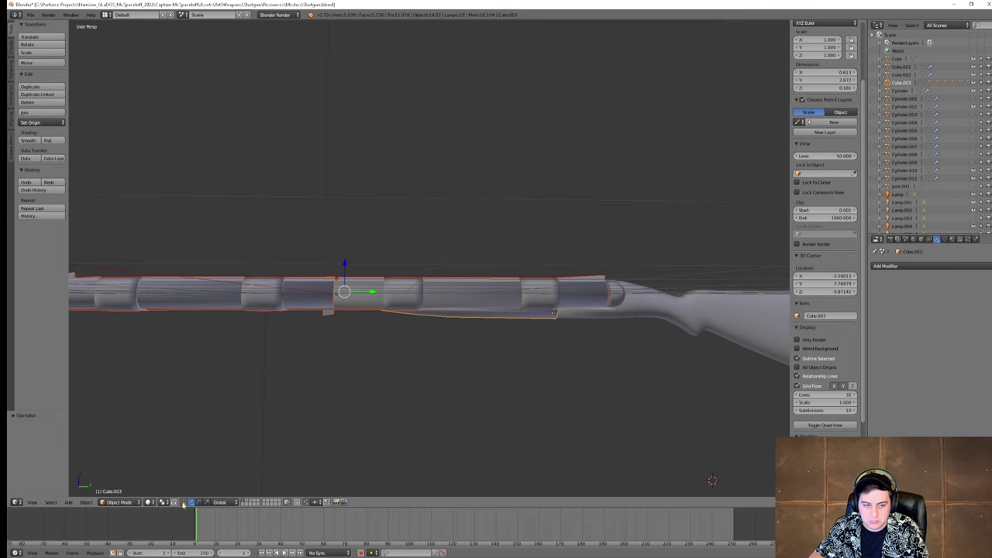
Step: Set the transform orientation to Local
click(227, 503)
click(154, 502)
click(189, 507)
click(221, 502)
click(233, 483)
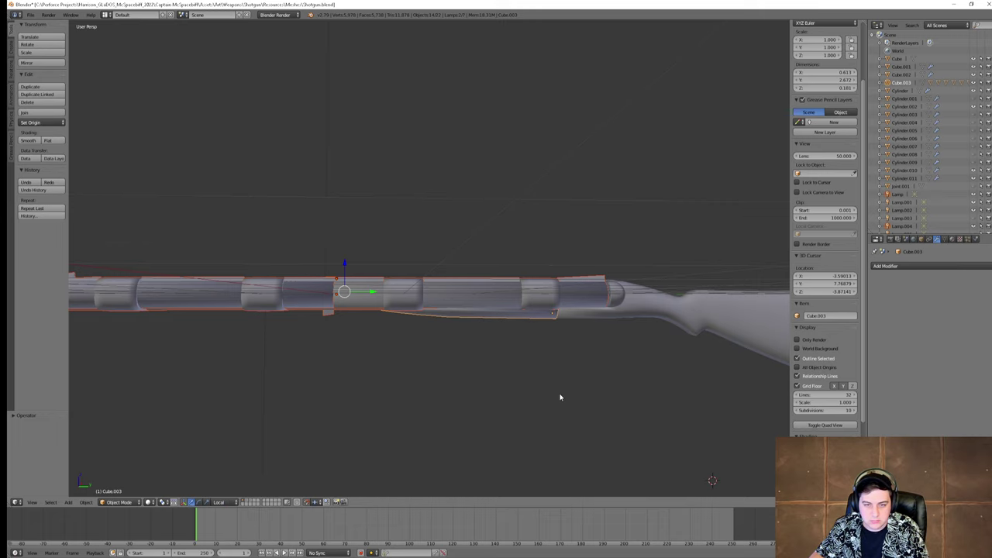
Step: Undo the last selection change, deselect everything, and view the extended shotgun from behind the stock
middle_drag(560, 397, 550, 321)
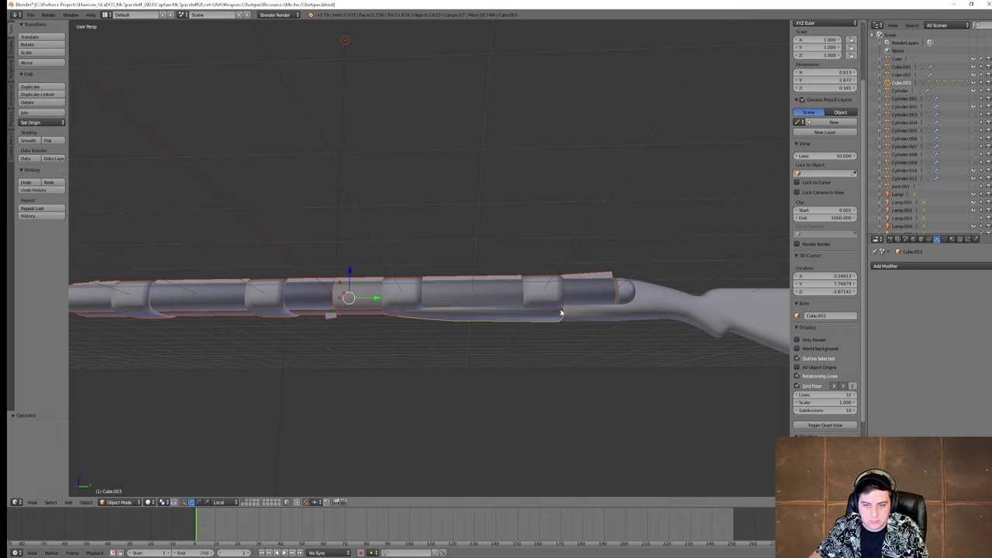
right_click(586, 297)
middle_drag(589, 371, 543, 362)
key(ctrl+z)
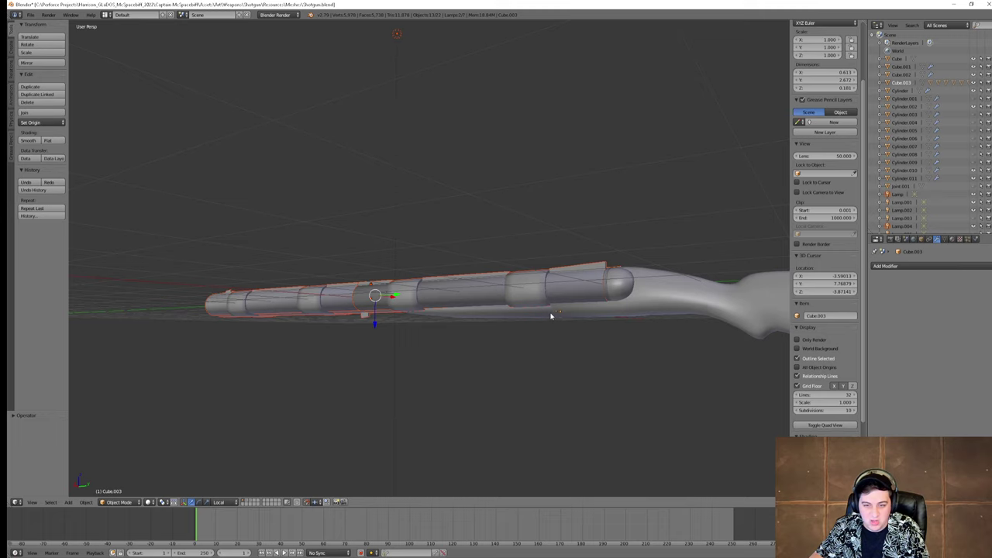
middle_drag(550, 316, 216, 390)
key(a)
scroll(621, 359, down, 3)
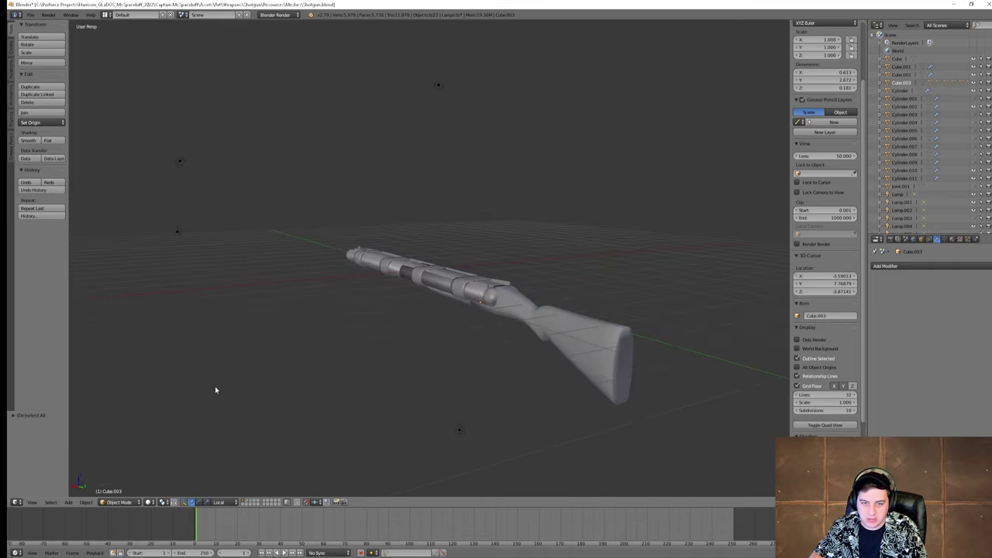
scroll(365, 410, up, 7)
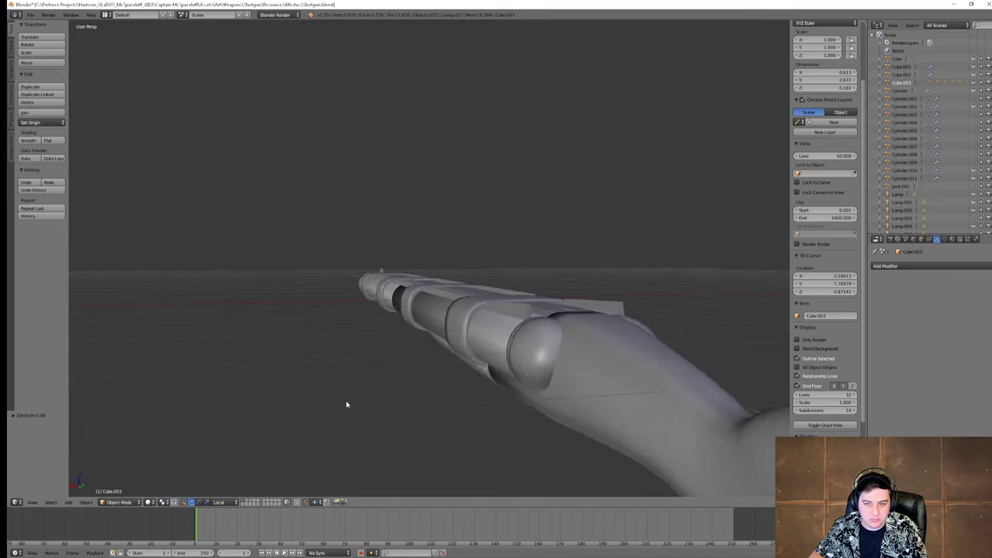
Step: Close the shotgun file in Blender and quit Unity without saving the modified Moon Crater scene
middle_drag(346, 403, 674, 397)
click(30, 15)
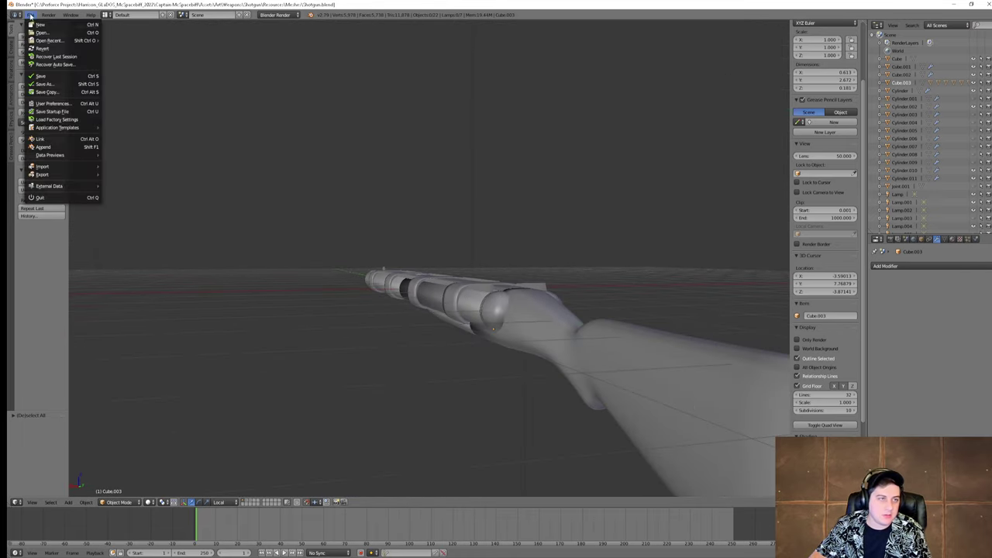
click(40, 76)
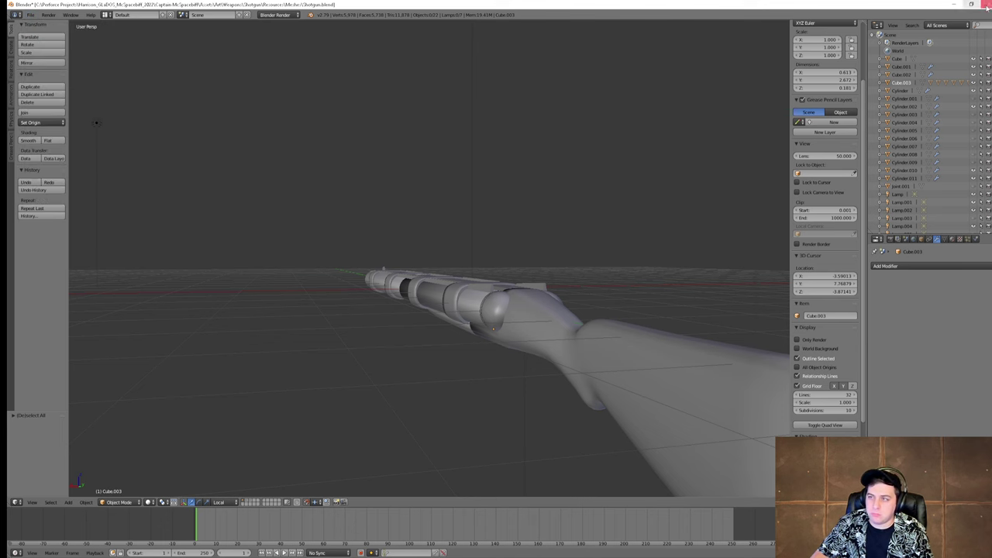
click(986, 5)
click(504, 313)
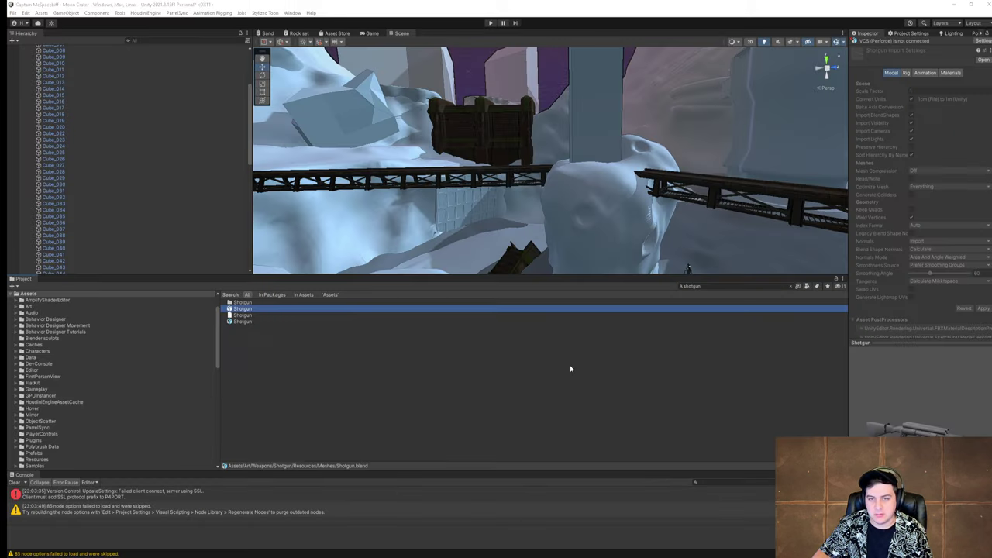
click(985, 5)
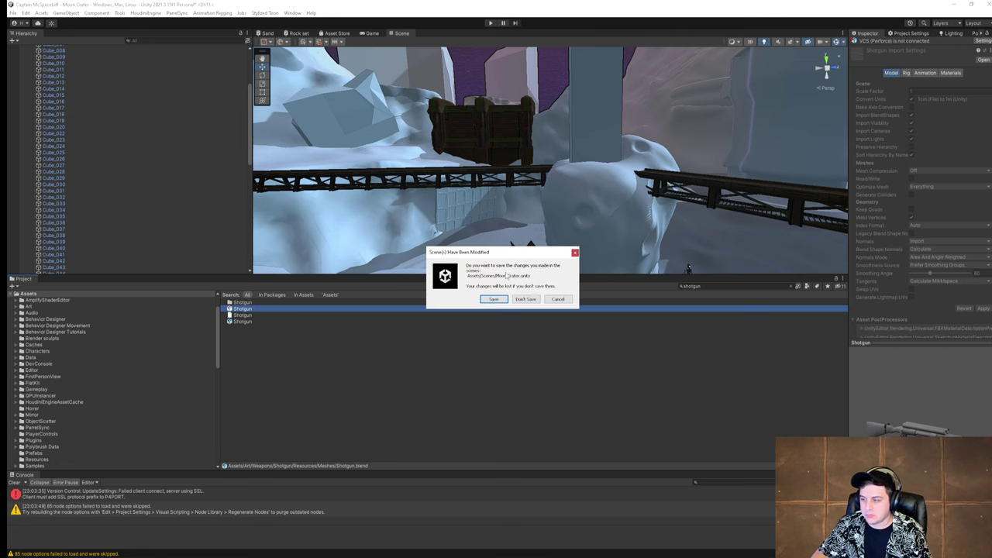
click(525, 299)
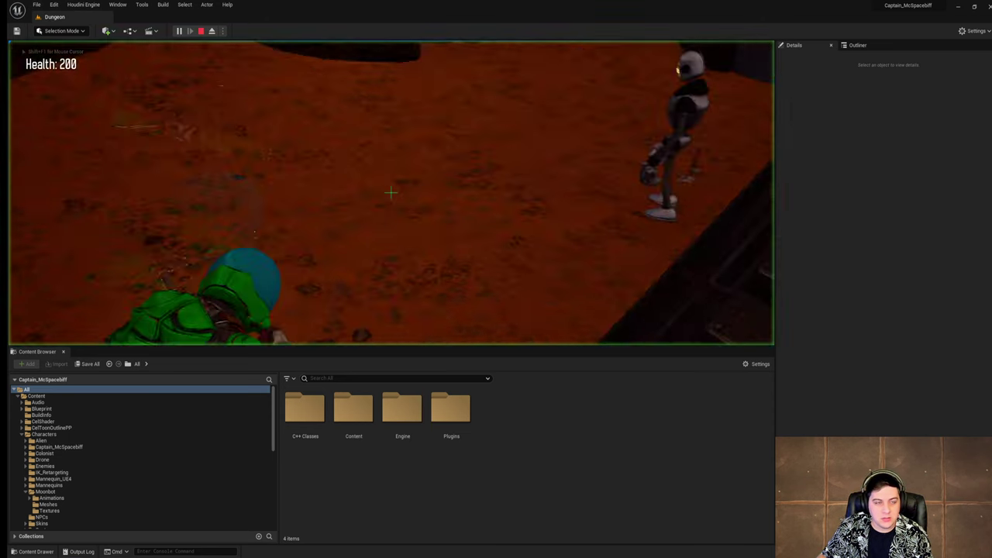
Step: In the running Dungeon level in Unreal Editor, run the GiveWeapon console command for the revolver
click(390, 202)
key(grave)
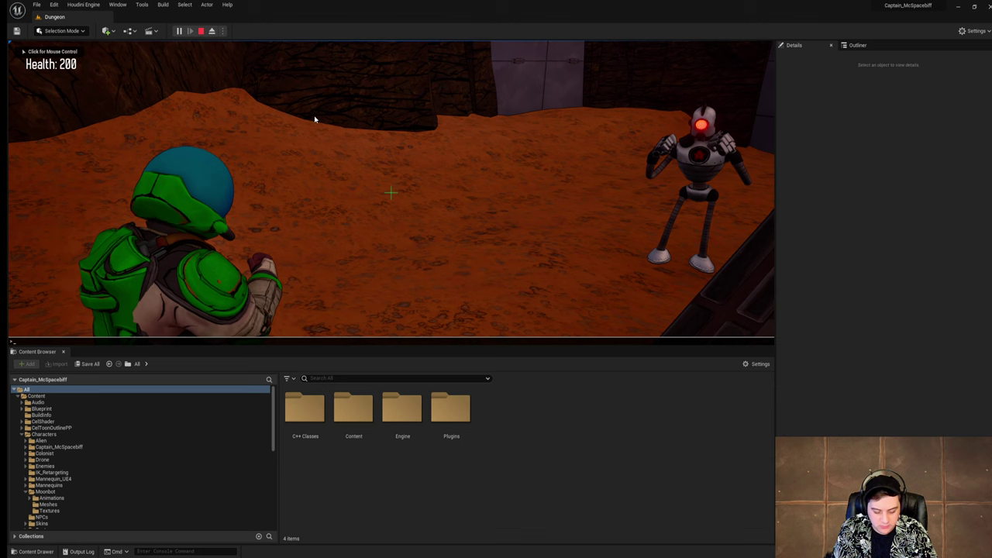
text(giveWeapon)
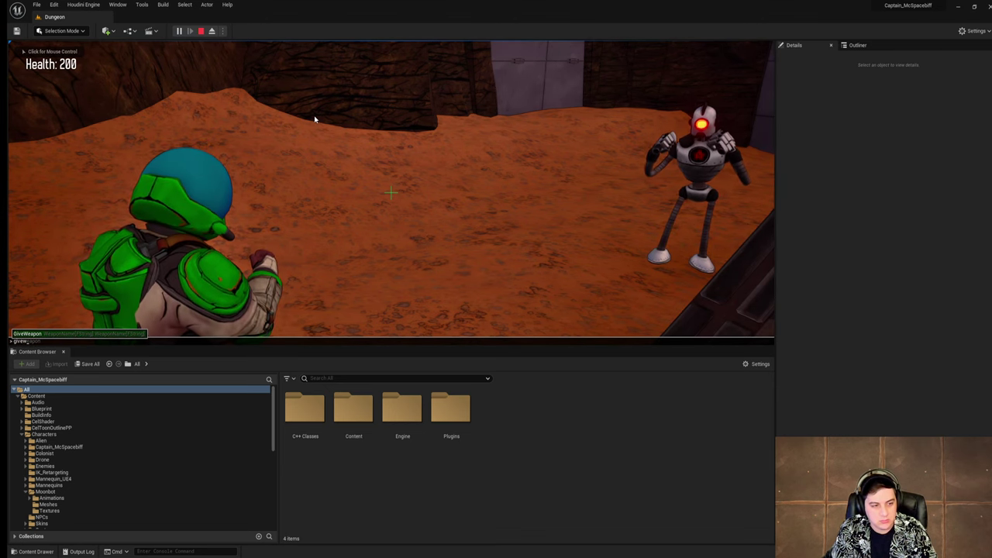
key(Tab)
text(revolve)
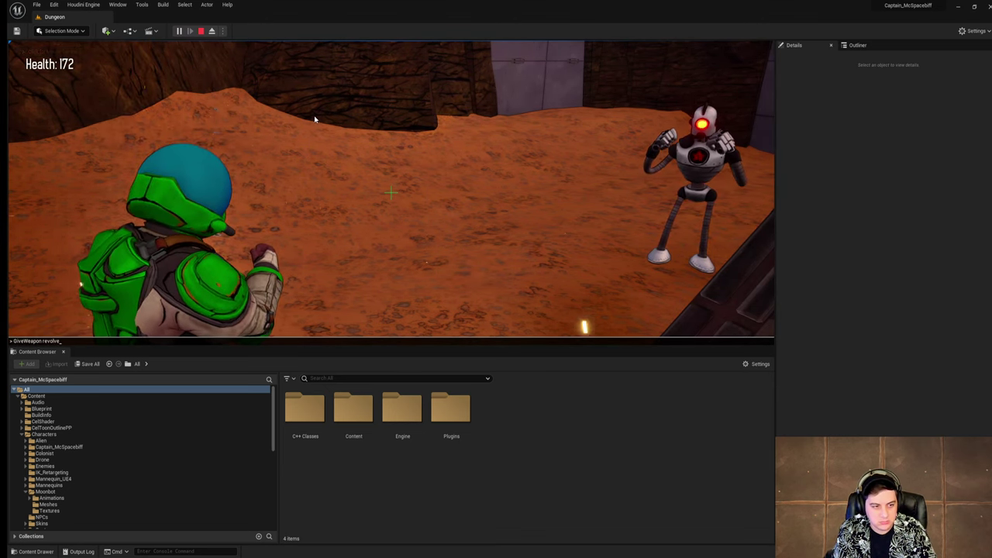
key(Return)
Step: Return to game control and test-fire three shots with the revolver in first person
click(314, 119)
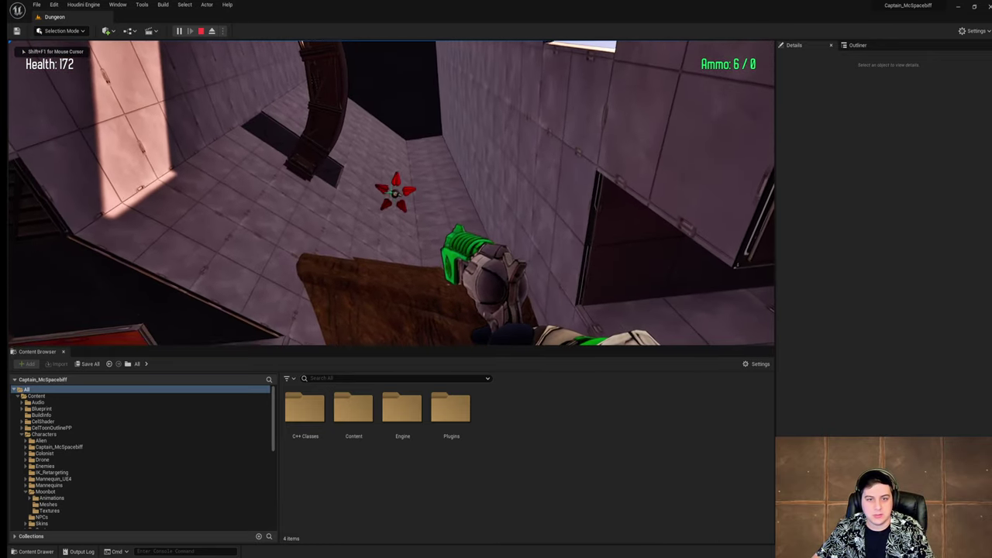
click(396, 192)
click(395, 192)
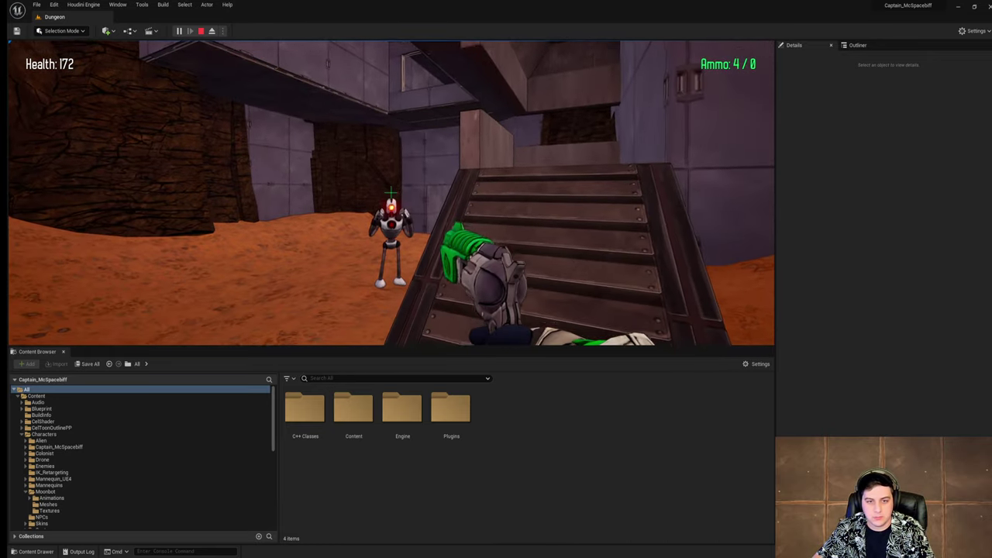
click(392, 192)
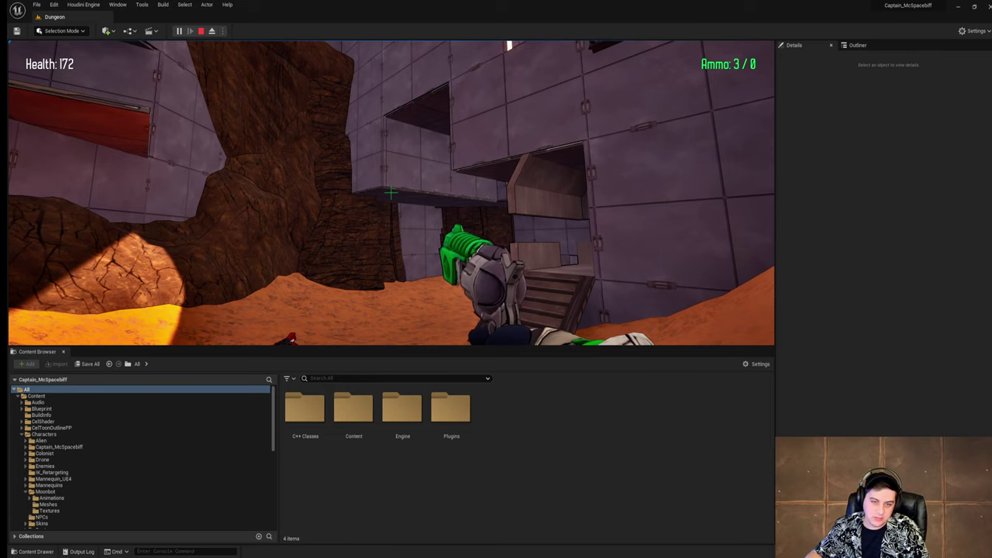
Step: Walk the Dungeon level's ramps, walkway and sand floor to examine the revolver's first-person look, and end the play session
key(s)
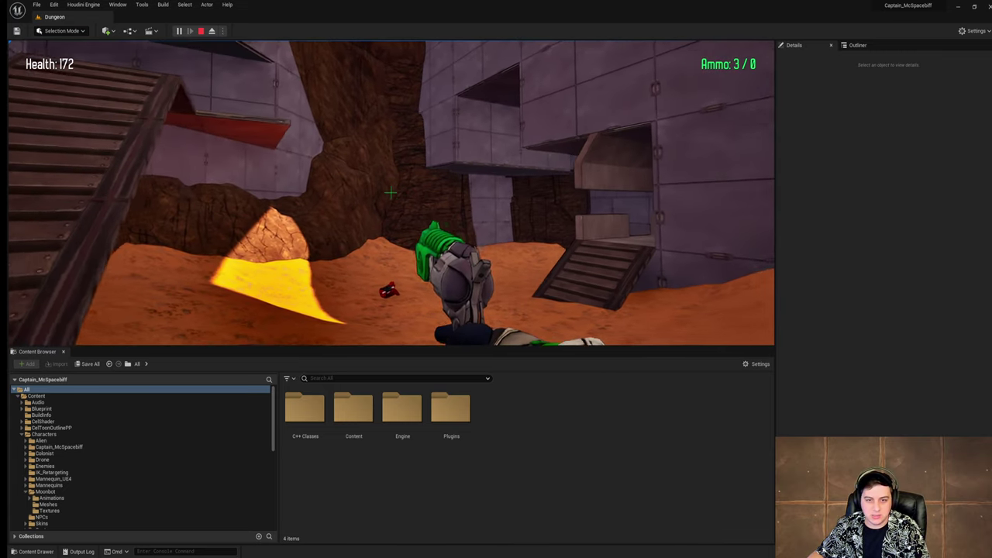
key(d)
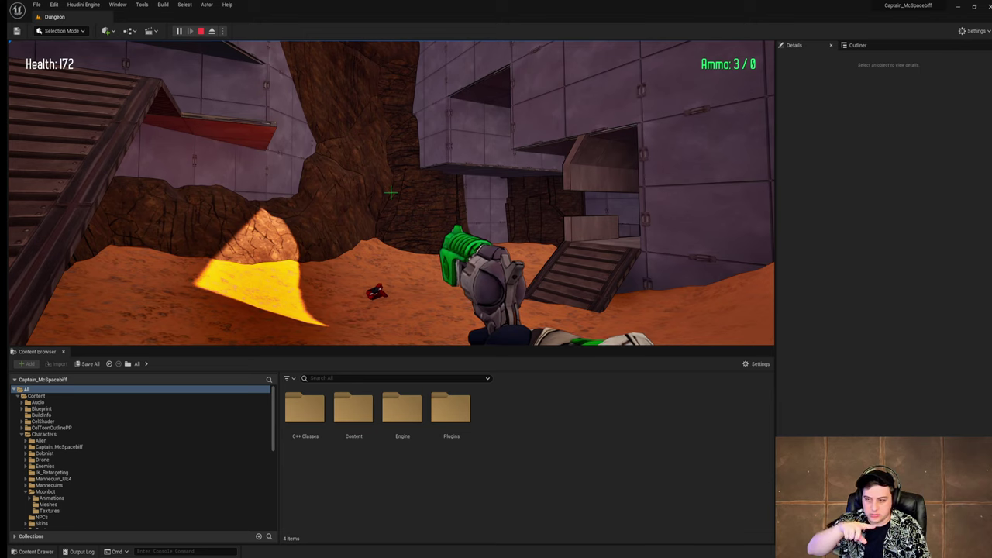
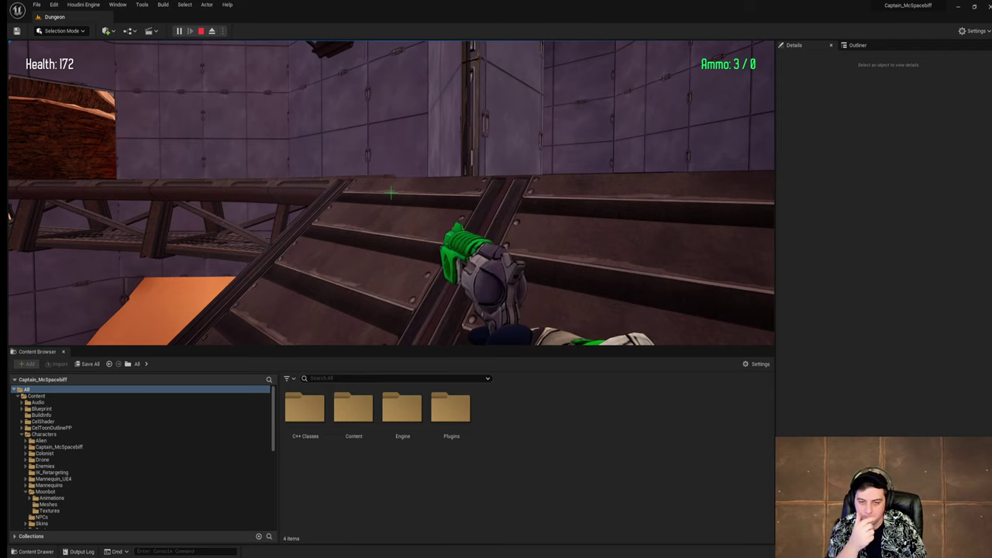
key(w)
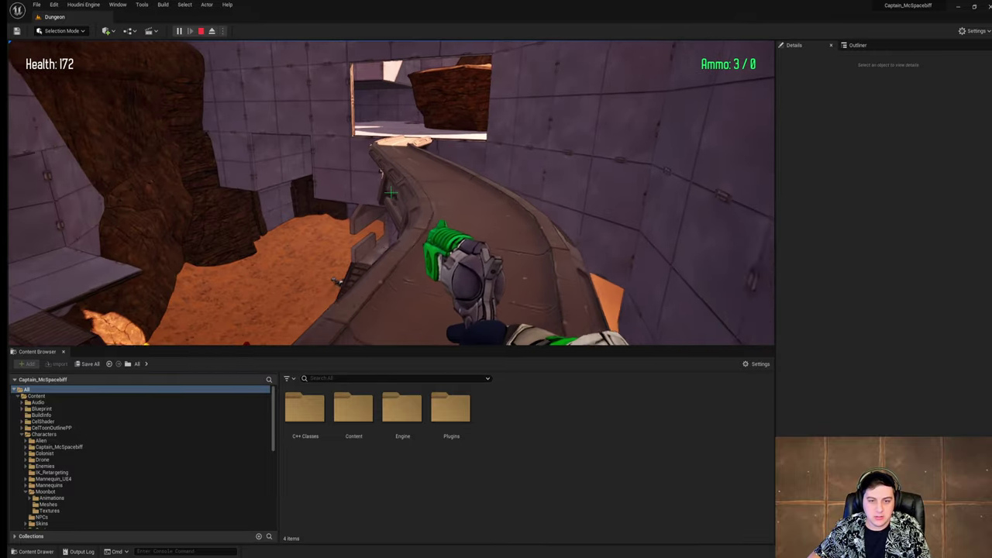
key(w)
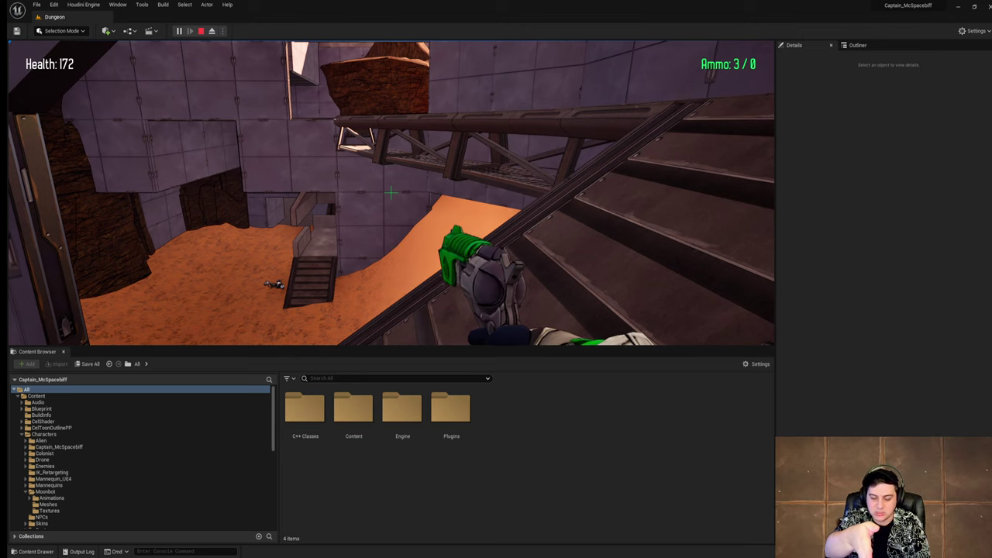
key(w)
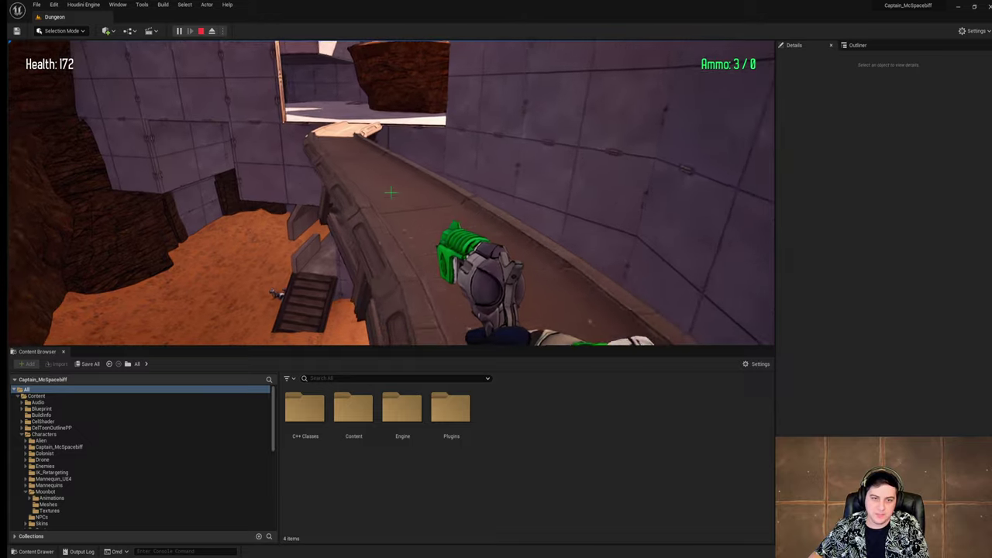
key(w)
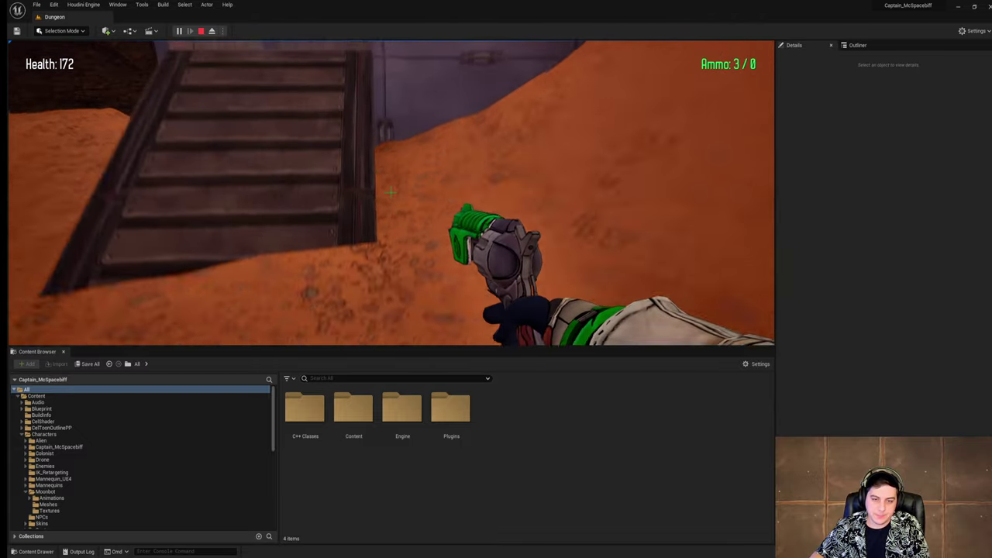
key(w)
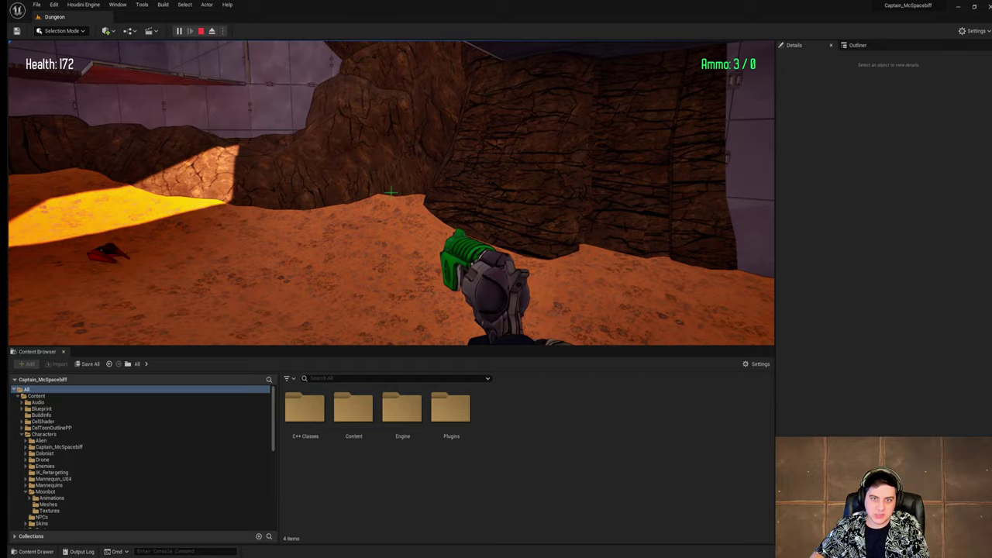
key(w)
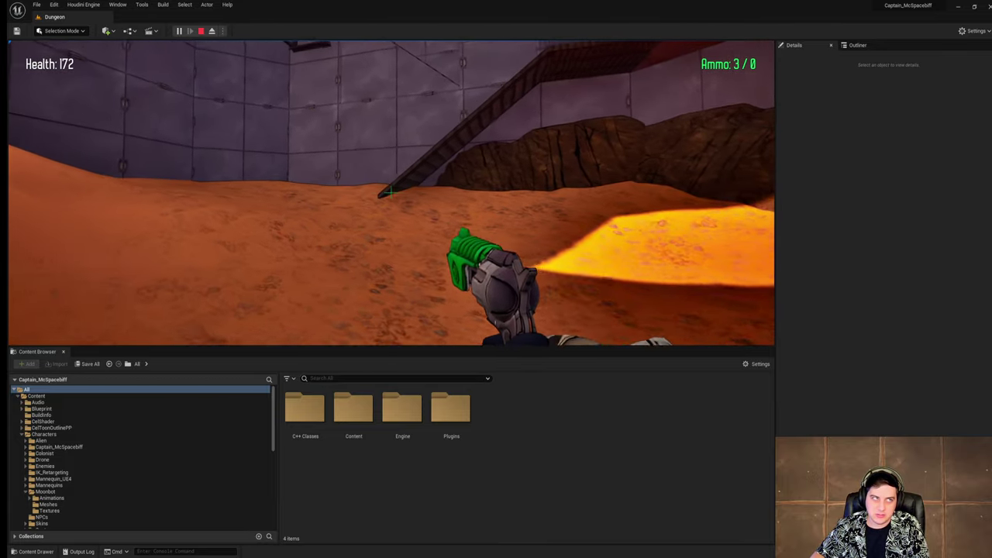
key(w)
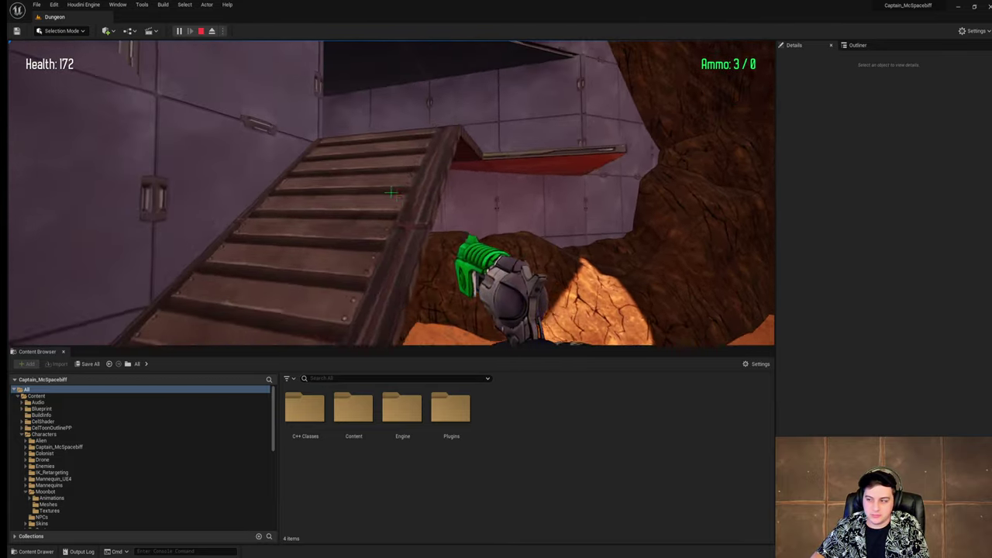
key(w)
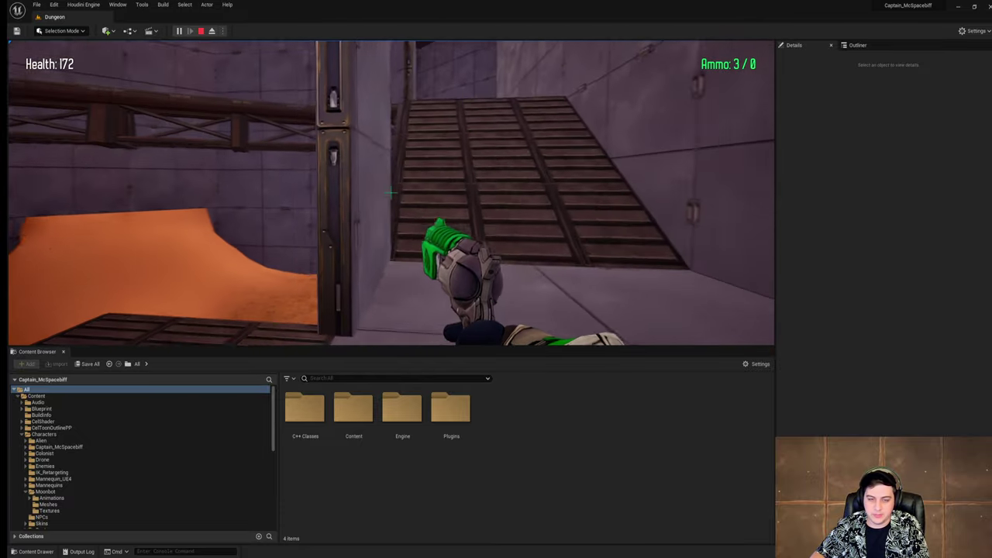
key(Escape)
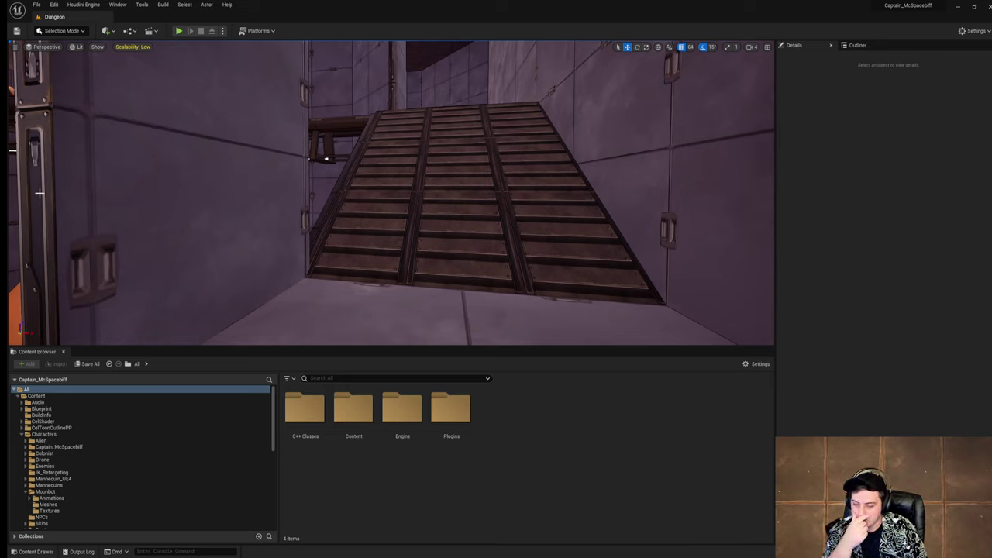
Step: Switch to Photoshop and examine the rifle sketch in Lever Action Repeater.psd around its drum and lever
key(alt+Tab)
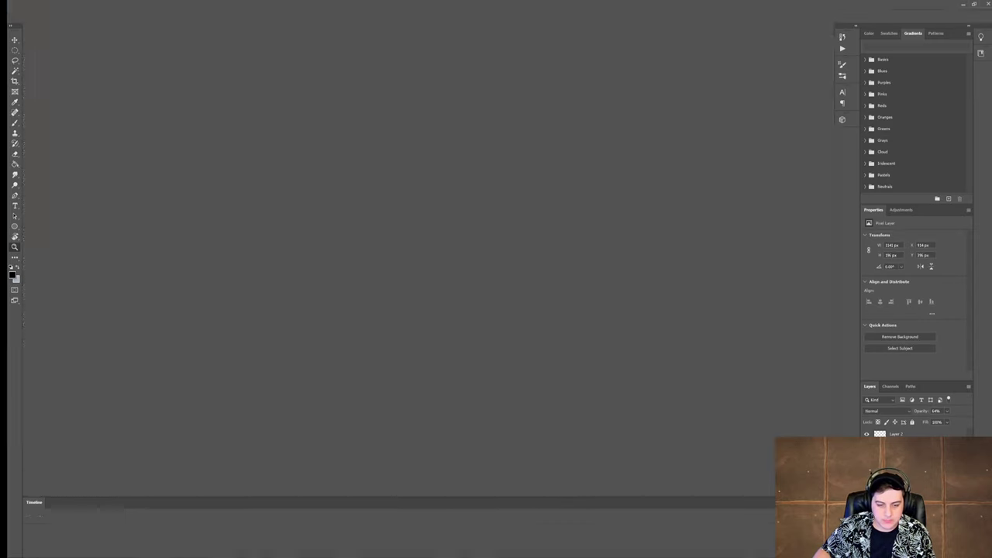
mouse_move(532, 273)
mouse_down()
mouse_move(546, 275)
mouse_move(524, 276)
mouse_move(533, 278)
mouse_up()
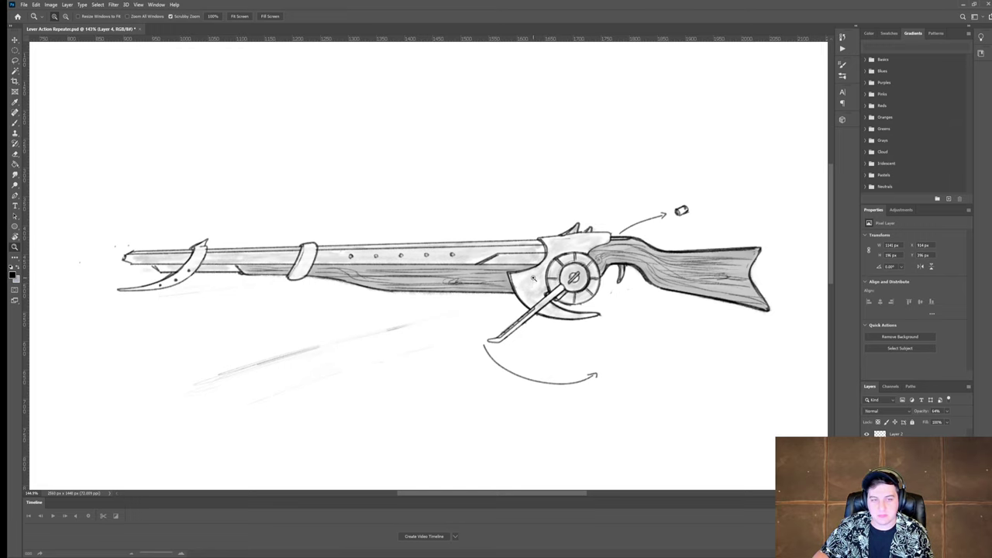
drag(533, 277, 557, 285)
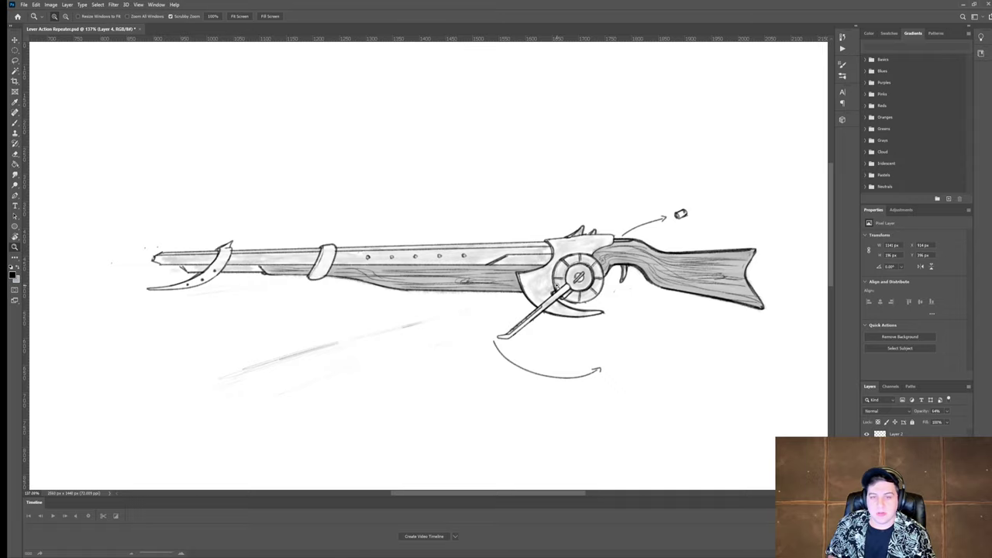
drag(557, 286, 575, 275)
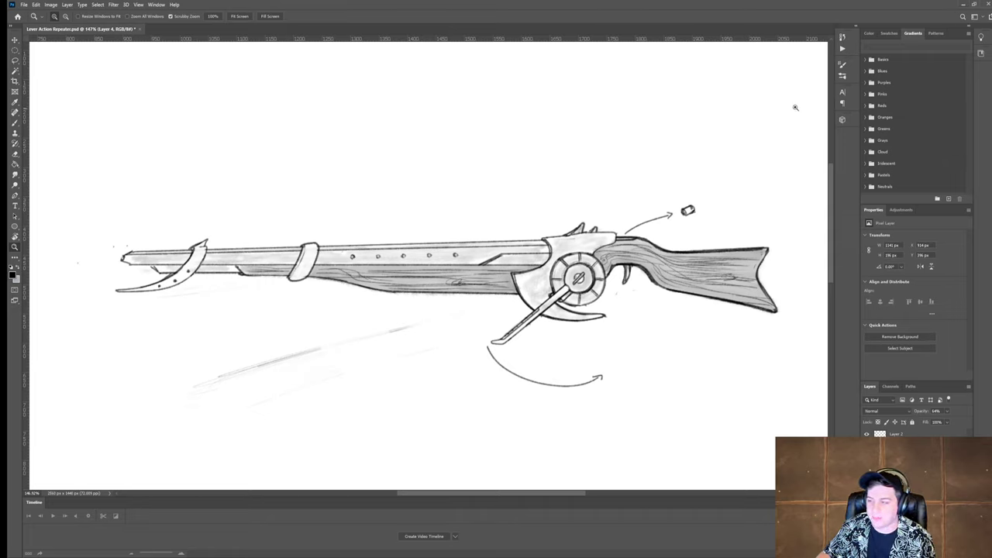
click(963, 5)
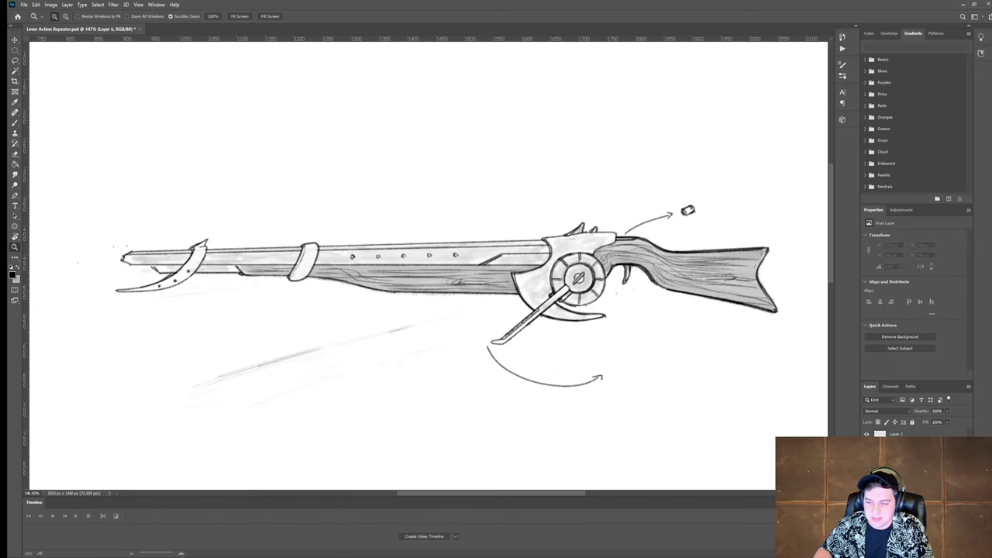
Step: On the empty canvas below the rifle sketch, brush a cartoon face's angled nose, arched glasses bridge and one large round lens
drag(542, 197, 536, 202)
drag(617, 203, 589, 267)
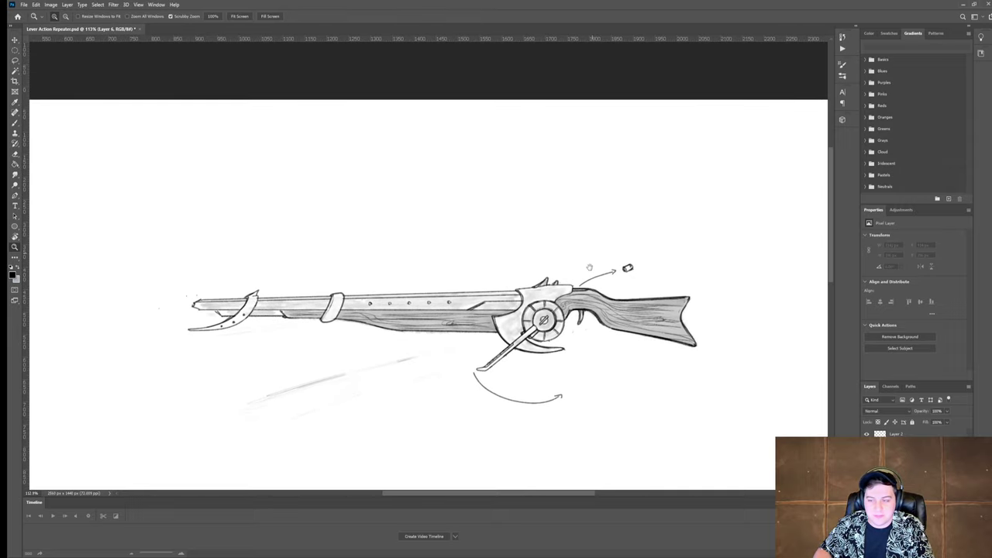
alt+scroll(565, 257, up, 4)
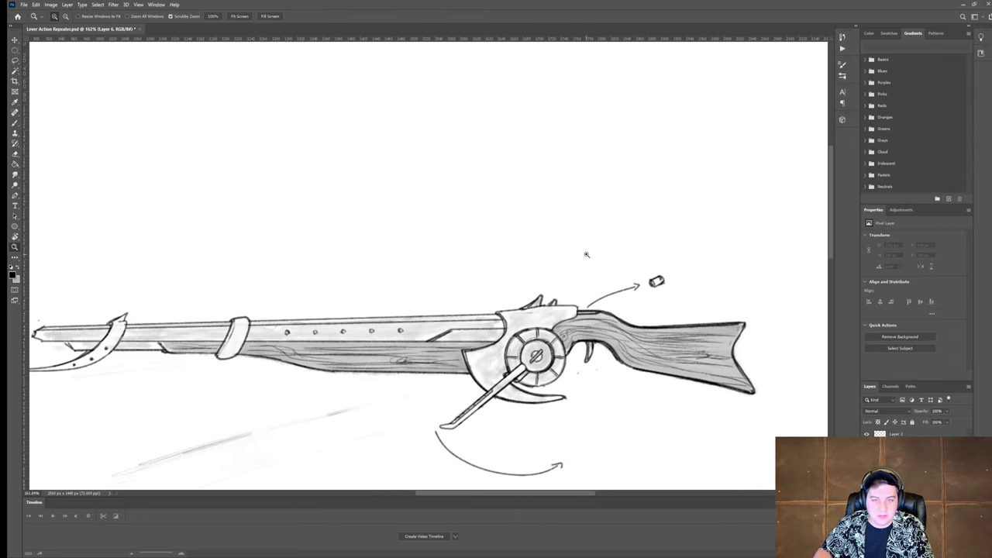
drag(580, 342, 612, 342)
drag(465, 419, 737, 154)
mouse_move(378, 370)
mouse_down()
mouse_move(427, 336)
mouse_move(500, 175)
mouse_up()
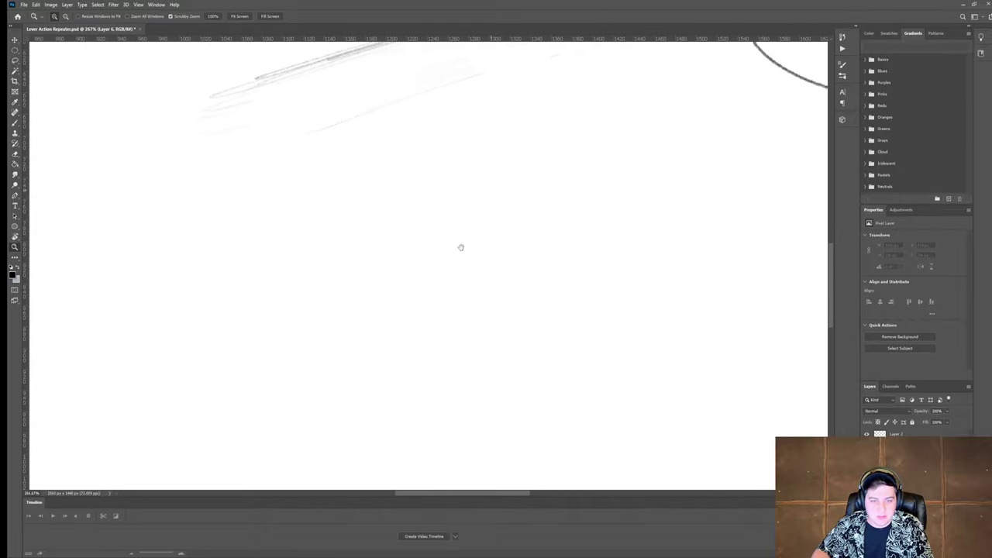
key(b)
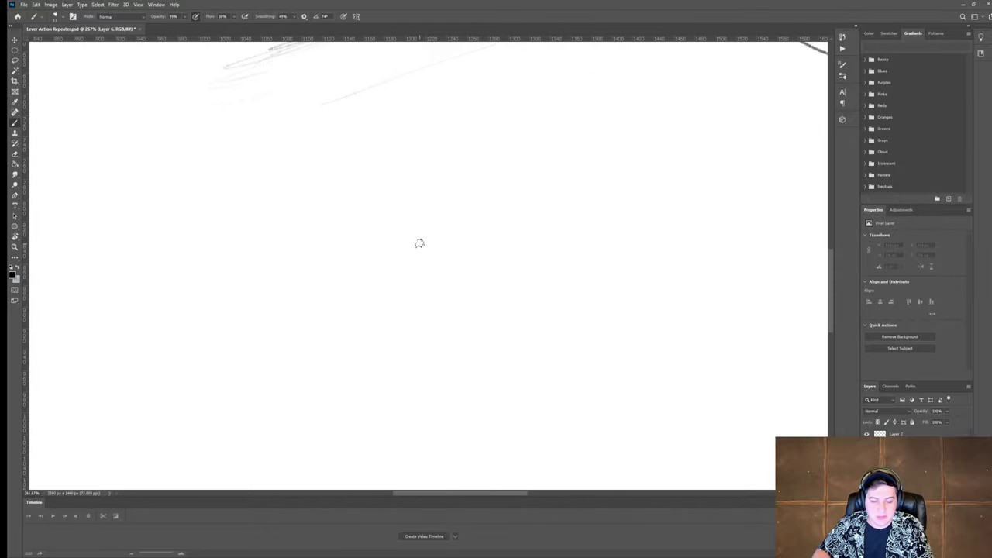
mouse_move(439, 242)
mouse_down()
mouse_move(330, 239)
mouse_move(443, 333)
mouse_up()
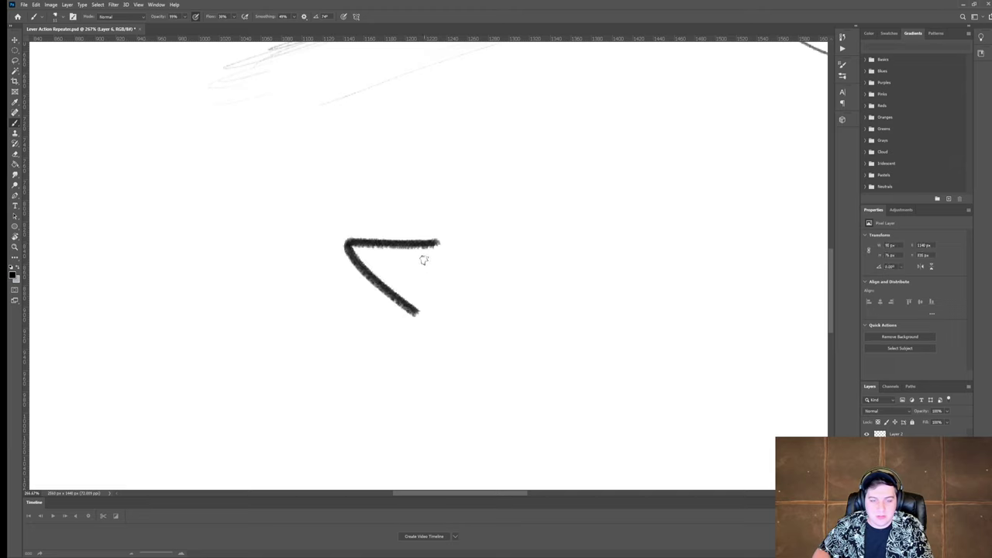
drag(417, 245, 490, 258)
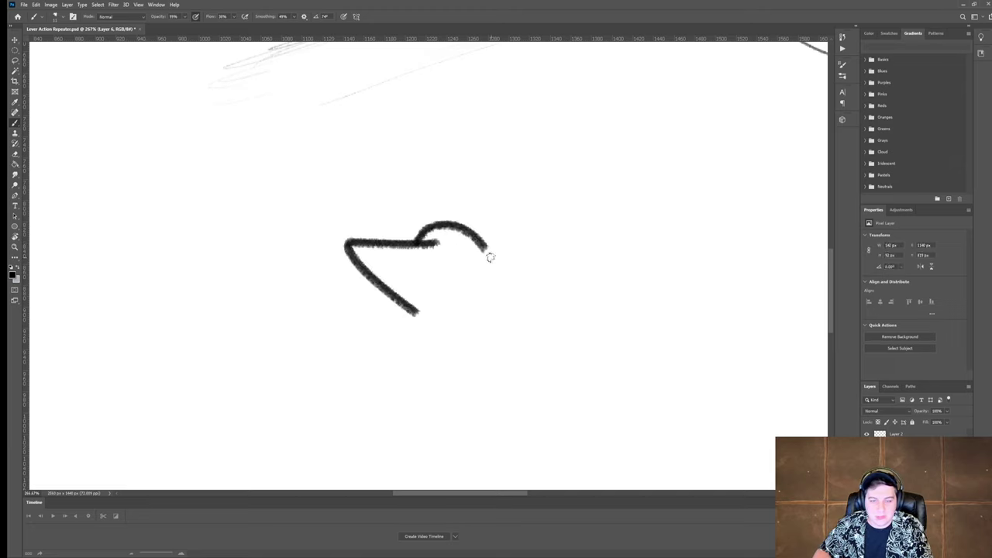
mouse_move(426, 242)
mouse_down()
mouse_move(474, 234)
mouse_move(489, 250)
mouse_up()
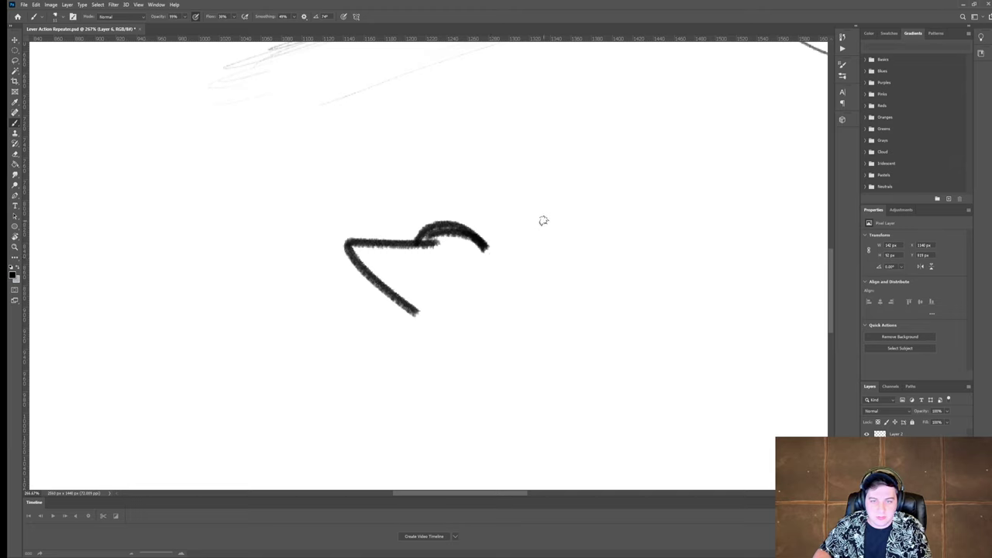
mouse_move(553, 230)
mouse_down()
mouse_move(507, 202)
mouse_move(582, 226)
mouse_move(571, 223)
mouse_up()
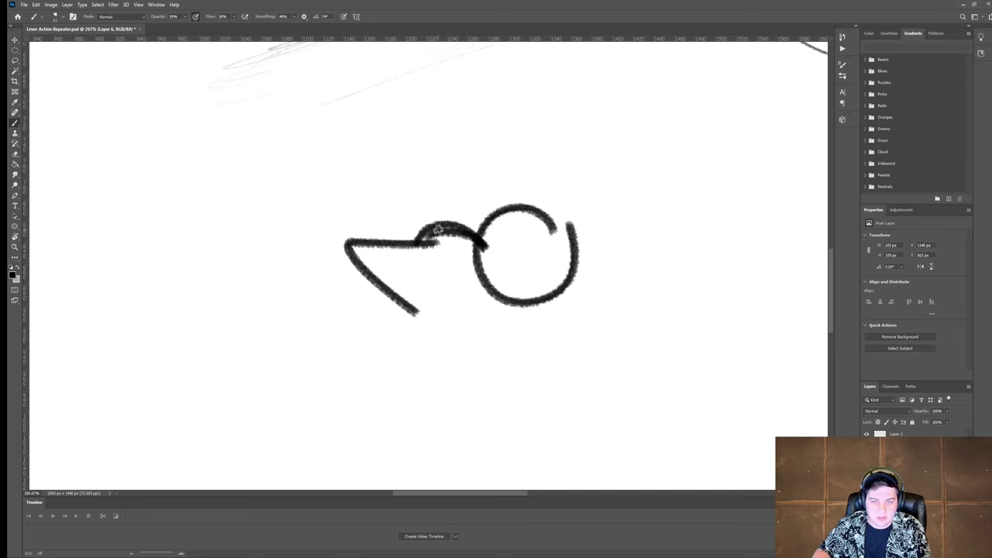
Step: Add the second, partly hidden lens, an eye inside each lens and a small mouth to the face doodle
mouse_move(438, 229)
mouse_down()
mouse_move(349, 223)
mouse_move(372, 271)
mouse_up()
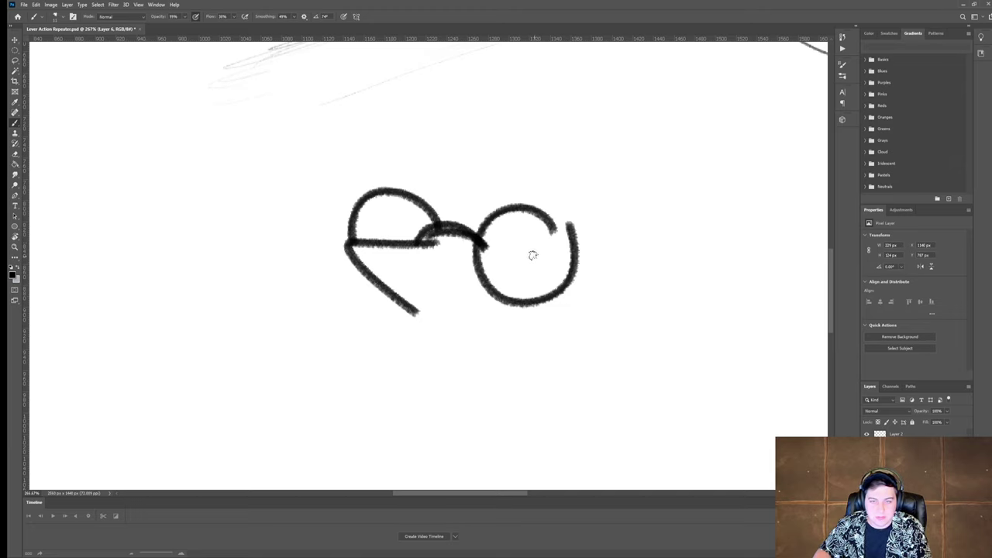
mouse_move(543, 238)
mouse_down()
mouse_move(496, 242)
mouse_move(553, 236)
mouse_move(534, 257)
mouse_move(536, 239)
mouse_up()
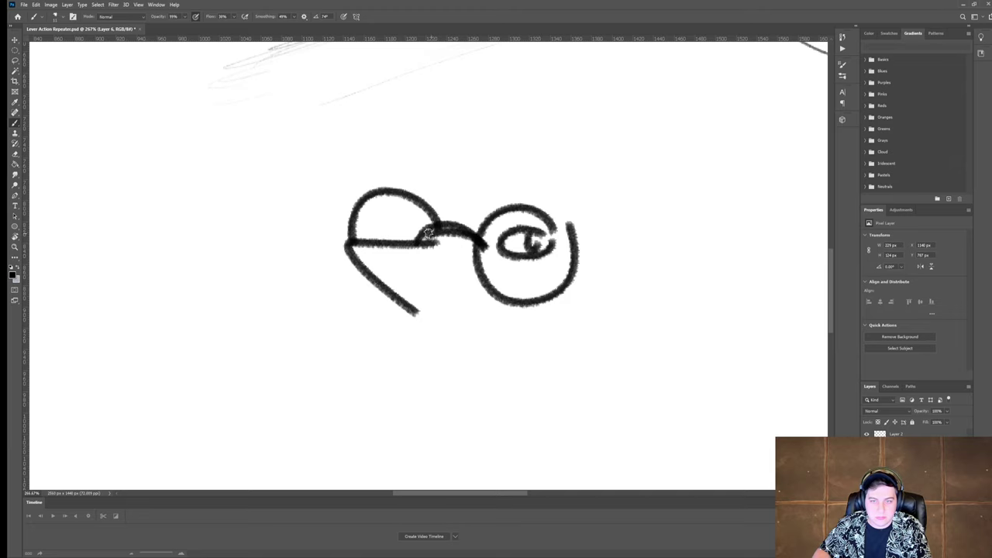
drag(417, 220, 398, 231)
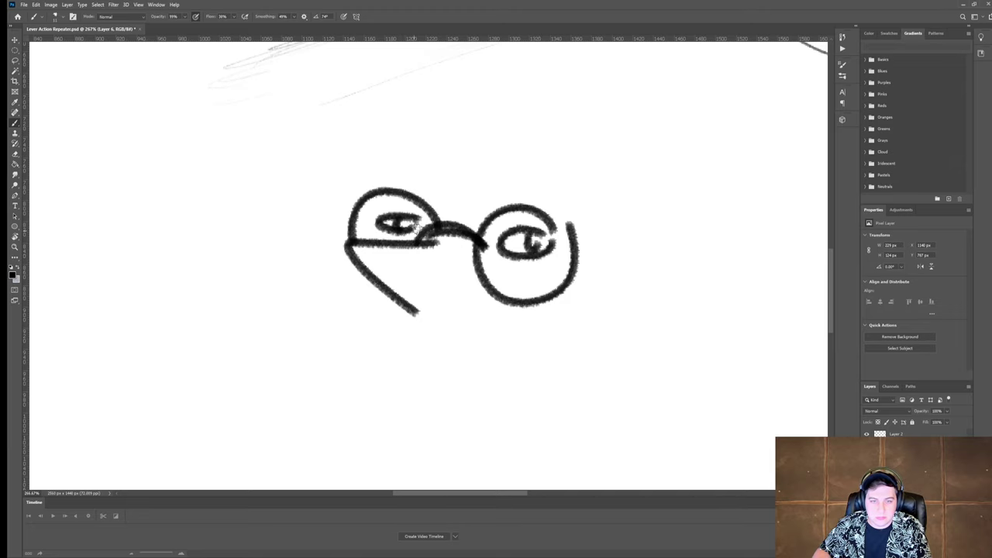
key(z)
mouse_move(601, 300)
mouse_down()
mouse_move(584, 309)
mouse_move(597, 302)
mouse_up()
mouse_move(445, 316)
mouse_down()
mouse_move(496, 314)
mouse_move(462, 331)
mouse_move(496, 313)
mouse_up()
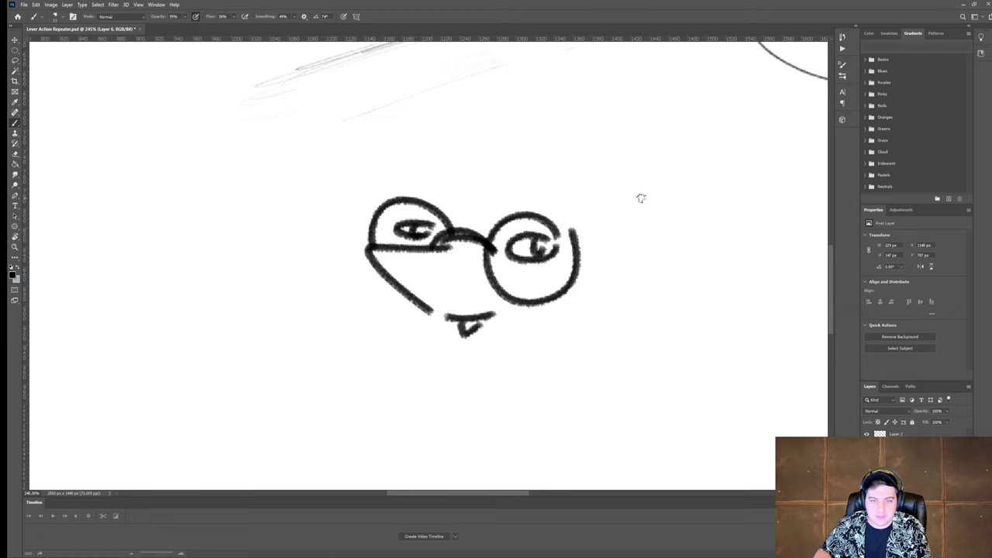
Step: Undo all strokes of the bespectacled face doodle and keep the empty drawing layer
mouse_move(684, 229)
mouse_down()
mouse_move(651, 222)
mouse_move(624, 237)
mouse_up()
key(z)
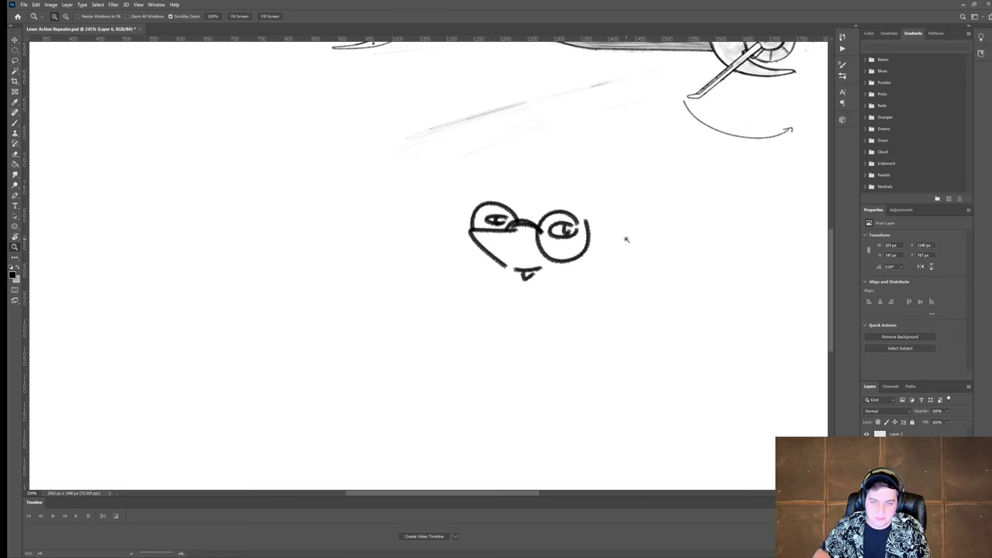
key(b)
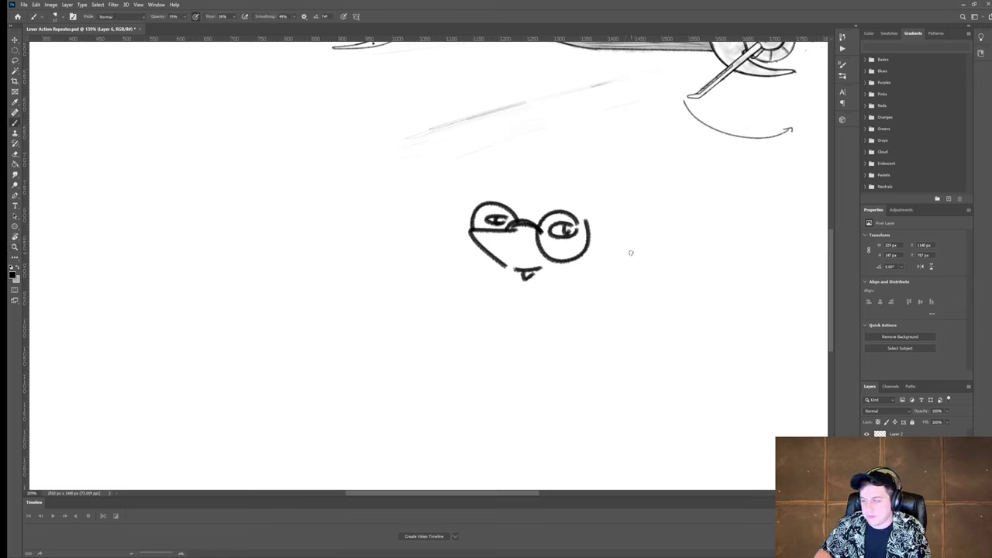
key(ctrl+z)
key(ctrl+z)
key(ctrl+z)
key(ctrl+z)
key(ctrl+z)
key(ctrl+z)
key(ctrl+z)
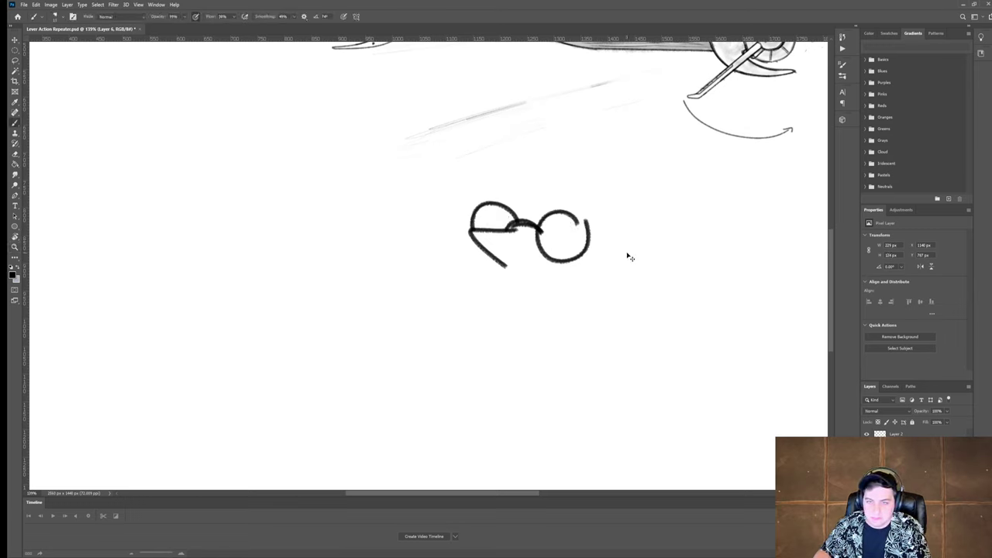
key(ctrl+z)
key(ctrl+z)
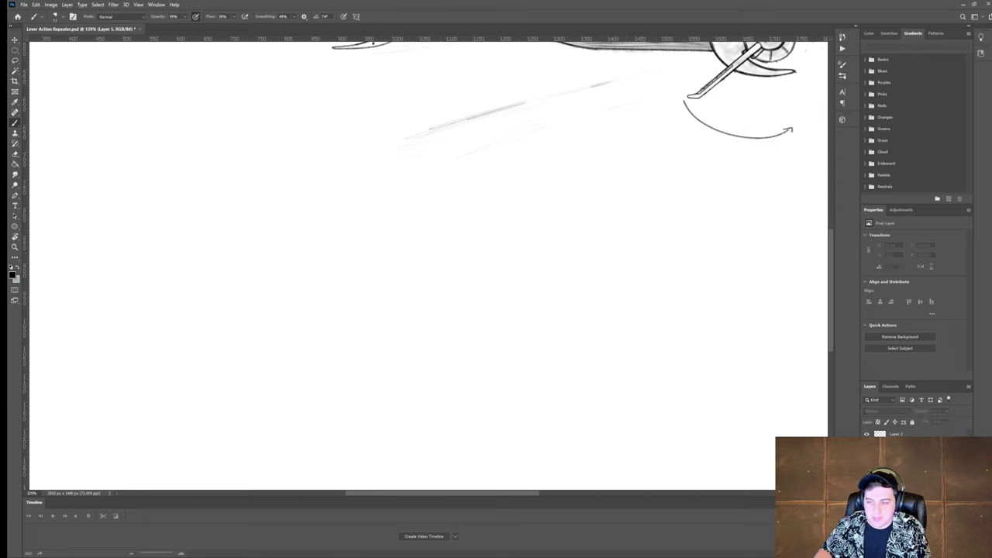
key(ctrl+shift+z)
Step: Sketch a second small face below the rifle with a curved nose, two round lenses, eyes and a glasses bridge
mouse_move(445, 269)
mouse_down()
mouse_move(416, 281)
mouse_move(444, 295)
mouse_up()
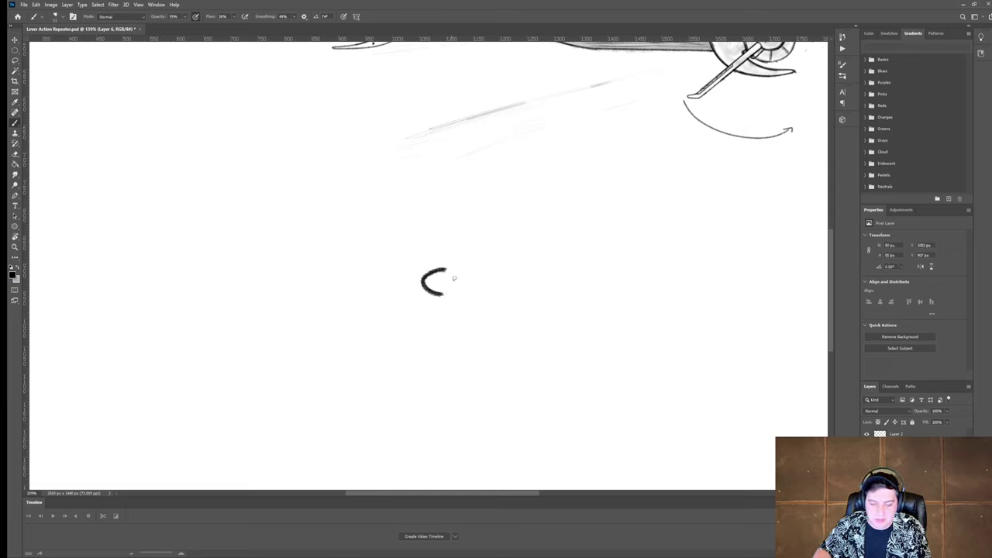
mouse_move(495, 256)
mouse_down()
mouse_move(475, 265)
mouse_move(496, 255)
mouse_move(410, 258)
mouse_move(488, 255)
mouse_move(463, 263)
mouse_move(472, 235)
mouse_move(509, 254)
mouse_up()
mouse_move(434, 266)
mouse_down()
mouse_move(445, 240)
mouse_move(431, 279)
mouse_move(443, 265)
mouse_up()
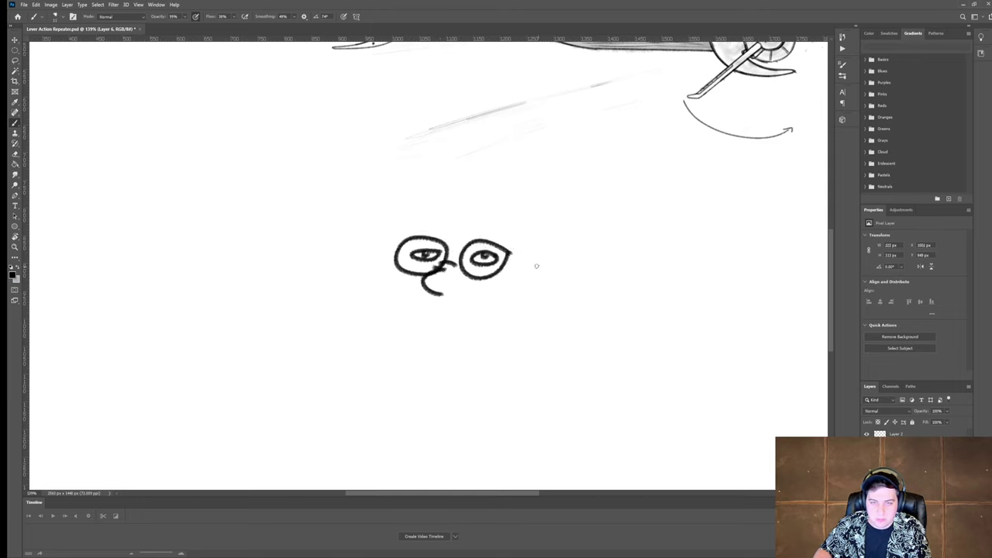
Step: Draw the glasses' side arms, the rounded head outline, the jaw lines and a straight mouth on the second face
drag(511, 254, 546, 252)
drag(393, 253, 408, 252)
drag(523, 230, 526, 273)
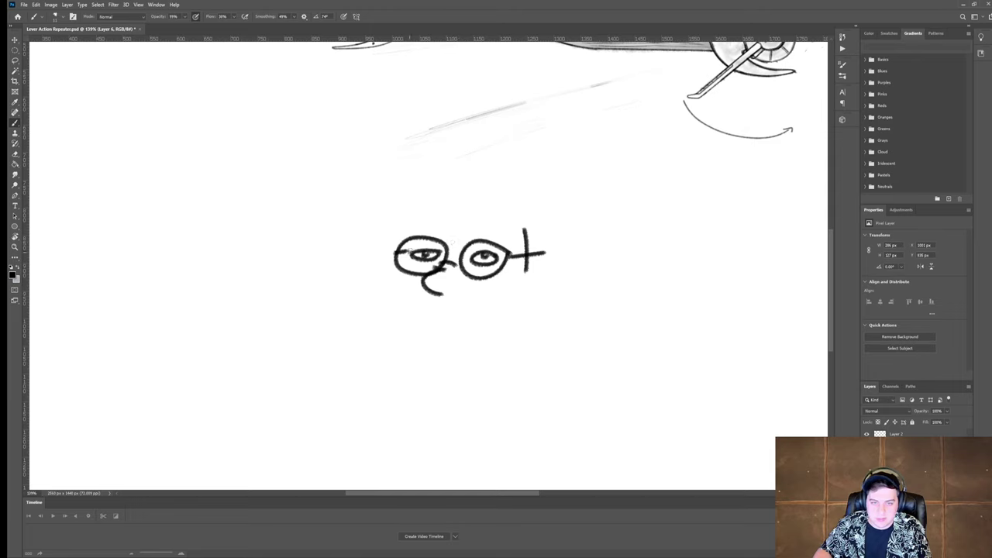
mouse_move(408, 252)
mouse_down()
mouse_move(488, 211)
mouse_move(525, 234)
mouse_up()
mouse_move(409, 250)
mouse_down()
mouse_move(416, 304)
mouse_move(469, 309)
mouse_move(445, 318)
mouse_up()
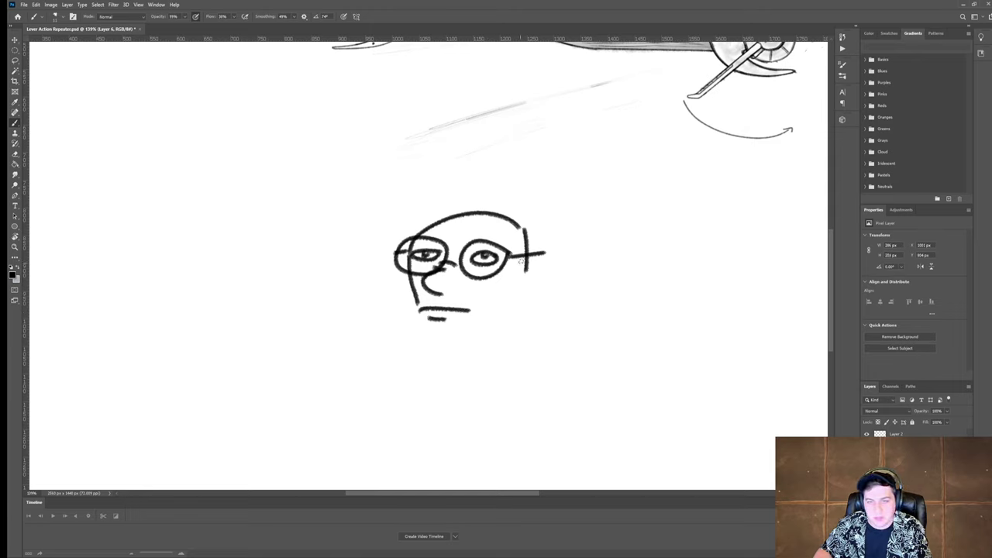
drag(523, 273, 507, 315)
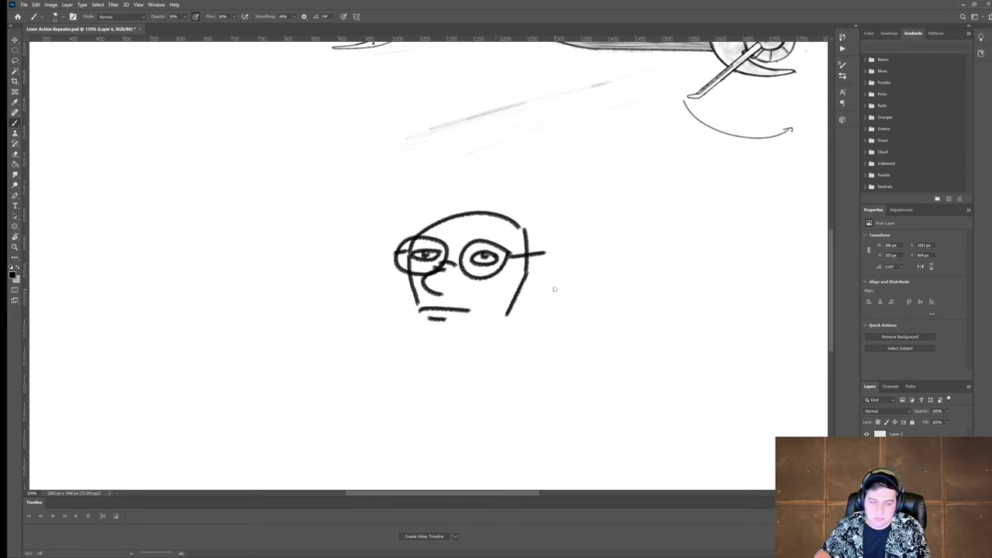
Step: Delete the layer holding the second face doodle
key(e)
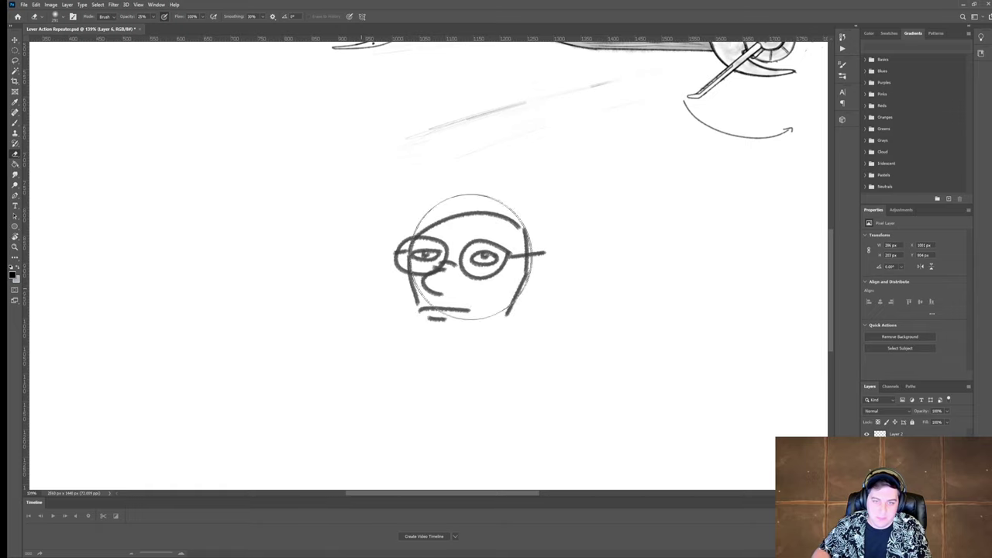
key(Delete)
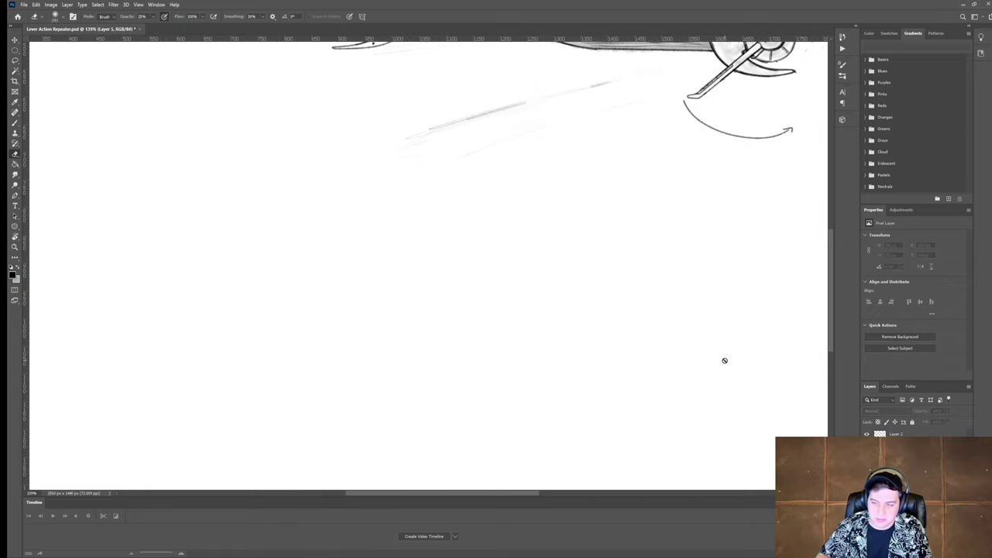
Step: Switch to Unreal Editor and examine the Dungeon level around its ramps and orange sand floor
click(963, 5)
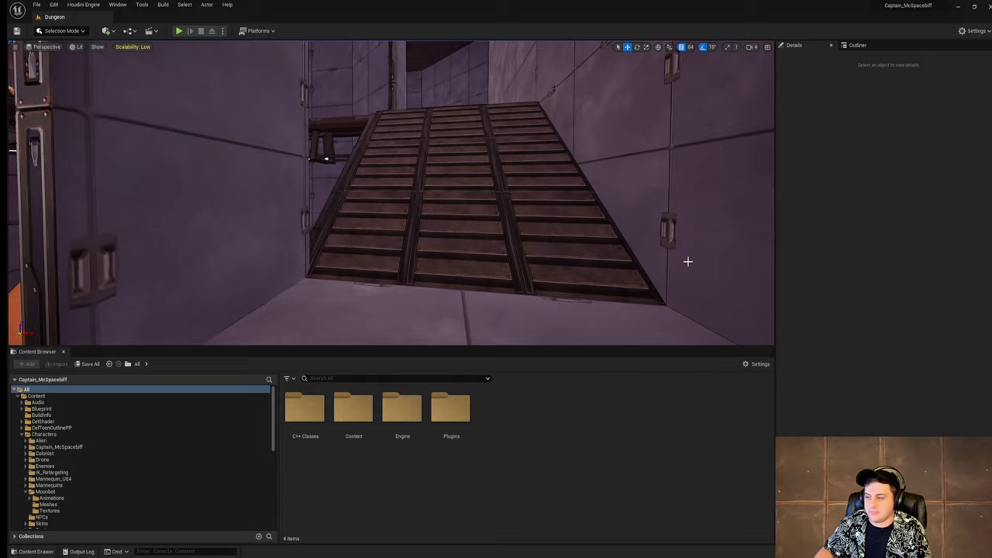
mouse_move(506, 190)
right_down()
mouse_move(201, 194)
mouse_move(155, 221)
mouse_move(256, 197)
mouse_move(512, 196)
right_up()
key(w)
key(w)
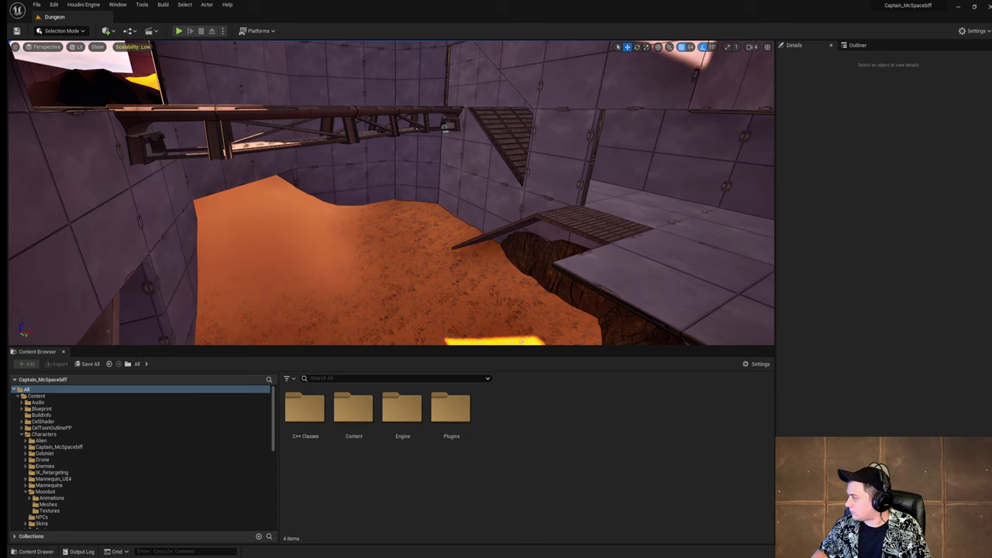
Step: In the browser, view the Animal Crossing glasses character images of Raymond and the pink maroon cat, and close the browser
drag(991, 172, 502, 2)
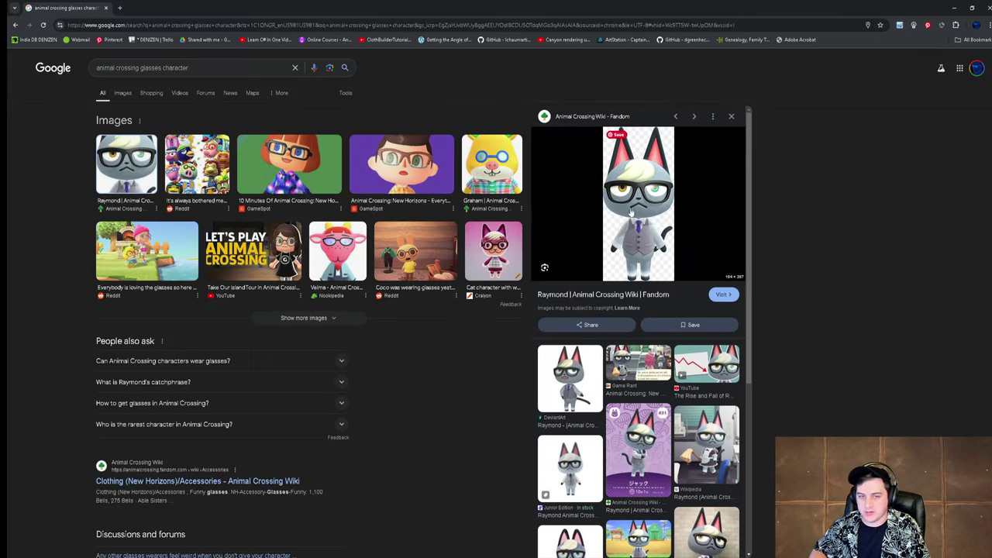
click(645, 247)
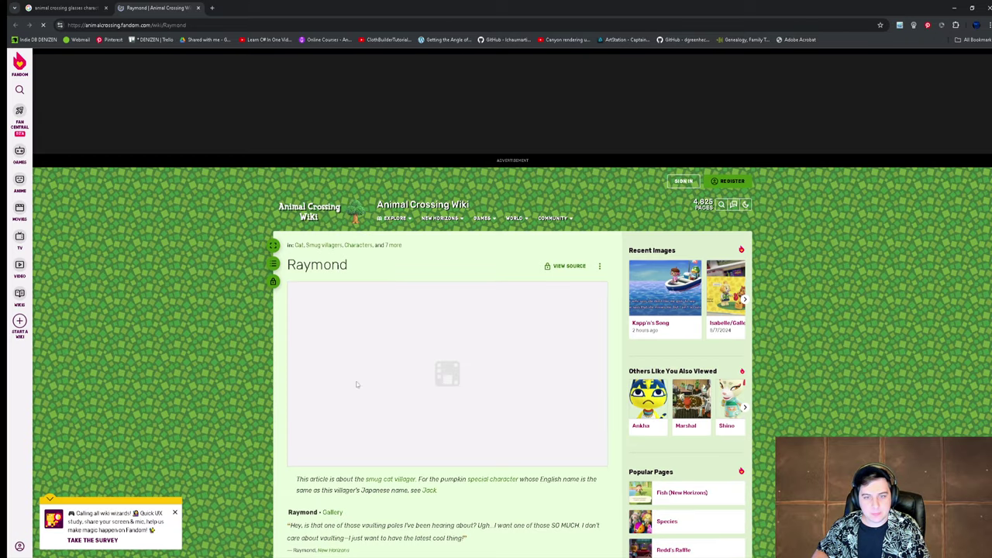
click(53, 8)
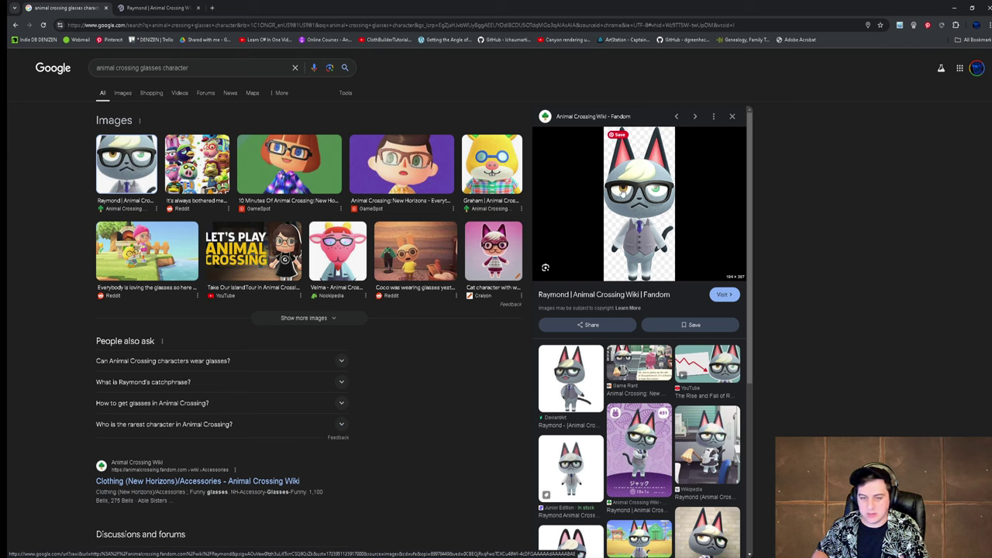
click(494, 249)
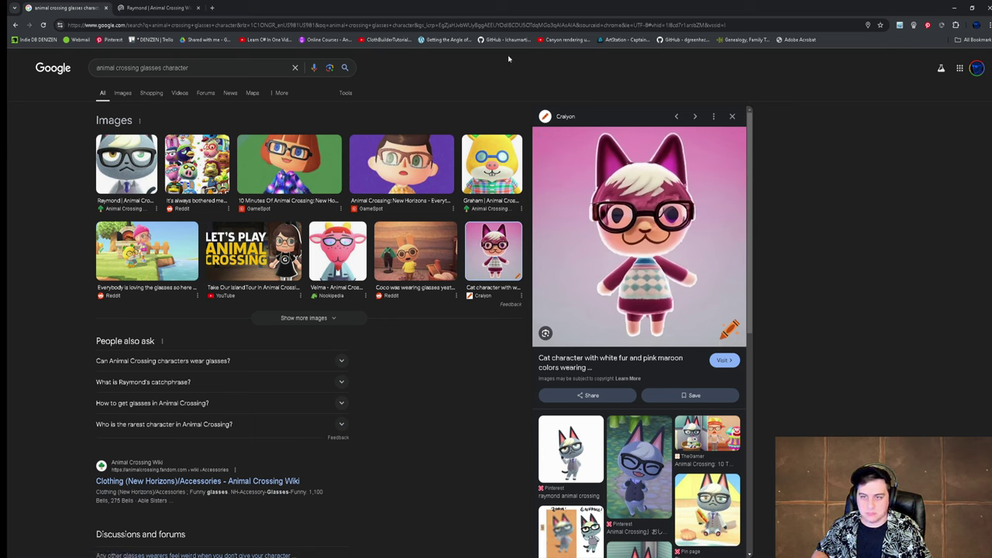
click(988, 6)
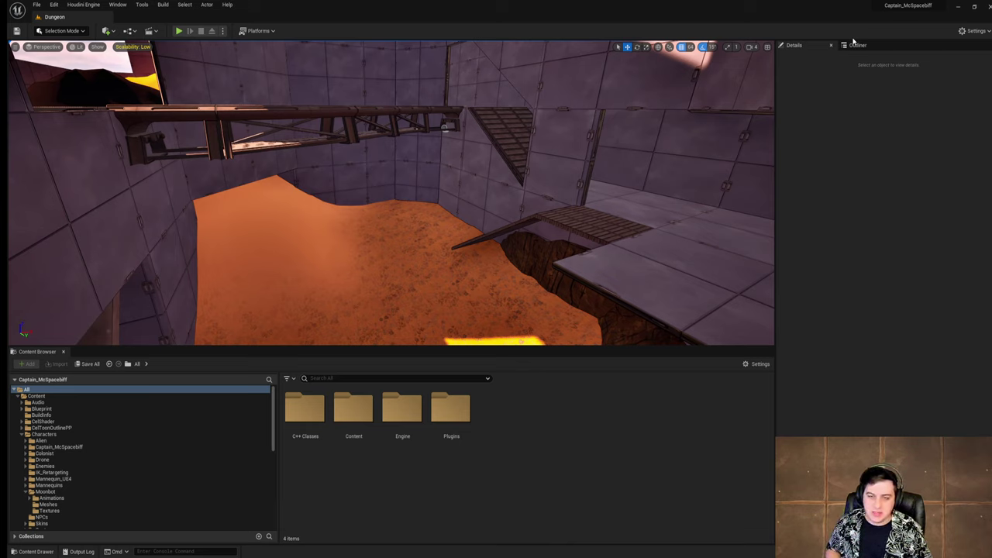
Step: Save the current Dungeon level in Unreal Editor
click(36, 5)
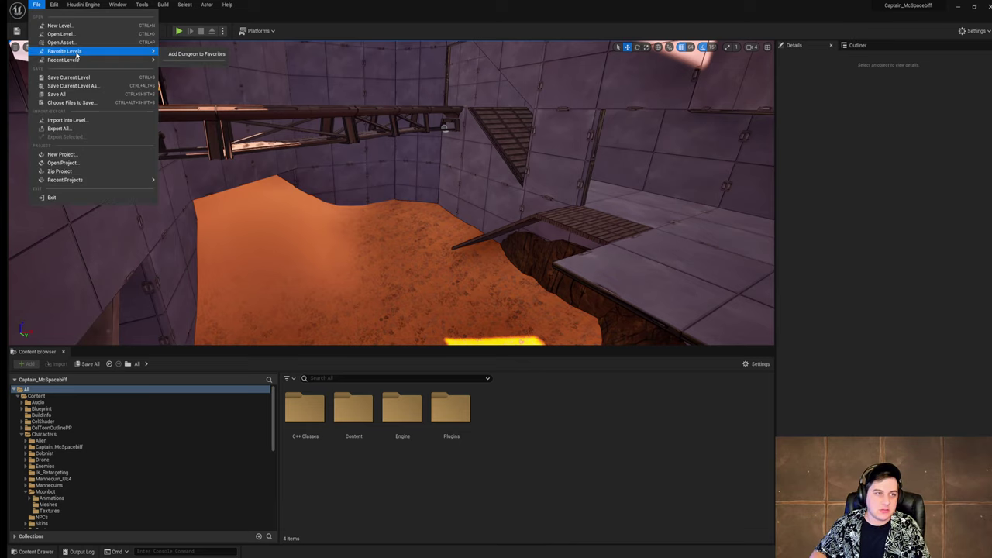
click(70, 80)
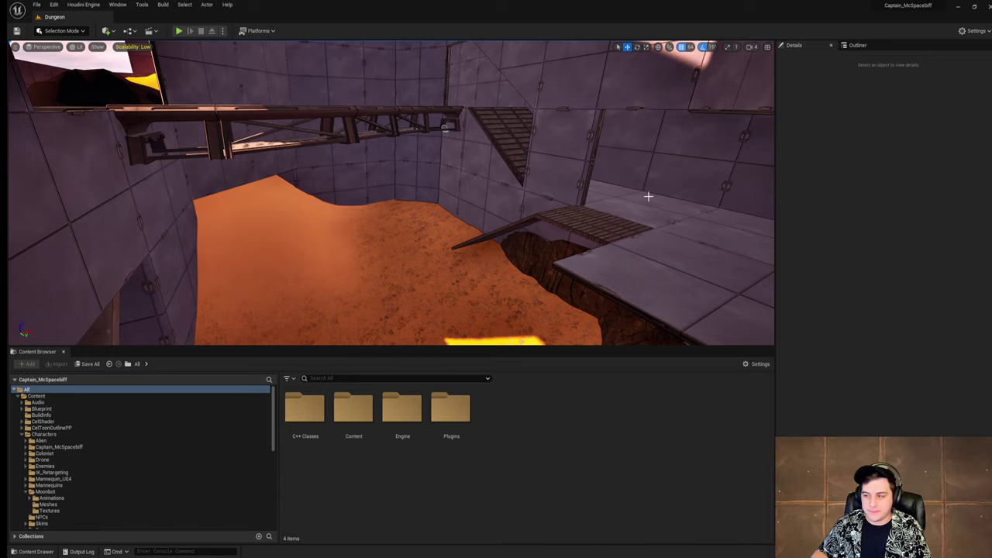
Step: Search all project content for "smg" assets
right_drag(645, 200, 603, 236)
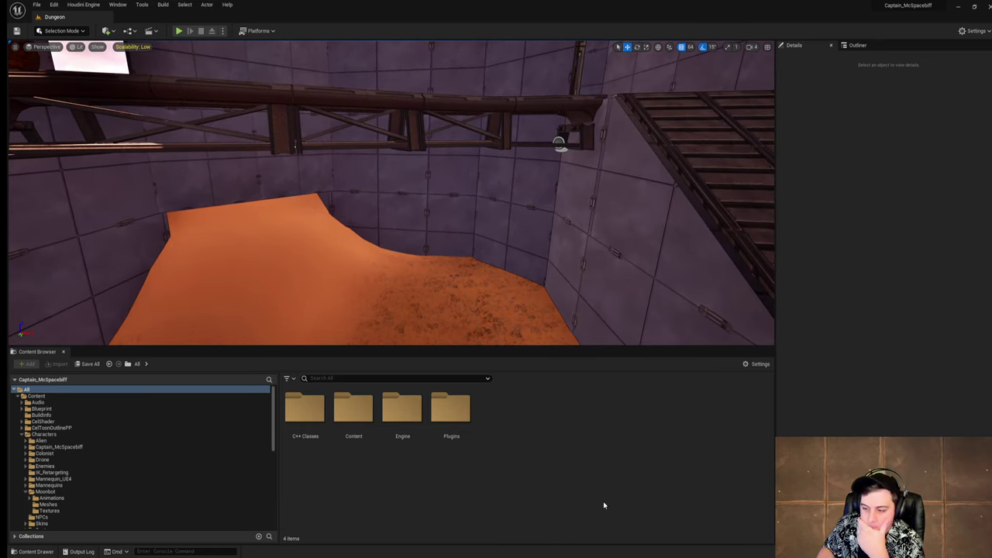
right_drag(702, 332, 690, 336)
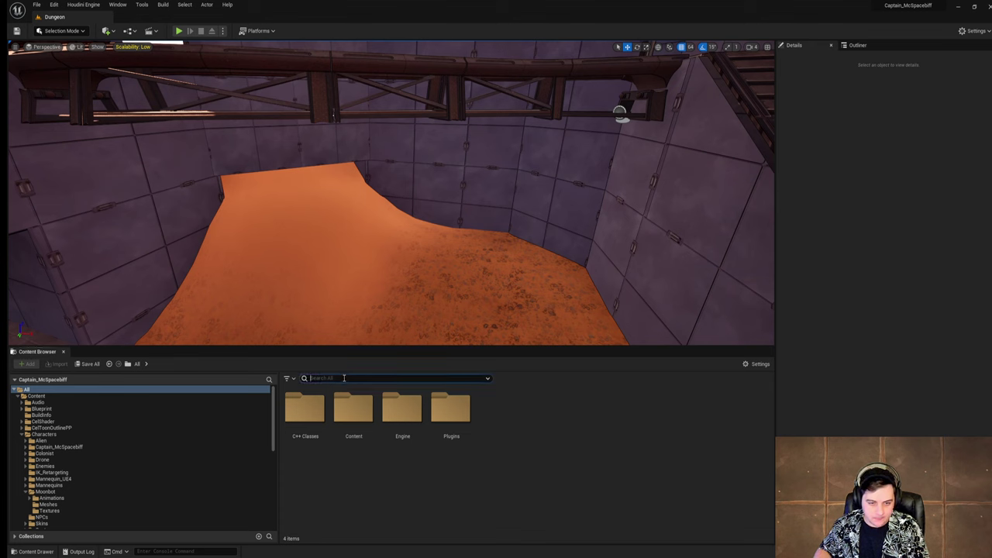
click(344, 378)
text(smg)
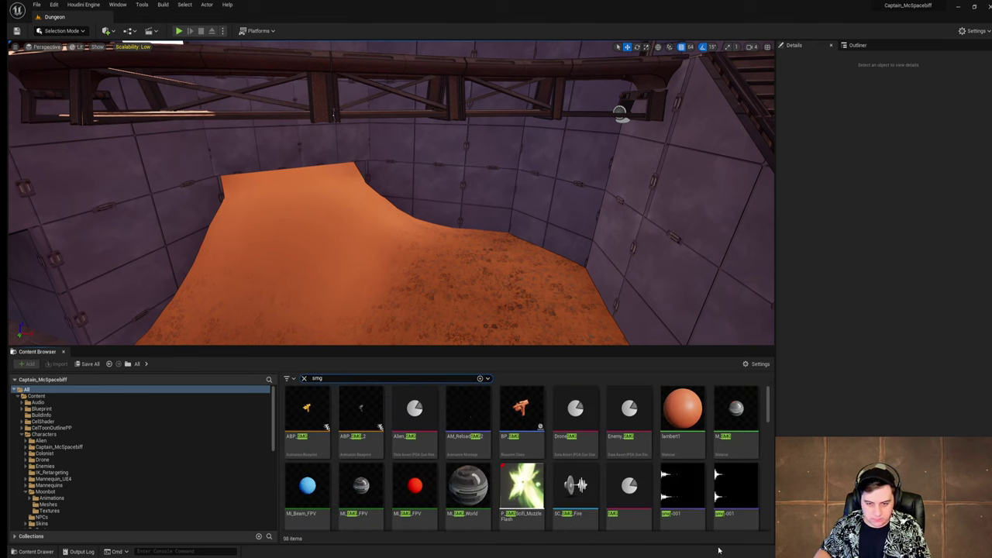
Step: Locate the ABP_SMG_2 animation blueprint in its FPV animations folder and look through that folder's assets
scroll(728, 511, down, 1)
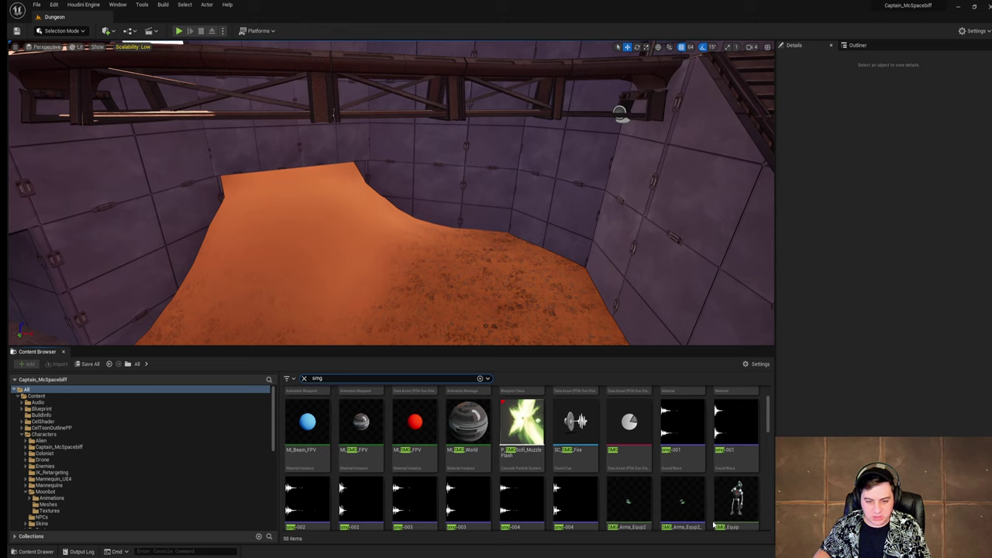
scroll(716, 519, up, 1)
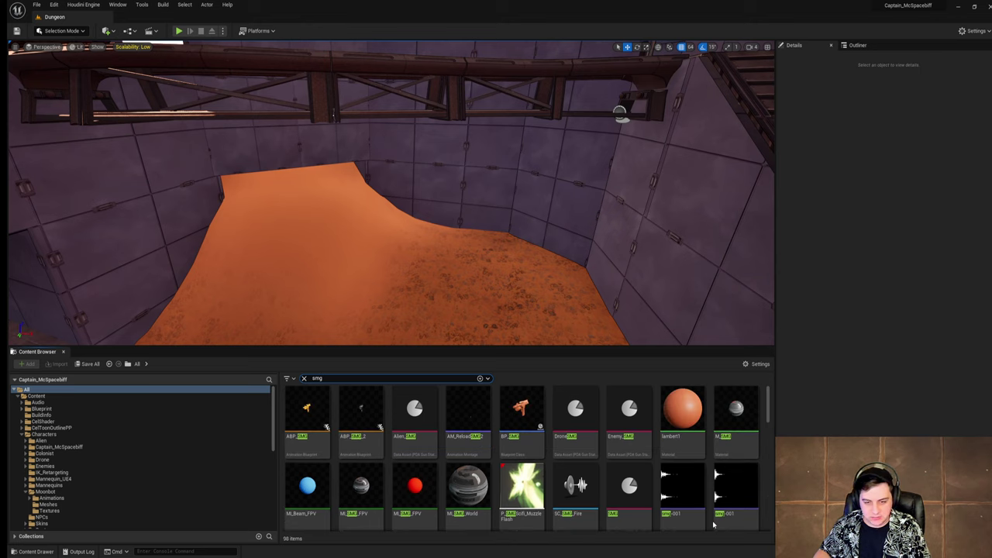
right_click(362, 418)
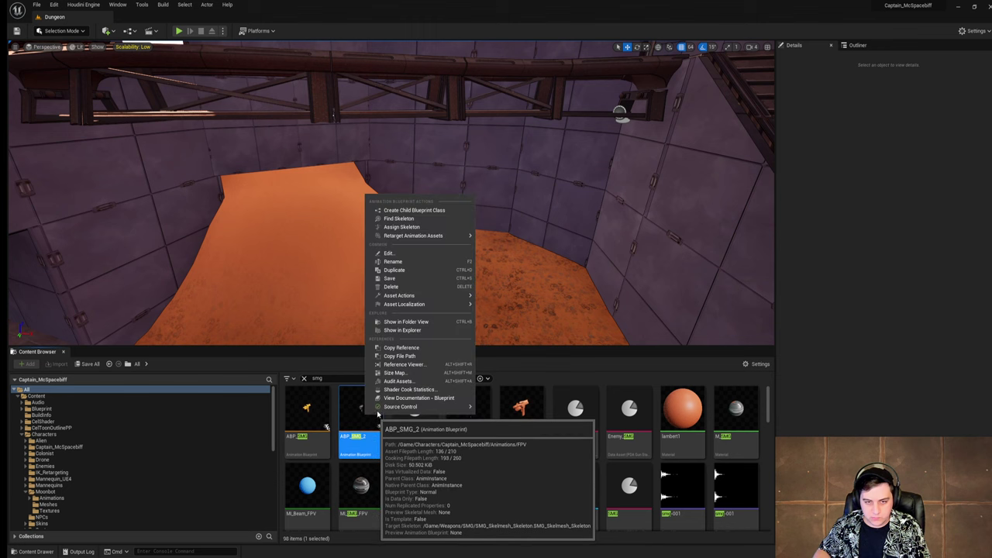
click(435, 323)
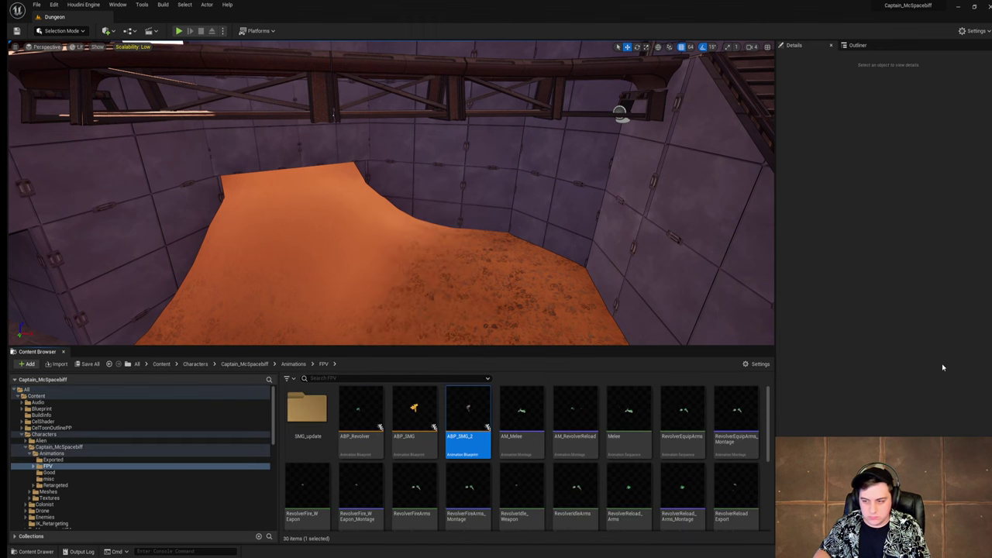
right_click(474, 418)
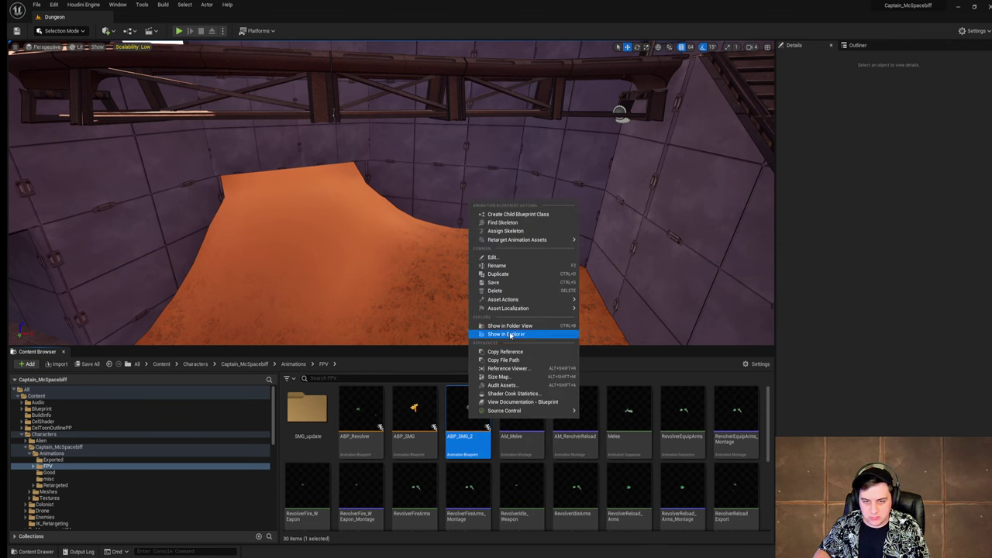
scroll(753, 462, down, 2)
scroll(753, 462, down, 2)
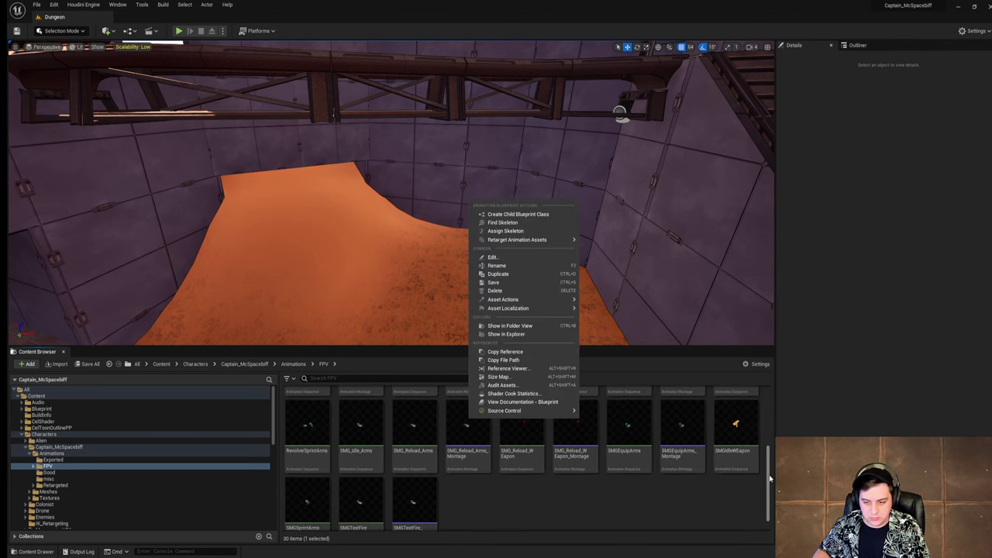
click(684, 513)
scroll(682, 504, up, 4)
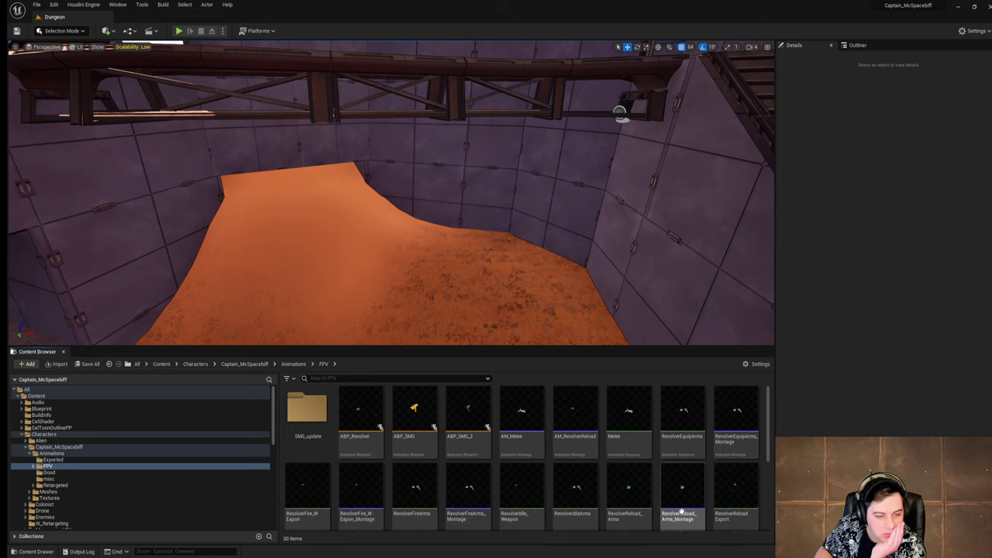
Step: Place ABP_SMG_2 in the Dungeon level above the orange sand and view the gun up close from its side
drag(468, 409, 353, 298)
right_drag(405, 299, 348, 335)
drag(407, 245, 273, 235)
right_drag(463, 220, 348, 240)
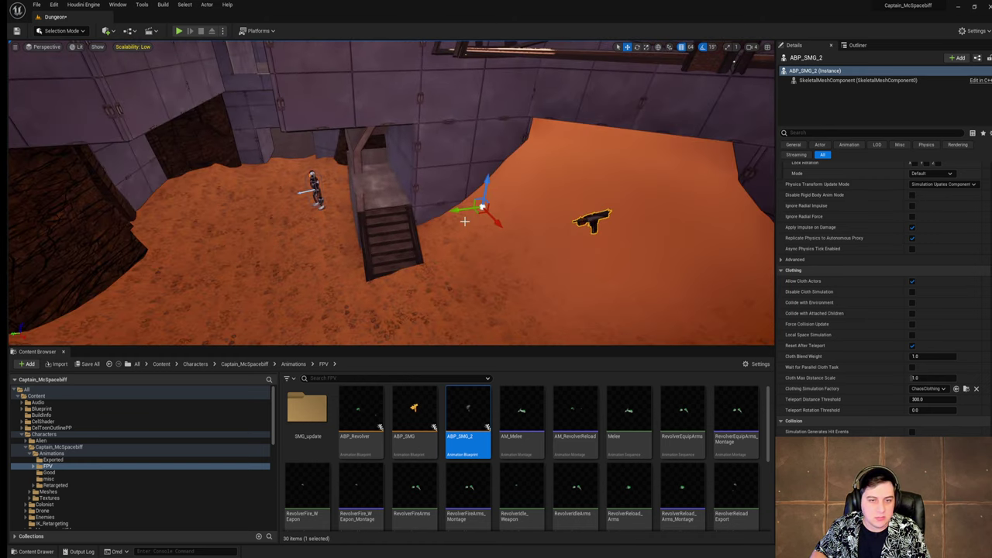
key(g)
mouse_move(492, 218)
right_down()
mouse_move(511, 228)
mouse_move(457, 237)
mouse_move(482, 203)
right_up()
click(379, 186)
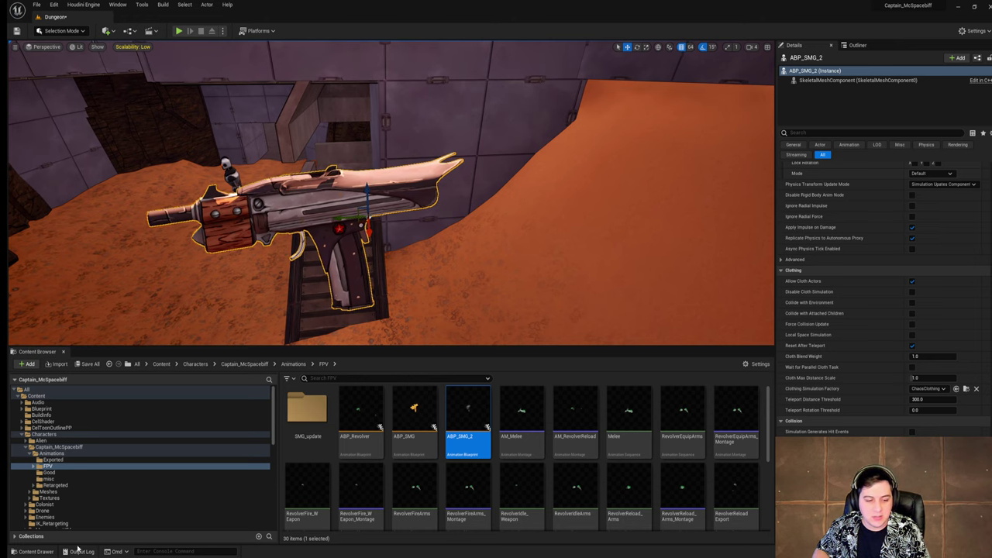
Step: Search the computer for "smg" and examine the AO-46 SMG McSpacebiff.png concept sketch
key(super)
text(smg)
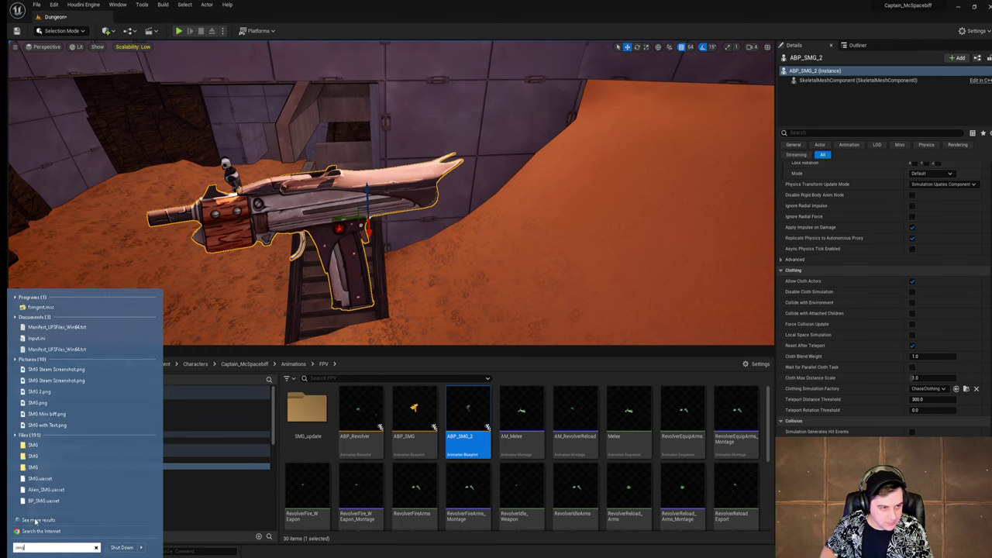
click(43, 448)
click(43, 448)
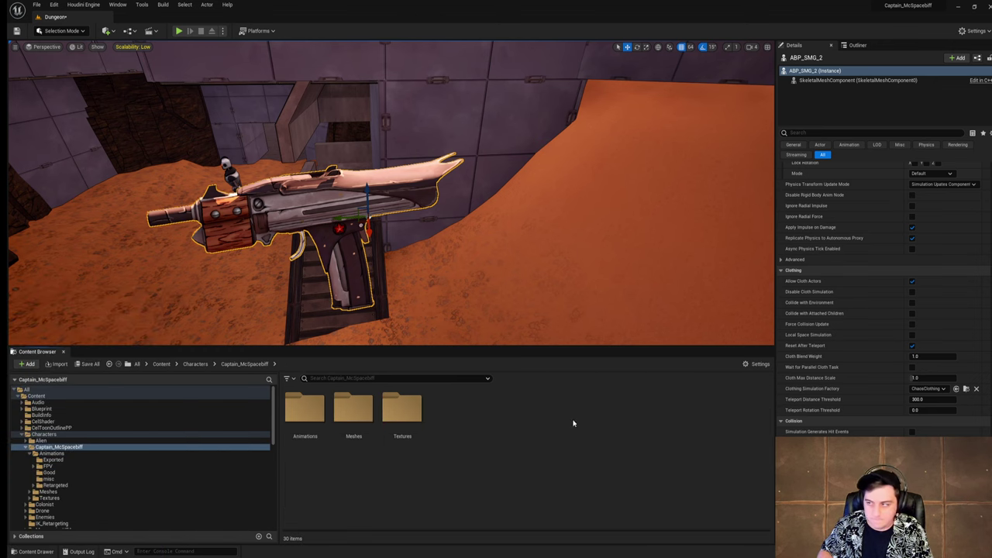
key(super)
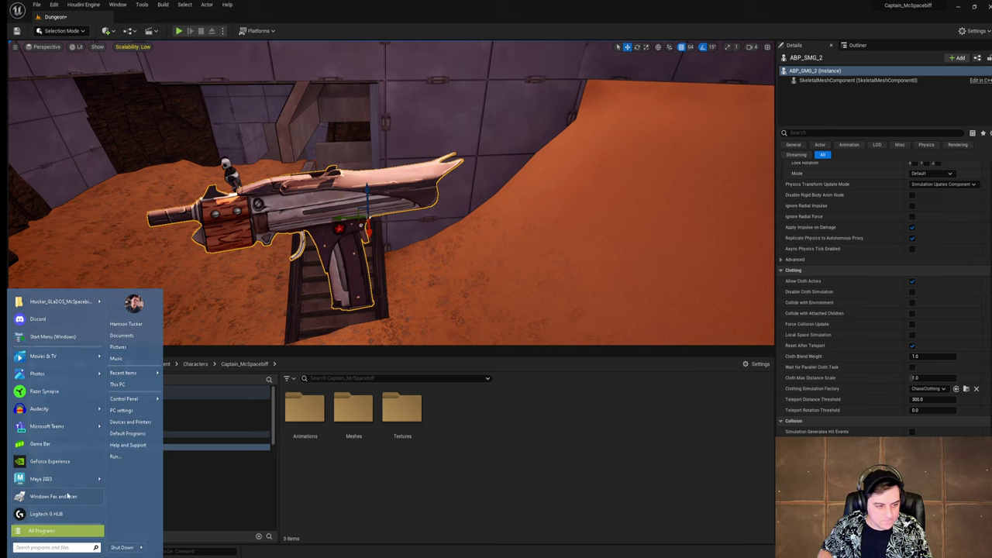
key(Escape)
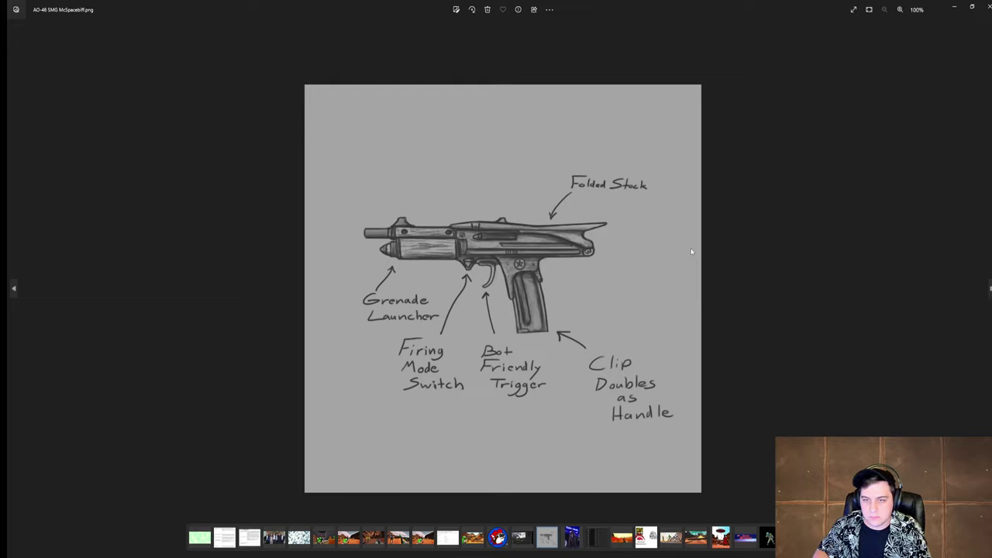
scroll(692, 251, up, 3)
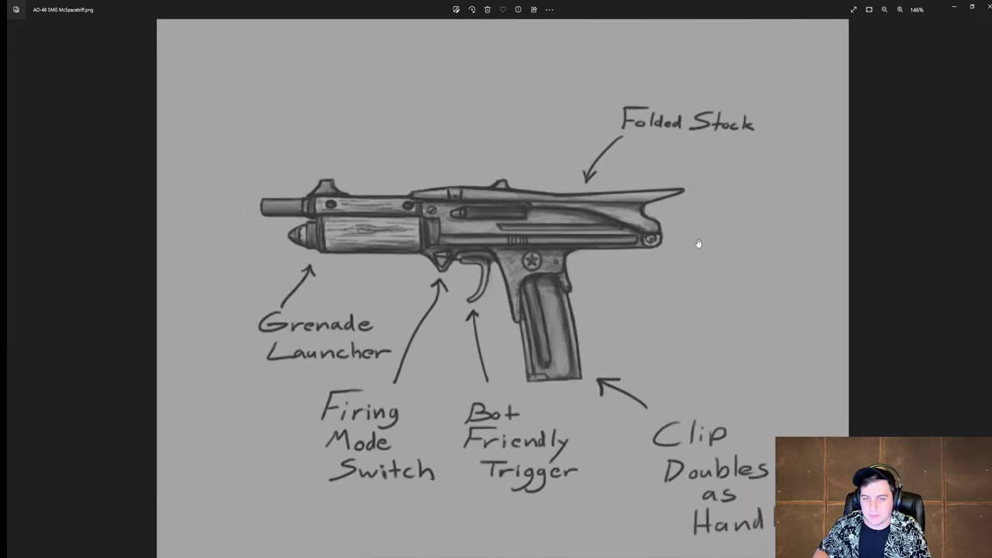
scroll(698, 243, down, 1)
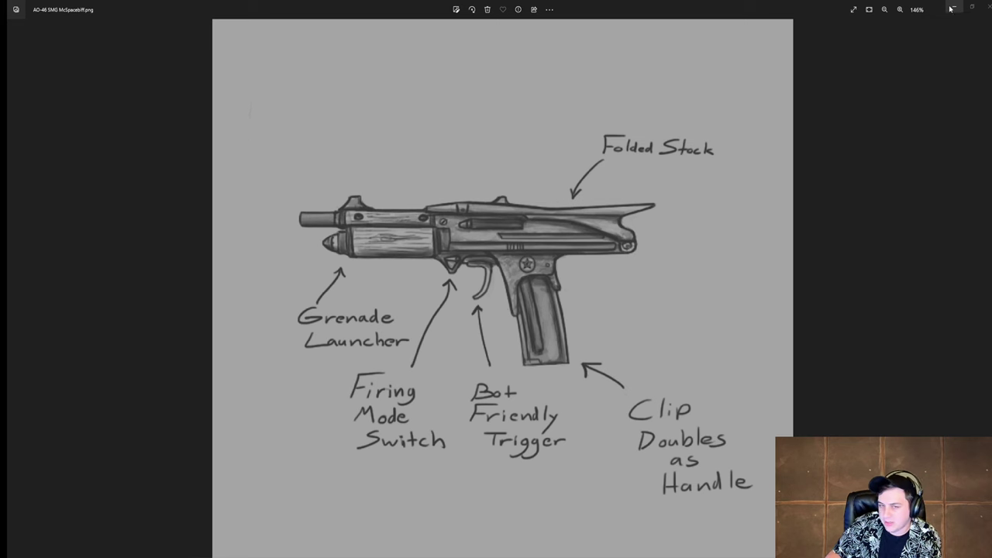
Step: Compare the placed SMG model in Unreal Editor with the AO-46 SMG sketch in a smaller window, and close the sketch
click(950, 9)
right_drag(420, 332, 411, 306)
right_drag(341, 317, 325, 314)
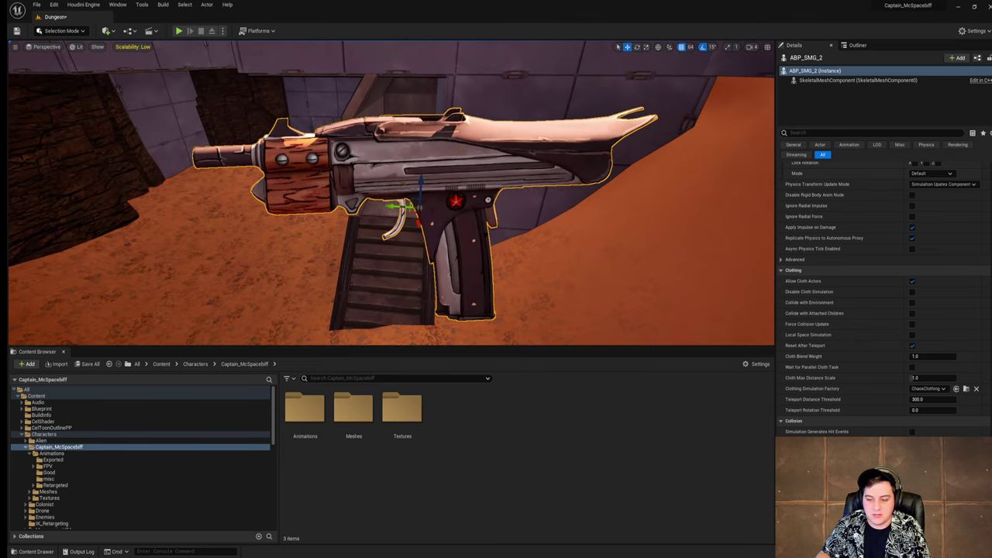
key(alt+Tab)
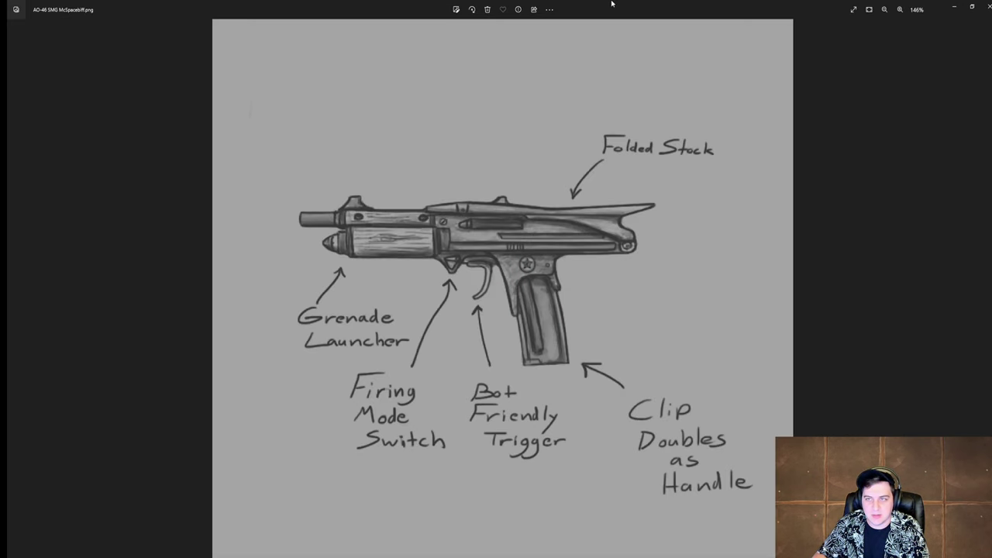
double_click(612, 4)
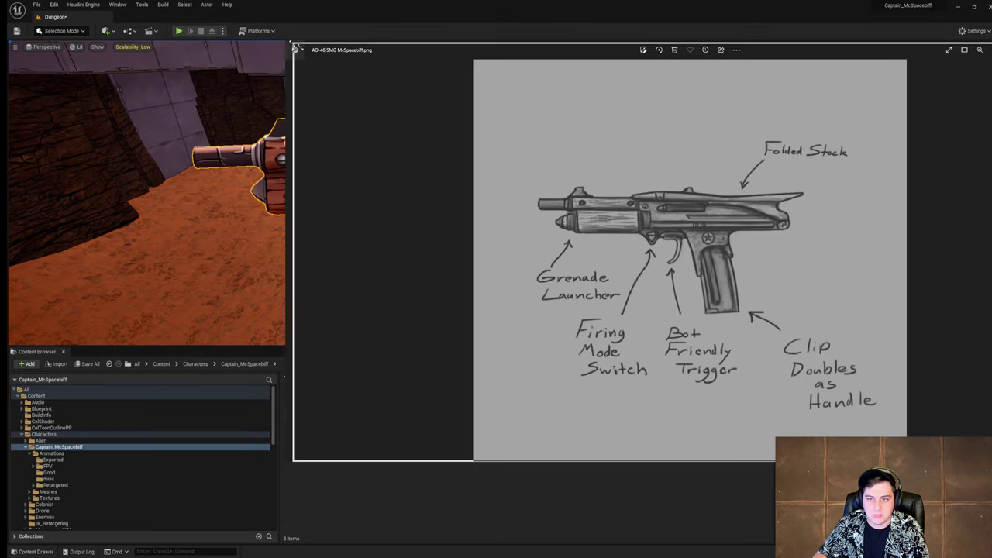
drag(297, 48, 556, 153)
drag(716, 162, 361, 240)
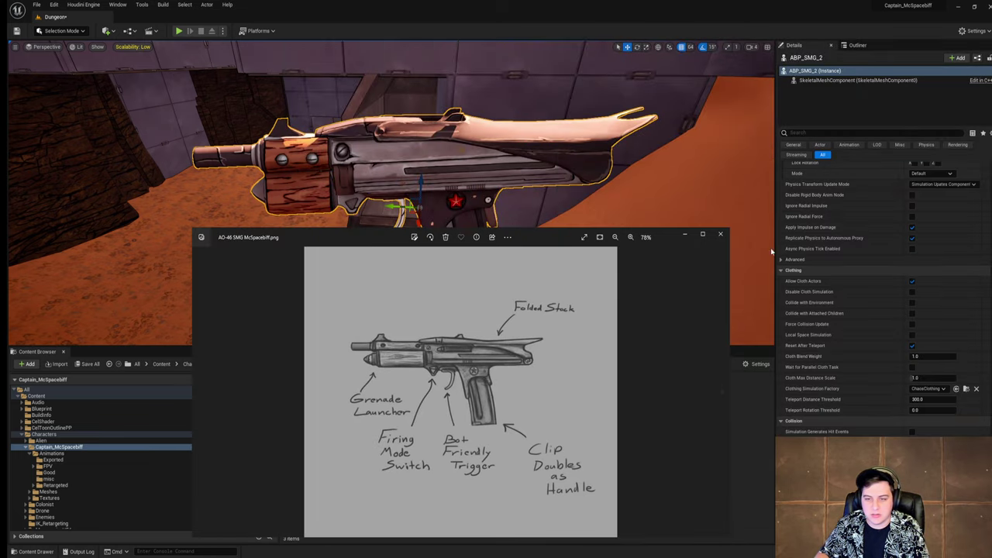
click(720, 234)
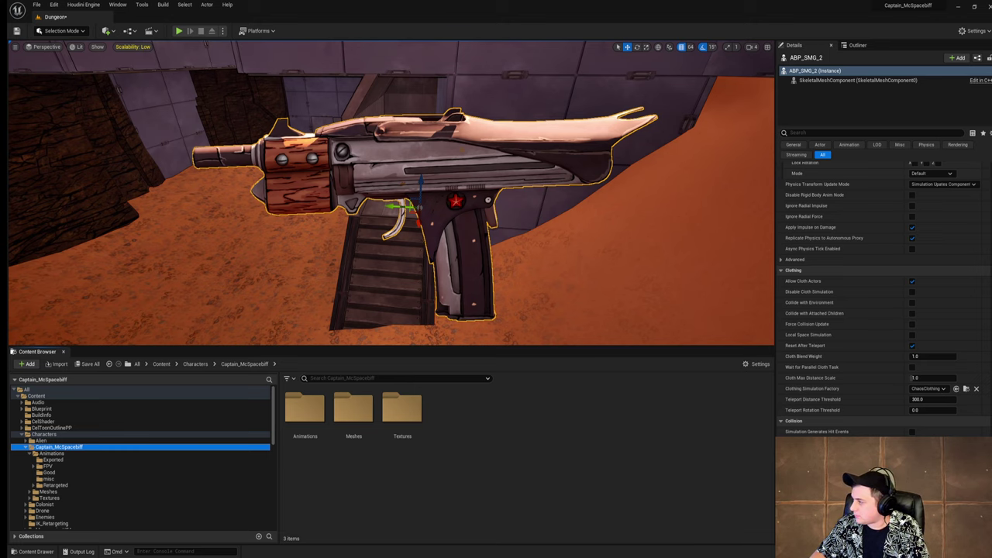
Step: Switch to the SMG Mini biff.png sketch, shrink its window, and compare it with the SMG model in Unreal Editor
key(alt+Tab)
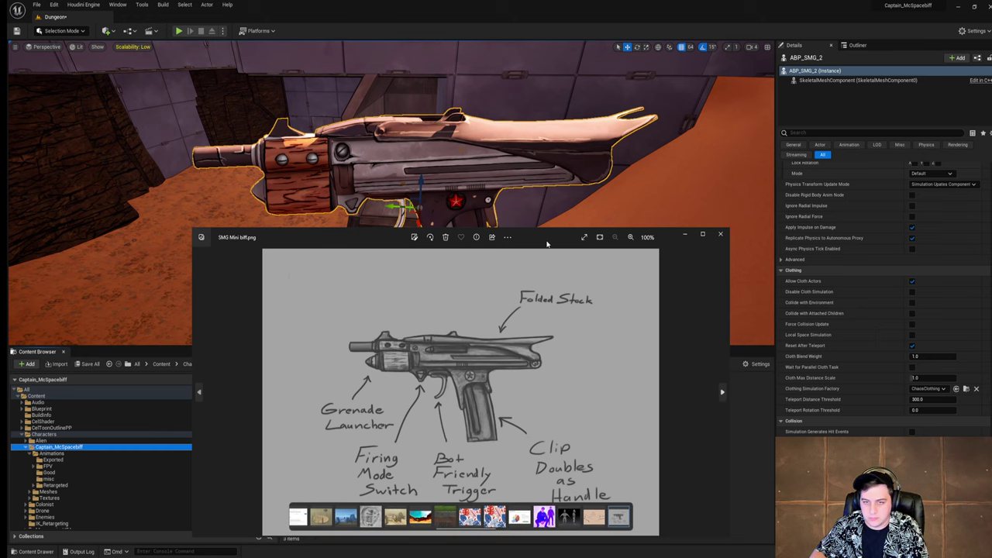
drag(546, 244, 515, 216)
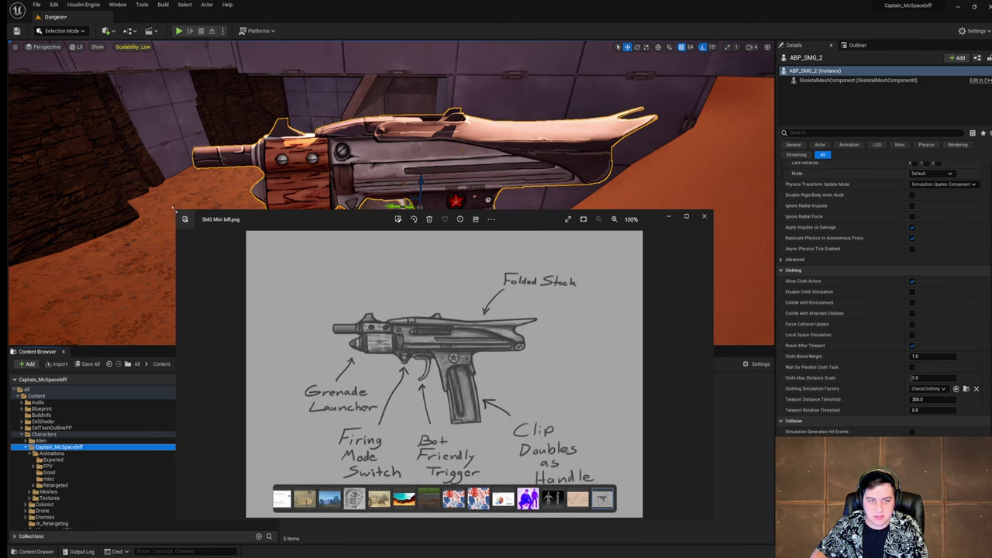
drag(174, 209, 206, 251)
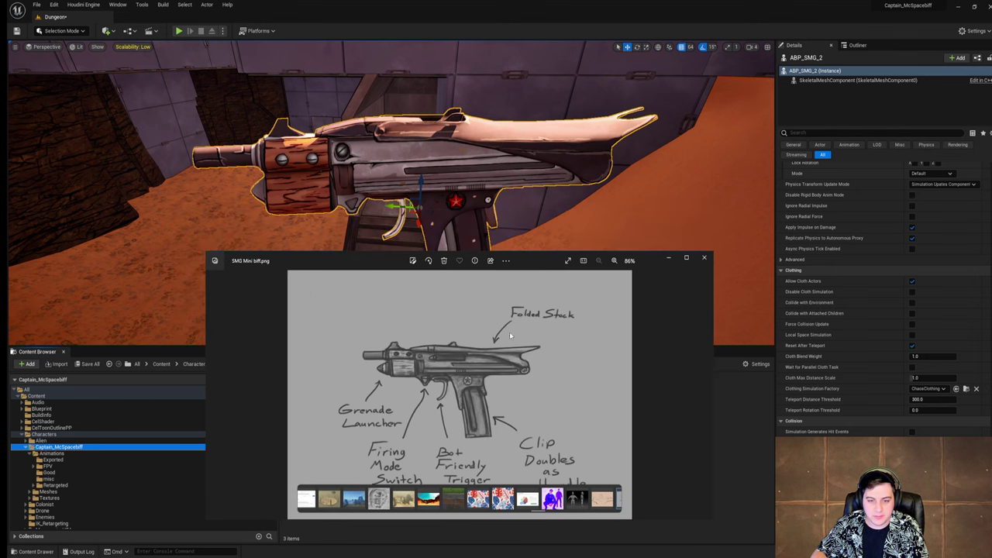
key(alt+Tab)
mouse_move(516, 164)
right_down()
mouse_move(516, 240)
mouse_move(516, 155)
right_up()
right_drag(626, 190, 626, 256)
click(659, 205)
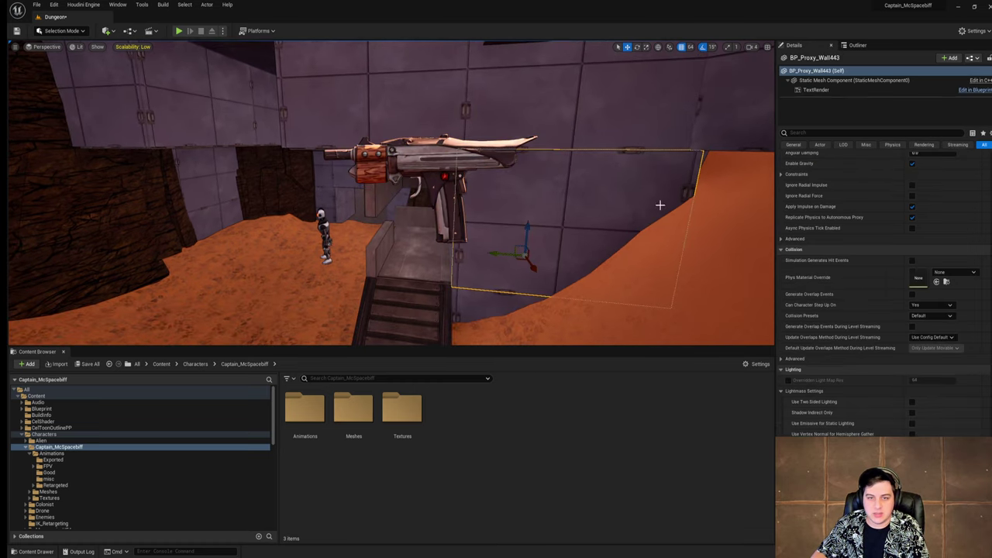
right_drag(692, 259, 715, 259)
click(723, 290)
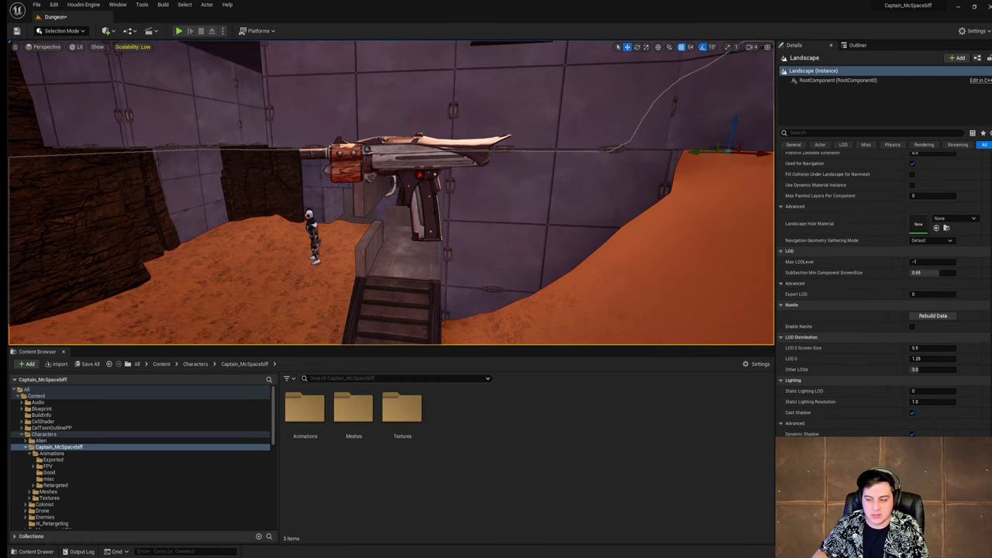
Step: Move the SMG Mini biff.png window beside the gun, narrow it, and view the model's muzzle end against the sketch
key(alt+Tab)
mouse_move(563, 258)
mouse_down()
mouse_move(663, 216)
mouse_move(836, 120)
mouse_up()
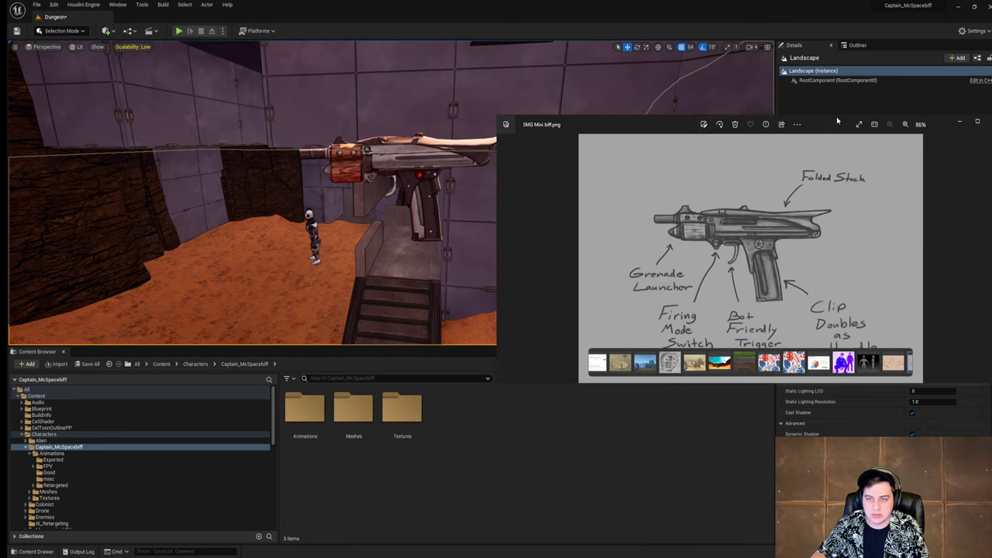
drag(496, 118, 528, 123)
right_drag(425, 157, 743, 159)
key(a)
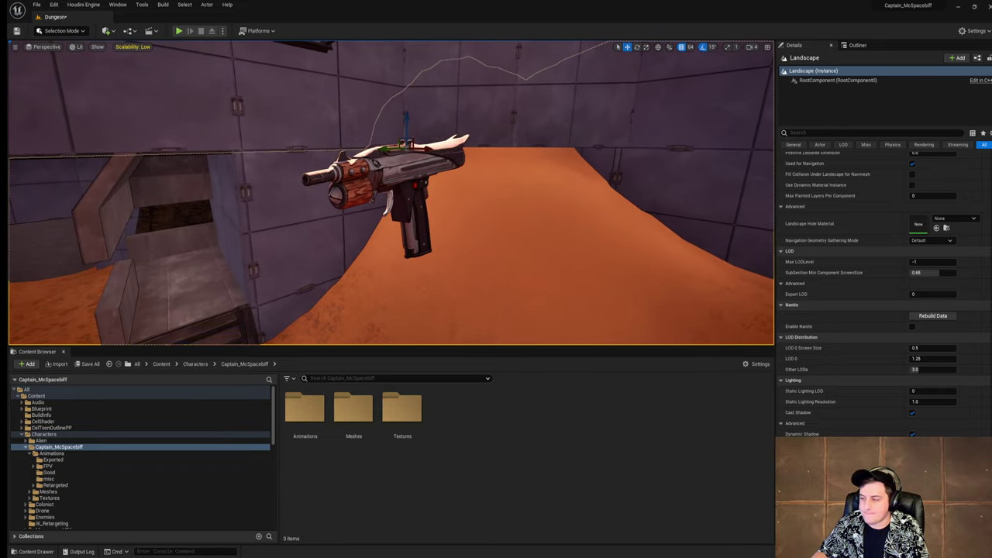
key(alt+Tab)
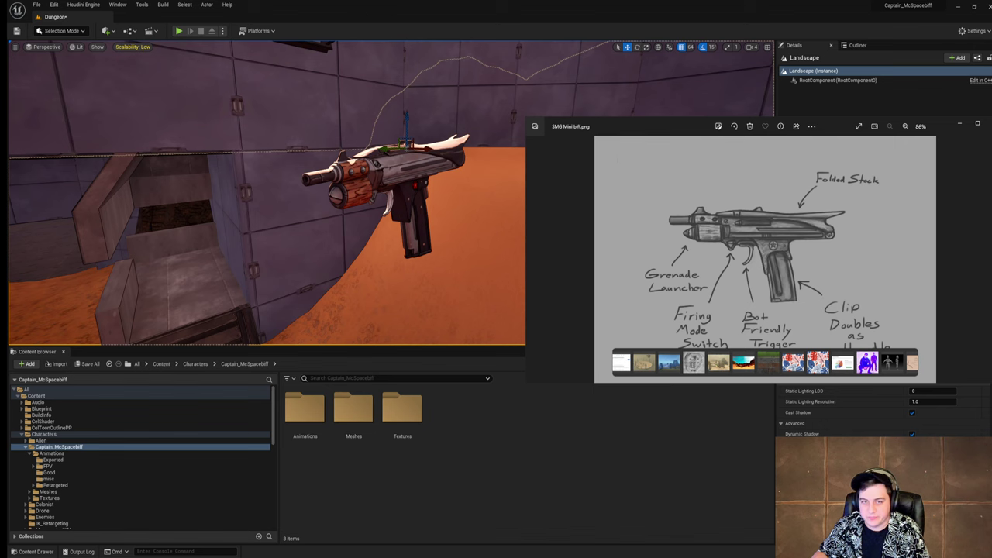
Step: View the SMG model's opposite side and narrow the SMG Mini biff.png window further to compare both designs
right_drag(365, 248, 597, 240)
key(a)
key(a)
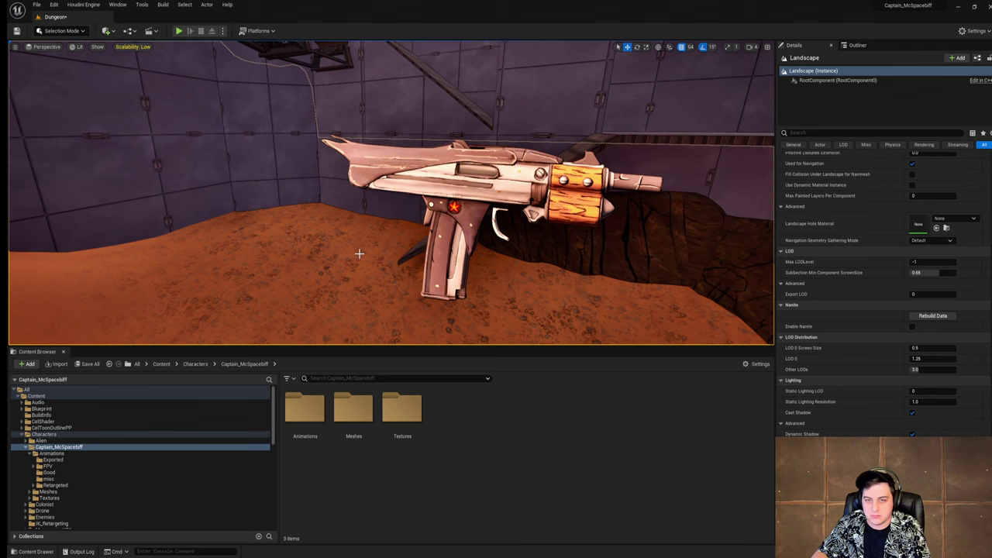
key(alt+Tab)
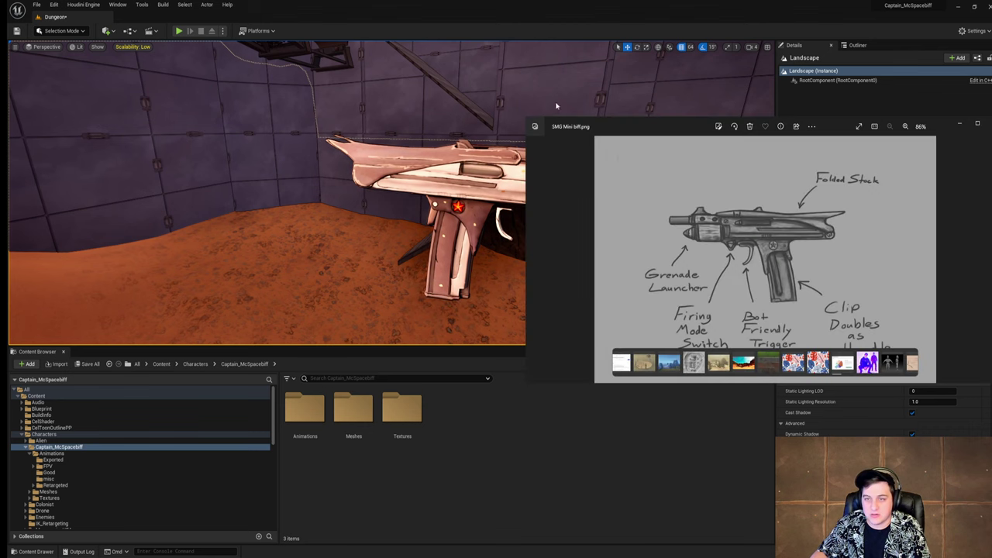
drag(526, 150, 631, 159)
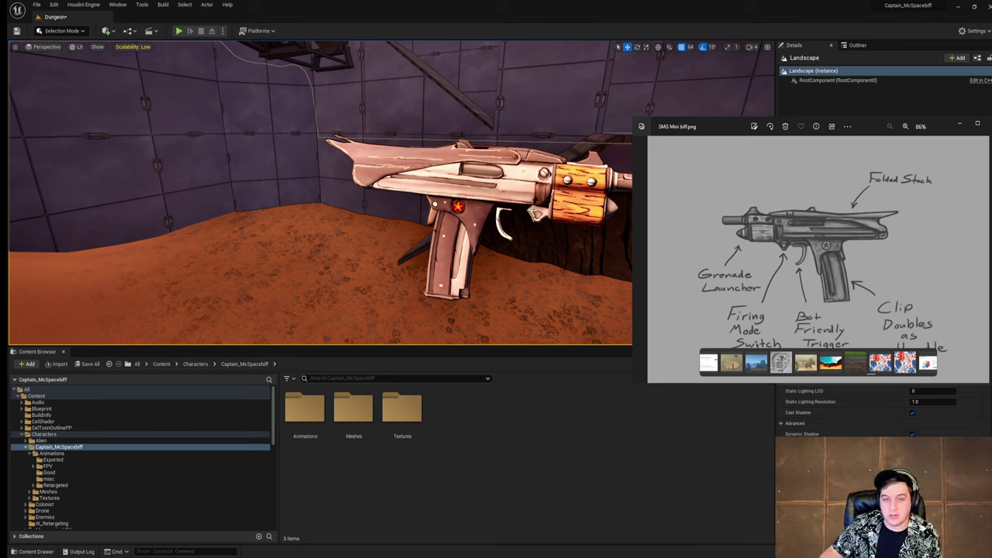
right_drag(496, 270, 543, 274)
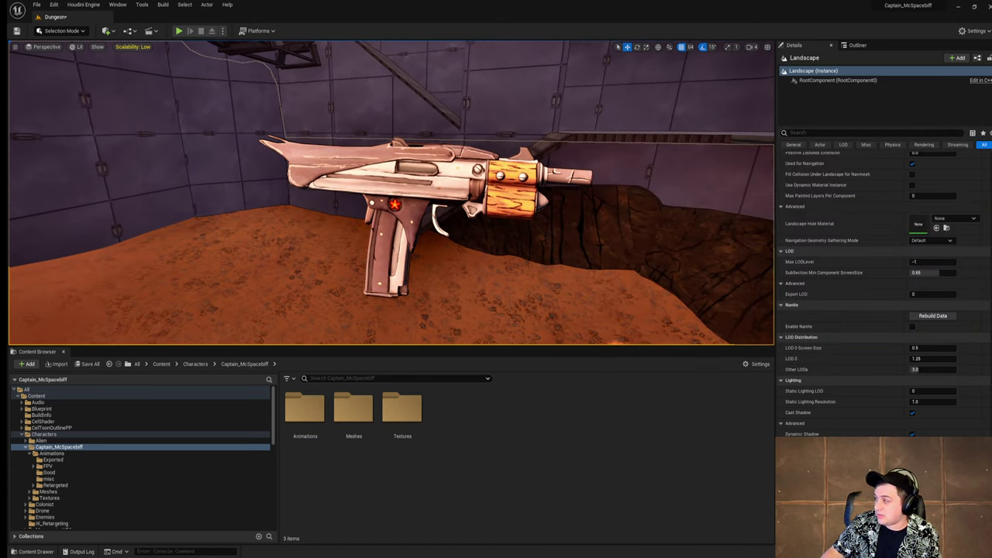
Step: Close the AO-46 SMG McSpacebiff.png sketch and view the Moonbot Pose.PNG image more closely
key(alt+Tab)
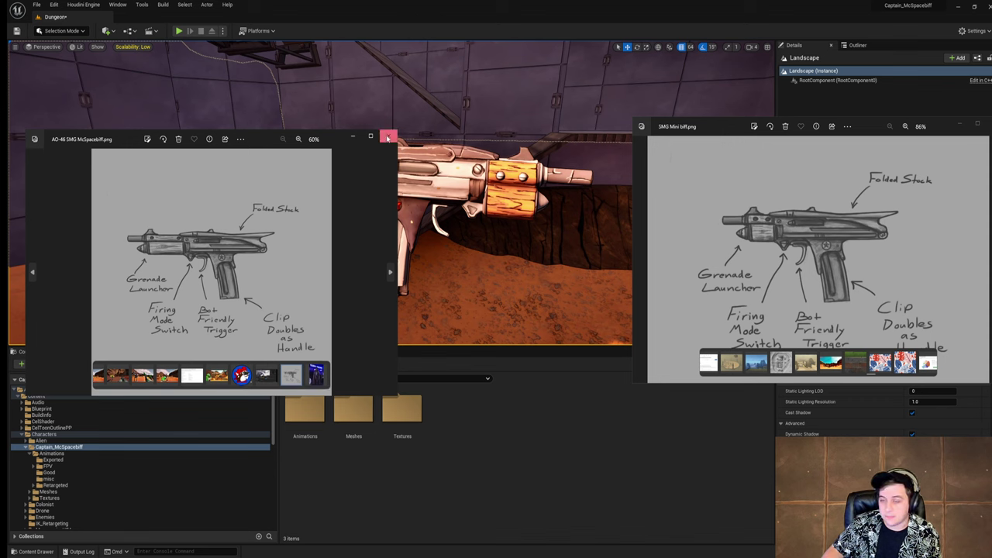
click(388, 135)
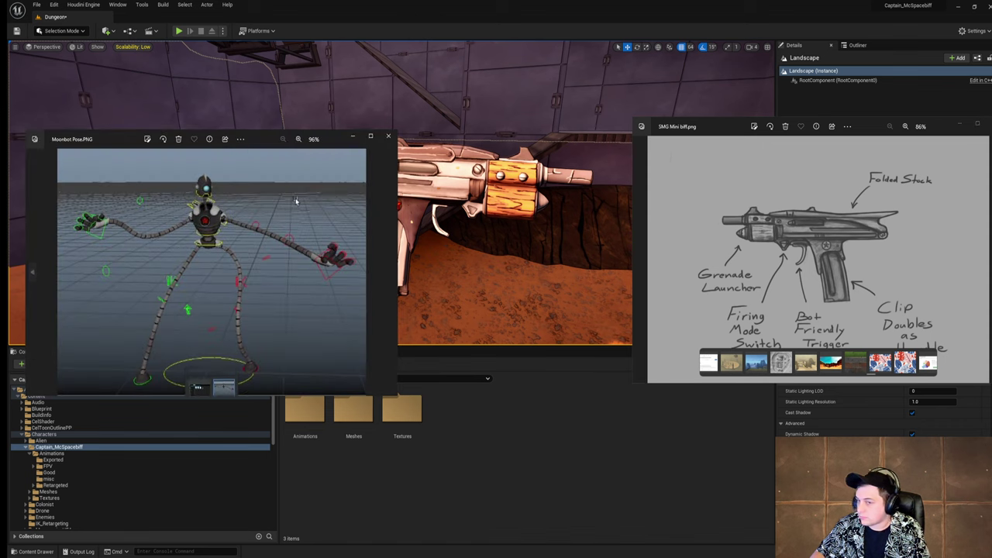
scroll(279, 245, up, 2)
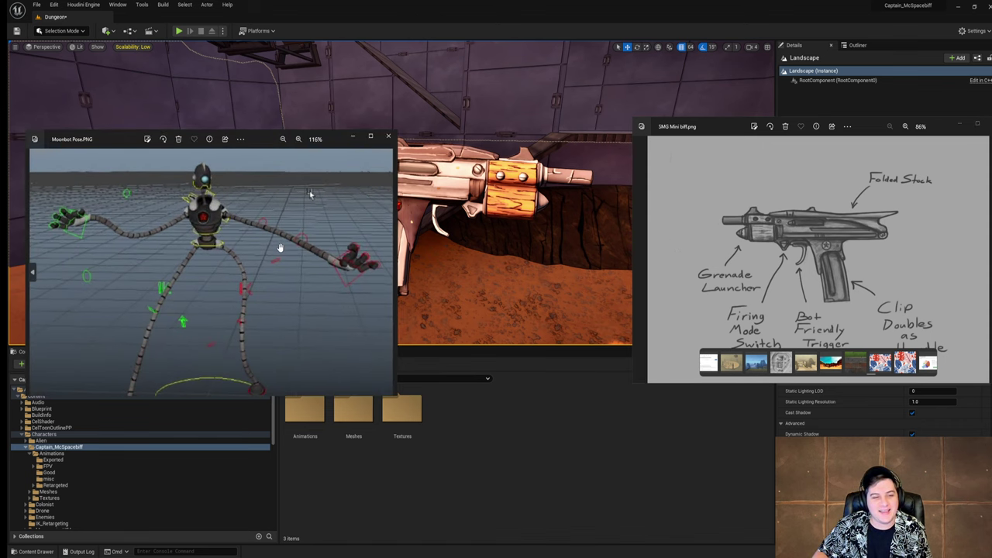
Step: Close the SMG Mini biff.png sketch, enlarge the Moonbot Pose.PNG window to view the whole pose, and close it as well
scroll(326, 245, down, 1)
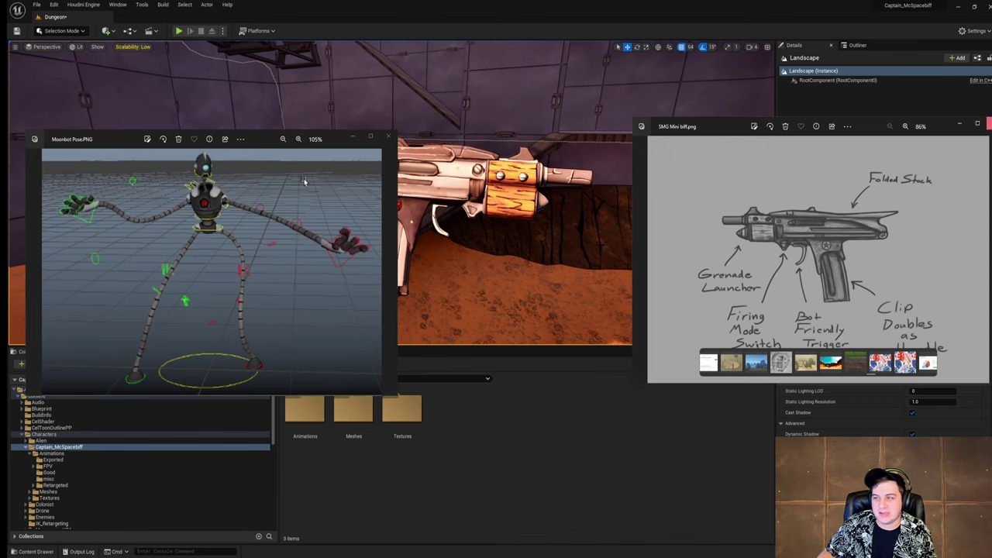
click(985, 124)
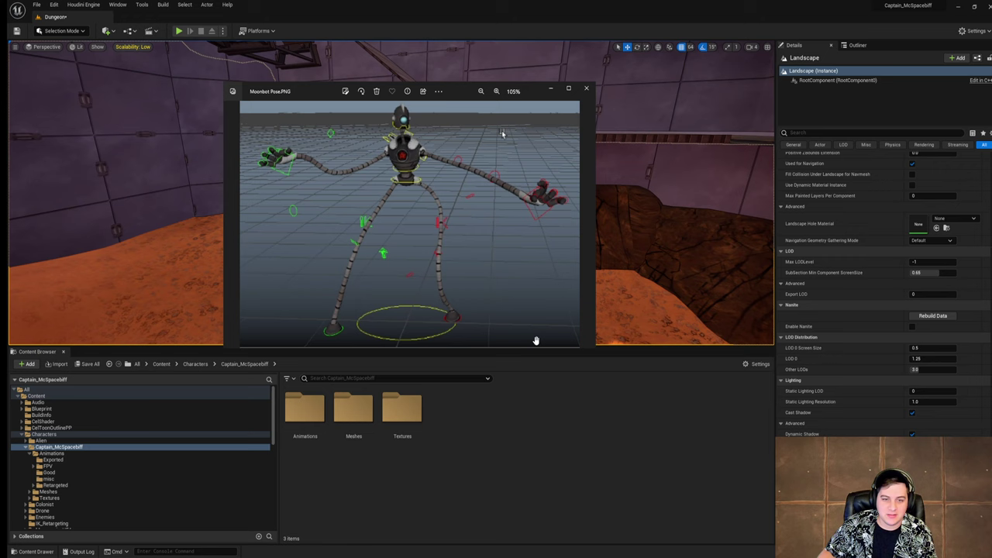
drag(594, 350, 659, 469)
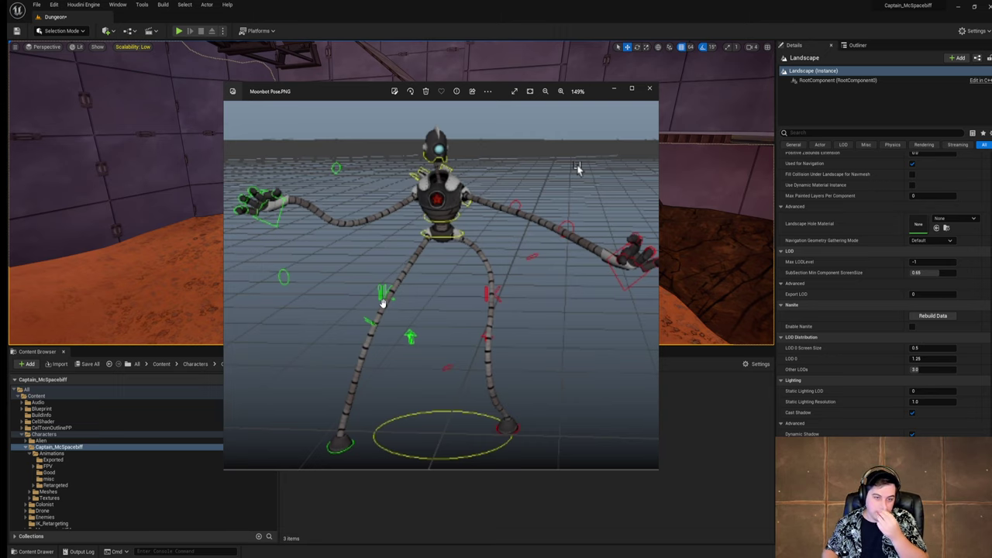
click(650, 87)
Step: Search all project content for "punch" and open the AM_Moonbot_Punch animation montage
click(344, 378)
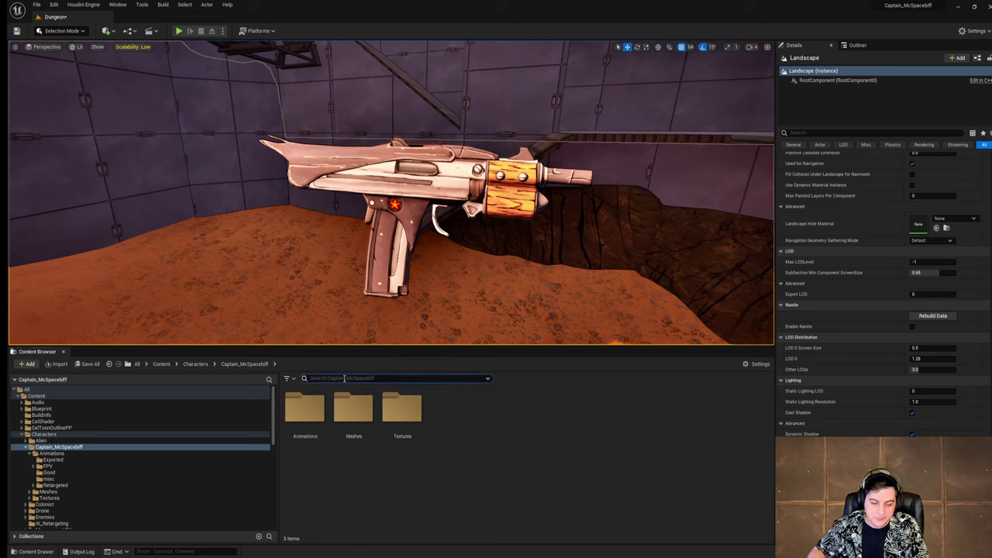
click(137, 364)
click(332, 379)
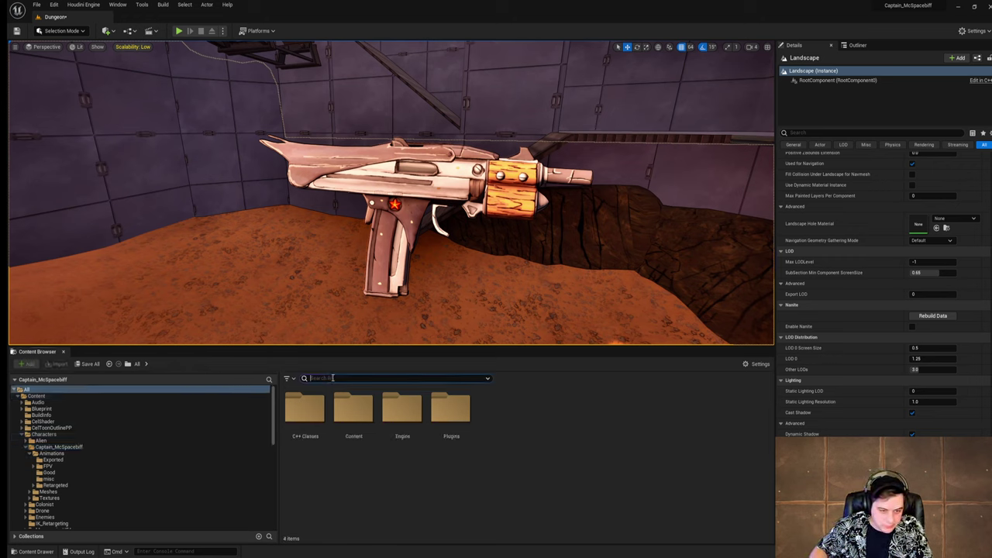
text(punch)
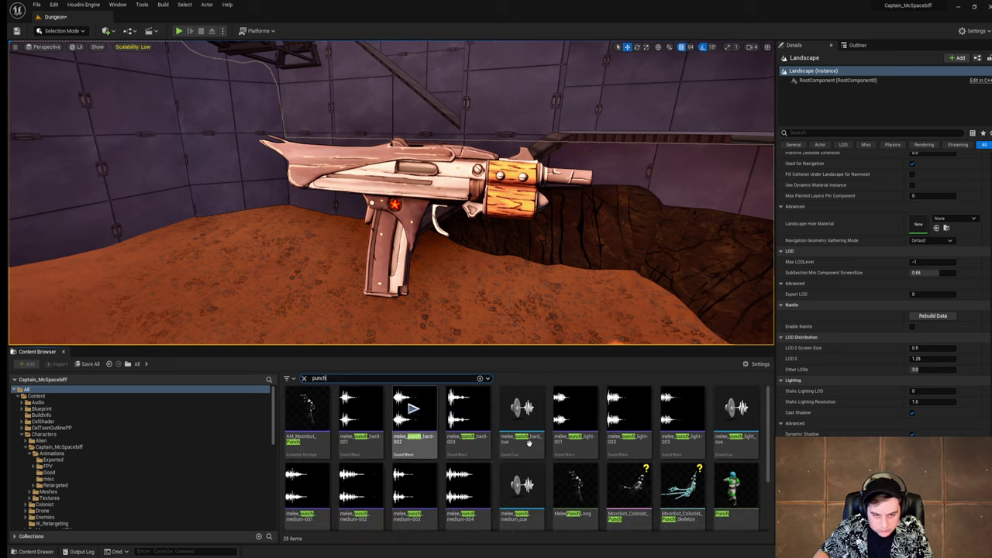
click(307, 410)
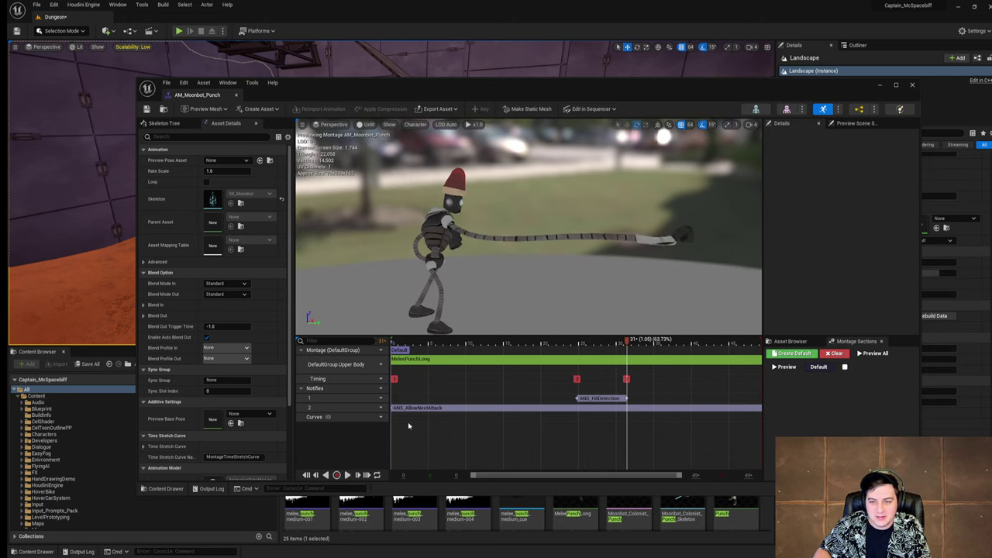
Step: Examine the Moonbot's extended punching arm and hand, and reposition the montage window over the level view
right_drag(529, 232, 411, 221)
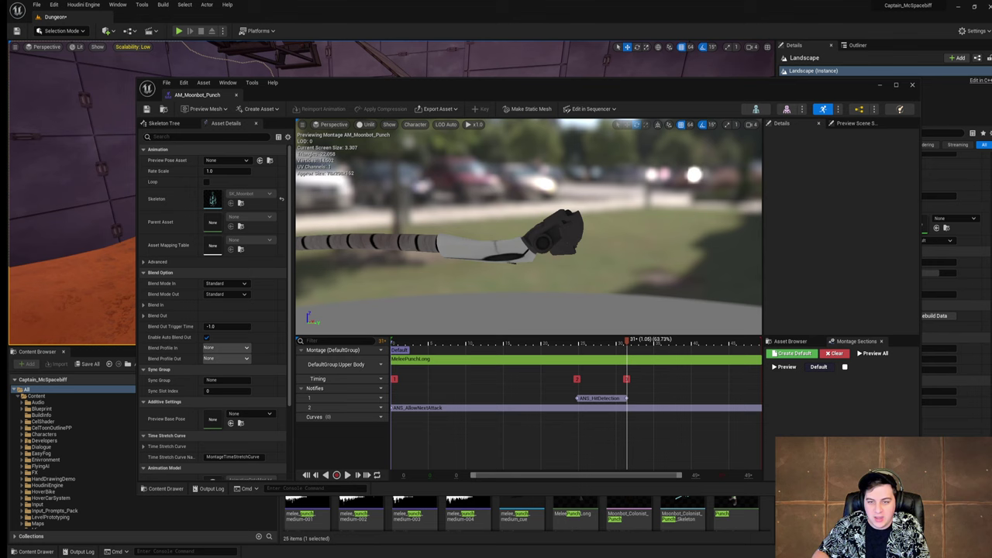
alt+drag(644, 242, 684, 241)
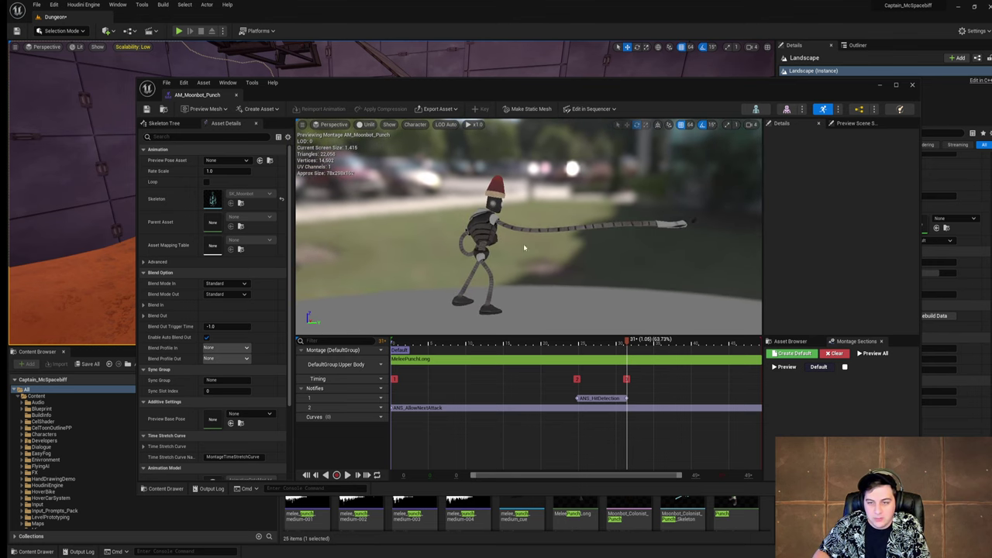
right_drag(523, 247, 578, 258)
drag(404, 101, 637, 144)
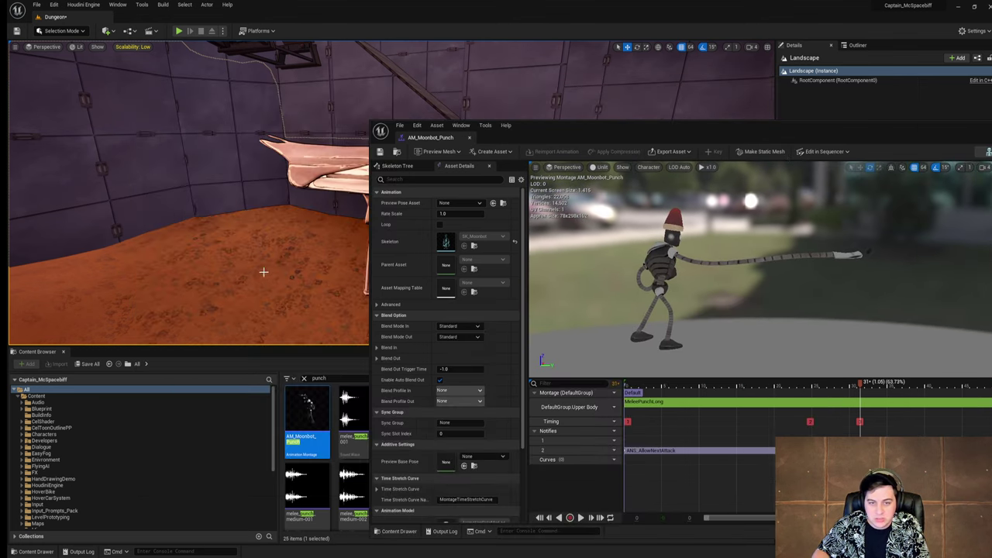
right_drag(263, 272, 333, 248)
drag(615, 140, 354, 113)
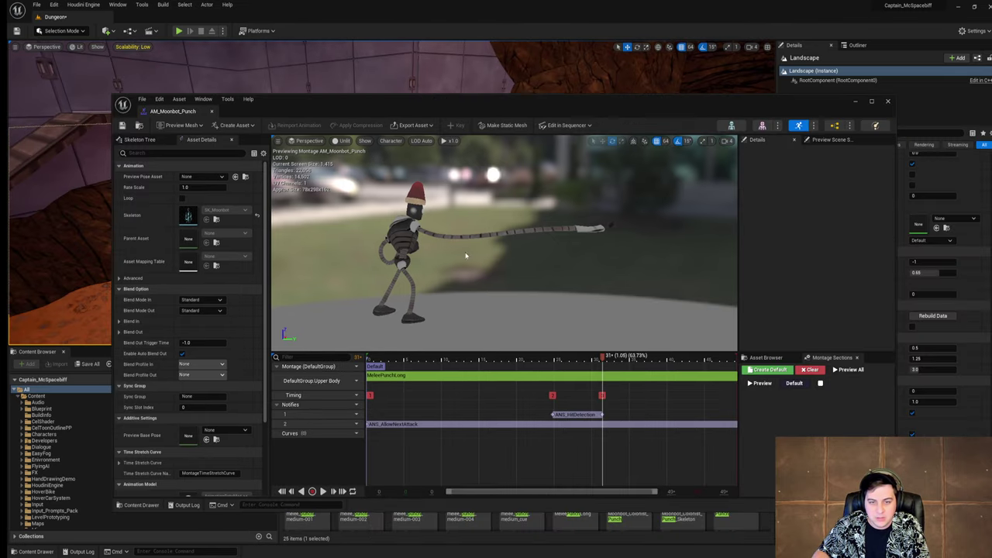
mouse_move(465, 255)
right_down()
mouse_move(434, 265)
mouse_move(481, 247)
right_up()
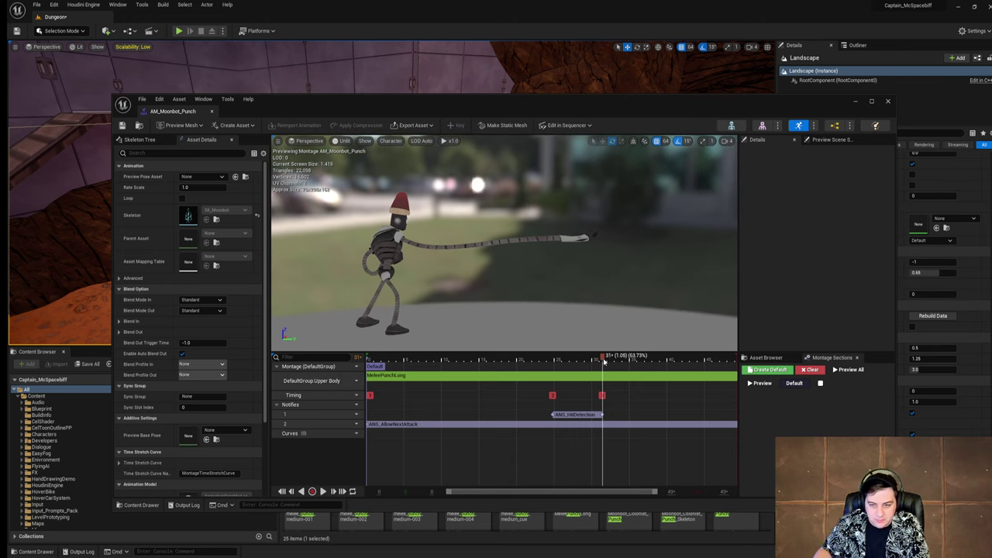
Step: Scrub through the Moonbot punch montage, play and pause it, and review the wind-up poses
click(445, 375)
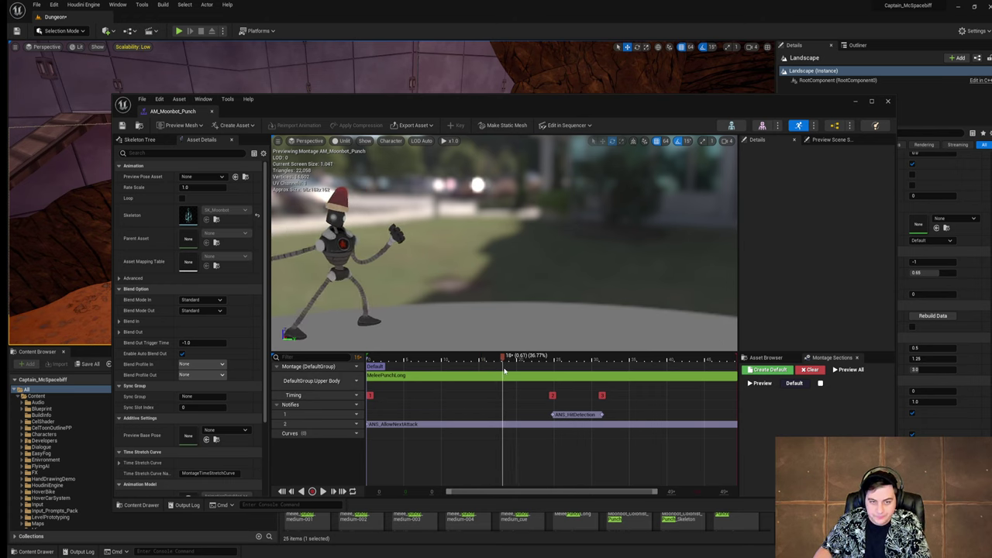
drag(568, 374, 626, 384)
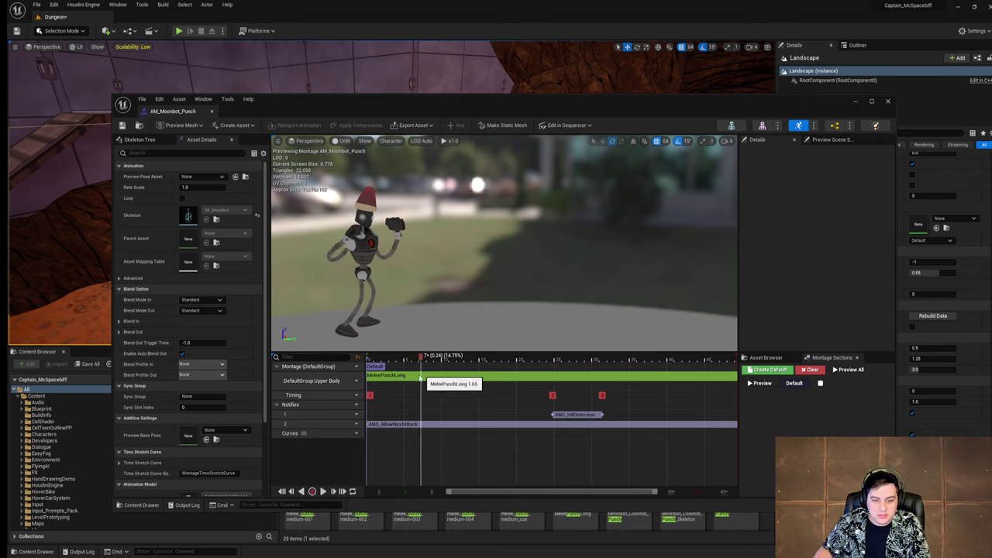
drag(420, 379, 421, 379)
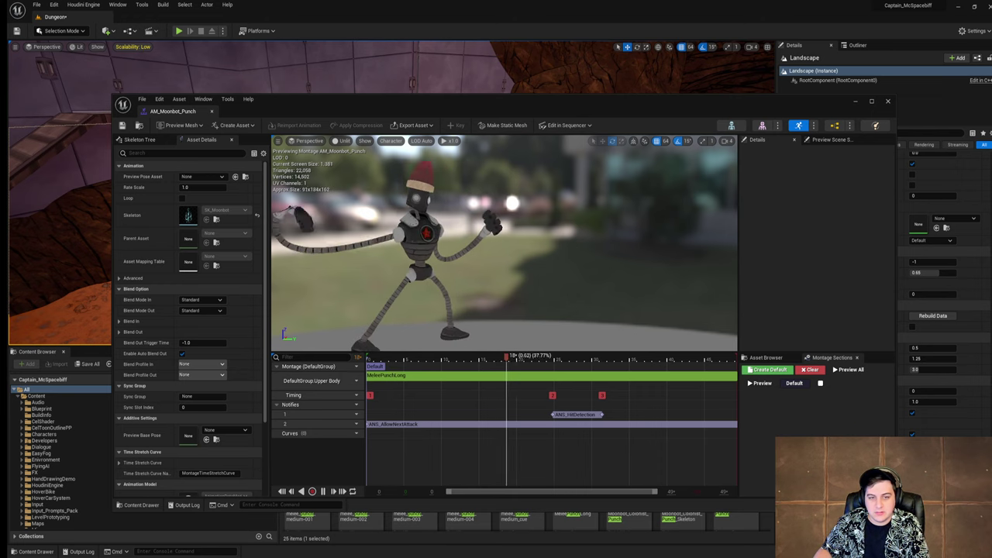
click(324, 491)
drag(490, 359, 431, 364)
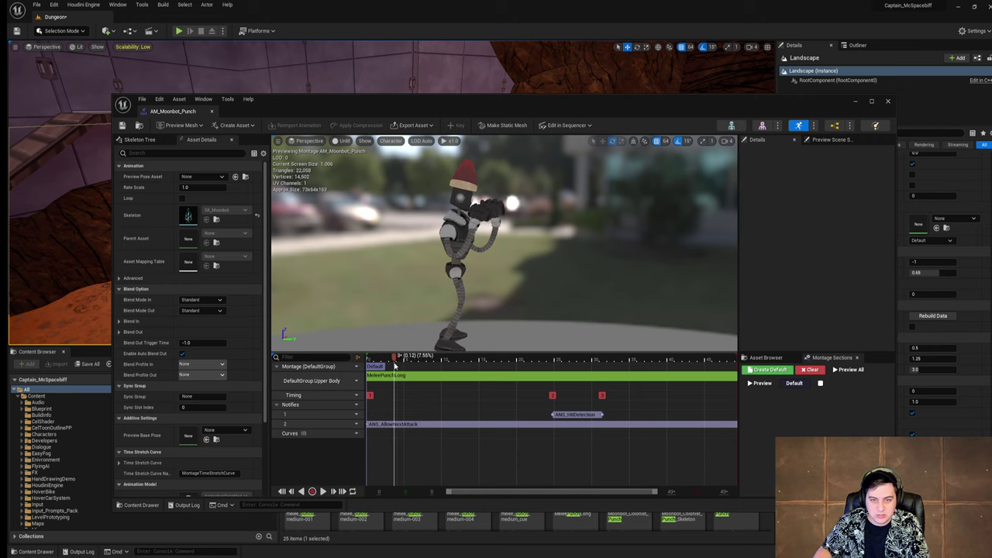
drag(426, 368, 497, 375)
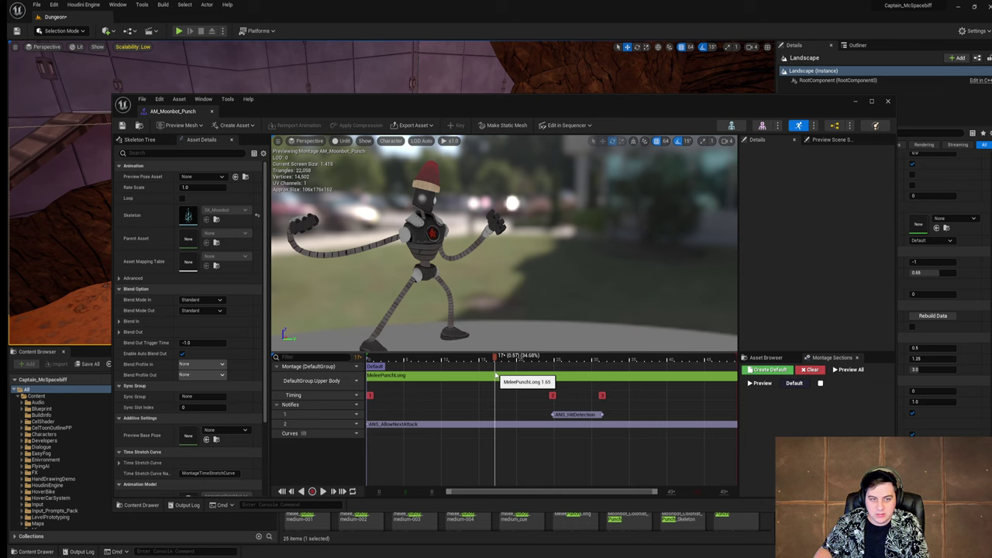
Step: Examine the Moonbot's wound-up arm up close, then return the montage to frame 0 and view the robot from the front
middle_drag(387, 288, 573, 279)
scroll(387, 287, up, 5)
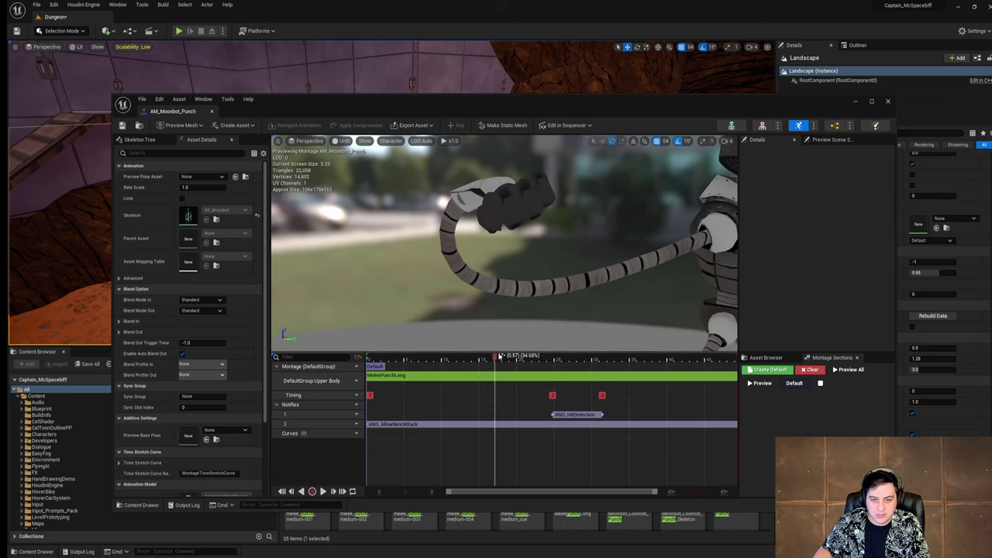
drag(499, 356, 366, 359)
alt+drag(589, 263, 503, 263)
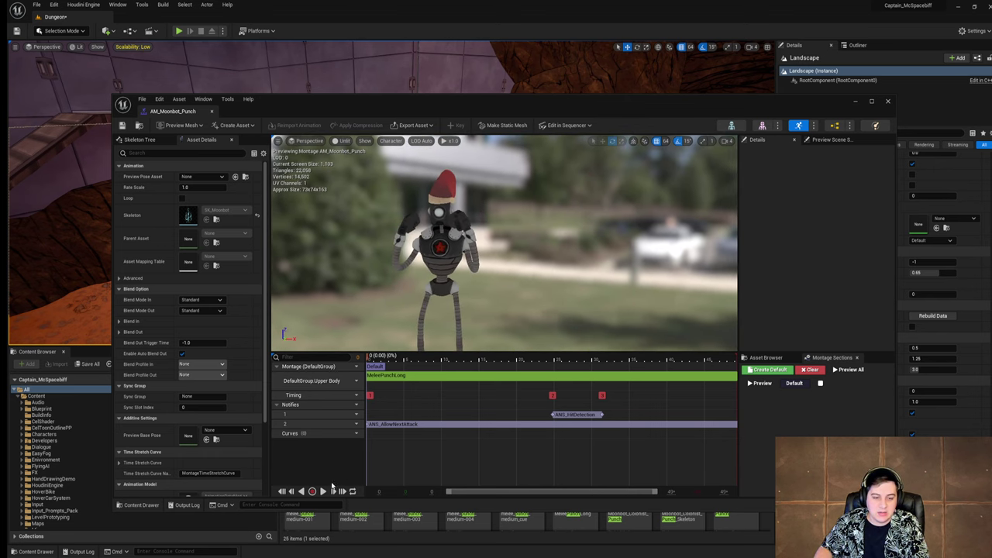
Step: Play the Moonbot punch from the start, watch it from several angles, and pause during the arm's extension
click(323, 492)
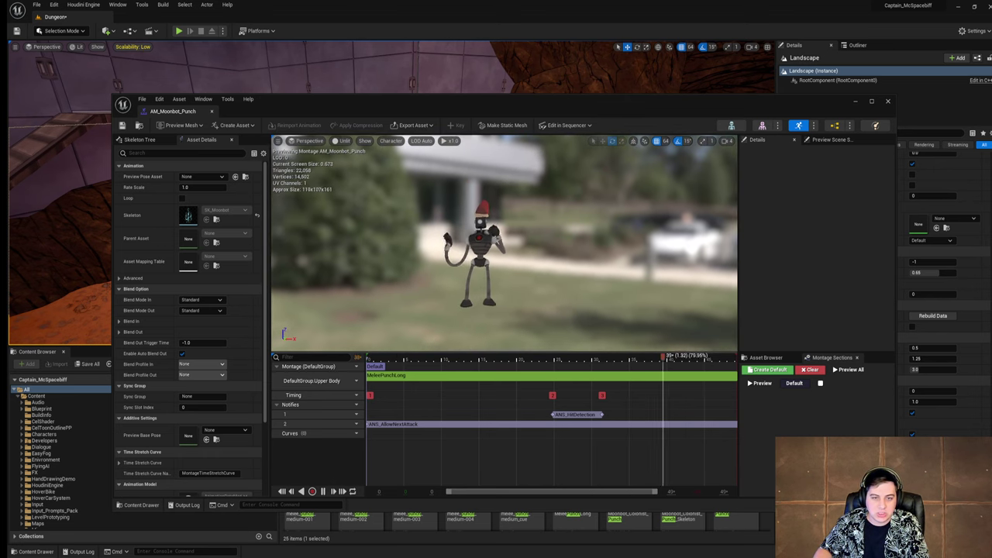
alt+drag(425, 273, 589, 271)
alt+drag(504, 264, 341, 252)
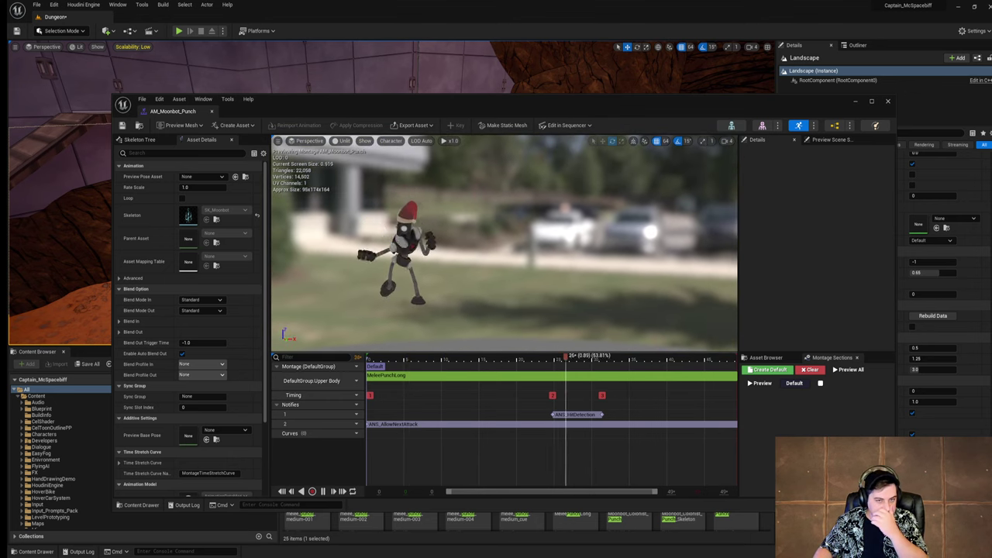
click(323, 491)
drag(423, 294, 423, 279)
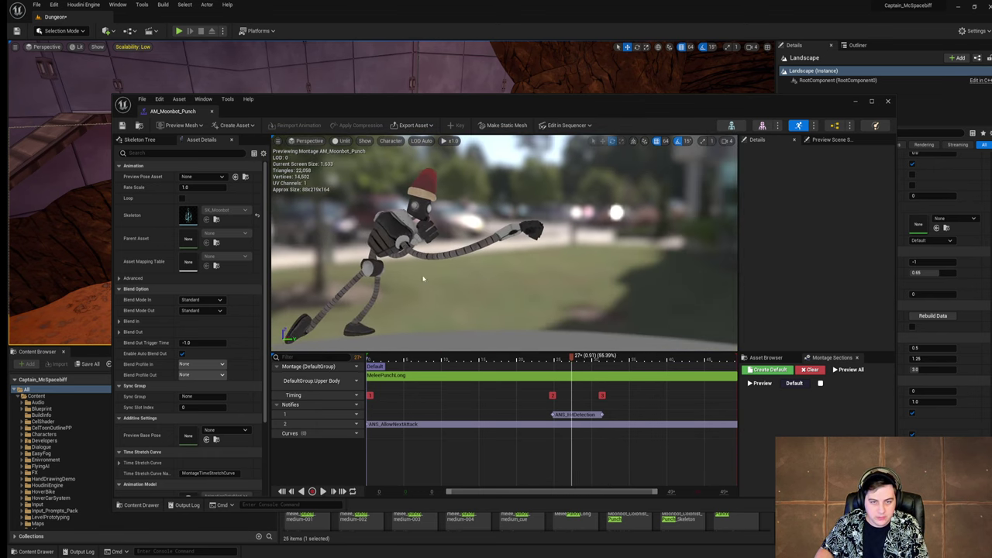
Step: Scrub the arm-extension frames from both sides of the Moonbot, replay the punch from near its start, and close the montage
drag(566, 358, 596, 358)
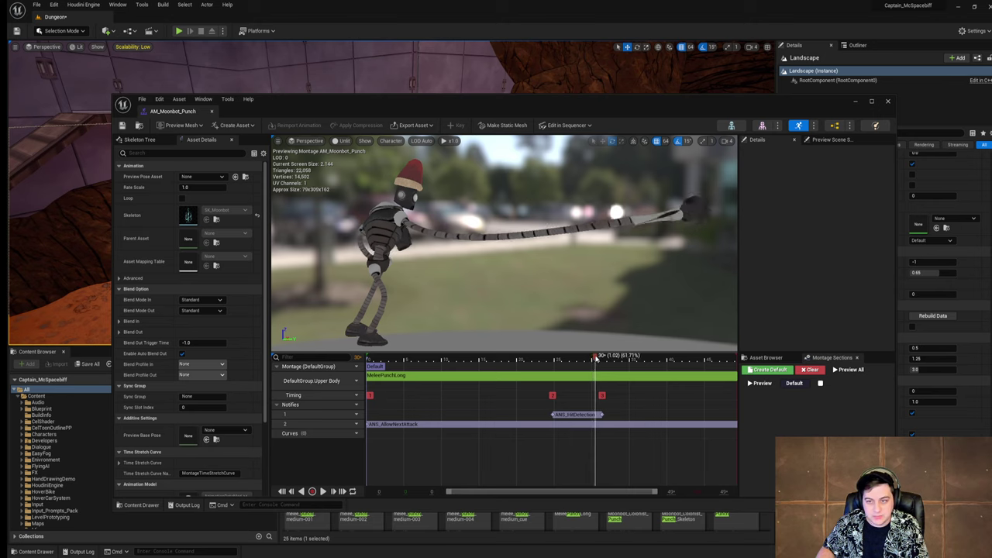
key(d)
right_drag(559, 264, 302, 264)
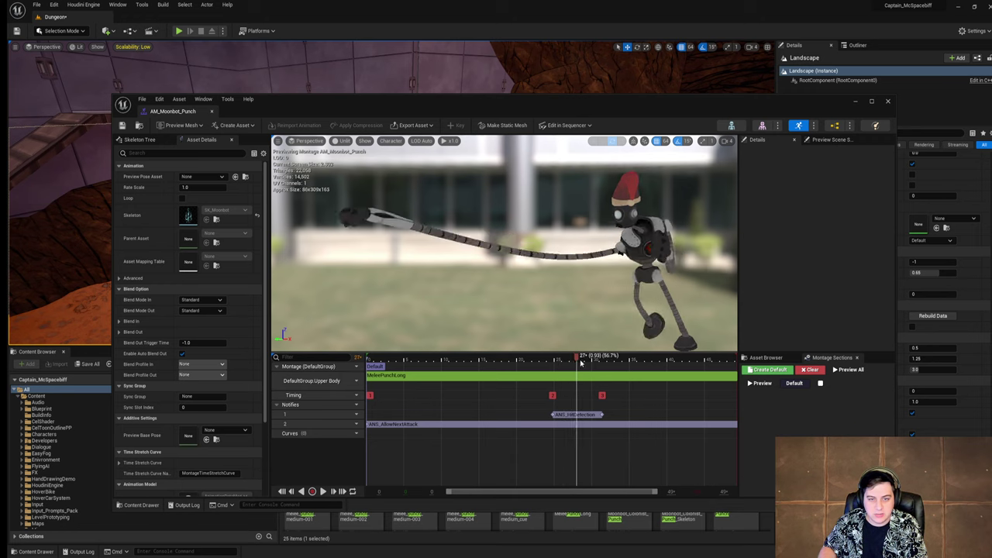
drag(579, 363, 591, 362)
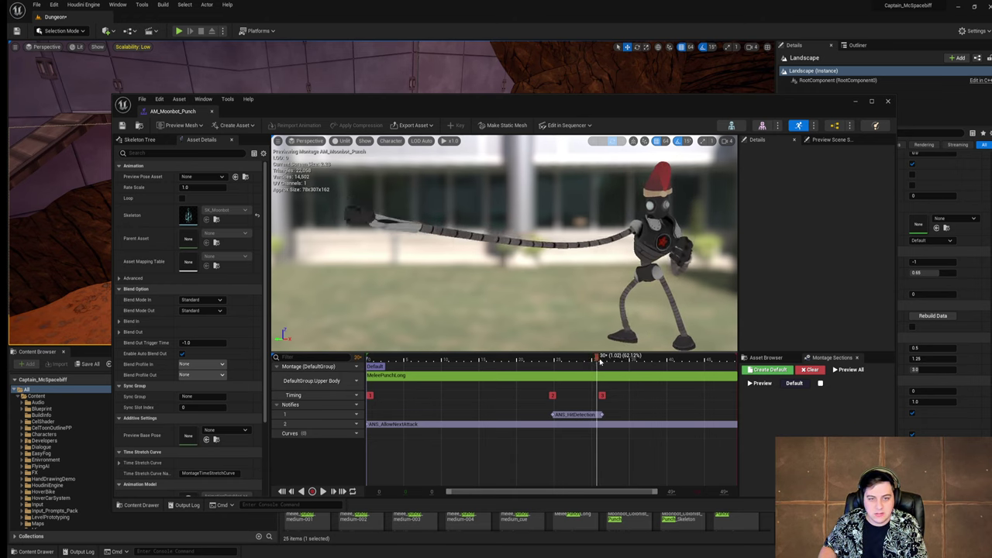
drag(598, 362, 397, 364)
click(323, 491)
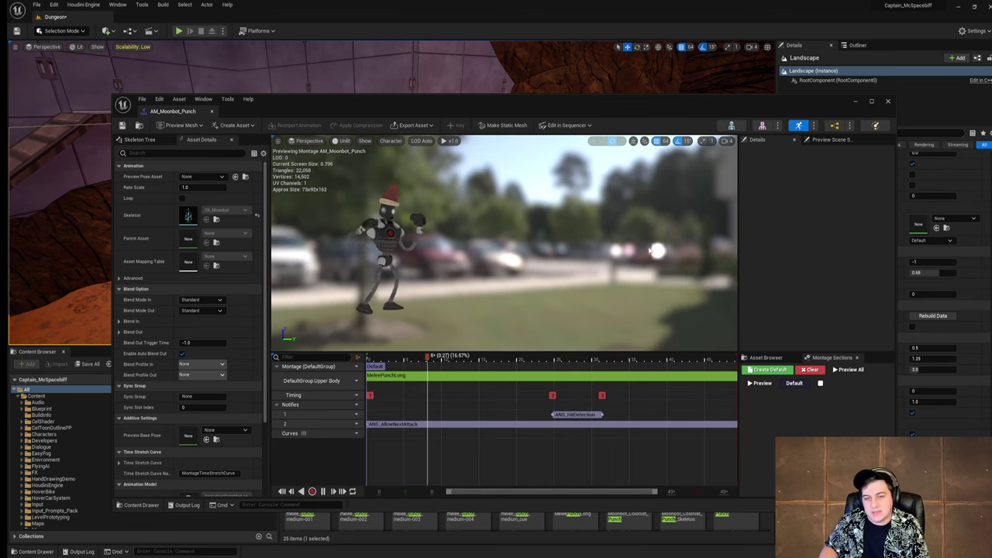
click(888, 101)
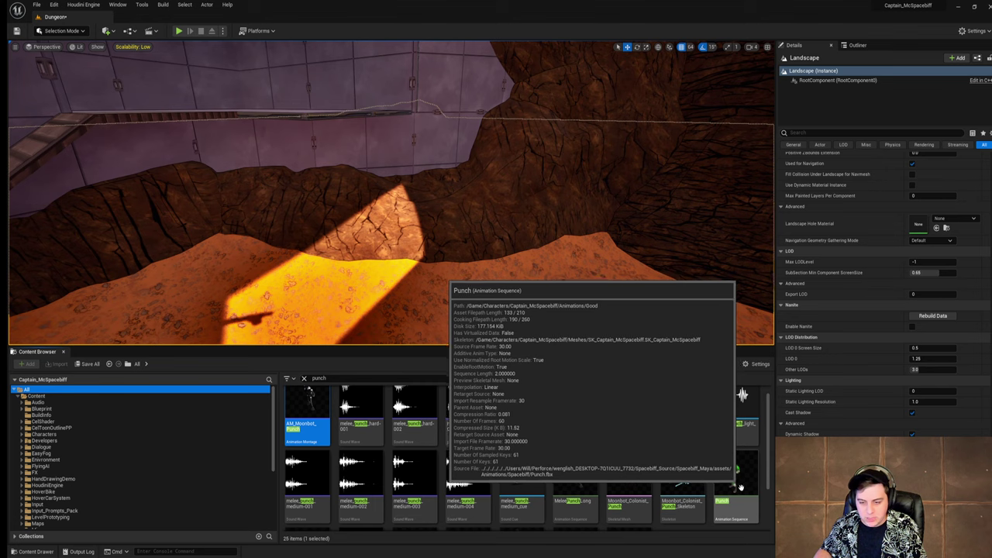
Step: Browse the remaining punch assets, look around the level, and reopen the AM_Moonbot_Punch montage for another look before closing it
scroll(742, 491, down, 2)
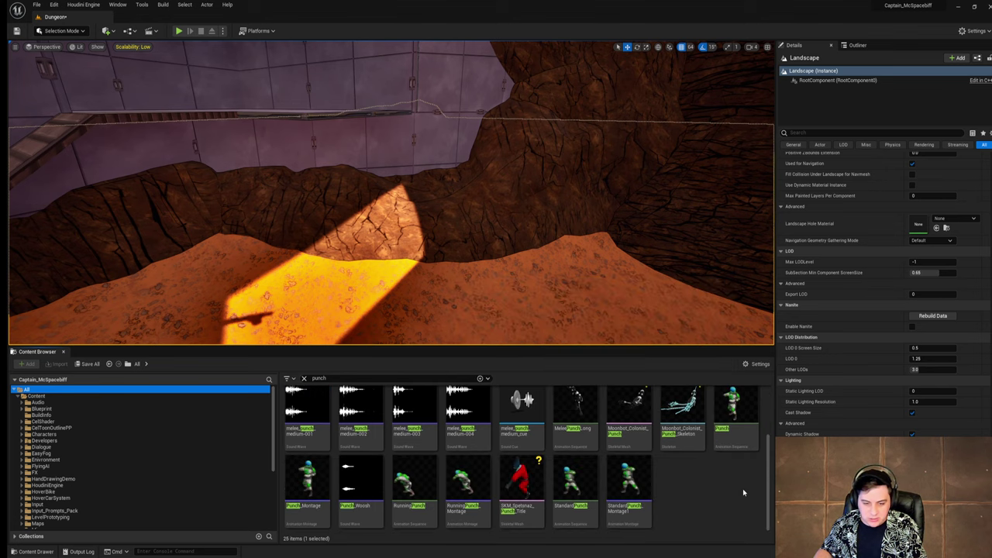
right_drag(597, 267, 348, 255)
scroll(736, 512, up, 2)
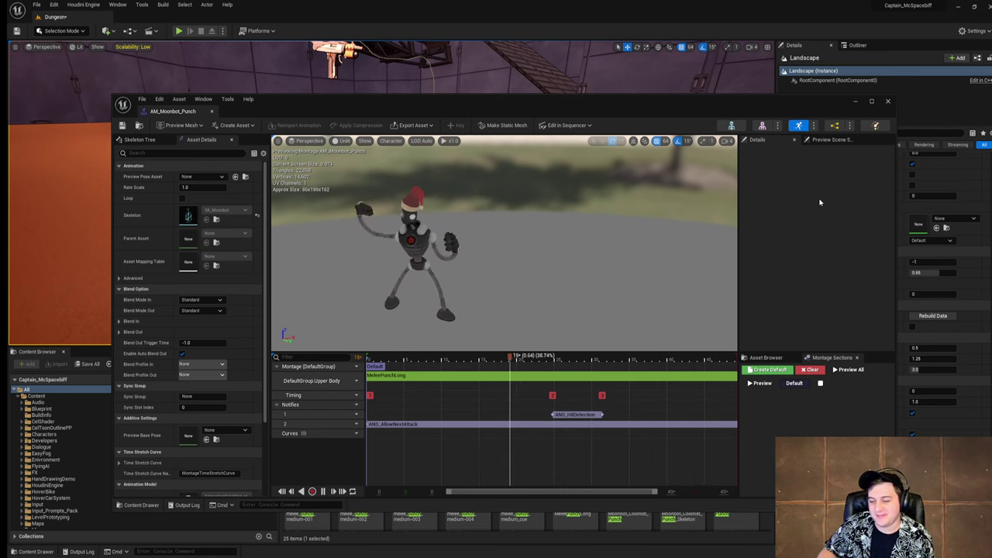
click(889, 103)
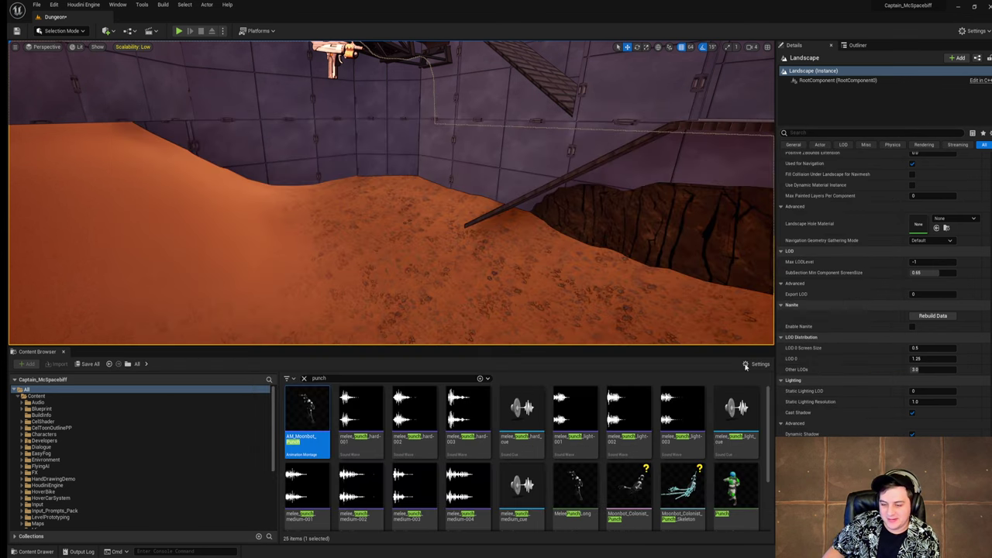
Step: Open the StandardPunch_Montage1 asset, view Captain McSpacebiff's upper body during the animation, and close the montage
scroll(587, 385, down, 1)
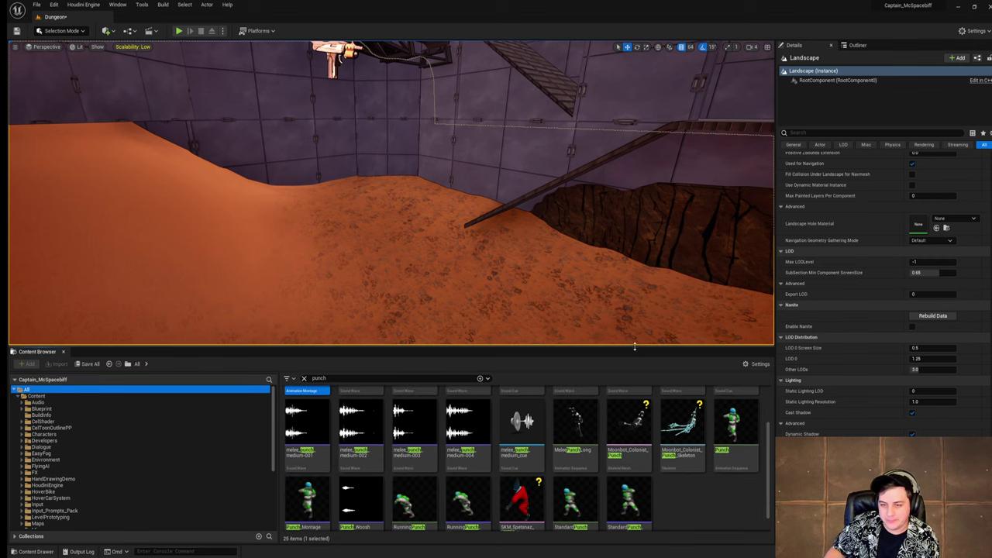
scroll(729, 500, down, 1)
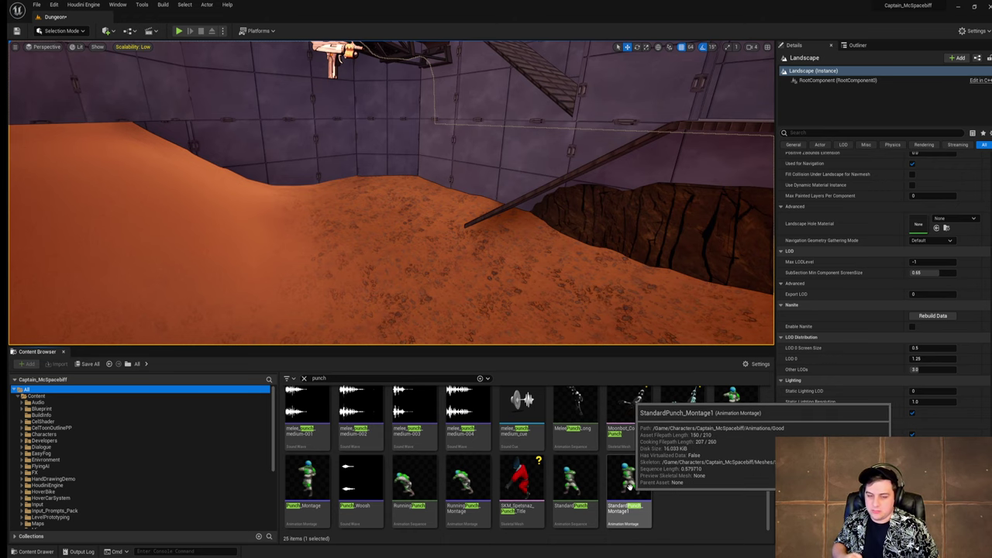
right_drag(542, 309, 465, 314)
click(628, 503)
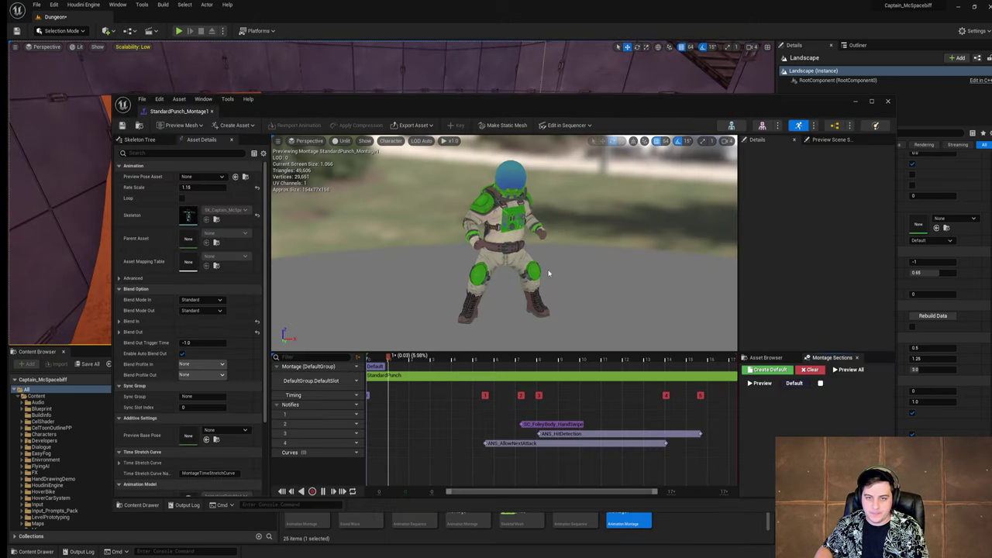
right_drag(548, 273, 542, 221)
key(w)
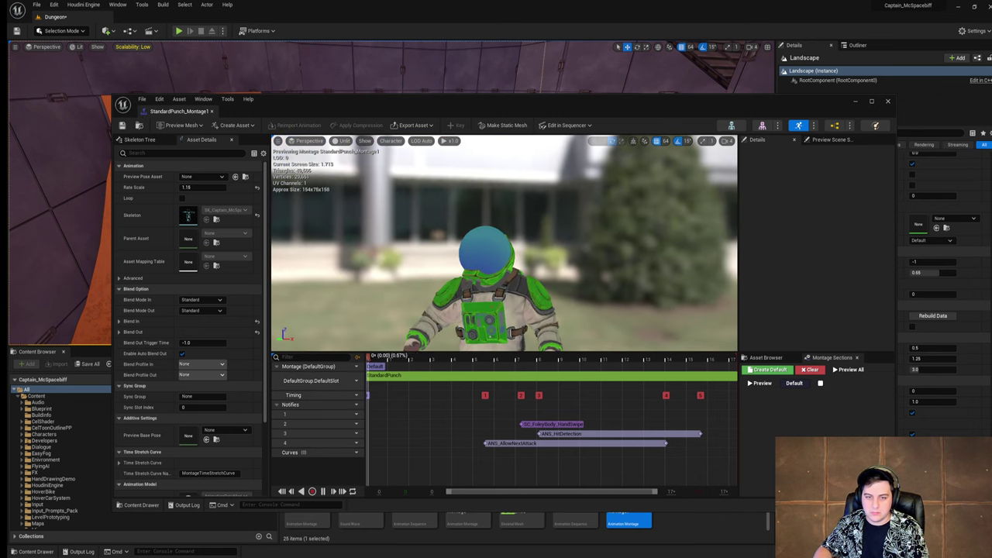
click(888, 101)
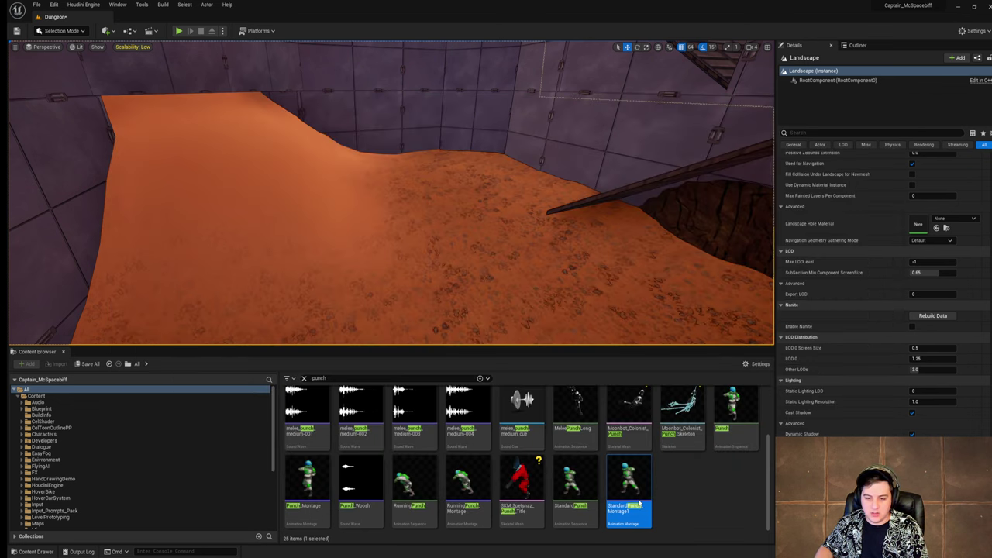
Step: Open the RunningPunch_Montage, RunningPunch and Punch_Montage assets one after another to view their animations, closing each one
double_click(463, 484)
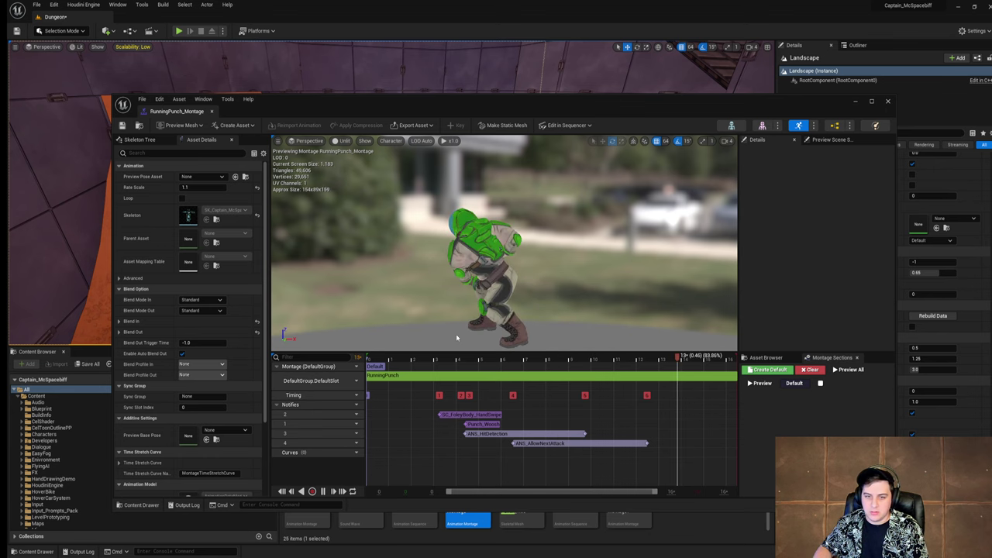
click(887, 101)
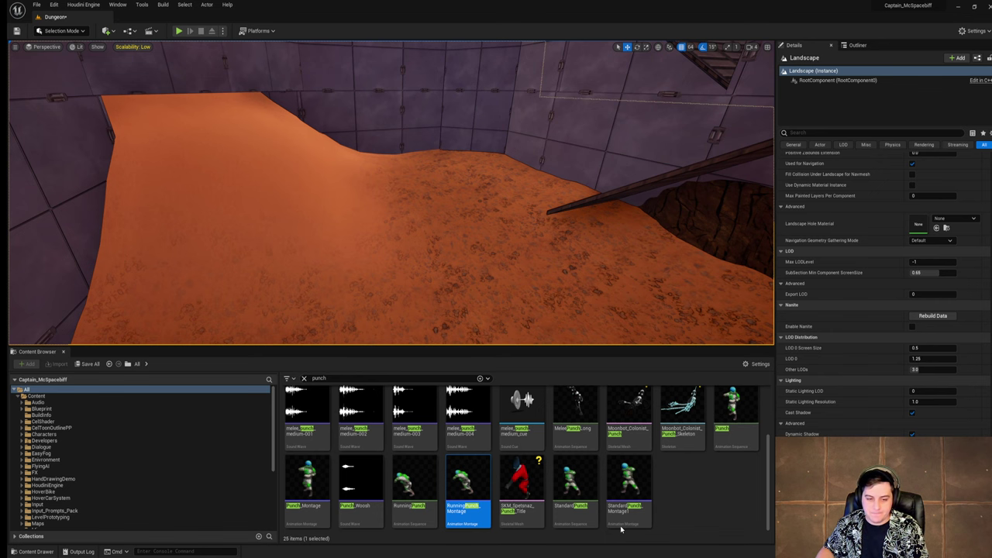
double_click(409, 480)
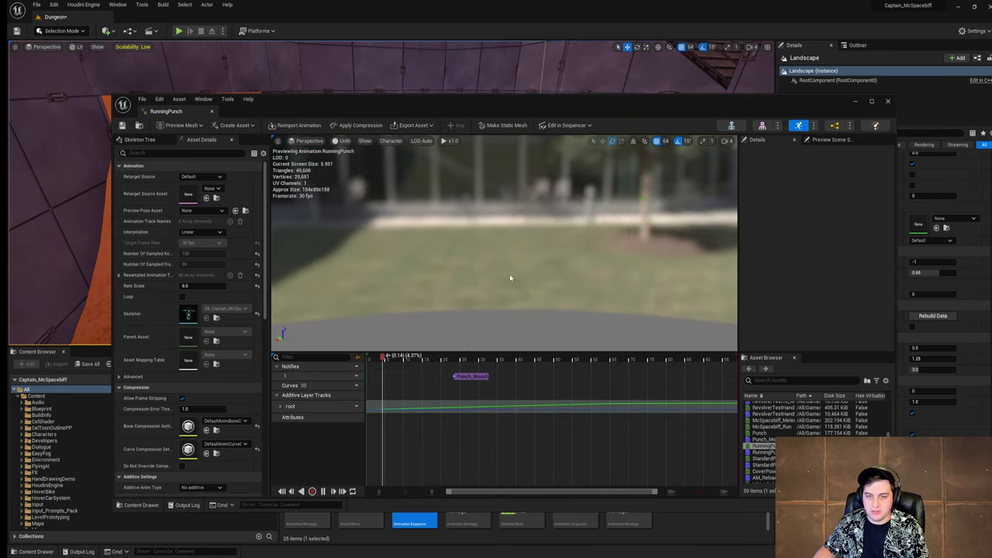
click(416, 521)
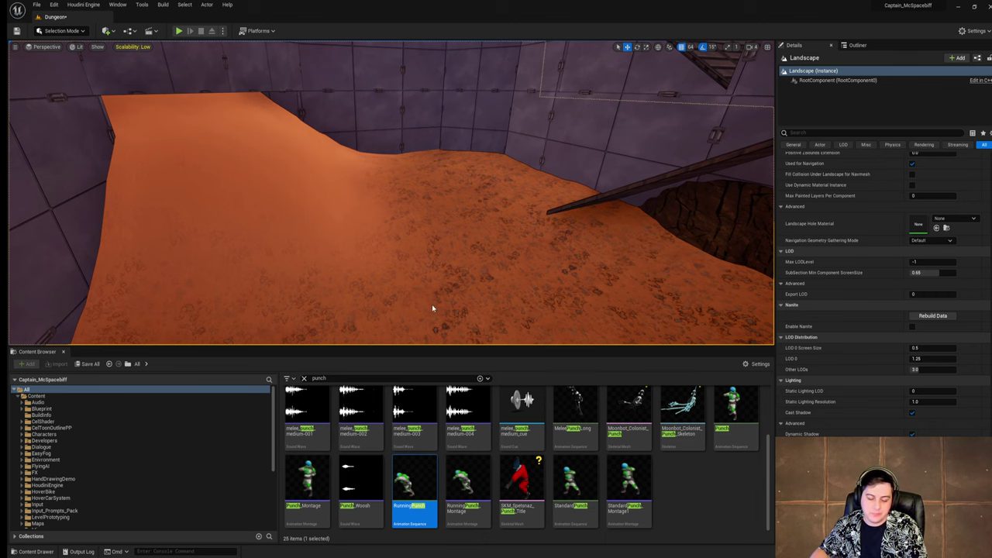
double_click(306, 480)
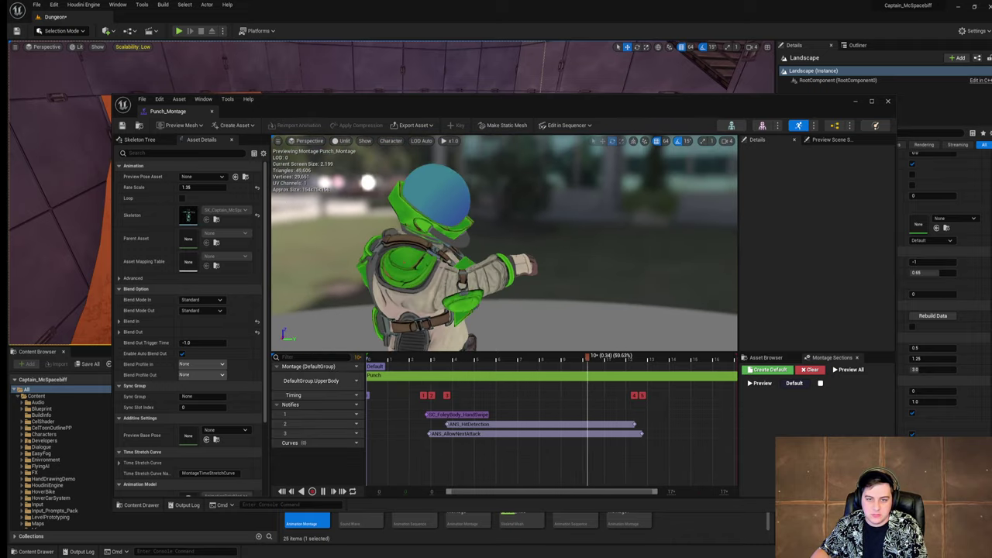
click(886, 102)
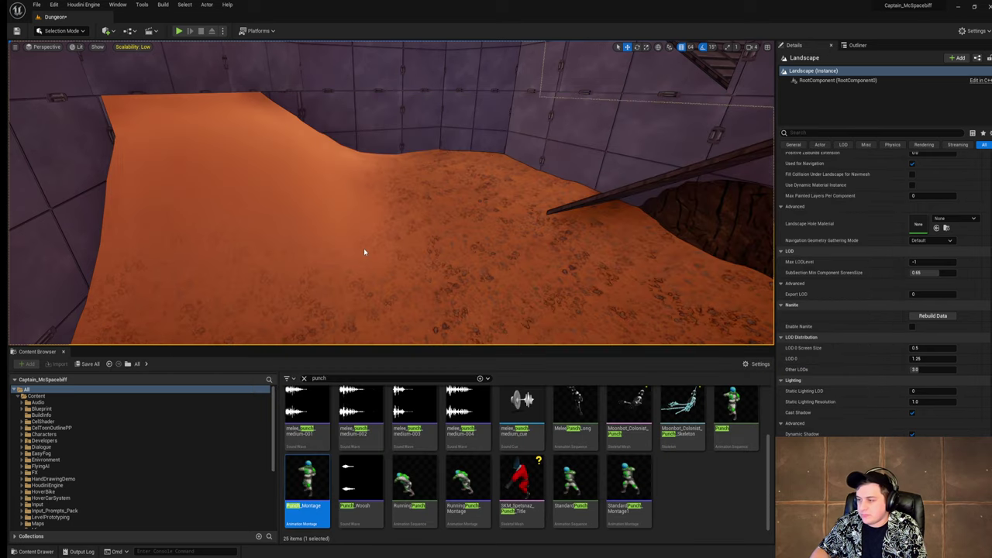
Step: Delete the ABP_SMG_2 weapon floating above the terrain and save the Dungeon level
right_drag(490, 276, 515, 276)
click(301, 153)
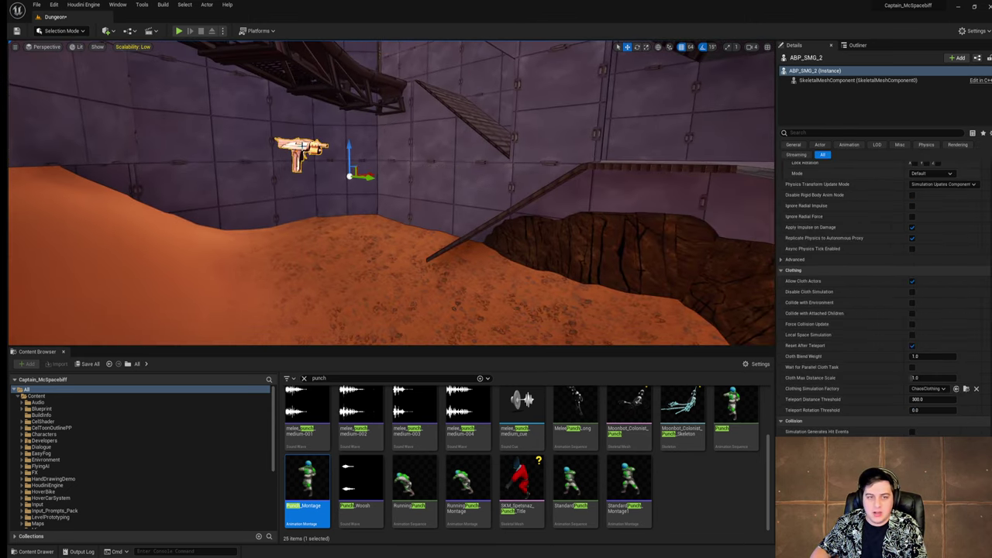
key(Delete)
right_drag(310, 143, 271, 149)
click(36, 7)
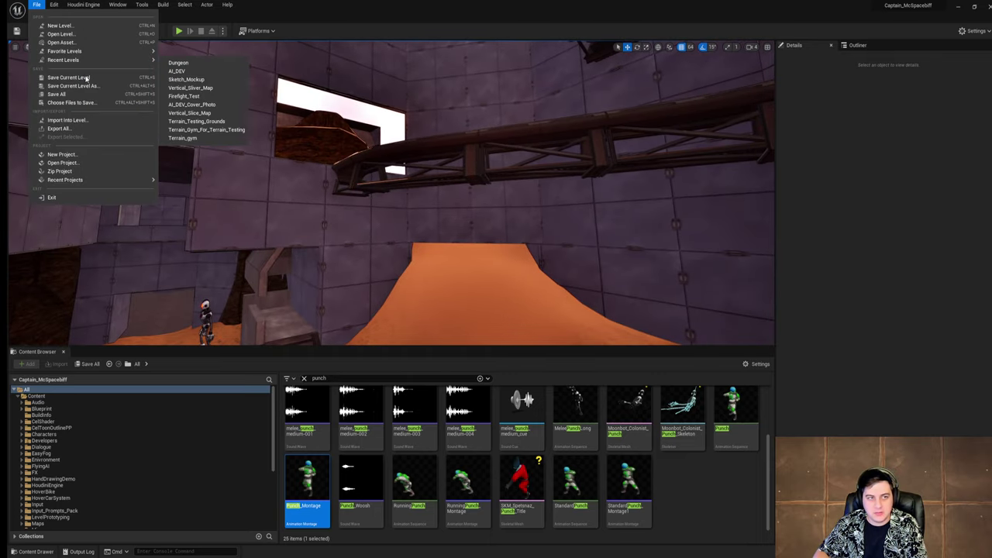
click(85, 77)
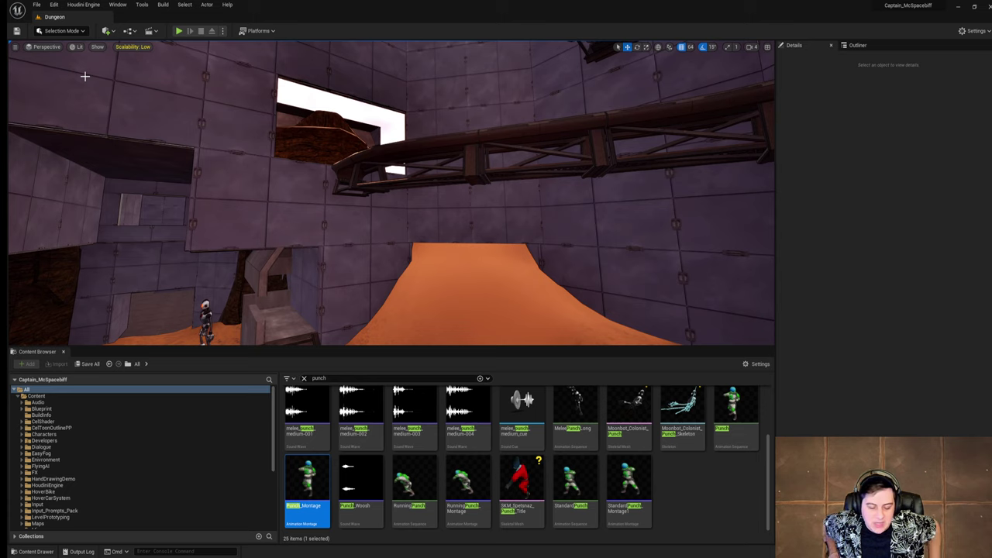
Step: Replace the punch asset search with "walk" and browse the matching assets
click(304, 378)
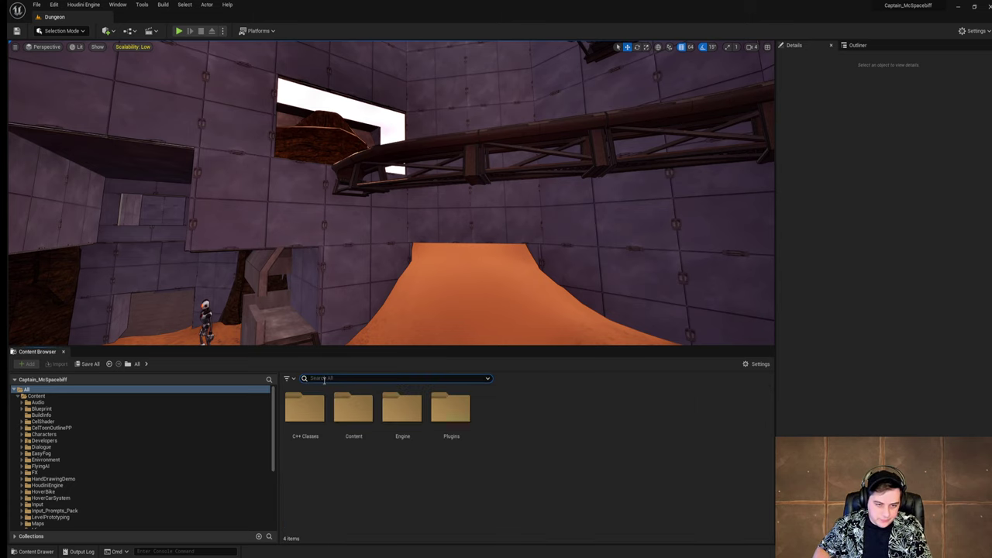
text(walk)
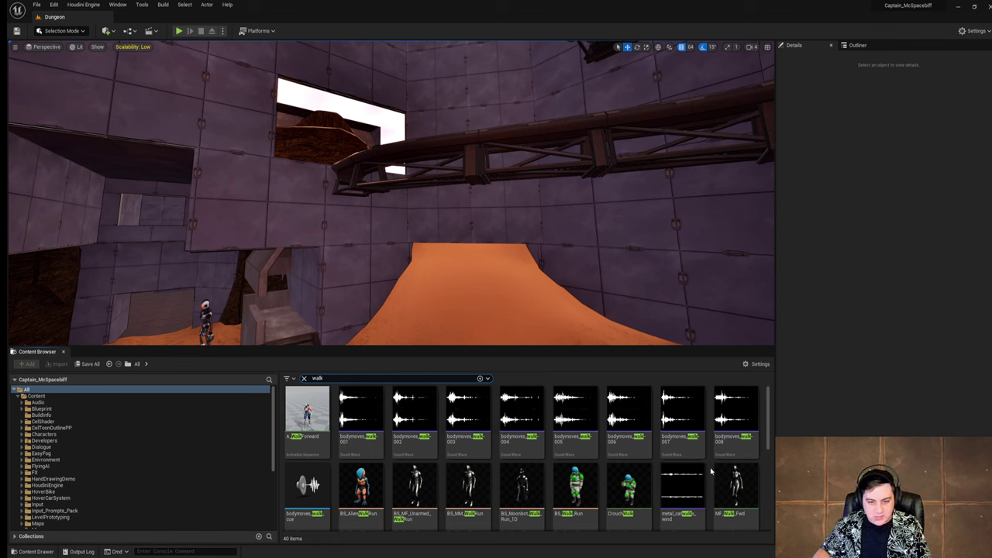
scroll(711, 470, down, 1)
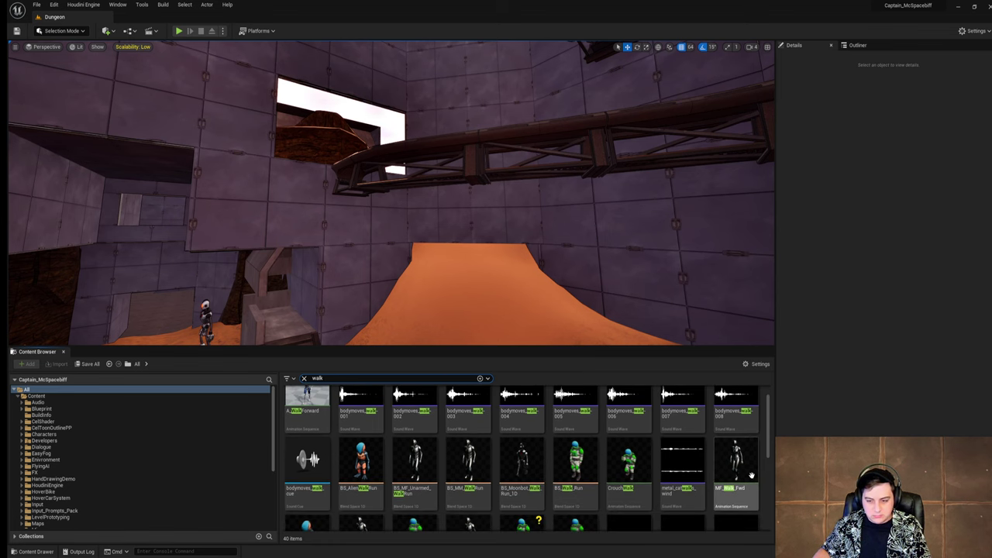
scroll(750, 476, down, 1)
scroll(750, 476, up, 1)
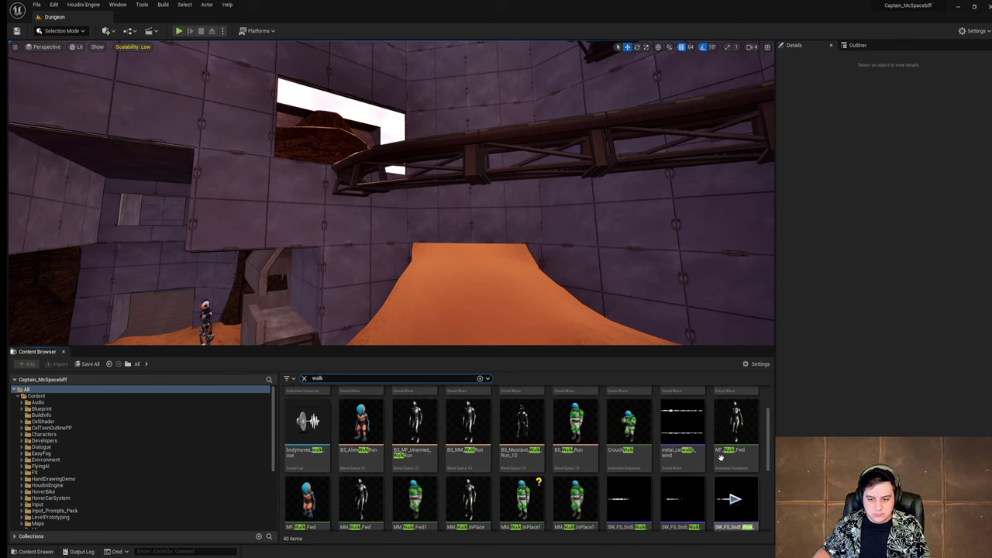
right_drag(543, 233, 473, 317)
right_drag(387, 232, 391, 232)
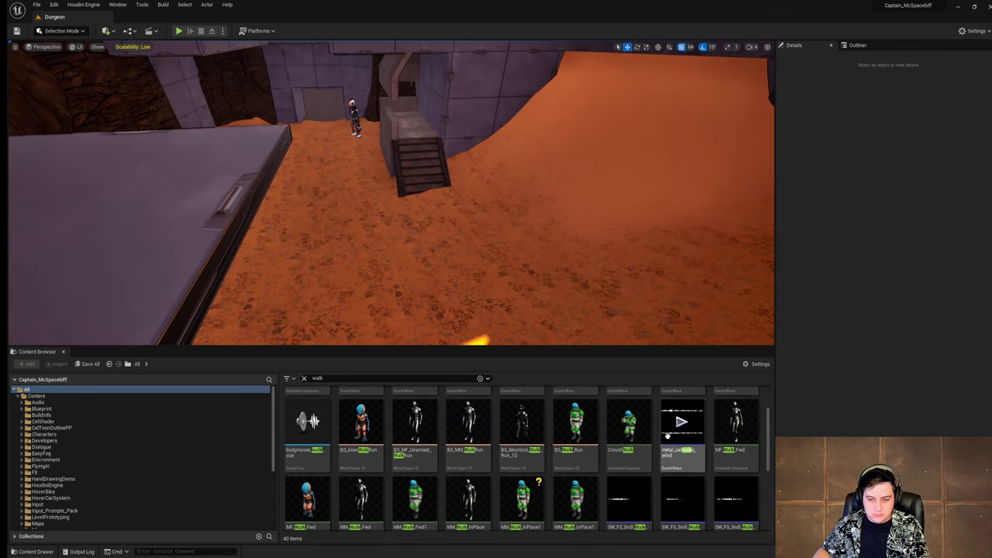
Step: Open the CrouchWalk animation to view Captain McSpacebiff's crouched walk, and close it
click(627, 424)
key(Return)
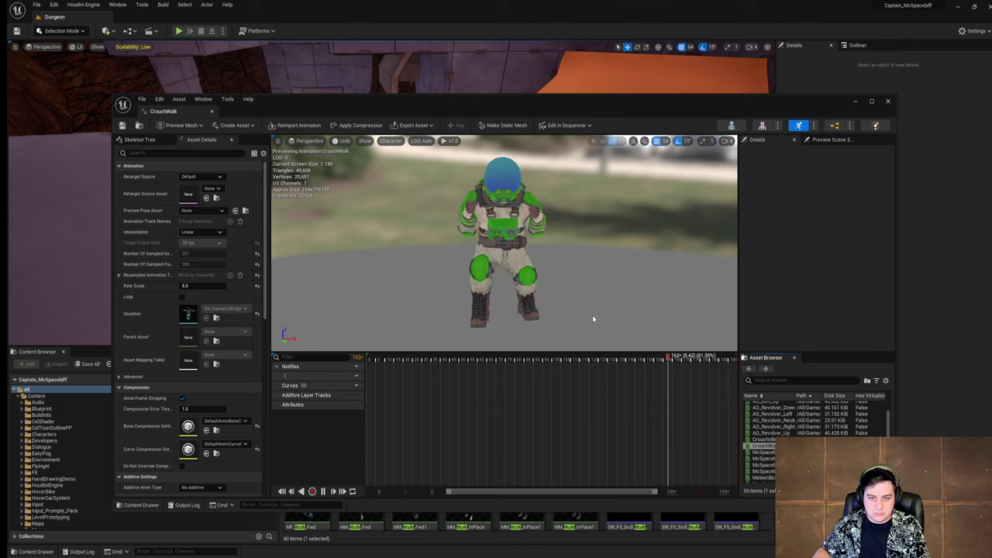
click(885, 101)
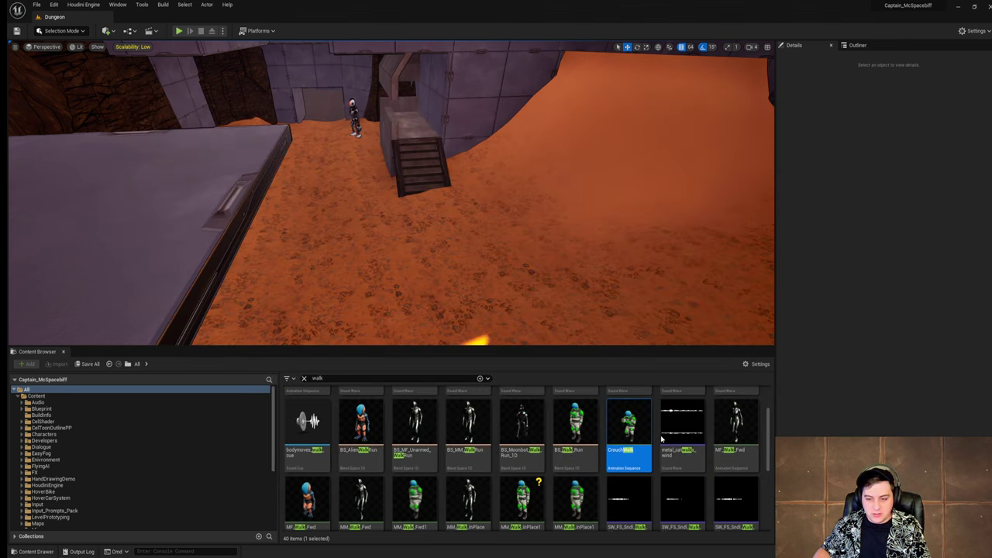
Step: Find and open the Unarmed_Walk_Forward animation, watch the Moonbot's walk from the front and side, and close it
scroll(542, 457, down, 3)
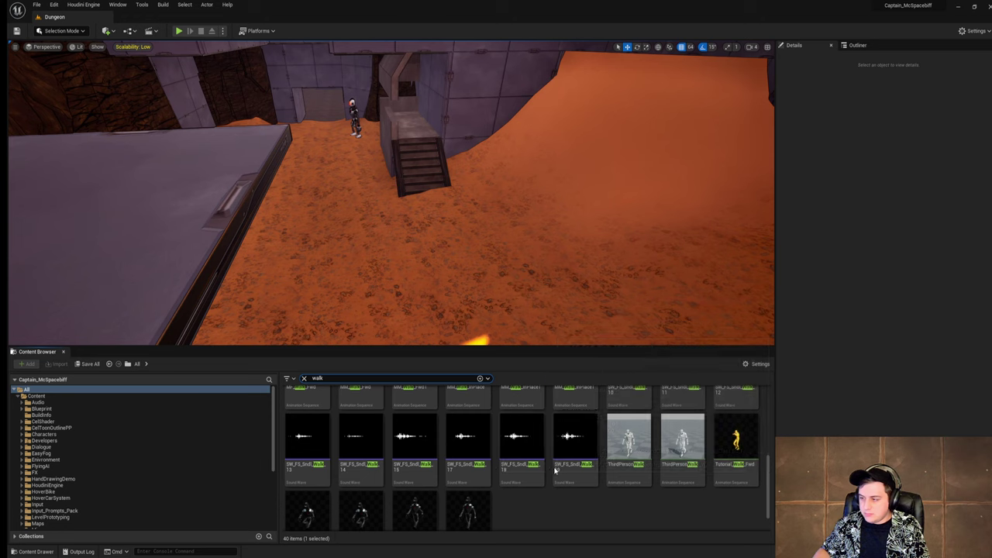
scroll(626, 511, up, 1)
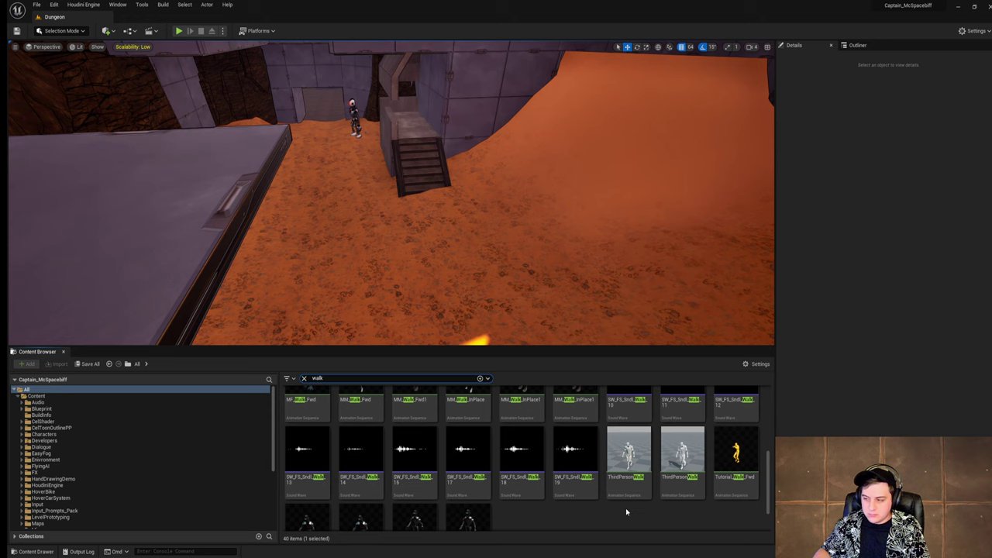
scroll(626, 511, down, 1)
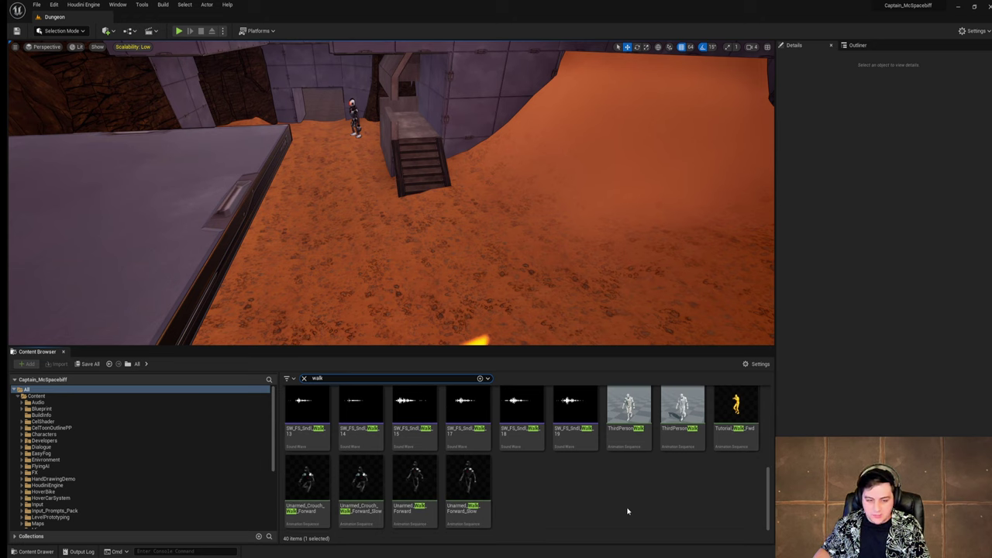
click(413, 477)
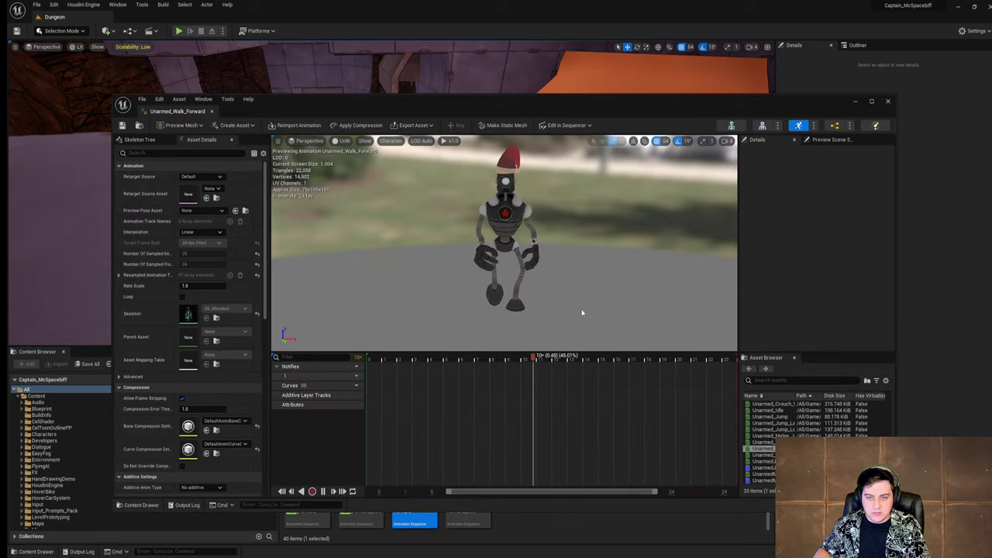
right_drag(581, 312, 582, 371)
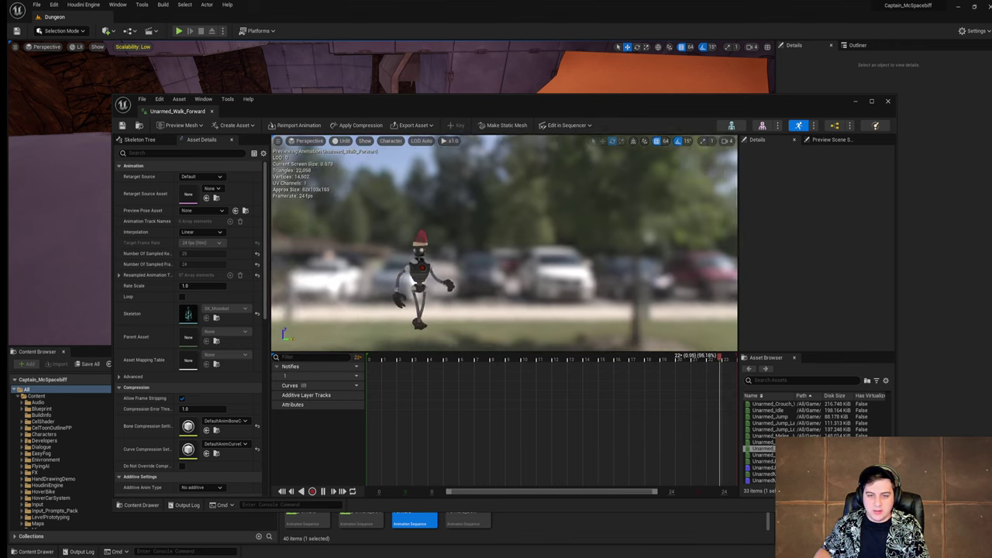
right_drag(503, 244, 620, 244)
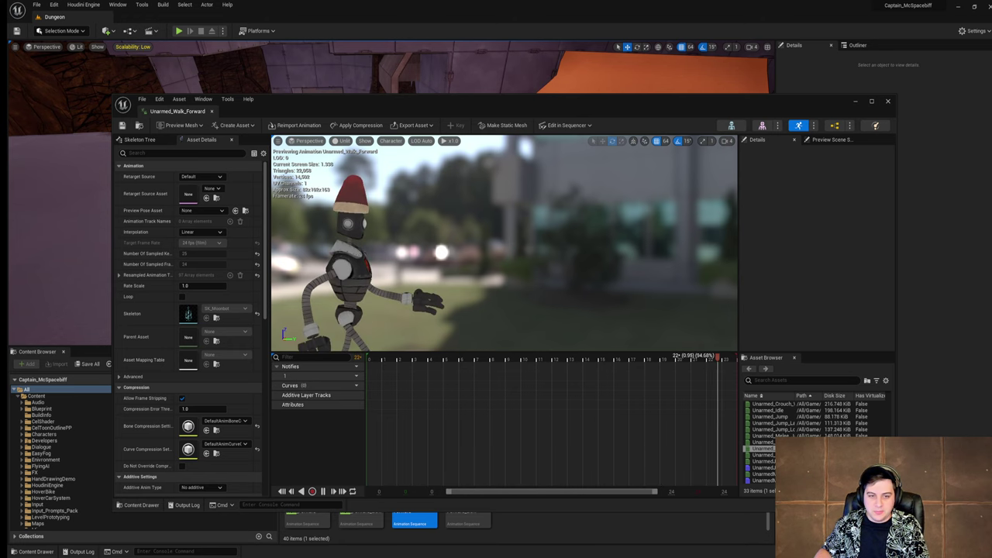
right_drag(658, 313, 581, 313)
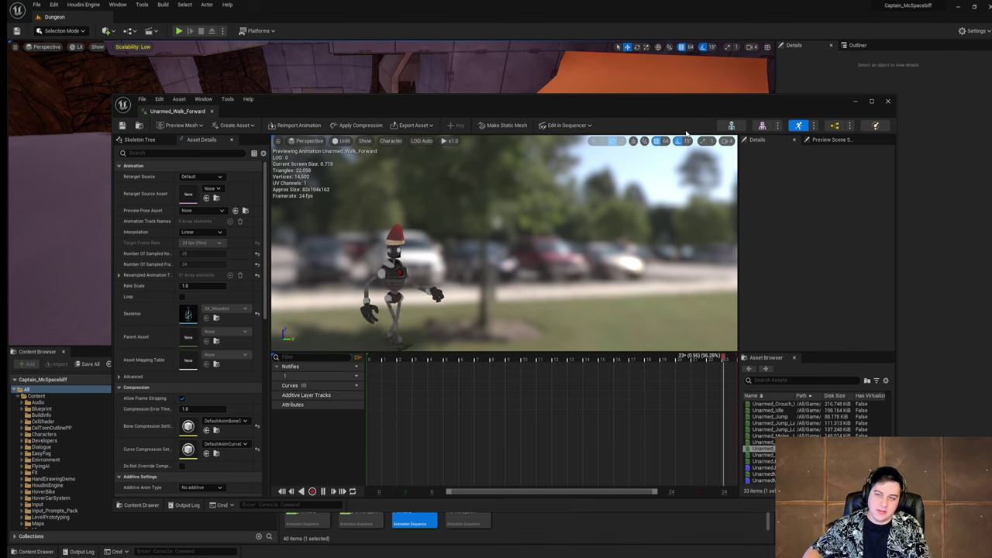
click(888, 100)
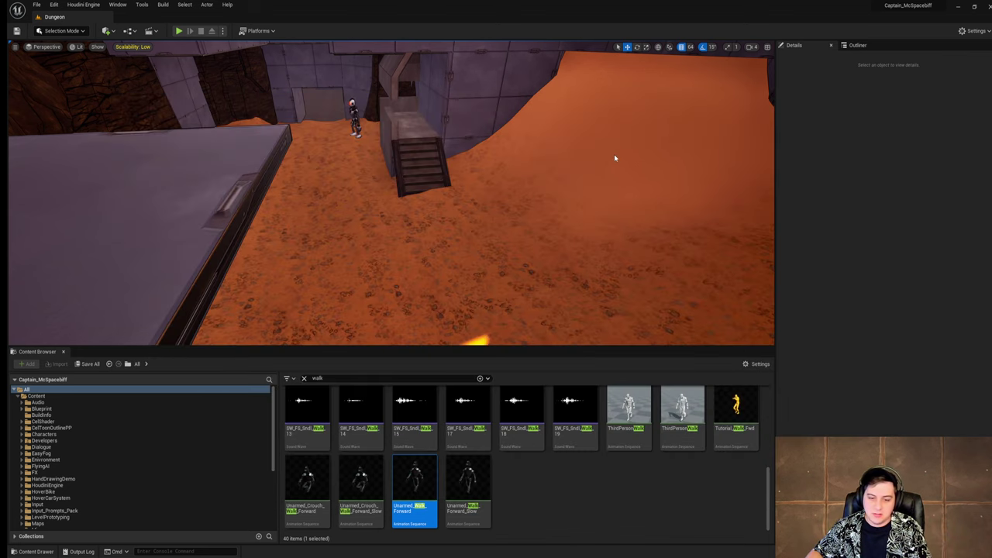
Step: Open the Unarmed_Walk_Forward_Slow animation, view the Moonbot's slow walk from several angles, and close it
mouse_move(465, 485)
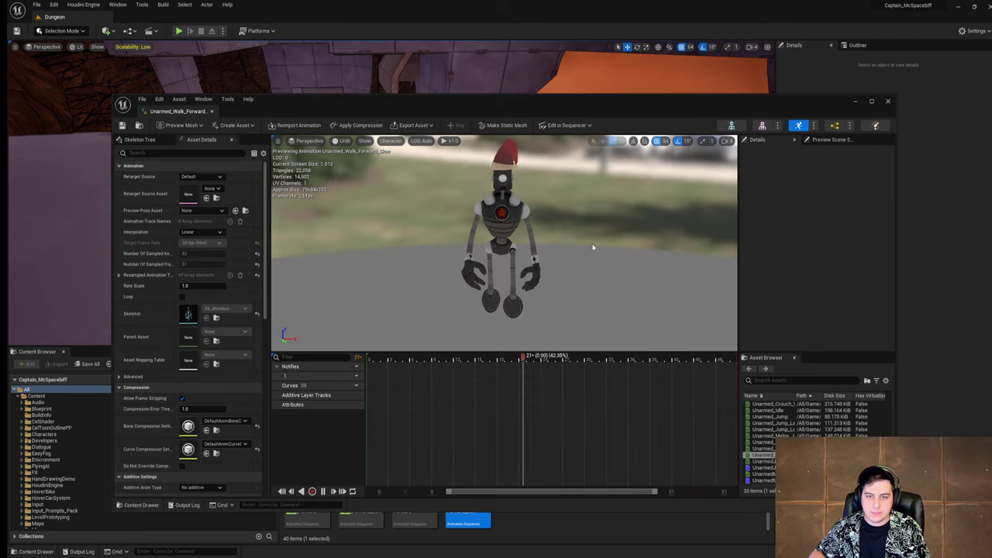
right_drag(594, 248, 496, 232)
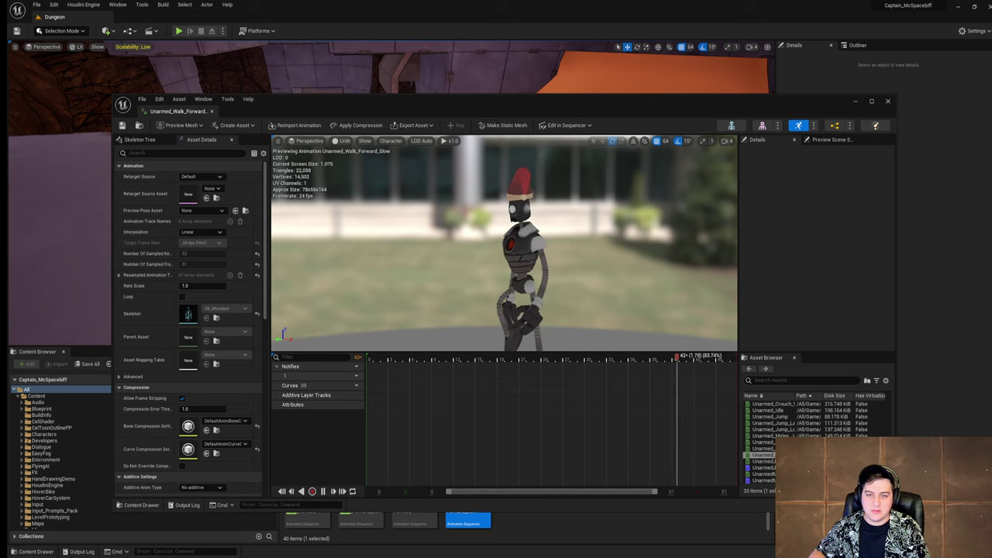
alt+drag(496, 244, 594, 246)
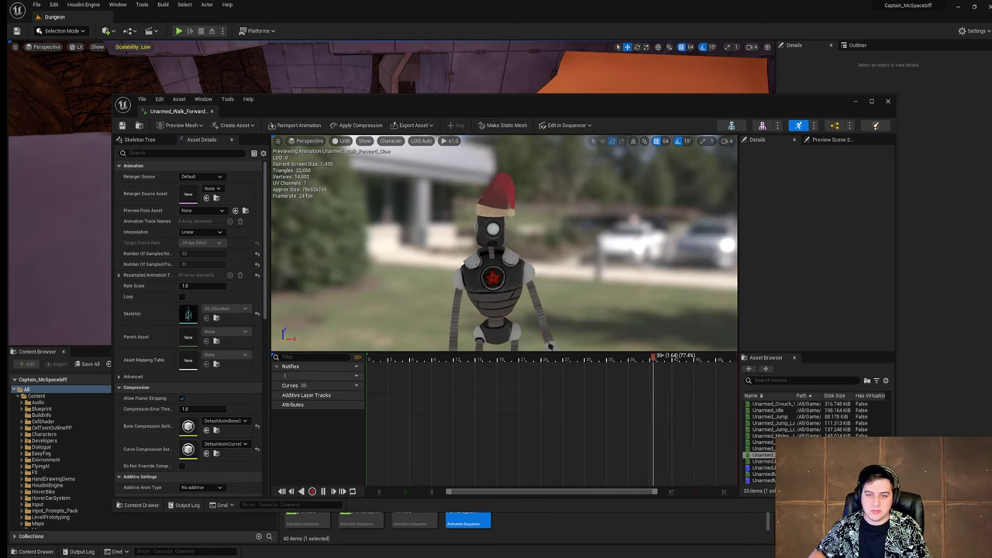
click(887, 100)
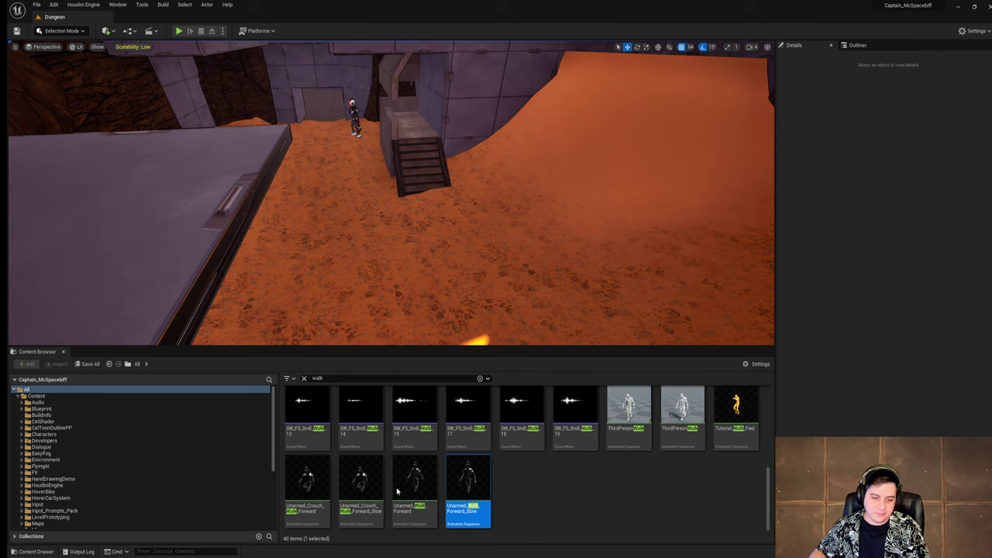
Step: Open the Unarmed_Crouch_Walk_Forward animation, examine the Moonbot's crouched walk from the front, side and back, and close it
mouse_move(307, 486)
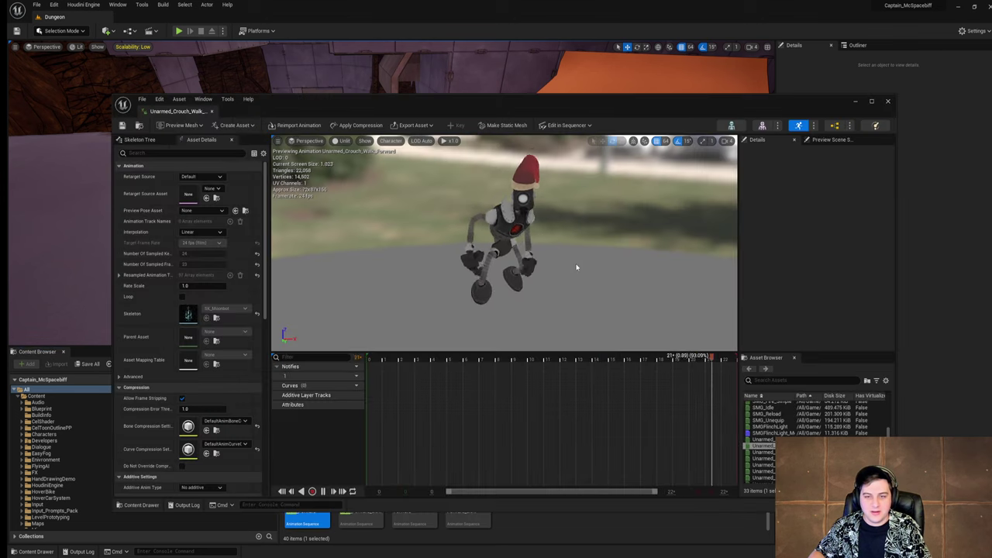
alt+drag(576, 268, 584, 260)
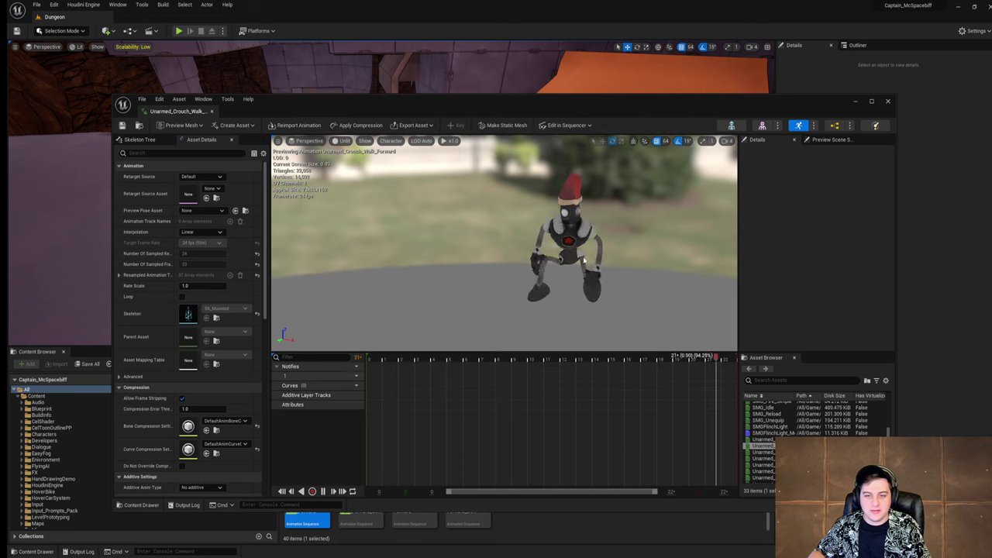
mouse_move(675, 227)
alt+mouse_down()
mouse_move(488, 227)
mouse_move(654, 228)
mouse_move(589, 213)
mouse_move(434, 208)
alt+mouse_up()
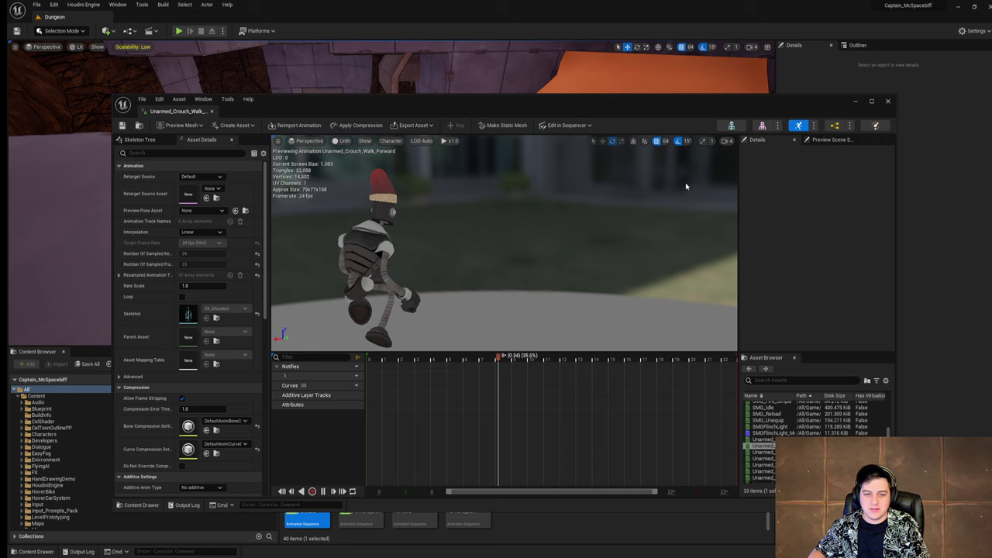
alt+drag(644, 203, 721, 205)
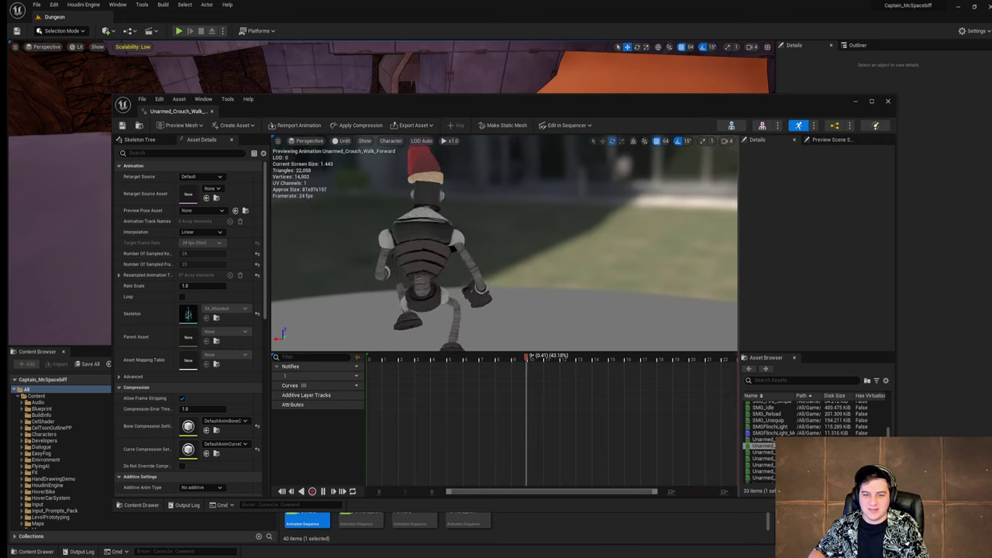
alt+drag(504, 224, 651, 225)
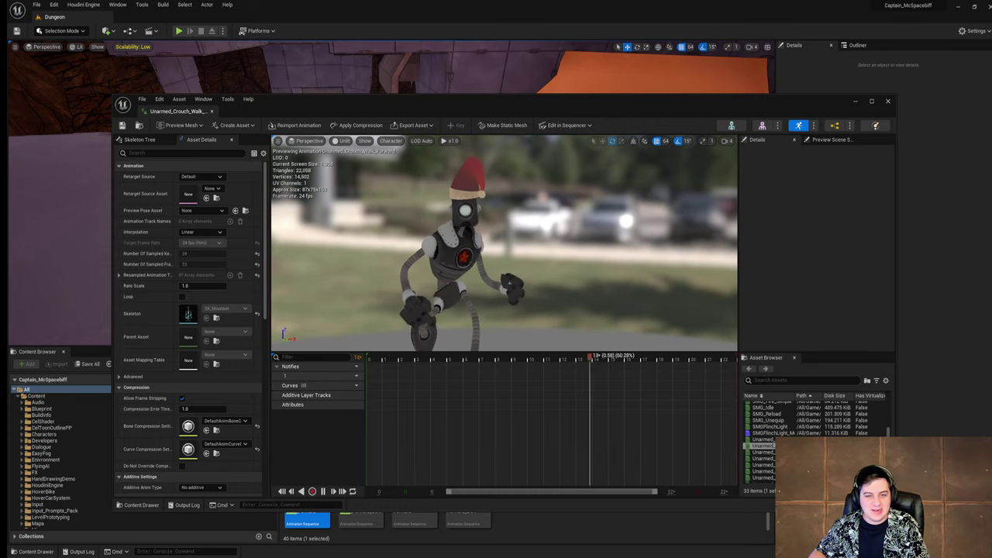
click(888, 101)
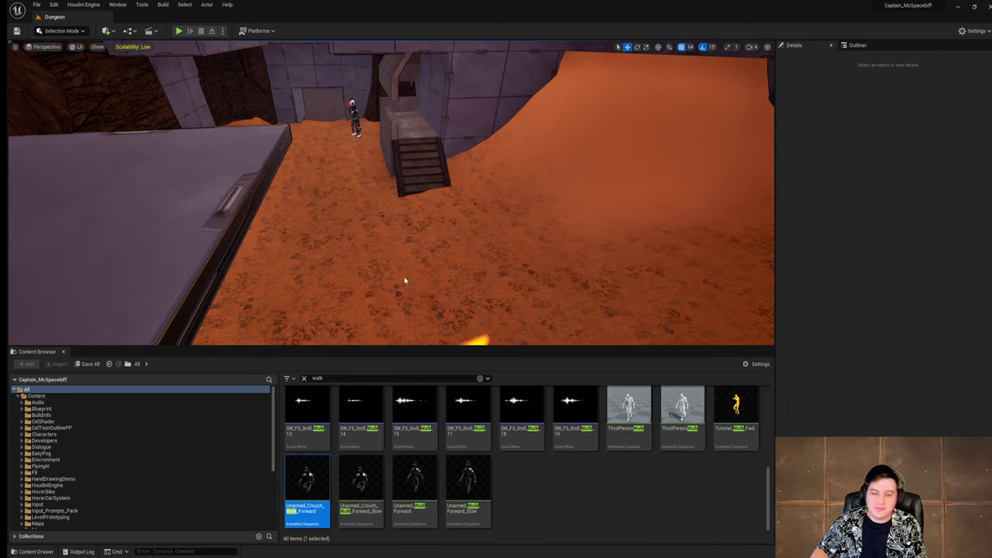
key(ctrl+space)
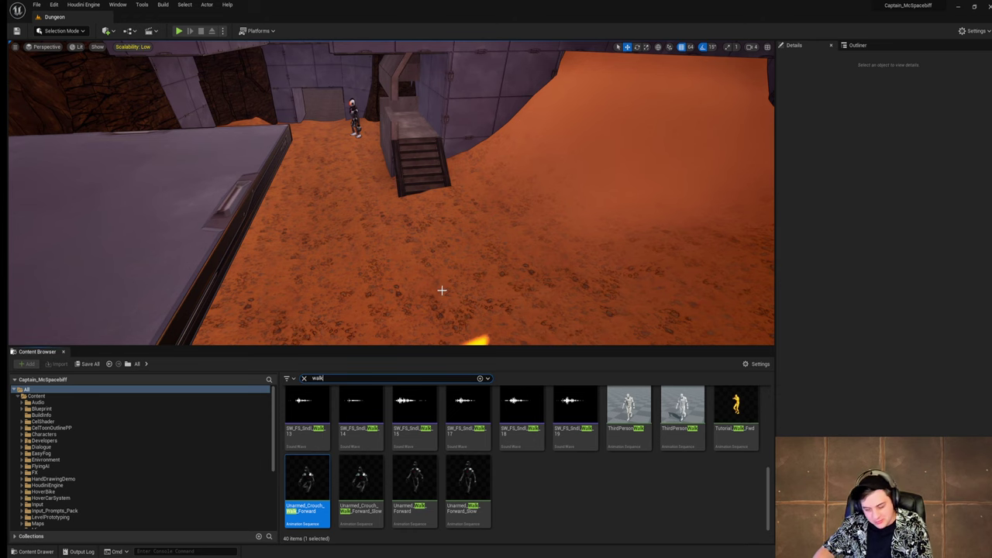
Step: Browse the walk animation assets again and save the current Dungeon level
scroll(723, 507, up, 6)
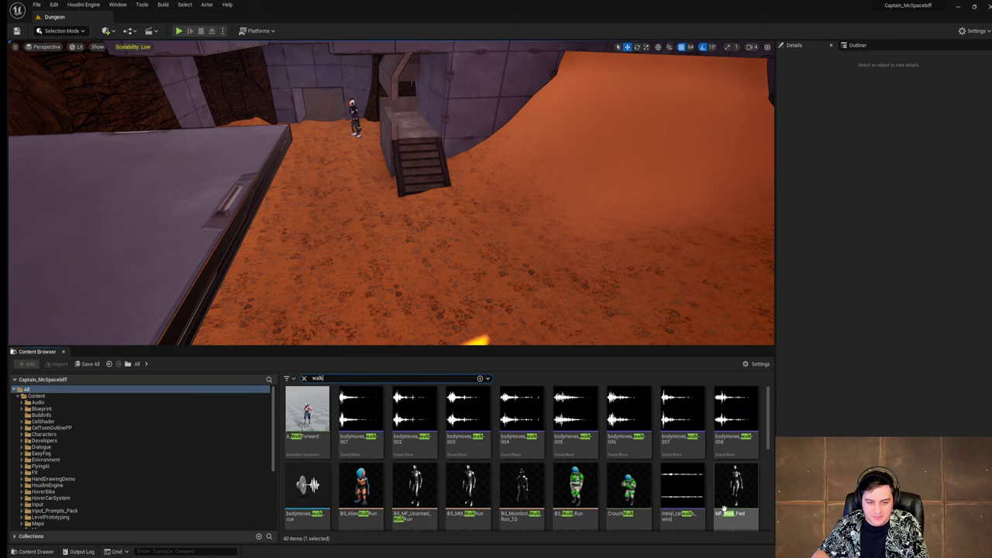
scroll(437, 490, down, 3)
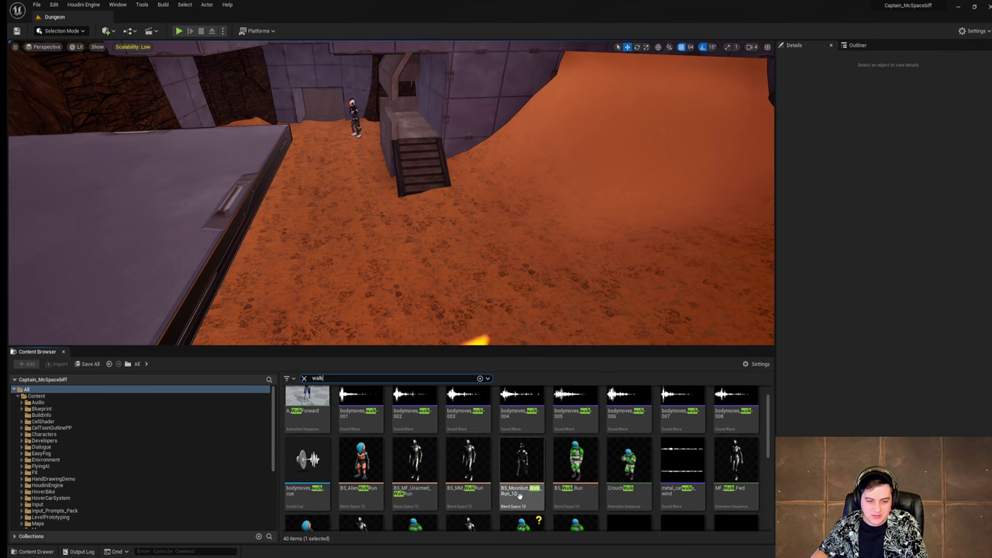
mouse_move(521, 491)
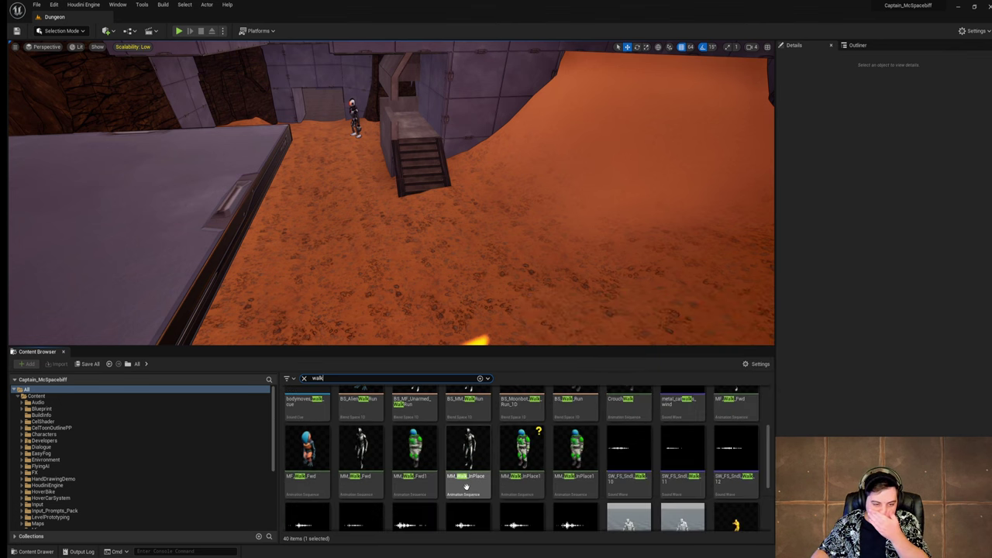
right_drag(488, 261, 681, 190)
key(w)
click(36, 5)
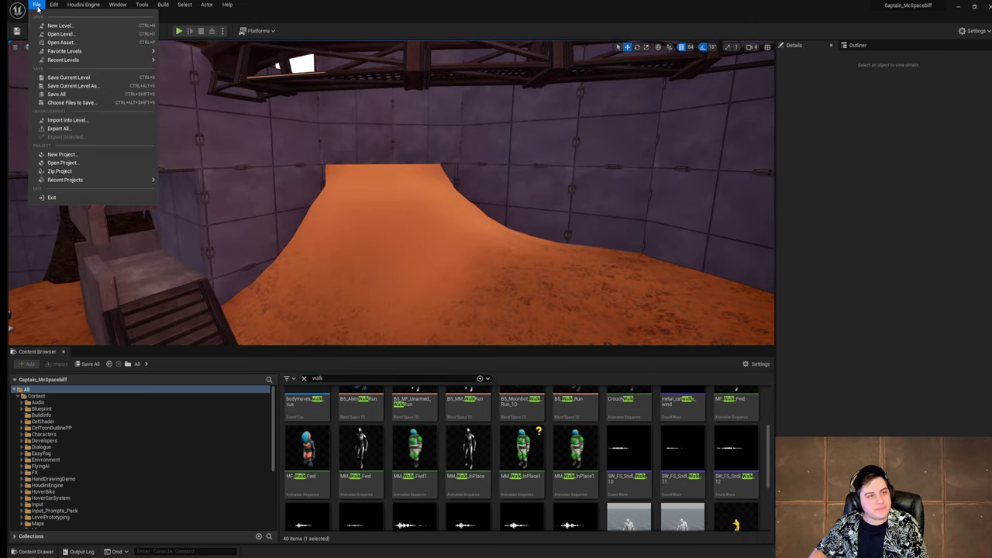
click(85, 77)
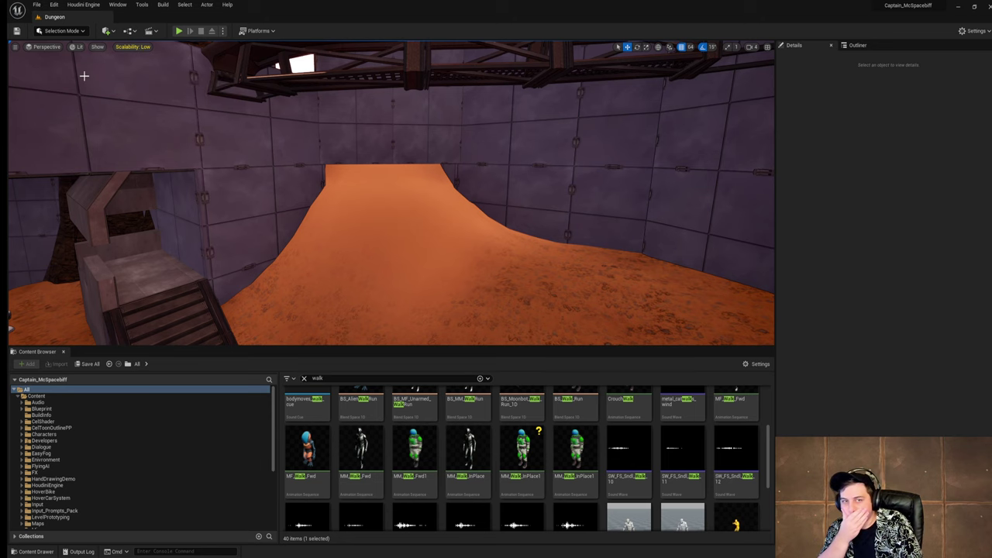
Step: Examine the Moonbot placed beside the stairs in the Dungeon level, up close and from a distance
right_drag(355, 227, 239, 304)
key(s)
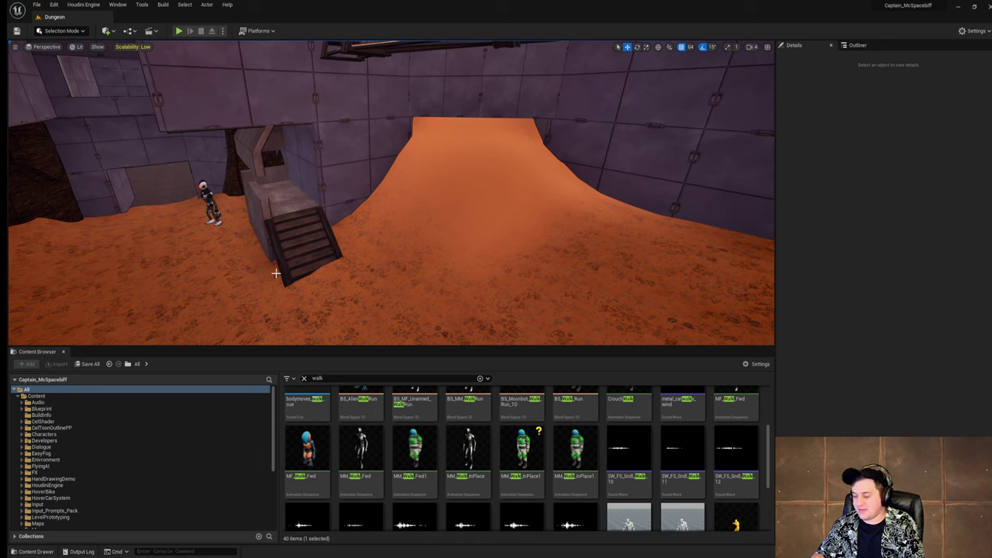
right_drag(391, 194, 471, 203)
key(w)
key(a)
key(w)
key(s)
key(w)
key(s)
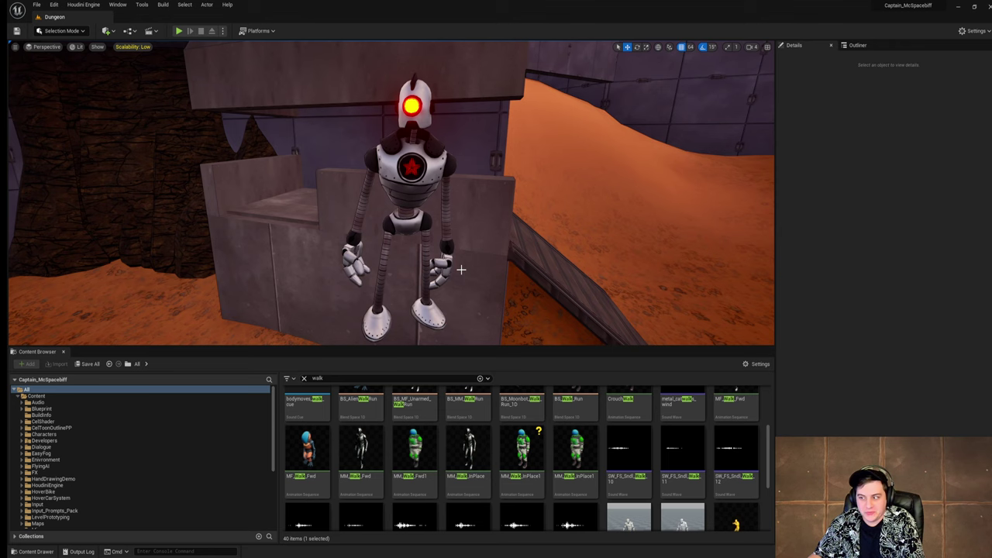
mouse_move(461, 270)
right_down()
mouse_move(302, 268)
mouse_move(461, 268)
right_up()
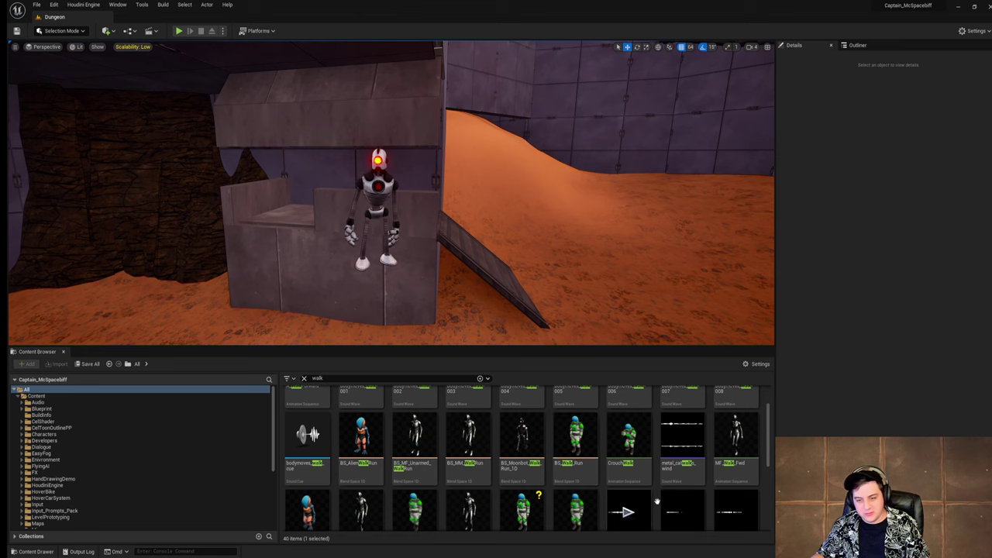
scroll(689, 496, up, 2)
scroll(697, 502, down, 5)
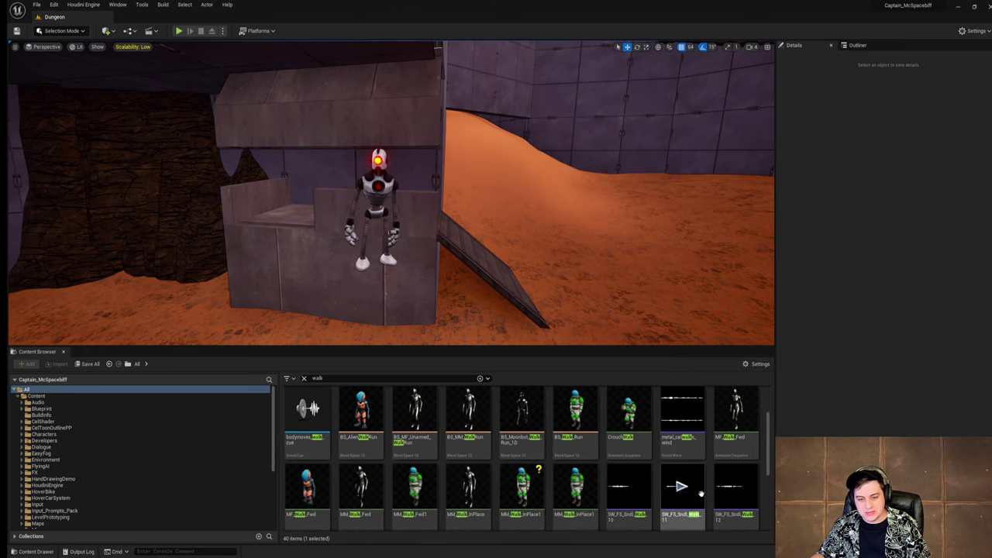
Step: Examine the red star-shaped weapon model floating by the purple wall panels in the level
right_drag(519, 311, 398, 219)
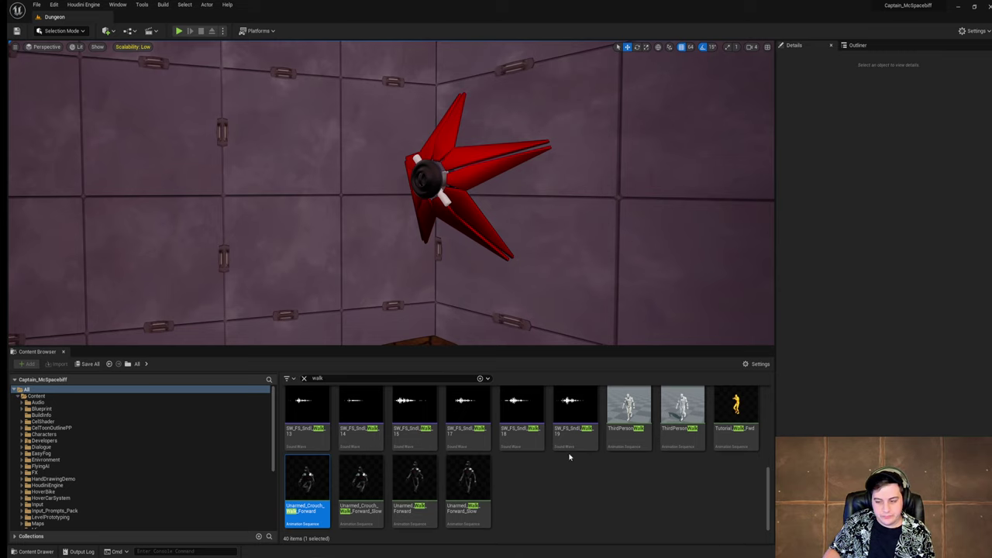
right_drag(518, 213, 519, 213)
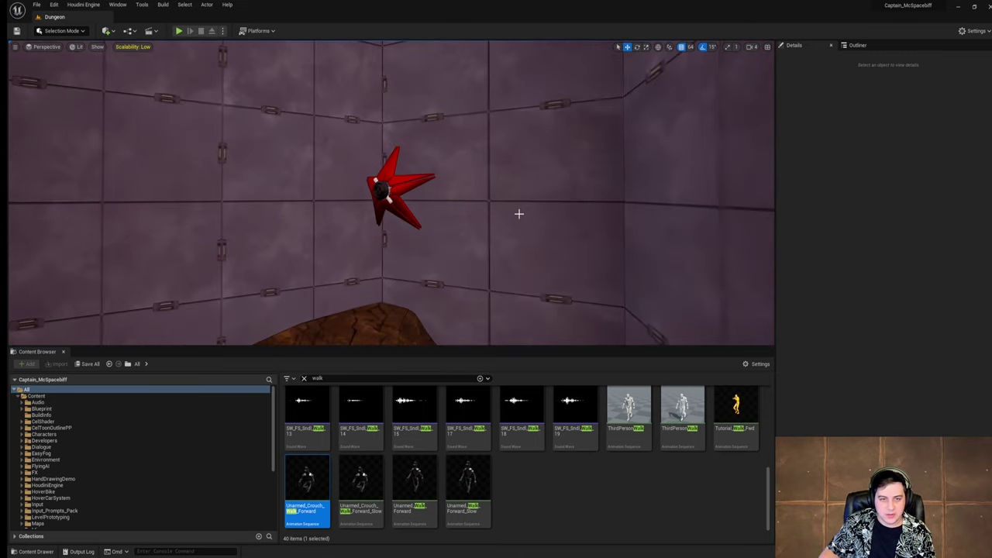
scroll(518, 214, up, 4)
scroll(308, 187, down, 3)
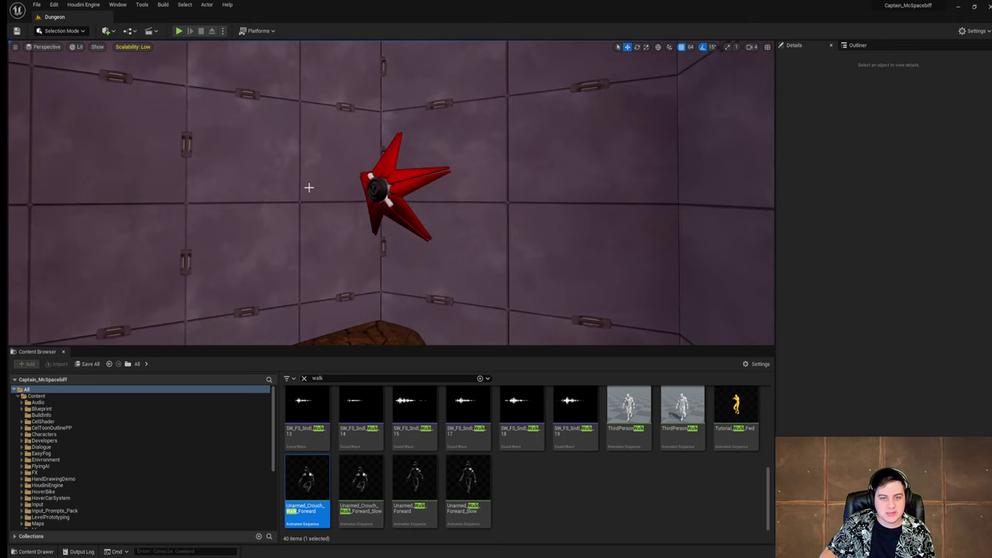
Step: Bring up the browser's star weapon sketch, fit its window beside the red star model for comparison, and put it away
key(super)
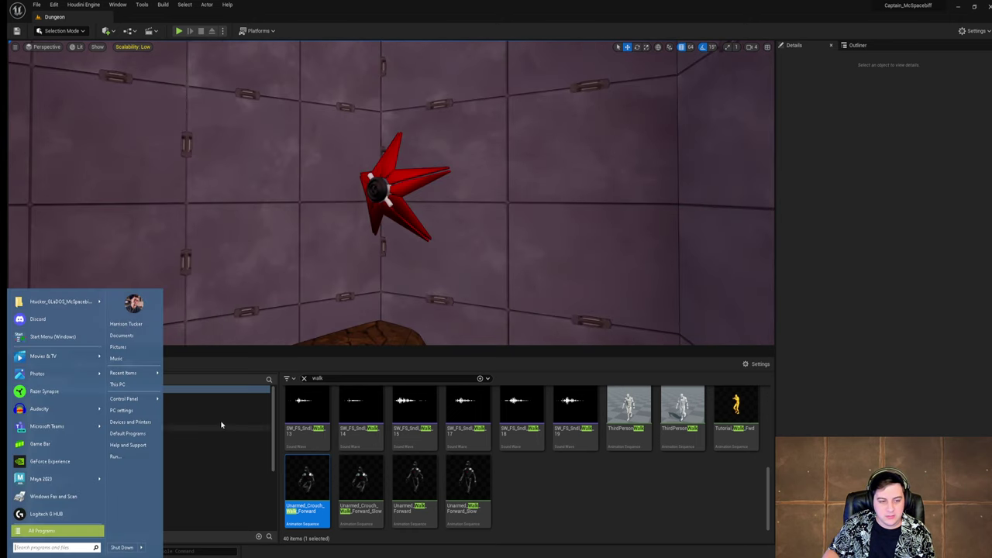
key(Escape)
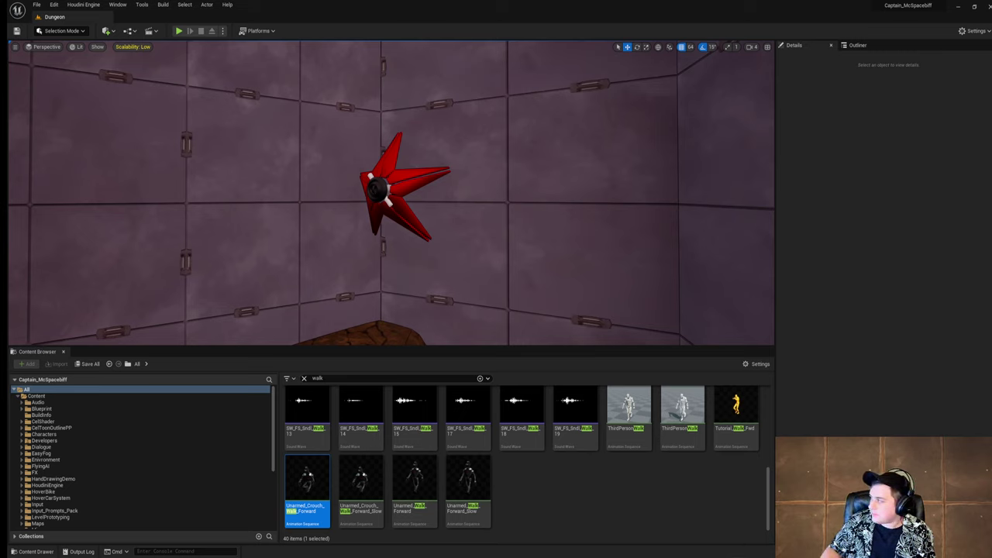
mouse_move(991, 266)
mouse_down()
mouse_move(627, 26)
mouse_move(679, 67)
mouse_move(740, 87)
mouse_up()
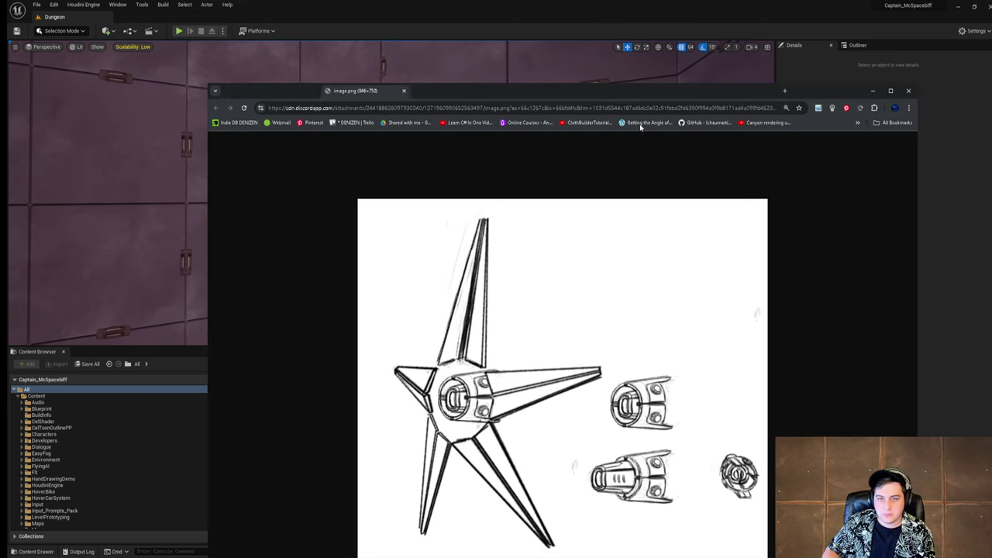
drag(209, 83, 465, 223)
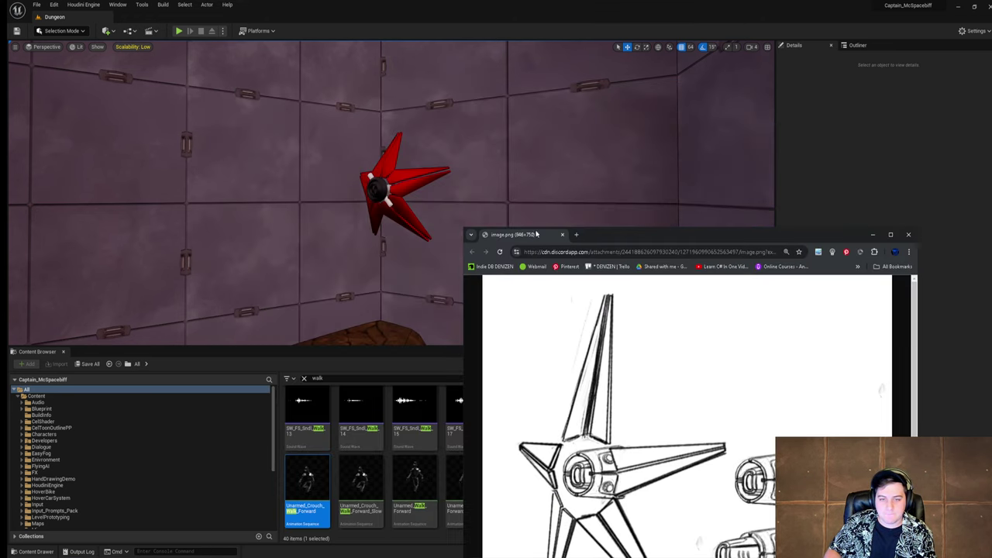
drag(610, 232, 582, 75)
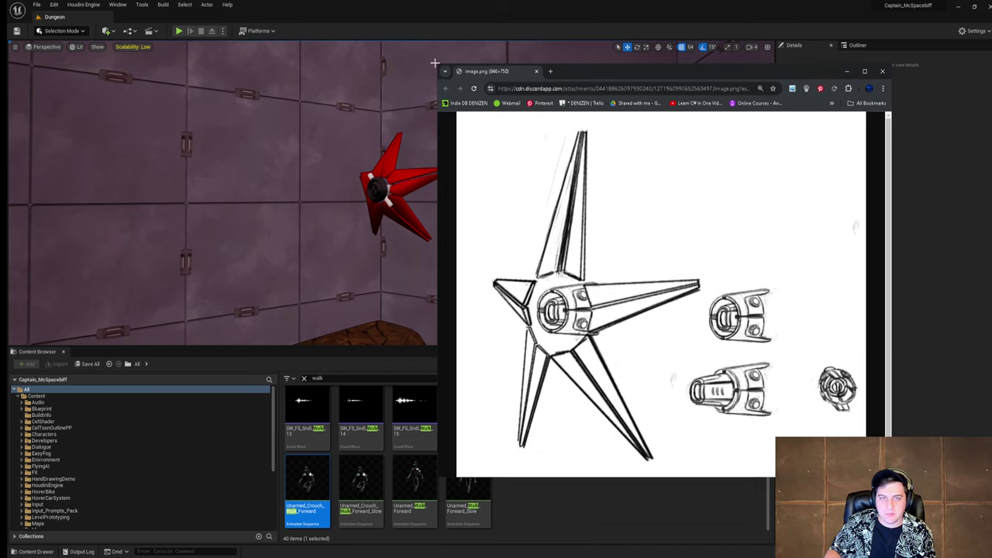
drag(435, 62, 533, 160)
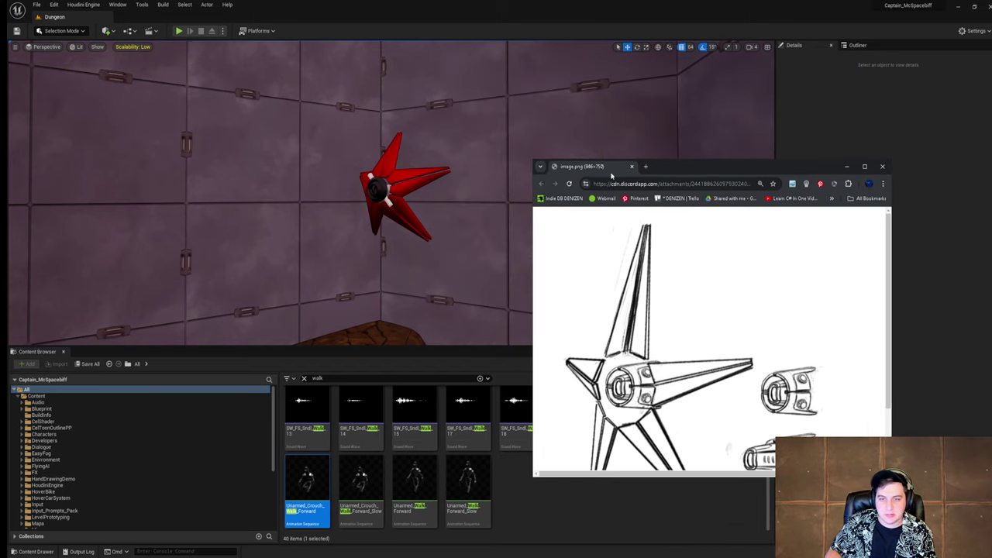
drag(693, 170, 612, 79)
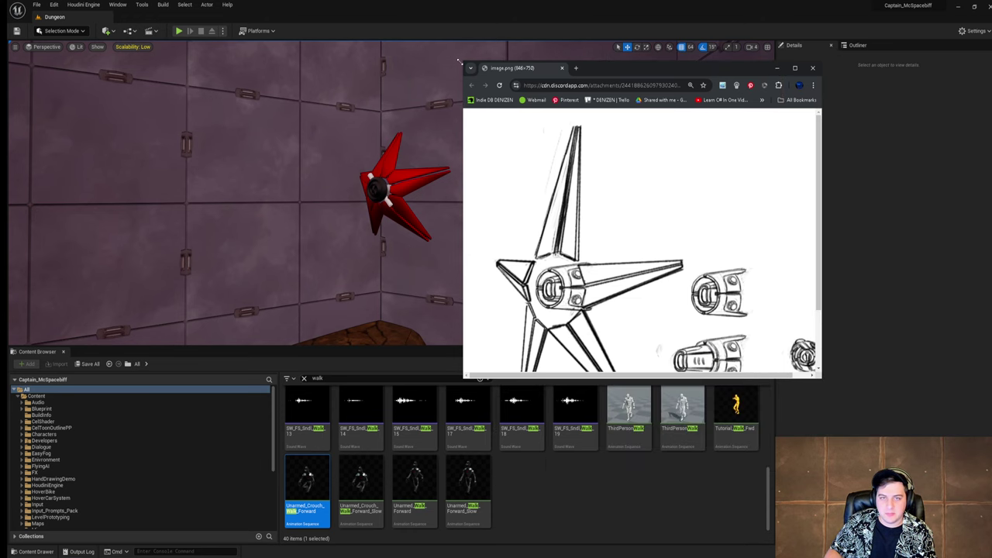
drag(458, 60, 519, 111)
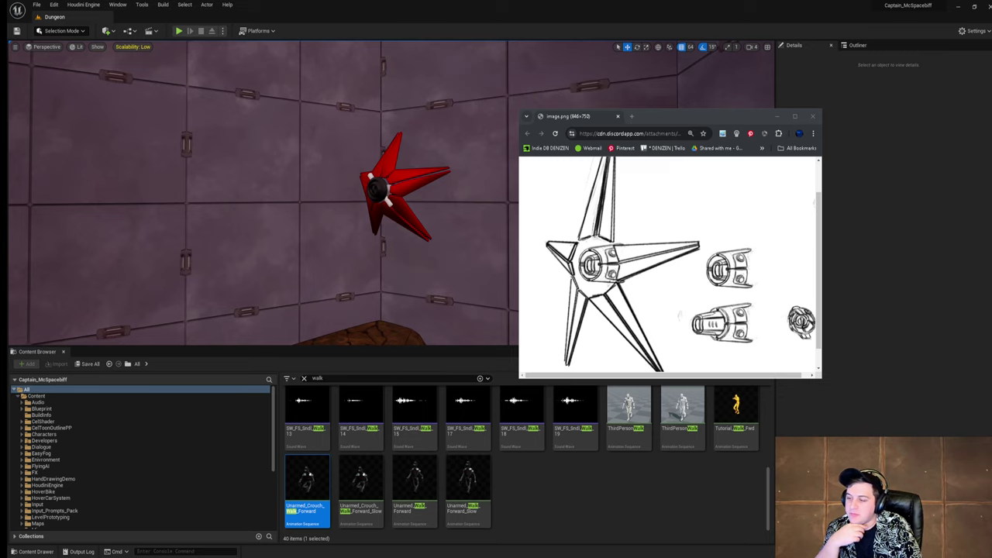
click(775, 120)
right_drag(470, 241, 565, 341)
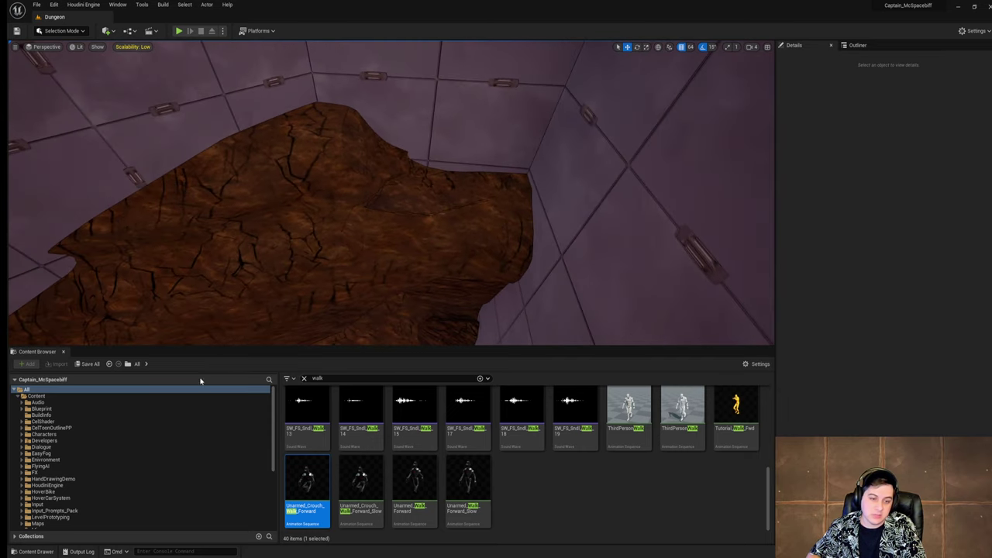
Step: Clear the walk asset search and save the current Dungeon level
click(303, 378)
right_drag(669, 183, 697, 172)
click(37, 5)
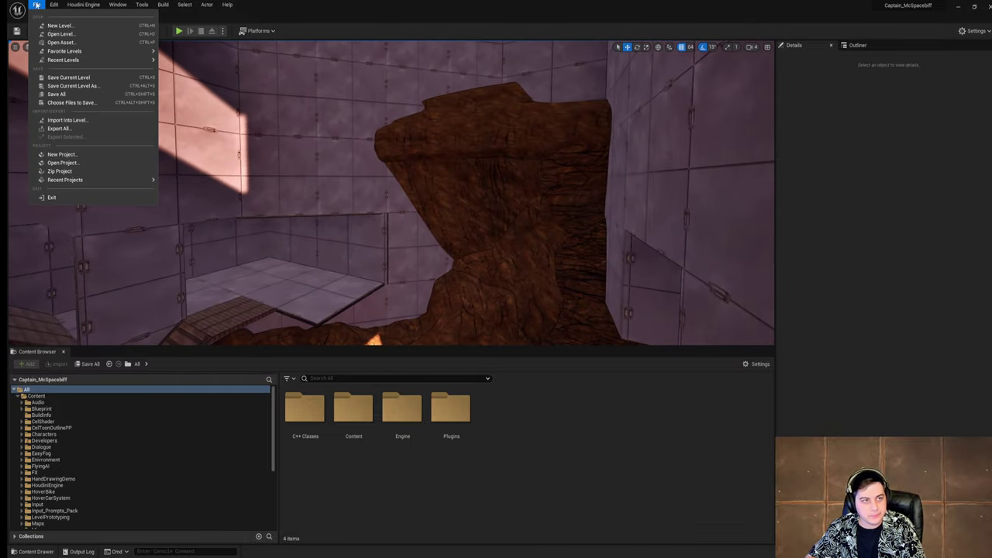
click(72, 77)
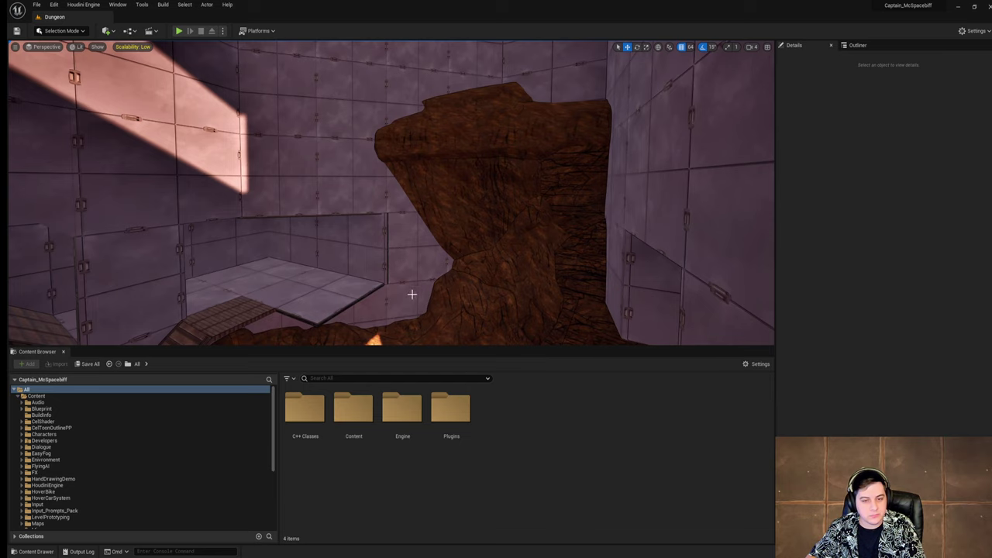
Step: Search all project assets for "soviet", and replace that search with "spet" to find the Spetsnaz character
right_drag(412, 292, 411, 292)
click(345, 378)
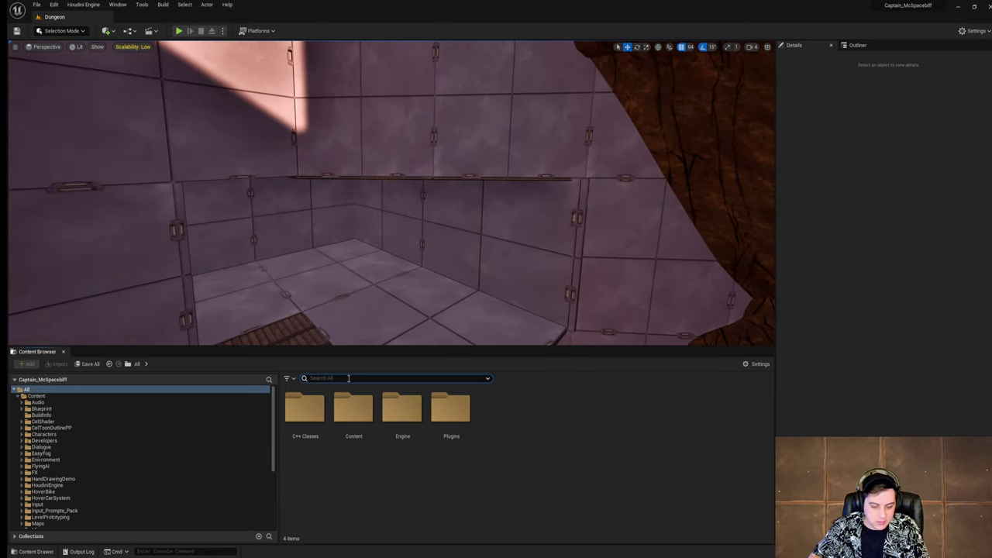
text(souiet)
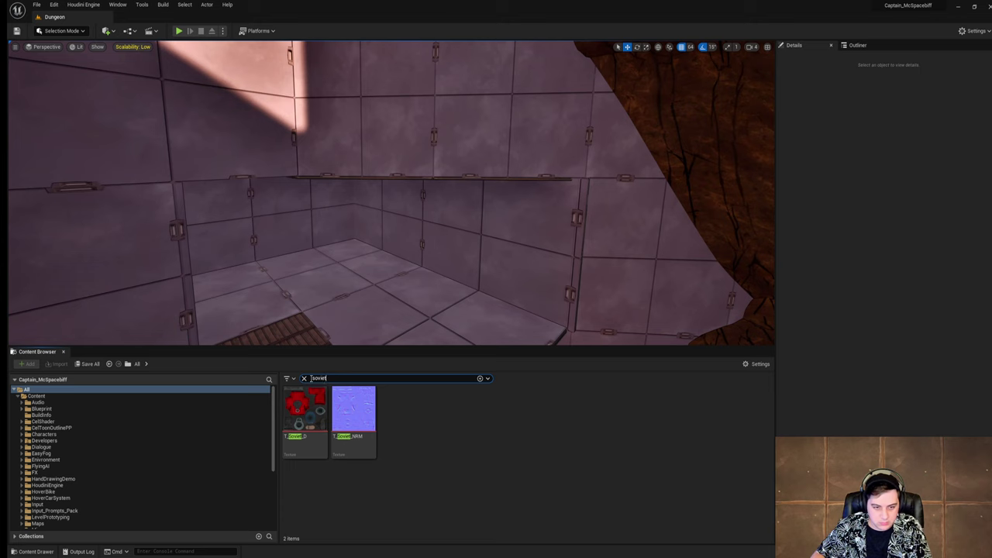
click(304, 378)
text(s)
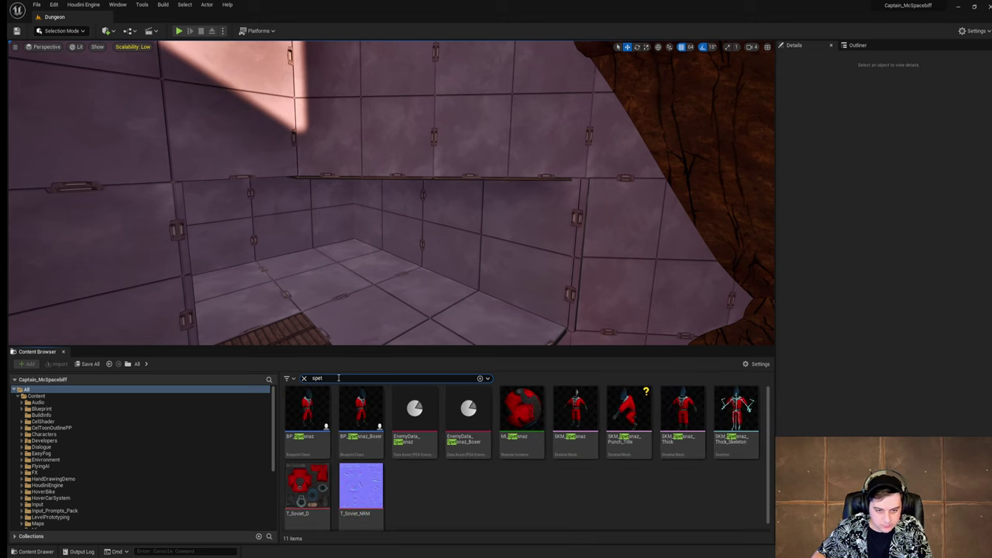
drag(307, 408, 368, 302)
key(e)
right_drag(368, 302, 398, 299)
key(Delete)
Step: Place the SKM_Spetsnaz_Thick mesh on the room's floor, and search for "colonist" to place SKM_Colonist beside it
drag(678, 418, 287, 288)
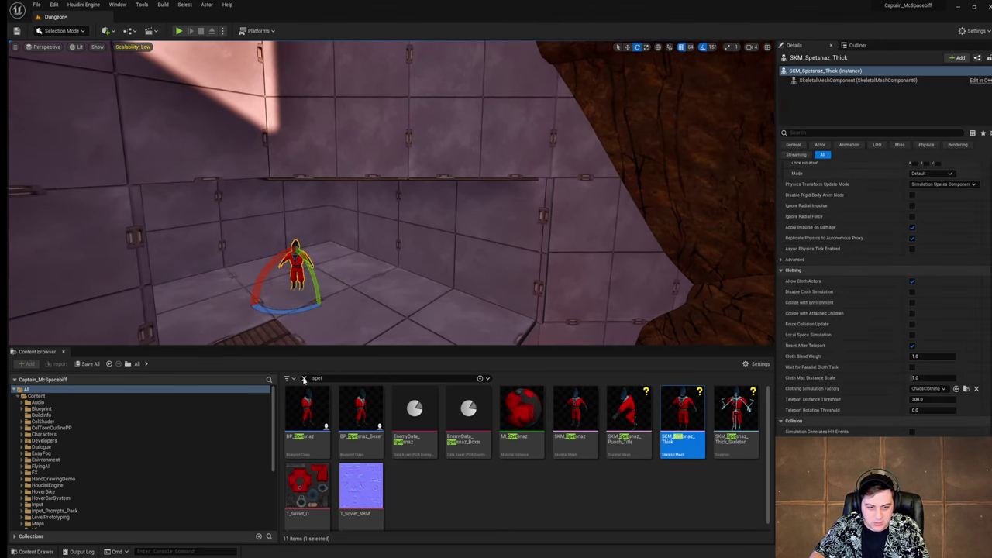
click(304, 379)
text(colo)
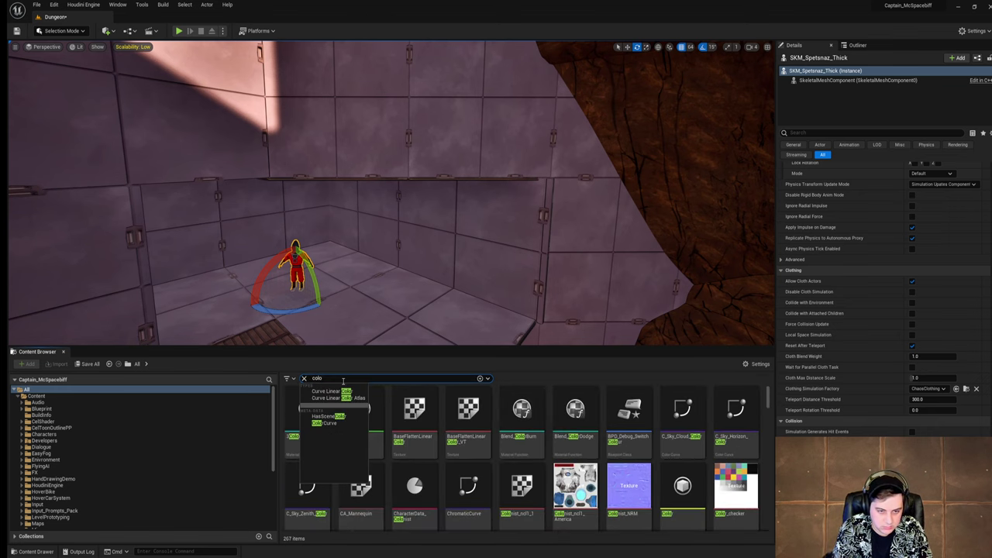
text(nist)
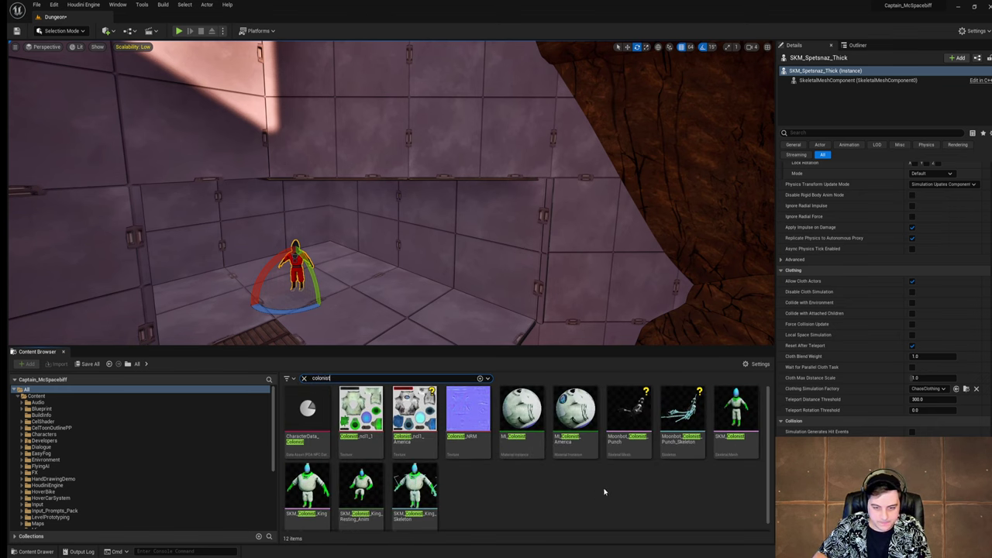
drag(736, 410, 335, 308)
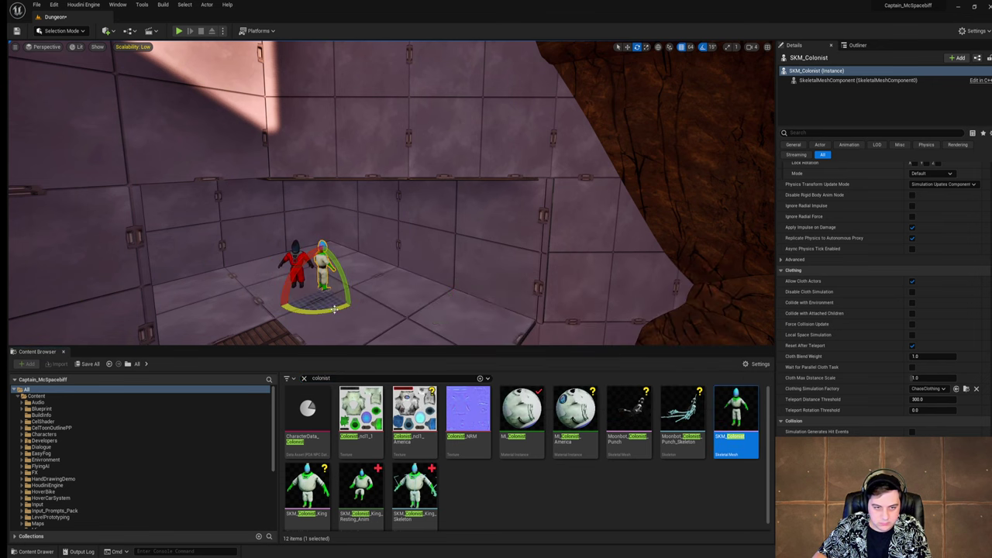
Step: Turn off position grid snapping and raise the Spetsnaz and Colonist meshes together so their feet rest above the floor
key(f)
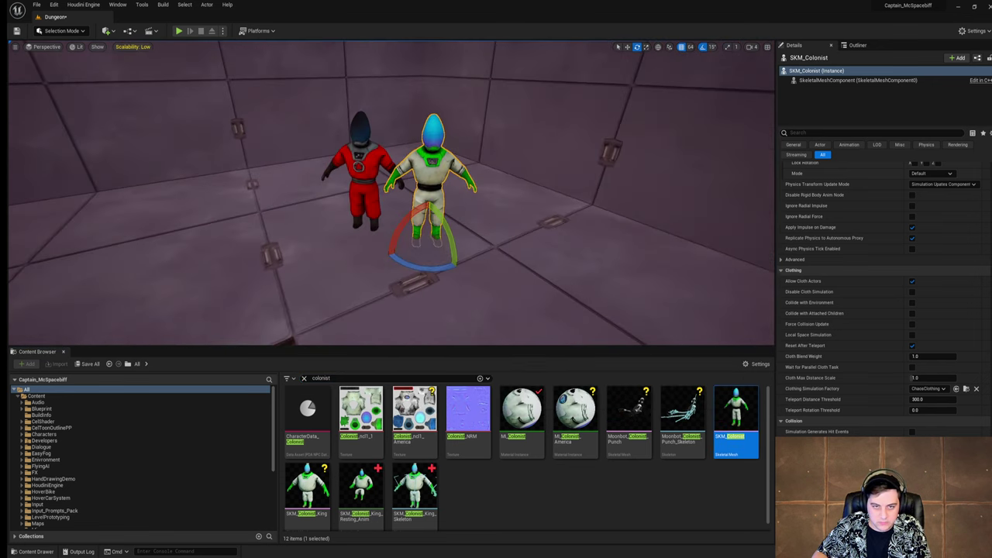
key(w)
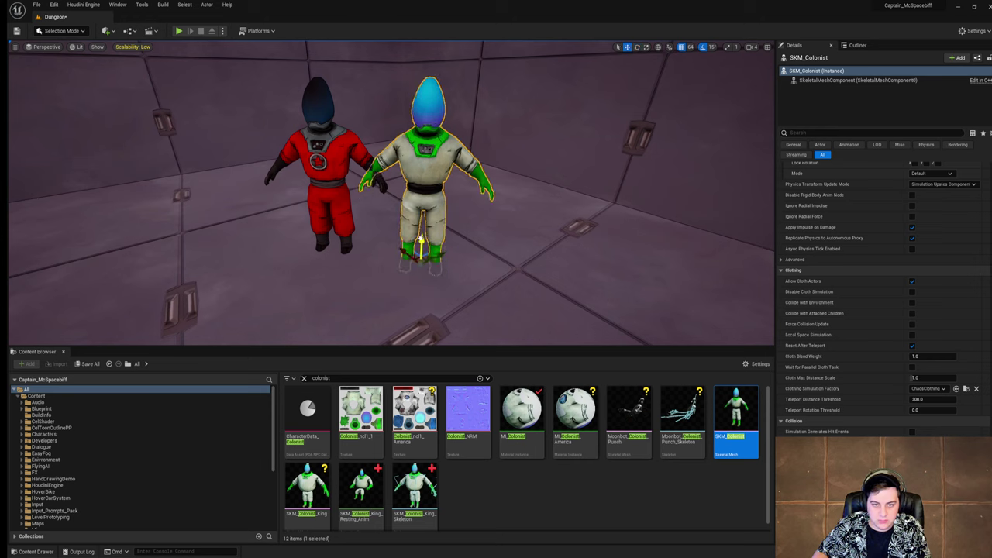
ctrl+click(324, 207)
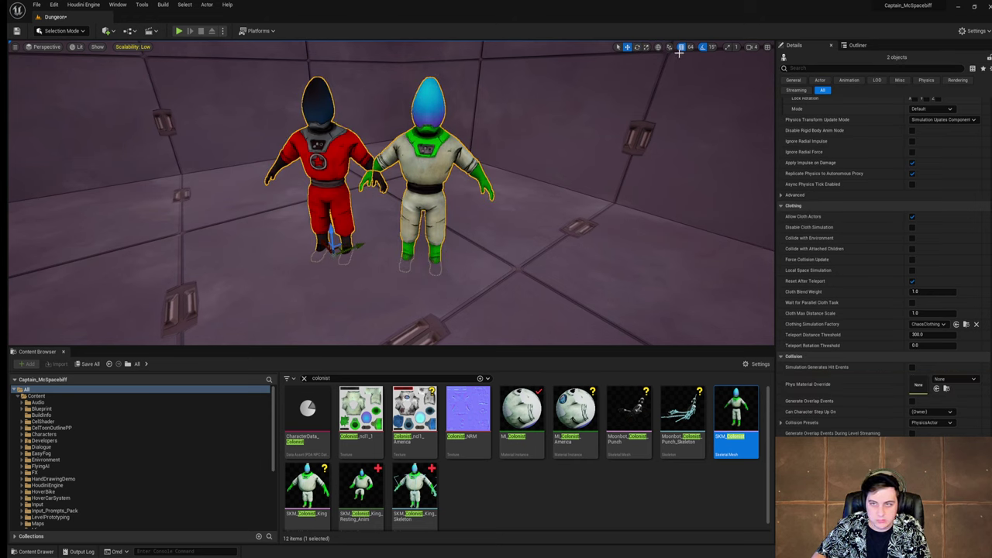
drag(330, 237, 332, 224)
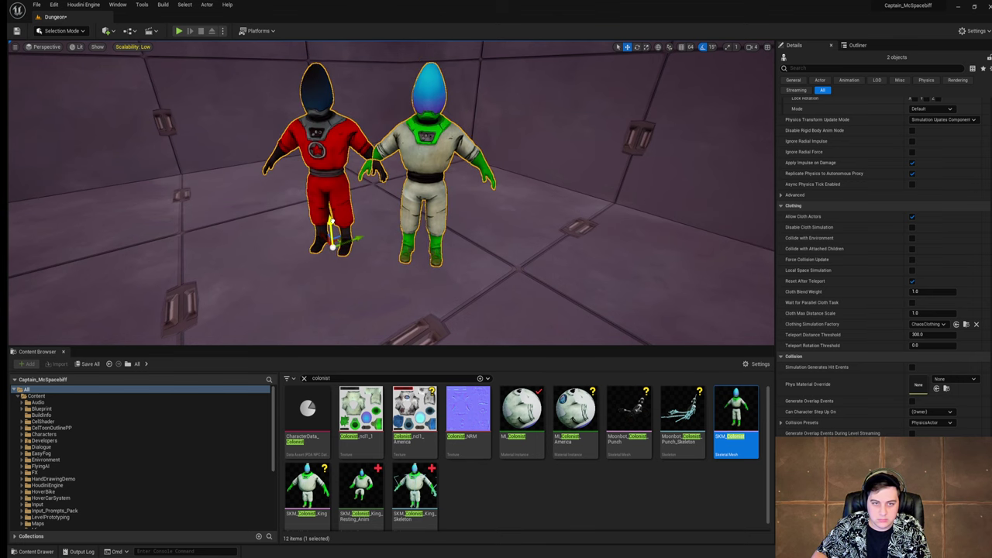
Step: Shift the Colonist slightly away from the Spetsnaz, frame both characters from the front, and deselect them
click(417, 155)
mouse_move(408, 243)
mouse_down()
mouse_move(467, 246)
mouse_move(426, 241)
mouse_up()
right_drag(532, 233, 524, 266)
click(532, 233)
Step: Narrow the viewport's field of view and reframe the Spetsnaz and Colonist full length from the front
click(15, 47)
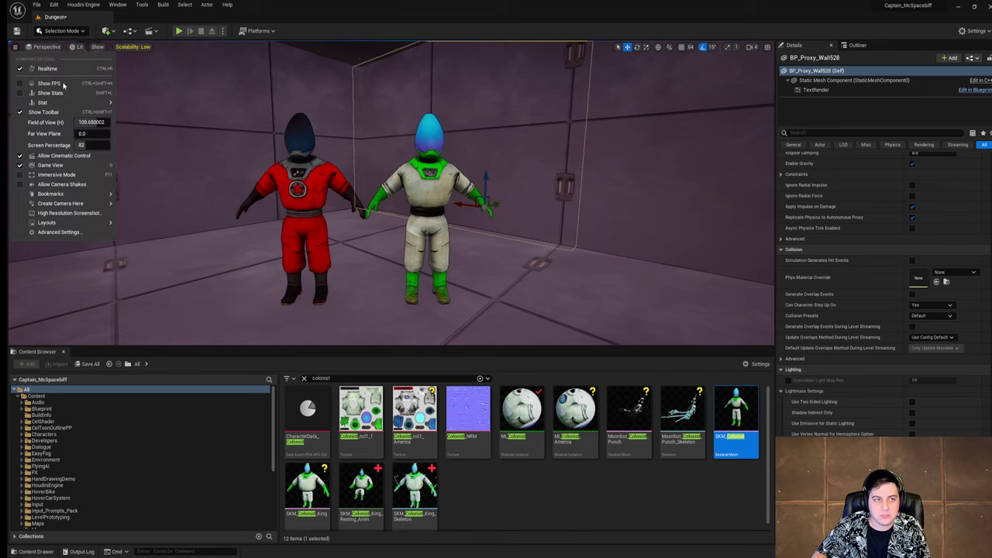
drag(92, 122, 80, 123)
right_drag(495, 217, 496, 203)
key(s)
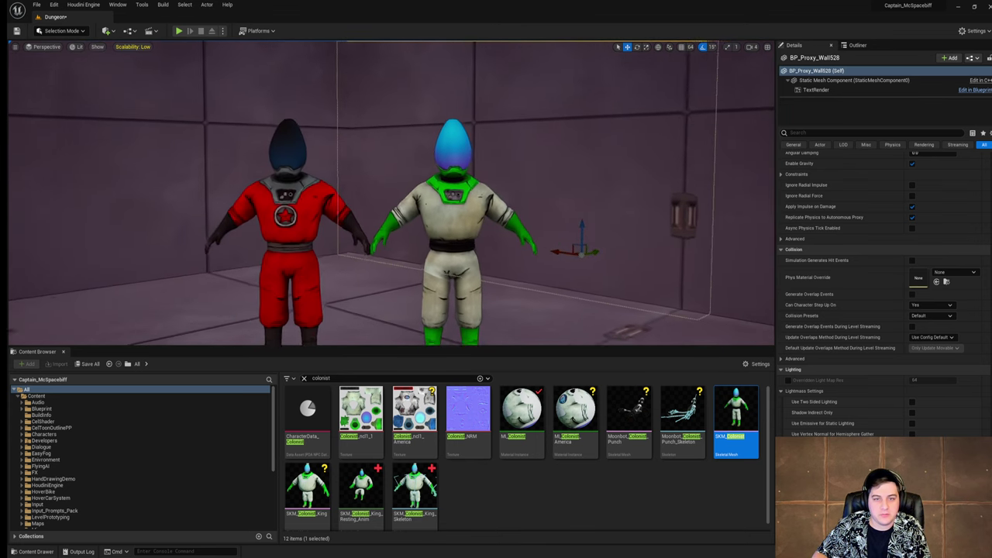
right_drag(643, 204, 642, 239)
key(s)
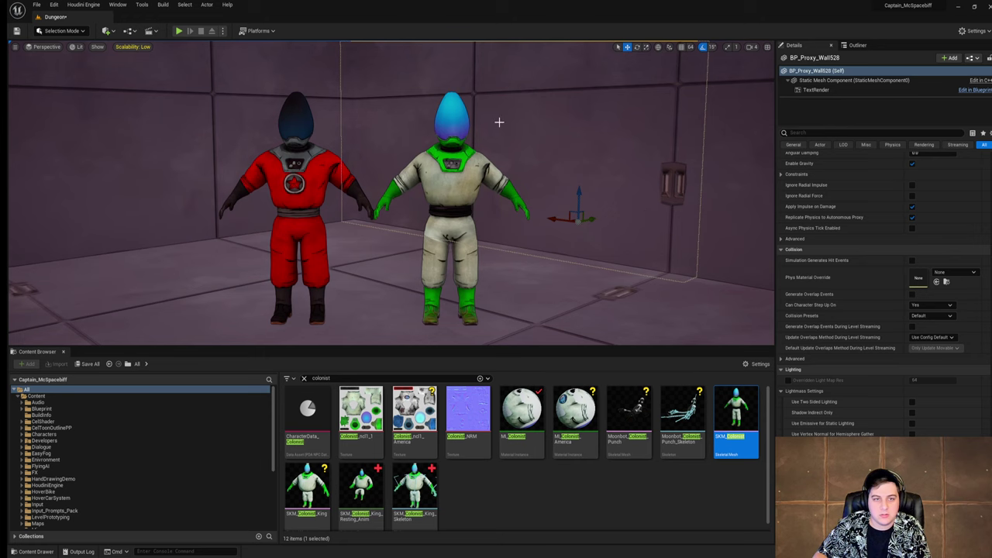
scroll(302, 186, up, 3)
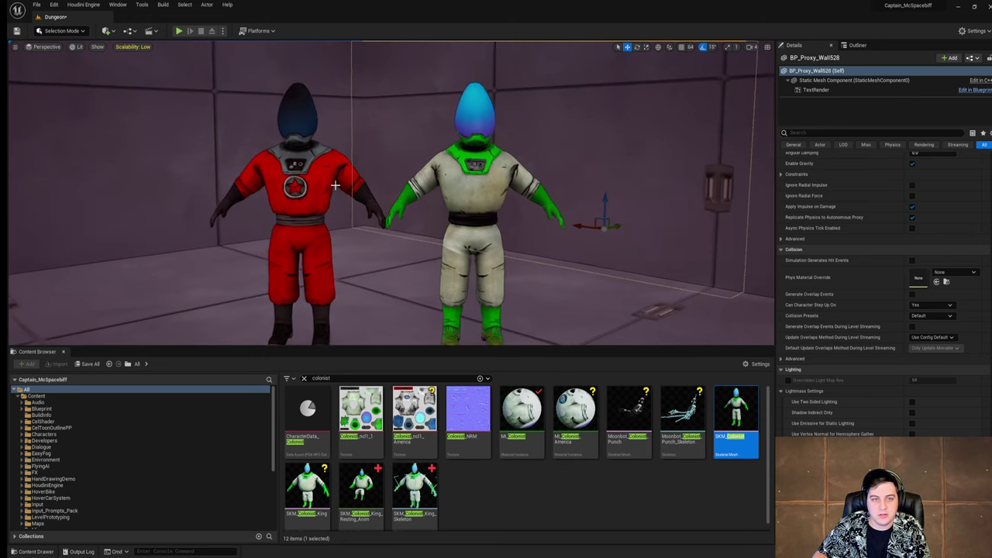
right_drag(344, 168, 354, 178)
key(s)
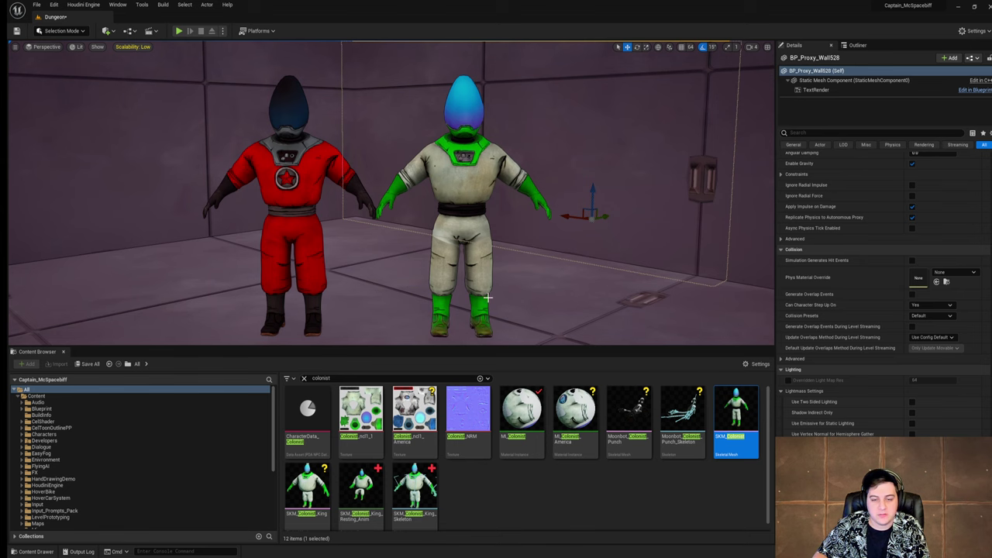
right_drag(484, 200, 548, 195)
Step: Switch the transform gizmo to local space and move the Colonist slightly farther from the Spetsnaz
click(427, 282)
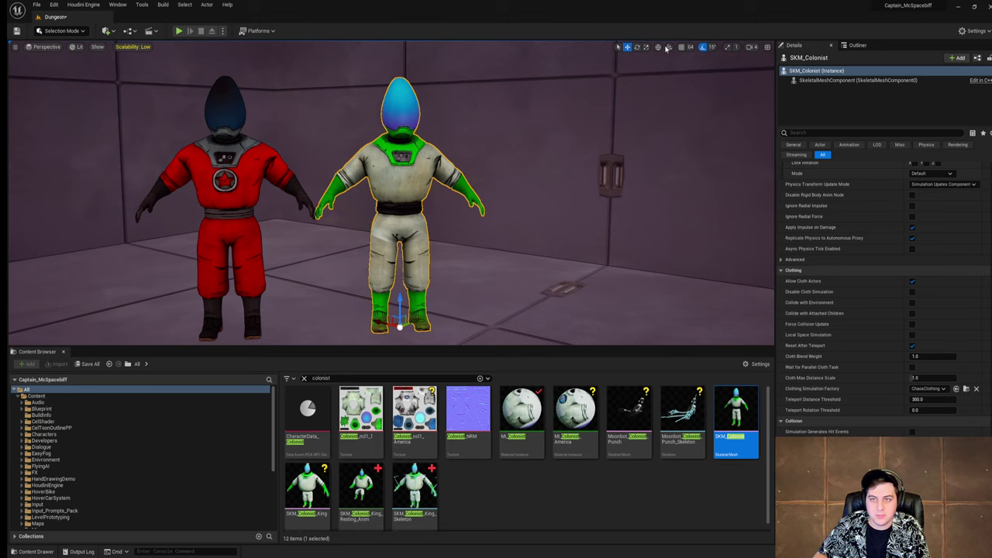
drag(421, 325, 430, 324)
right_drag(301, 211, 254, 216)
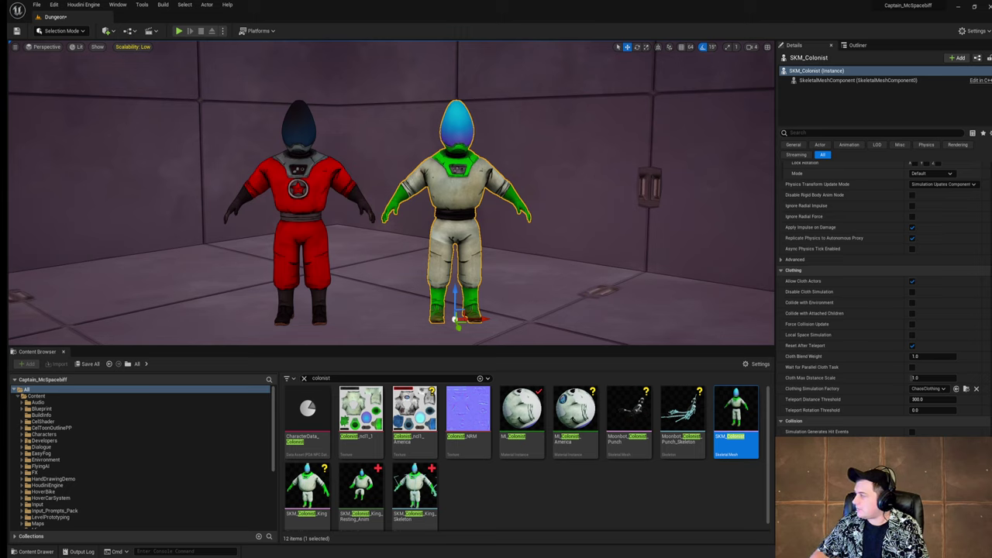
Step: Bring the browser's anime character reference over the editor, enlarge the image to examine the outfit, and close the browser window
drag(991, 225, 708, 69)
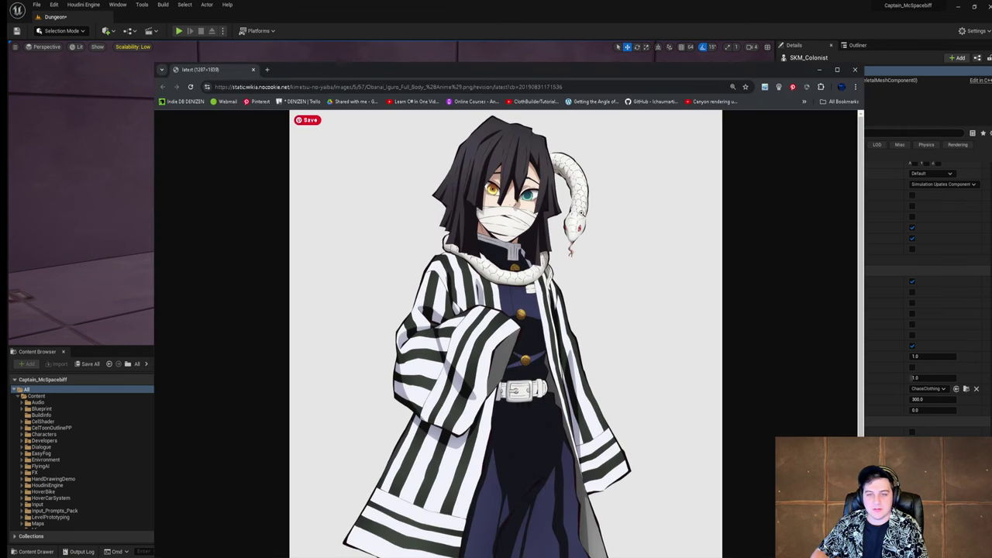
click(581, 212)
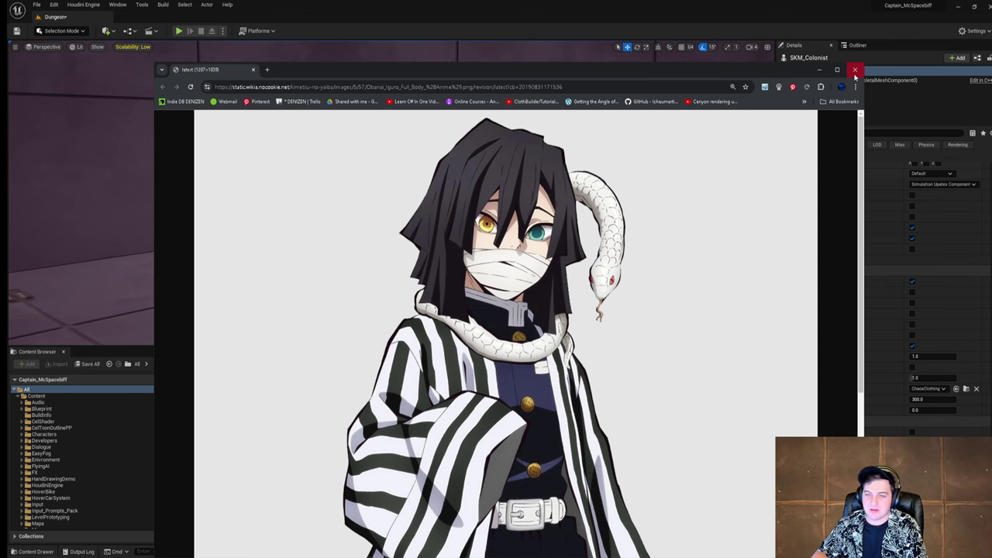
click(855, 71)
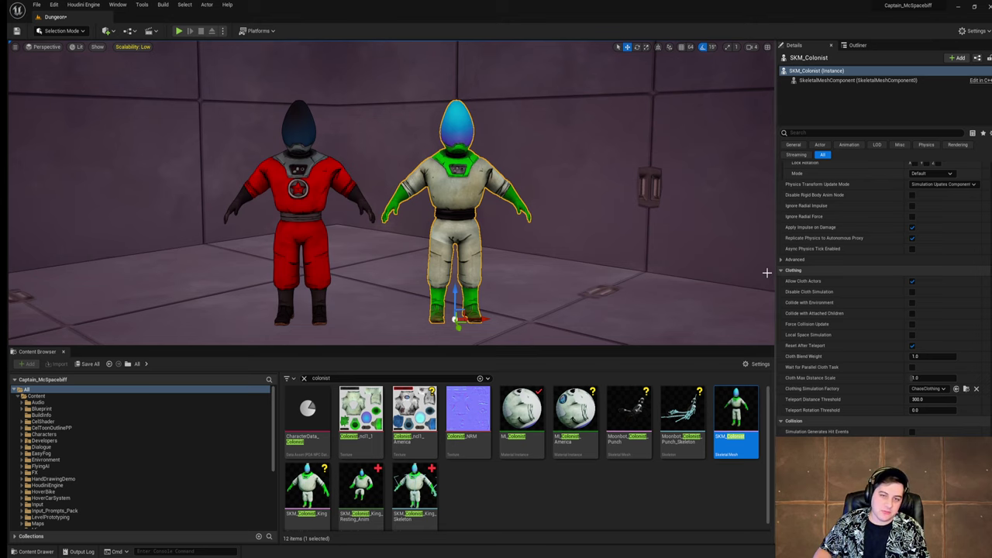
Step: Widen the viewport's field of view to see more of the dungeon
right_drag(679, 213, 578, 207)
click(14, 47)
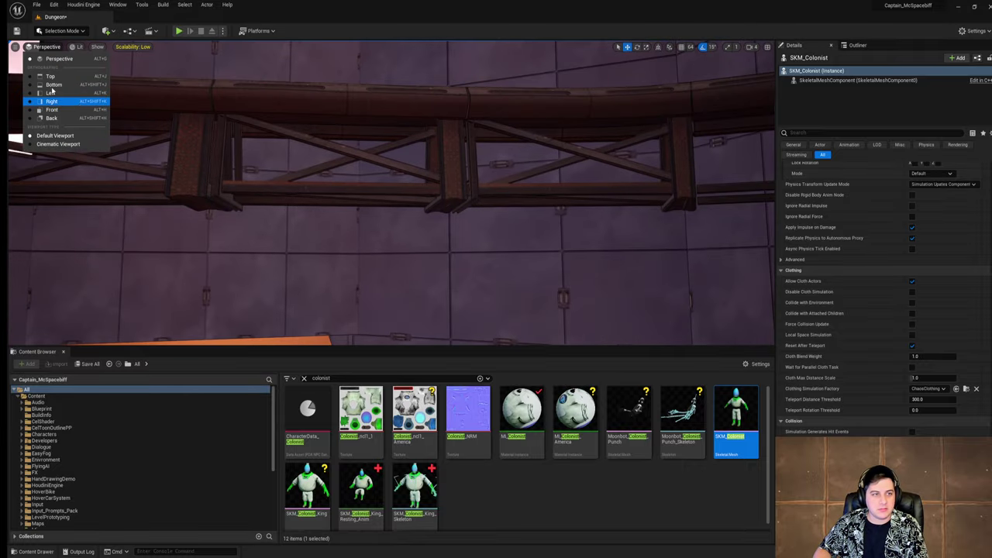
drag(88, 121, 120, 121)
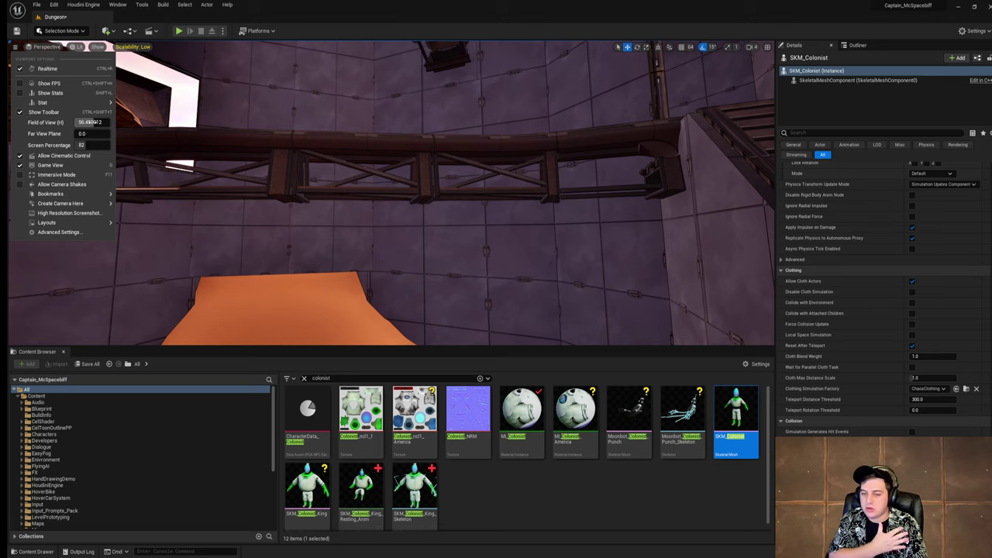
right_drag(297, 98, 260, 107)
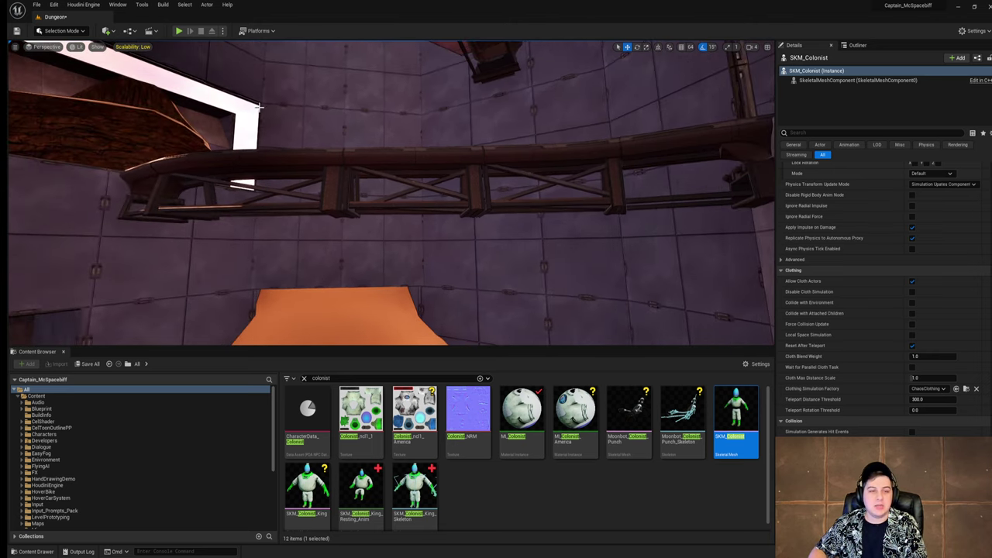
Step: Place SKM_Colonist_King_Resting_Anim at the top of the wooden ramp beside the lava and rotate it to face down the ramp
key(w)
right_drag(387, 194, 317, 189)
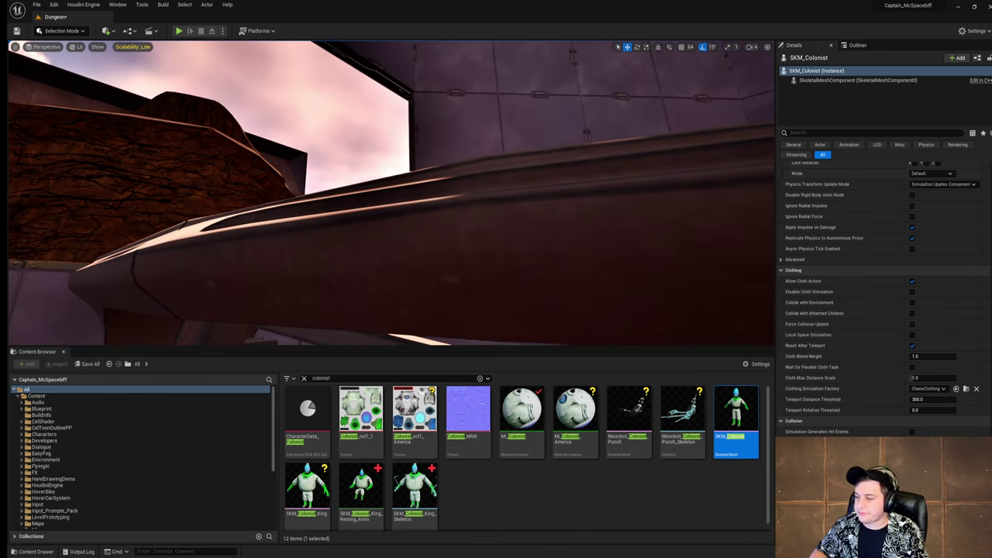
right_drag(387, 194, 282, 213)
key(w)
key(w)
right_drag(254, 114, 253, 159)
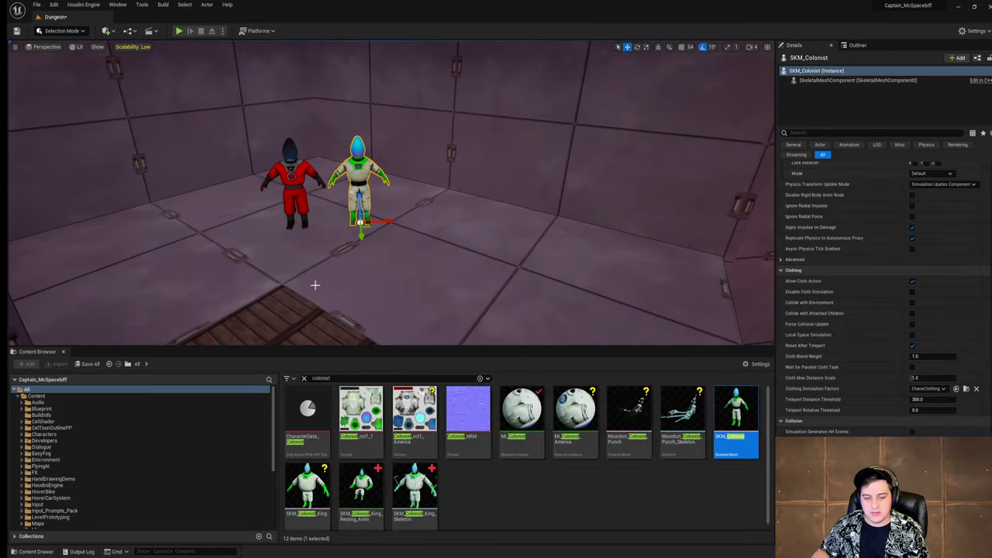
right_drag(403, 255, 379, 329)
key(w)
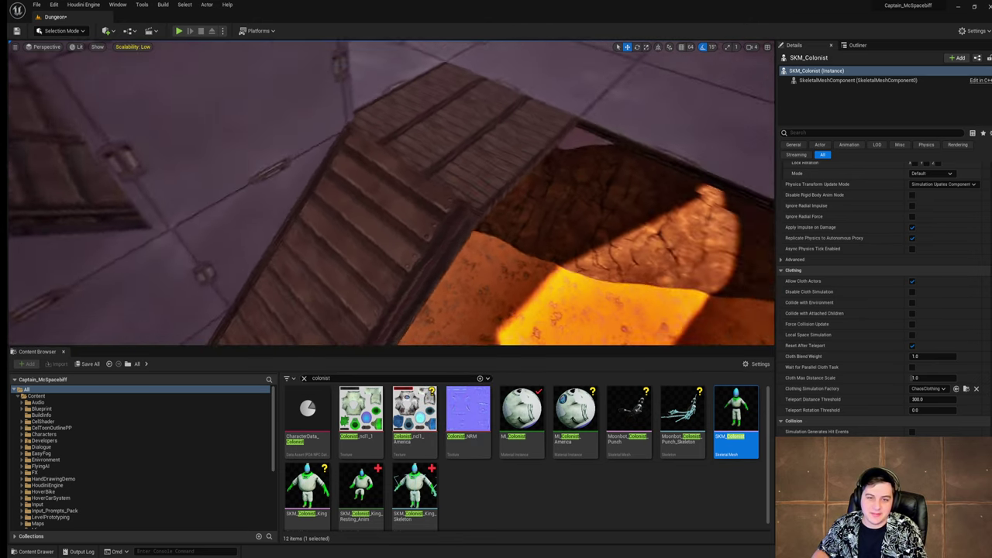
drag(361, 488, 393, 188)
right_drag(438, 199, 439, 199)
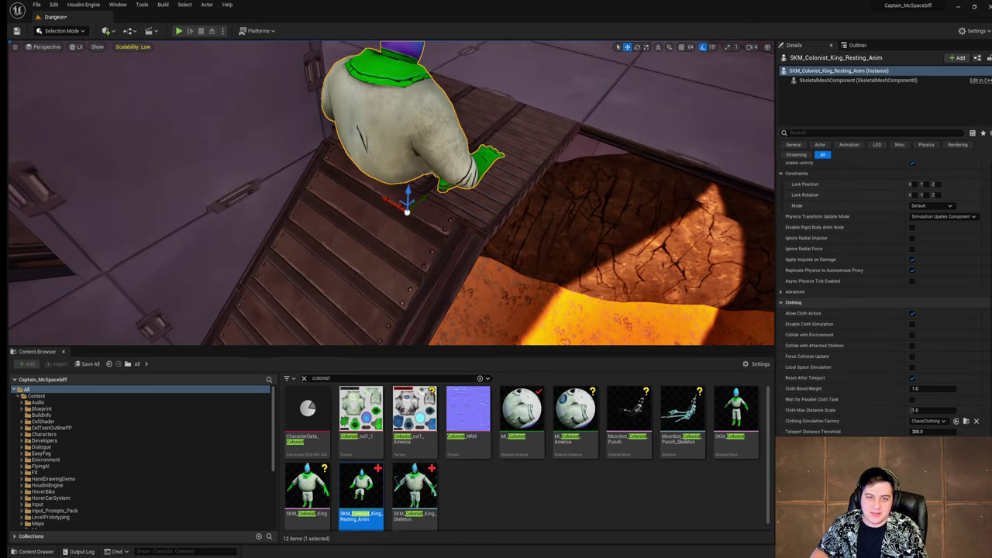
key(e)
drag(410, 245, 454, 237)
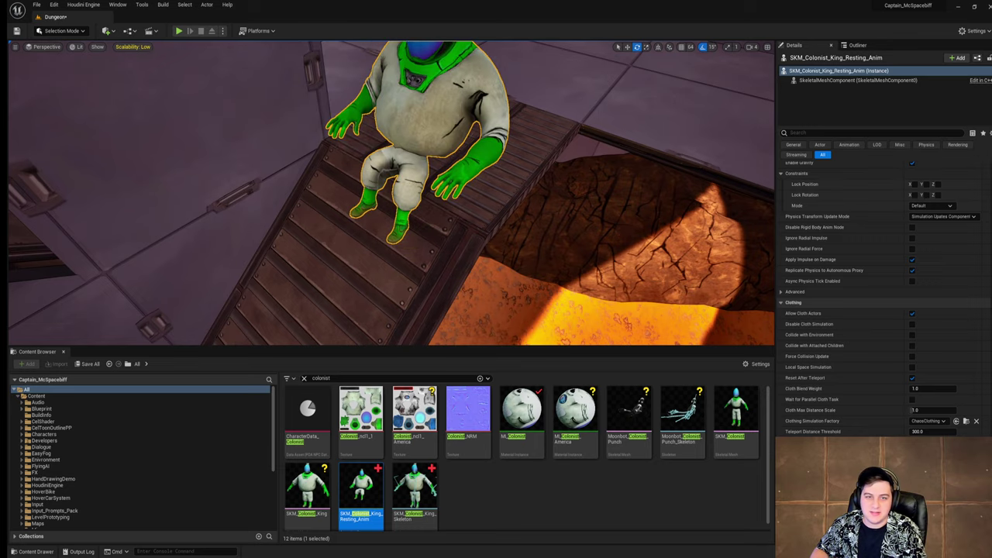
Step: Examine the seated Colonist King up close from the front, and delete it from the level
key(w)
right_drag(453, 237, 438, 190)
key(s)
key(w)
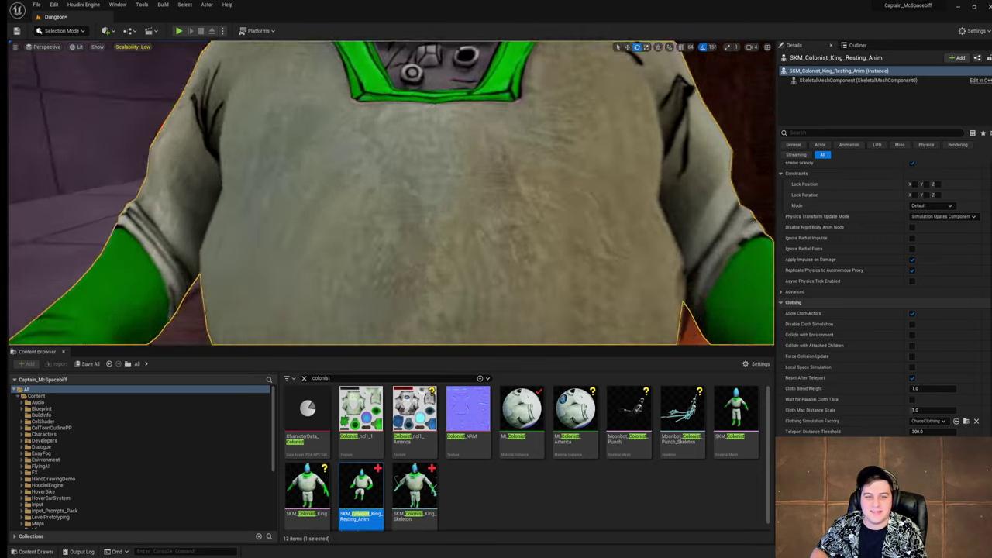
scroll(391, 194, down, 5)
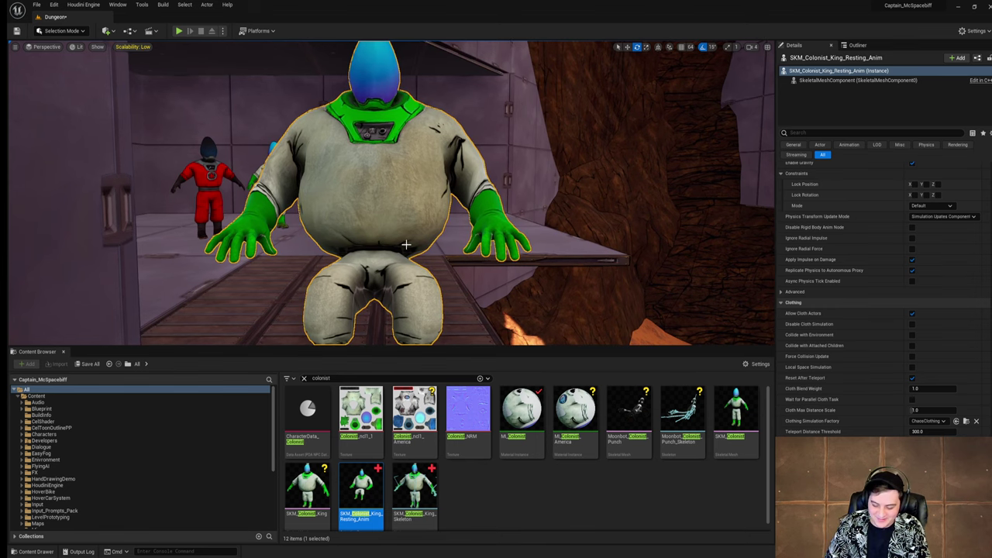
key(Delete)
right_drag(405, 243, 405, 244)
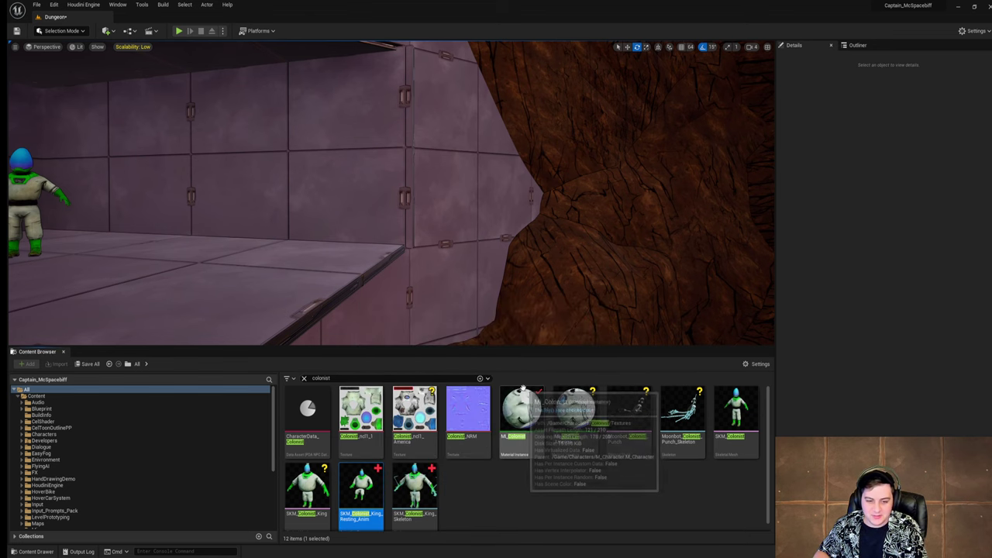
Step: Open the SKM_Colonist_King_Resting_Anim animation, examine the King's upper body and crown in the preview, and close the editor
scroll(361, 479, down, 1)
mouse_move(361, 479)
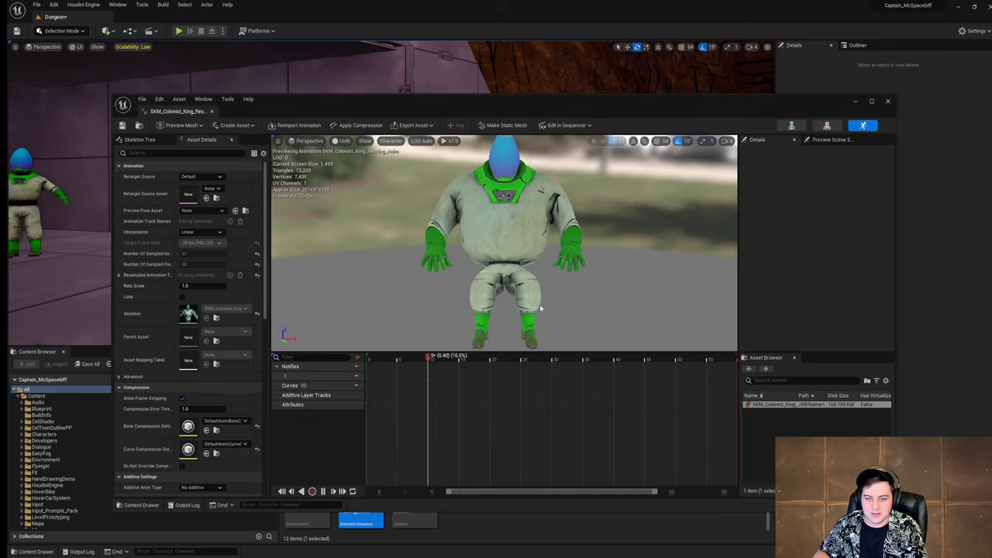
right_drag(539, 303, 527, 256)
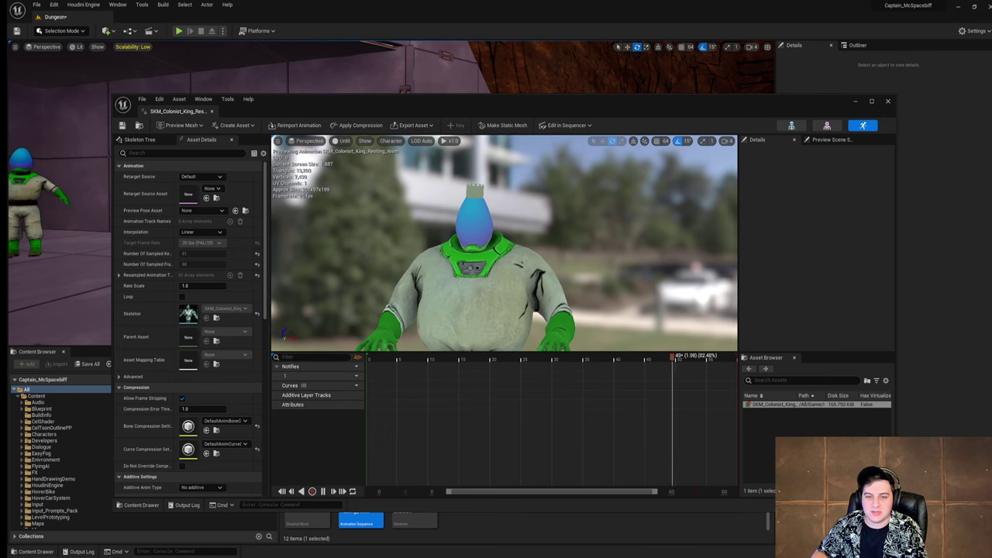
click(887, 101)
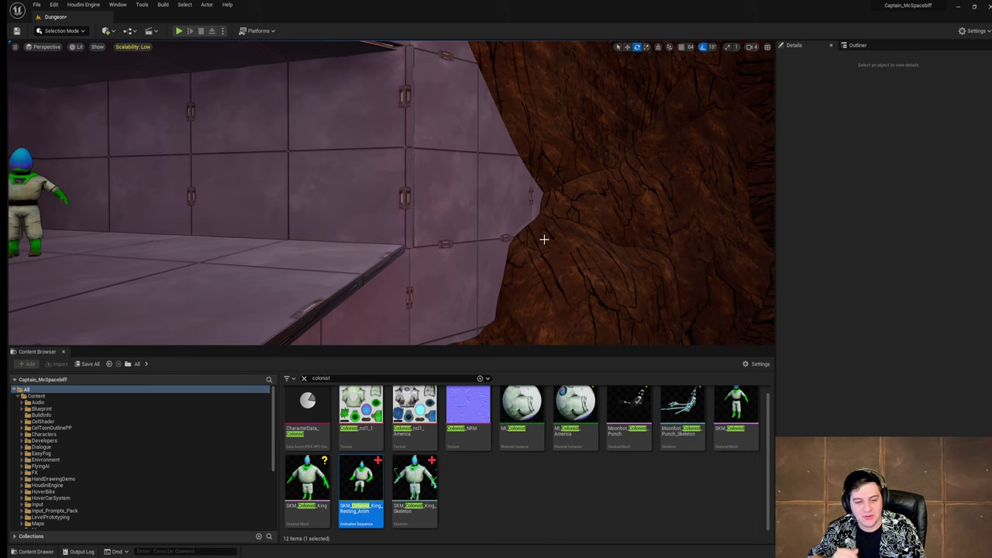
Step: Return to the curved walkway and save the Dungeon level
right_drag(559, 233, 101, 182)
key(w)
right_drag(426, 237, 588, 224)
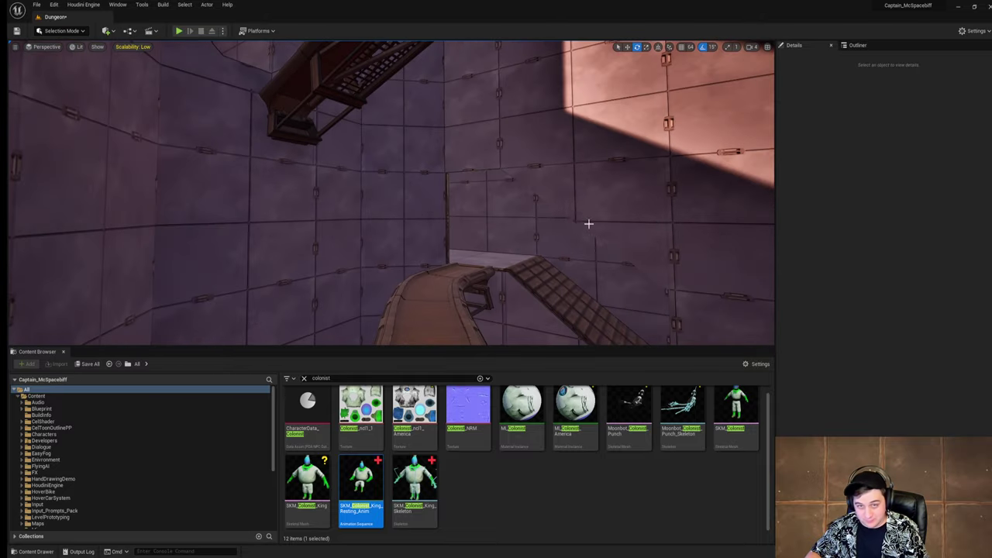
click(37, 5)
click(83, 79)
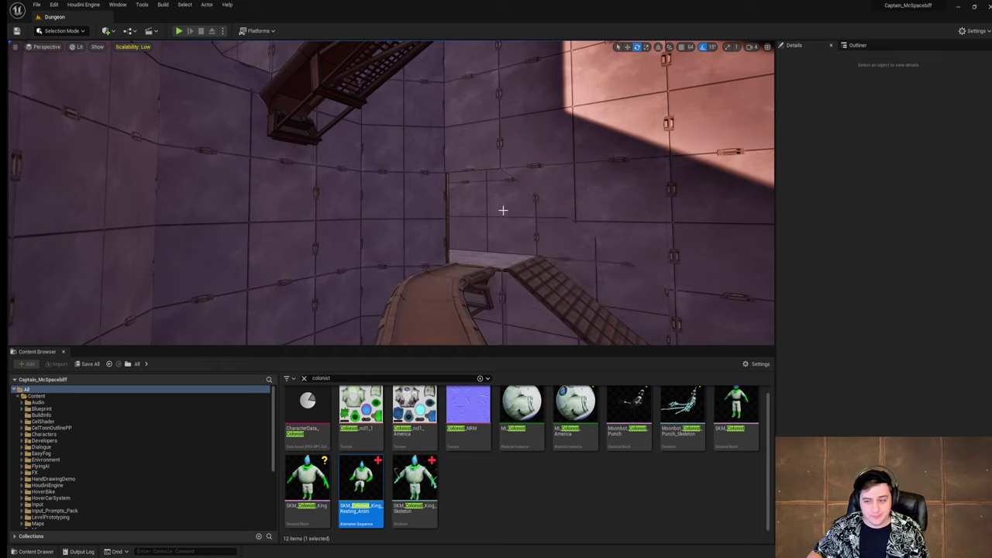
Step: Delete the Spetsnaz and Colonist characters from the room's floor
right_drag(520, 203, 426, 333)
click(390, 230)
ctrl+click(443, 231)
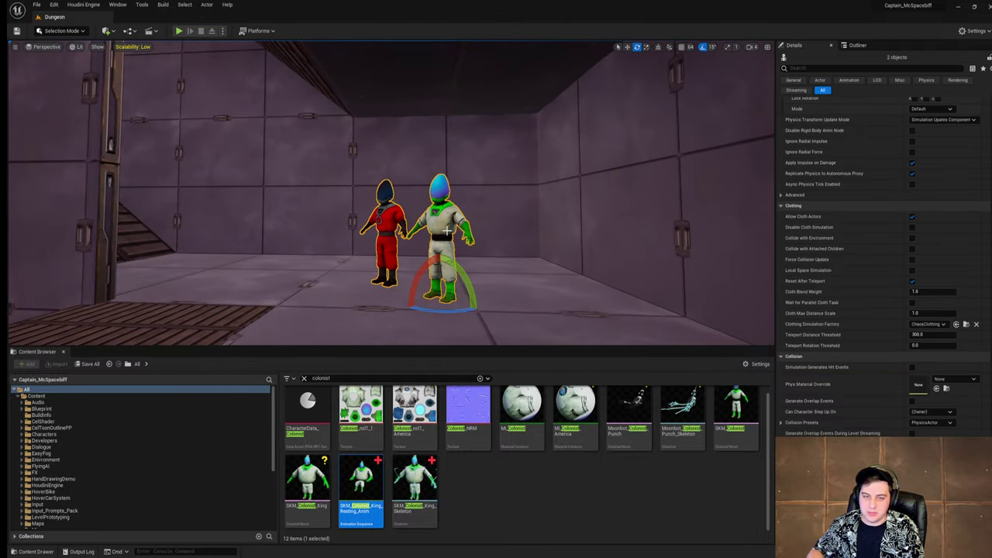
key(Delete)
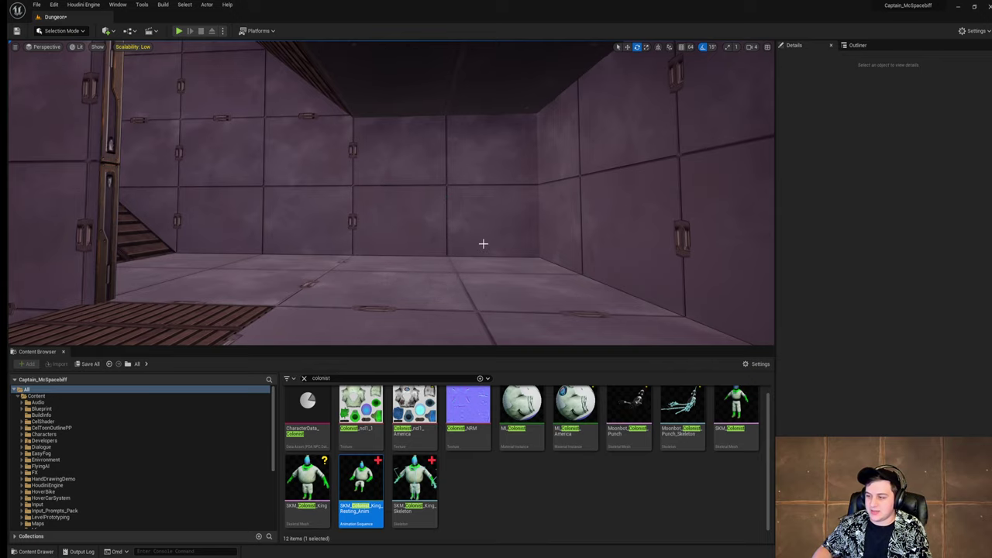
Step: Place SKM_Colonist_King_Resting_Anim on the curved walkway and focus the viewport on it
mouse_move(483, 243)
right_down()
mouse_move(453, 238)
mouse_move(453, 217)
mouse_move(453, 240)
mouse_move(472, 236)
right_up()
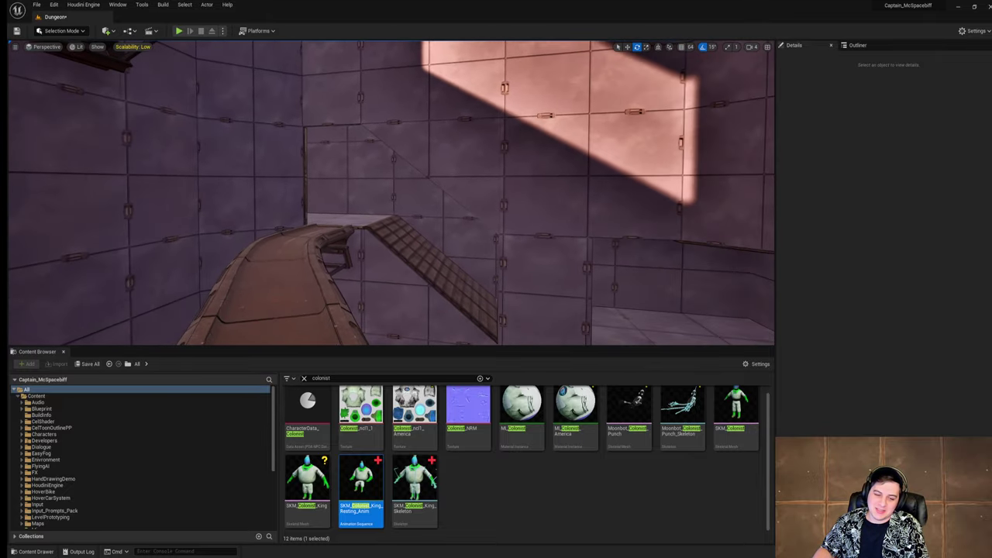
drag(360, 484, 317, 284)
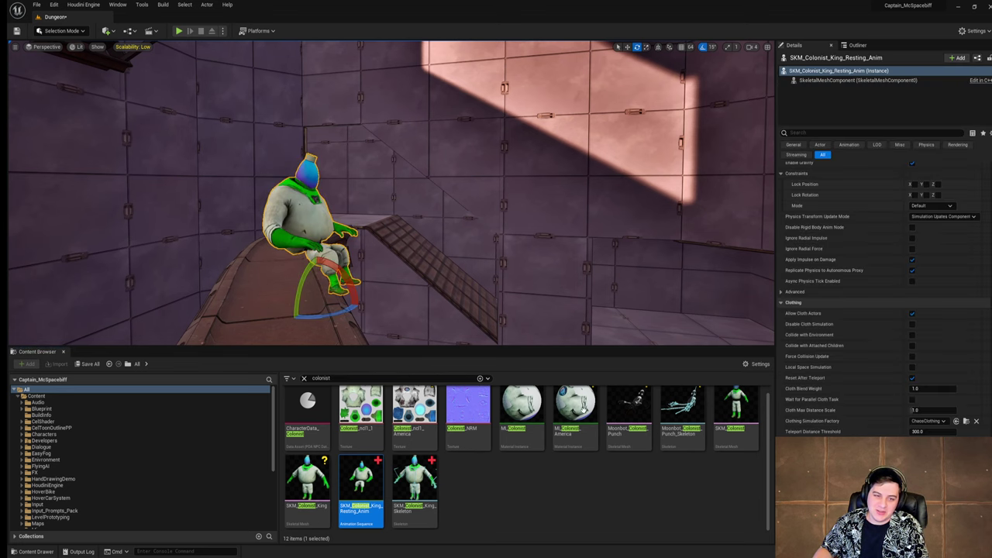
key(f)
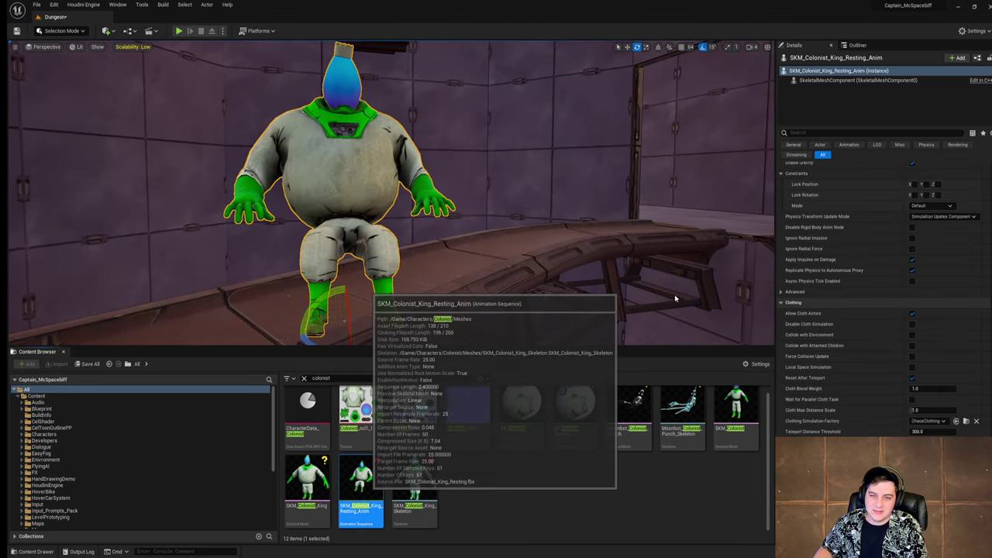
Step: Reopen the Colonist King's resting animation, view the playing character from a low front angle, and close the editor
key(ctrl+e)
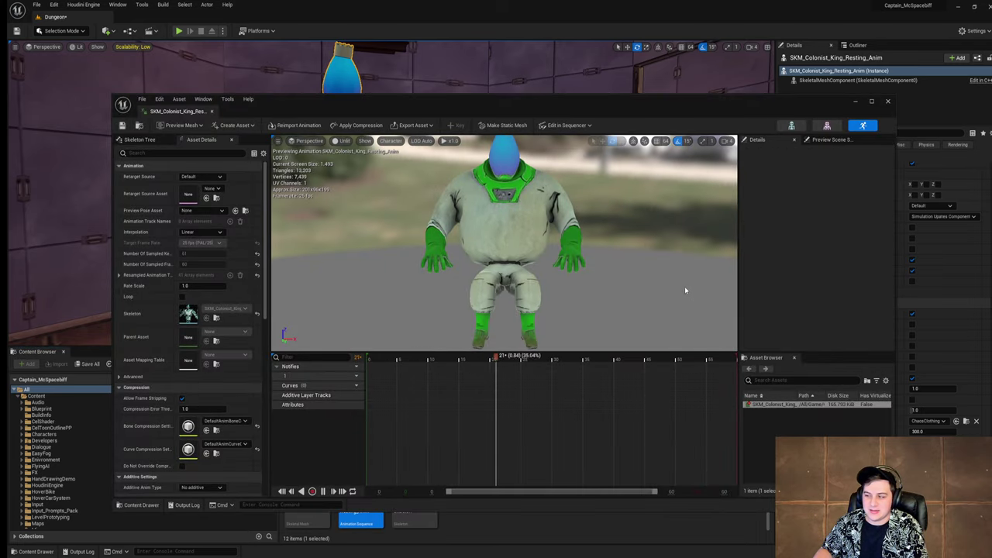
right_drag(503, 243, 471, 205)
right_drag(556, 228, 561, 223)
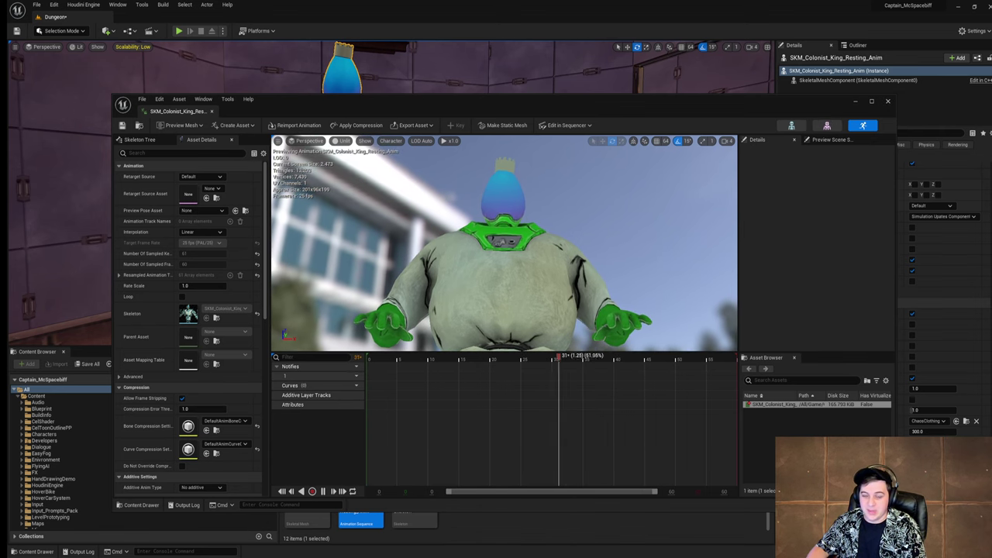
click(887, 101)
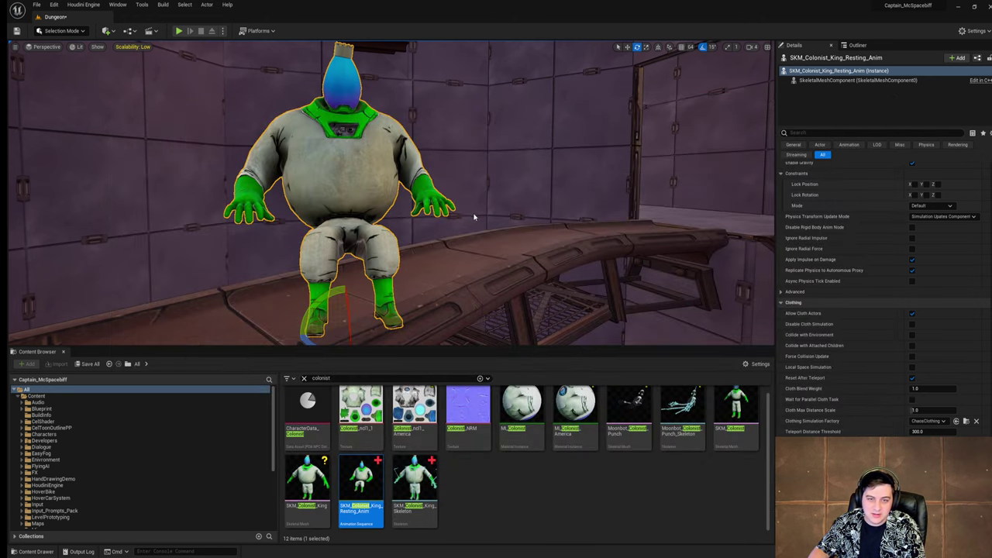
Step: Delete the Colonist King from the curved walkway
scroll(613, 237, up, 5)
scroll(605, 243, down, 6)
key(Delete)
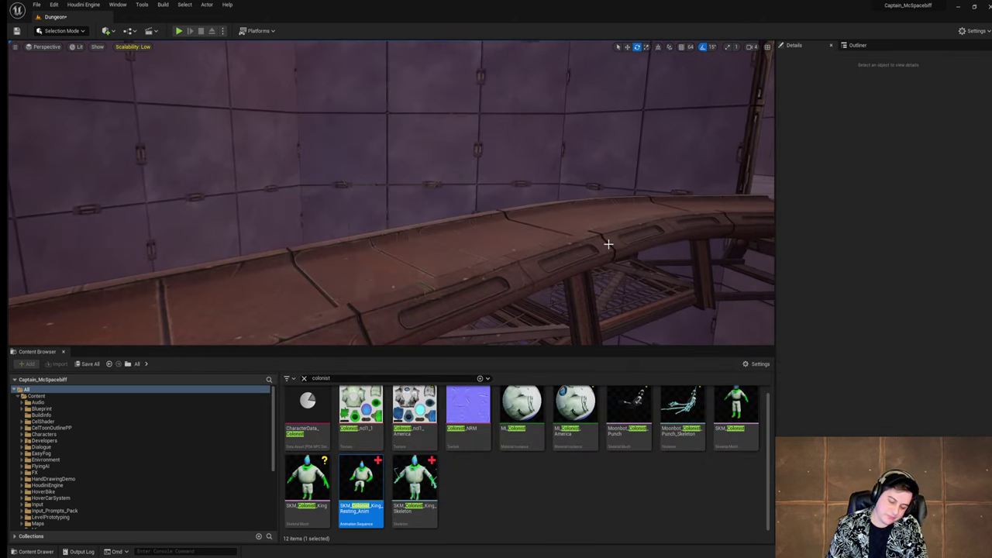
Step: Save the current Dungeon level after removing the reference characters
click(36, 5)
click(62, 81)
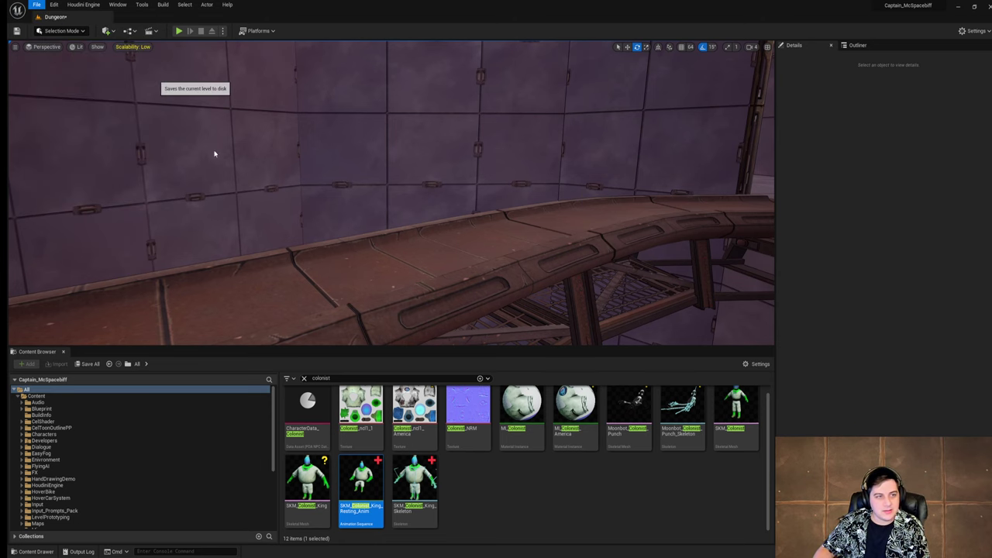
right_drag(392, 193, 328, 202)
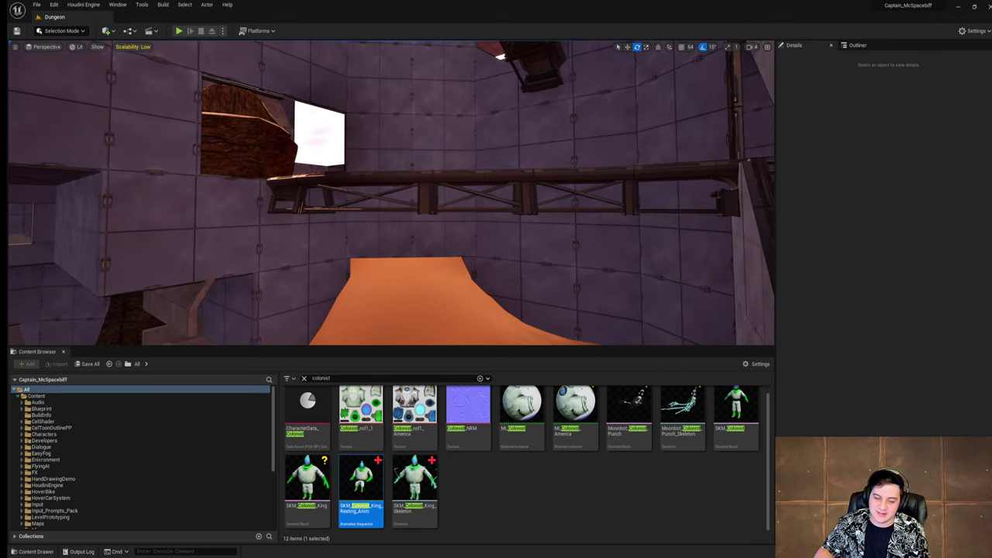
right_drag(328, 202, 363, 226)
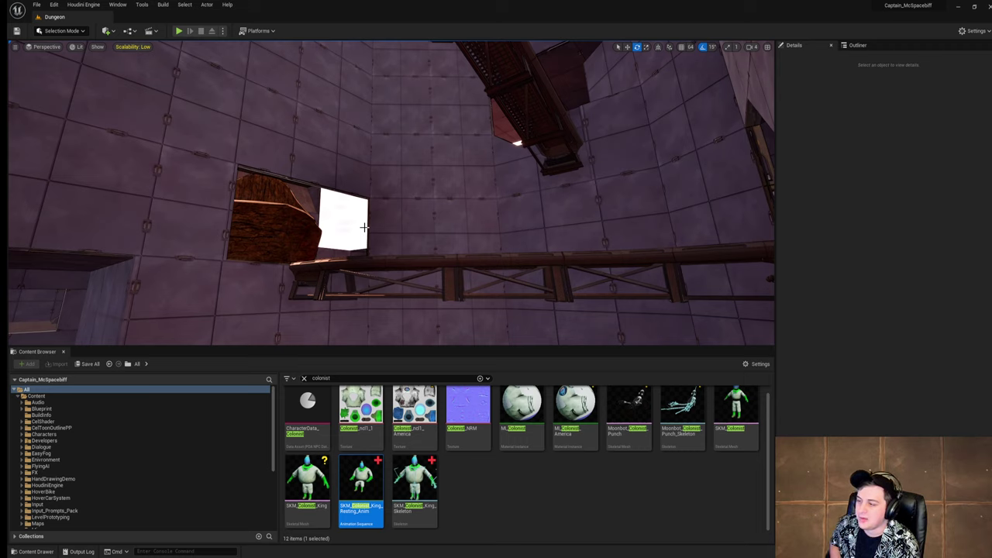
click(35, 4)
click(116, 77)
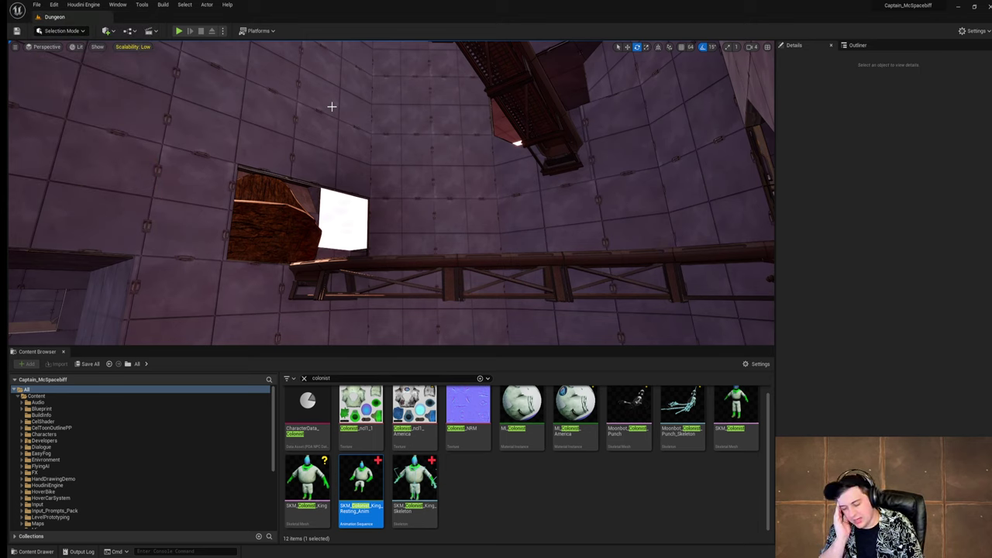
Step: Play-test the Dungeon level, running the character along the curved walkway and past the stairs, and end the play session
right_drag(323, 103, 323, 102)
key(w)
right_drag(391, 193, 295, 155)
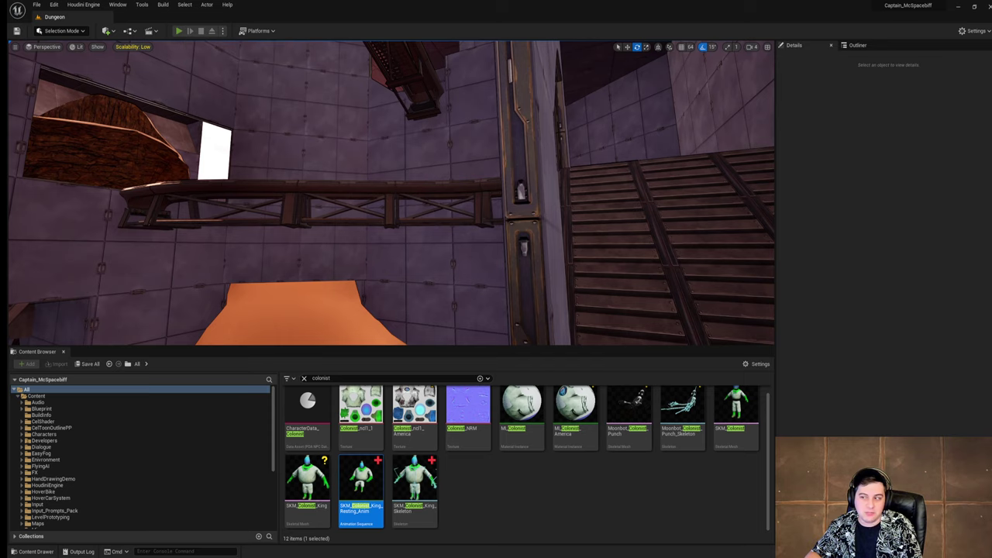
key(alt+p)
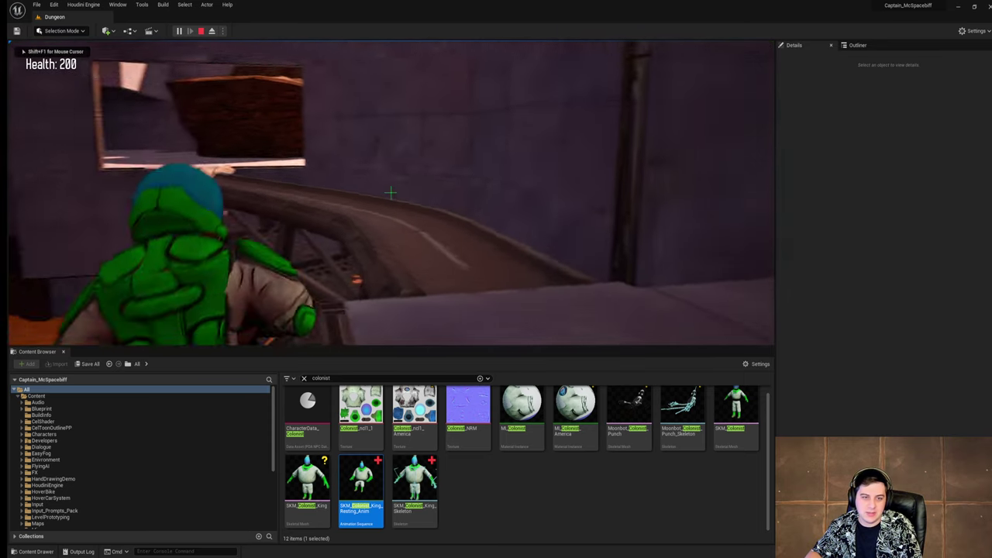
key(w)
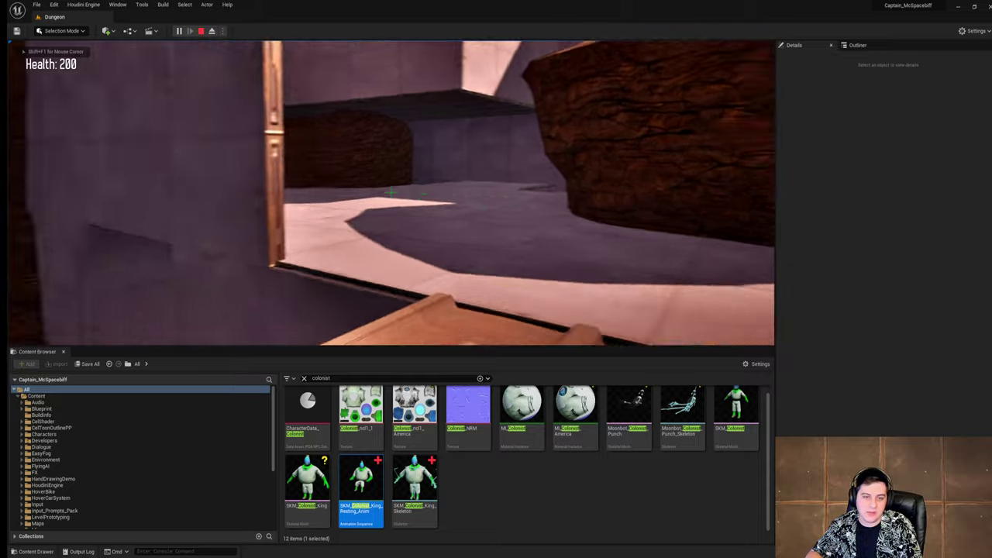
key(w)
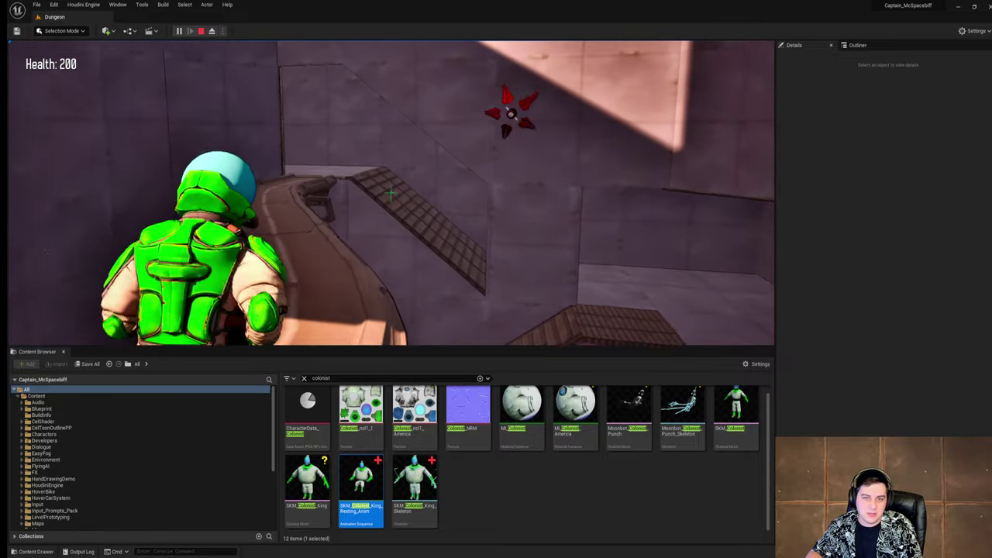
key(w)
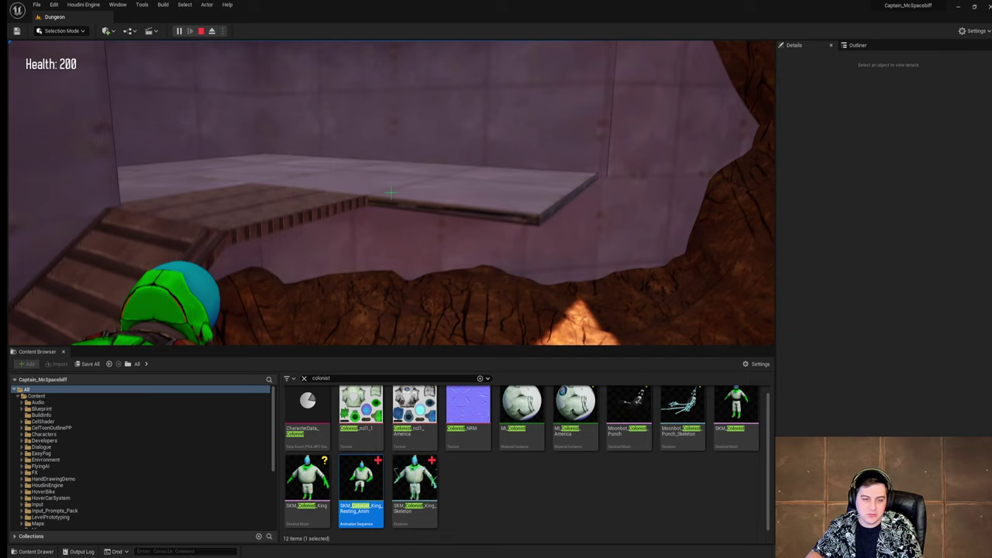
key(Escape)
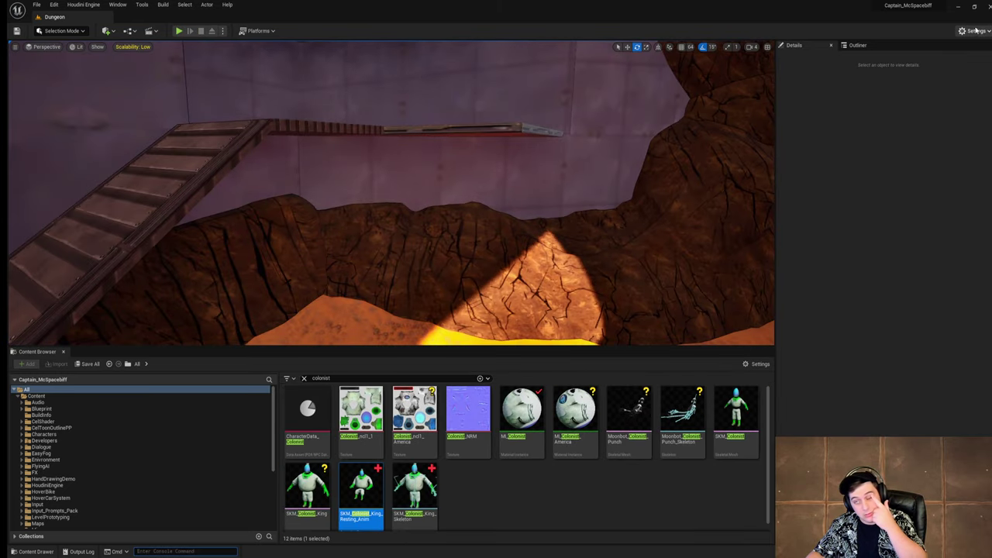
Step: Check the engine scalability quality settings and close them without changing any option
click(975, 29)
mouse_move(912, 151)
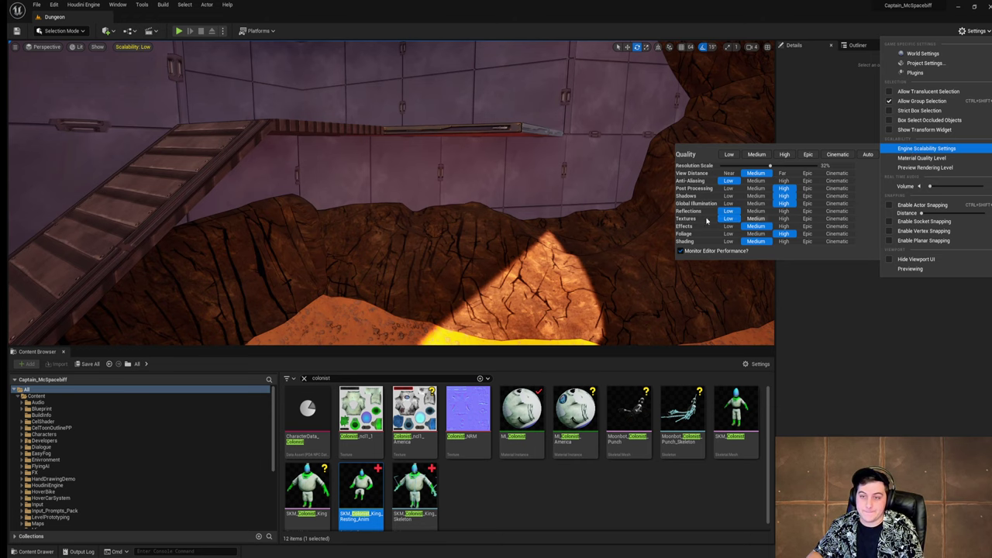
right_drag(589, 221, 737, 124)
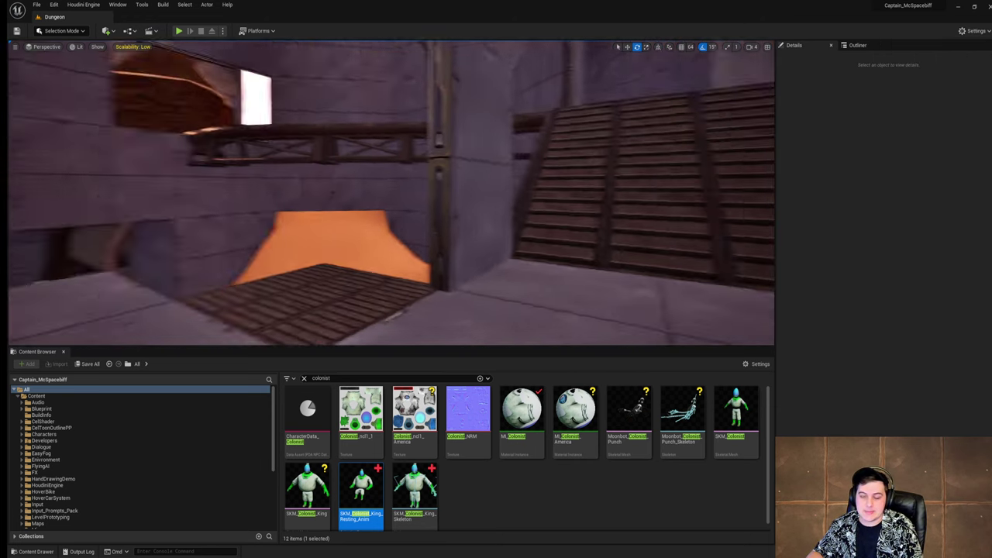
Step: Save the Dungeon level again while touring the lower rooms and the long grated walkway
click(37, 6)
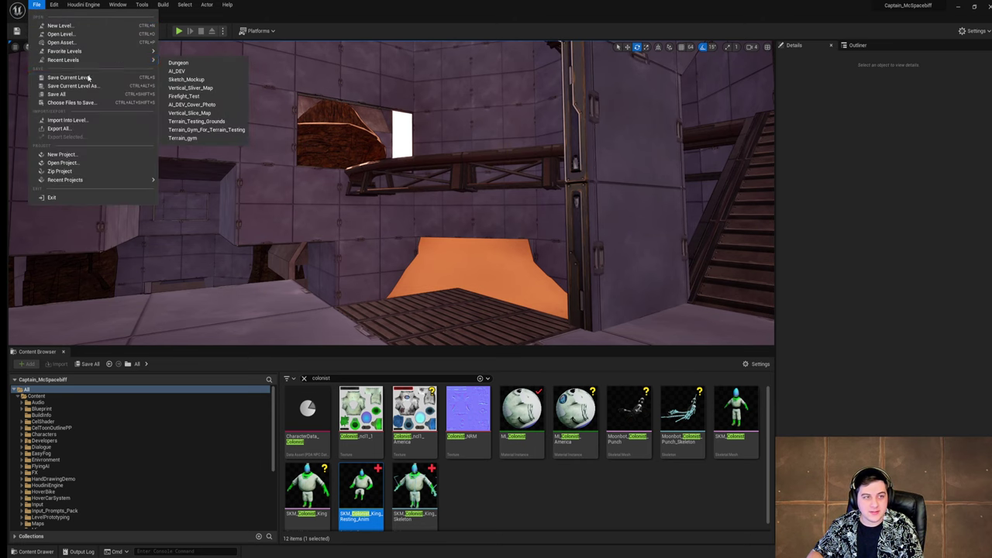
click(88, 77)
right_drag(373, 172, 357, 140)
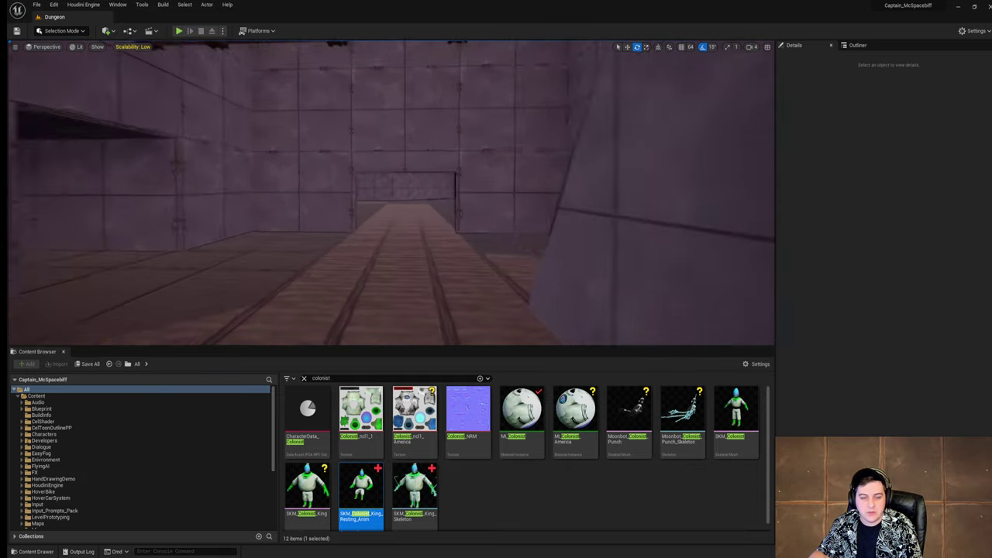
right_drag(496, 232, 326, 233)
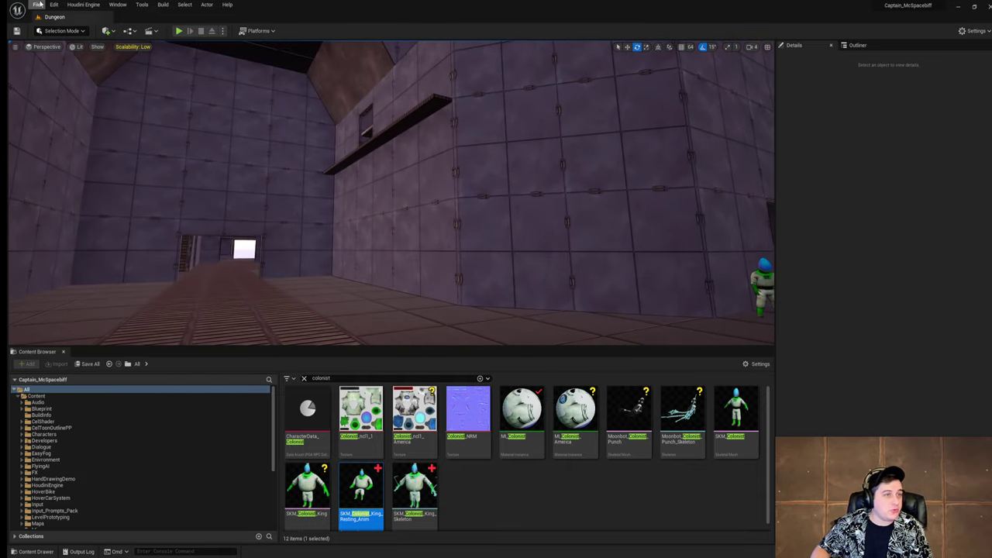
click(36, 5)
click(78, 77)
Step: Survey the tall shaft's crossing curved walkways and window openings from a high vantage point
key(w)
right_drag(486, 252, 744, 256)
right_drag(515, 272, 515, 272)
right_drag(439, 225, 440, 225)
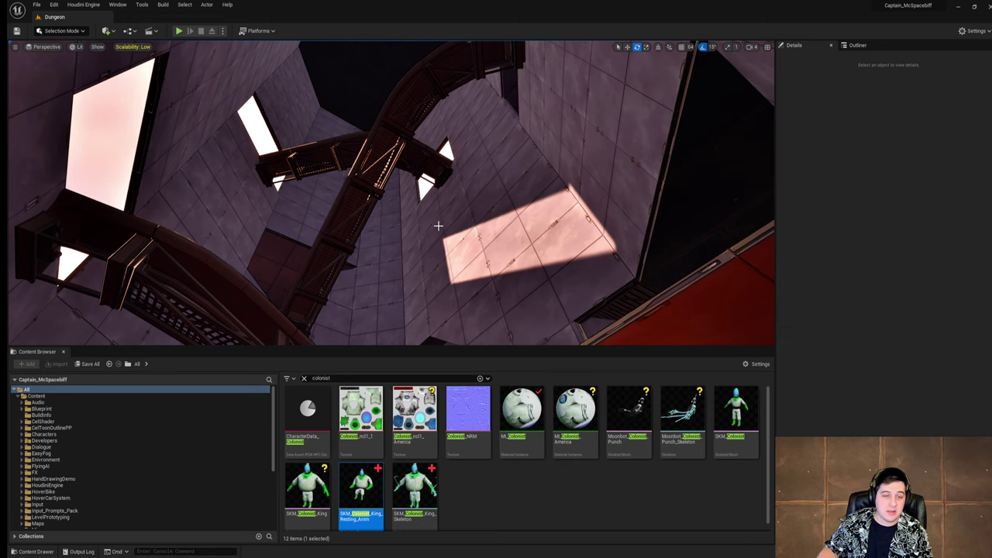
right_drag(439, 224, 432, 229)
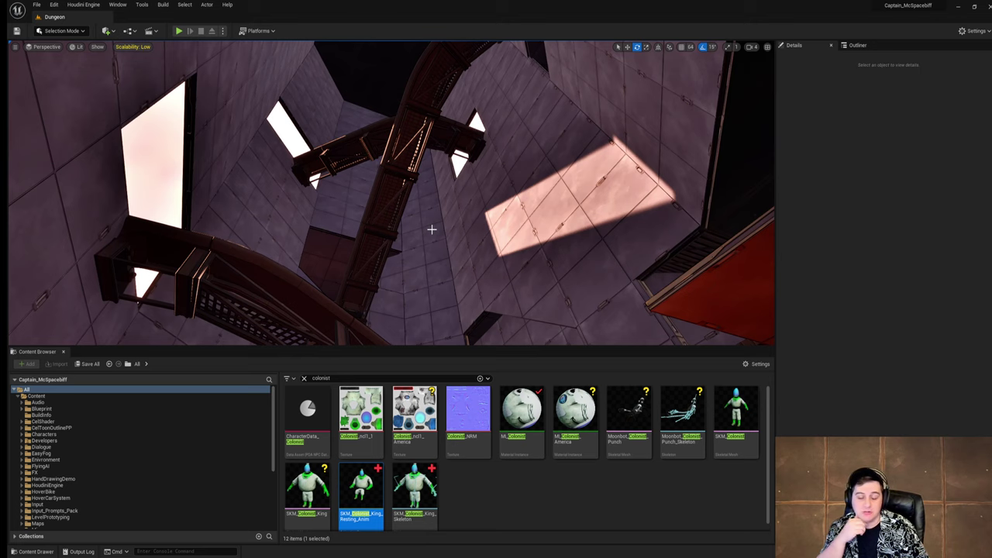